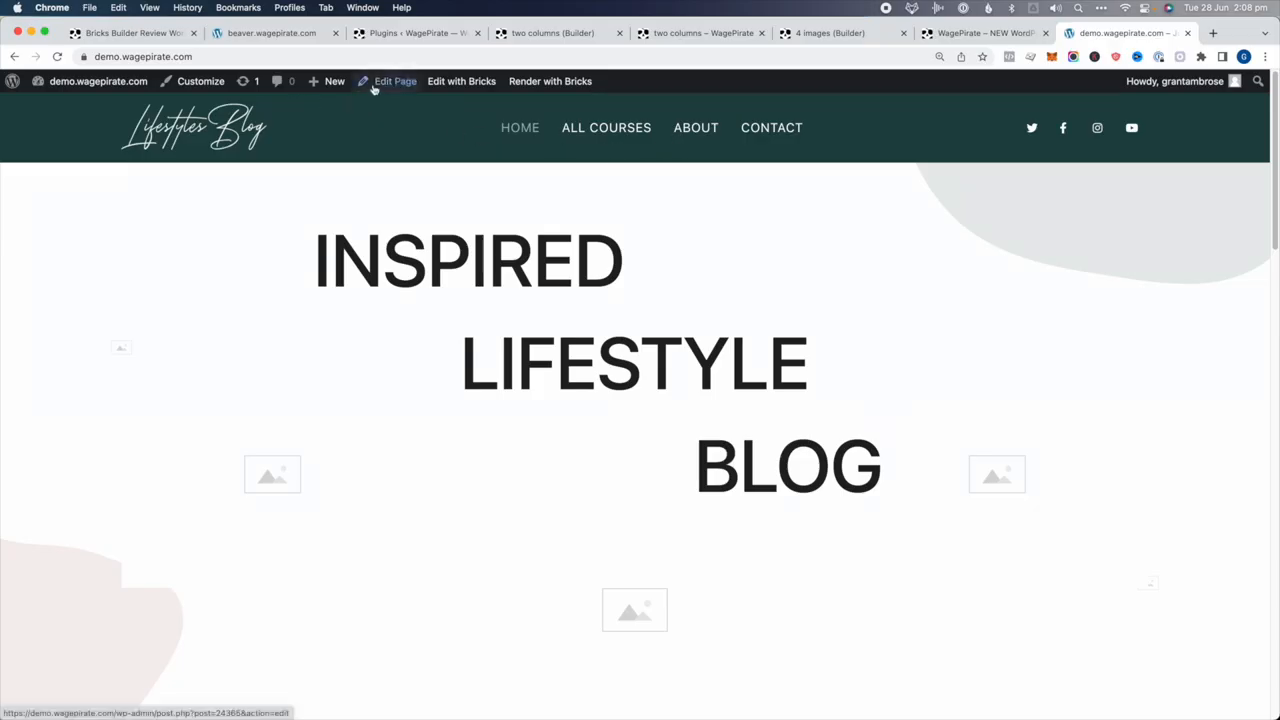
Create a new WordPress page titled 'global styles' and publish it
mouse_move(330, 82)
left_click(319, 144)
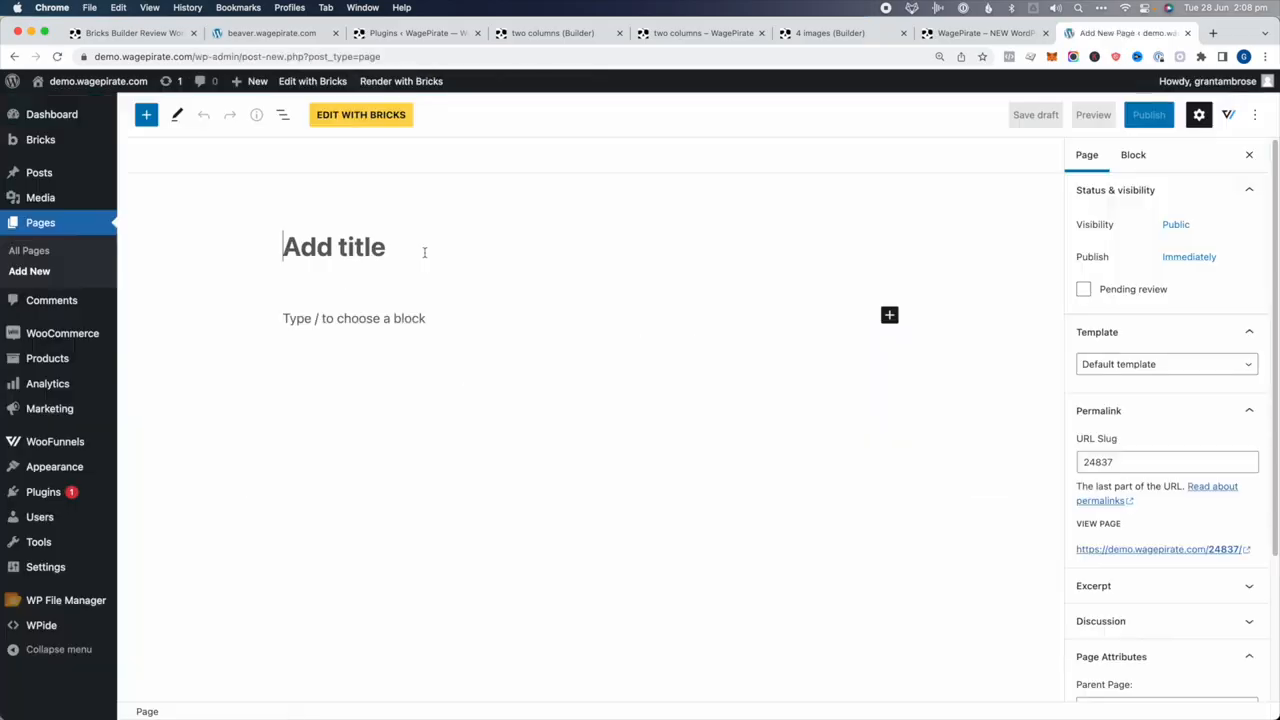
type("global styles")
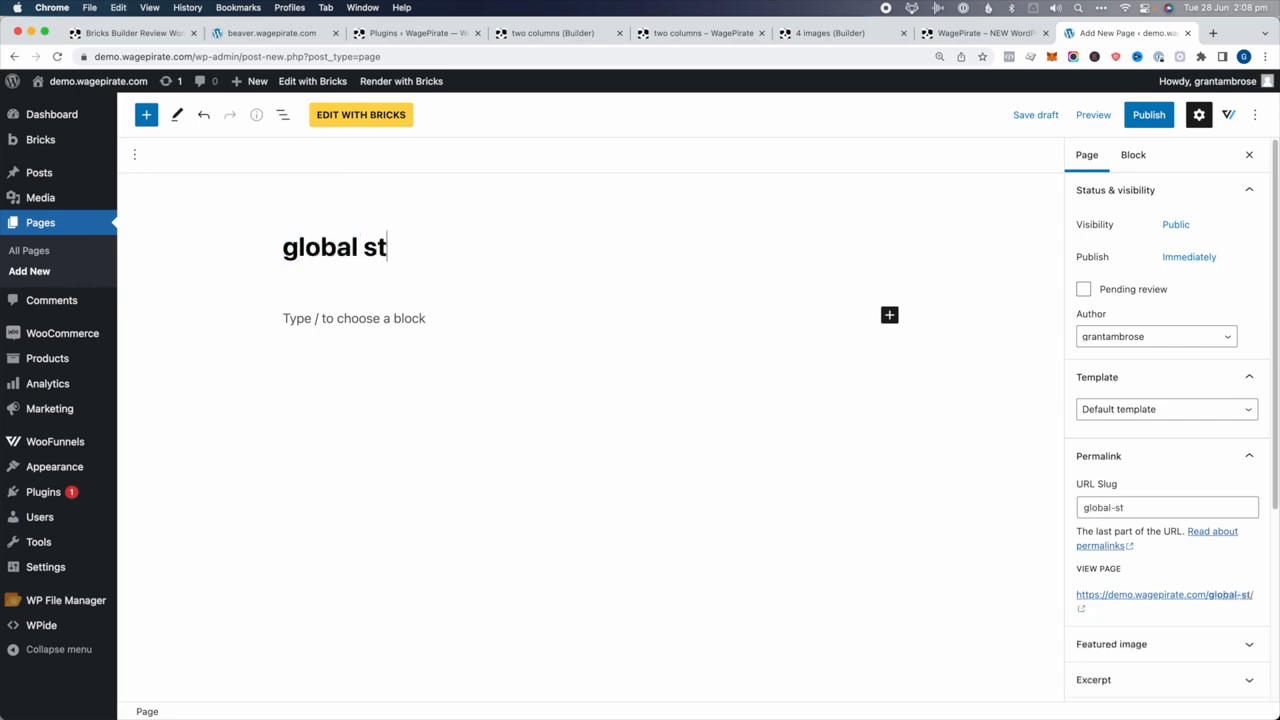
left_click(1140, 119)
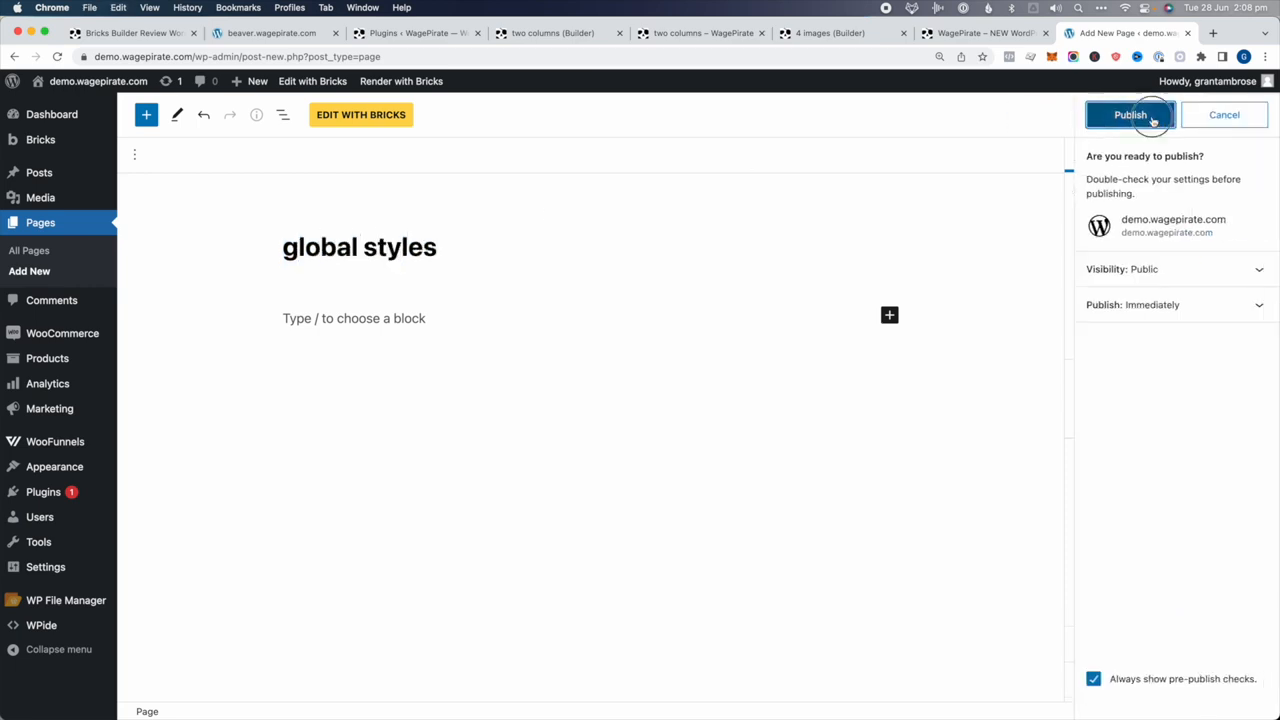
left_click(1130, 115)
Open the page in Bricks and create a theme style named 'Grants Main Style'
left_click(378, 116)
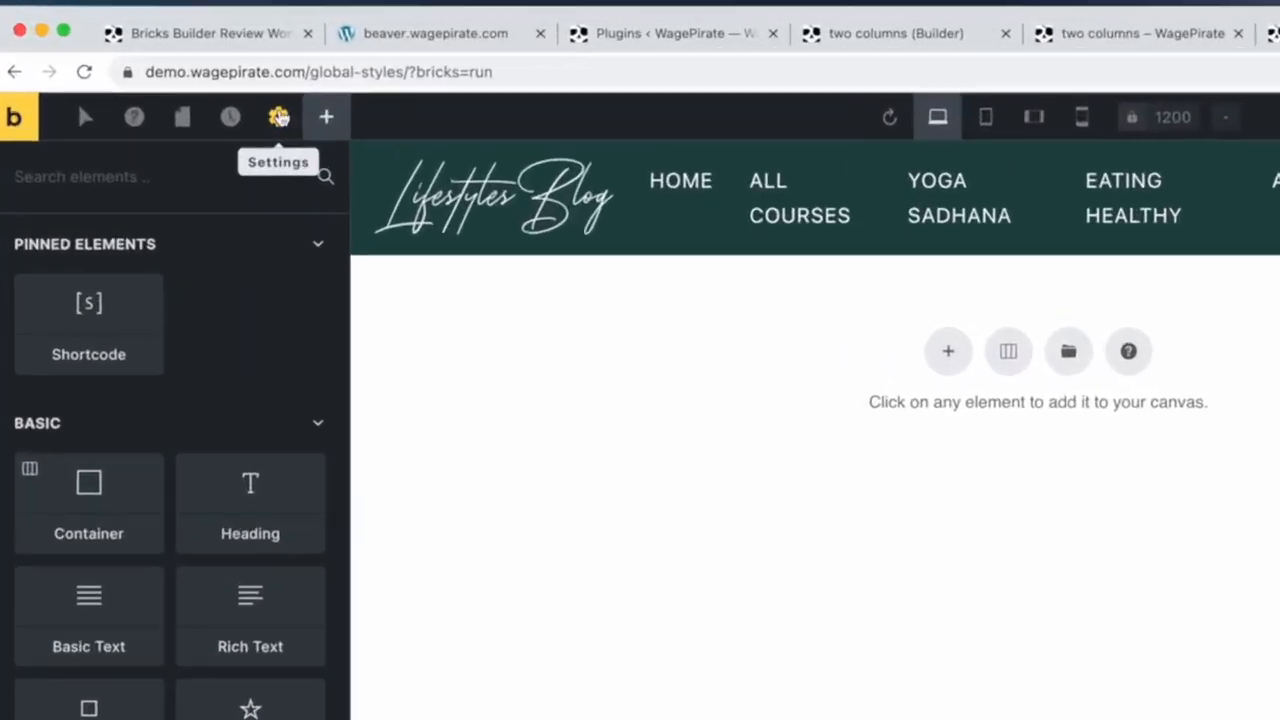
left_click(176, 84)
left_click(83, 249)
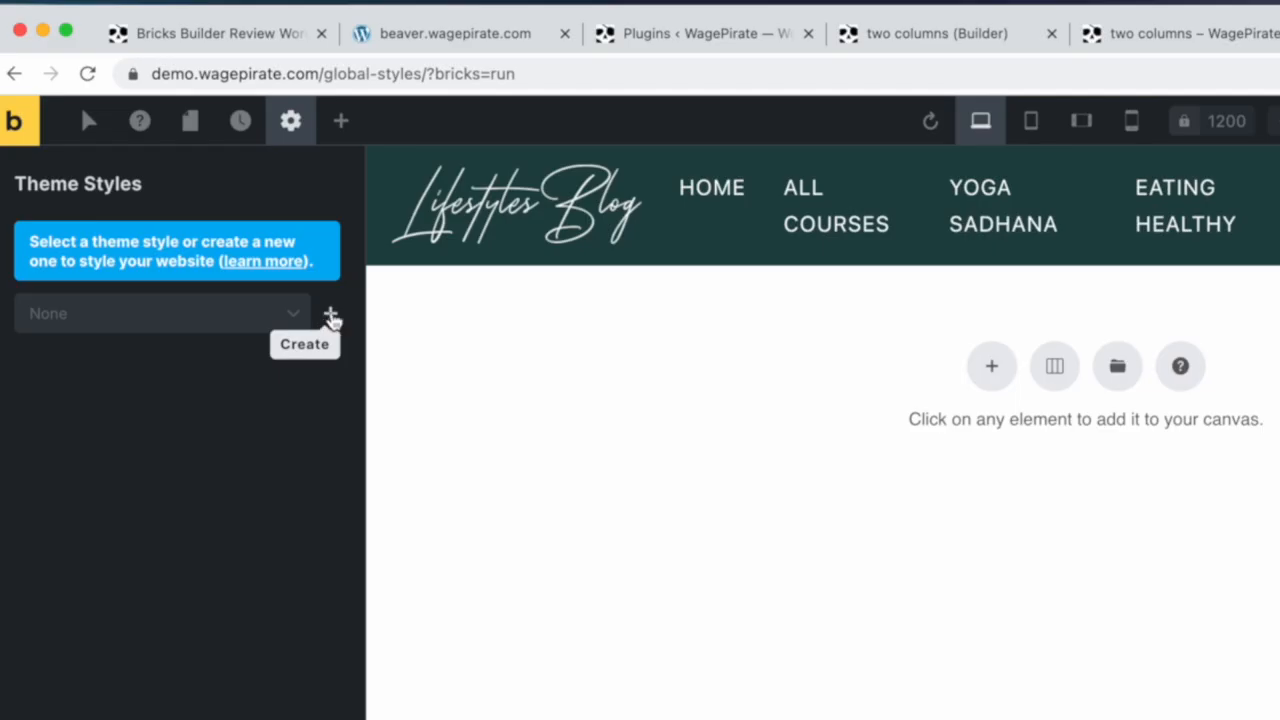
left_click(331, 316)
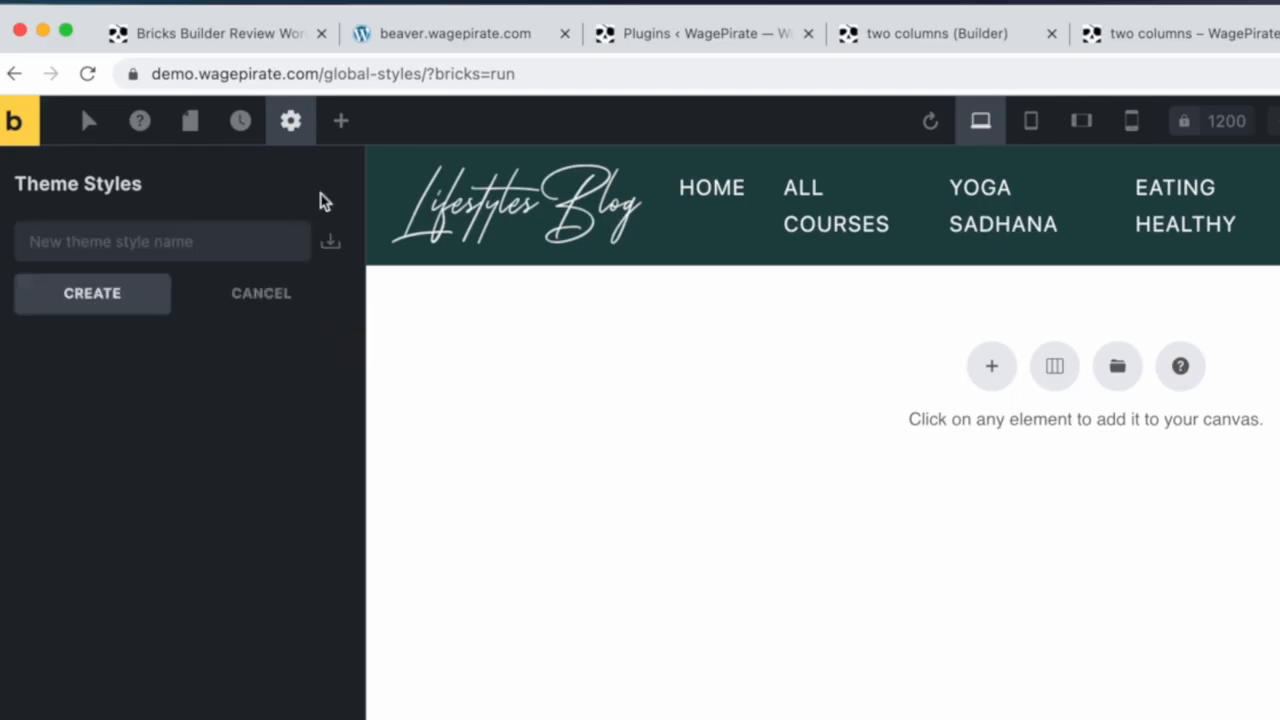
left_click(232, 241)
type("Grants ")
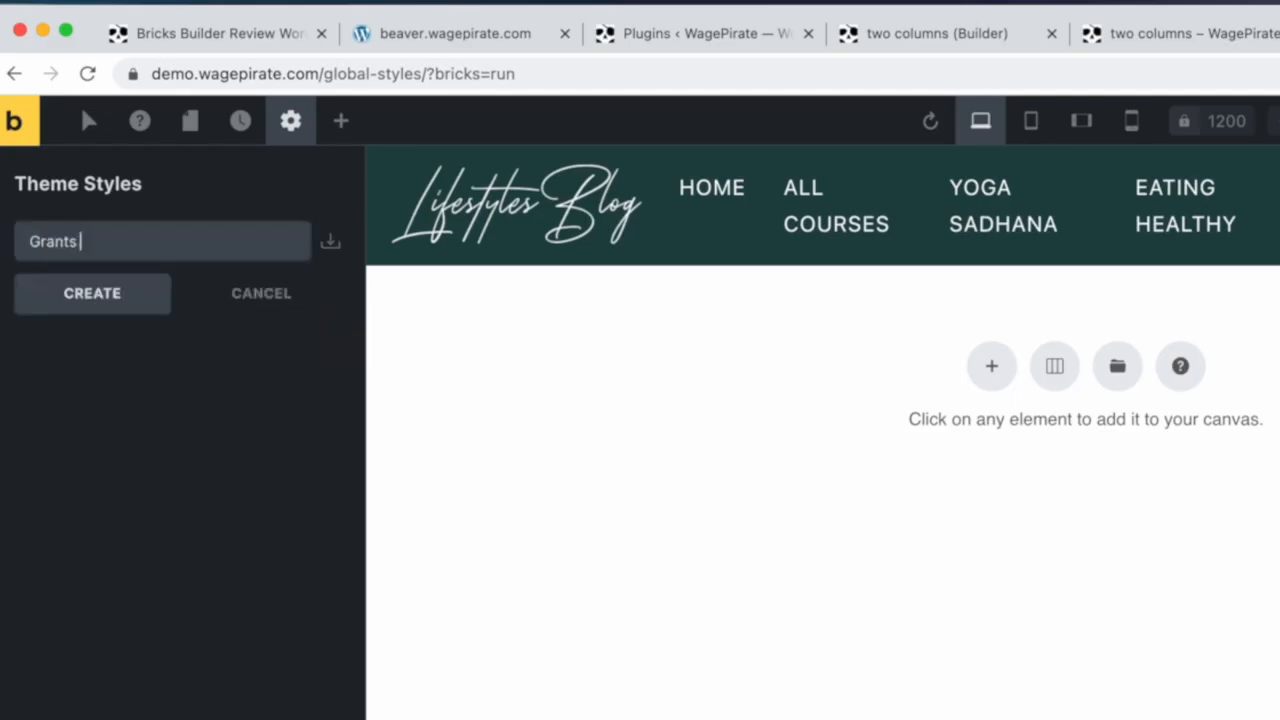
type("Main Style")
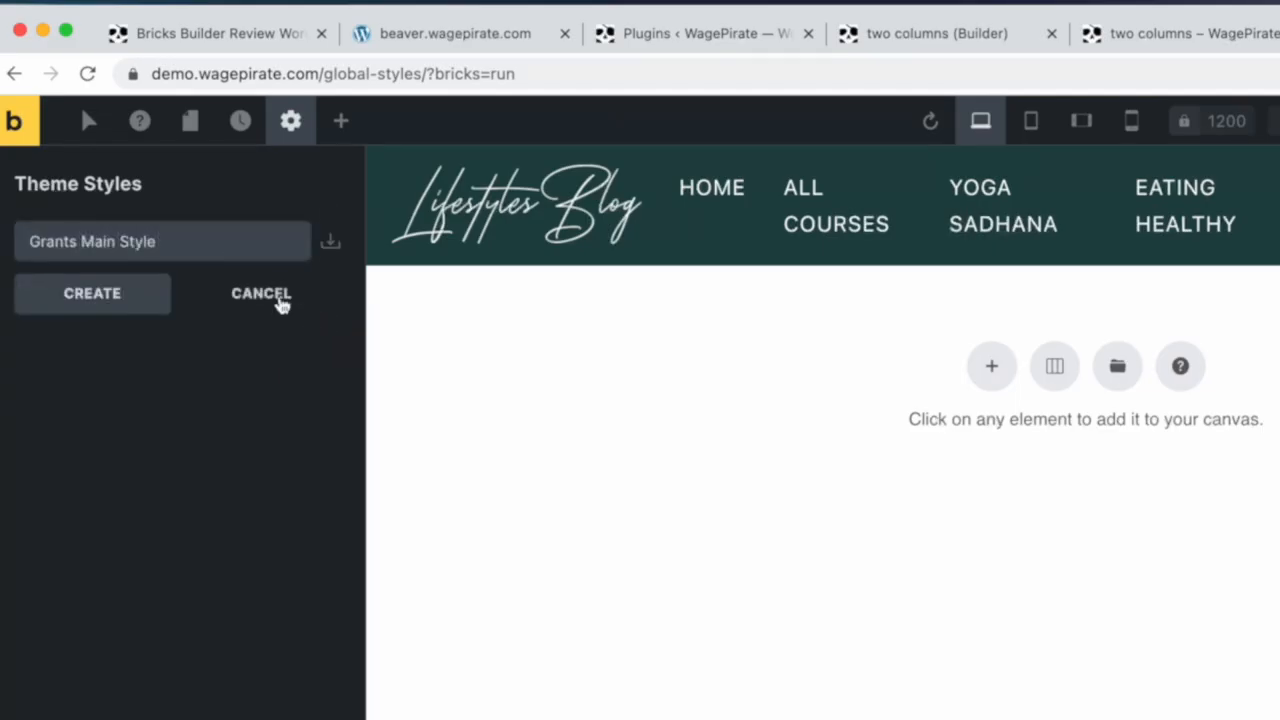
left_click(150, 296)
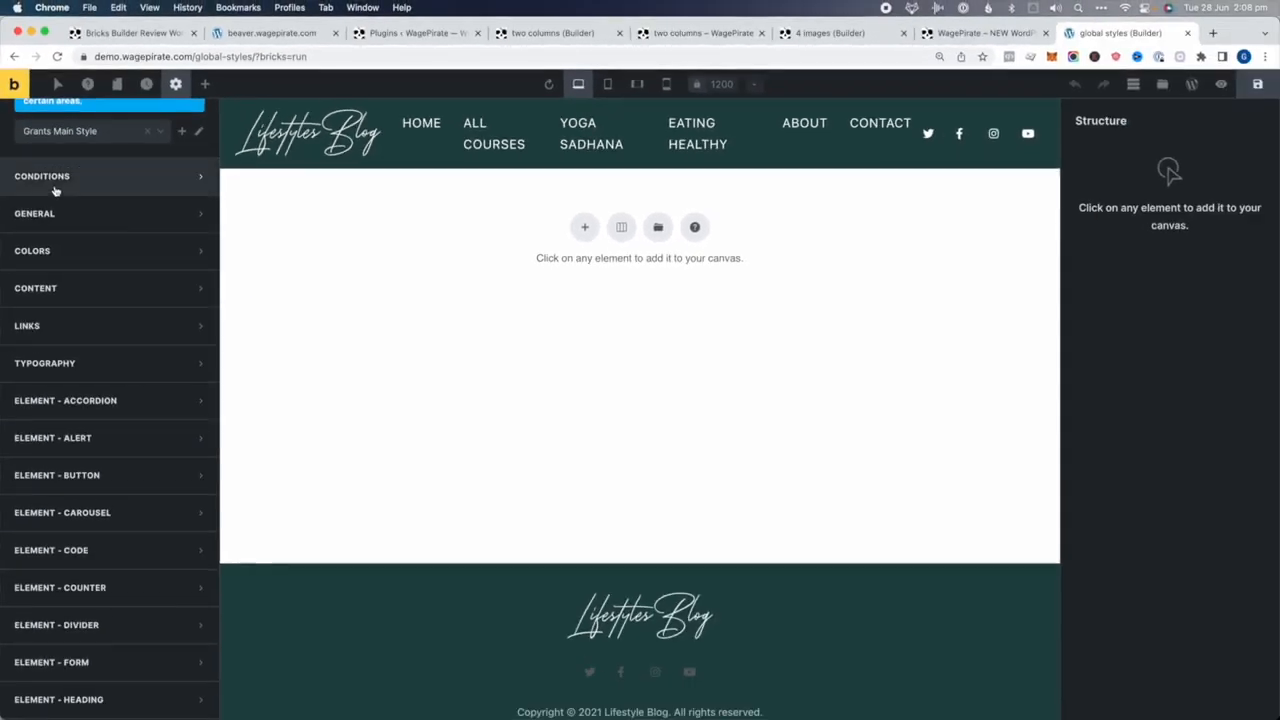
Set the theme style's body text colour to black
left_click(57, 338)
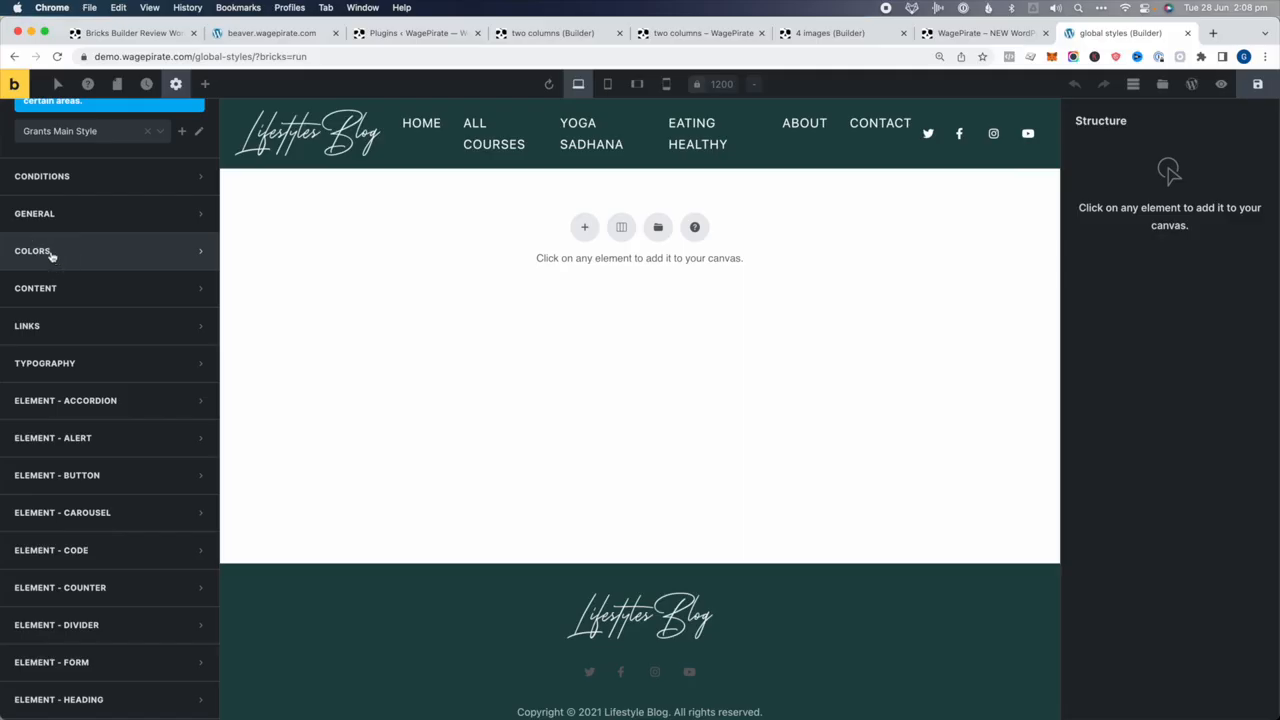
left_click(51, 255)
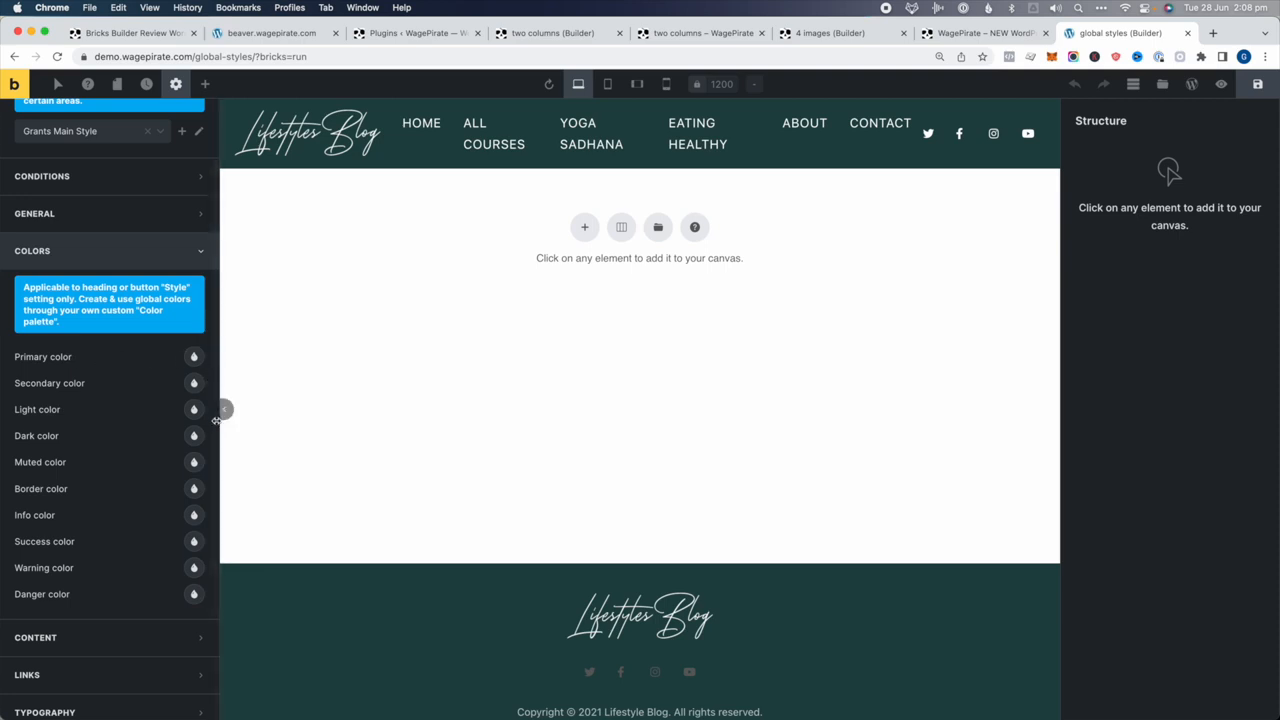
left_click(45, 255)
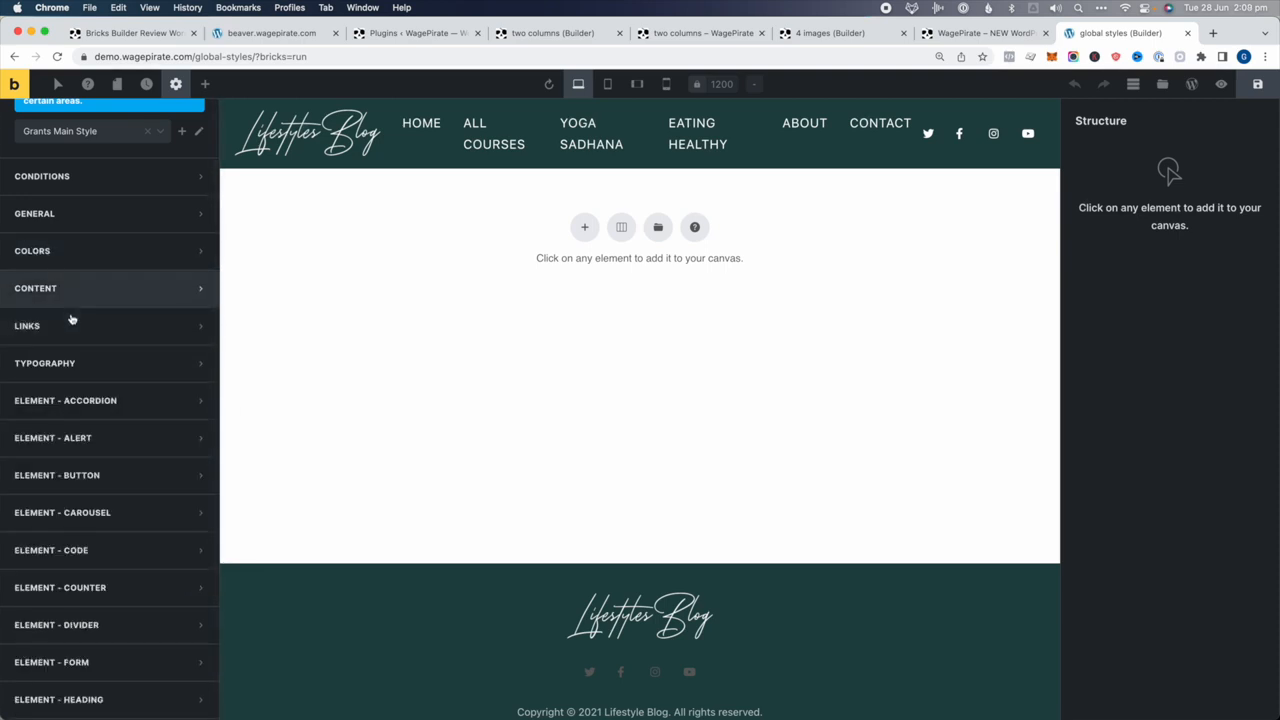
left_click(70, 365)
scroll(122, 447, "down", 1)
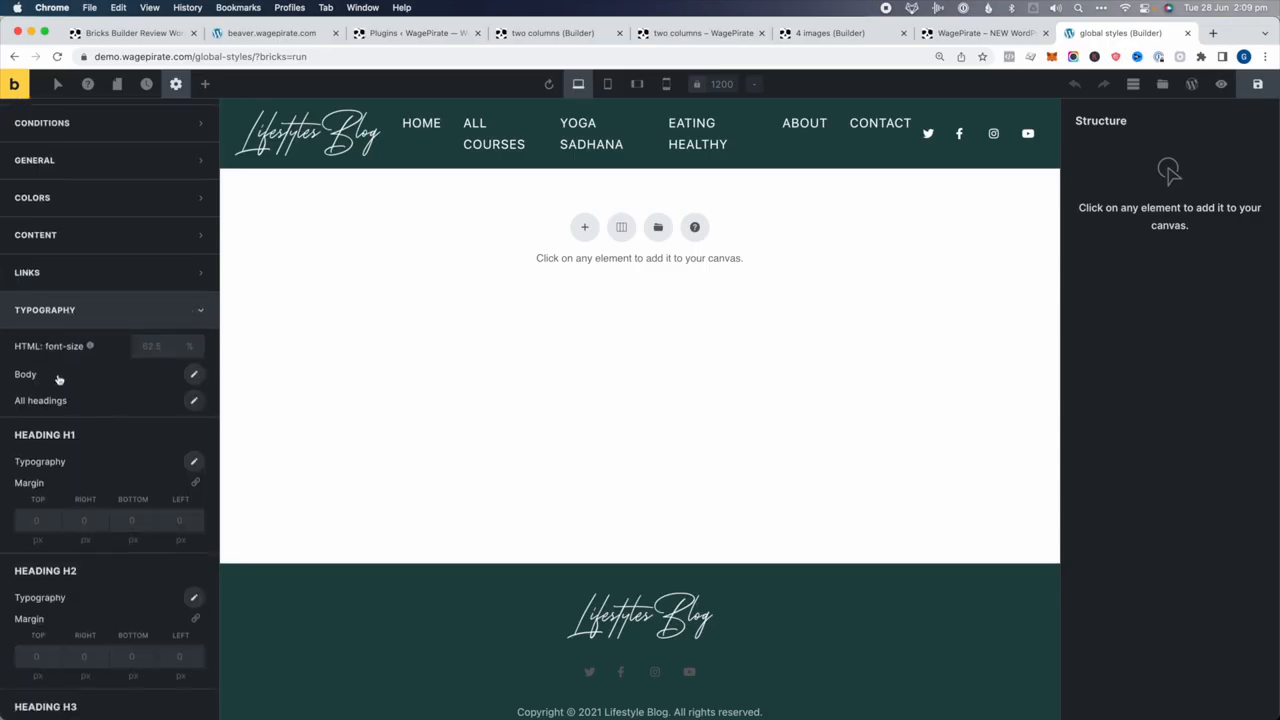
left_click(194, 375)
left_click(180, 415)
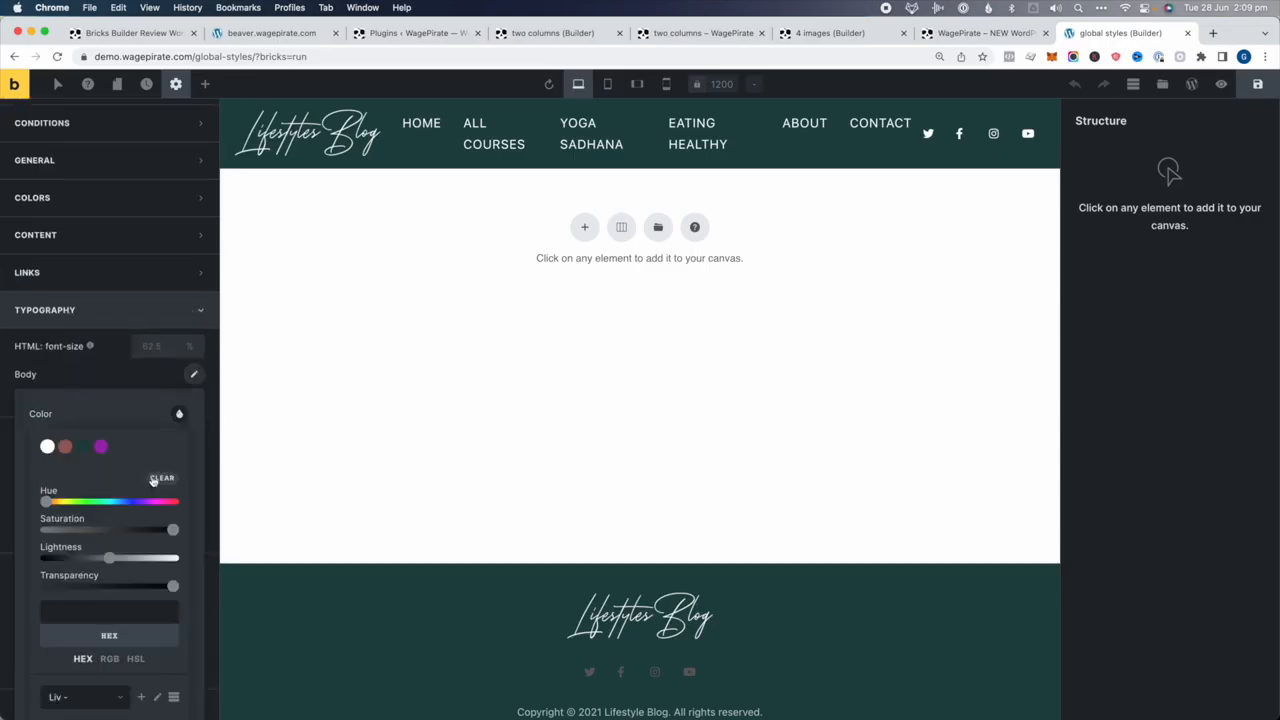
left_click(133, 535)
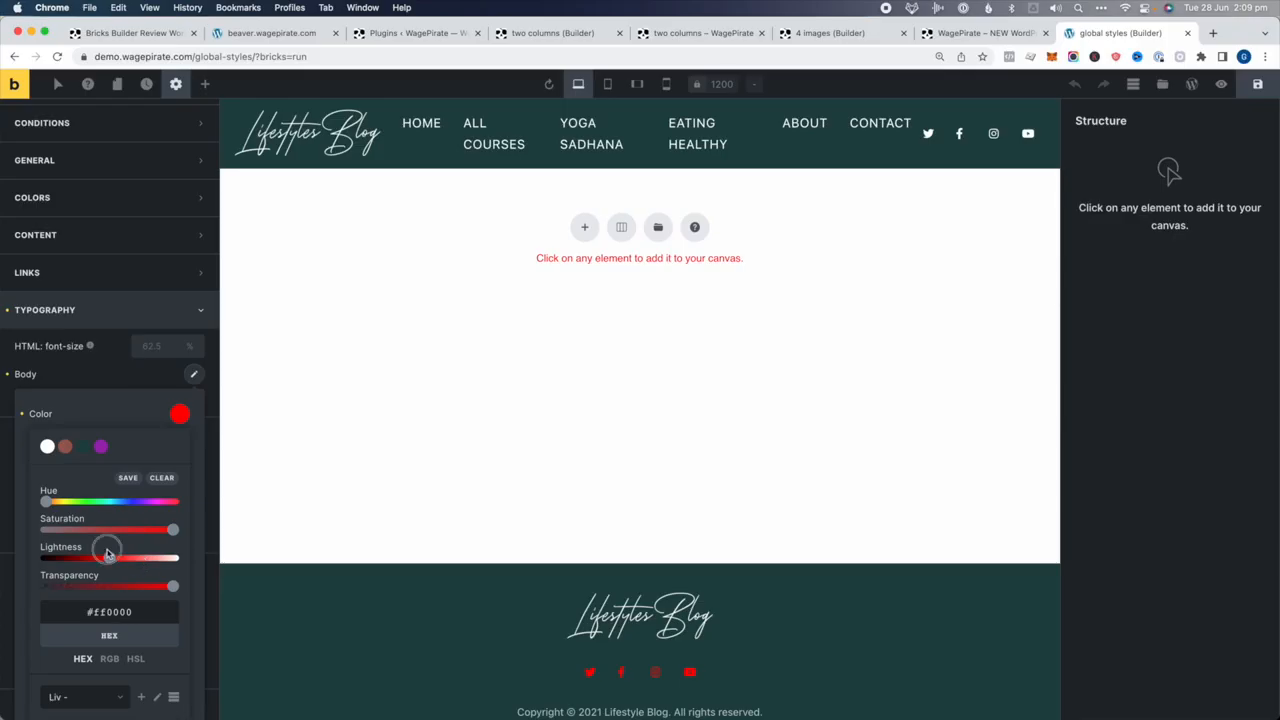
left_click_drag(107, 553, 28, 555)
left_click(106, 386)
Change the body font family to Raleway
scroll(122, 378, "down", 1)
left_click(194, 350)
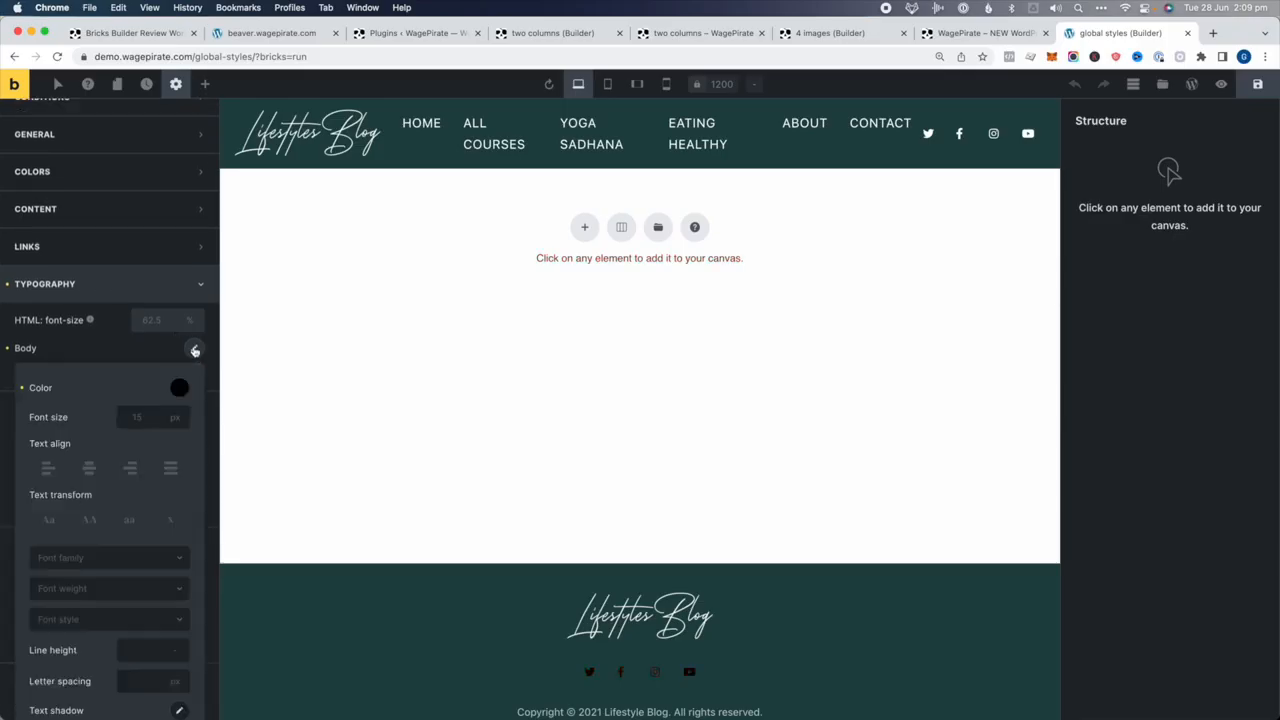
scroll(126, 420, "down", 1)
scroll(94, 500, "down", 1)
left_click(95, 479)
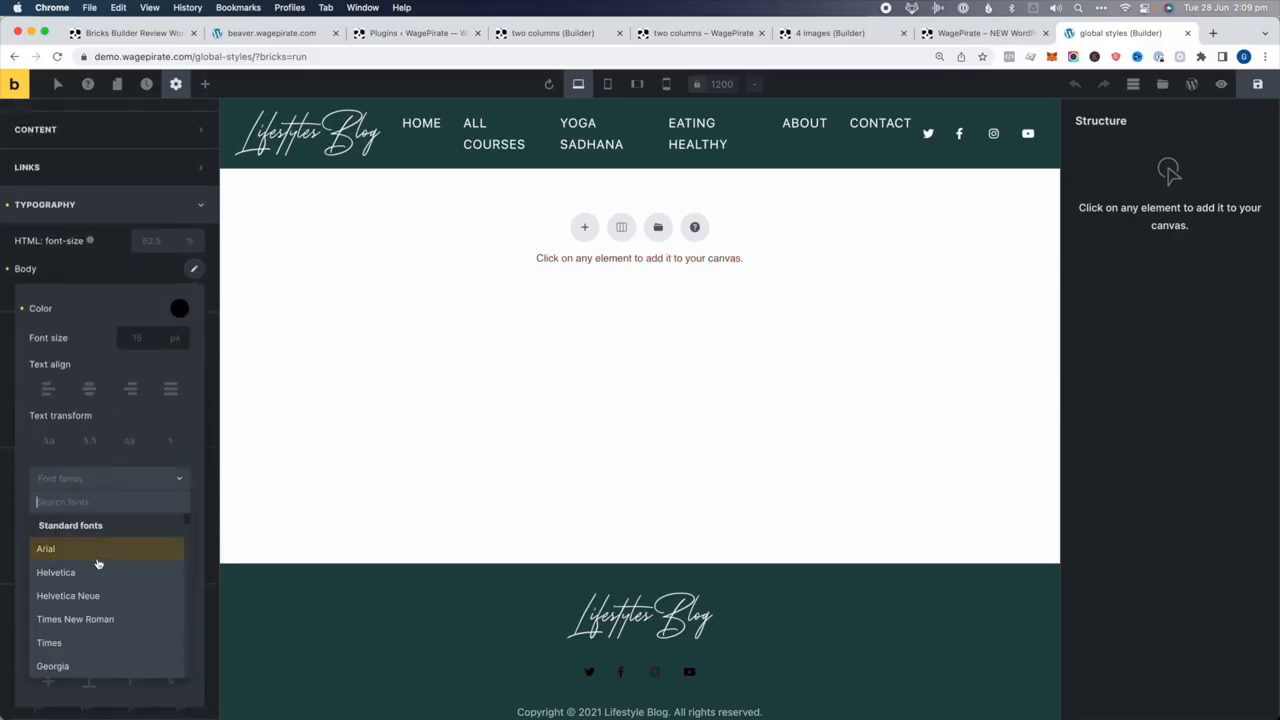
scroll(97, 568, "down", 3)
scroll(95, 586, "up", 3)
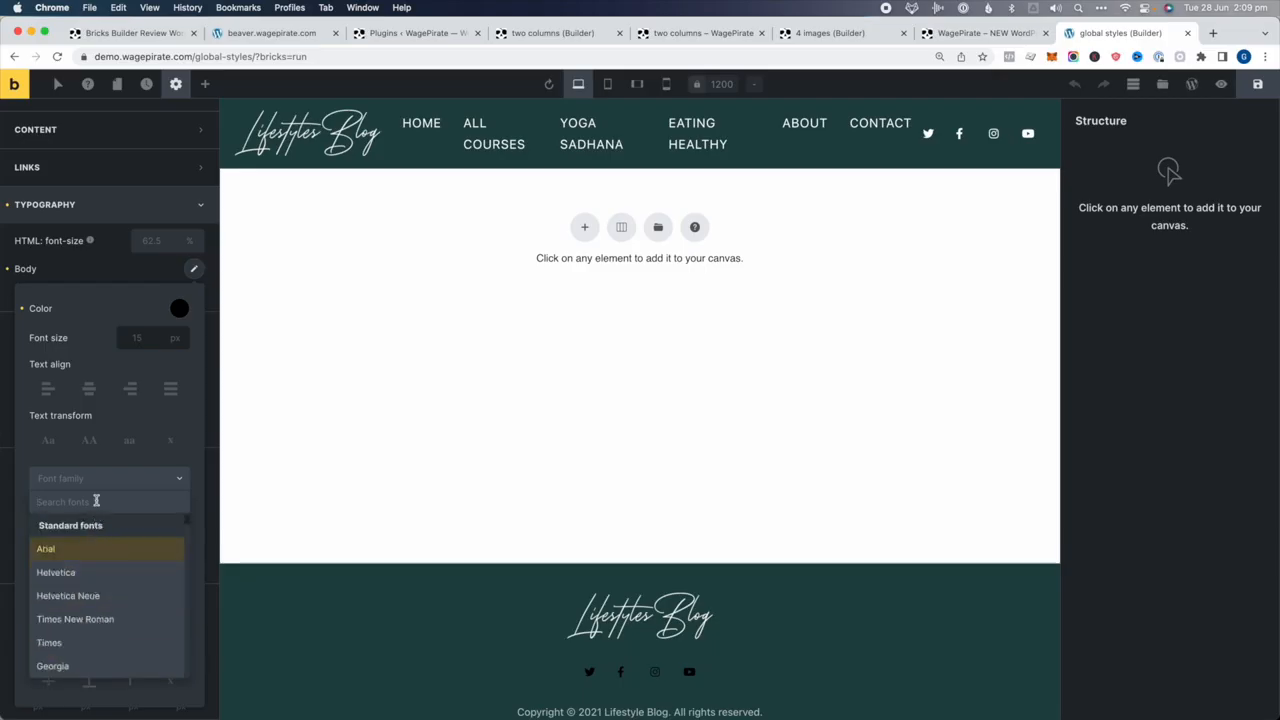
type("open san")
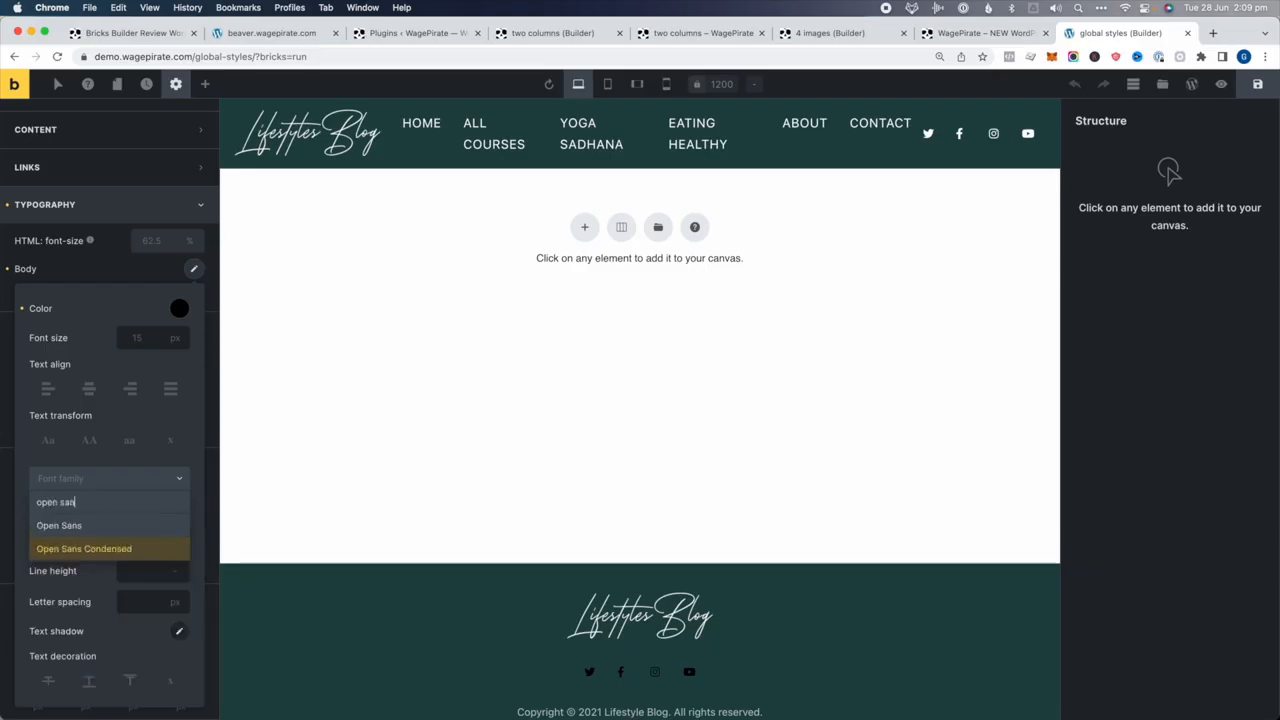
triple_click(90, 504)
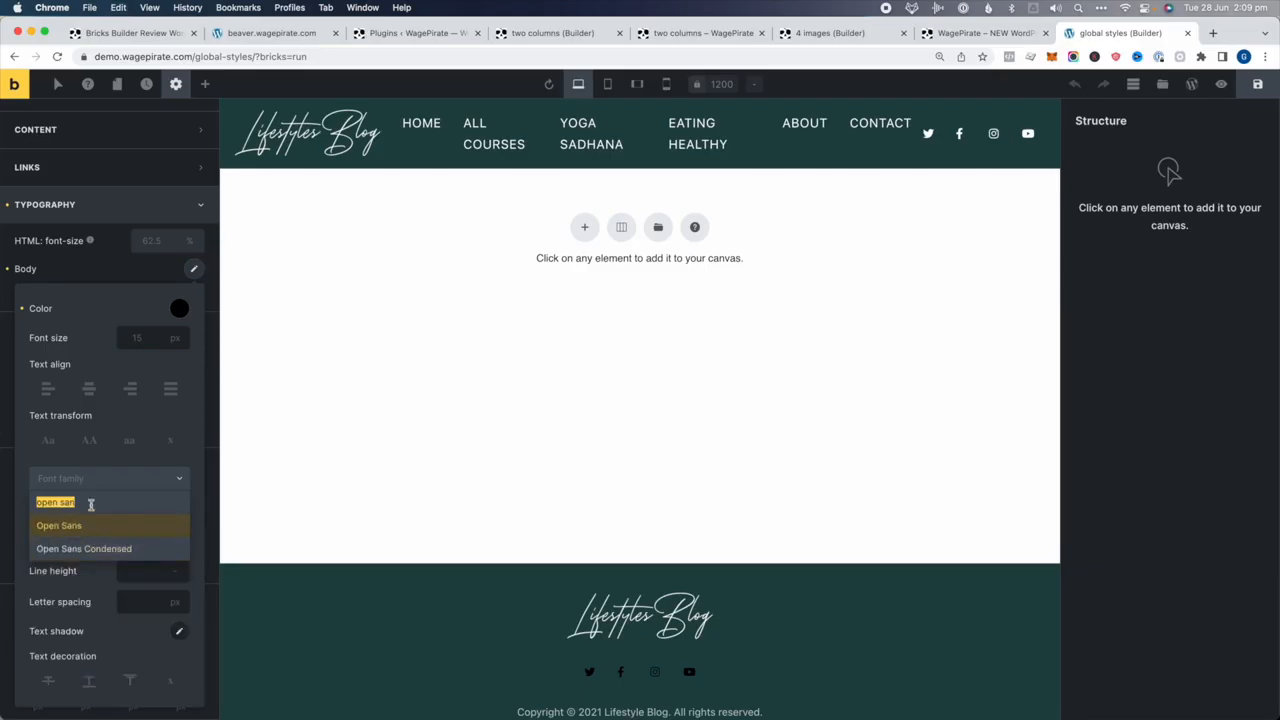
type("rale")
left_click(74, 548)
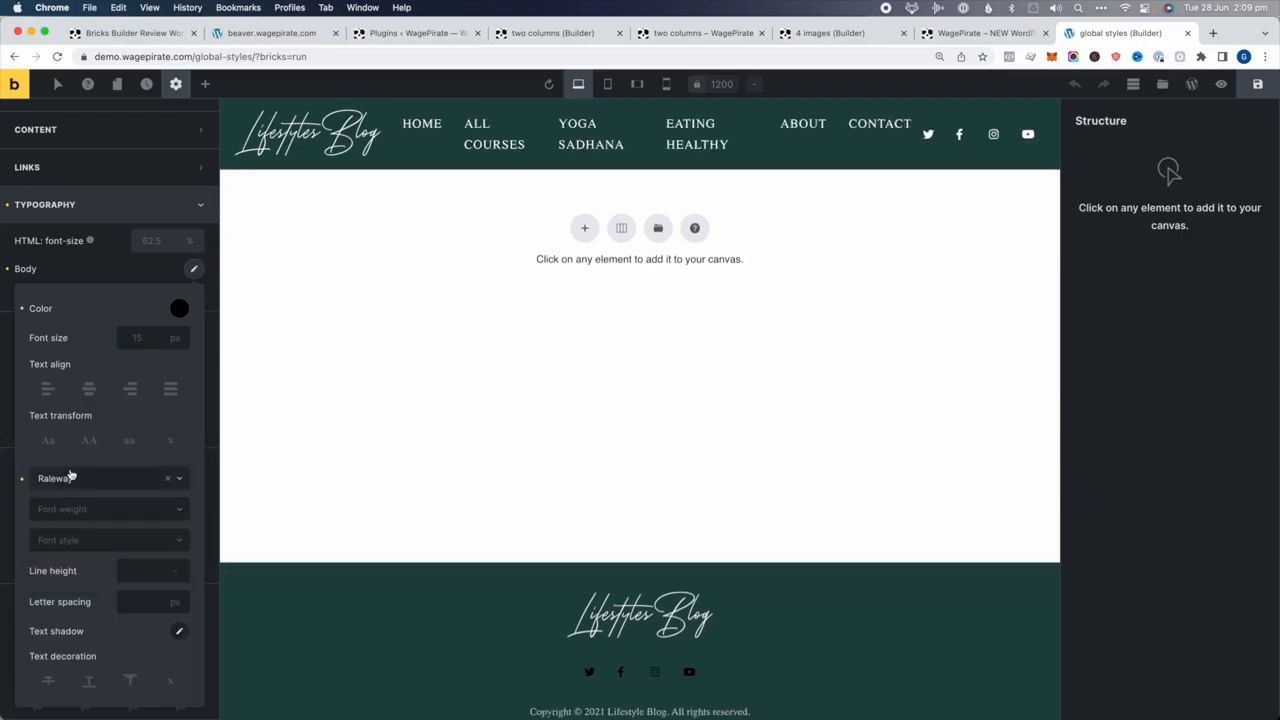
left_click(110, 277)
left_click(193, 295)
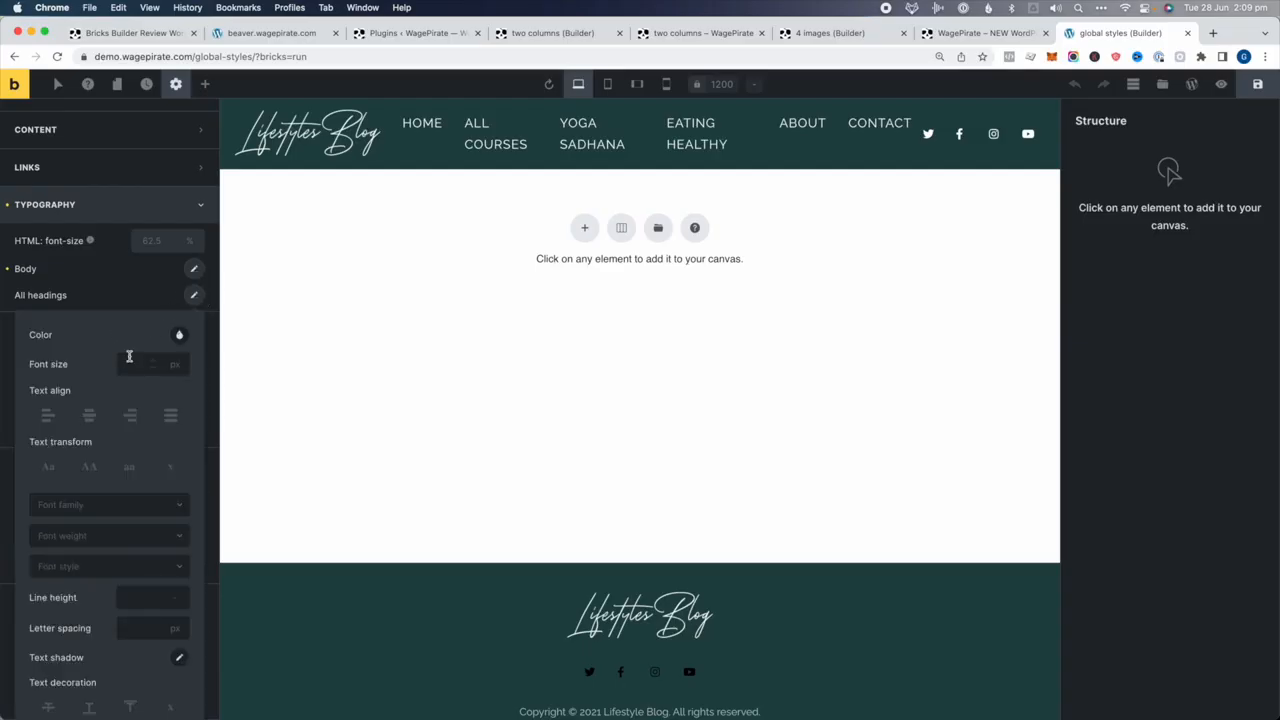
Give all headings the violet colour #5900ff
left_click(179, 336)
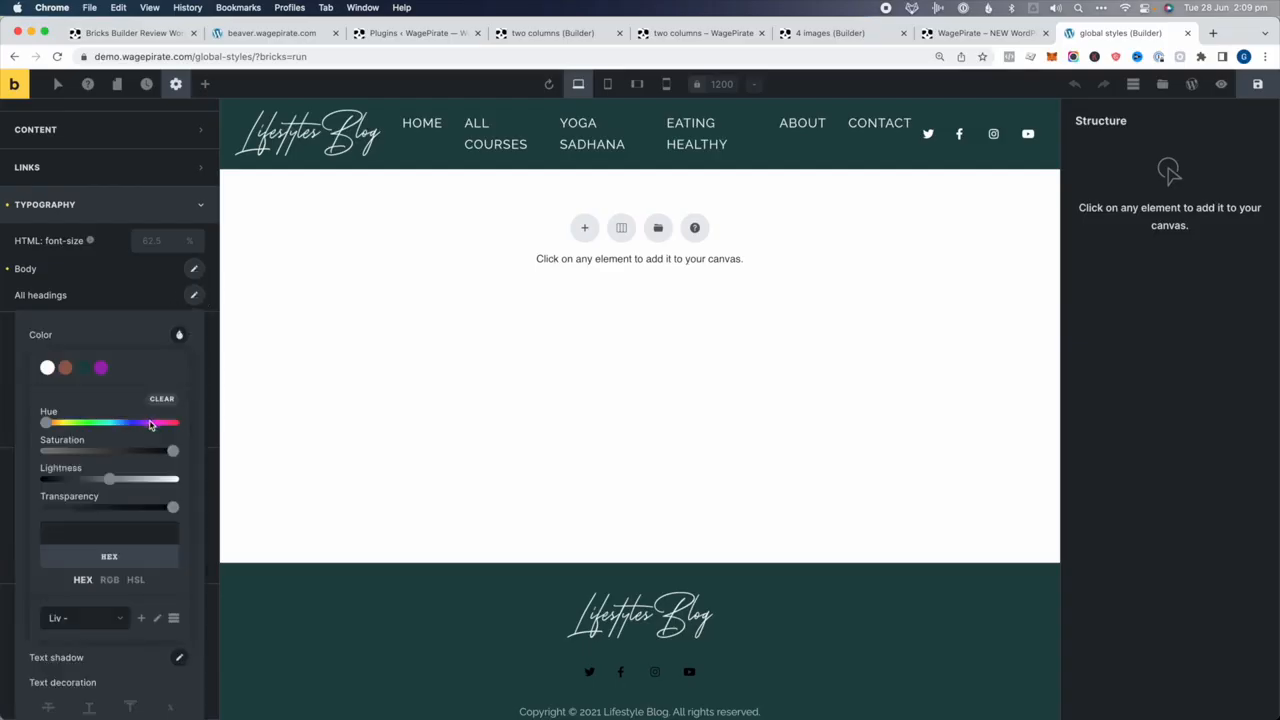
mouse_move(150, 425)
left_mouse_down()
mouse_move(166, 423)
mouse_move(138, 425)
left_mouse_up()
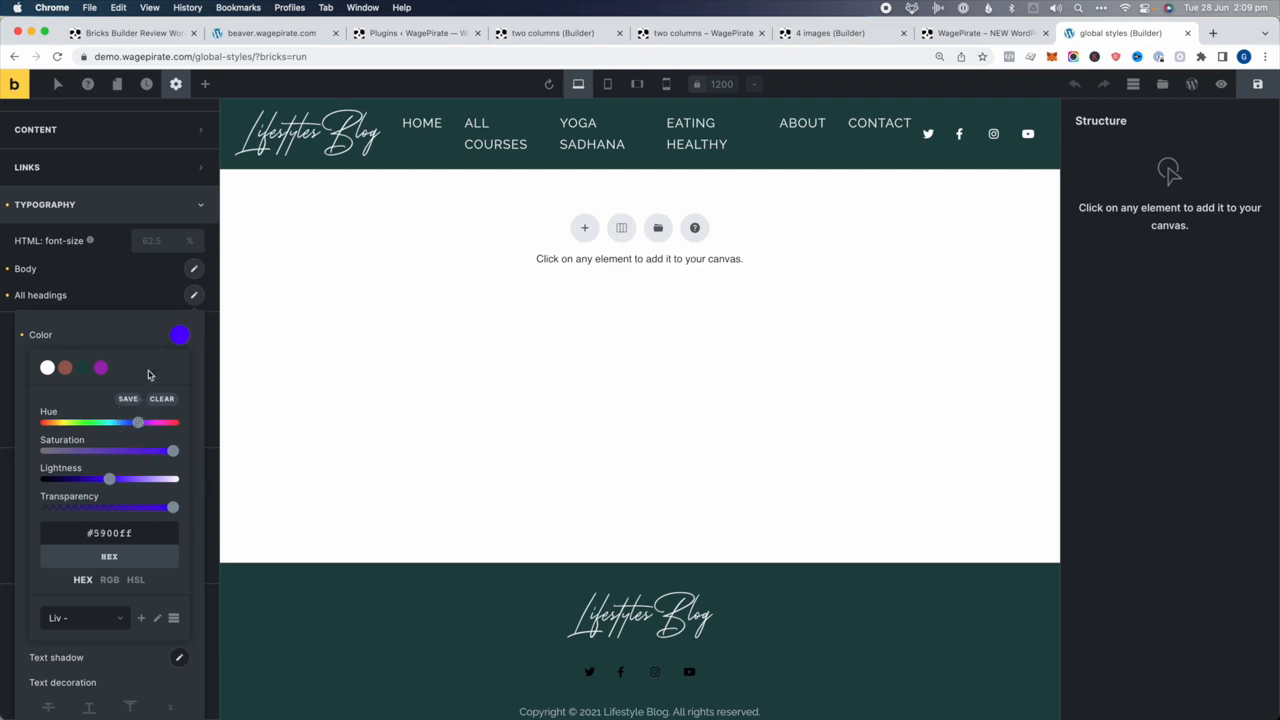
scroll(129, 576, "down", 1)
scroll(130, 465, "down", 1)
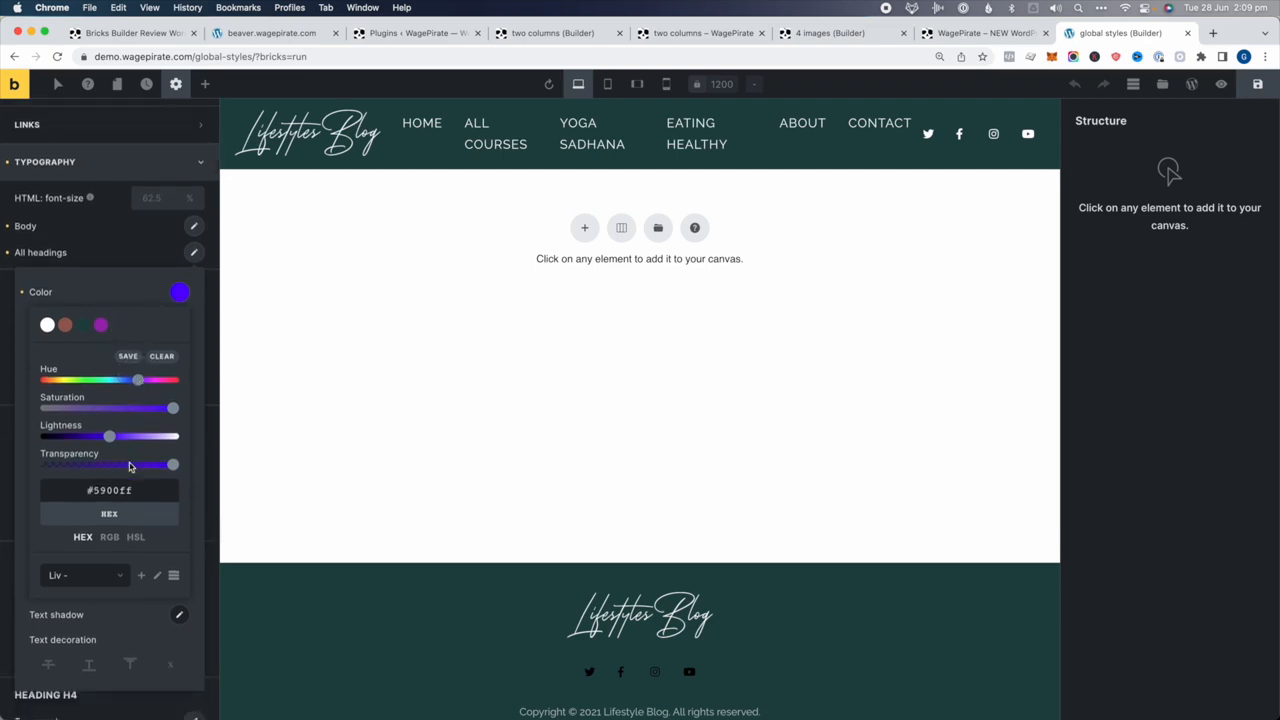
left_click(127, 281)
Set the heading font family to Oswald and collapse Typography
left_click(65, 462)
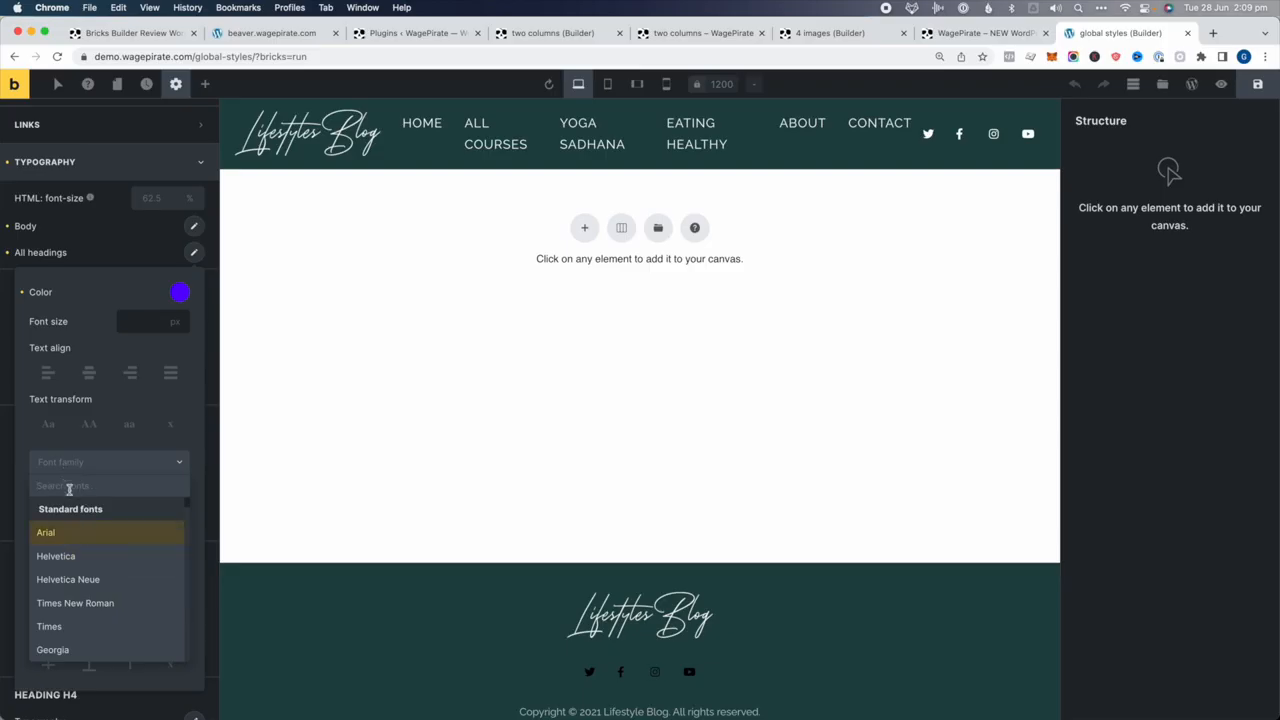
type("osw")
left_click(51, 510)
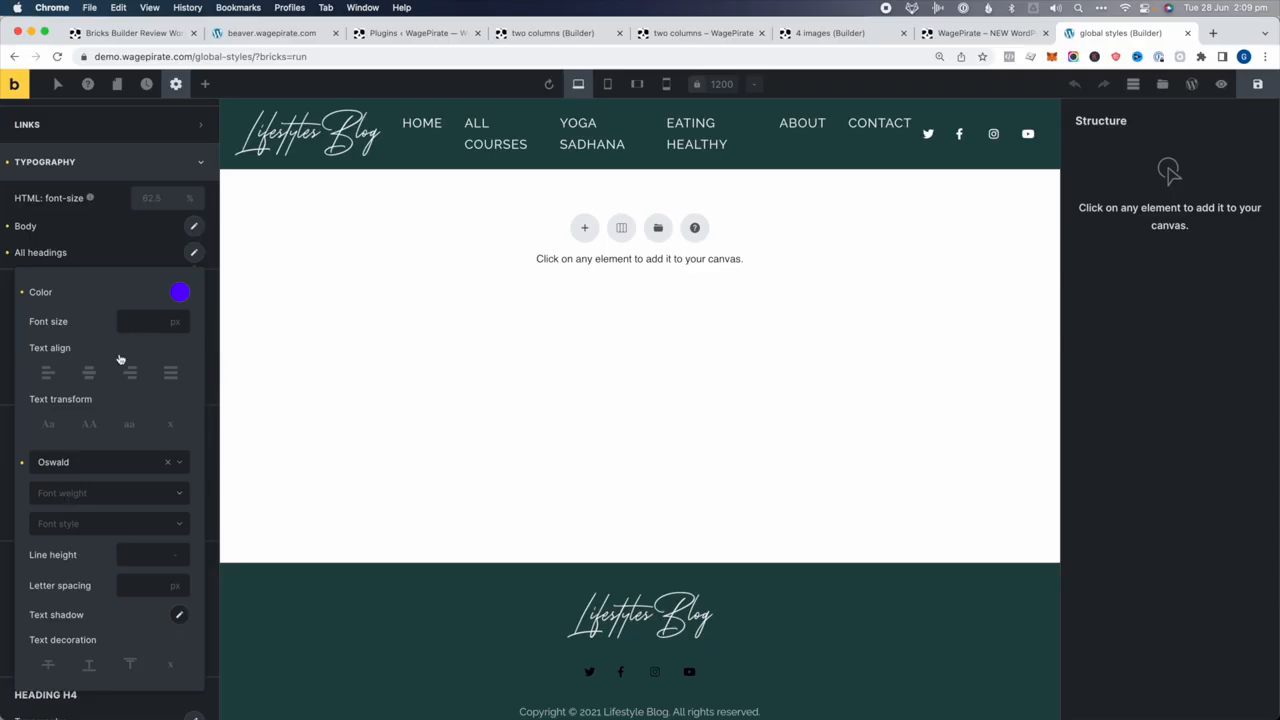
left_click(143, 256)
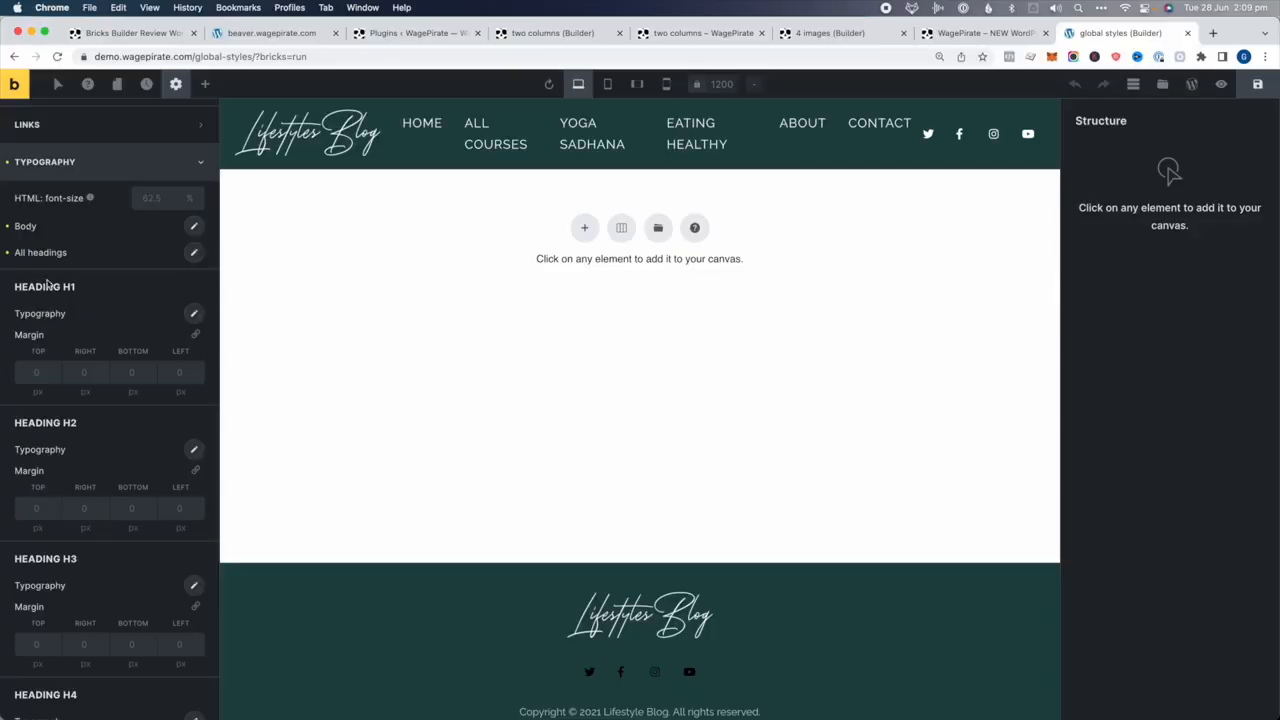
left_click(78, 162)
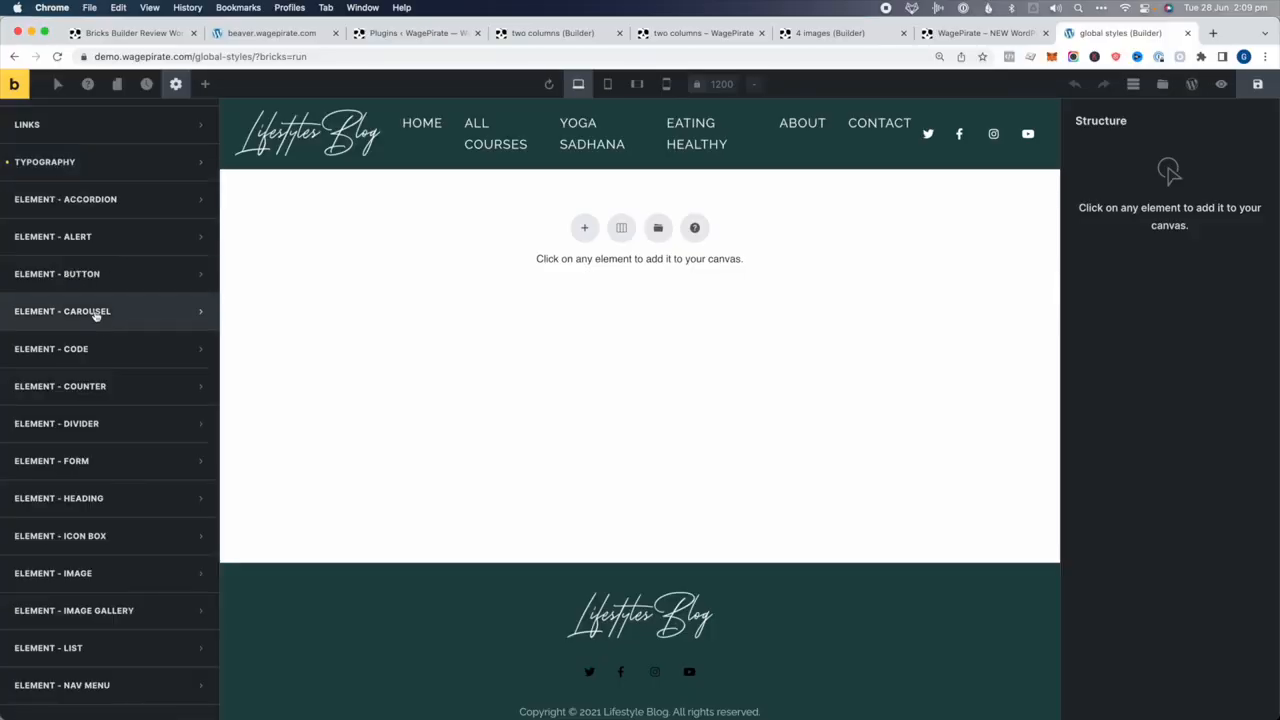
Expand the button style presets and give the primary button a dark green background
scroll(75, 299, "down", 1)
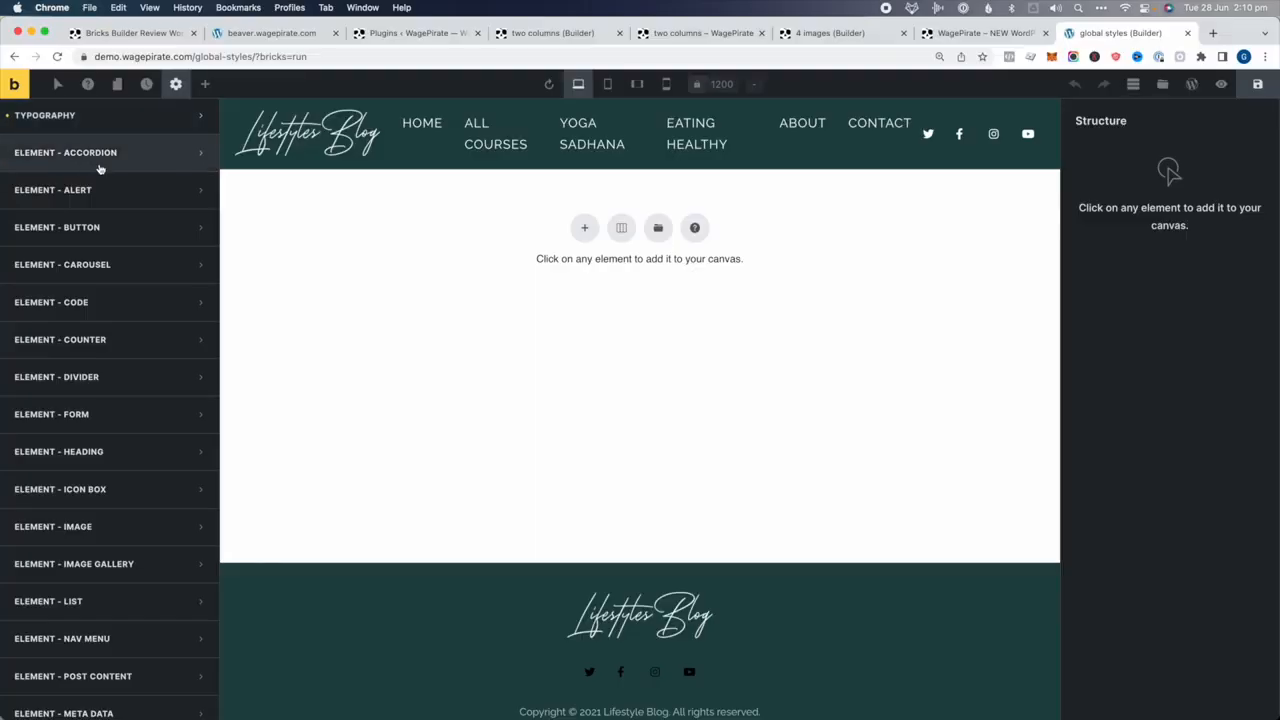
scroll(99, 169, "down", 1)
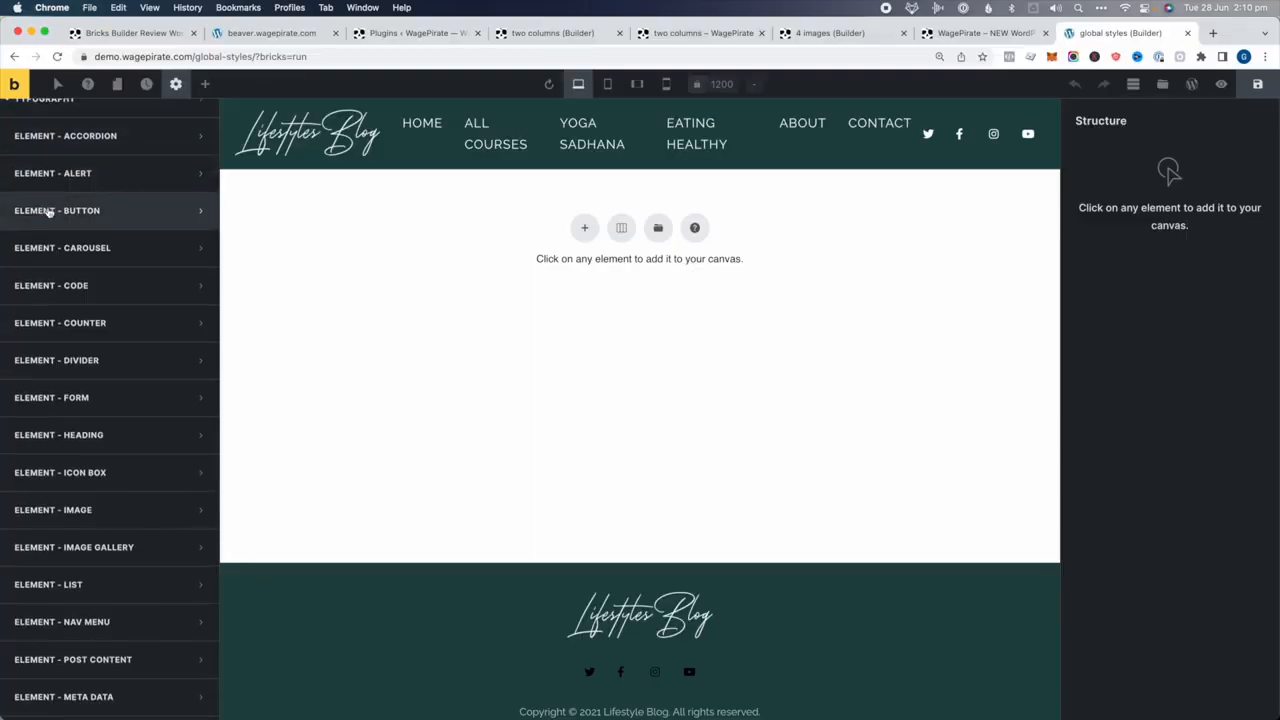
left_click(52, 211)
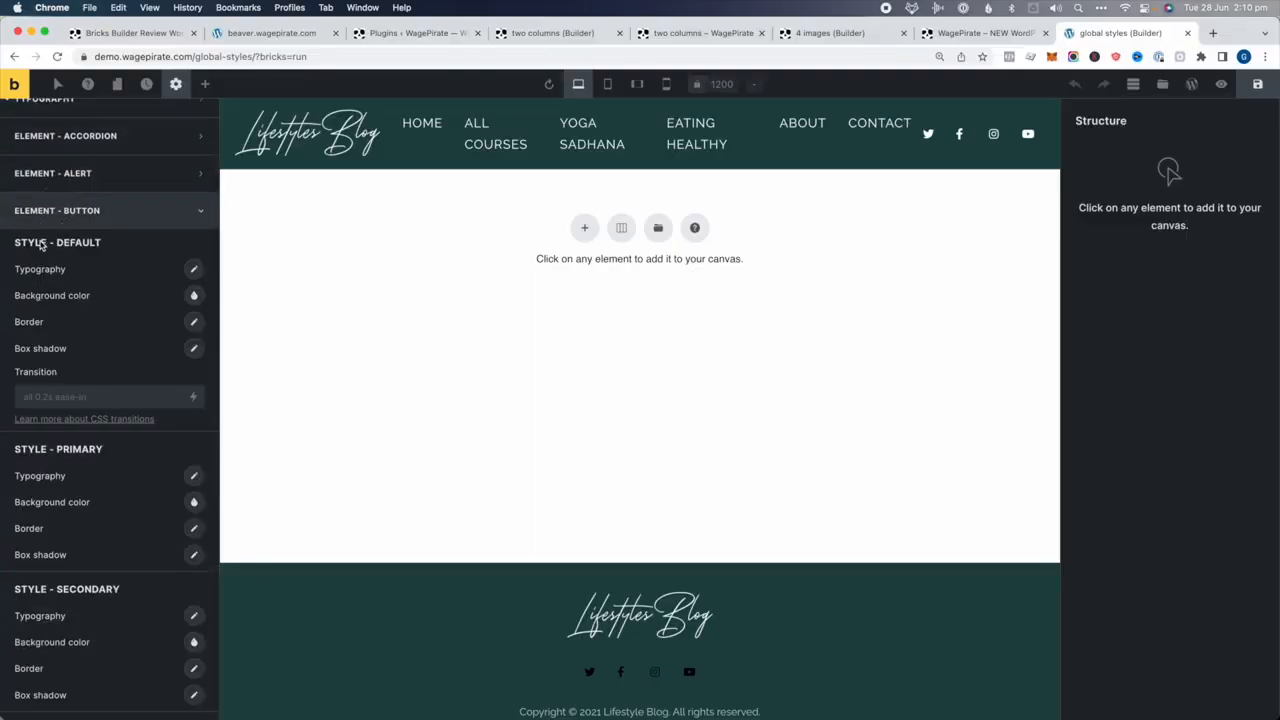
left_click_drag(47, 243, 103, 243)
left_click_drag(48, 449, 104, 449)
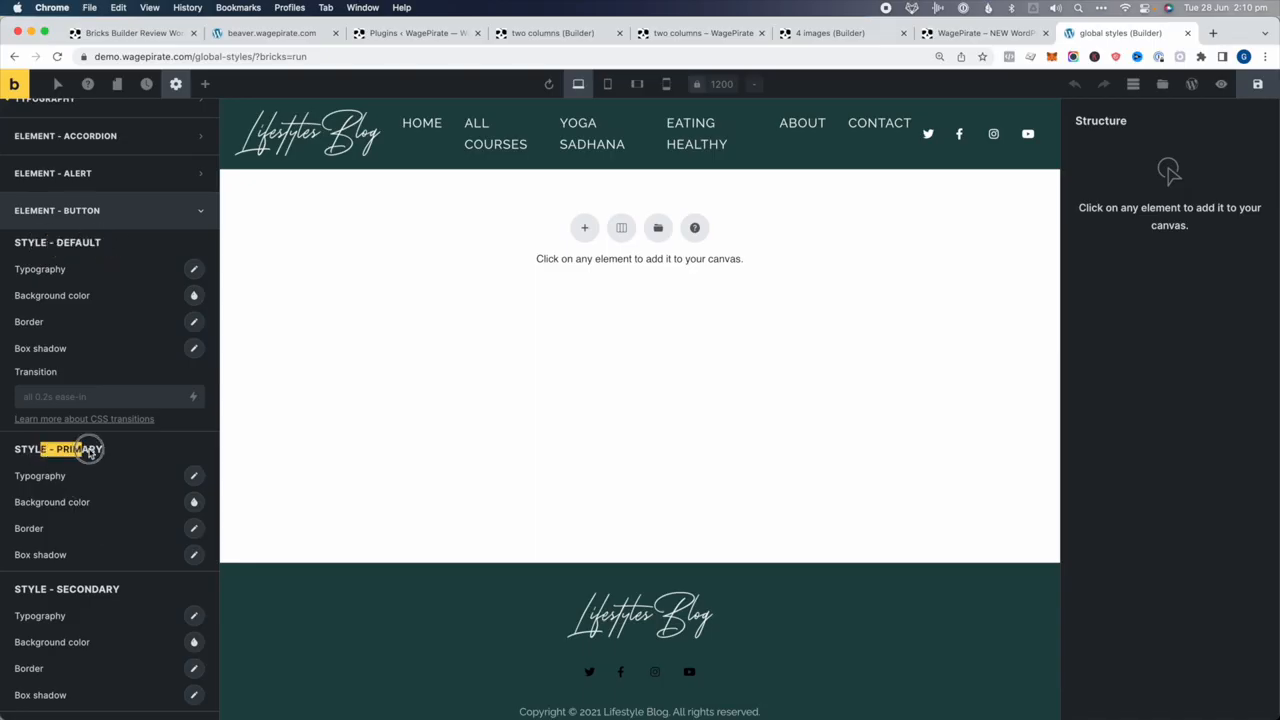
left_click_drag(27, 590, 120, 590)
scroll(111, 591, "down", 3)
left_click_drag(27, 563, 89, 563)
scroll(93, 591, "down", 4)
scroll(103, 511, "up", 7)
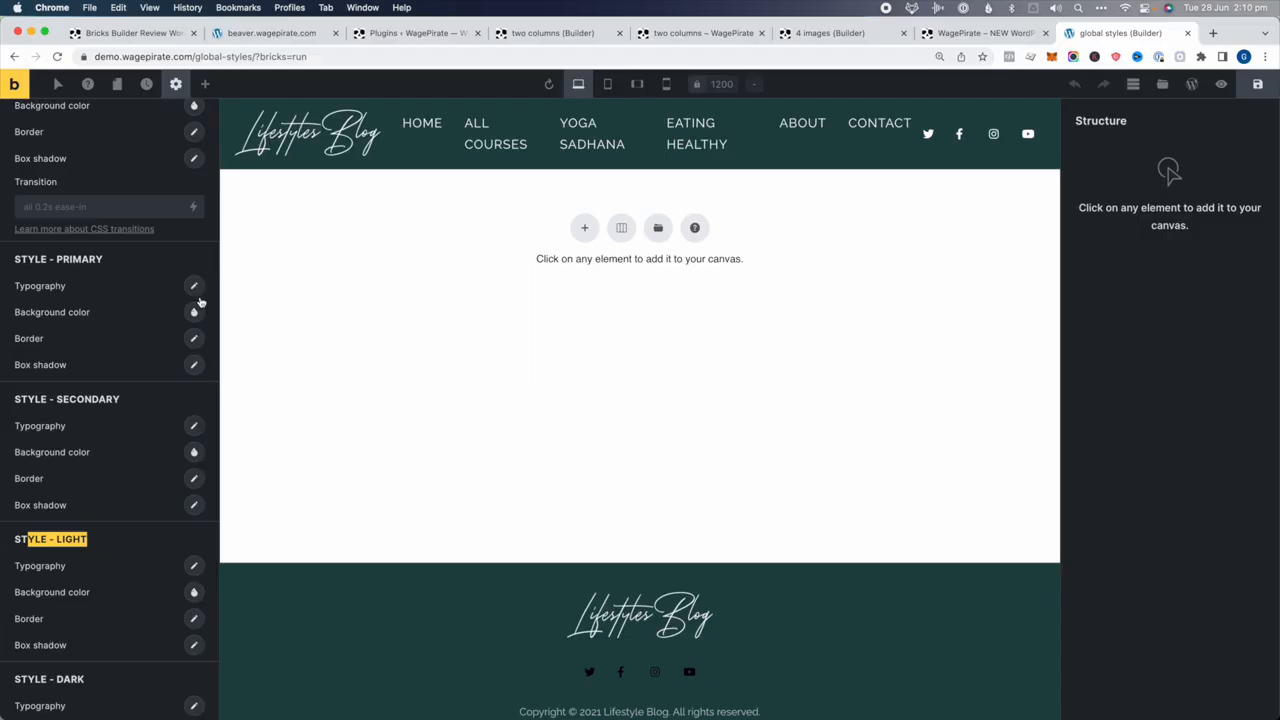
left_click(194, 312)
left_click_drag(158, 410, 84, 410)
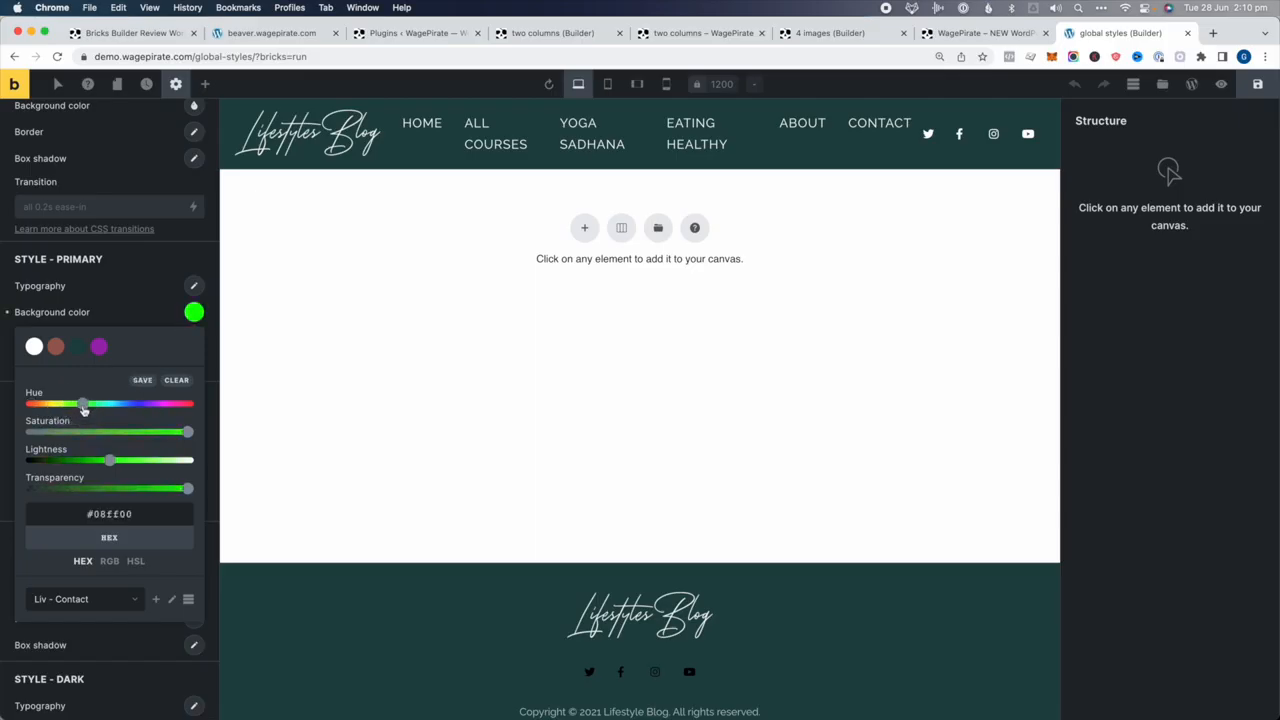
left_click_drag(107, 461, 80, 460)
left_click(121, 276)
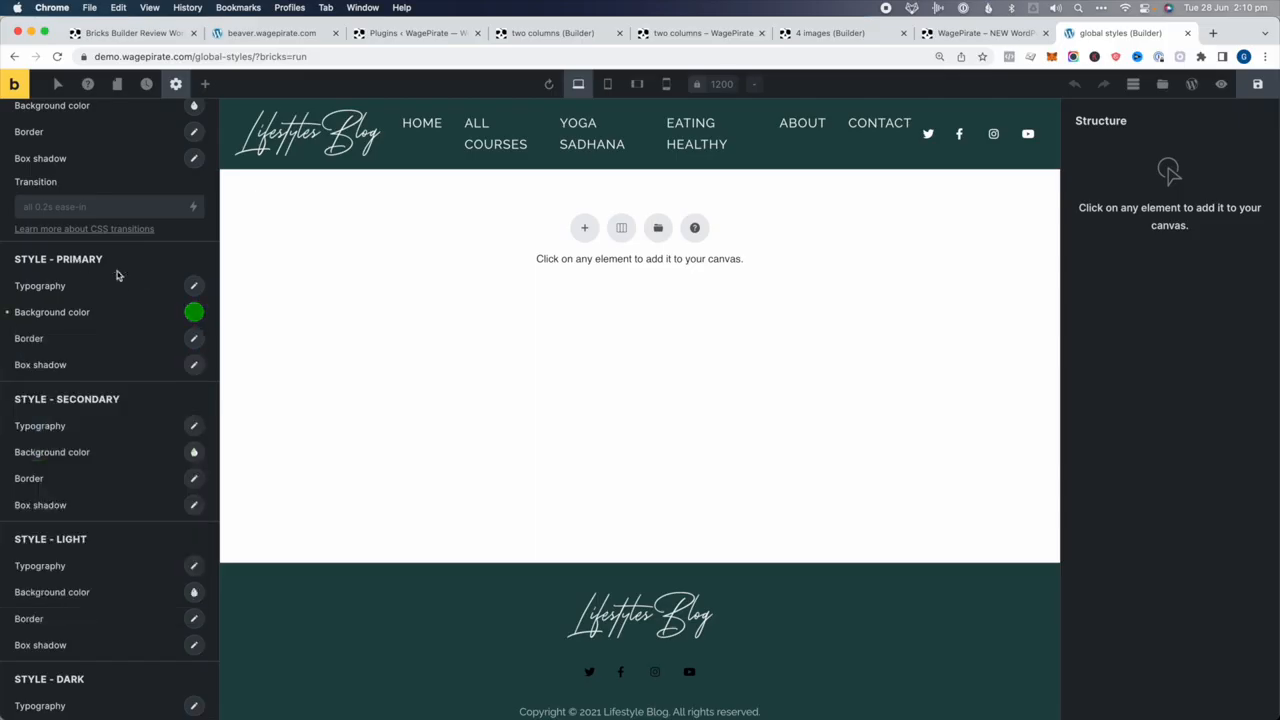
Make the secondary button background magenta
left_click(194, 452)
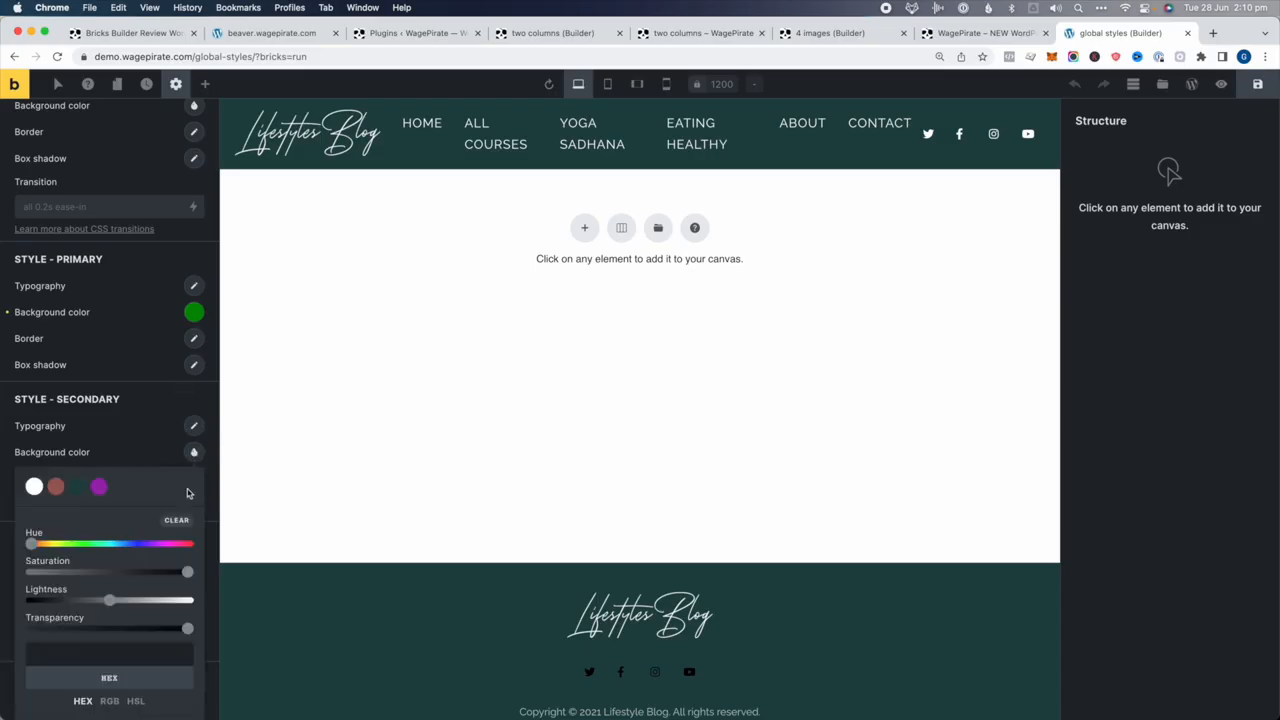
left_click_drag(178, 544, 164, 545)
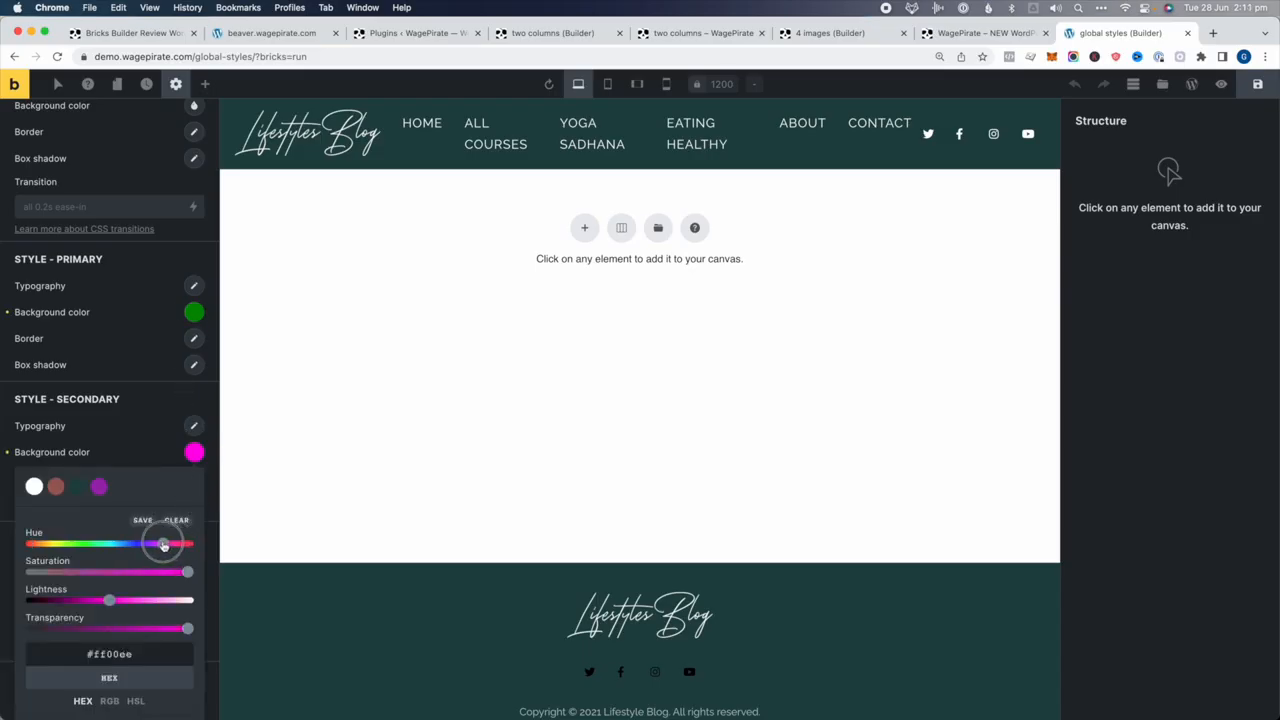
left_click(129, 449)
scroll(129, 455, "up", 1)
Make the primary button text white and fine-tune its green background
left_click(193, 319)
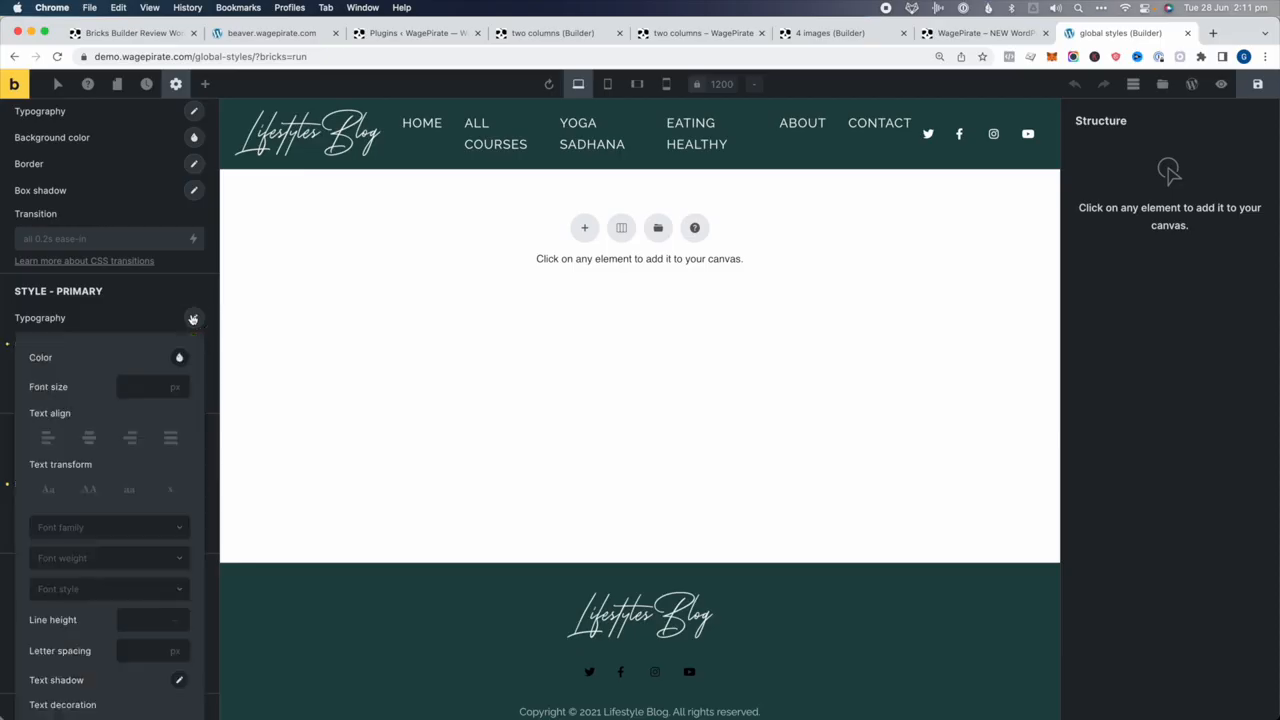
left_click(182, 357)
left_click(83, 389)
left_click(181, 329)
left_click(172, 360)
left_click(48, 391)
left_click(115, 318)
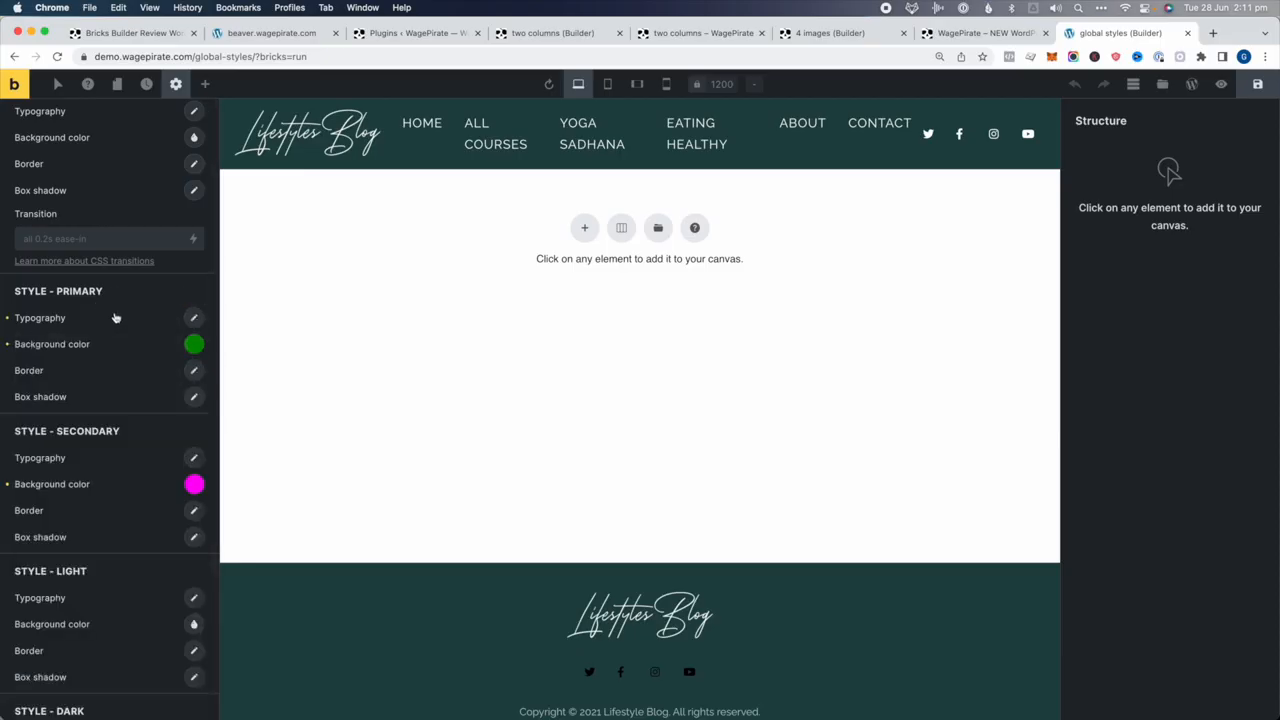
left_click(192, 343)
left_click_drag(84, 492, 49, 489)
left_click(120, 338)
scroll(115, 447, "down", 1)
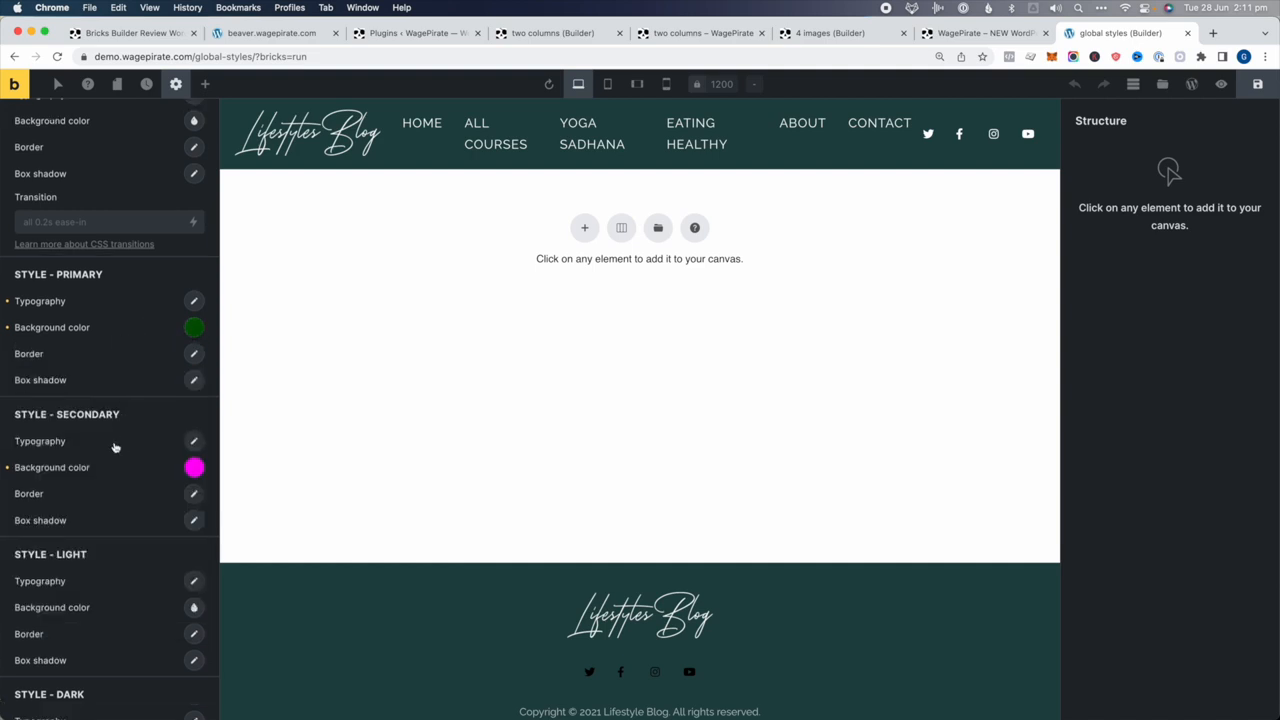
Give the secondary button white text on a dark purple background
left_click(194, 443)
left_click(178, 483)
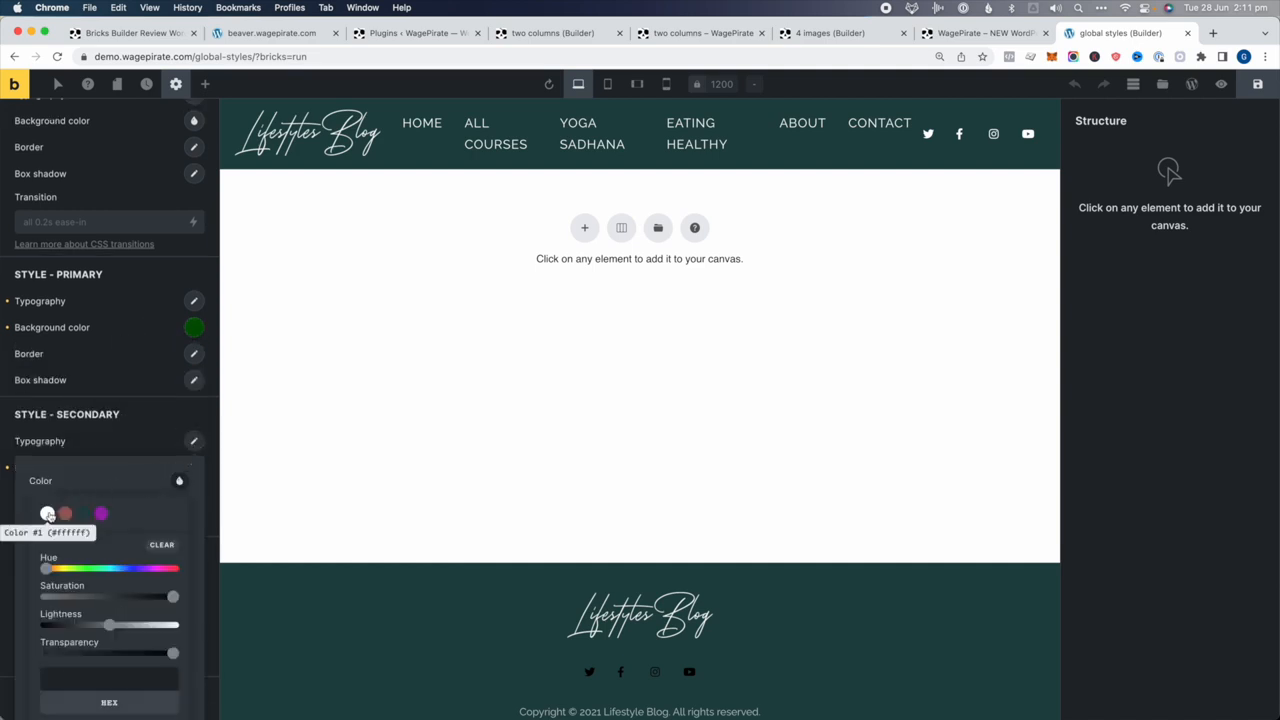
left_click(48, 515)
left_click(97, 446)
left_click(192, 460)
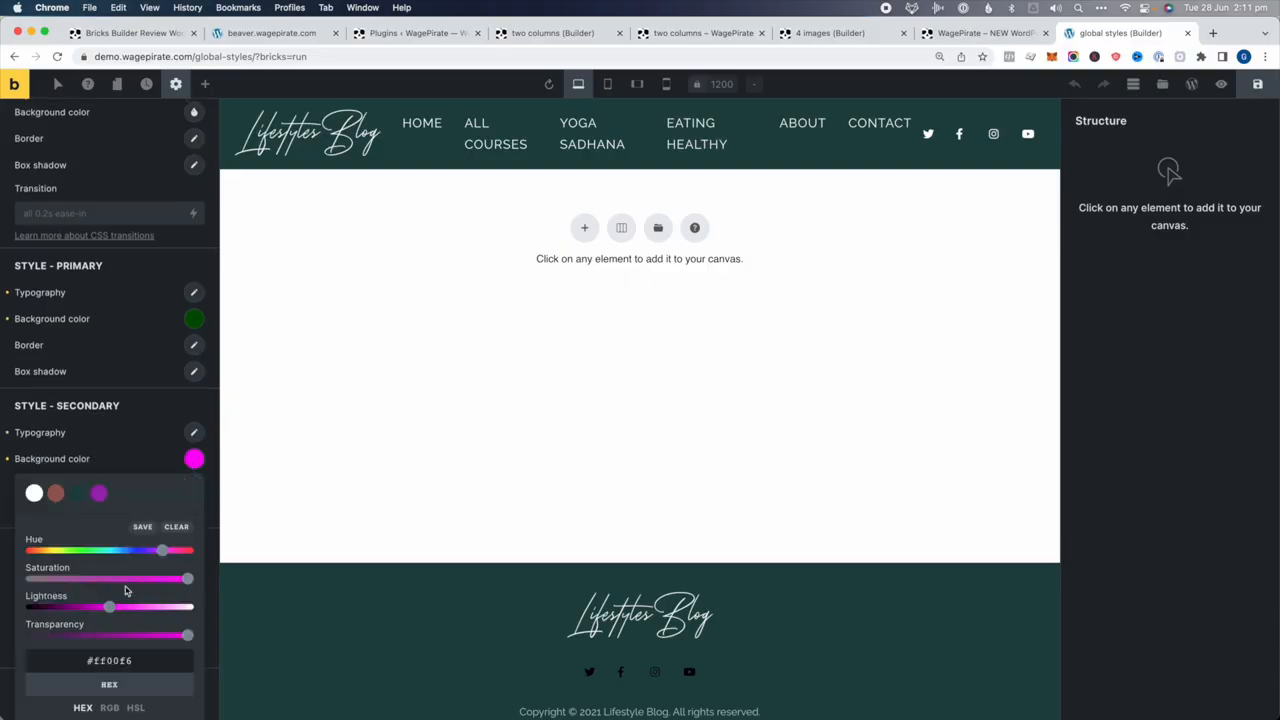
left_click_drag(112, 606, 70, 606)
left_click(123, 399)
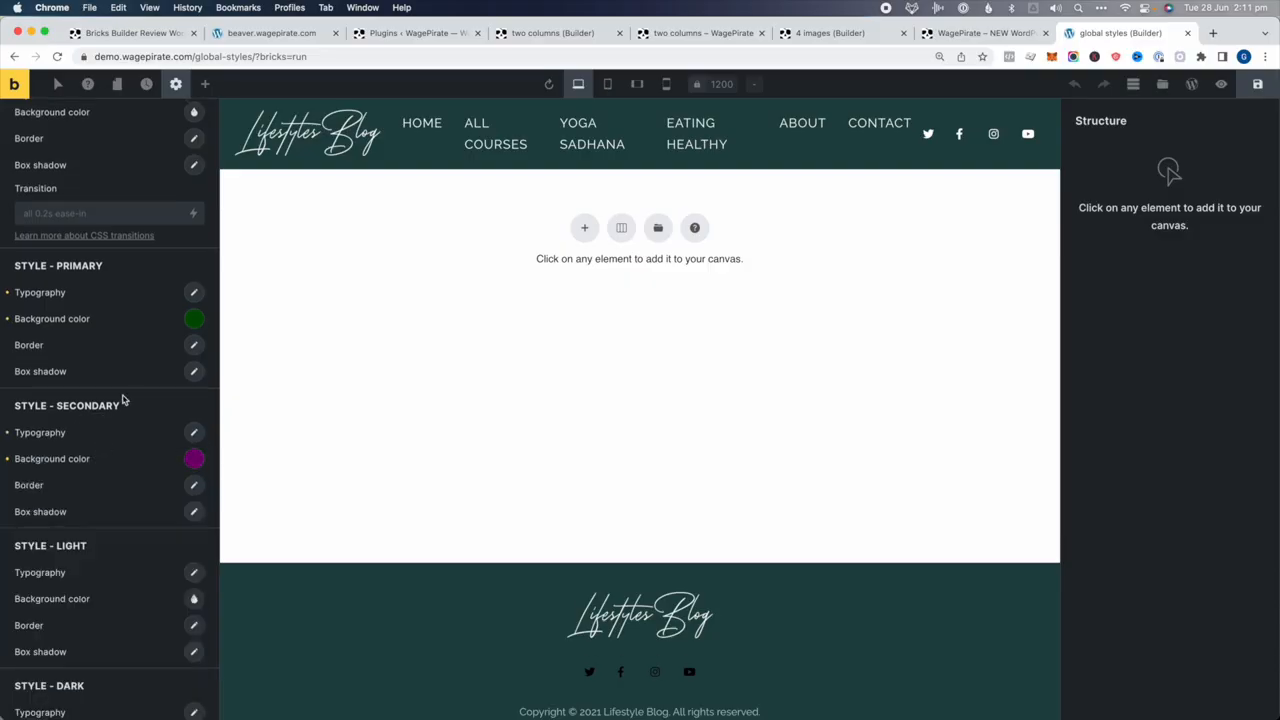
Save the primary button's dark green to the colour palette
left_click(191, 322)
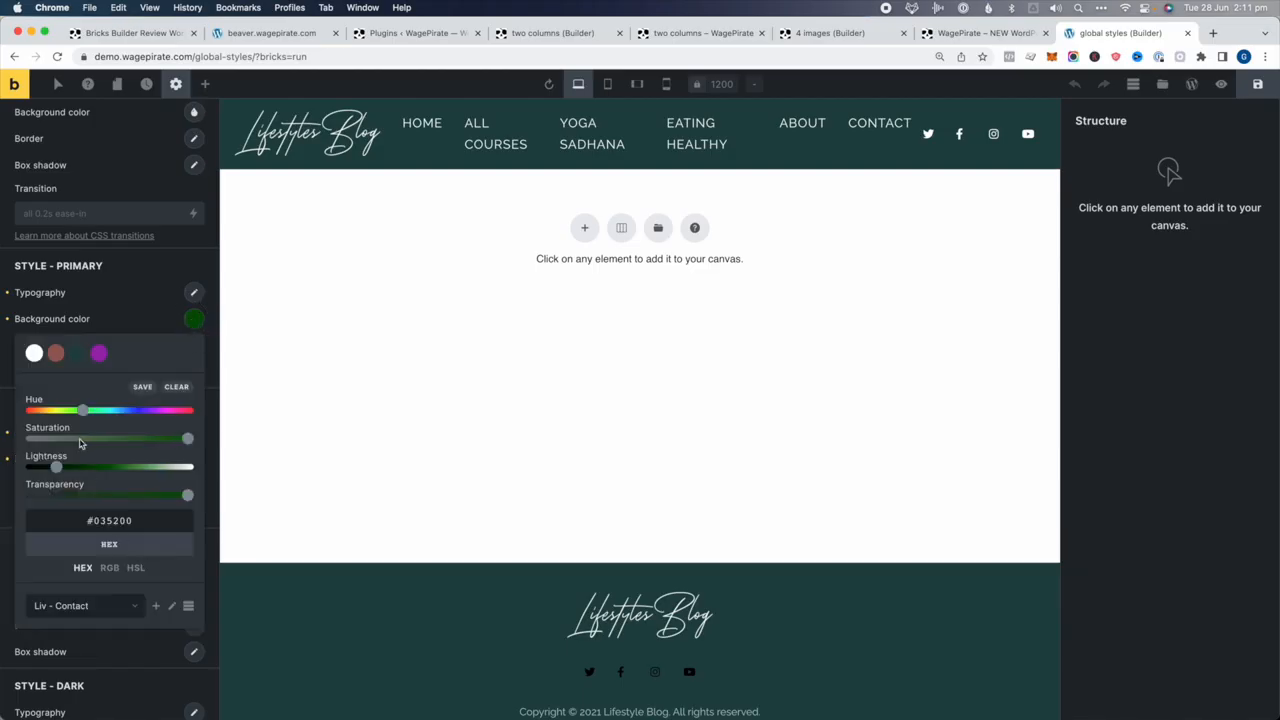
left_click(143, 387)
left_click(152, 302)
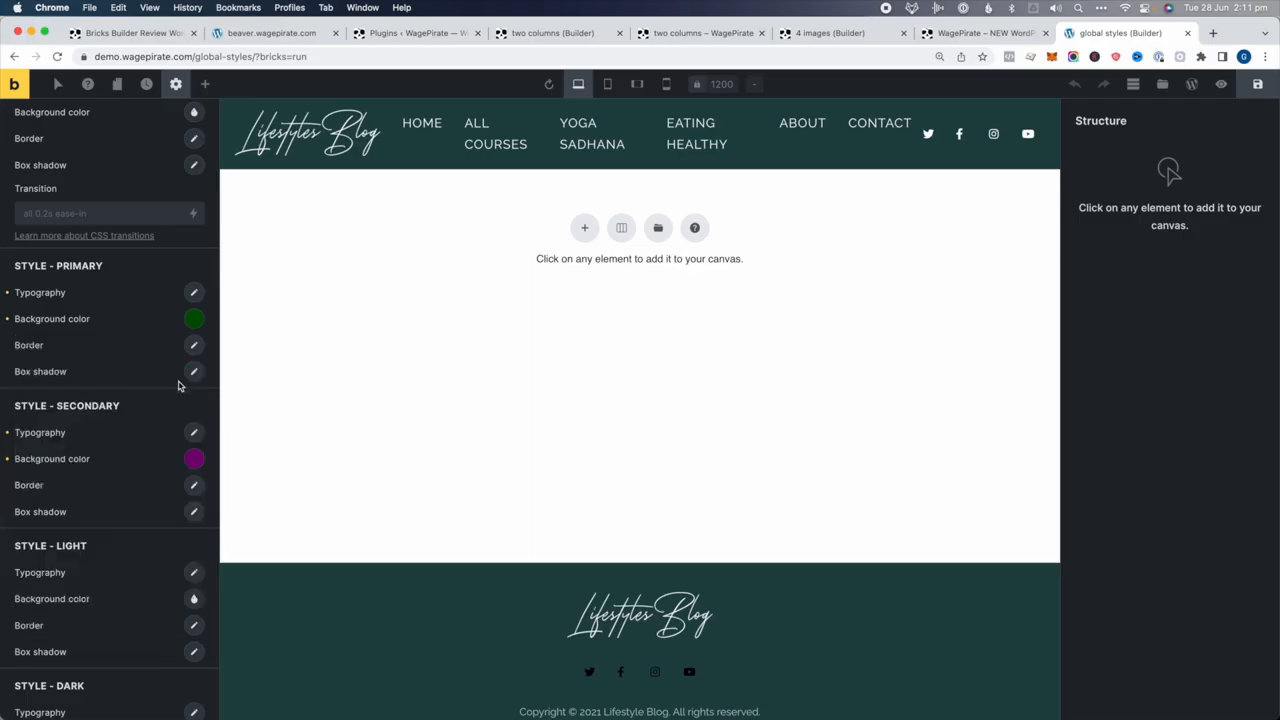
left_click(195, 460)
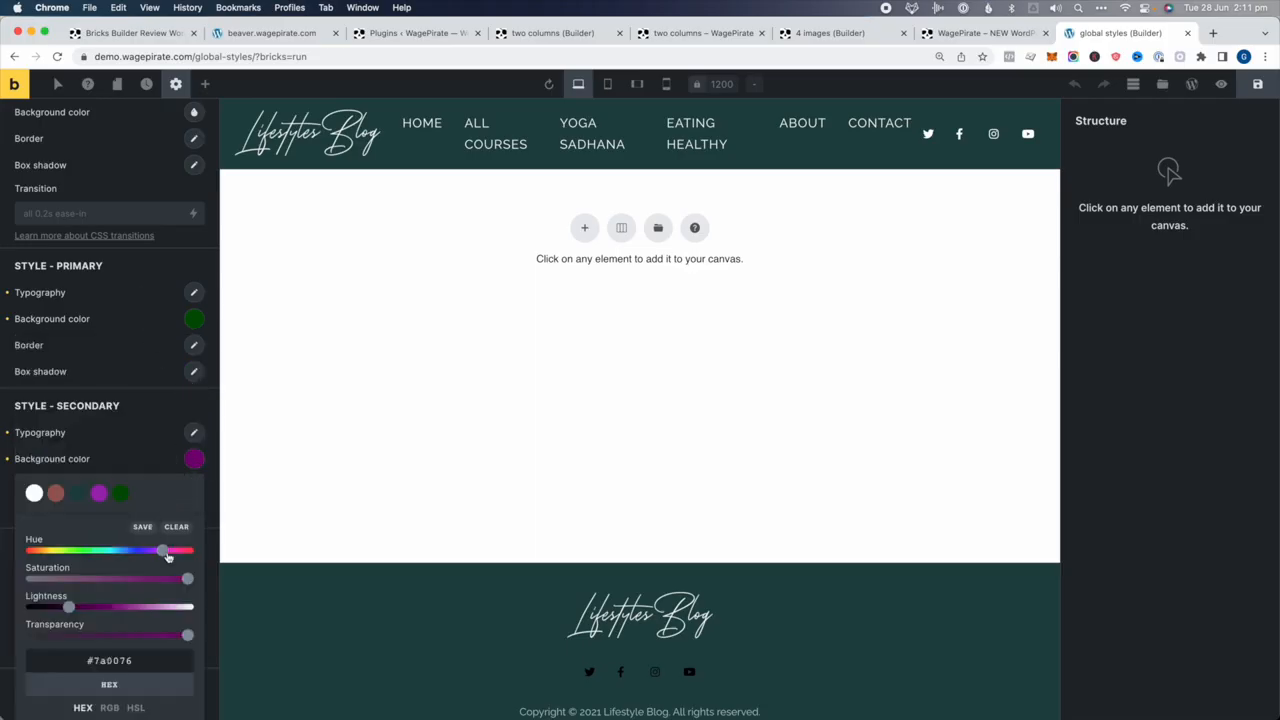
left_click(163, 438)
scroll(160, 442, "down", 2)
scroll(165, 450, "down", 1)
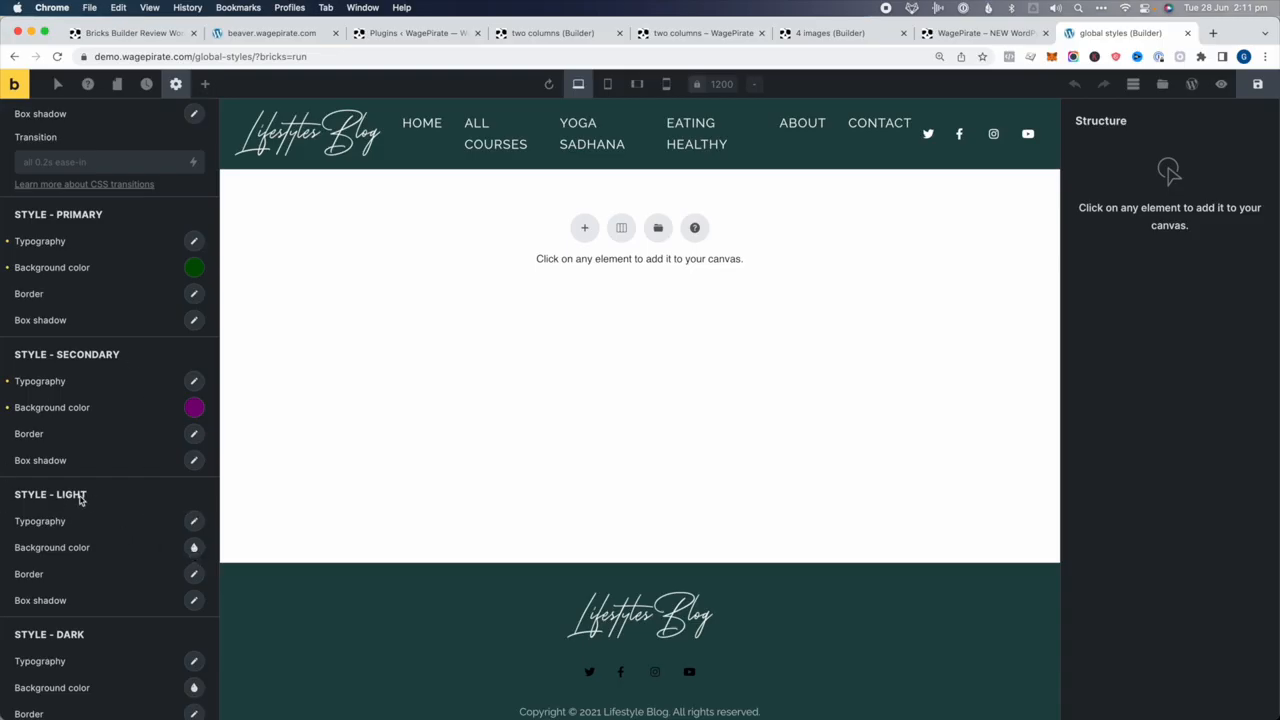
left_click(194, 547)
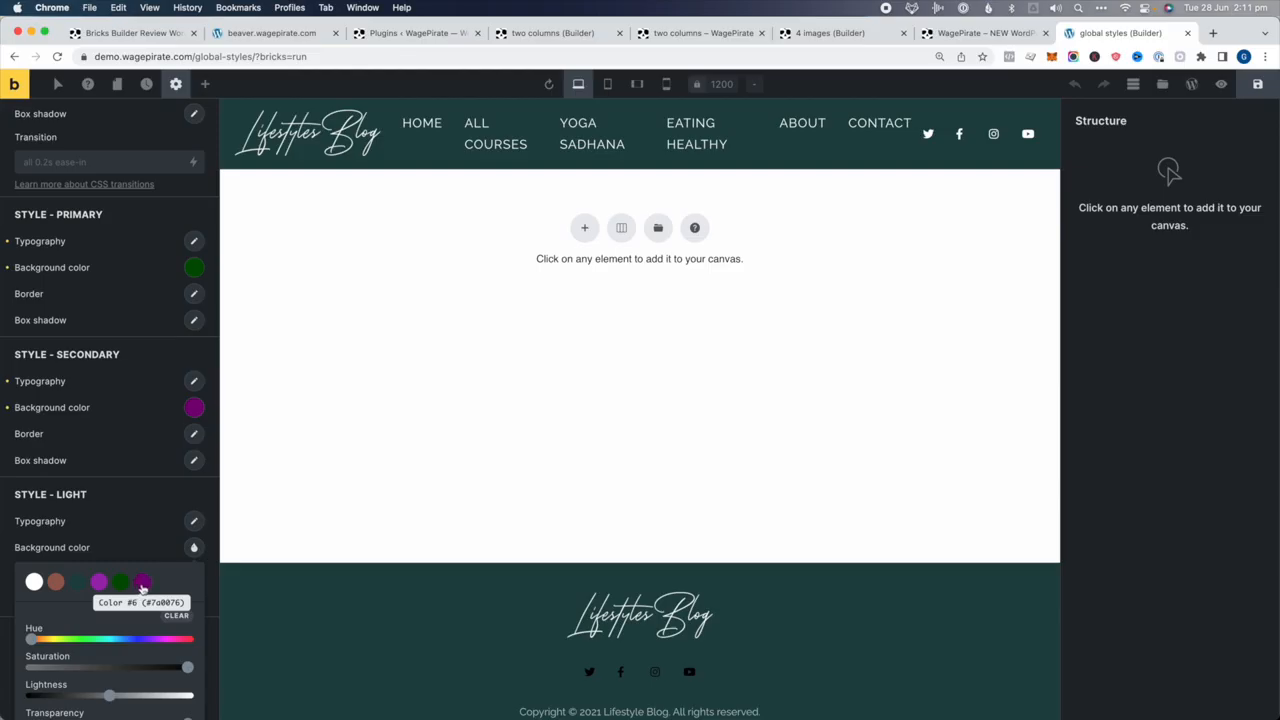
scroll(142, 588, "down", 3)
left_click(158, 361)
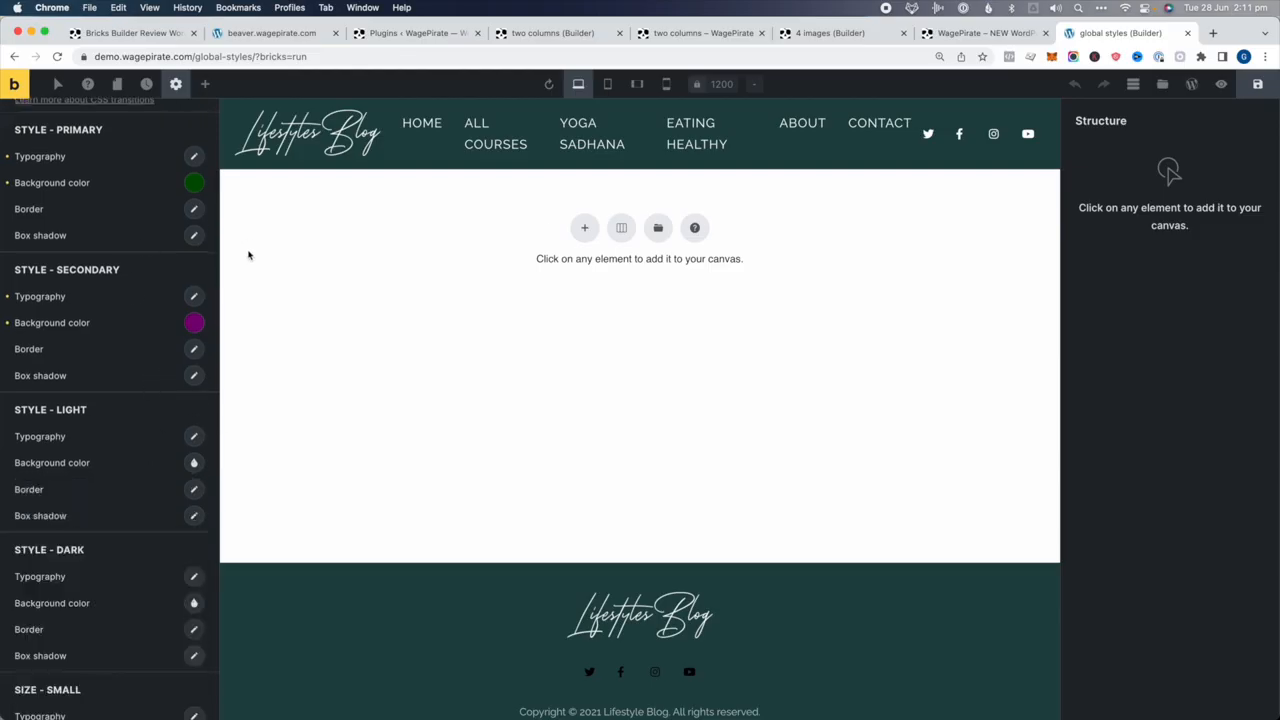
scroll(190, 290, "up", 1)
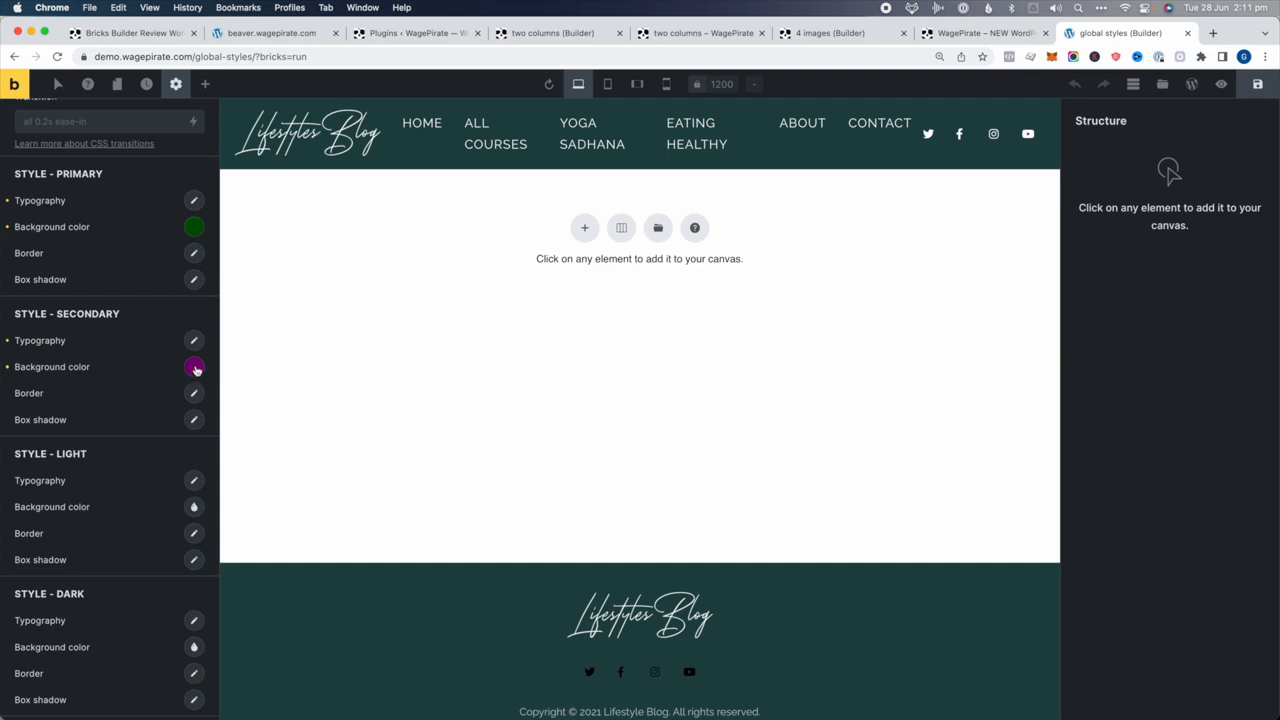
scroll(163, 377, "up", 5)
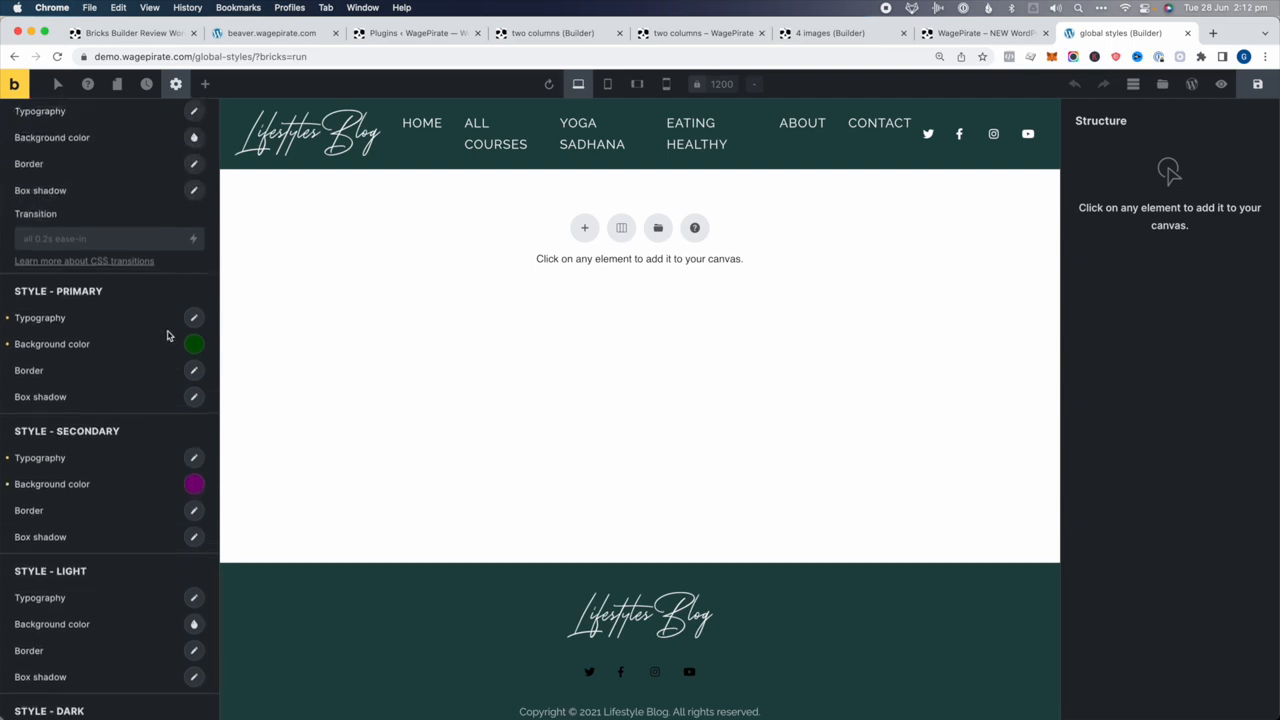
scroll(67, 156, "up", 1)
Give the default button white text on a dark red #8a0000 background
left_click(194, 218)
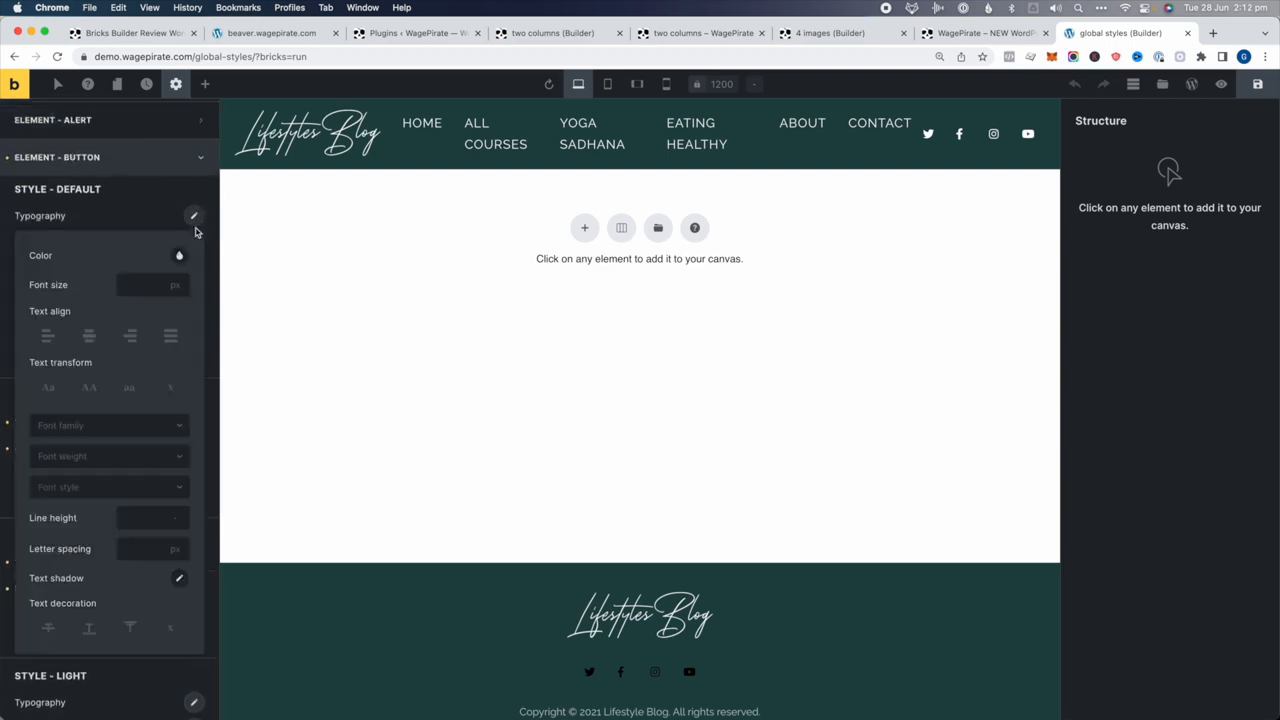
left_click(177, 257)
left_click(49, 290)
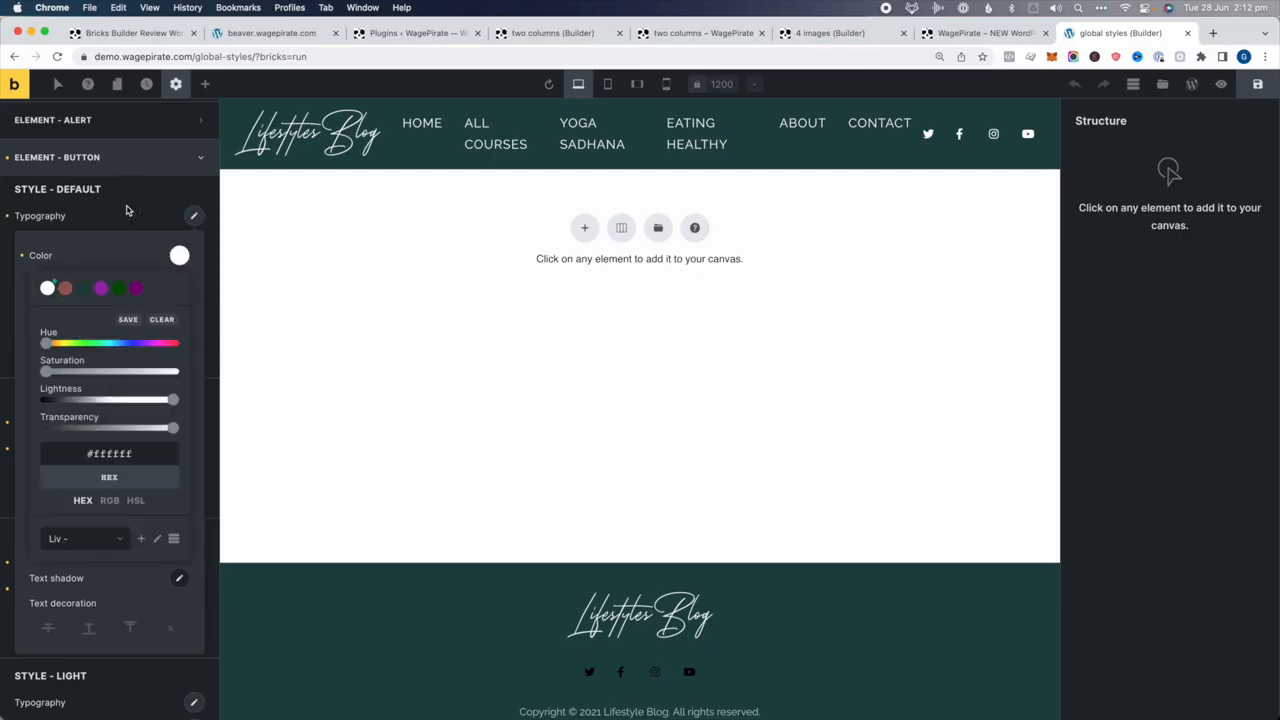
left_click(127, 207)
left_click(194, 243)
left_click_drag(160, 335, 196, 340)
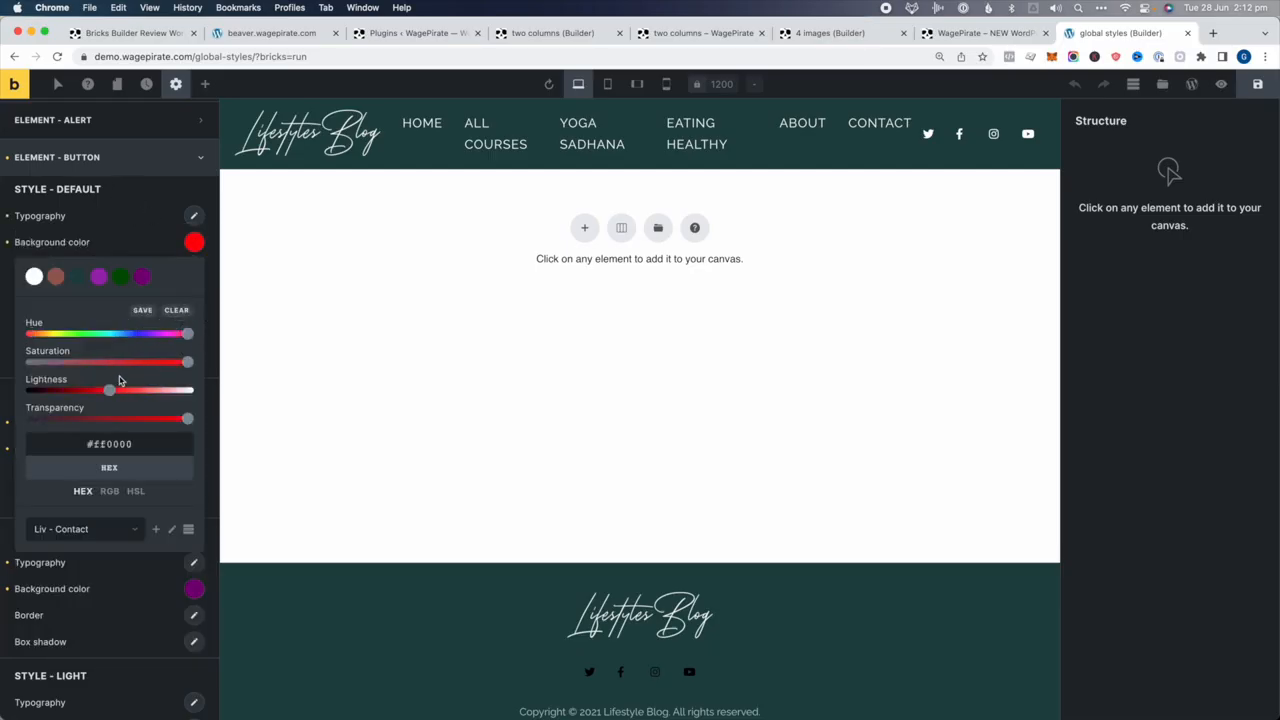
left_click_drag(110, 390, 74, 390)
left_click(112, 242)
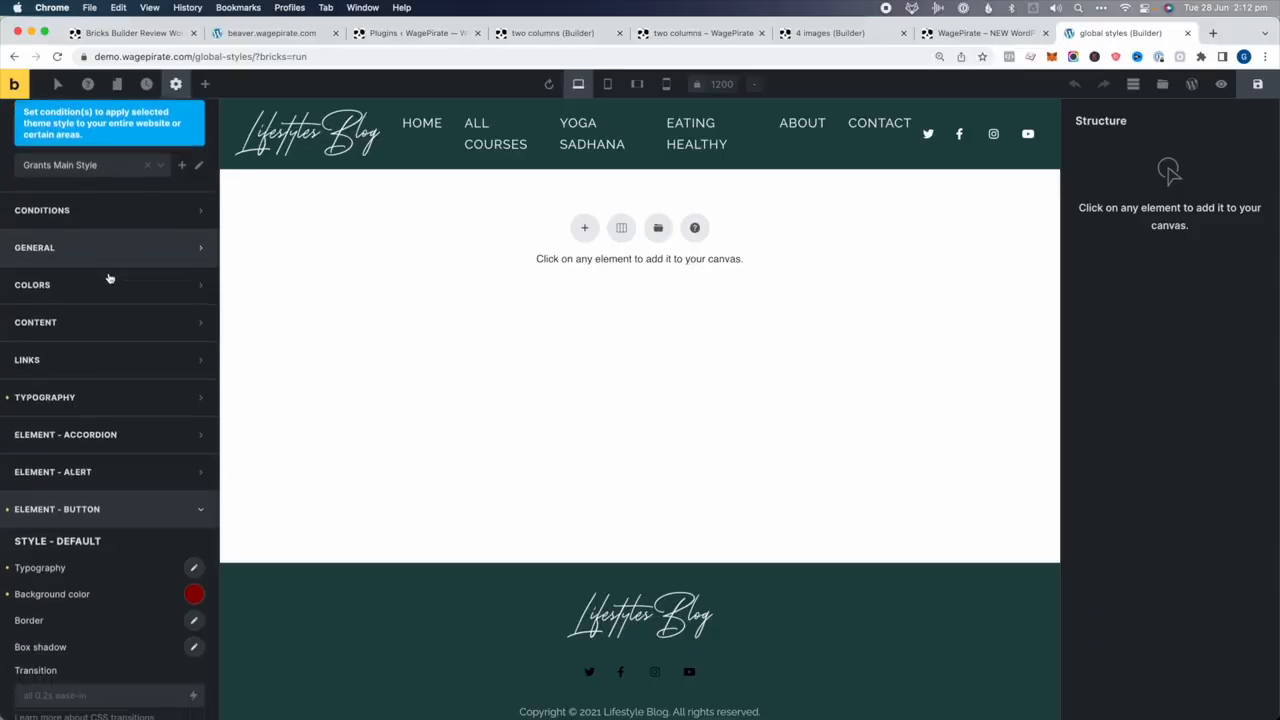
scroll(110, 280, "down", 1)
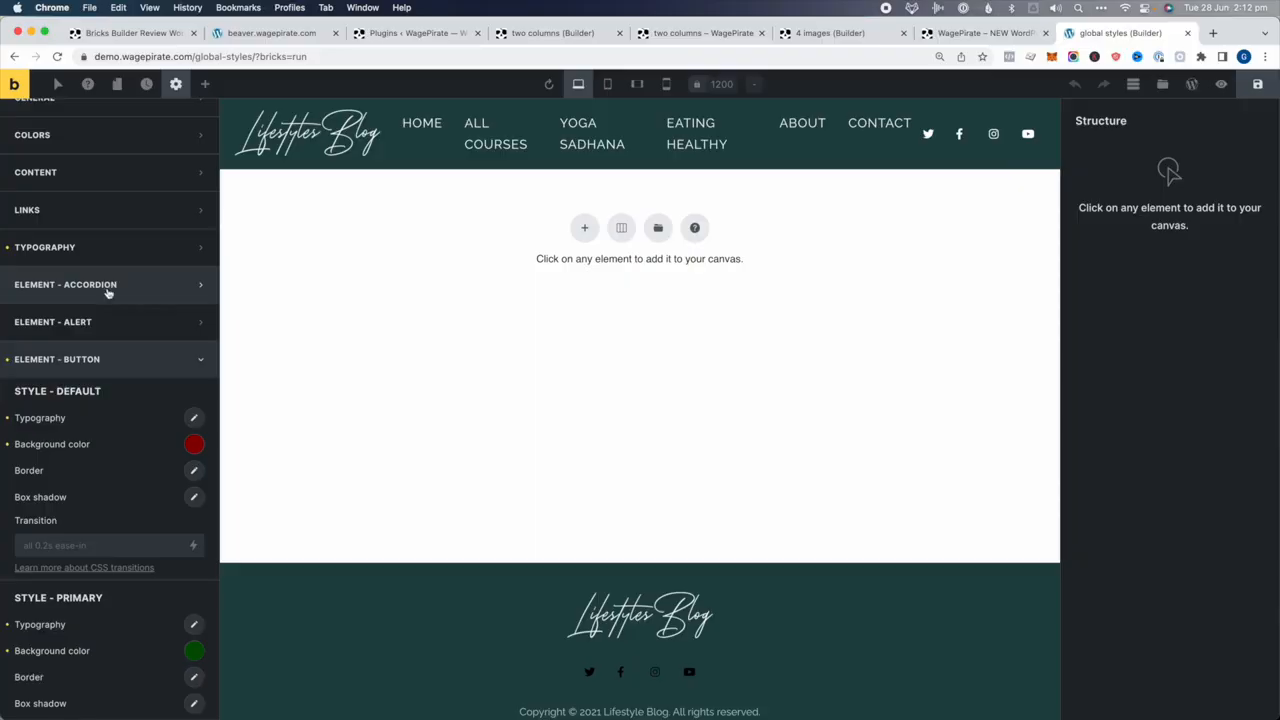
Add a section with a container to the empty page
scroll(108, 292, "down", 1)
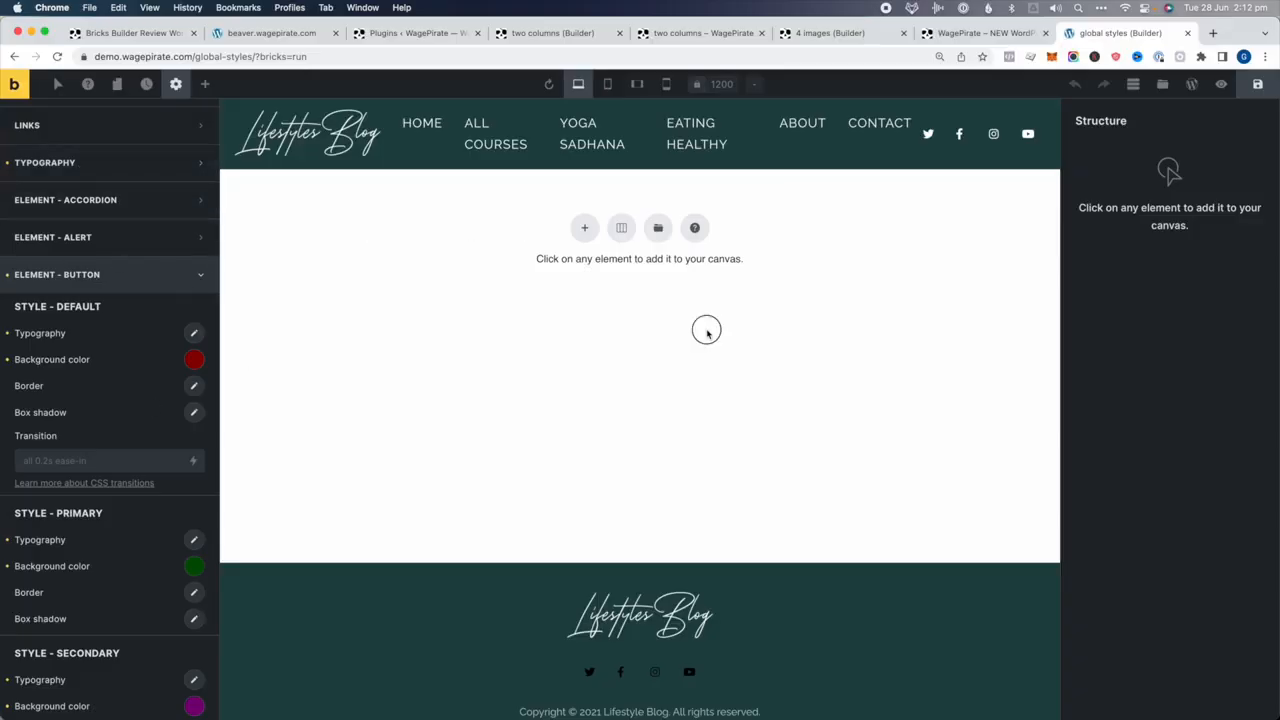
left_click(621, 228)
left_click(537, 304)
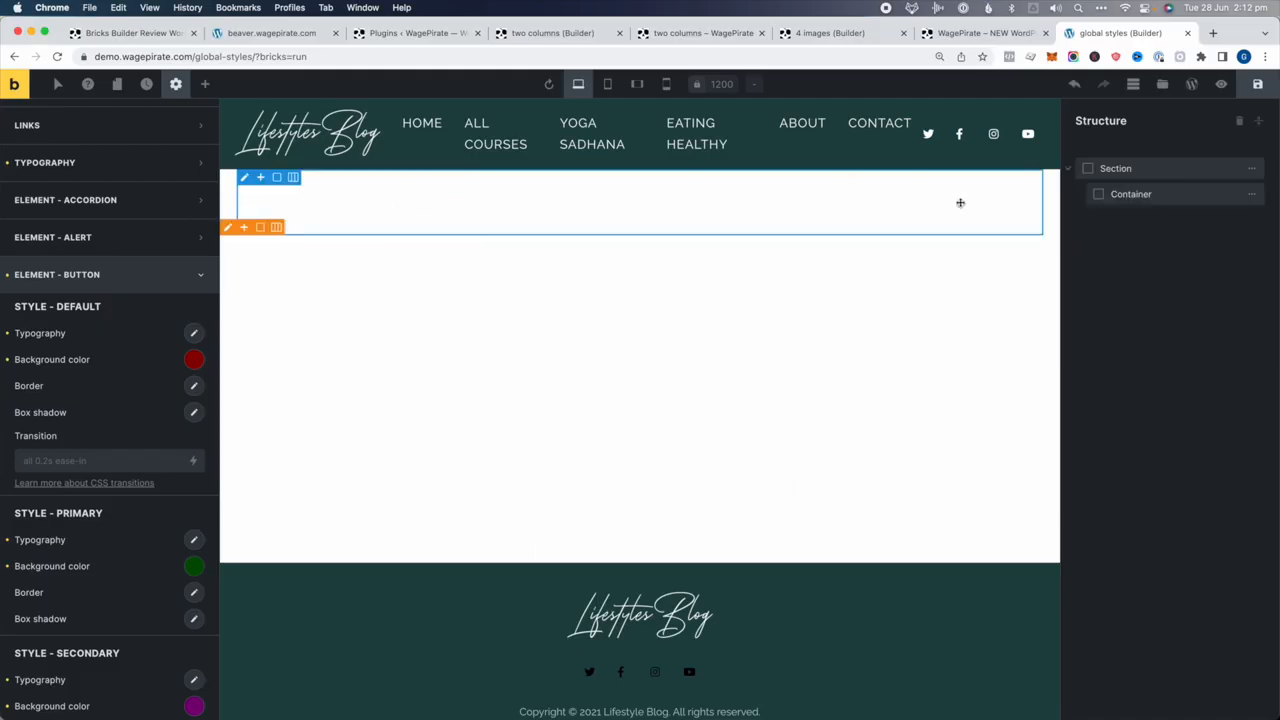
left_click(1158, 195)
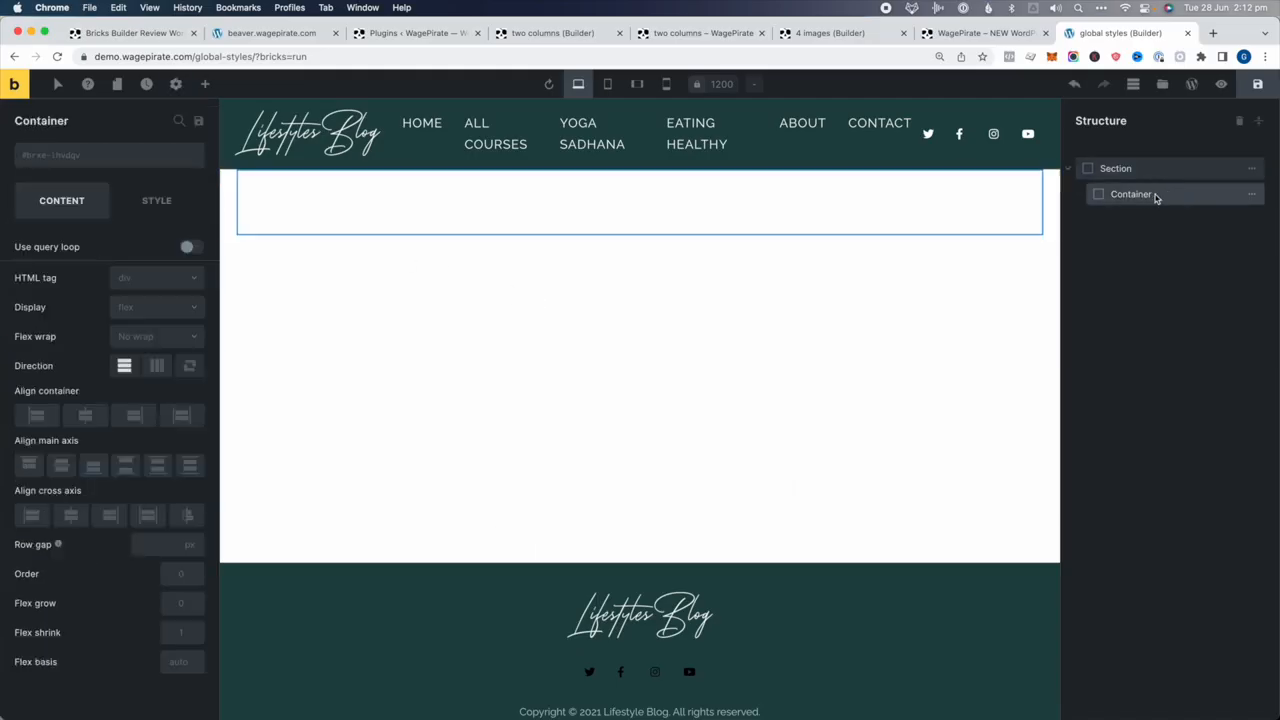
Add a heading, a rich text block and a button inside the container
left_click(205, 84)
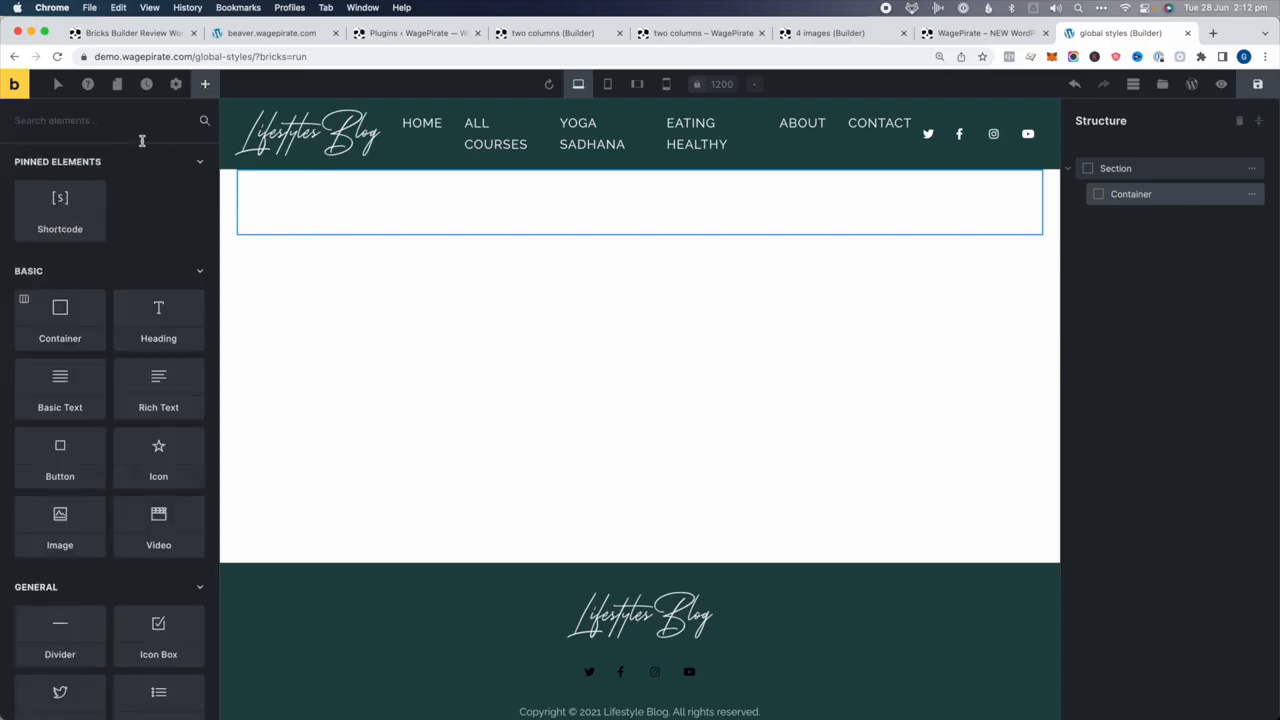
type("head")
left_click(72, 189)
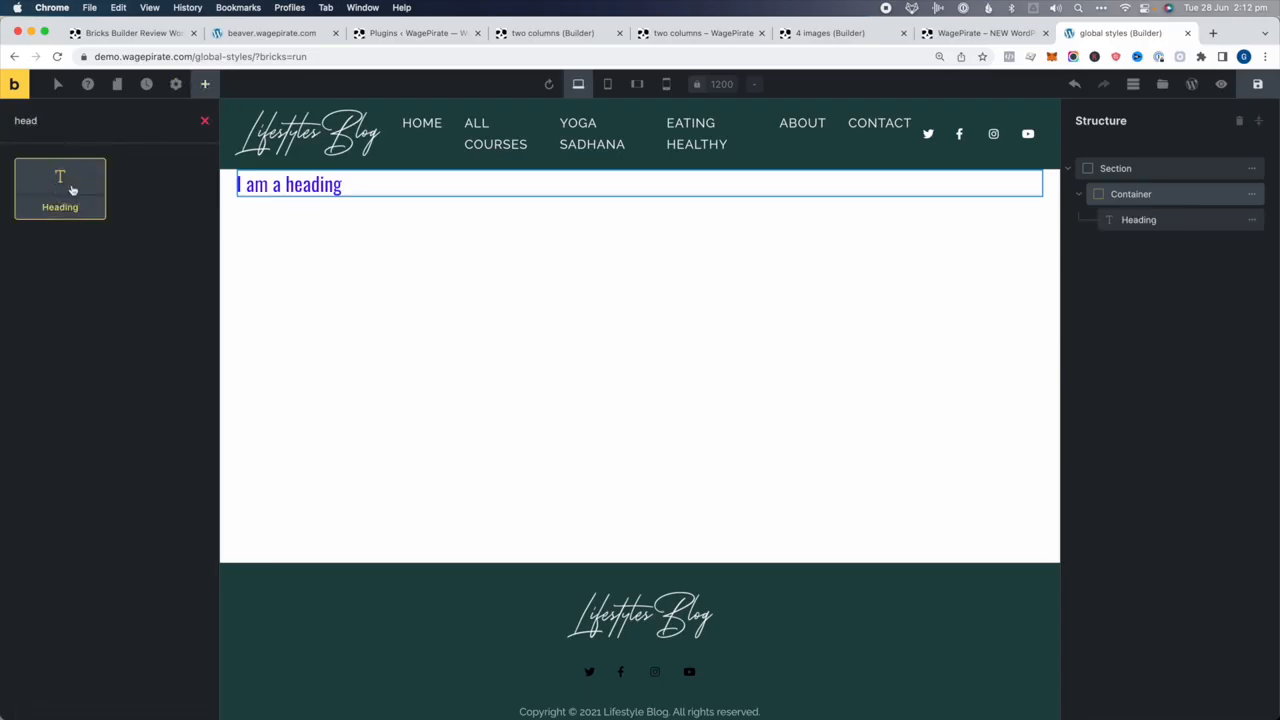
key("BackSpace")
key("BackSpace")
key("BackSpace")
key("BackSpace")
type("text")
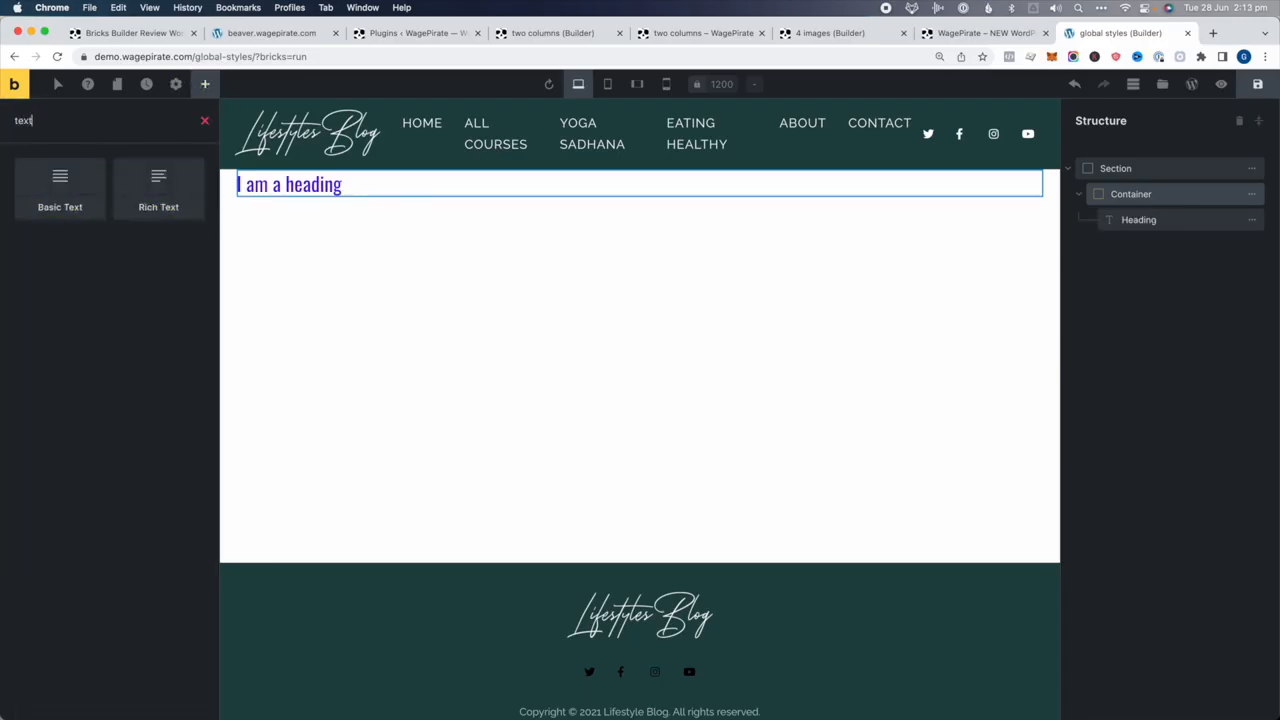
left_click(153, 197)
key("BackSpace")
key("BackSpace")
key("BackSpace")
key("BackSpace")
type("but")
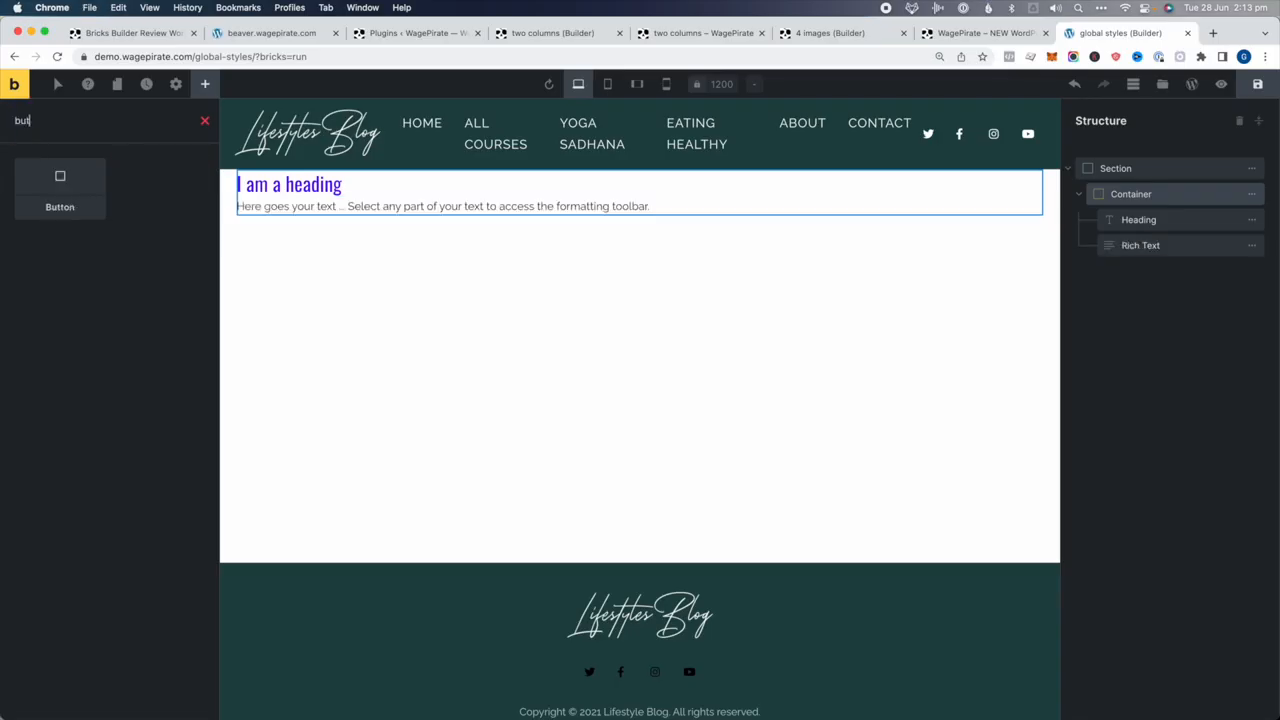
left_click(60, 190)
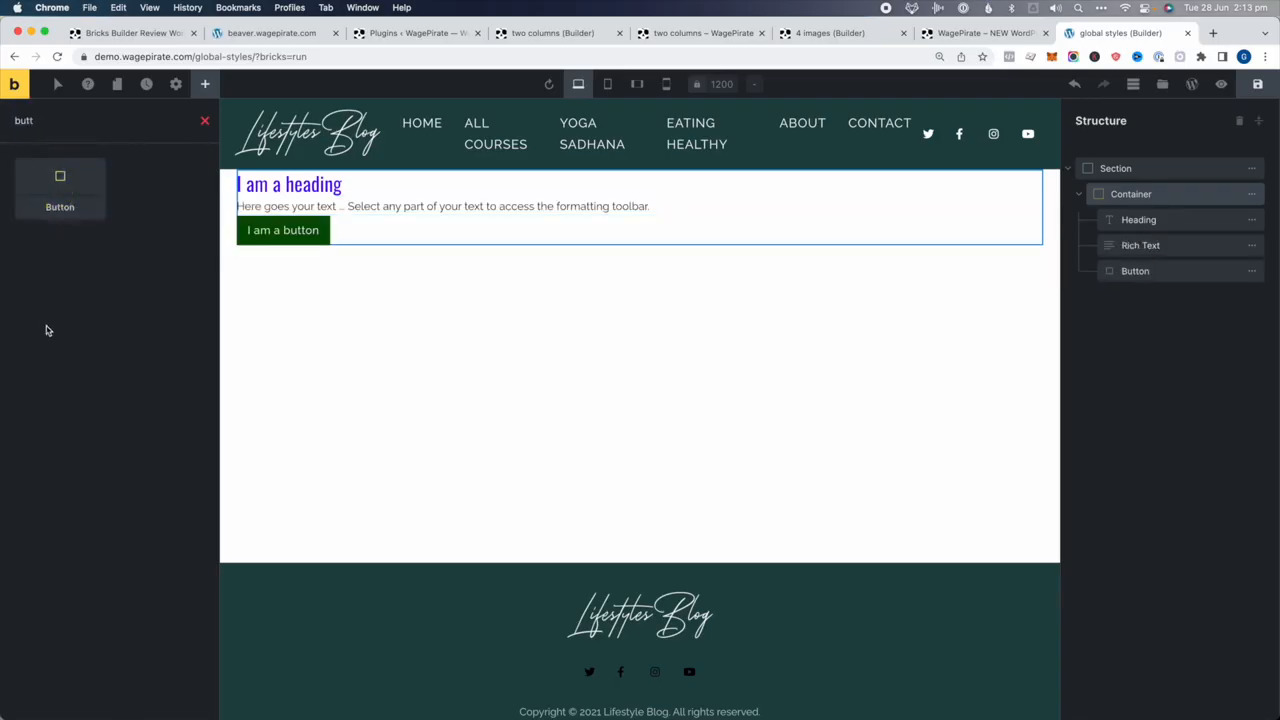
left_click(1201, 273)
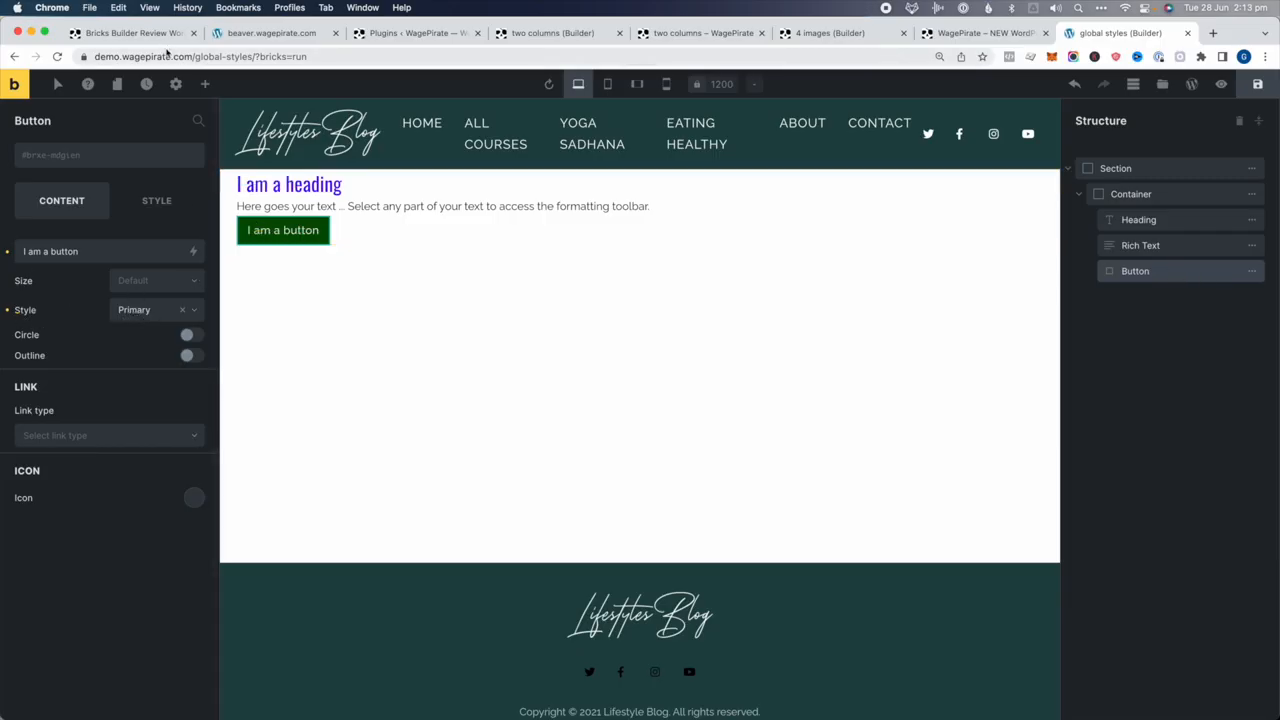
left_click(176, 84)
left_click(106, 166)
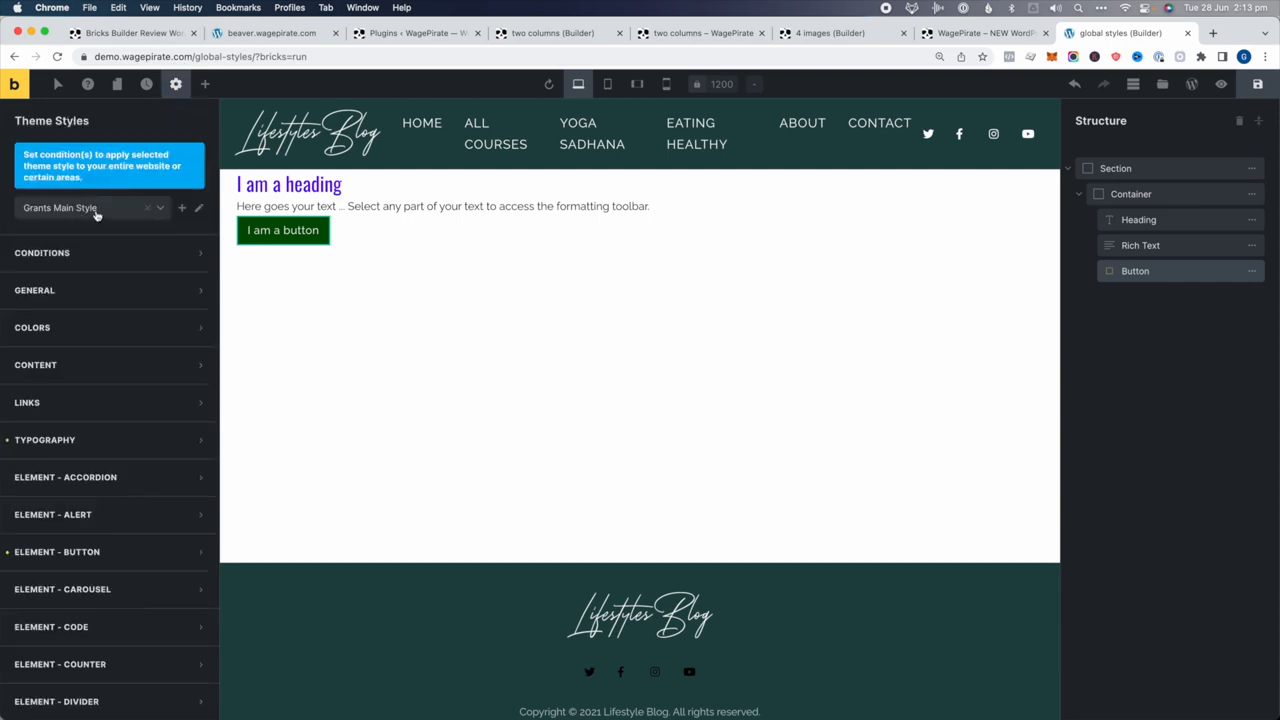
Save the page with the button theme styles expanded
left_click(97, 533)
scroll(93, 537, "down", 4)
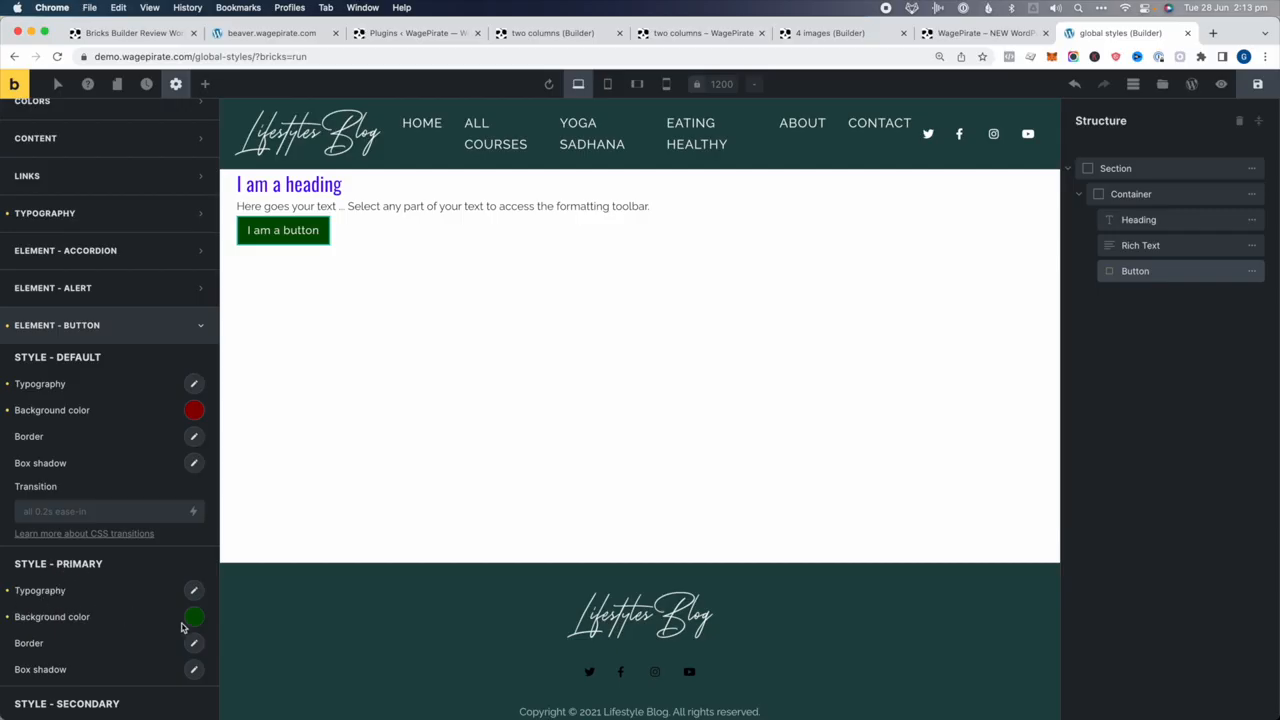
left_click(1258, 84)
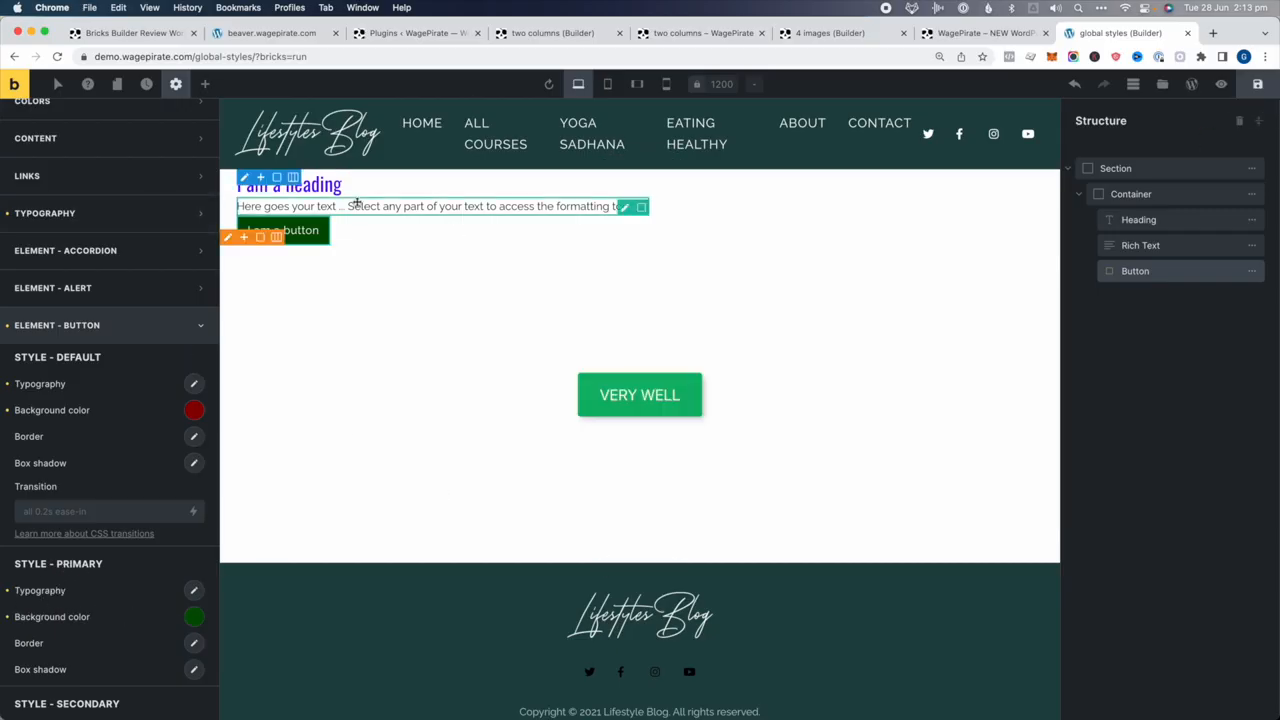
Give the section 50 px top and bottom padding
left_click(1150, 172)
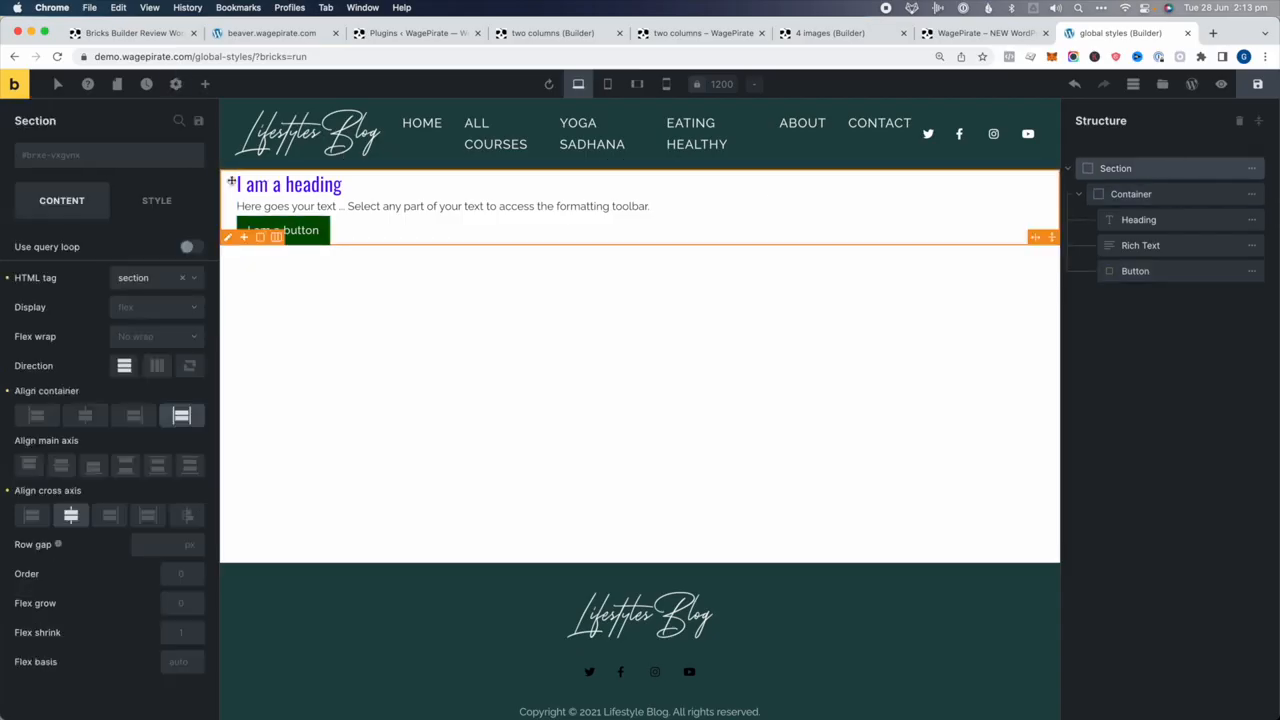
left_click(156, 200)
left_click(46, 256)
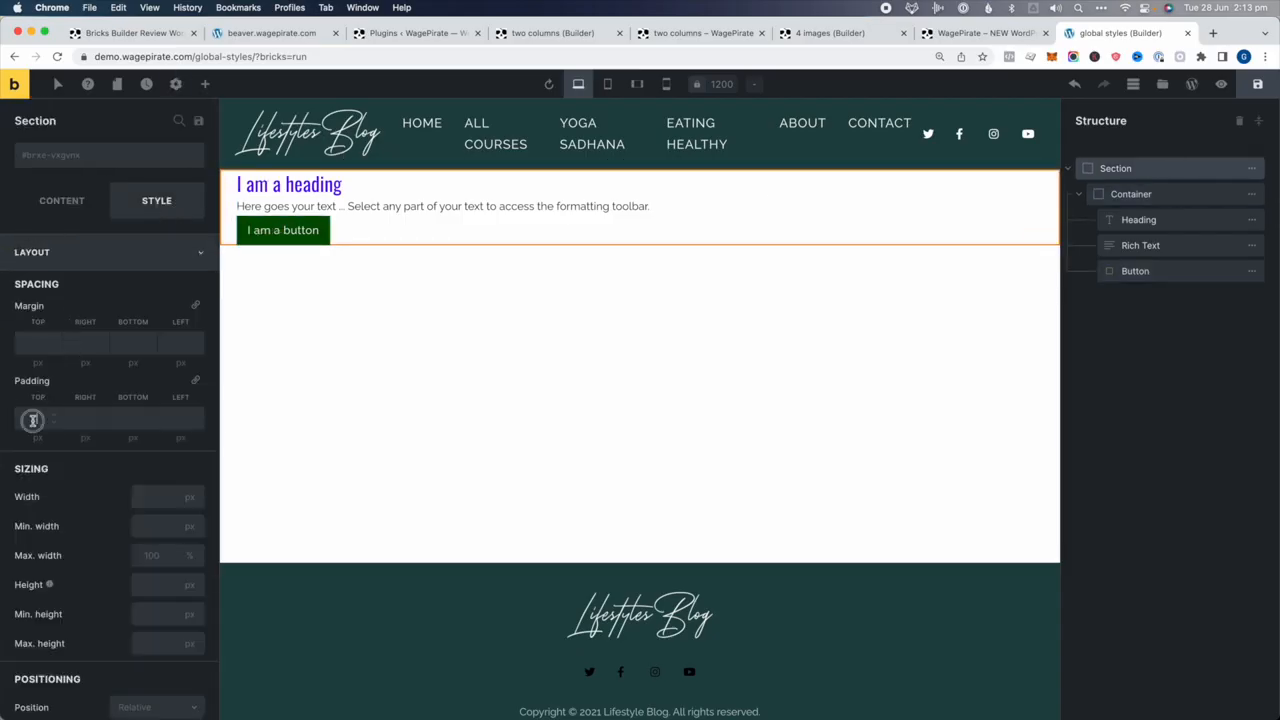
left_click(33, 420)
type("50")
left_click(133, 418)
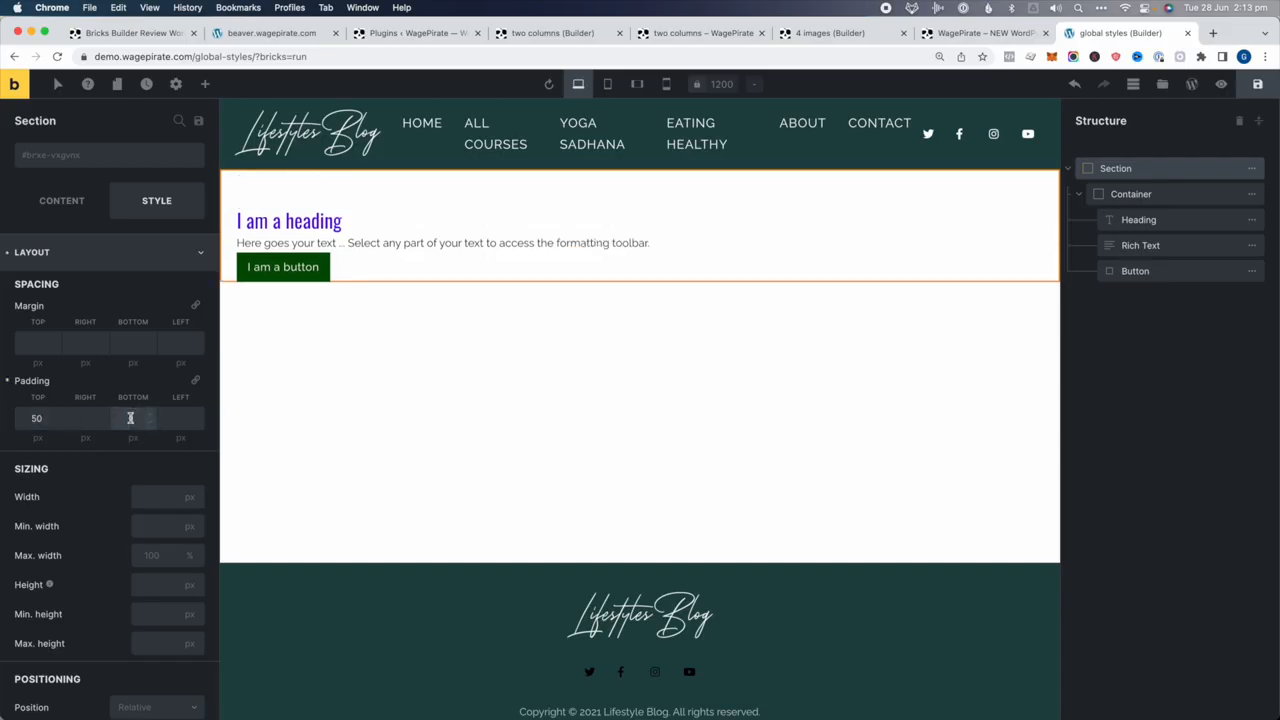
type("50")
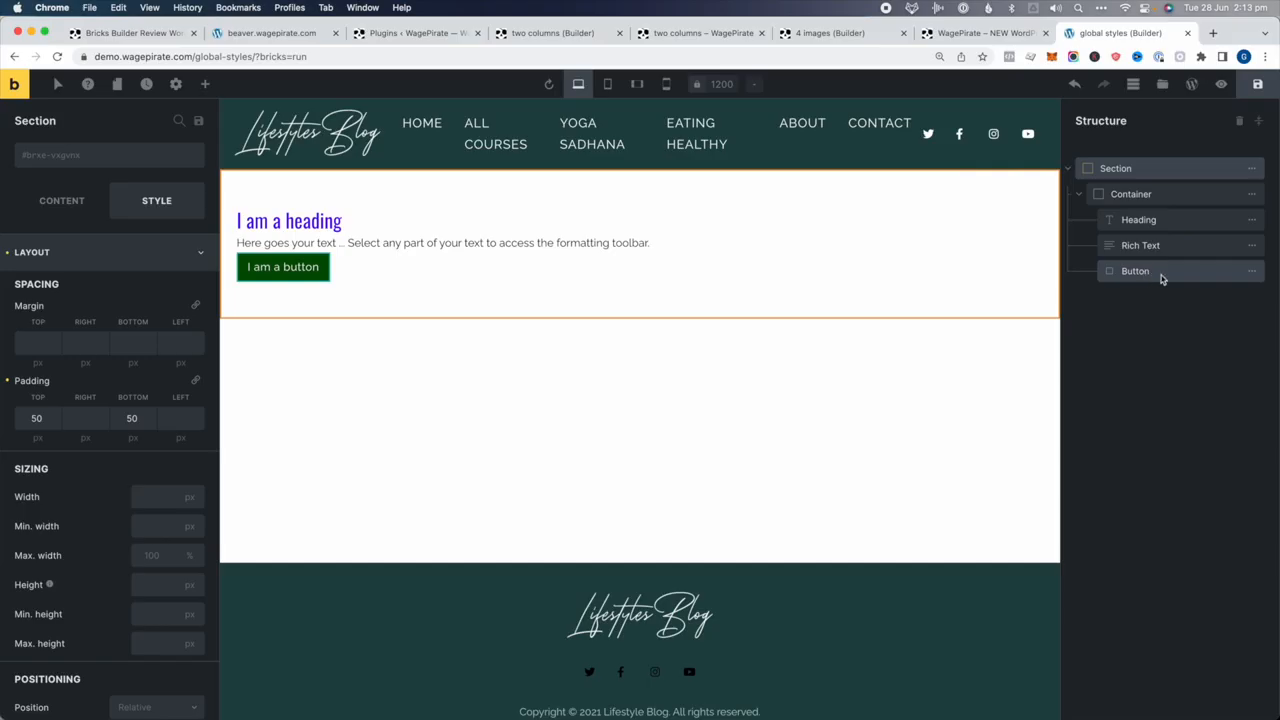
Duplicate the section and check which style its button uses
mouse_move(1253, 174)
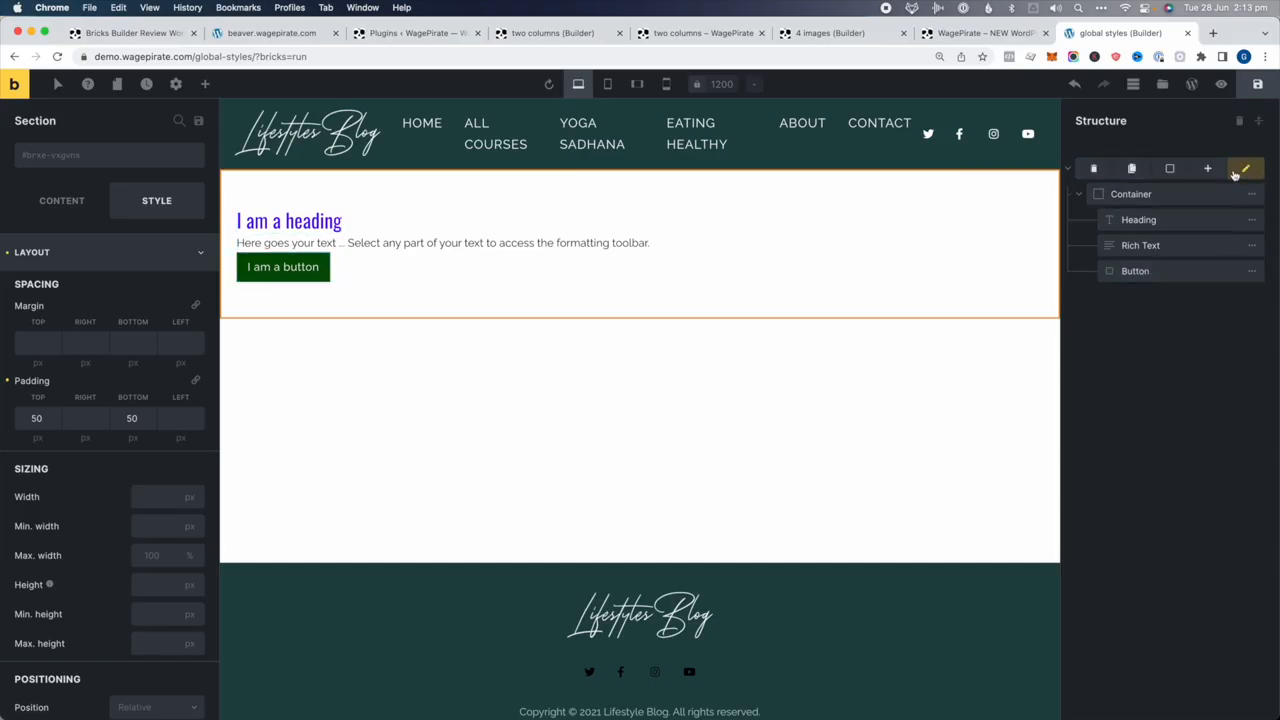
left_click(1131, 168)
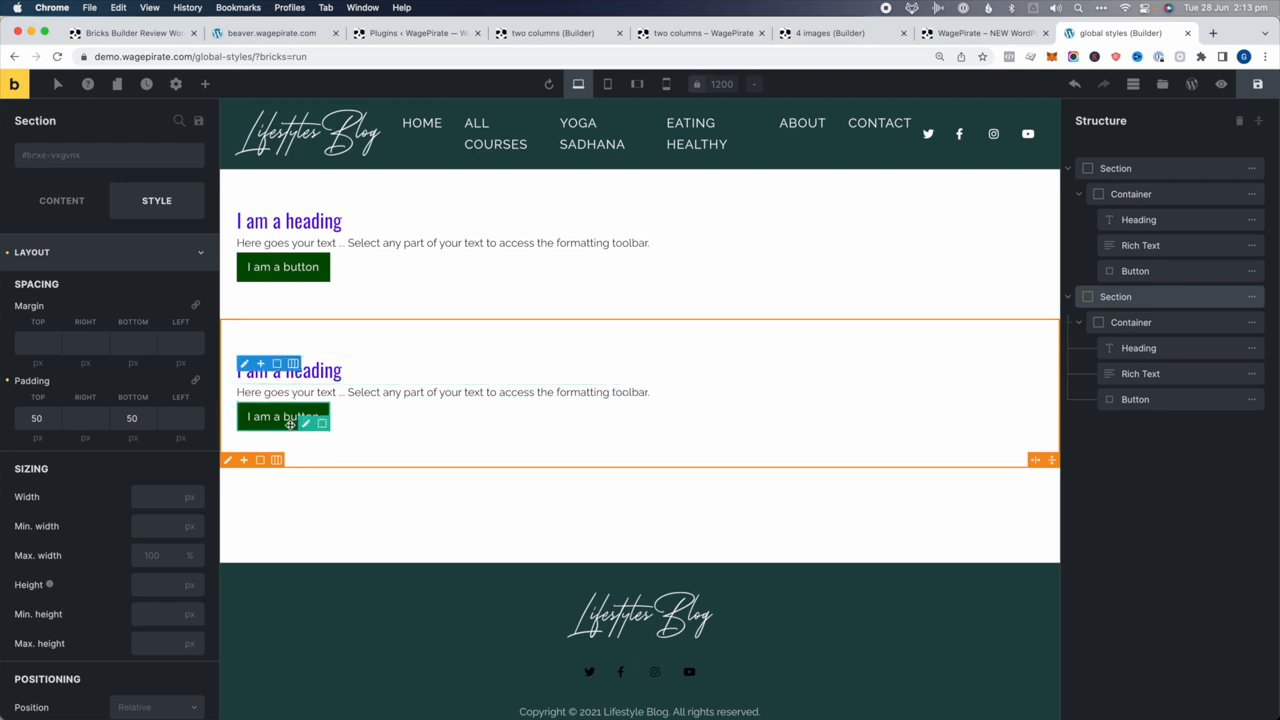
left_click(1135, 399)
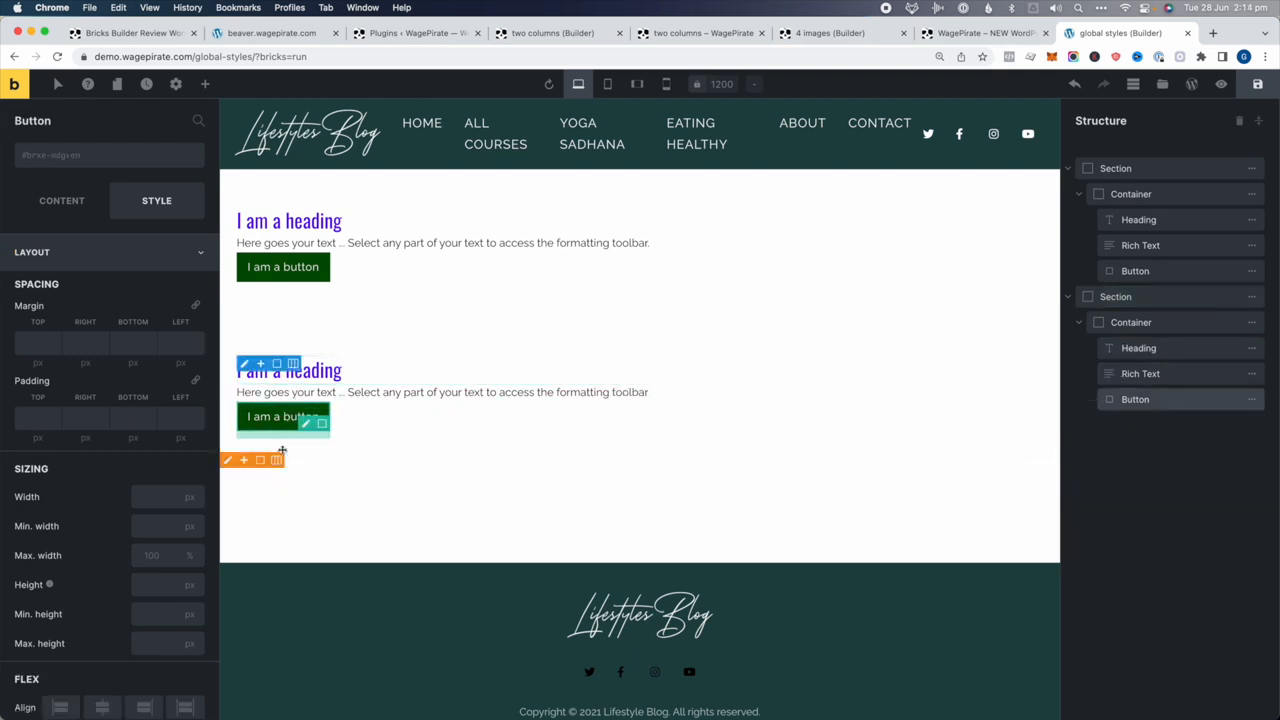
left_click(61, 200)
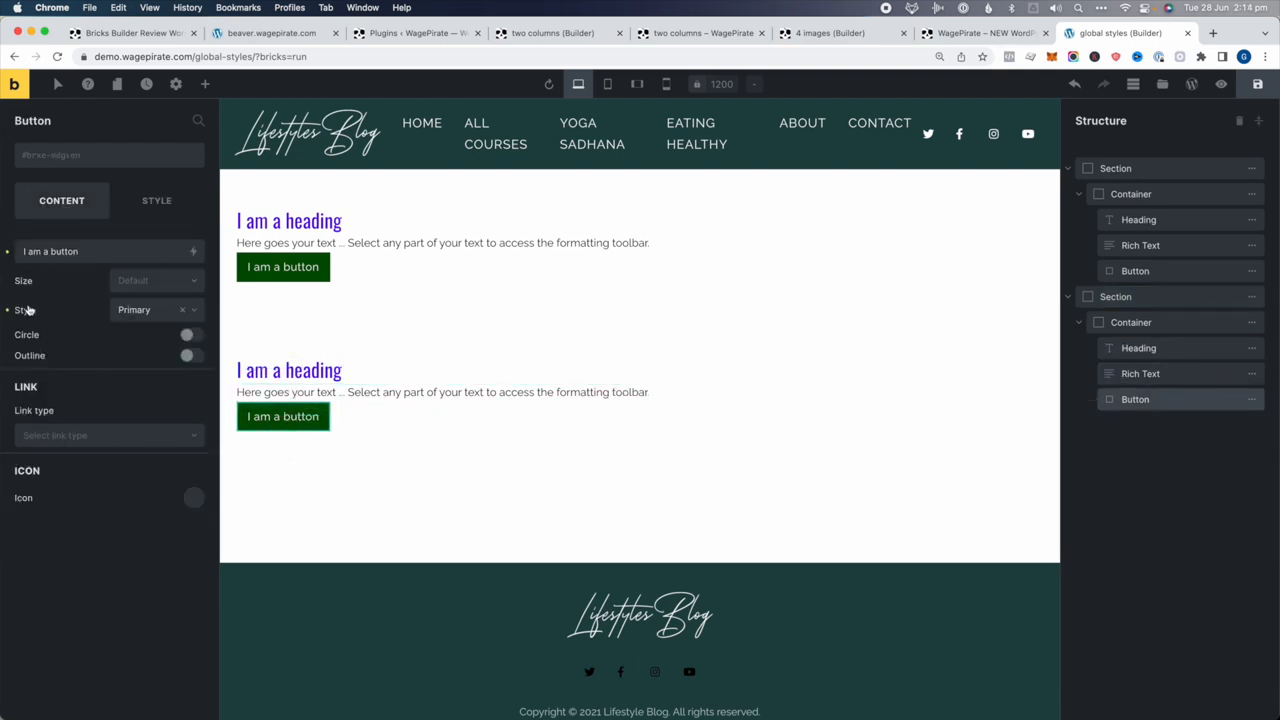
Shift the theme's primary button background to dark red
left_click(177, 83)
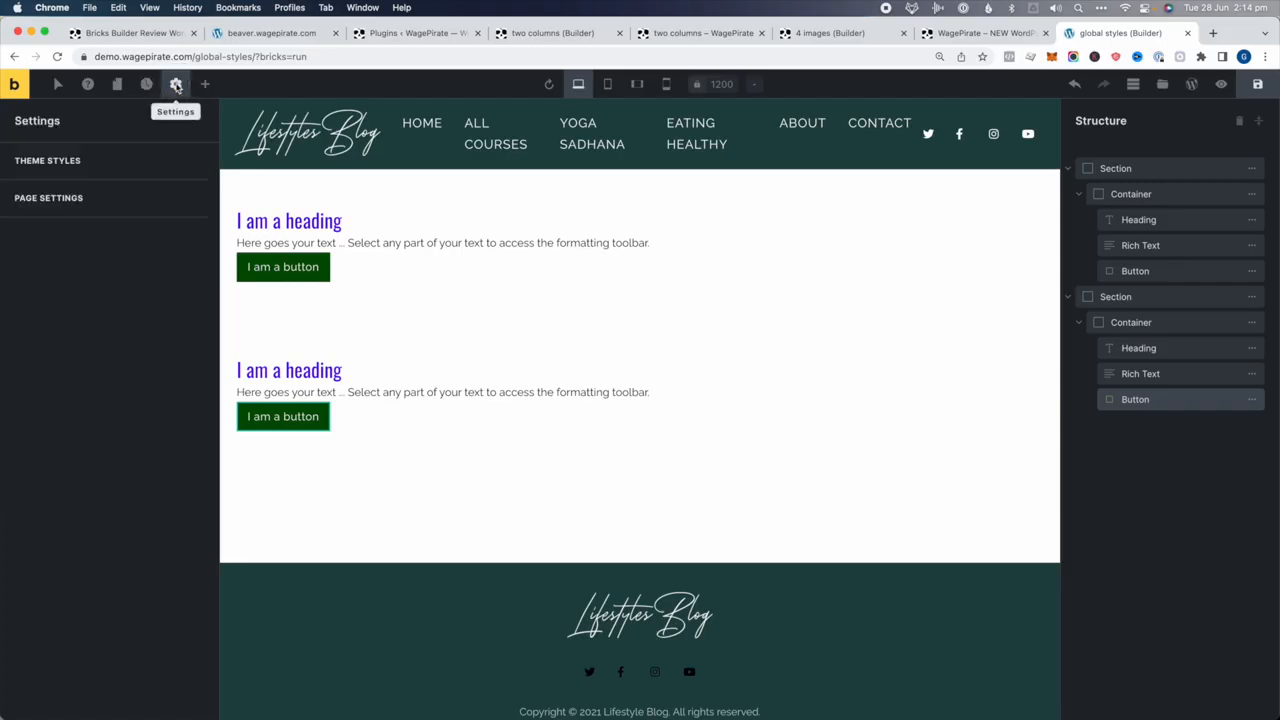
left_click(45, 194)
left_click(55, 550)
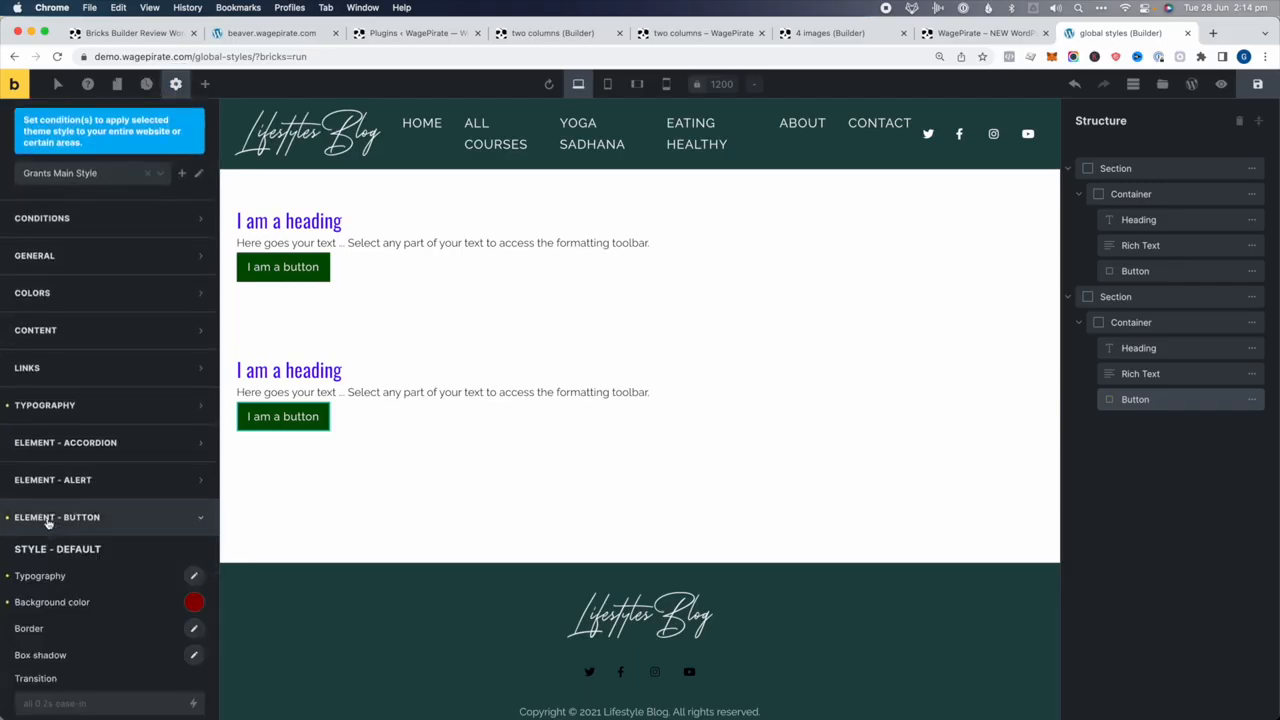
scroll(128, 513, "down", 5)
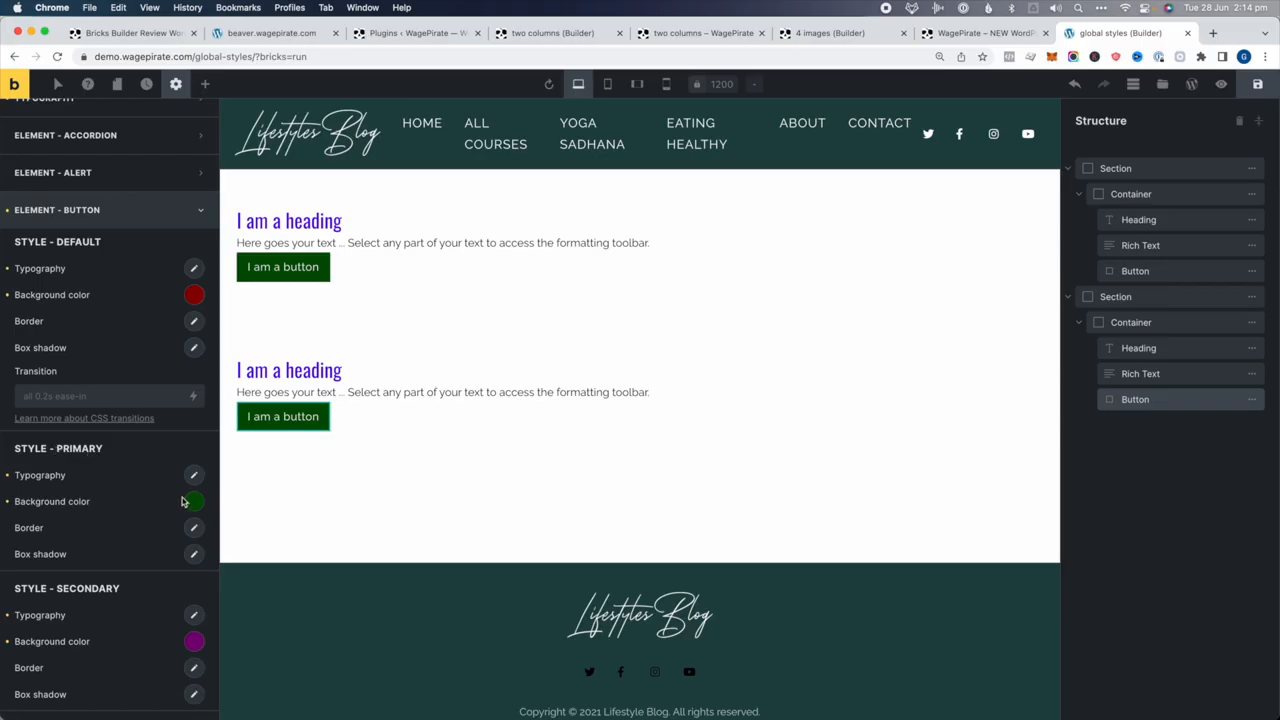
left_click(192, 502)
left_click_drag(151, 586, 108, 600)
Shift the primary button background colour to dark teal #005751
right_click(108, 600)
left_click(99, 600)
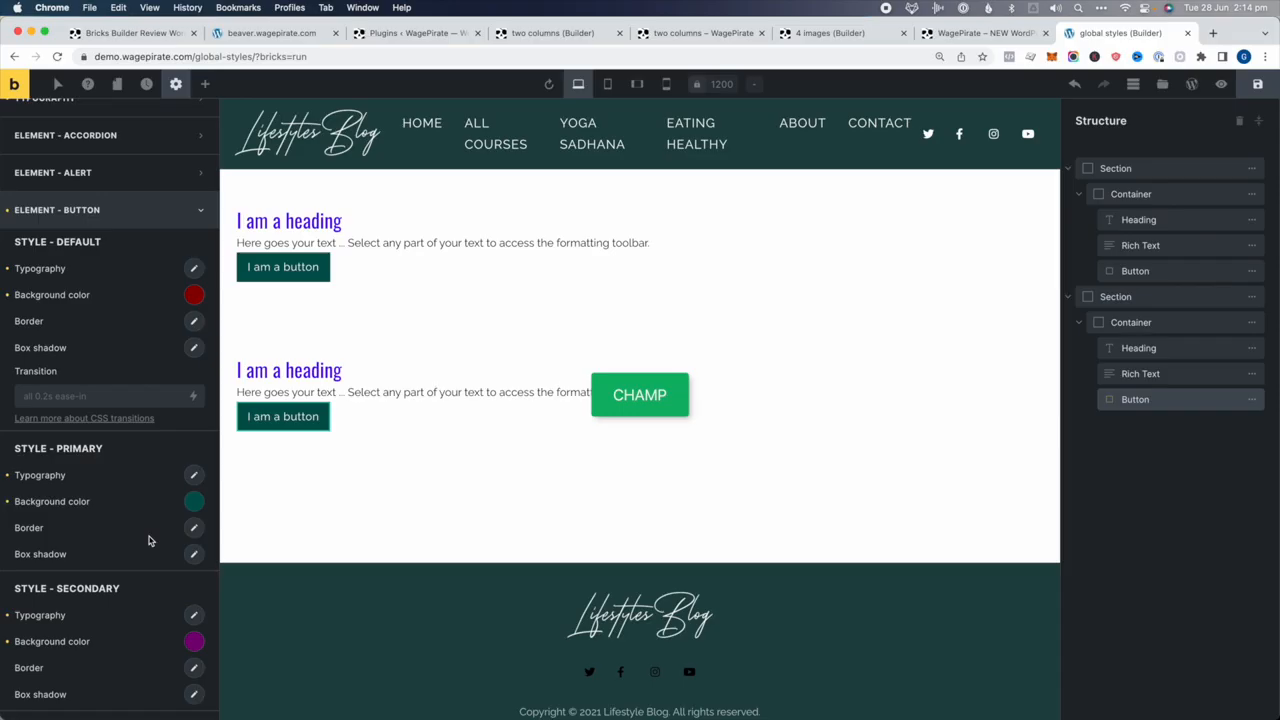
scroll(148, 541, "down", 1)
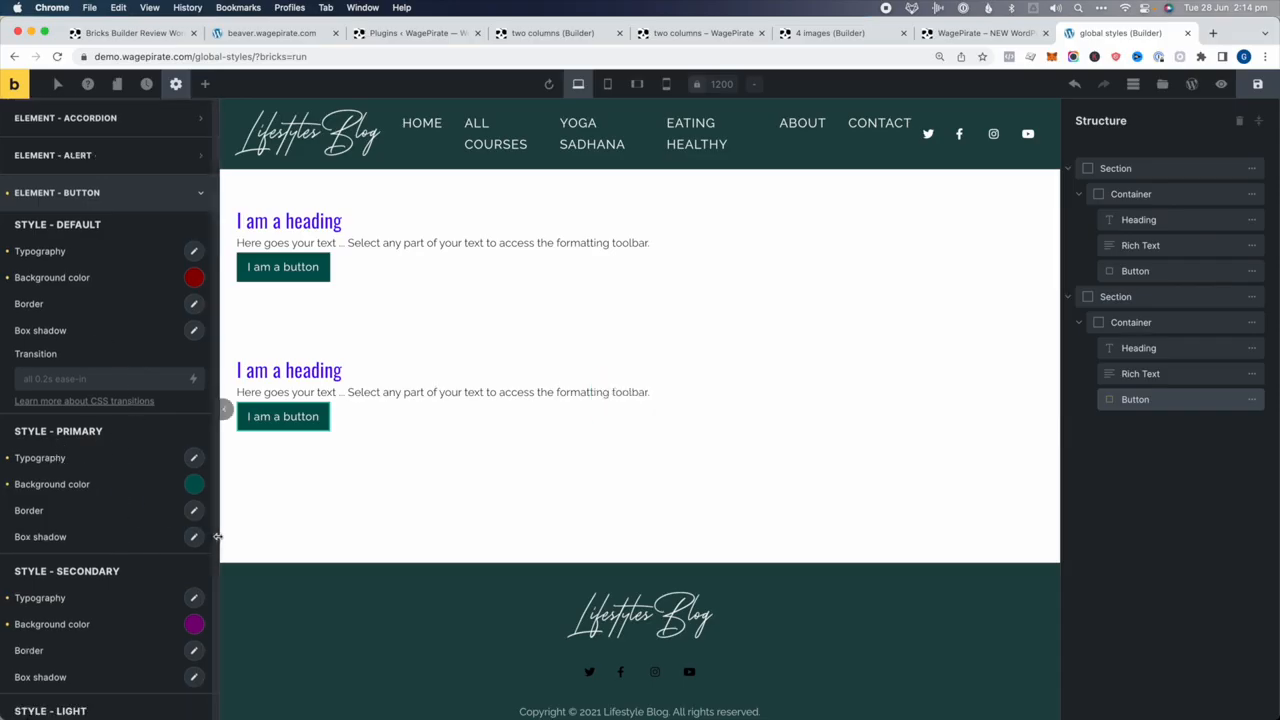
Give primary buttons a 10 px border radius and save the theme style
left_click(195, 512)
scroll(188, 527, "down", 1)
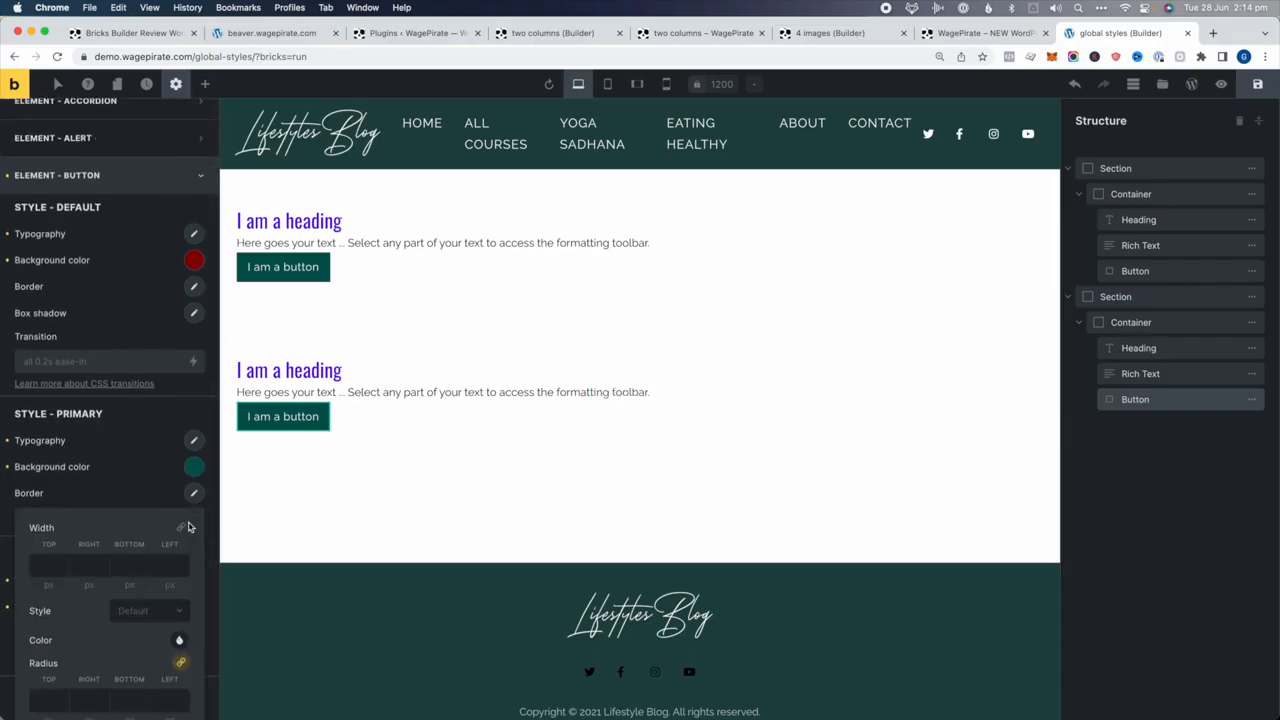
scroll(47, 573, "down", 5)
left_click(47, 612)
type("10")
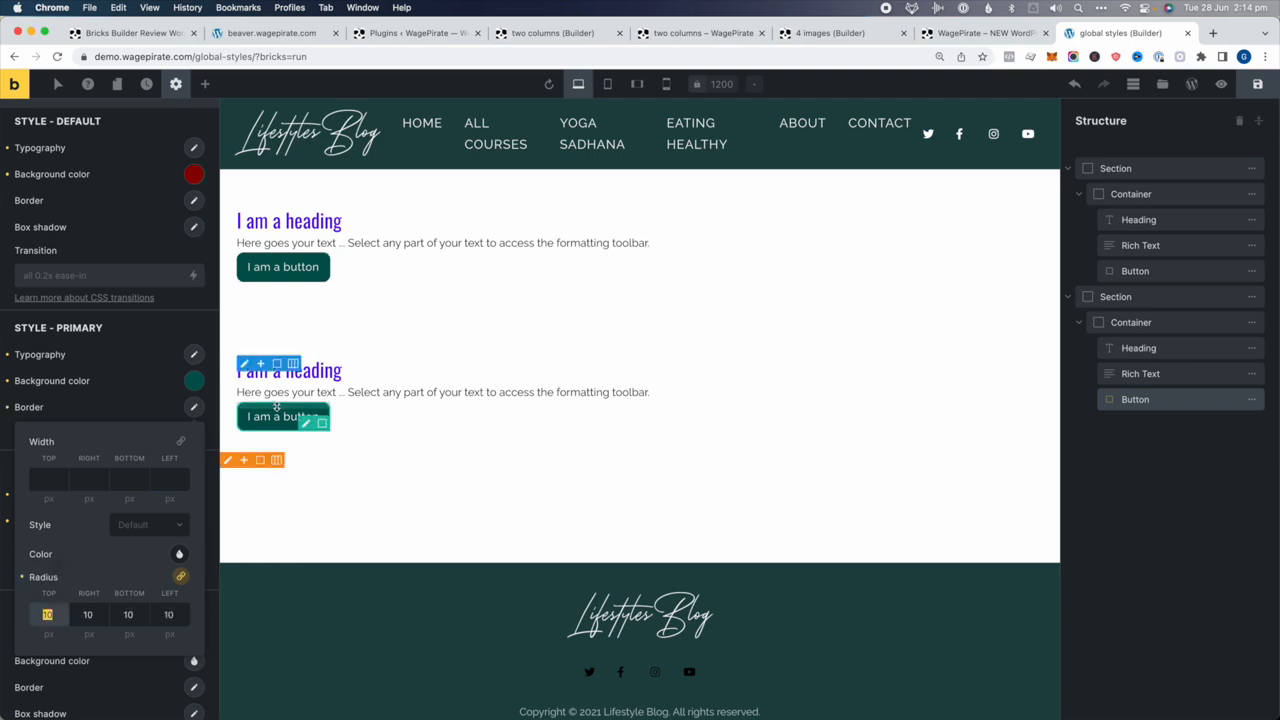
left_click(1258, 112)
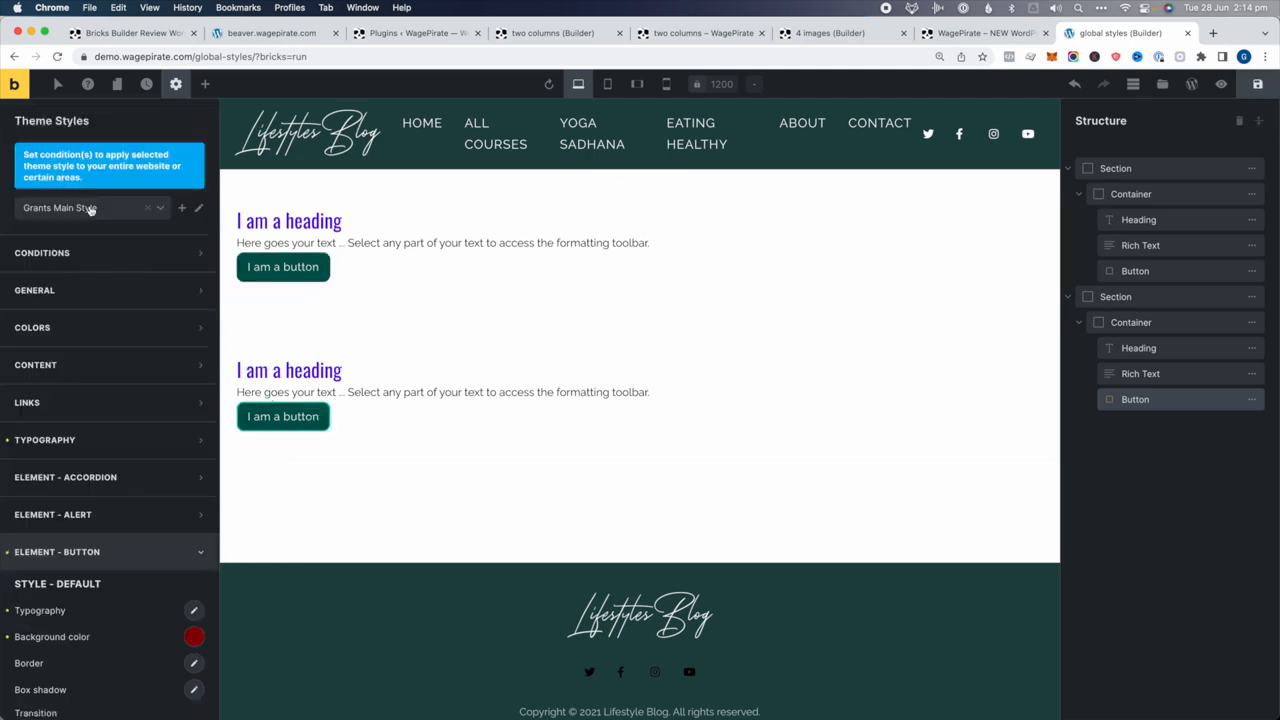
Scroll down the theme styles and expand the Links settings
scroll(93, 420, "down", 3)
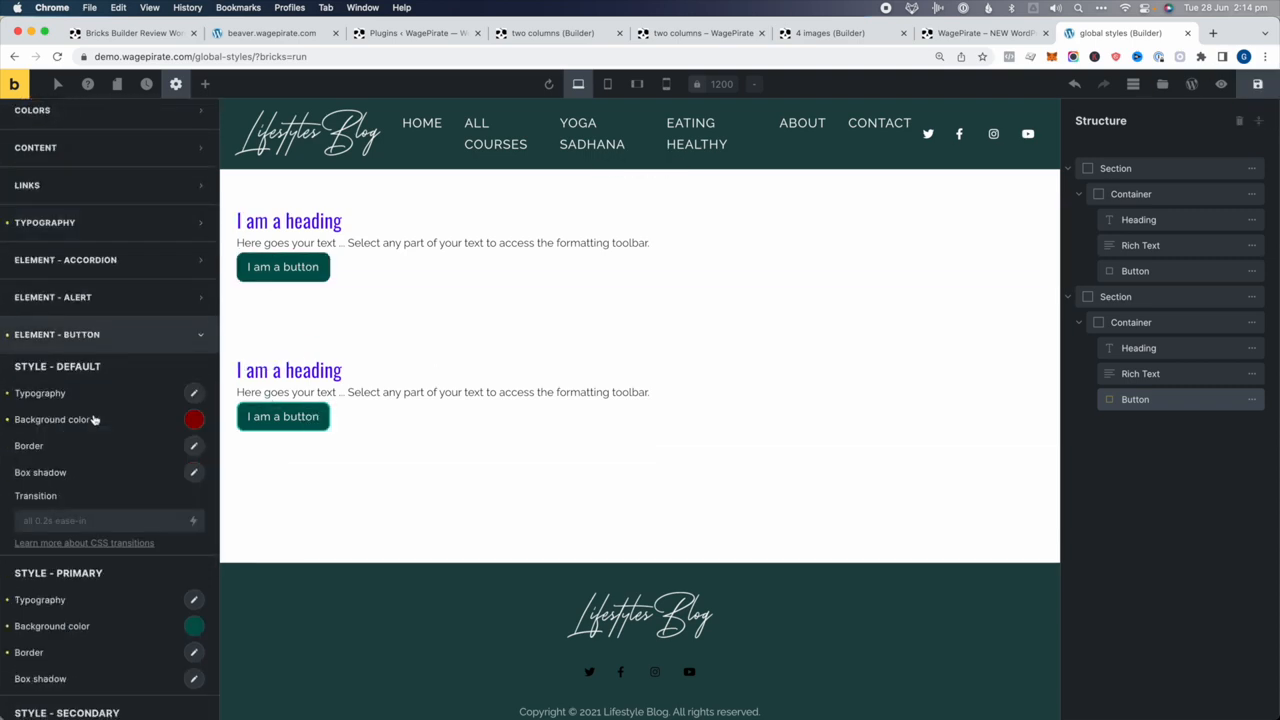
scroll(77, 325, "down", 15)
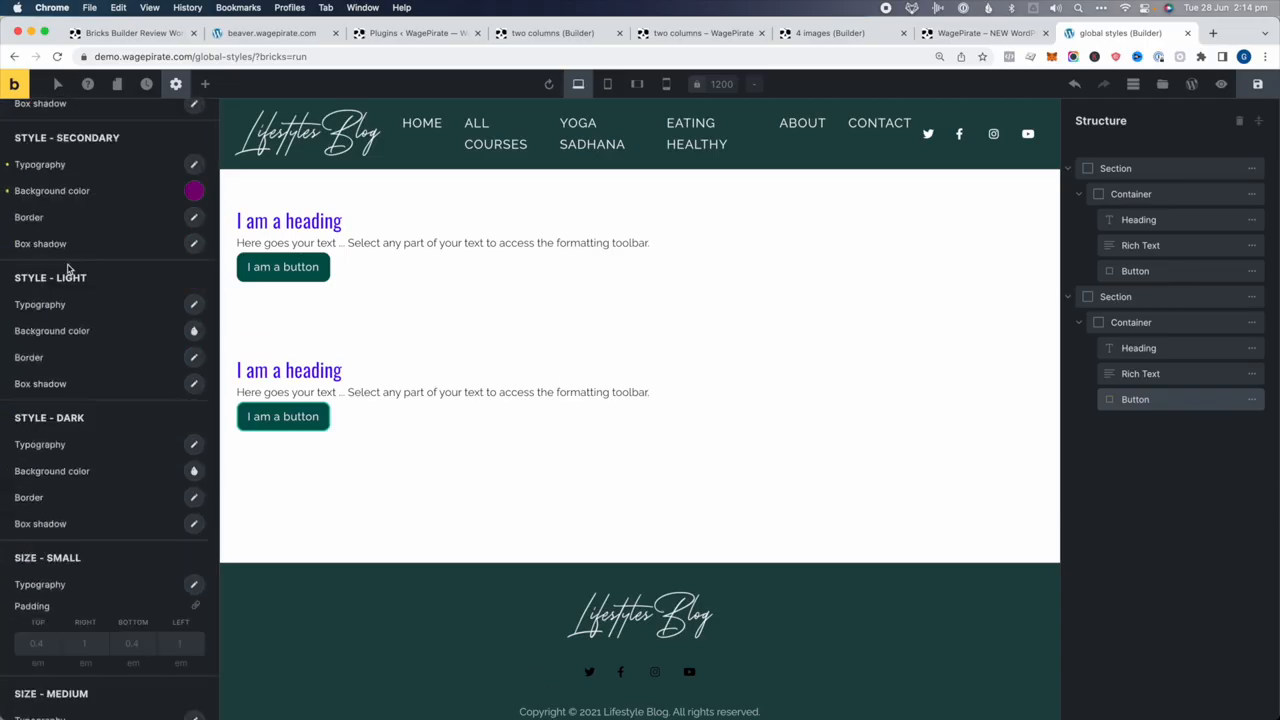
scroll(77, 530, "down", 10)
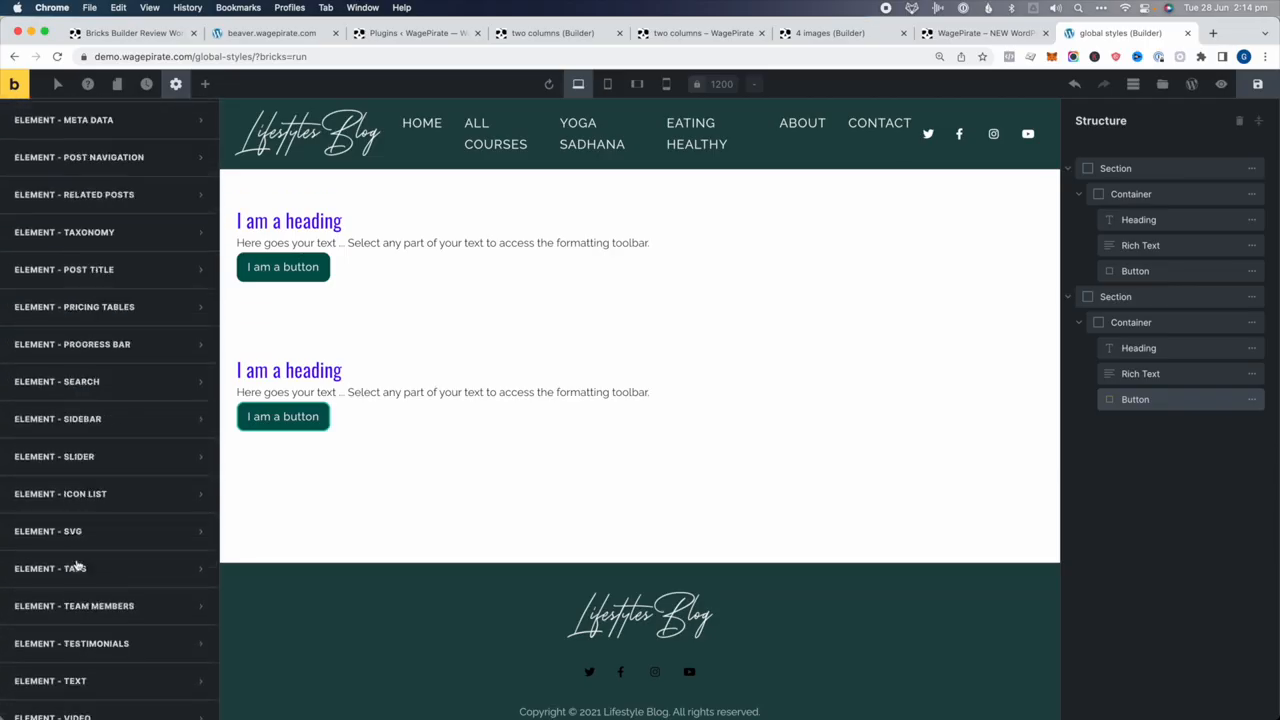
scroll(77, 566, "up", 20)
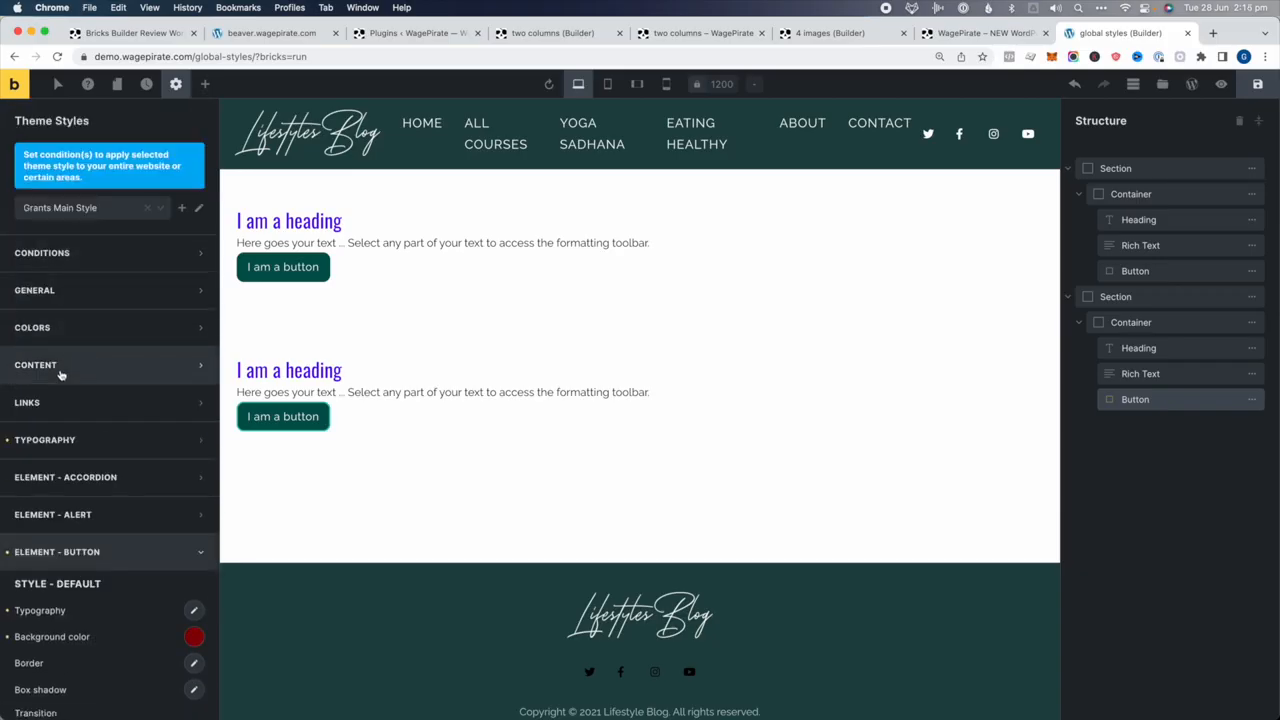
left_click(74, 402)
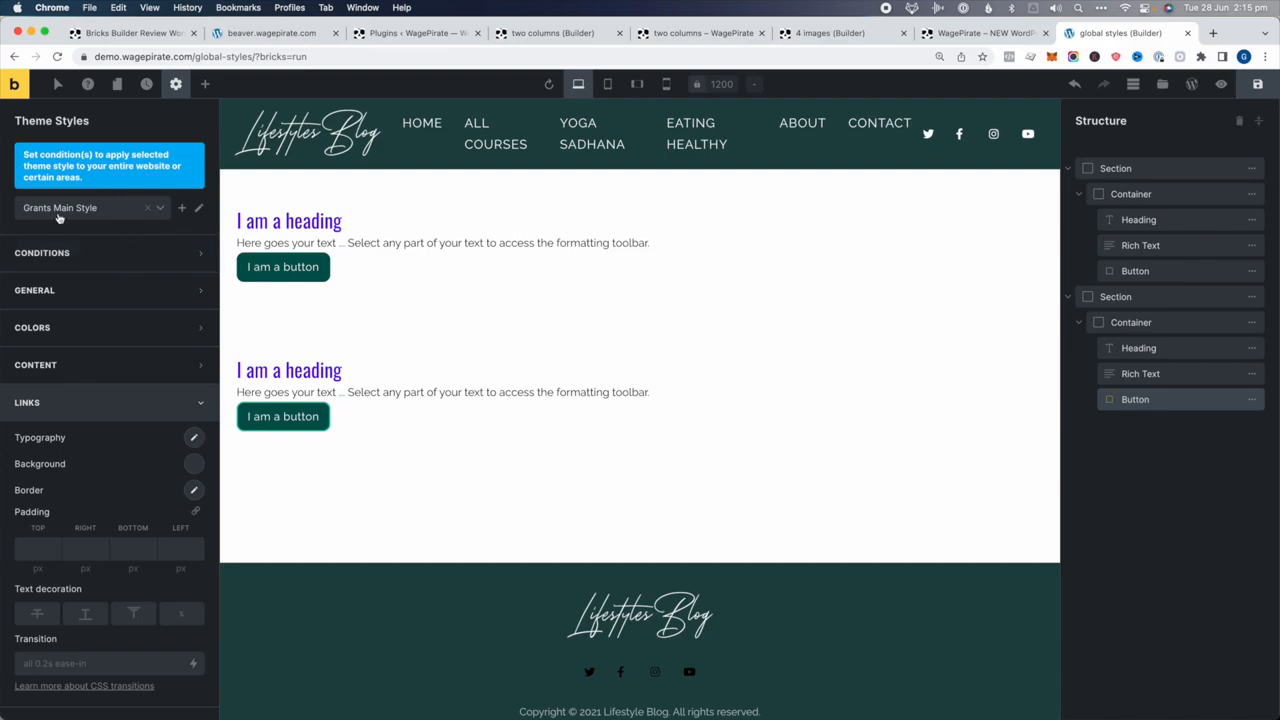
Add an Entire website condition to the main theme style, then view the page on the frontend
left_click(57, 254)
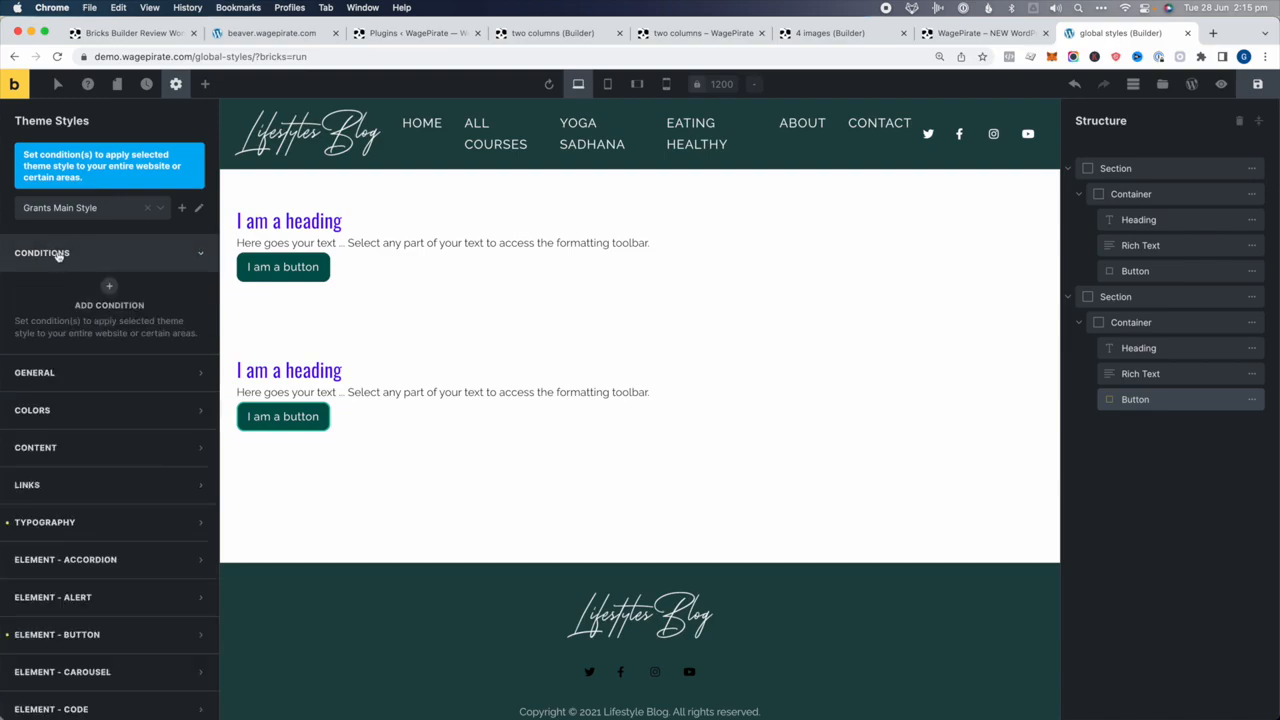
left_click(111, 284)
left_click(90, 325)
left_click(55, 346)
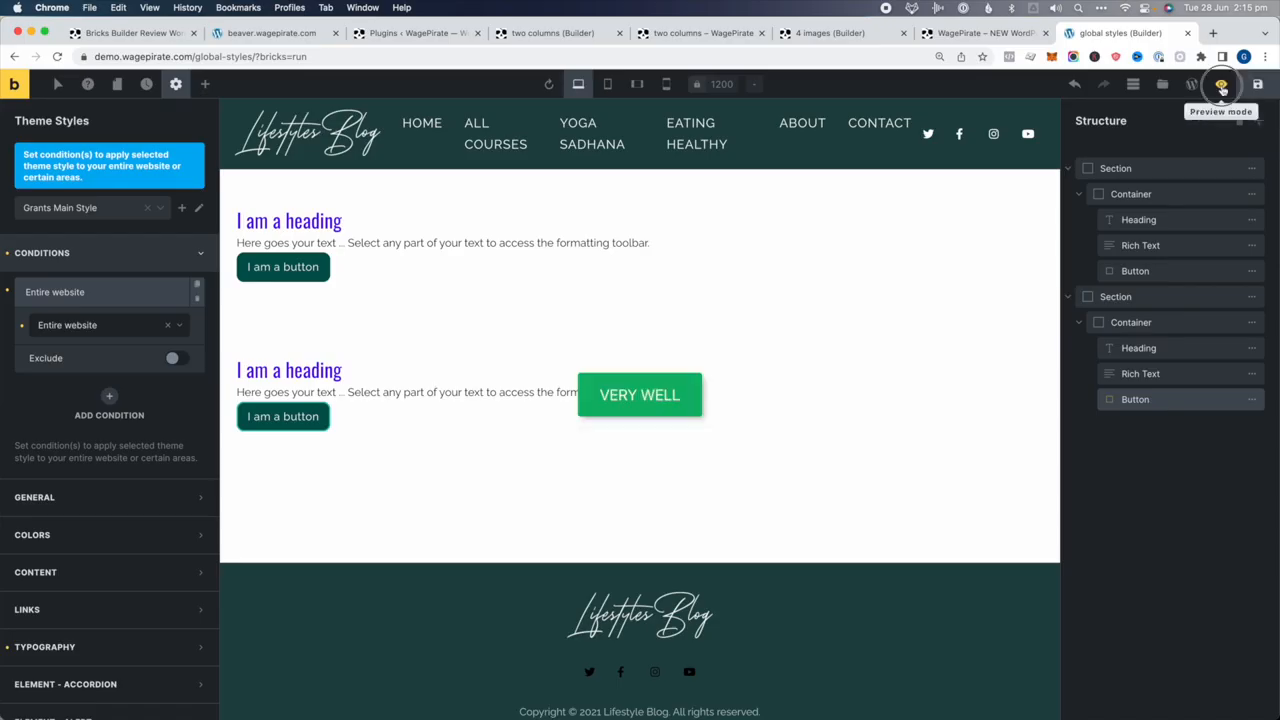
left_click(1221, 88)
left_click(1190, 84)
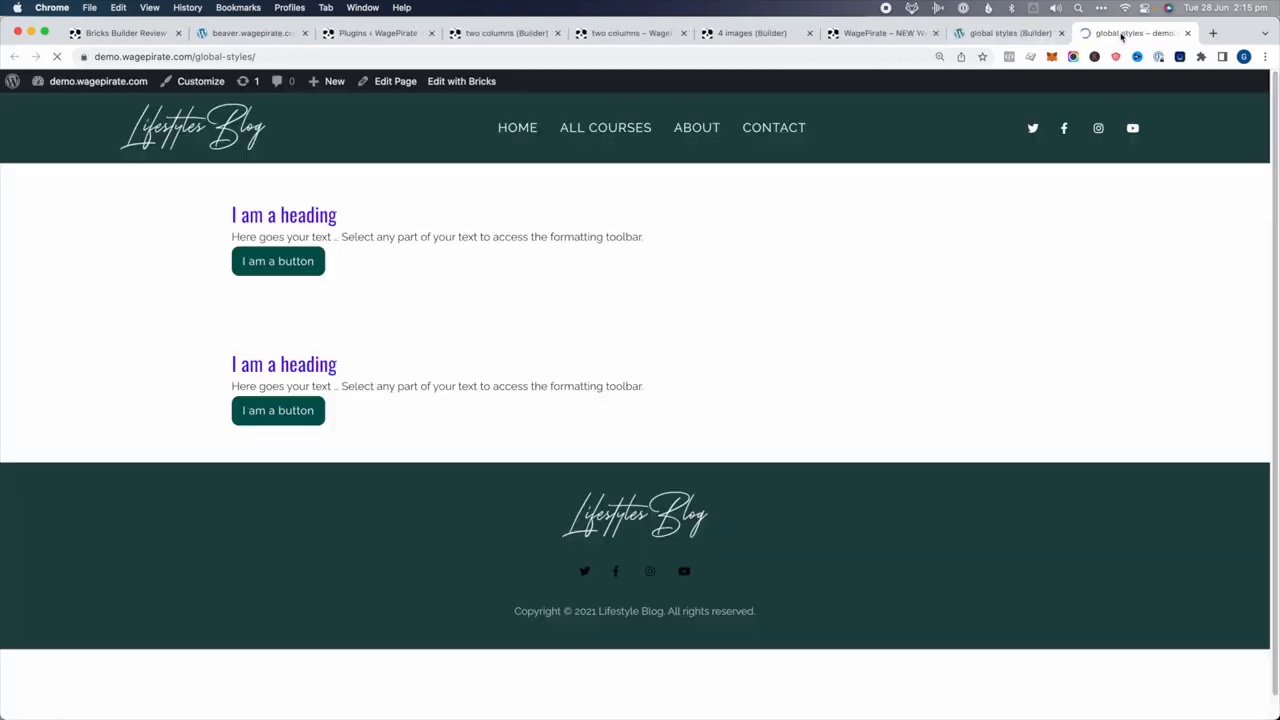
Create and publish a new page titled 'testing global styles', then open it in Bricks
mouse_move(332, 84)
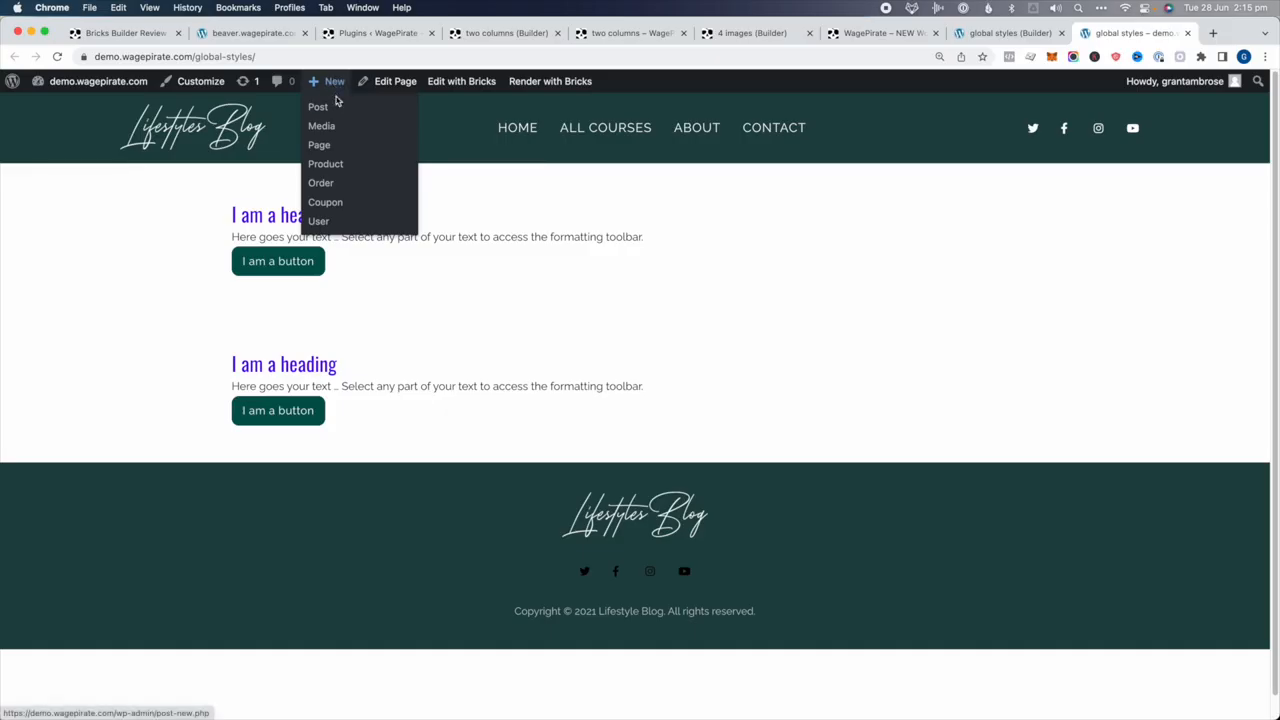
left_click(319, 145, "super")
left_click(1140, 33)
type("tes")
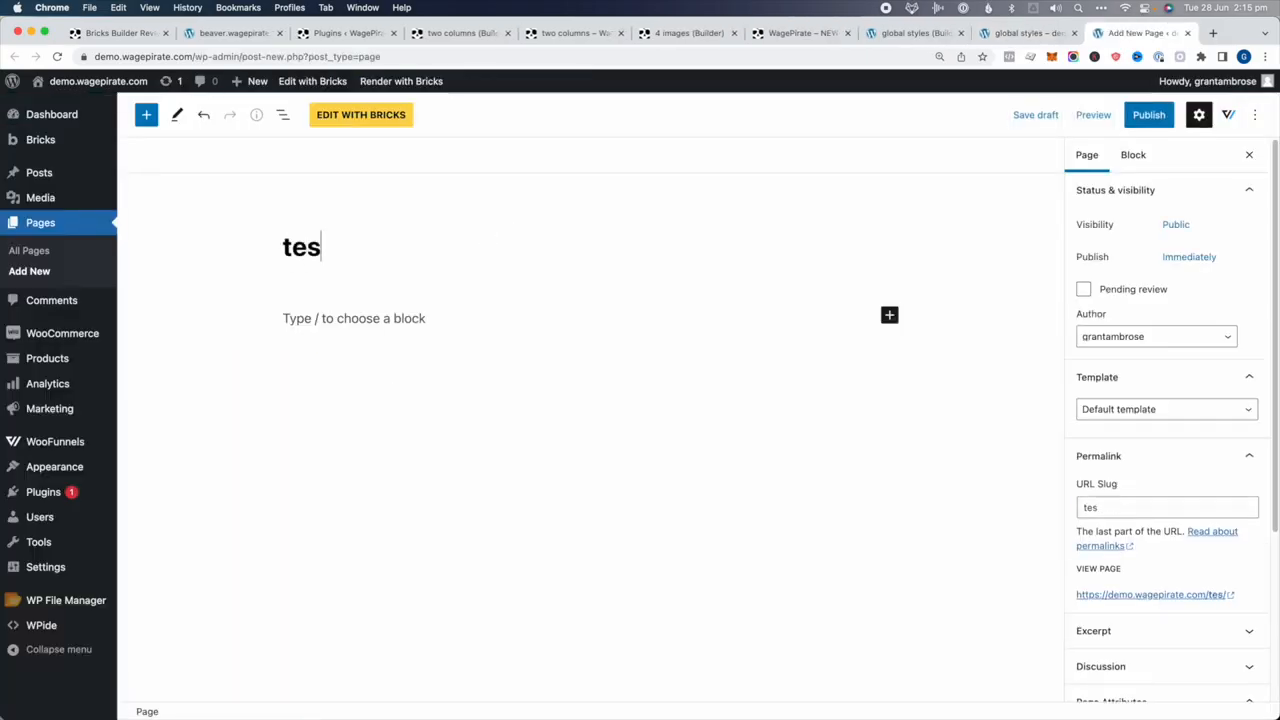
type("ting global styles")
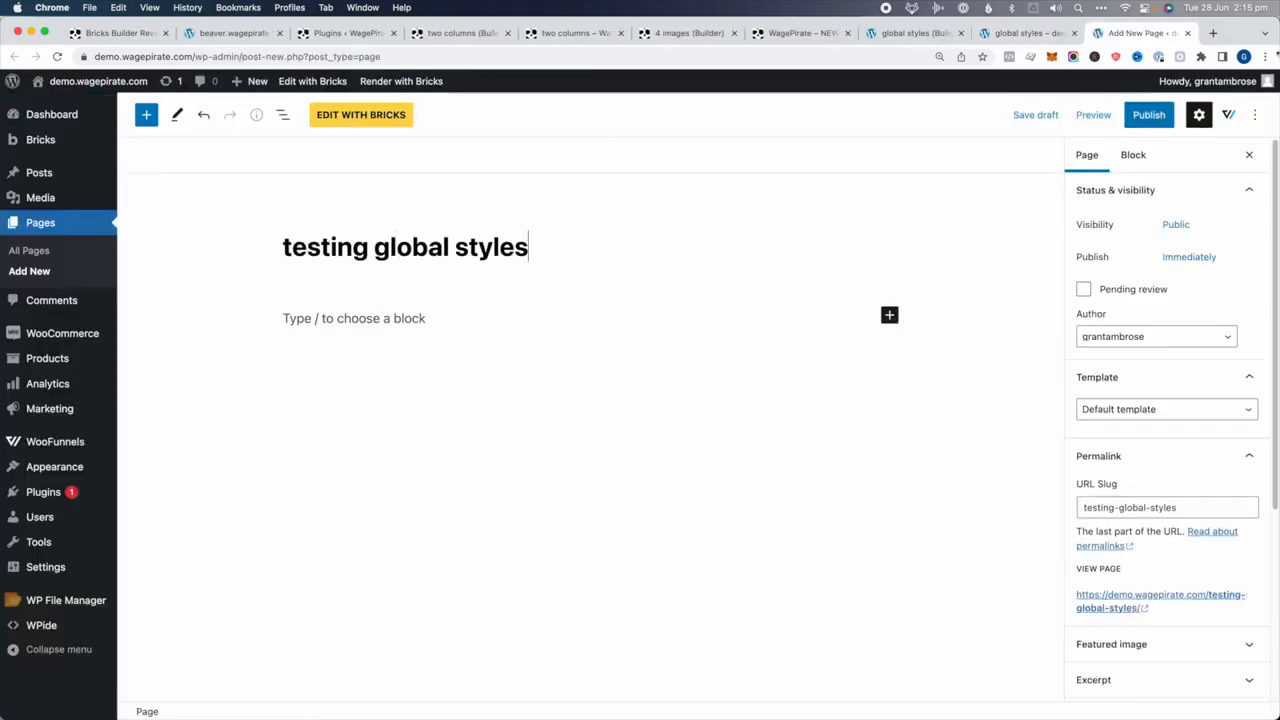
left_click(1149, 114)
left_click(1129, 114)
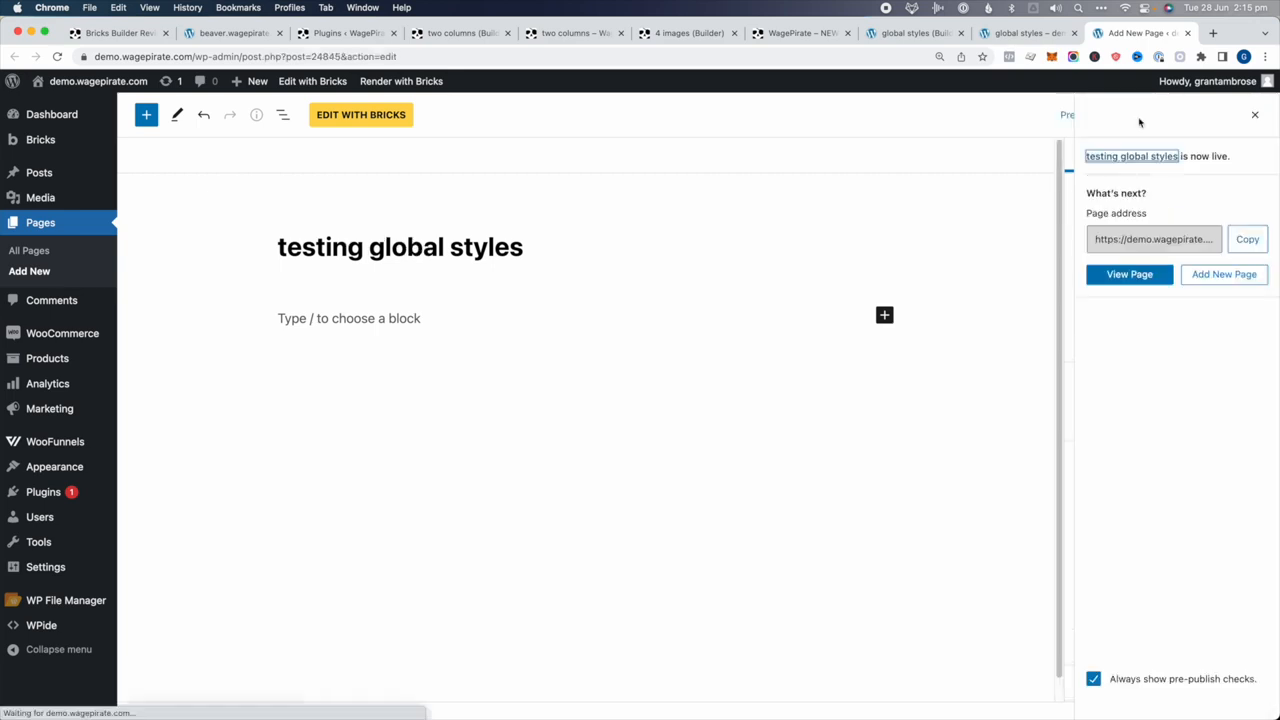
left_click(332, 116)
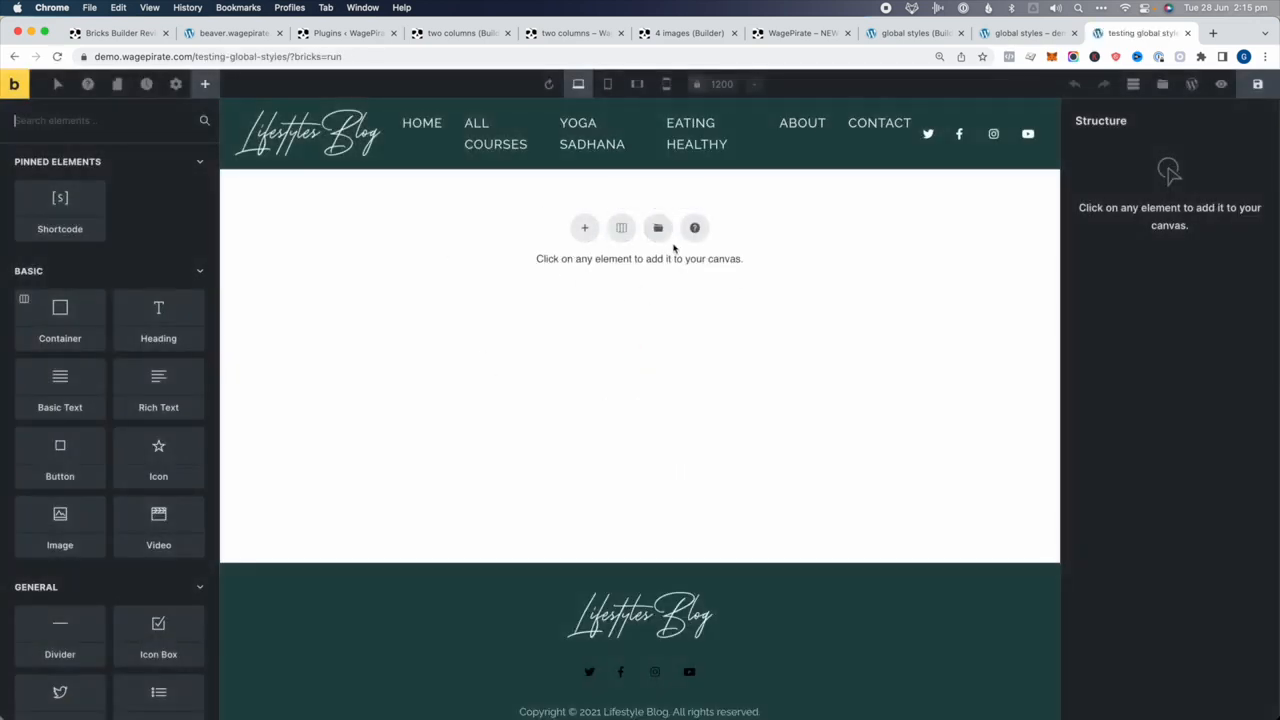
Insert a section with a container and add Basic Text and Button elements
left_click(614, 229)
left_click(531, 289)
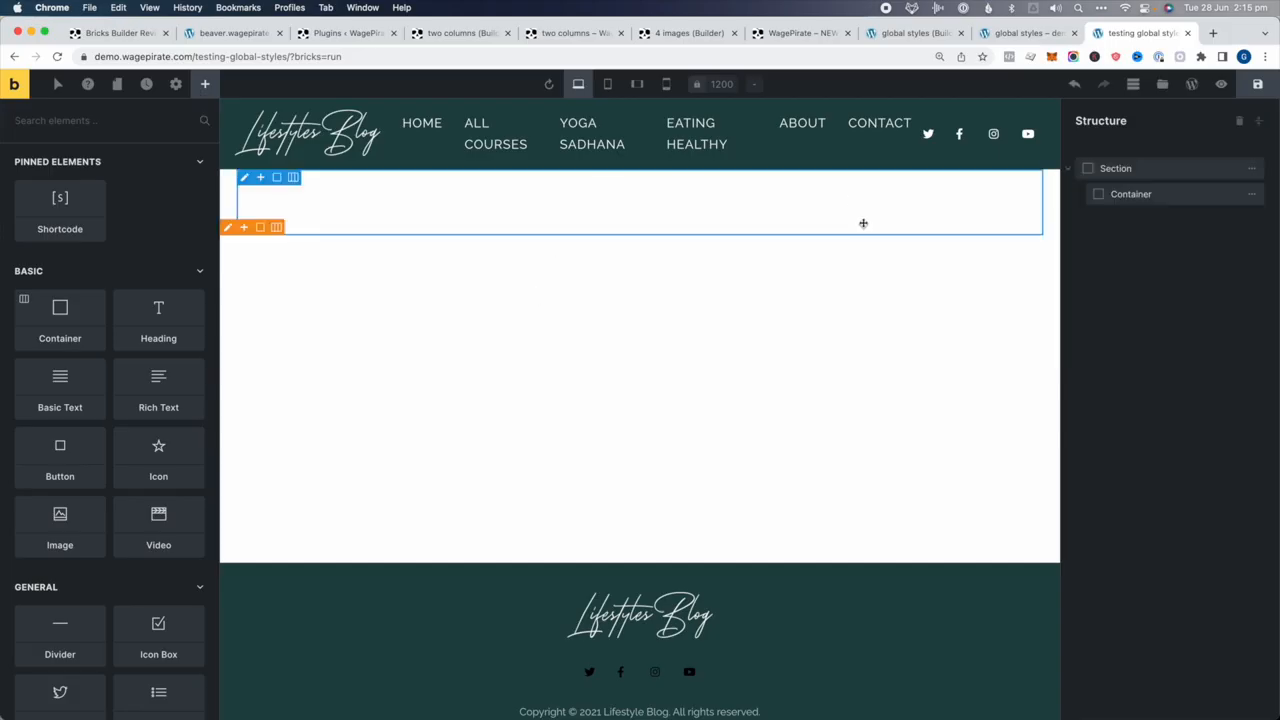
left_click(1141, 196)
left_click(184, 125)
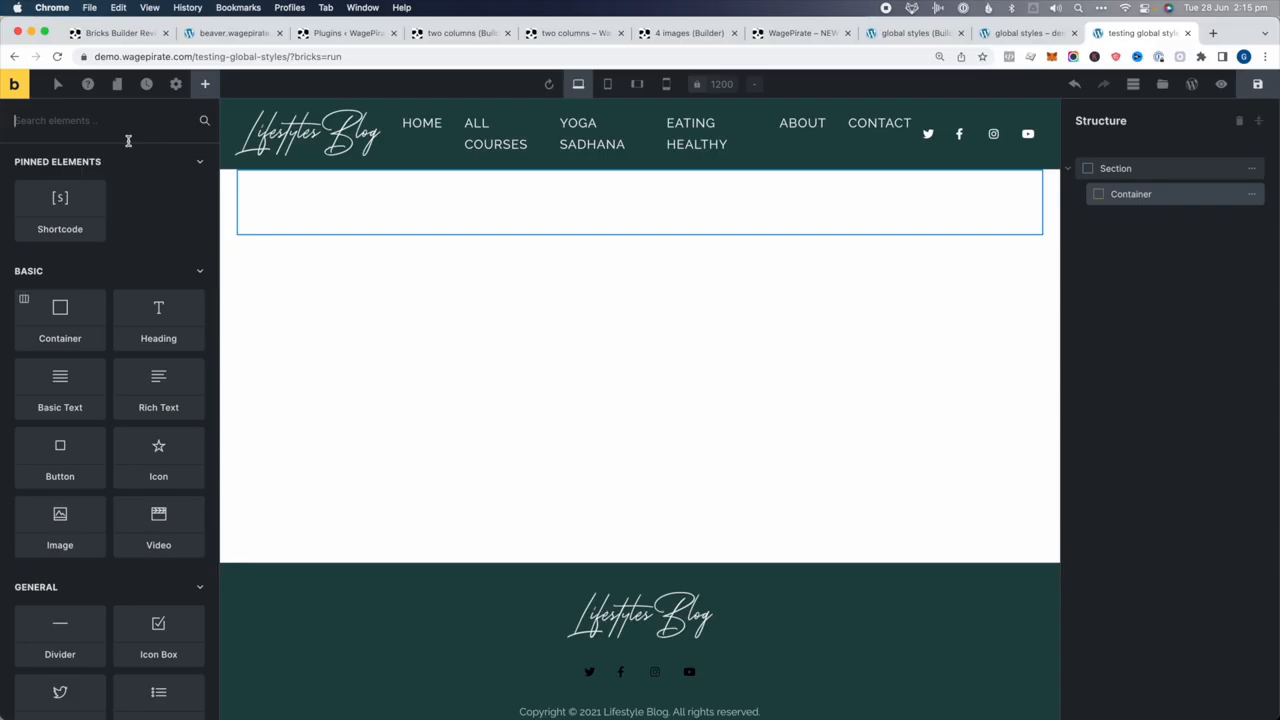
type("text")
key("Return")
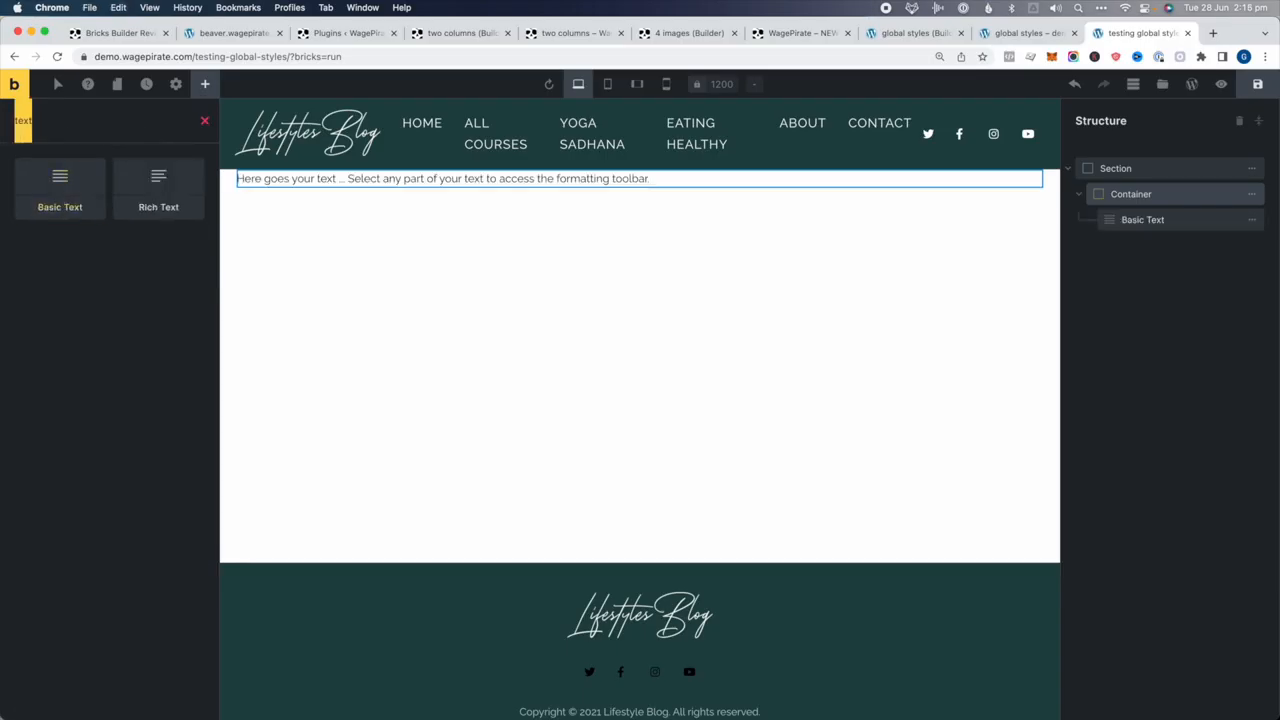
type("butt")
left_click(95, 190)
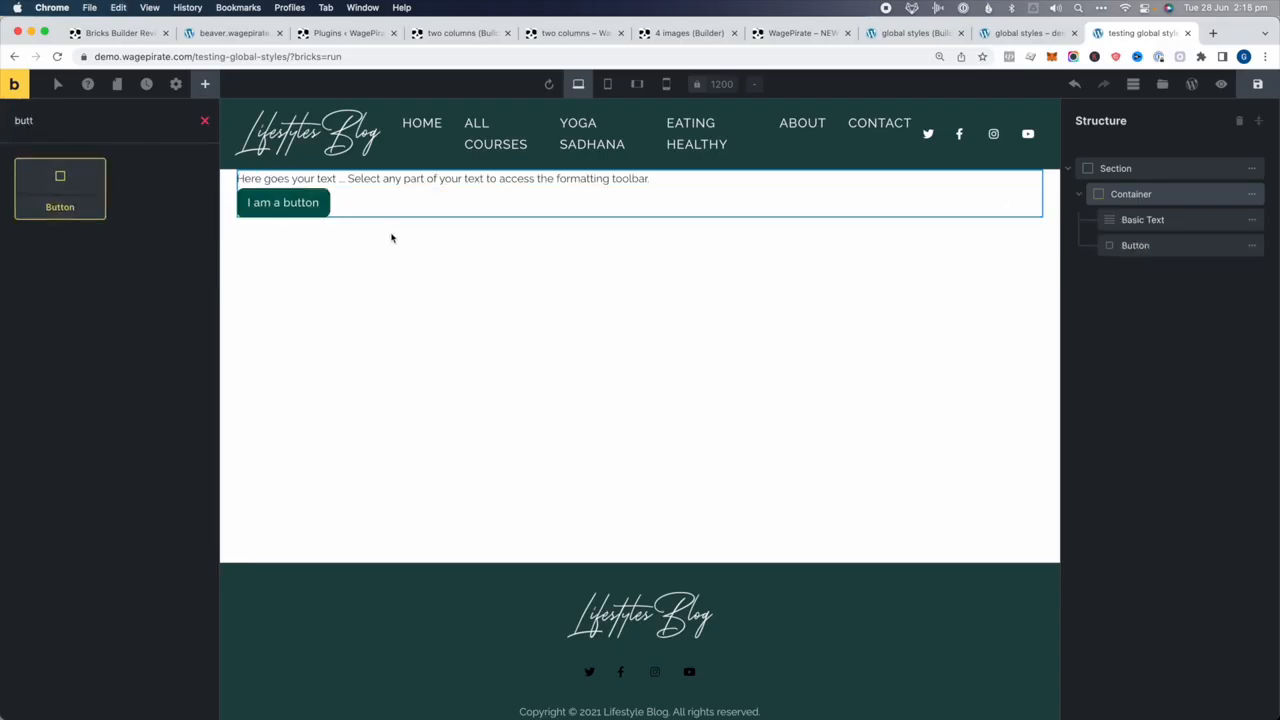
Set the section's top and bottom padding to 50 px
left_click(1150, 170)
left_click(159, 197)
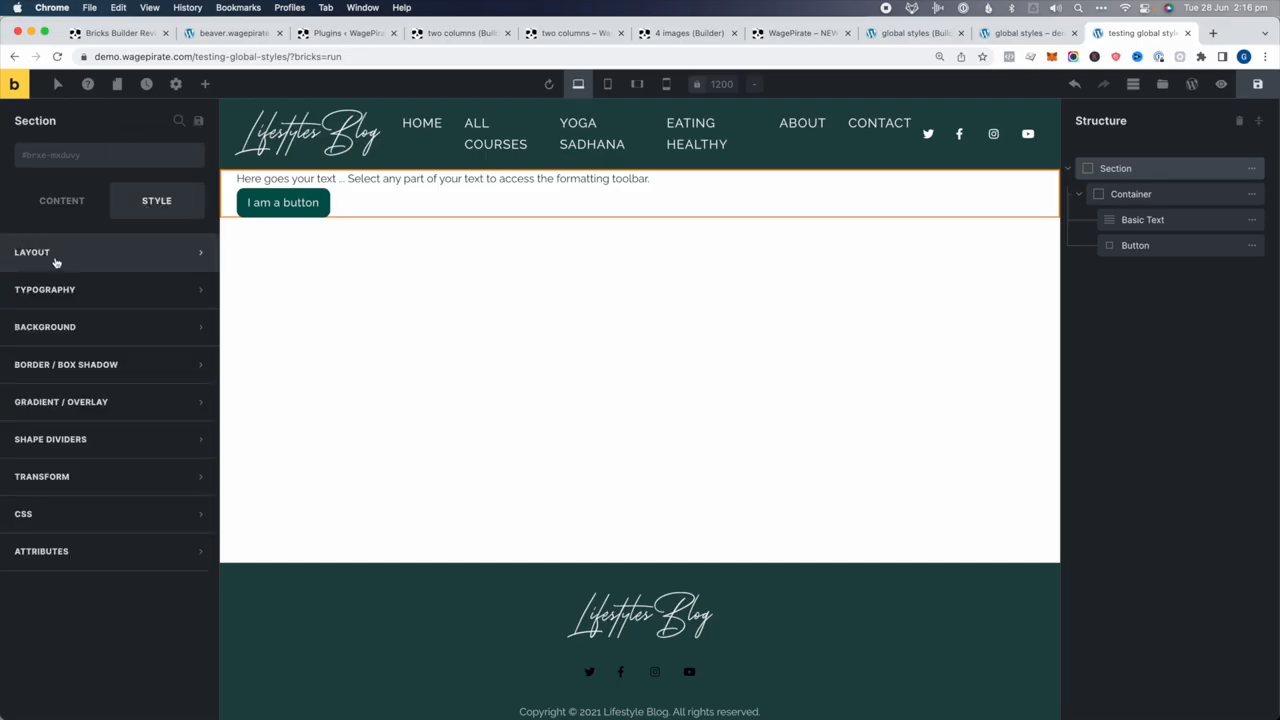
left_click(52, 255)
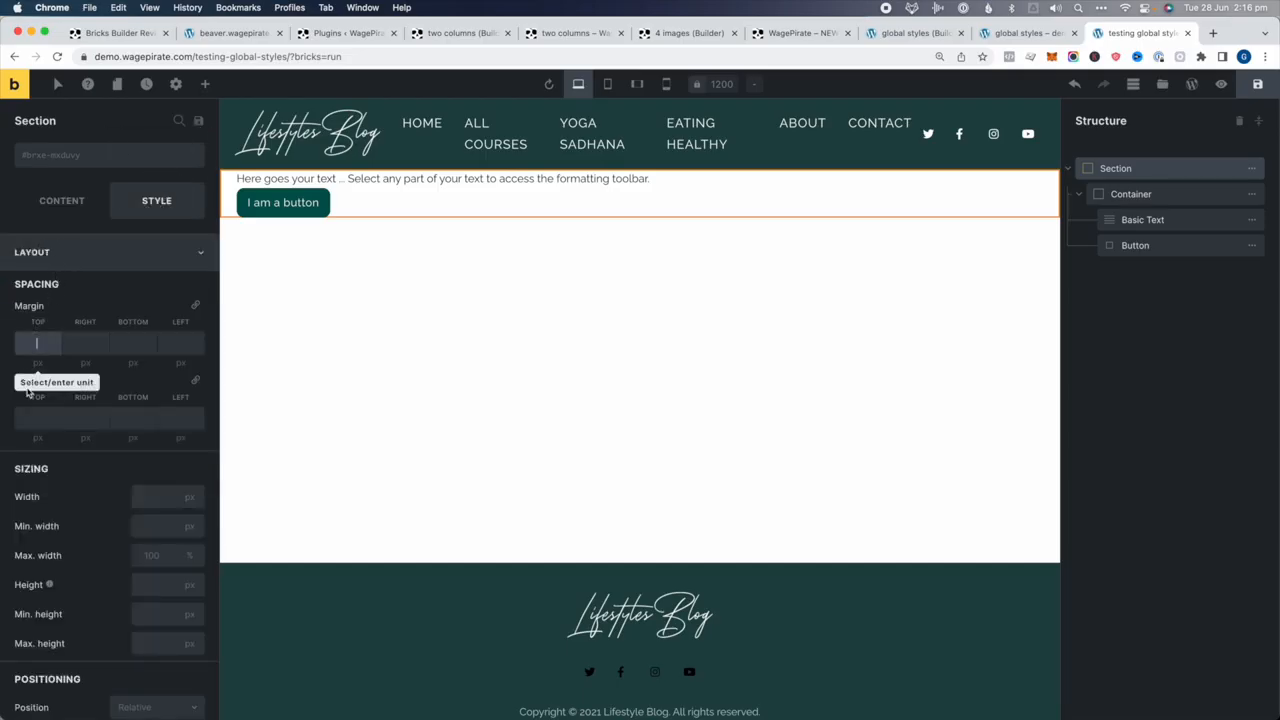
left_click(33, 418)
type("50")
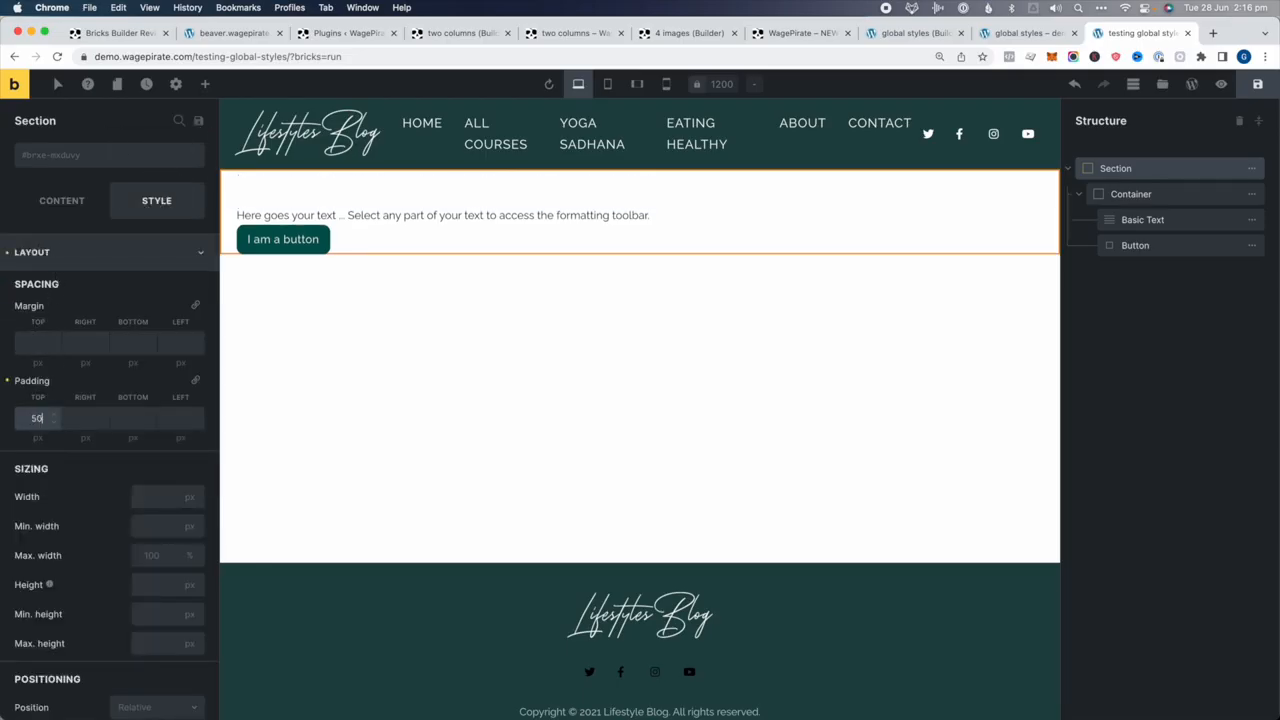
key("Tab")
key("Tab")
type("50")
left_click(1132, 332)
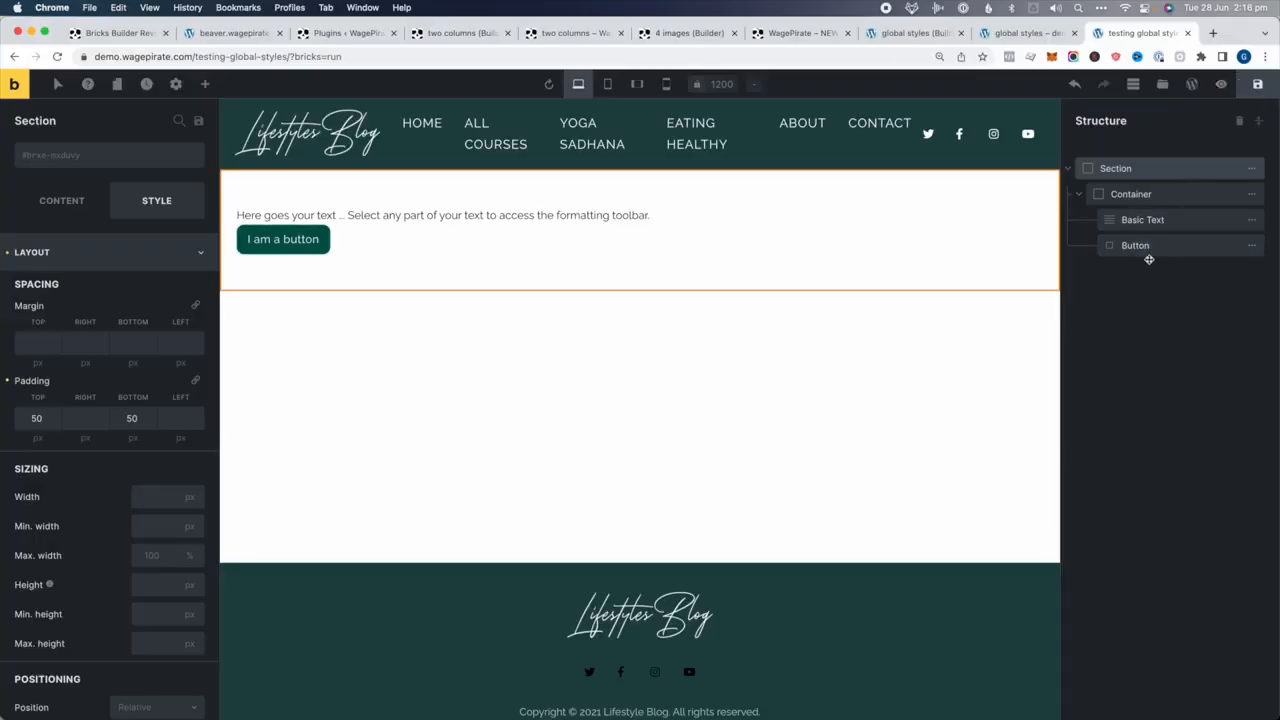
Select the test button and show its Content settings with the Primary style
left_click(1140, 246)
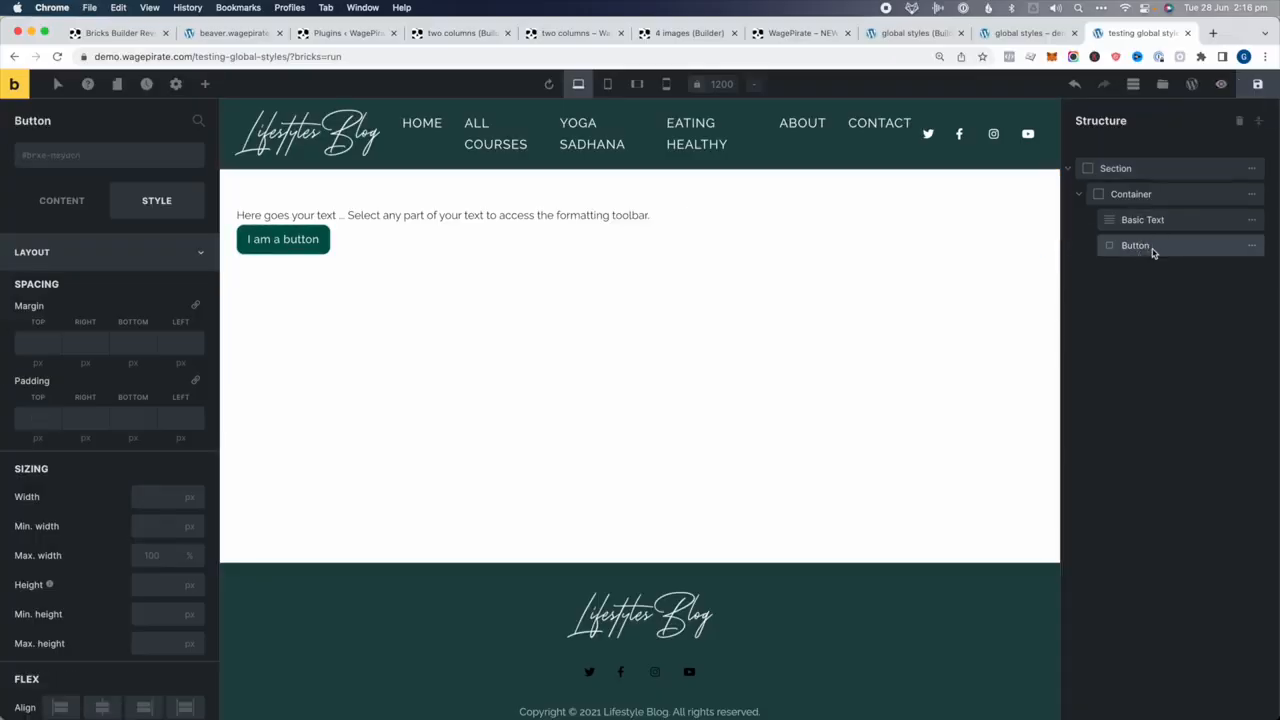
left_click(62, 203)
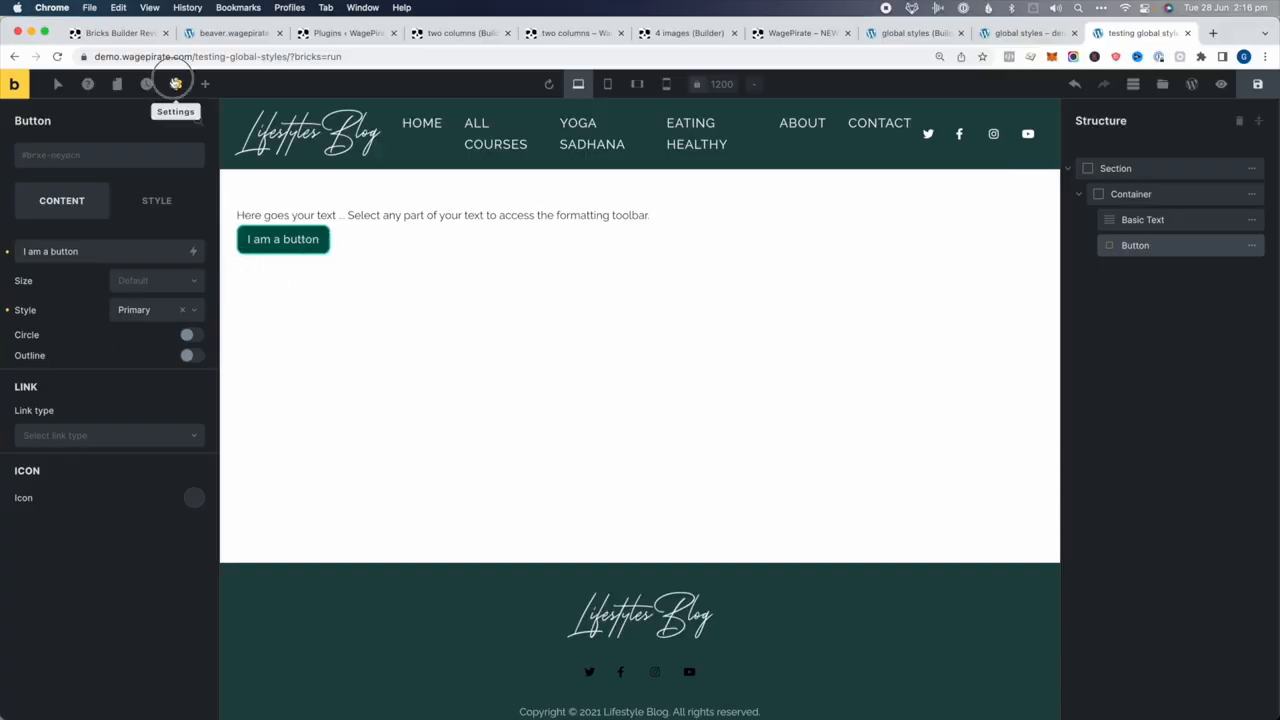
left_click(175, 83)
Set the theme's Primary button background to light cyan #c7fffa
left_click(95, 124)
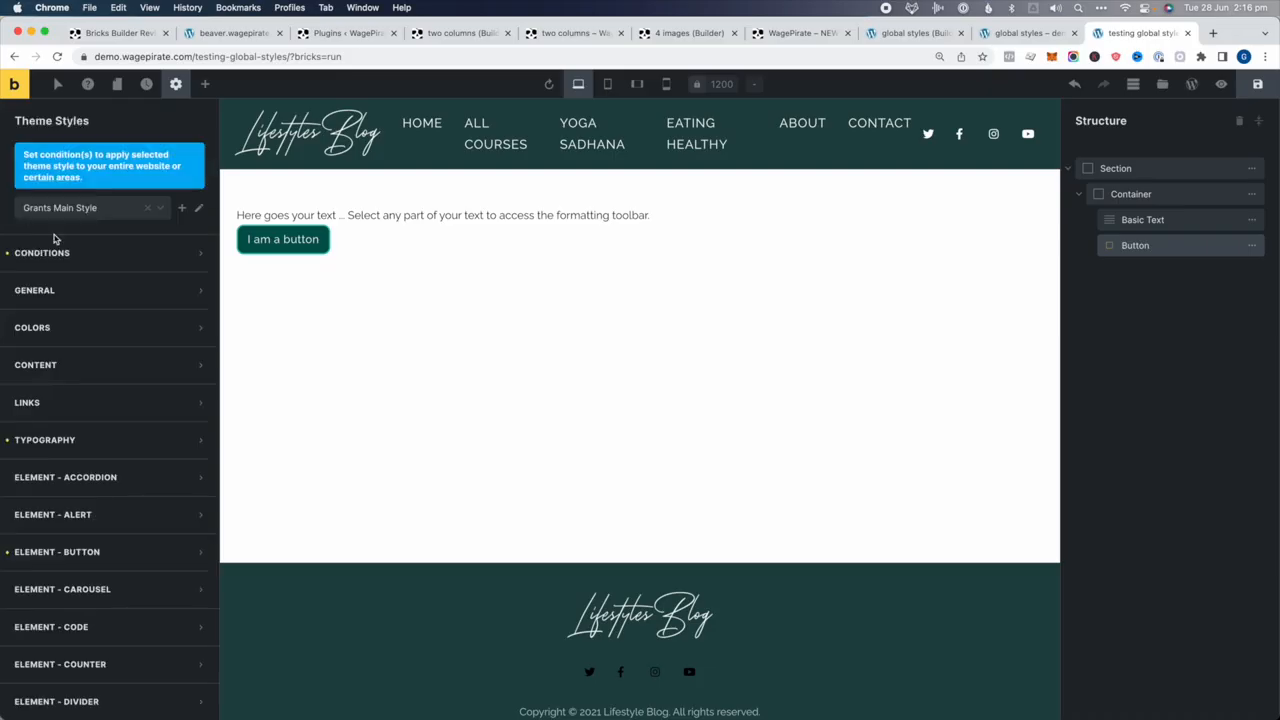
scroll(14, 471, "down", 1)
left_click(40, 526)
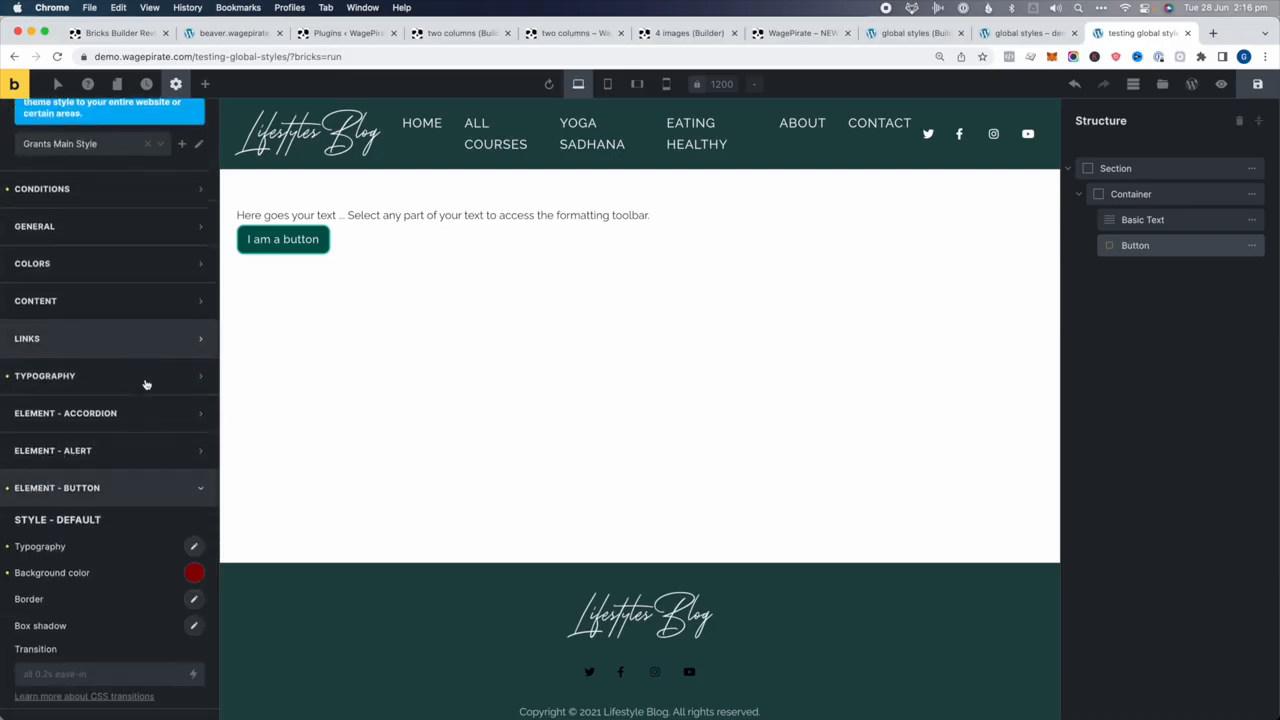
scroll(120, 420, "down", 5)
left_click(194, 524)
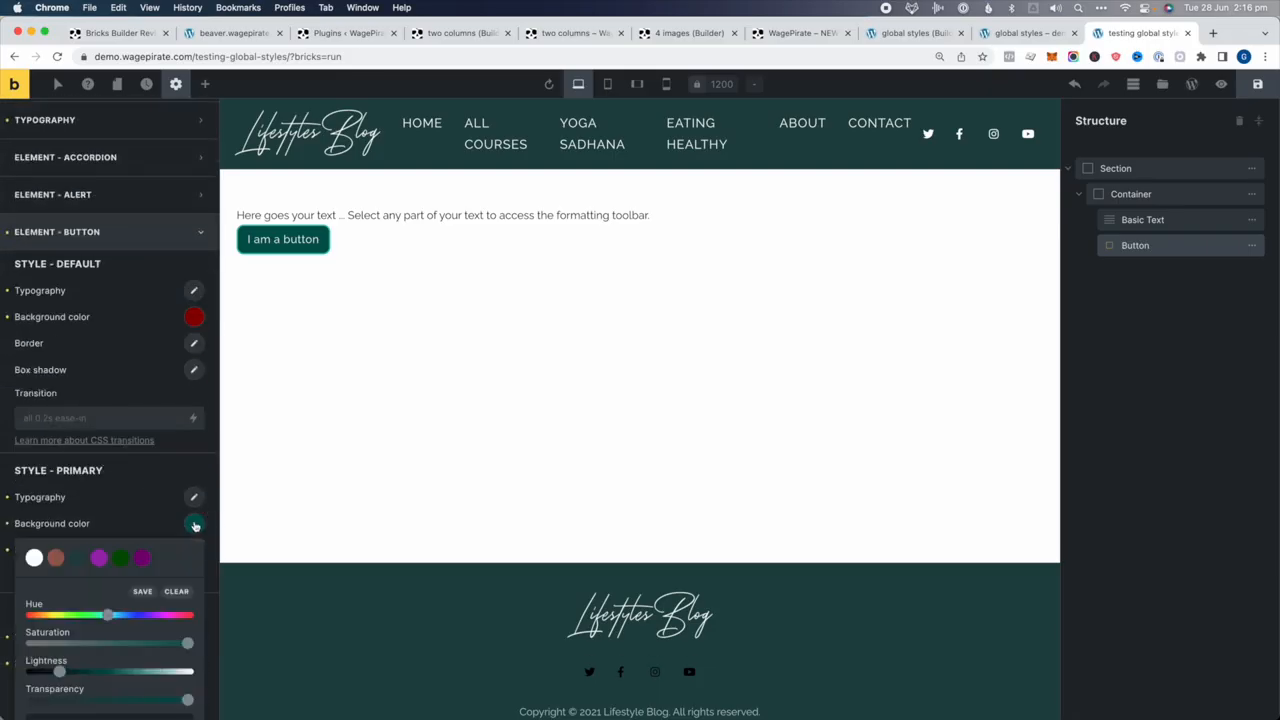
scroll(144, 543, "down", 4)
mouse_move(87, 400)
left_mouse_down()
mouse_move(28, 400)
mouse_move(143, 400)
mouse_move(107, 400)
left_mouse_up()
left_click_drag(110, 455, 168, 455)
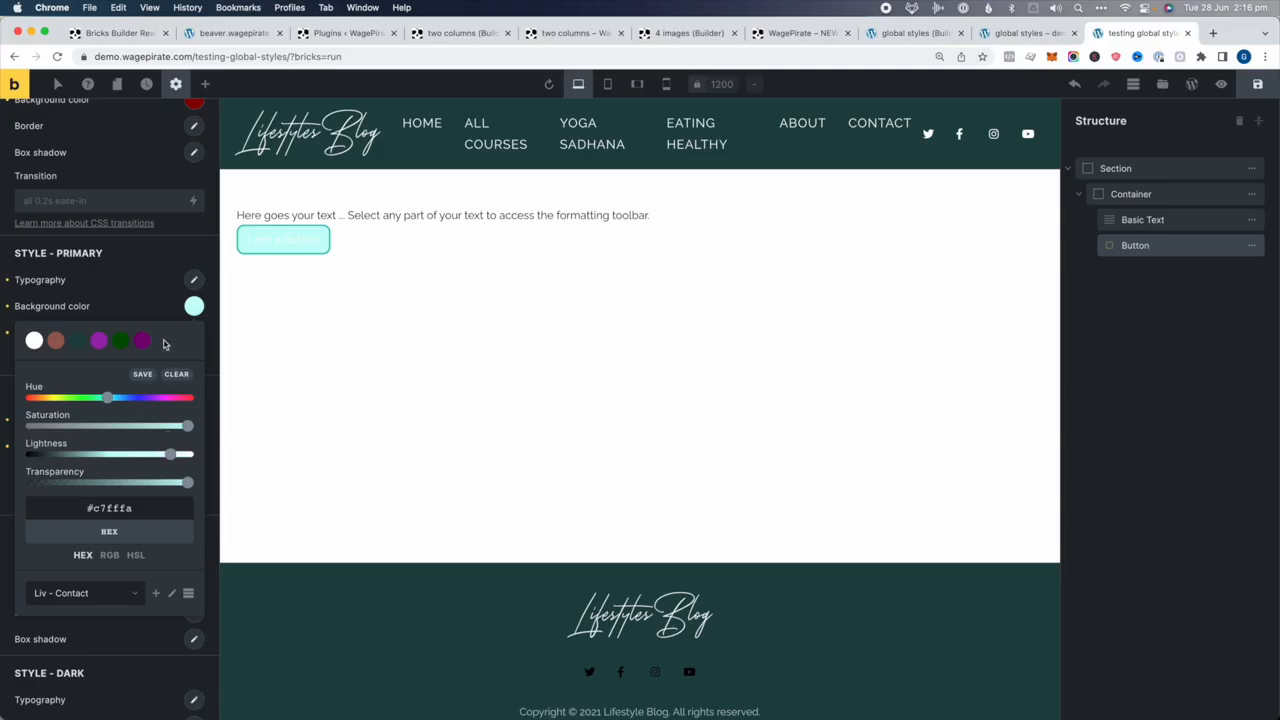
Make the Primary button typography colour pure black
left_click(193, 287)
left_click(179, 319)
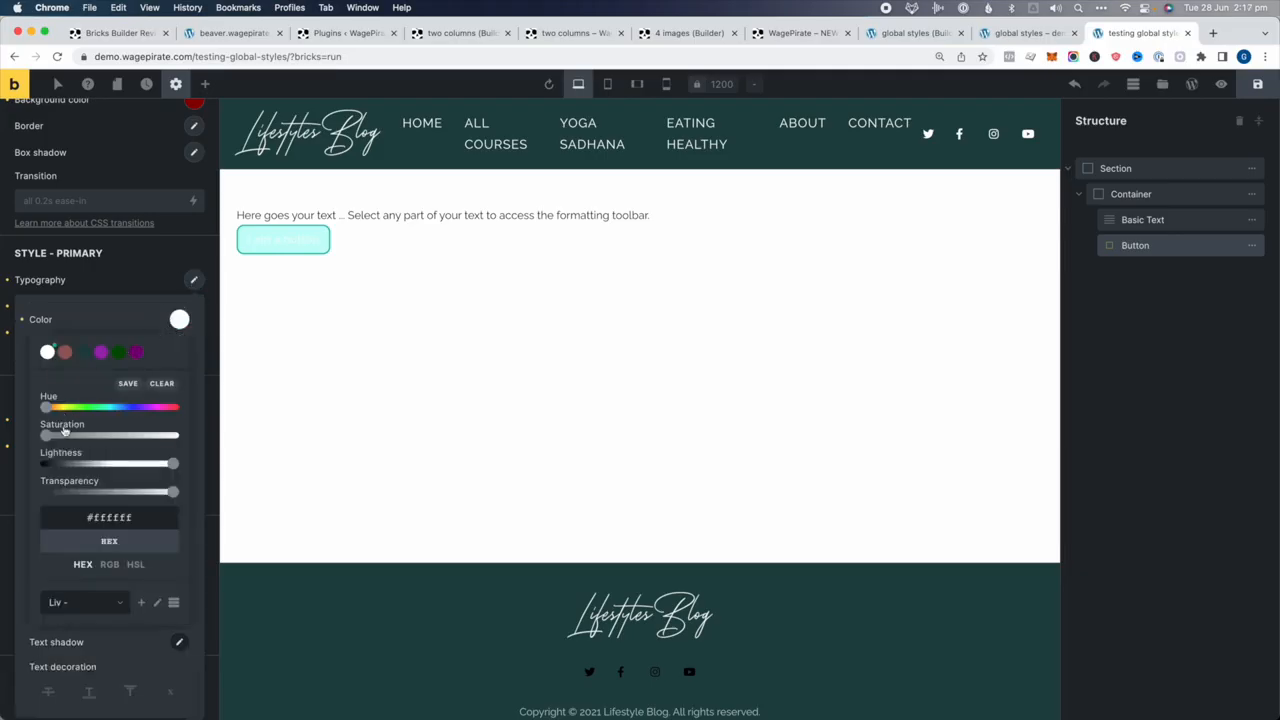
left_click(62, 465)
left_click_drag(62, 465, 44, 465)
left_click(80, 274)
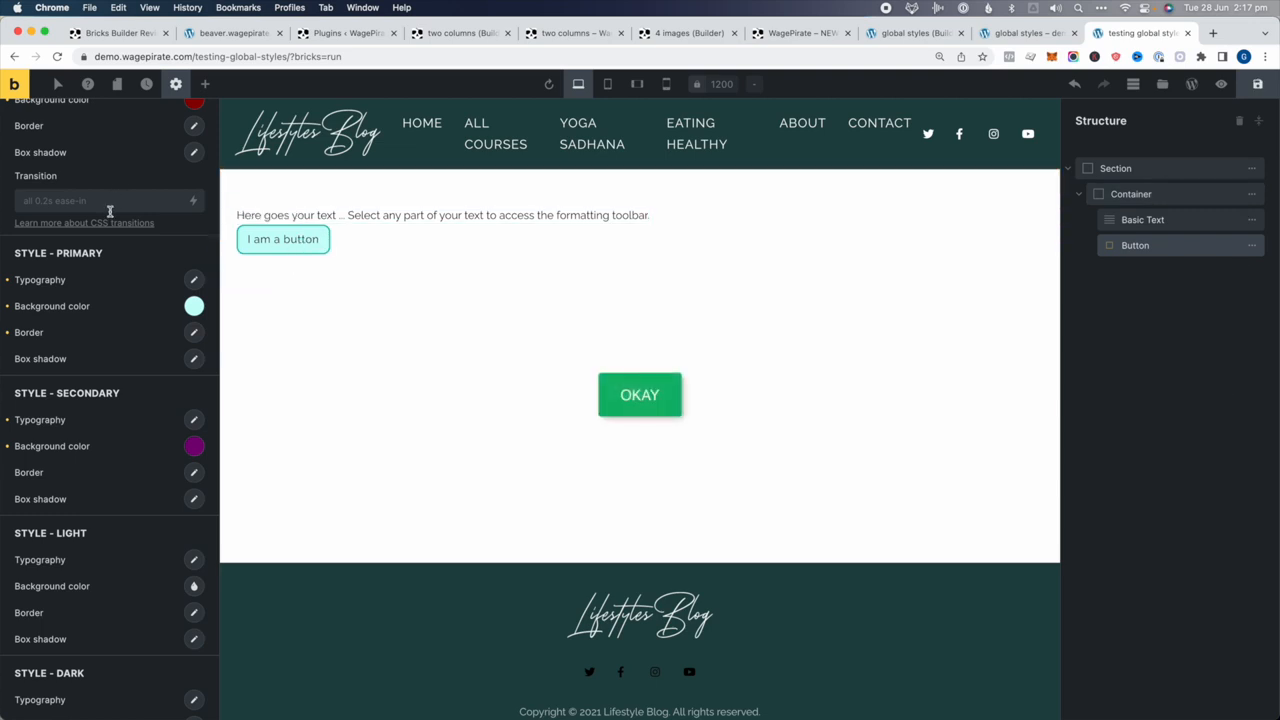
Check the theme style's conditions and go back to the global styles page
scroll(80, 190, "up", 10)
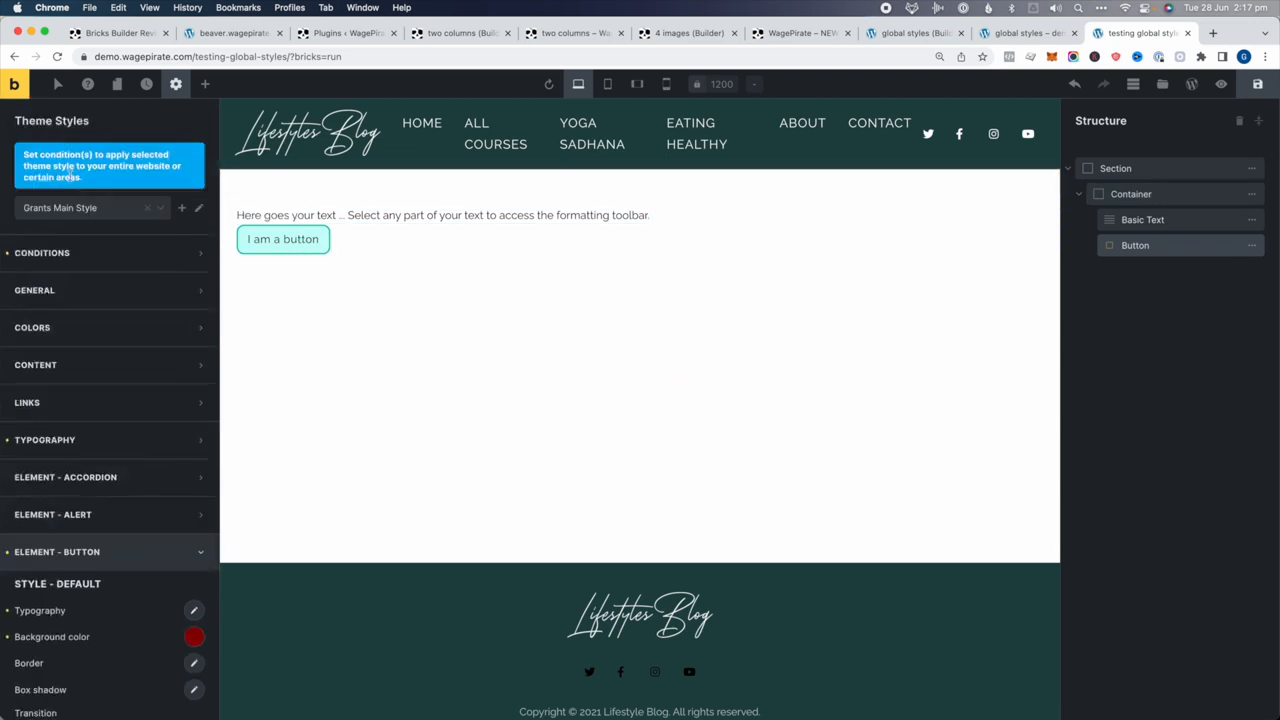
left_click(80, 253)
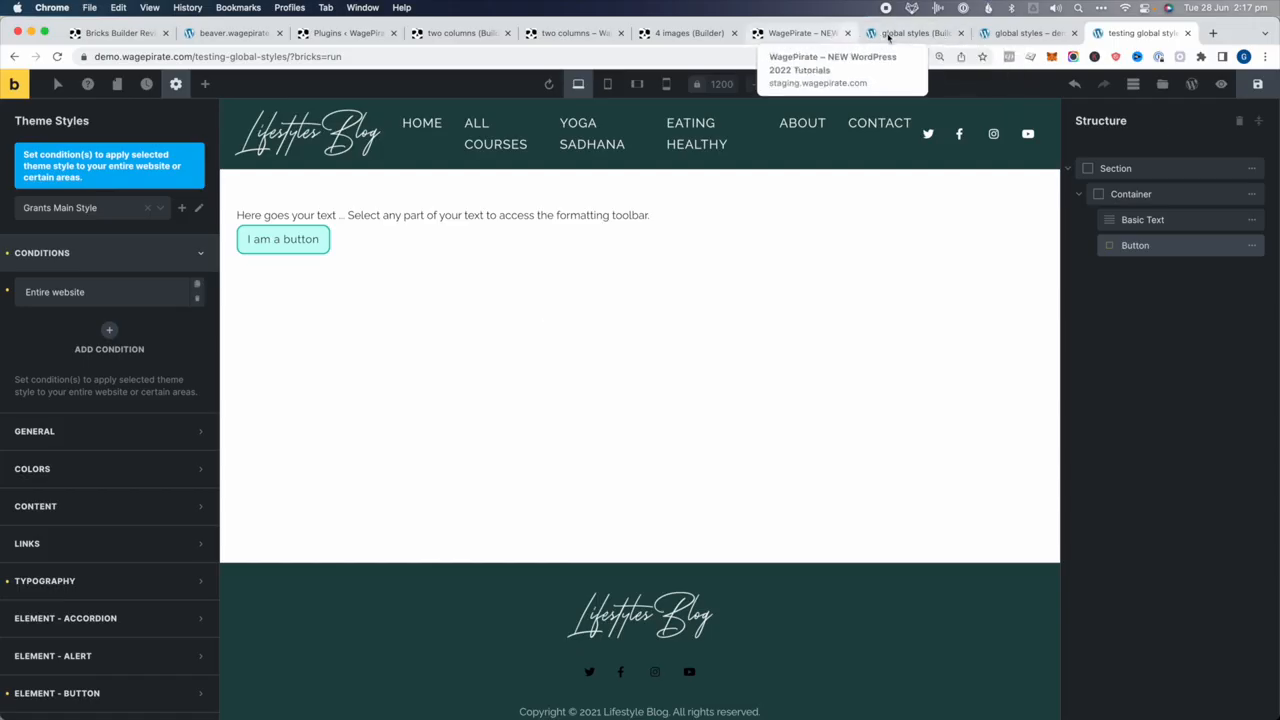
left_click(891, 34)
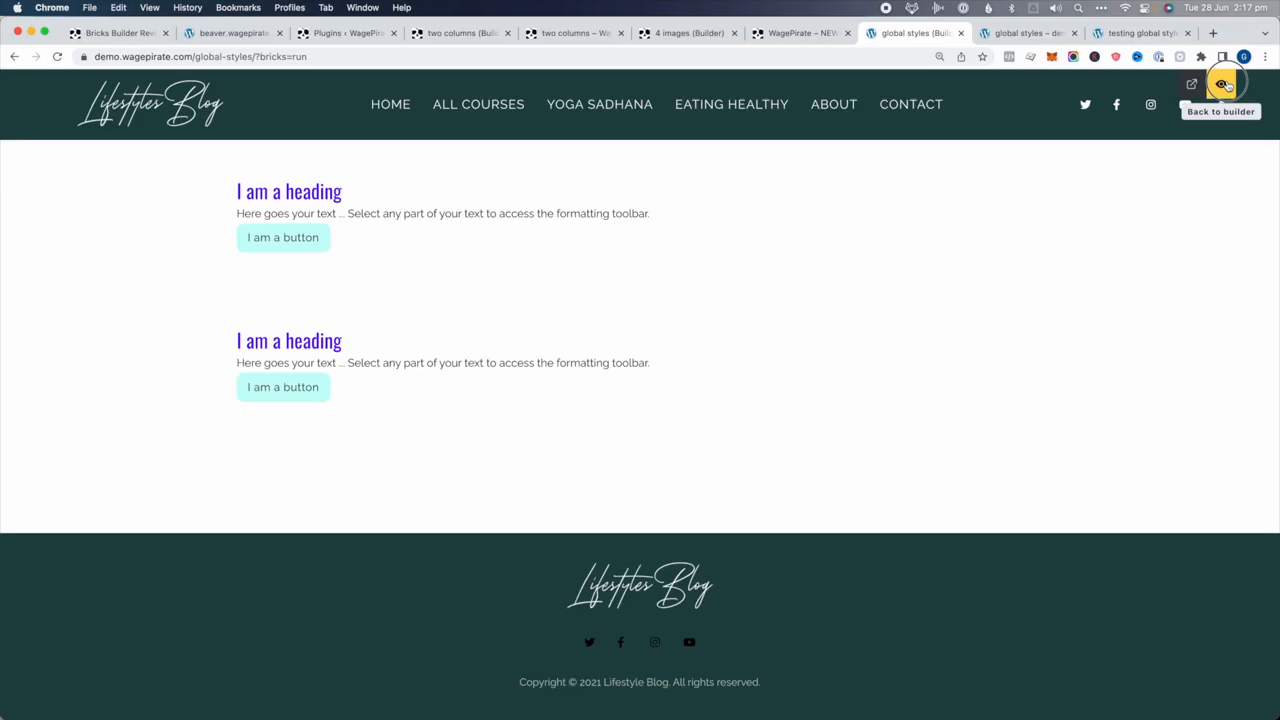
Exit preview, review the Element - Button theme styles, then return to the 'testing global styles' tab
left_click(1224, 84)
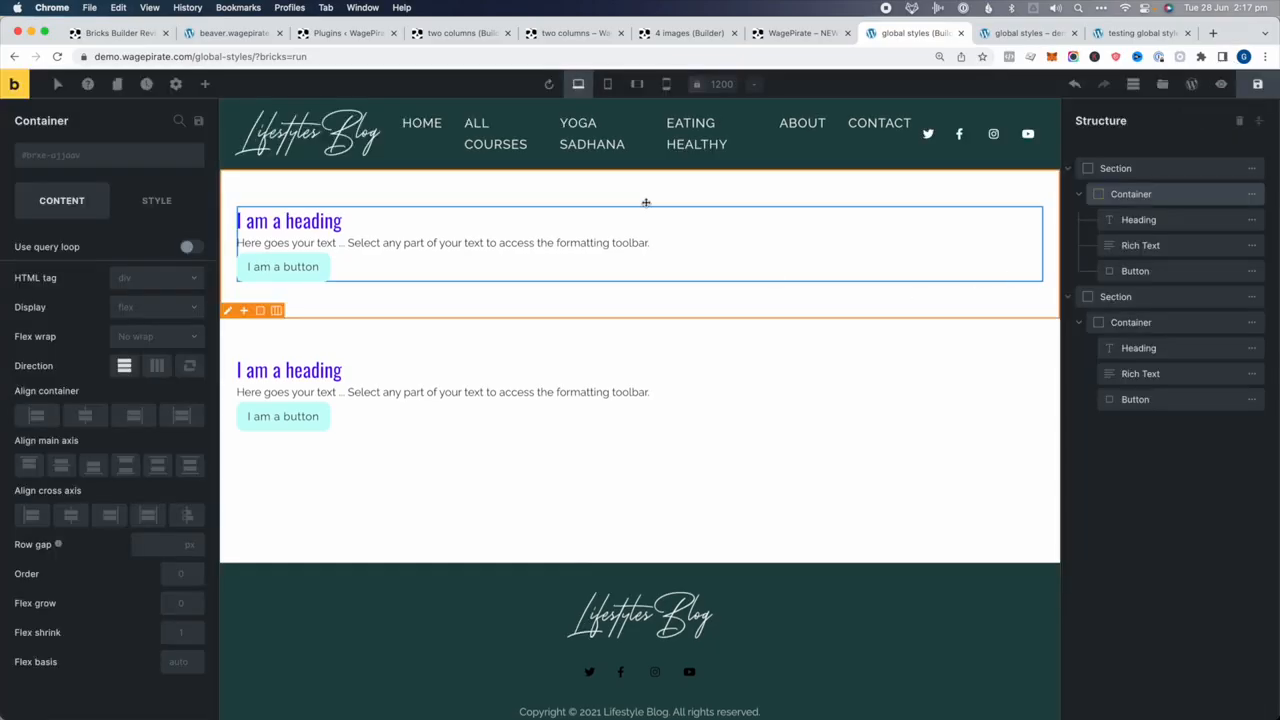
left_click(274, 263)
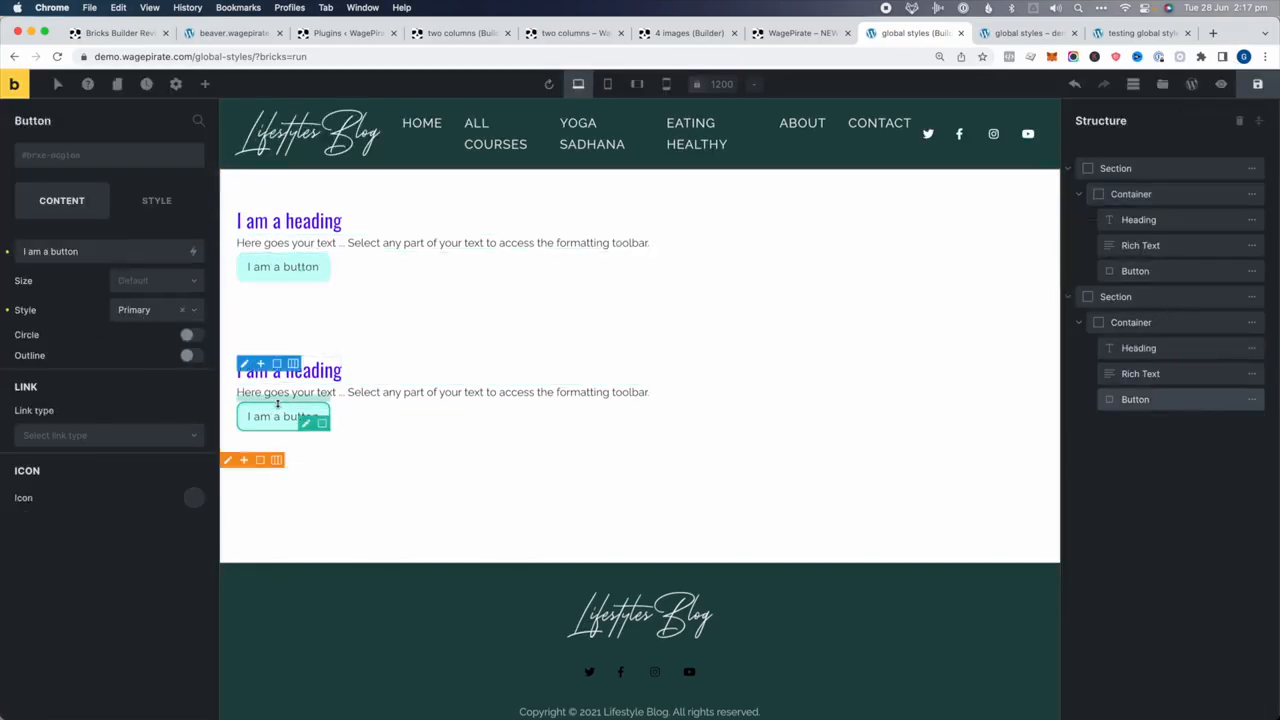
left_click(177, 85)
left_click(73, 157)
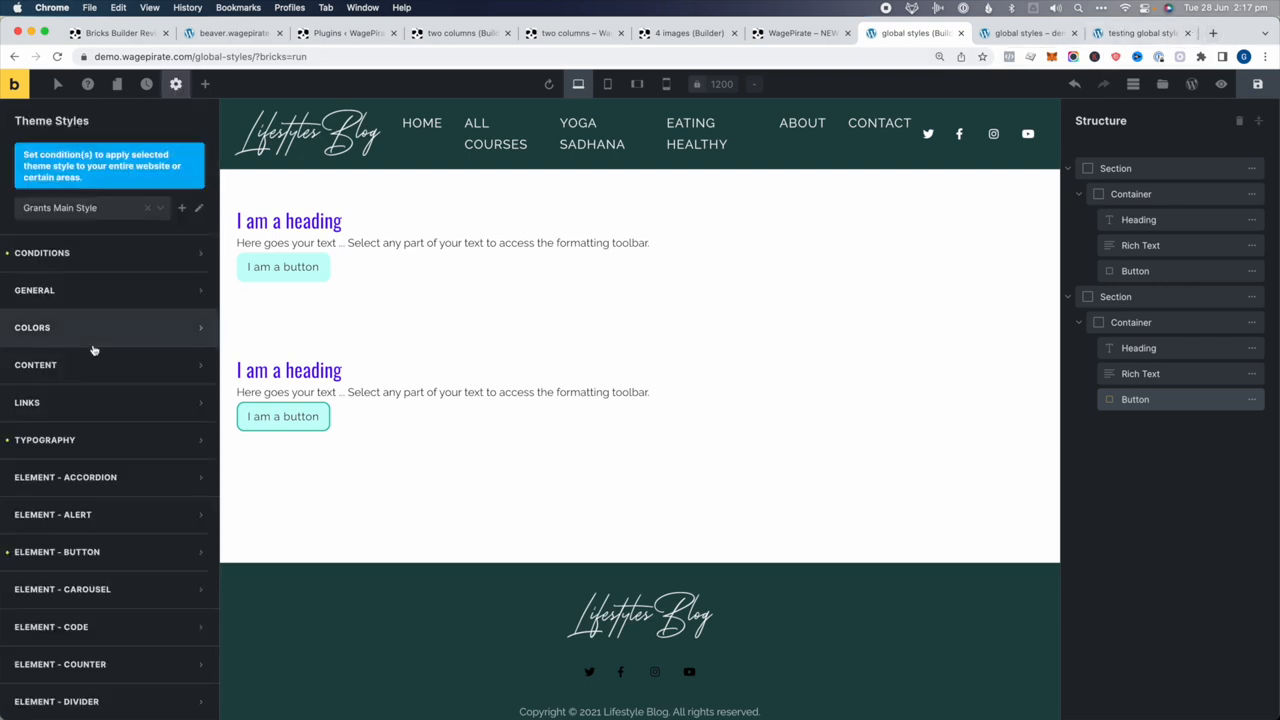
left_click(90, 486)
scroll(115, 474, "down", 4)
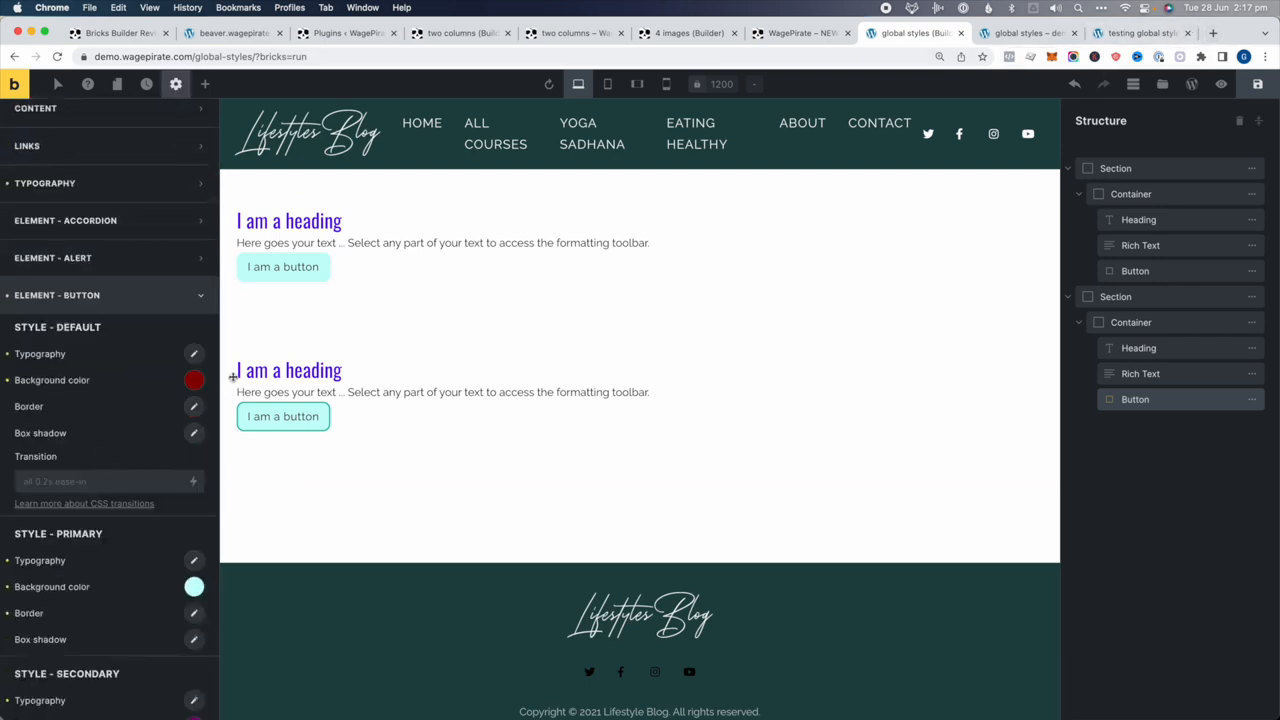
scroll(140, 560, "down", 2)
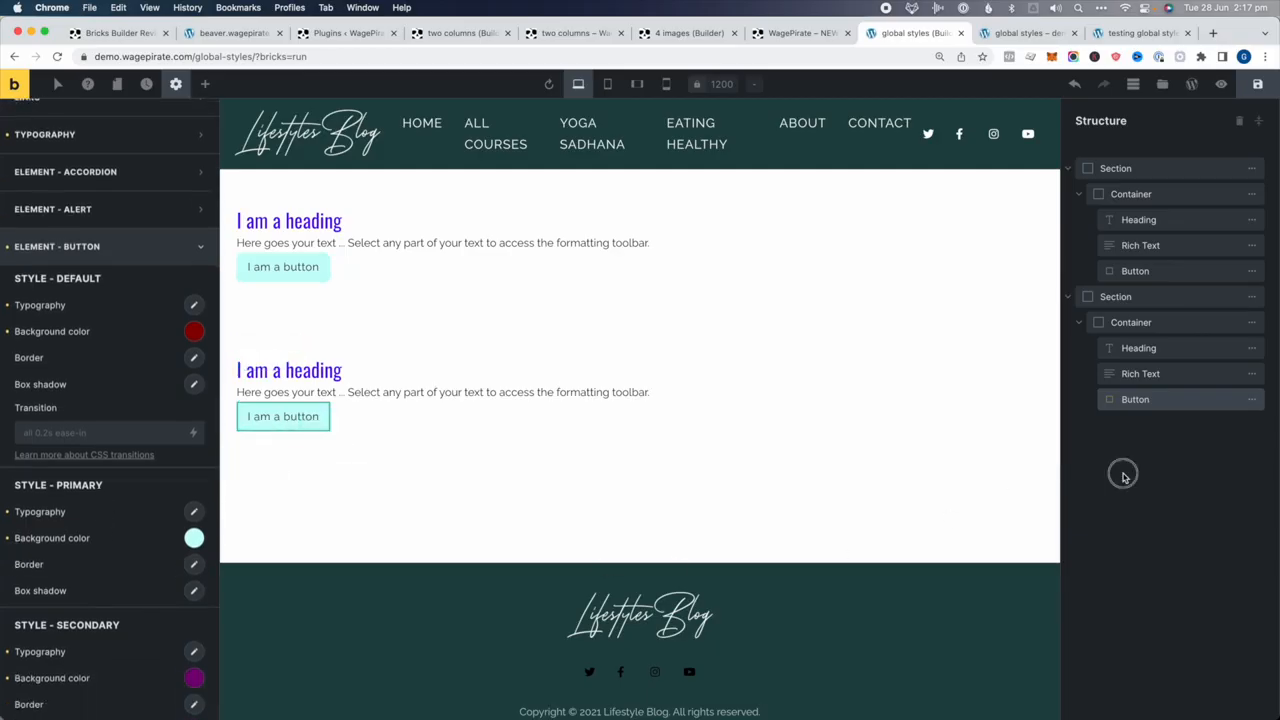
left_click(1153, 33)
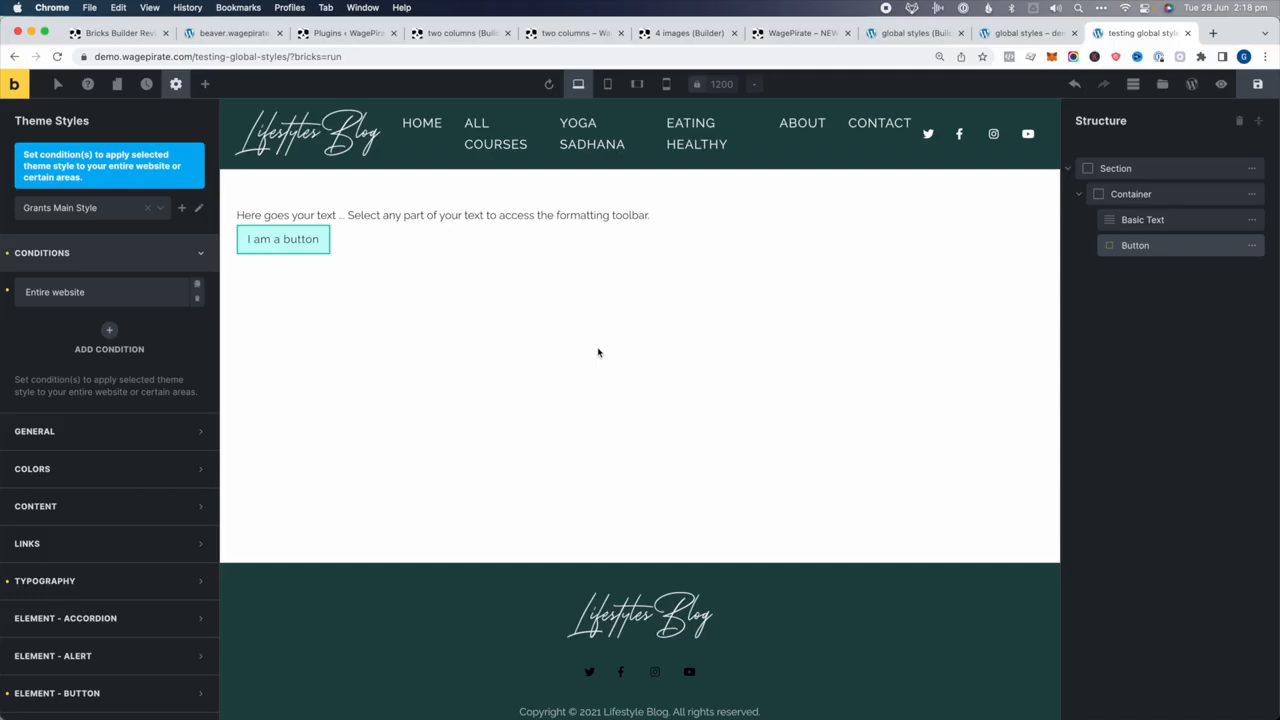
left_click(172, 87)
left_click(78, 160)
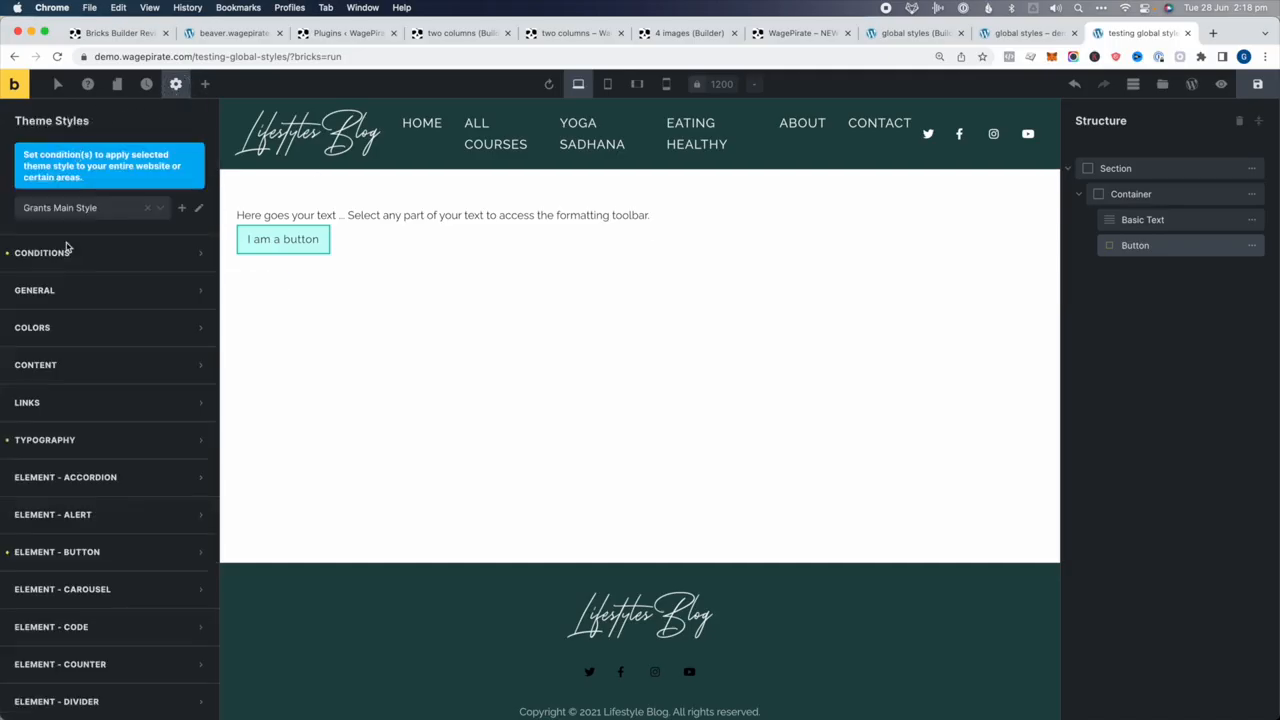
scroll(110, 553, "down", 5)
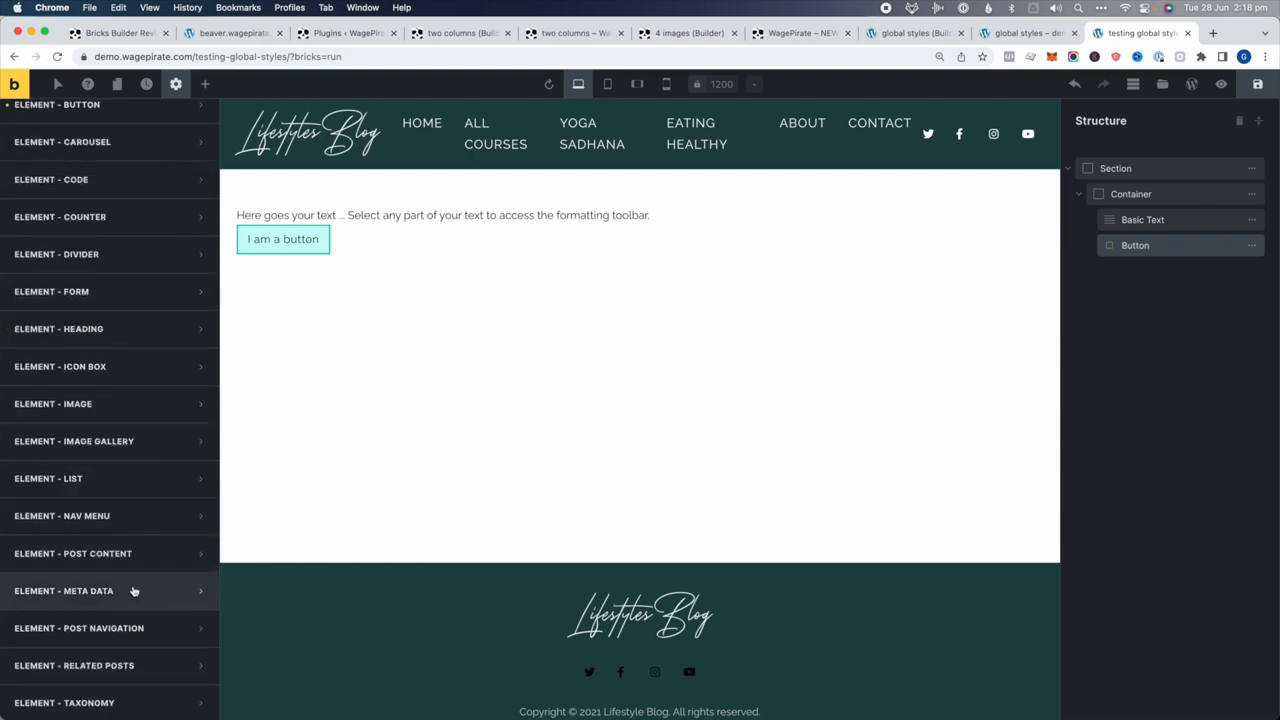
scroll(137, 543, "down", 4)
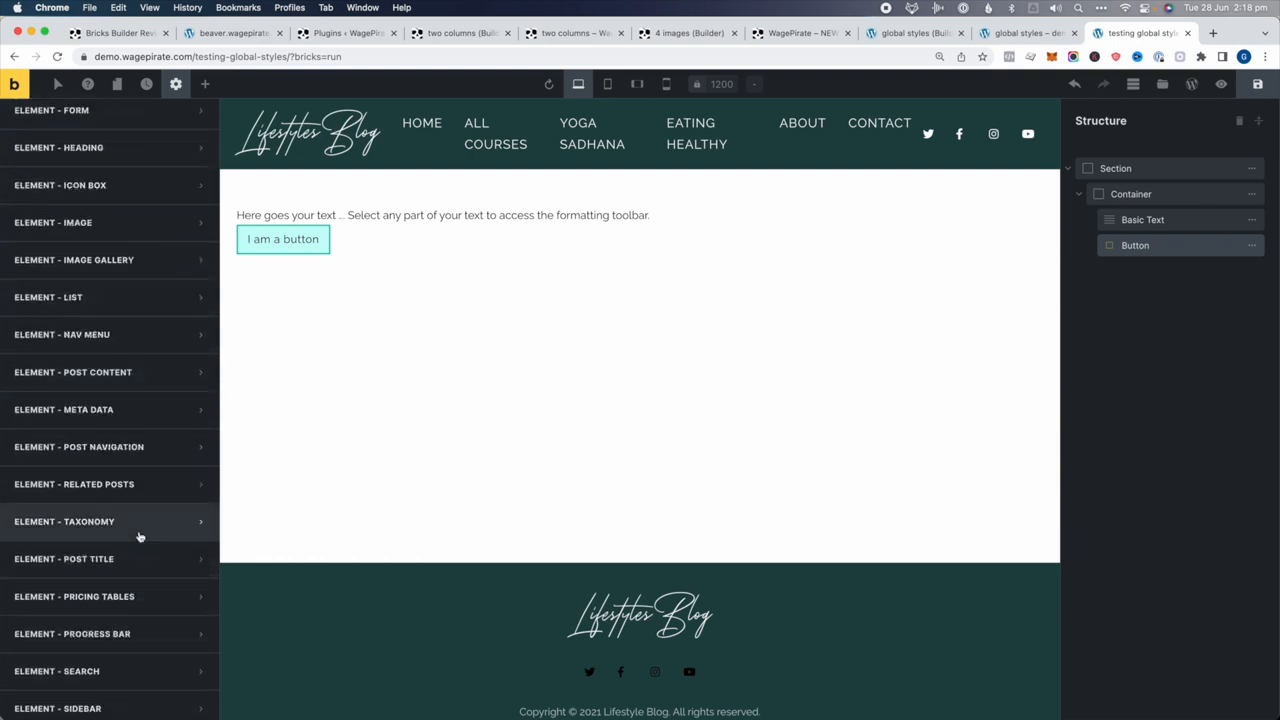
scroll(140, 537, "down", 4)
scroll(180, 460, "up", 13)
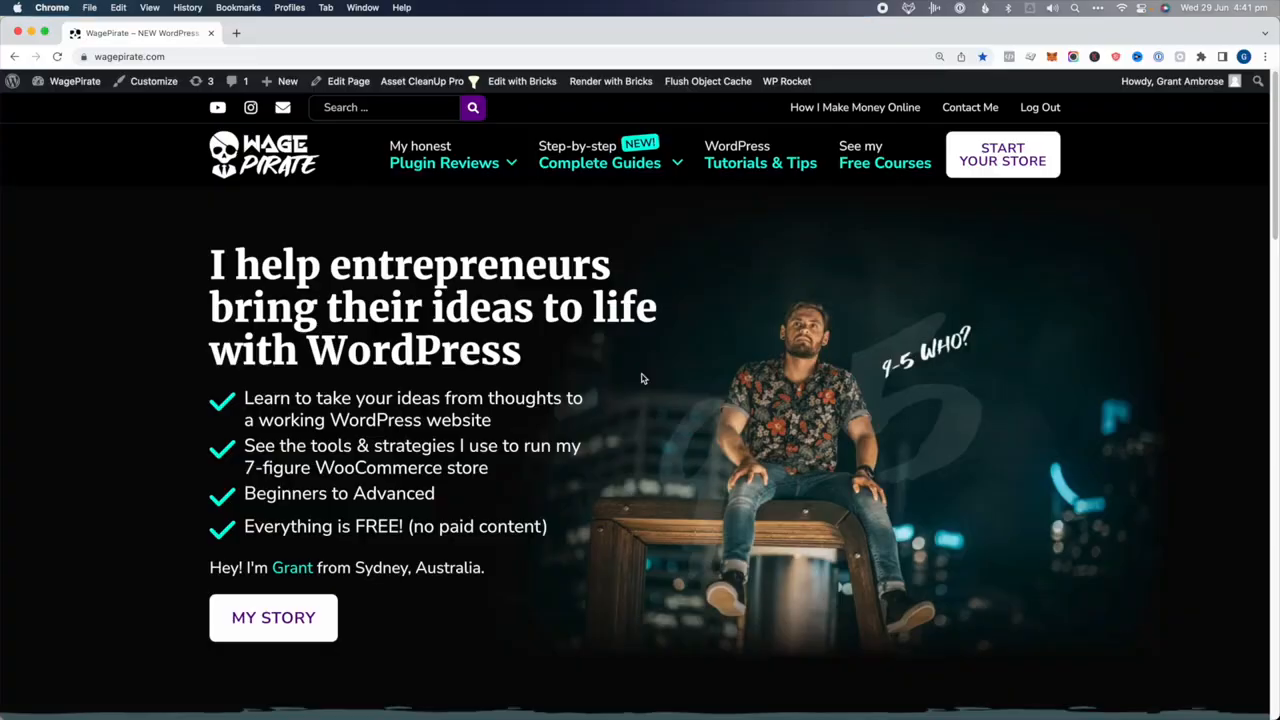
scroll(612, 391, "down", 1)
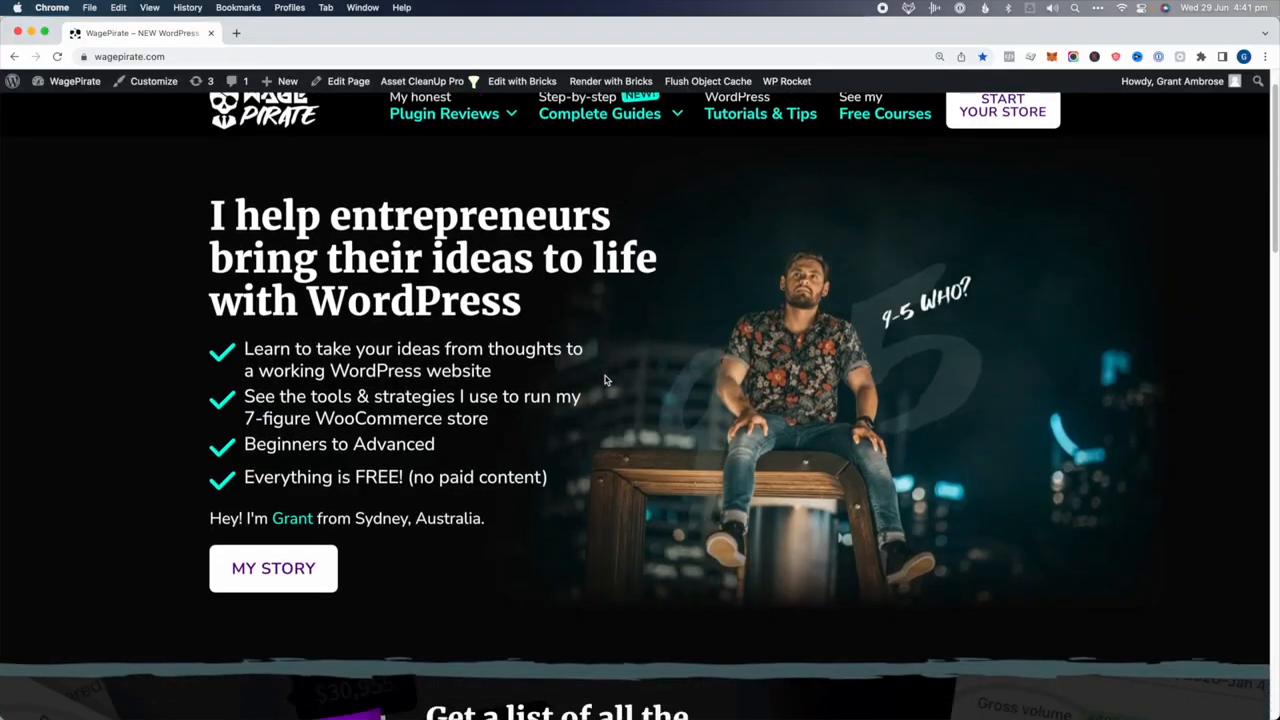
scroll(598, 372, "down", 1)
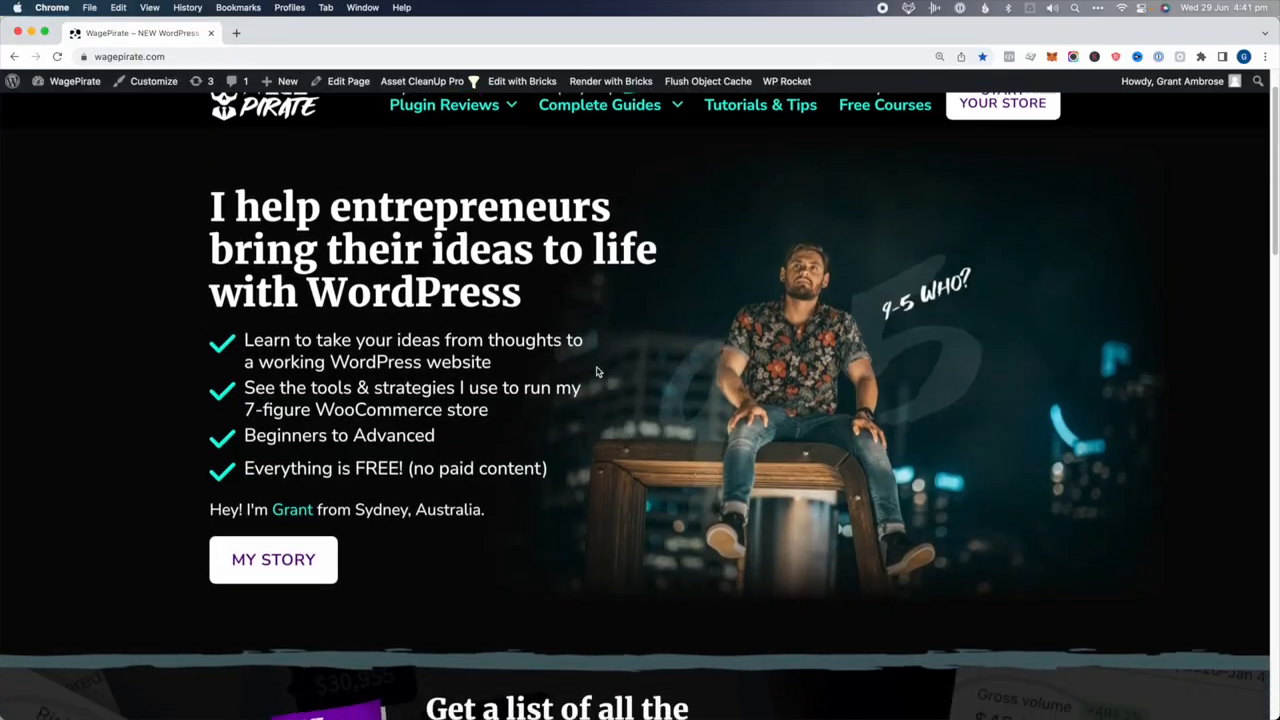
scroll(594, 369, "up", 1)
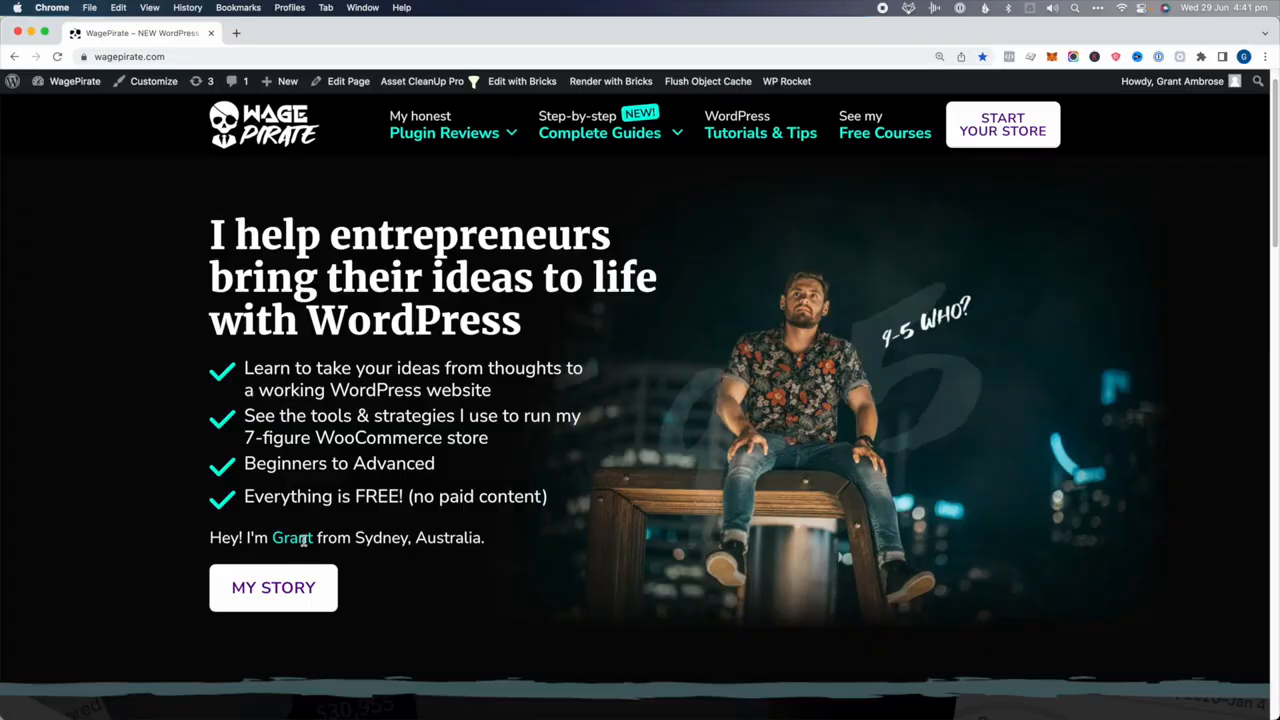
scroll(303, 541, "down", 3)
scroll(303, 541, "down", 7)
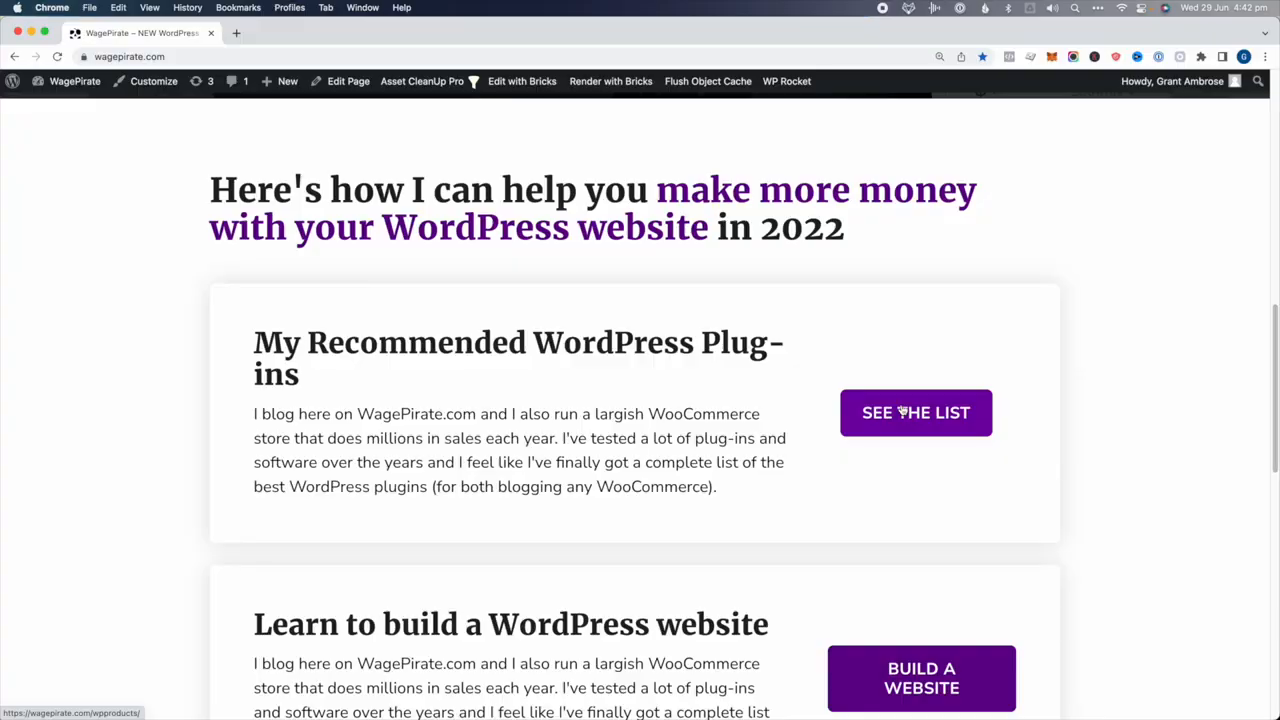
Scroll through the WagePirate homepage and open it in the Bricks builder
scroll(900, 410, "down", 4)
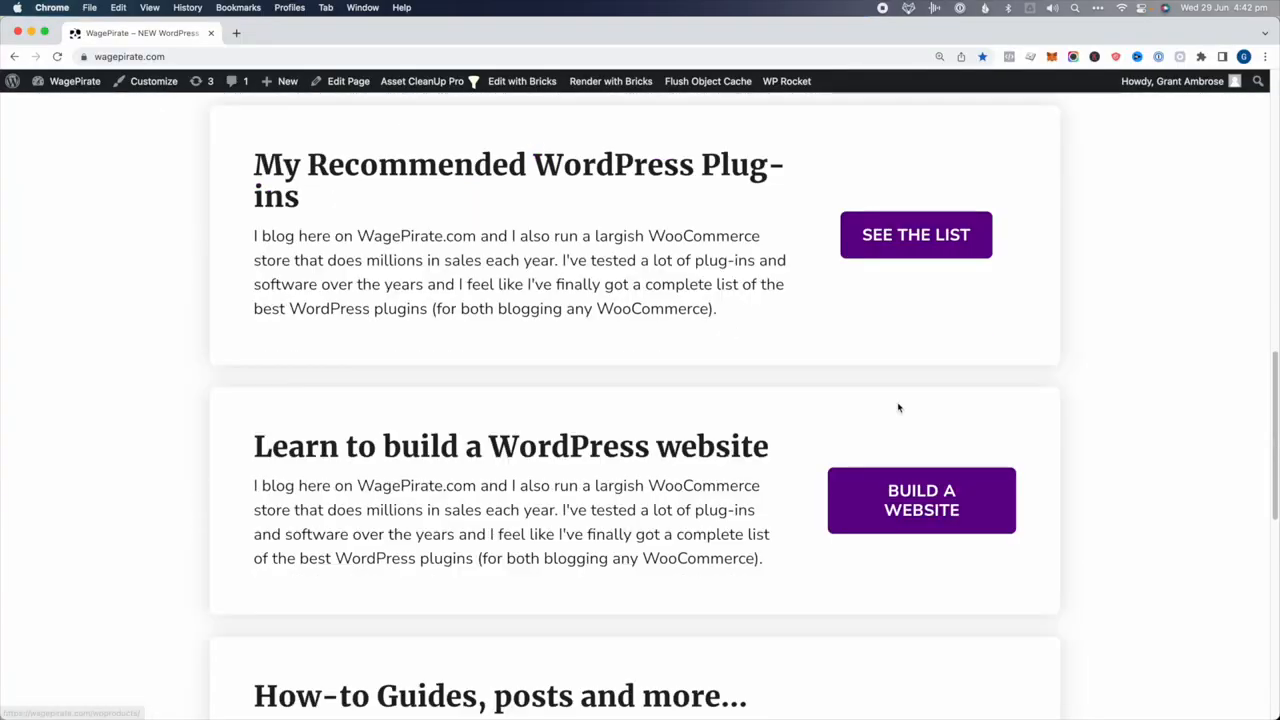
scroll(898, 408, "down", 15)
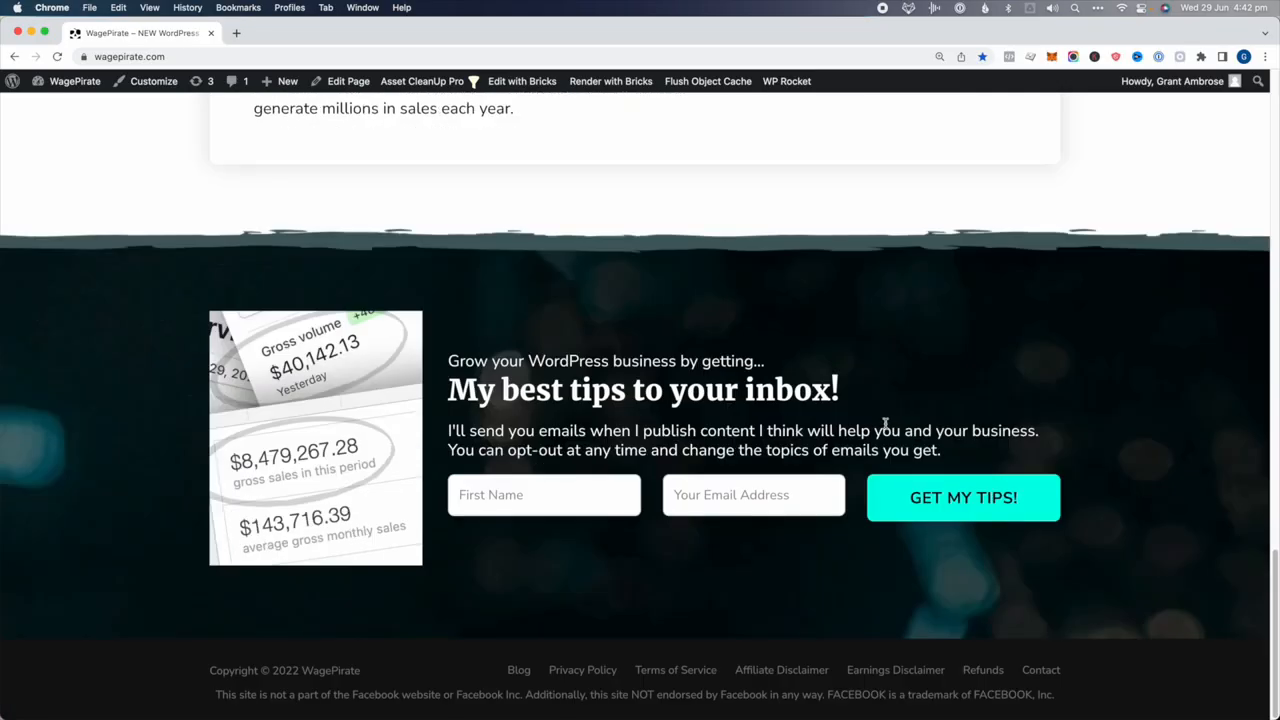
scroll(856, 483, "up", 20)
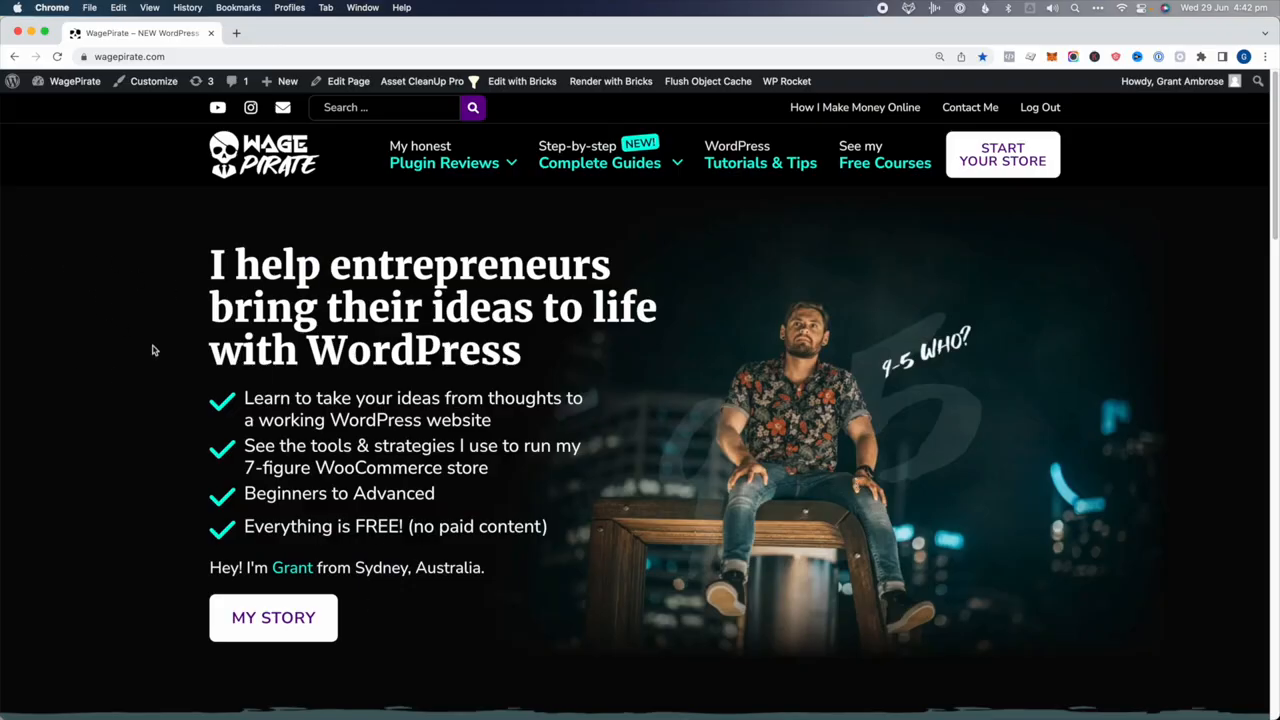
scroll(165, 355, "down", 2)
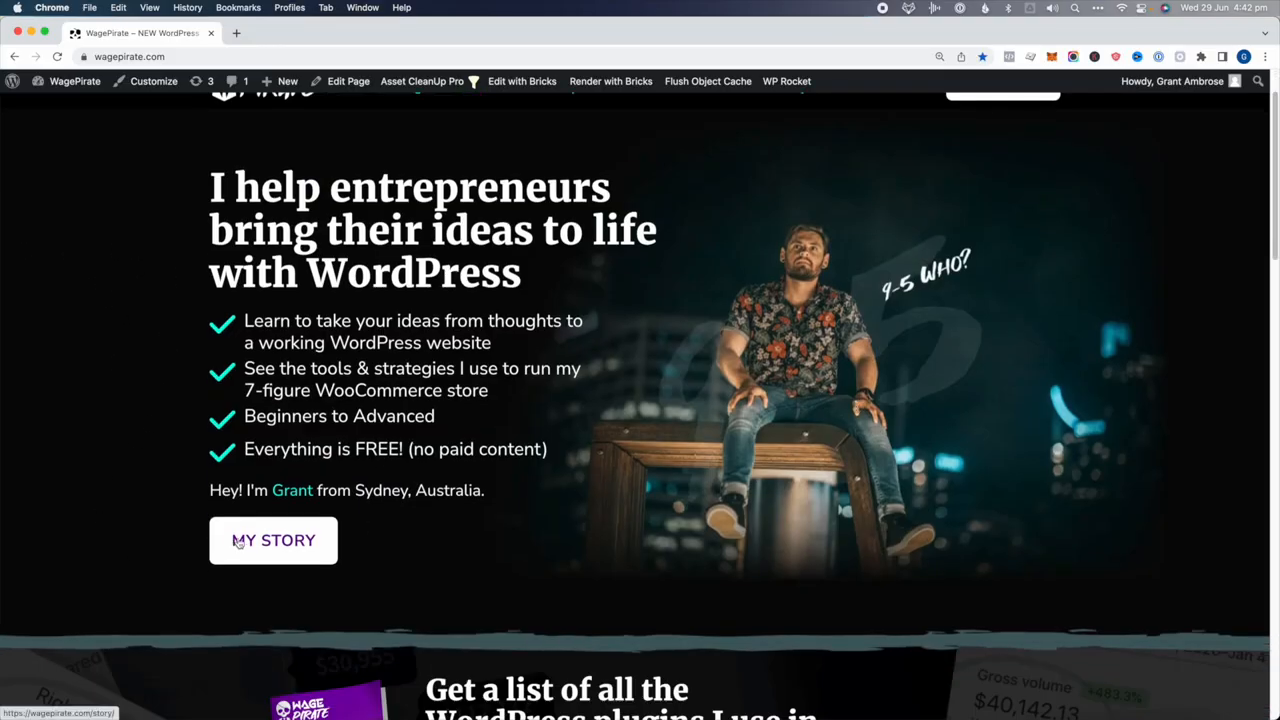
scroll(500, 523, "down", 20)
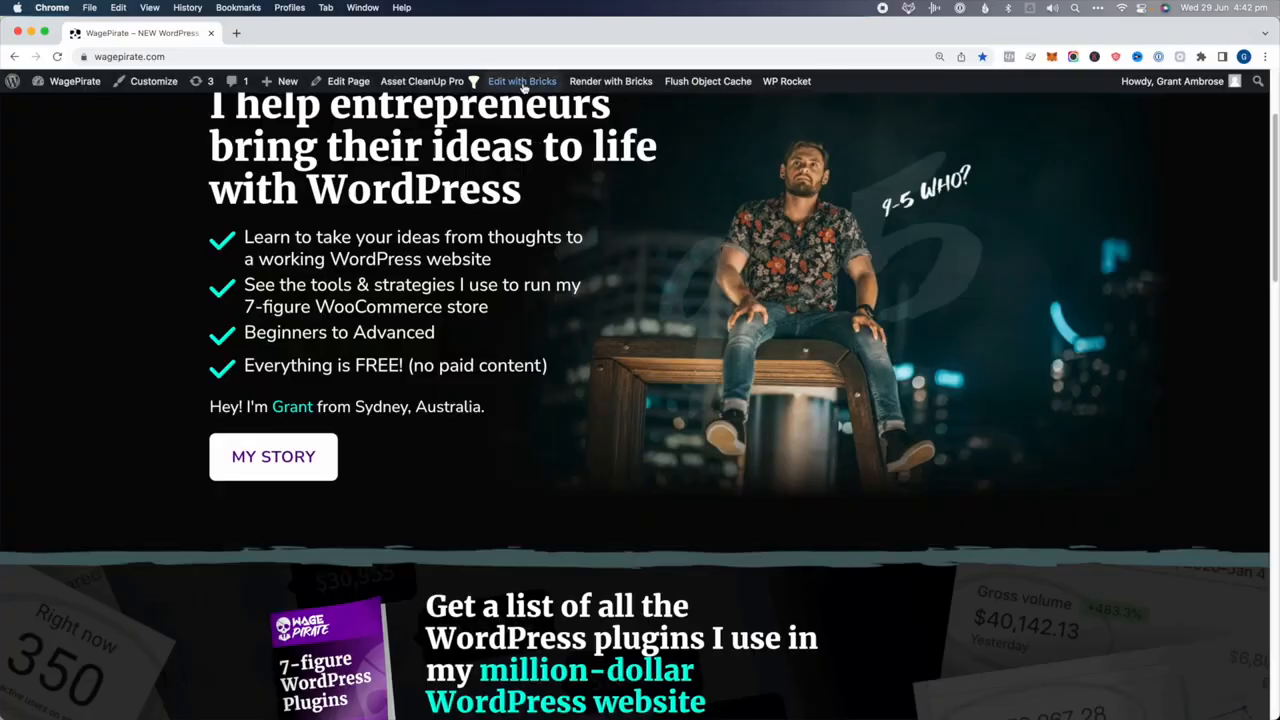
mouse_move(521, 84)
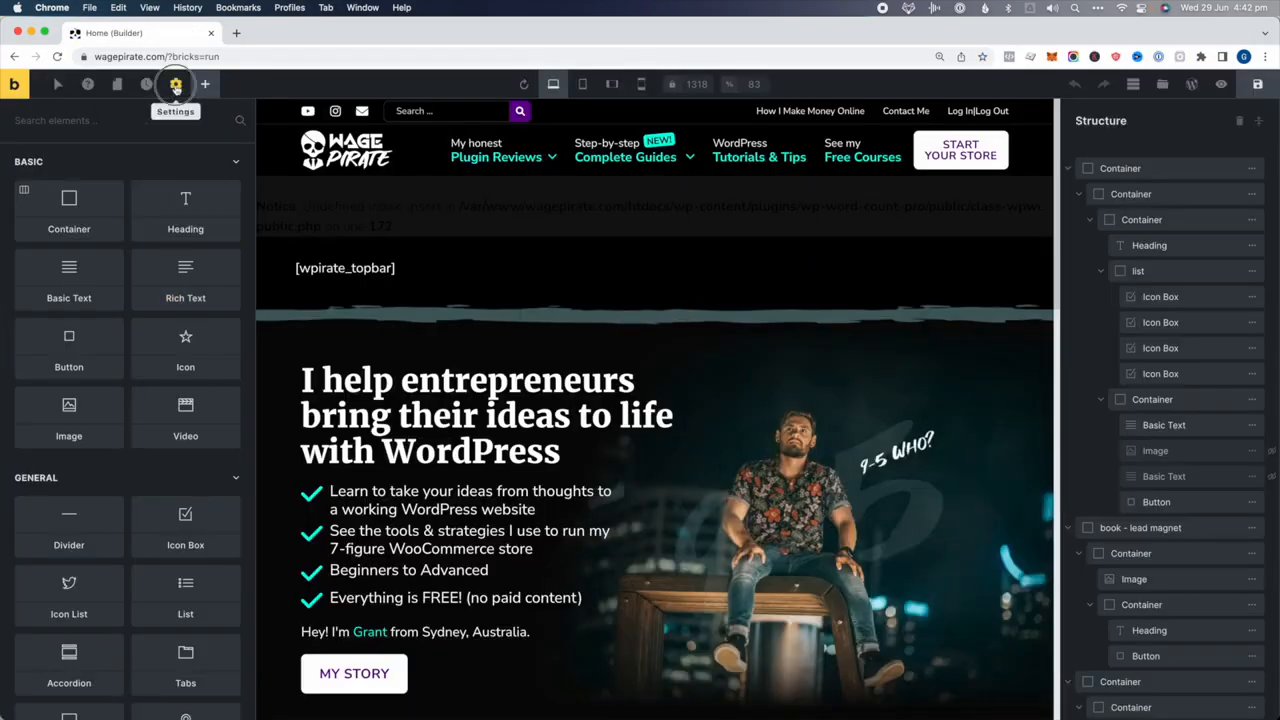
Review the Element - Button settings in the site's theme styles
left_click(175, 85)
left_click(61, 159)
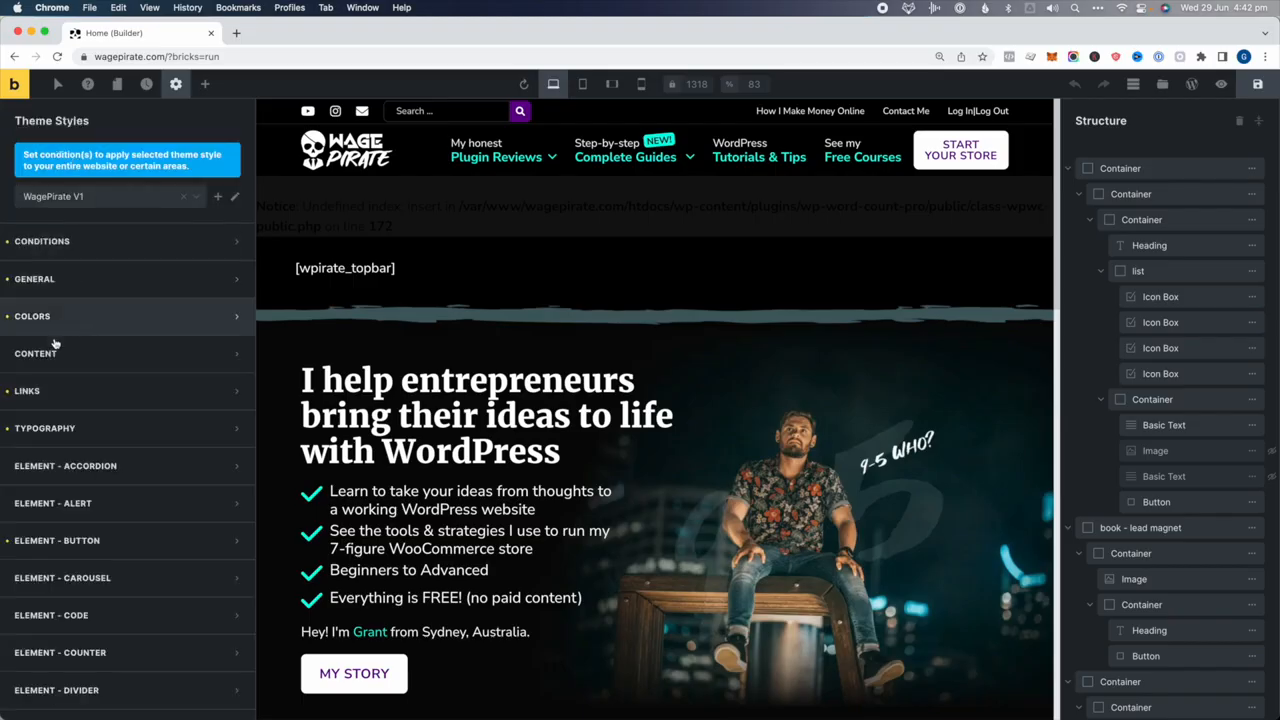
left_click(48, 540)
scroll(108, 373, "down", 3)
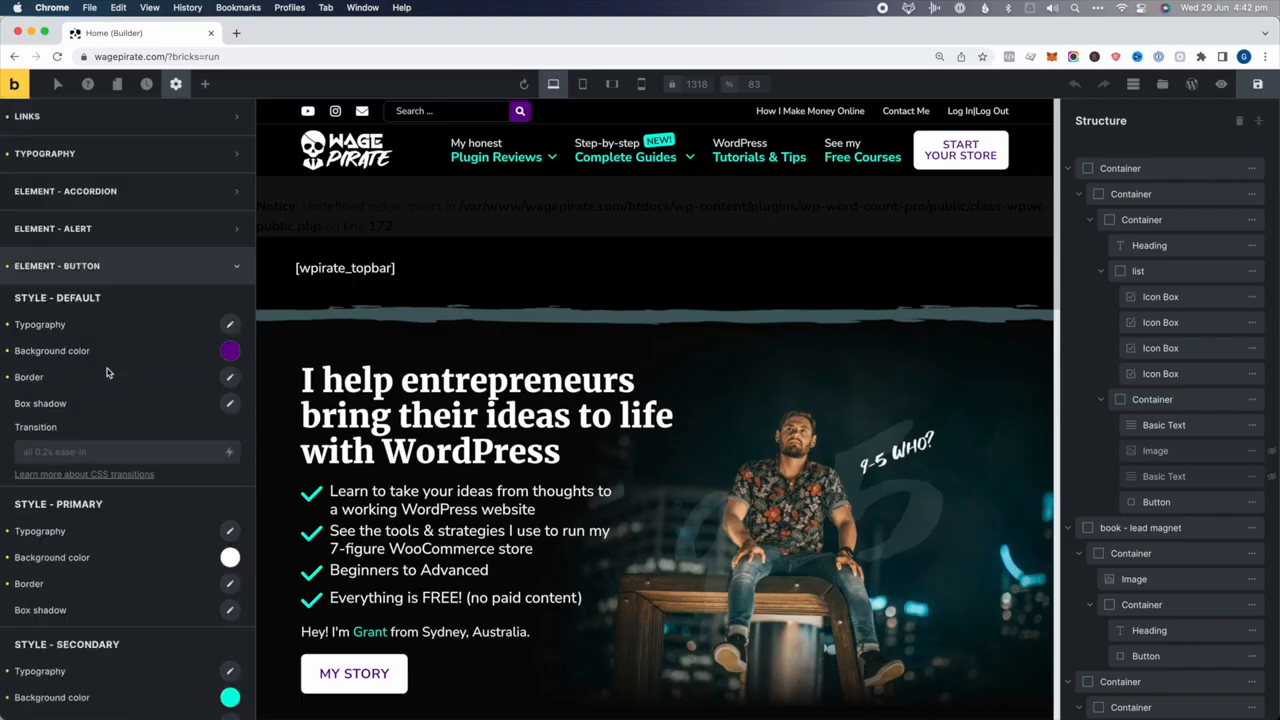
scroll(108, 373, "down", 2)
scroll(108, 310, "down", 1)
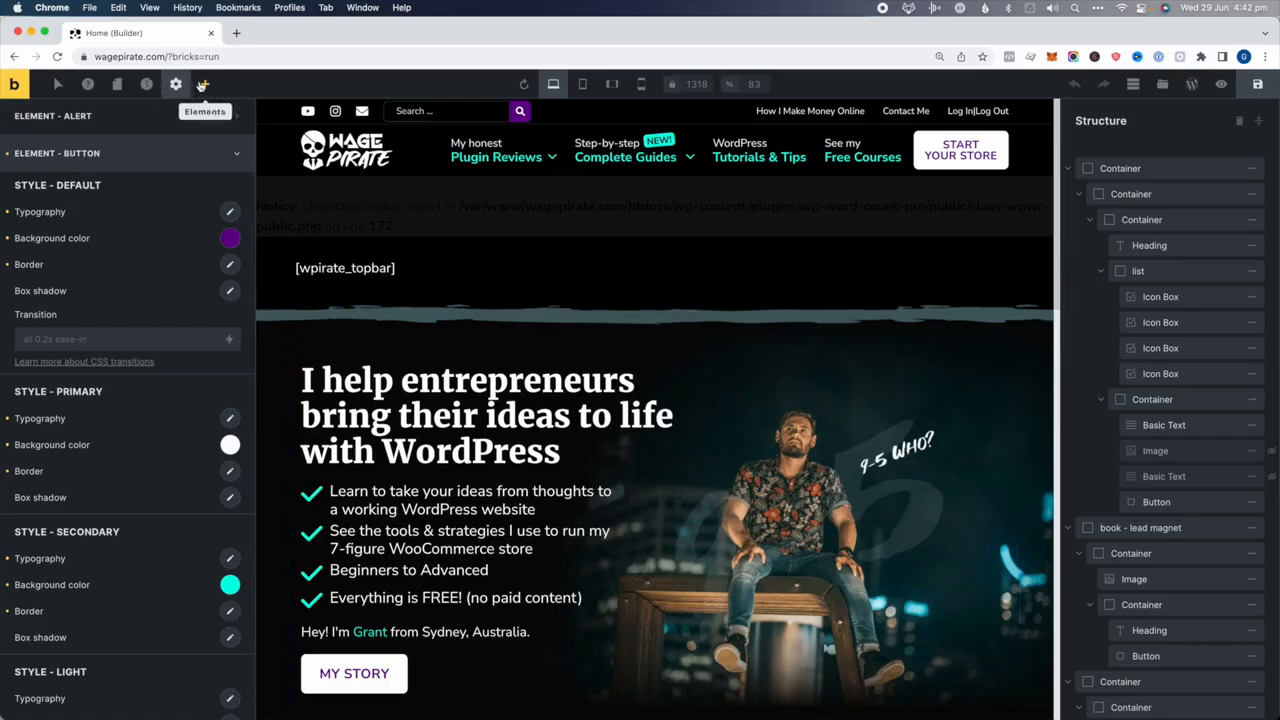
scroll(570, 480, "down", 8)
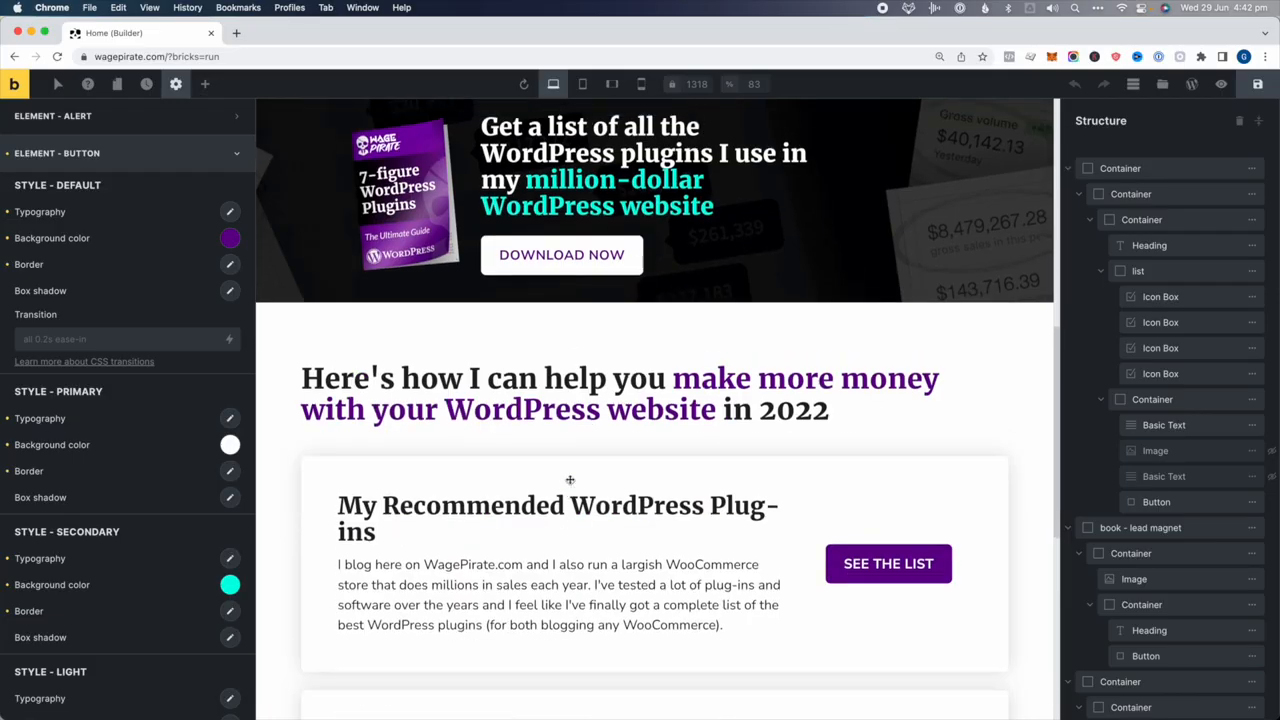
scroll(570, 480, "up", 4)
Add a new Button element beneath MY STORY in the hero container
left_click(356, 419)
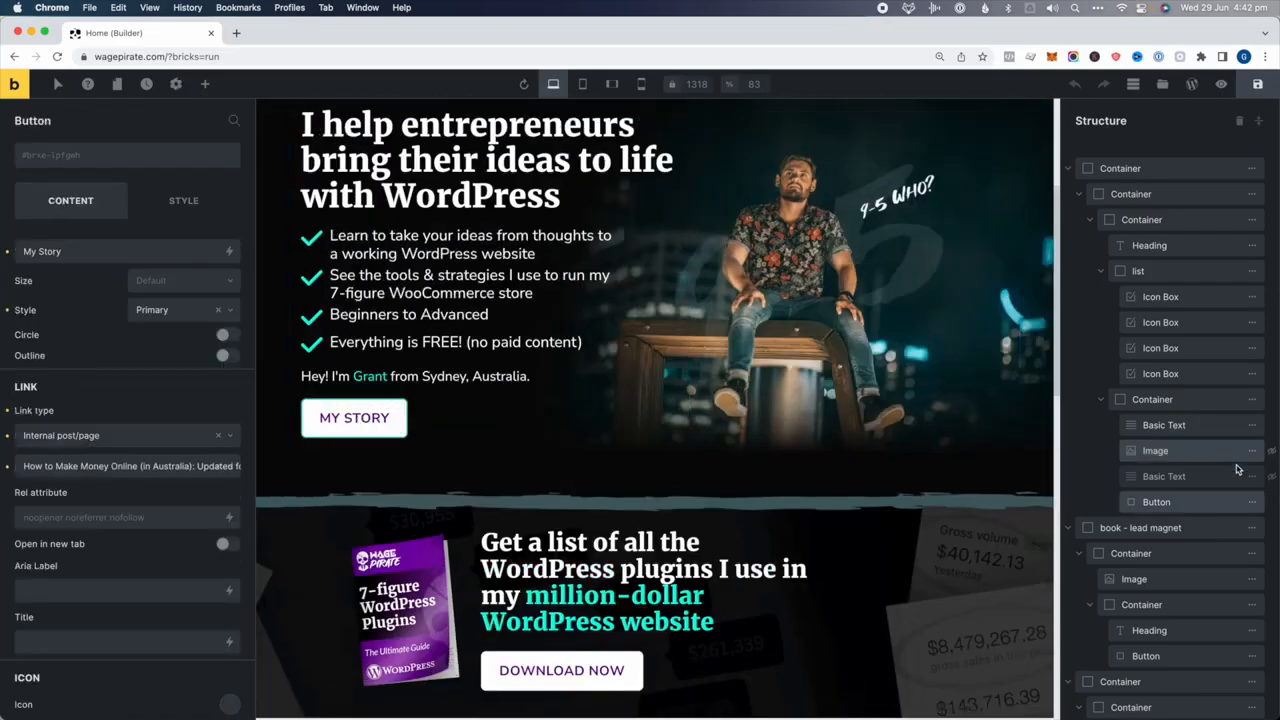
left_click(1143, 400)
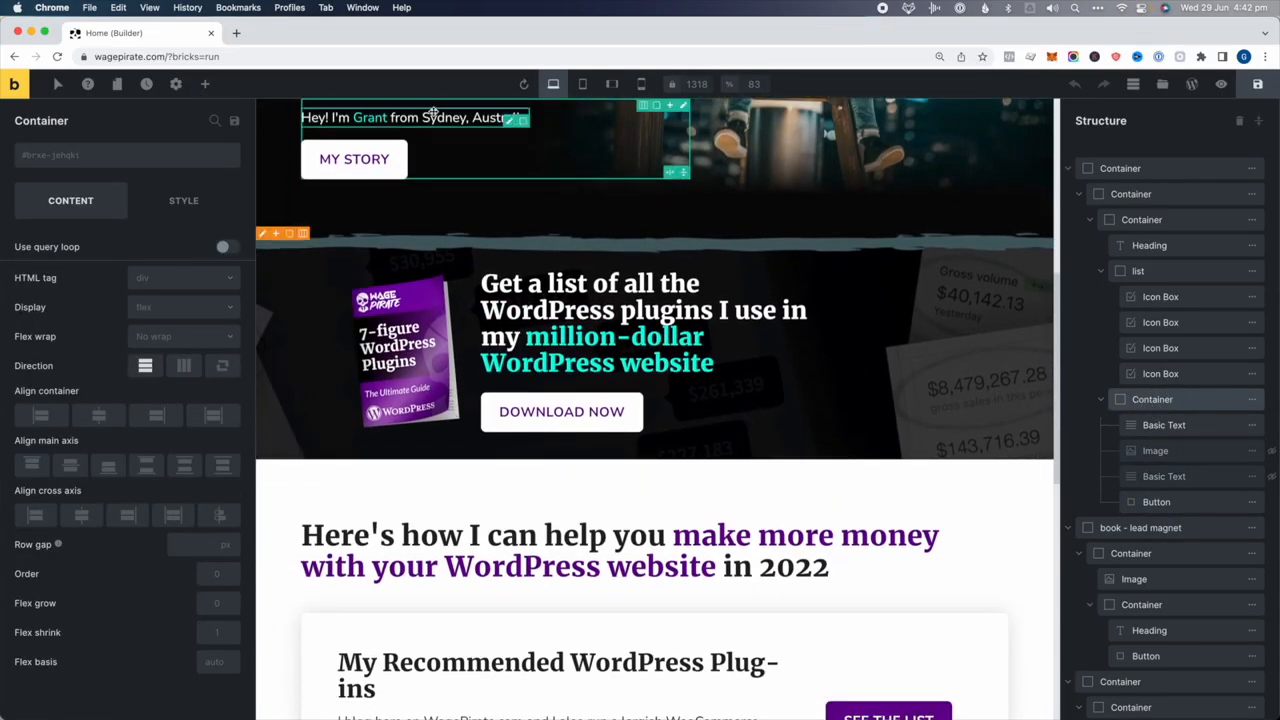
left_click(206, 85)
type("butt")
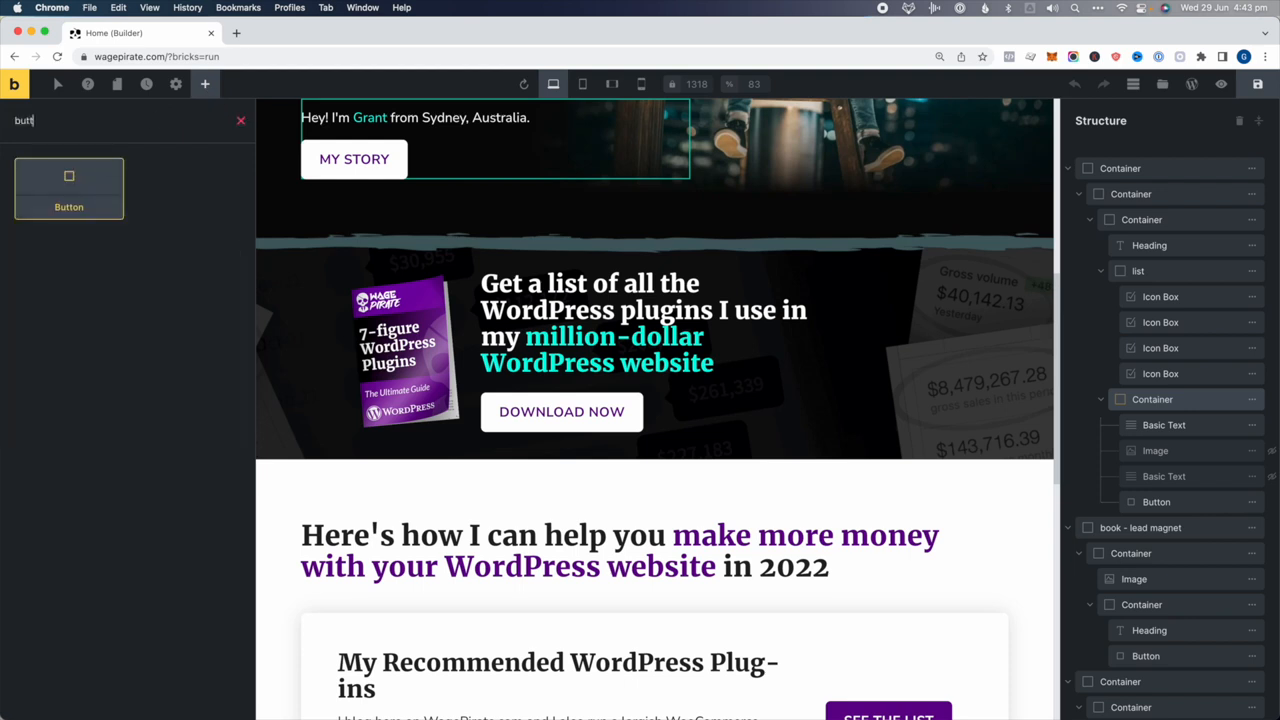
left_click(40, 186)
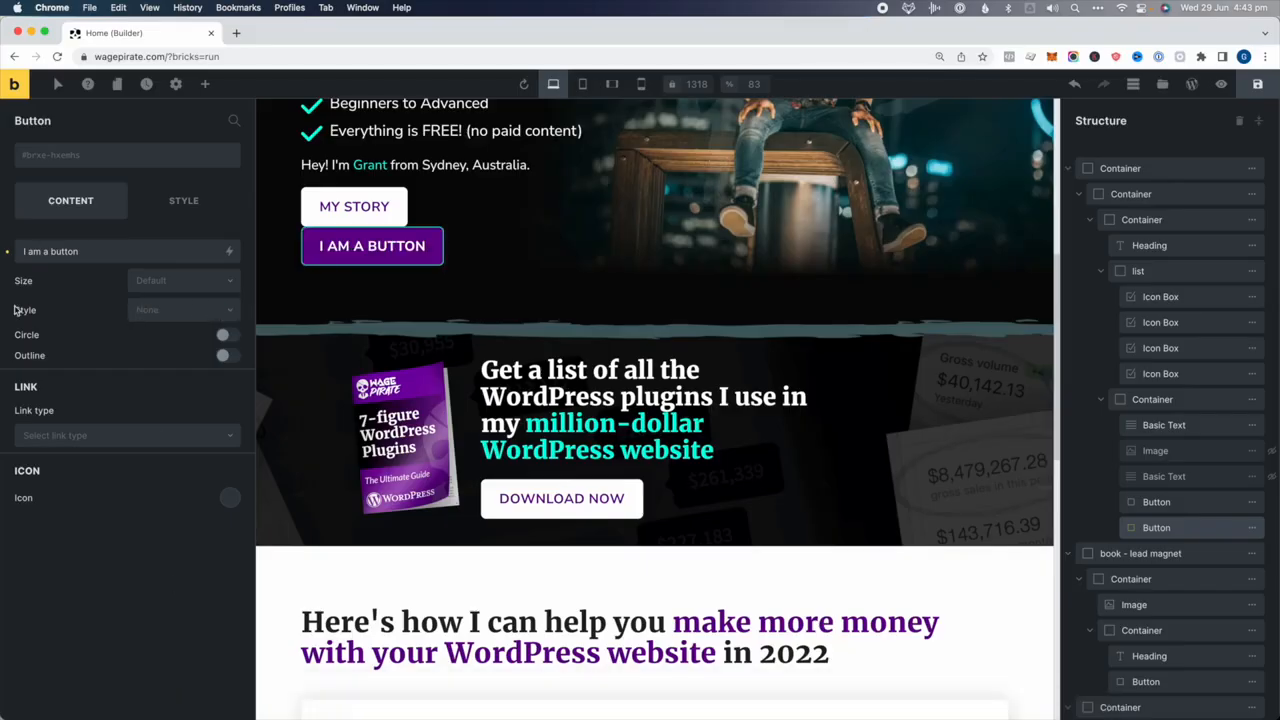
left_click(175, 85)
Review the Element - Button theme style settings in the site's theme styles
left_click(86, 169)
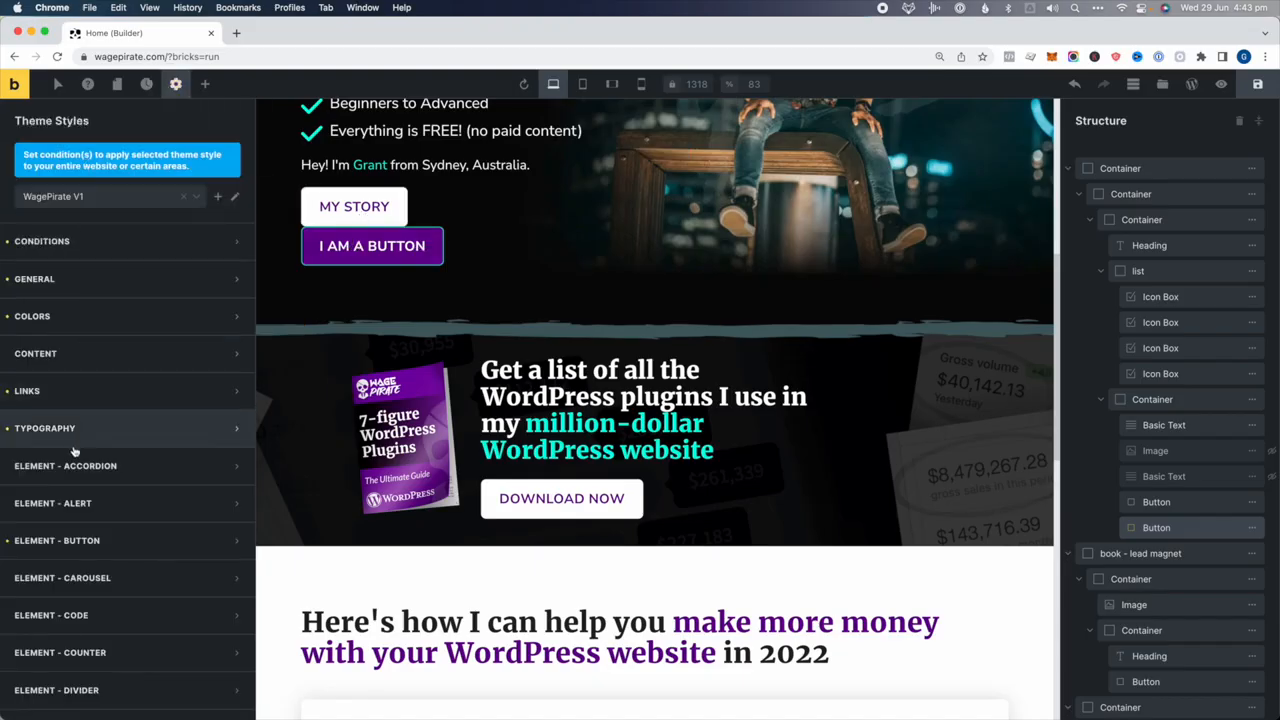
left_click(75, 537)
scroll(86, 507, "down", 1)
scroll(86, 507, "down", 2)
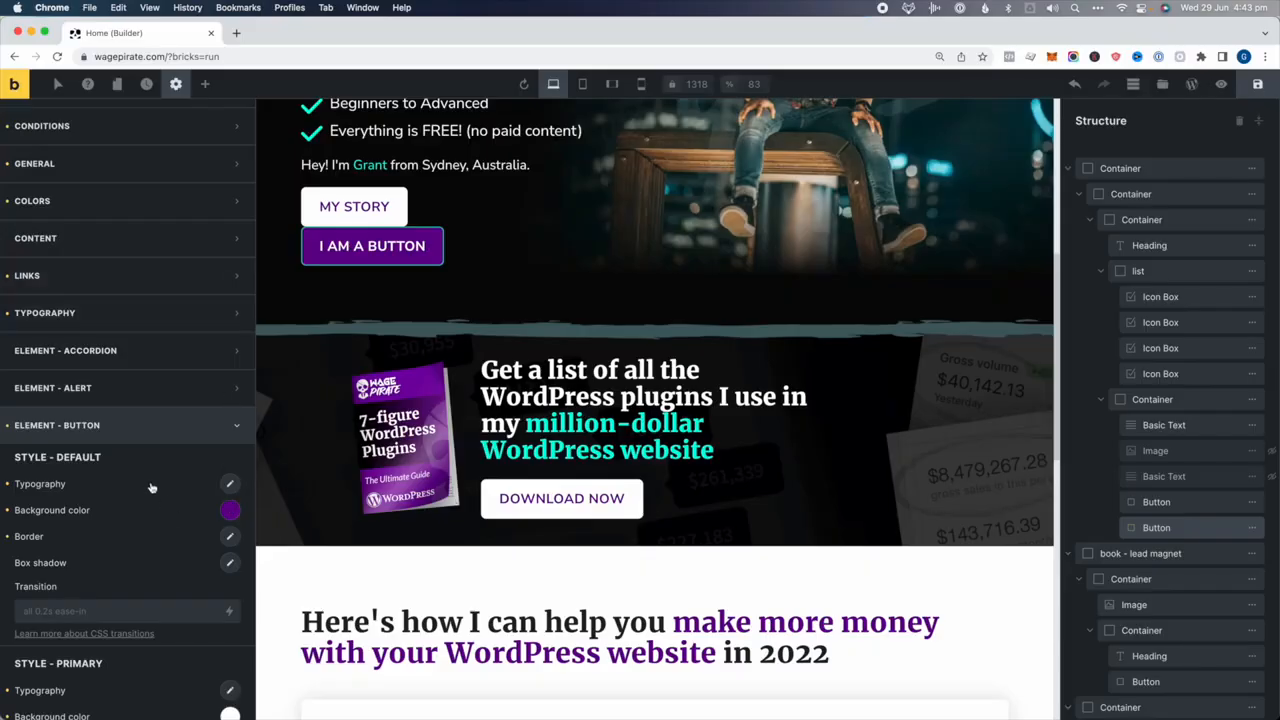
scroll(151, 487, "down", 5)
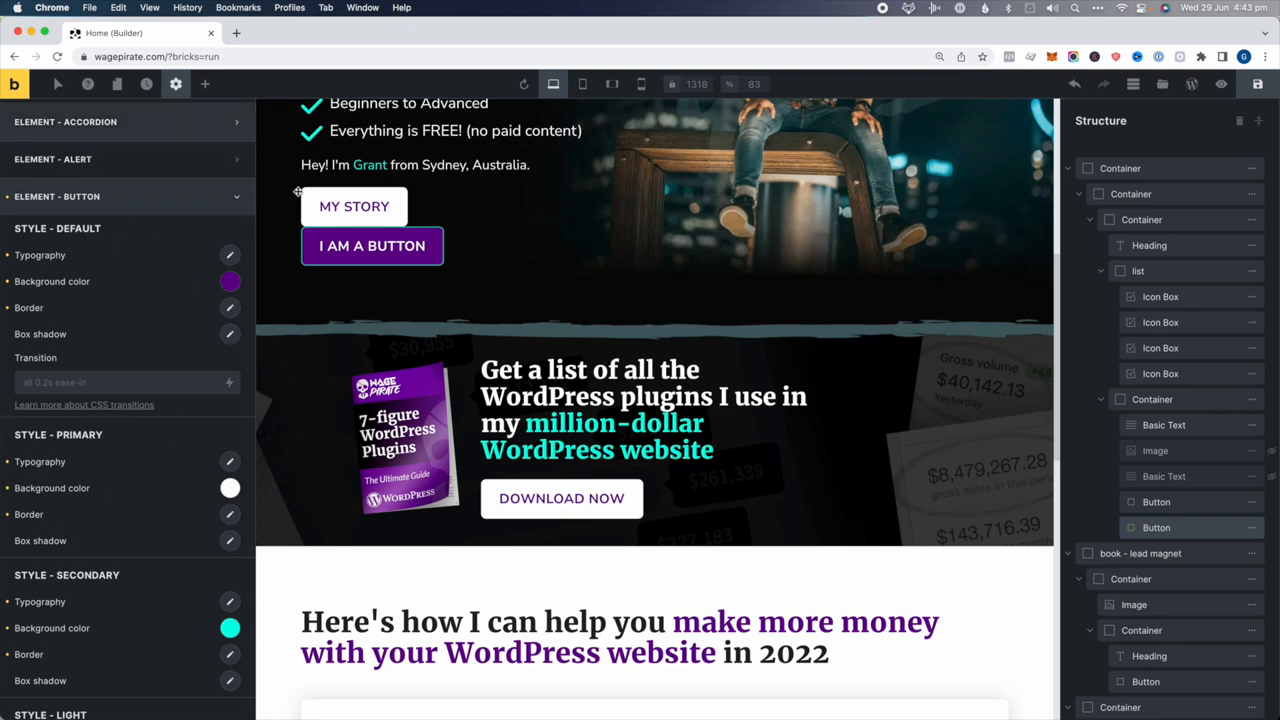
Give the new I AM A BUTTON the Primary style preset, matching MY STORY
left_click(356, 245)
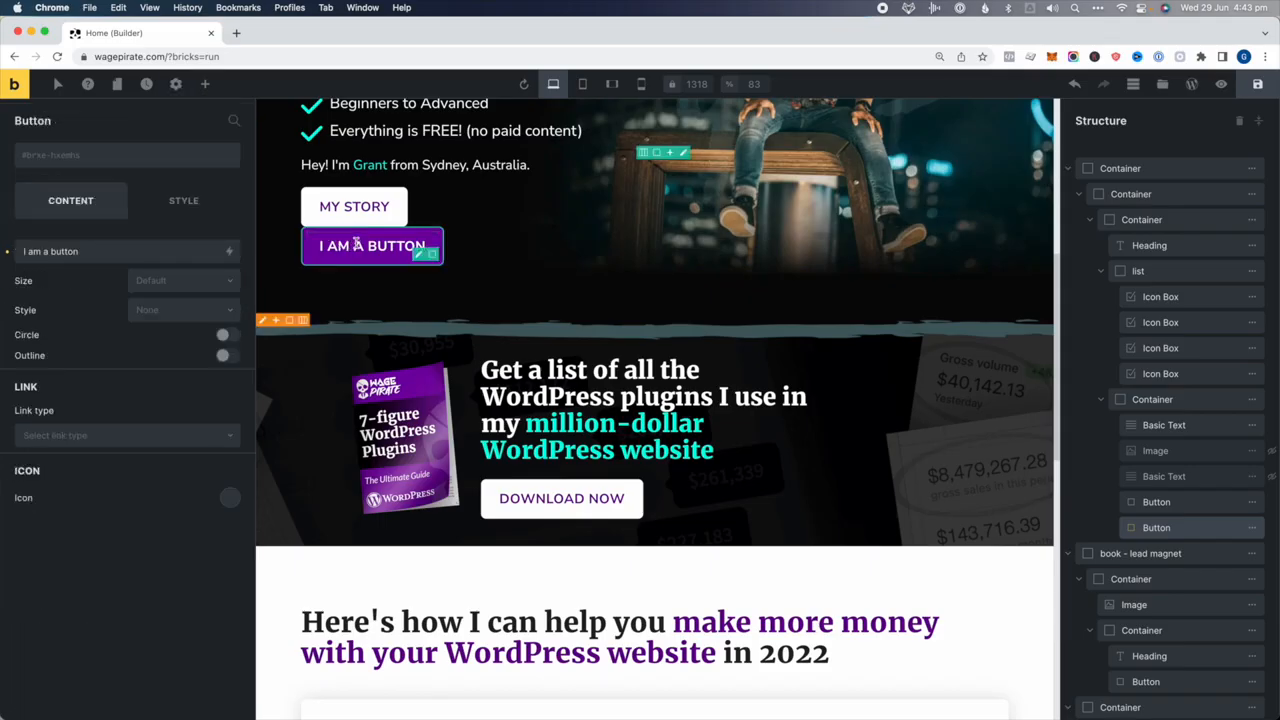
left_click(160, 312)
left_click(158, 333)
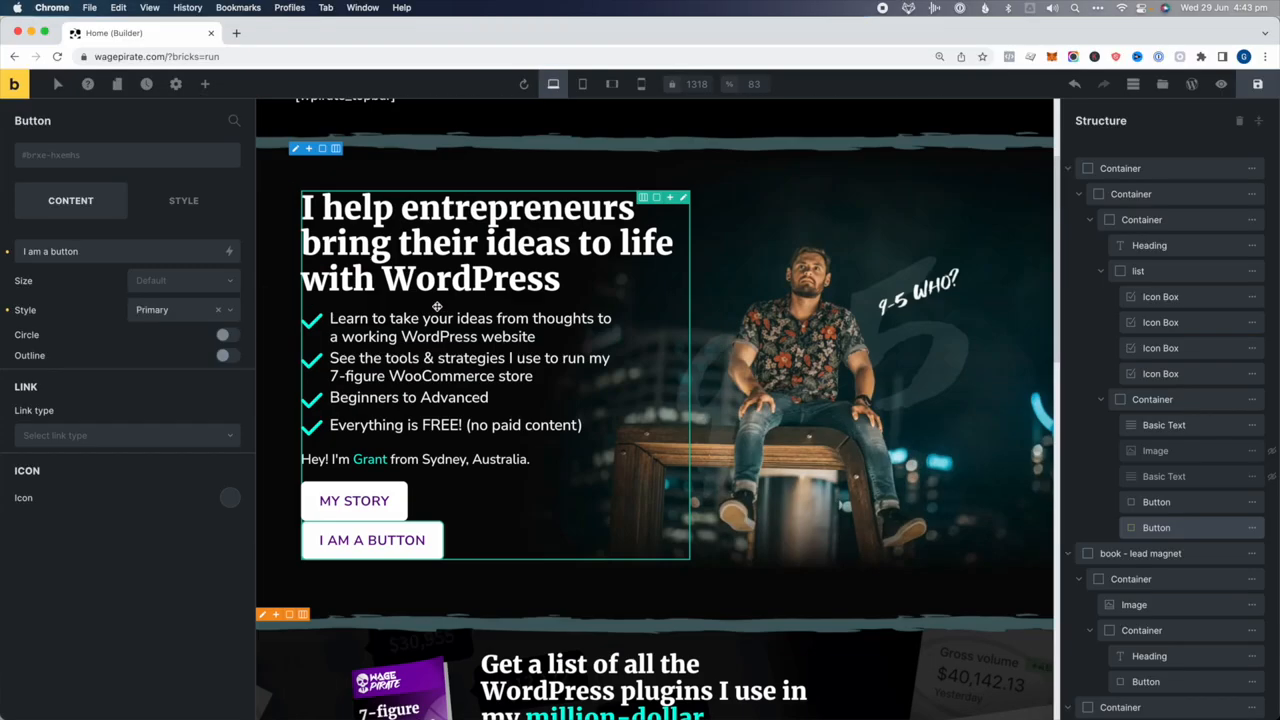
scroll(264, 165, "up", 3)
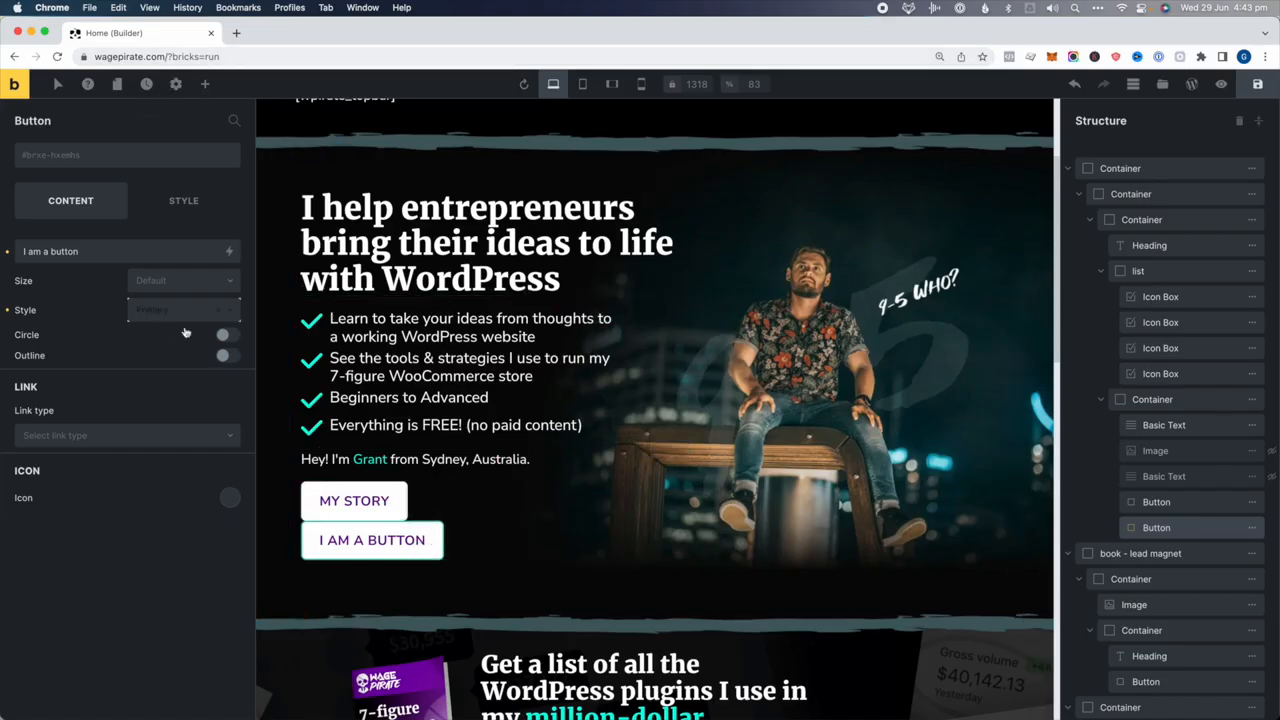
scroll(318, 490, "down", 10)
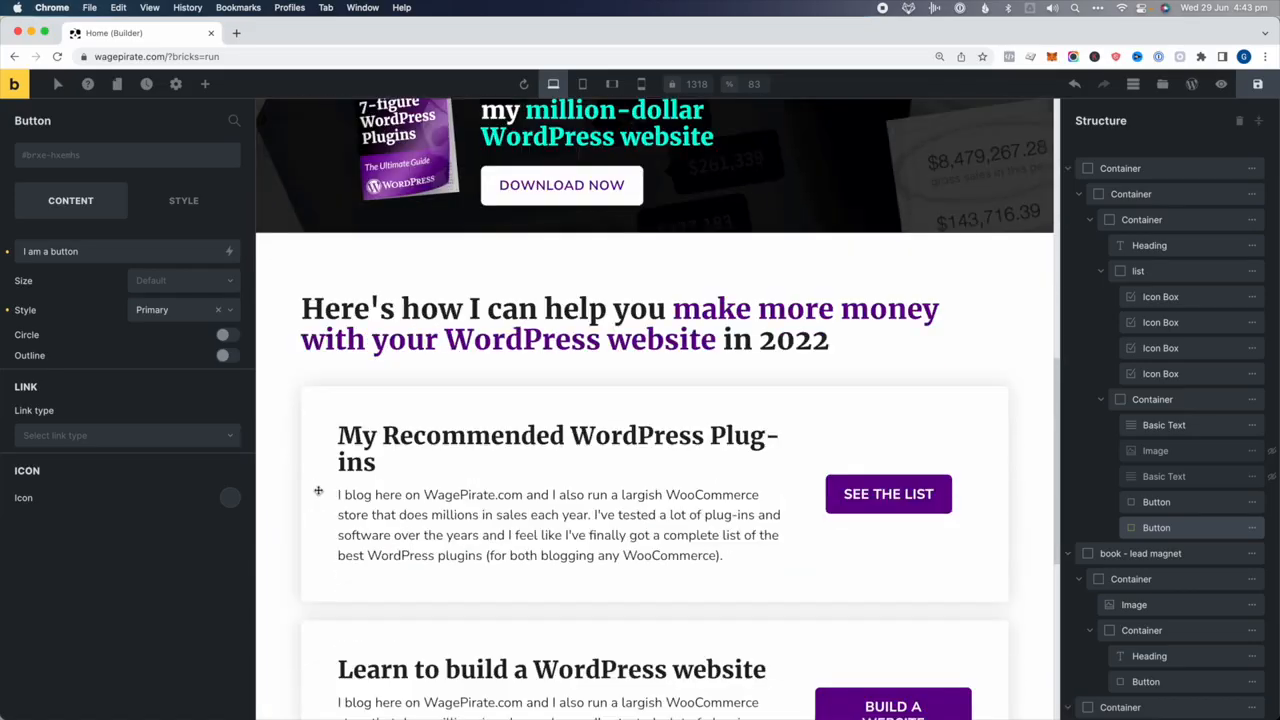
Add a Button element to the first White Box card beside SEE THE LIST
scroll(318, 490, "down", 3)
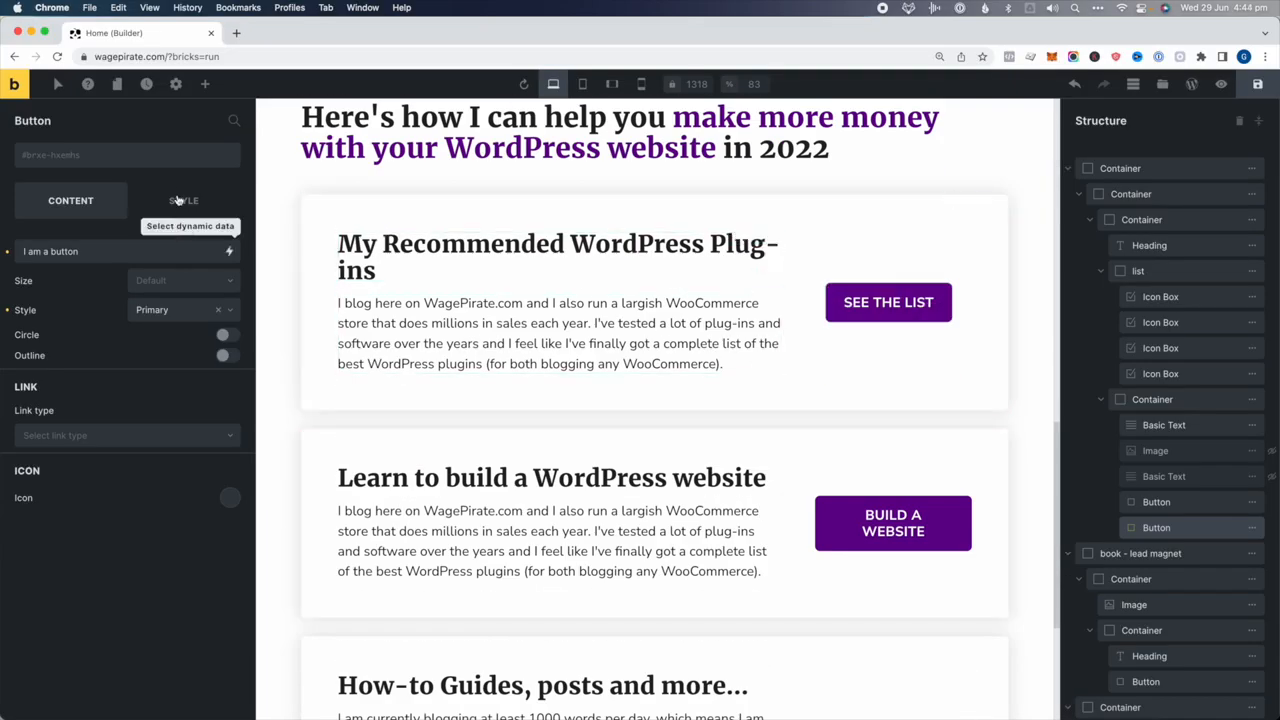
left_click(930, 305)
scroll(1120, 432, "down", 3)
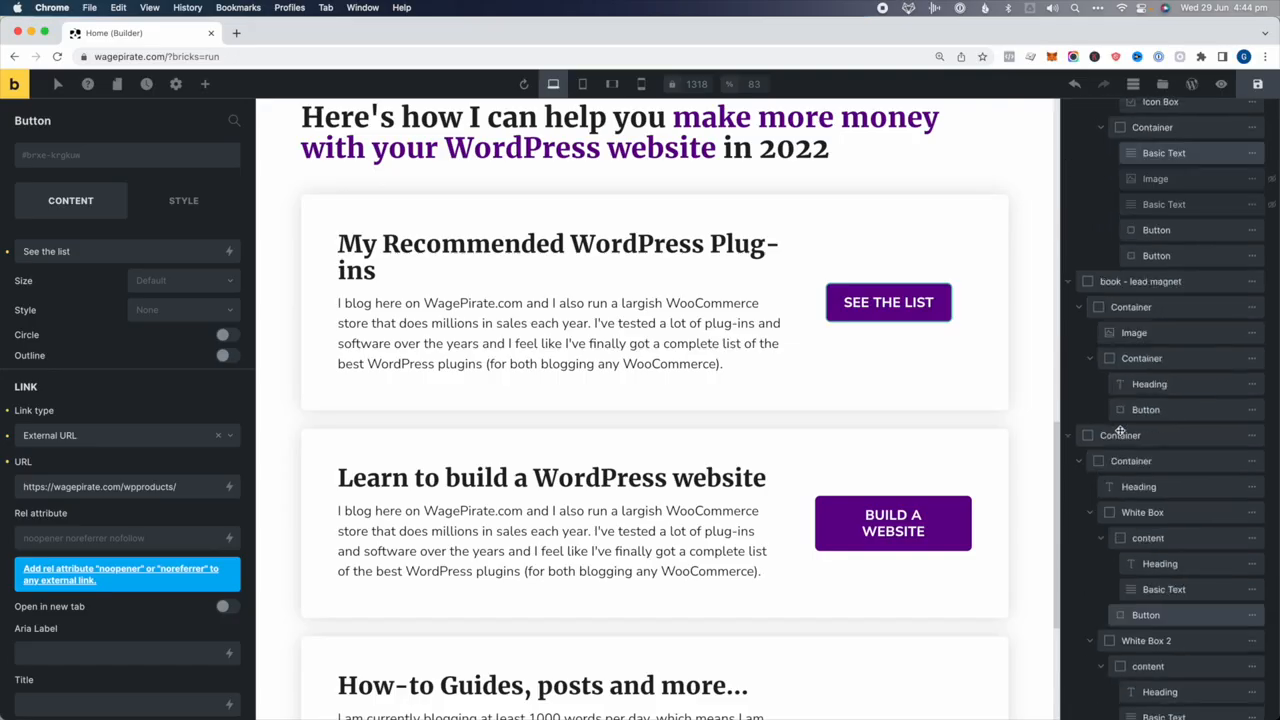
scroll(1120, 432, "down", 3)
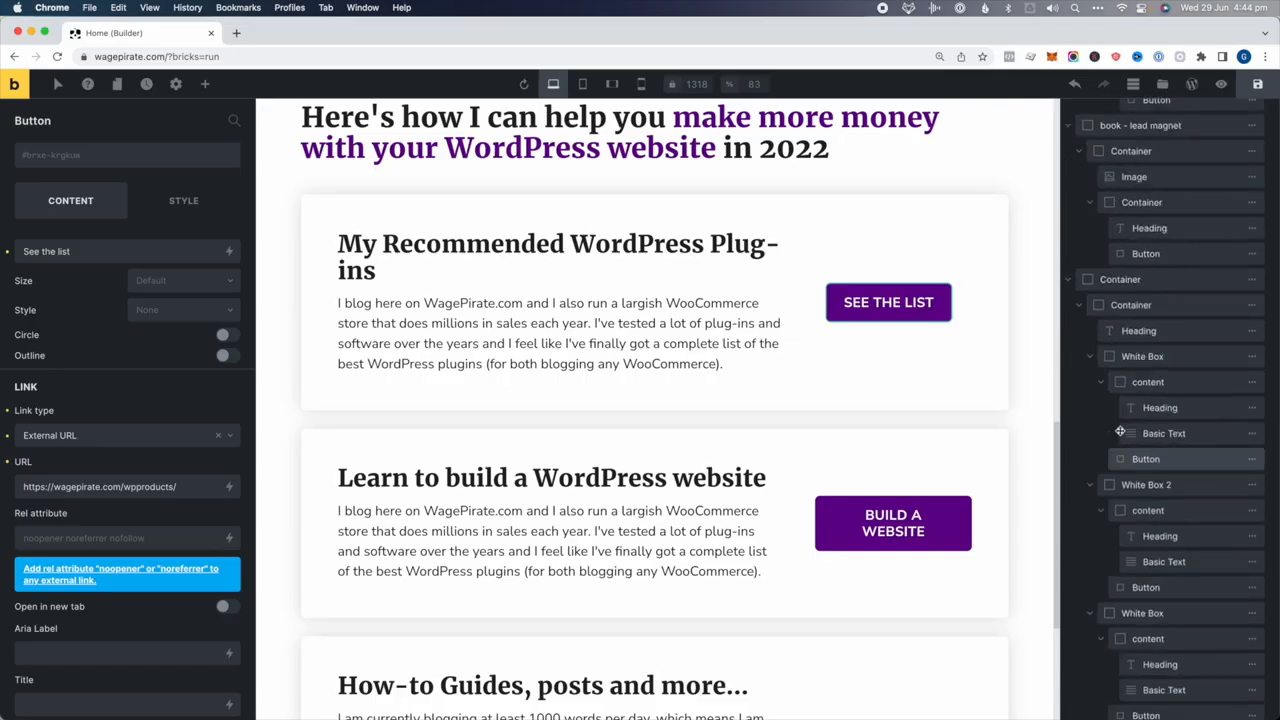
left_click(1143, 384)
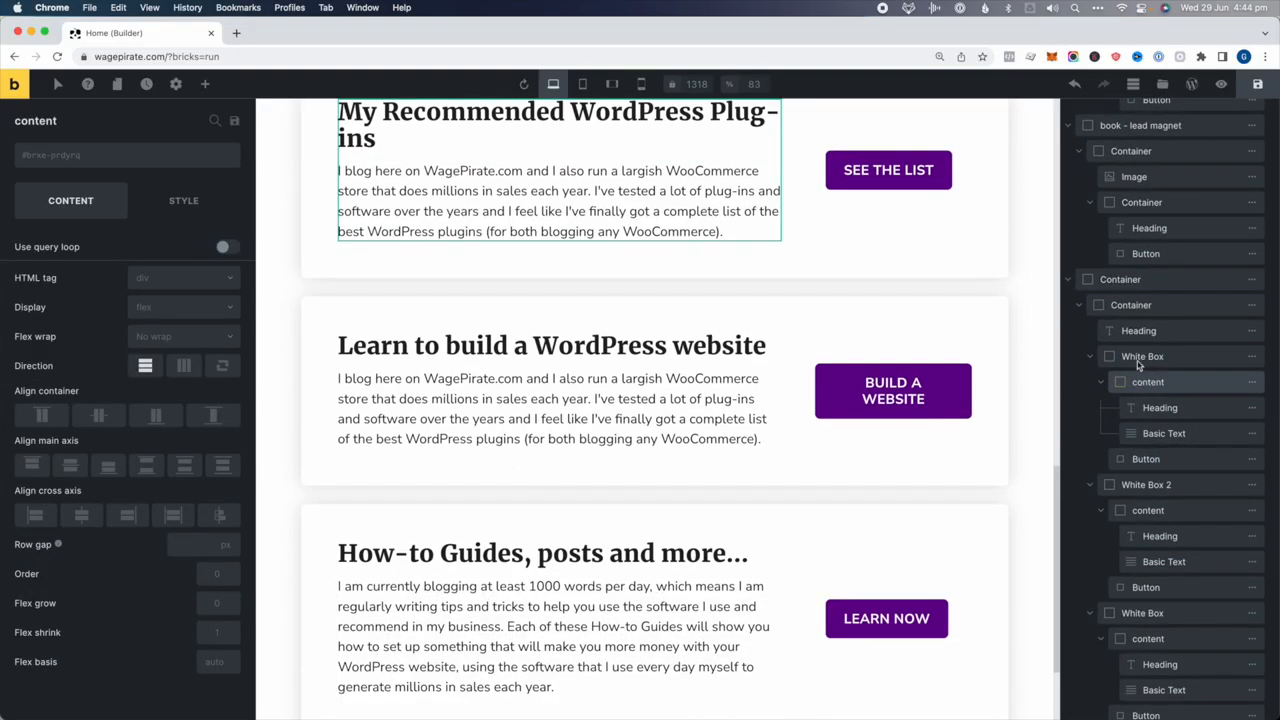
left_click(1137, 360)
left_click(205, 84)
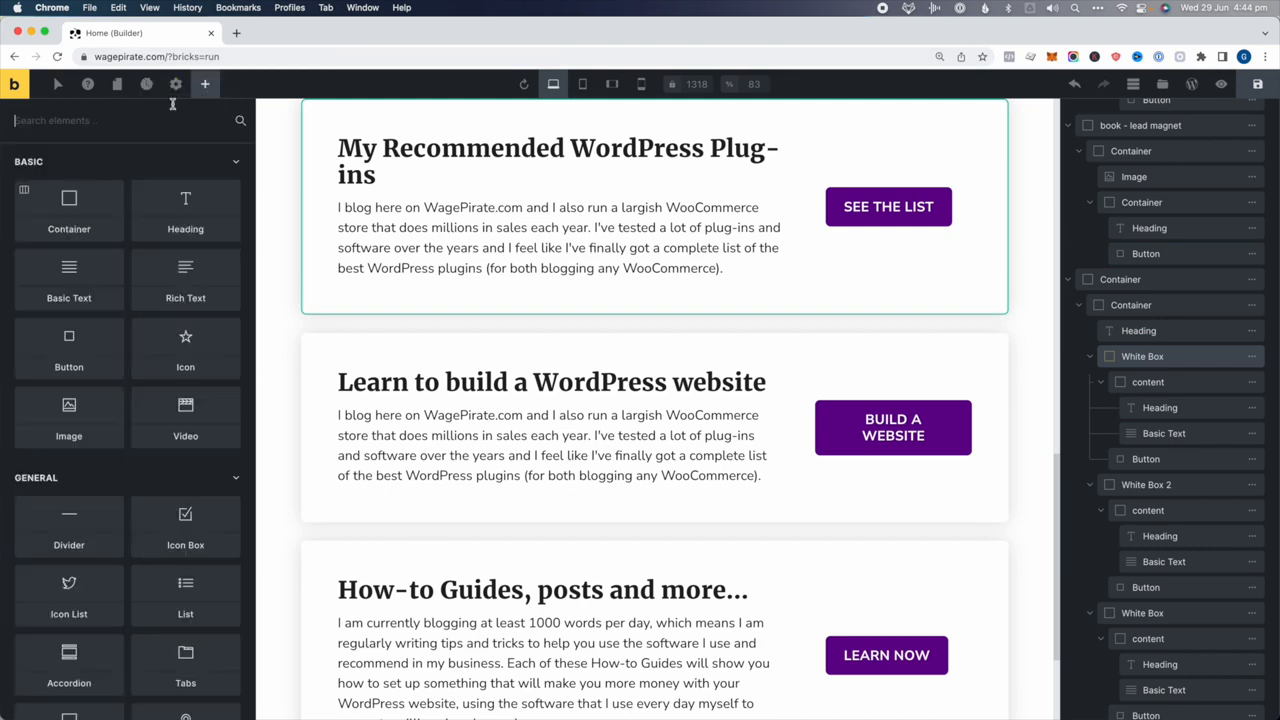
type("butt")
left_click_drag(69, 190, 908, 212)
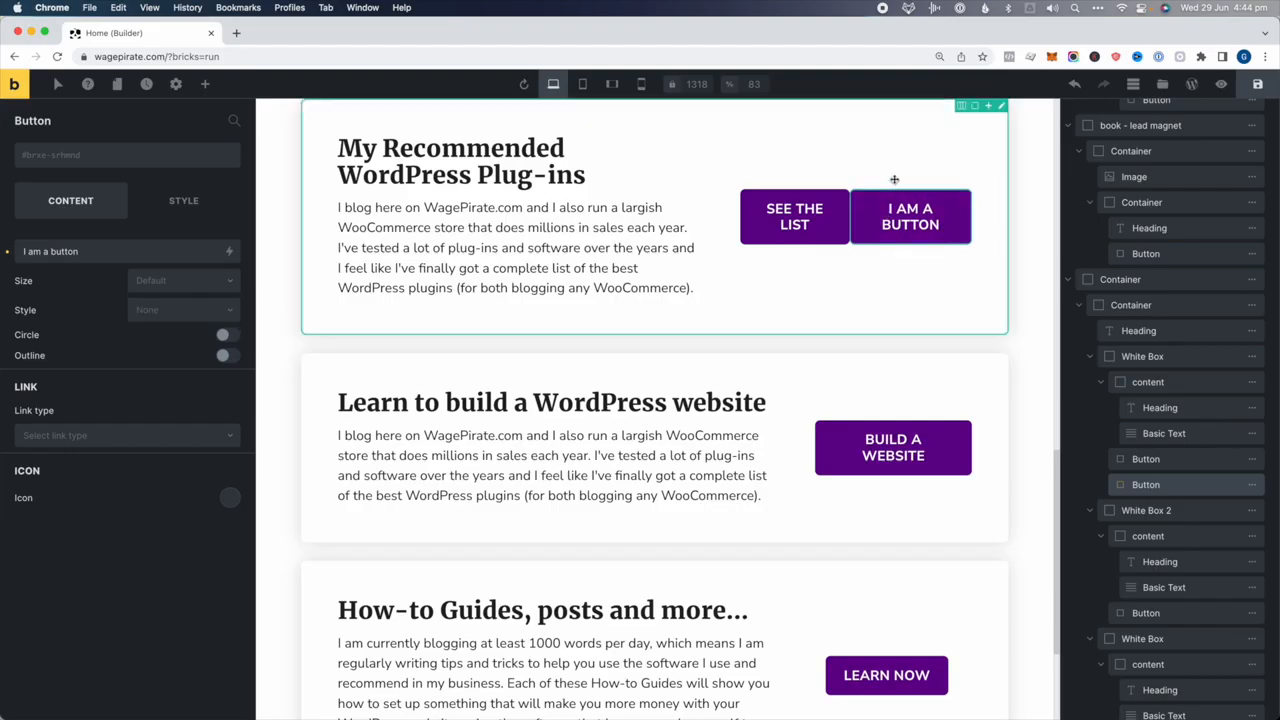
Bring up Settings > Theme Styles > Element - Button
left_click(175, 84)
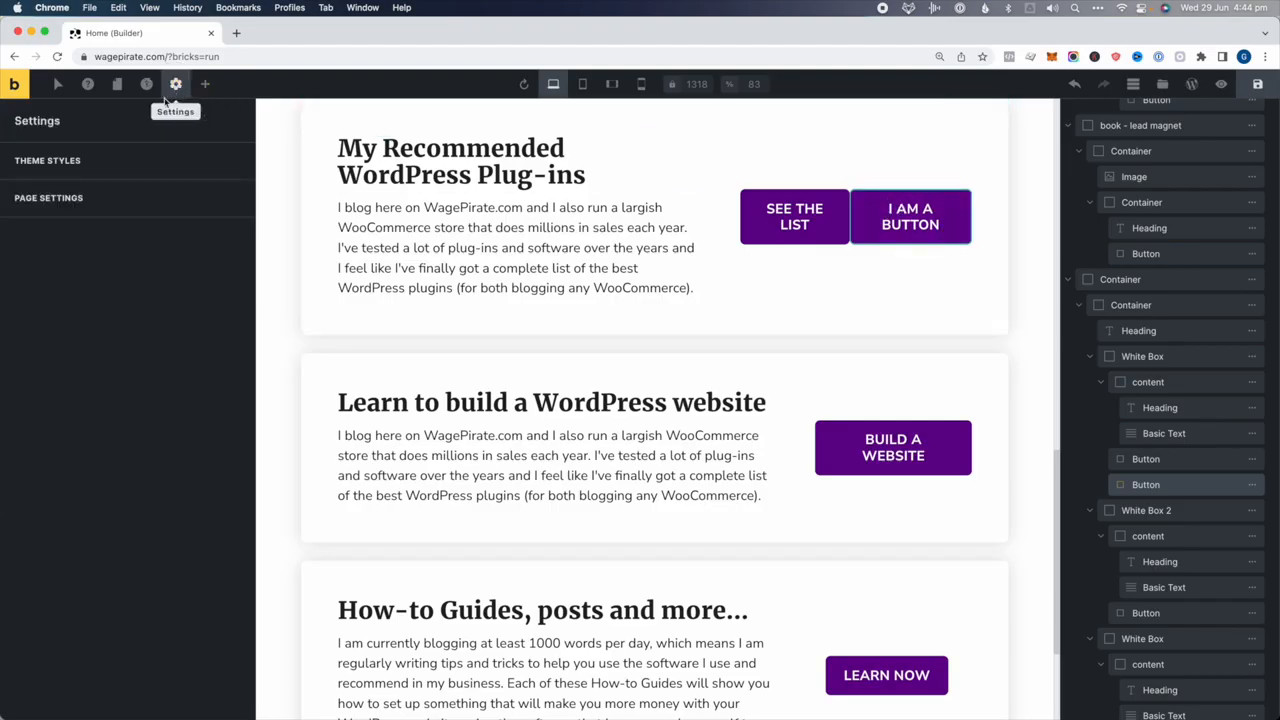
left_click(74, 161)
left_click(57, 540)
scroll(80, 484, "down", 3)
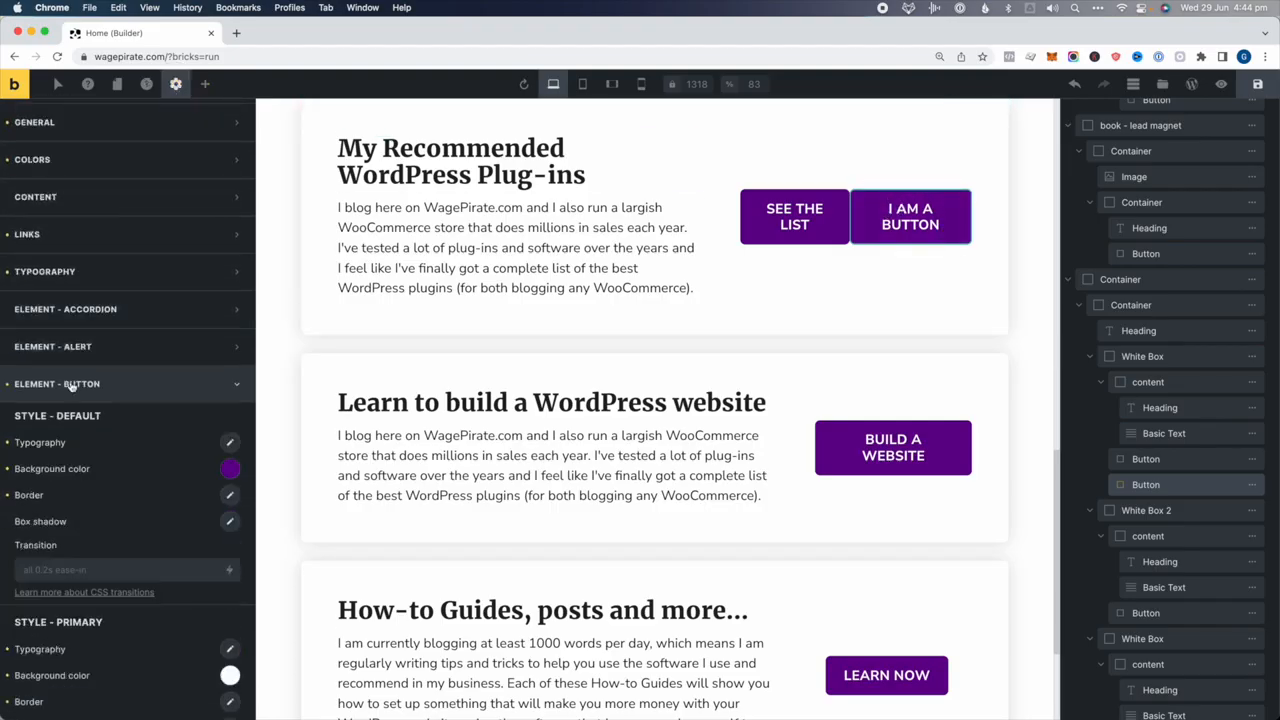
scroll(557, 430, "up", 1)
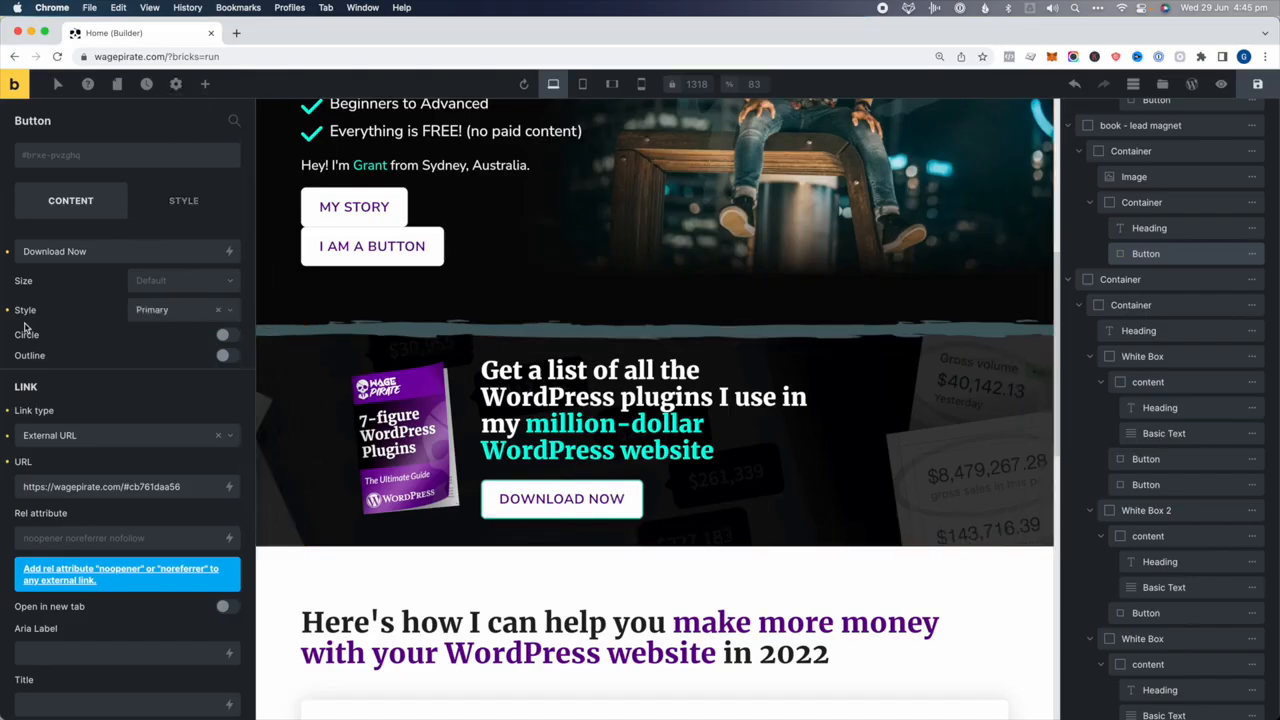
Give the DOWNLOAD NOW button the teal Secondary style
left_click(155, 313)
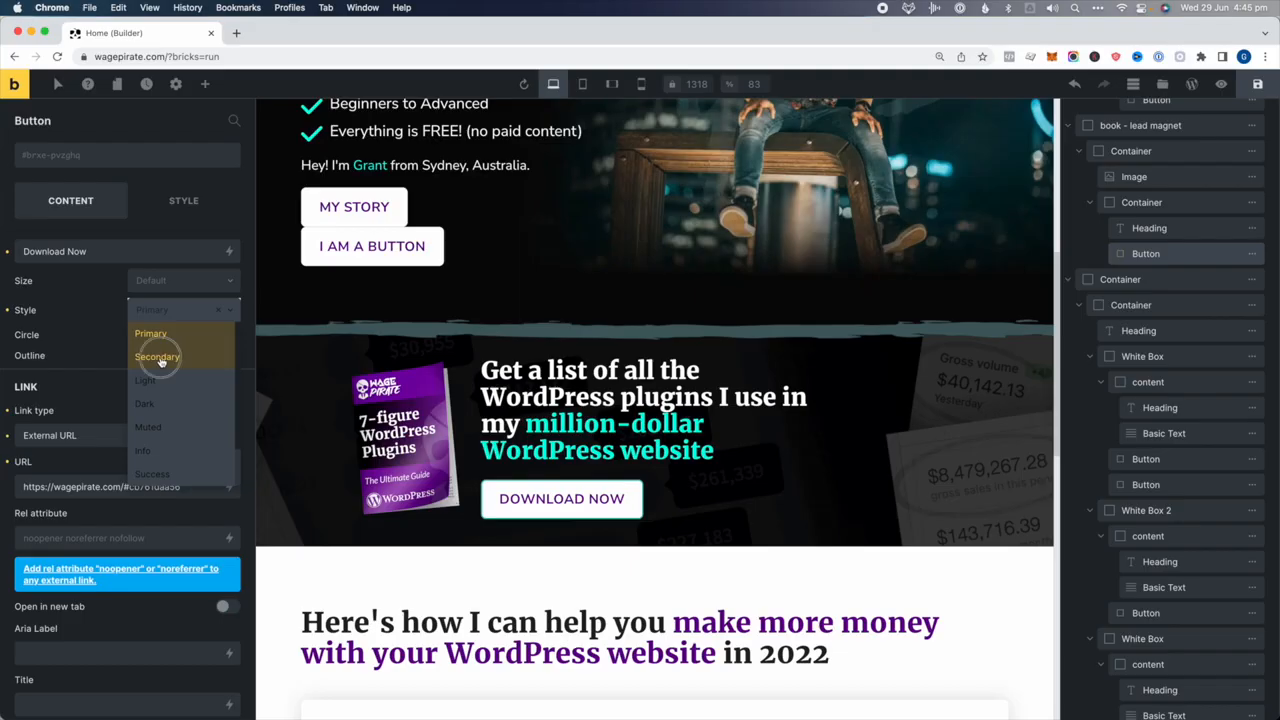
left_click(158, 358)
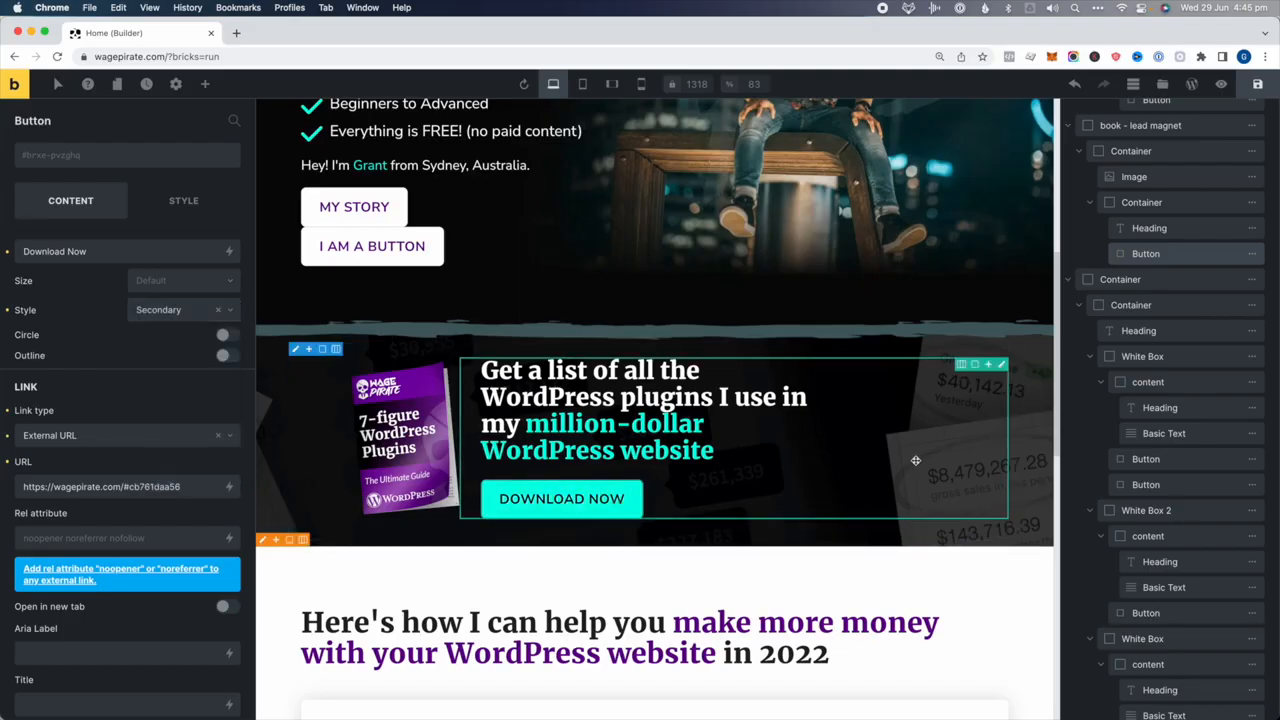
scroll(890, 460, "up", 5)
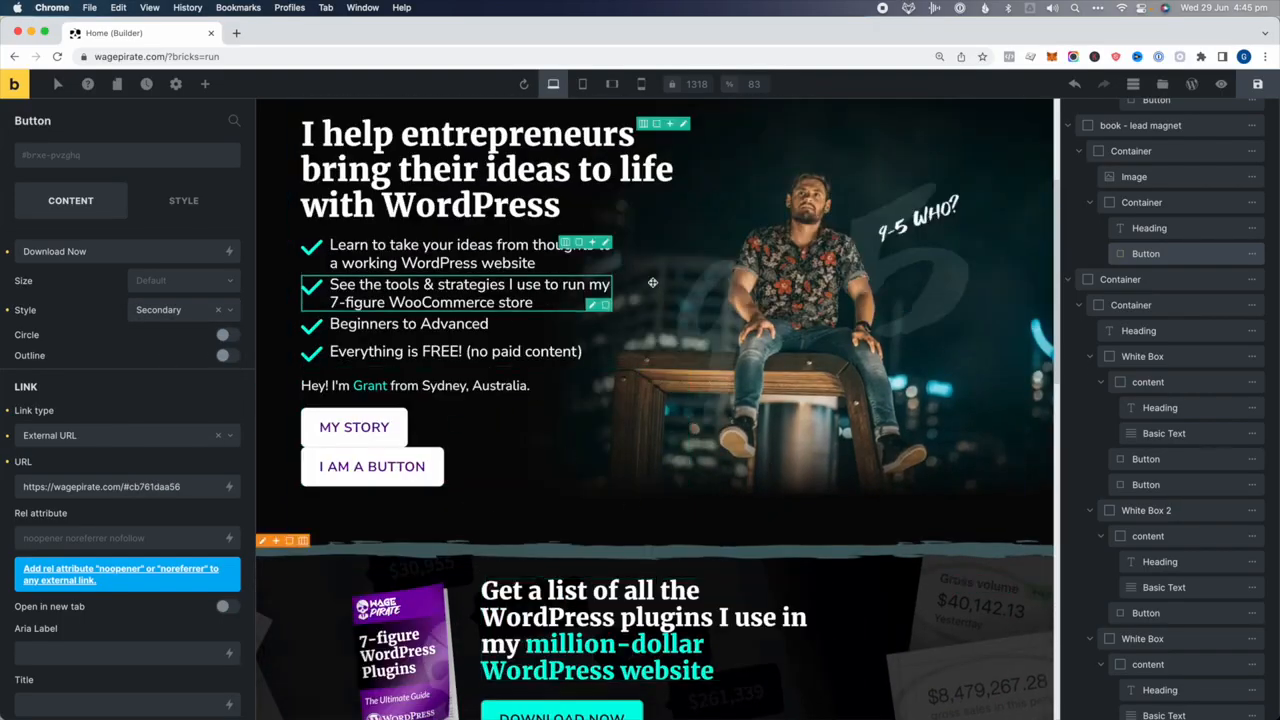
Change the default theme button background from purple to dark red #8f0000
left_click(176, 85)
left_click(55, 160)
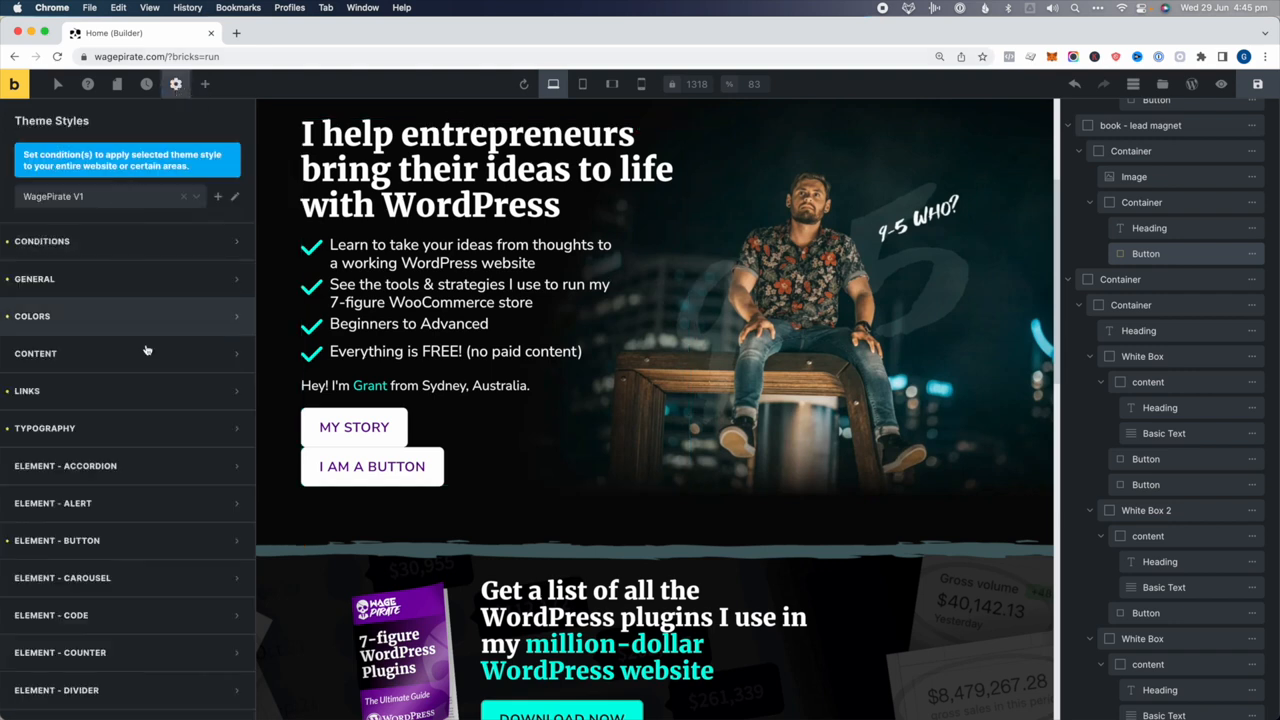
scroll(146, 350, "down", 5)
left_click(70, 341)
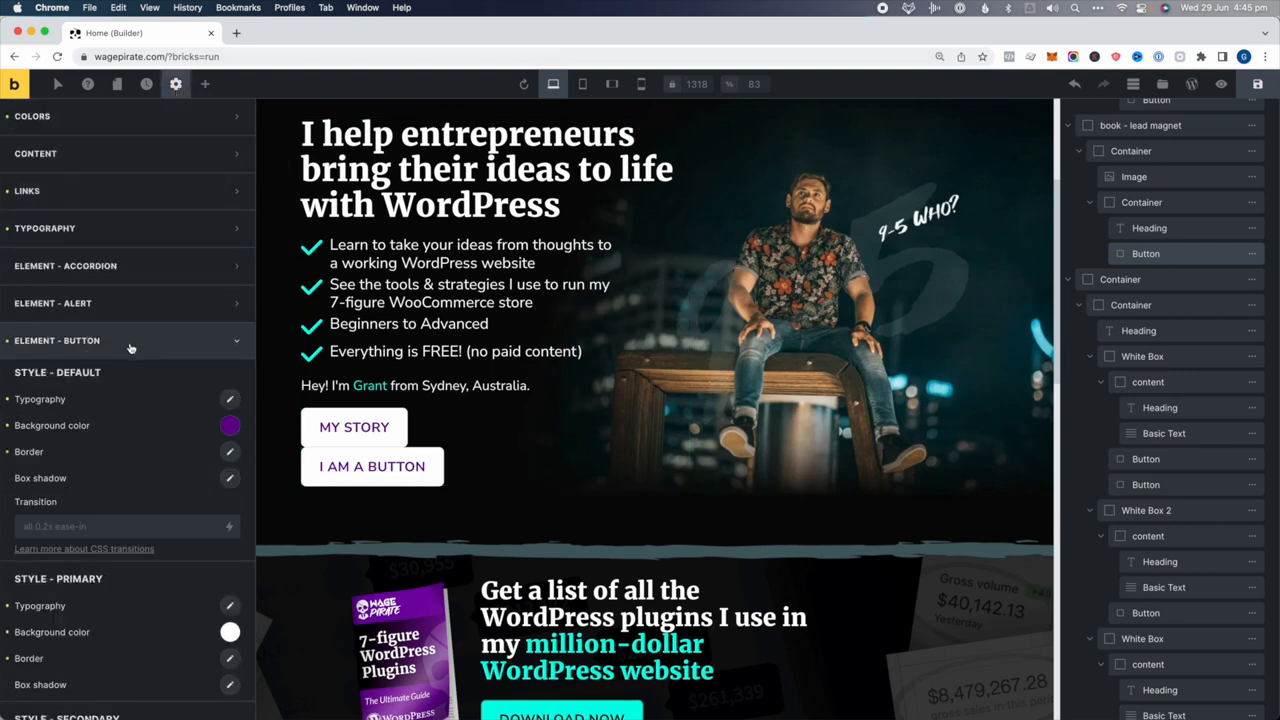
left_click(230, 427)
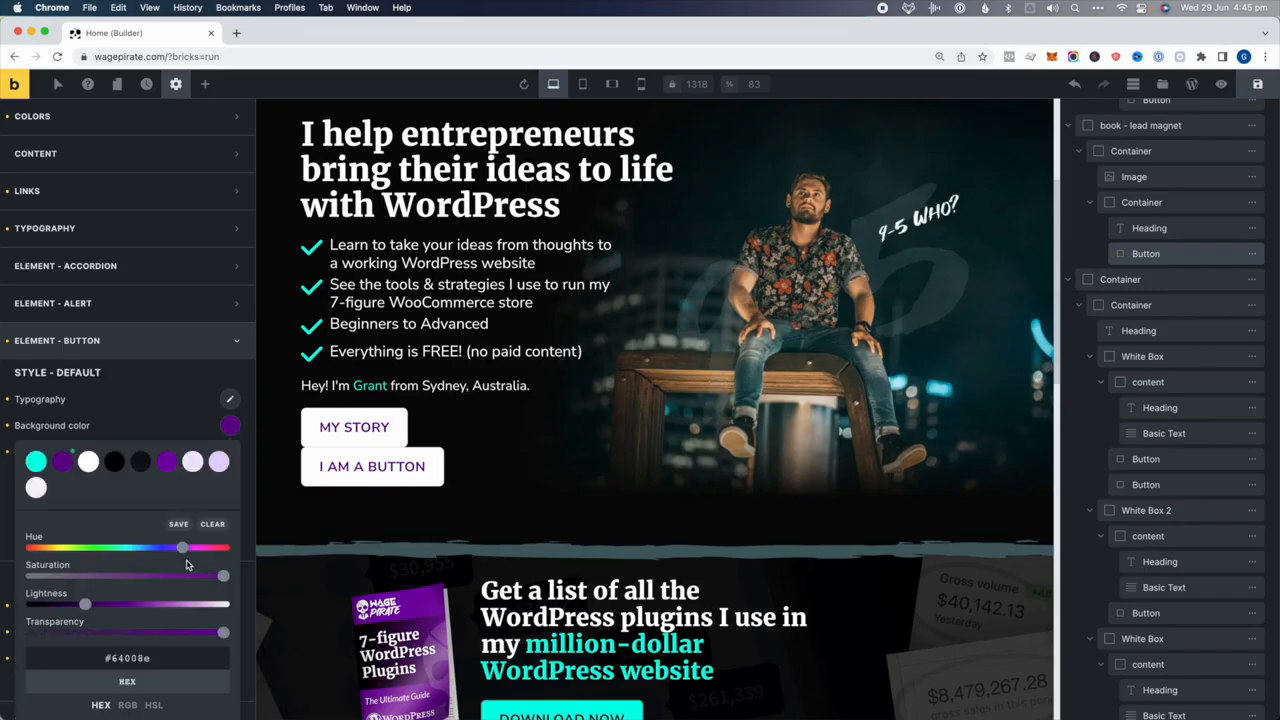
left_click_drag(182, 548, 235, 548)
scroll(895, 511, "down", 1)
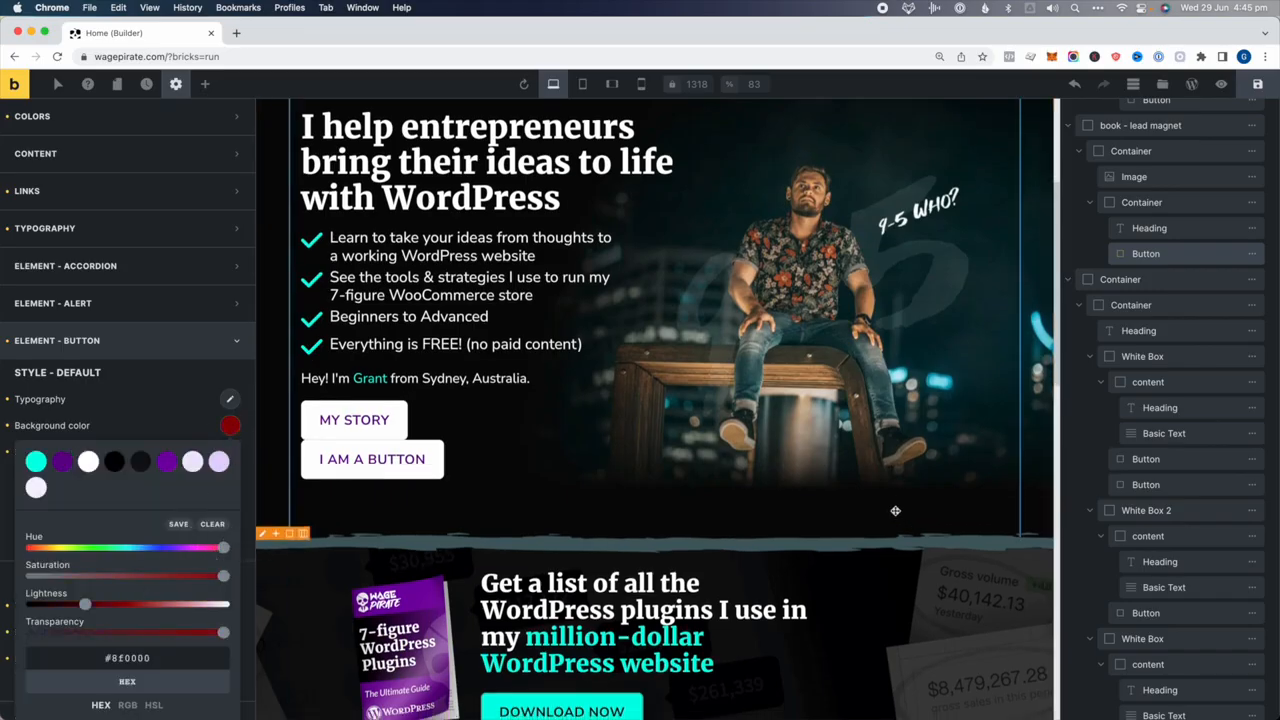
scroll(895, 511, "down", 10)
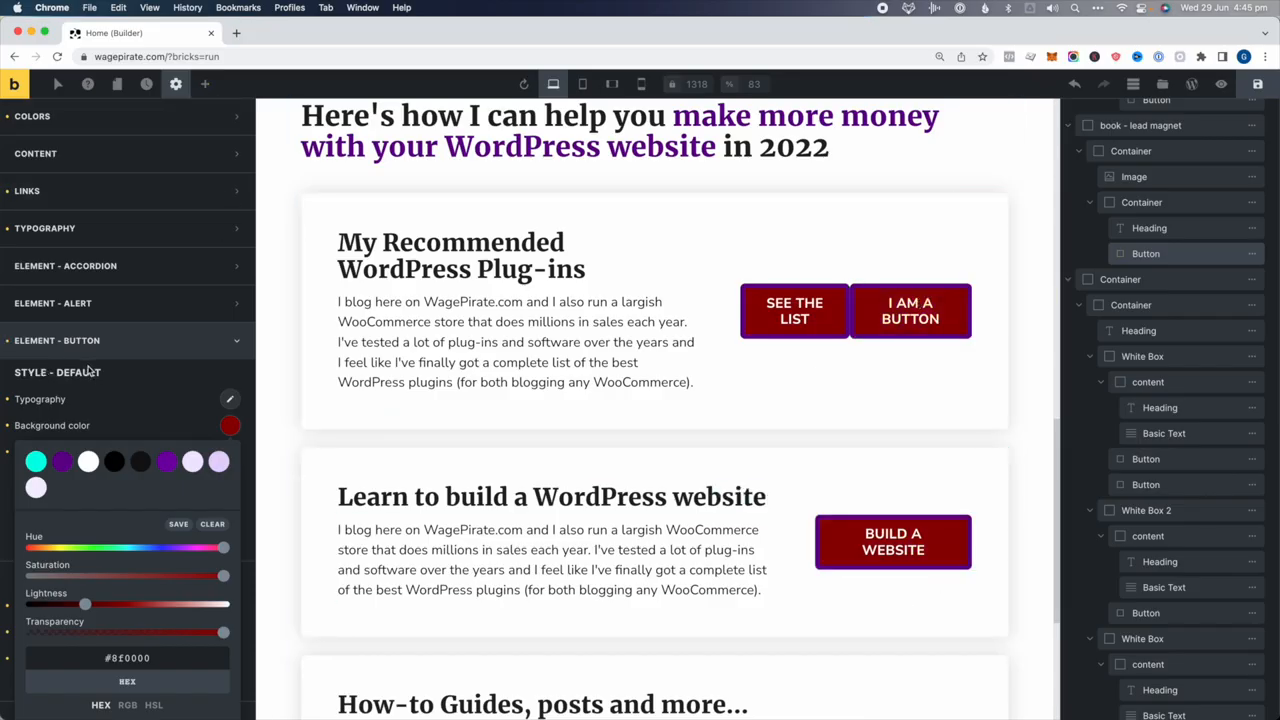
left_click(880, 550)
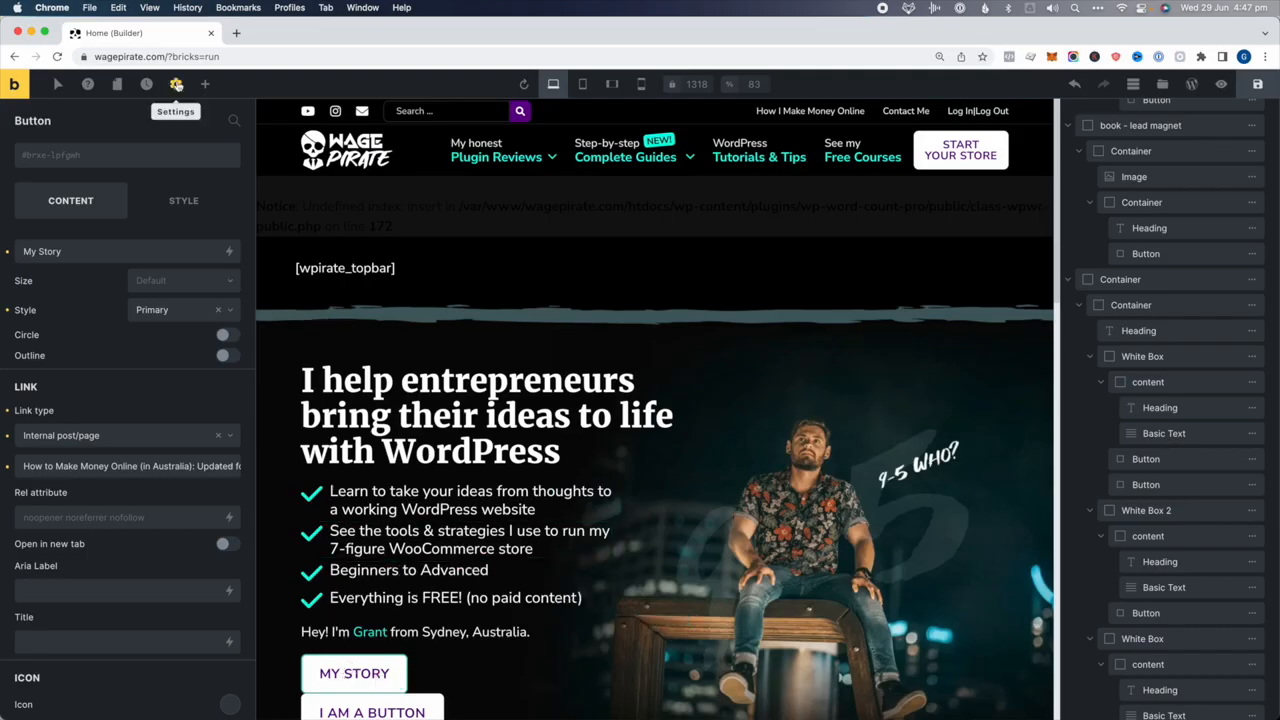
Set the Primary button background to light lavender #e8d4ff in the theme styles
left_click(176, 84)
left_click(50, 157)
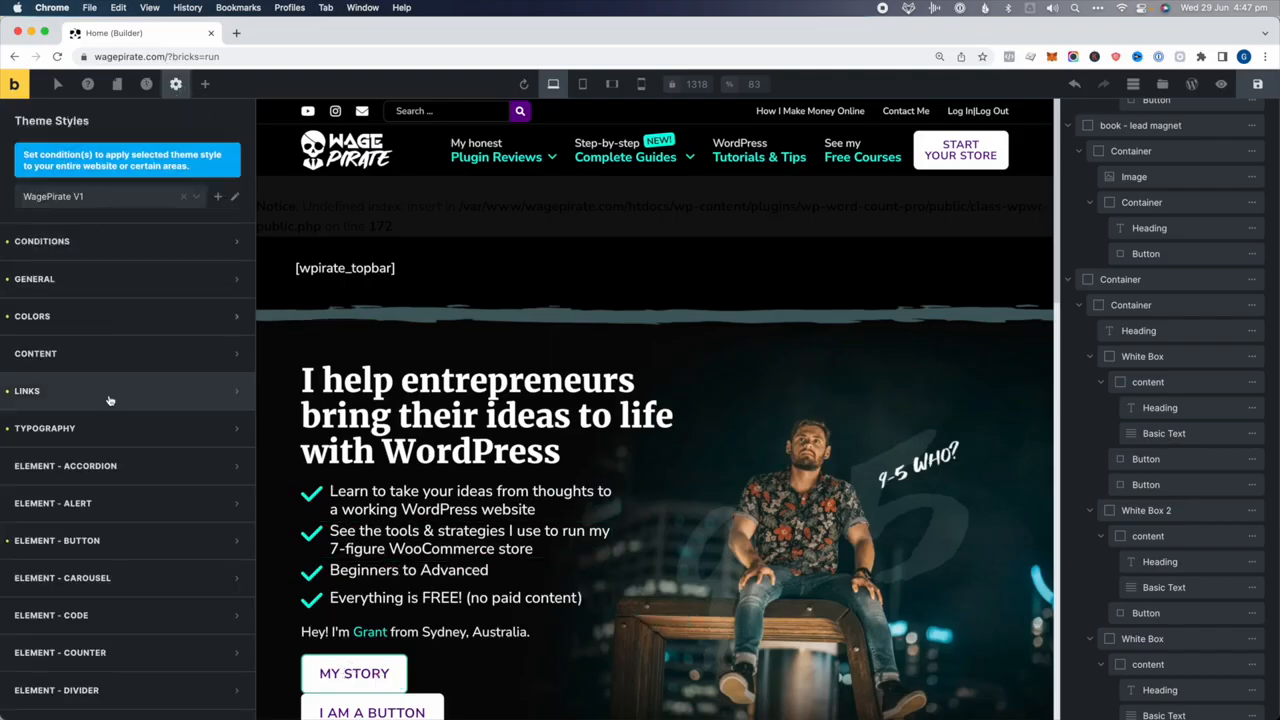
left_click(109, 540)
scroll(135, 505, "down", 5)
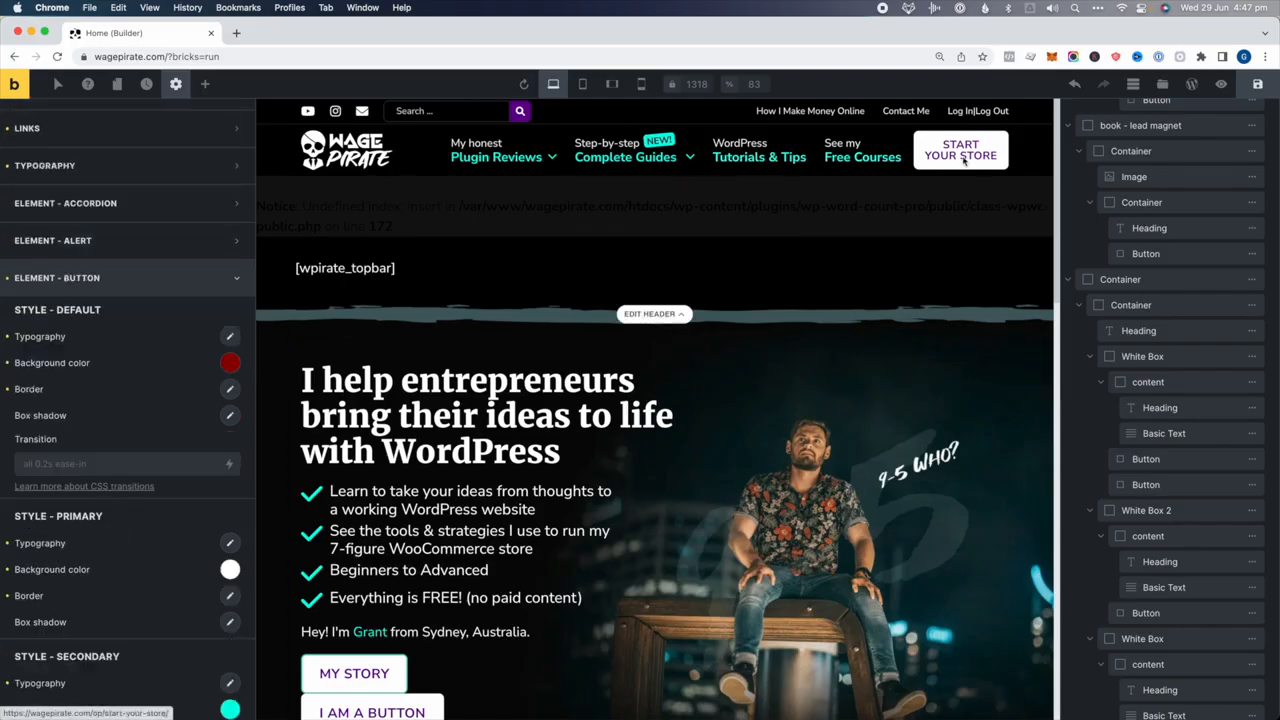
scroll(728, 345, "down", 1)
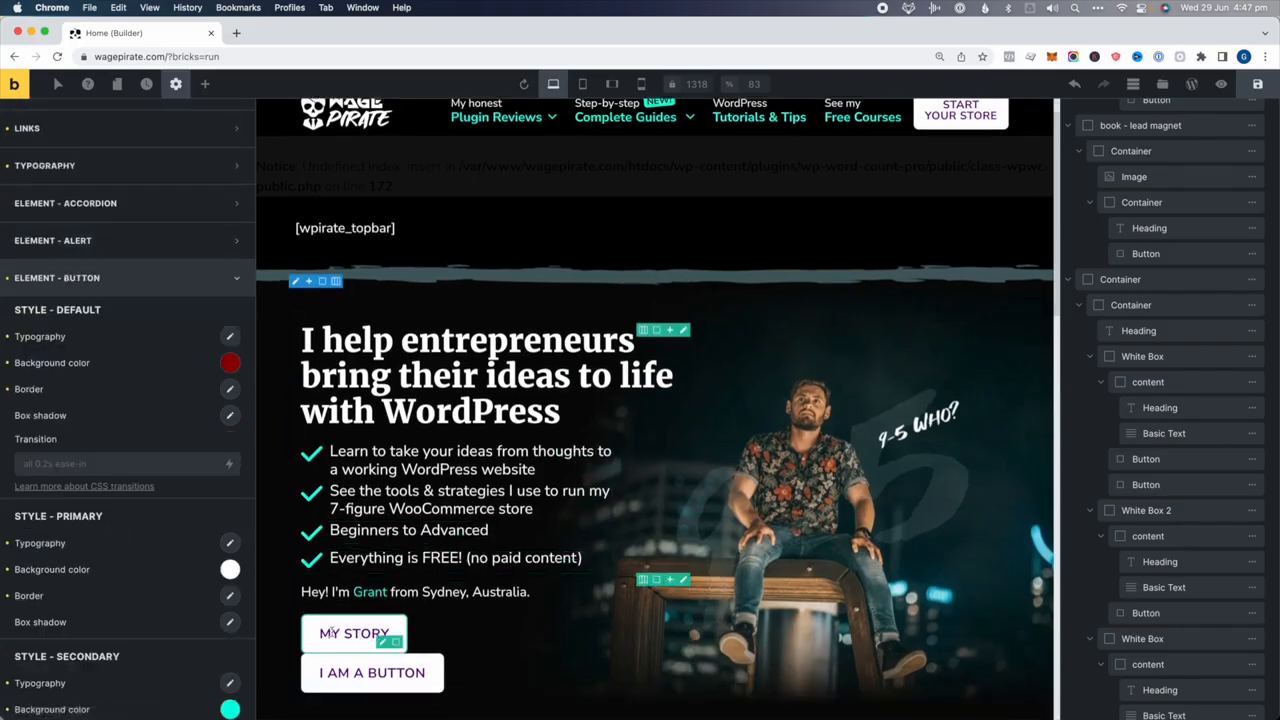
left_click(230, 568)
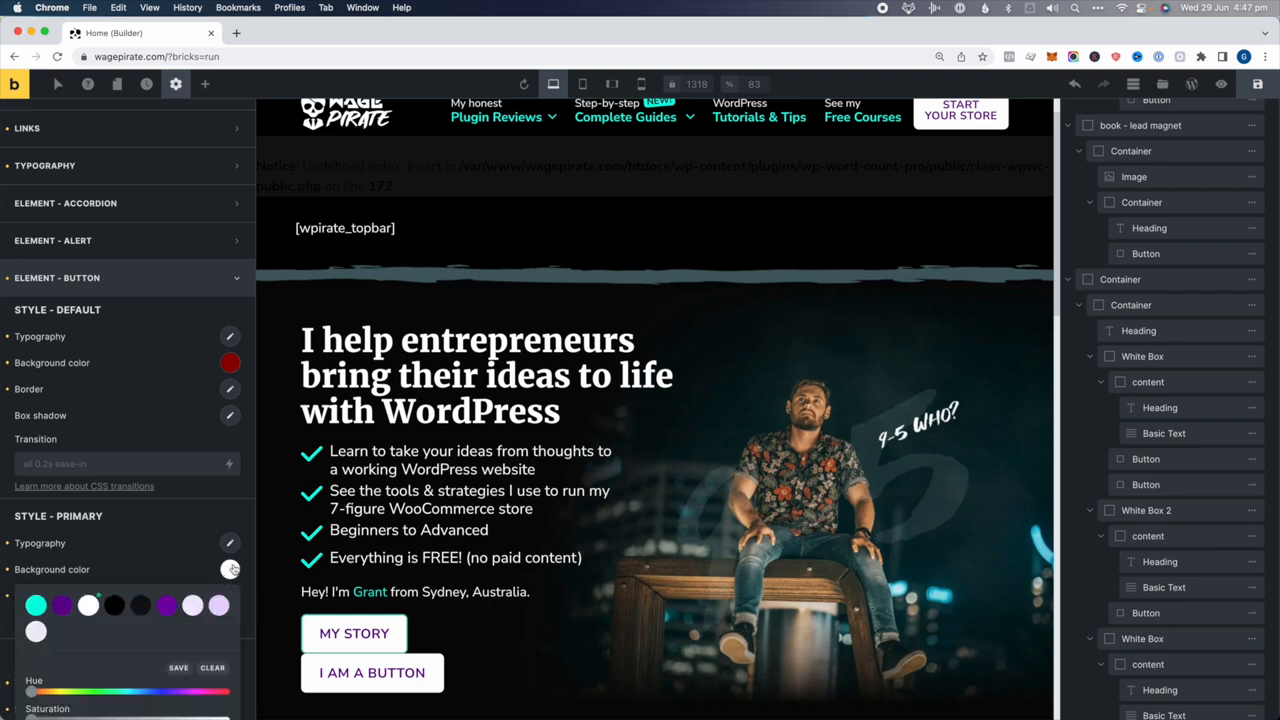
scroll(229, 566, "down", 1)
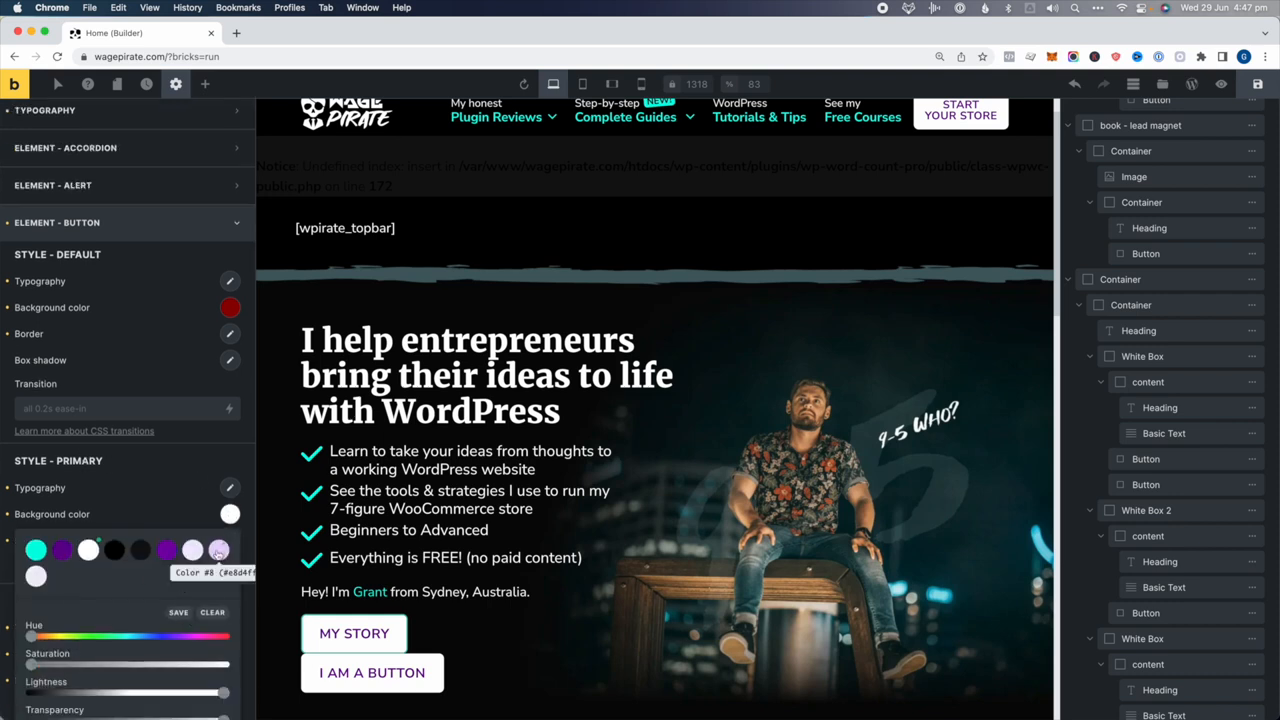
left_click(218, 550)
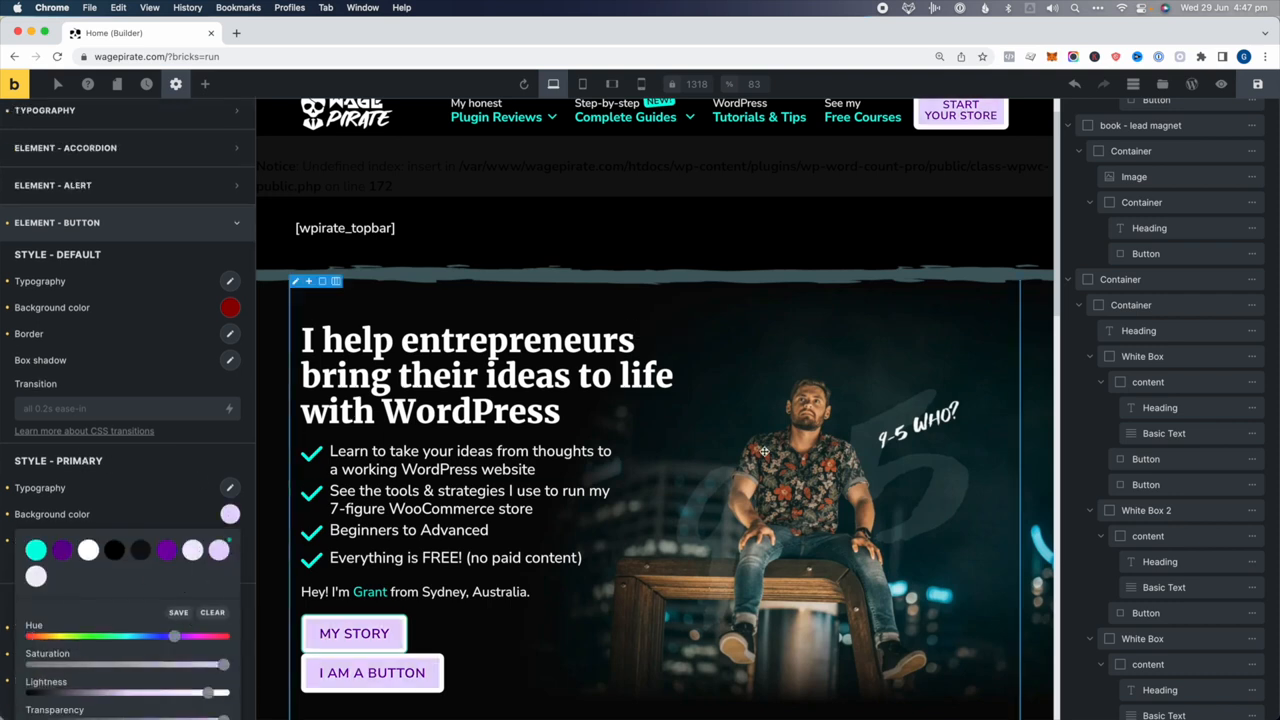
scroll(592, 505, "down", 1)
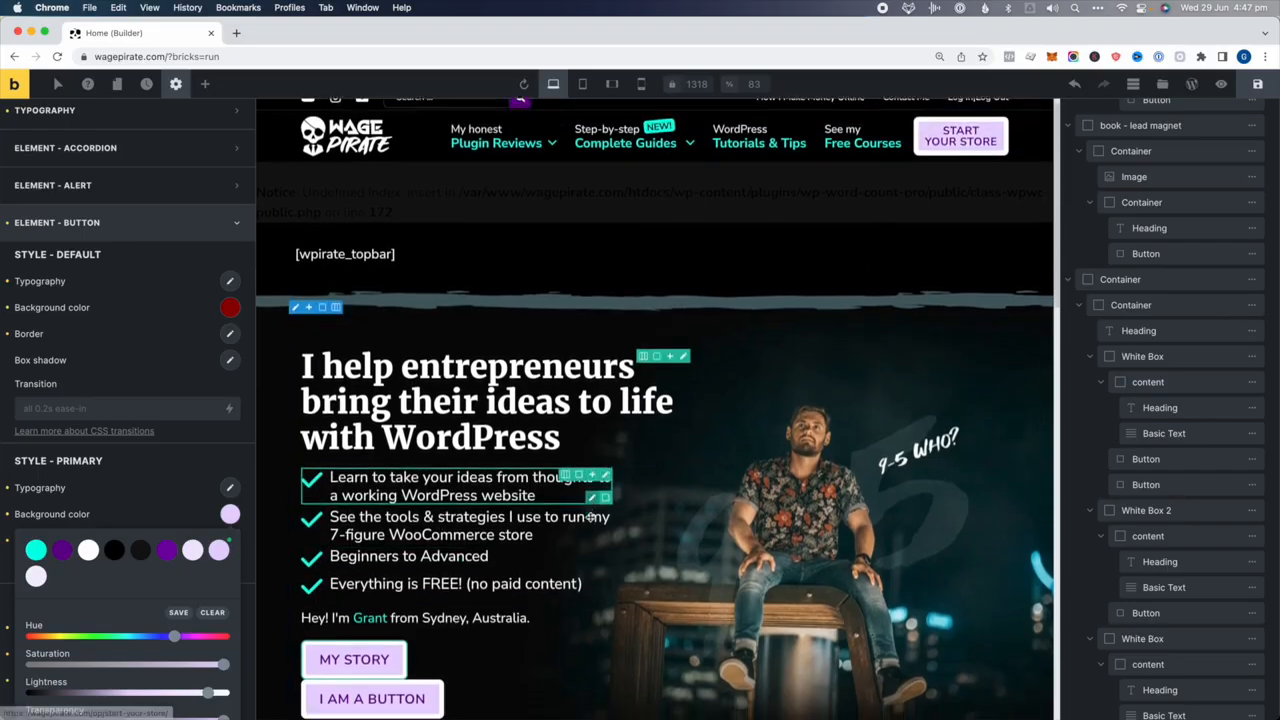
left_click(155, 511)
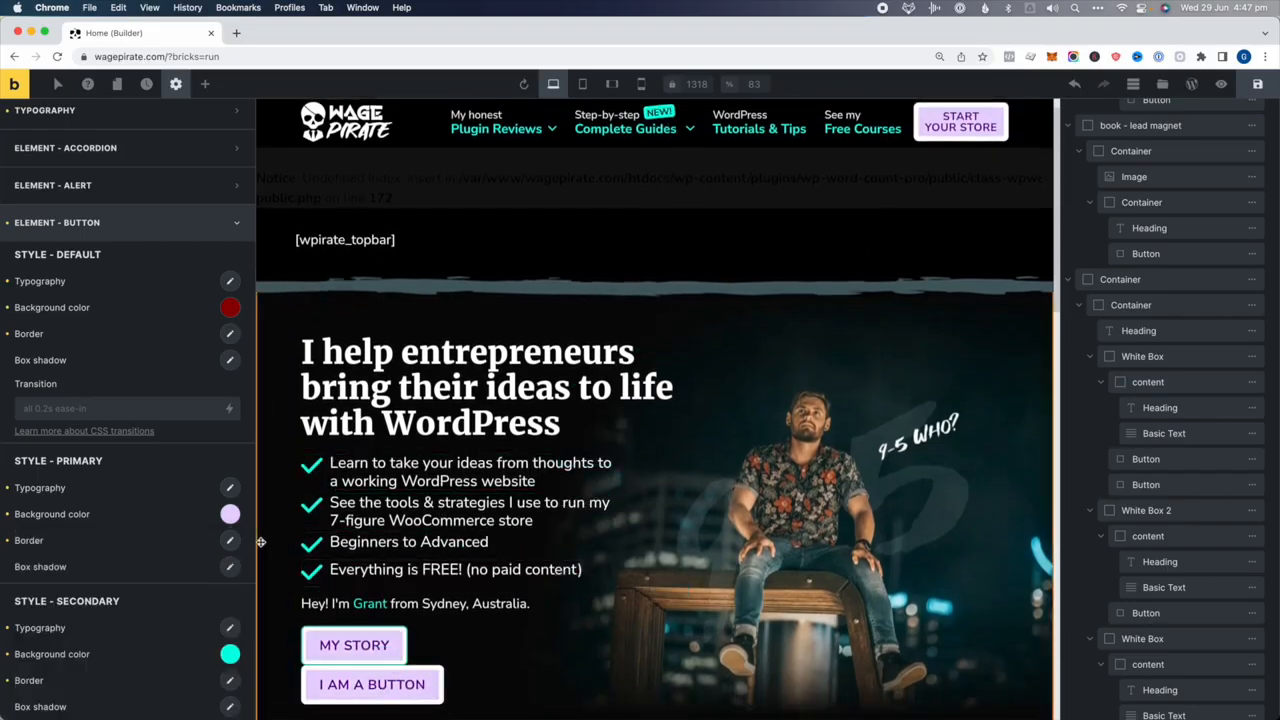
Change the Primary button border colour, then select the hero container
left_click(230, 540)
scroll(215, 593, "down", 4)
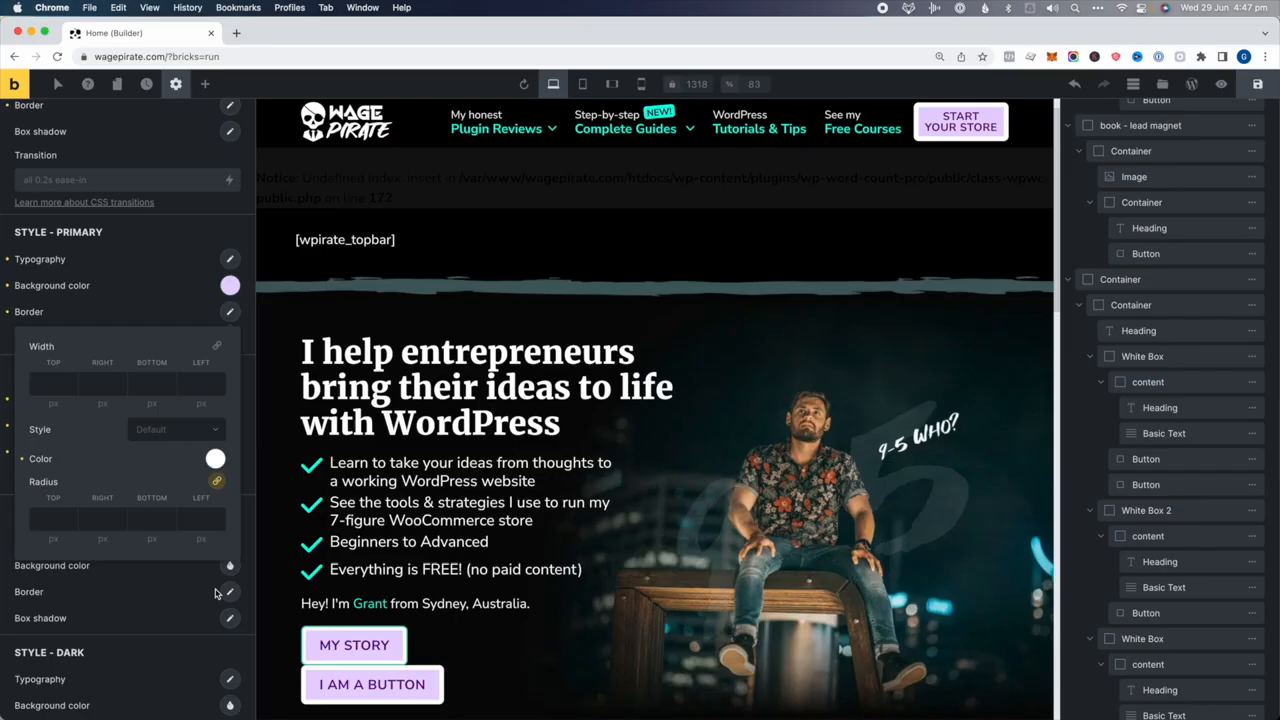
left_click(214, 459)
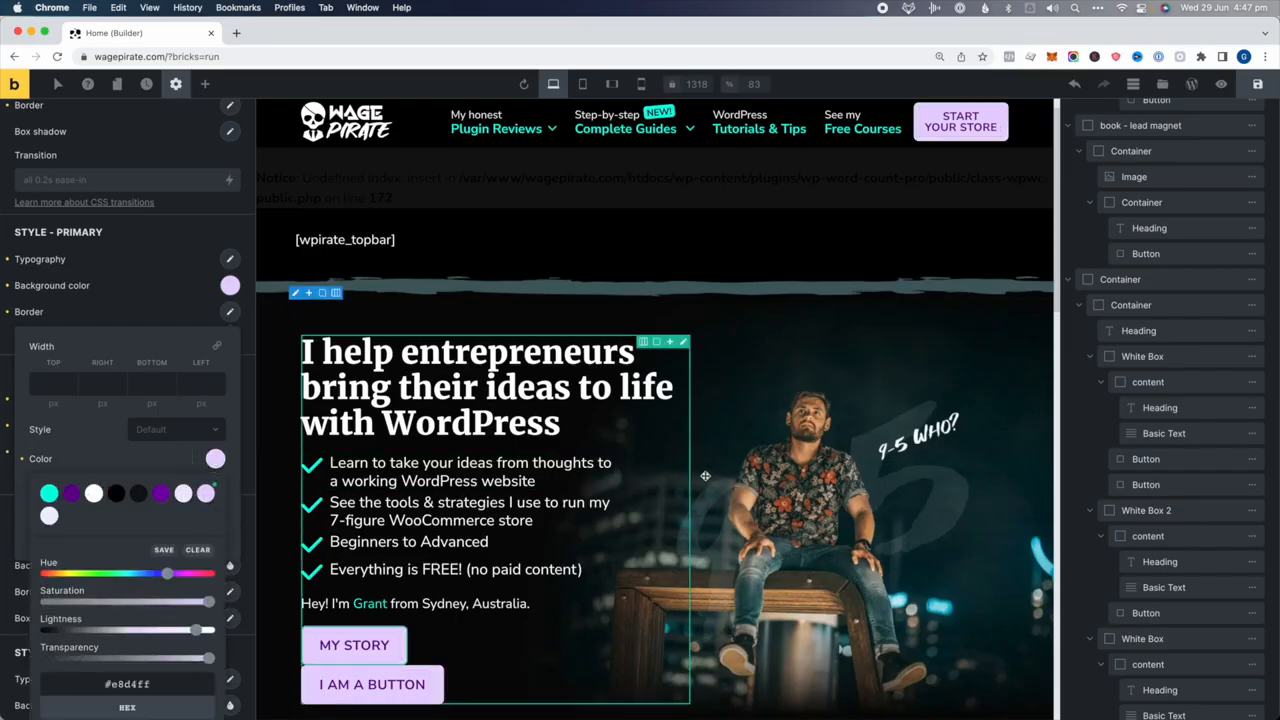
left_click(700, 400)
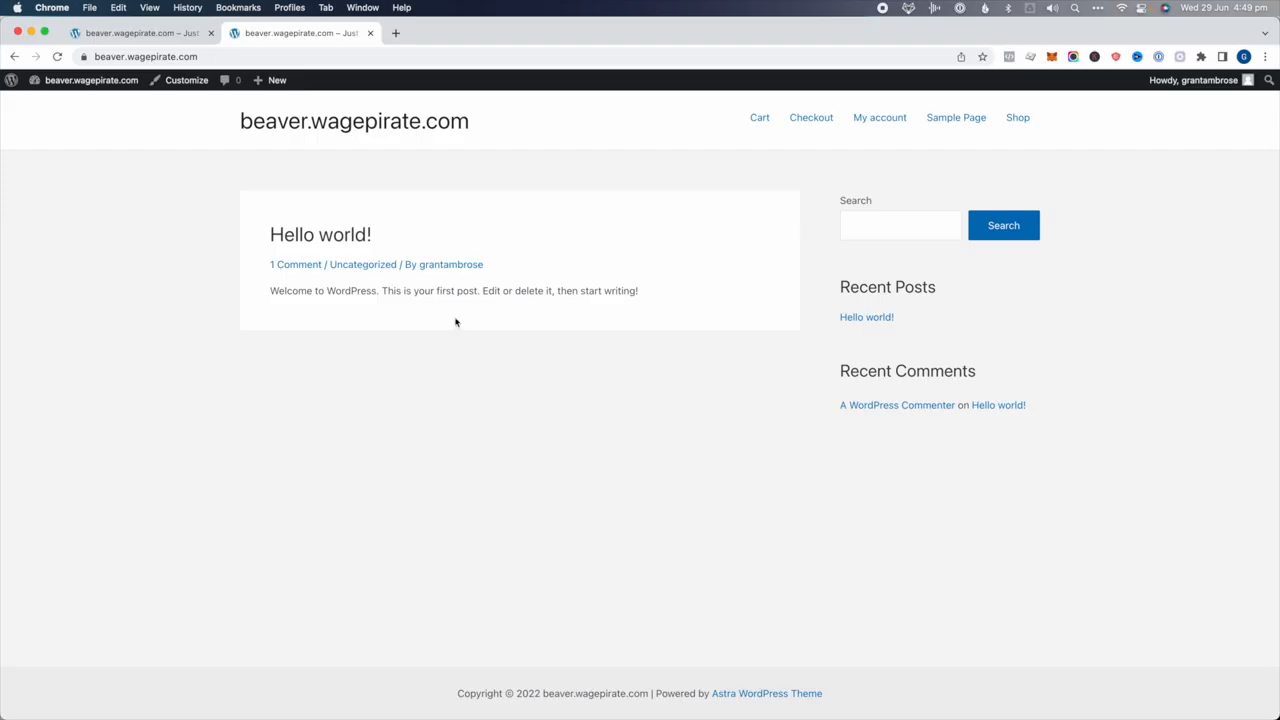
Create a new page titled 'test beaver' and launch Beaver Builder on it
mouse_move(270, 80)
left_click(268, 137, "super")
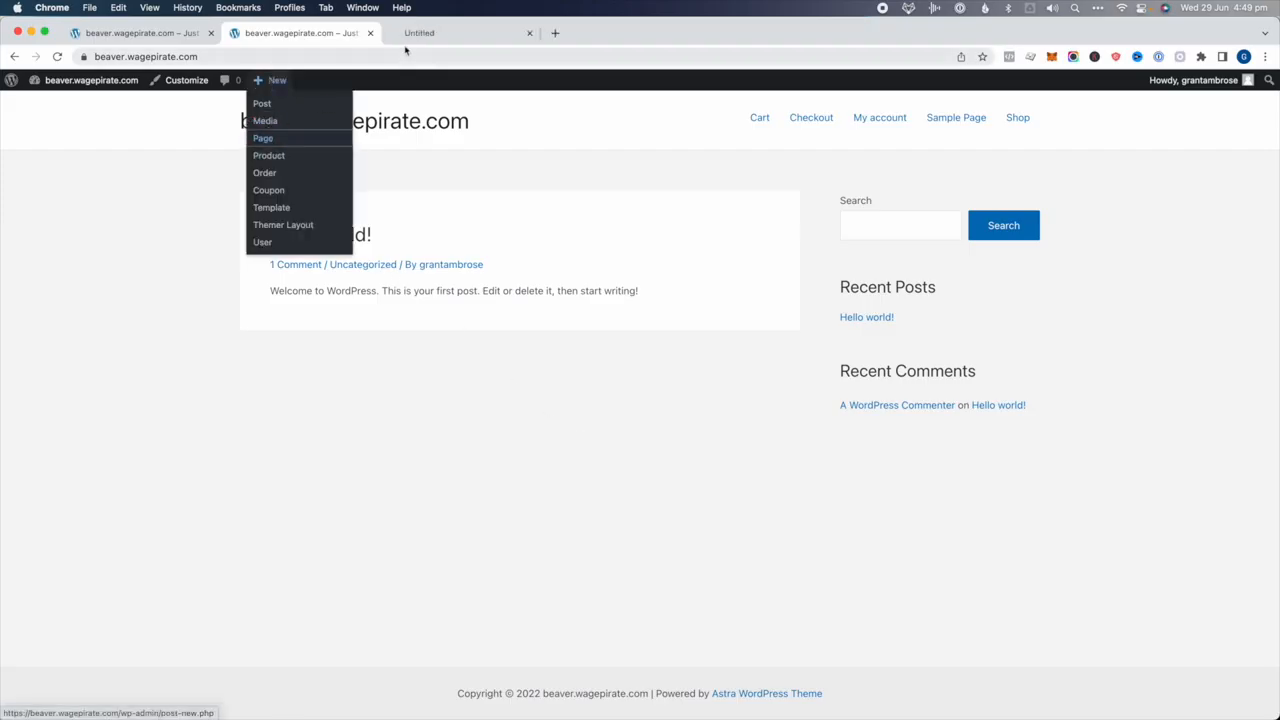
left_click(420, 36)
type("test beaver")
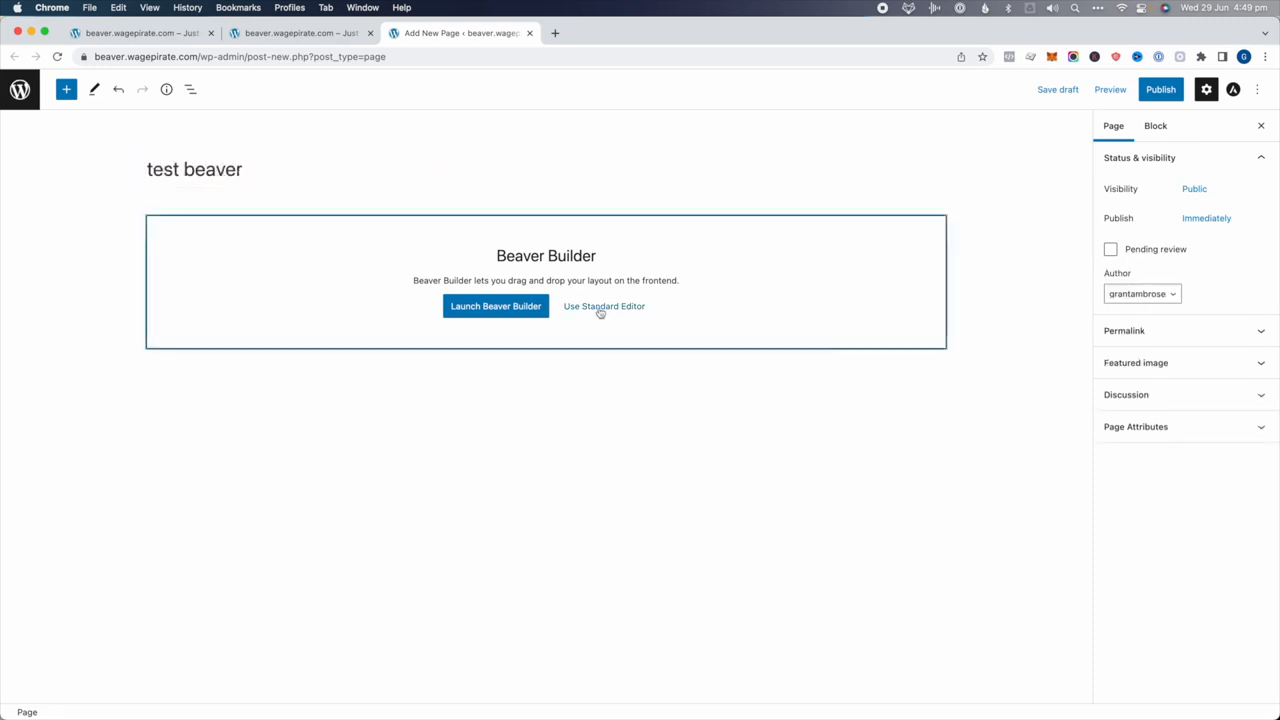
left_click(490, 308)
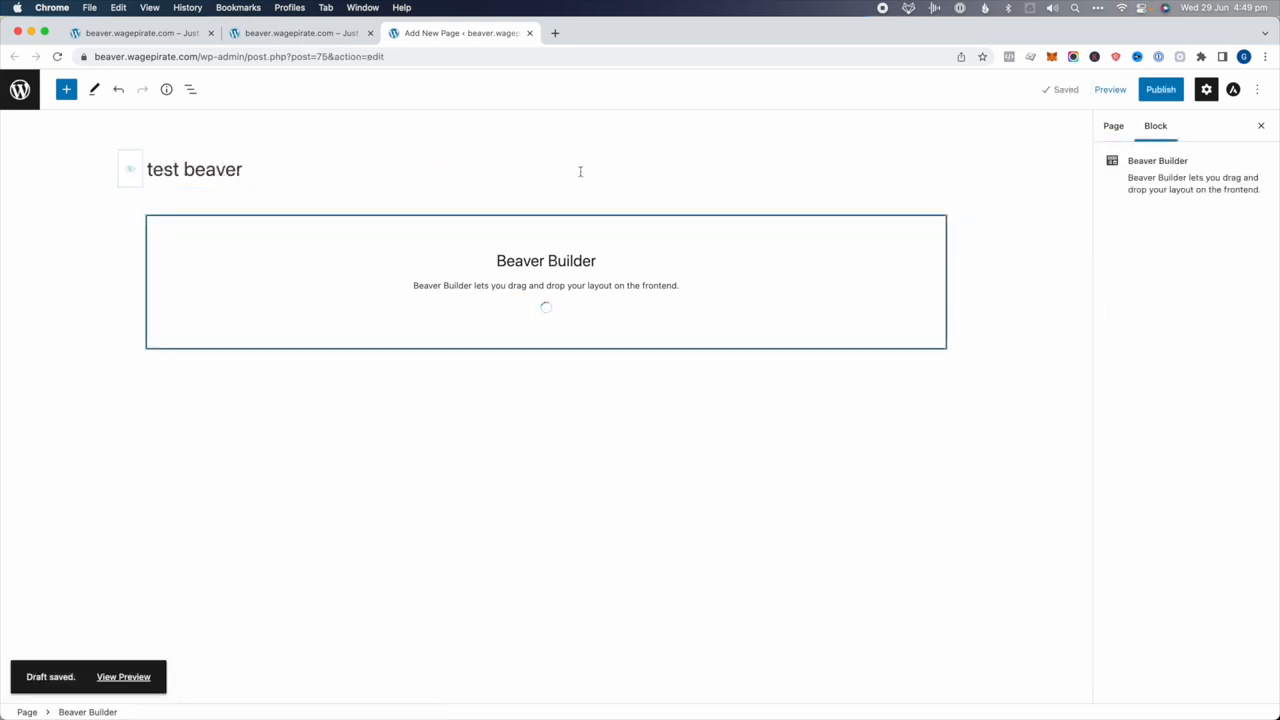
Add a default 'Click Here' Button module to the page and save
left_click(1240, 147)
type("bu")
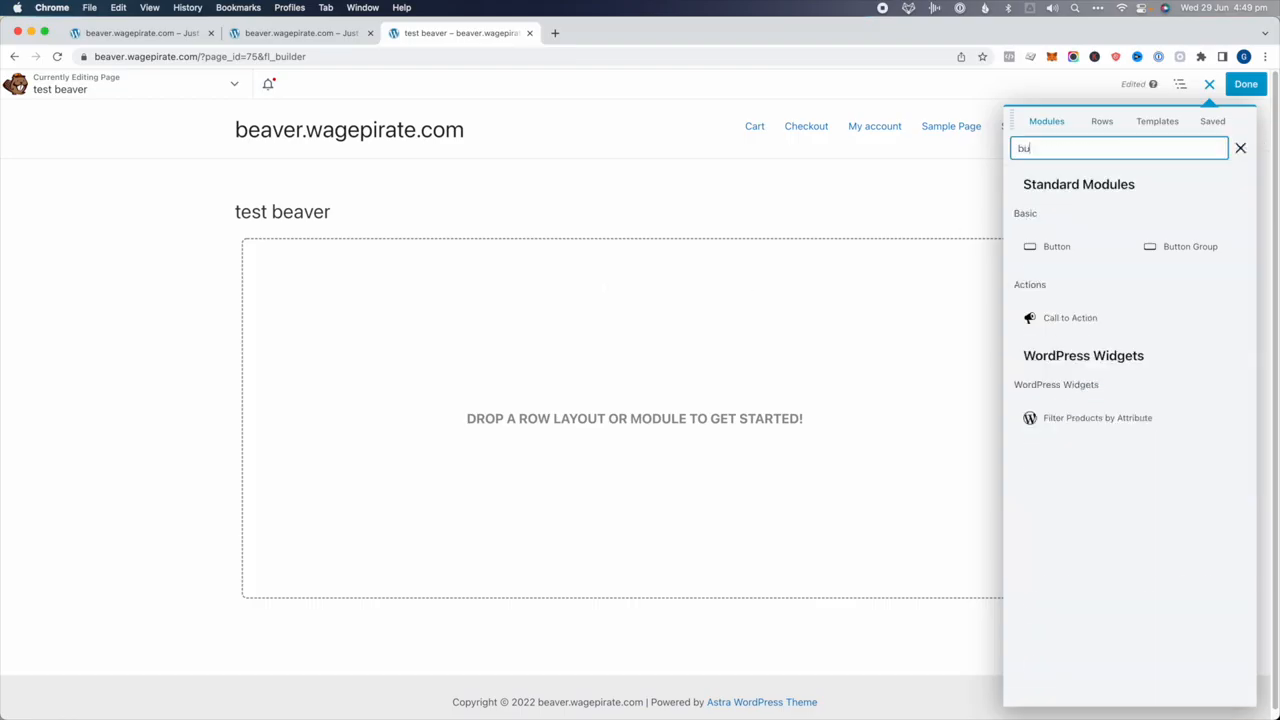
type("tt")
left_click_drag(1071, 251, 751, 329)
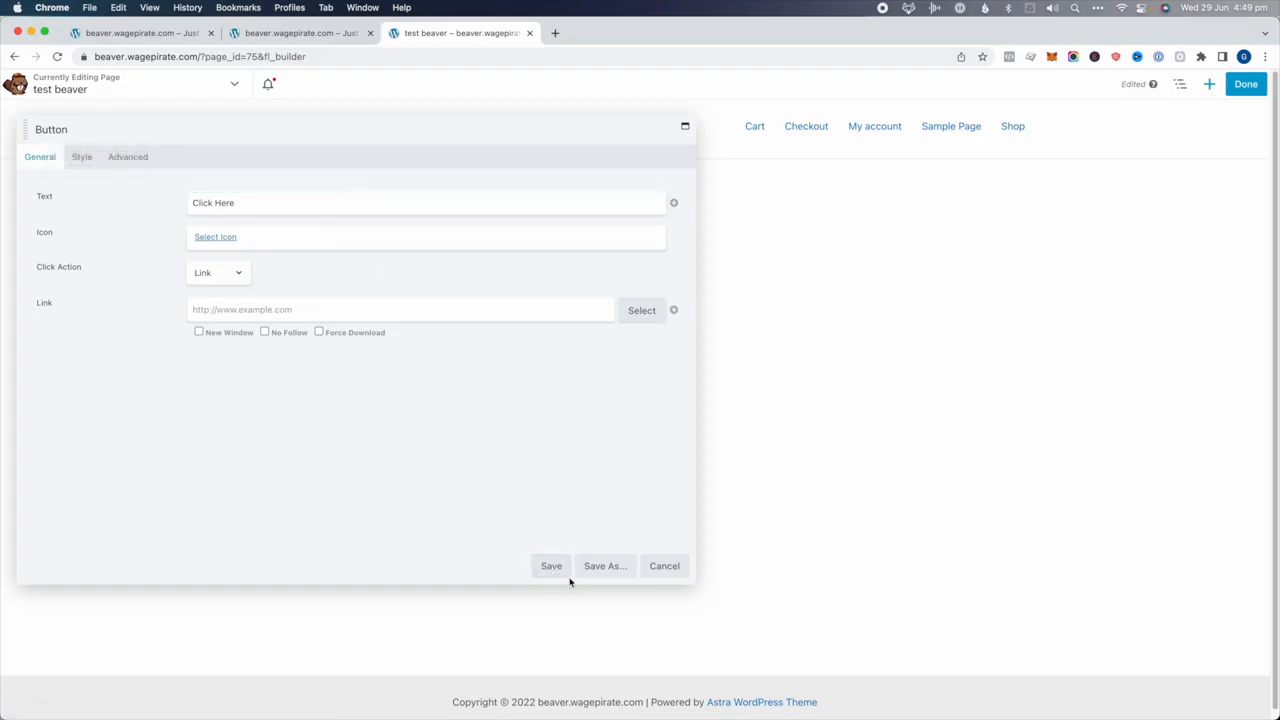
left_click(558, 570)
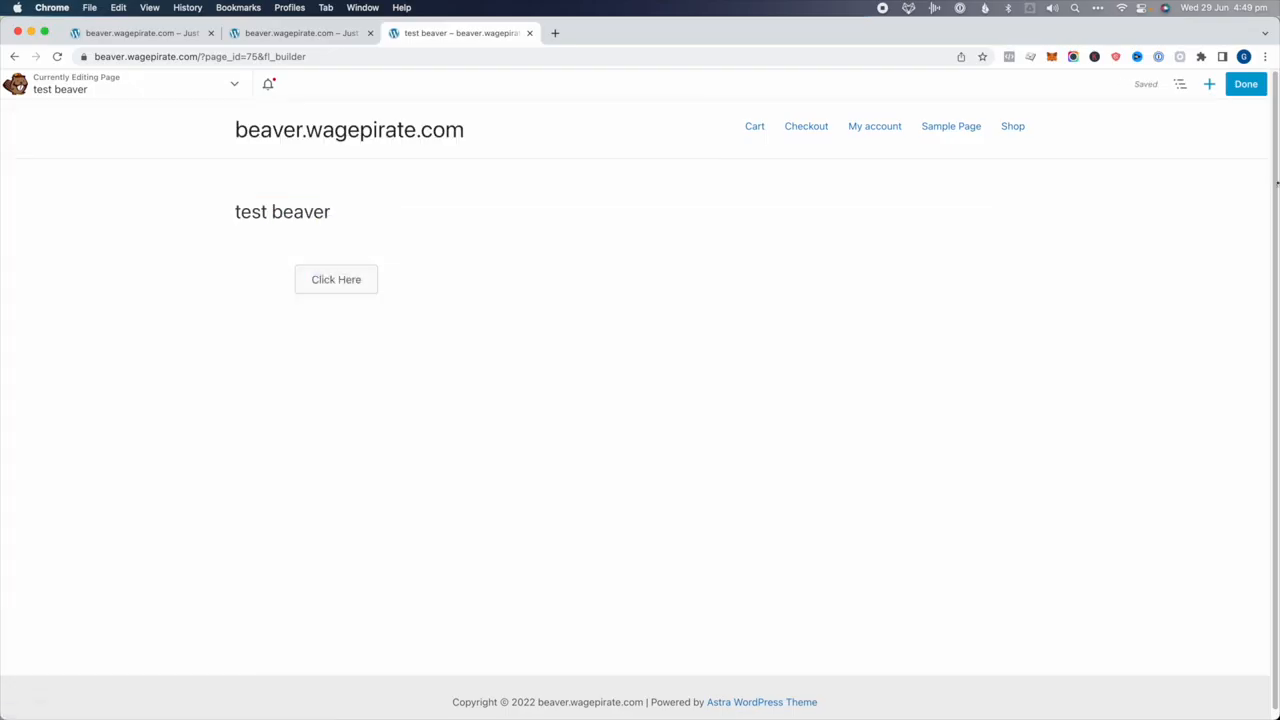
left_click(1245, 85)
Publish the test page and apply Astra's rounded outline global button preset
left_click(1188, 84)
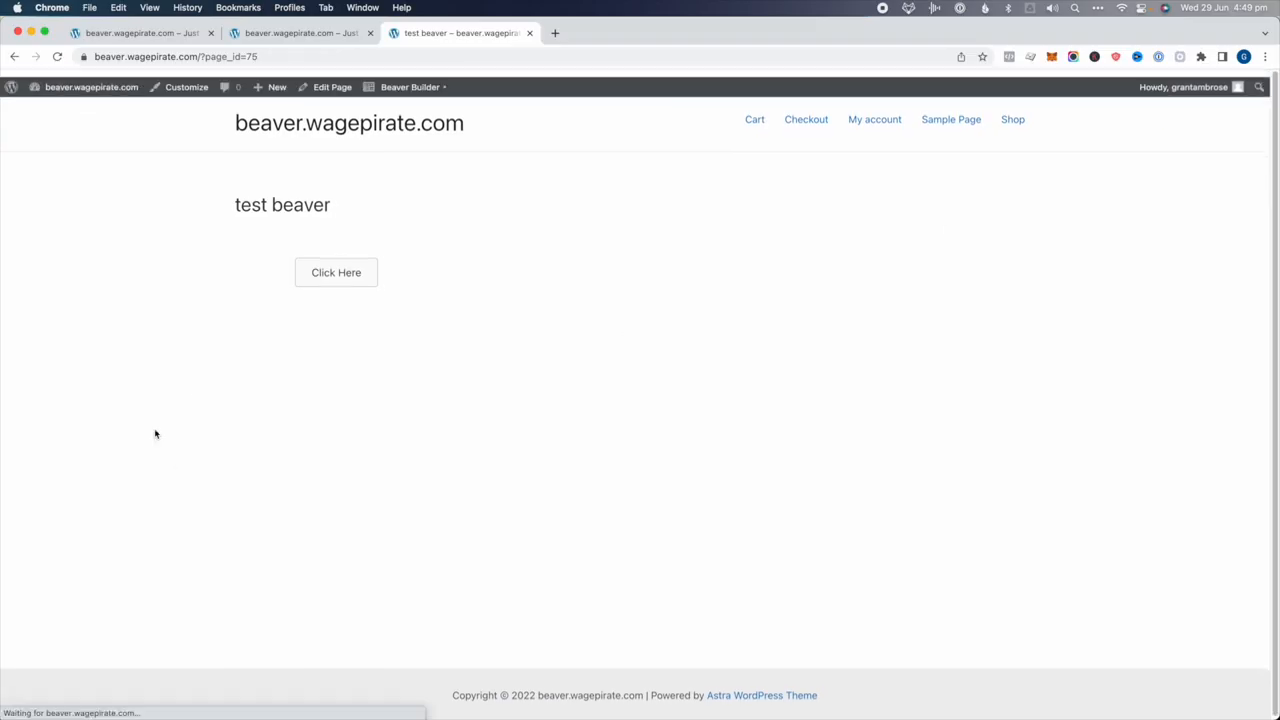
left_click(184, 82)
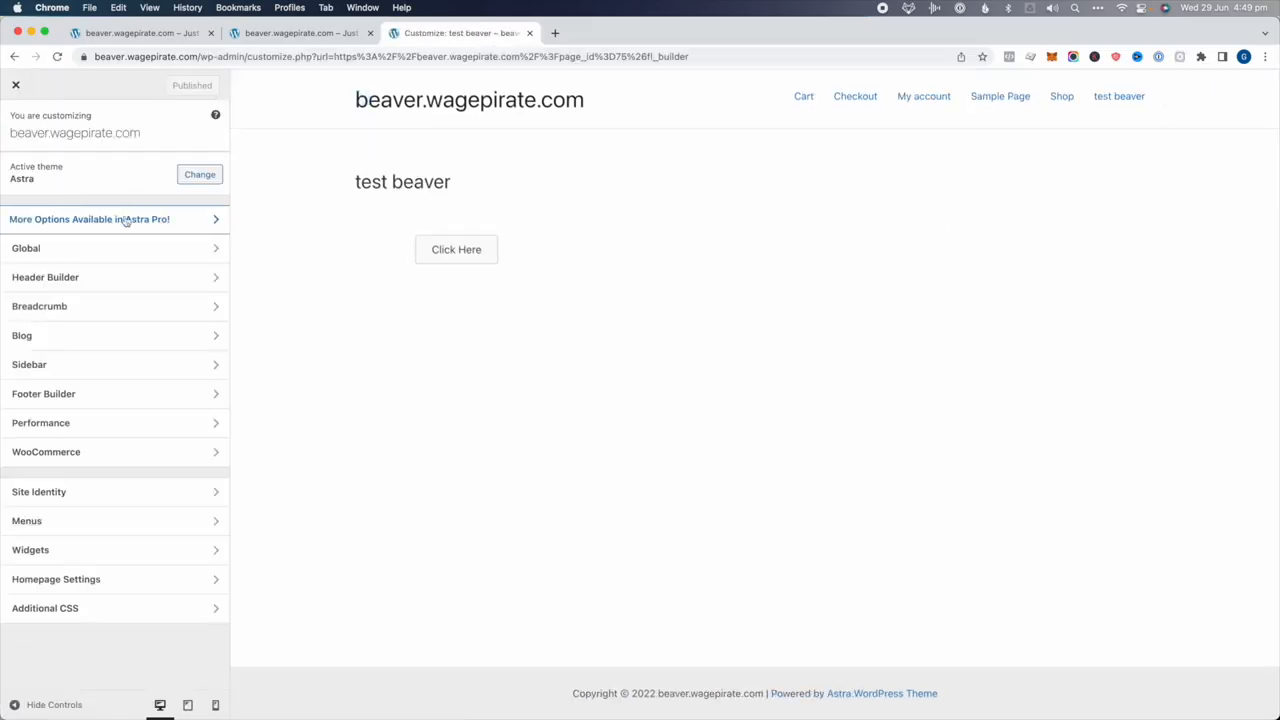
left_click(63, 259)
left_click(60, 252)
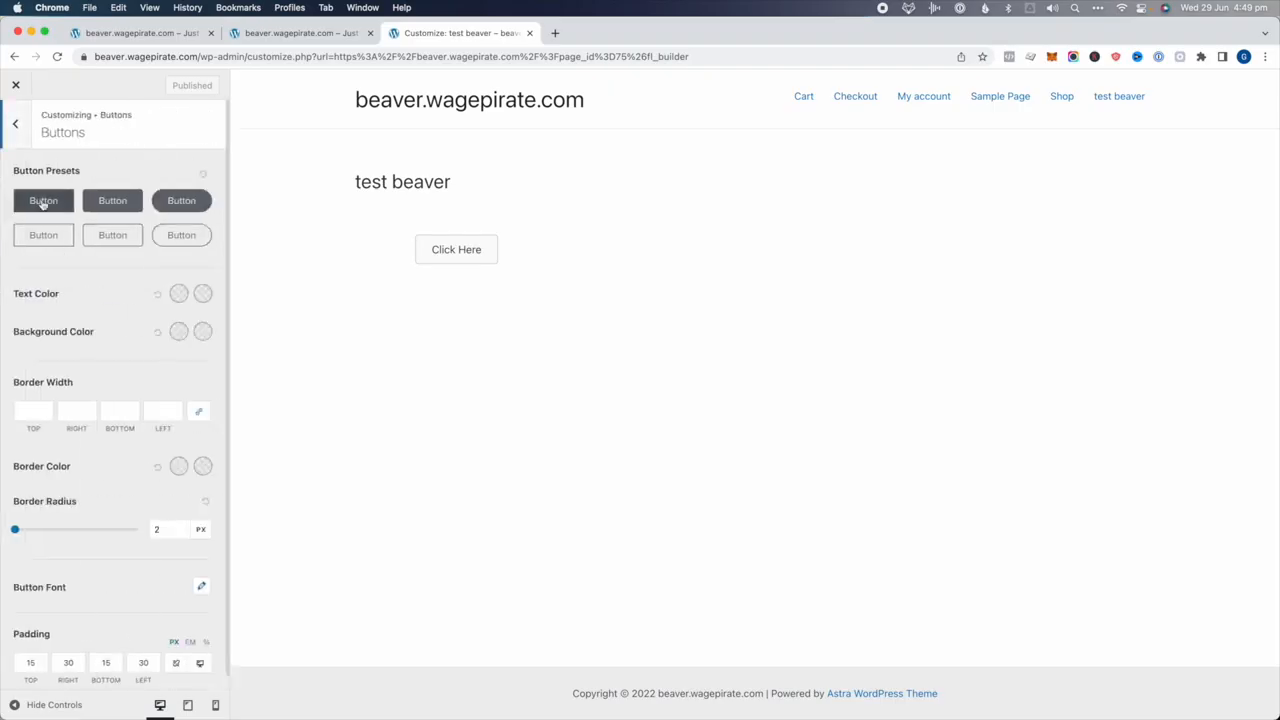
left_click(184, 235)
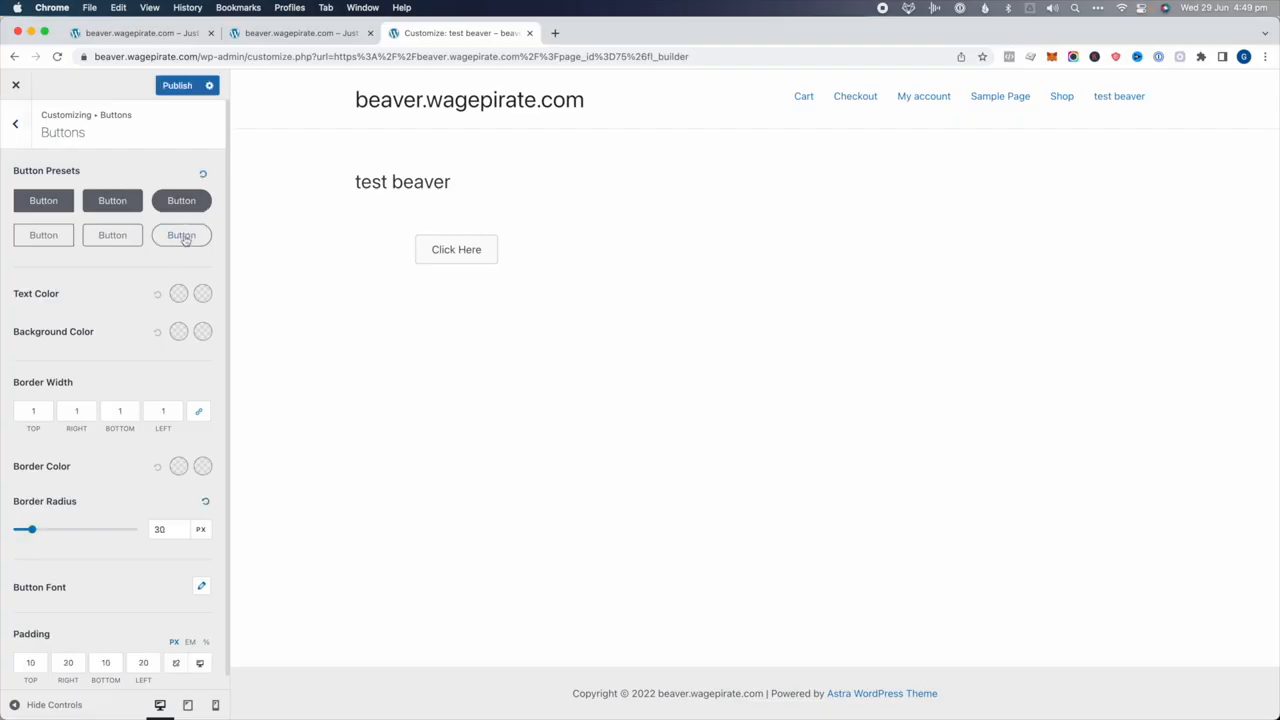
Set global button text to white and background to magenta #AC009E, then publish
left_click(179, 293)
left_click_drag(88, 343, 1, 310)
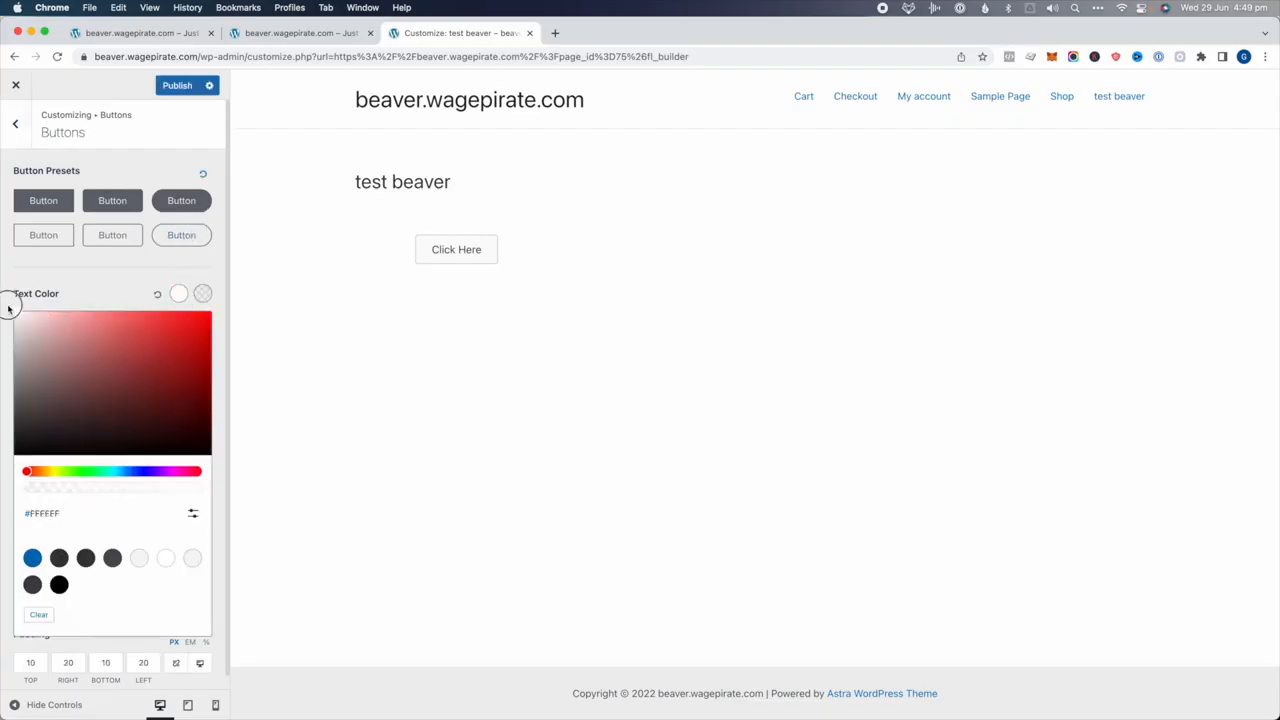
left_click(134, 280)
left_click(179, 331)
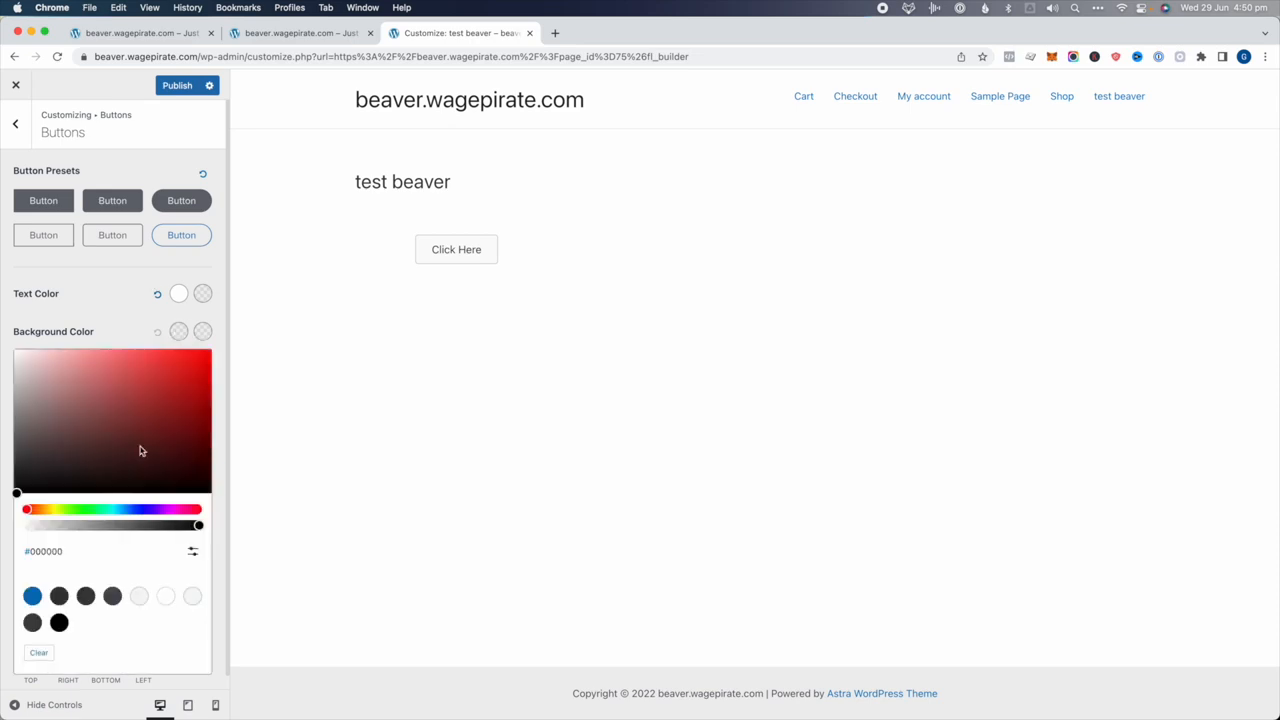
mouse_move(140, 451)
left_mouse_down()
mouse_move(126, 471)
mouse_move(133, 451)
left_mouse_up()
left_click_drag(118, 509, 175, 512)
left_click_drag(186, 427, 212, 392)
left_click(100, 297)
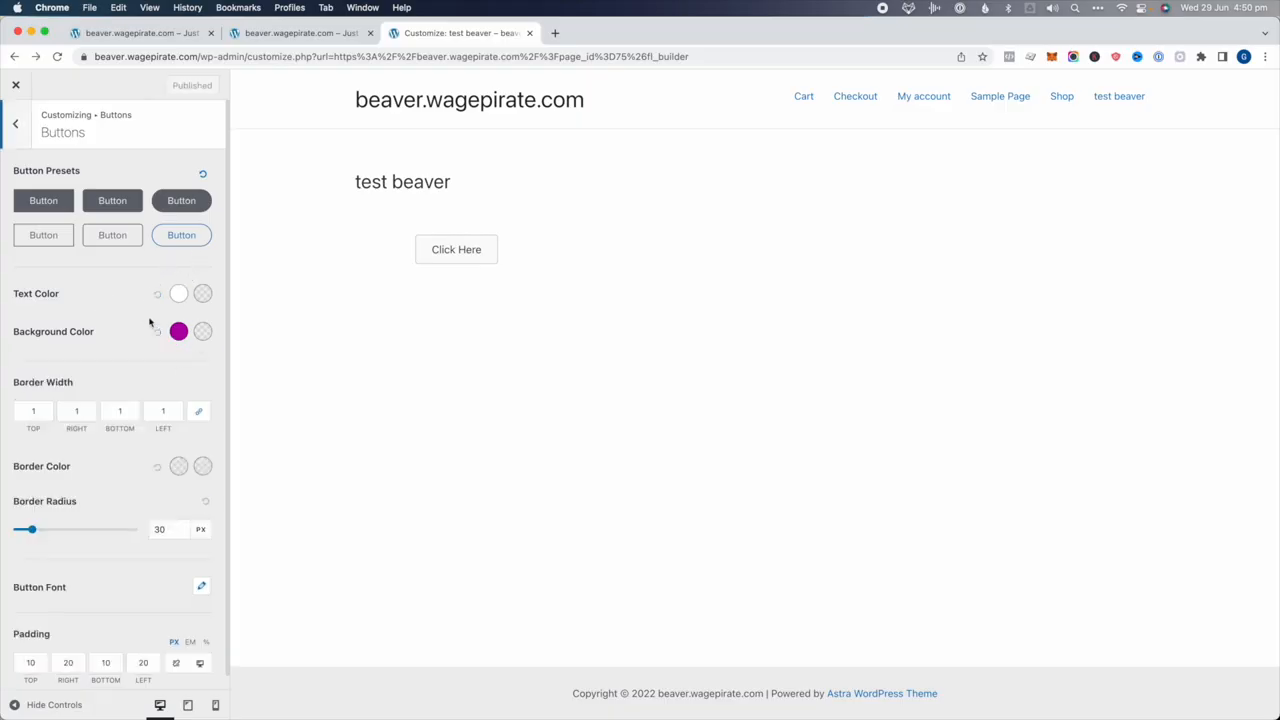
Return to the main Customizer sections and bring up the Header Builder
left_click(20, 120)
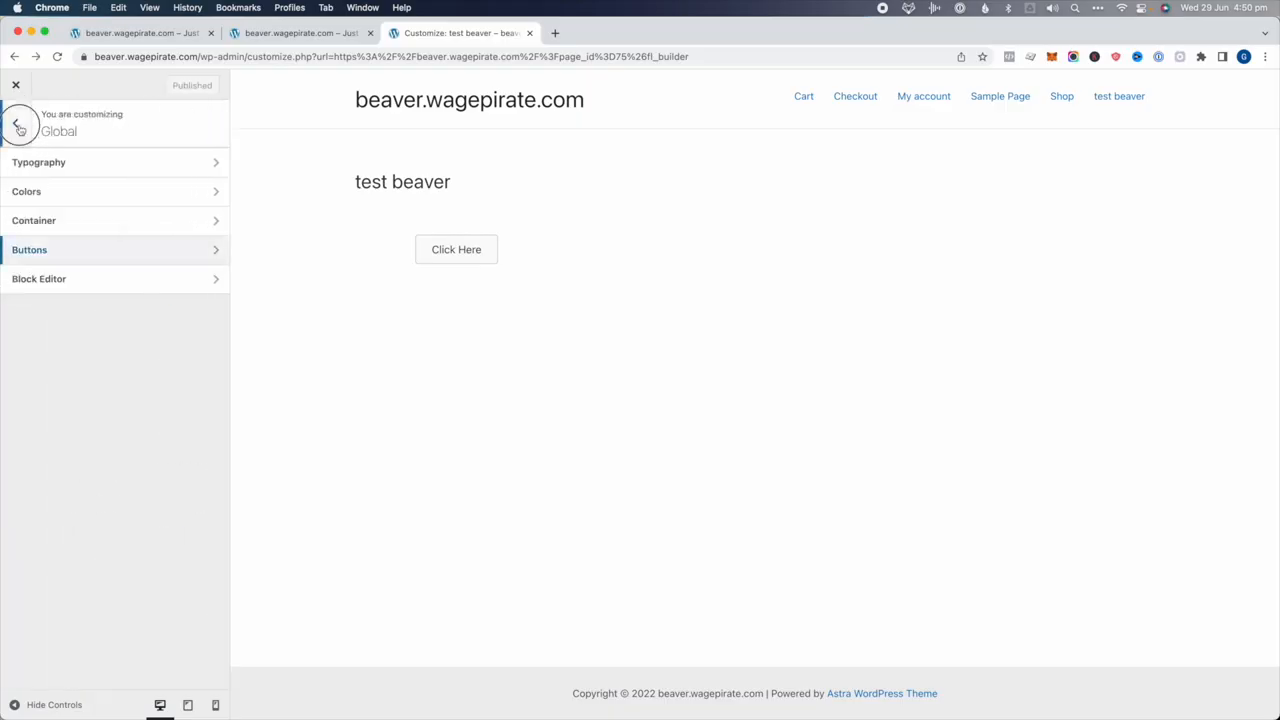
left_click(20, 126)
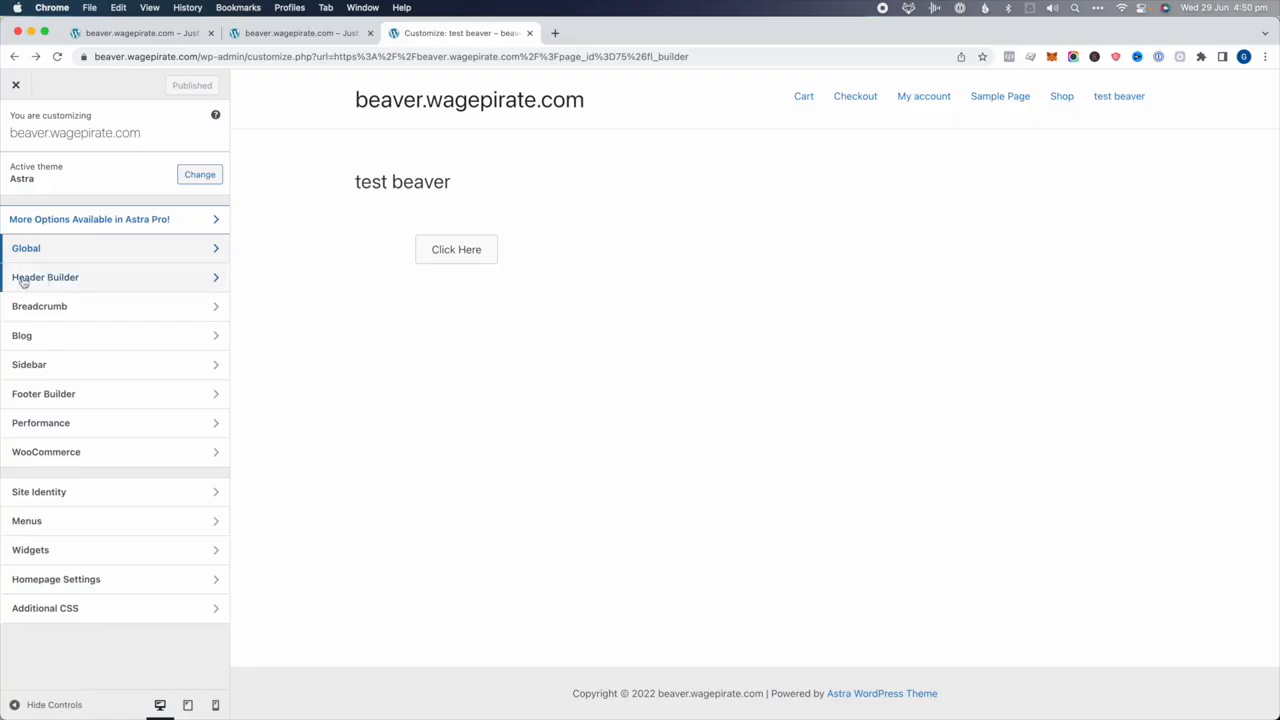
left_click(51, 280)
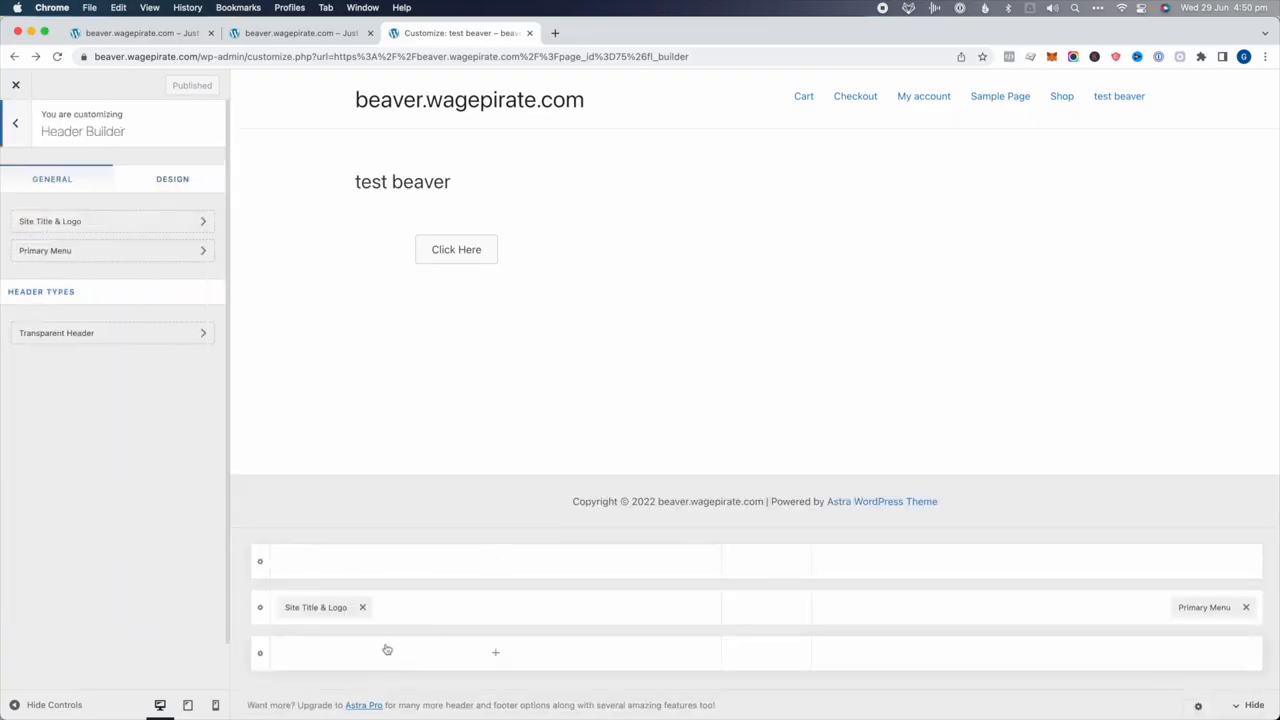
Add a Button linking to '#' in the middle header row and publish
left_click(496, 612)
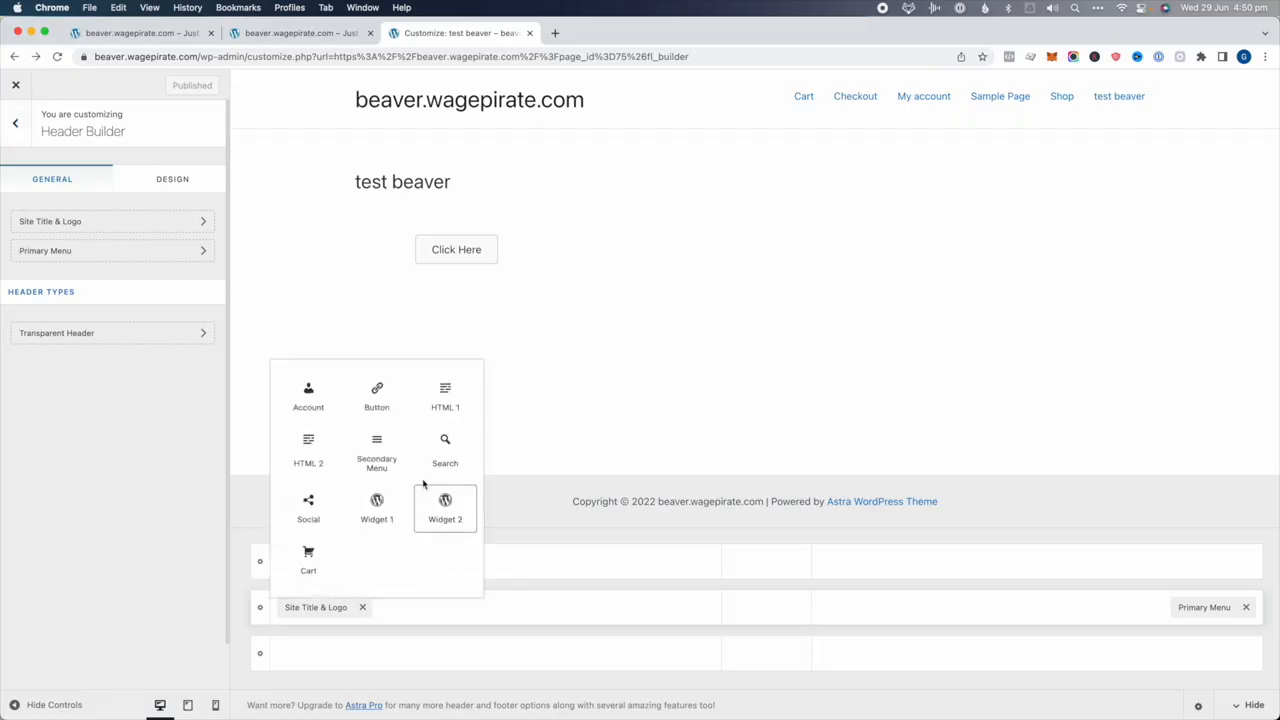
left_click(375, 405)
left_click(401, 607)
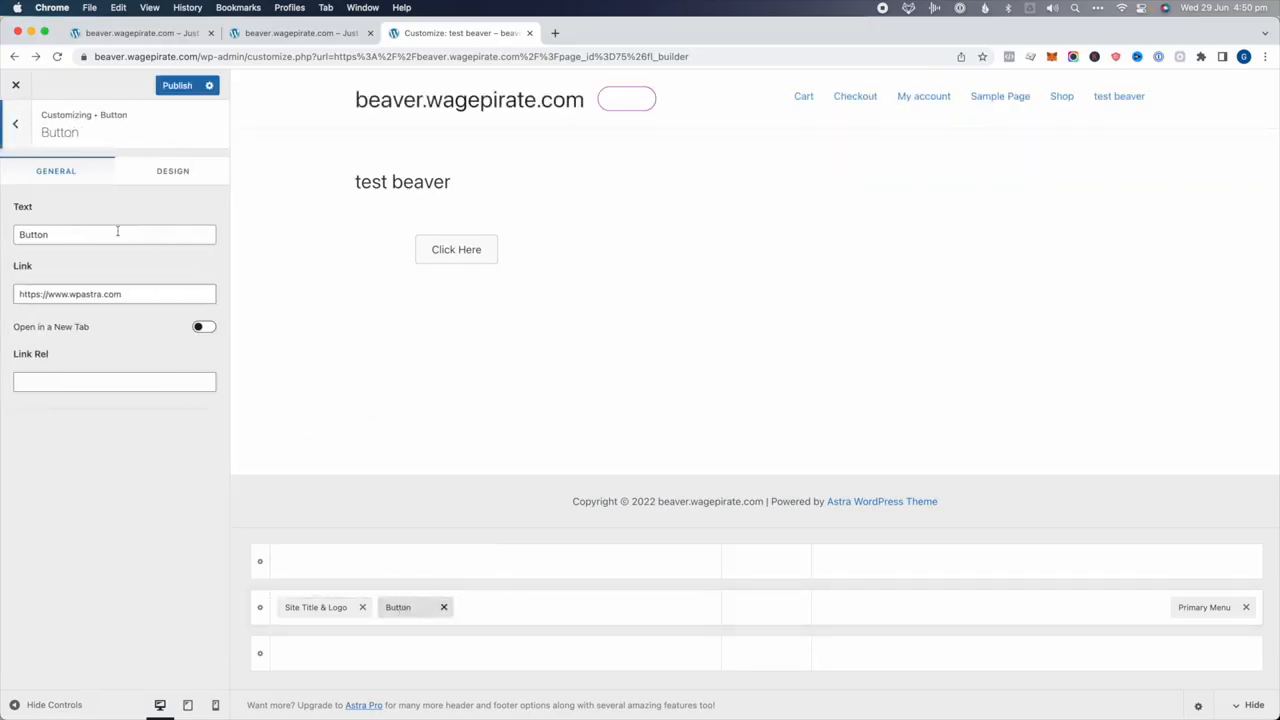
triple_click(91, 293)
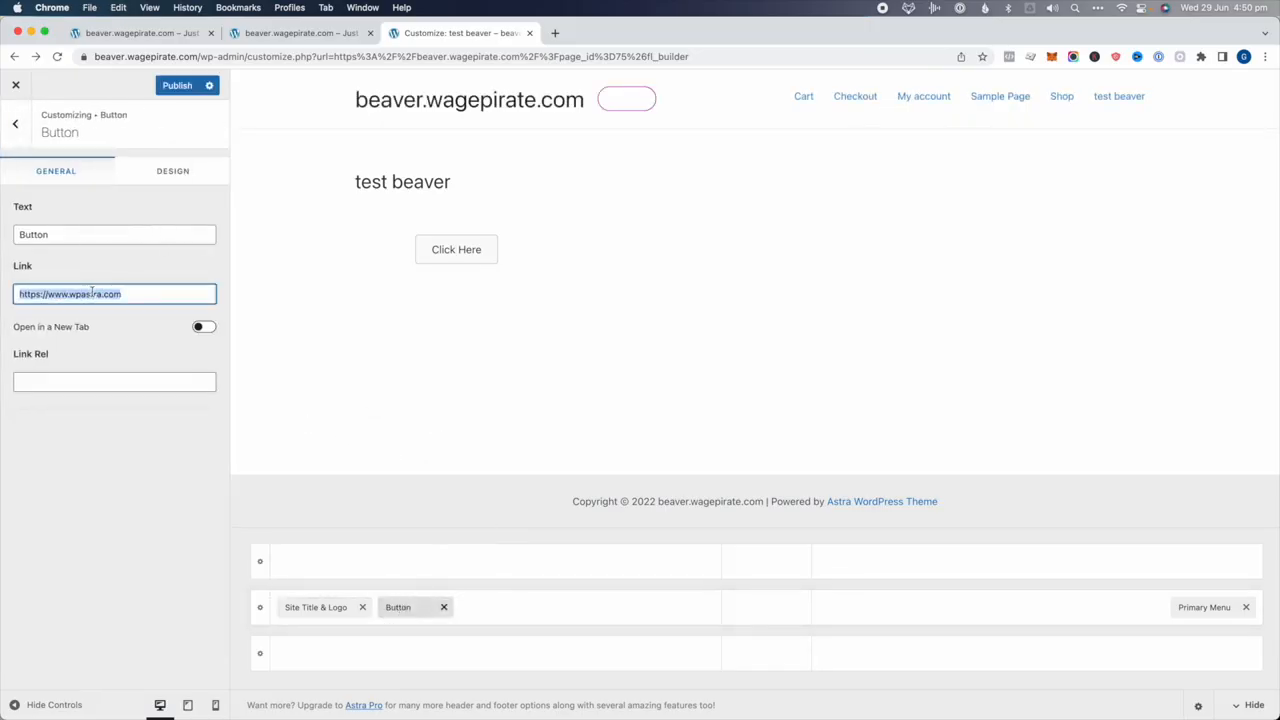
type("#")
left_click(177, 86)
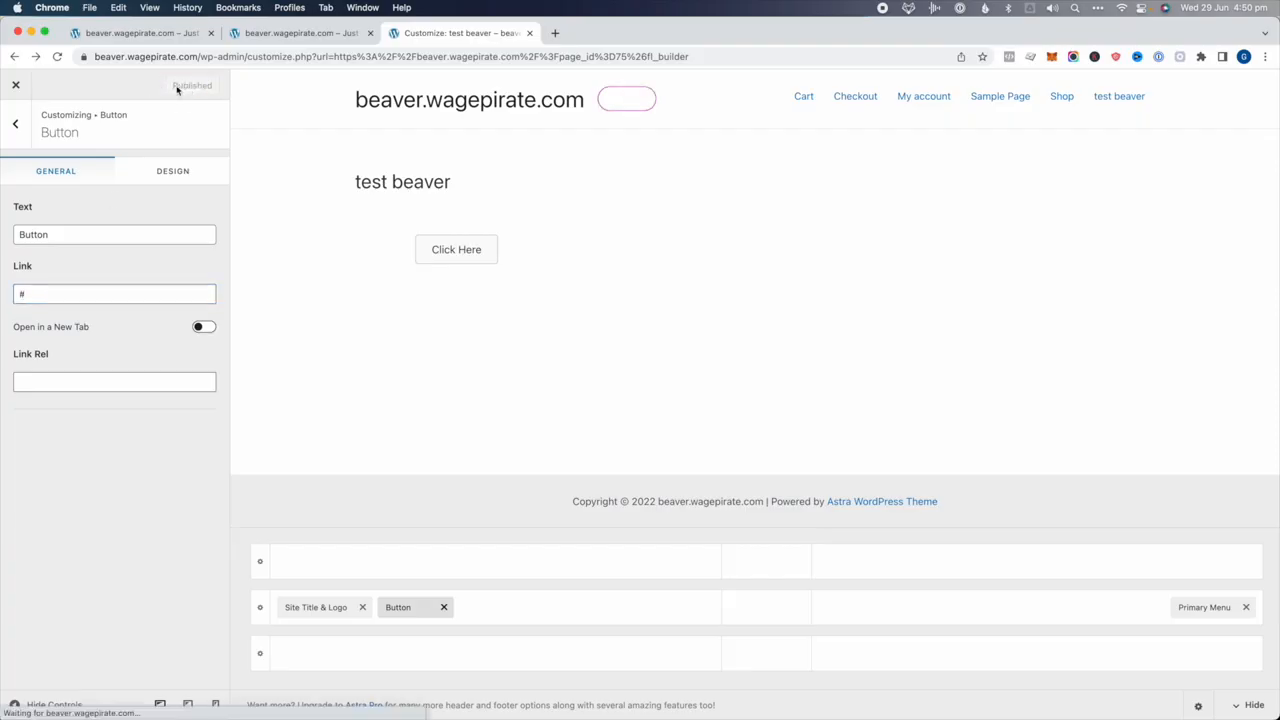
left_click(17, 126)
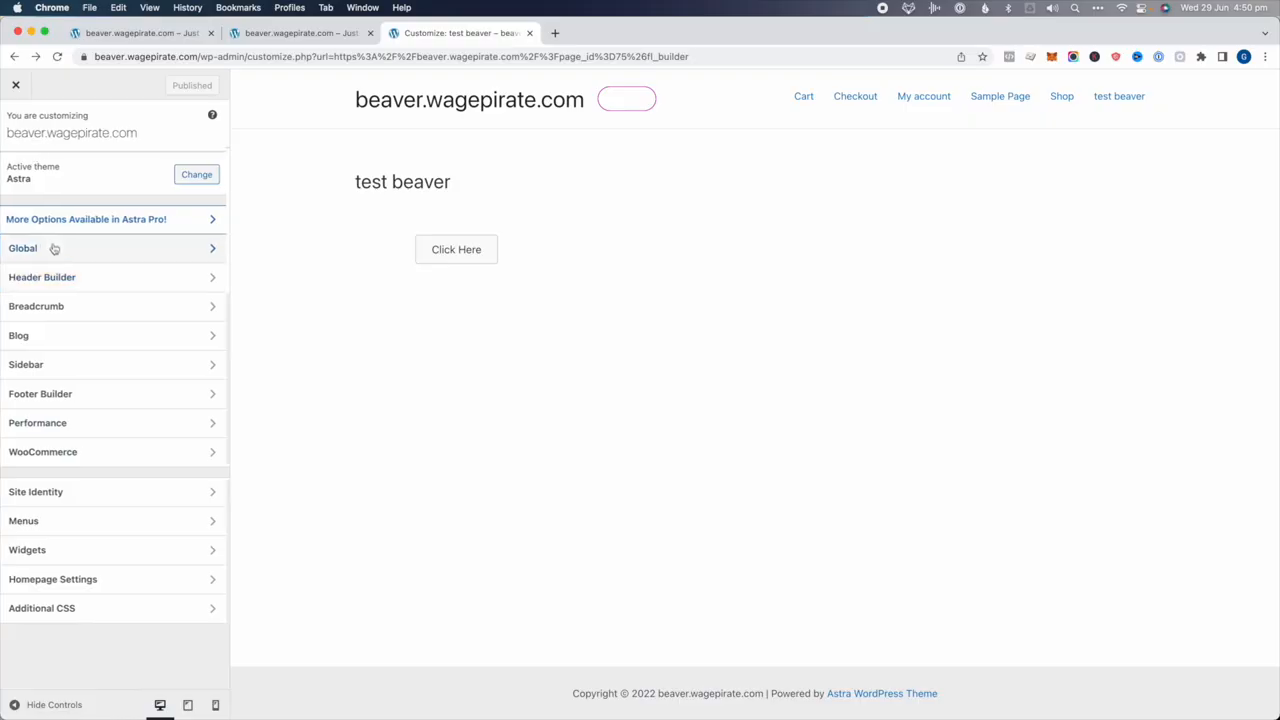
Apply the filled square global button preset (0 px border and radius), publish and close
left_click(54, 249)
left_click(57, 251)
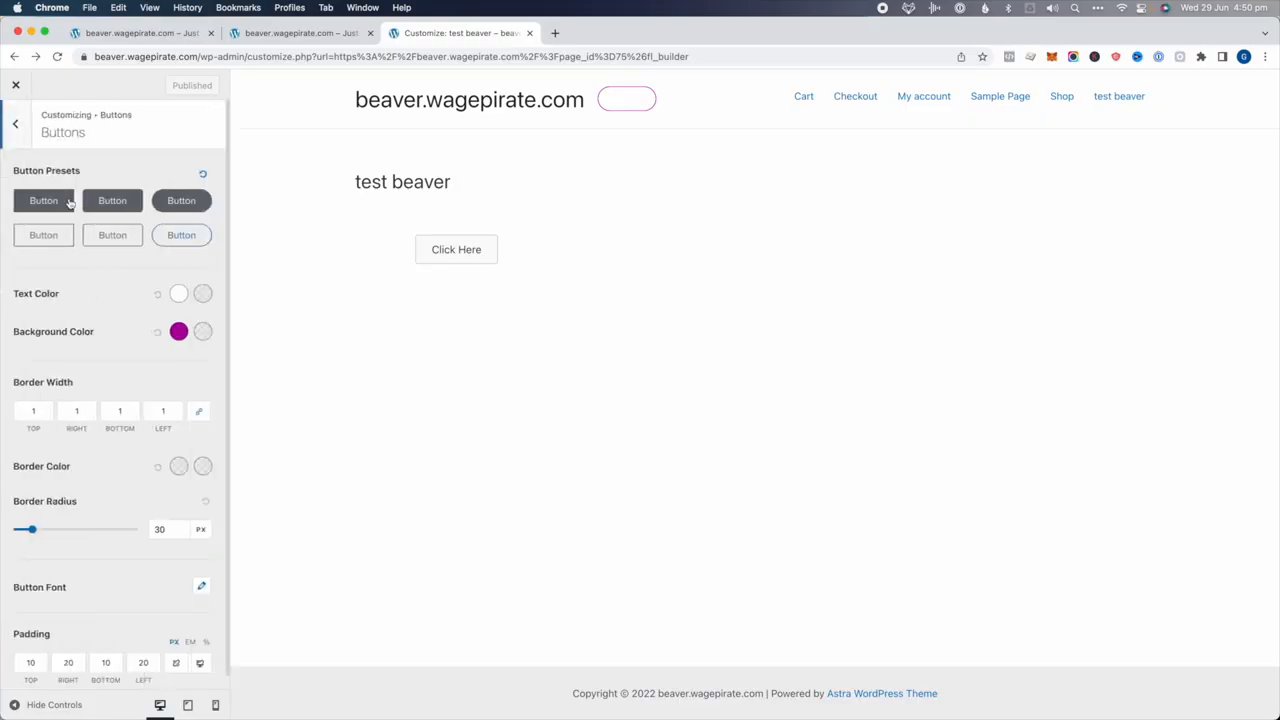
left_click(52, 208)
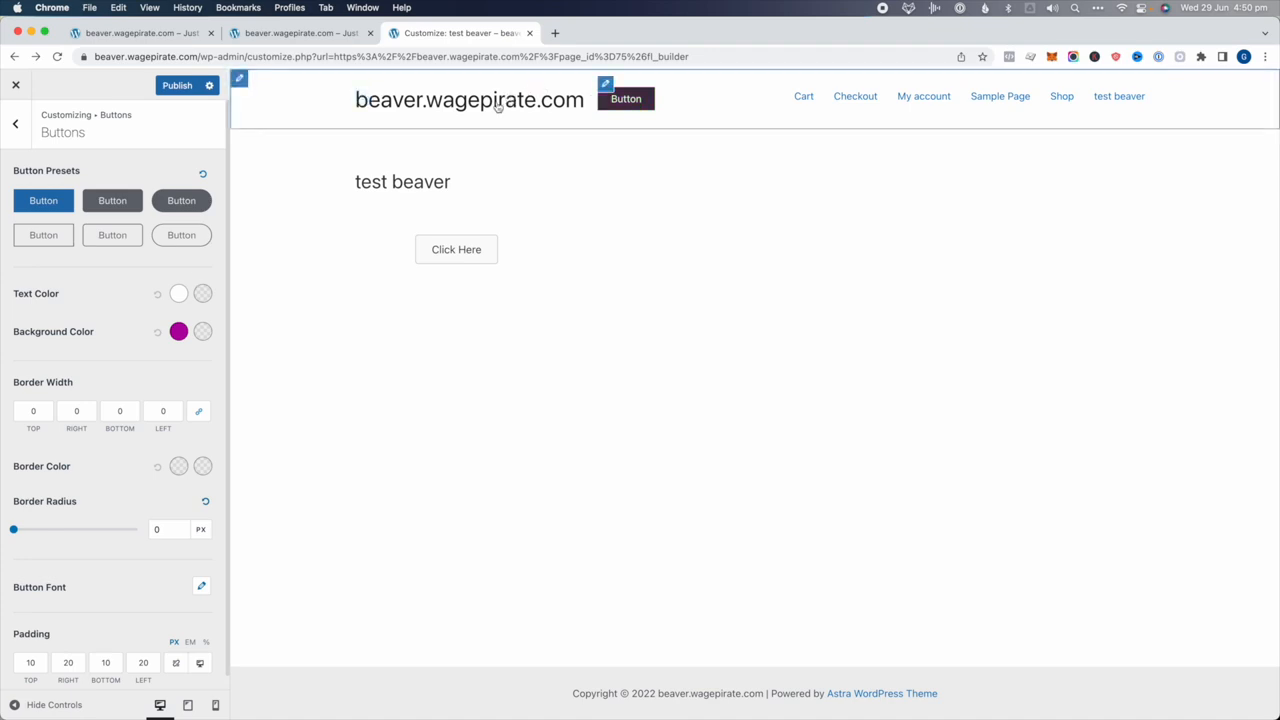
left_click(189, 86)
left_click(16, 85)
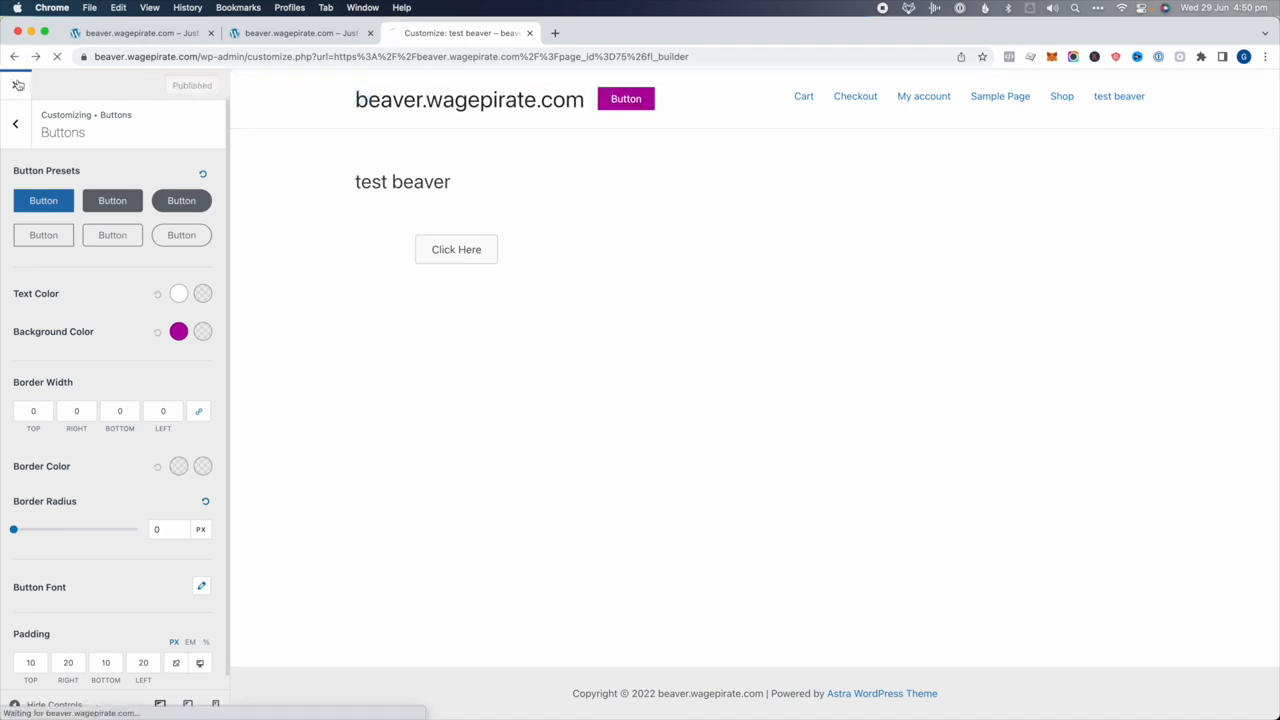
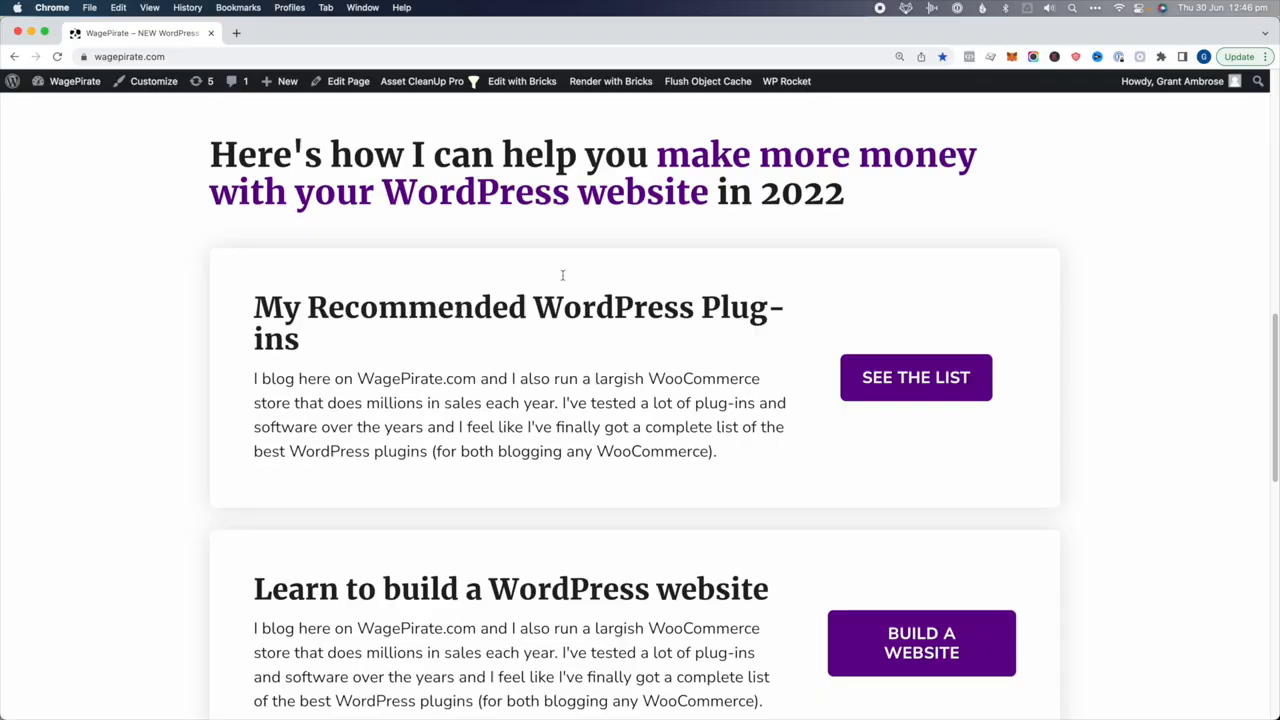
Open the All my Reviews page from the WagePirate header and scroll through it
scroll(470, 263, "down", 5)
scroll(446, 314, "up", 2)
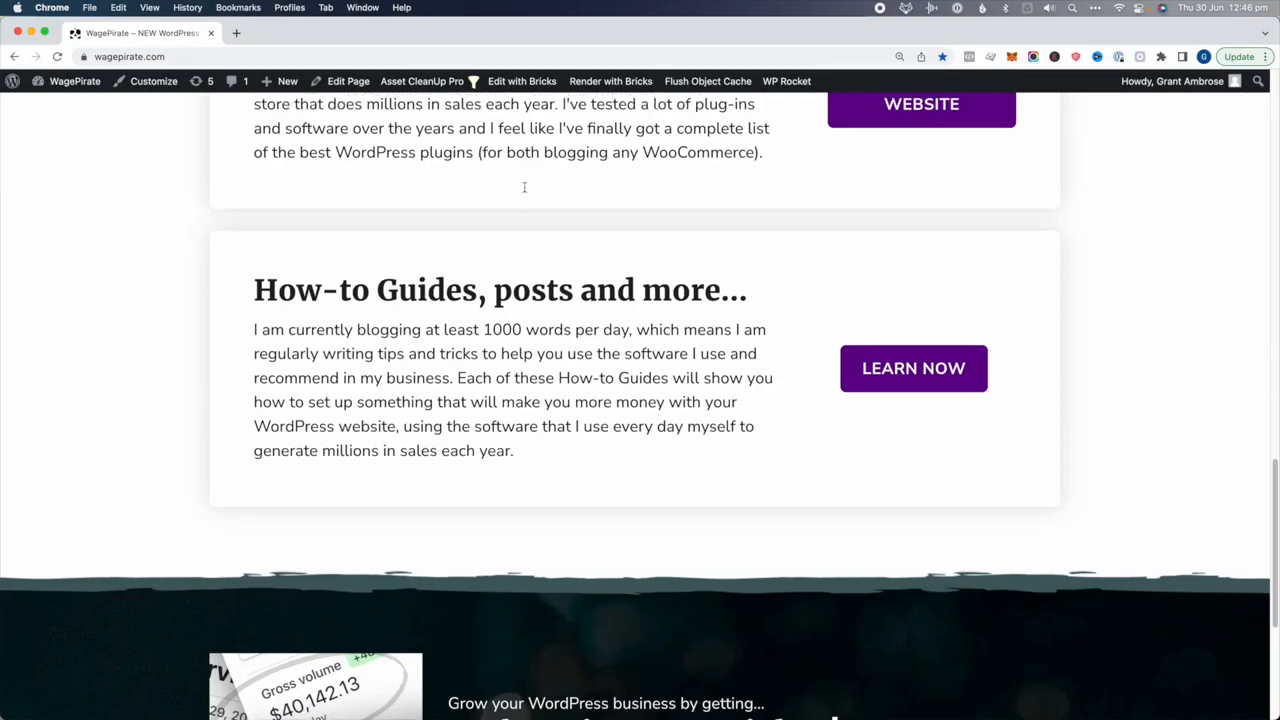
scroll(848, 478, "up", 10)
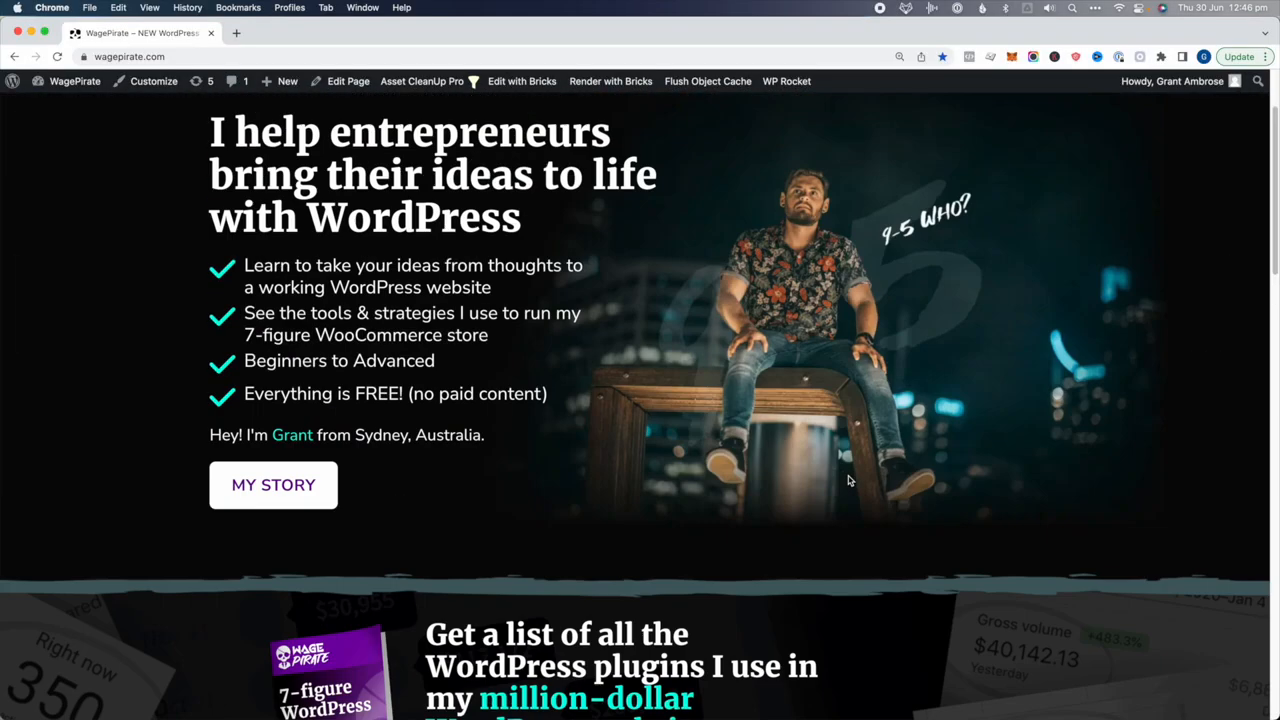
scroll(441, 291, "up", 2)
mouse_move(453, 163)
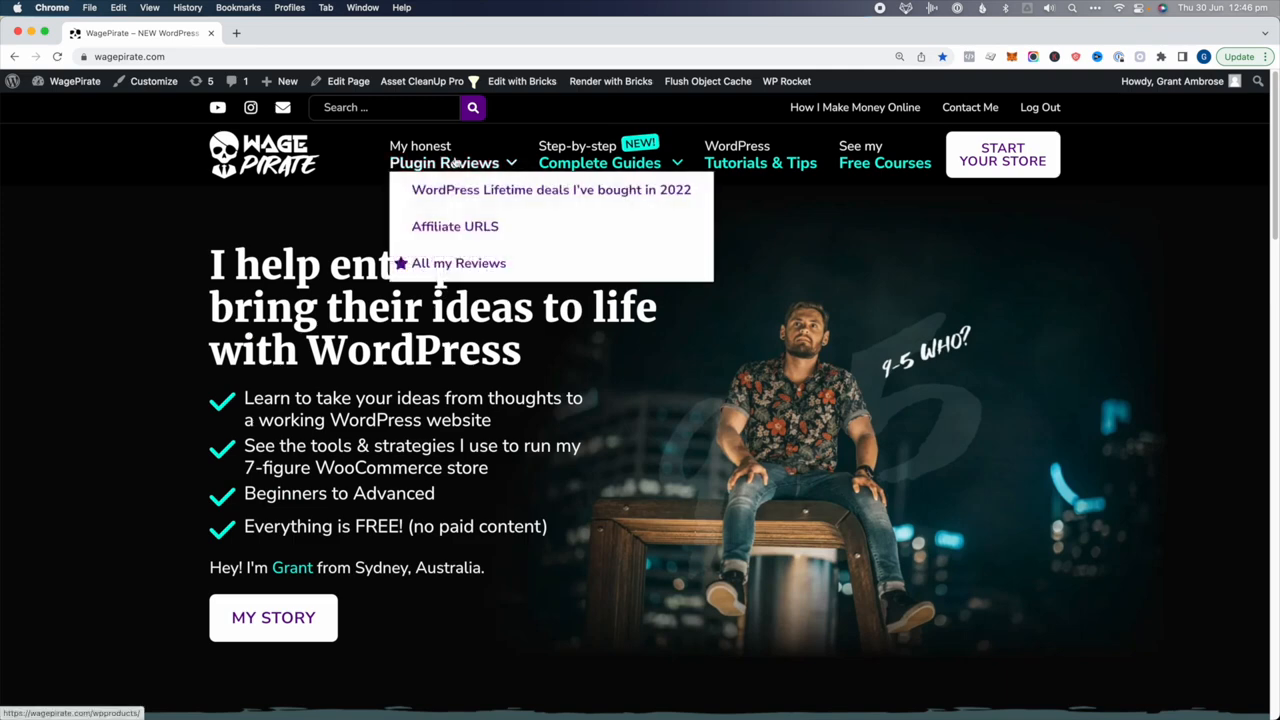
left_click(462, 267)
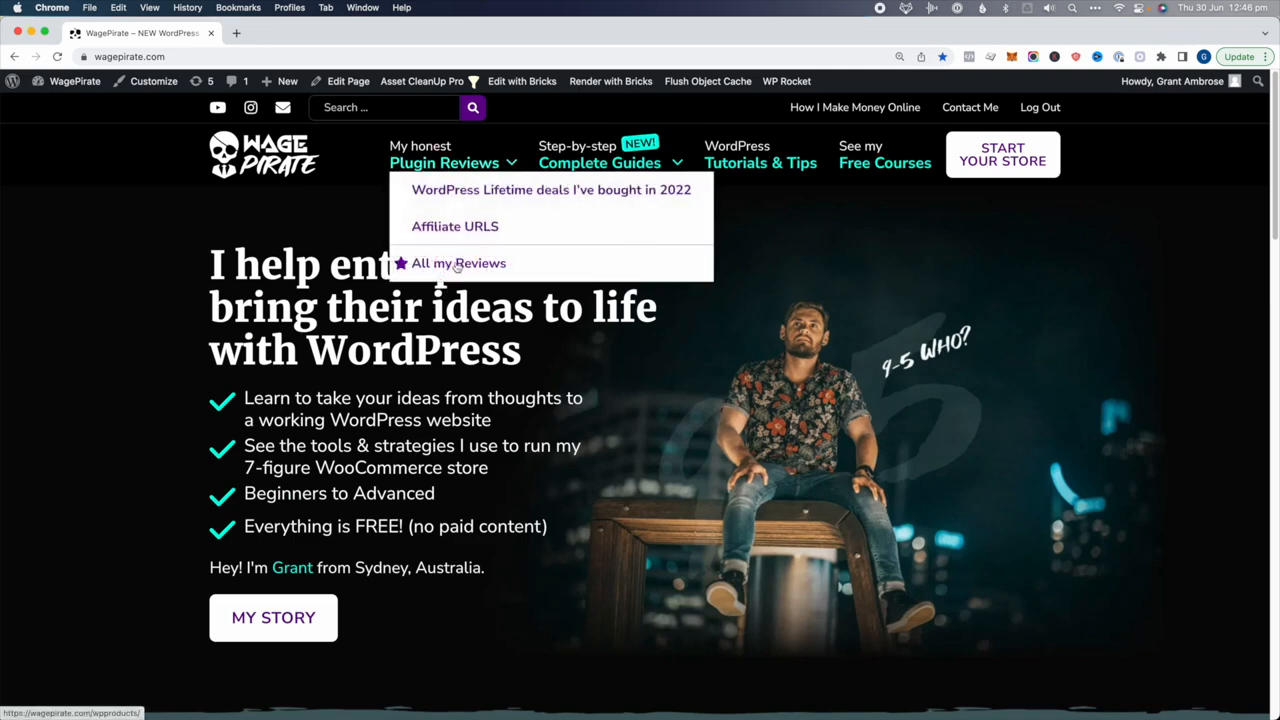
scroll(497, 514, "down", 4)
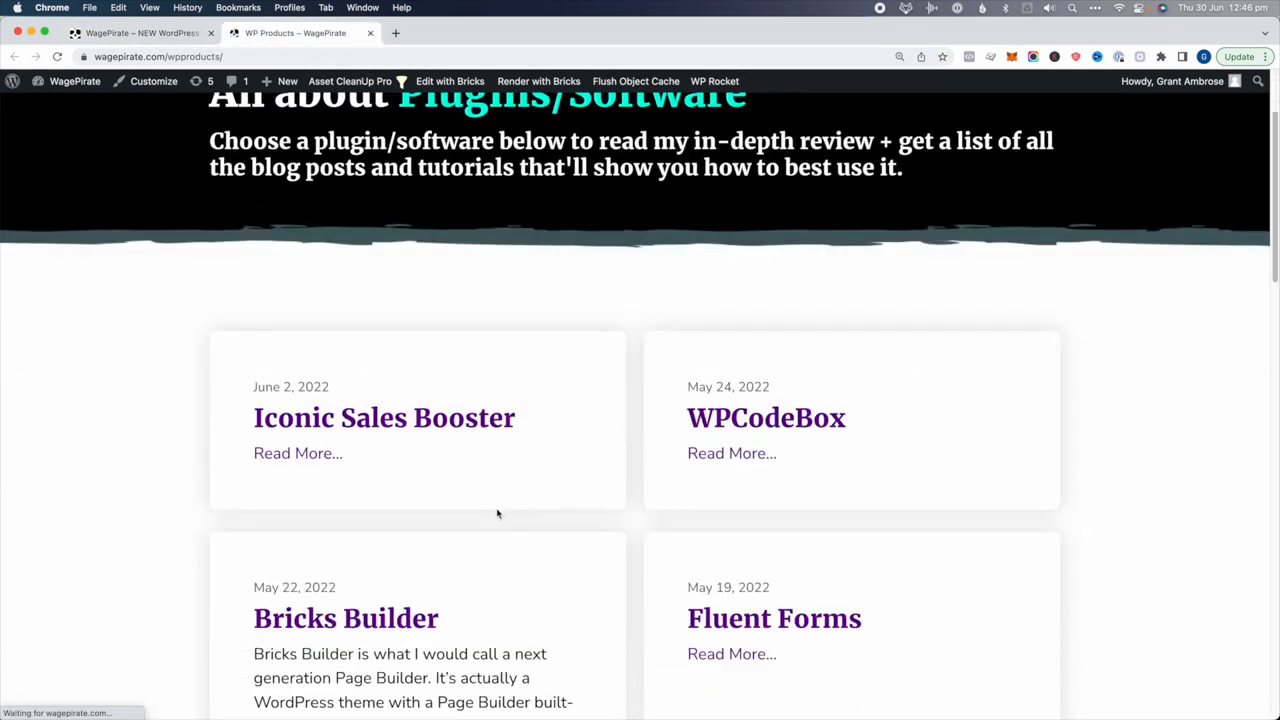
scroll(620, 356, "down", 1)
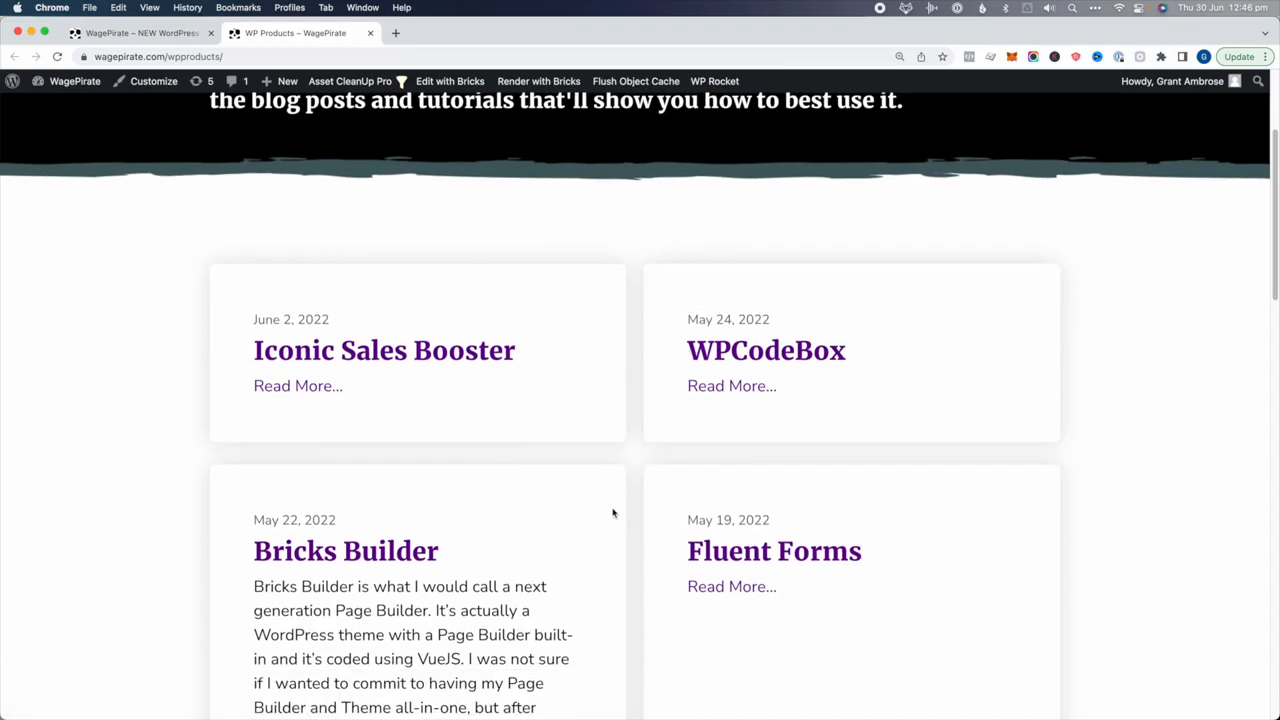
scroll(613, 513, "down", 1)
scroll(815, 420, "down", 4)
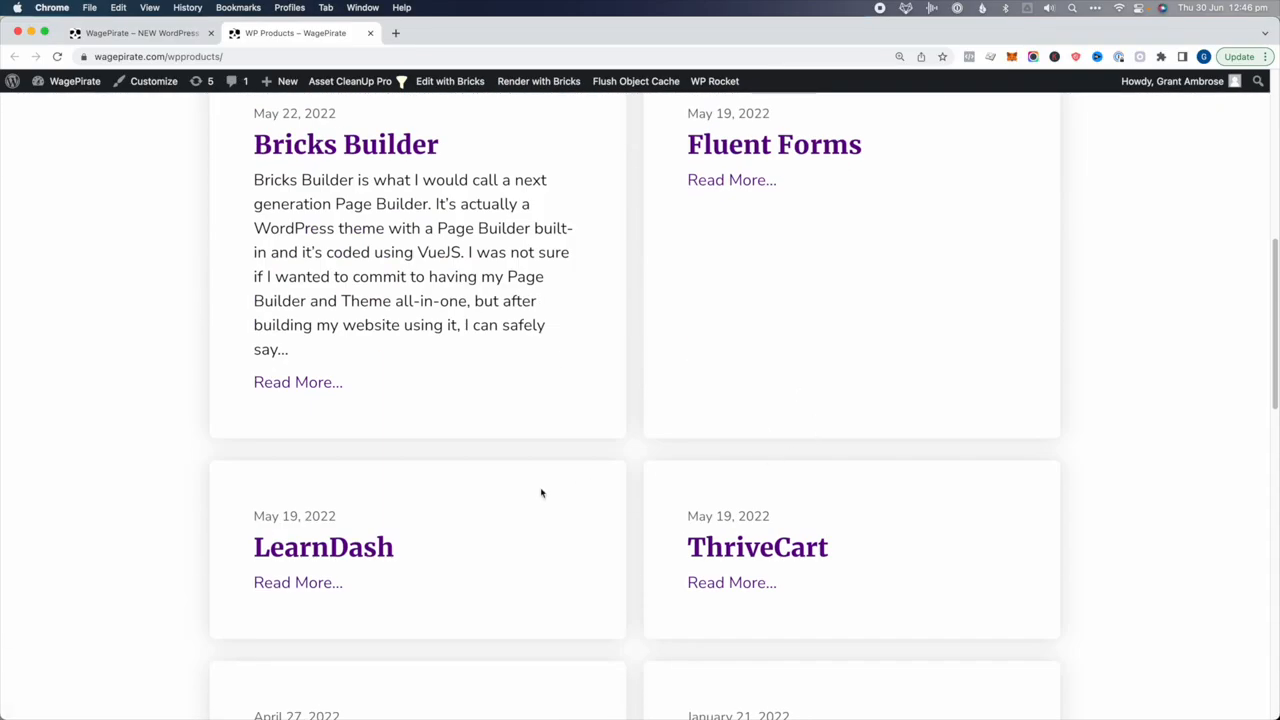
scroll(606, 349, "up", 8)
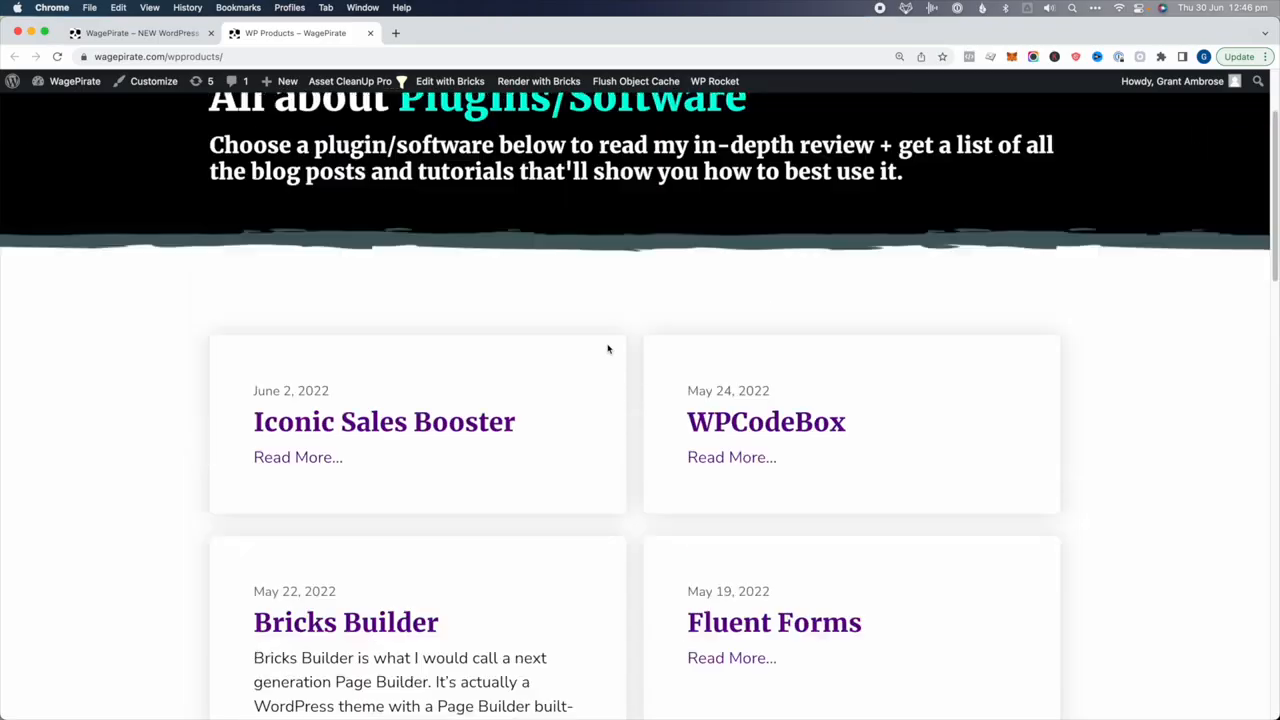
Browse the Complete Guides and Tutorials & Tips pages
left_click(604, 172)
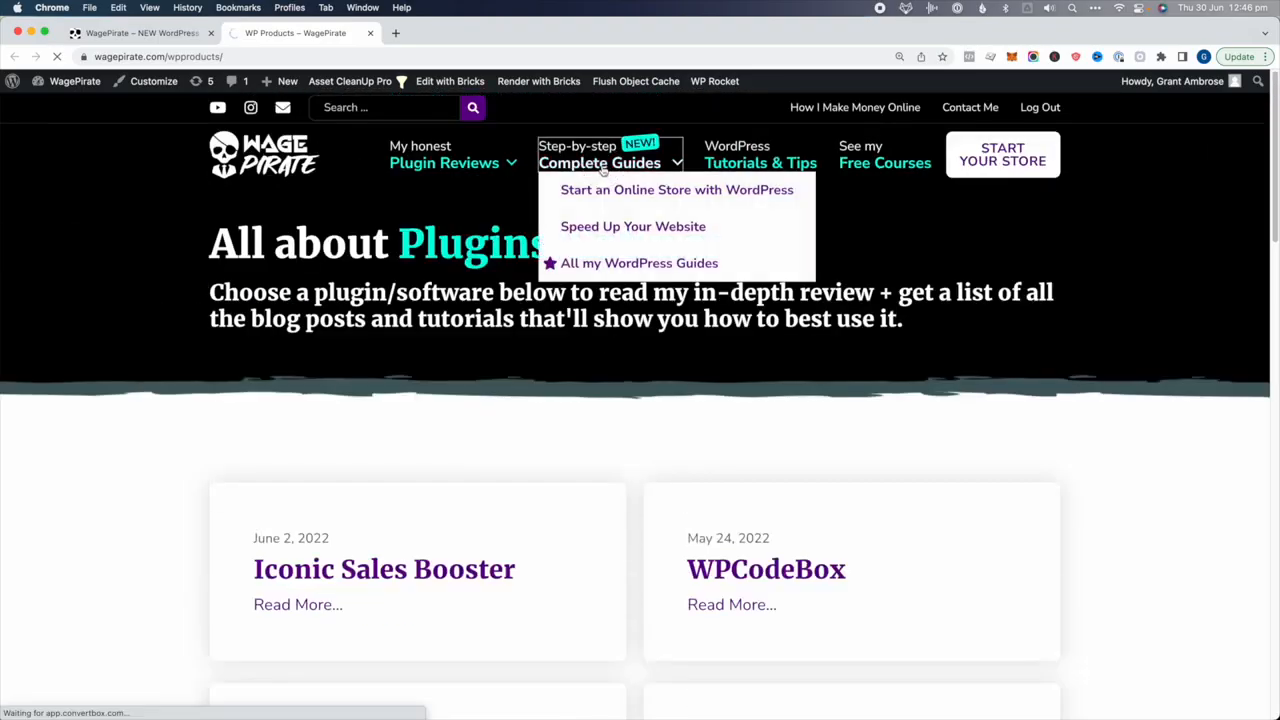
scroll(451, 386, "down", 10)
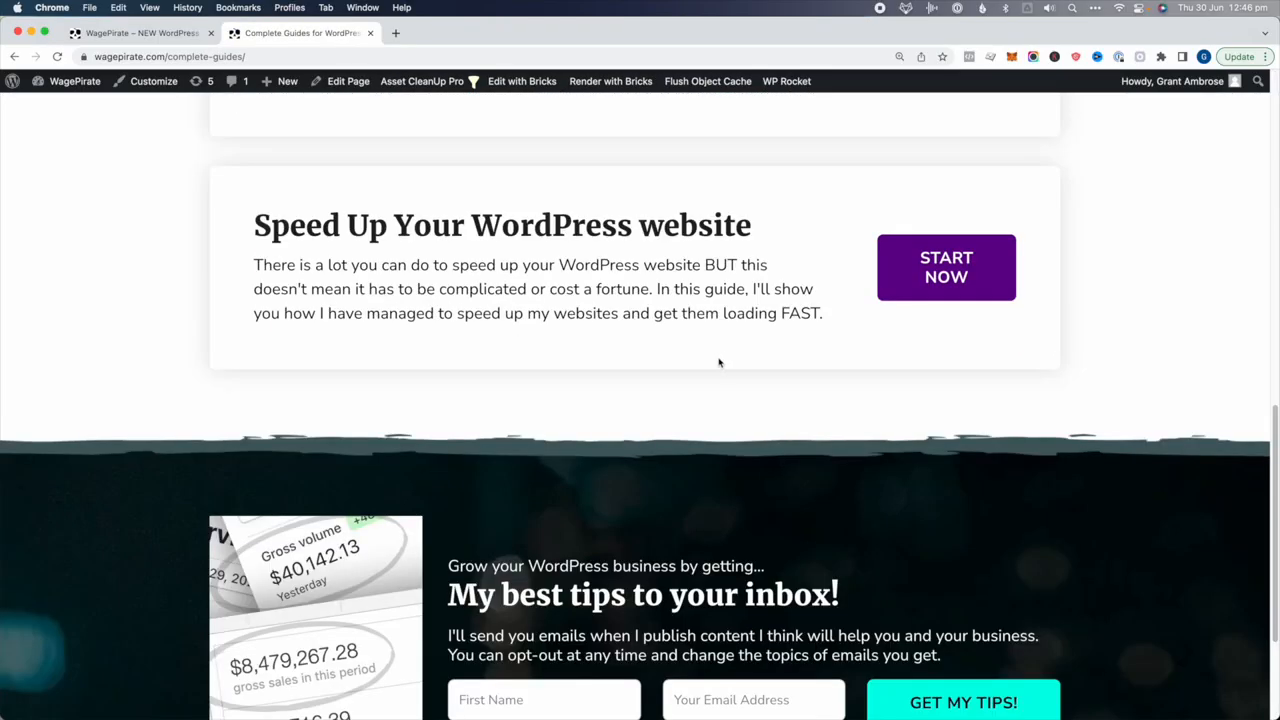
scroll(699, 264, "up", 10)
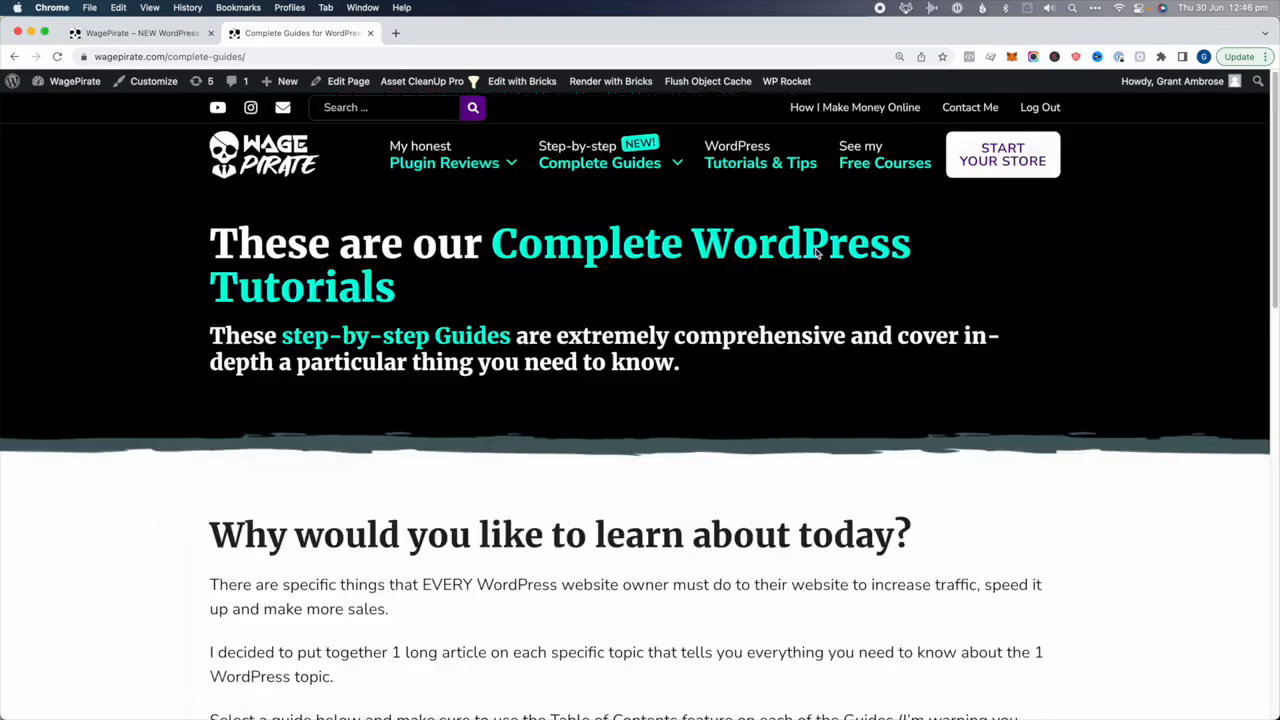
left_click(778, 163)
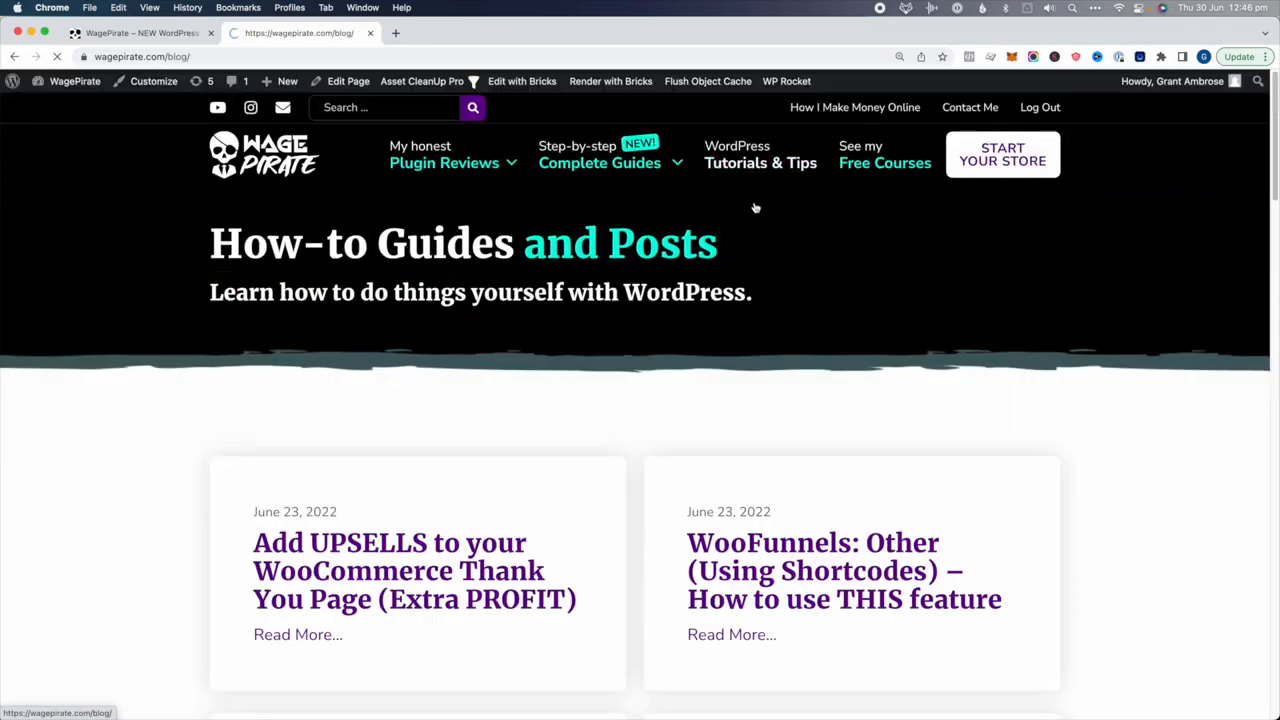
scroll(585, 327, "down", 3)
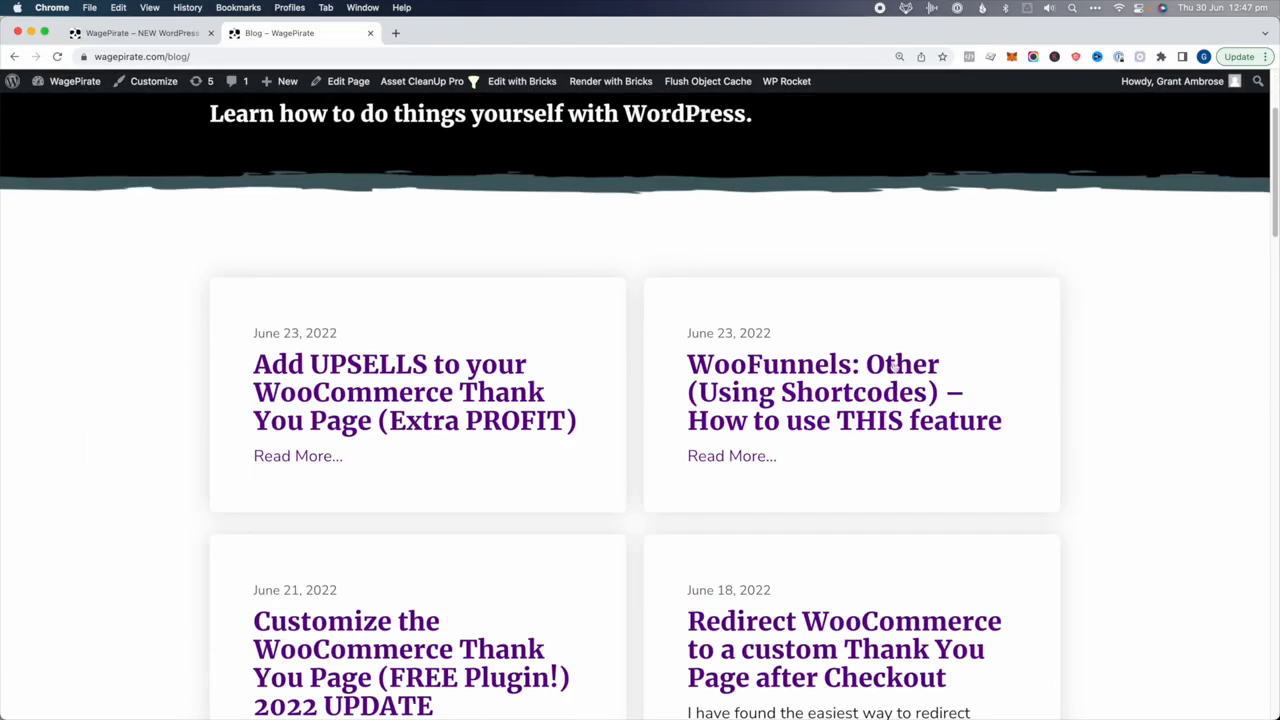
scroll(856, 330, "up", 3)
Open See my Free Courses and scroll the All Courses page
left_click(878, 163)
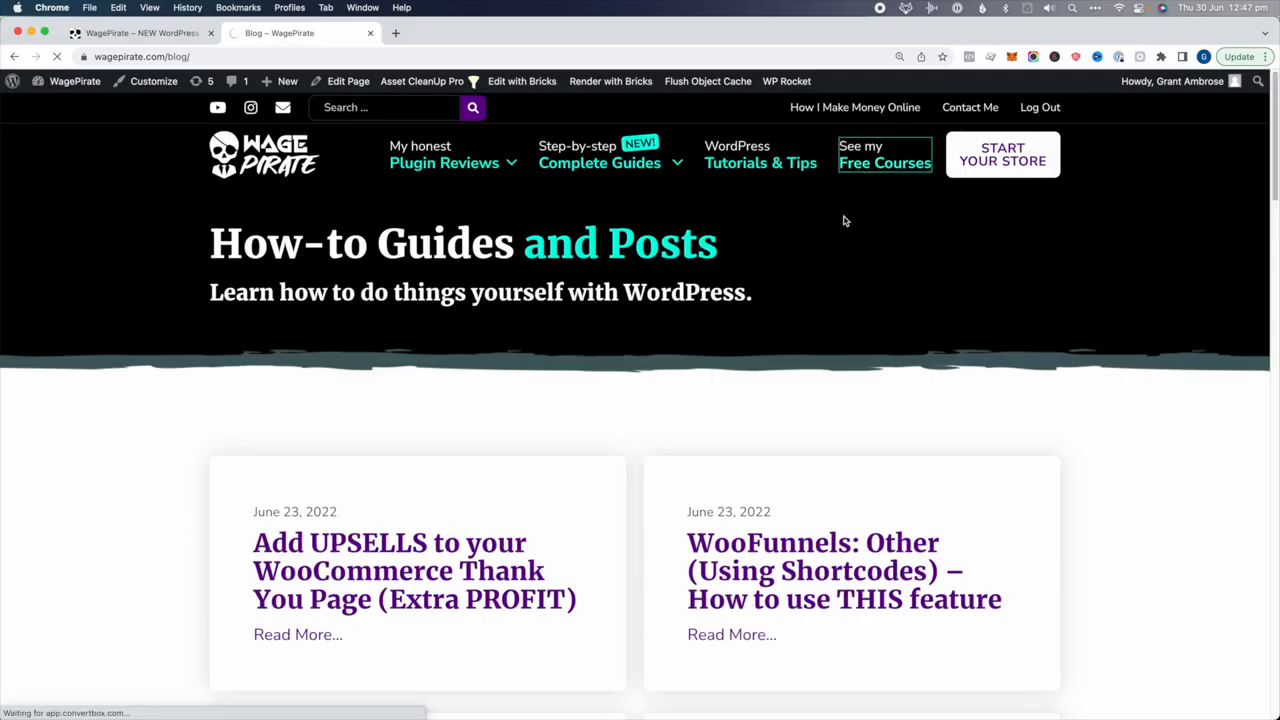
scroll(510, 420, "down", 7)
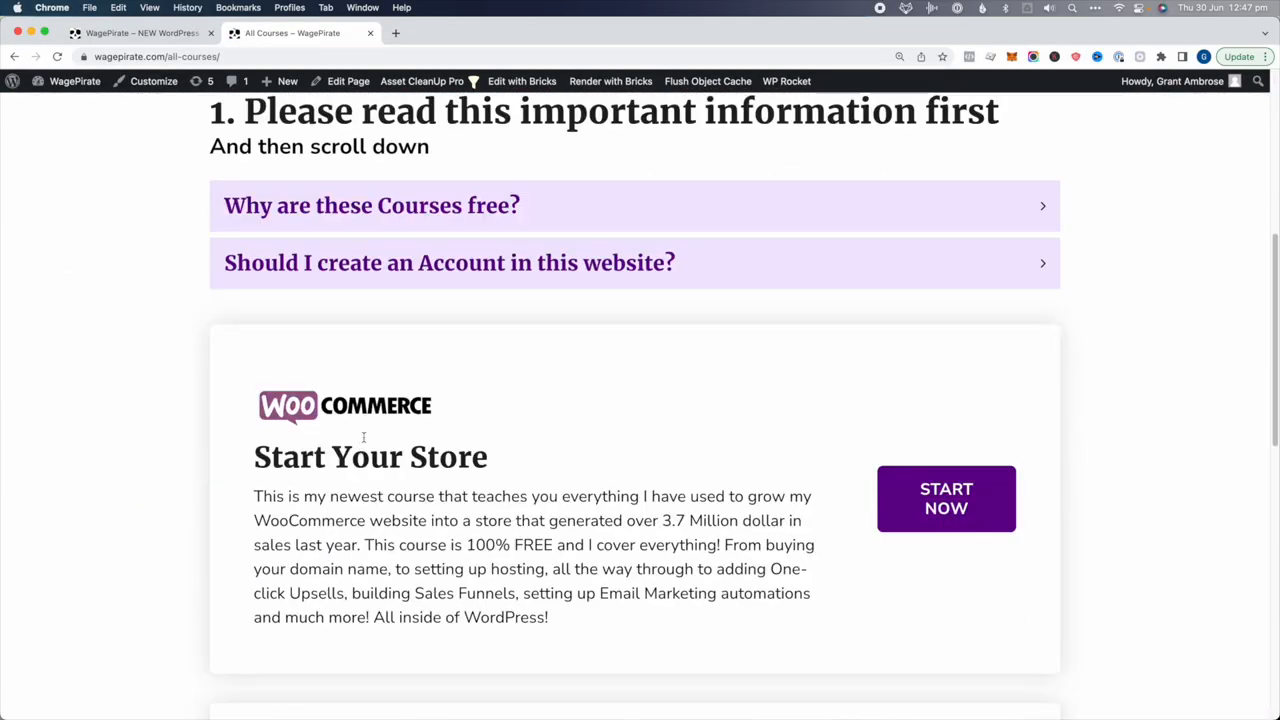
scroll(551, 420, "down", 2)
scroll(554, 417, "up", 4)
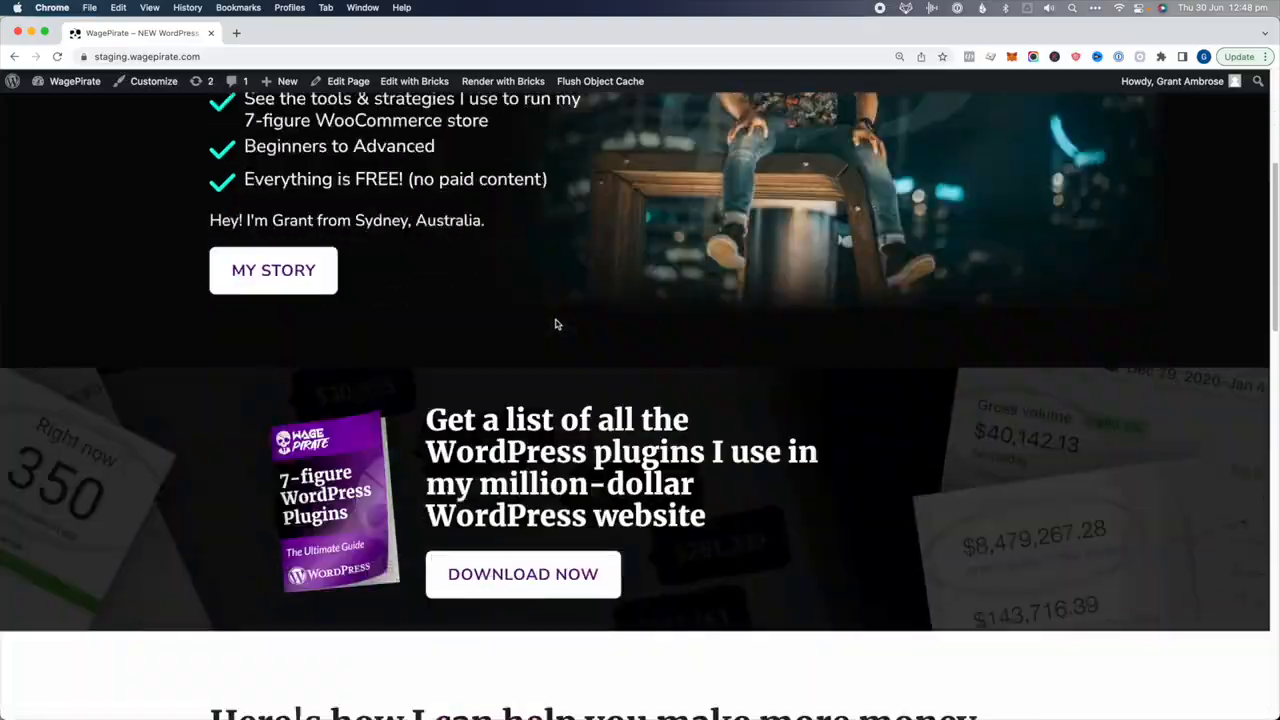
Scroll the staging homepage down to the purple-glowing recommendation cards
scroll(557, 323, "down", 5)
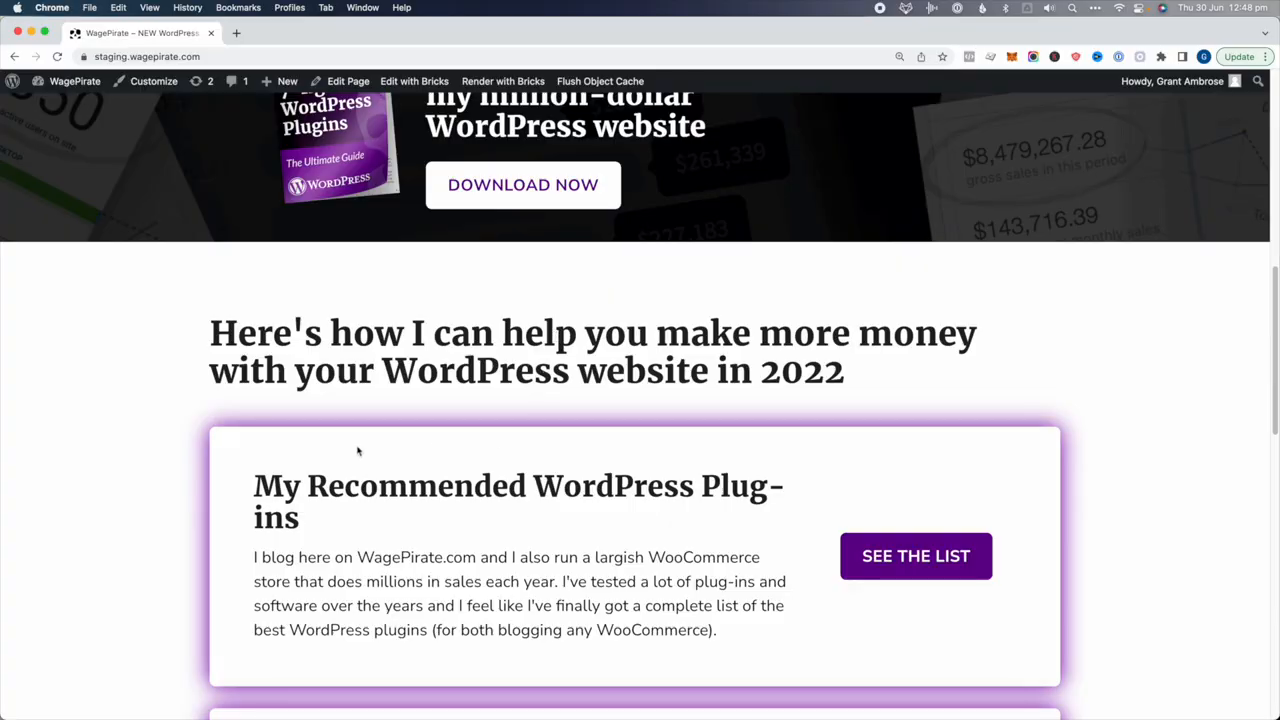
Edit the homepage with Bricks, select the first White Box card and show its classes
scroll(350, 380, "down", 2)
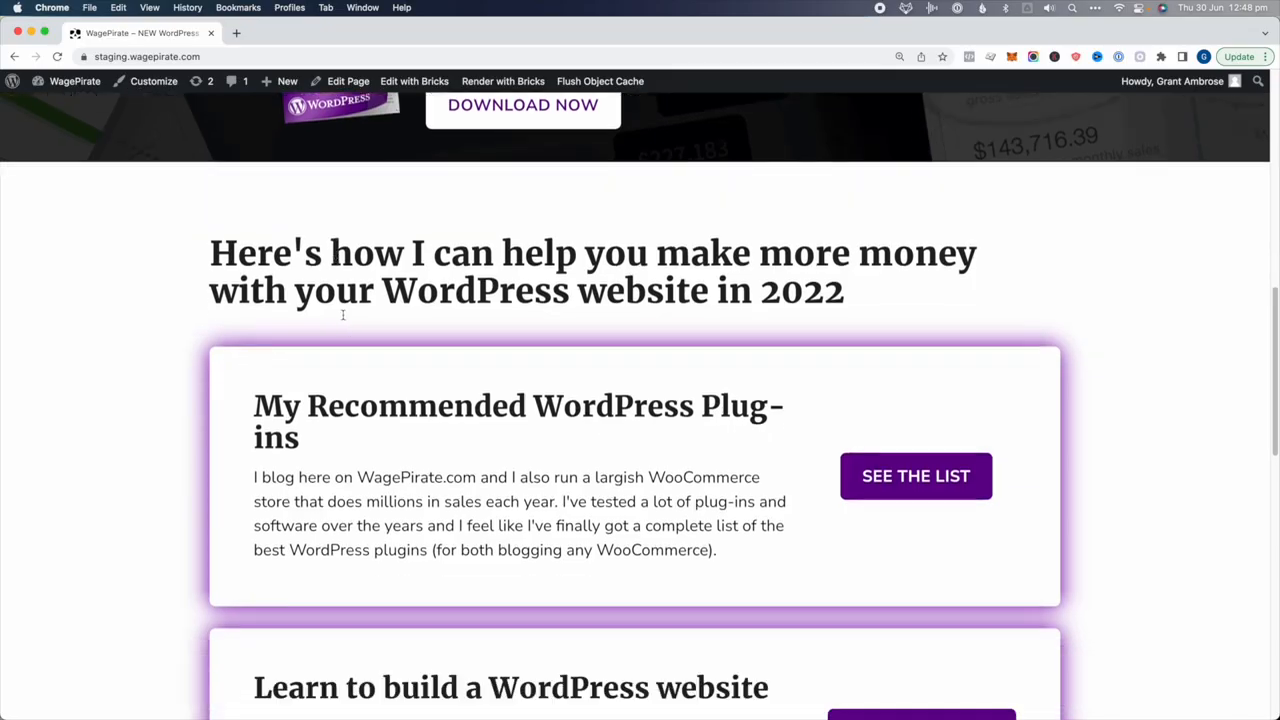
left_click(420, 81)
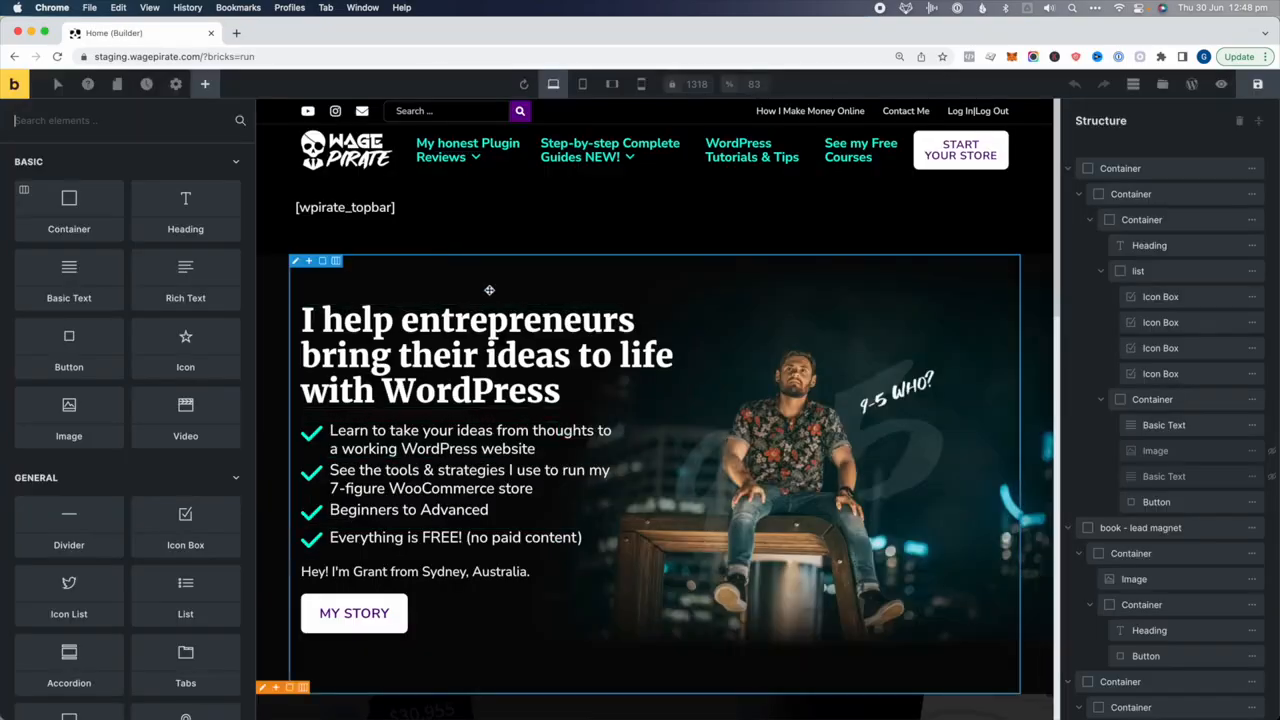
scroll(540, 270, "down", 10)
scroll(480, 250, "down", 3)
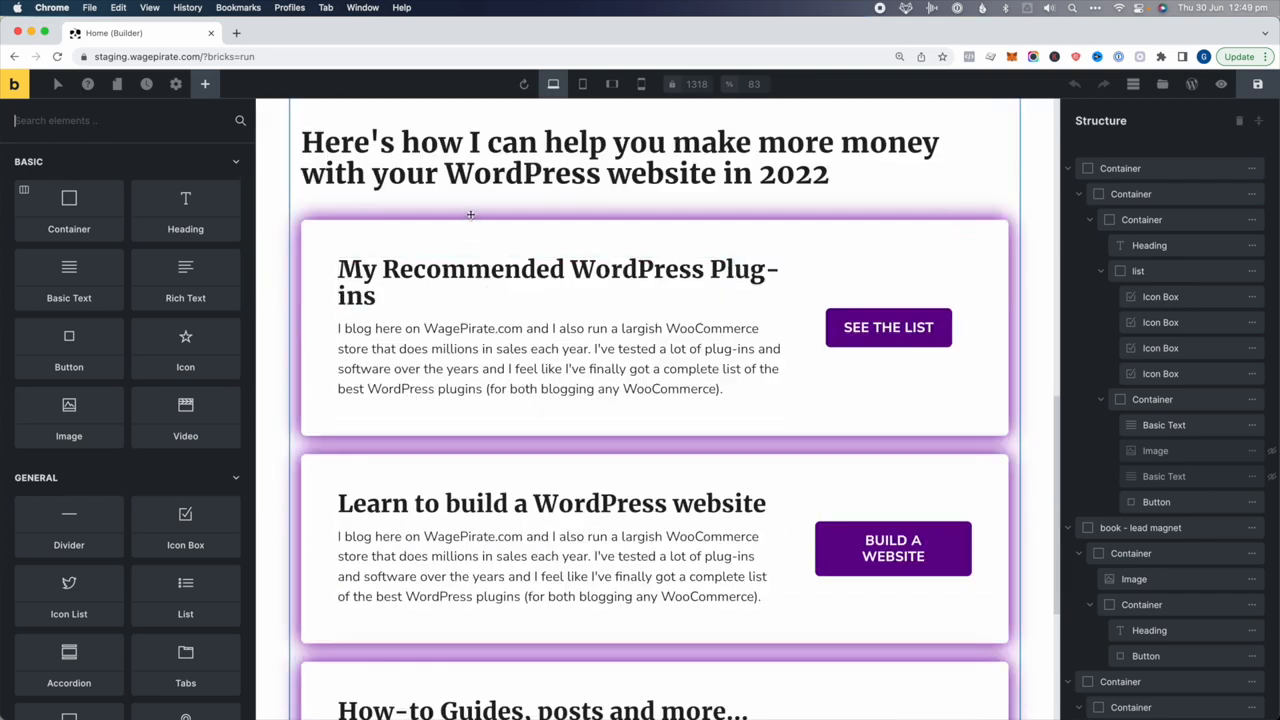
left_click(409, 226)
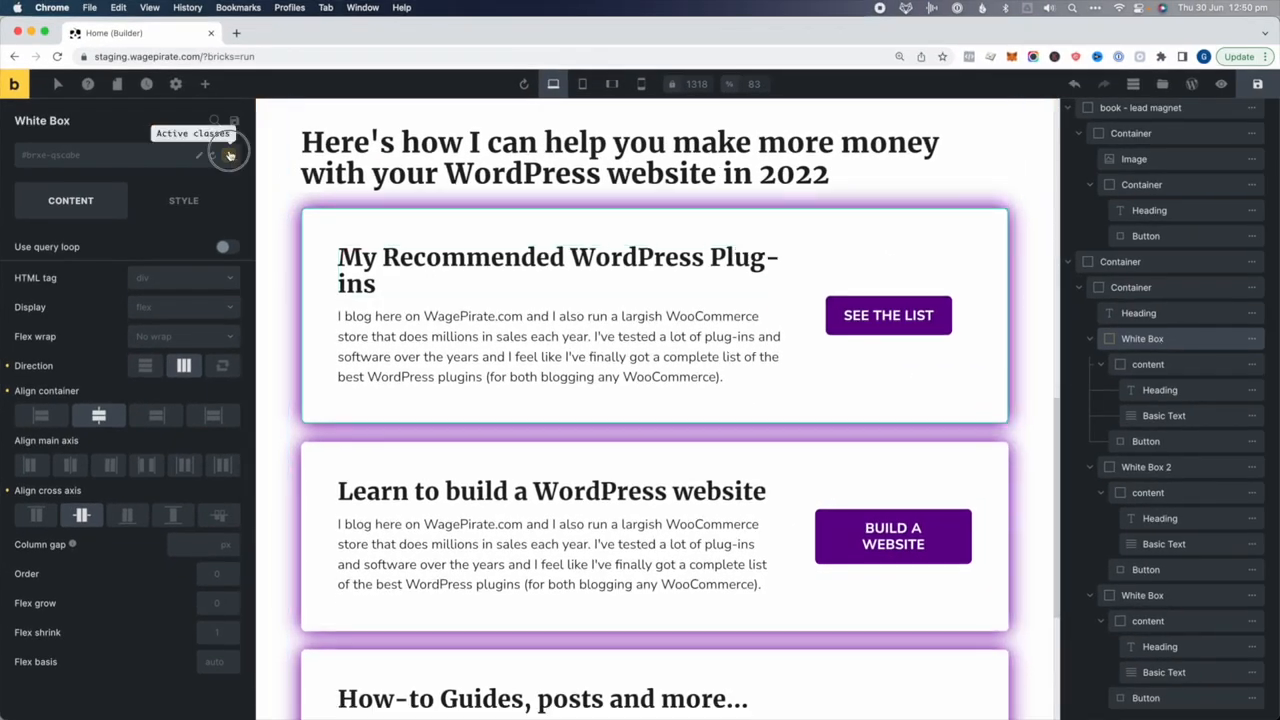
left_click(229, 157)
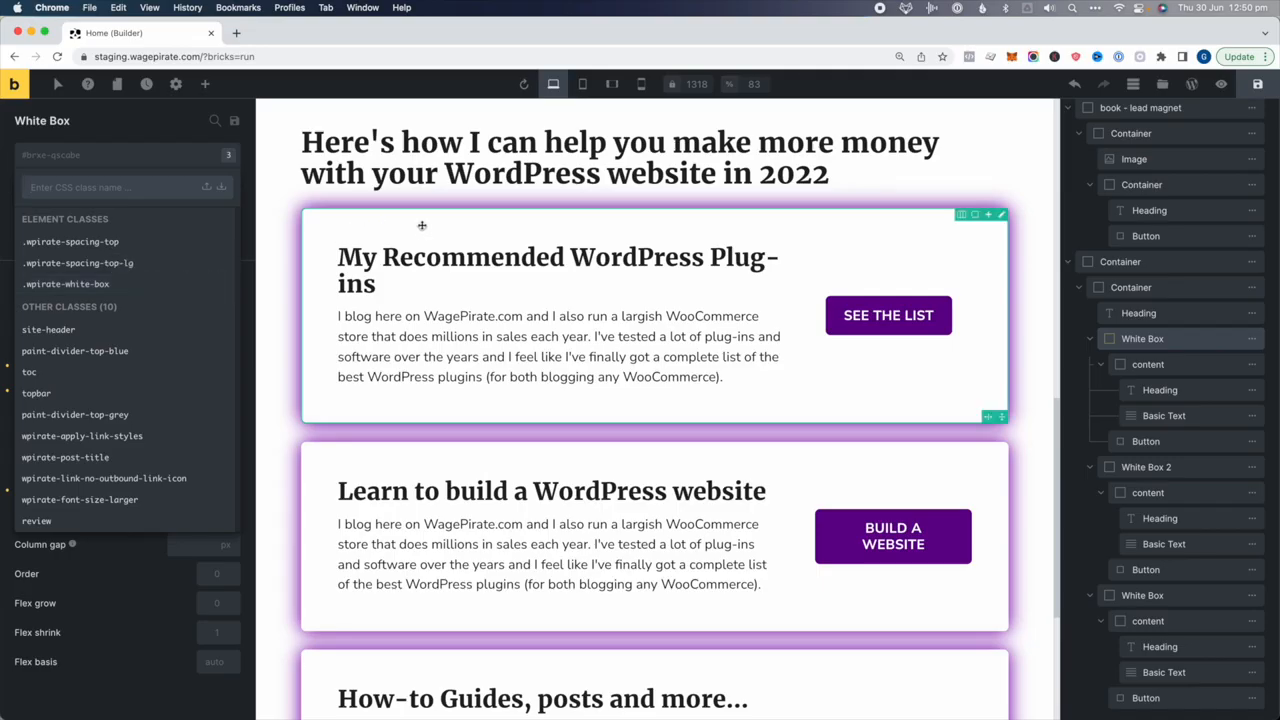
Remove .wpirate-white-box and both .wpirate-spacing-top classes from the first White Box
left_click(142, 286)
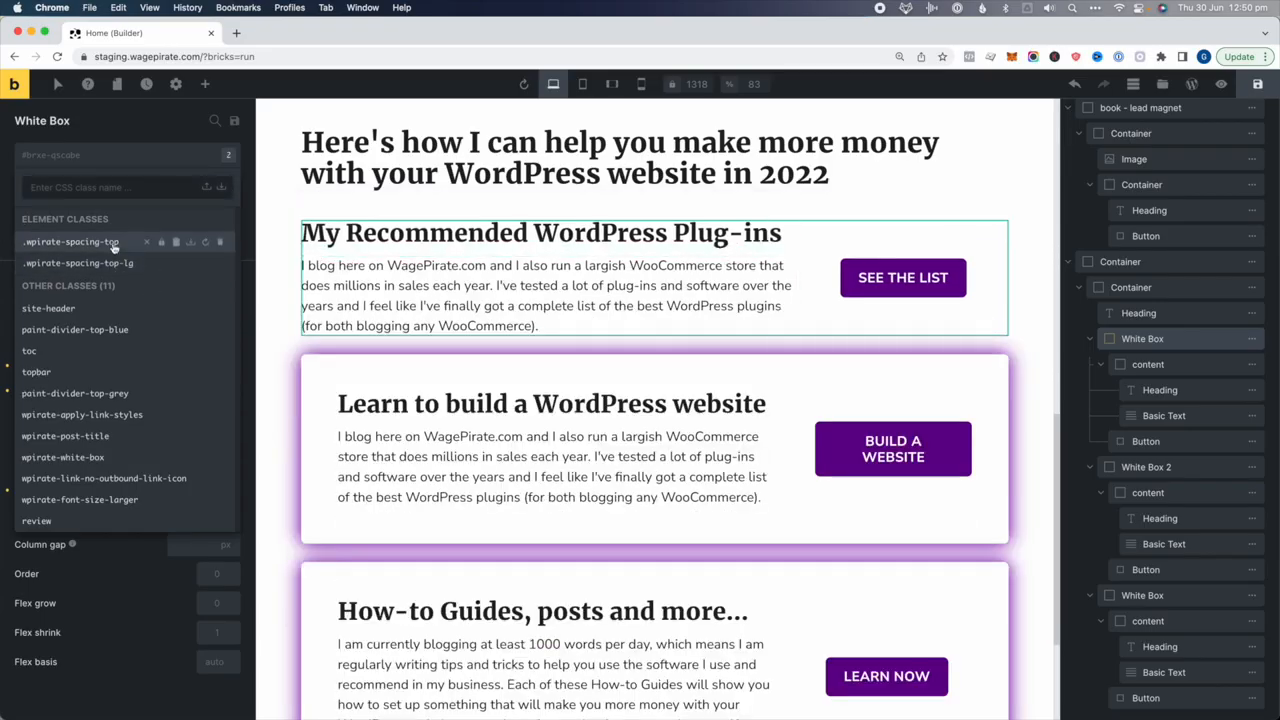
left_click(146, 242)
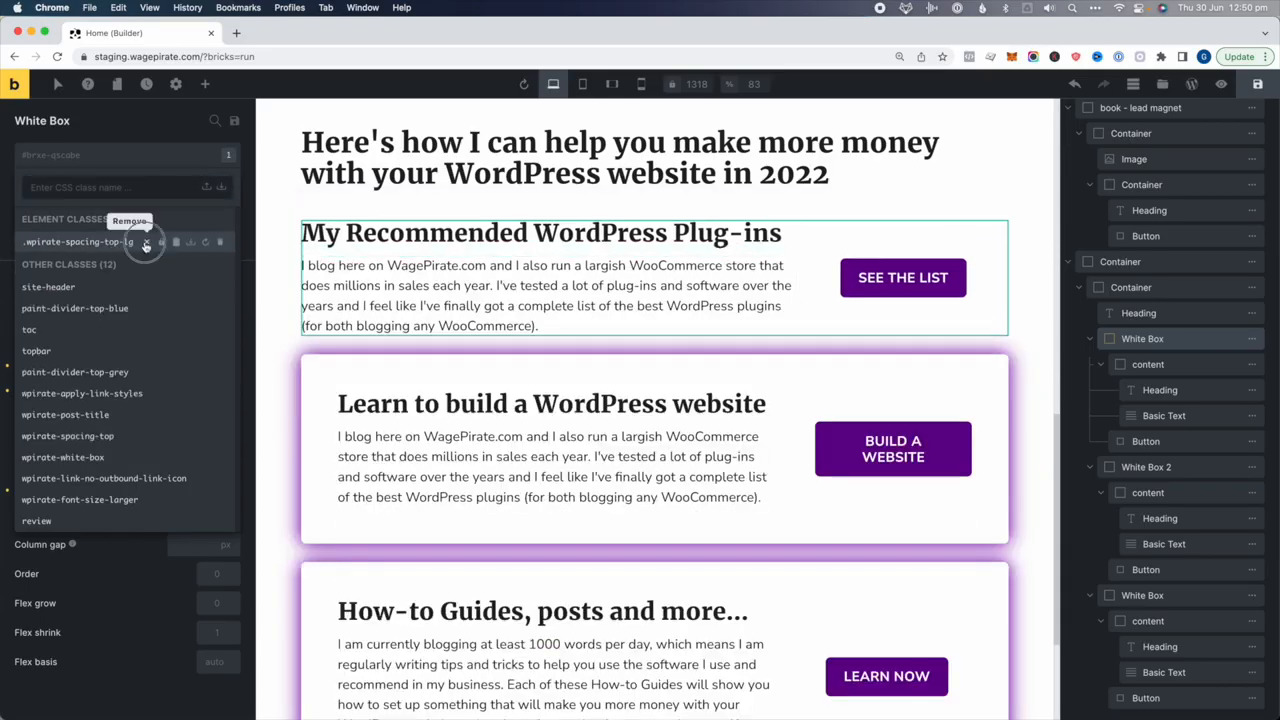
left_click(146, 242)
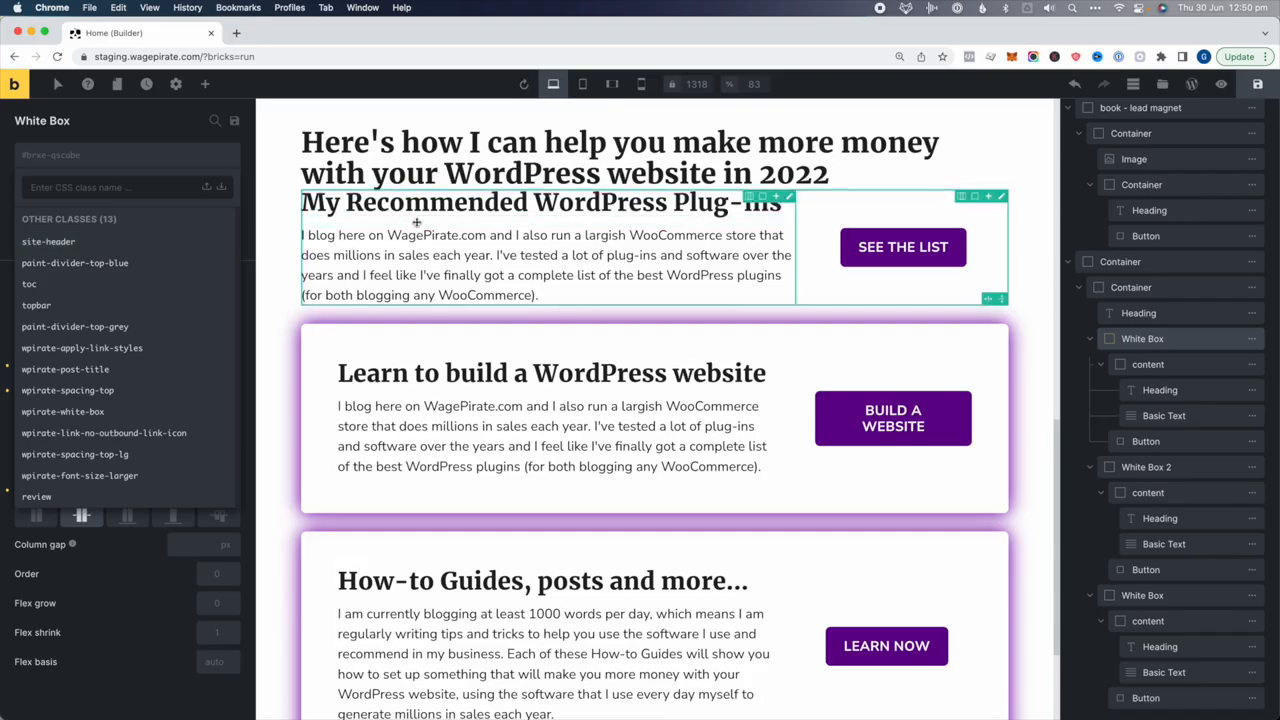
Delete the .wpirate-white-box class from the site via White Box 2
left_click(378, 344)
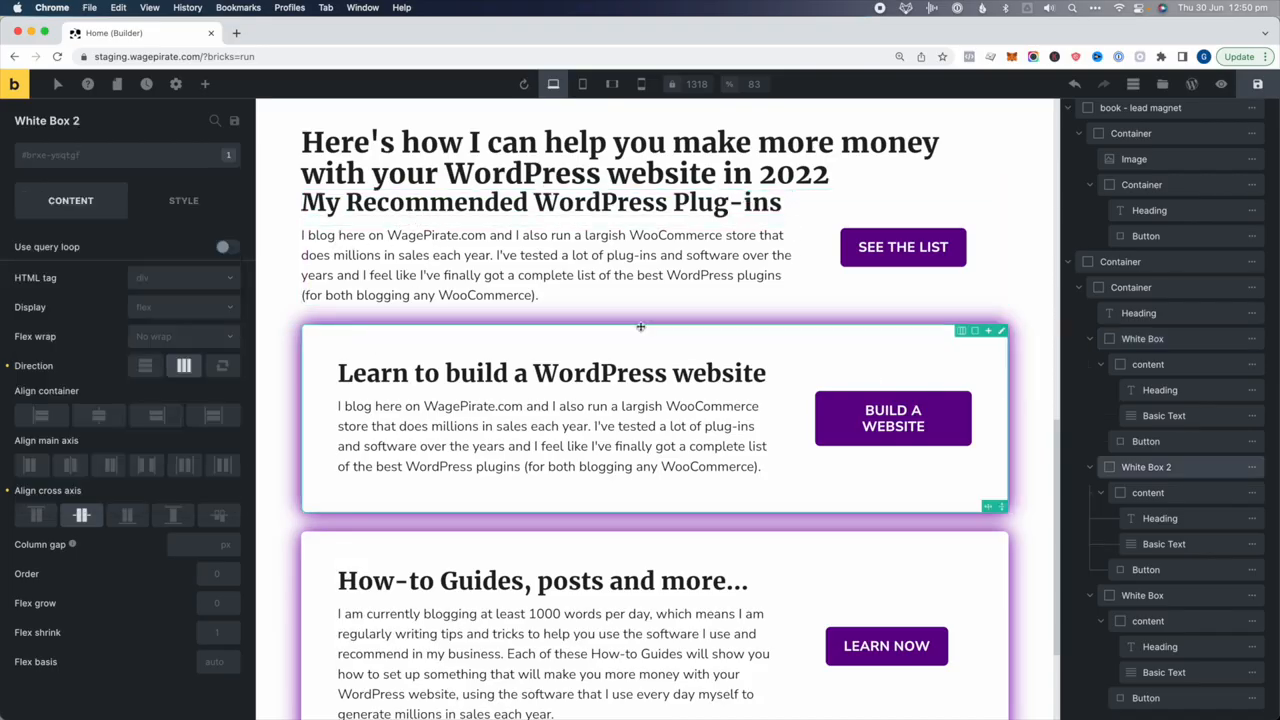
left_click(230, 156)
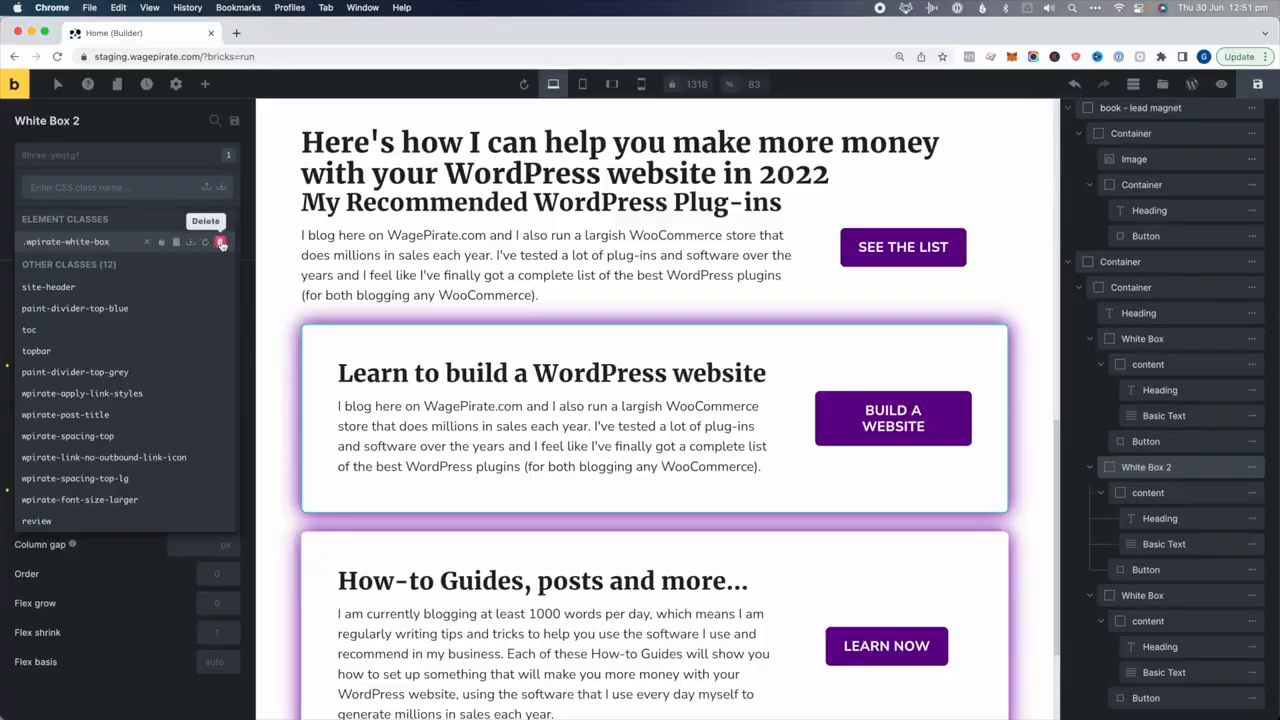
left_click(221, 243)
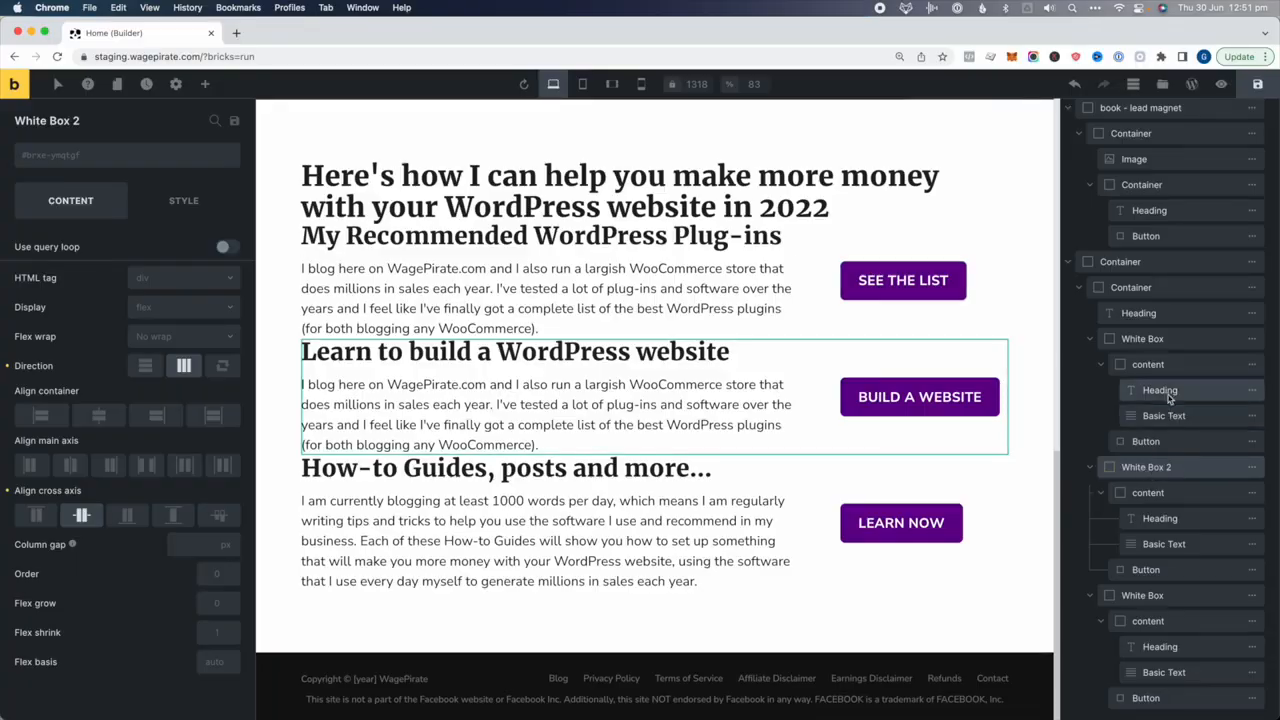
Create a new global white-box class on the first card and go to its style settings
left_click(1150, 340)
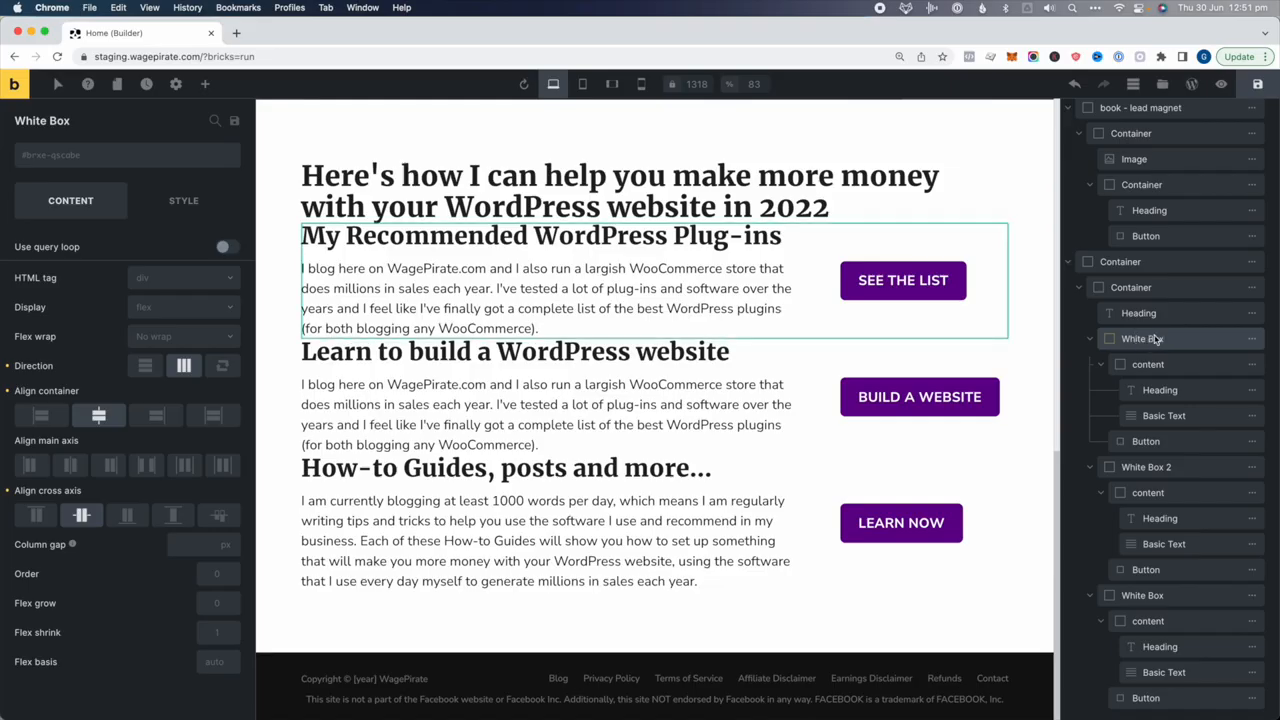
left_click(92, 159)
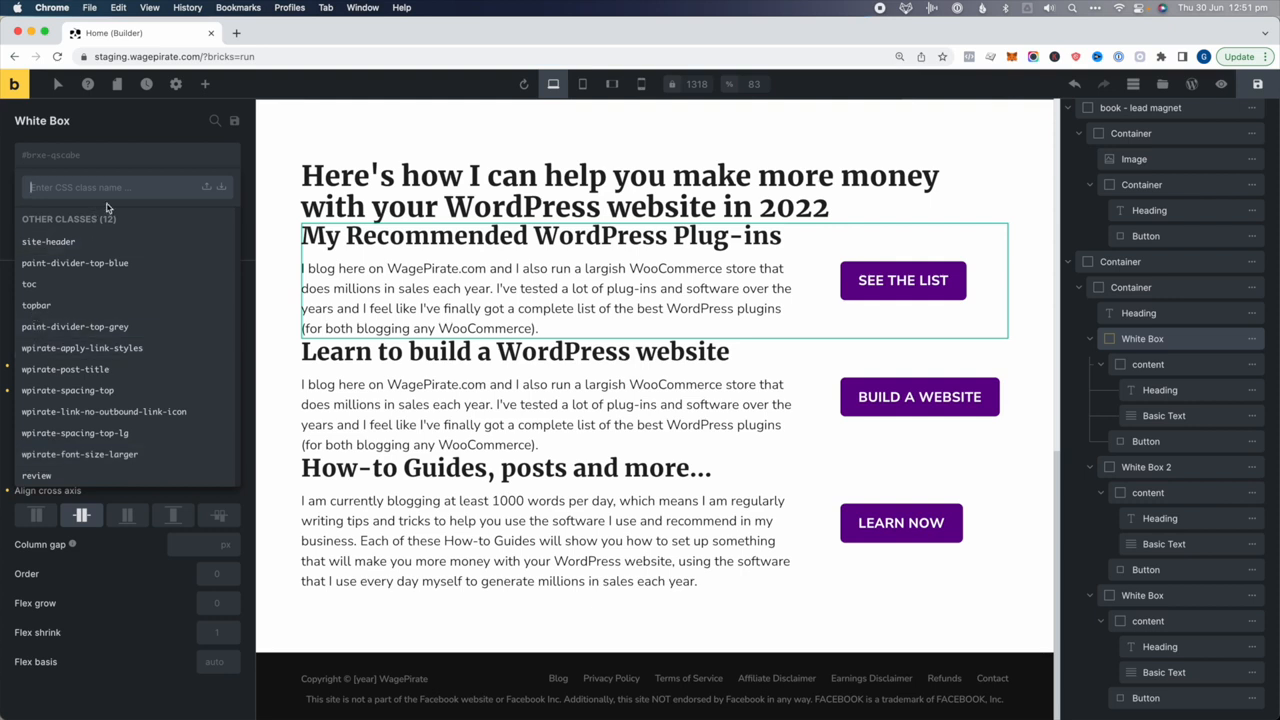
type("white-box")
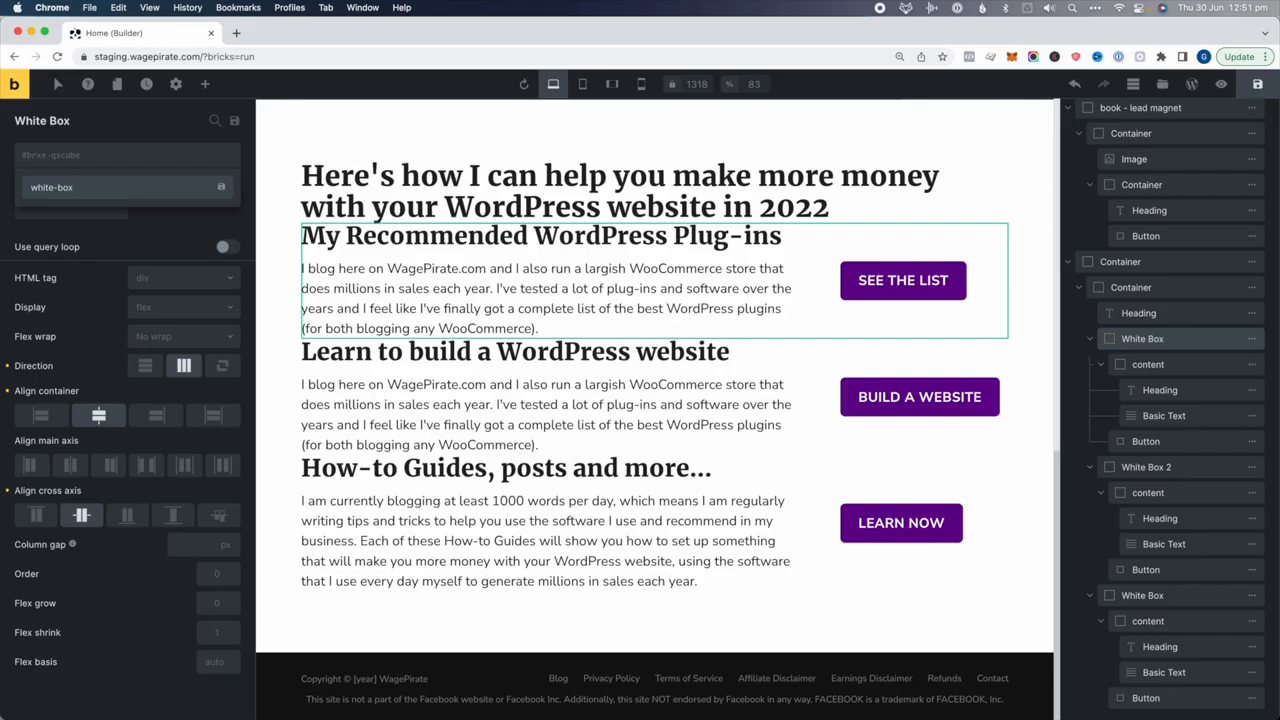
key("Return")
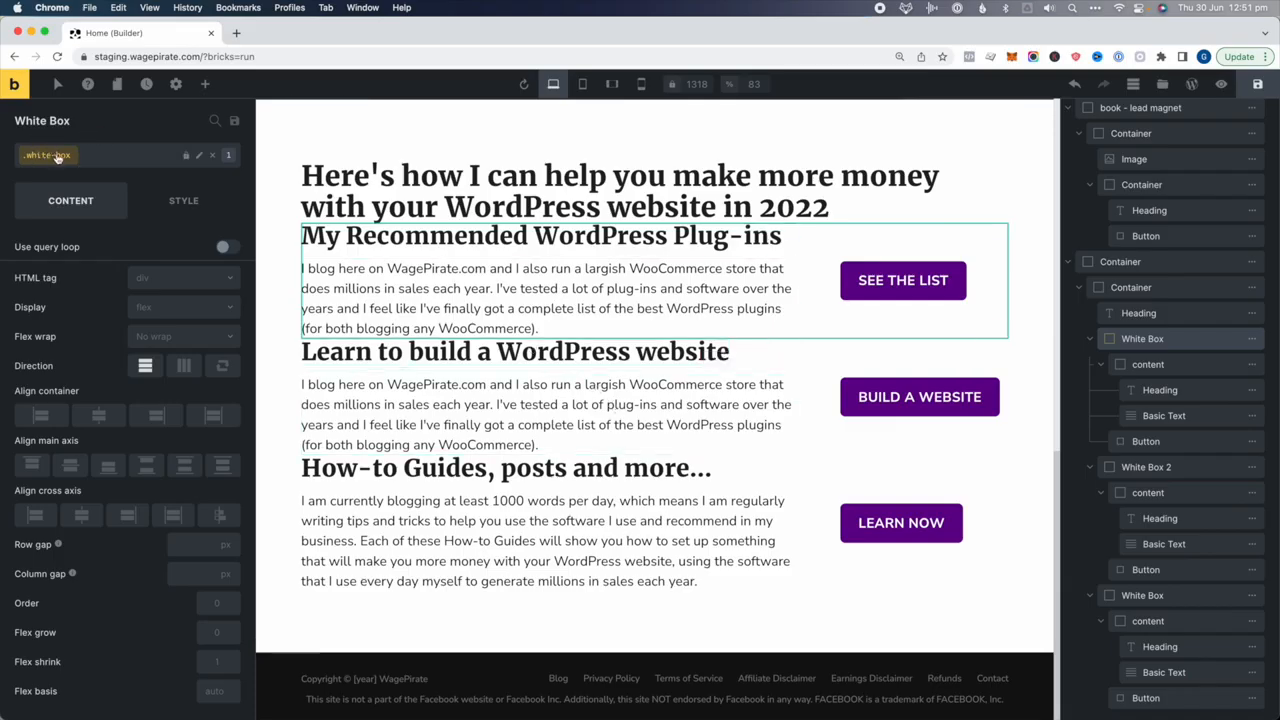
left_click(168, 203)
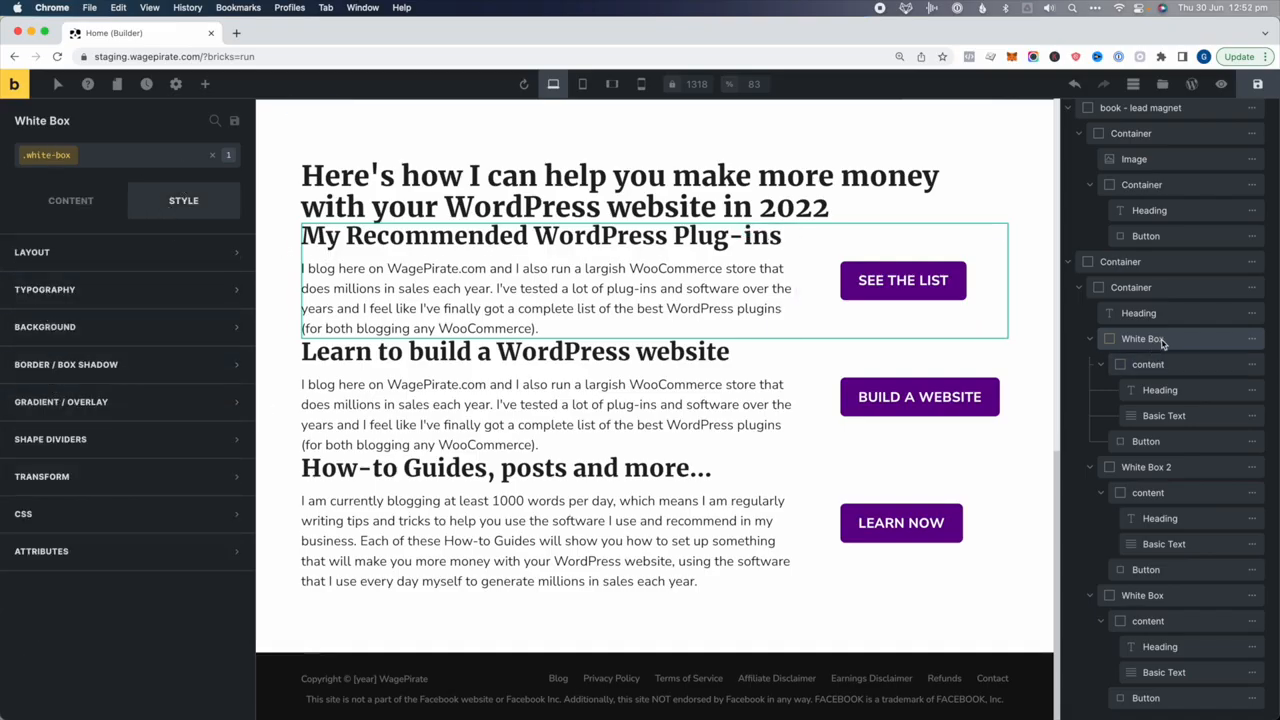
Reapply the white-box class to the first White Box from the class list
left_click(1183, 262)
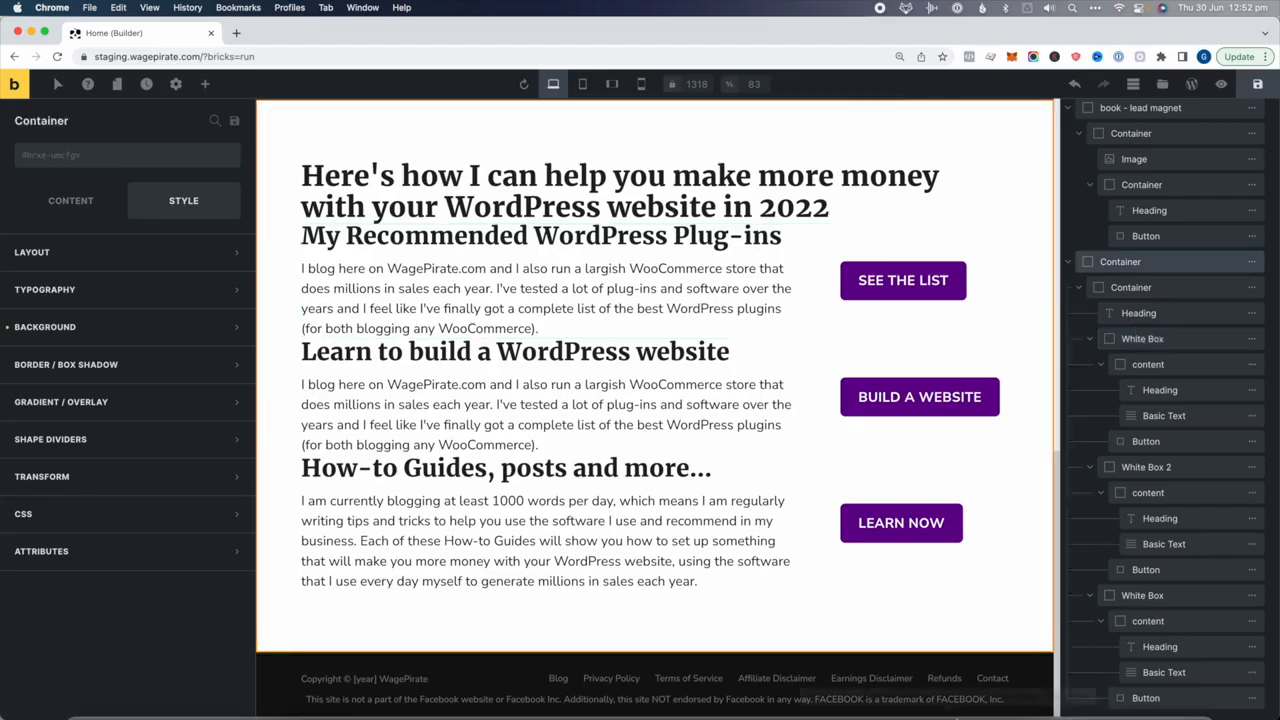
left_click(1177, 345)
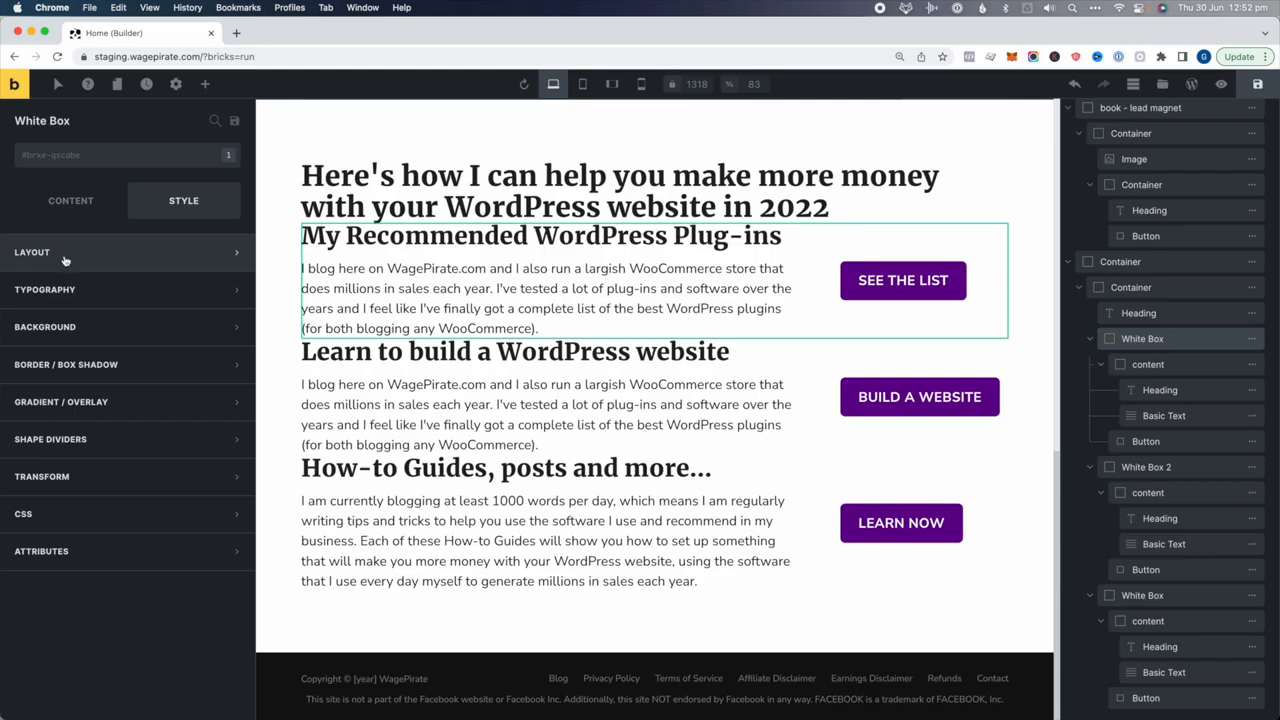
left_click(108, 258)
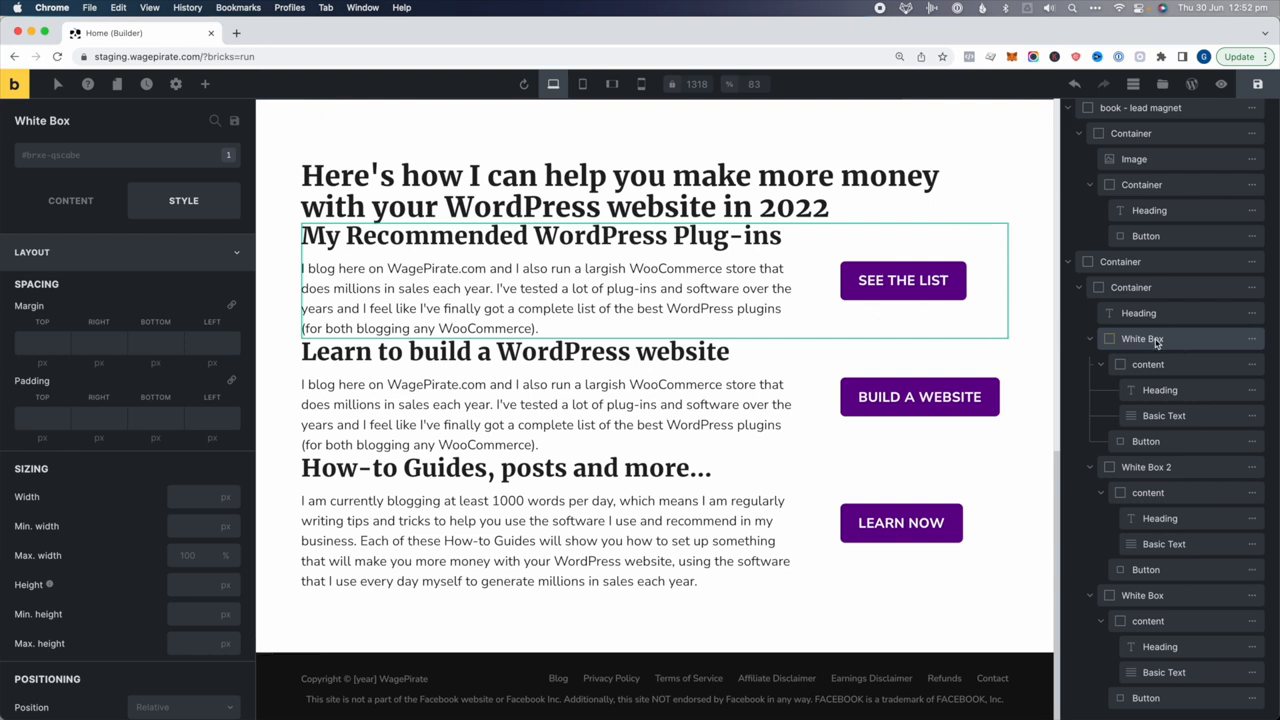
left_click(80, 160)
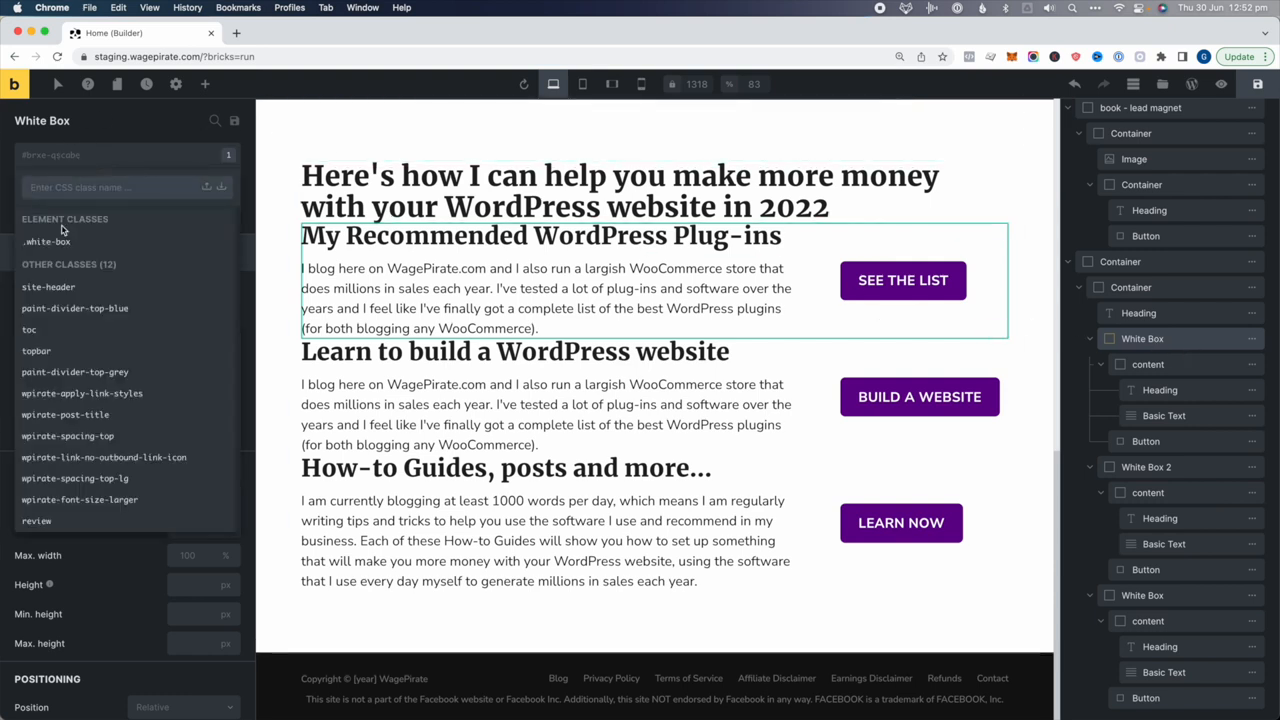
left_click(48, 242)
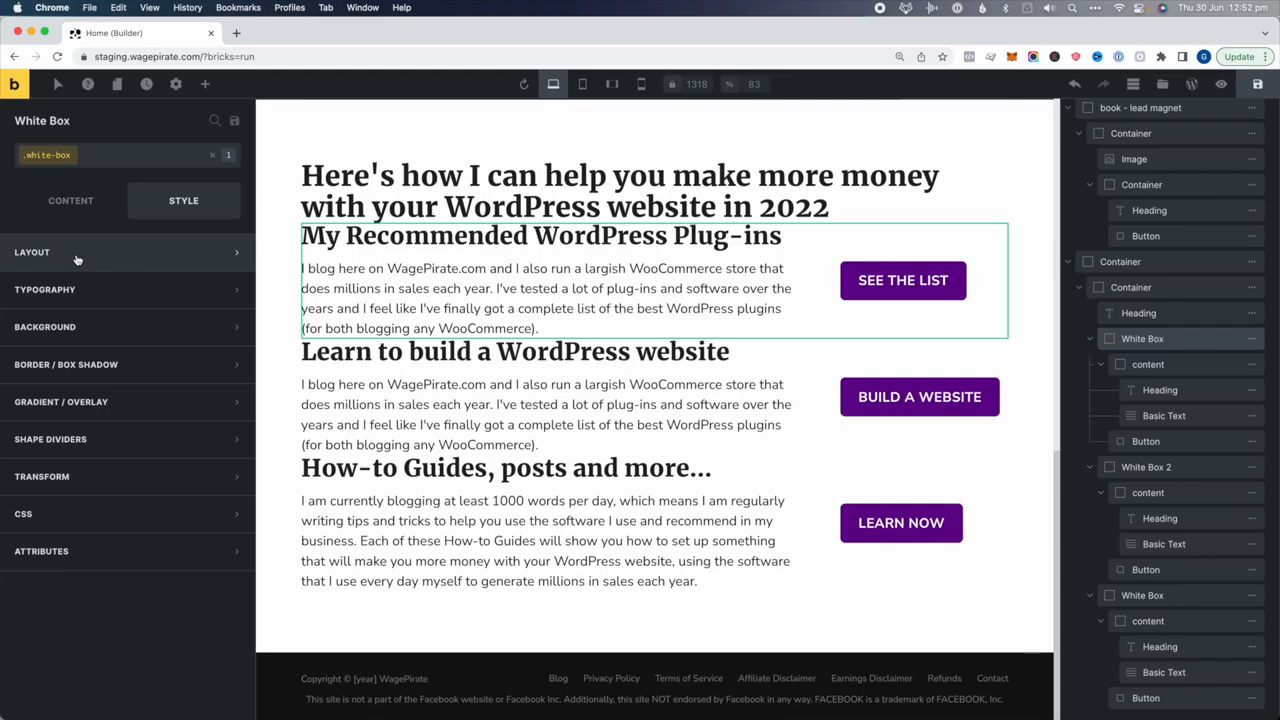
Apply the white-box class to White Box 2
left_click(1140, 470)
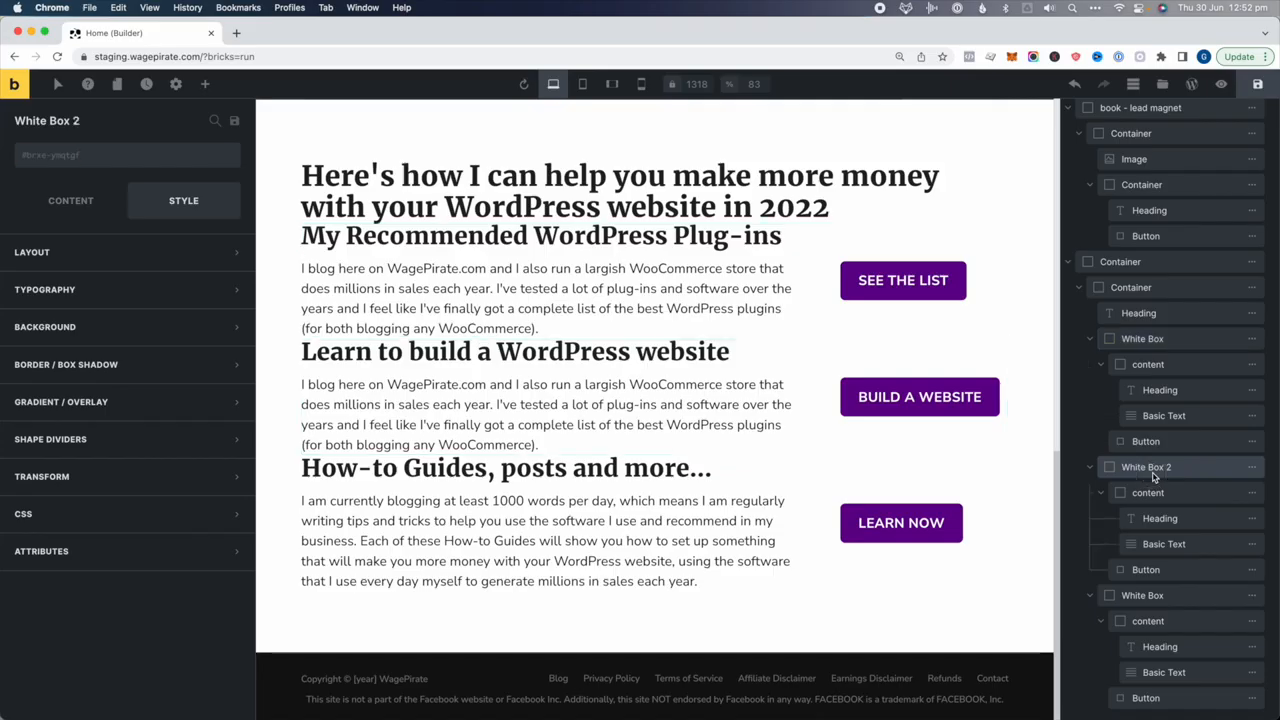
left_click(101, 158)
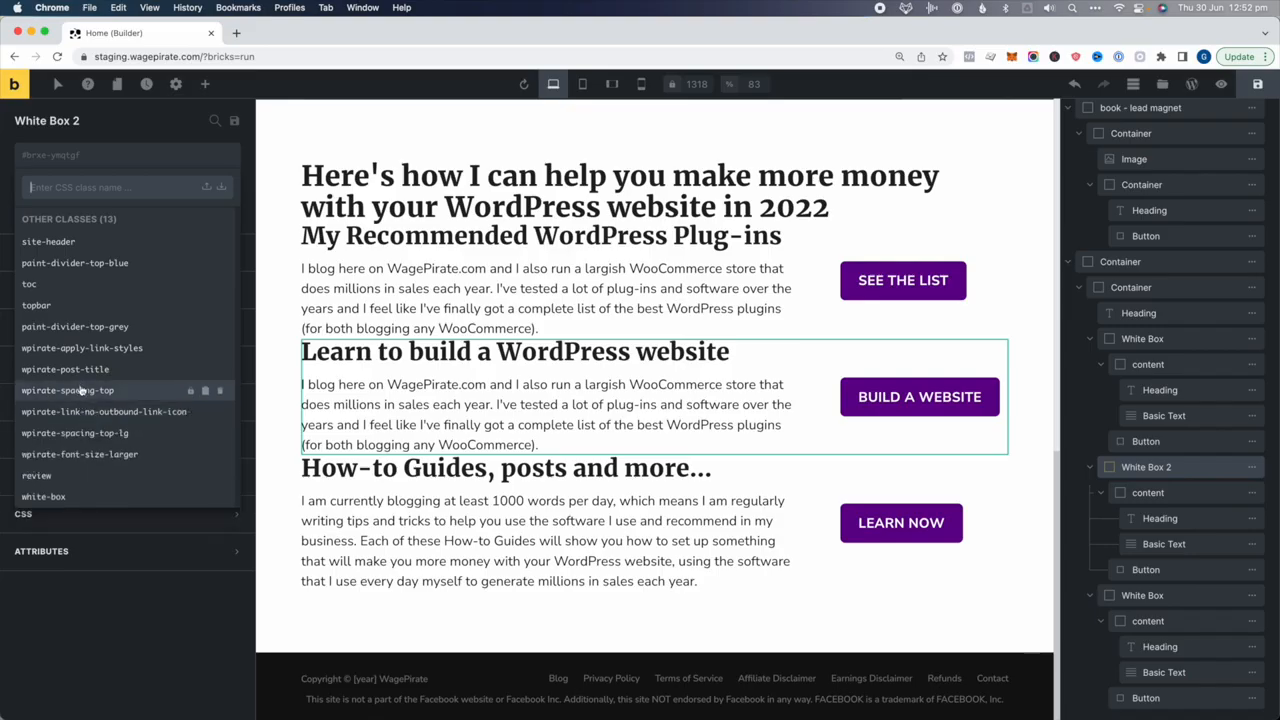
left_click(57, 498)
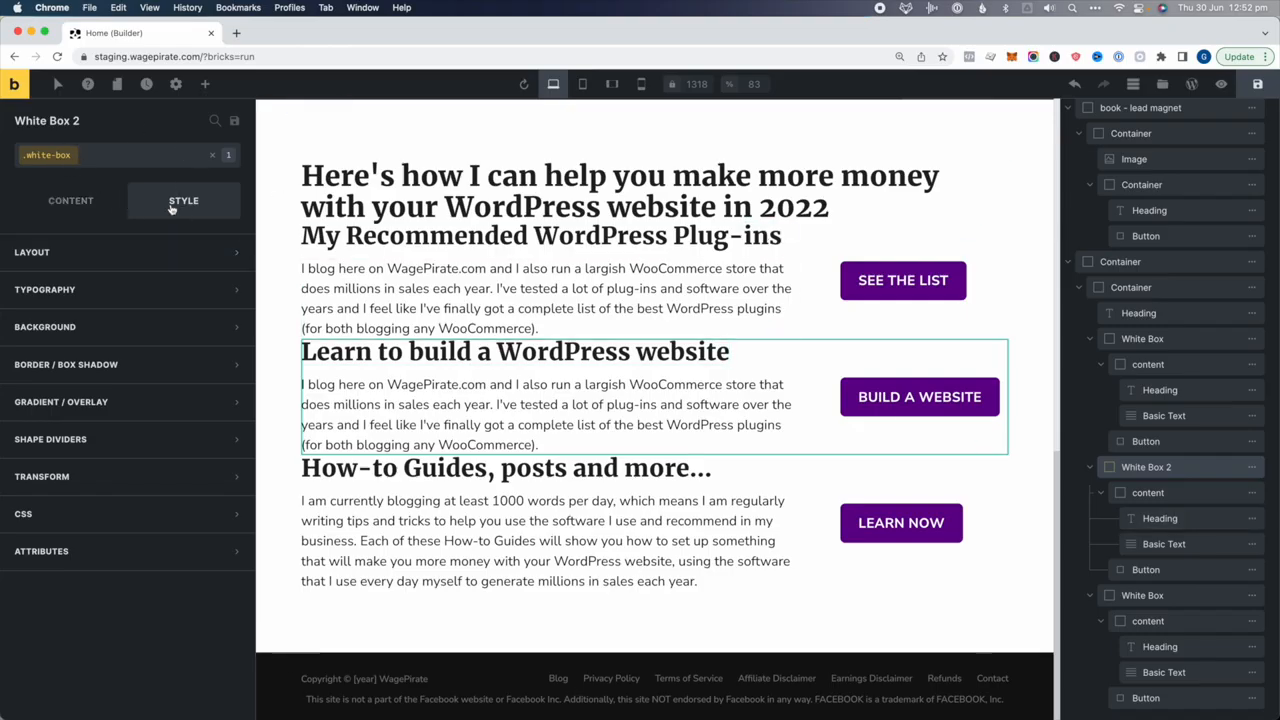
Give white-box a white background and a 10 border radius
left_click(68, 327)
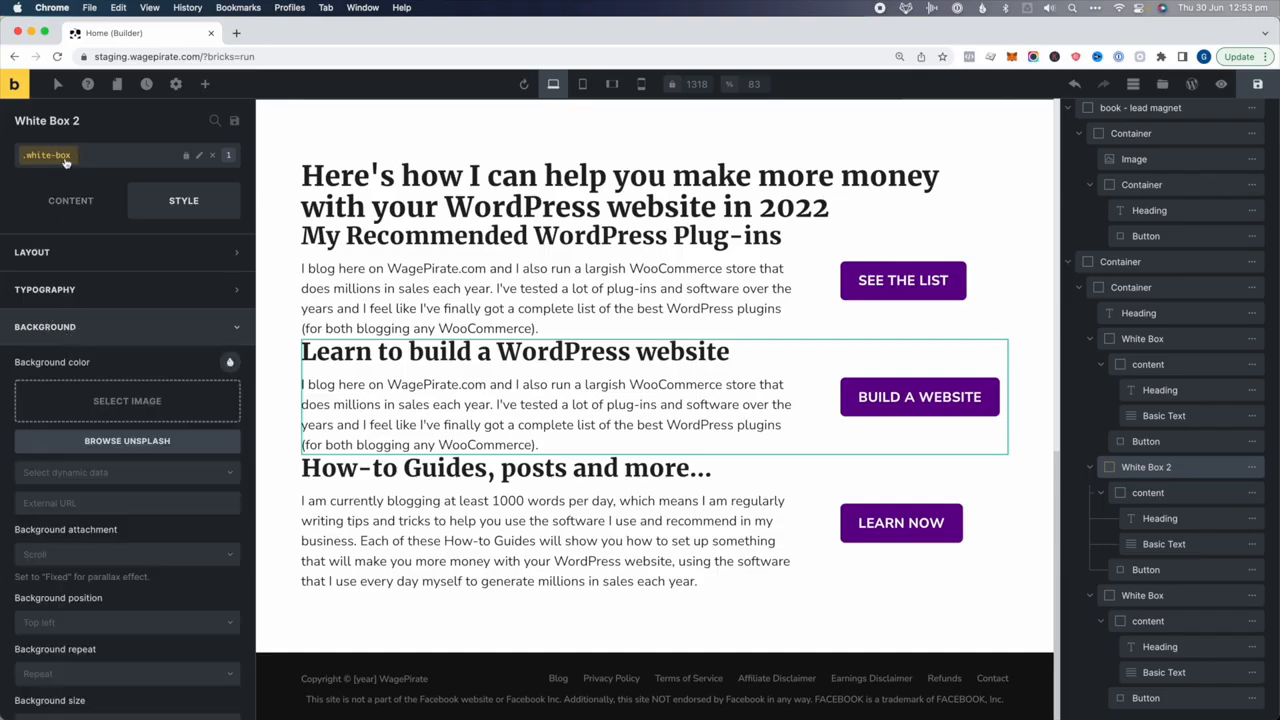
left_click(232, 362)
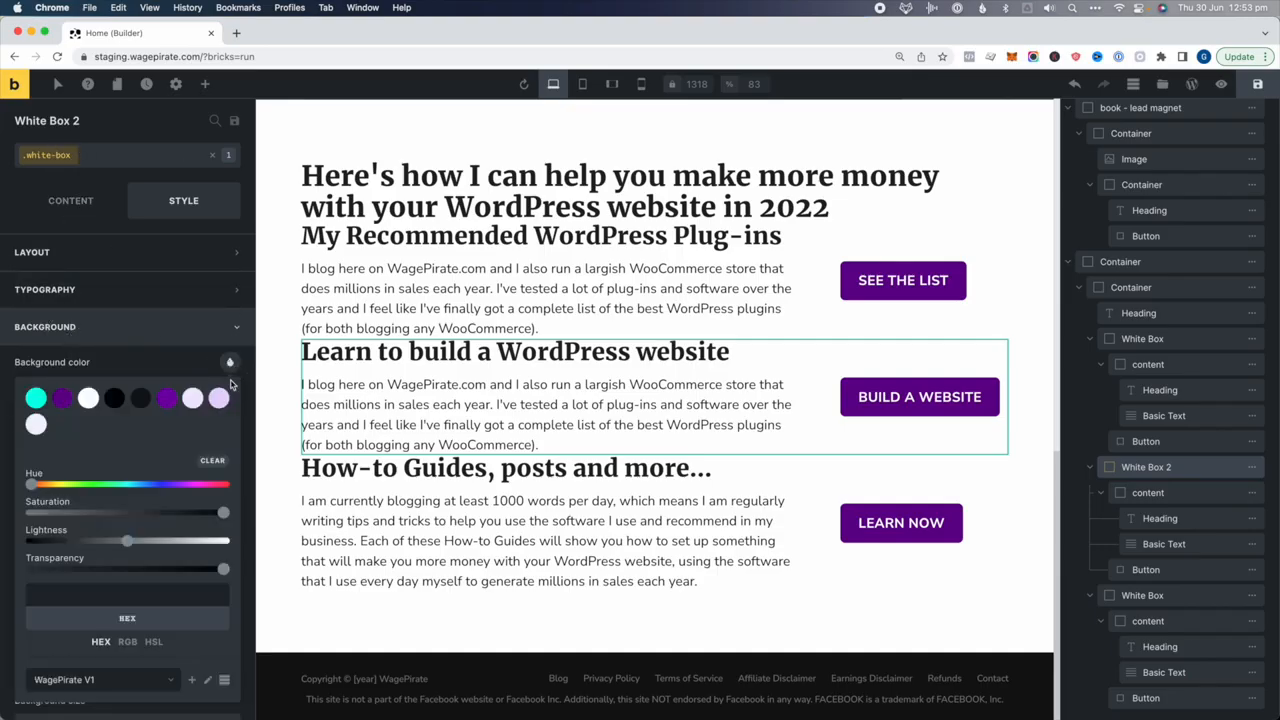
left_click(88, 400)
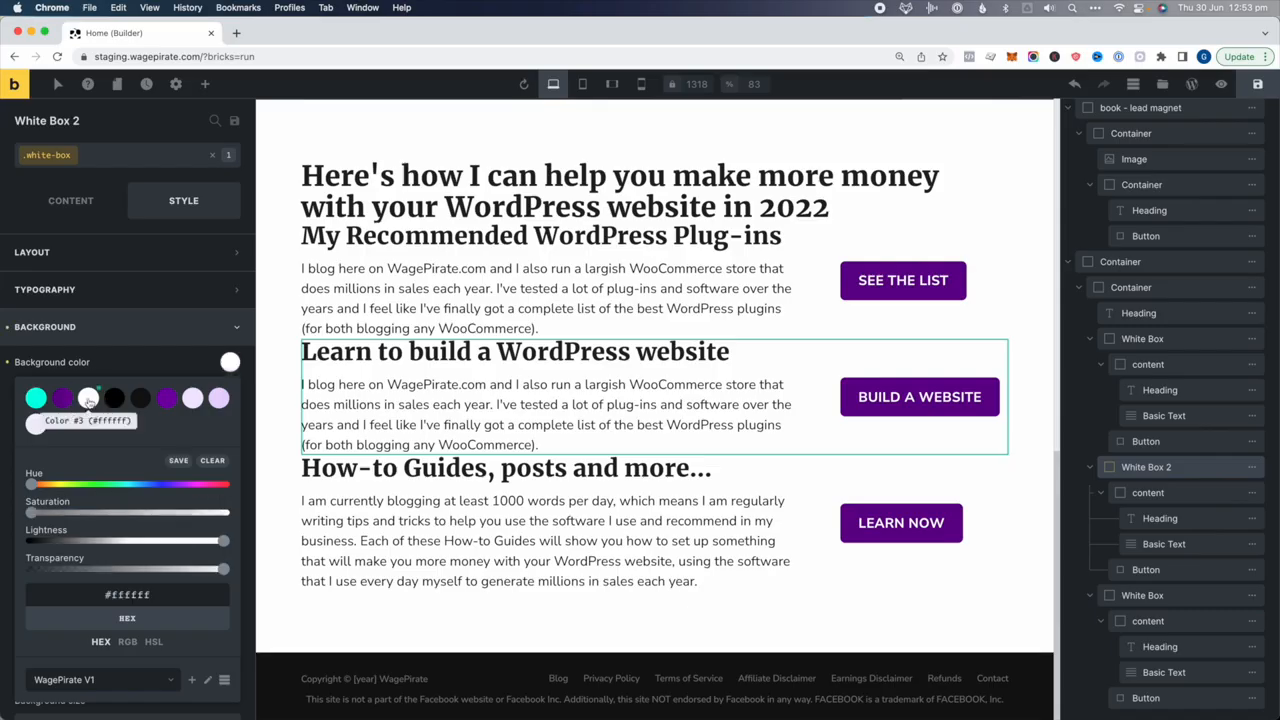
left_click(100, 327)
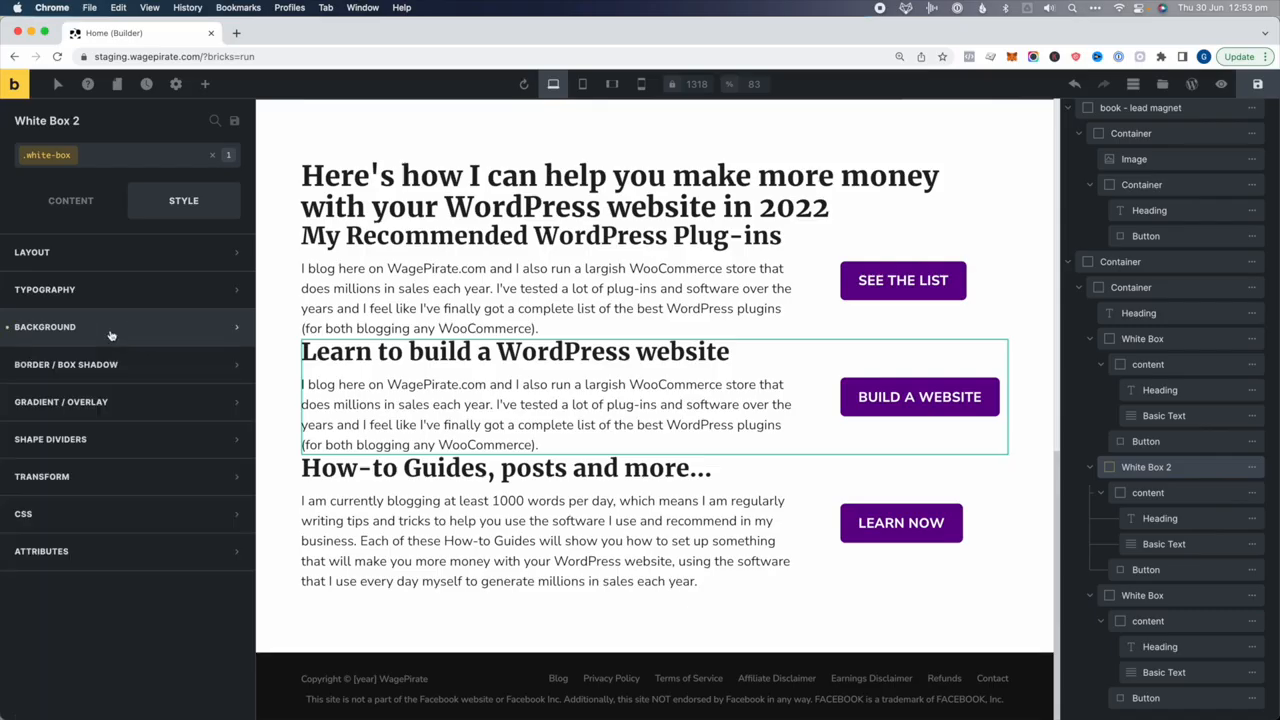
left_click(43, 370)
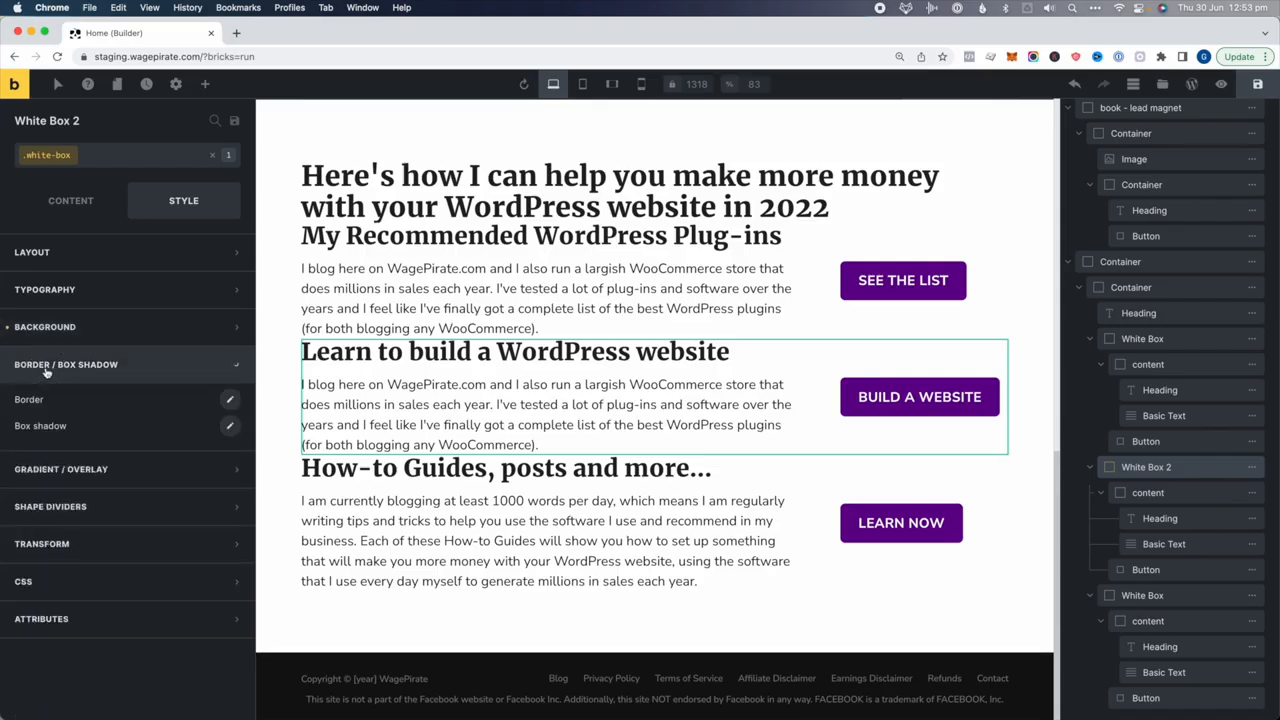
left_click(229, 399)
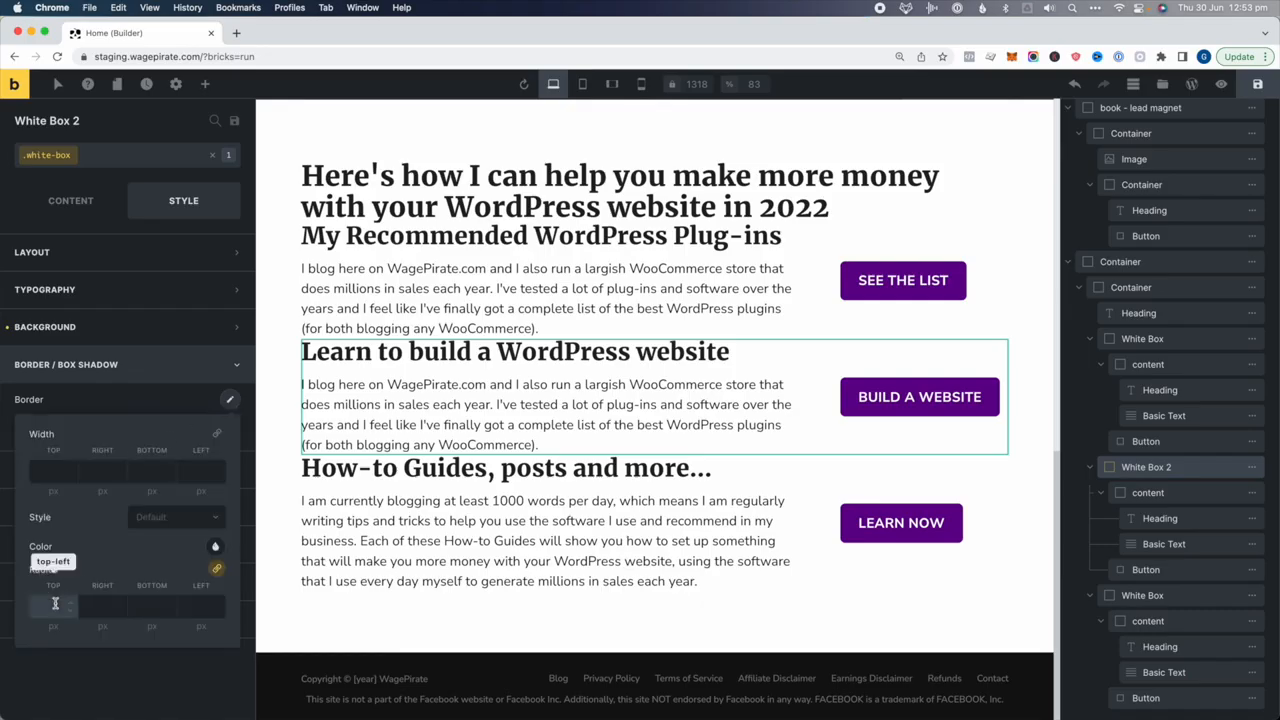
left_click(55, 604)
type("10")
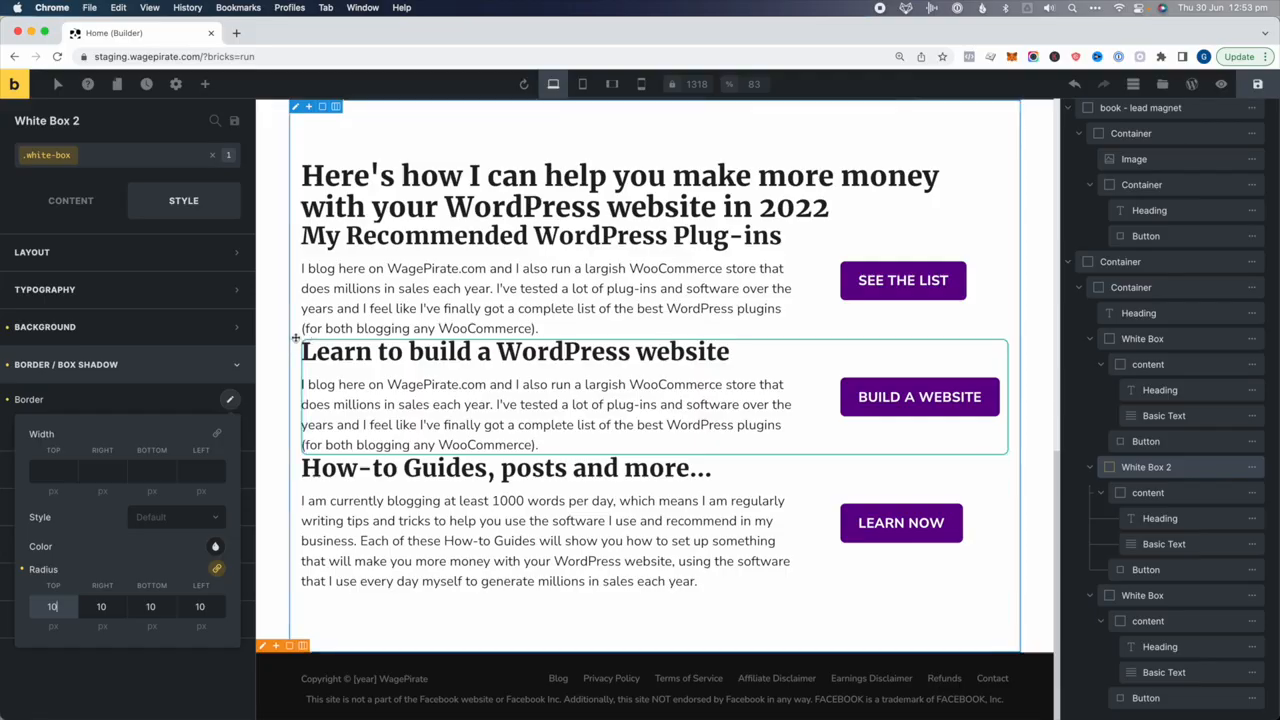
left_click(155, 401)
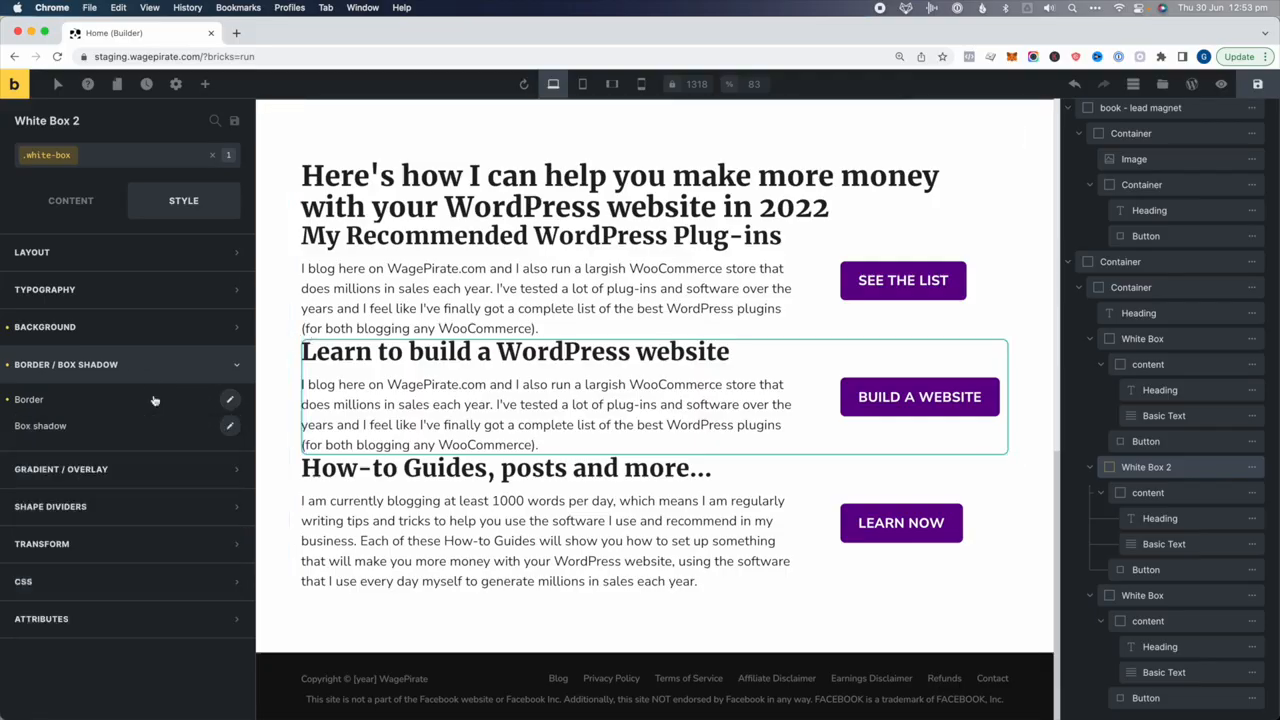
Add a 0 0 30 0 box shadow in light purple, darkened slightly
left_click(230, 426)
type("0")
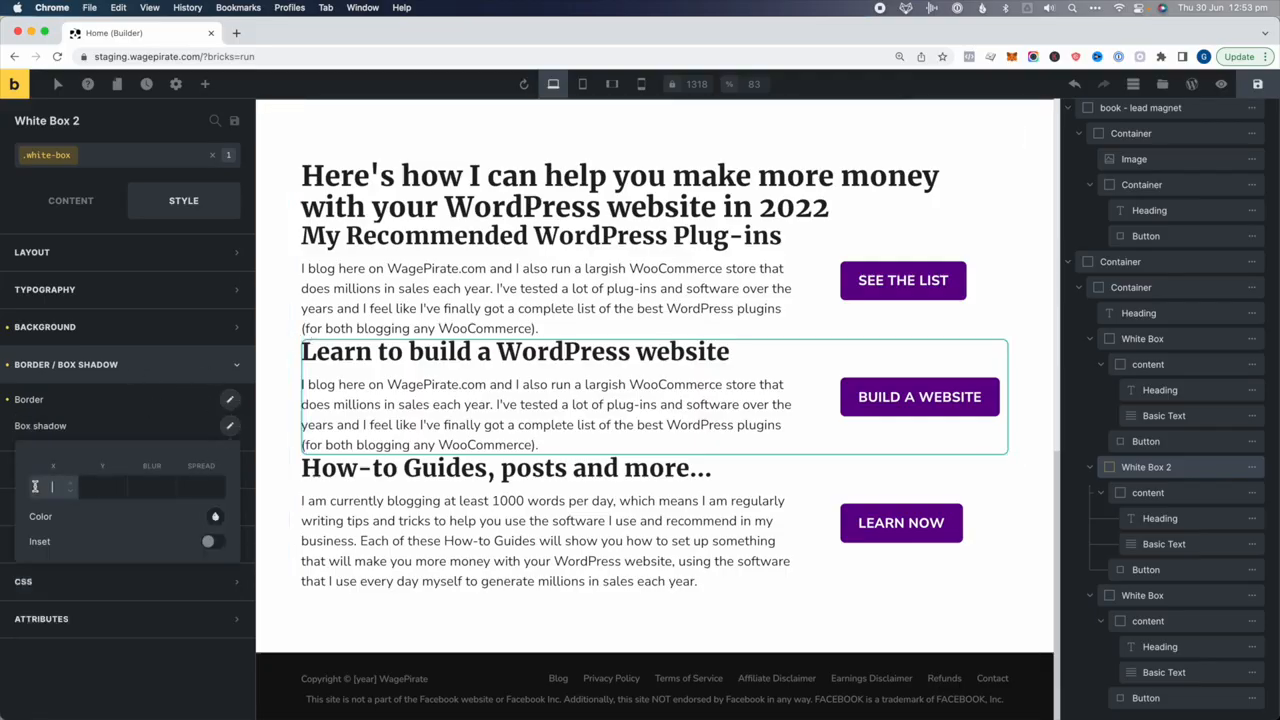
key("Tab")
type("0")
key("Tab")
type("30")
key("Tab")
type("0")
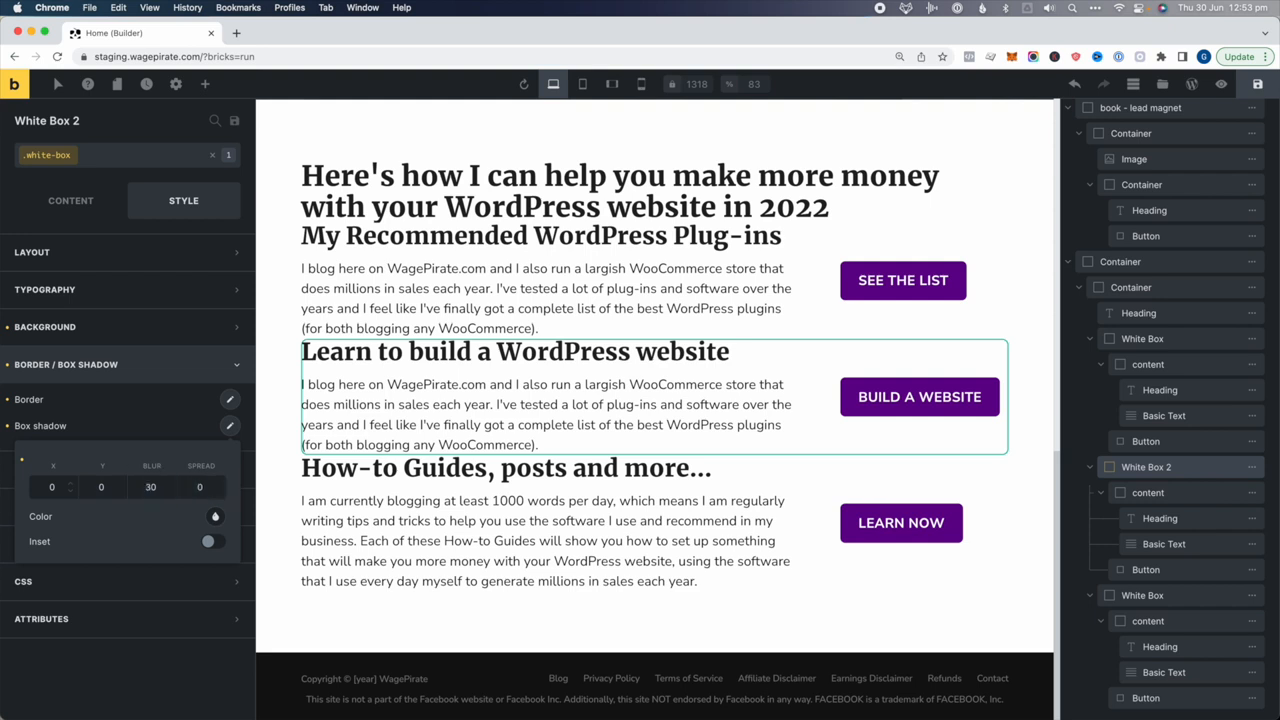
left_click(215, 516)
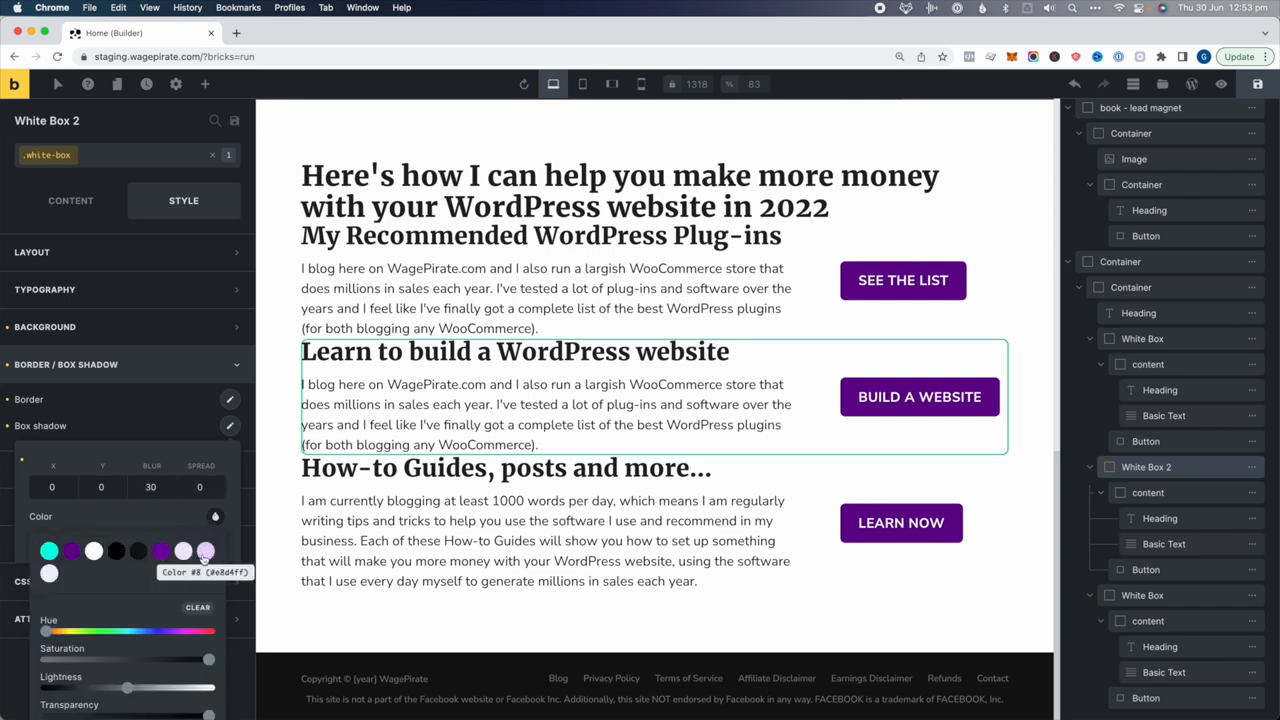
left_click(206, 551)
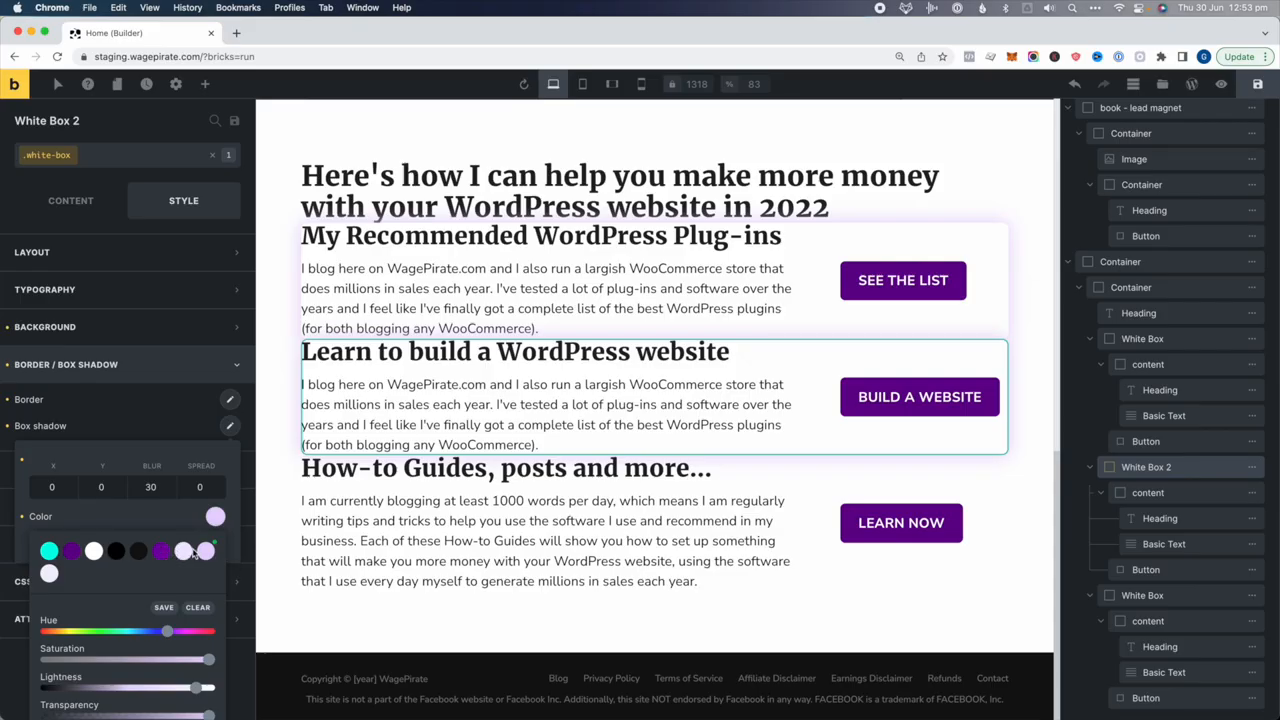
left_click_drag(187, 688, 173, 688)
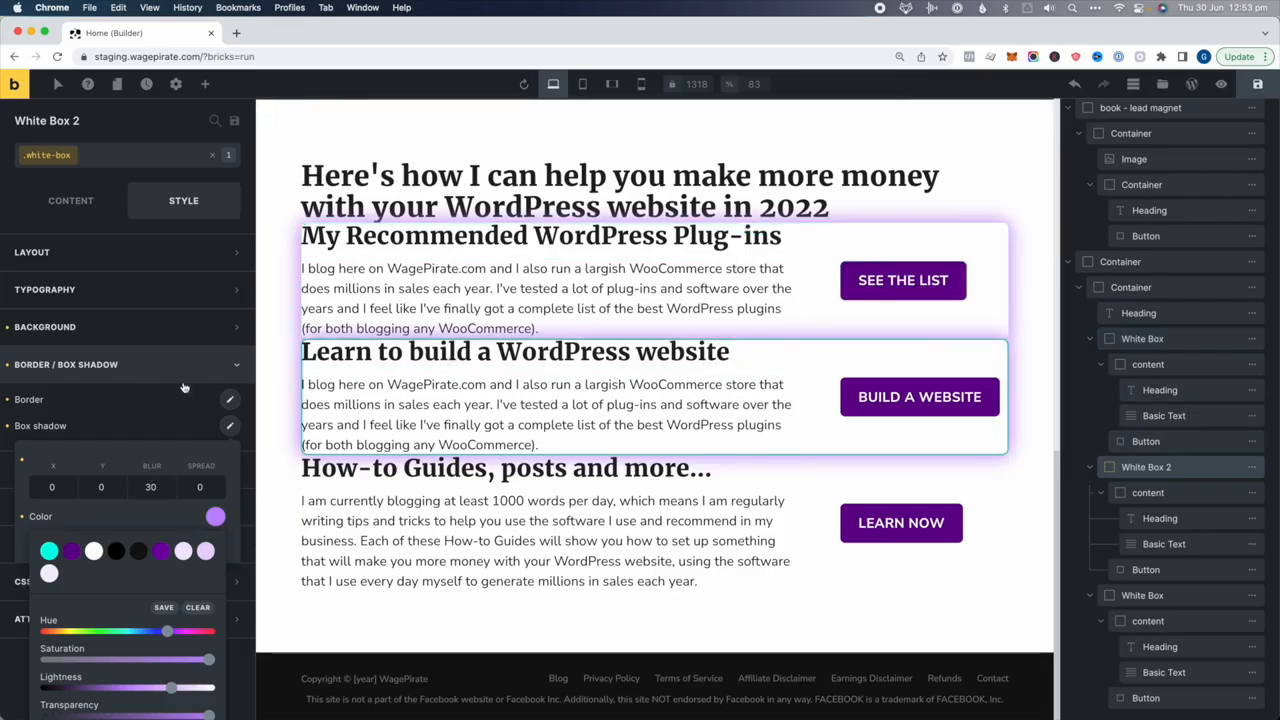
Give the white-box class 50px padding on all four sides
left_click(139, 255)
left_click(55, 420)
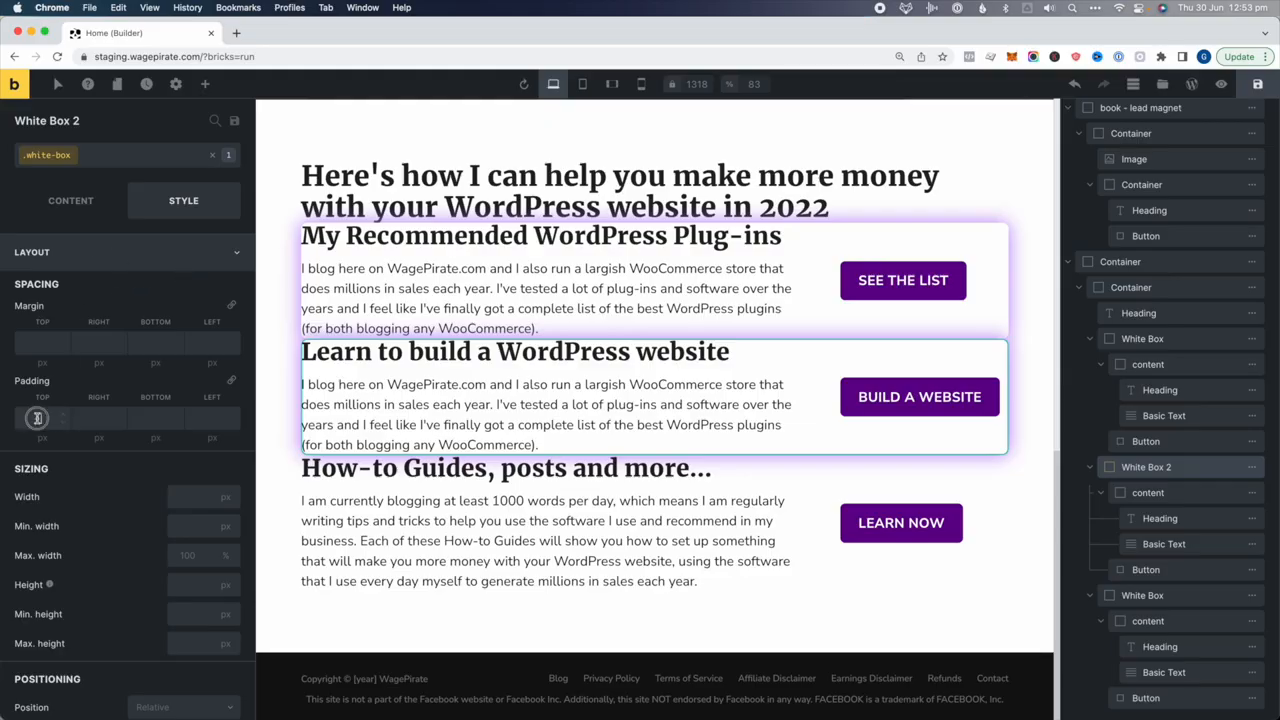
type("50")
left_click(211, 418)
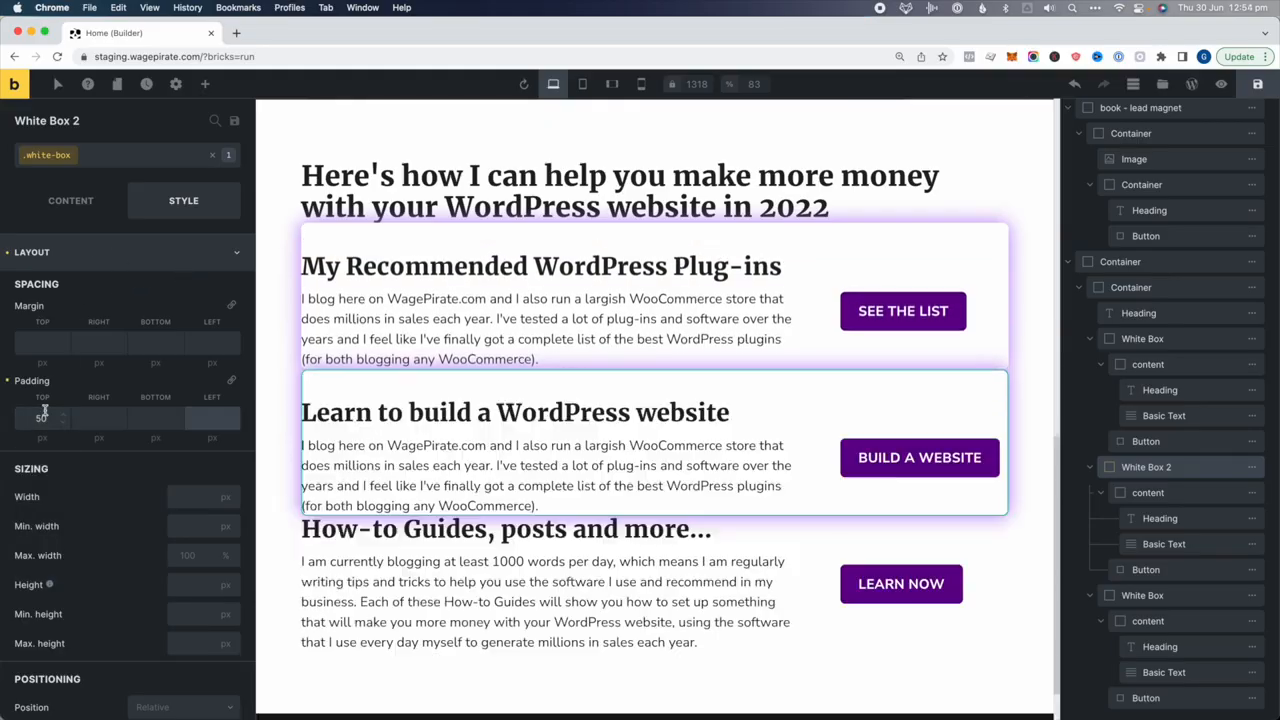
left_click(232, 381)
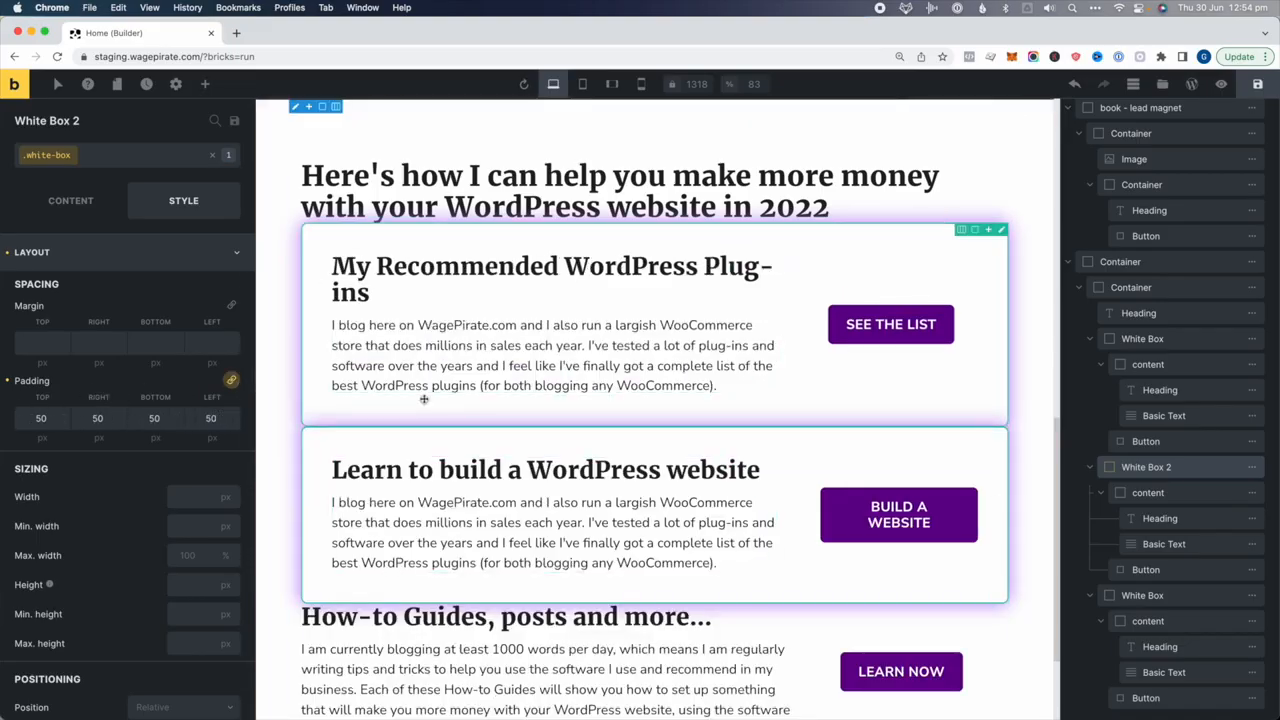
scroll(424, 398, "down", 3)
scroll(424, 398, "up", 1)
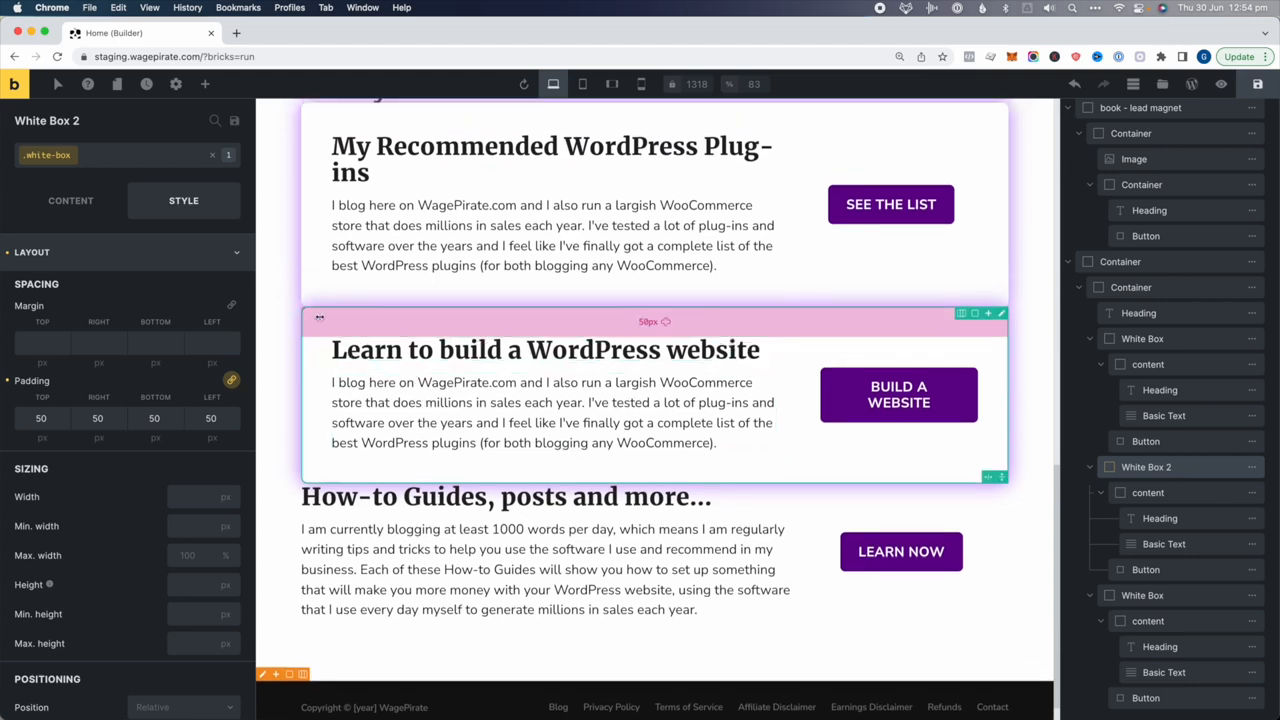
scroll(332, 240, "up", 3)
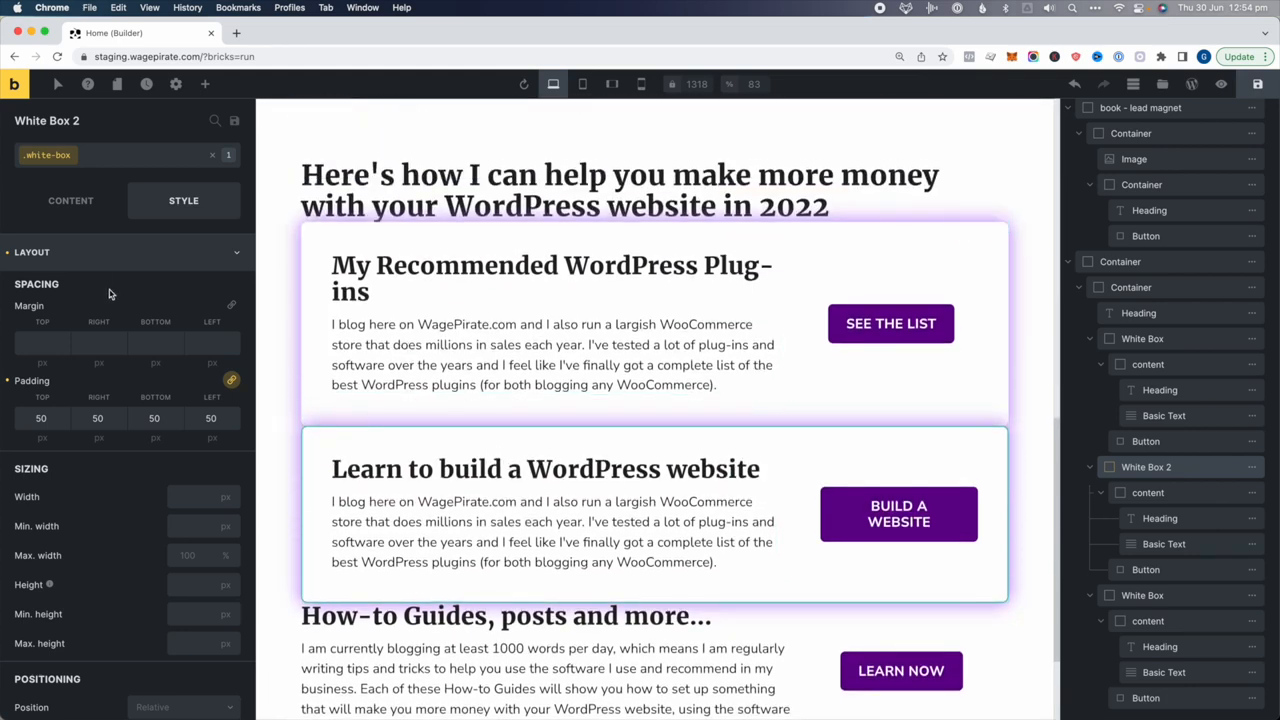
Try a 50px top margin on the cards, then remove it
left_click(41, 340)
type("50")
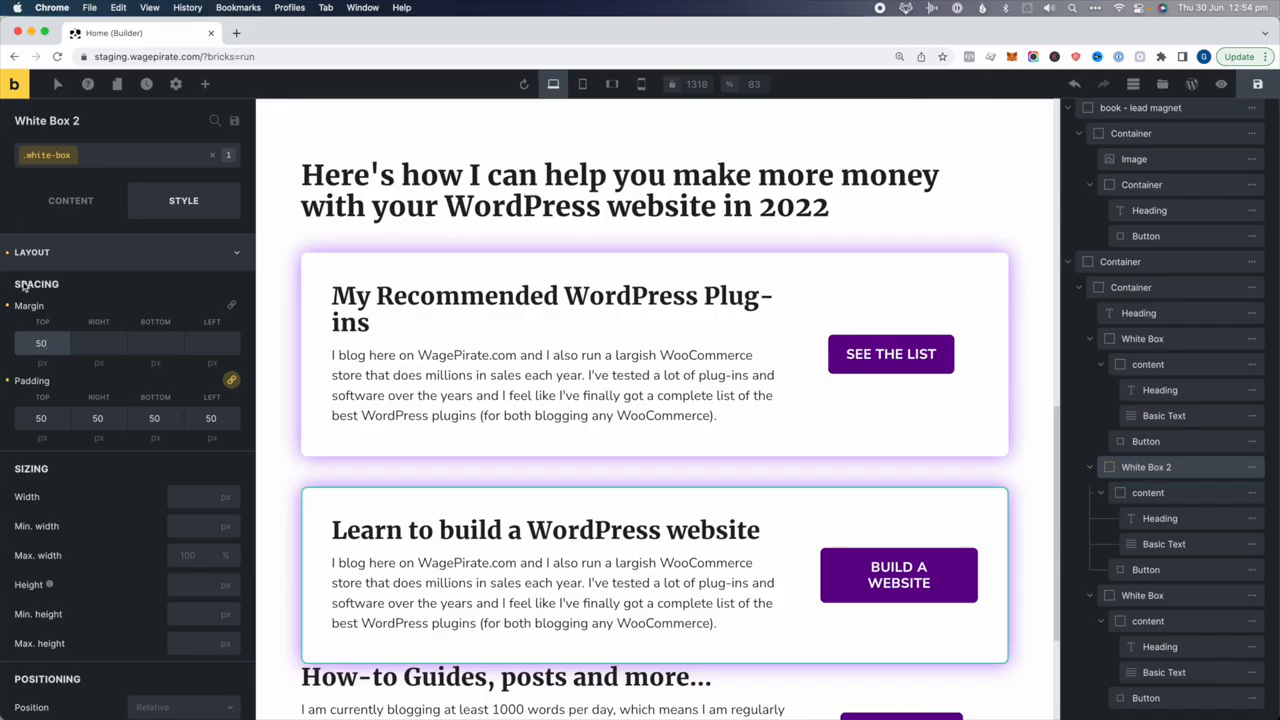
key("BackSpace")
key("BackSpace")
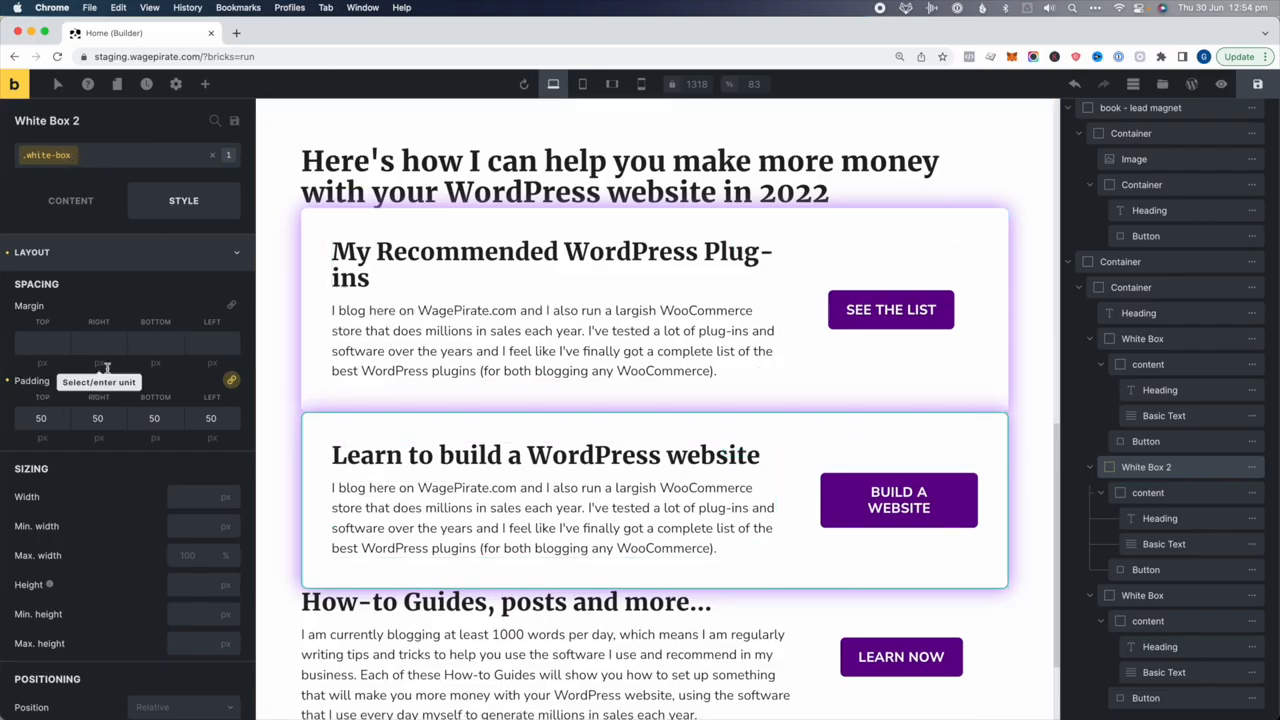
scroll(906, 414, "down", 2)
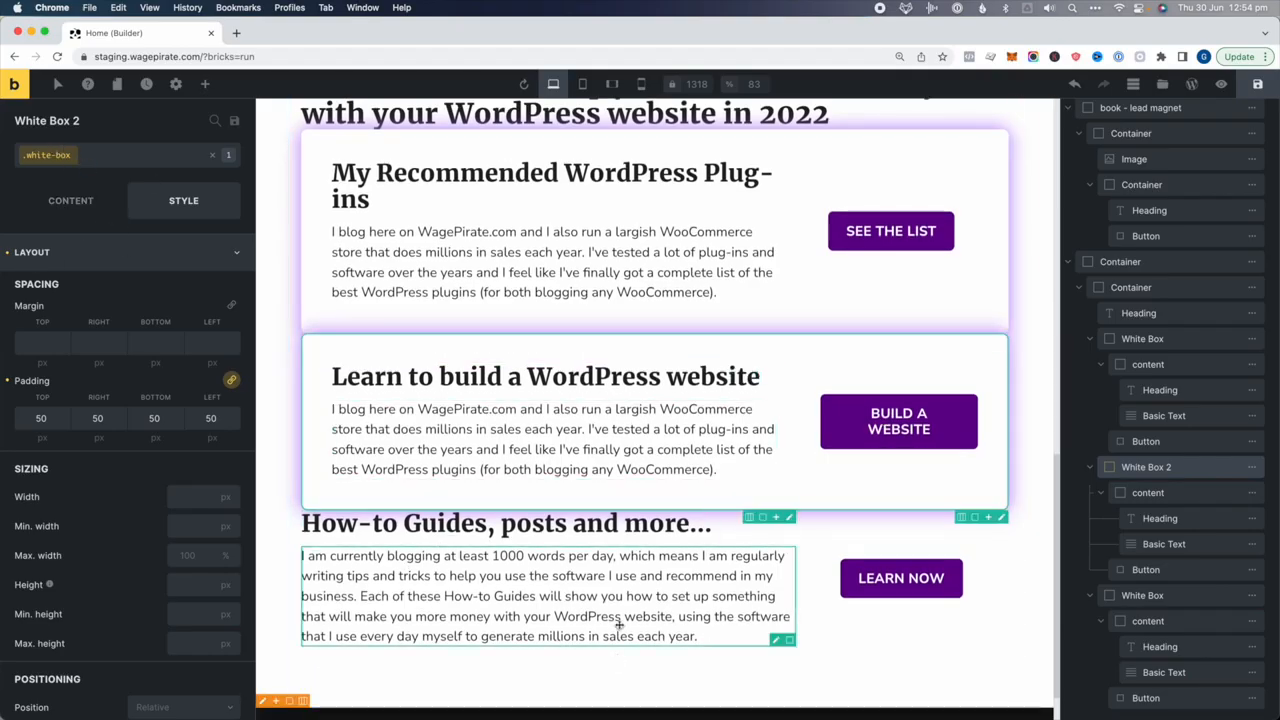
Apply the white-box class to the third card, How-to Guides
left_click(1181, 597)
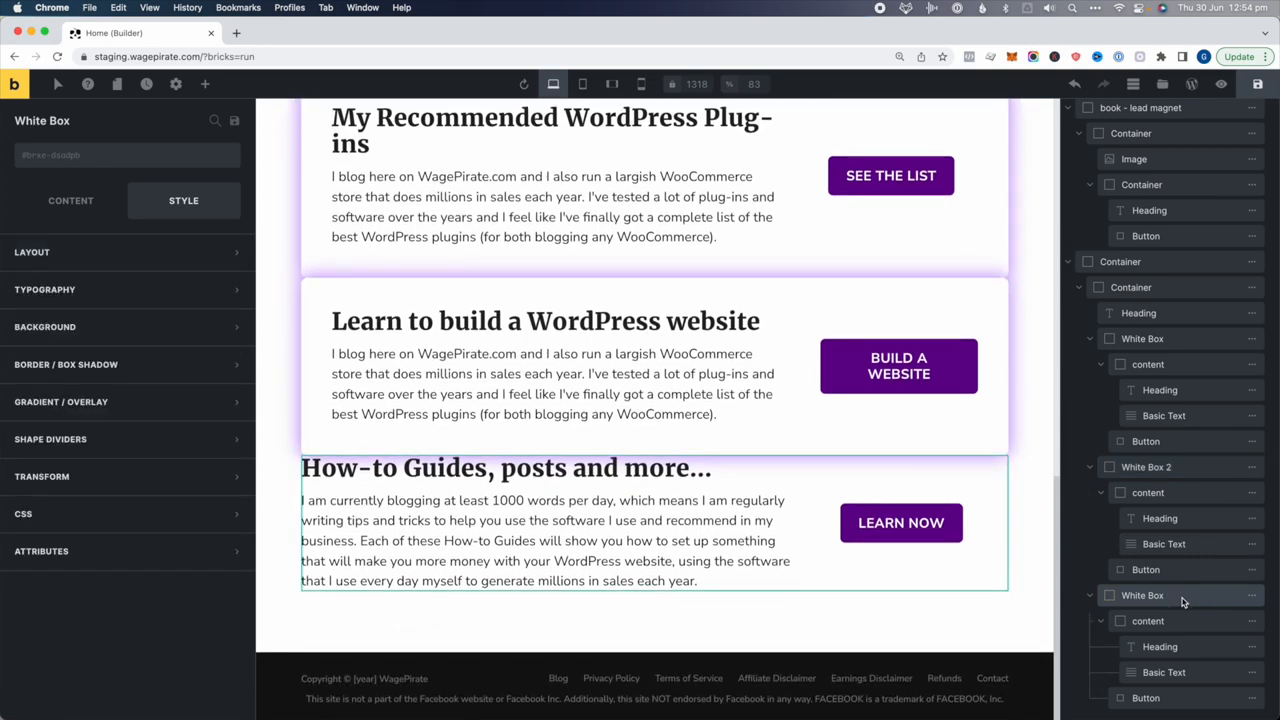
left_click(120, 157)
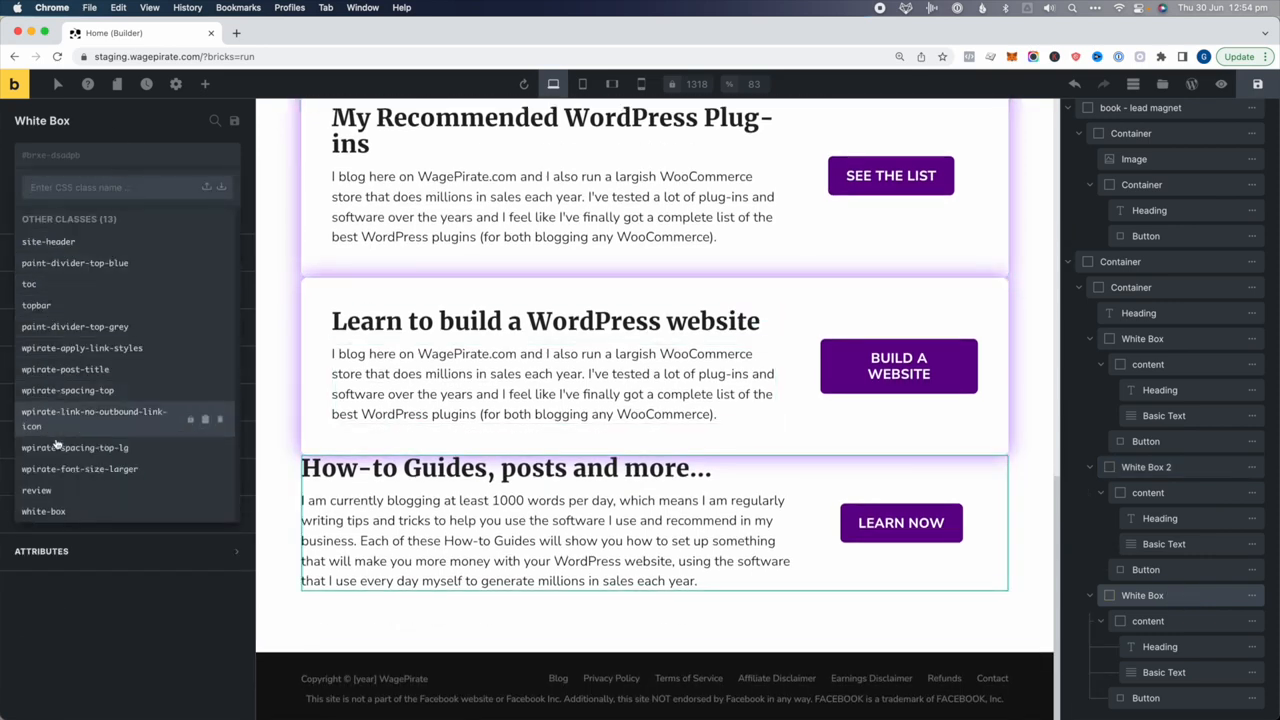
left_click(44, 496)
scroll(894, 480, "up", 5)
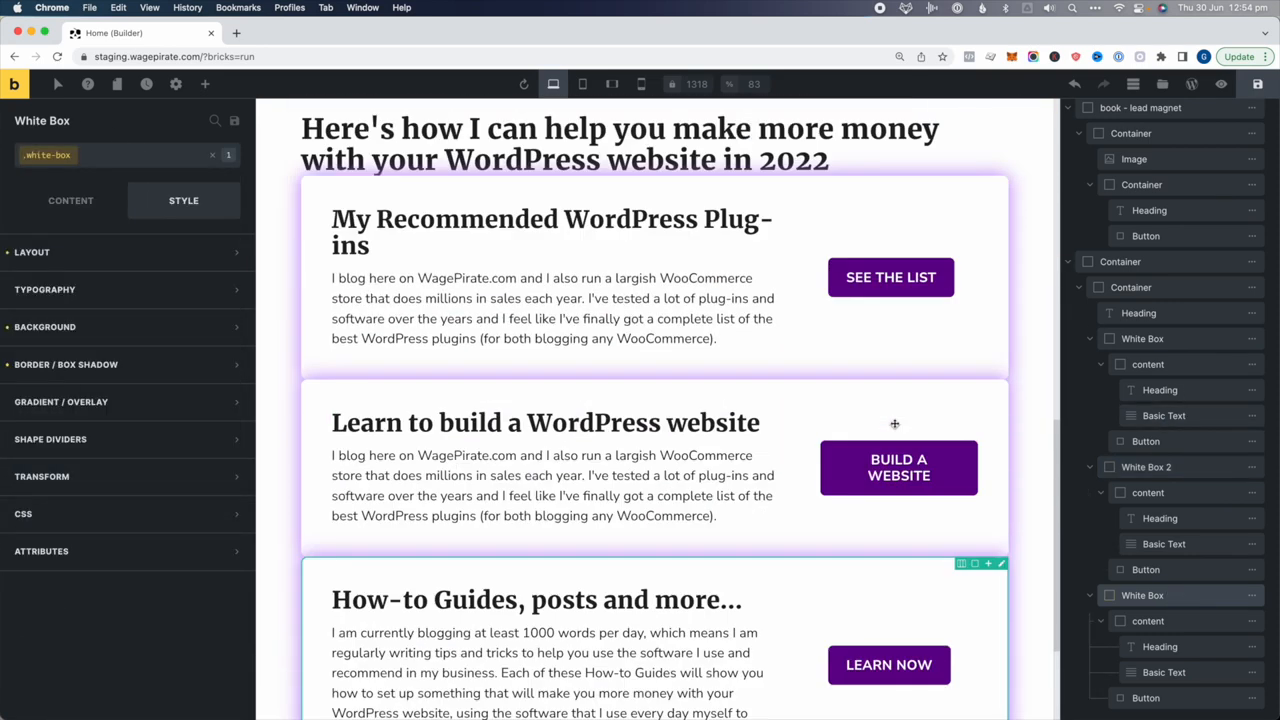
scroll(895, 422, "down", 2)
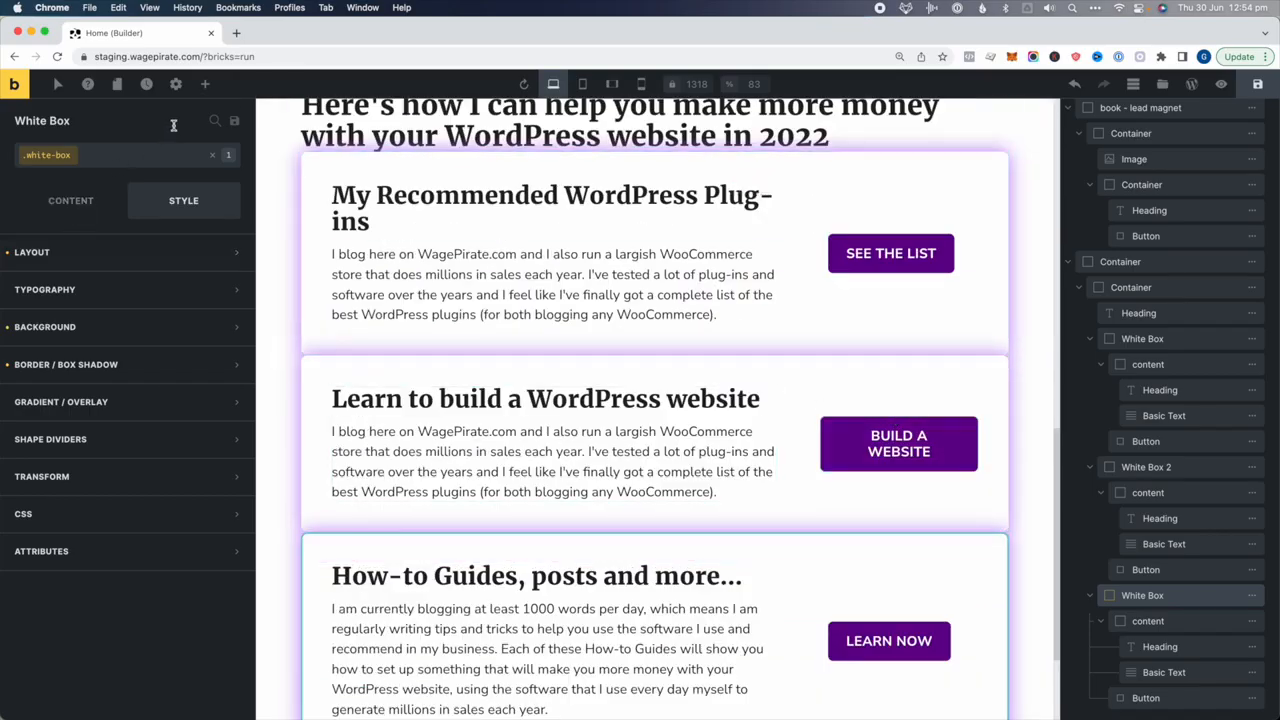
Create a new global spacing-top class on the How-to Guides card
left_click(213, 158)
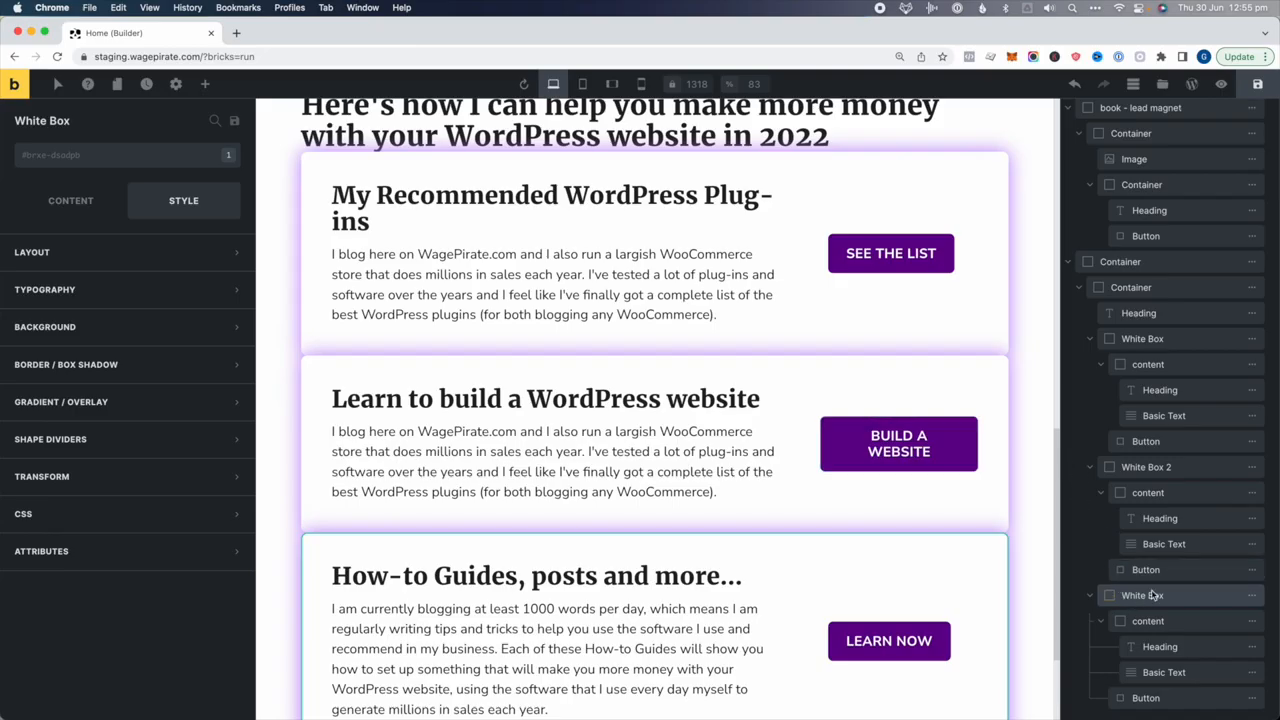
left_click(106, 155)
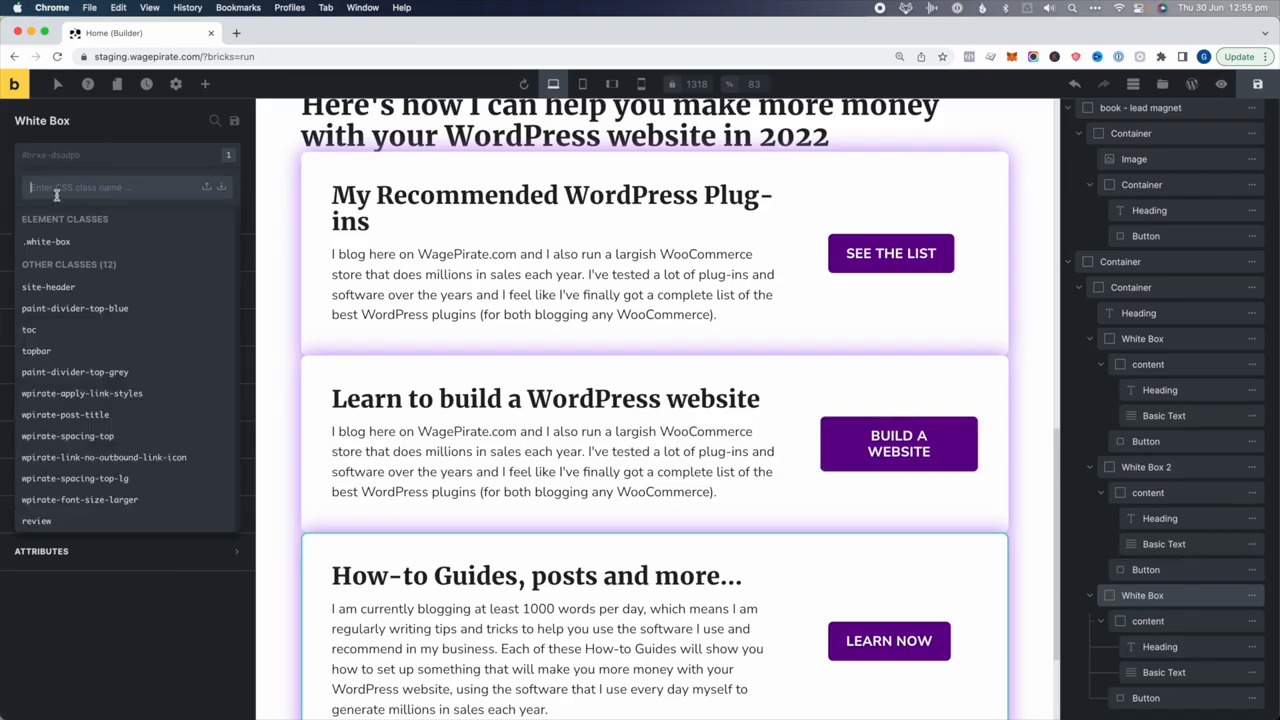
type("spacing-top")
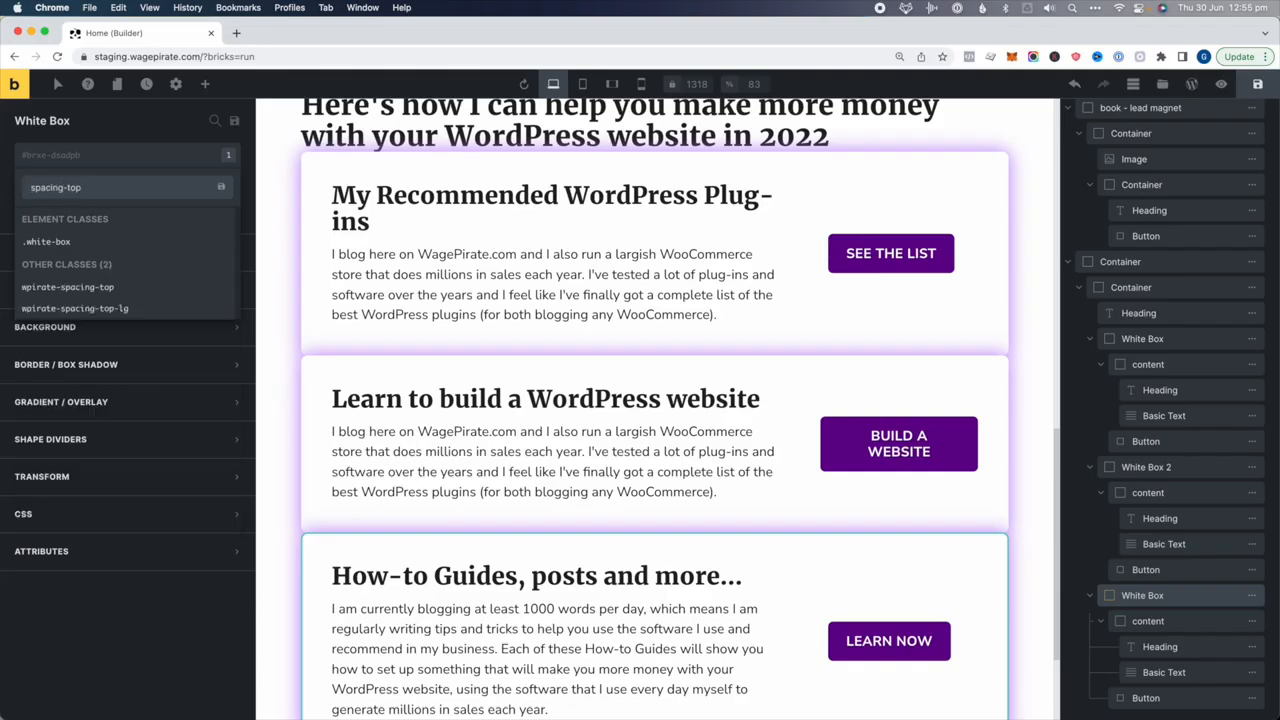
key("Return")
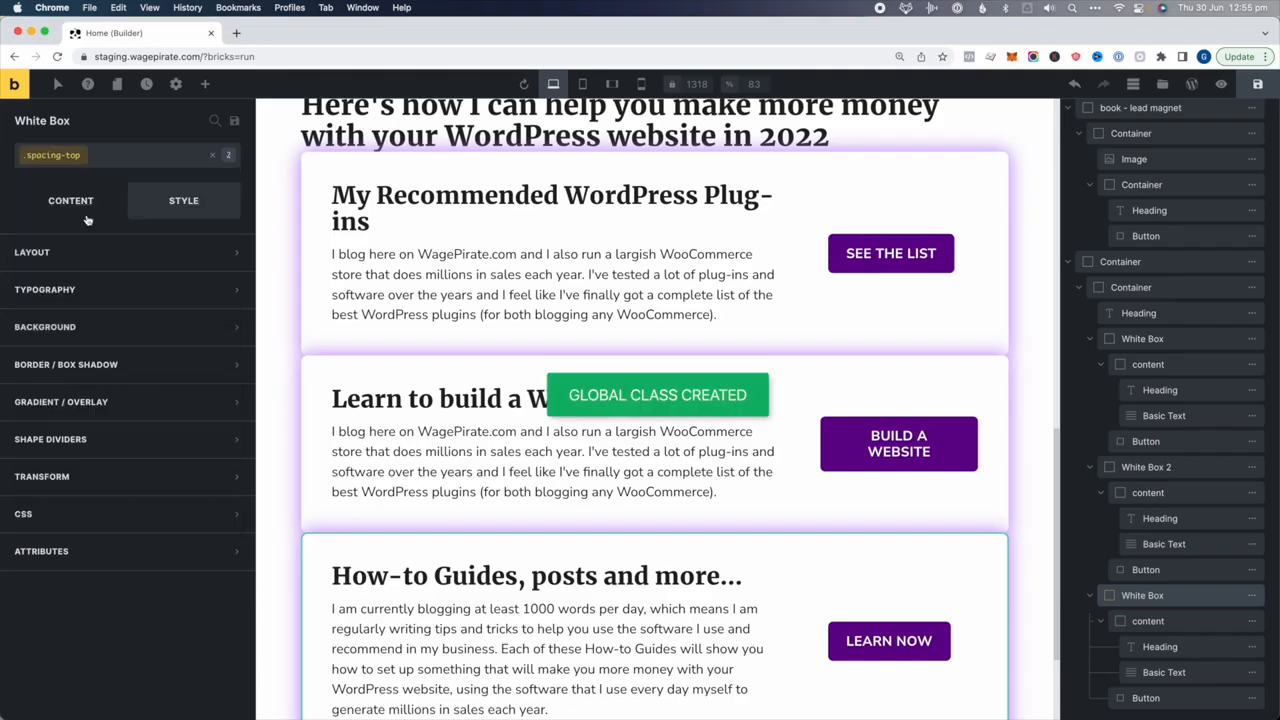
Set a 45 px top margin on the spacing-top class
left_click(68, 248)
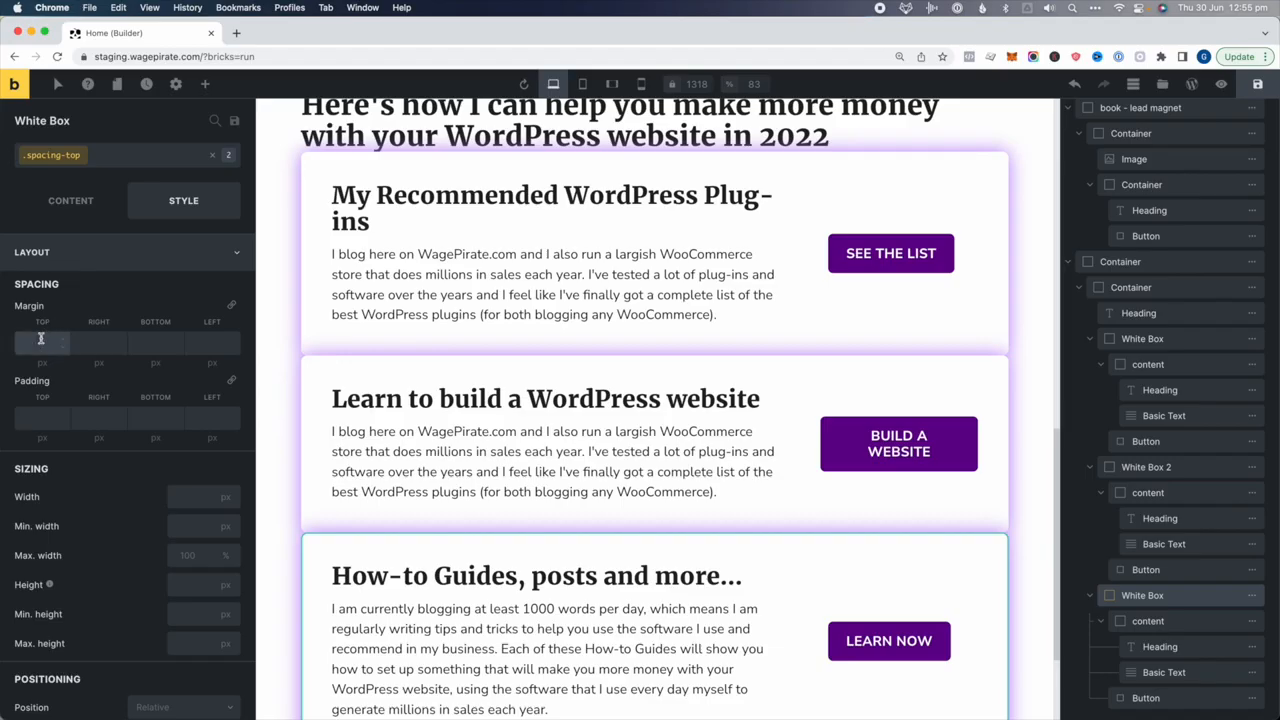
left_click(41, 341)
type("45")
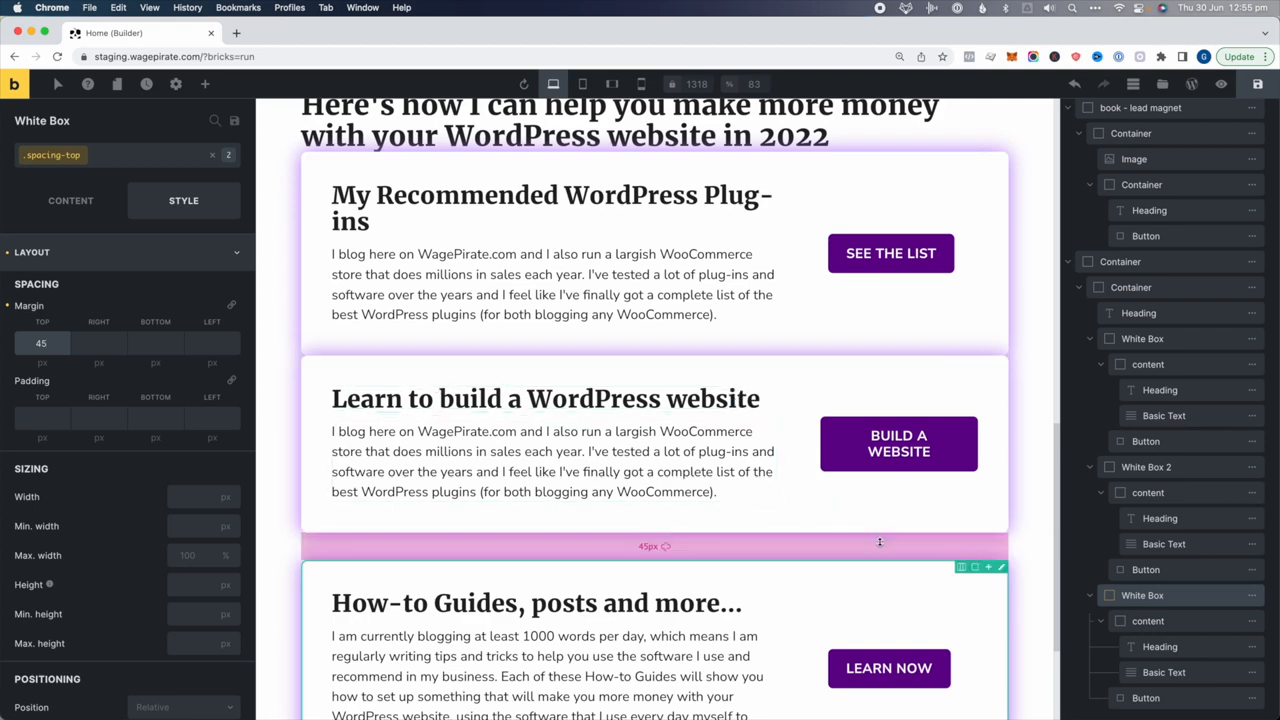
scroll(917, 491, "down", 1)
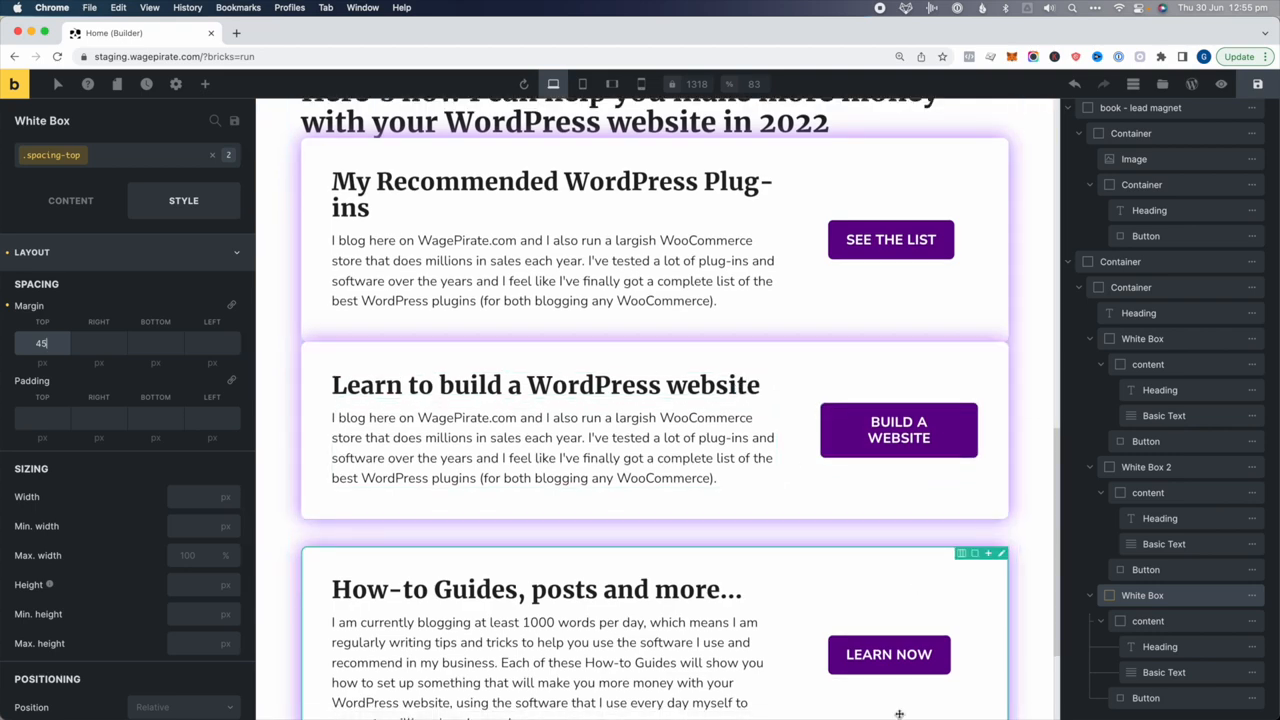
Add the spacing-top class to the second card, Learn to build
left_click(1160, 467)
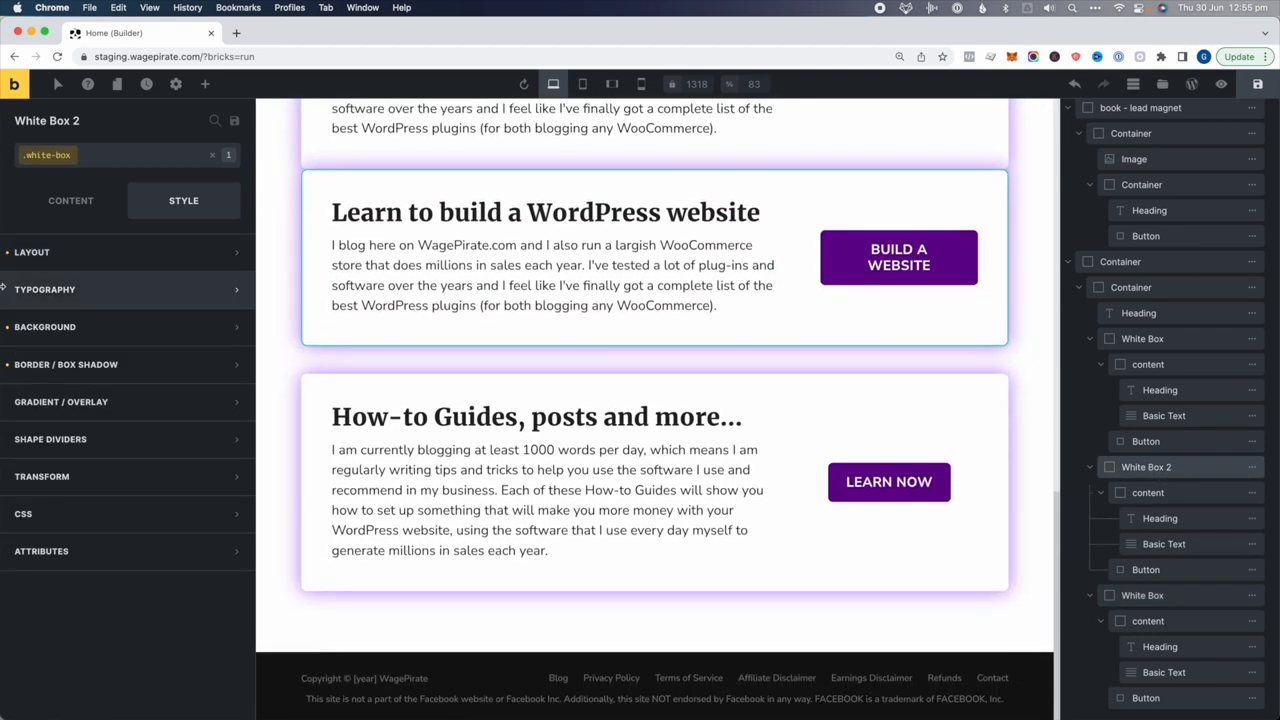
left_click(212, 155)
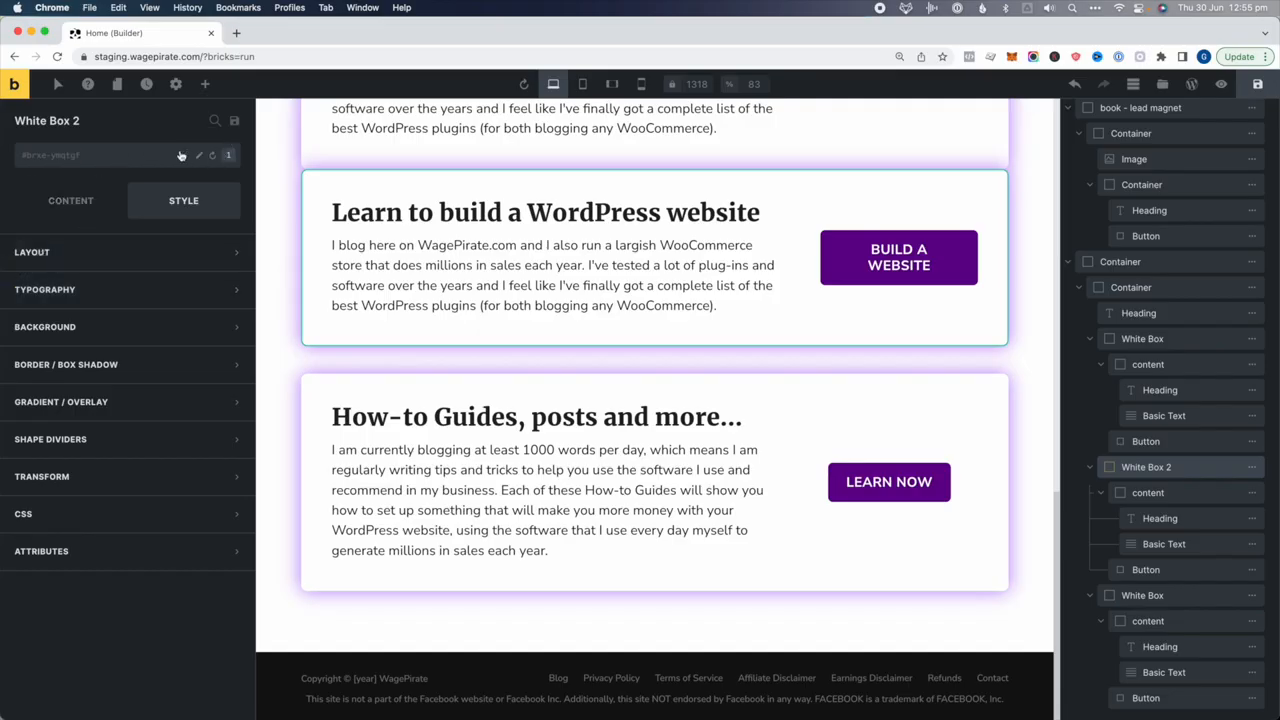
left_click(113, 157)
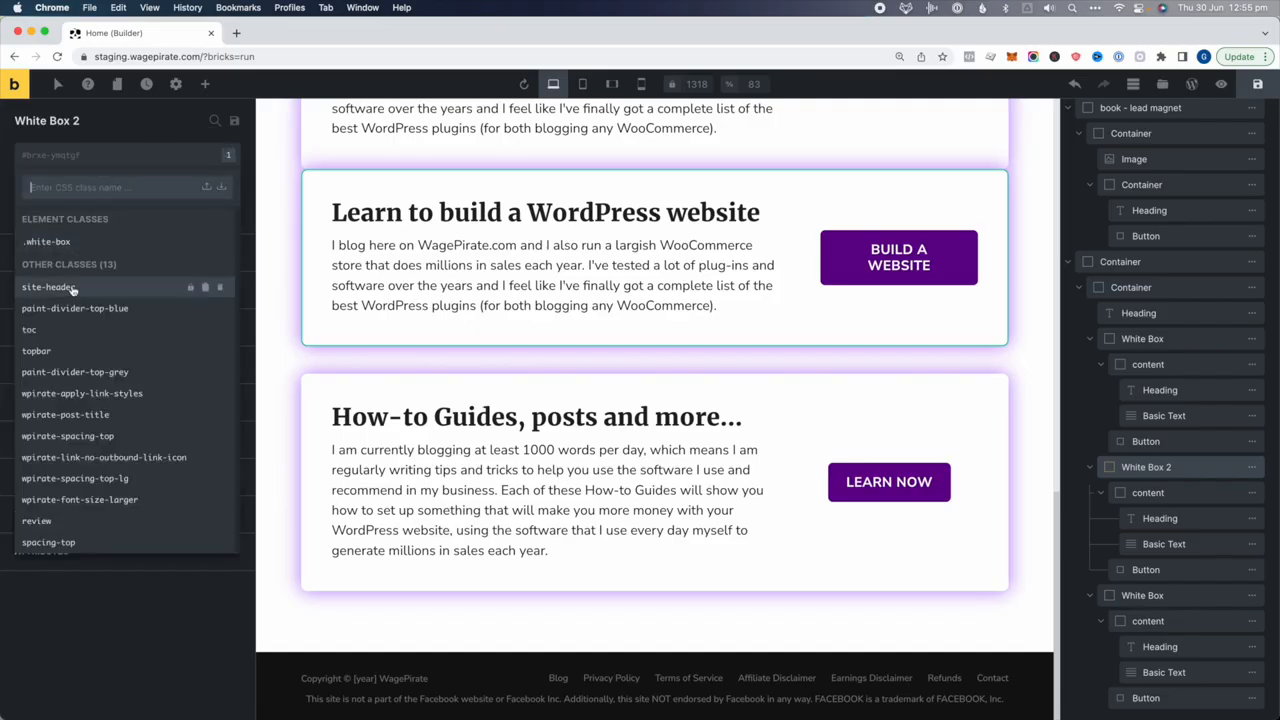
left_click(64, 543)
Add spacing-top to the first card and save the page
scroll(449, 391, "up", 5)
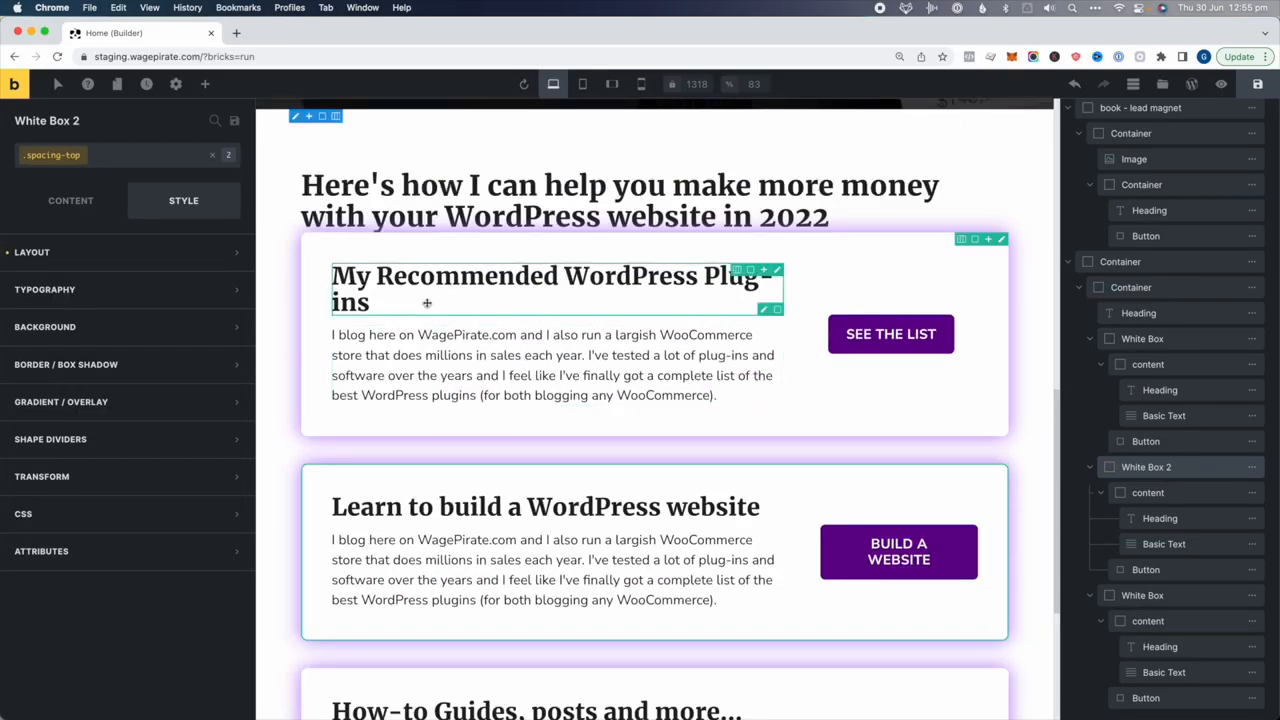
left_click(427, 301)
left_click(414, 251)
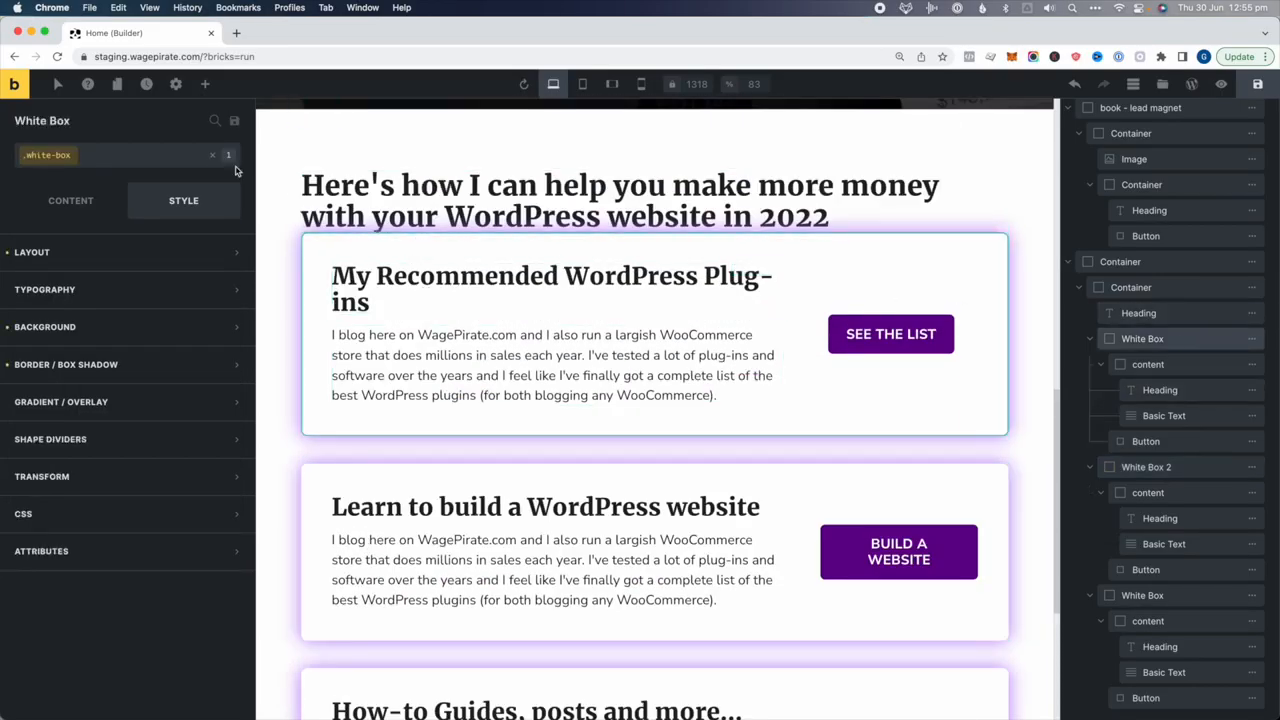
left_click(198, 156)
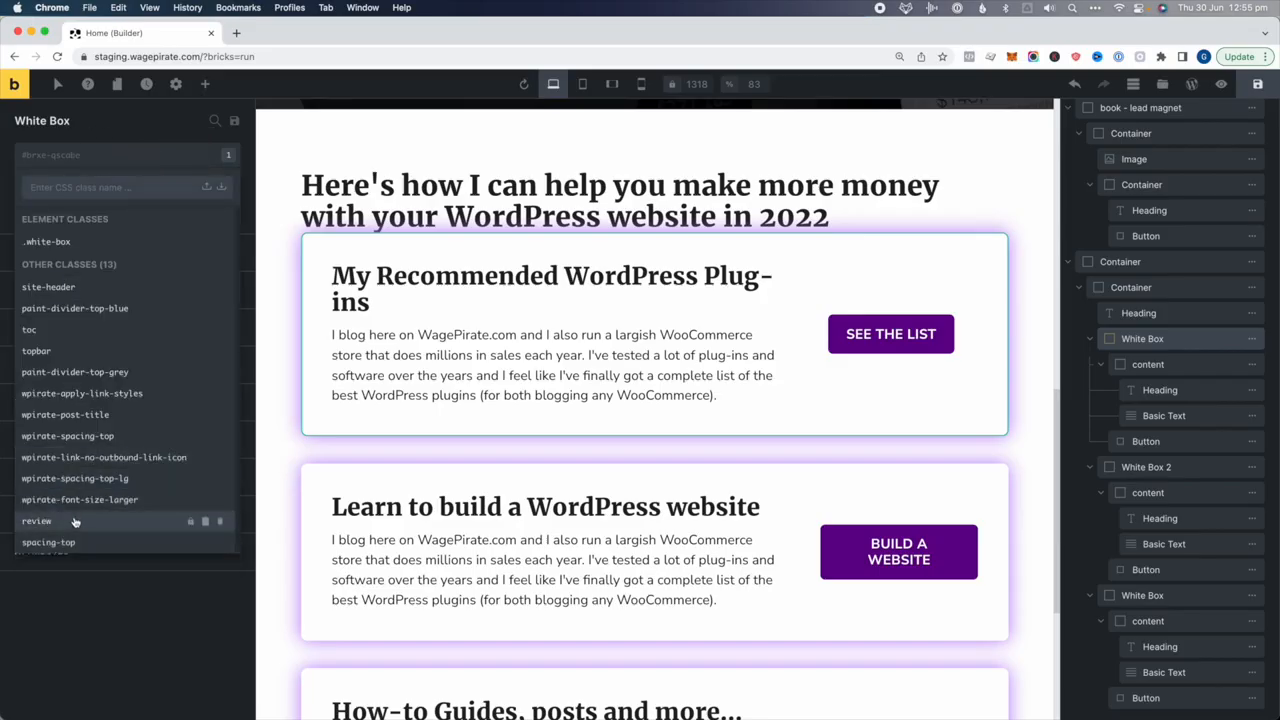
left_click(60, 542)
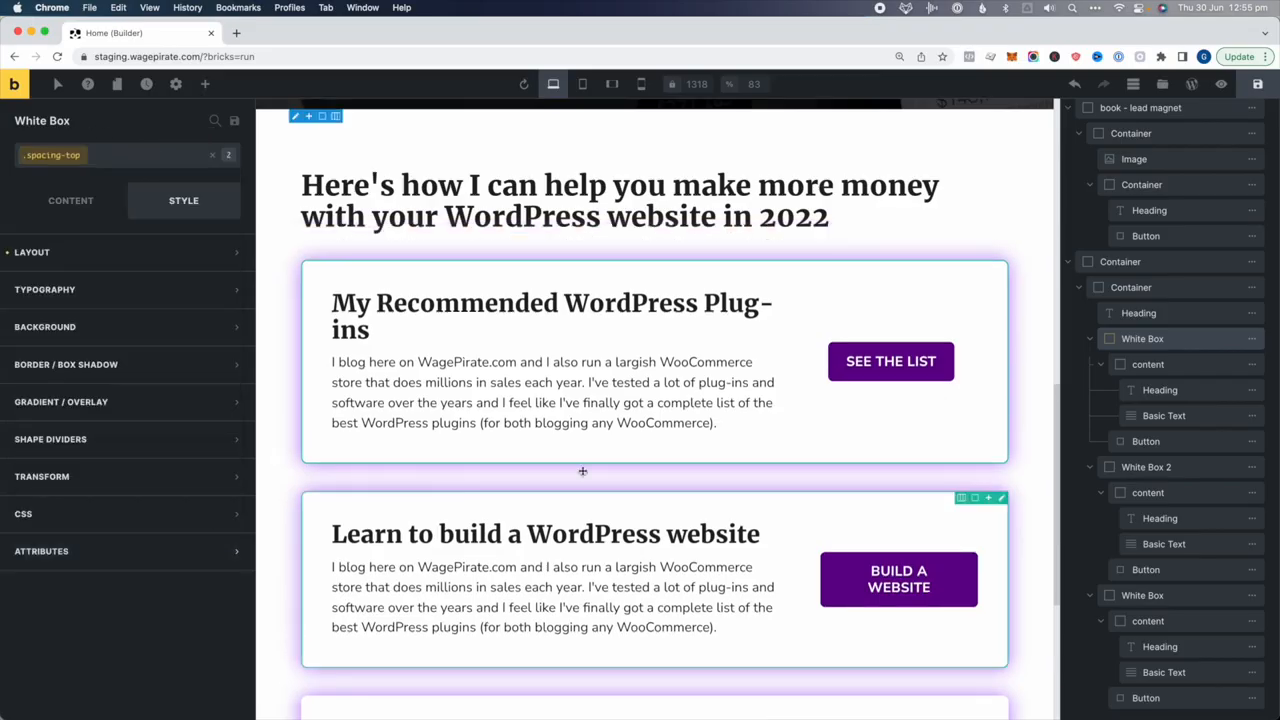
scroll(582, 471, "down", 3)
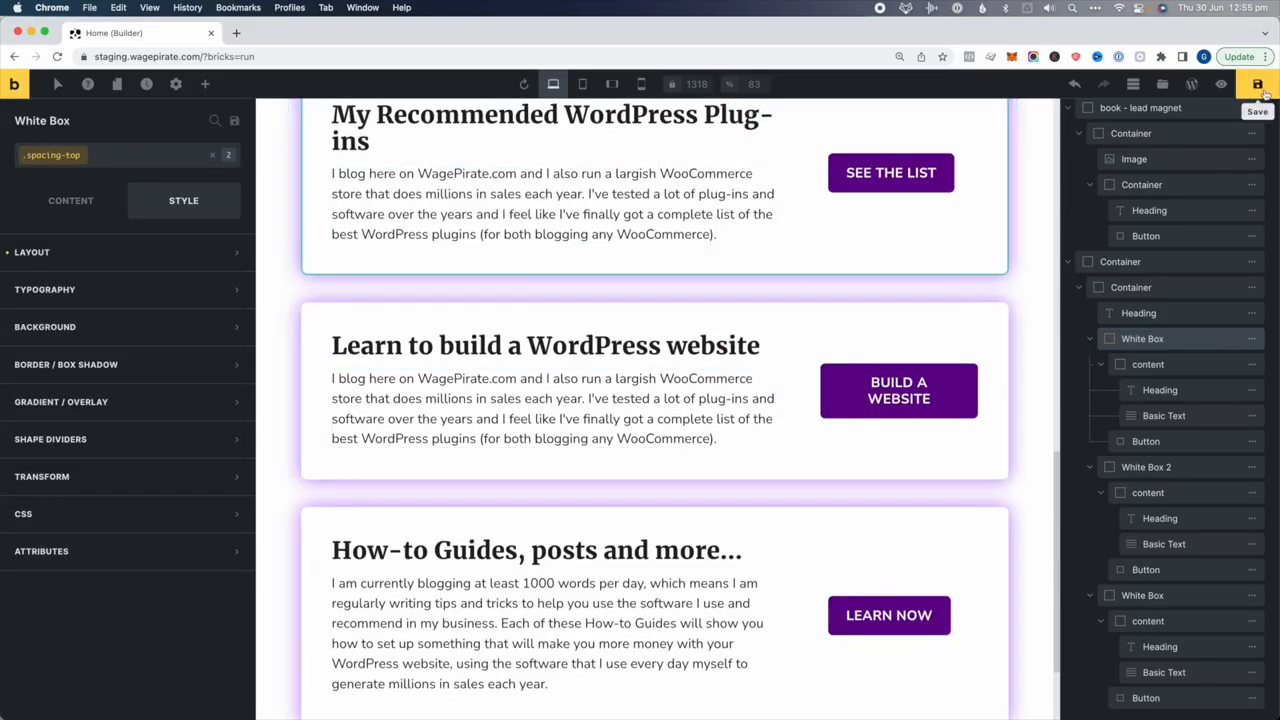
left_click(1260, 86)
Preview the homepage and open the live page in a new tab
left_click(1228, 84)
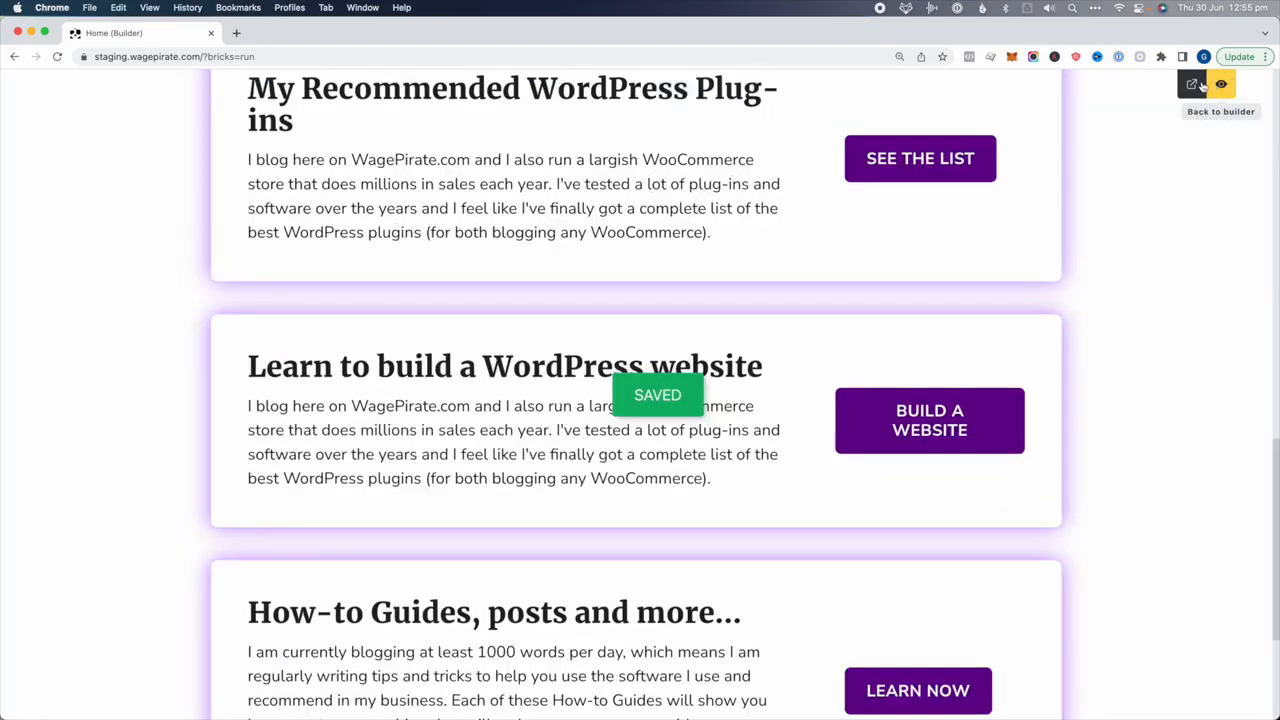
left_click(1191, 84)
scroll(91, 292, "down", 10)
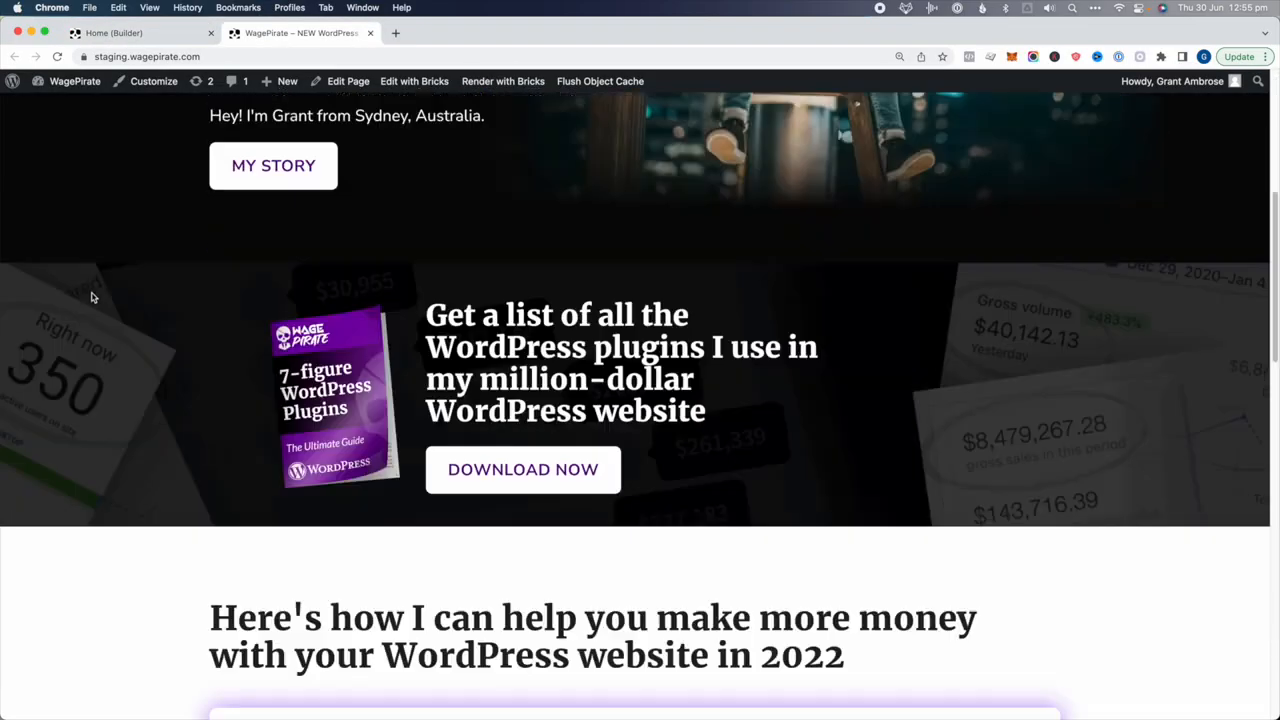
scroll(598, 291, "down", 4)
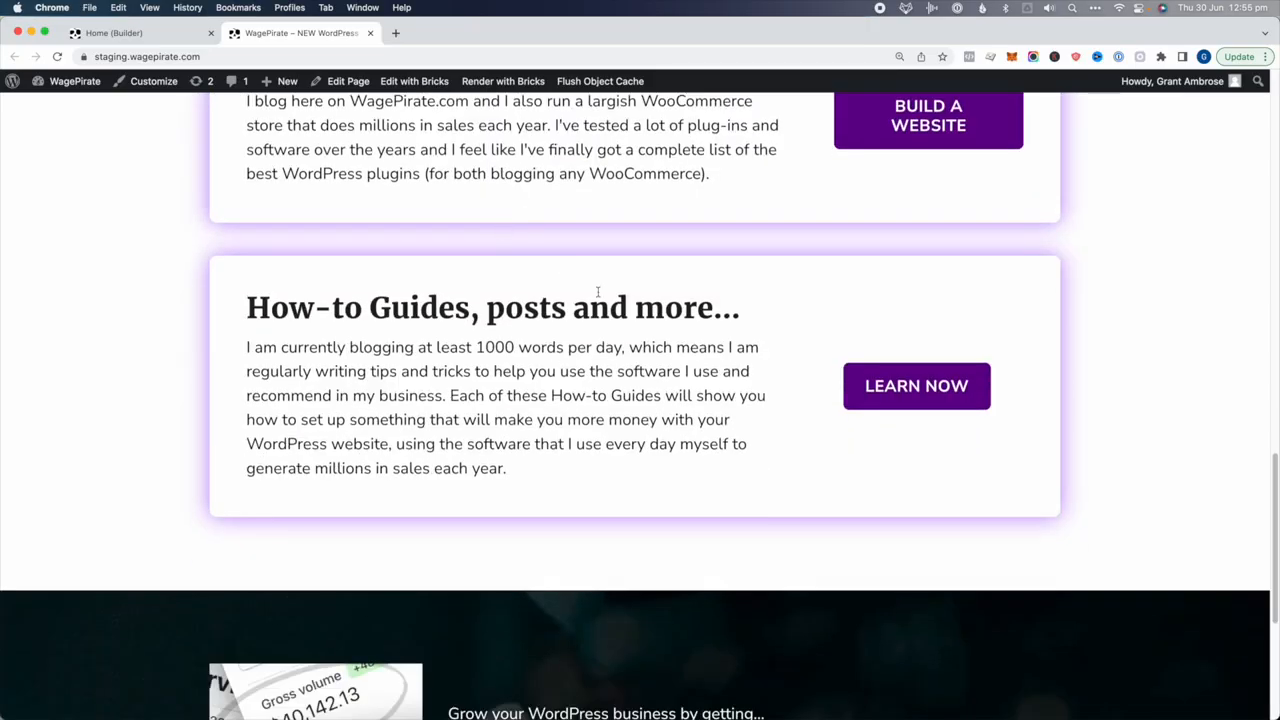
Inspect the How-to Guides card in DevTools to confirm its white-box and spacing-top classes
right_click(434, 281)
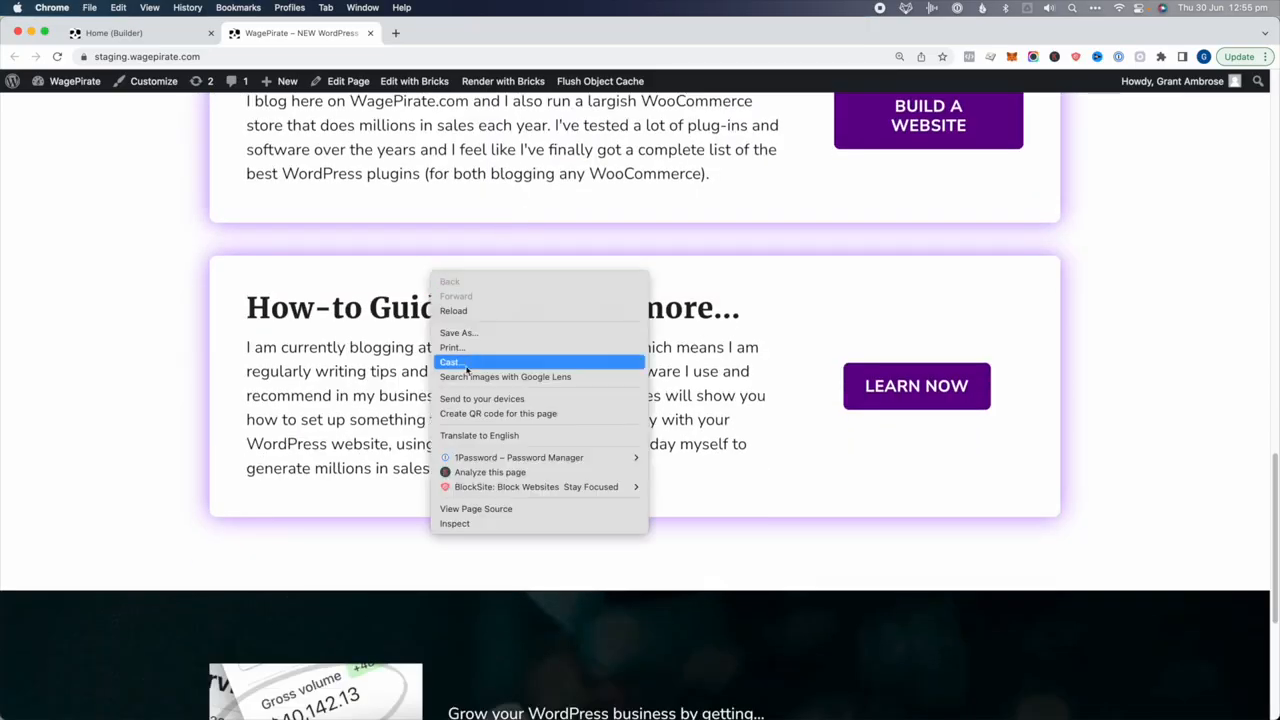
left_click(452, 524)
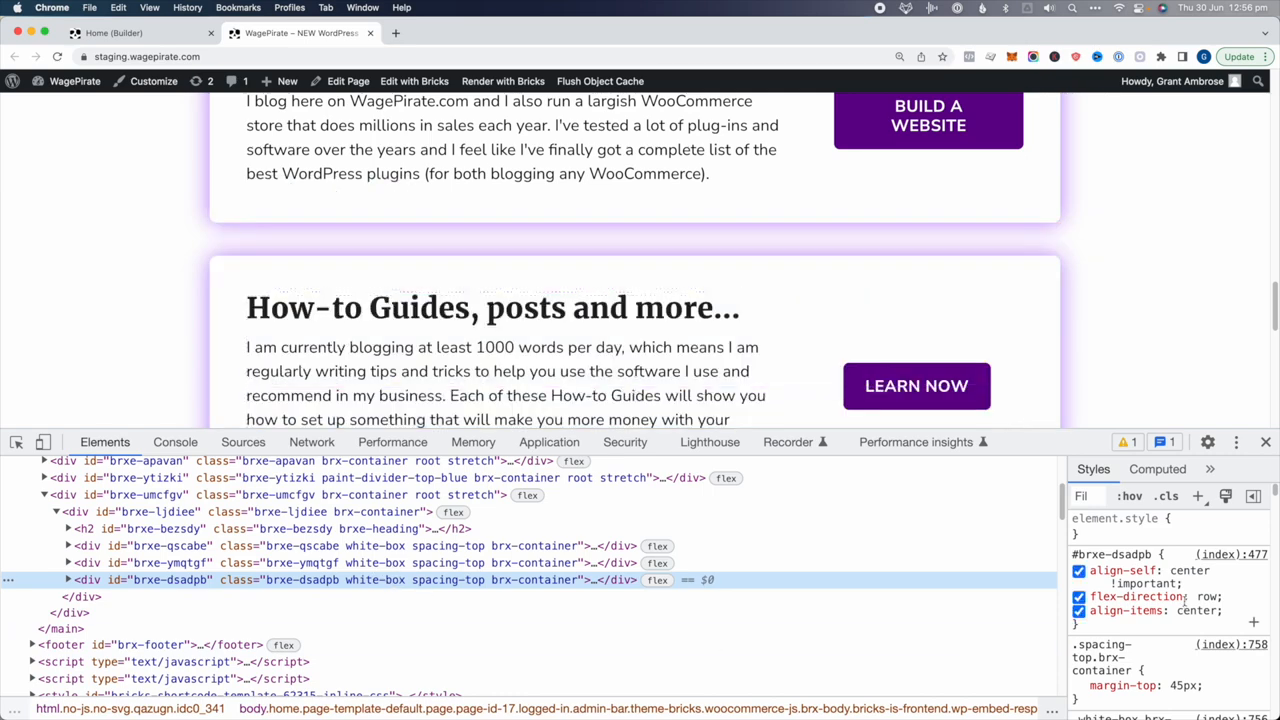
scroll(1184, 600, "down", 2)
scroll(1184, 600, "down", 3)
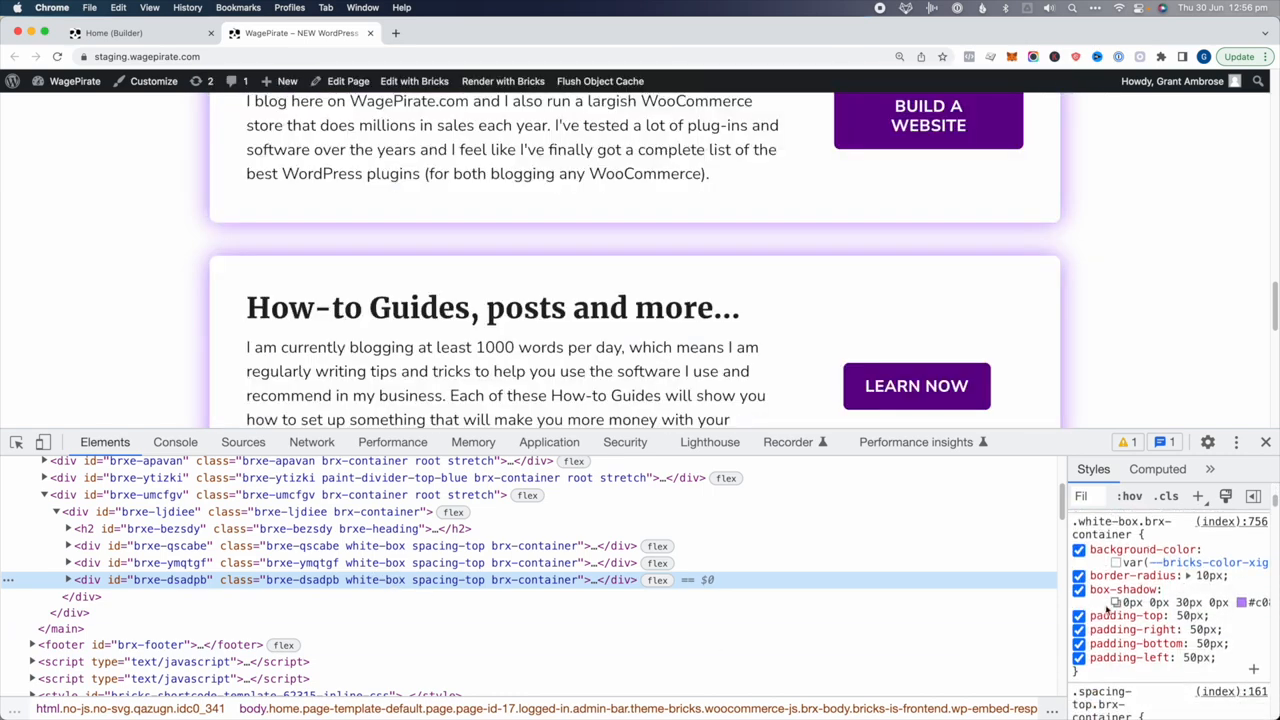
left_click(1265, 441)
scroll(1186, 463, "up", 10)
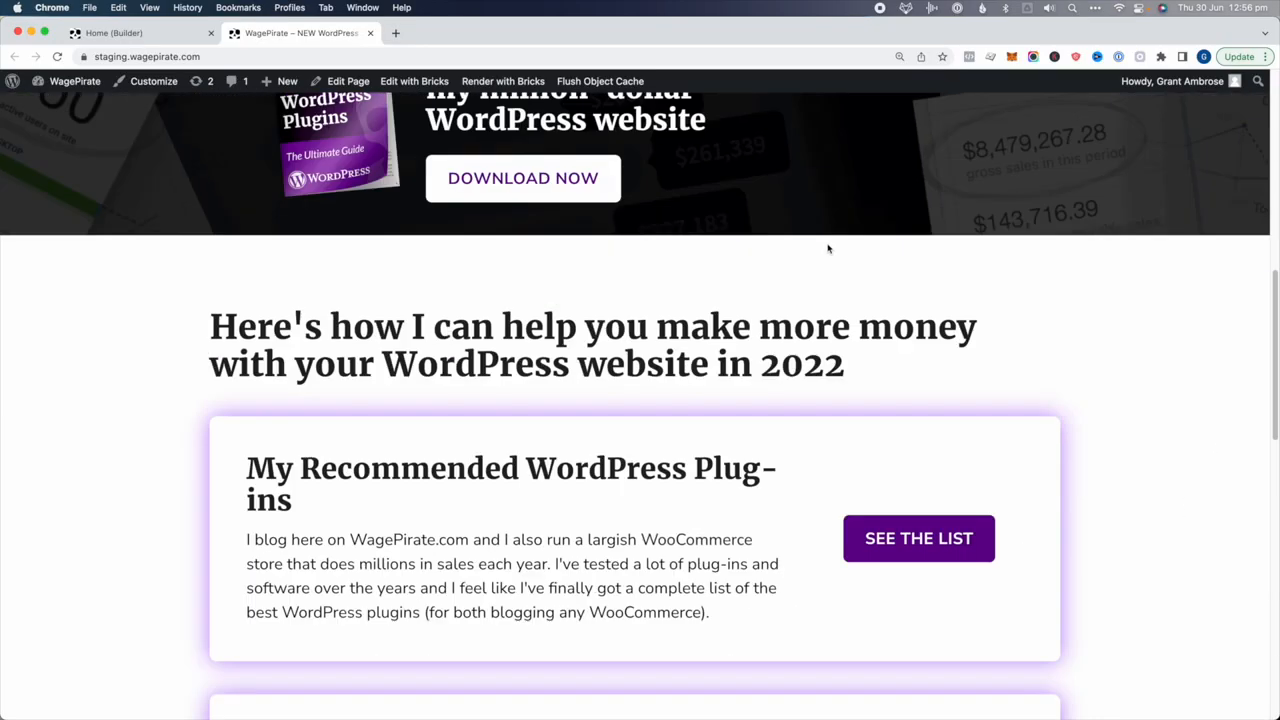
scroll(714, 401, "up", 5)
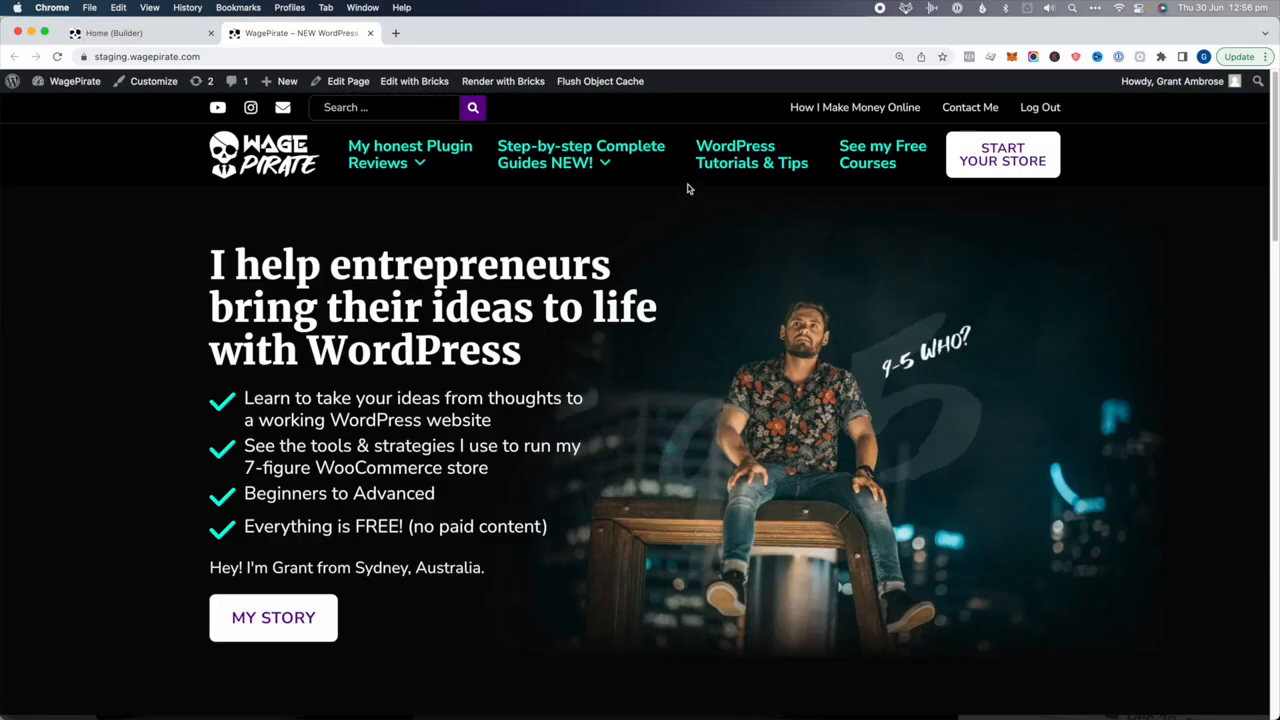
Go to the WordPress Tutorials & Tips blog page and open it in Bricks
left_click(749, 151)
scroll(308, 373, "down", 1)
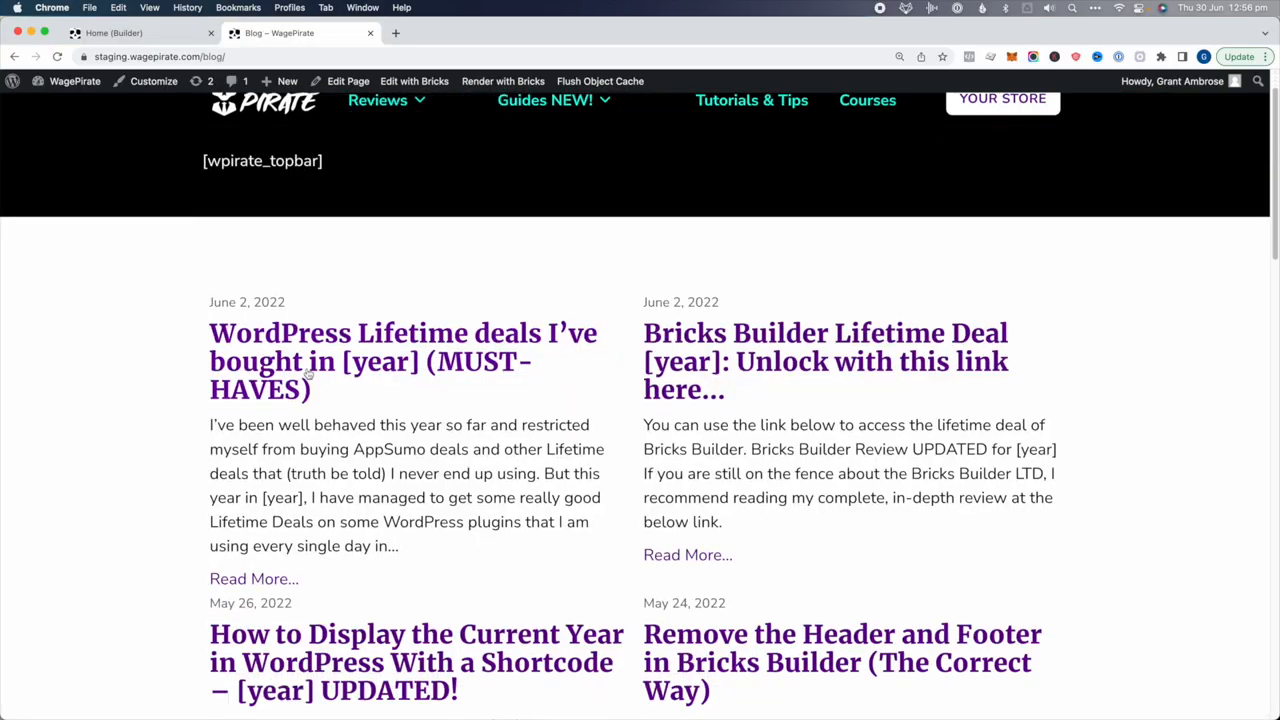
scroll(437, 375, "down", 1)
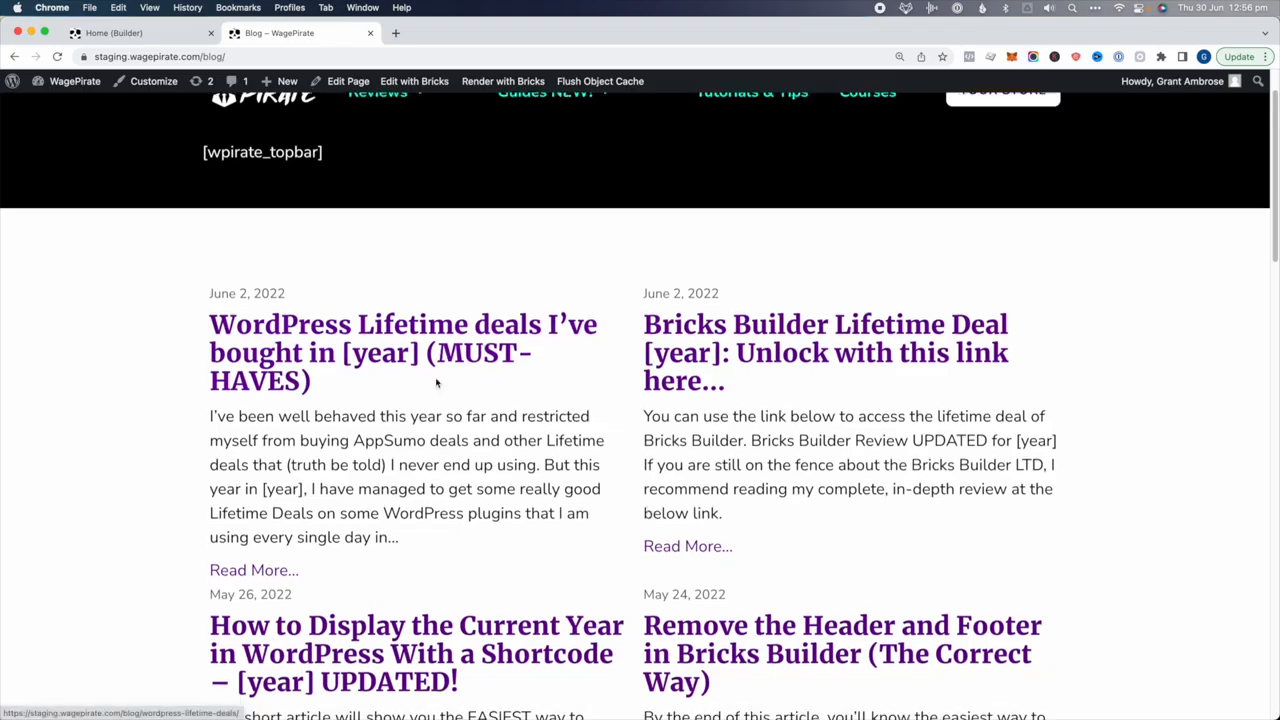
left_click(414, 82)
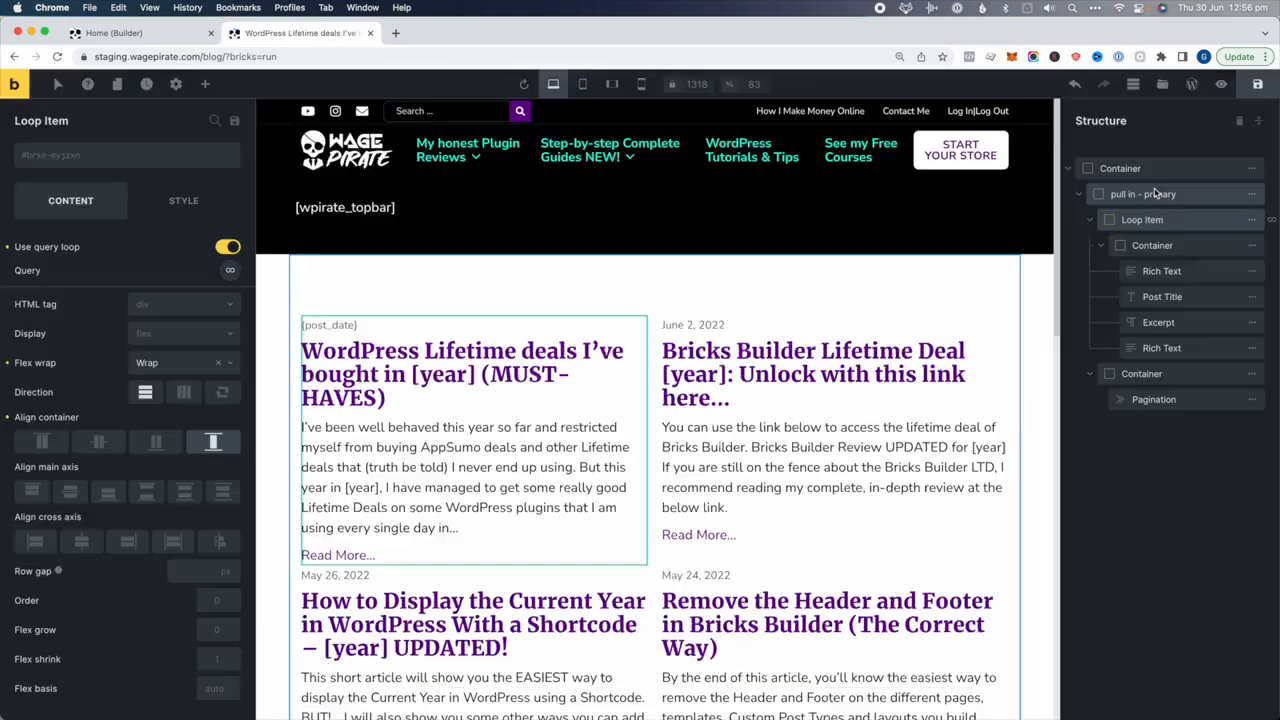
Apply the white-box class to the blog's post Loop Item
left_click(1150, 220)
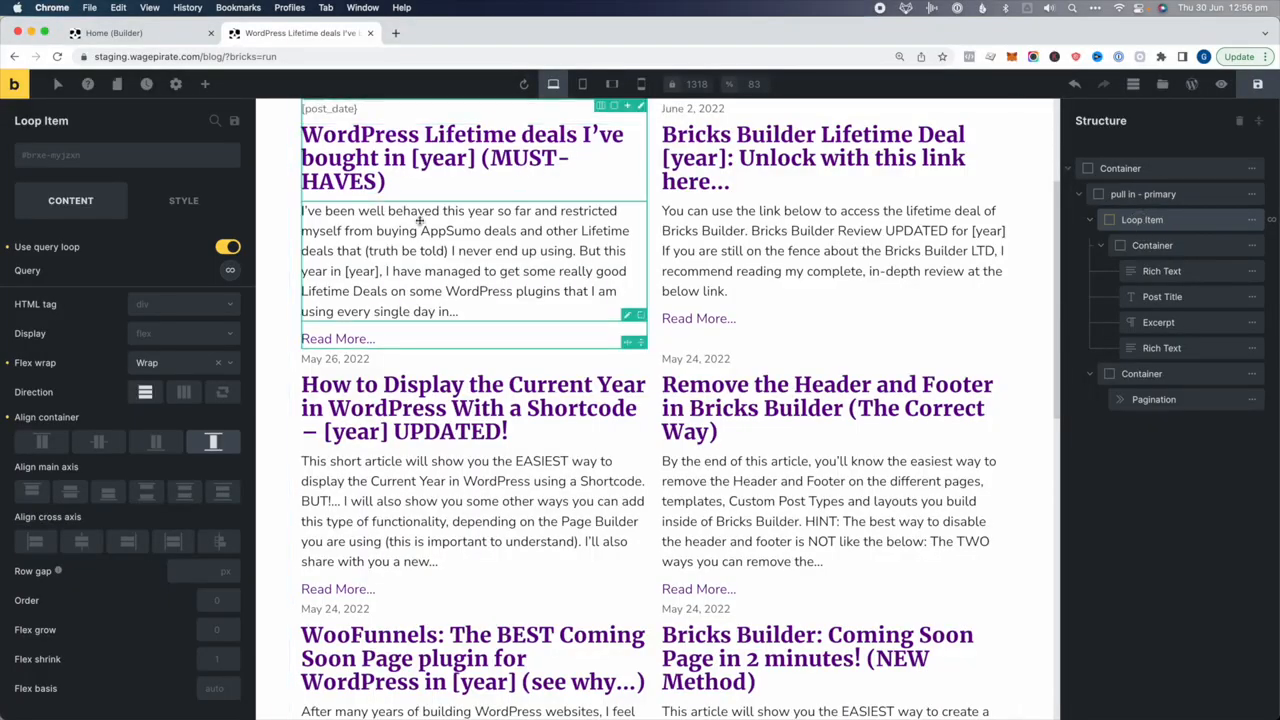
left_click(96, 157)
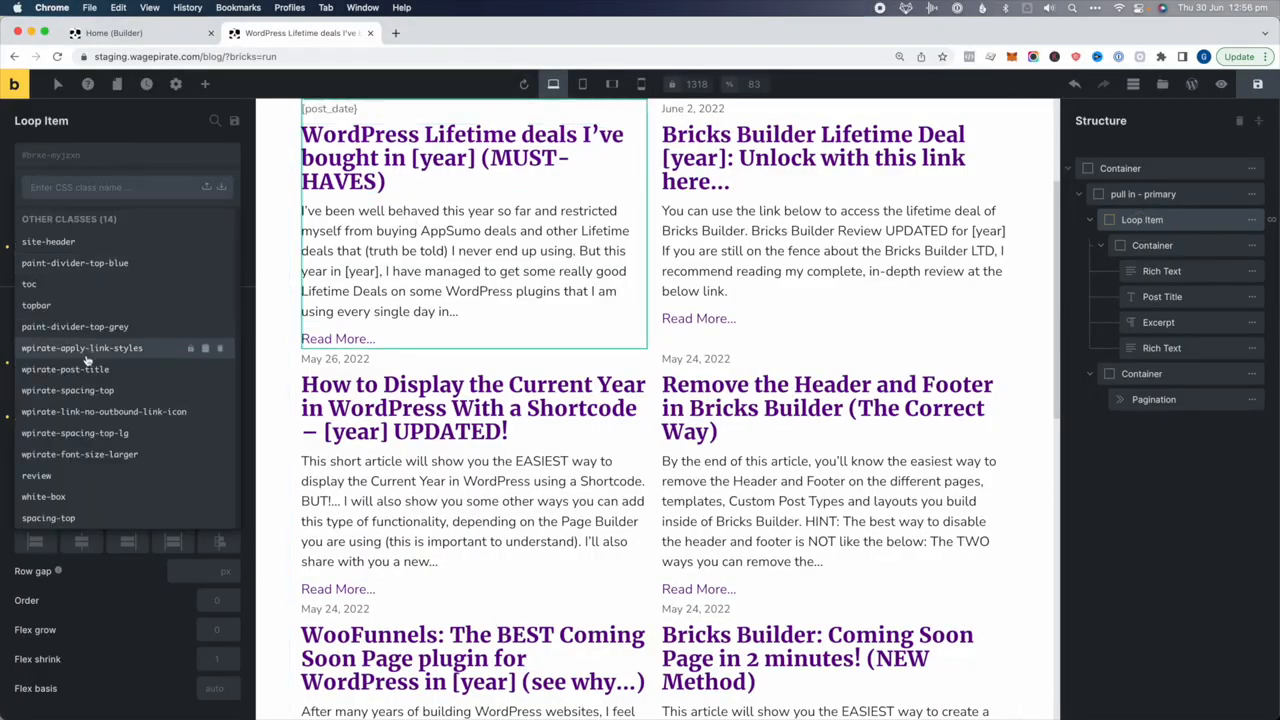
left_click(47, 504)
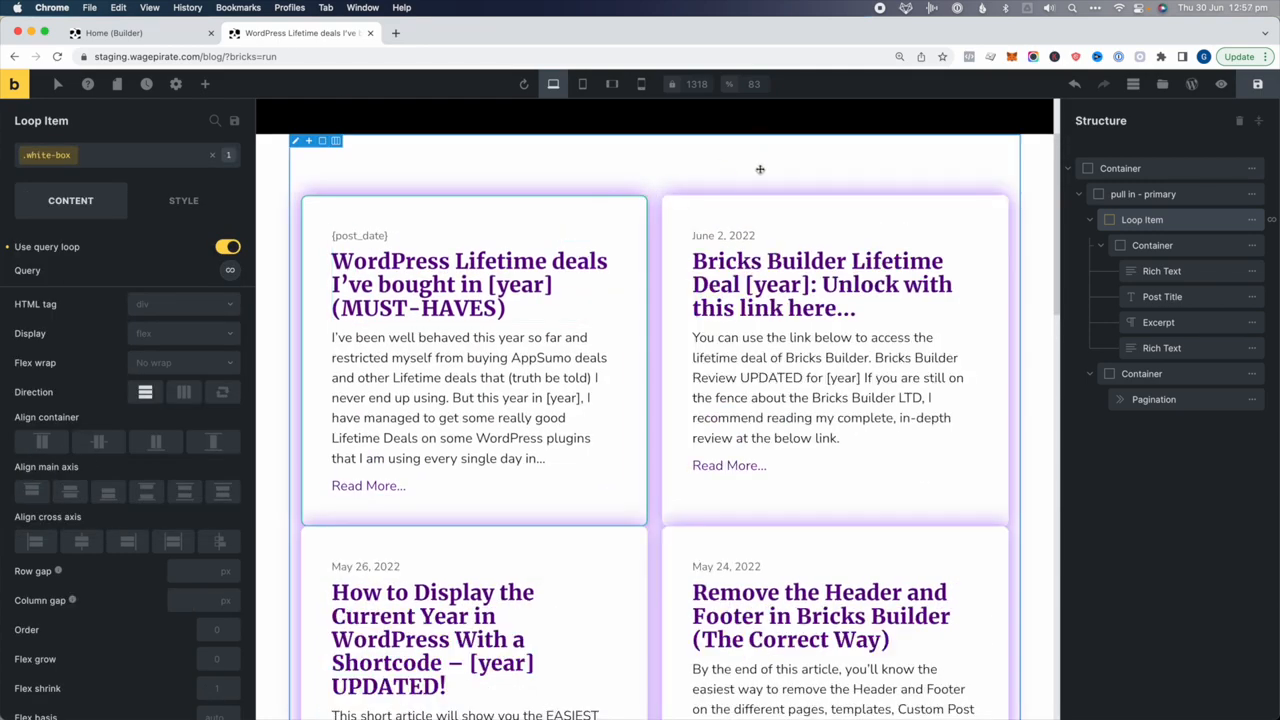
scroll(868, 388, "down", 5)
scroll(868, 388, "down", 8)
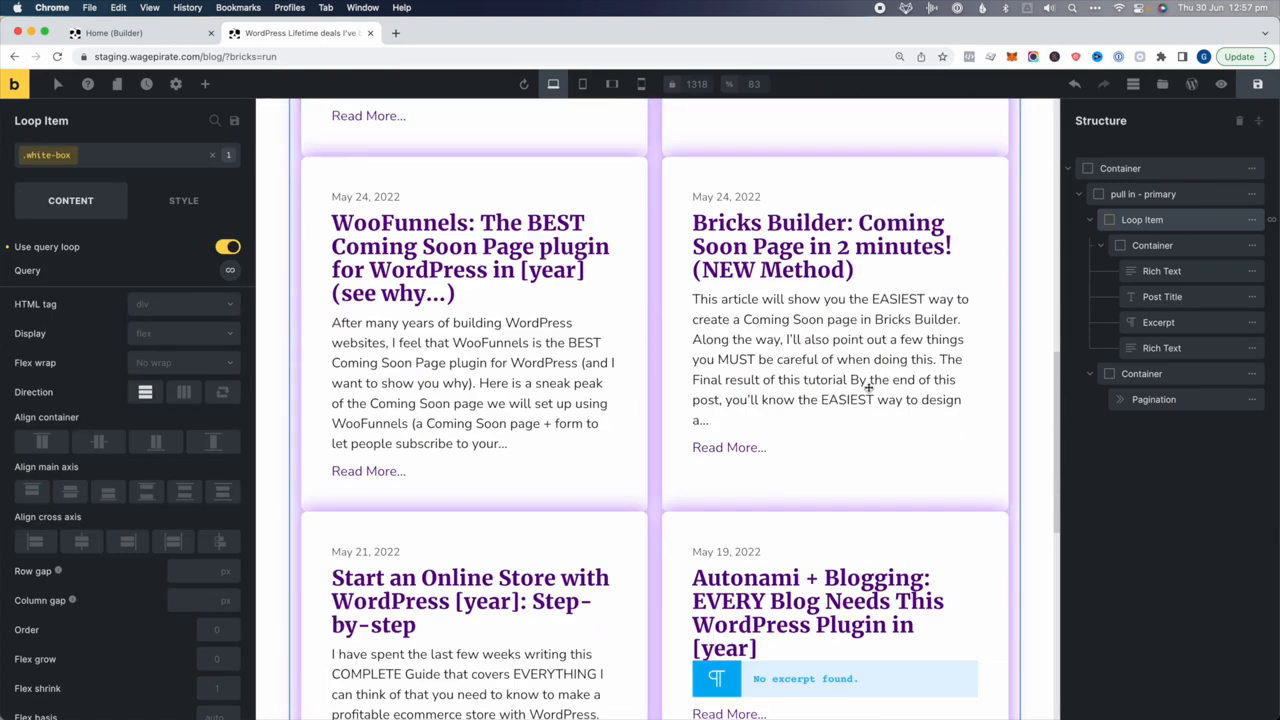
scroll(868, 390, "up", 6)
scroll(868, 393, "up", 8)
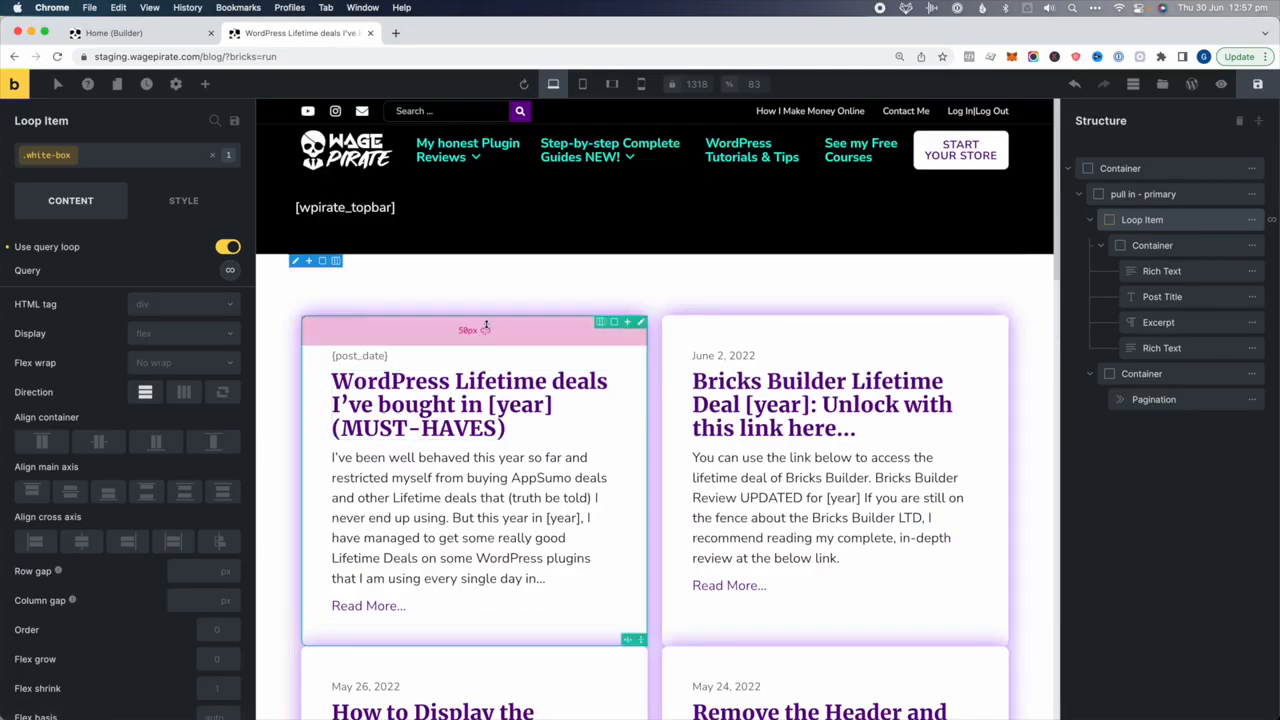
Set the Loop Item's top margin to 30 in Style > Layout
left_click(1141, 221)
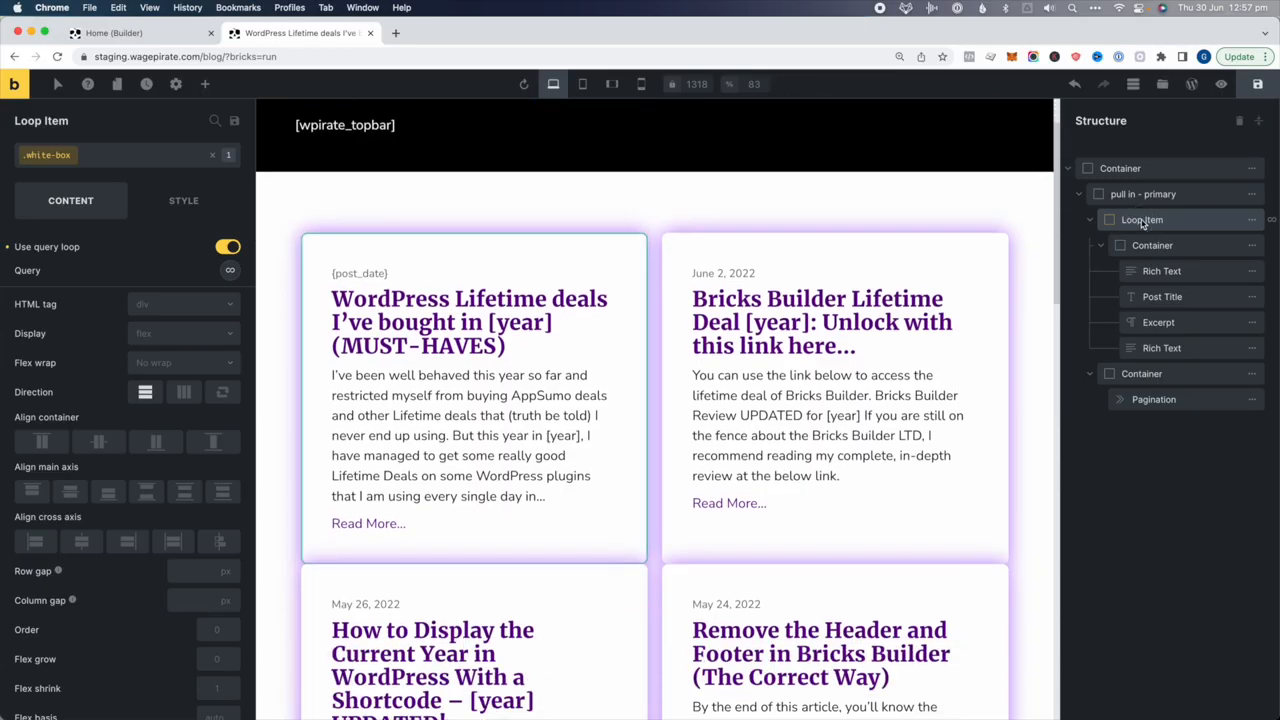
left_click(183, 204)
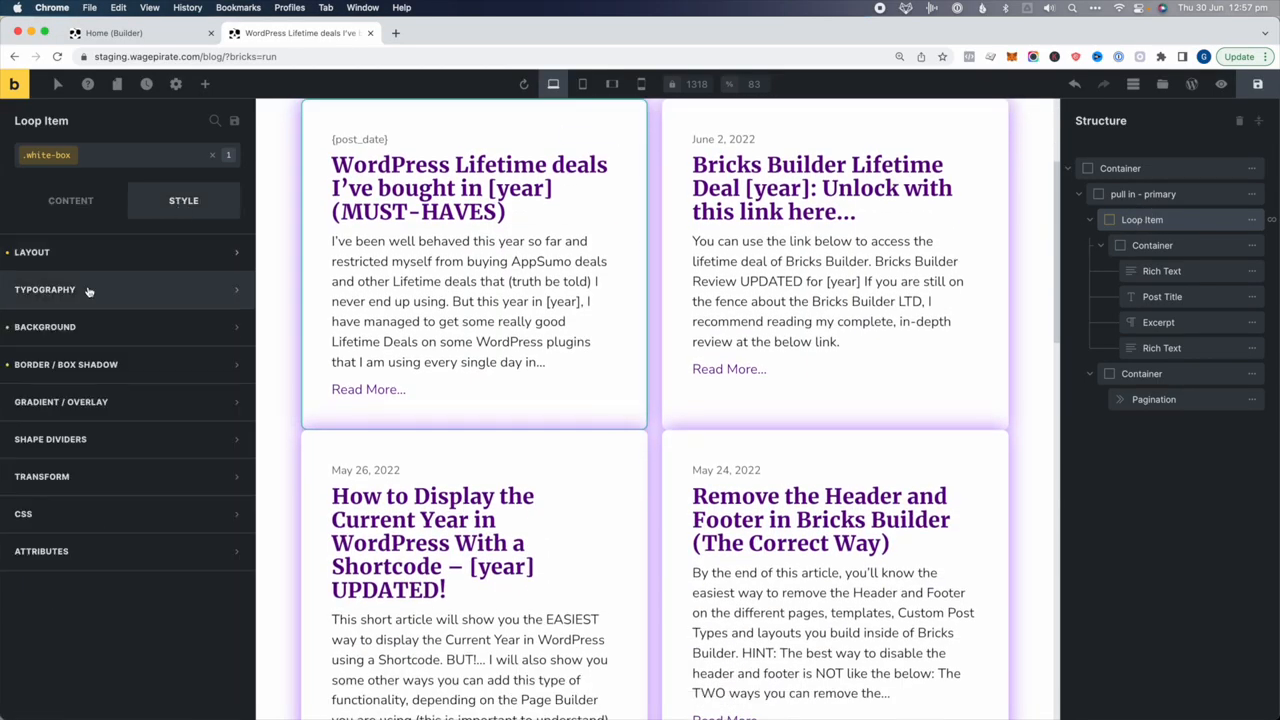
left_click(45, 256)
left_click(35, 347)
type("30")
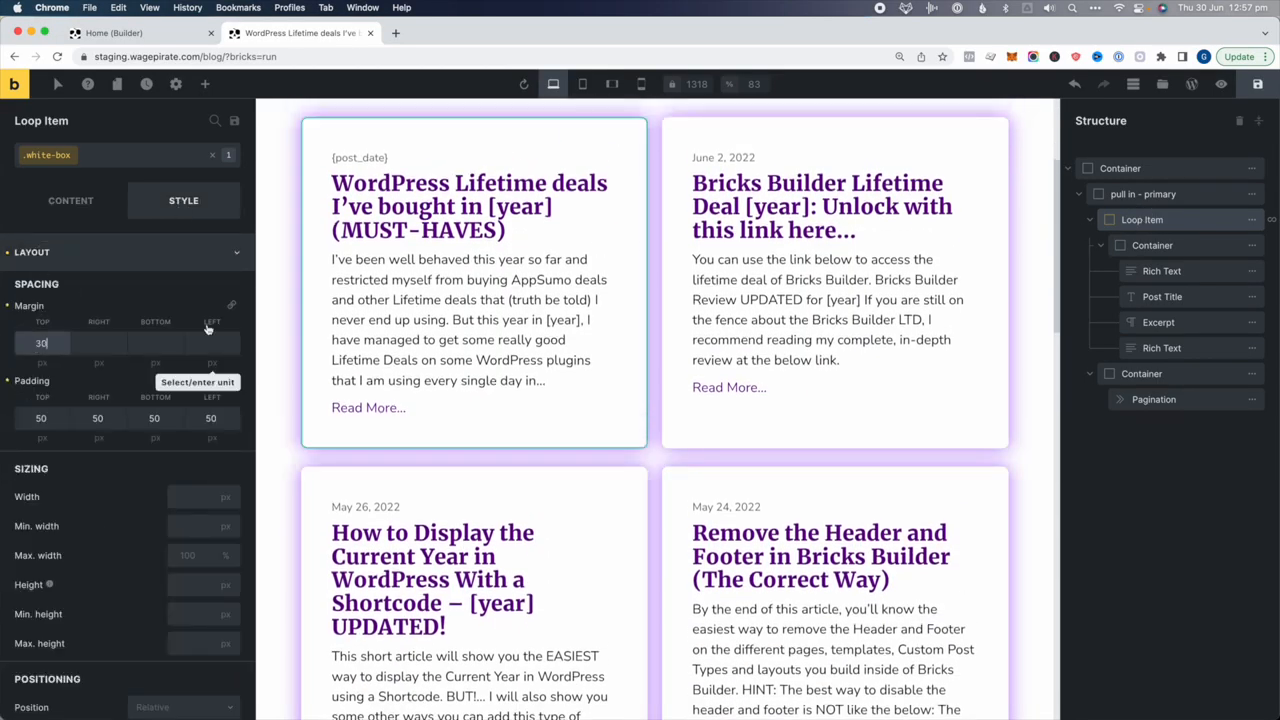
scroll(610, 410, "up", 3)
scroll(609, 405, "down", 8)
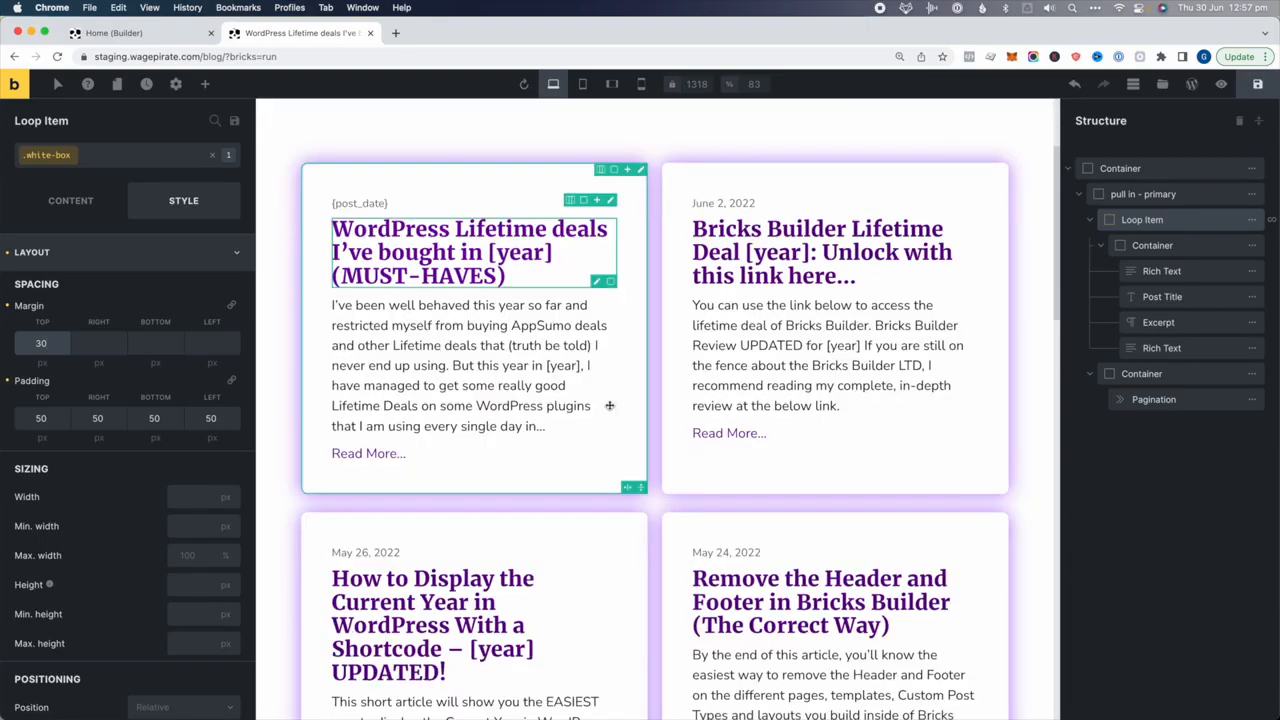
scroll(1019, 259, "up", 8)
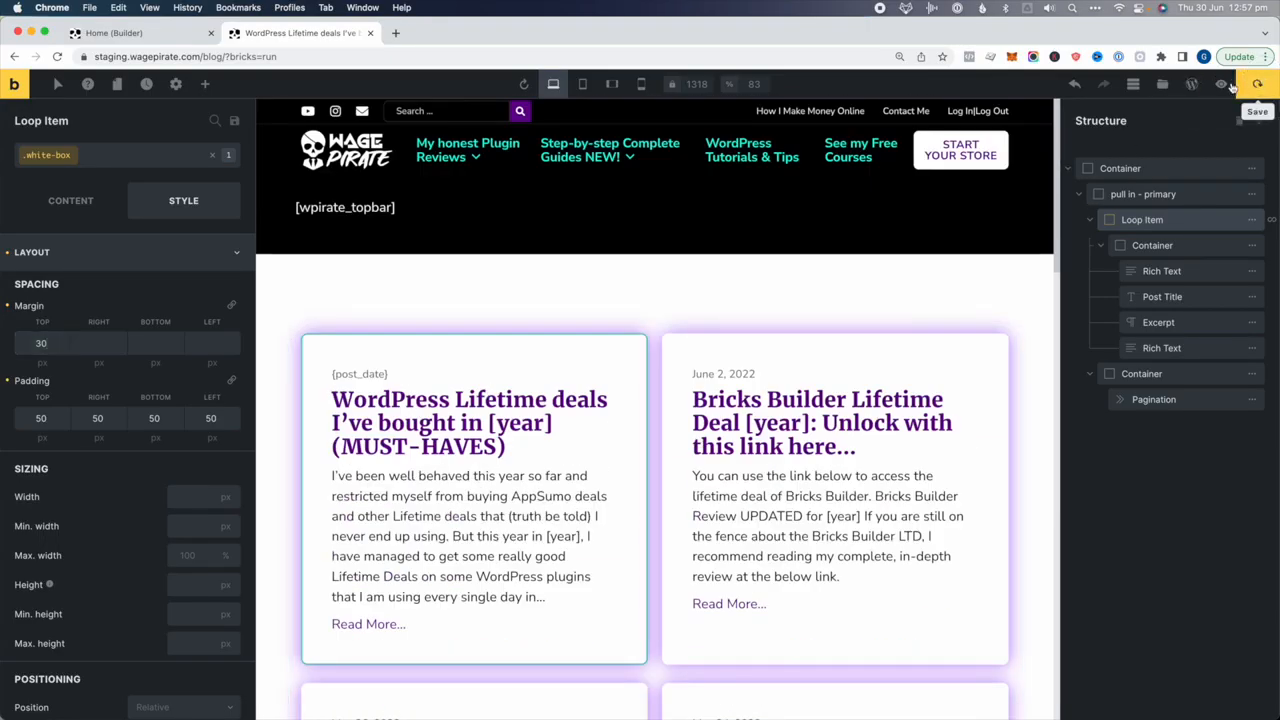
Save the blog page and view it on the frontend
left_click(1240, 85)
left_click(1222, 85)
left_click(1195, 86)
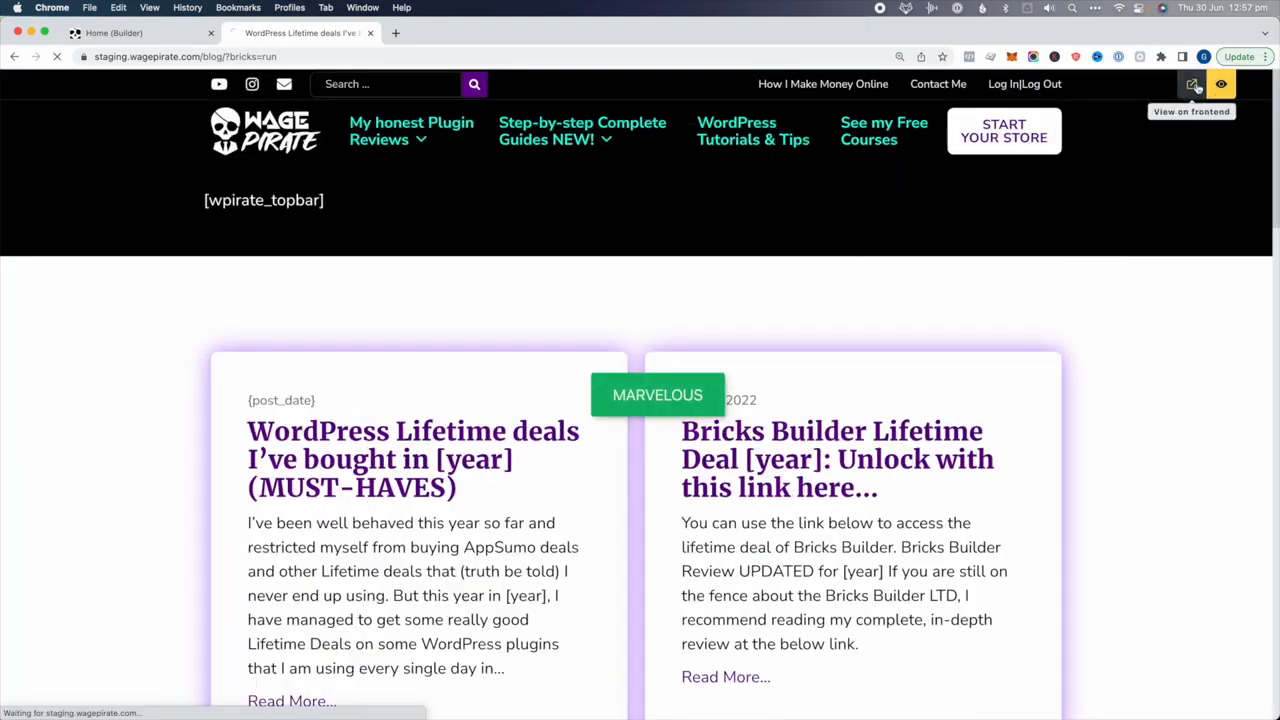
Go to All my WordPress Guides under Step-by-step Complete Guides and open it with Bricks
scroll(569, 370, "down", 12)
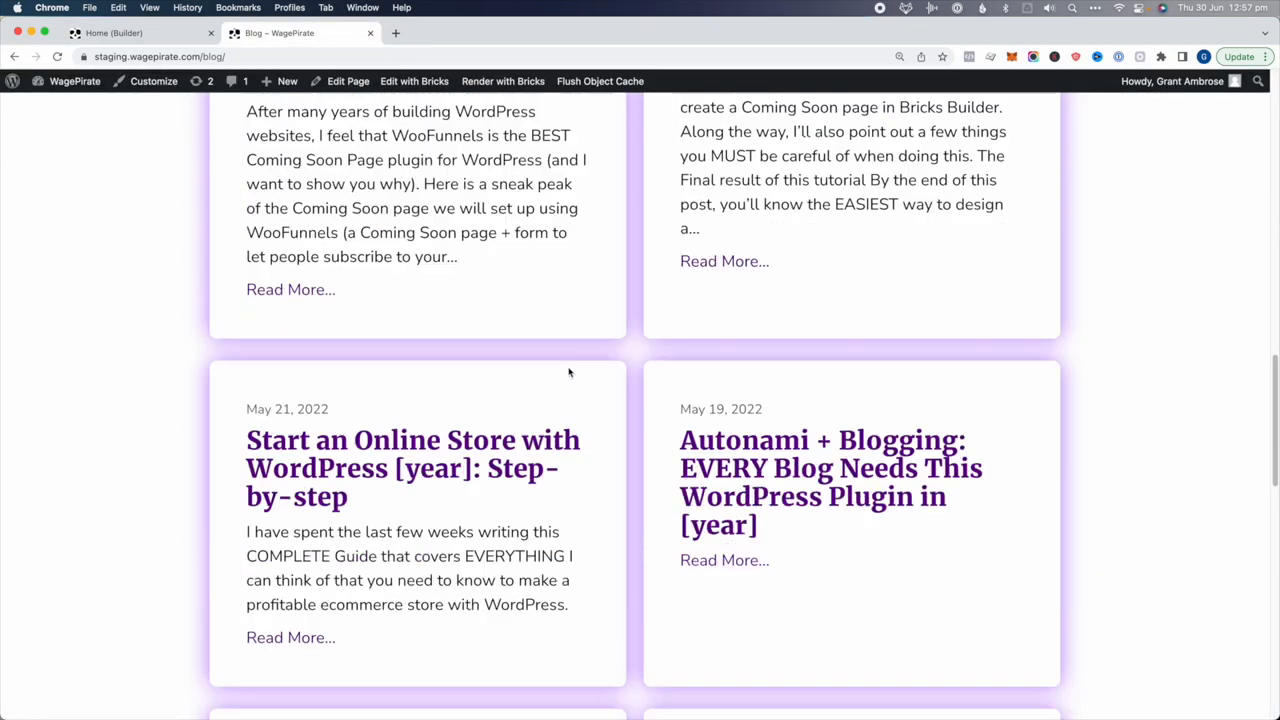
scroll(569, 372, "down", 8)
scroll(576, 386, "up", 20)
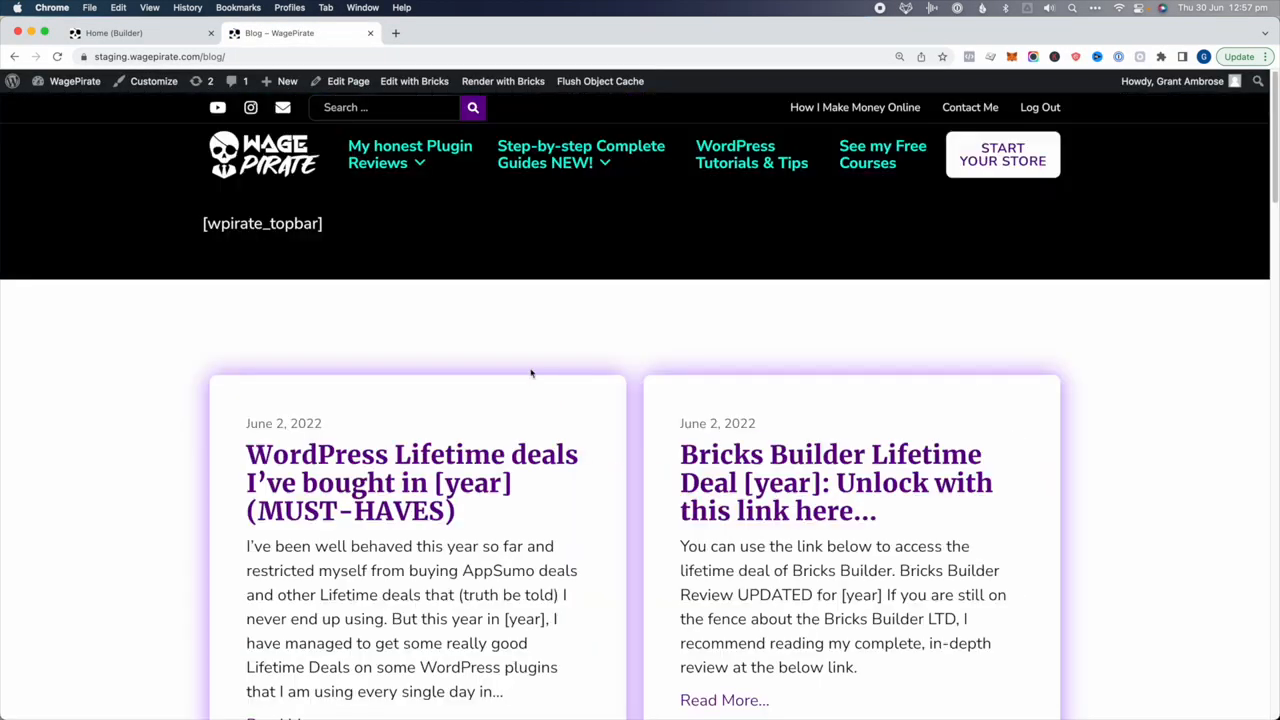
mouse_move(545, 160)
left_click(663, 266)
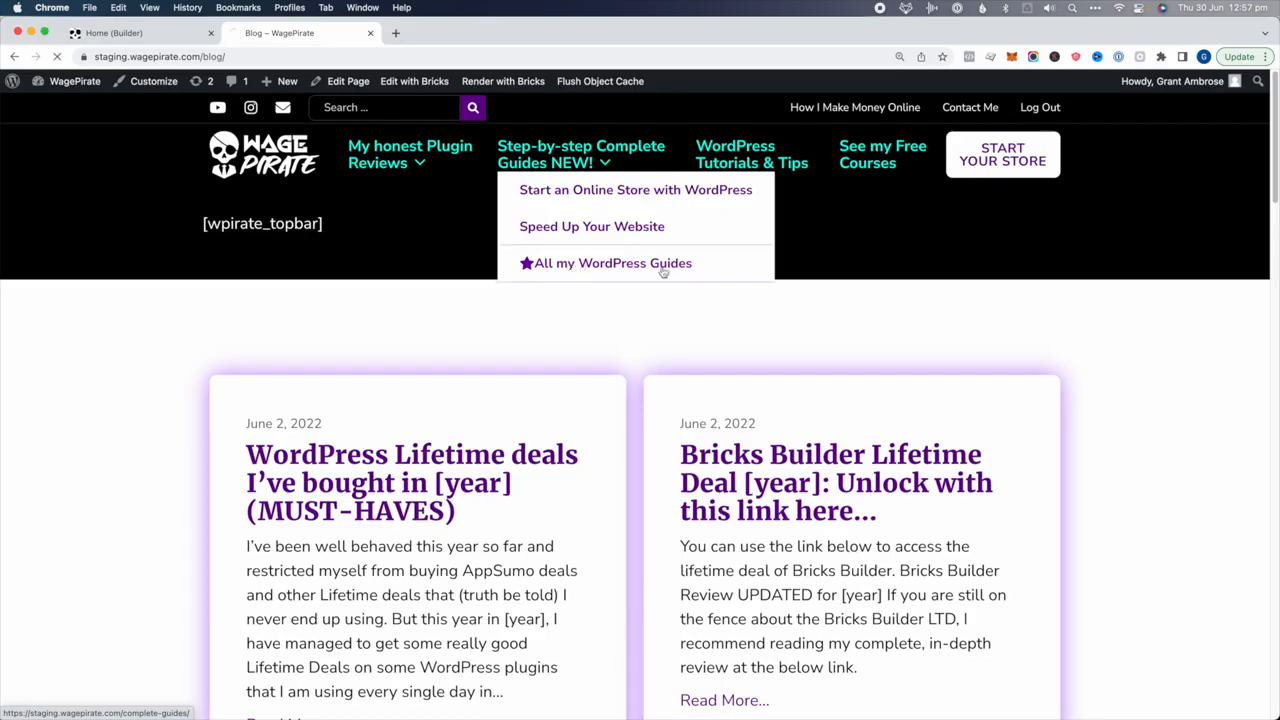
scroll(590, 363, "down", 5)
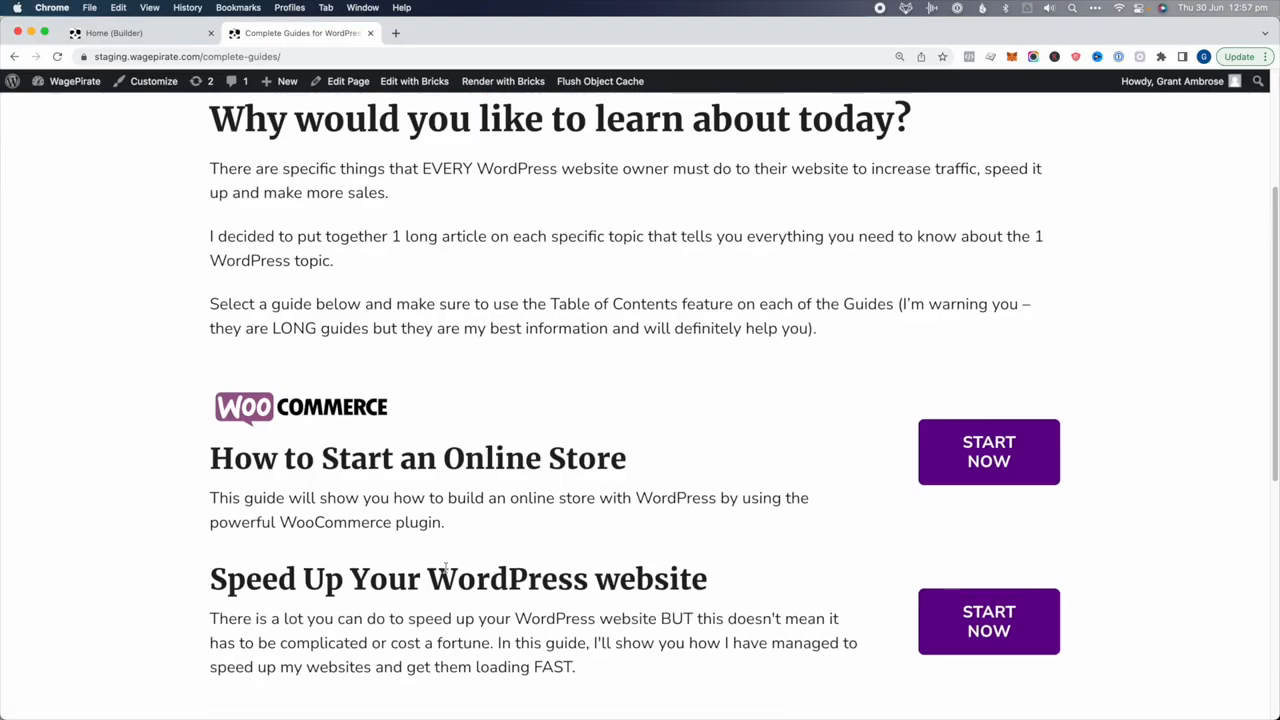
left_click(439, 82)
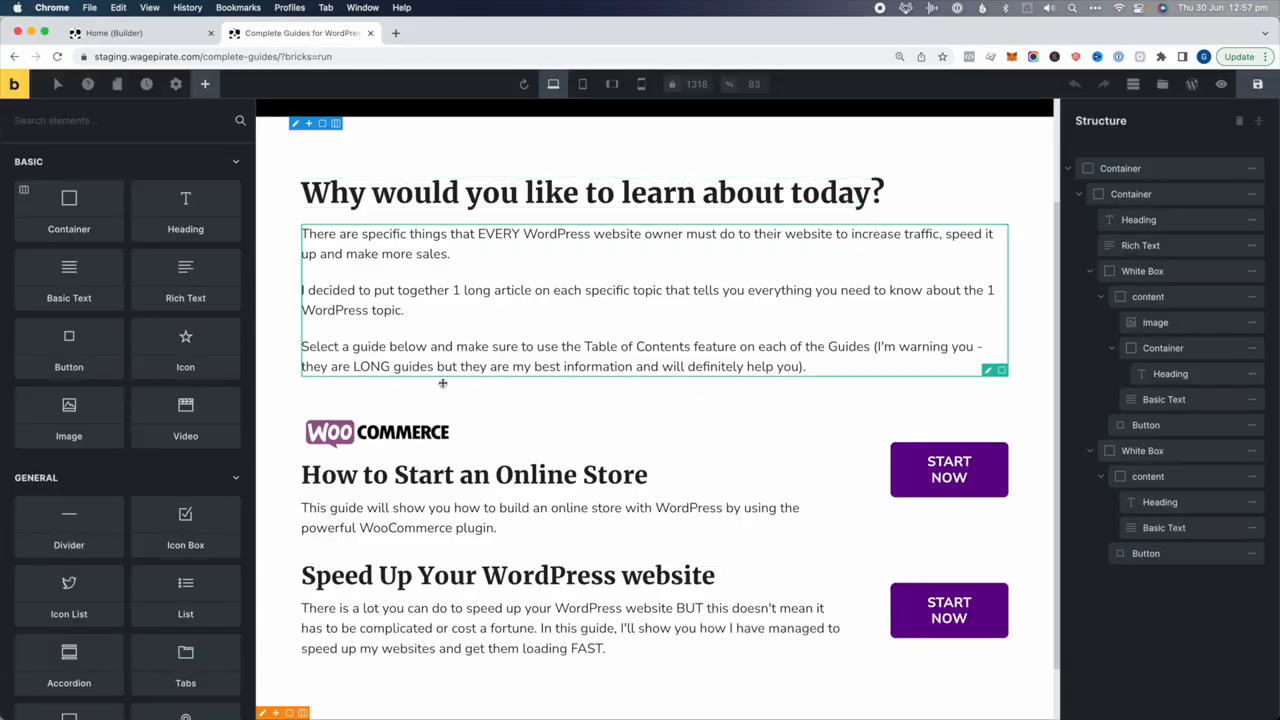
Apply the white-box class to both White Box guide containers
left_click(1176, 278)
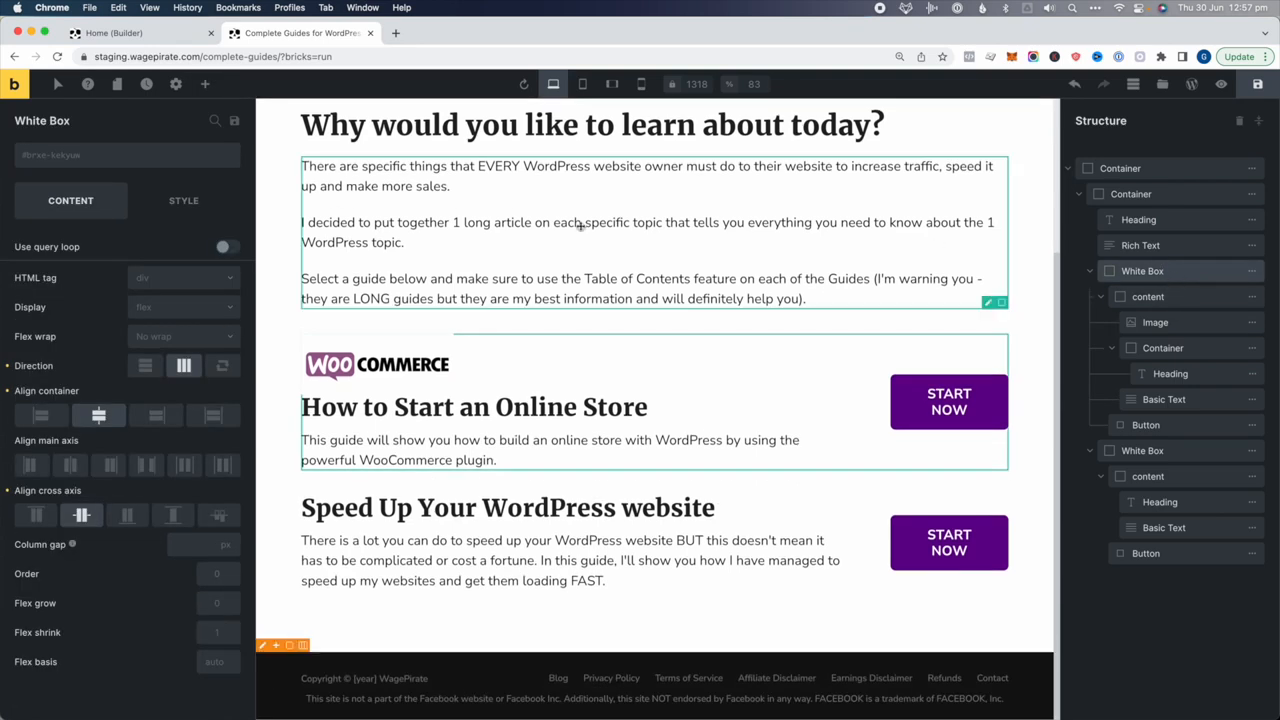
left_click(90, 158)
left_click(66, 500)
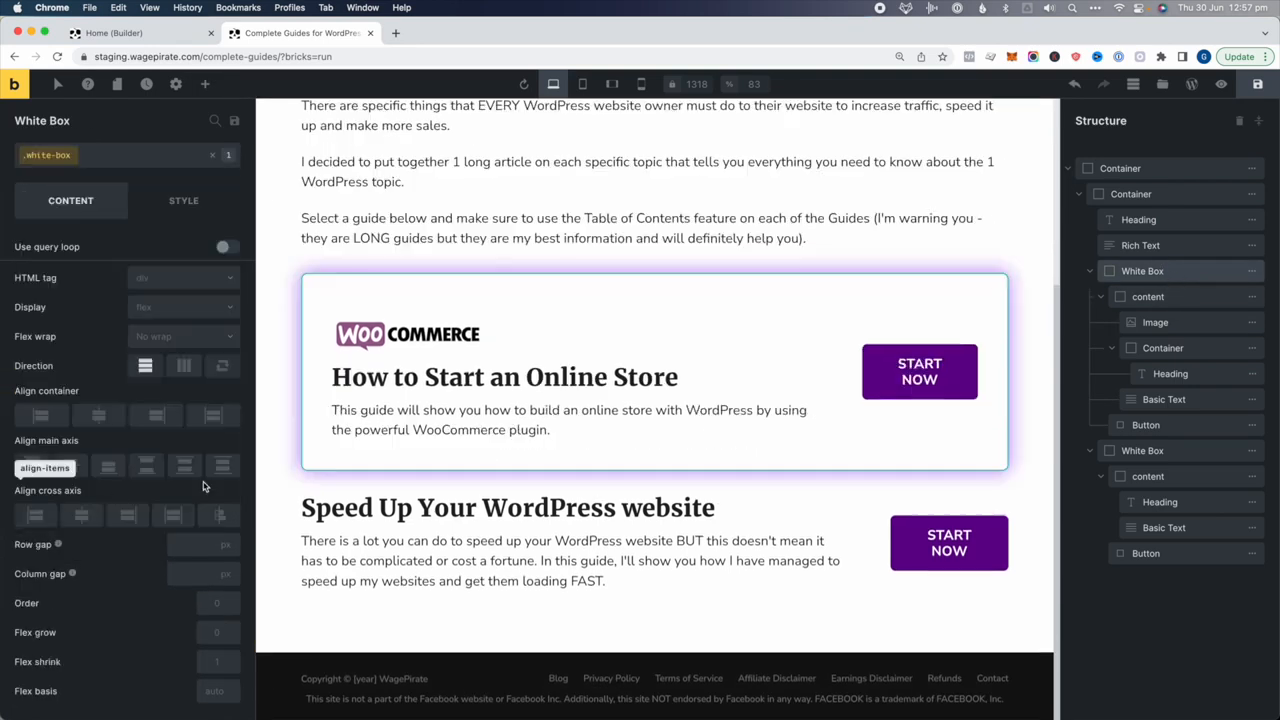
left_click(1142, 451)
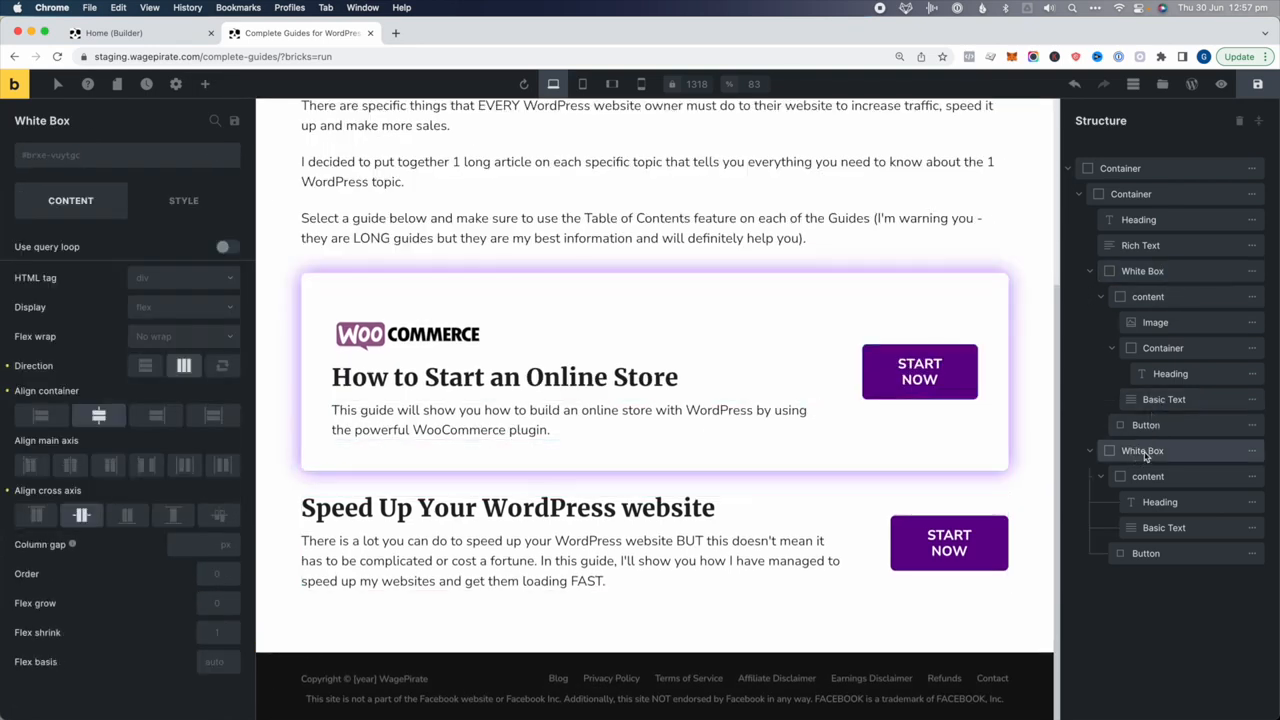
left_click(64, 158)
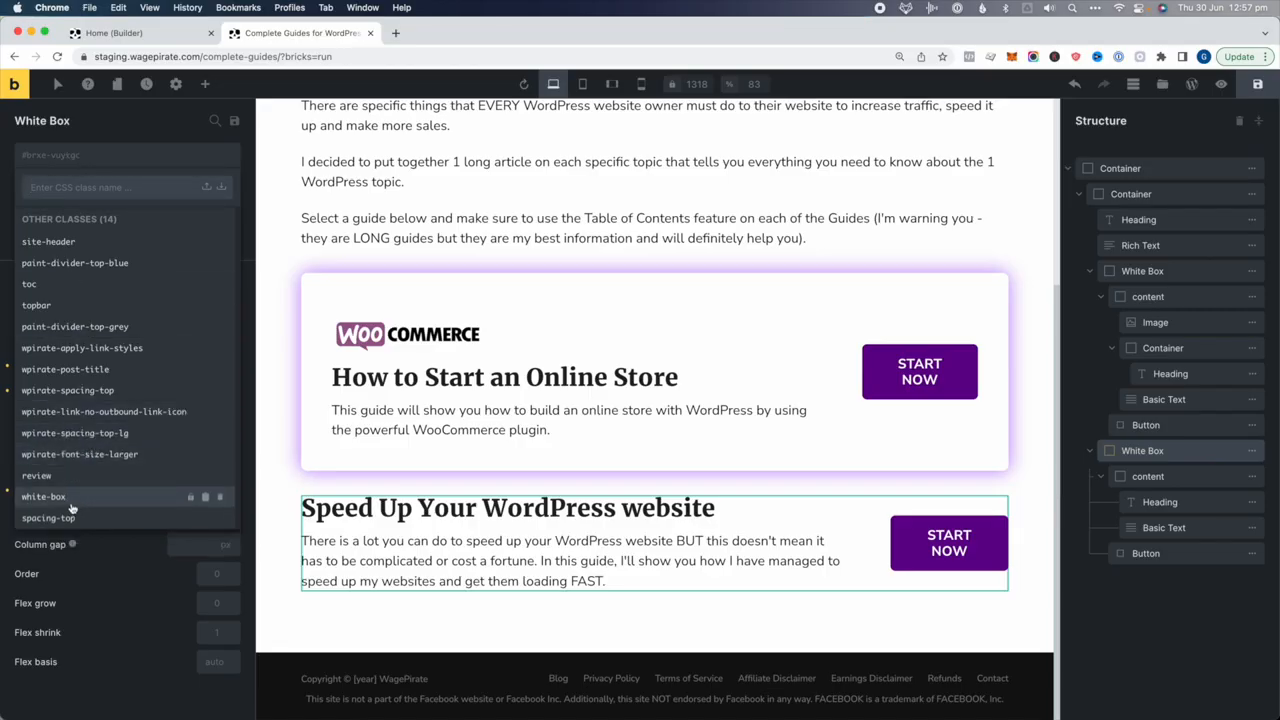
left_click(72, 498)
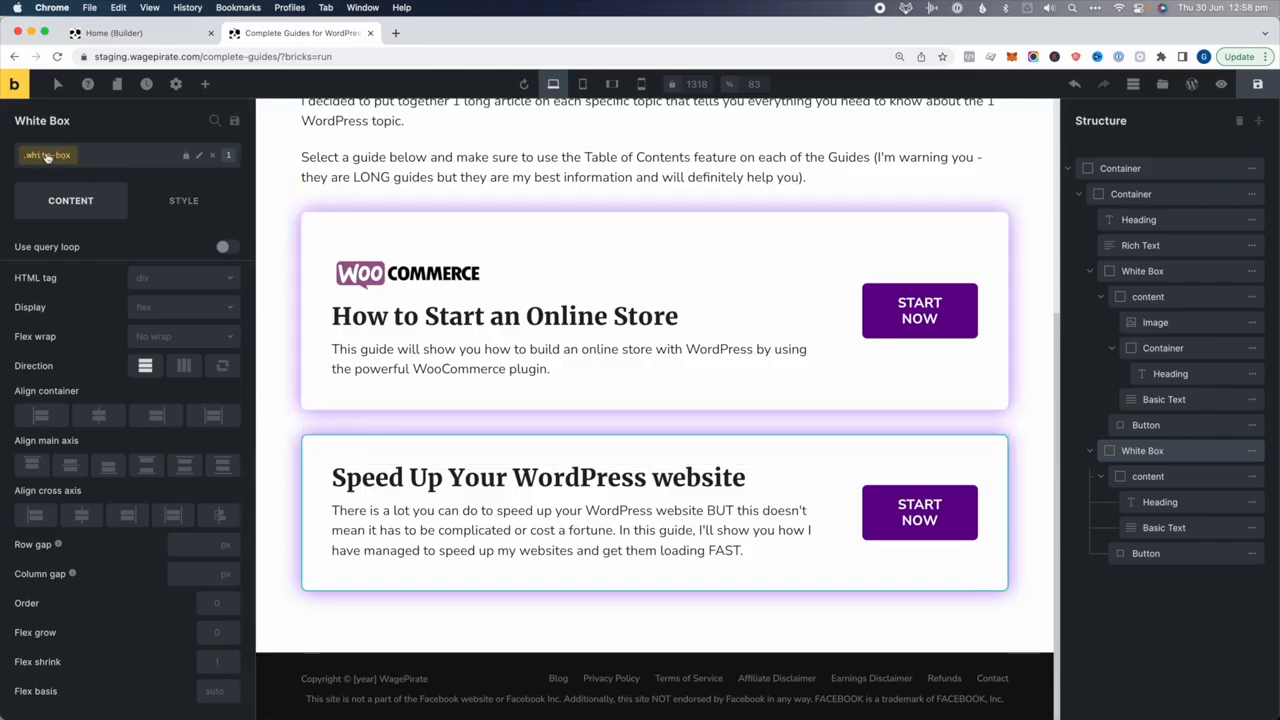
left_click(178, 200)
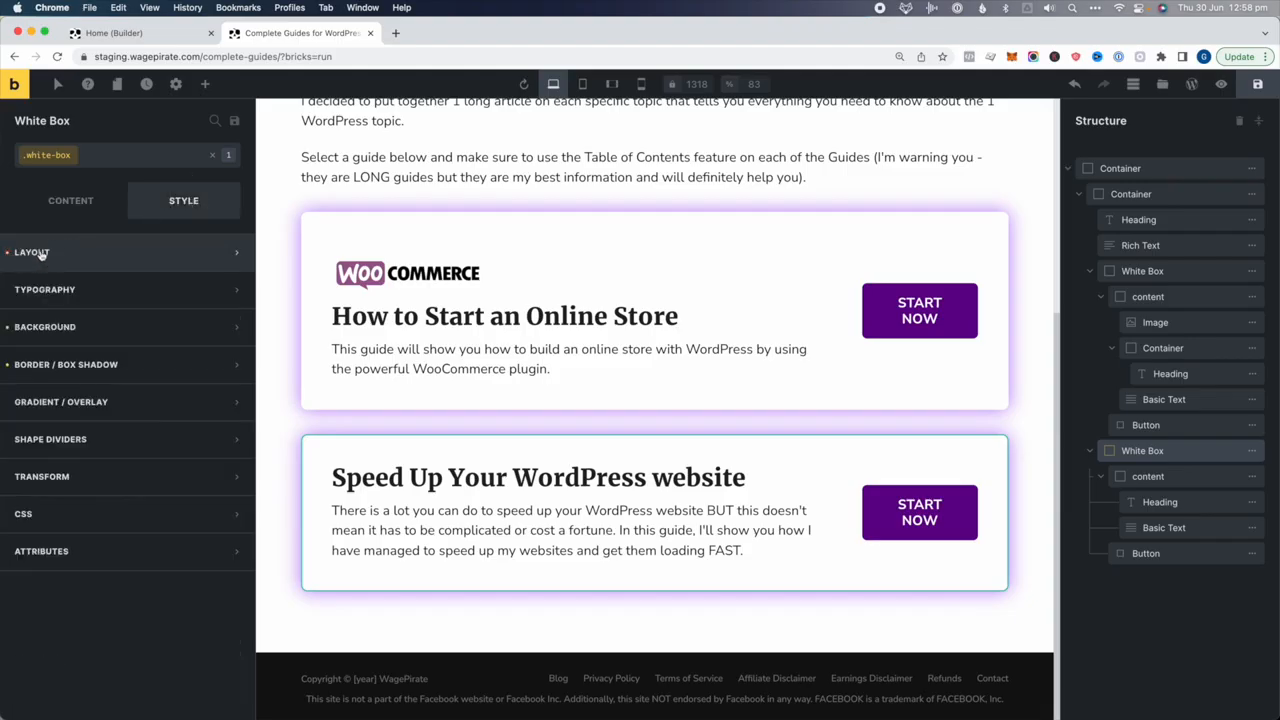
Remove the test 40 px top margin from the second White Box element
left_click(41, 255)
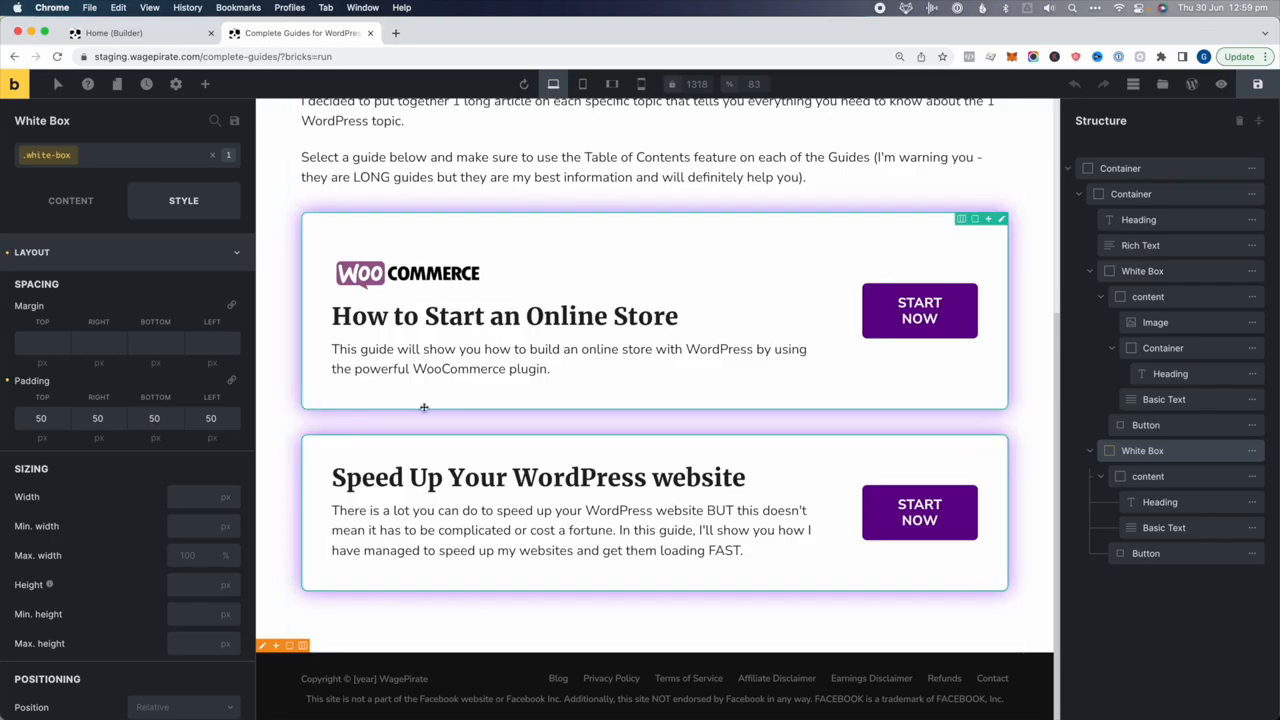
left_click(213, 157)
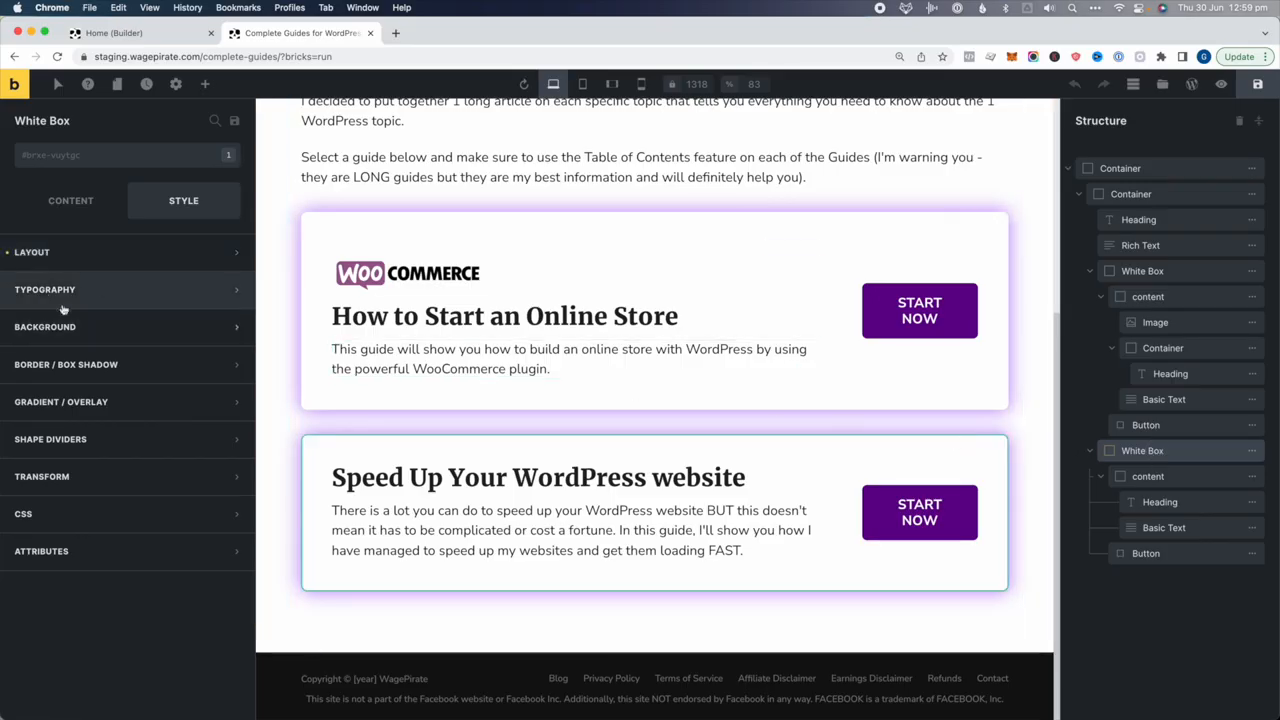
left_click(36, 254)
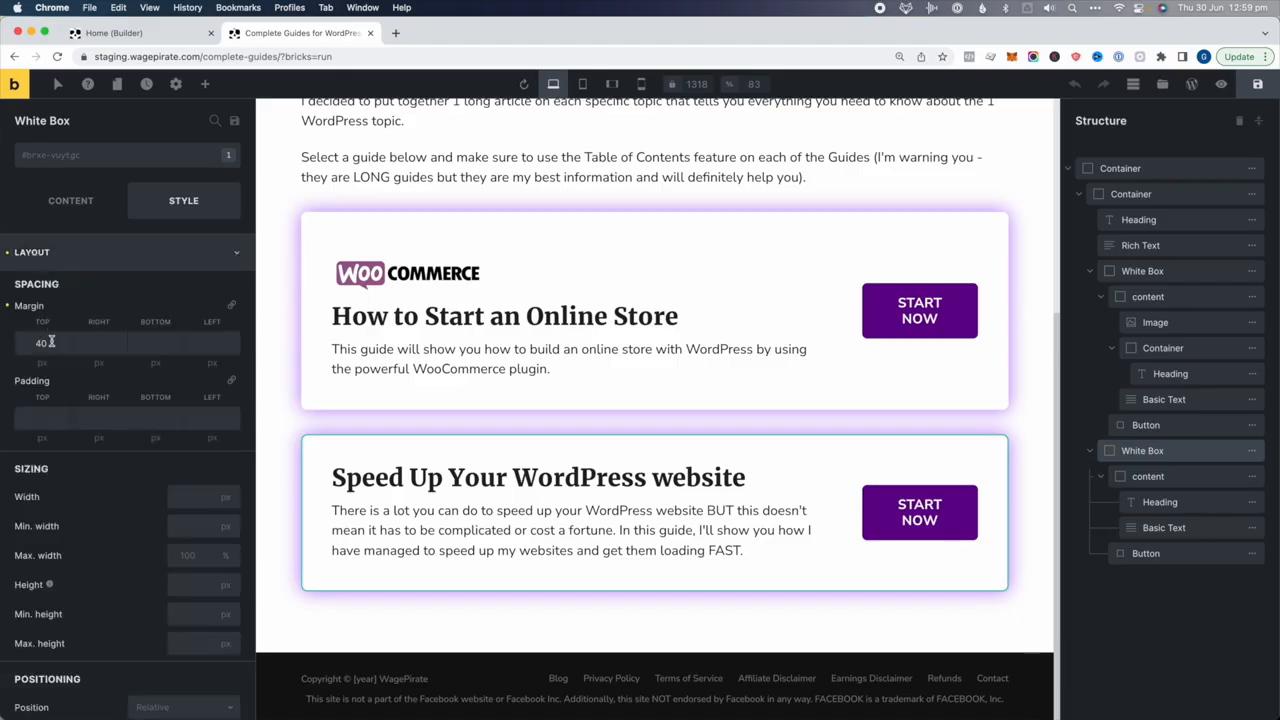
left_click(8, 306)
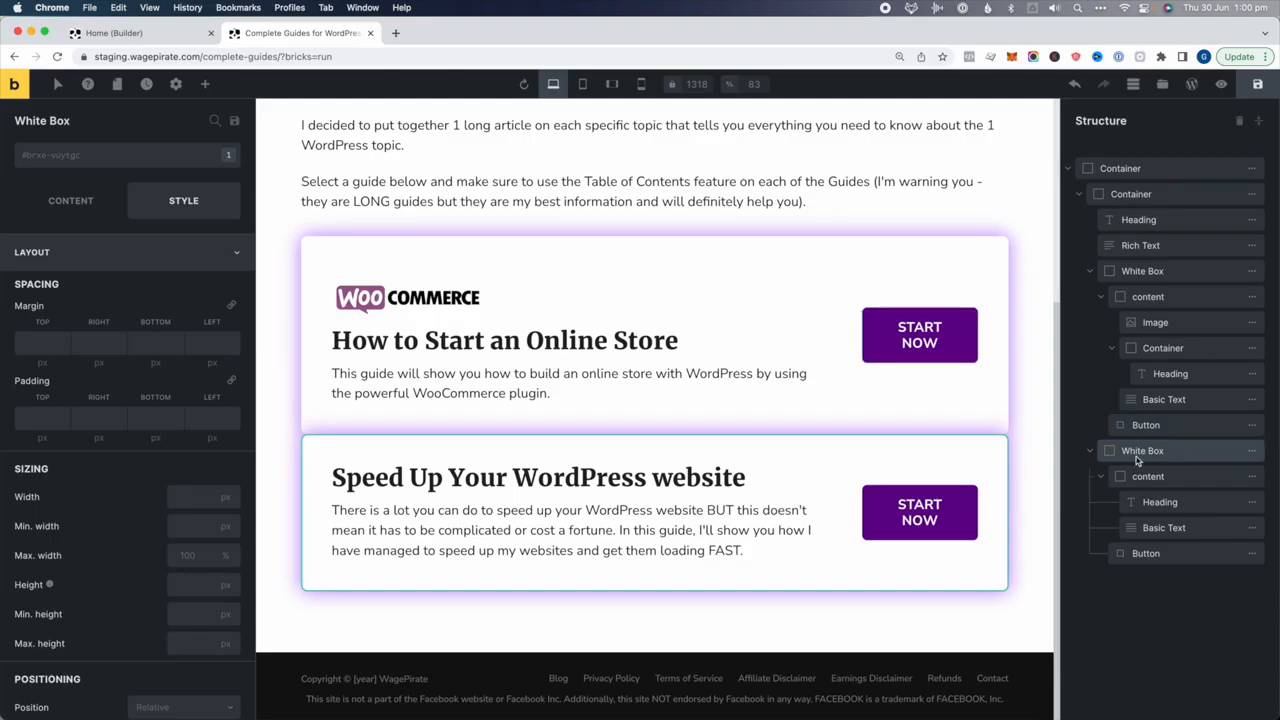
Apply the spacing-top class to the second guide card
left_click(105, 162)
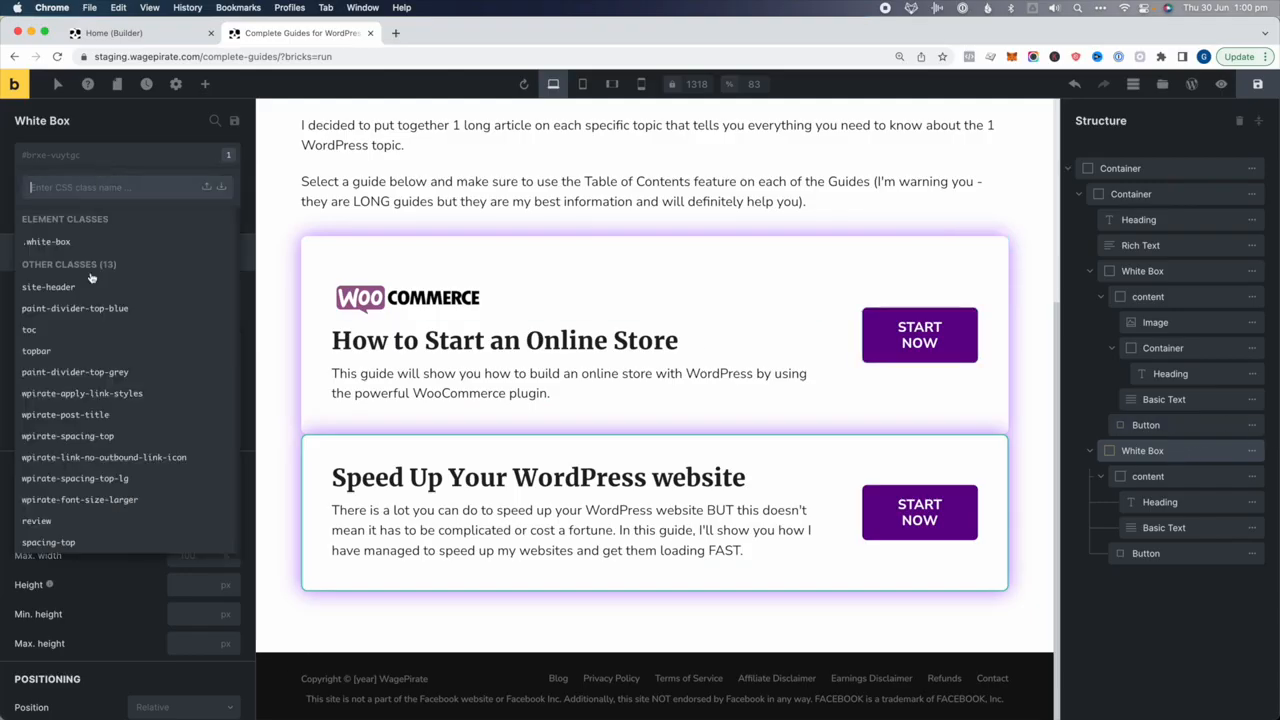
left_click(60, 545)
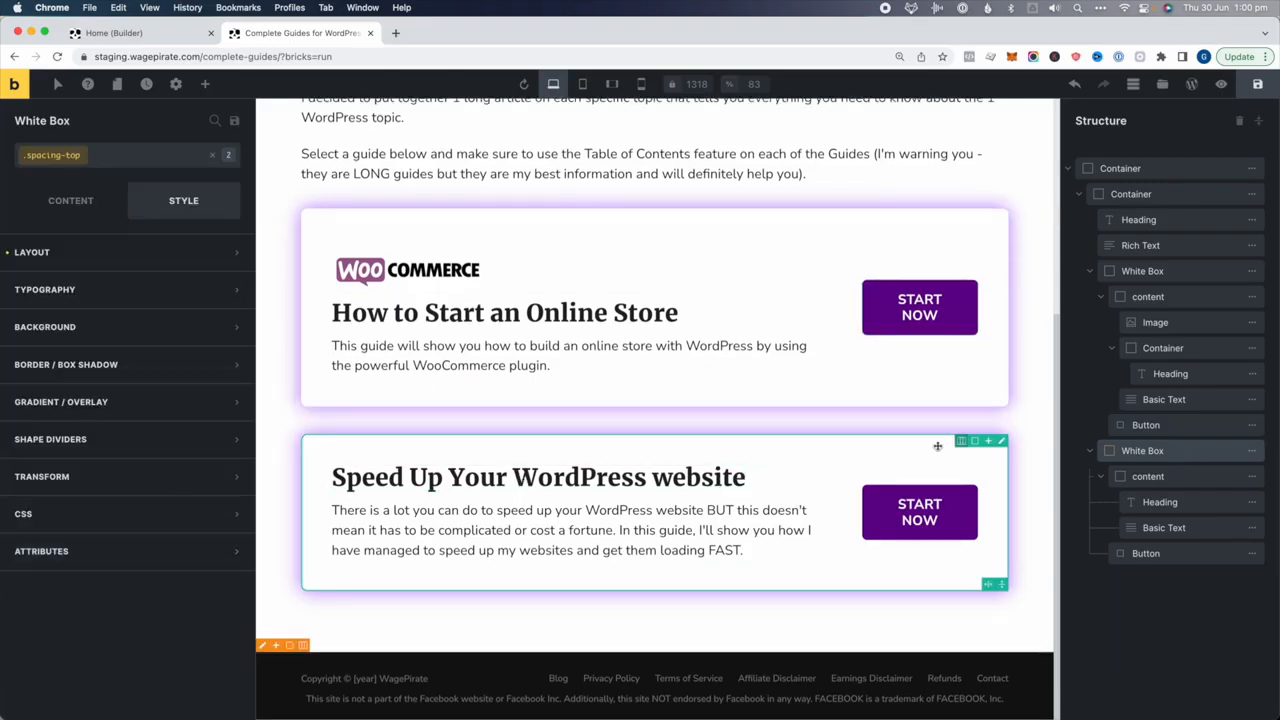
scroll(660, 282, "up", 3)
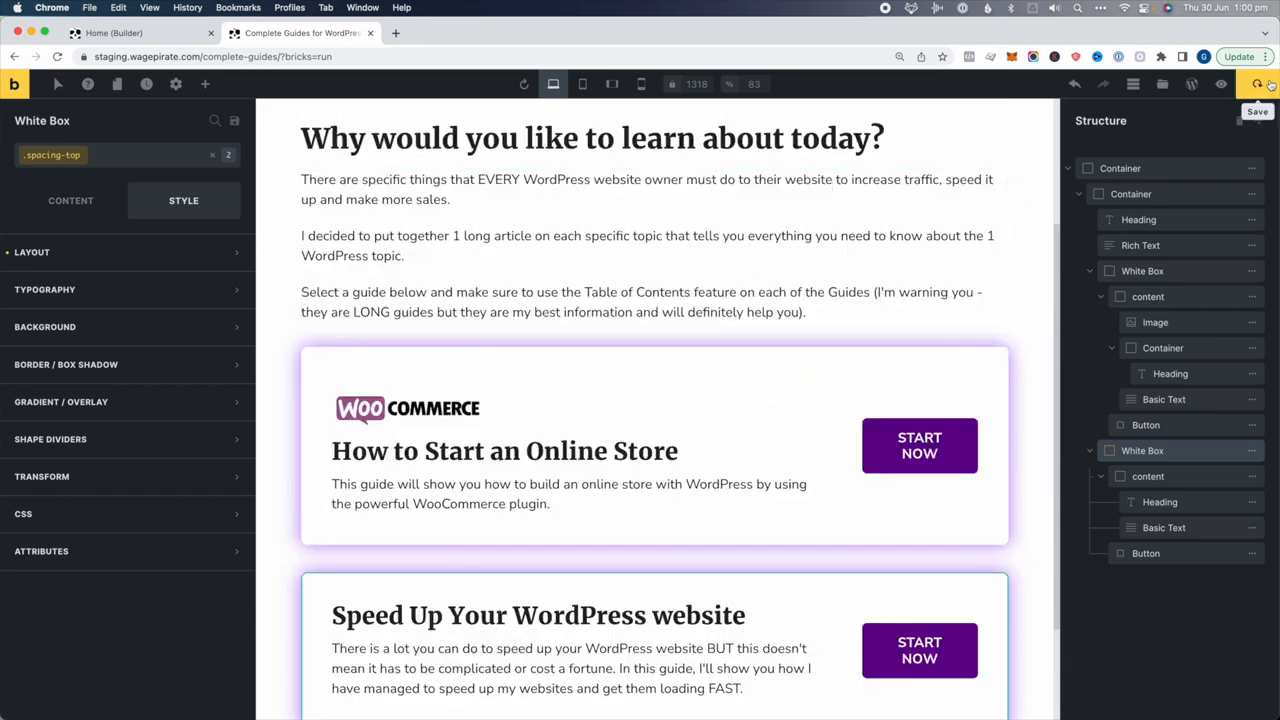
Save the Complete Guides page and view it on the live site
left_click(1221, 85)
left_click(1193, 86)
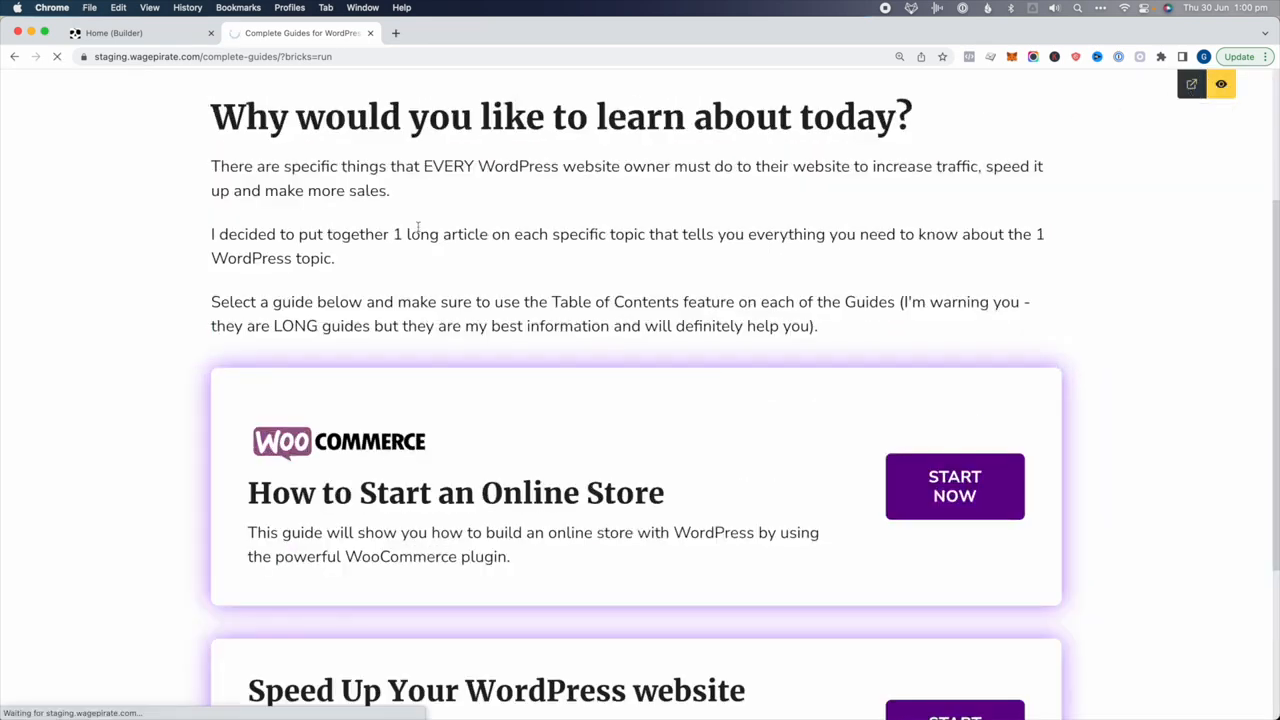
scroll(388, 490, "down", 5)
scroll(388, 490, "up", 4)
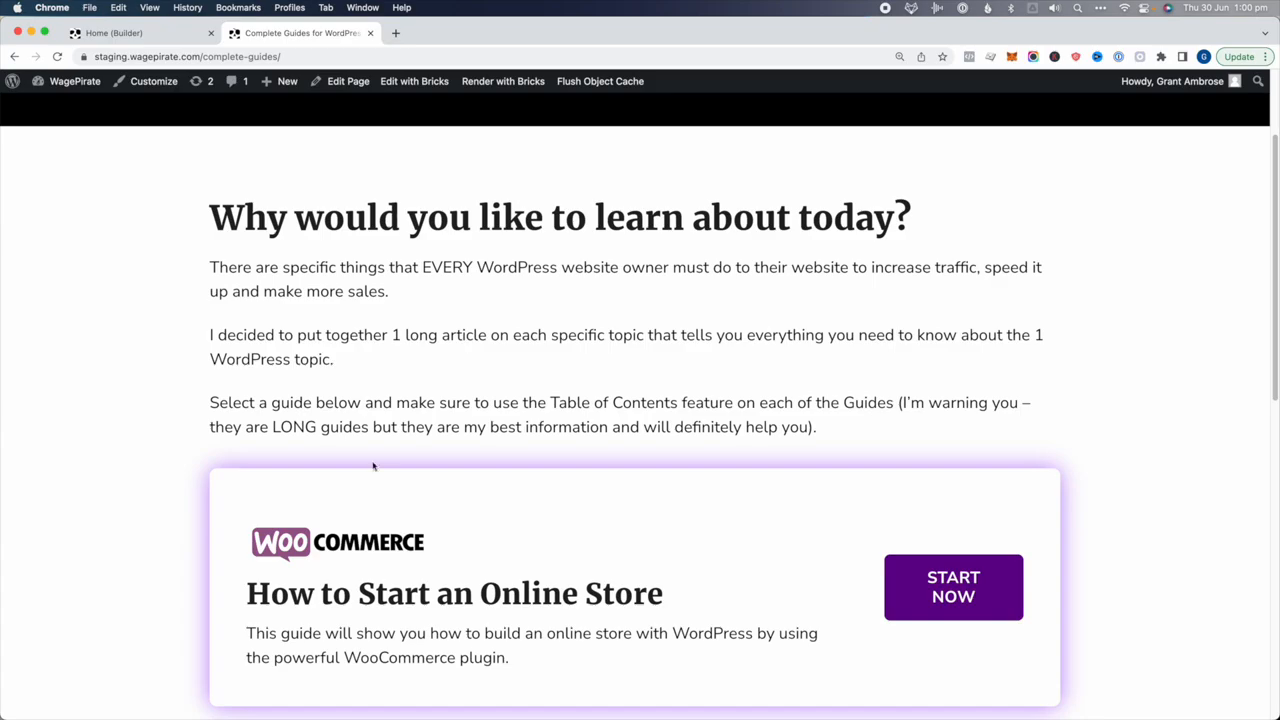
Open the WordPress Tutorials & Tips blog page and switch to editing it with Bricks
scroll(373, 466, "up", 2)
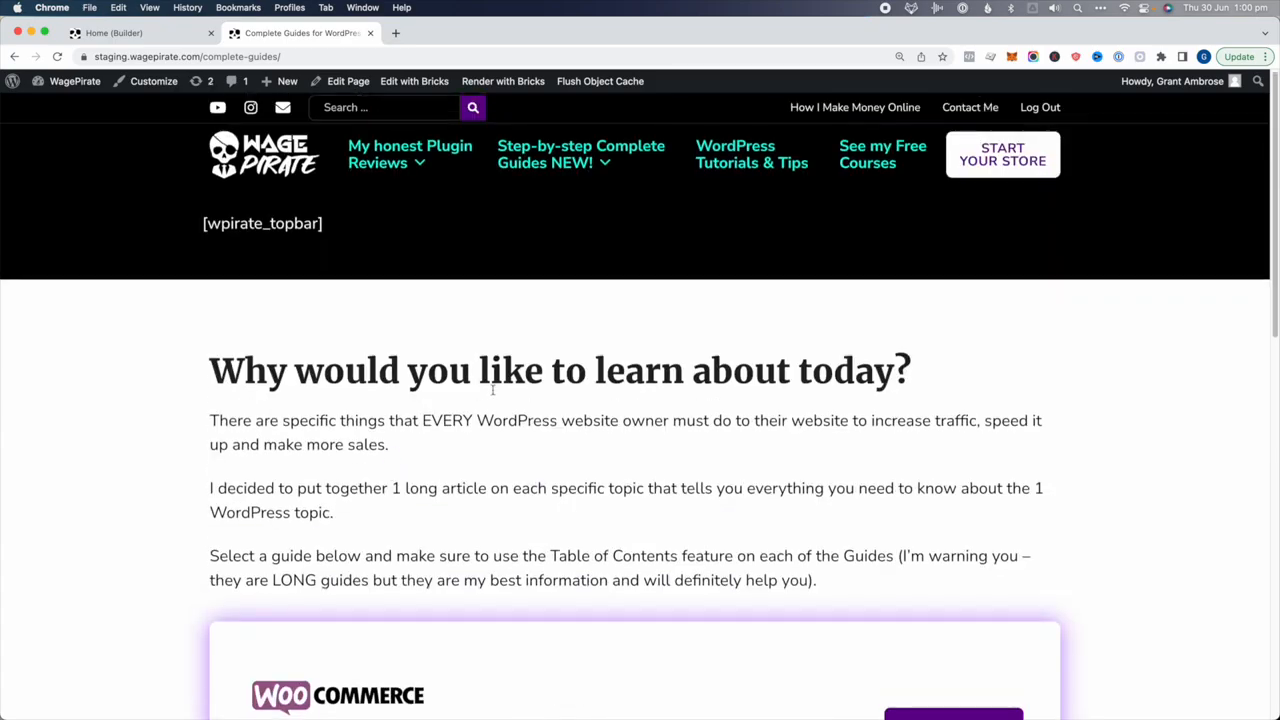
left_click(750, 164)
scroll(406, 614, "down", 2)
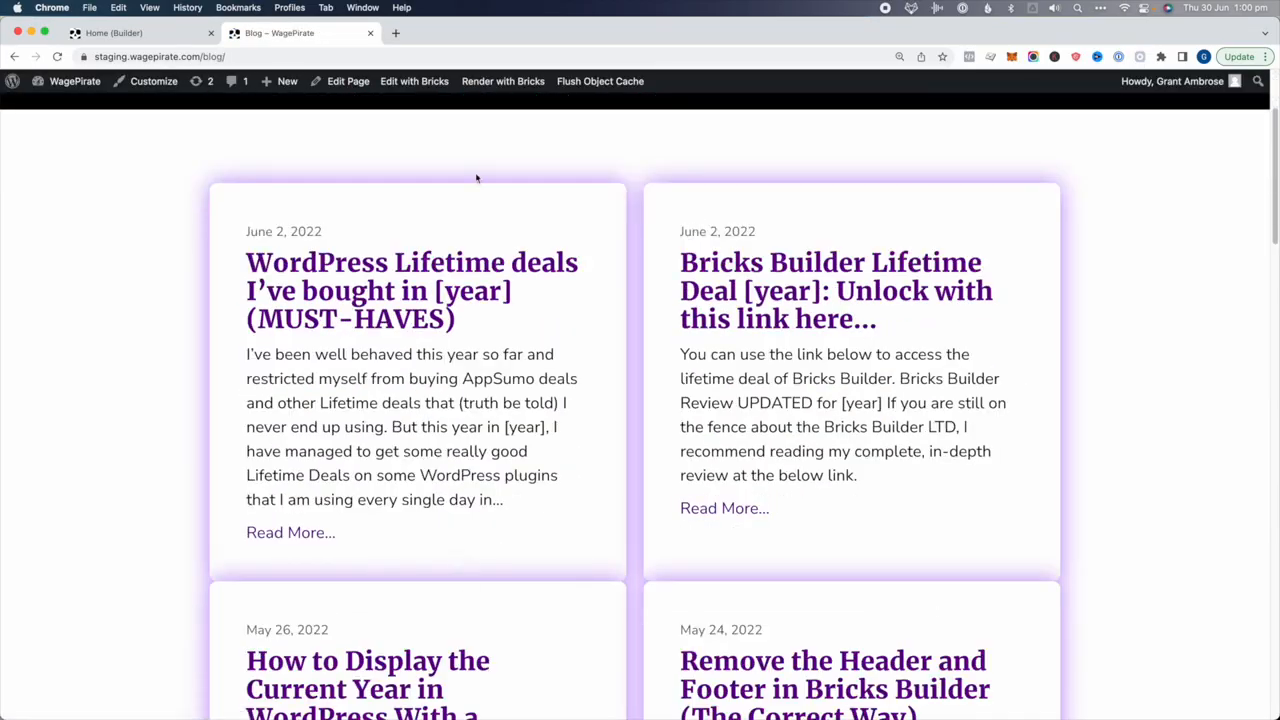
left_click(426, 86)
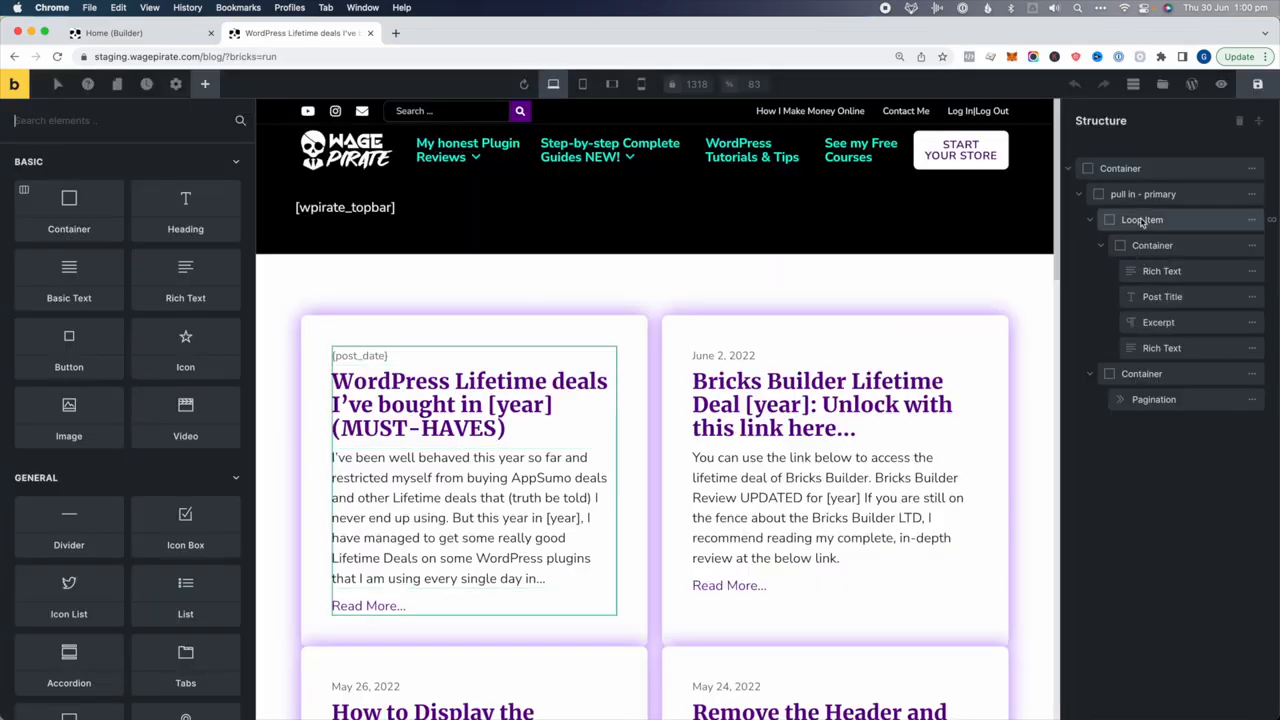
Change the Loop Item's top margin to 25 px, save, and view the blog live
left_click(1152, 224)
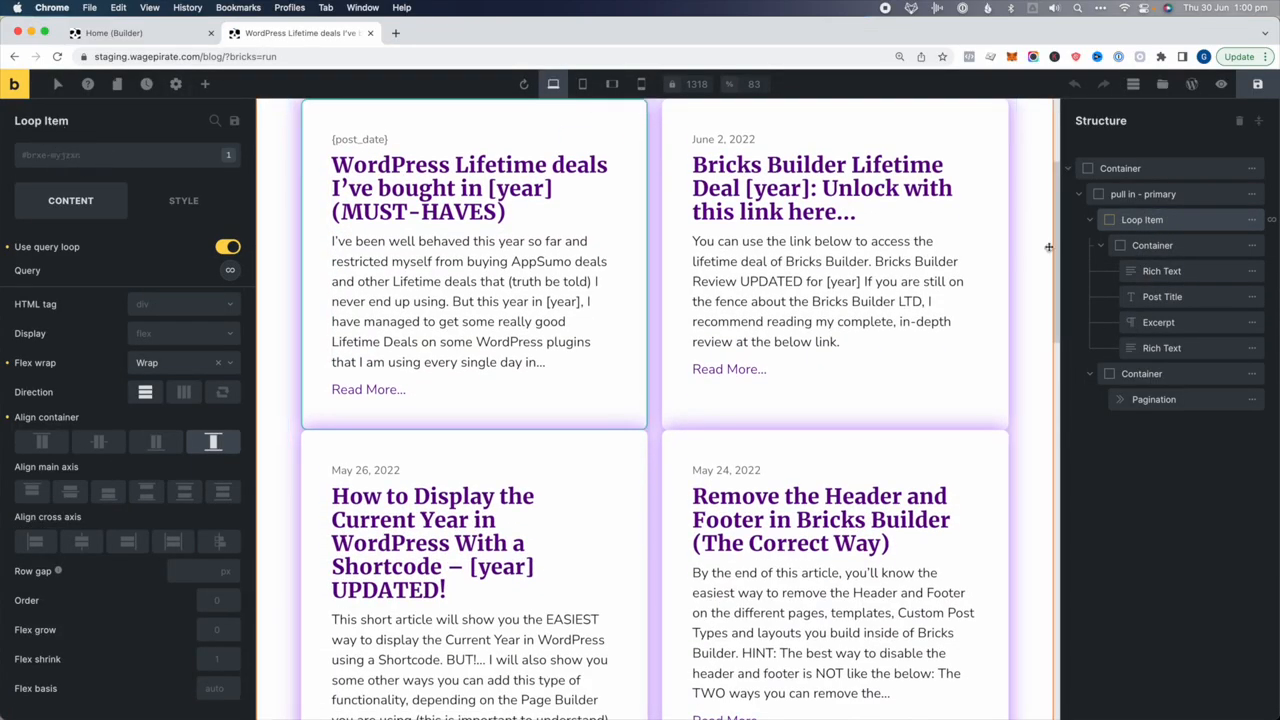
left_click(184, 201)
left_click(77, 250)
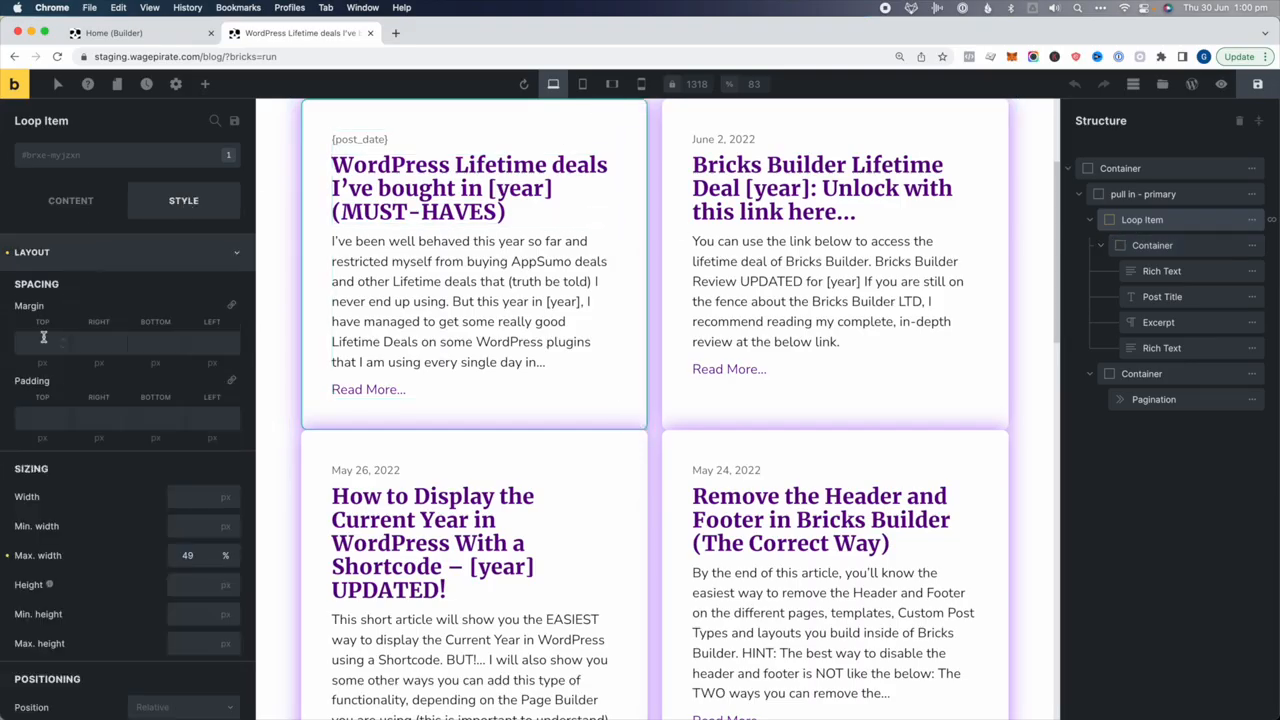
left_click(43, 340)
type("30")
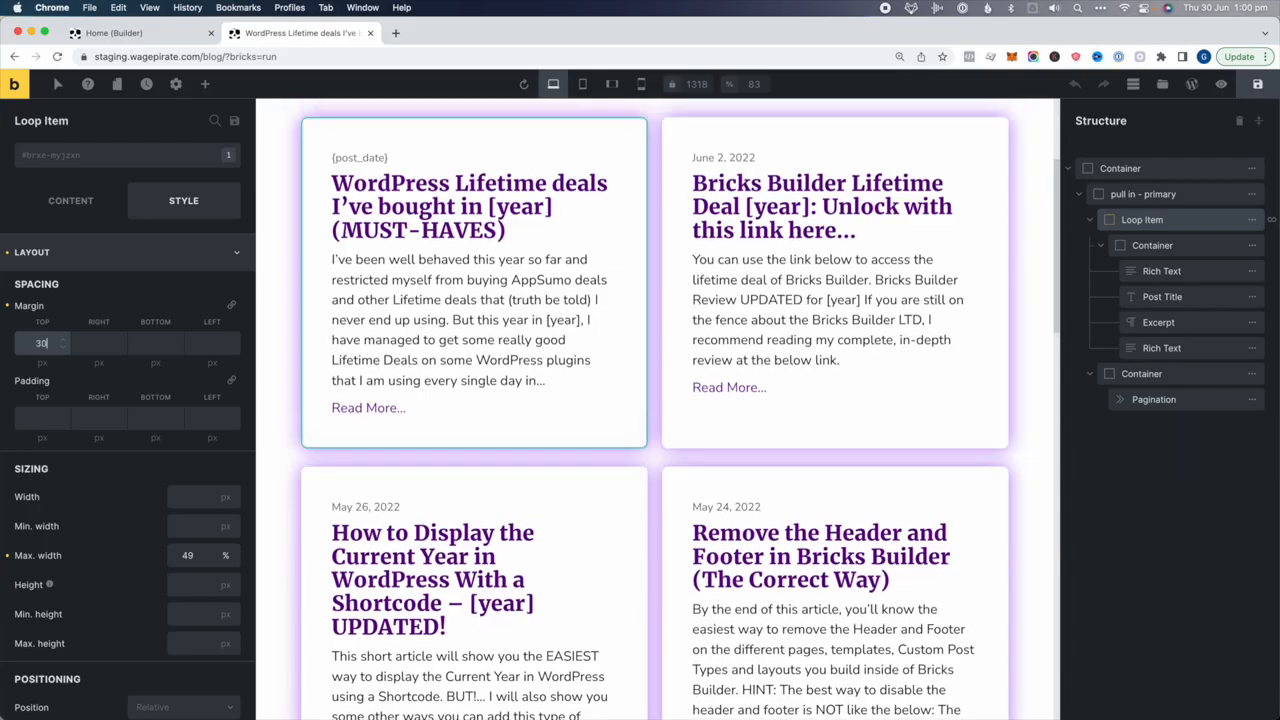
key("super+a")
type("25")
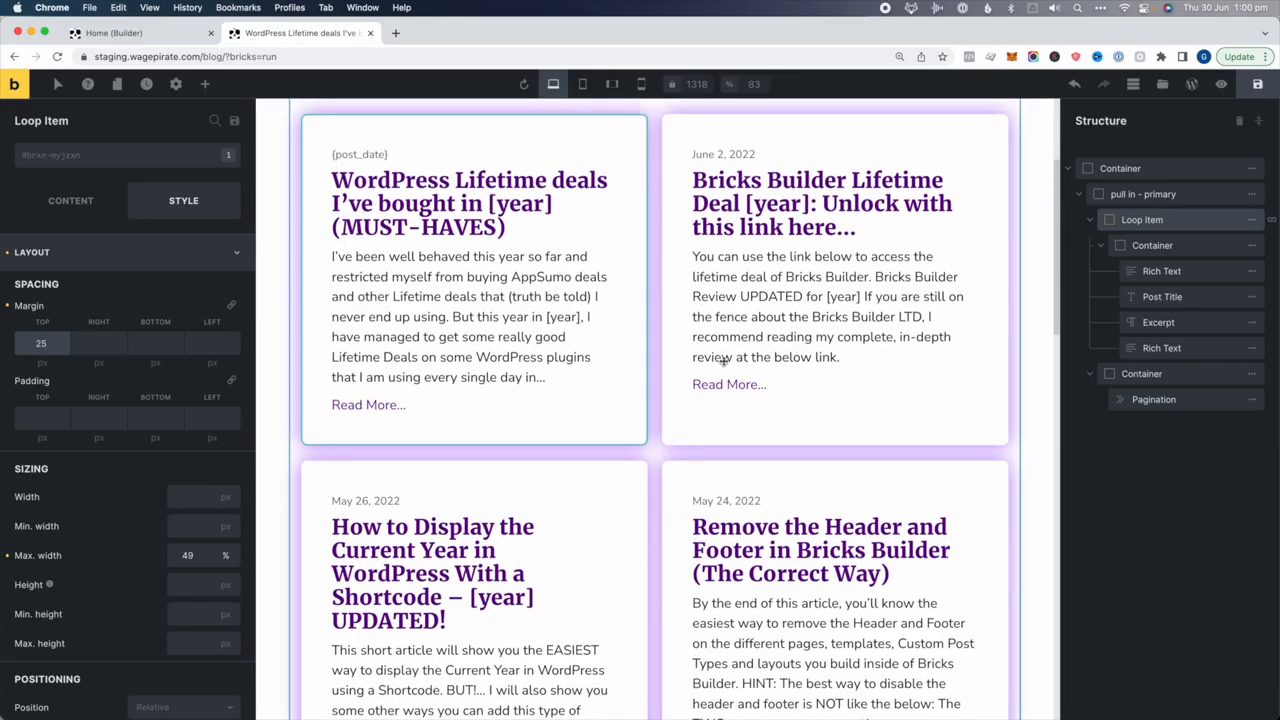
left_click(1248, 92)
left_click(1222, 86)
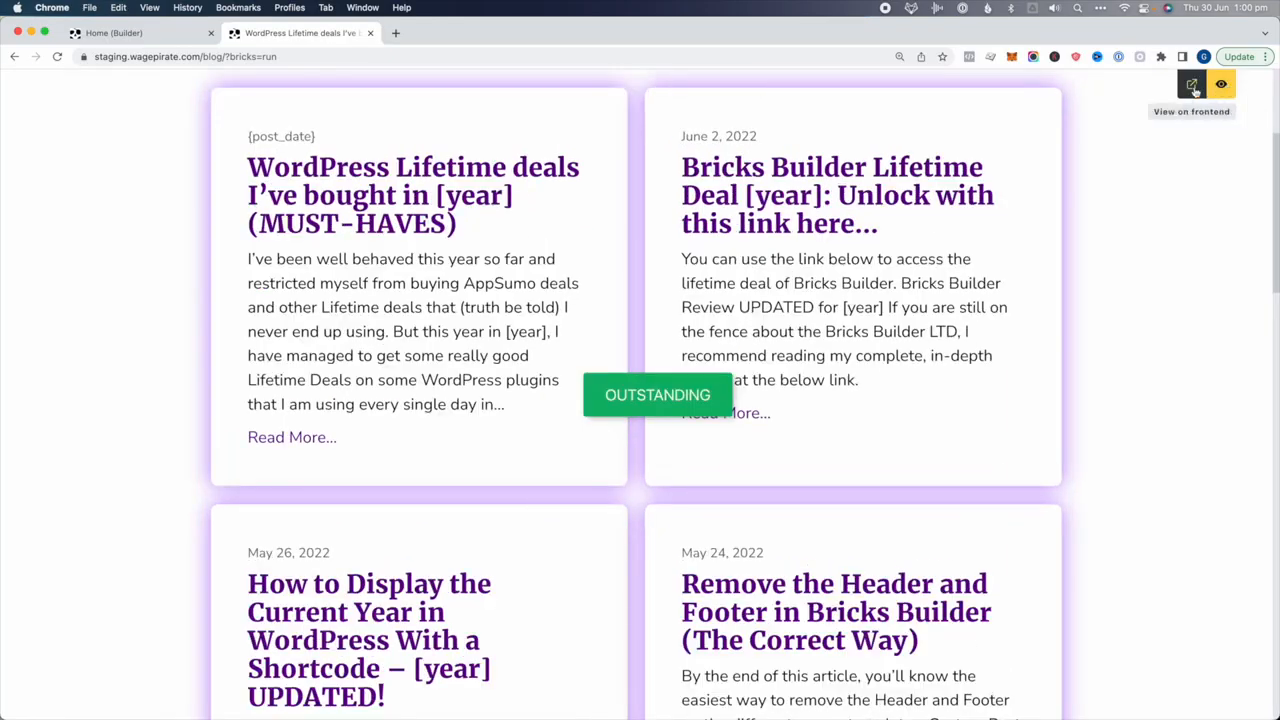
Check the spaced-out post cards on the live blog, then reopen it in Bricks
scroll(617, 566, "down", 5)
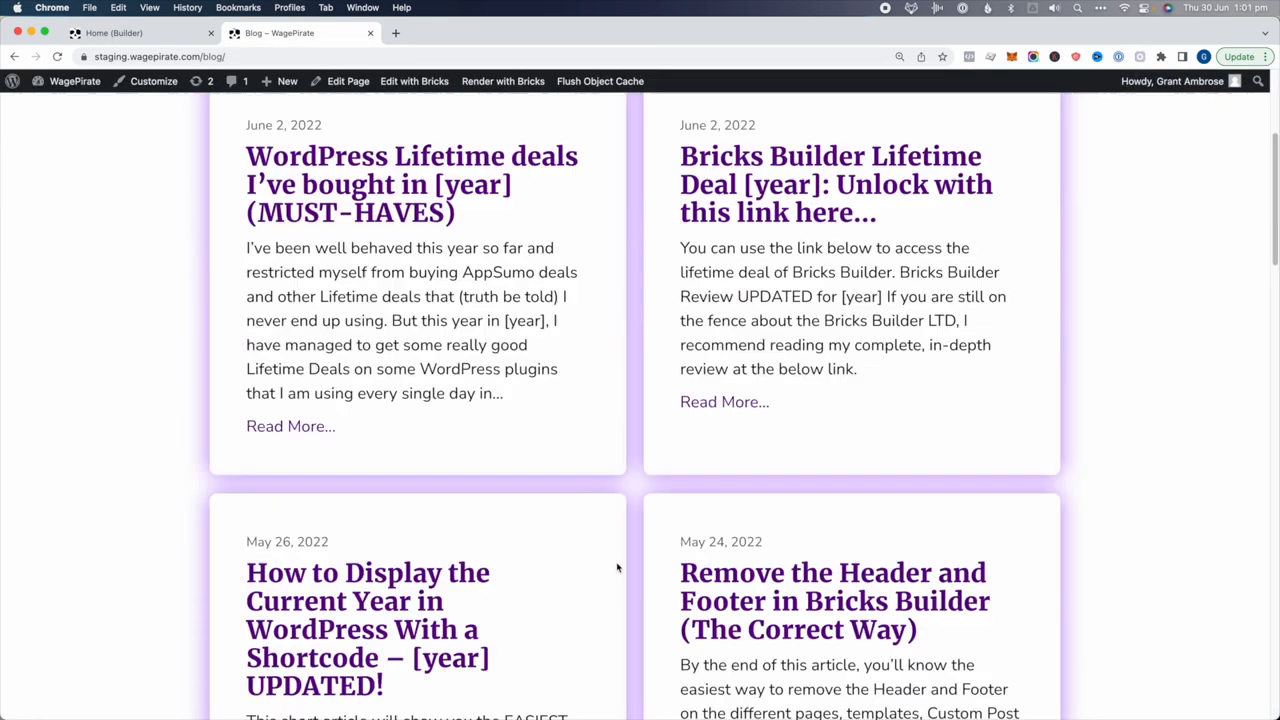
scroll(677, 297, "up", 5)
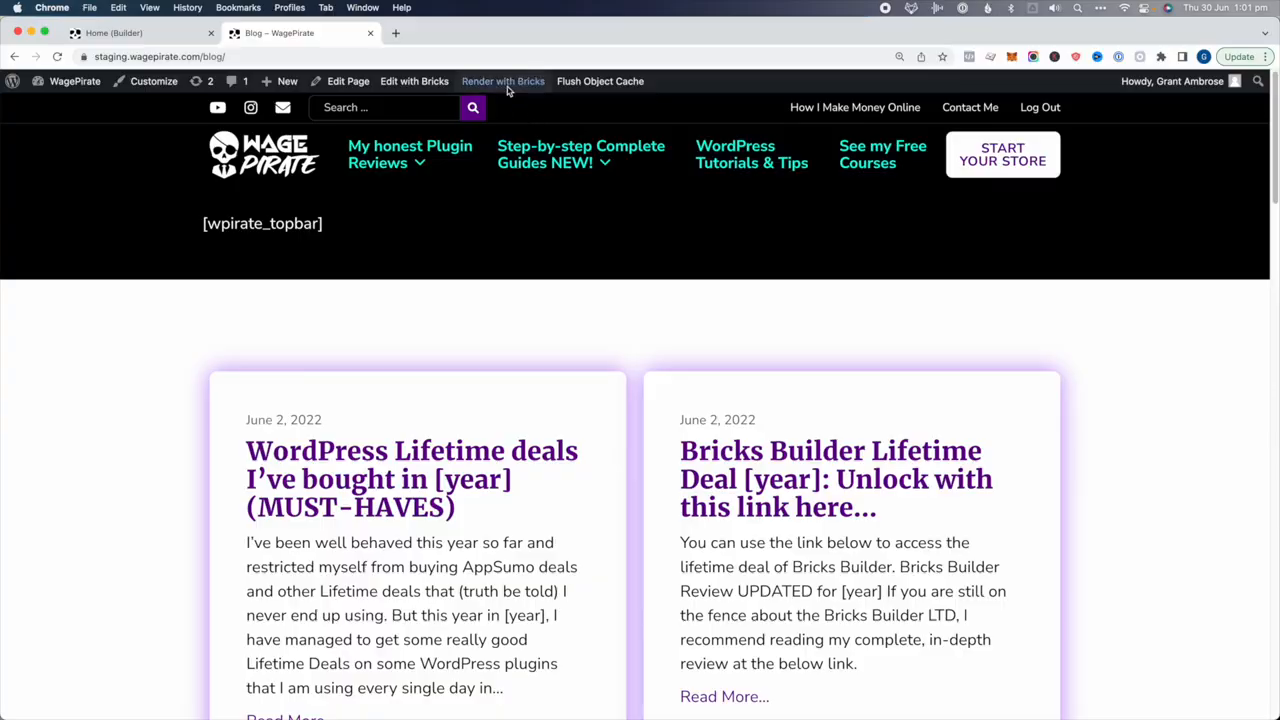
left_click(407, 84)
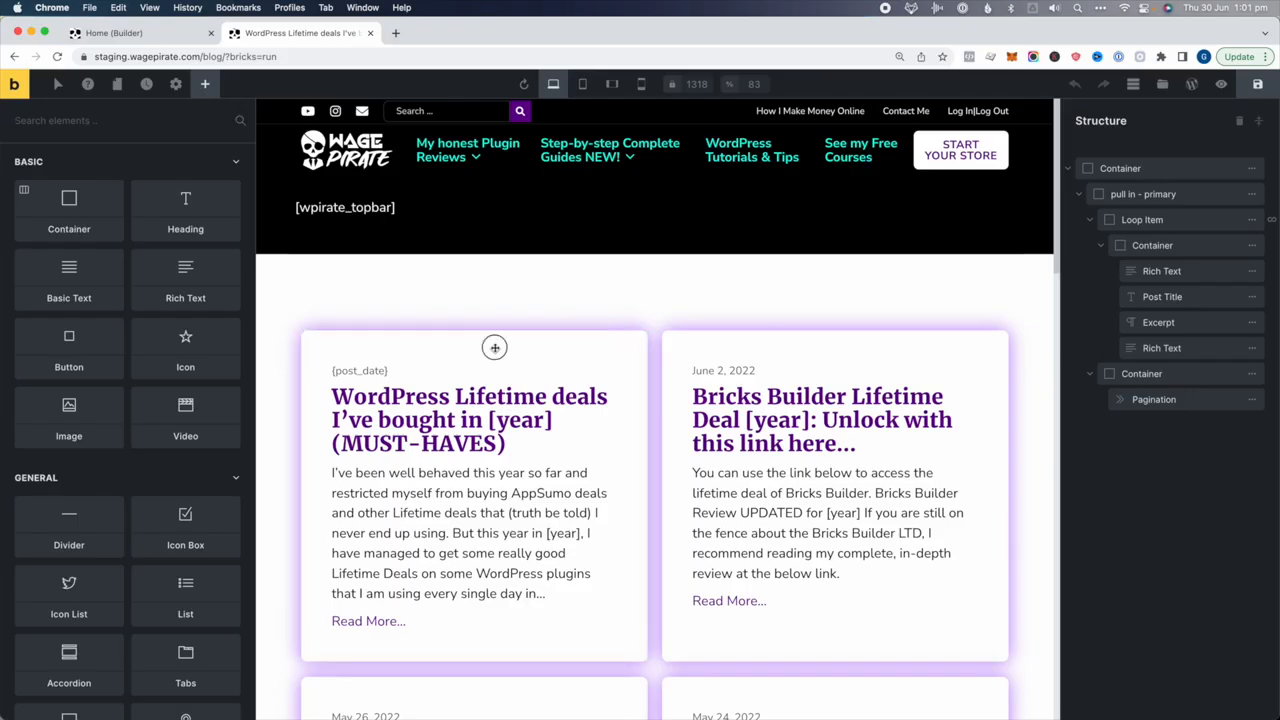
Apply the white-box class to the blog post Loop Item
left_click(494, 348)
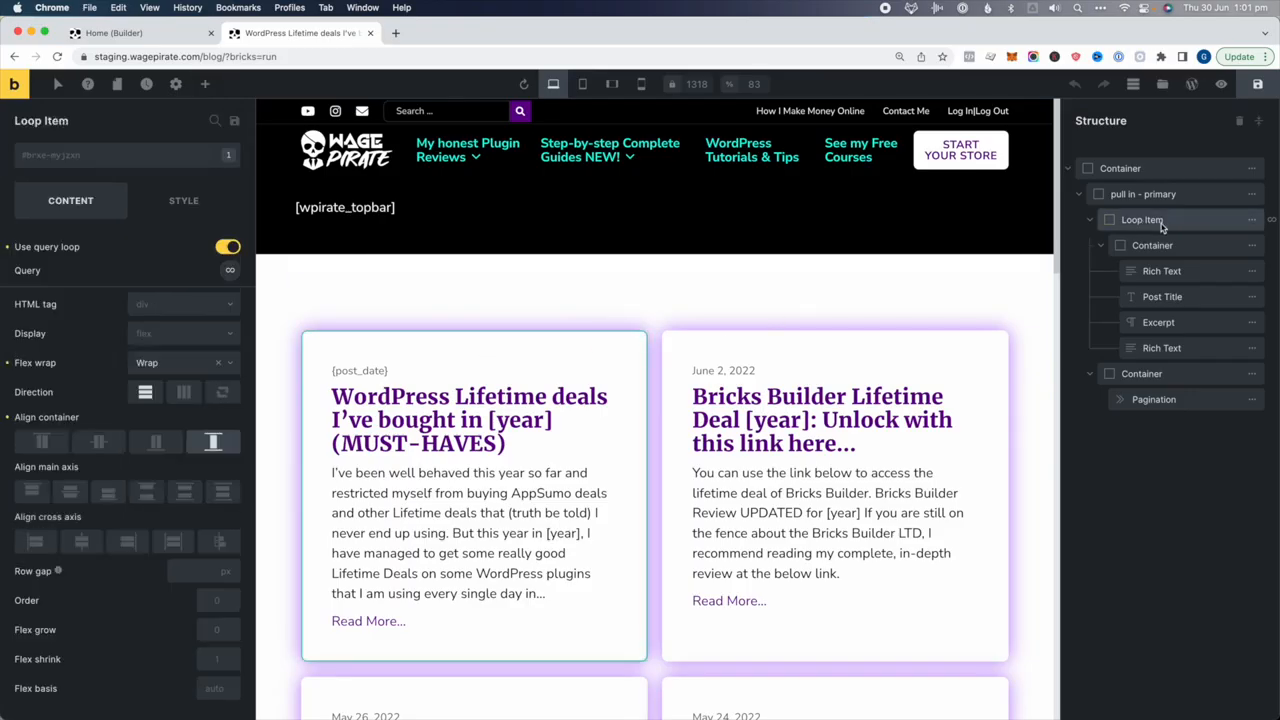
left_click(87, 157)
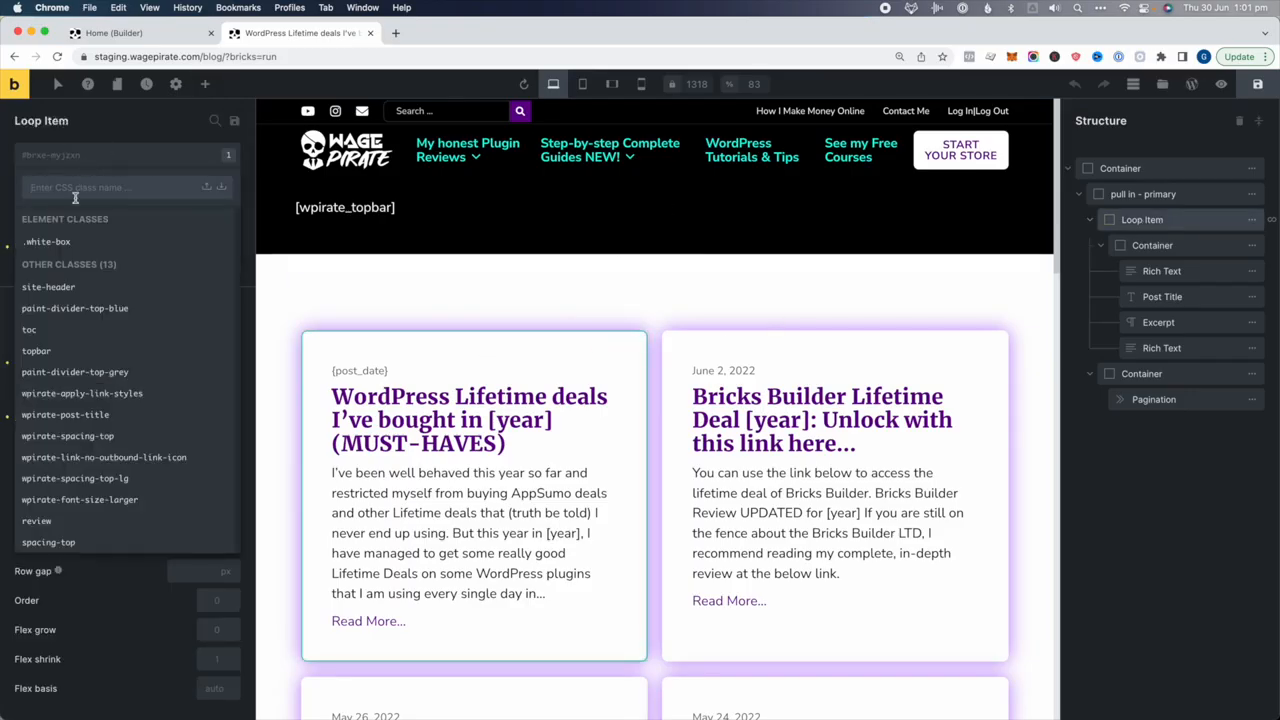
left_click(50, 241)
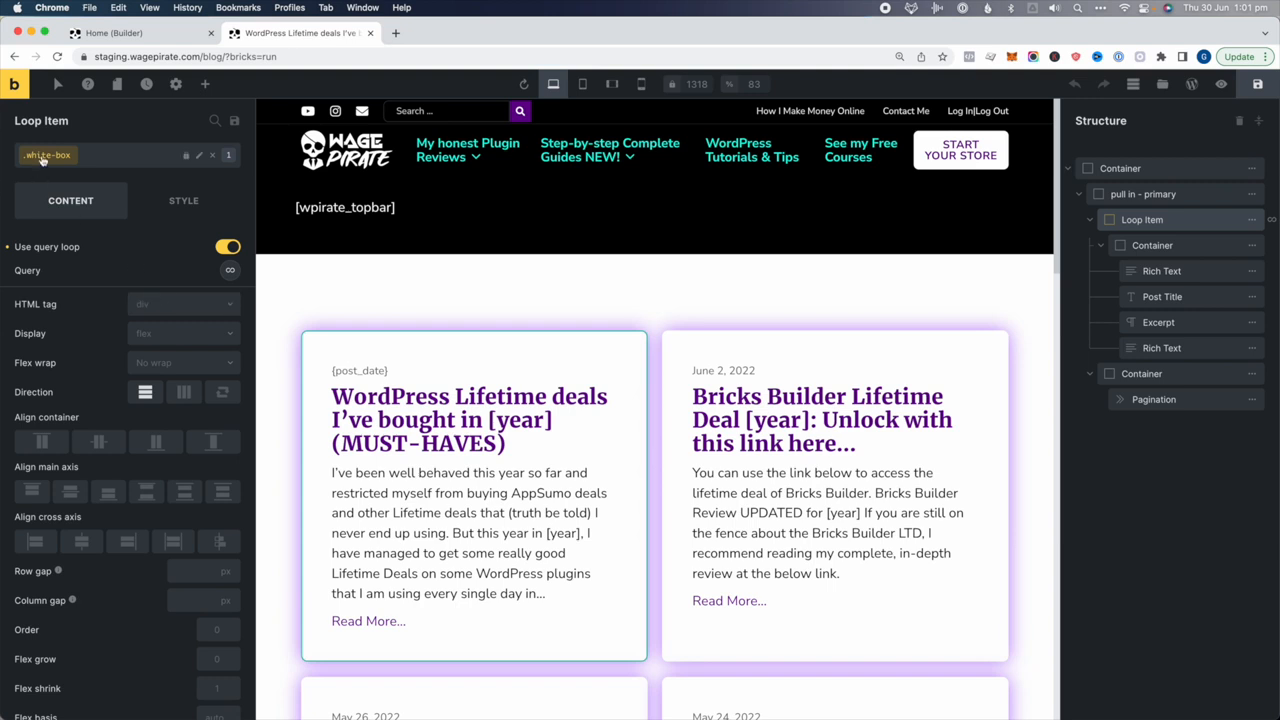
Set the card box shadow to a pale lavender colour, save, and view live
left_click(176, 202)
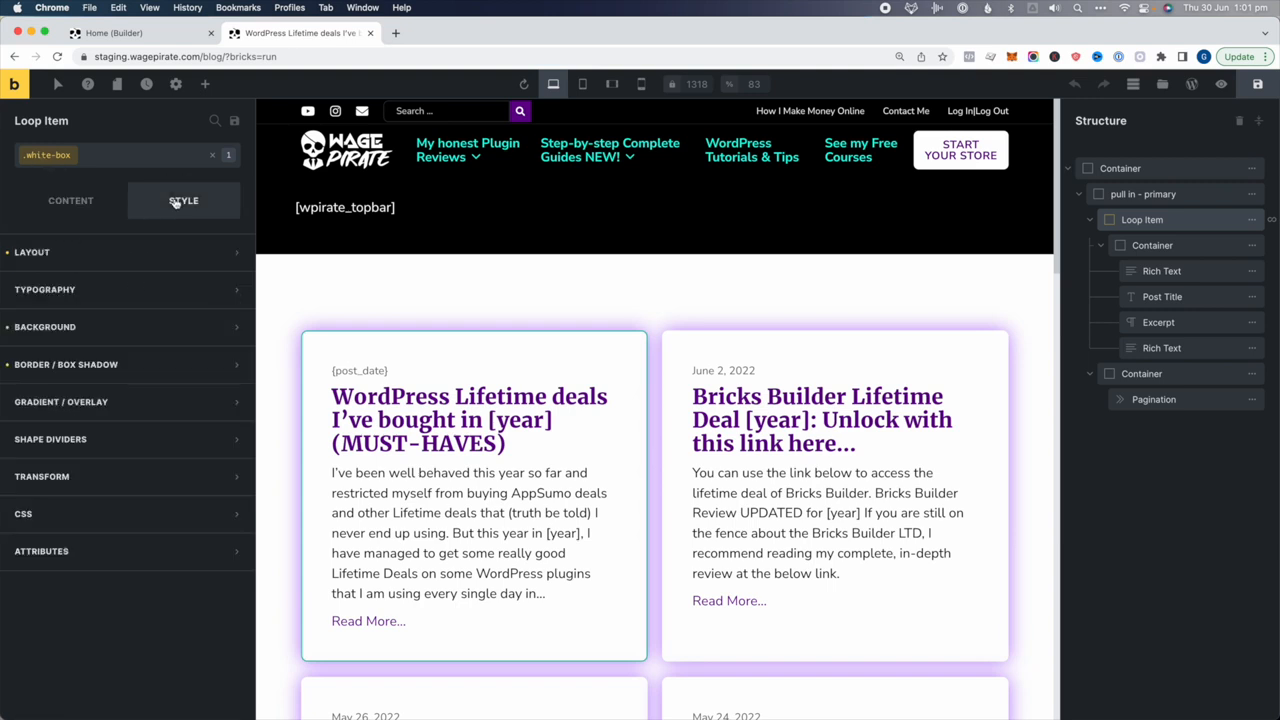
left_click(66, 365)
left_click(229, 399)
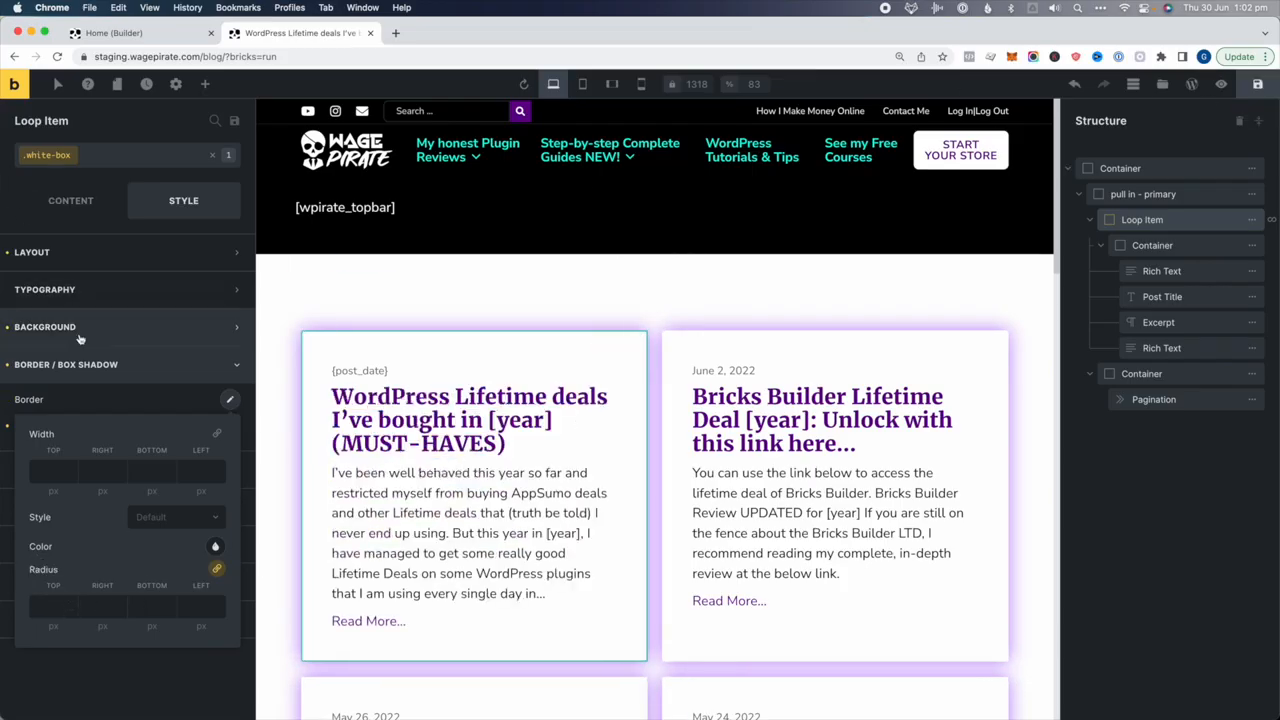
left_click(193, 403)
left_click(230, 428)
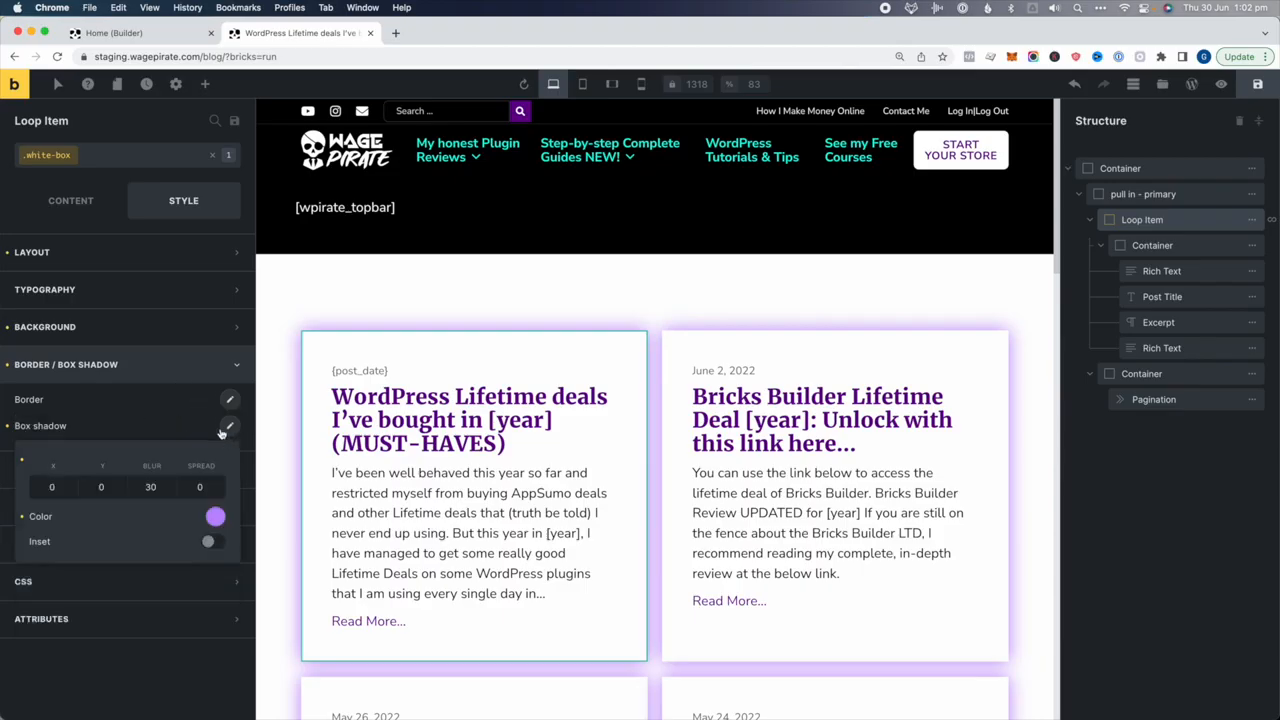
left_click(215, 516)
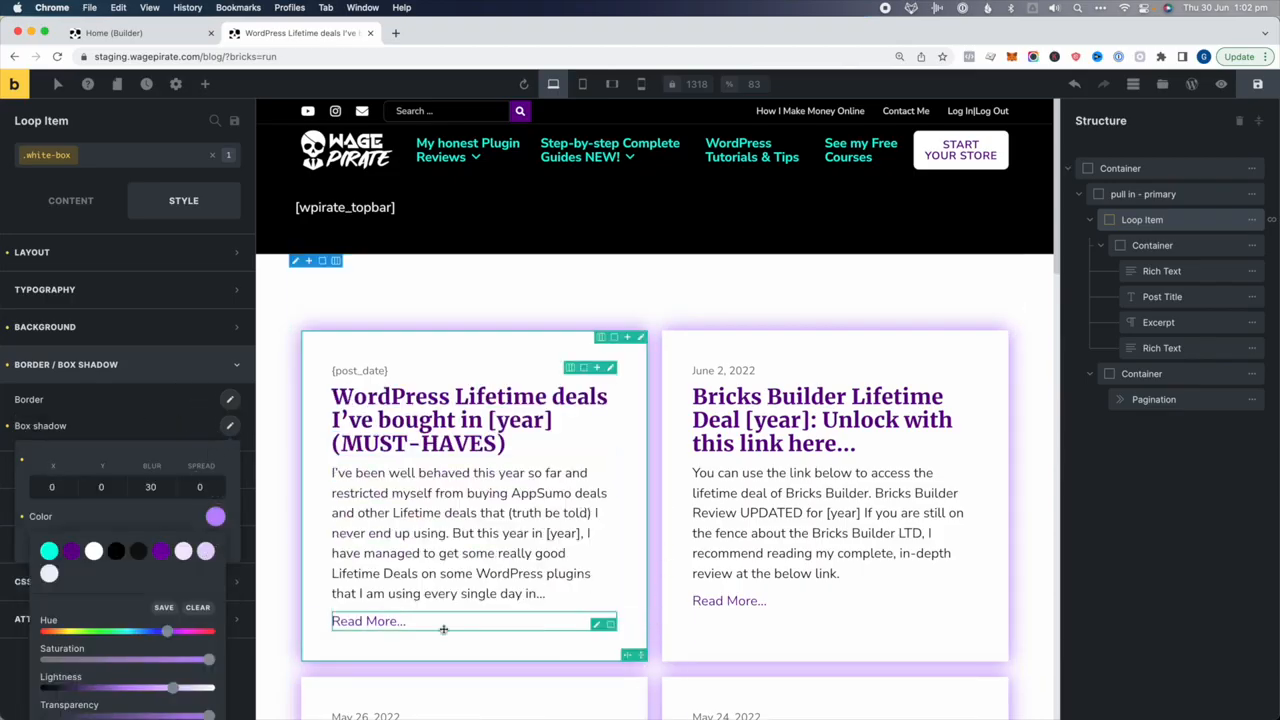
left_click(205, 551)
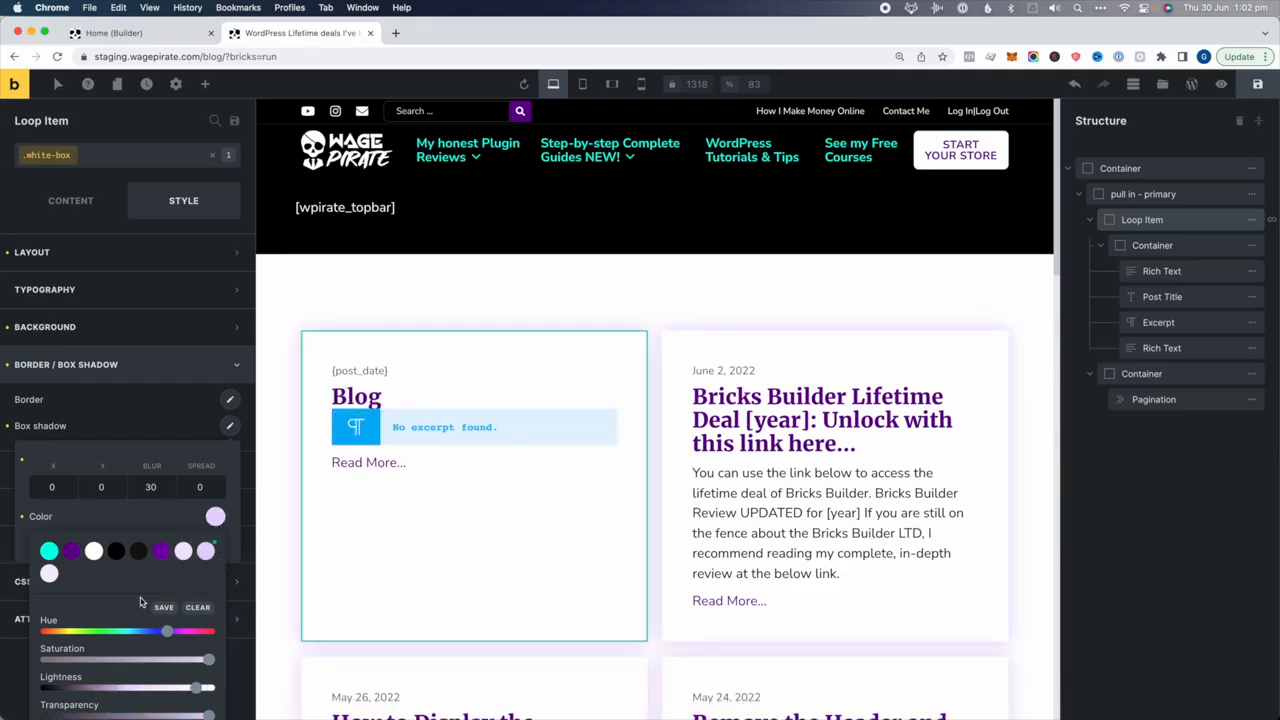
left_click(55, 557)
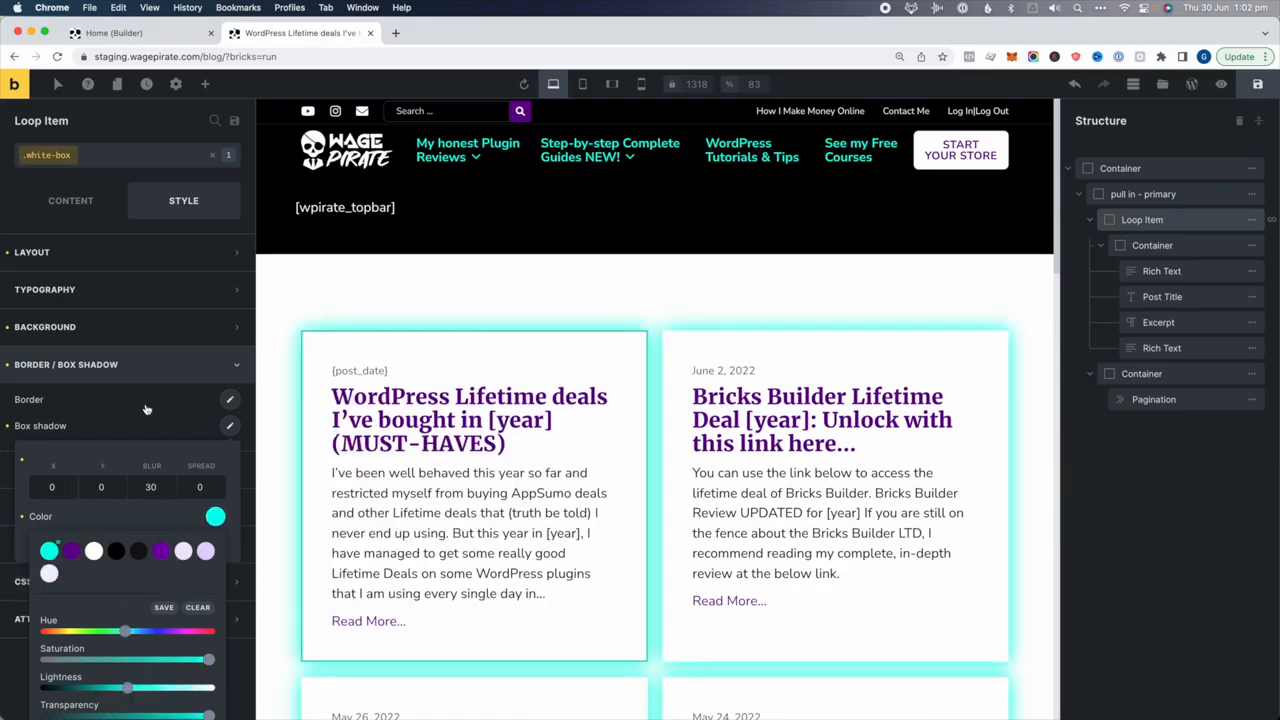
left_click_drag(131, 685, 168, 688)
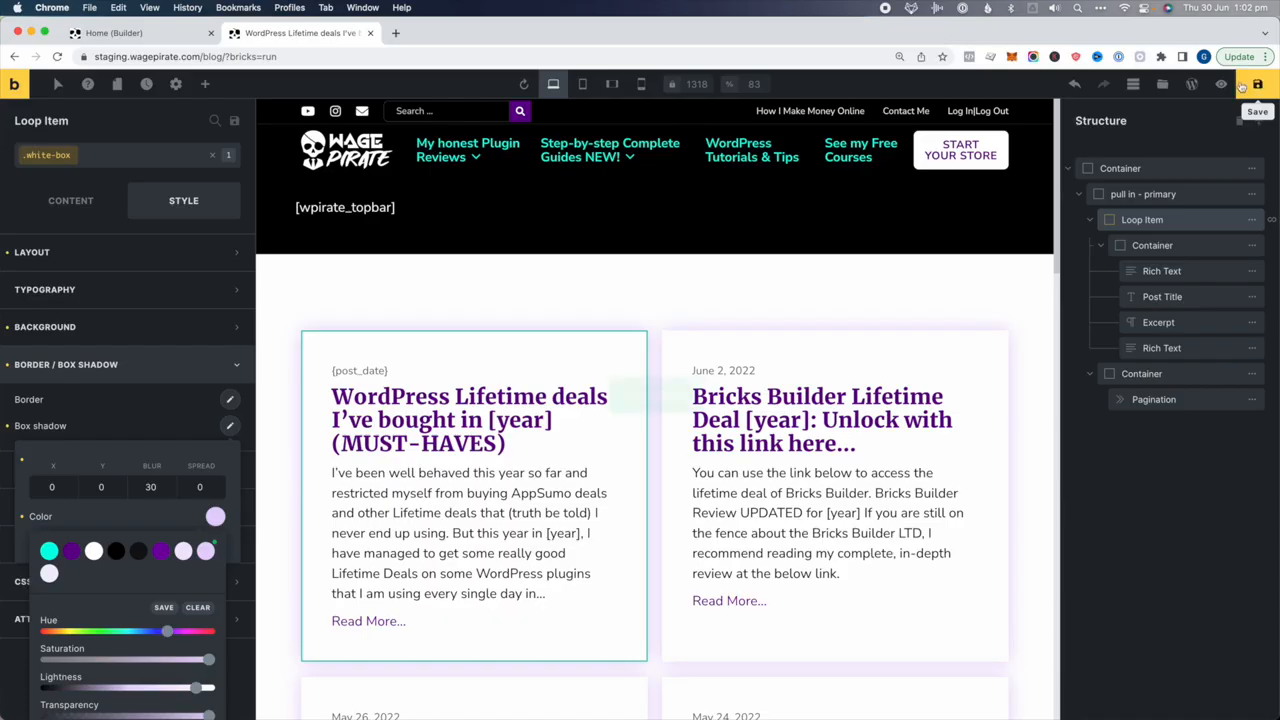
left_click(1222, 86)
left_click(1195, 87)
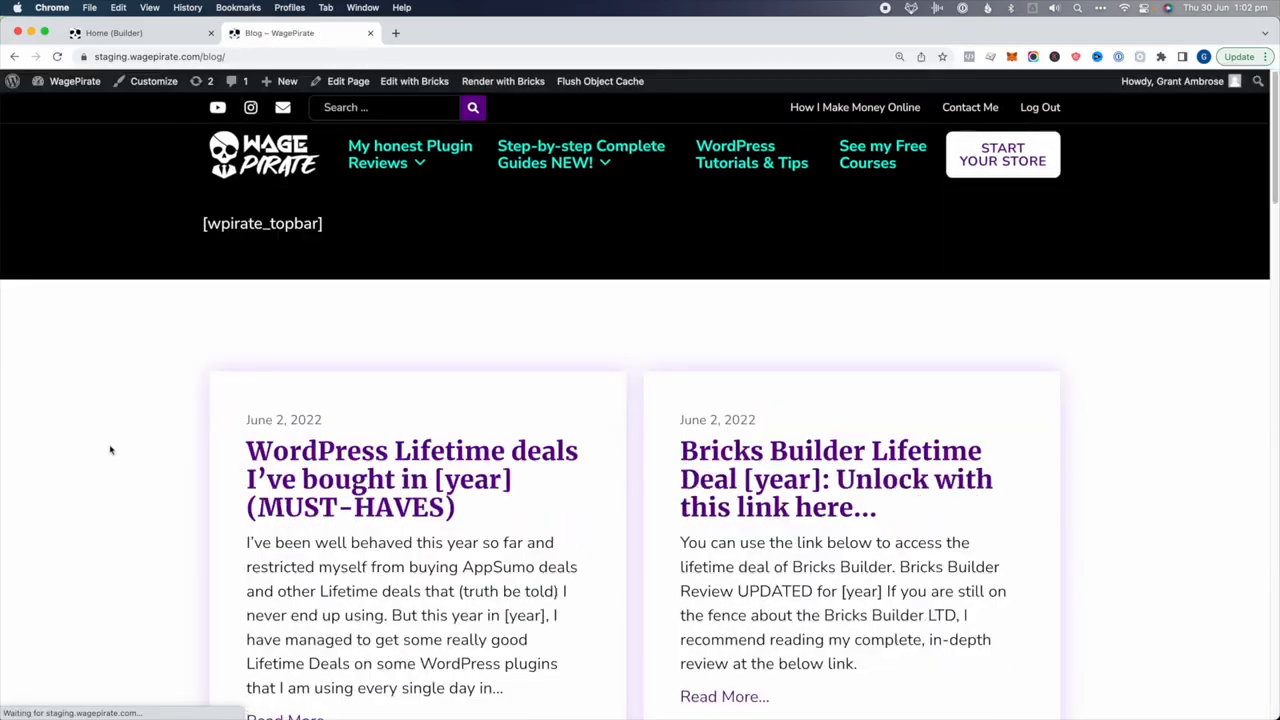
Review the softer card glow on the blog and homepage, then open Step-by-step Complete Guides
scroll(100, 436, "down", 10)
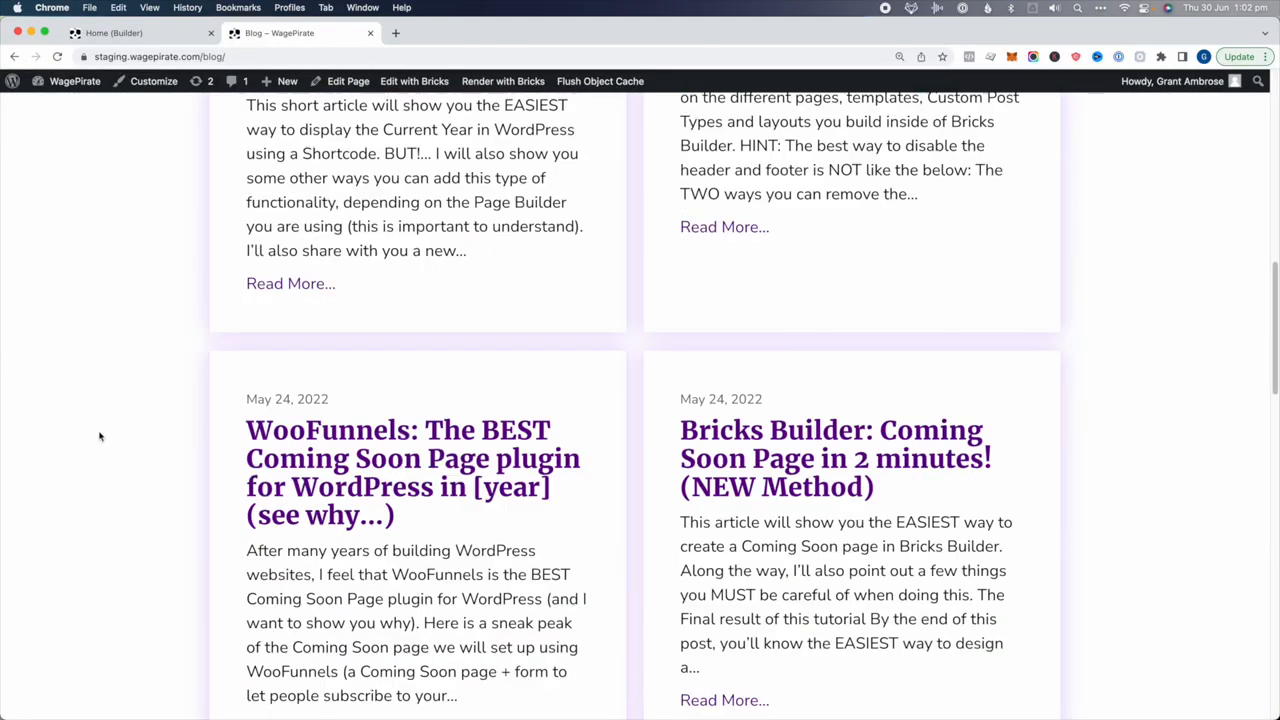
scroll(100, 436, "up", 5)
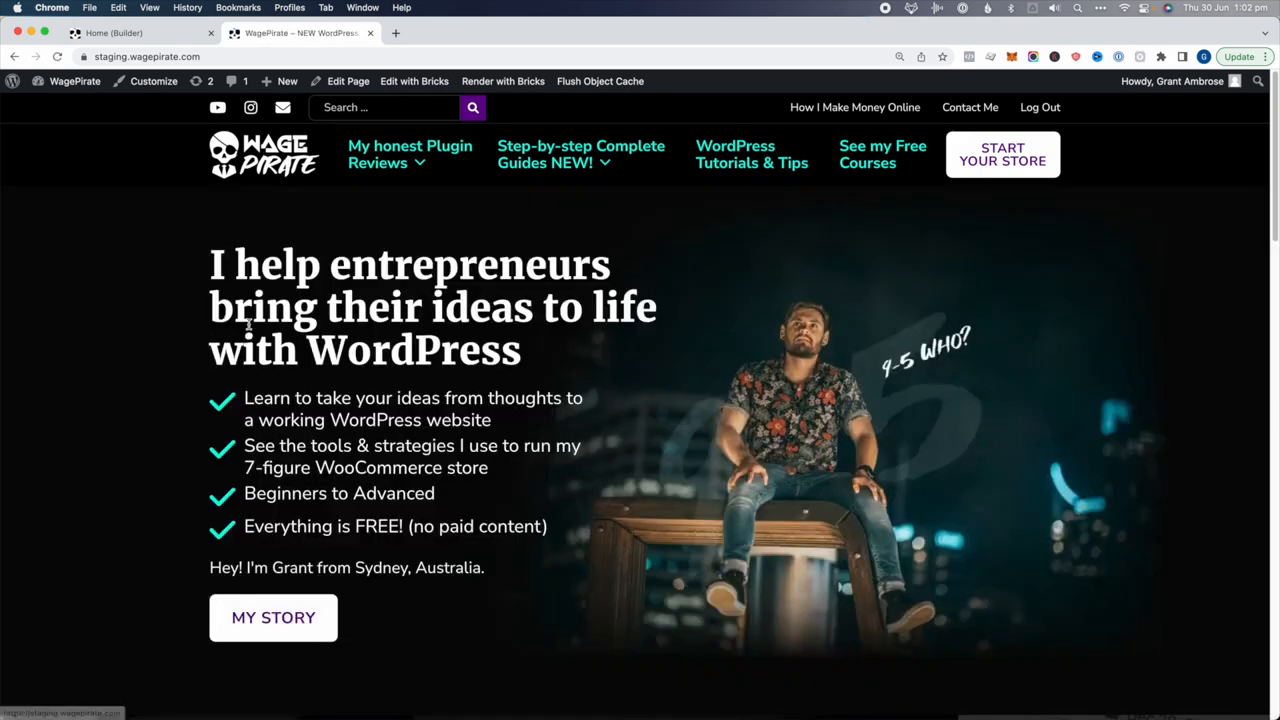
scroll(249, 326, "down", 10)
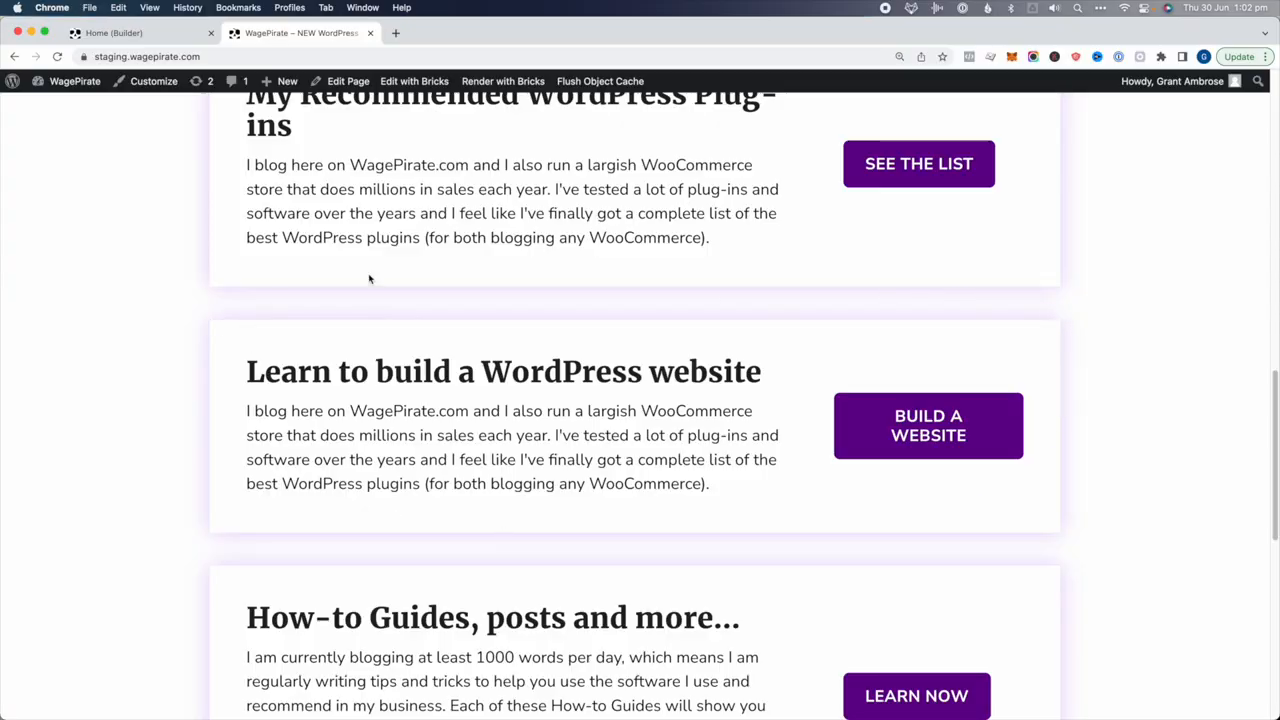
scroll(497, 320, "up", 10)
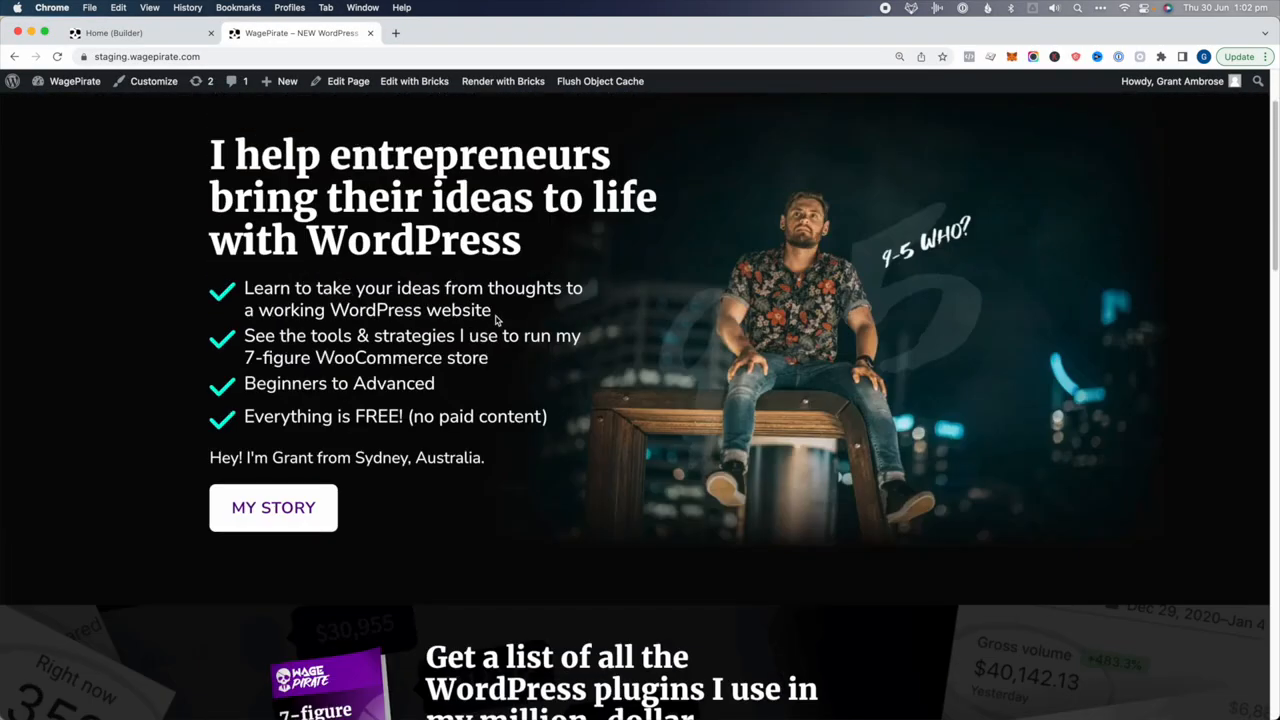
scroll(497, 383, "up", 5)
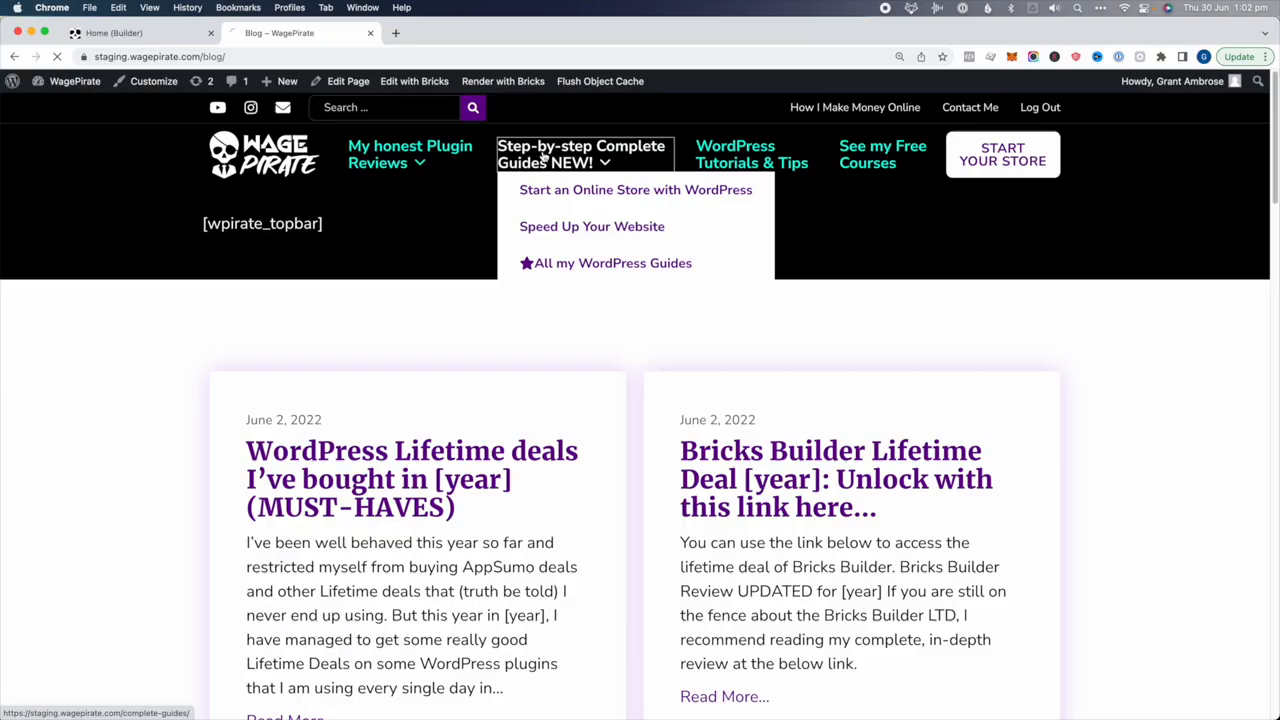
left_click(543, 157)
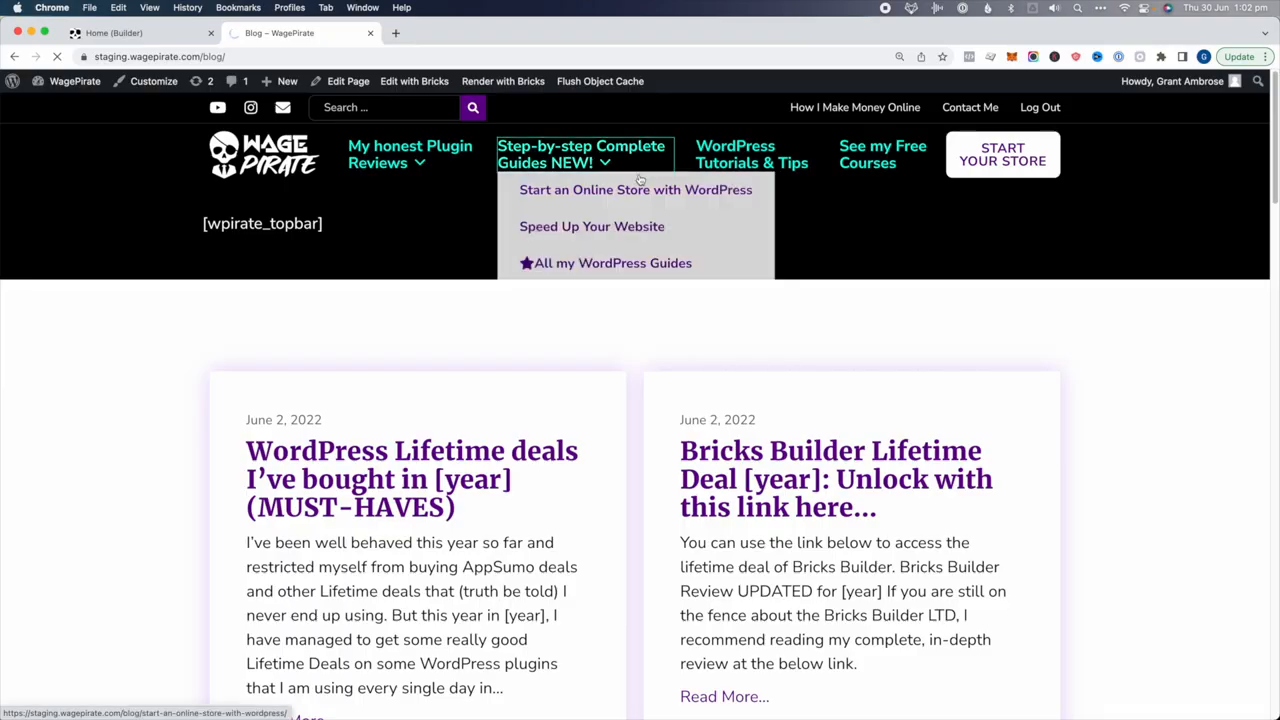
scroll(620, 398, "down", 3)
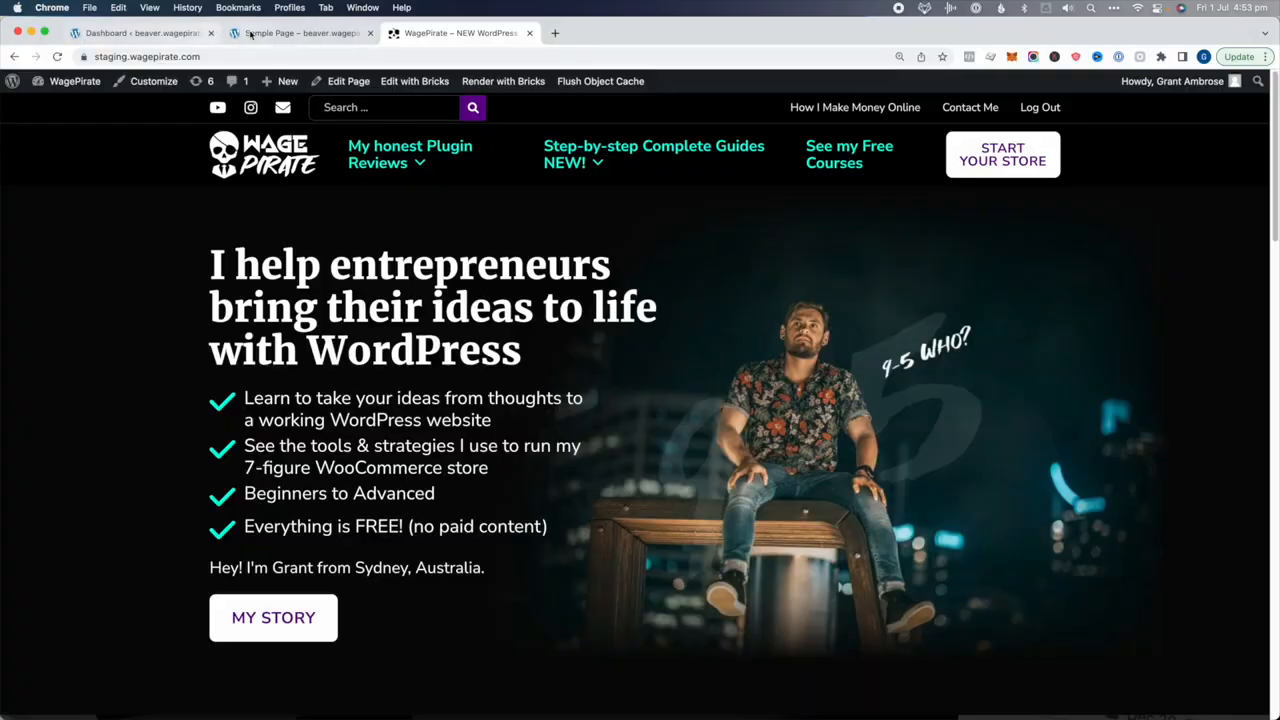
Open the sample page in Beaver Builder and place a button module above the page text
left_click(250, 35)
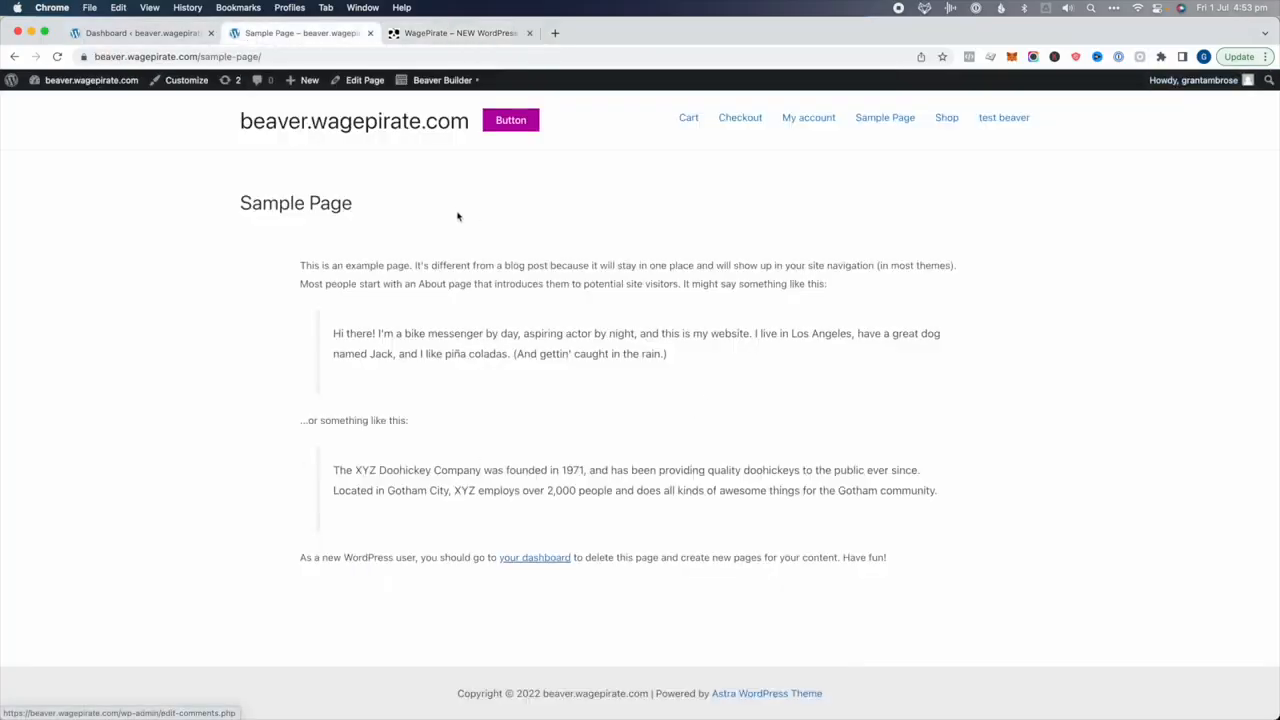
left_click(440, 88)
left_click(1209, 84)
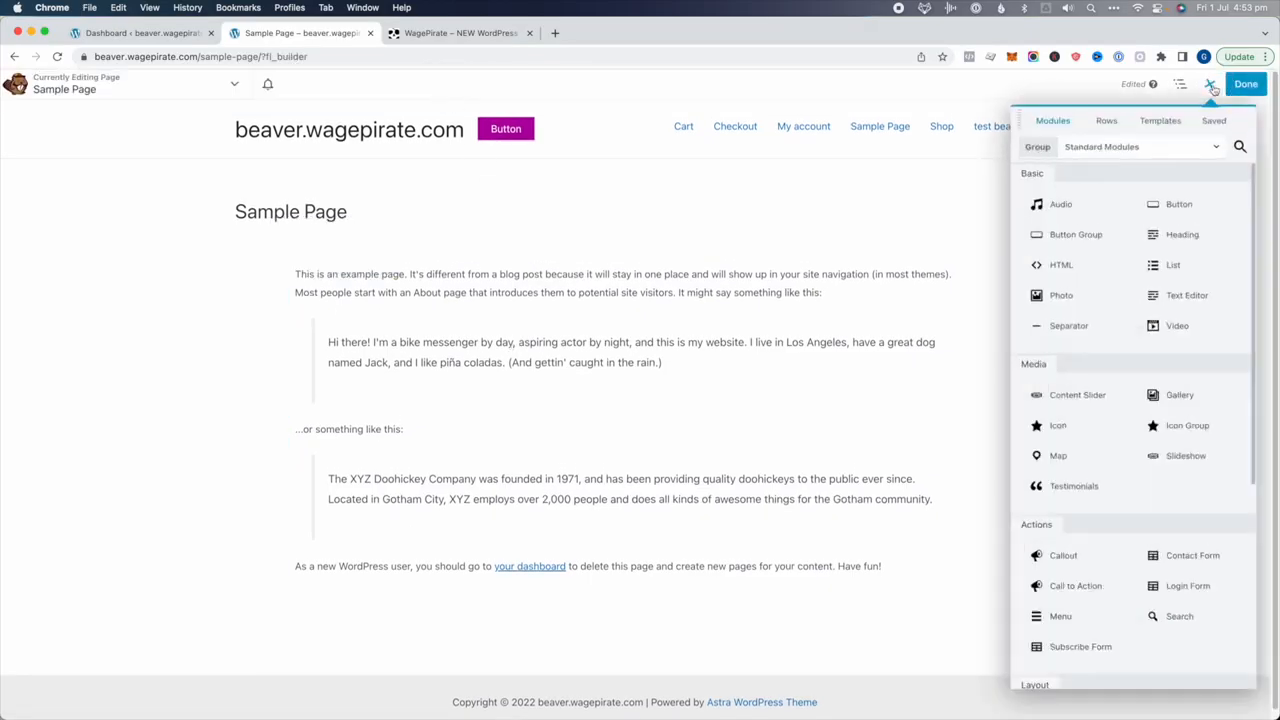
left_click_drag(1186, 237, 553, 296)
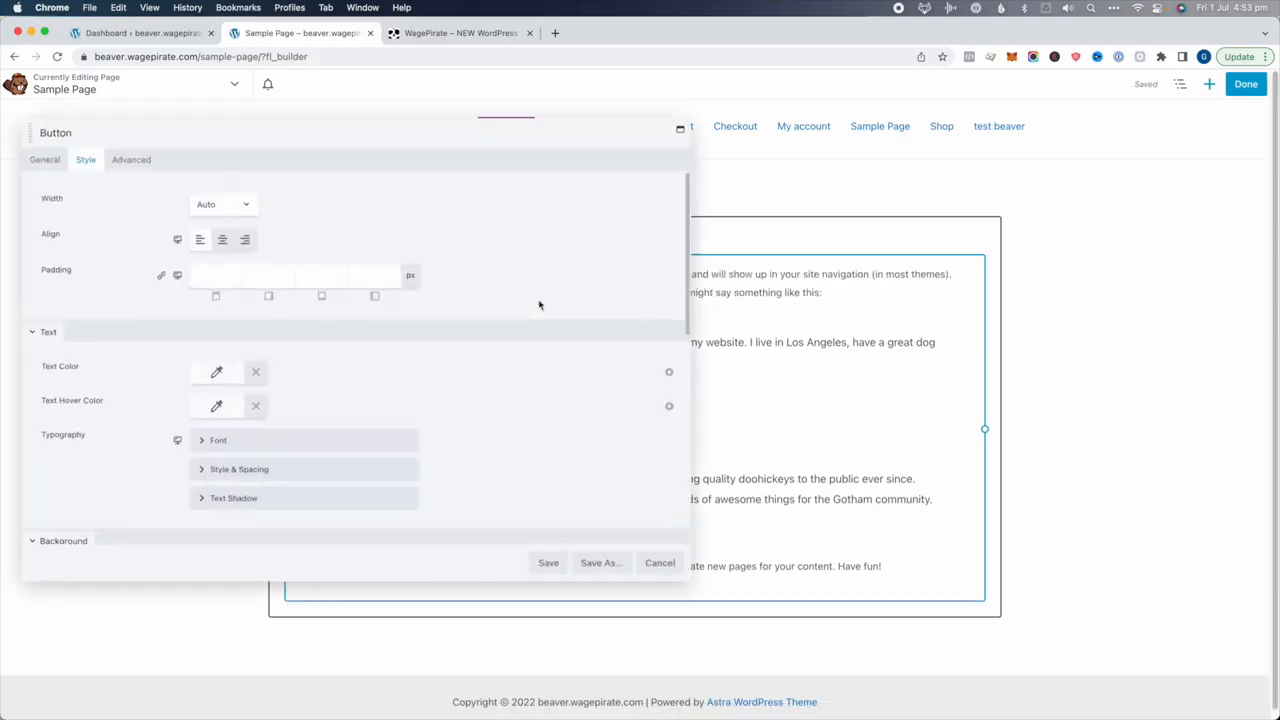
scroll(440, 396, "down", 1)
scroll(126, 183, "down", 5)
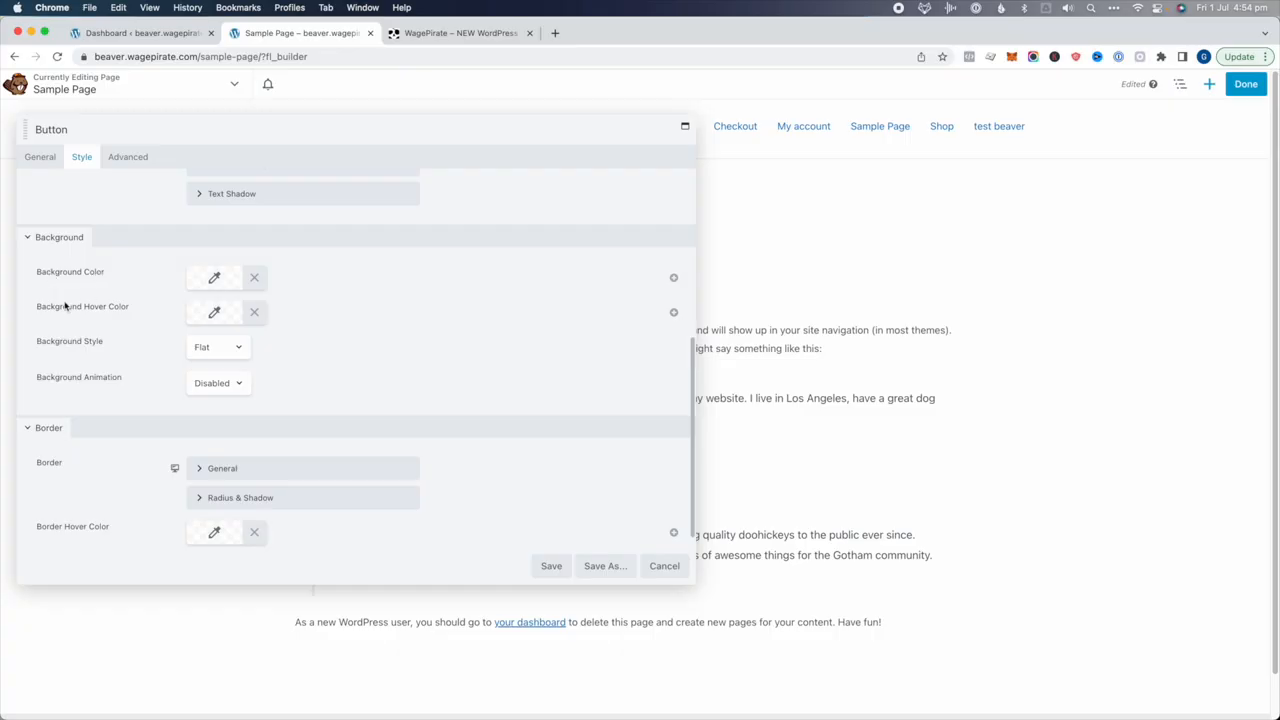
Give the button a red background and a dark-red hover background
left_click(195, 287)
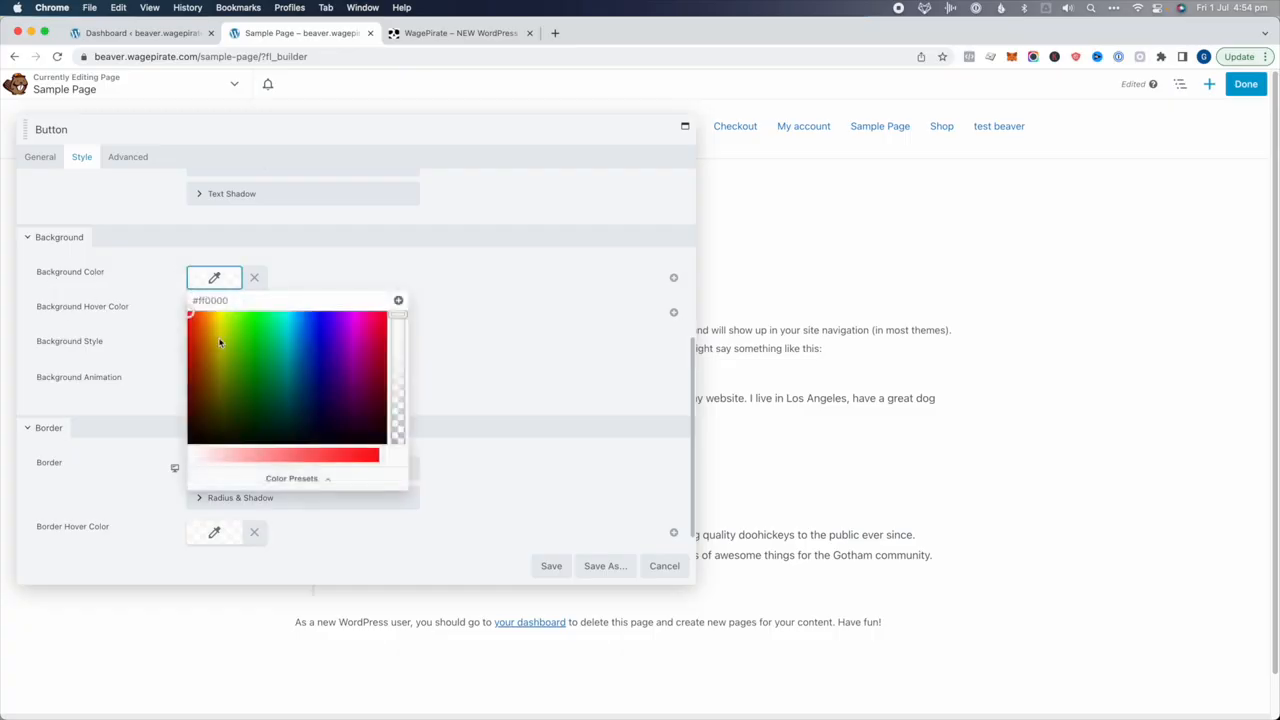
left_click(335, 265)
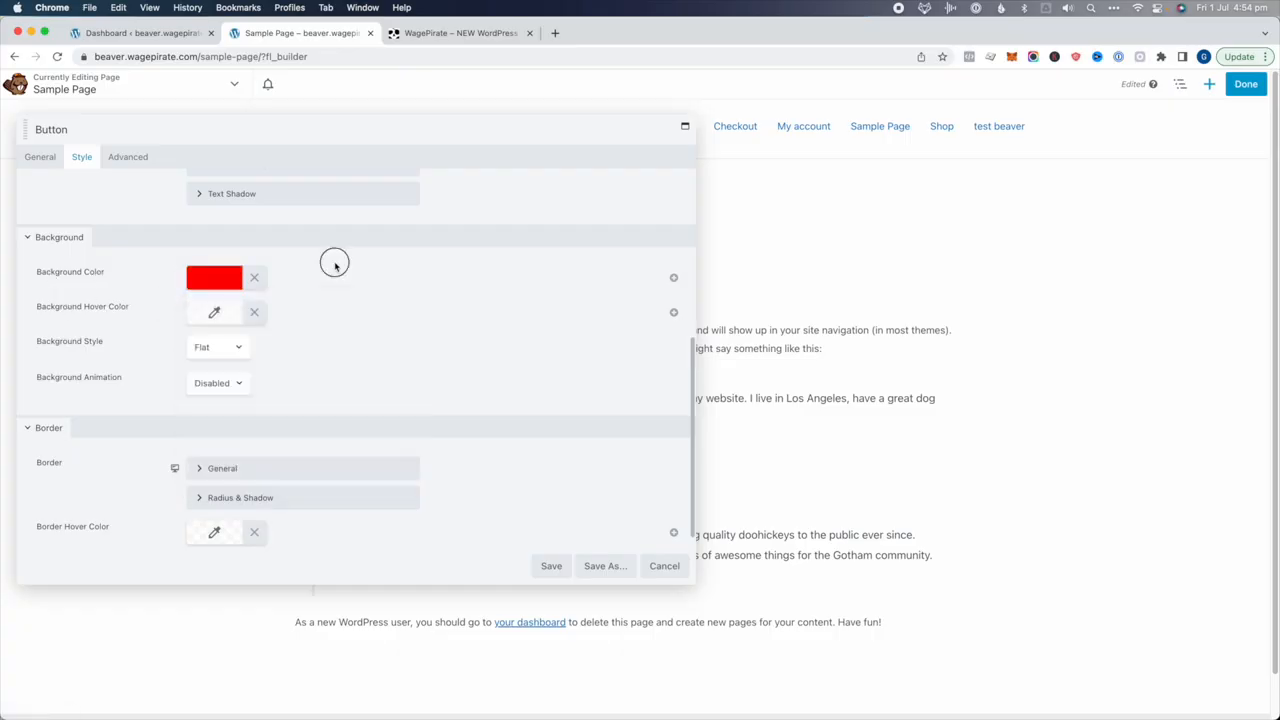
left_click(215, 318)
left_click_drag(210, 378, 168, 396)
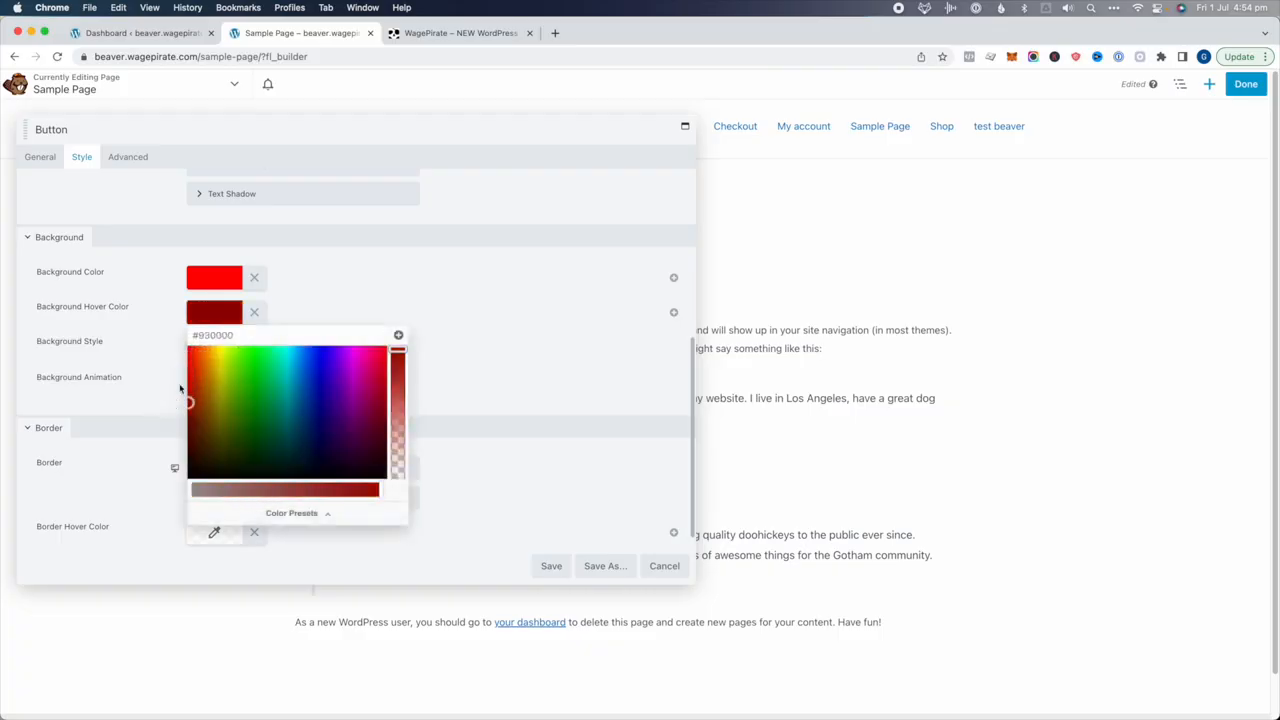
left_click(128, 313)
Make the button text white and its hover text colour near-white
scroll(163, 315, "up", 5)
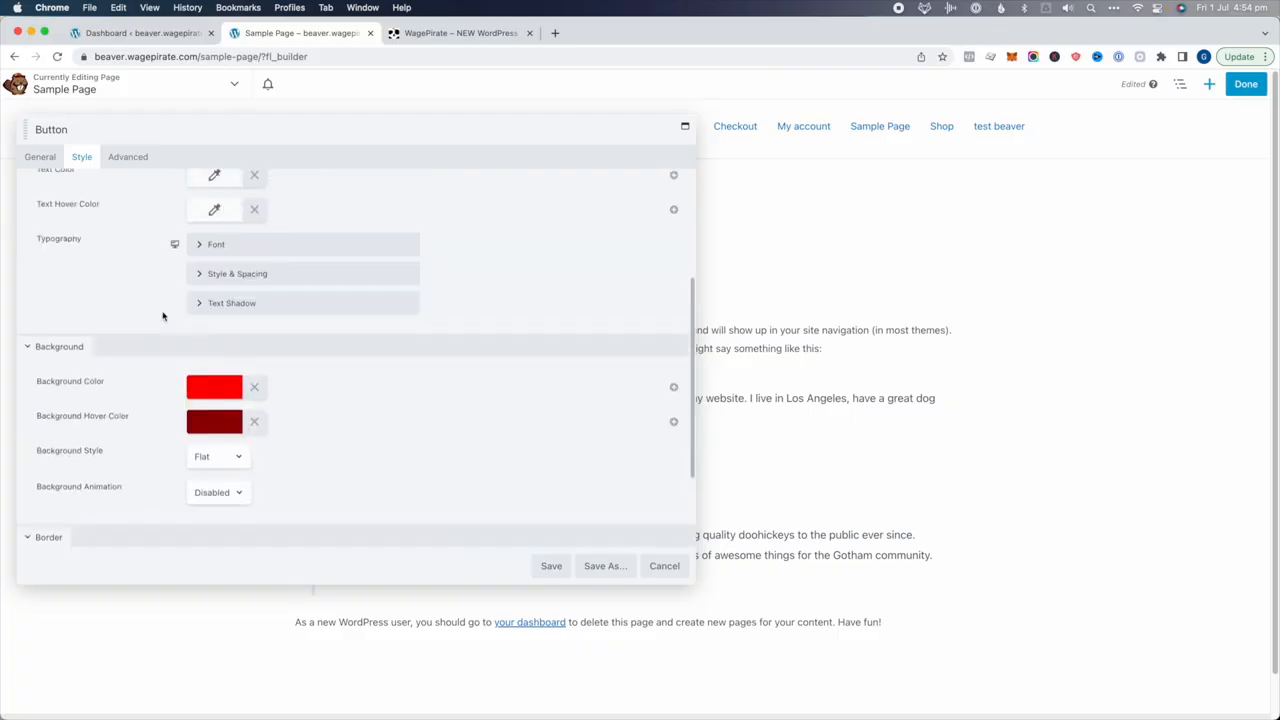
left_click(224, 249)
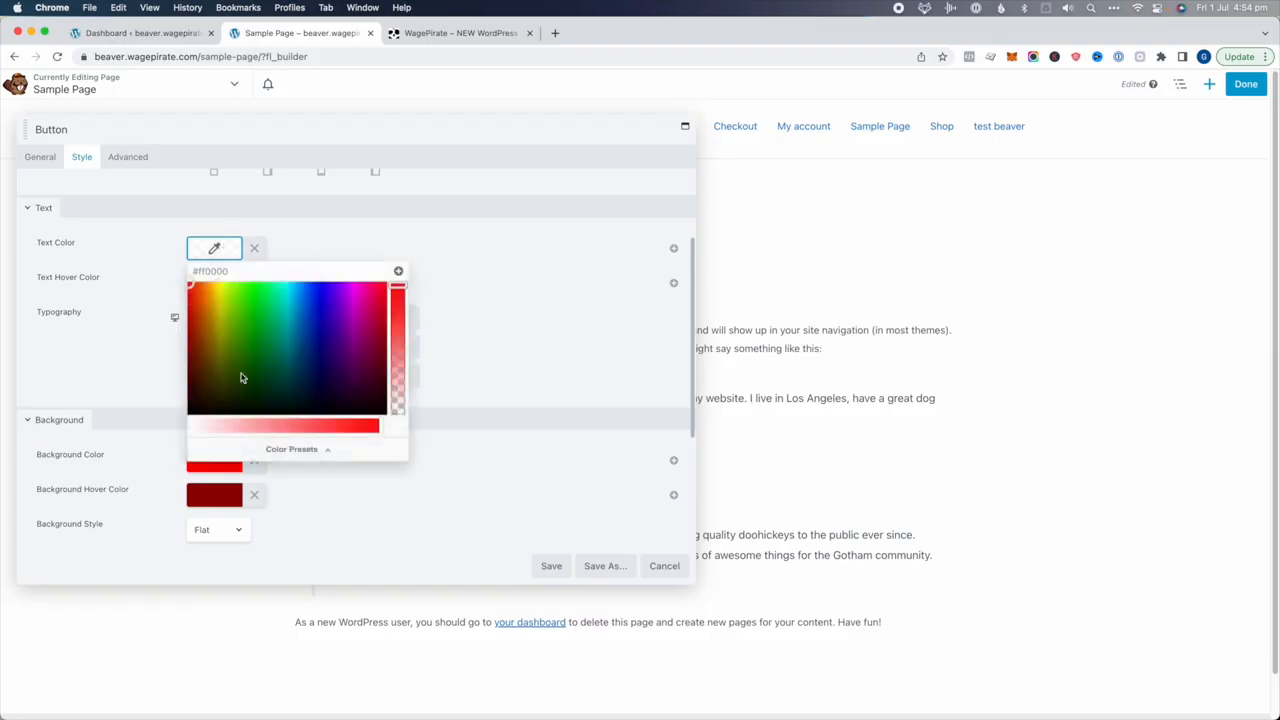
left_click_drag(224, 426, 141, 427)
left_click(295, 260)
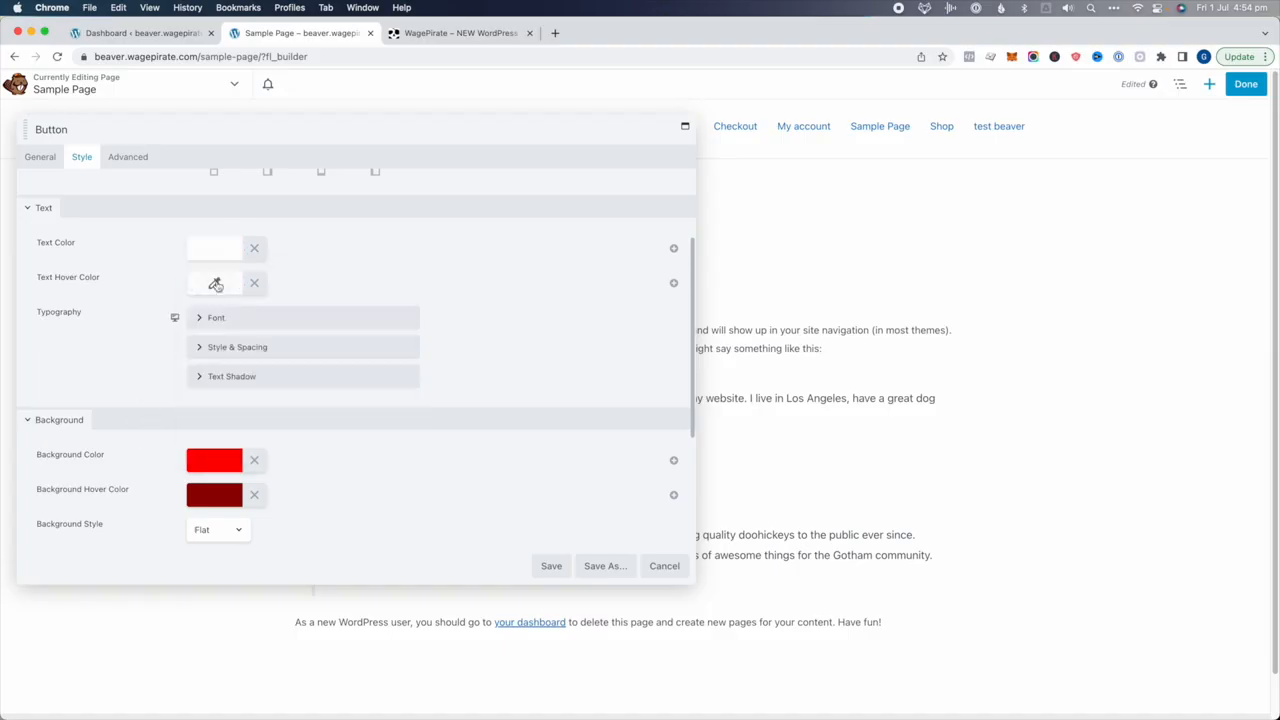
left_click(216, 285)
left_click_drag(245, 460, 203, 460)
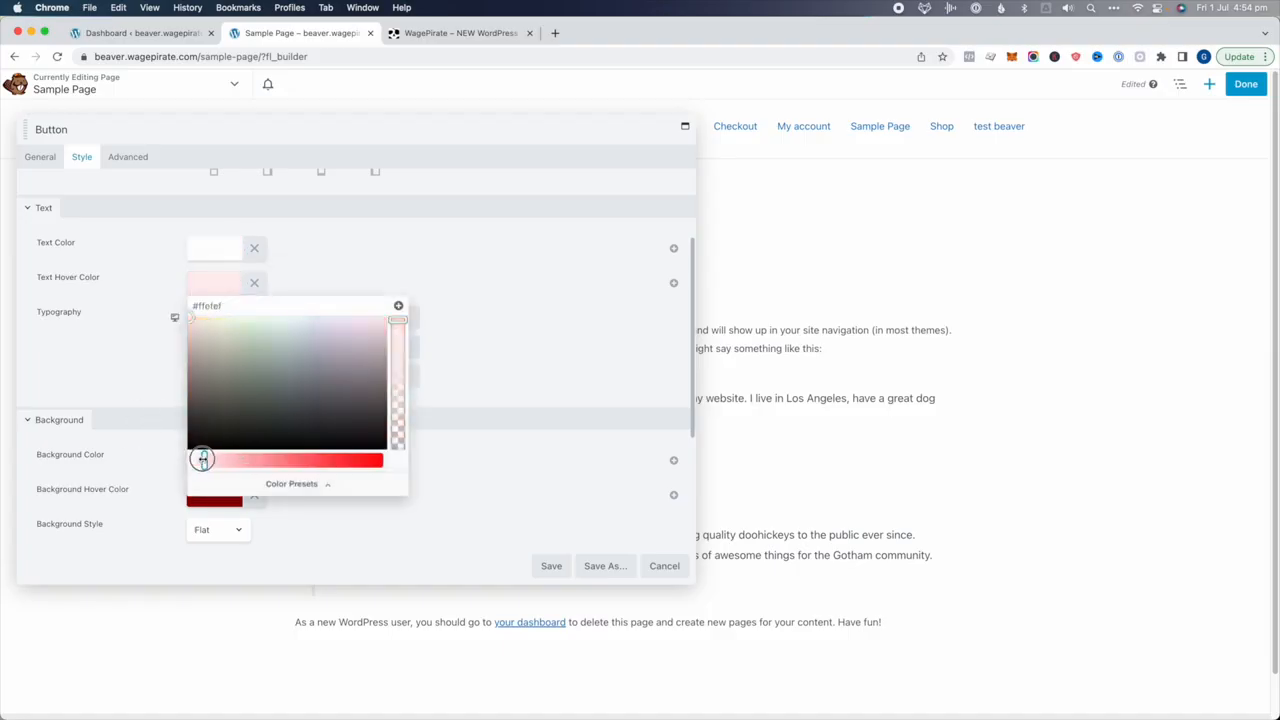
left_click_drag(212, 403, 176, 318)
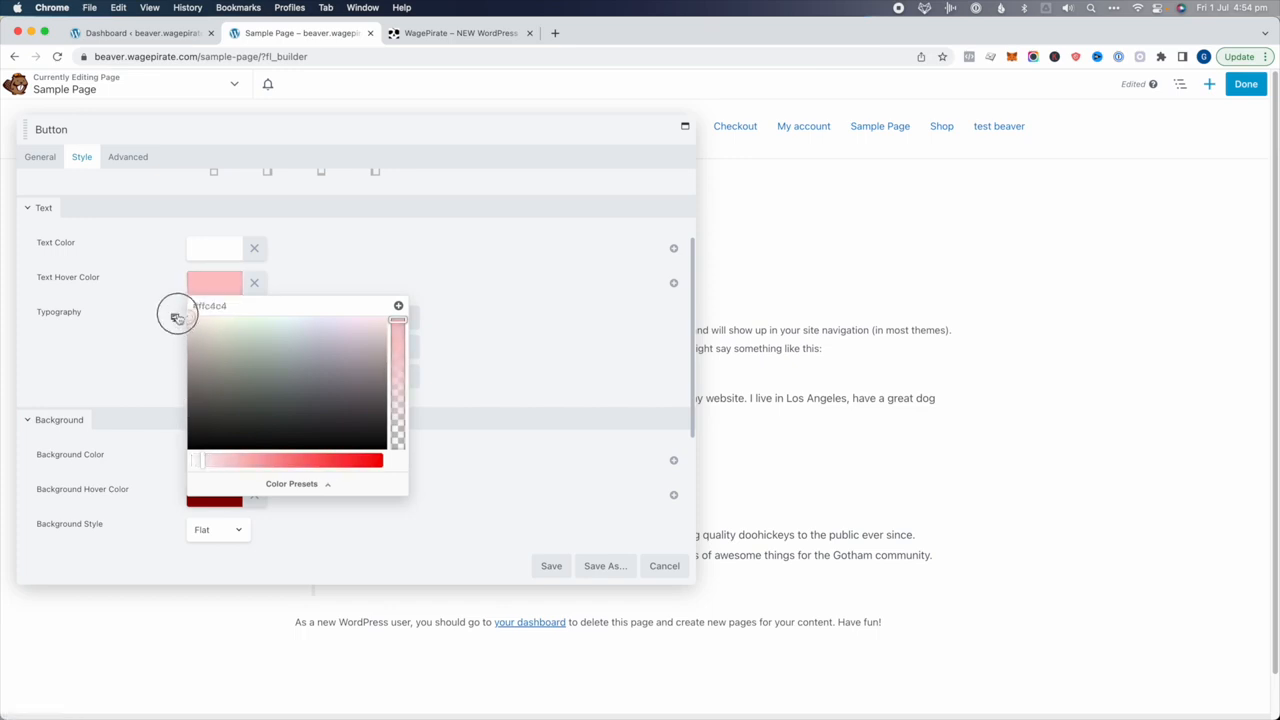
left_click_drag(209, 463, 196, 460)
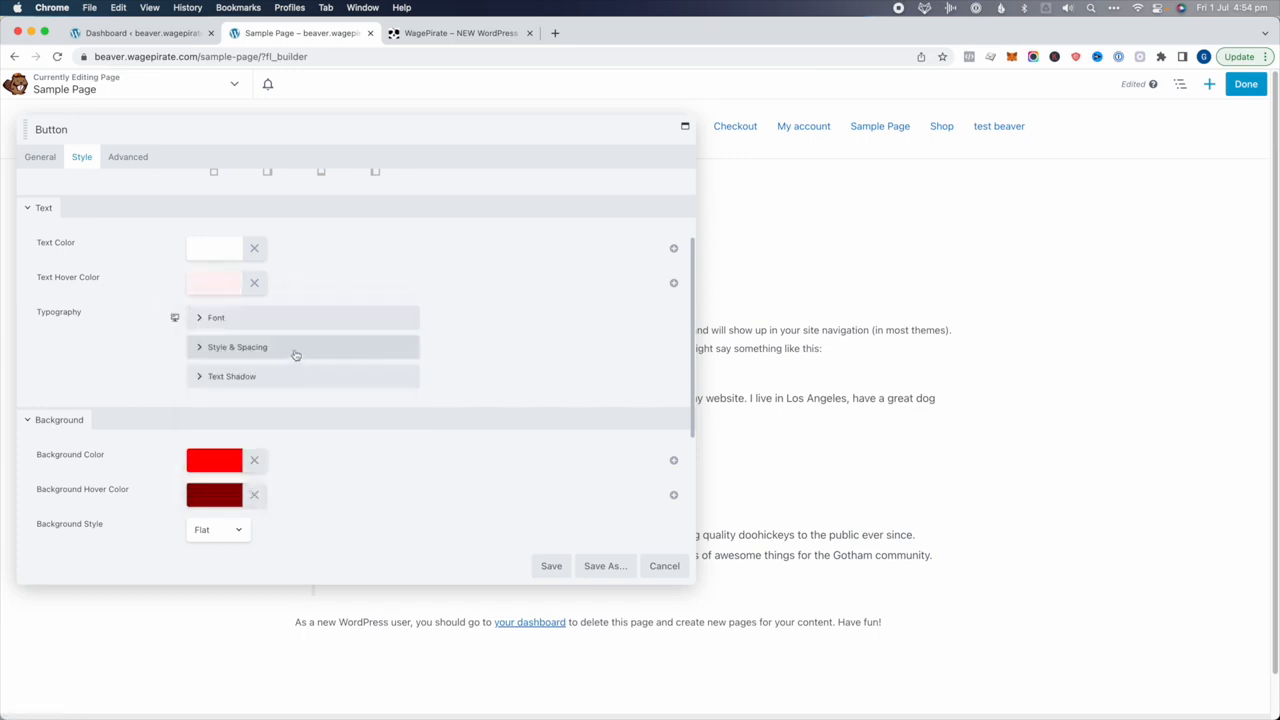
Save the button settings and publish the page
scroll(300, 359, "down", 1)
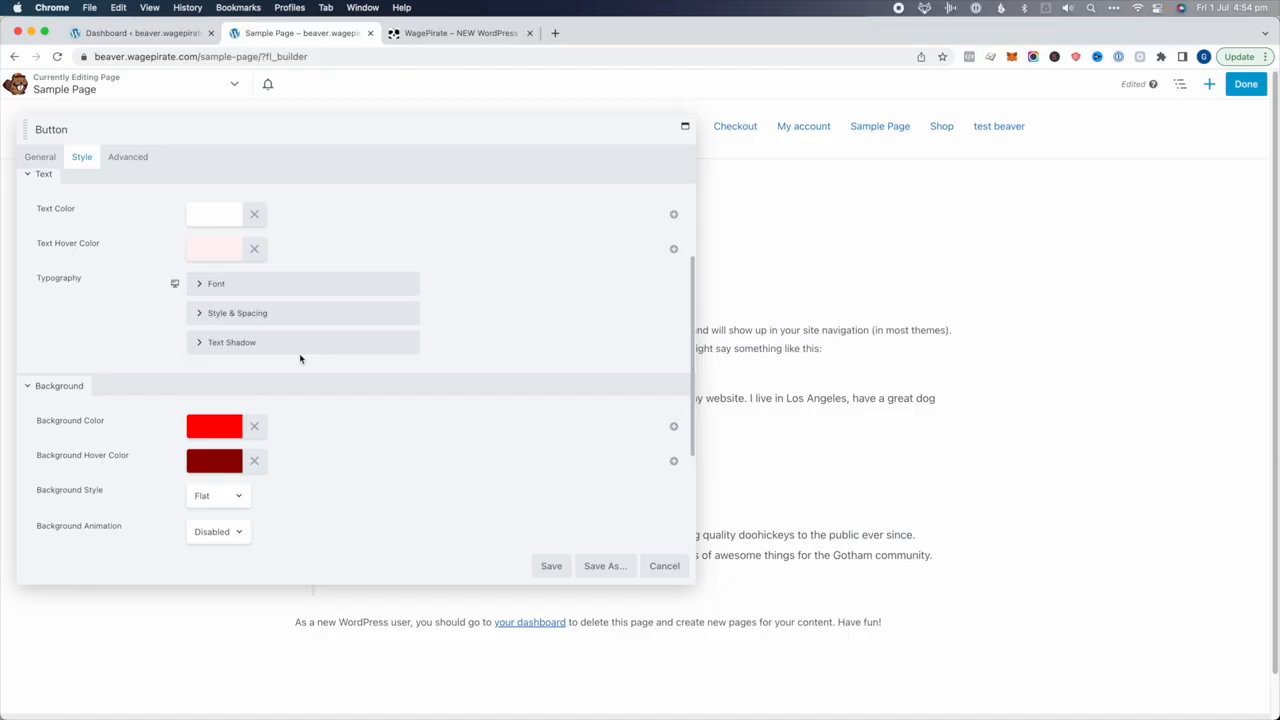
left_click(550, 566)
left_click(1245, 84)
left_click(1205, 84)
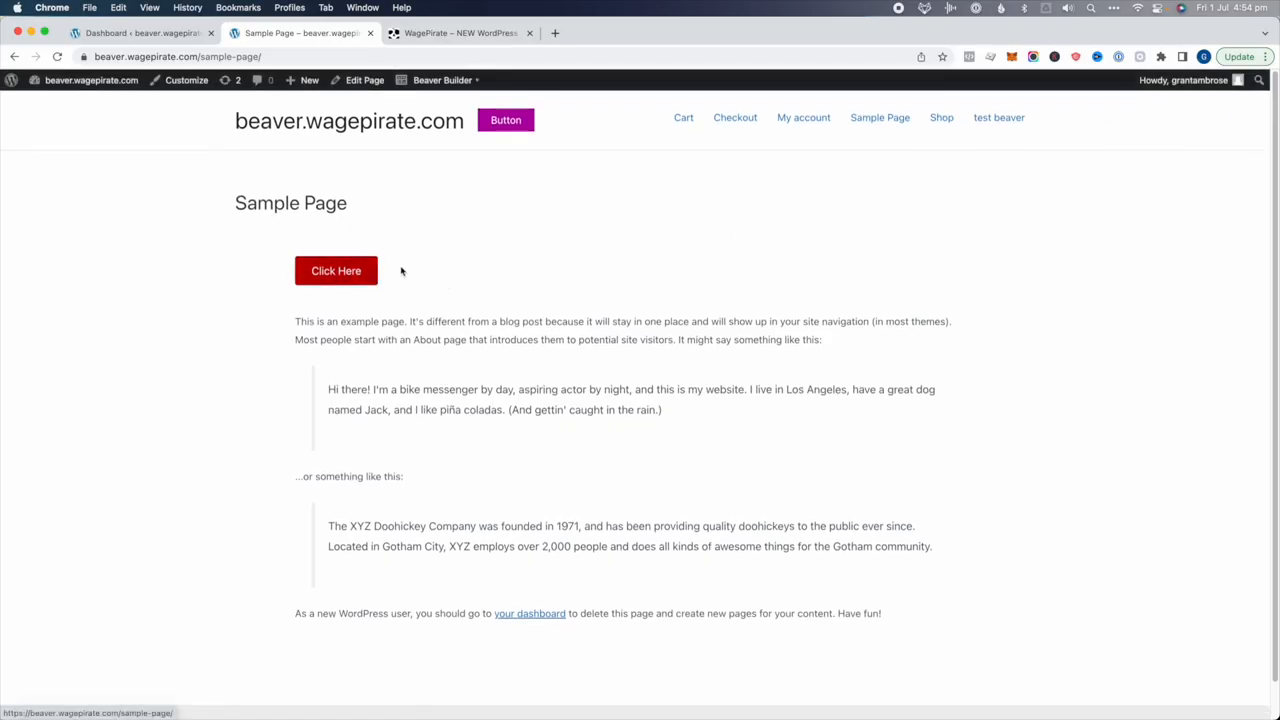
Reopen the Click Here button's settings, then switch to the WagePirate staging tab
left_click(444, 80)
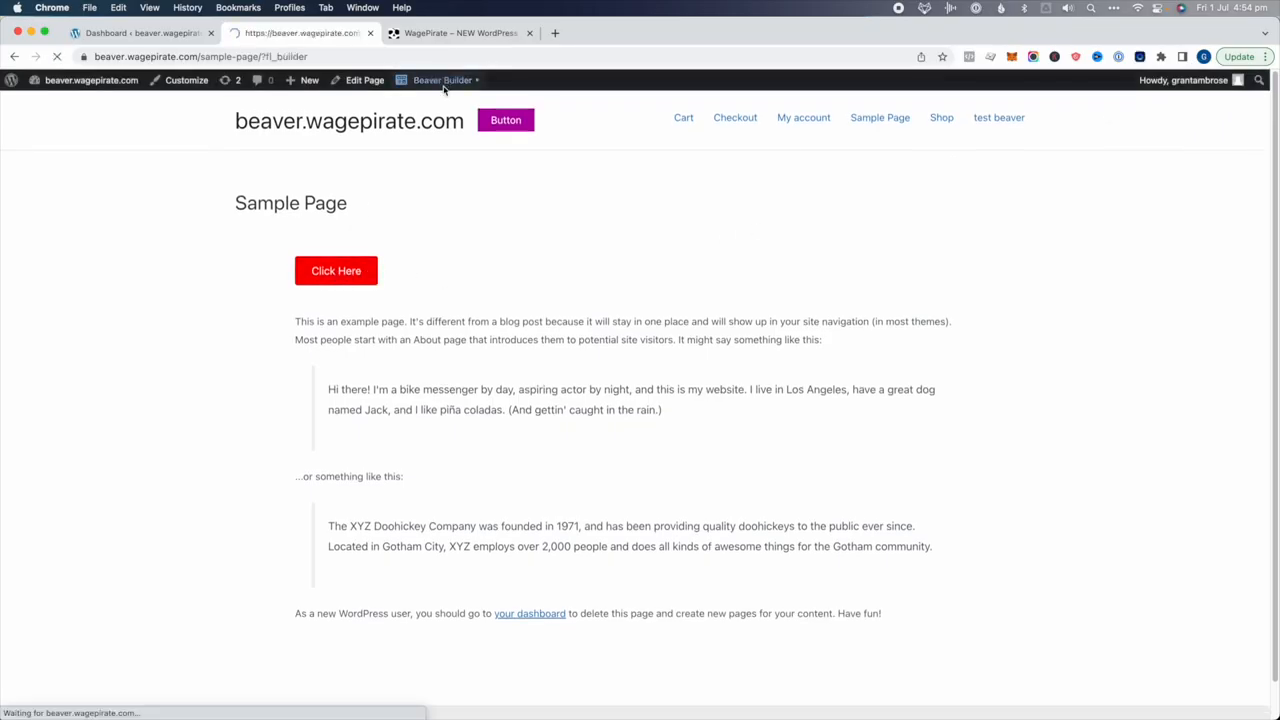
left_click(358, 289)
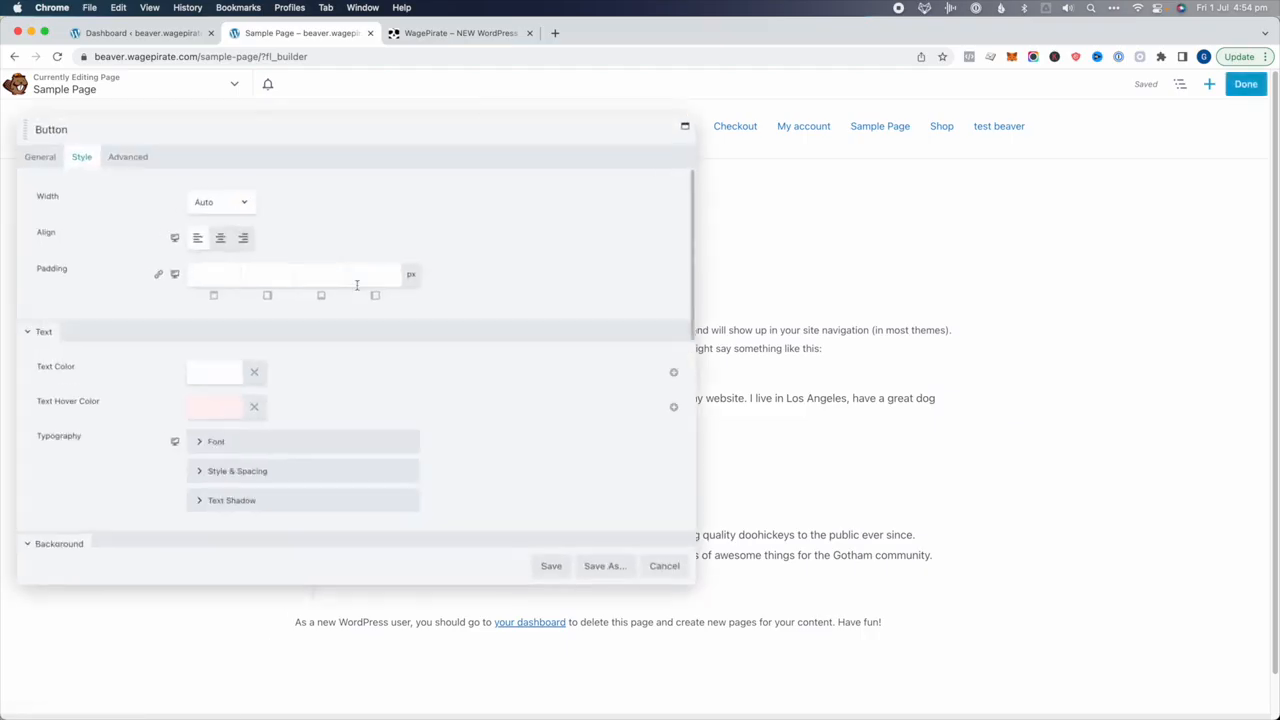
scroll(357, 290, "down", 5)
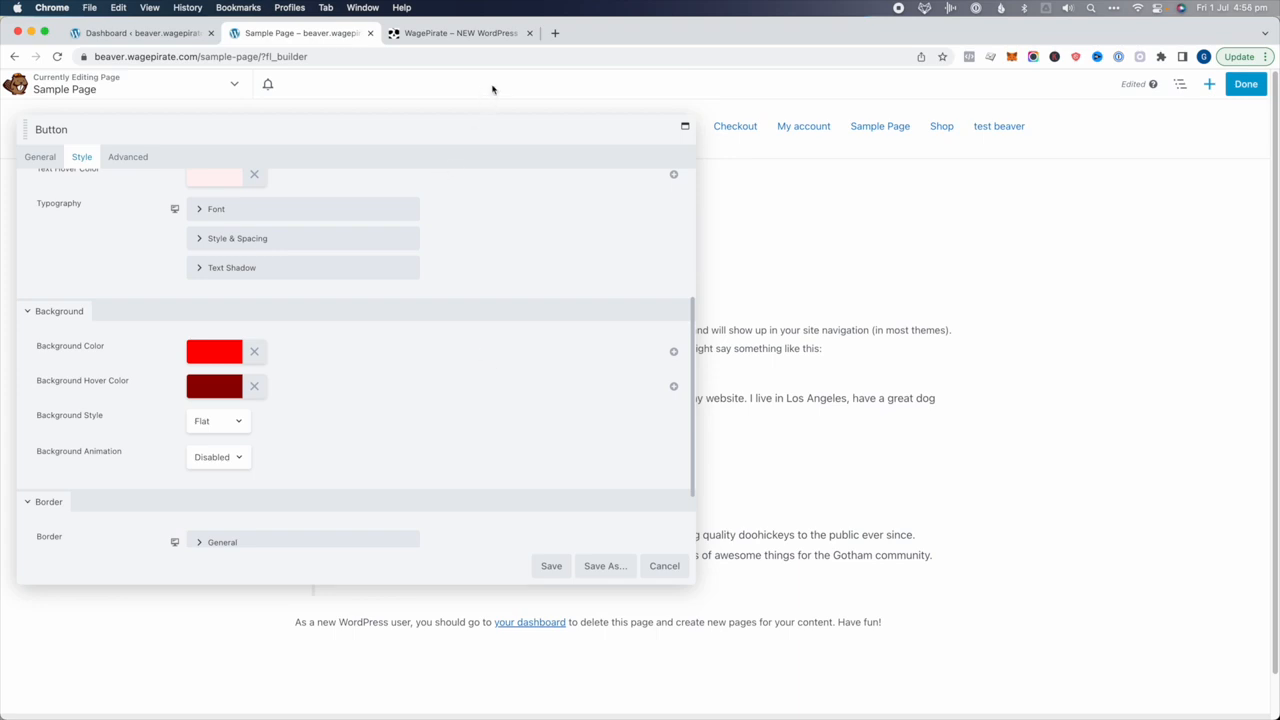
left_click(481, 36)
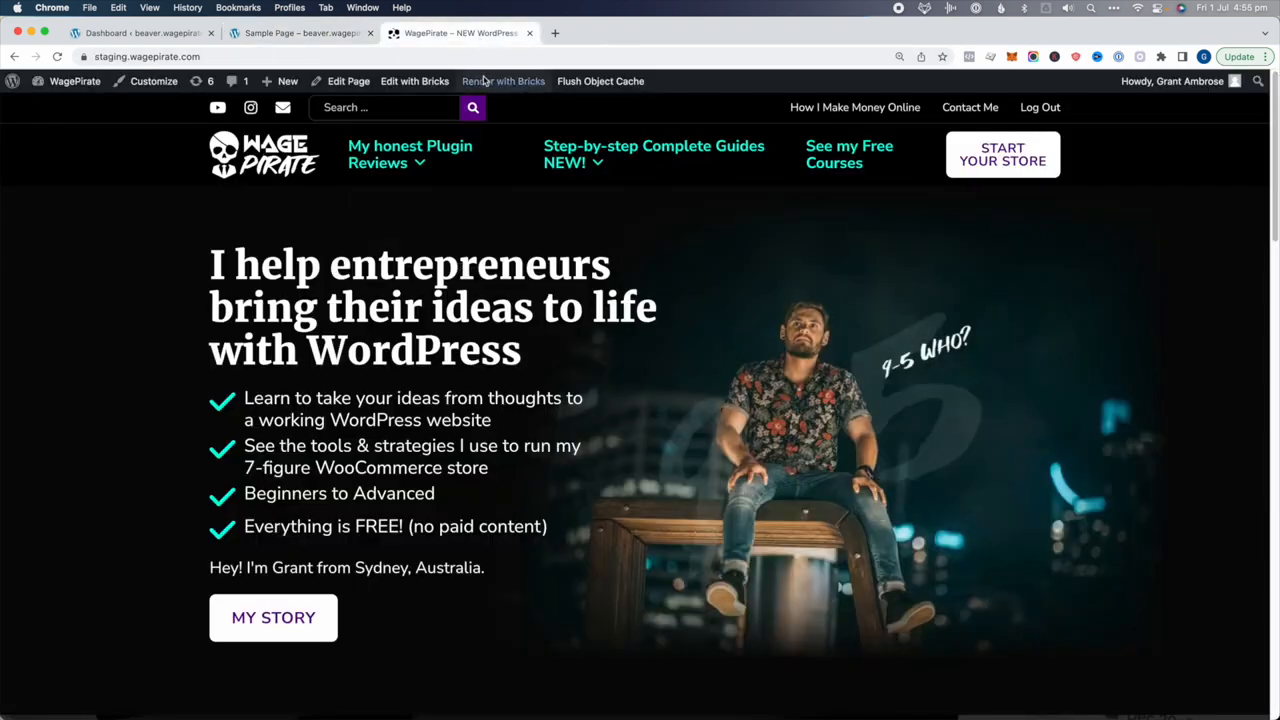
Open the homepage in Bricks and expand the button section of the theme styles
left_click(406, 81)
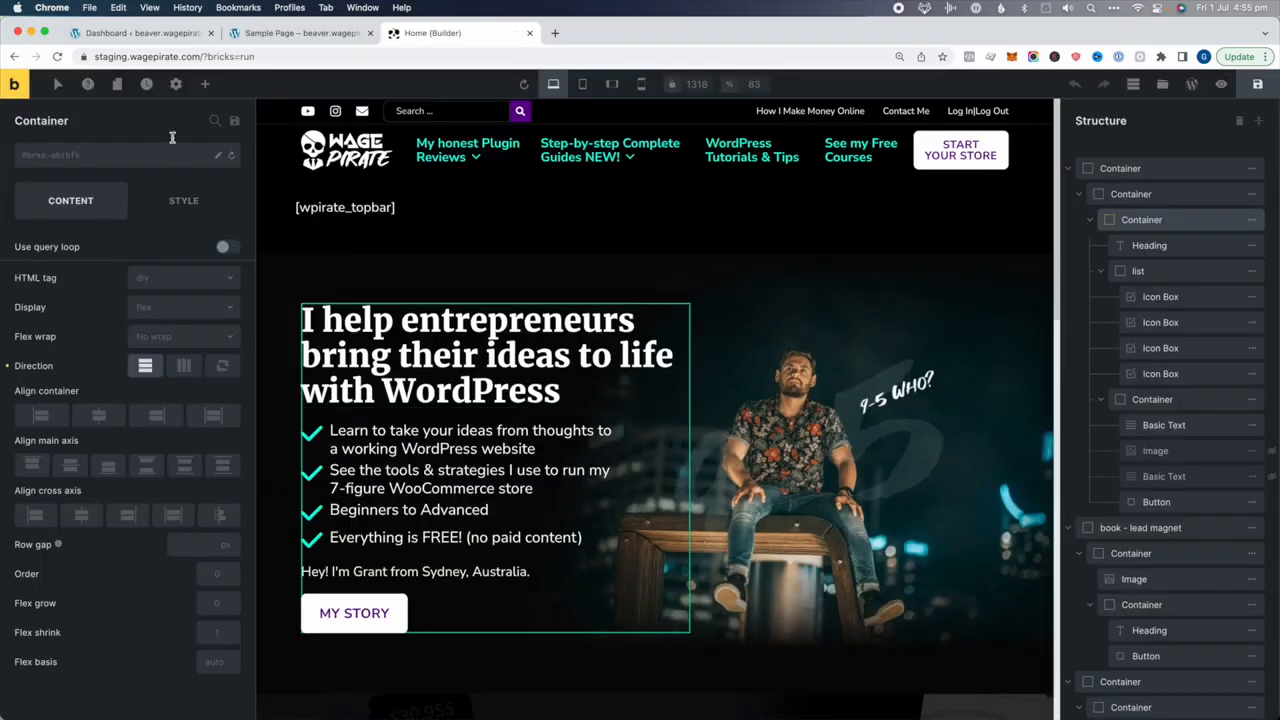
left_click(175, 84)
left_click(71, 163)
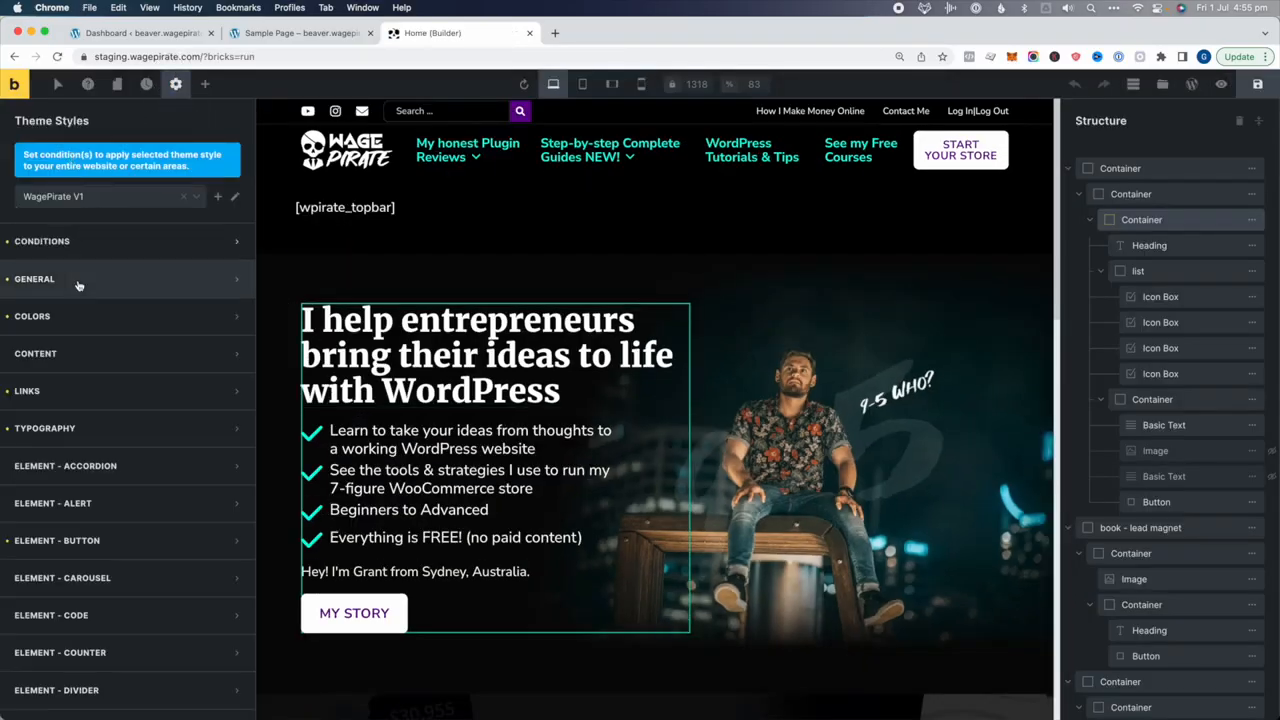
scroll(97, 518, "down", 1)
left_click(97, 518)
scroll(110, 411, "down", 5)
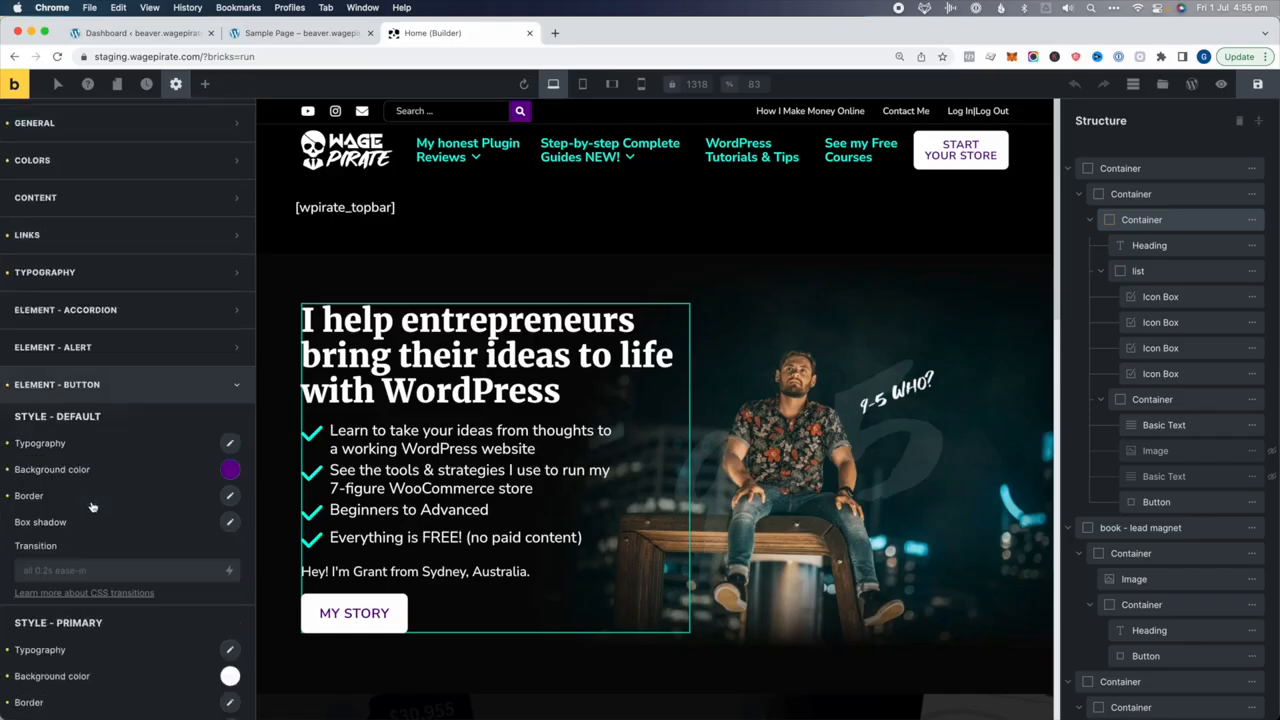
scroll(110, 411, "down", 1)
scroll(341, 404, "down", 4)
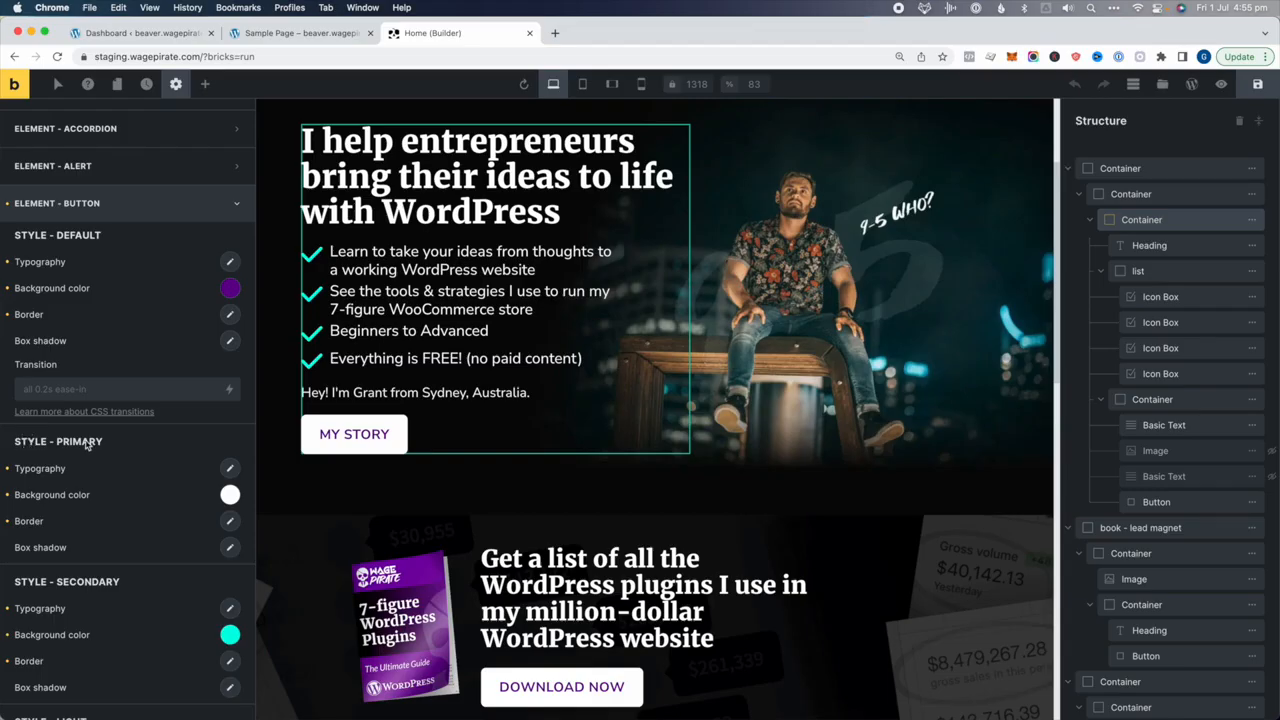
left_click(230, 469)
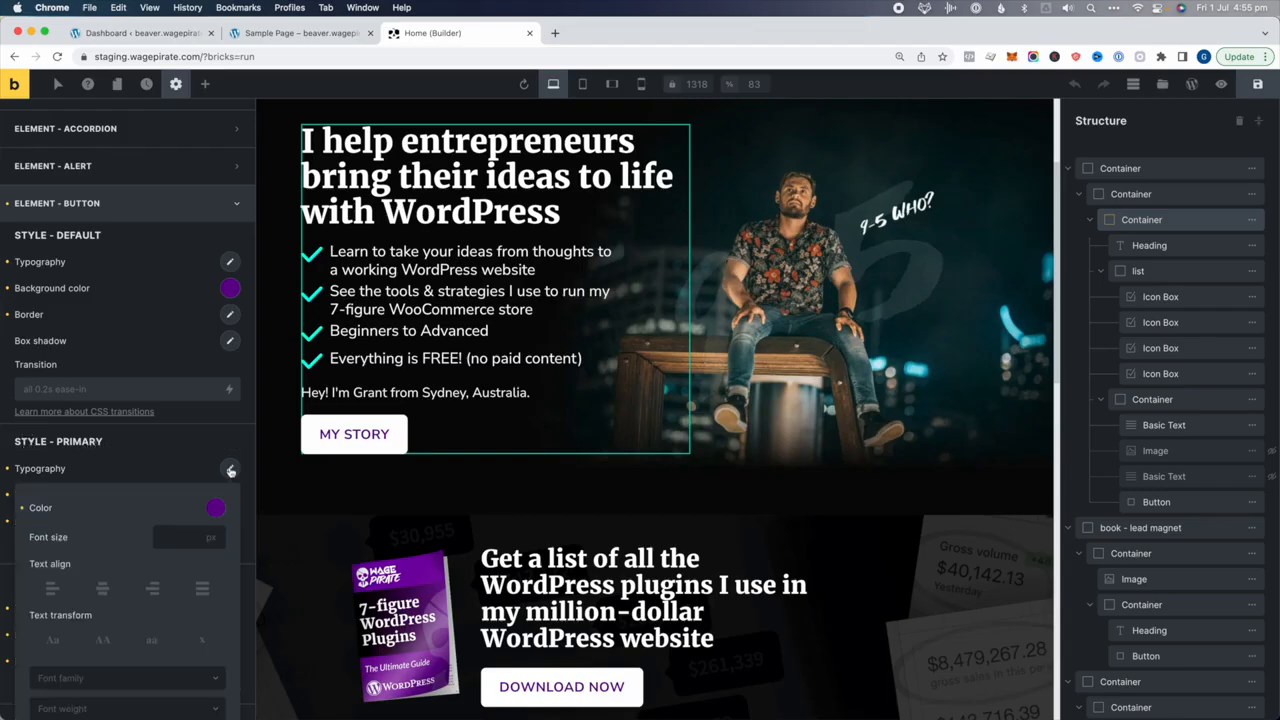
left_click(352, 491)
scroll(368, 514, "down", 8)
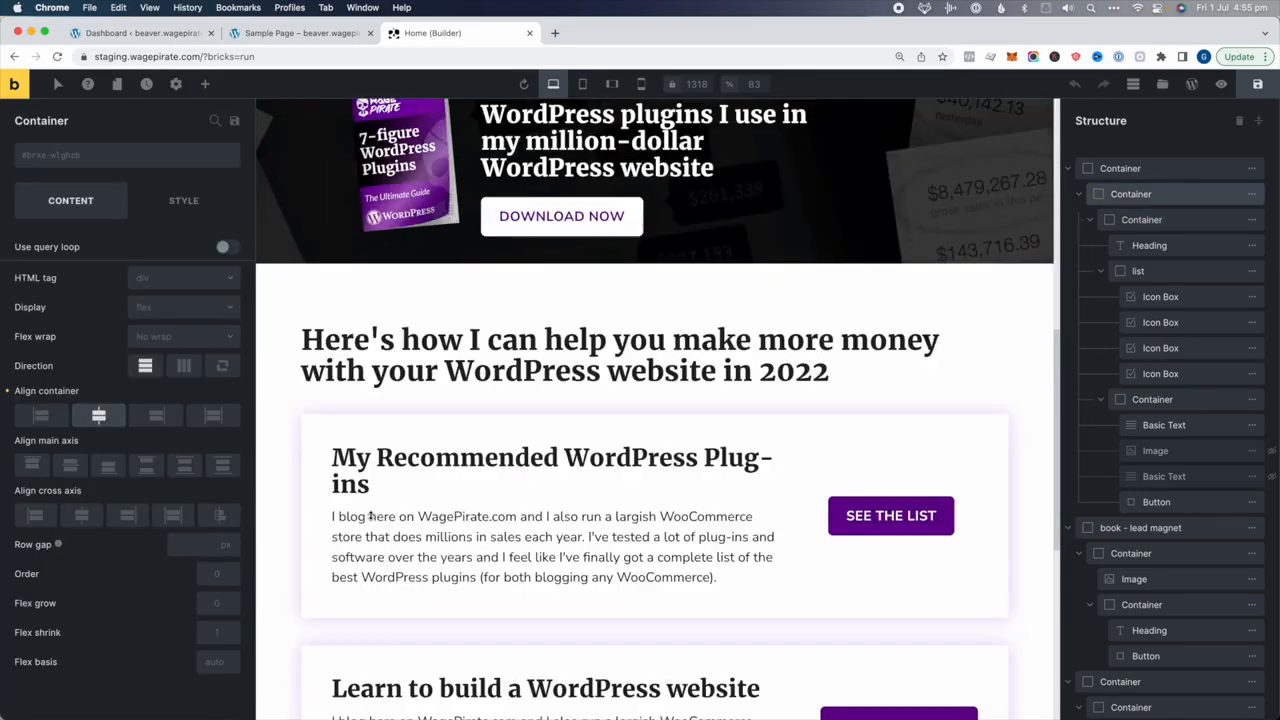
scroll(397, 513, "down", 2)
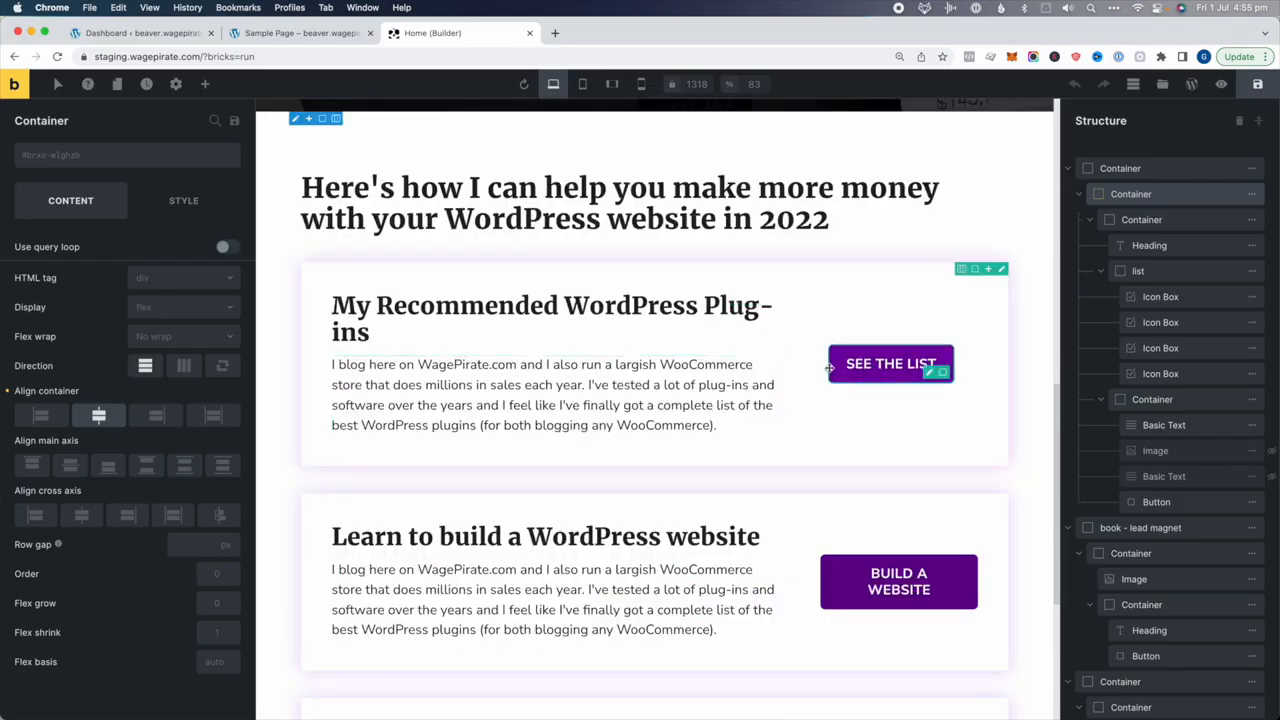
Reopen the button theme styles and review the default button background and typography
left_click(178, 83)
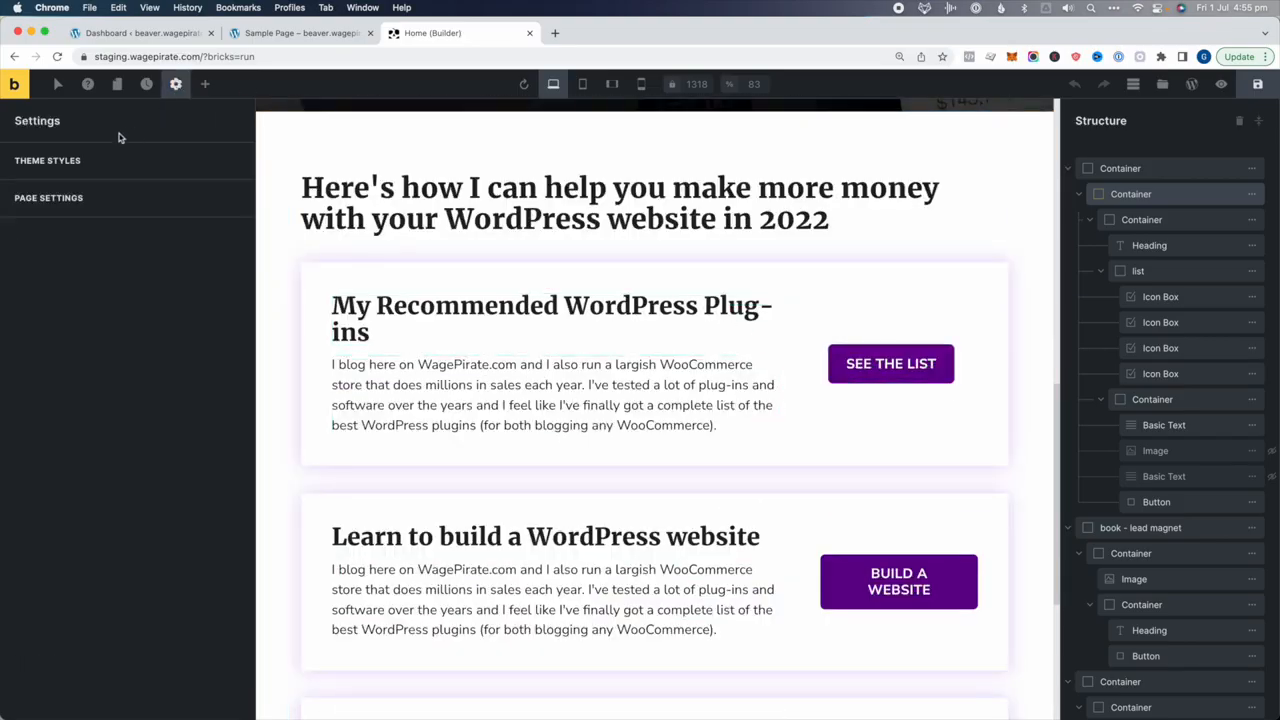
left_click(110, 158)
left_click(99, 540)
scroll(225, 398, "down", 3)
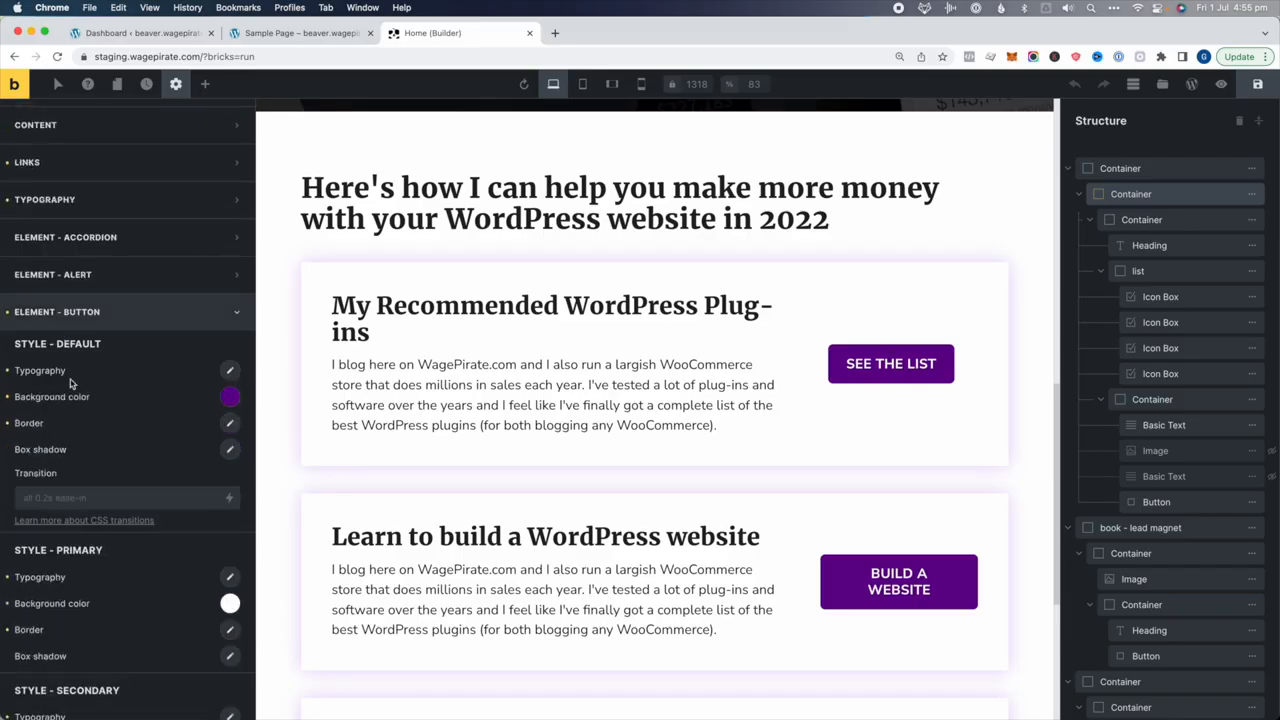
left_click(229, 399)
left_click(230, 371)
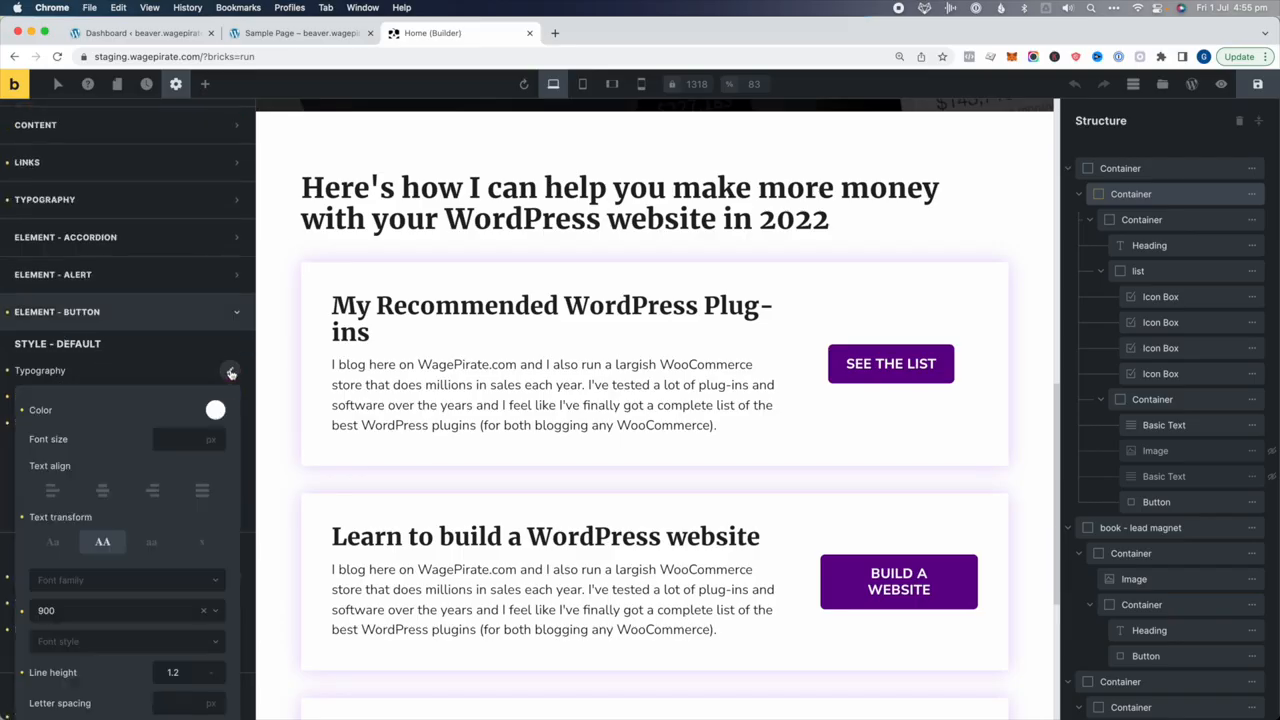
left_click(205, 374)
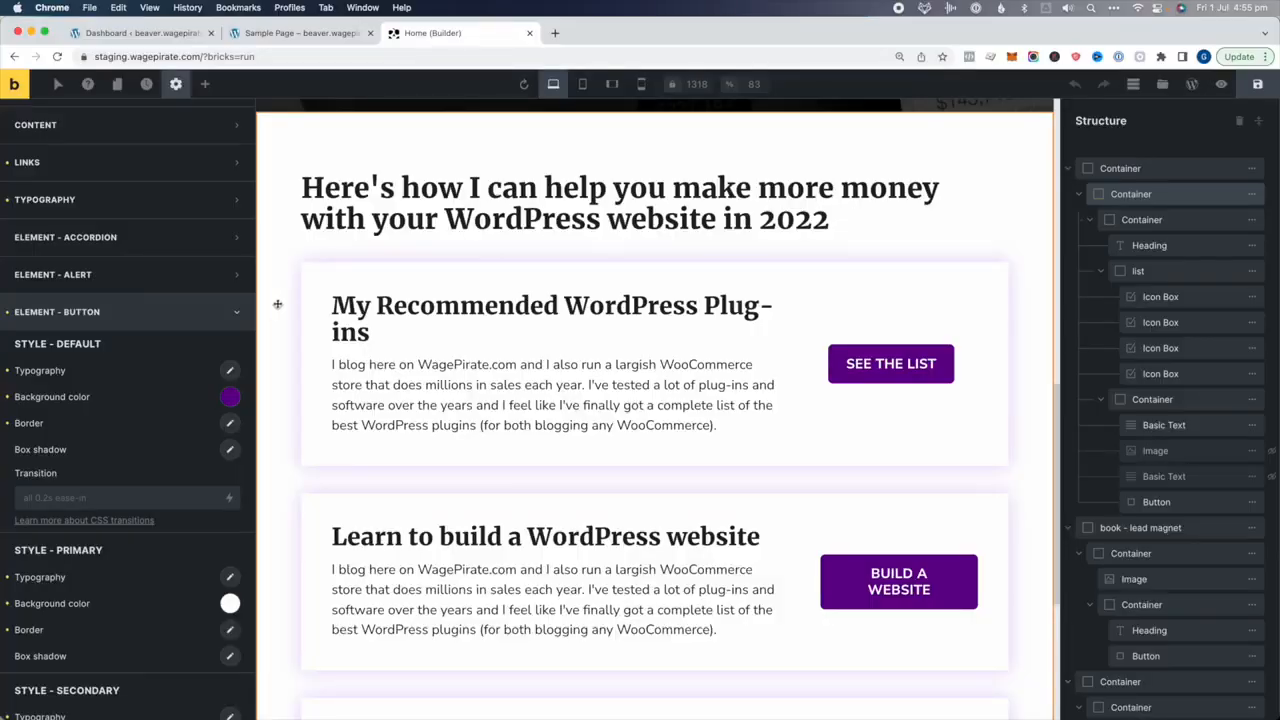
Pick :hover from the States pseudo-class list for editing the button theme styles
left_click(59, 87)
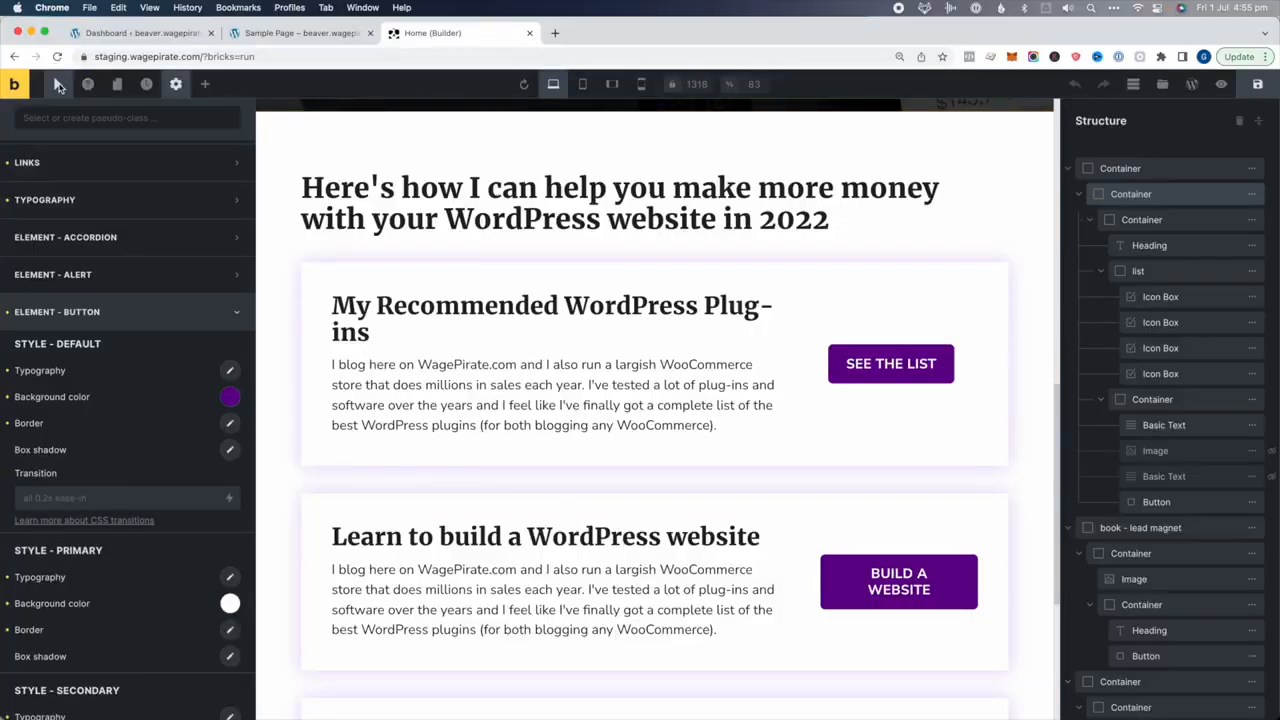
left_click(70, 119)
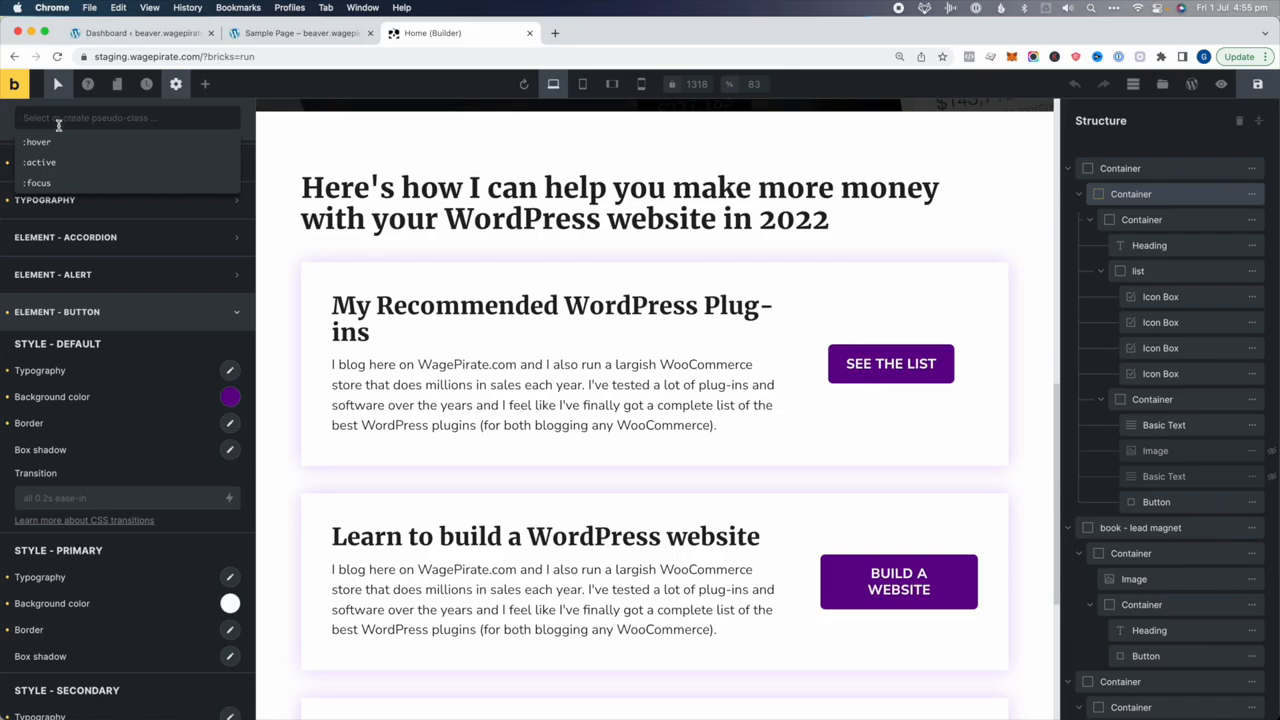
left_click(37, 147)
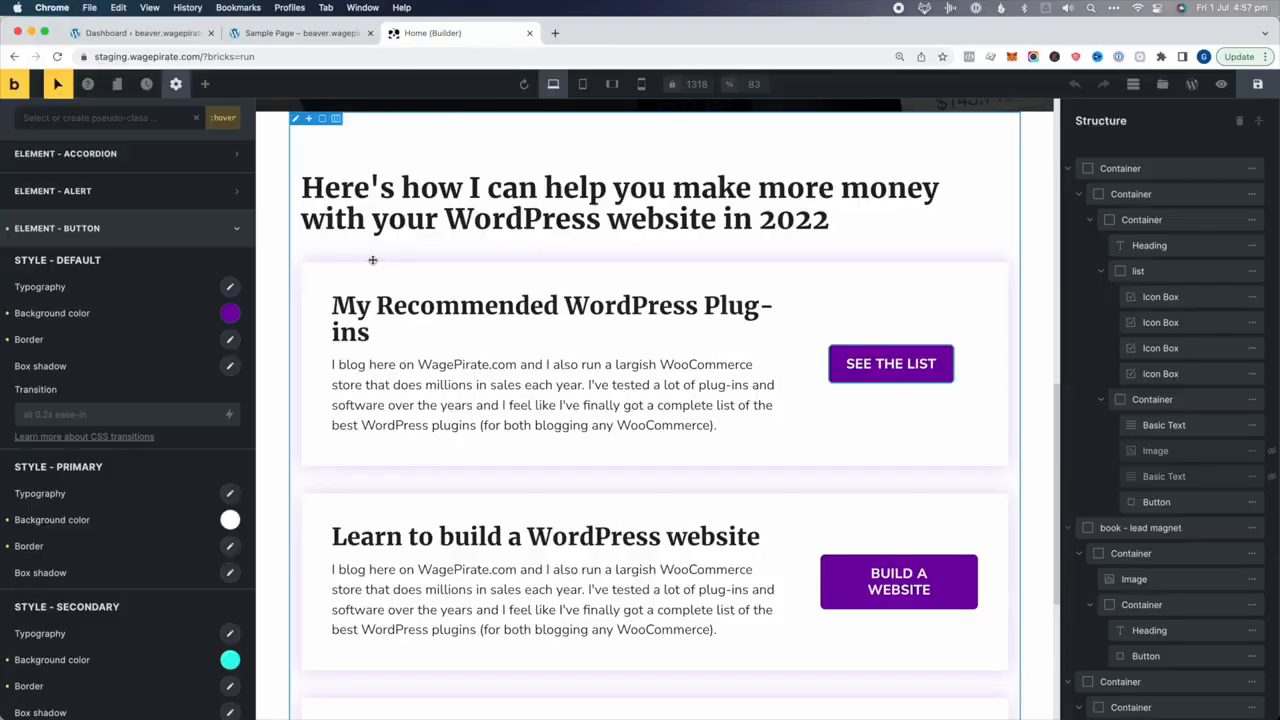
Check the Beaver Builder sample page's text and row settings, then select the first service card
left_click(282, 39)
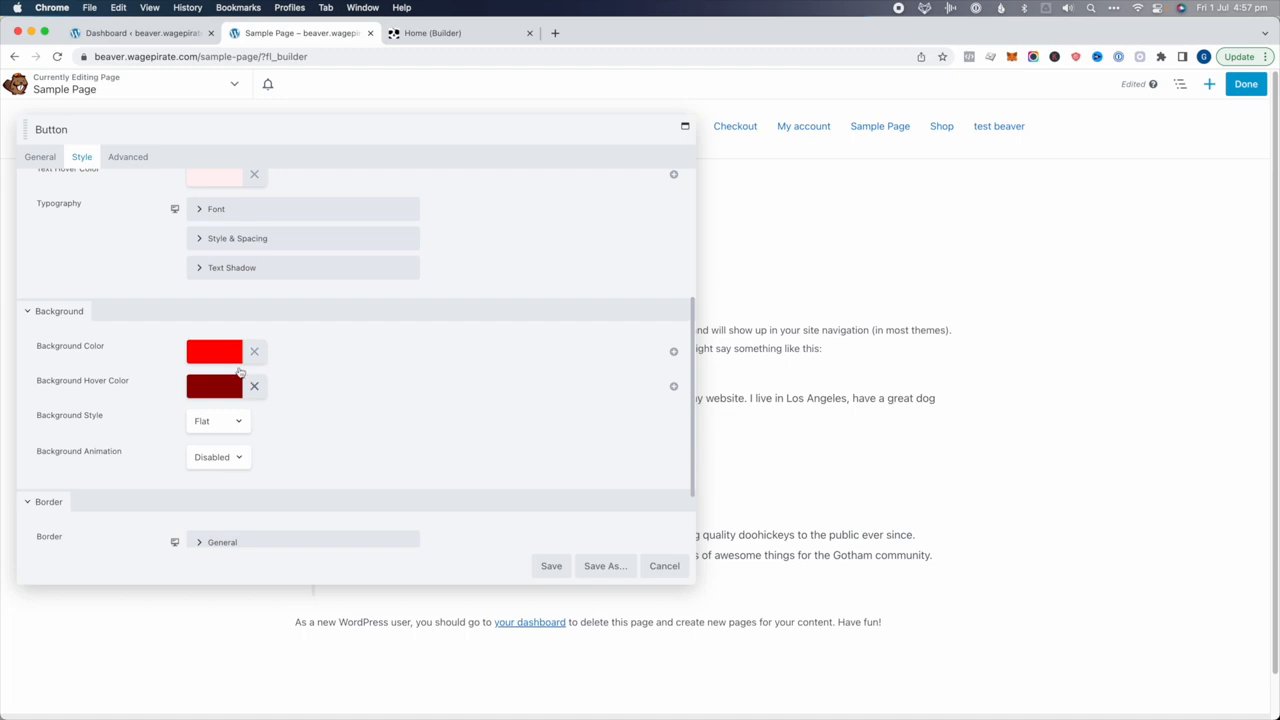
left_click(866, 428)
left_click(664, 566)
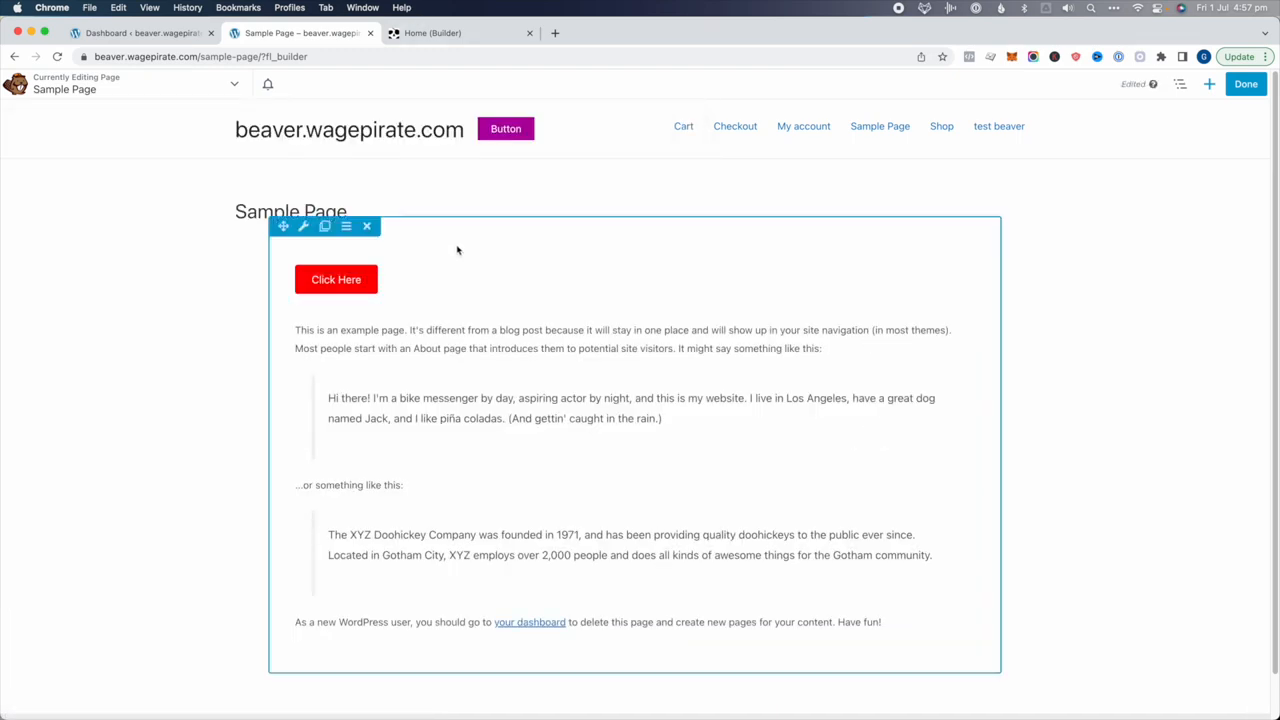
left_click(302, 228)
scroll(126, 400, "down", 4)
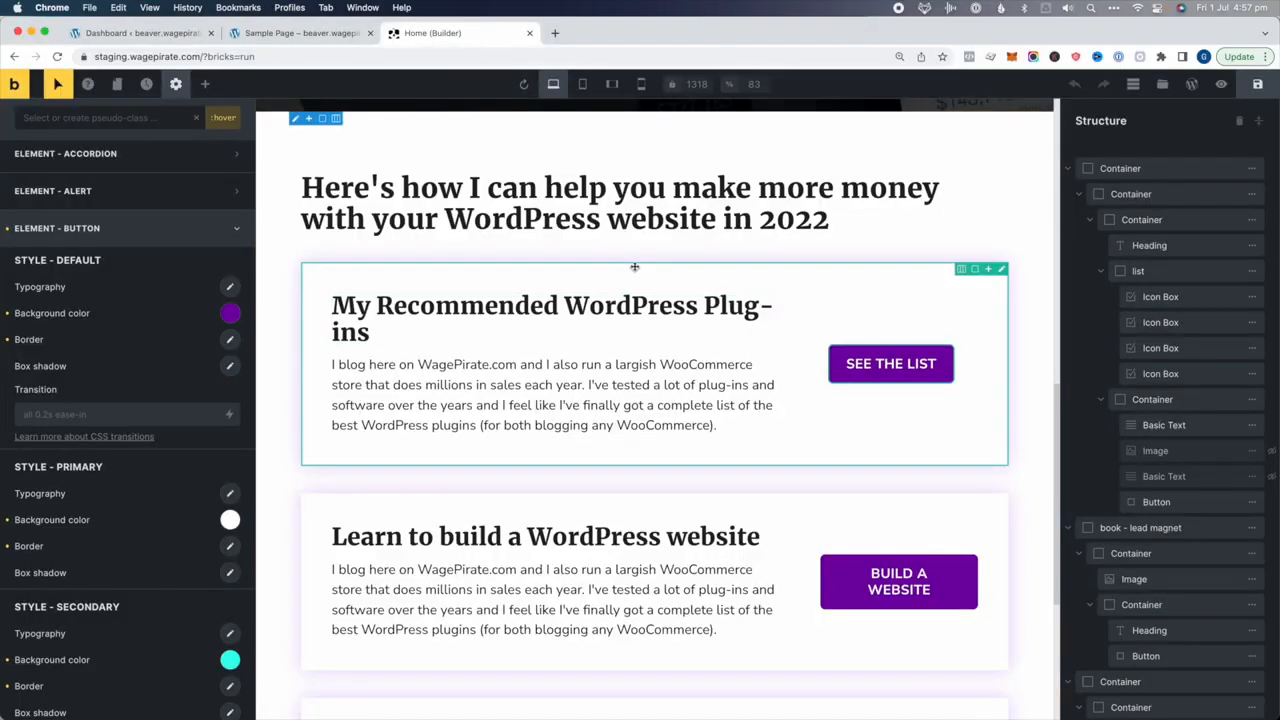
left_click(470, 272)
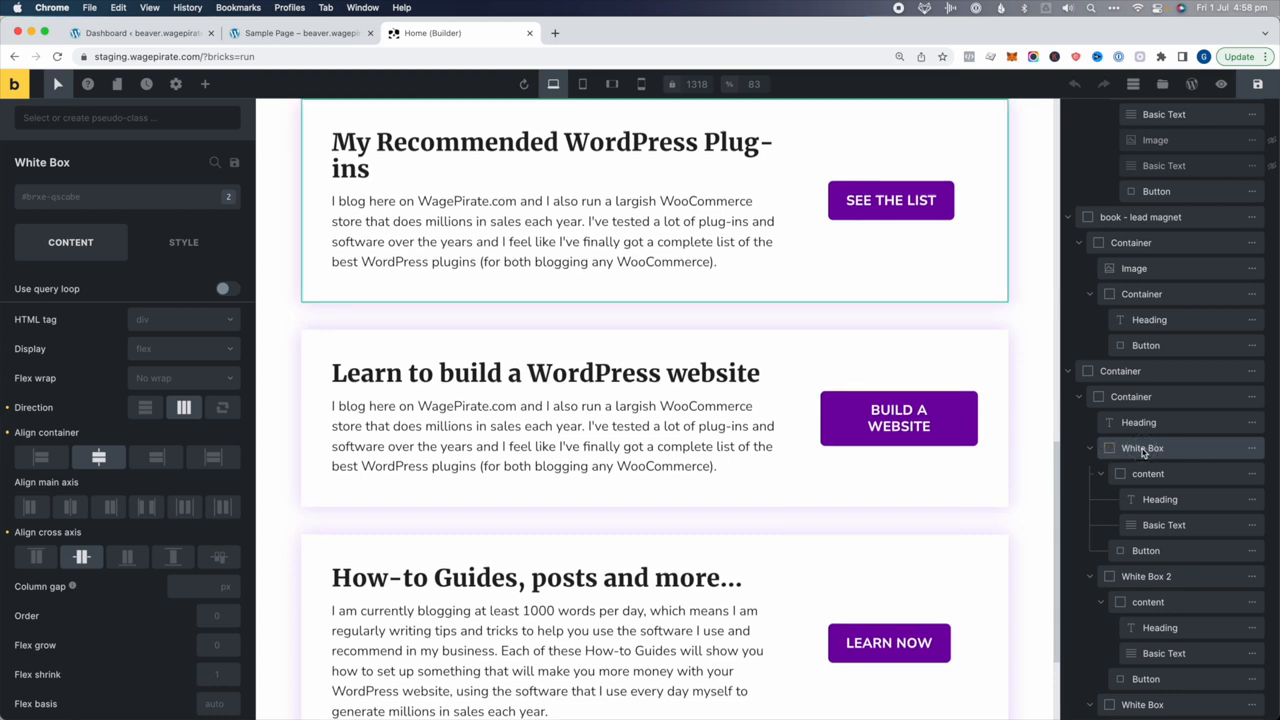
Make white-box the active CSS class on the White Box element
left_click(82, 197)
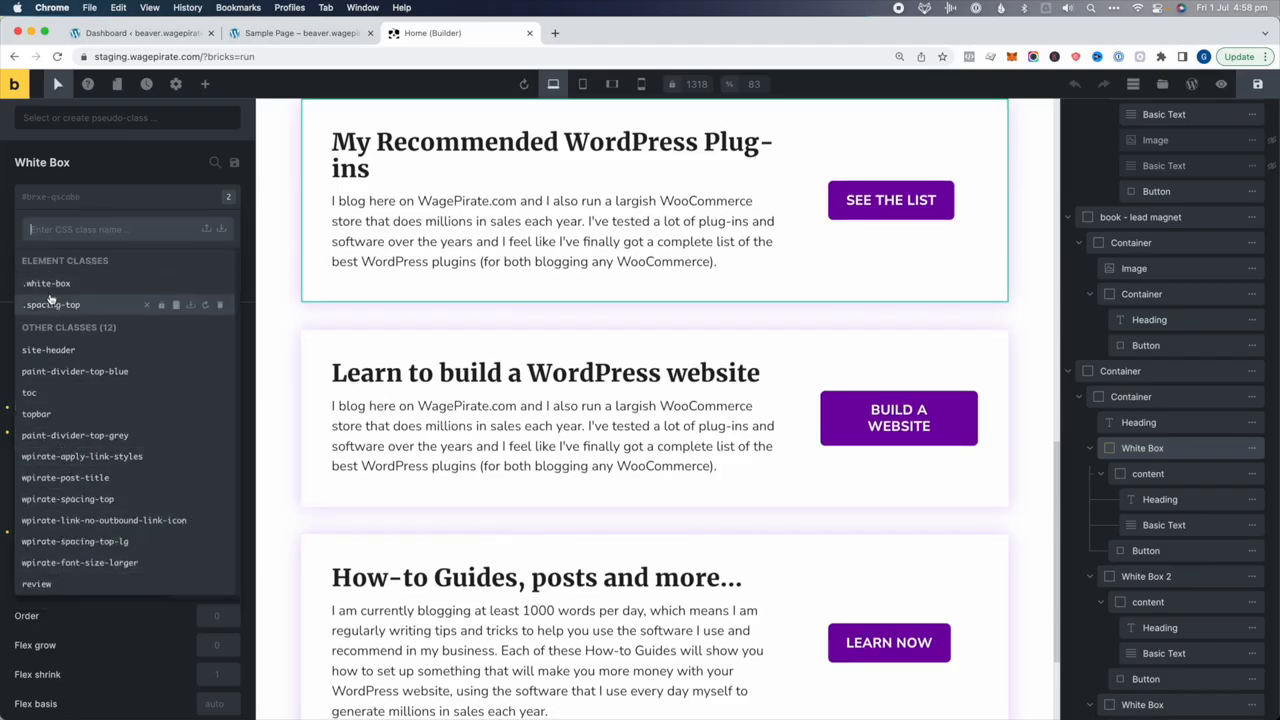
left_click(230, 197)
left_click(230, 198)
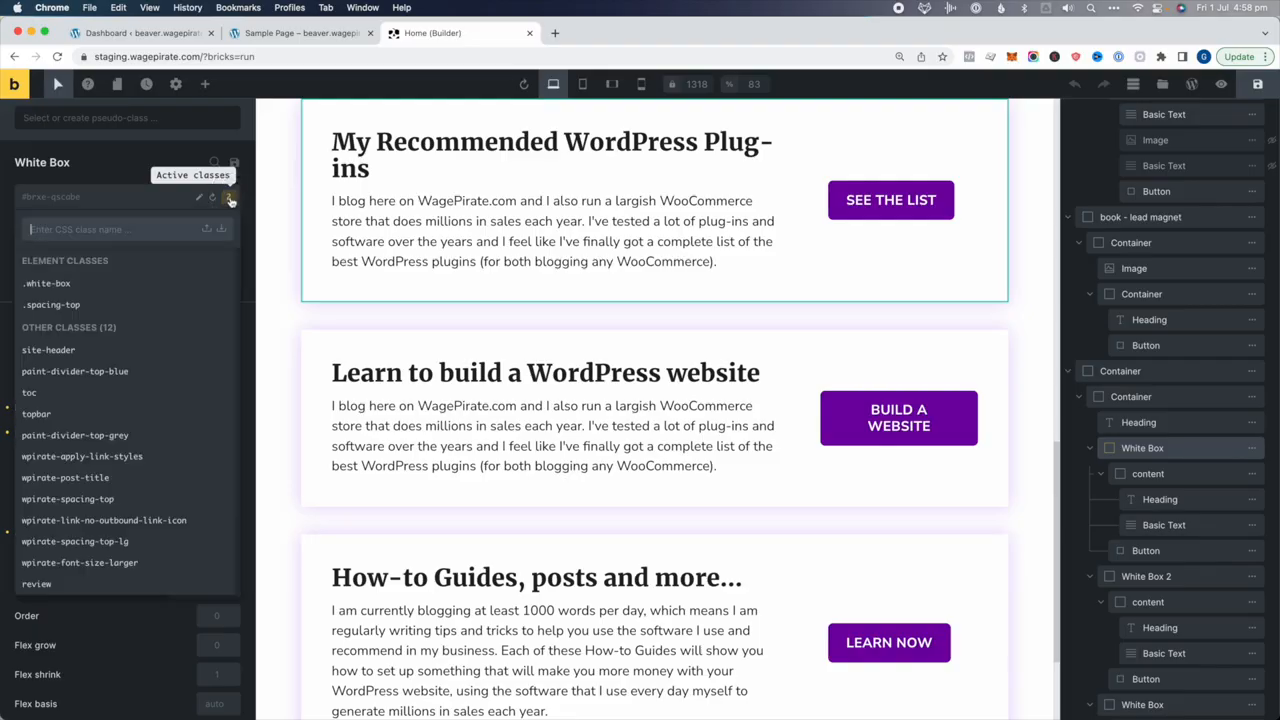
left_click(60, 283)
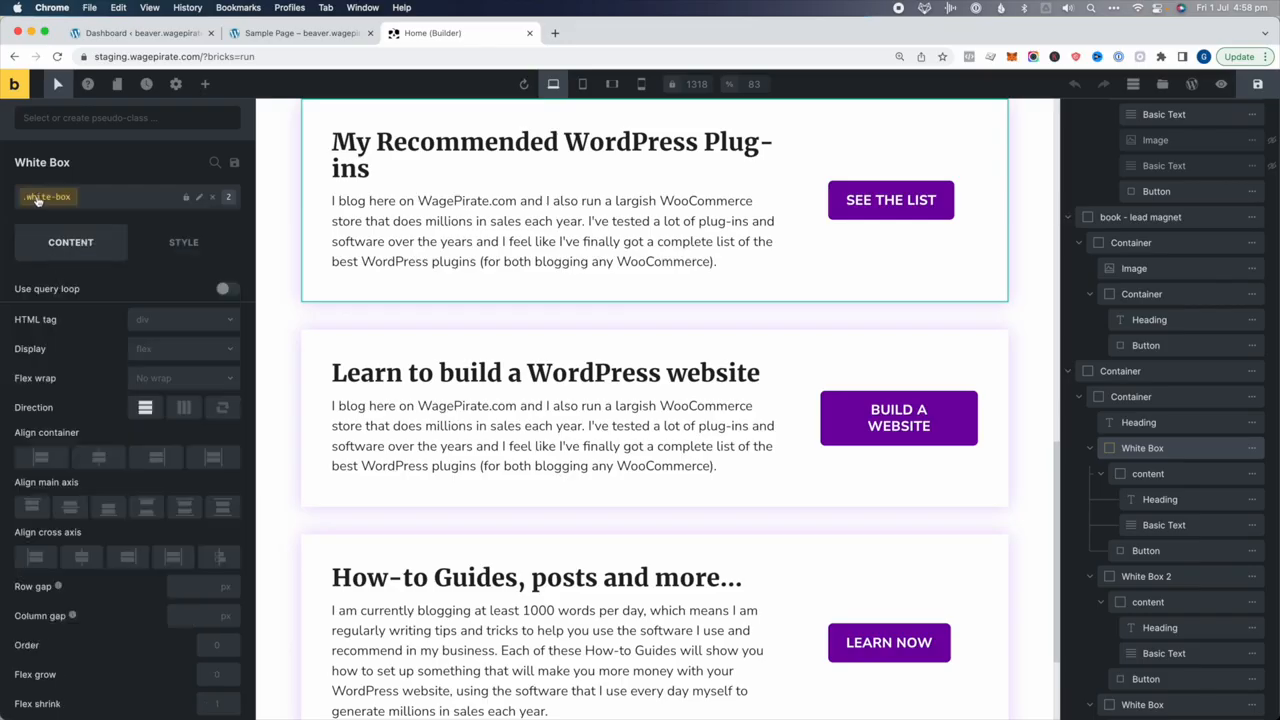
Choose the :hover state and show the class's style settings
left_click(59, 87)
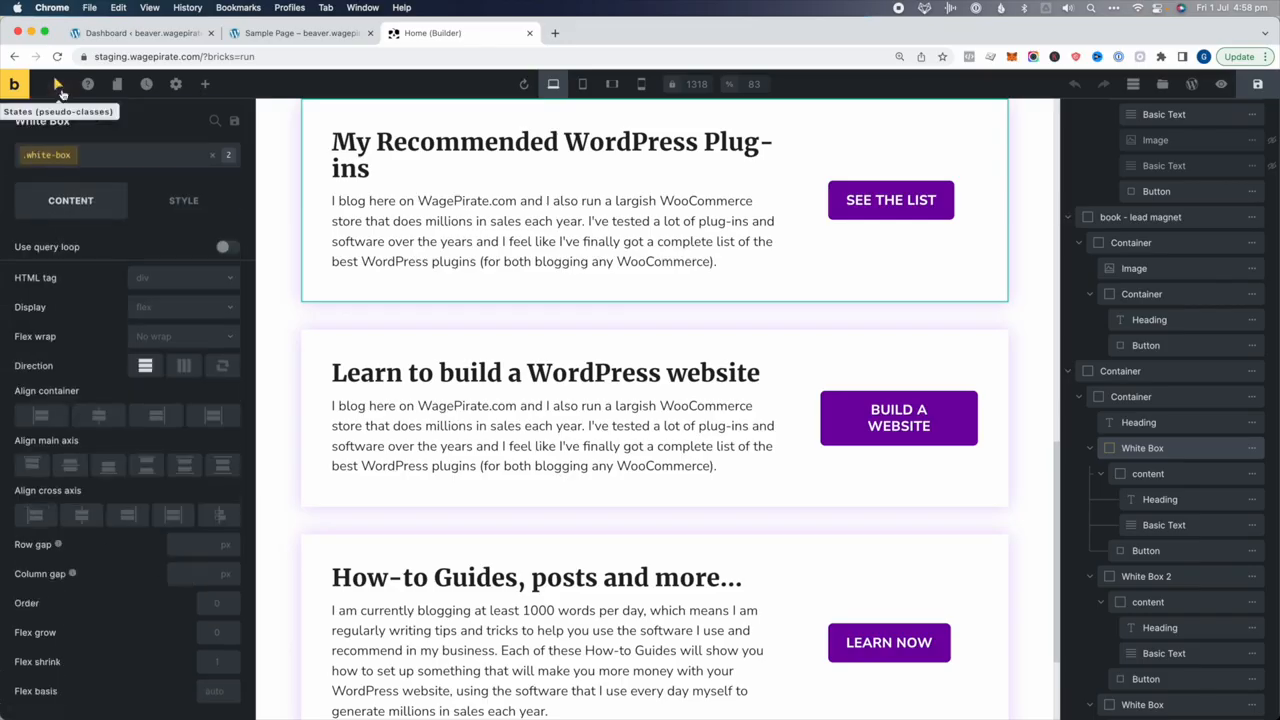
left_click(59, 87)
left_click(61, 112)
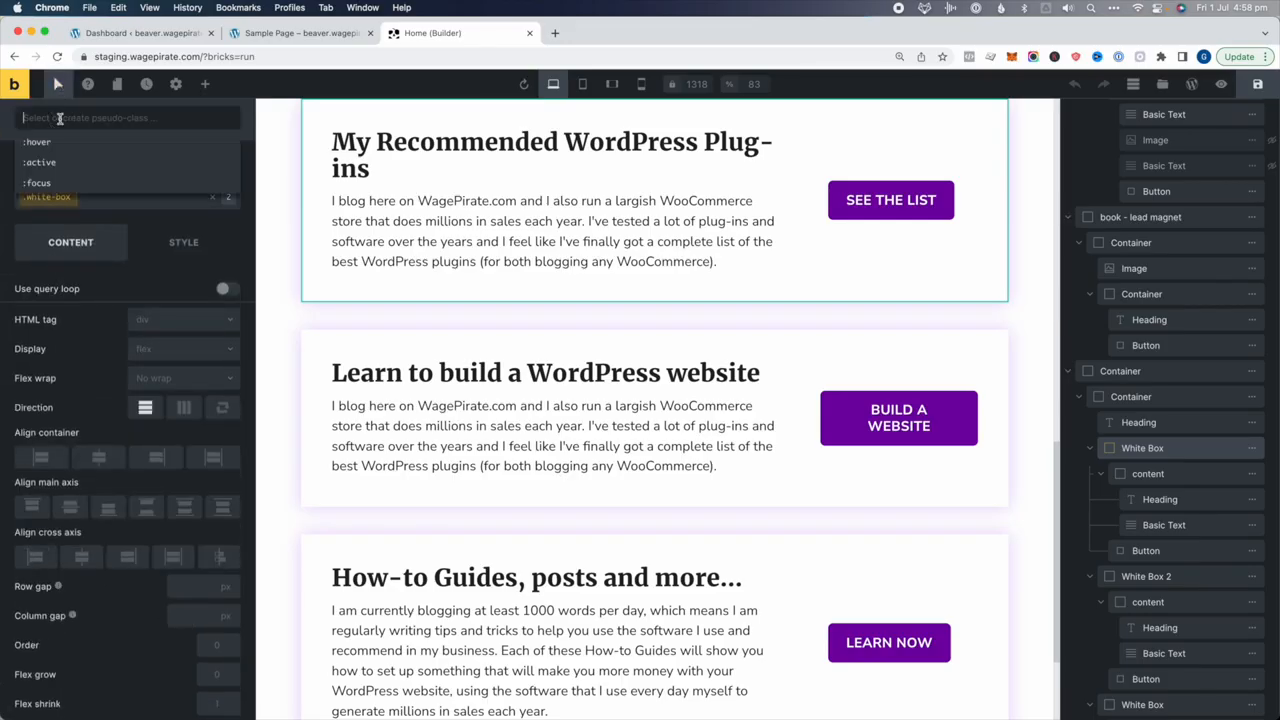
left_click(44, 141)
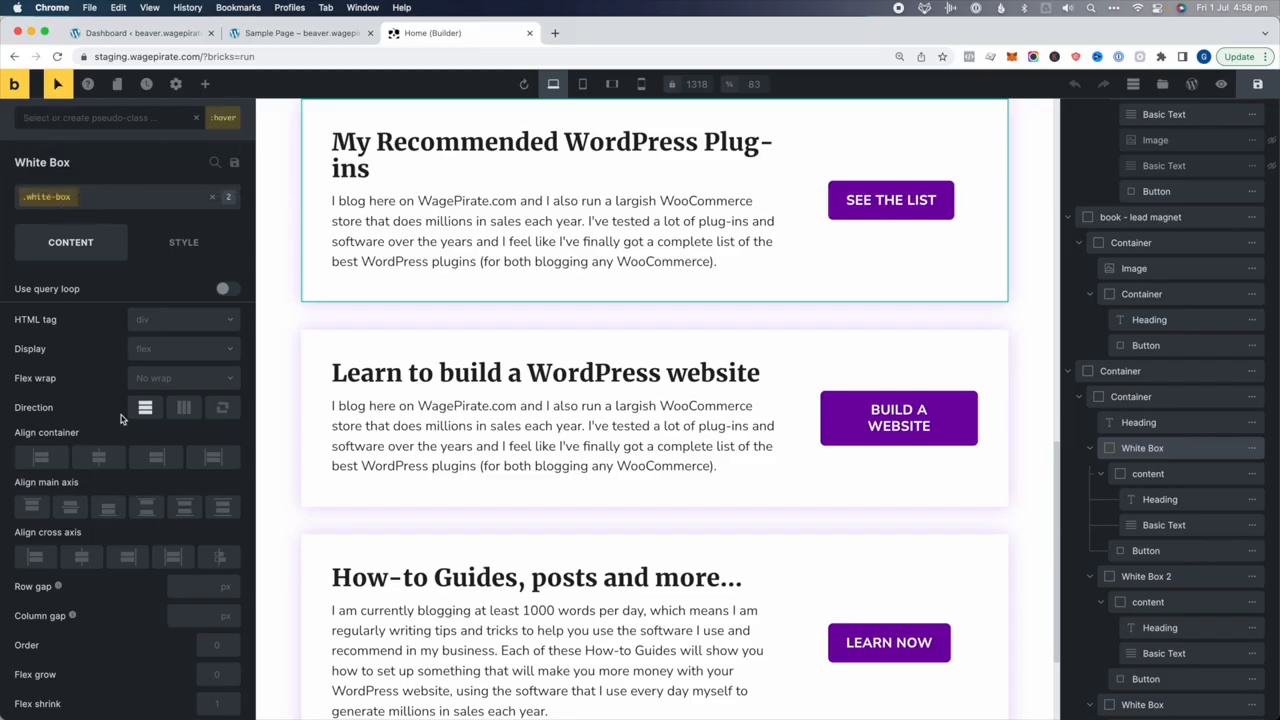
left_click(184, 245)
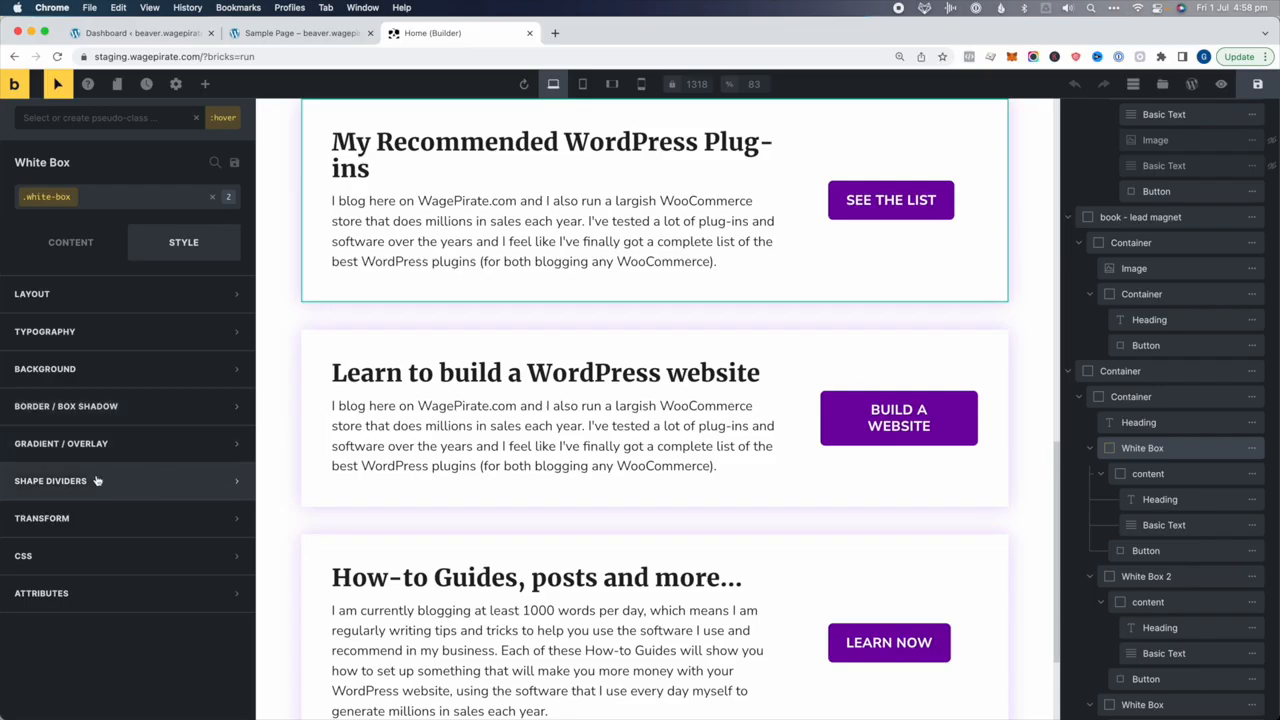
Set a 0 0 30 0 box shadow in a lightened Purple Hover colour
left_click(55, 411)
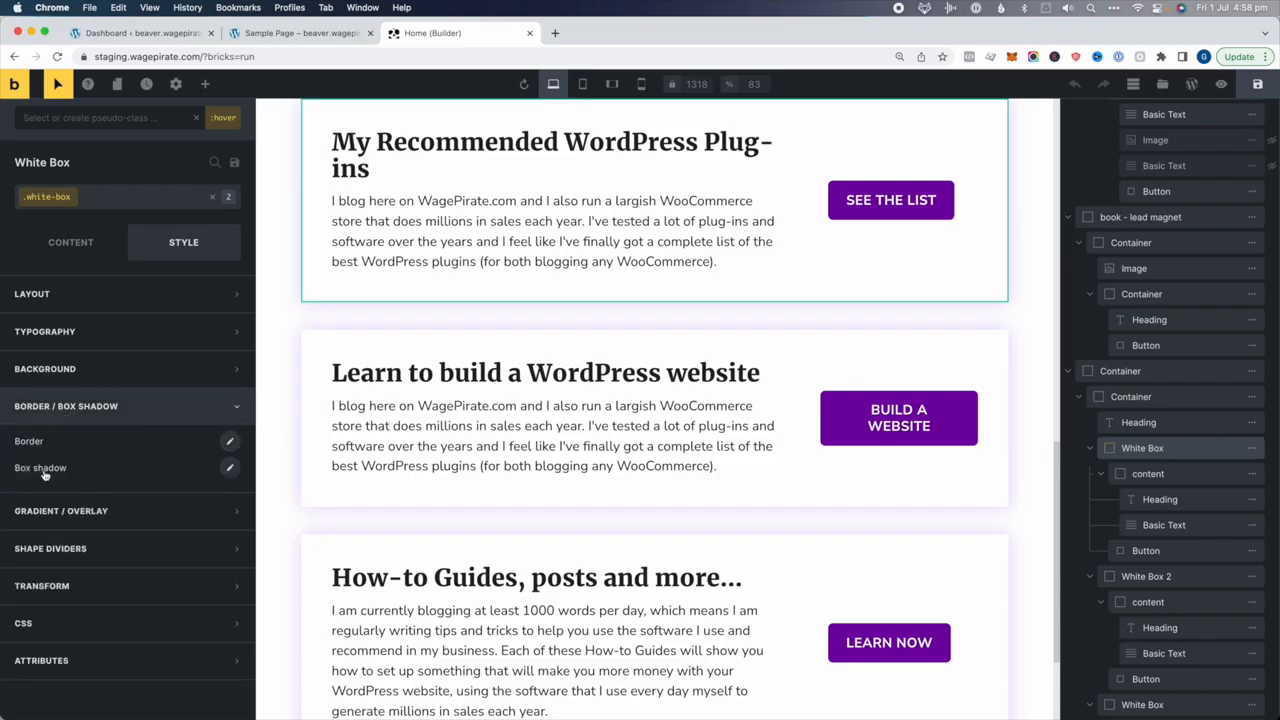
left_click(231, 469)
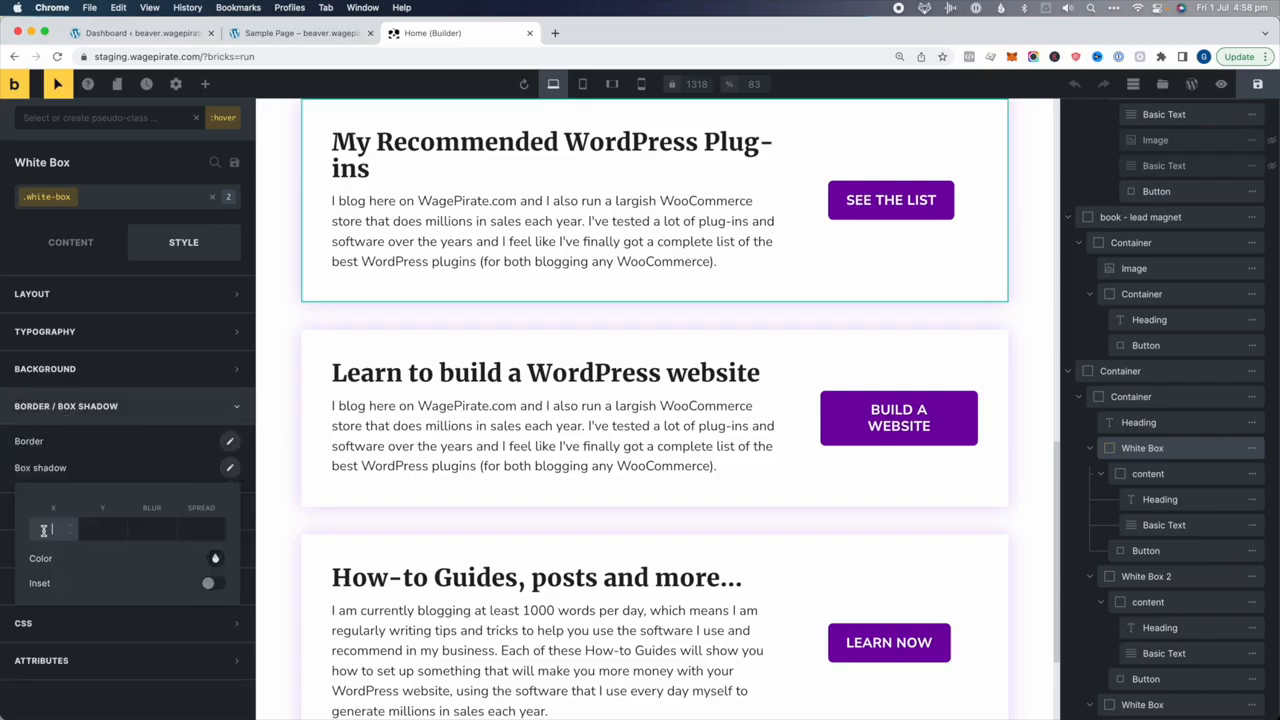
type("0")
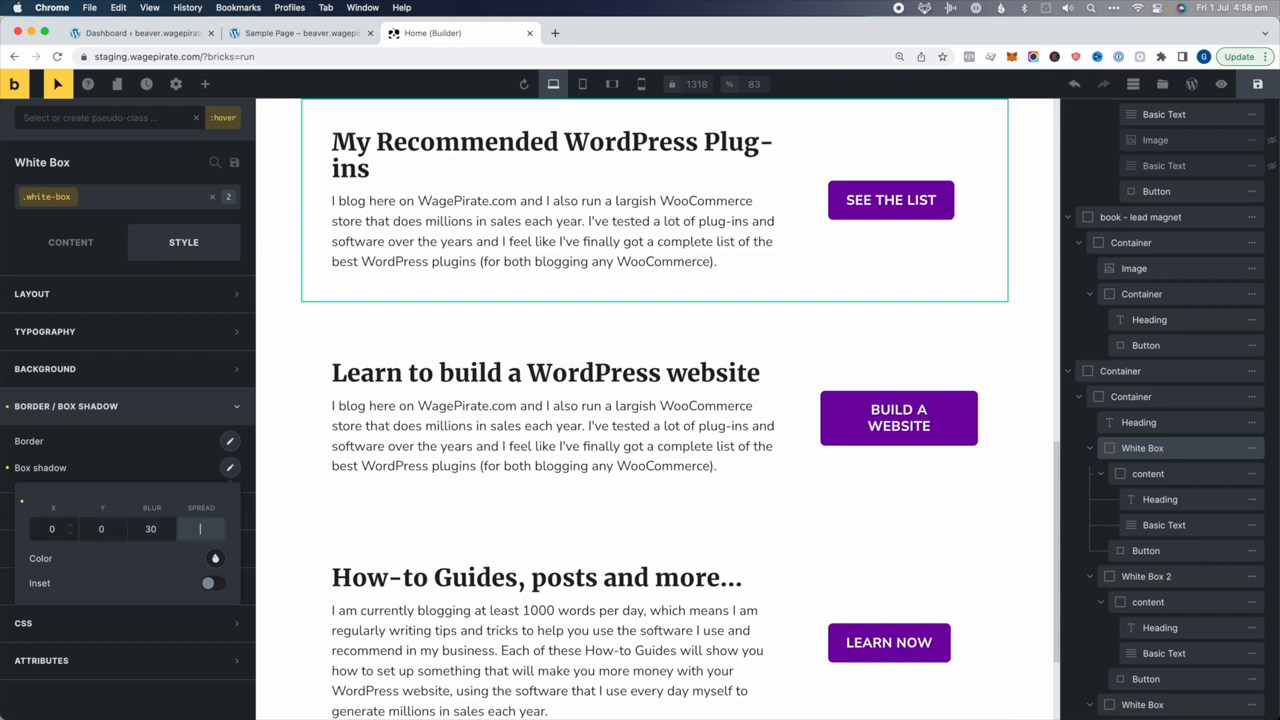
left_click(216, 557)
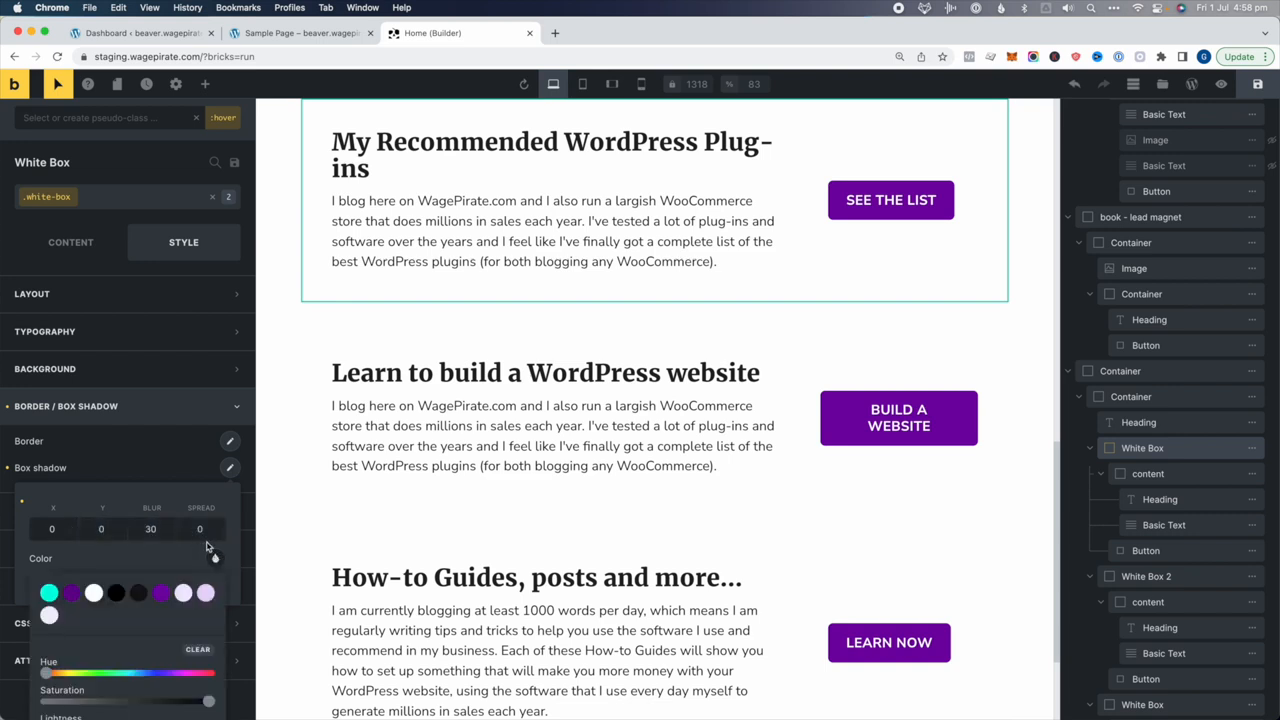
left_click(163, 593)
scroll(120, 640, "down", 3)
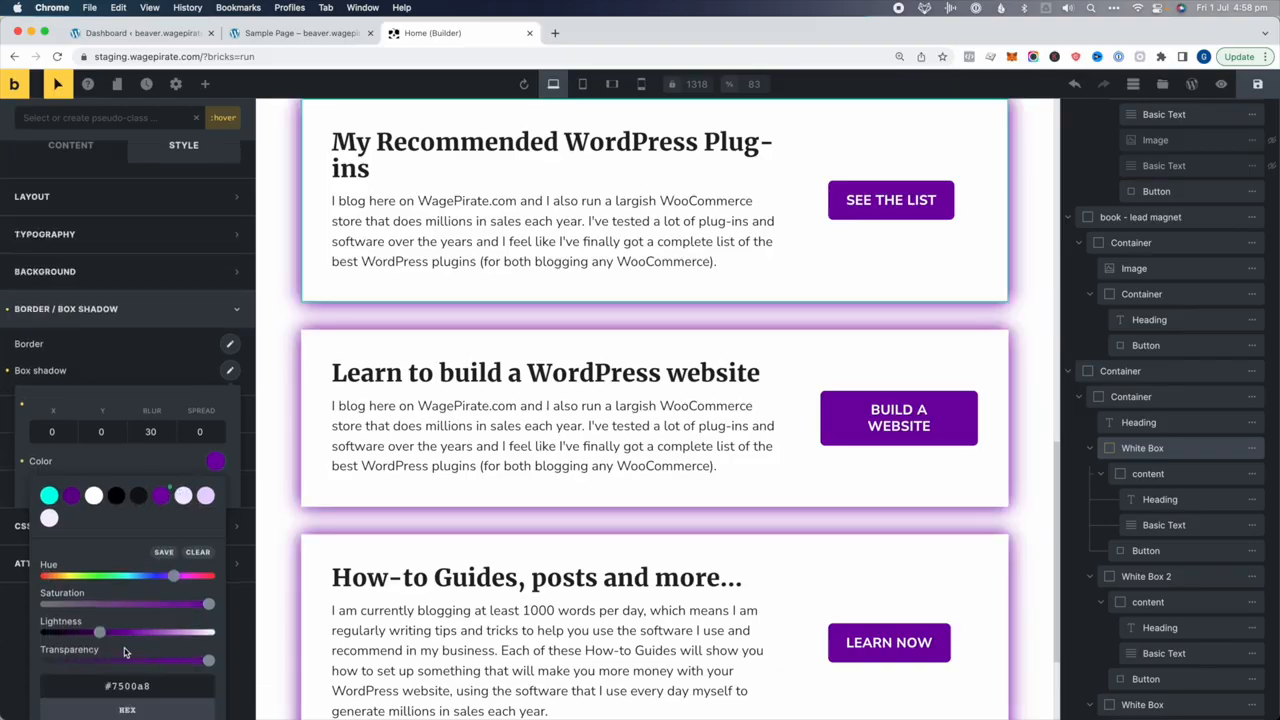
left_click_drag(100, 637, 170, 633)
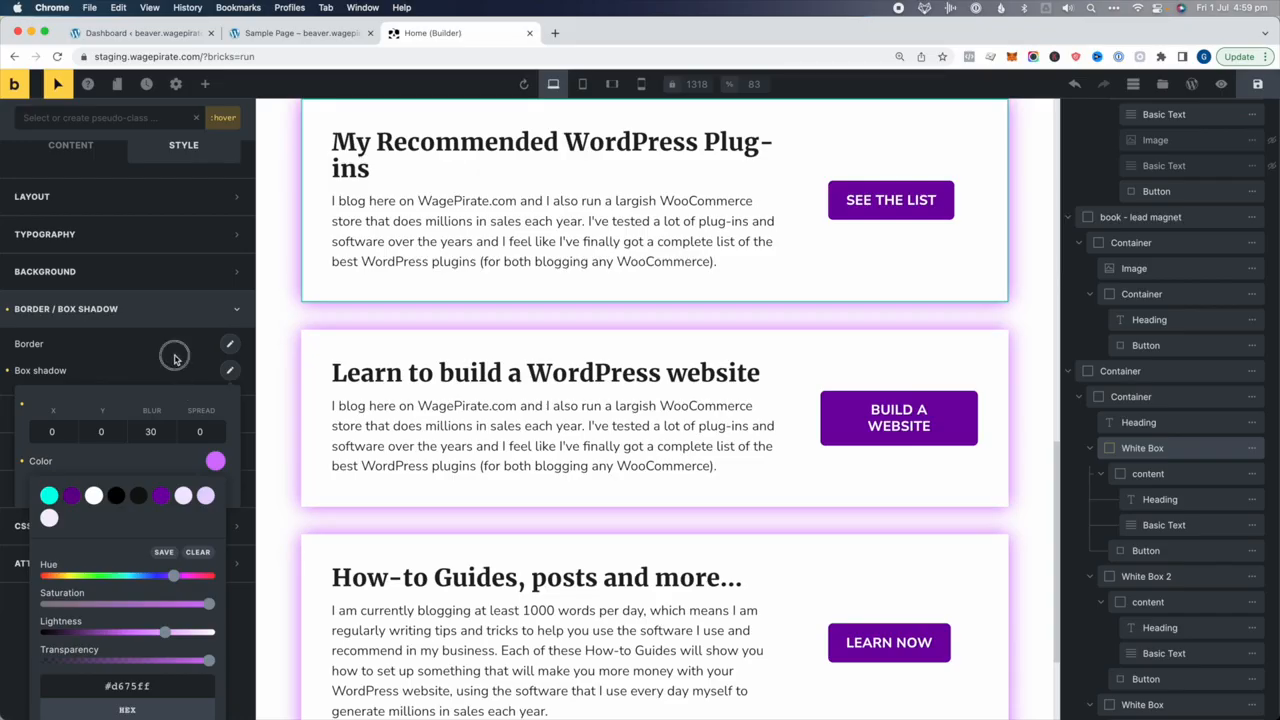
left_click(174, 358)
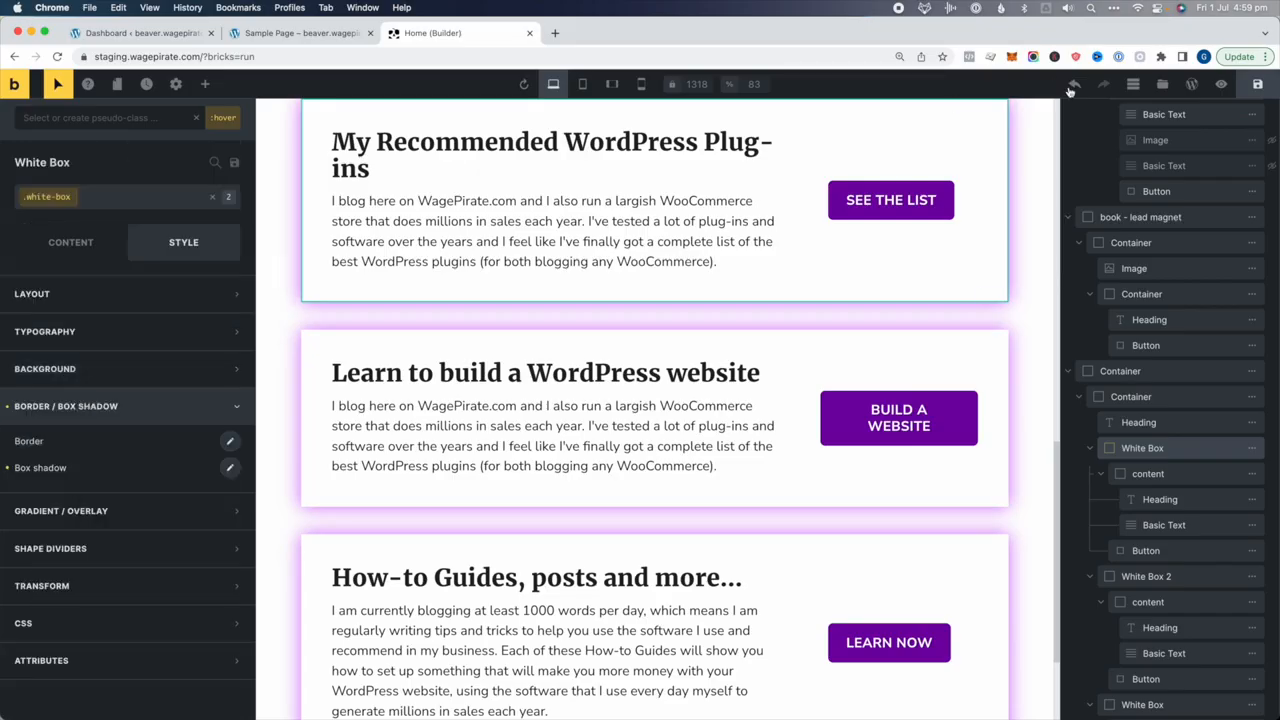
Save the page, preview it, and check the glowing cards on the live homepage
left_click(1259, 86)
left_click(1221, 84)
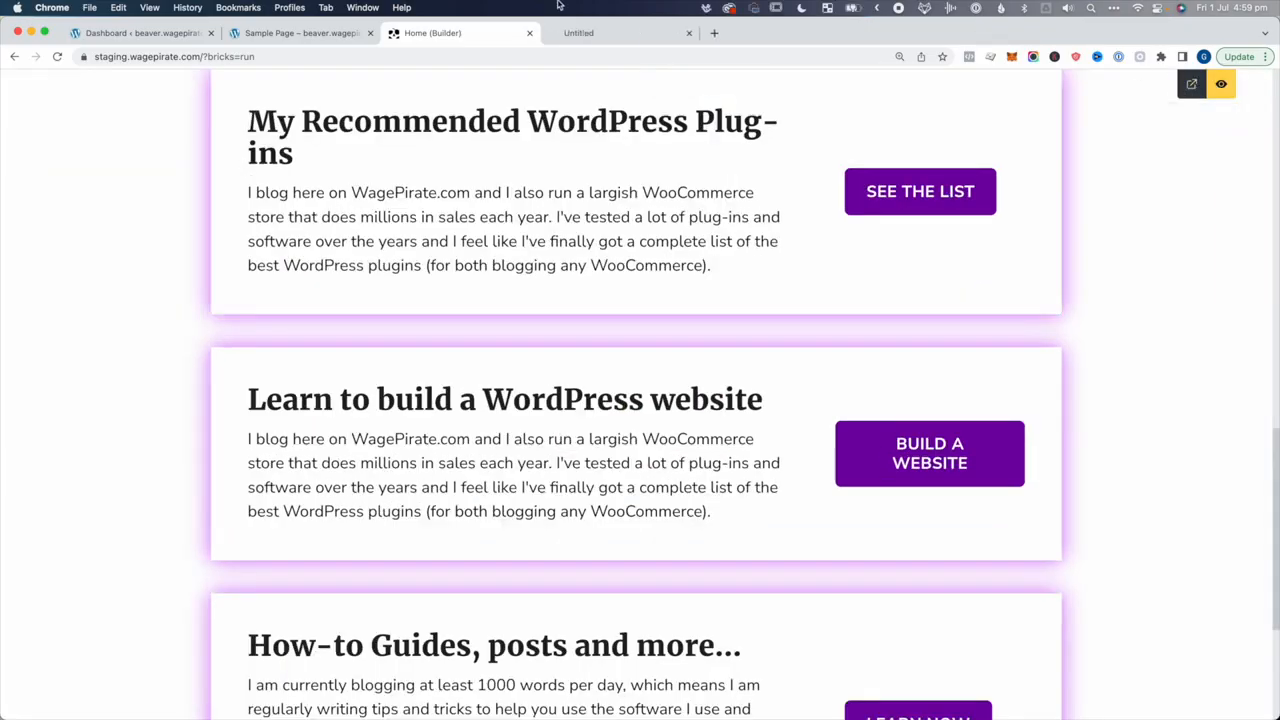
left_click(585, 38)
scroll(535, 250, "down", 8)
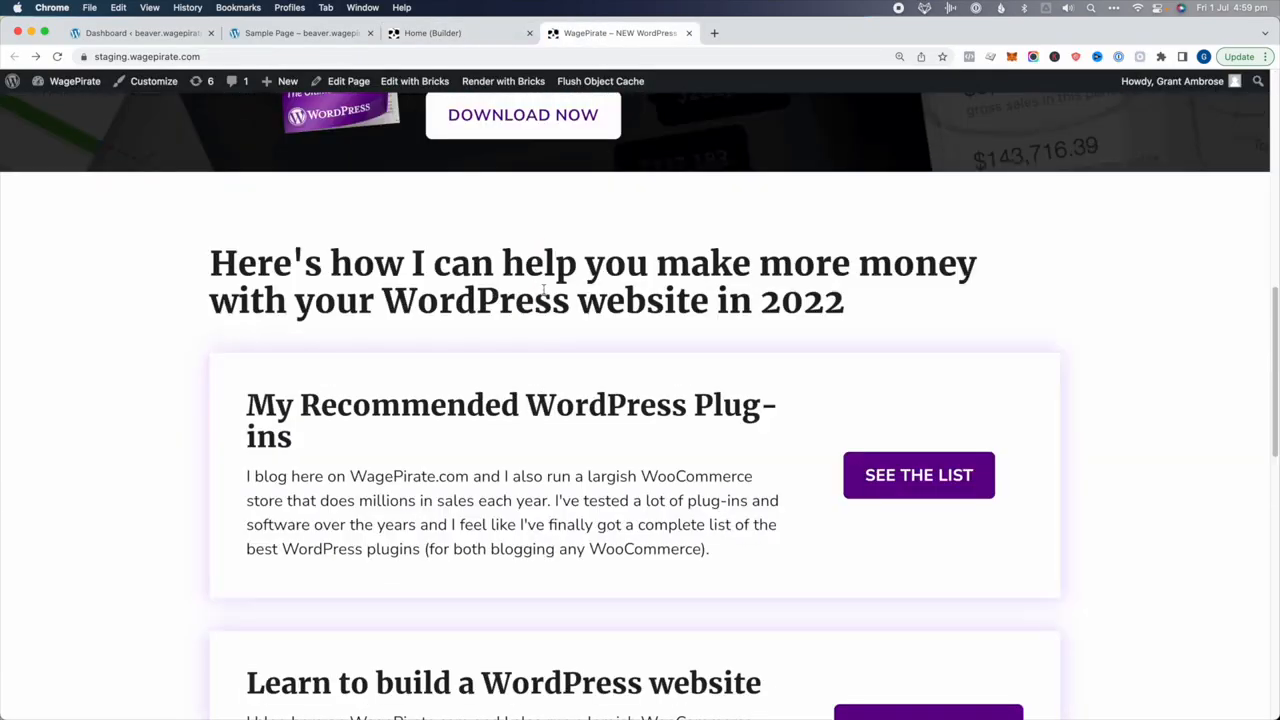
scroll(551, 371, "down", 2)
scroll(549, 373, "down", 8)
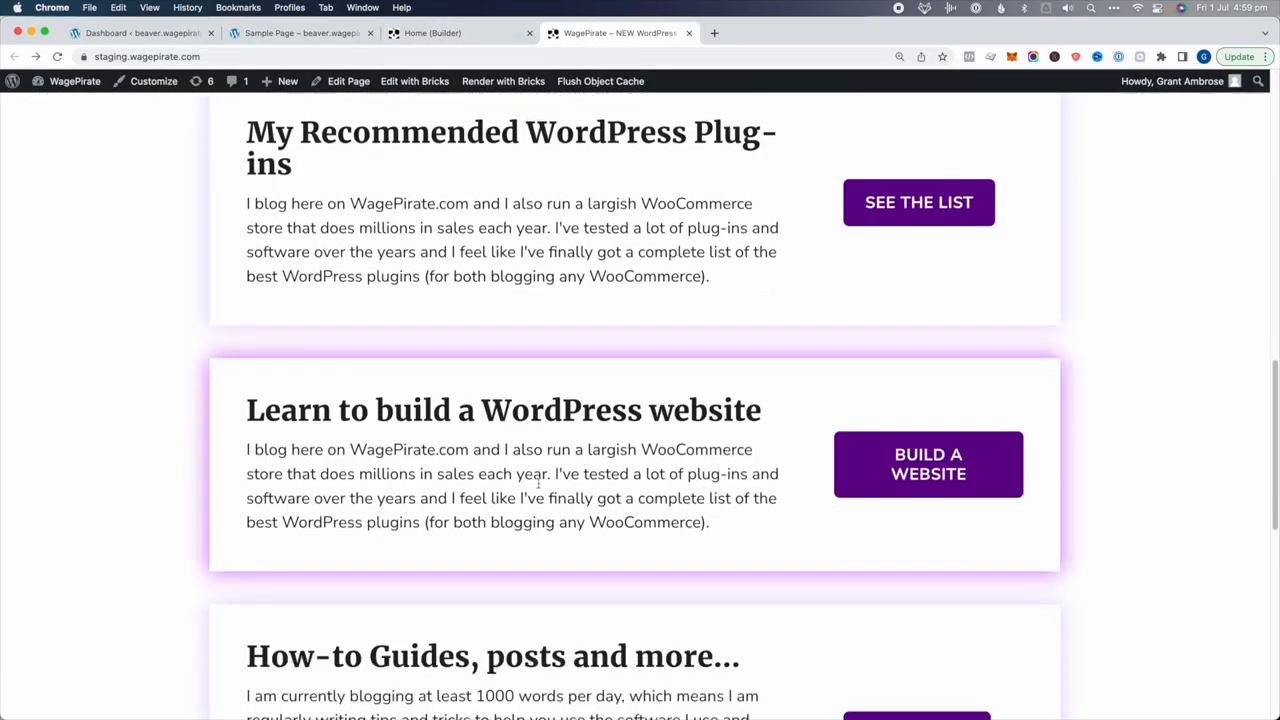
scroll(535, 519, "up", 15)
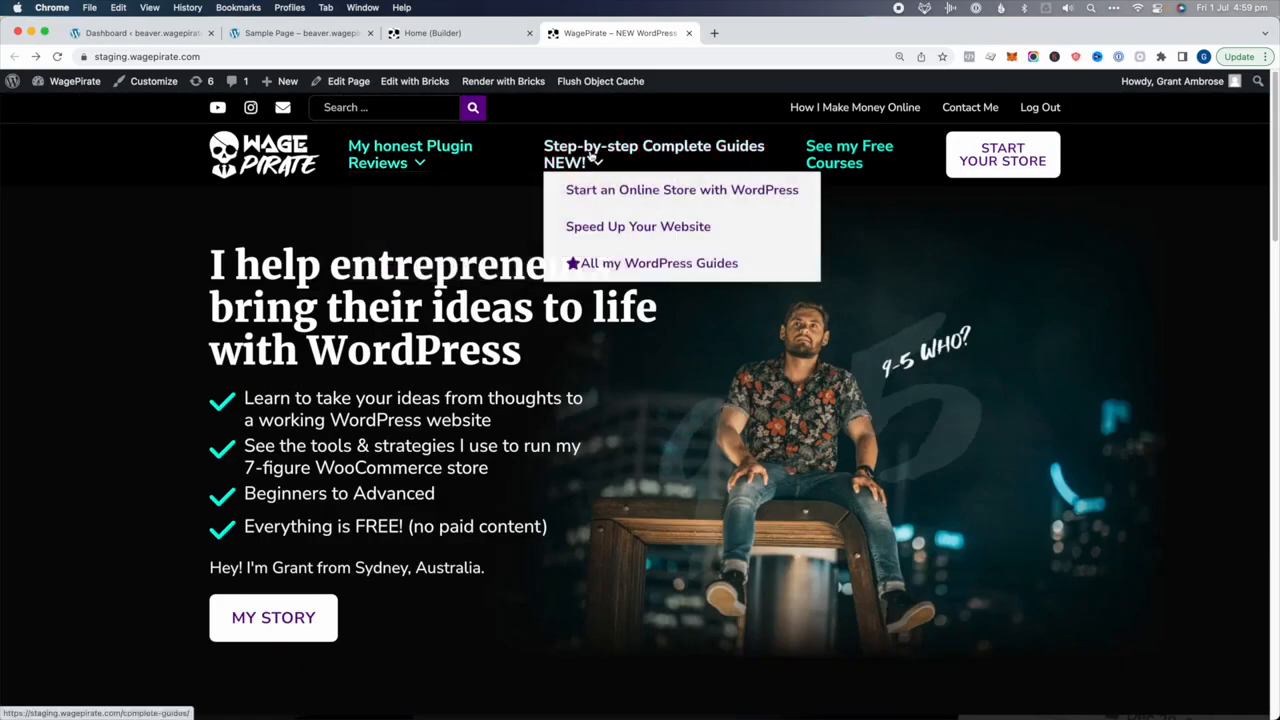
mouse_move(365, 157)
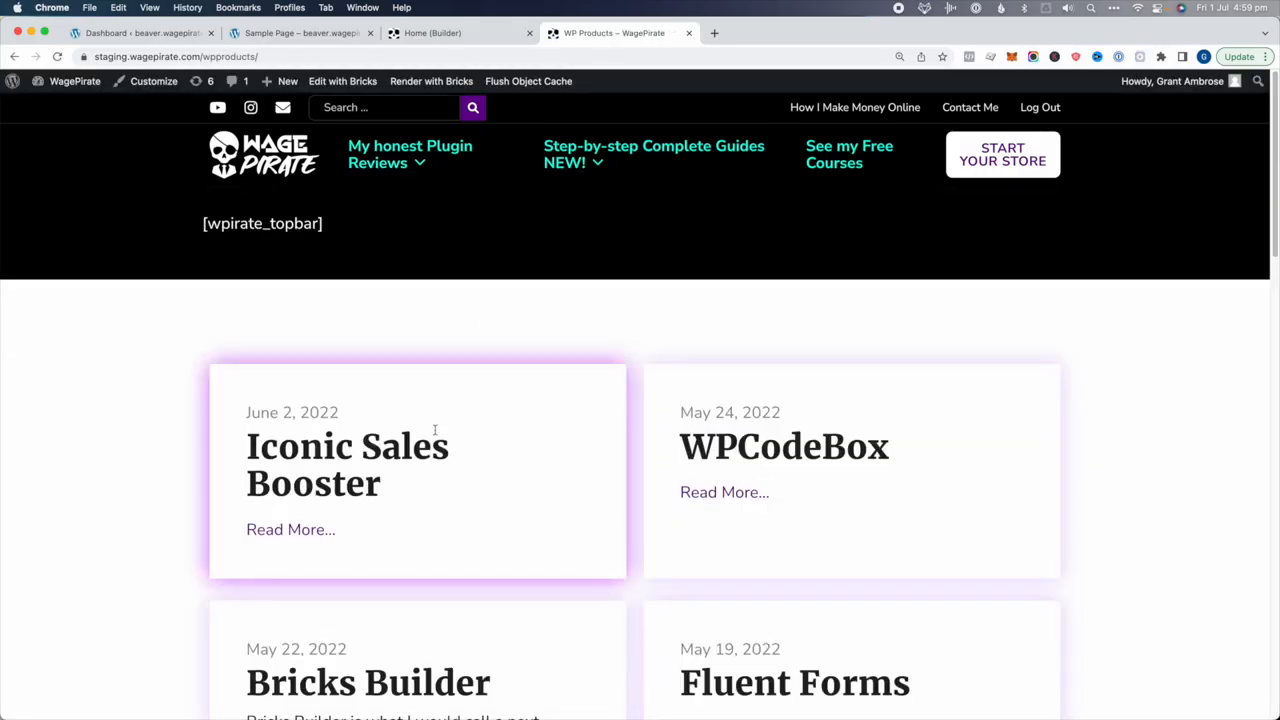
scroll(818, 456, "down", 1)
scroll(818, 456, "down", 3)
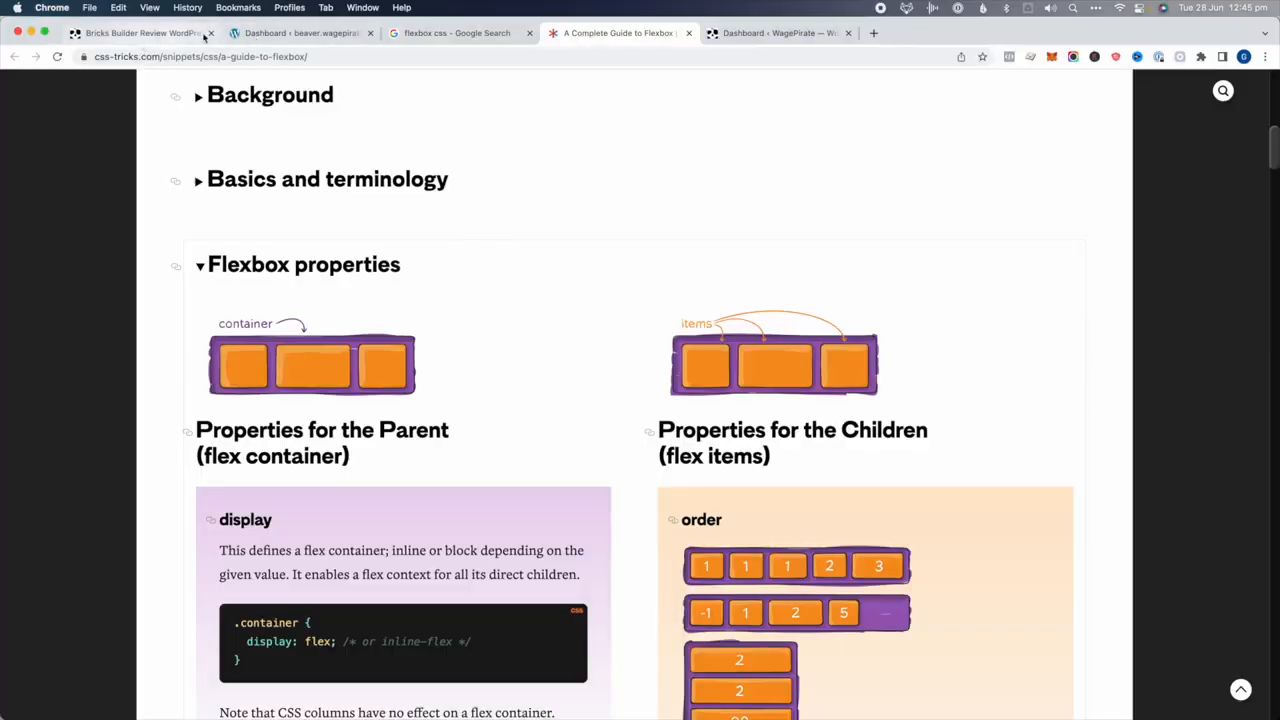
On the beaver site's dashboard, review the installed themes and plugins, then add a new page
left_click(336, 34)
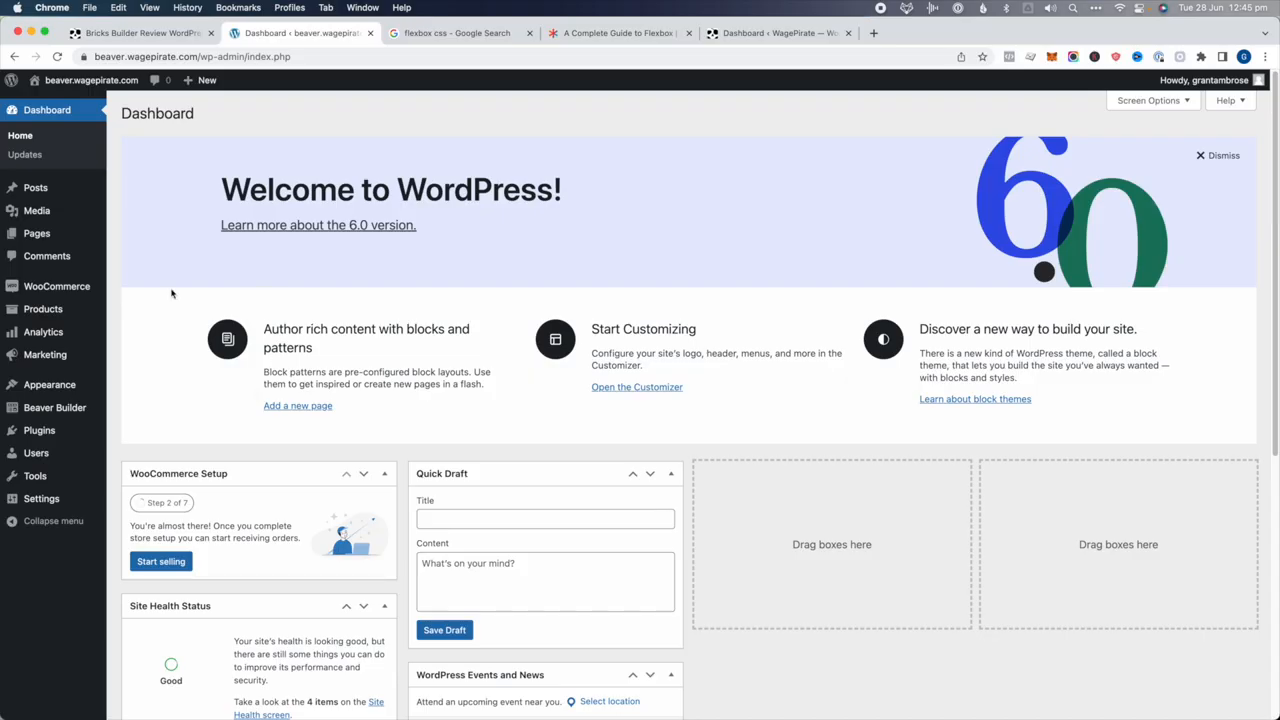
mouse_move(85, 385)
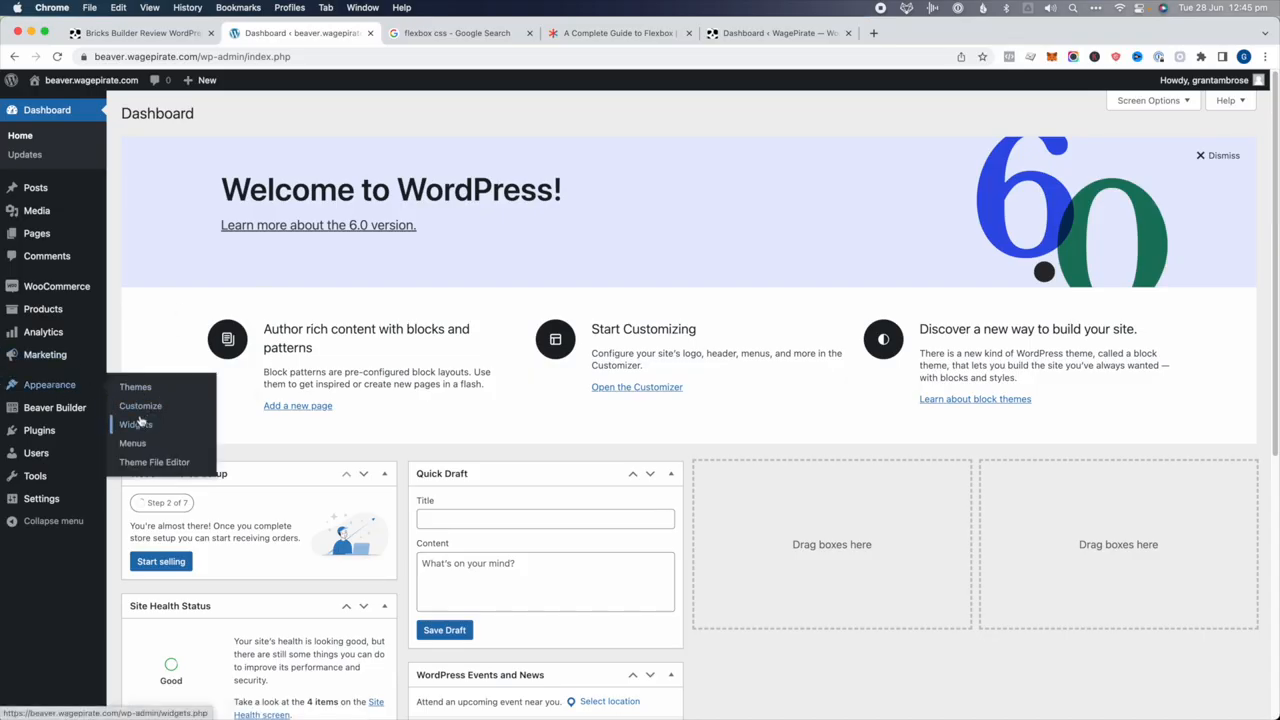
left_click(136, 387)
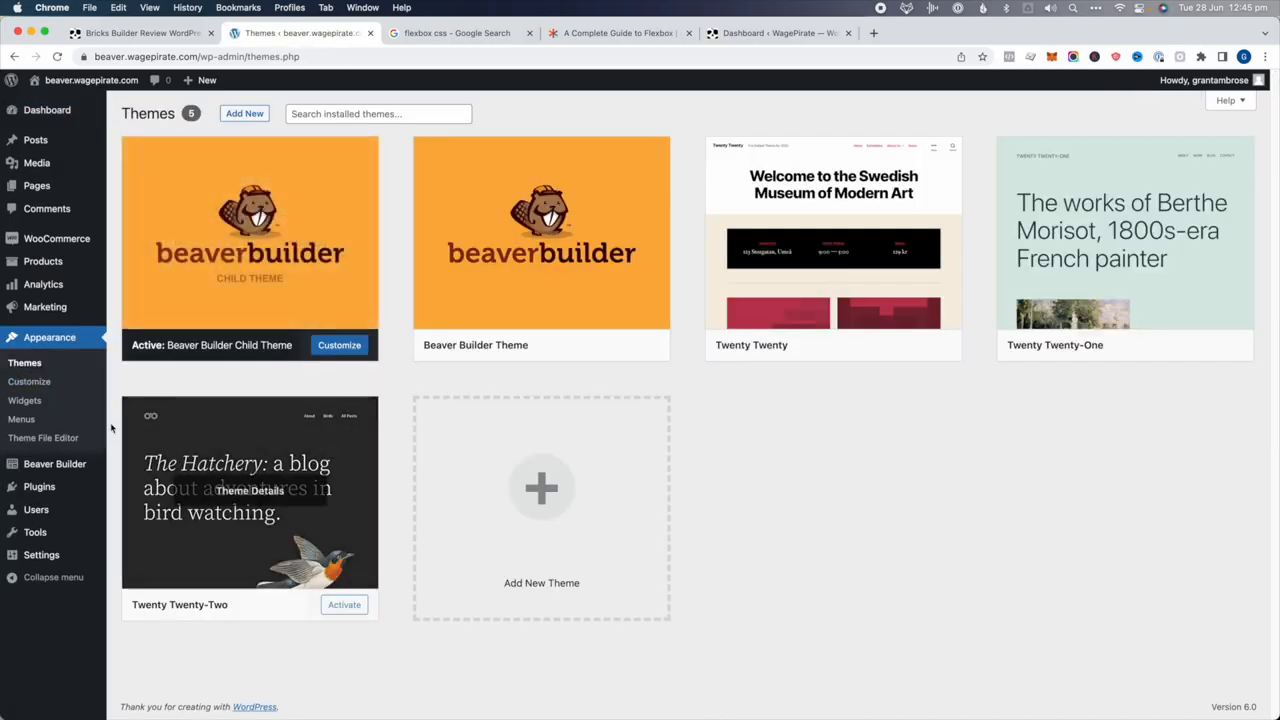
left_click(45, 487)
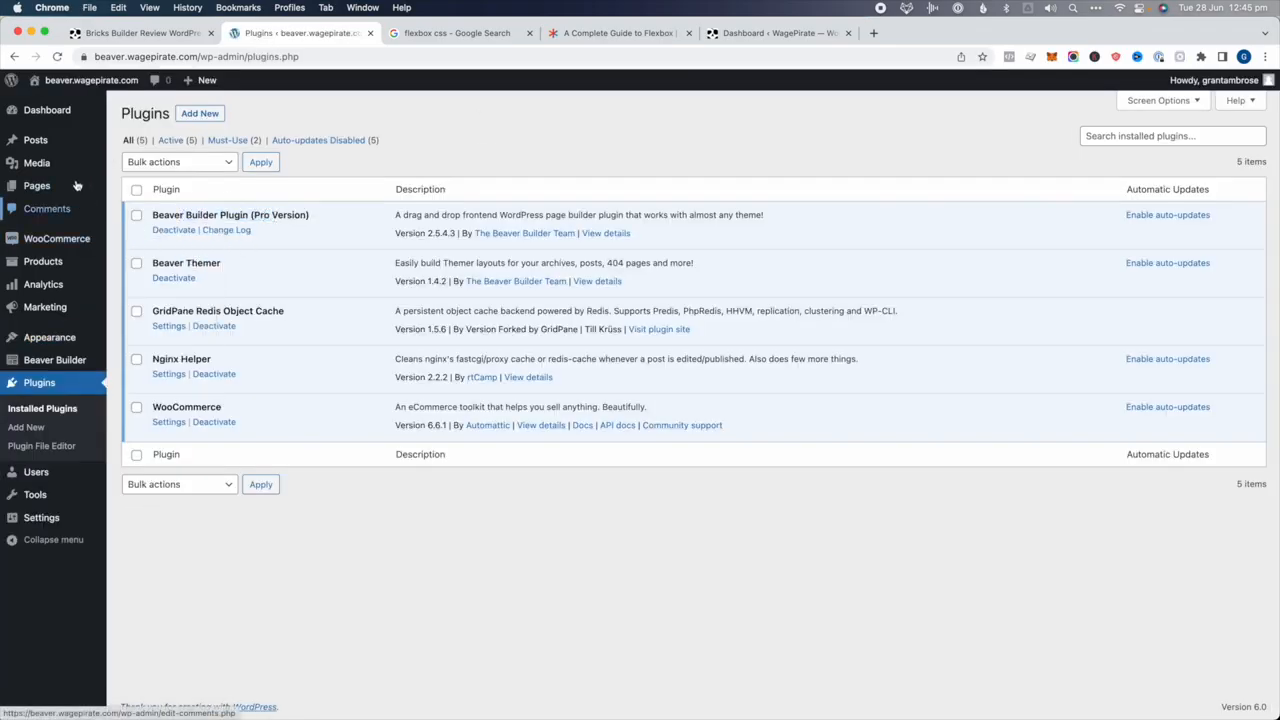
mouse_move(57, 186)
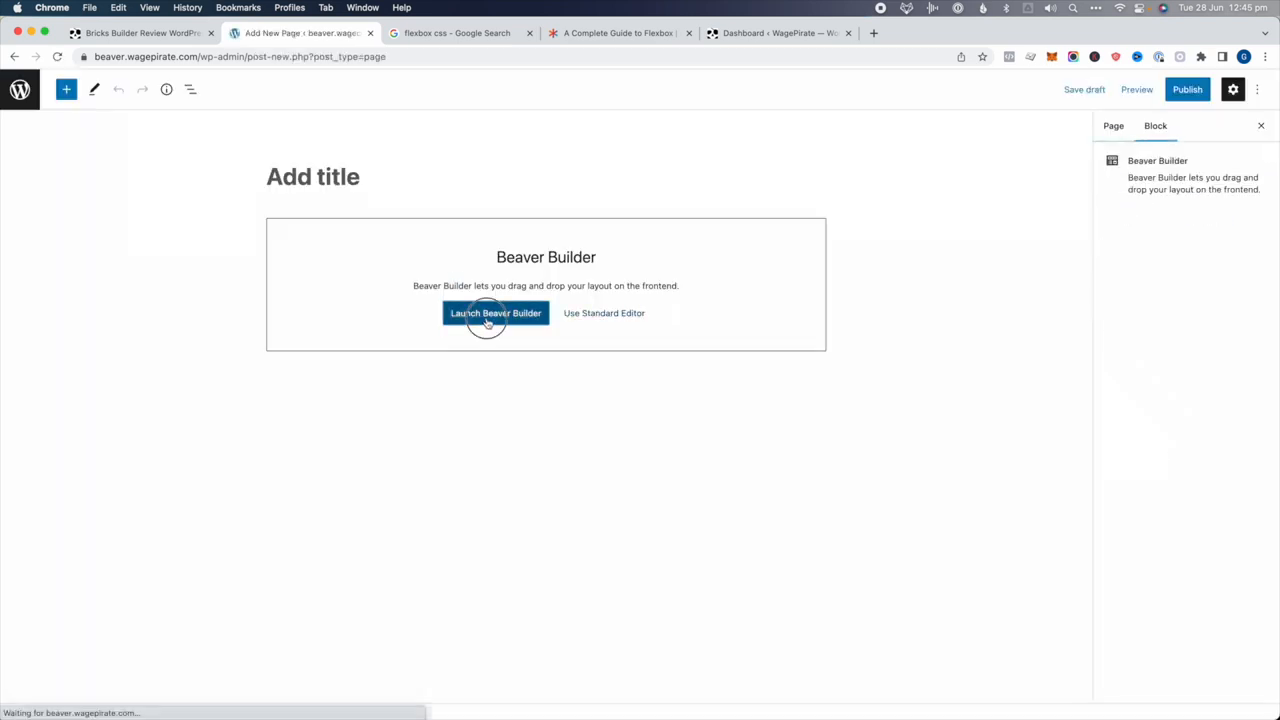
left_click(487, 320)
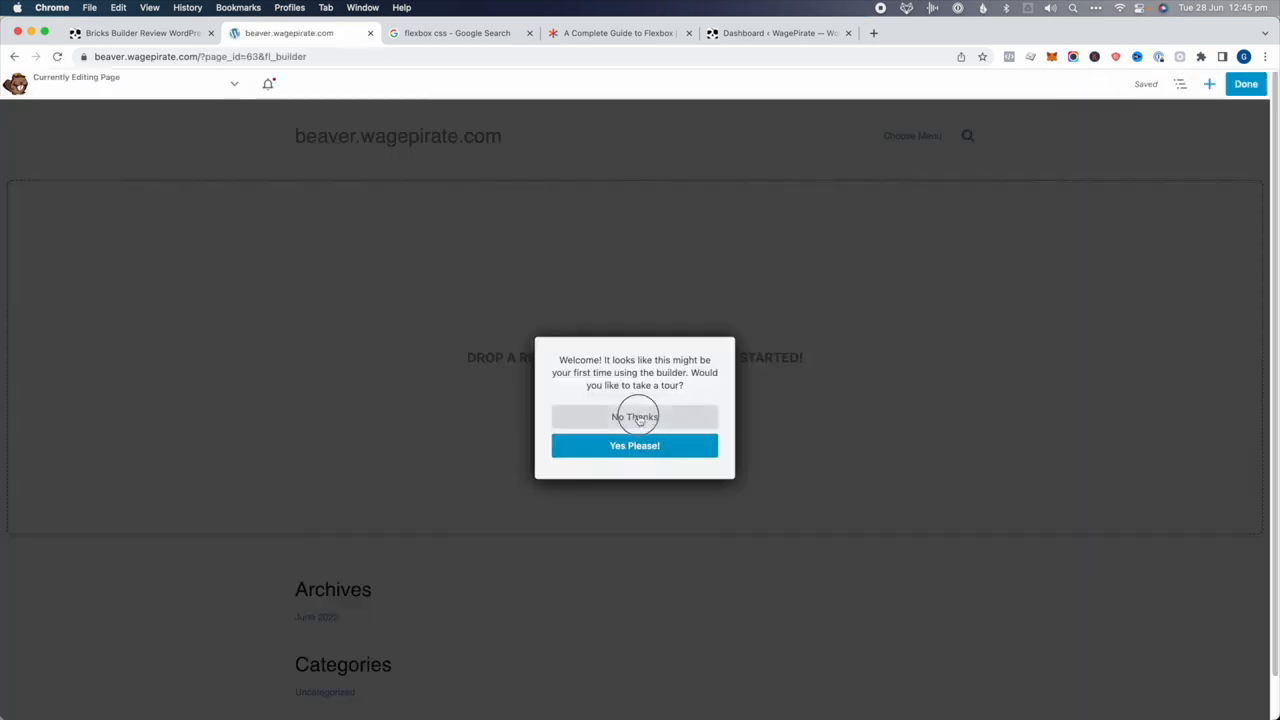
Add a four-column row and a Lorem Ipsum text module in its second column
left_click(634, 415)
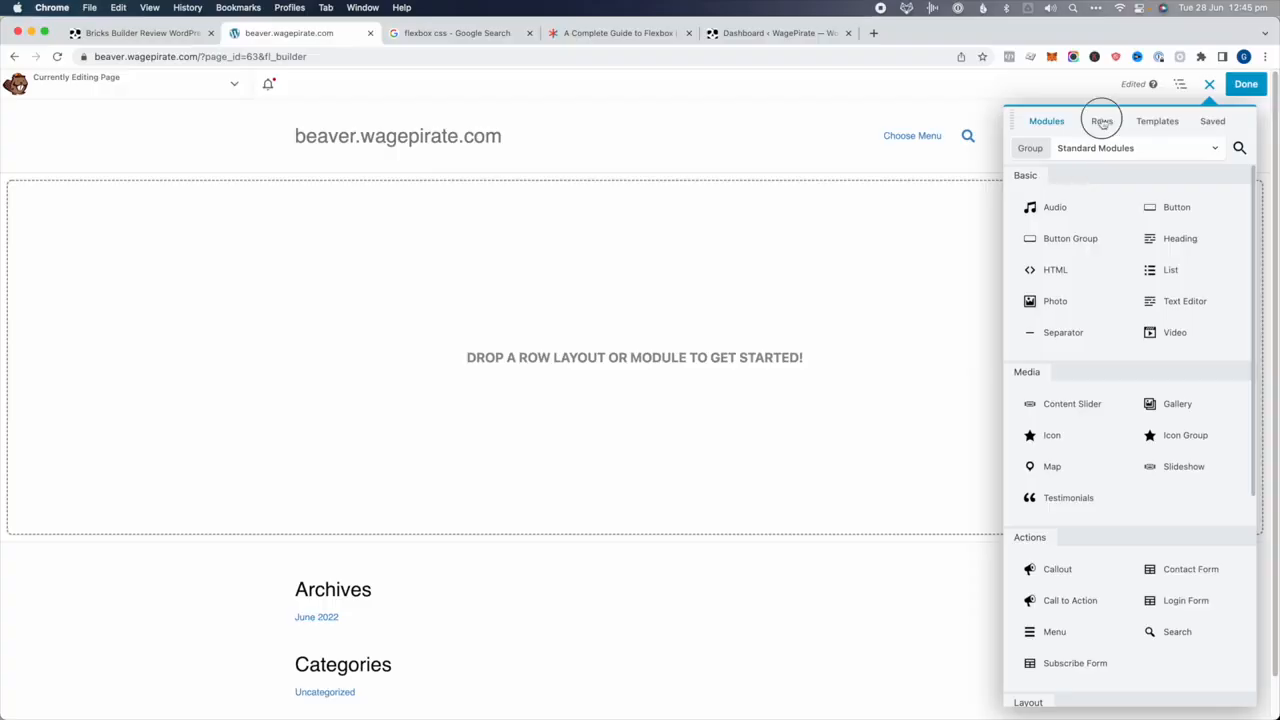
left_click(1102, 121)
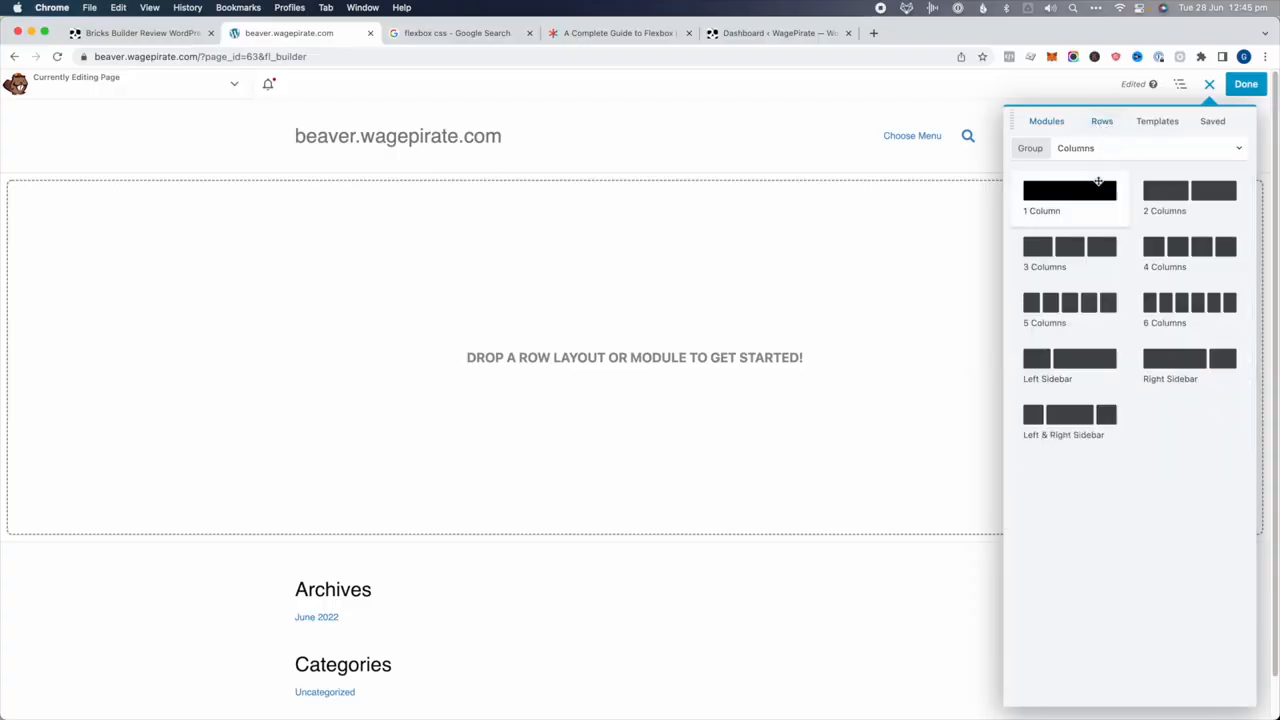
left_click_drag(1185, 246, 366, 277)
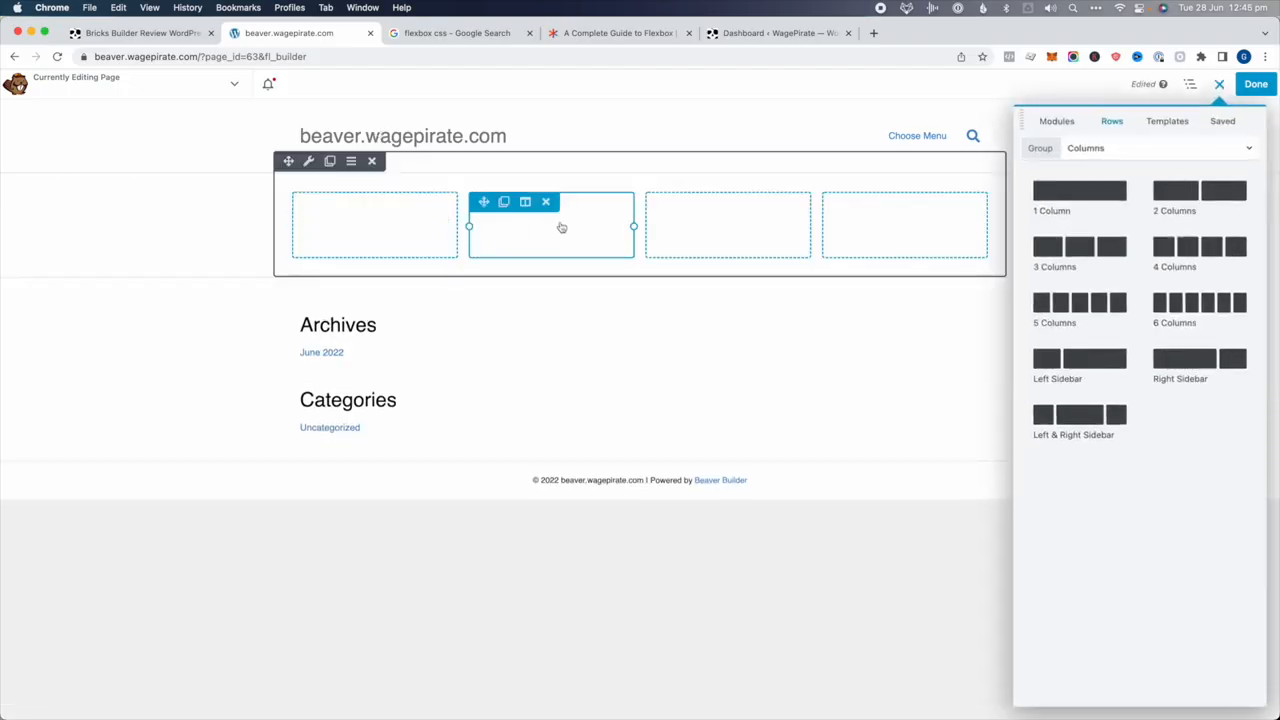
left_click(1062, 124)
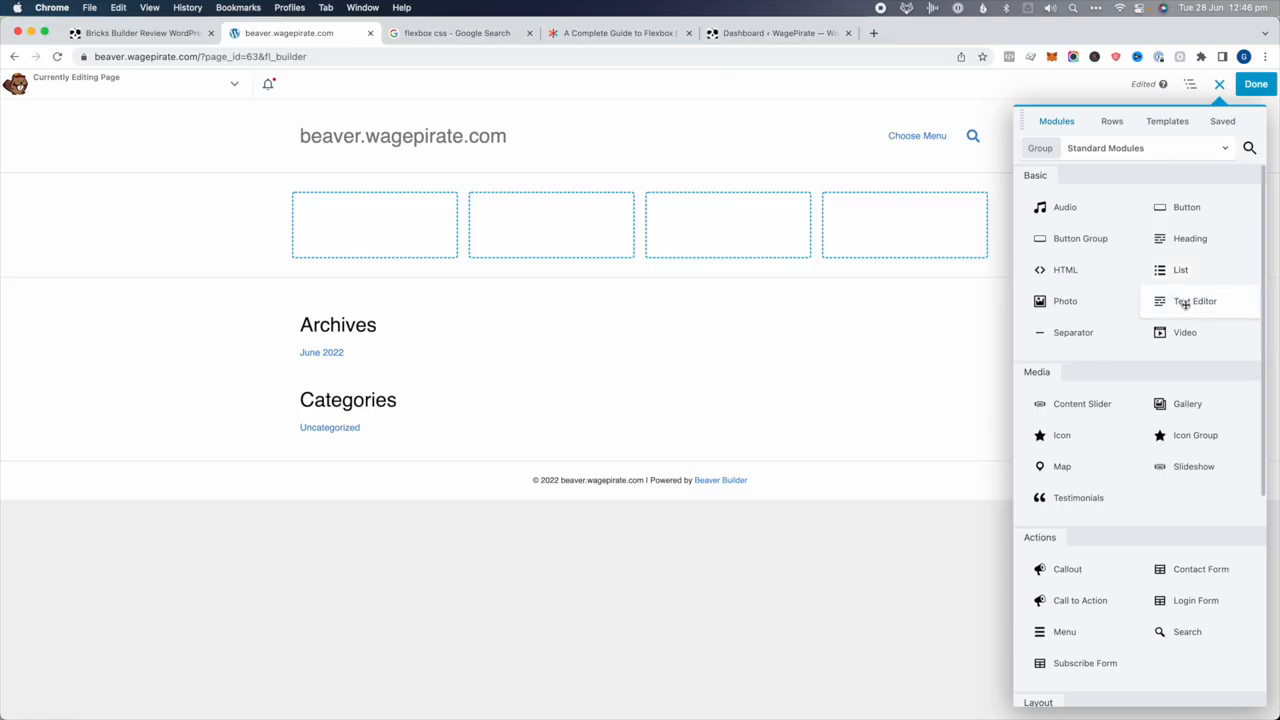
left_click_drag(1188, 305, 540, 251)
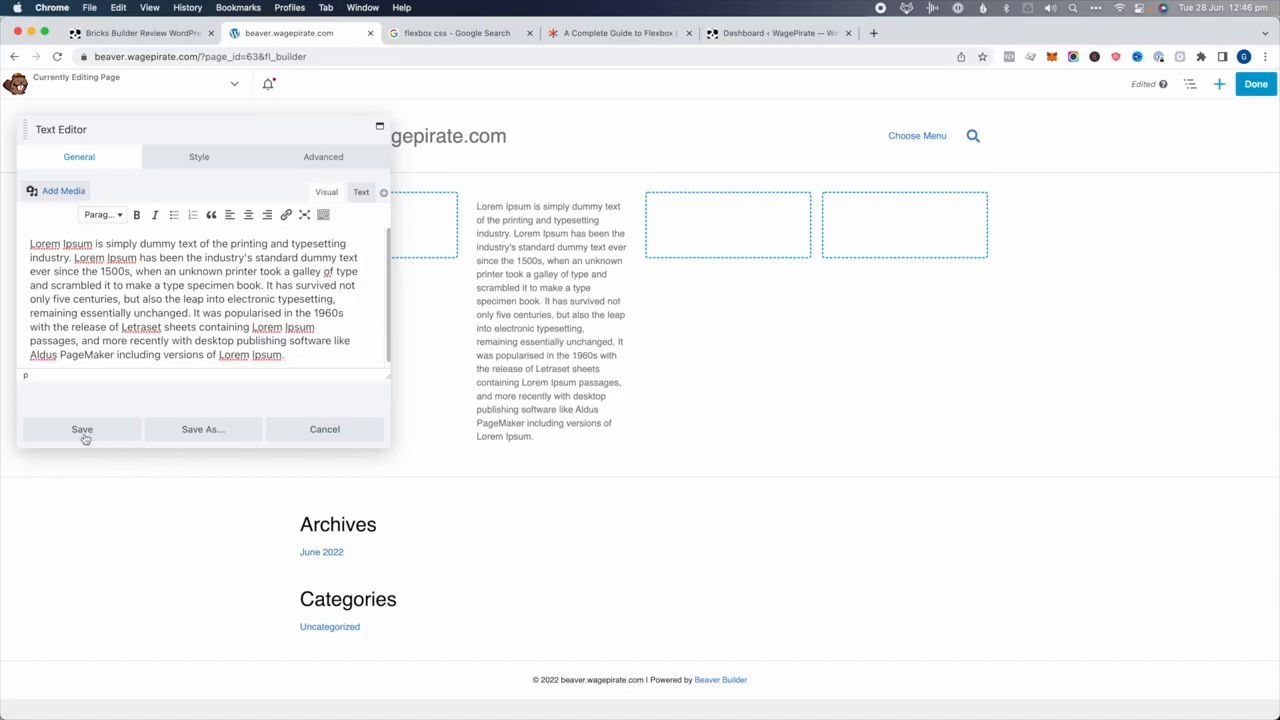
left_click(84, 436)
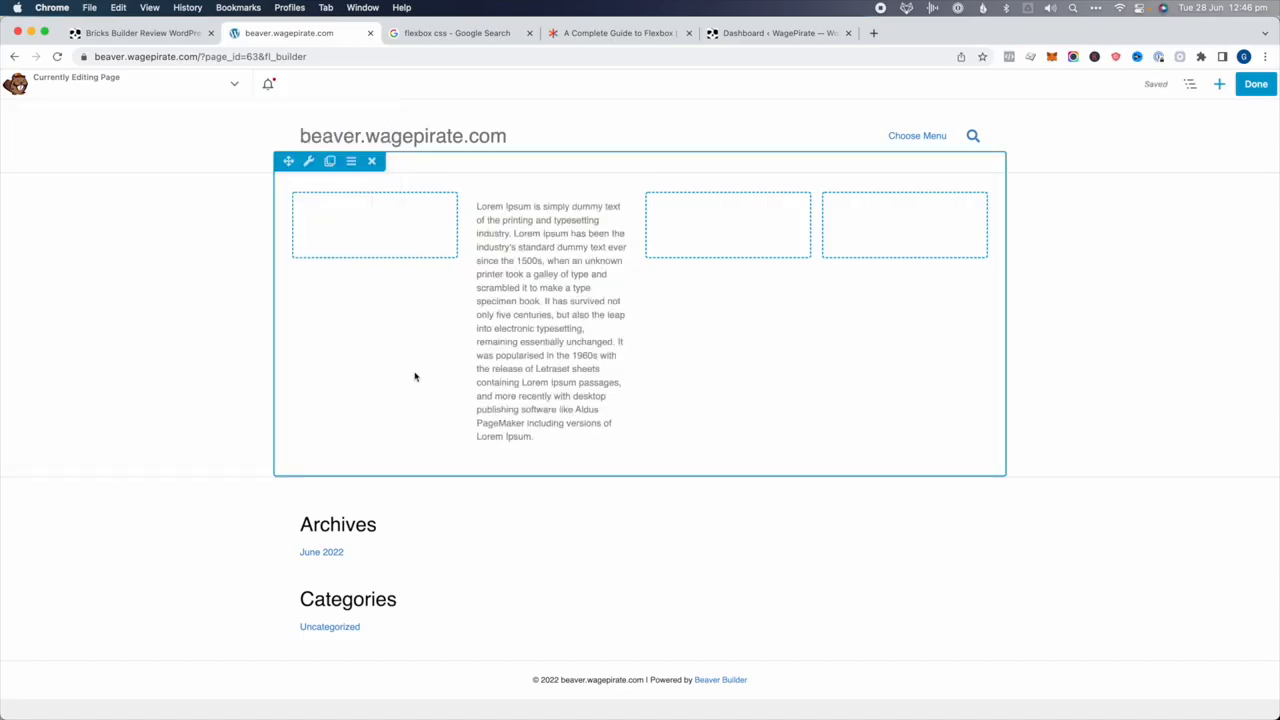
left_click(696, 235)
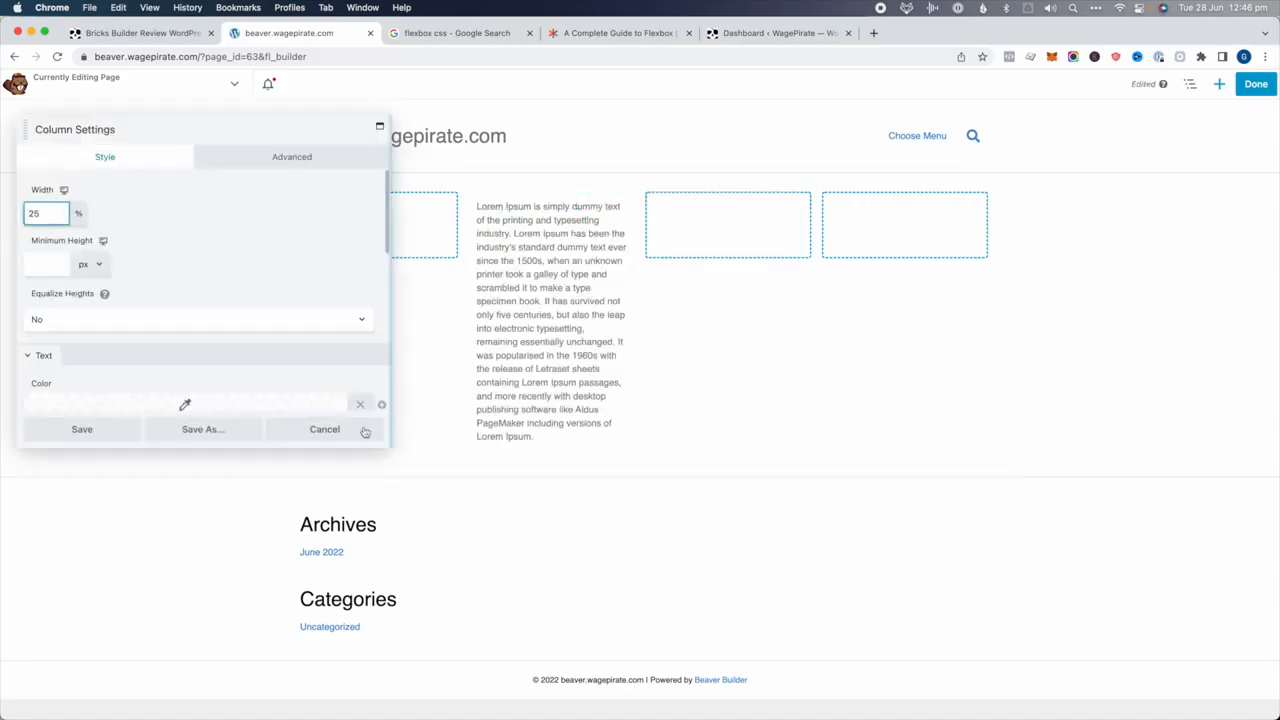
left_click(362, 432)
Head the module 'Text 1', duplicate it into column three, and retitle the copy 'Text 2'
left_click(533, 245)
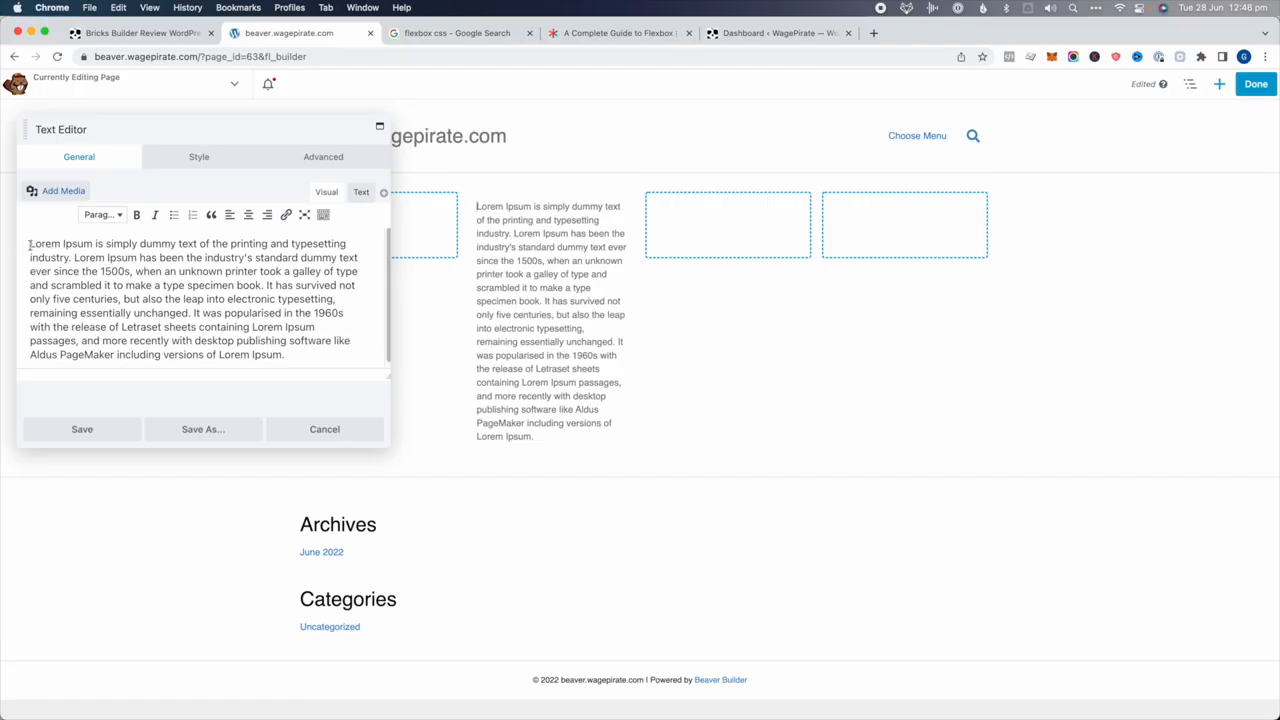
type("Text 1")
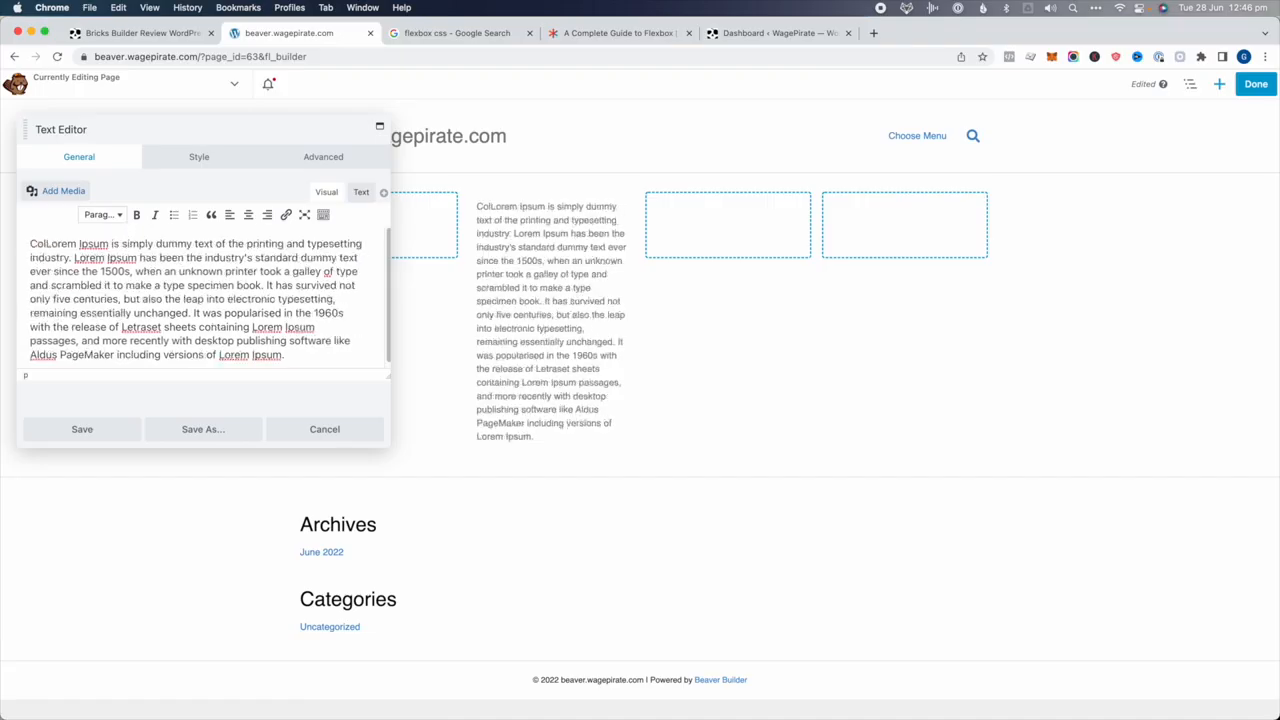
key("Return")
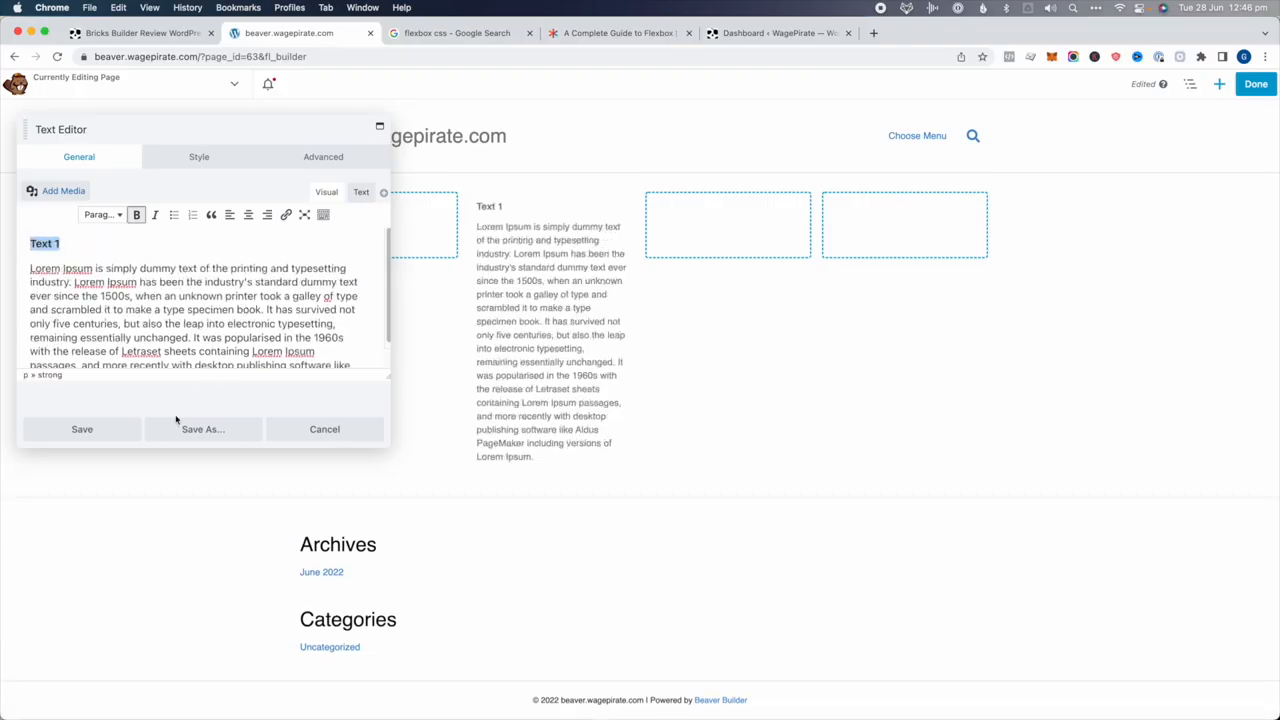
left_click(106, 428)
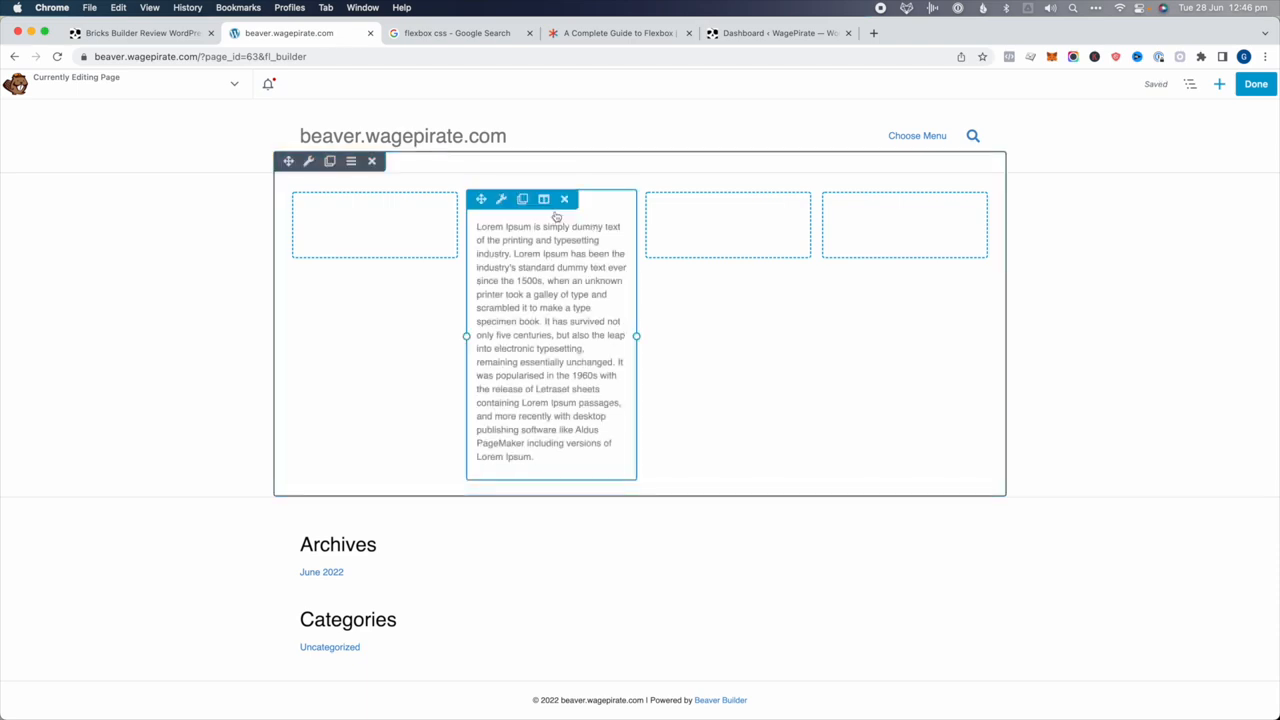
left_click(526, 200)
scroll(531, 314, "up", 3)
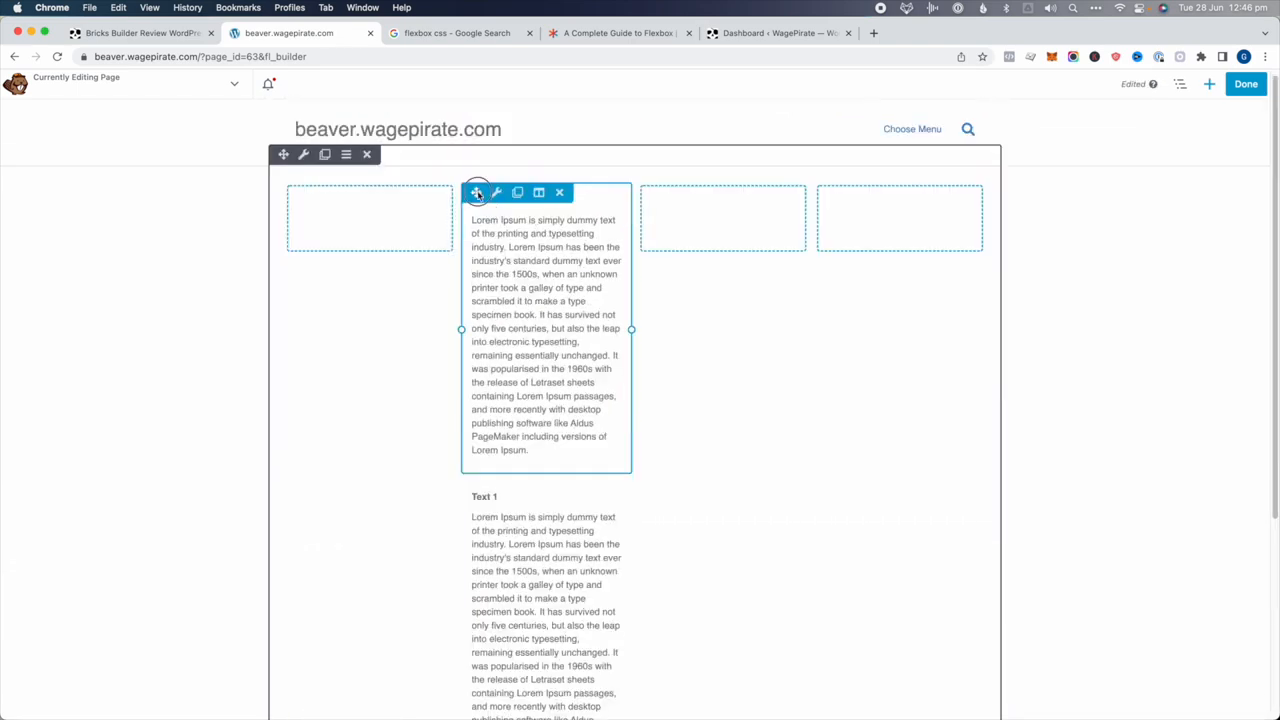
left_click_drag(478, 192, 721, 199)
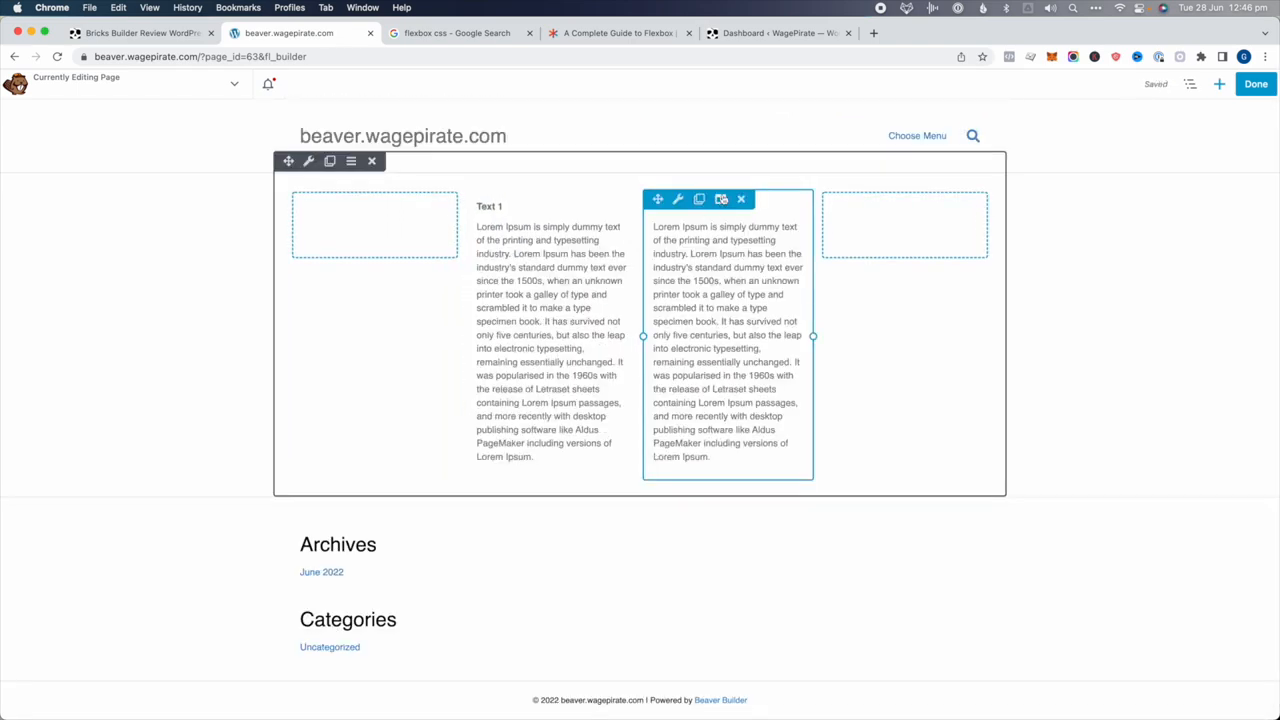
left_click(717, 240)
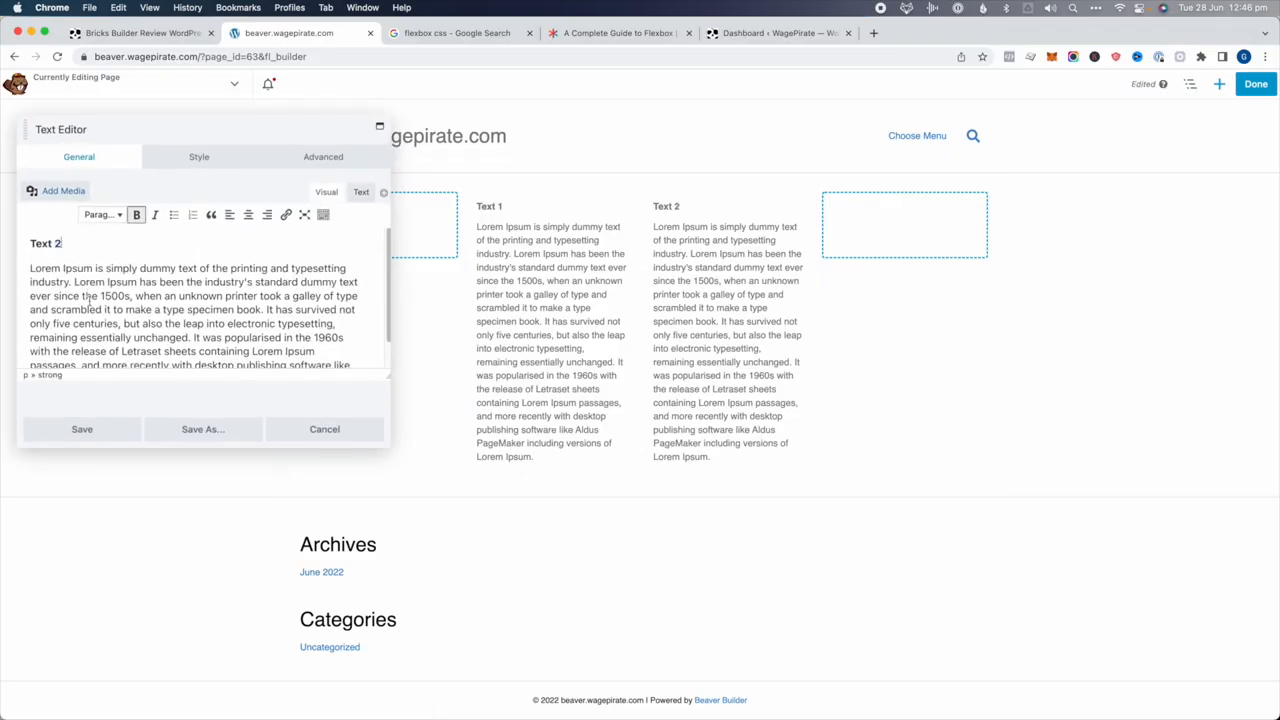
left_click(116, 429)
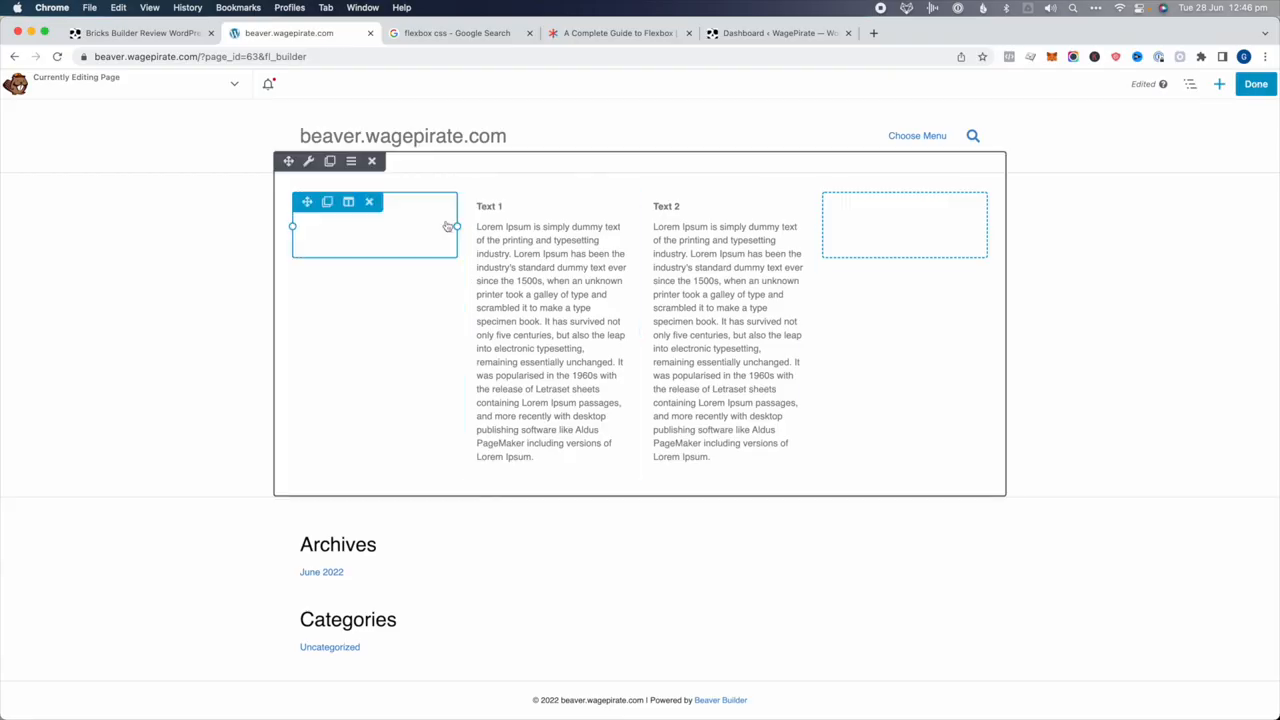
Set the row width to Full Width, keeping the default height
left_click(309, 162)
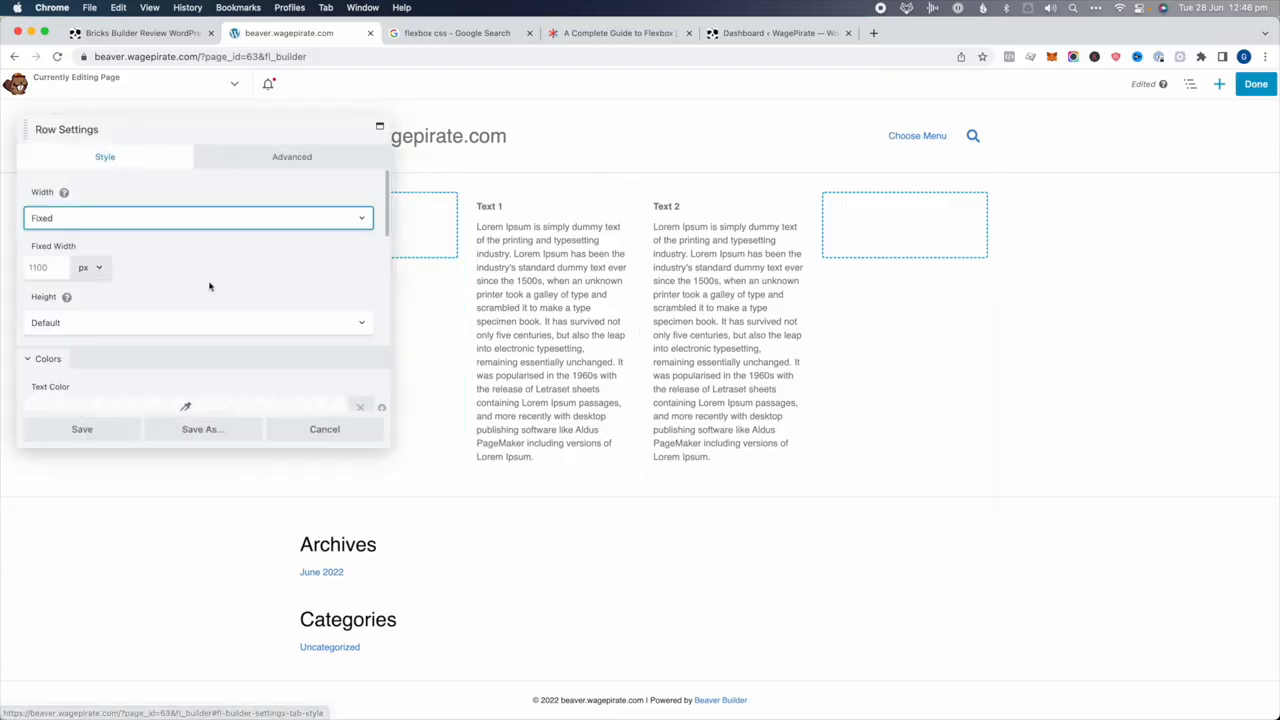
left_click_drag(403, 434, 603, 375)
left_click(247, 237)
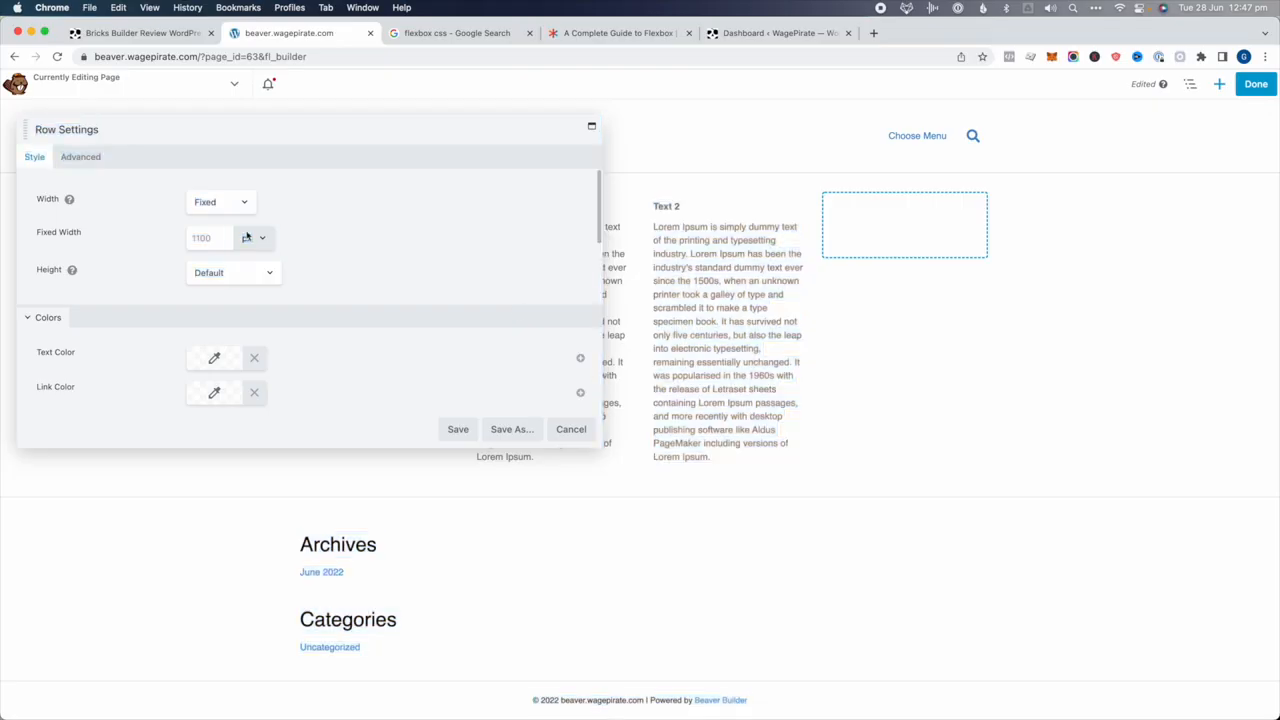
left_click(214, 272)
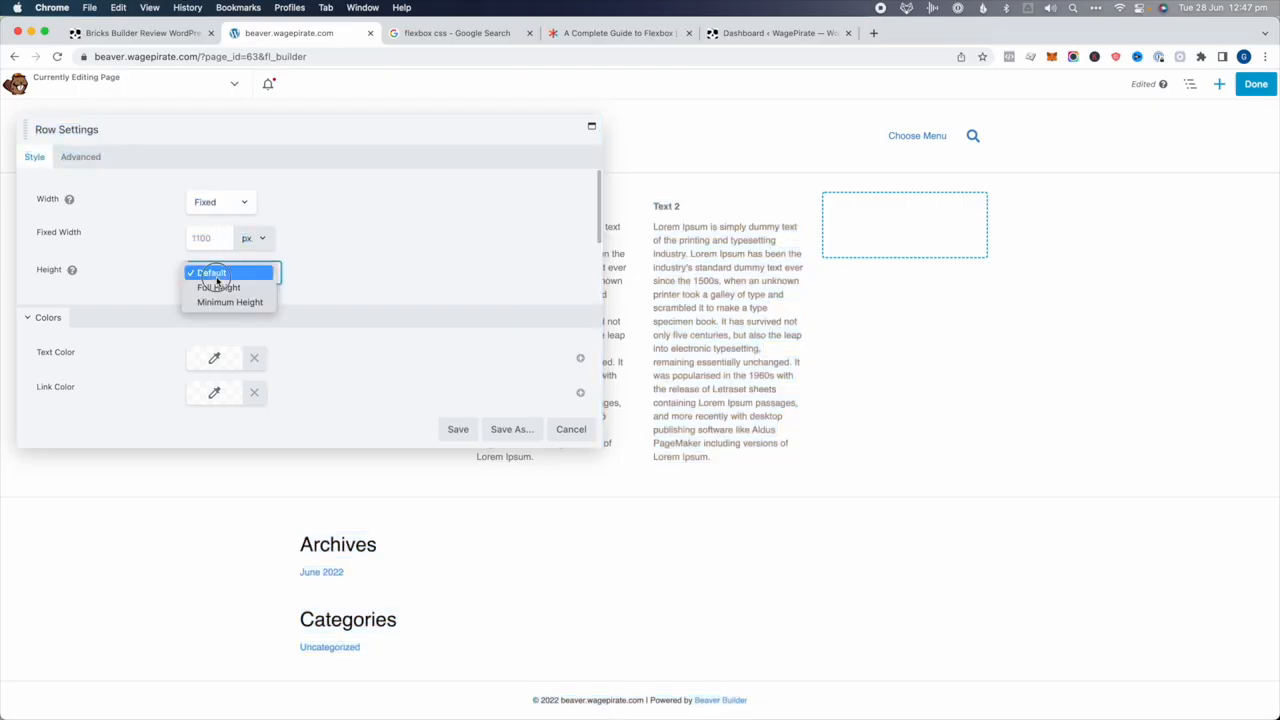
left_click(213, 202)
left_click(218, 216)
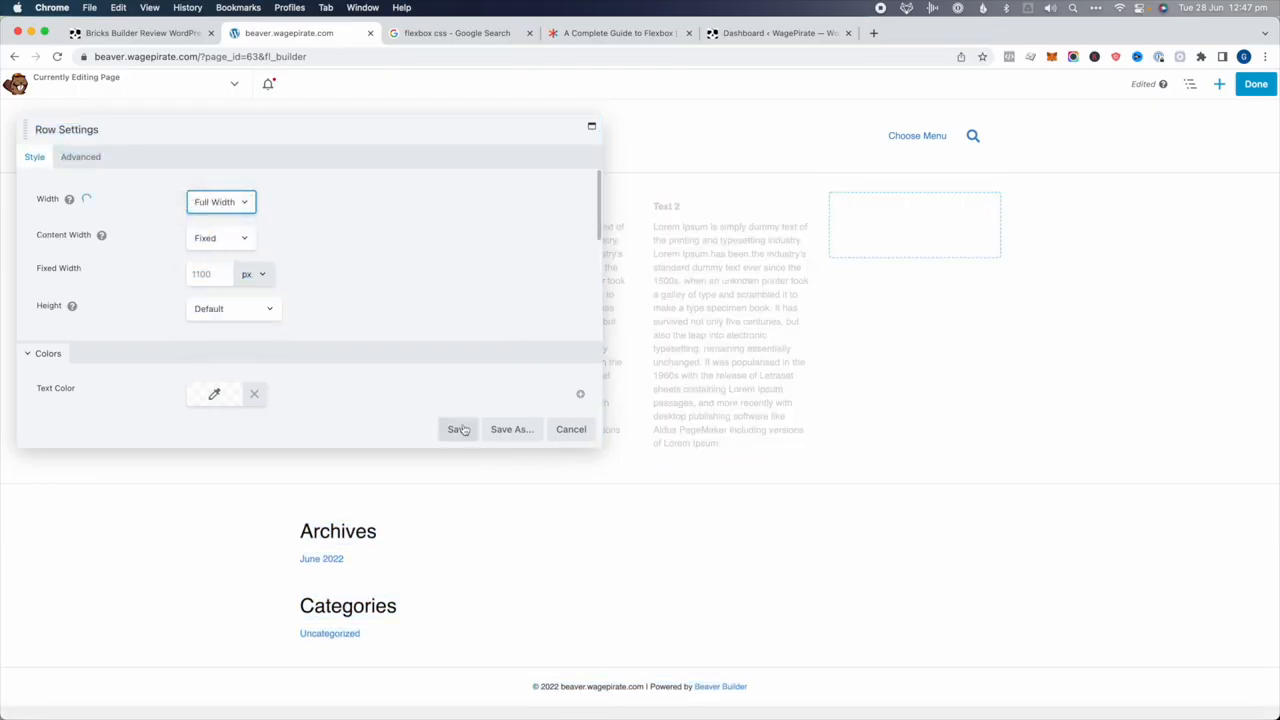
scroll(420, 348, "down", 2)
scroll(419, 348, "down", 3)
Give the row a pale, semi-transparent yellow (#fcde00) colour background and save
left_click(232, 328)
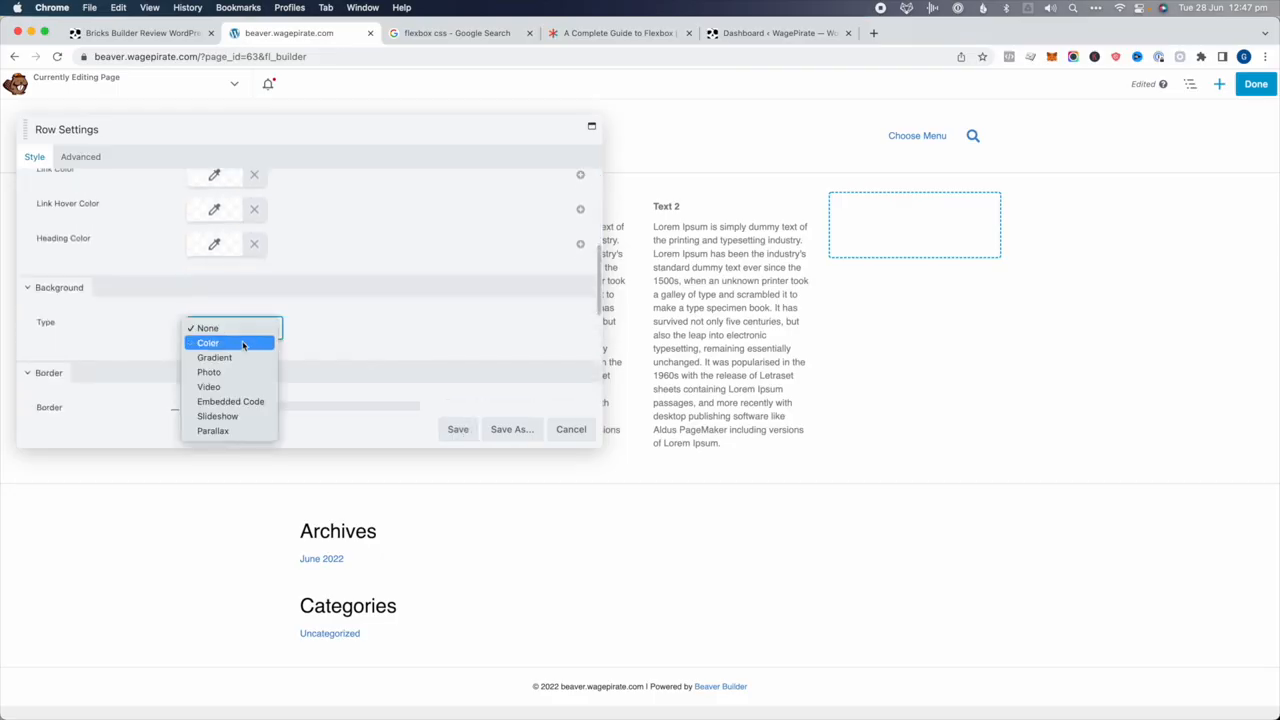
left_click(224, 343)
scroll(317, 330, "down", 1)
left_click(214, 378)
left_click(217, 413)
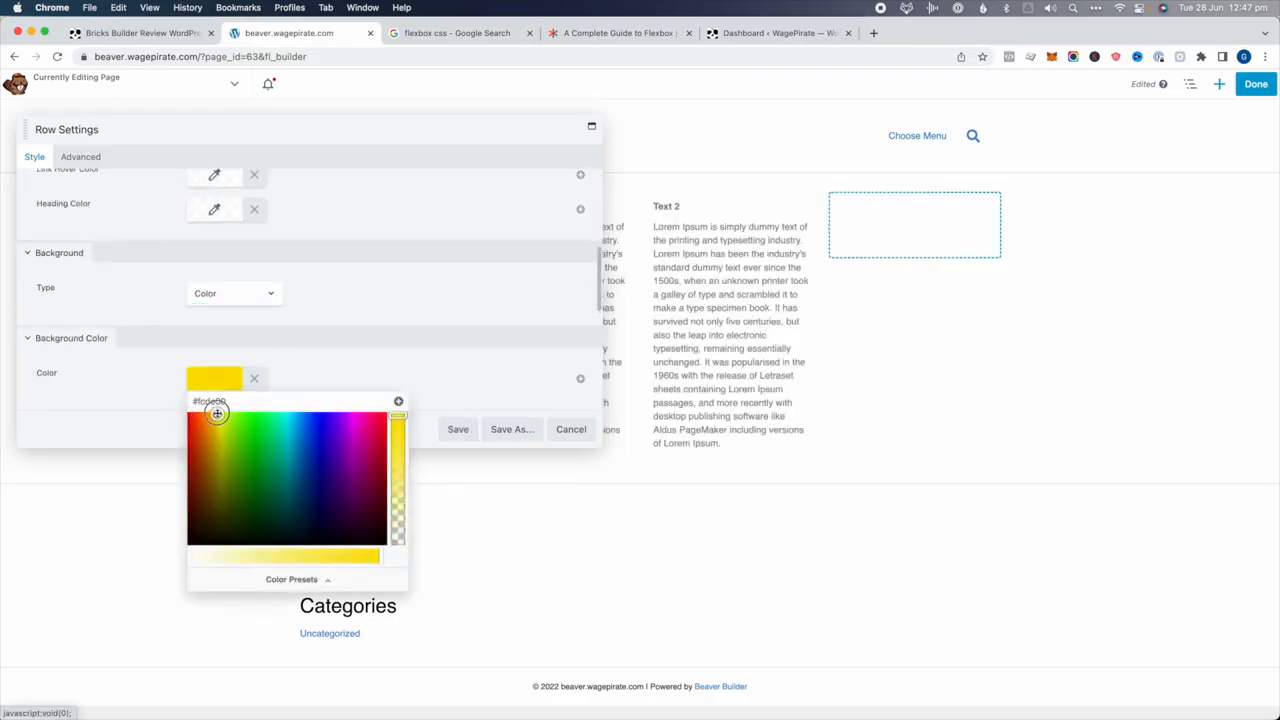
left_click_drag(241, 553, 215, 553)
left_click(465, 424)
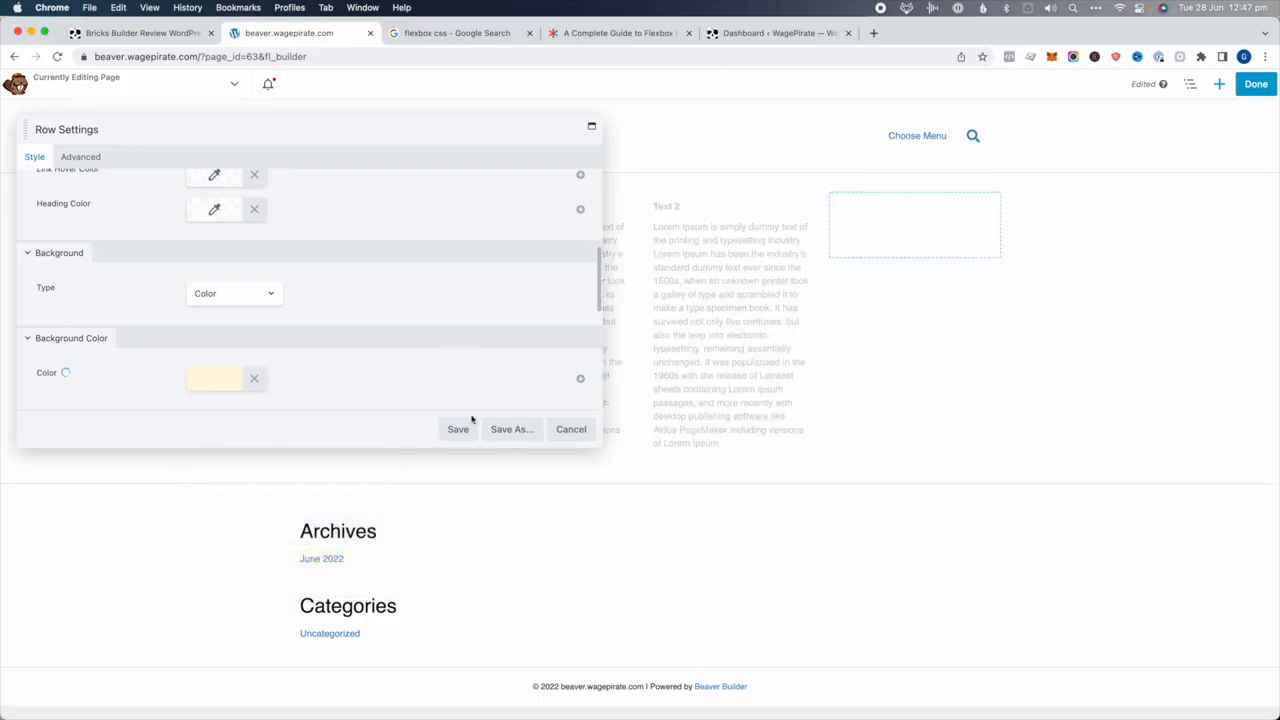
left_click(468, 424)
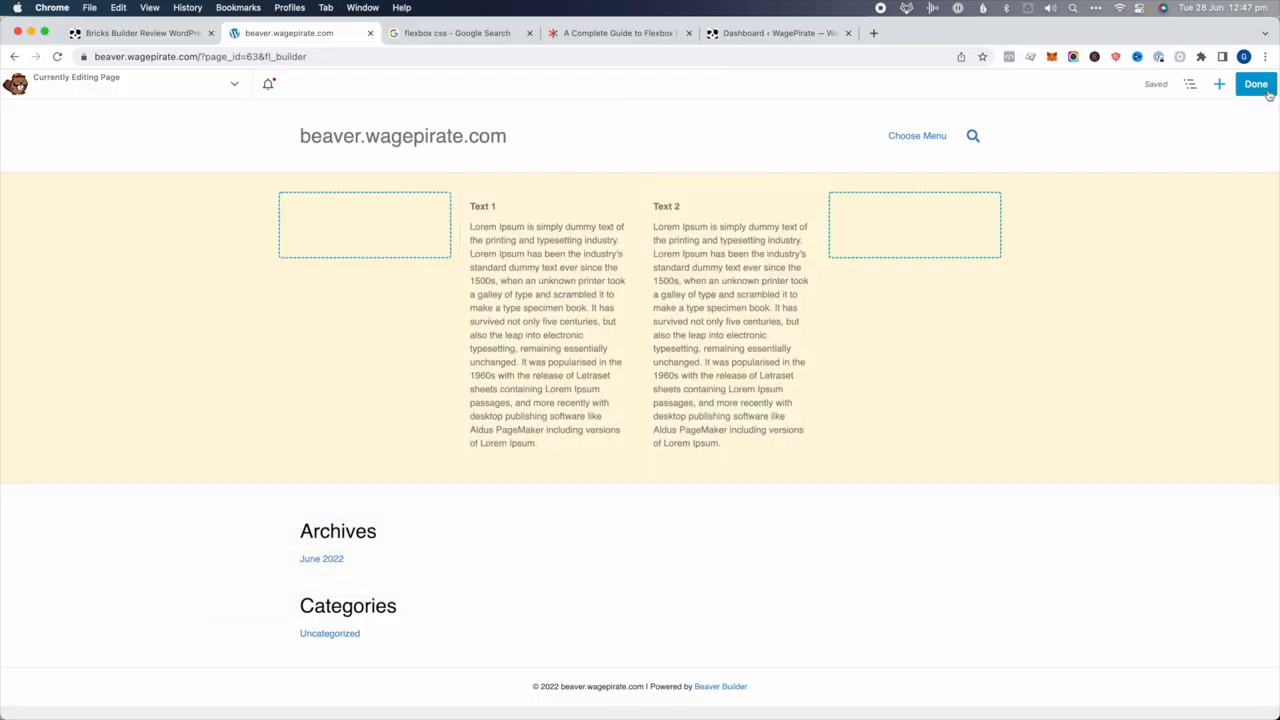
Inspect the Text 1 paragraph and climb the element tree to its column div
right_click(513, 246)
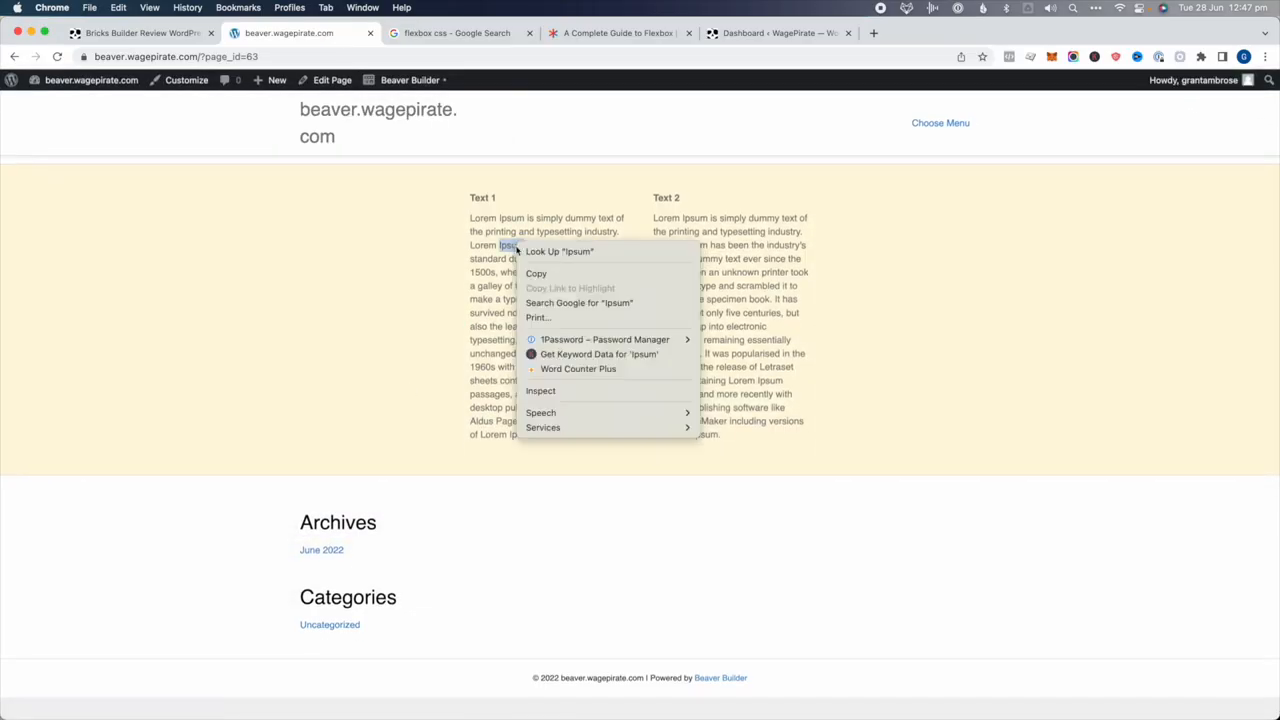
left_click(540, 391)
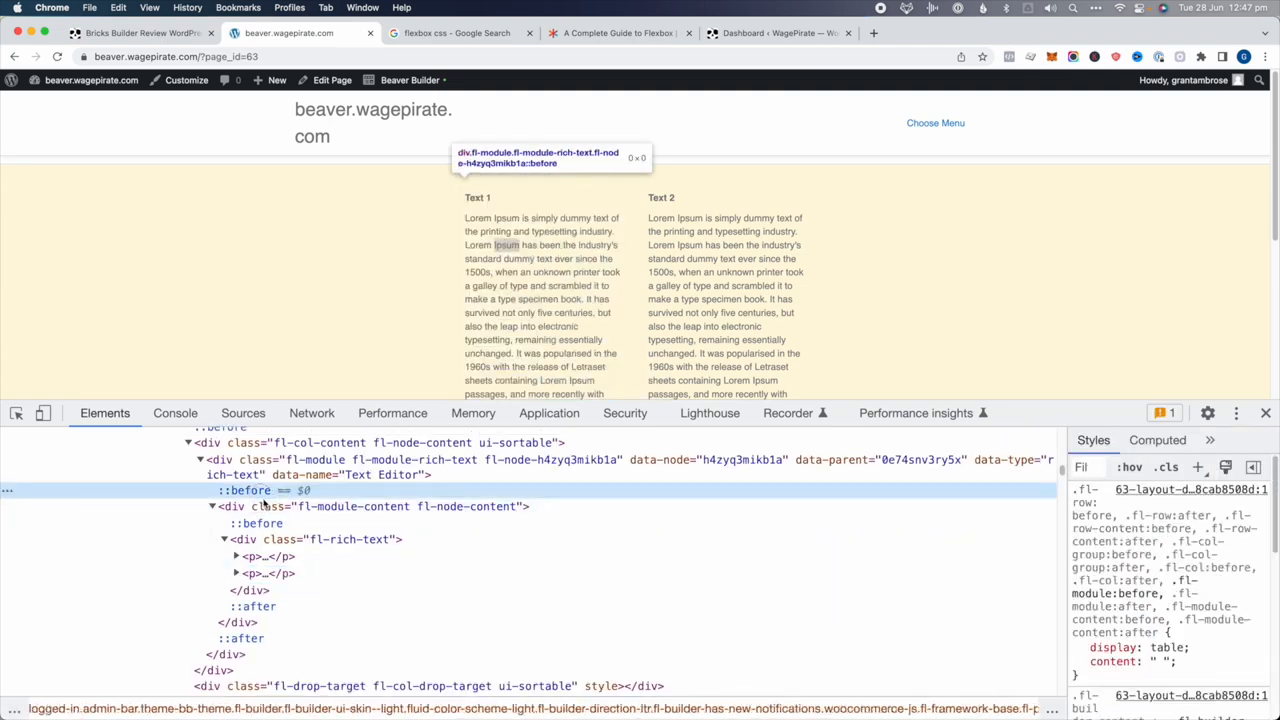
left_click(265, 506)
key("Left")
left_click(280, 467)
scroll(284, 462, "up", 1)
left_click(286, 460)
key("Left")
scroll(292, 475, "up", 1)
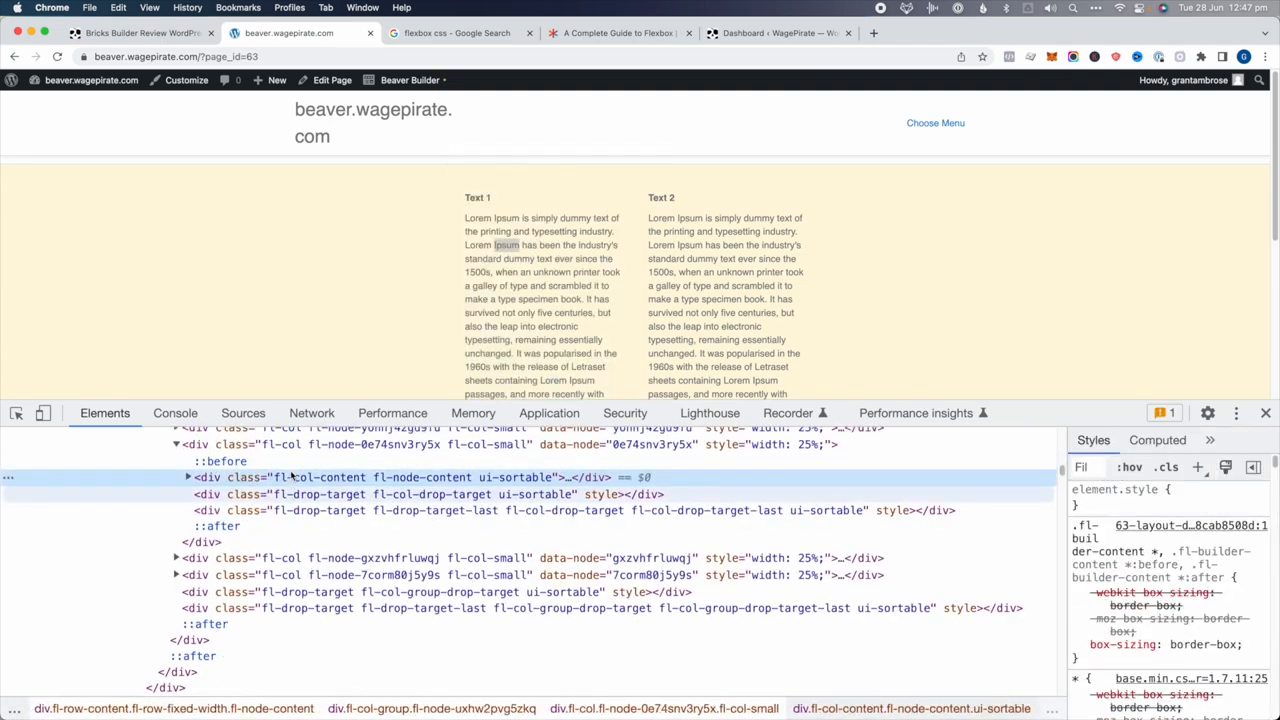
key("Left")
key("Left")
key("Down")
key("Down")
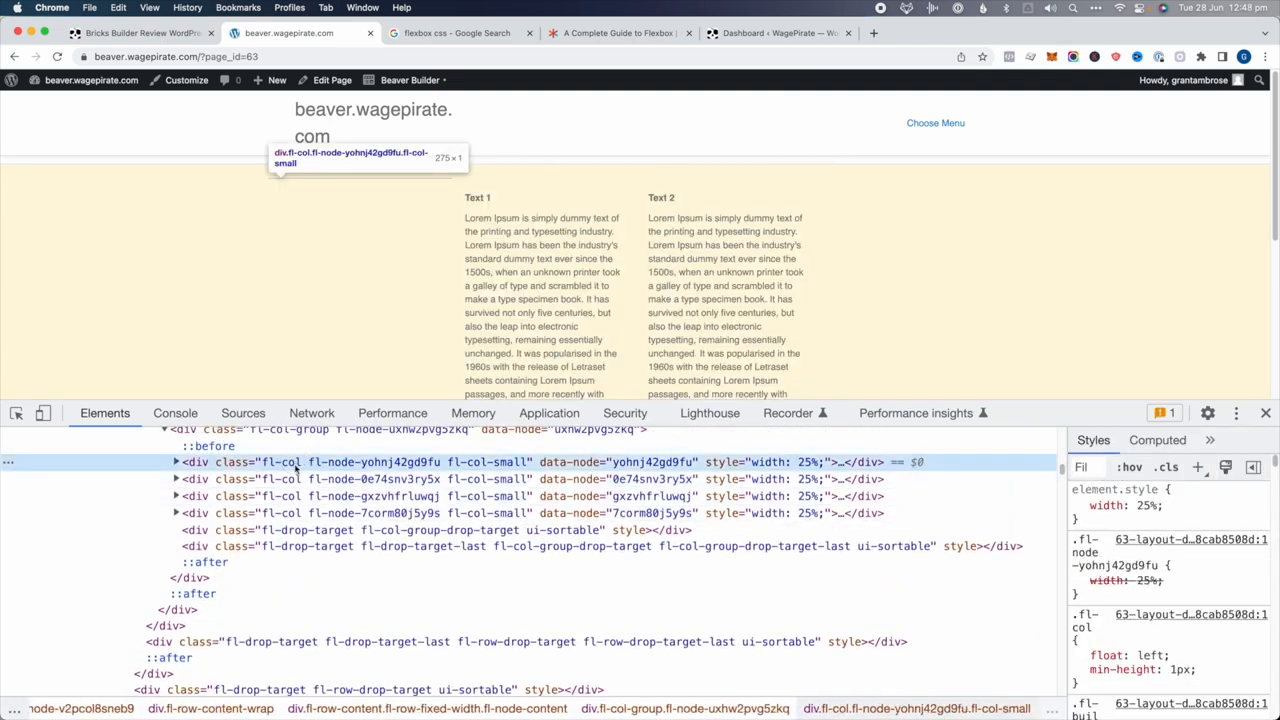
Compare the four fl-col column elements, each styled width: 25%
left_click(296, 481)
key("Down")
key("Down")
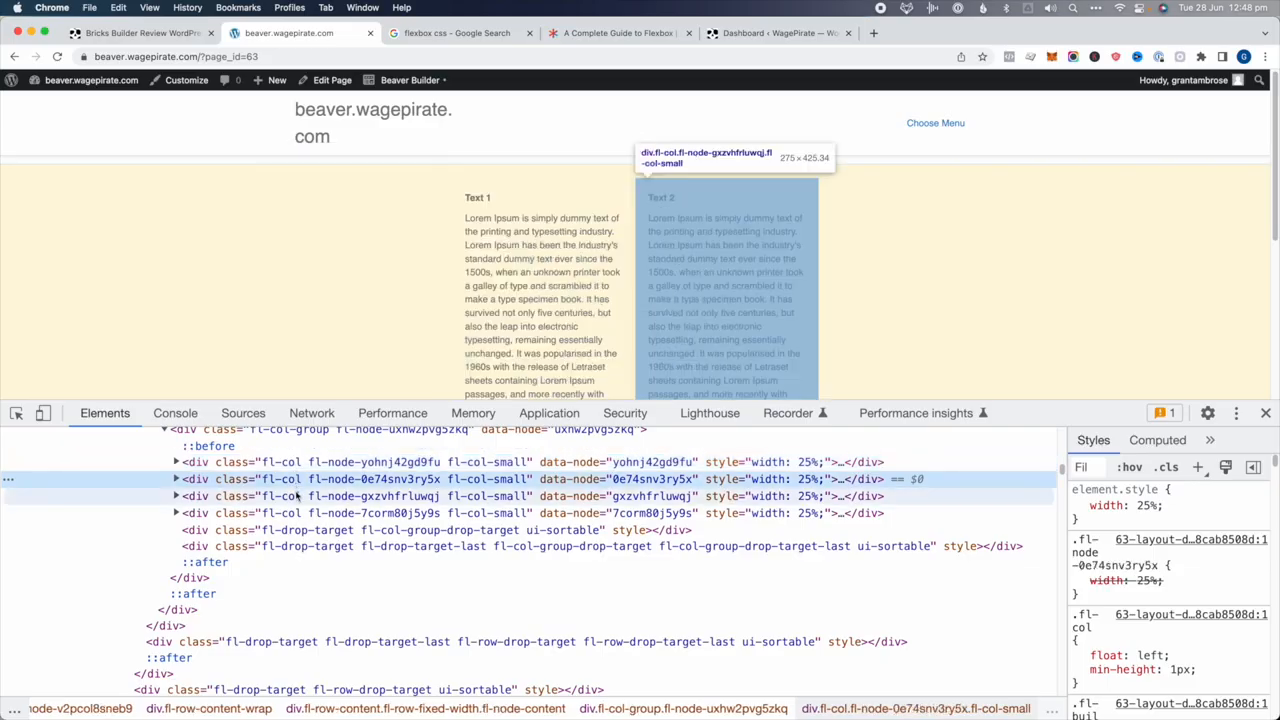
left_click(296, 462)
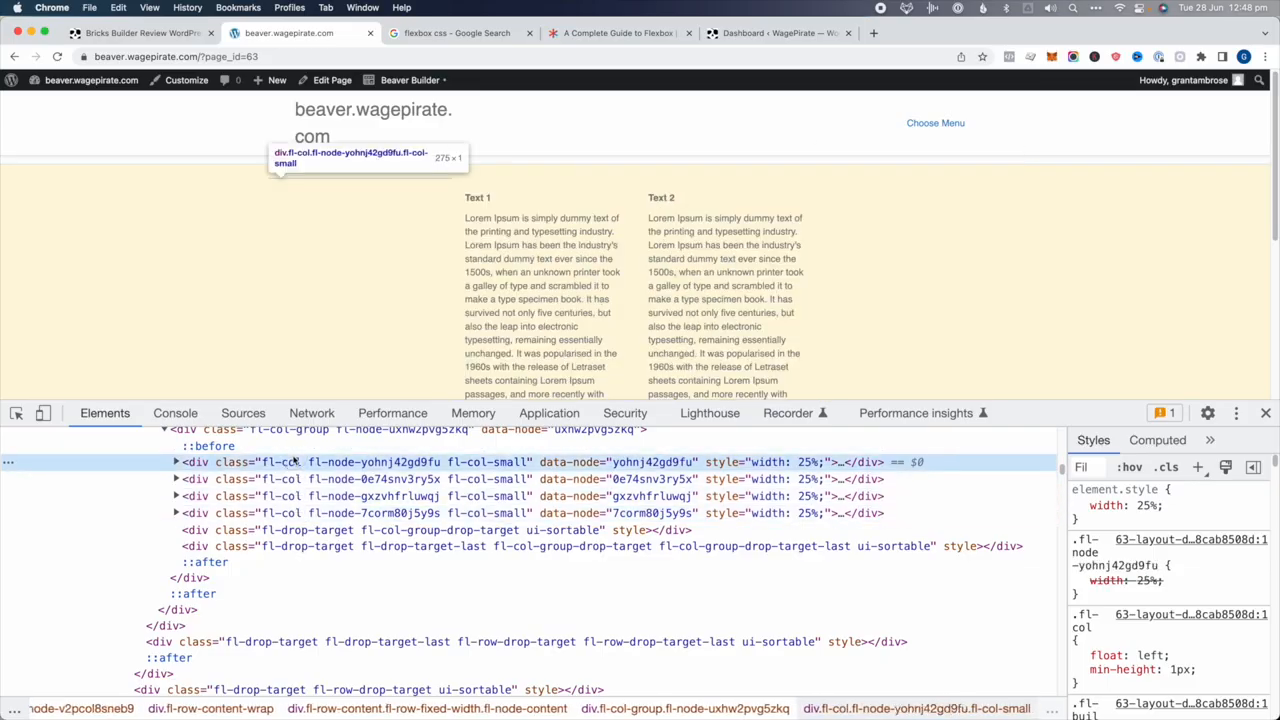
key("Down")
key("Down")
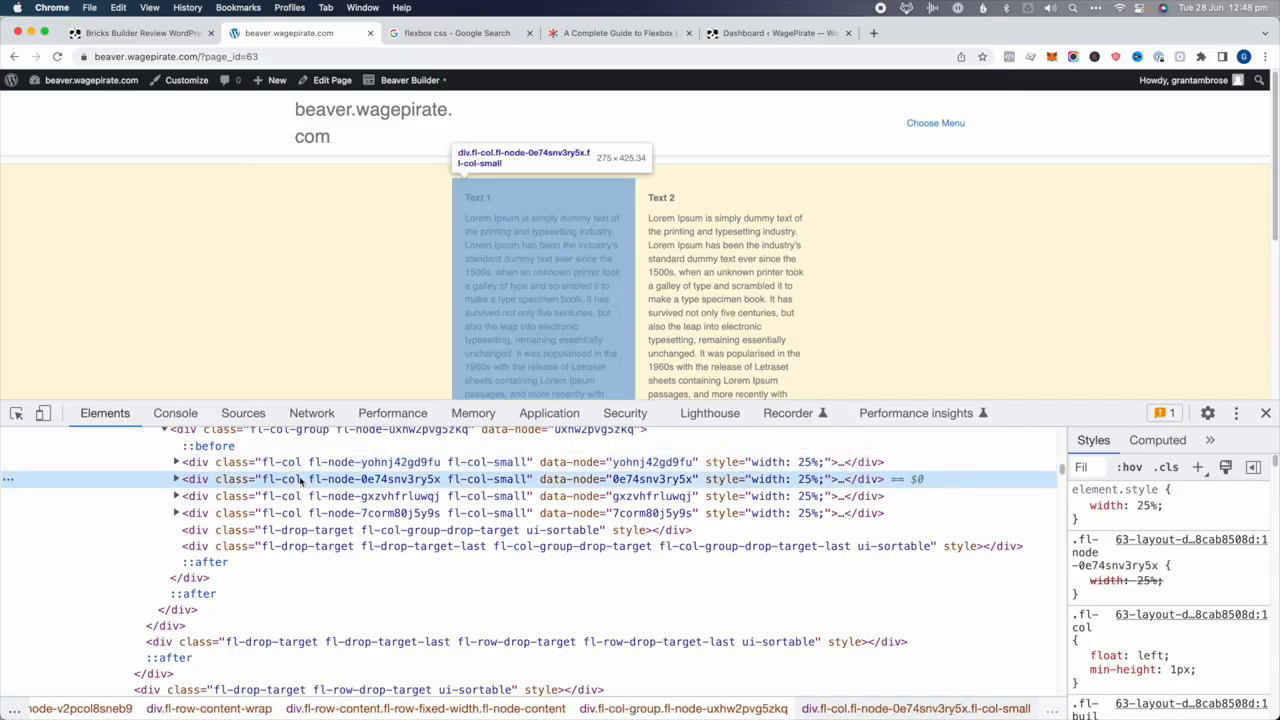
key("Up")
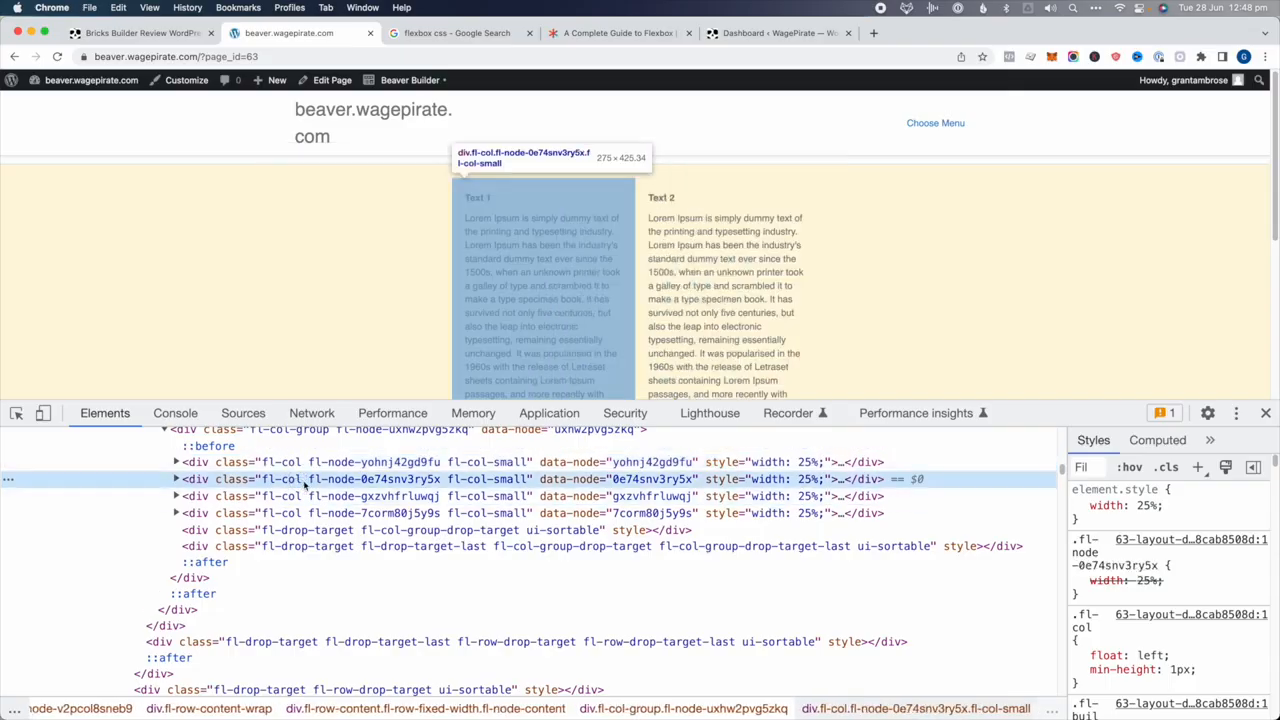
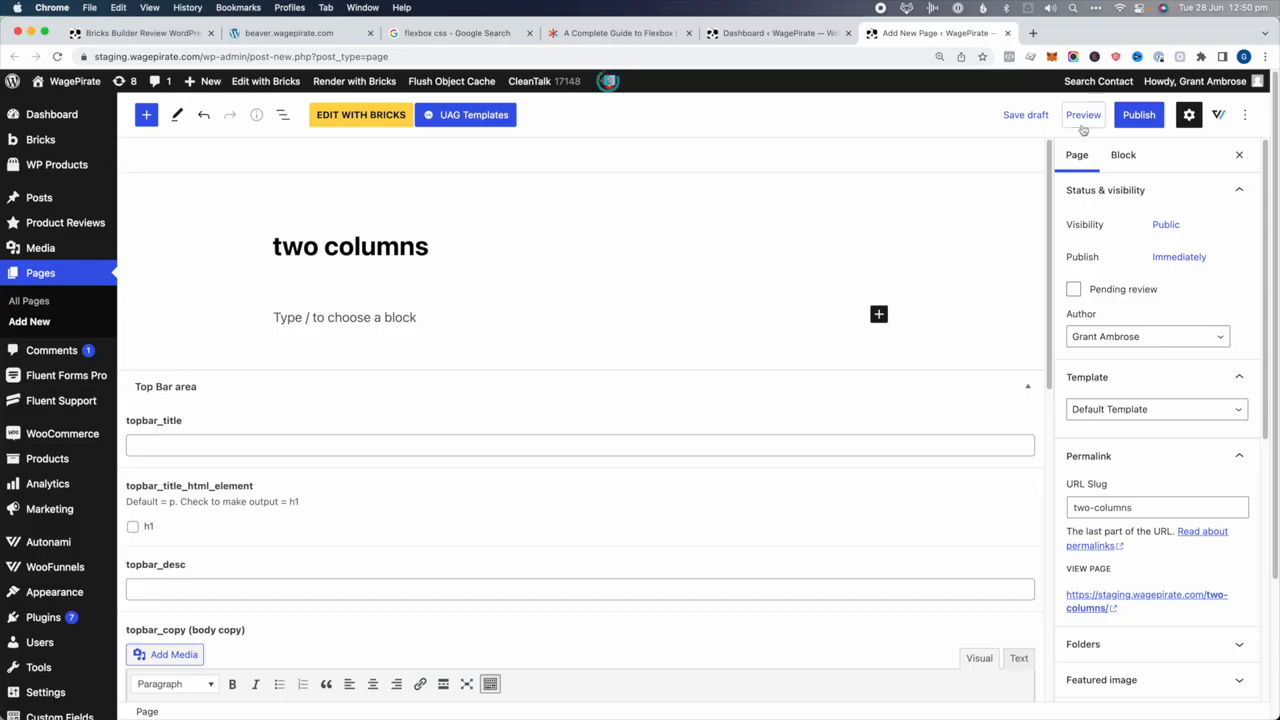
Publish the two columns page, launch it in Bricks, and show the preset column layouts
left_click(1130, 117)
left_click(1123, 115)
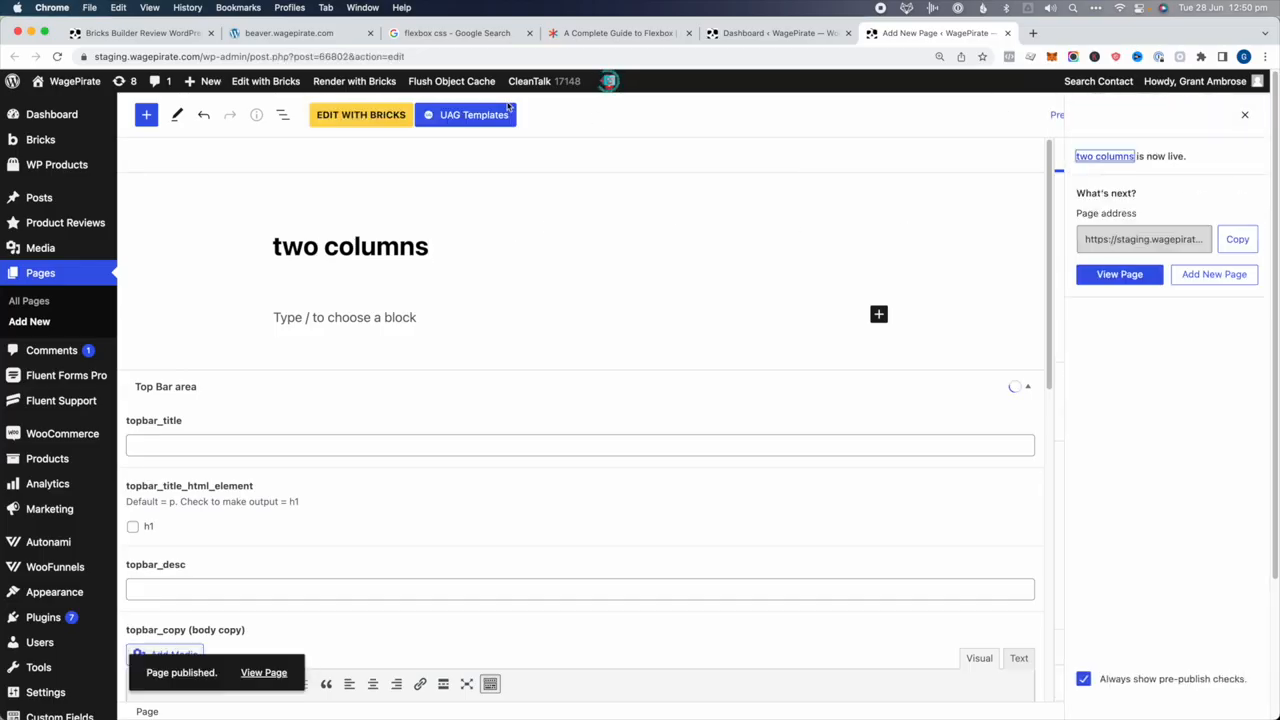
left_click(362, 117)
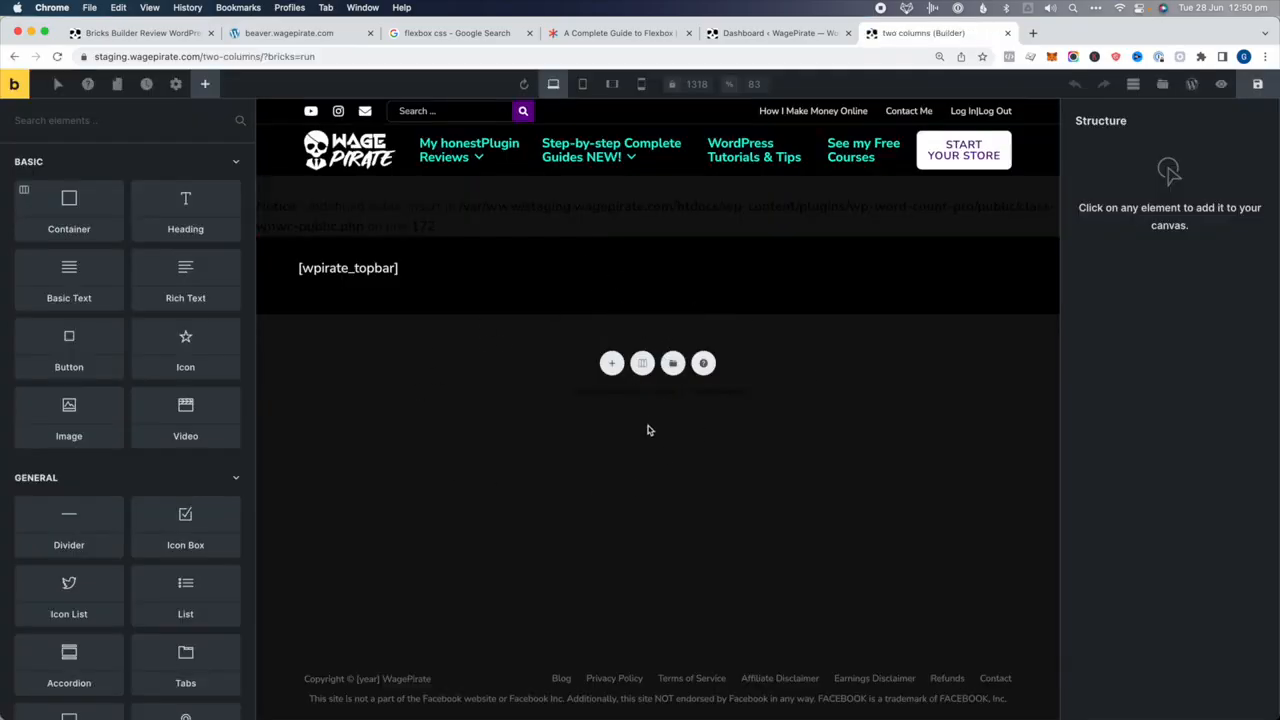
left_click(643, 364)
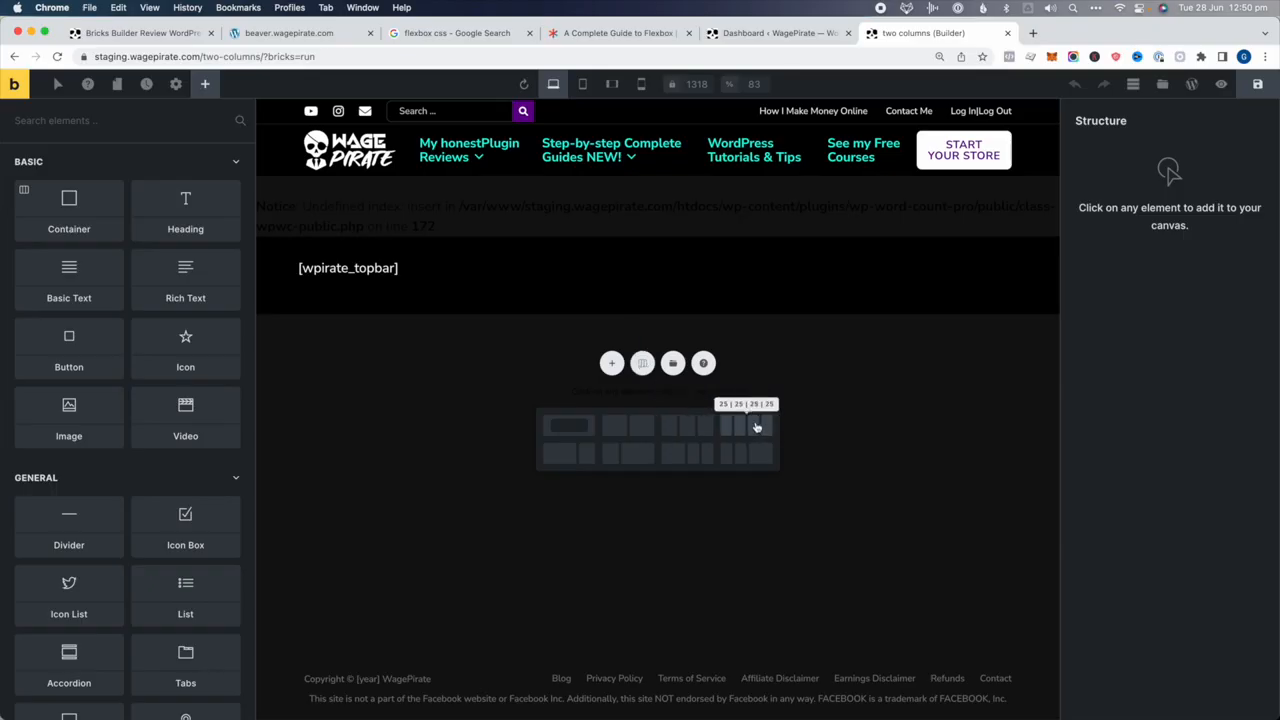
Insert the 25|25|25|25 four-column layout and select its parent container
left_click(752, 428)
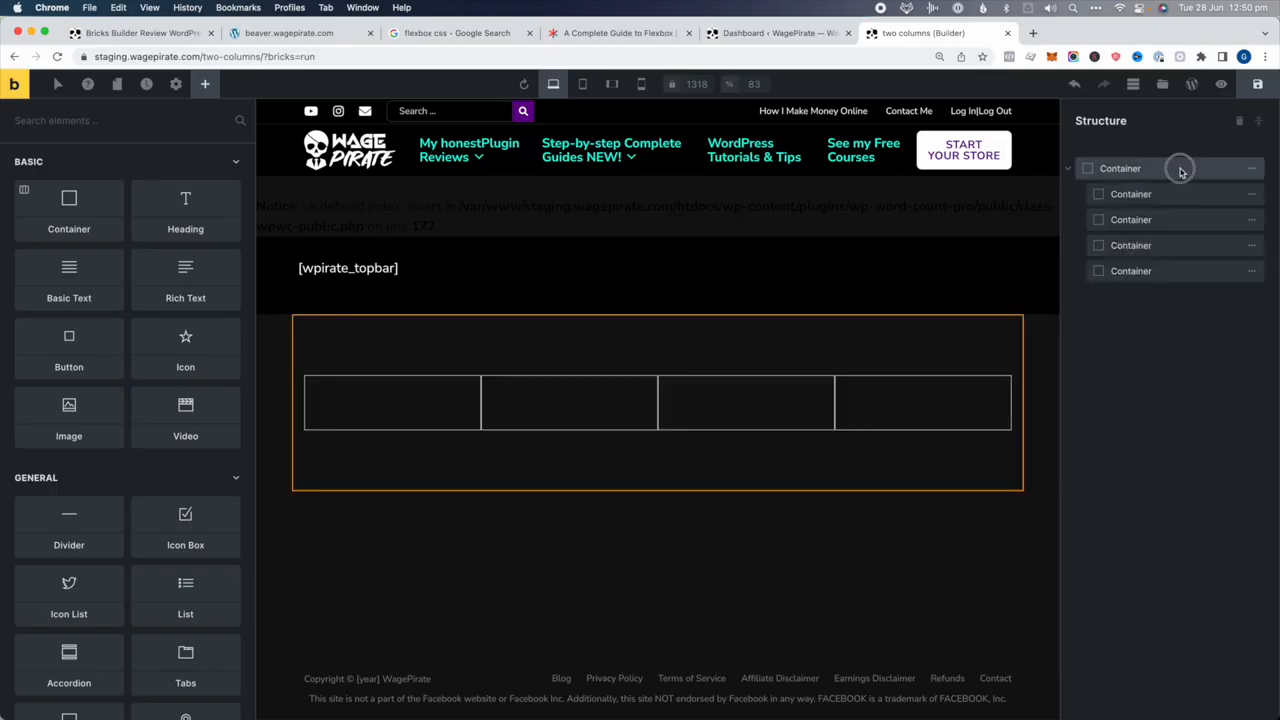
left_click(1177, 247)
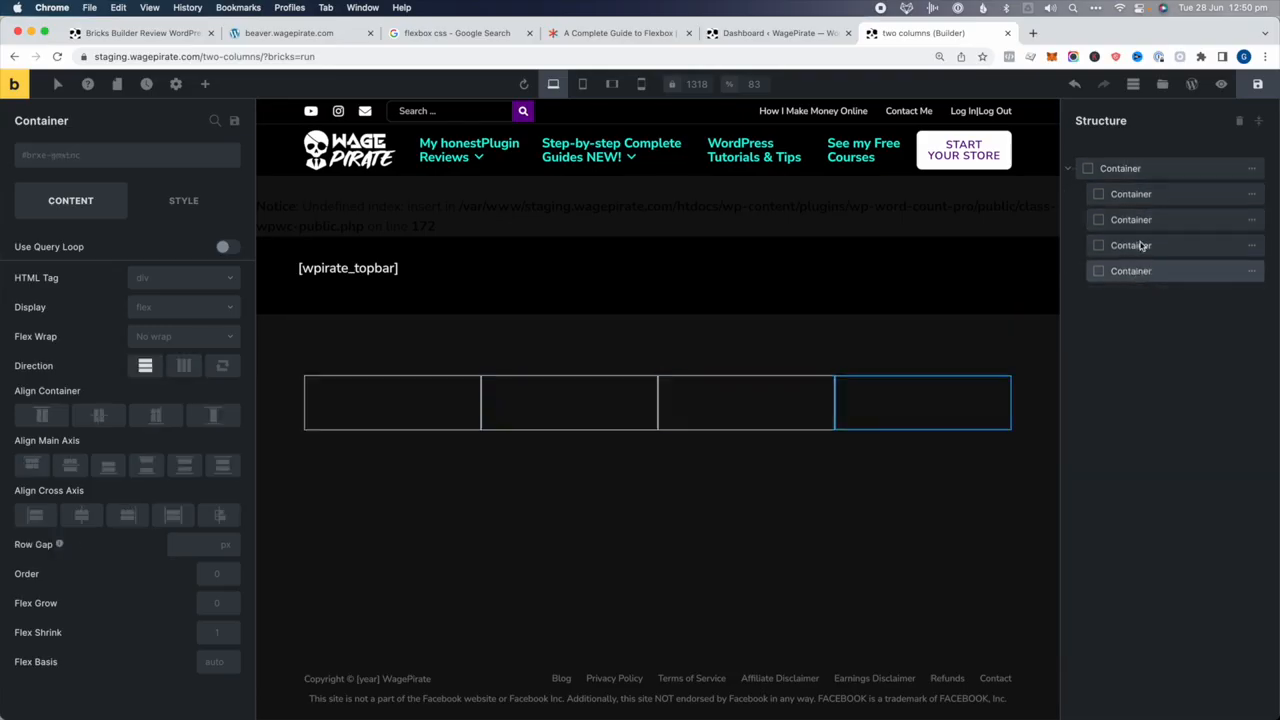
left_click(1138, 171)
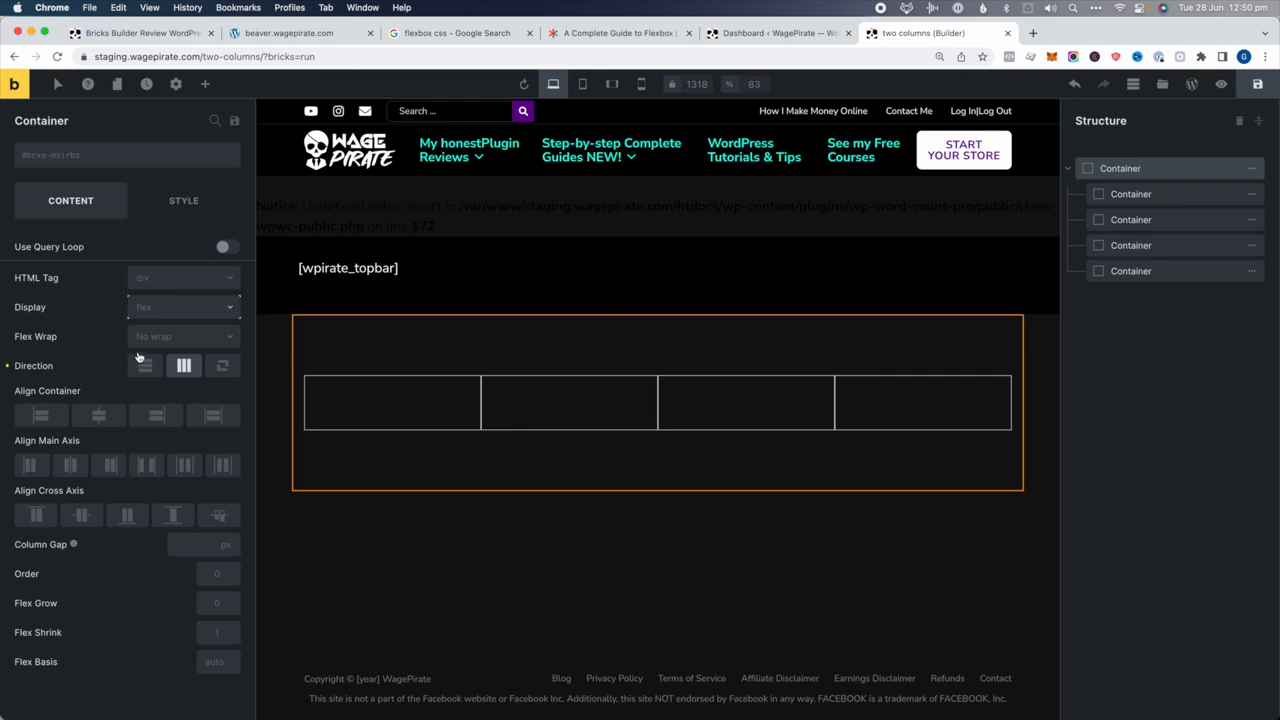
Give the container a pale yellow #fff9d1 background, then bring up the Beaver Builder test tab
left_click(175, 208)
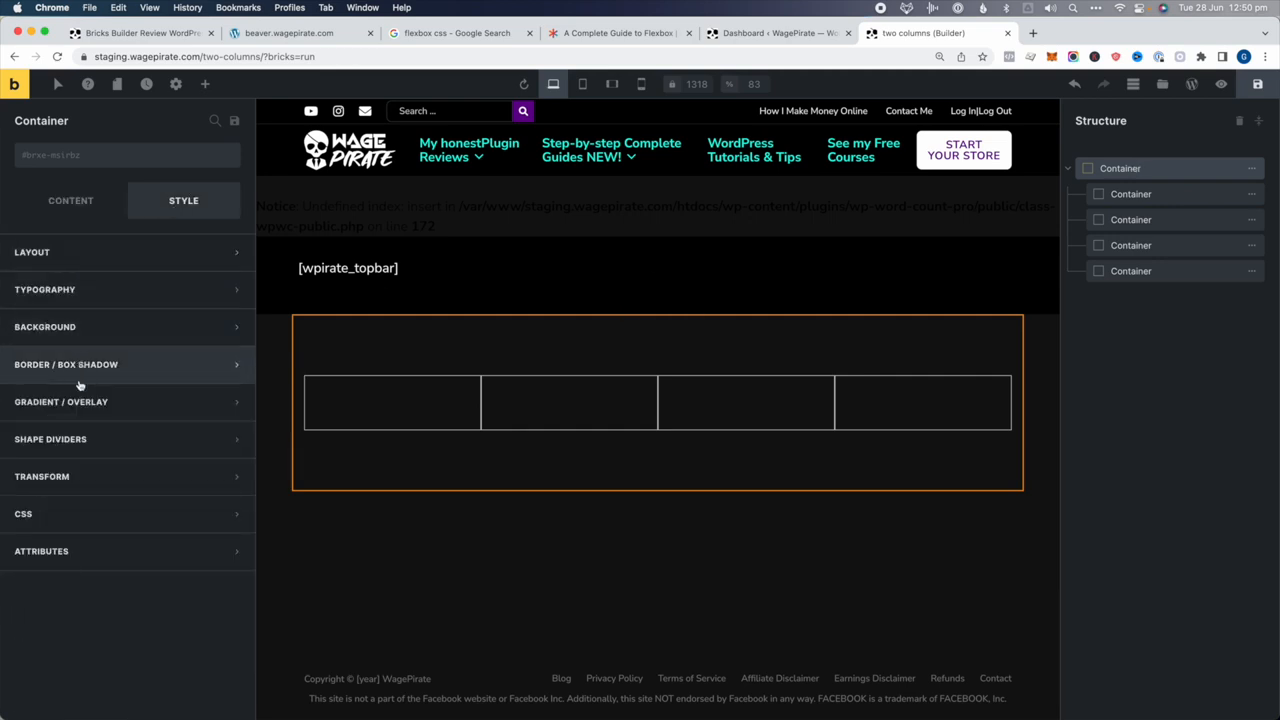
left_click(158, 329)
left_click(229, 364)
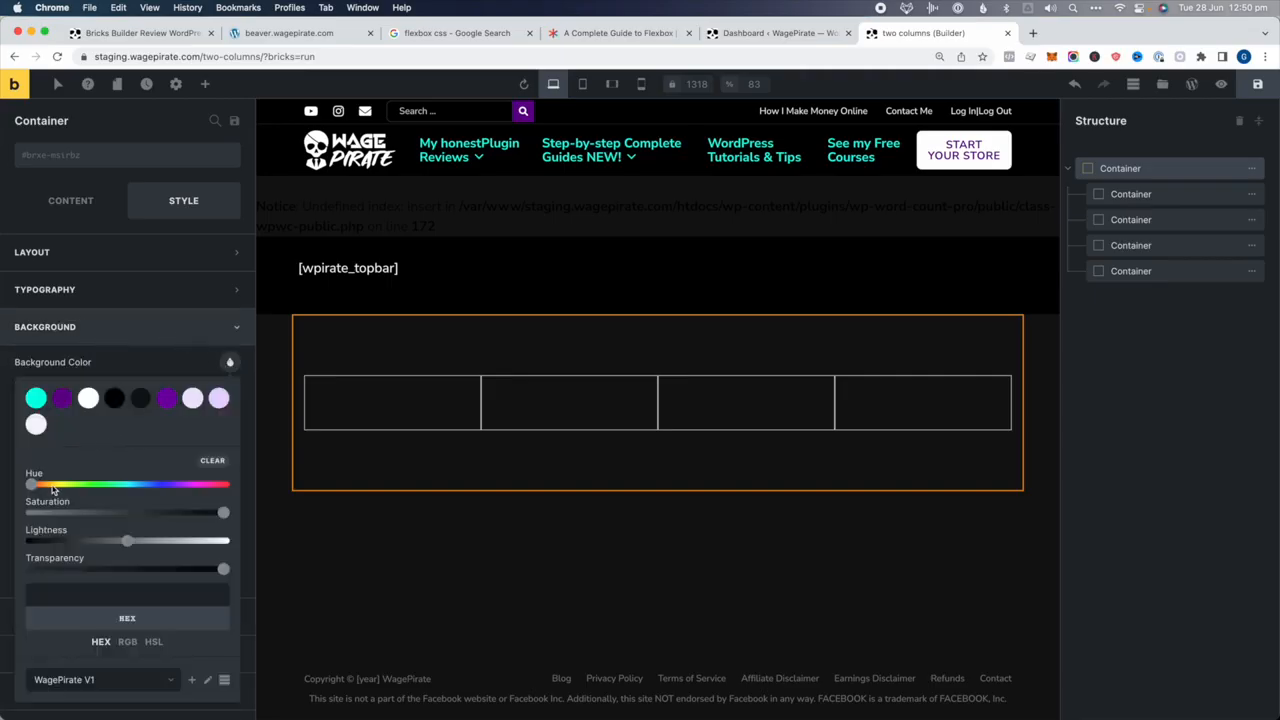
left_click(53, 489)
left_click_drag(137, 538, 214, 542)
left_click(1216, 380)
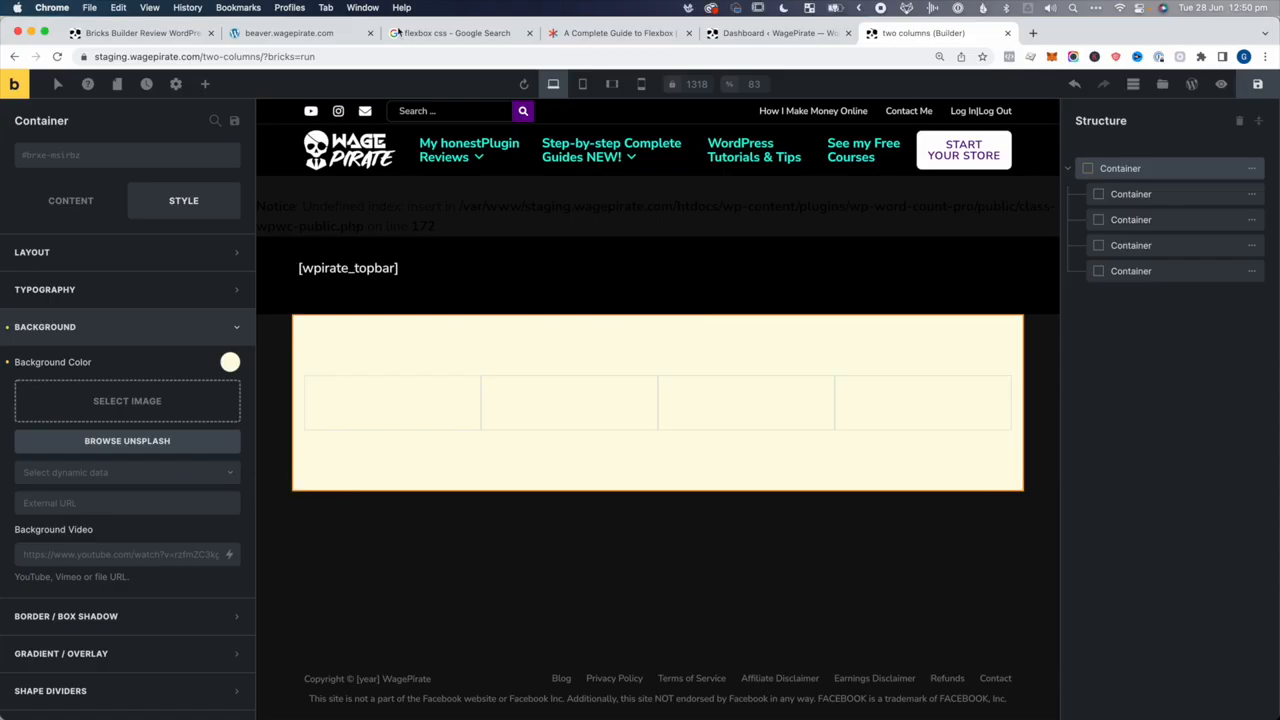
left_click(330, 34)
left_click_drag(323, 34, 801, 37)
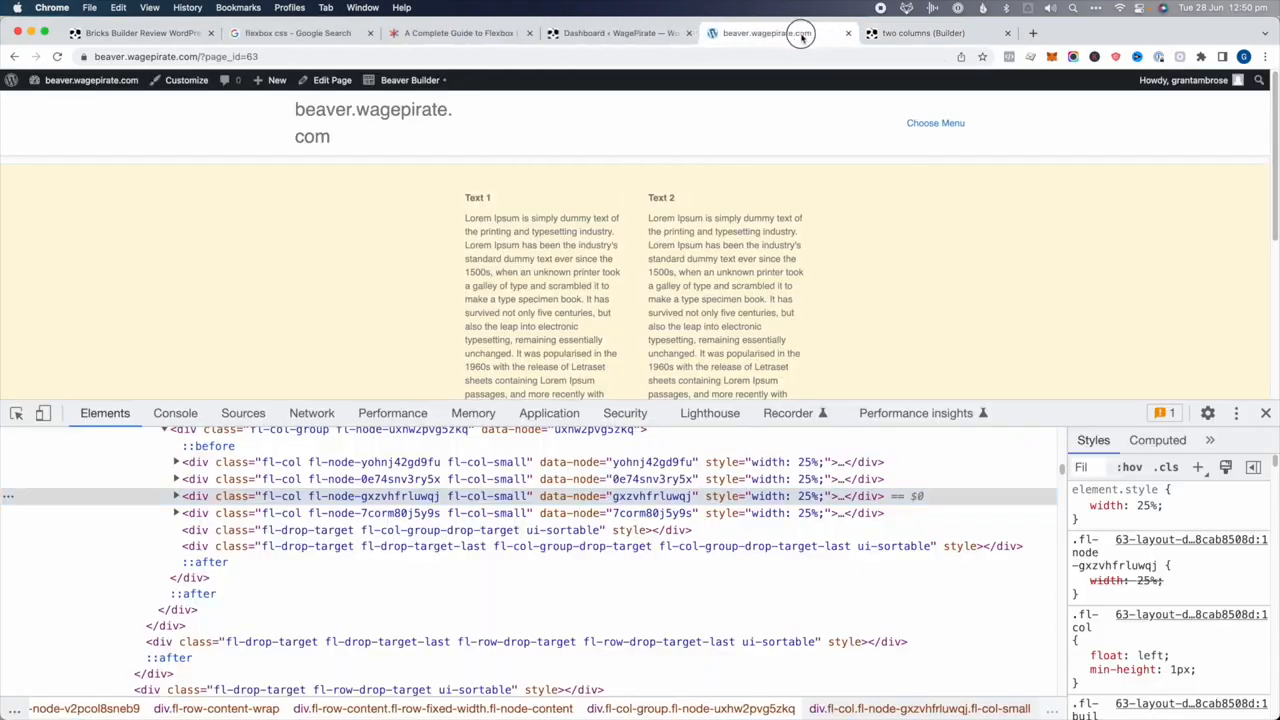
Back in Bricks, set the container's Align Container to Stretch so the columns span full width
left_click(917, 35)
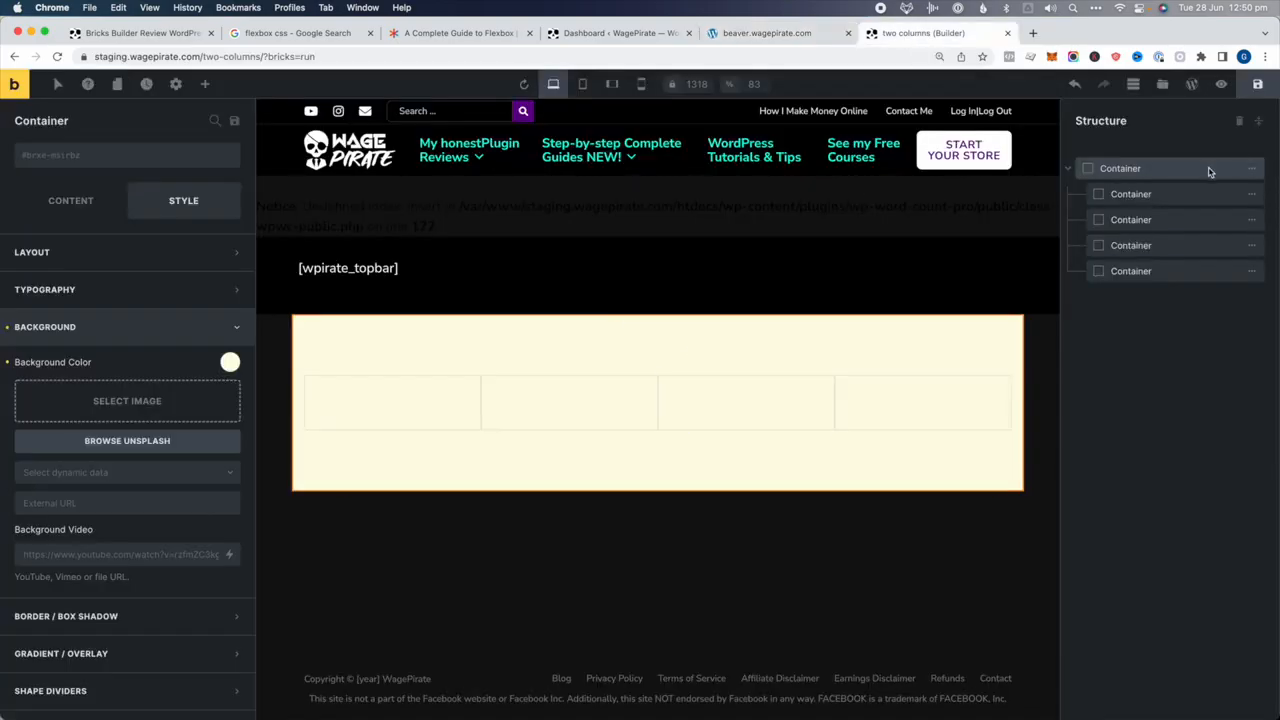
left_click(70, 201)
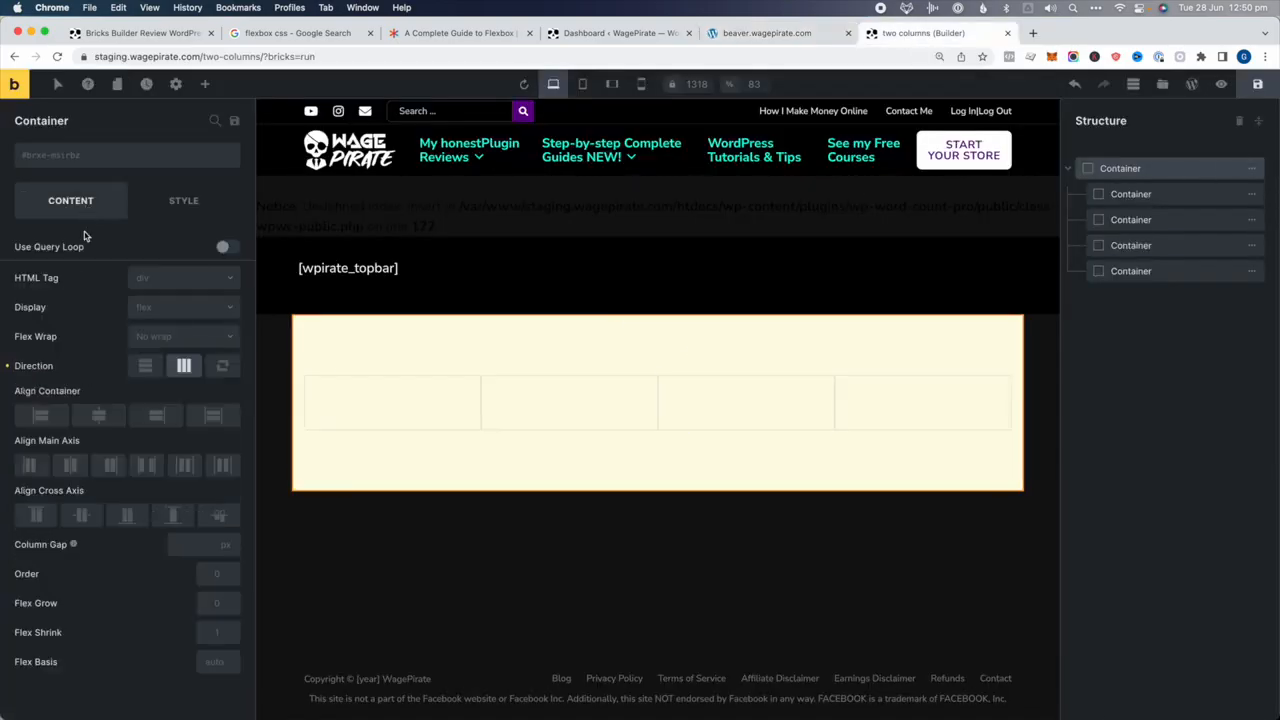
left_click(214, 415)
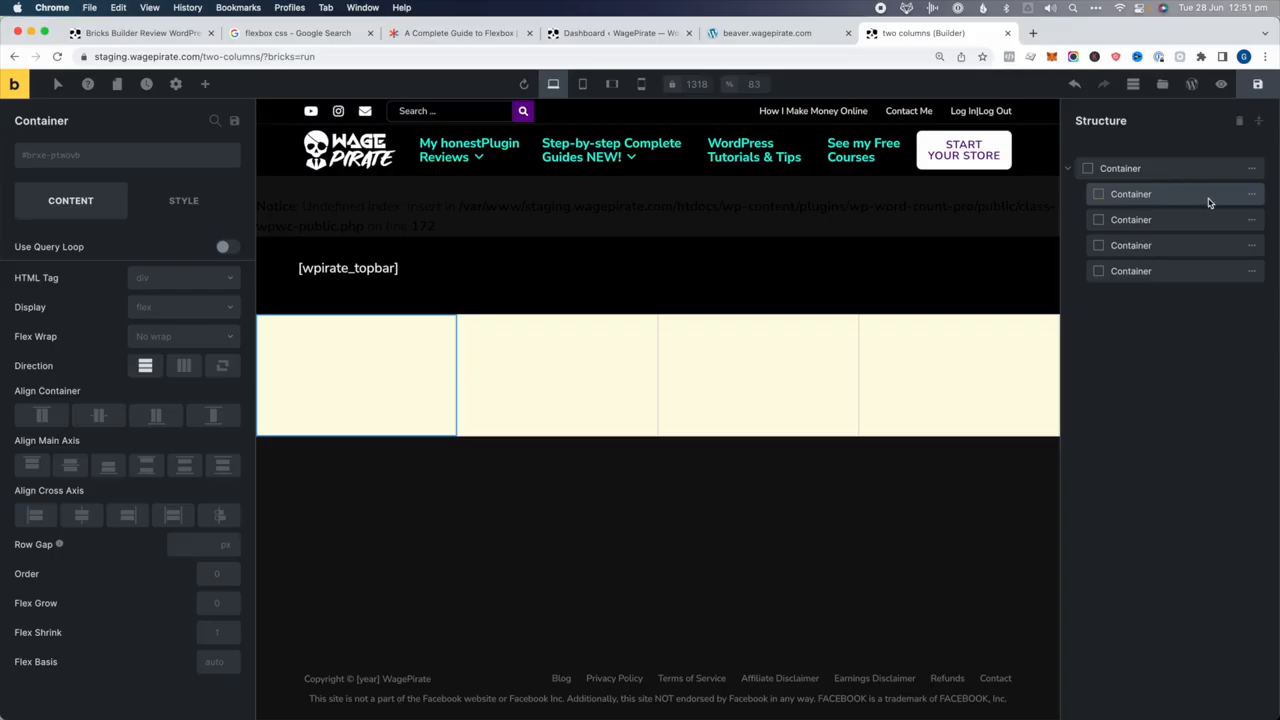
mouse_move(1246, 196)
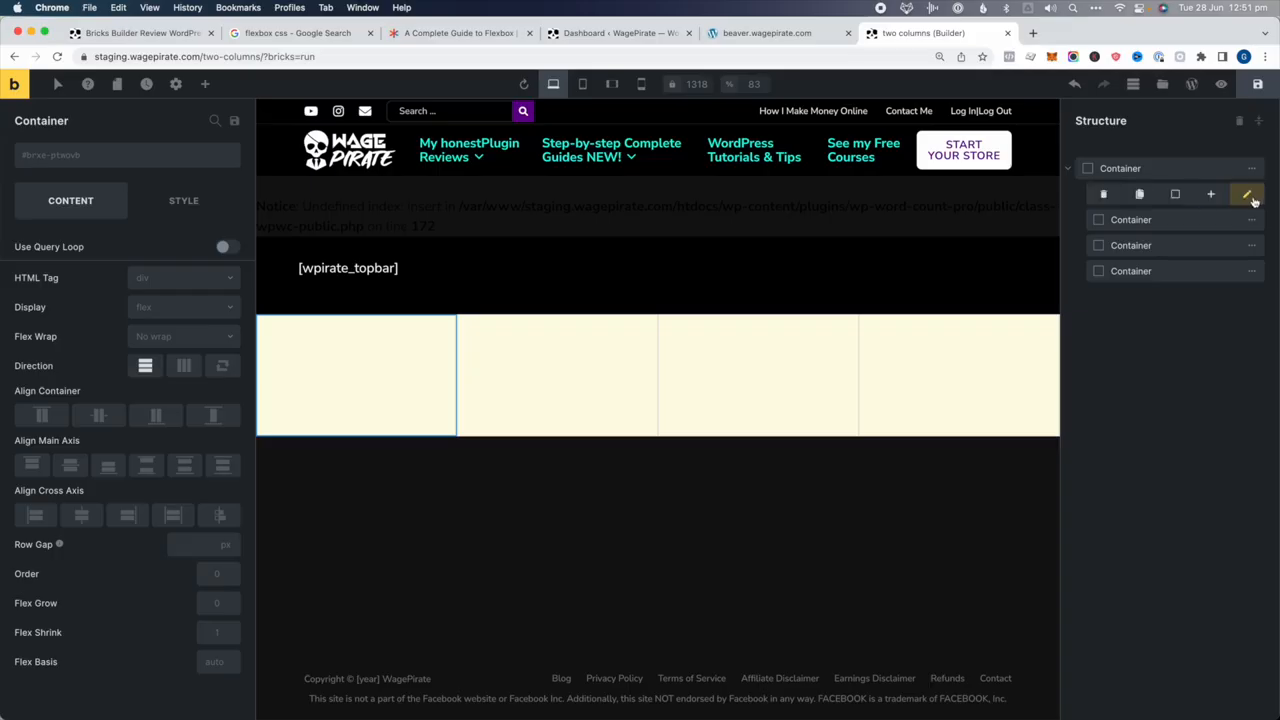
Wrap the four columns in an inner container and centre the section's content on the main axis
left_click(1174, 196)
left_click_drag(1130, 245, 1152, 237)
mouse_move(1146, 275)
left_mouse_down()
mouse_move(1153, 262)
mouse_move(1151, 287)
left_mouse_up()
left_click(1134, 170)
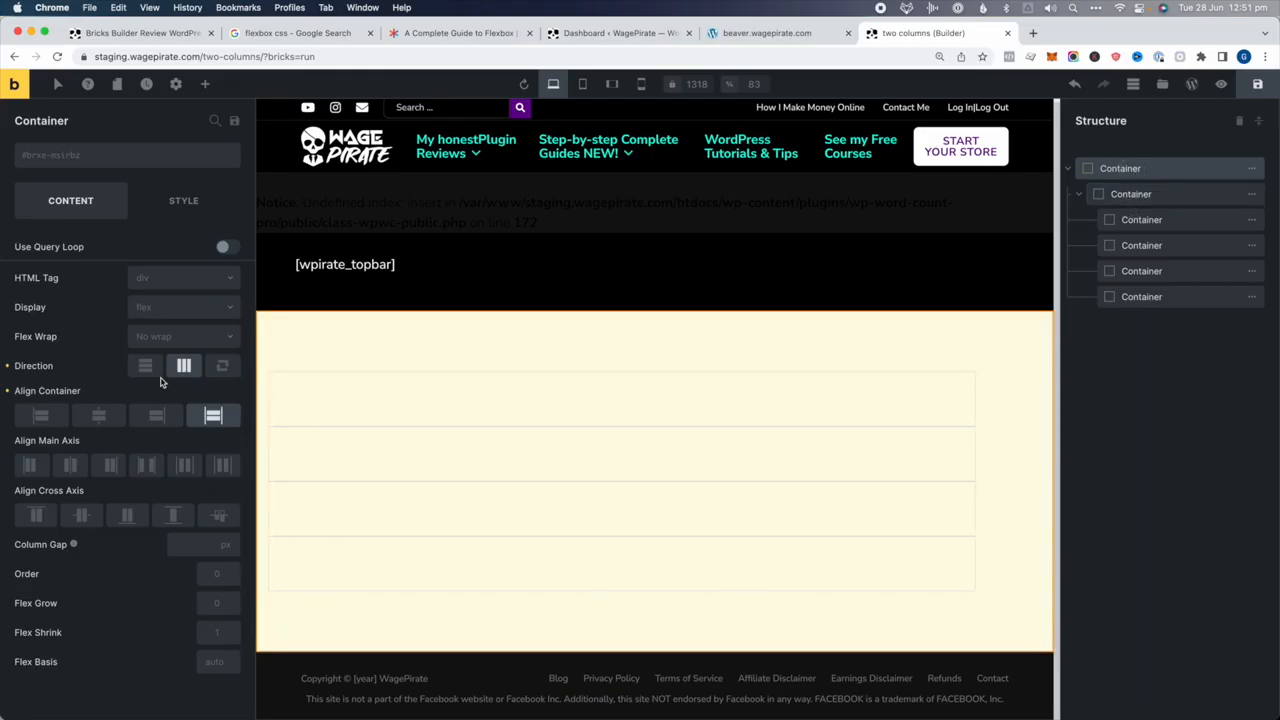
left_click(70, 464)
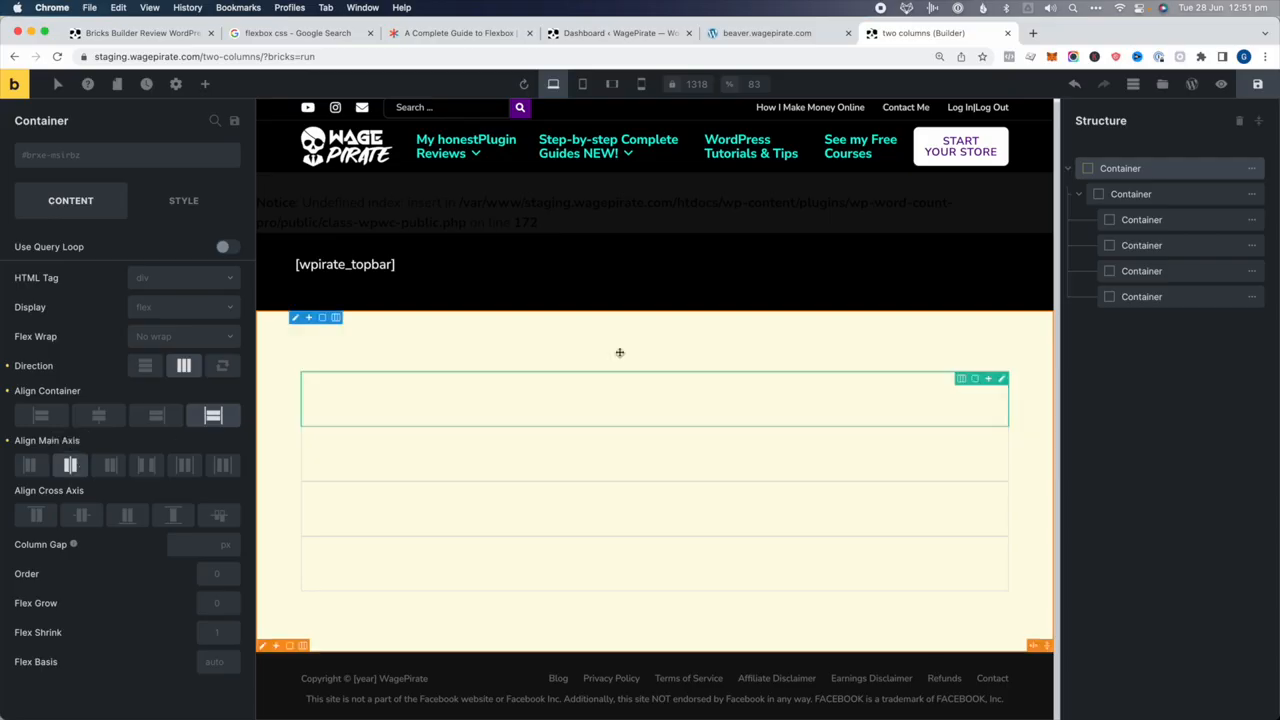
Rename the layers yellow bg, wrap - pulls in, and col 1 through col 4
left_click(1179, 172)
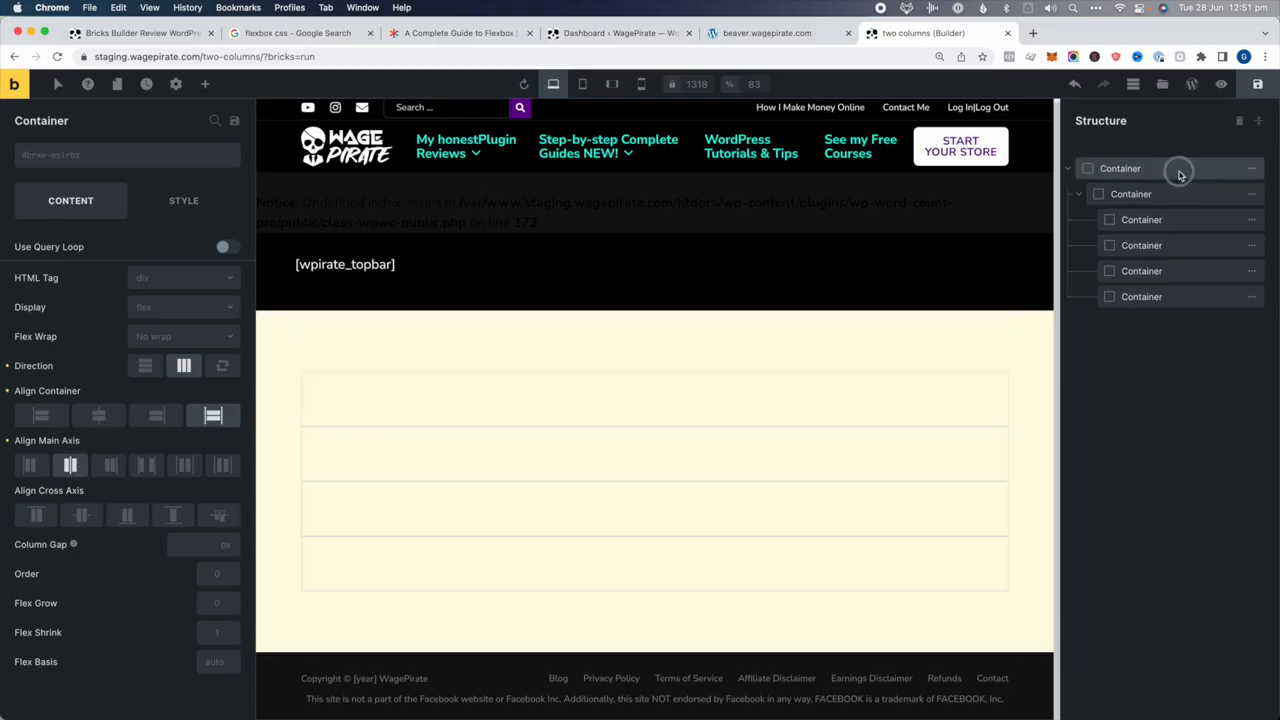
type("yellow bg")
left_click(1130, 194)
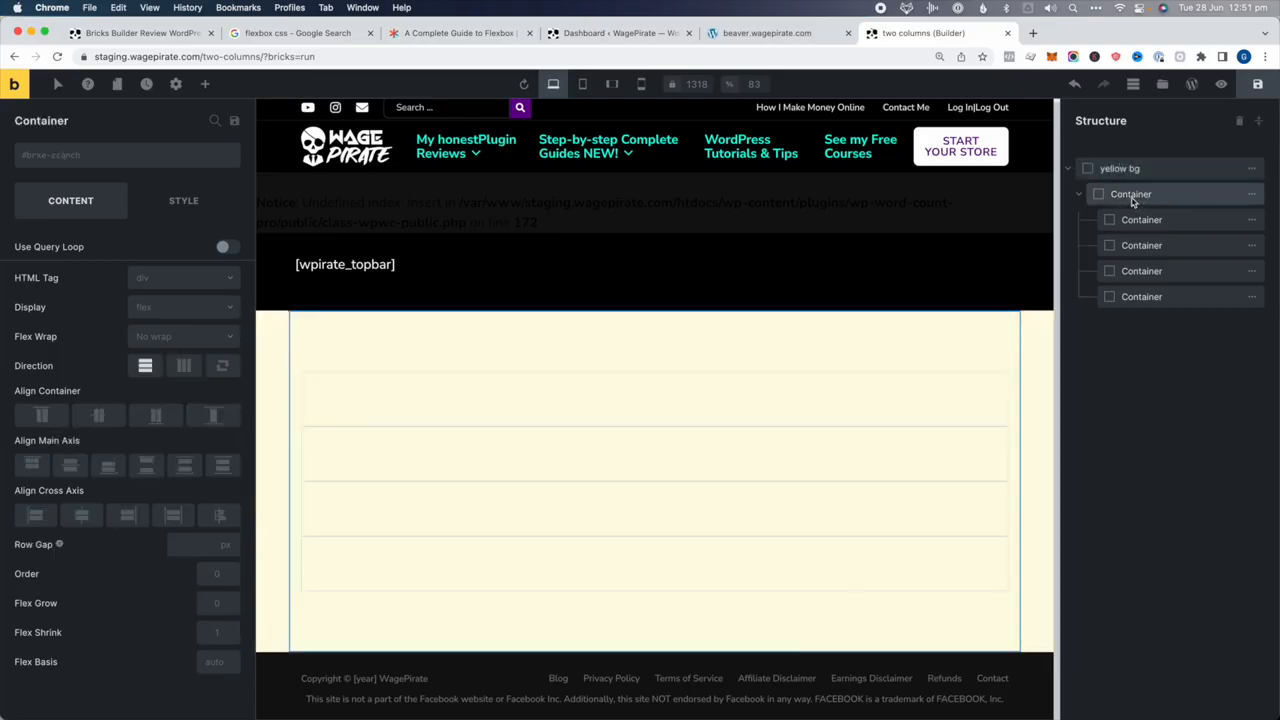
double_click(1130, 195)
double_click(1138, 219)
double_click(1145, 245)
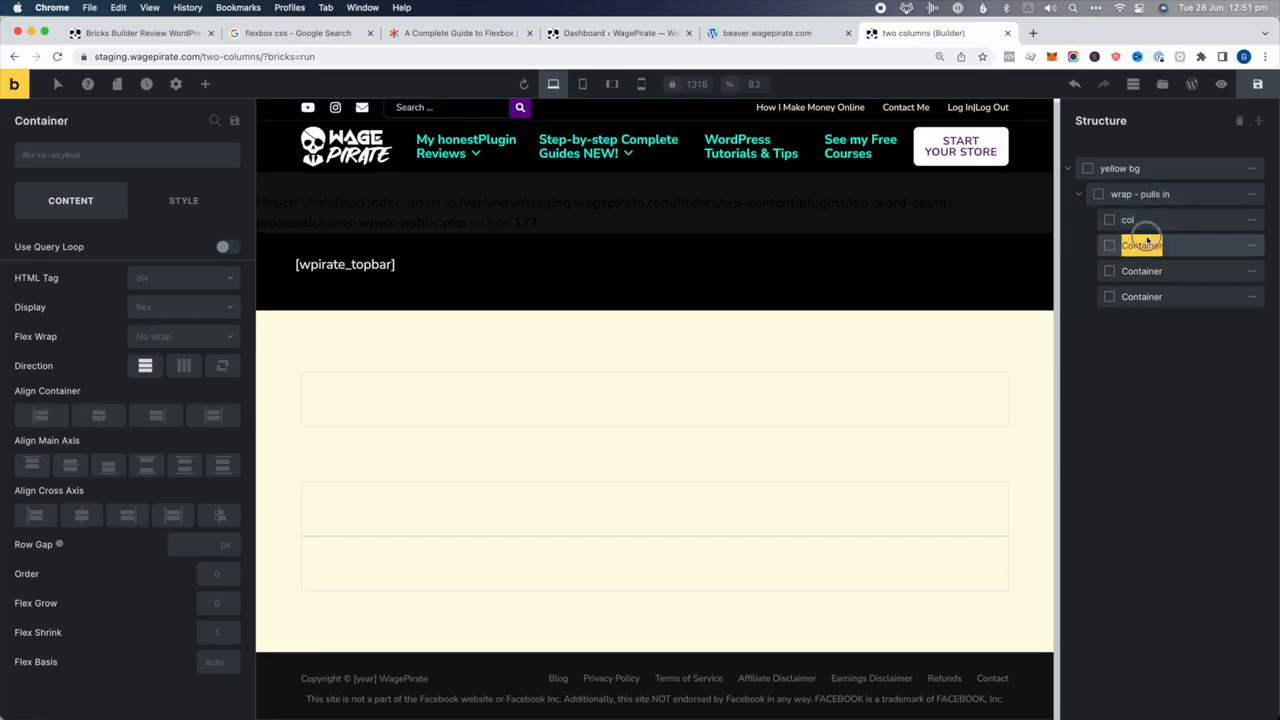
type("c")
double_click(1145, 271)
type("col")
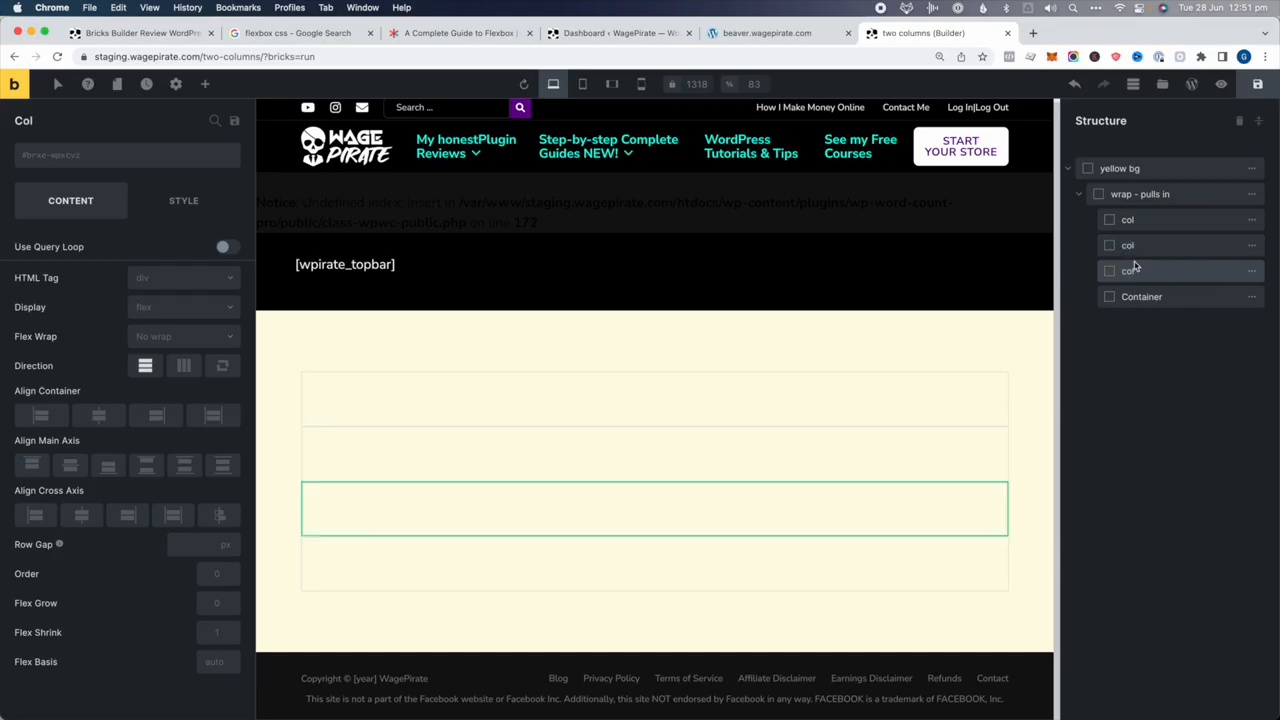
double_click(1142, 296)
type("col")
left_click(1132, 246)
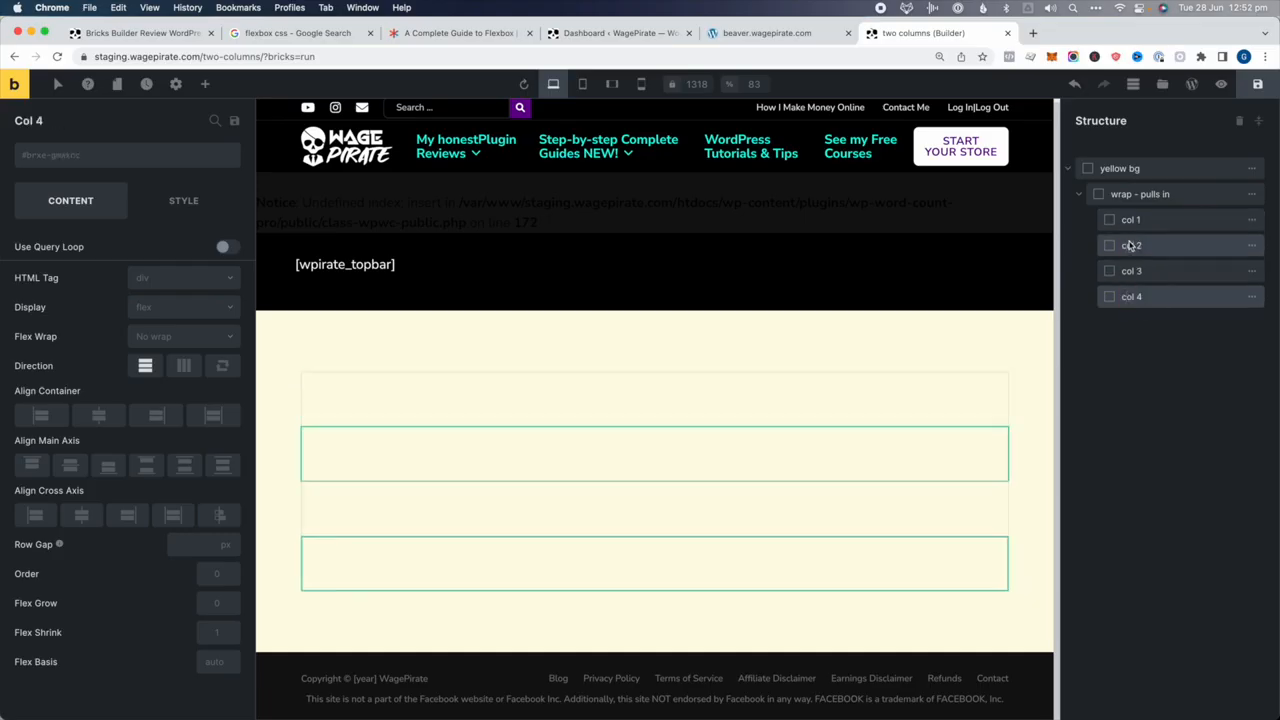
left_click(203, 86)
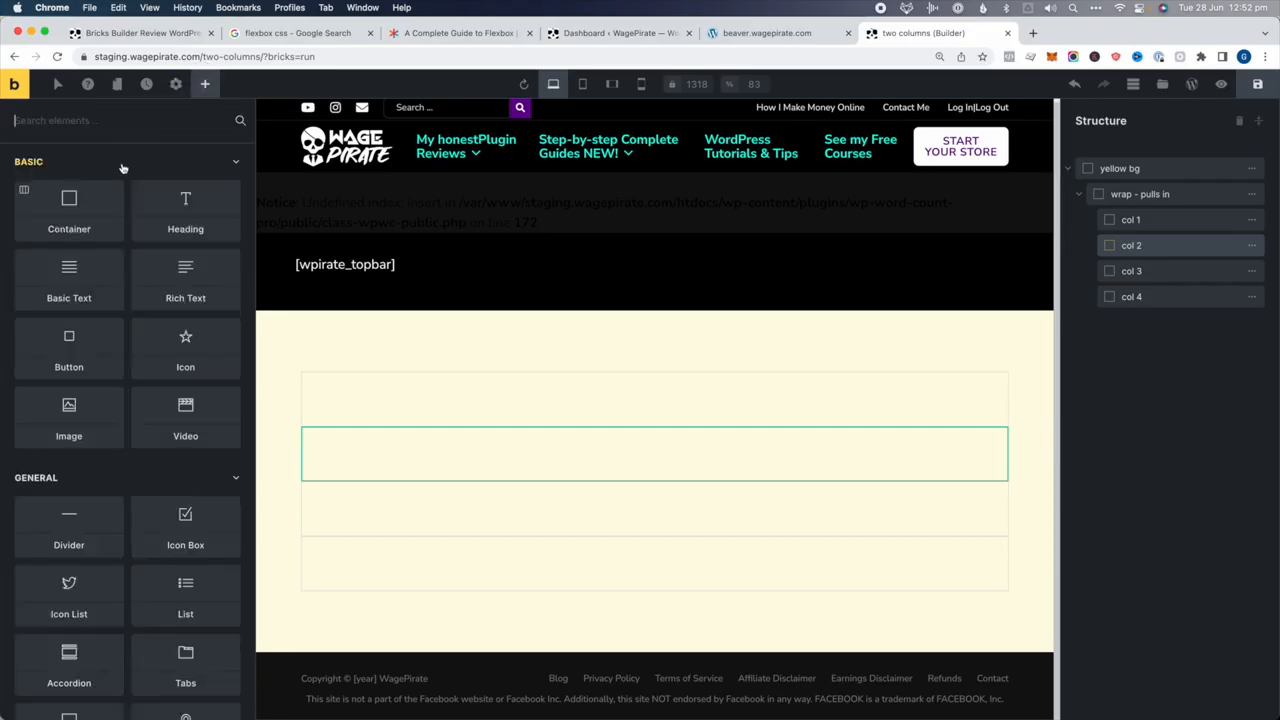
left_click(108, 262)
left_click(760, 33)
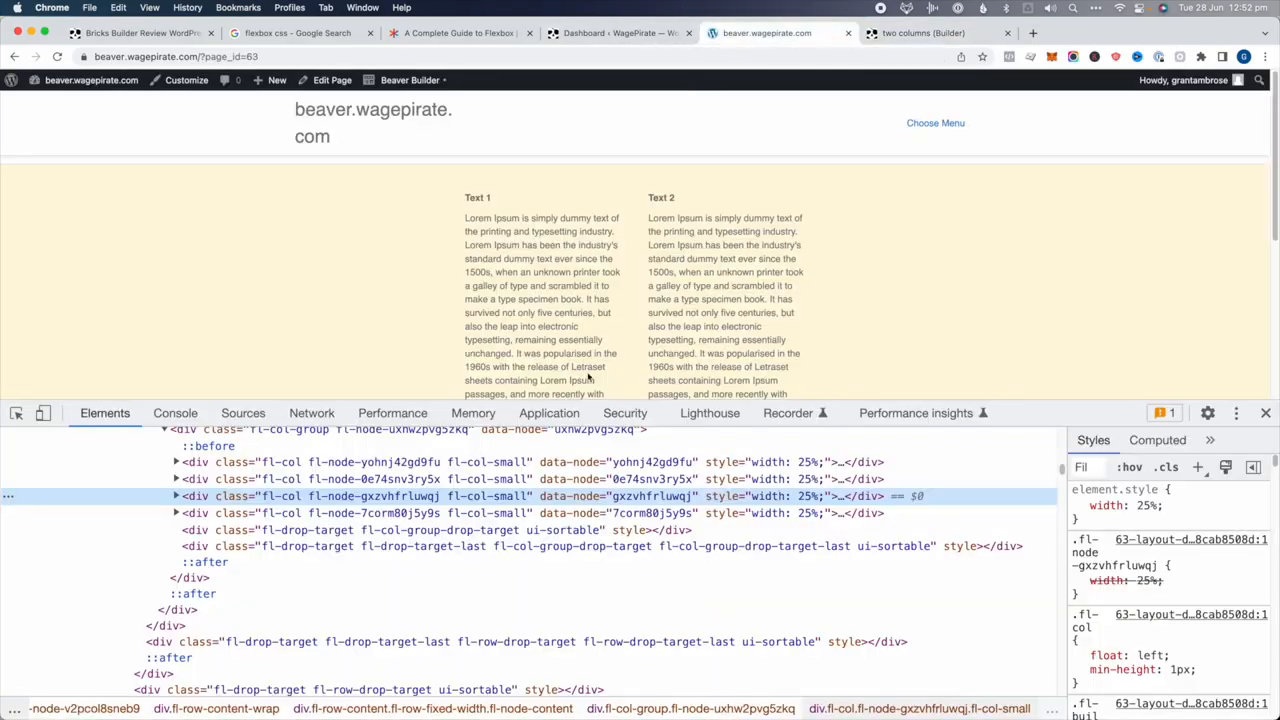
left_click_drag(474, 192, 551, 294)
left_click(872, 33)
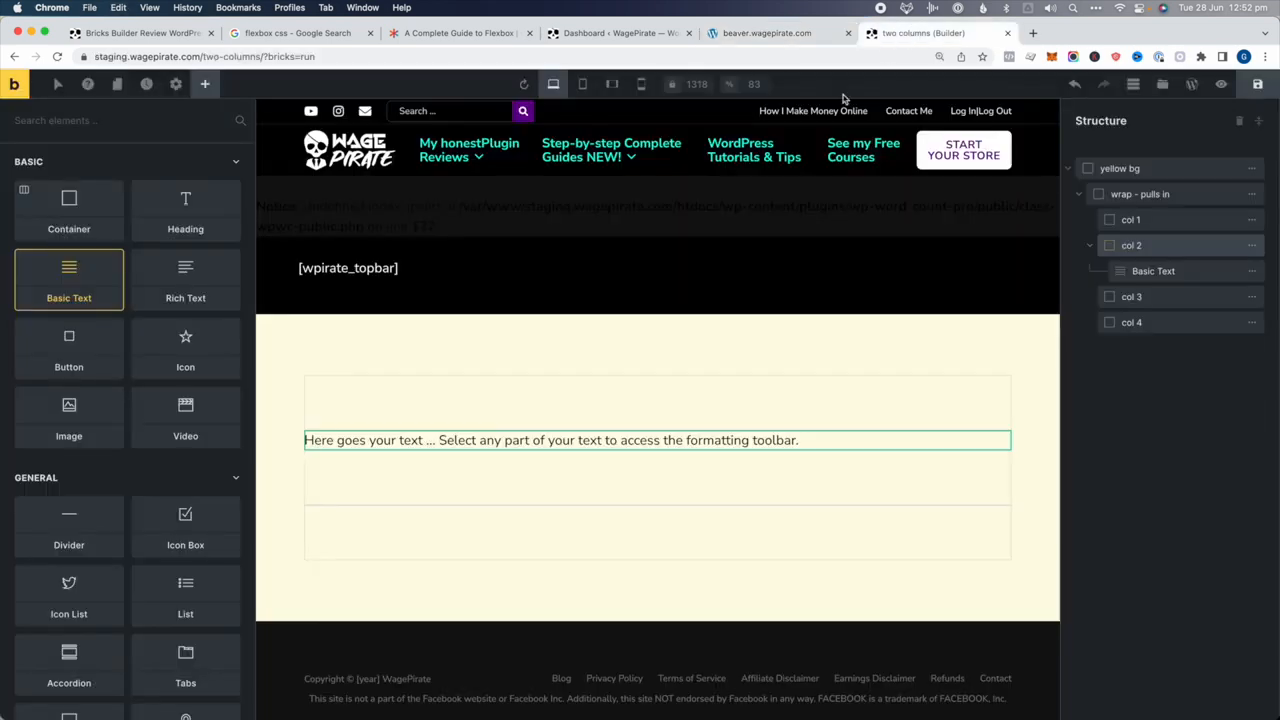
left_click(656, 440)
key("super+a")
type("Text 1 Lorem Ipsum is simply dummy text of the printing and typesetting industry. Lorem Ipsum has been the industry's standard dummy text ever since the 1500s, when an unknown printer took a galley of type and scrambled it to make a type specimen book. It has survived not only five centuries, but also the leap into electronic typesetting, remaining essentially unchanged. It was popularised in the 1960s with the release of Letraset sheets containing Lorem Ipsum passages, and more recently with desktop publishing software like Aldus PageMaker including versions of Lorem Ipsum.")
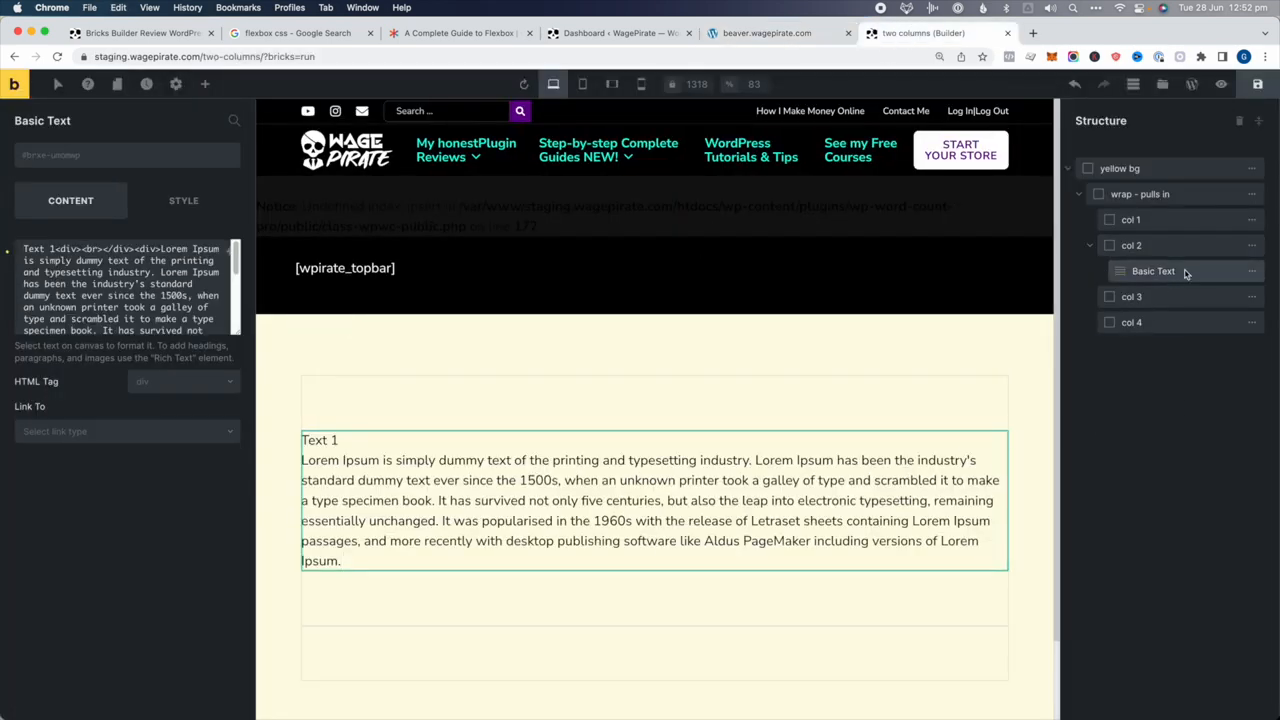
left_click(1252, 271)
left_click(1168, 271)
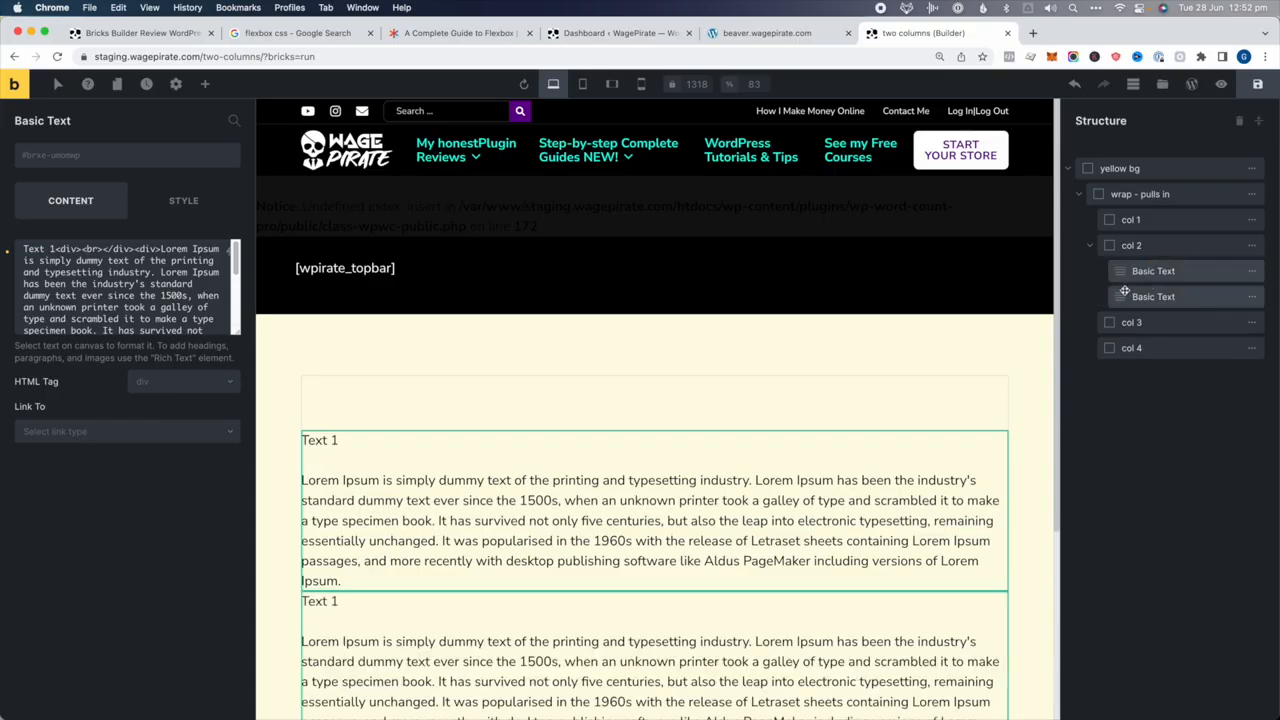
left_click_drag(1150, 297, 1152, 334)
scroll(640, 500, "down", 3)
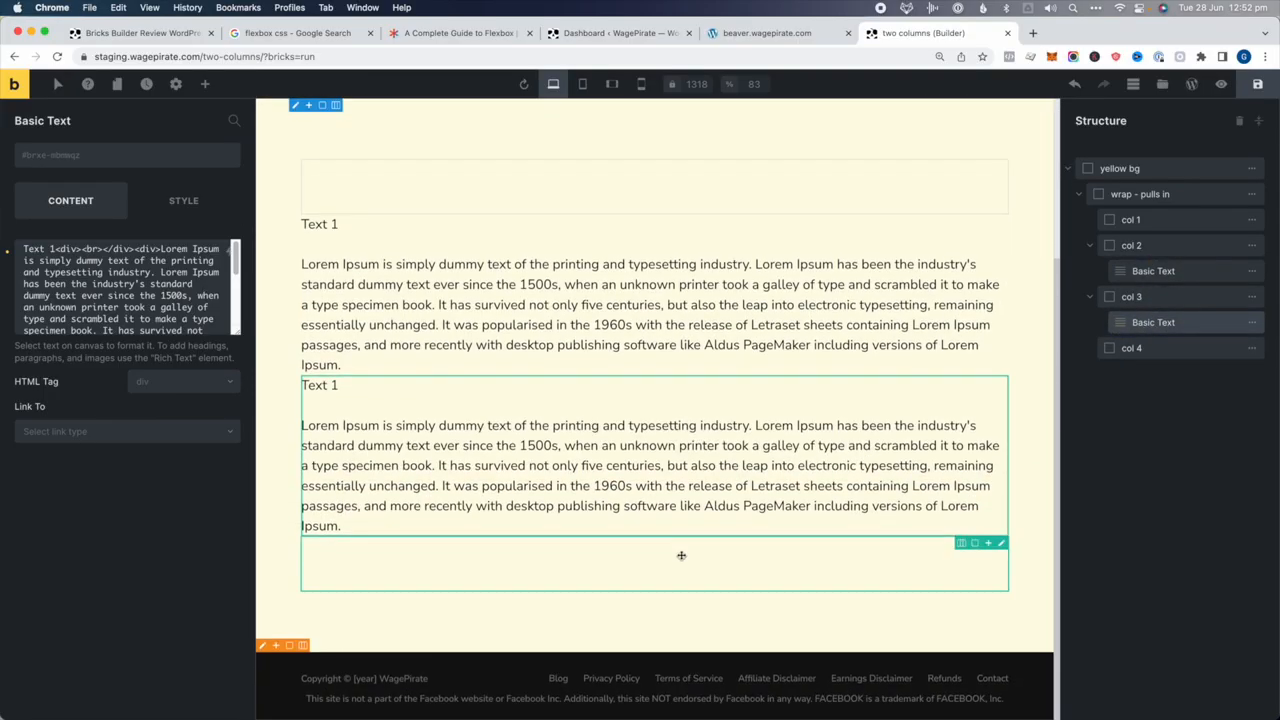
double_click(628, 466)
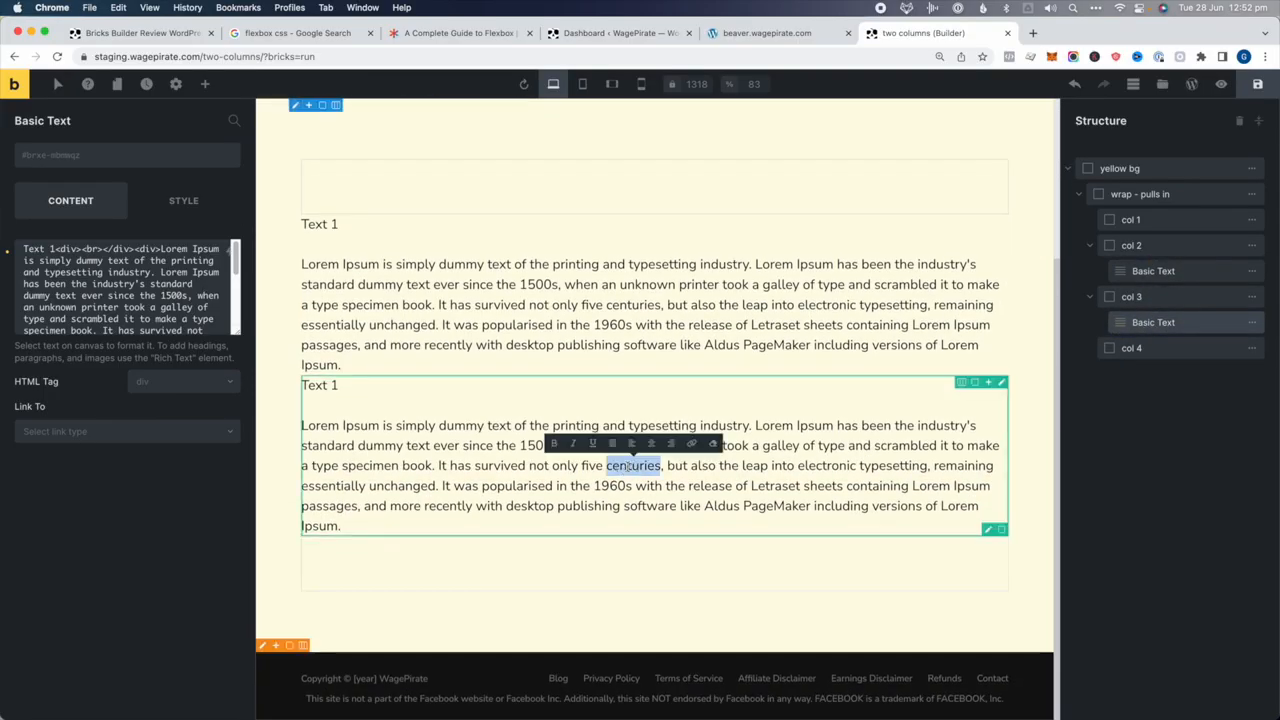
double_click(333, 386)
type("2")
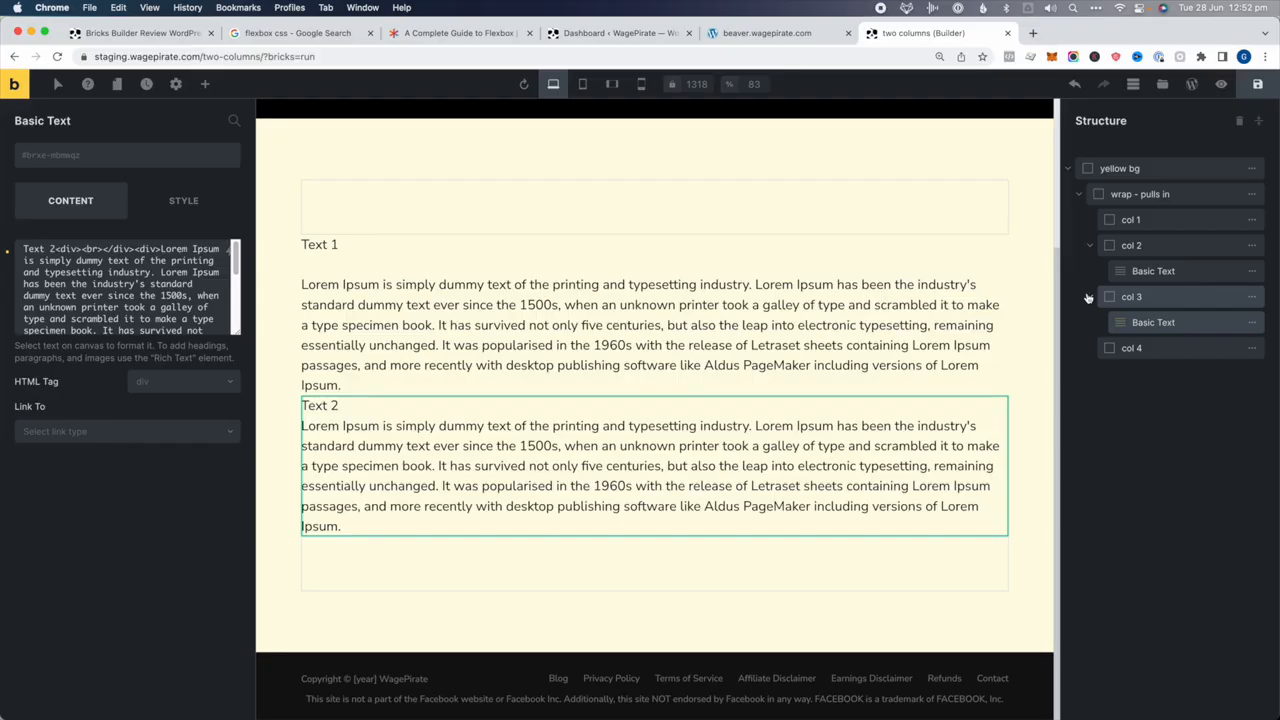
left_click(767, 33)
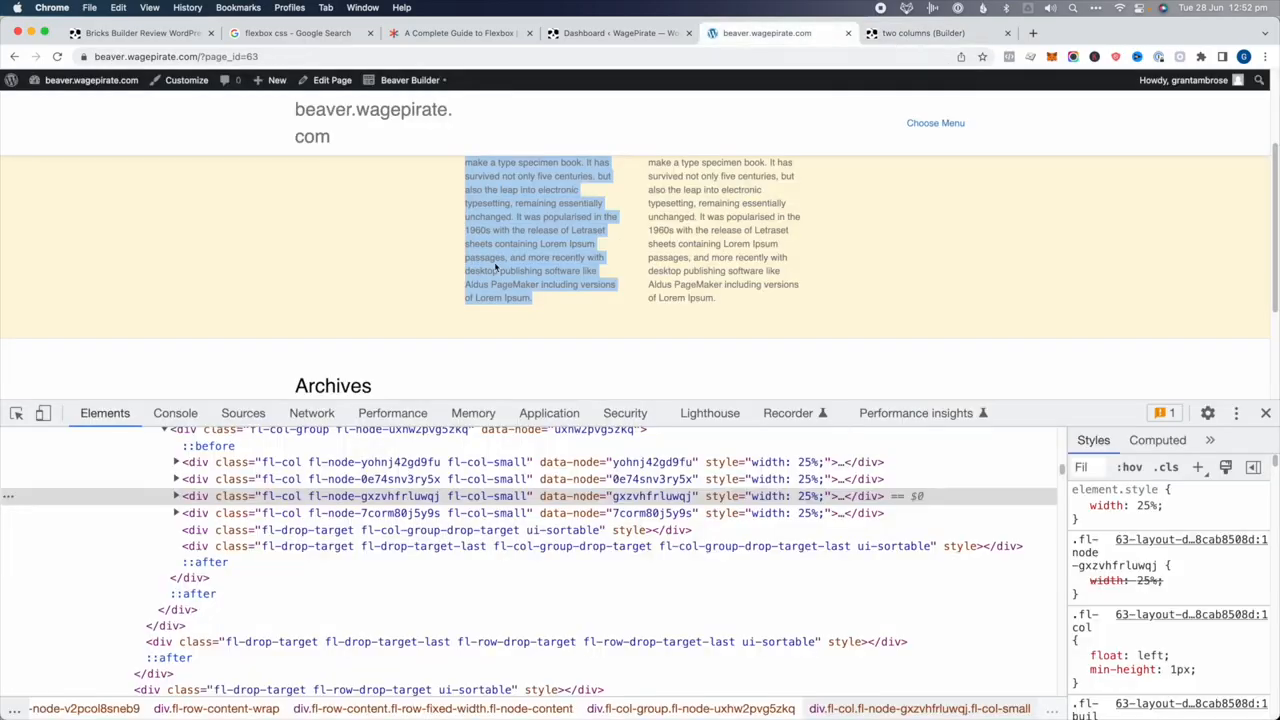
left_click_drag(578, 195, 590, 244)
left_click_drag(674, 176, 690, 217)
left_click(920, 34)
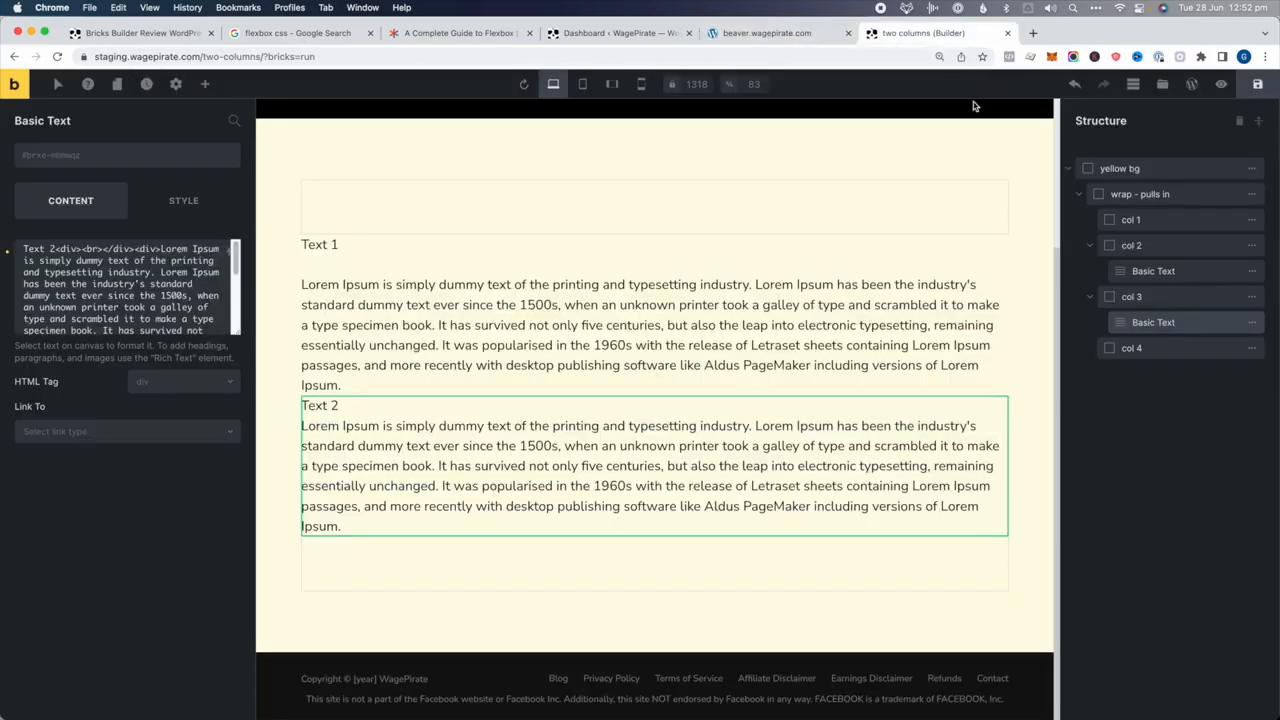
Delete col 1 and col 4 from the structure tree
left_click(1090, 245)
left_click(1090, 271)
left_click(1131, 296)
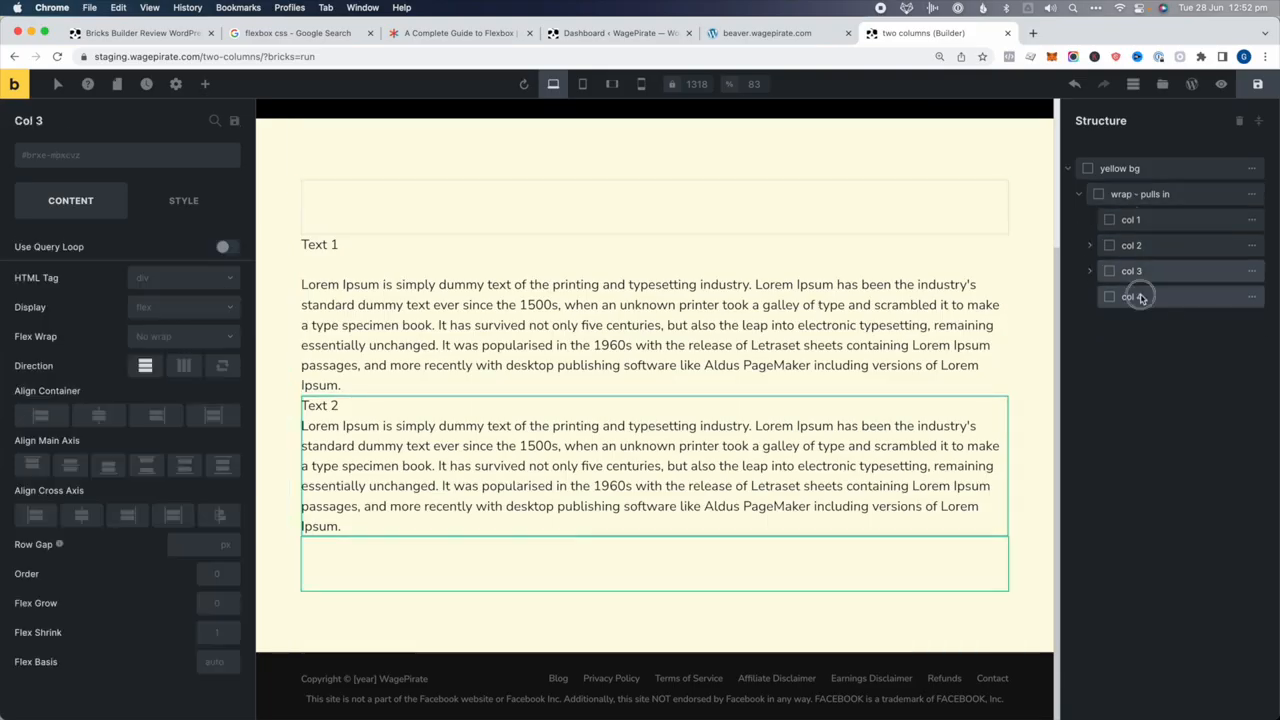
left_click(1090, 271)
left_click(1090, 245)
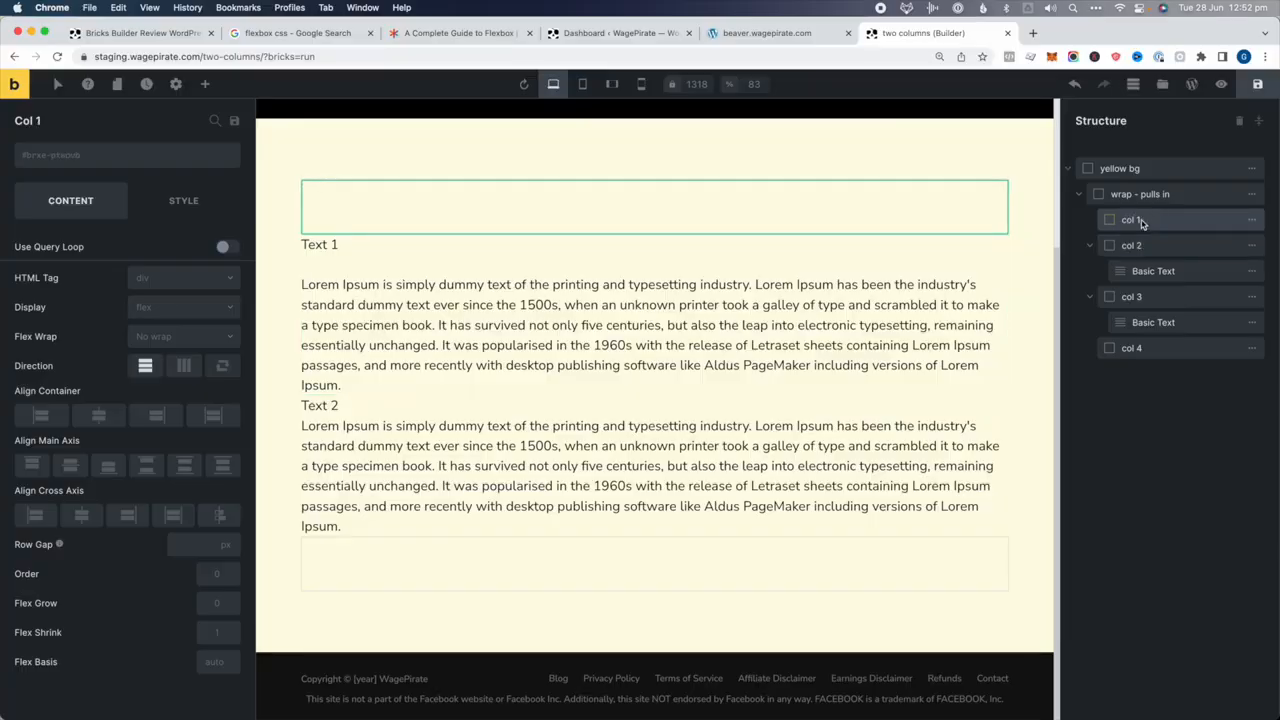
left_click(1251, 220)
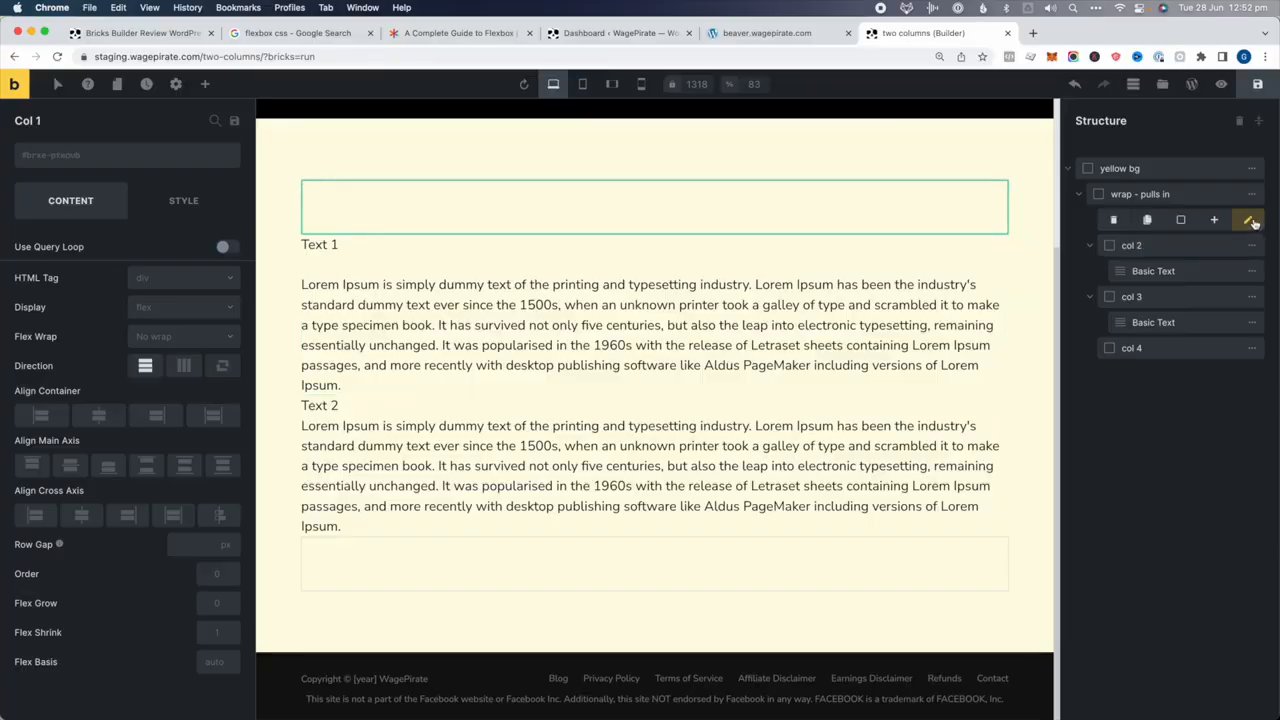
left_click(1143, 219)
left_click(1251, 322)
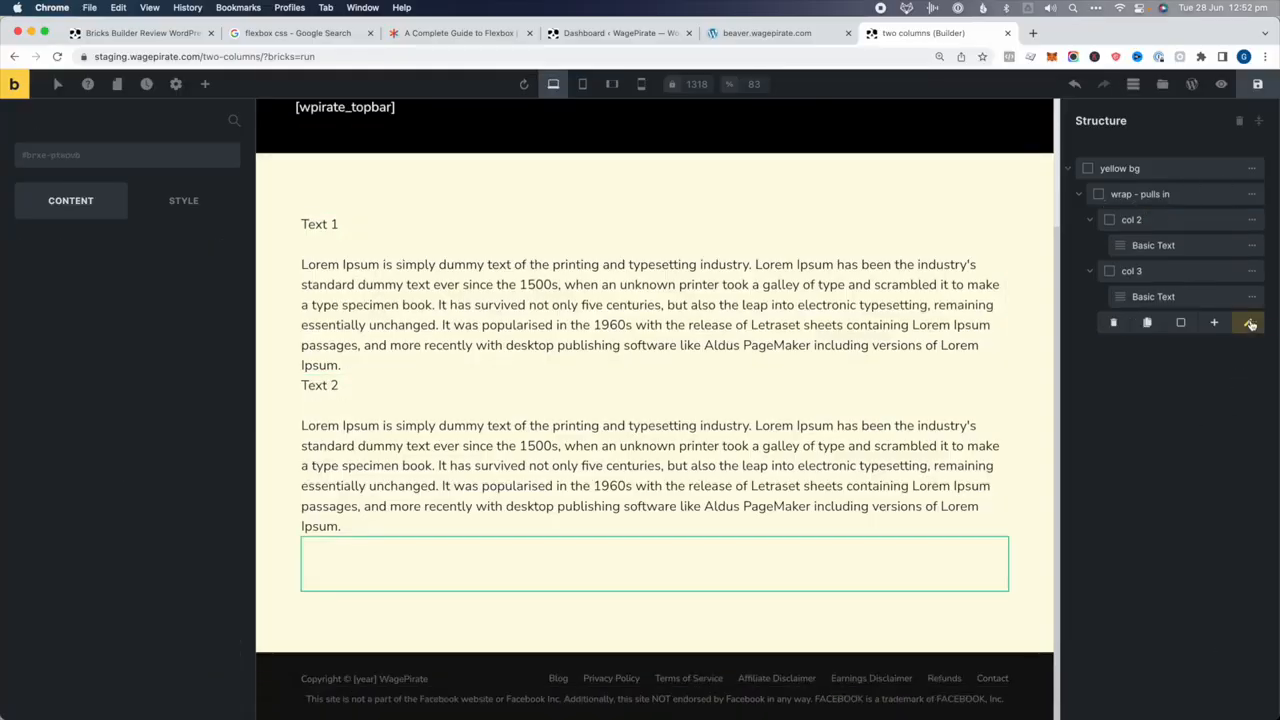
left_click(1143, 322)
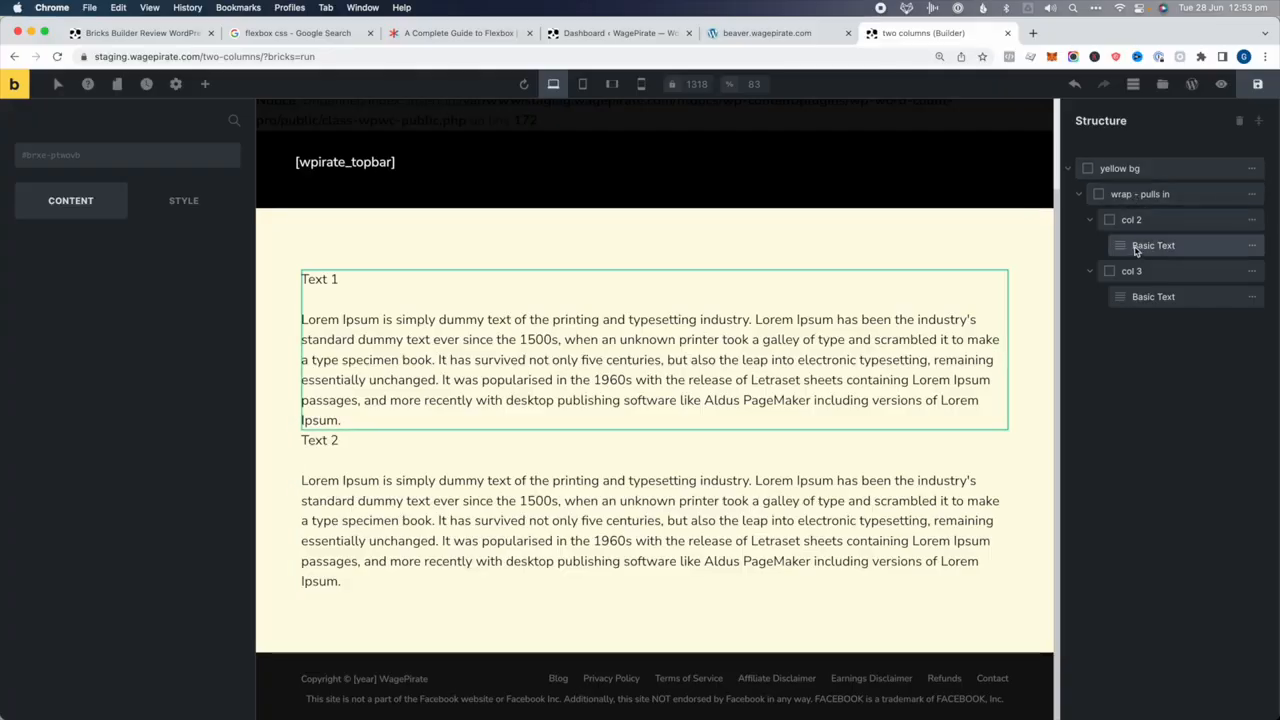
Move Text 1 and Text 2 directly into wrap - pulls in and delete the empty col 2 and col 3
left_click_drag(1136, 251, 1150, 219)
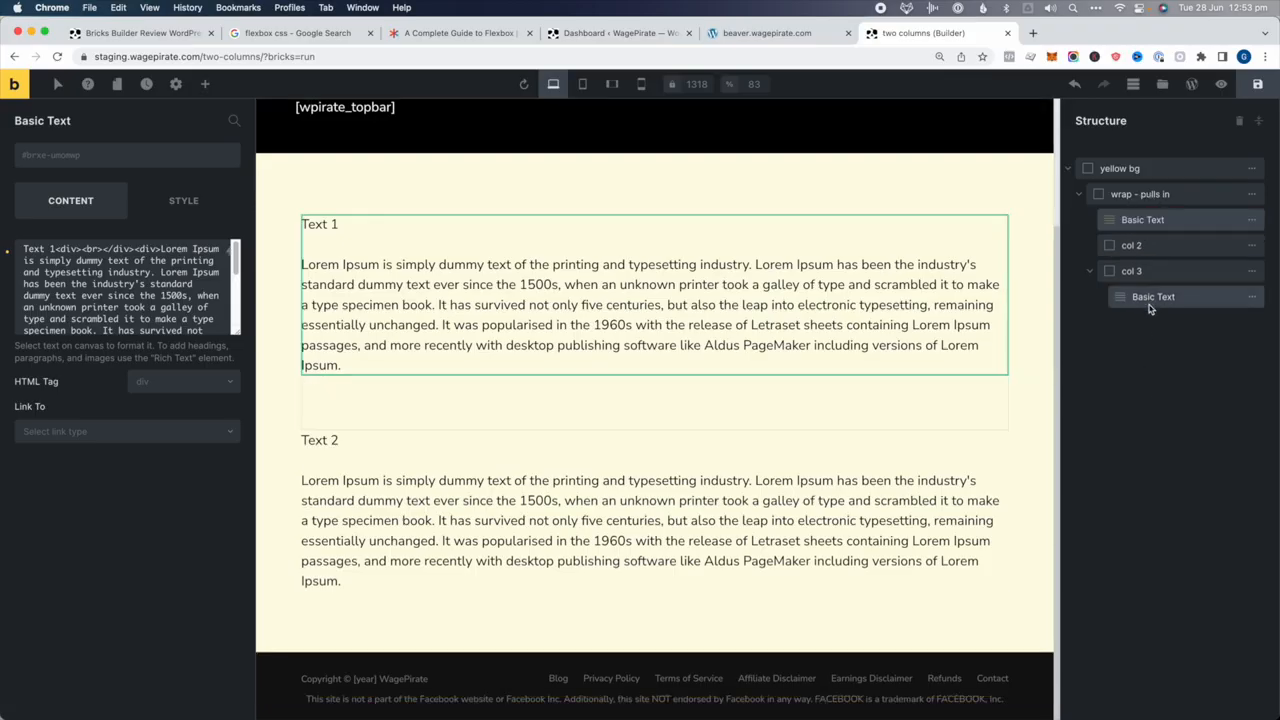
left_click_drag(1150, 300, 1141, 246)
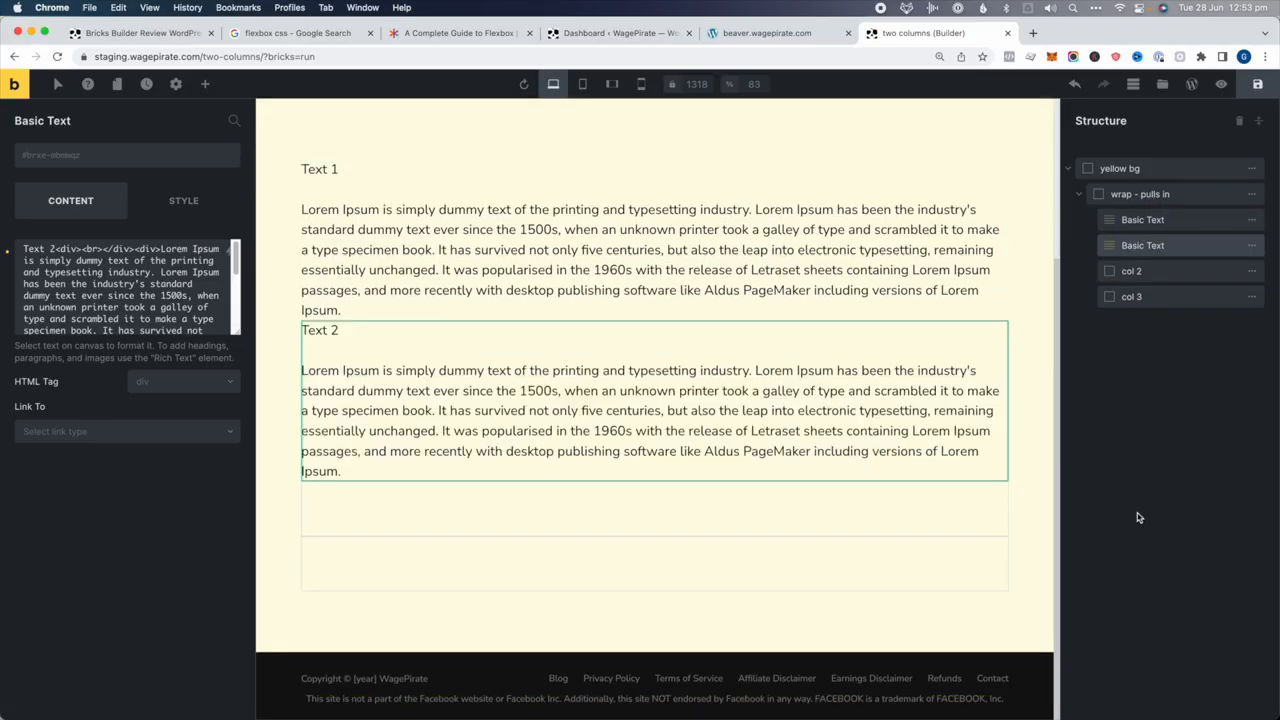
left_click(1251, 297)
left_click(1146, 294)
left_click(1251, 271)
left_click(1146, 271)
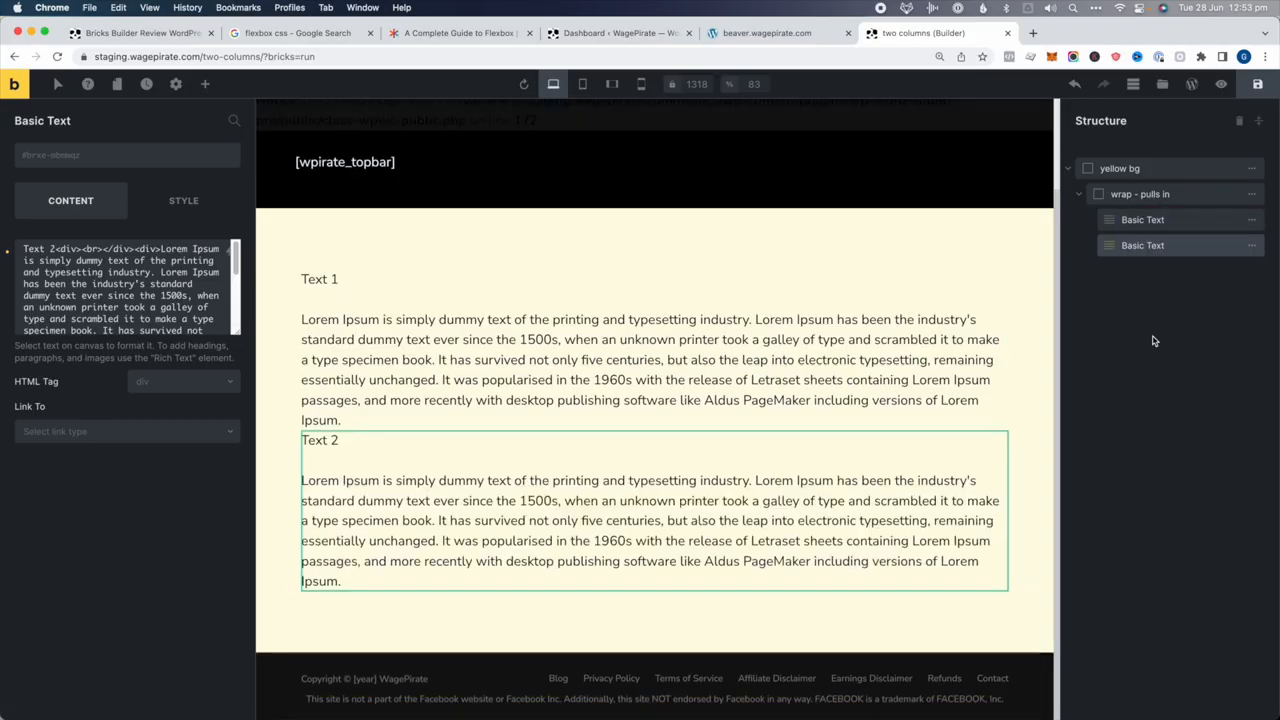
left_click(1141, 196)
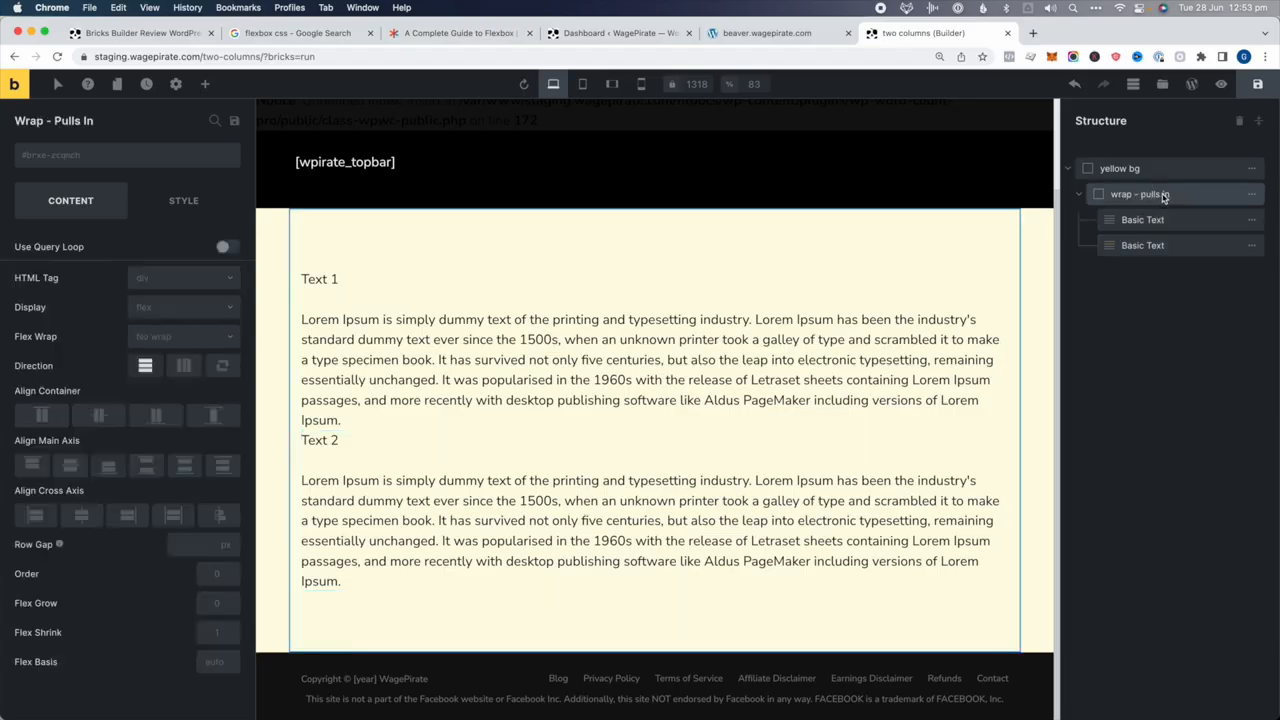
Set the wrap's direction to horizontal row and give Text 1 and Text 2 each 25% width
left_click(184, 366)
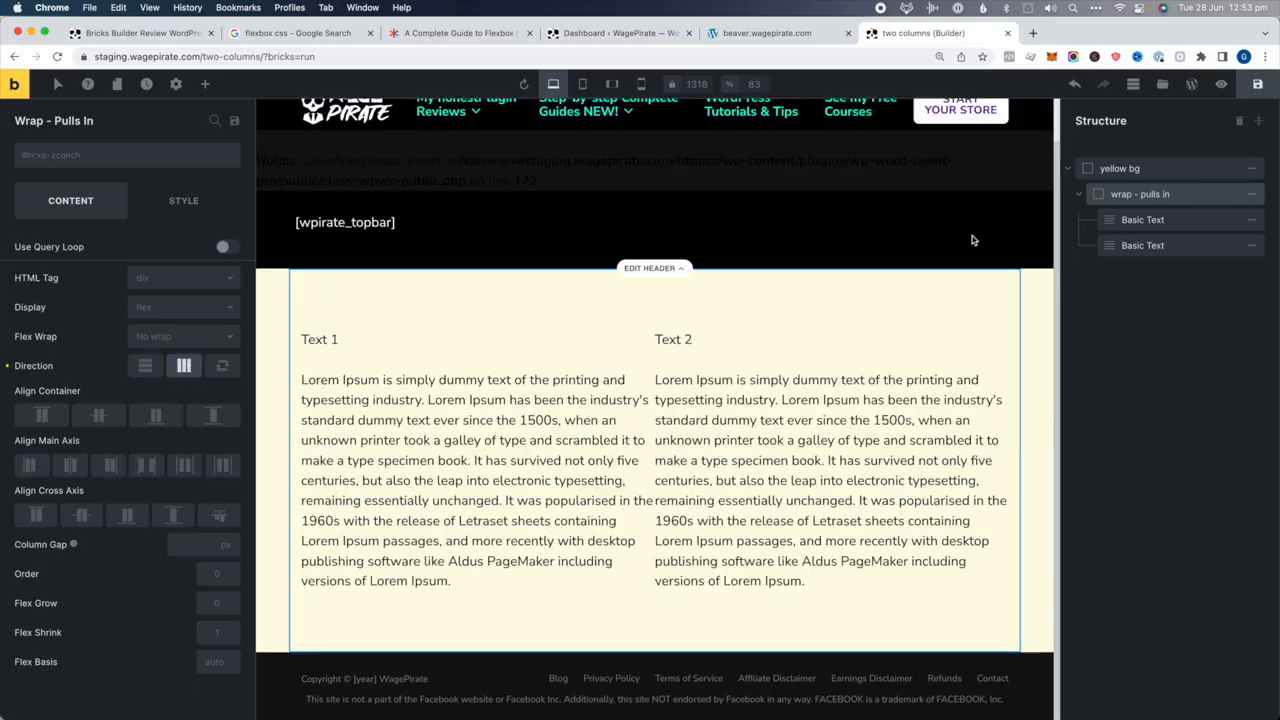
left_click(1148, 224)
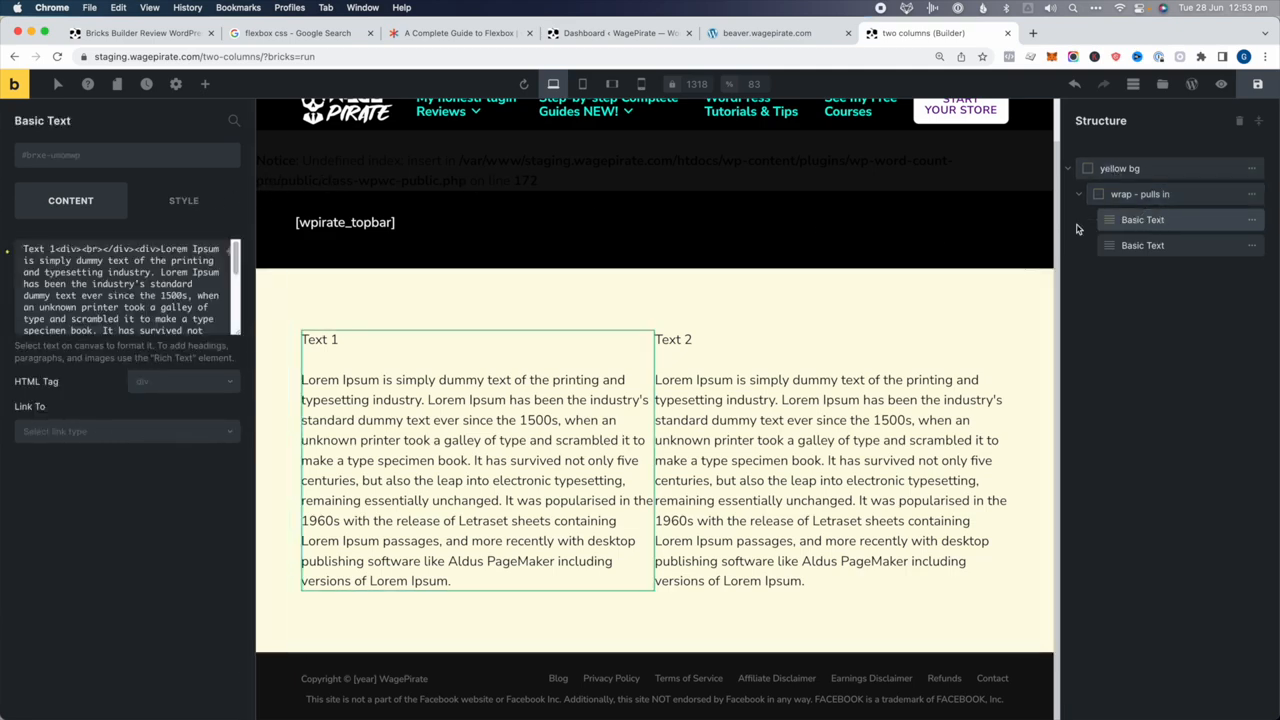
left_click(228, 205)
left_click(80, 252)
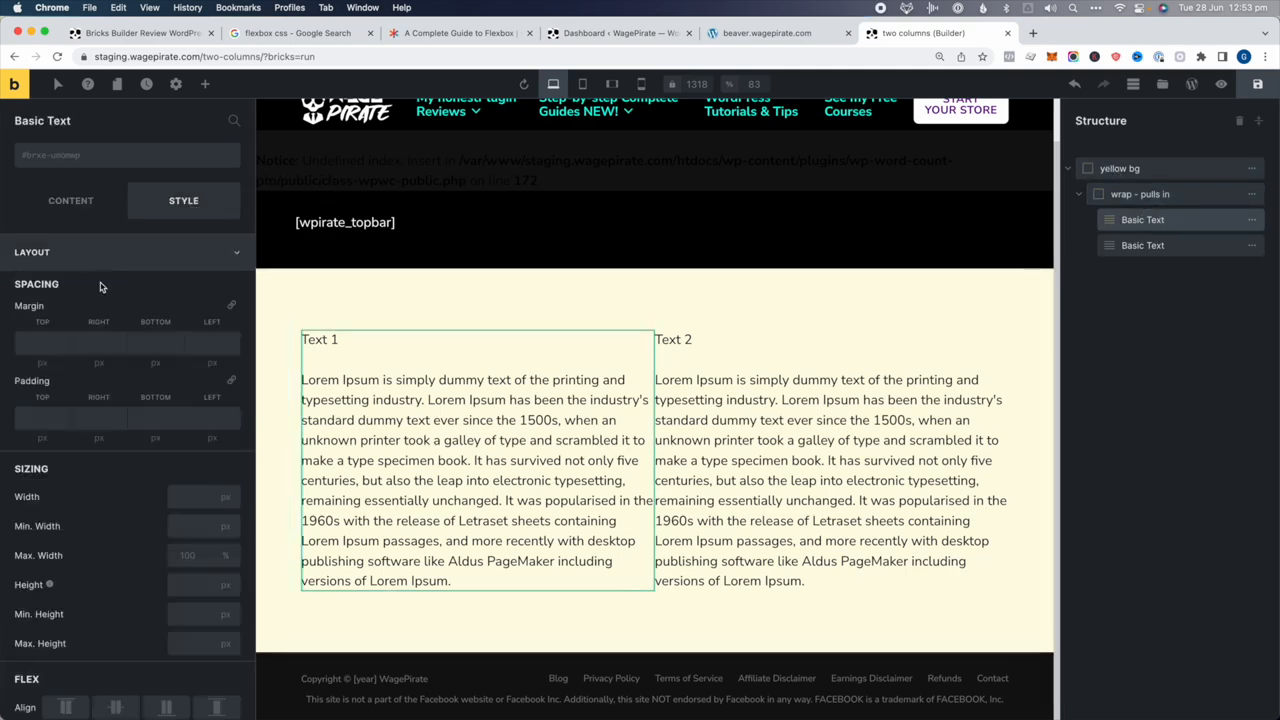
type("25")
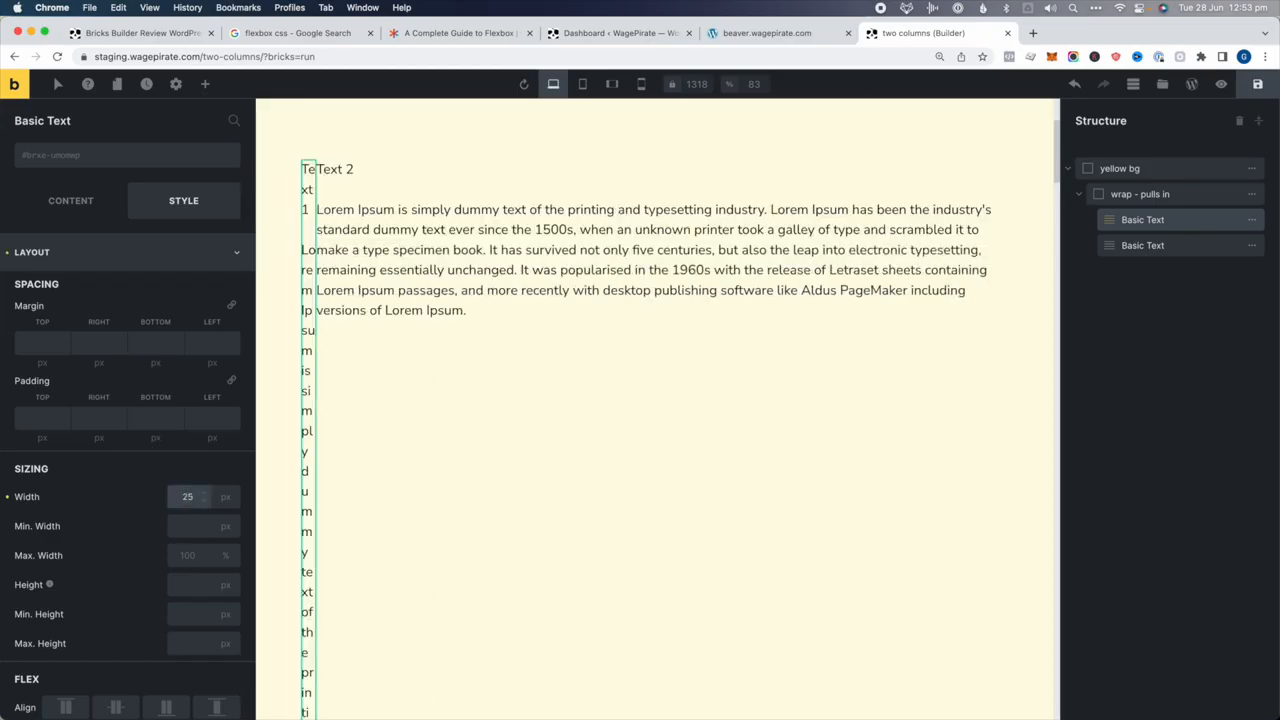
left_click(1150, 245)
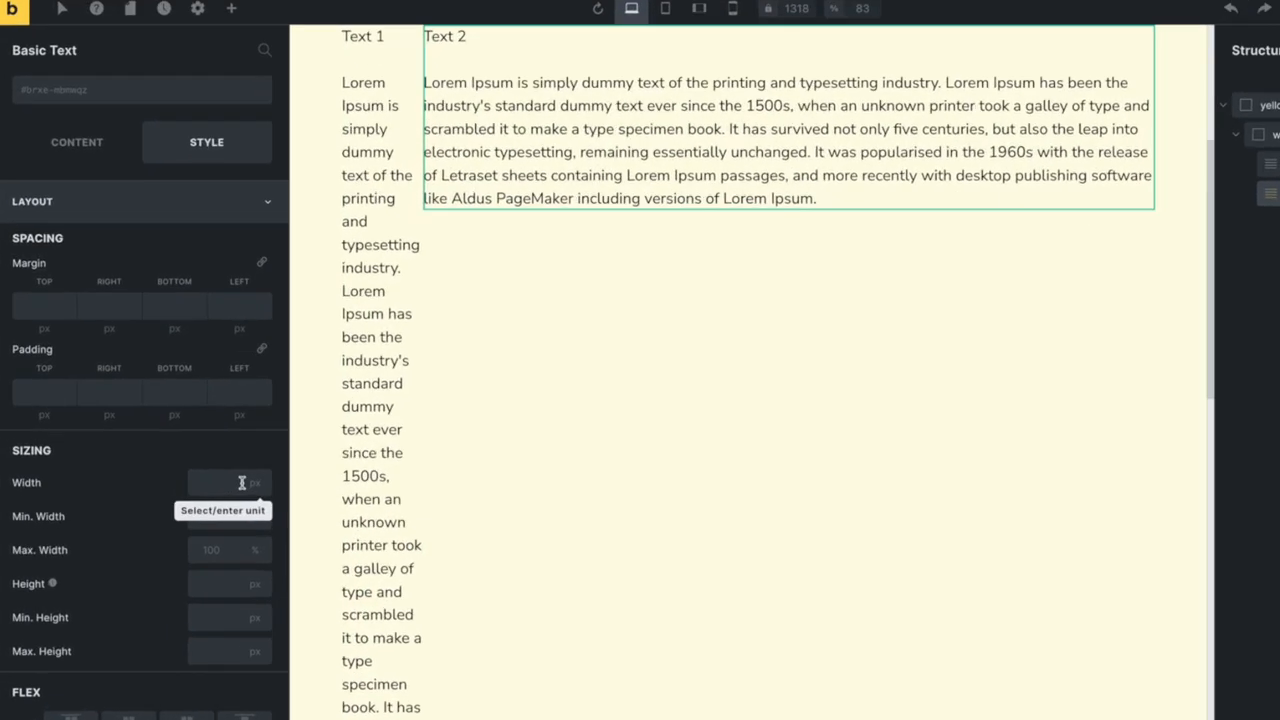
left_click(185, 497)
type("25")
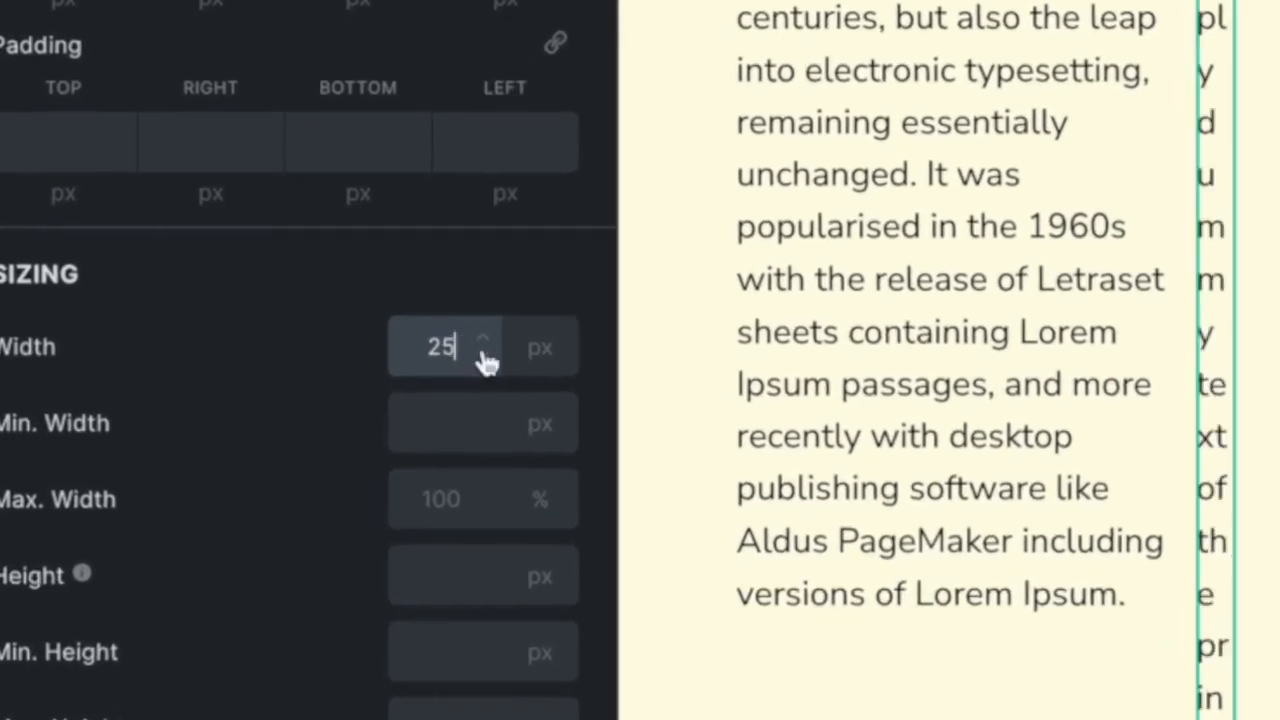
left_click(226, 493)
double_click(466, 345)
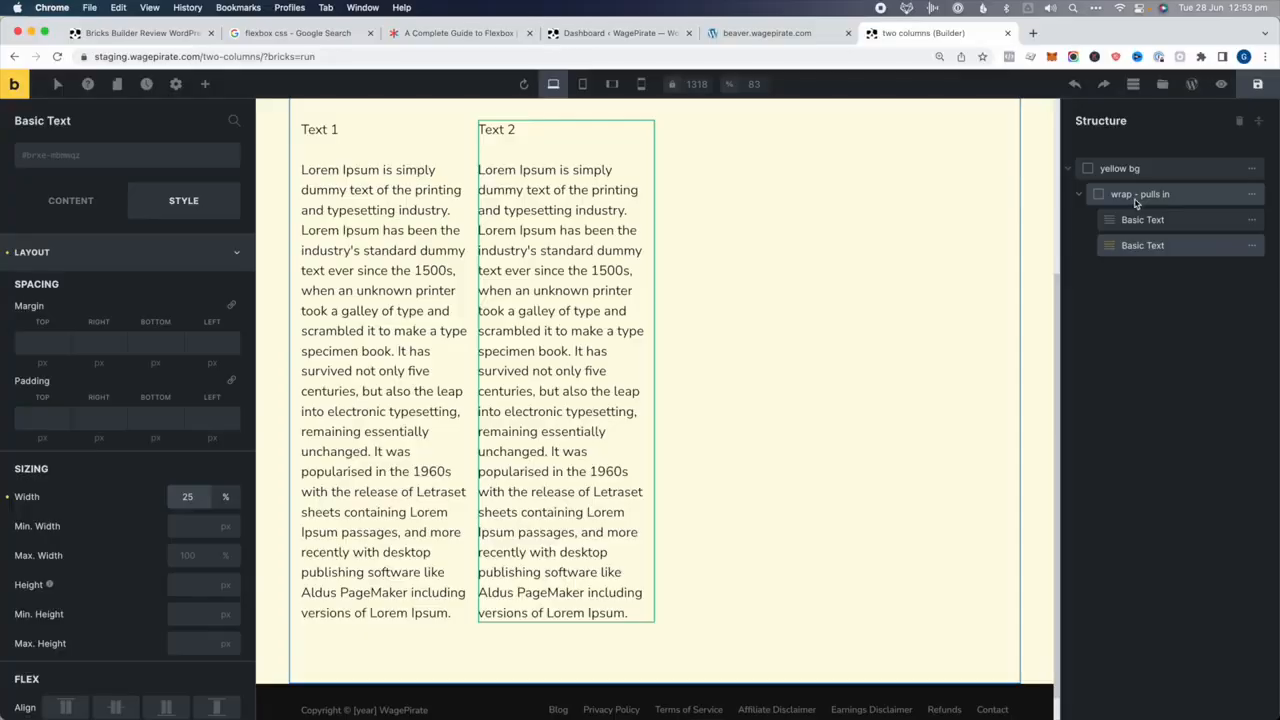
Centre the two text blocks on the wrap's main axis and save the page
left_click(1136, 197)
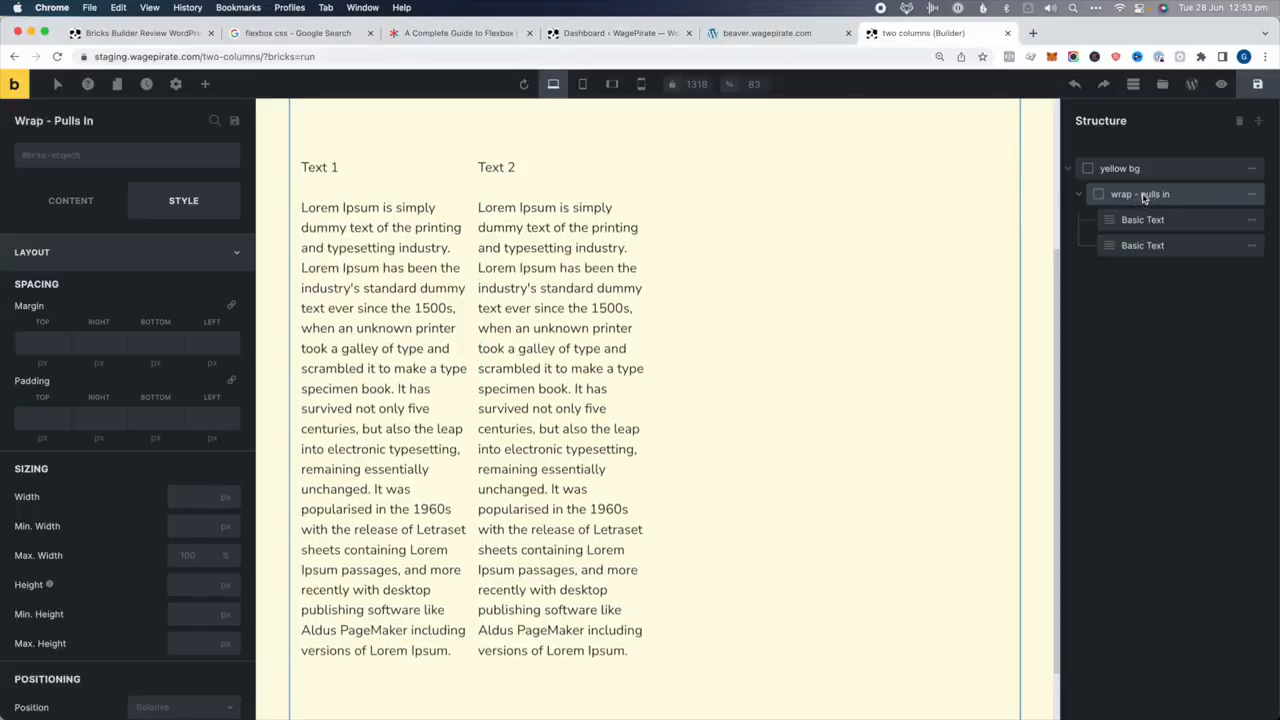
left_click(55, 214)
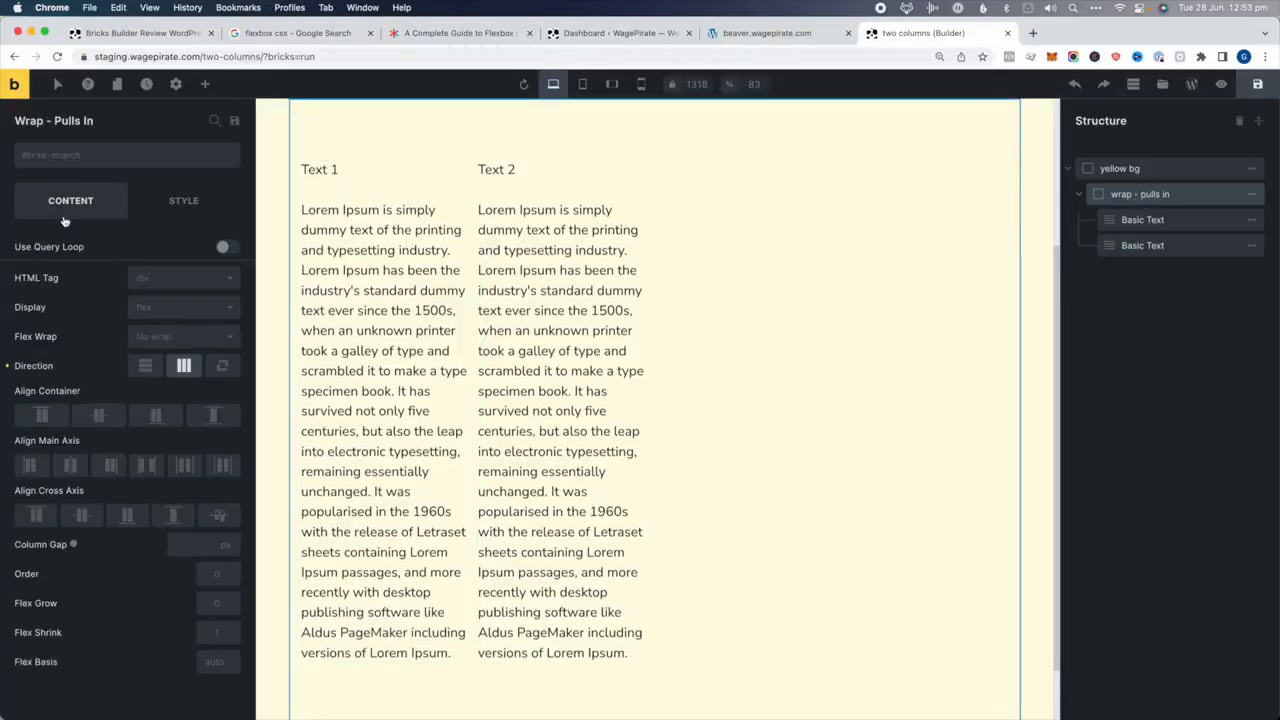
left_click(71, 466)
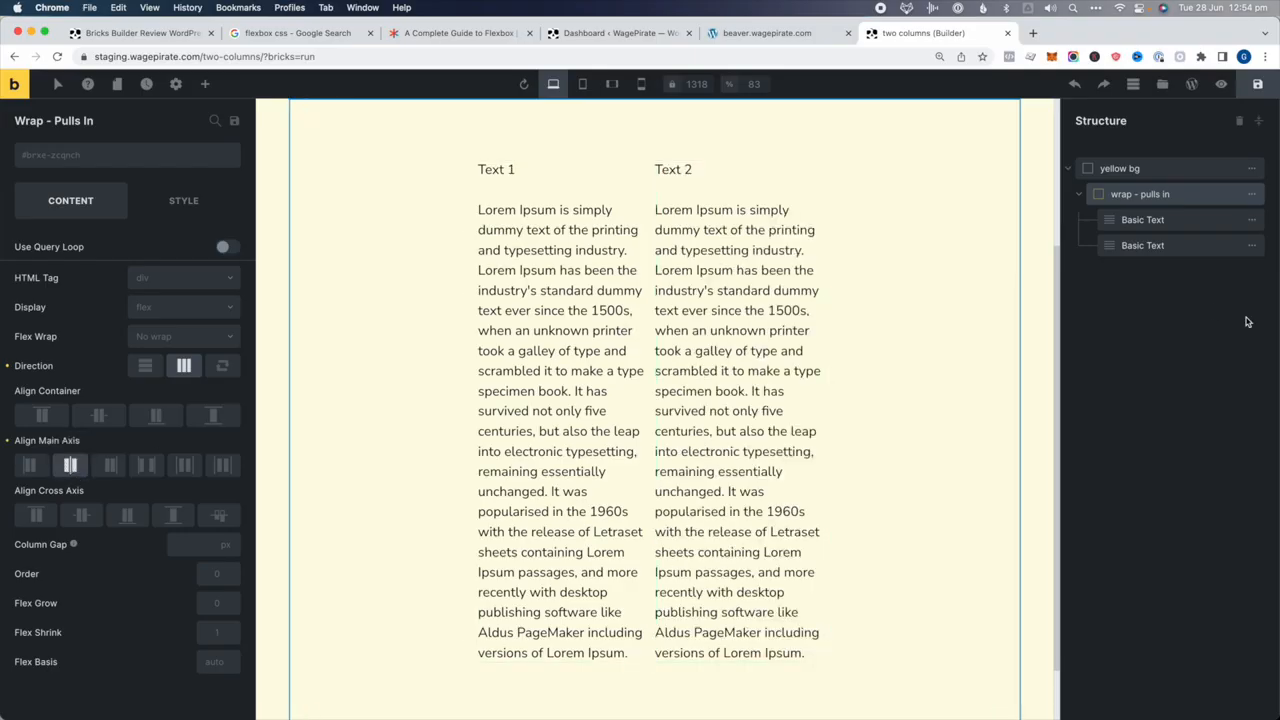
left_click(1259, 85)
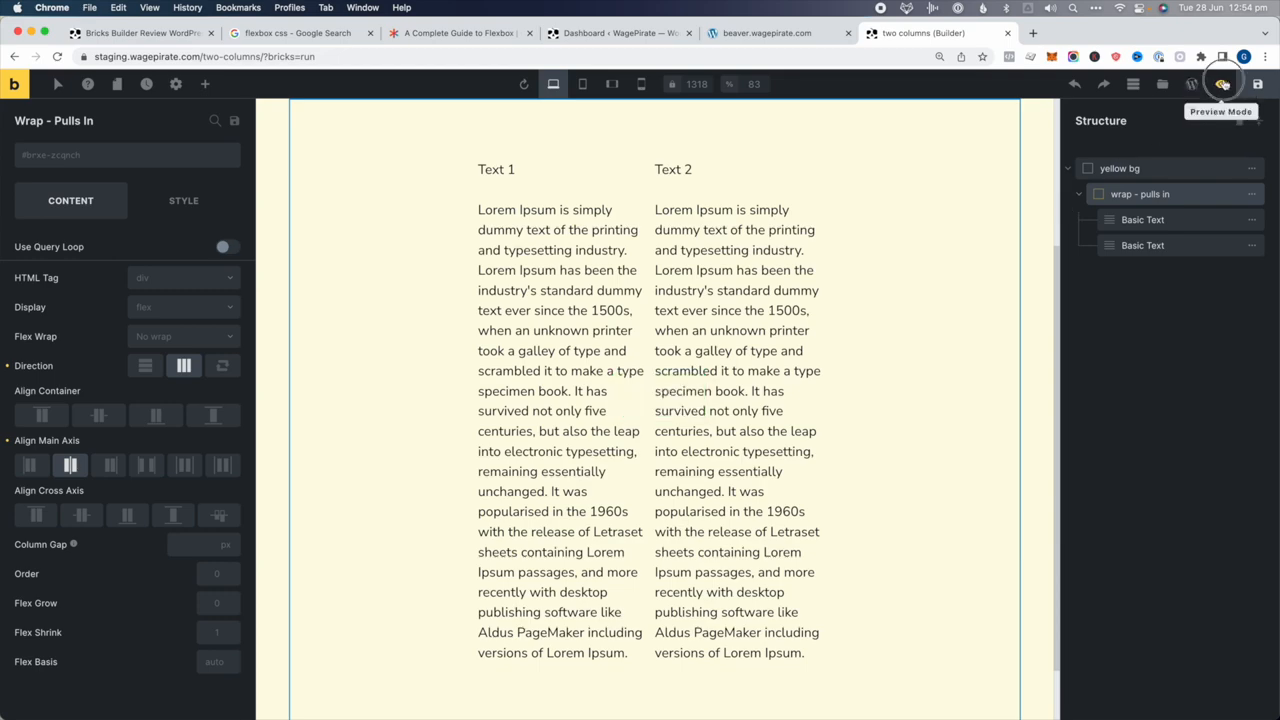
Open the live Bricks page in a new tab and briefly compare with the Beaver Builder page
left_click(1221, 84)
left_click(1190, 87)
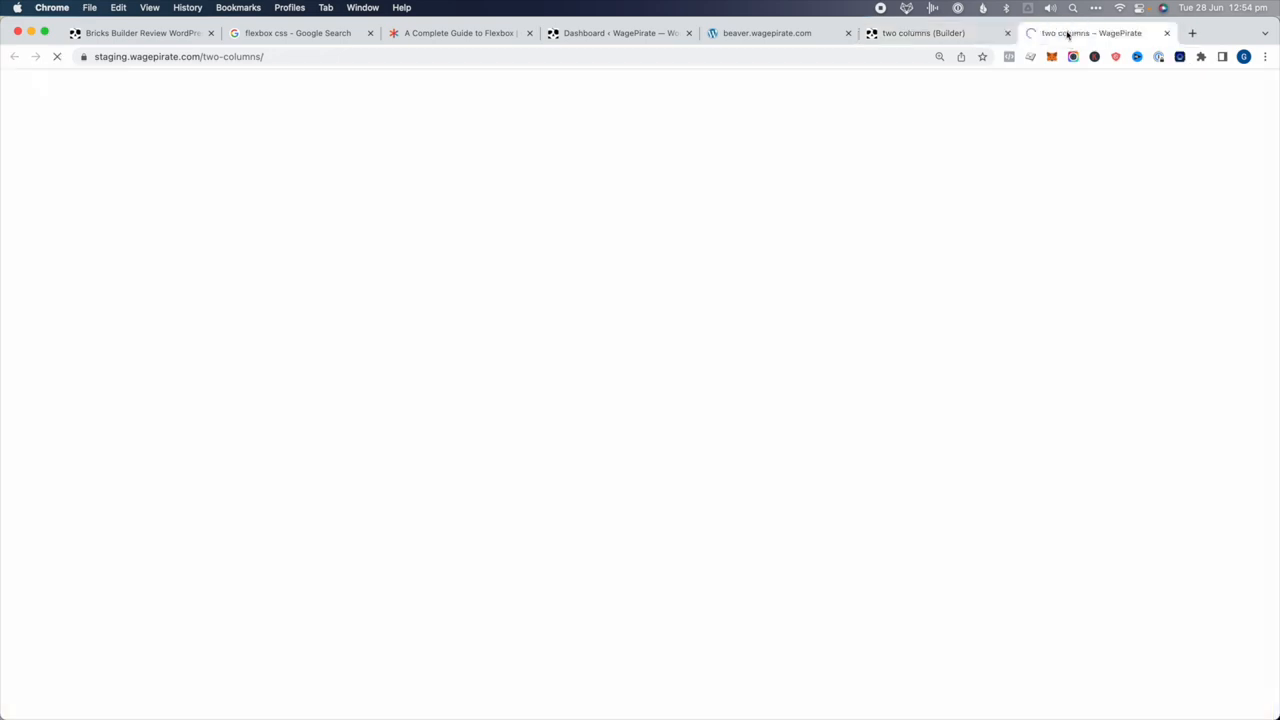
left_click(770, 33)
left_click(1265, 412)
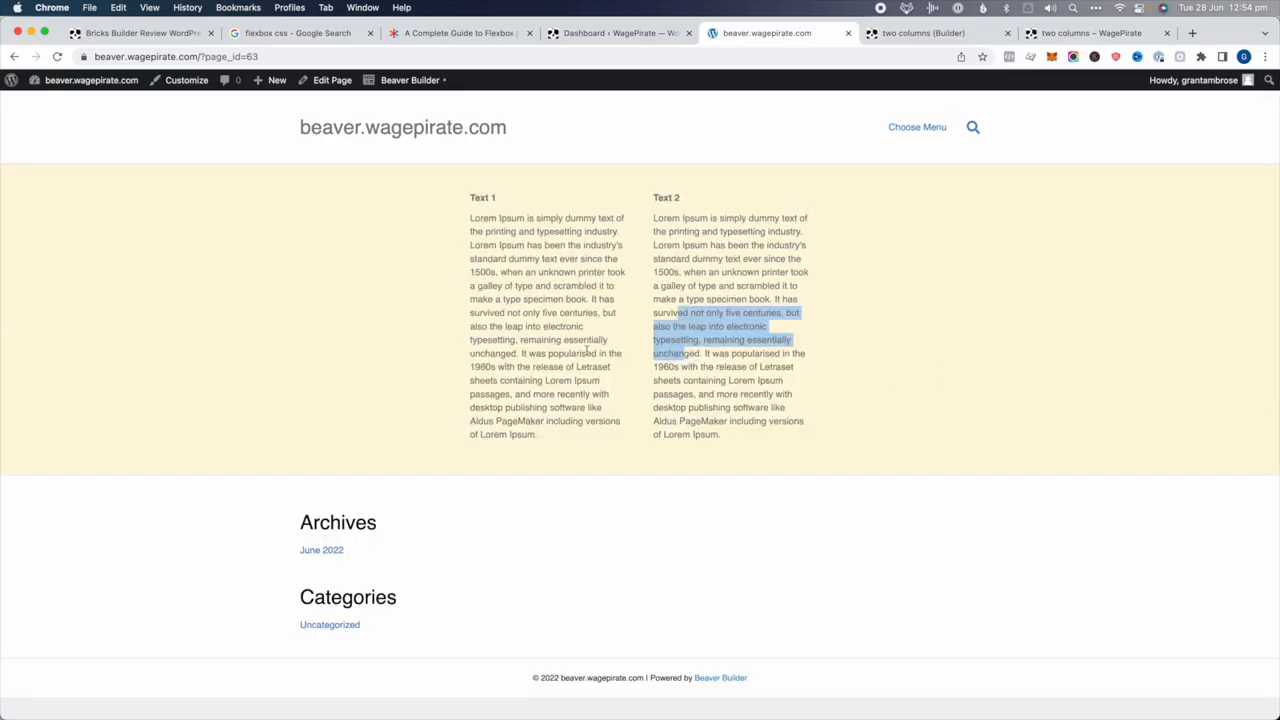
left_click(552, 340)
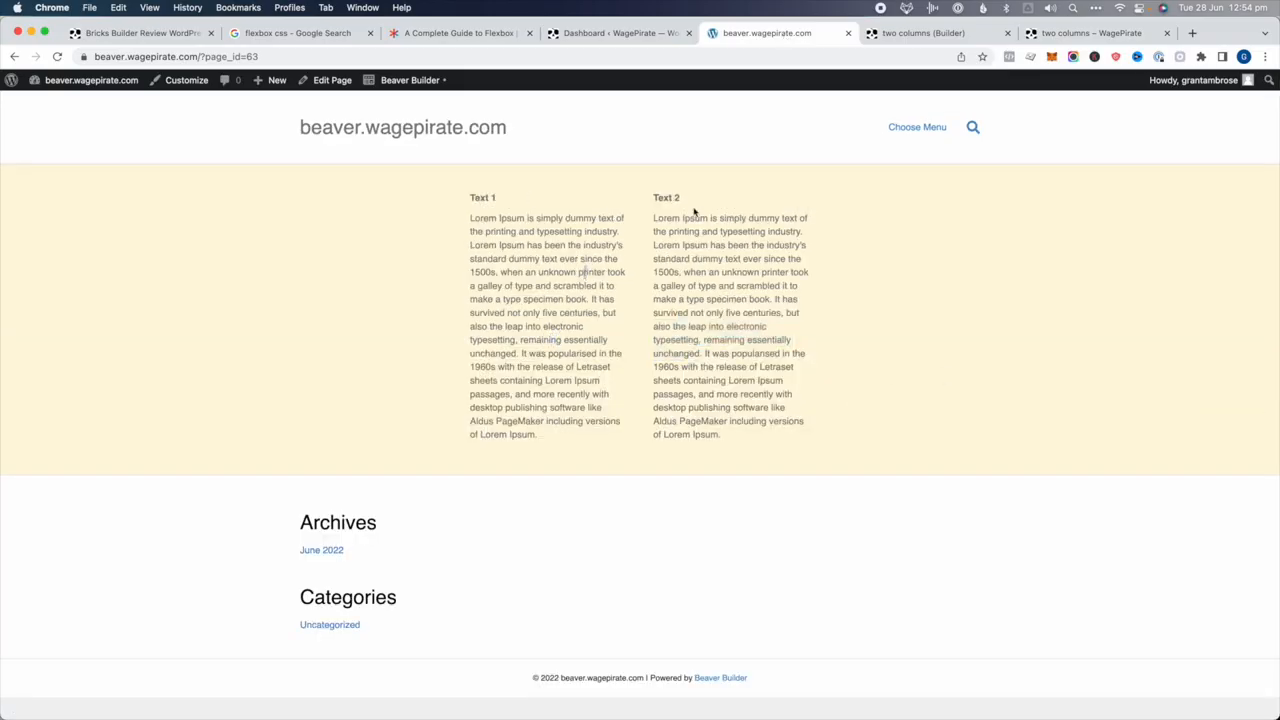
left_click(1105, 33)
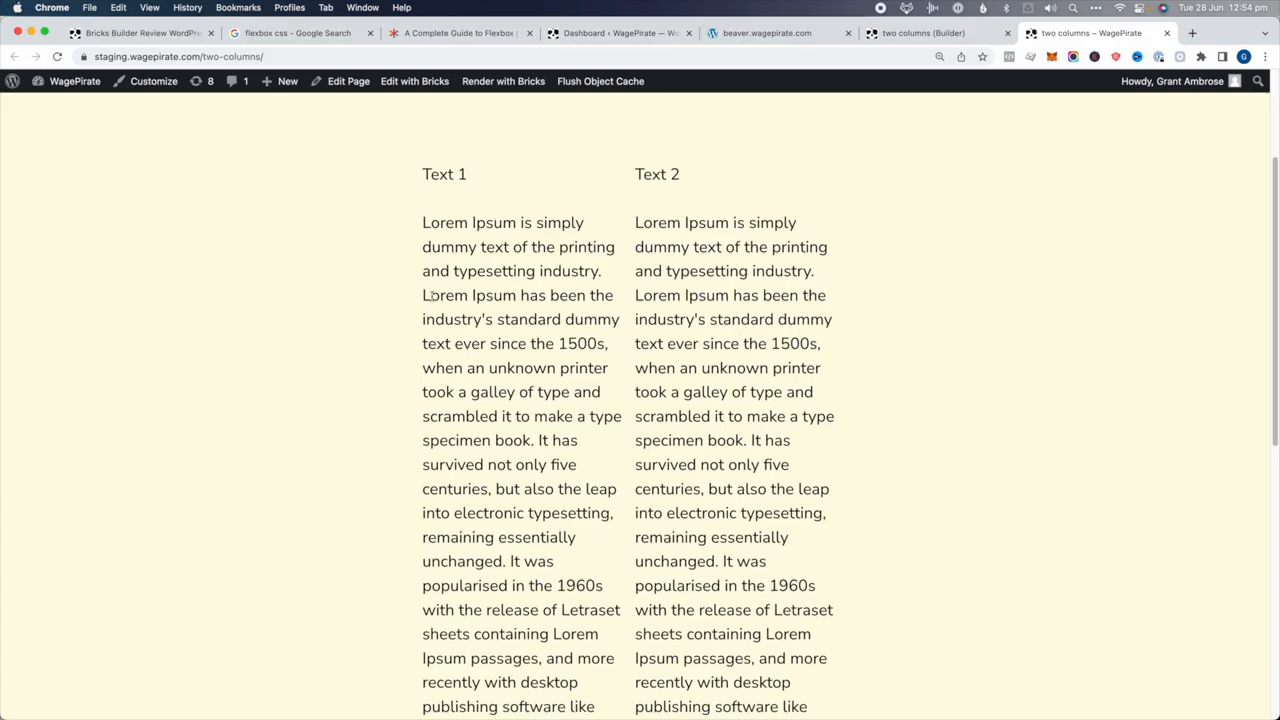
Inspect Text 2 in DevTools and walk up to the wrap container's flex-direction row, justify-content center styles
right_click(458, 268)
left_click(478, 408)
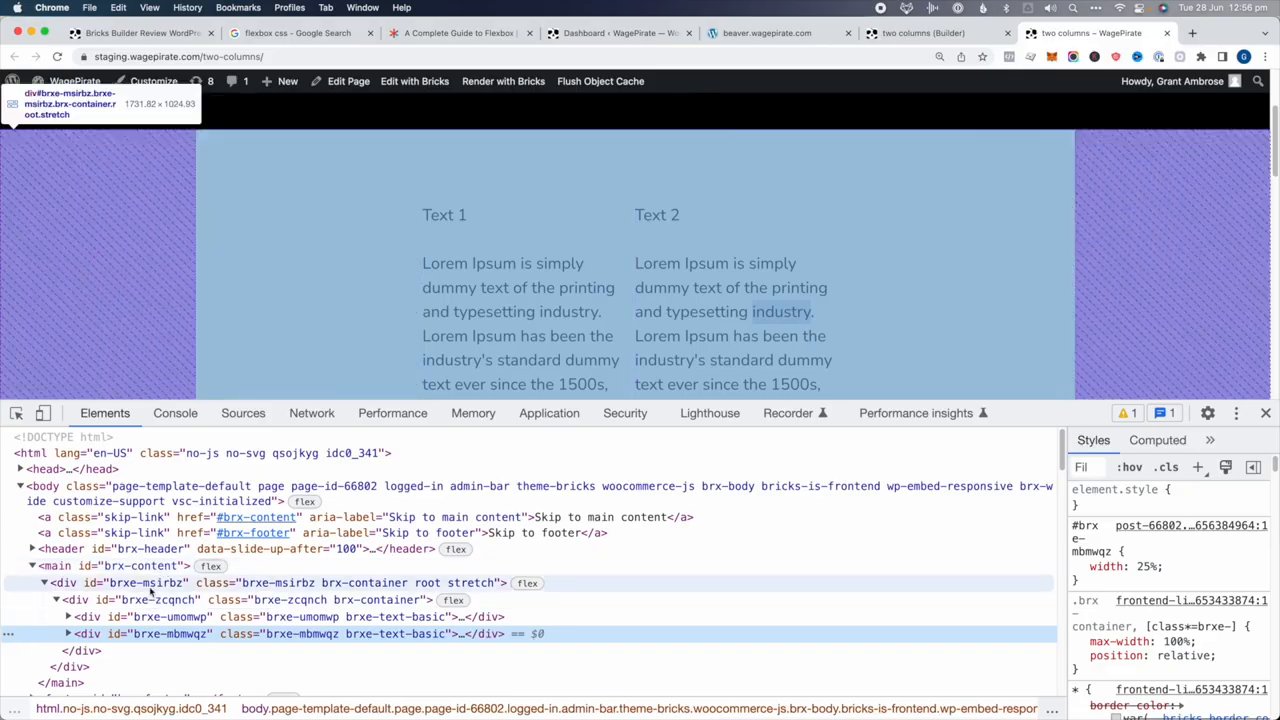
left_click(107, 584)
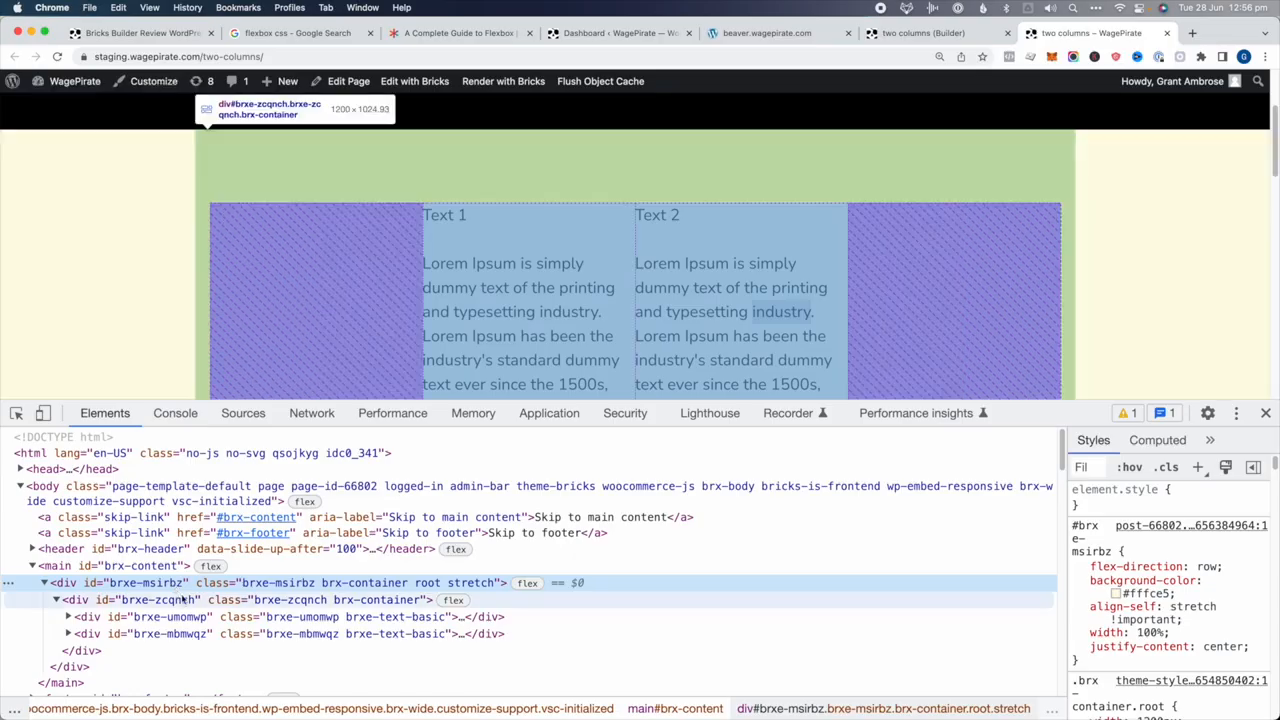
left_click(185, 600)
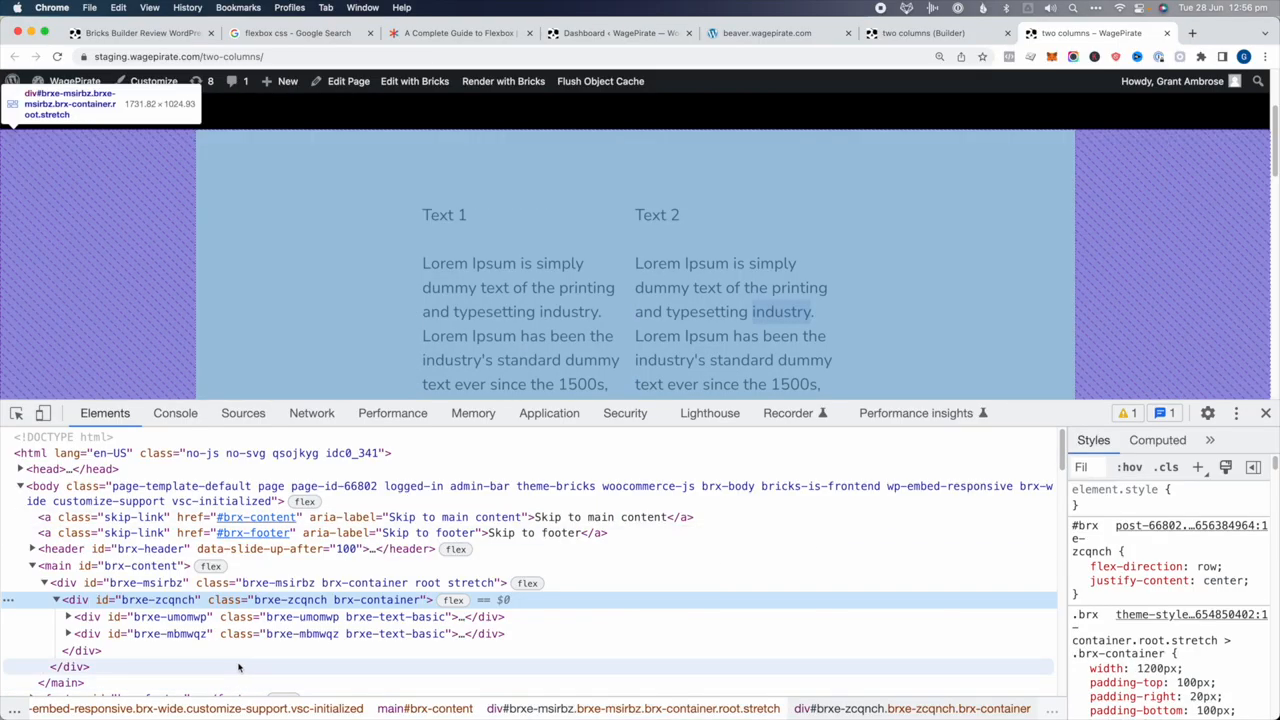
left_click(177, 617)
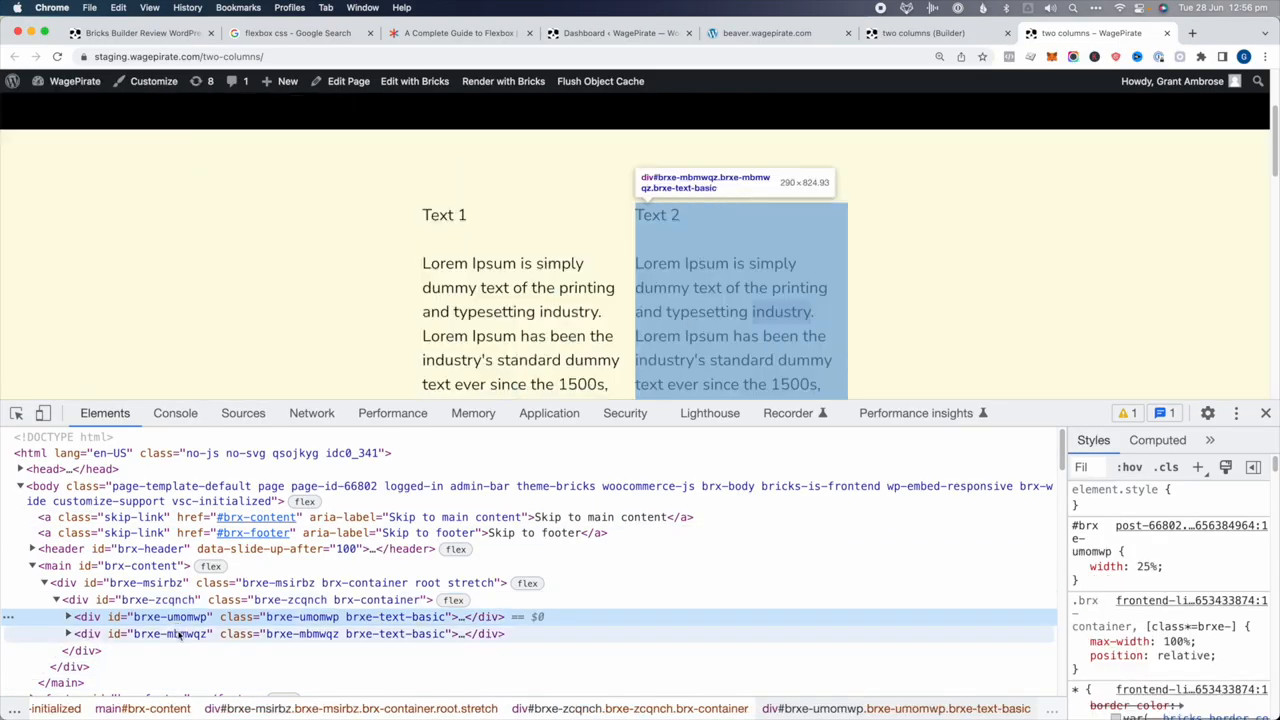
key("Right")
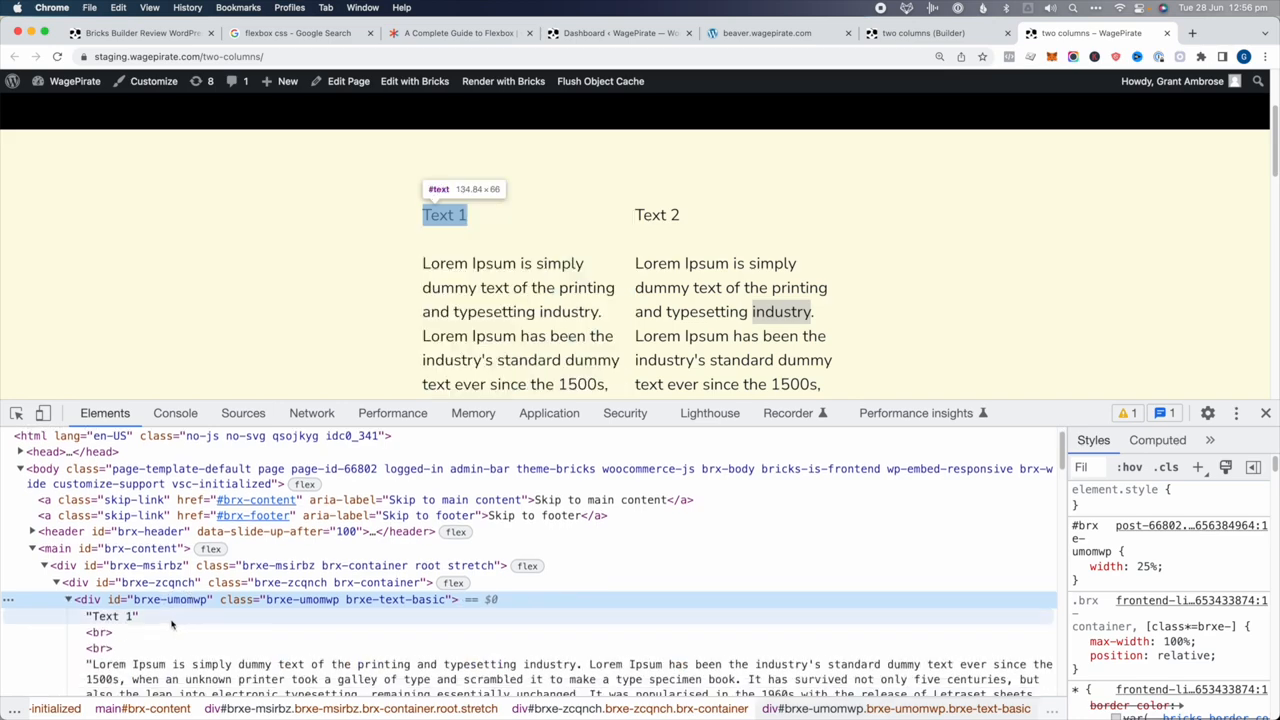
key("Right")
key("Left")
key("Left")
key("Left")
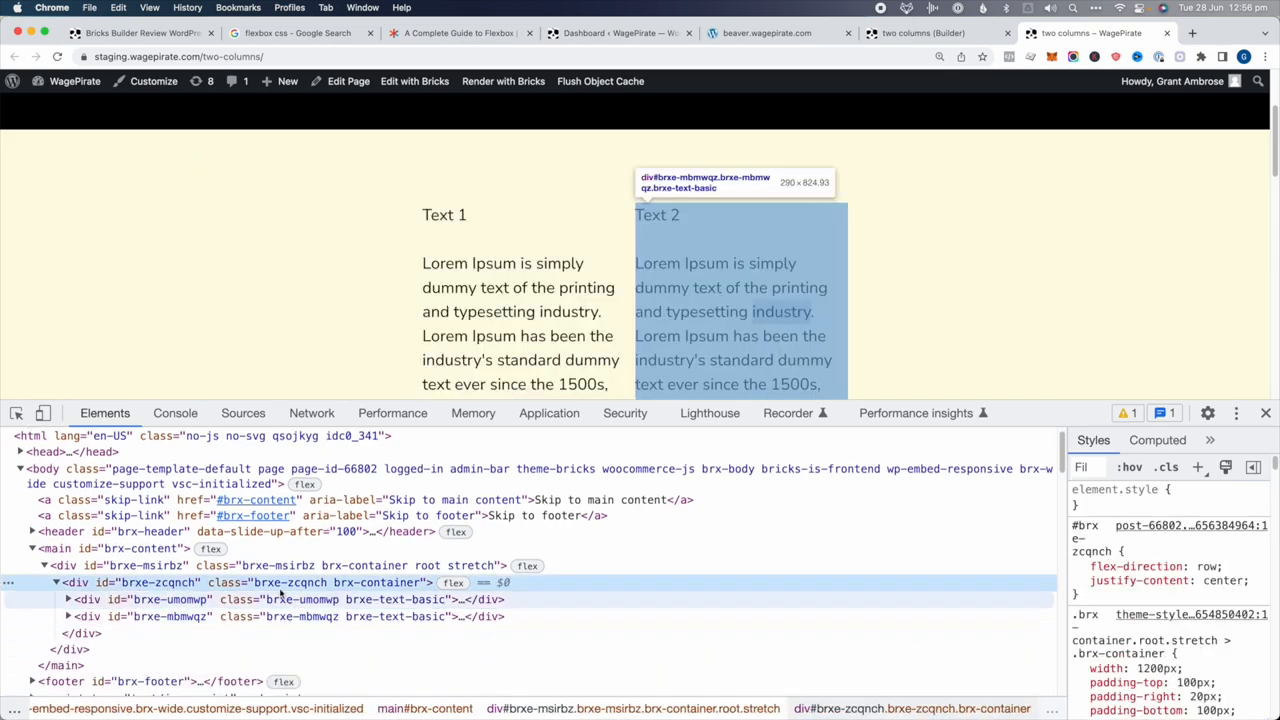
left_click(815, 33)
Inspect Beaver's Text 1 and climb to the fl-col columns to check their 25% widths
right_click(523, 258)
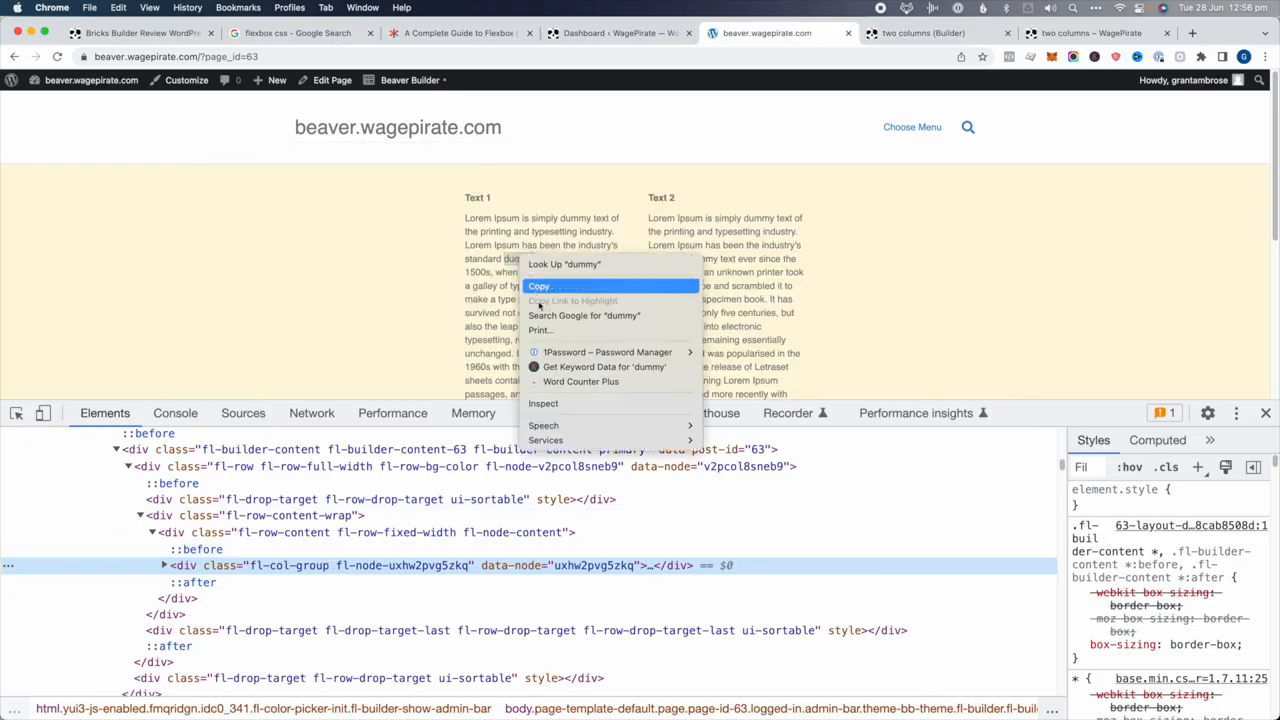
left_click(545, 404)
left_click(352, 493)
key("Left")
left_click(355, 448)
key("Left")
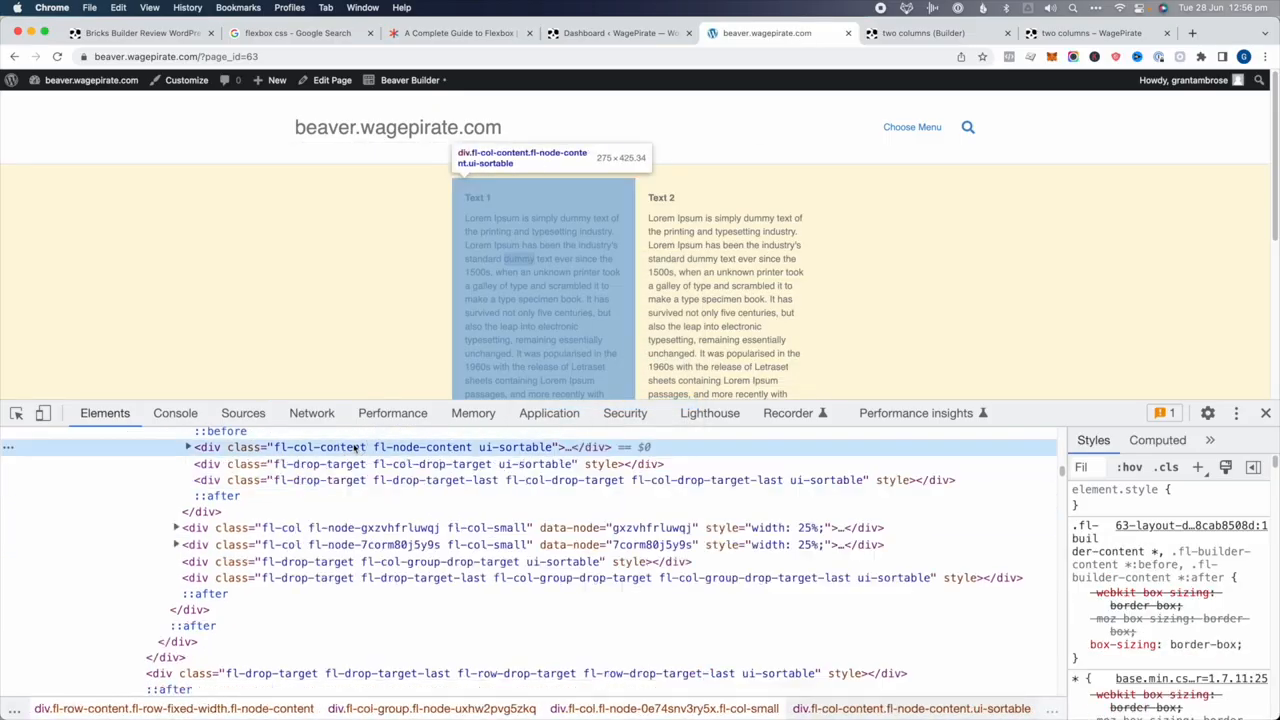
scroll(355, 450, "up", 1)
left_click(364, 460)
key("Left")
scroll(364, 460, "up", 1)
left_click(400, 460)
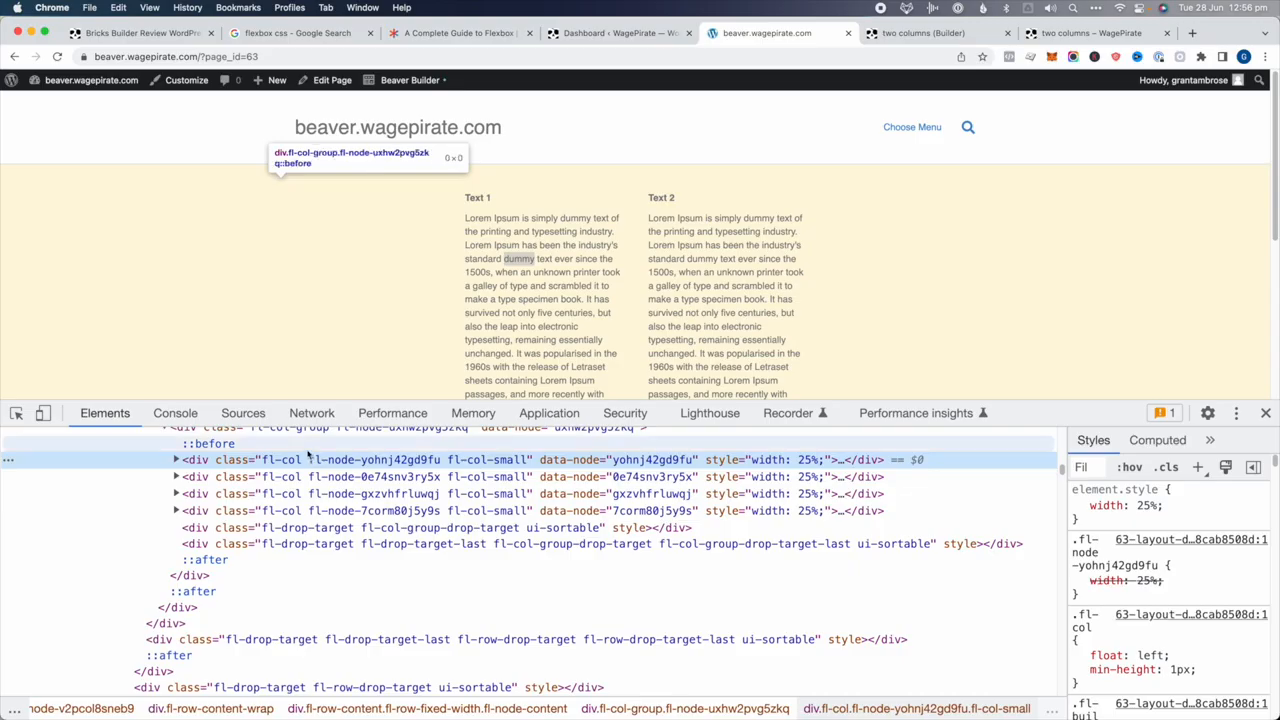
left_click(306, 511)
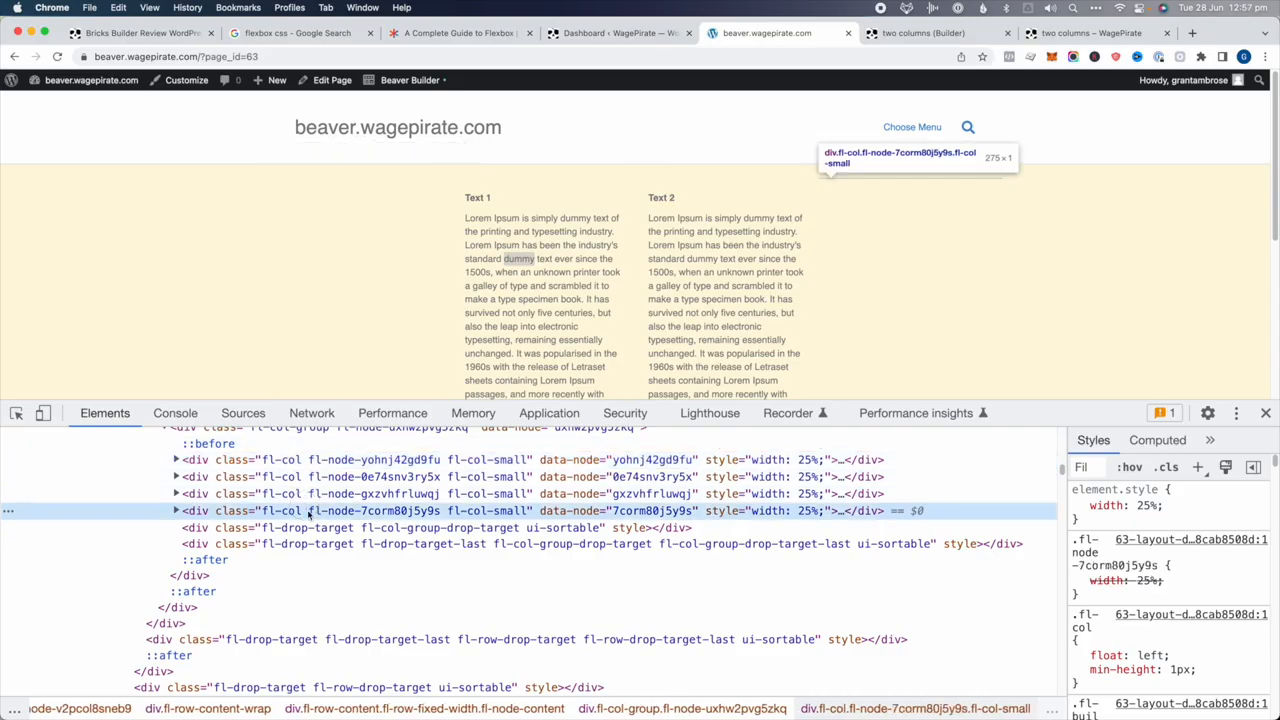
key("Right")
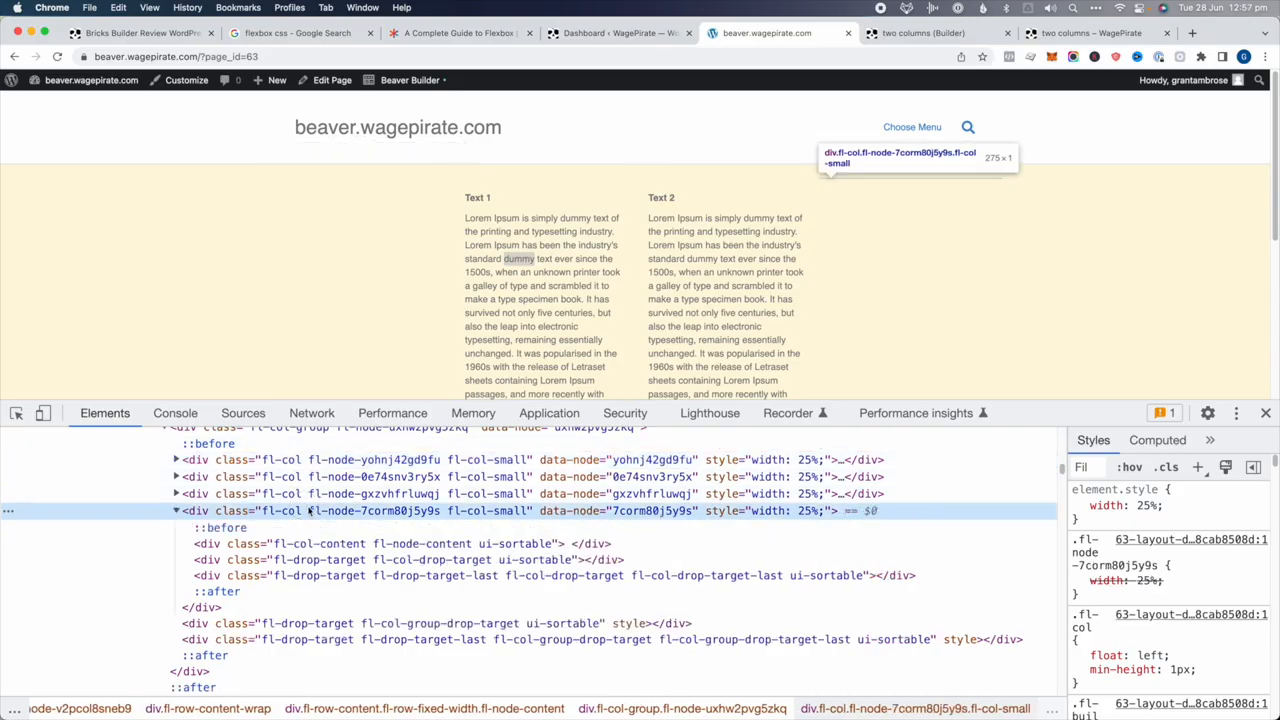
left_click(390, 494)
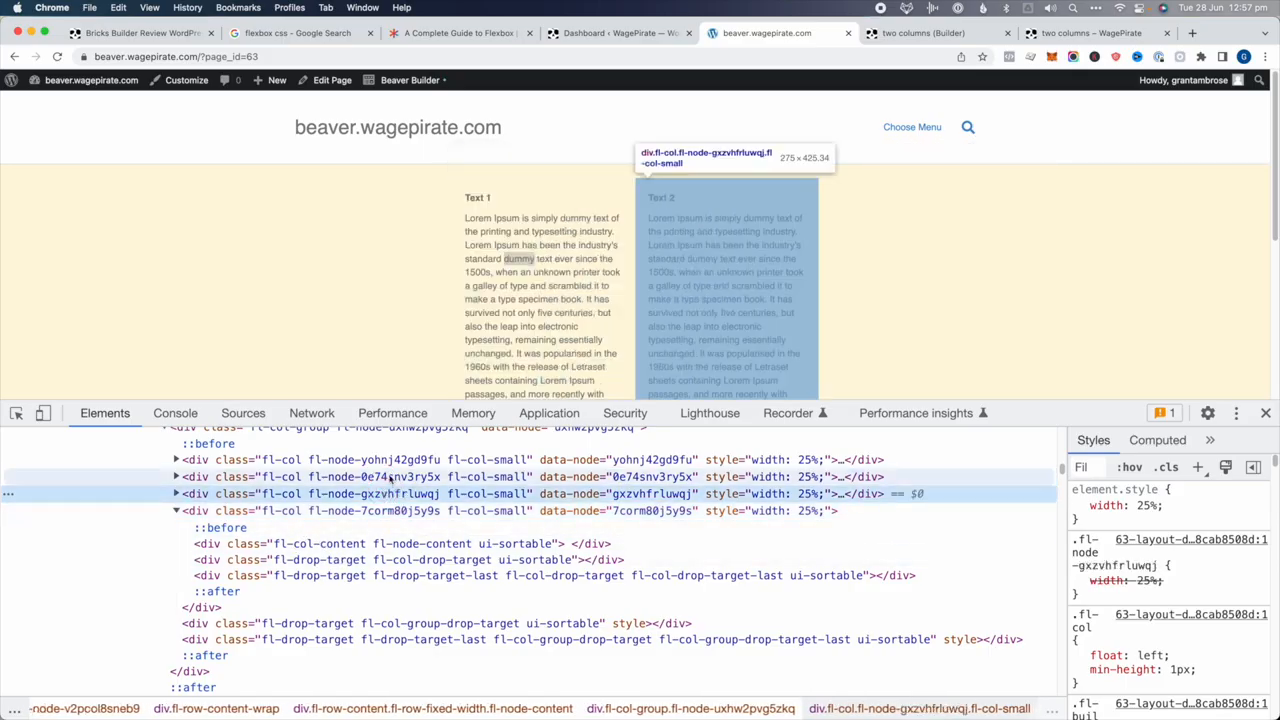
Select the Bricks Text 1 block brxe-umomwp to compare its 25% width, then go to the Flexbox guide
left_click(1052, 37)
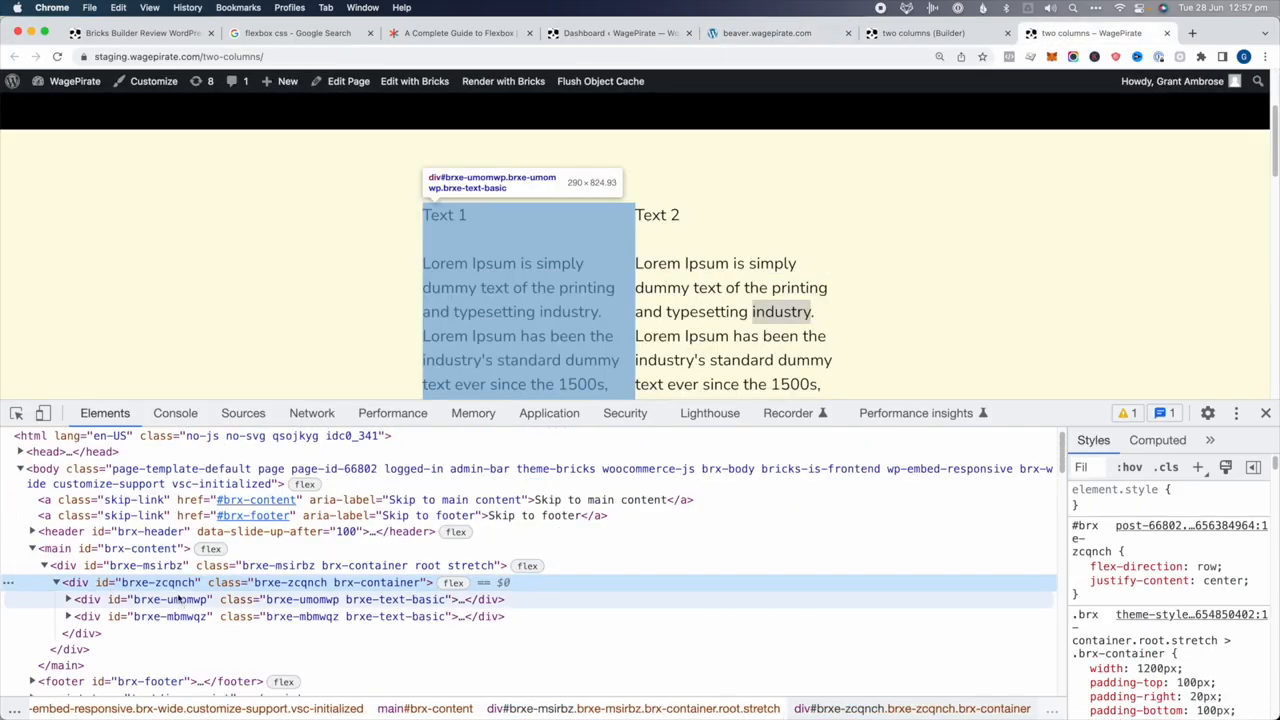
left_click(180, 600)
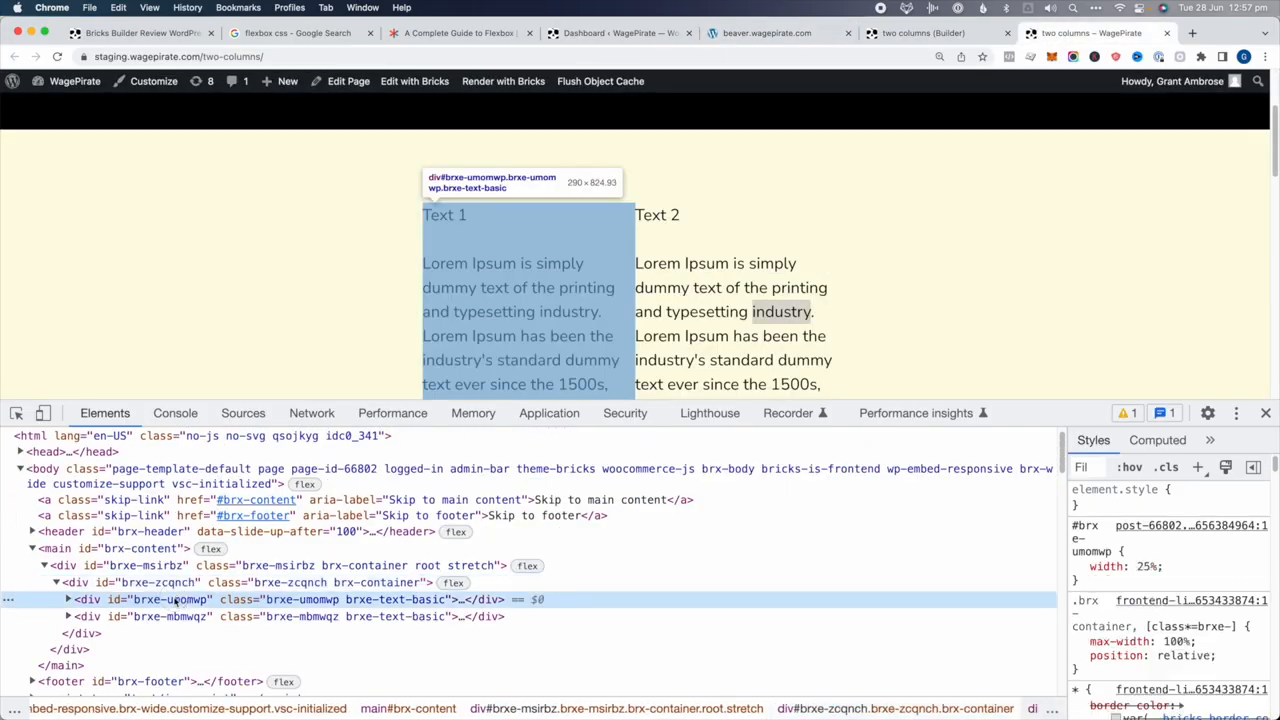
key("Right")
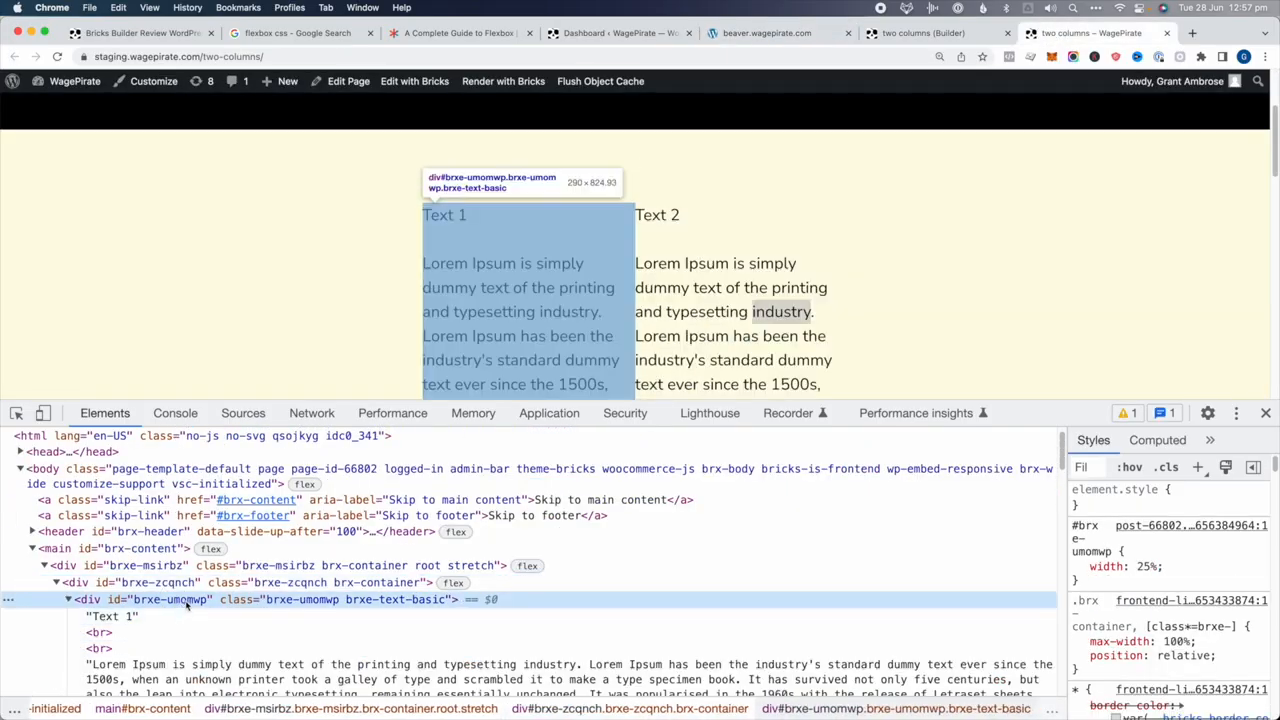
key("Left")
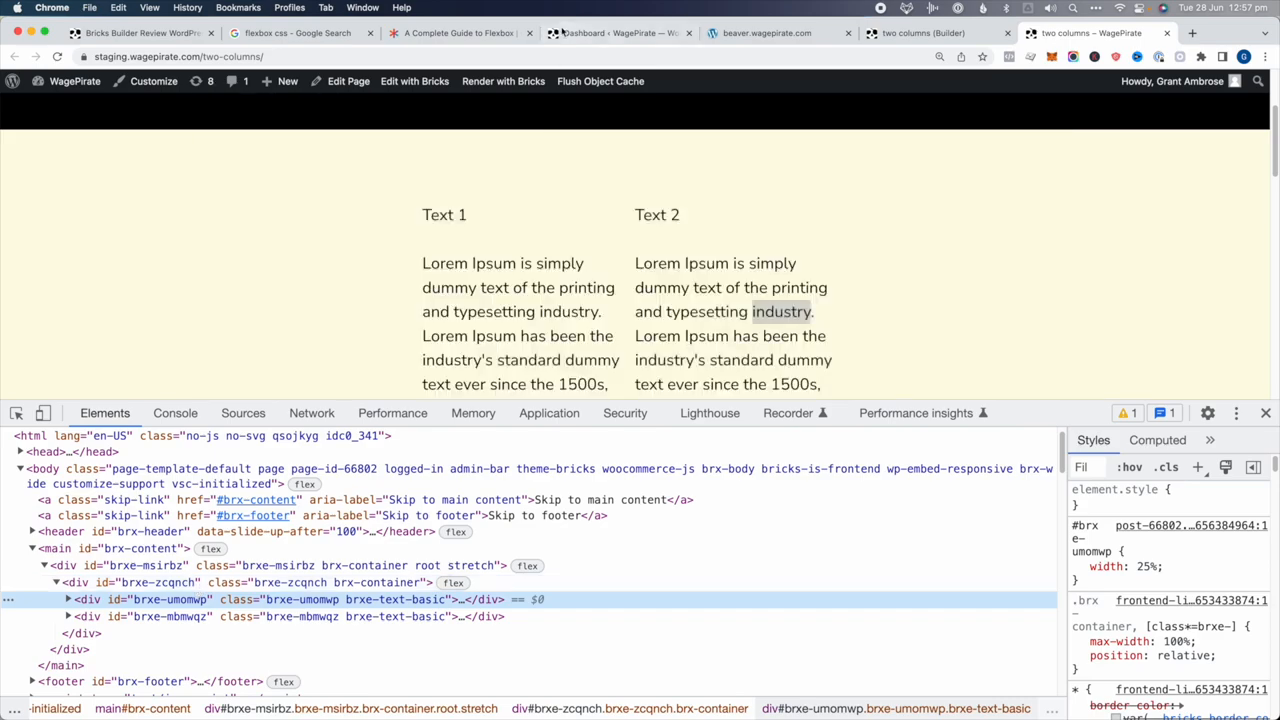
key("super+3")
scroll(370, 285, "up", 15)
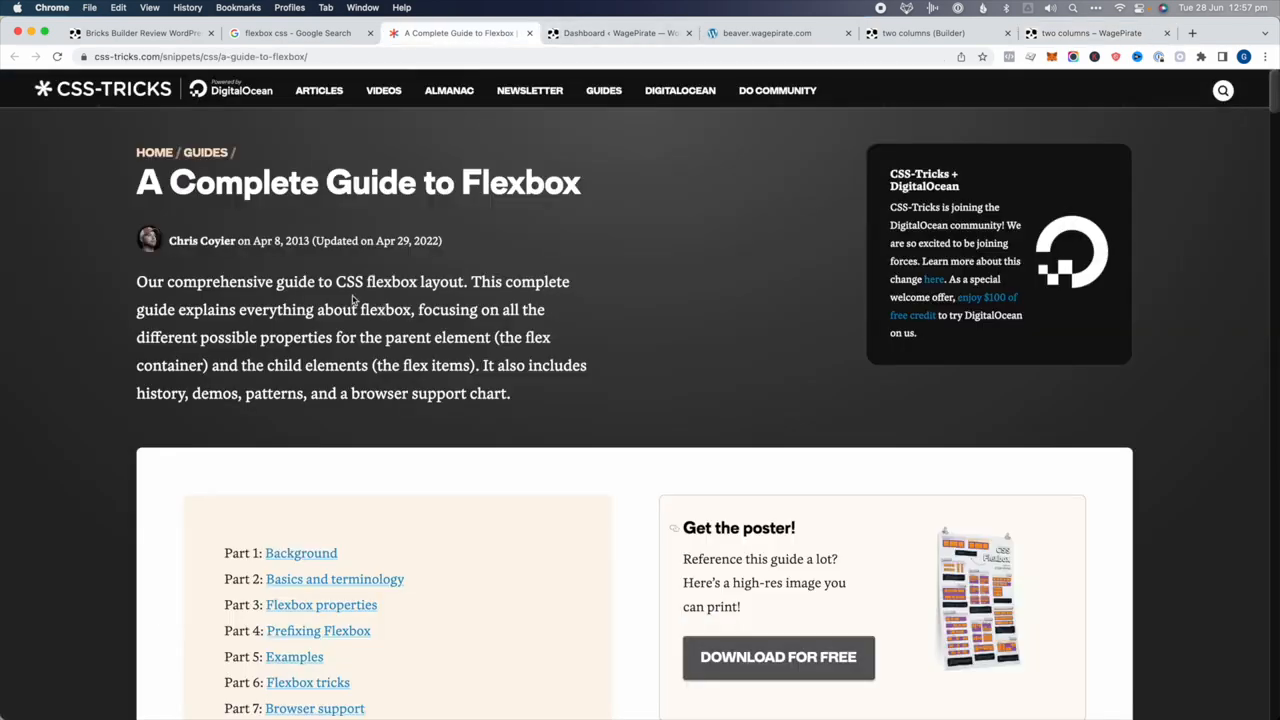
Leave the CSS-Tricks Flexbox guide for the two columns – WagePirate tab
left_click(1094, 38)
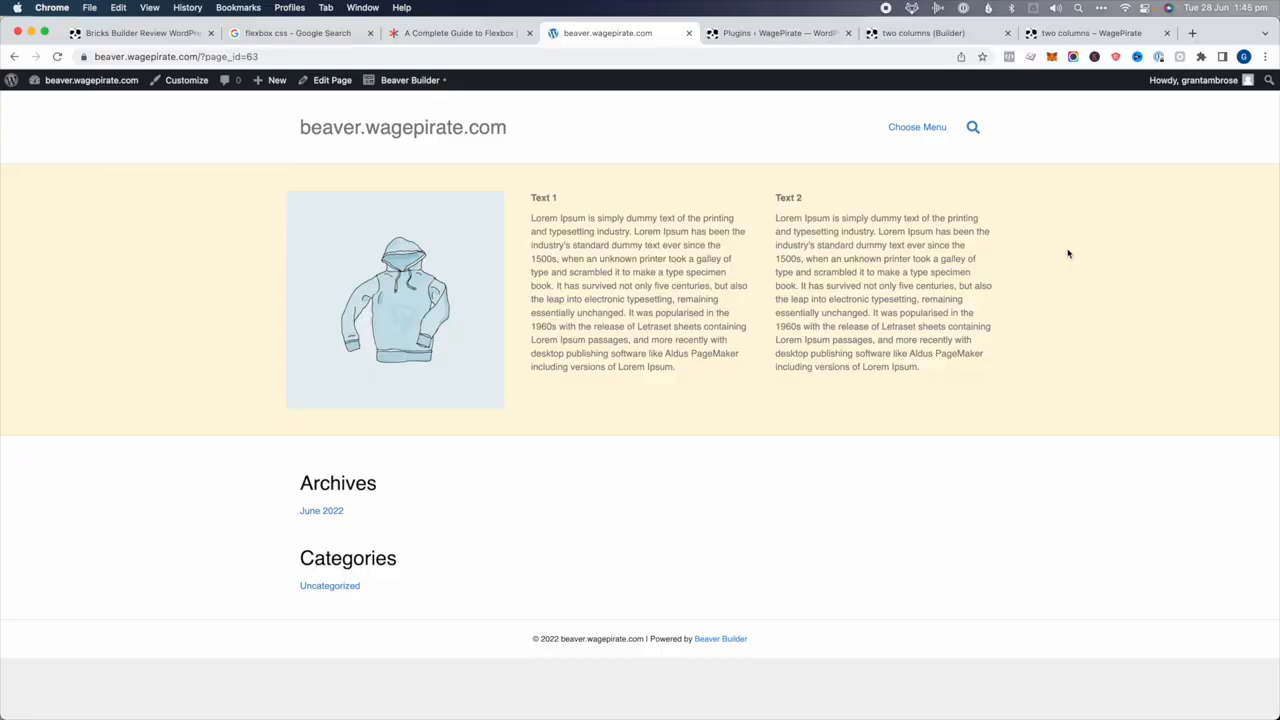
In the Beaver Builder editor, delete the extra photo and both text modules, then add empty columns beside the hoodie photo
left_click(408, 80)
left_click(616, 415)
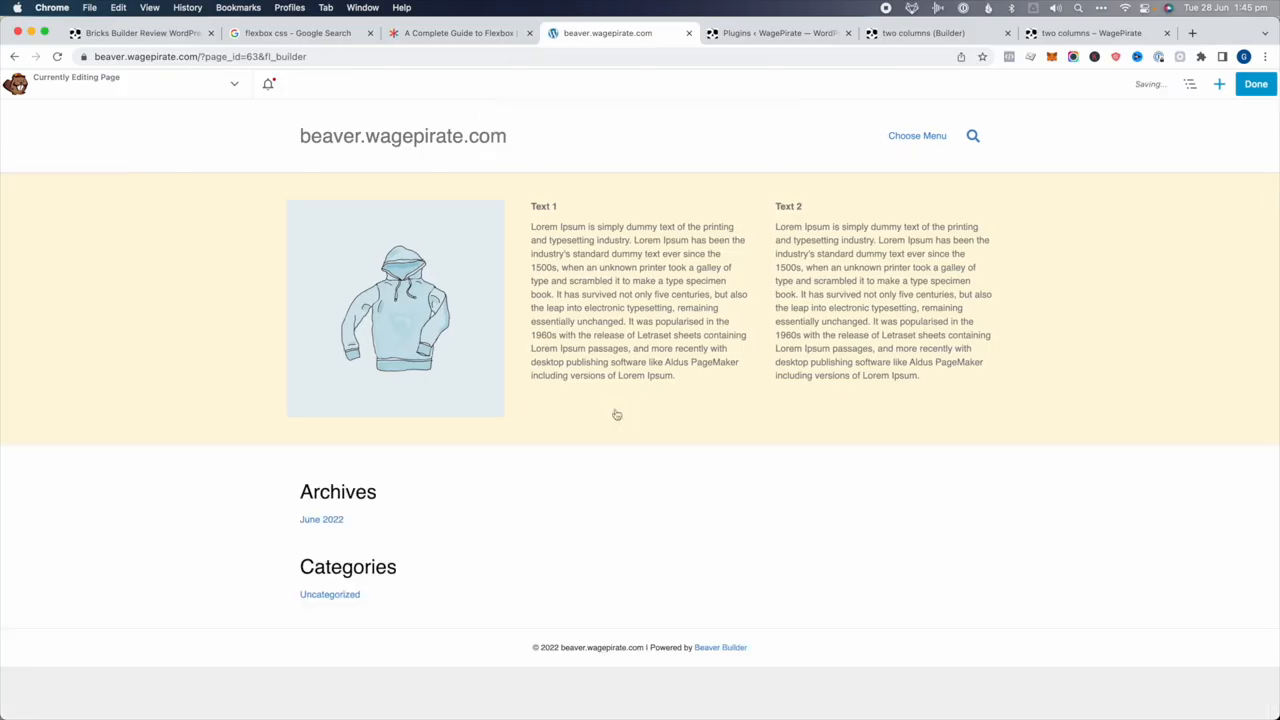
left_click(619, 200)
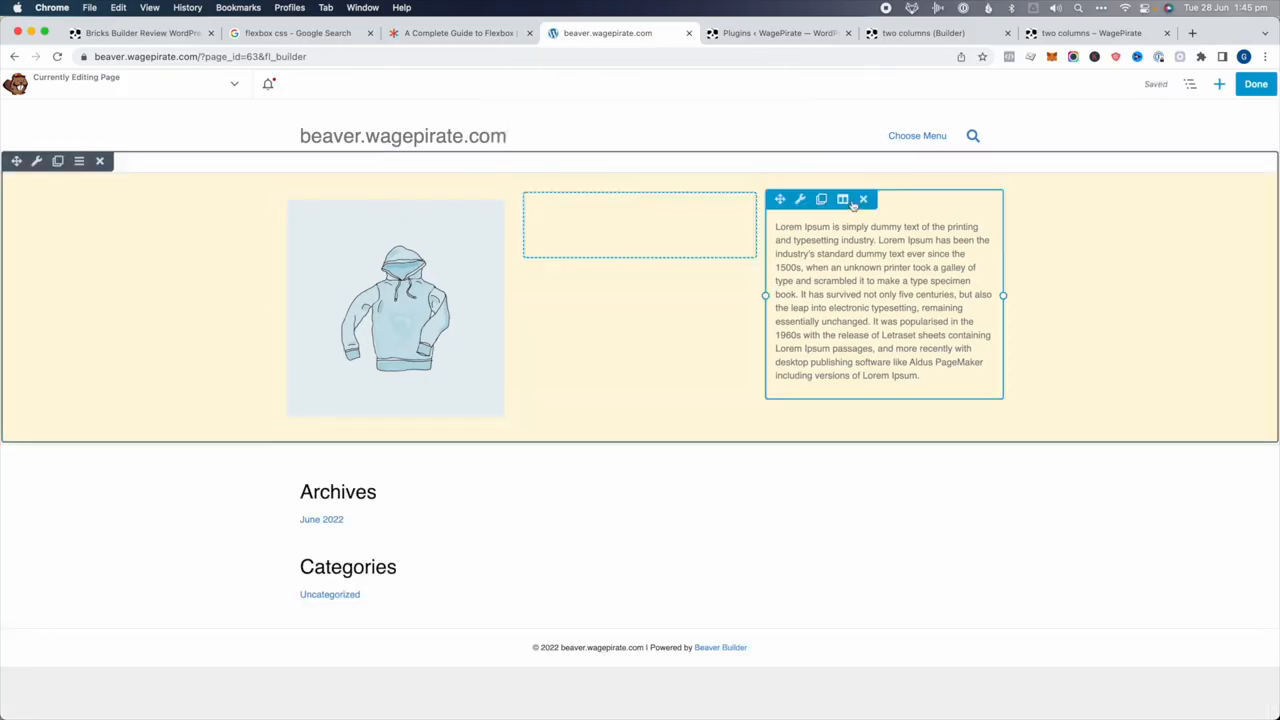
left_click(865, 198)
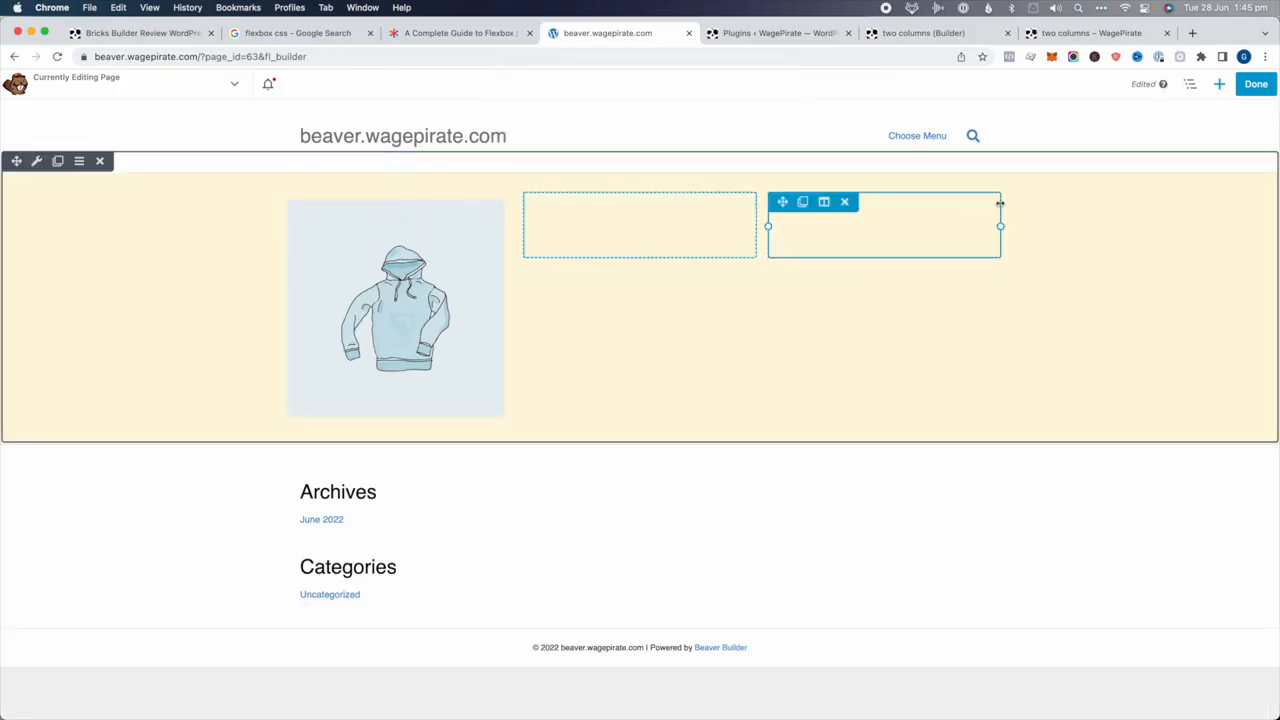
left_click(1217, 85)
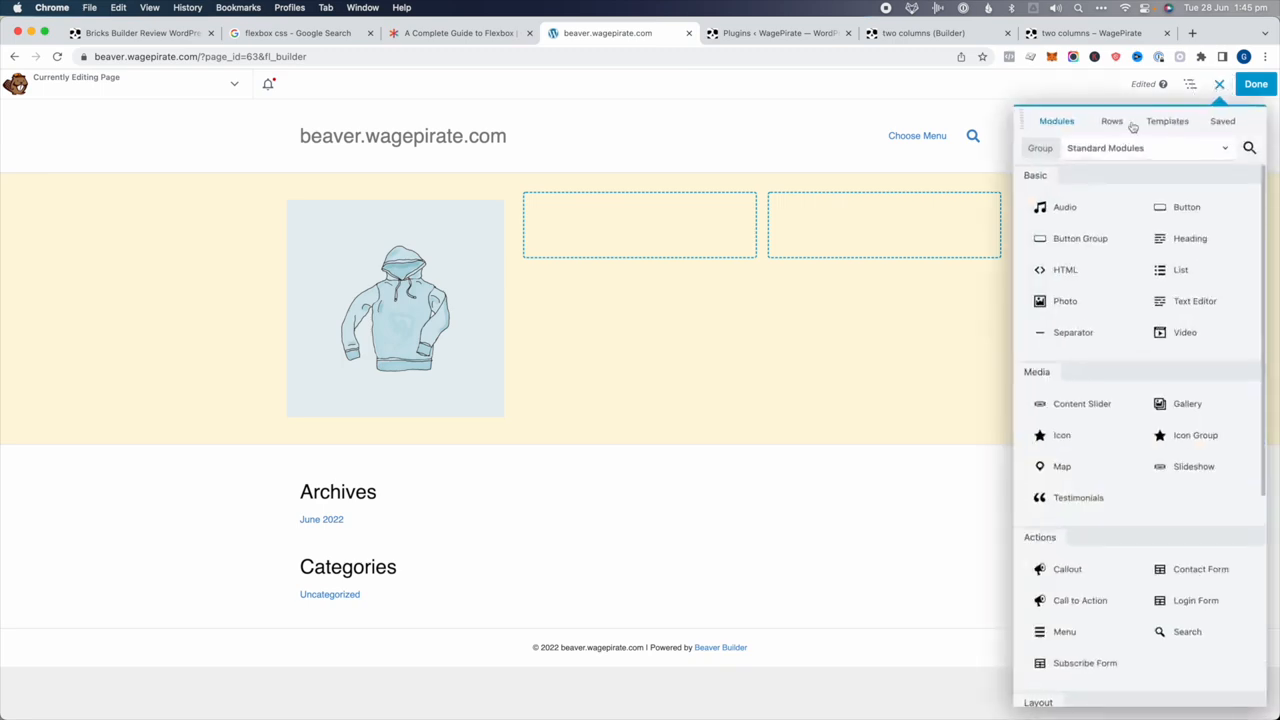
left_click(1112, 121)
left_click_drag(1089, 186, 751, 250)
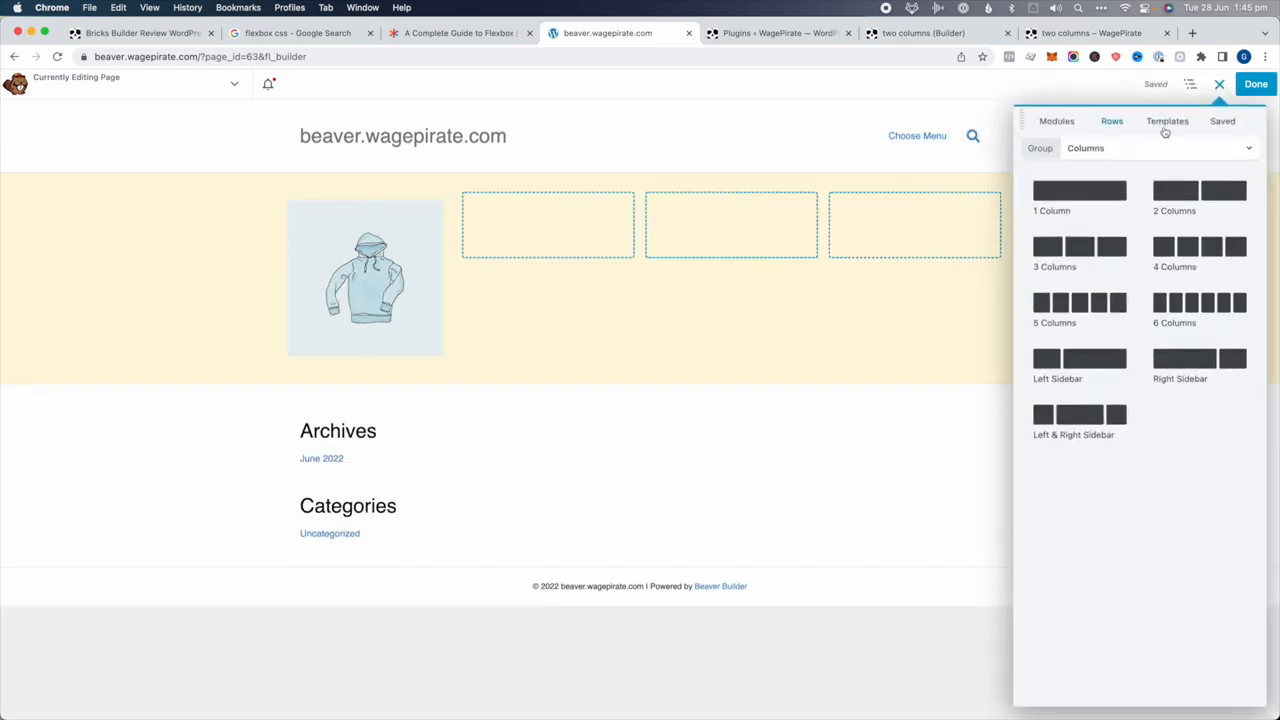
left_click(1219, 87)
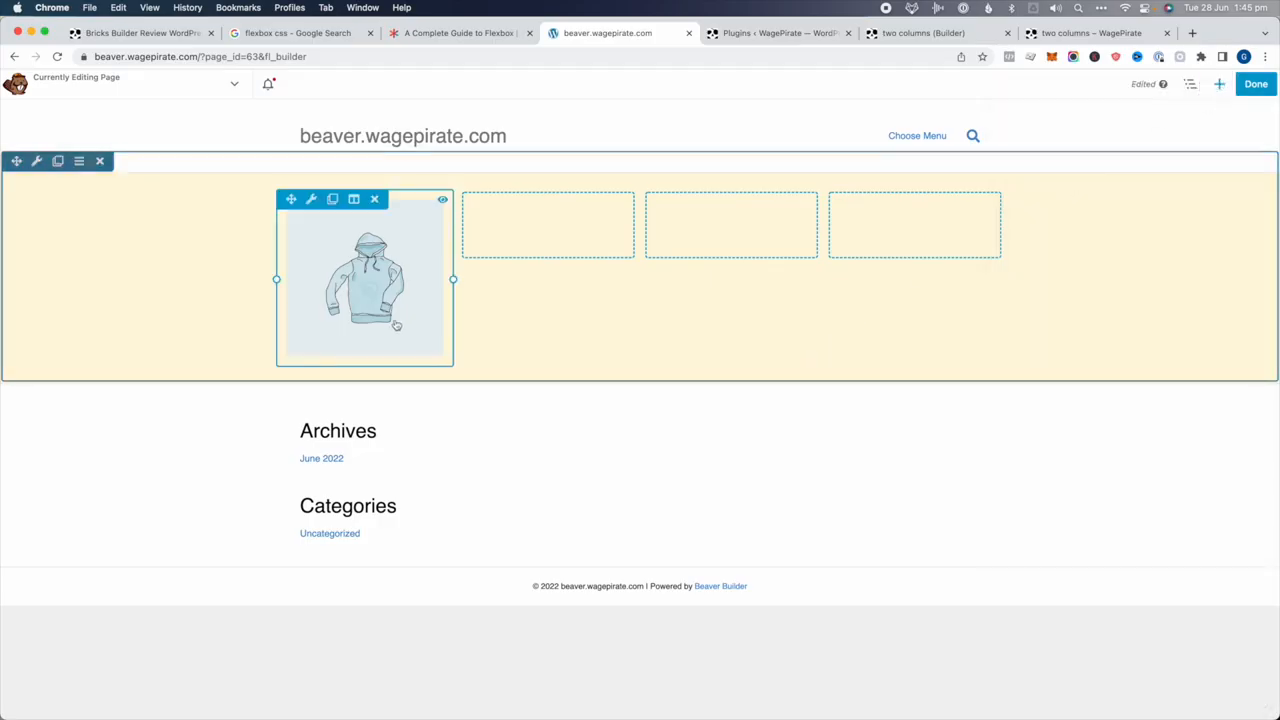
Duplicate the hoodie photo into the second, third and fourth columns and publish the page
left_click(335, 199)
left_click_drag(289, 147, 521, 154)
left_click(333, 199)
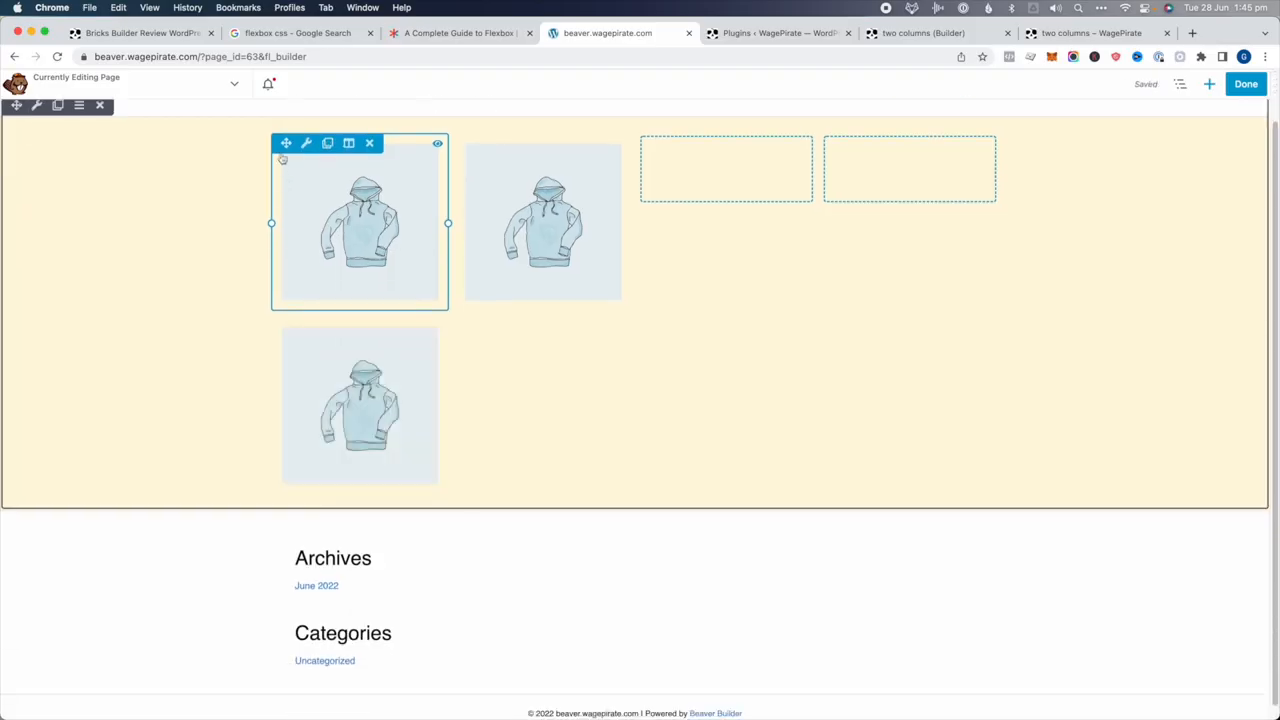
left_click_drag(287, 140, 716, 140)
left_click(515, 199)
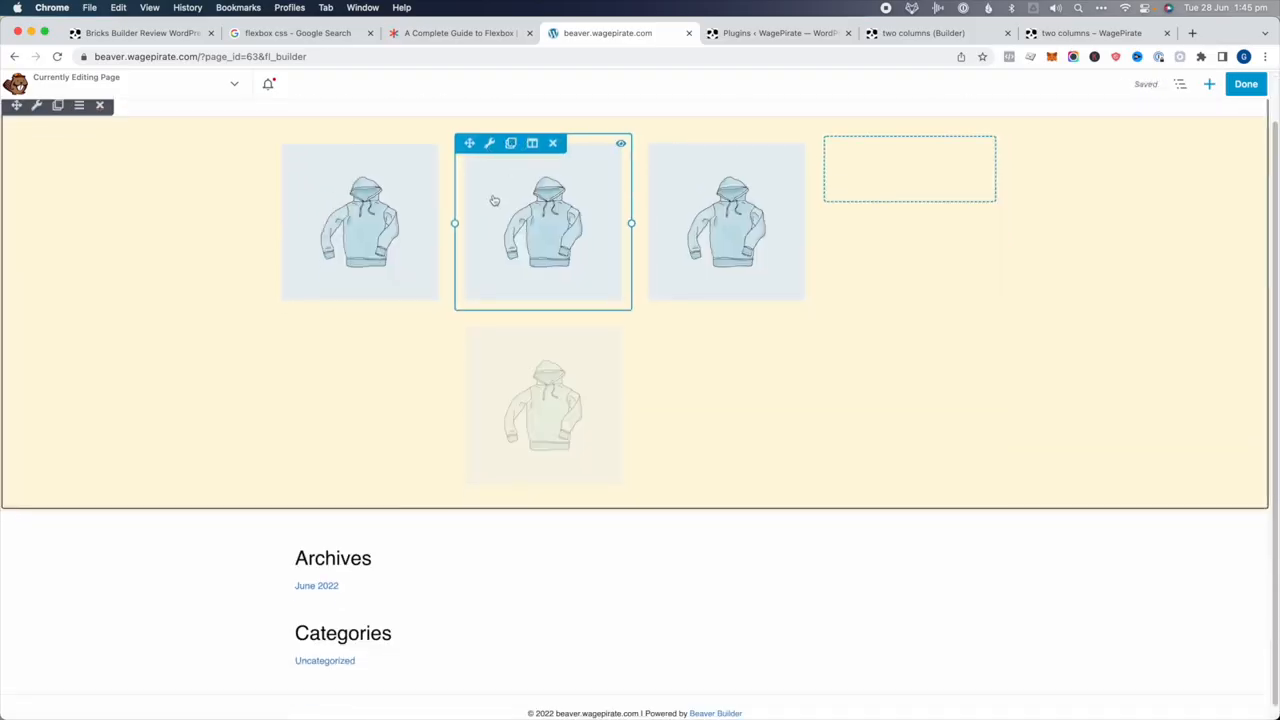
left_click_drag(470, 143, 914, 162)
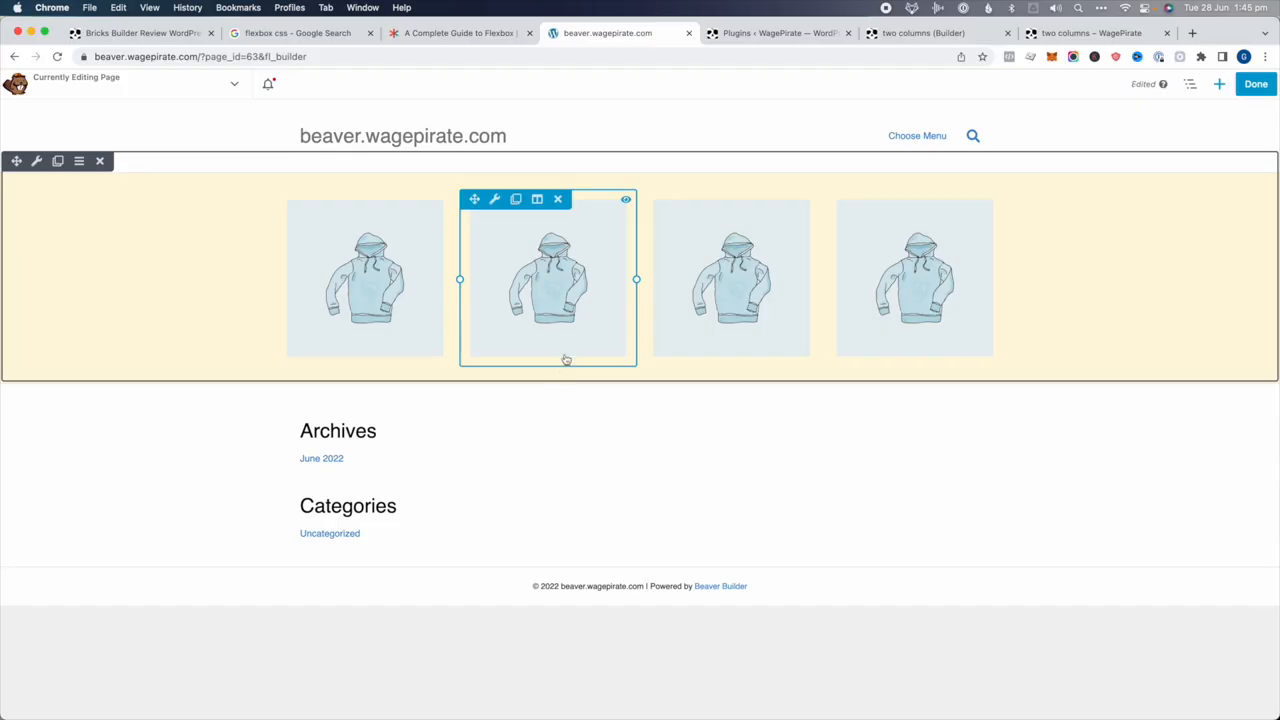
left_click(1256, 86)
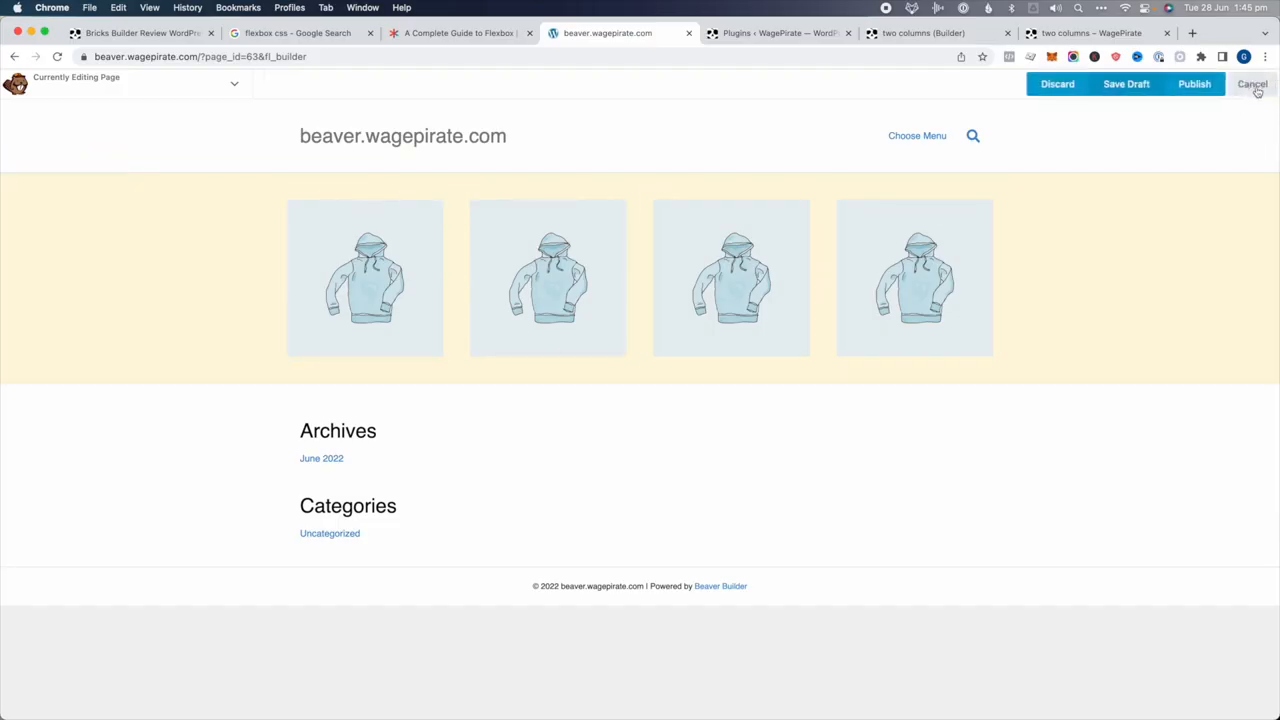
left_click(1196, 86)
Inspect the first hoodie image and collapse the tree up to the four-column group
right_click(430, 258)
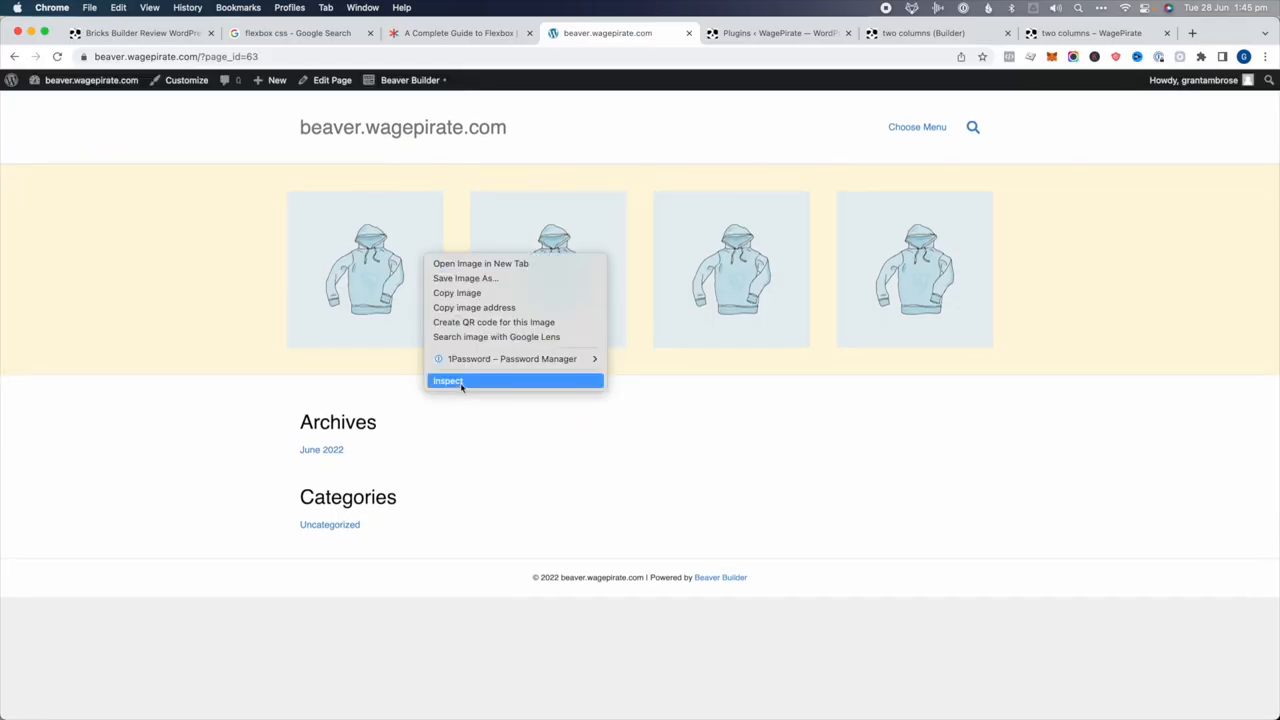
left_click(461, 387)
left_click(335, 507)
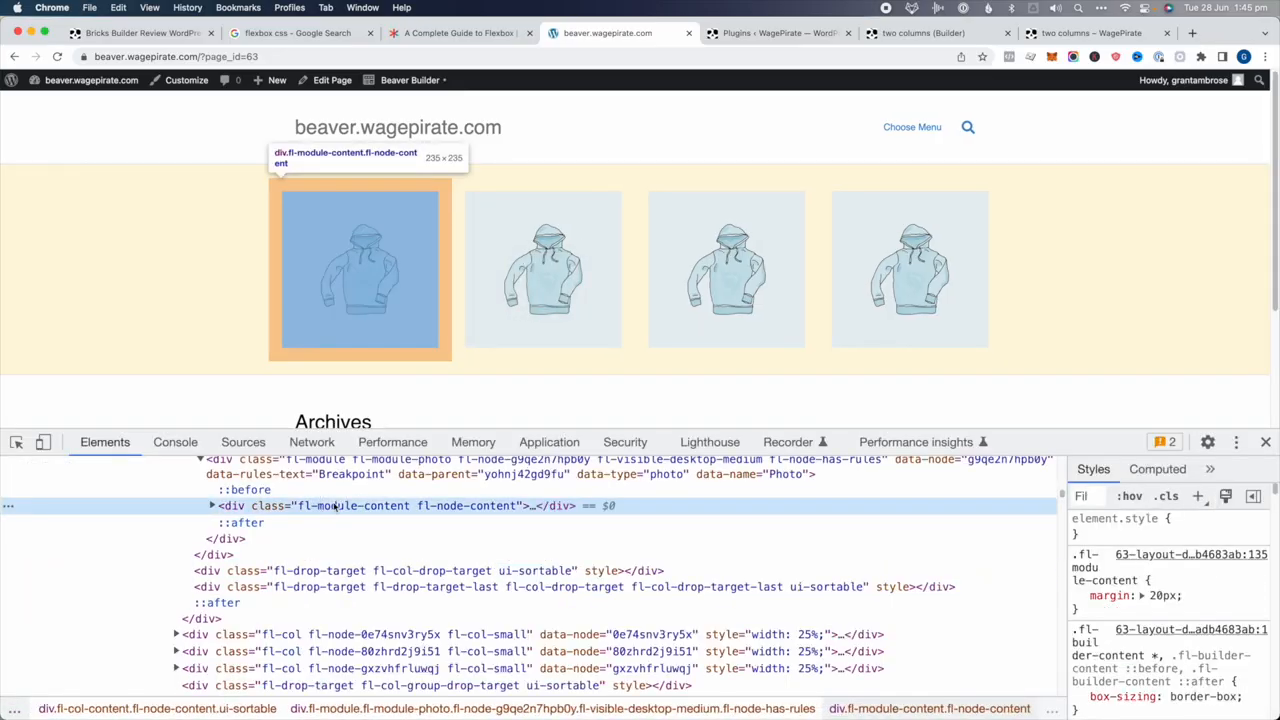
left_click(345, 480)
key("Left")
scroll(346, 482, "up", 1)
left_click(346, 483)
key("Left")
scroll(347, 488, "up", 1)
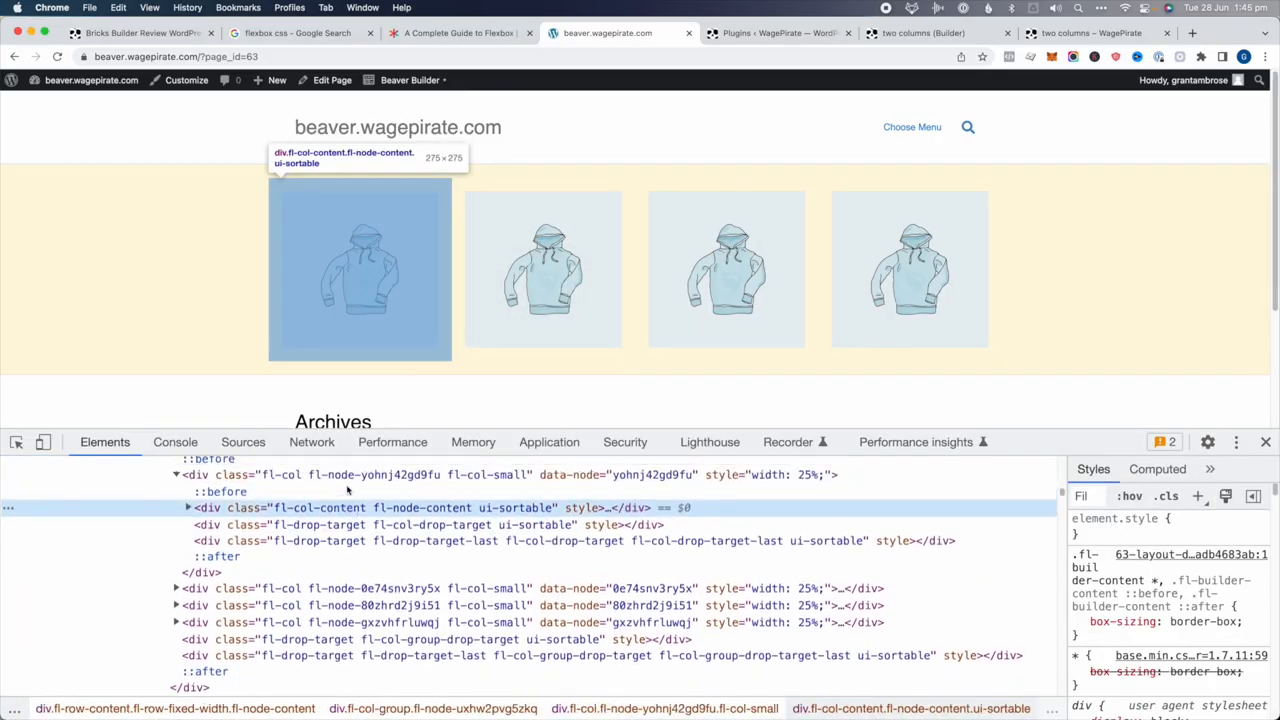
scroll(347, 488, "up", 1)
left_click(342, 490)
key("Left")
scroll(340, 489, "up", 1)
left_click(345, 479)
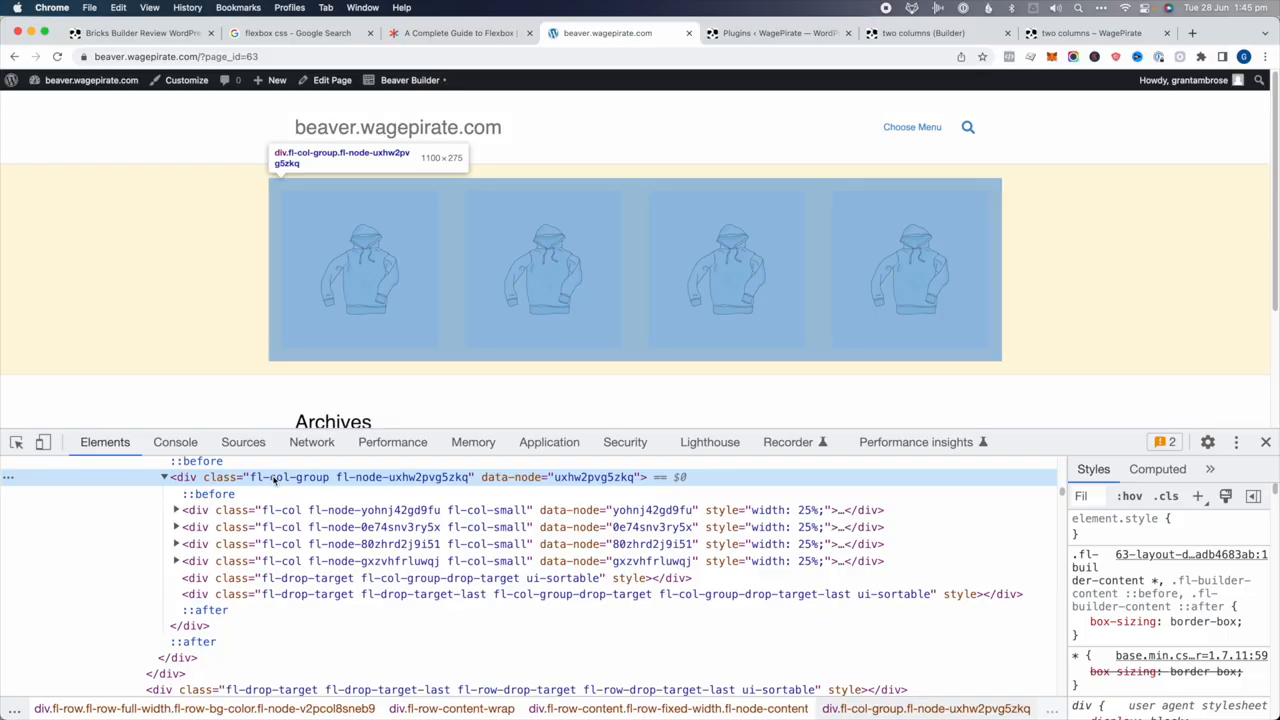
Step through the four hoodie columns and expand the fourth down to its fl-module-photo
left_click(300, 512)
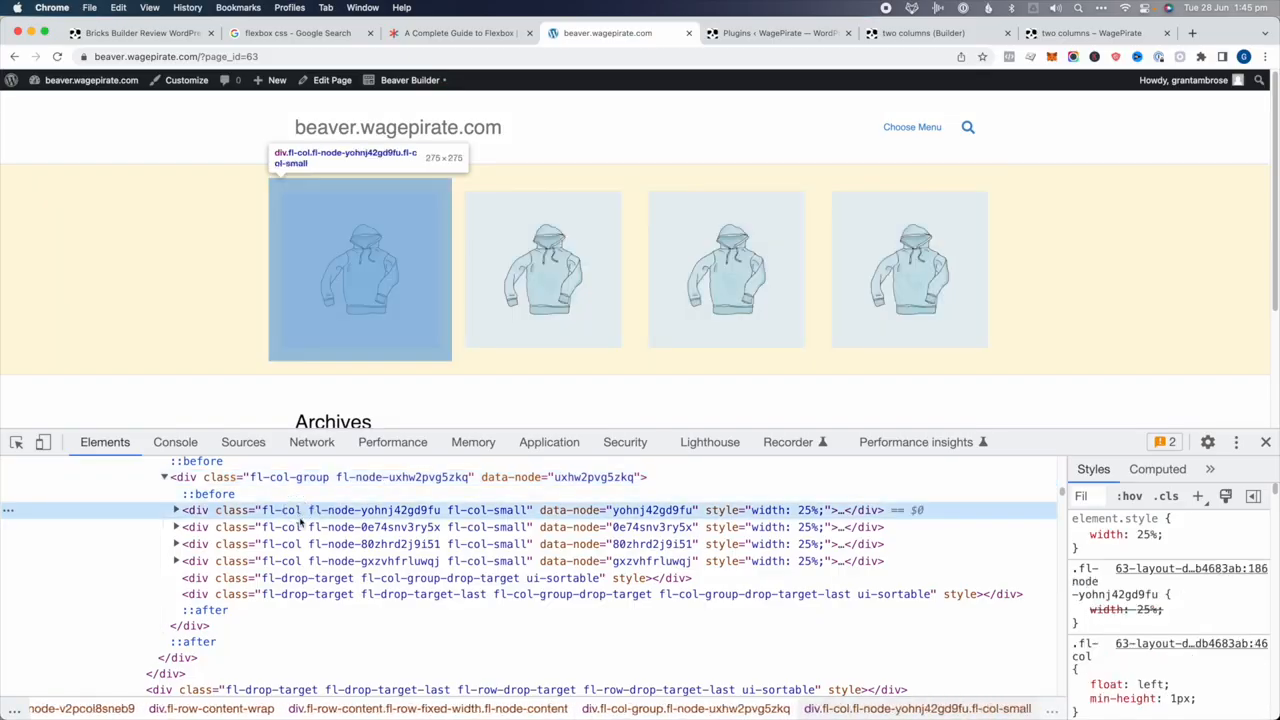
left_click(300, 528)
left_click(302, 545)
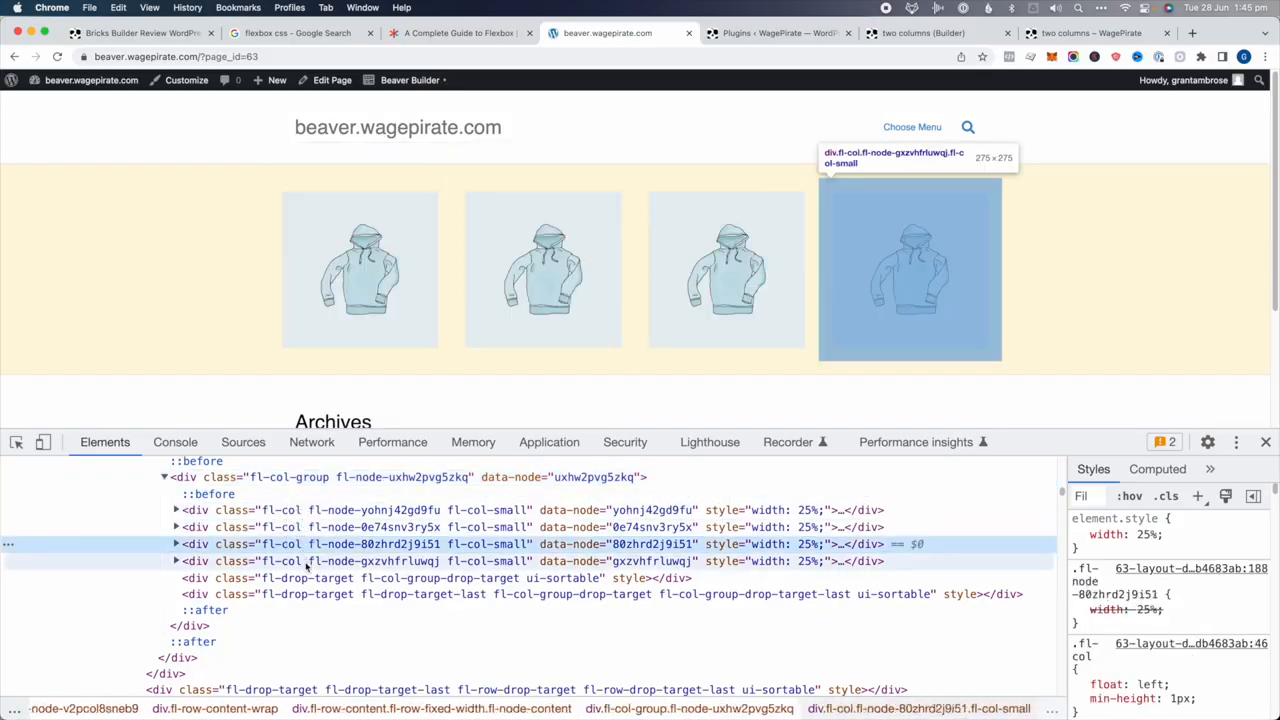
left_click(306, 561)
key("Right")
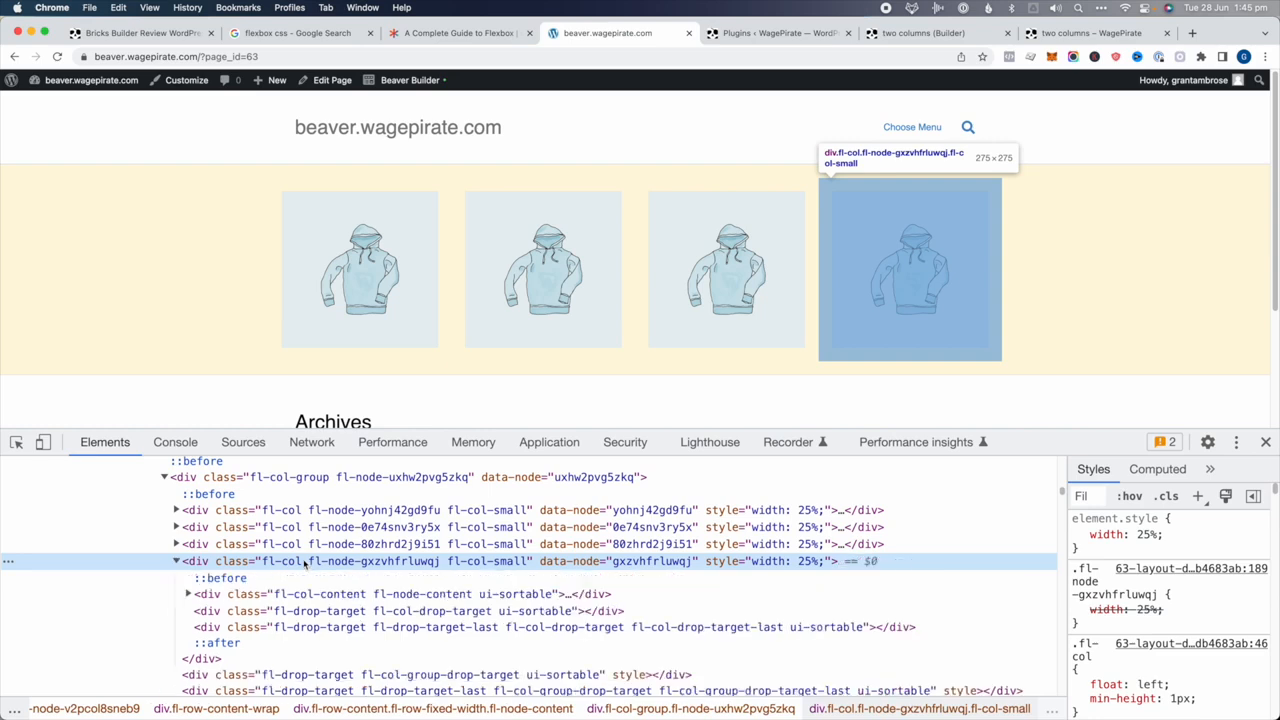
left_click(295, 594)
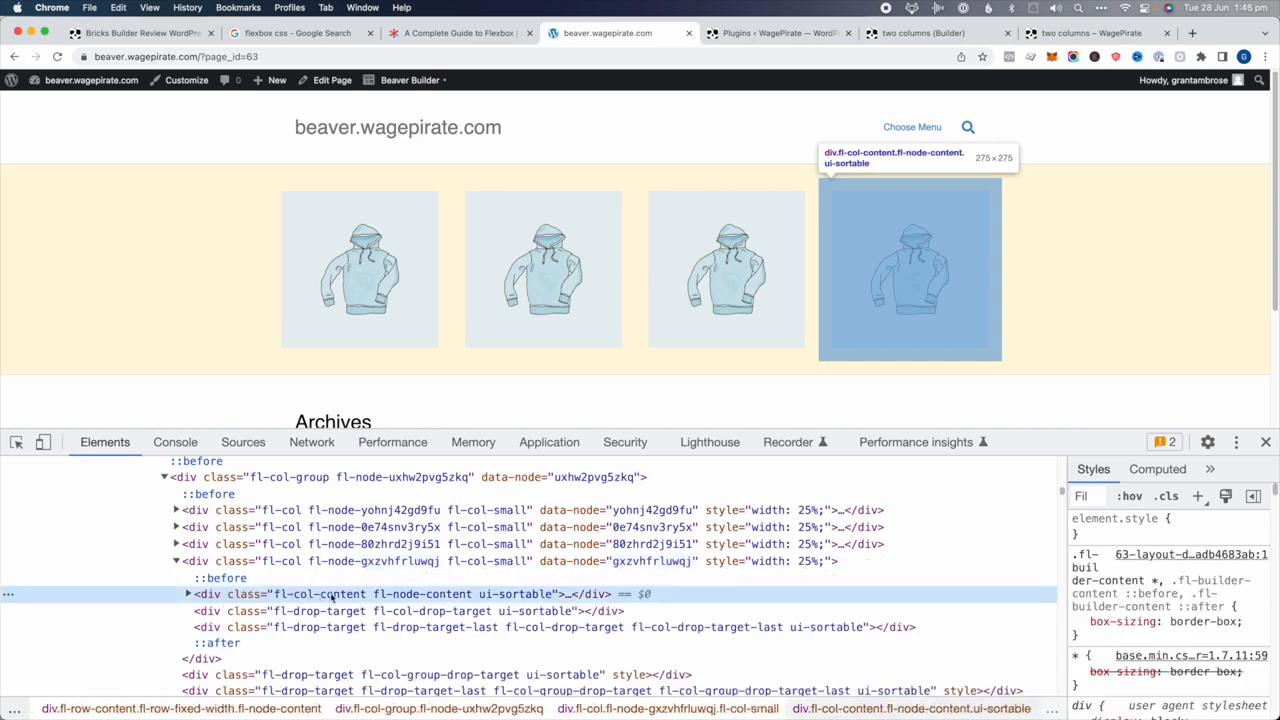
key("Right")
left_click(326, 612)
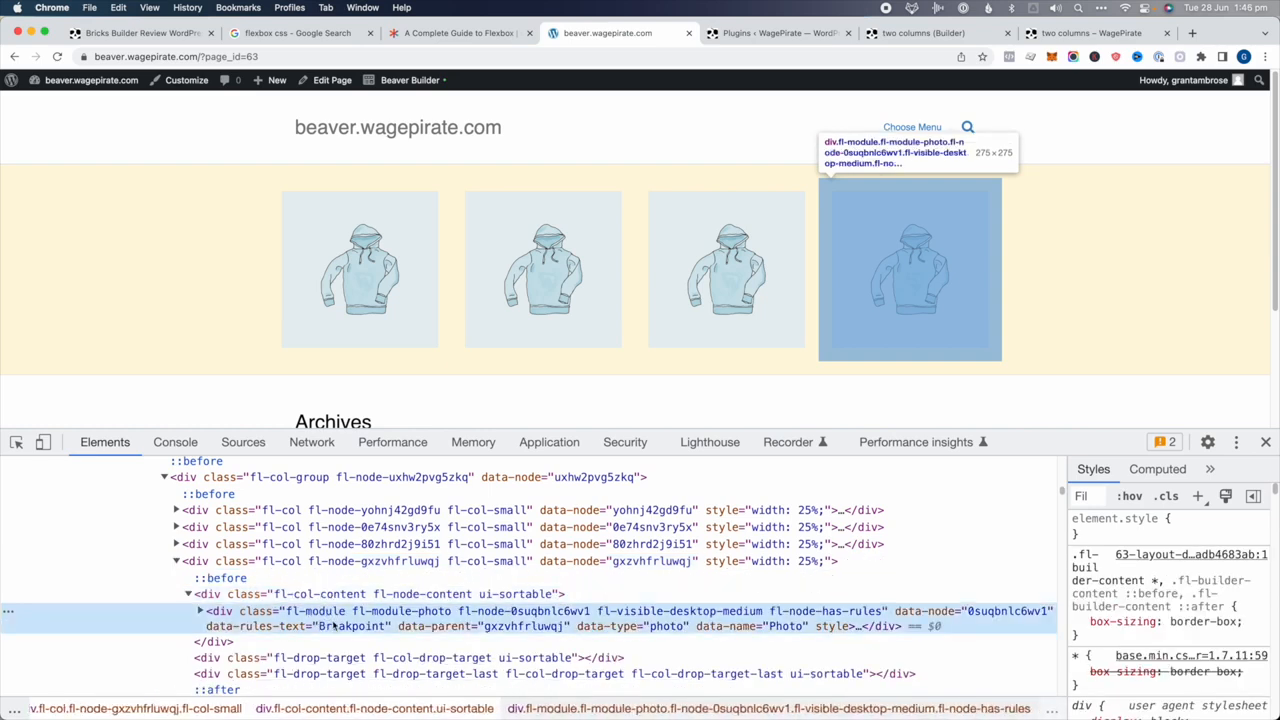
Expand fl-module-content, fl-photo and fl-photo-content to select the fourth hoodie's img element
key("Right")
left_click(331, 657)
key("Right")
scroll(343, 620, "down", 1)
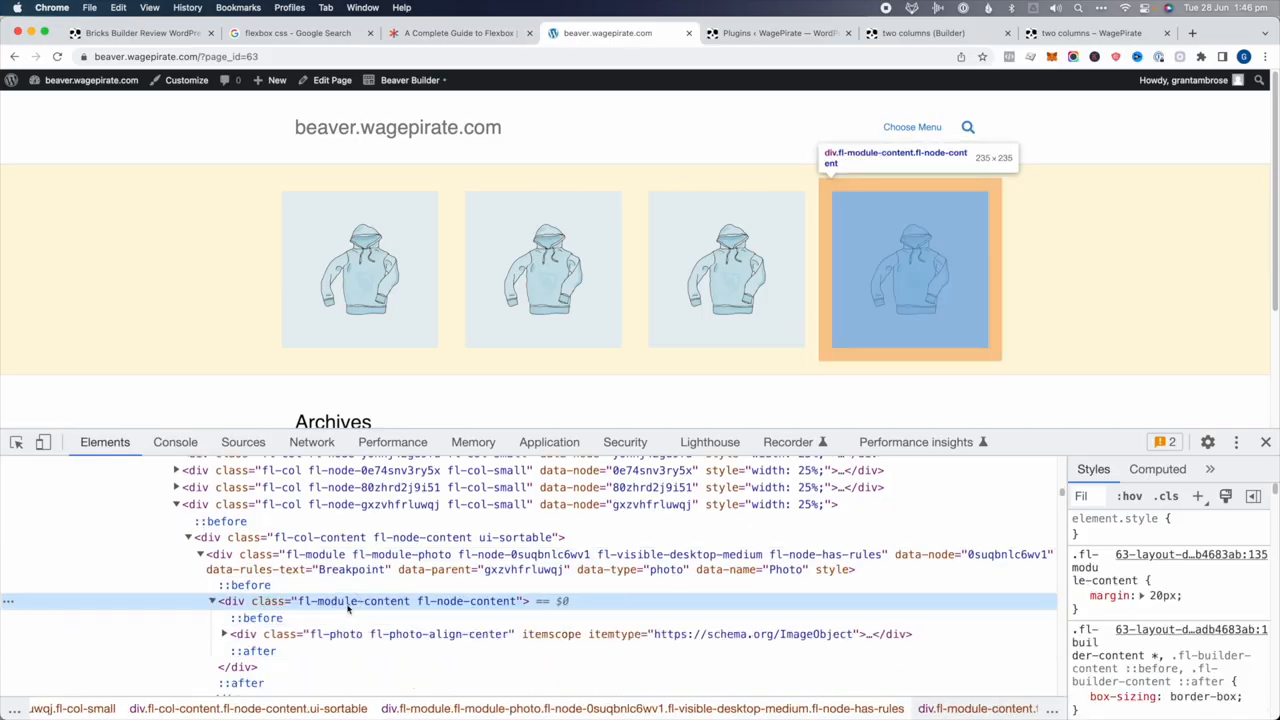
scroll(349, 606, "down", 1)
left_click(349, 610)
key("Right")
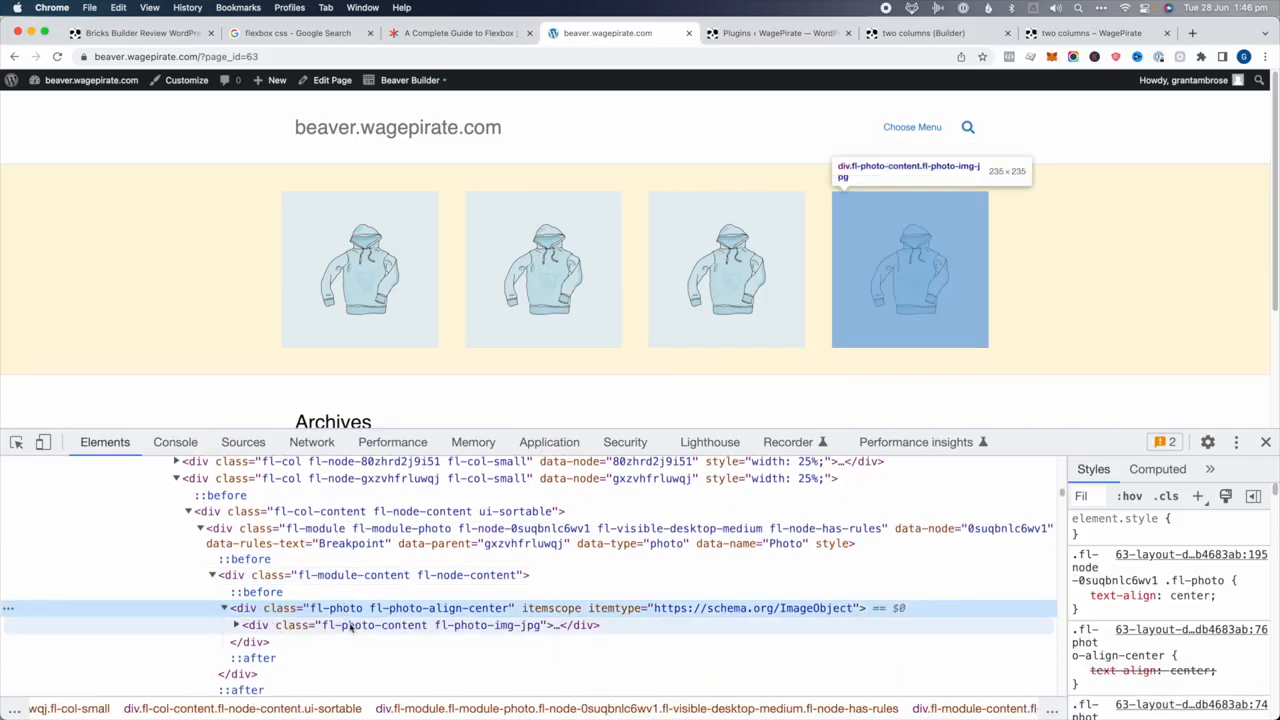
left_click(350, 625)
key("Right")
scroll(350, 625, "down", 1)
left_click(353, 630)
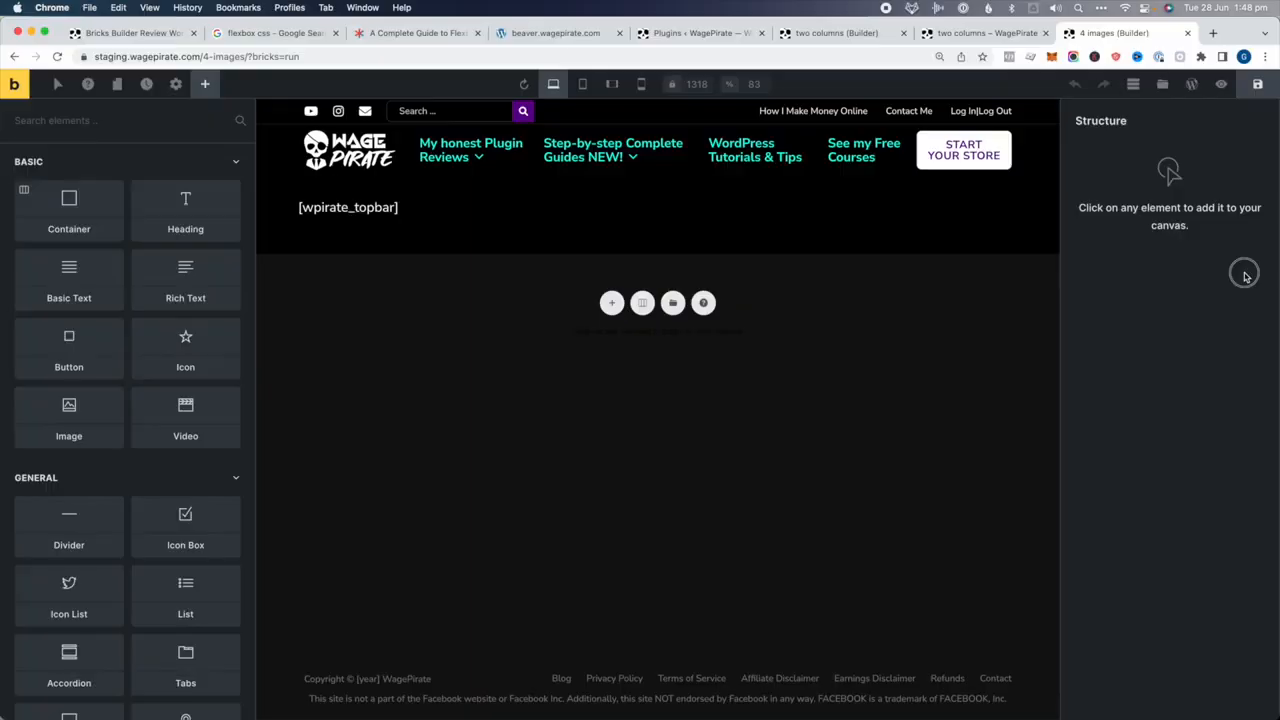
Insert a full-width section with container and give it a pale yellow #fff3d1 background
left_click(640, 304)
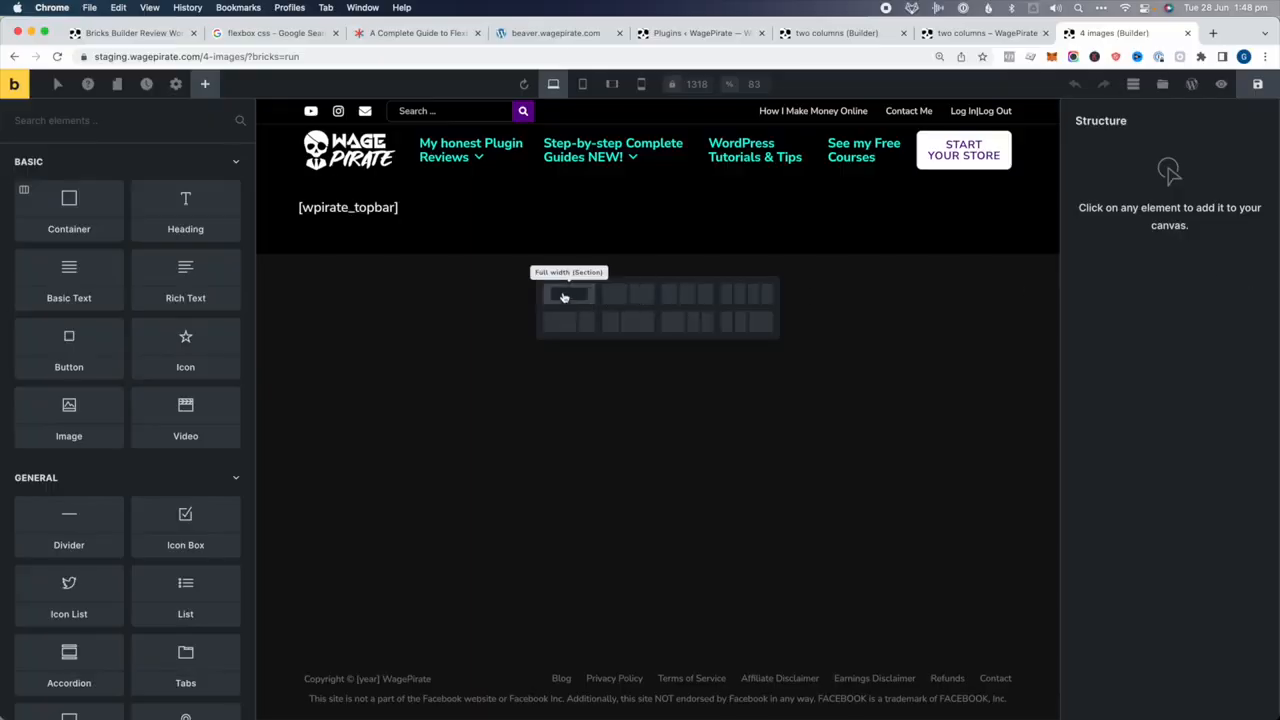
left_click(551, 300)
left_click(276, 290)
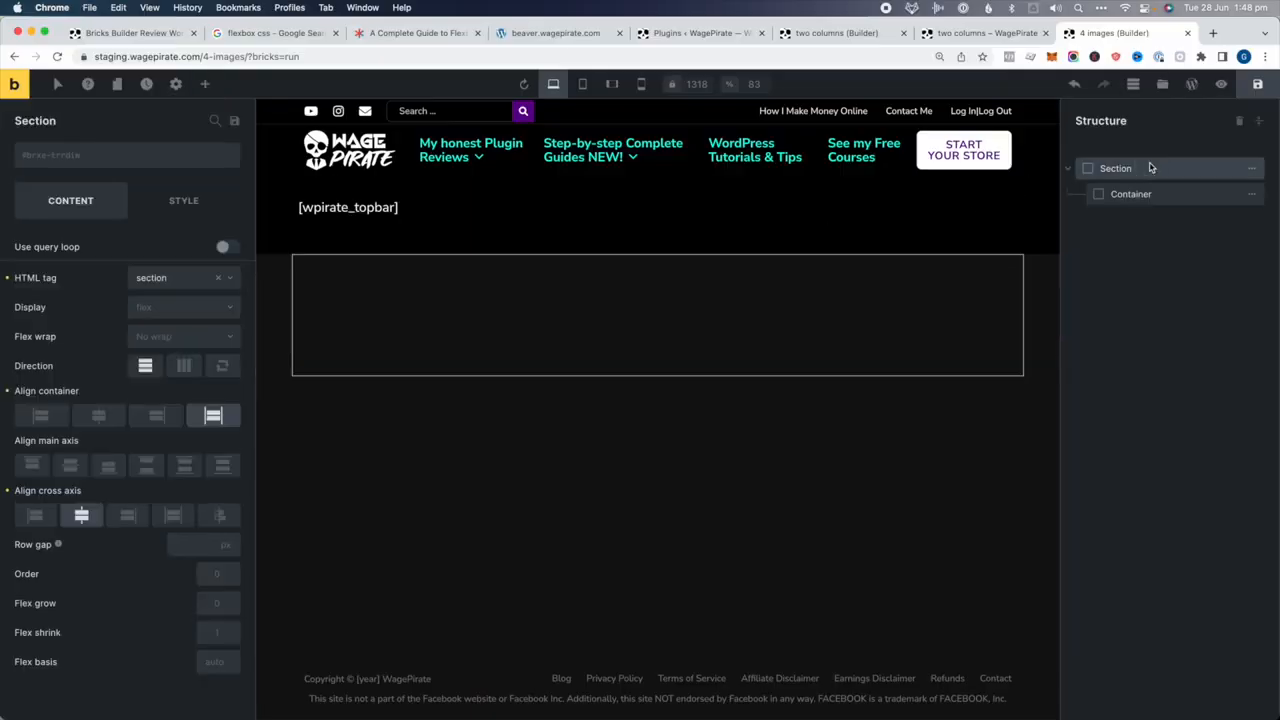
left_click(183, 199)
left_click(131, 330)
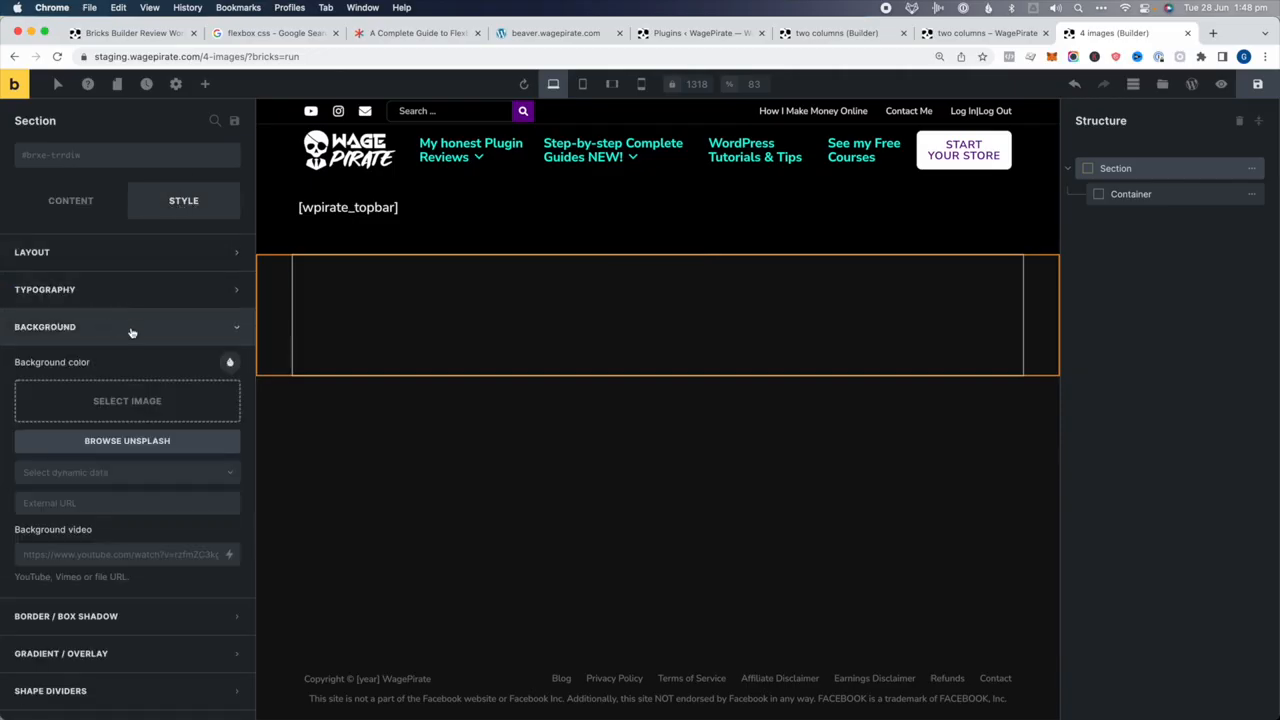
left_click(230, 364)
left_click(58, 485)
left_click_drag(127, 541, 208, 542)
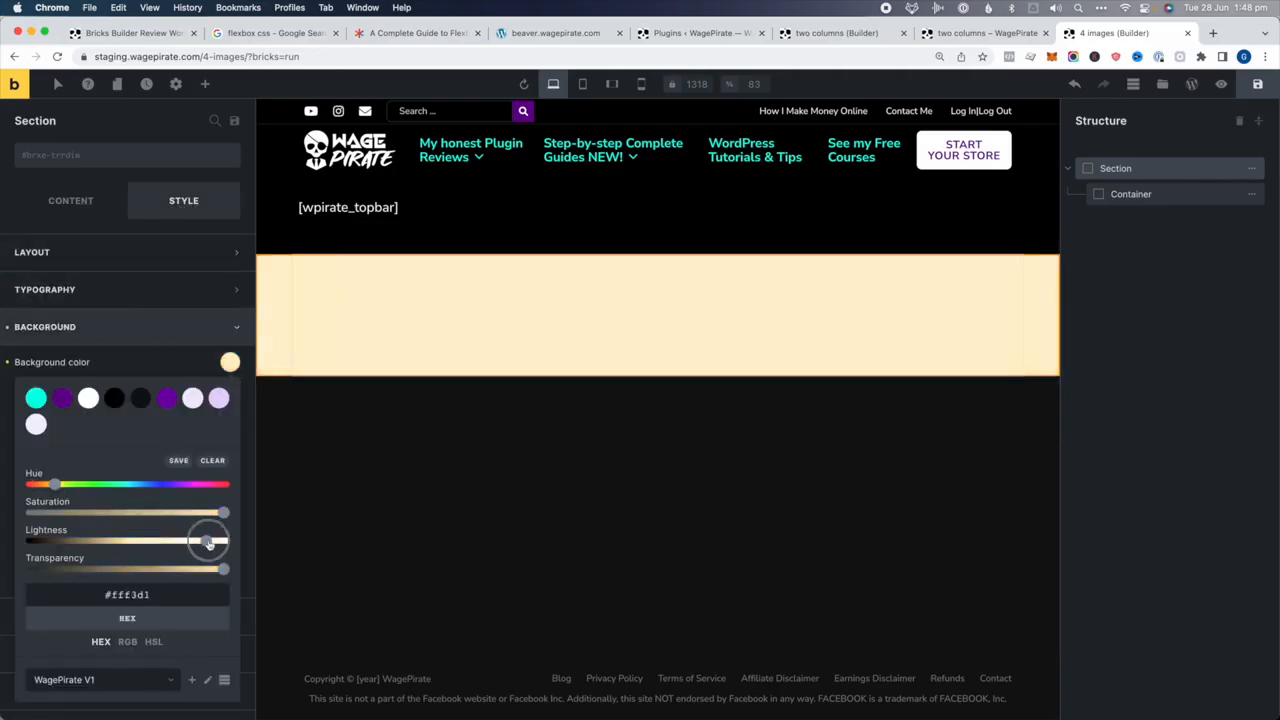
left_click(1192, 422)
Compare the section and inner container outlines, leaving the container selected
left_click(1160, 195)
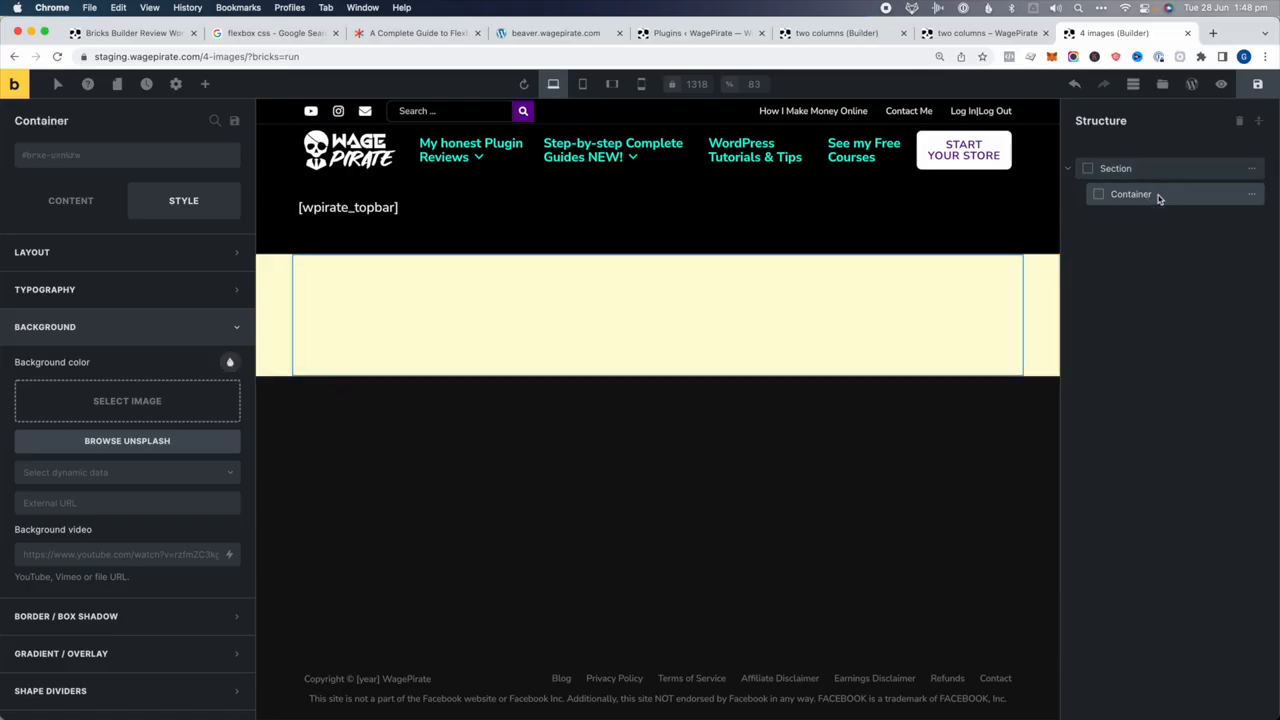
left_click(1132, 170)
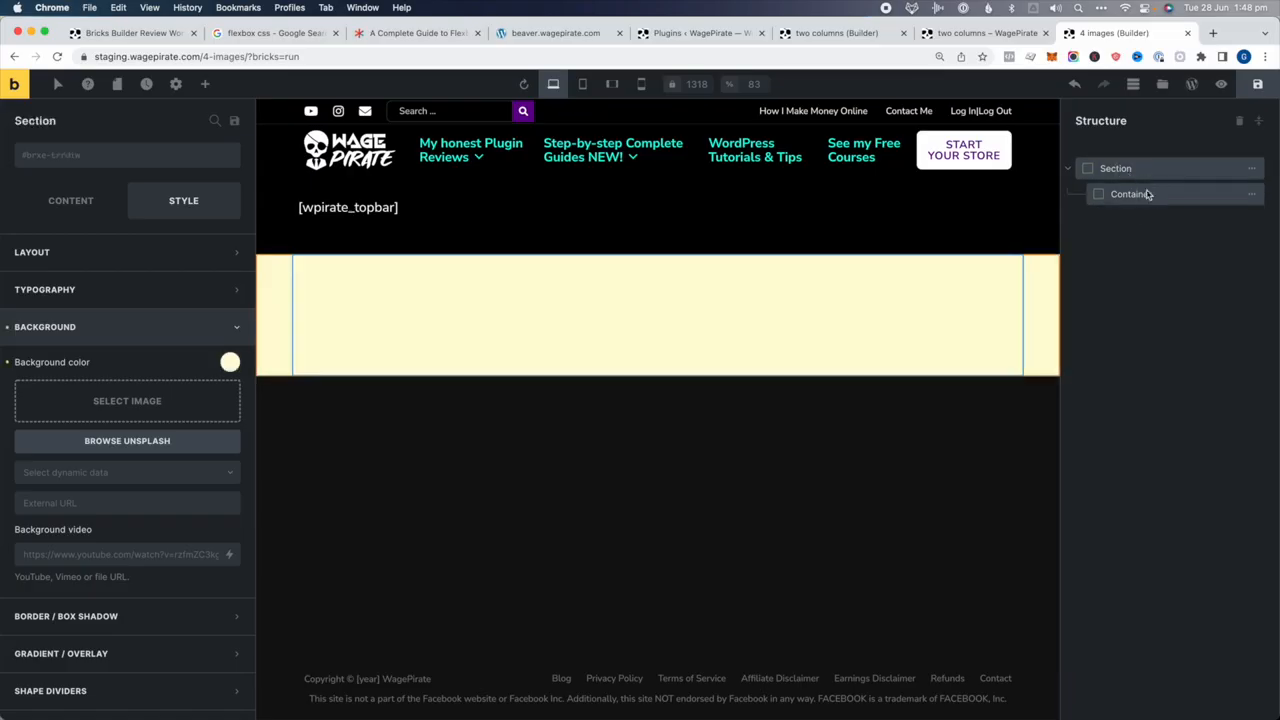
left_click(1148, 196)
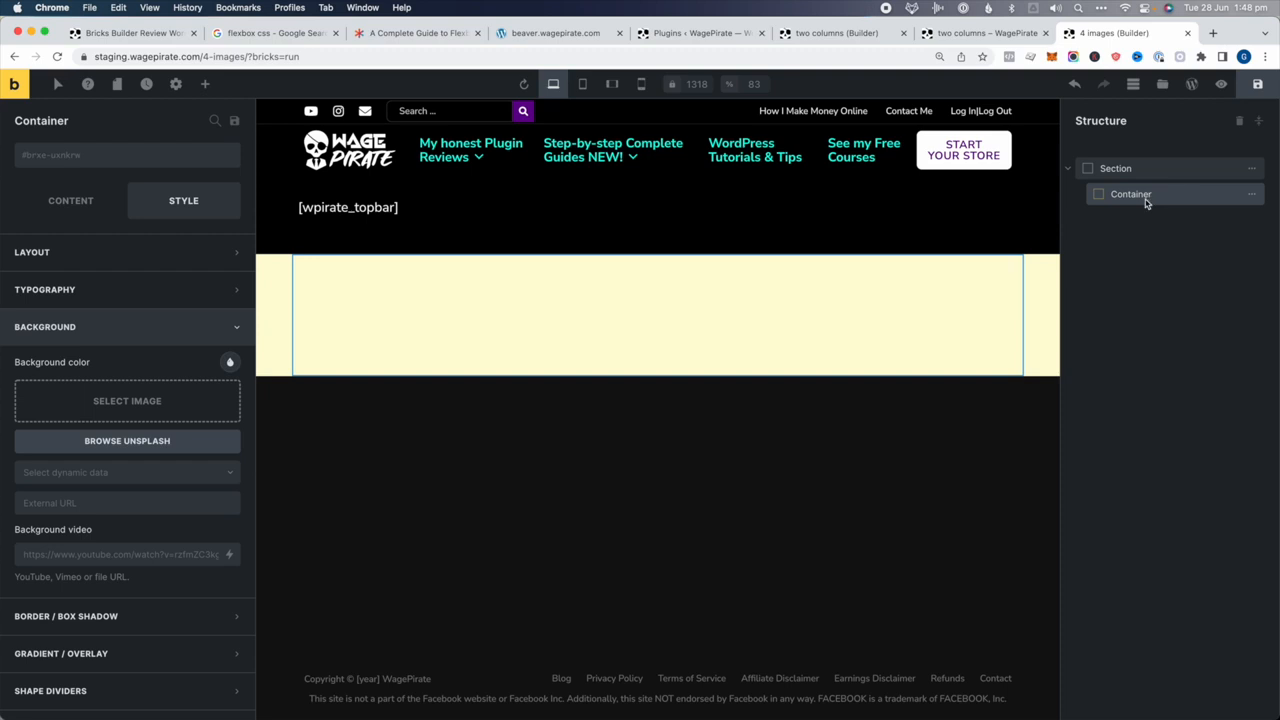
left_click(1128, 171)
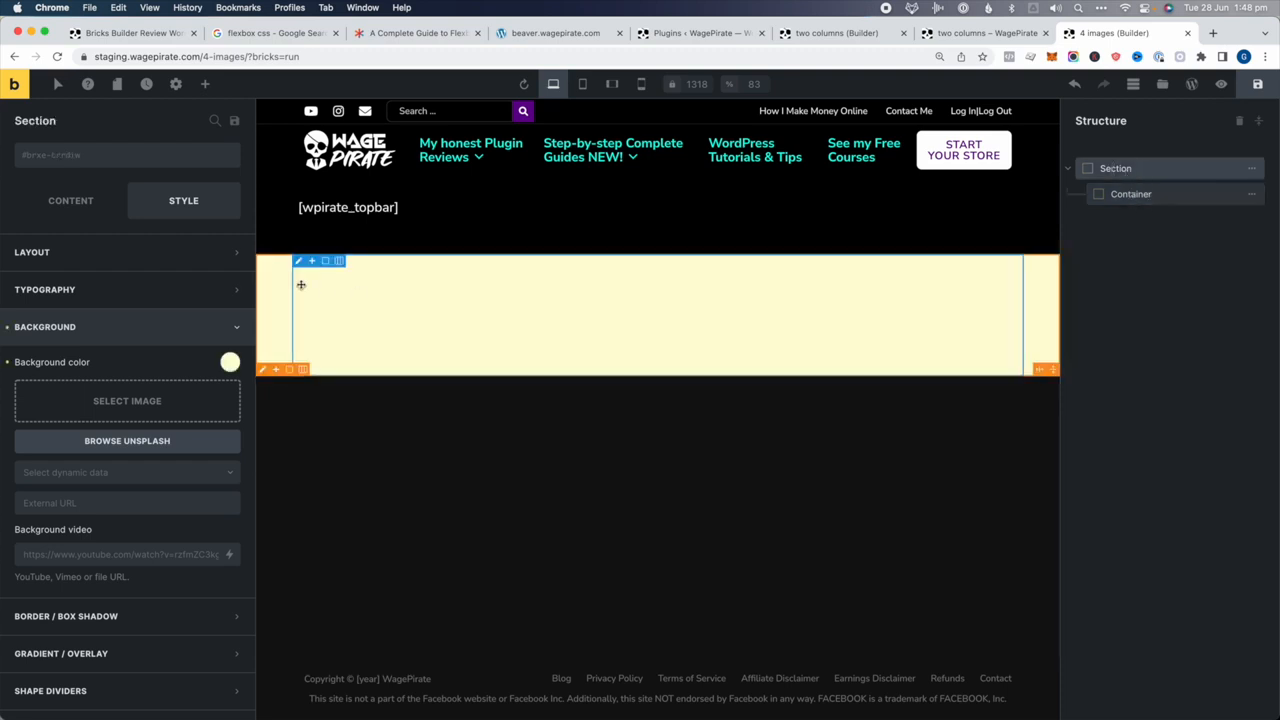
left_click(70, 200)
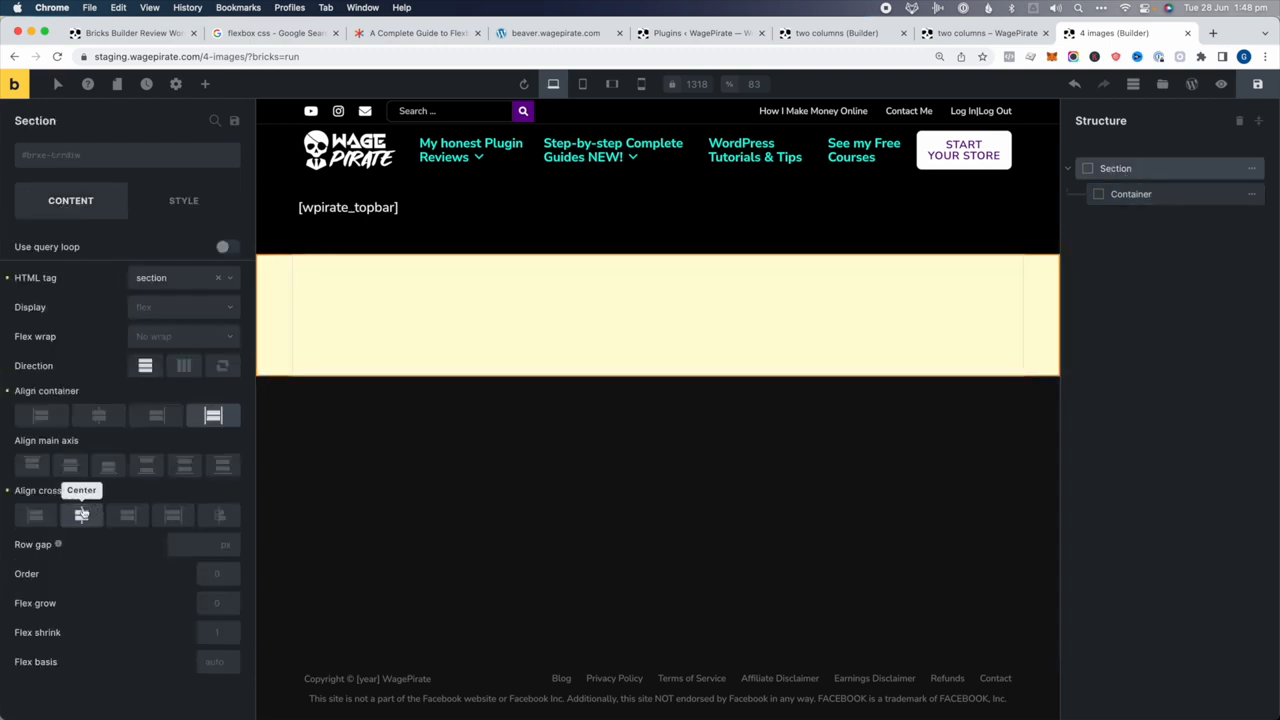
left_click(1232, 196)
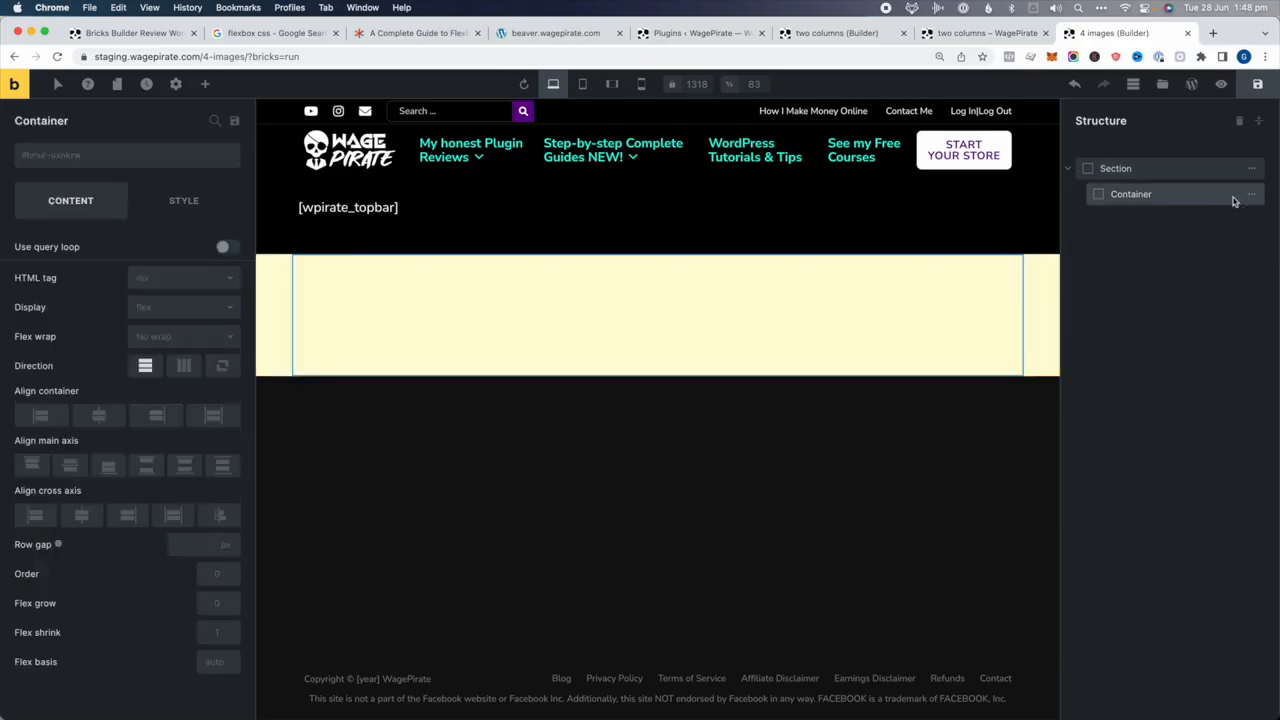
Add an Image element to the container showing the t-shirt with logo picture
left_click(207, 85)
type("imag")
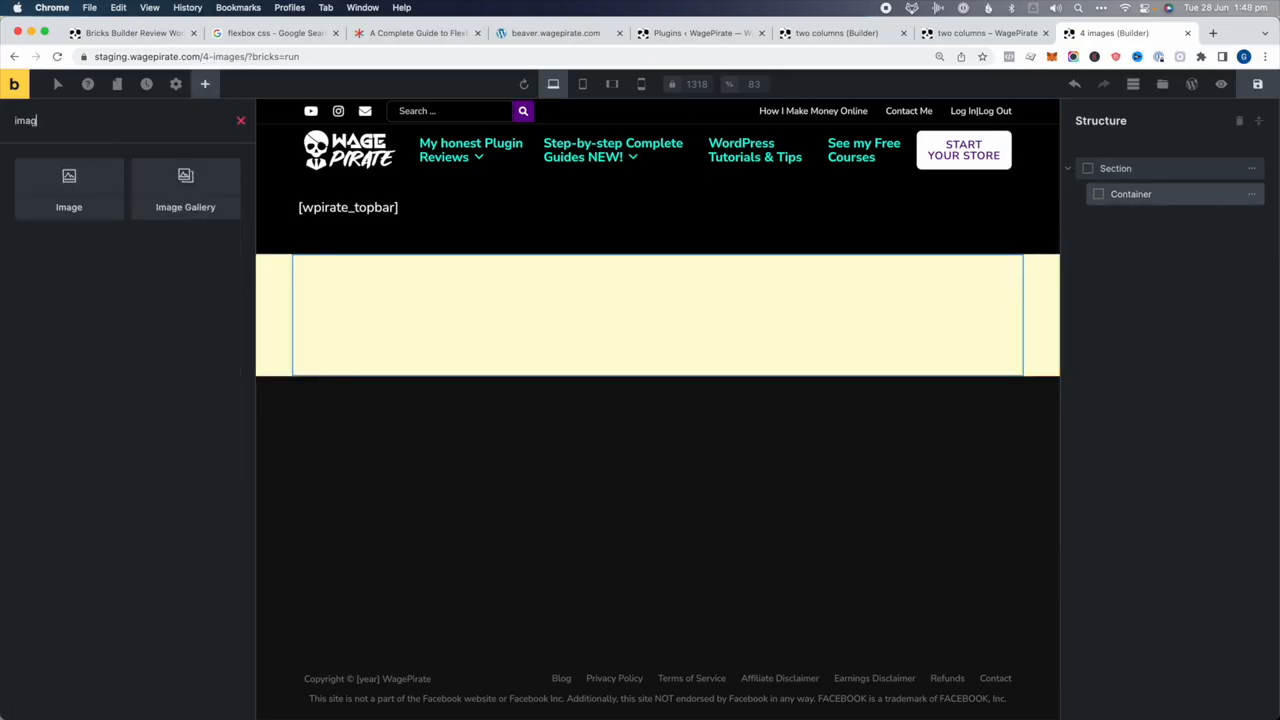
left_click(66, 192)
left_click(1134, 221)
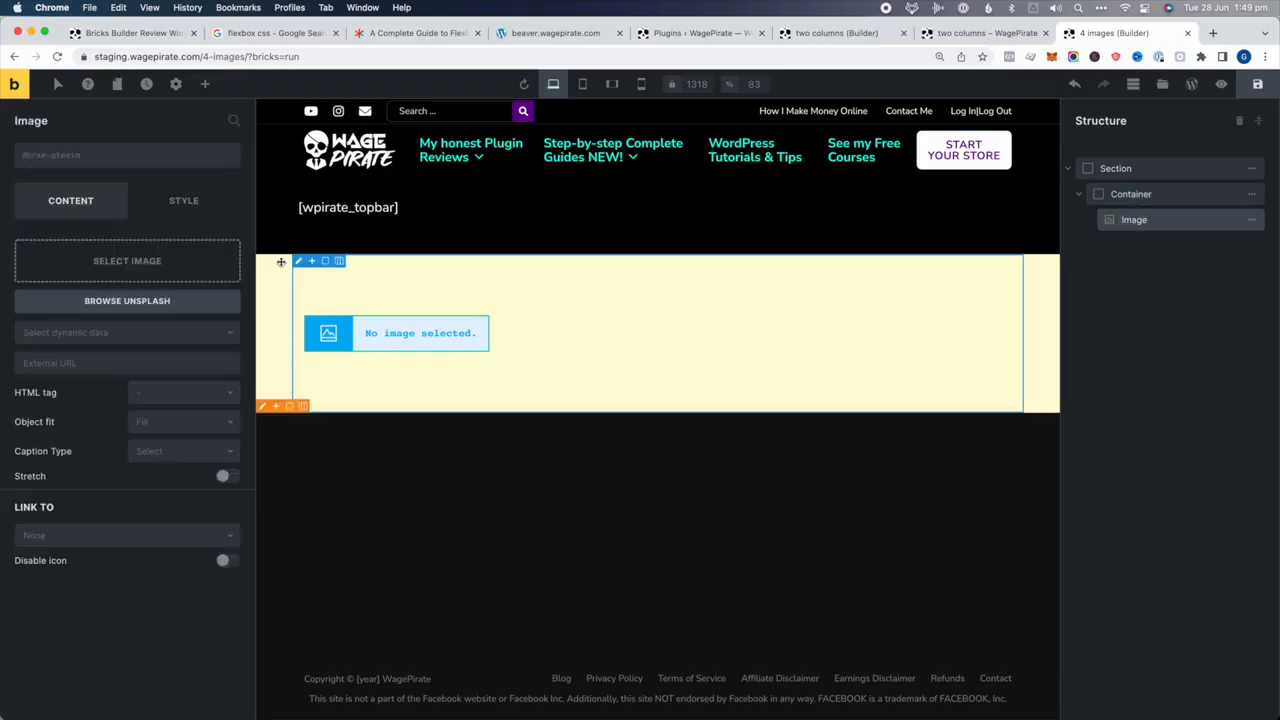
left_click(145, 262)
left_click(627, 262)
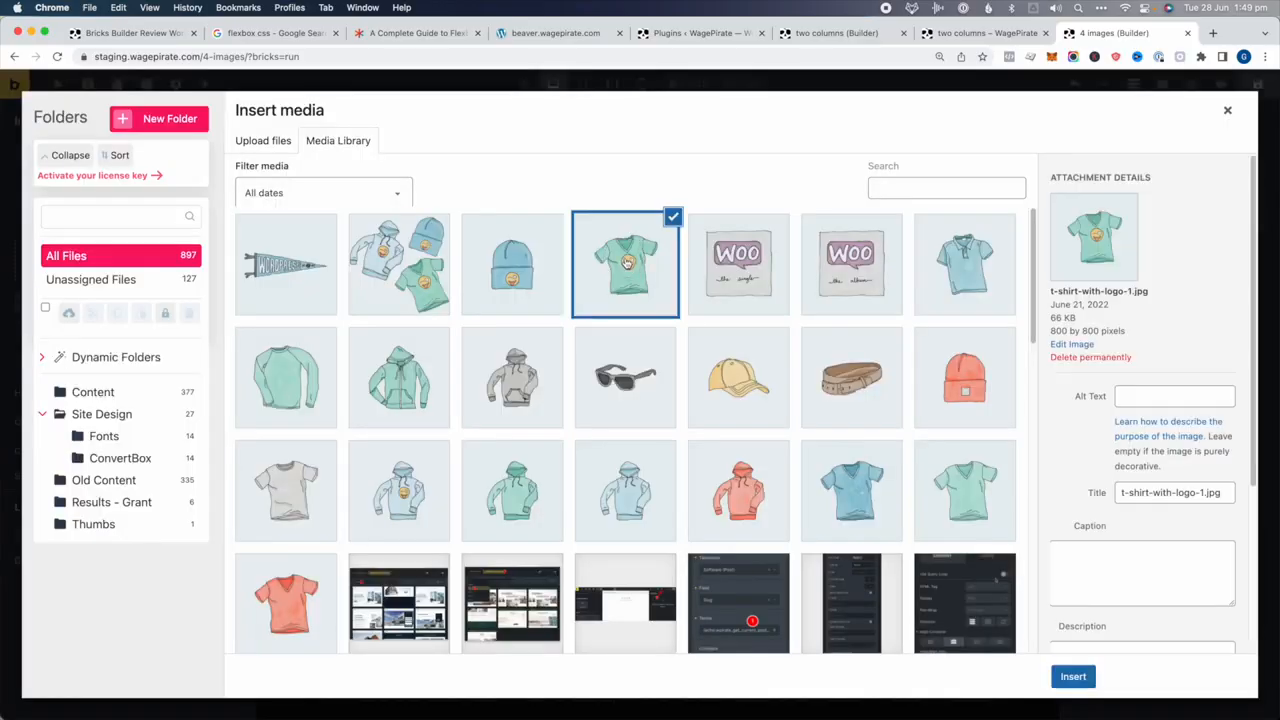
left_click(1089, 678)
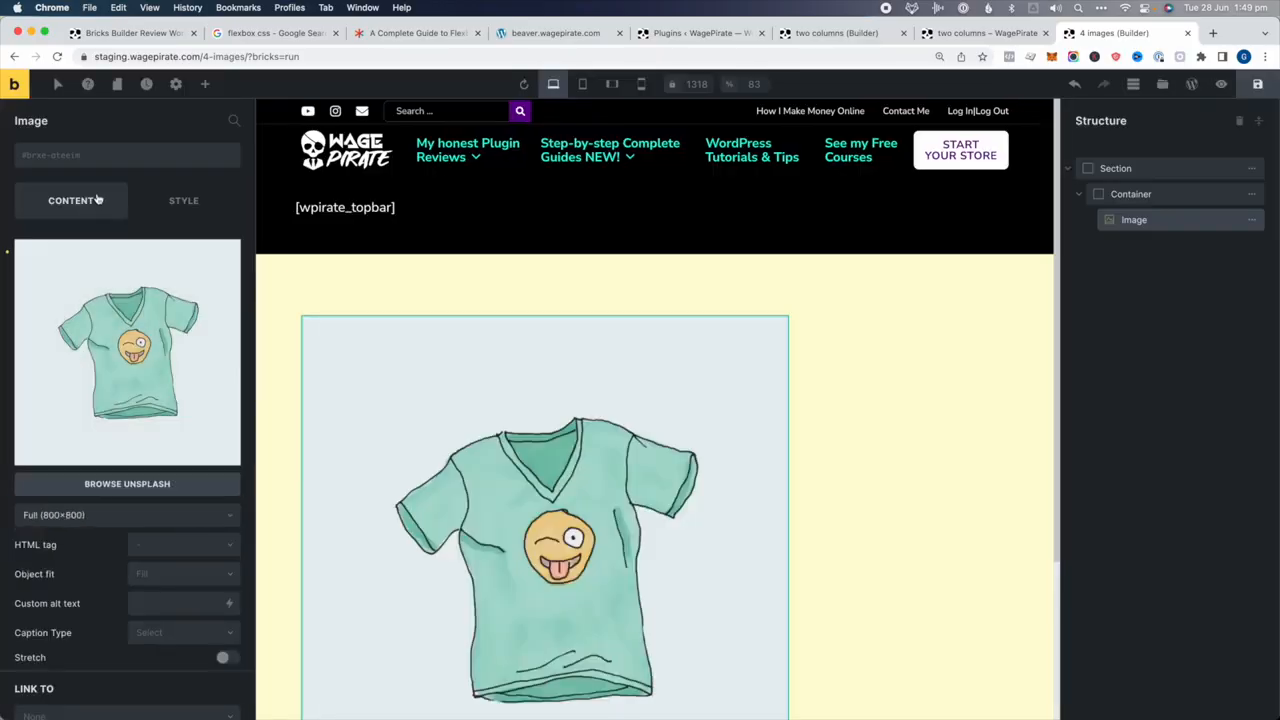
Set the image width to 25% and duplicate it into four copies
left_click(182, 202)
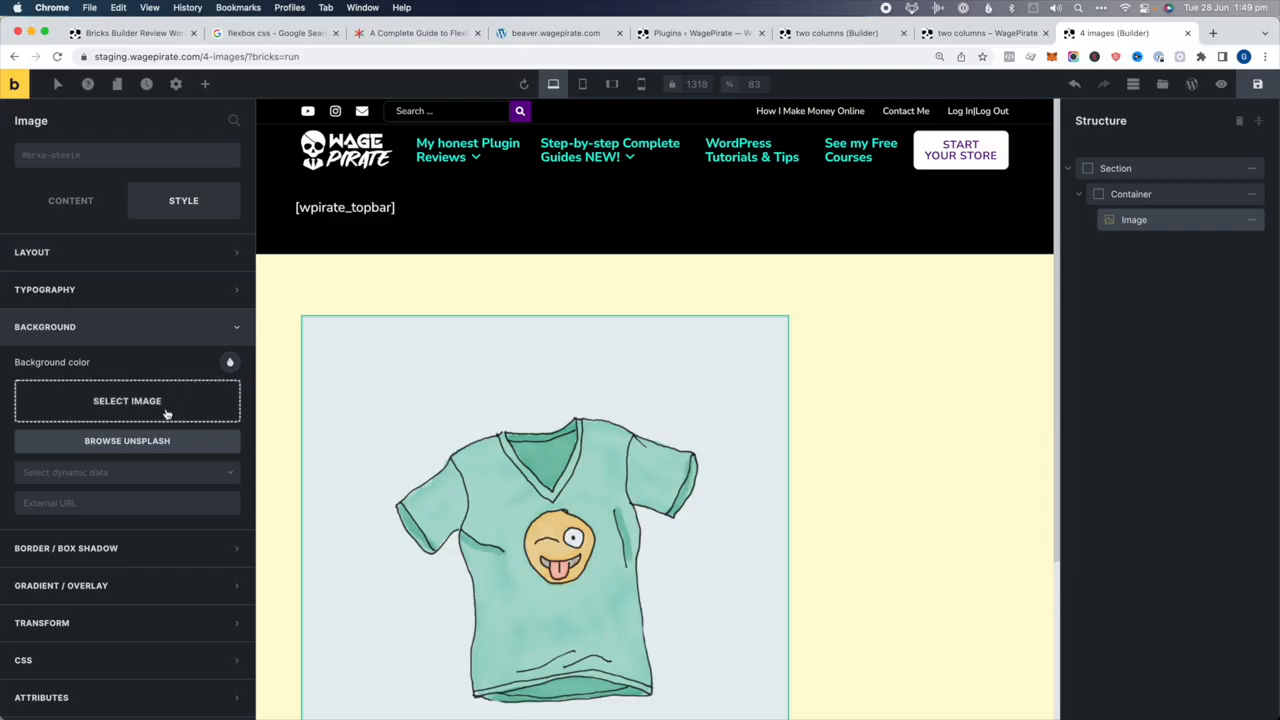
left_click(143, 252)
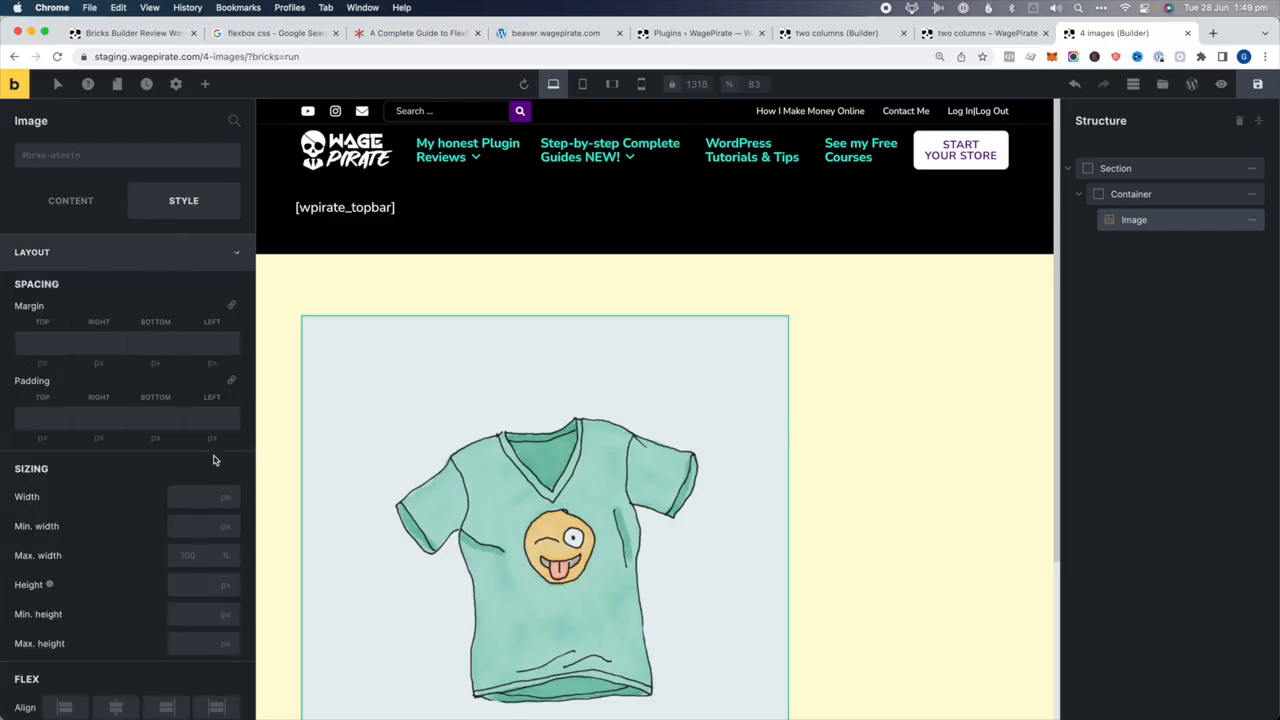
left_click(198, 496)
type("25%")
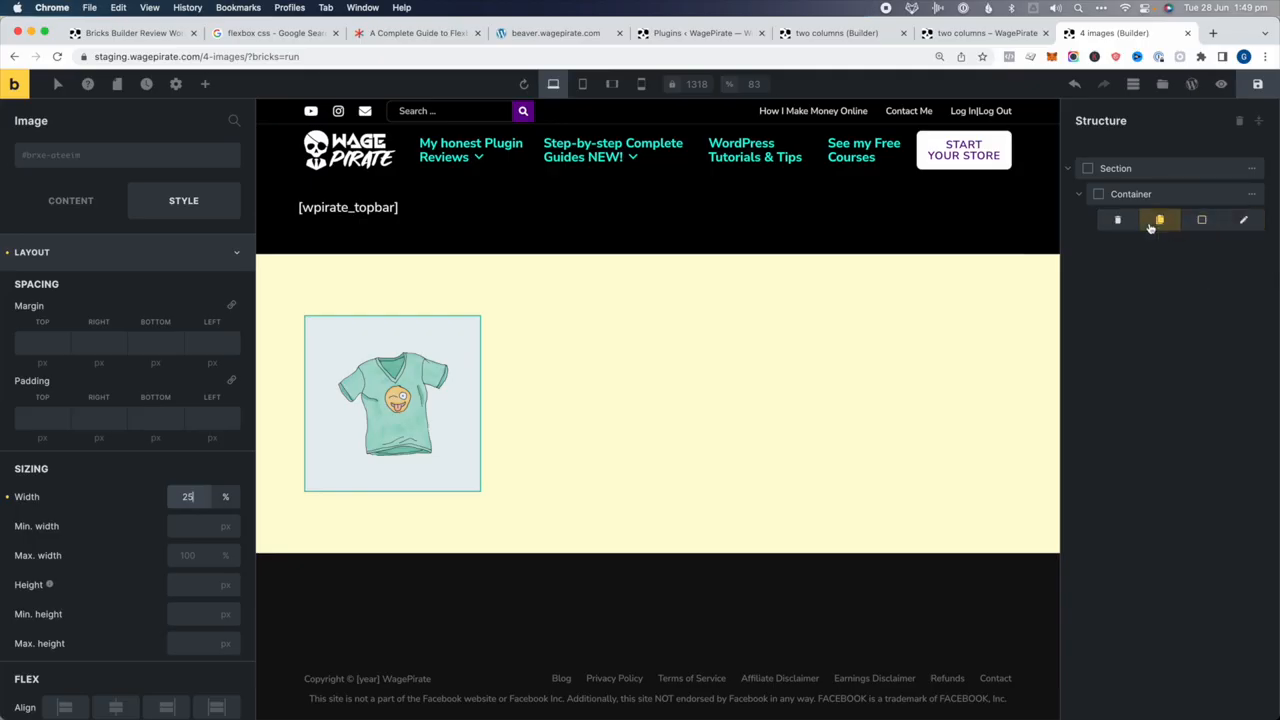
left_click(1159, 220)
left_click(1159, 220)
left_click(1159, 220)
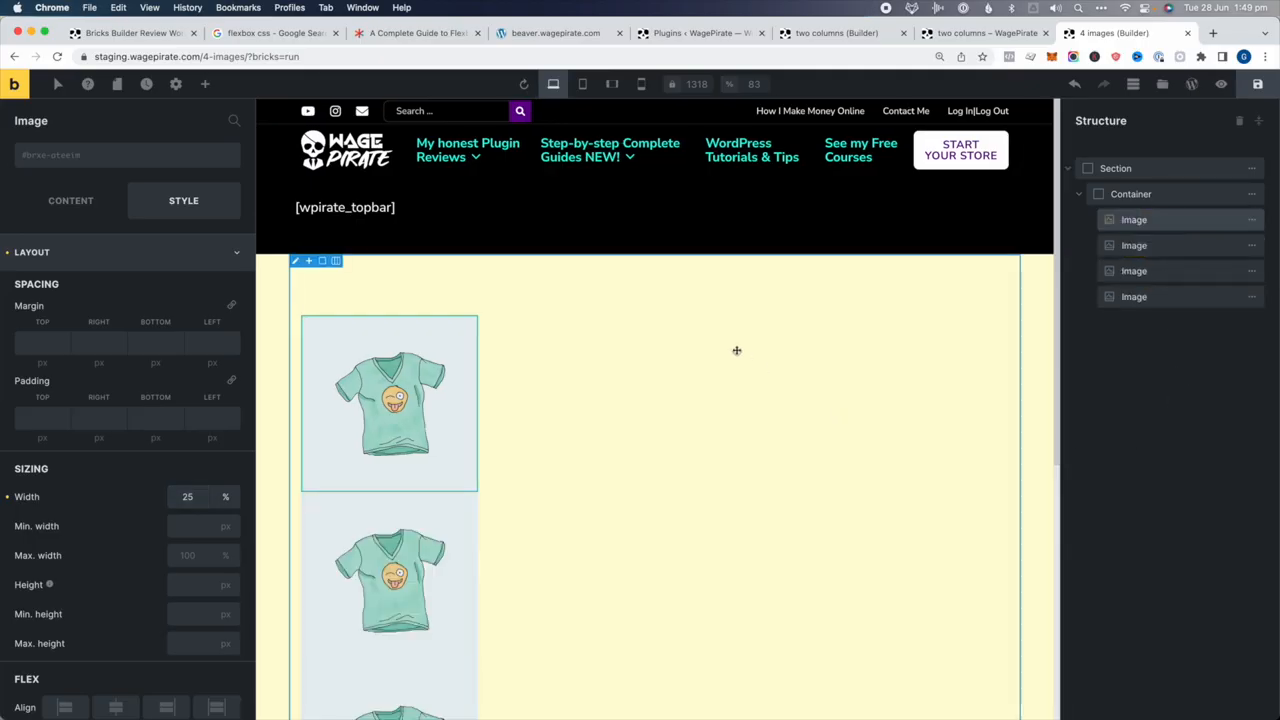
Set the container's direction to horizontal so the four t-shirt images sit in one row
scroll(736, 350, "down", 5)
scroll(736, 350, "up", 5)
left_click(1162, 195)
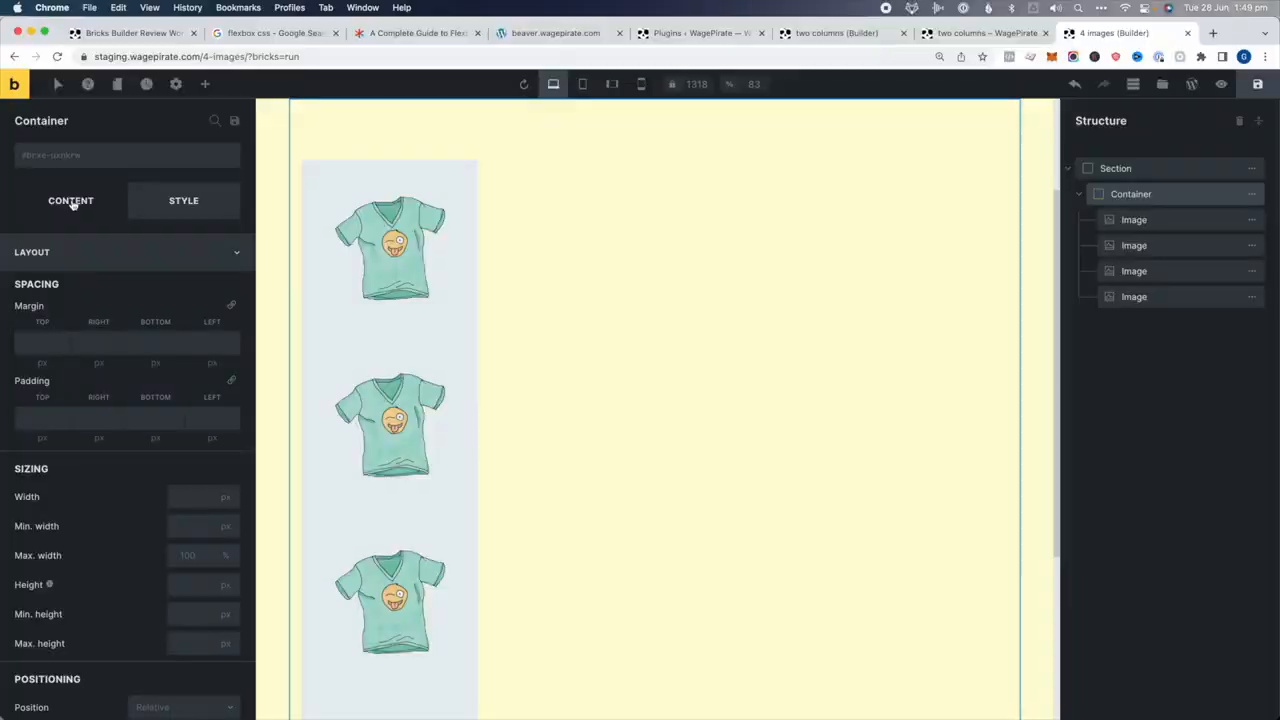
left_click(71, 202)
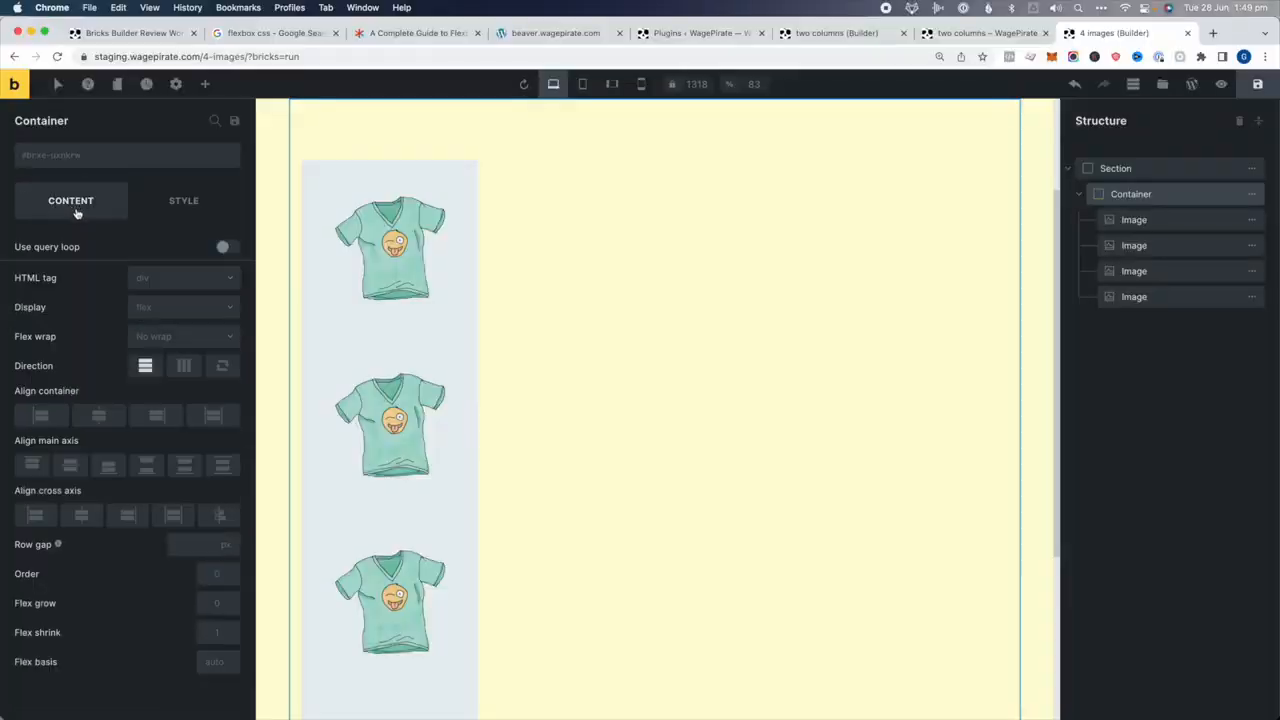
left_click(186, 366)
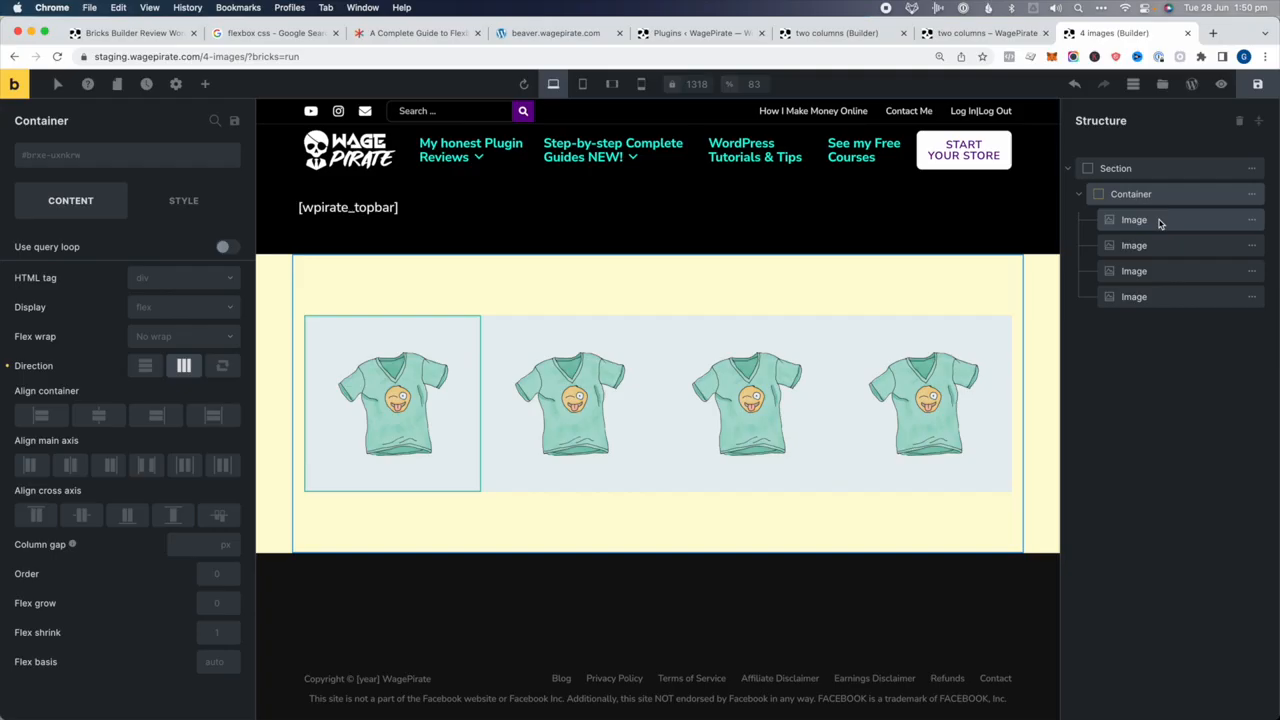
left_click(1149, 221)
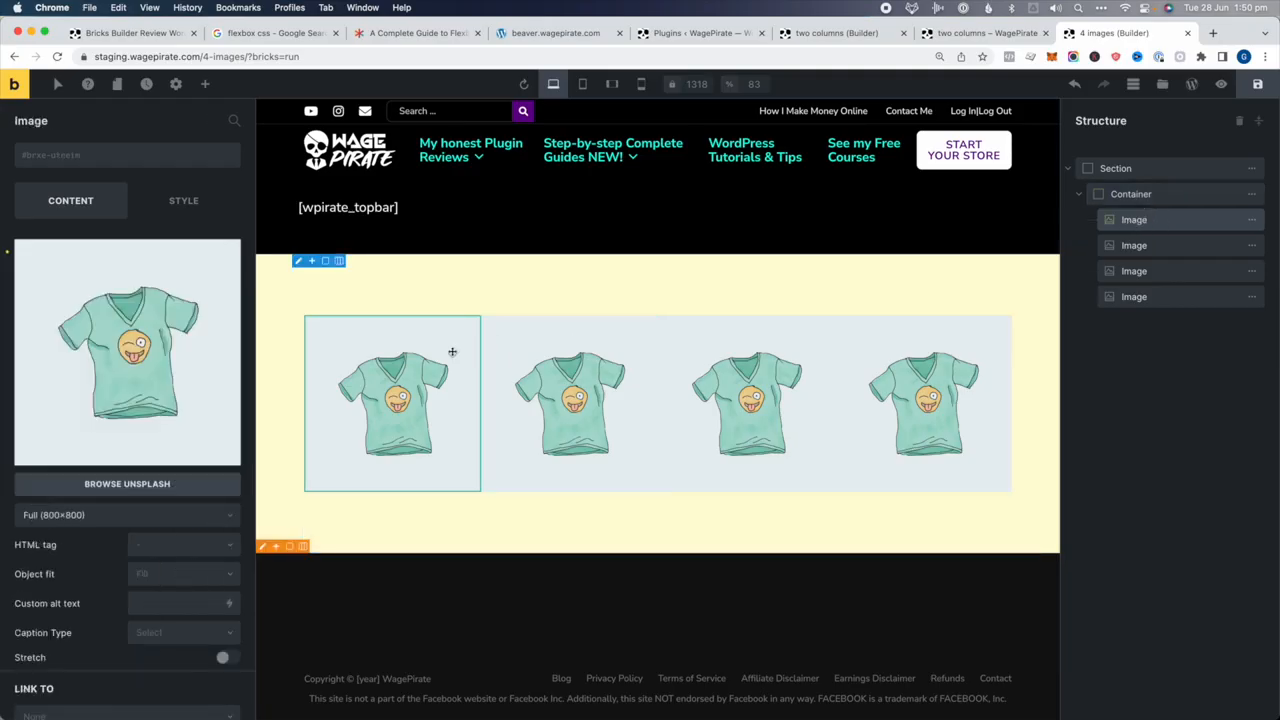
Change the width of all four t-shirt images to 23%
left_click(187, 205)
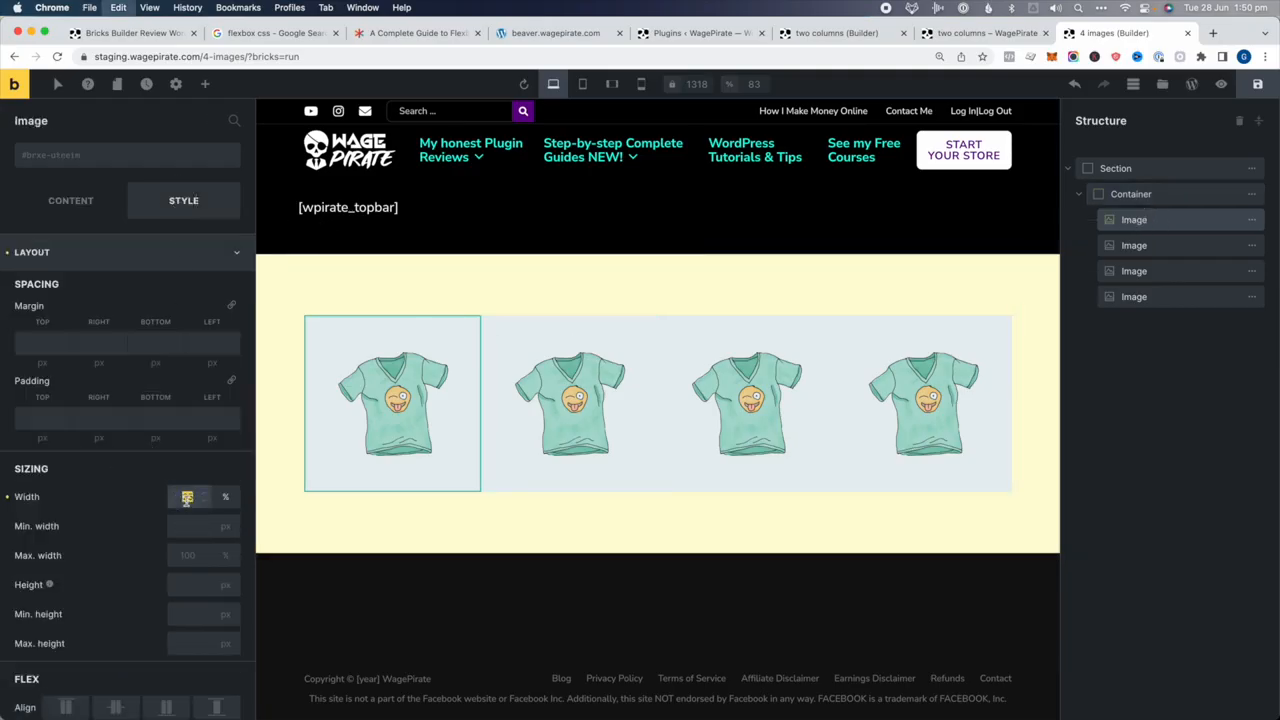
type("23")
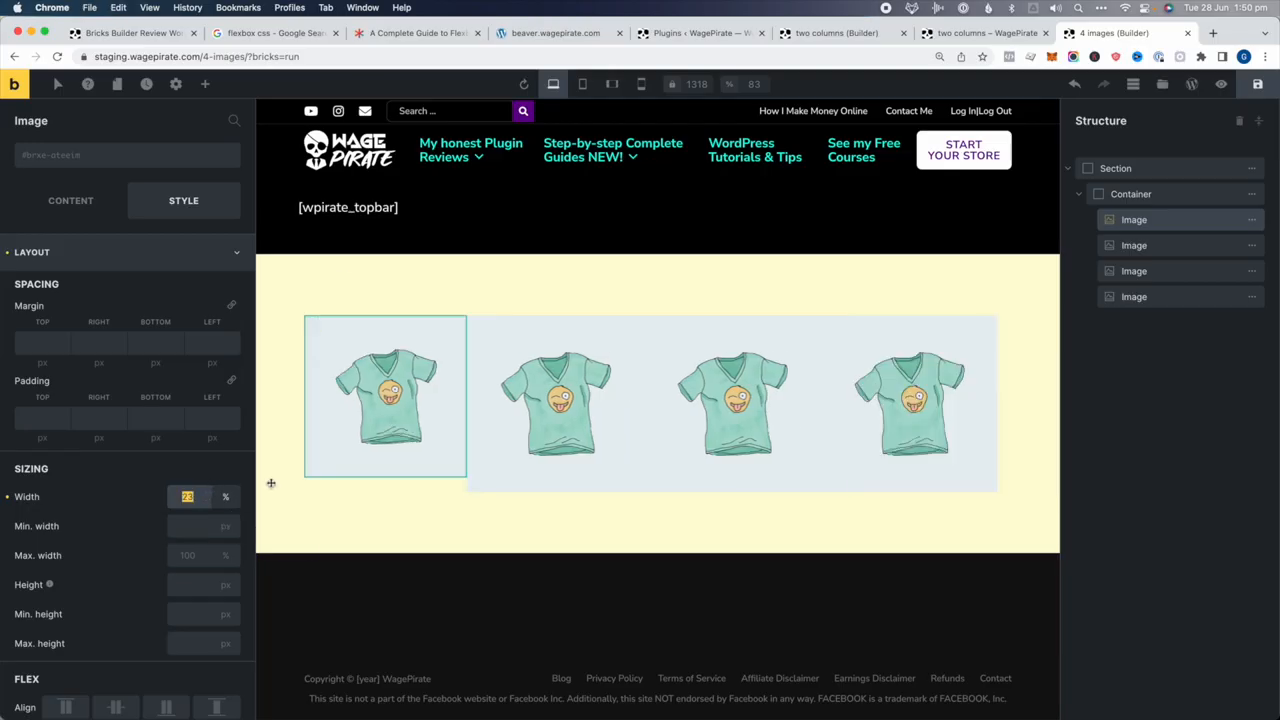
left_click(555, 400)
double_click(196, 496)
type("23")
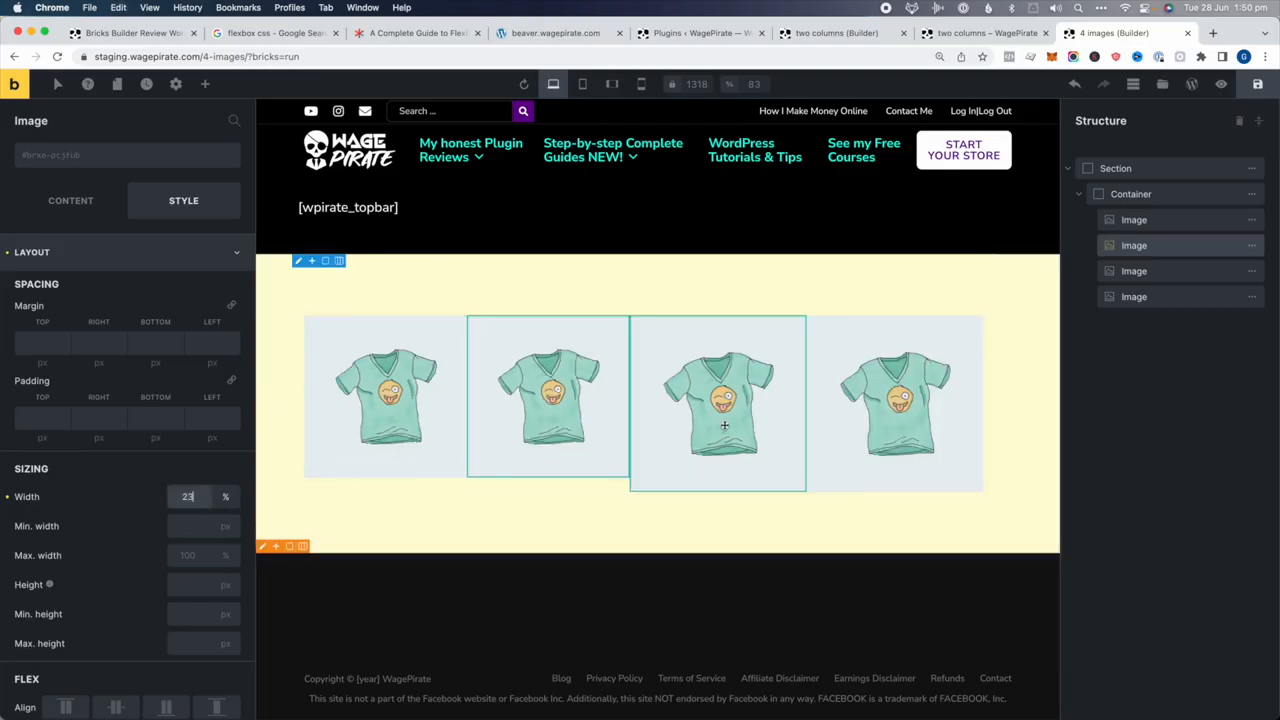
left_click(723, 426)
double_click(190, 497)
type("23")
left_click(860, 407)
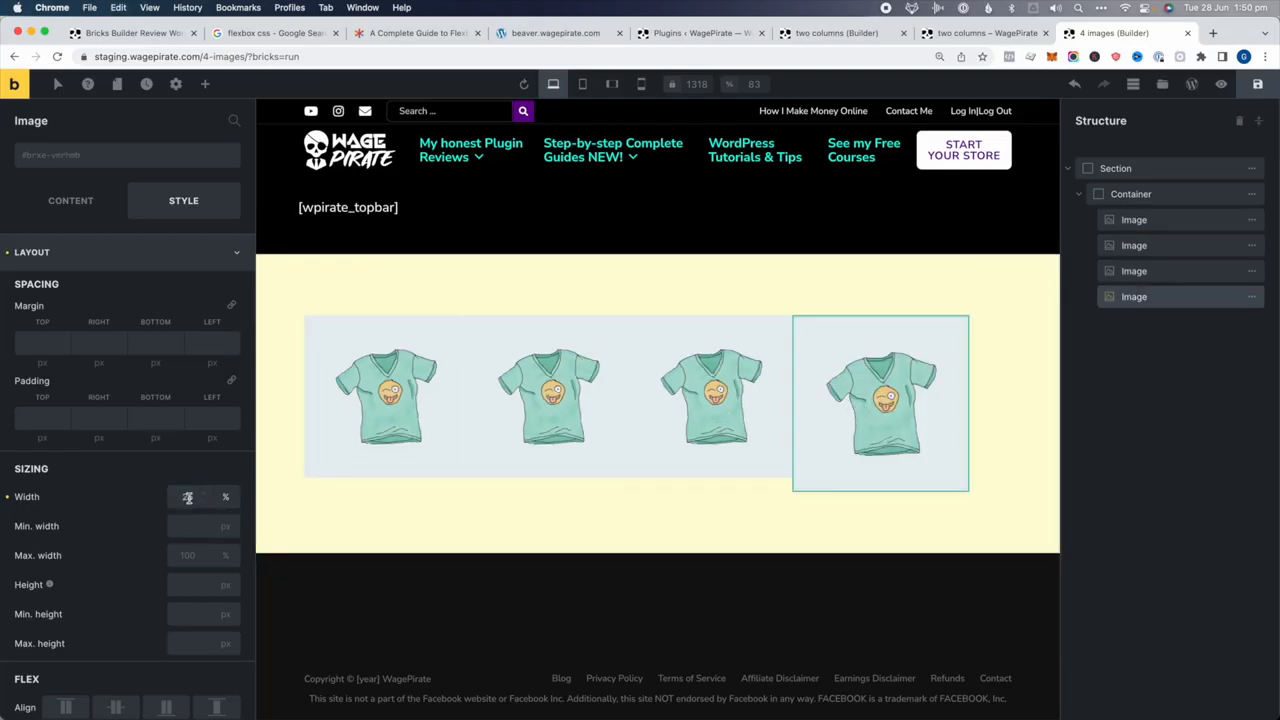
double_click(190, 497)
type("23")
Align the container's main axis to Space between, save the page, and enter preview mode
left_click(1014, 404)
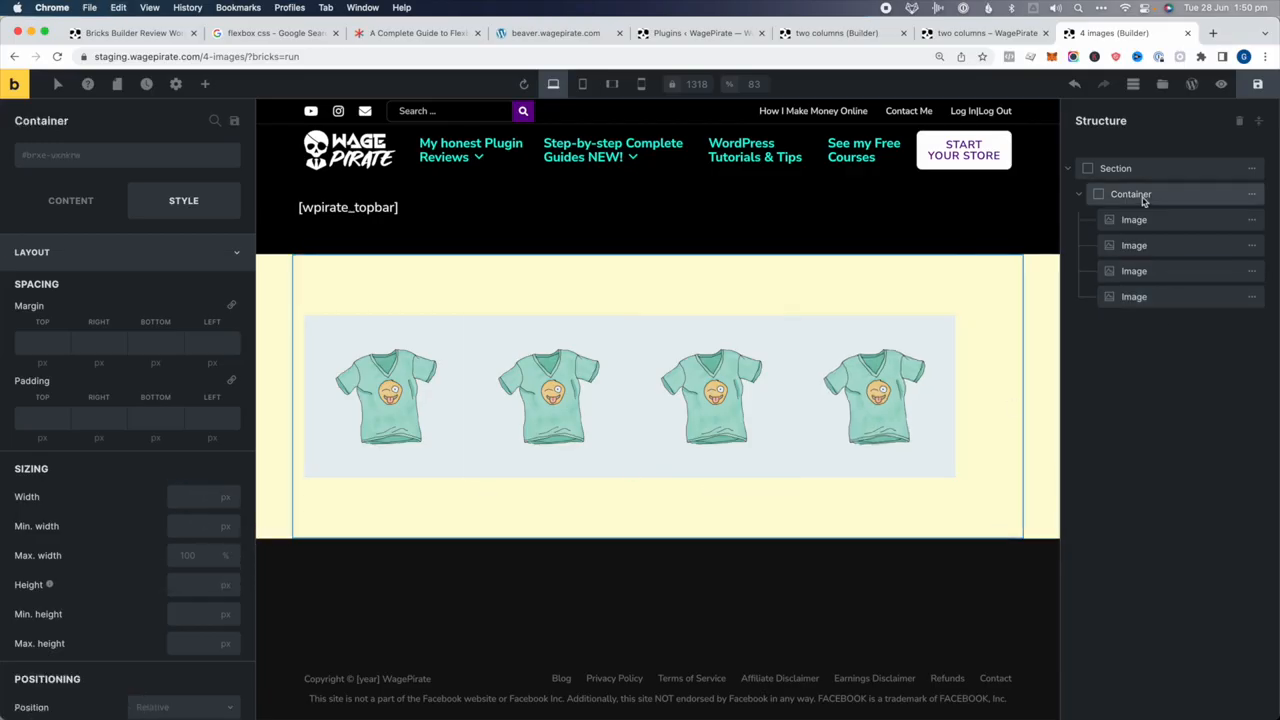
left_click(70, 199)
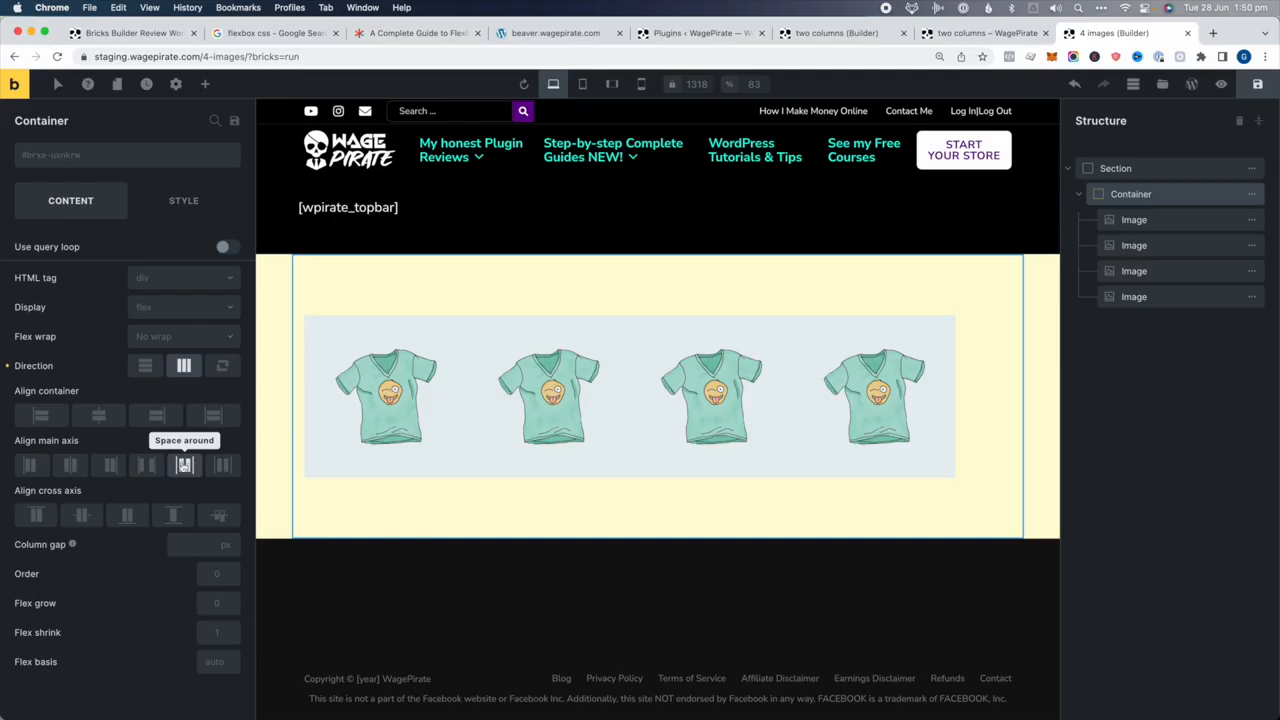
left_click(146, 465)
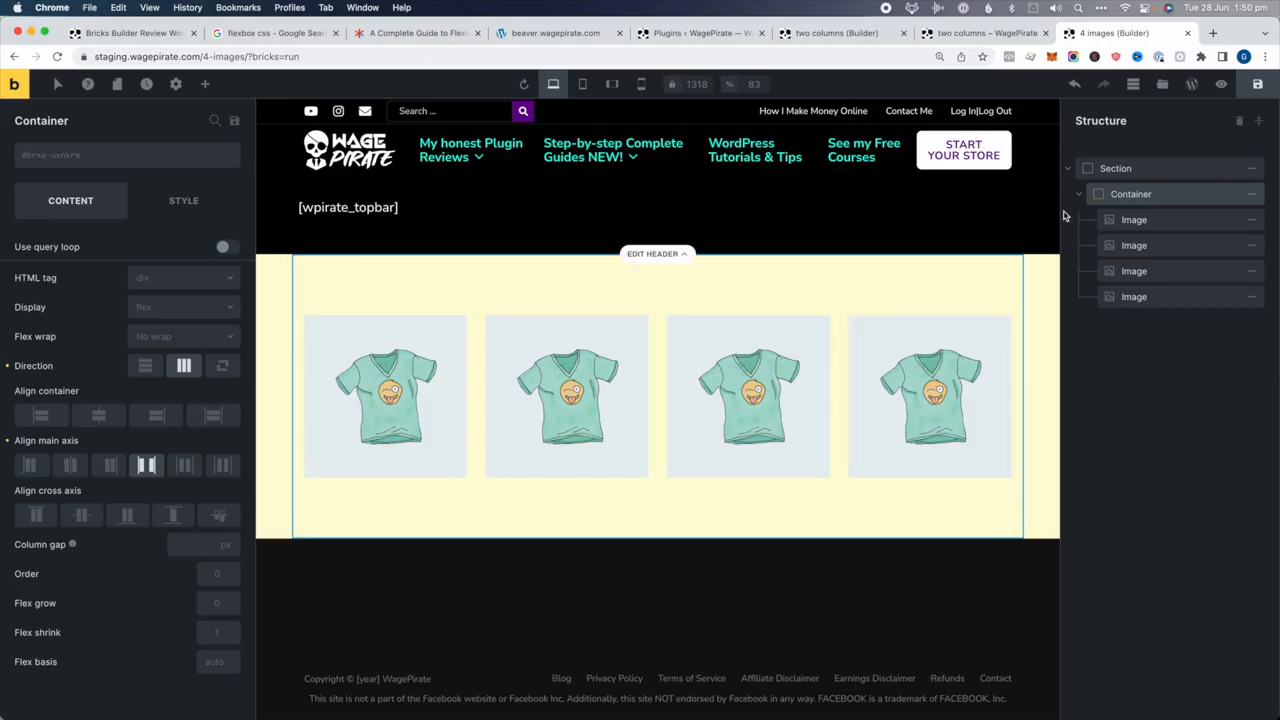
left_click(1258, 84)
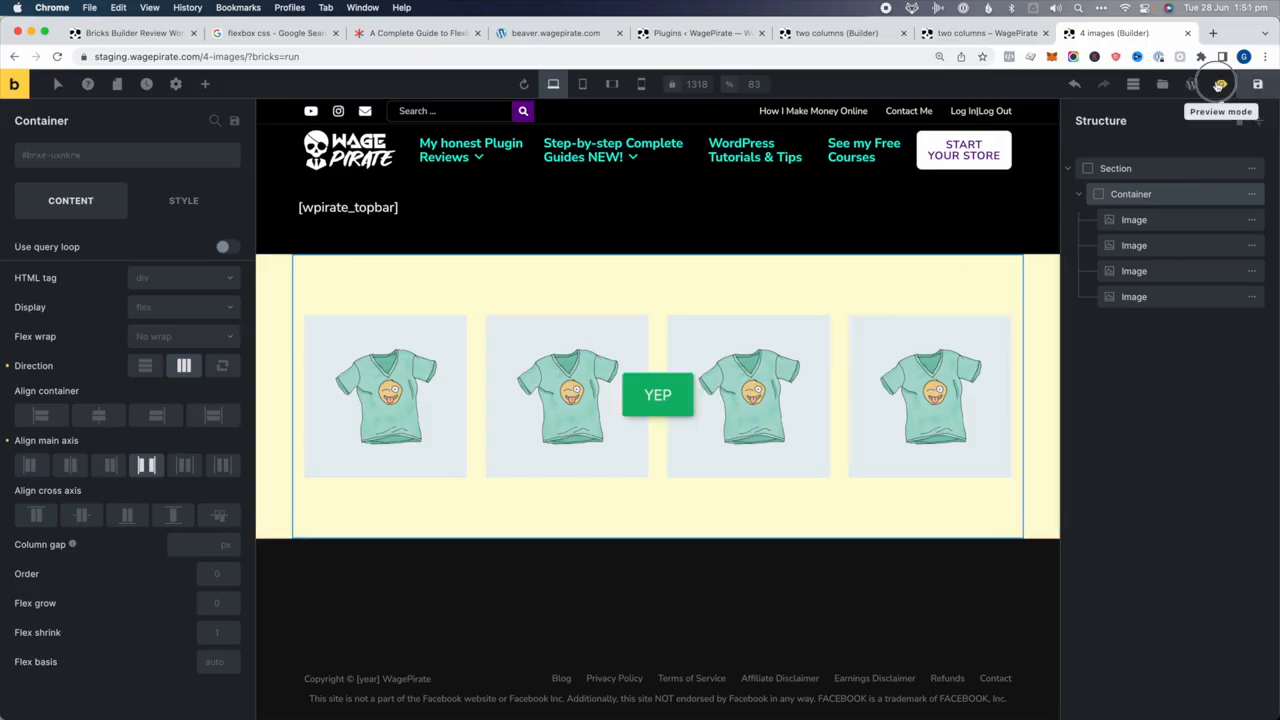
left_click(1219, 84)
On the live page, inspect a t-shirt image and select the yellow section and its flex container
left_click(1191, 84)
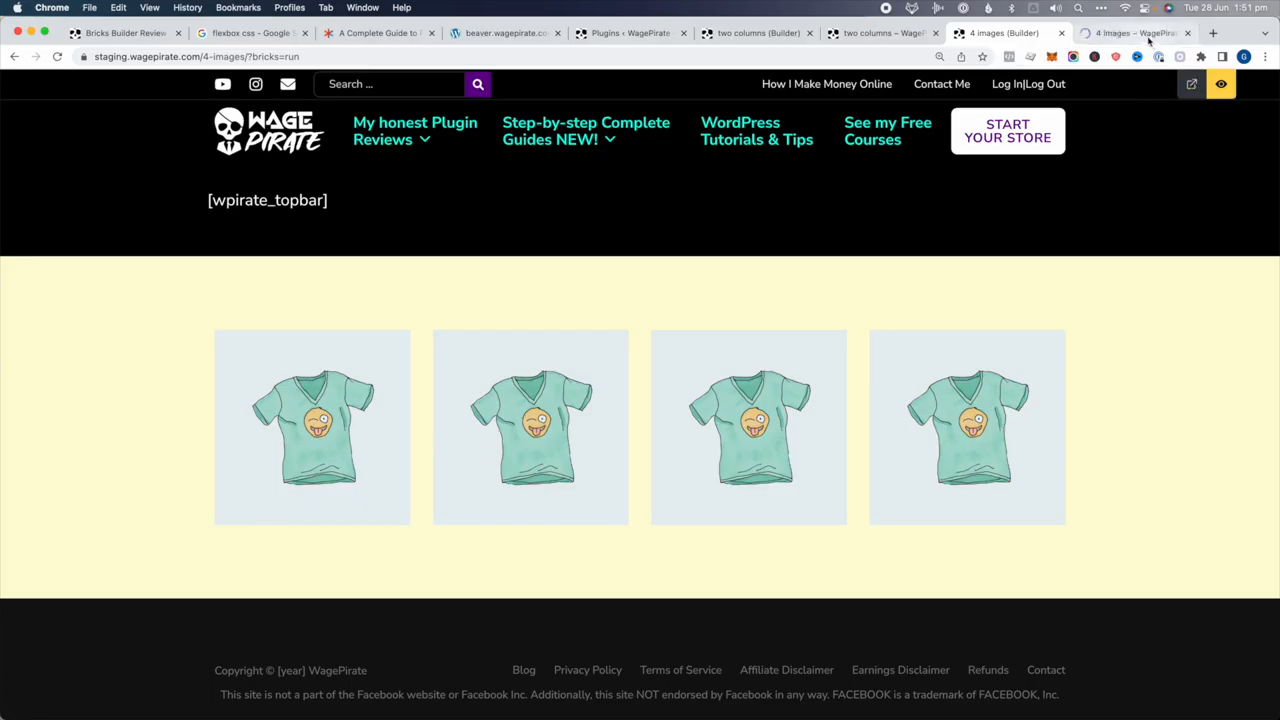
right_click(560, 400)
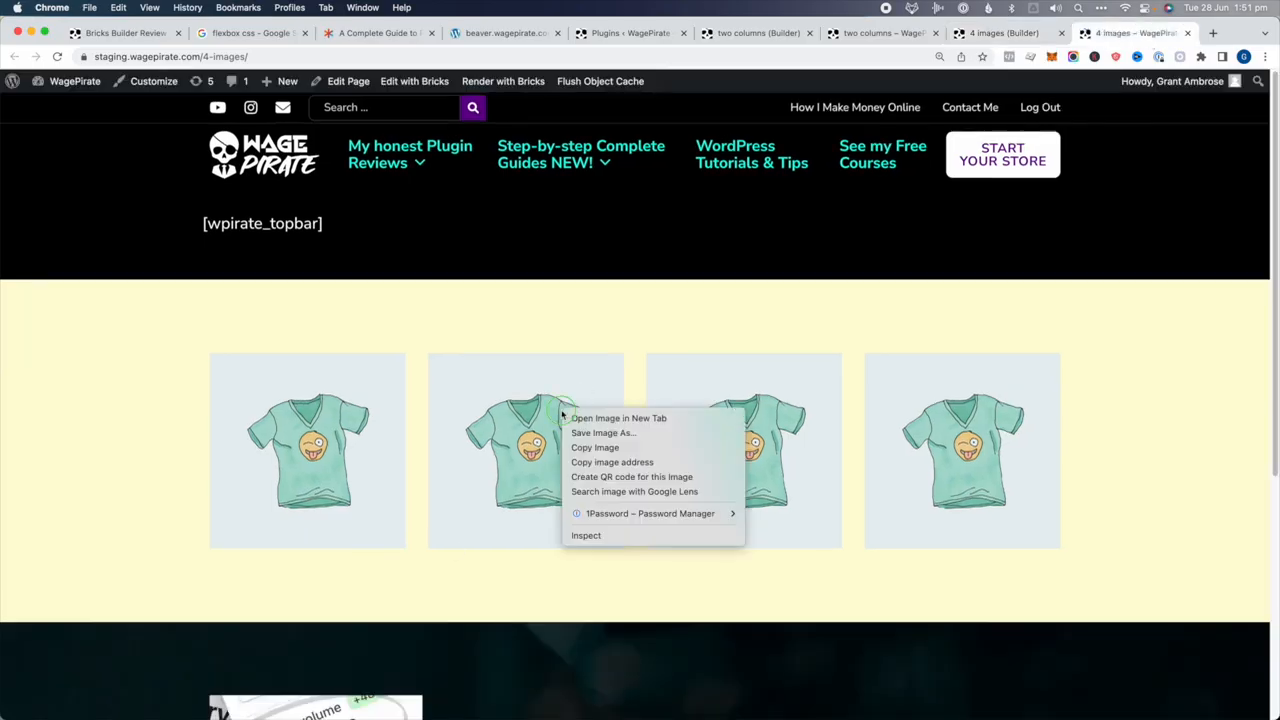
left_click(585, 532)
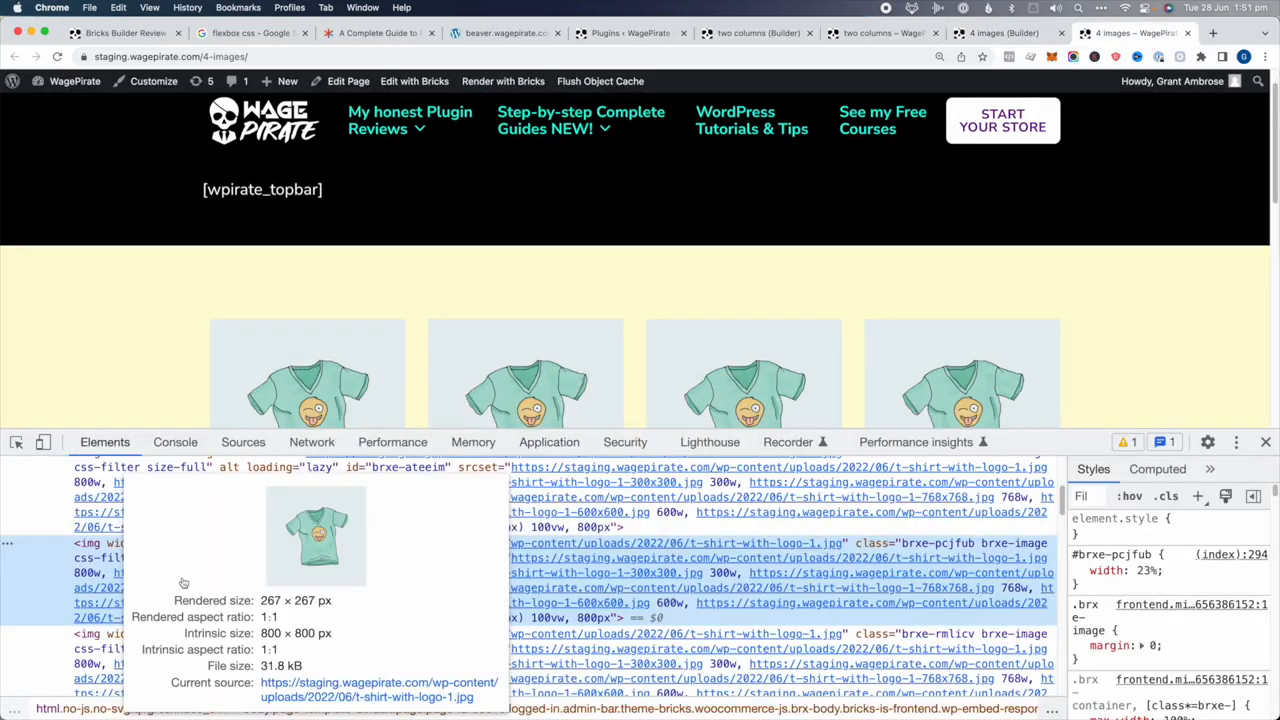
scroll(184, 584, "up", 2)
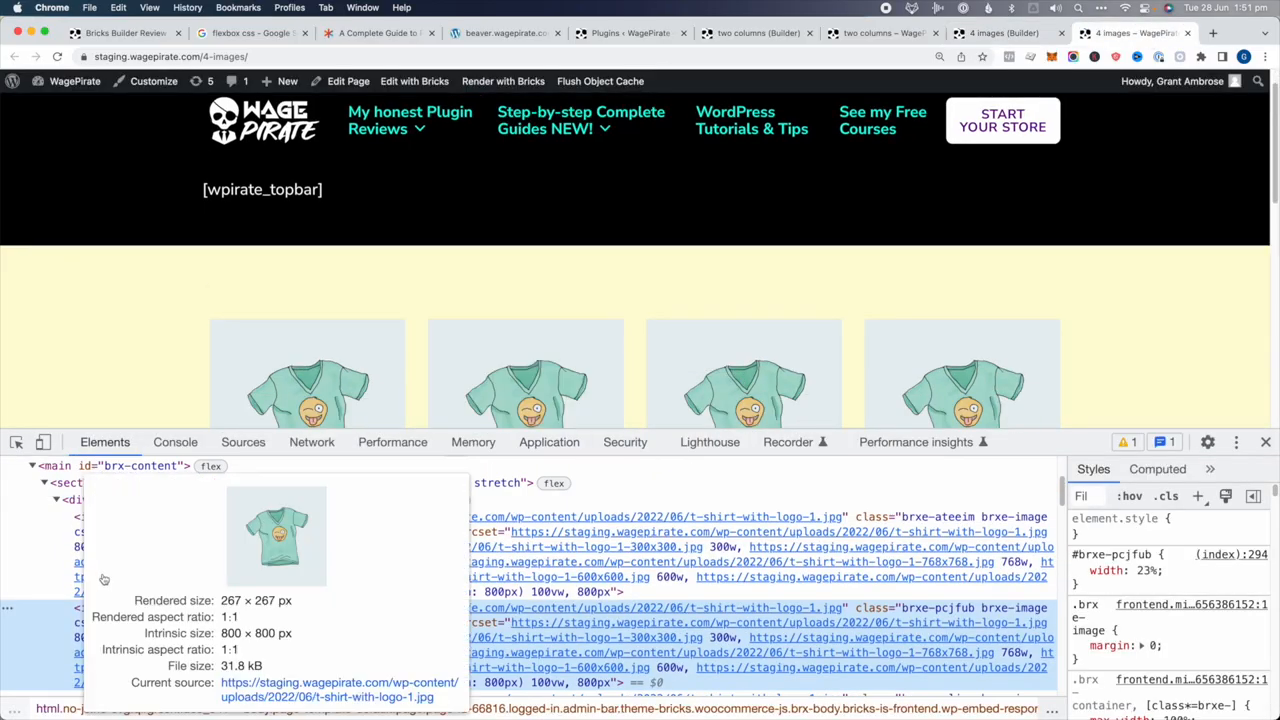
left_click(102, 493)
left_click(140, 508)
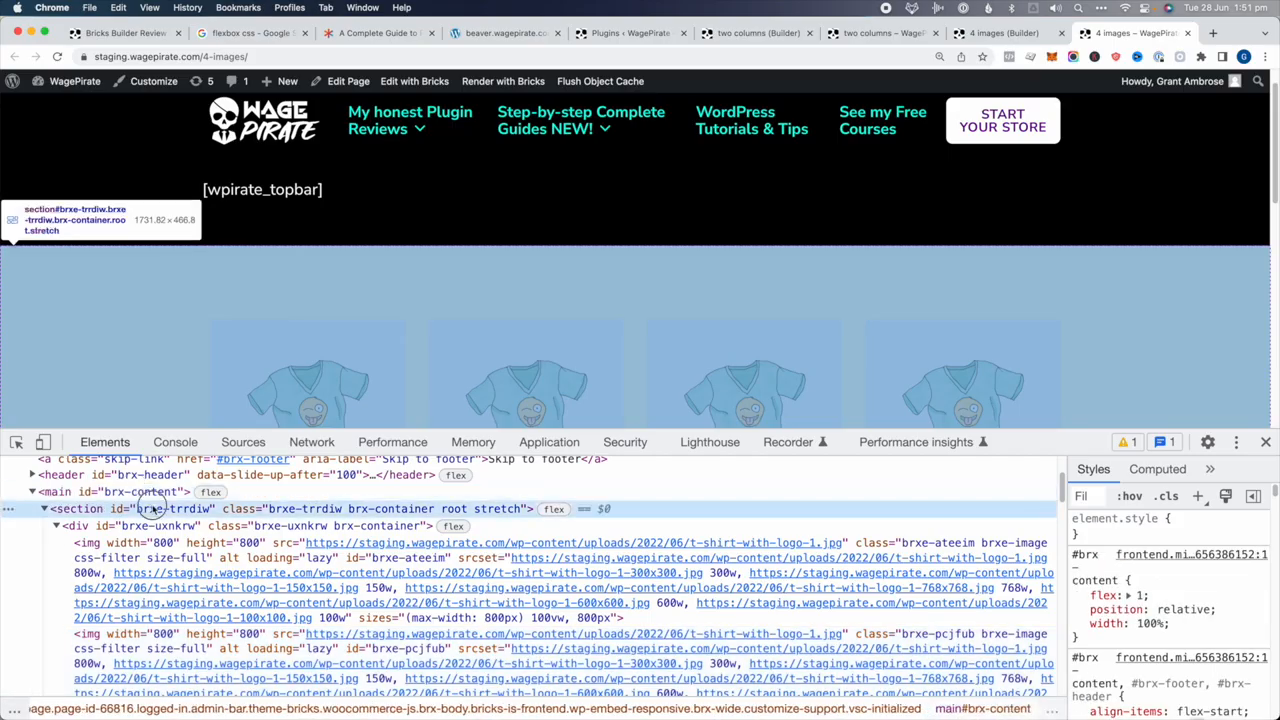
key("Left")
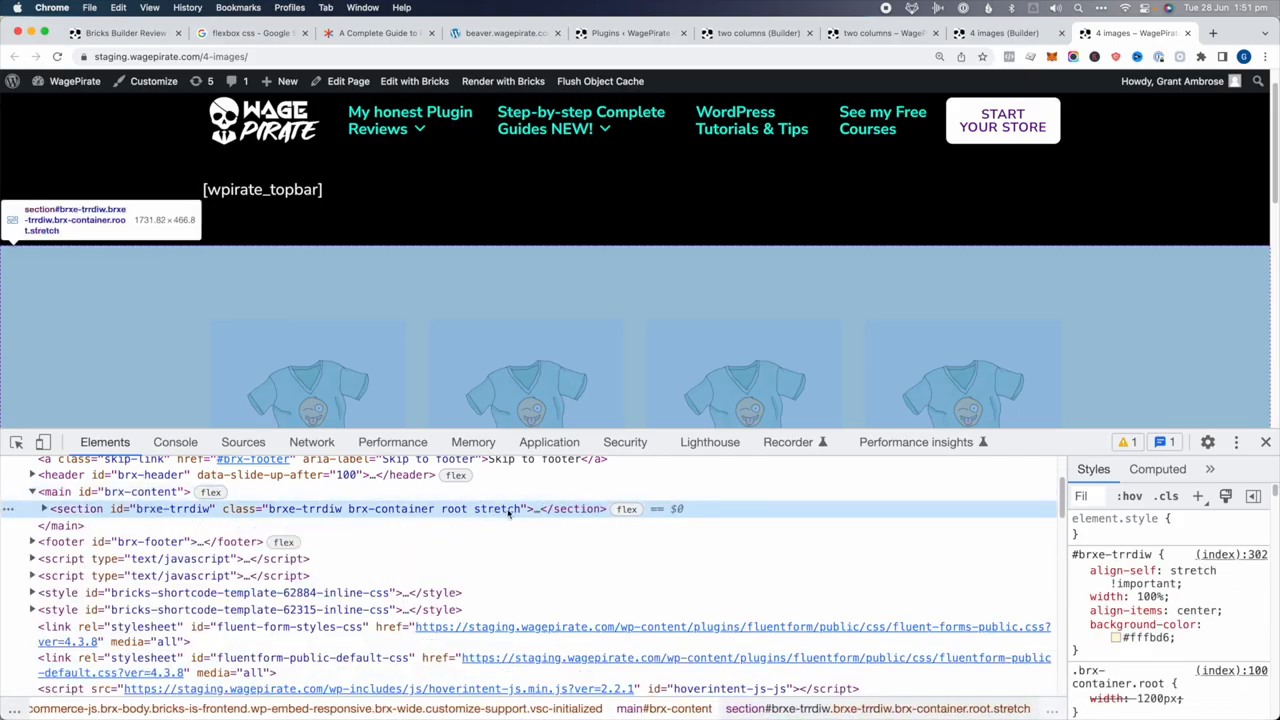
scroll(594, 274, "down", 3)
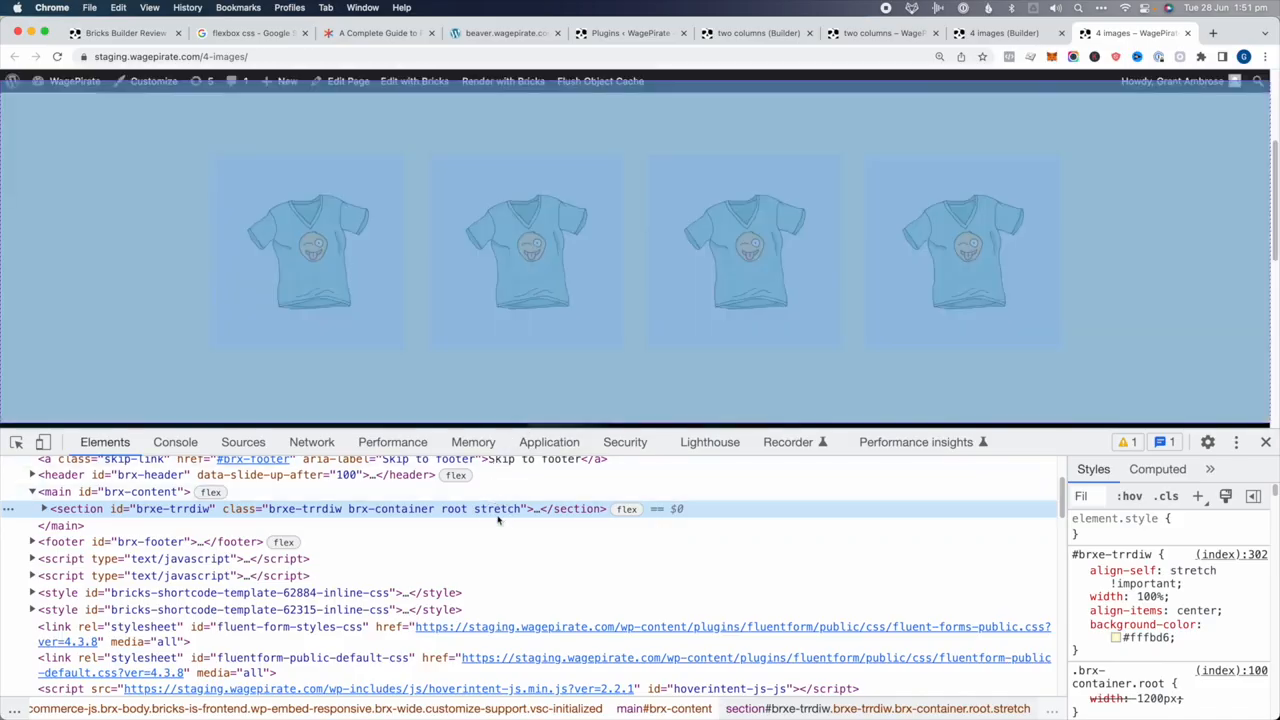
key("Right")
key("Right")
left_click(453, 526)
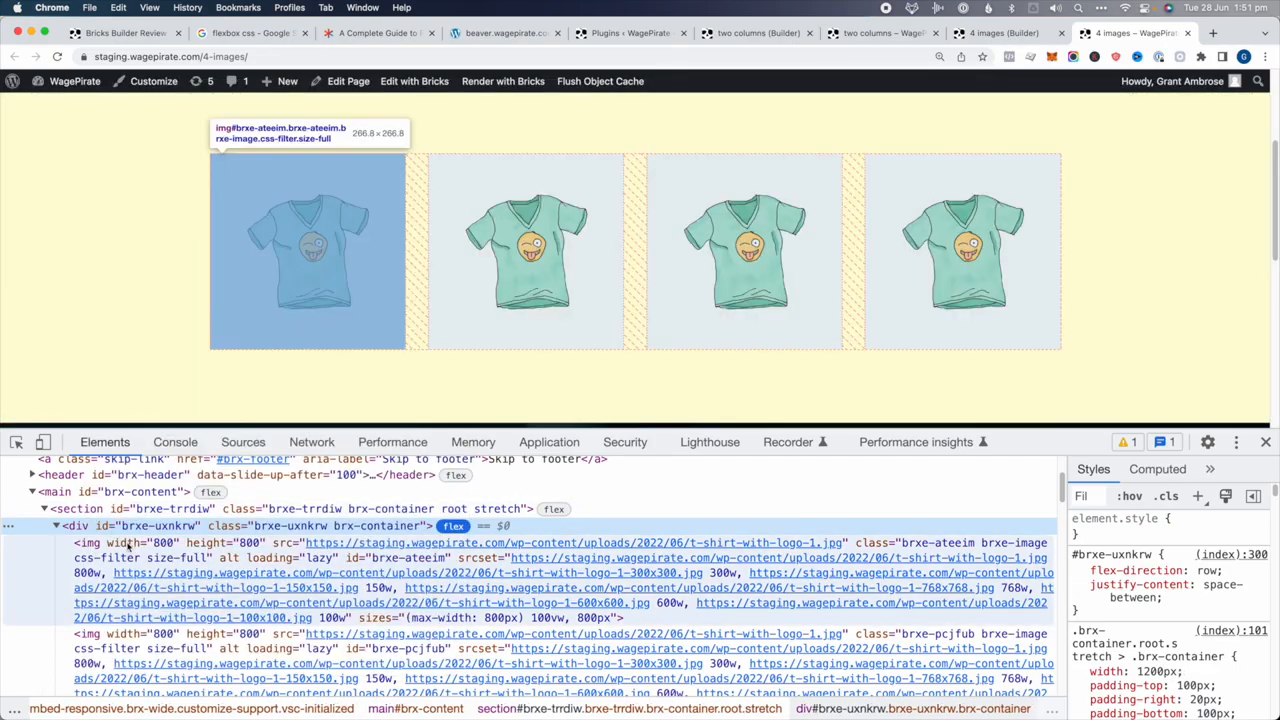
Check each of the four t-shirt img elements' 23% width, then go to the Beaver hoodie page
left_click(126, 571)
scroll(126, 571, "down", 1)
left_click(115, 621)
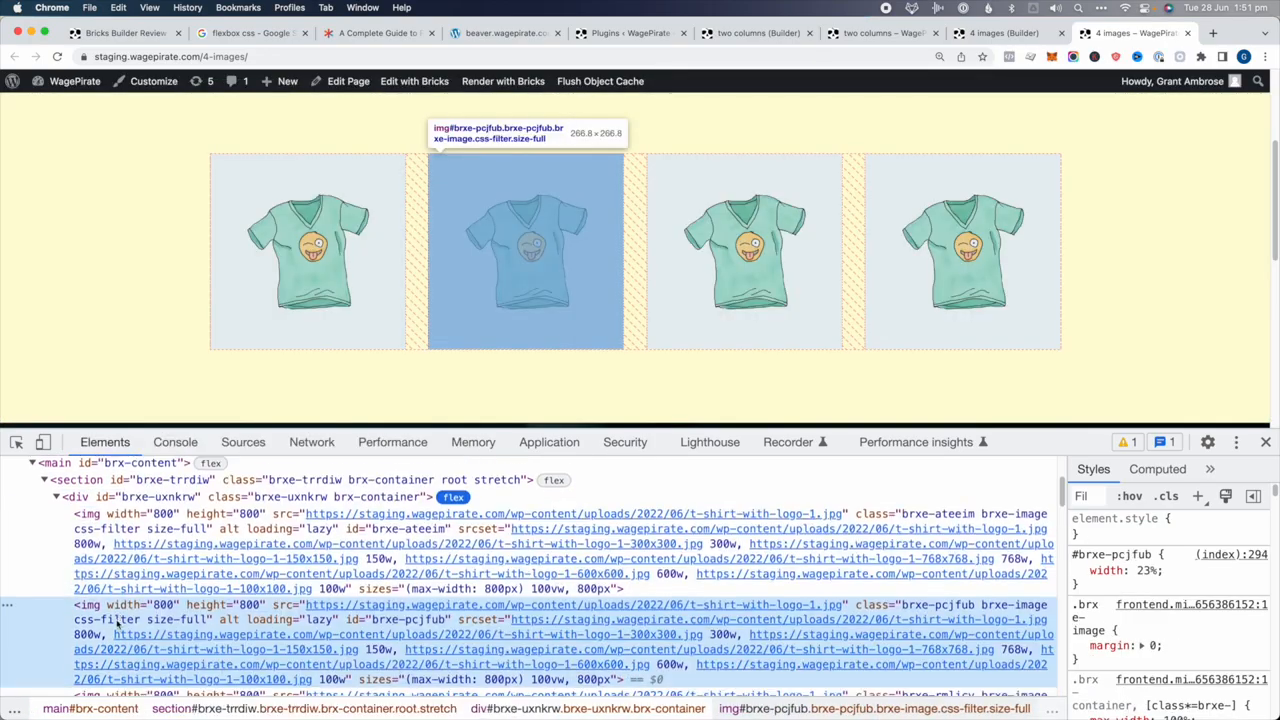
scroll(120, 612, "down", 2)
left_click(78, 530)
left_click(95, 615)
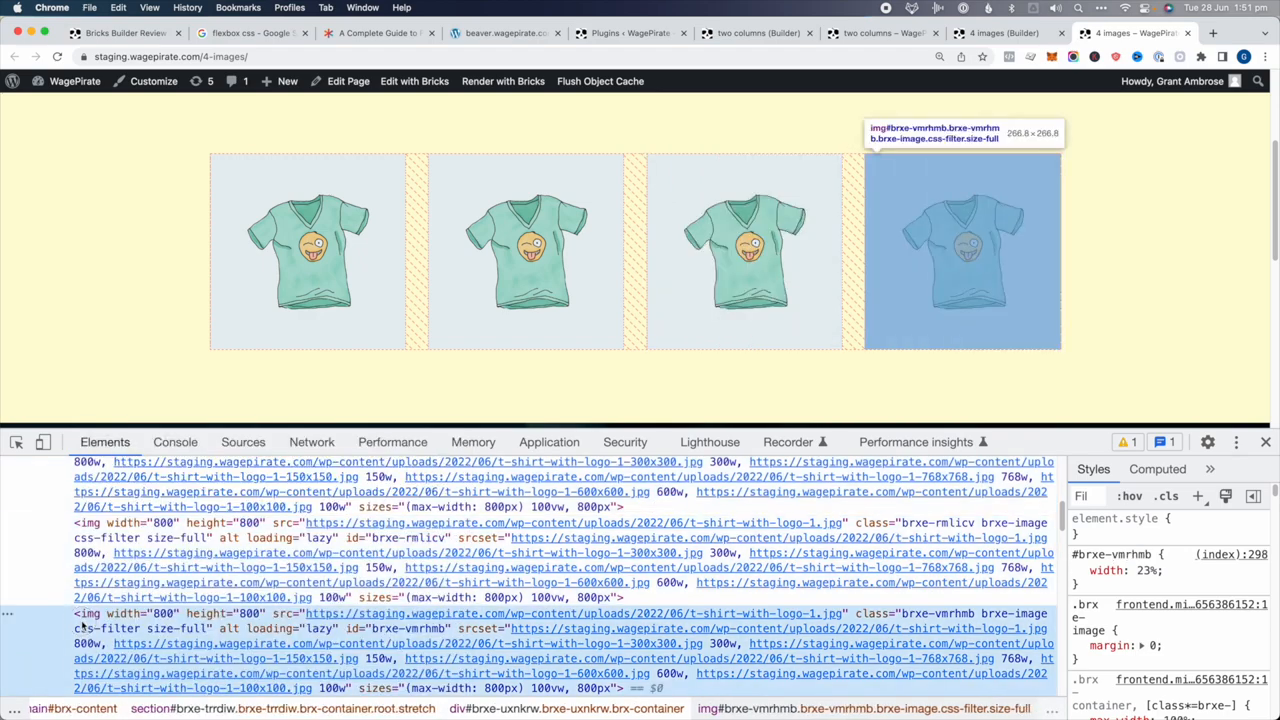
scroll(113, 564, "up", 3)
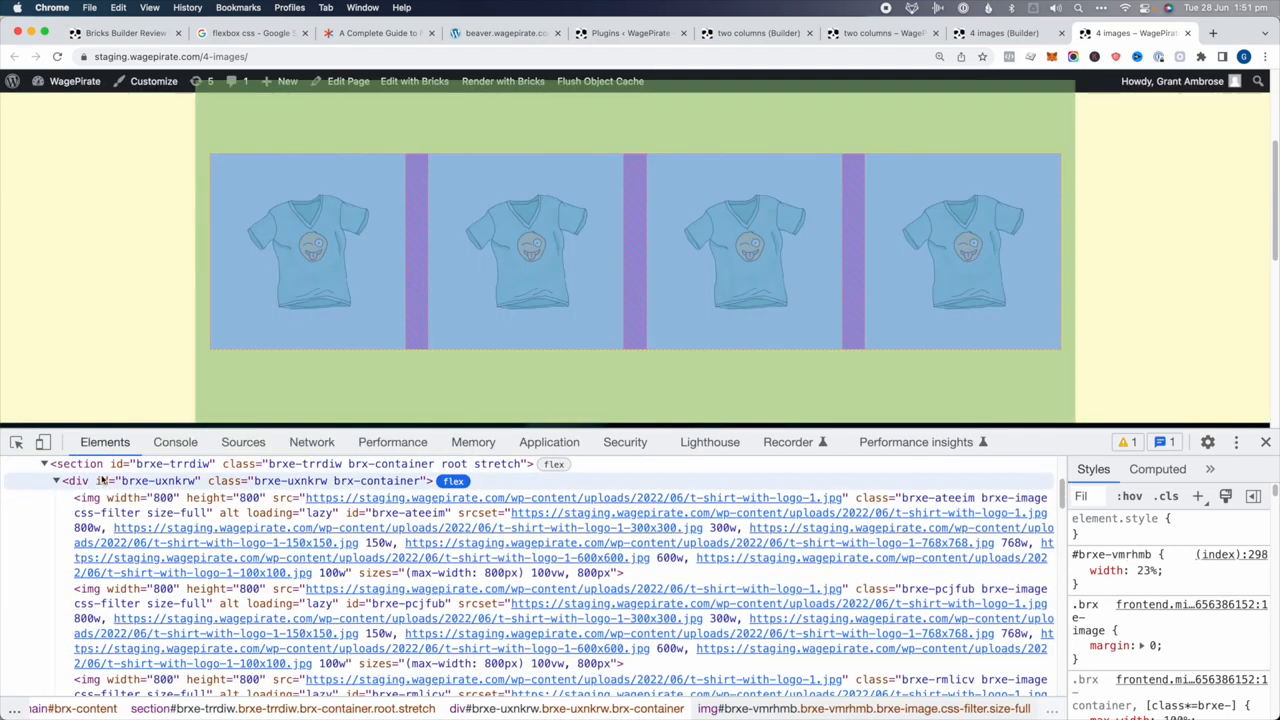
left_click(115, 465)
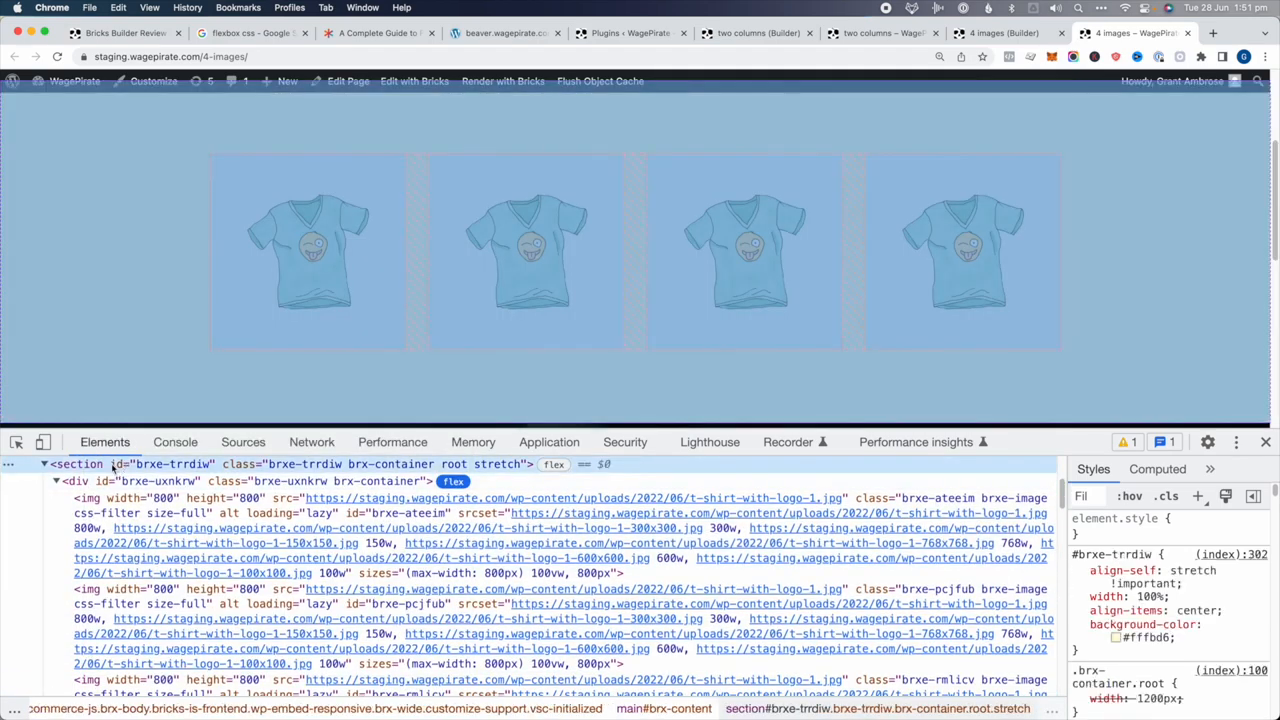
scroll(117, 470, "up", 1)
left_click(123, 500)
left_click(110, 516)
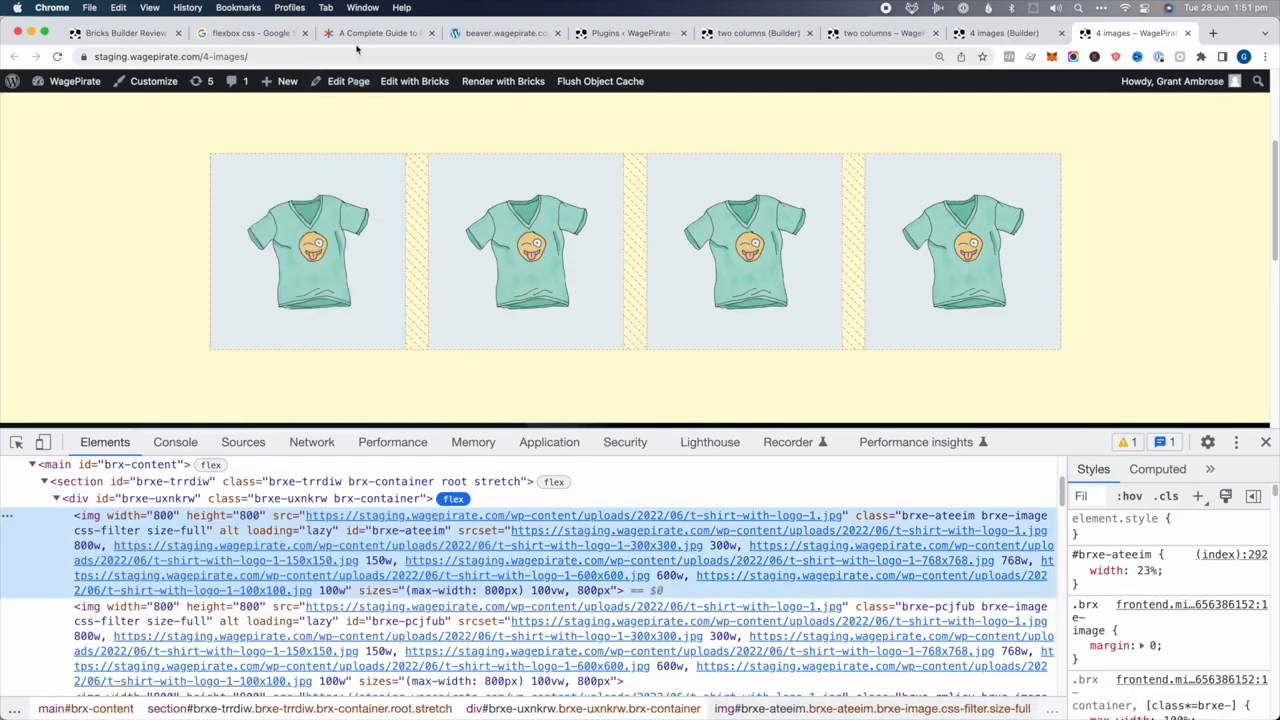
left_click(520, 33)
scroll(341, 560, "up", 3)
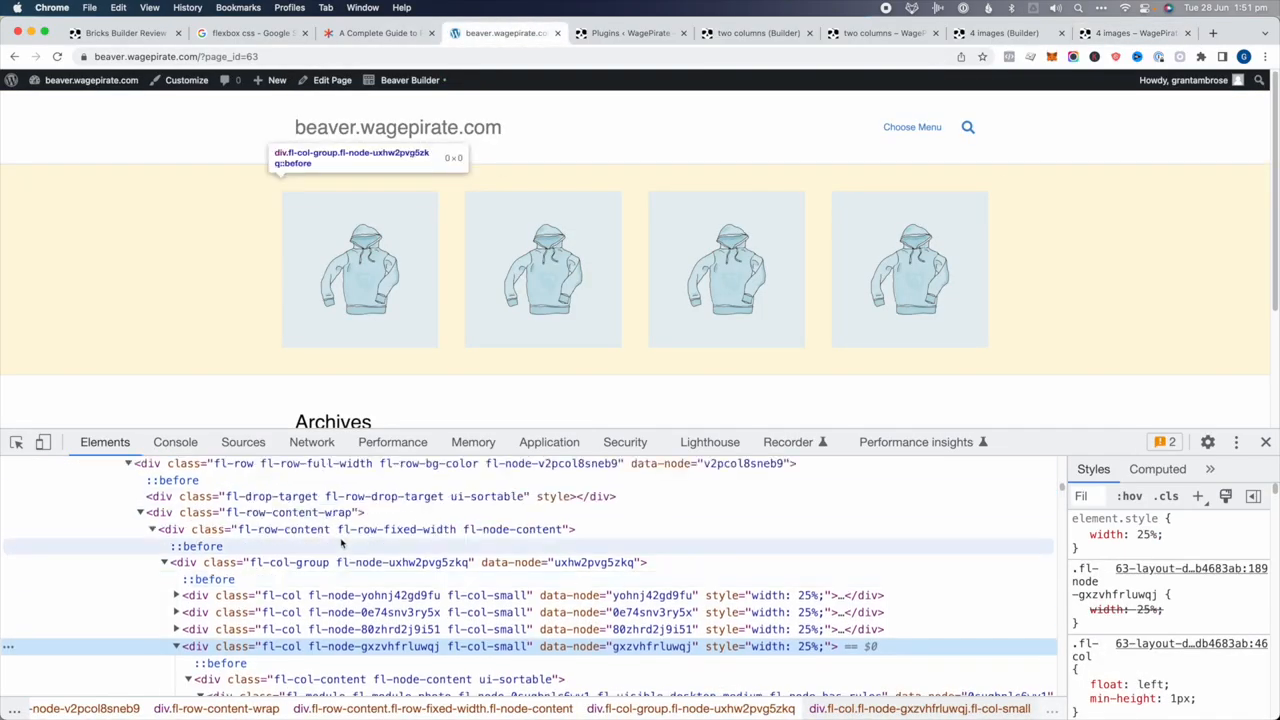
Select the hoodie fl-row, its content wrap, row content, column group and first column
scroll(341, 543, "up", 2)
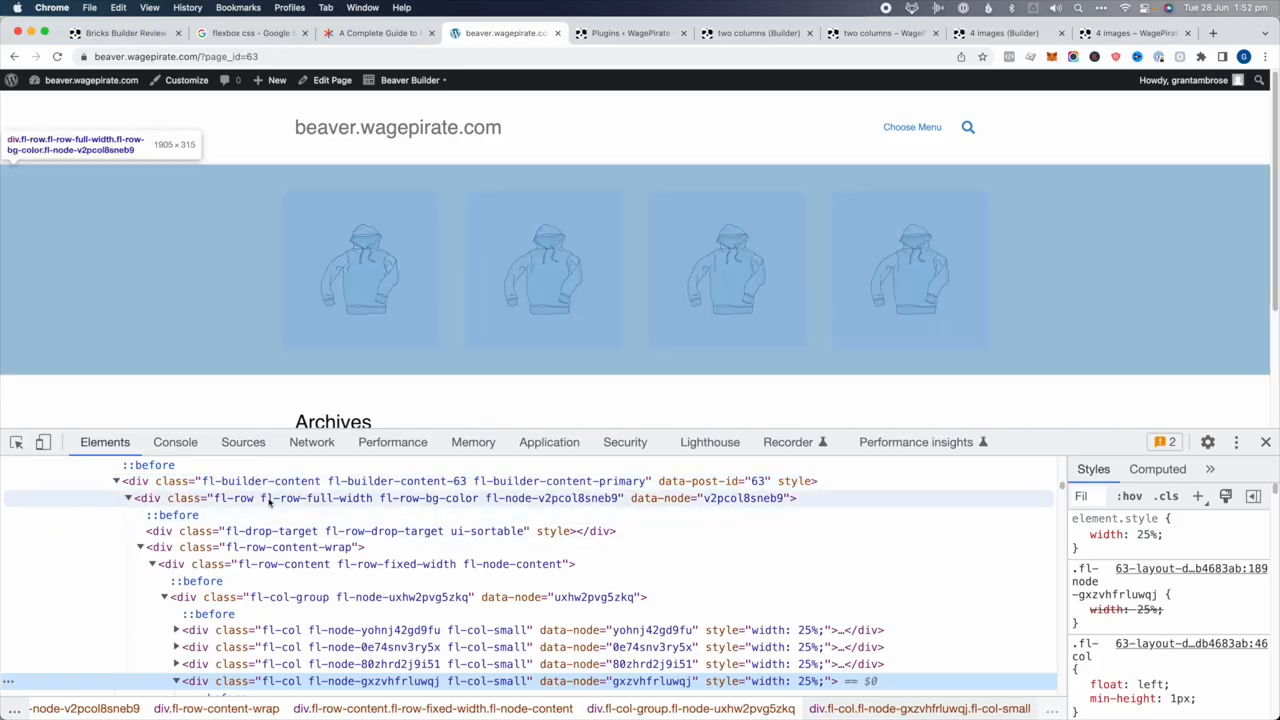
left_click(268, 500)
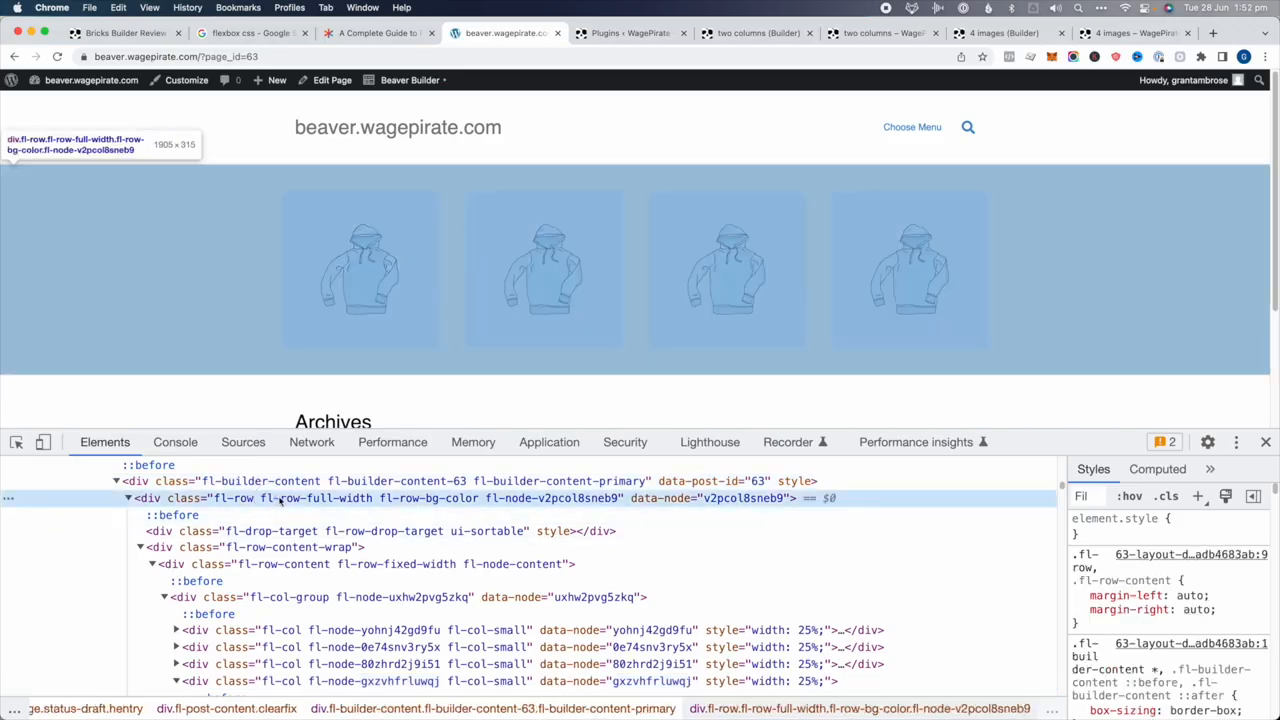
left_click(285, 531)
key("Down")
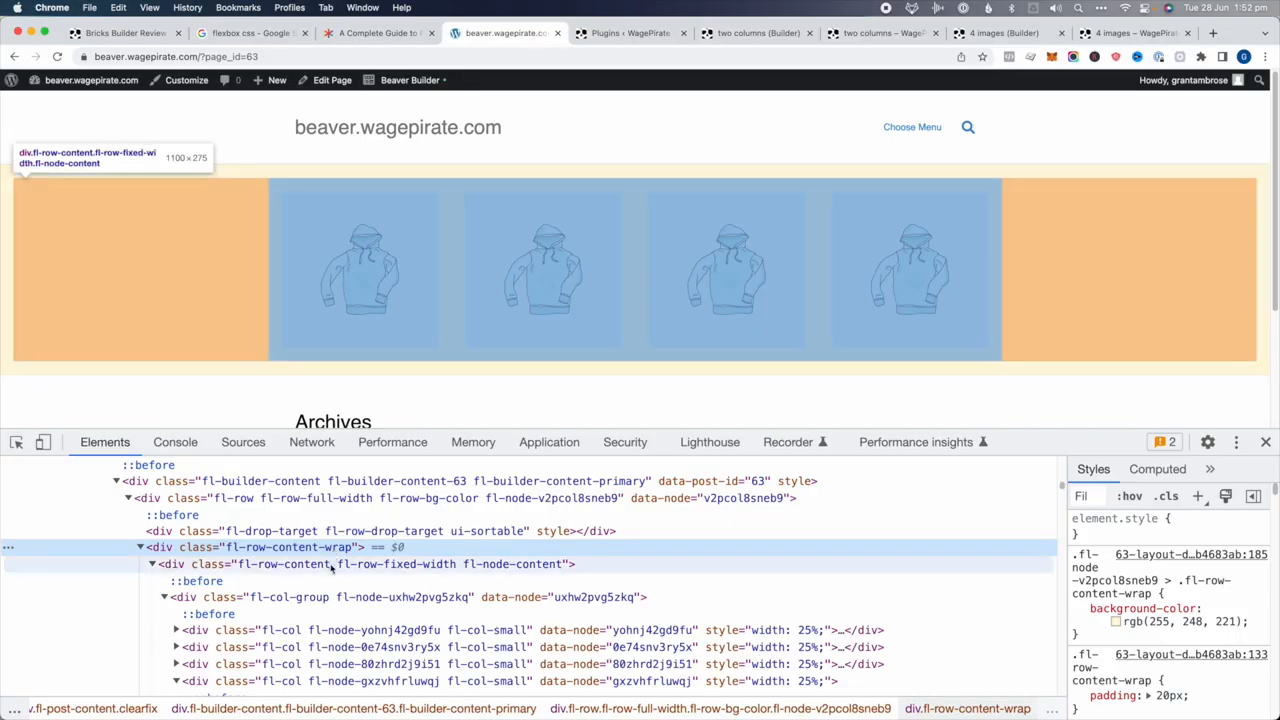
left_click(332, 566)
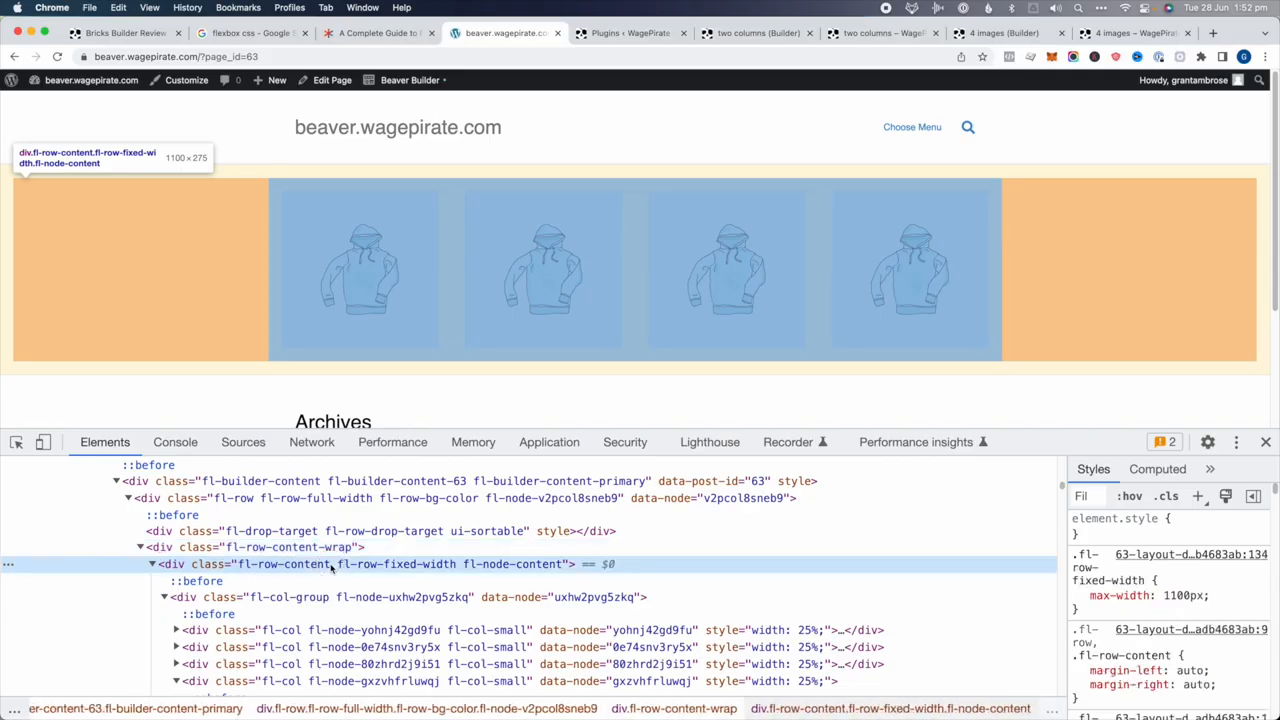
scroll(332, 568, "down", 2)
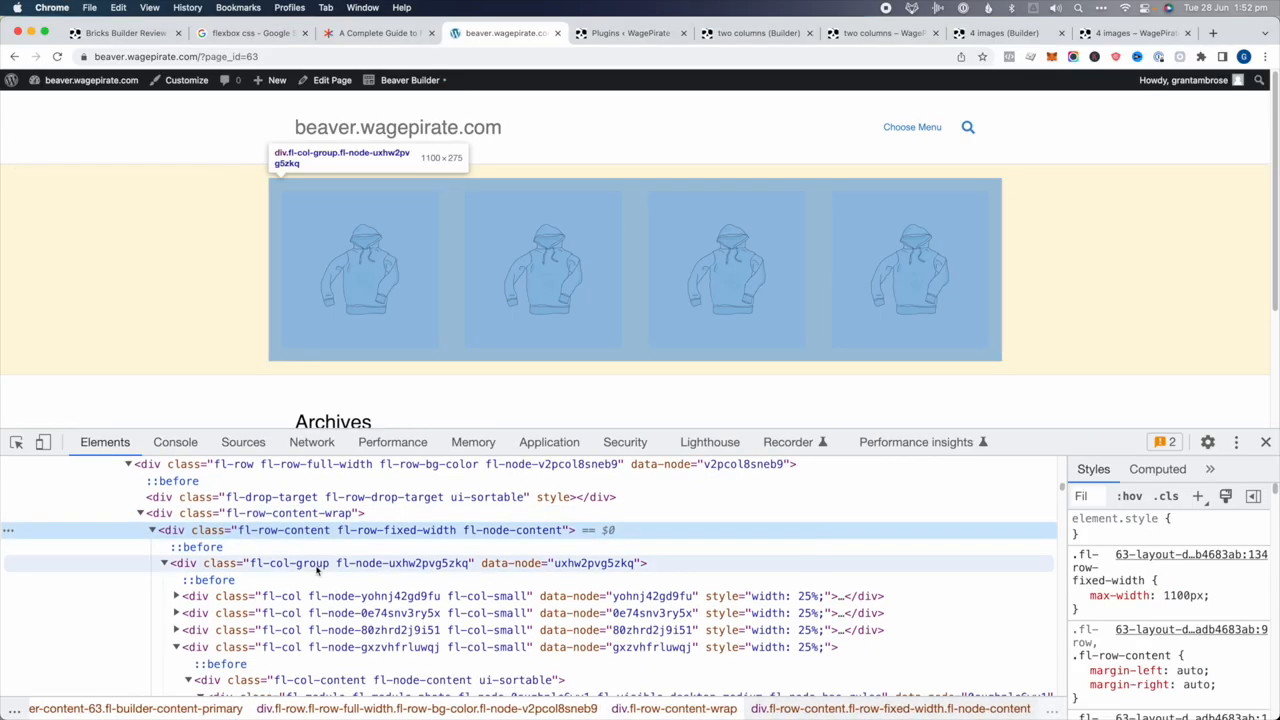
left_click(317, 565)
scroll(317, 570, "down", 1)
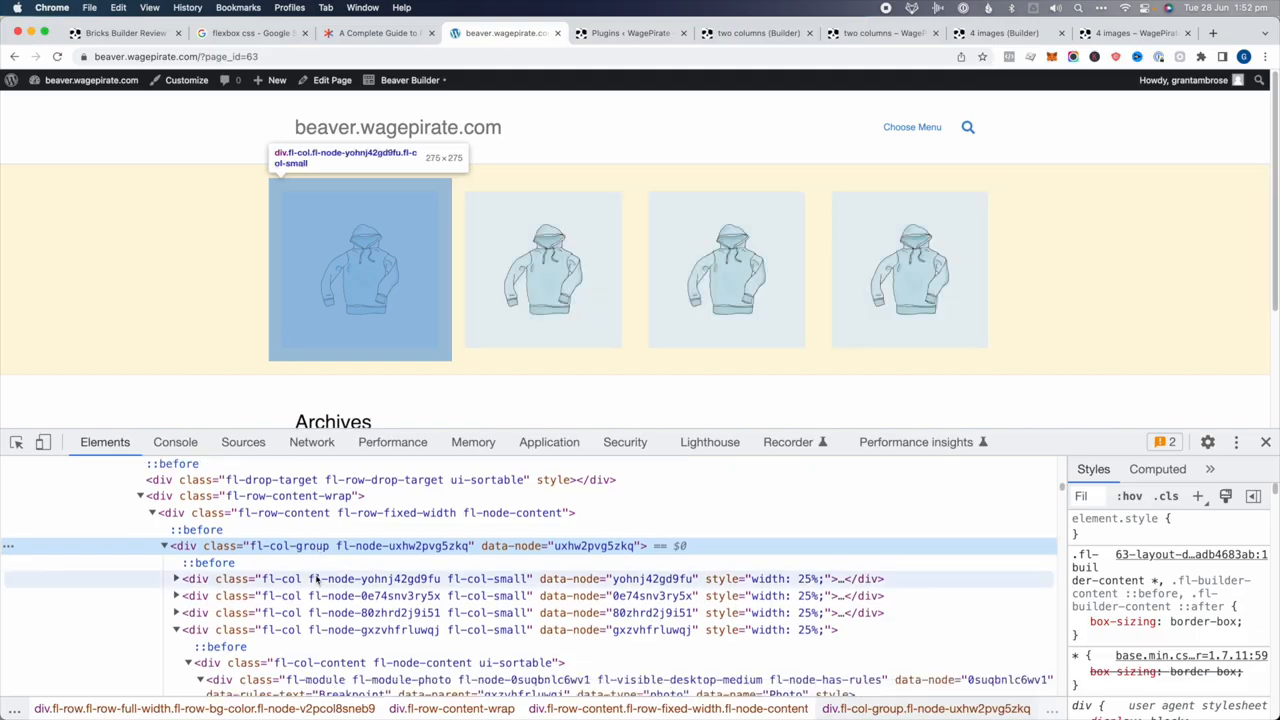
left_click(317, 579)
Expand the first hoodie column through its photo module down to the img element
key("Right")
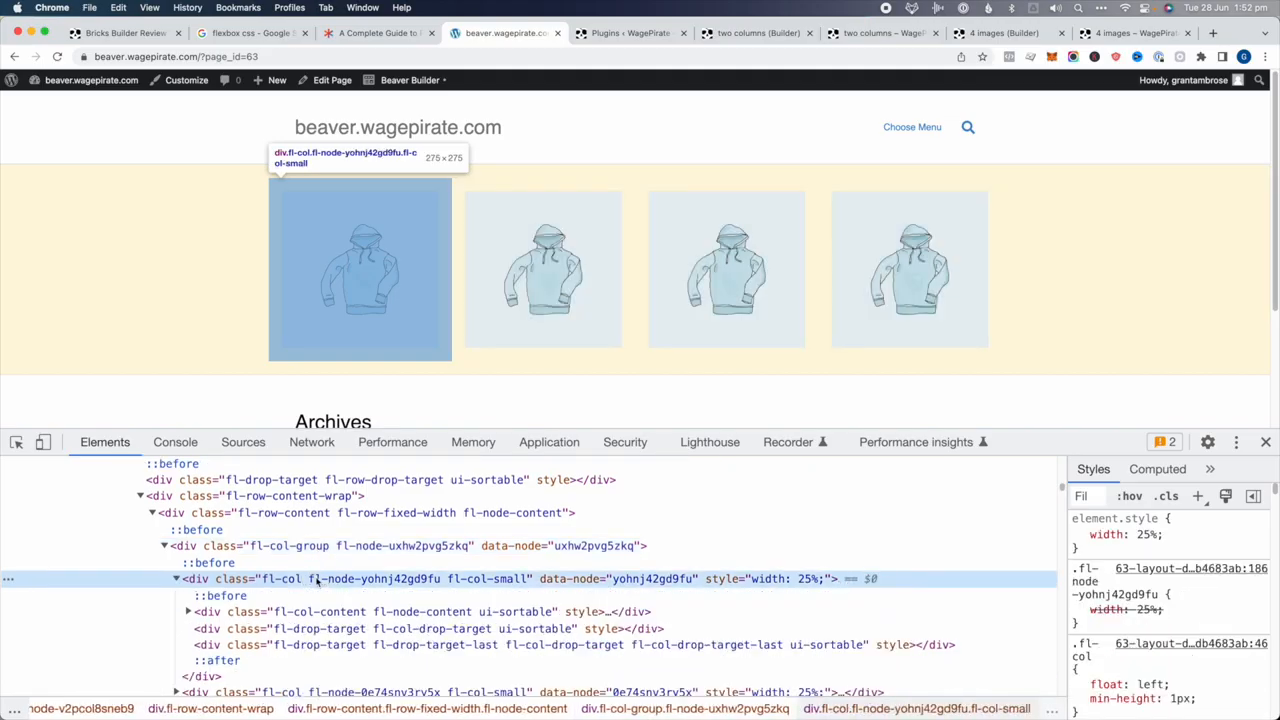
key("Down")
key("Down")
key("Right")
key("Right")
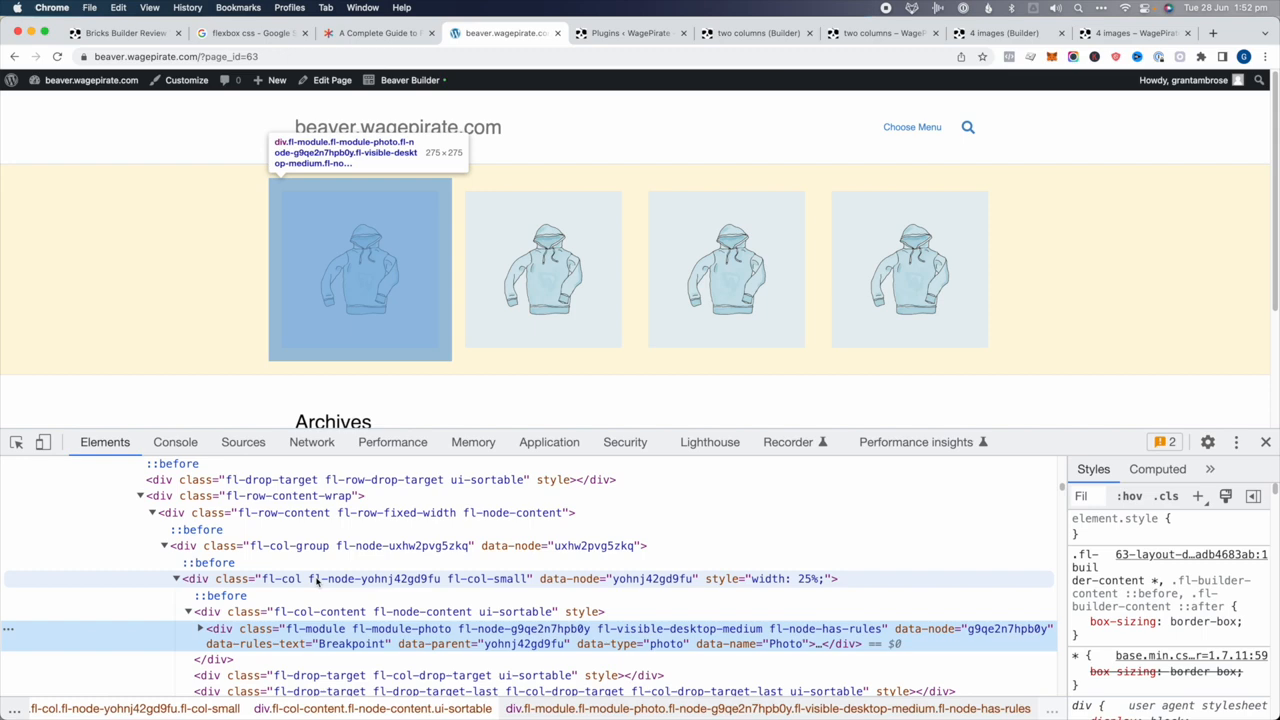
key("Right")
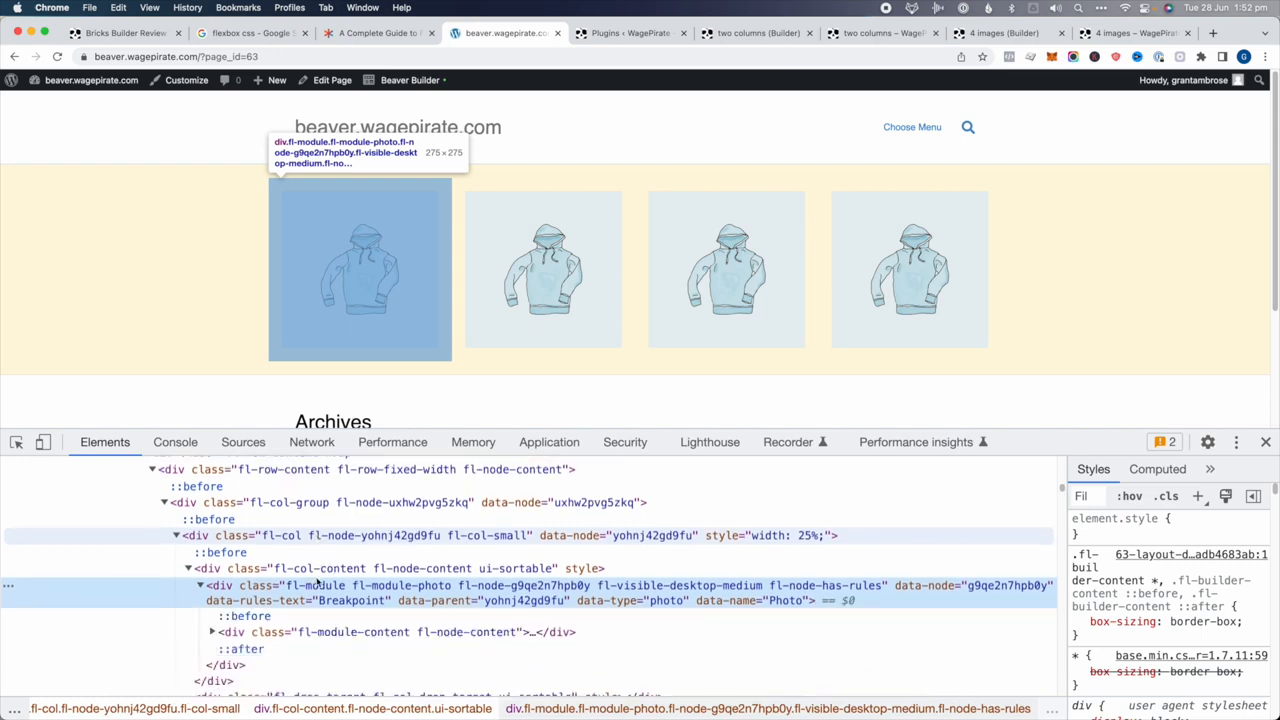
left_click(334, 638)
key("Right")
key("Down")
key("Down")
scroll(336, 640, "down", 1)
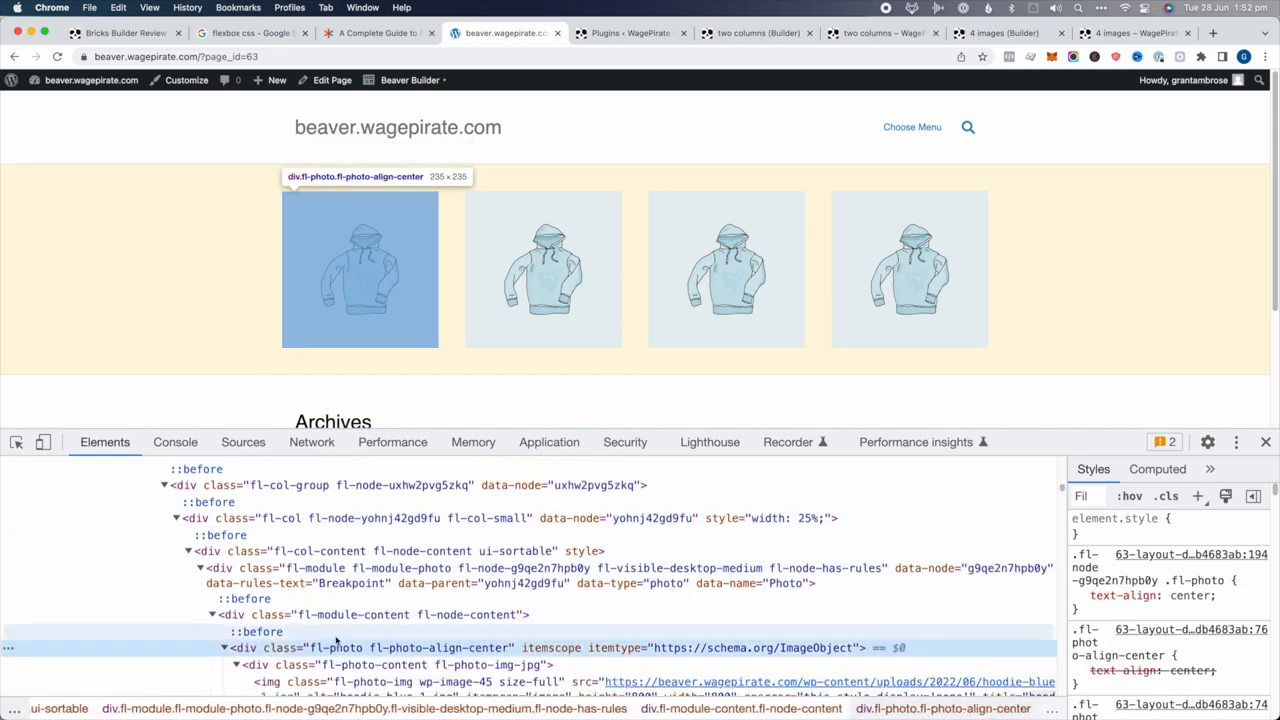
left_click(346, 648)
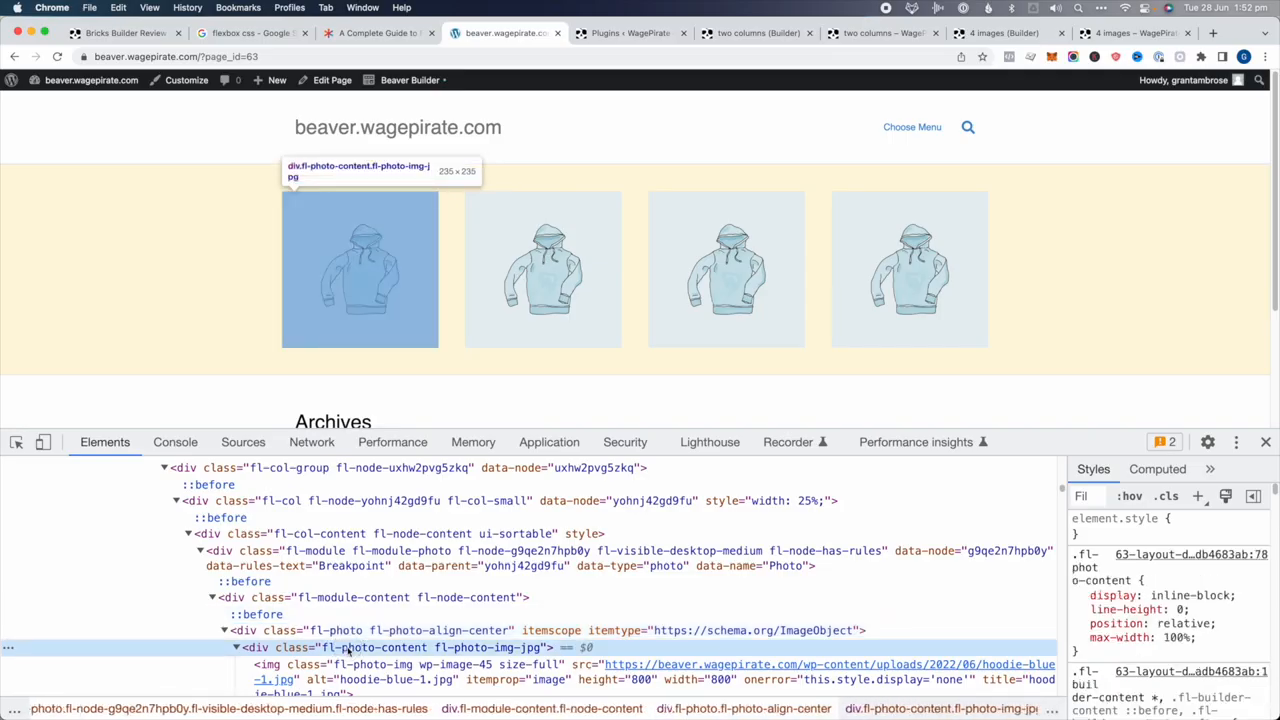
scroll(346, 648, "down", 1)
left_click(408, 659)
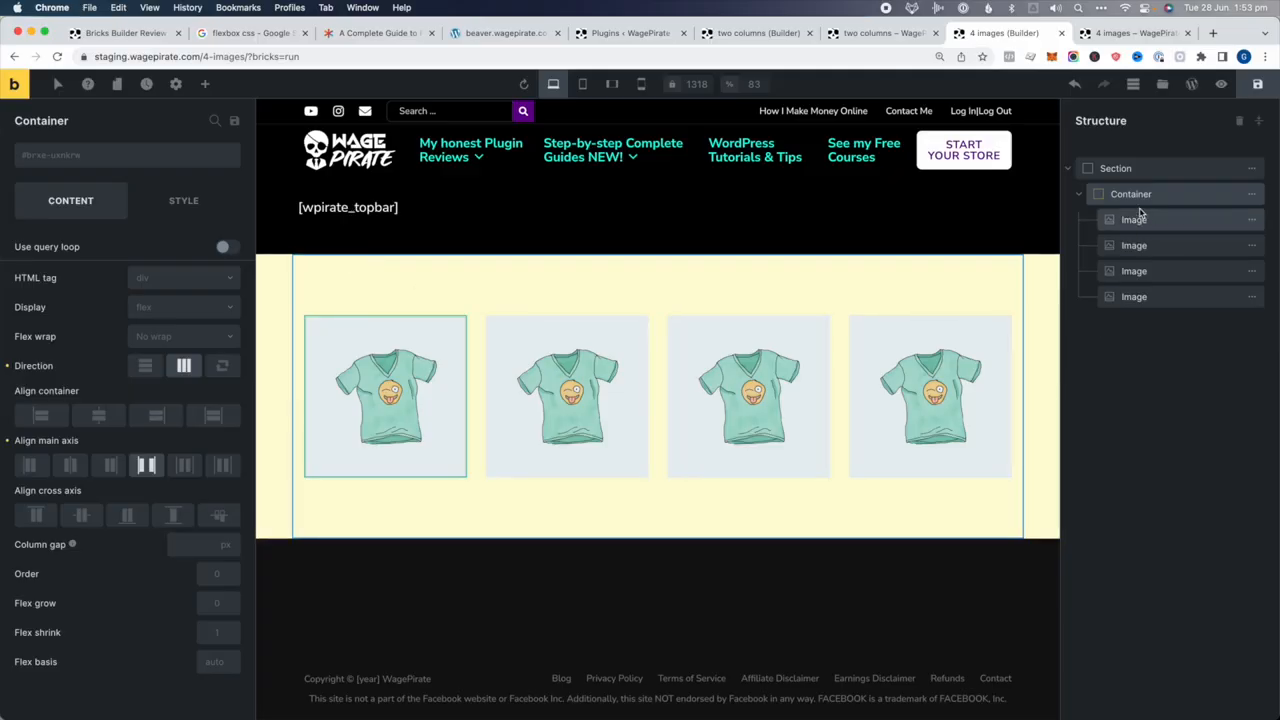
Keep the container's main-axis alignment on Space between for the four t-shirt images
left_click(146, 465)
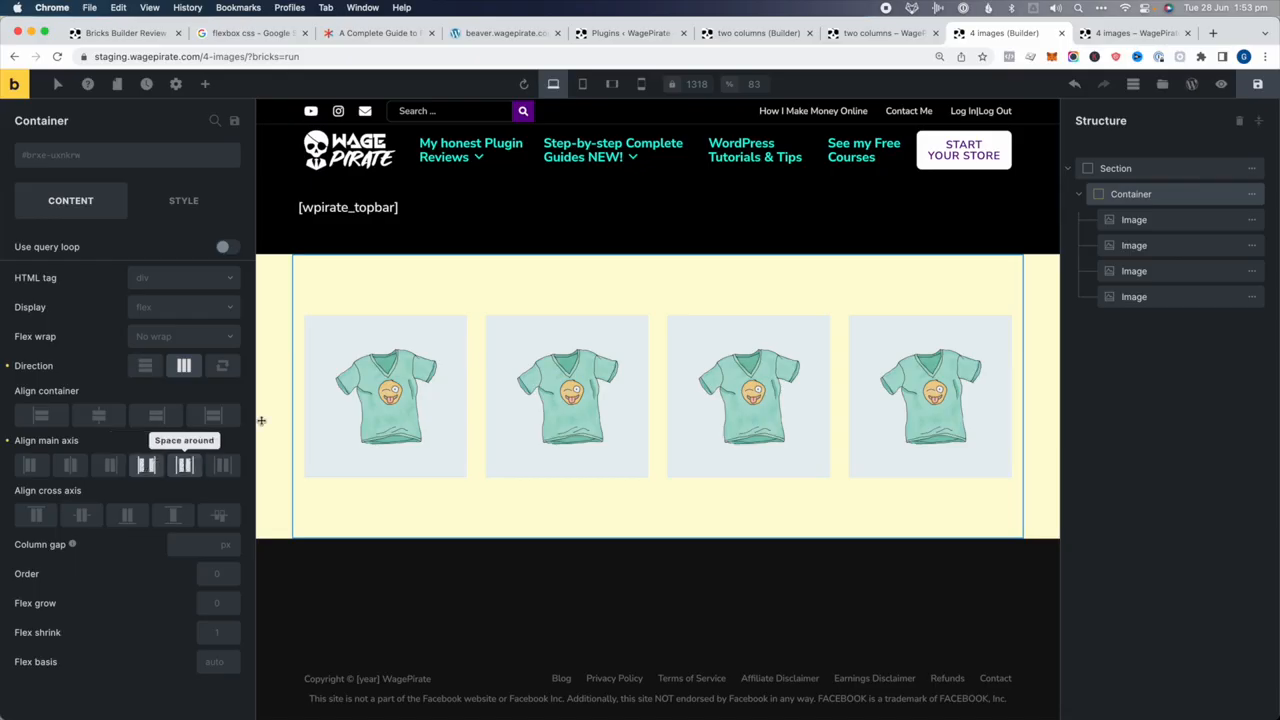
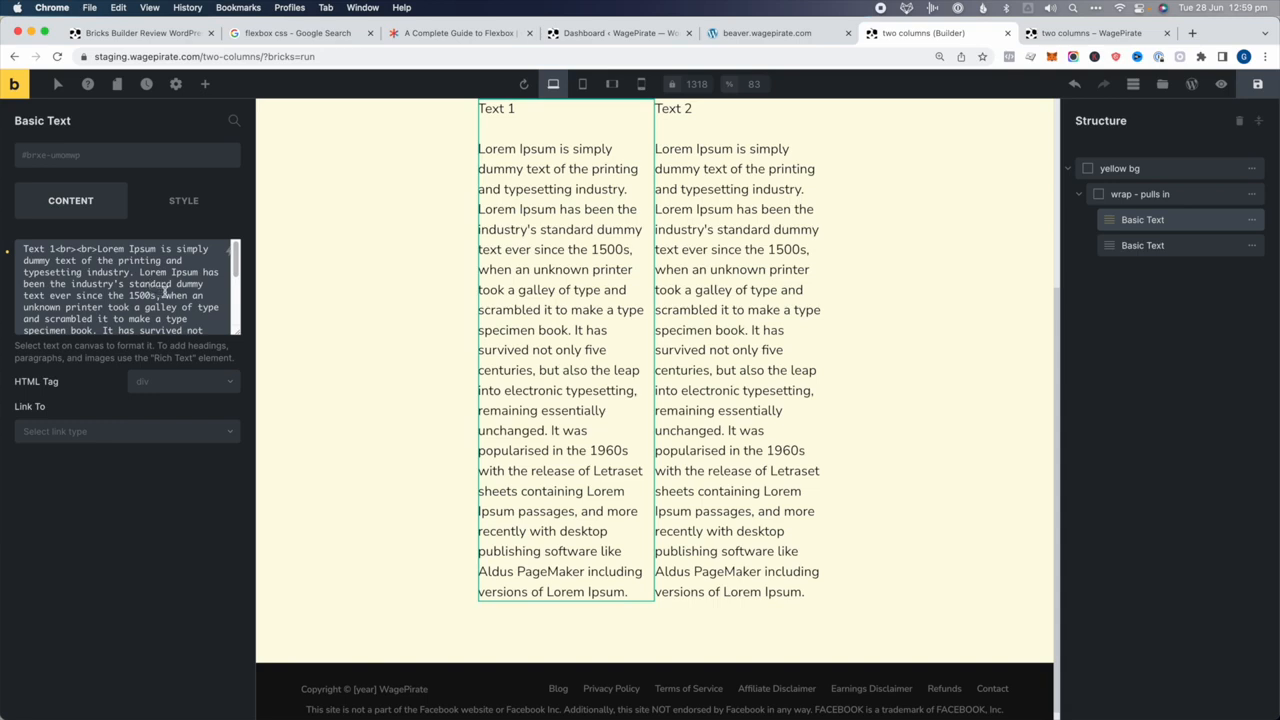
Trim Text 1 to the short Lorem Ipsum passage and paste it into the second Basic Text
key("ctrl+a")
key("ctrl+v")
key("ctrl+a")
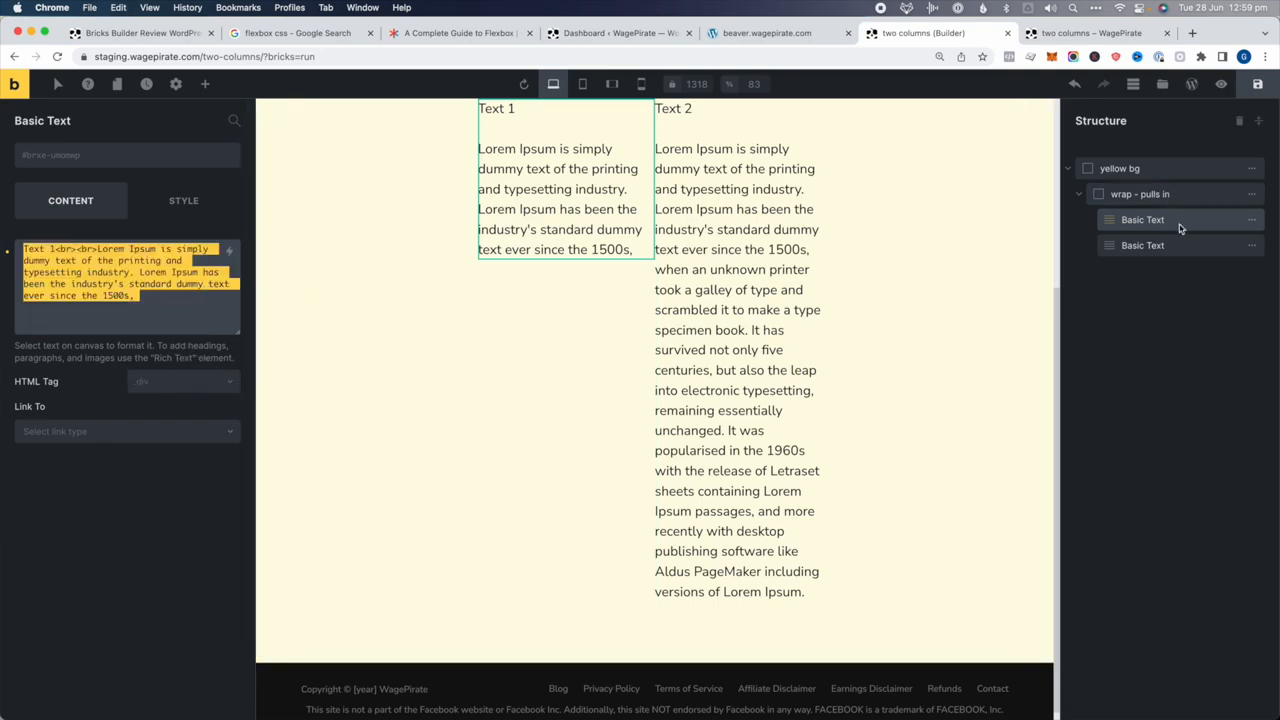
left_click(1180, 245)
left_click(74, 262)
key("ctrl+a")
type("Text 1<br><br>Lorem Ipsum is simply dummy text of the printing and typesetting industry. Lorem Ipsum has been the industry's standard dummy text ever since the 1500s,")
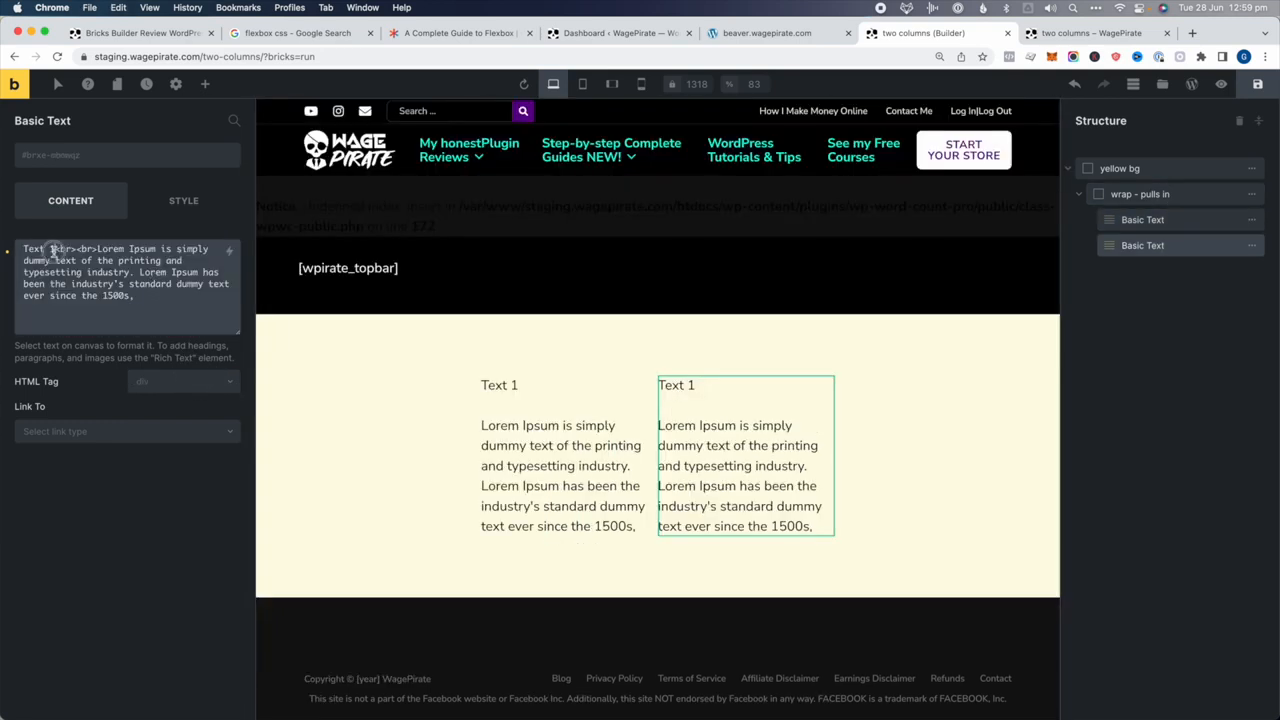
Change the second column's heading to Text 2 and select the wrap holding both columns
double_click(55, 250)
type("2")
left_click(443, 526)
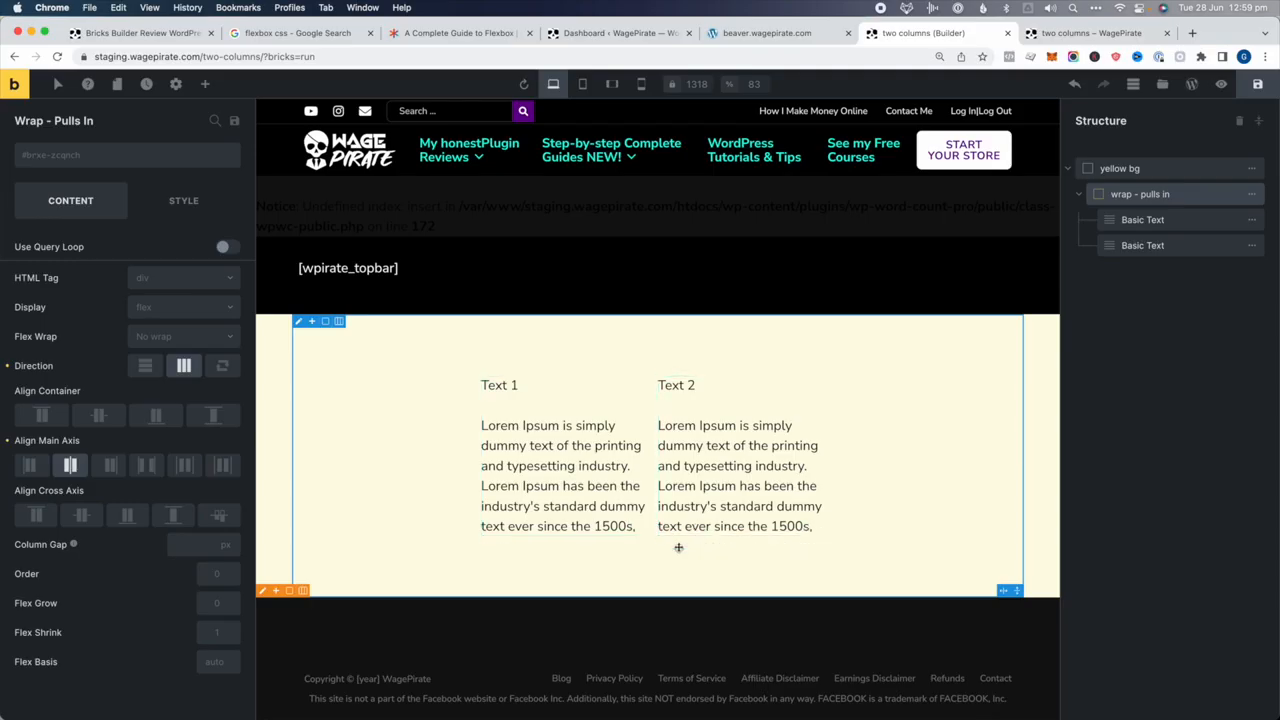
left_click(1182, 195)
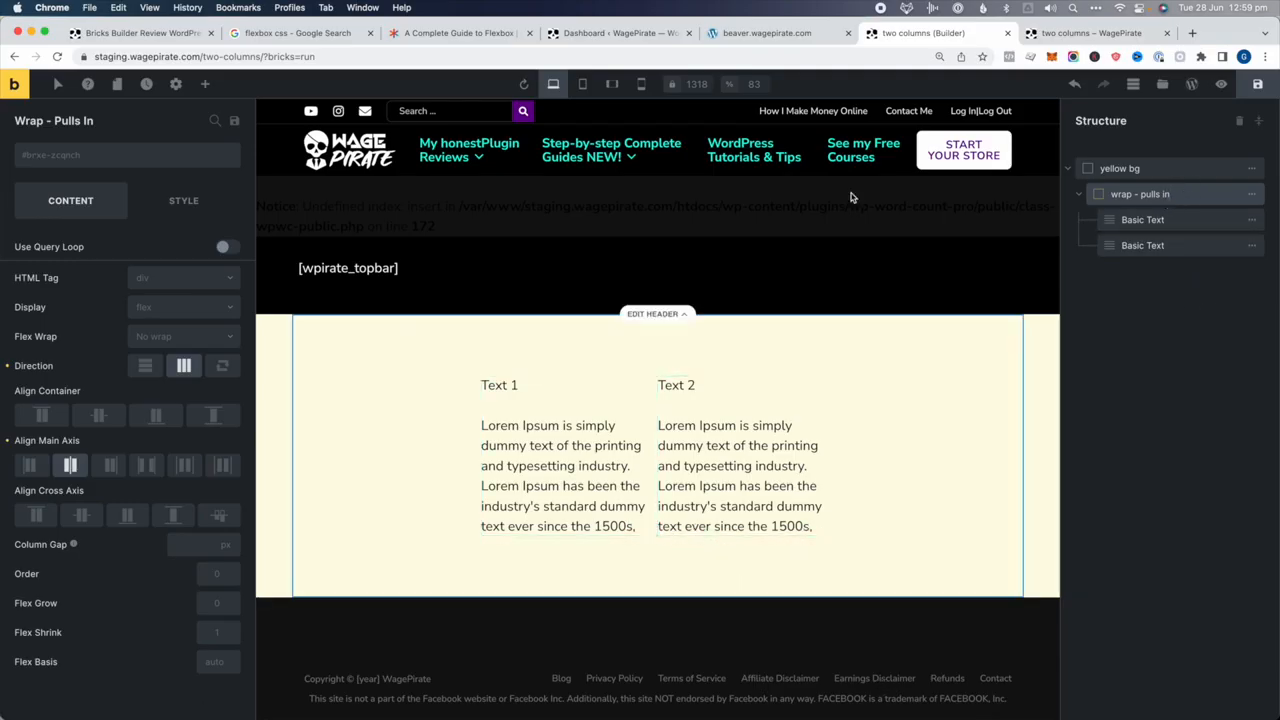
left_click(205, 84)
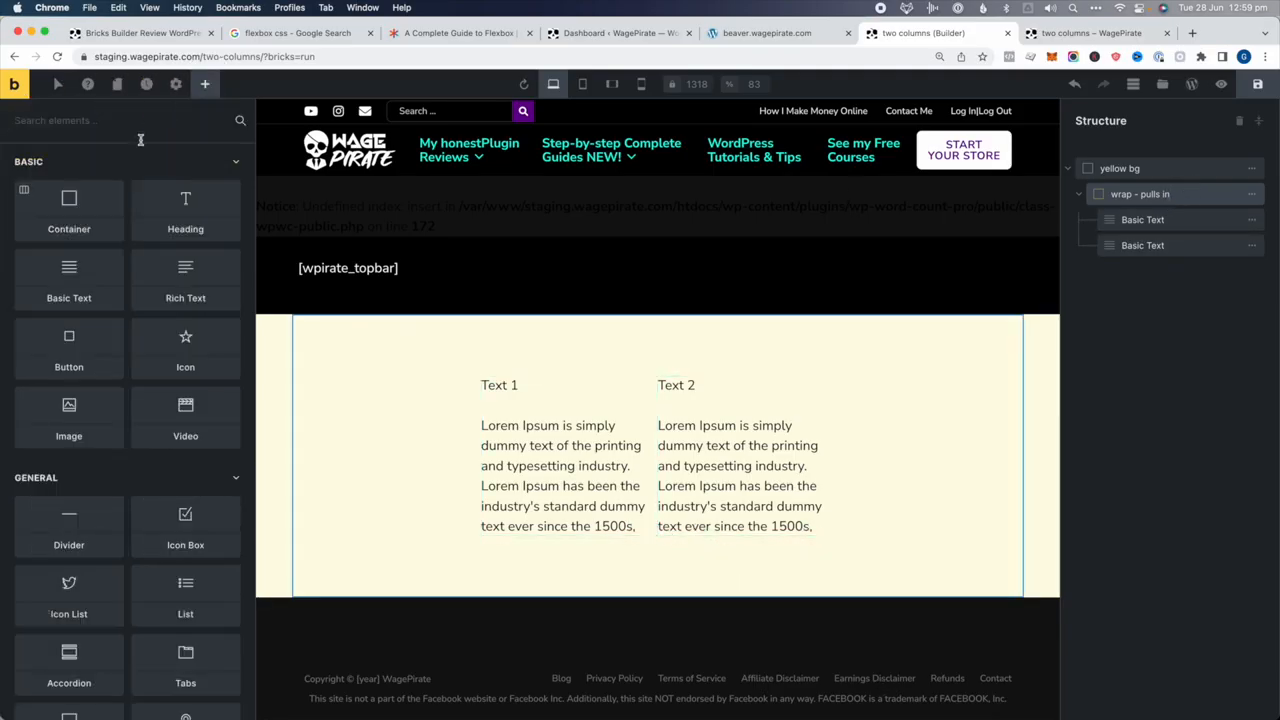
Add a Button element reading 'I AM A BUTTON' to the wrap beside the two text columns
type("butt")
left_click(105, 182)
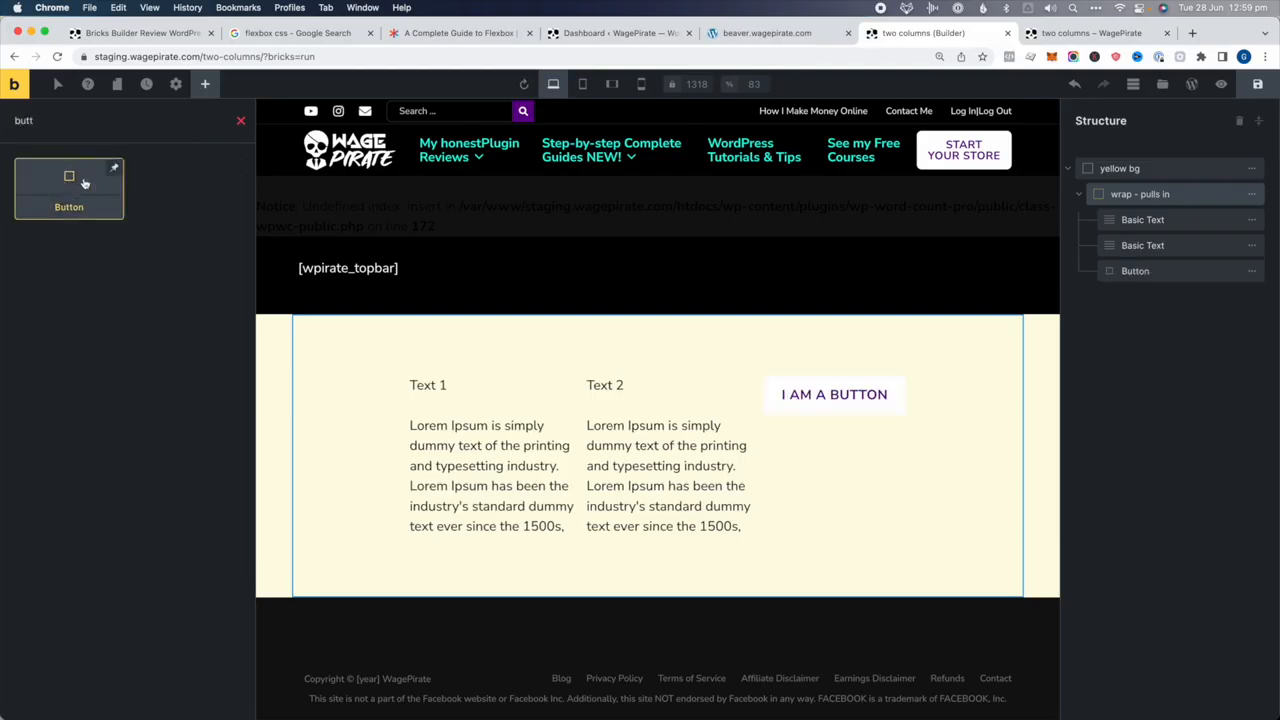
left_click(1133, 271)
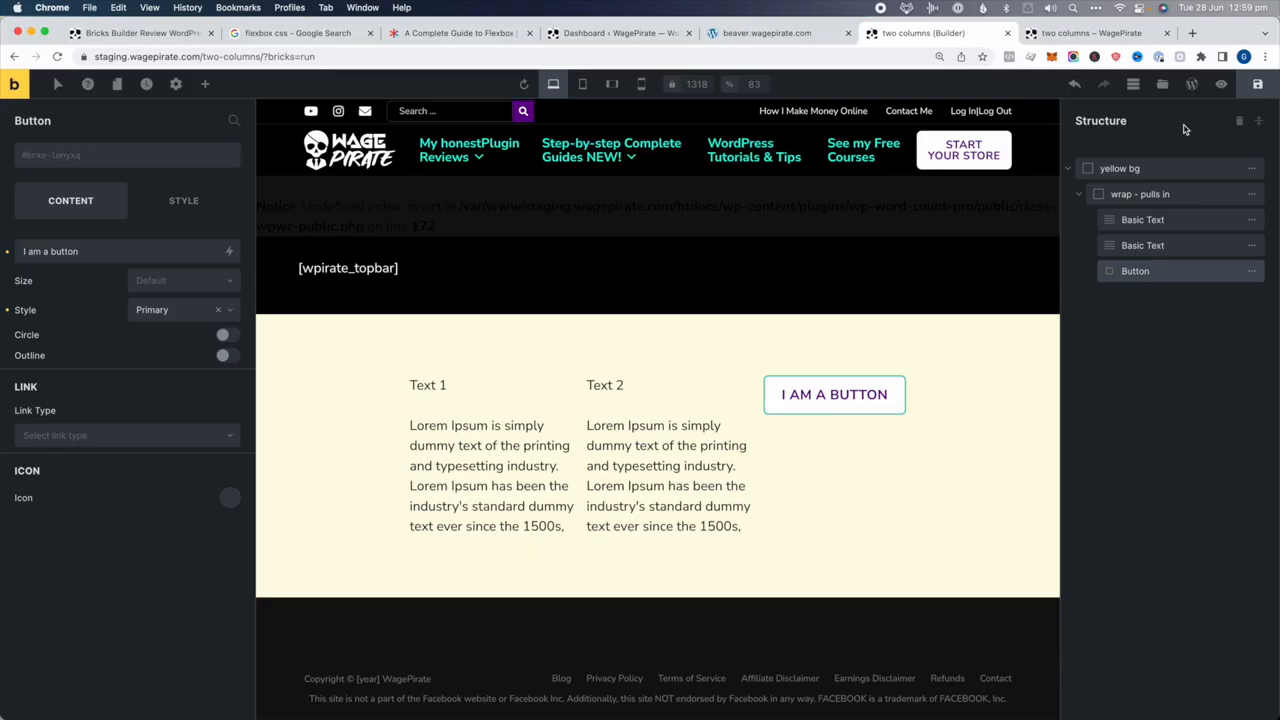
left_click(1133, 196)
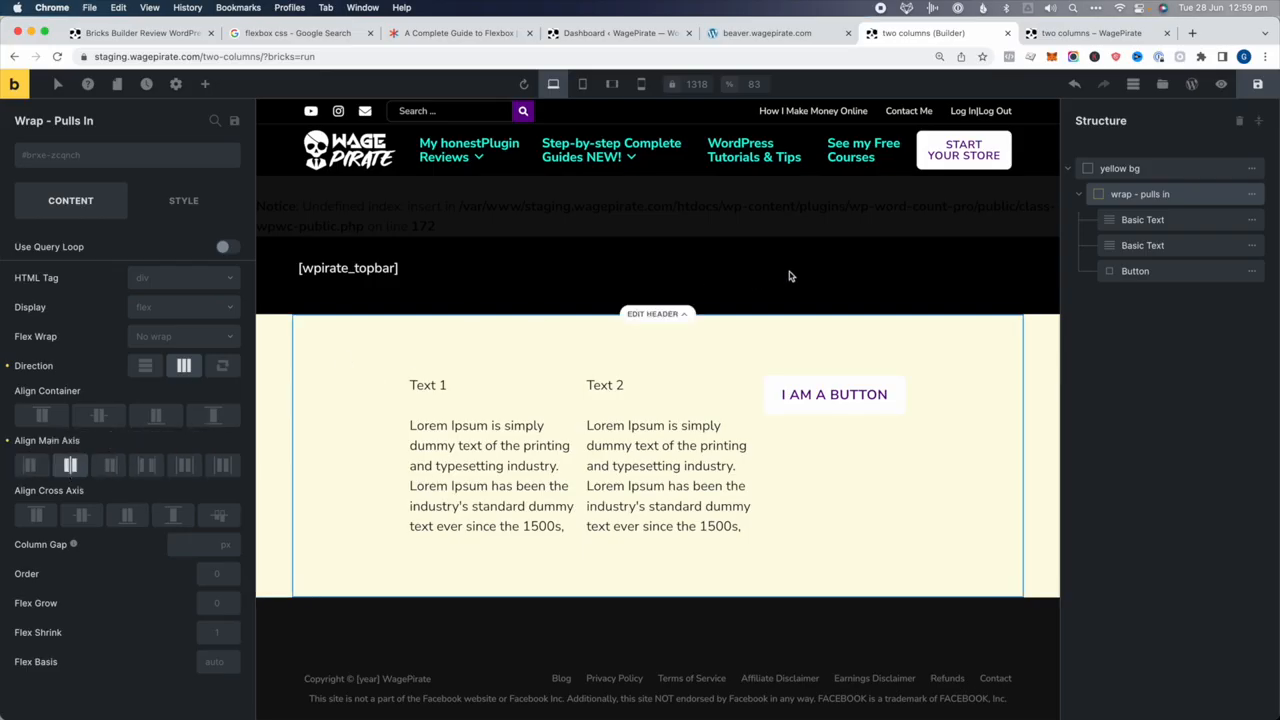
mouse_move(1175, 195)
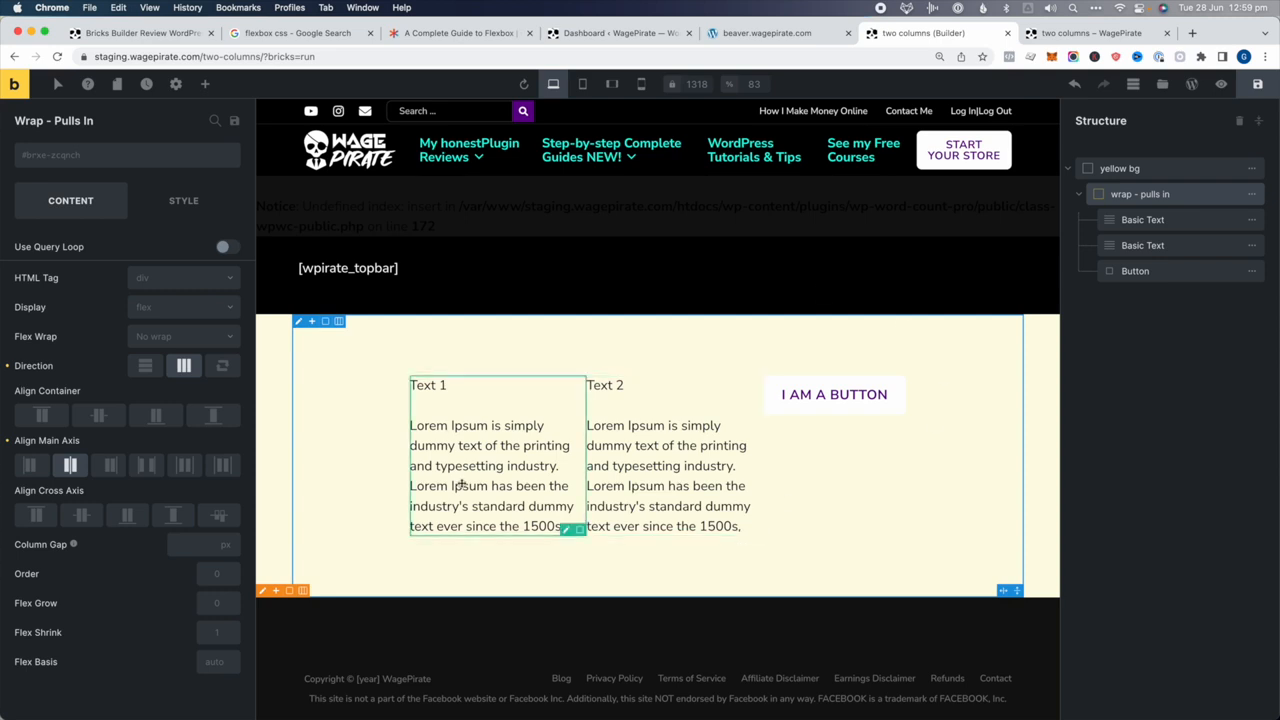
left_click(30, 465)
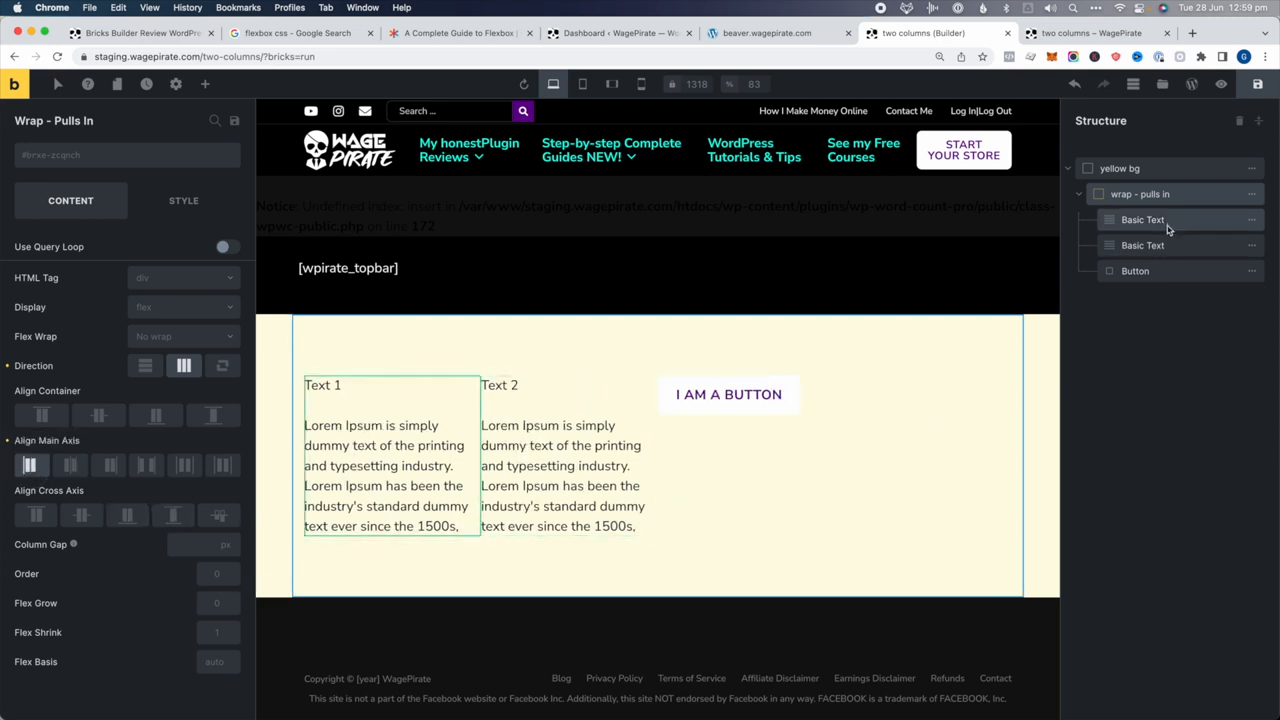
left_click(70, 465)
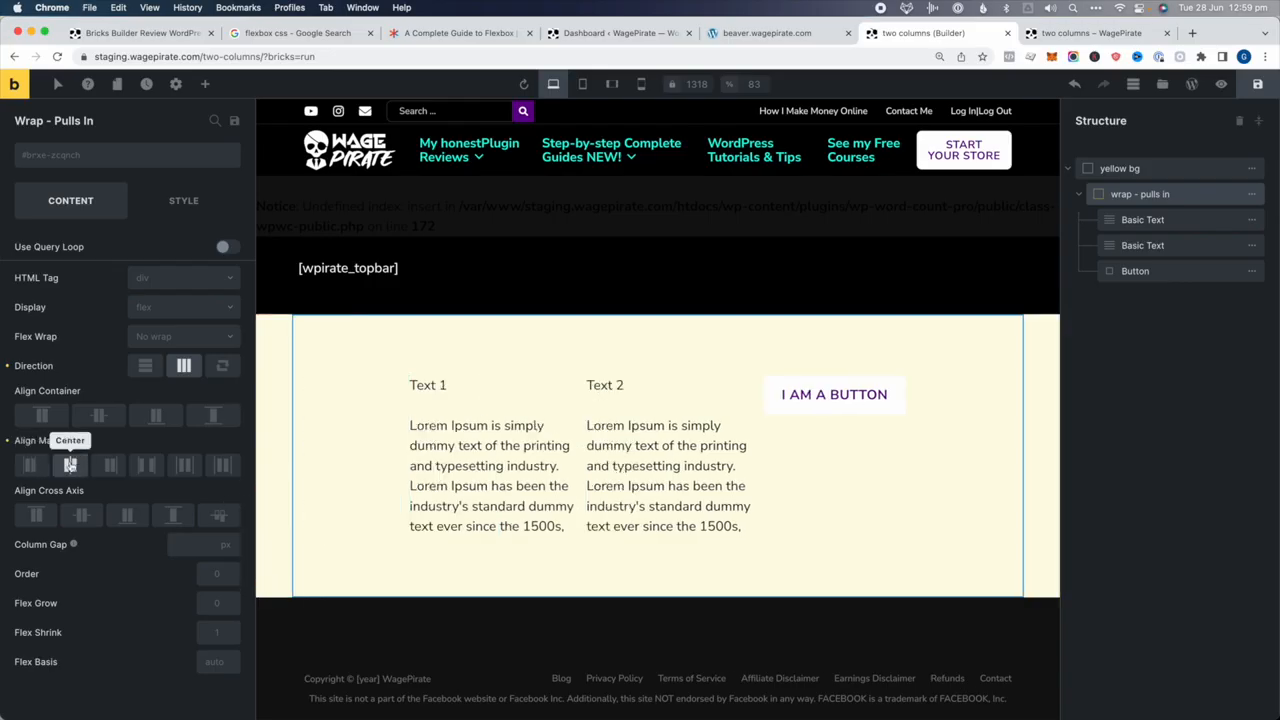
left_click(110, 465)
left_click(148, 465)
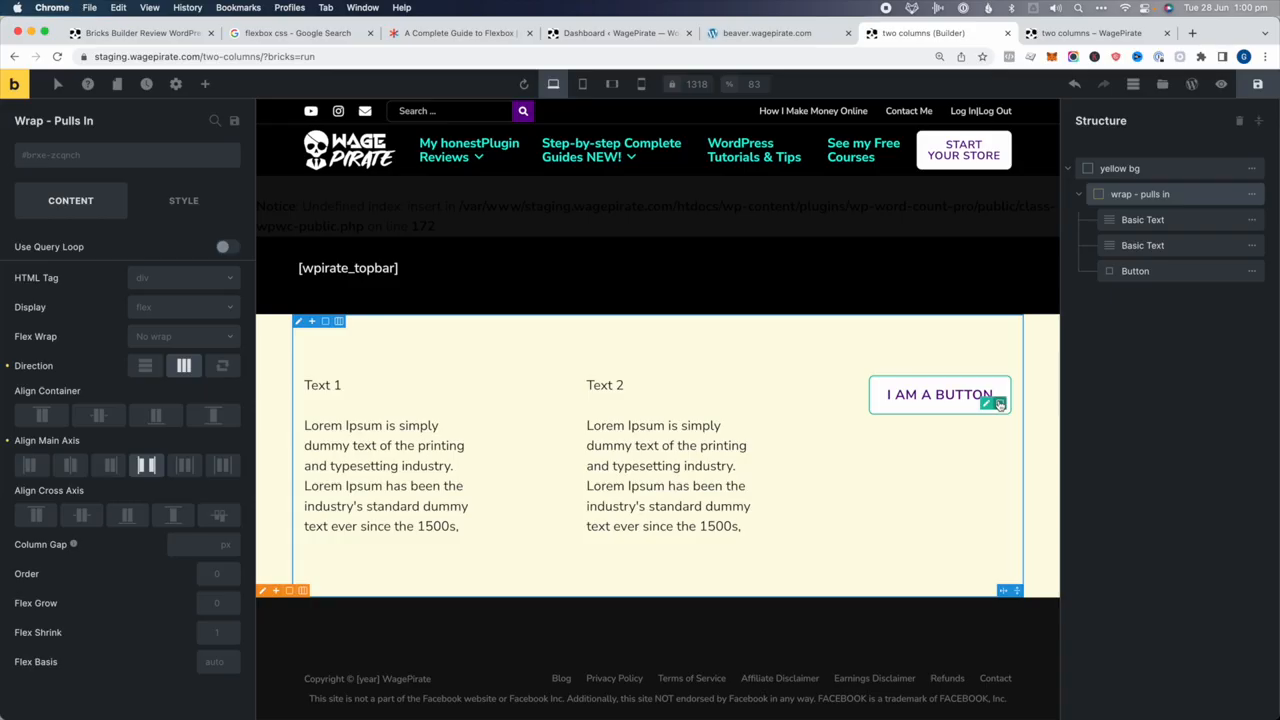
left_click(185, 465)
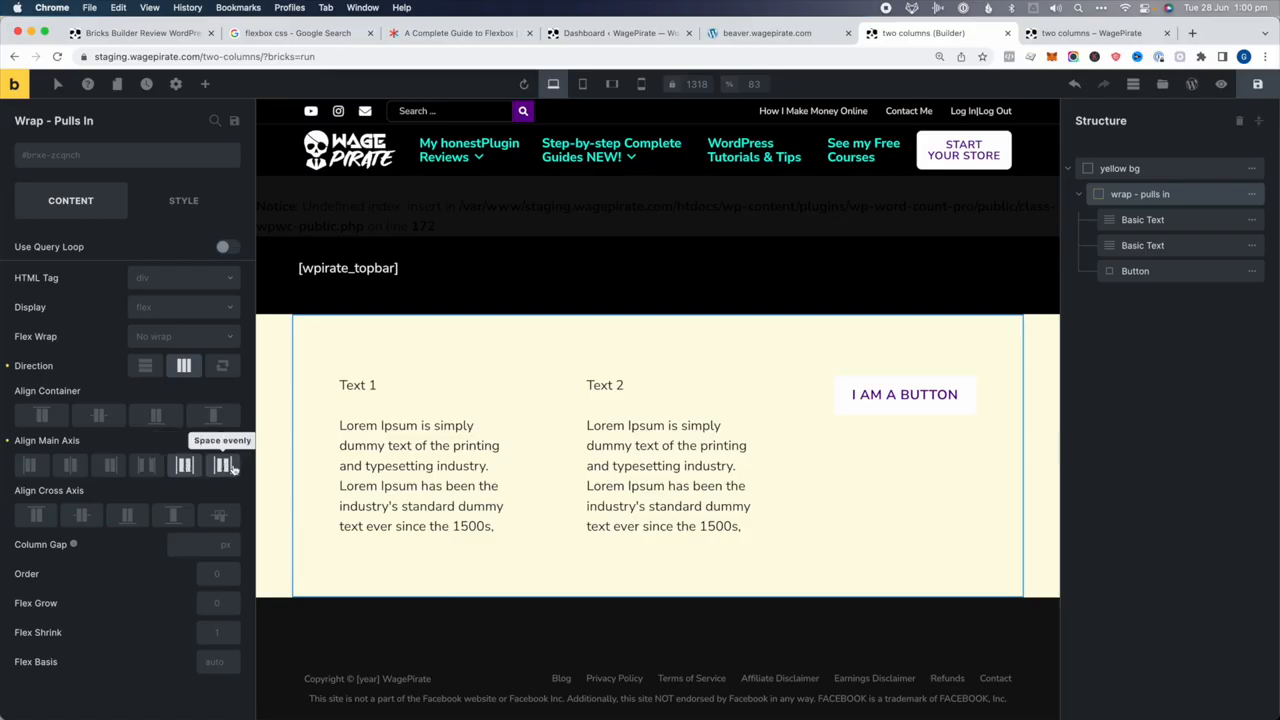
left_click(223, 465)
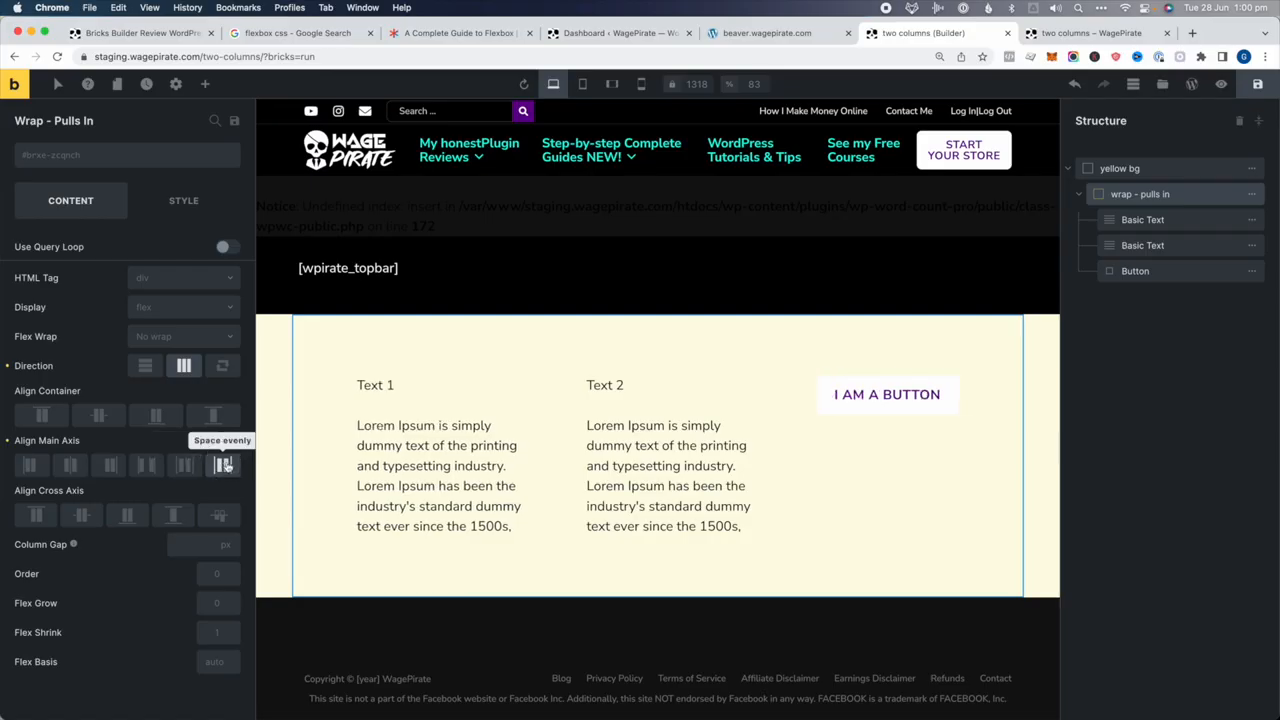
left_click(146, 465)
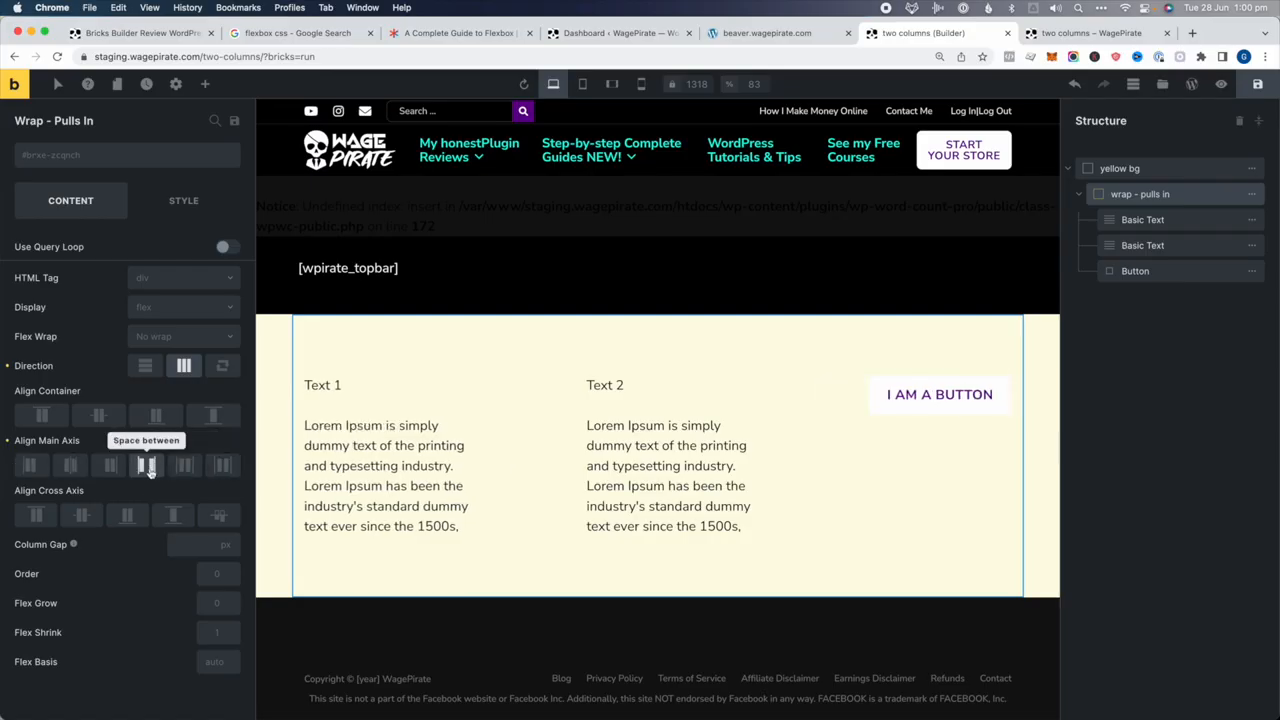
left_click(70, 465)
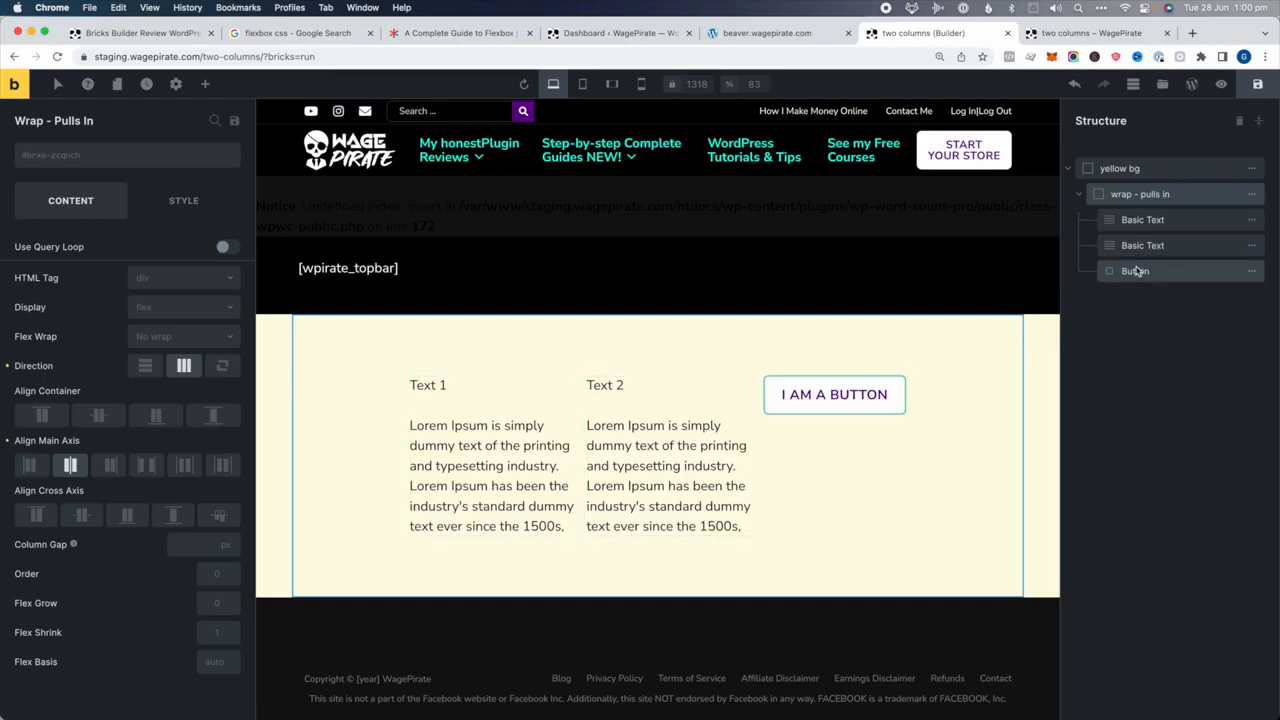
Wrap Text 2 in a new Container, move the button into it, and clear Text 2's 25% width
left_click(1251, 246)
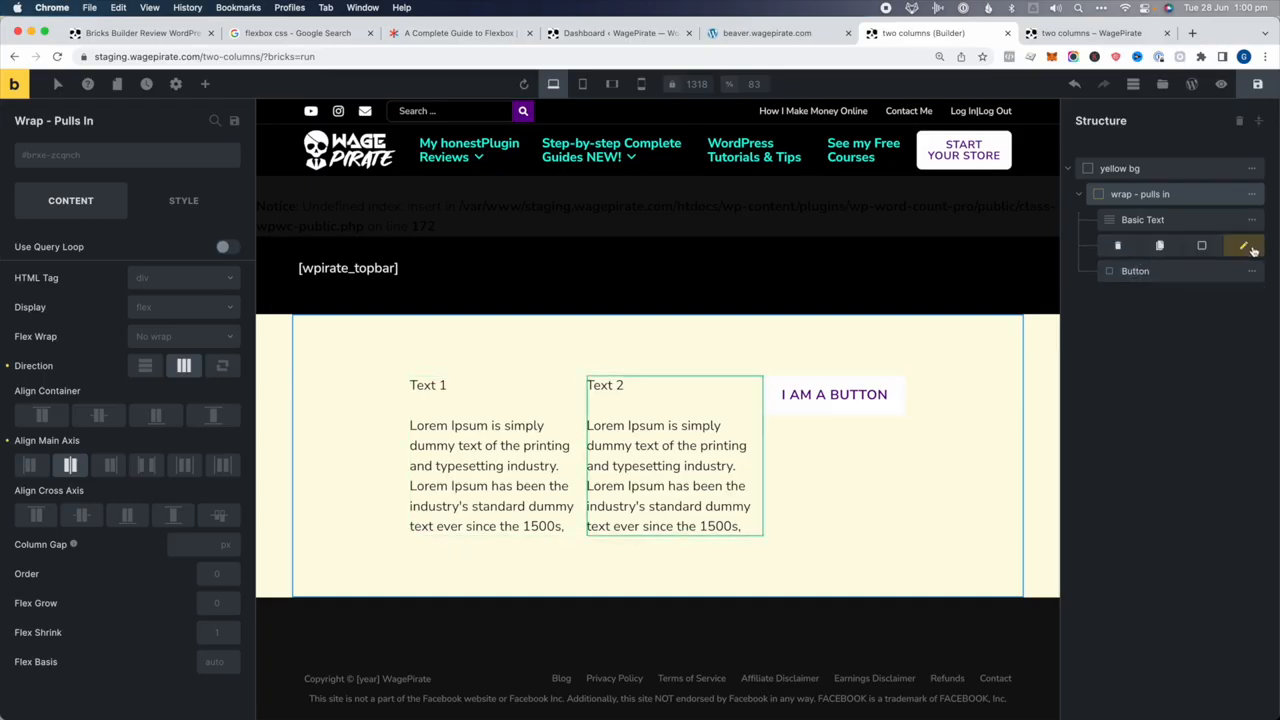
left_click(1200, 247)
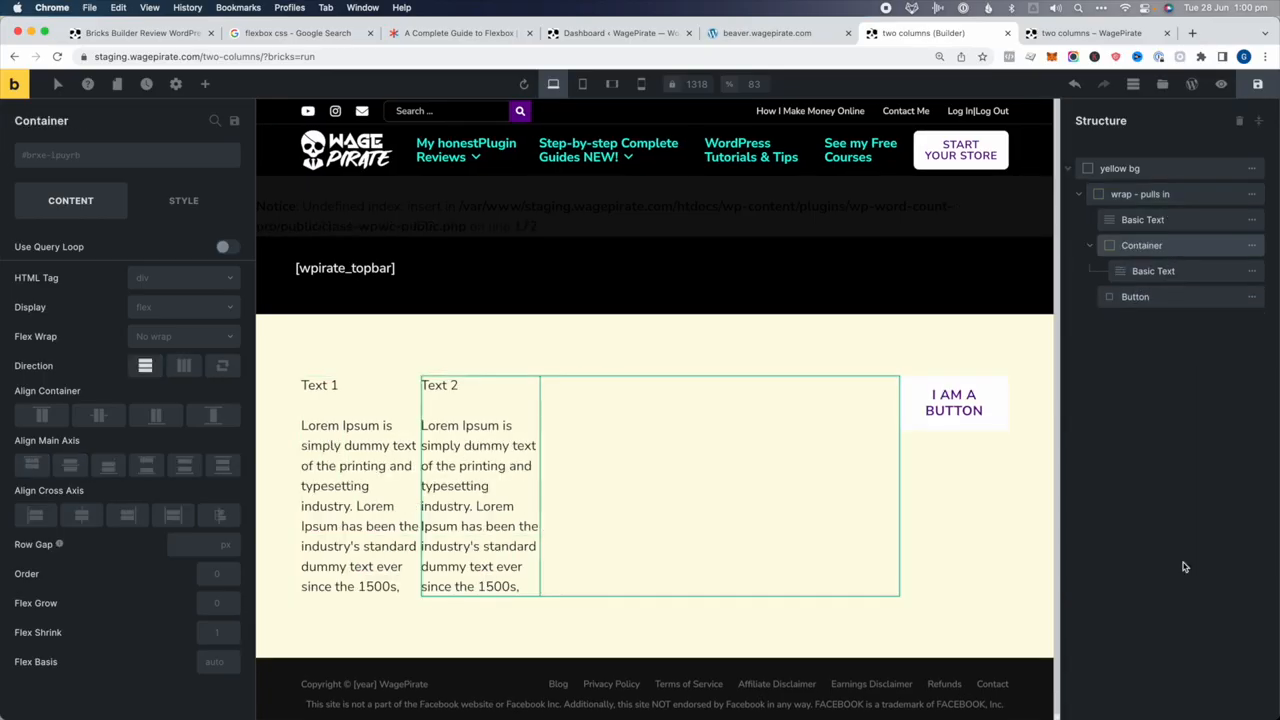
mouse_move(1135, 297)
left_mouse_down()
mouse_move(1148, 286)
mouse_move(1145, 303)
left_mouse_up()
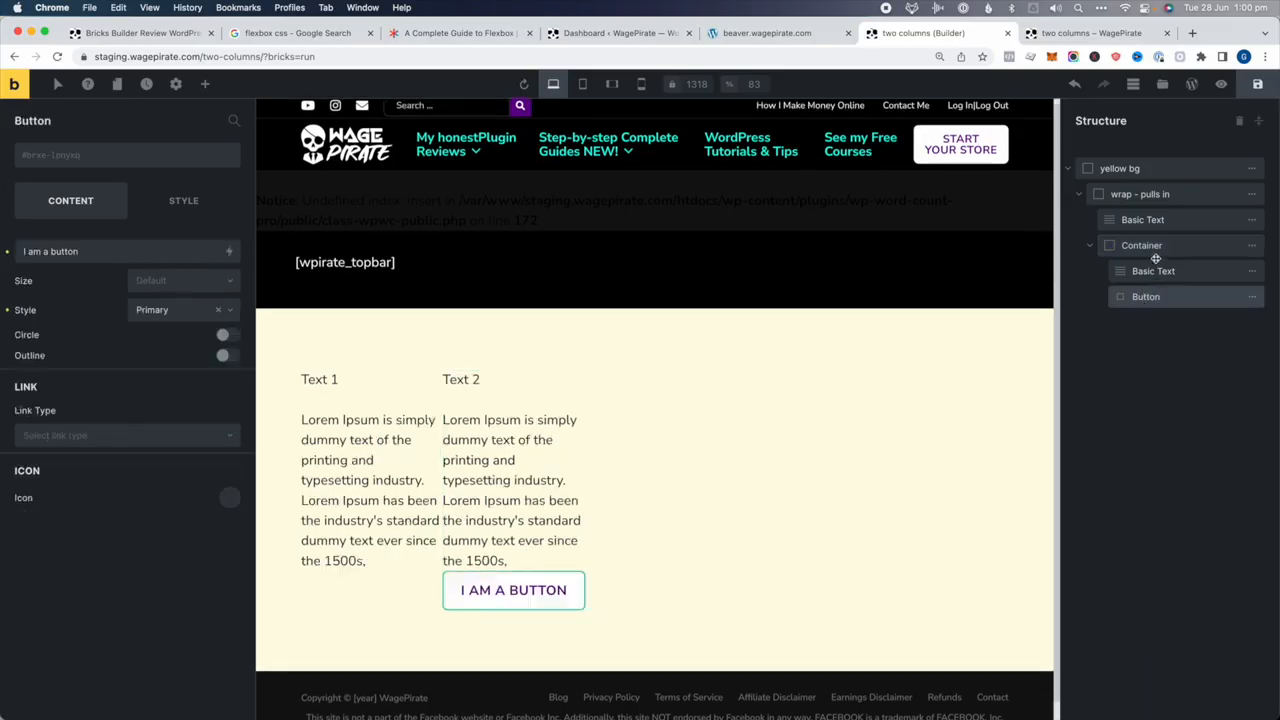
left_click(1153, 271)
left_click(200, 202)
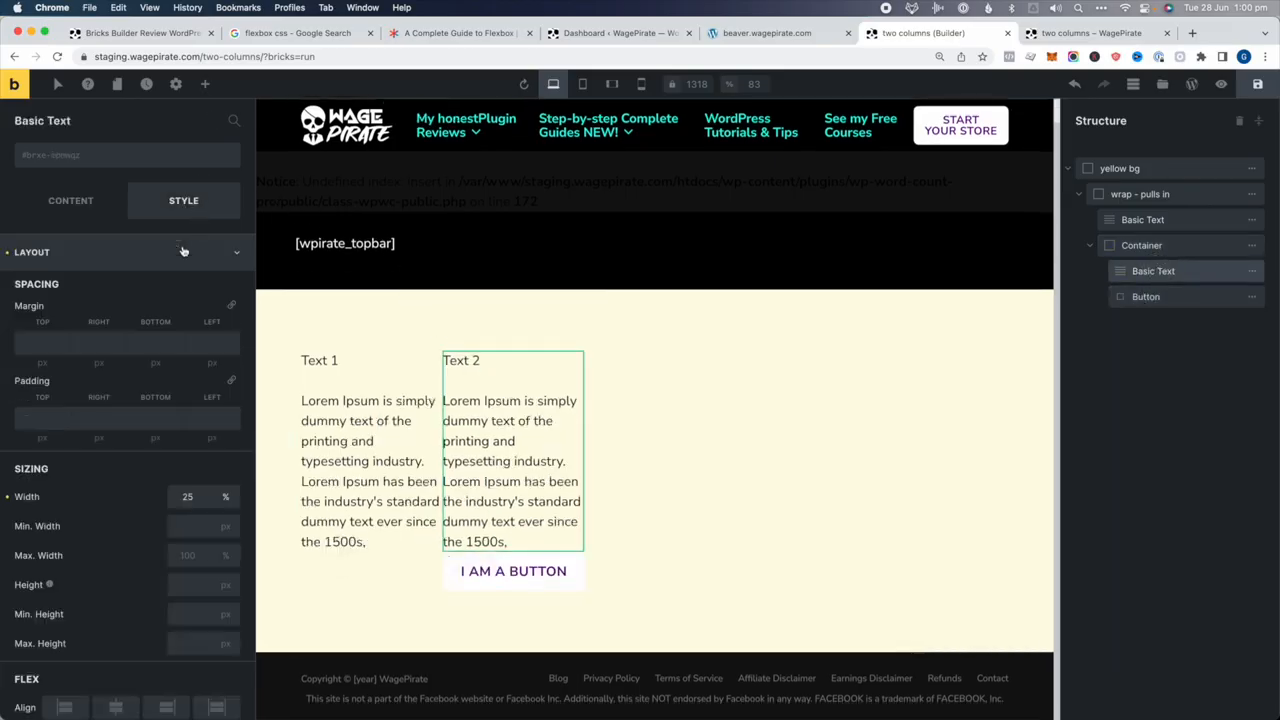
left_click(5, 498)
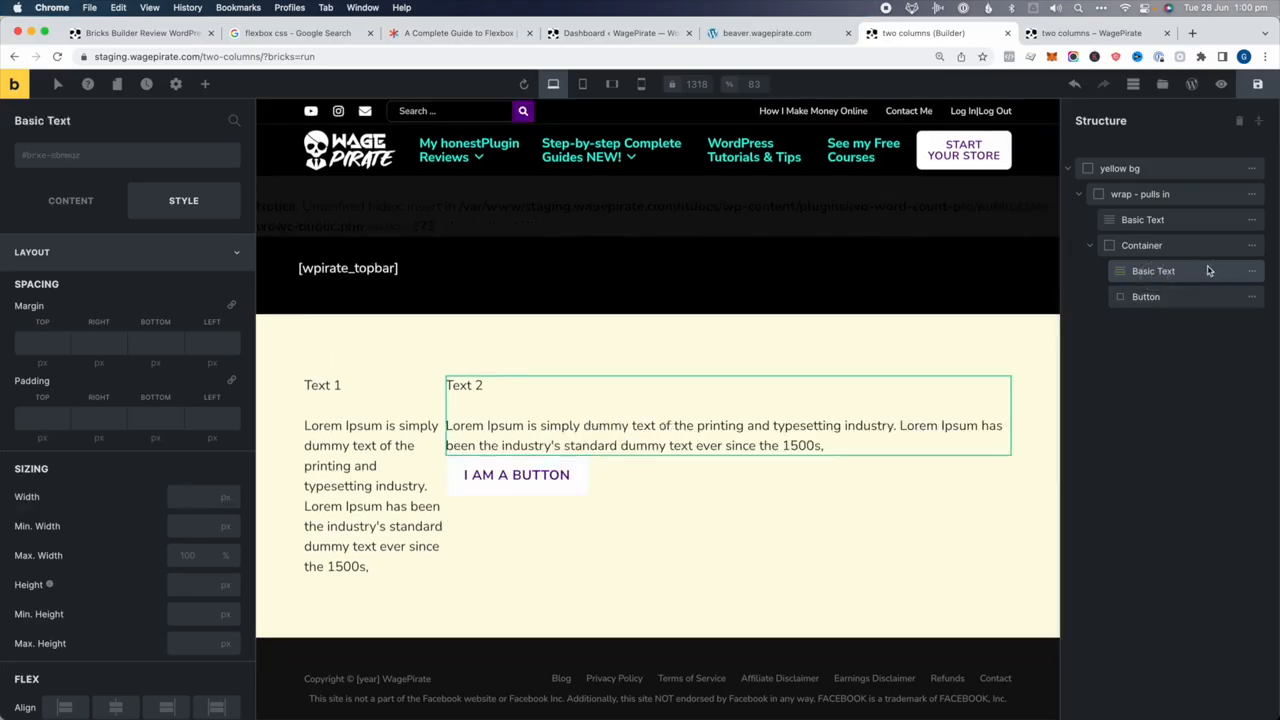
Set the new Container's width to 25%
left_click(1150, 247)
left_click(1150, 296)
left_click(1147, 250)
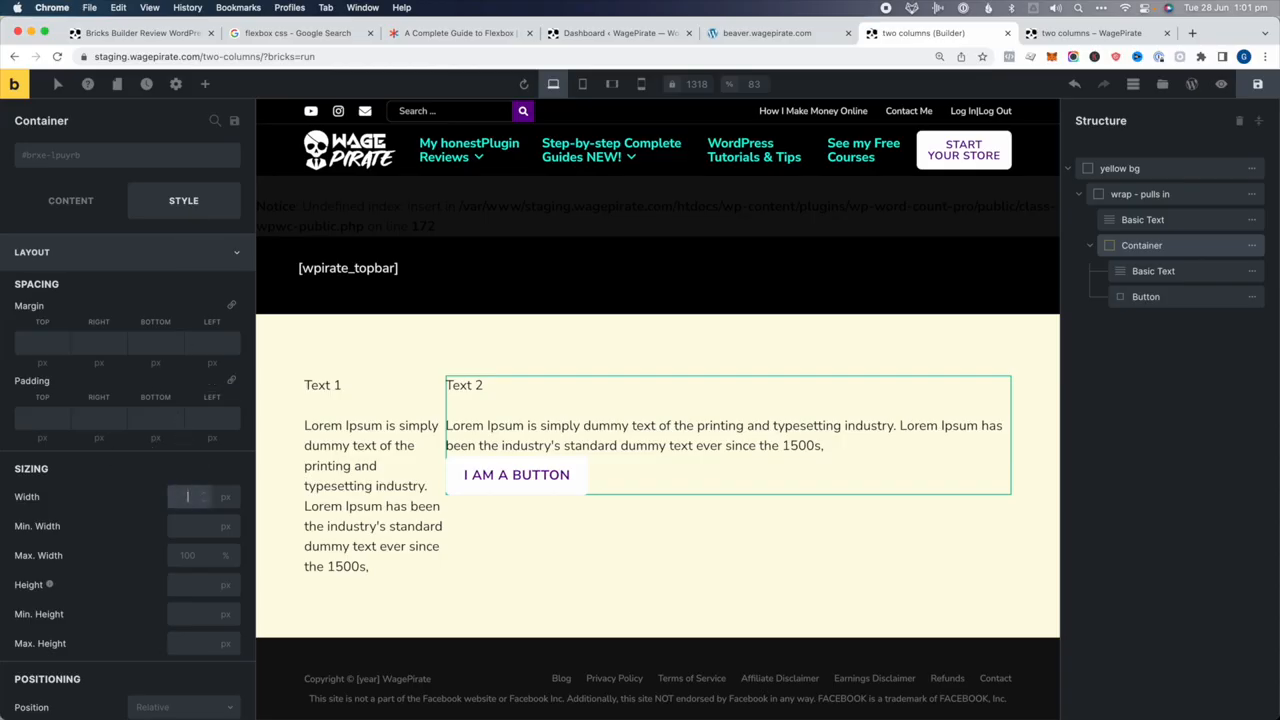
left_click(187, 496)
type("25")
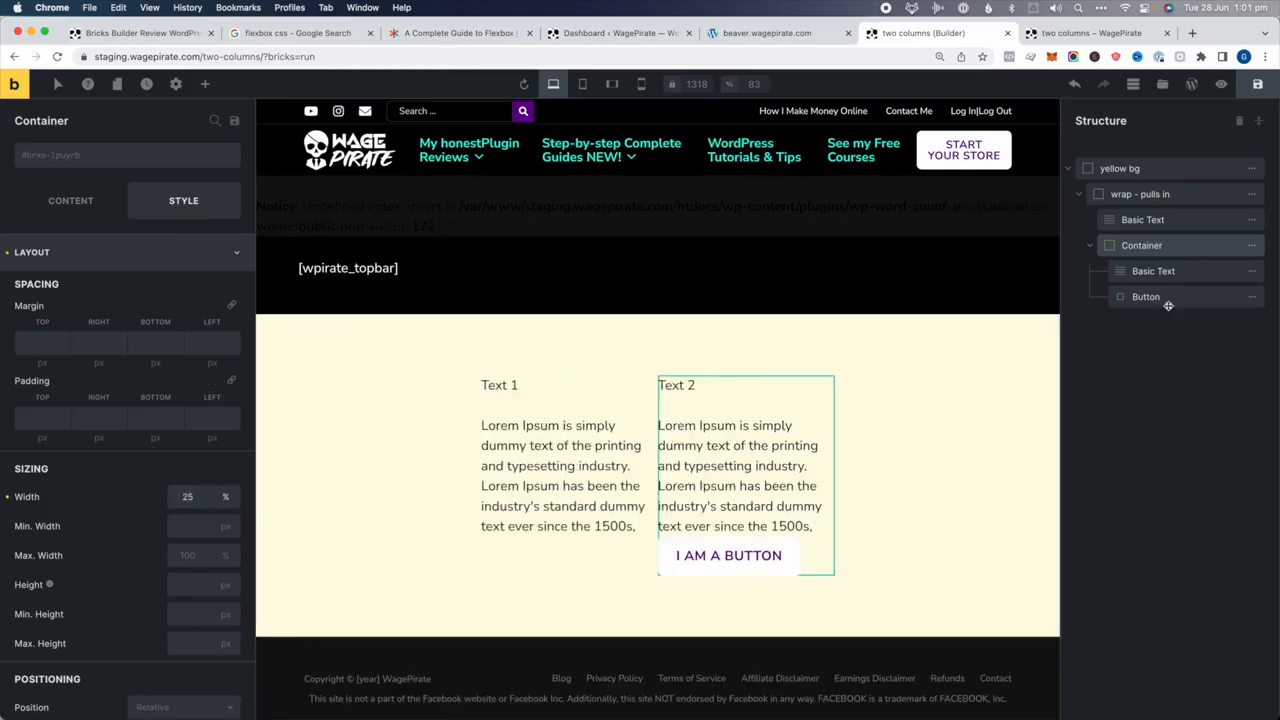
Give the button a 20 px top margin below Text 2
left_click(1168, 302)
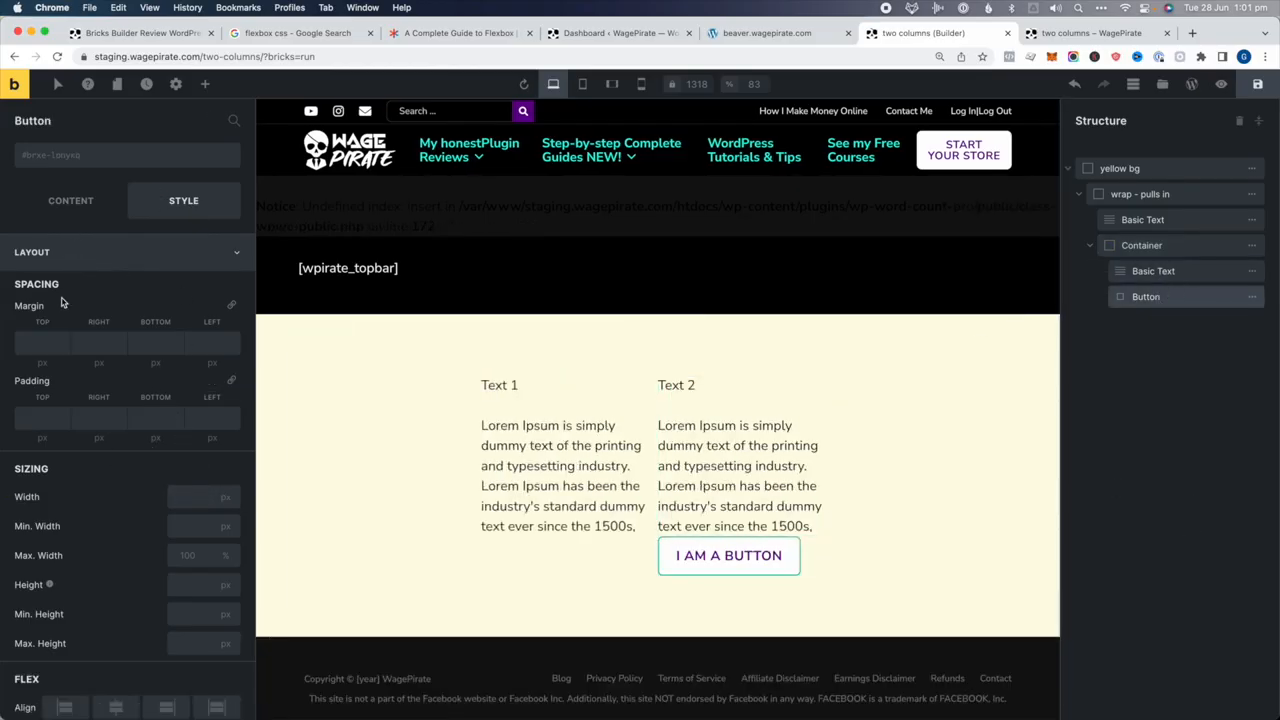
left_click(37, 344)
type("15")
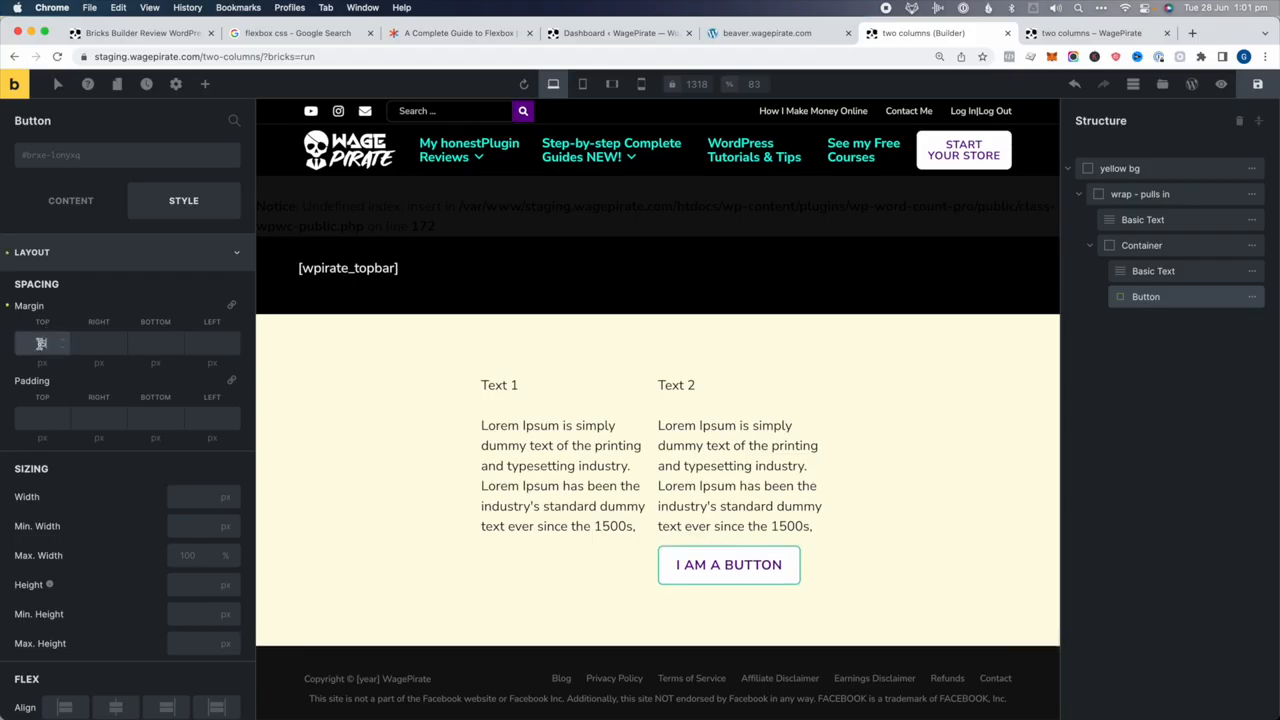
key("super+a")
type("20")
left_click(1170, 446)
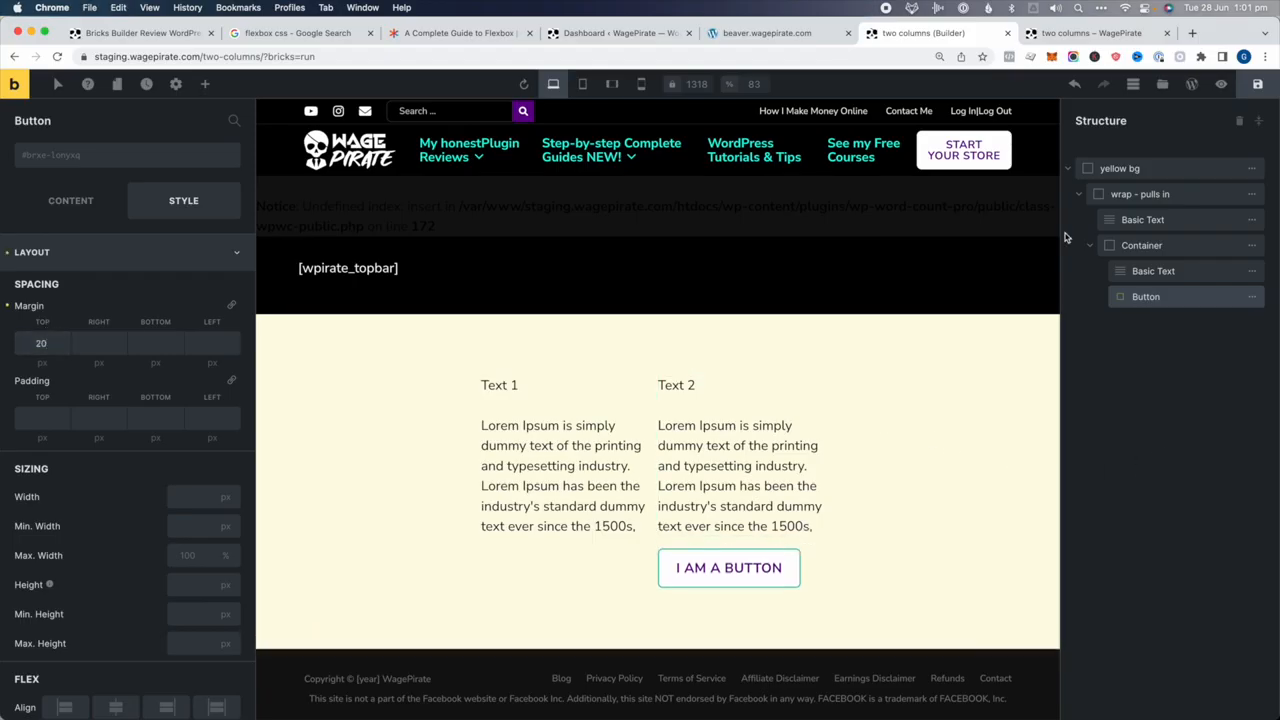
left_click(1158, 195)
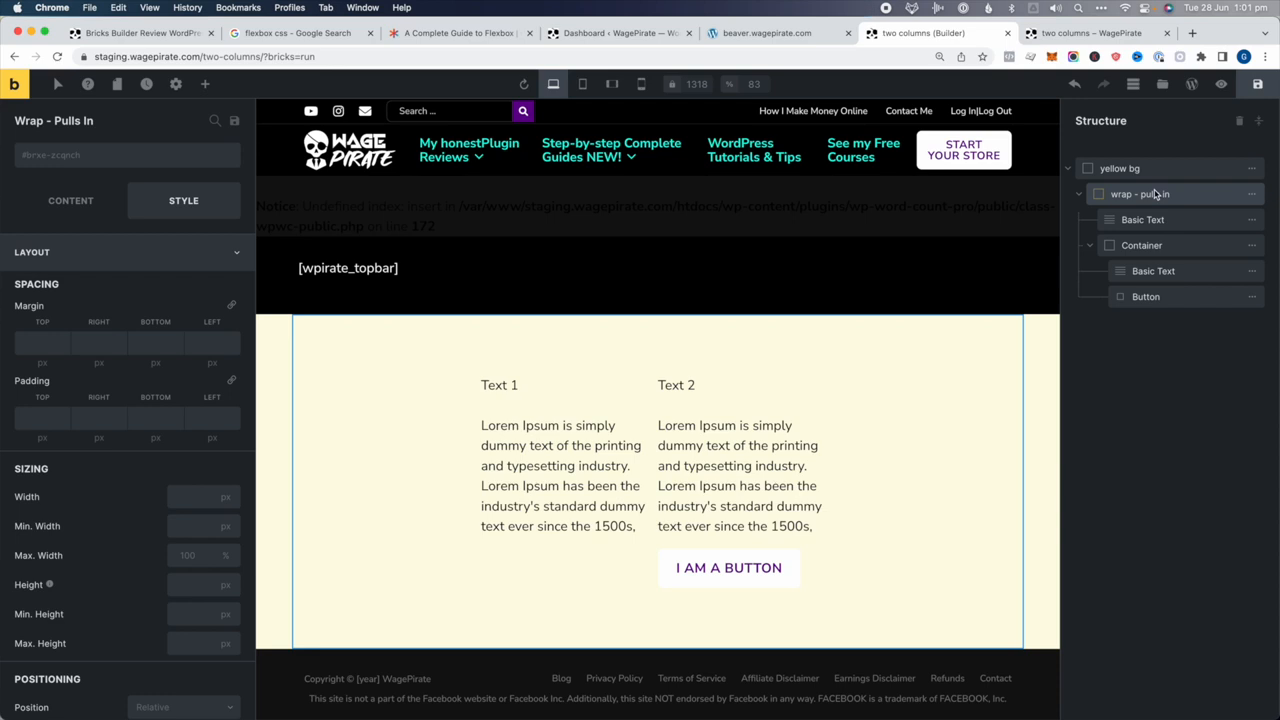
left_click(78, 199)
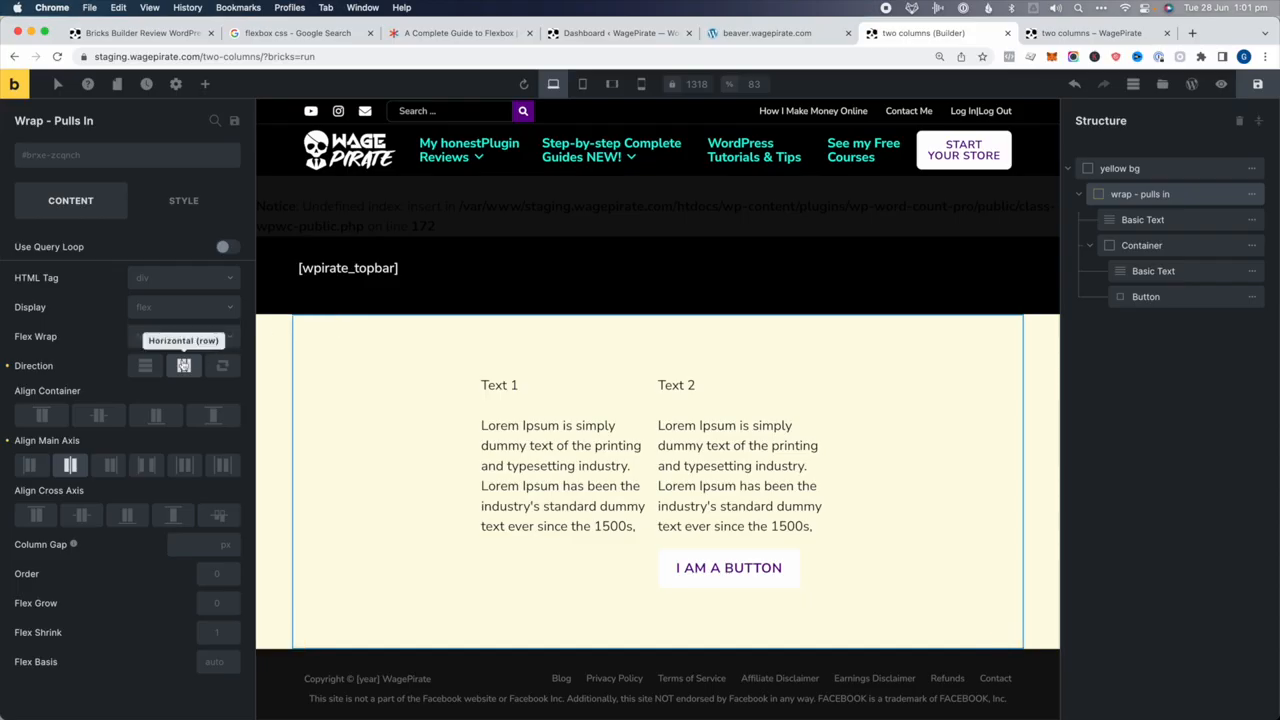
left_click(1186, 218)
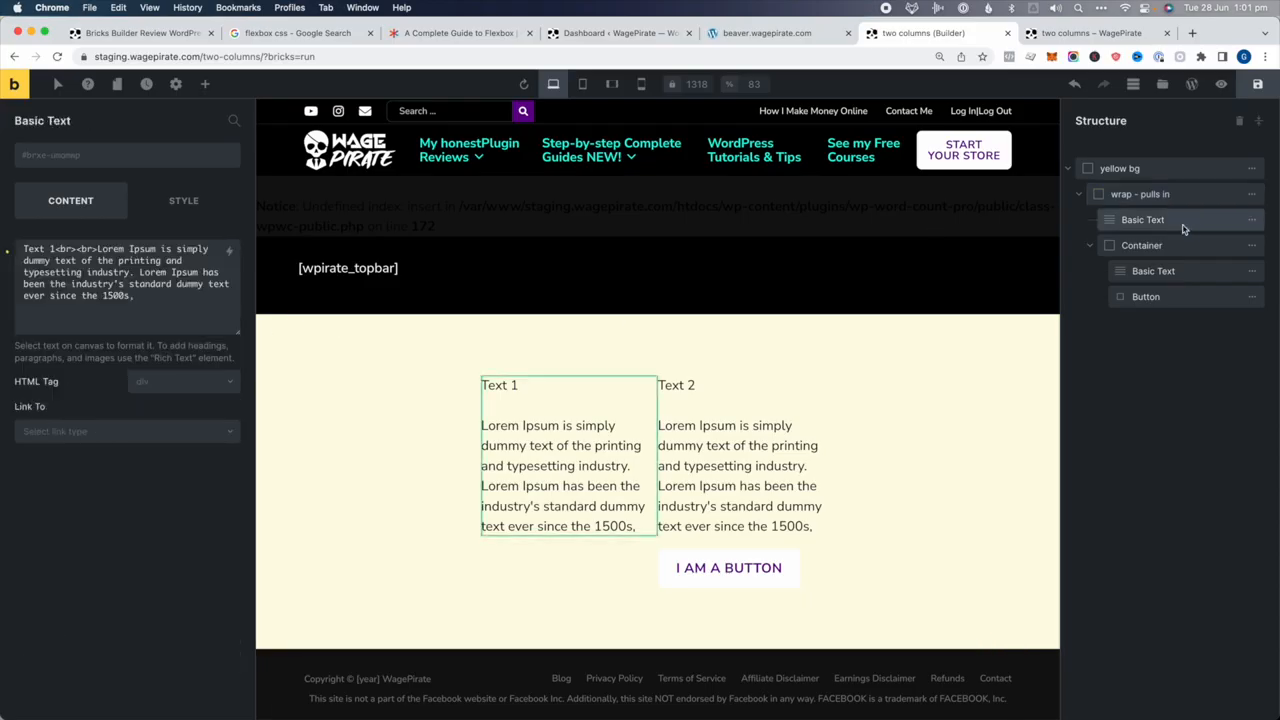
left_click(1178, 247)
left_click(192, 212)
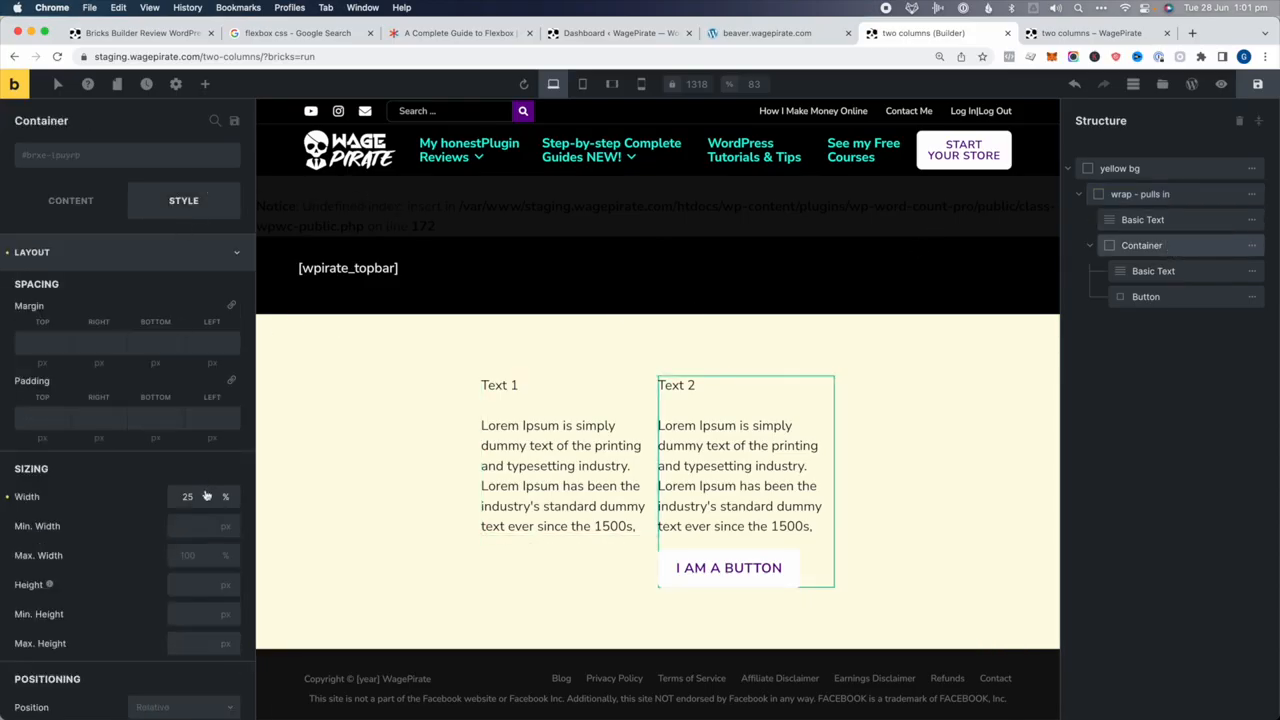
left_click(600, 440)
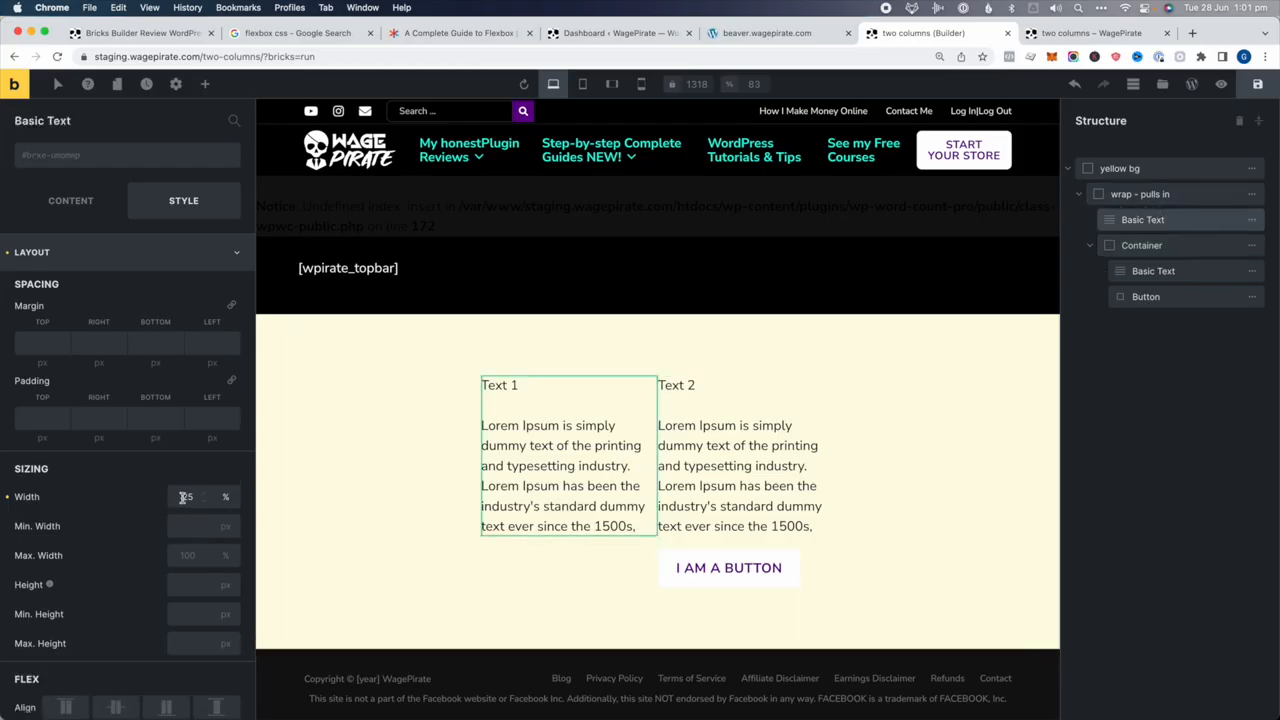
left_click(1177, 194)
left_click(60, 198)
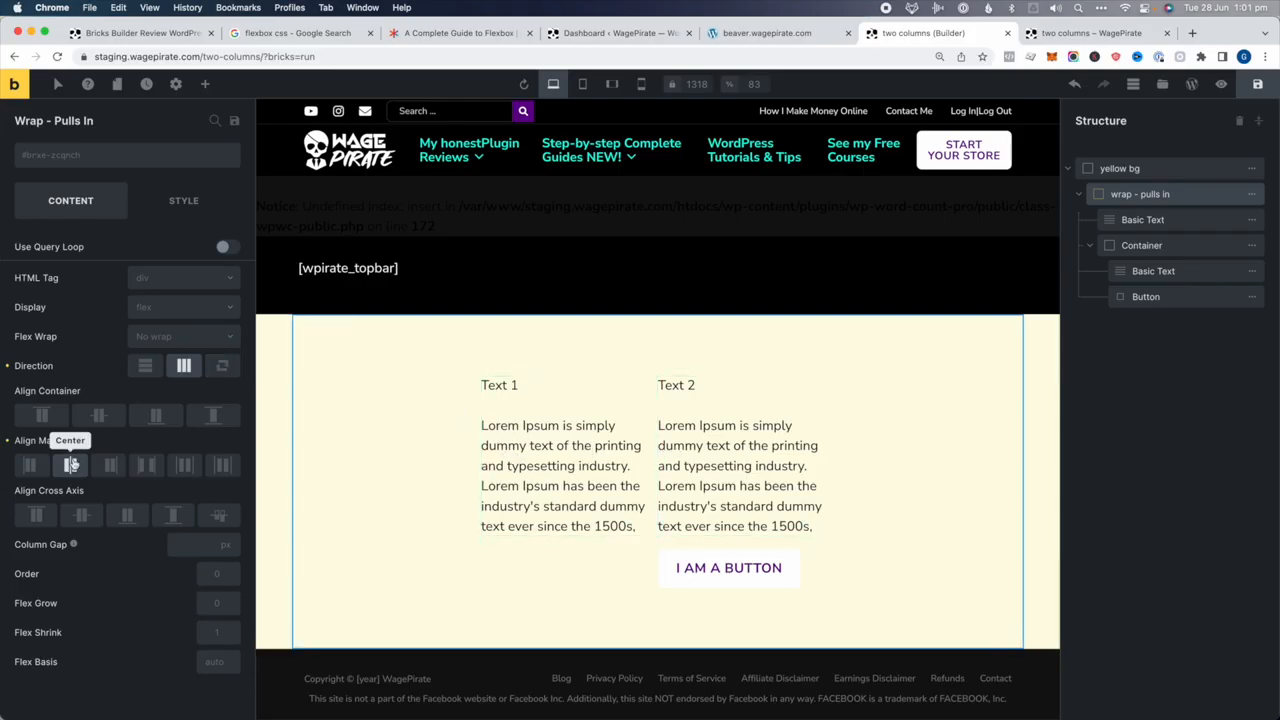
left_click(1196, 221)
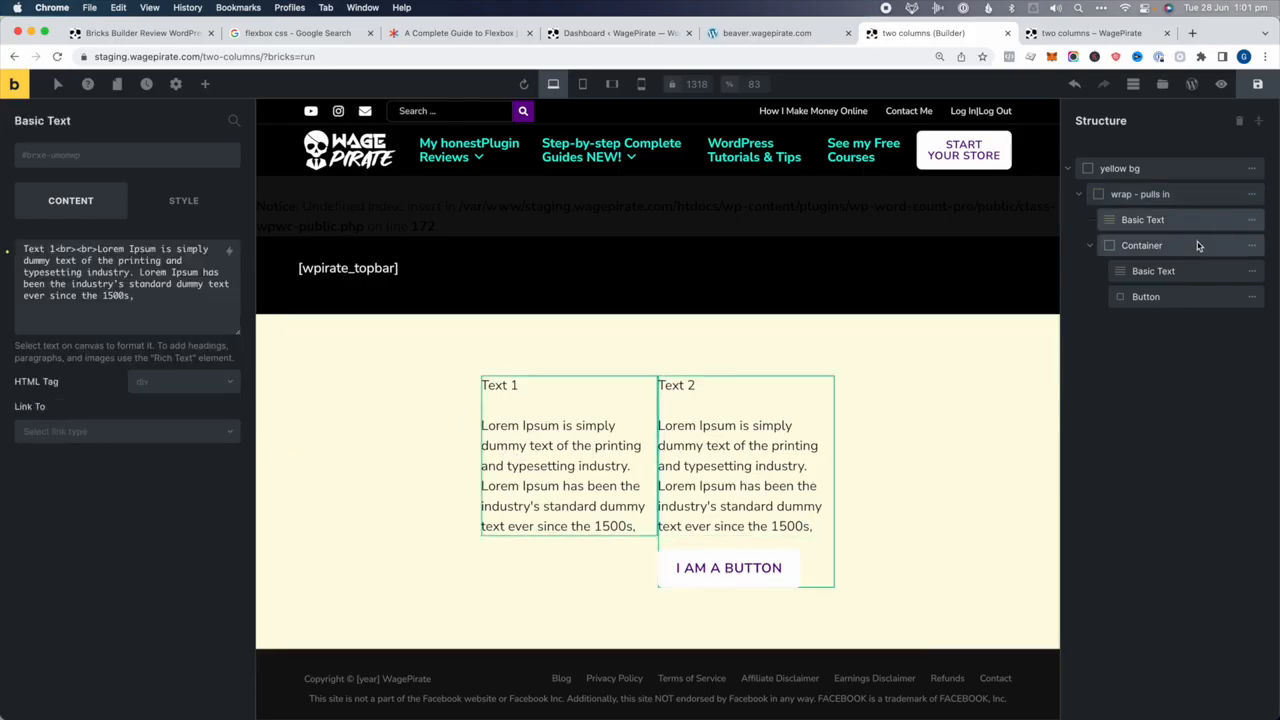
left_click(1199, 246)
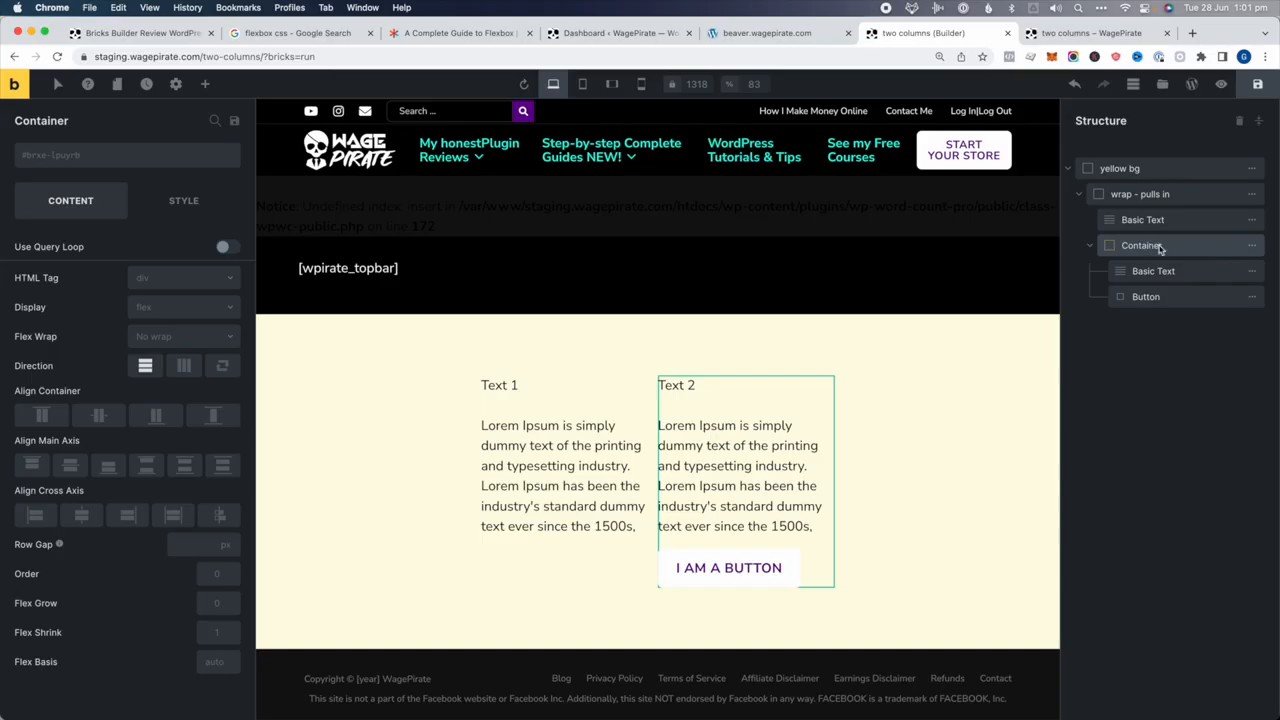
left_click(1160, 272)
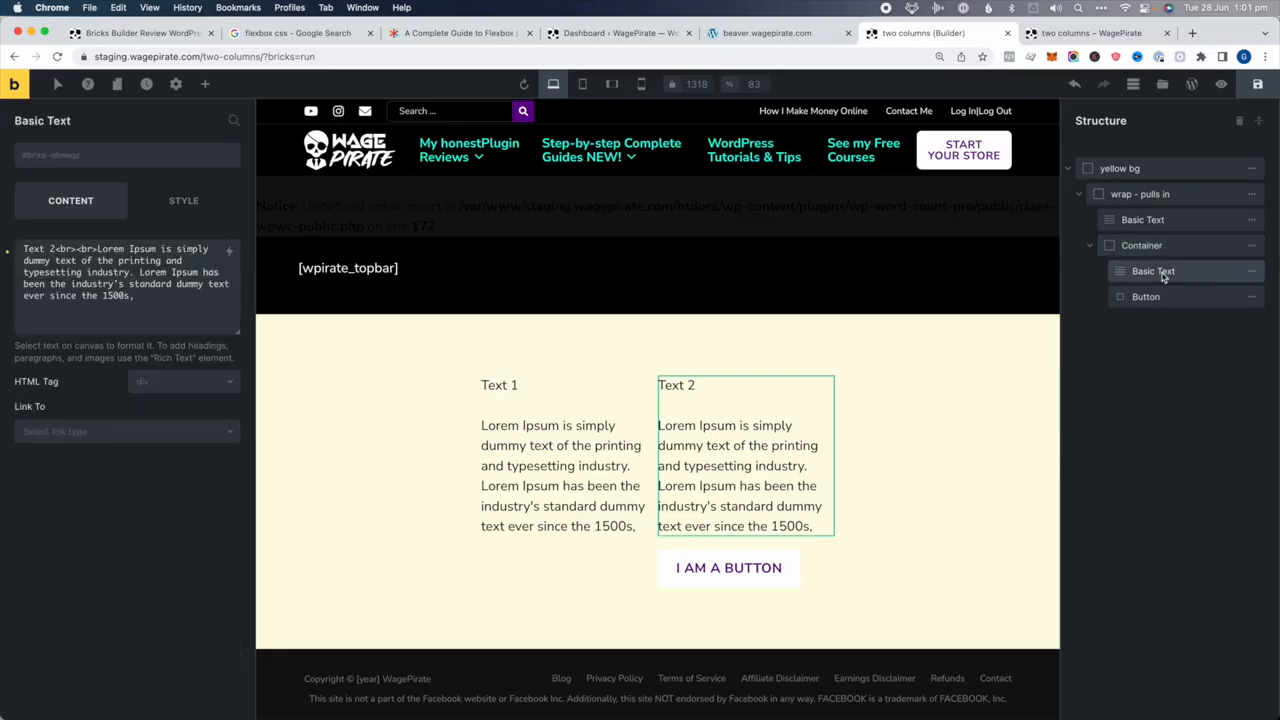
left_click(1166, 298)
left_click(1136, 248)
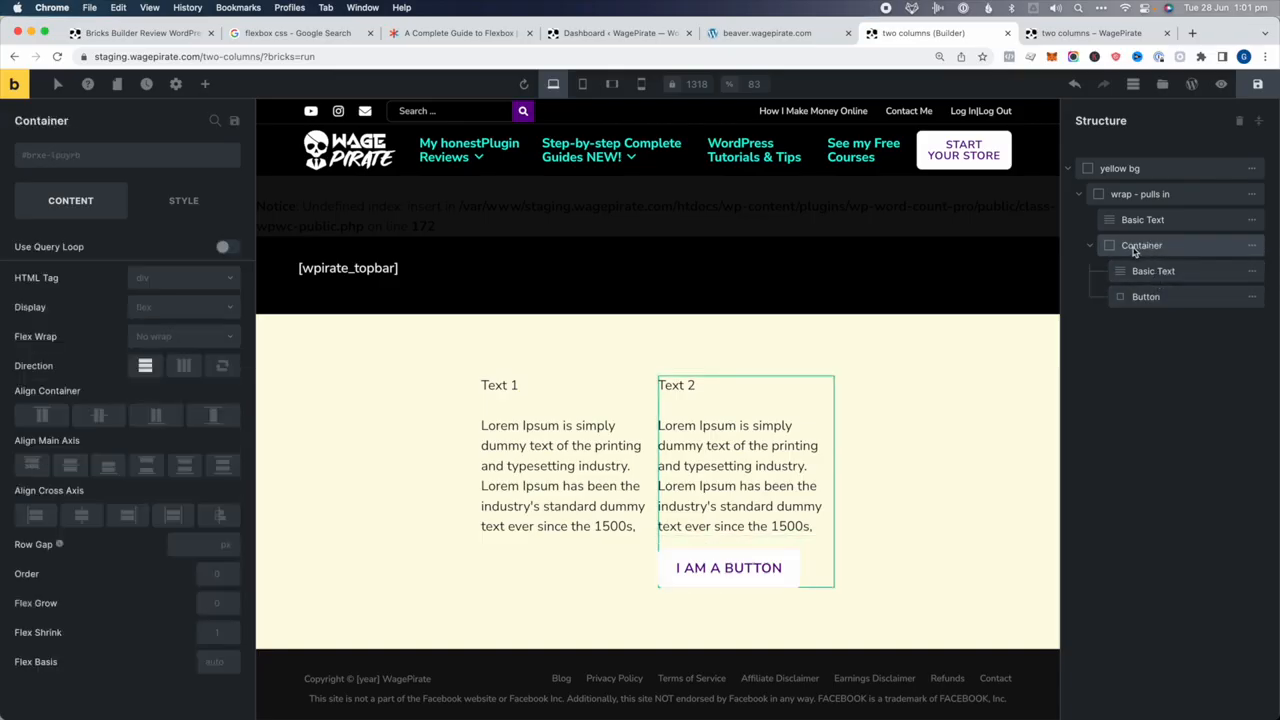
left_click(1153, 271)
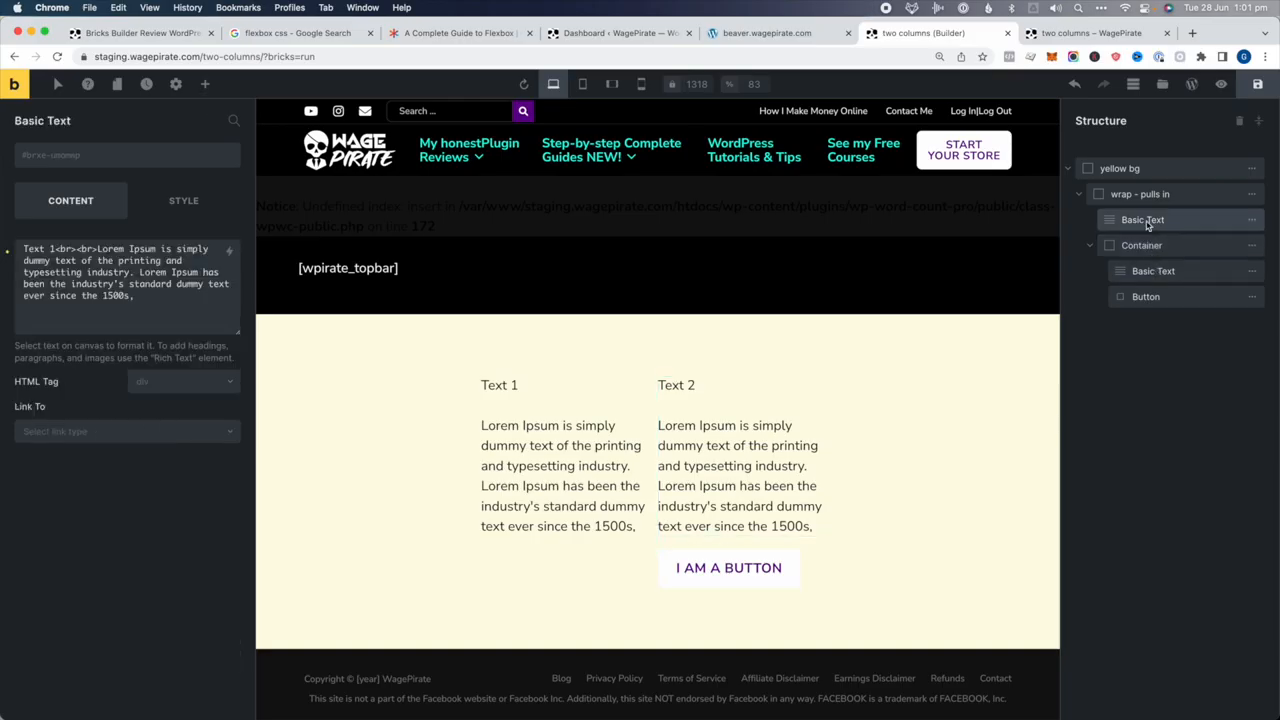
left_click(1150, 297)
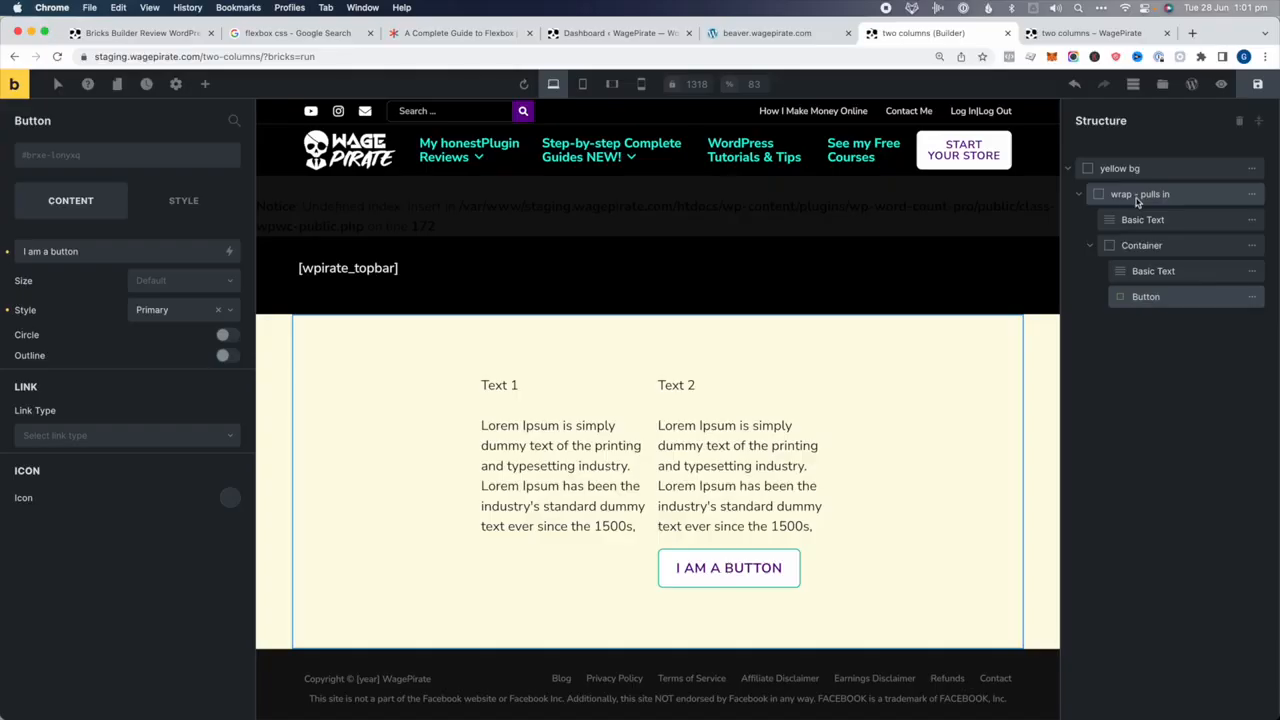
left_click(1138, 195)
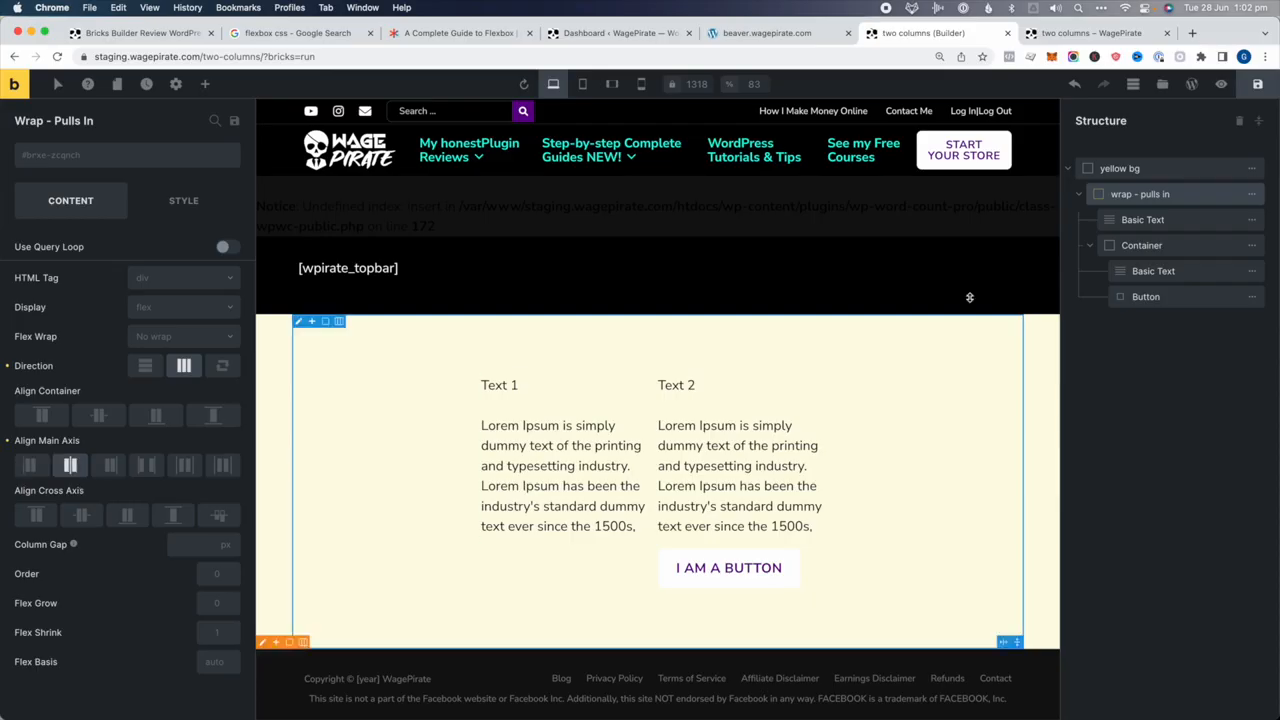
Select the Text 2 container and open the elements list for adding a new element
left_click(1133, 272)
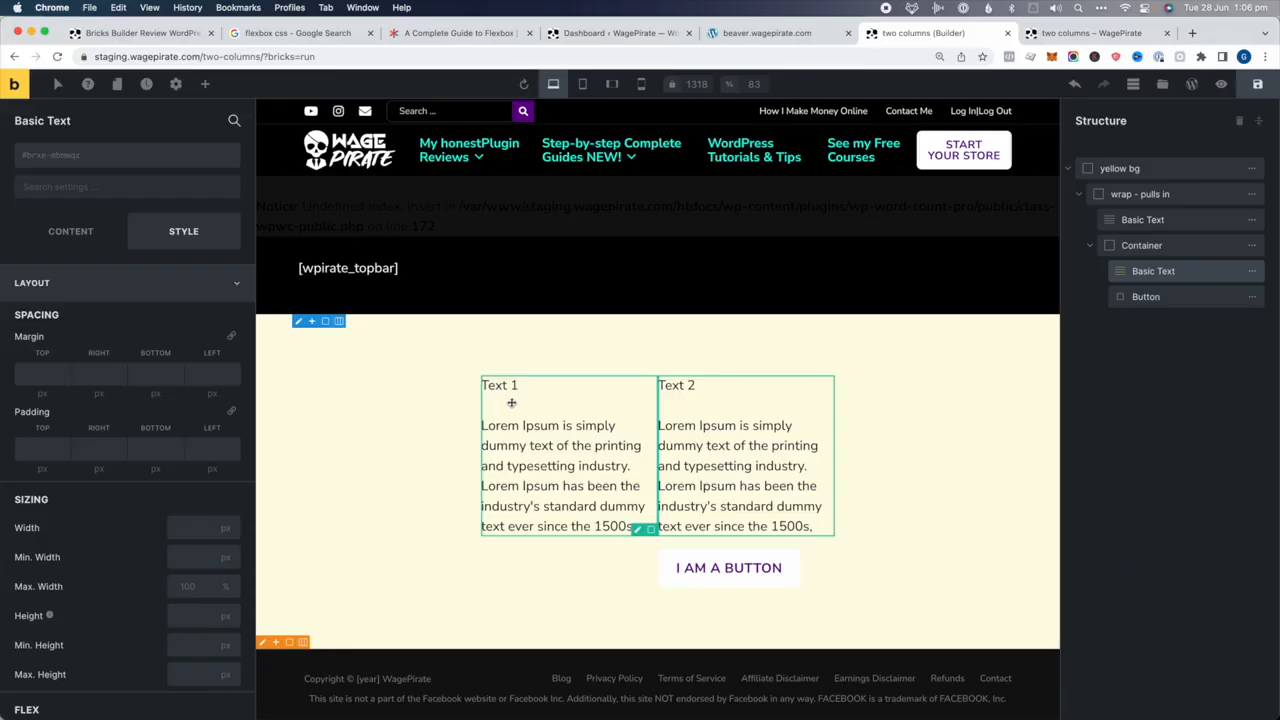
left_click(1175, 247)
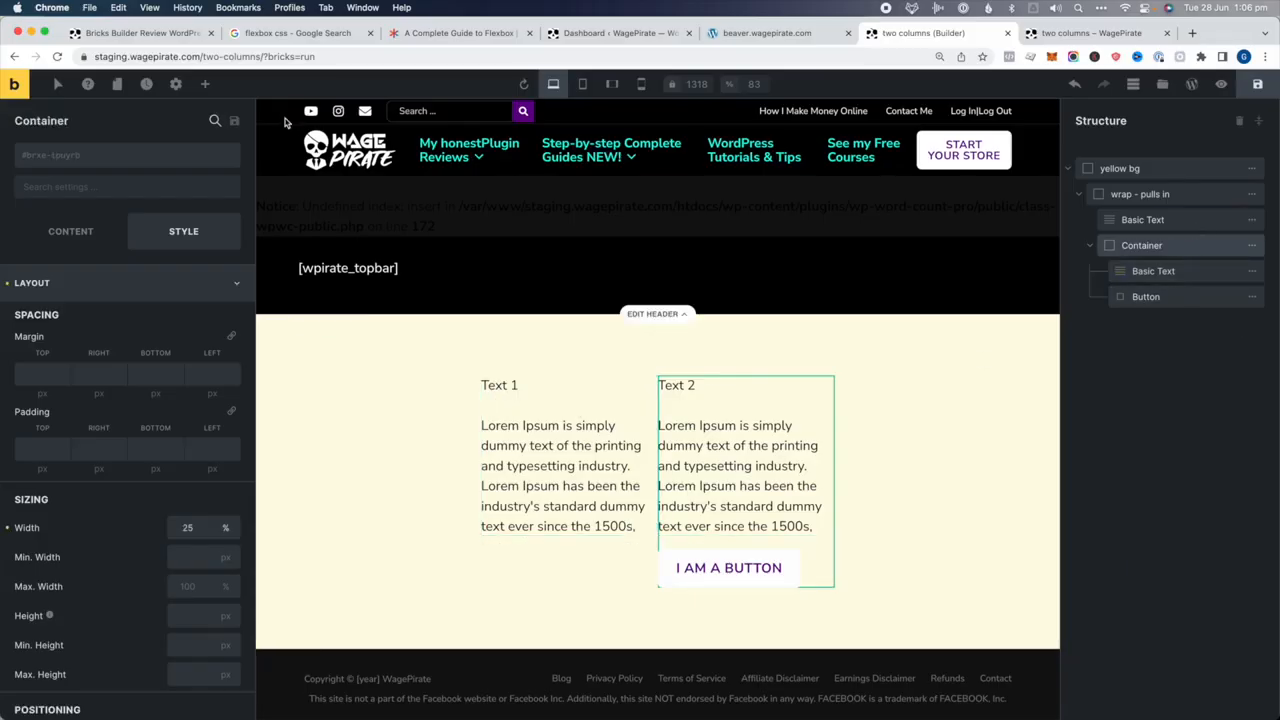
left_click(205, 84)
Add an Image element showing the green sweatshirt picture from the media library
type("imag")
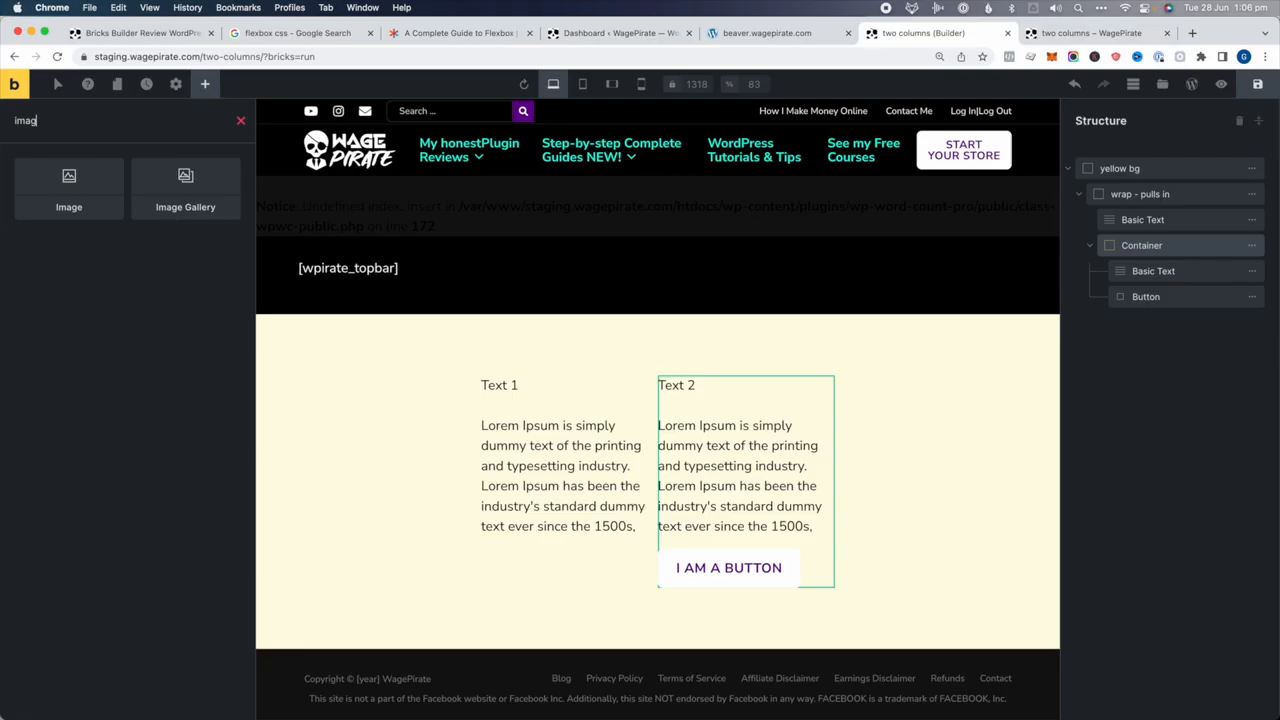
left_click(97, 179)
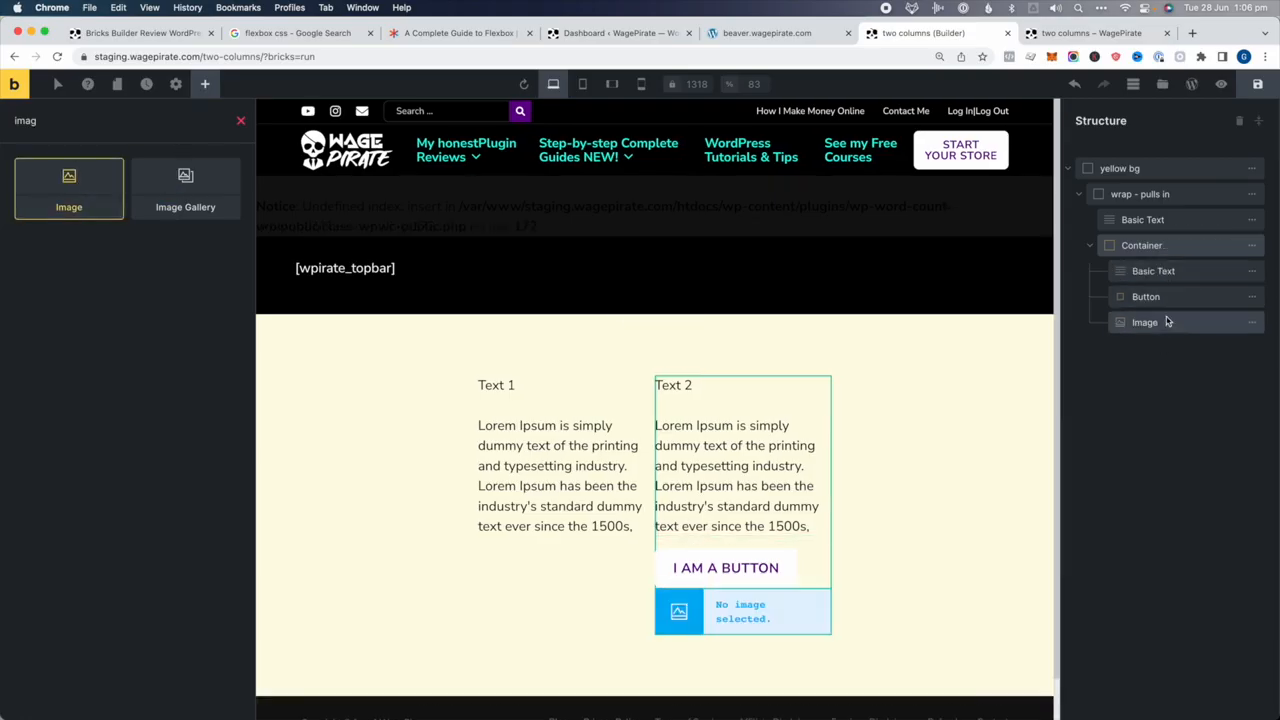
left_click(1168, 323)
left_click(66, 231)
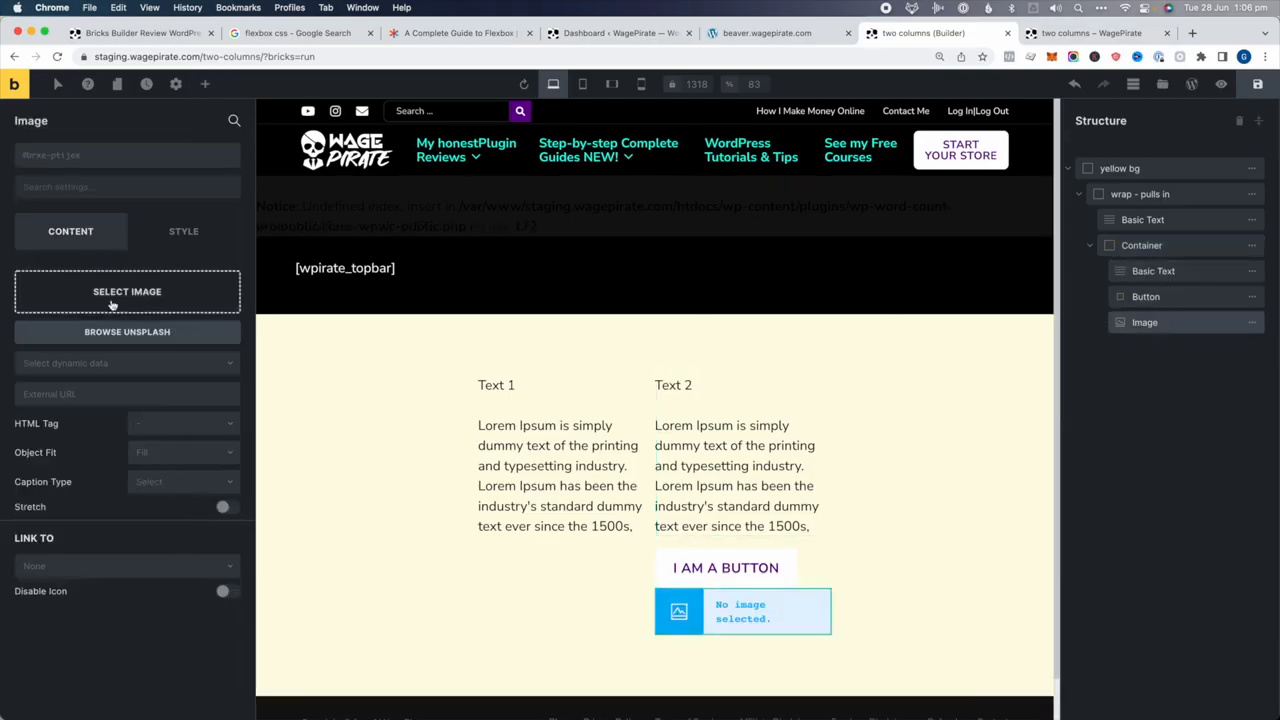
left_click(138, 298)
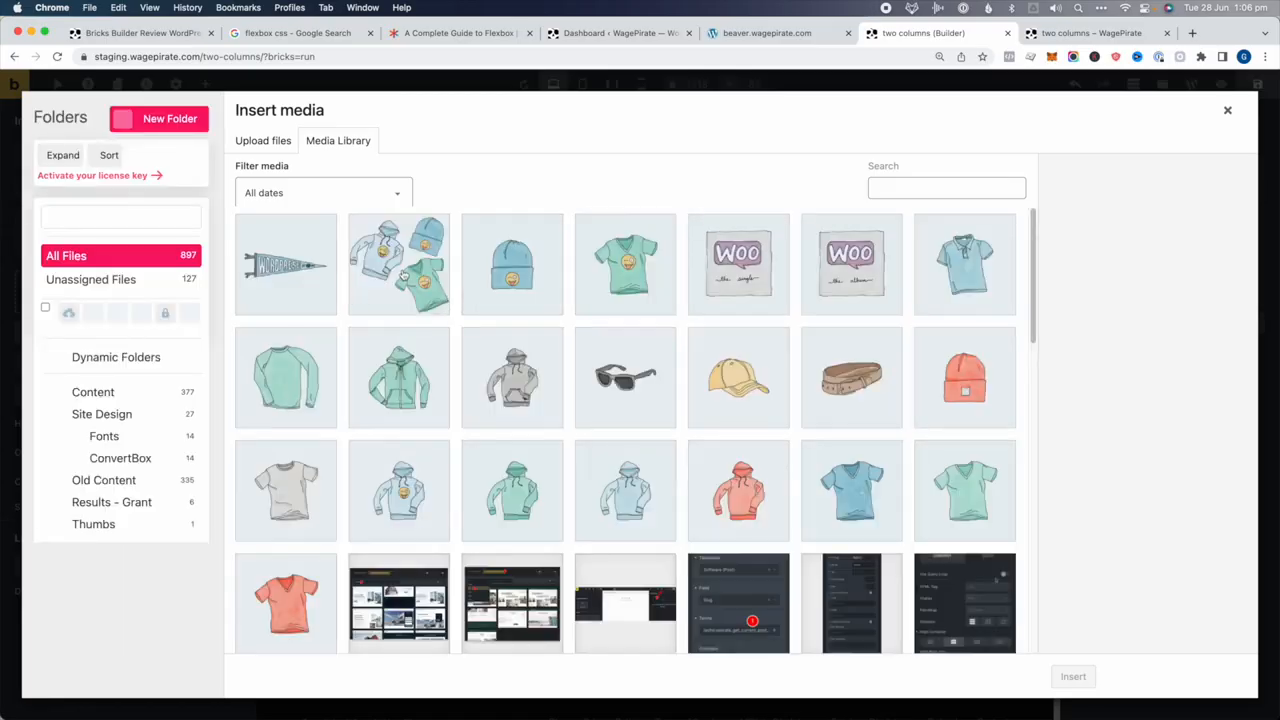
left_click(291, 381)
left_click(1075, 676)
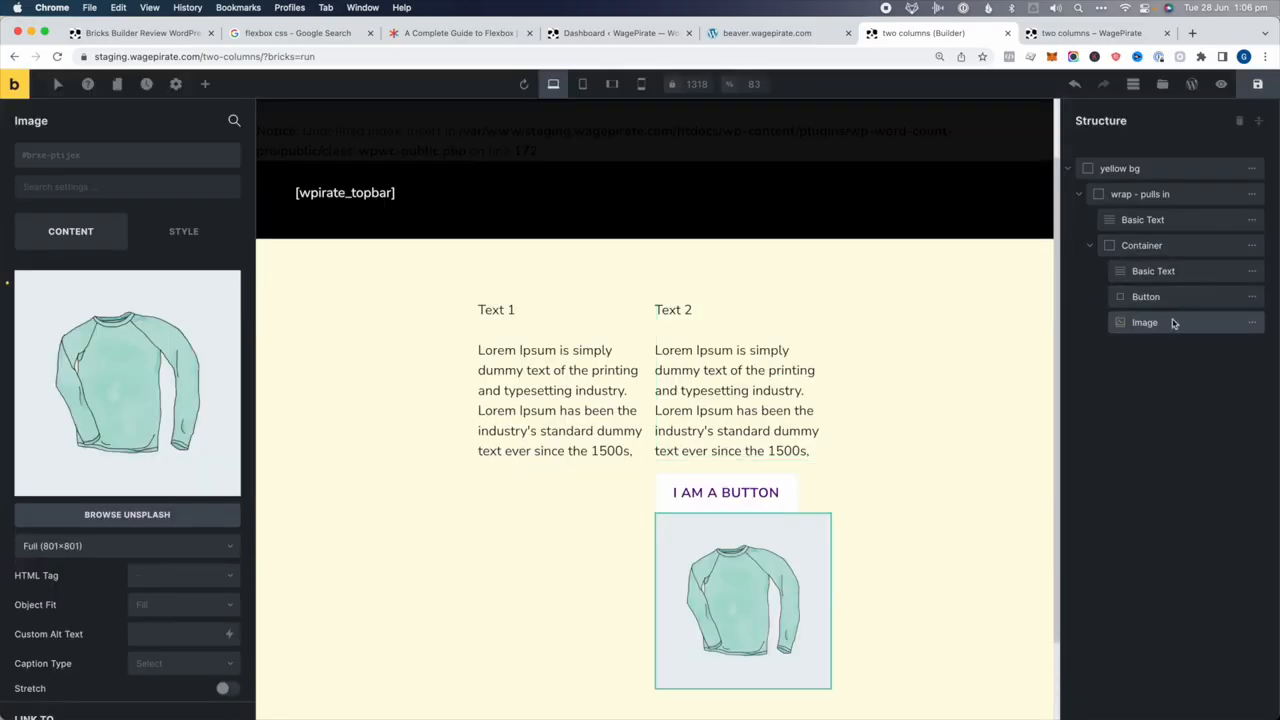
Move the image to the start of the wrap, set its width to 25%, and space items evenly
left_click_drag(1174, 323, 1150, 215)
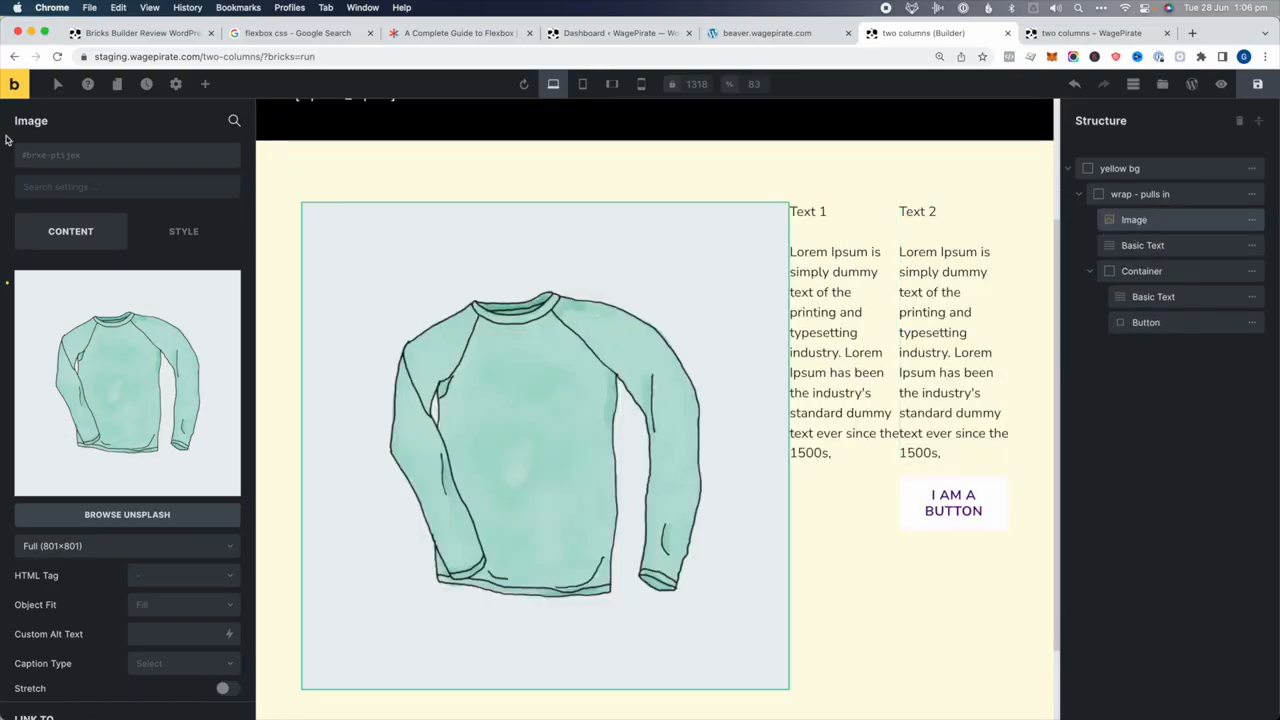
left_click(181, 229)
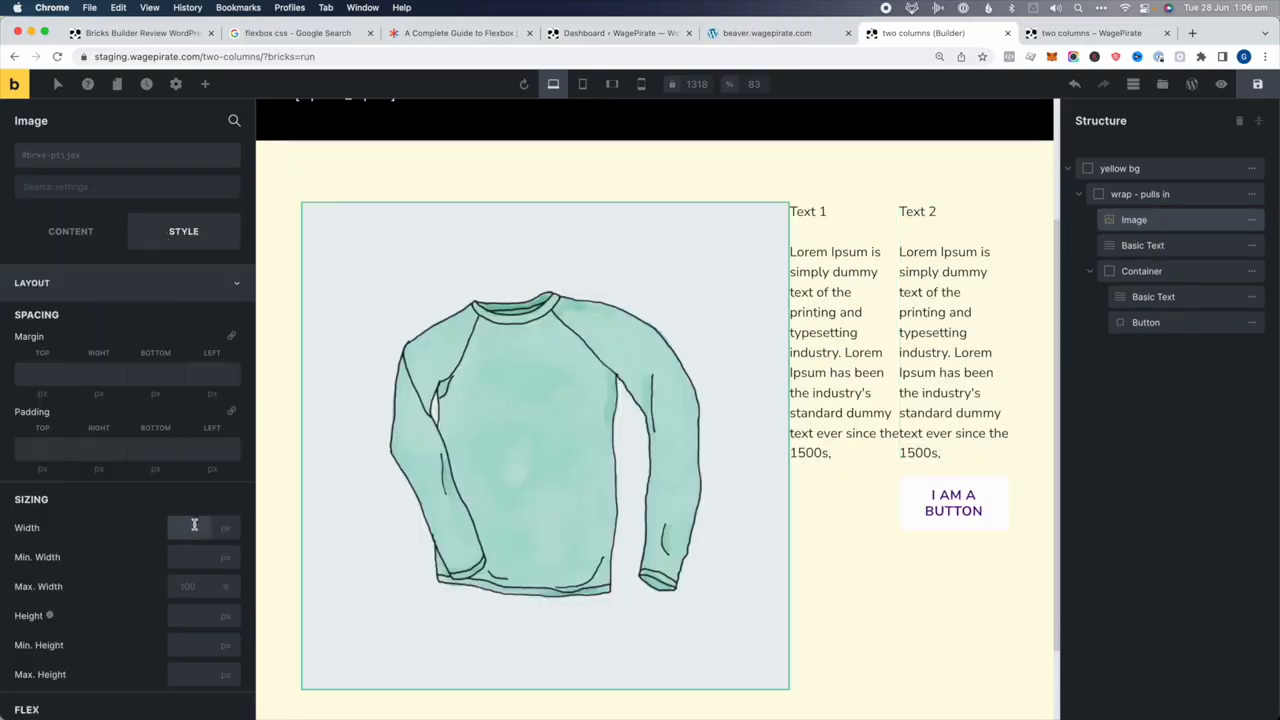
left_click(195, 526)
type("25%")
left_click(483, 390)
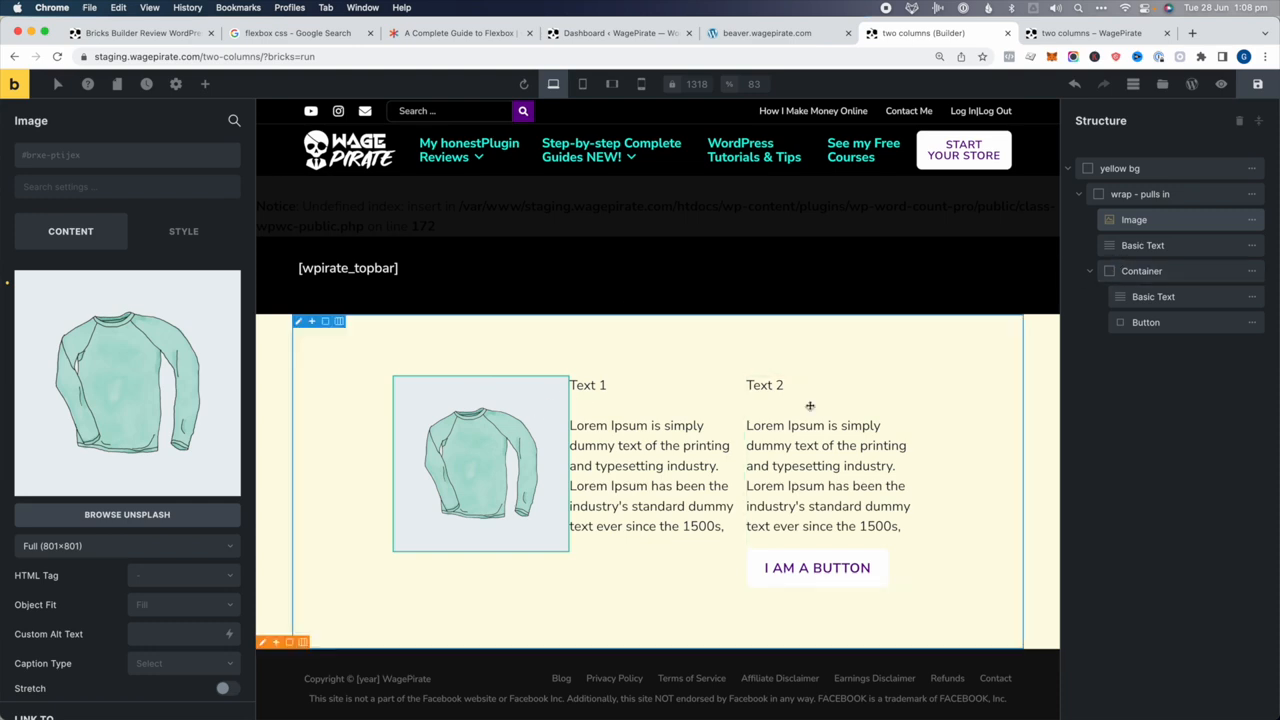
left_click(1150, 194)
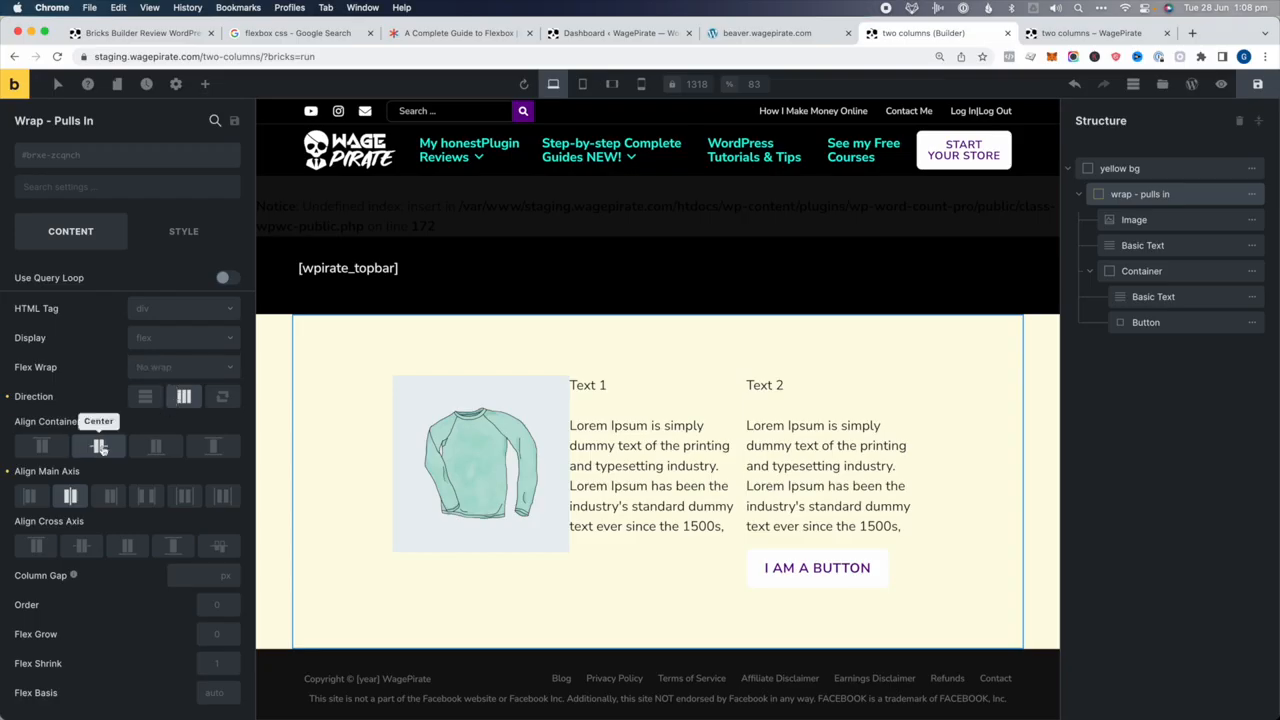
left_click(218, 498)
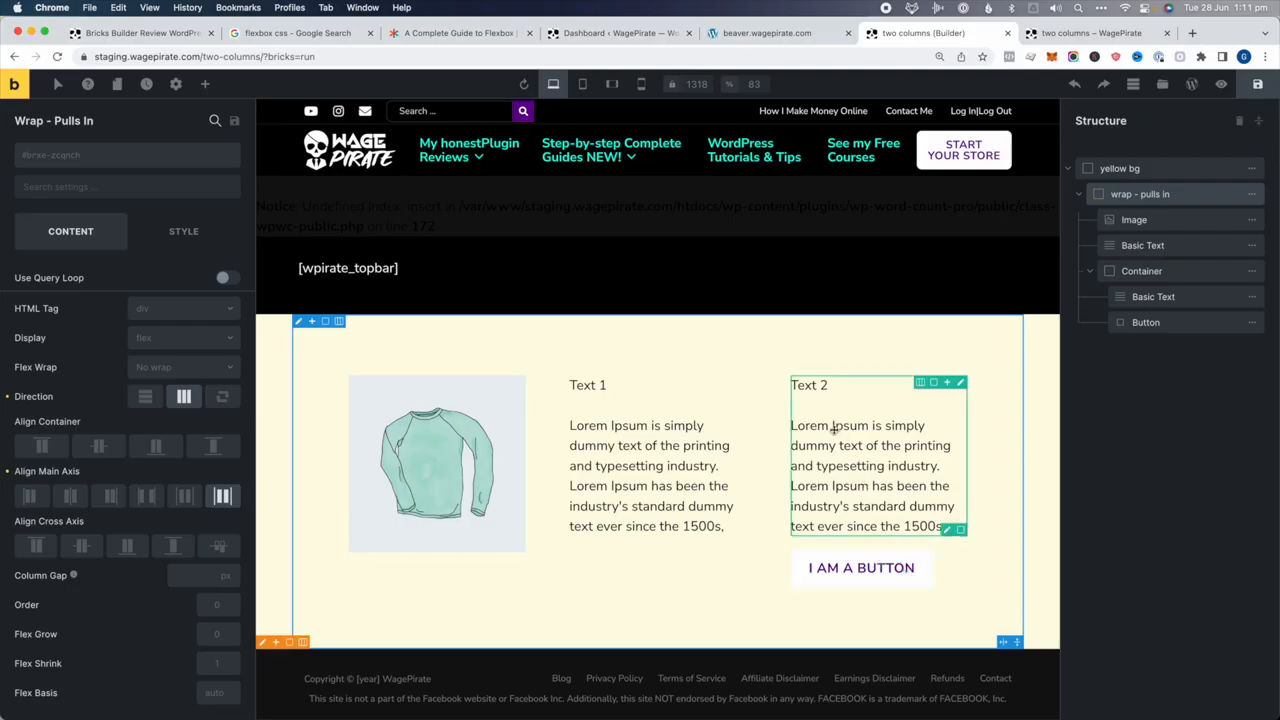
Switch to Mobile Portrait and set the sweatshirt image width to 100%
left_click(645, 84)
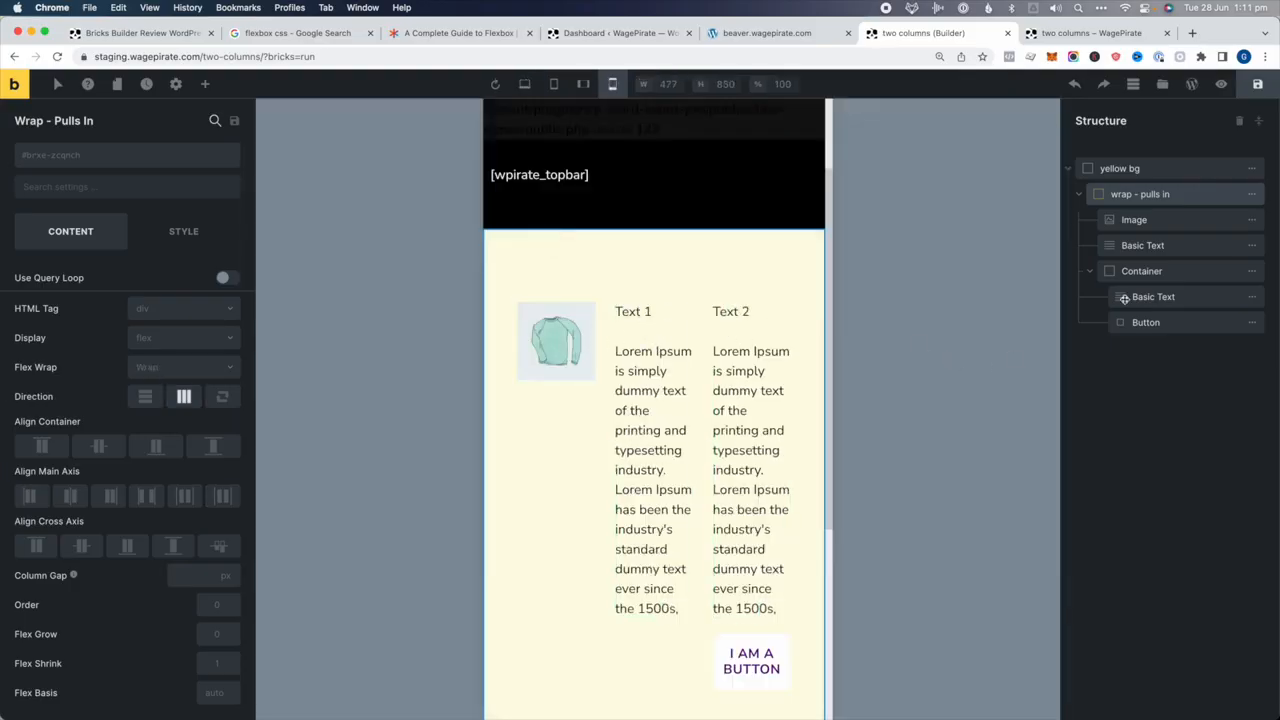
left_click(1118, 228)
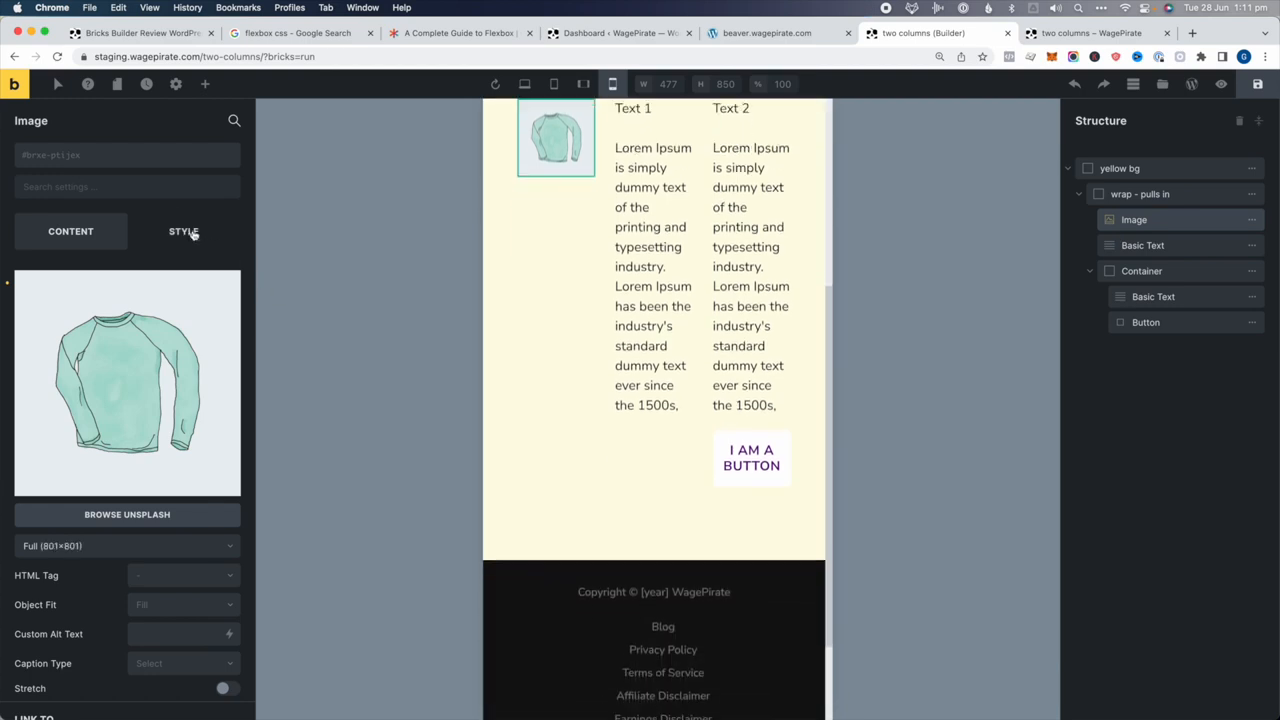
left_click(188, 234)
left_click(188, 527)
type("100%")
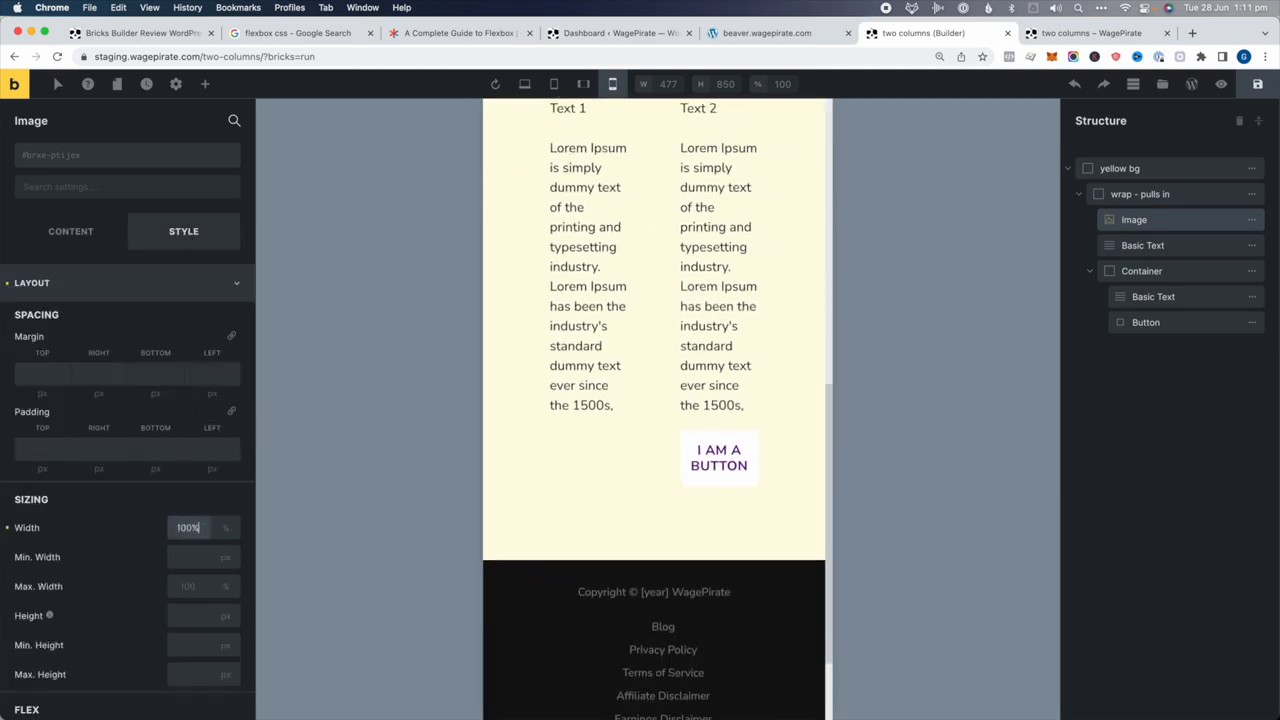
Set Text 1 and the second column's container to 100% width on mobile
left_click(1135, 247)
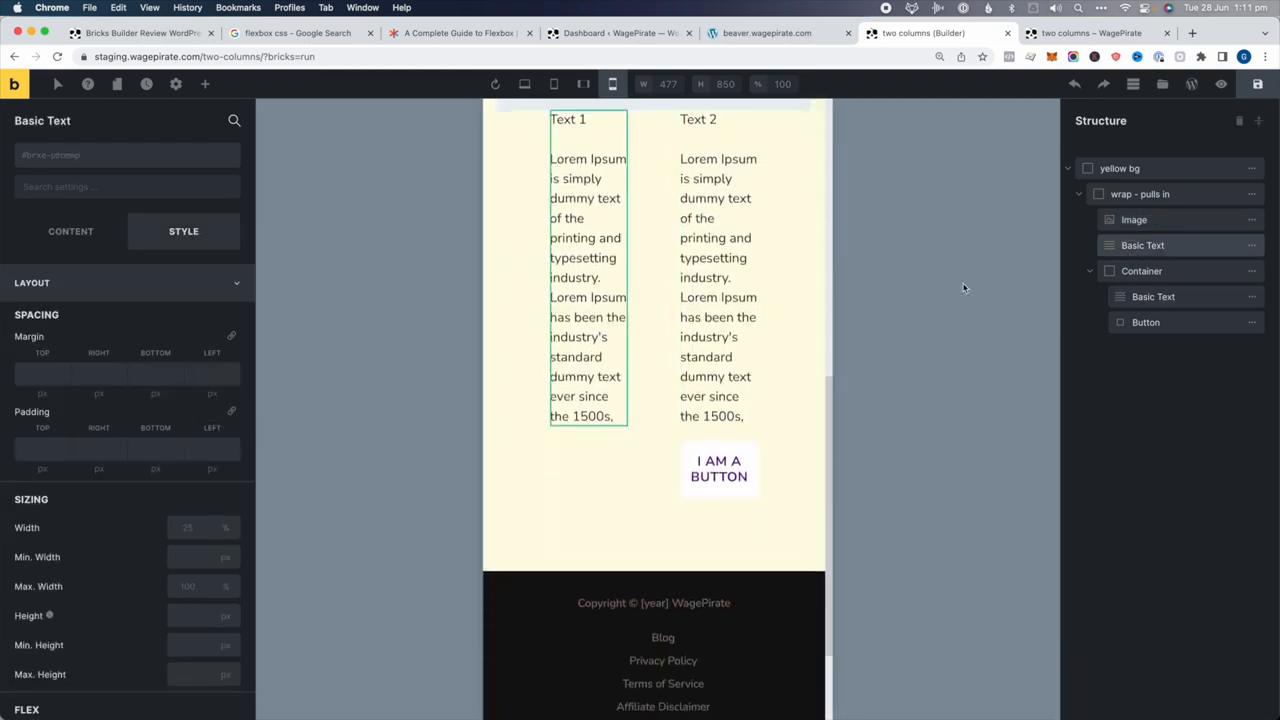
left_click(188, 527)
type("100")
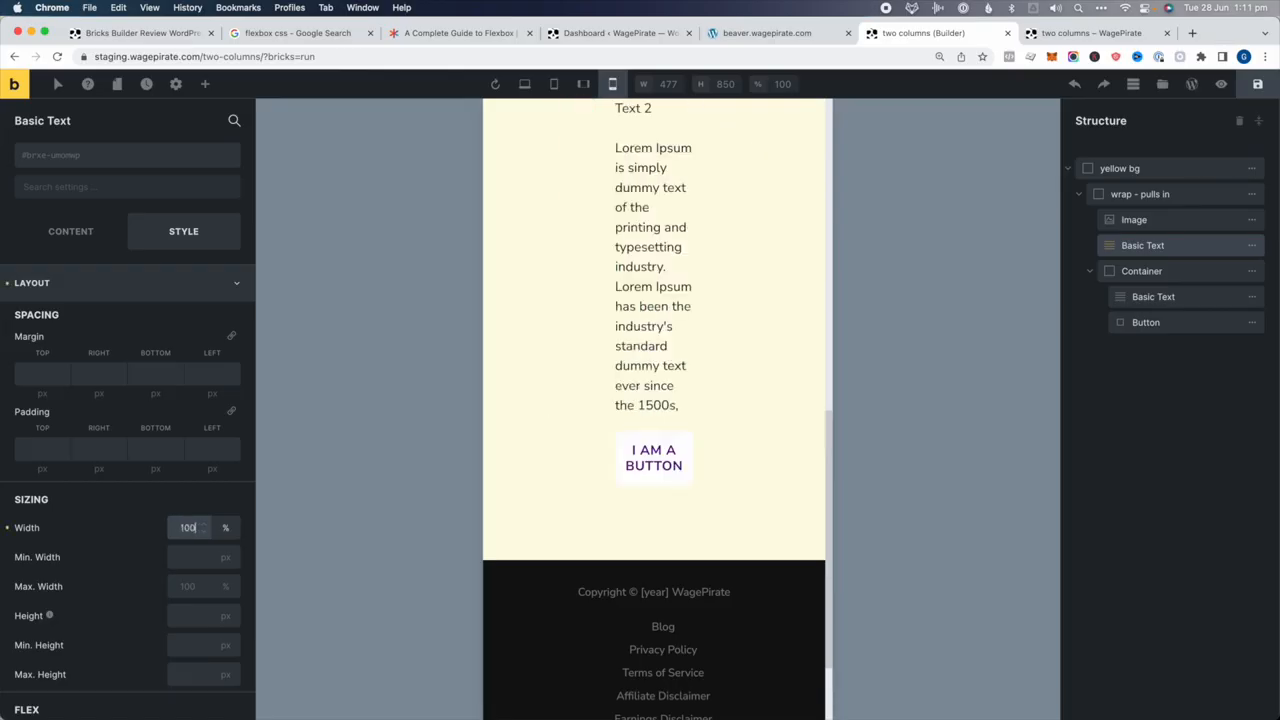
left_click(1200, 272)
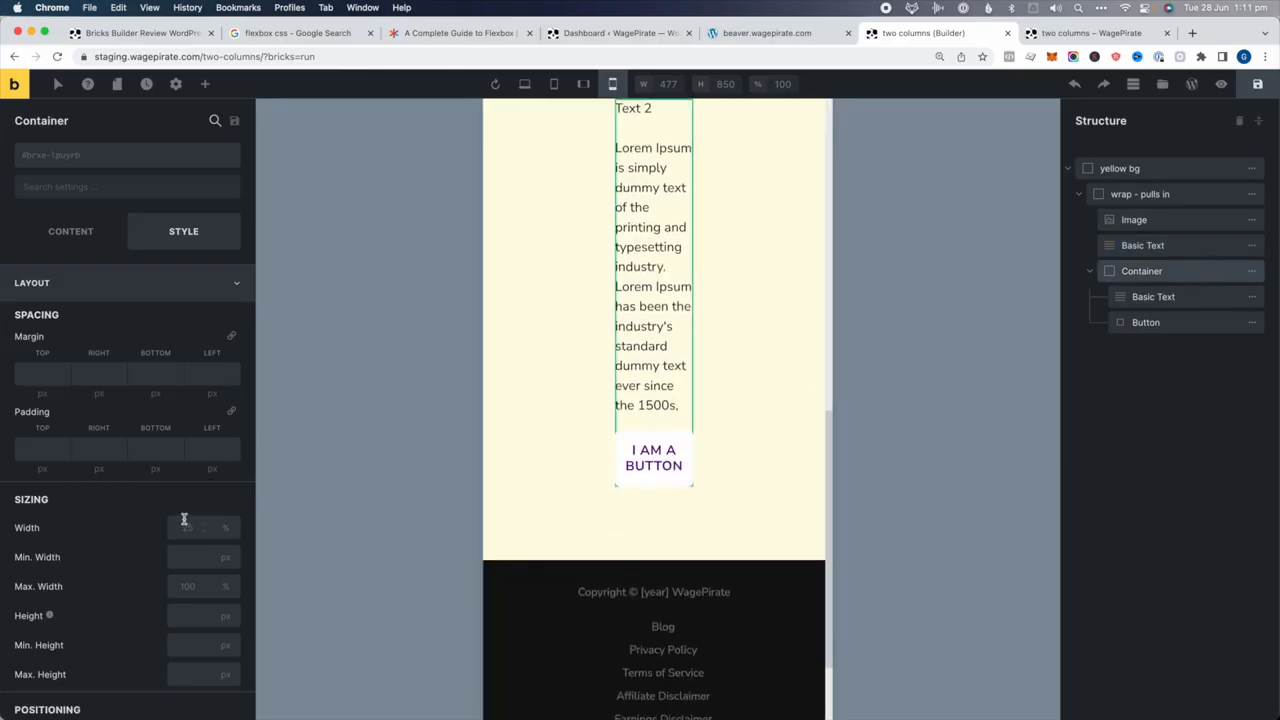
left_click(203, 527)
type("100")
Give Text 1 a 30 px top margin below the image in the mobile stack
left_click(1144, 277)
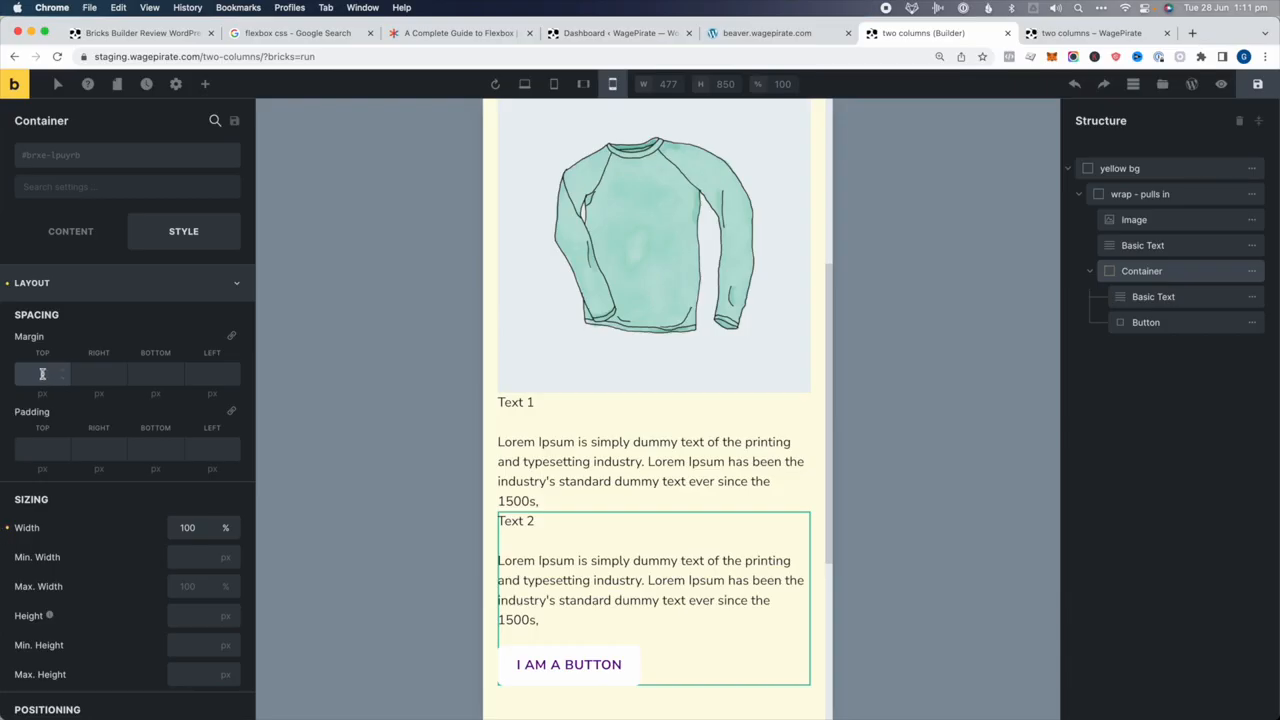
left_click(1160, 243)
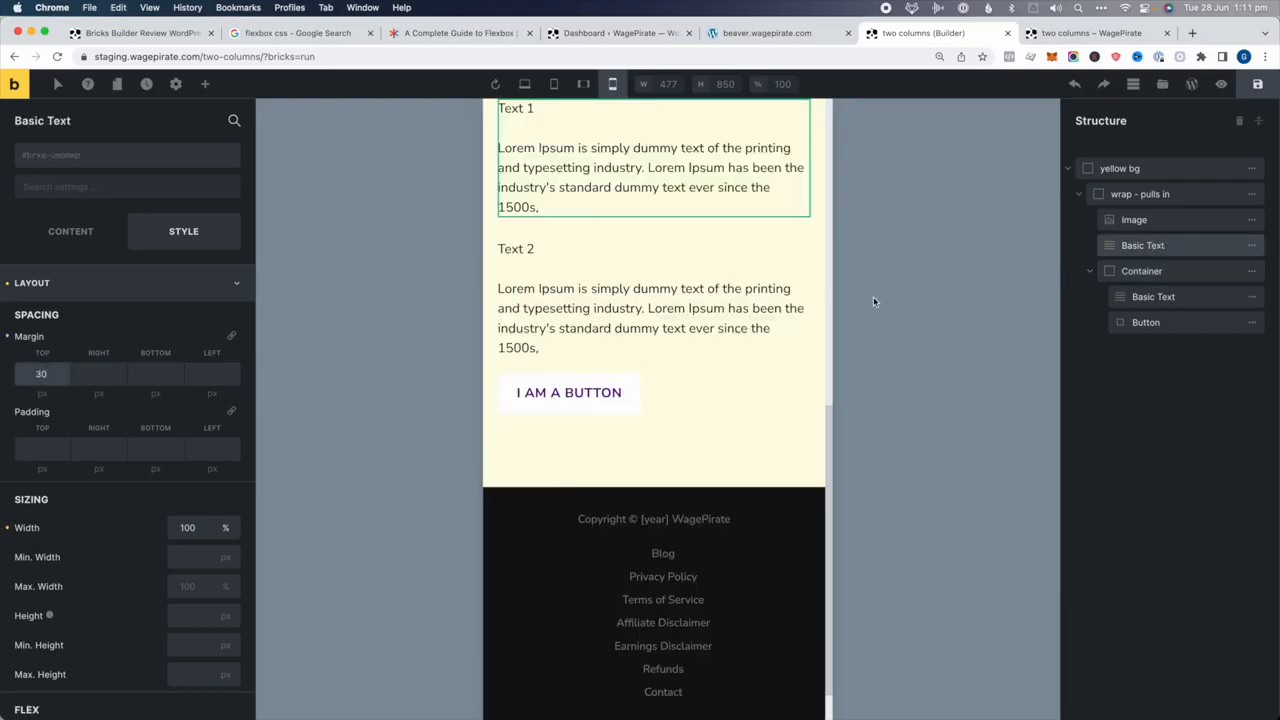
scroll(723, 327, "up", 10)
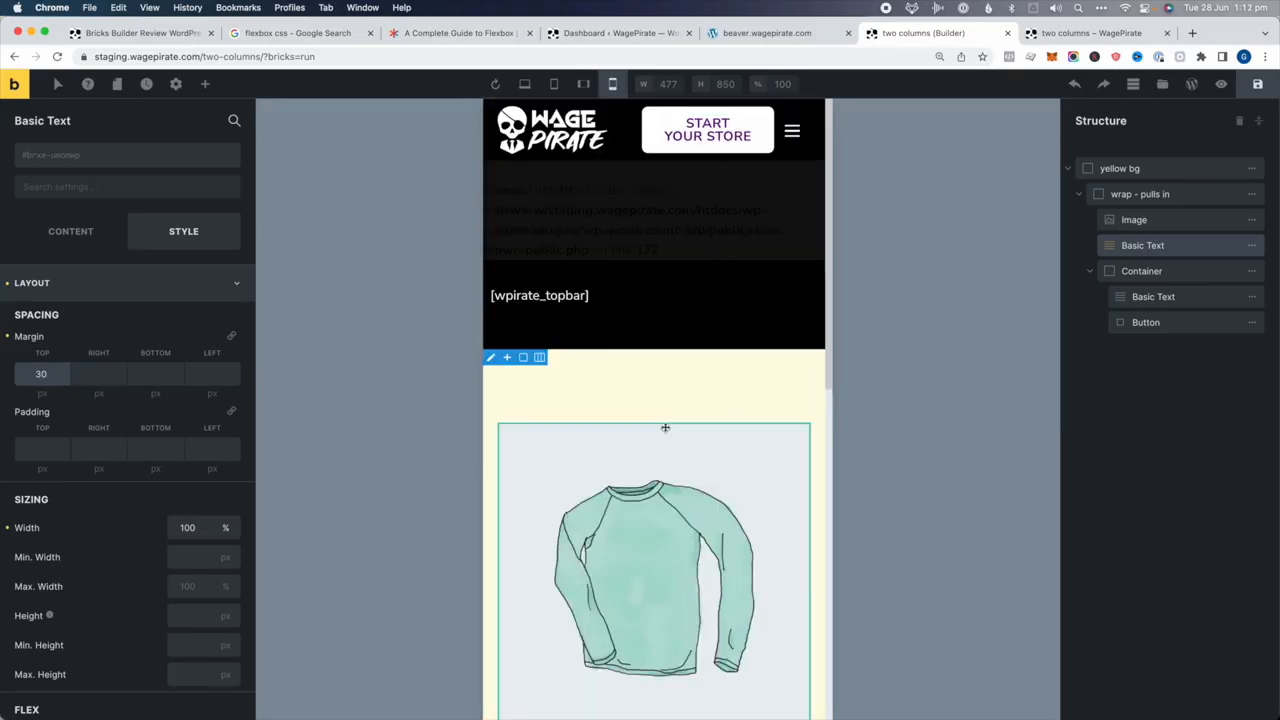
scroll(666, 428, "down", 3)
scroll(665, 427, "down", 2)
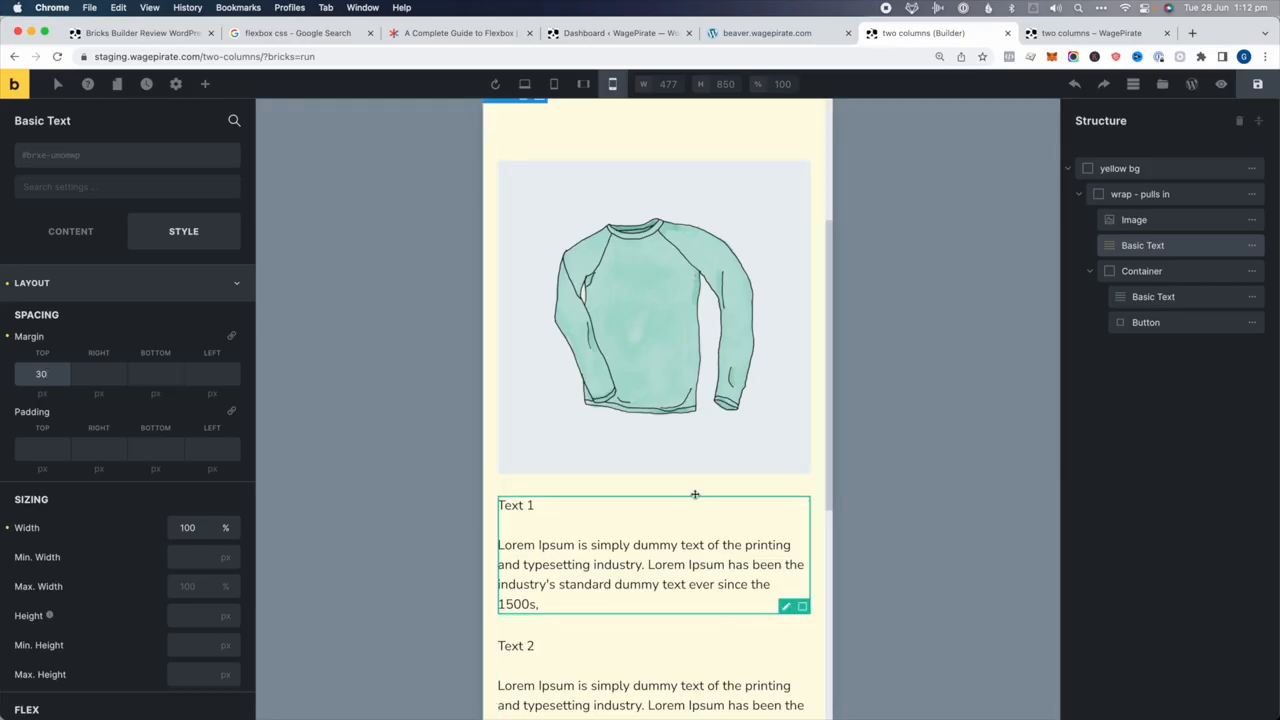
Set mobile order: Text 1 first (1), image second (2), Text 2 container third (3)
left_click(1166, 227)
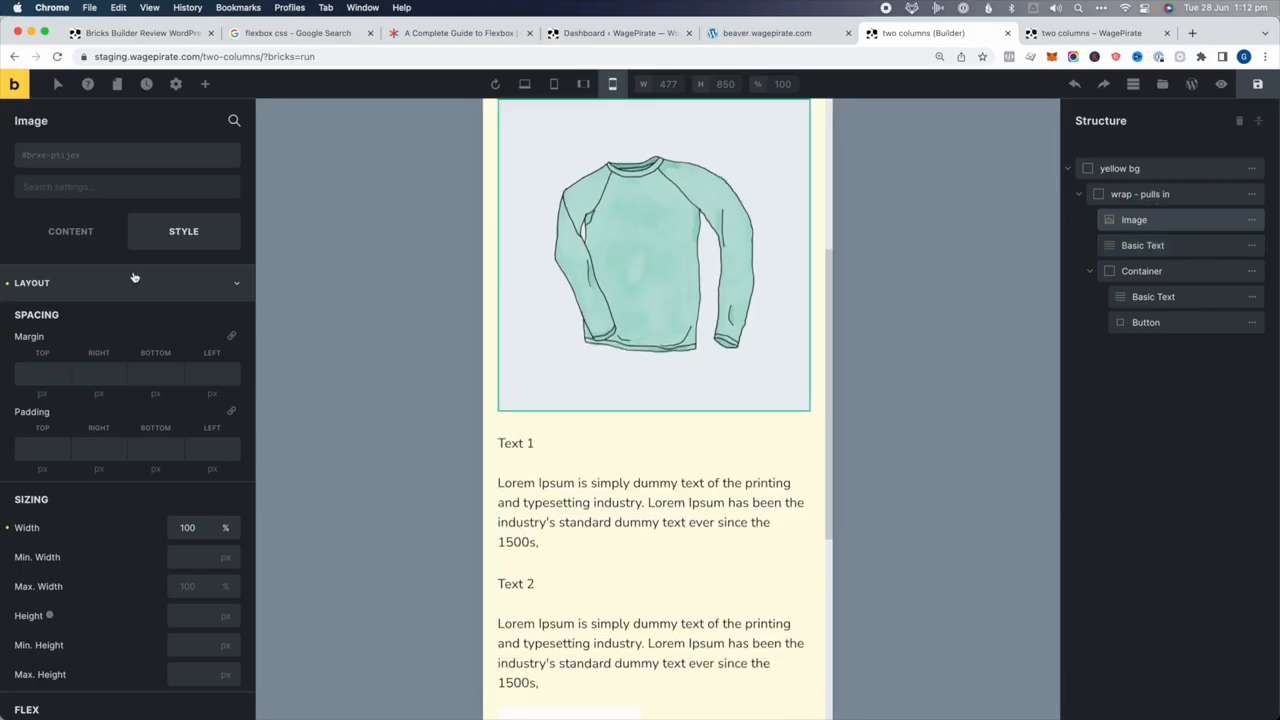
scroll(129, 334, "down", 10)
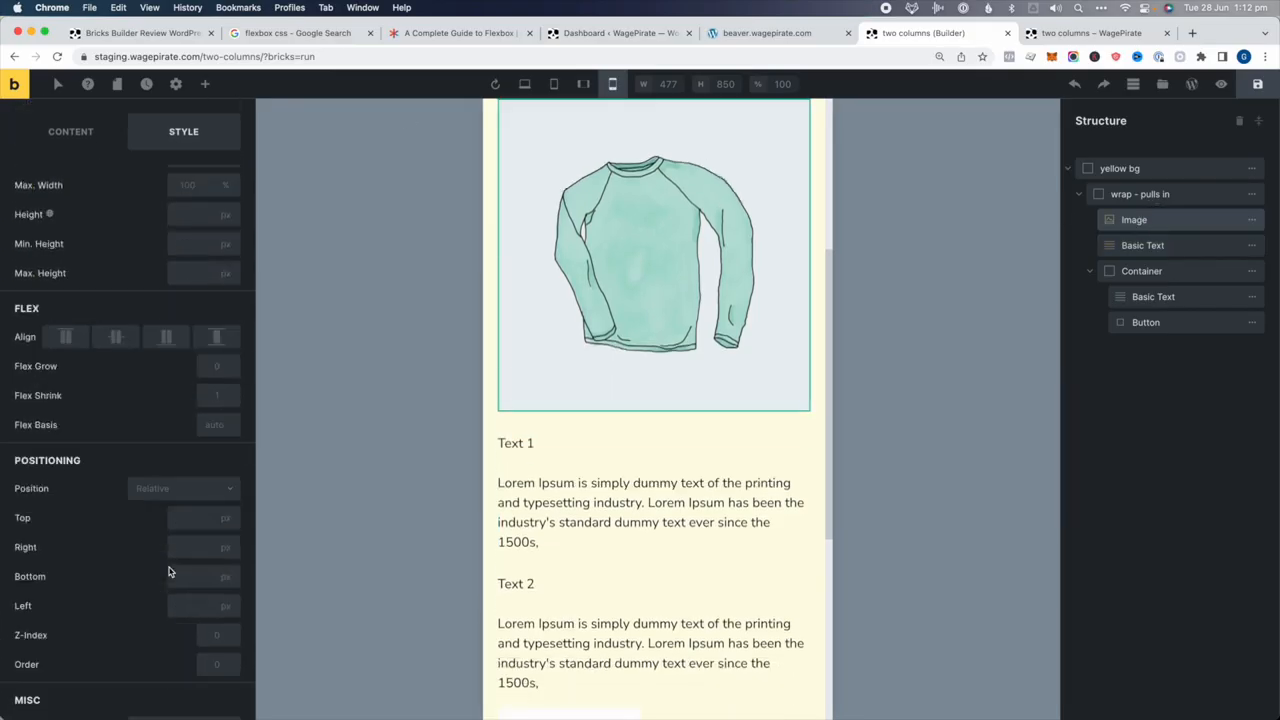
left_click(209, 657)
type("2")
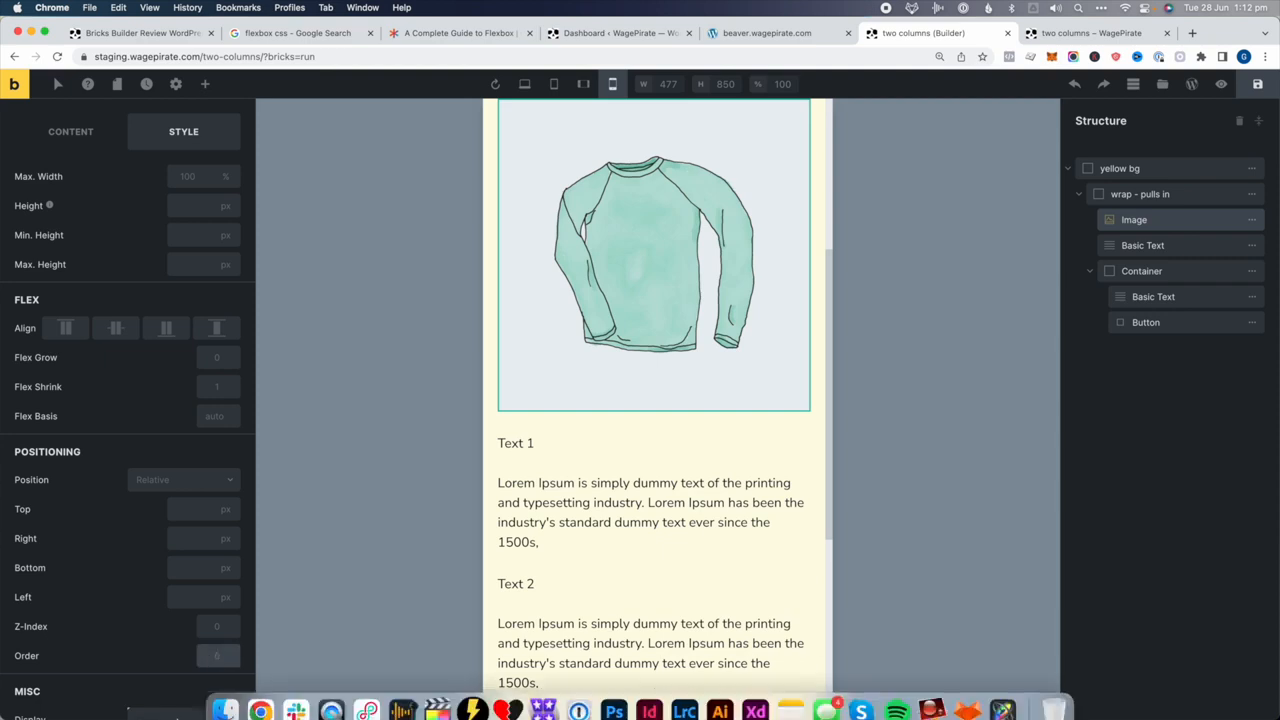
left_click(1181, 248)
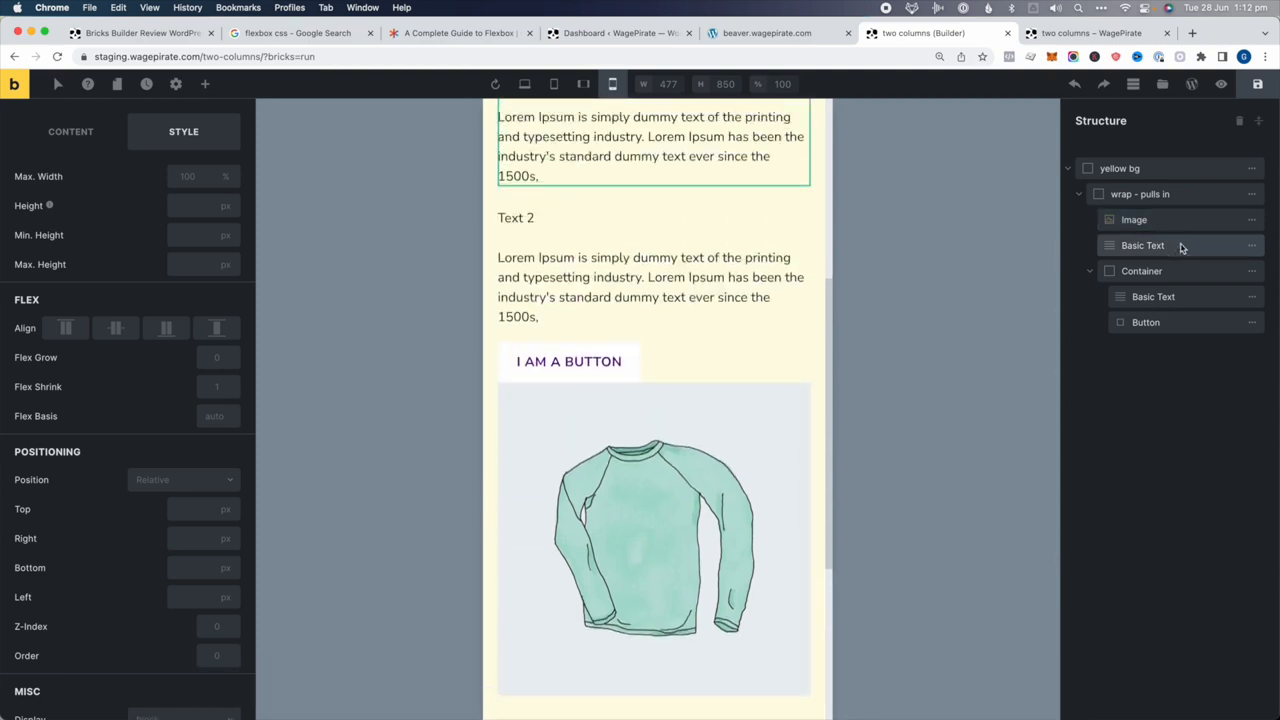
type("1")
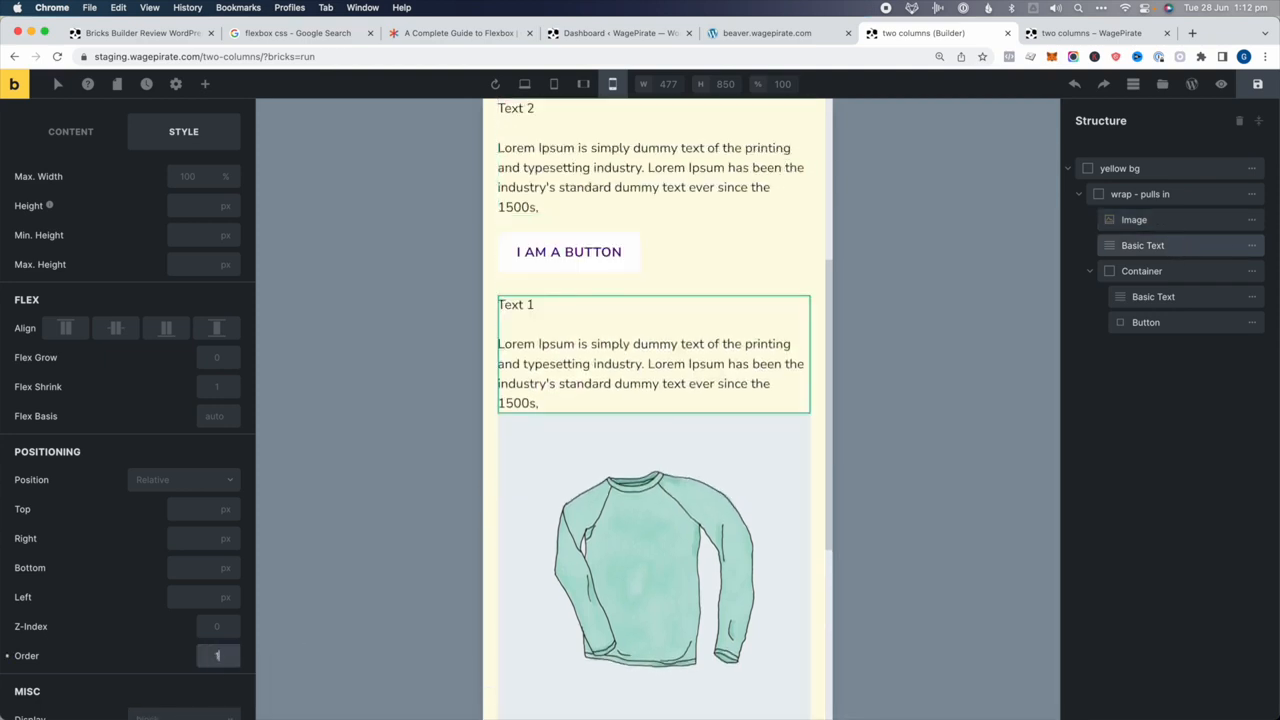
left_click(1138, 271)
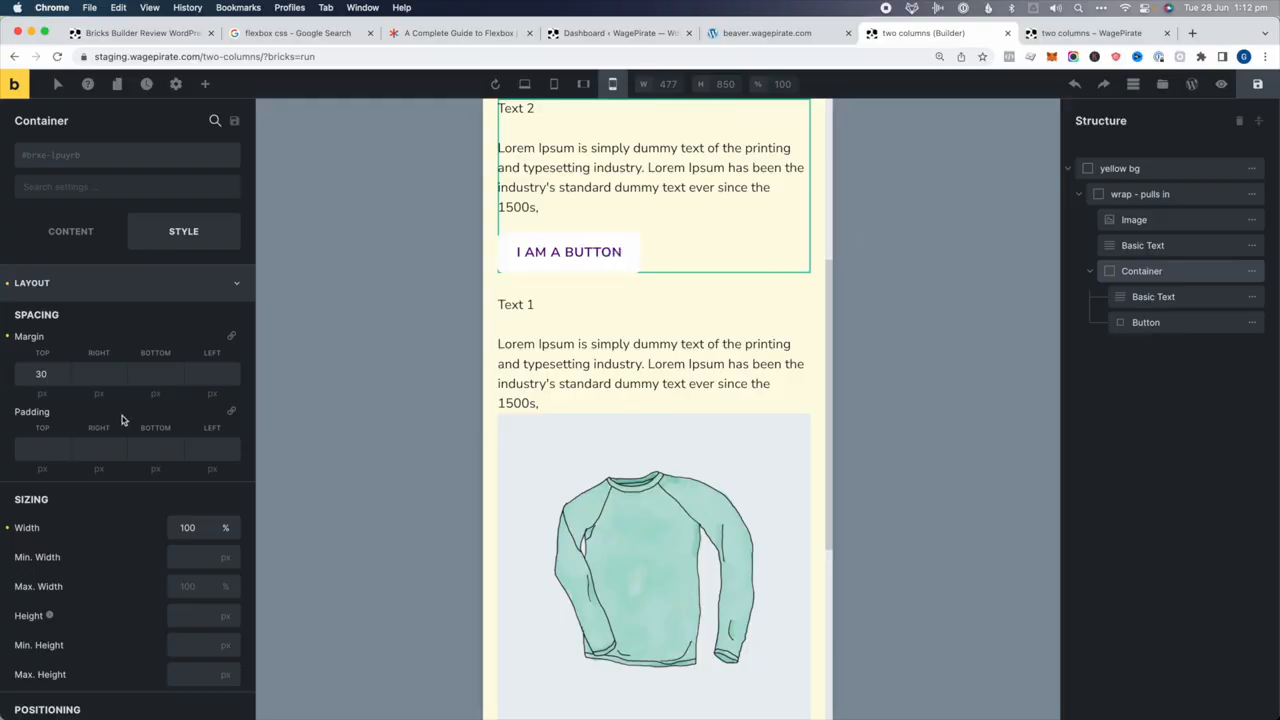
left_click(156, 185)
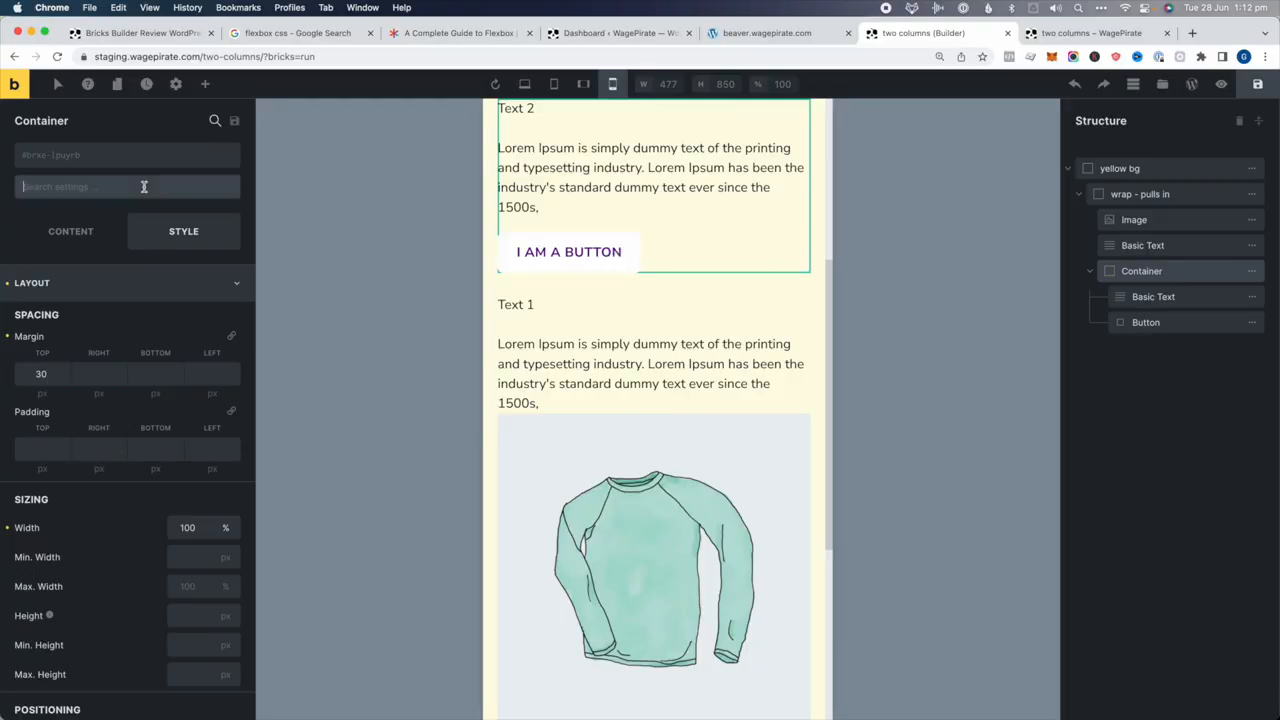
type("ord")
left_click(228, 253)
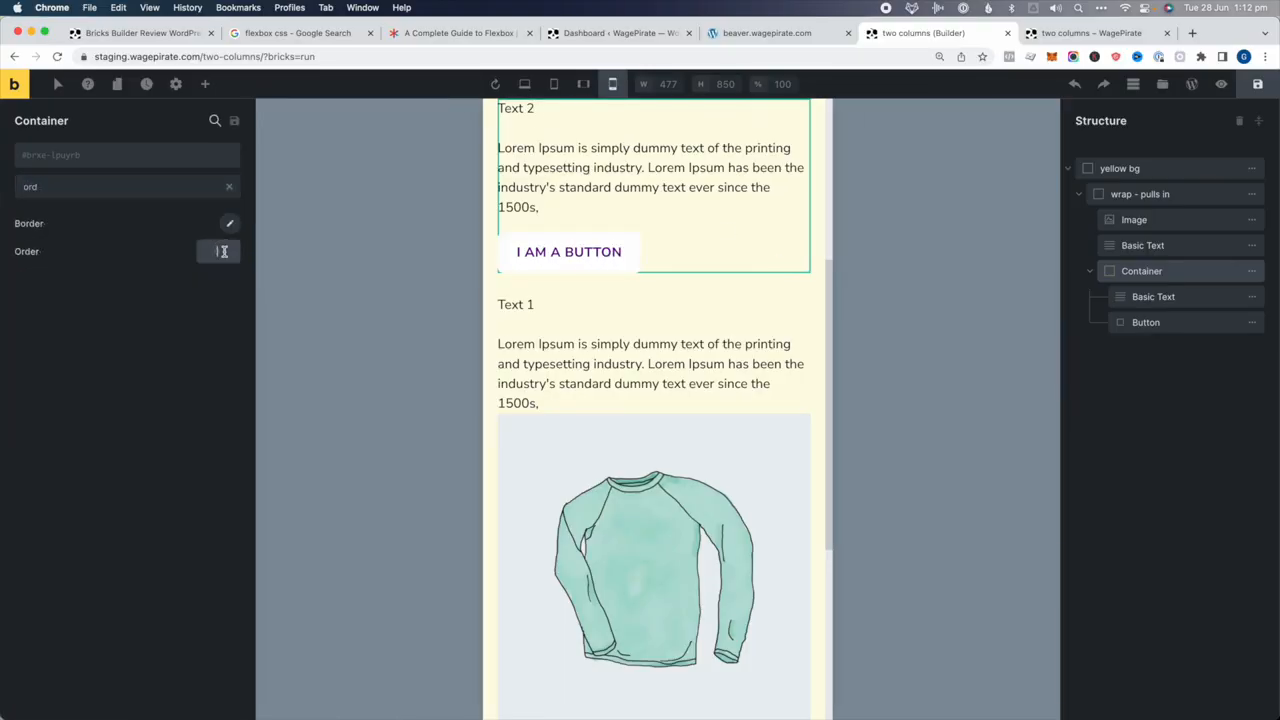
type("3")
Give the image a 30 px top margin and reset Text 1's top margin to 0
scroll(705, 452, "down", 1)
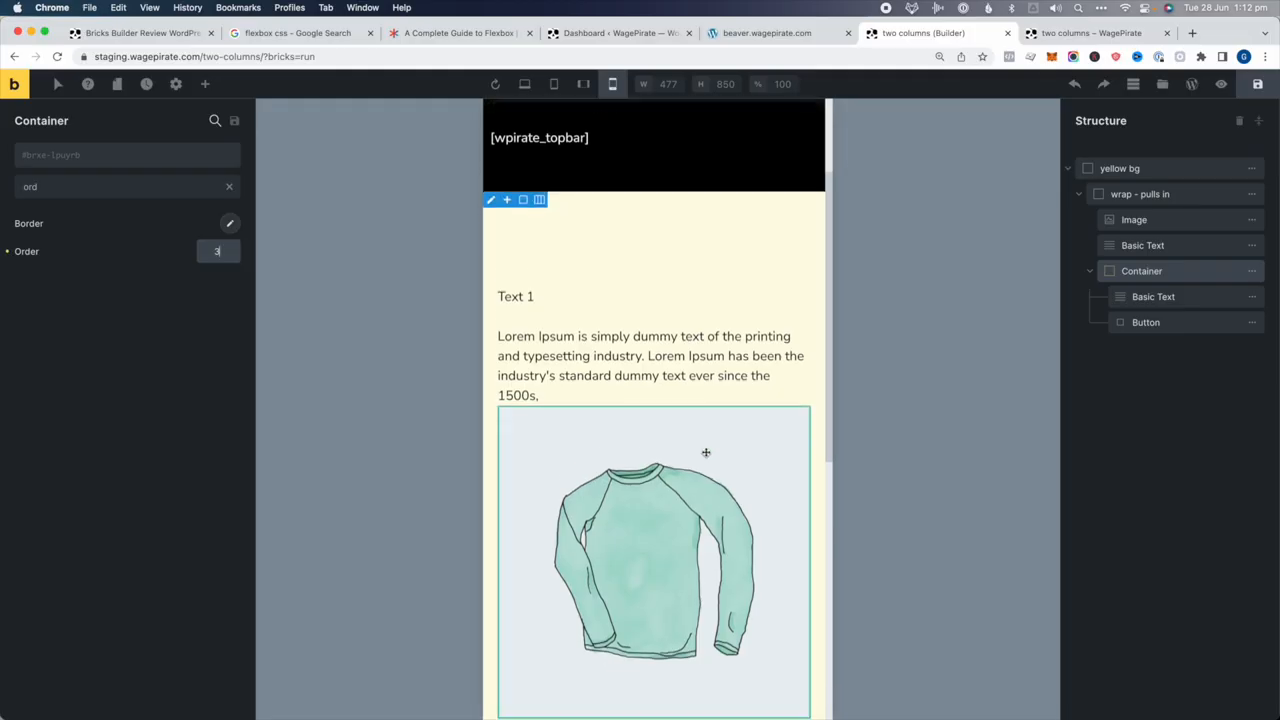
scroll(599, 374, "down", 3)
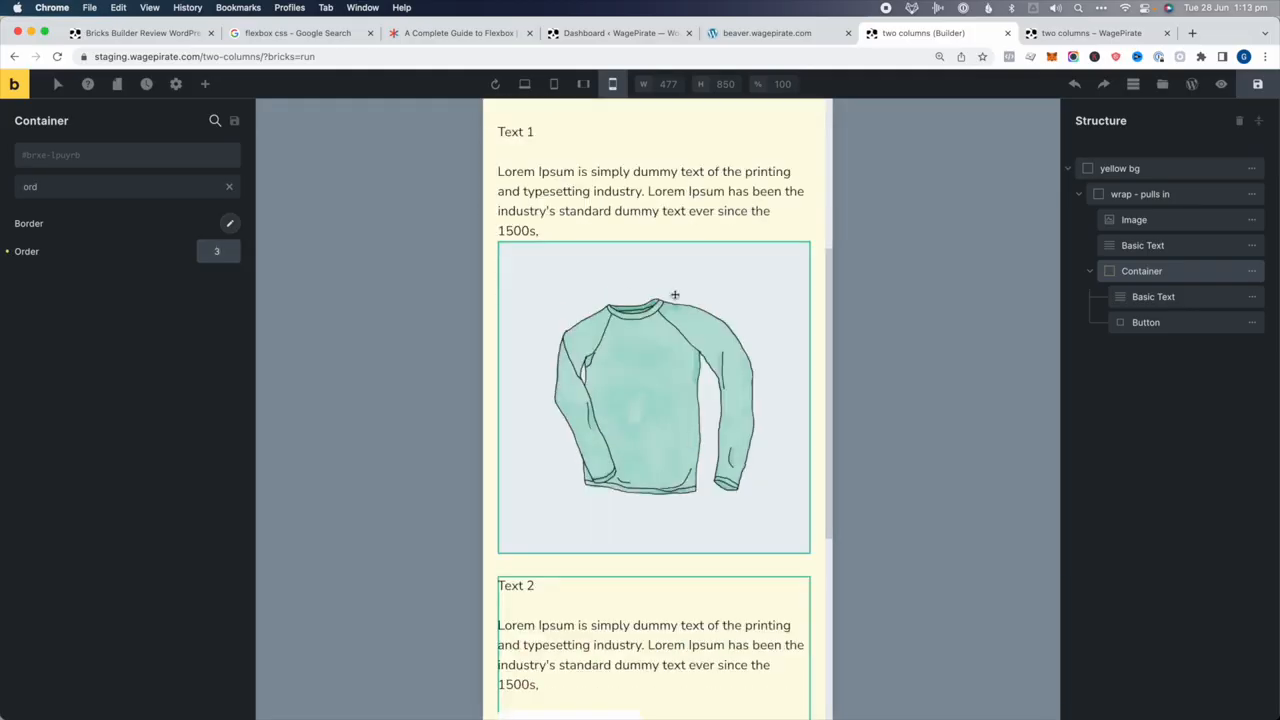
scroll(633, 380, "down", 5)
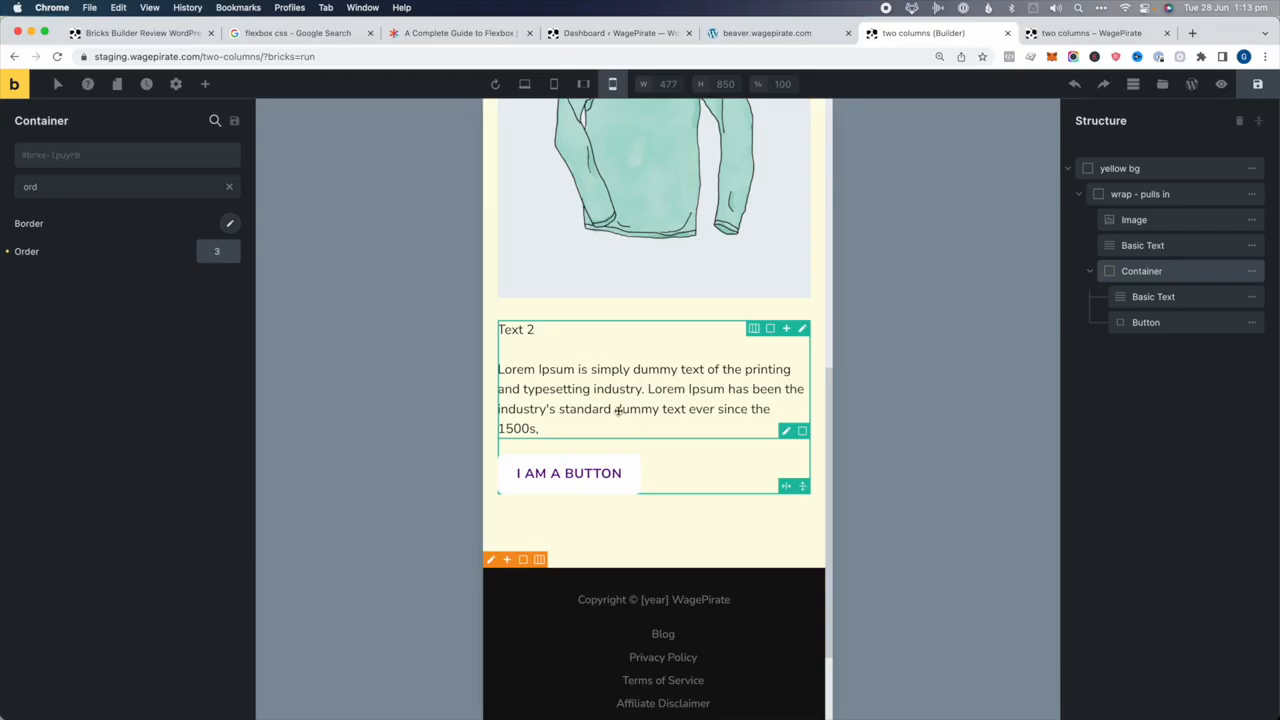
scroll(625, 400, "up", 4)
left_click(641, 253)
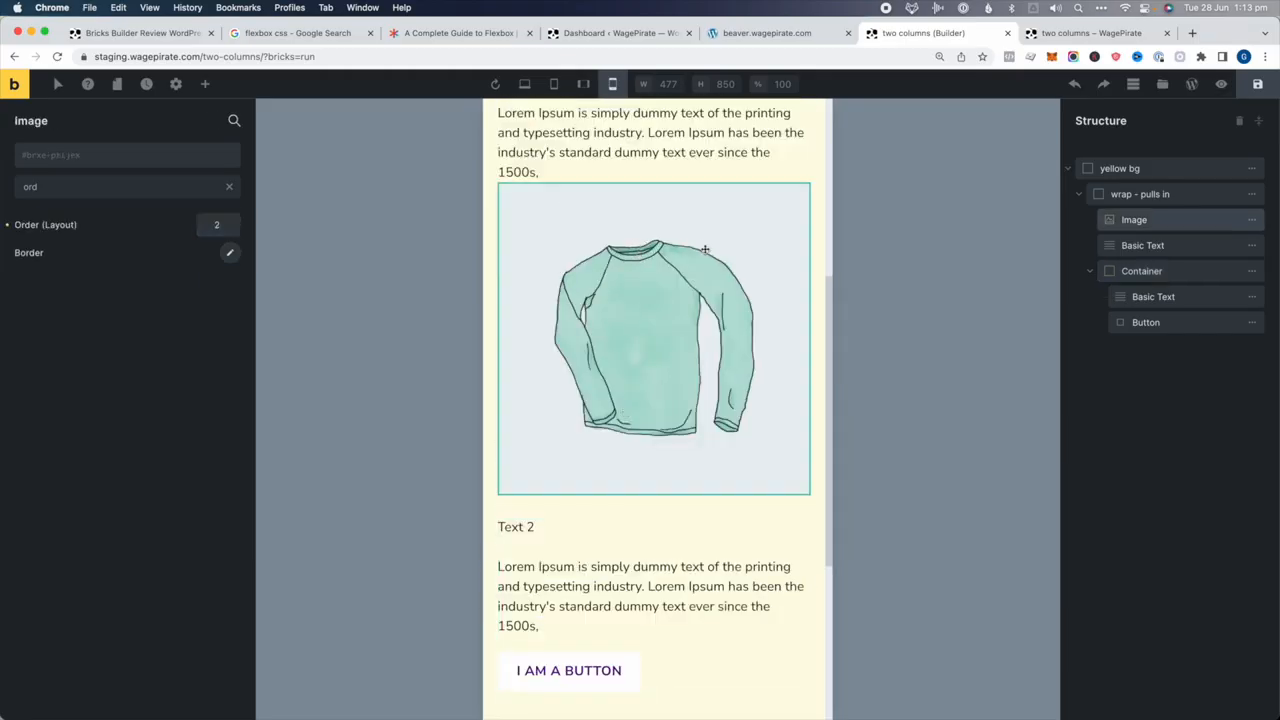
left_click(229, 188)
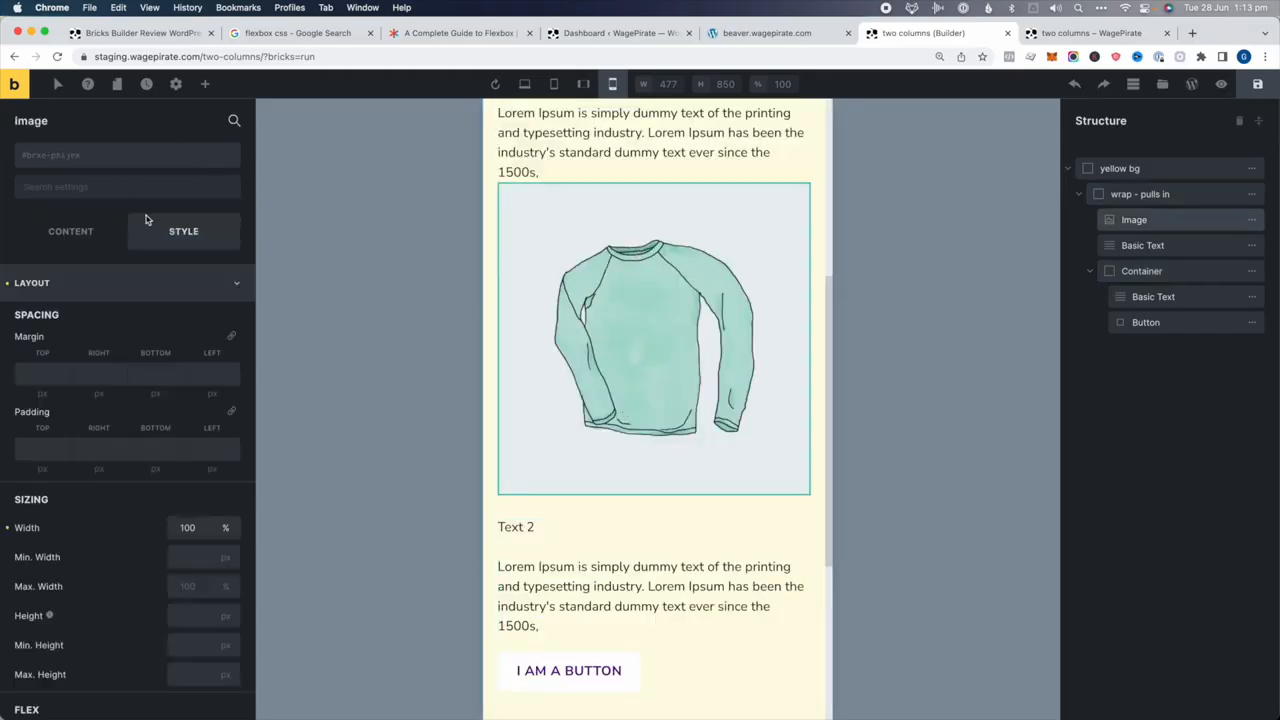
left_click(36, 372)
type("30")
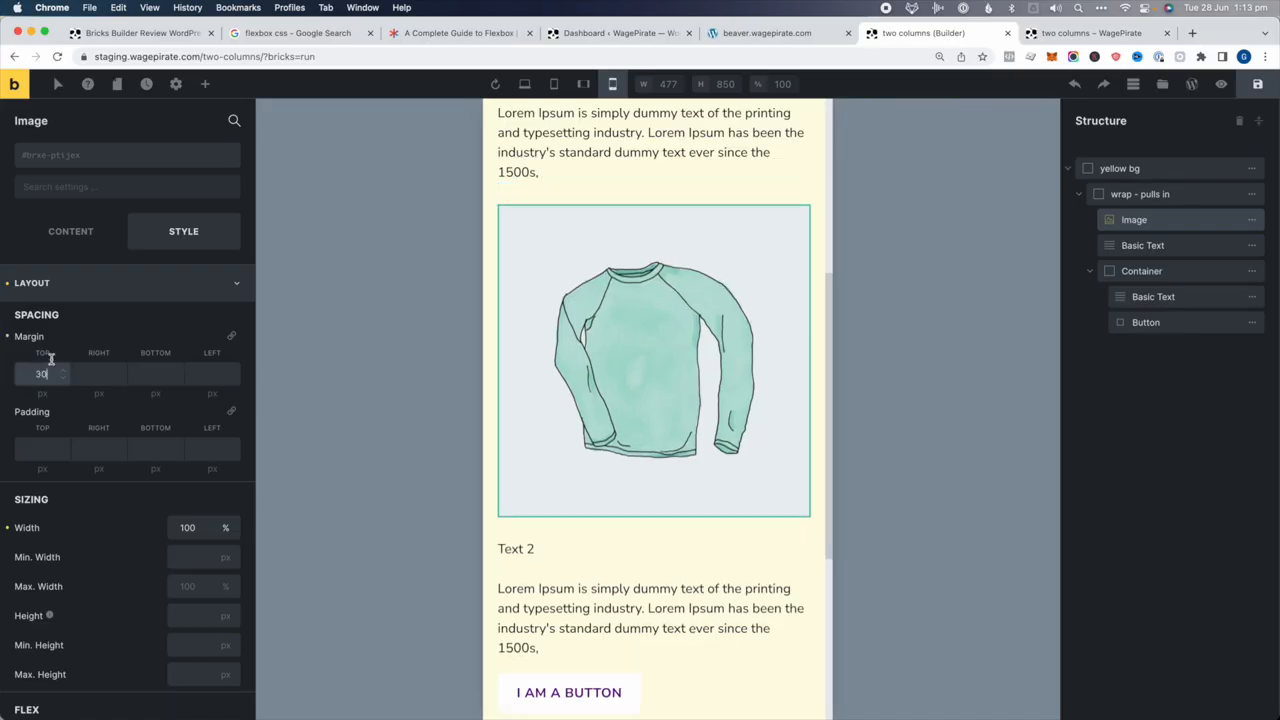
scroll(576, 270, "up", 4)
left_click(618, 364)
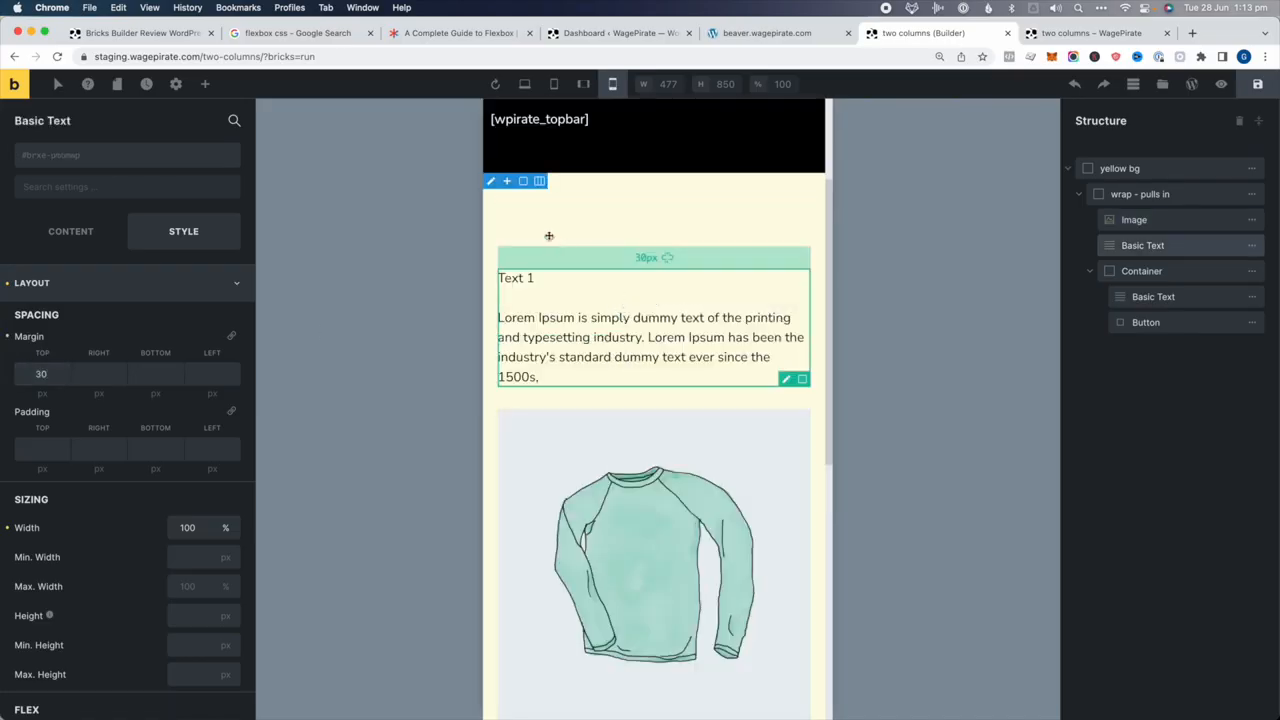
double_click(30, 372)
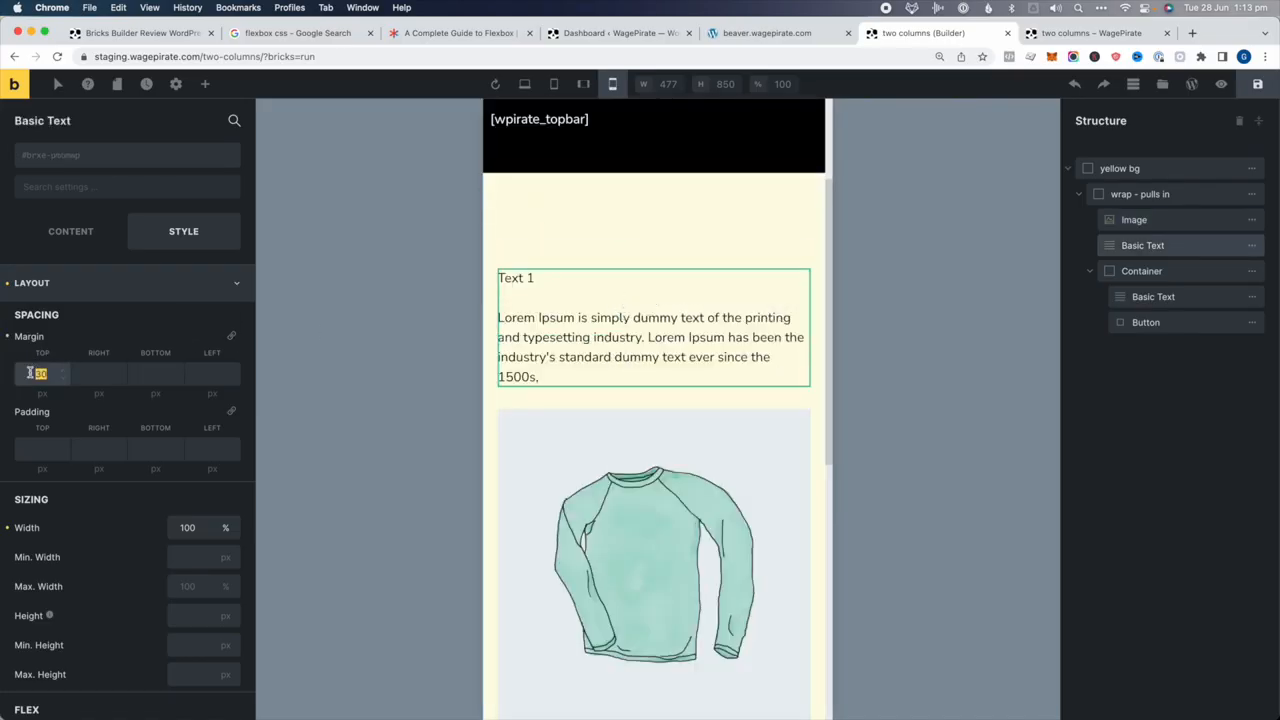
type("0")
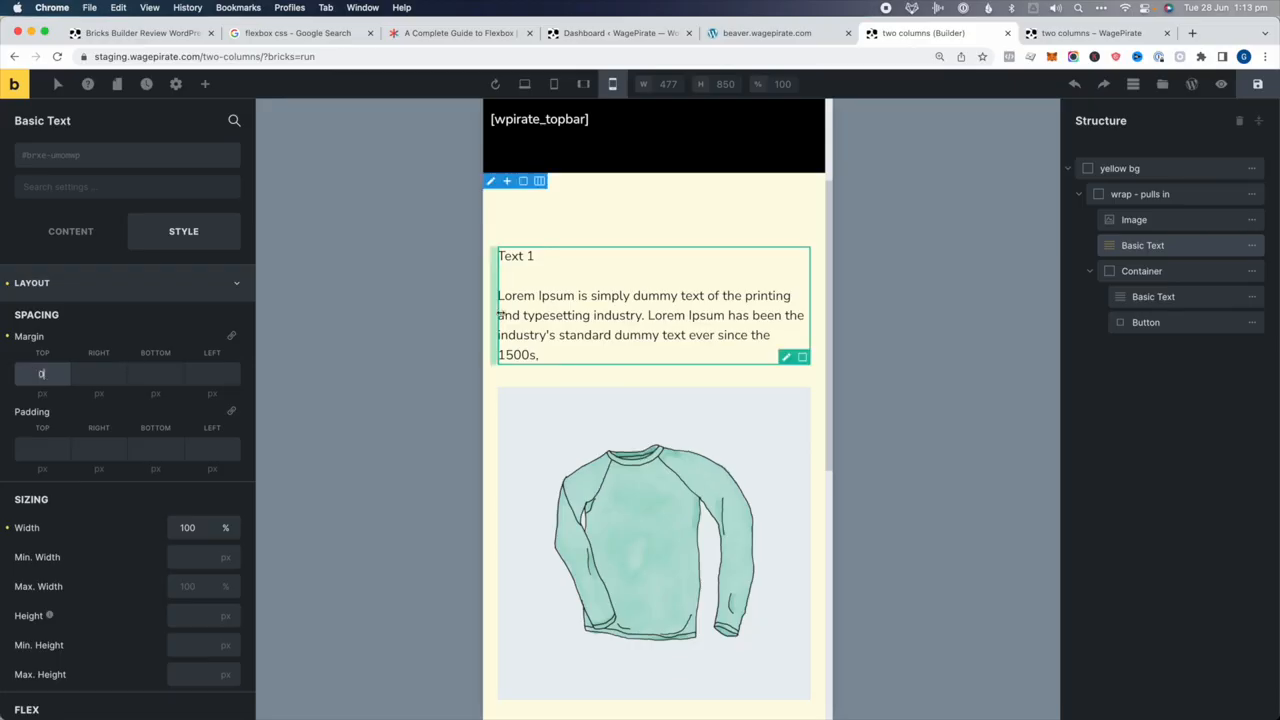
Check the desktop and mobile landscape layouts, then save and preview the page
left_click(553, 84)
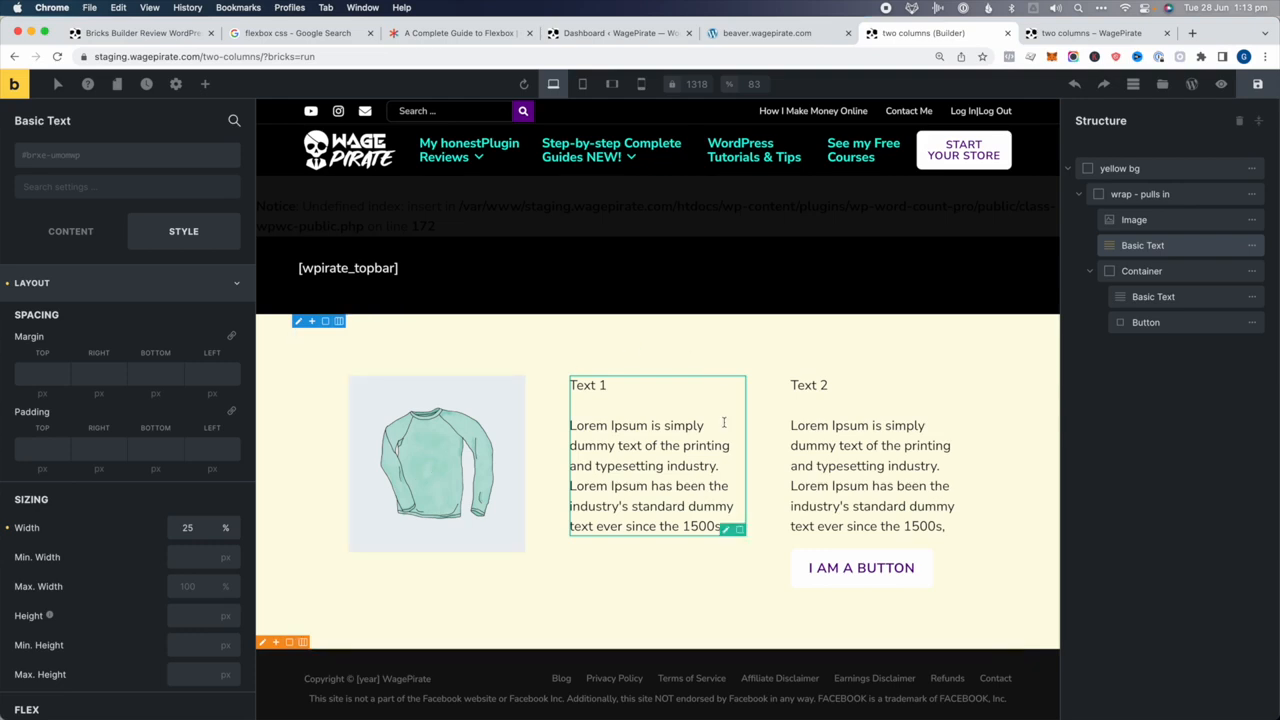
left_click(612, 84)
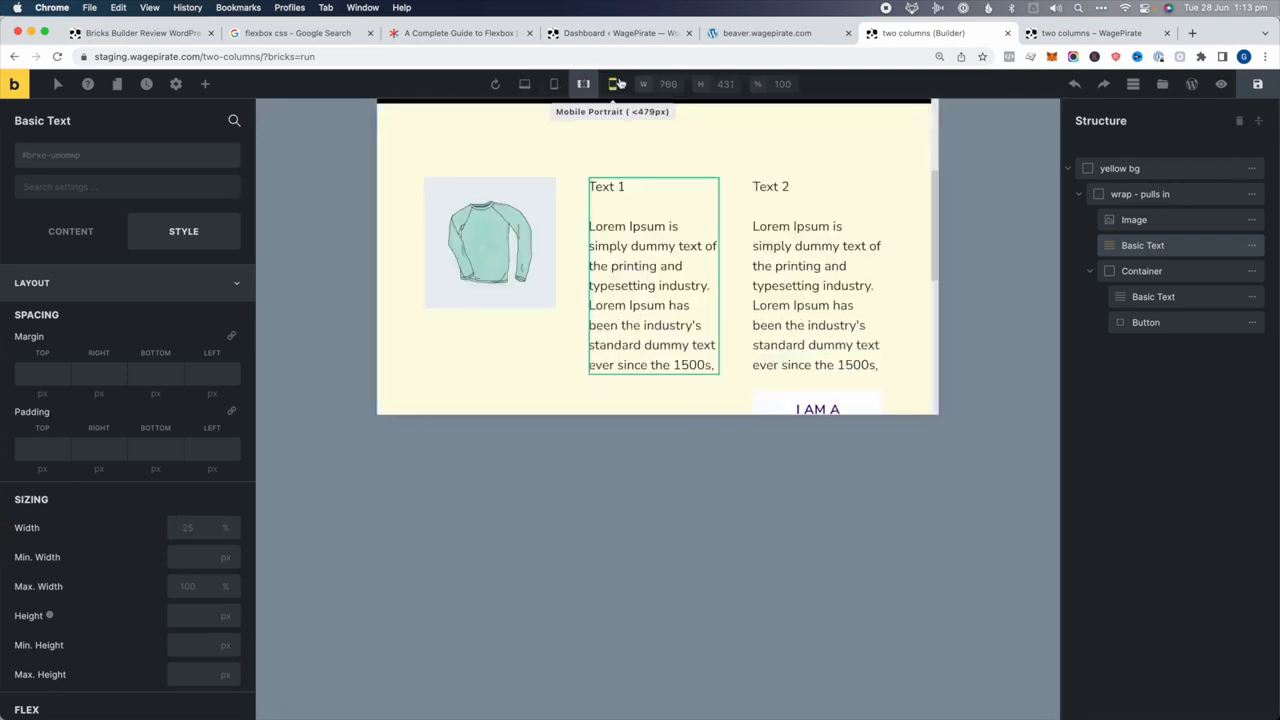
left_click(612, 86)
scroll(566, 277, "down", 5)
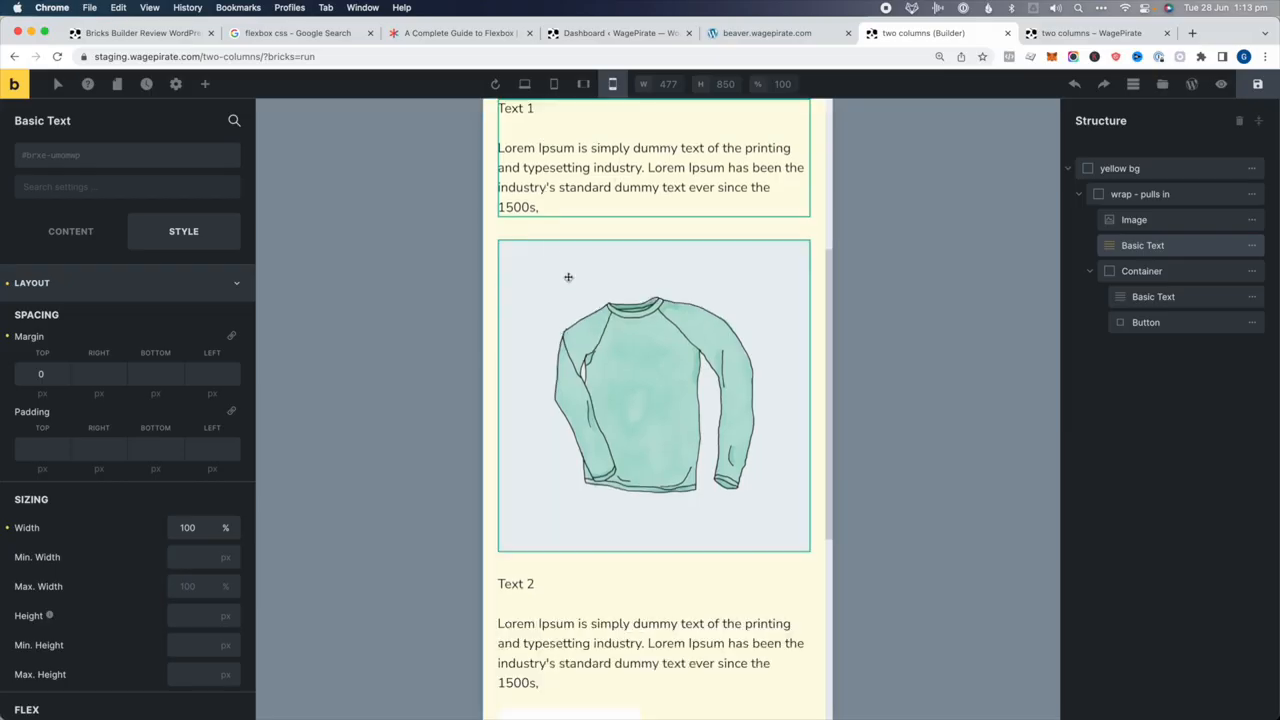
left_click(1254, 84)
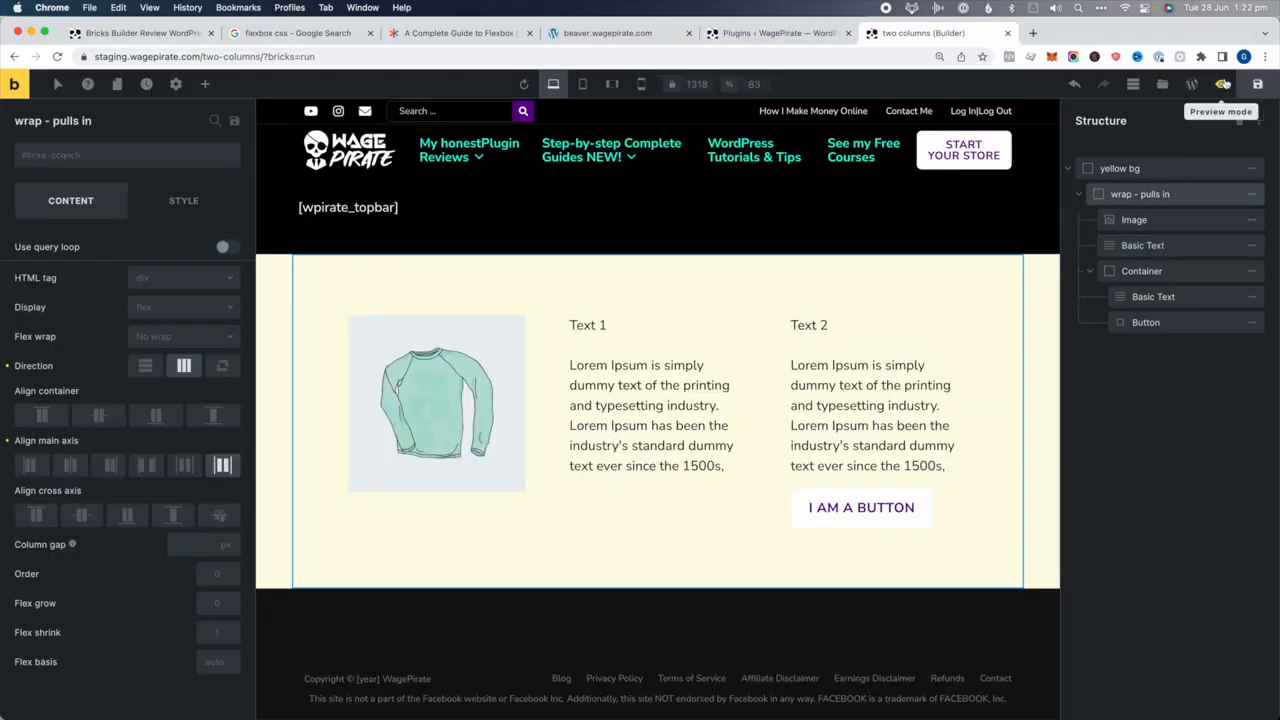
left_click(1221, 86)
Open the live page and inspect the yellow section, inner row, image and Text 1 in DevTools
left_click(1191, 84)
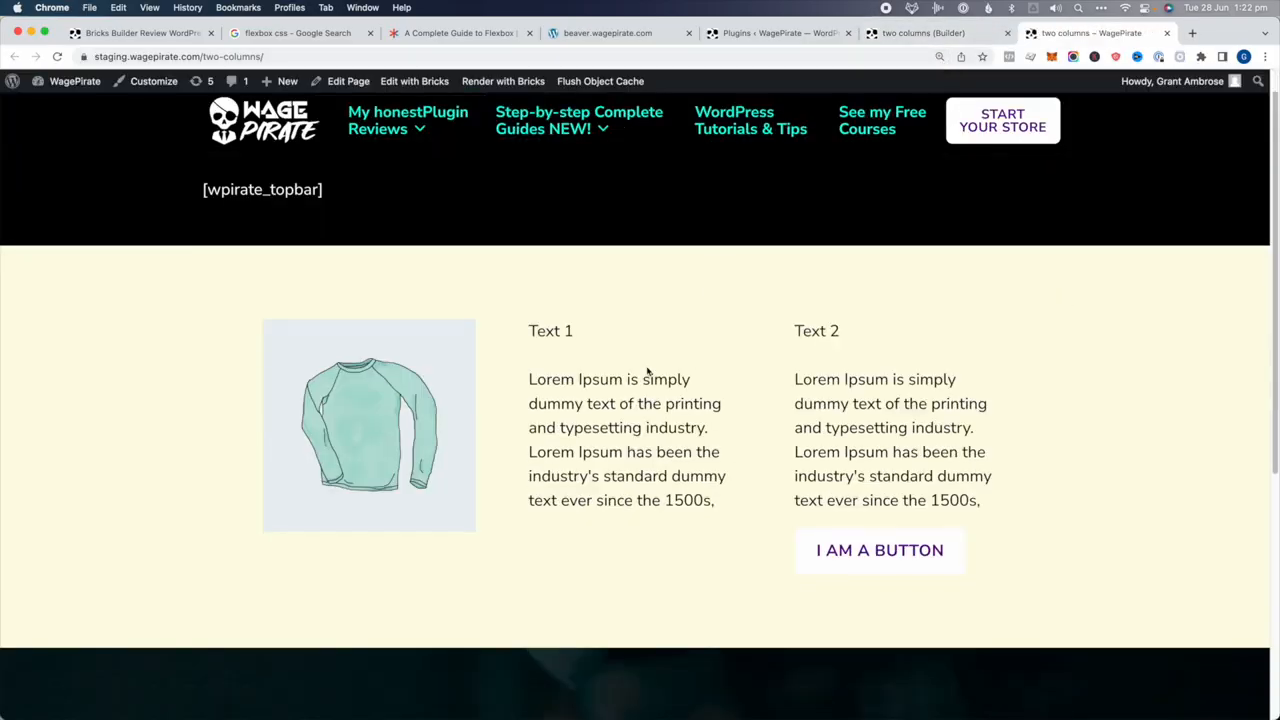
right_click(640, 379)
left_click(678, 490)
left_click(108, 588)
left_click(150, 562)
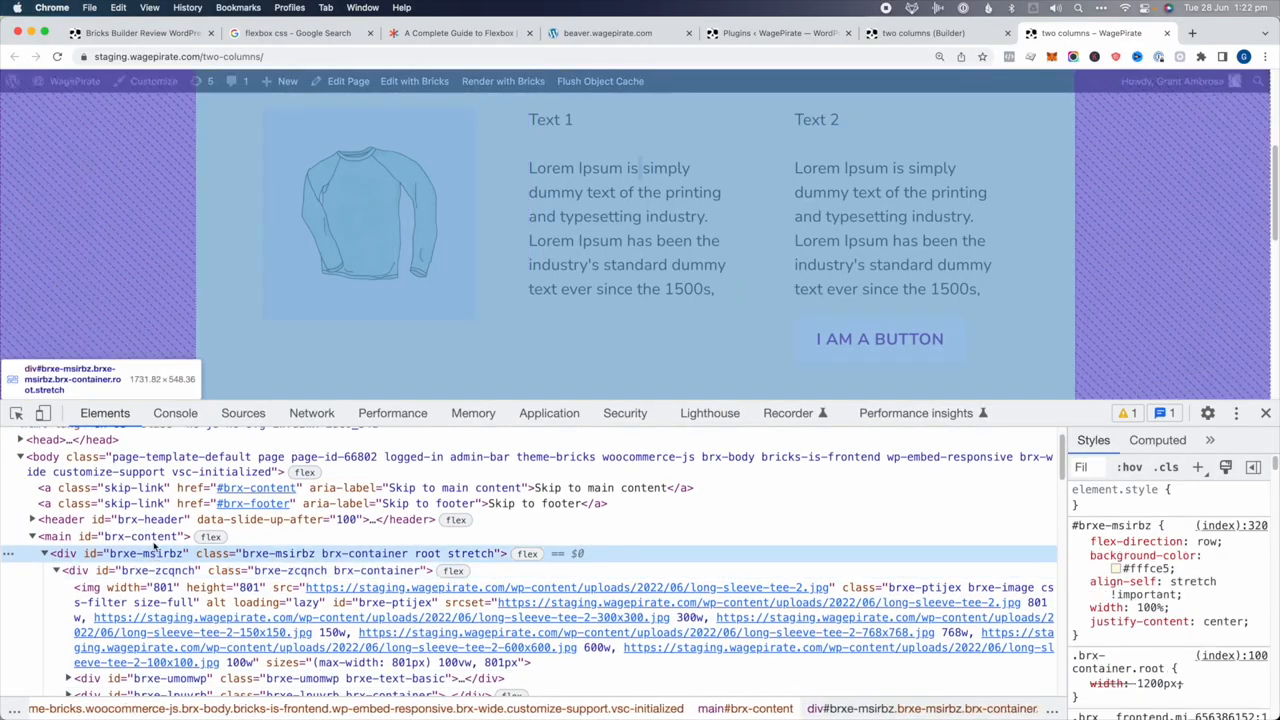
left_click(155, 538)
left_click(145, 554)
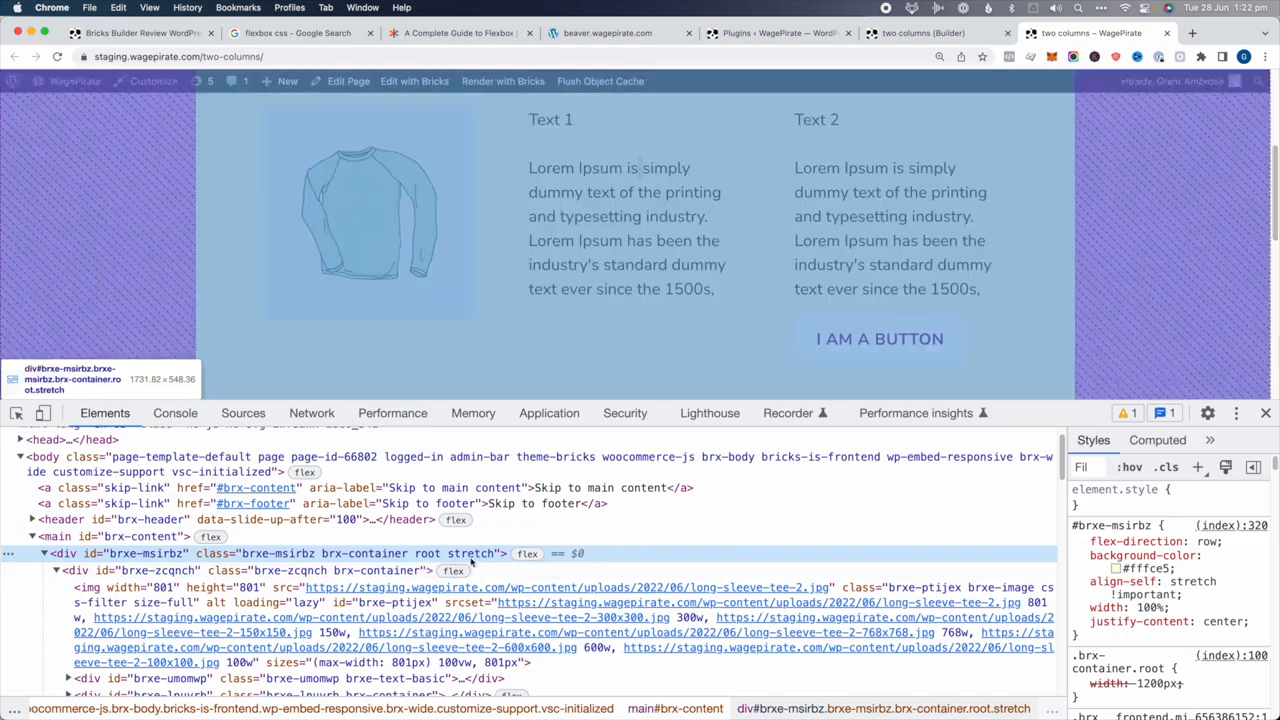
left_click(483, 571)
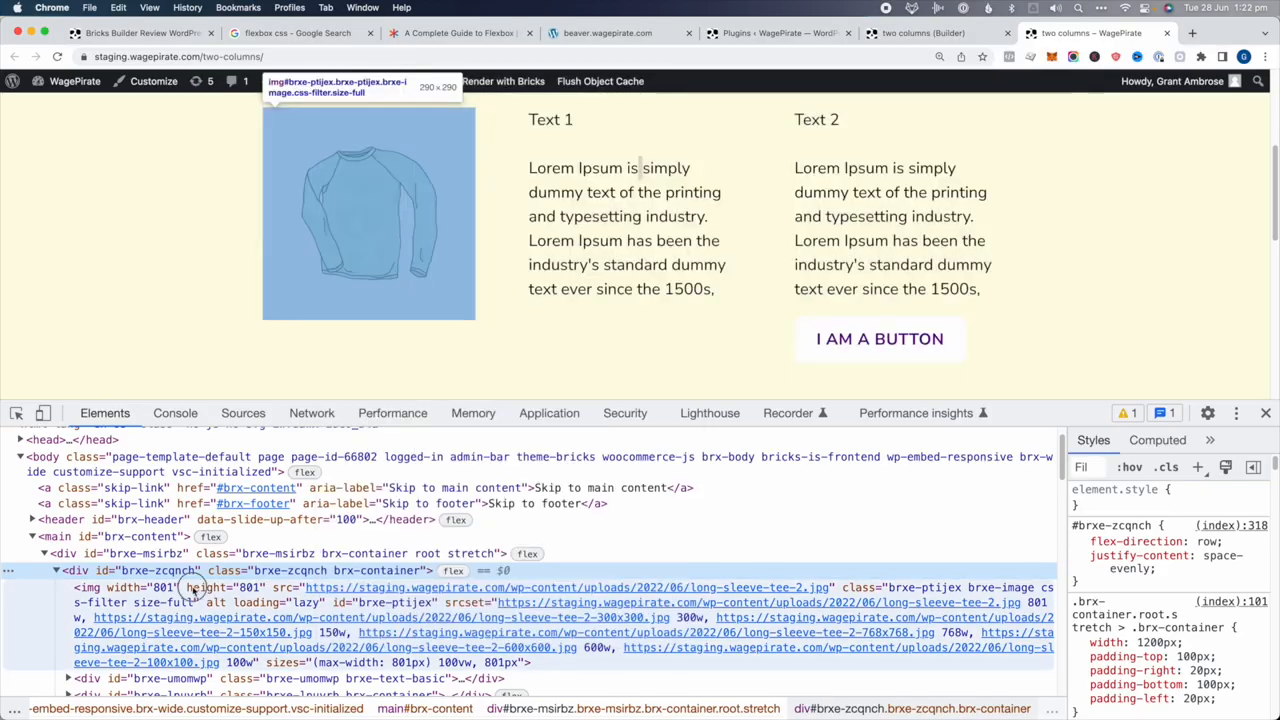
left_click(192, 587)
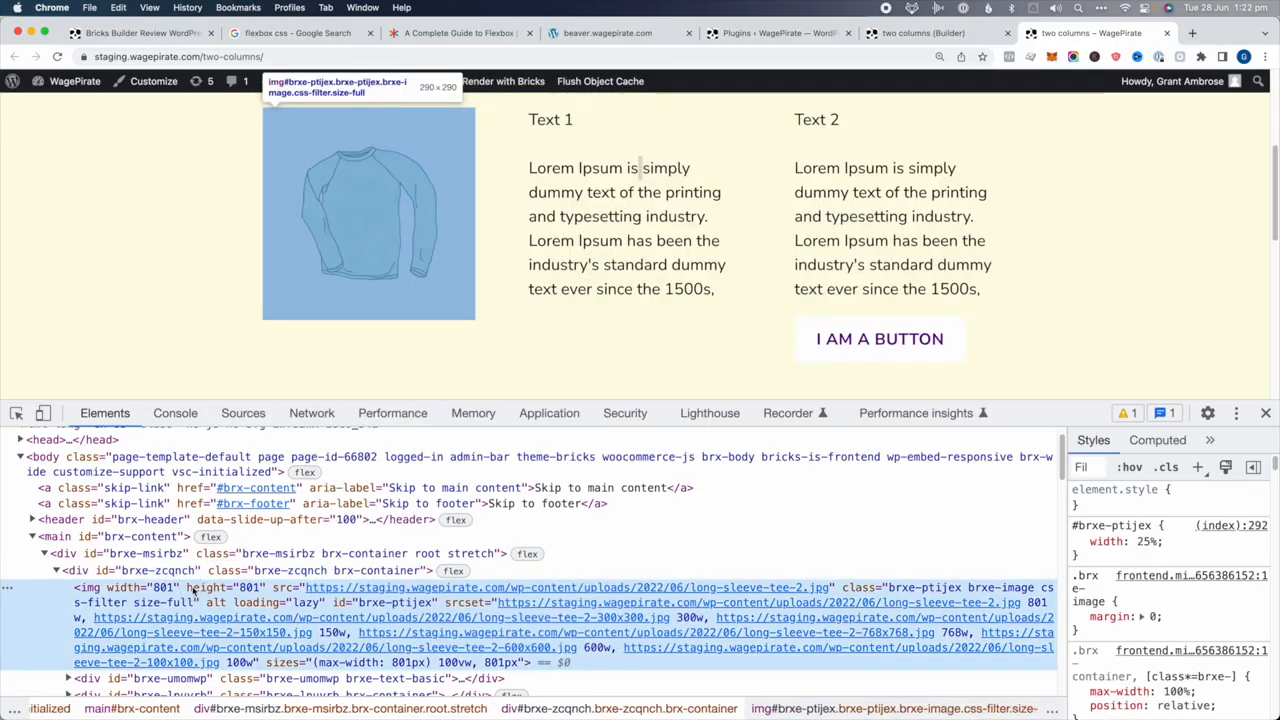
left_click(180, 678)
scroll(180, 678, "down", 1)
key("Right")
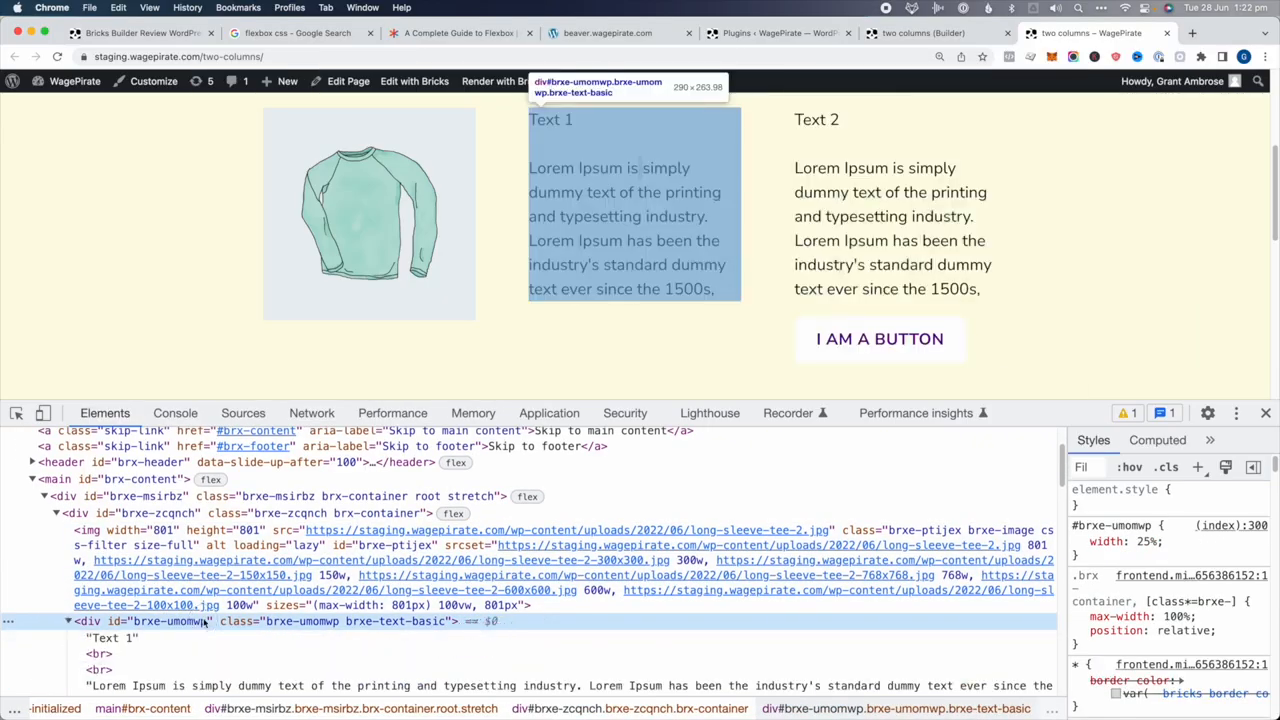
key("Left")
Inspect the second column container with its Text 2 block and button
left_click(167, 638)
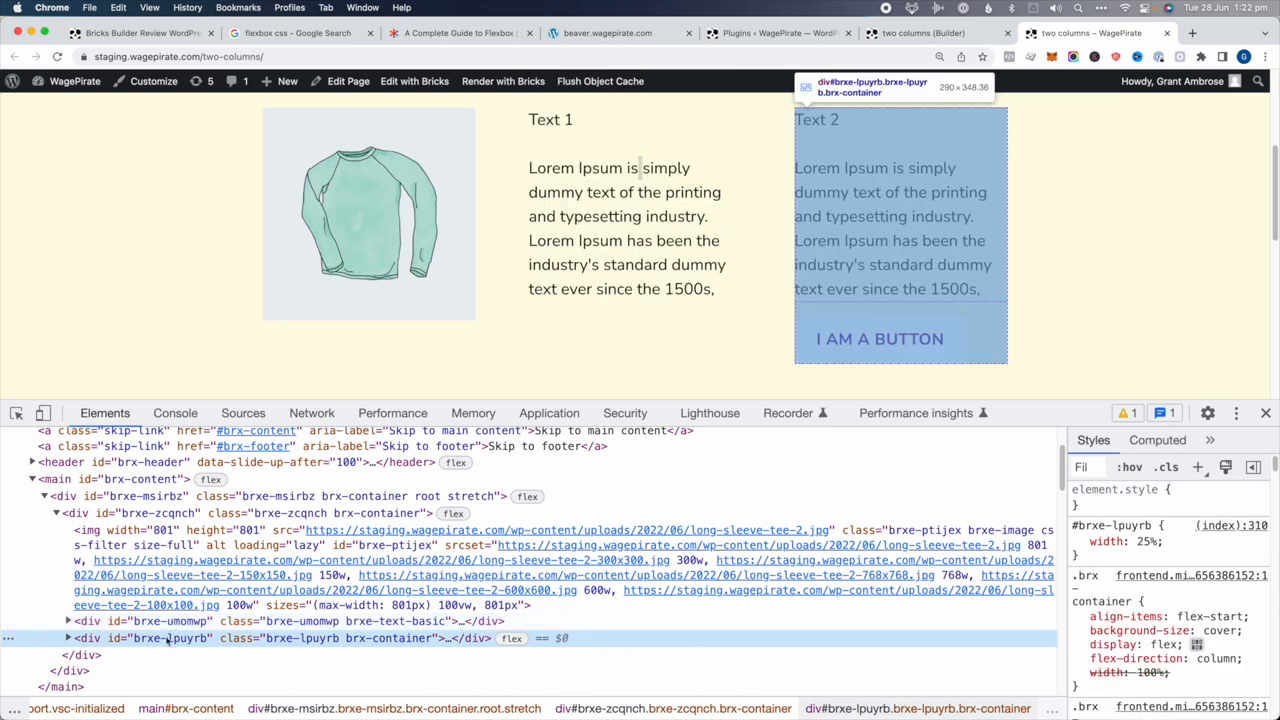
key("Right")
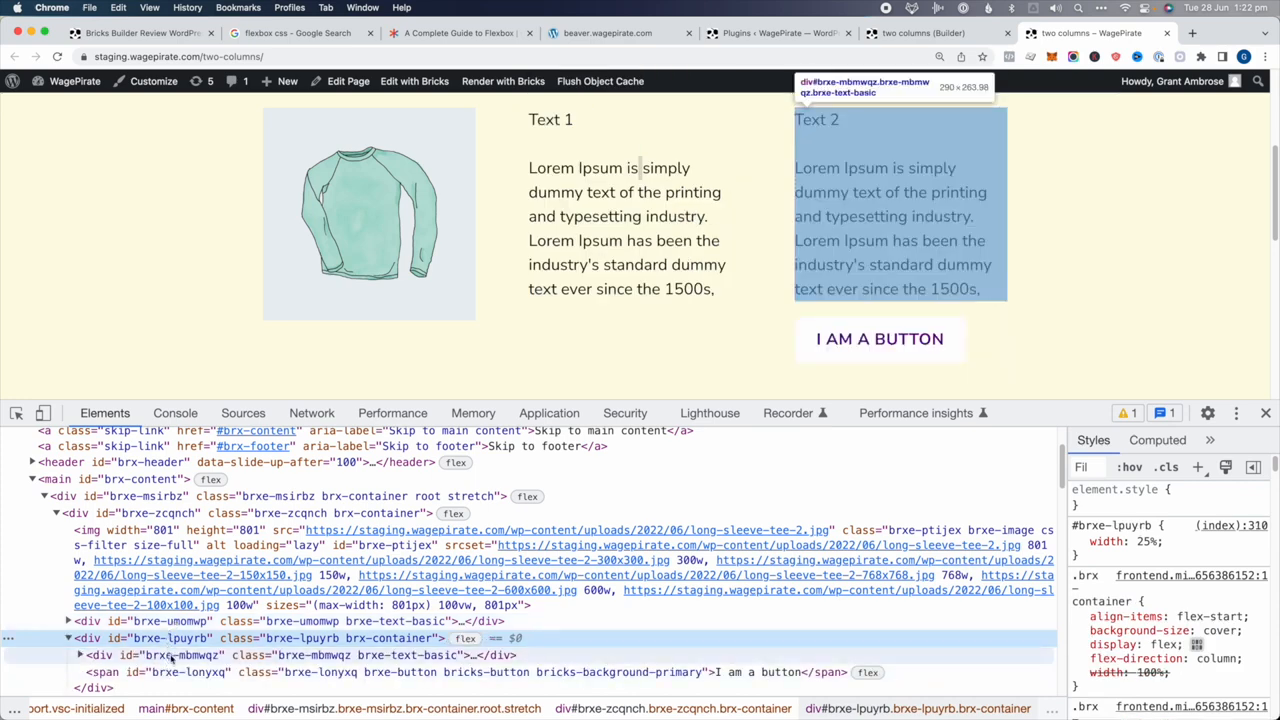
left_click(176, 656)
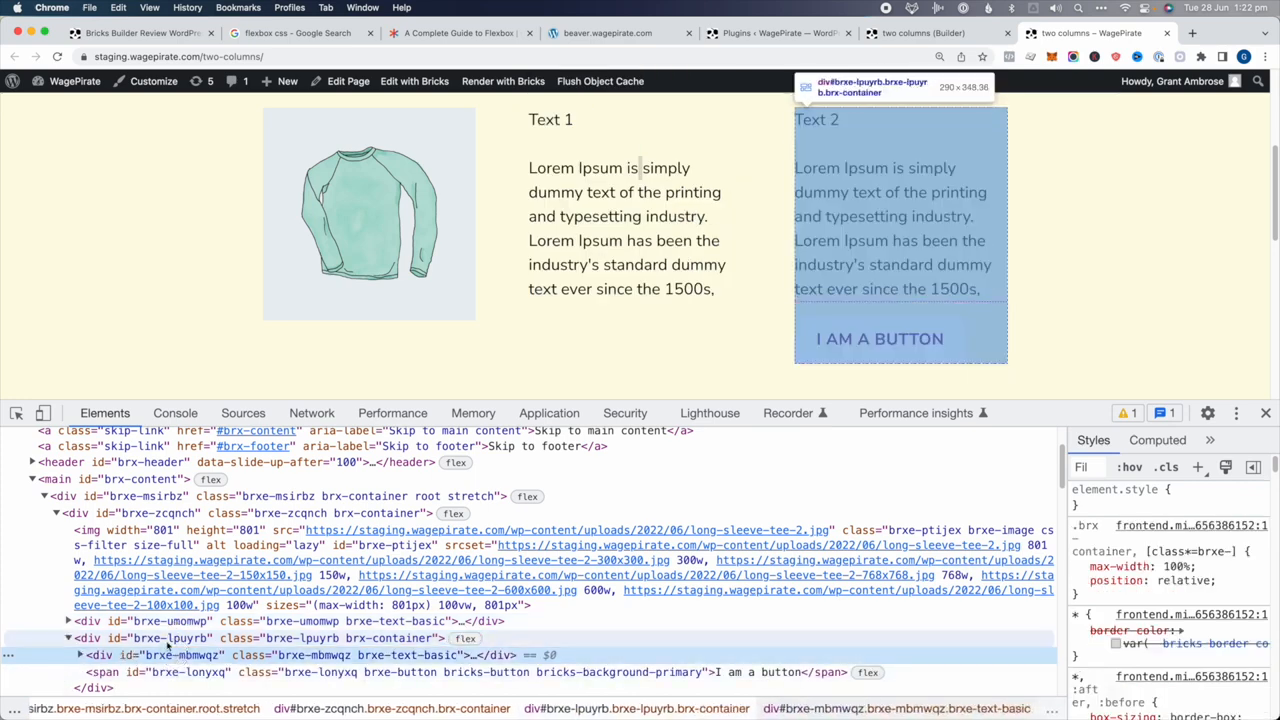
left_click(170, 639)
left_click(196, 656)
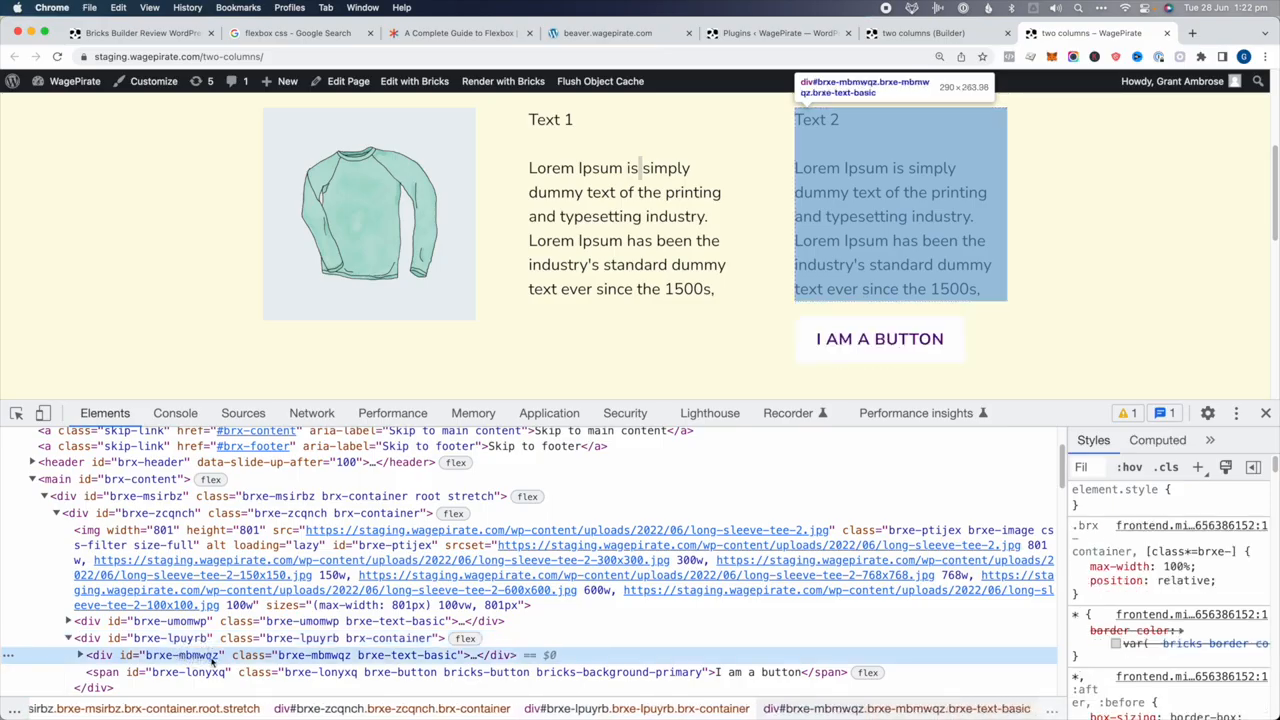
left_click(203, 672)
key("Left")
key("Left")
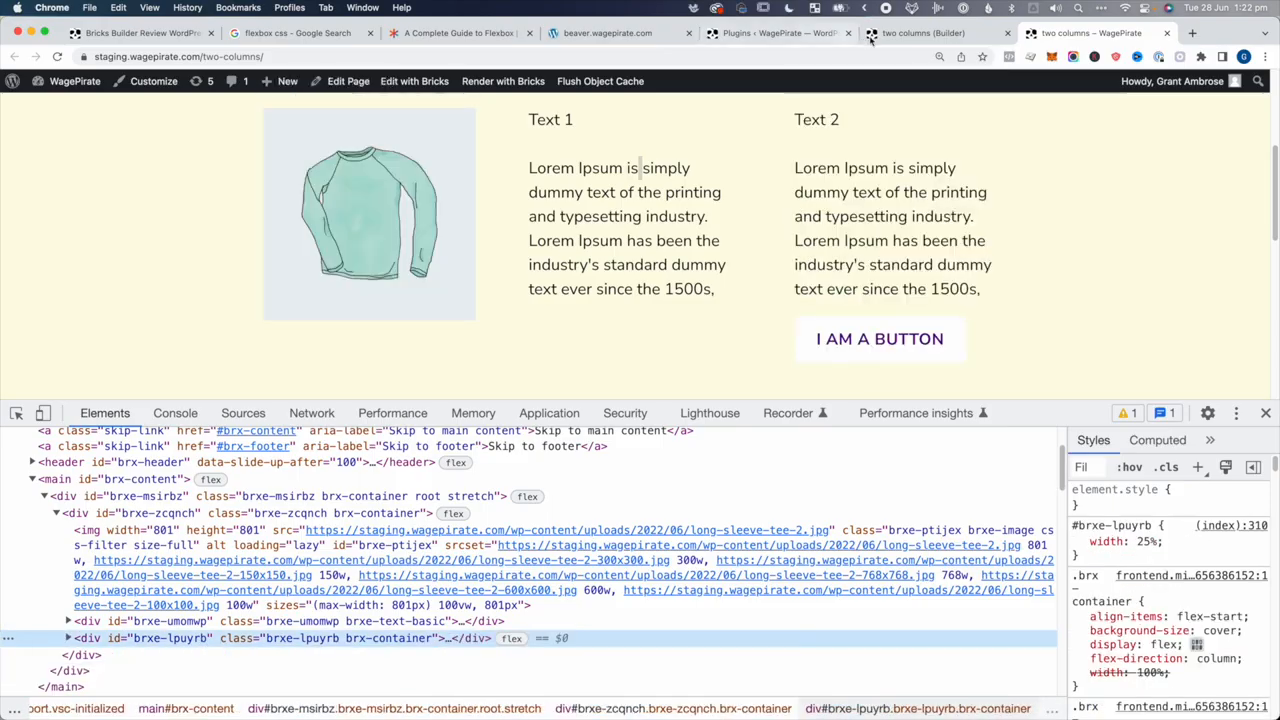
Exit the builder preview, then return to the live page and scroll back up
left_click(900, 33)
left_click(1221, 84)
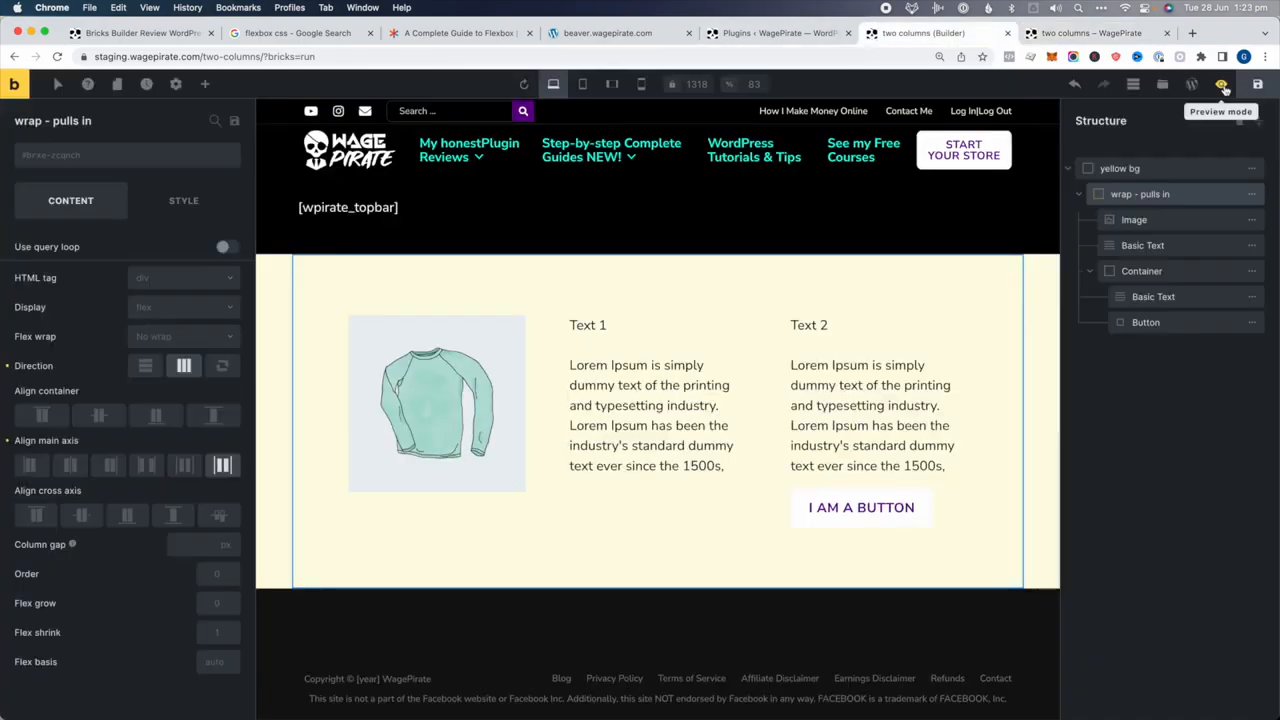
left_click(1085, 33)
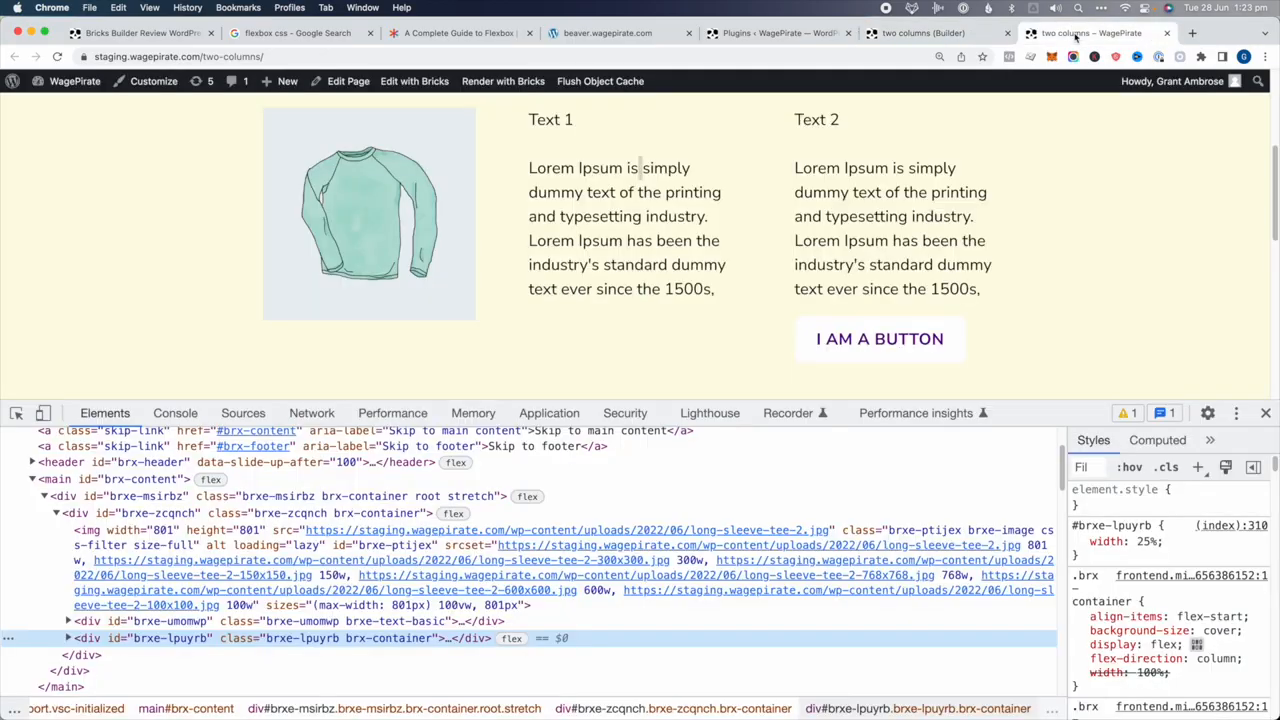
scroll(520, 200, "up", 2)
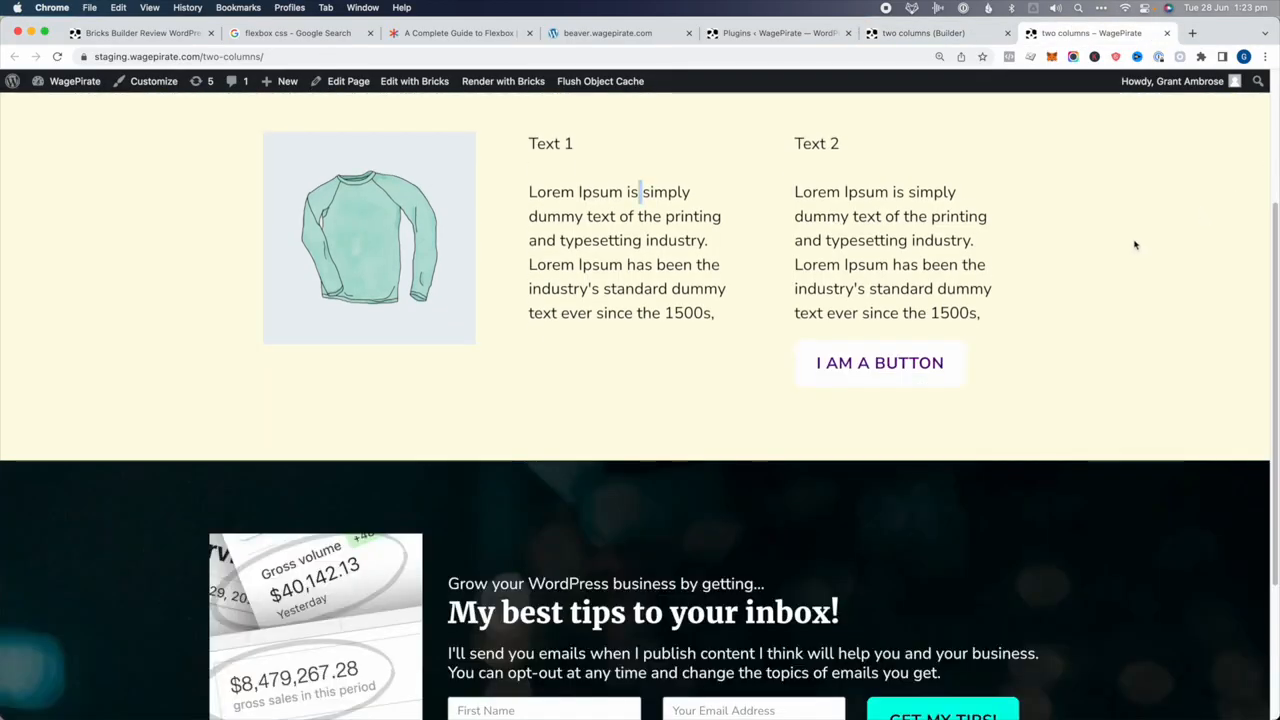
scroll(1137, 243, "up", 1)
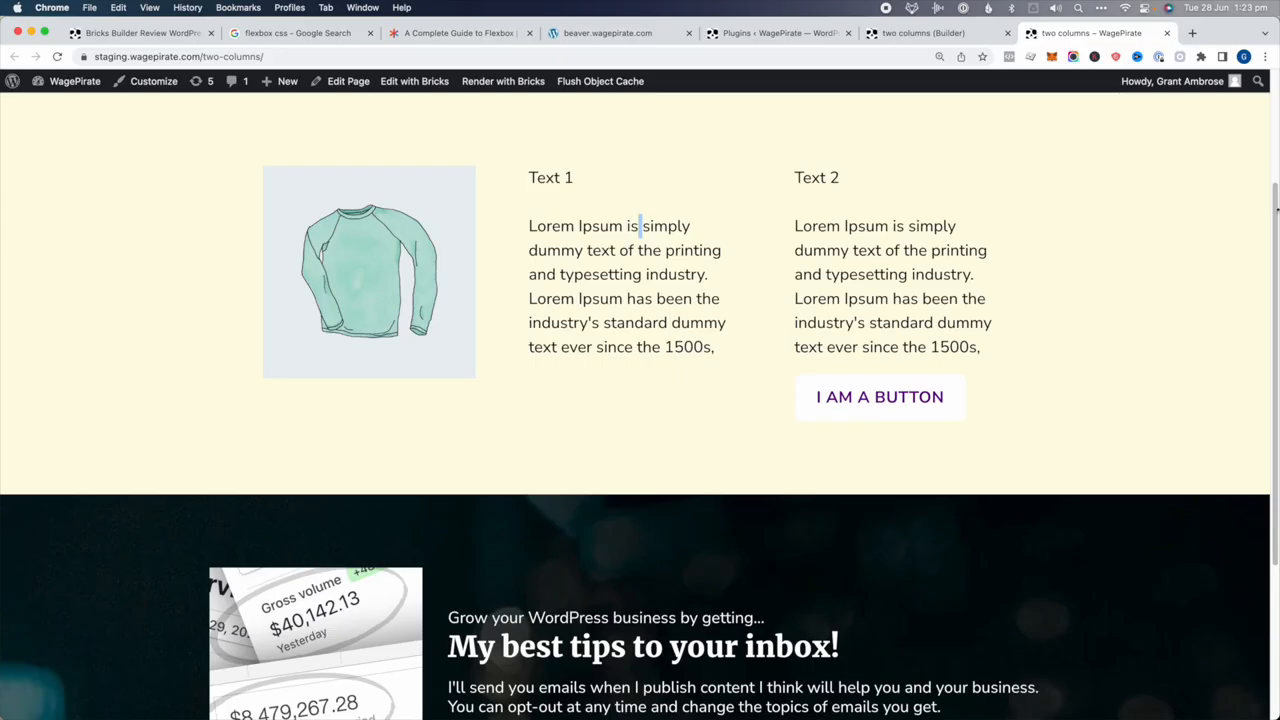
Narrow the browser window to phone width to view the stacked live section
left_click_drag(1273, 208, 332, 235)
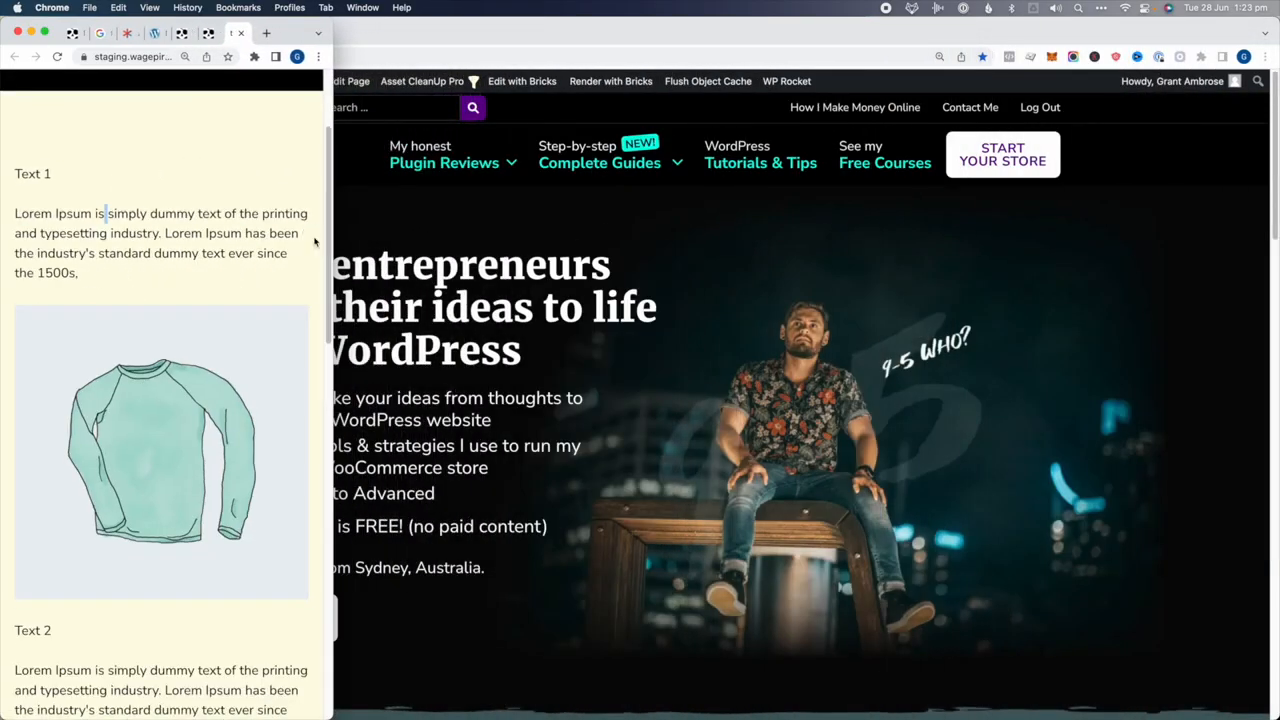
triple_click(62, 272)
scroll(126, 519, "down", 3)
triple_click(98, 411)
right_click(163, 246)
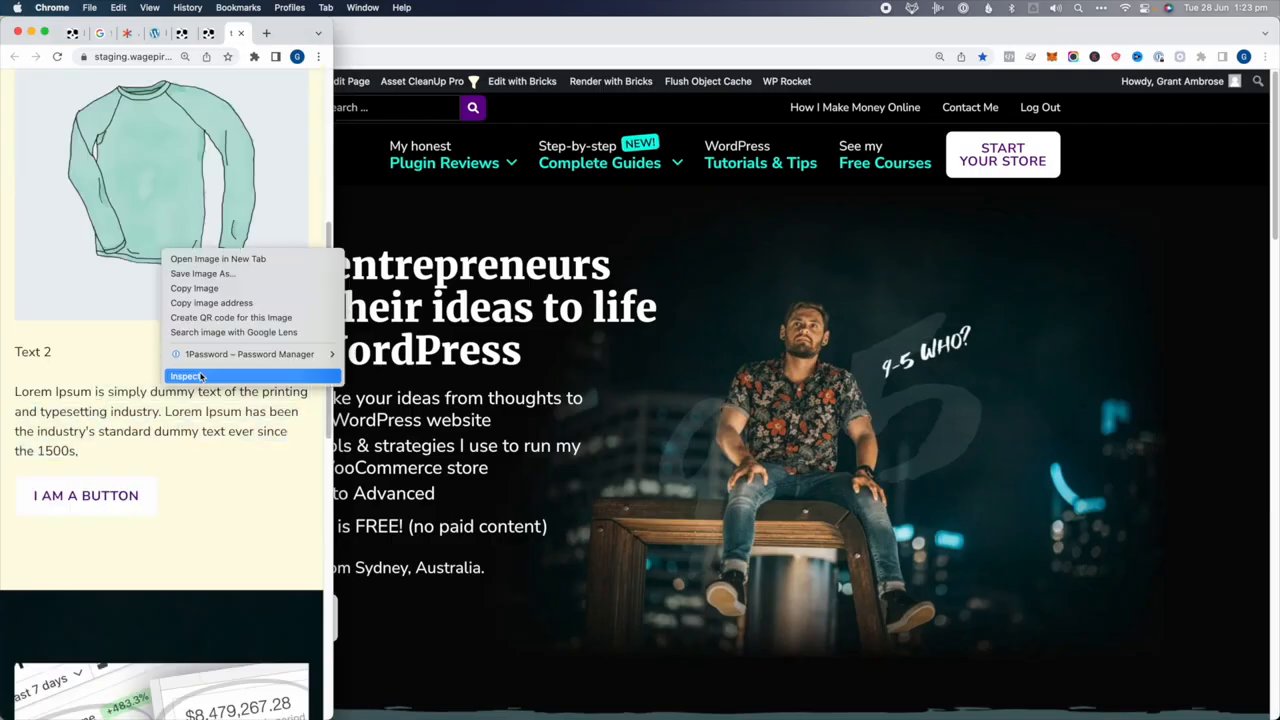
left_click(192, 376)
left_click_drag(328, 163, 344, 155)
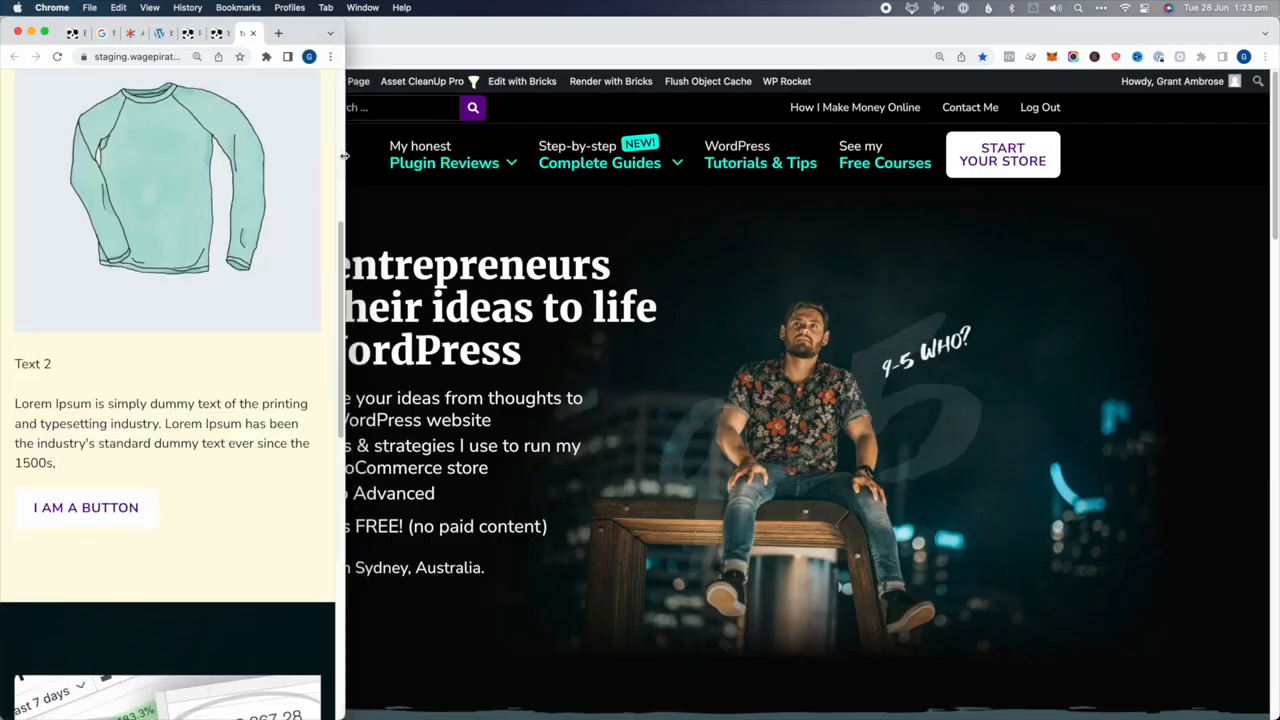
Inspect the sweater image and step through the image, Text 1 and container mobile rules
right_click(124, 195)
left_click(143, 320)
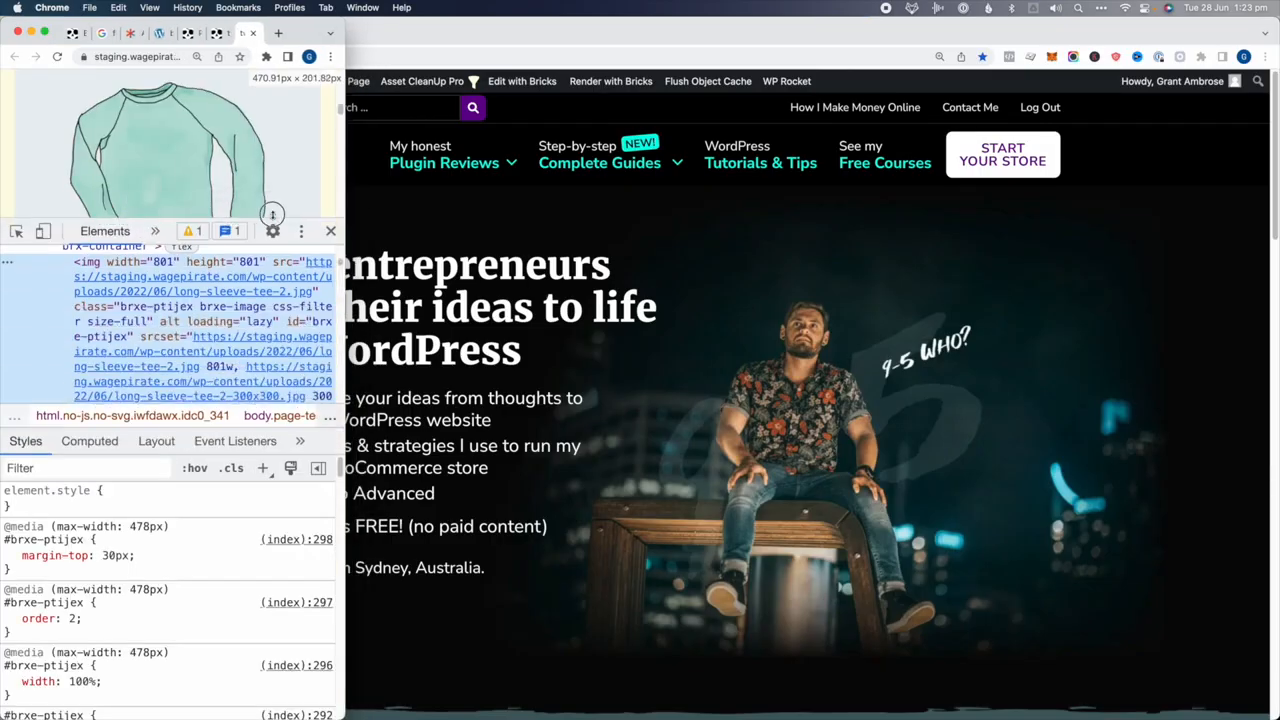
left_click(204, 242)
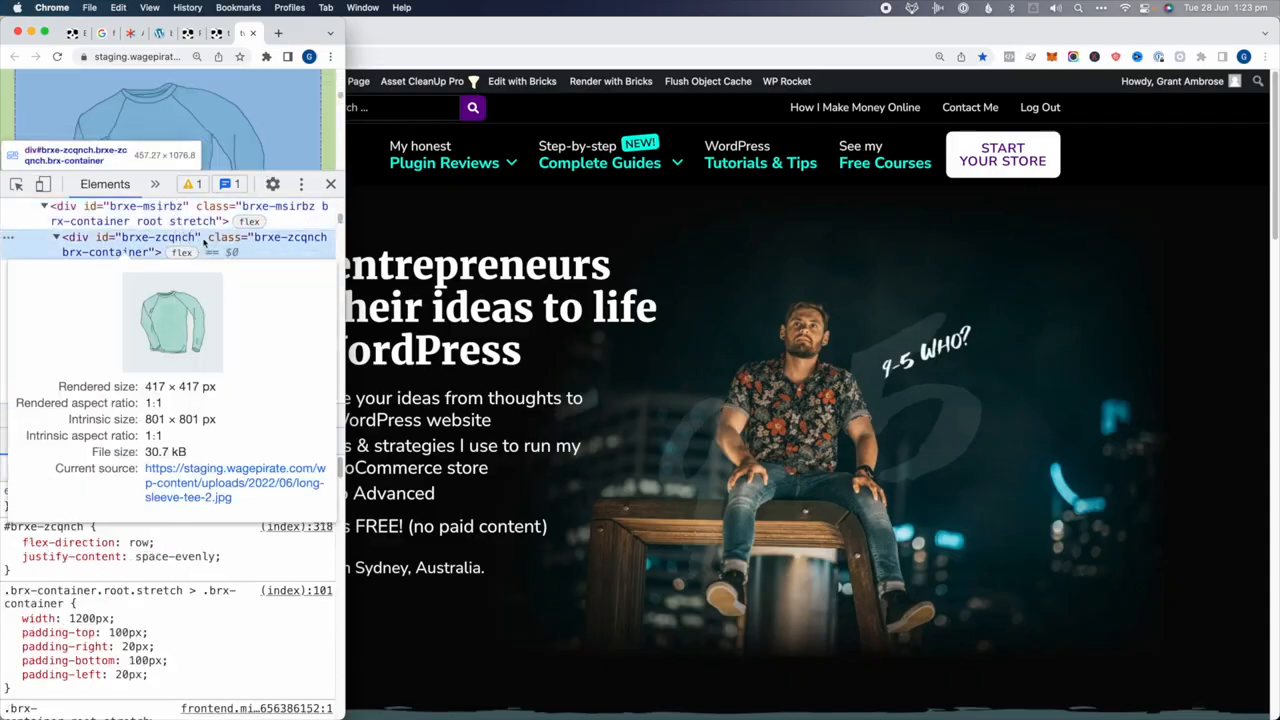
key("Down")
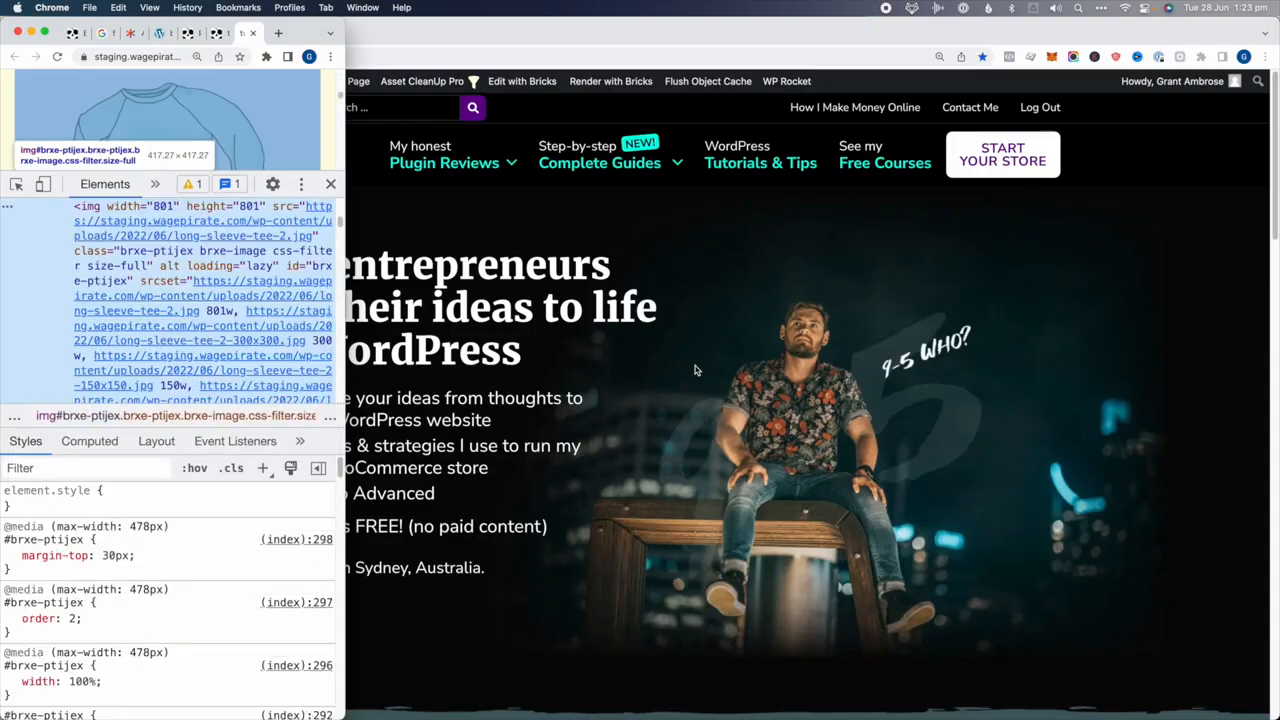
key("Down")
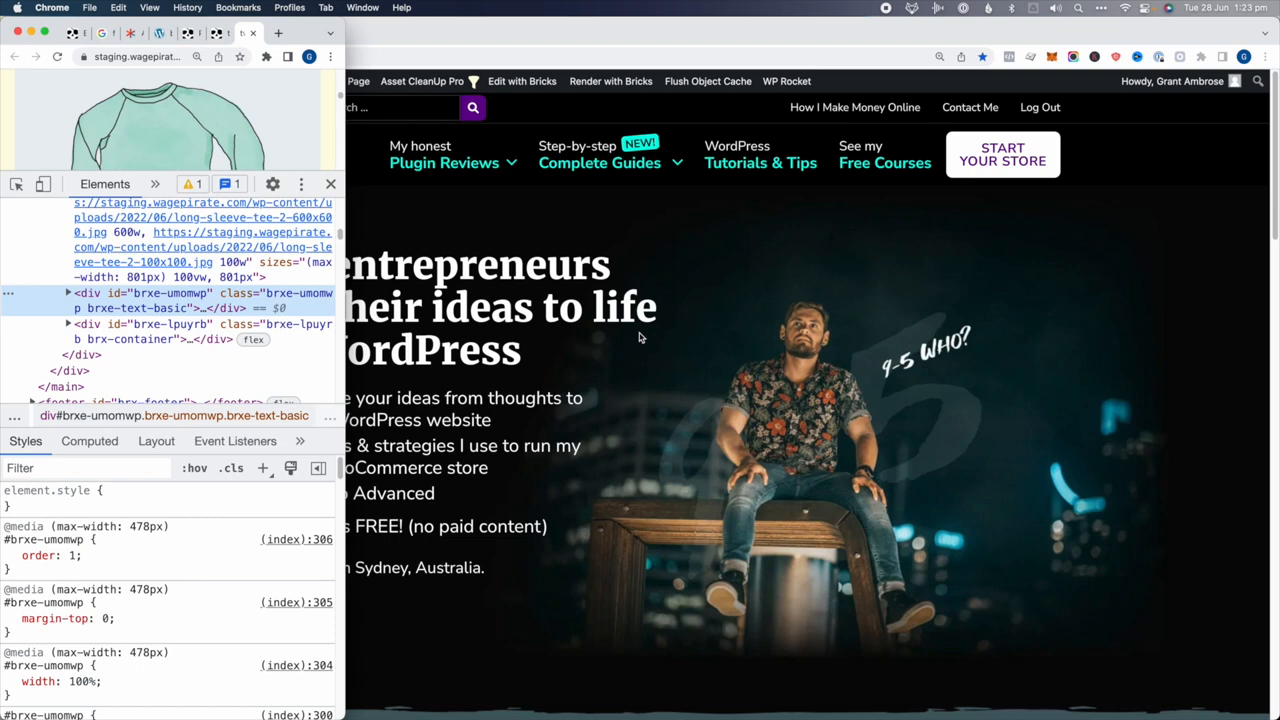
key("Down")
Close DevTools and scroll through the stacked Text 1, image, Text 2 and button
left_click(331, 185)
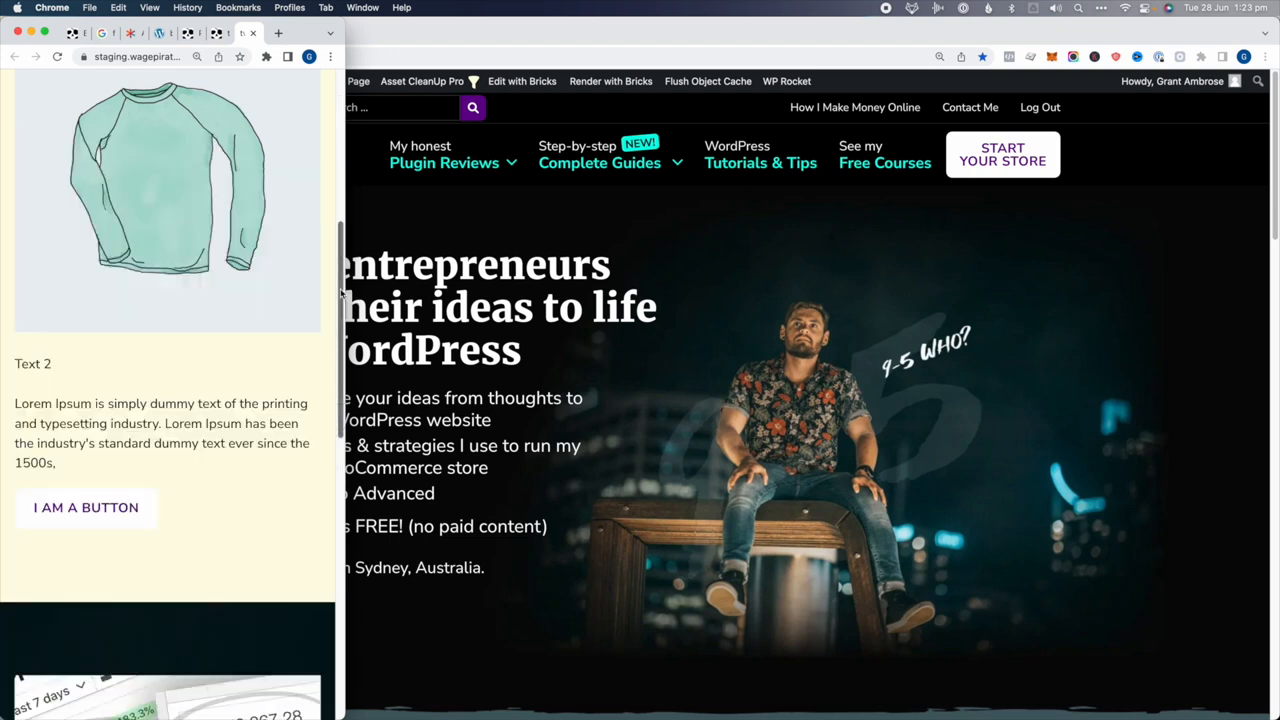
scroll(266, 405, "up", 3)
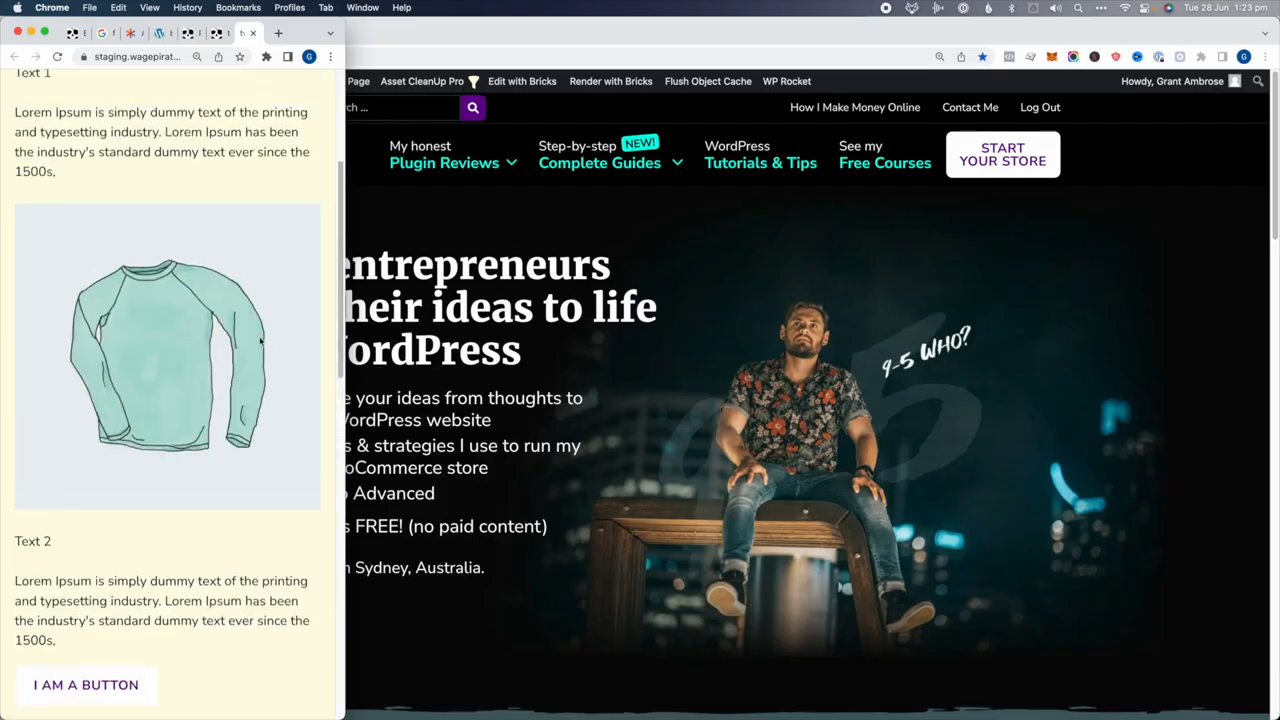
scroll(260, 341, "up", 2)
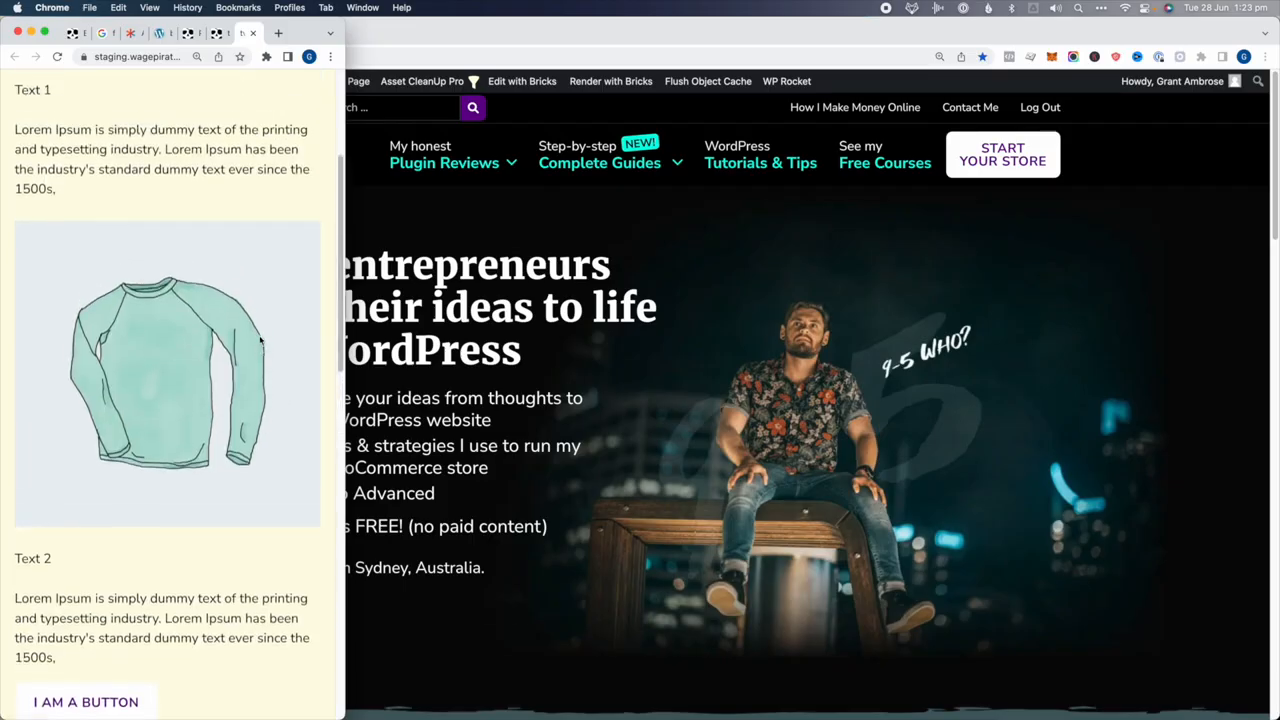
scroll(260, 341, "down", 3)
scroll(260, 341, "down", 2)
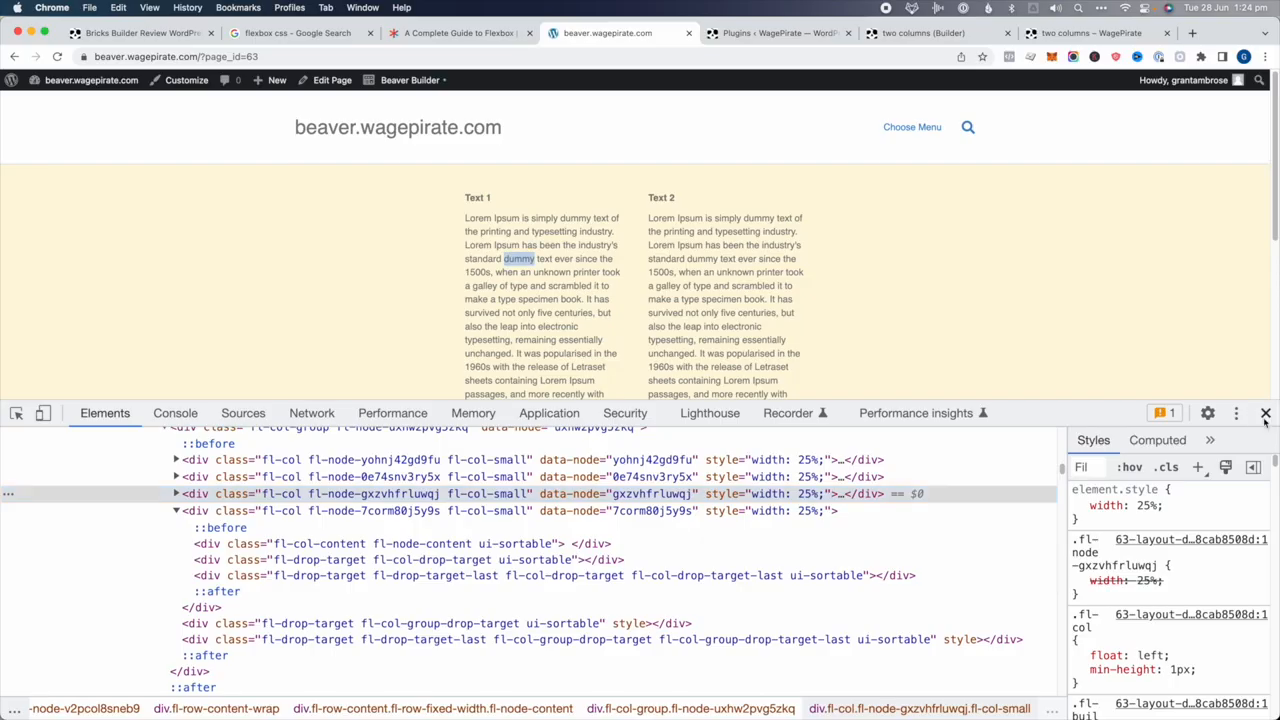
left_click(1265, 413)
Add a Photo module with hoodie-blue-1.jpg to the left column and delete the empty third column
left_click(410, 80)
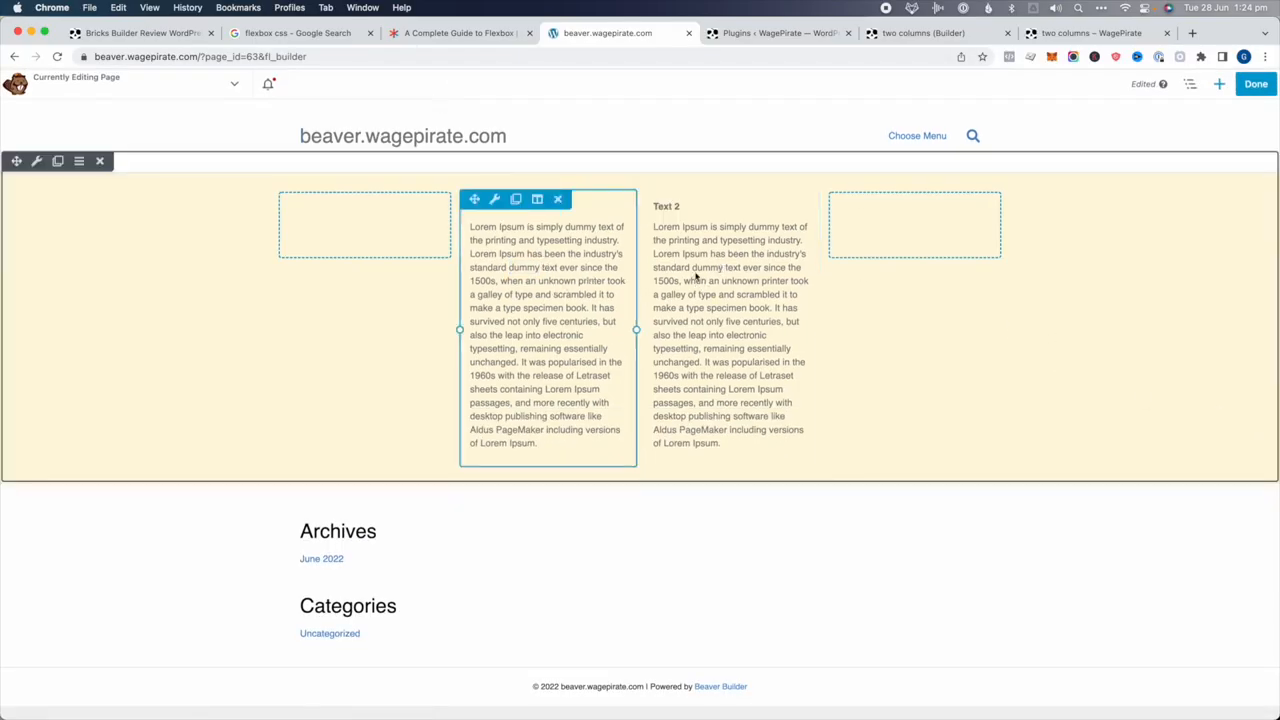
left_click(1219, 84)
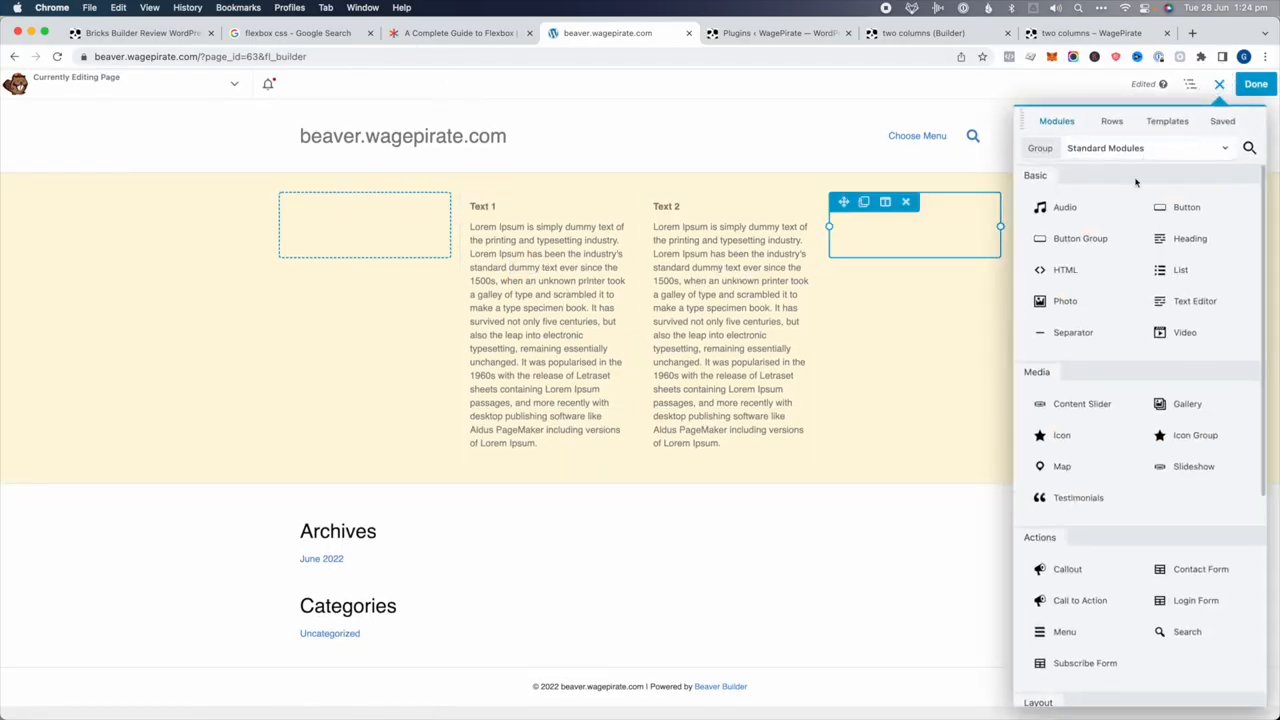
left_click_drag(1193, 292, 362, 233)
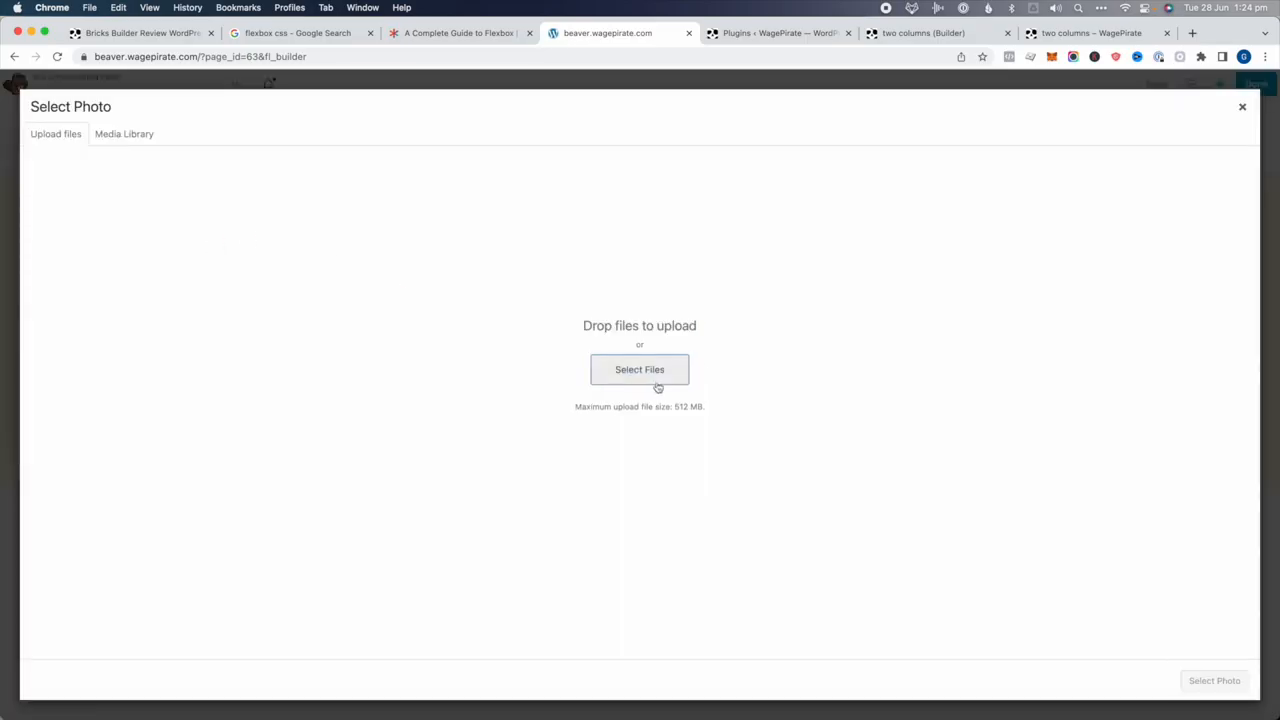
left_click(124, 134)
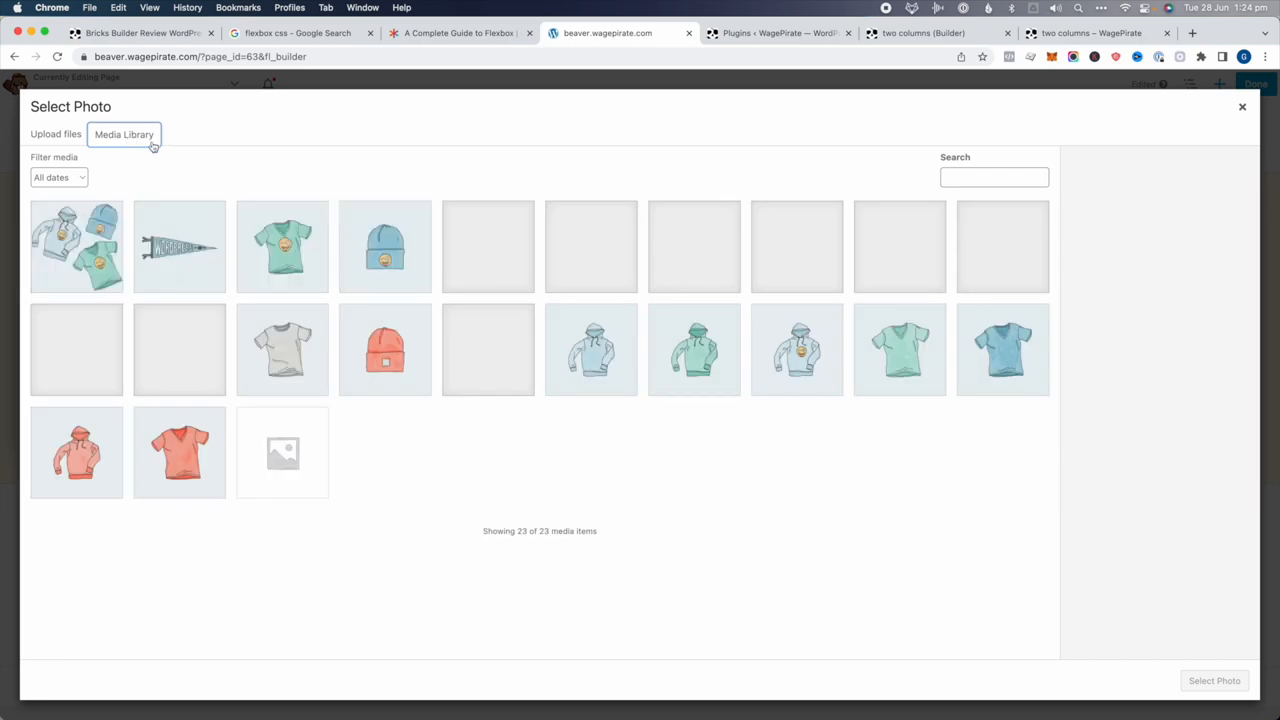
left_click(634, 350)
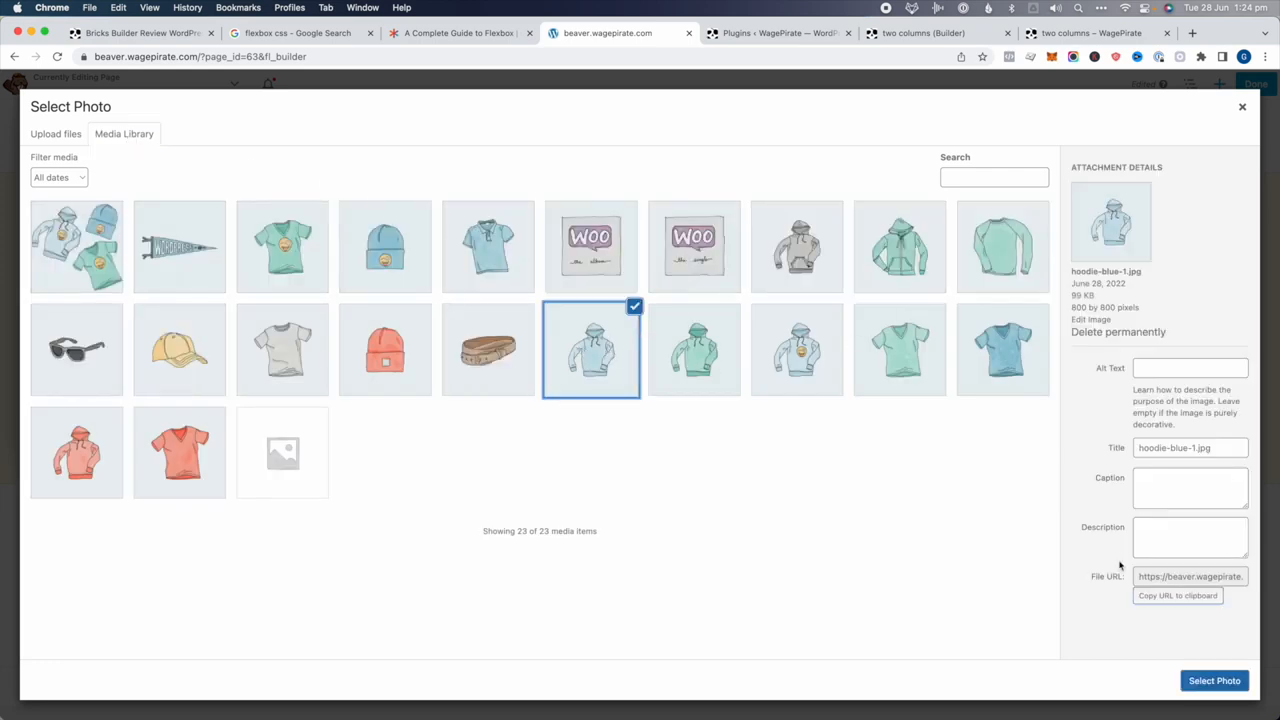
left_click(1208, 672)
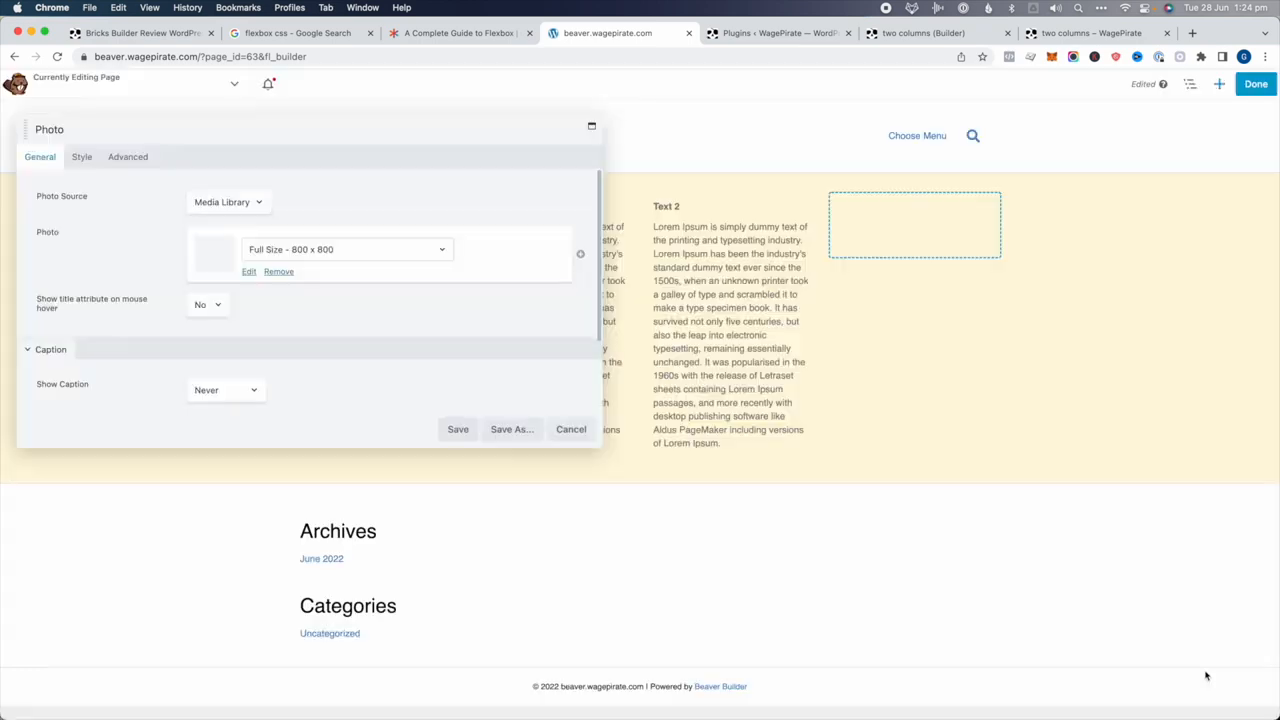
left_click(458, 427)
left_click(906, 203)
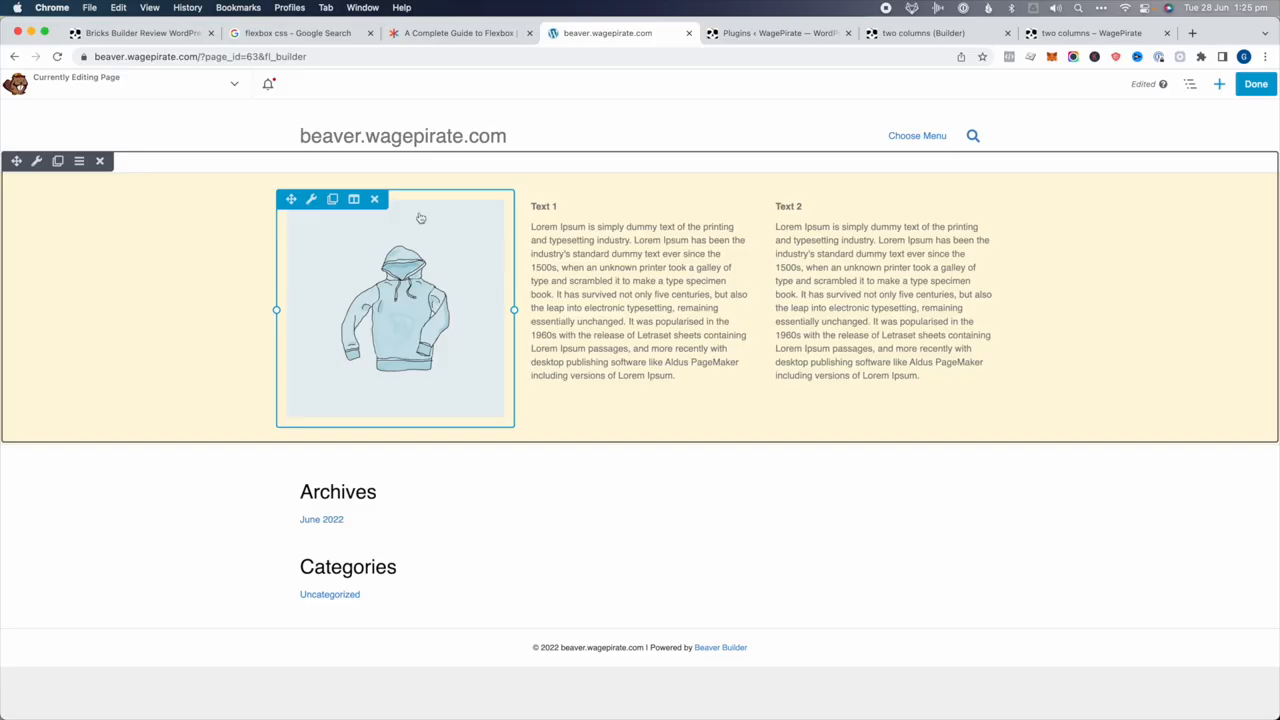
Set the image column's Stacking Order to Reversed in its Advanced settings and save
left_click(355, 201)
left_click(358, 219)
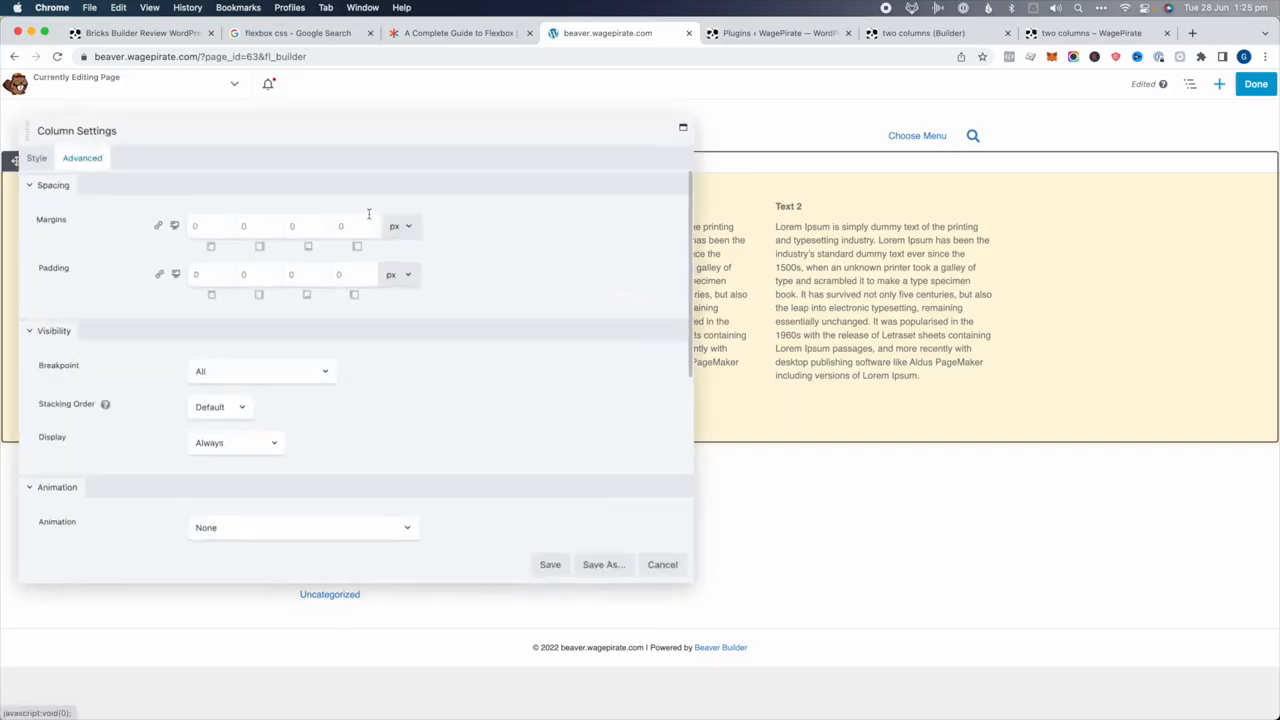
scroll(367, 214, "down", 1)
mouse_move(104, 382)
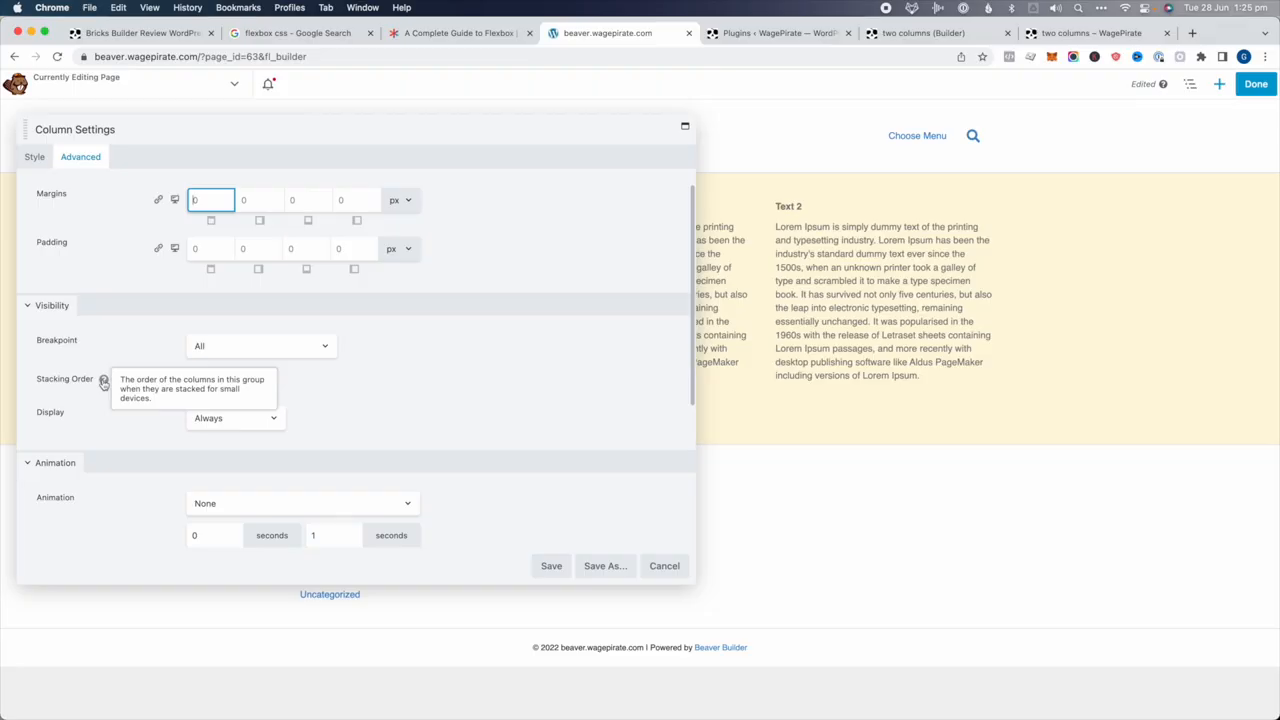
left_click(224, 391)
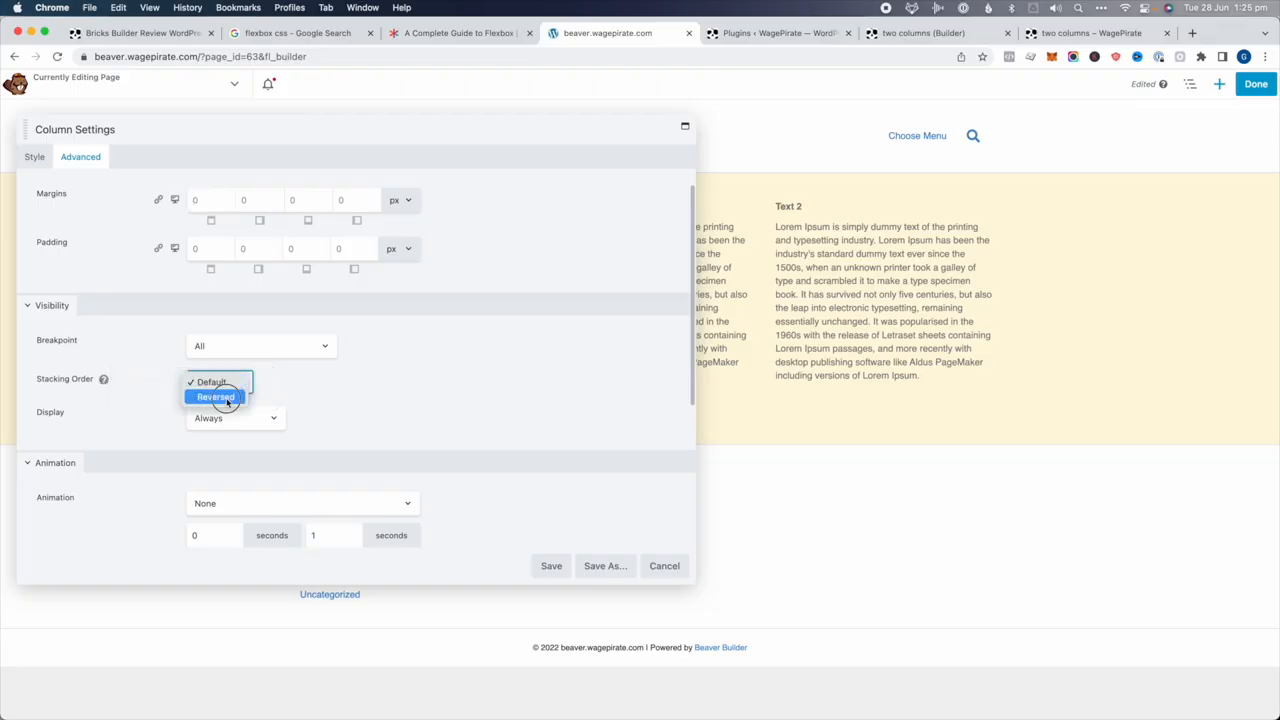
left_click(228, 400)
left_click(551, 566)
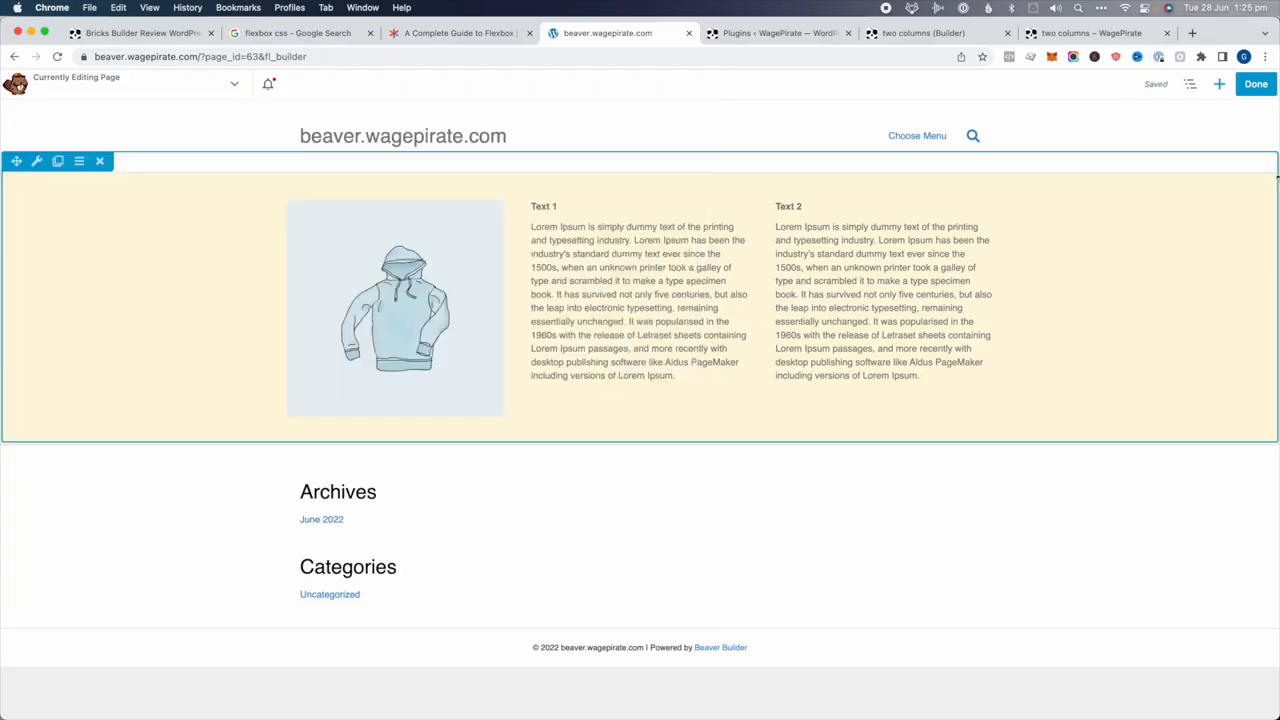
Preview the row at medium and small 360px widths, then return to desktop view
key("r")
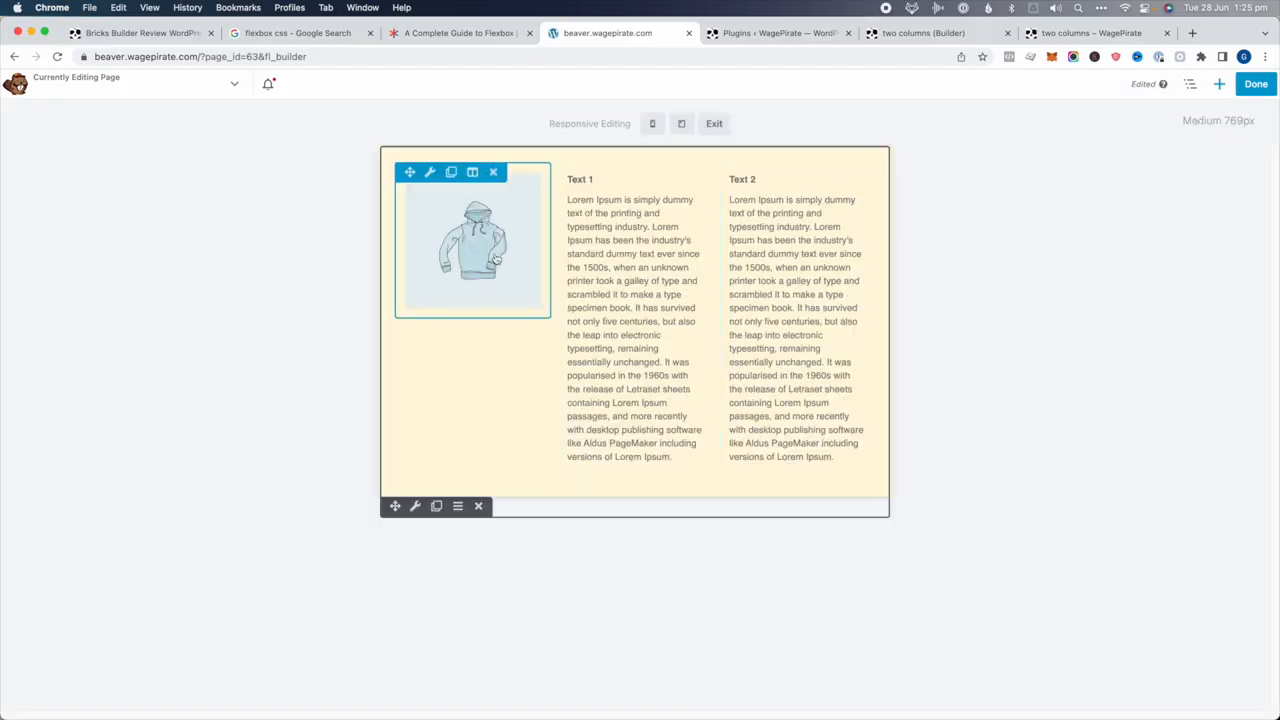
key("r")
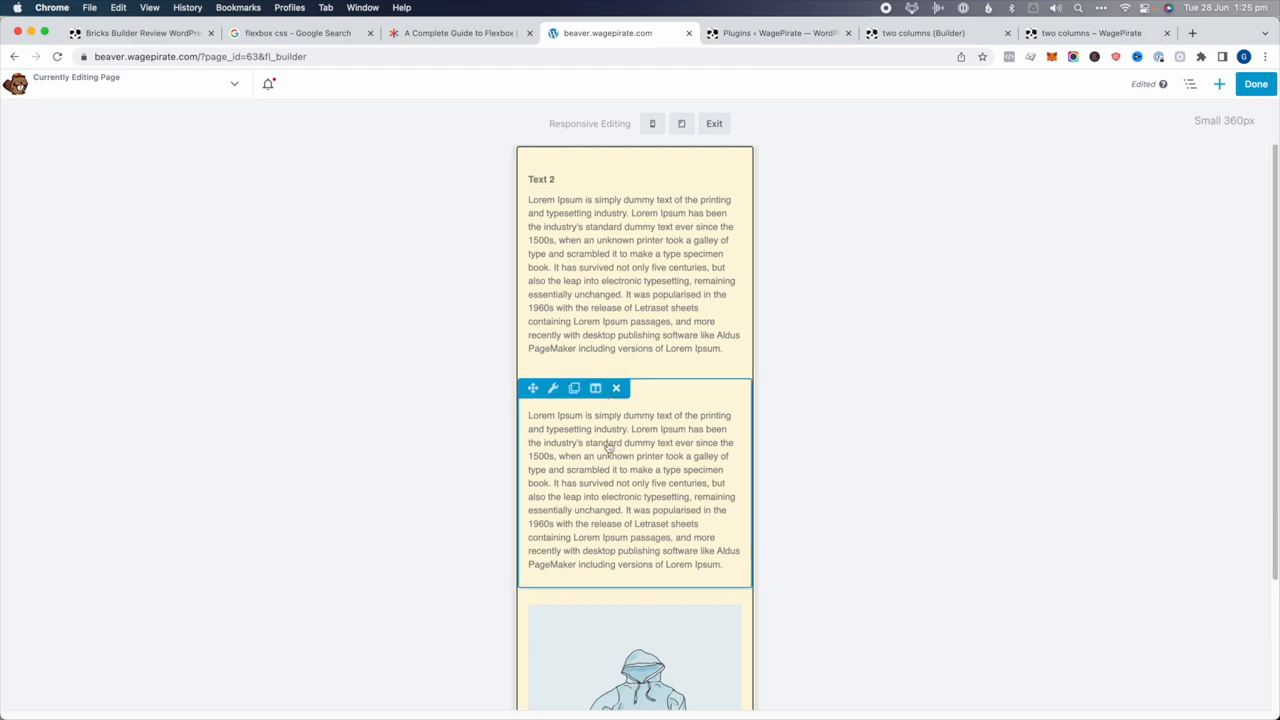
key("r")
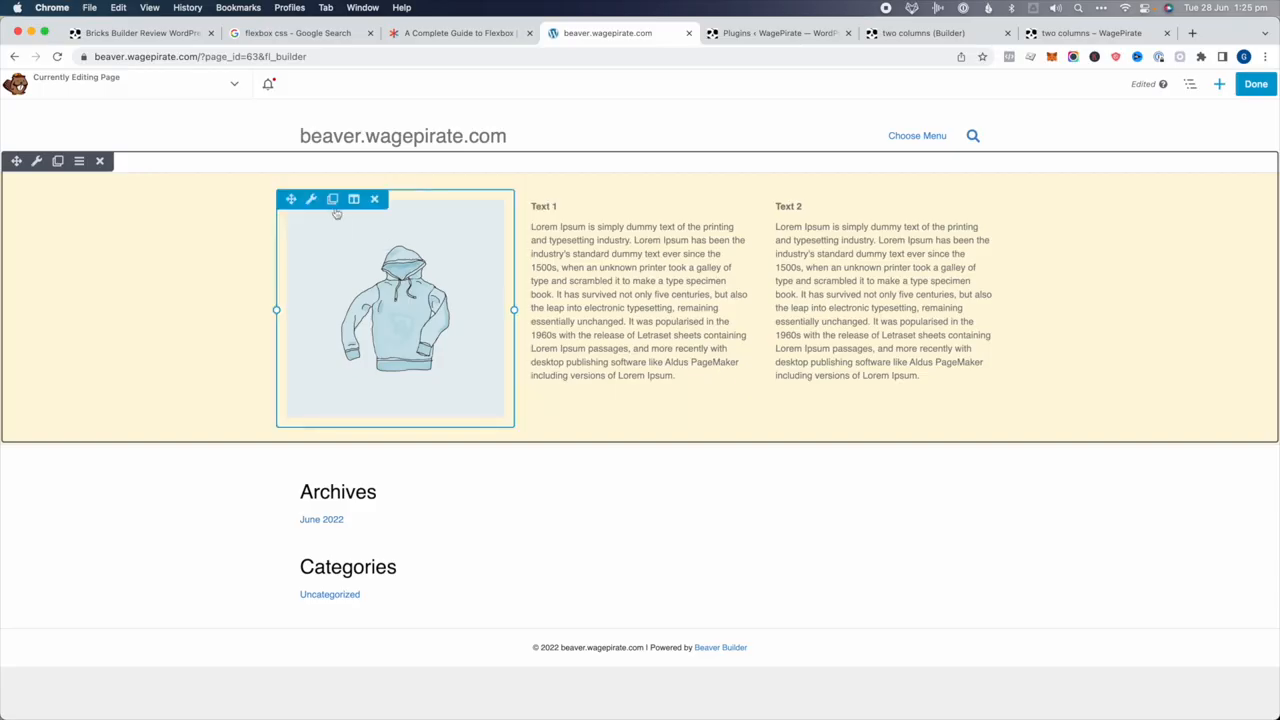
Duplicate the hoodie photo module and move the copy into the Text 1 column
left_click(332, 199)
scroll(494, 651, "down", 3)
scroll(494, 651, "up", 3)
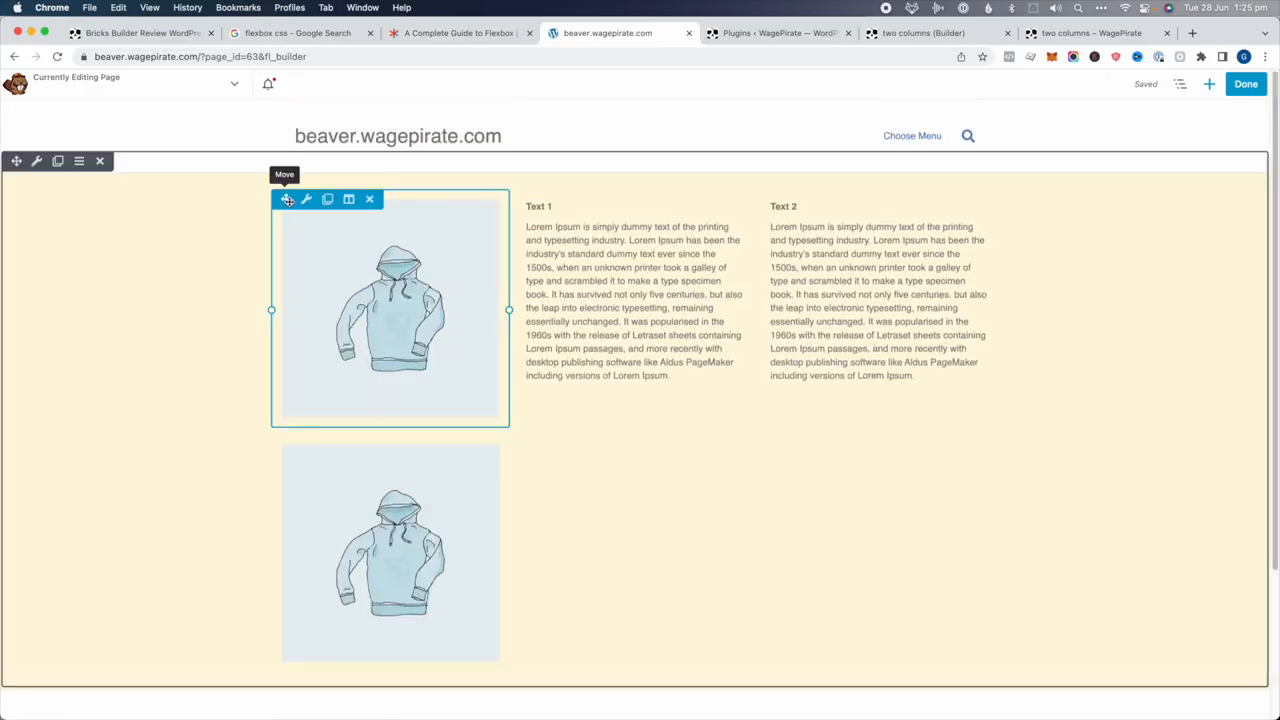
left_click_drag(287, 200, 617, 385)
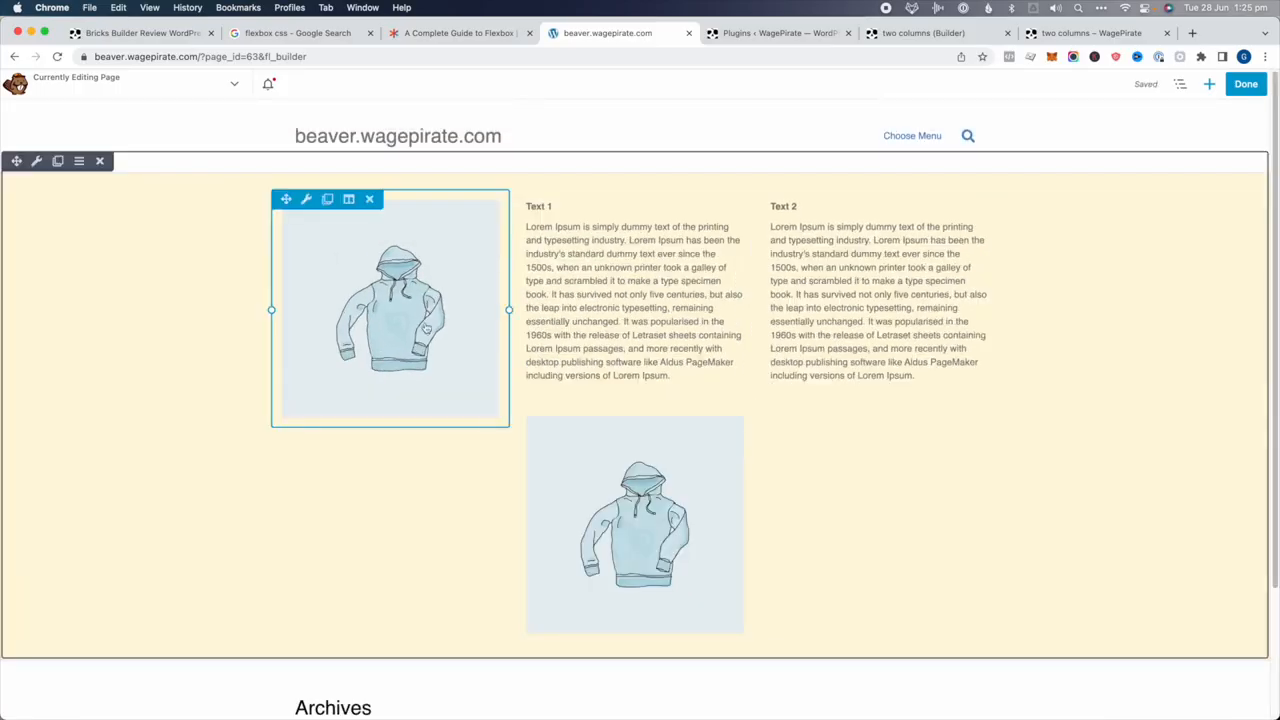
Set the duplicate photo's visibility breakpoint to large and medium devices only and save
left_click(402, 296)
left_click(211, 225)
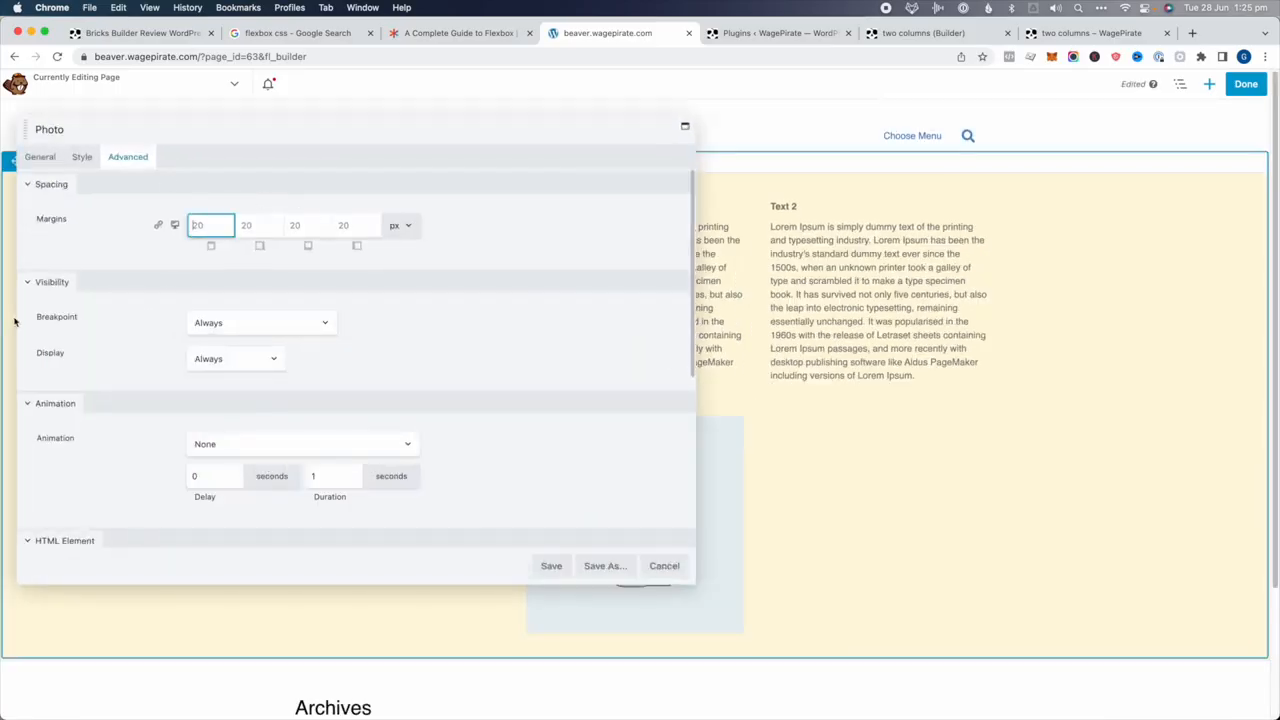
left_click(217, 356)
left_click(283, 325)
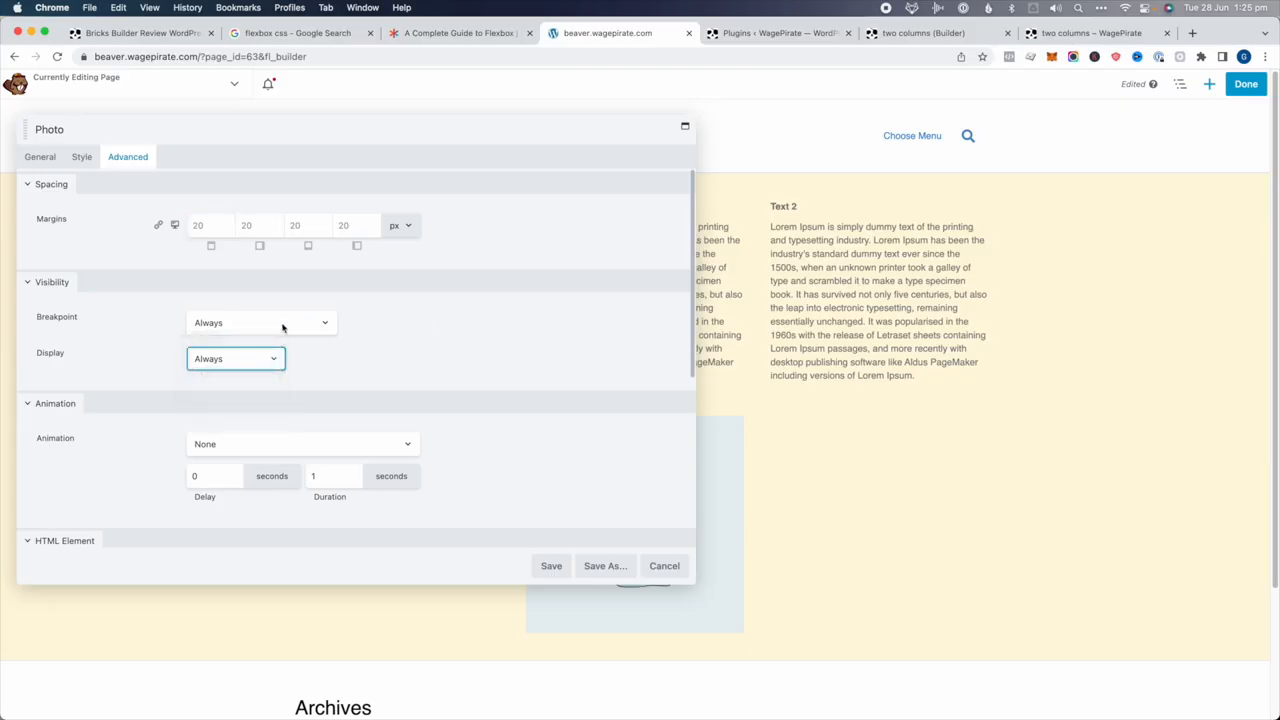
left_click(281, 327)
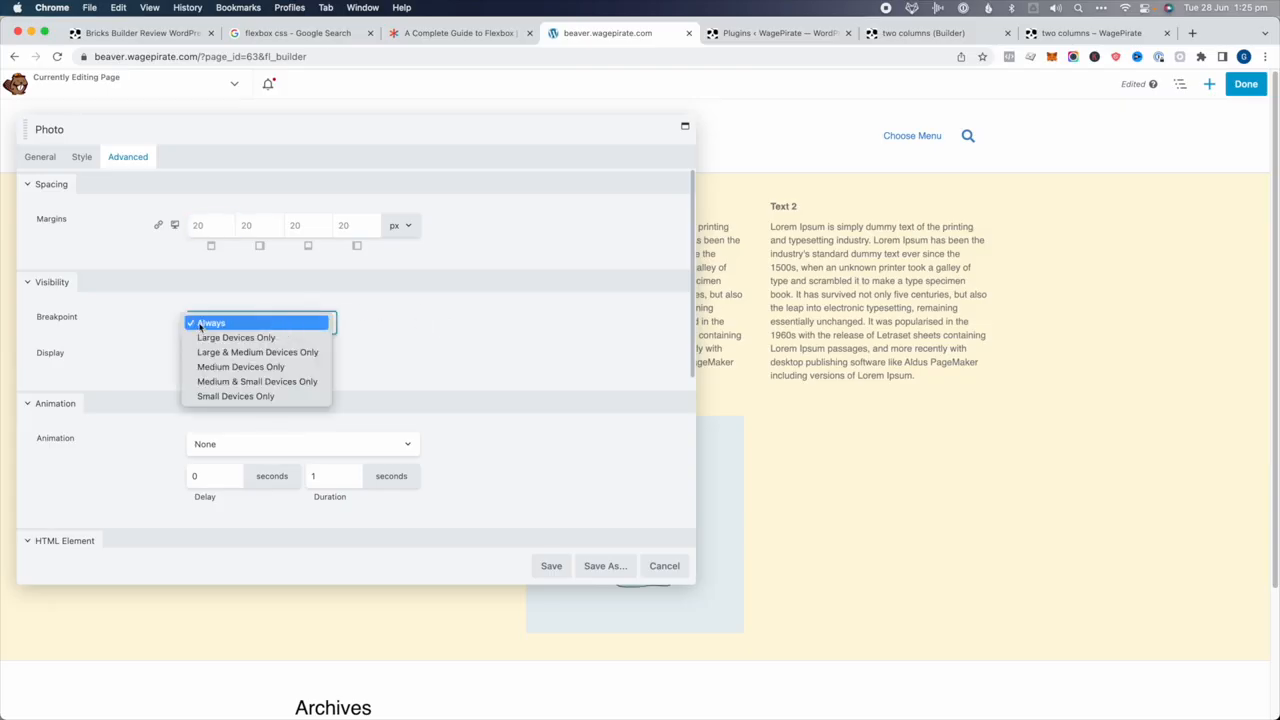
left_click(250, 354)
left_click(552, 567)
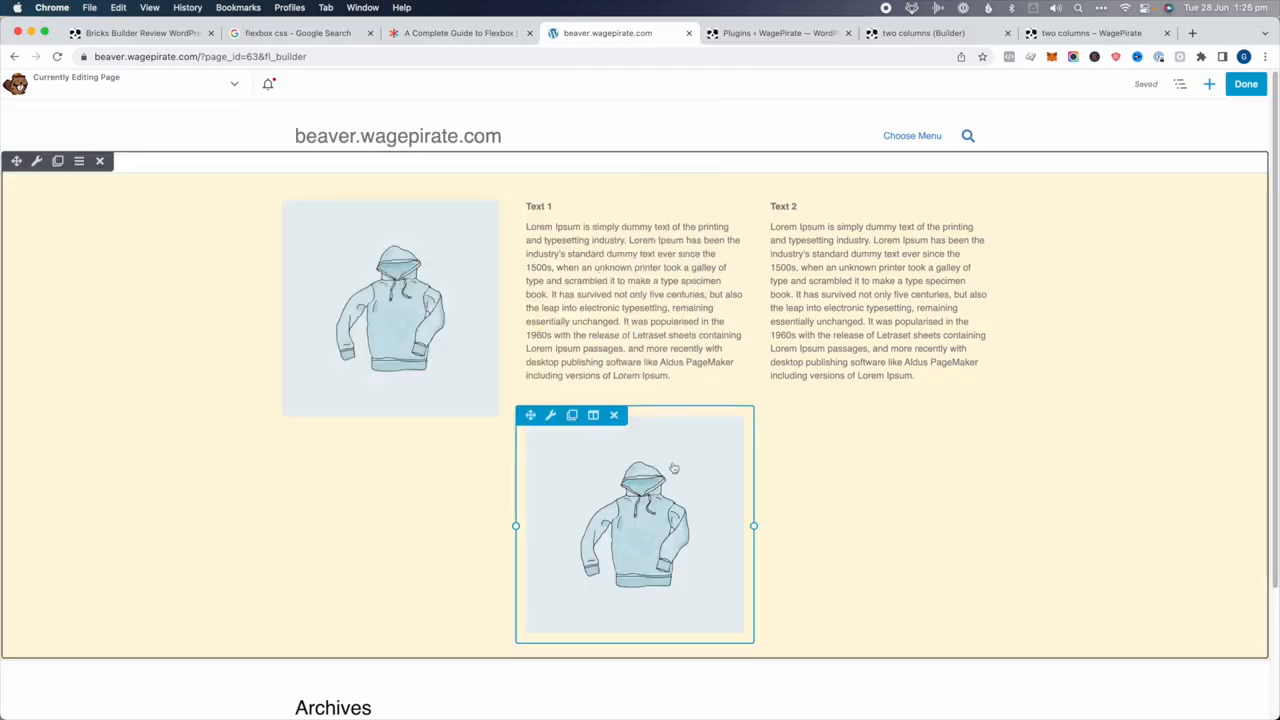
Set the second photo's visibility to Small Devices Only, then finish and publish the page
left_click(673, 468)
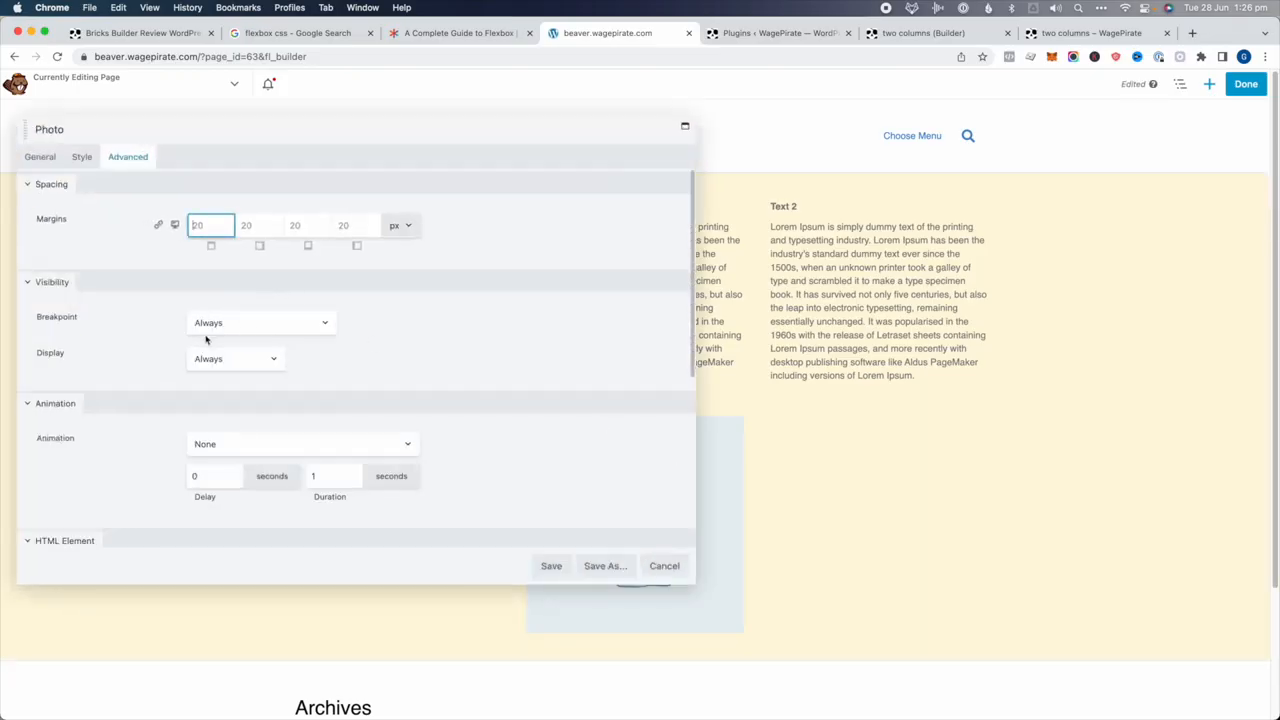
left_click(210, 358)
left_click(210, 322)
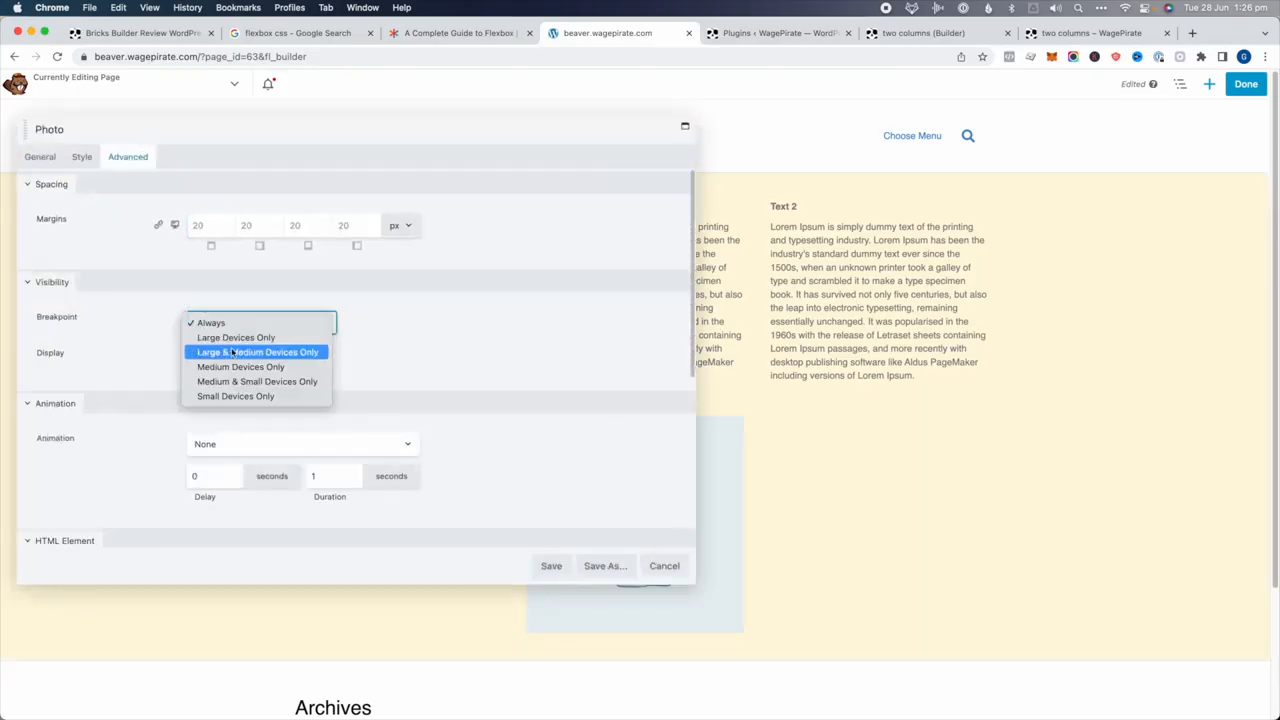
left_click(240, 396)
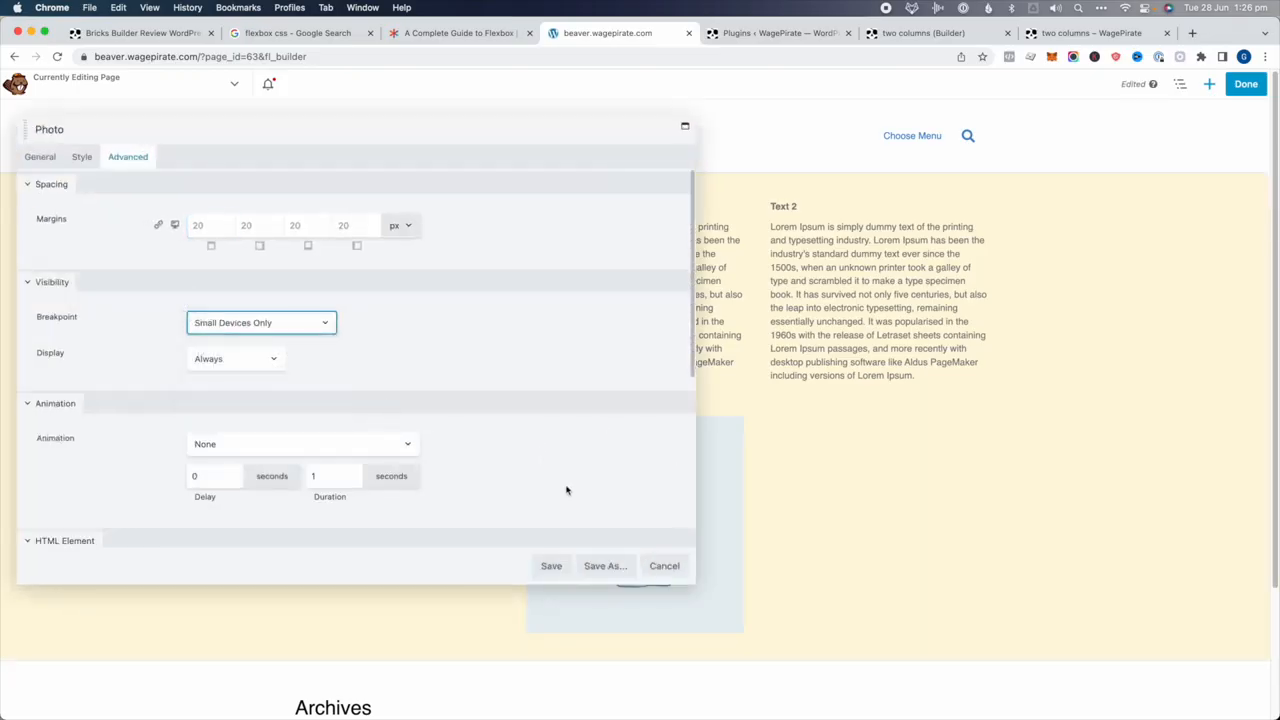
left_click(565, 568)
left_click(1246, 84)
left_click(1183, 84)
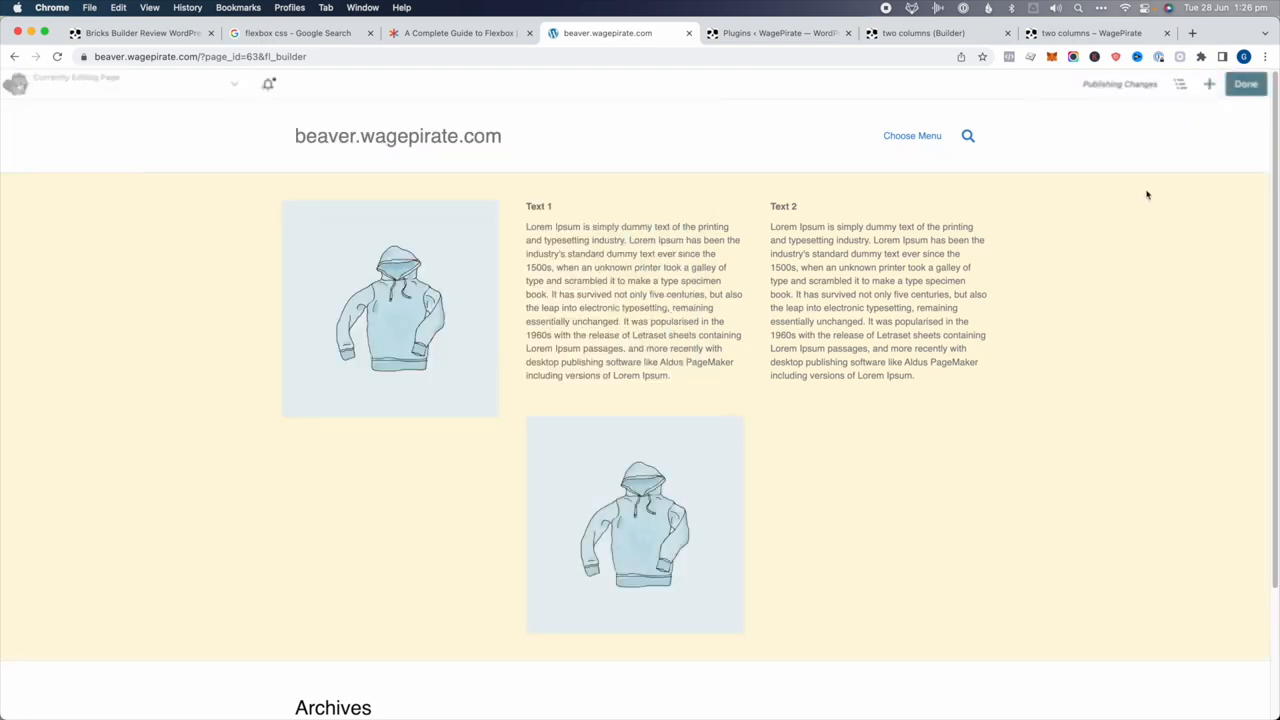
Narrow the browser to a mobile width and inspect the Text 1 paragraph in developer tools
left_click_drag(1274, 168, 432, 246)
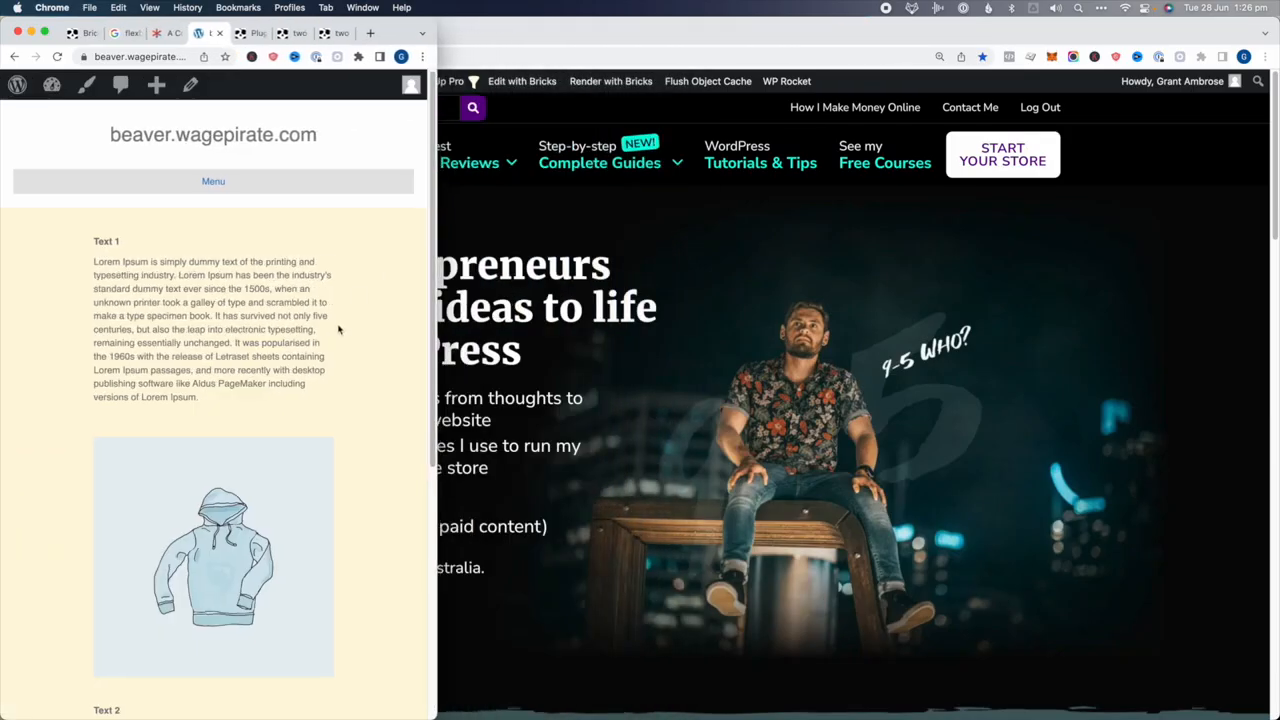
scroll(337, 330, "down", 4)
scroll(338, 330, "up", 2)
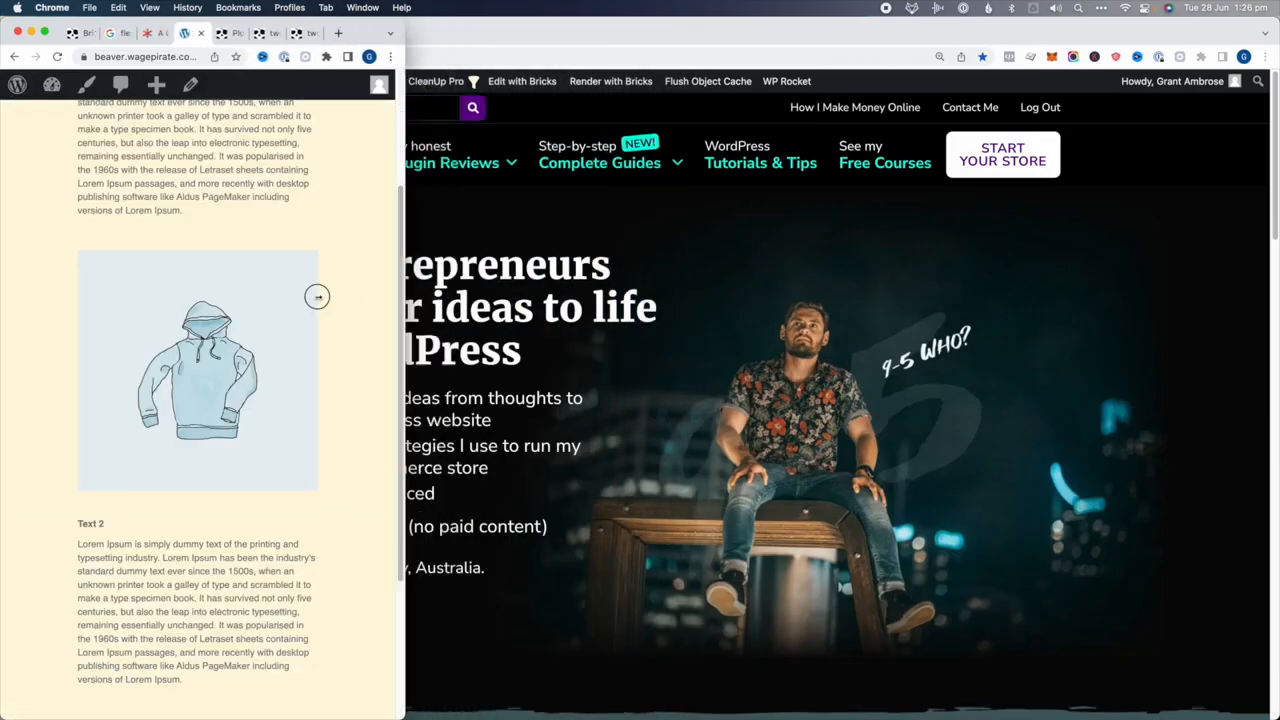
right_click(708, 262)
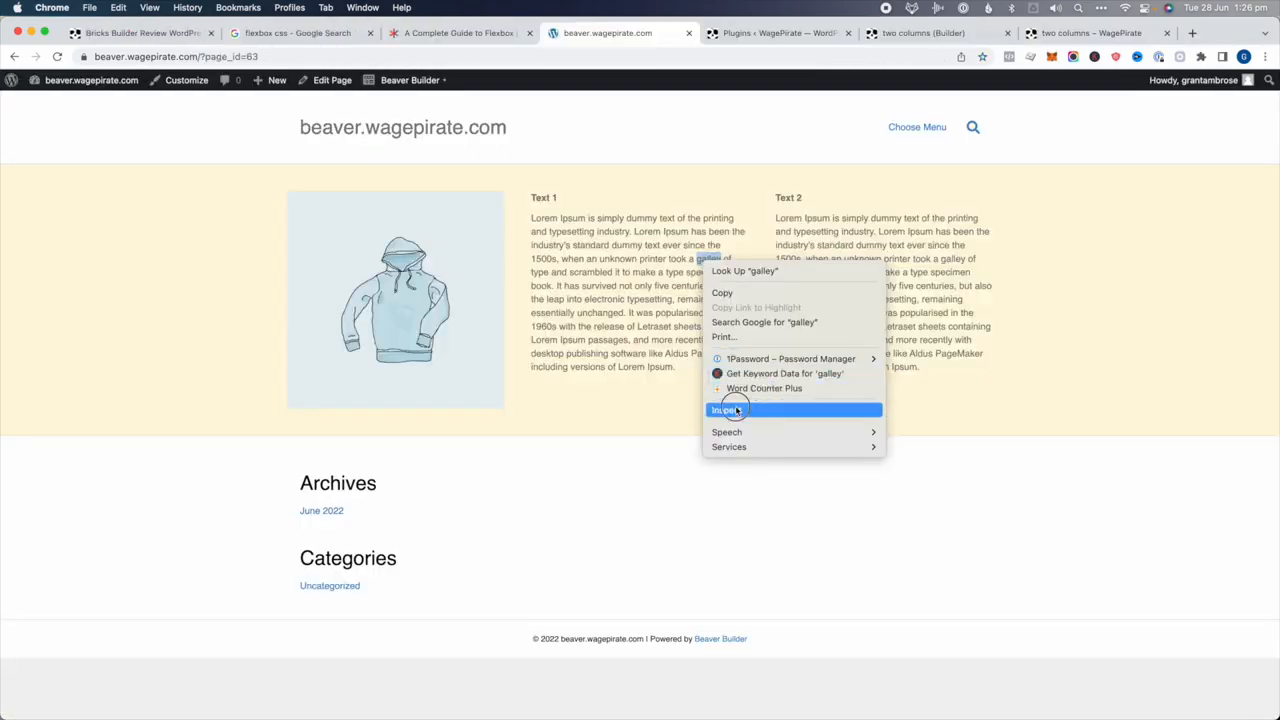
left_click(614, 272)
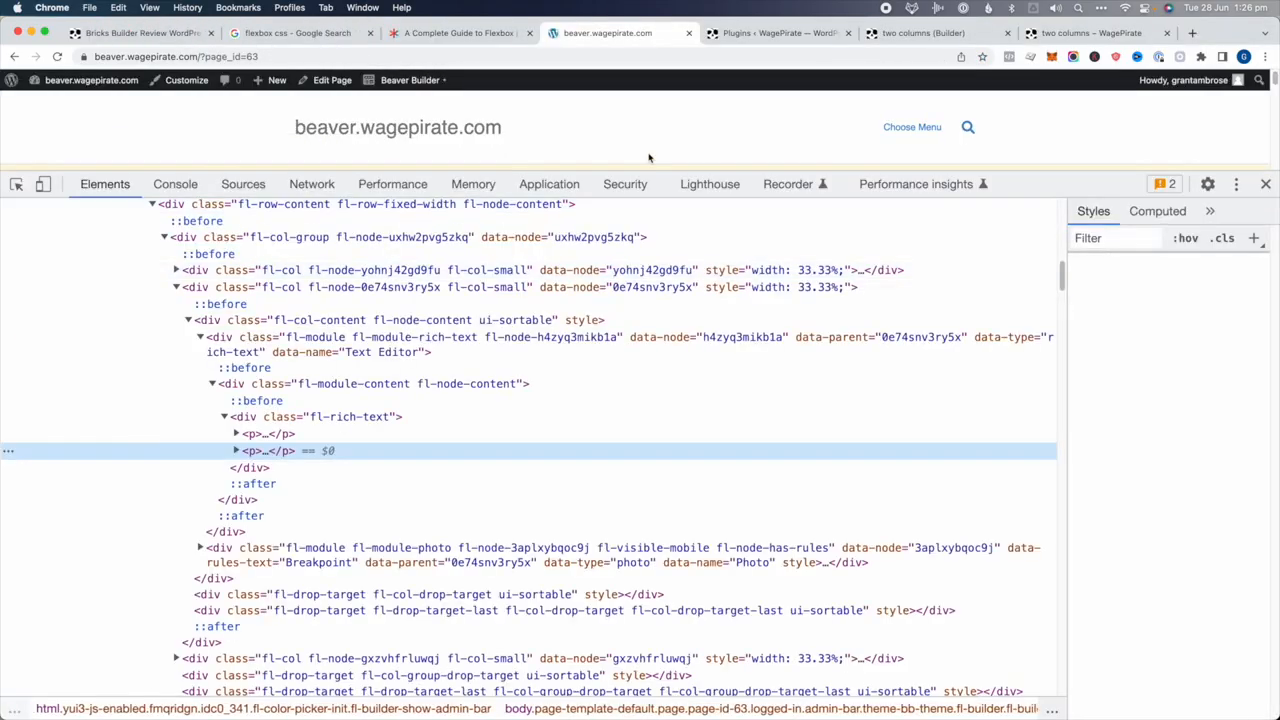
left_click_drag(651, 162, 651, 429)
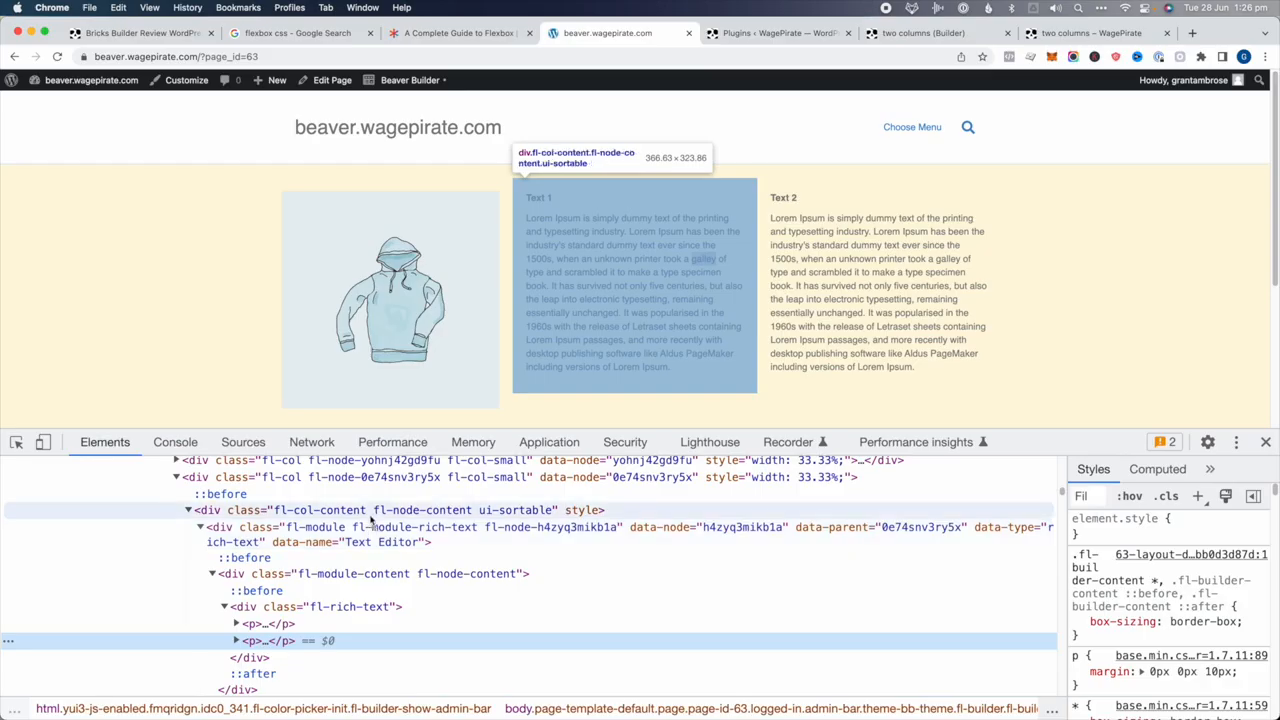
Step through the image, Text 1, Text 2 and hidden photo column elements in the Elements panel
left_click(374, 479)
key("Left")
key("Up")
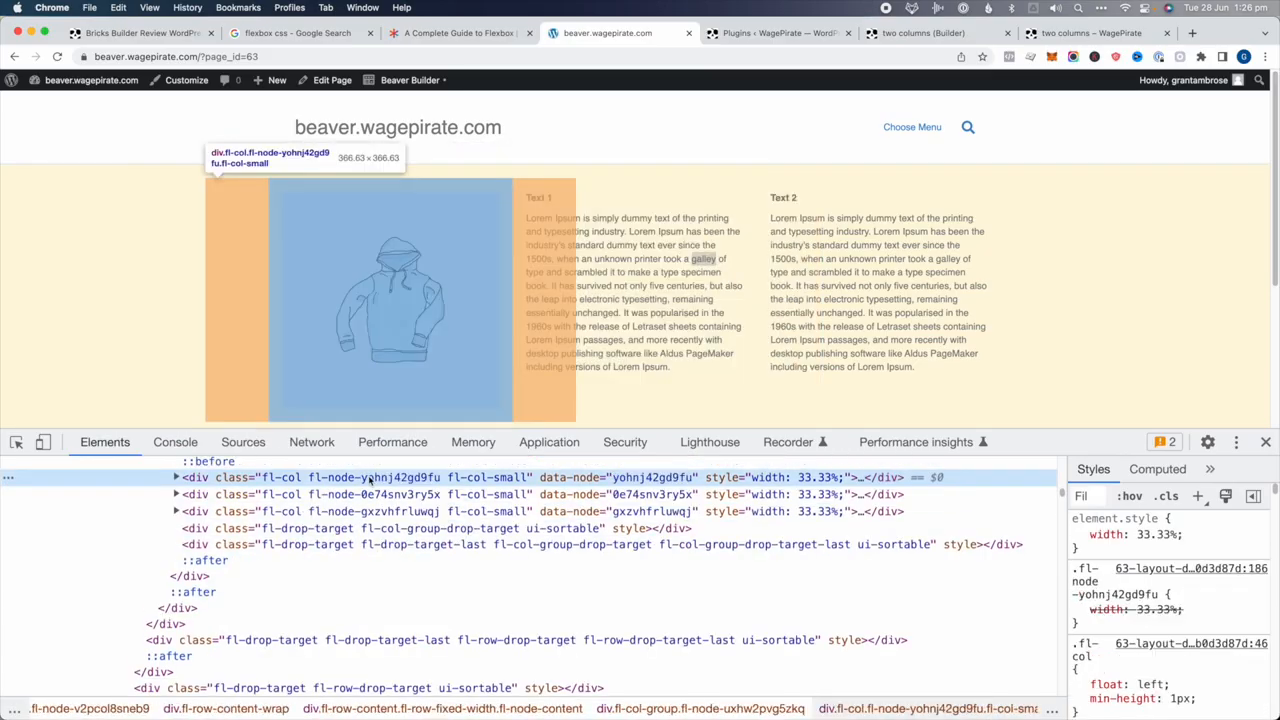
left_click(368, 494)
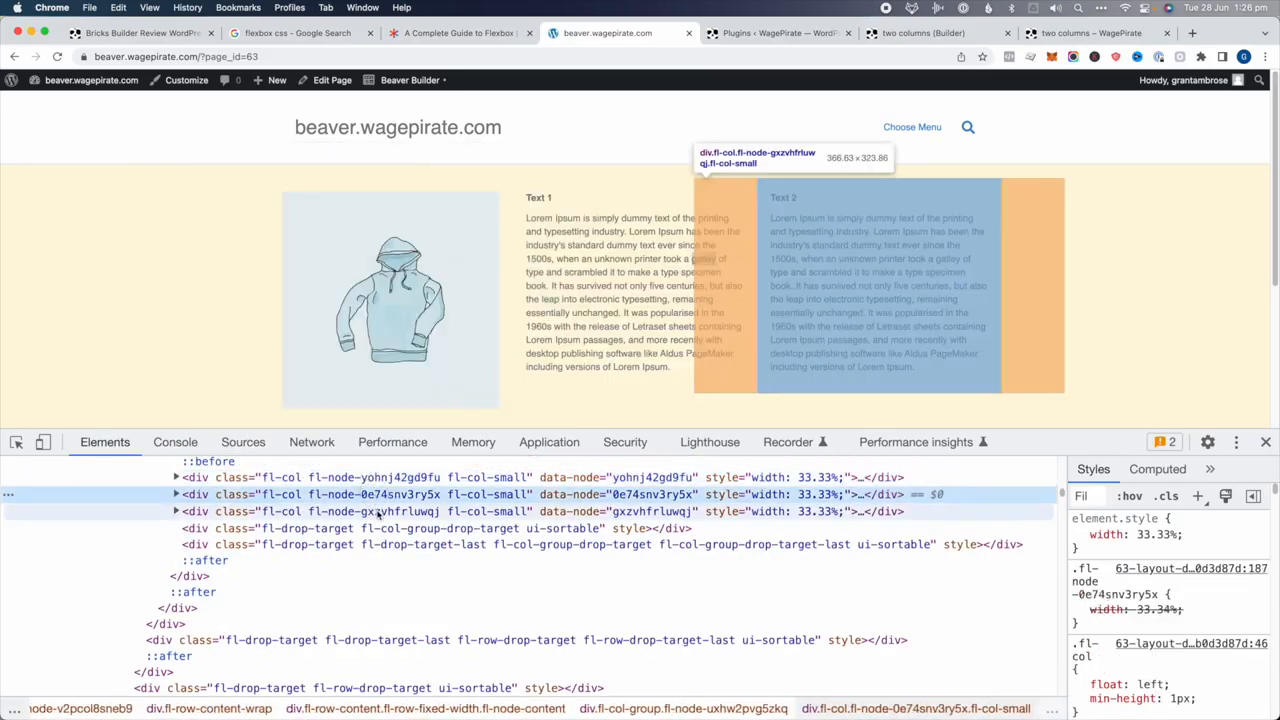
left_click(378, 511)
left_click(371, 494)
key("Right")
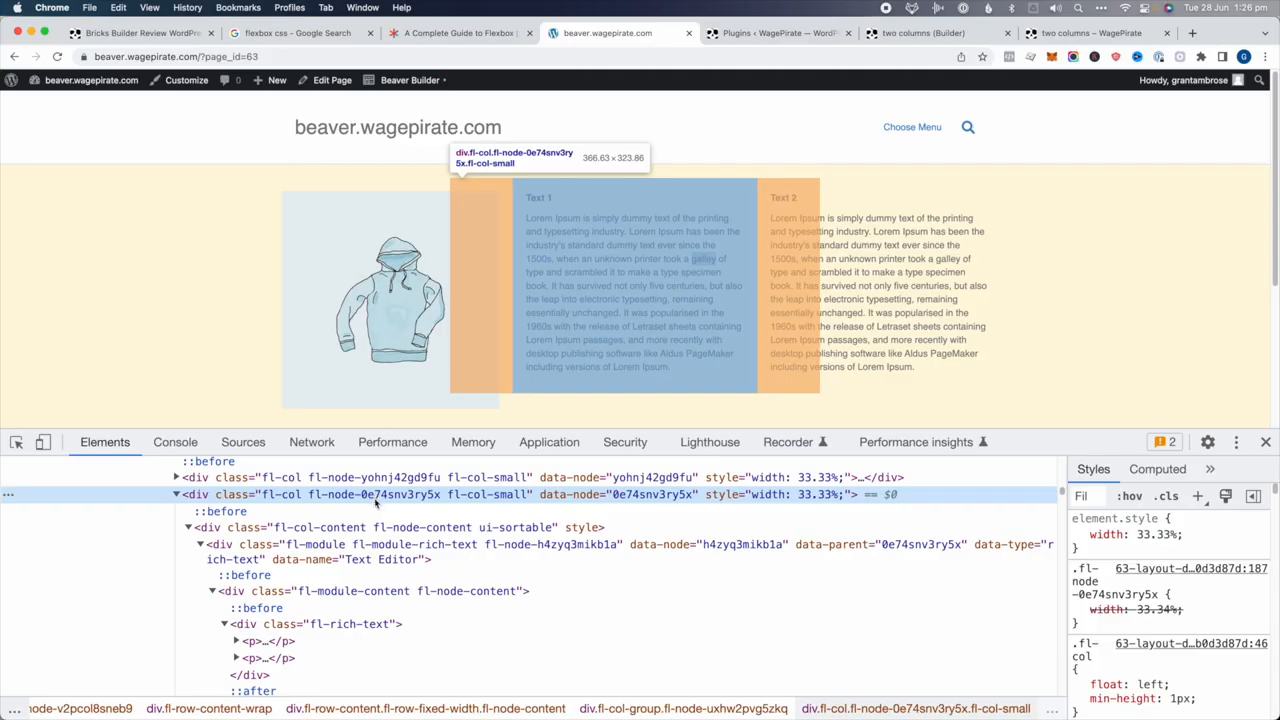
left_click(375, 544)
key("Left")
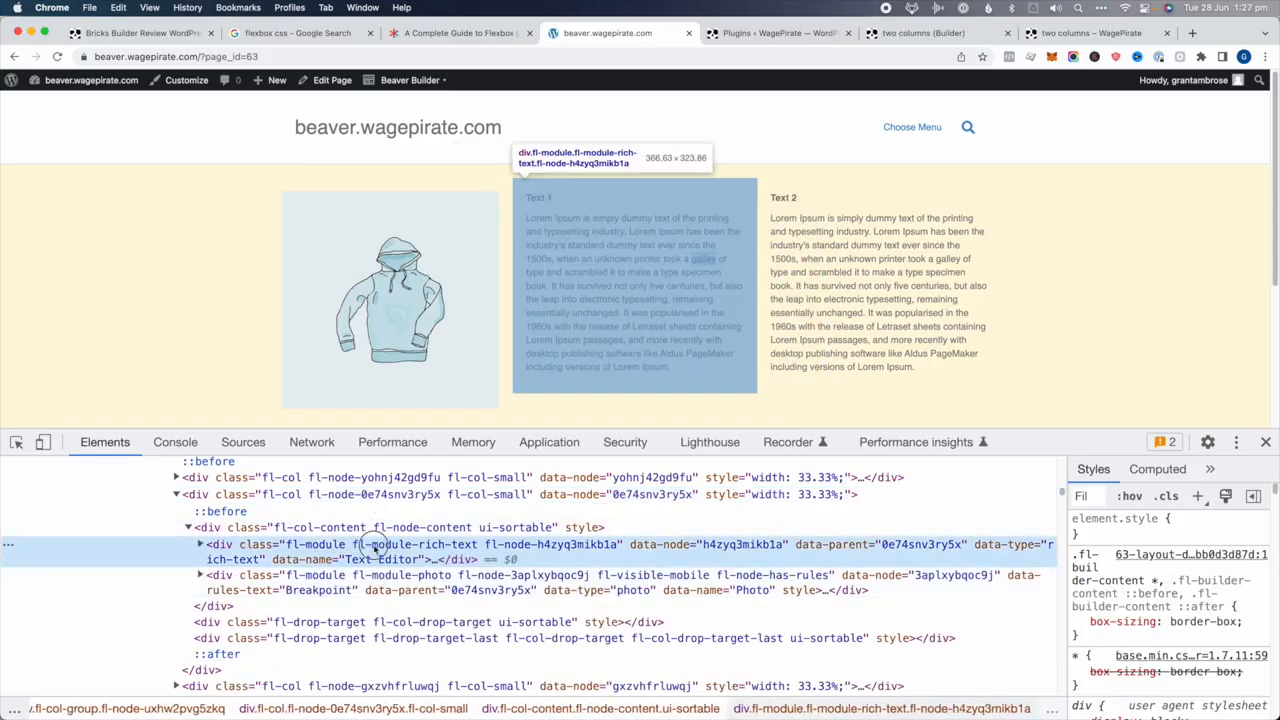
left_click(398, 588)
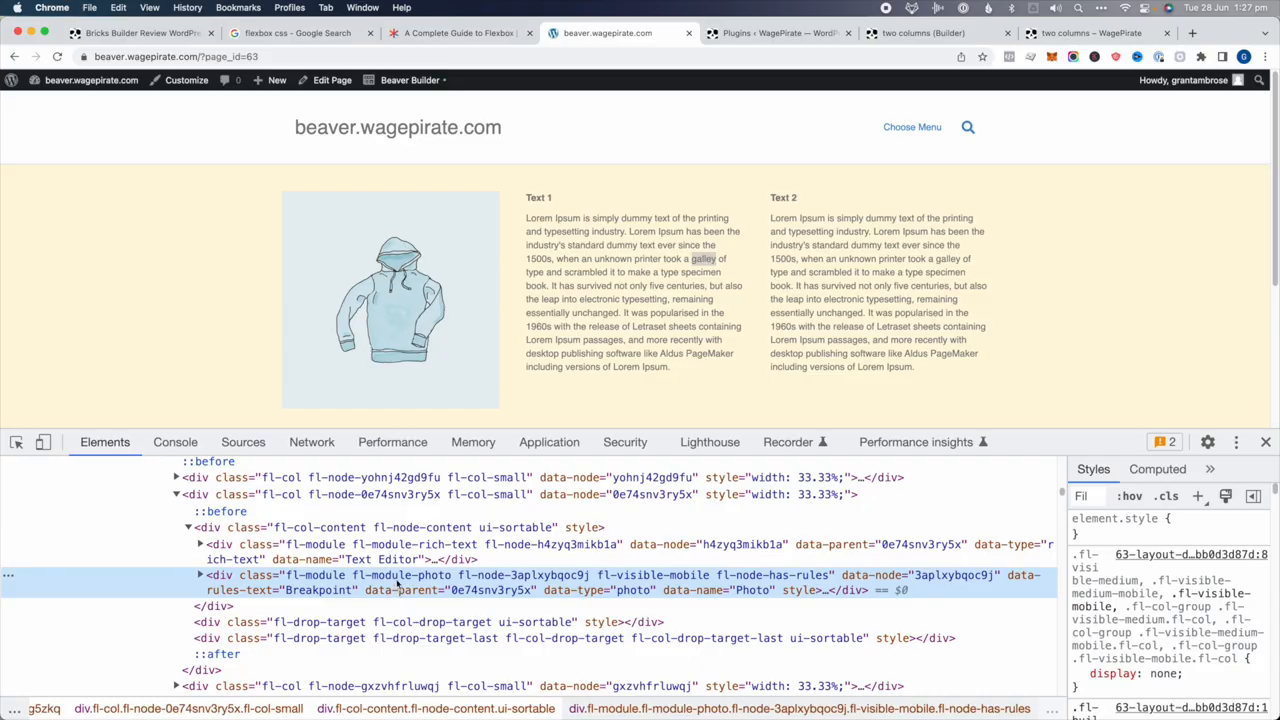
scroll(1127, 622, "down", 2)
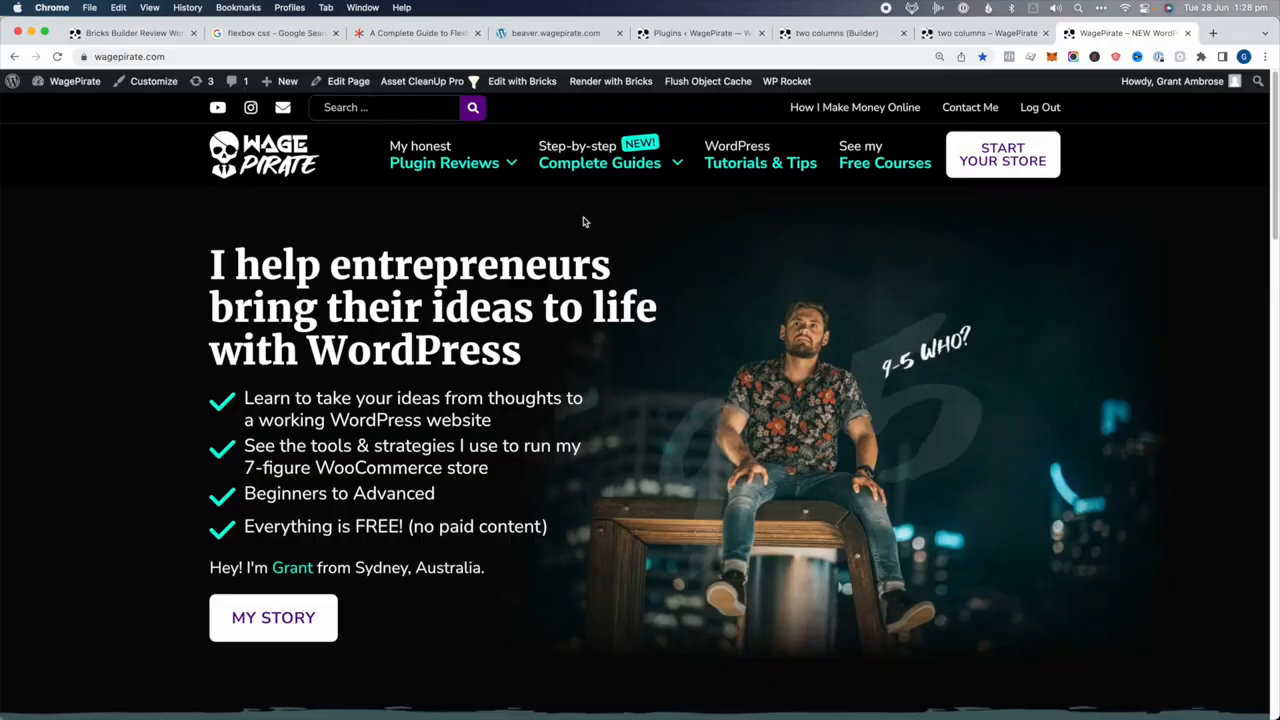
Open the WordPress Tutorials & Tips page and scroll through the blog post cards and back up
left_click(742, 164)
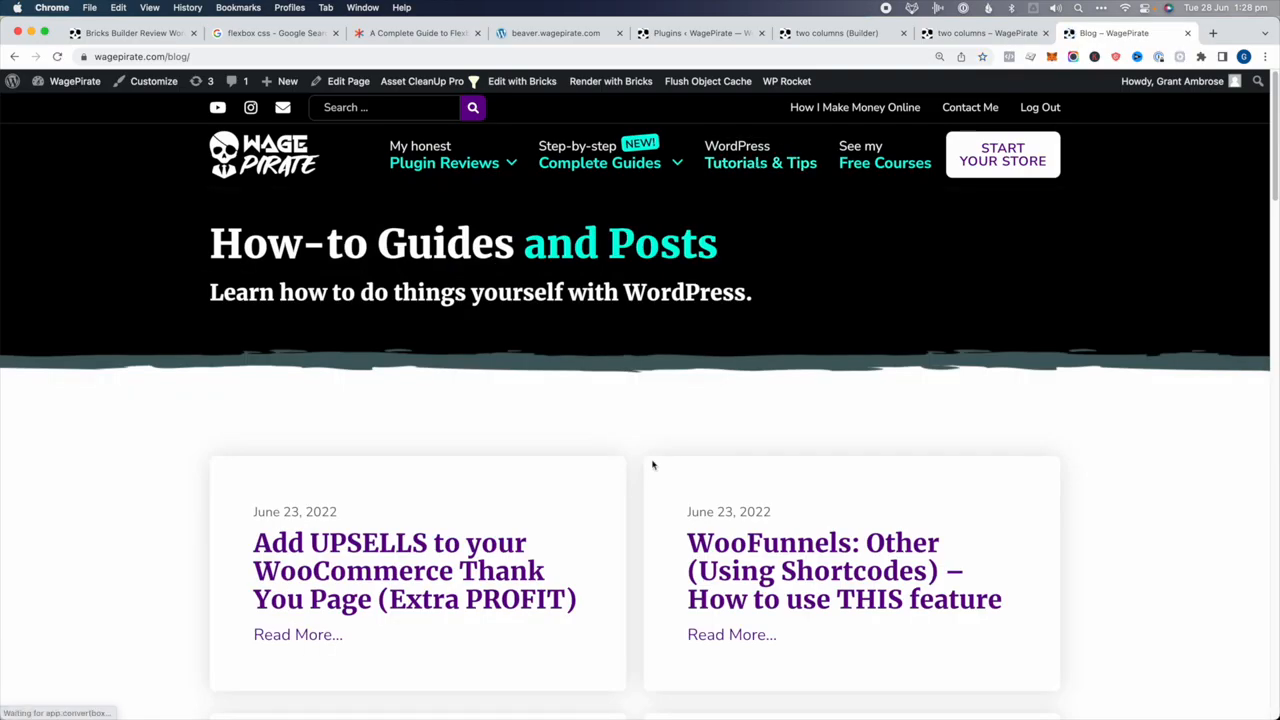
scroll(650, 462, "down", 5)
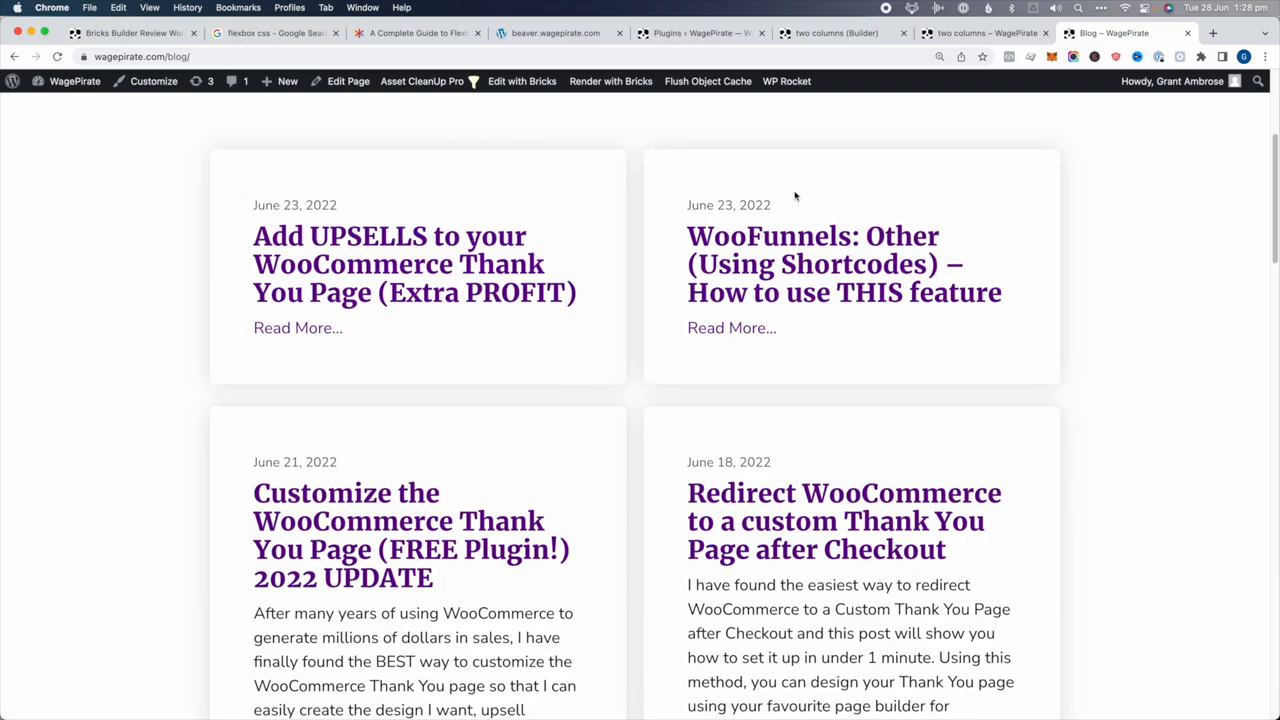
scroll(862, 441, "down", 1)
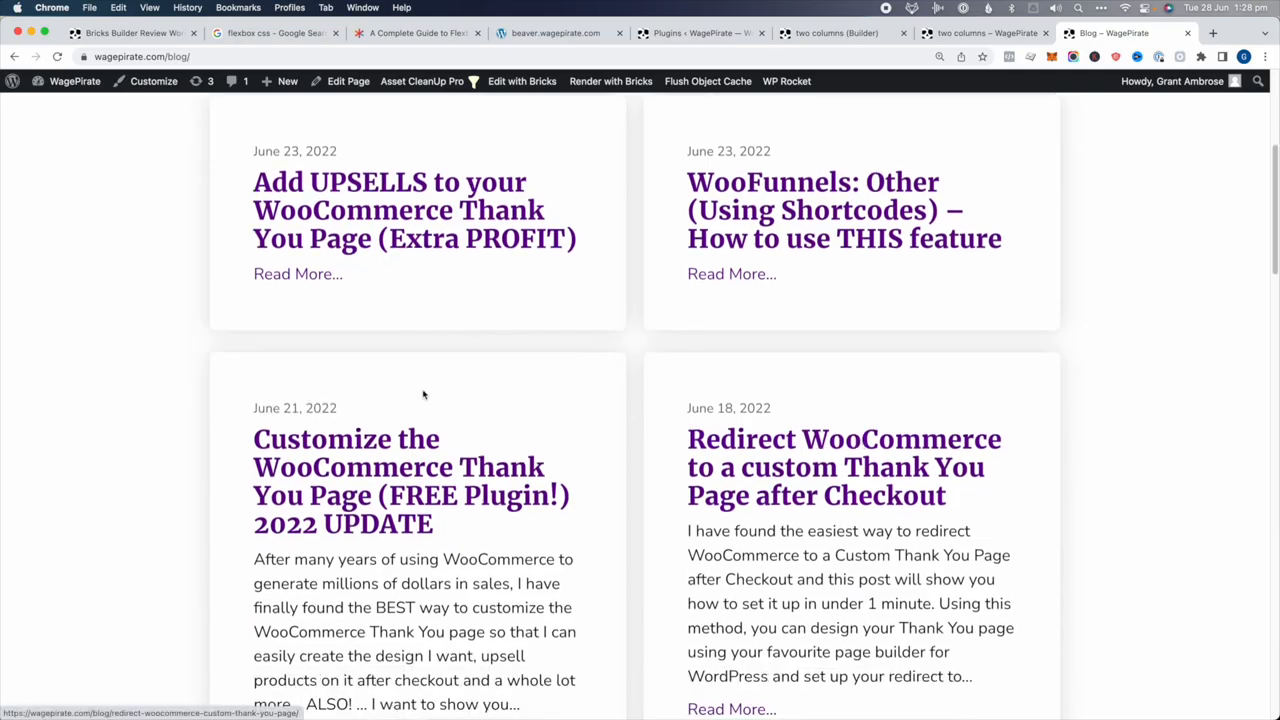
scroll(617, 610, "down", 3)
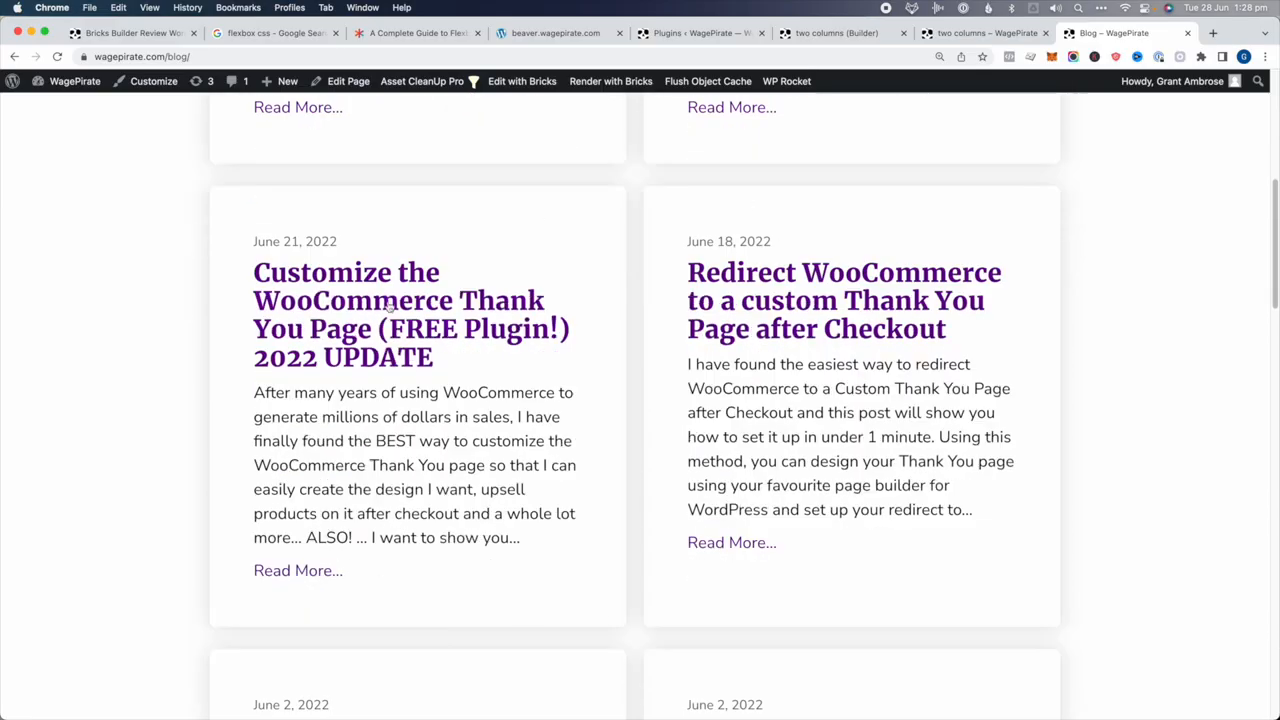
scroll(680, 503, "down", 1)
scroll(586, 549, "down", 18)
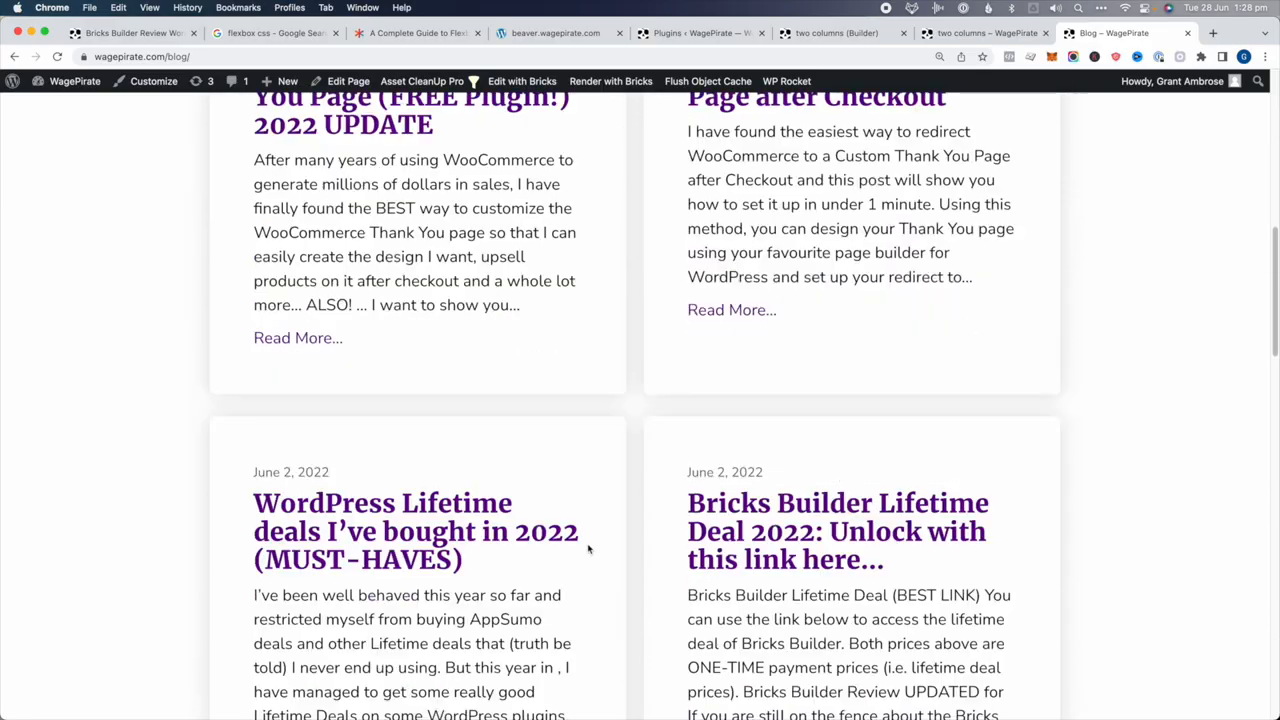
scroll(588, 548, "down", 12)
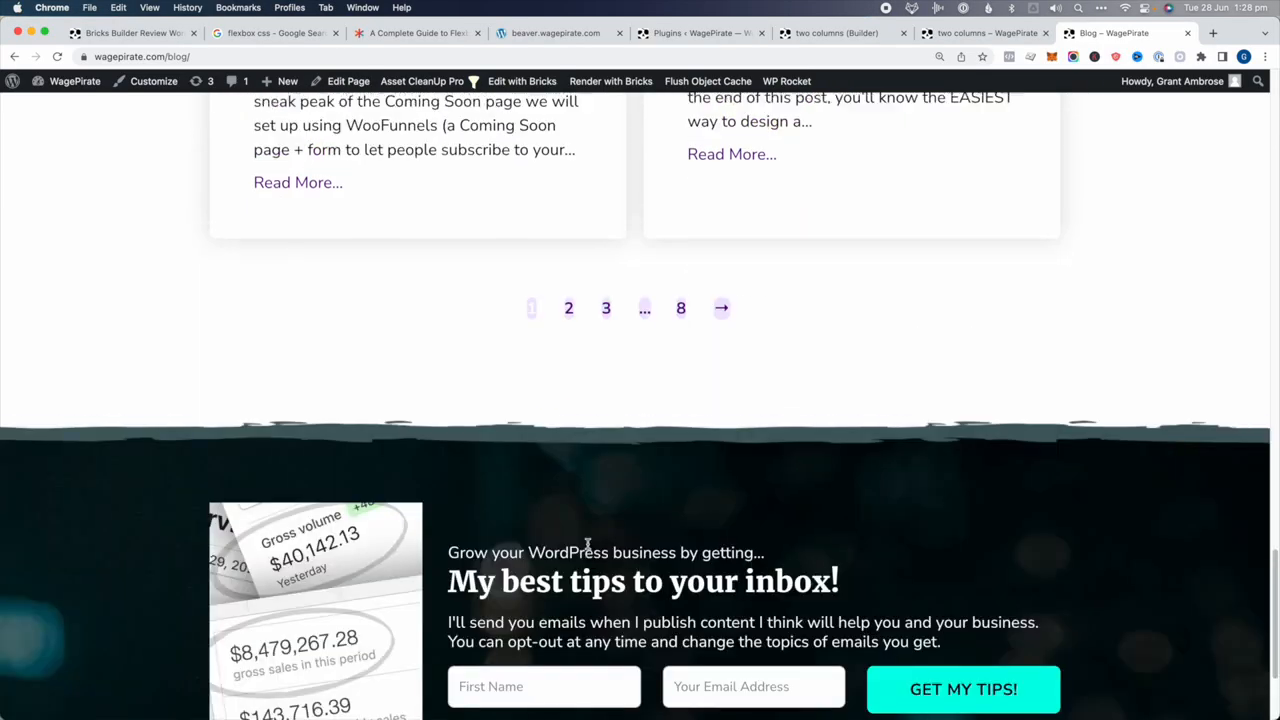
scroll(588, 548, "up", 8)
scroll(588, 548, "up", 5)
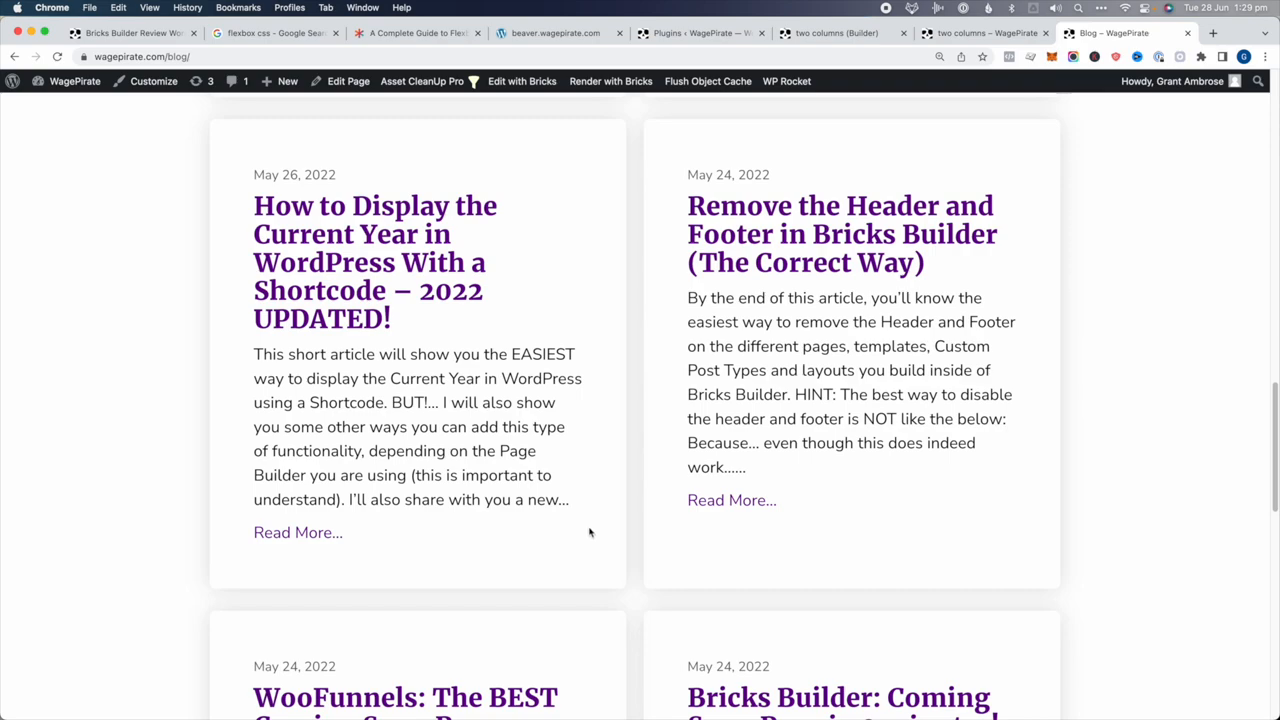
scroll(593, 523, "up", 18)
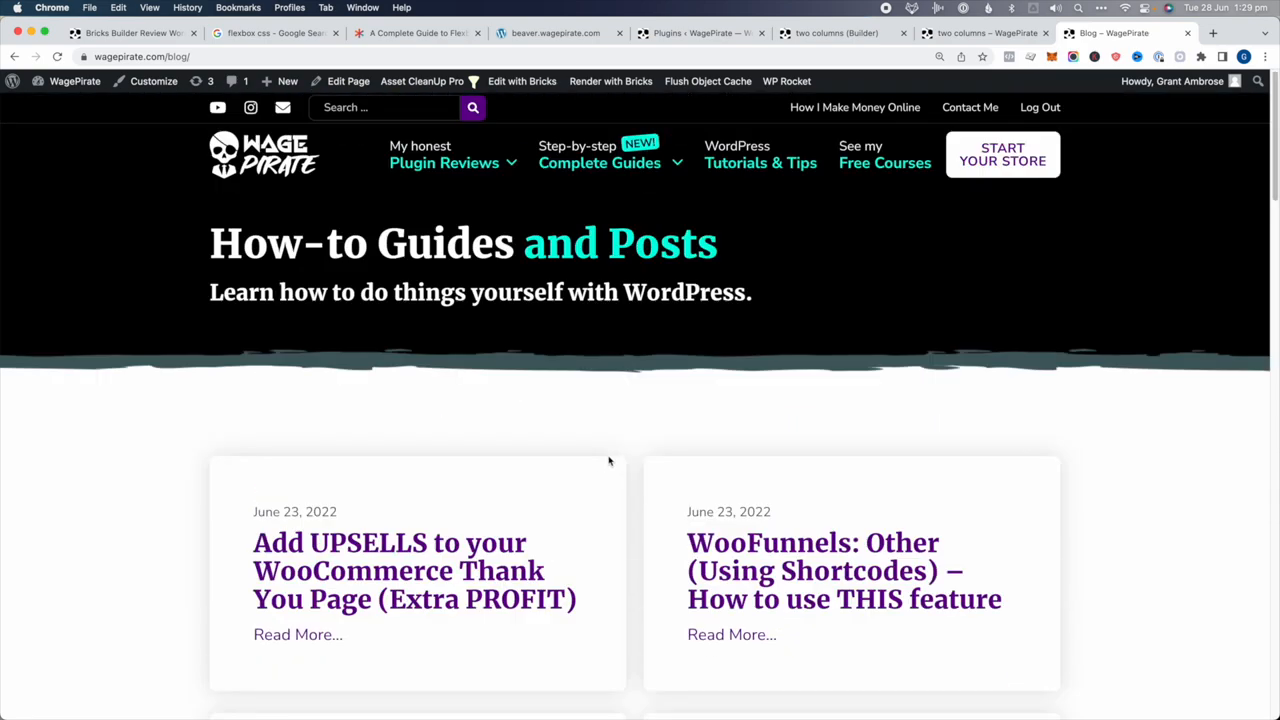
Edit the blog page in Bricks, select the post-card Loop Item, and toggle Stretch alignment off and on
left_click(512, 81)
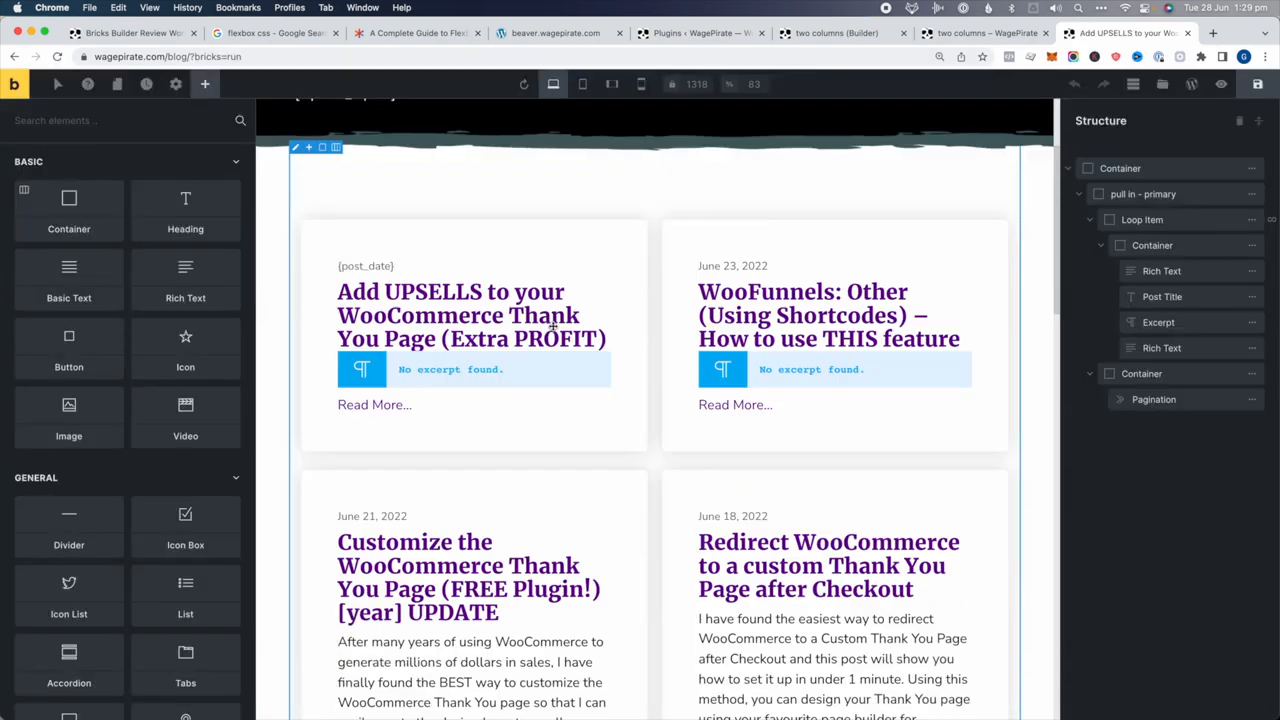
left_click(1165, 220)
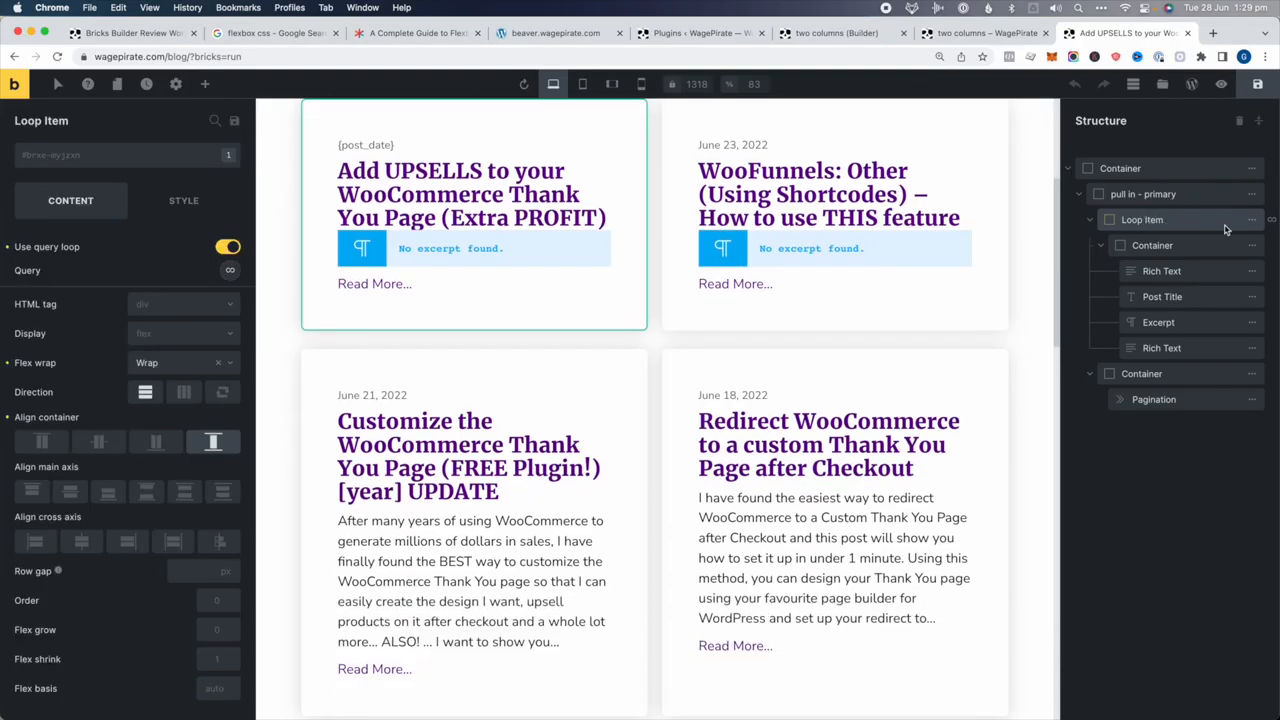
left_click(213, 441)
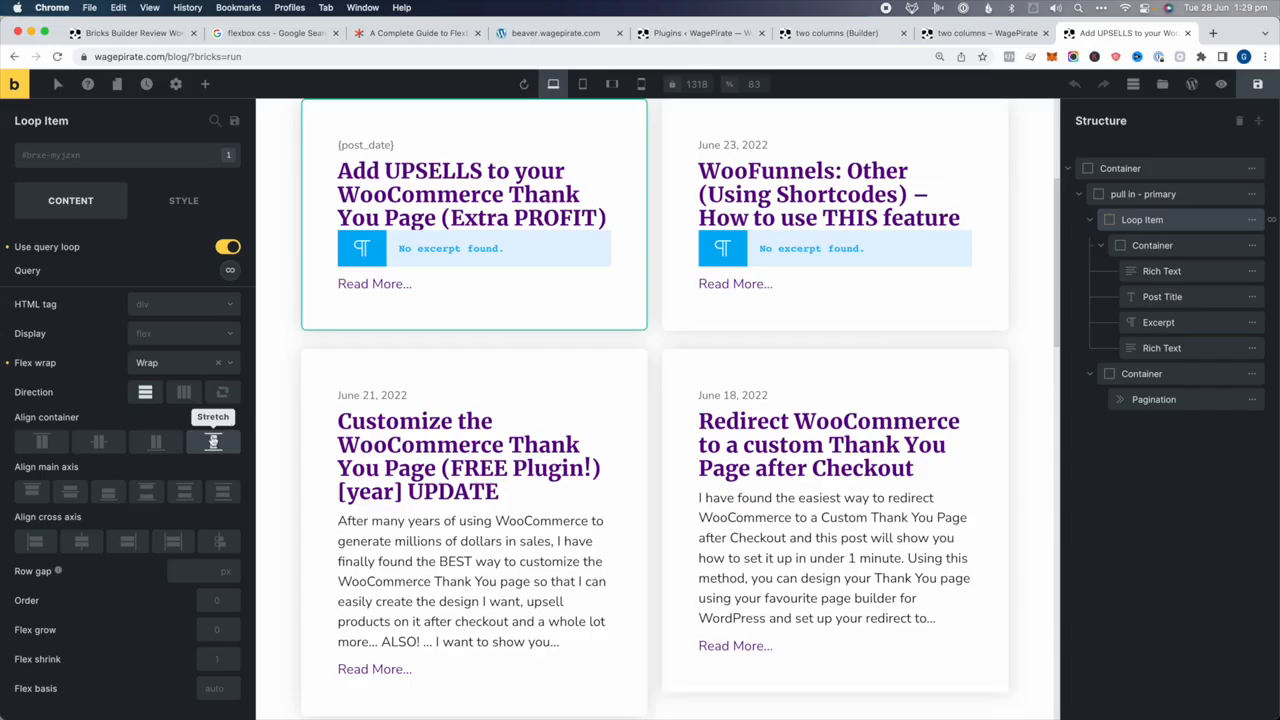
scroll(632, 562, "down", 5)
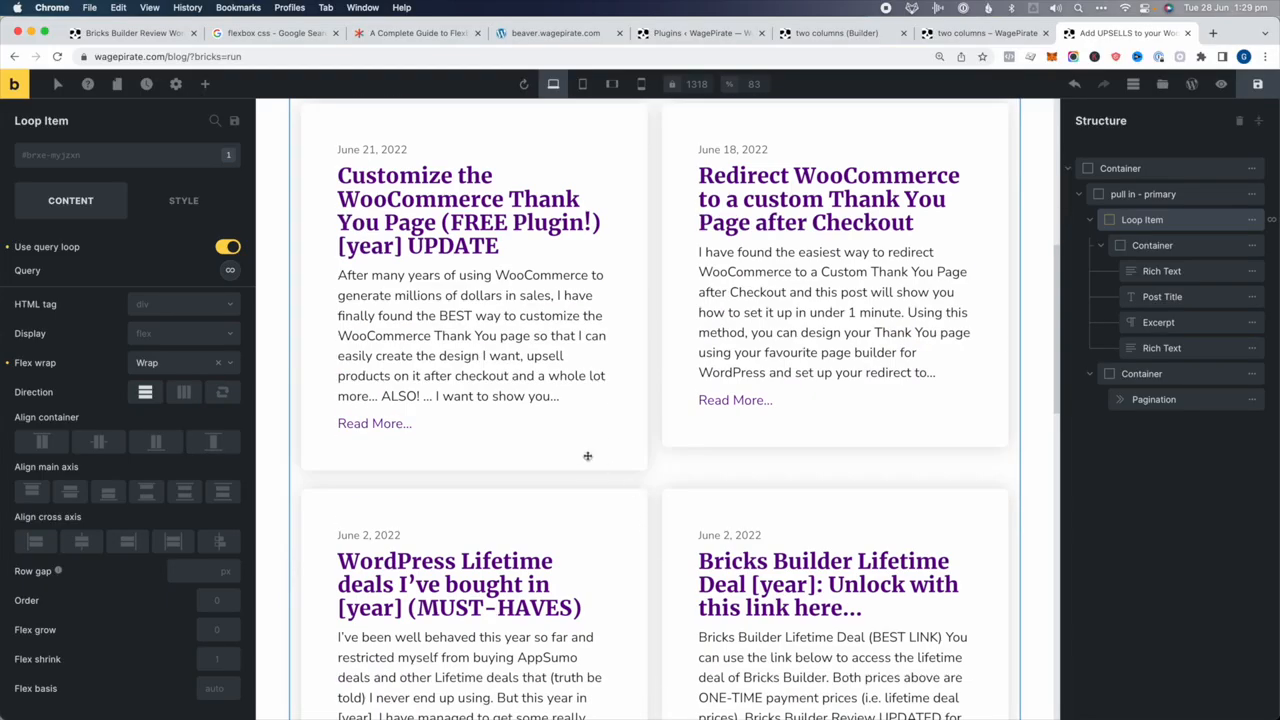
left_click(211, 443)
left_click(211, 443)
scroll(308, 489, "down", 7)
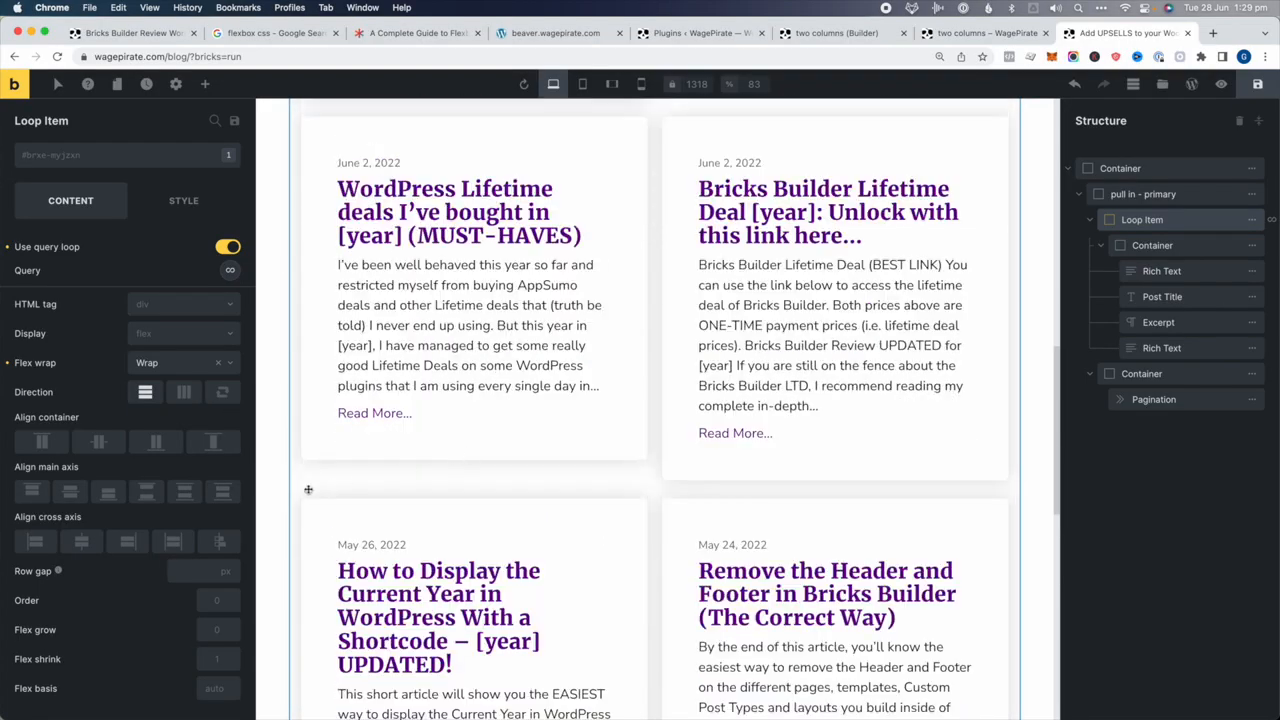
left_click(212, 441)
scroll(797, 534, "down", 8)
scroll(797, 537, "down", 3)
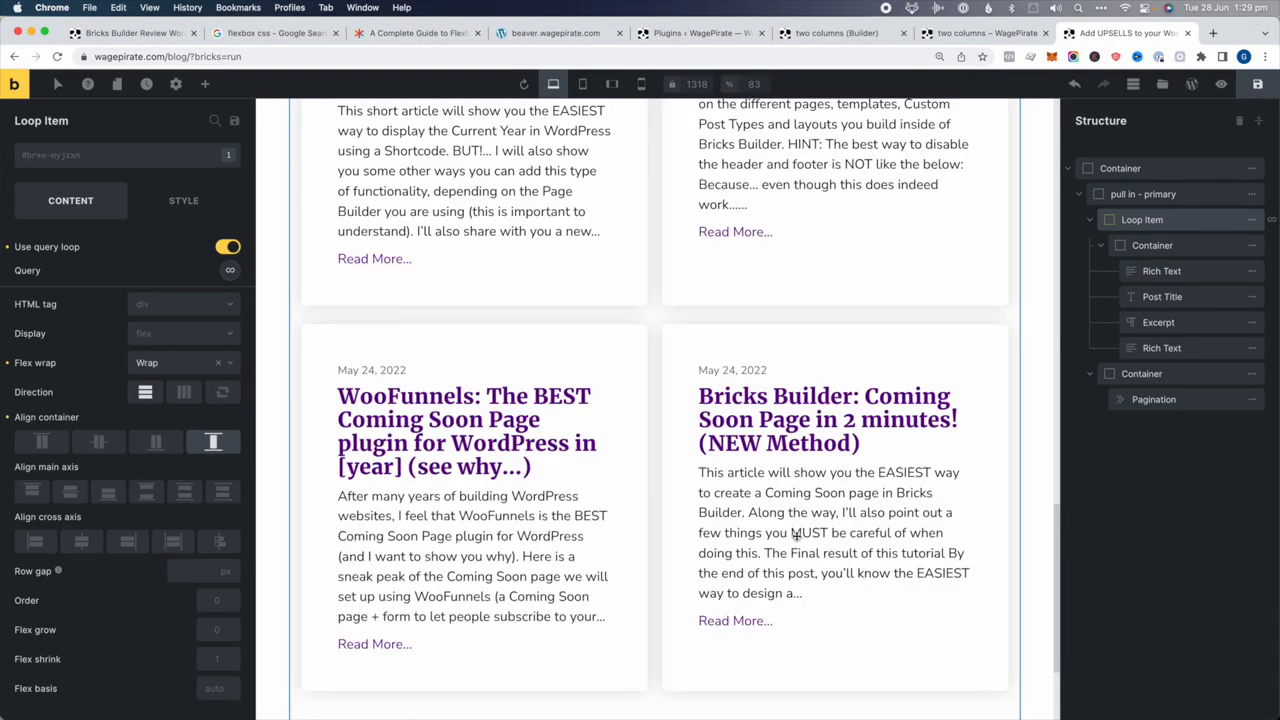
scroll(790, 519, "down", 1)
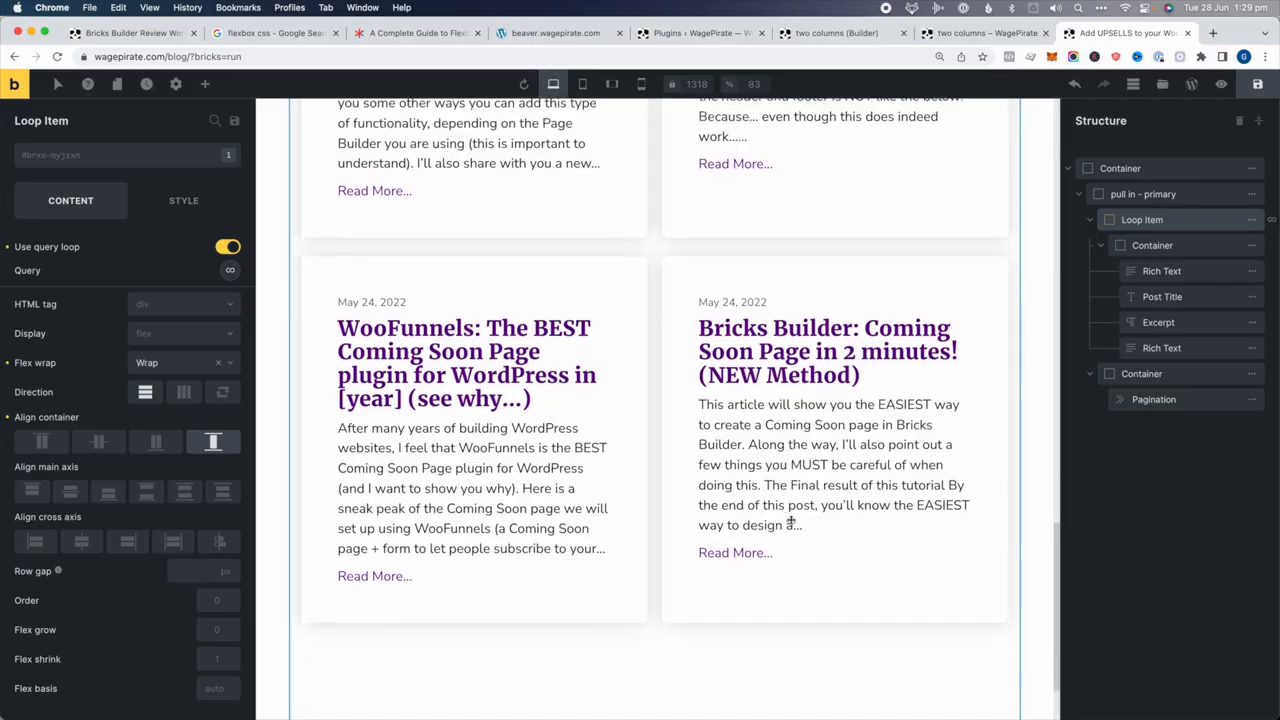
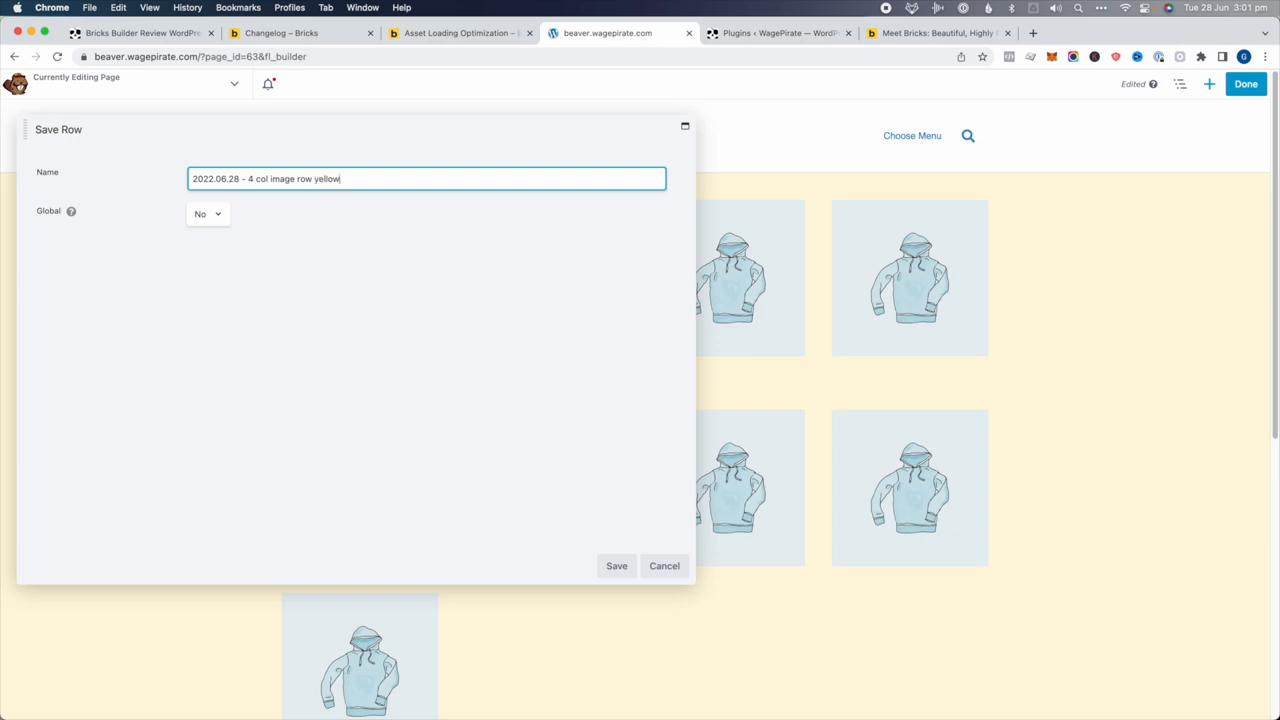
Save the yellow four-image row under its new name and publish the current page
left_click(616, 565)
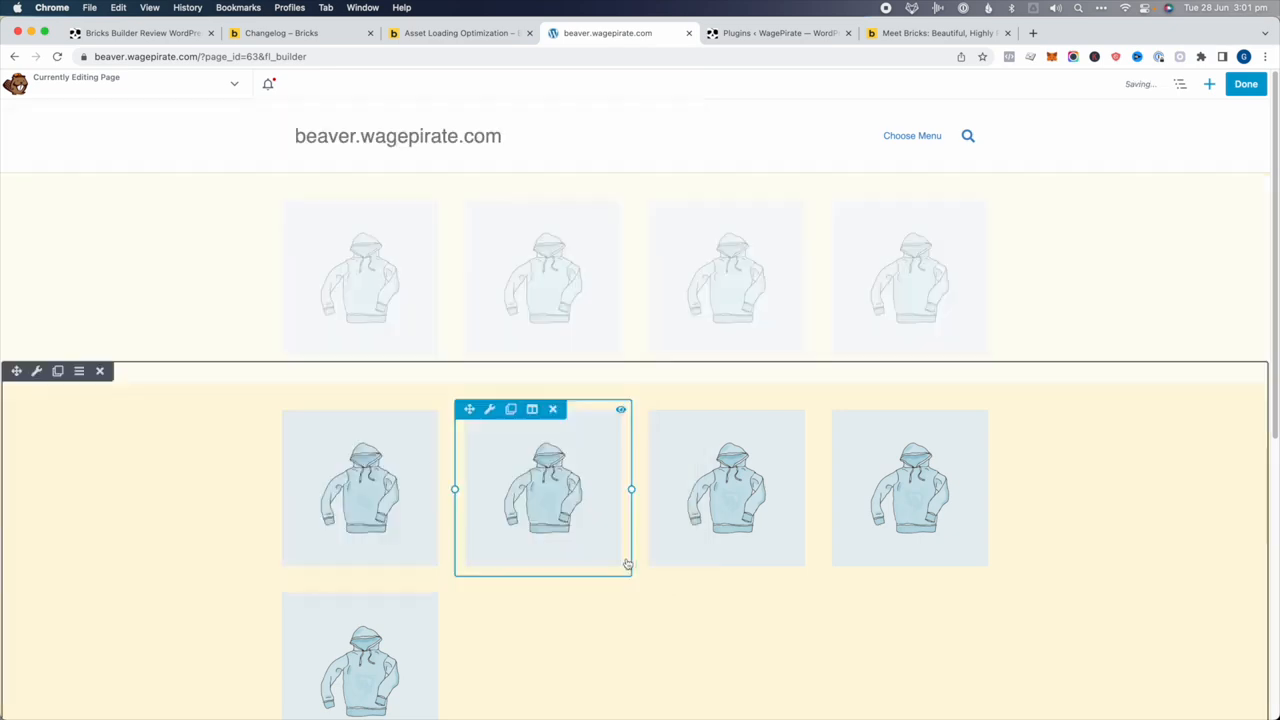
left_click(1245, 83)
left_click(1190, 85)
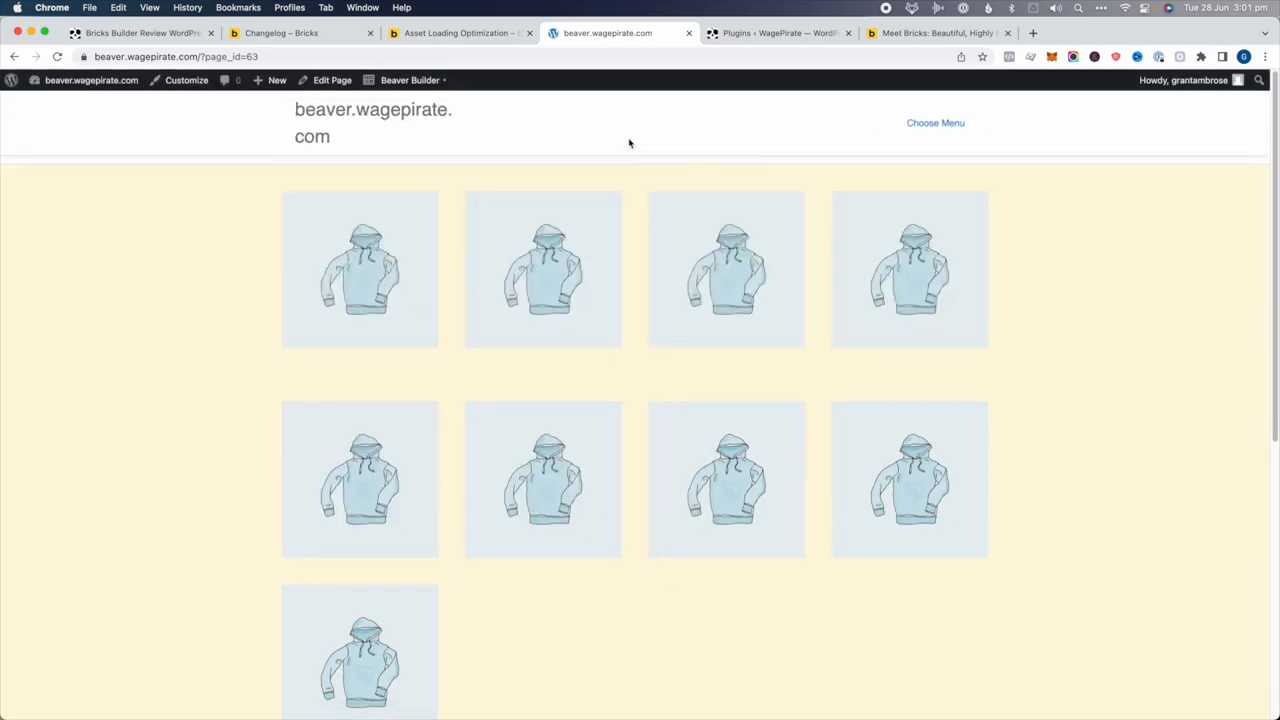
Create a new page in Beaver Builder, drop in the saved yellow four-image row, and publish
mouse_move(274, 83)
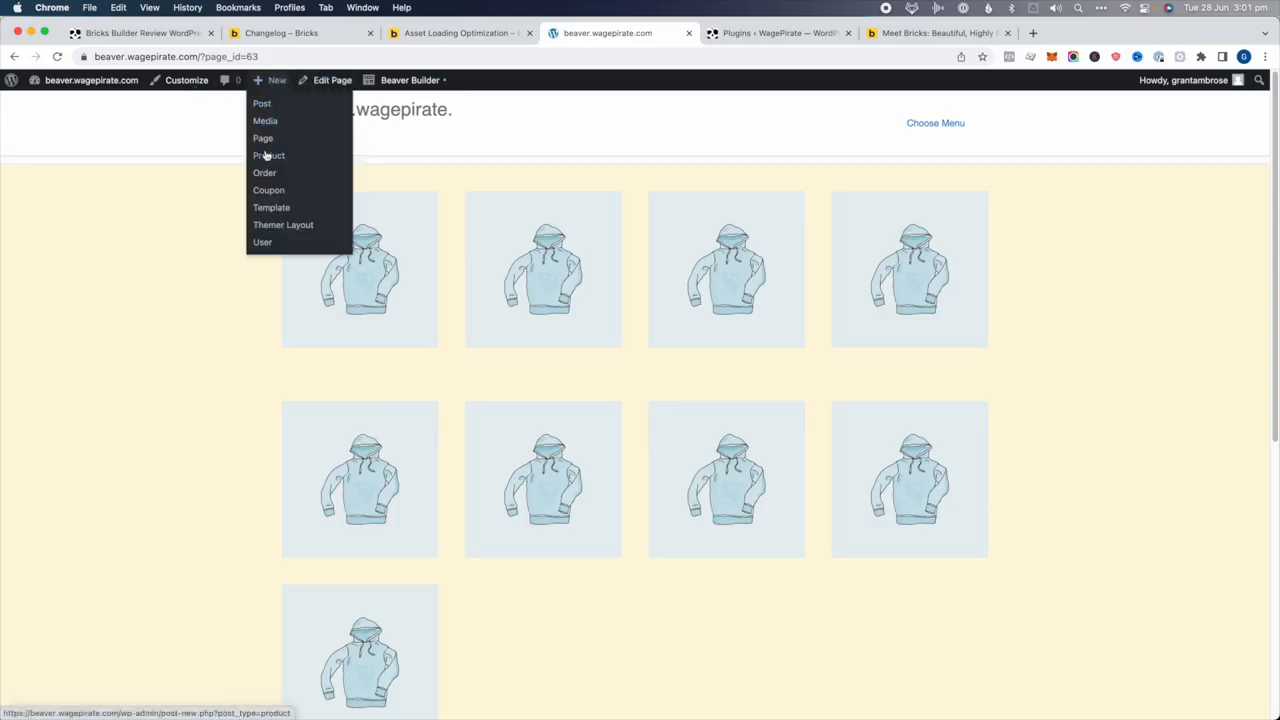
left_click(745, 33)
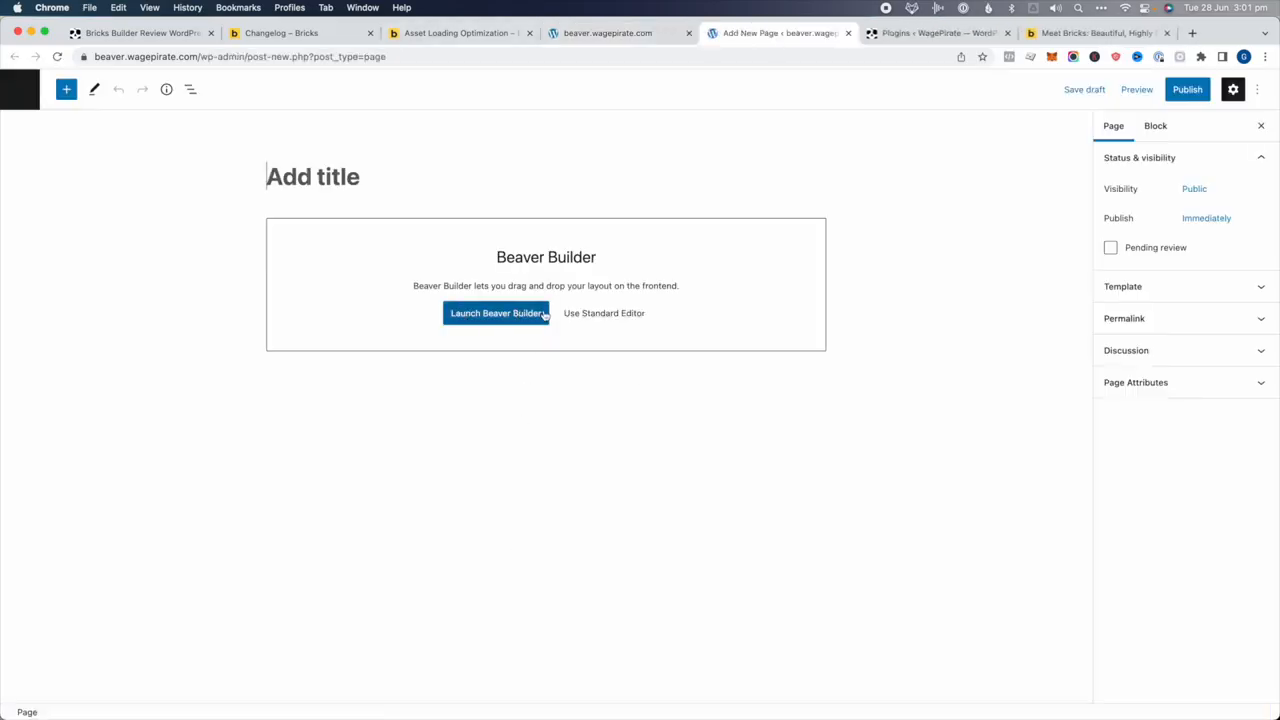
left_click(545, 314)
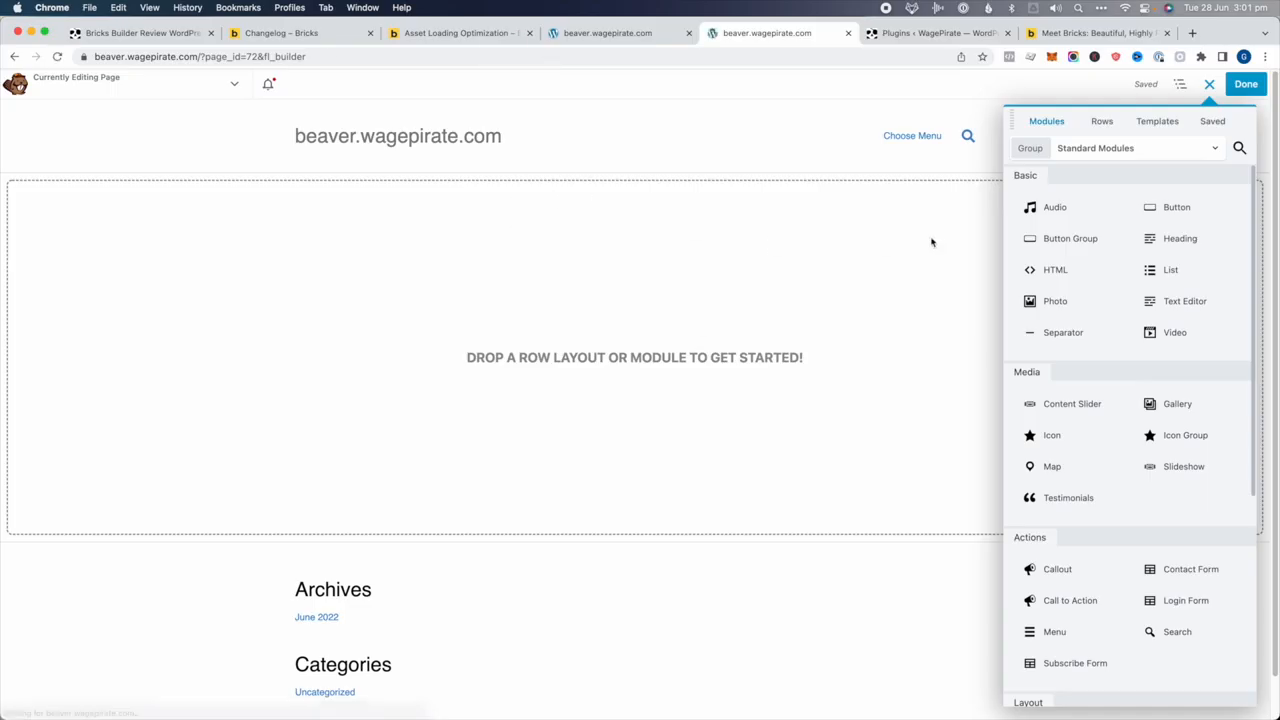
left_click(1102, 122)
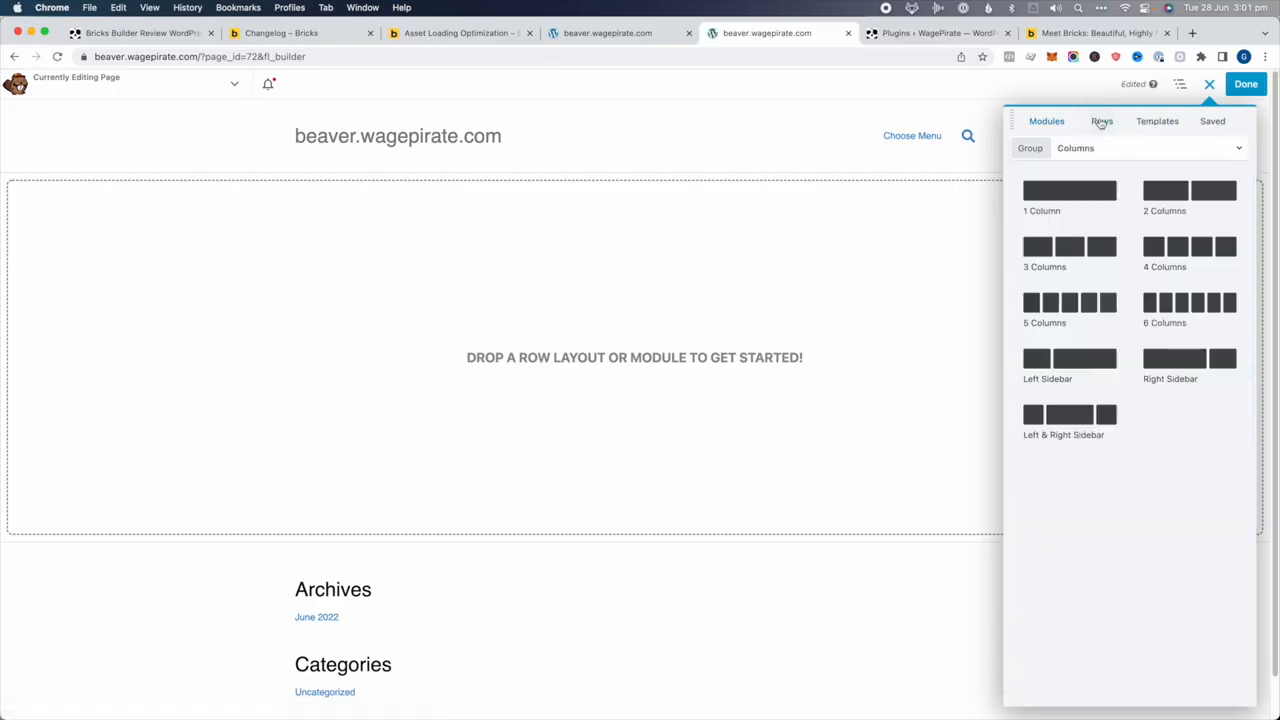
left_click(1086, 148)
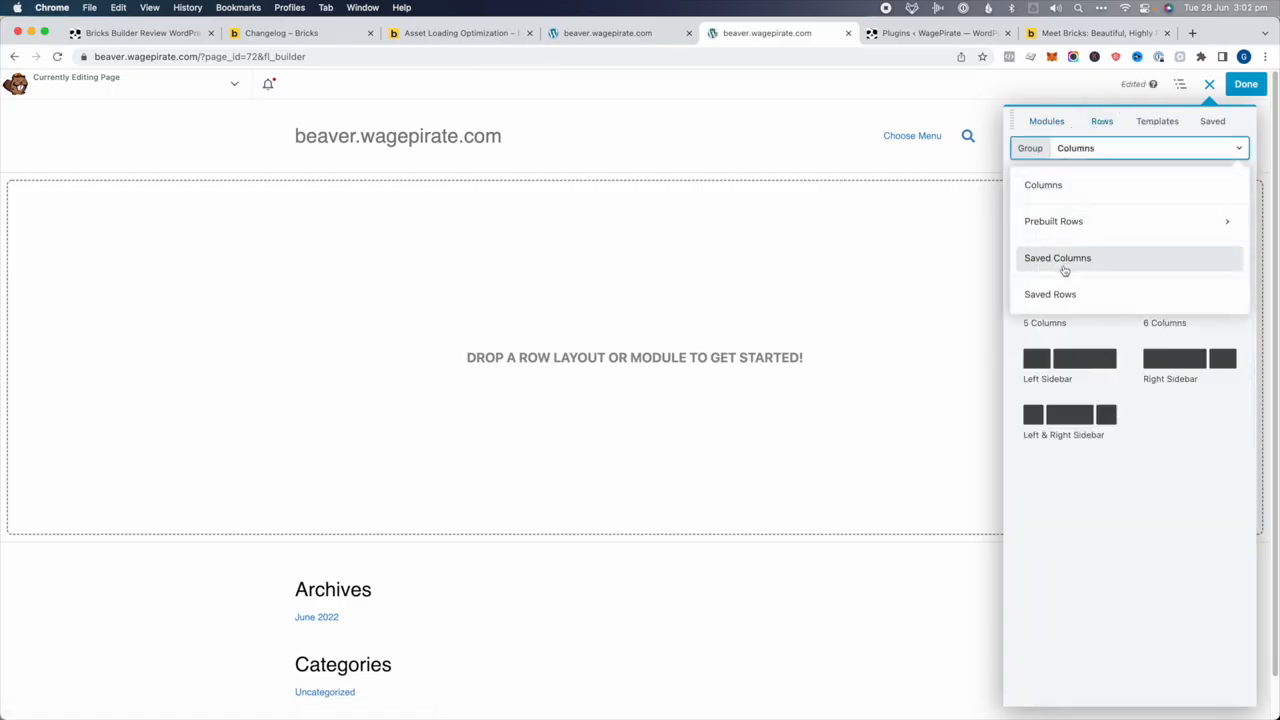
left_click(1051, 298)
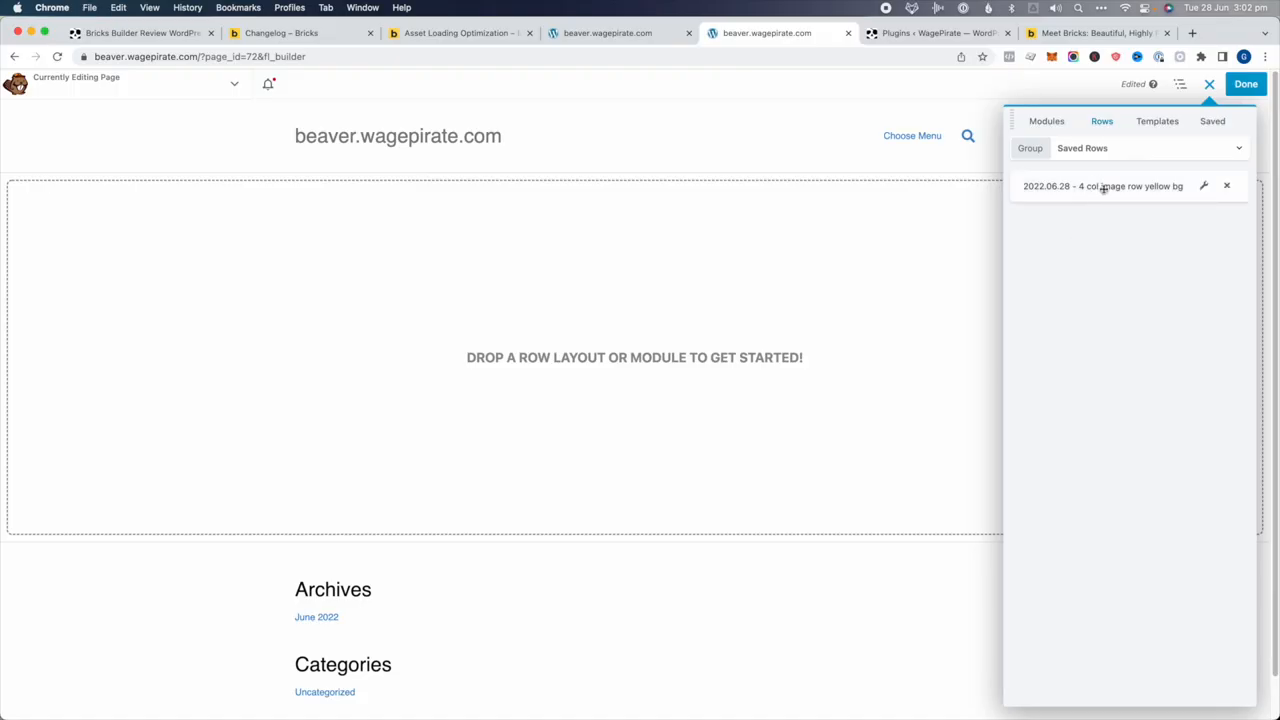
left_click_drag(1104, 188, 745, 236)
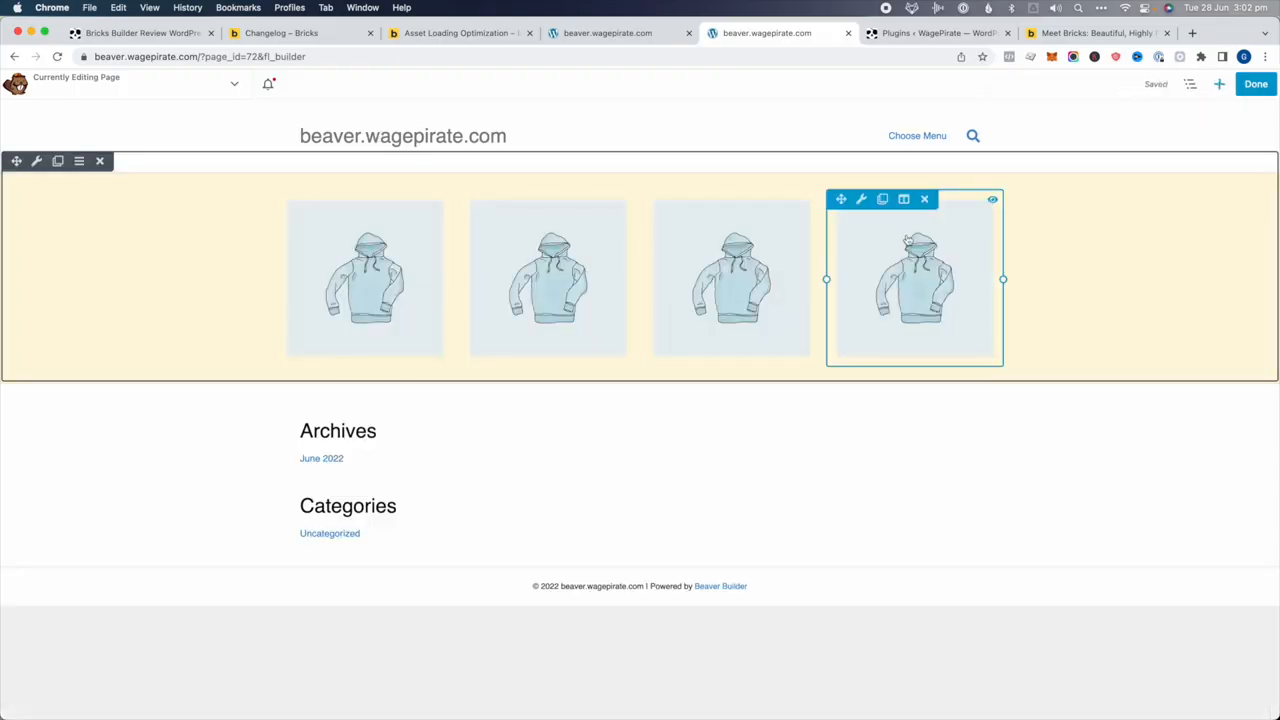
left_click(1256, 84)
left_click(1208, 85)
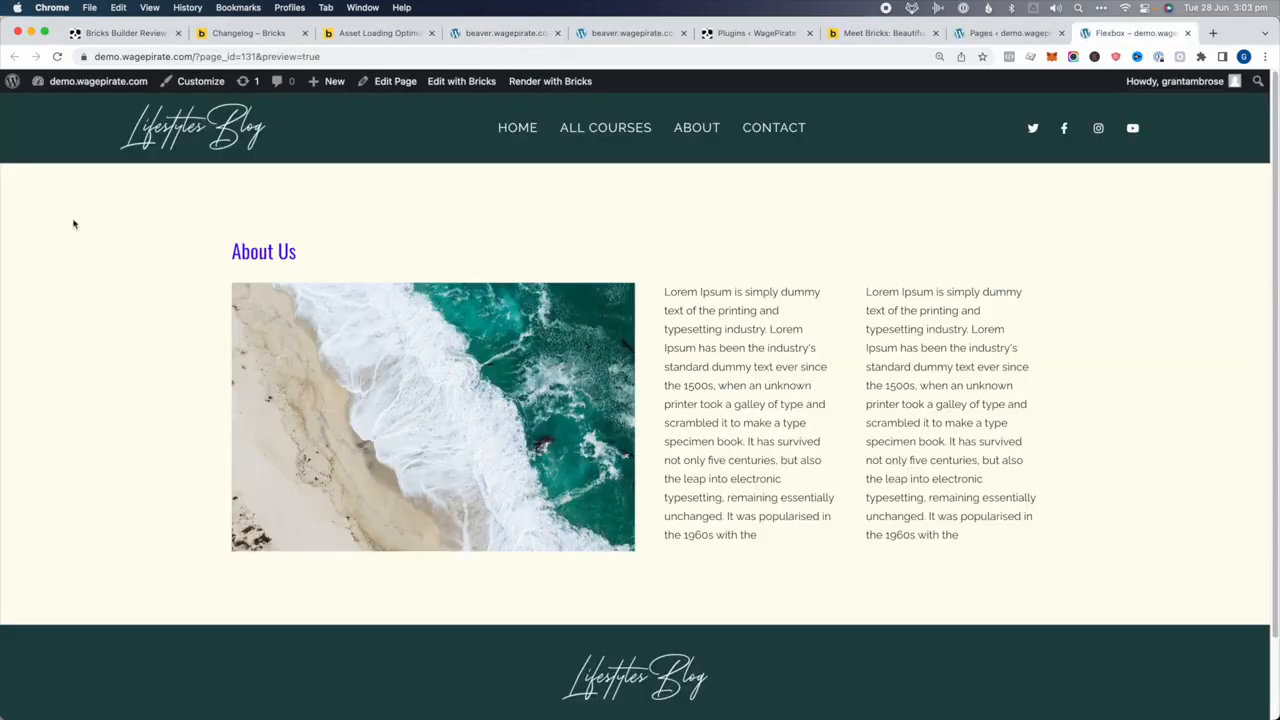
Create and publish a new page titled 'copy and paste' and open it in Bricks
left_click(453, 86)
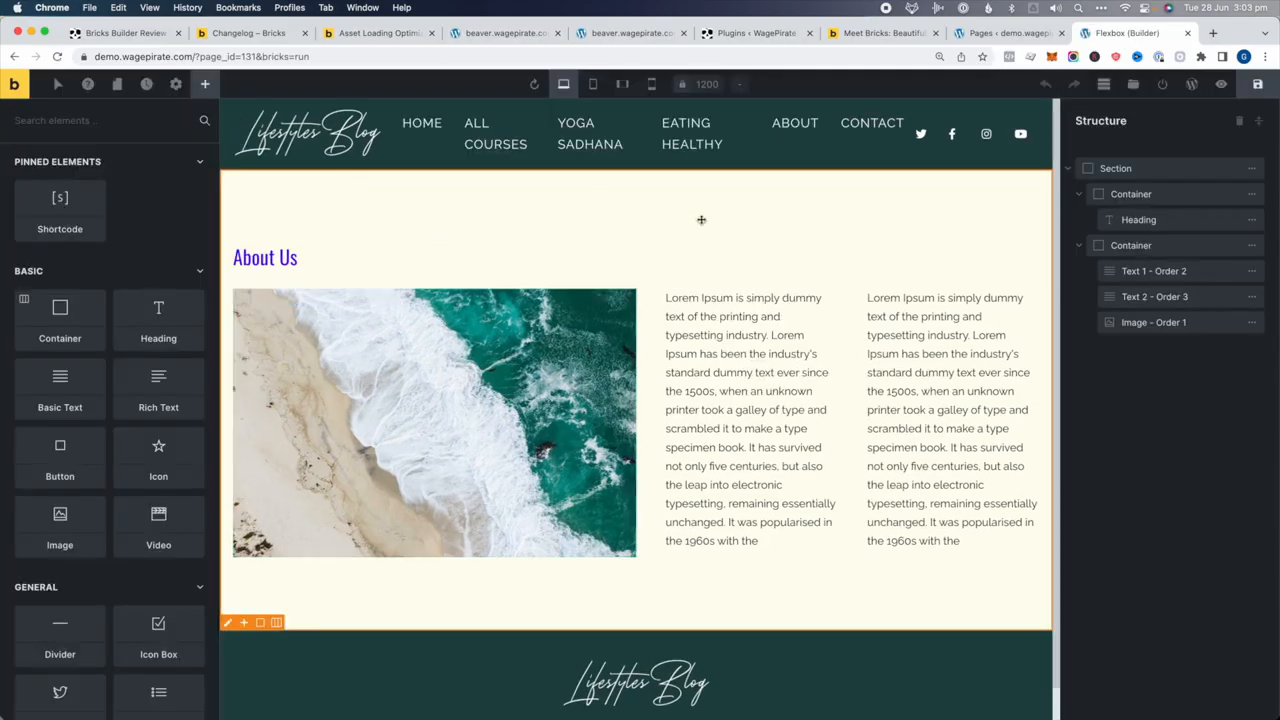
left_click(1015, 38)
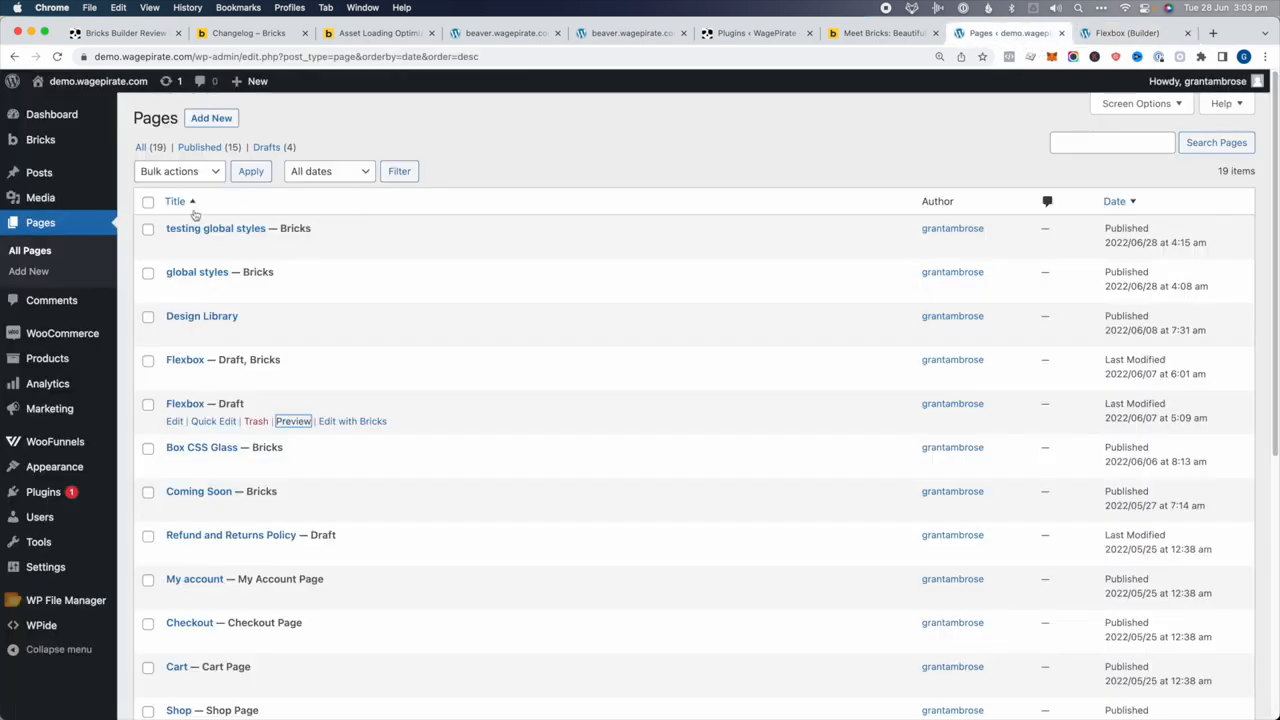
left_click(211, 121)
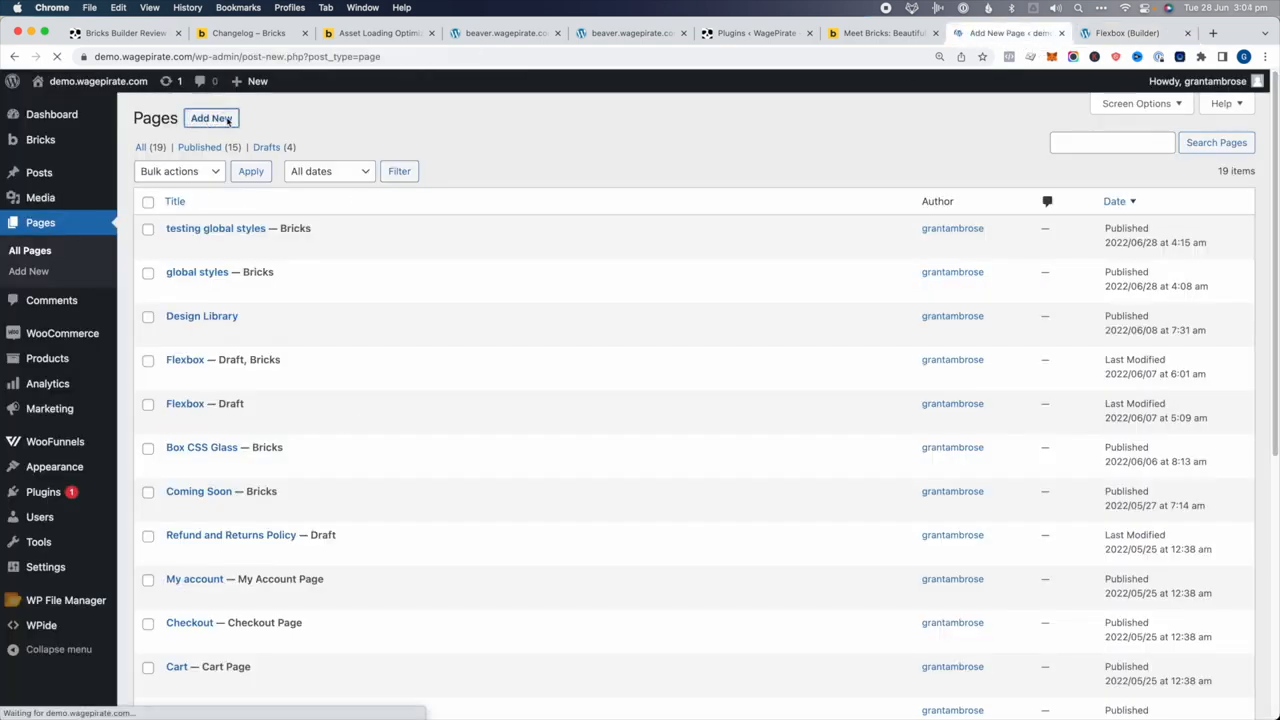
type("copy and paste")
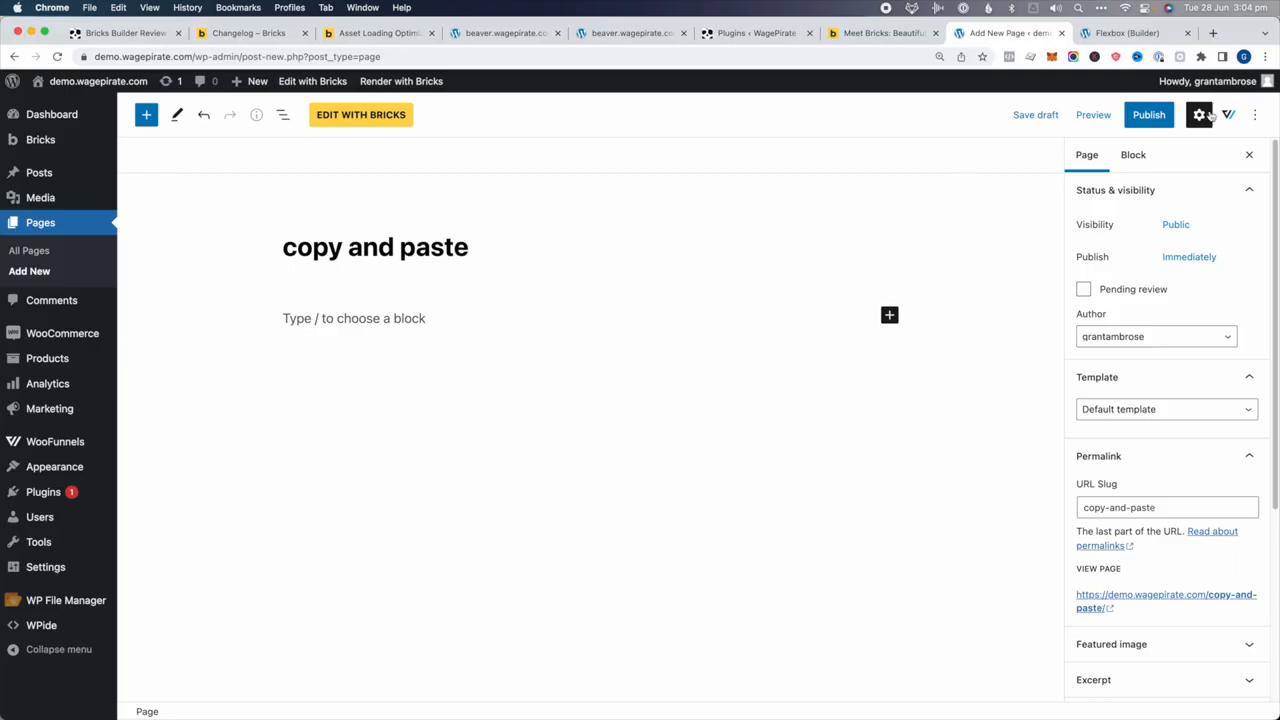
left_click(1149, 114)
left_click(1146, 116)
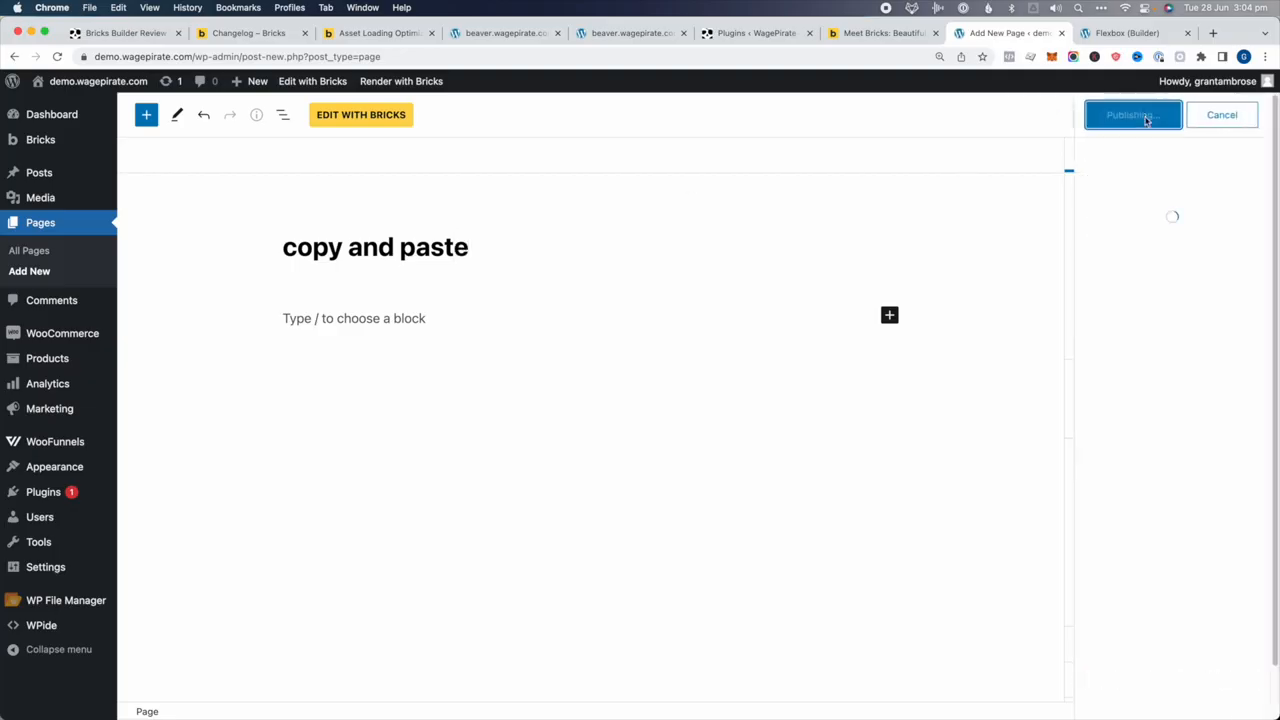
left_click(362, 115)
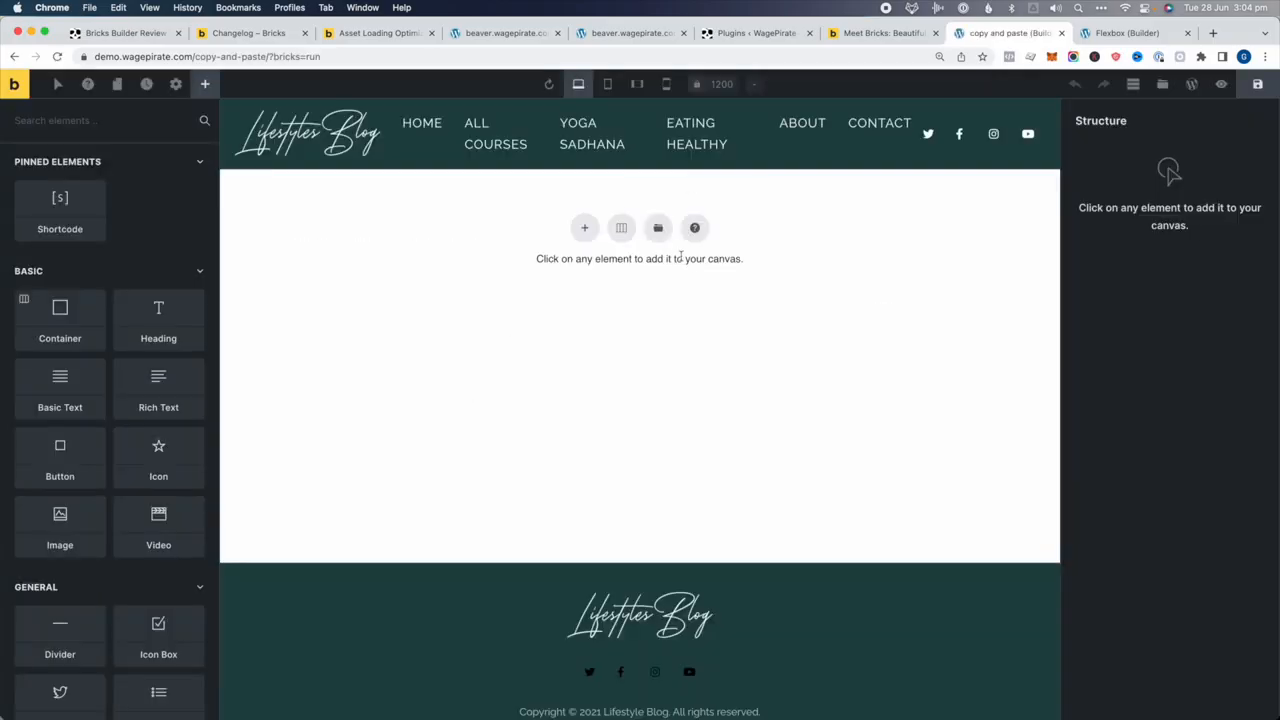
Copy the About Us section from the Flexbox page and paste it into 'copy and paste'
left_click(1126, 30)
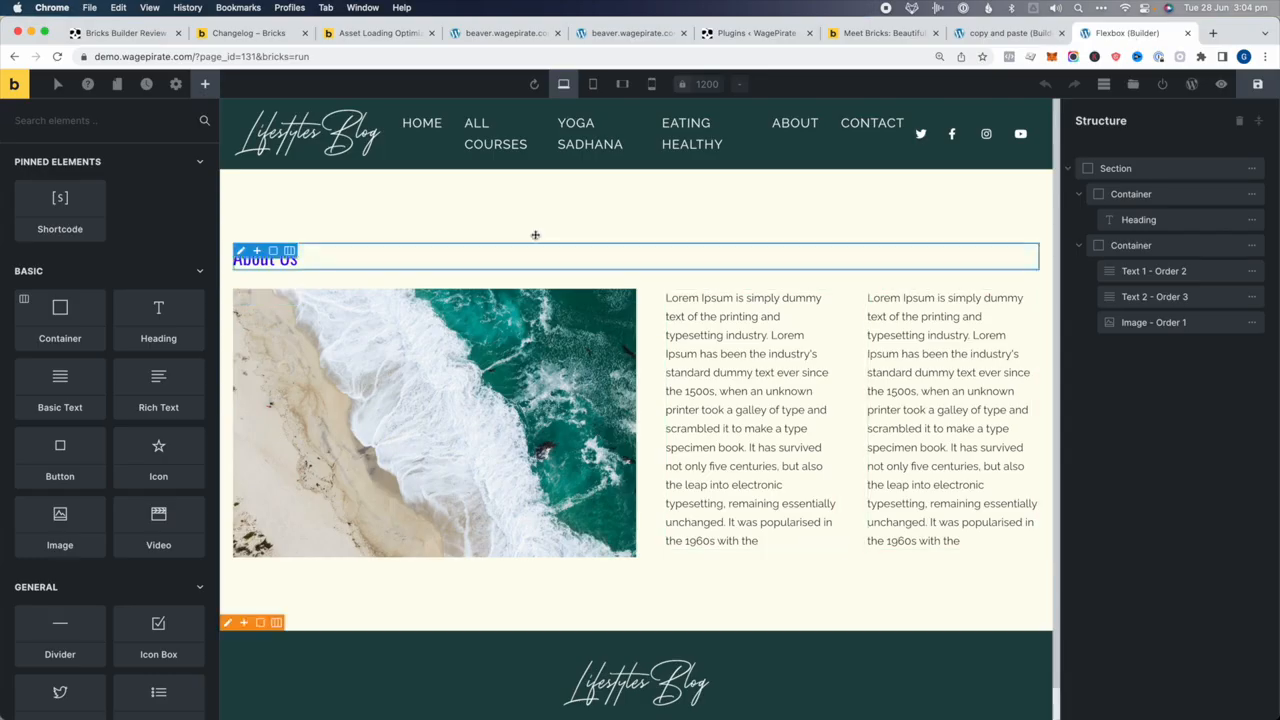
left_click(1146, 170)
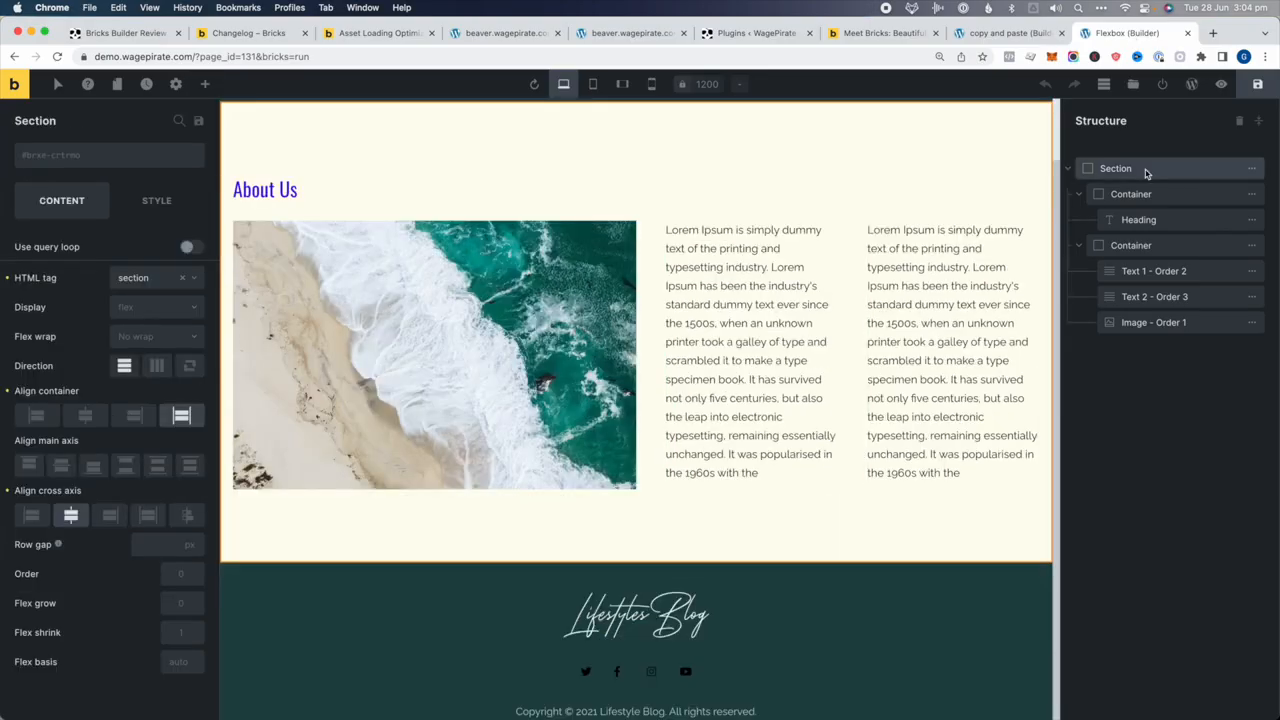
key("super+c")
right_click(1028, 110)
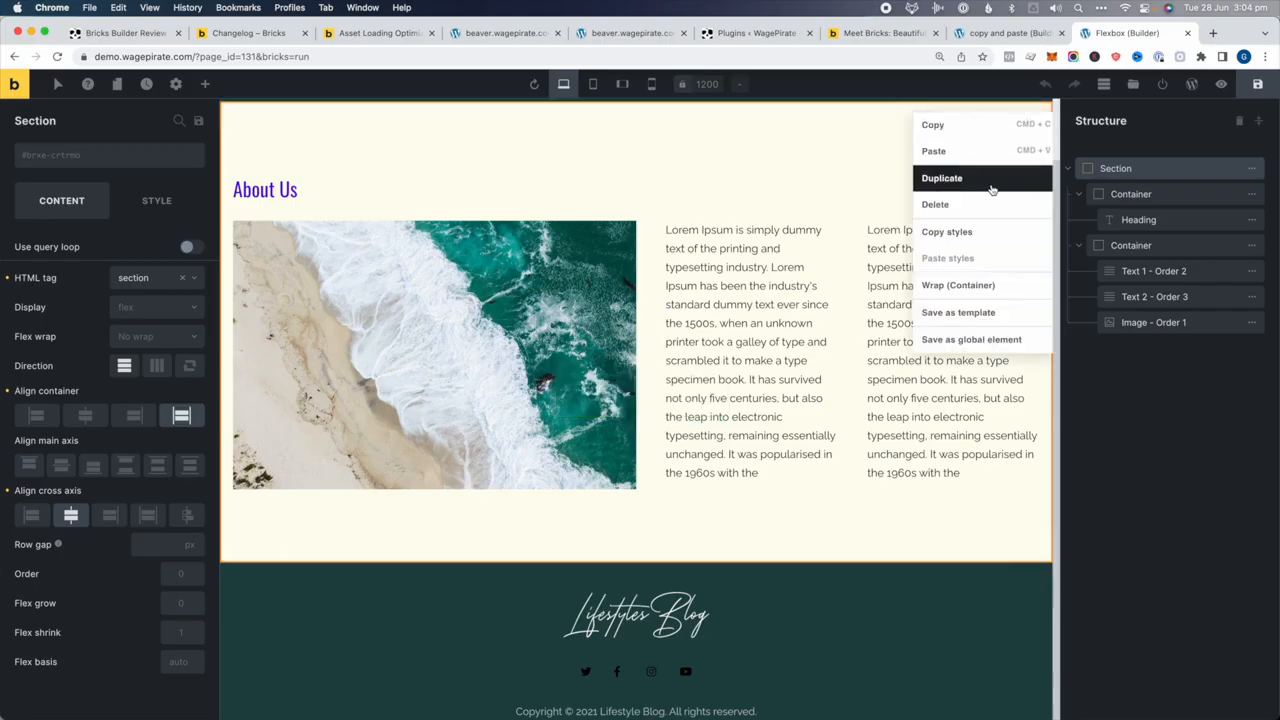
left_click(1169, 166)
key("super+c")
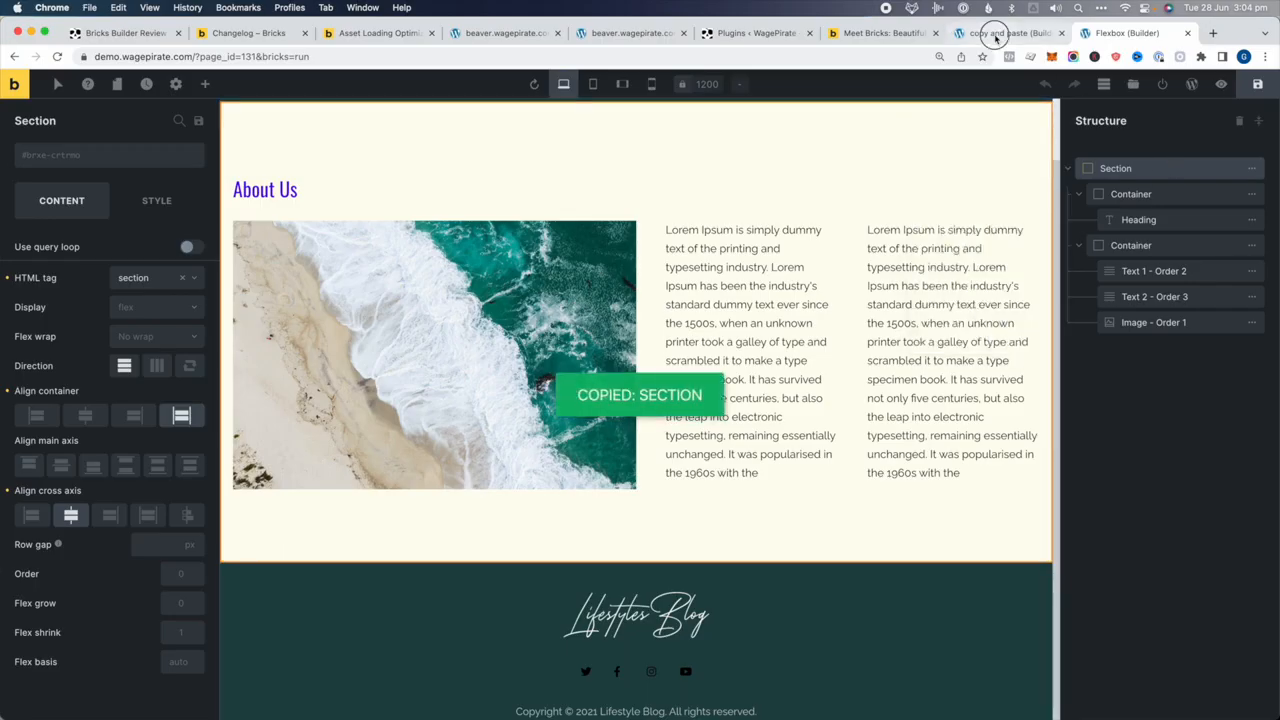
left_click(997, 34)
key("super+v")
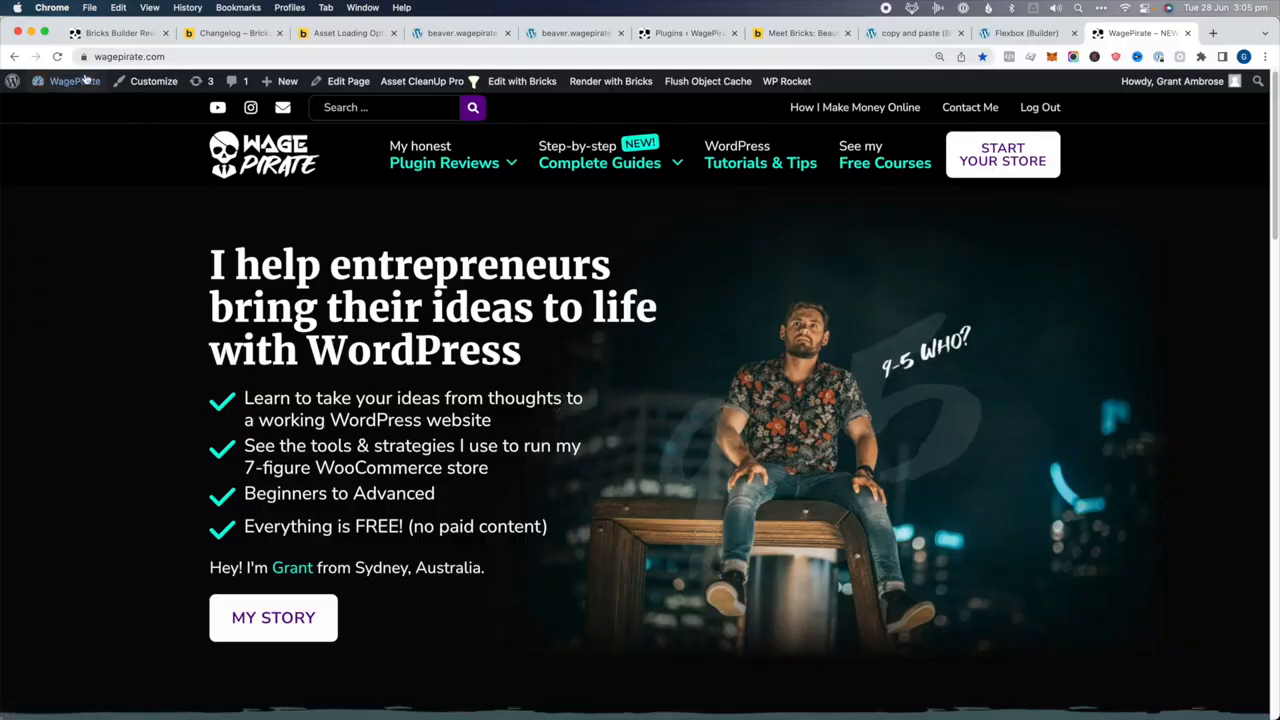
Open a funnel page in a new tab and preview the TOC pre-registration sign-up popup
mouse_move(67, 98)
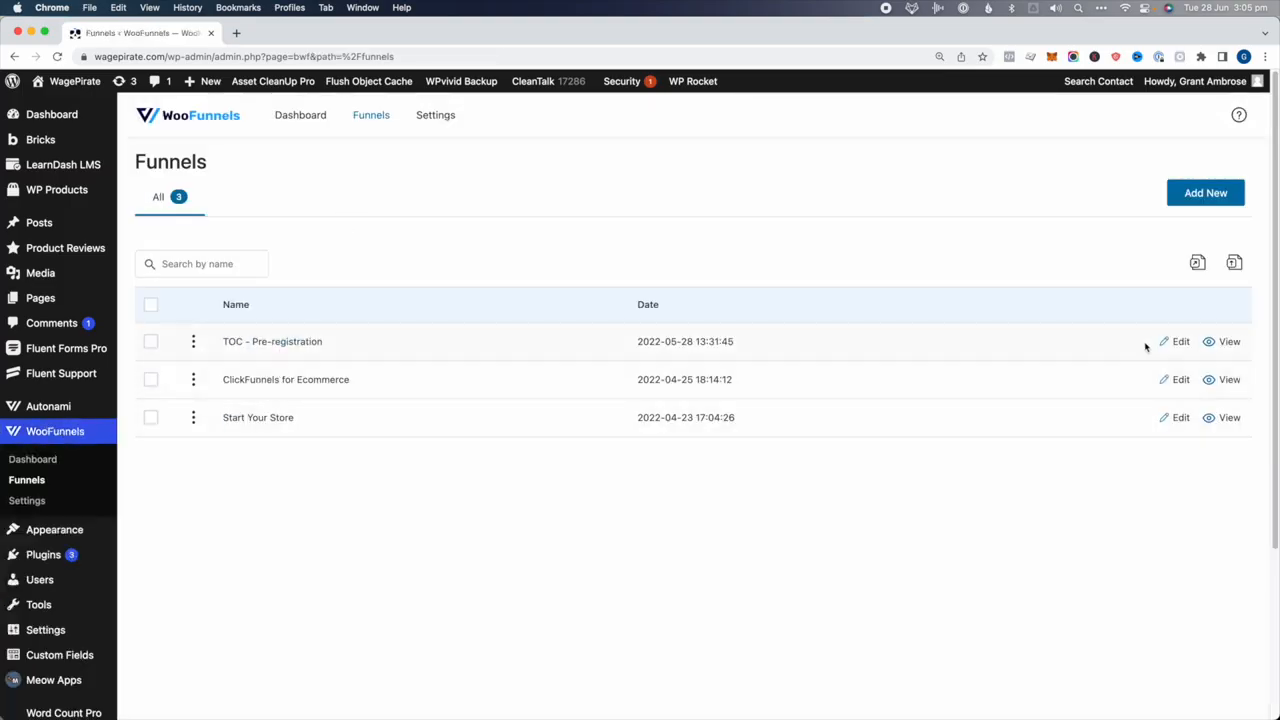
left_click(1236, 378, "super")
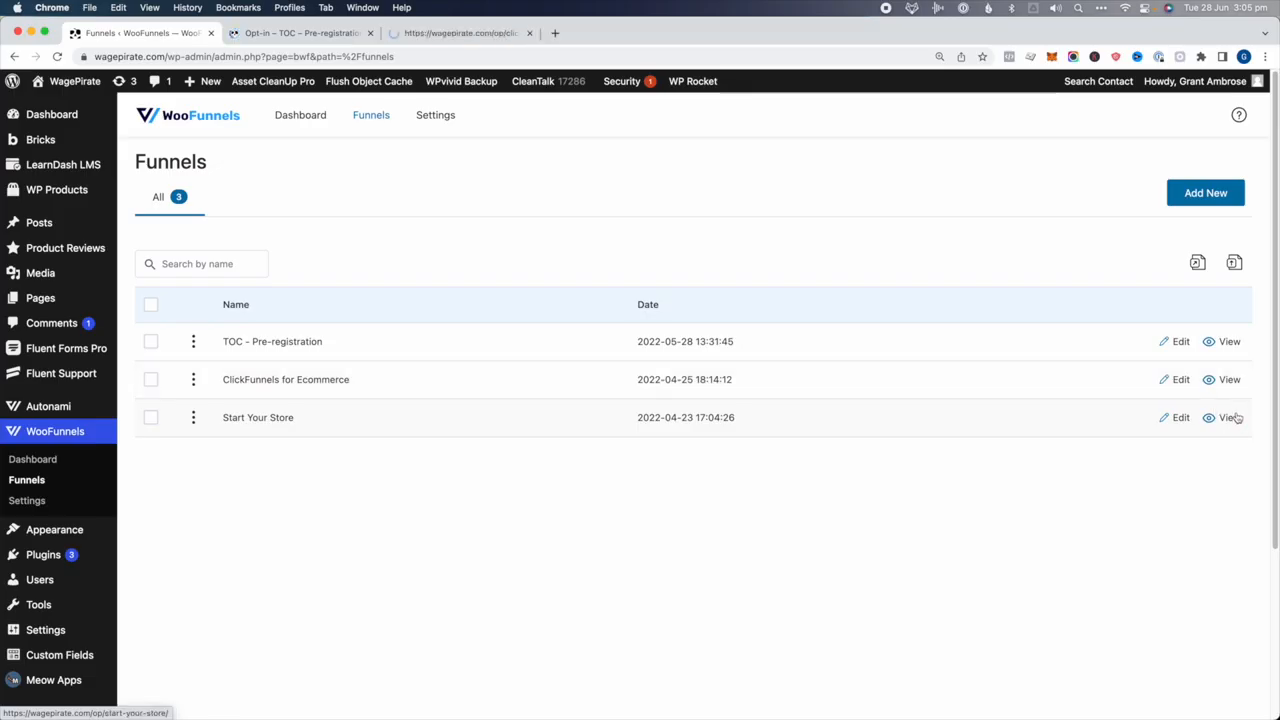
left_click(380, 37)
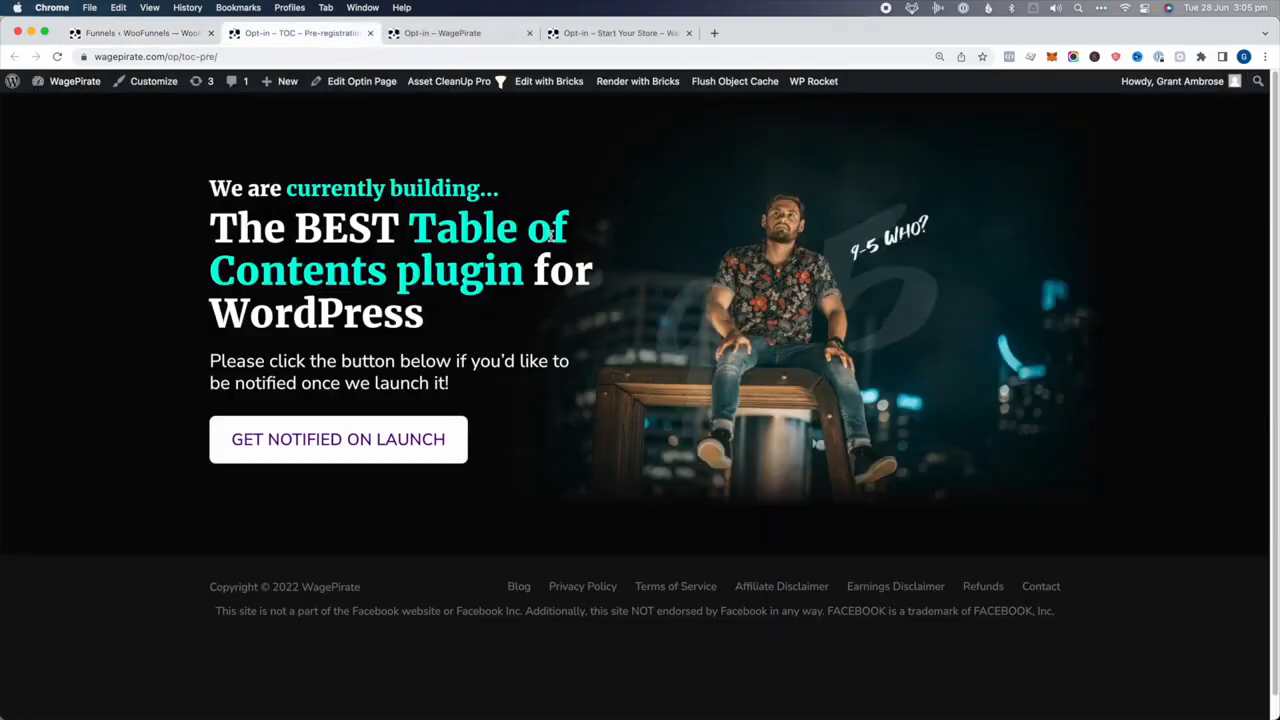
left_click(370, 438)
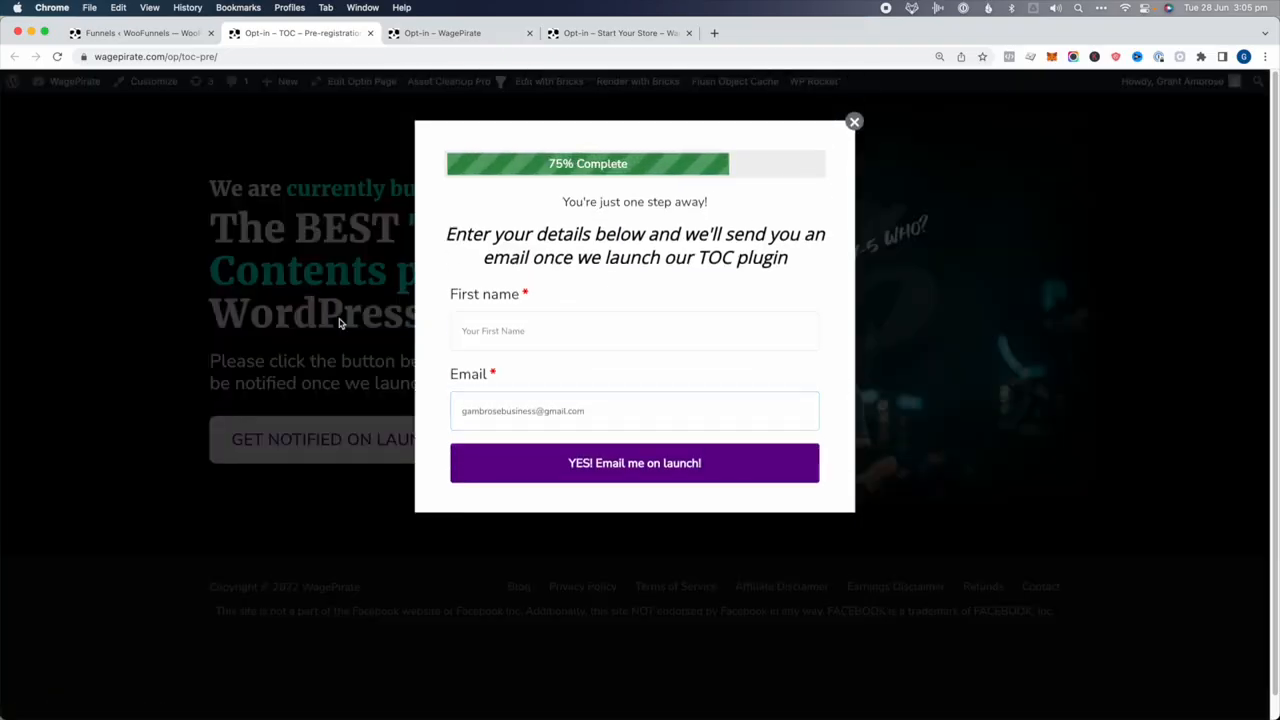
left_click(856, 124)
Preview the sign-up popups on the ClickFunnels course and Start Your Store course pages
left_click(452, 33)
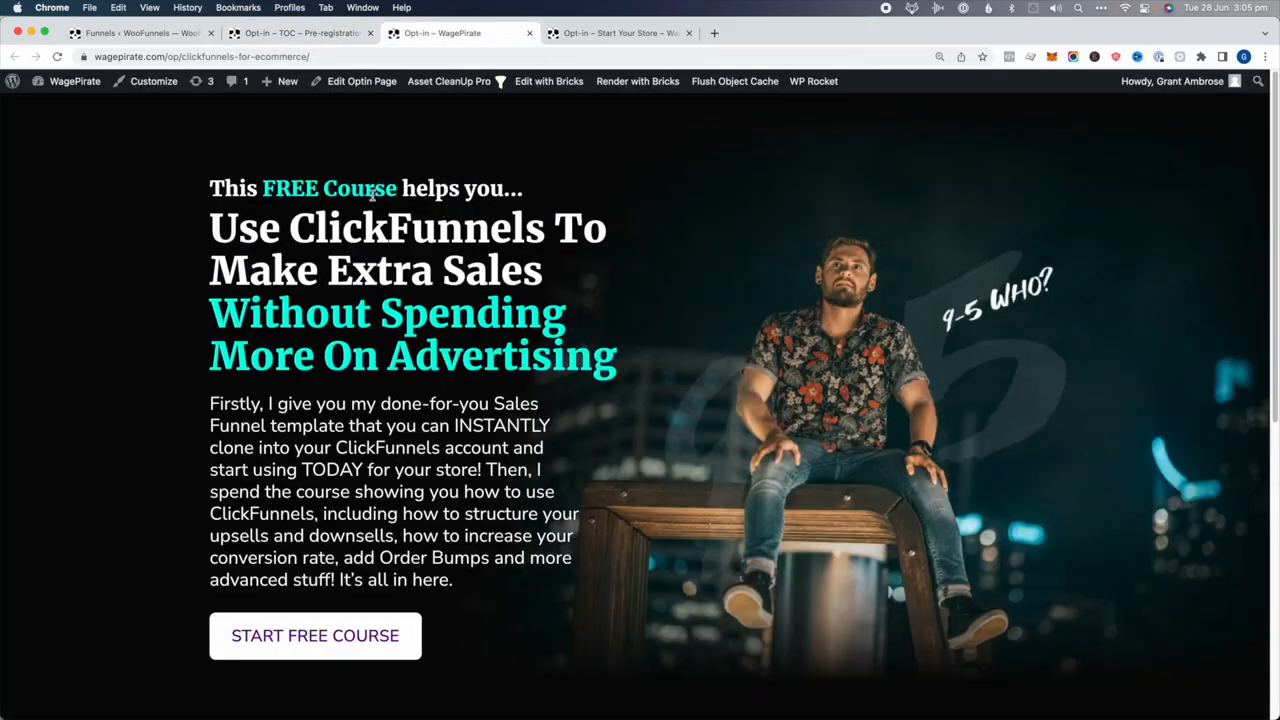
left_click(300, 635)
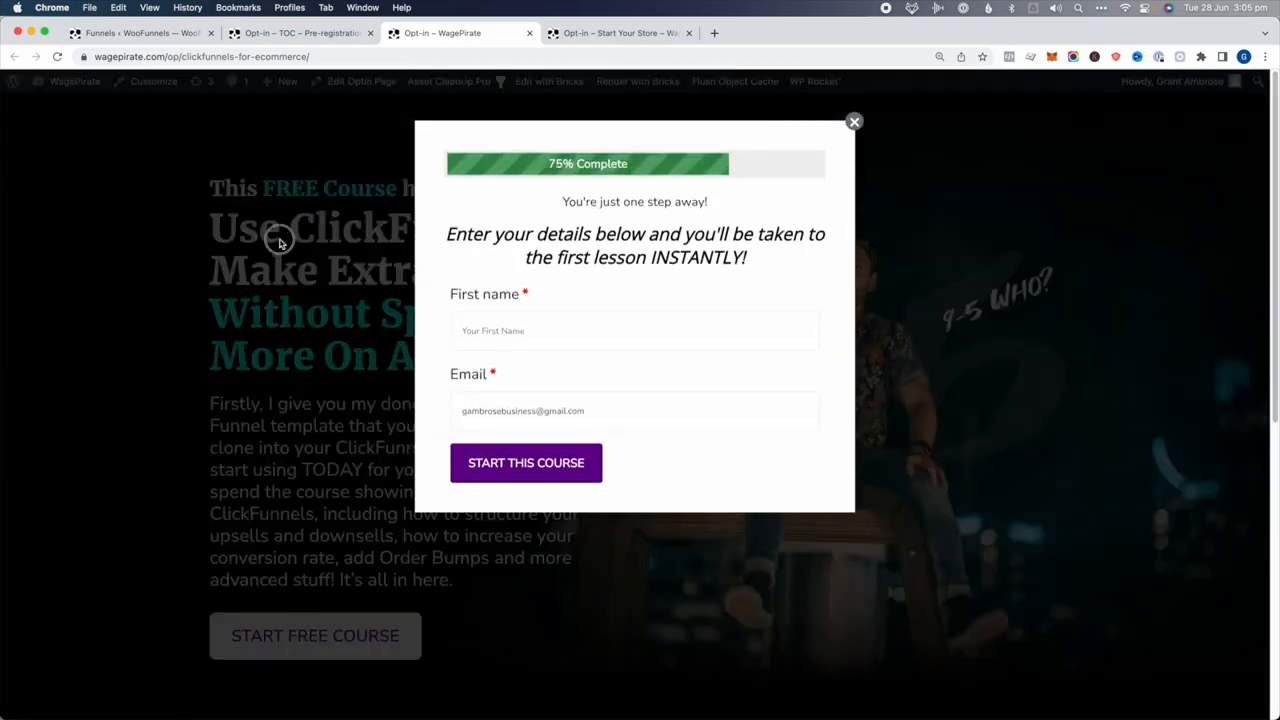
left_click(640, 33)
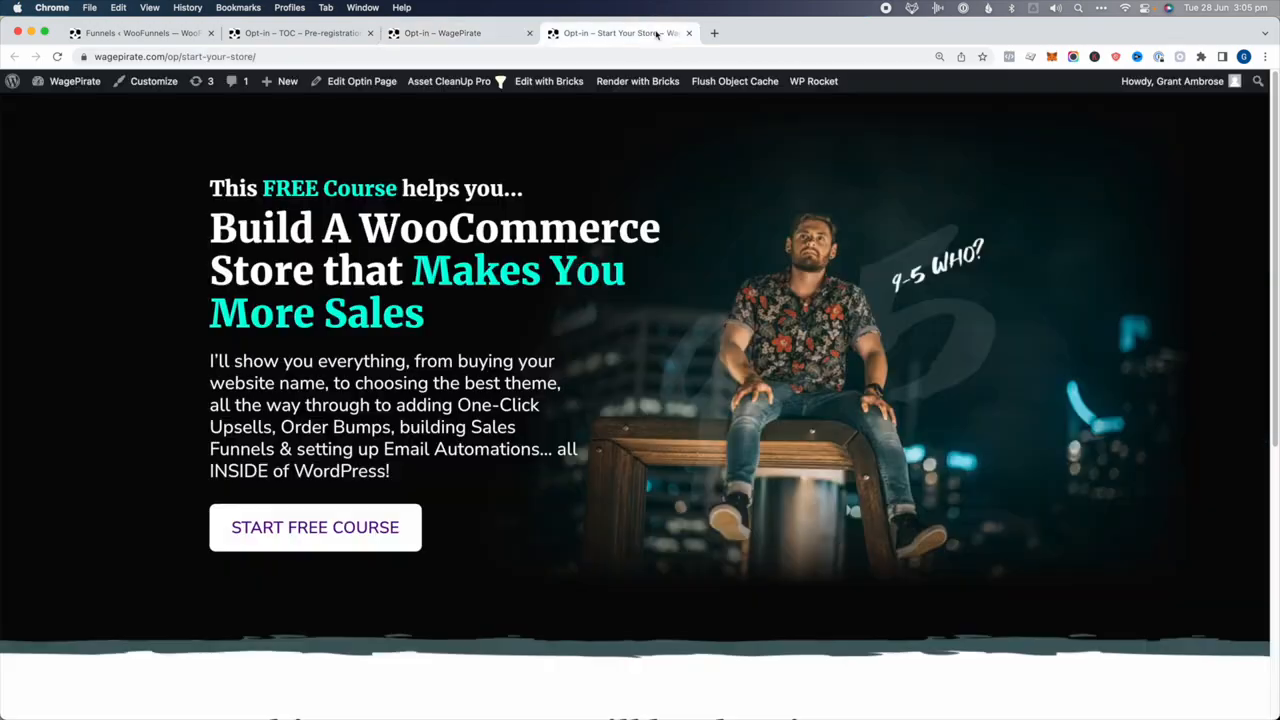
left_click(352, 532)
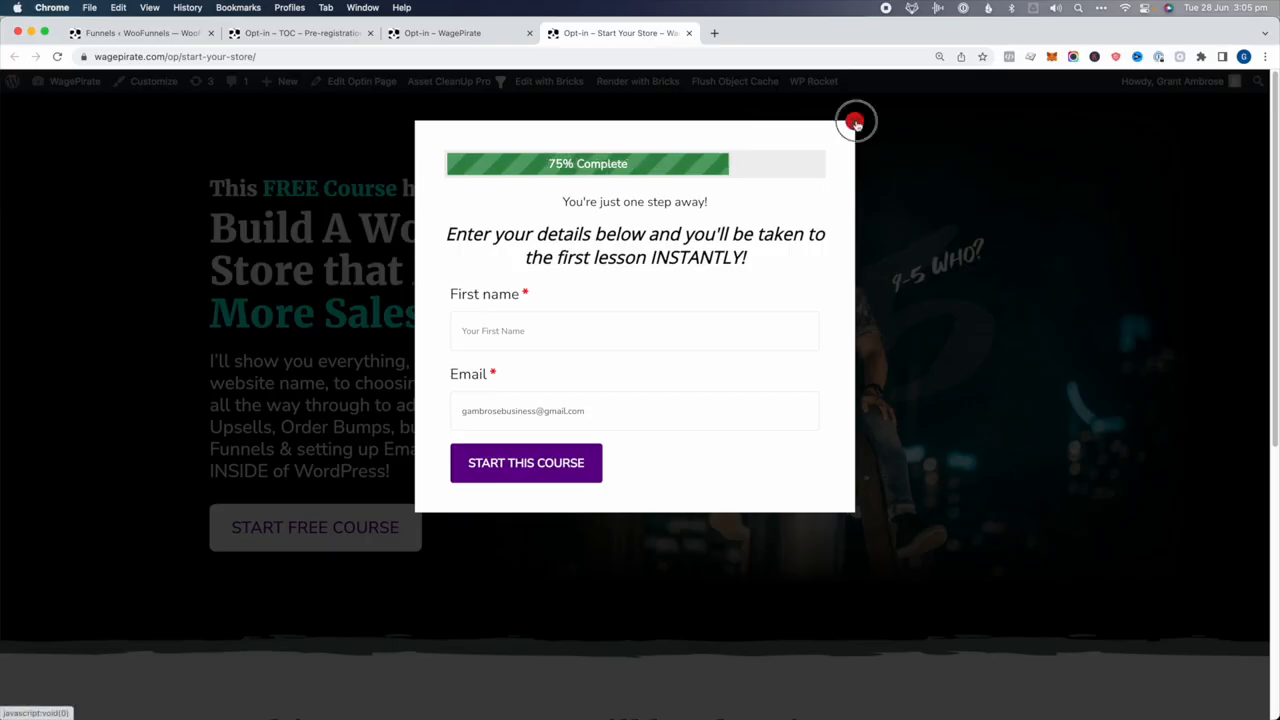
left_click(854, 122)
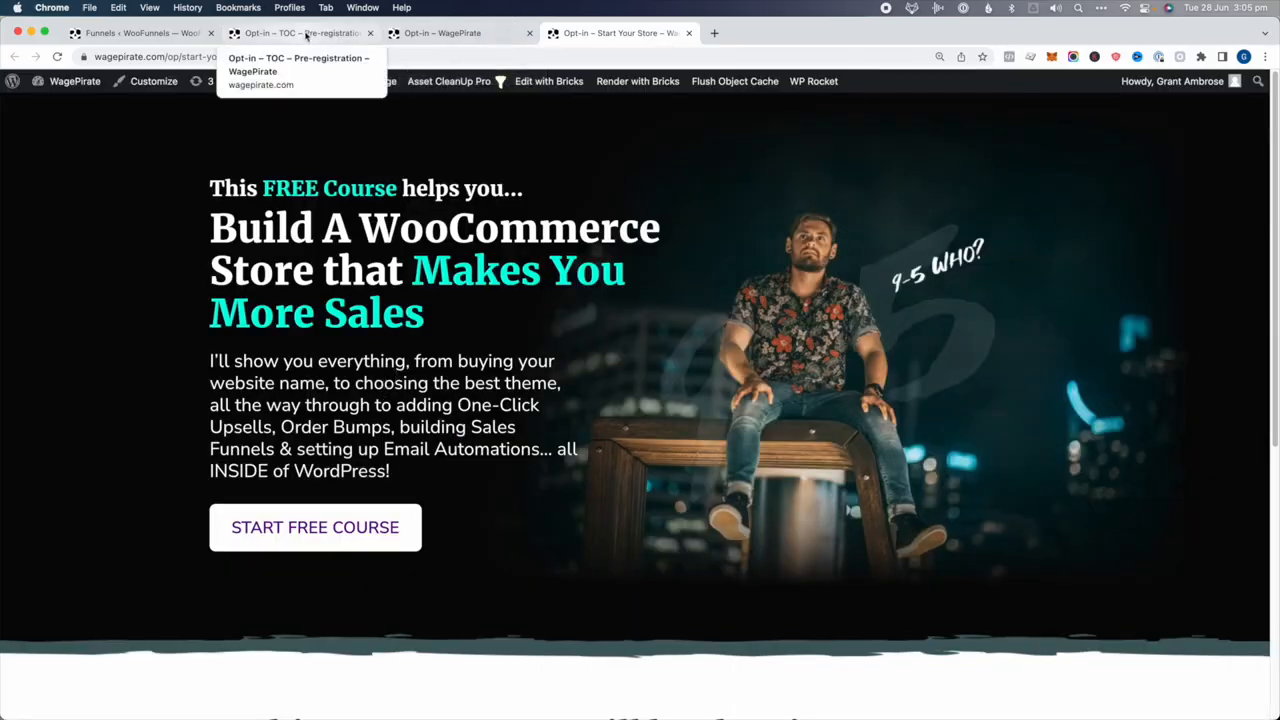
Close the ClickFunnels opt-in page's popup and open that page in Bricks
left_click(445, 33)
scroll(497, 314, "down", 2)
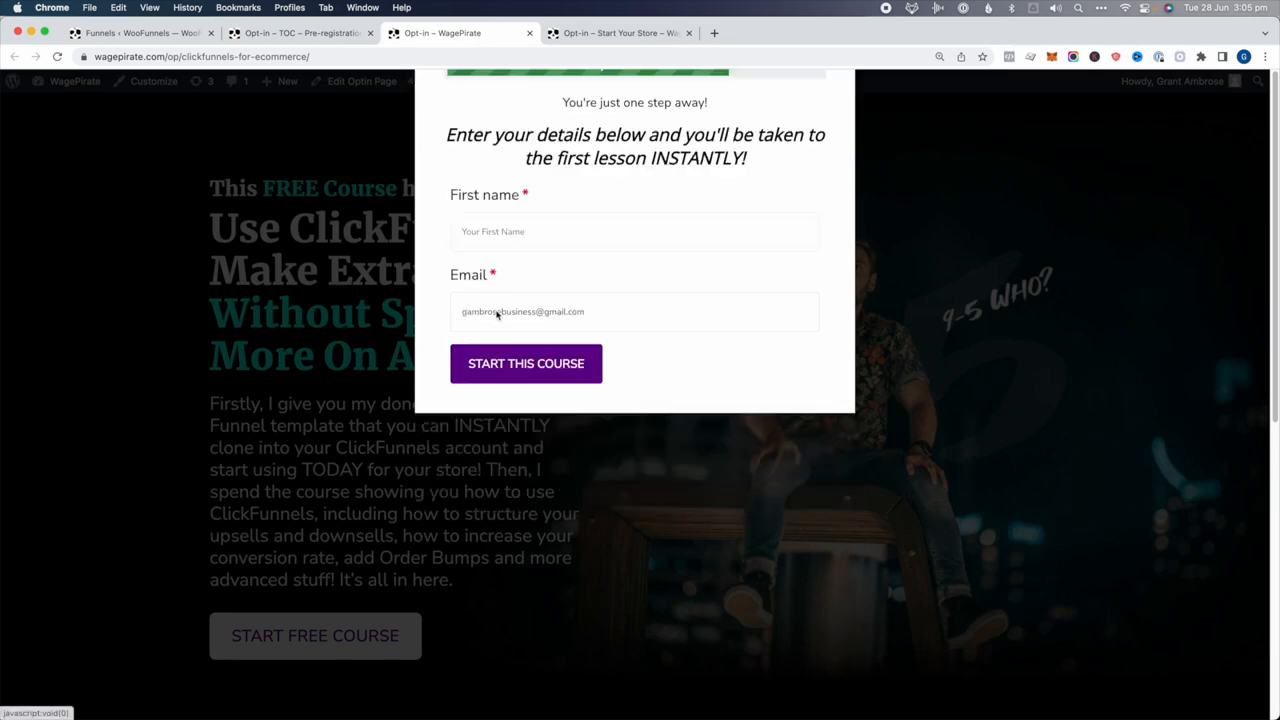
left_click(300, 212)
left_click_drag(252, 188, 388, 550)
left_click(388, 550)
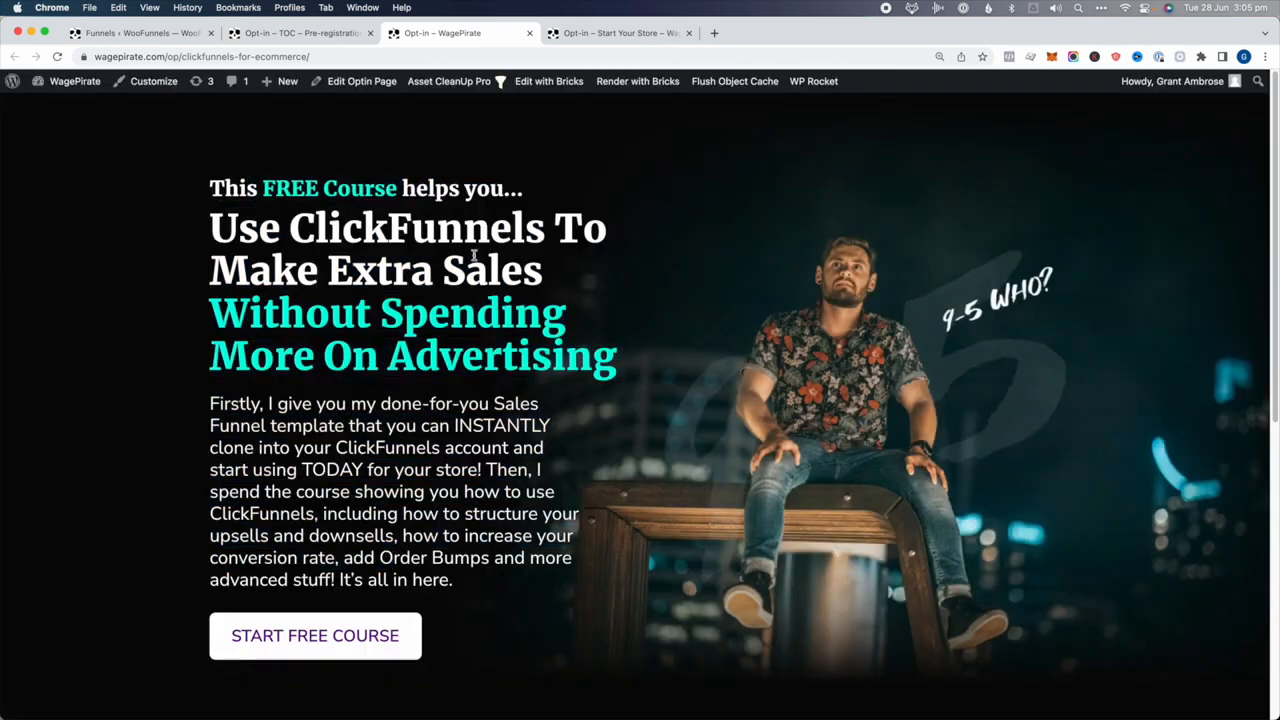
left_click(549, 81)
scroll(638, 460, "down", 6)
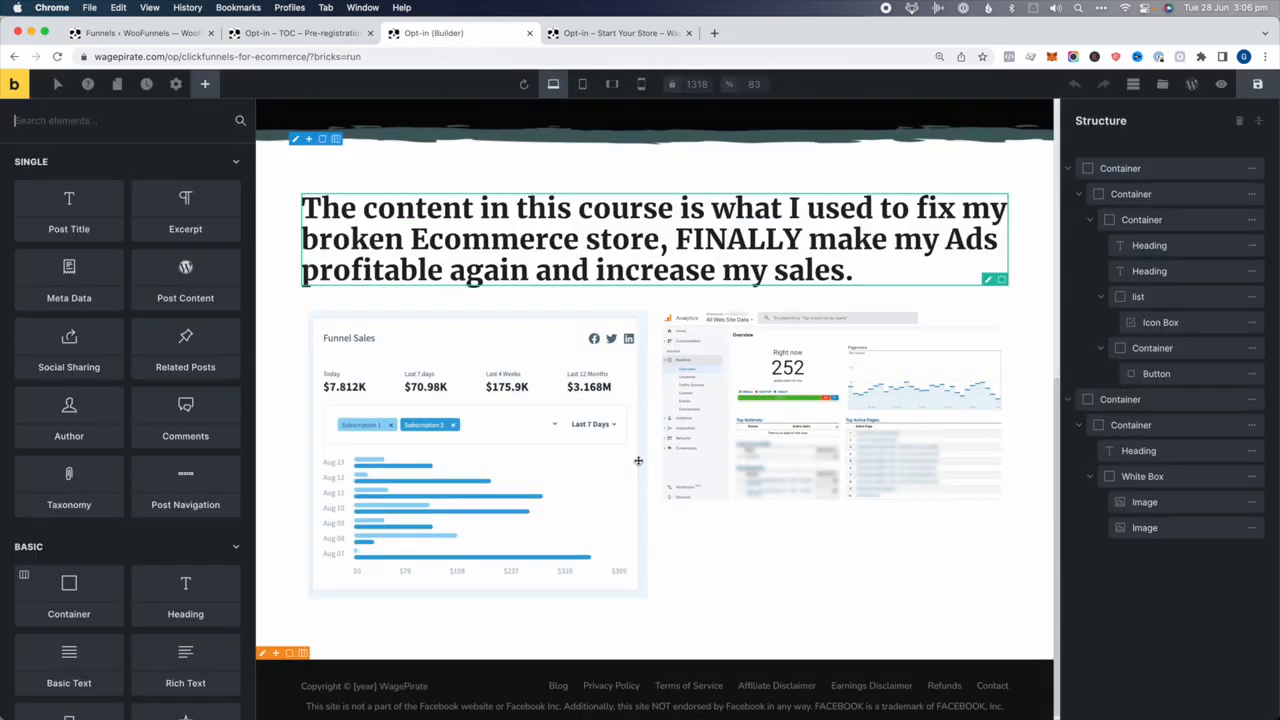
Replace the Start Your Store page's two containers with the ClickFunnels page's copied hero container
scroll(638, 460, "up", 6)
left_click(1158, 168)
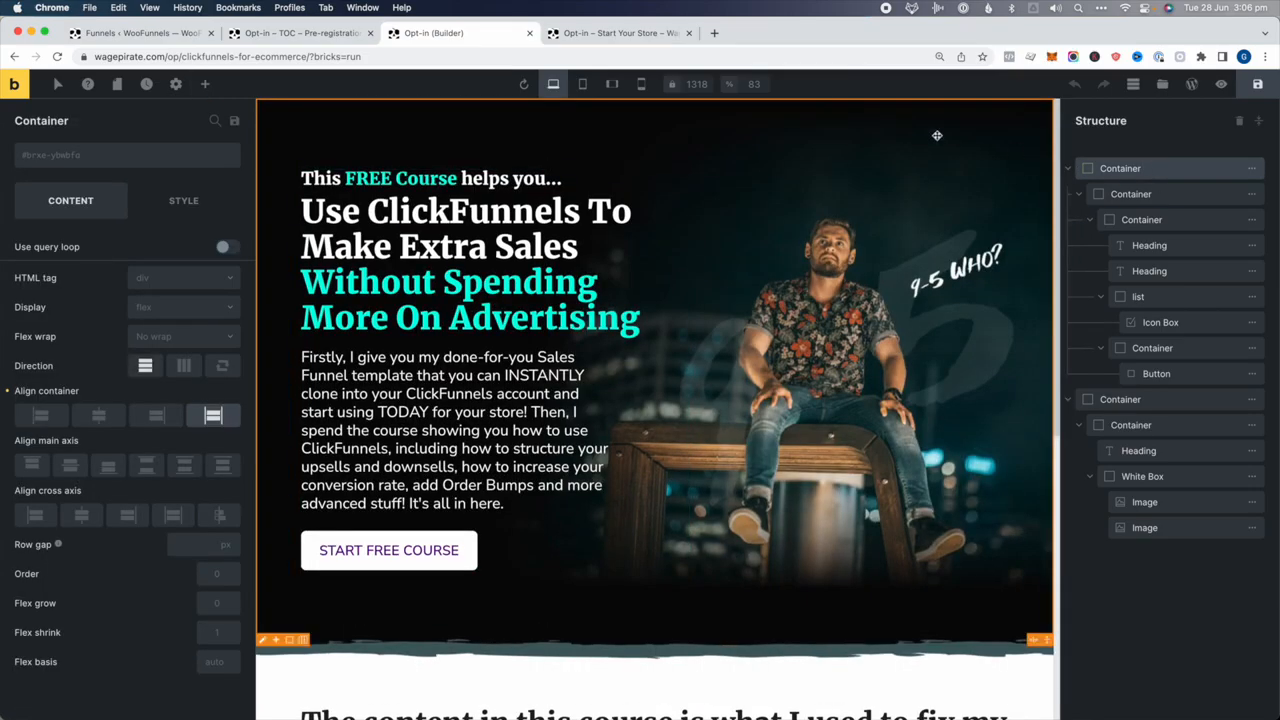
key("super+c")
left_click(620, 33)
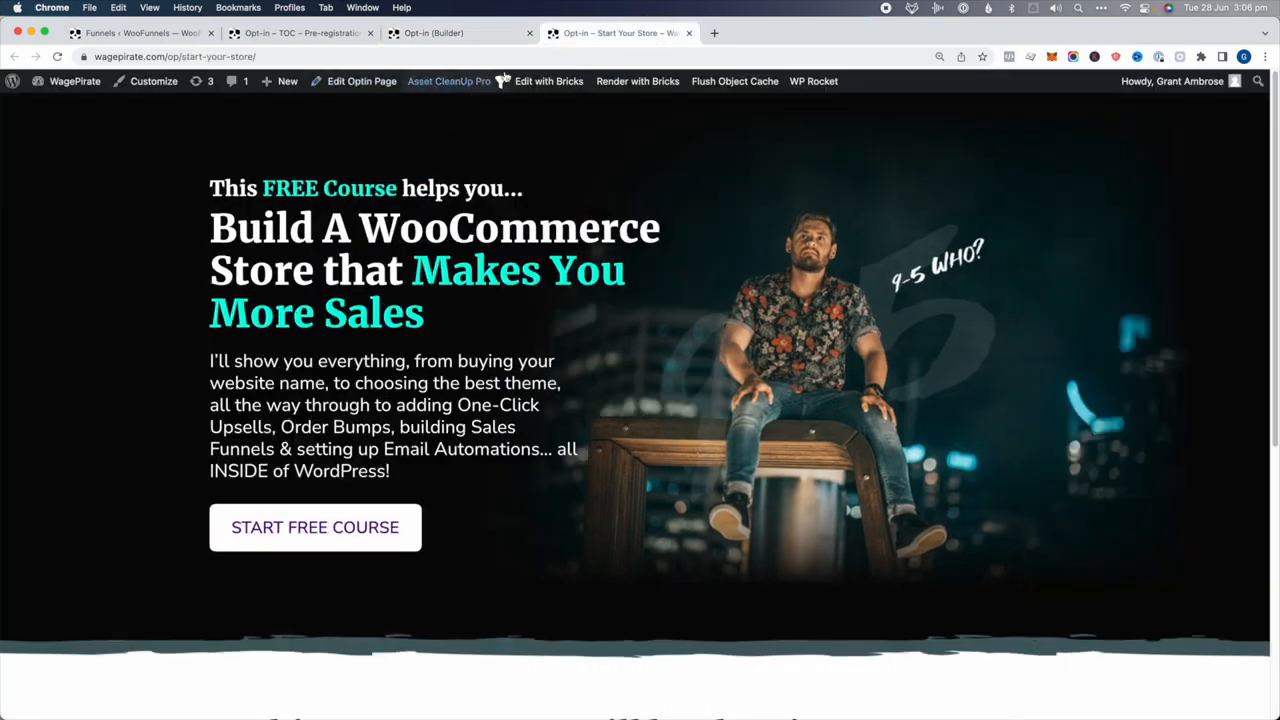
mouse_move(540, 83)
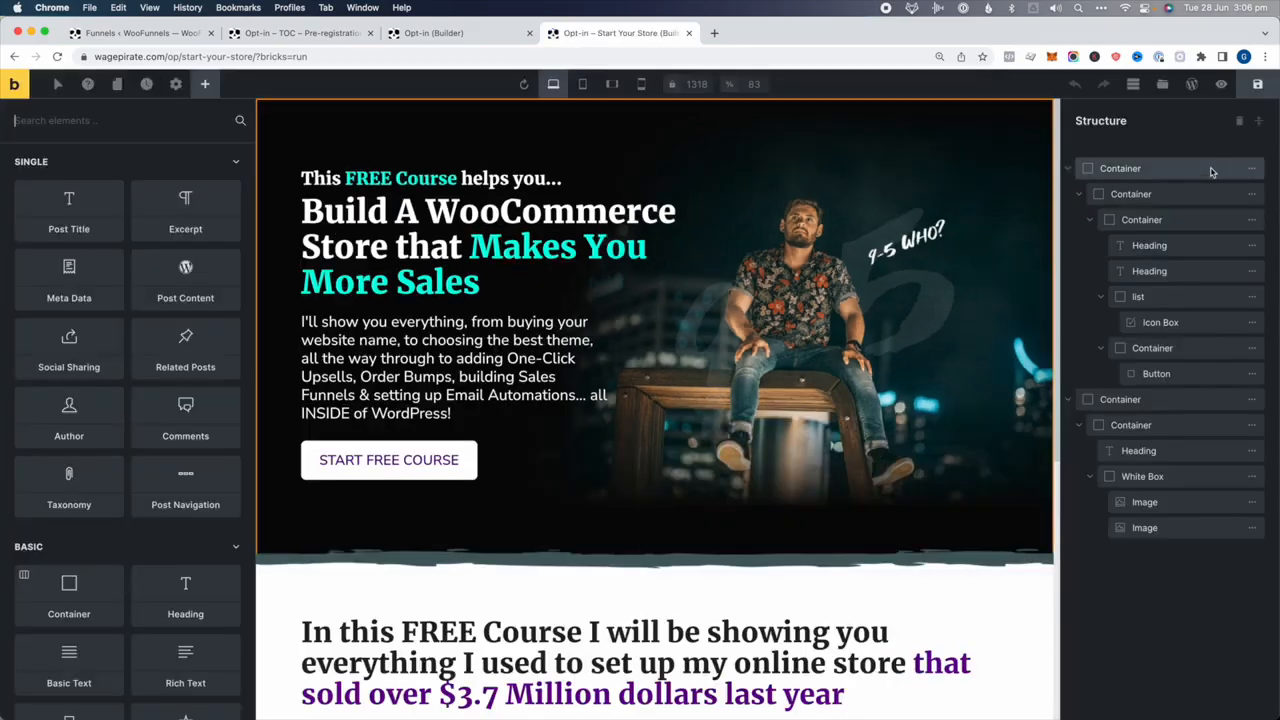
left_click(1093, 170)
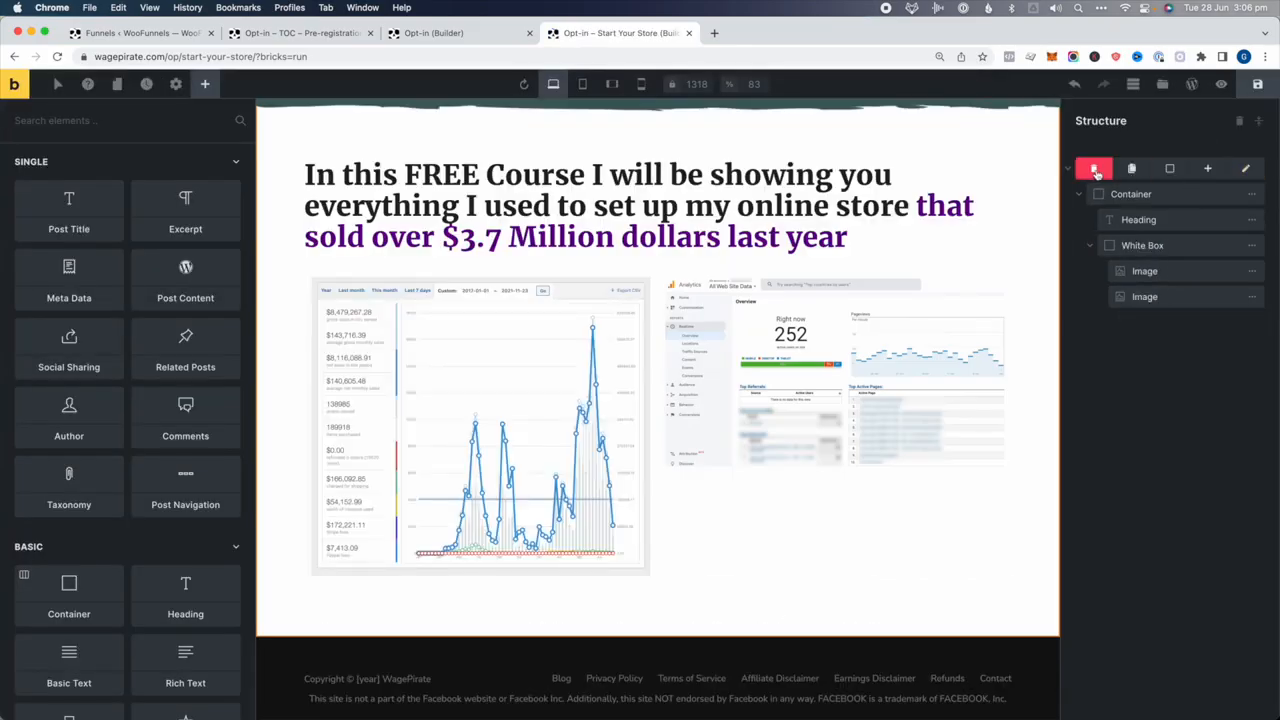
left_click(1095, 170)
key("super+v")
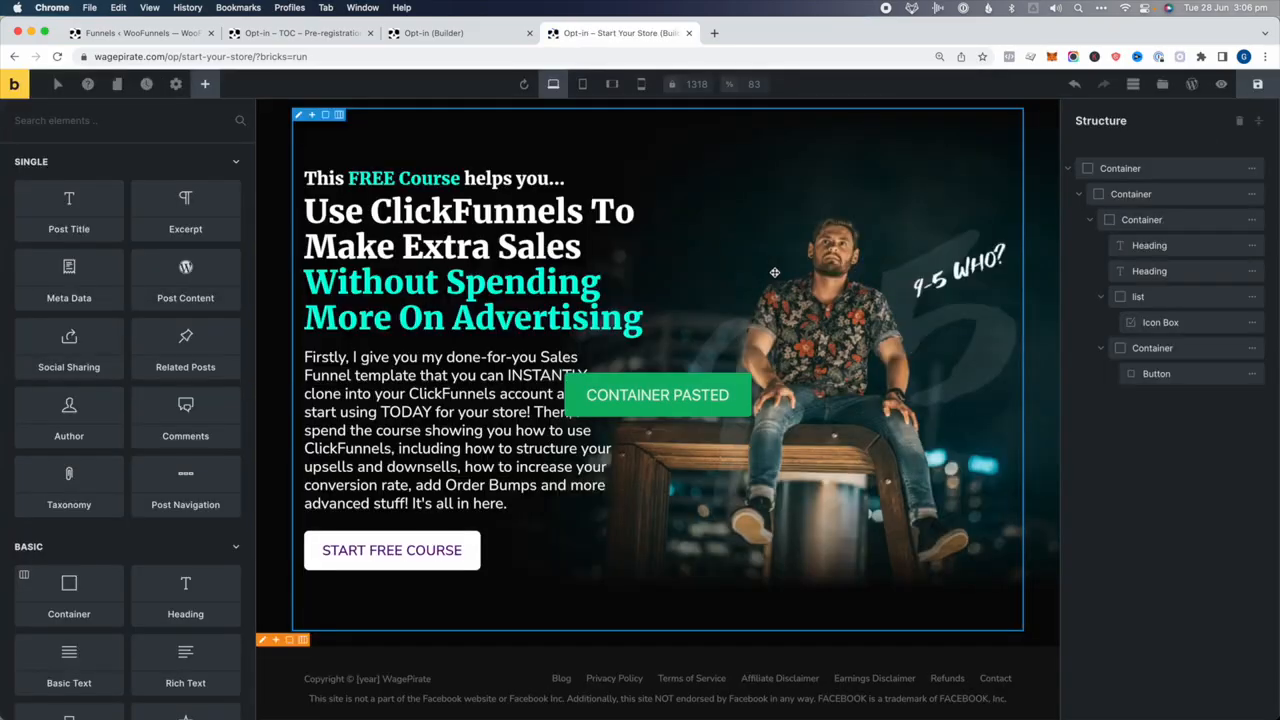
Copy the ClickFunnels second container with heading and images below the pasted hero
left_click(433, 33)
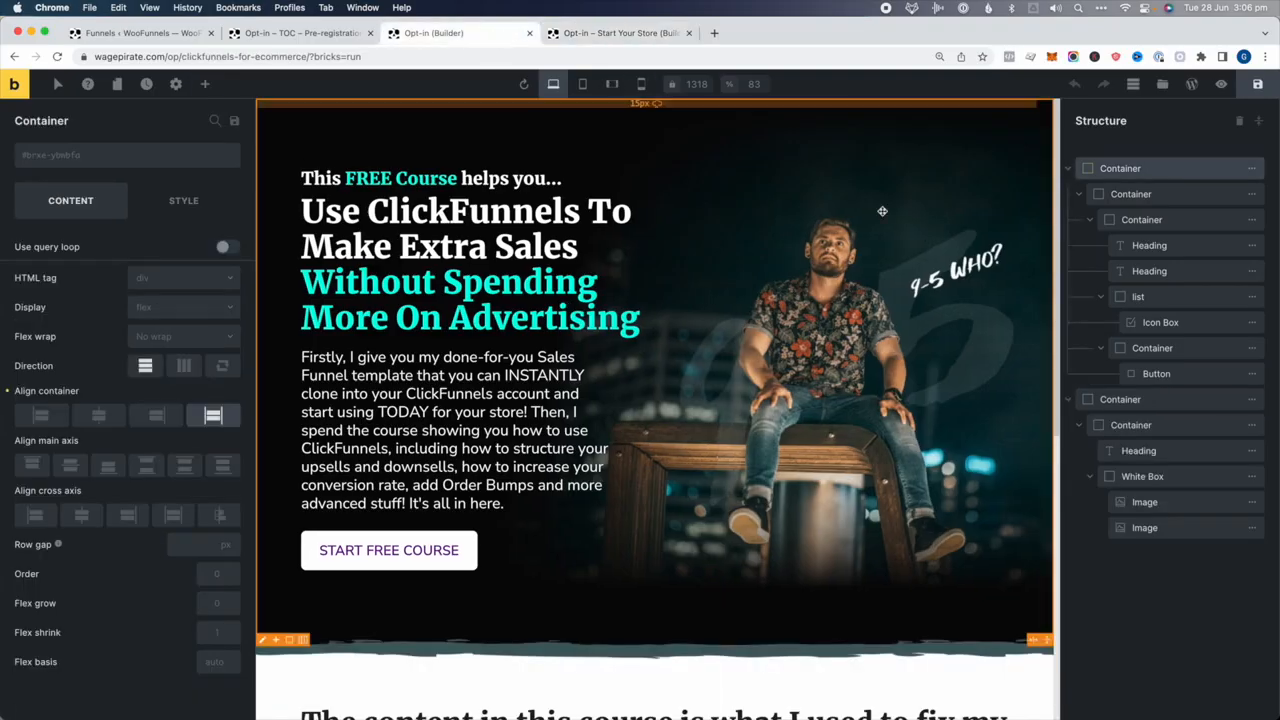
left_click(1161, 400)
key("super+c")
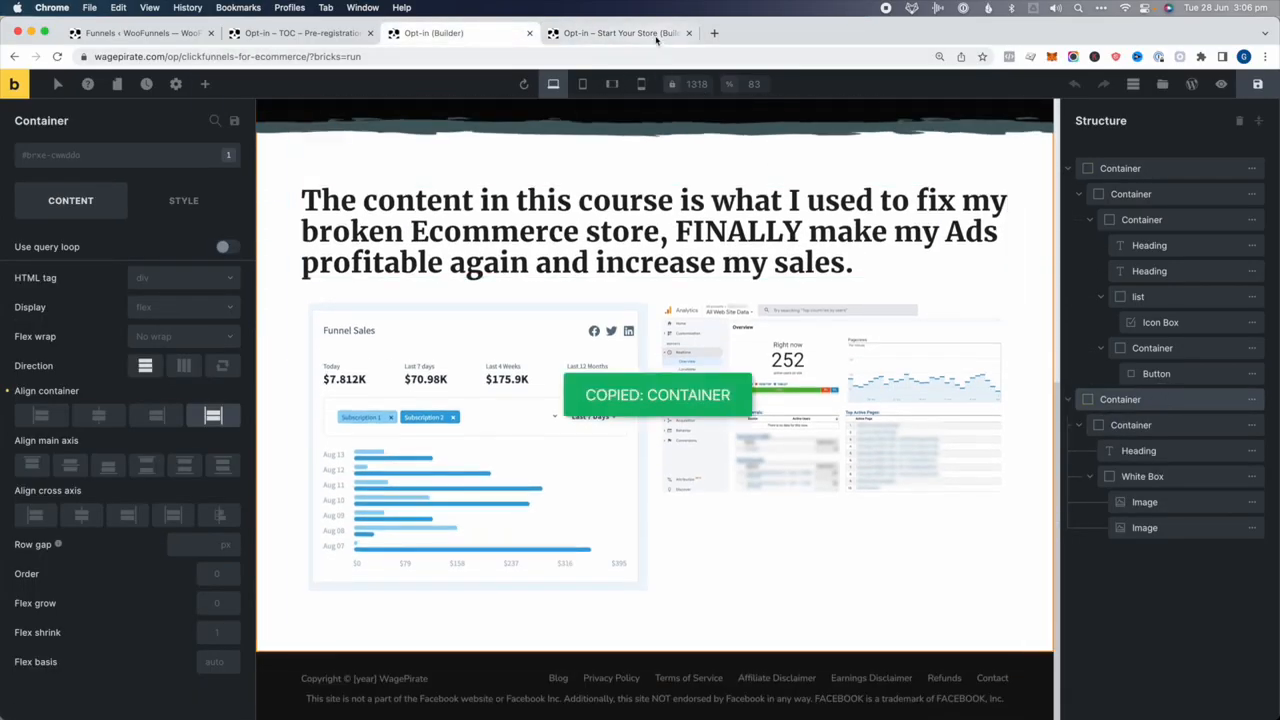
key("ctrl+Tab")
key("super+v")
Overwrite the hero heading with placeholder text 'fsdfds', then select the home page's top container
left_click(537, 240)
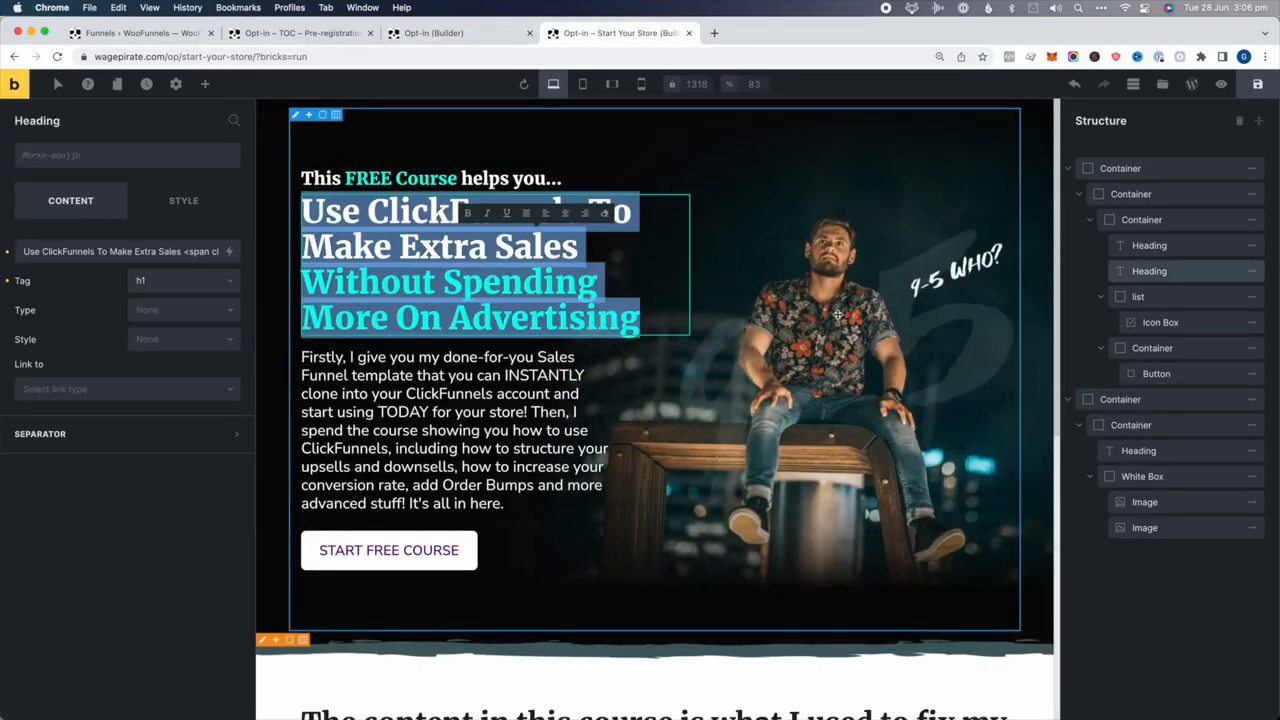
scroll(849, 358, "down", 5)
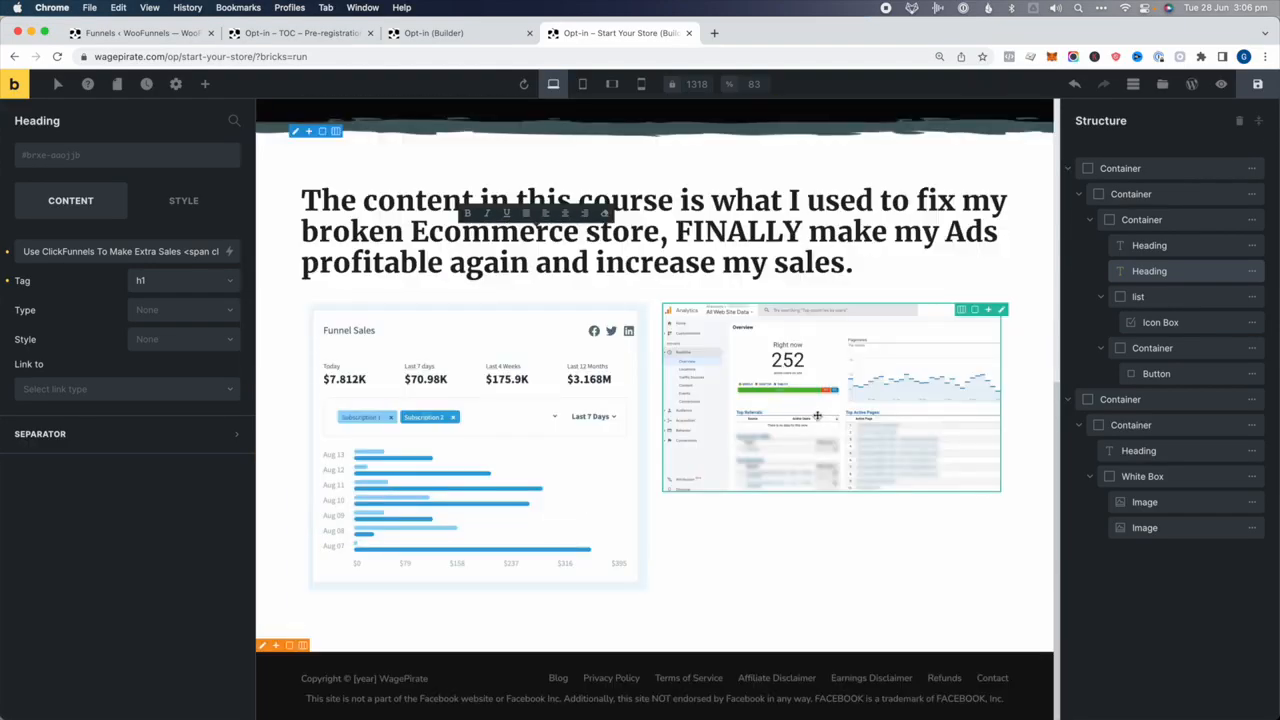
scroll(817, 416, "up", 5)
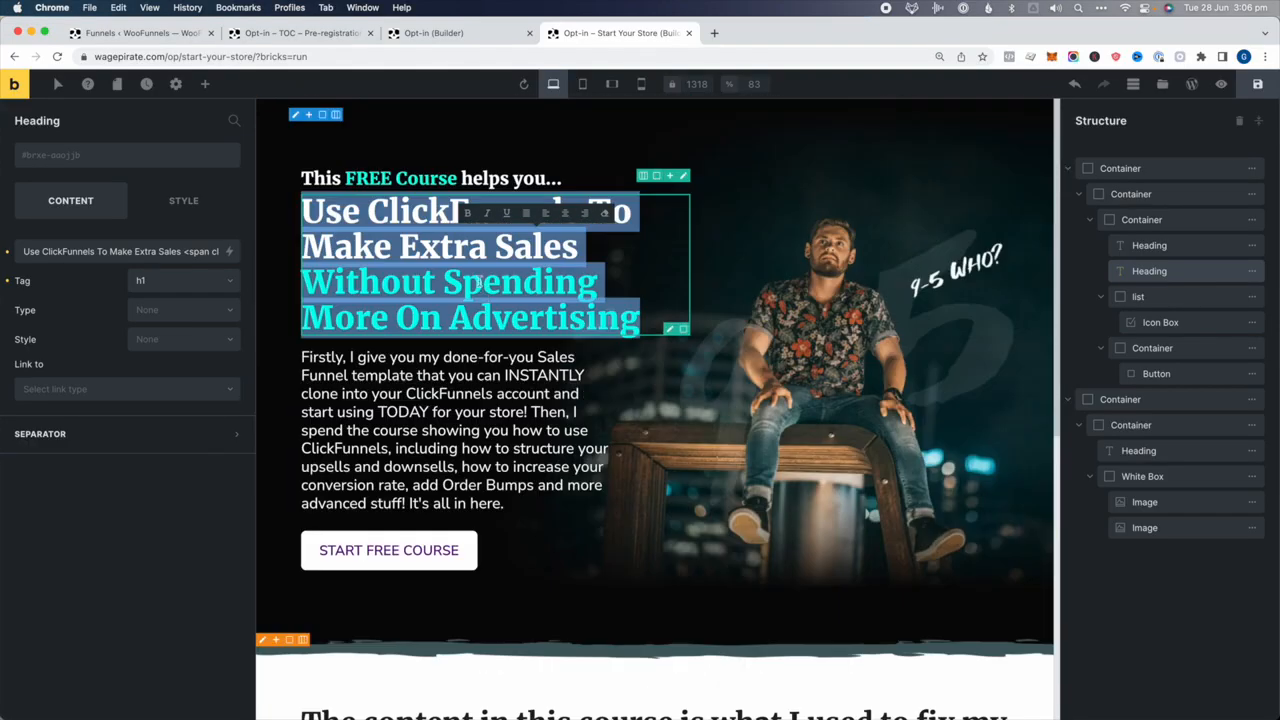
left_click(476, 282)
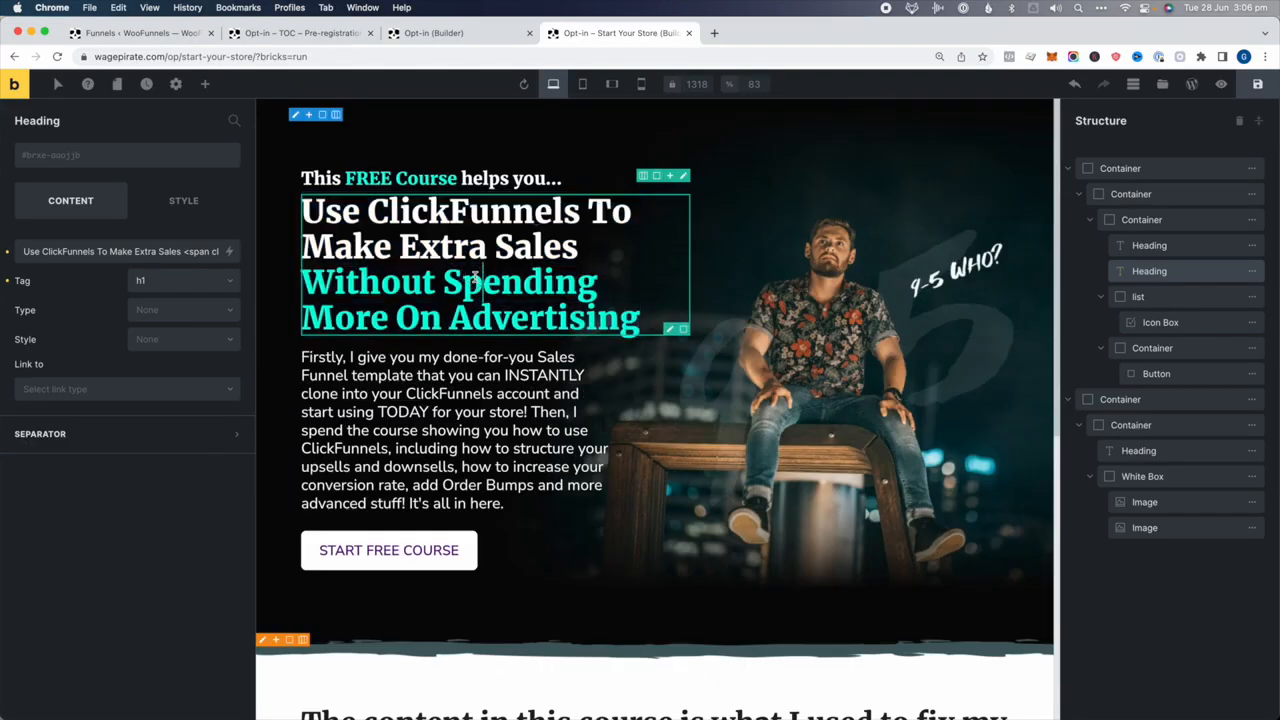
key("super+a")
type("fsdfds")
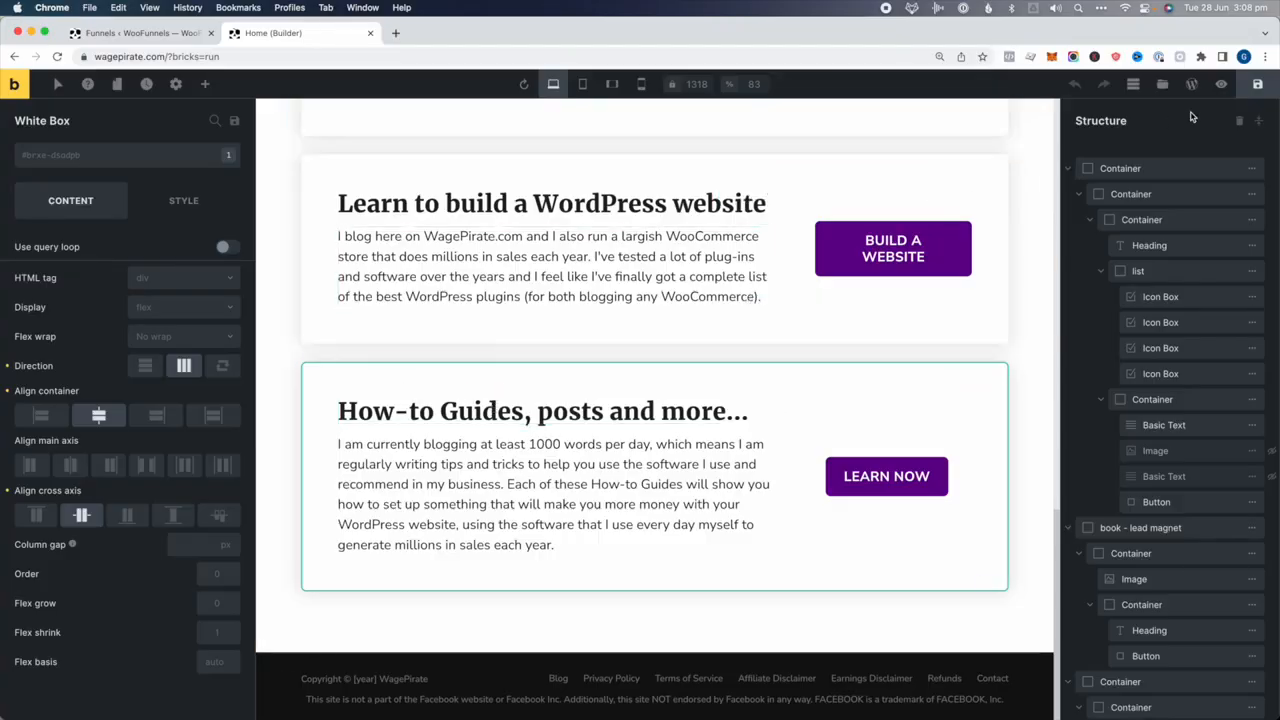
left_click(1168, 170)
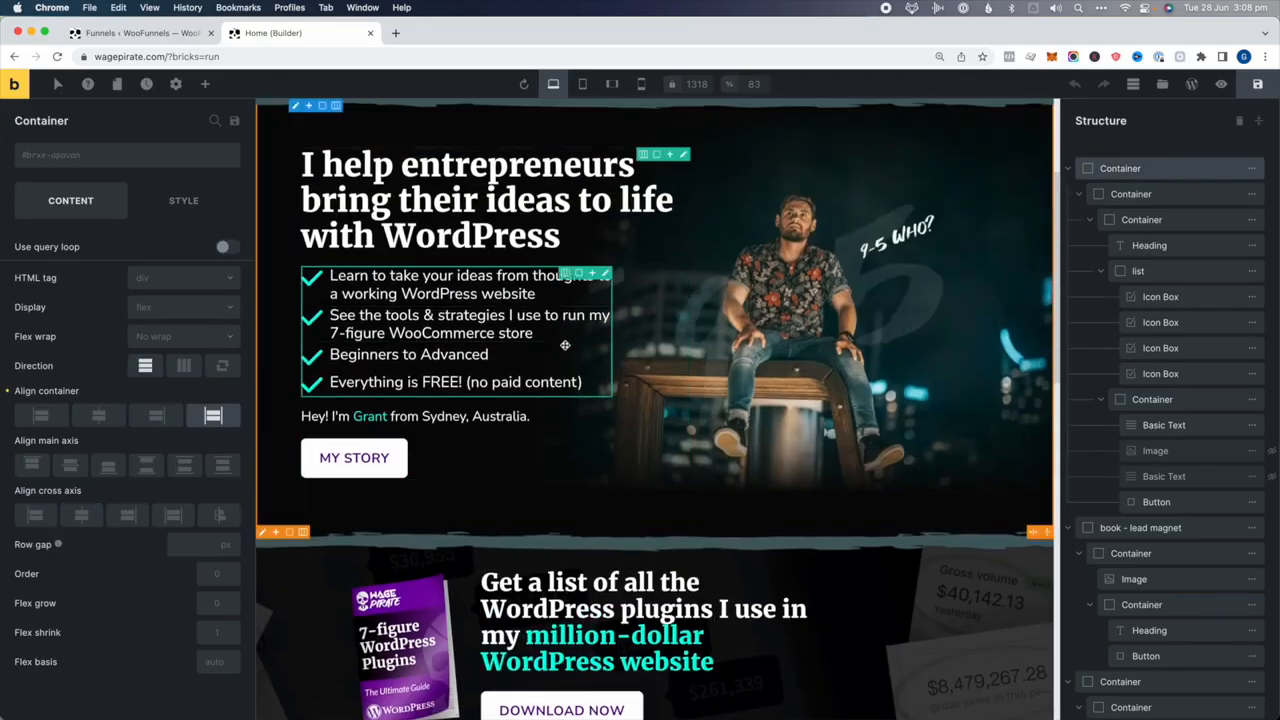
scroll(542, 370, "down", 6)
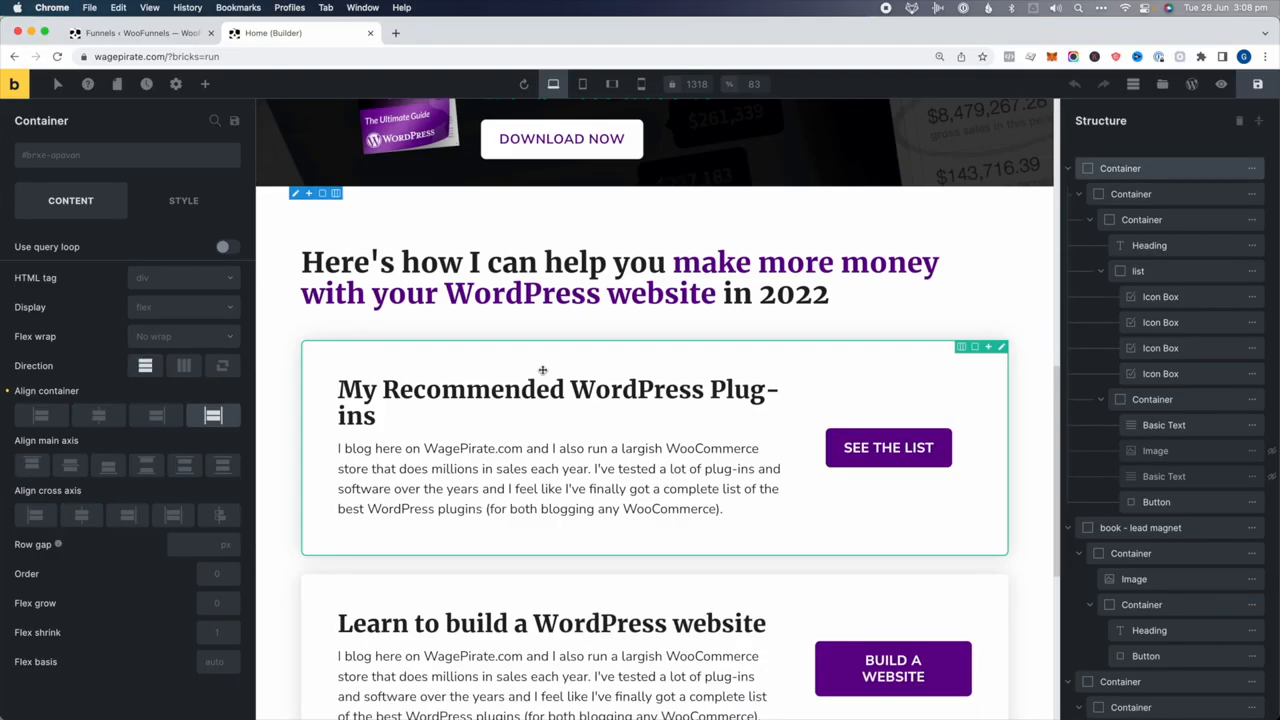
Duplicate the "Here's how I can help you" heading and give it a cyan background
left_click(557, 289)
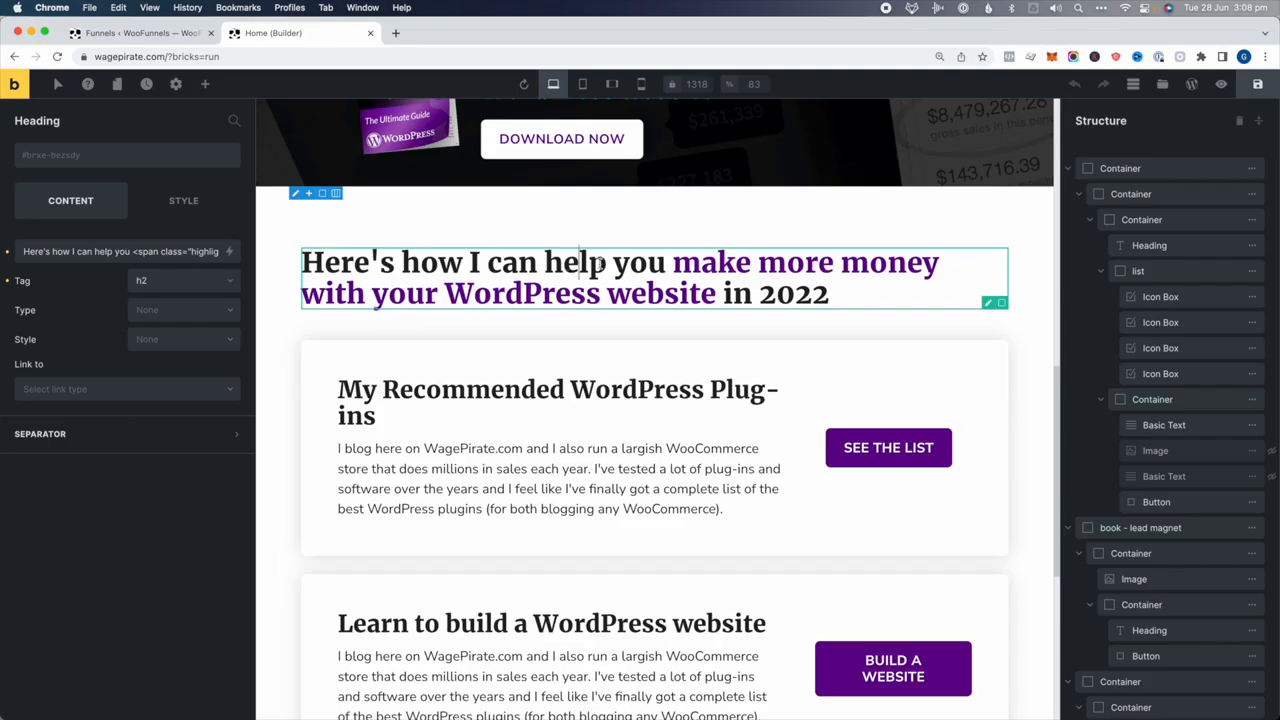
scroll(1234, 431, "down", 5)
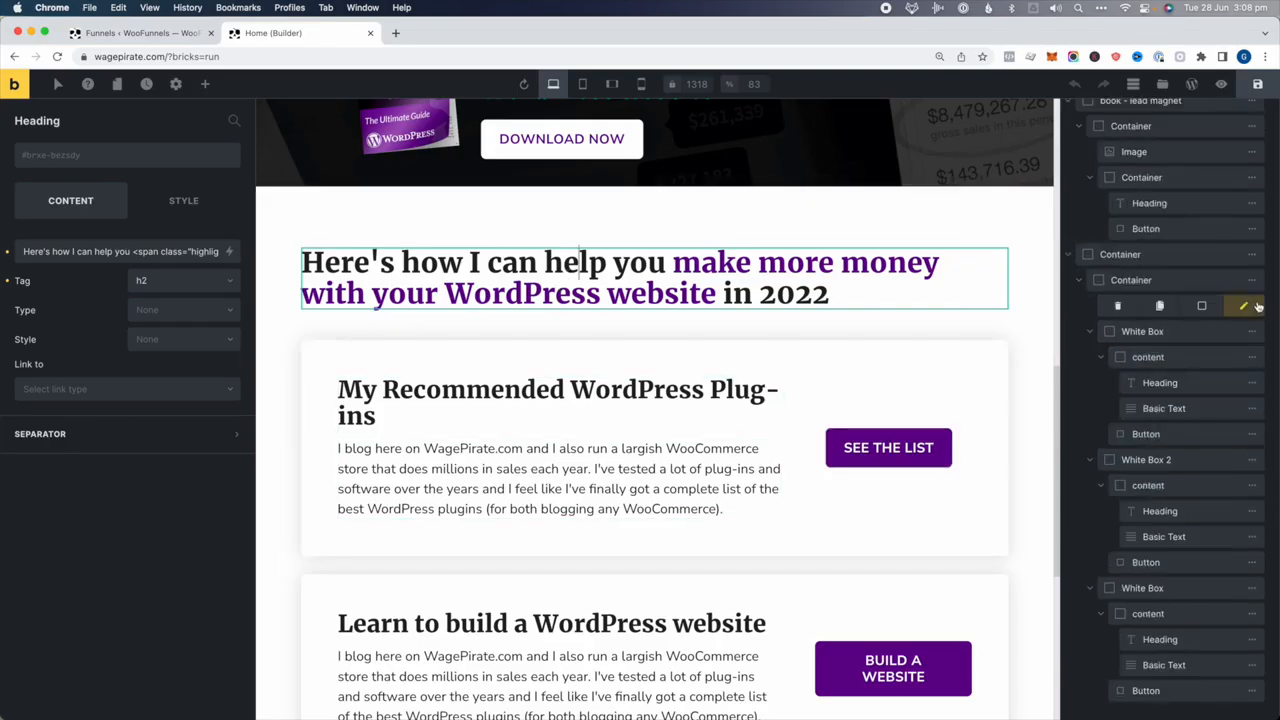
left_click(1157, 307)
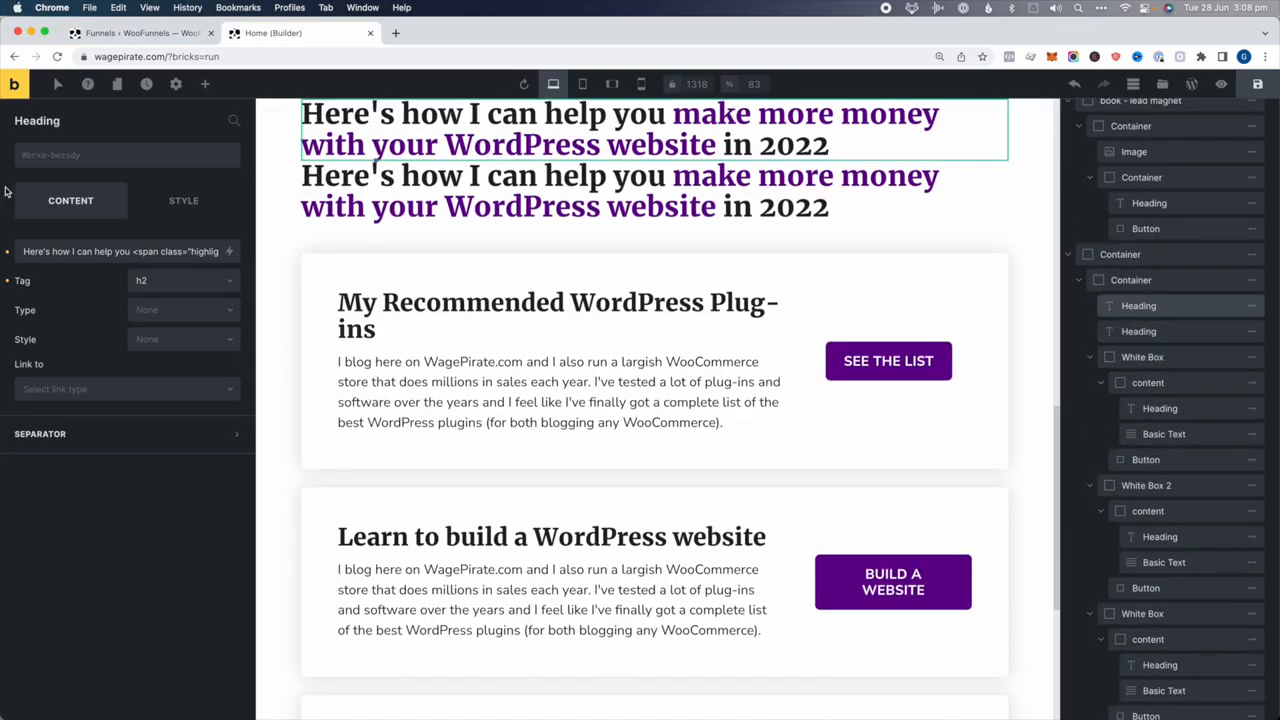
left_click(180, 200)
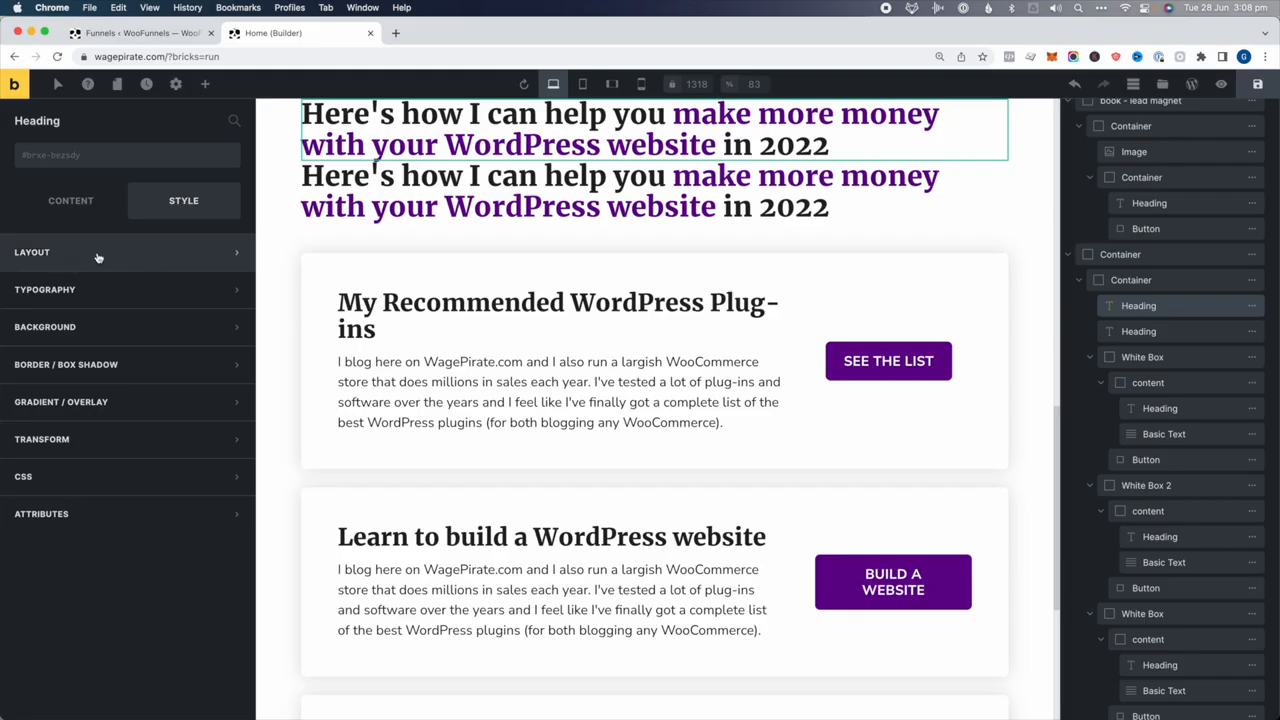
left_click(44, 326)
left_click(230, 362)
left_click(130, 484)
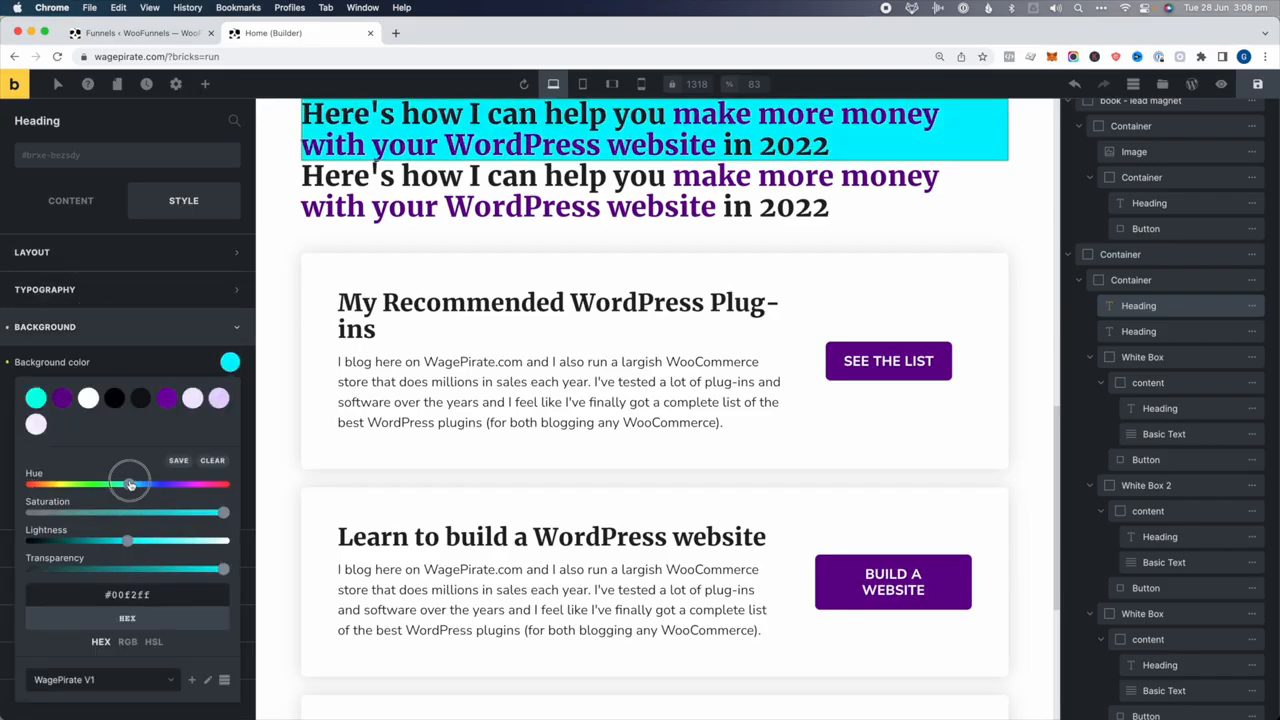
left_click_drag(130, 484, 132, 484)
scroll(503, 337, "up", 1)
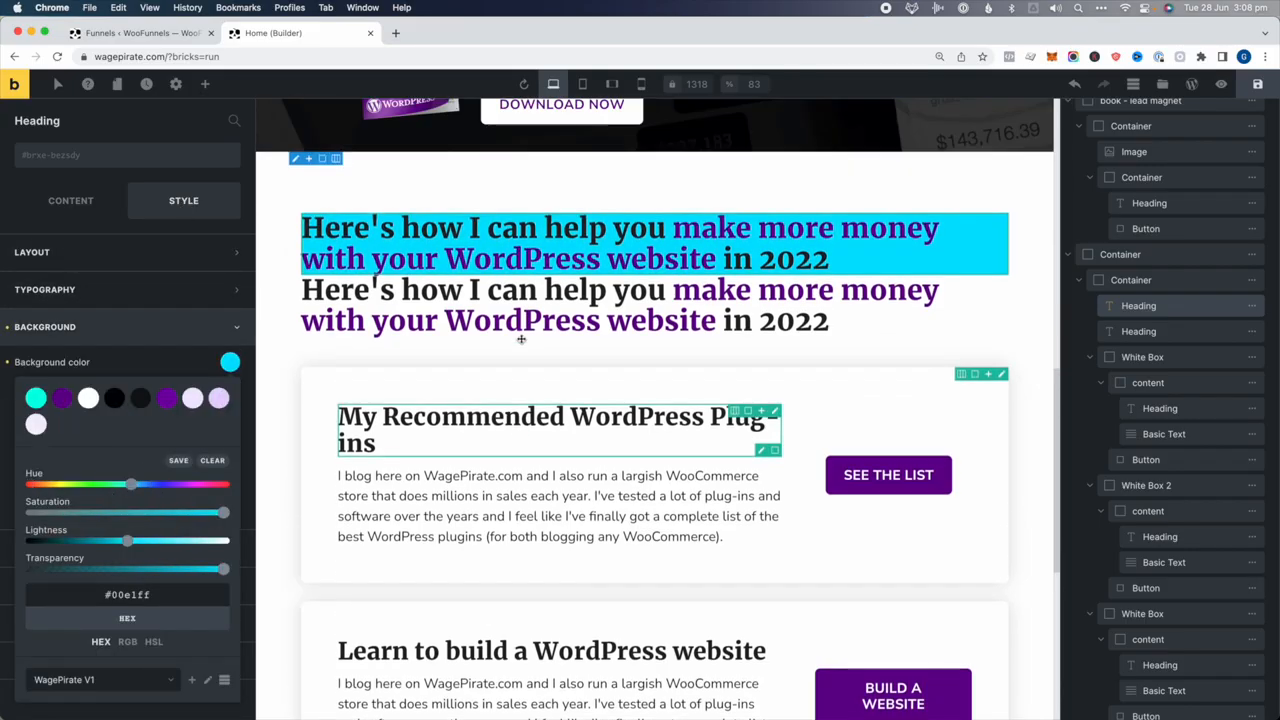
Set the duplicated heading's top margin to 50
left_click(1178, 331)
left_click(100, 252)
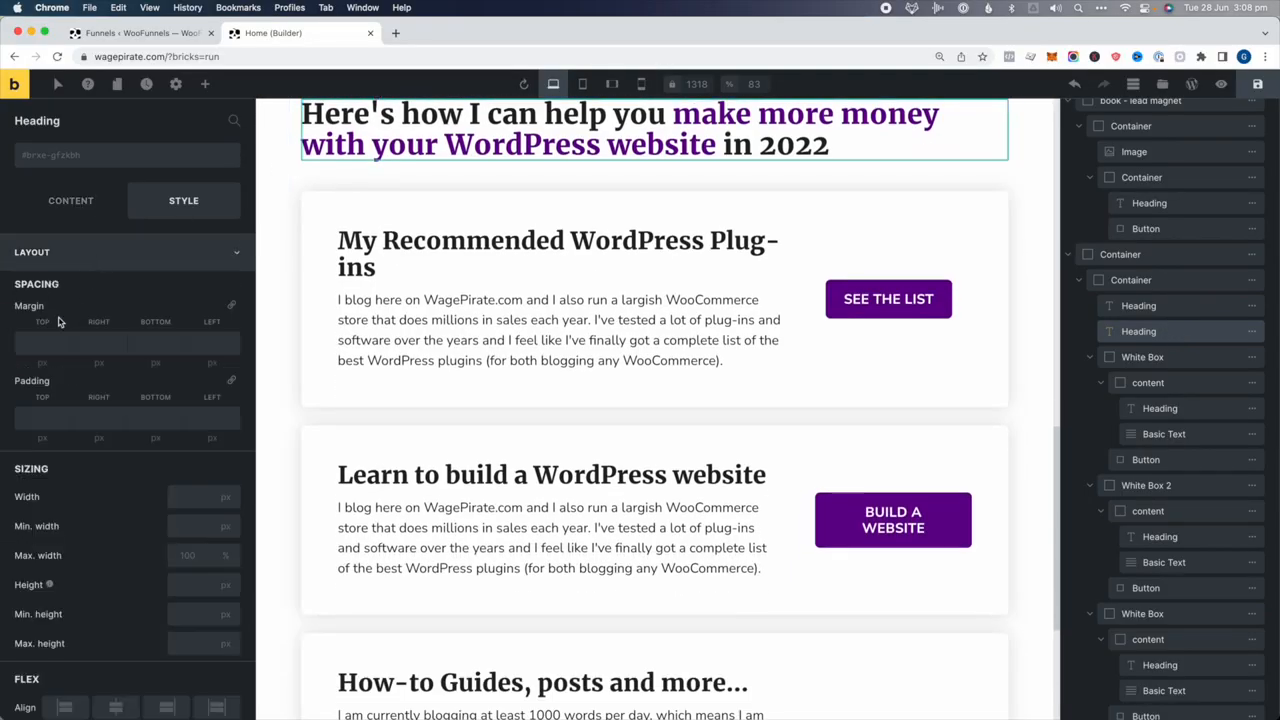
left_click(37, 343)
type("50")
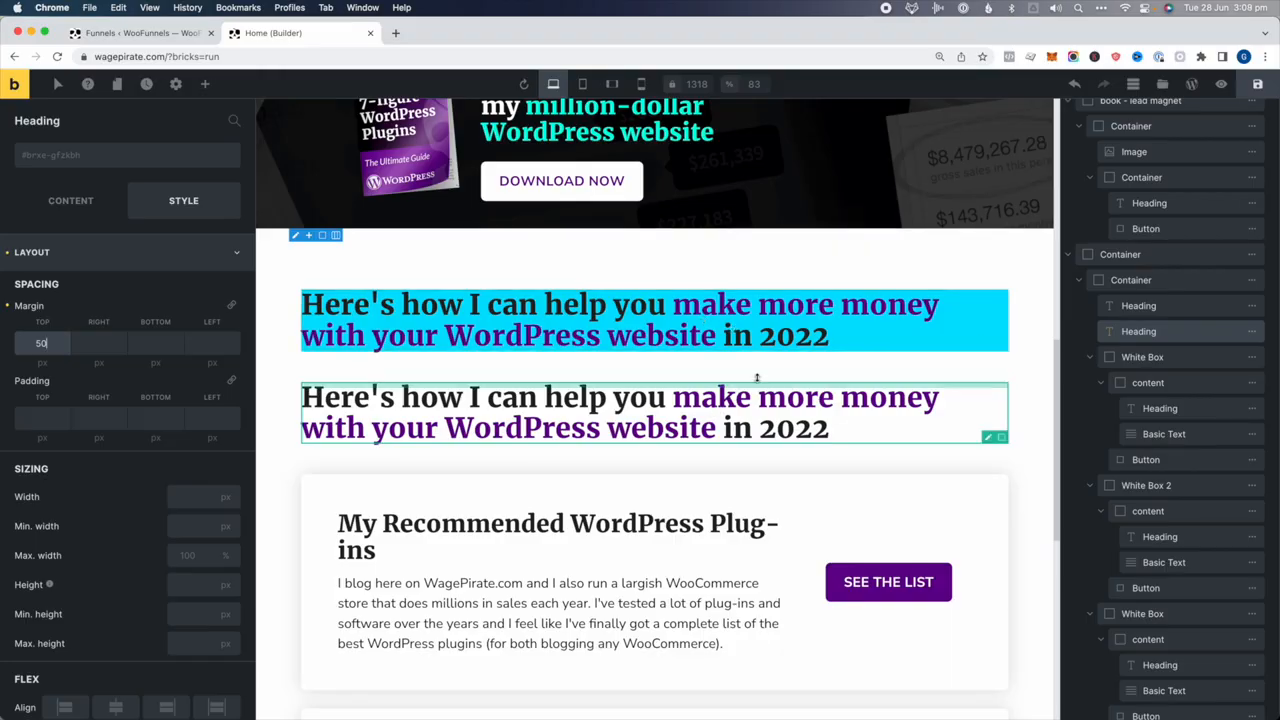
Copy the cyan heading's styles and paste them onto the second heading
right_click(855, 333)
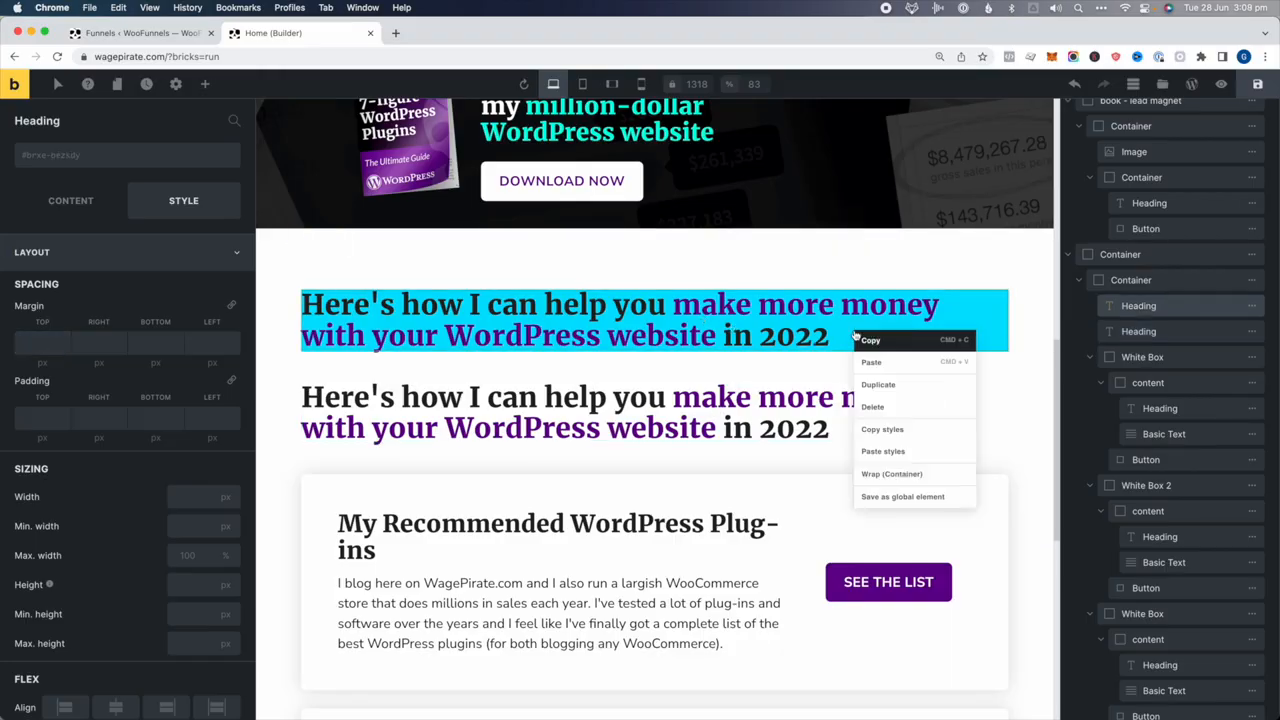
left_click(893, 440)
left_click(892, 424)
right_click(873, 420)
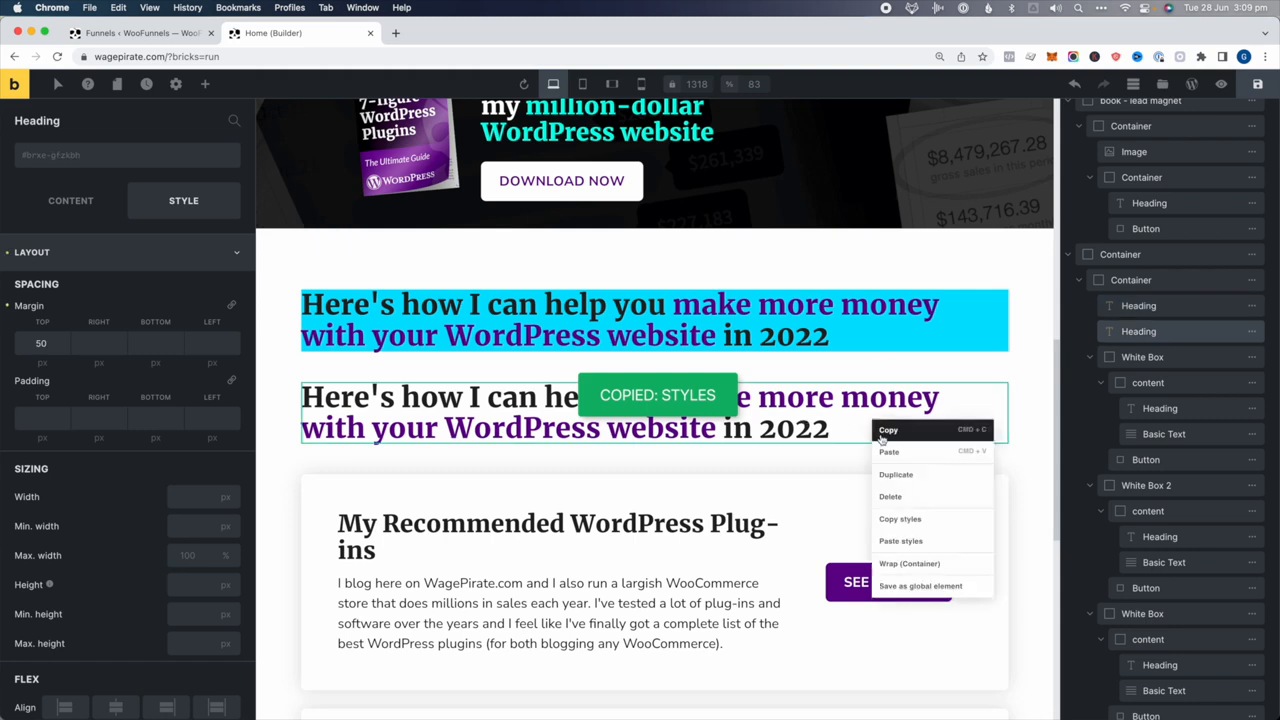
left_click(909, 541)
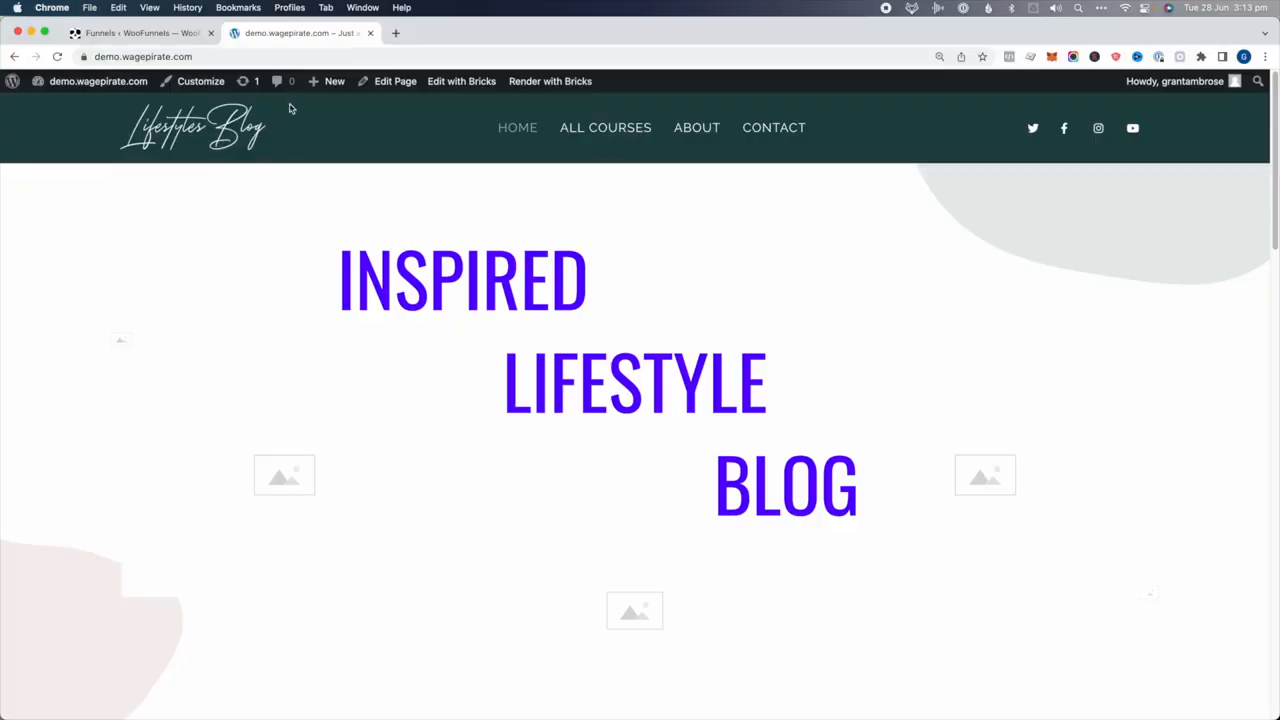
Go to the Bricks templates list and point out its Conditions column
mouse_move(95, 82)
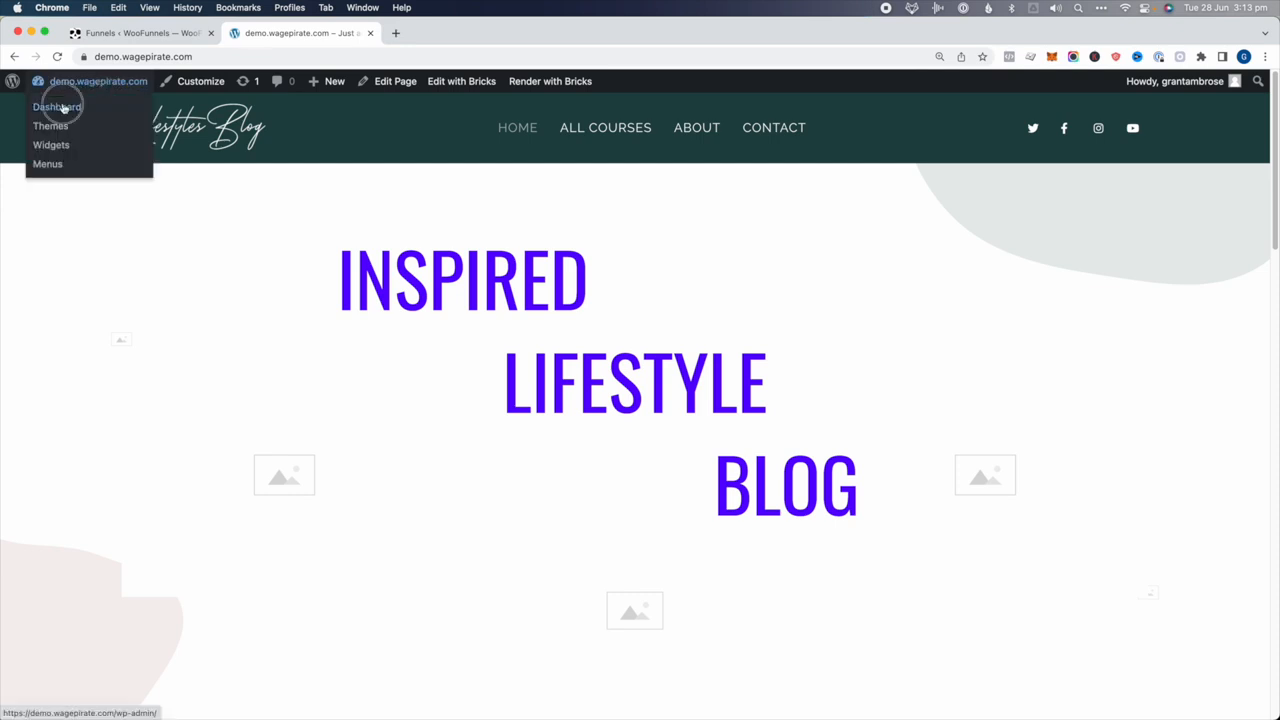
left_click(60, 107)
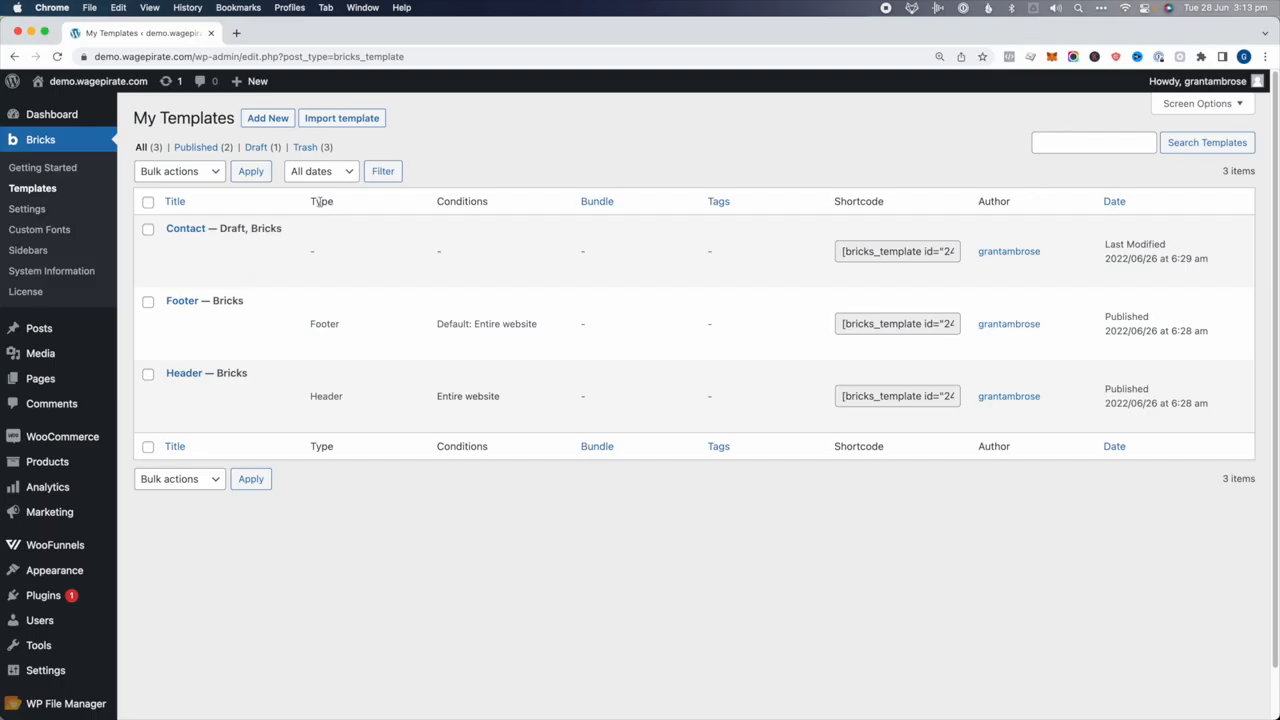
left_click_drag(452, 203, 487, 201)
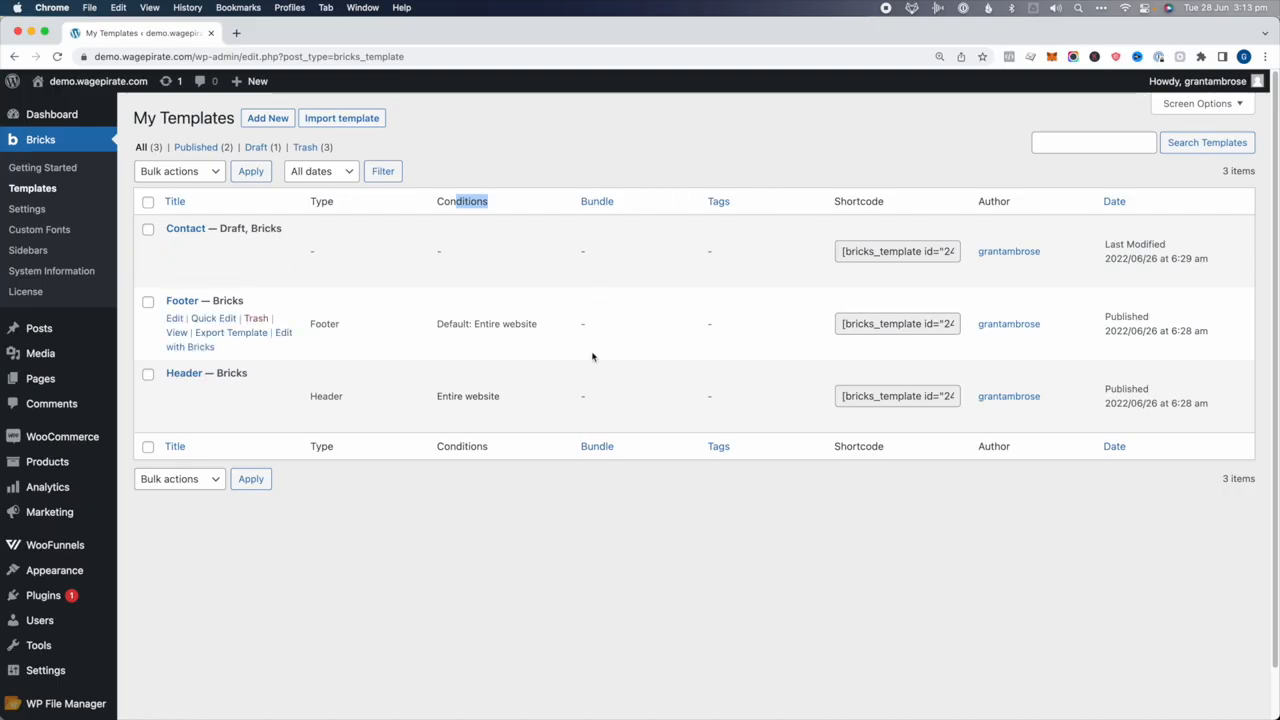
left_click(327, 201)
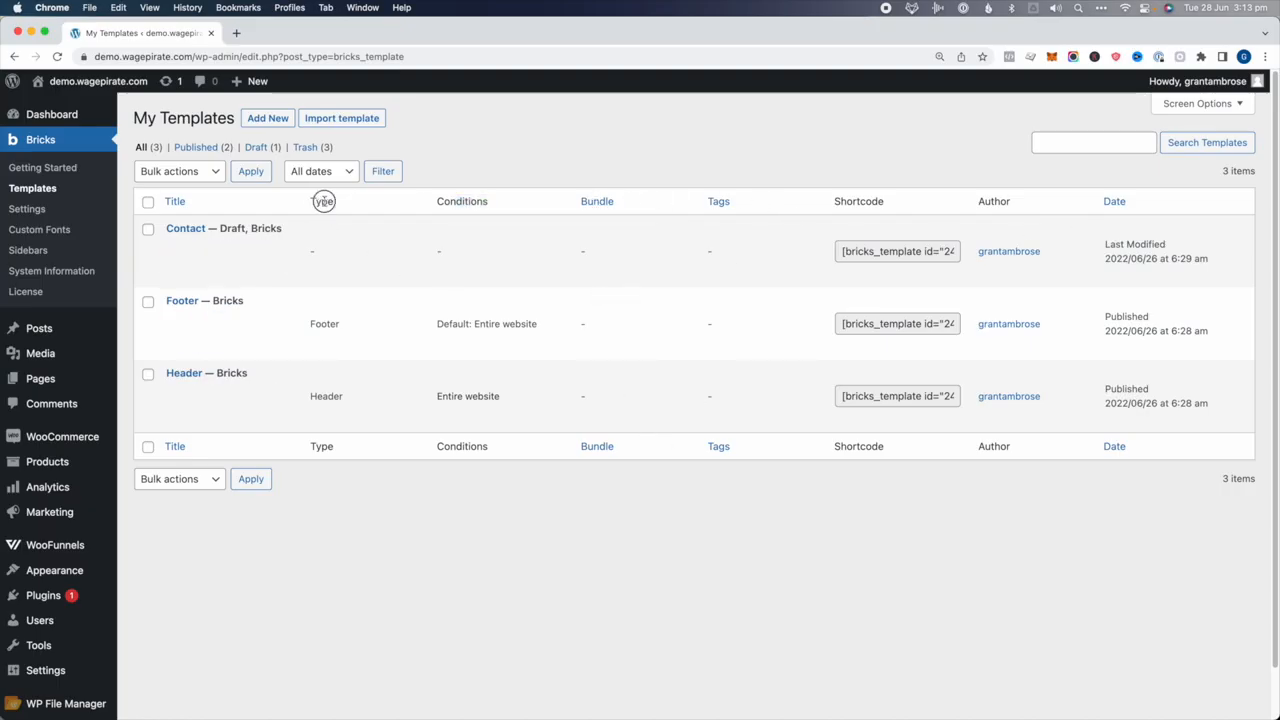
left_click_drag(455, 204, 480, 205)
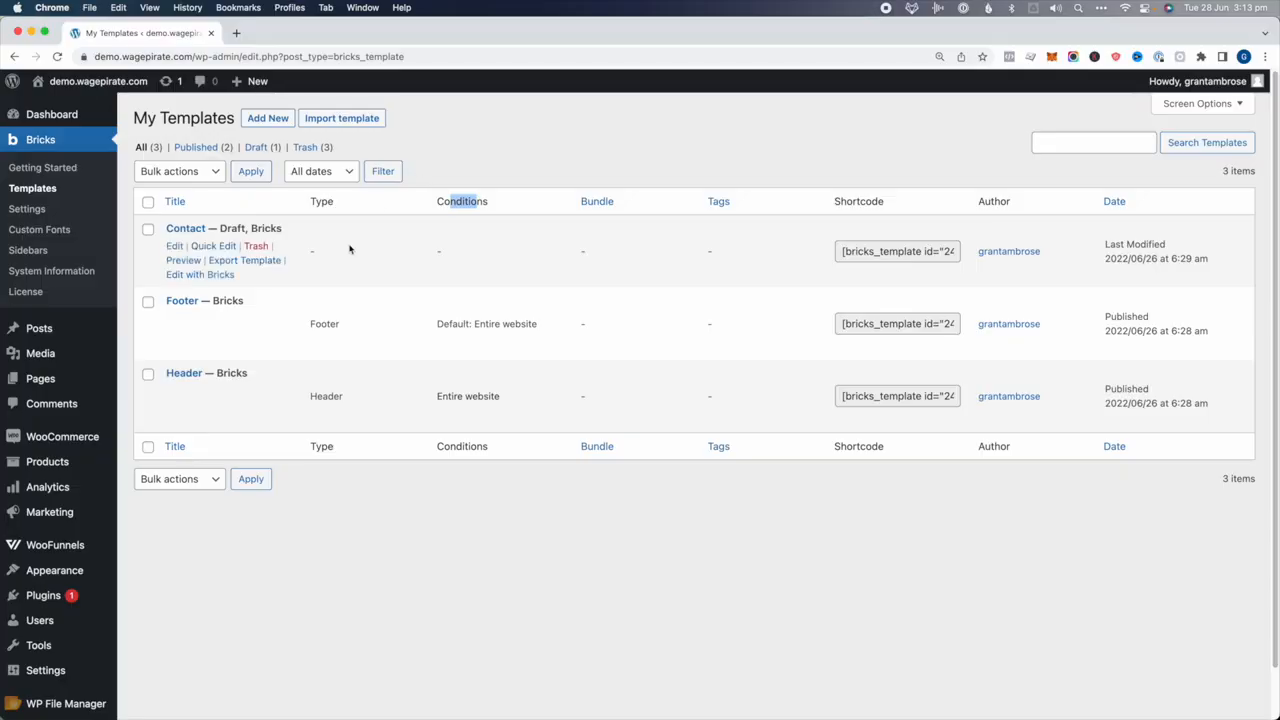
Select all three templates and move them to the Trash with the bulk action
left_click(148, 203)
left_click(155, 173)
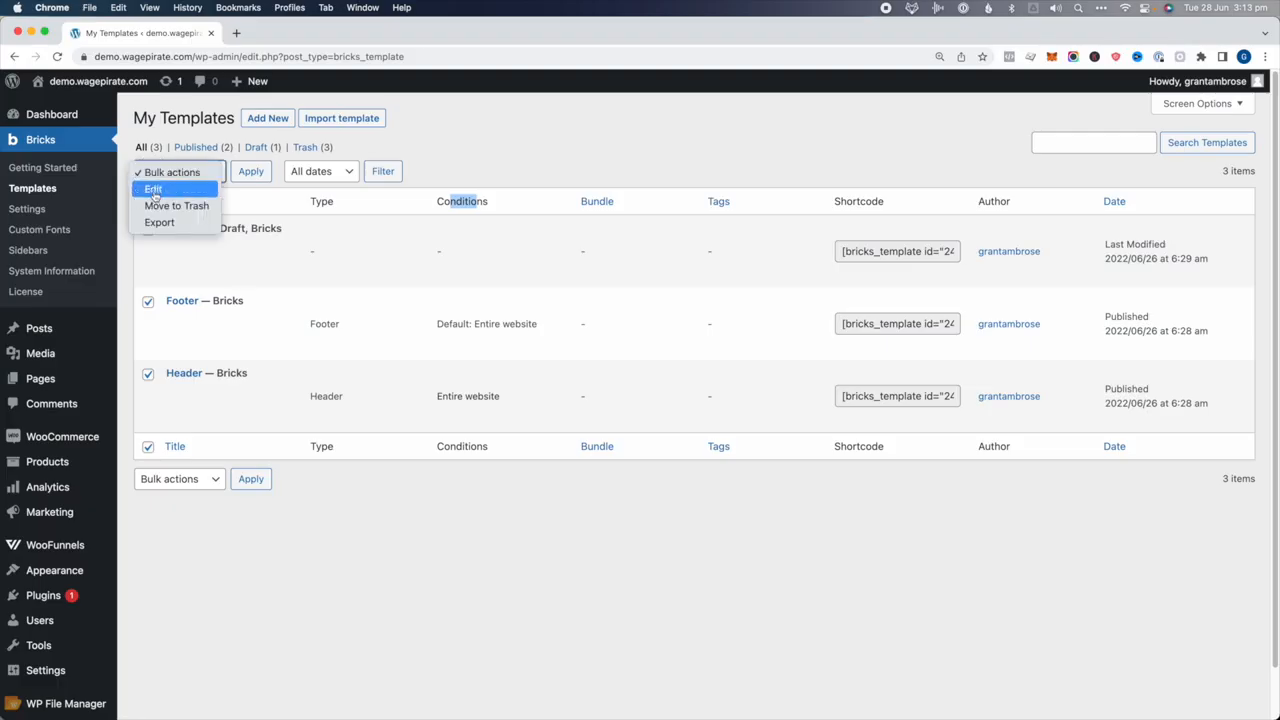
left_click(180, 206)
left_click(251, 171)
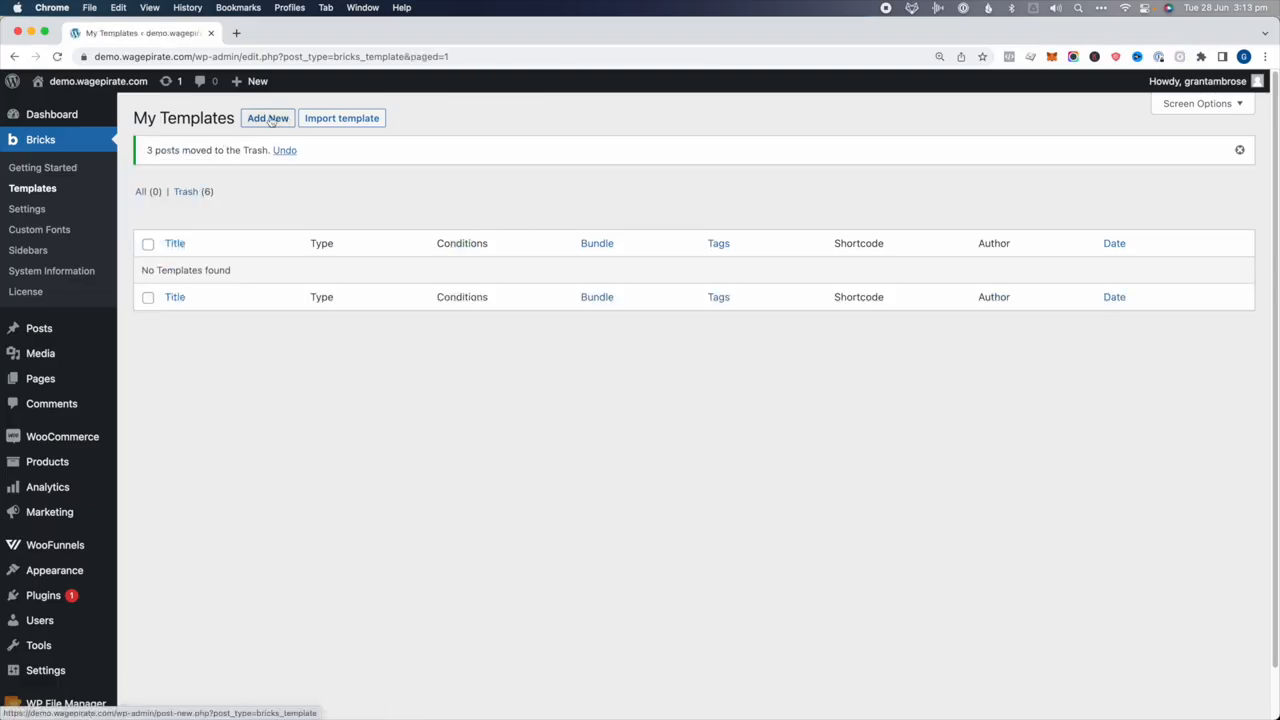
left_click(268, 118)
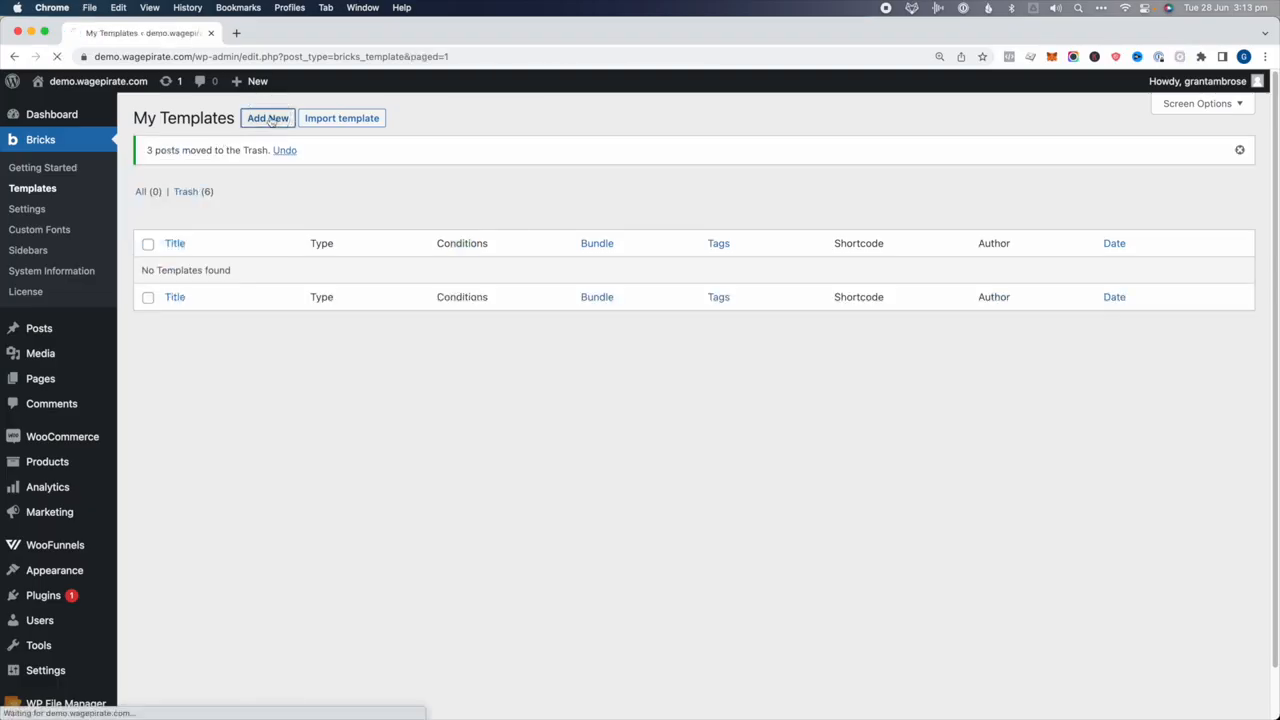
Title the new template 'Header', set its type to Header, and publish it
type("Header")
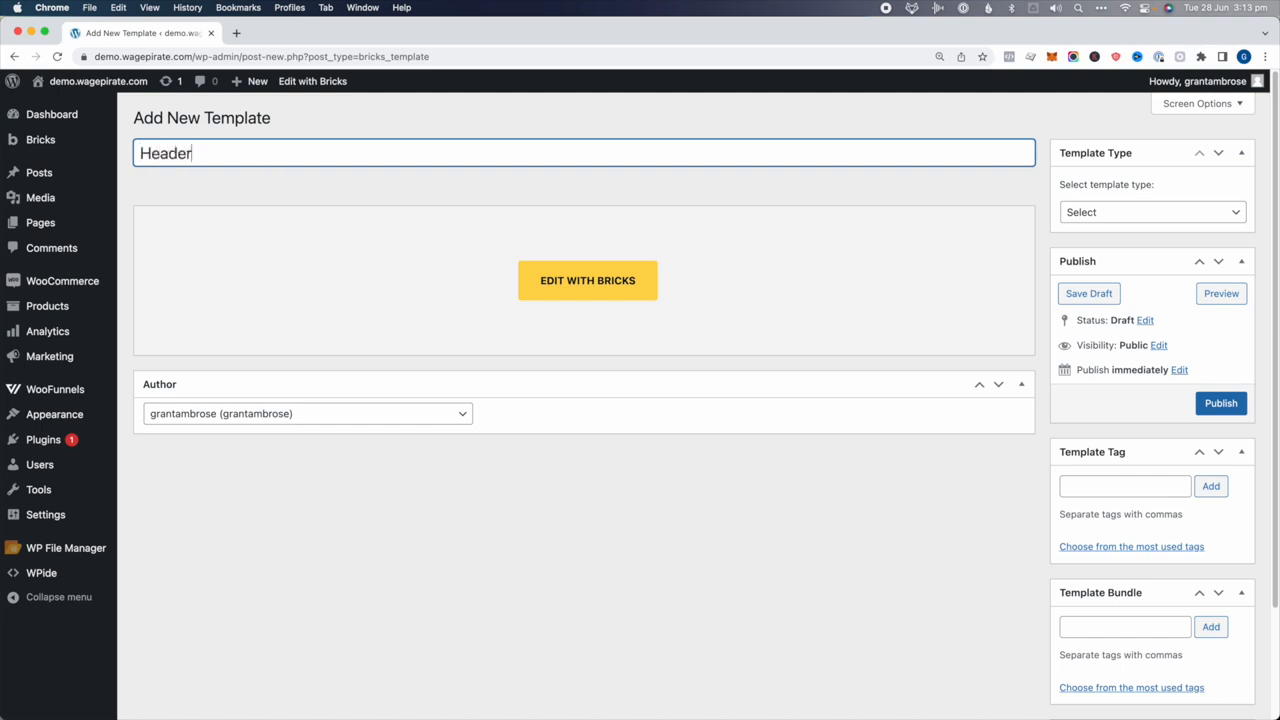
left_click(1114, 211)
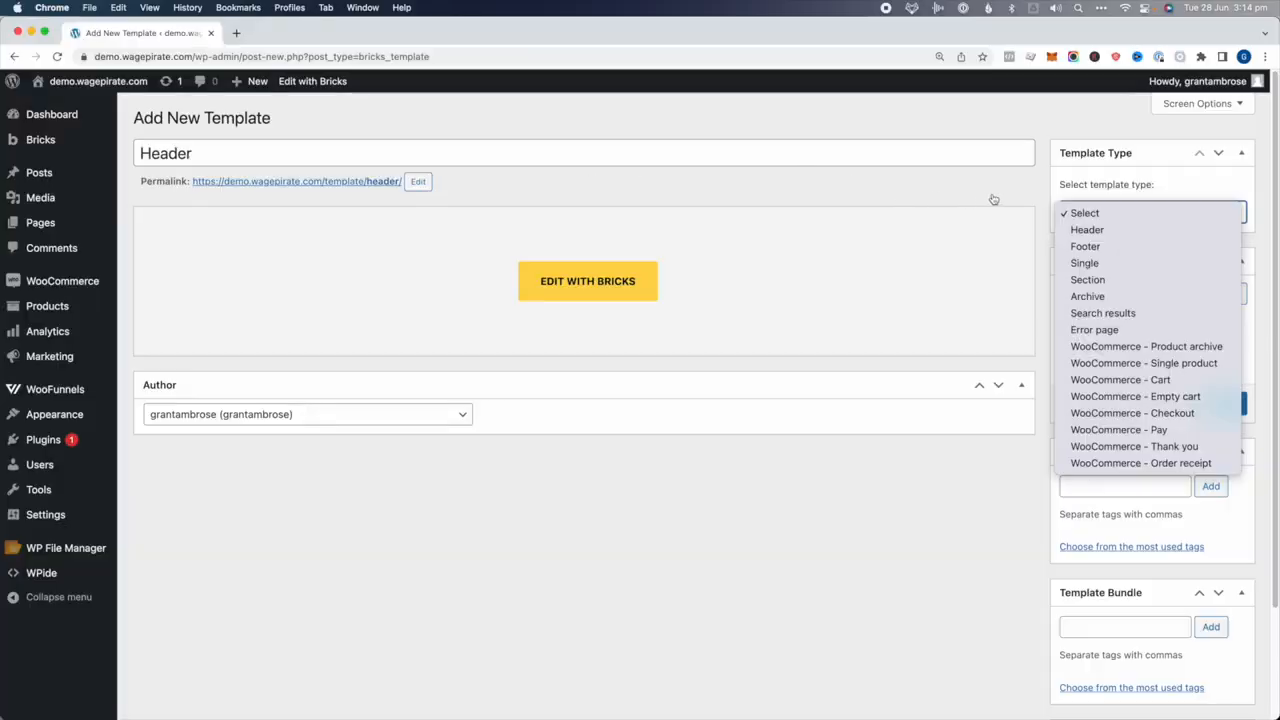
left_click(1087, 229)
left_click(1221, 403)
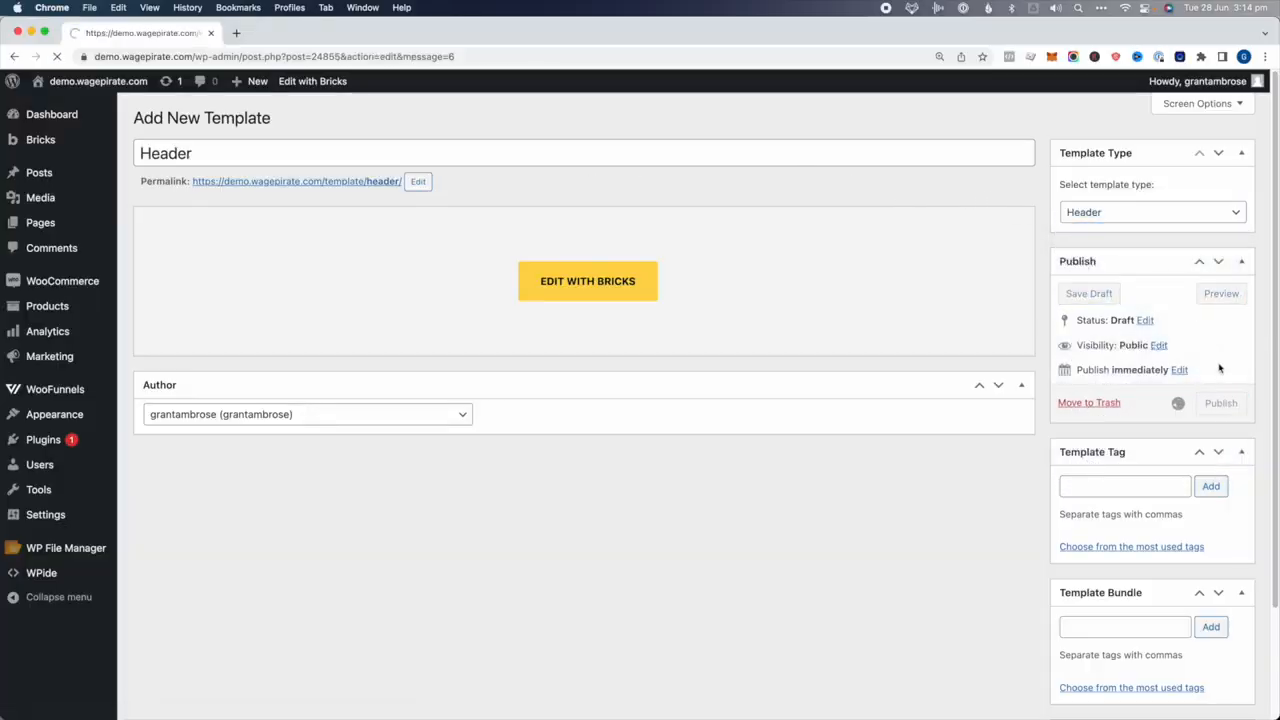
left_click(573, 327)
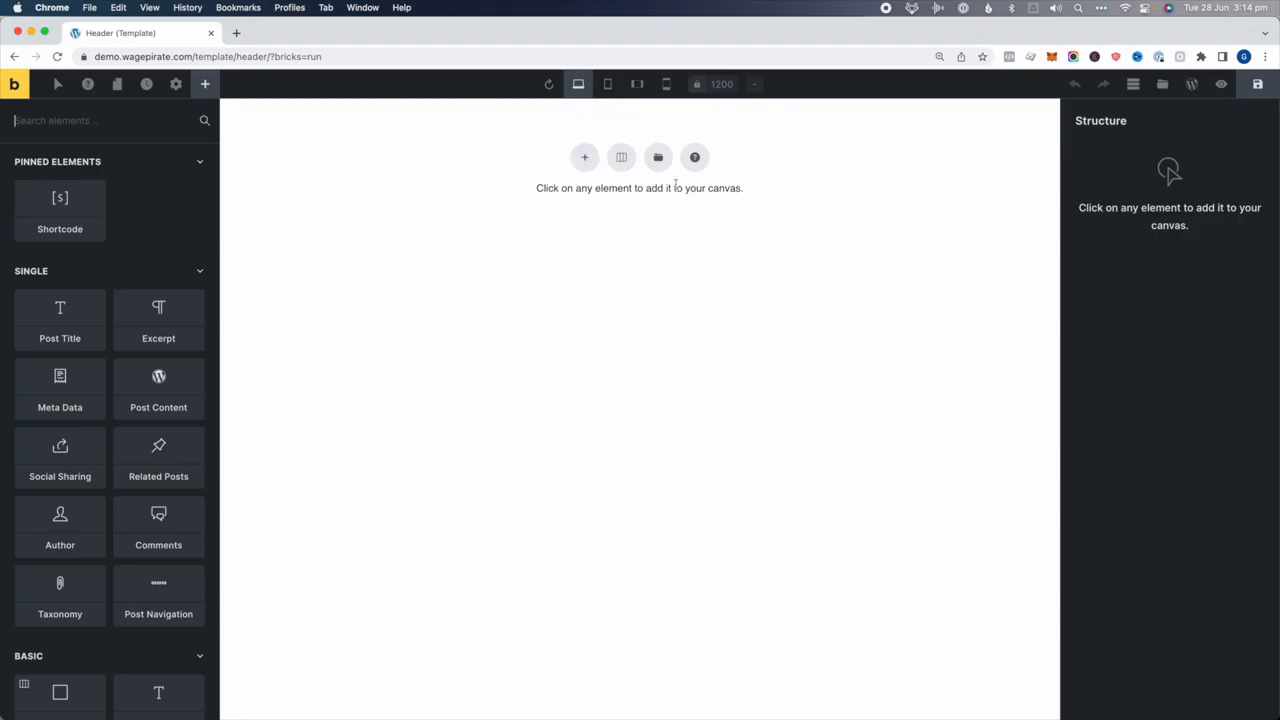
Filter the Community Templates library to the Liv bundle
left_click(1162, 84)
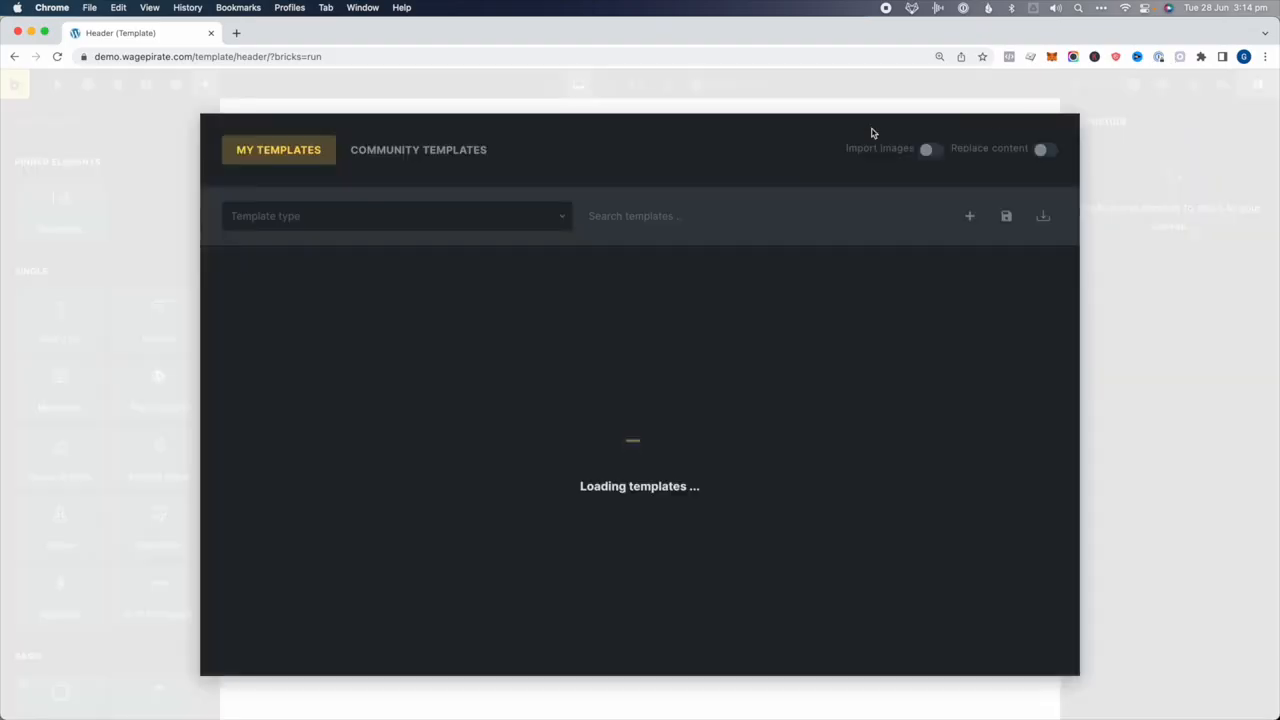
left_click(420, 155)
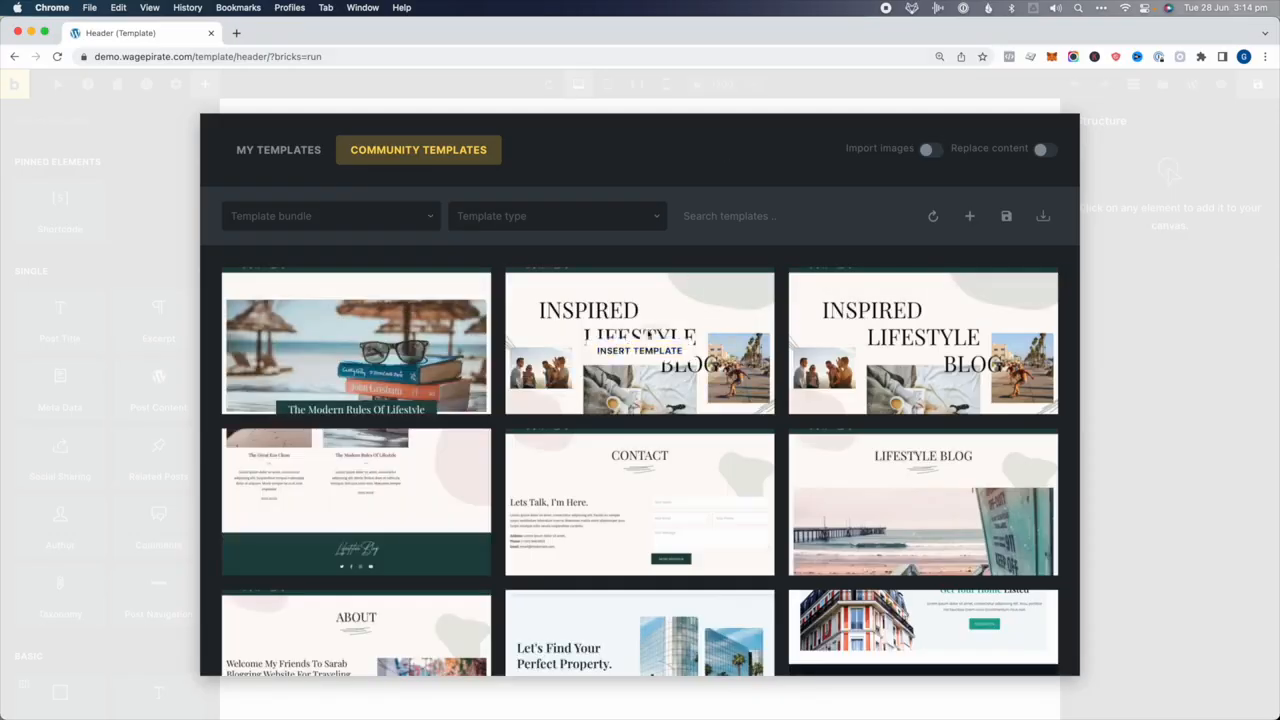
scroll(618, 432, "down", 5)
scroll(618, 432, "down", 3)
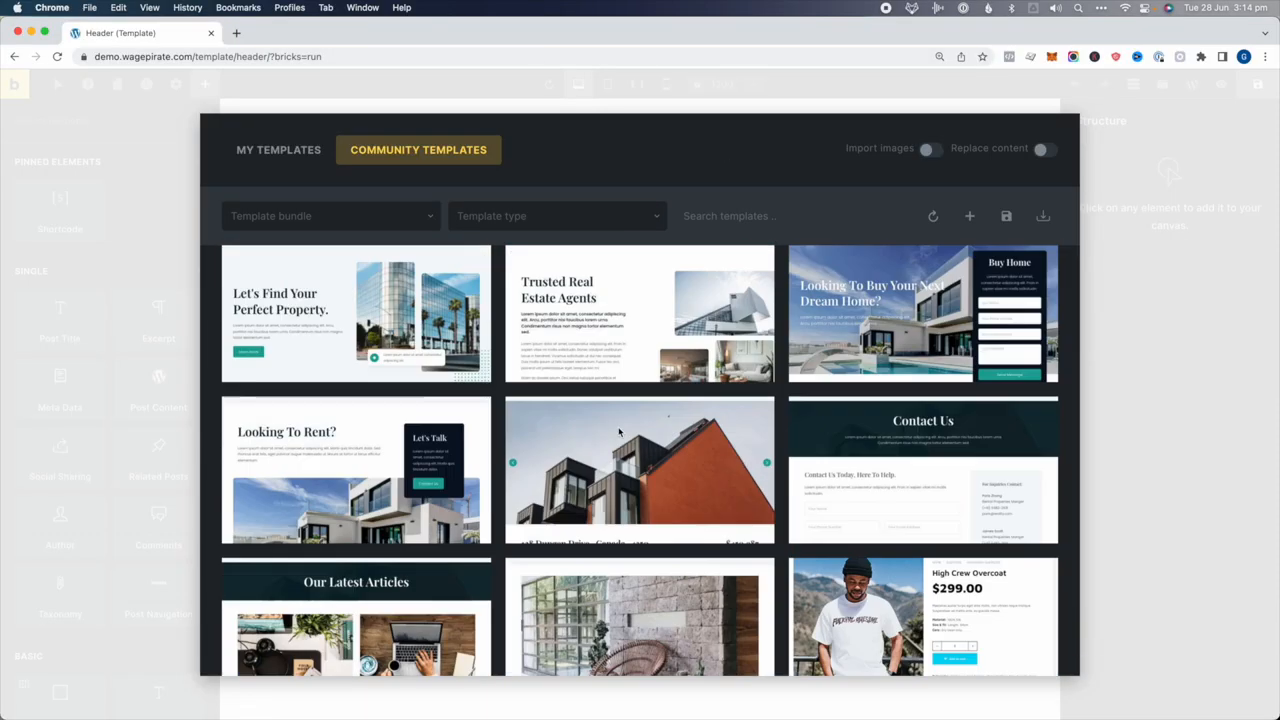
scroll(450, 350, "up", 10)
left_click(329, 215)
left_click(247, 274)
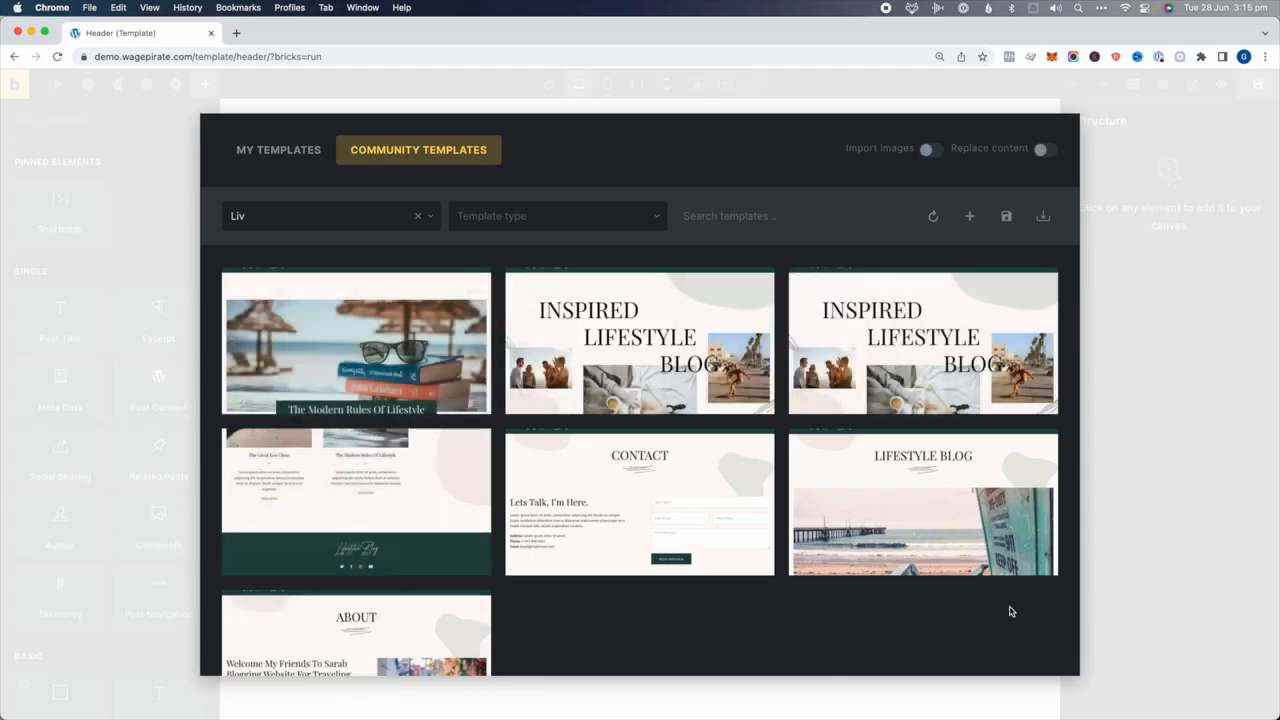
scroll(646, 536, "down", 2)
scroll(400, 300, "up", 1)
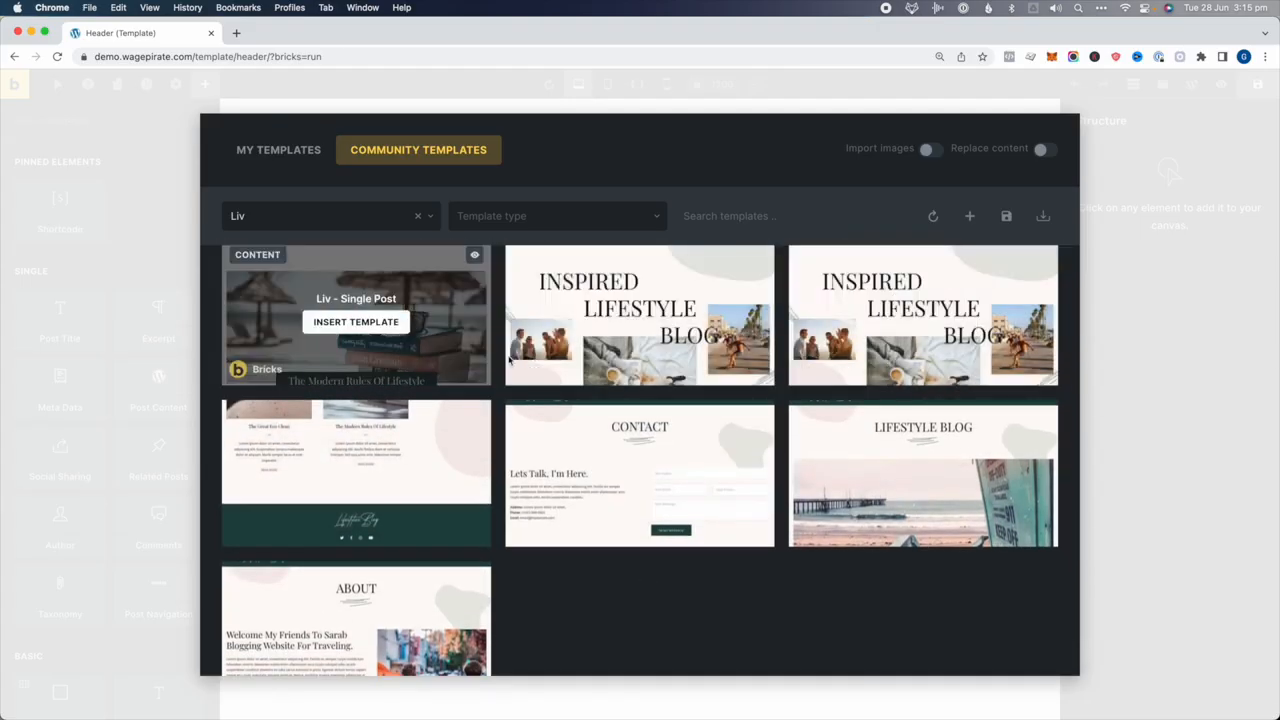
Insert Liv - Header with its theme styles and colour palette, then save
left_click(935, 323)
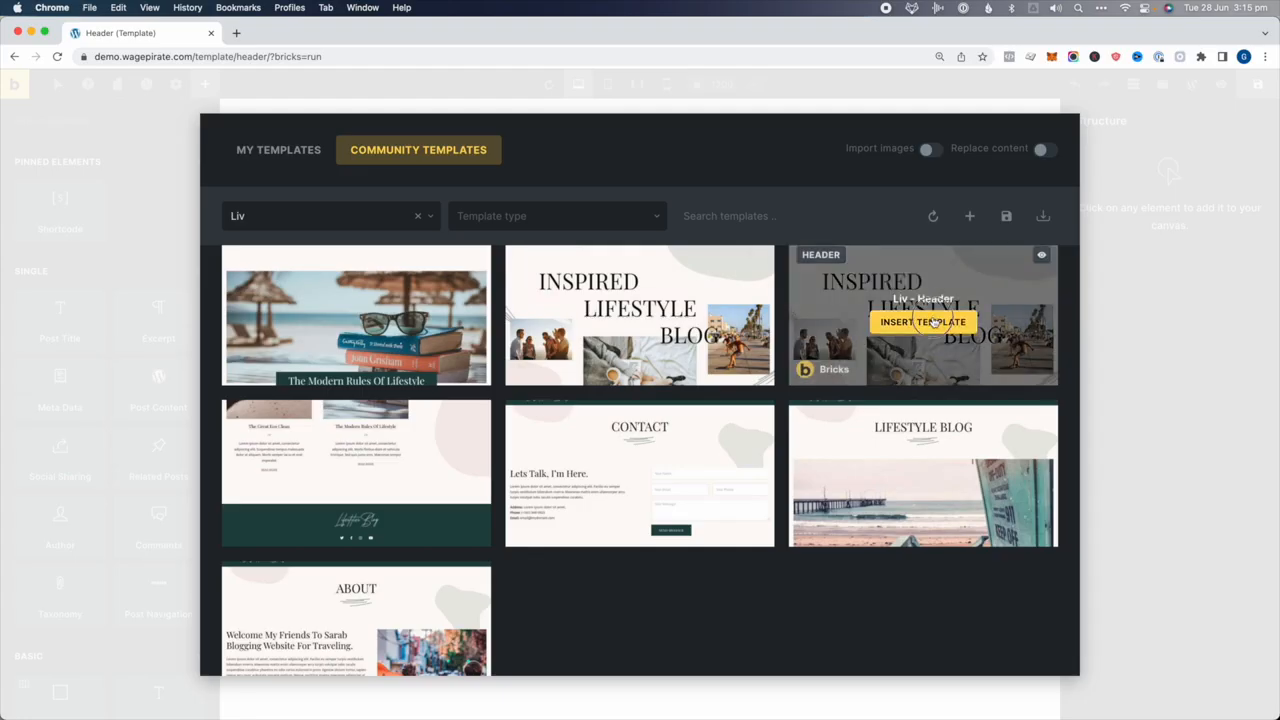
left_click(606, 307)
left_click(607, 307)
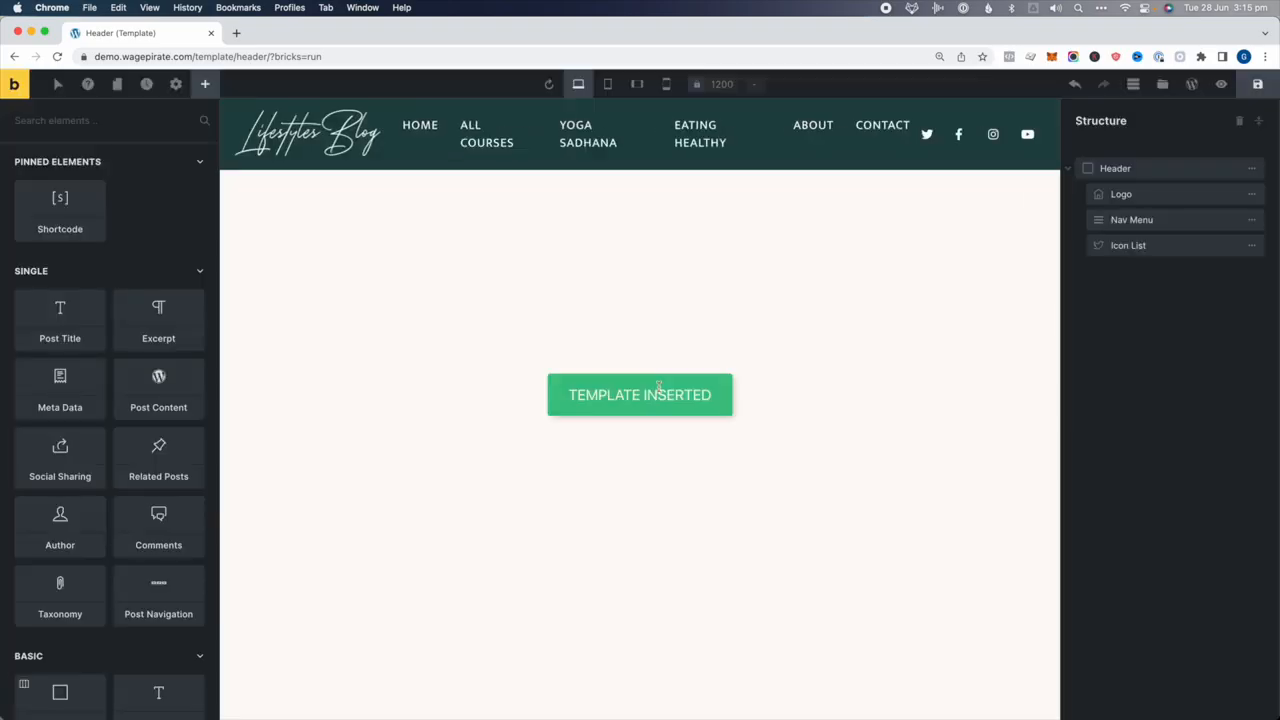
left_click(1268, 85)
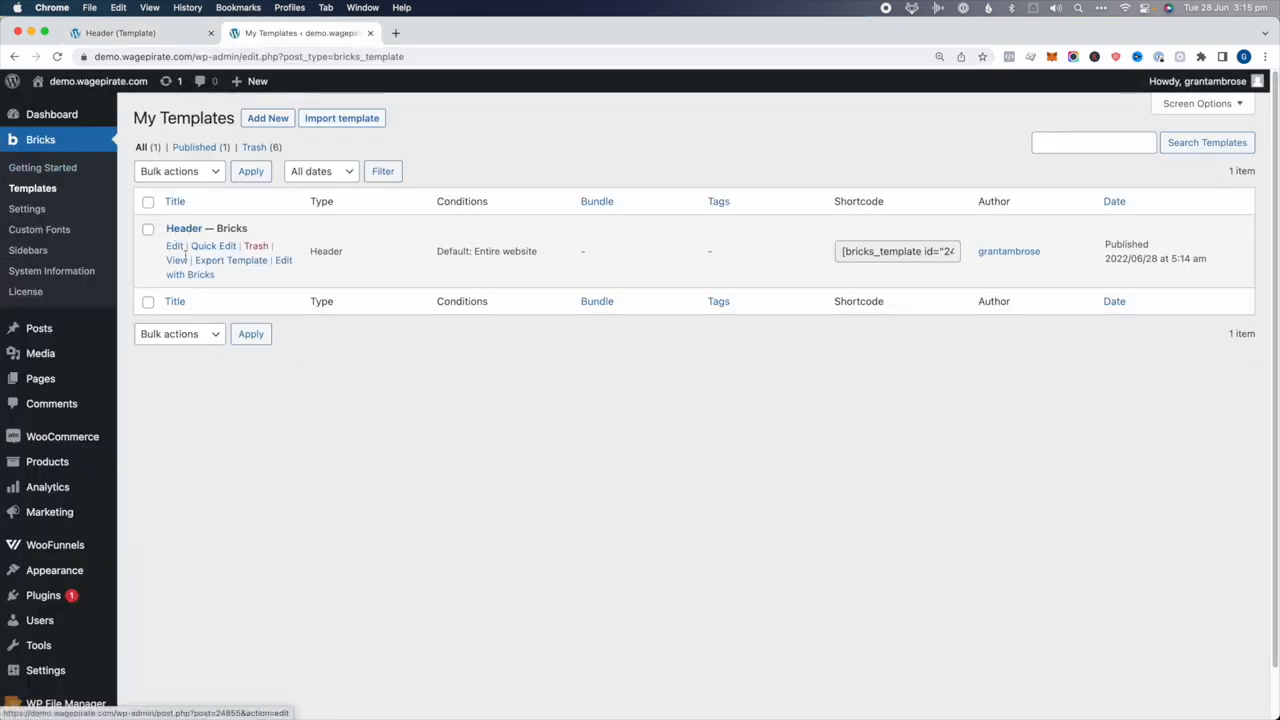
Point out the template's Header type and Default: Entire website condition in the list
double_click(341, 250)
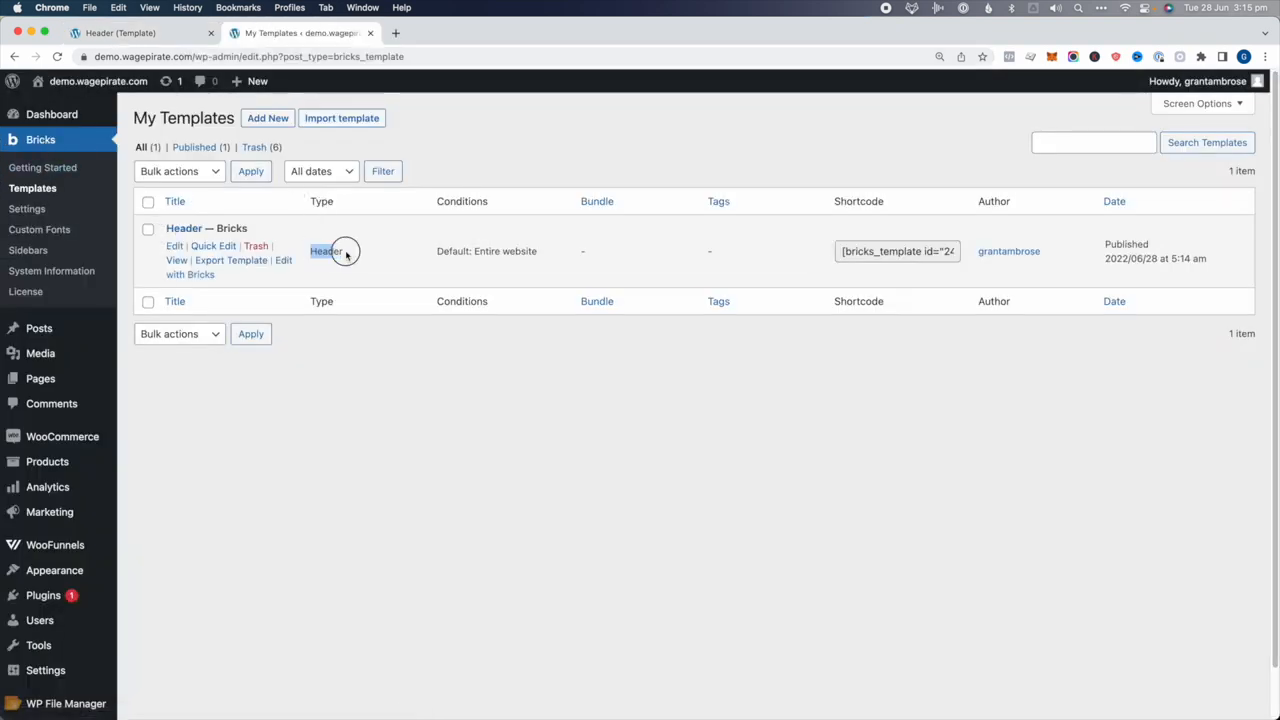
left_click(444, 246)
left_click_drag(444, 246, 527, 251)
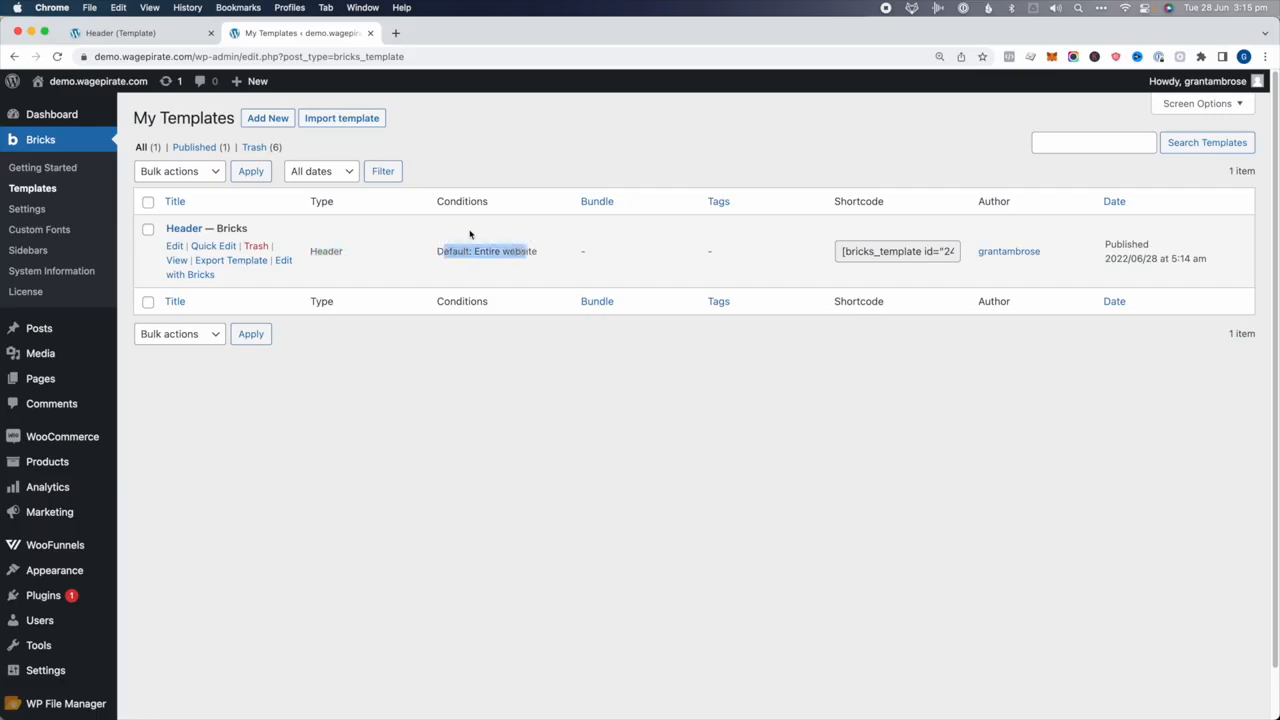
left_click(165, 33)
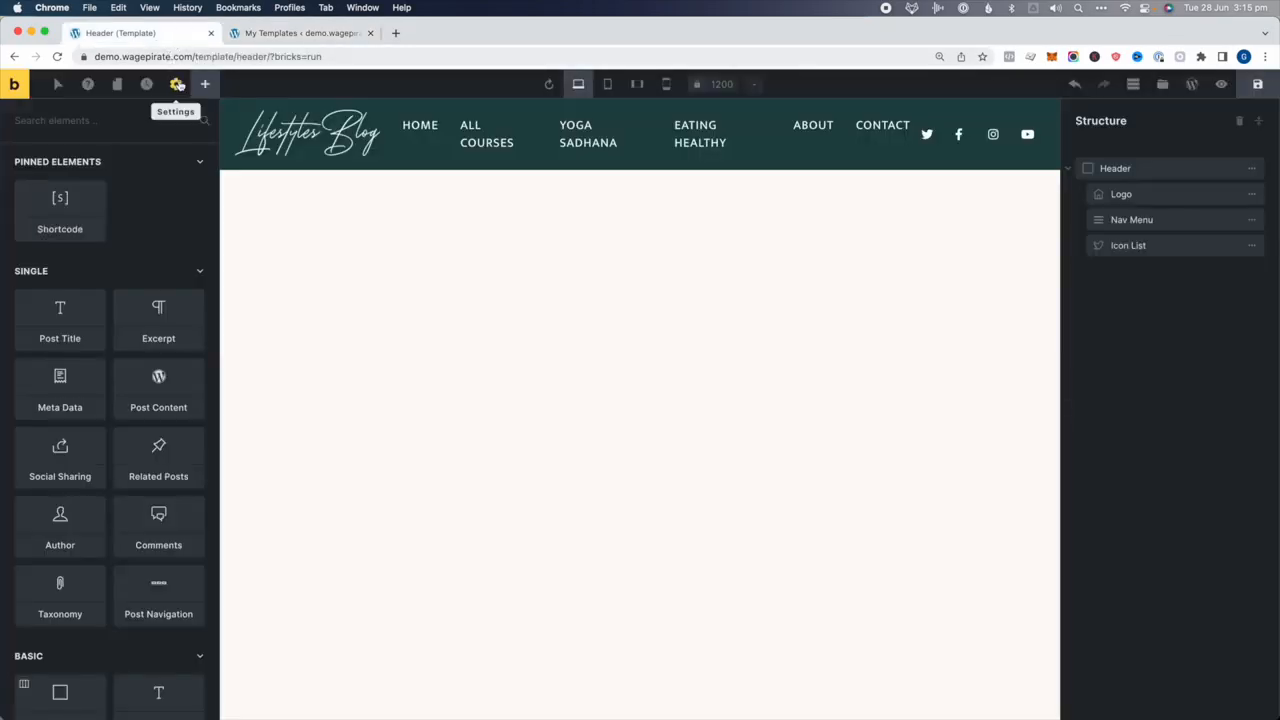
Expand the template settings' display conditions and check the templates list
left_click(177, 86)
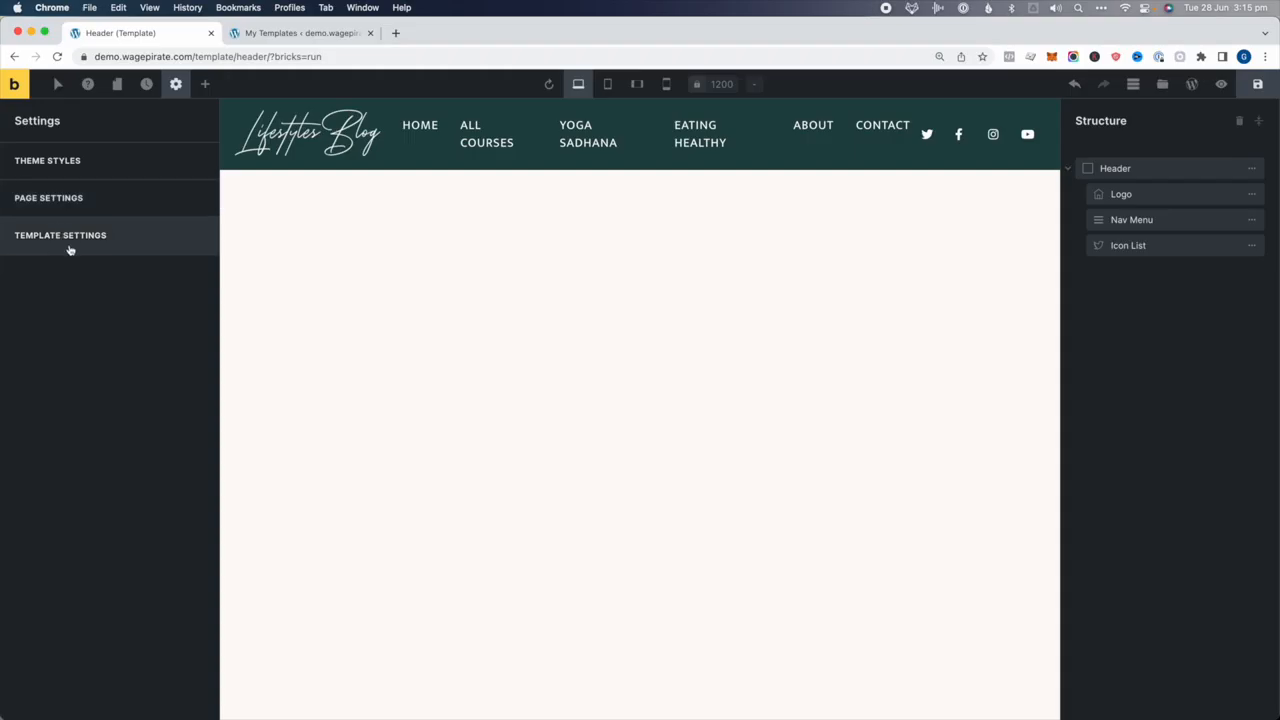
left_click(100, 252)
left_click(86, 276)
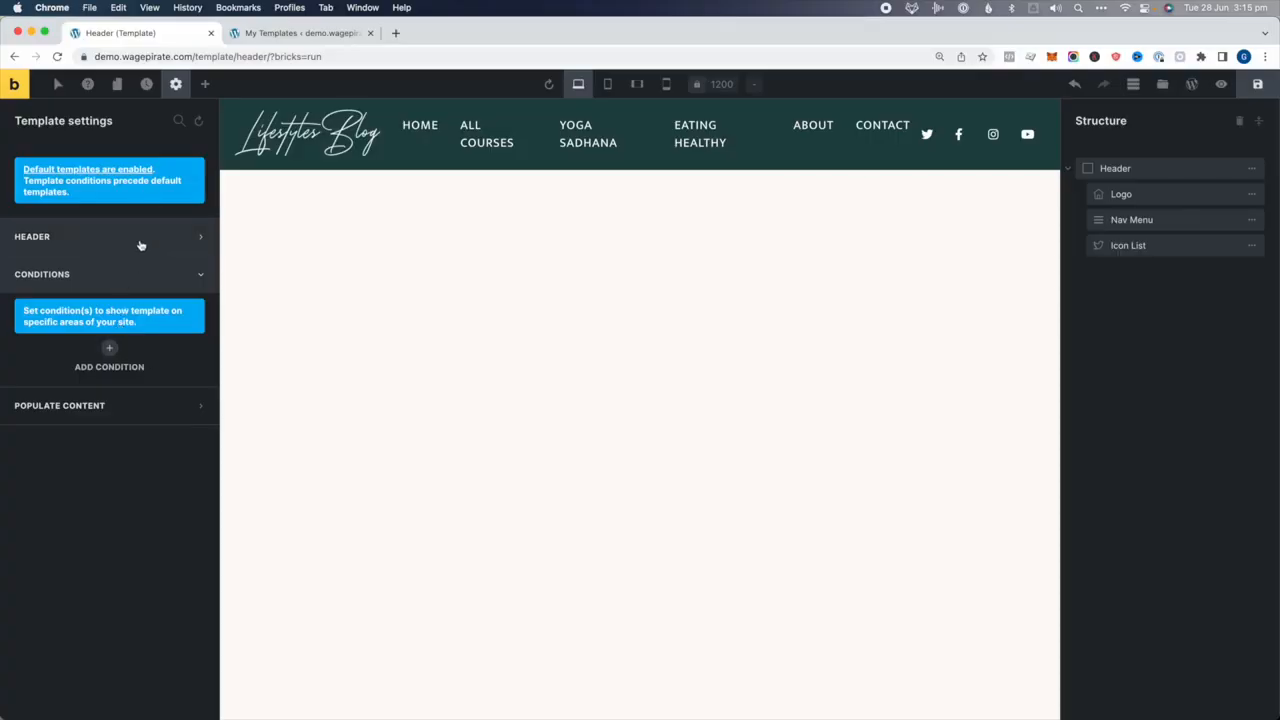
left_click(298, 33)
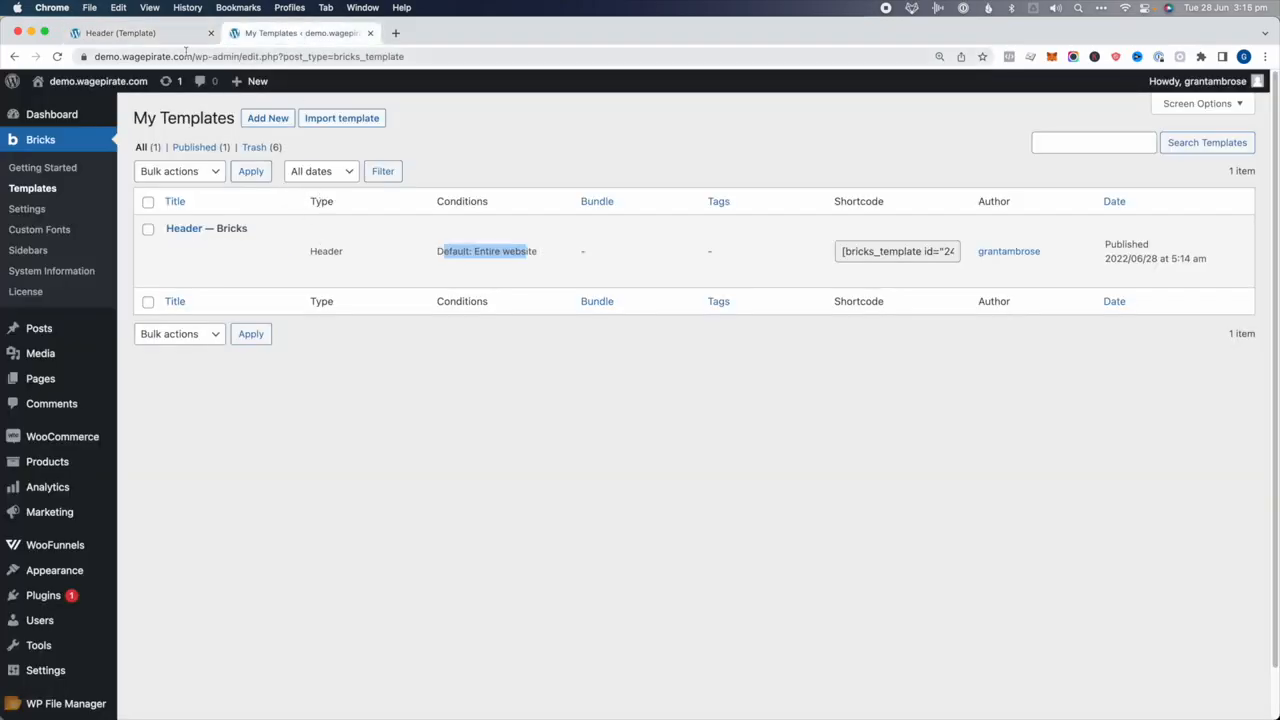
left_click(160, 33)
Clear the header location and turn on Sticky header and Sticky on scroll
left_click(32, 237)
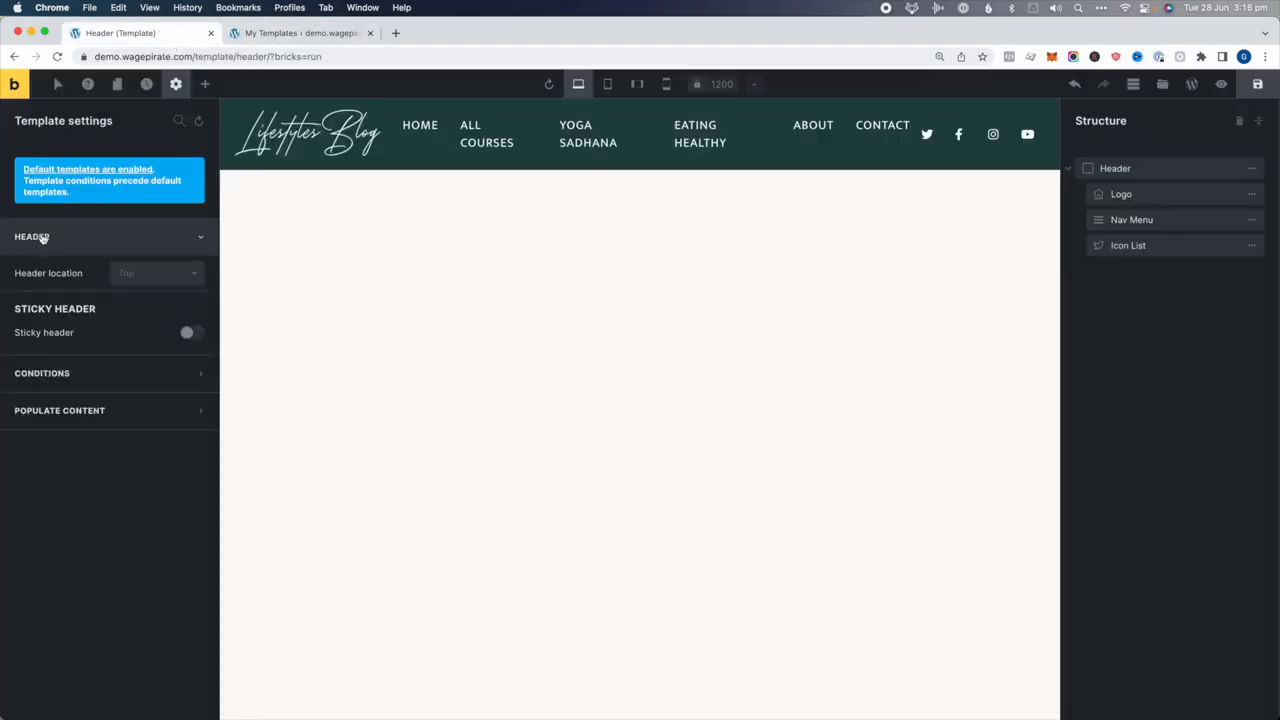
left_click(131, 276)
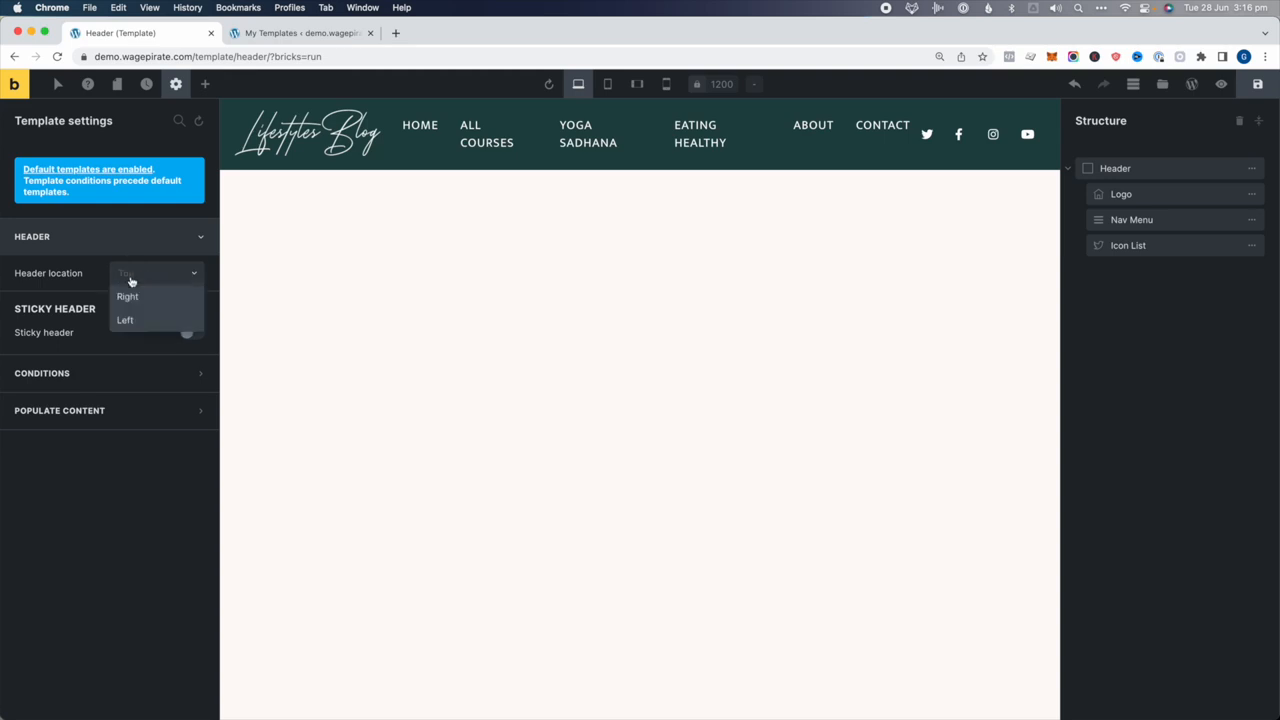
left_click(134, 297)
left_click(134, 277)
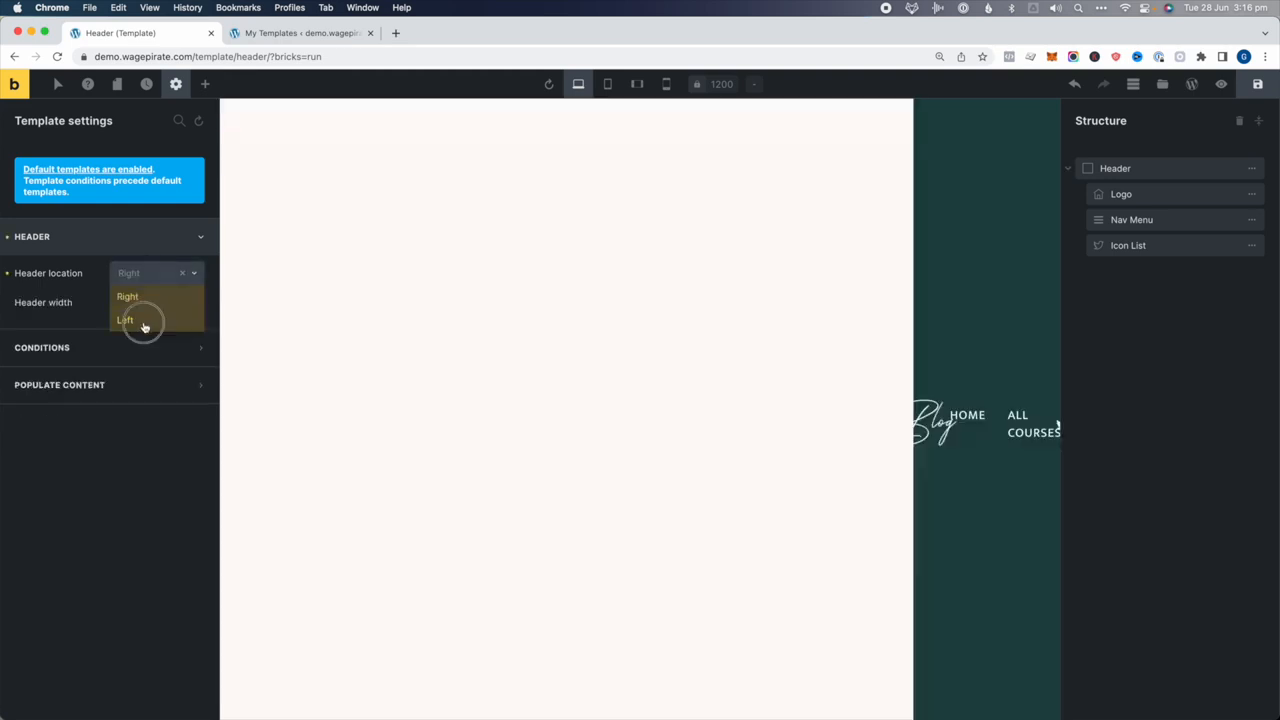
left_click(146, 319)
left_click(150, 282)
left_click(149, 294)
left_click(182, 273)
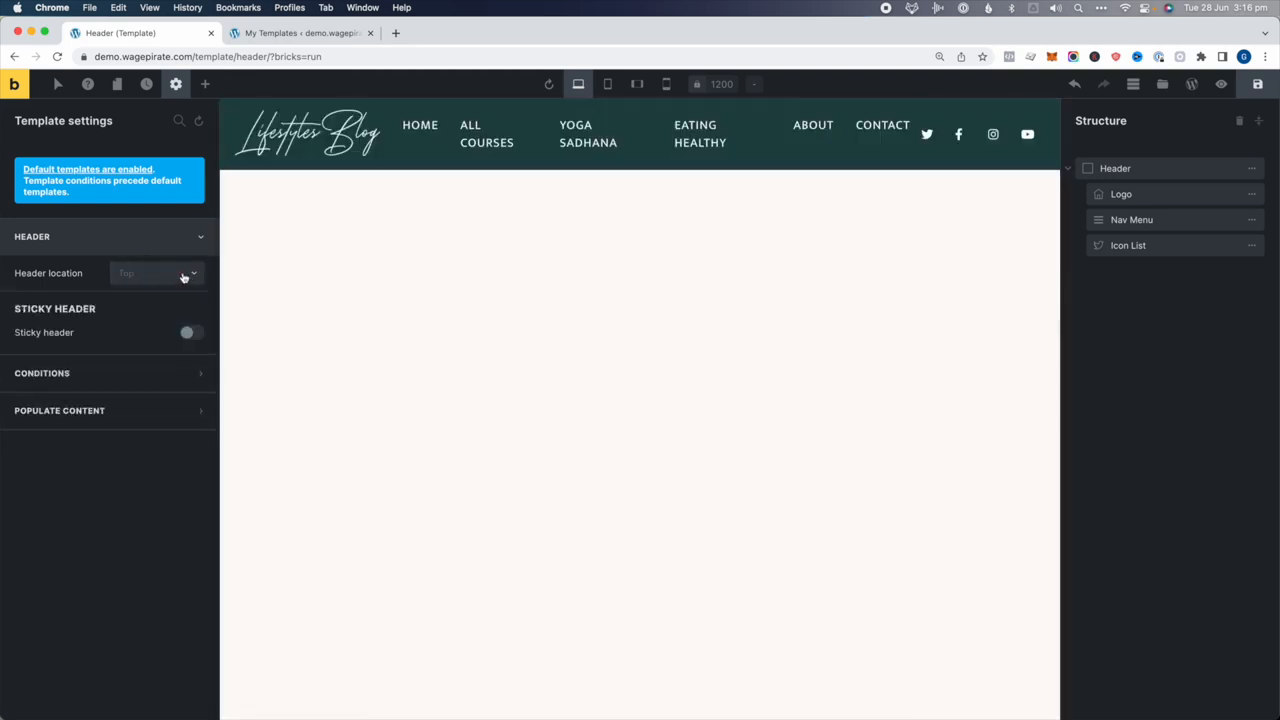
left_click(190, 333)
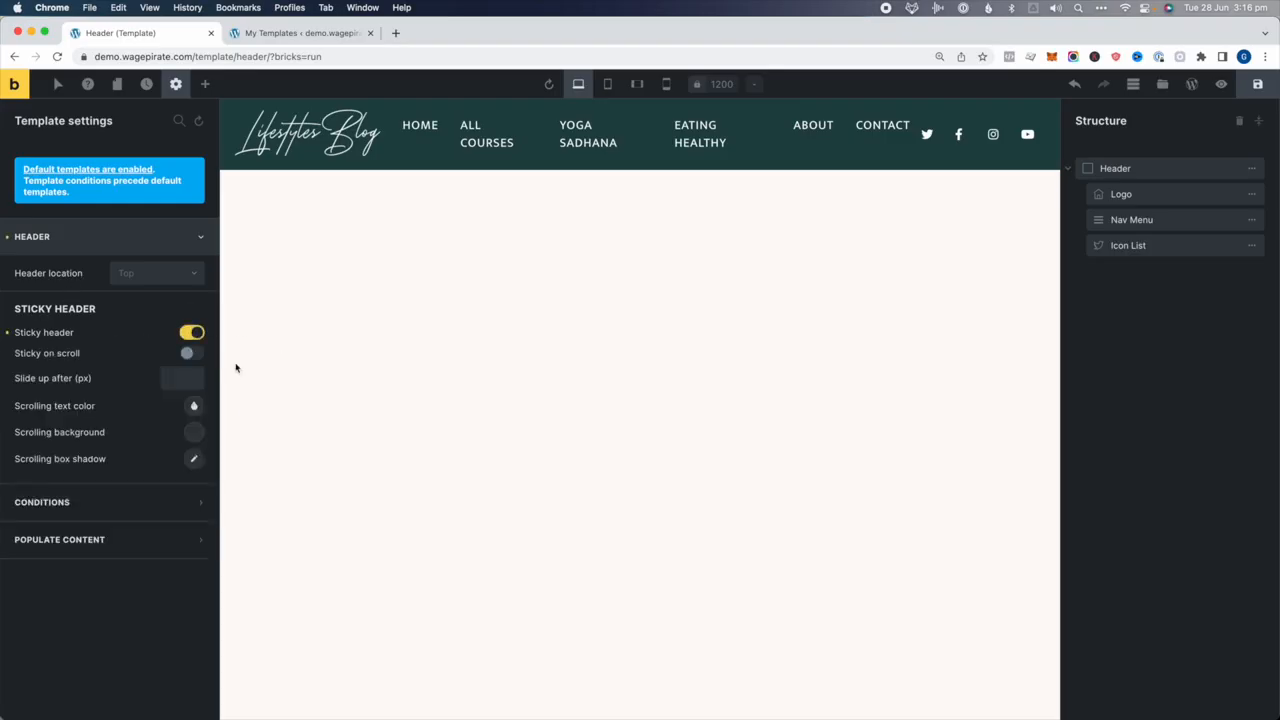
left_click(189, 353)
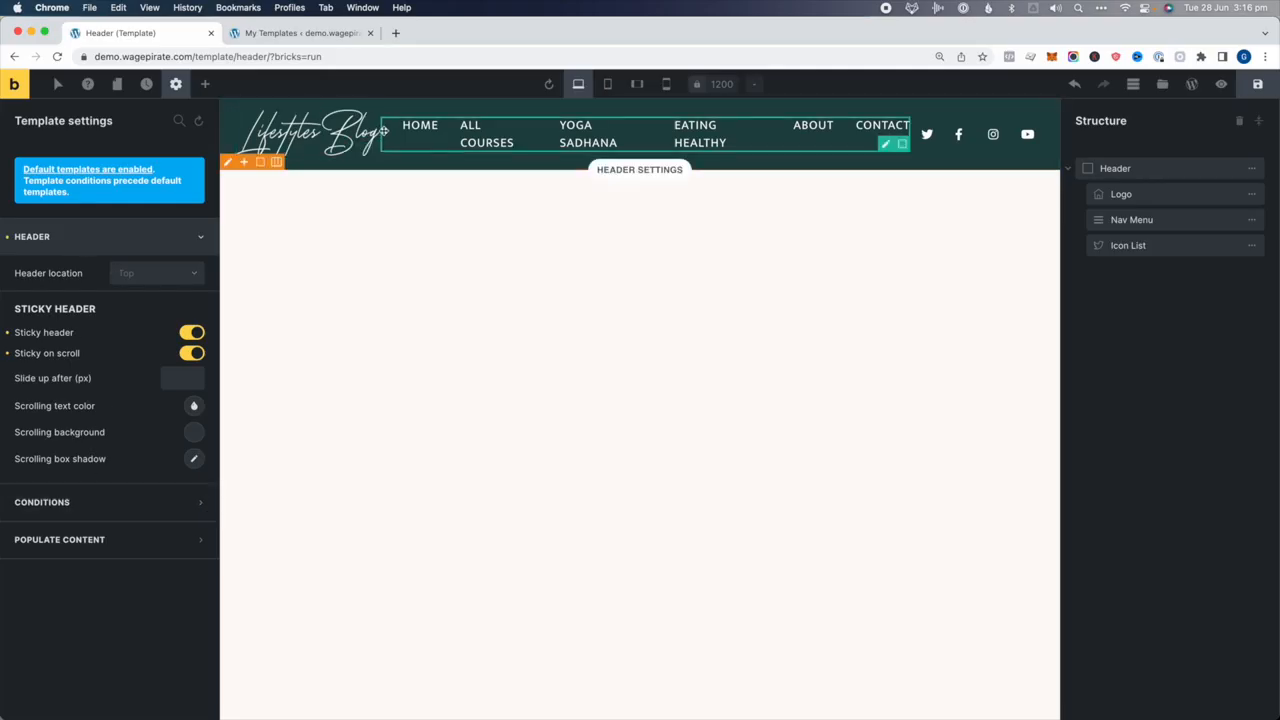
left_click(73, 238)
left_click(73, 238)
Confirm the Header template's type in the list, save the header, and open the templates library
left_click(283, 33)
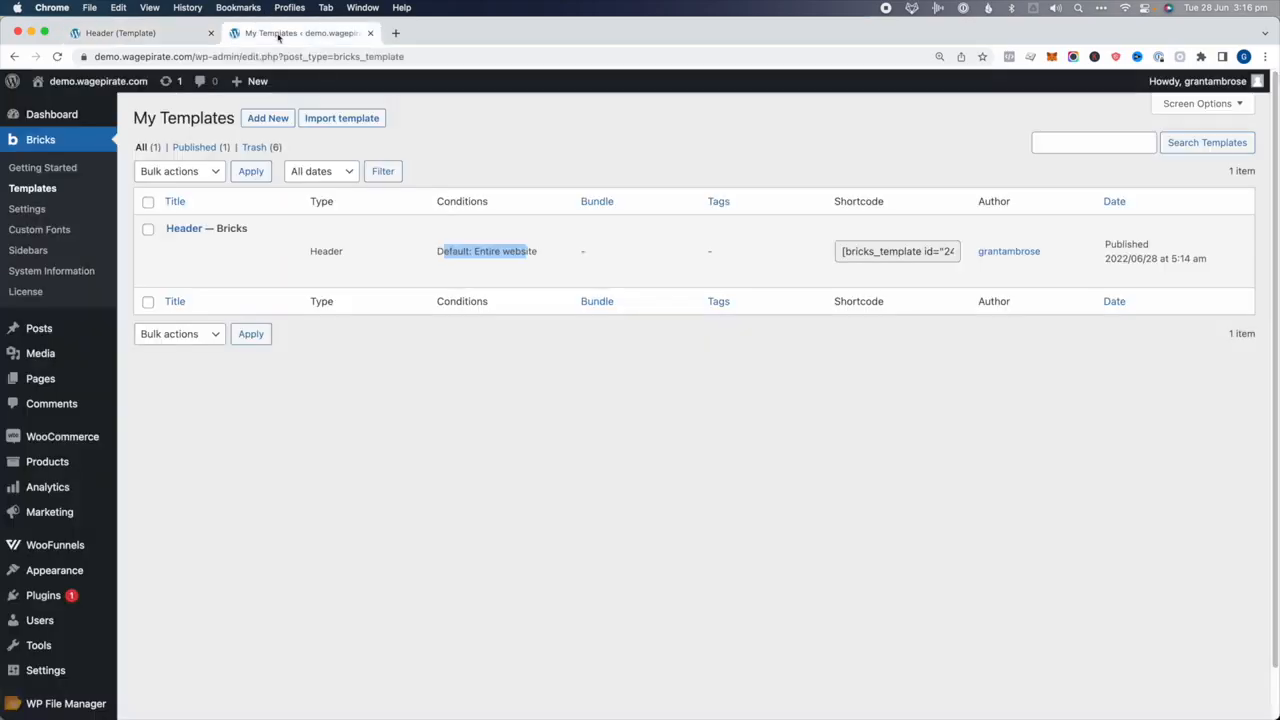
double_click(325, 251)
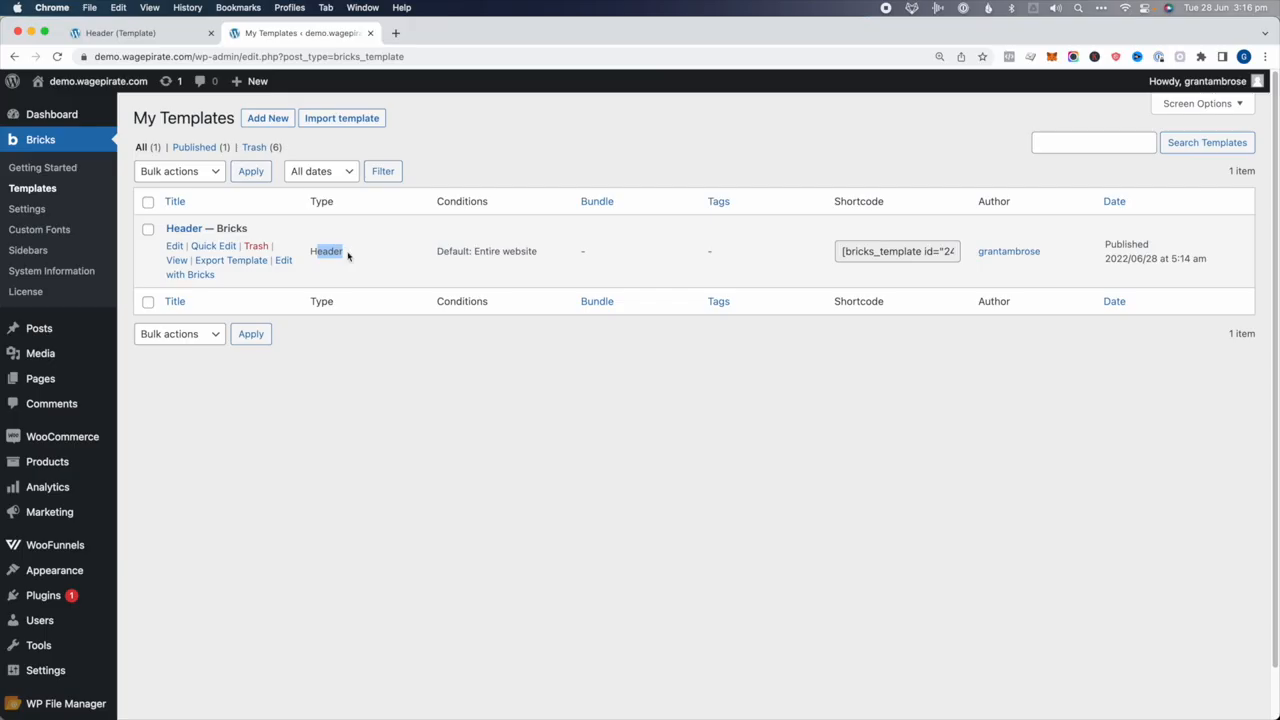
left_click(163, 33)
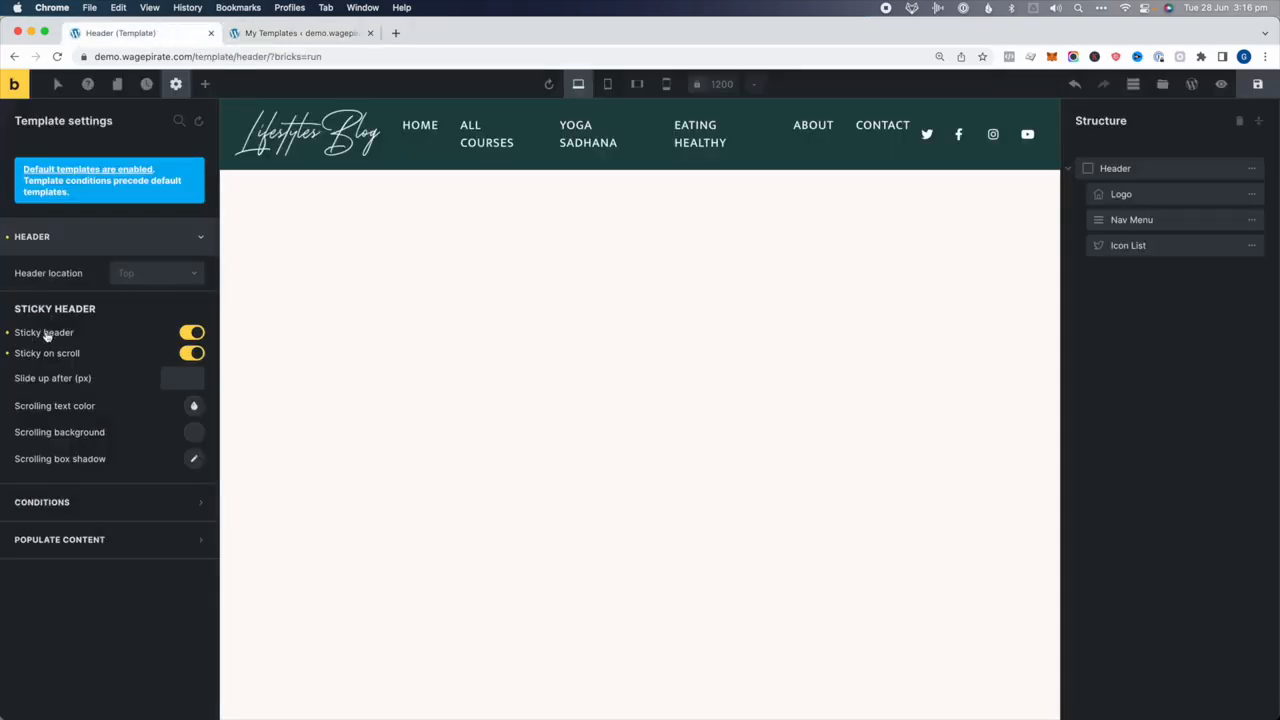
left_click(1262, 84)
left_click(1162, 84)
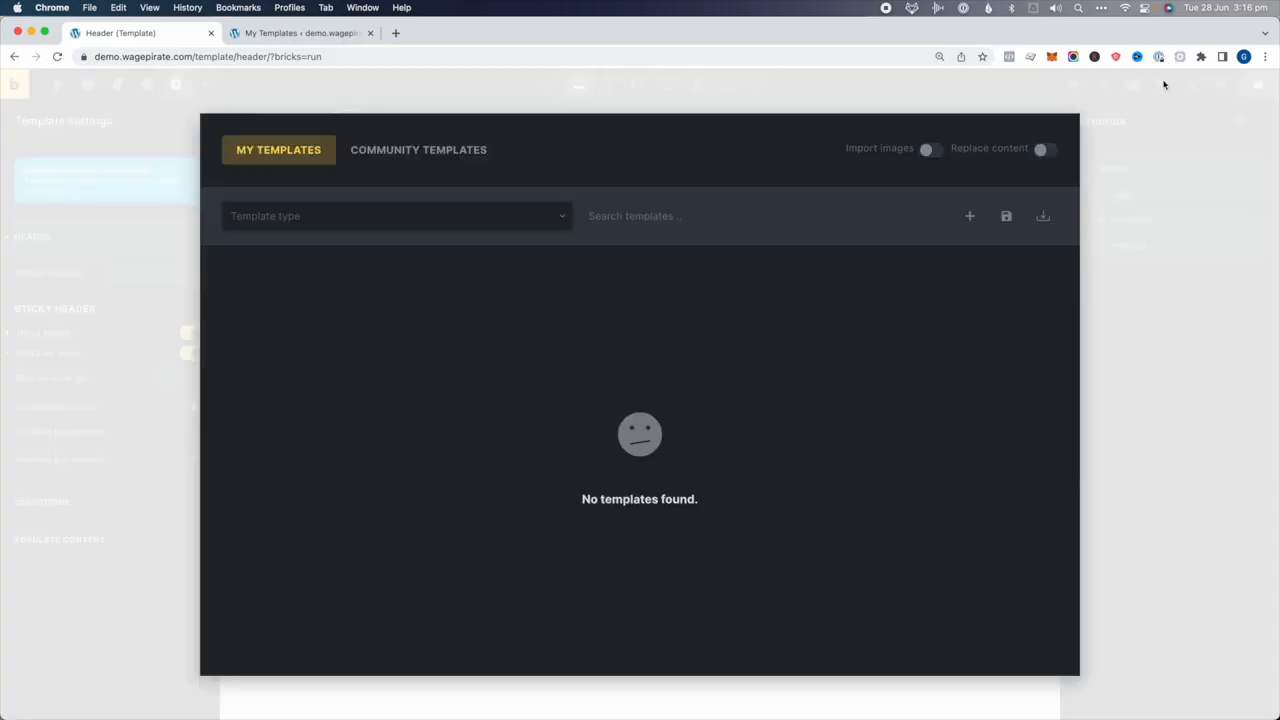
Start a new template titled 'Footer' of type Footer, then go to the WordPress templates list
left_click(970, 216)
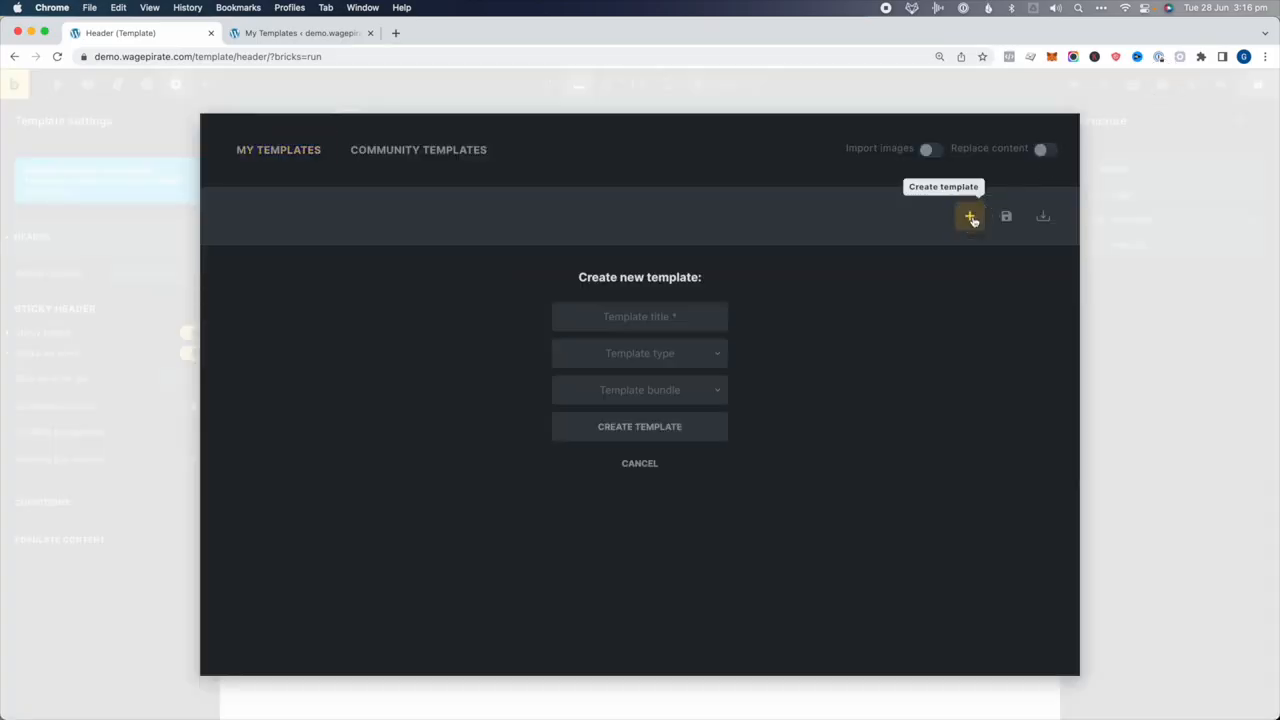
left_click(666, 316)
type("Footer")
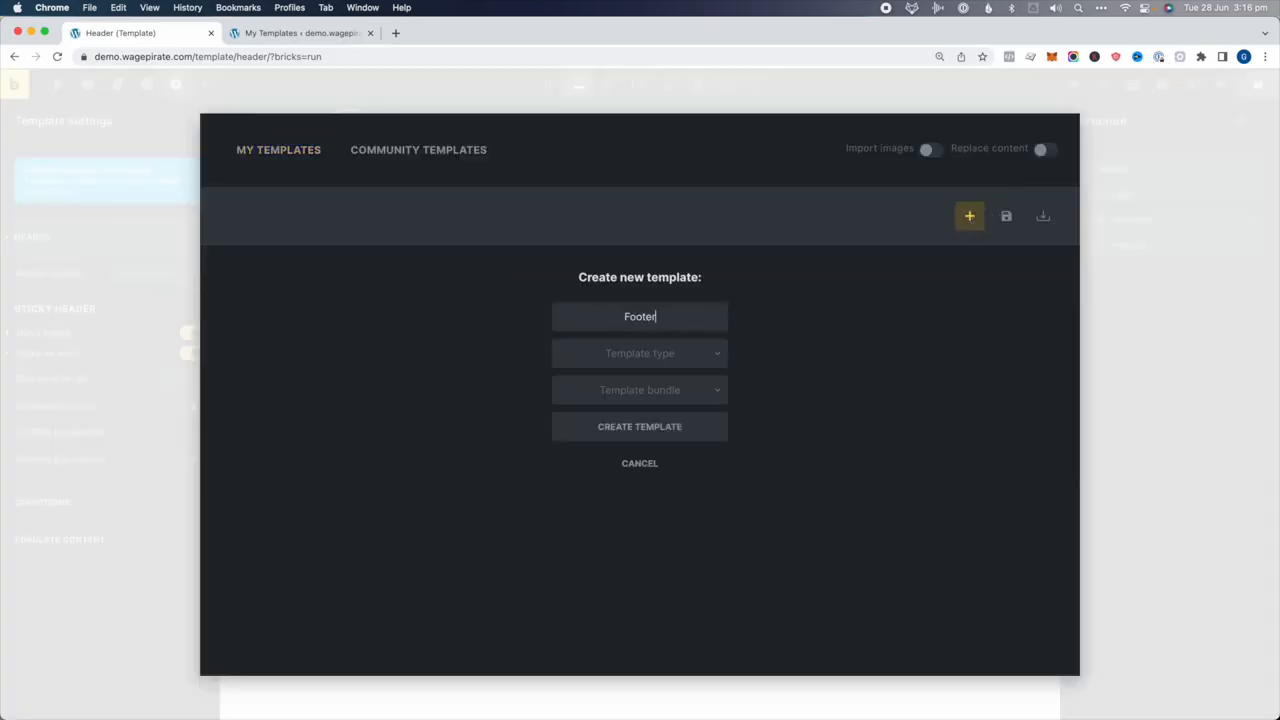
left_click(648, 350)
left_click(634, 410)
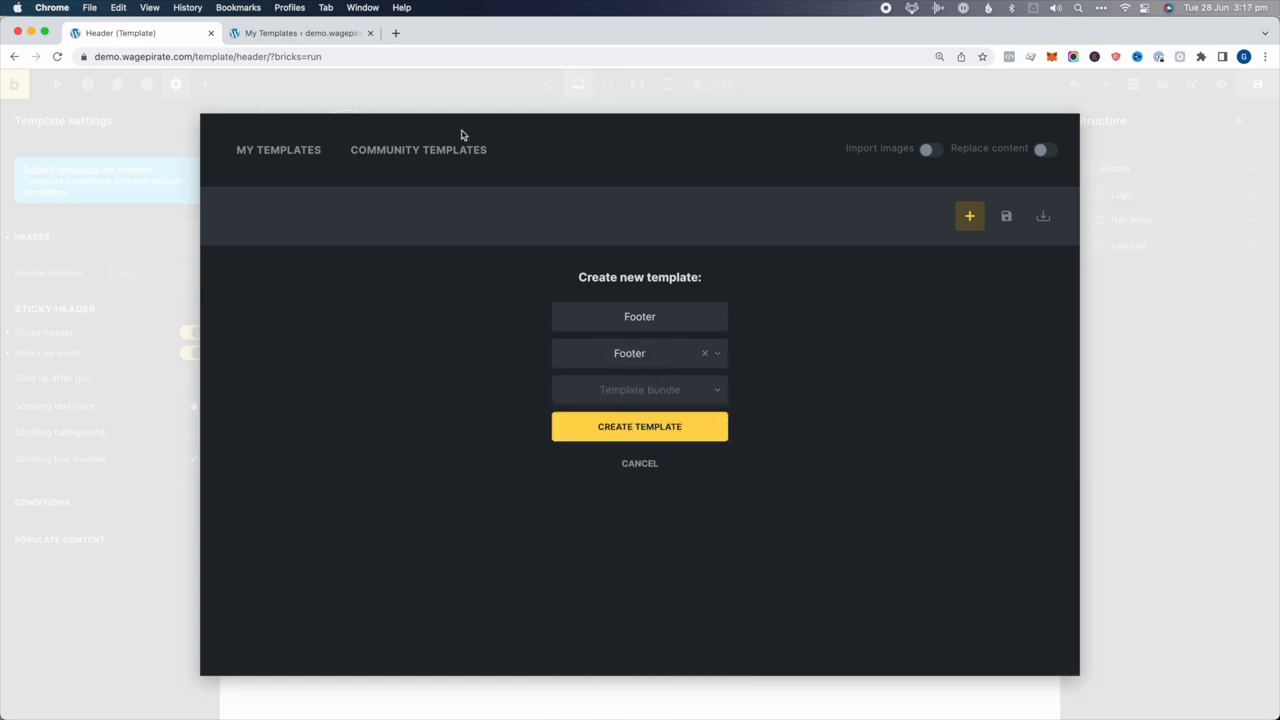
left_click(325, 38)
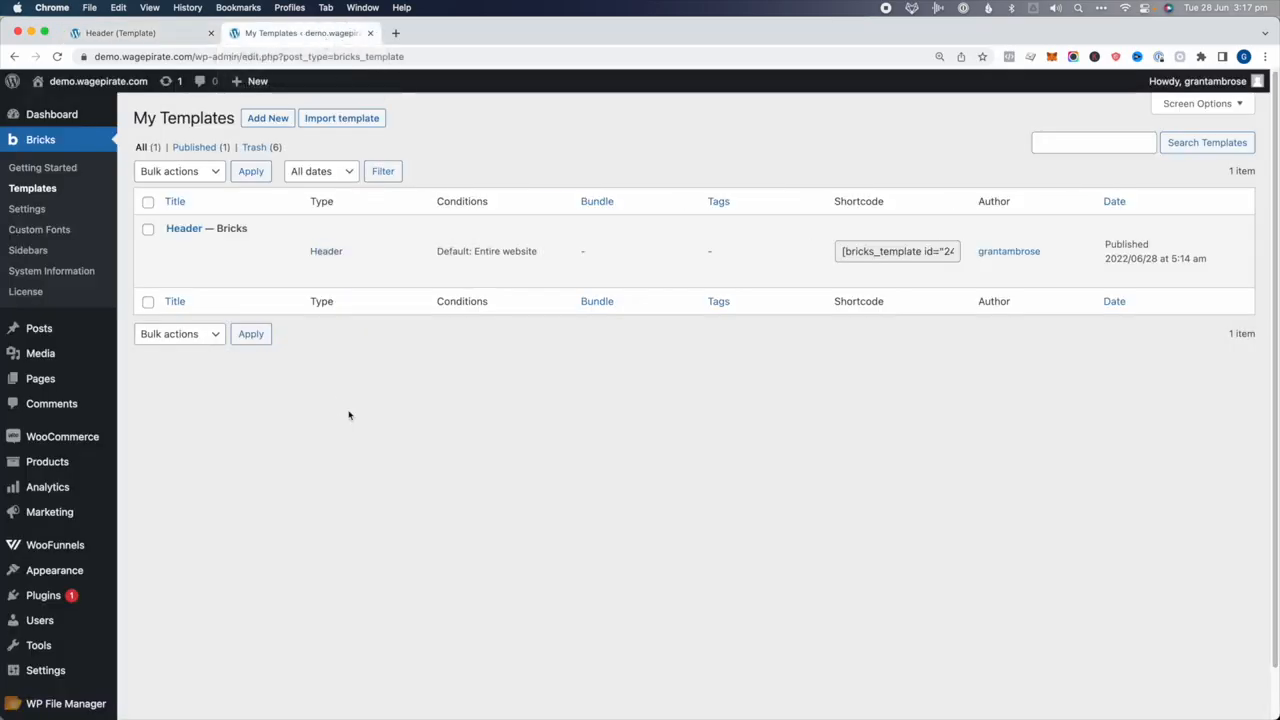
Open a blank Add New Template page in a new tab, then return to the pending Footer form
left_click(290, 119, "super")
left_click(491, 38)
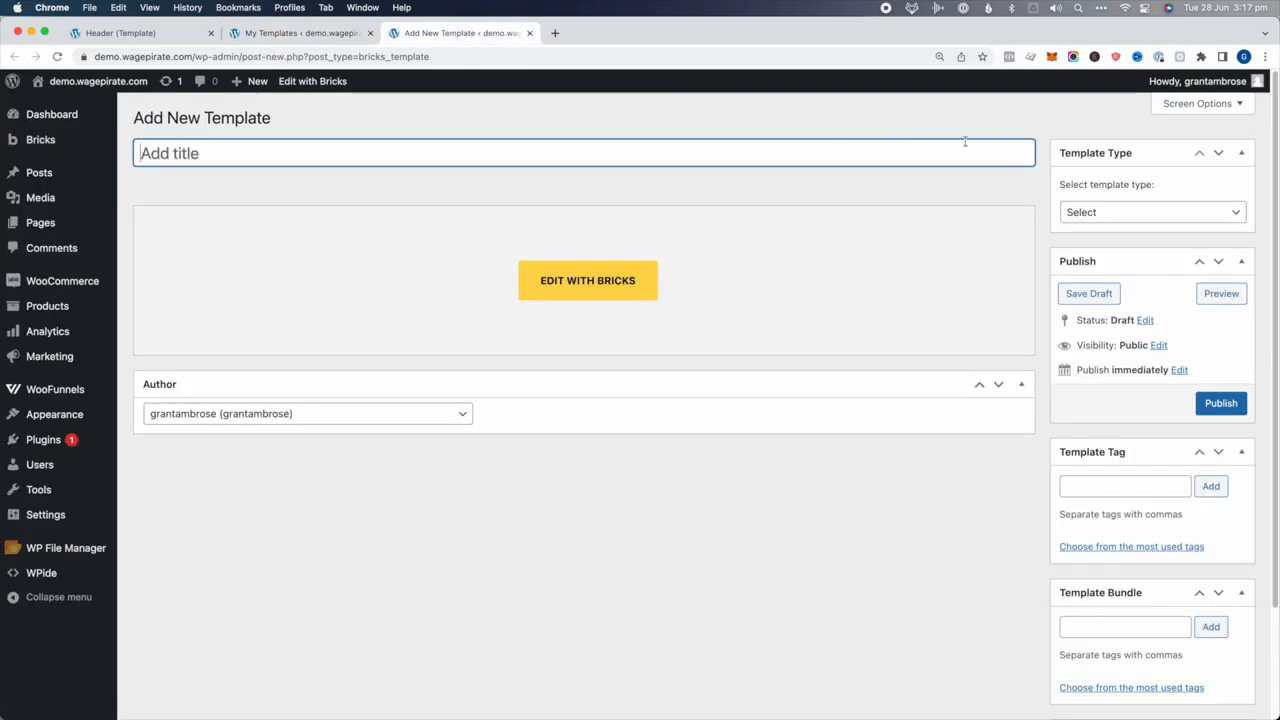
left_click(1099, 214)
left_click(357, 141)
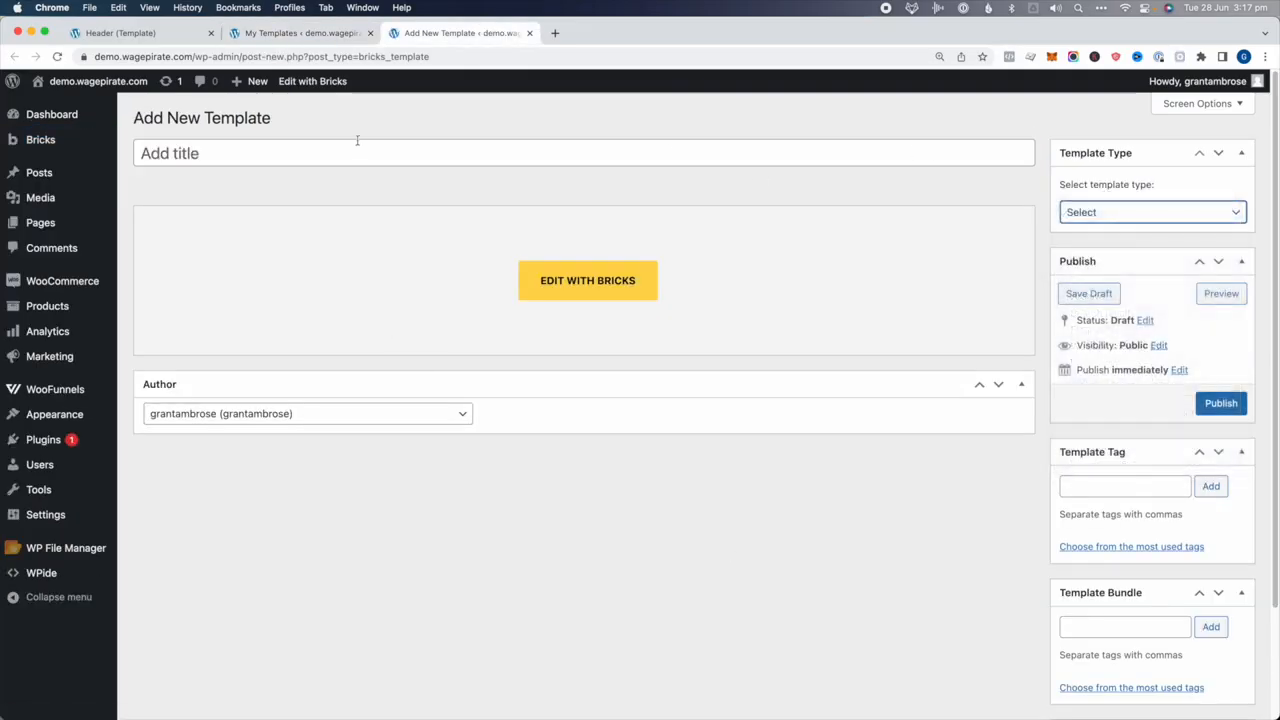
left_click(300, 36)
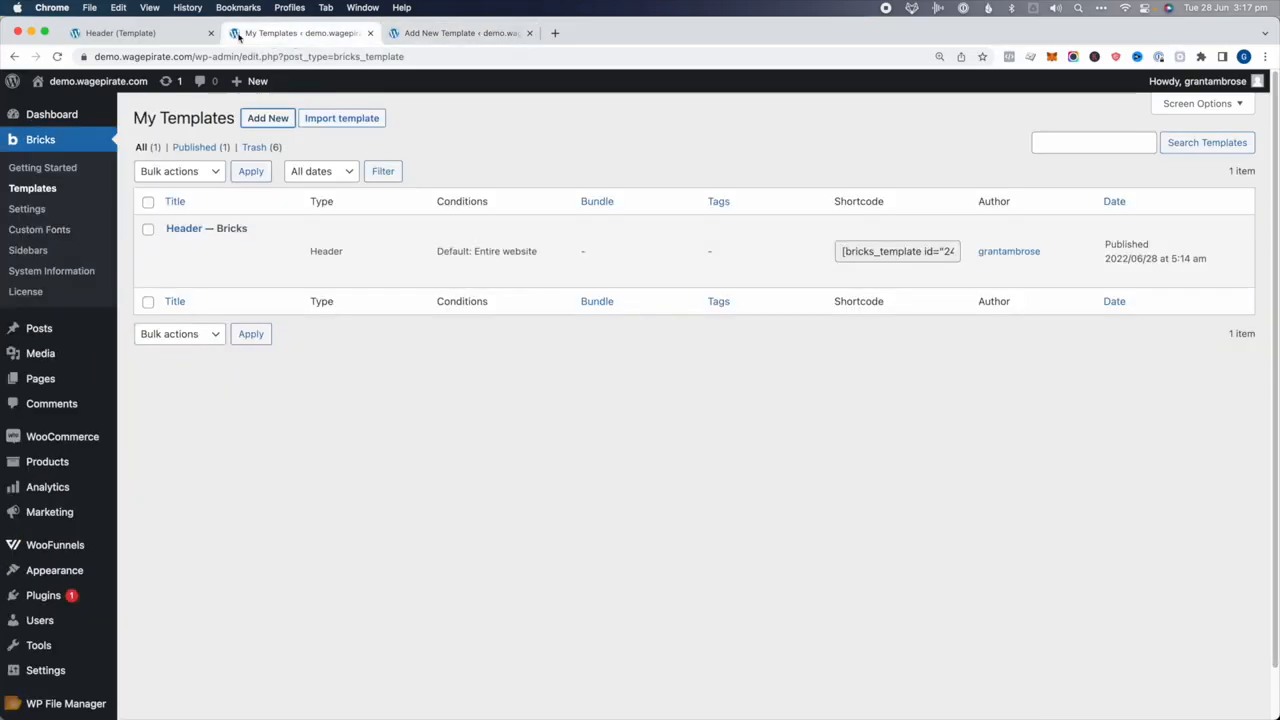
left_click(116, 34)
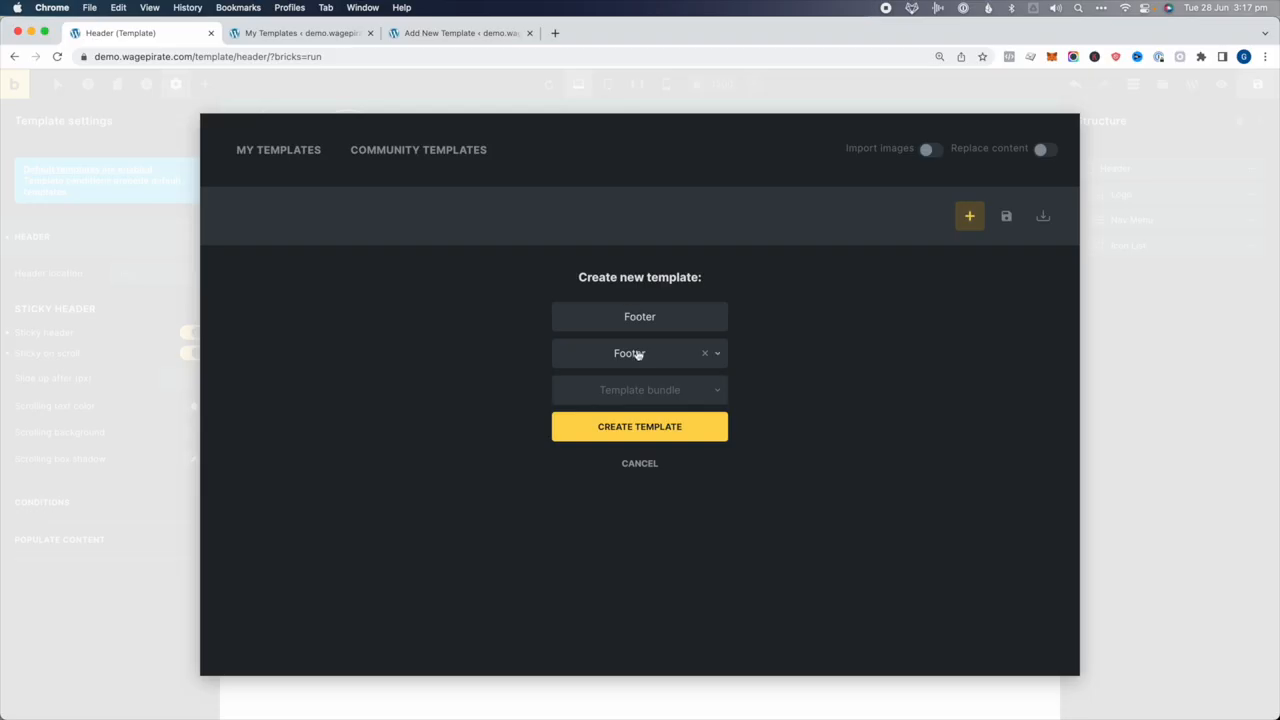
Create the Footer template, open it for editing, and filter community templates to Liv
left_click(651, 433)
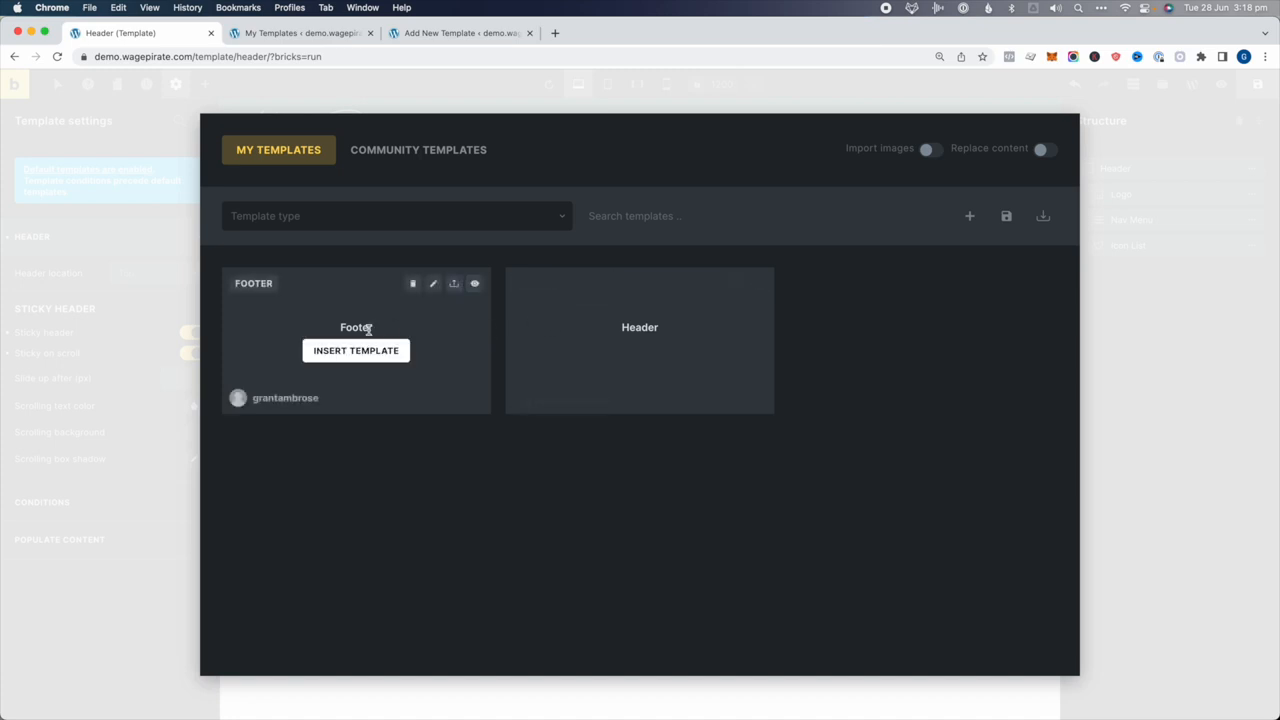
left_click(433, 283)
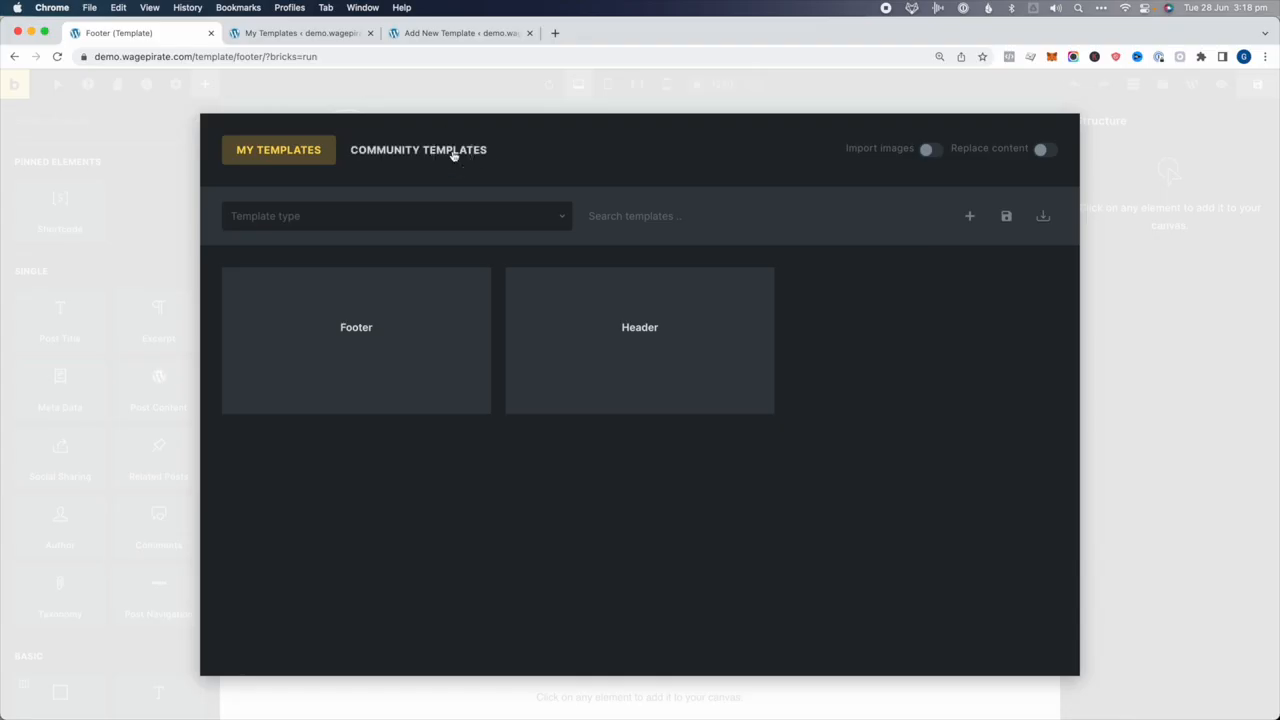
left_click(451, 157)
left_click(322, 218)
left_click(265, 276)
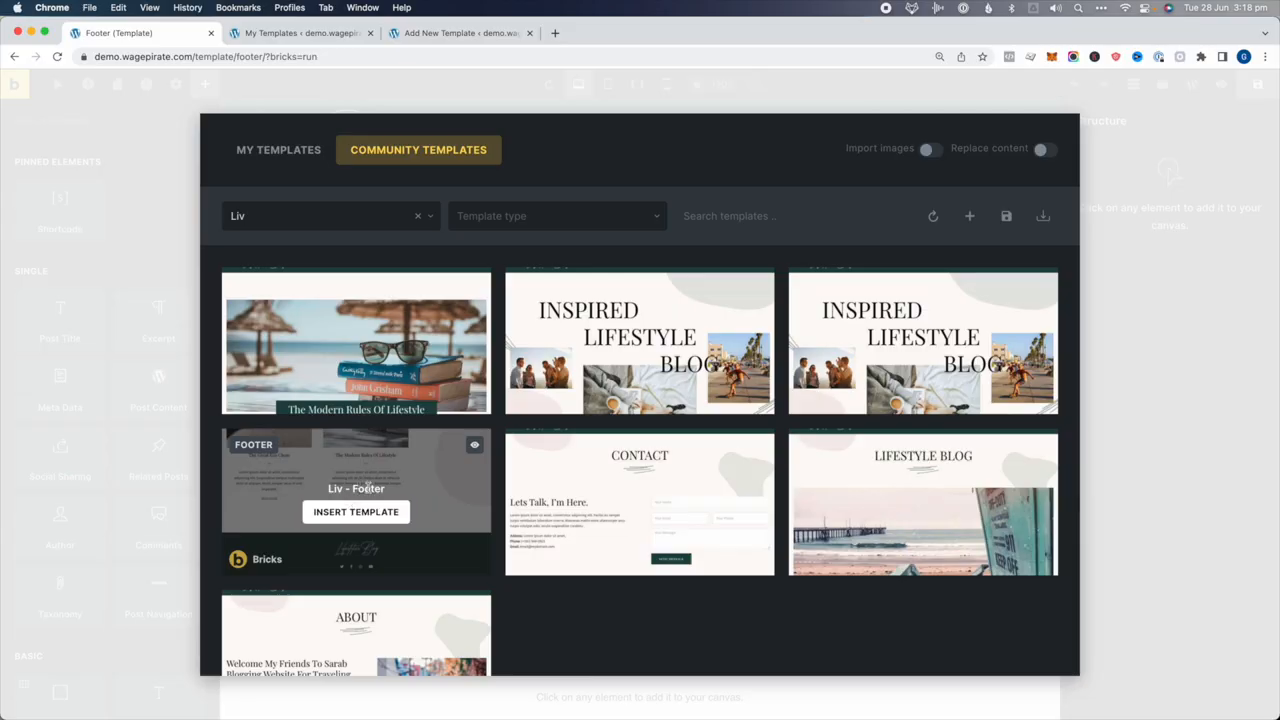
Insert the Liv - Footer design and accept importing its colour palette
left_click(362, 512)
left_click(596, 309)
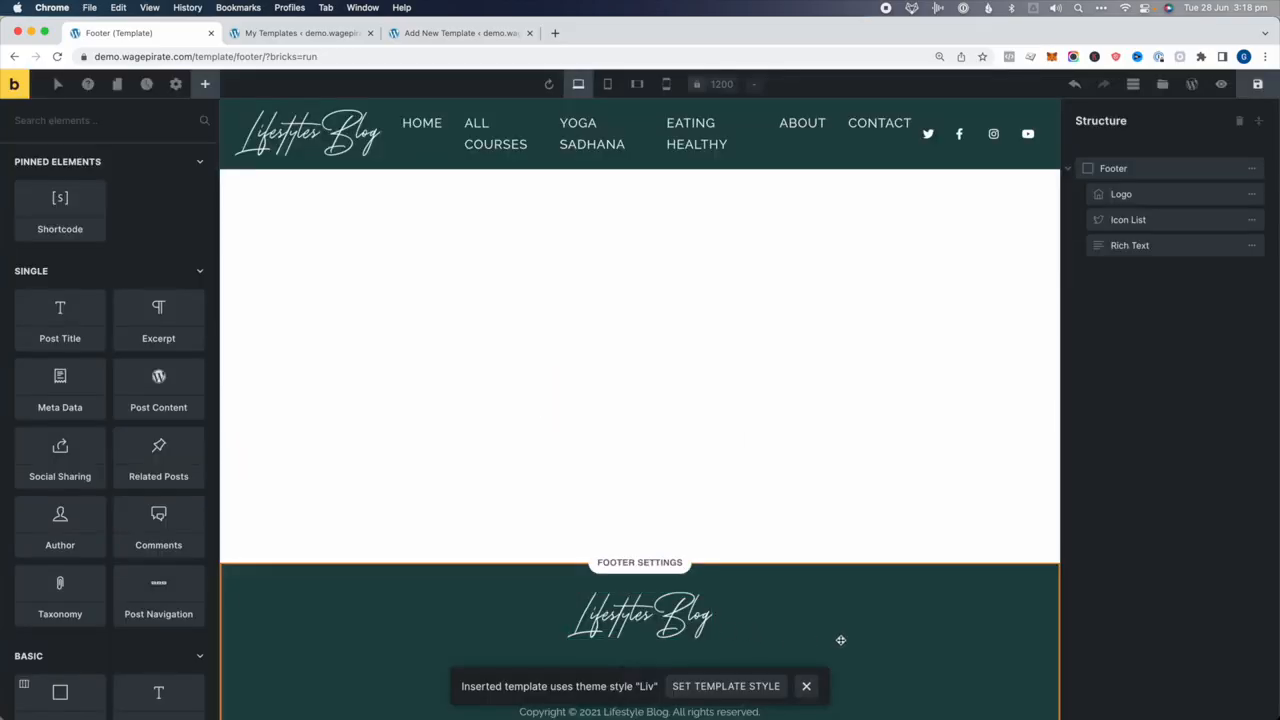
left_click(300, 36)
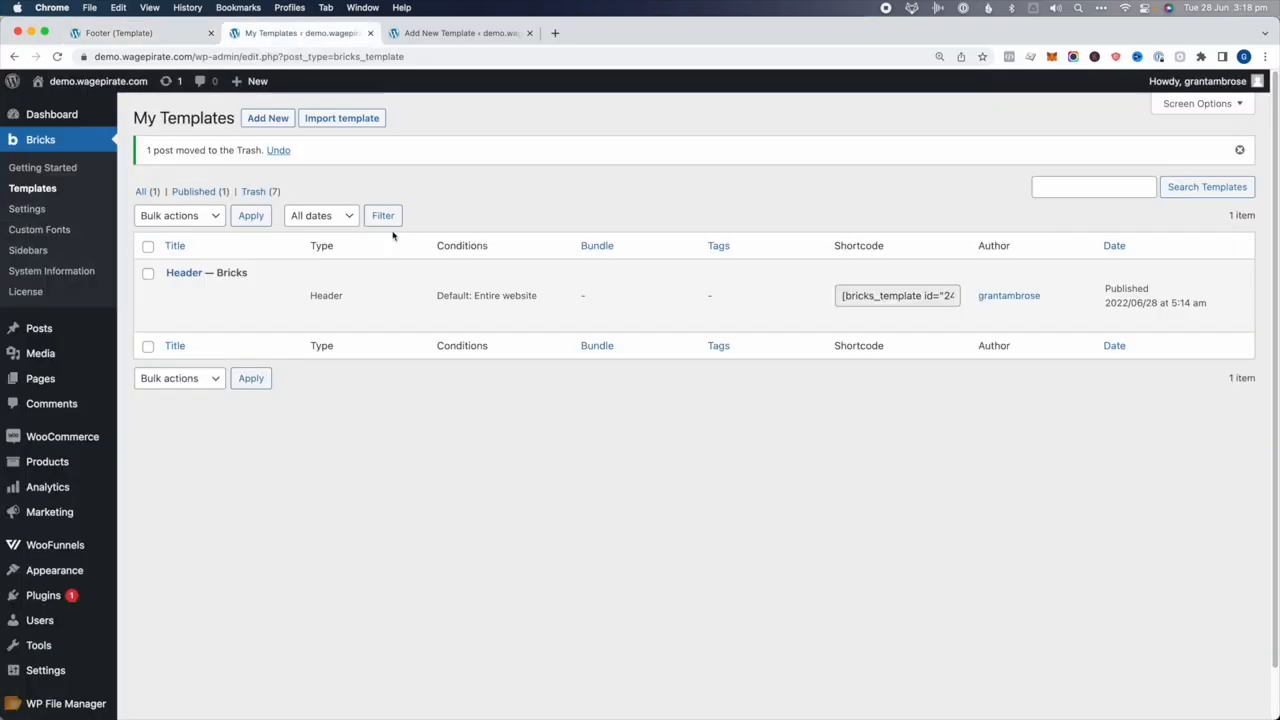
Reload the My Templates list and mark the Footer's Entire website condition
key("super+r")
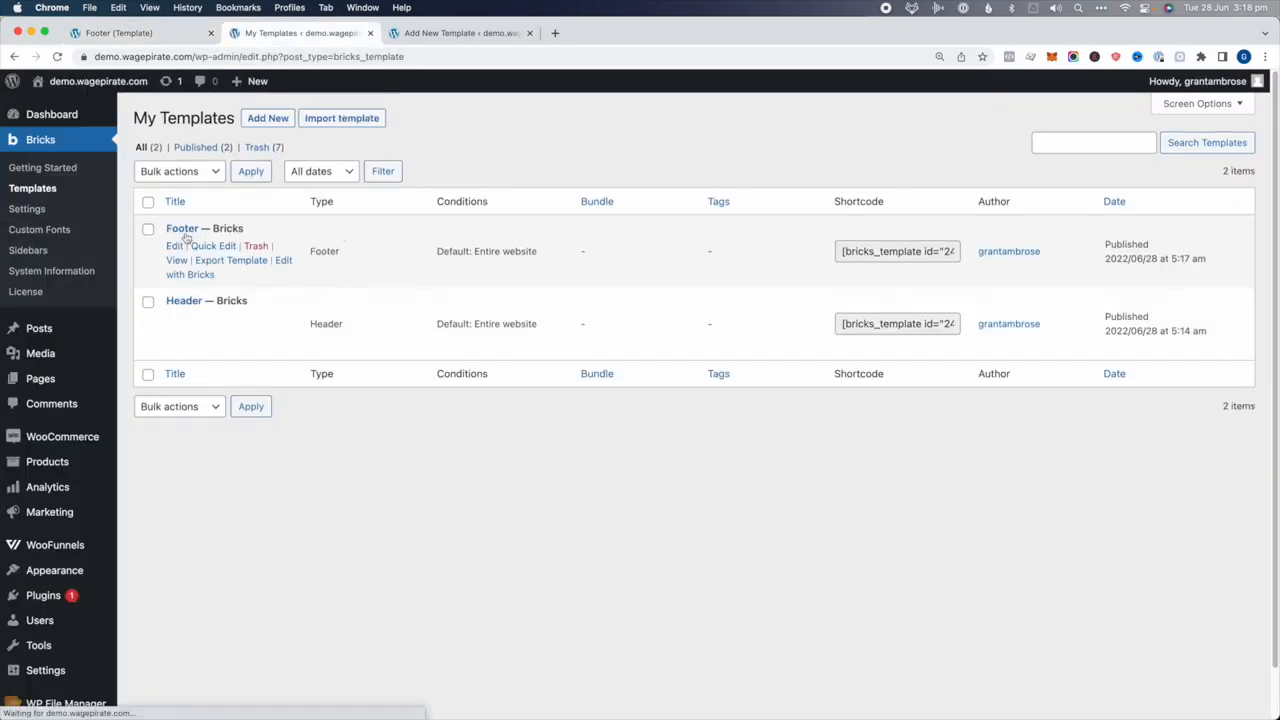
left_click_drag(183, 229, 420, 238)
left_click_drag(528, 253, 538, 252)
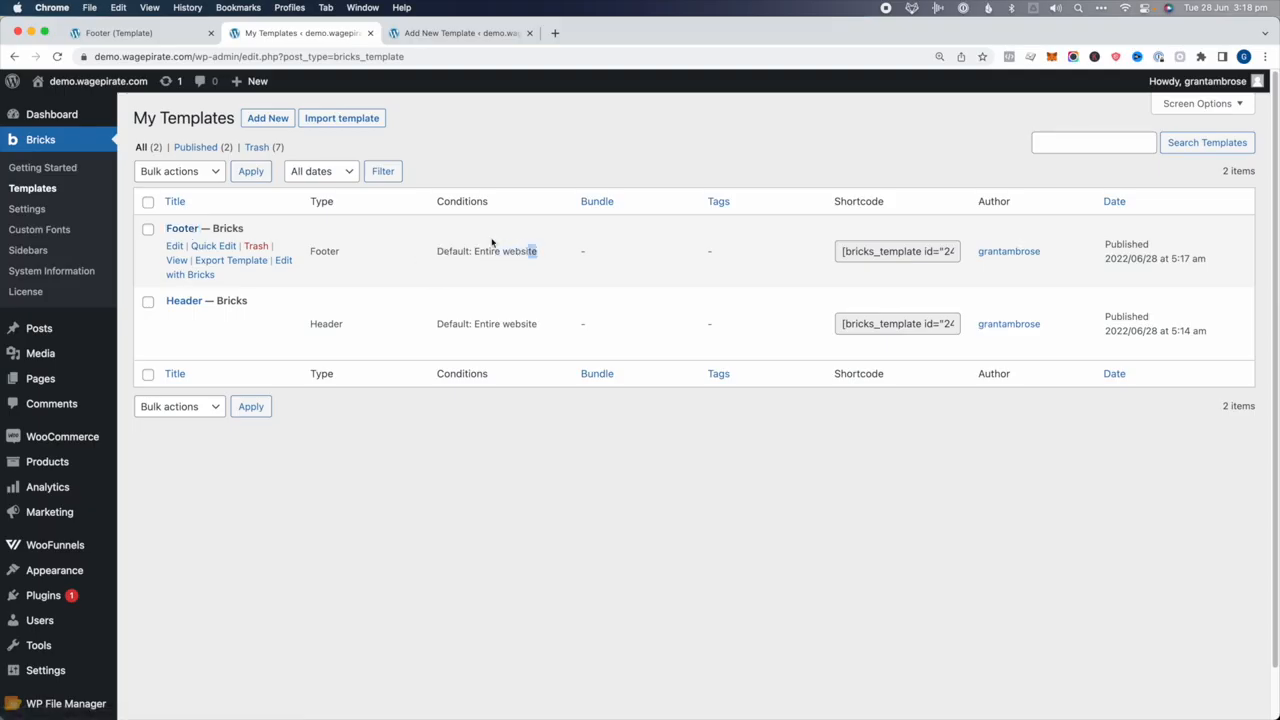
Add and then remove a post type display condition in the Footer's settings, then save the template
left_click(125, 33)
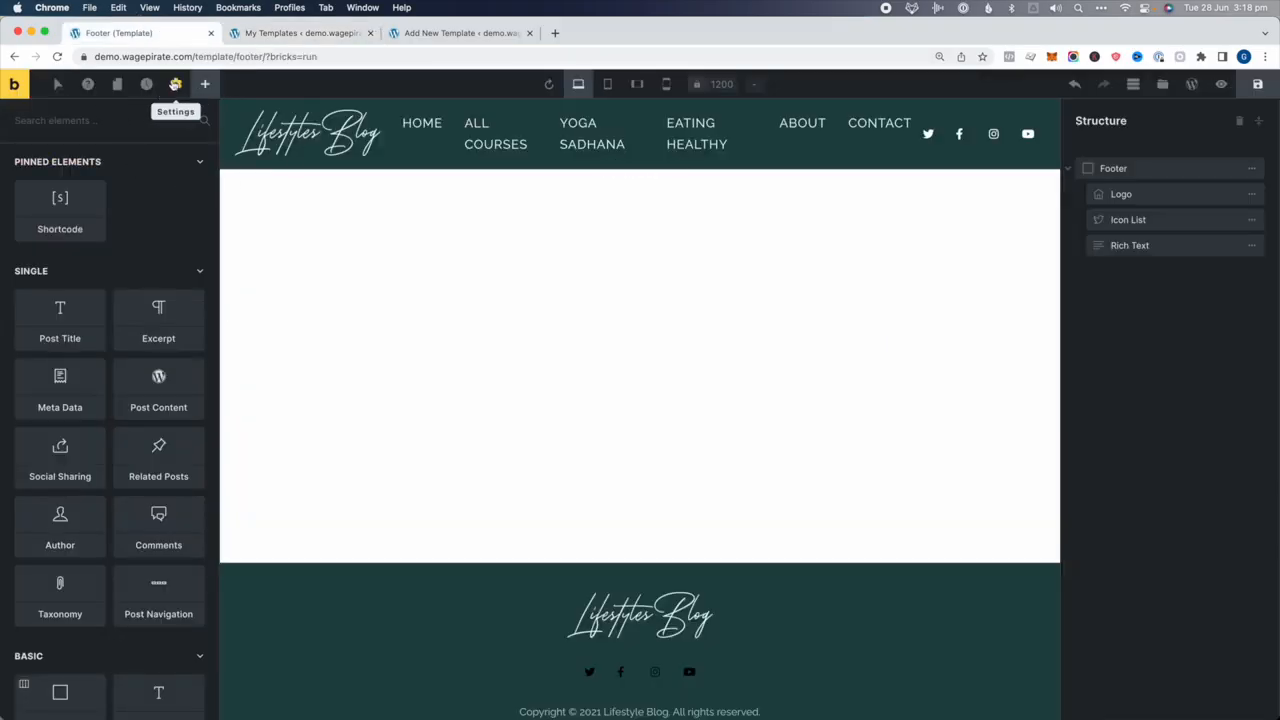
left_click(175, 84)
left_click(55, 234)
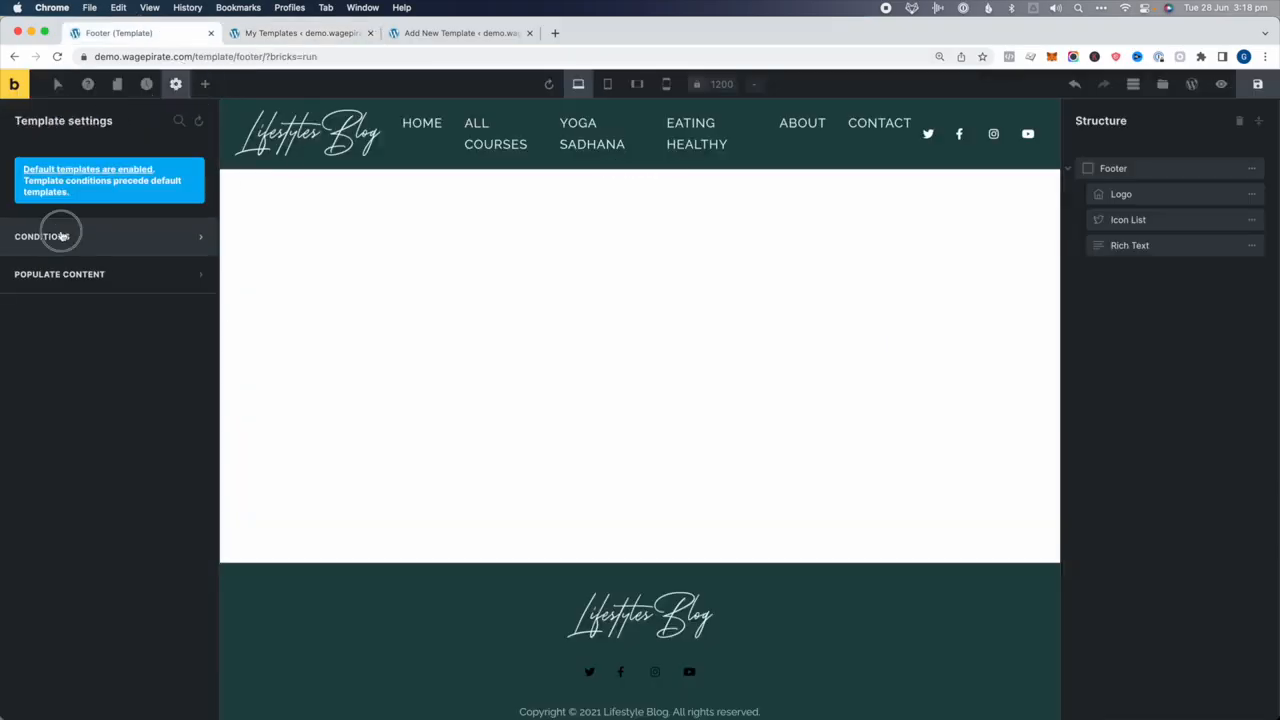
left_click(58, 237)
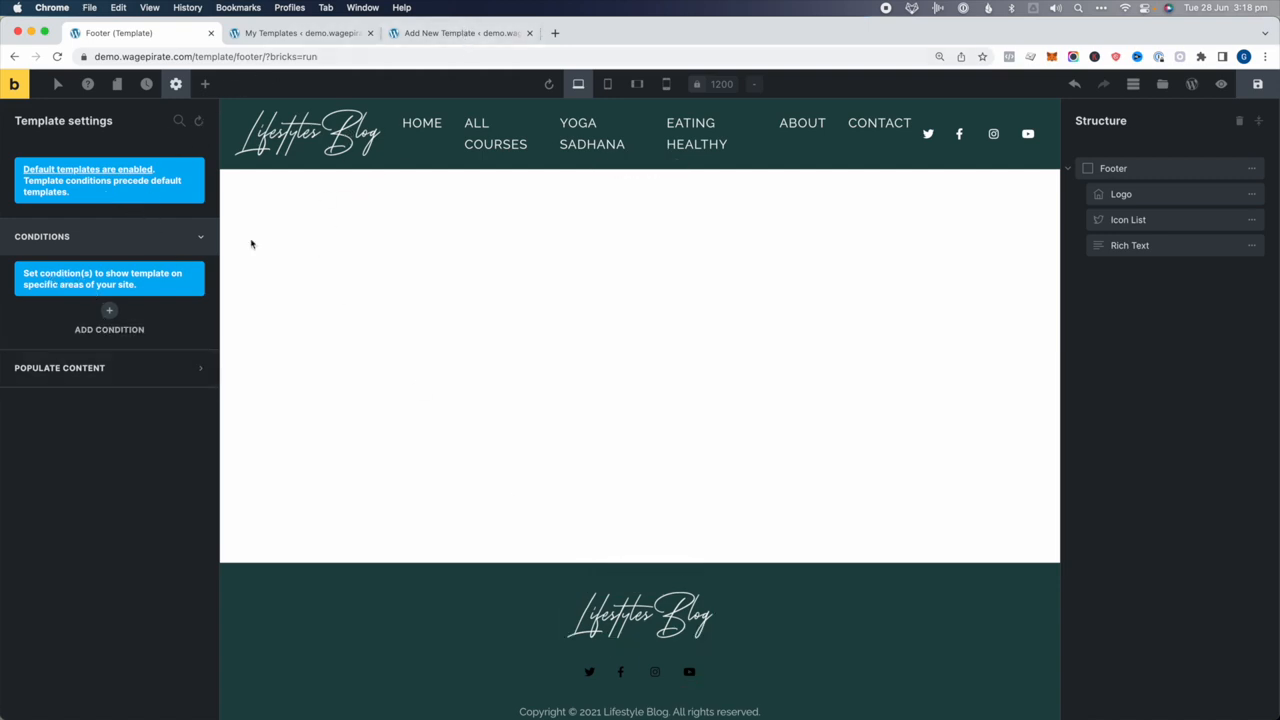
left_click(109, 310)
left_click(84, 349)
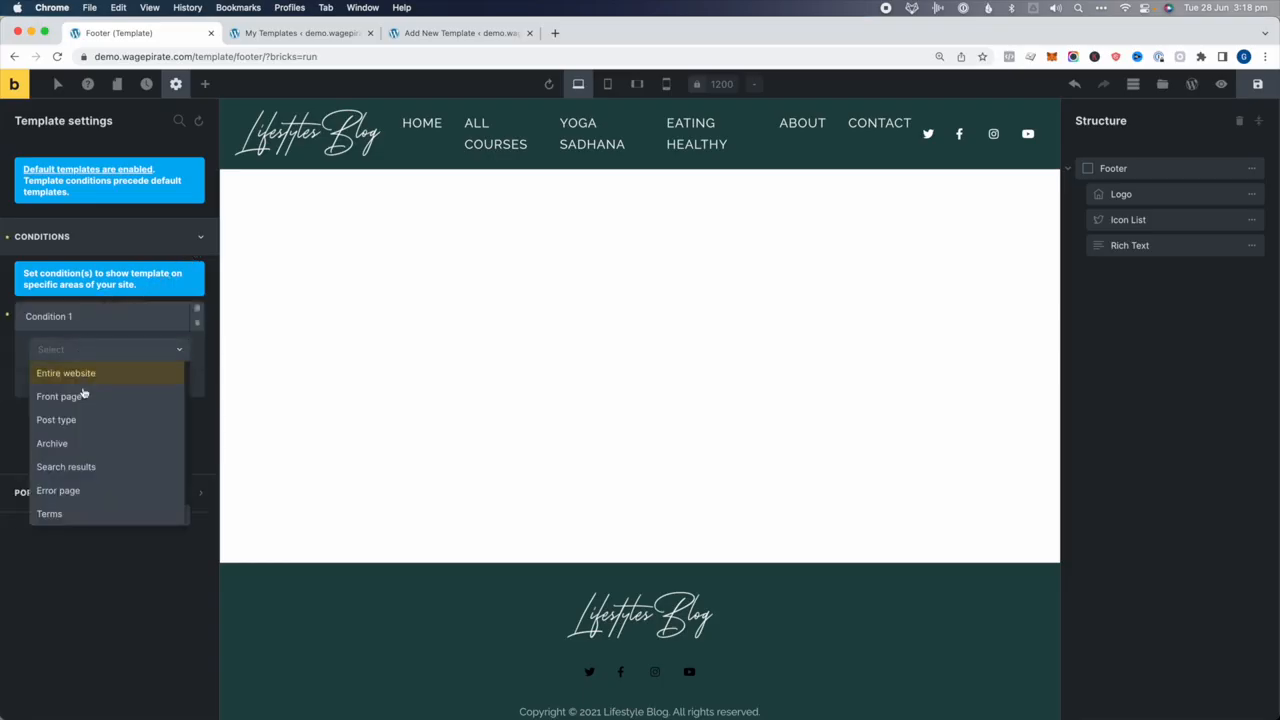
left_click(81, 421)
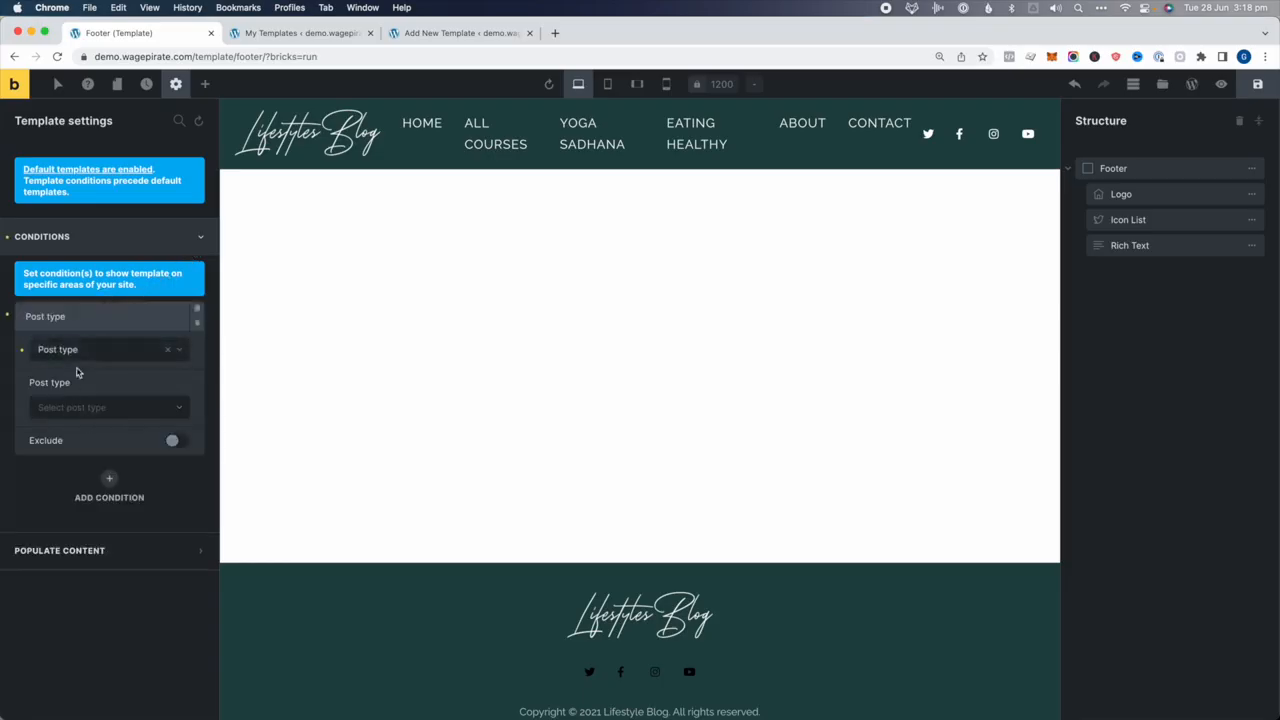
left_click(113, 408)
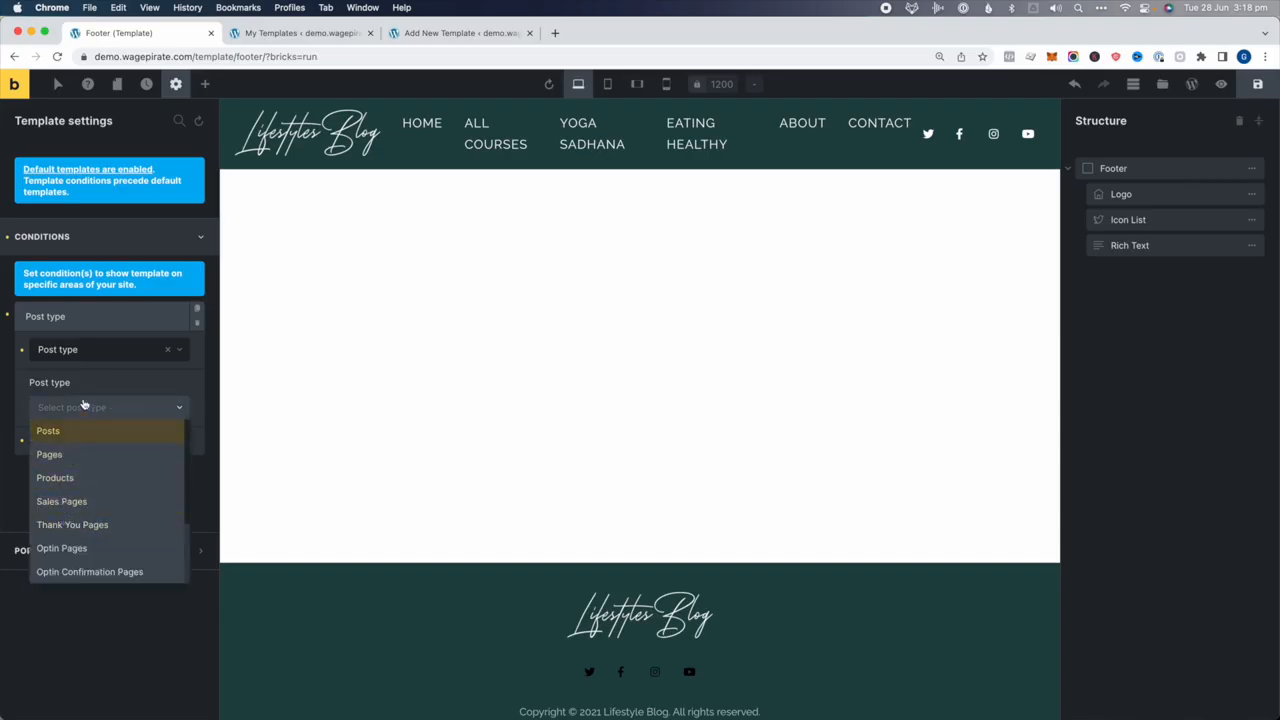
left_click(197, 321)
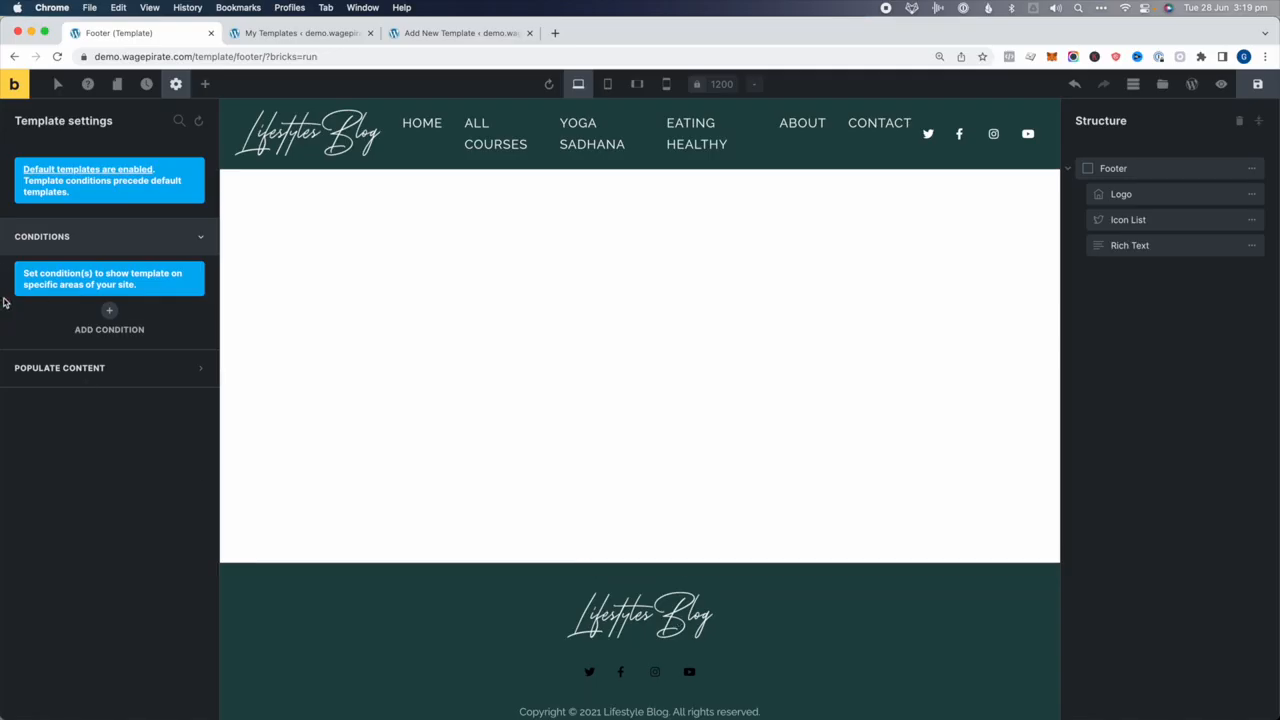
left_click(1265, 83)
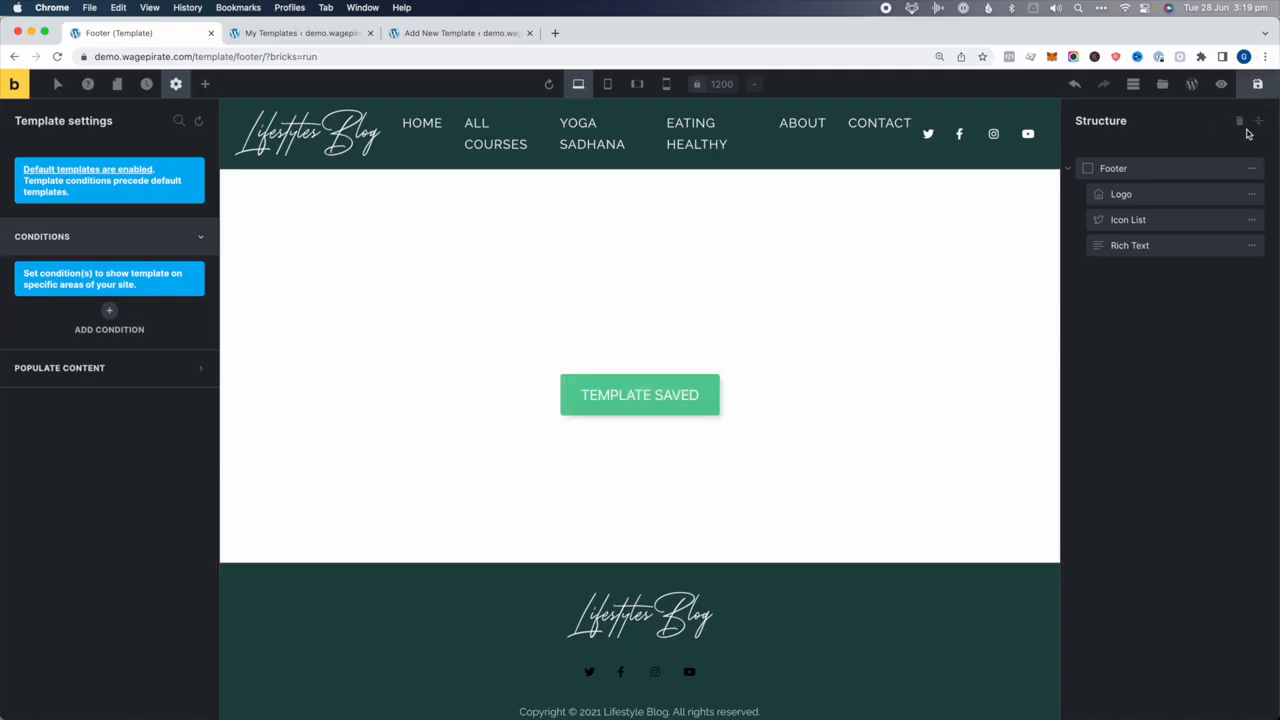
left_click(1221, 84)
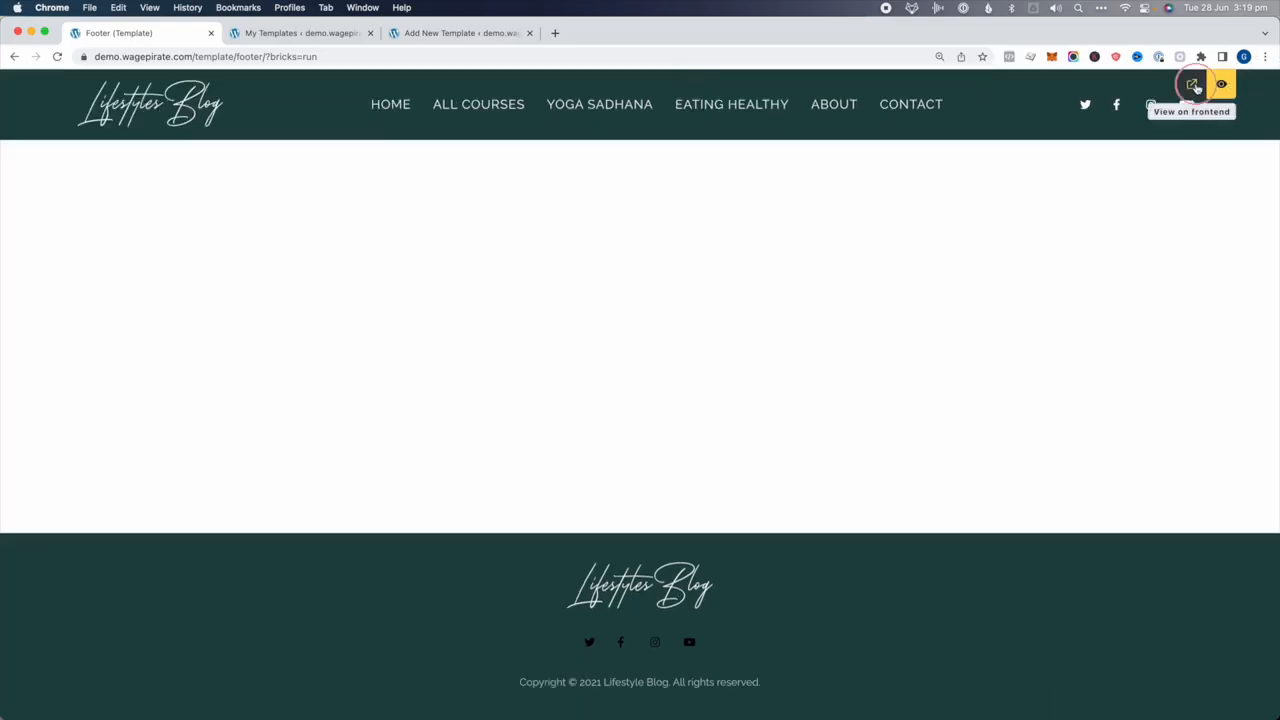
left_click(1191, 84)
left_click(300, 33)
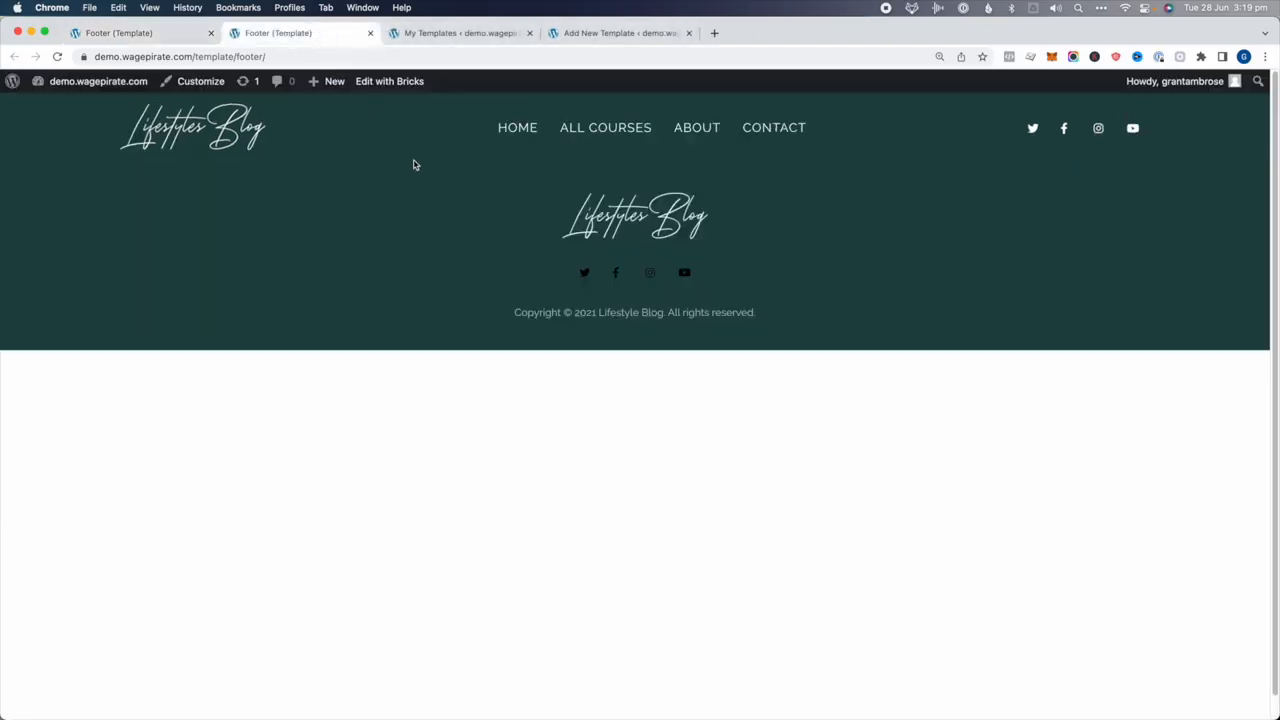
left_click(516, 128)
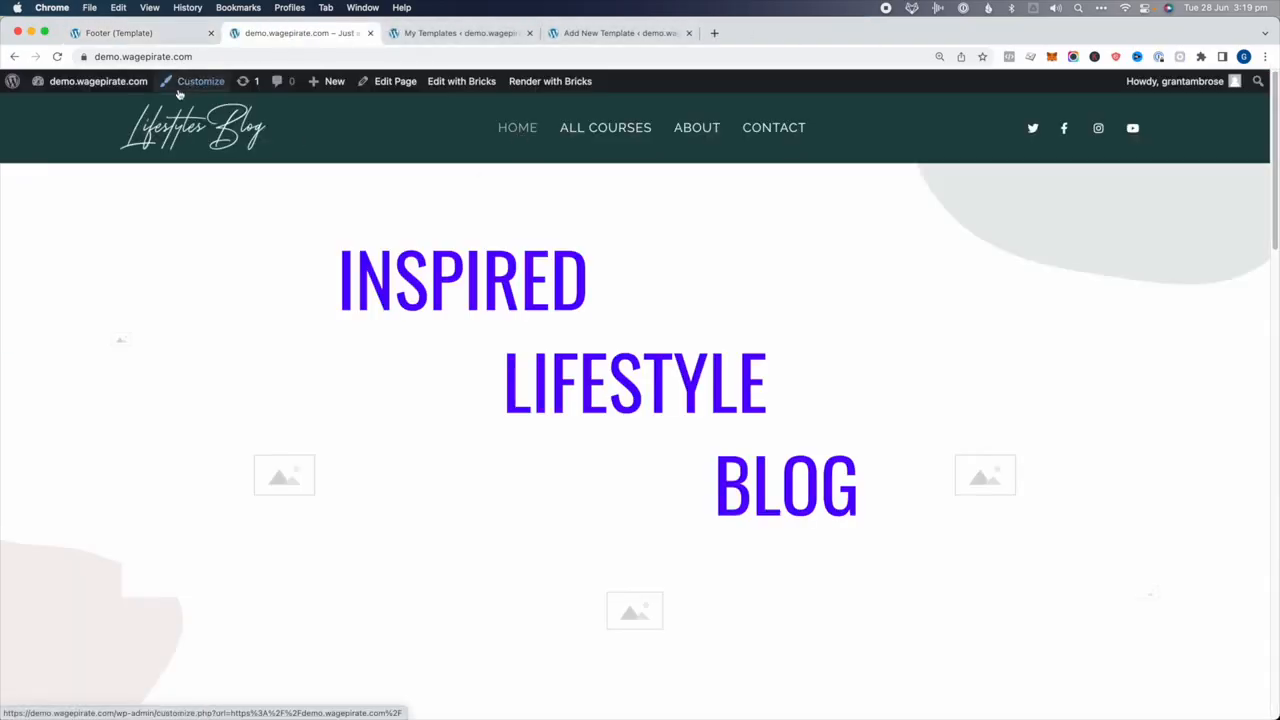
scroll(540, 272, "down", 10)
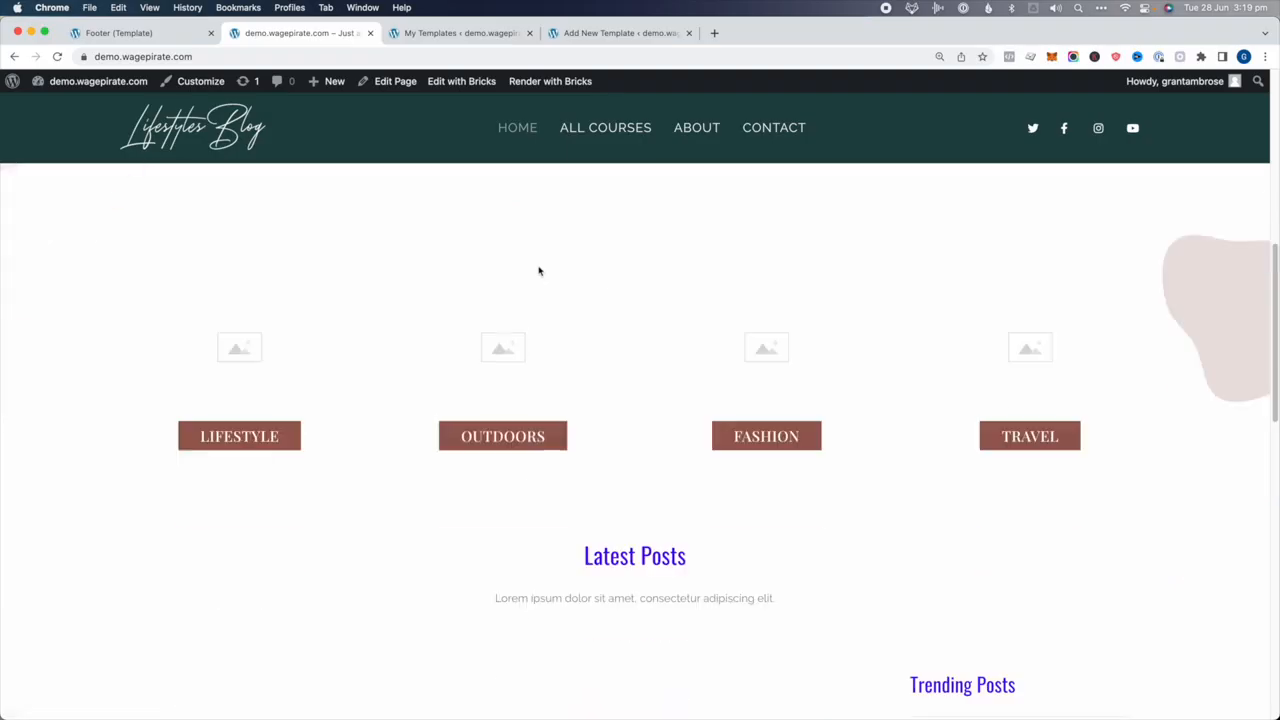
scroll(539, 271, "down", 10)
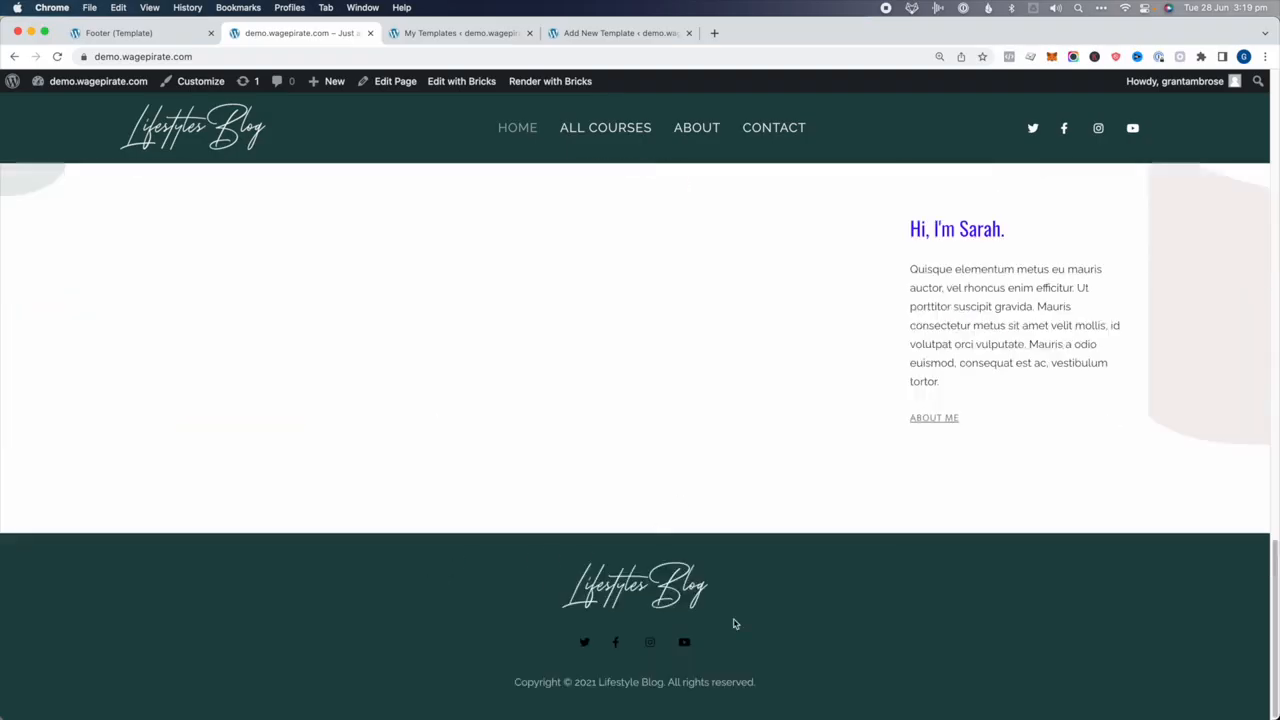
left_click(118, 33)
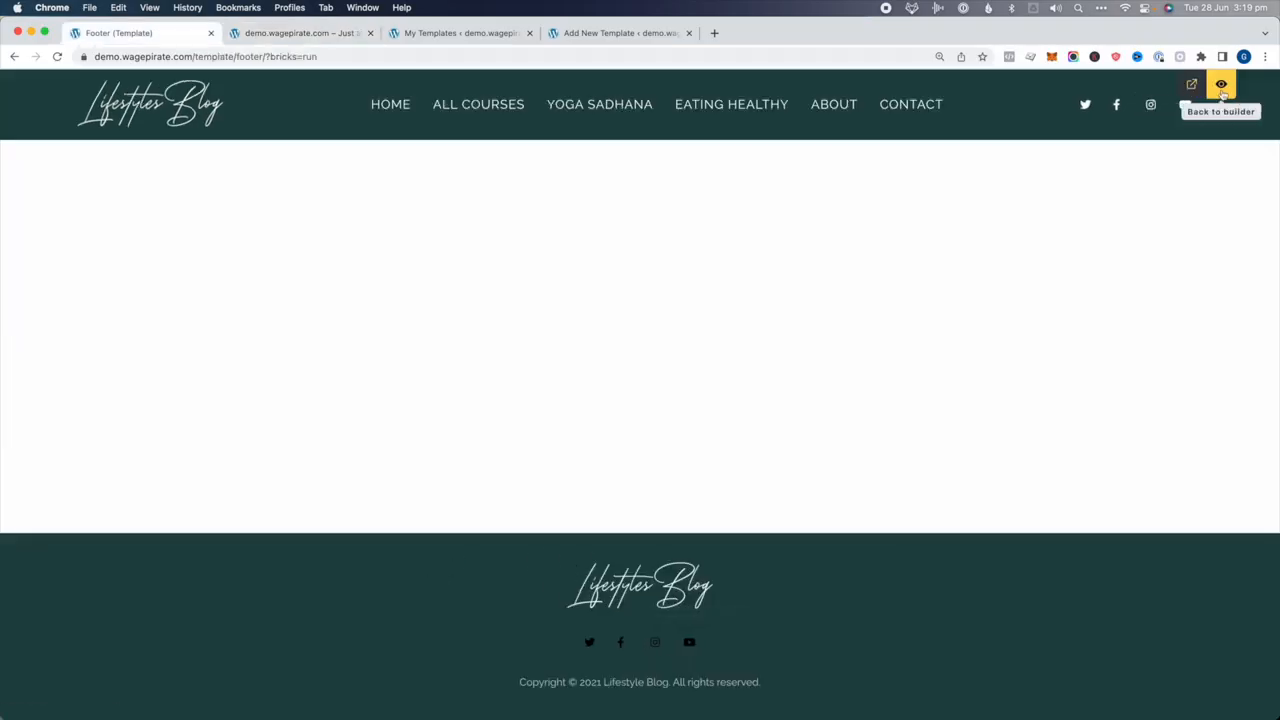
left_click(1221, 88)
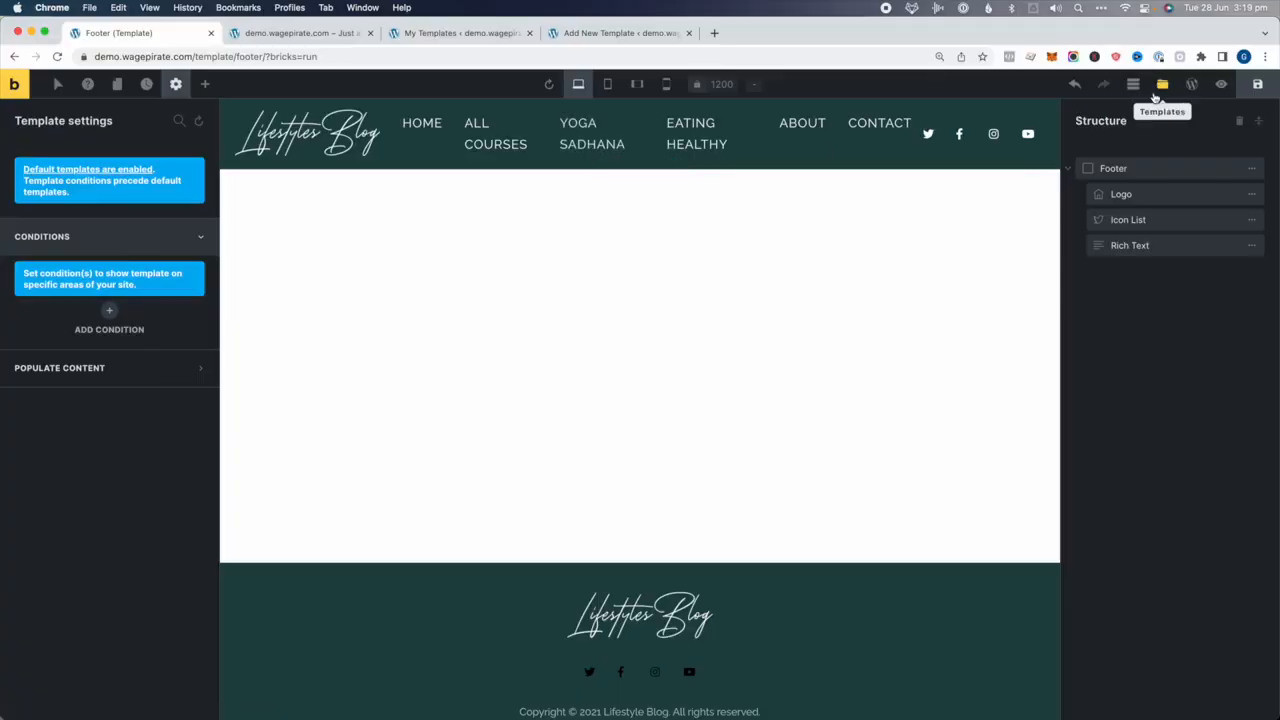
Create a Single-type template named 'Single Post with Sidebar' and open it in the builder
left_click(1163, 87)
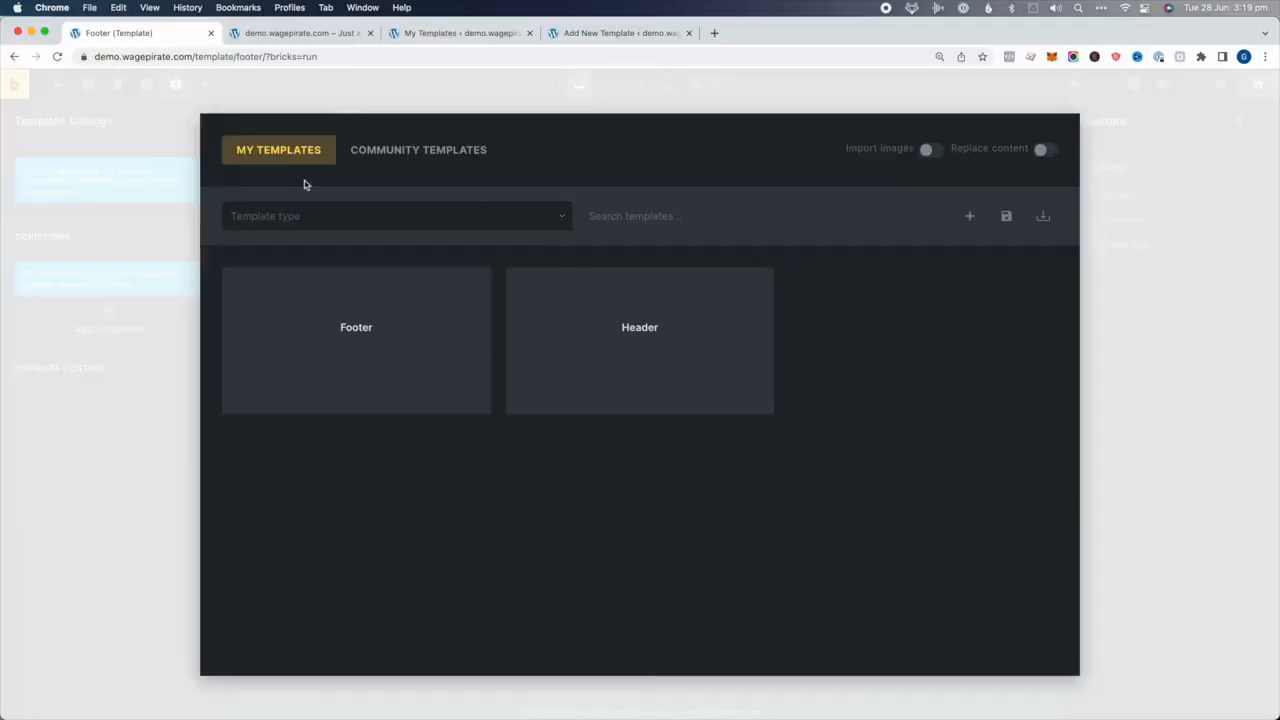
left_click(969, 216)
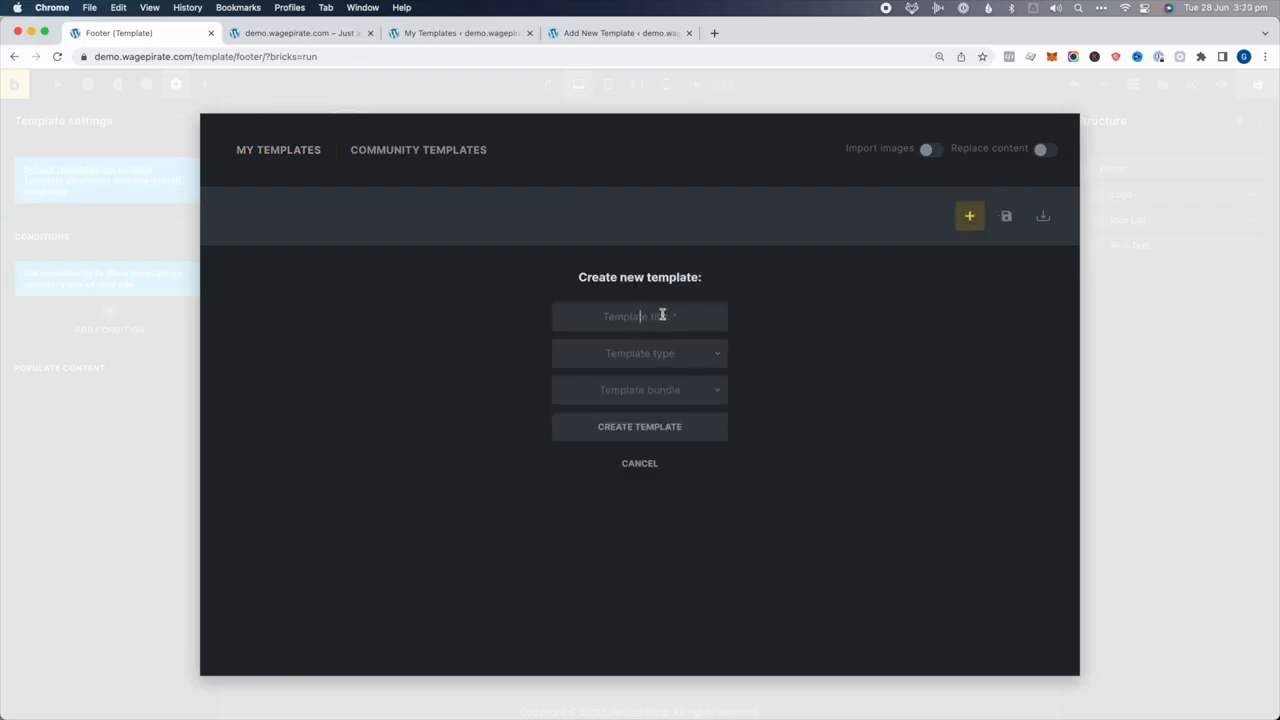
type("Single Post with Sidebar")
left_click(635, 358)
left_click(642, 441)
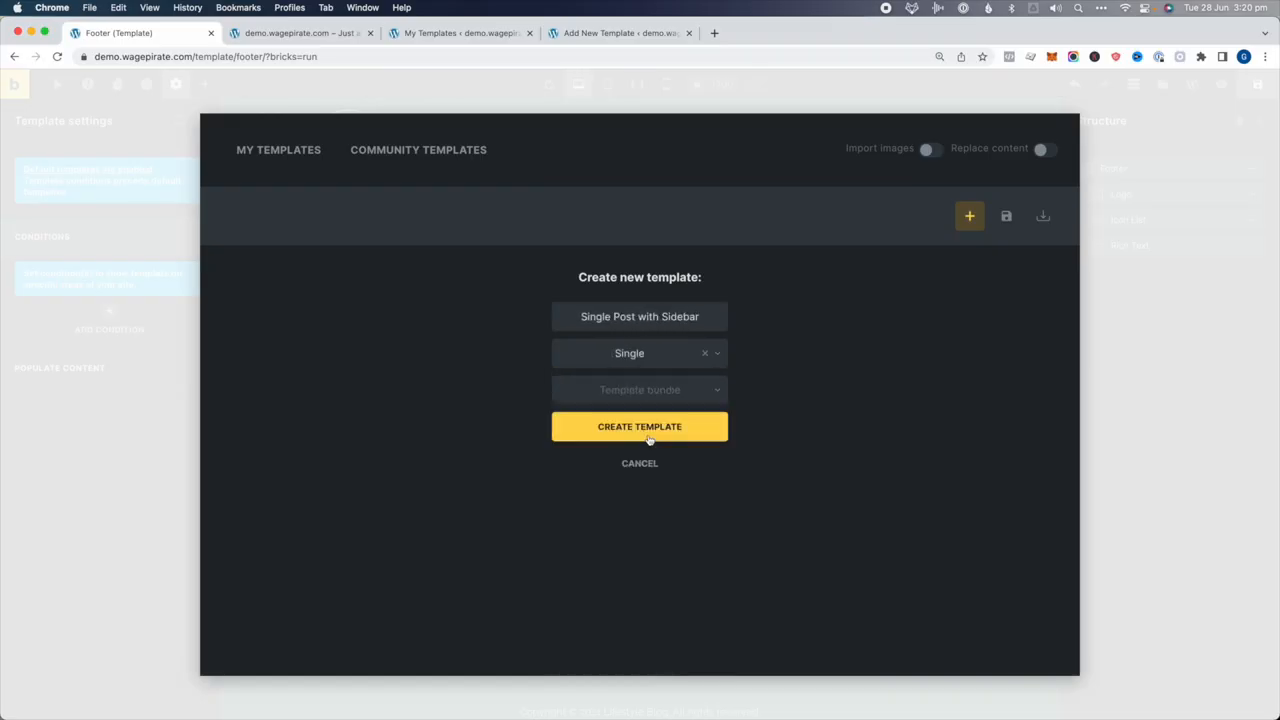
left_click(651, 422)
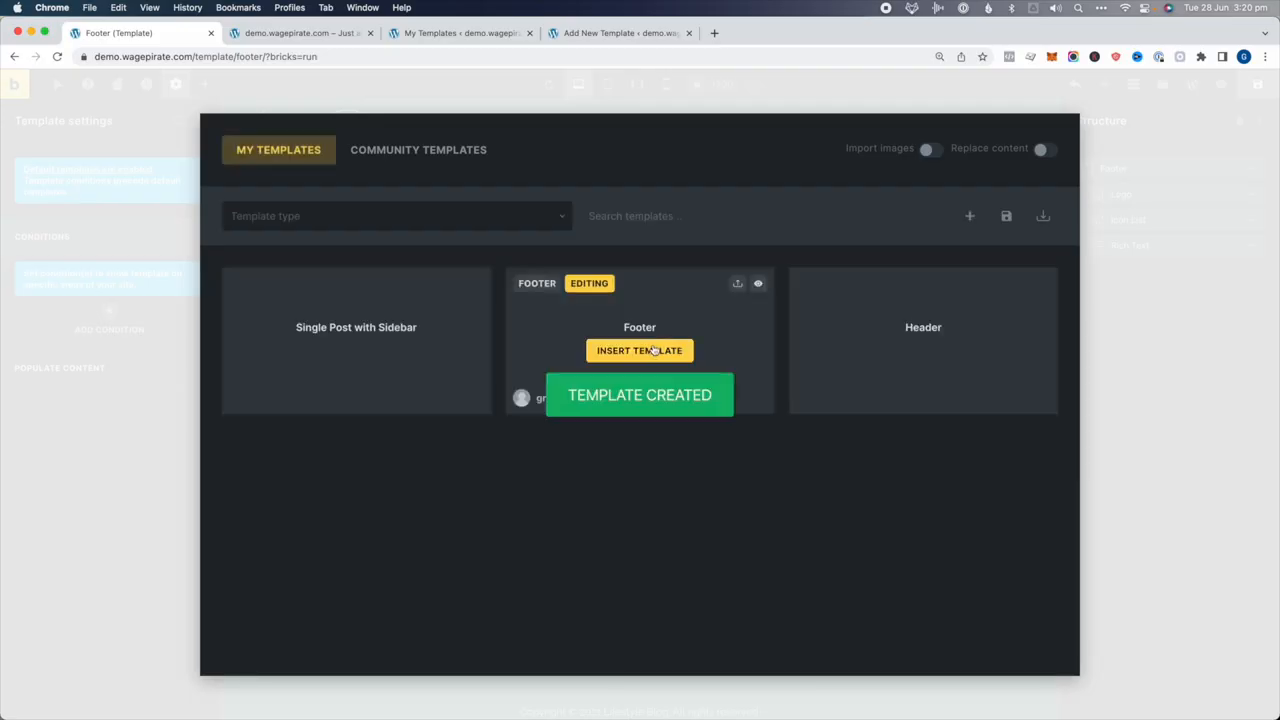
left_click(433, 285)
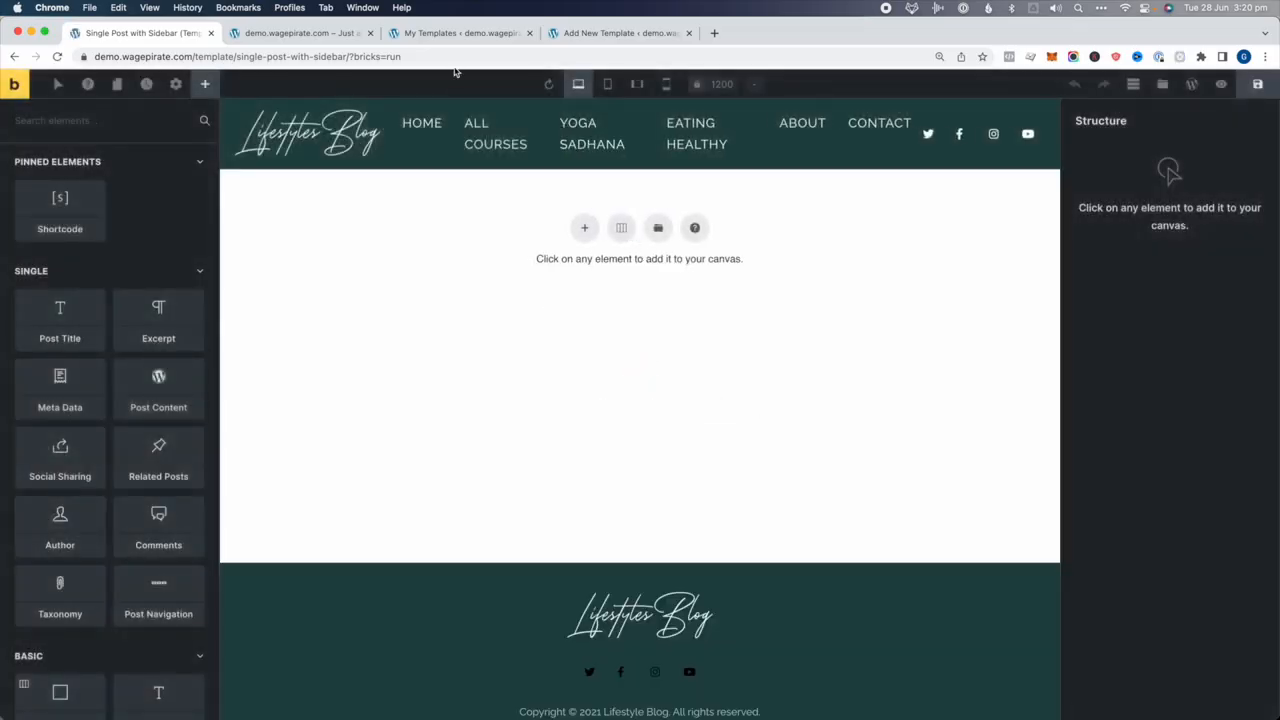
Check the templates list, then insert a full-width section with a container on the empty canvas
left_click(423, 34)
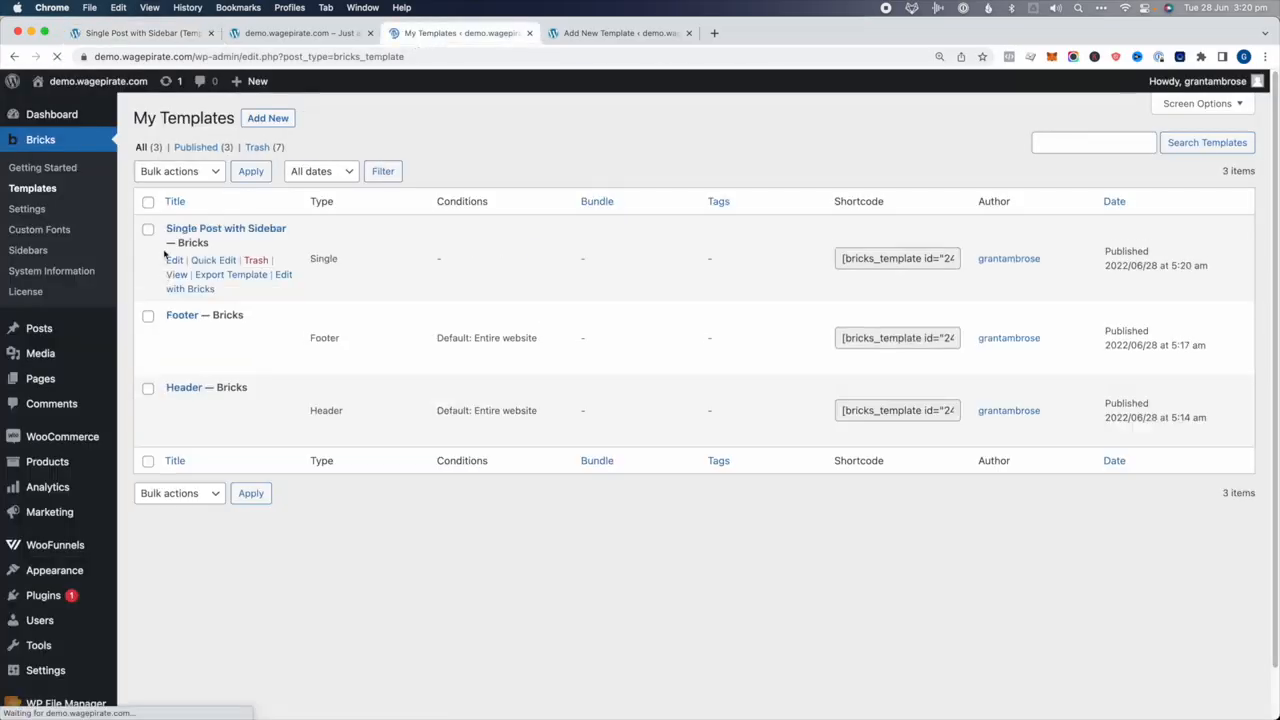
left_click_drag(355, 261, 295, 260)
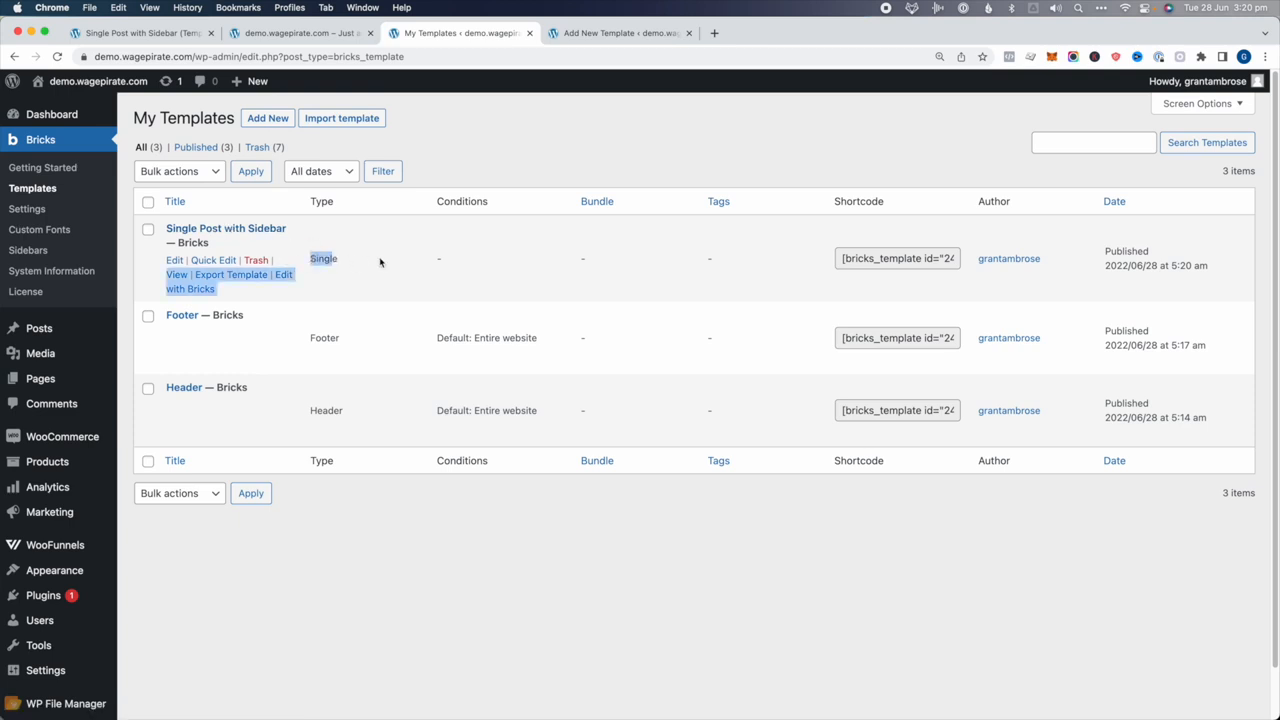
left_click(382, 262)
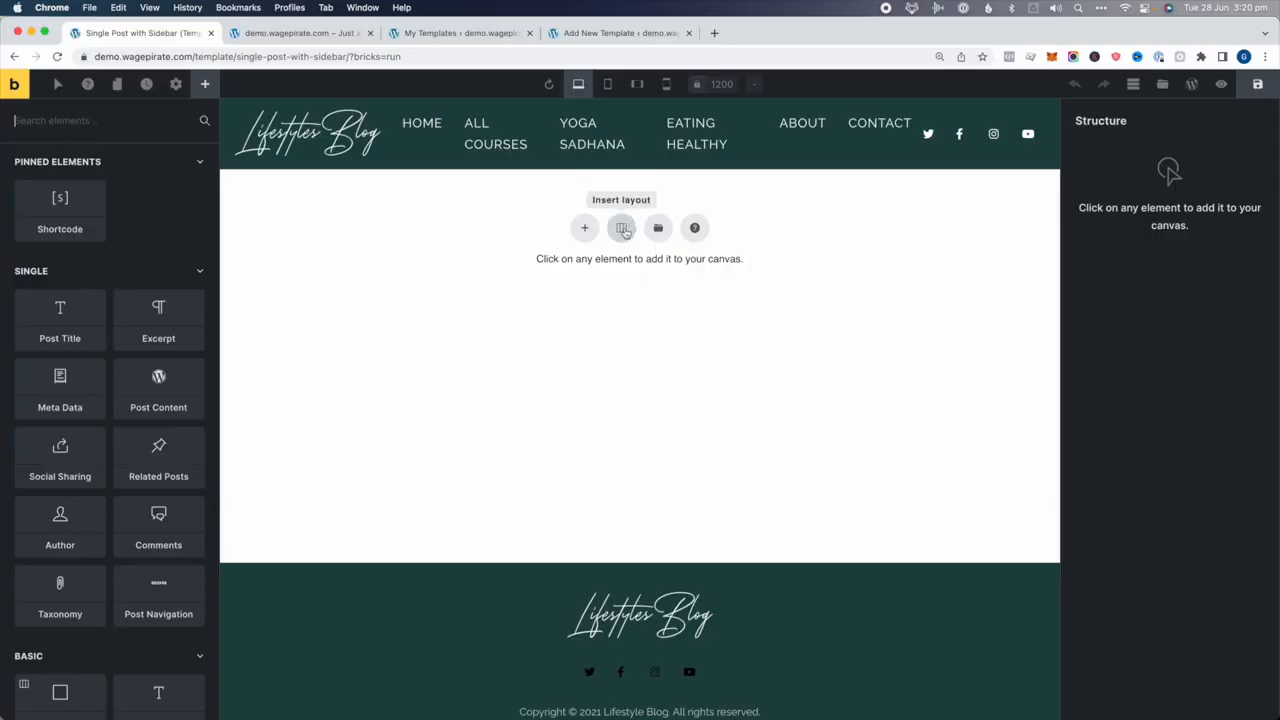
left_click(620, 230)
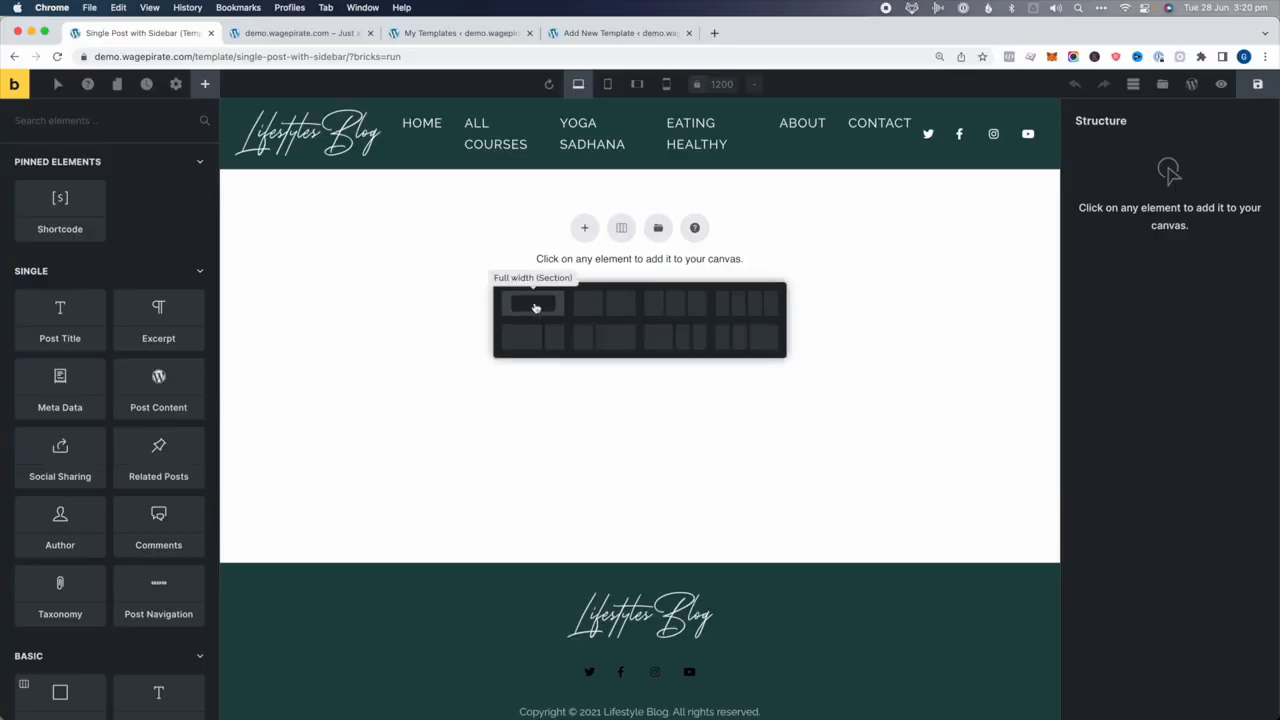
left_click(537, 303)
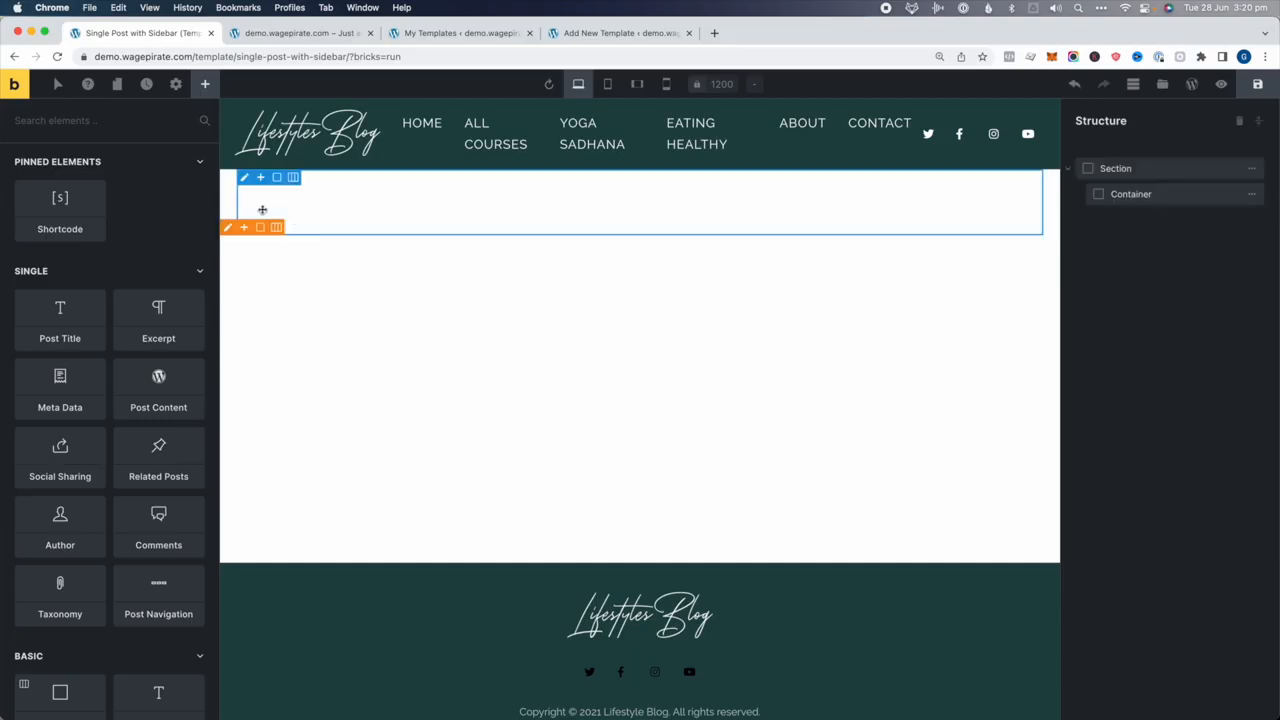
Add two nested containers inside the section's container and start renaming the first
left_click(1122, 200)
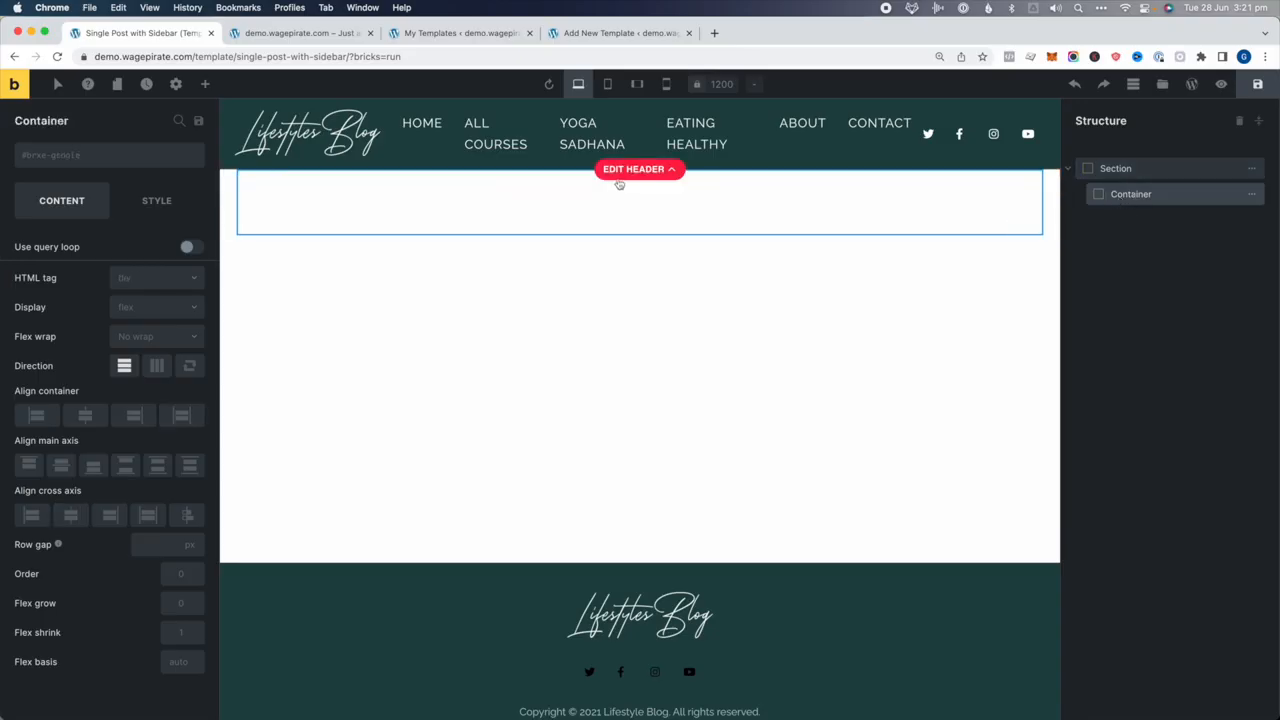
left_click(205, 84)
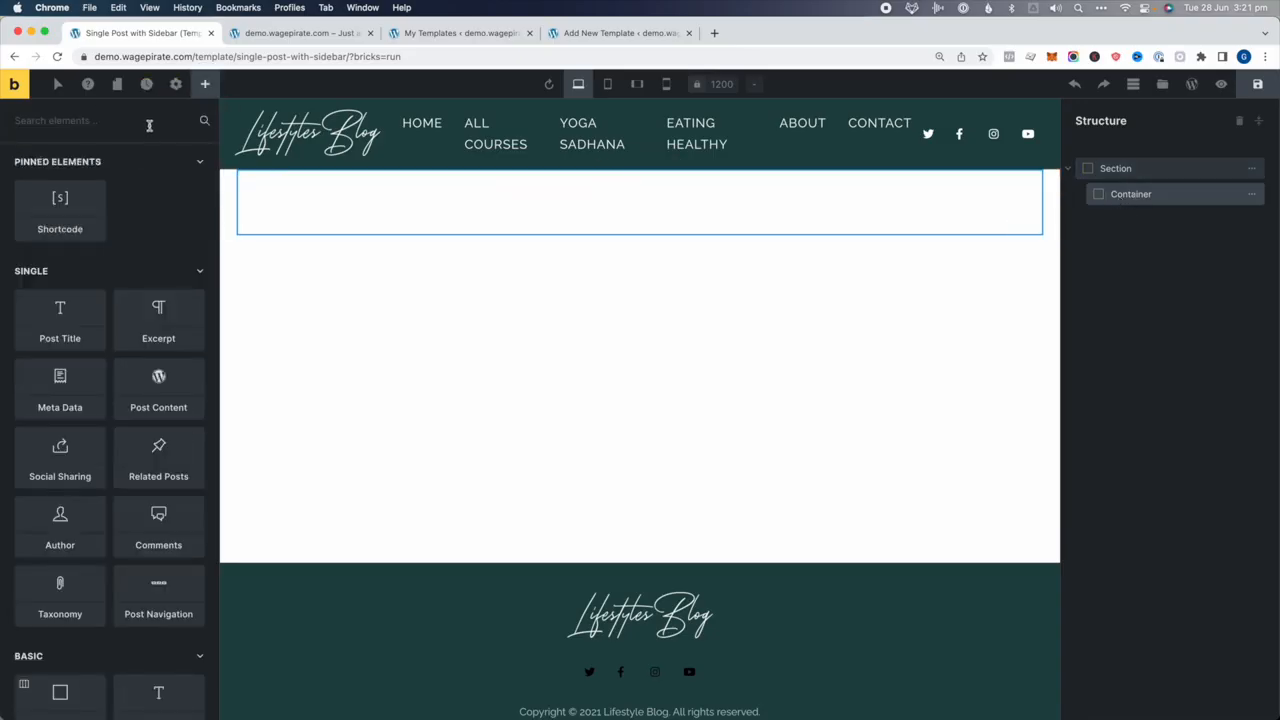
left_click(149, 121)
type("cont")
left_click(72, 192)
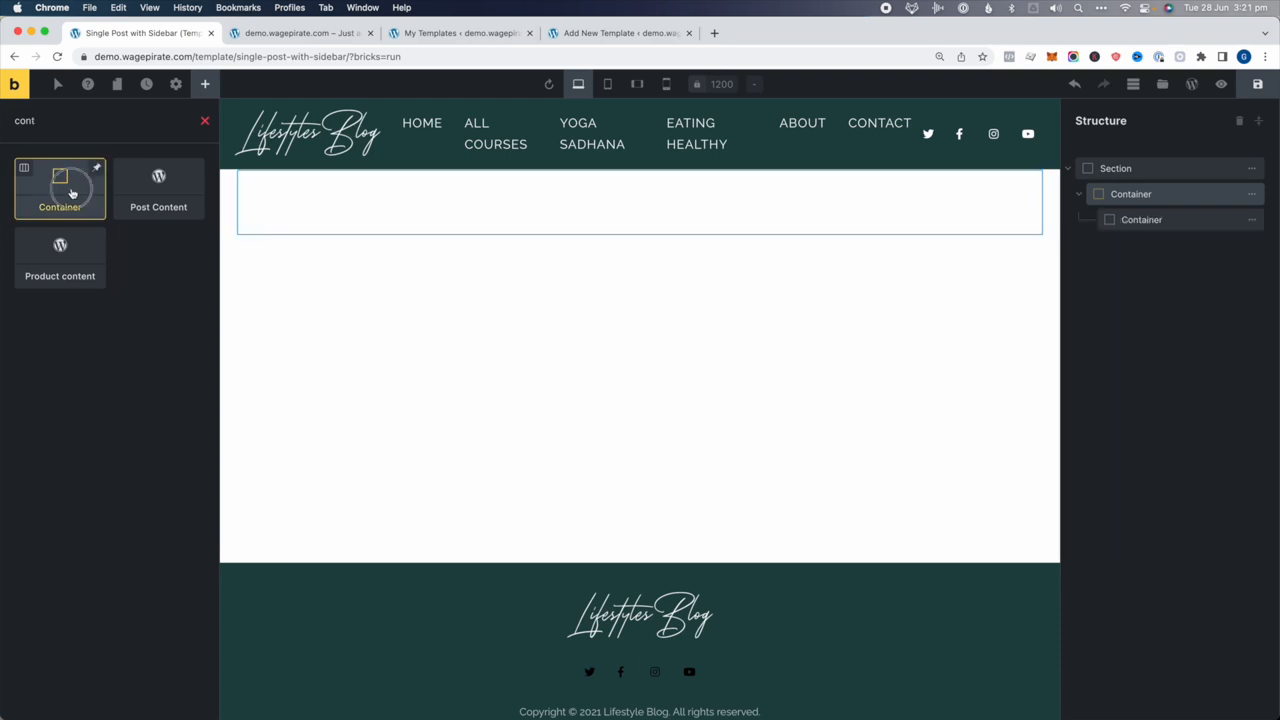
left_click(72, 192)
double_click(1140, 219)
Name the nested containers 'primary' and 'sidebar' and place them side by side in a row
type("primary")
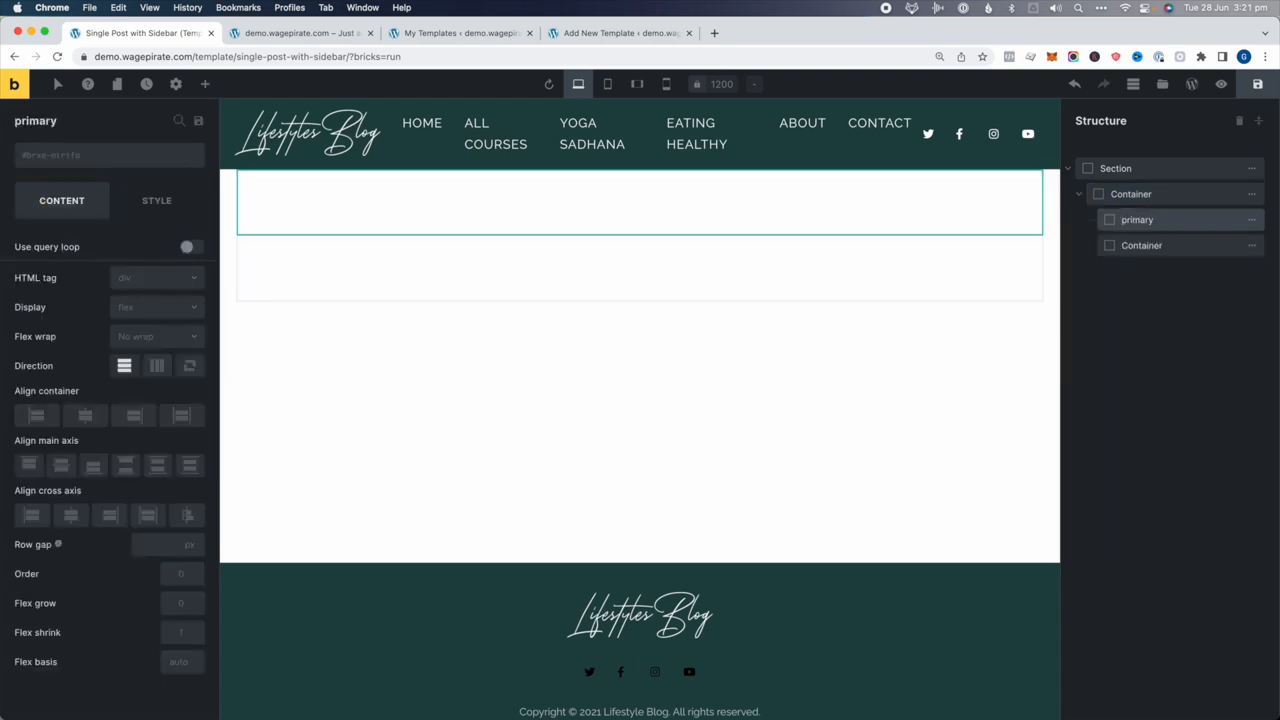
double_click(1150, 247)
type("side")
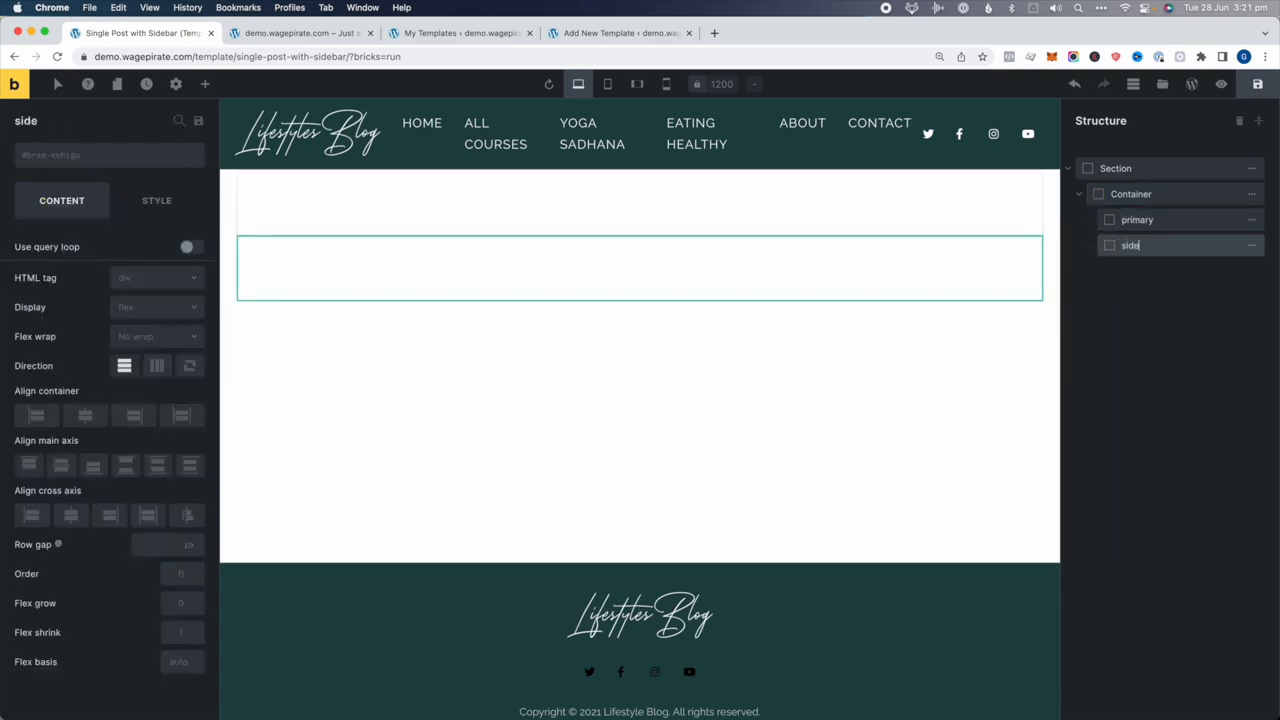
type("bar")
left_click(1122, 197)
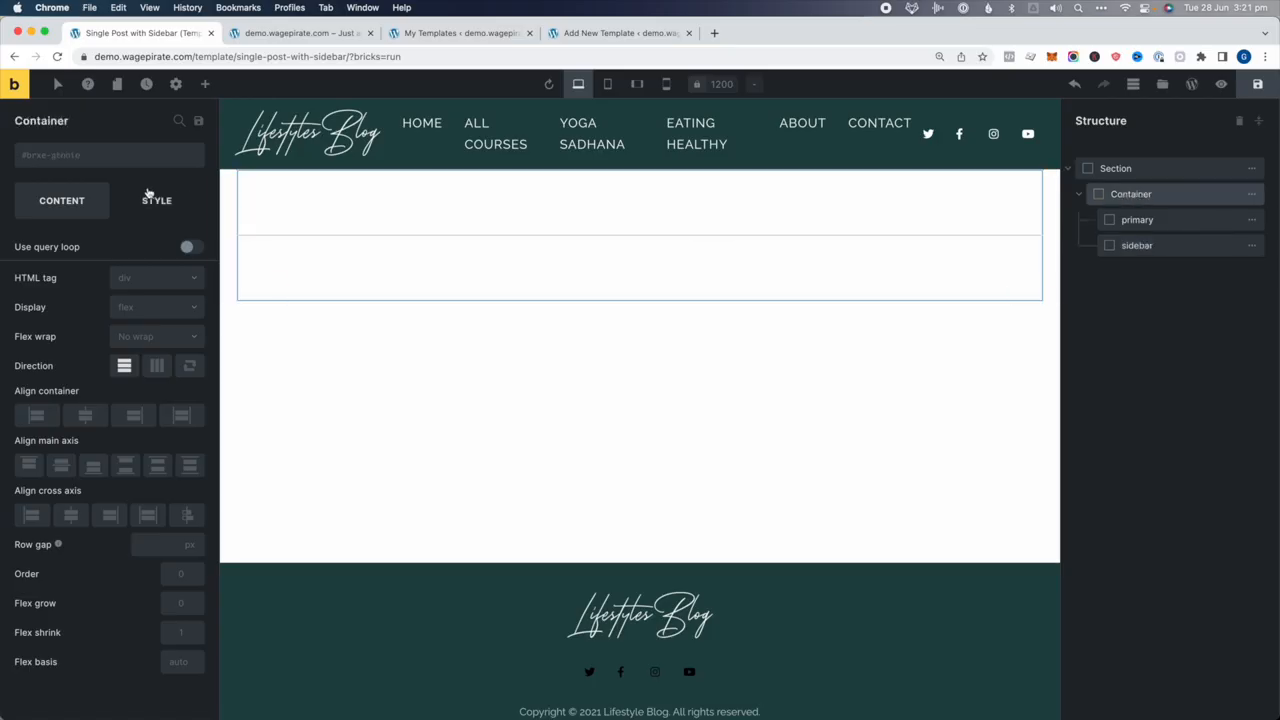
left_click(157, 366)
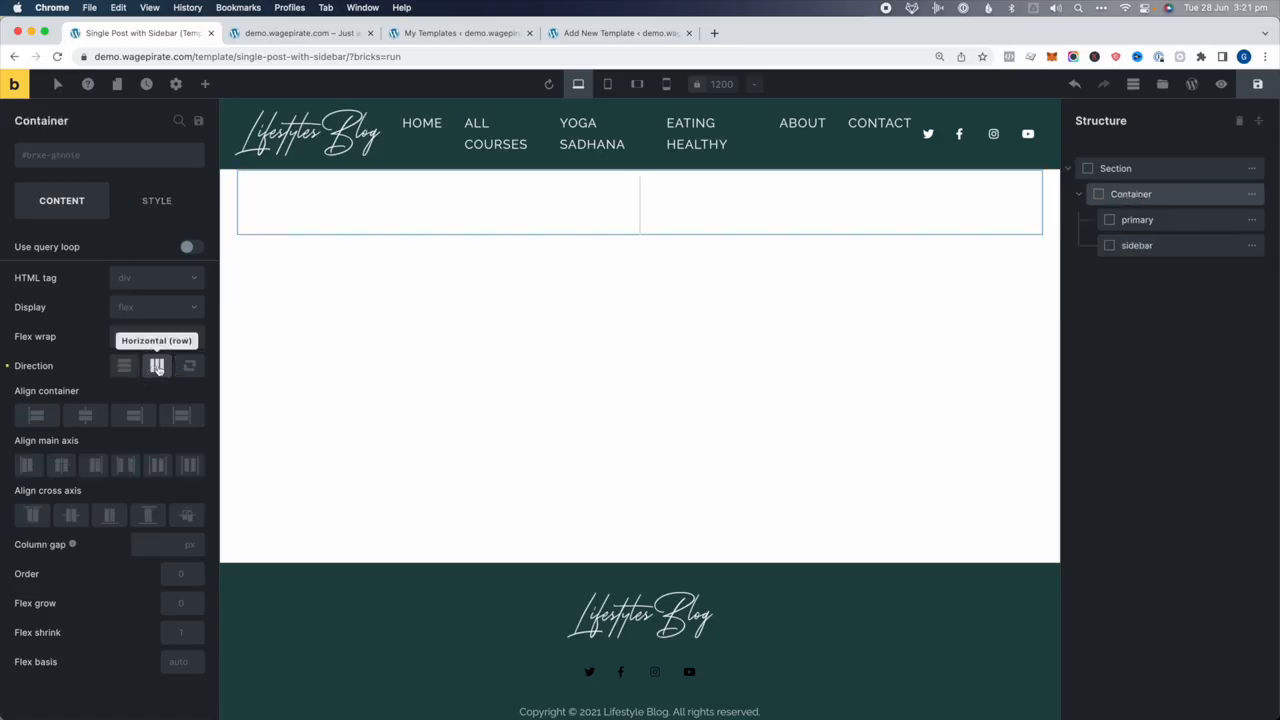
Set the primary column to 70% width and the sidebar to 30%, then reselect primary
left_click(1196, 219)
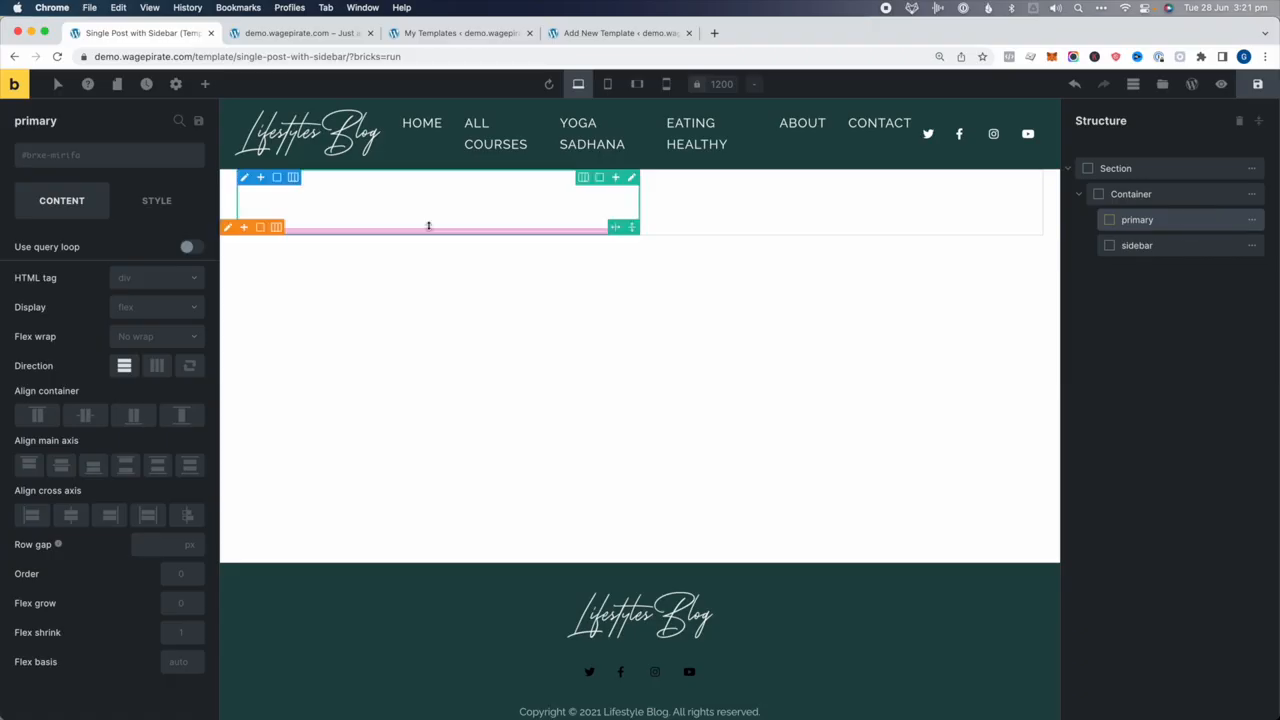
left_click(156, 201)
left_click(110, 256)
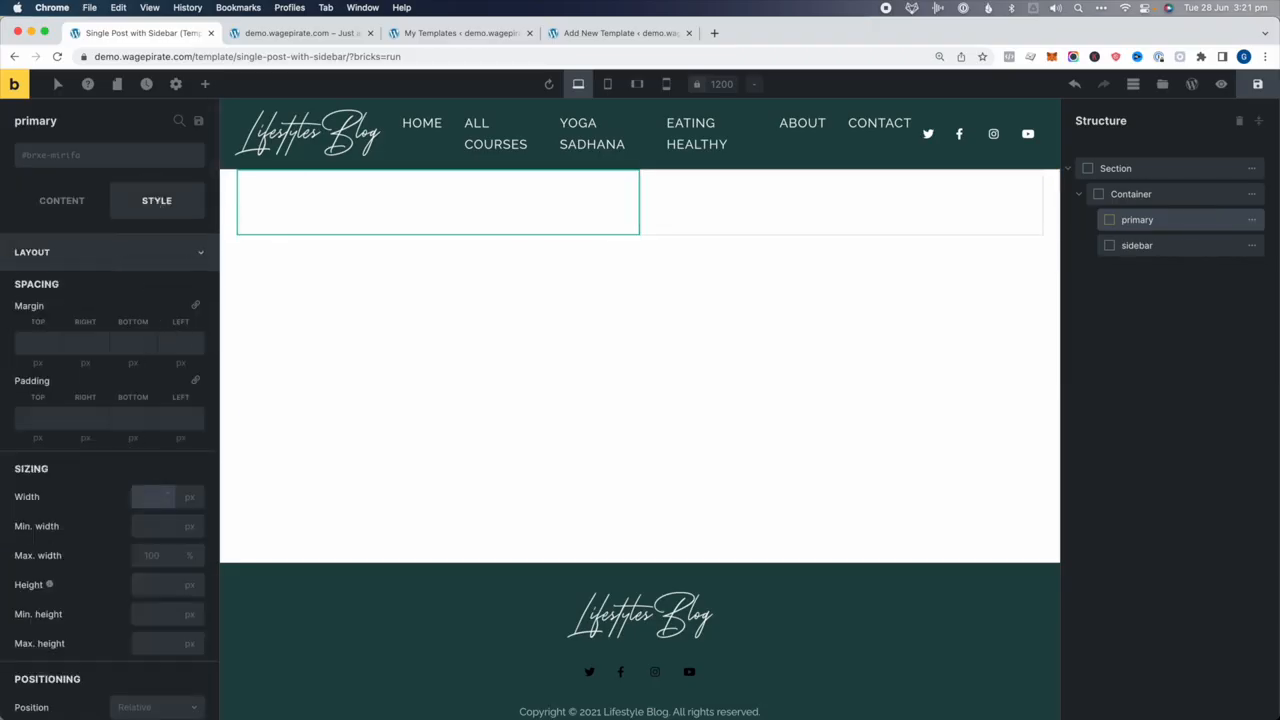
type("70")
left_click(1154, 247)
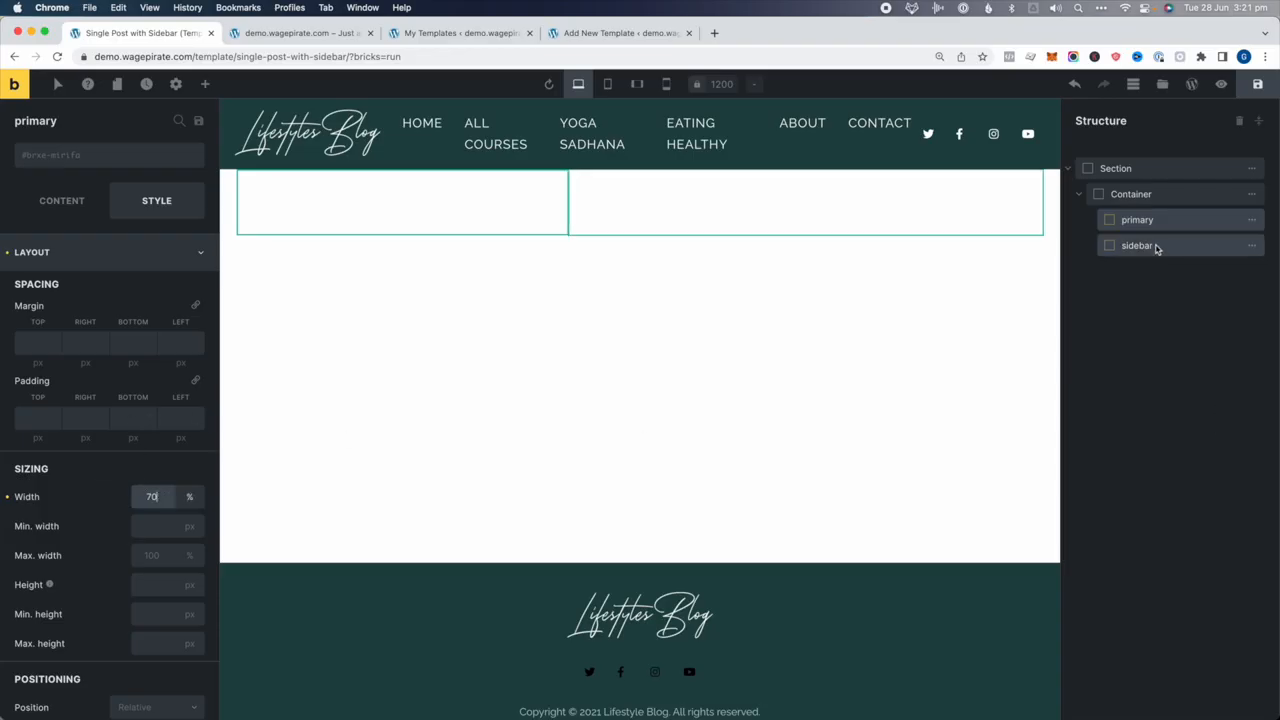
left_click(148, 500)
type("30")
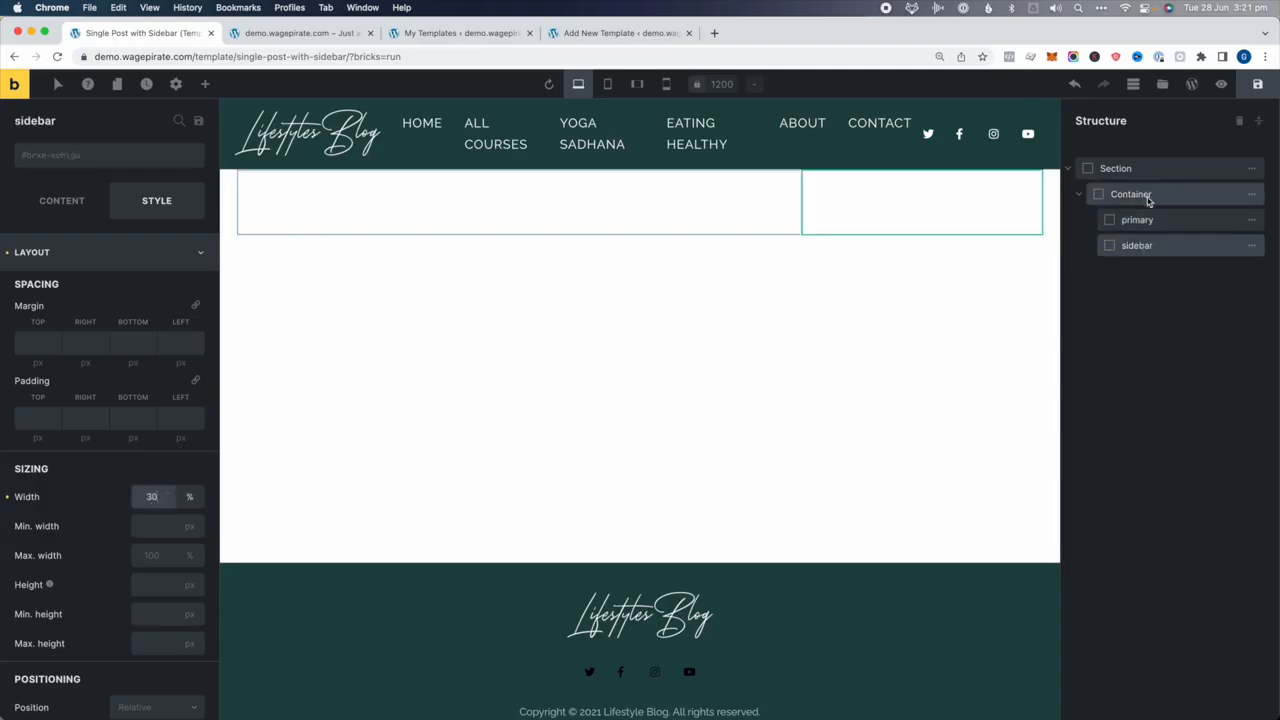
left_click(1140, 220)
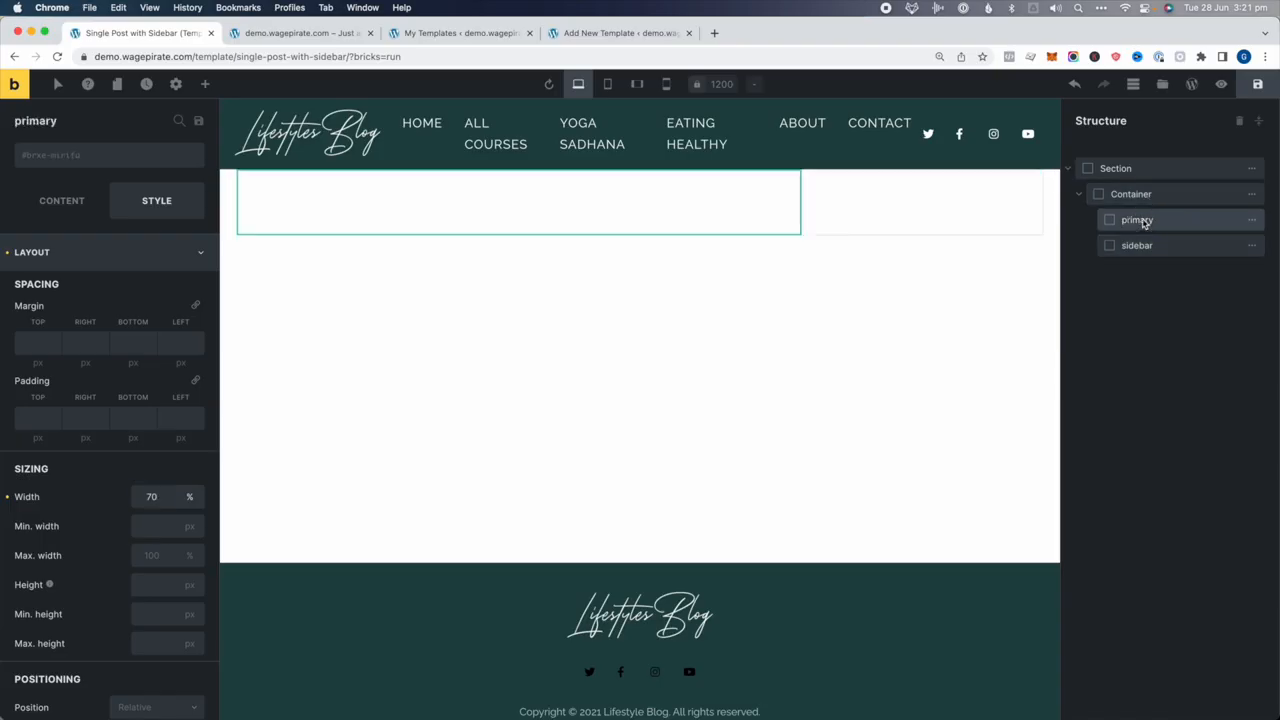
left_click(202, 84)
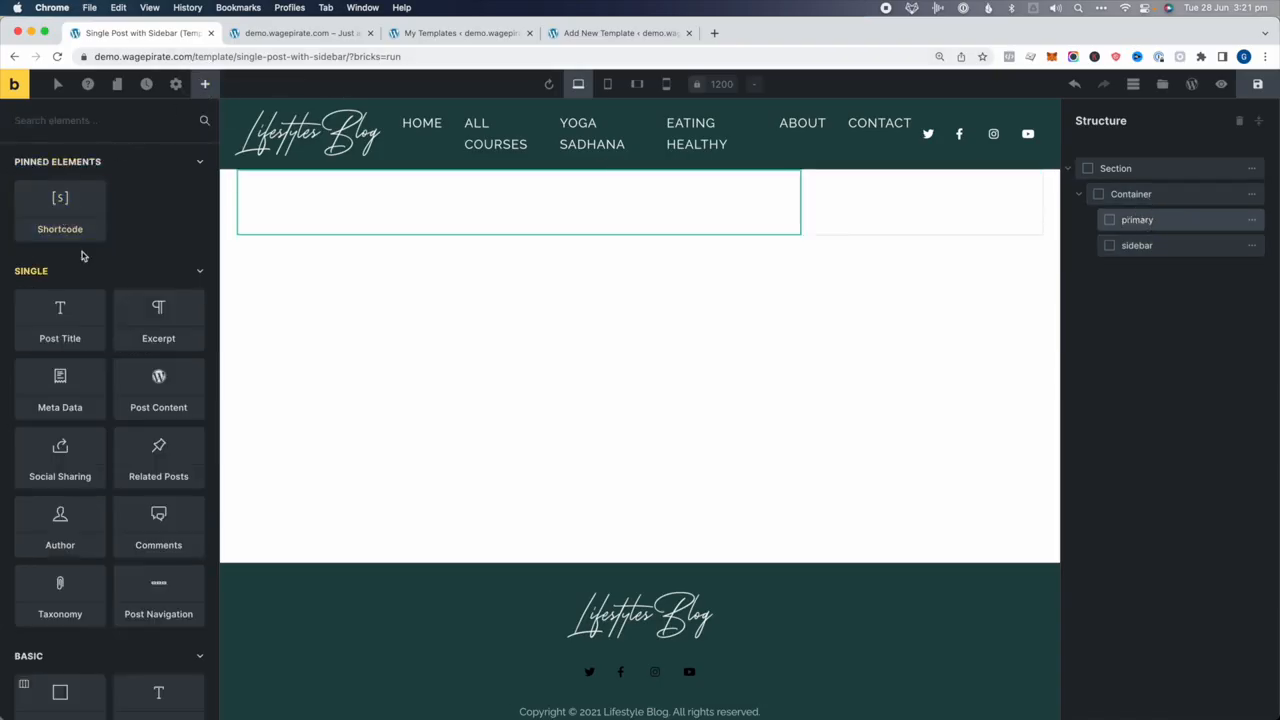
Add Post Title, Post Content and Comments elements to the primary column, in that order
left_click(465, 33)
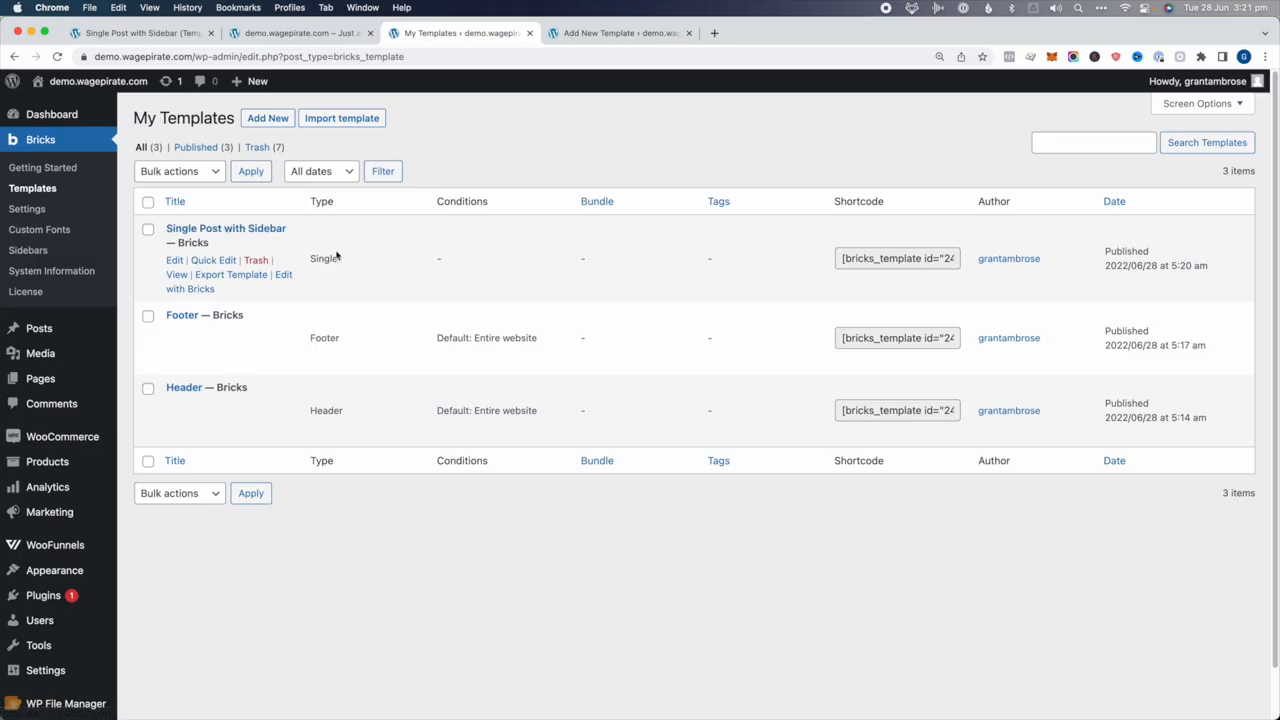
left_click(147, 33)
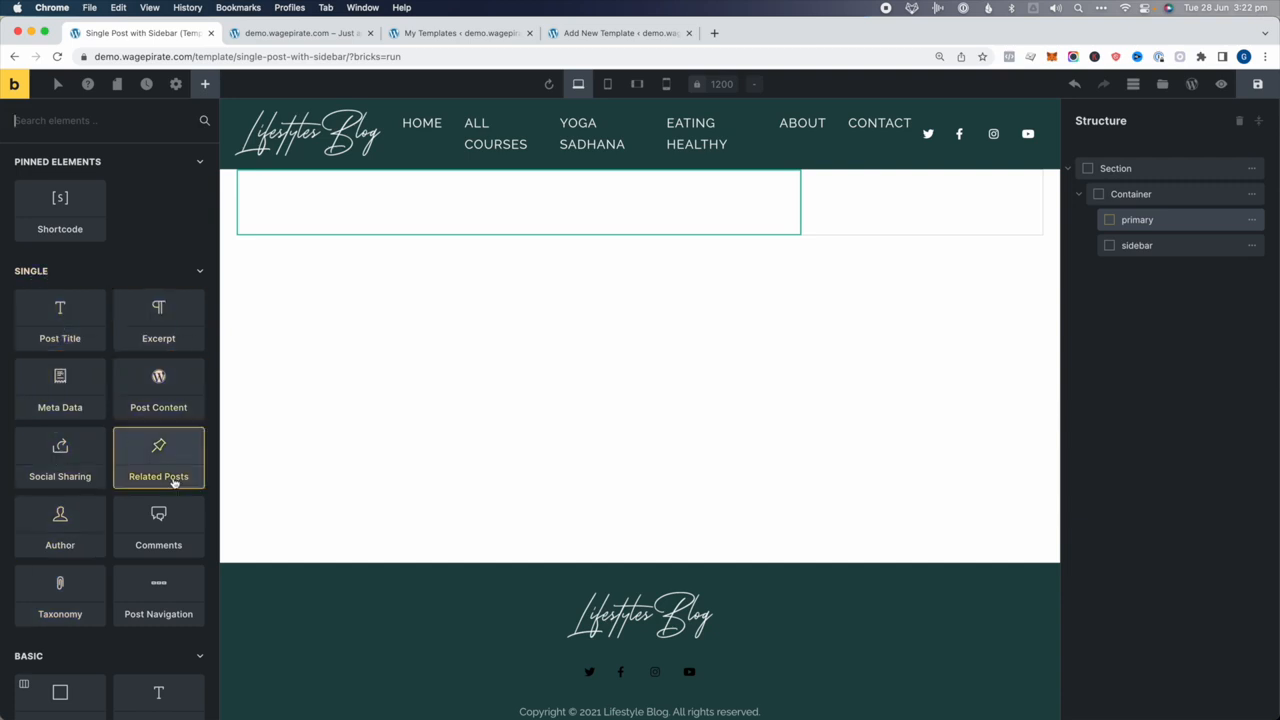
scroll(160, 520, "down", 5)
scroll(160, 523, "down", 8)
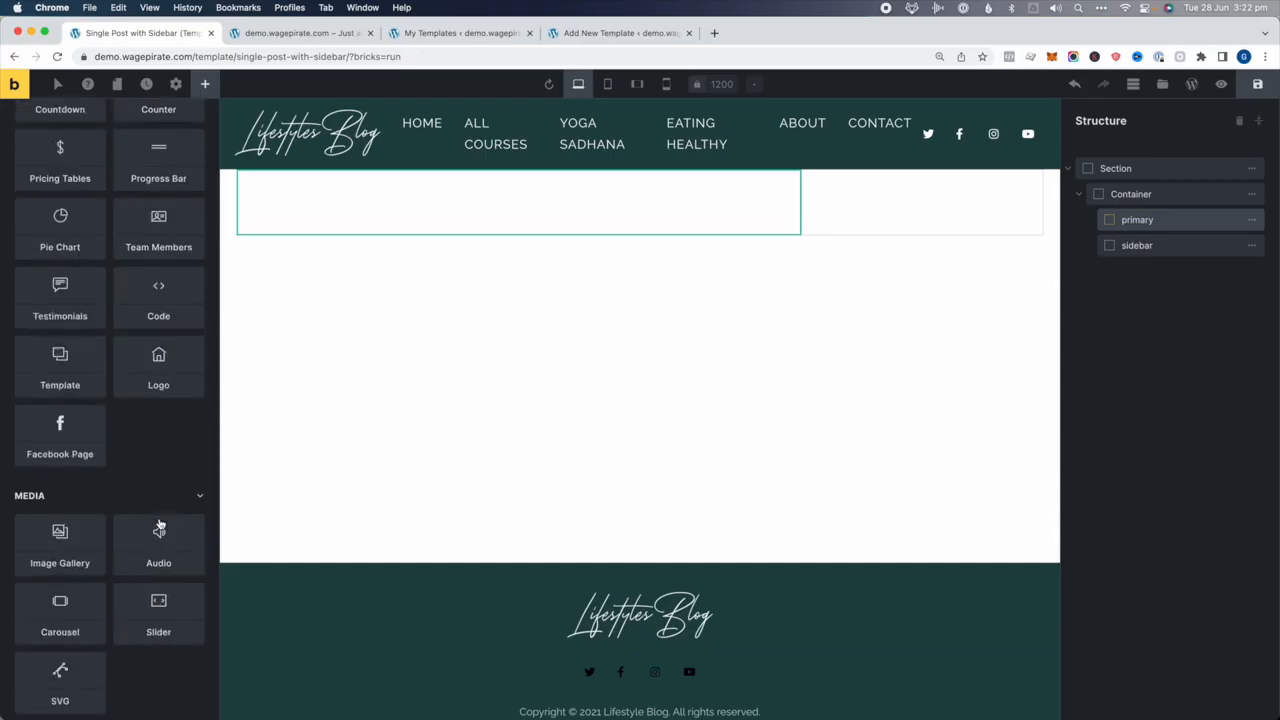
scroll(160, 523, "up", 12)
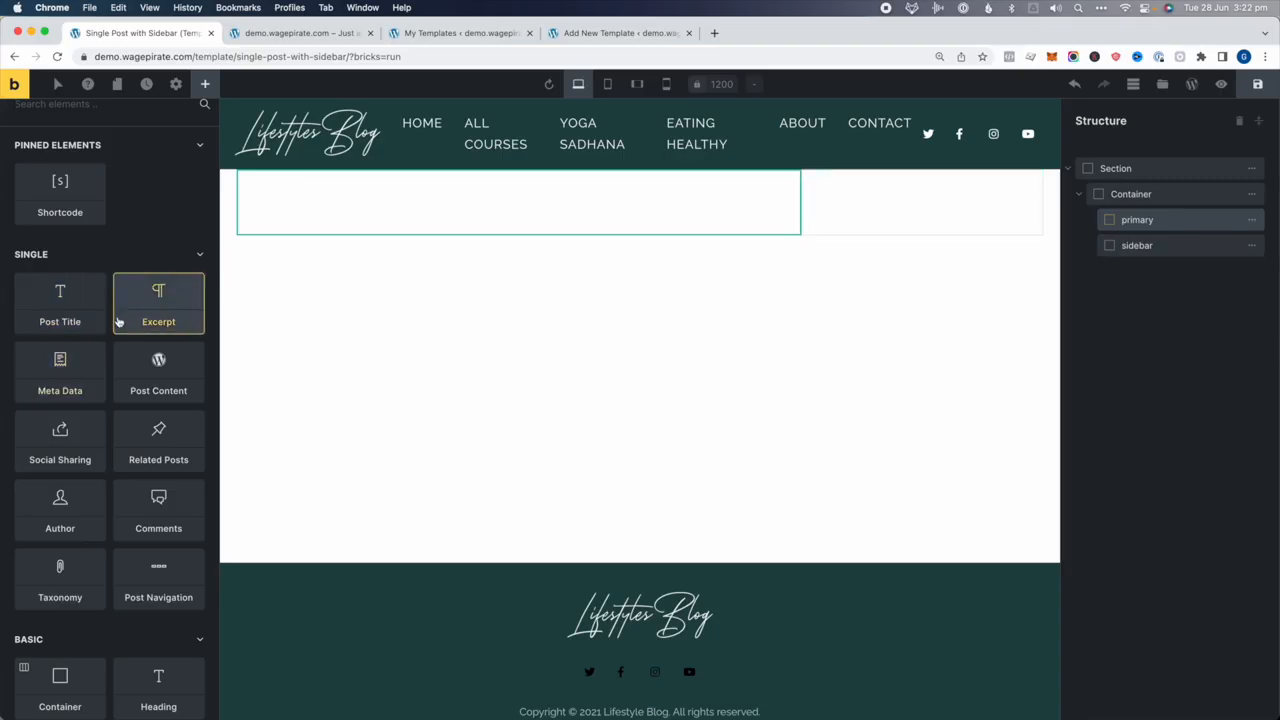
left_click(57, 322)
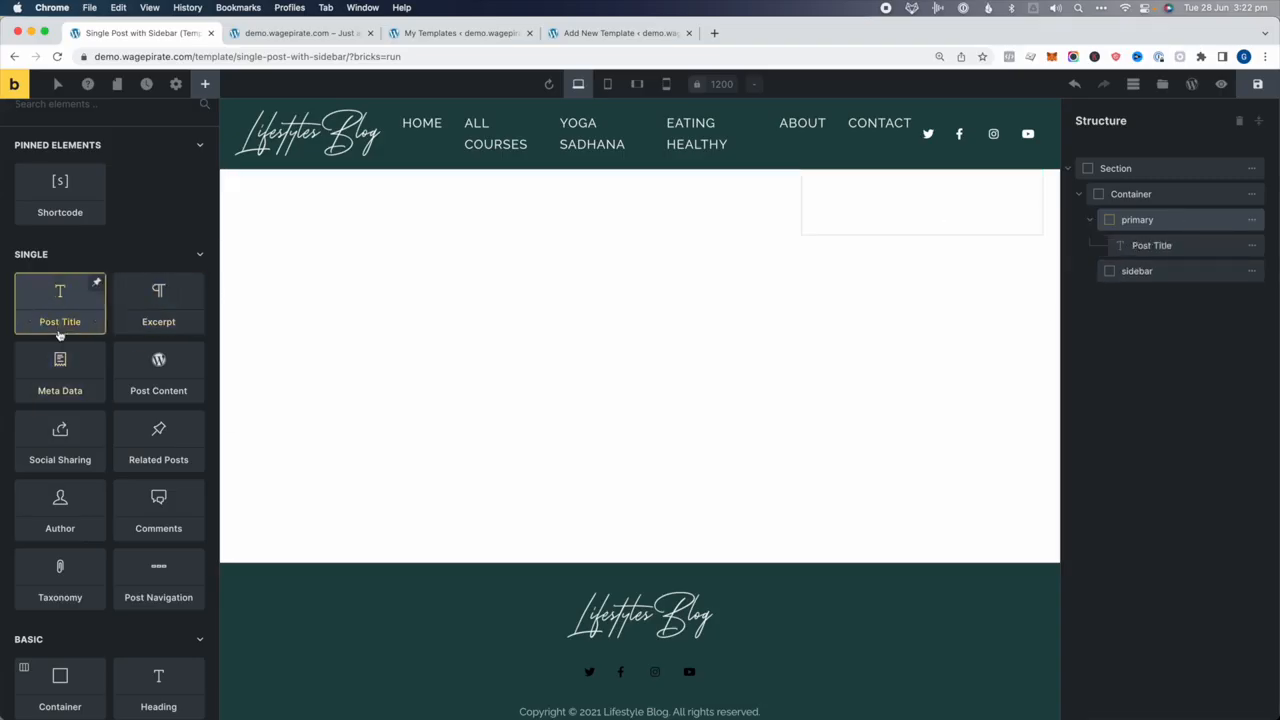
left_click(156, 383)
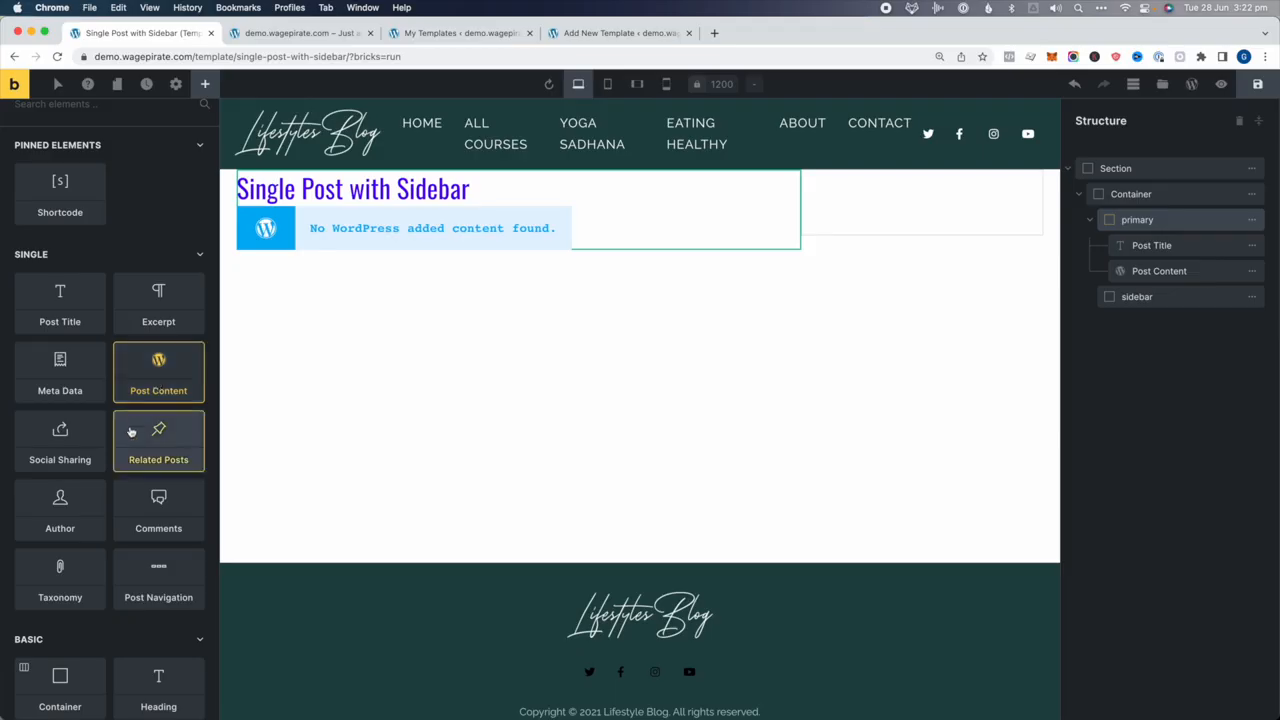
left_click(158, 510)
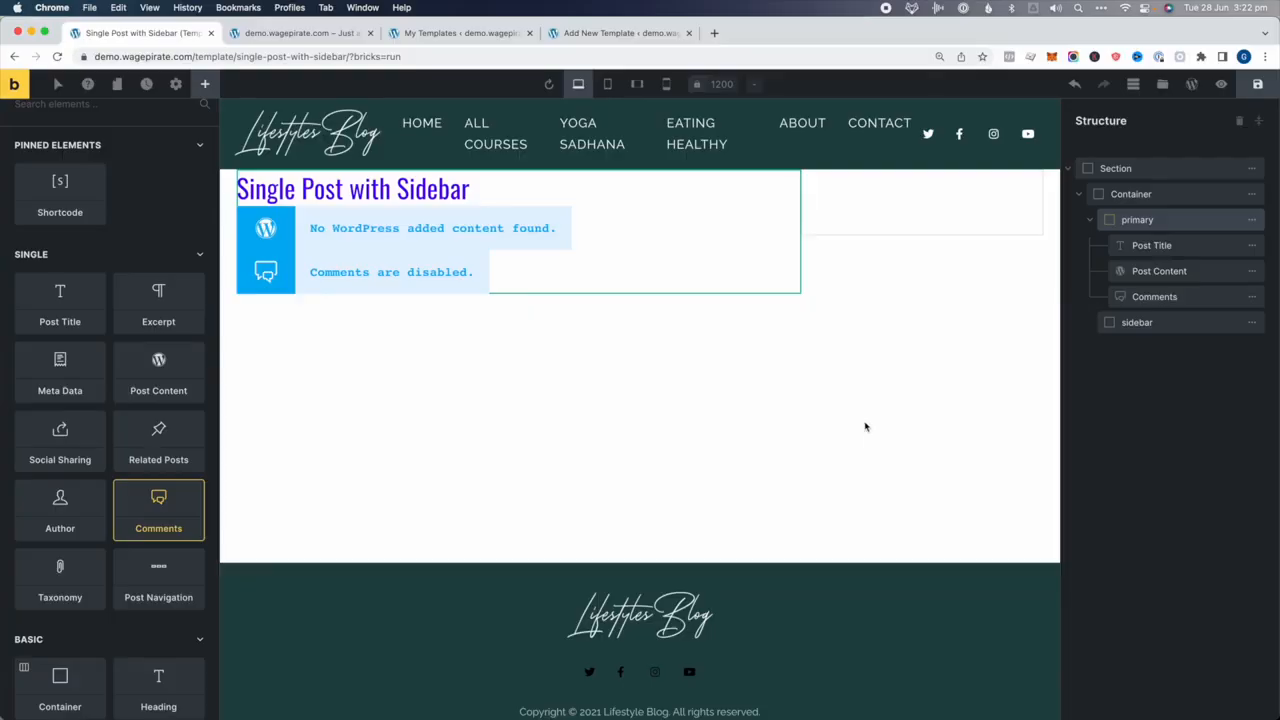
left_click(1166, 219)
left_click(206, 84)
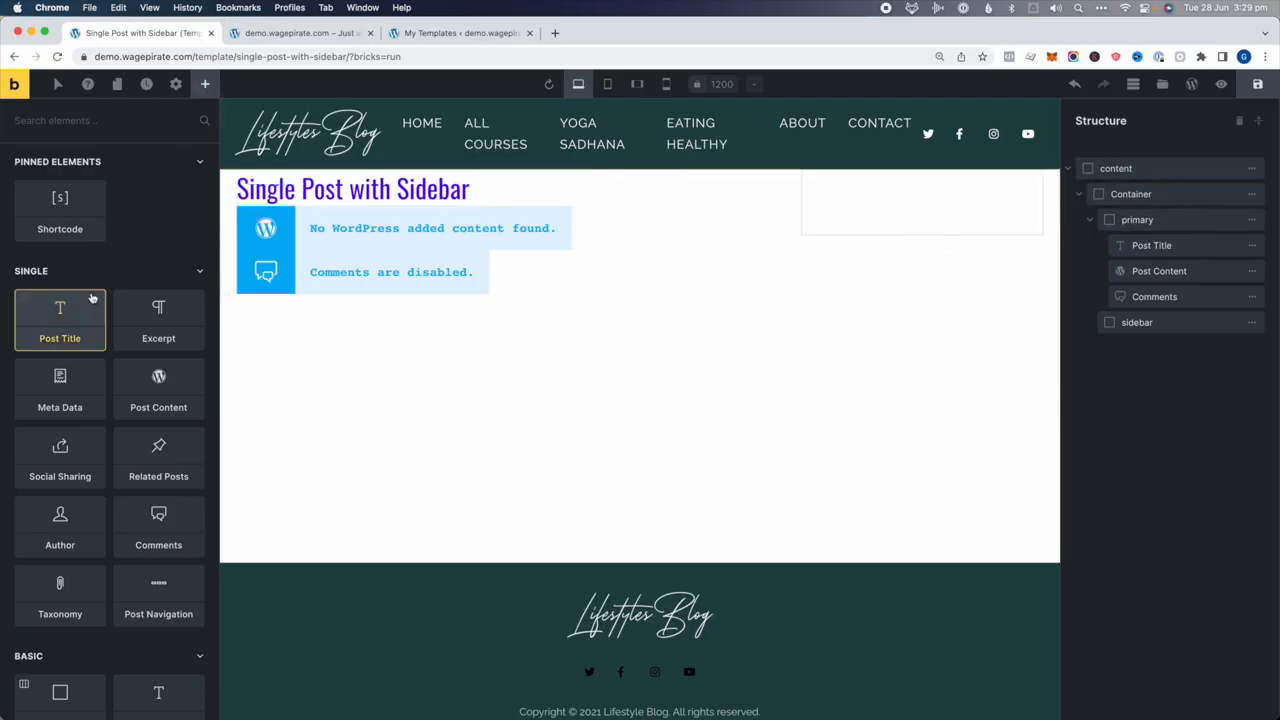
Add a full-width section at the top, rename it 'post title', and move Post Title into it
type("cont")
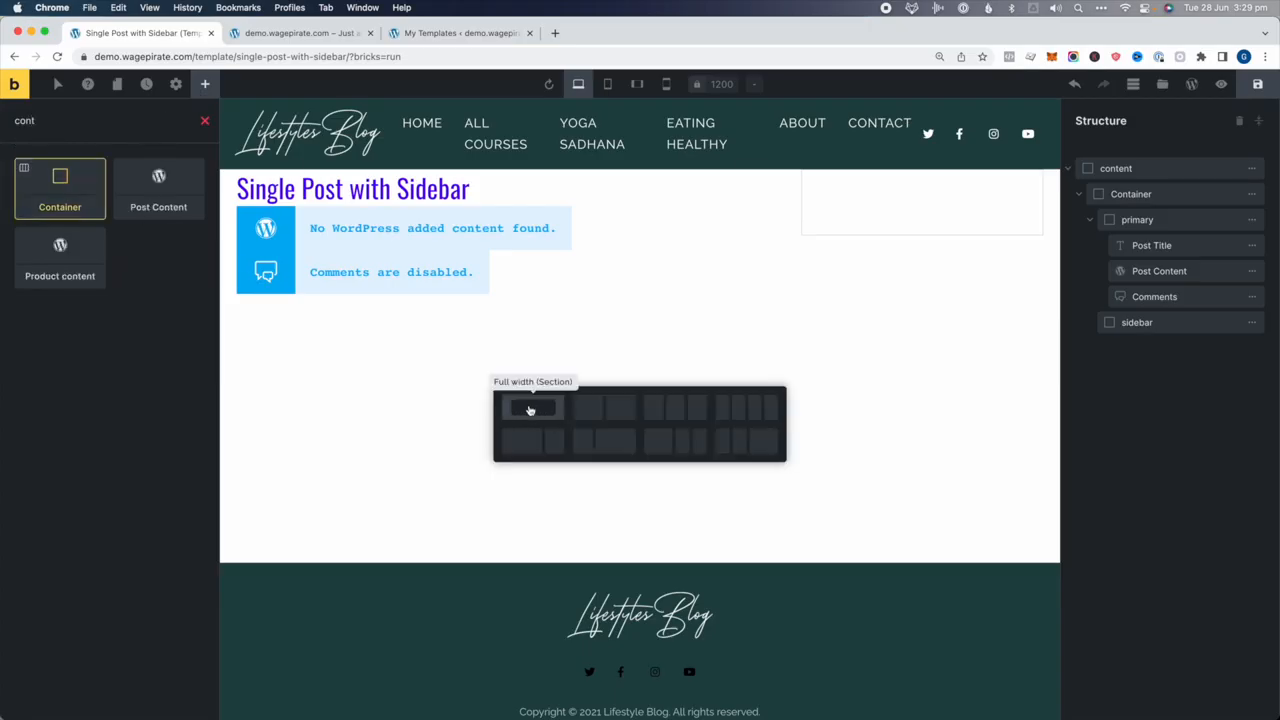
left_click(533, 407)
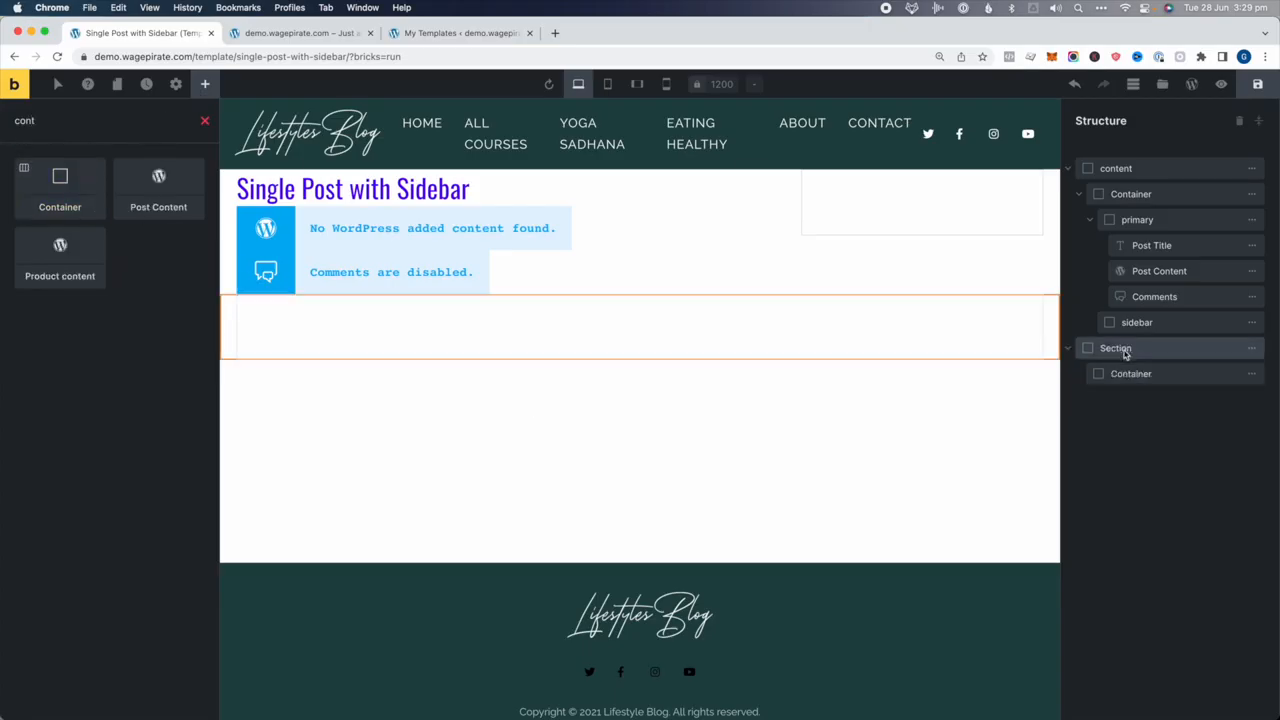
left_click_drag(1117, 348, 1110, 163)
double_click(1114, 167)
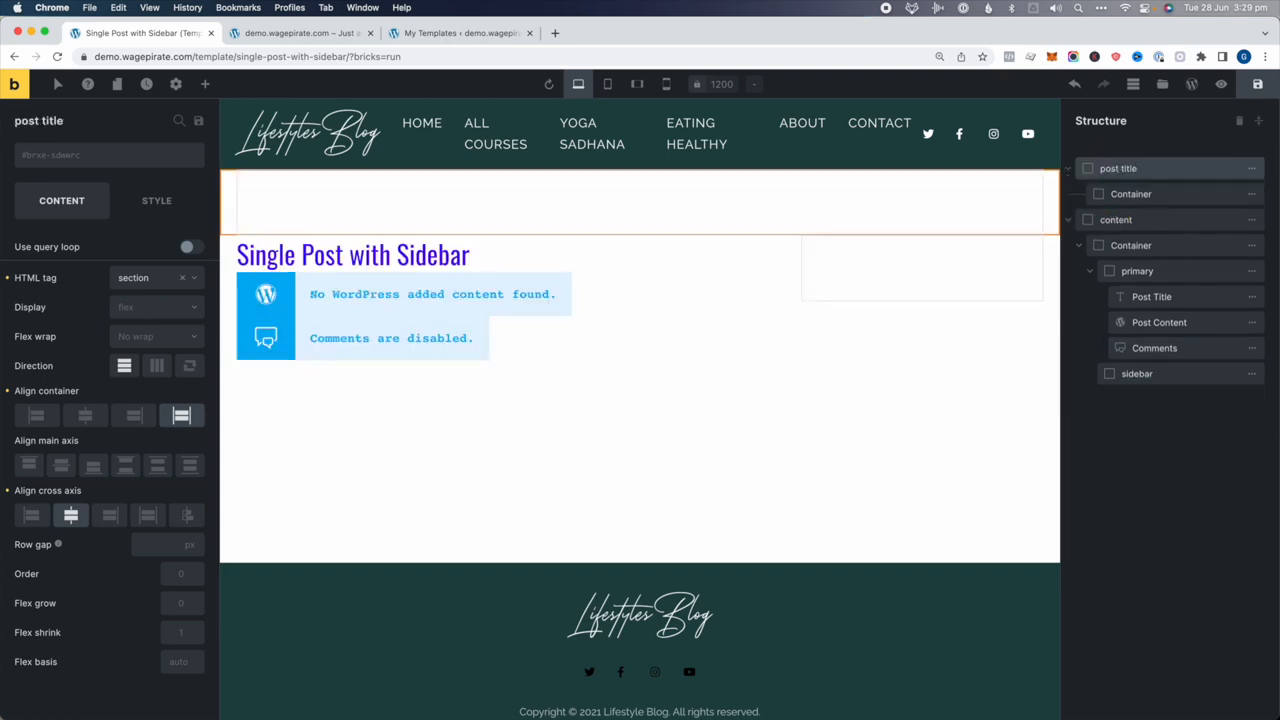
left_click_drag(1150, 297, 1150, 203)
left_click(1147, 170)
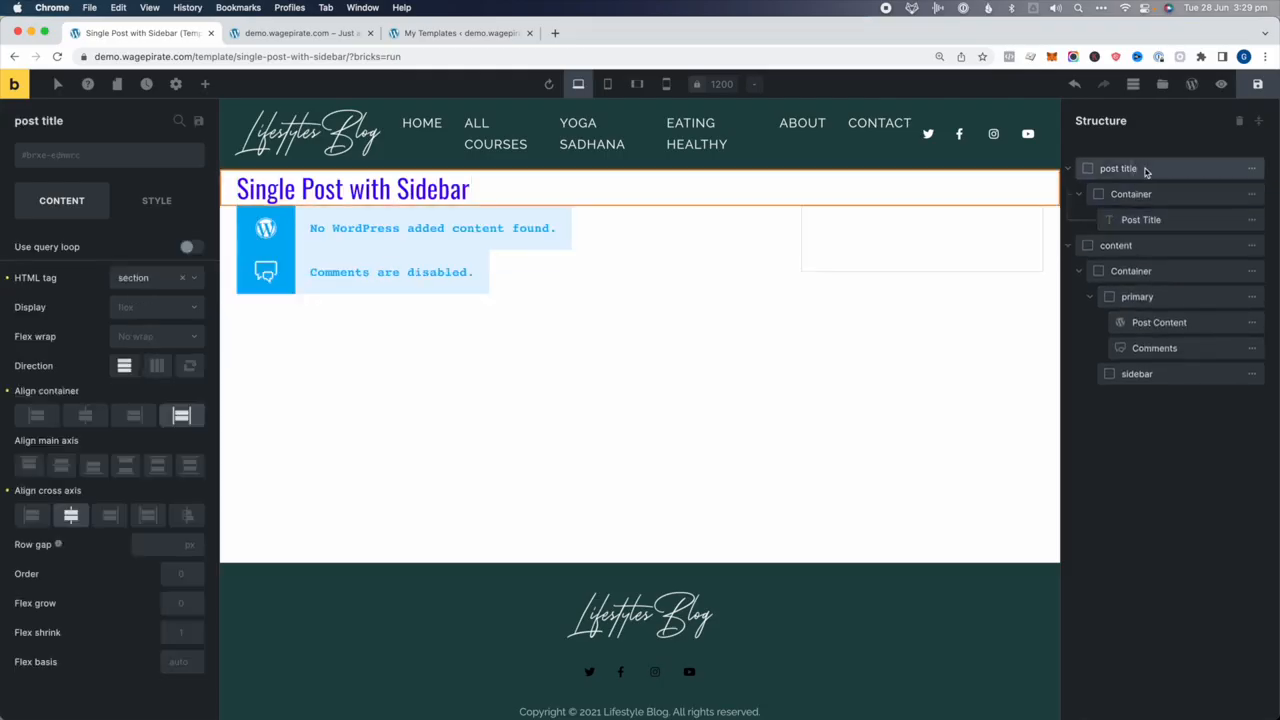
Give the post title section a dark green #1f4645 background
left_click(156, 200)
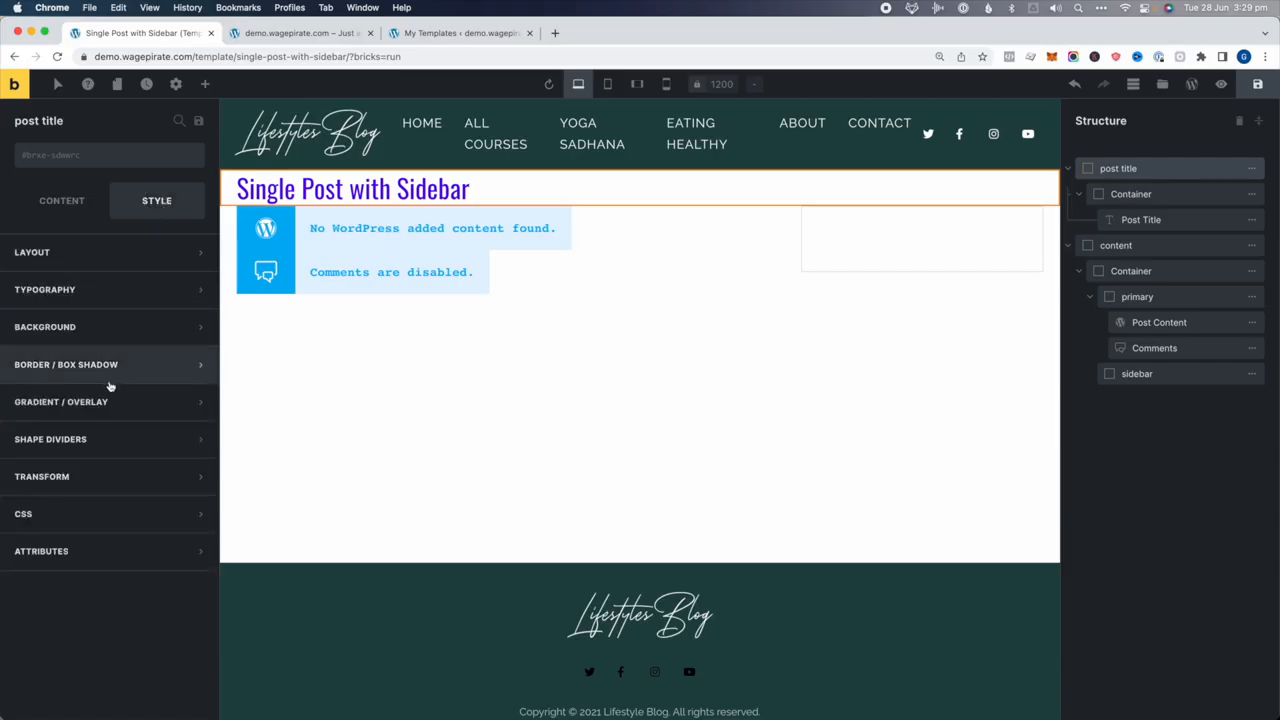
left_click(98, 327)
left_click(193, 362)
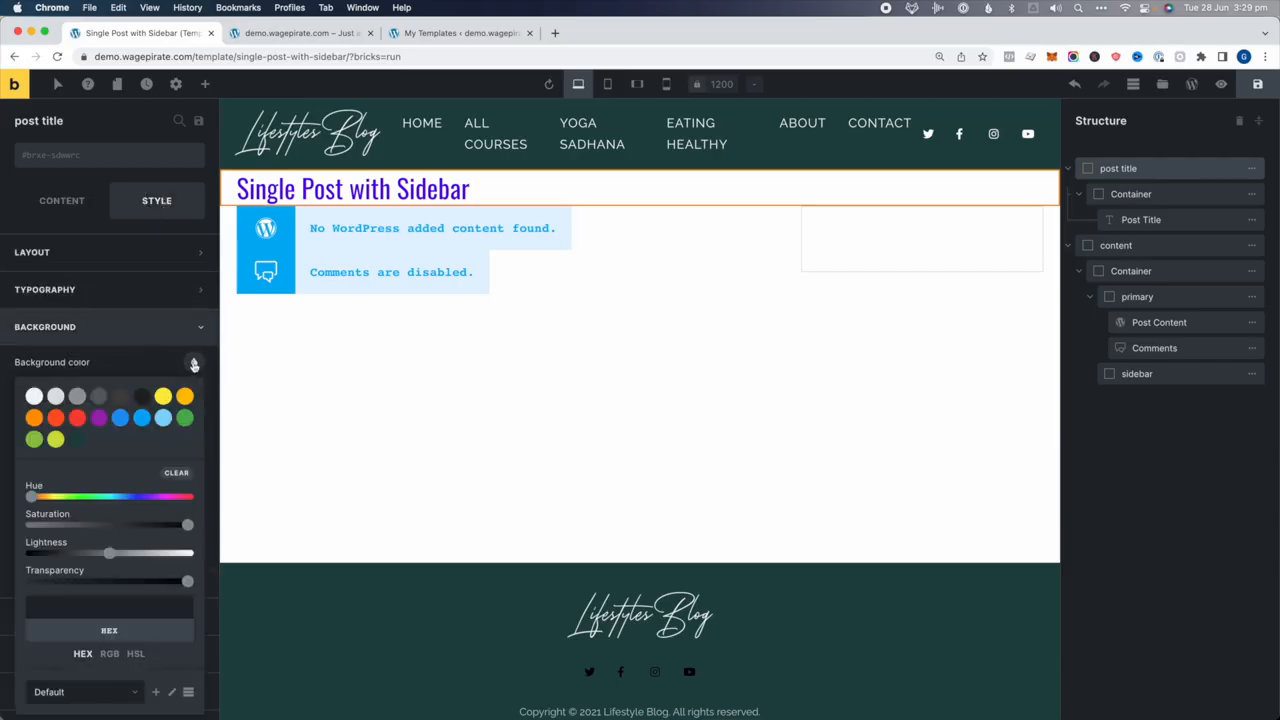
left_click(79, 442)
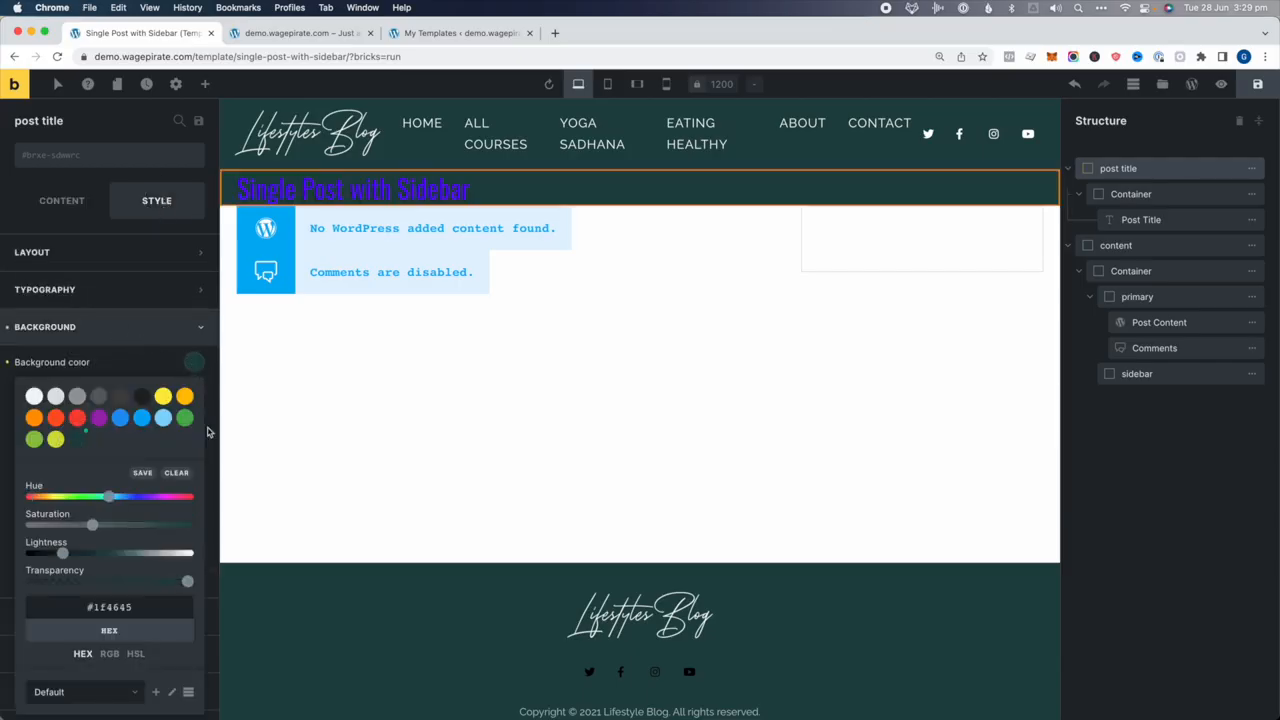
left_click(642, 288)
Make the Post Title element's text white
left_click(1151, 219)
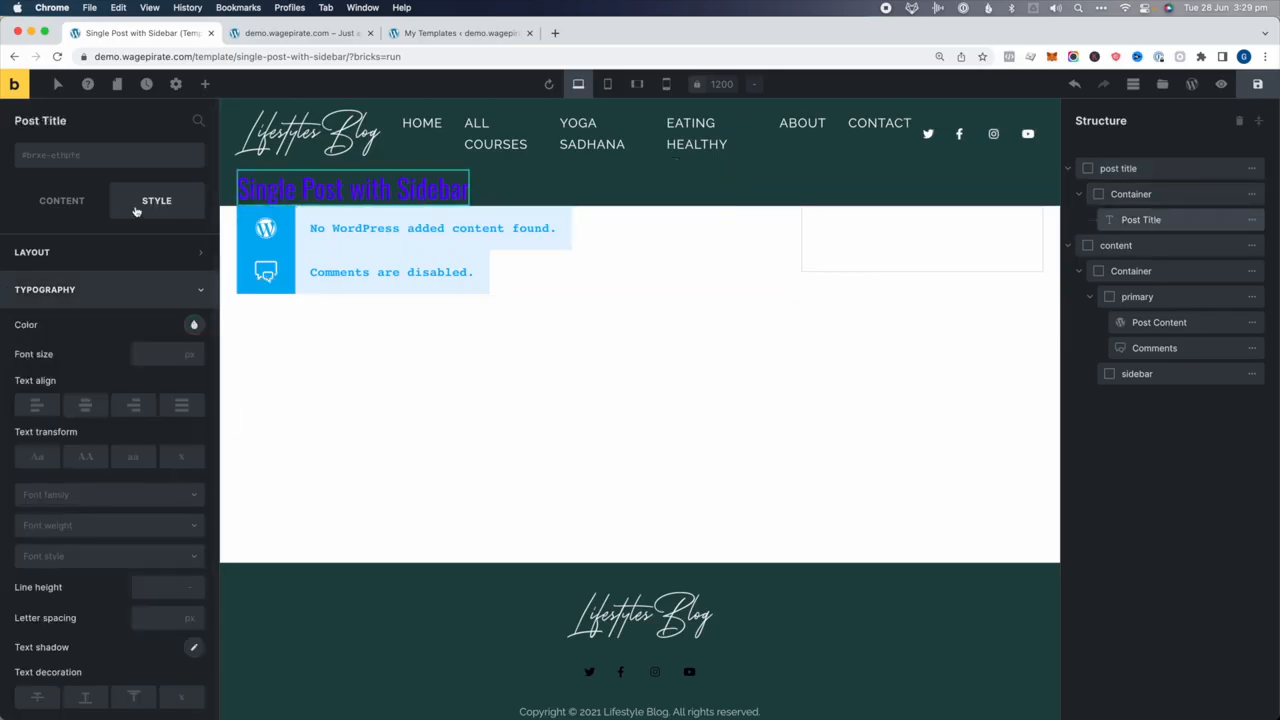
left_click(191, 324)
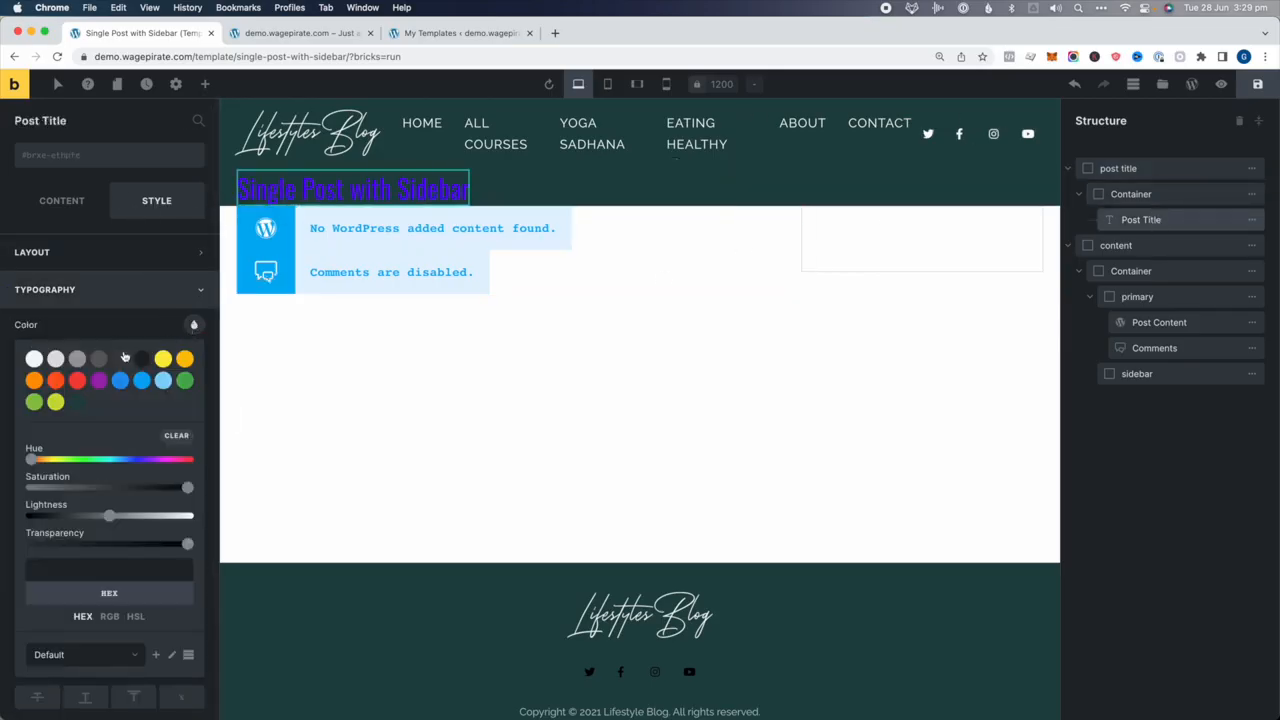
left_click(34, 358)
Set the post title section's top and bottom padding to 20 px
left_click(1105, 169)
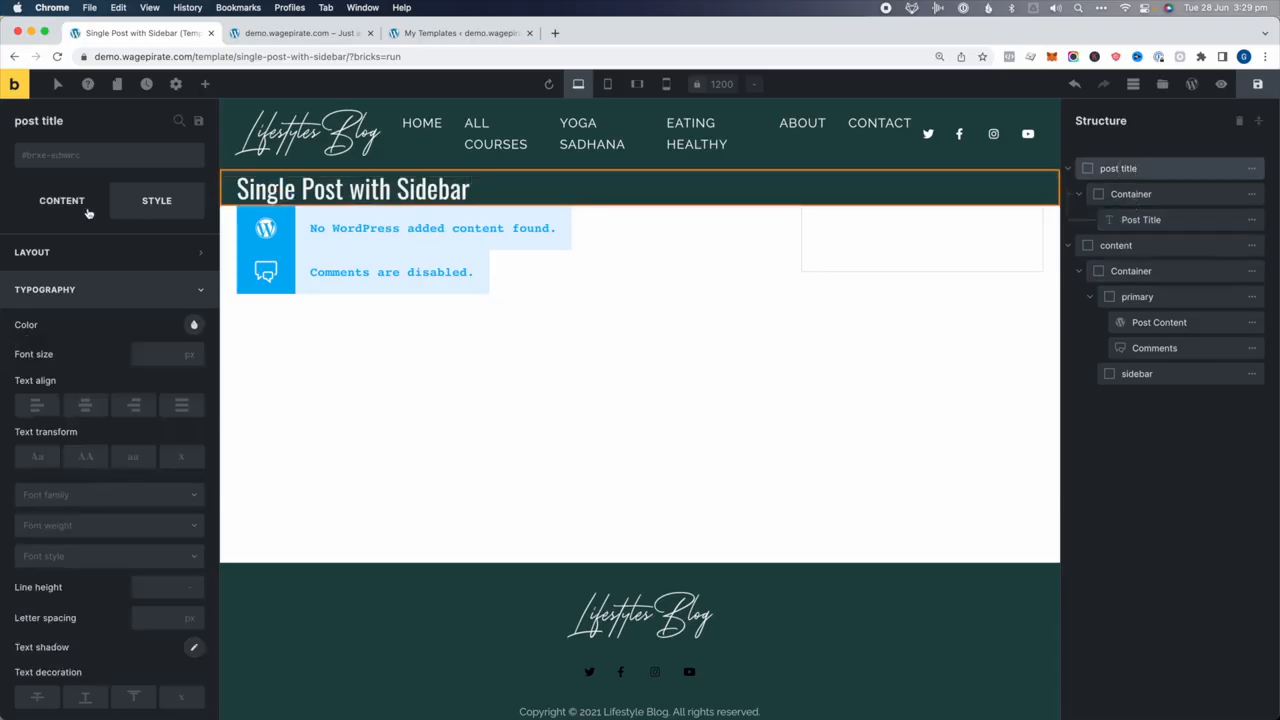
left_click(72, 258)
left_click(30, 418)
type("20")
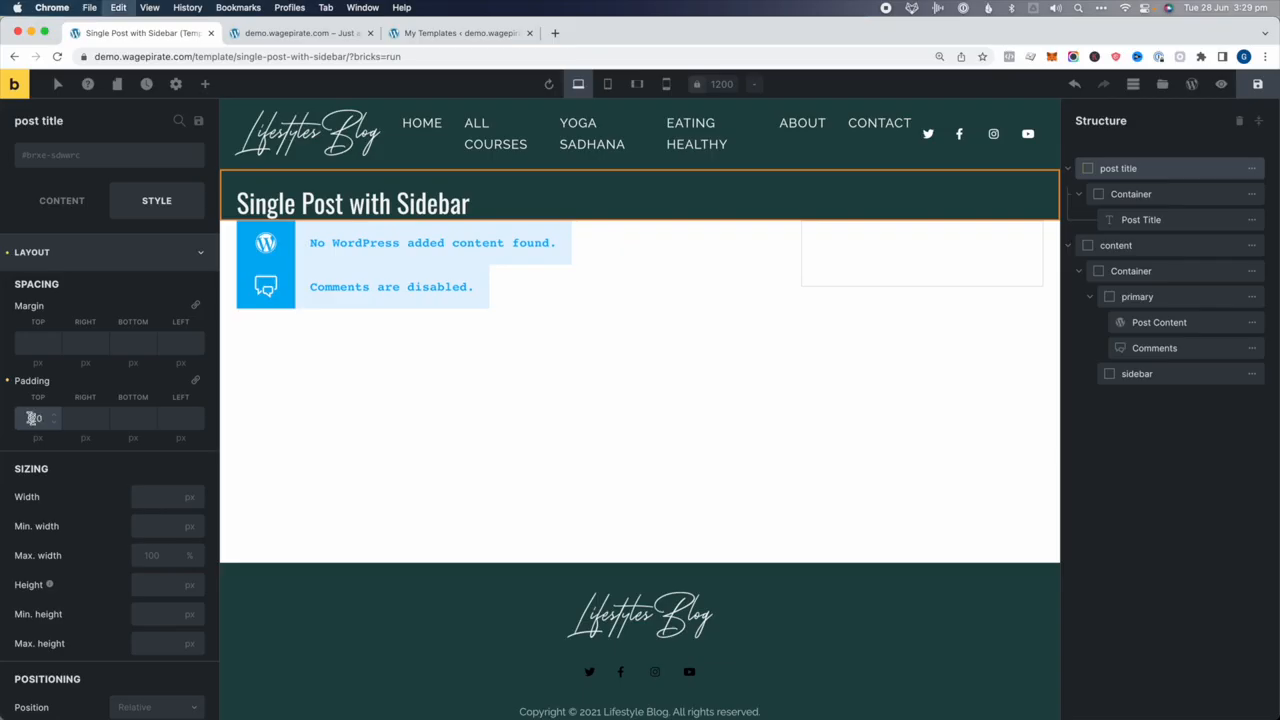
left_click(126, 418)
type("20")
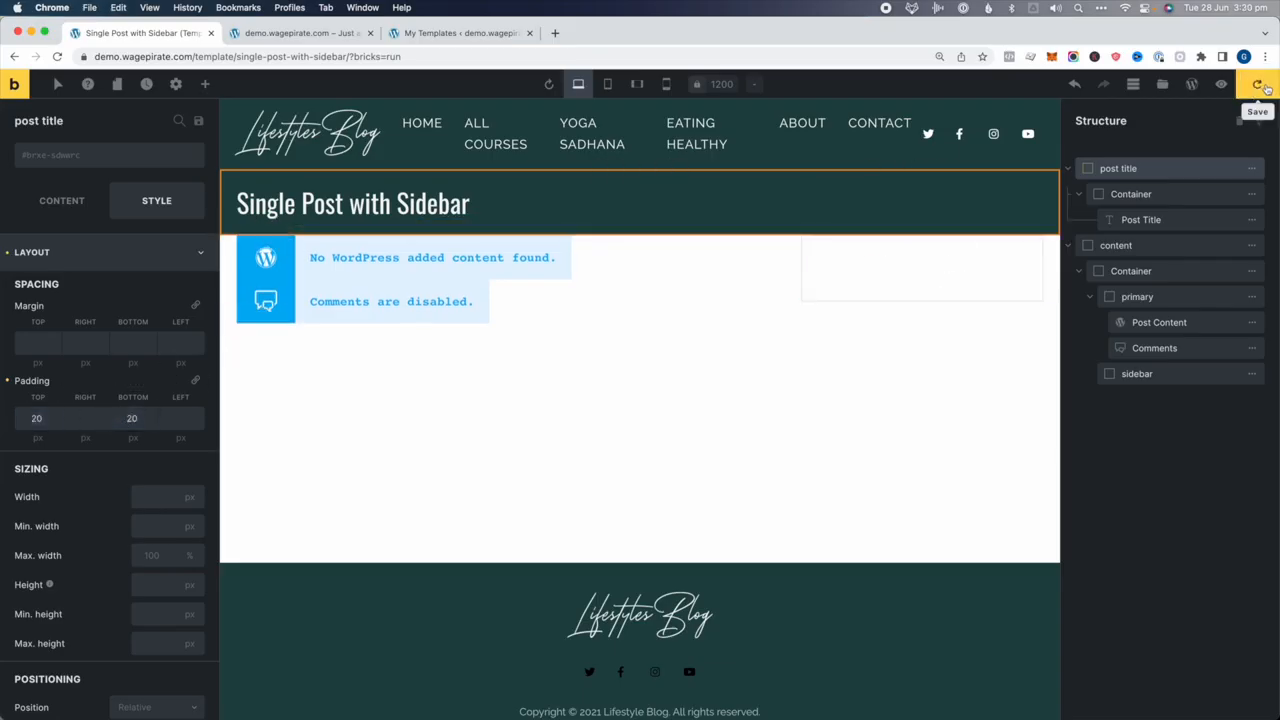
Select the sidebar column in the content section's structure
left_click(1127, 246)
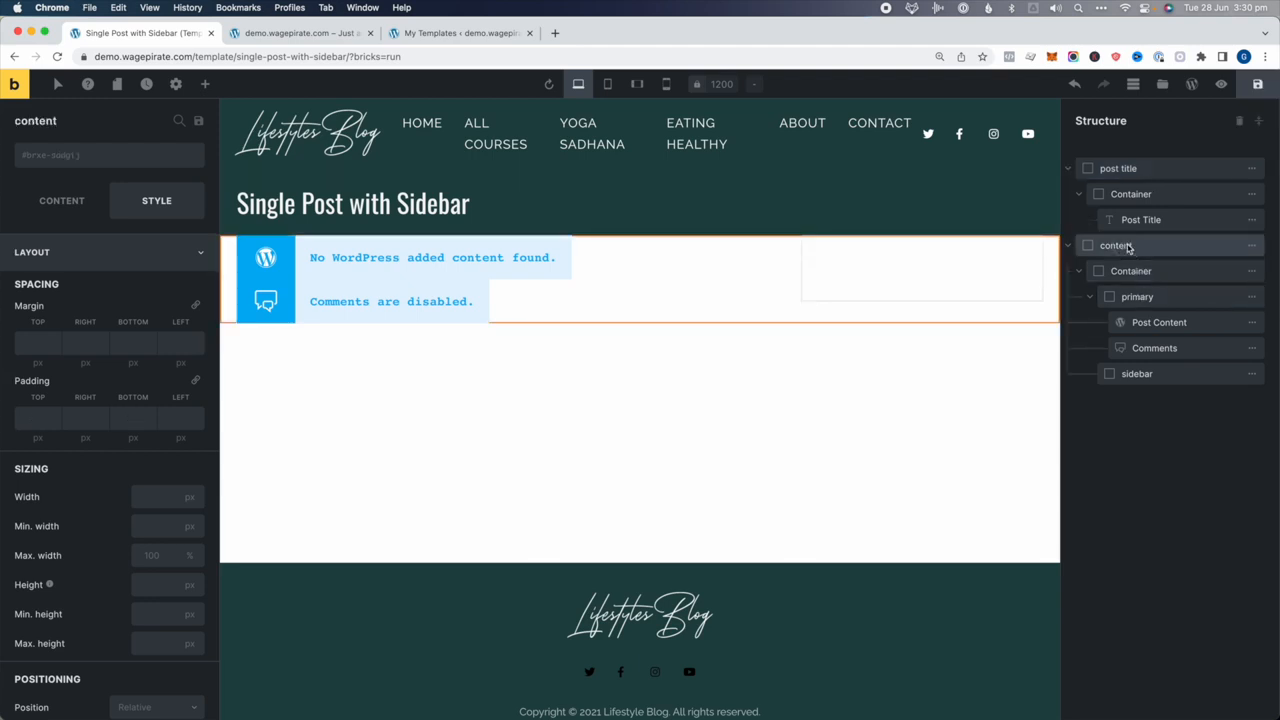
left_click(1141, 274)
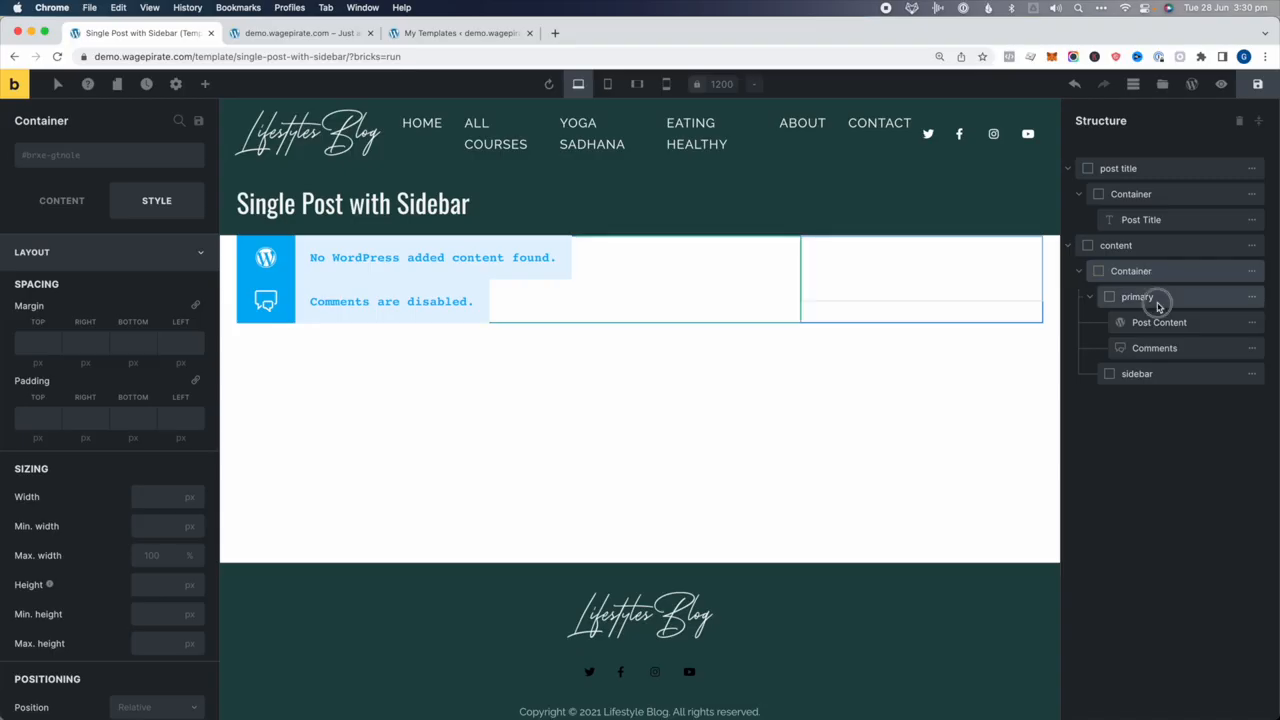
left_click(1140, 297)
left_click(1090, 297)
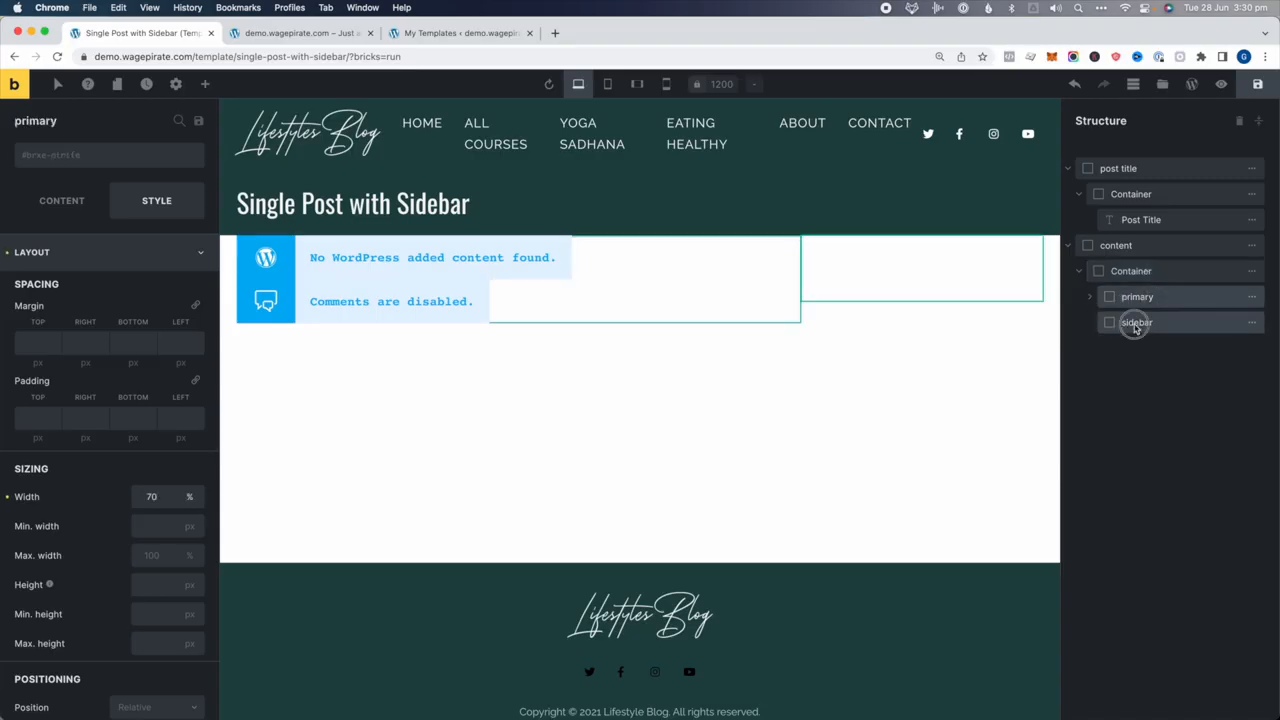
left_click(1137, 322)
left_click(1137, 296)
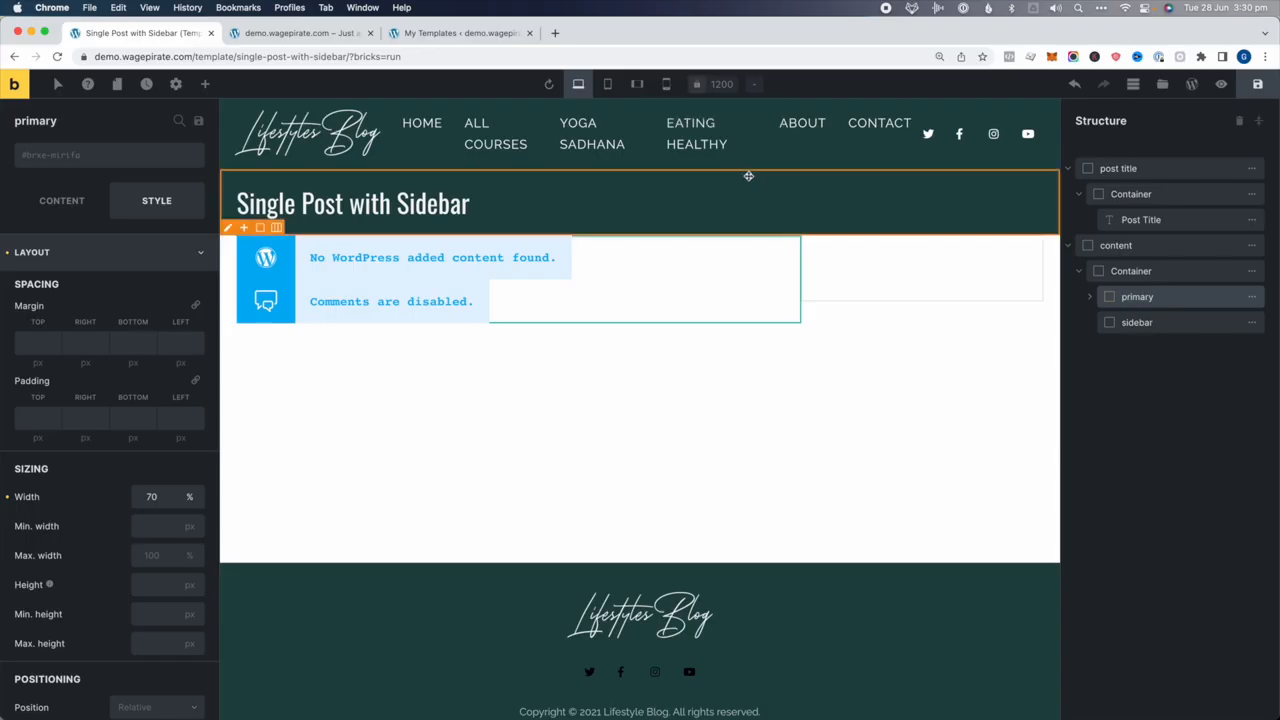
left_click(1150, 323)
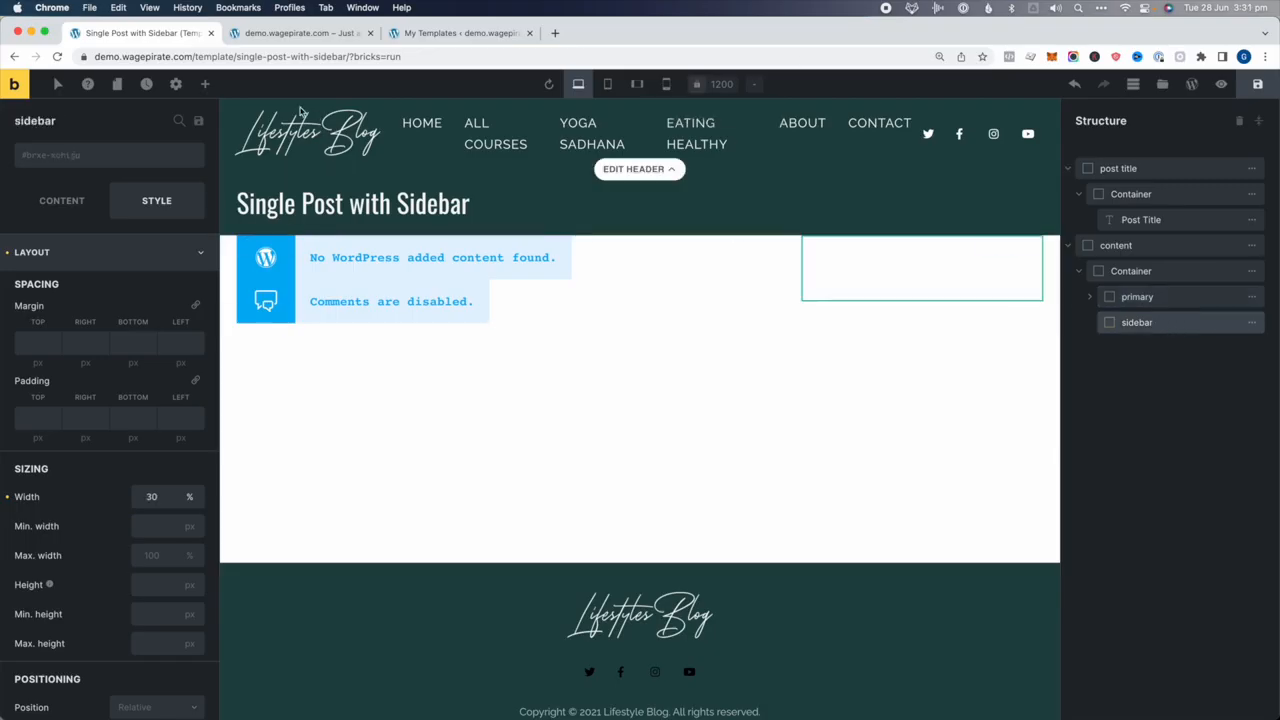
Add an Image element showing hoodie-2.jpg to the sidebar and save the template
left_click(204, 85)
type("imag")
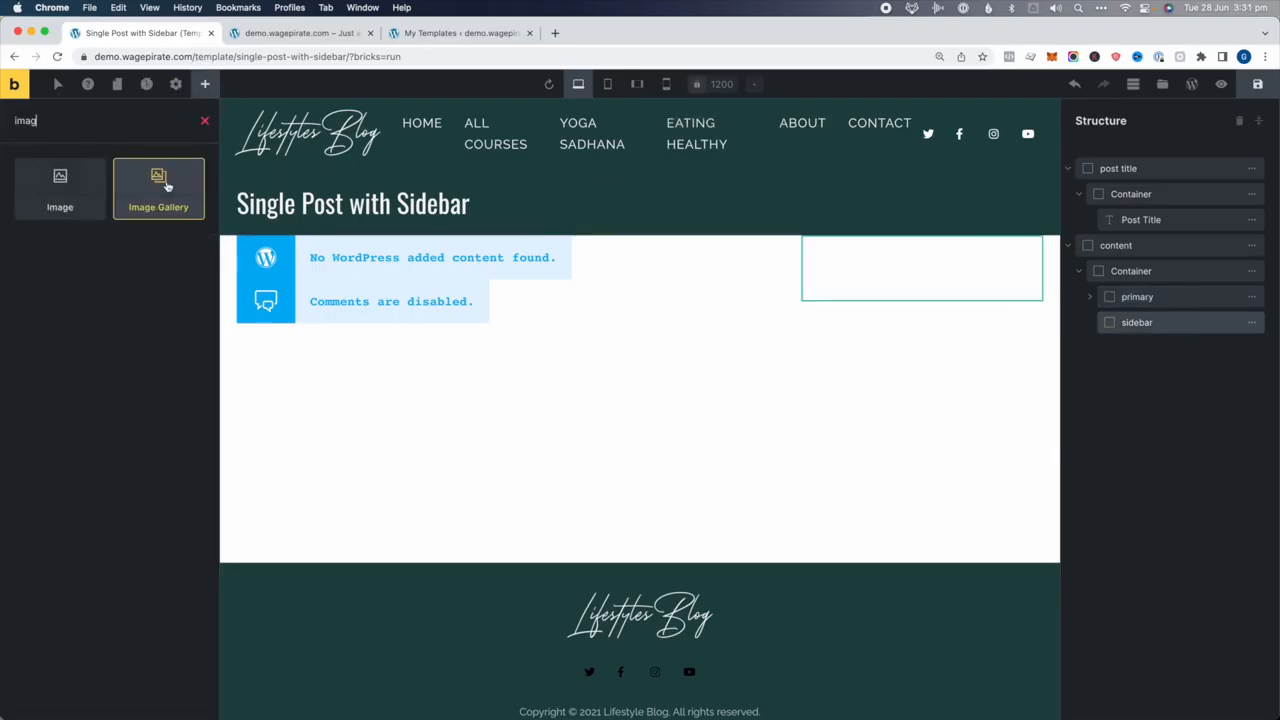
left_click(37, 214)
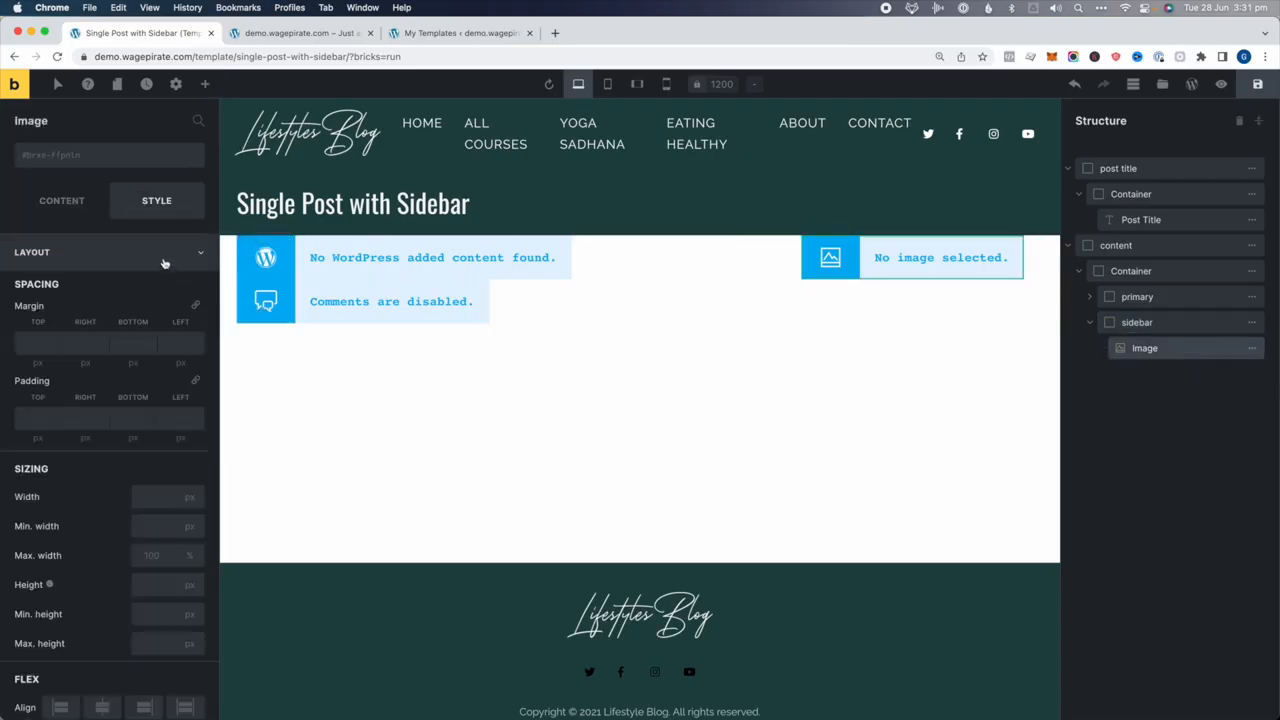
left_click(70, 199)
left_click(74, 250)
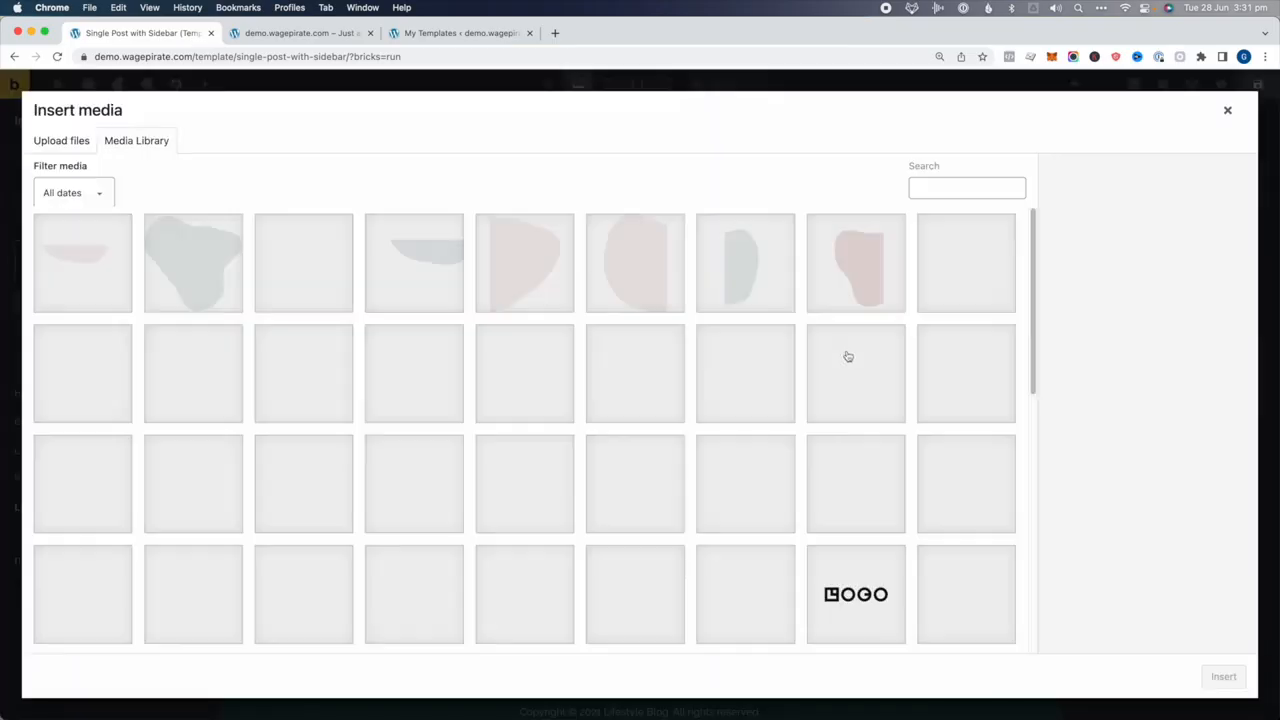
left_click(740, 490)
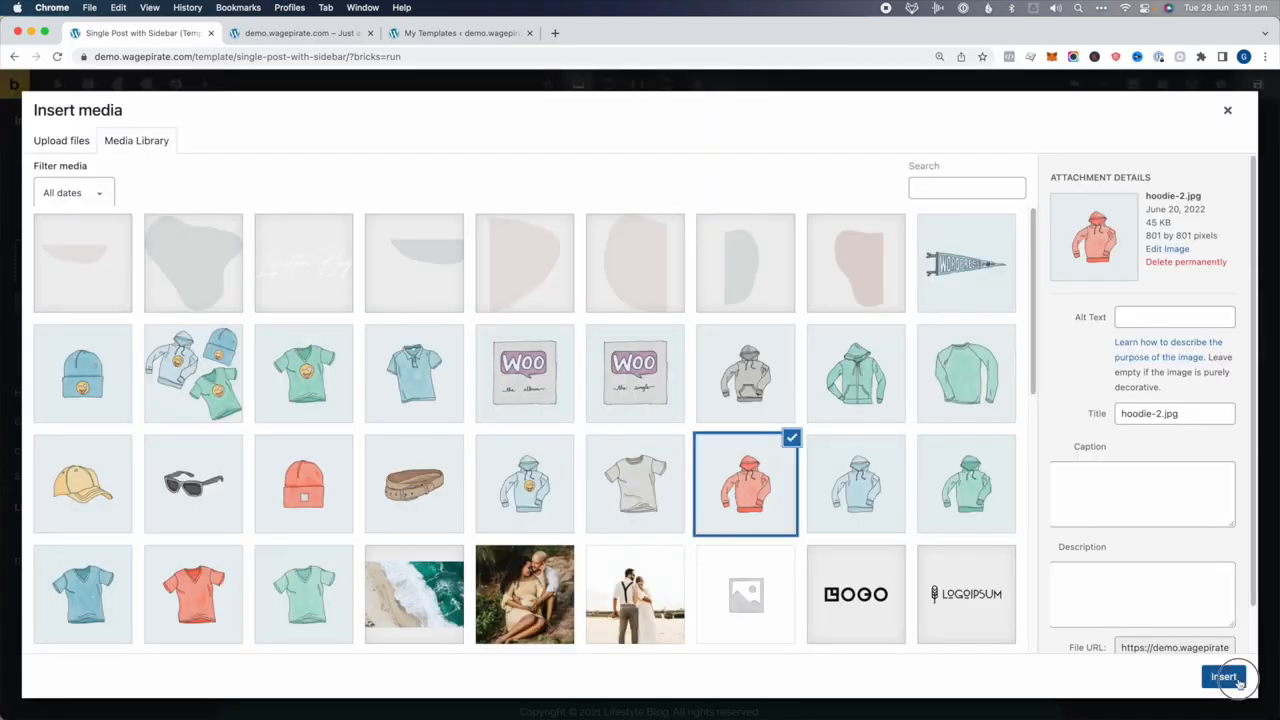
left_click(1224, 676)
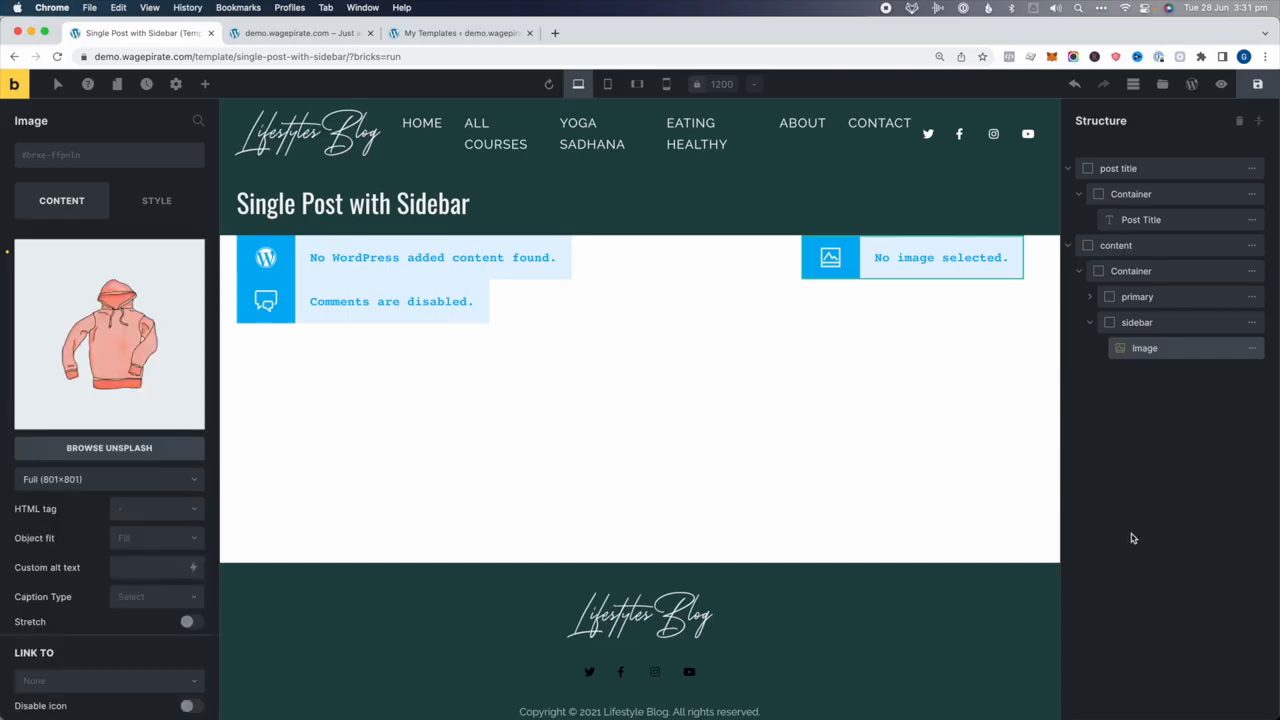
left_click(1264, 86)
left_click(425, 33)
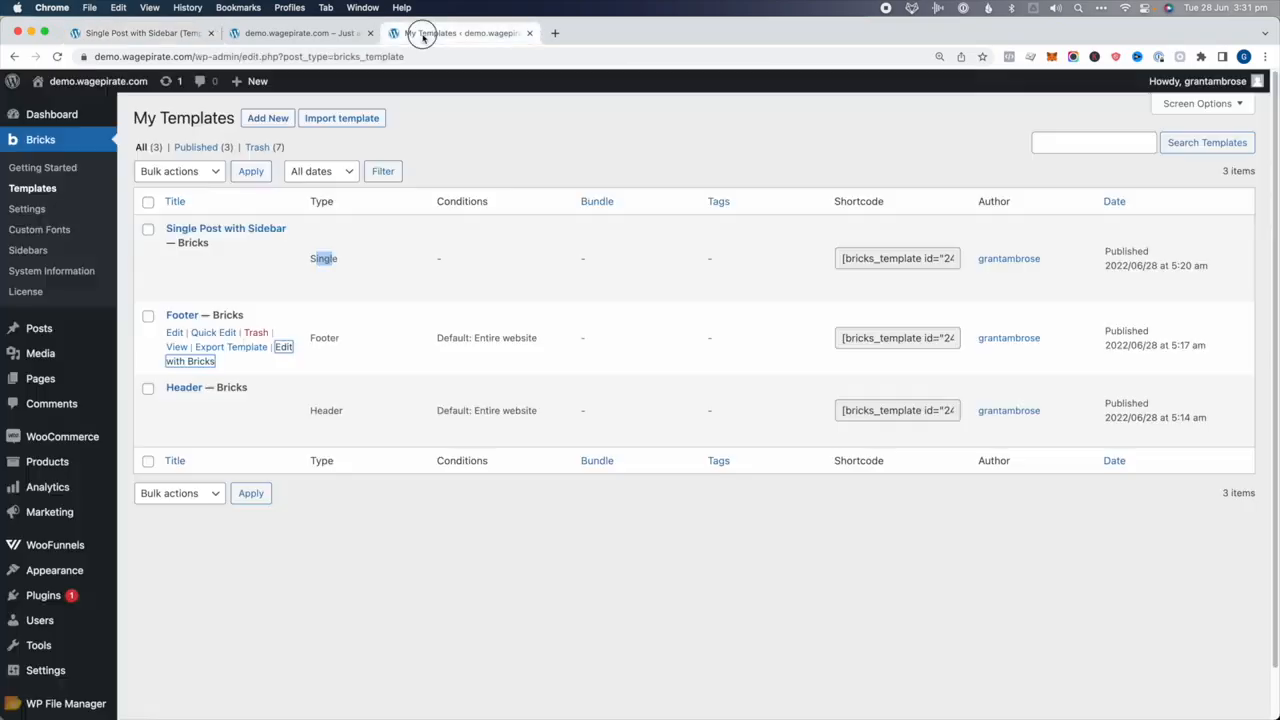
Add a 'Post type: Posts' display condition to the template and save it
key("super+r")
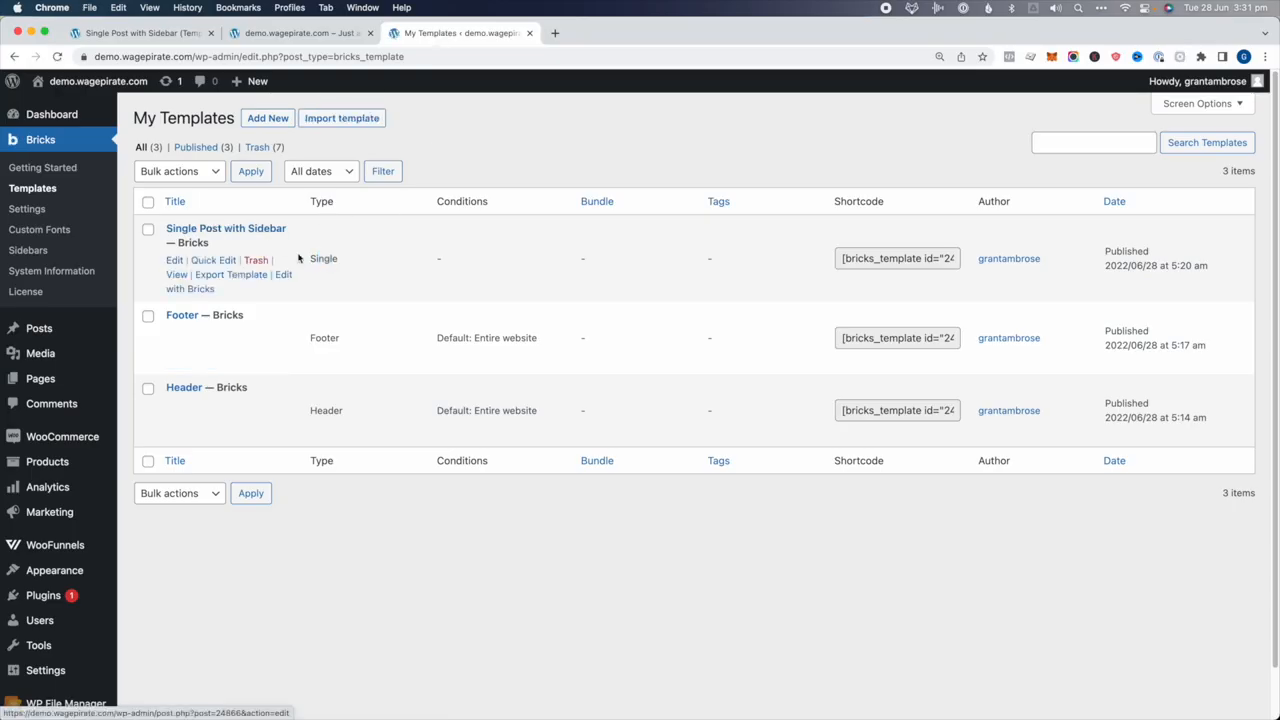
left_click(140, 33)
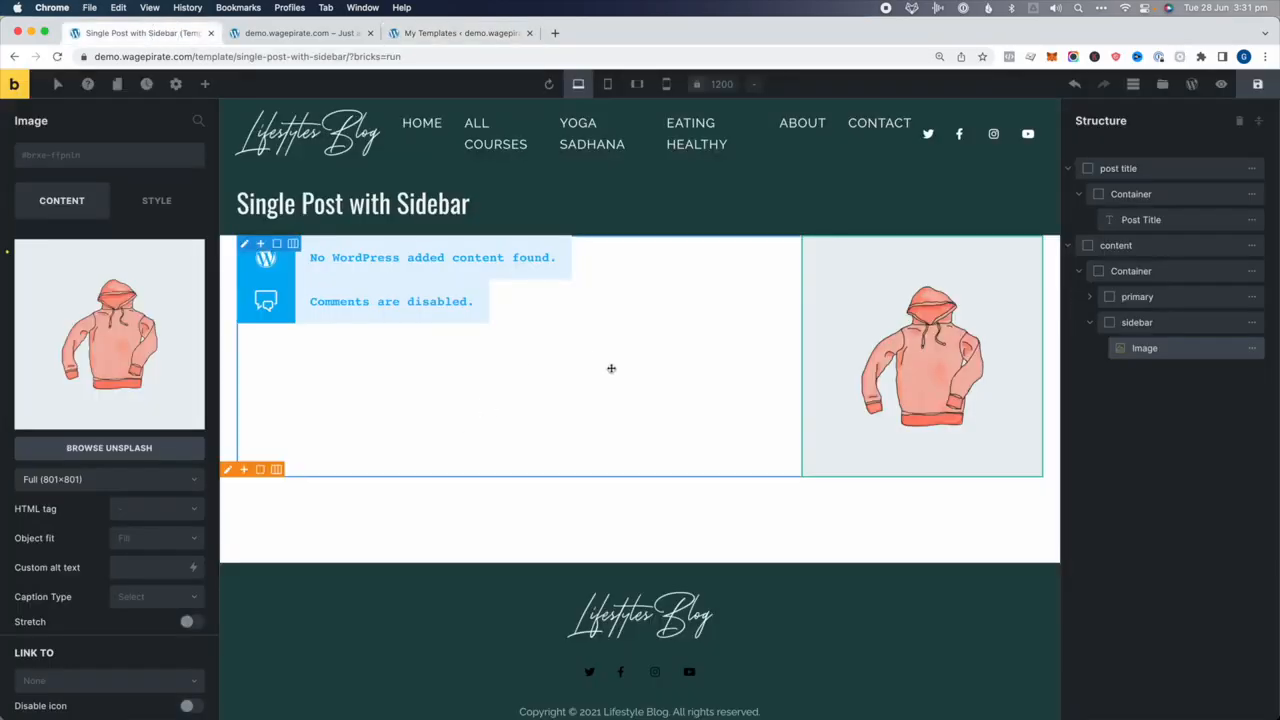
left_click(175, 84)
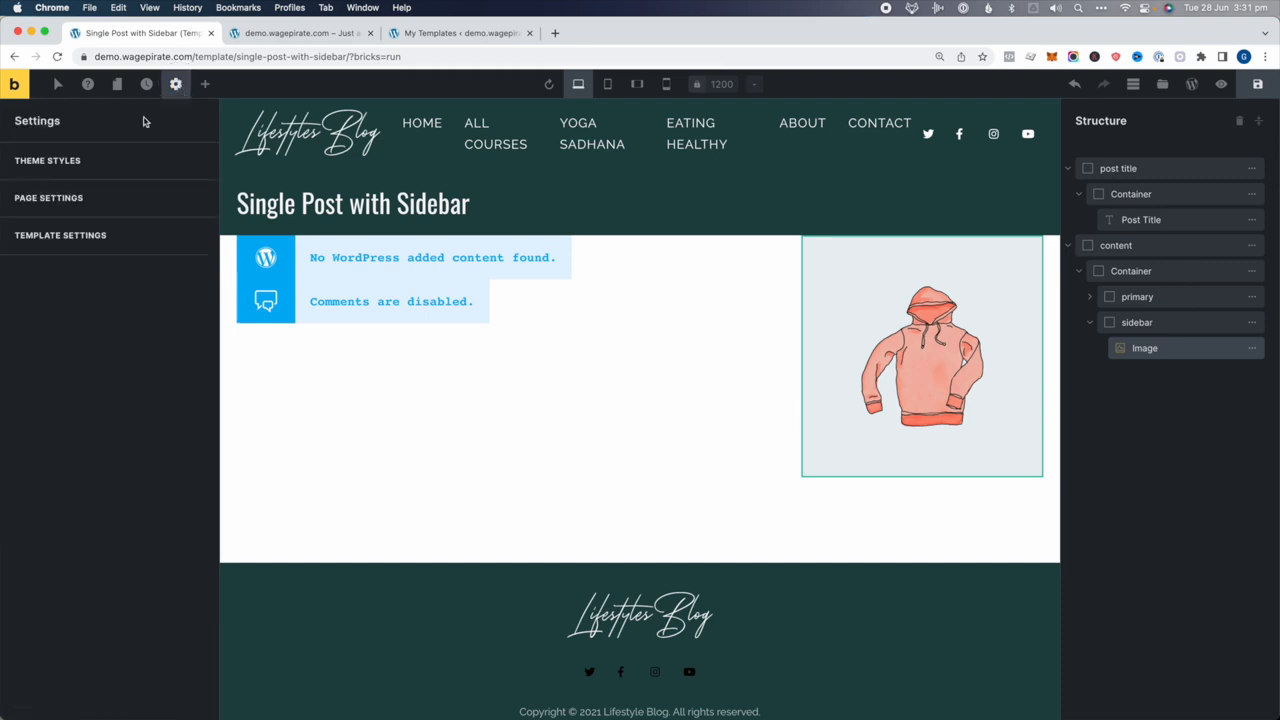
left_click(34, 236)
left_click(36, 164)
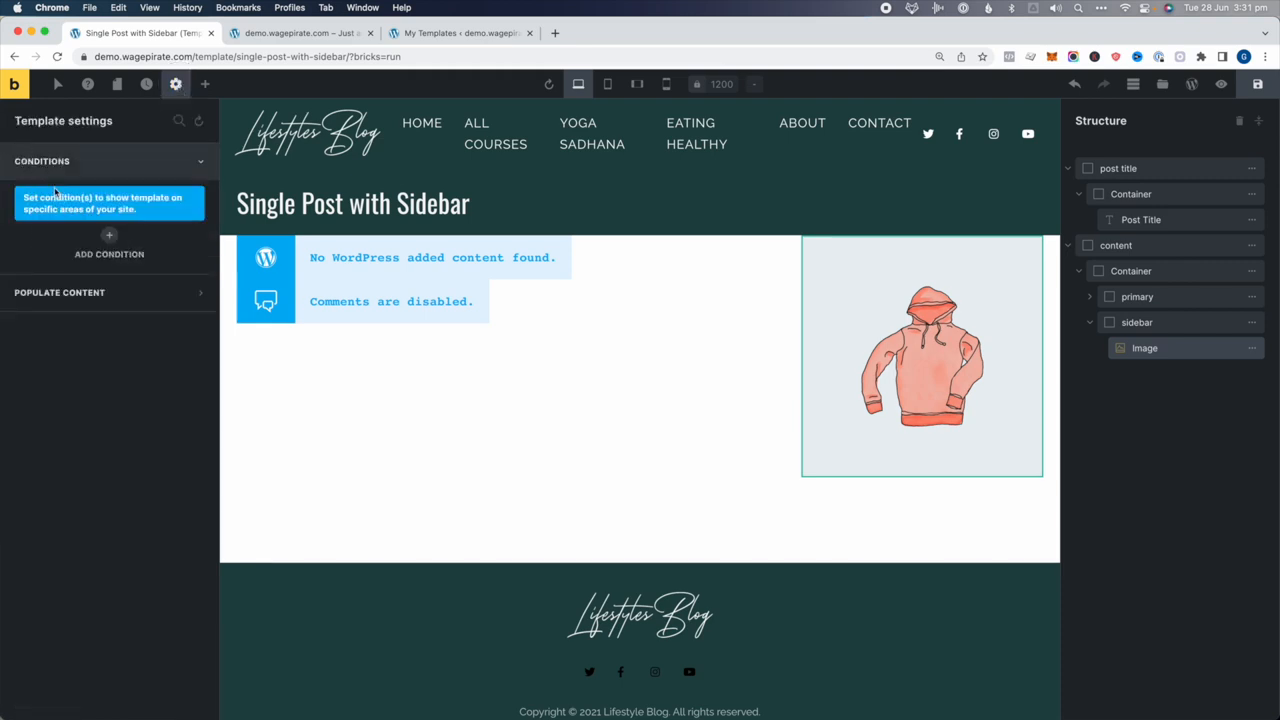
left_click(111, 240)
left_click(100, 280)
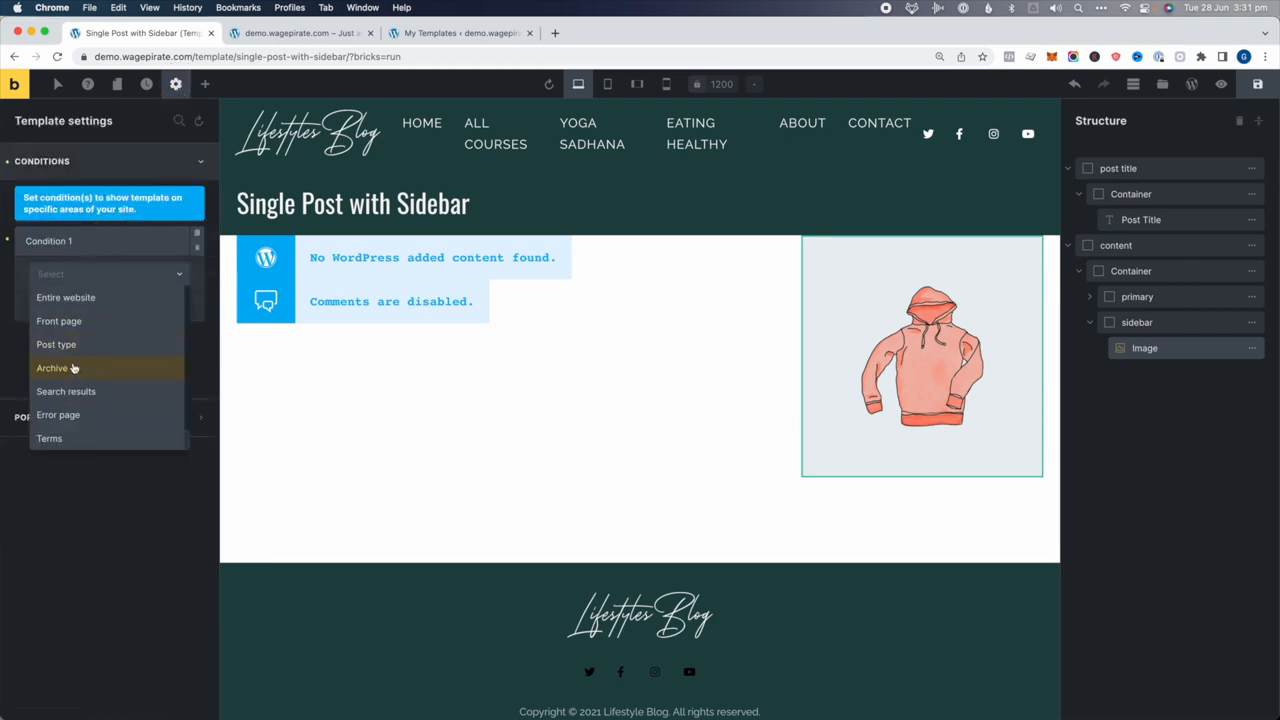
left_click(62, 346)
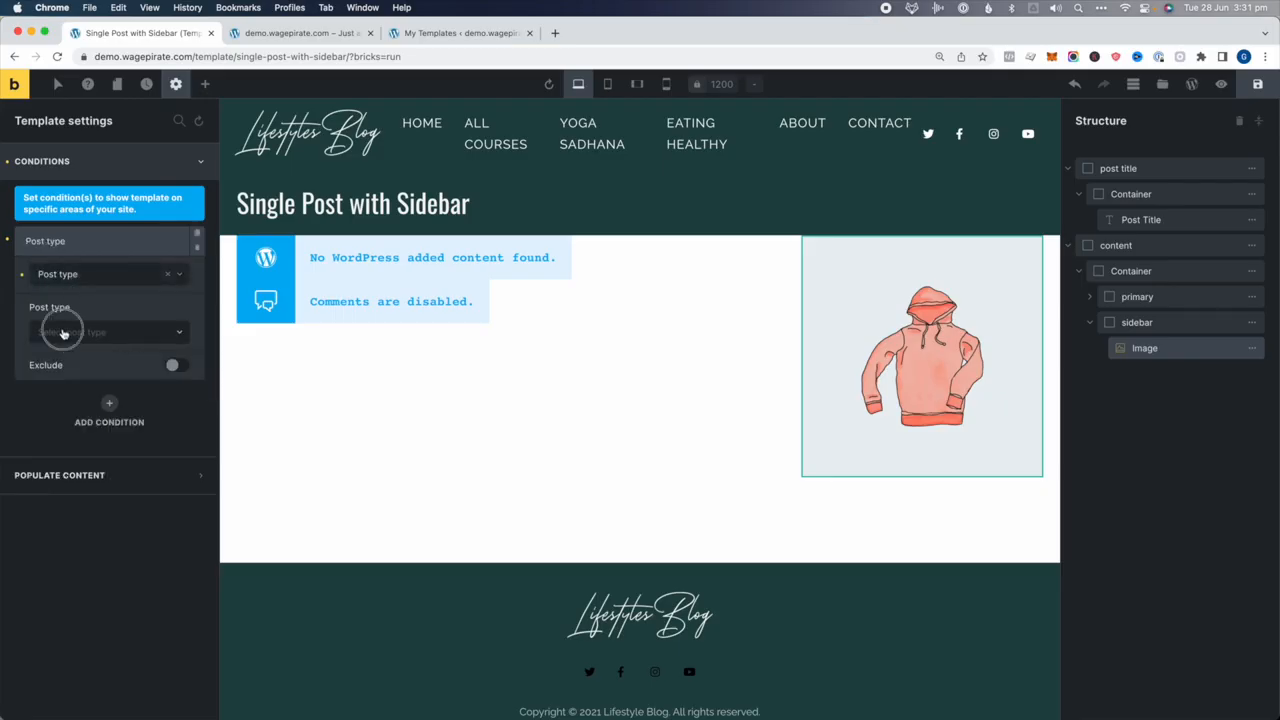
left_click(62, 332)
left_click(48, 355)
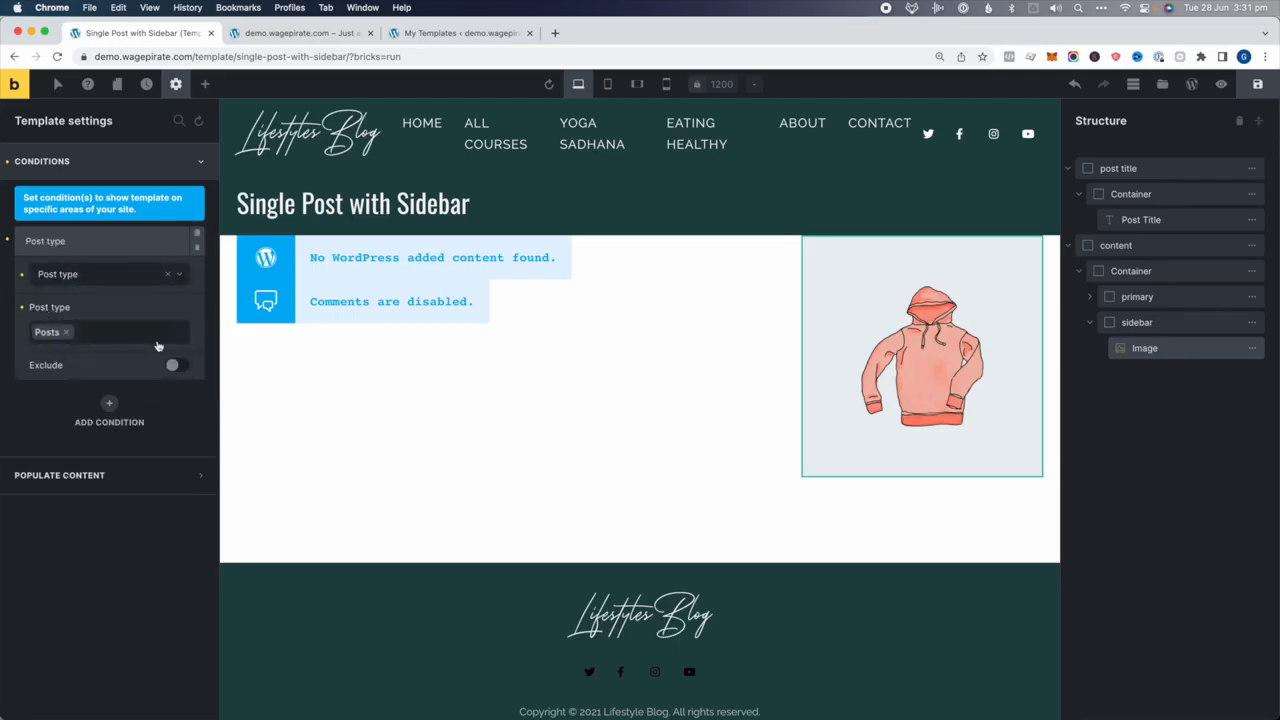
left_click(1261, 93)
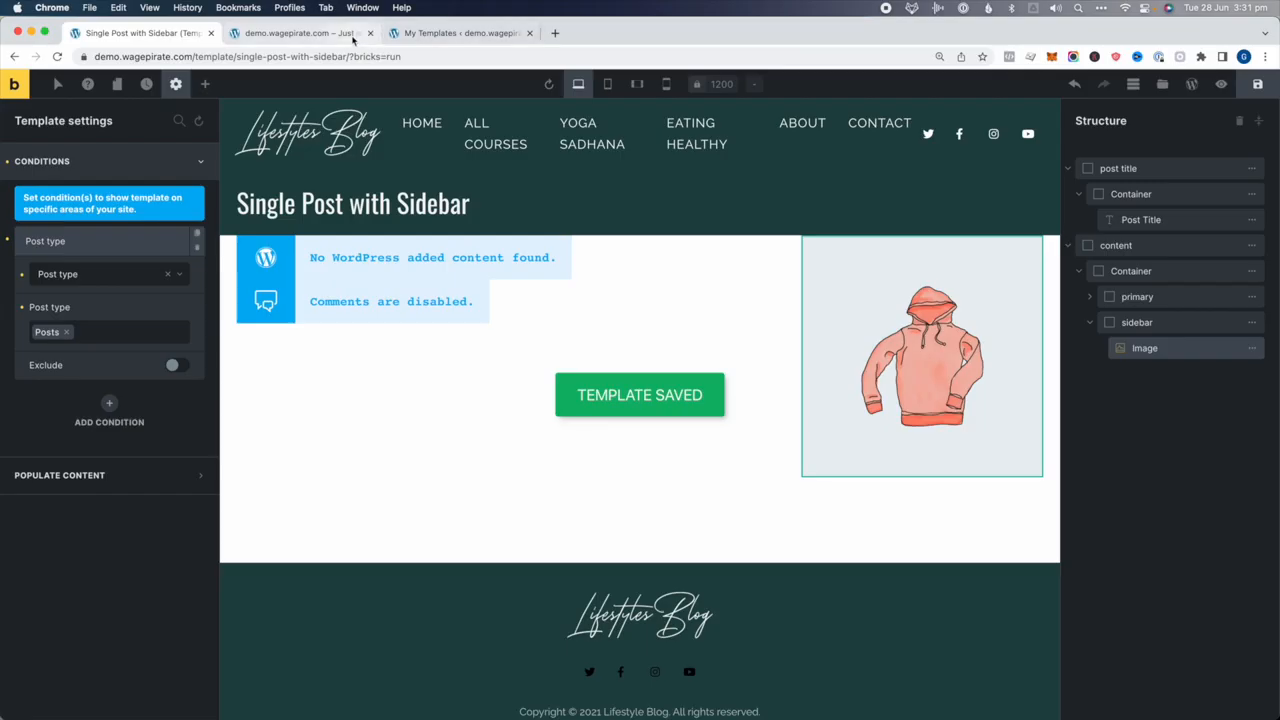
left_click(416, 34)
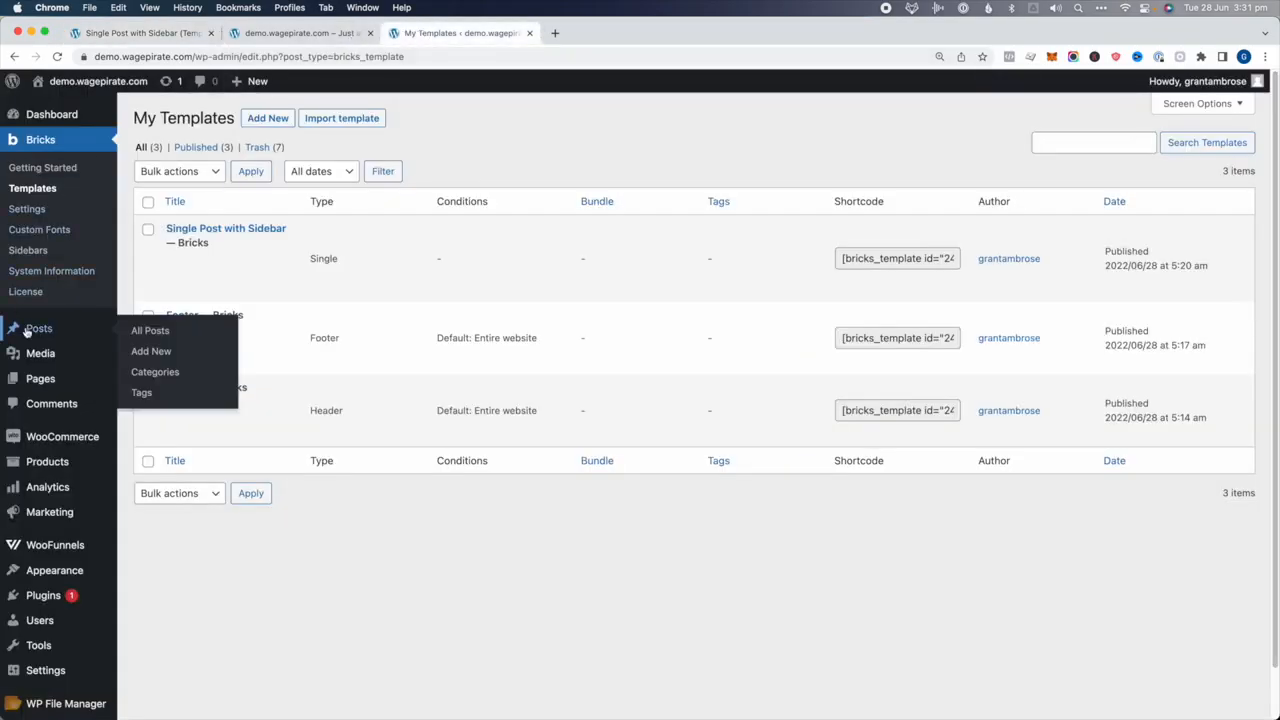
Open the live Hello world! post in a new tab and inspect its title bar and sidebar
left_click(31, 329, "super")
left_click(590, 34)
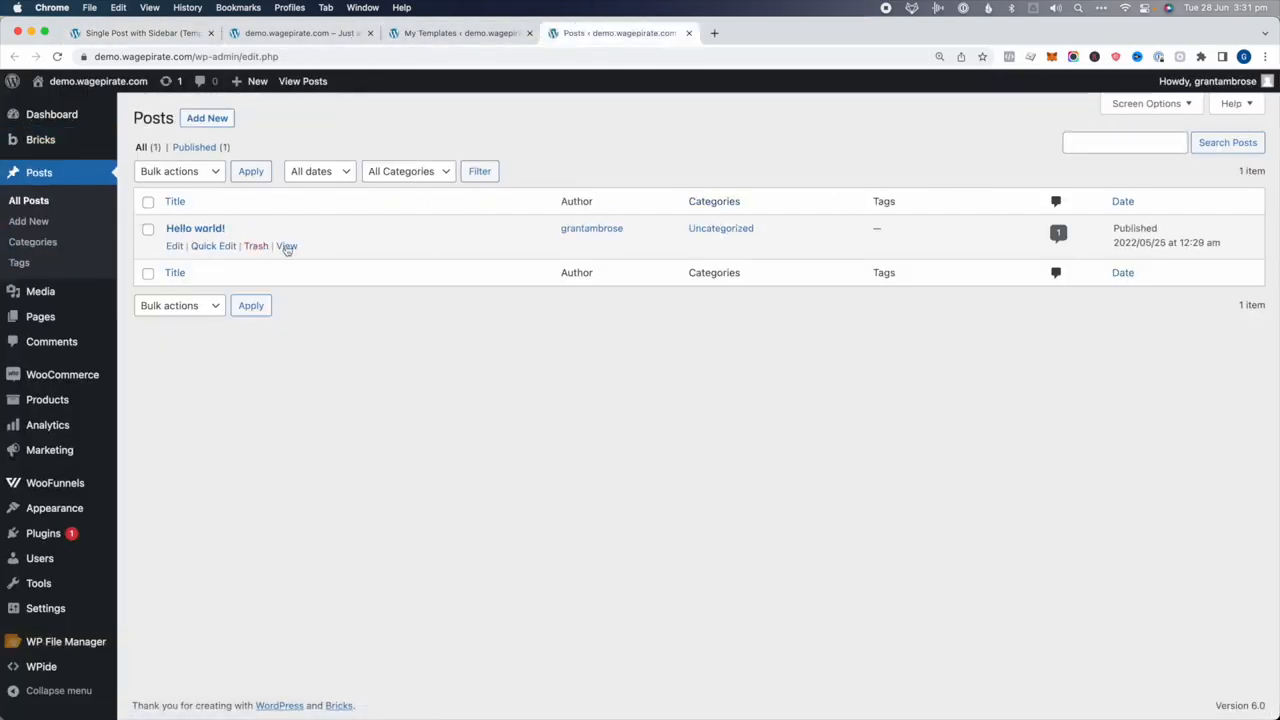
left_click(287, 246, "super")
left_click(775, 33)
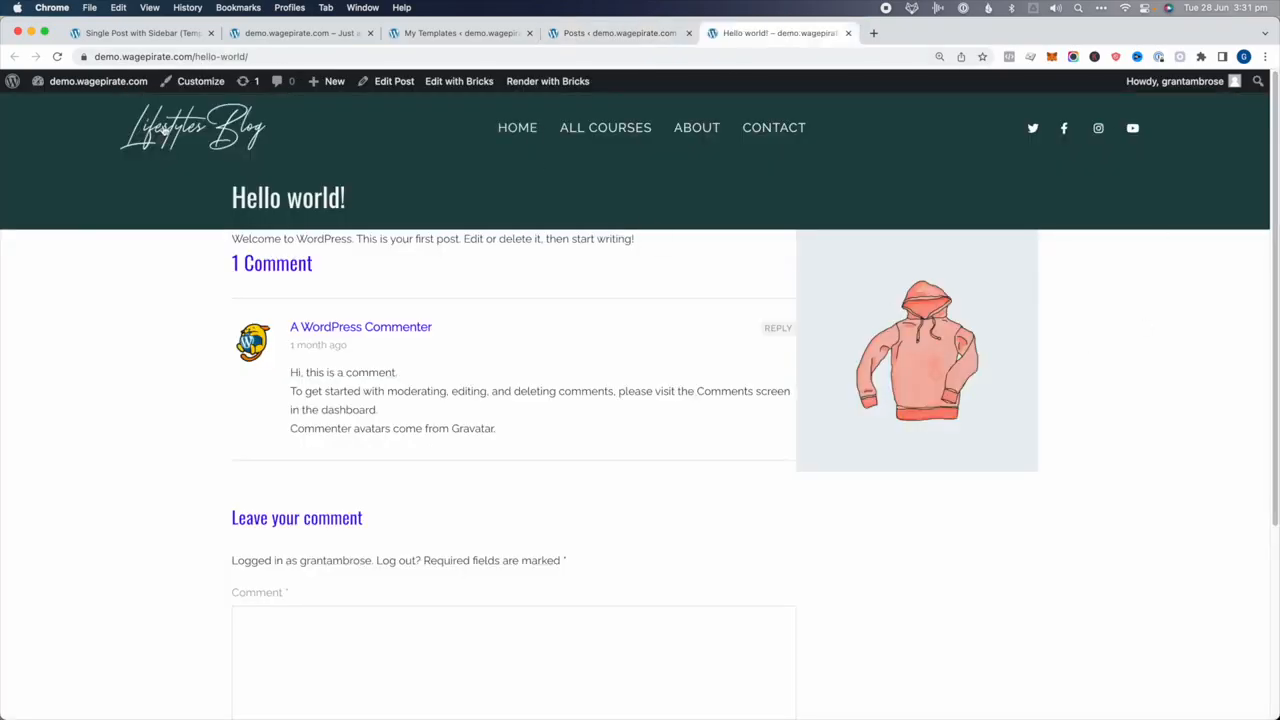
left_click_drag(257, 200, 350, 210)
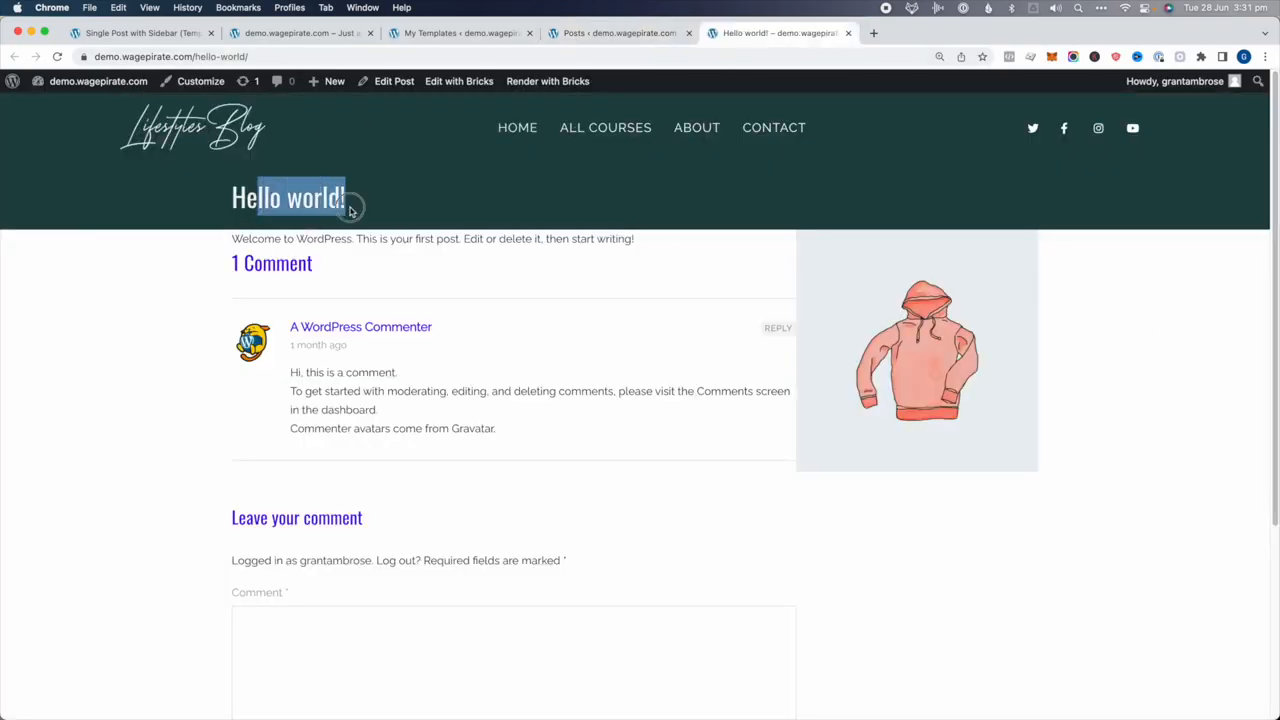
left_click(300, 236)
scroll(420, 362, "down", 3)
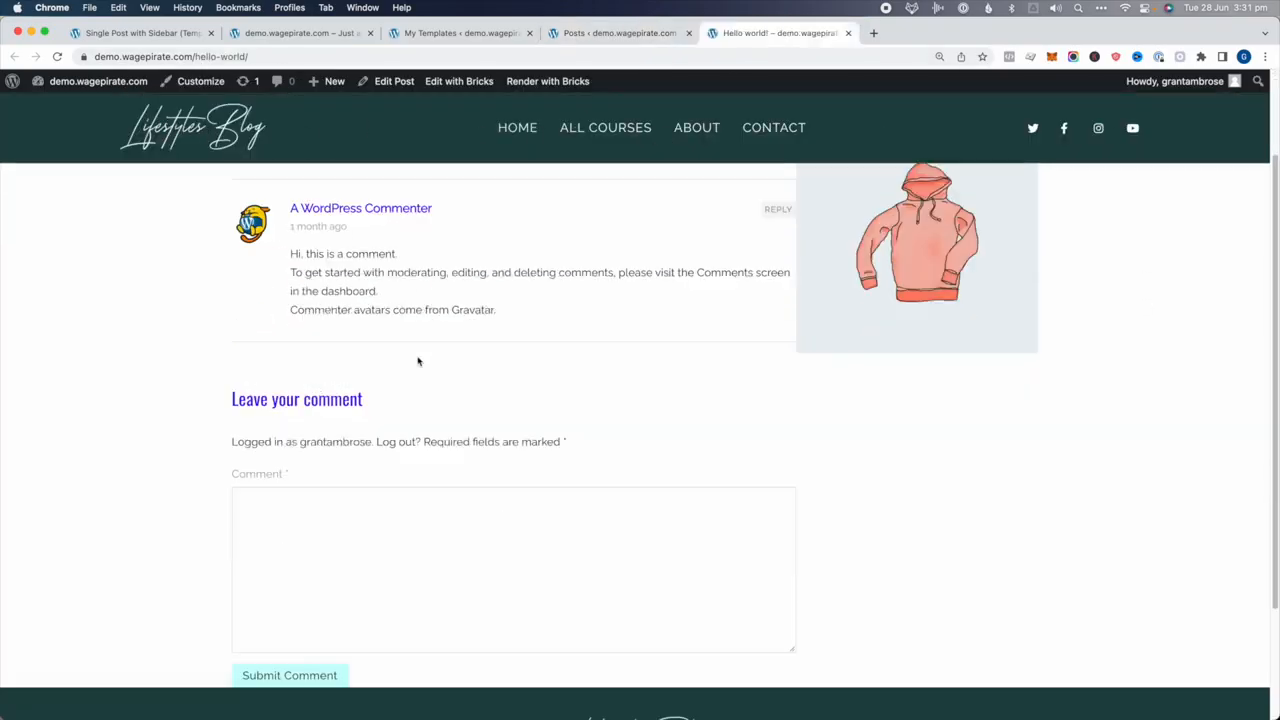
scroll(438, 394, "up", 3)
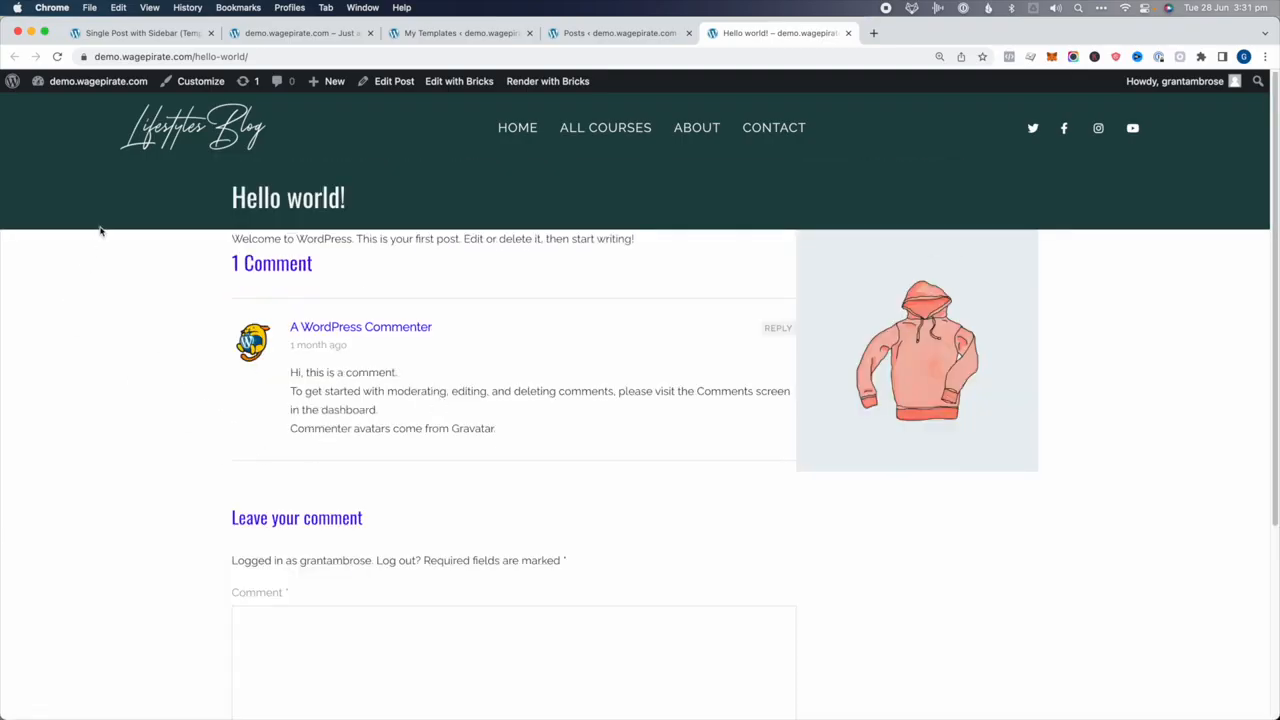
left_click(112, 34)
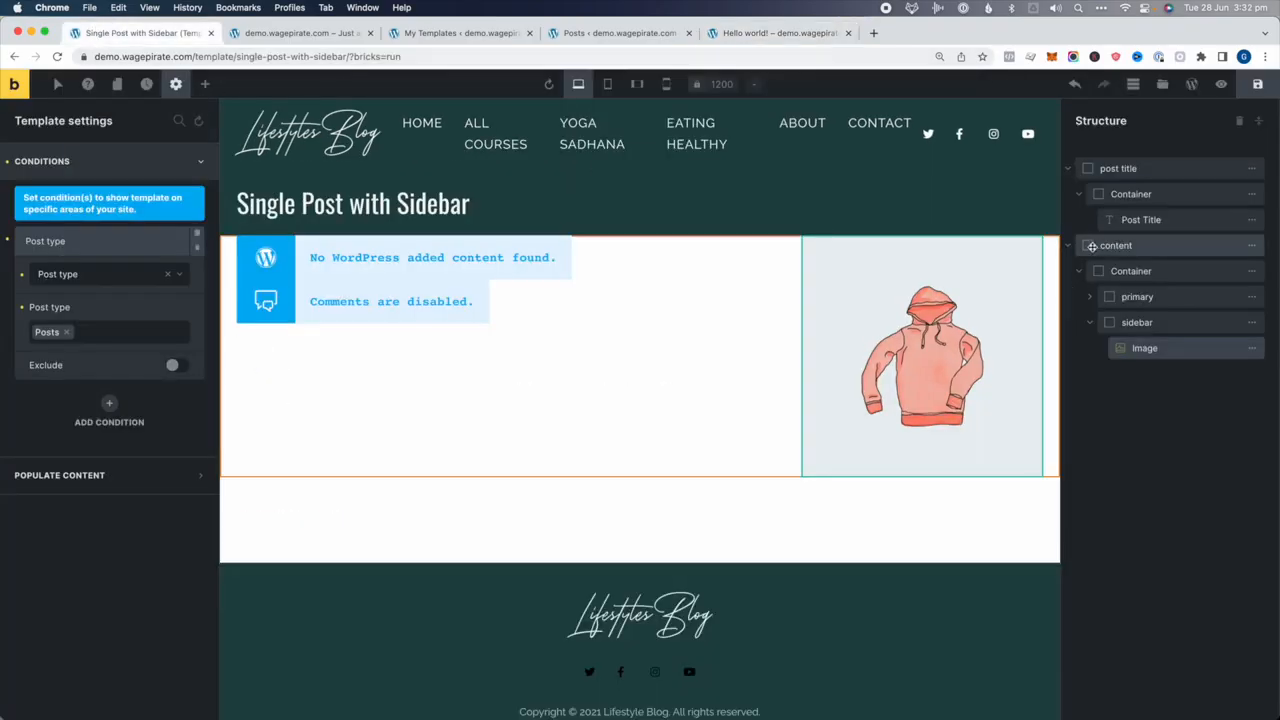
Give the content section 100 px top padding, adjust its bottom padding, and save
left_click(1150, 248)
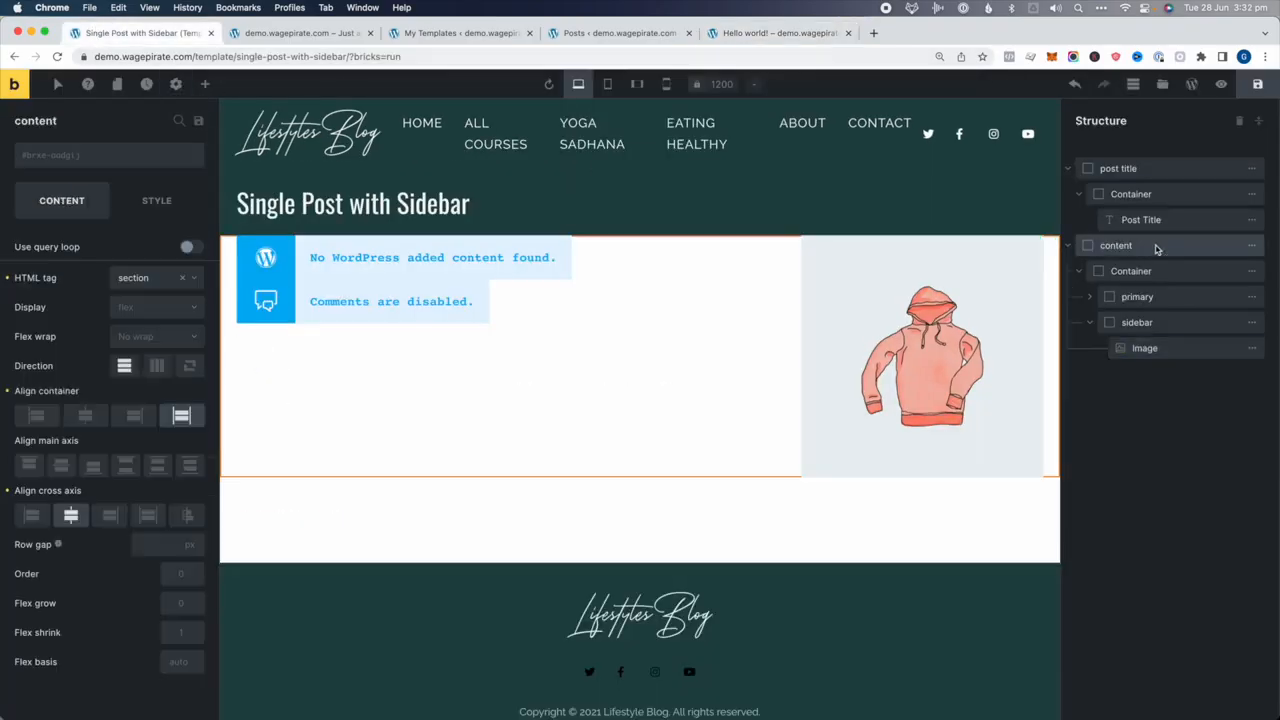
left_click(156, 200)
left_click(57, 252)
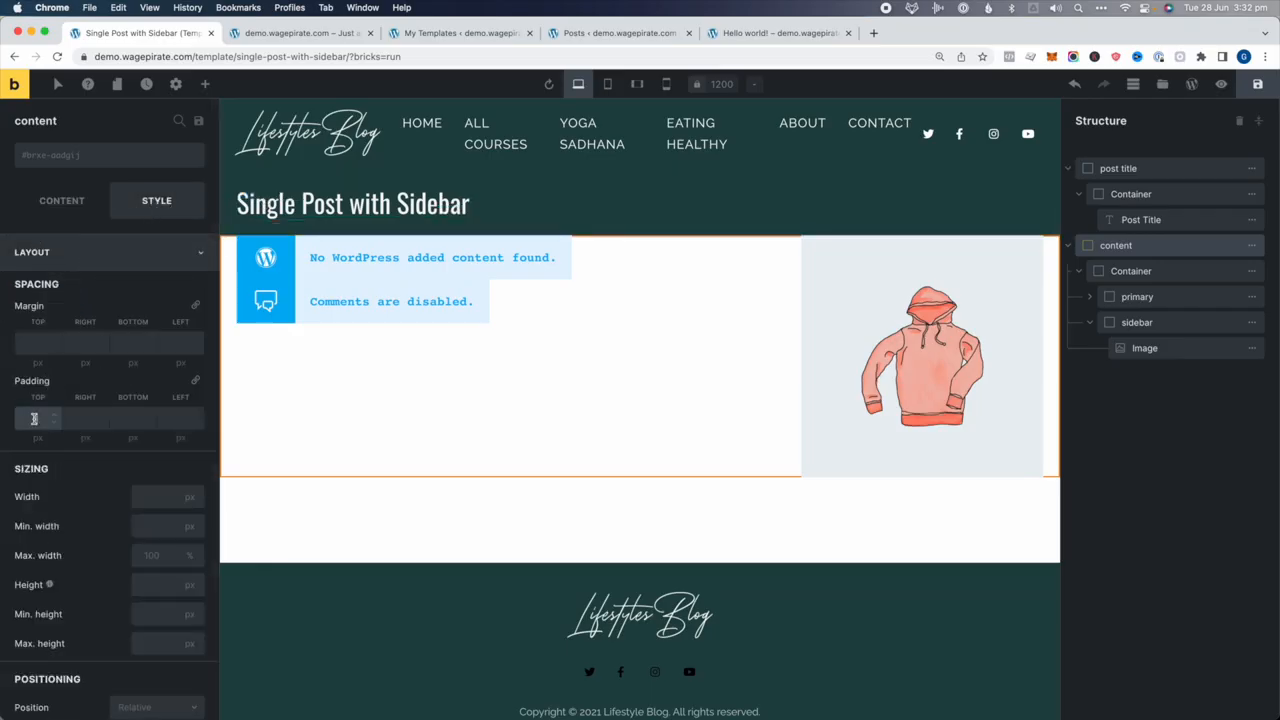
type("100")
key("super+a")
key("super+c")
left_click(131, 418)
key("super+v")
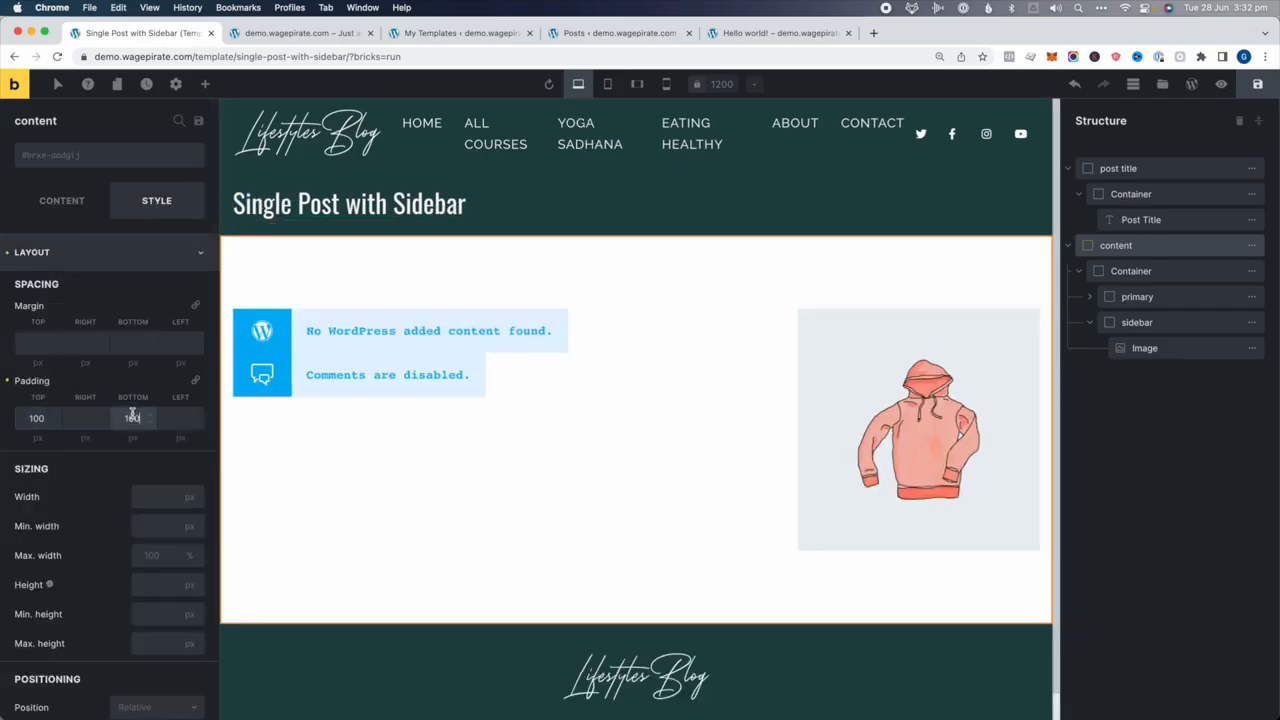
type("50")
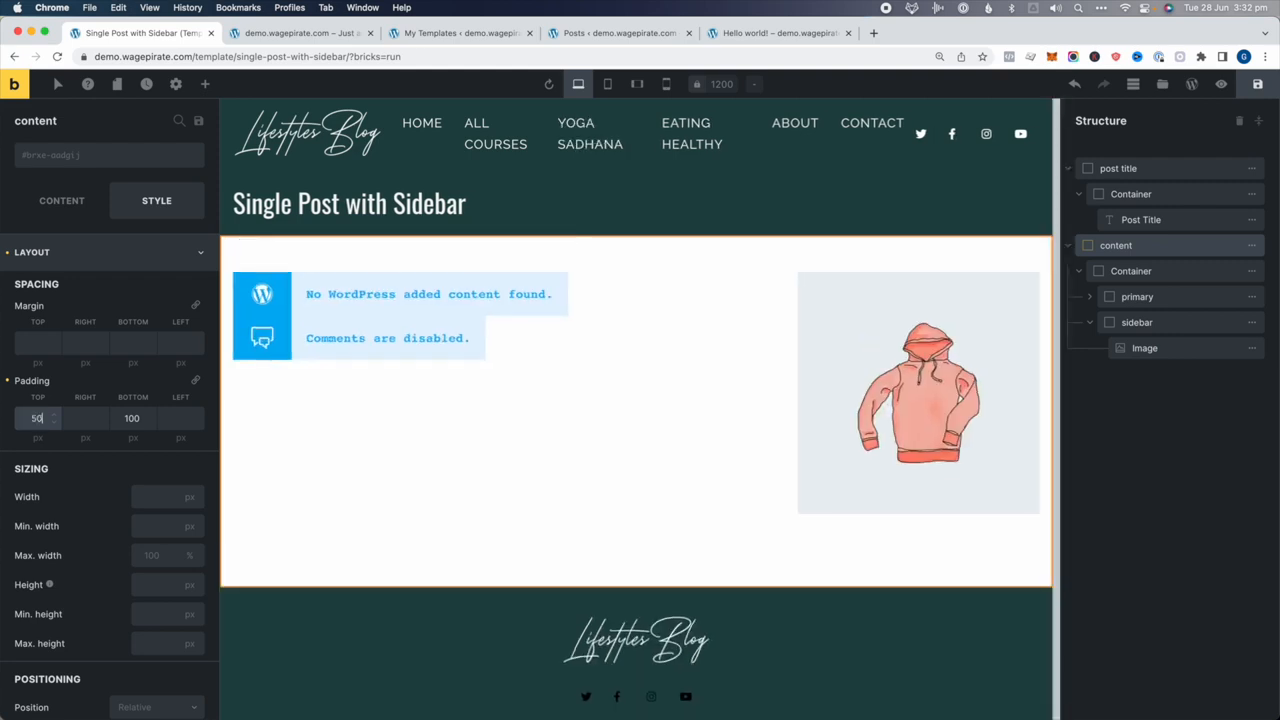
left_click(1257, 84)
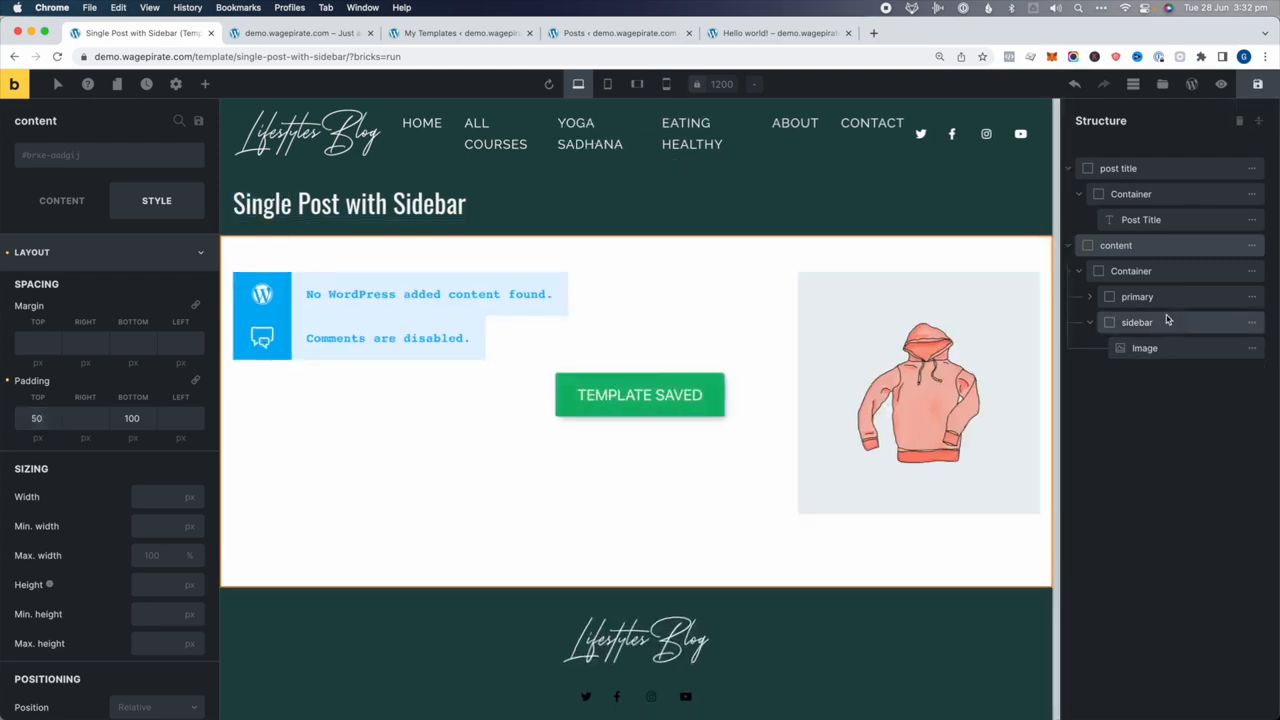
Select the Comments element, save, and preview the new spacing on the Hello world! post
left_click(1091, 297)
left_click(1149, 348)
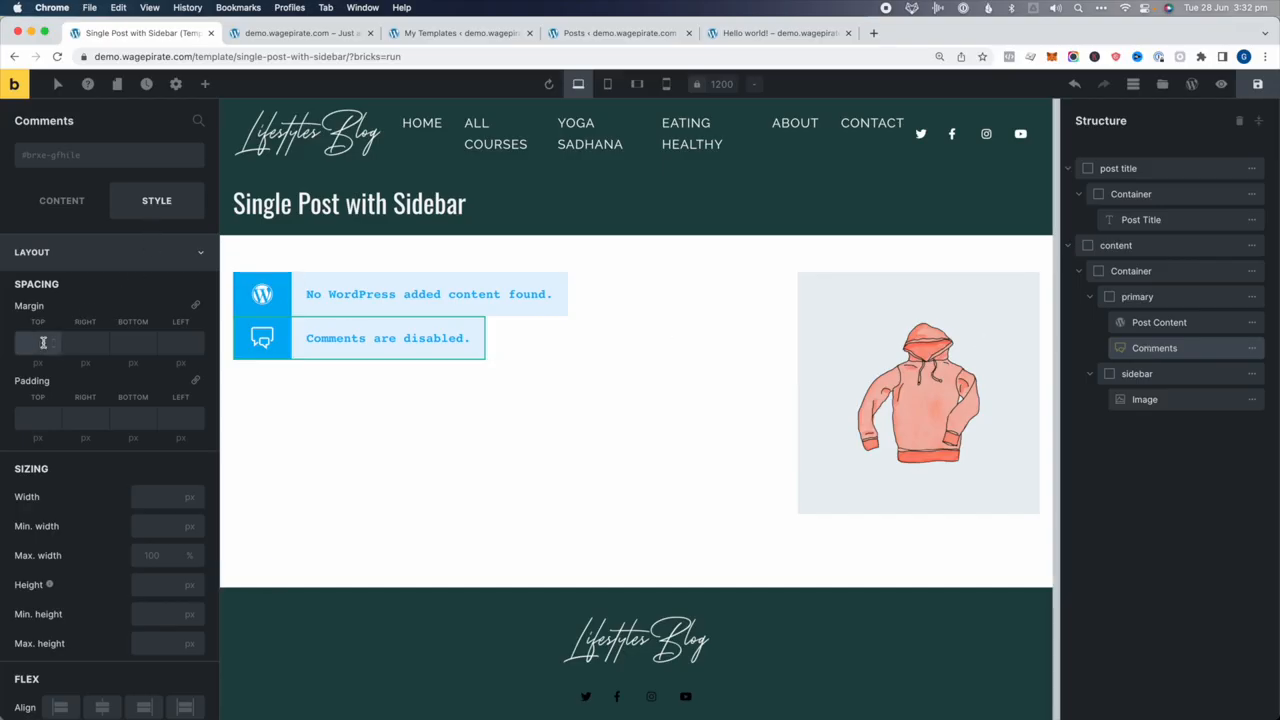
left_click(1257, 84)
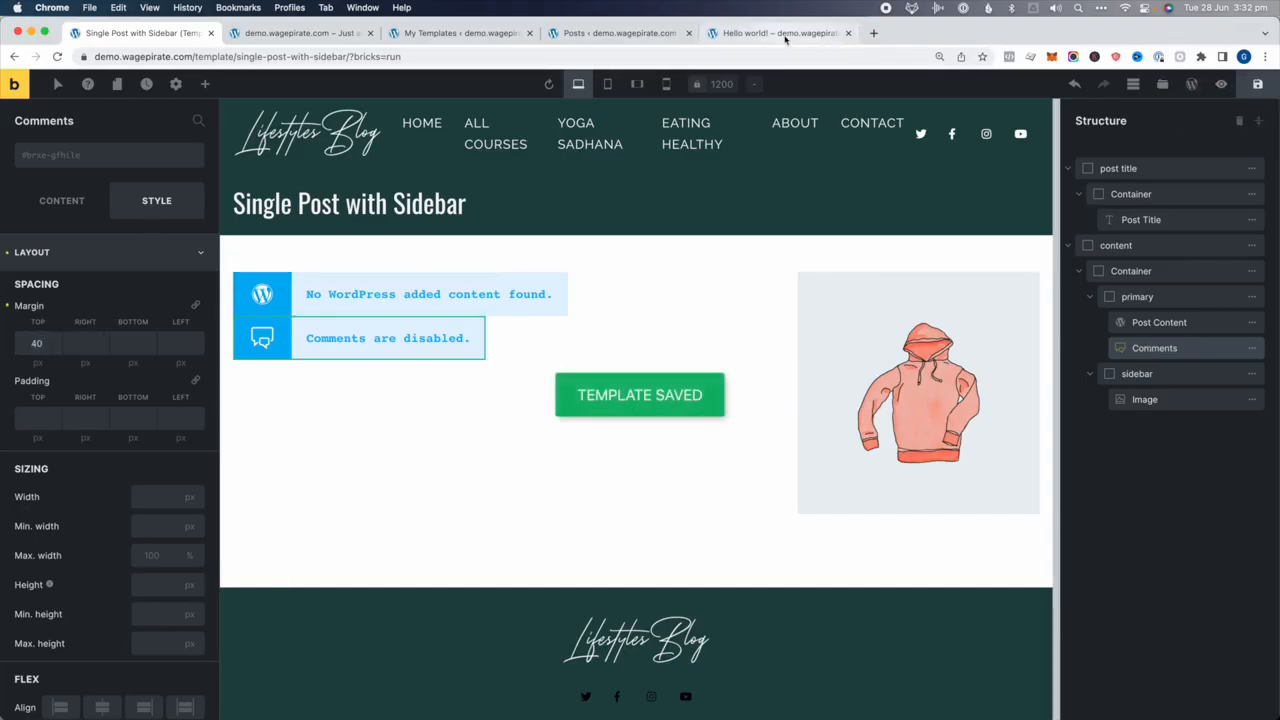
left_click(776, 33)
key("super+r")
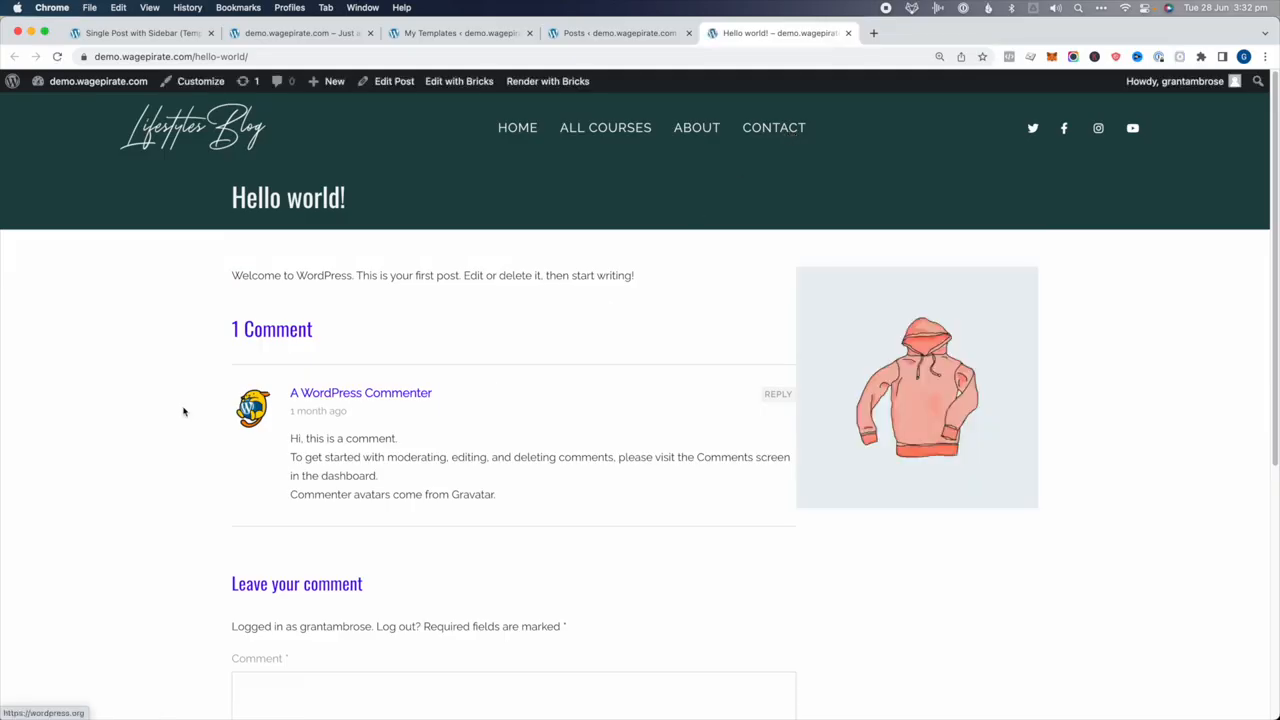
scroll(232, 338, "down", 1)
scroll(231, 338, "down", 5)
scroll(231, 338, "up", 5)
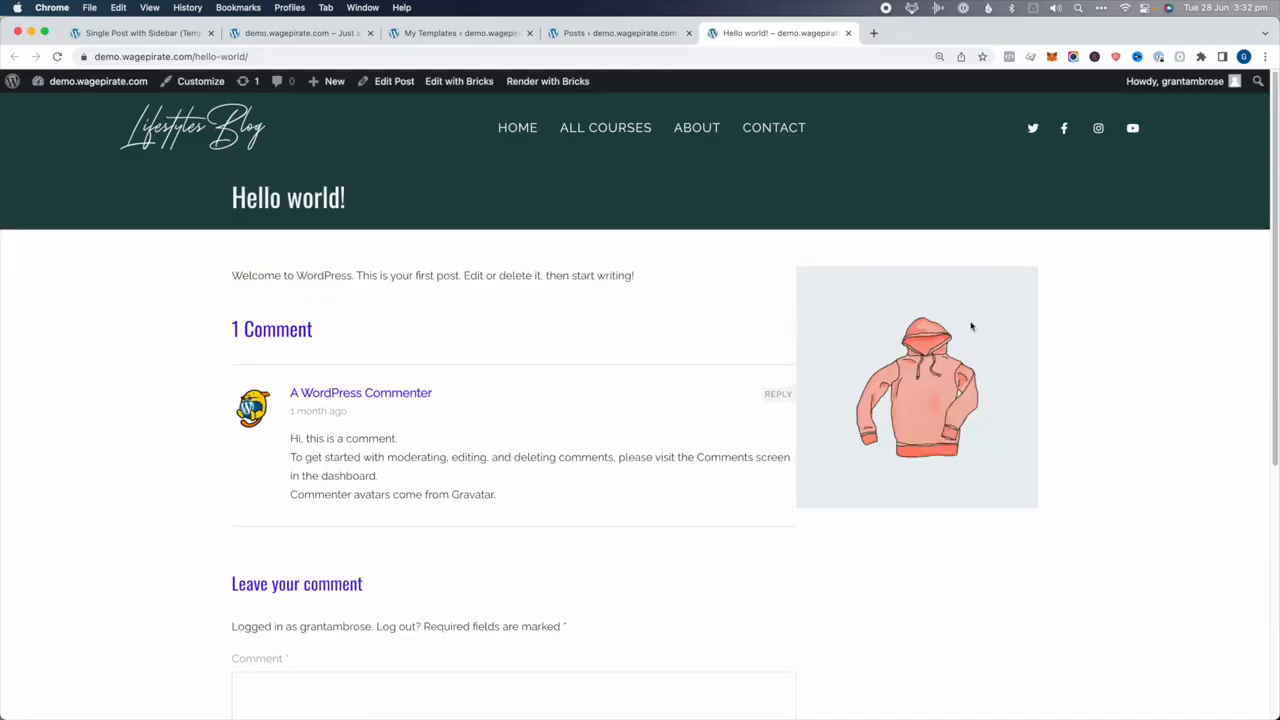
left_click(128, 33)
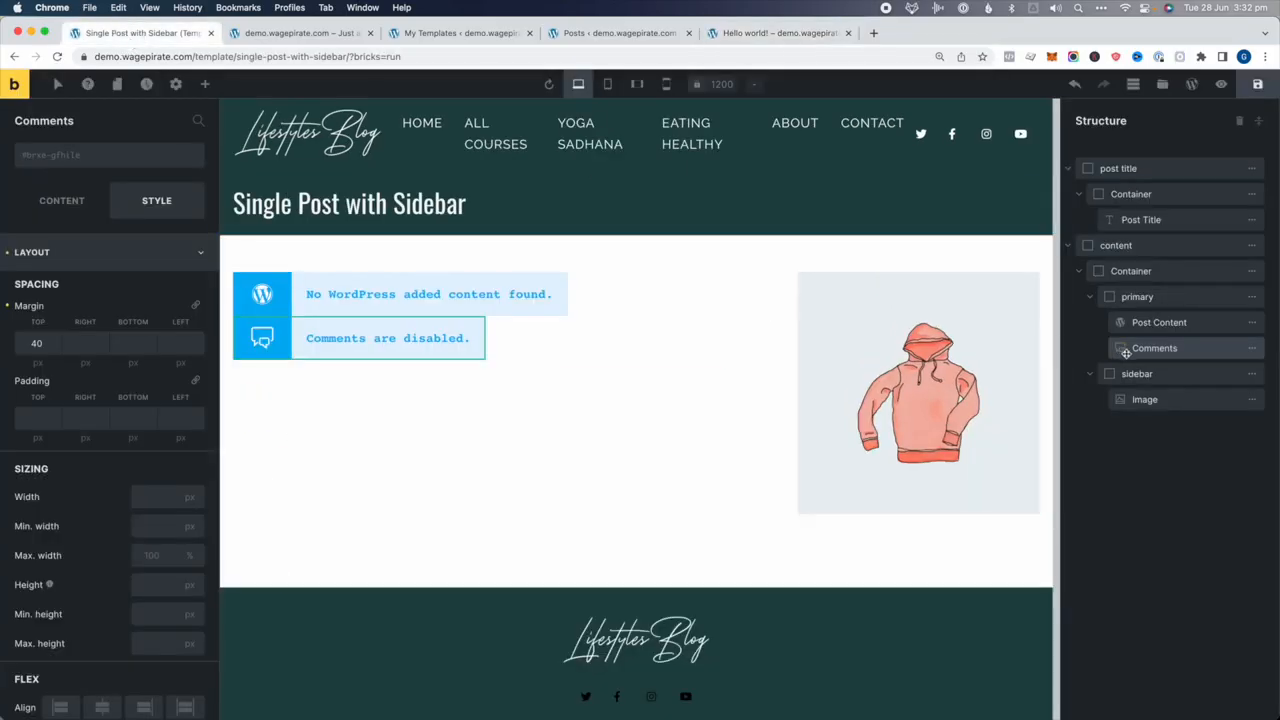
Give the sidebar column 30 px left padding, save, and reload the Hello world! post
left_click(1156, 375)
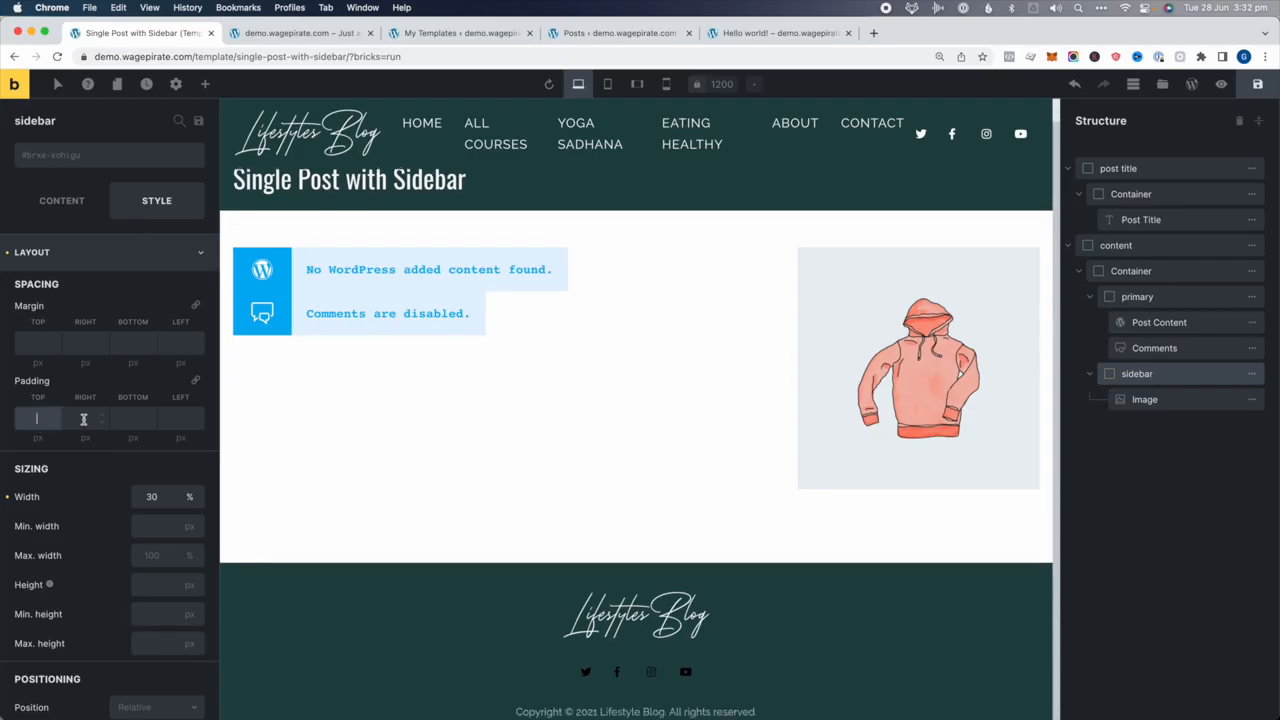
left_click(175, 416)
type("30")
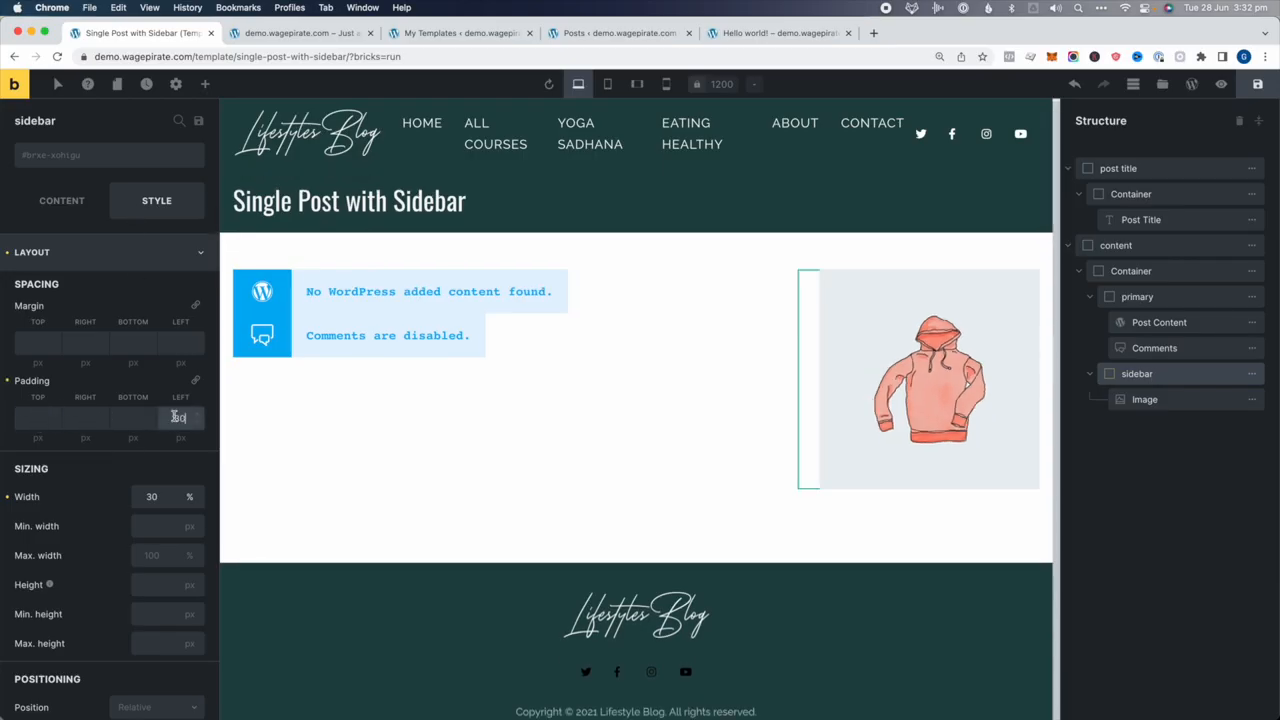
left_click(1257, 84)
left_click(780, 33)
key("super+r")
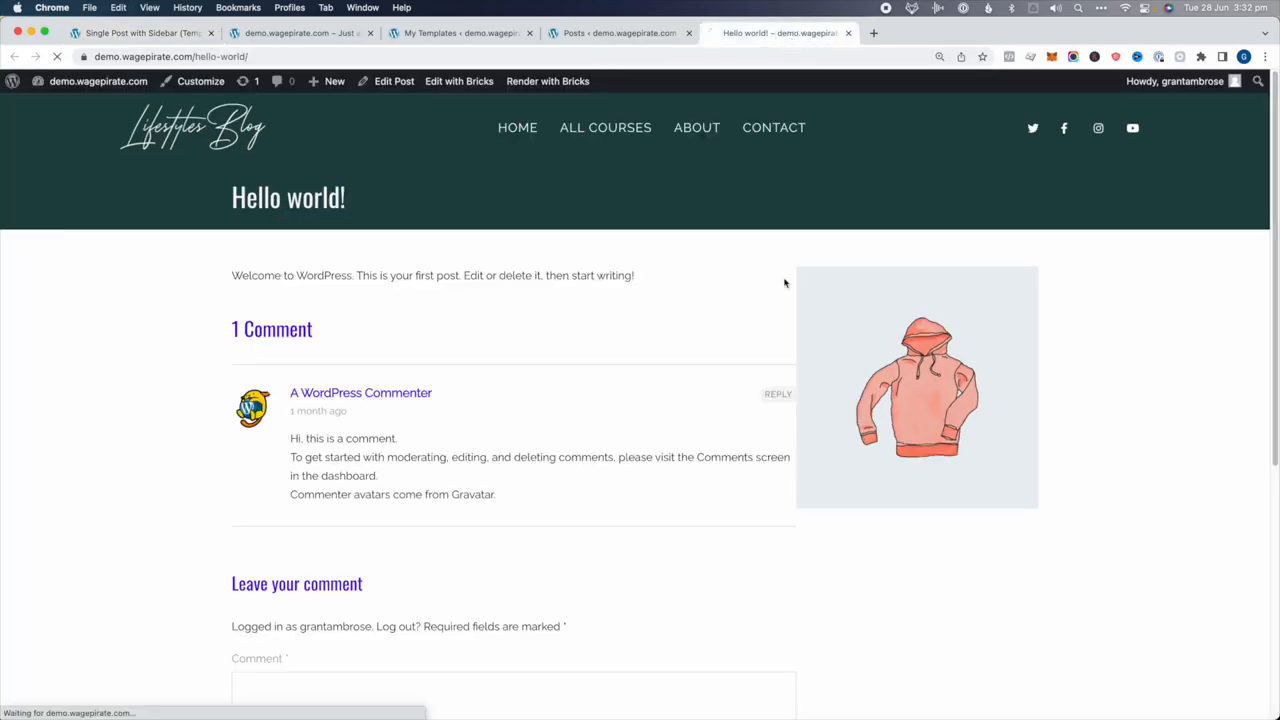
scroll(680, 308, "down", 5)
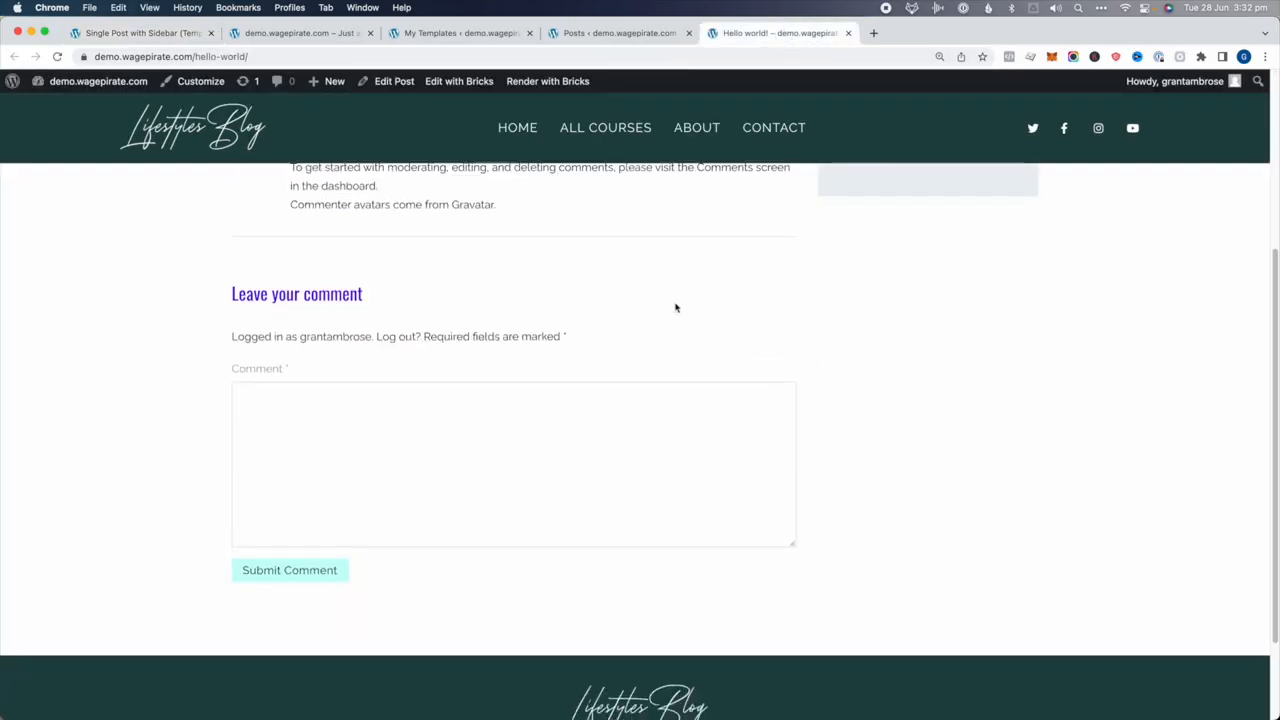
scroll(674, 302, "up", 5)
scroll(610, 190, "down", 7)
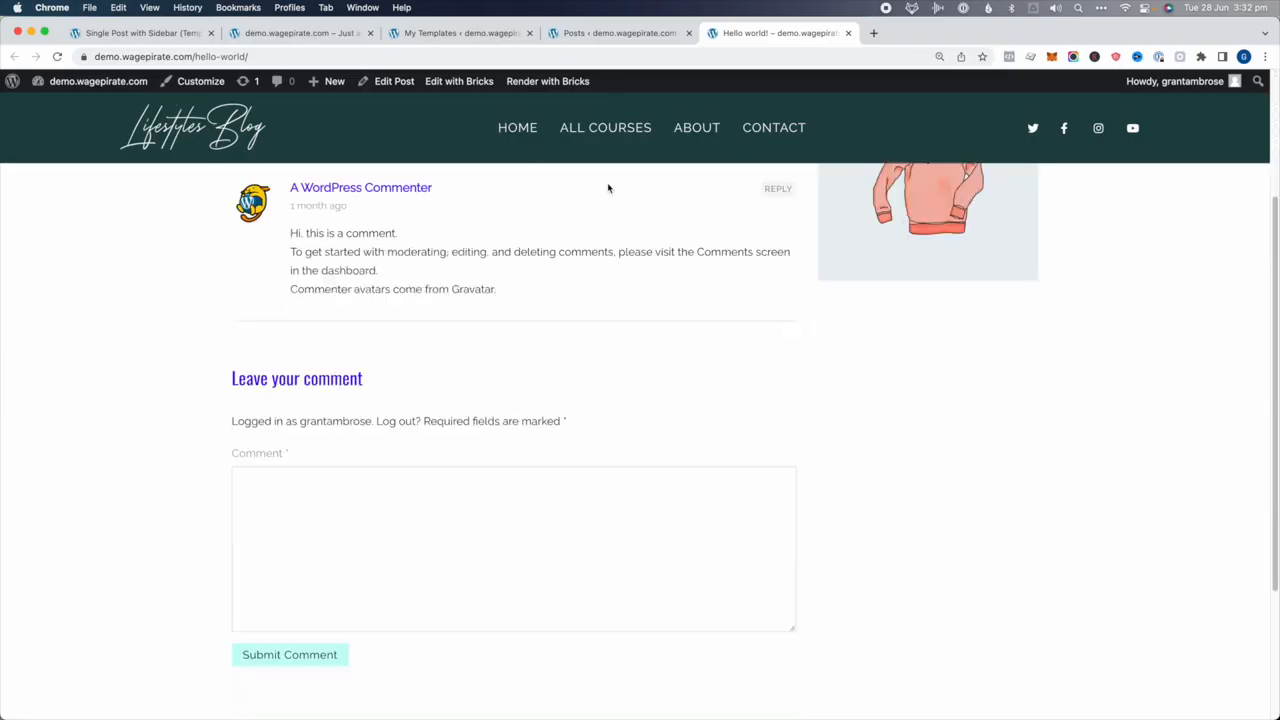
scroll(609, 200, "up", 7)
left_click_drag(257, 200, 342, 200)
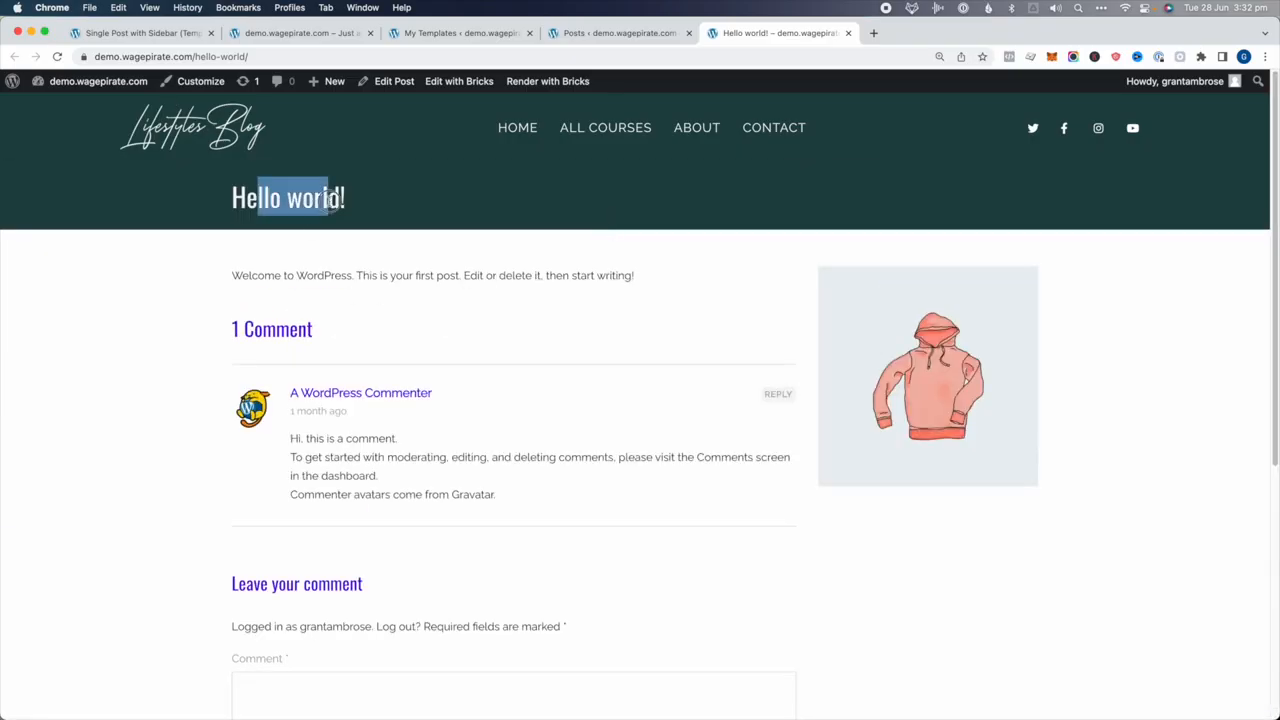
left_click(328, 202)
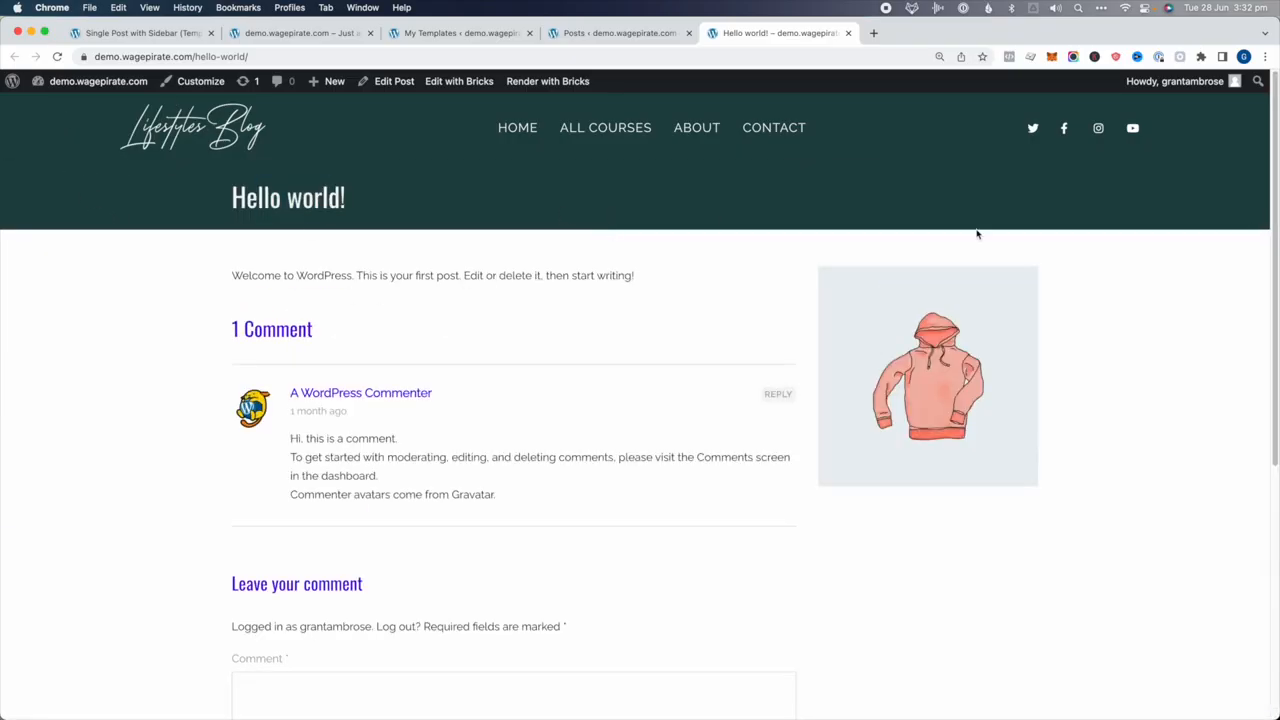
left_click_drag(263, 275, 631, 270)
left_click(372, 336)
left_click_drag(270, 328, 394, 511)
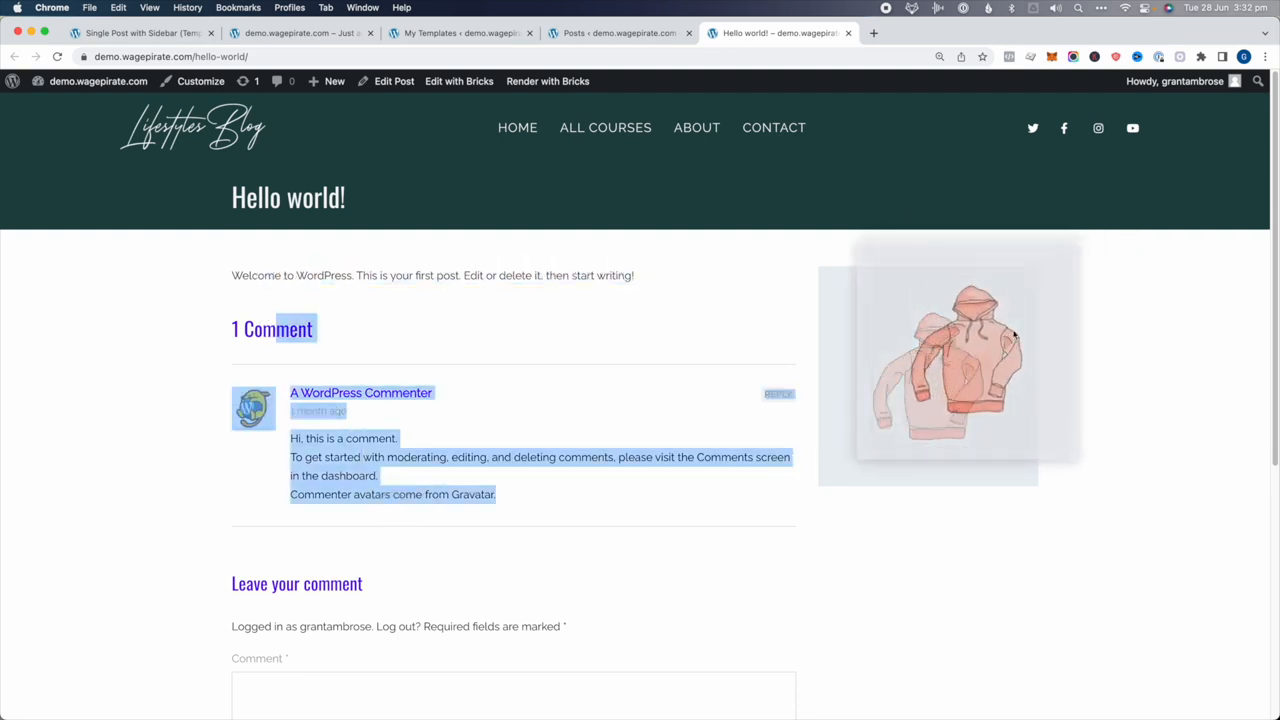
left_click(306, 271)
left_click_drag(254, 276, 496, 276)
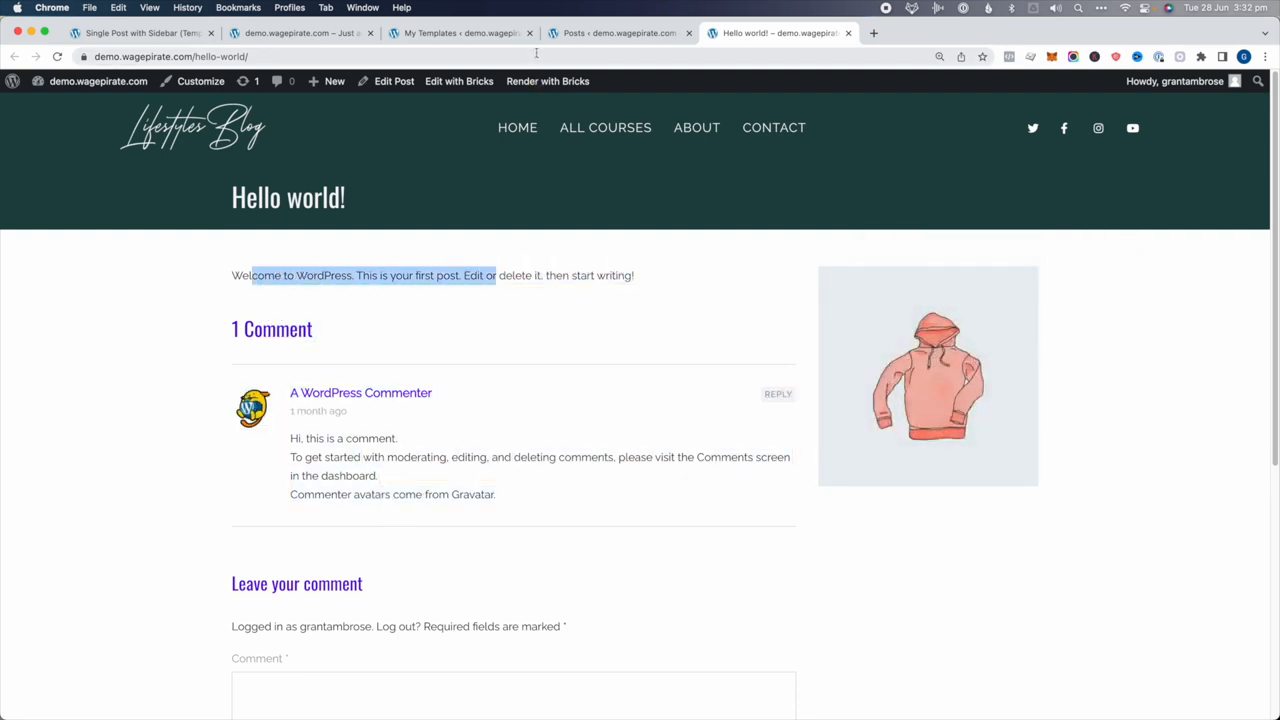
left_click(166, 41)
left_click(1190, 328)
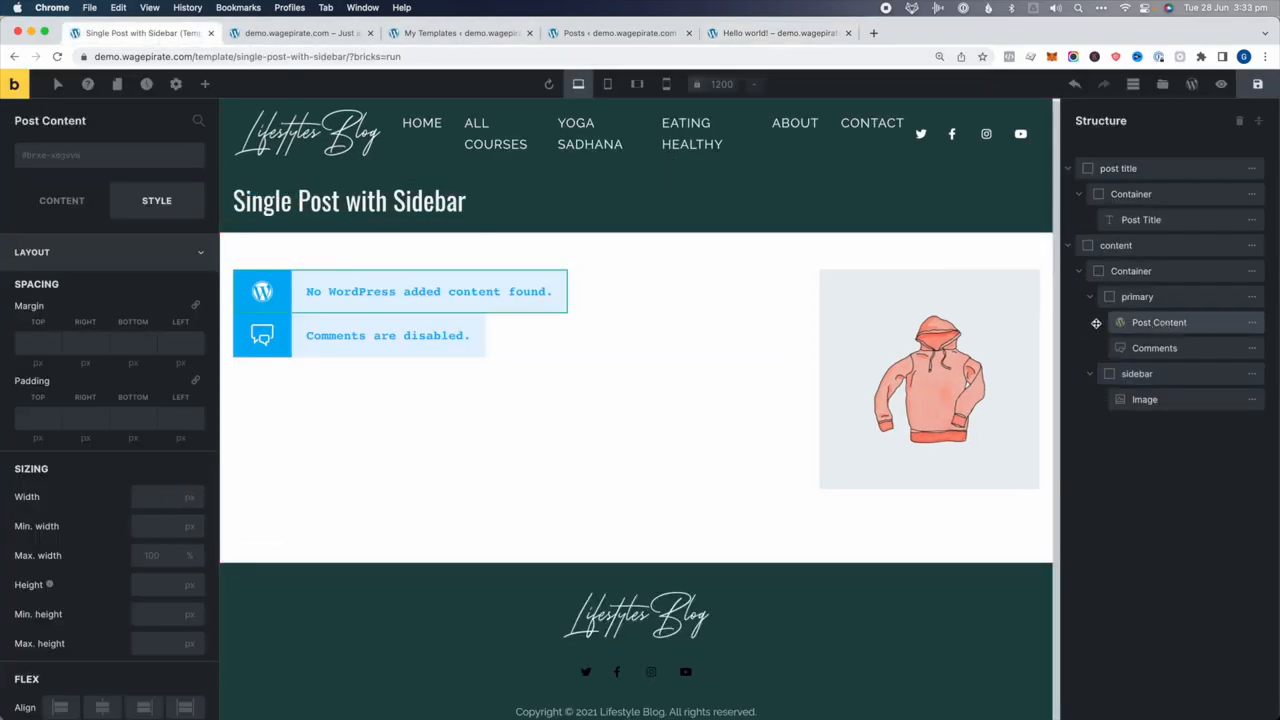
left_click(770, 33)
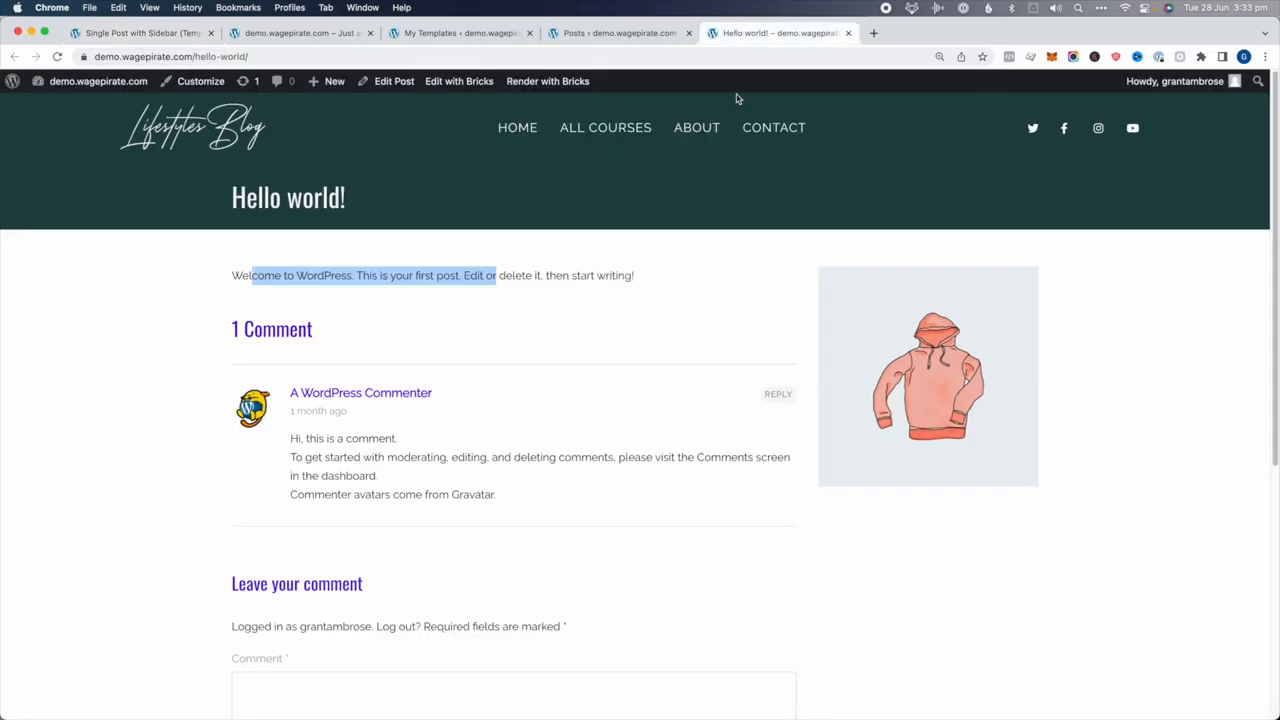
left_click(398, 83)
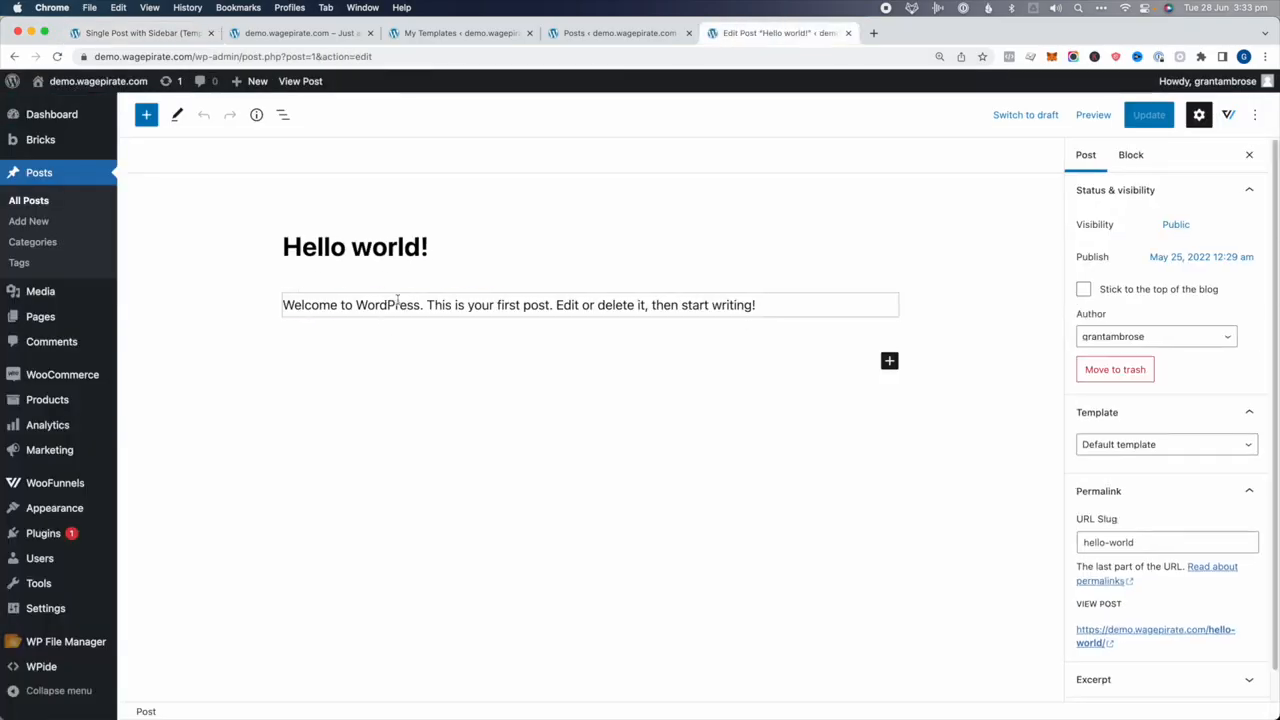
Insert the grey hoodie image from the Media Library into the post body
left_click(826, 297)
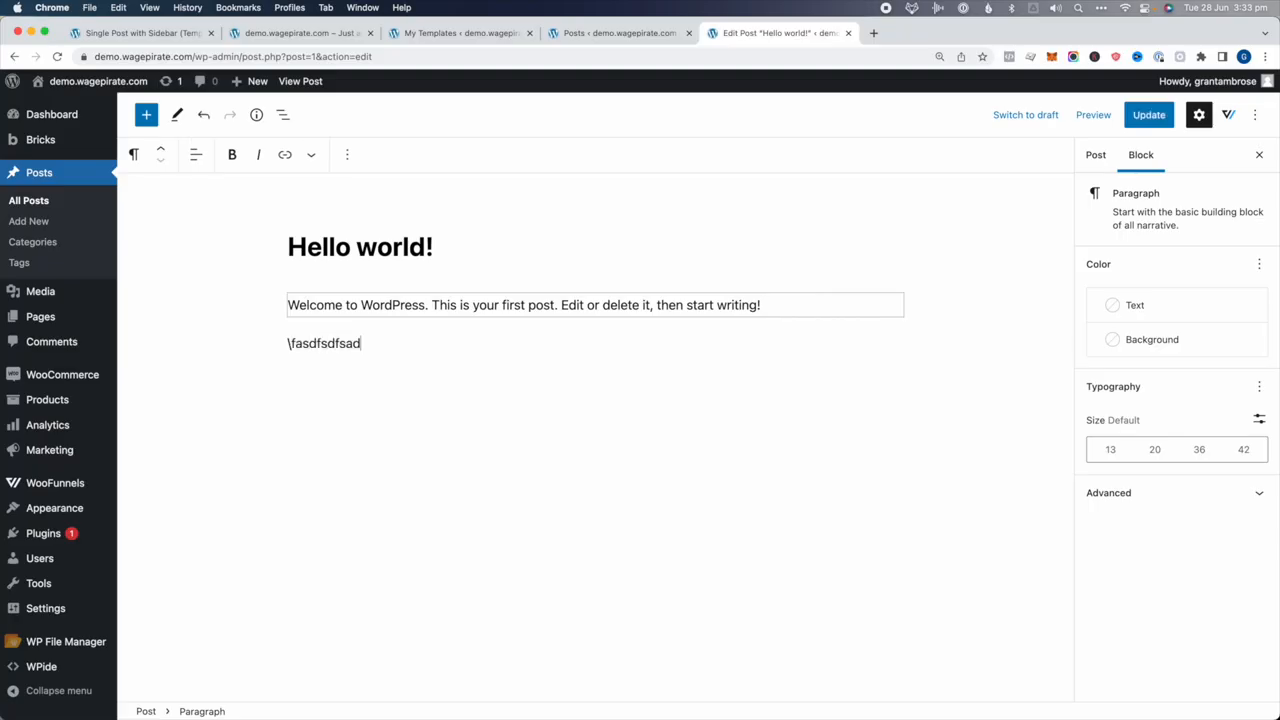
type("/ima")
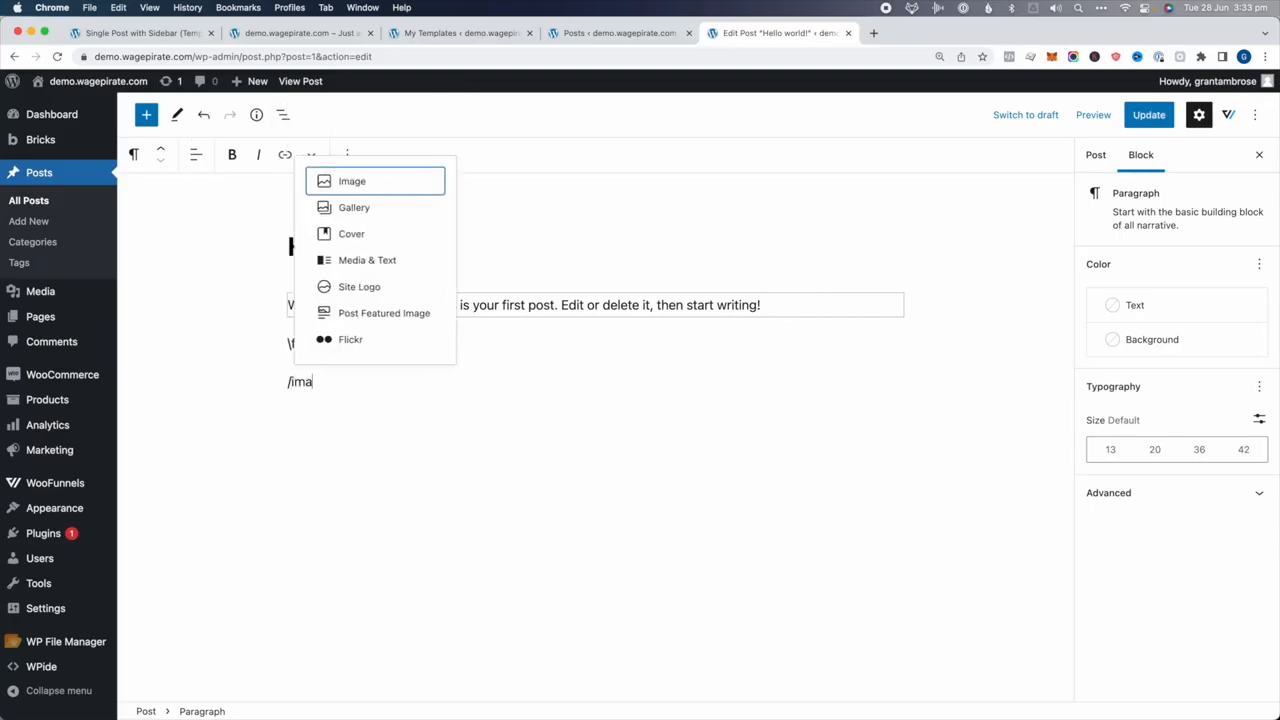
key("Return")
left_click(401, 470)
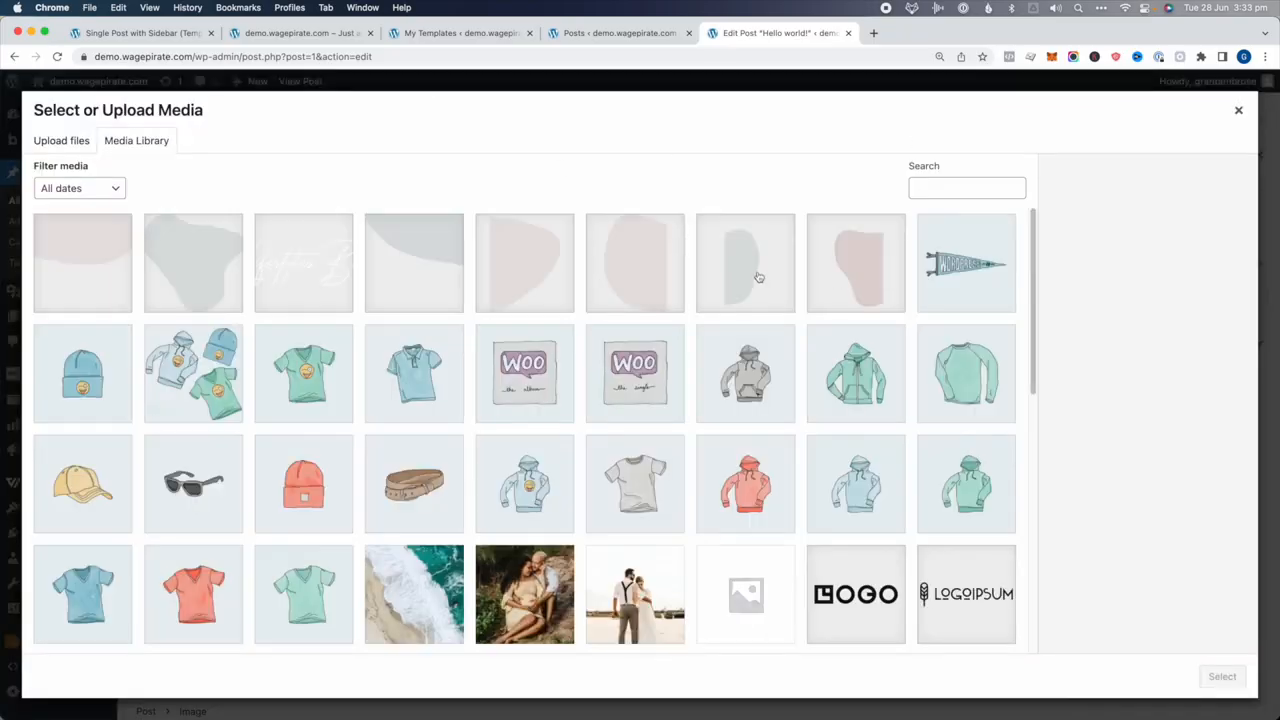
left_click(745, 373)
left_click(1220, 676)
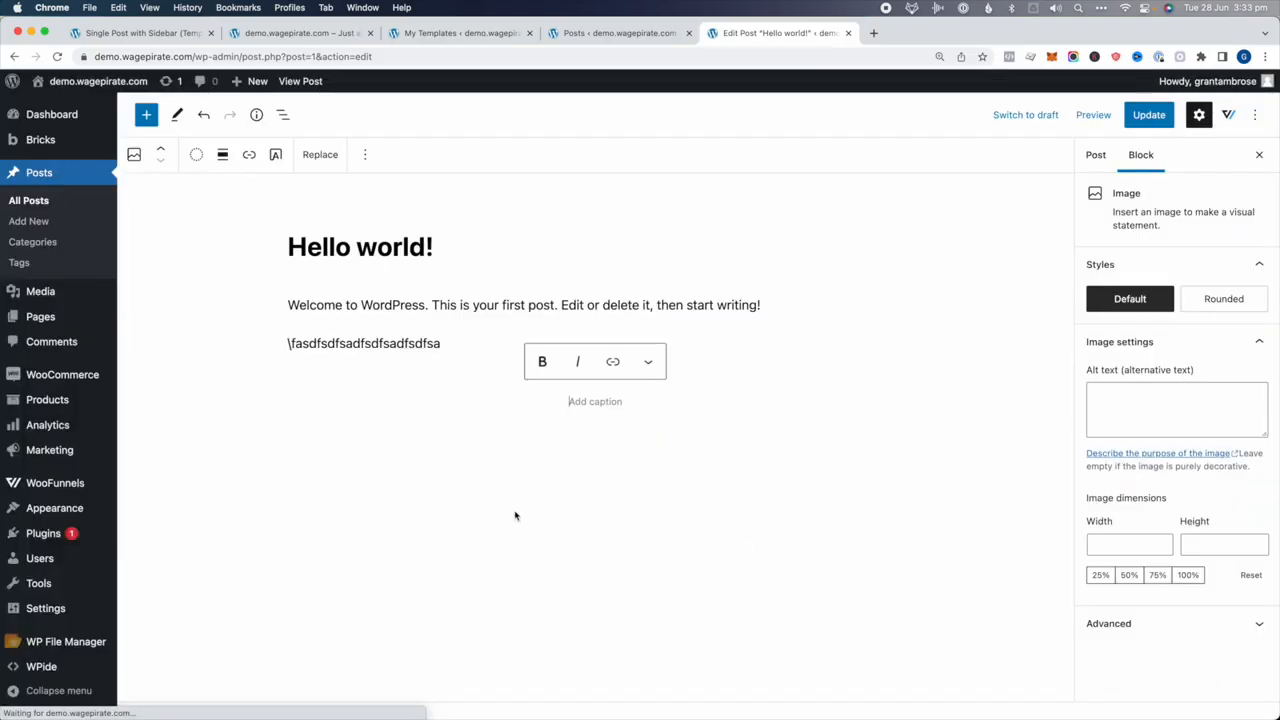
Add a Quote block reading 'this is a quote' below the image
key("Return")
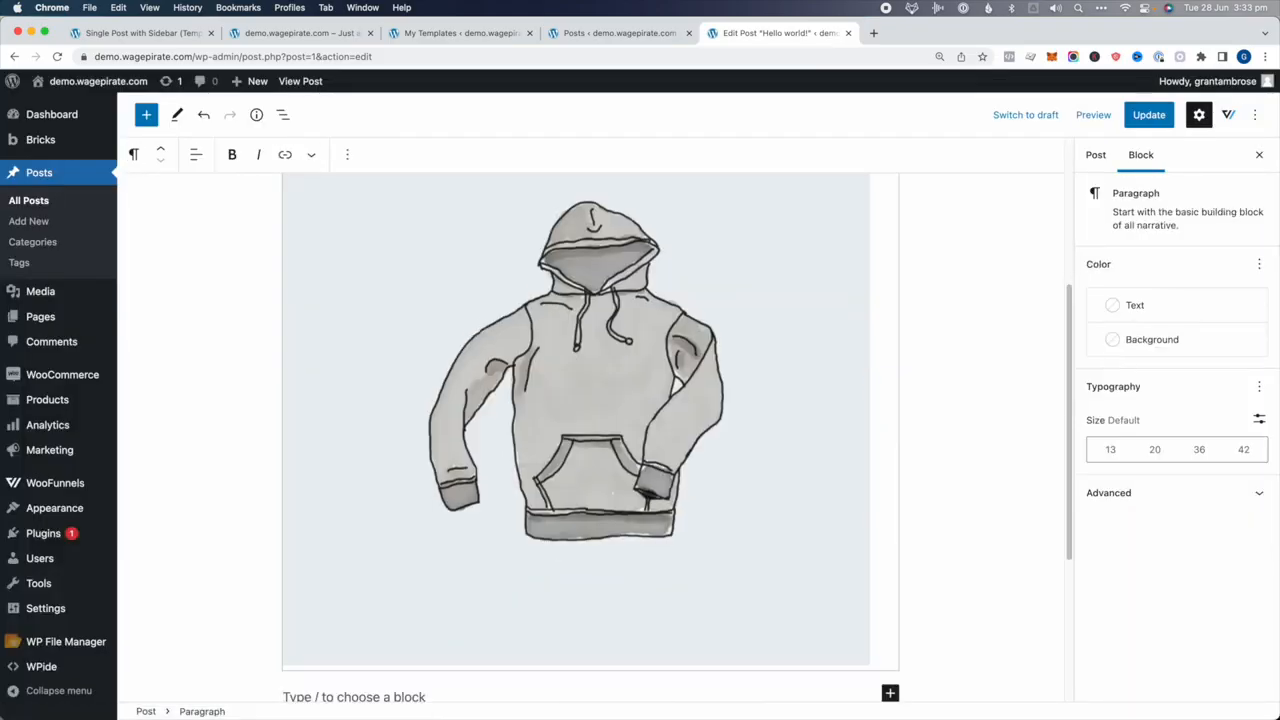
type("/quo")
key("Return")
scroll(701, 493, "down", 2)
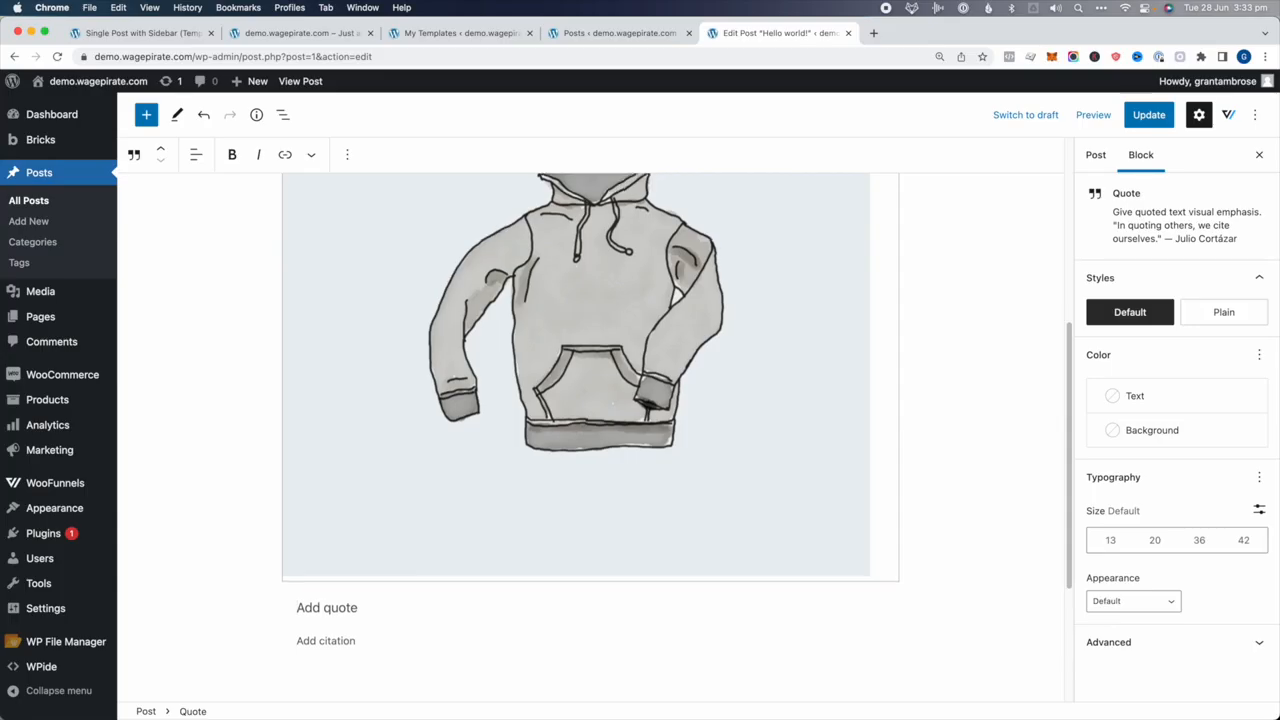
type("fdsafdsa fdsaf sadfsdf as")
key("super+a")
type("thi")
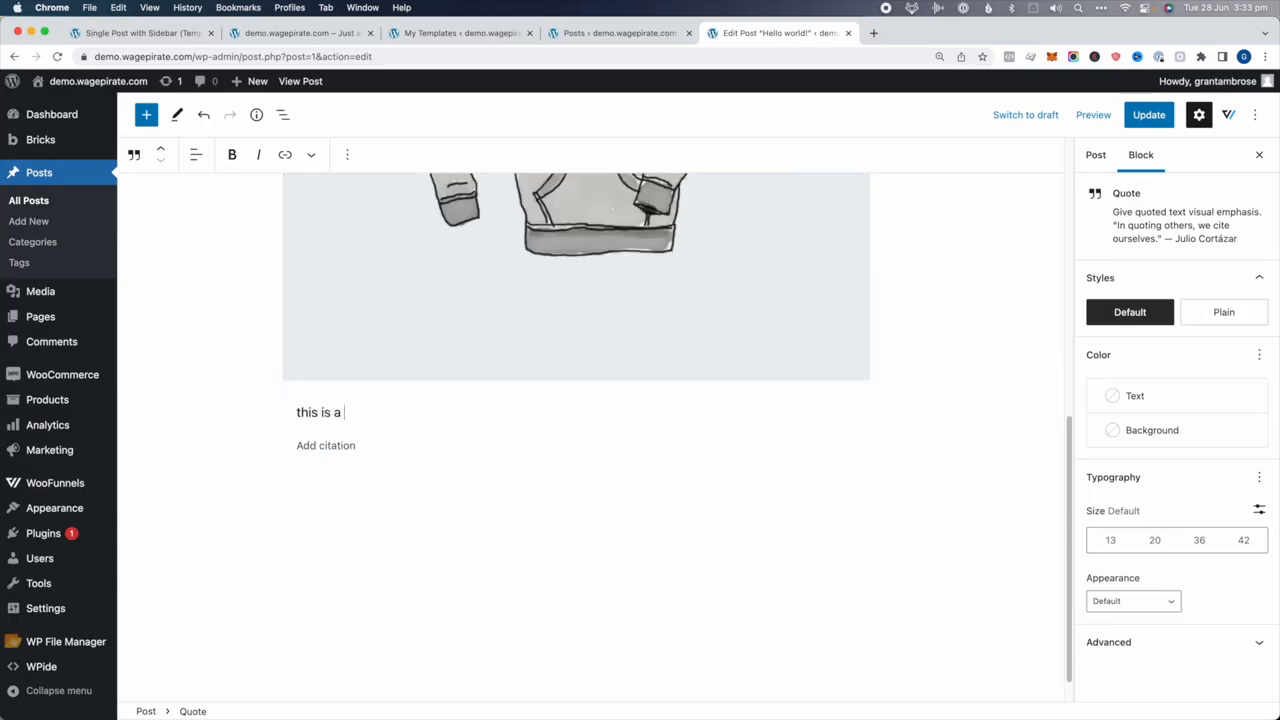
Add a bulleted List block with short placeholder items below the quote
key("Return")
key("Return")
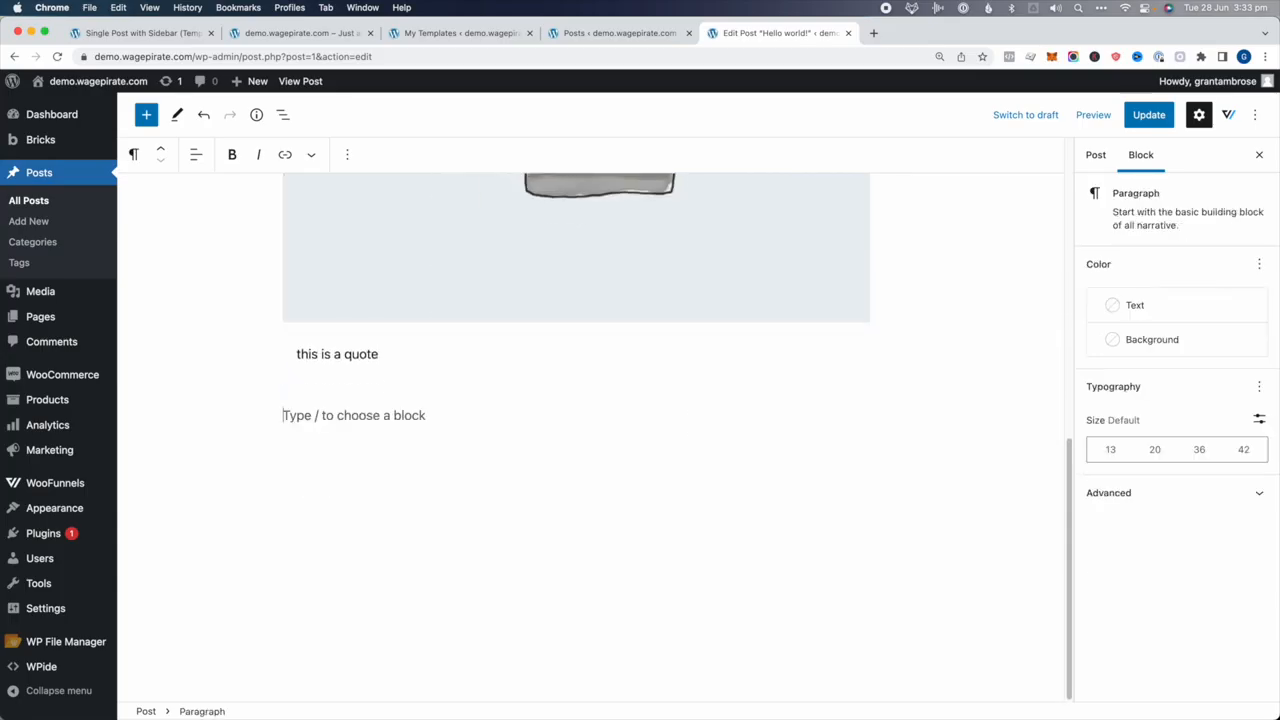
type("/list")
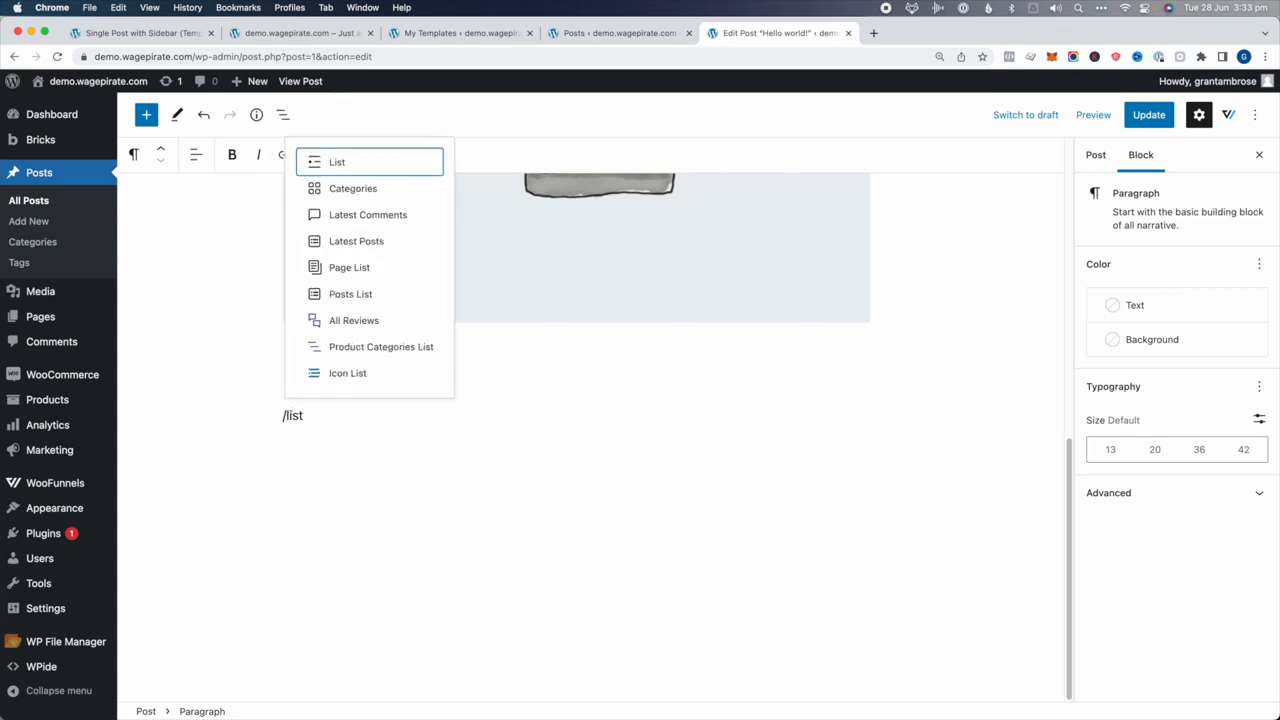
key("Return")
type("fds")
key("Return")
type("fds")
key("Return")
type("fsd")
key("Return")
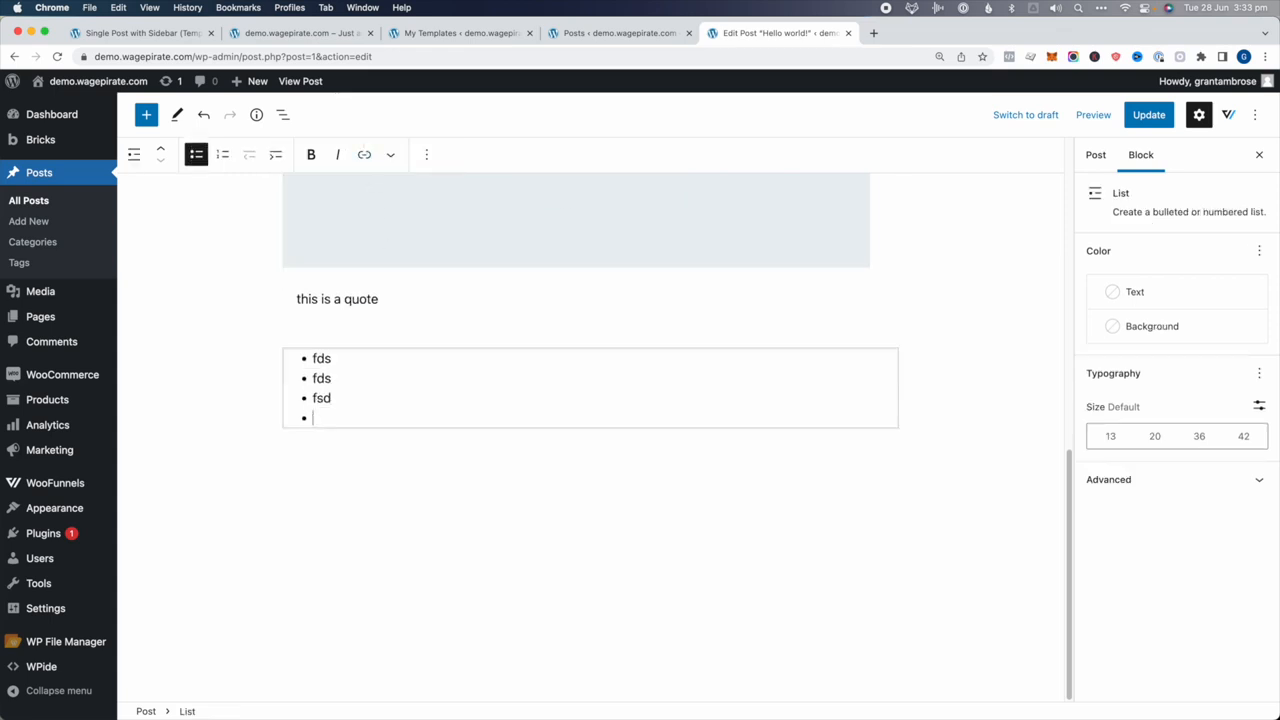
type("fds")
key("Return")
type("fds")
Update the post and open the published version in a new tab
left_click(1149, 114)
left_click(1103, 158)
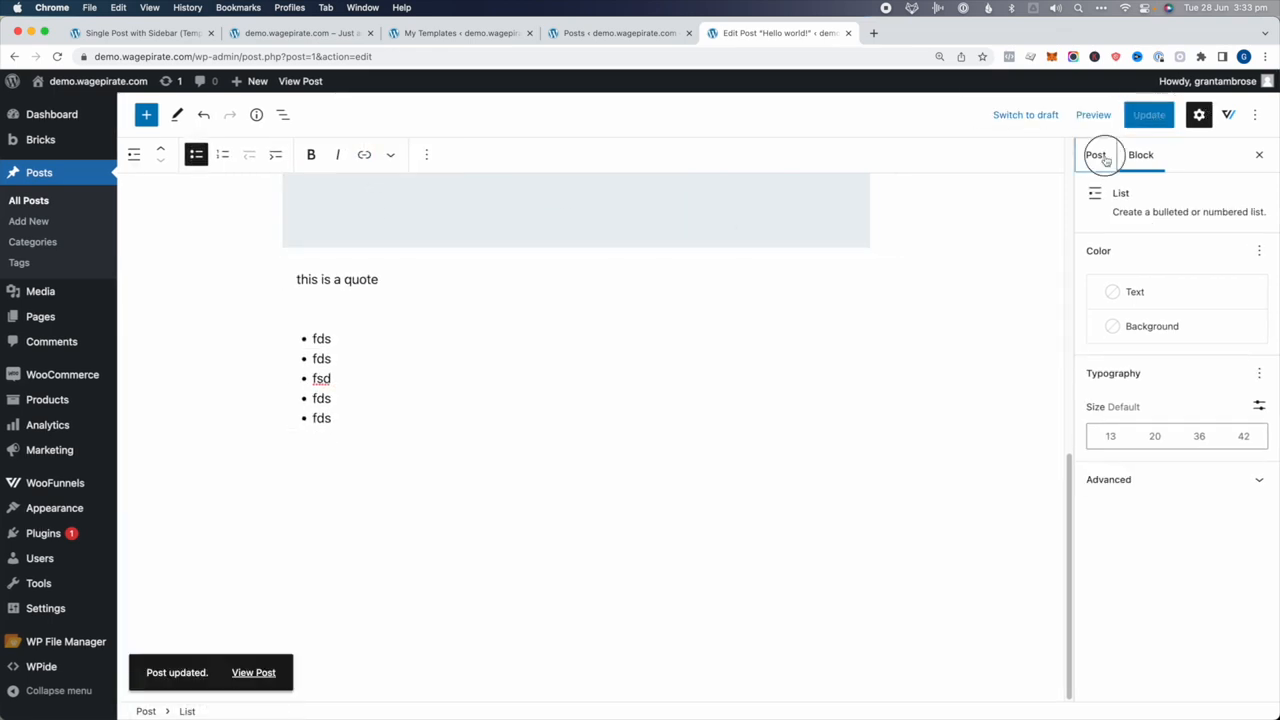
left_click(1150, 628)
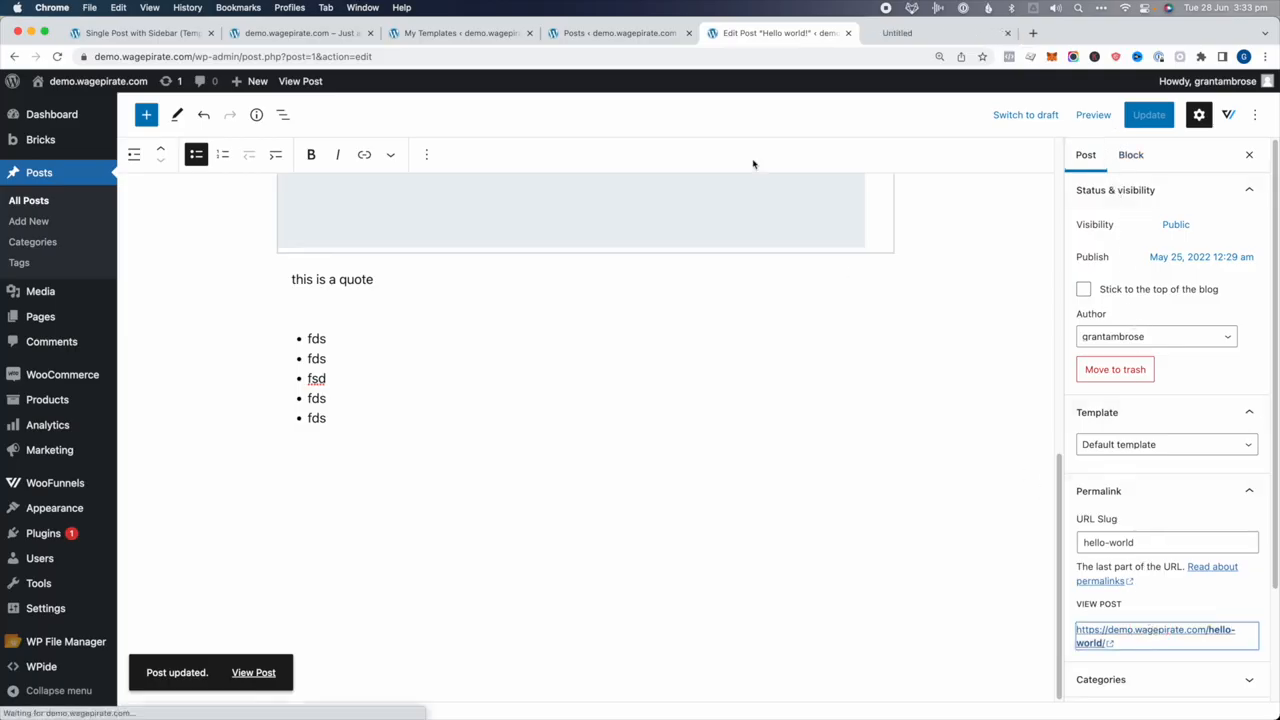
Scroll through the live post to check the hoodie image, quote and list above the comments
scroll(178, 399, "down", 3)
scroll(178, 399, "down", 5)
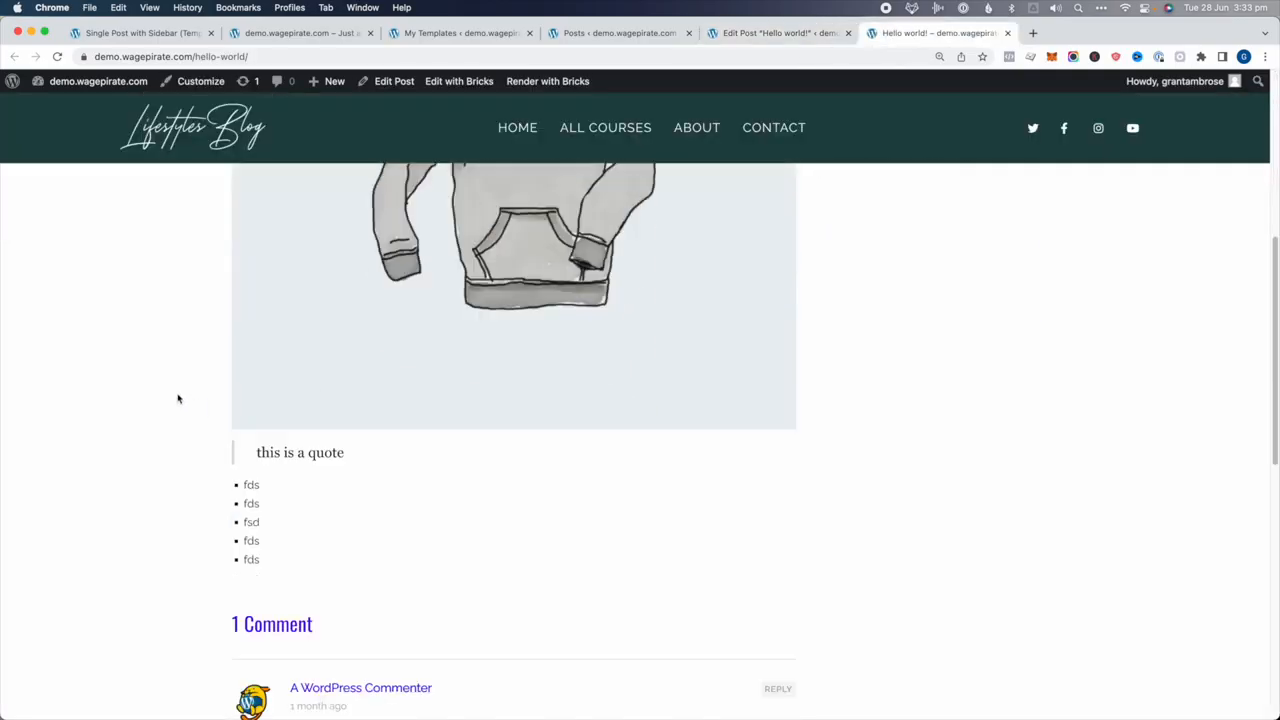
left_click_drag(386, 345, 194, 346)
scroll(194, 346, "up", 8)
scroll(194, 346, "down", 8)
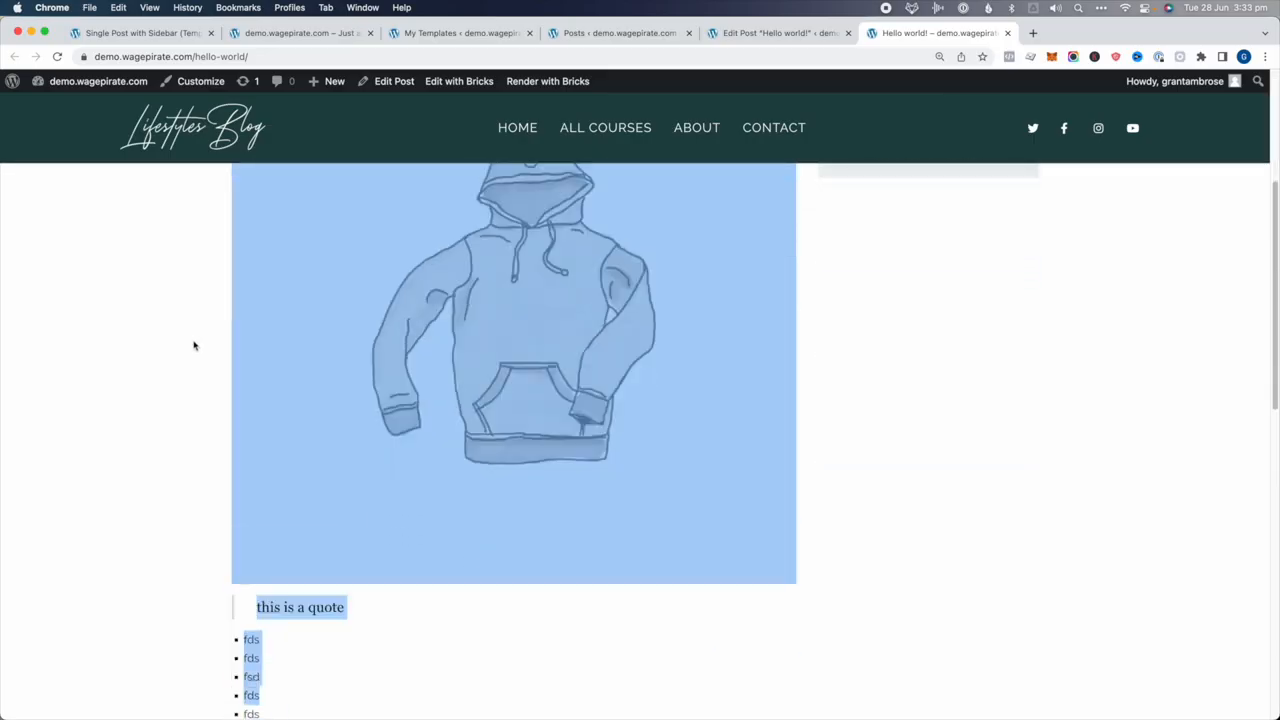
scroll(194, 346, "down", 4)
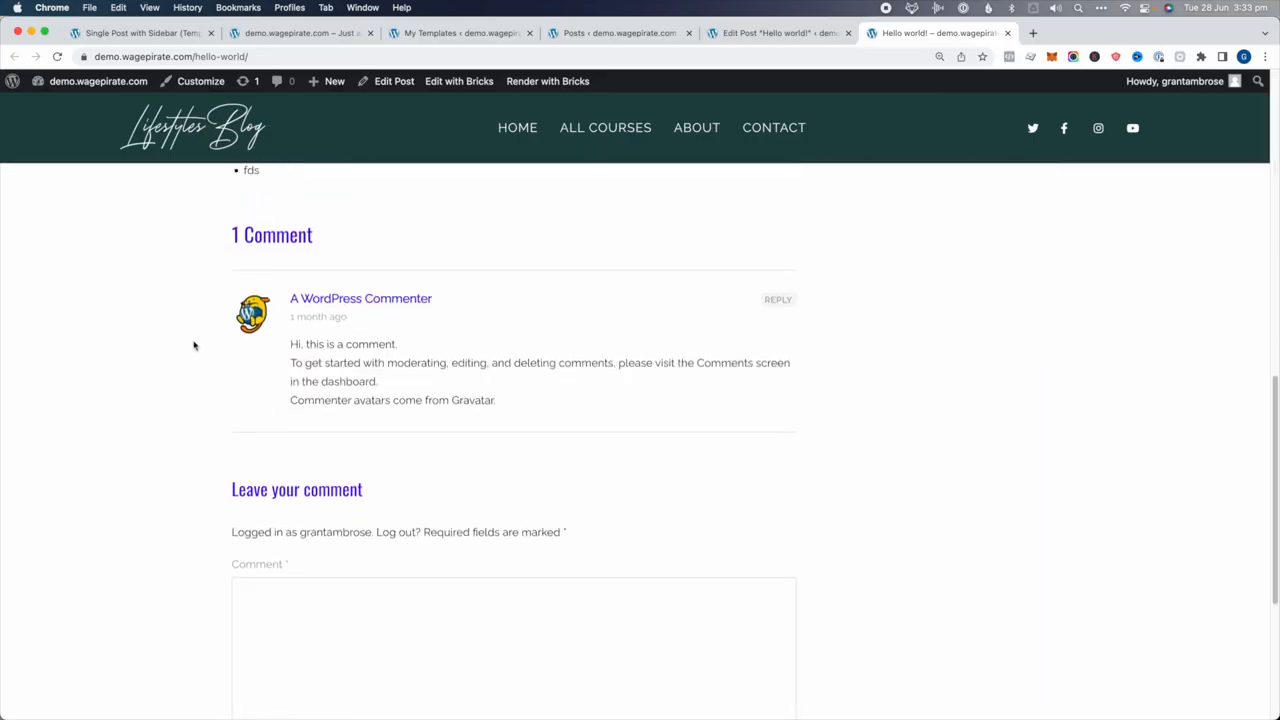
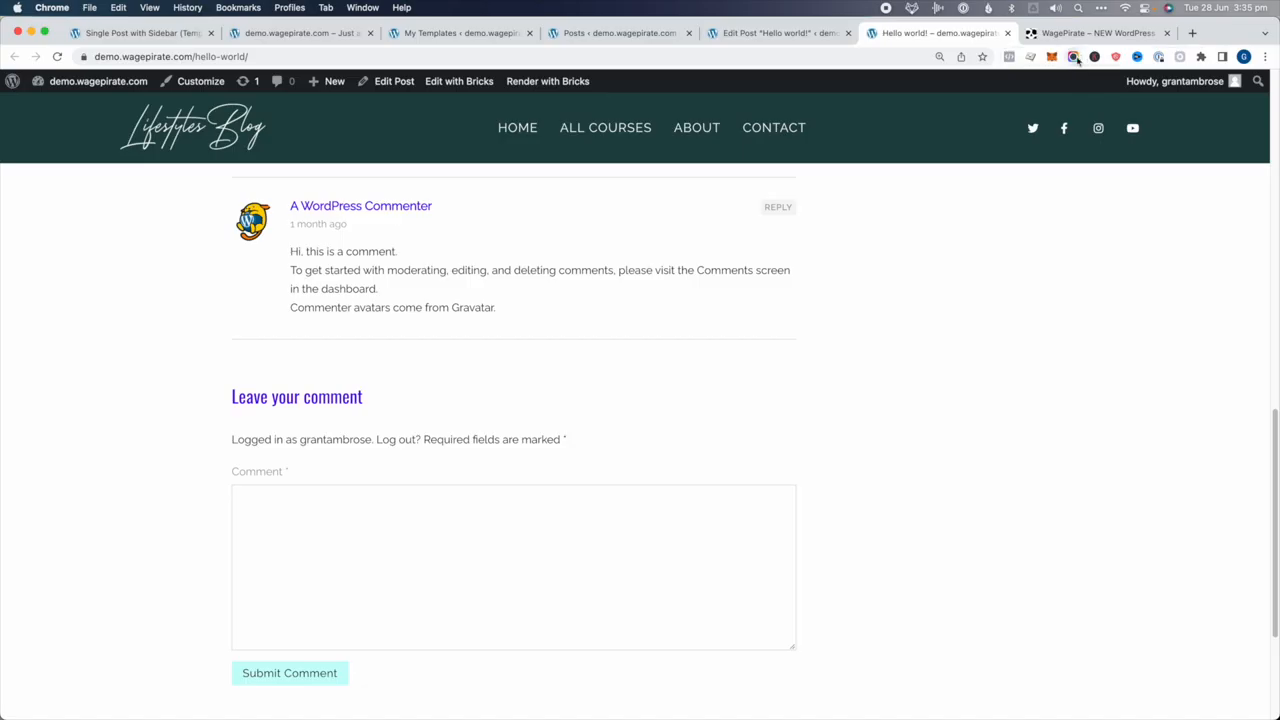
Bring up the live WagePirate homepage in its browser tab
left_click(1070, 38)
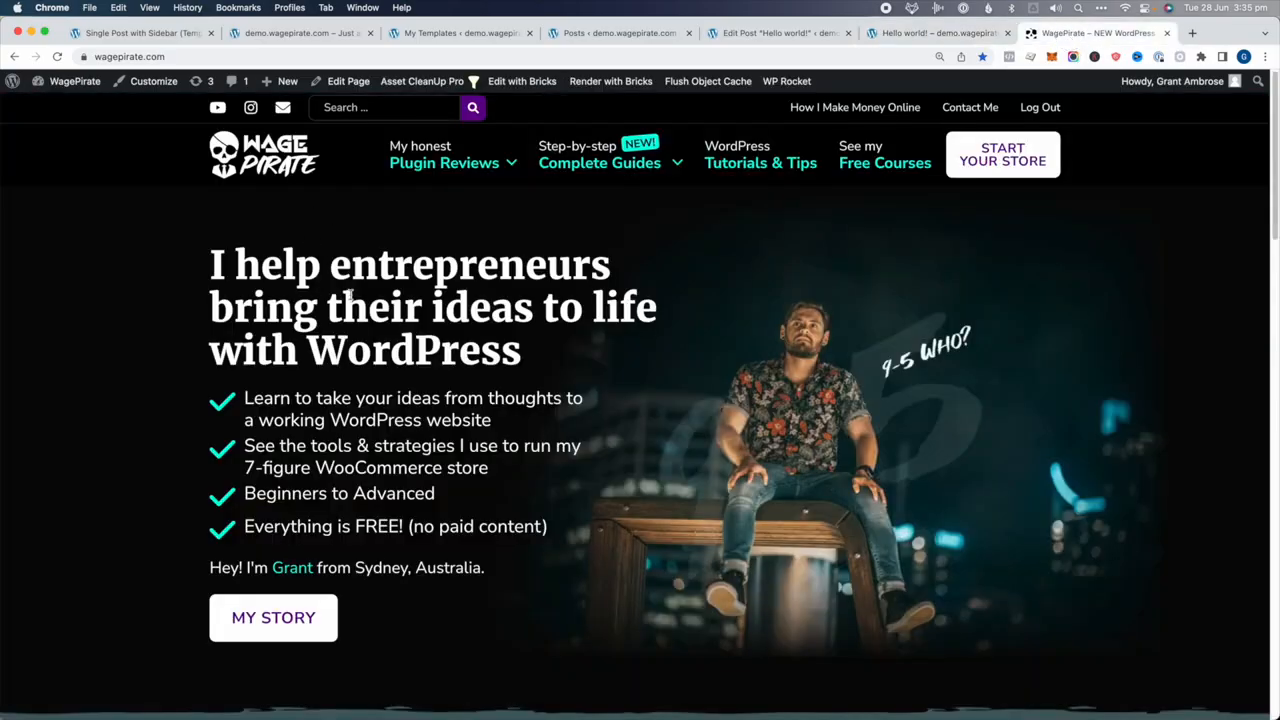
Go to the live site's admin dashboard and open the Bricks Templates list
mouse_move(75, 87)
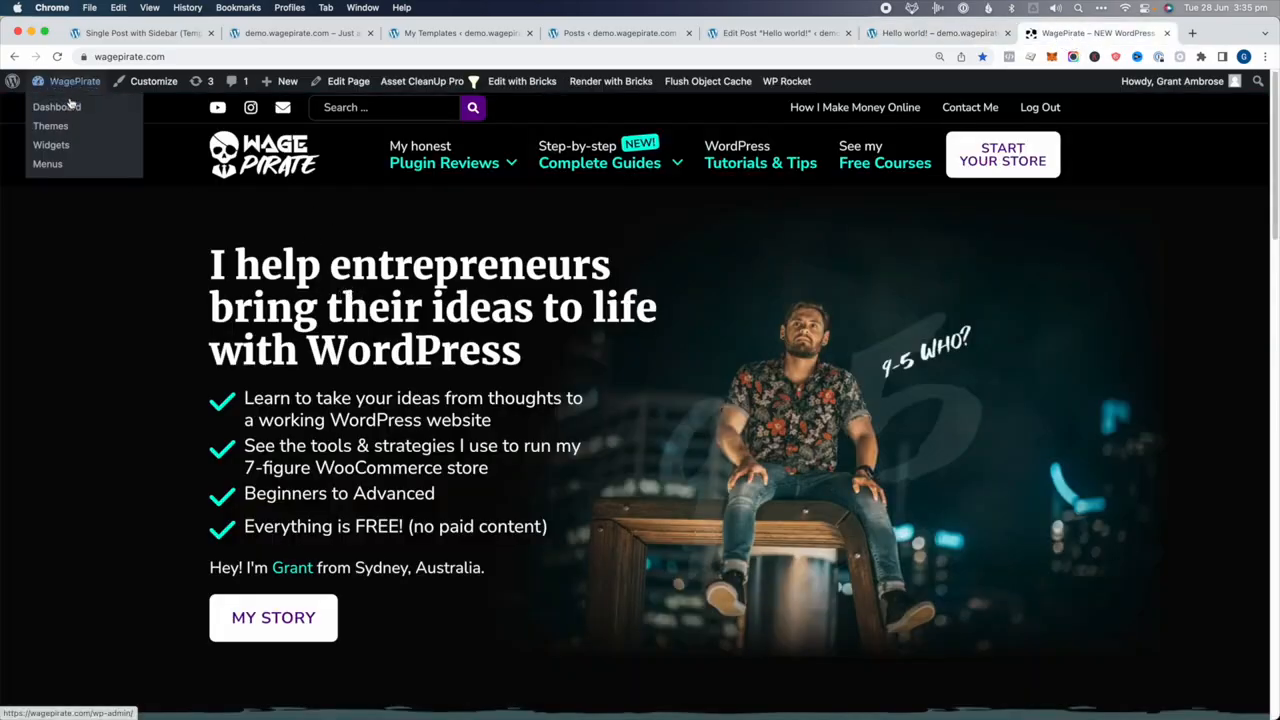
left_click(59, 107)
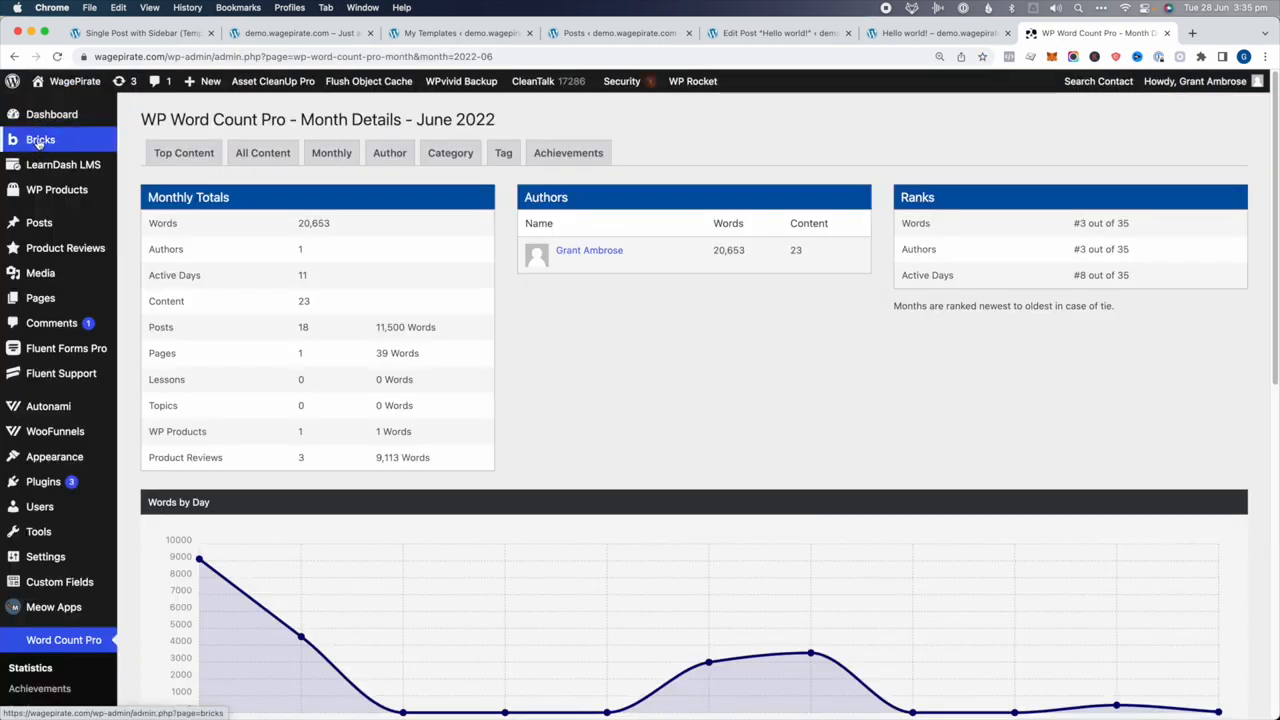
mouse_move(45, 140)
left_click(152, 164)
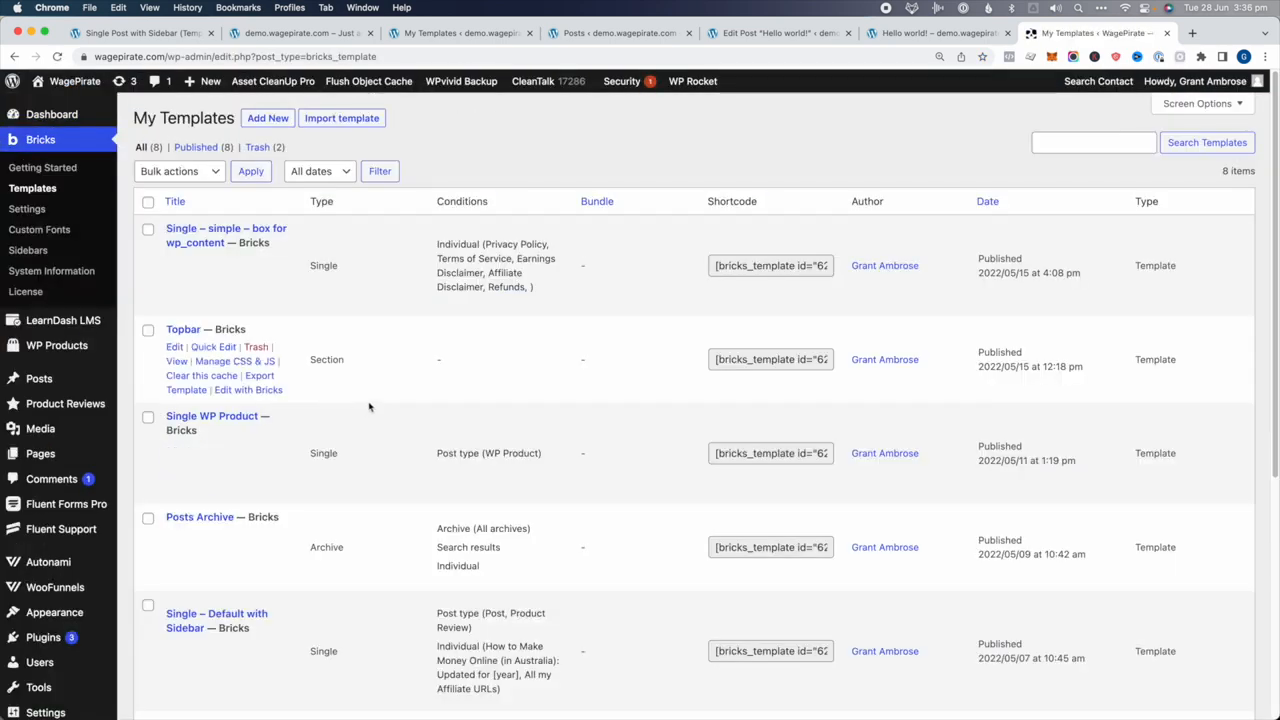
Scroll through the 8 templates and highlight the Footer template's type
scroll(368, 406, "down", 5)
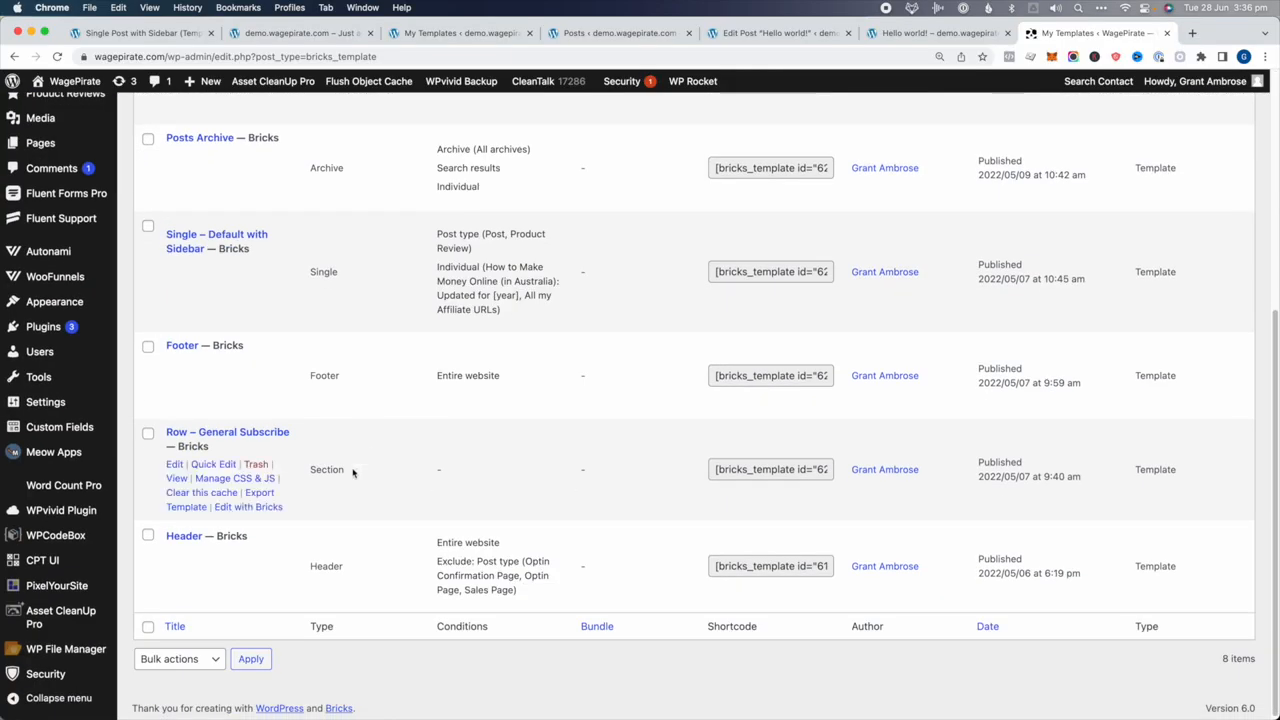
scroll(351, 471, "up", 3)
scroll(316, 228, "up", 1)
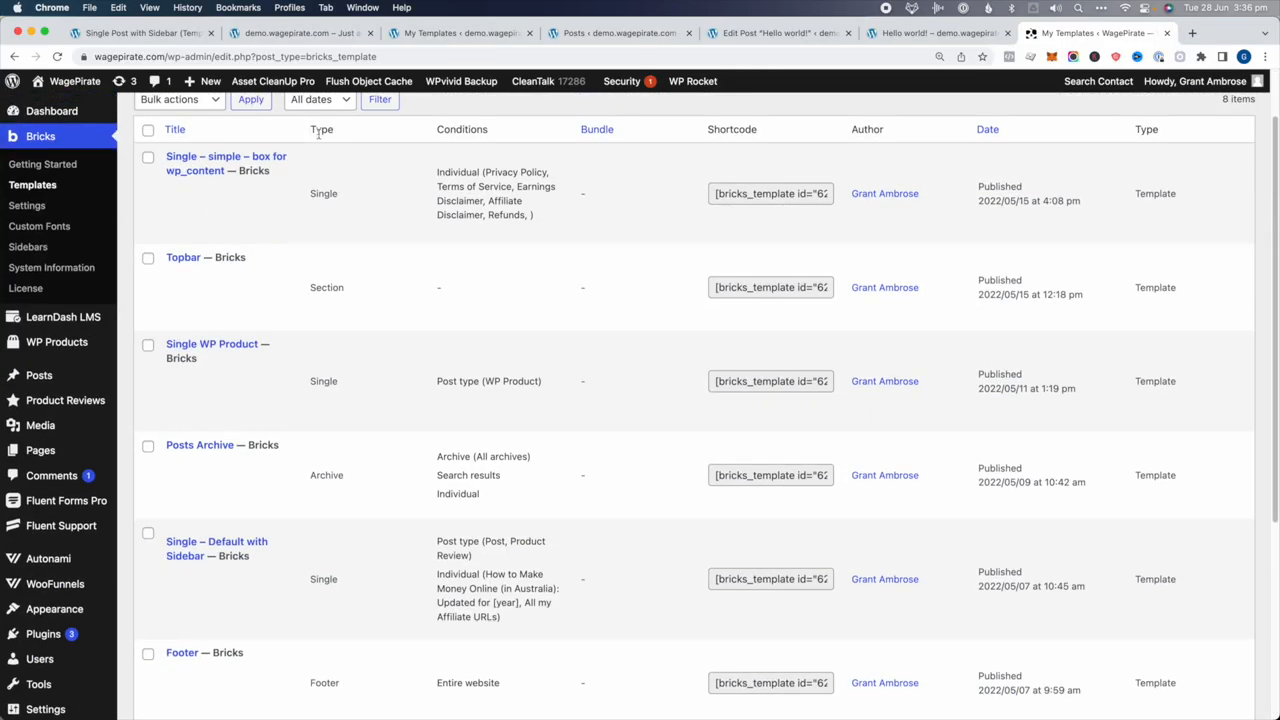
scroll(345, 168, "down", 5)
left_click_drag(306, 563, 357, 570)
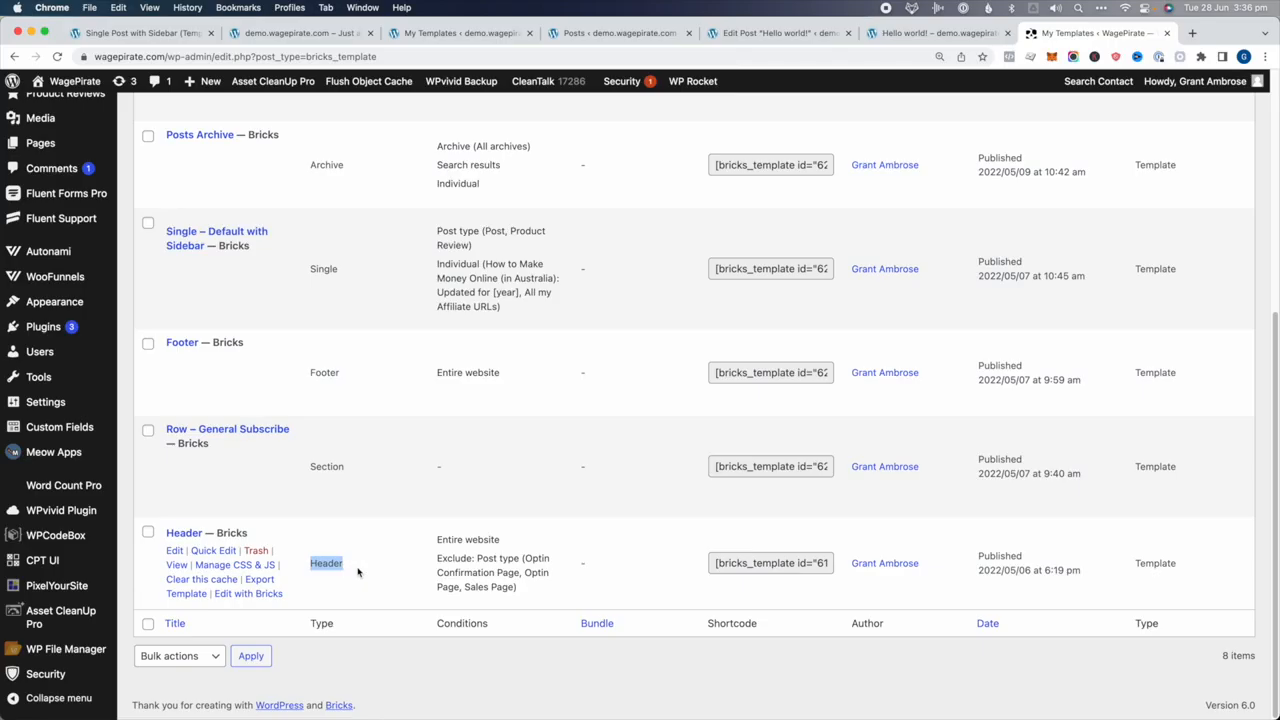
left_click_drag(321, 372, 354, 374)
Check the Header's conditions excluding Optin Confirmation, Optin and Sales pages, then open WooFunnels Funnels
left_click_drag(441, 540, 506, 537)
scroll(461, 193, "up", 3)
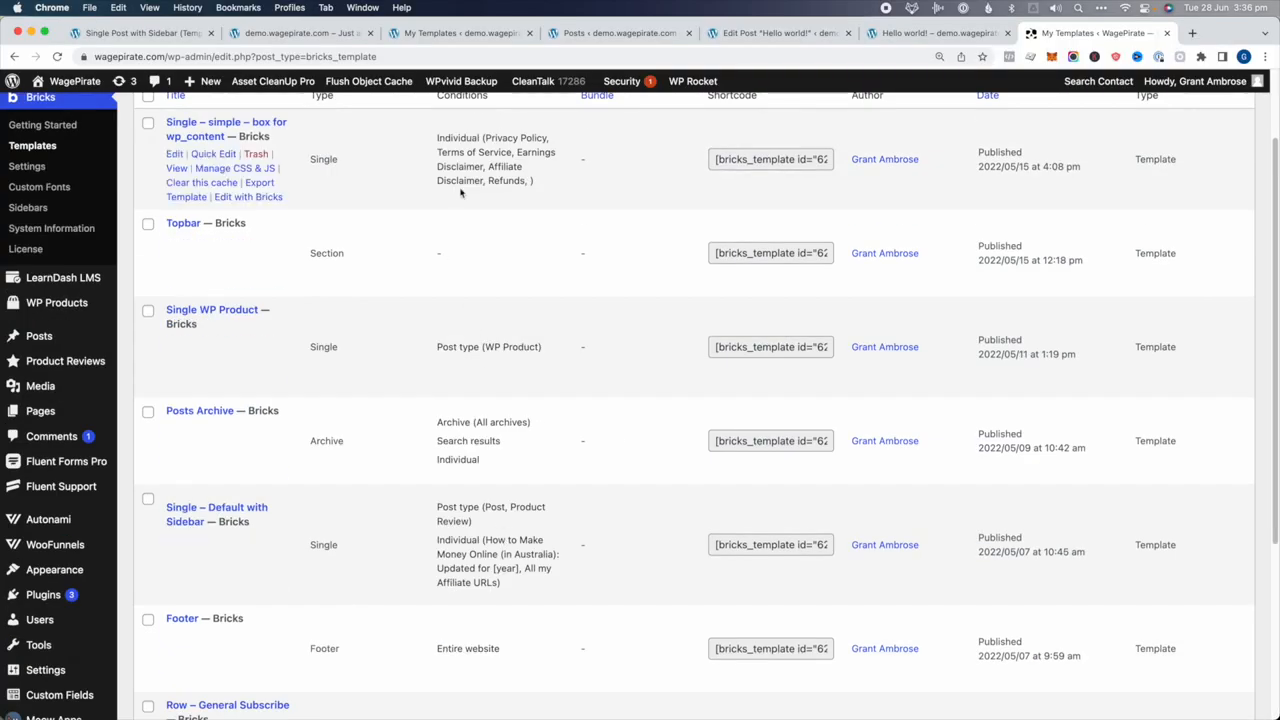
scroll(459, 118, "up", 1)
scroll(492, 122, "down", 5)
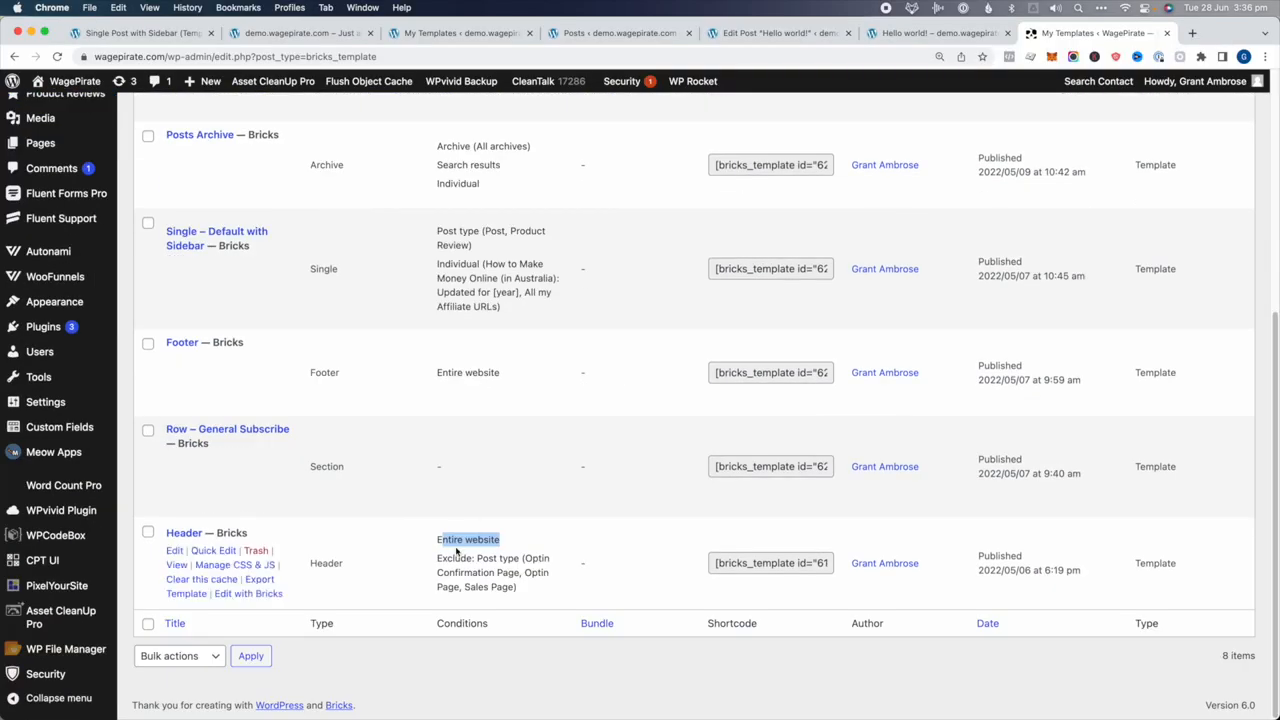
left_click_drag(441, 540, 524, 557)
mouse_move(83, 280)
left_click(148, 301, "super")
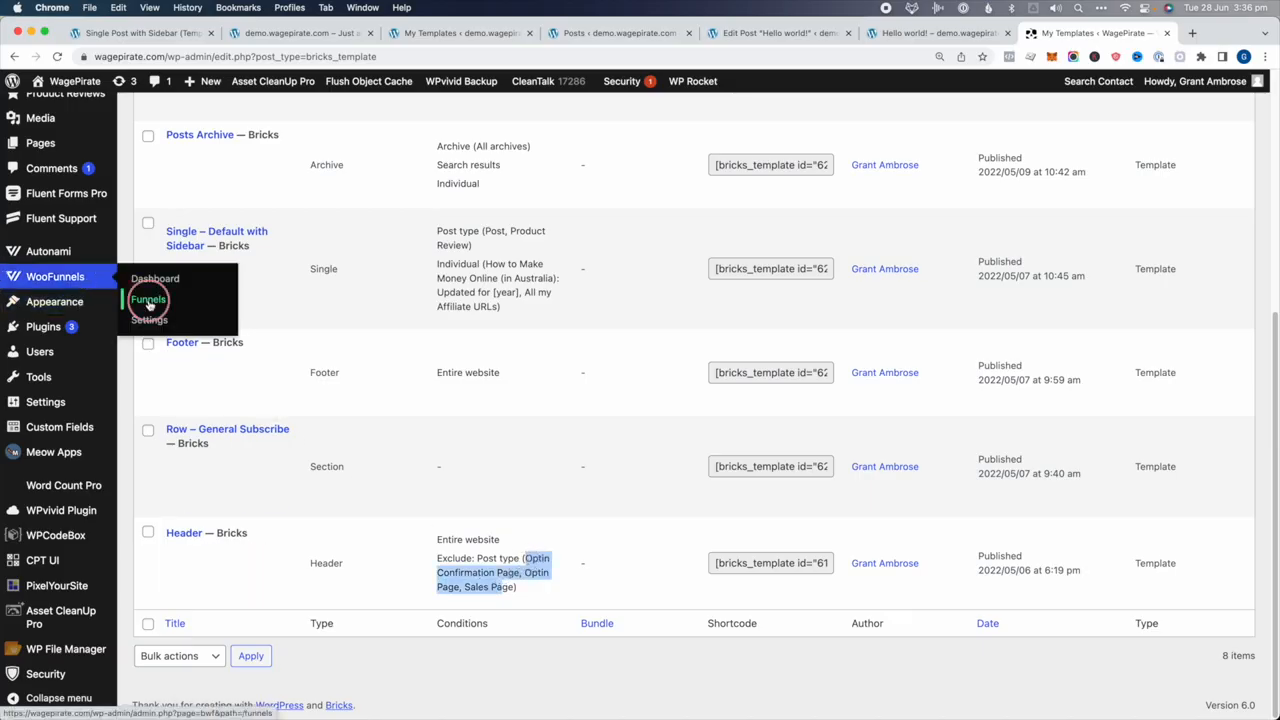
View the Start Your Store landing page, confirm the wffn_optin body class in DevTools, and return
left_click(1104, 35)
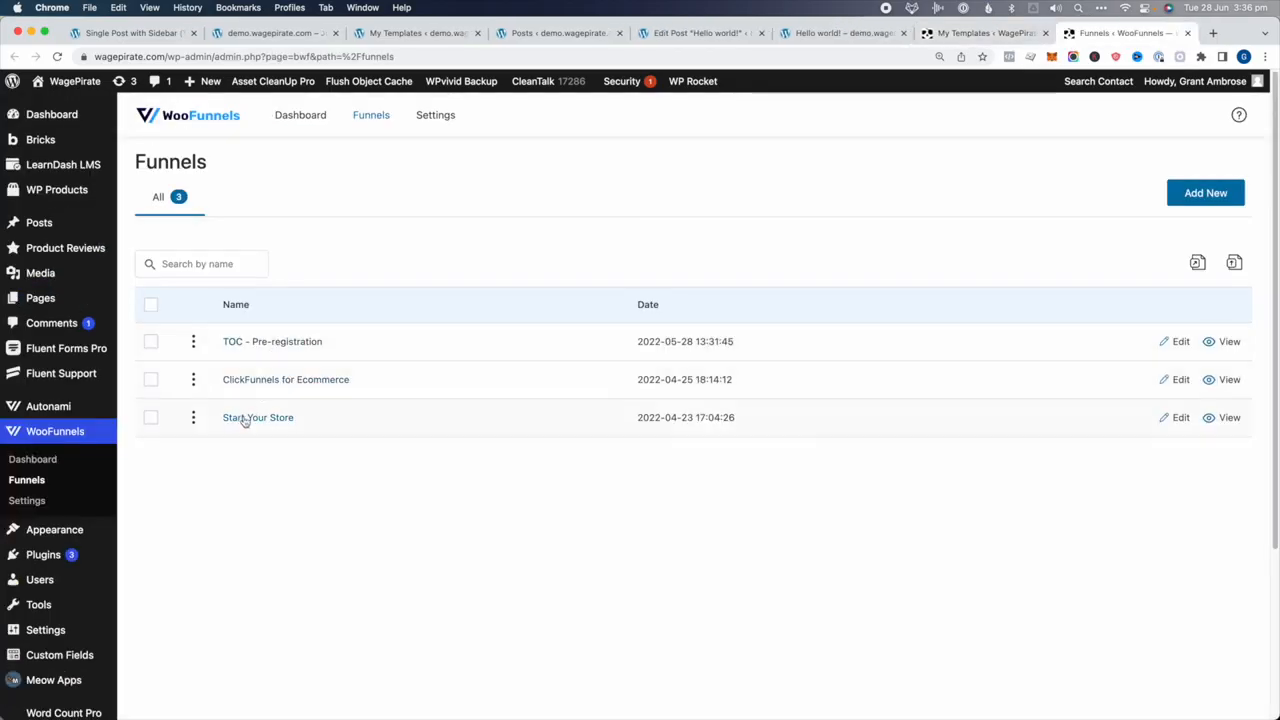
left_click(1228, 417)
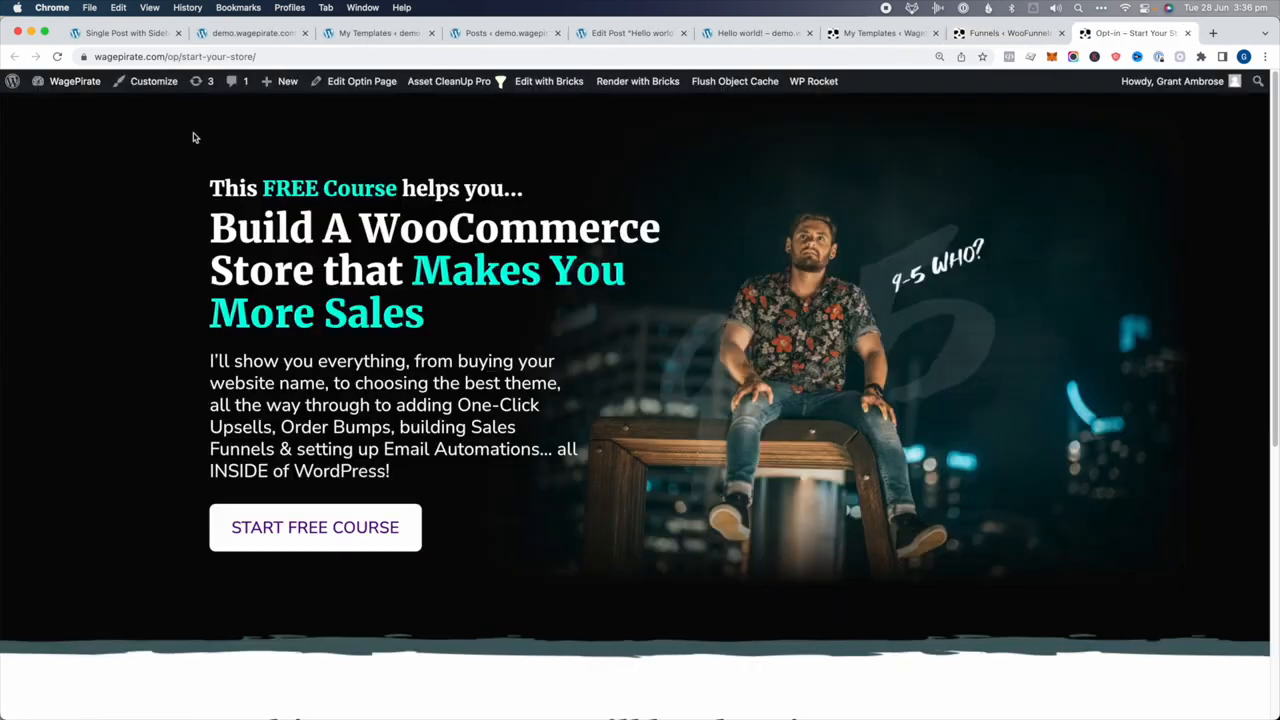
right_click(840, 153)
left_click(850, 406)
left_click(175, 442)
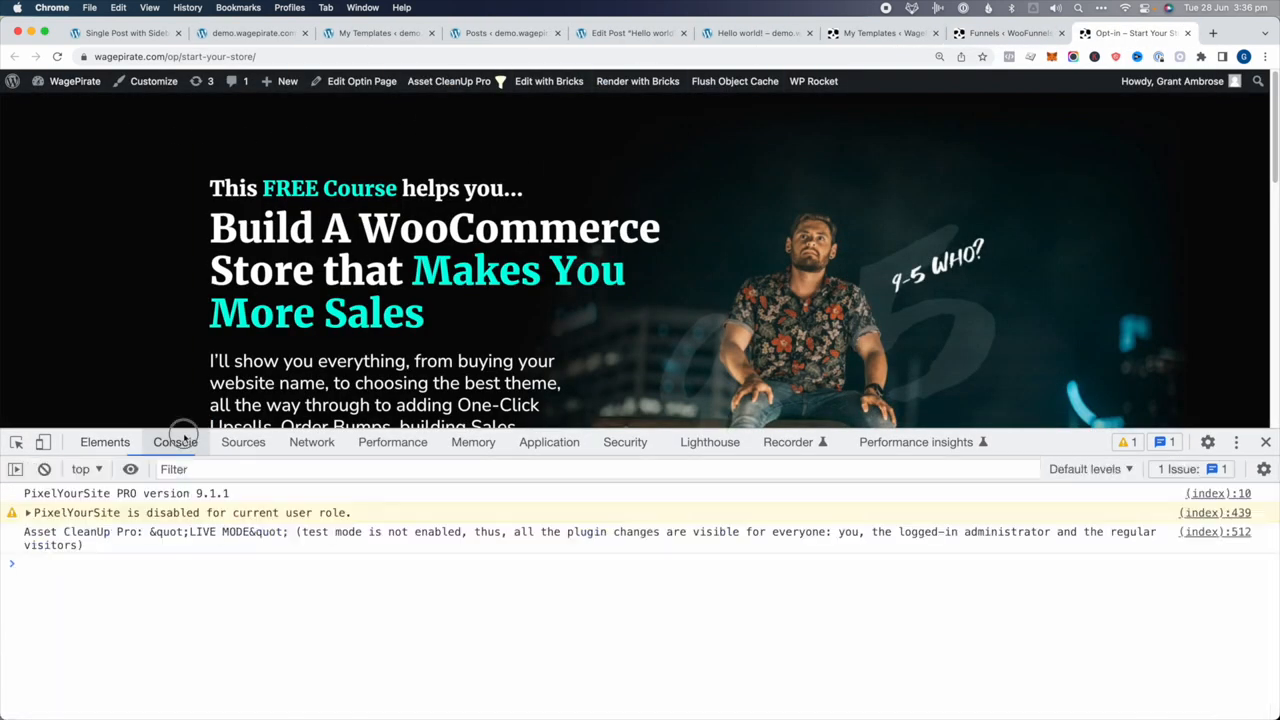
left_click(105, 442)
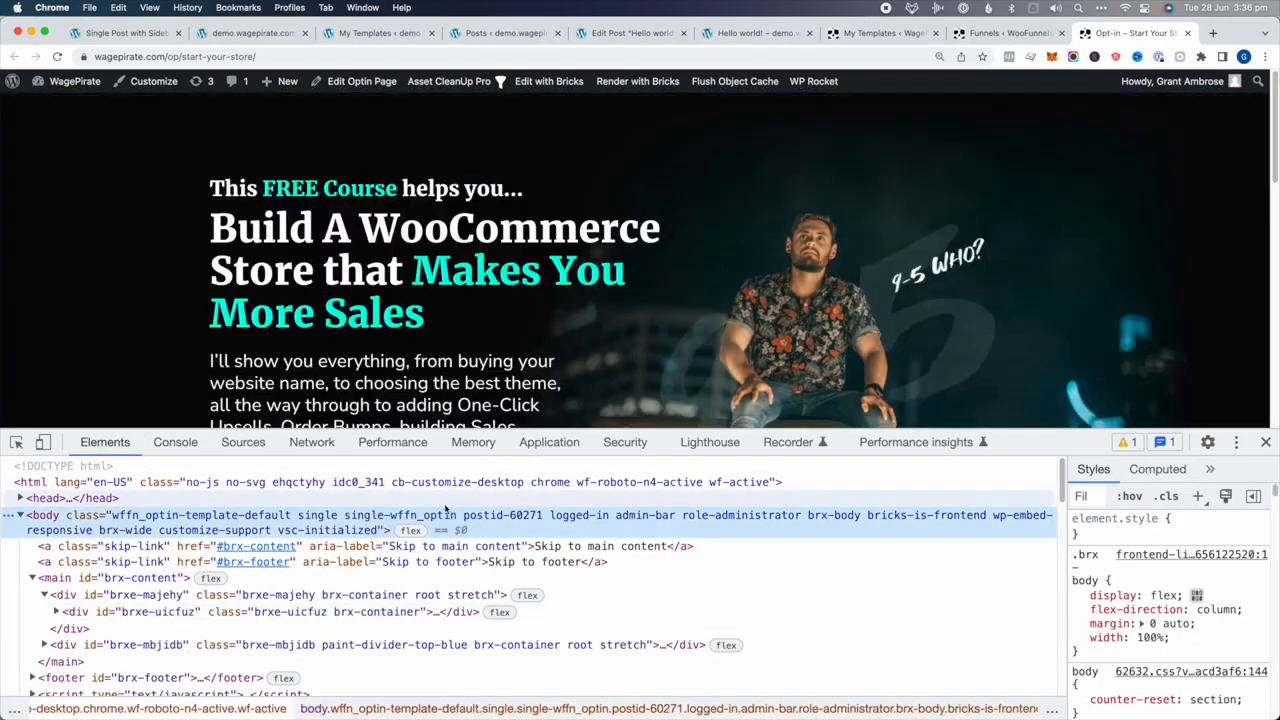
double_click(410, 515)
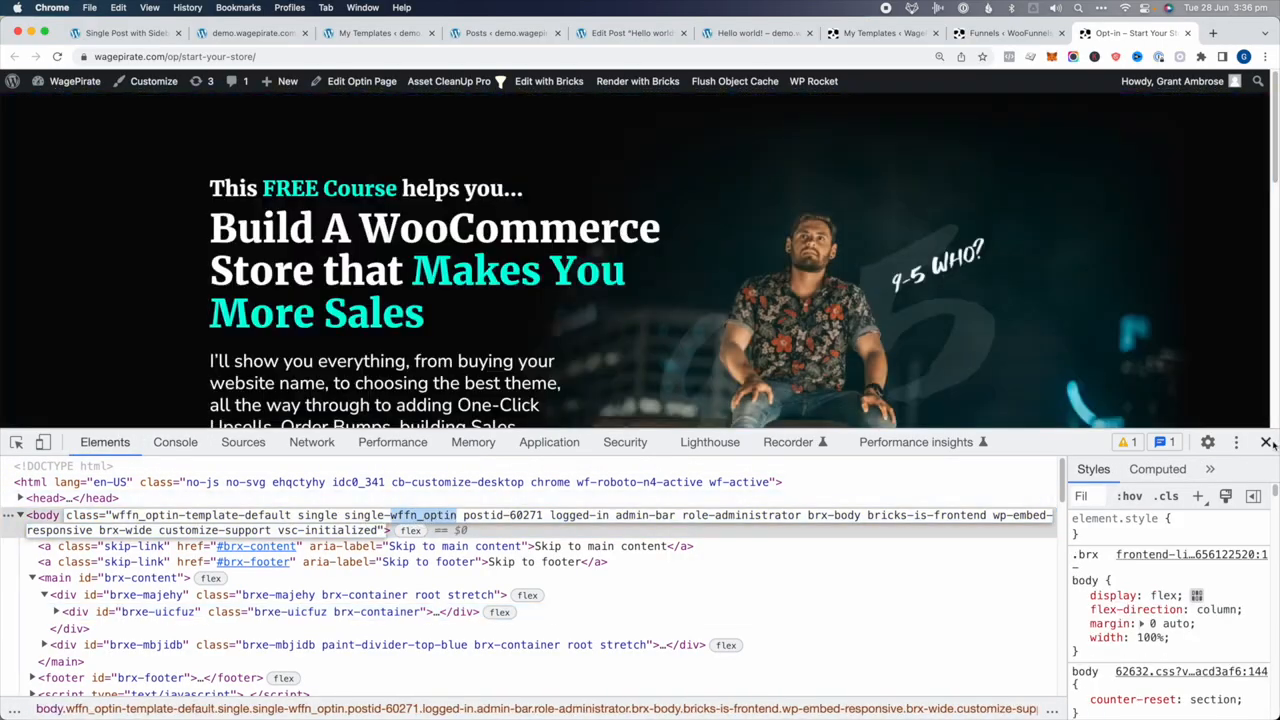
left_click(1265, 442)
key("ctrl+shift+Tab")
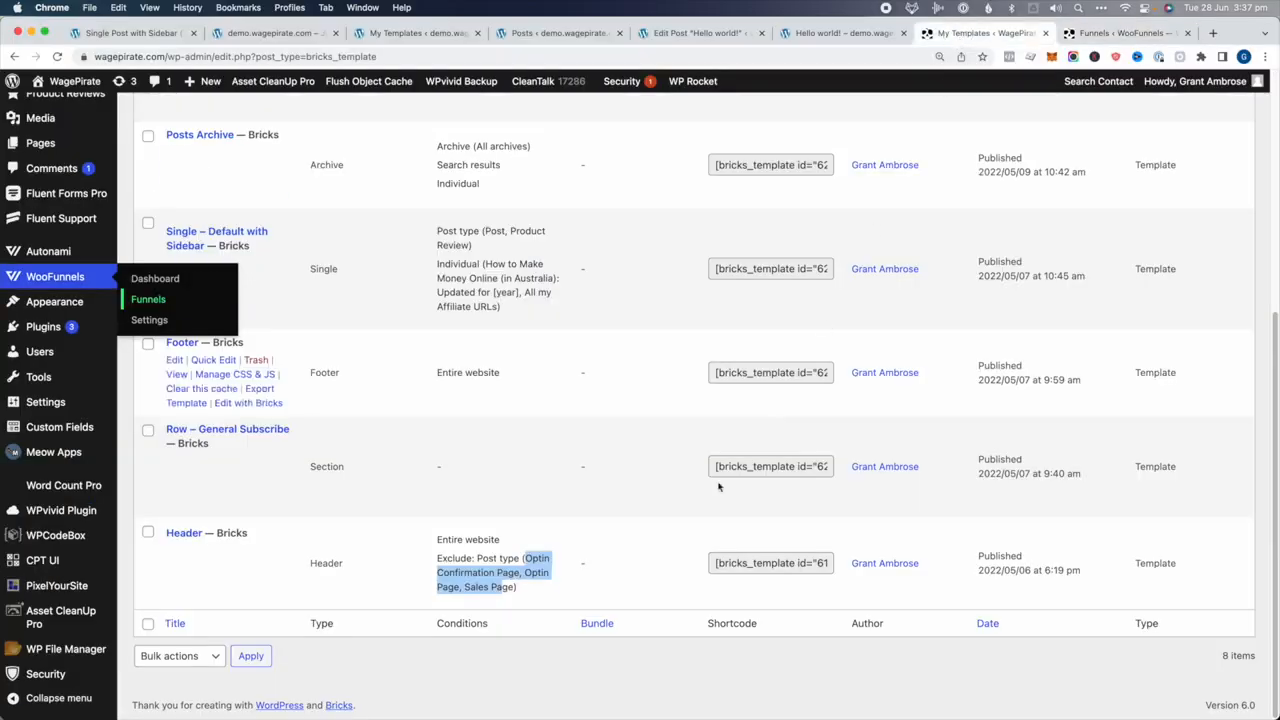
Highlight the Header's excluded optin page types and the Footer's Entire website condition
left_click_drag(513, 588, 501, 560)
left_click(500, 562)
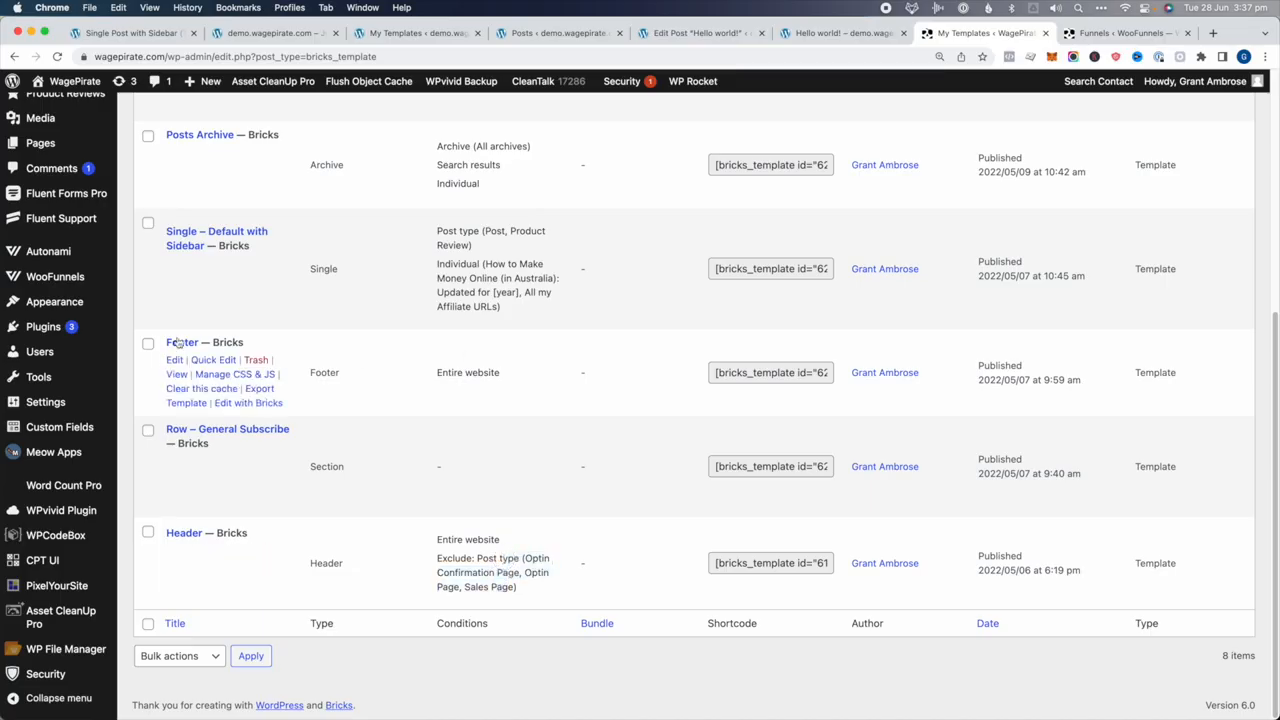
left_click_drag(484, 372, 451, 372)
scroll(224, 420, "up", 1)
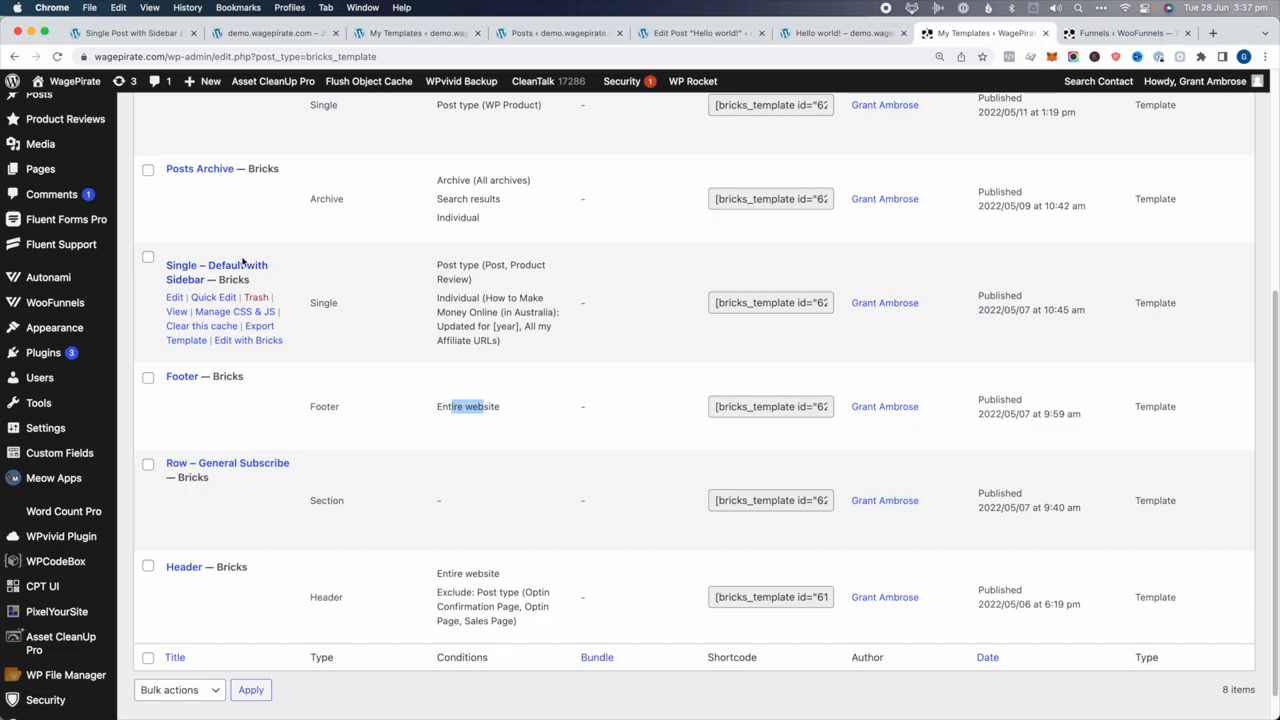
Open Single – Default with Sidebar in the builder and scroll through its layout
left_click(245, 341)
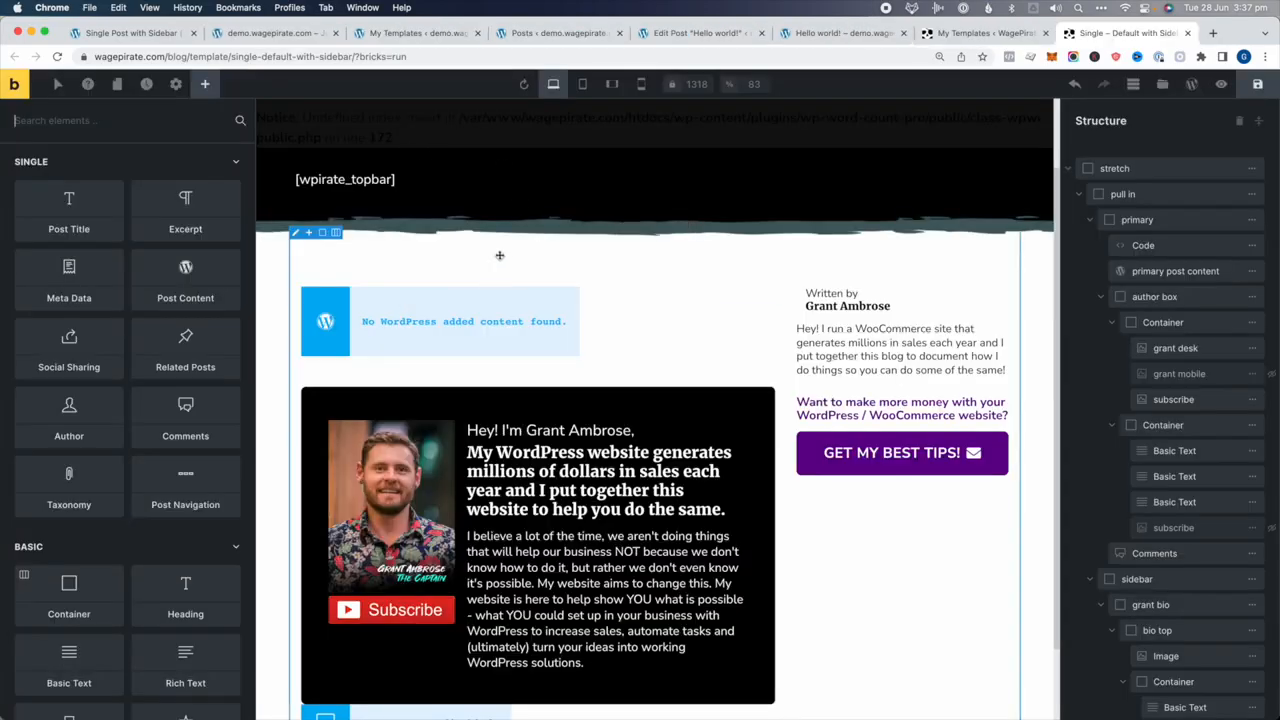
scroll(500, 257, "down", 1)
scroll(1136, 234, "down", 1)
scroll(1146, 254, "down", 1)
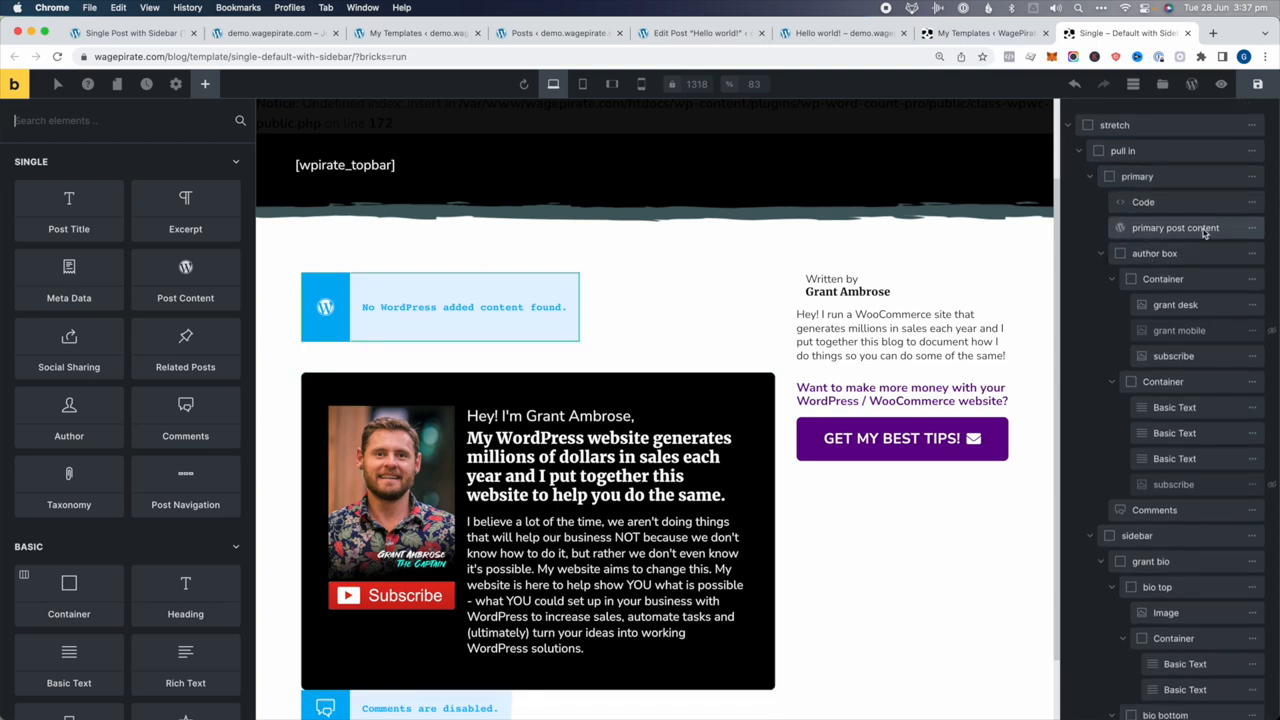
scroll(1180, 234, "down", 1)
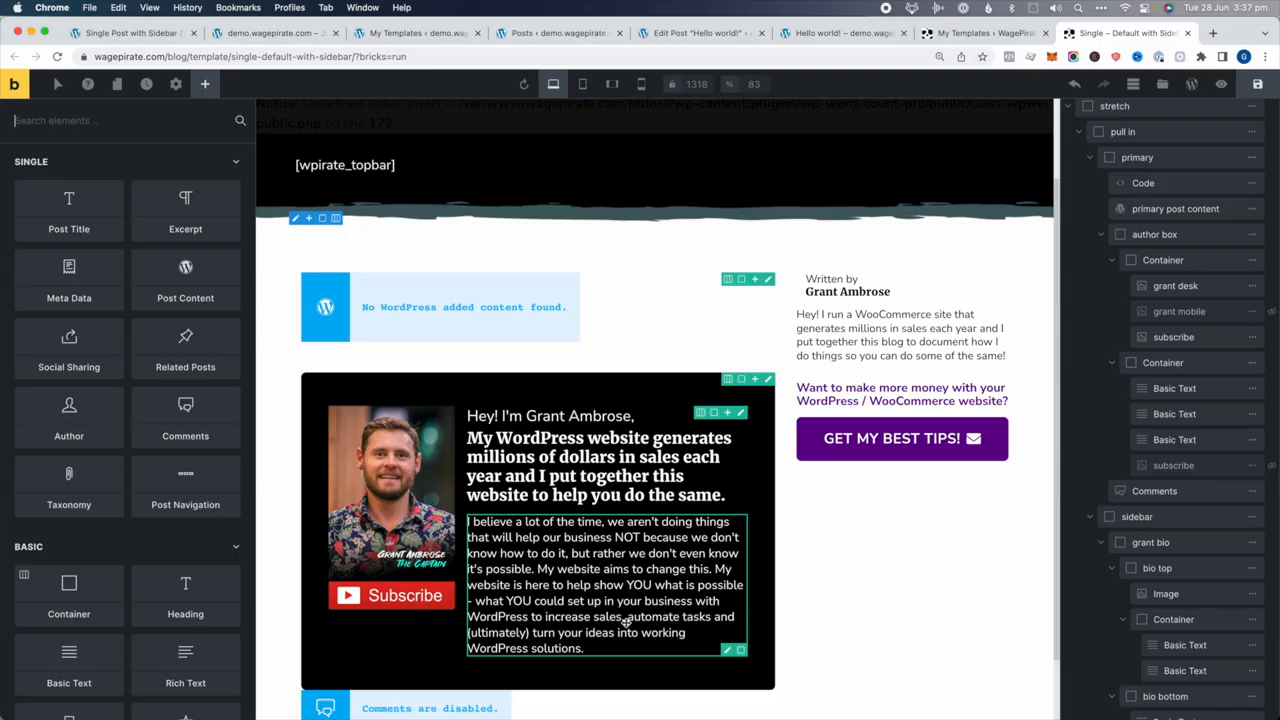
Inspect the author box containers, its text elements, bio paragraph and subscribe image
left_click(1154, 236)
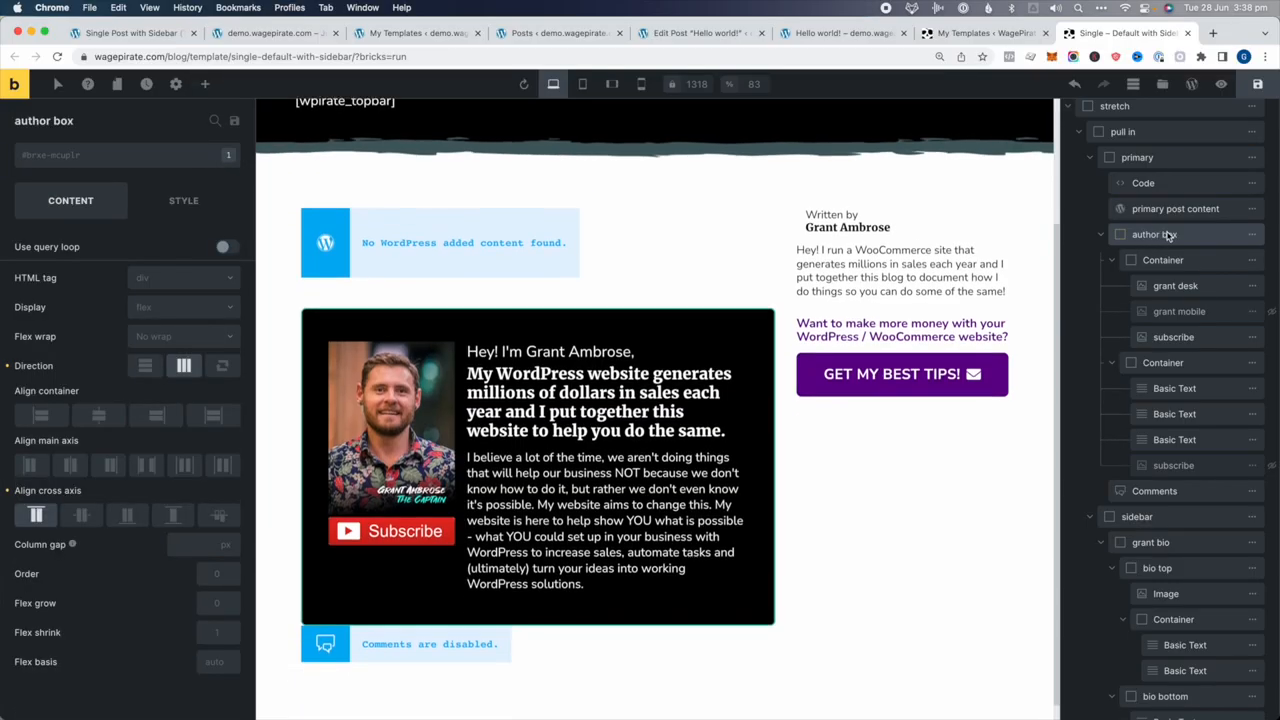
left_click(1162, 260)
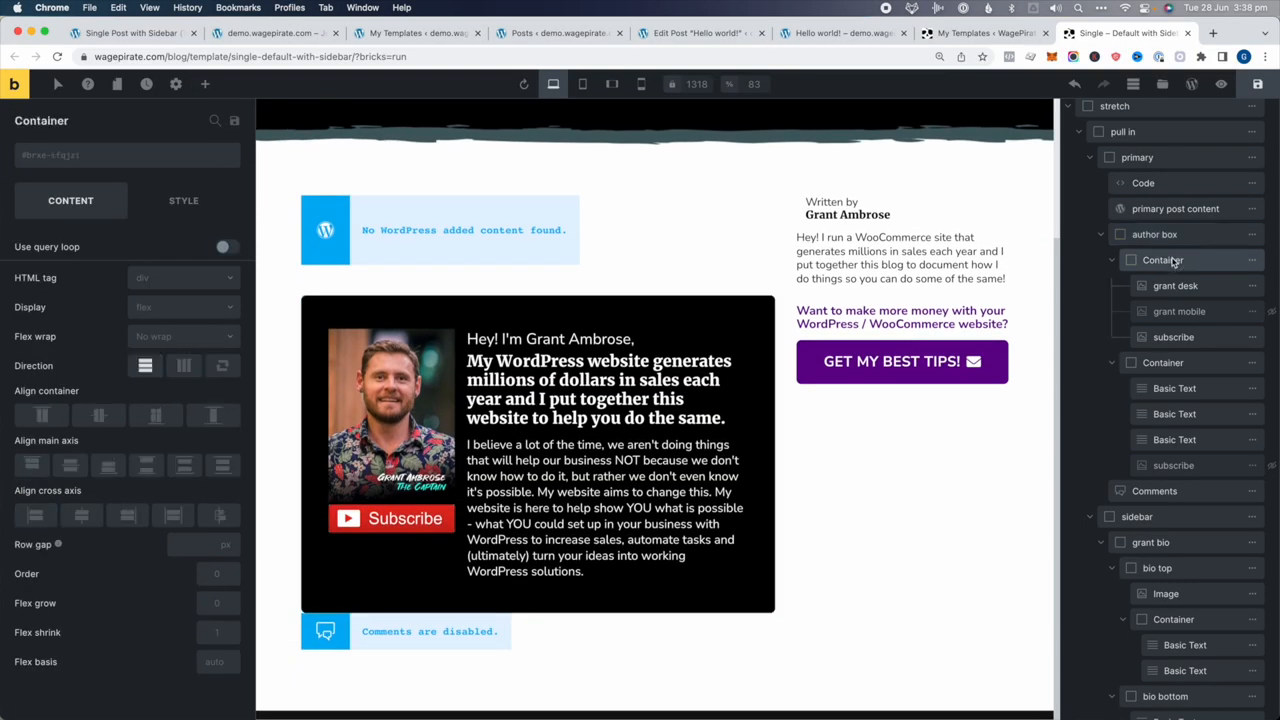
left_click(1183, 339)
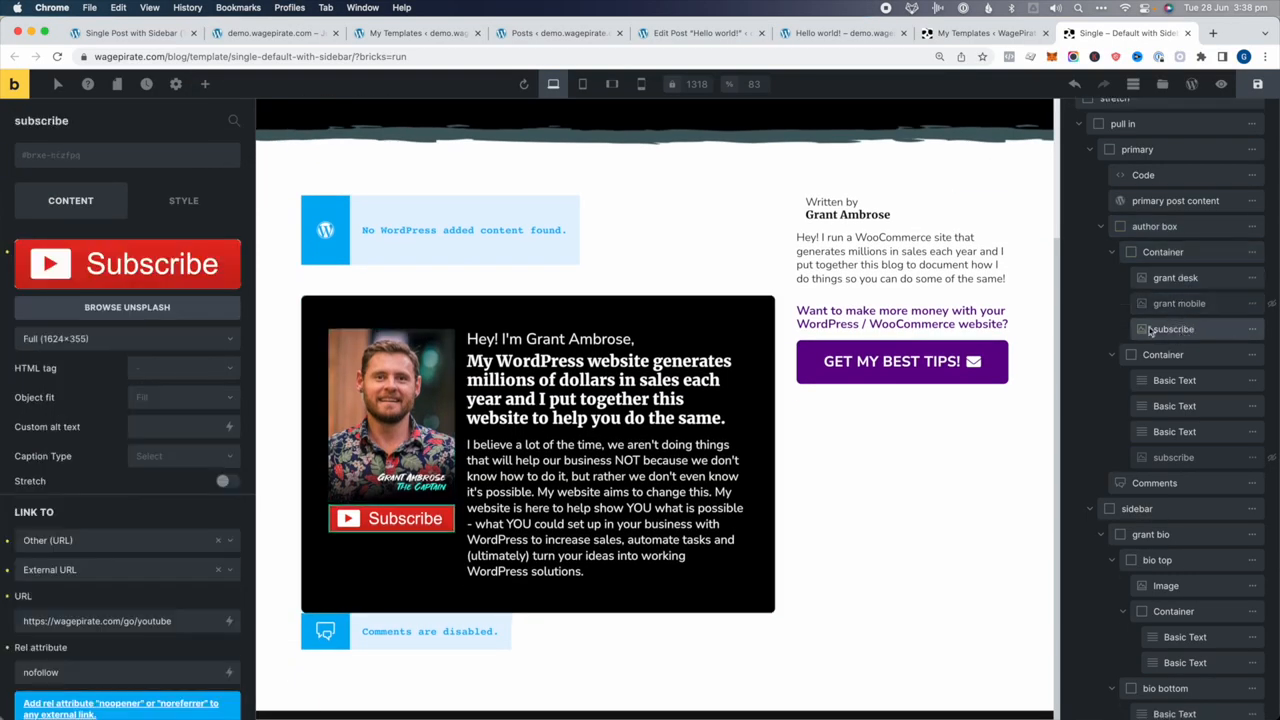
left_click(1173, 356)
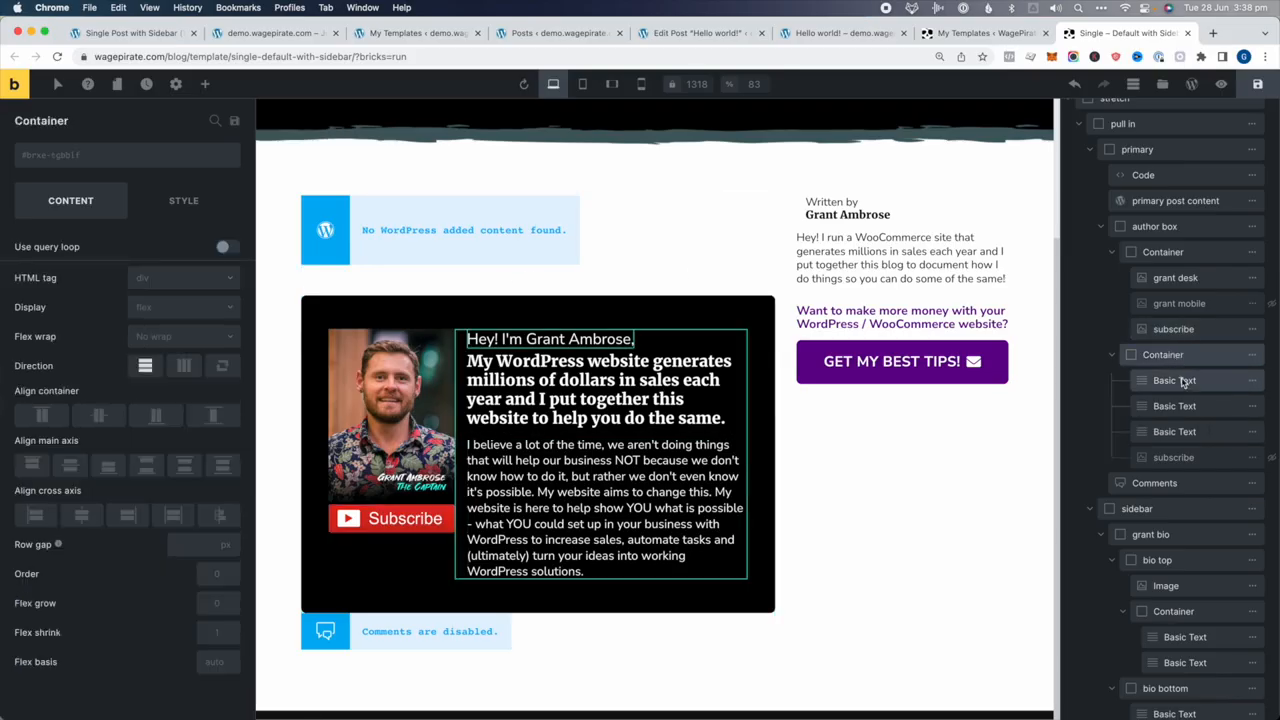
left_click(1174, 380)
left_click(1174, 406)
left_click(1174, 431)
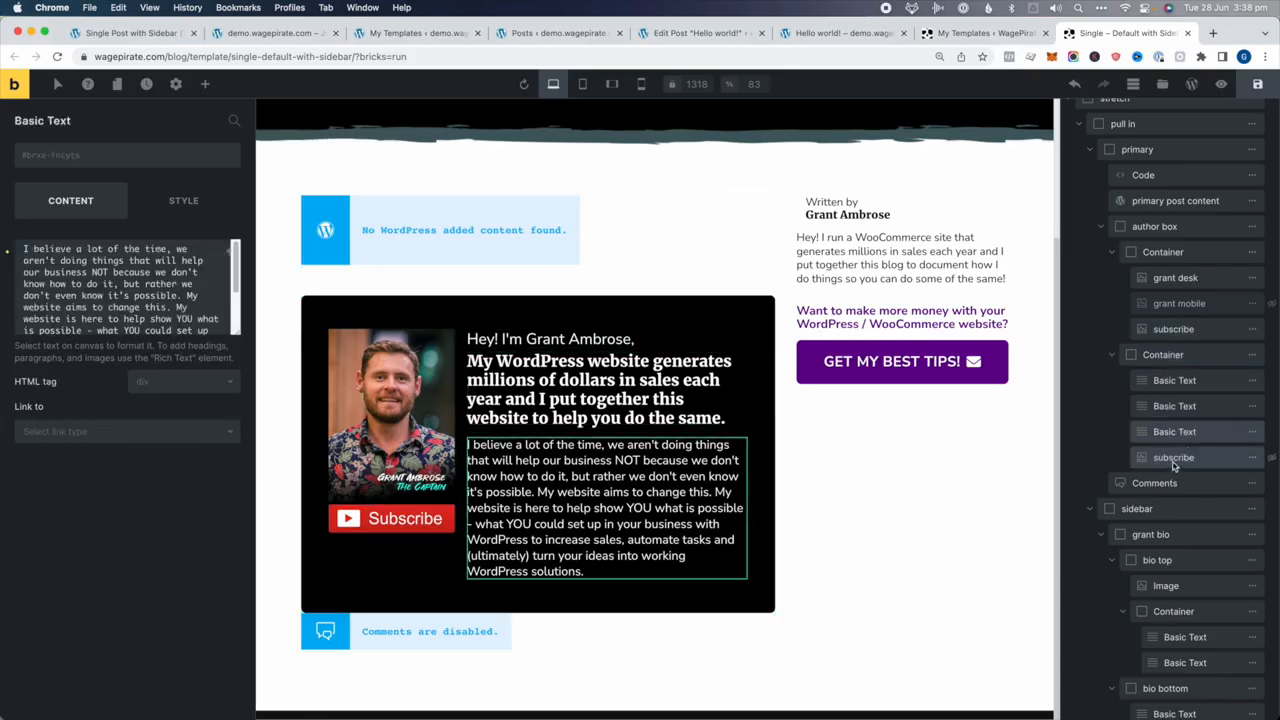
left_click(1174, 457)
Inspect the Comments element, the sidebar container and its grant bio block
scroll(1165, 440, "down", 2)
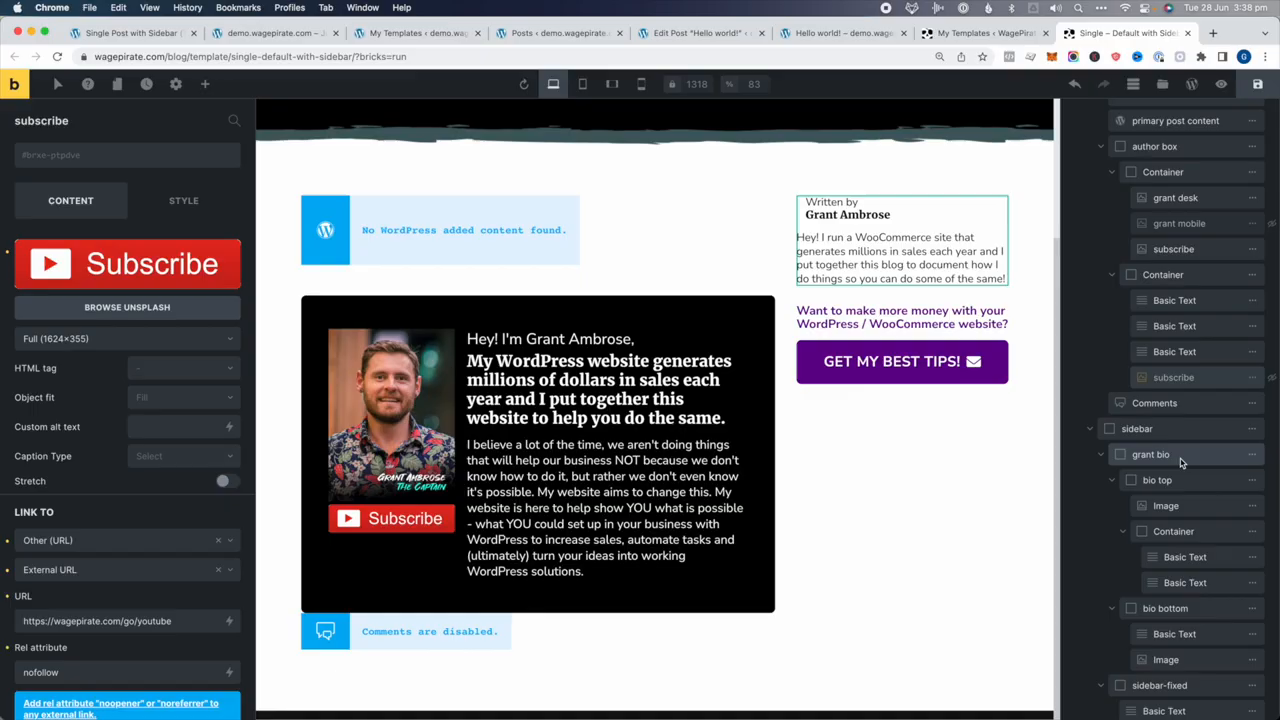
left_click(1145, 405)
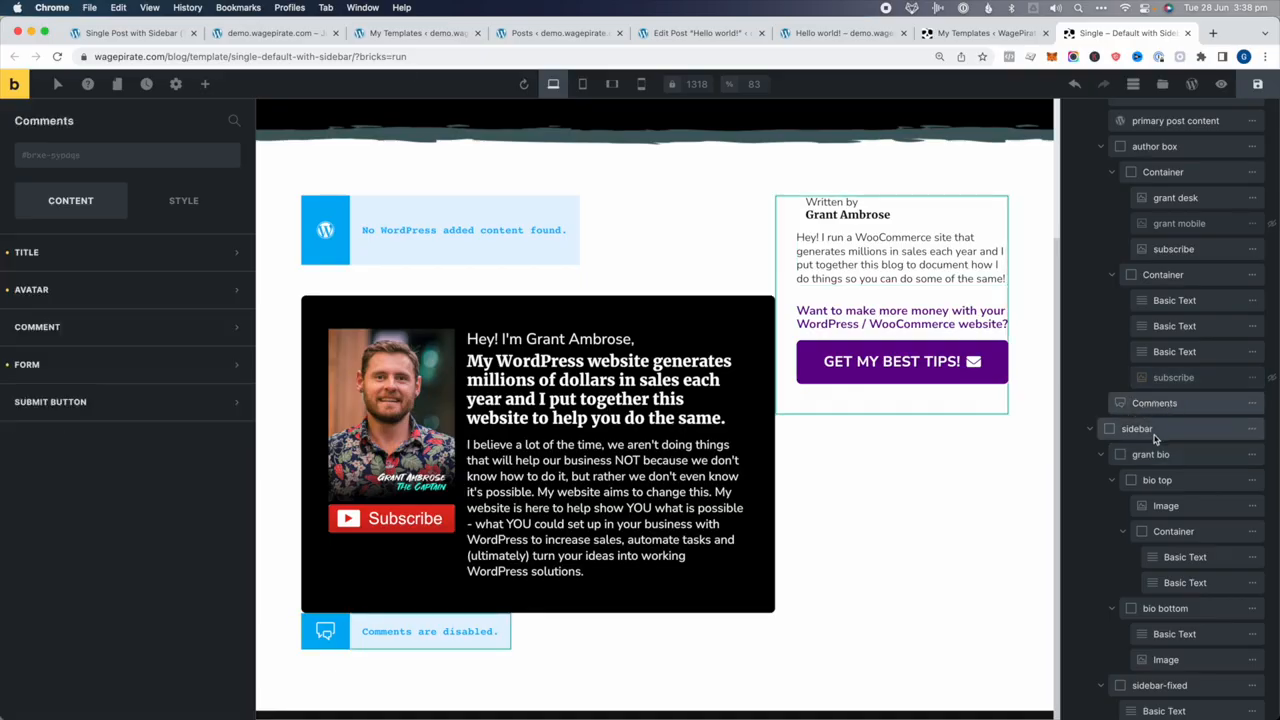
left_click(1152, 430)
left_click(1148, 455)
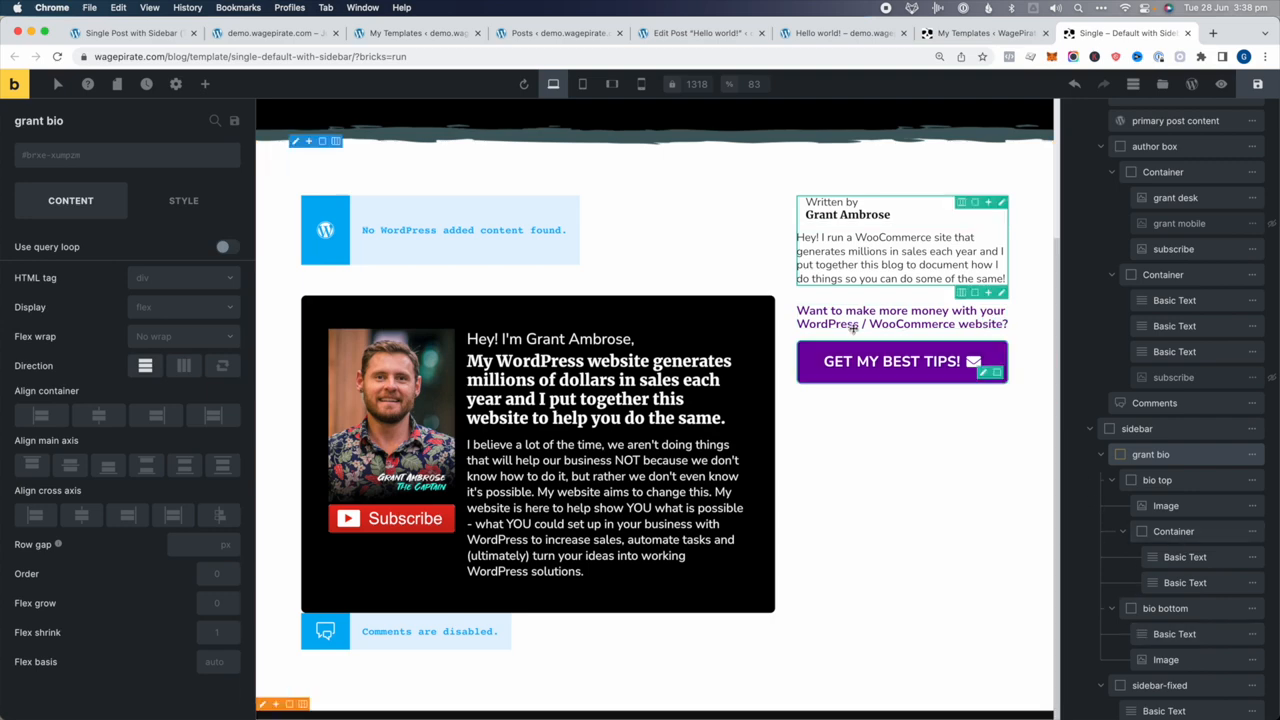
scroll(640, 420, "up", 3)
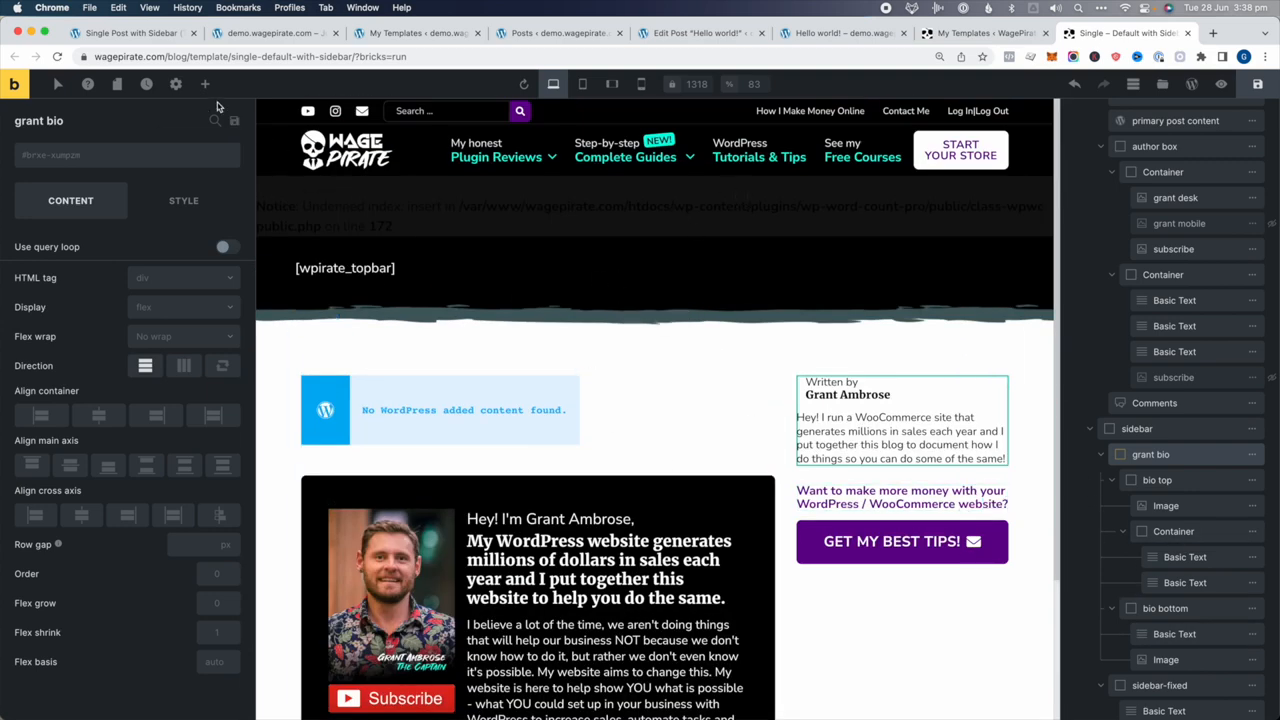
In Template Settings, expand the Post type (Posts, Product Reviews) and Individual pages conditions
left_click(176, 84)
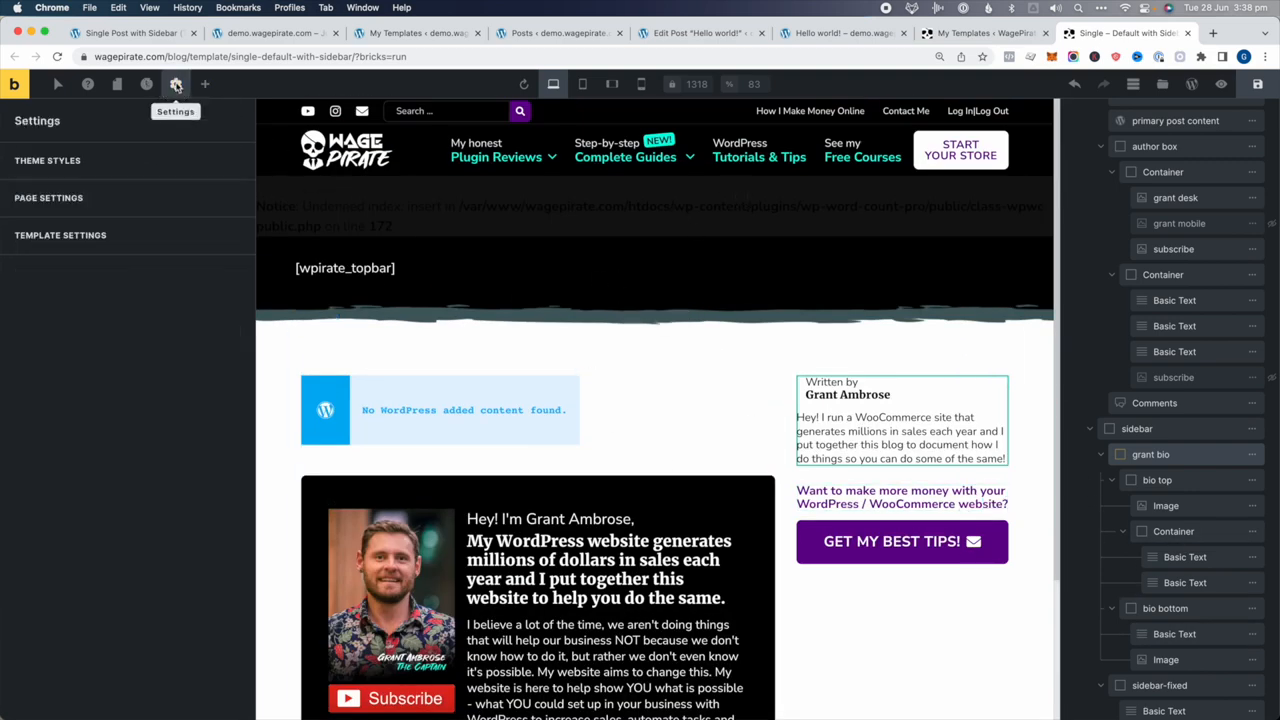
left_click(58, 237)
left_click(37, 162)
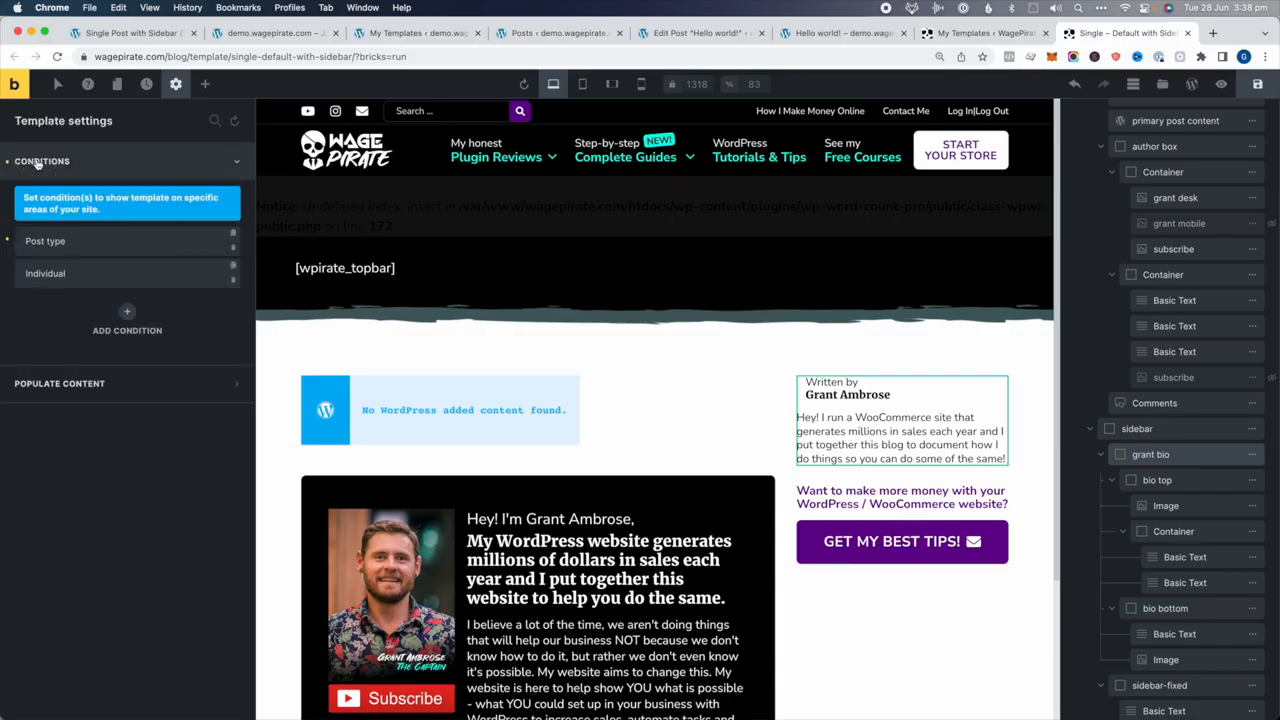
left_click(41, 241)
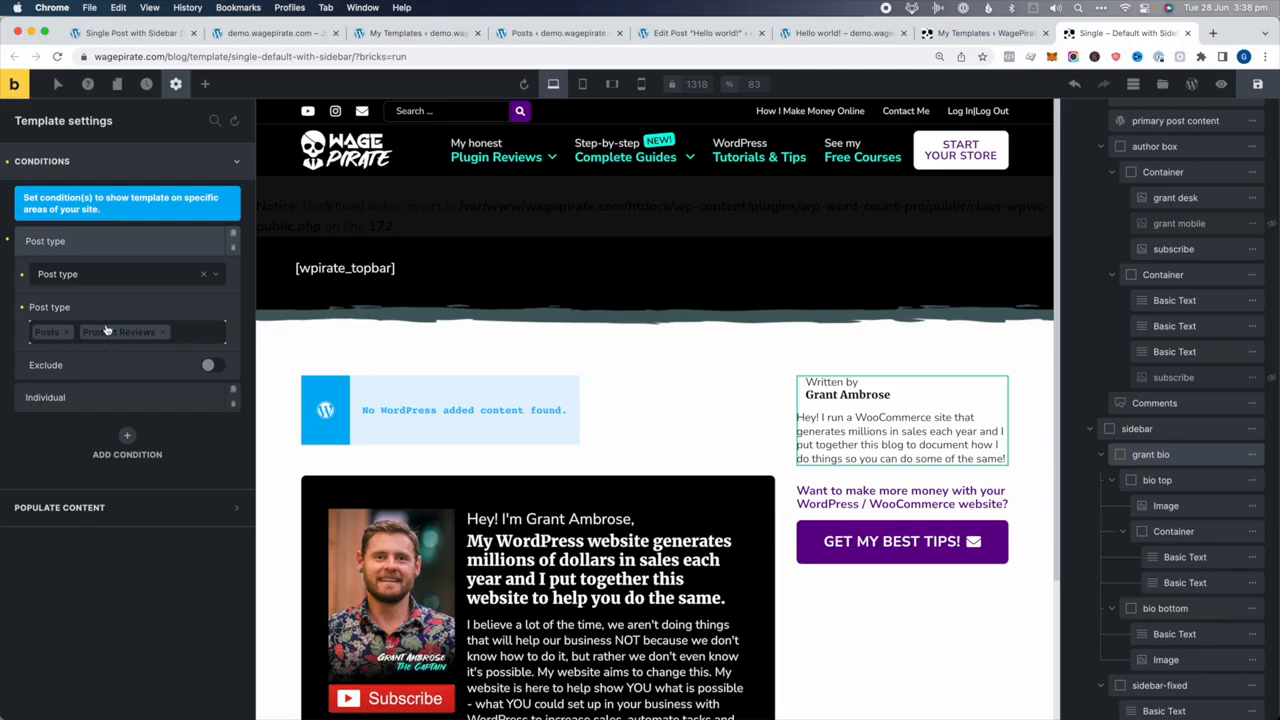
left_click(45, 397)
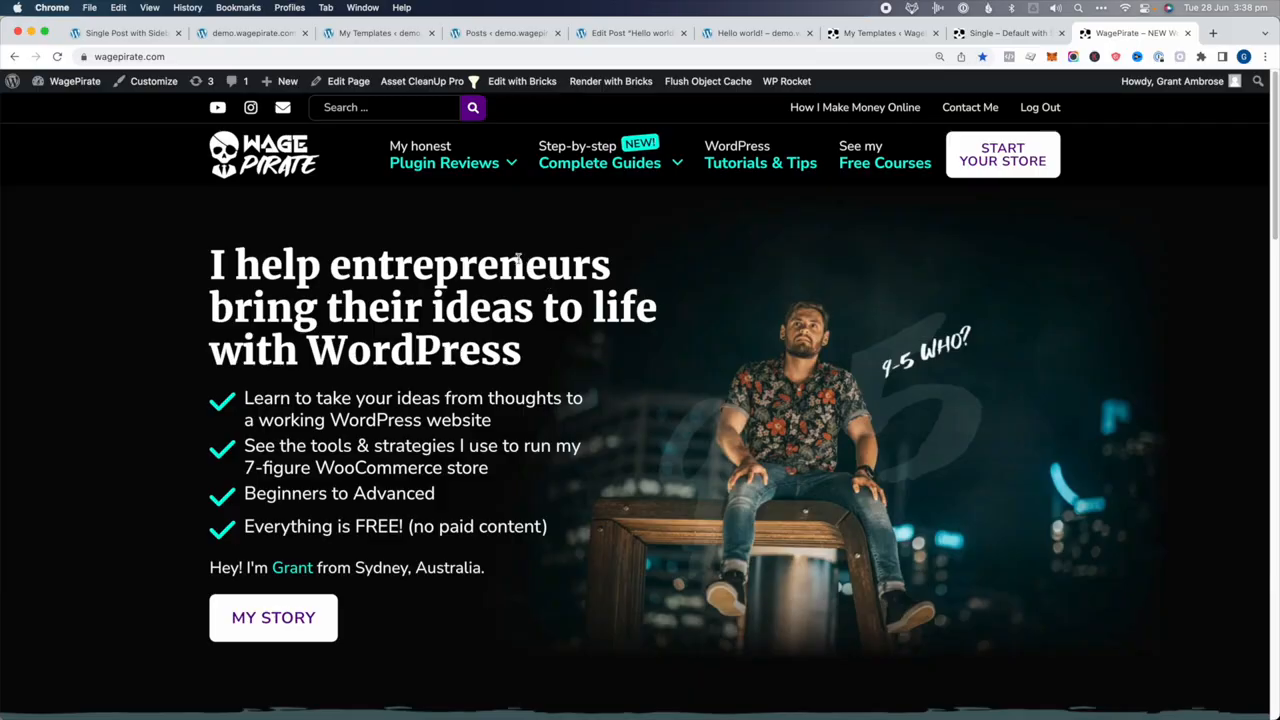
Open the Tutorials & Tips blog listing and the Redirect WooCommerce thank-you page post
left_click(752, 163)
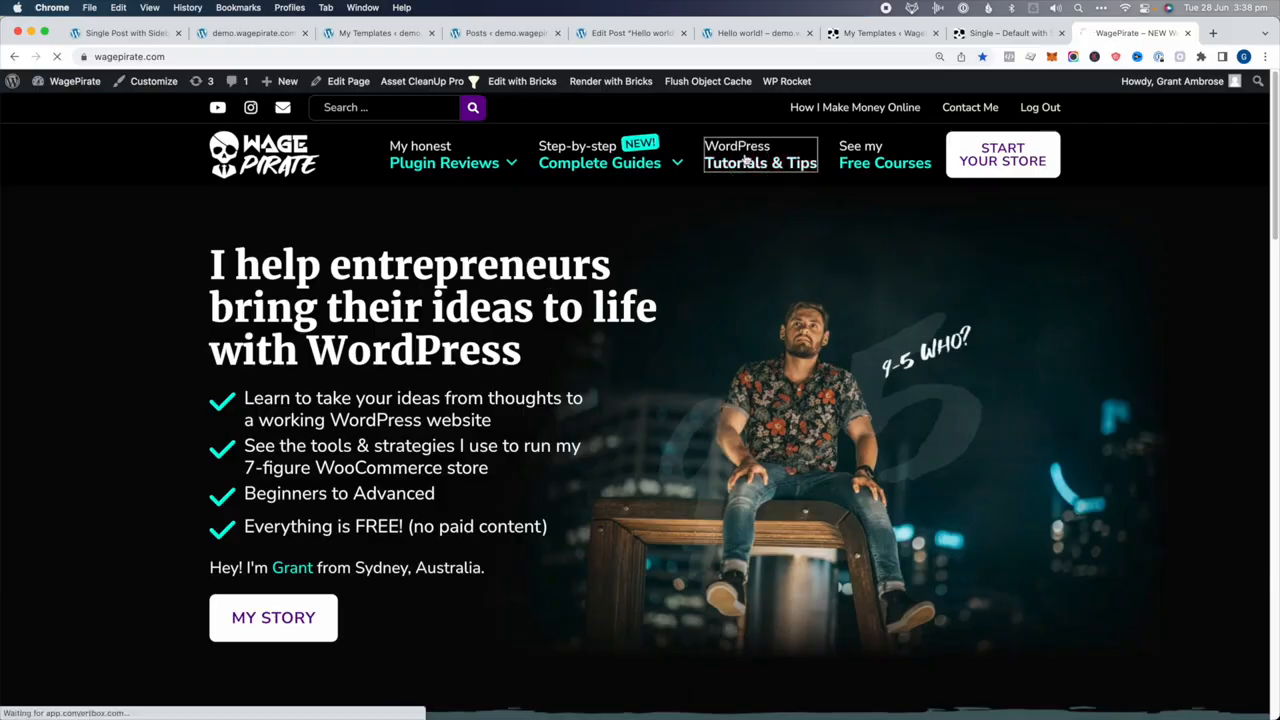
scroll(588, 523, "down", 4)
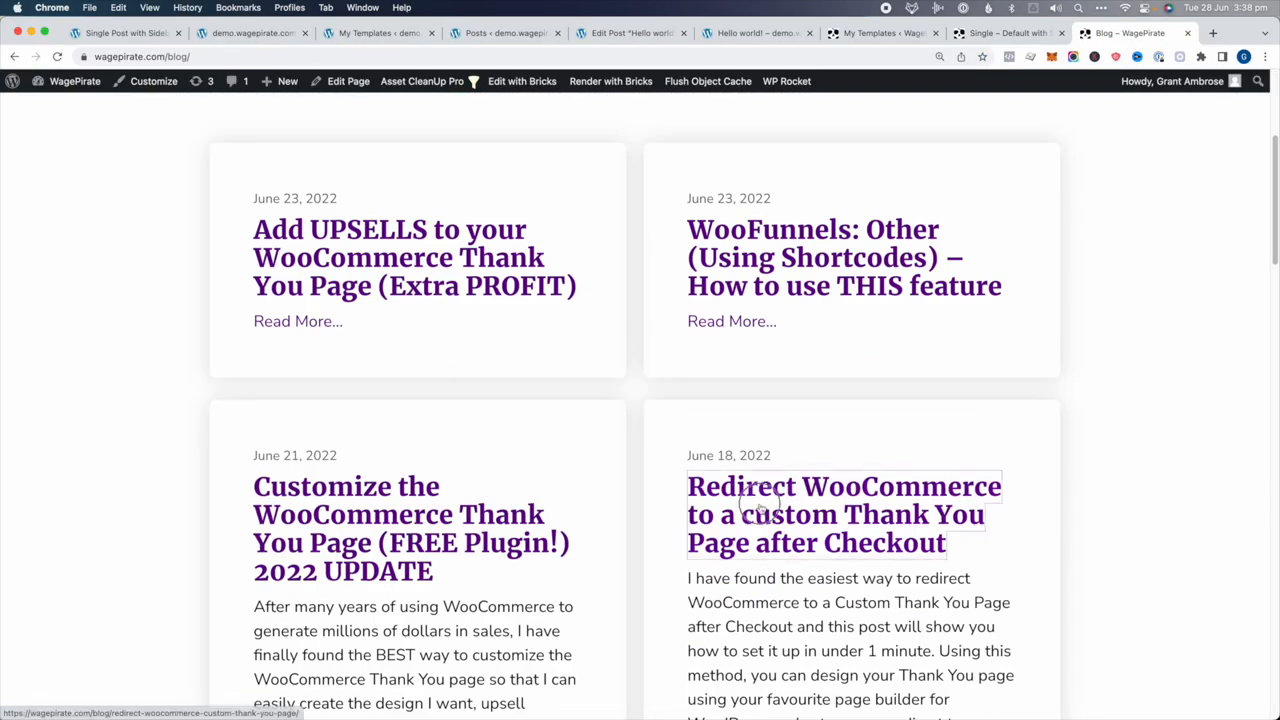
left_click(853, 519)
scroll(728, 470, "down", 3)
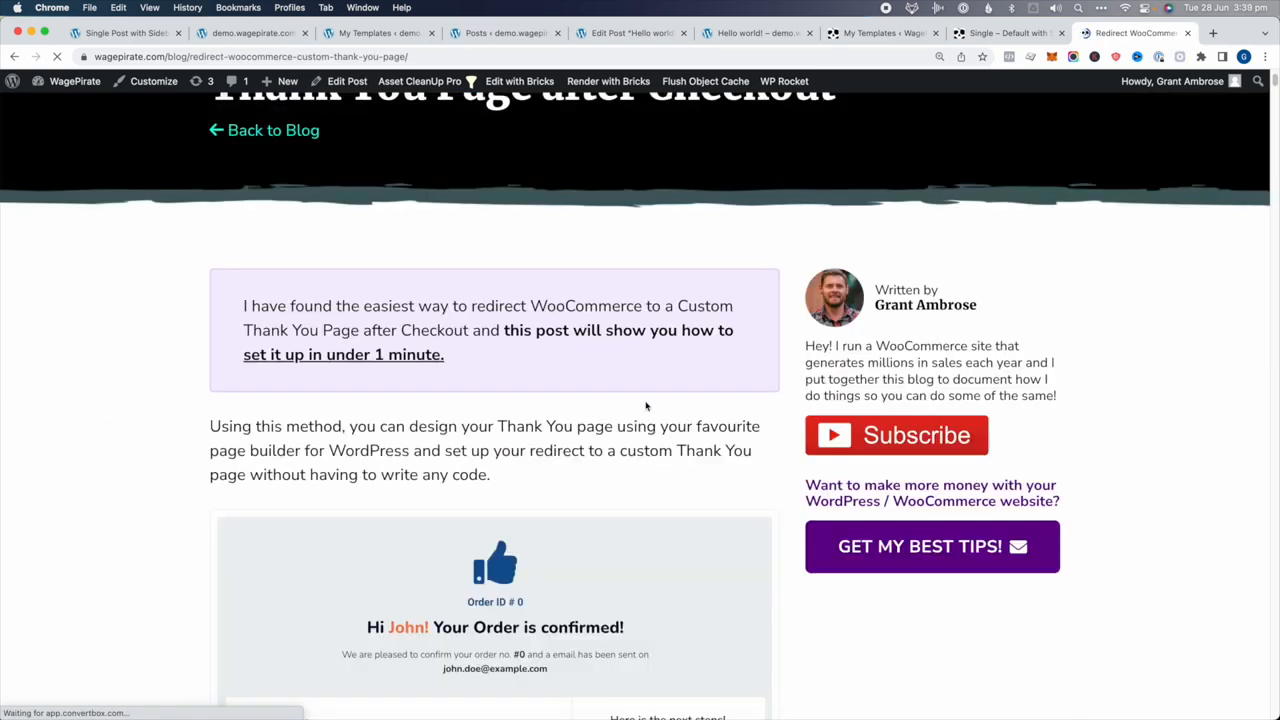
scroll(575, 385, "down", 2)
left_click_drag(300, 130, 490, 275)
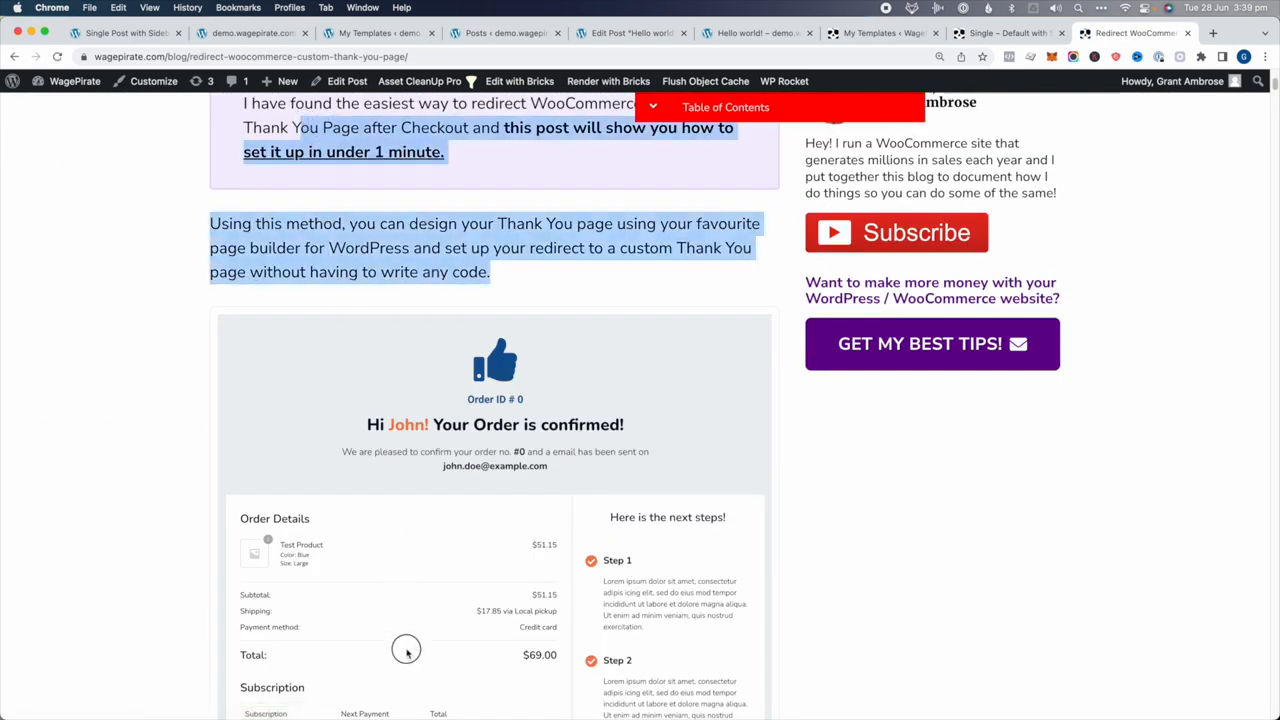
Examine the post's sidebar author bio while scrolling through the article
scroll(406, 648, "up", 3)
left_click(937, 432)
left_click_drag(903, 389, 940, 600)
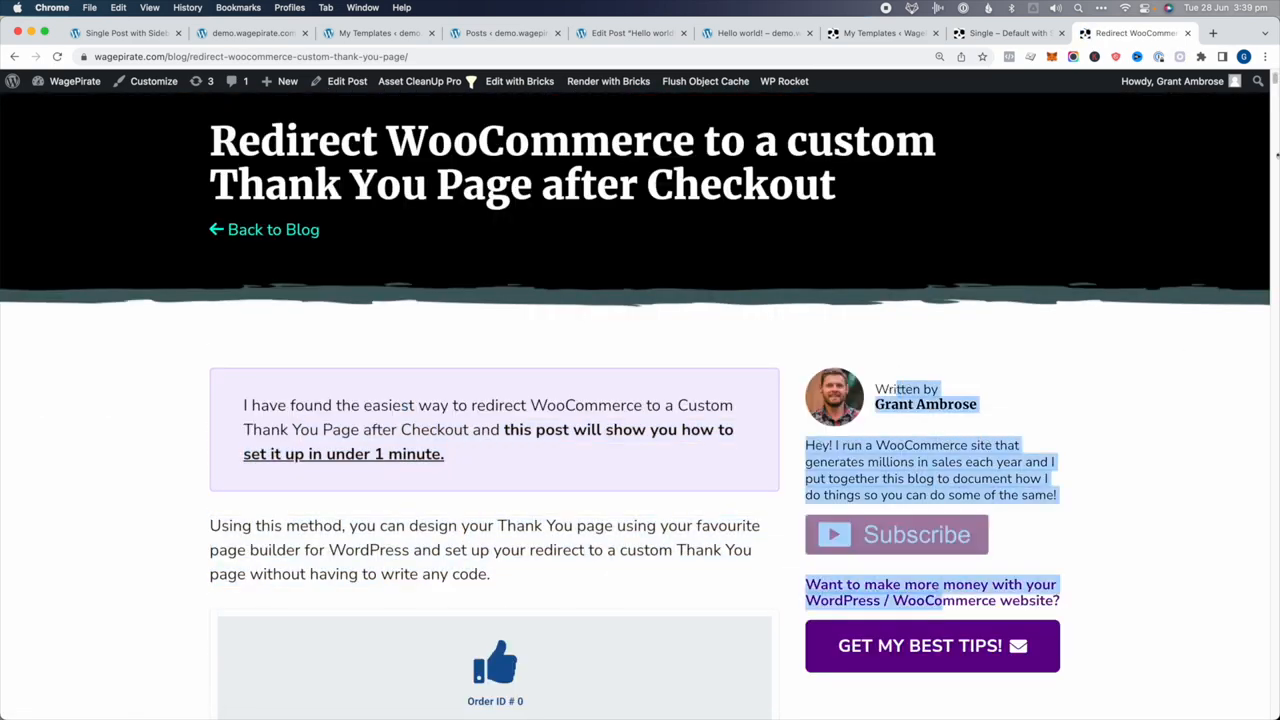
left_click_drag(1274, 78, 1274, 687)
scroll(1034, 536, "down", 5)
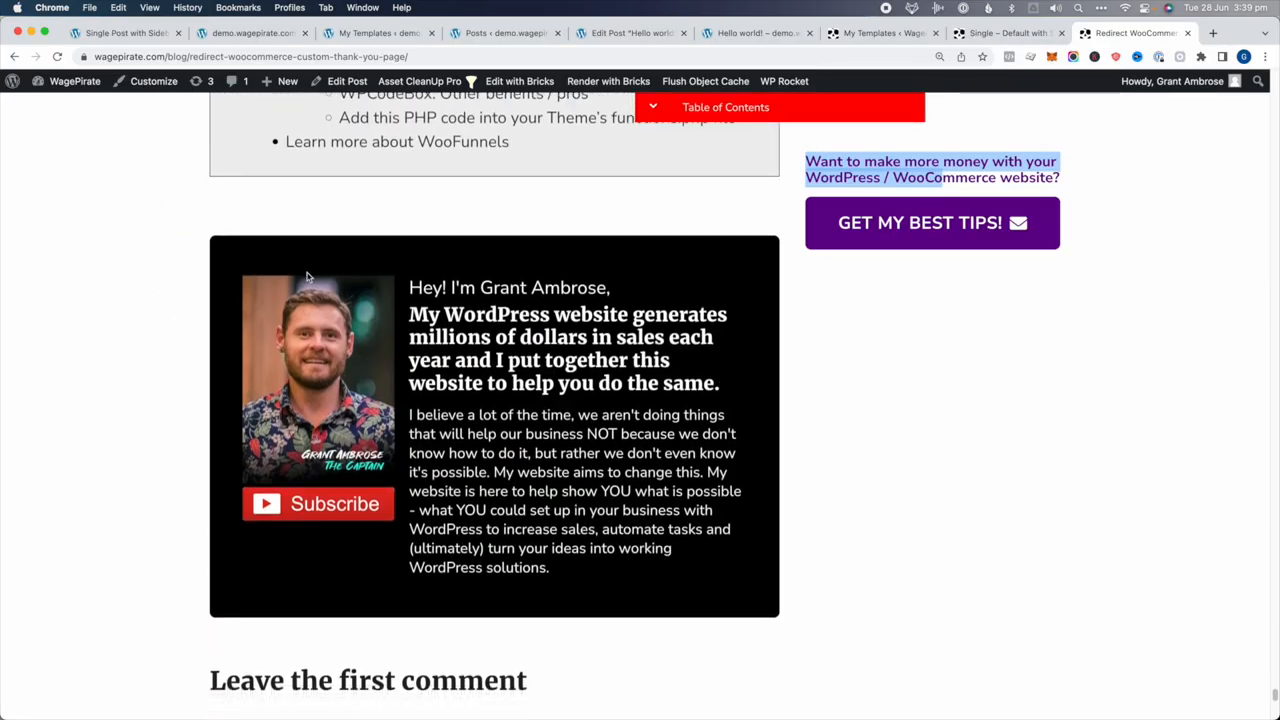
scroll(564, 420, "down", 10)
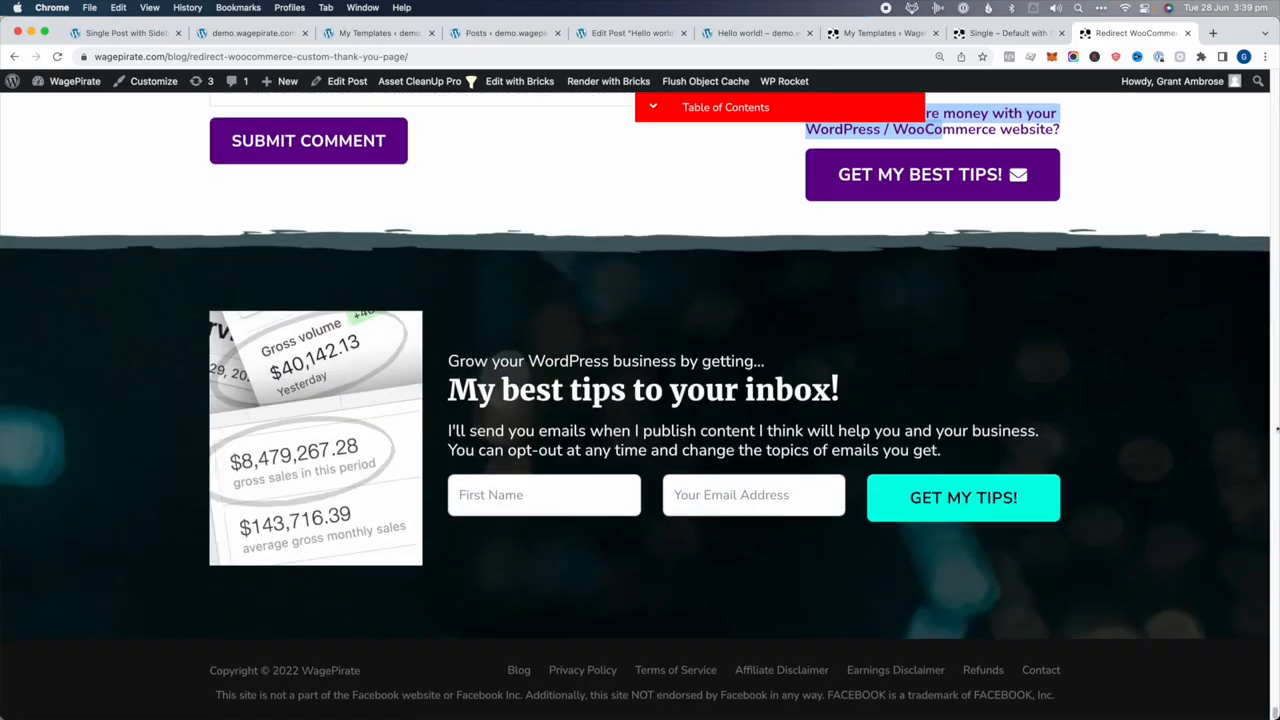
scroll(1176, 562, "up", 3)
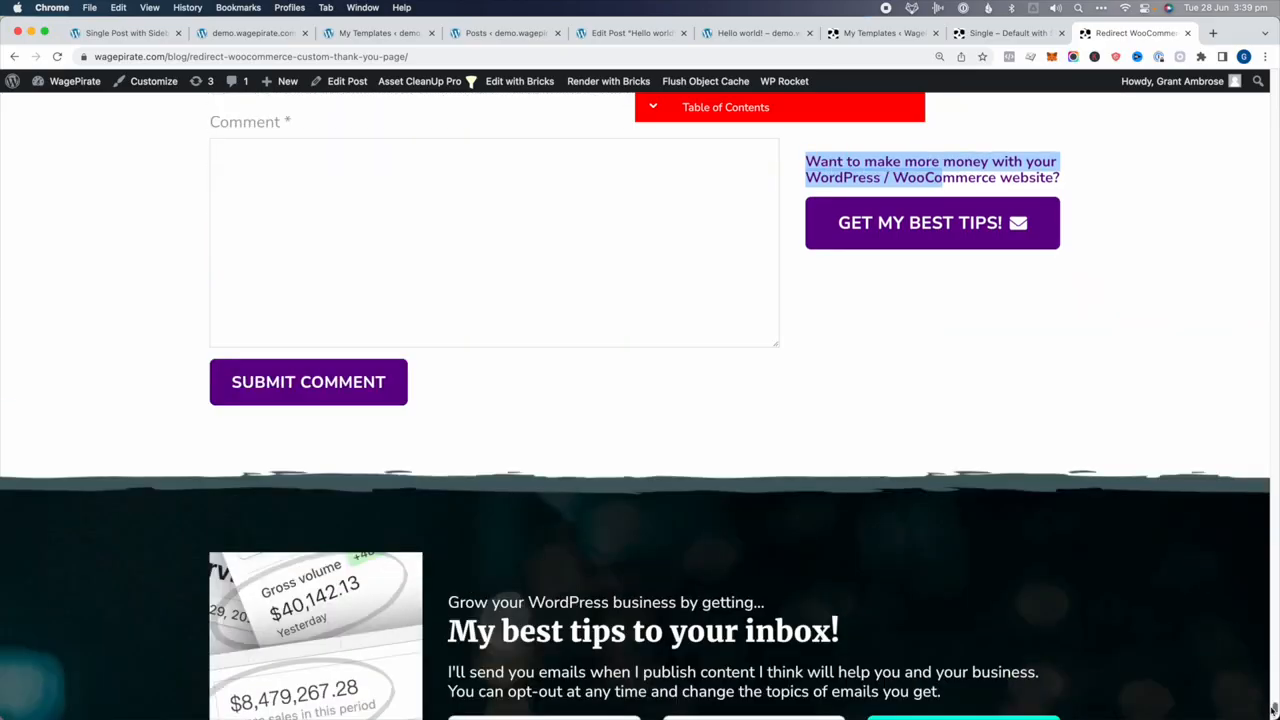
left_click_drag(1272, 706, 1272, 56)
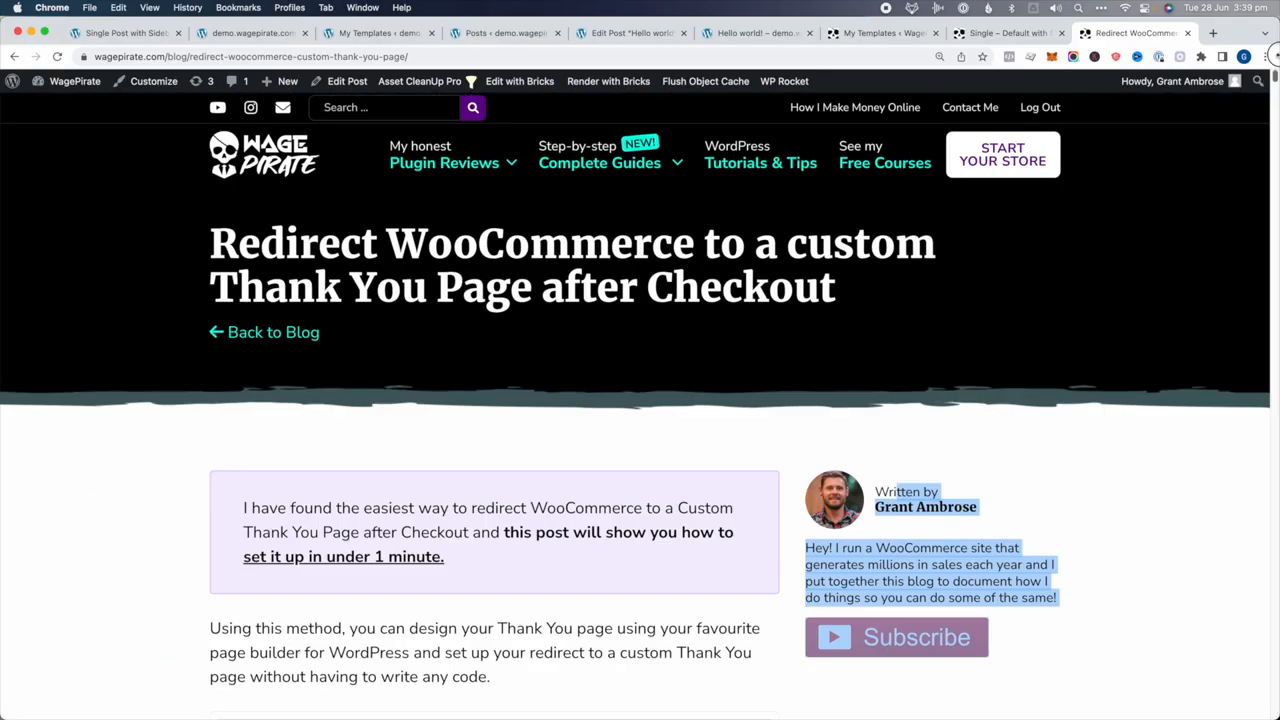
left_click(1022, 324)
Scroll the How I Make Money Online page, then return to the Bricks templates list
left_click(828, 110)
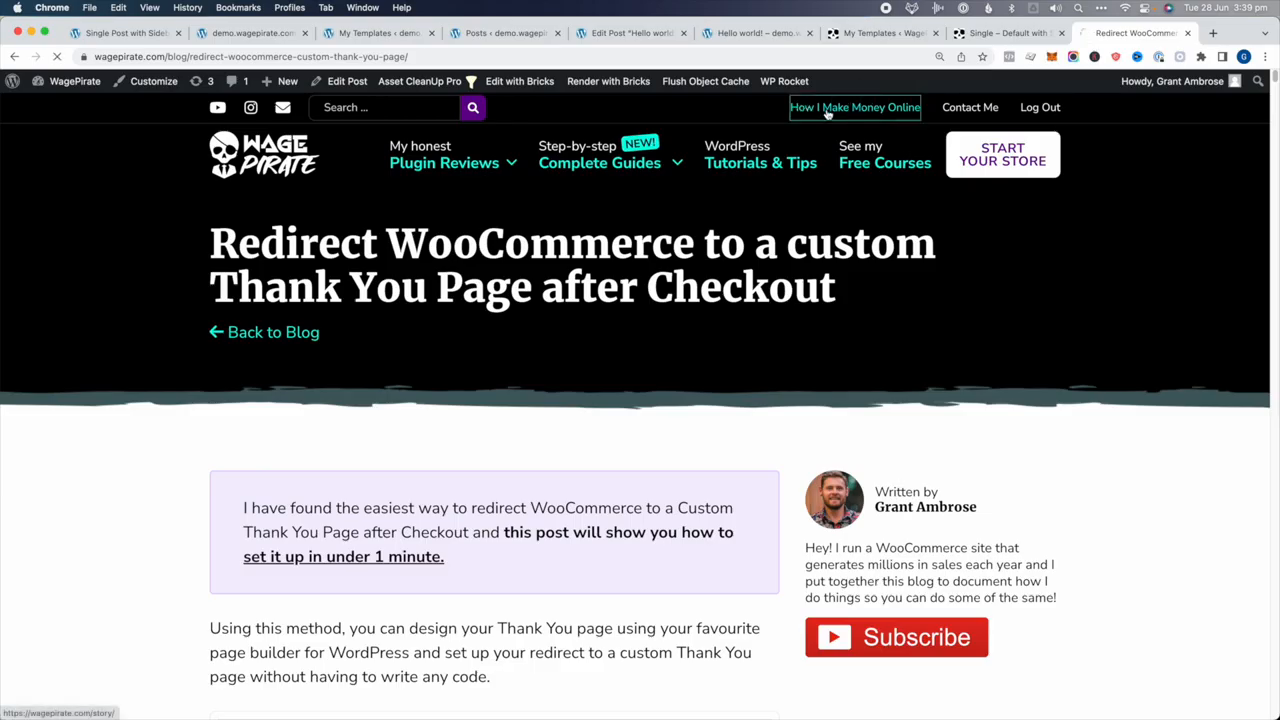
scroll(434, 338, "down", 5)
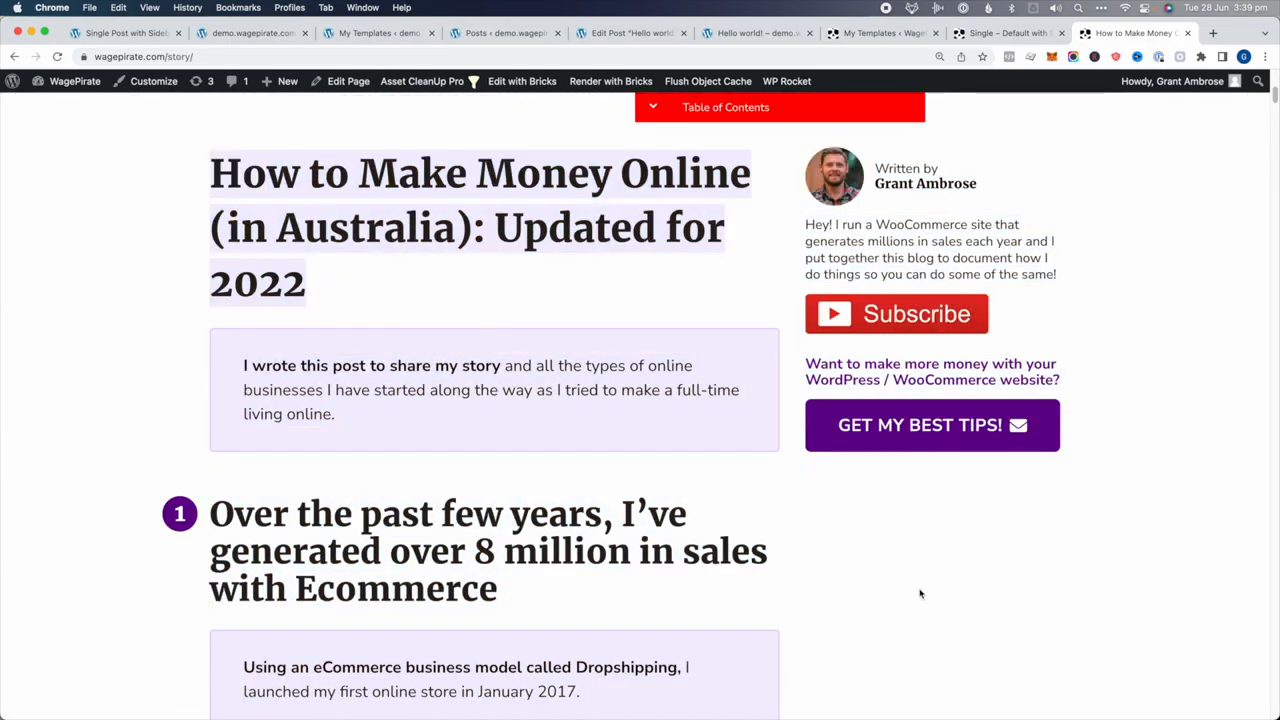
scroll(920, 594, "down", 5)
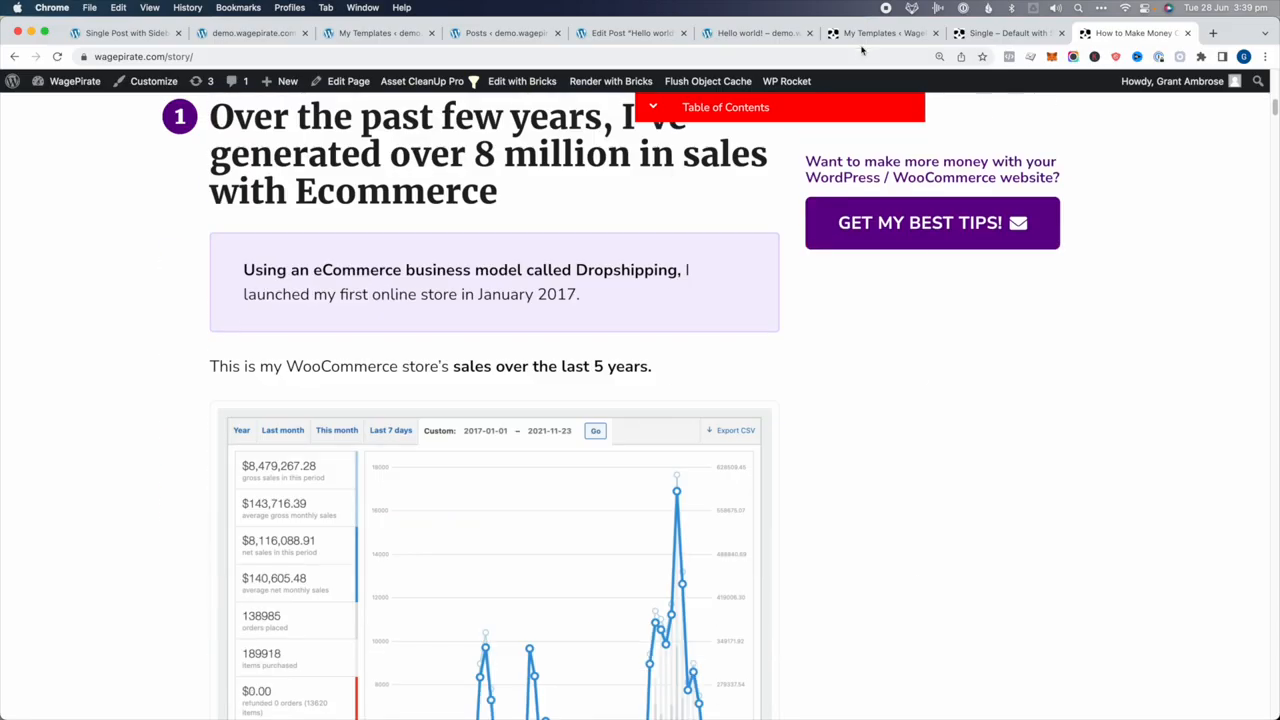
left_click(866, 36)
scroll(309, 331, "up", 5)
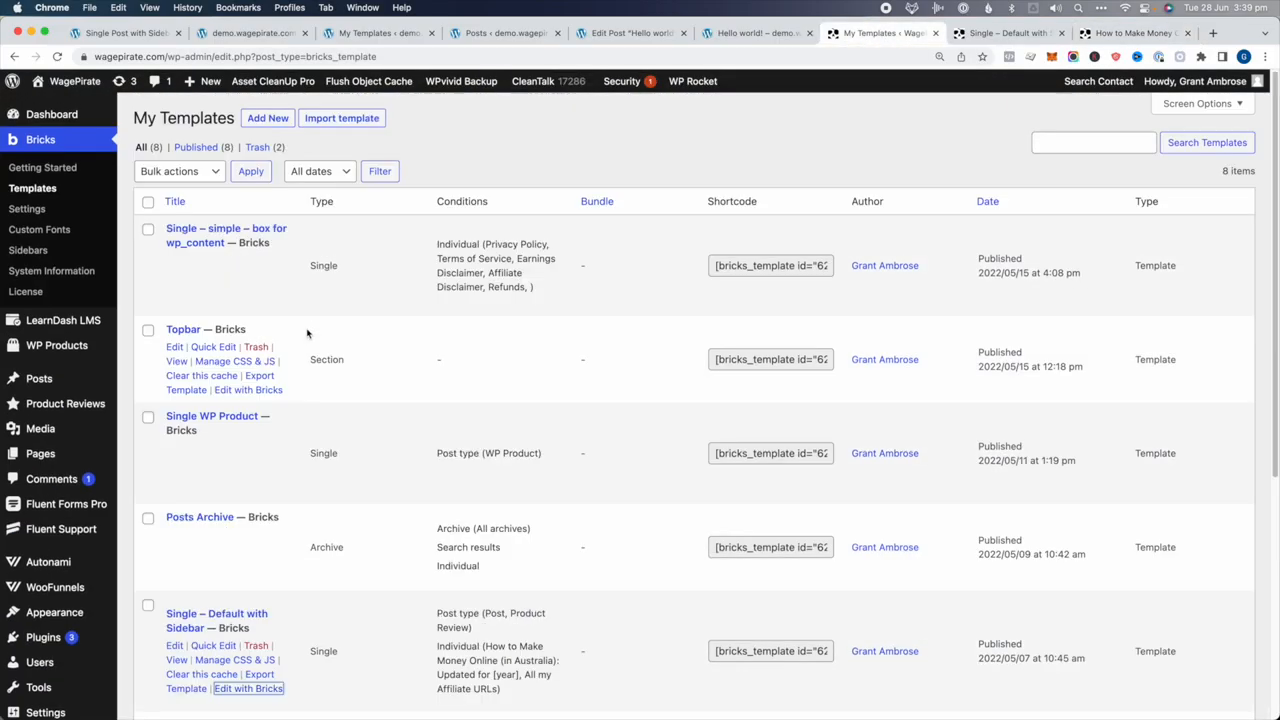
Review the Single – Default with Sidebar conditions in the templates list
scroll(157, 347, "down", 3)
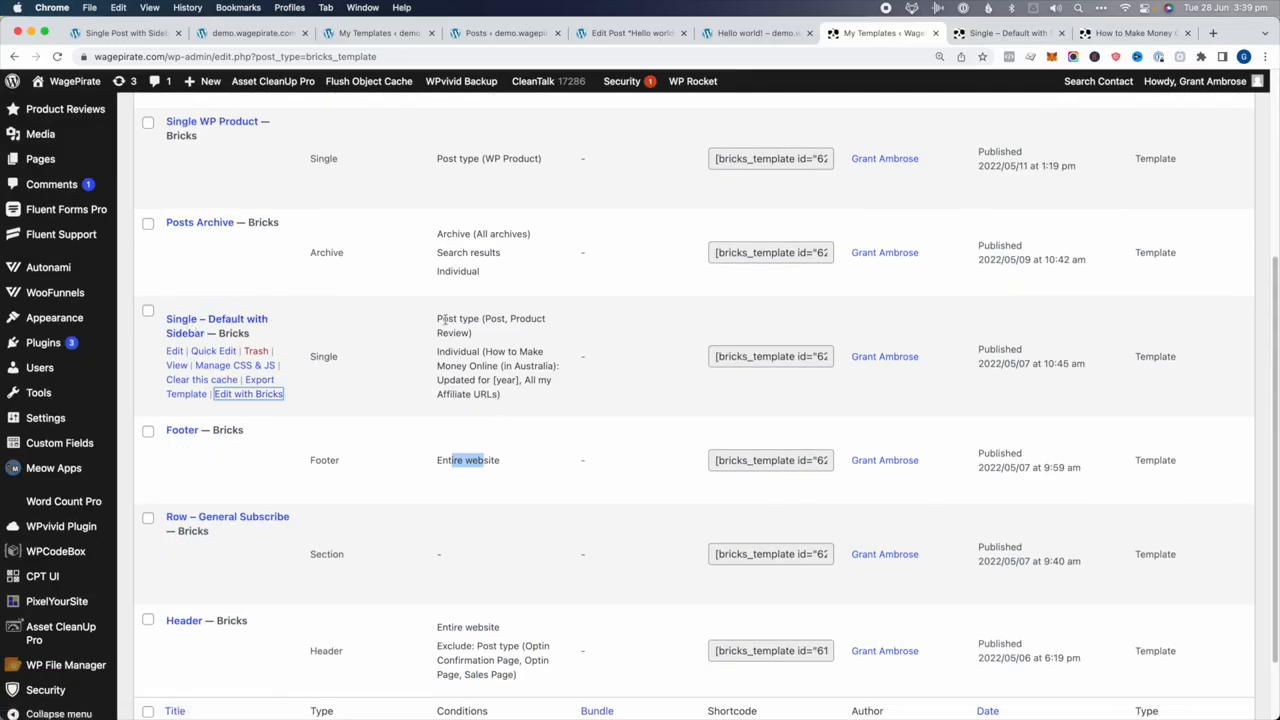
left_click_drag(485, 319, 490, 397)
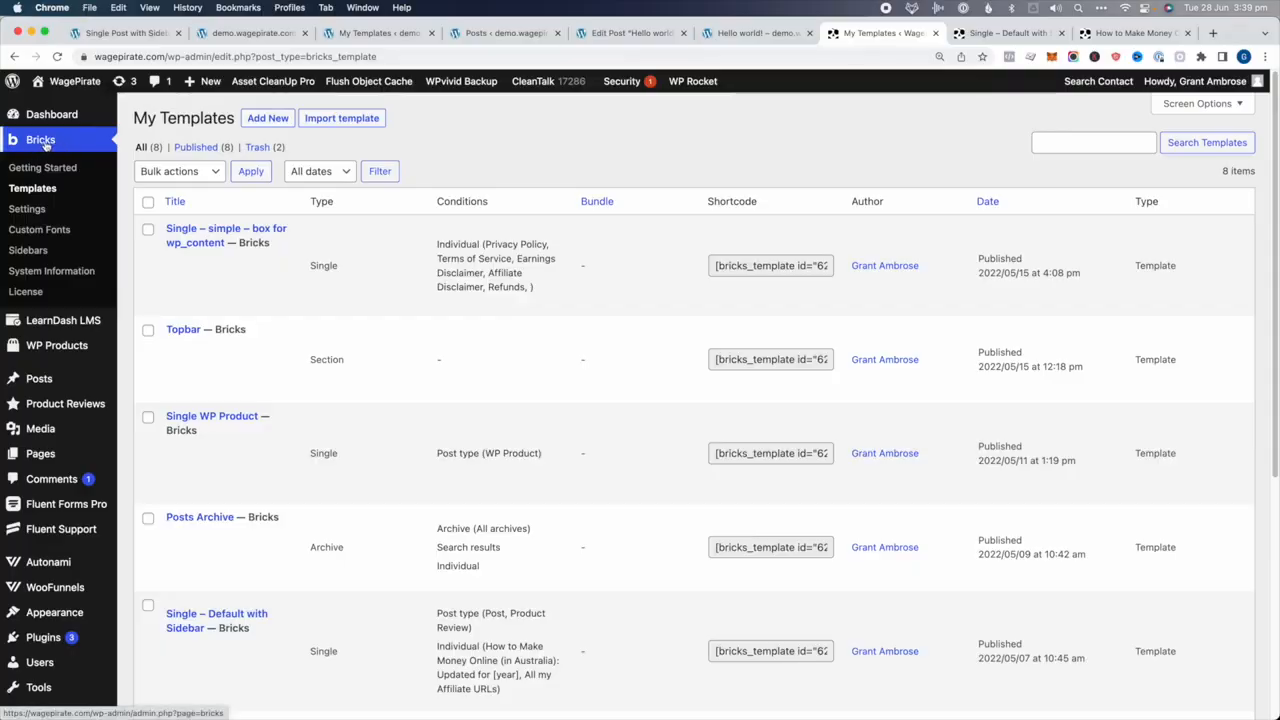
scroll(350, 215, "down", 5)
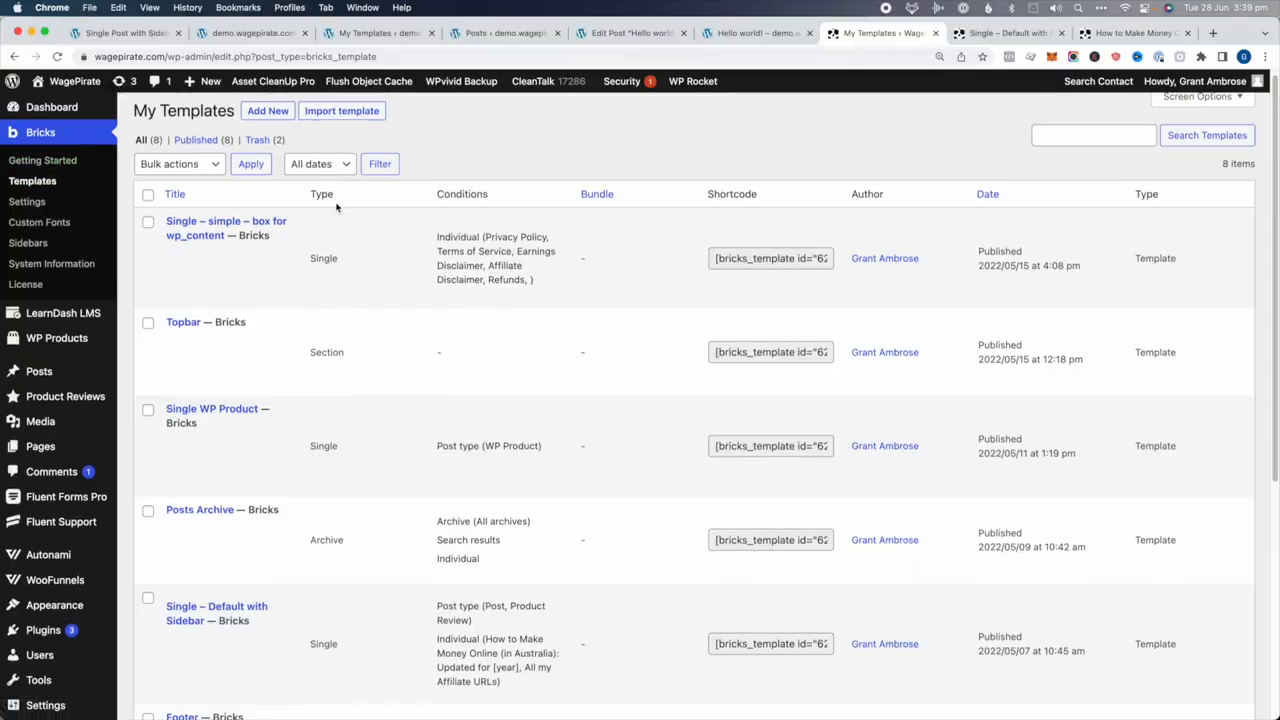
scroll(350, 215, "up", 4)
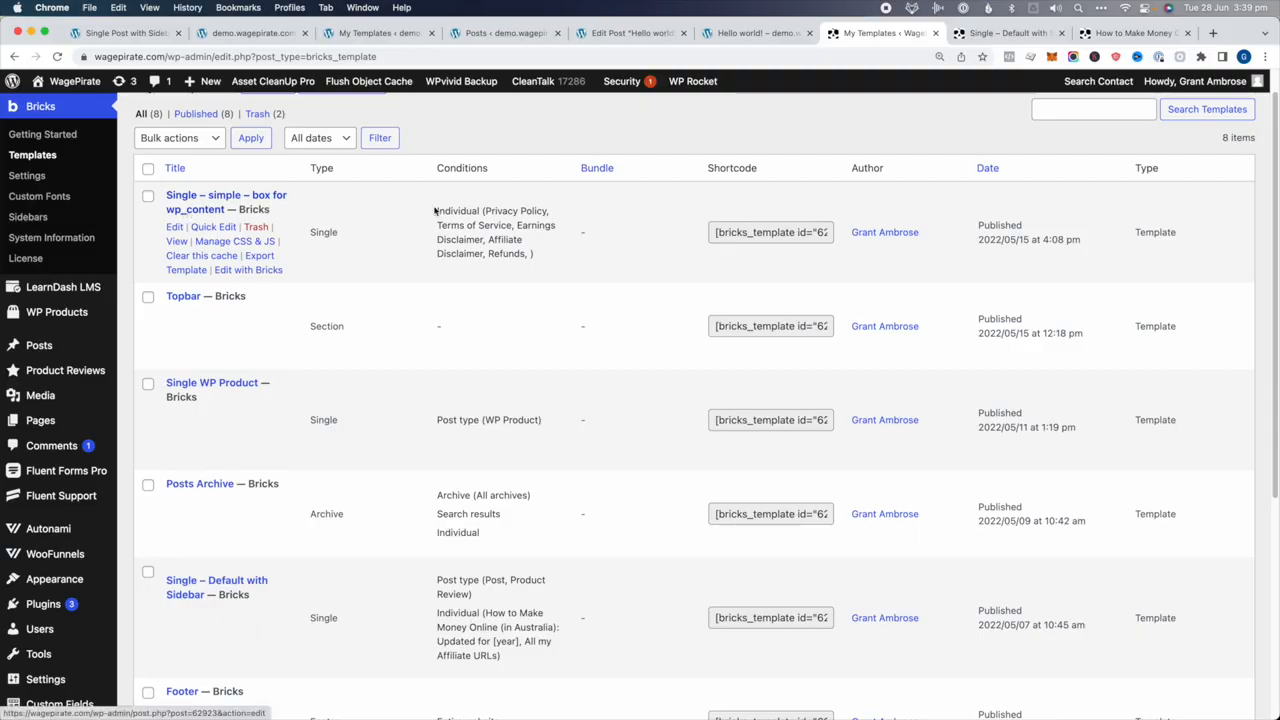
scroll(548, 242, "down", 8)
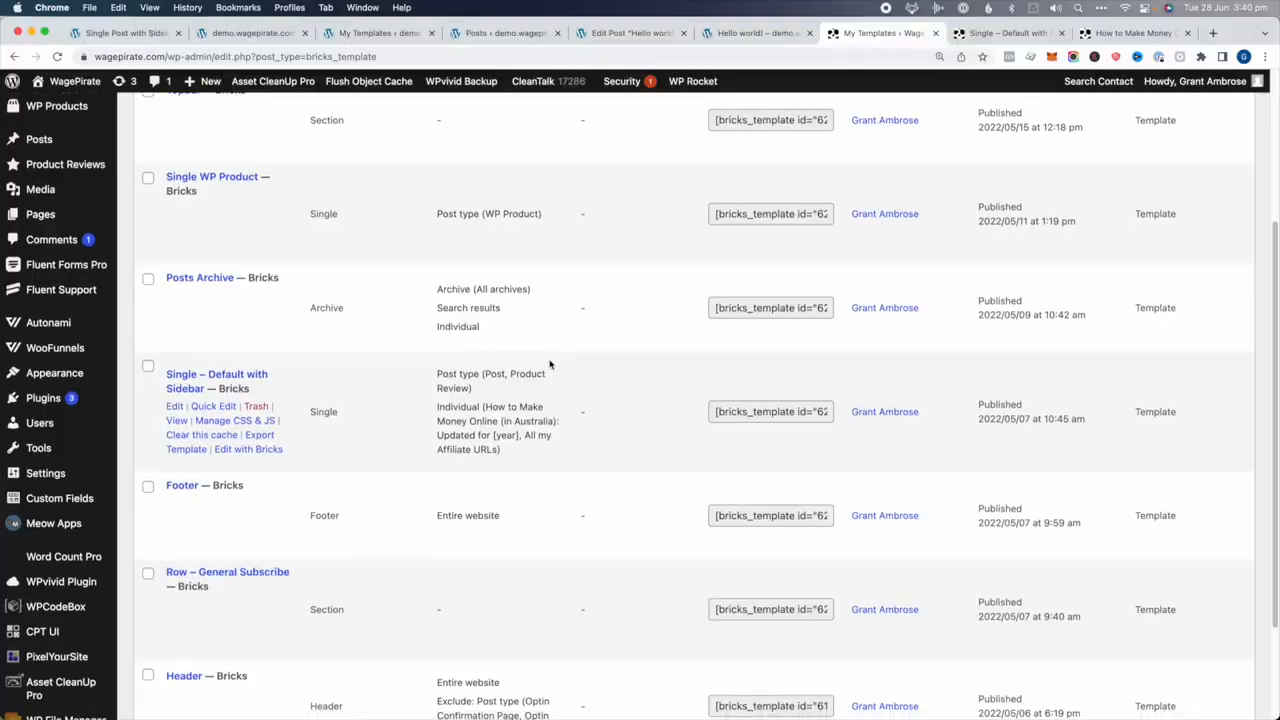
scroll(550, 364, "down", 2)
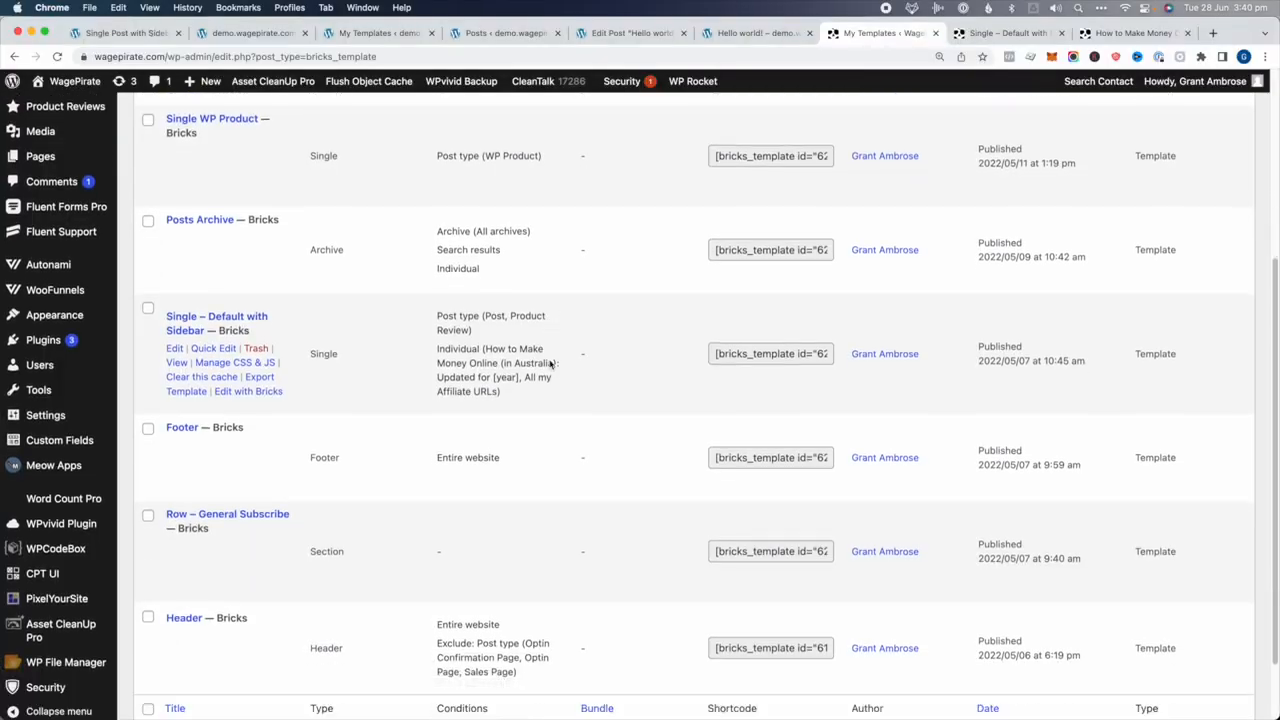
scroll(504, 405, "up", 7)
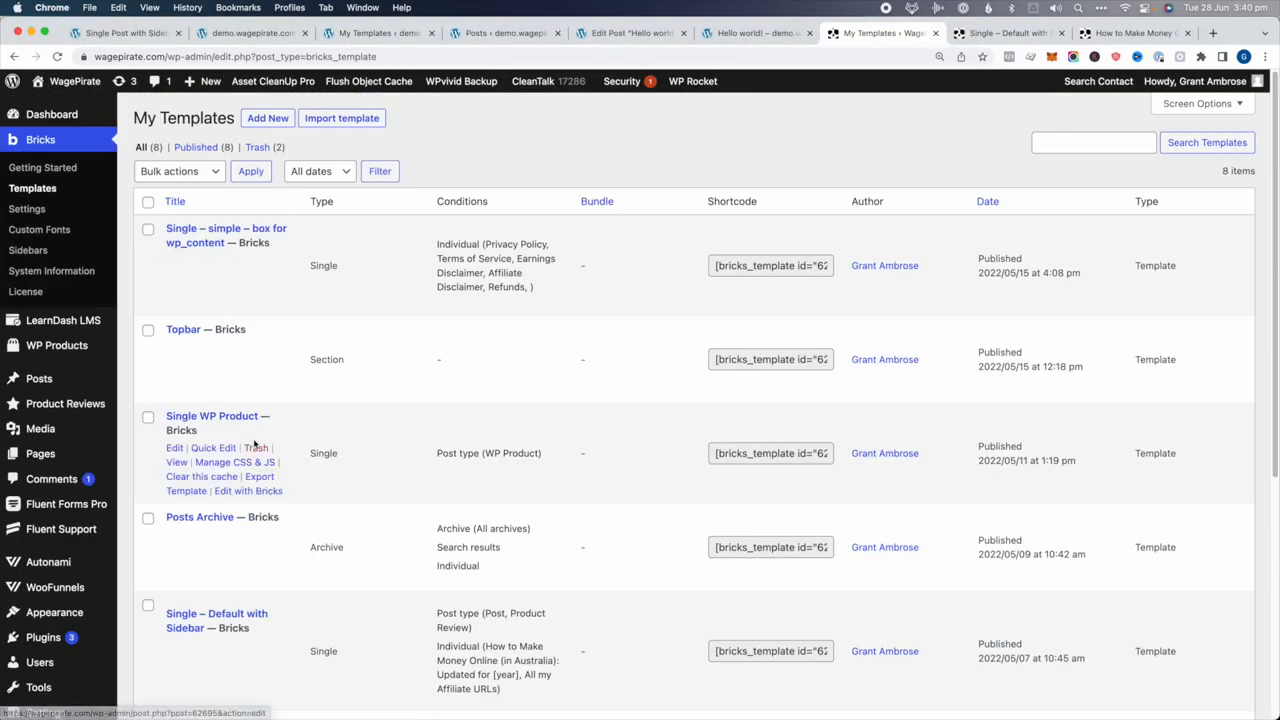
scroll(549, 648, "down", 1)
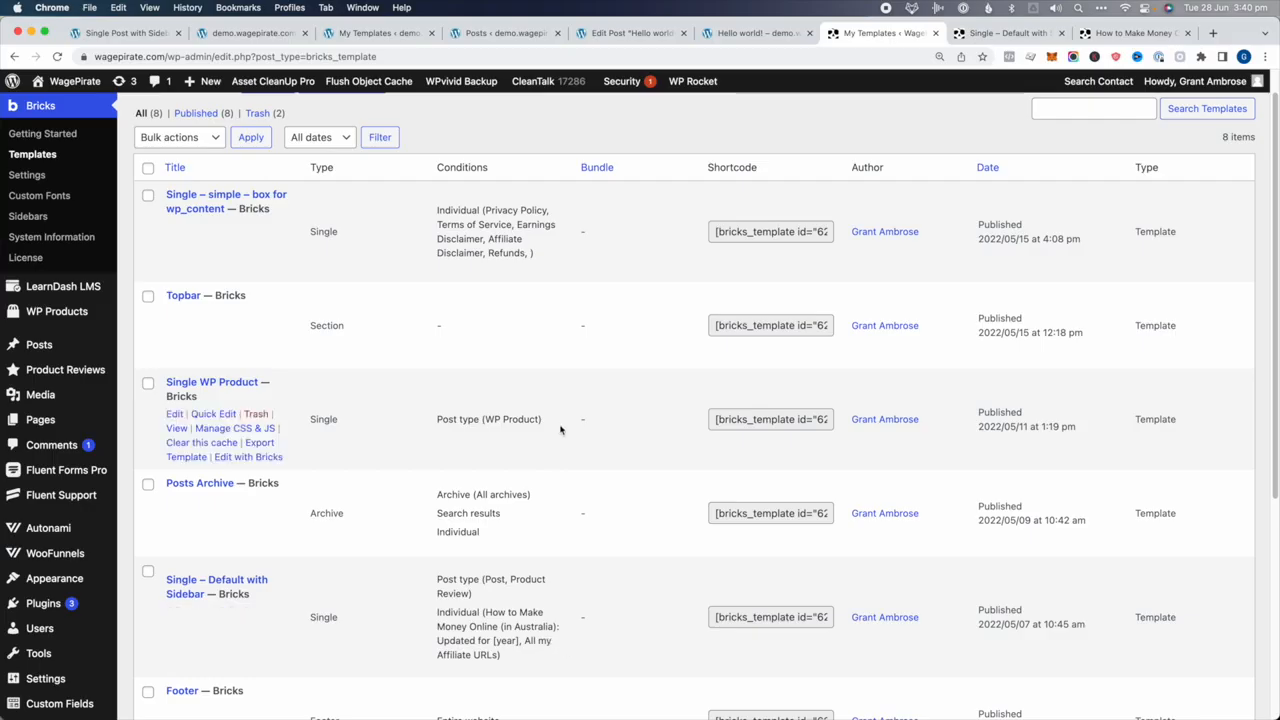
scroll(499, 252, "up", 1)
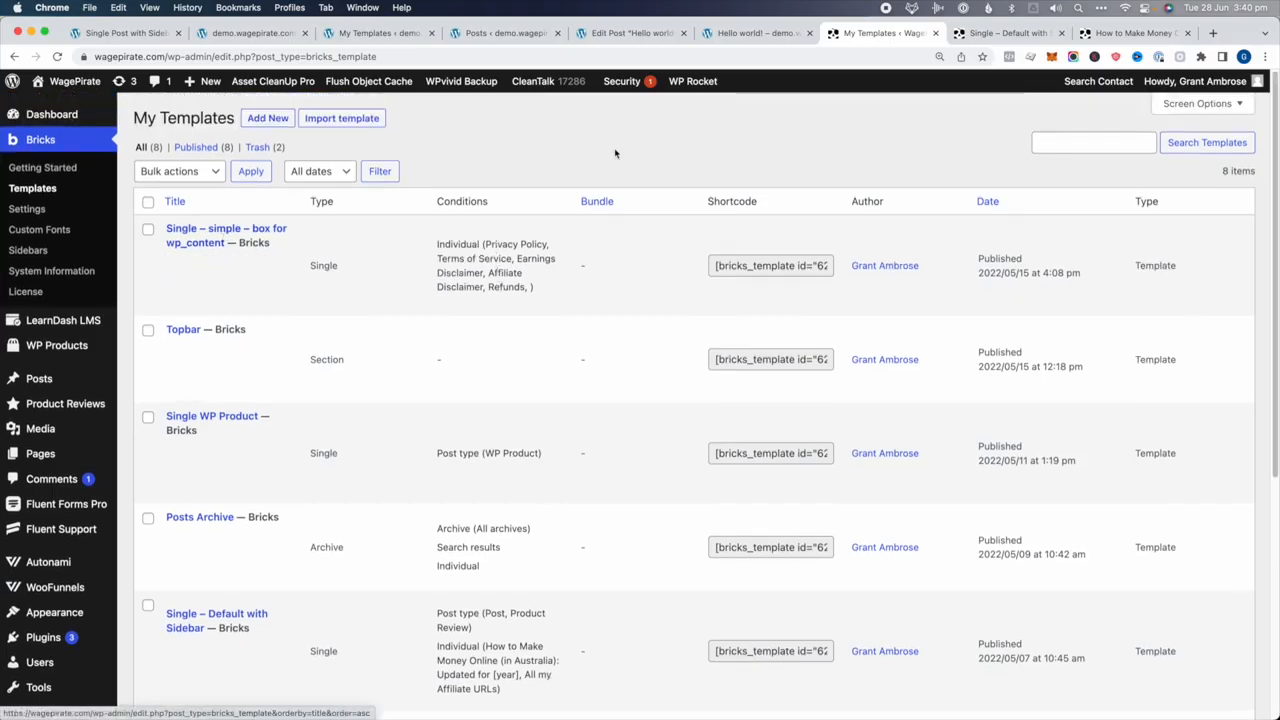
Close the sidebar template and blog post tabs, then edit Single – simple – box for wp_content
left_click(1062, 33)
left_click(1062, 33)
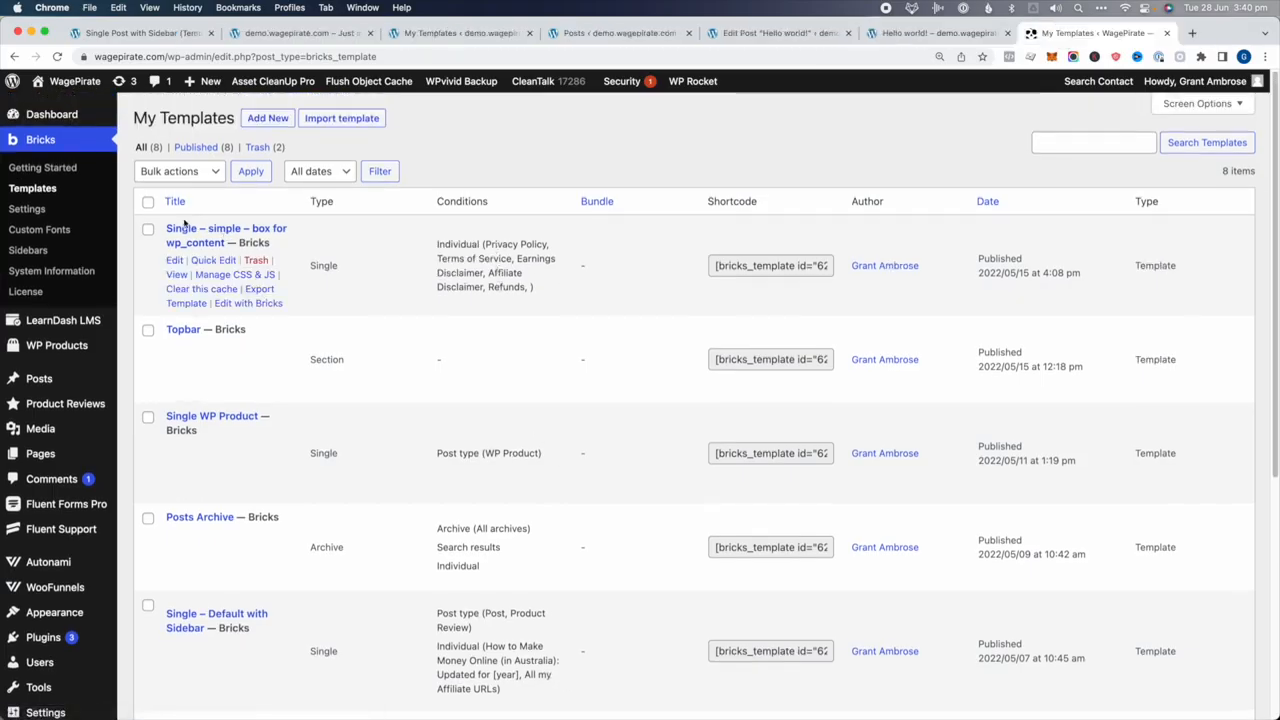
left_click(250, 303, "super")
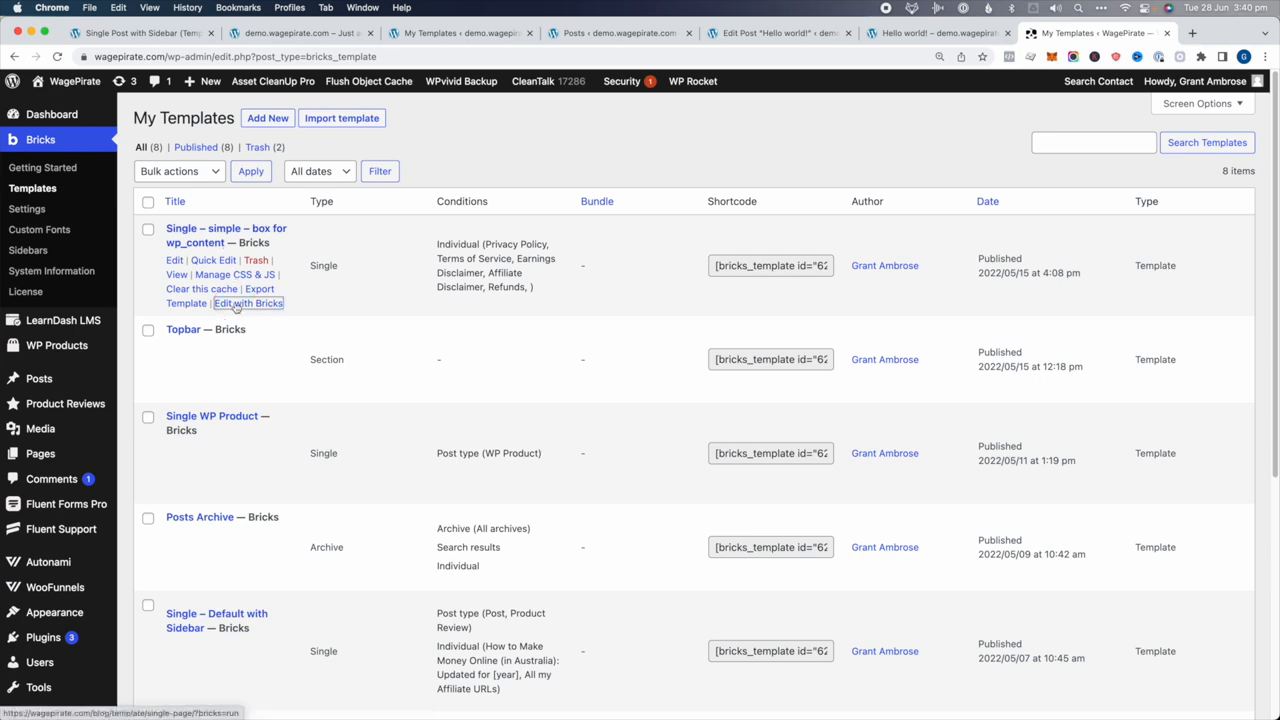
Inspect the simple box template's outer container, inner container and Post Content element
key("ctrl+Tab")
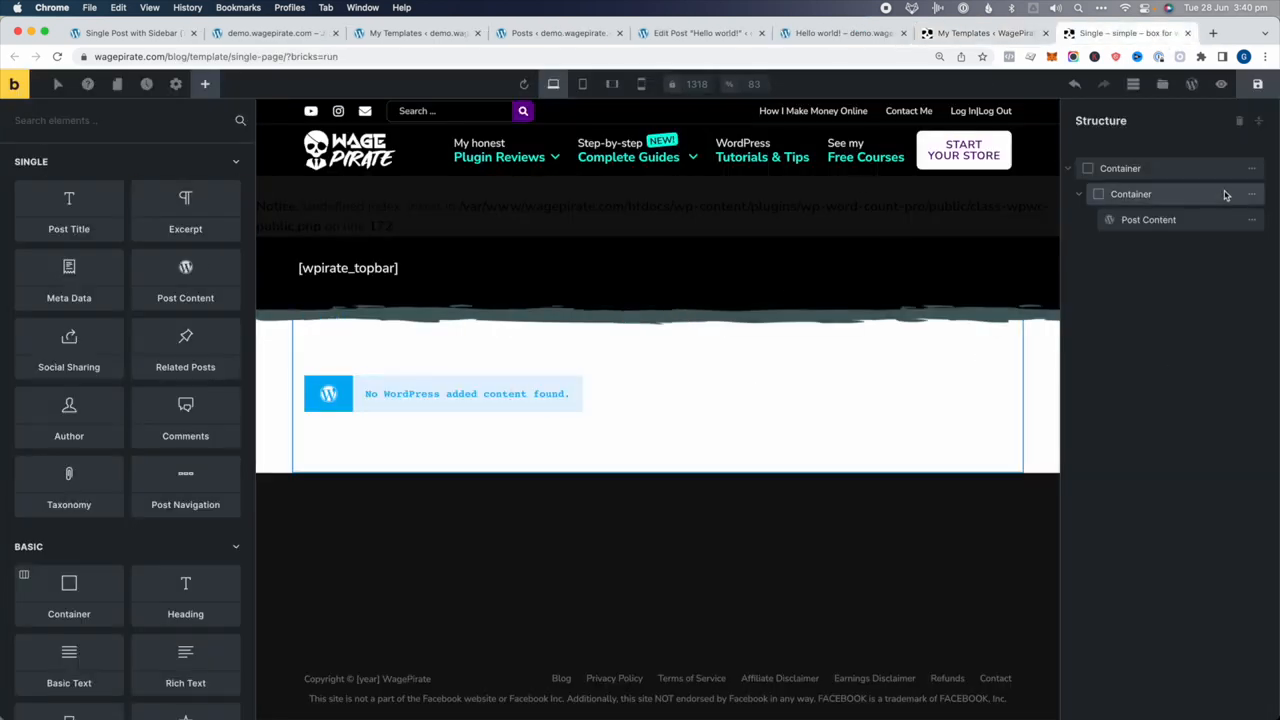
left_click(1150, 168)
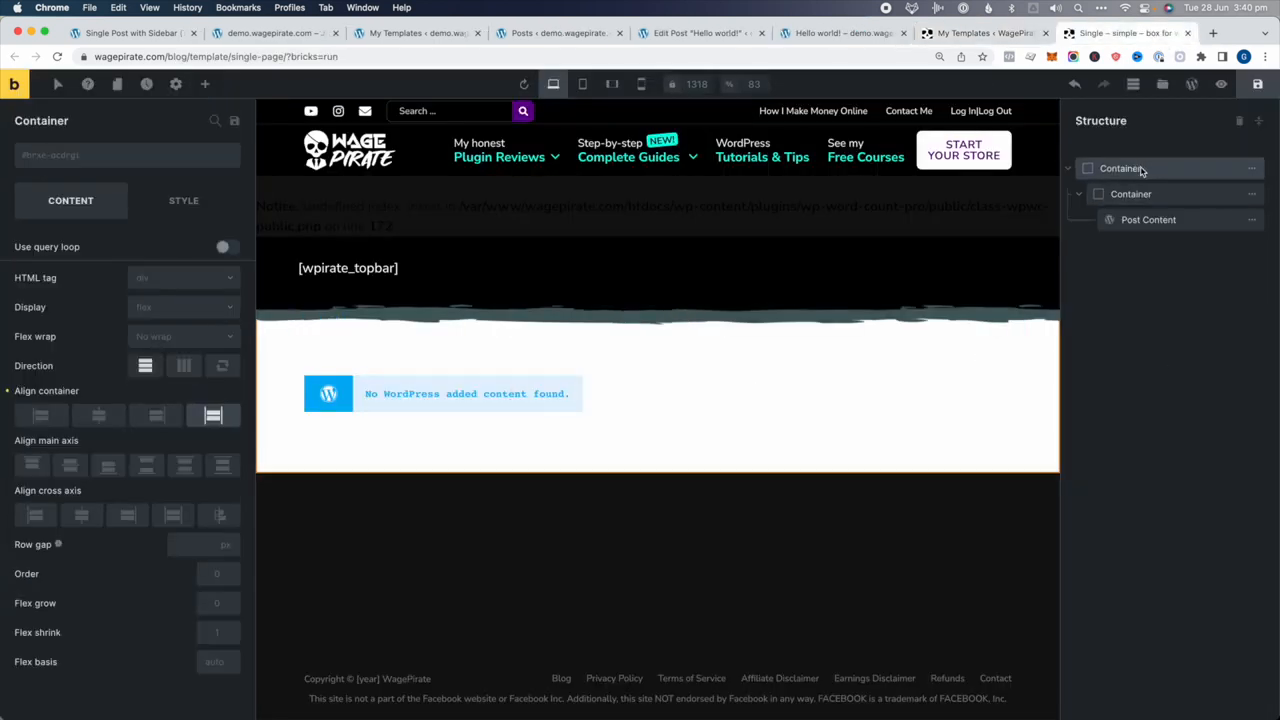
left_click(1144, 194)
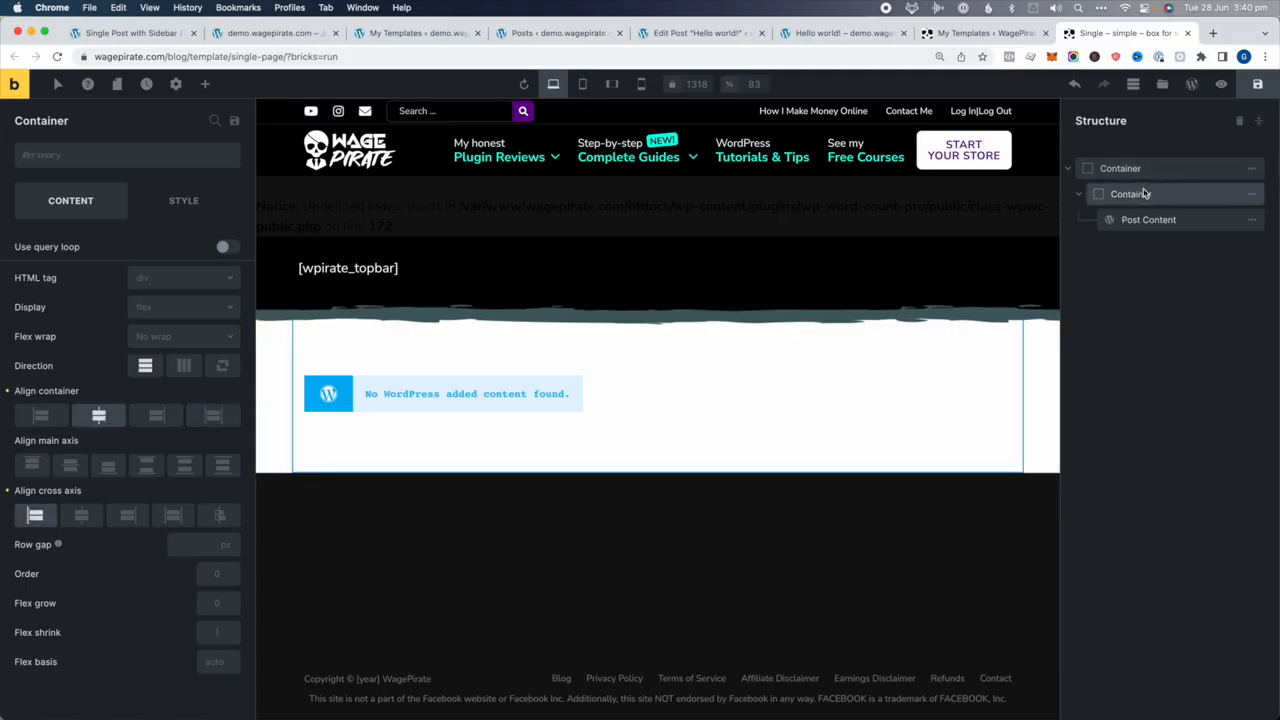
left_click(1176, 220)
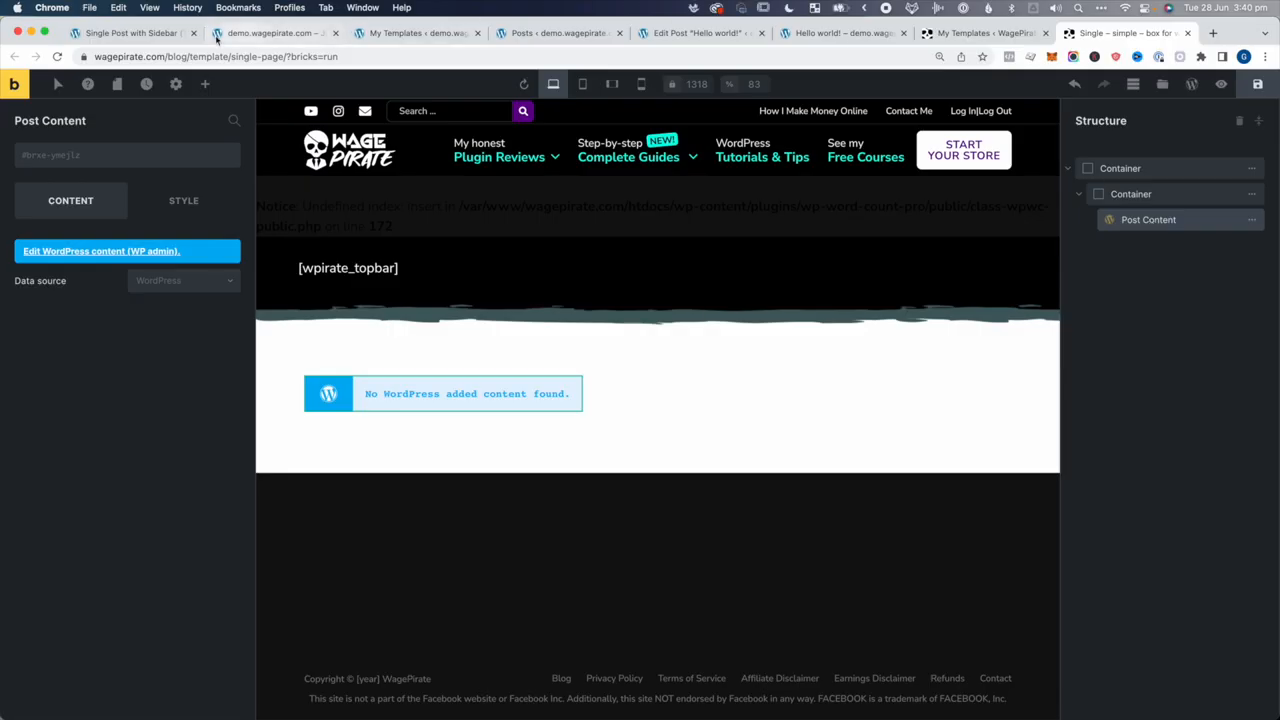
Check its Individual conditions (Privacy Policy, Terms of Service, disclaimer, Refunds) and preview the template
left_click(176, 84)
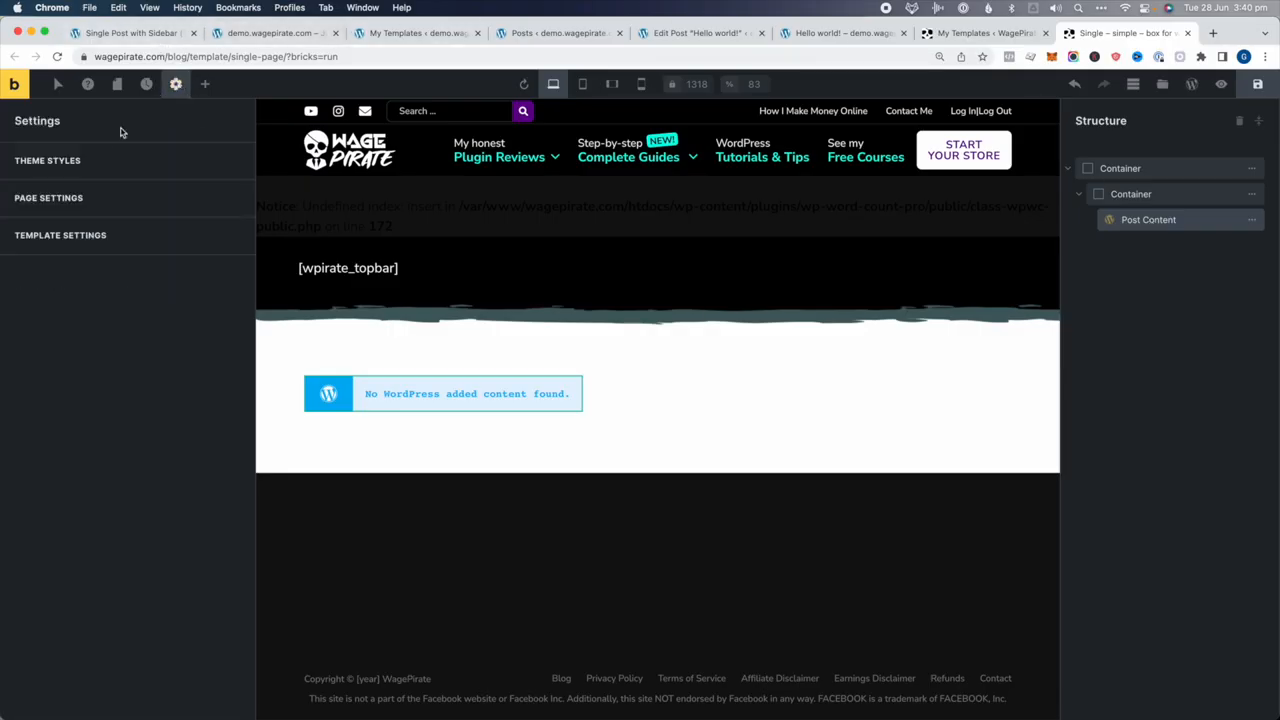
left_click(46, 236)
left_click(51, 161)
left_click(50, 241)
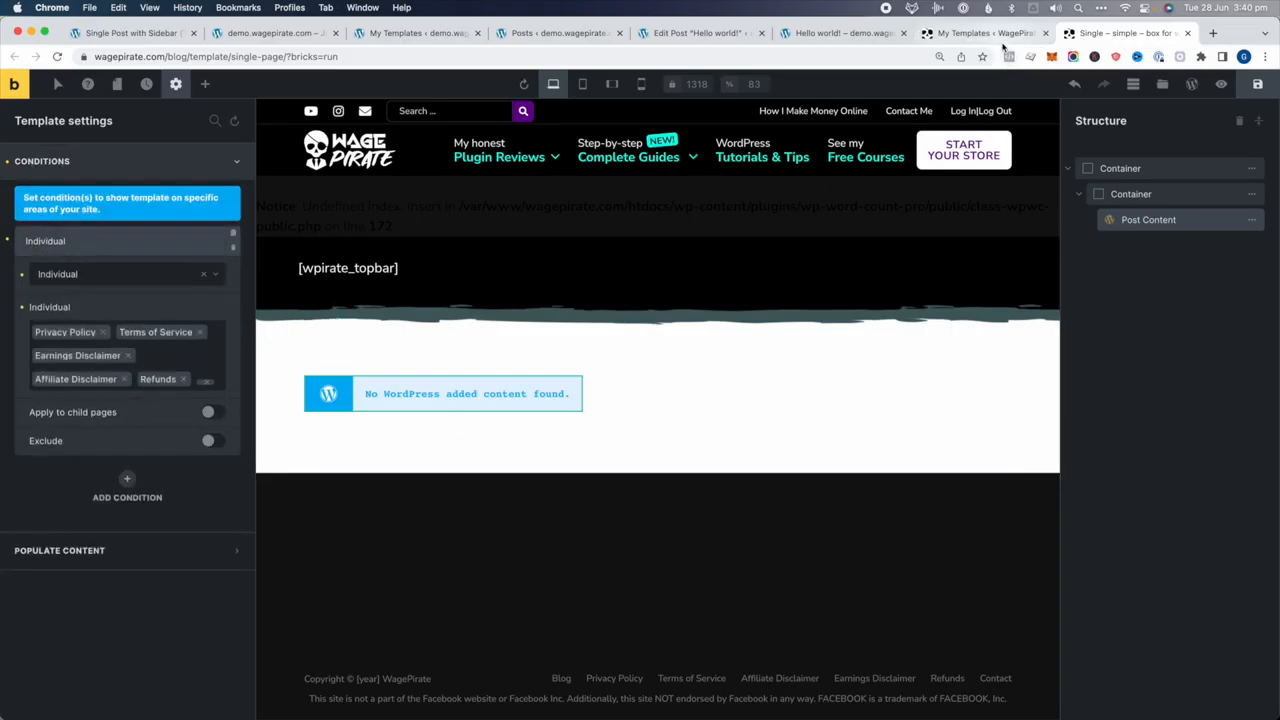
left_click(1221, 84)
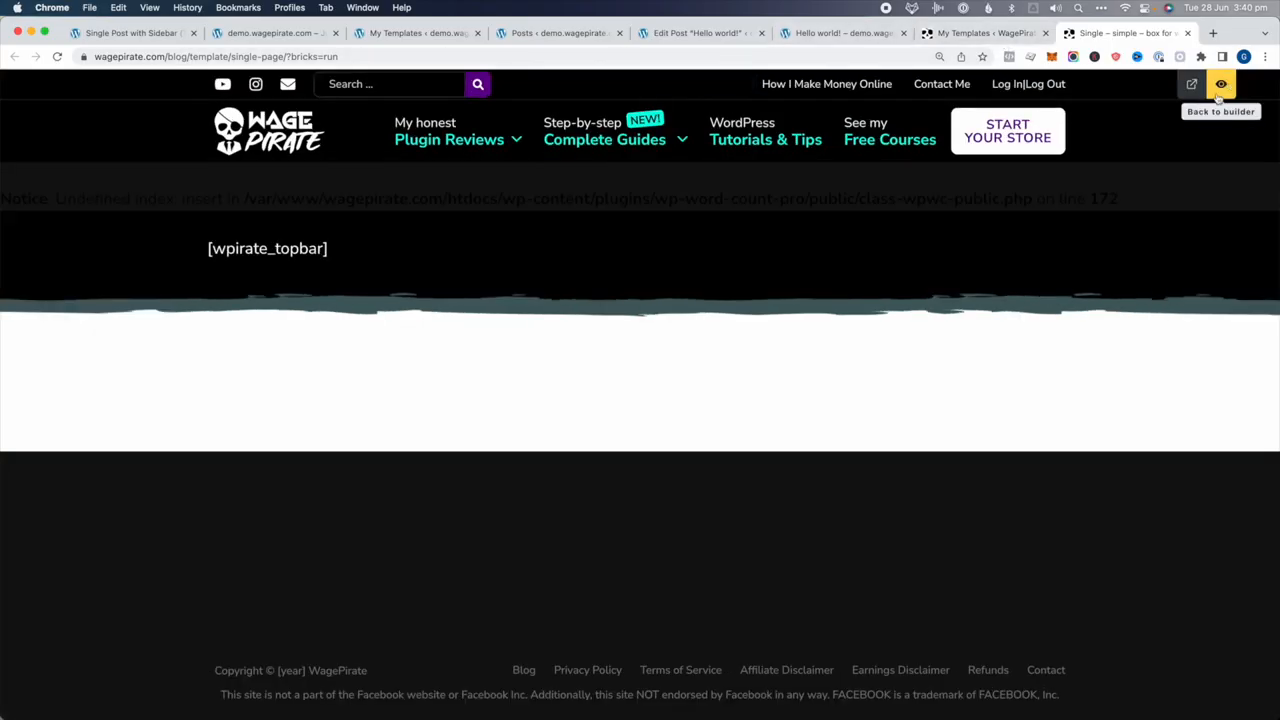
View the template on the live site and read the Privacy Policy page
left_click(1191, 84)
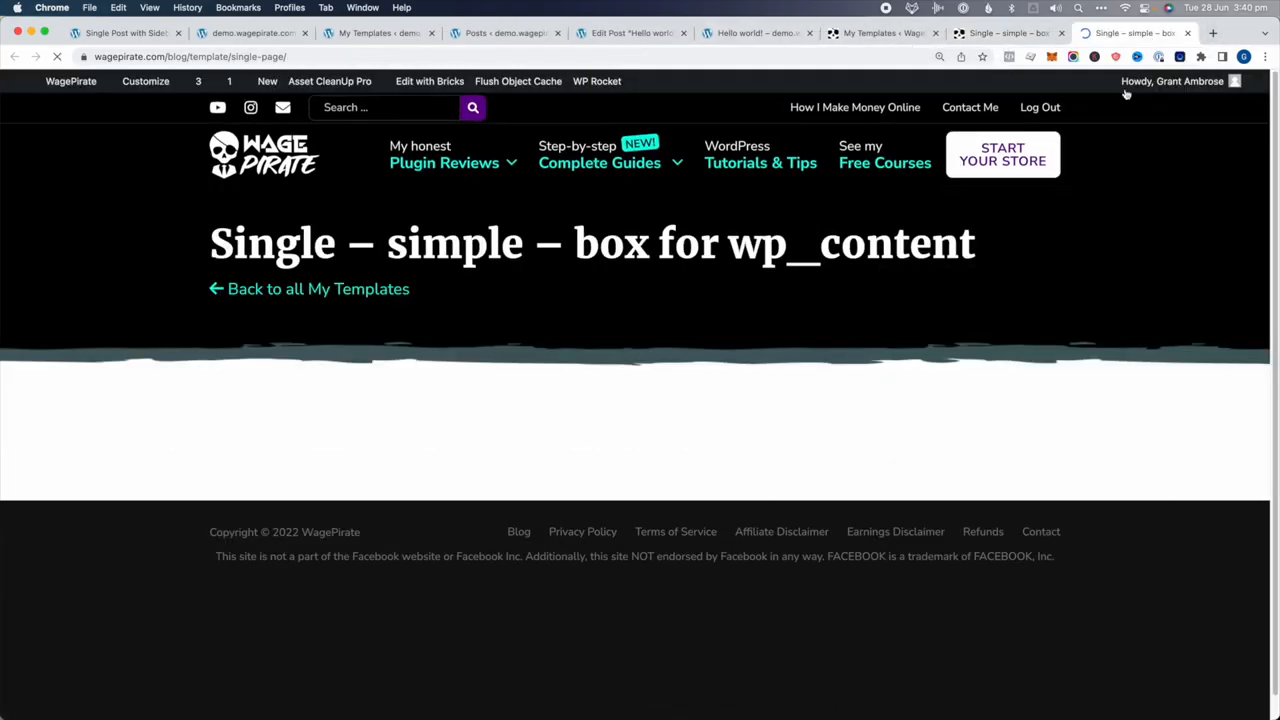
left_click(580, 508)
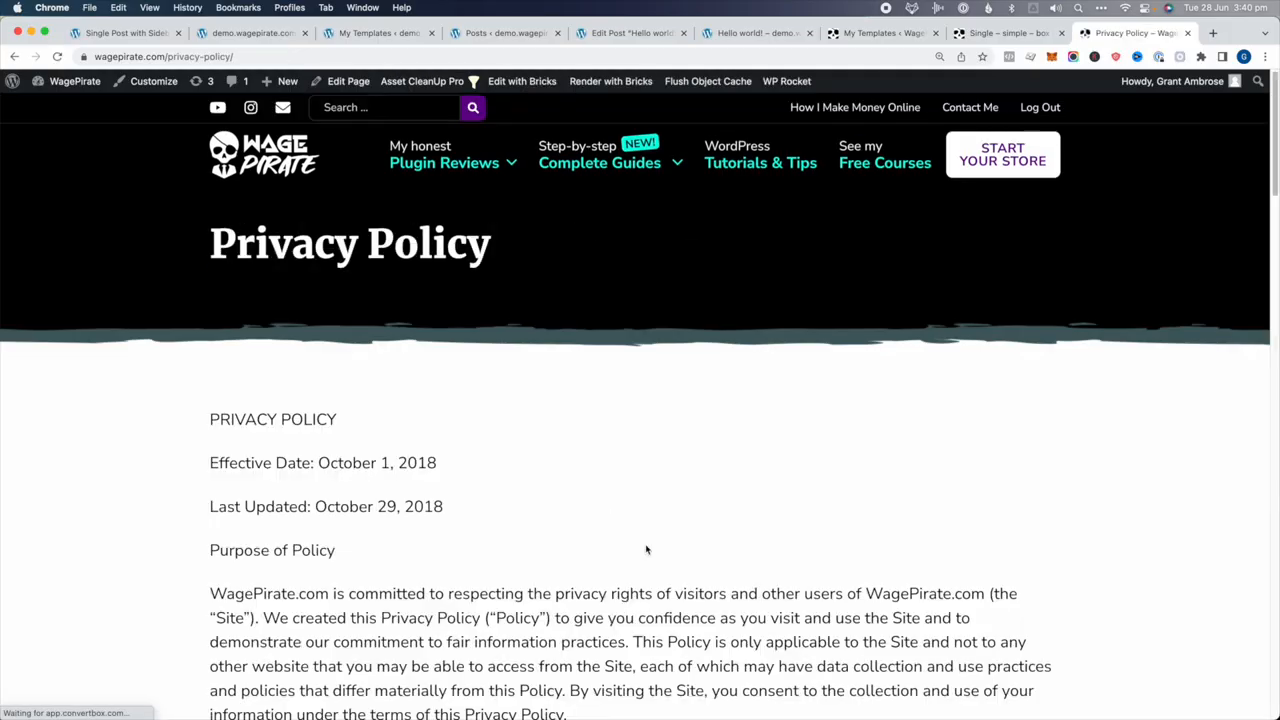
scroll(646, 549, "down", 4)
scroll(648, 547, "down", 5)
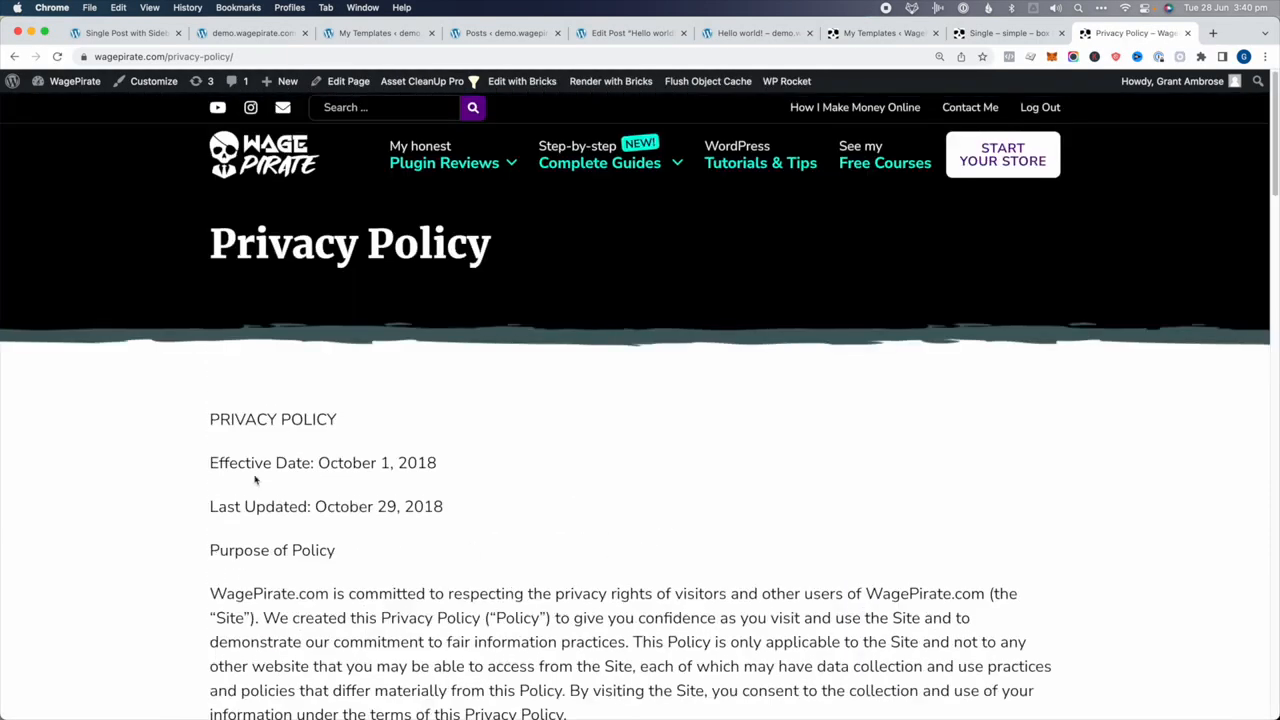
scroll(400, 450, "down", 20)
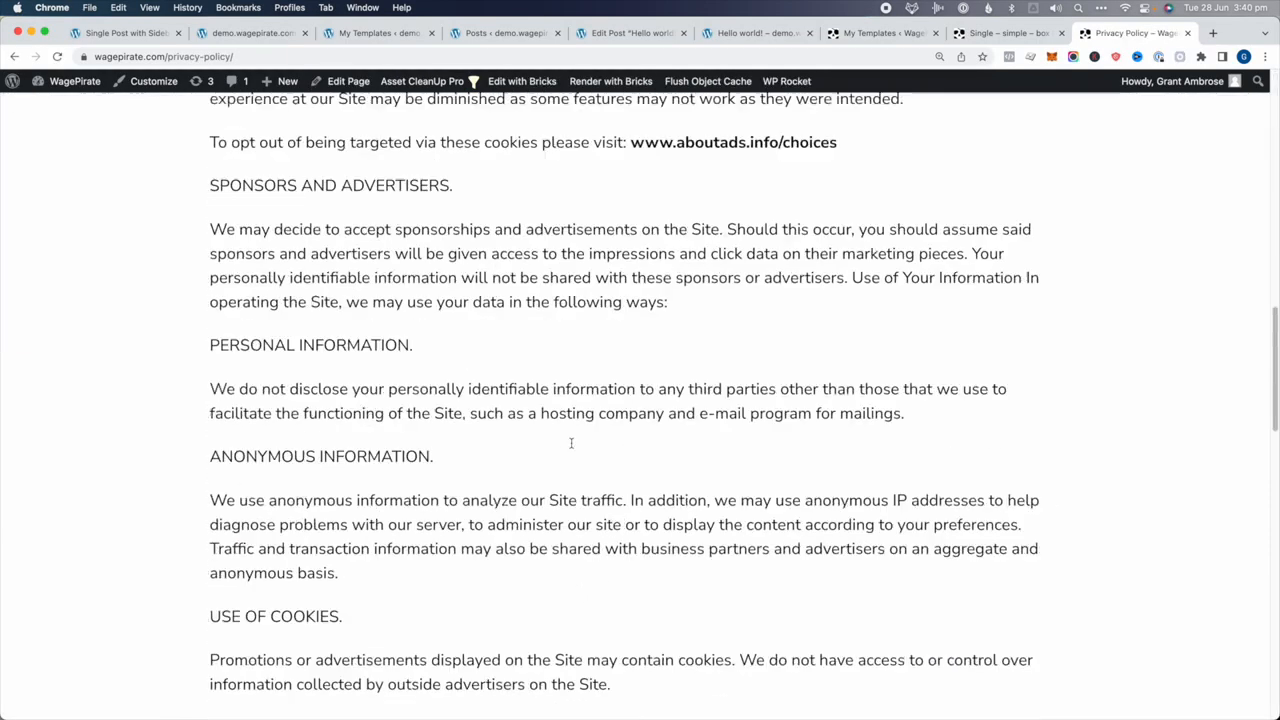
Open the Terms of Service and Affiliate Disclaimer pages, then go back to My Templates
left_click(672, 668)
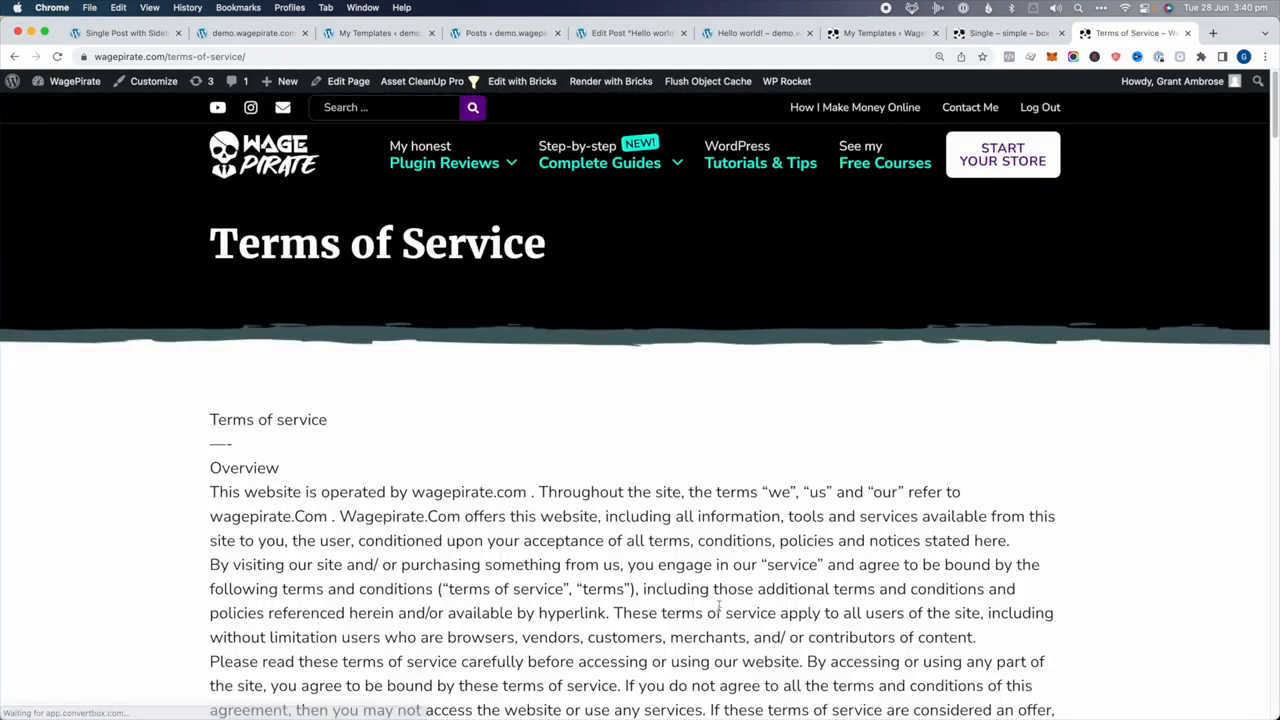
scroll(718, 610, "down", 20)
left_click(760, 670)
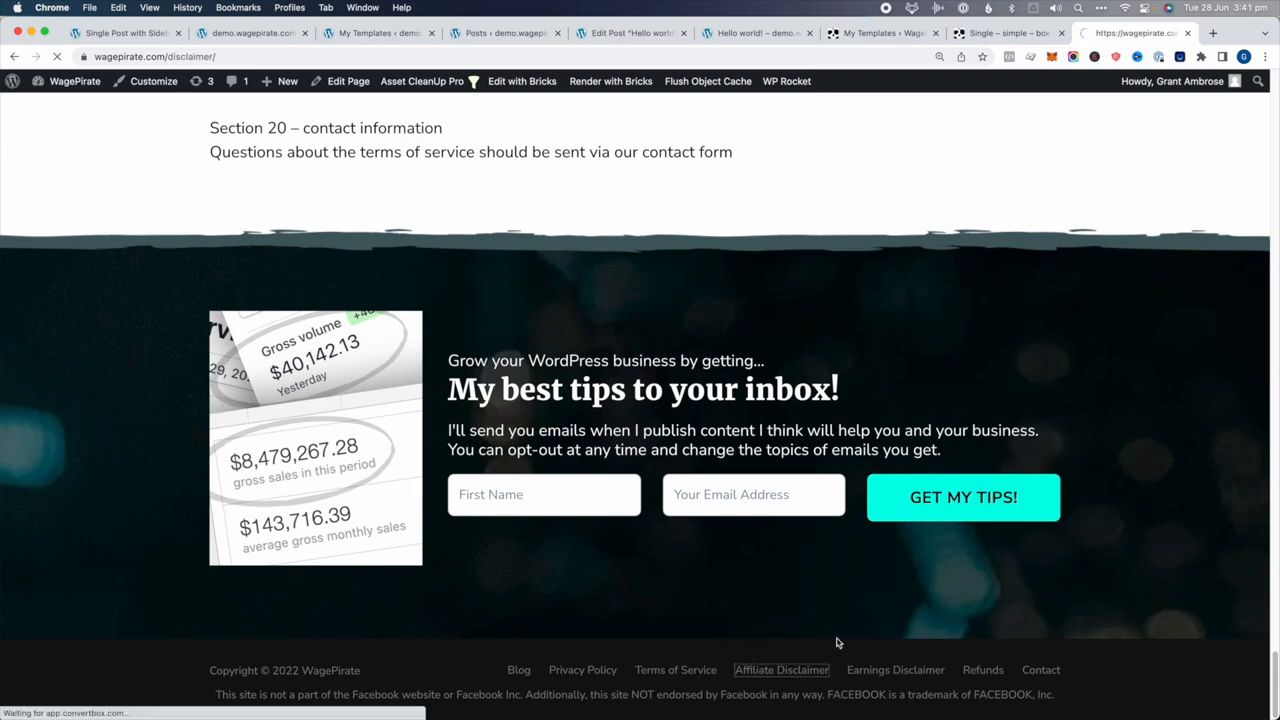
scroll(712, 634, "down", 20)
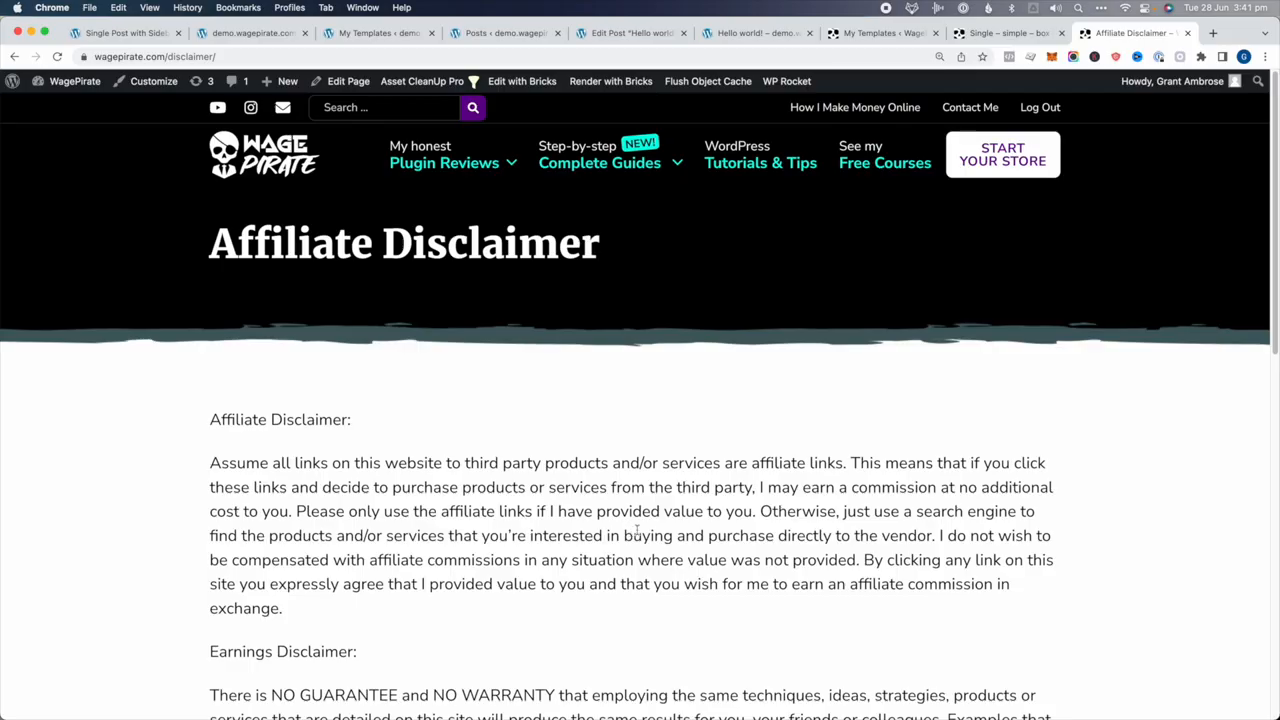
left_click(900, 33)
scroll(322, 480, "down", 3)
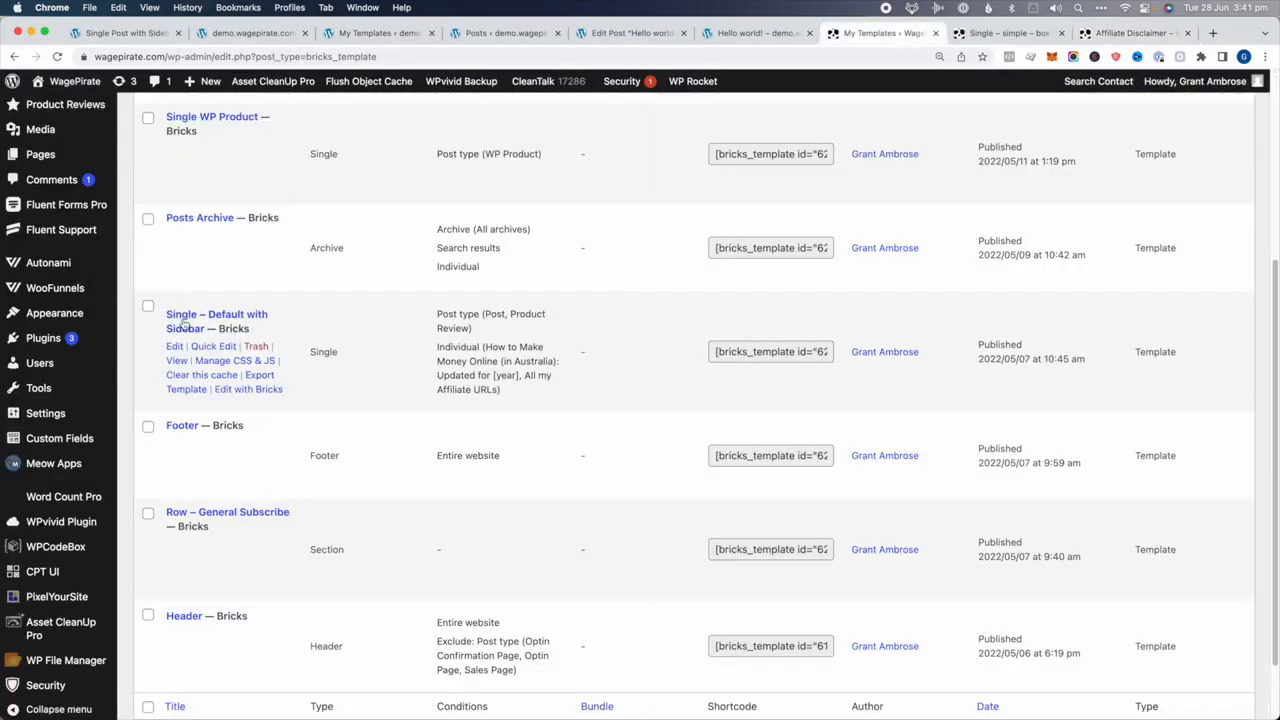
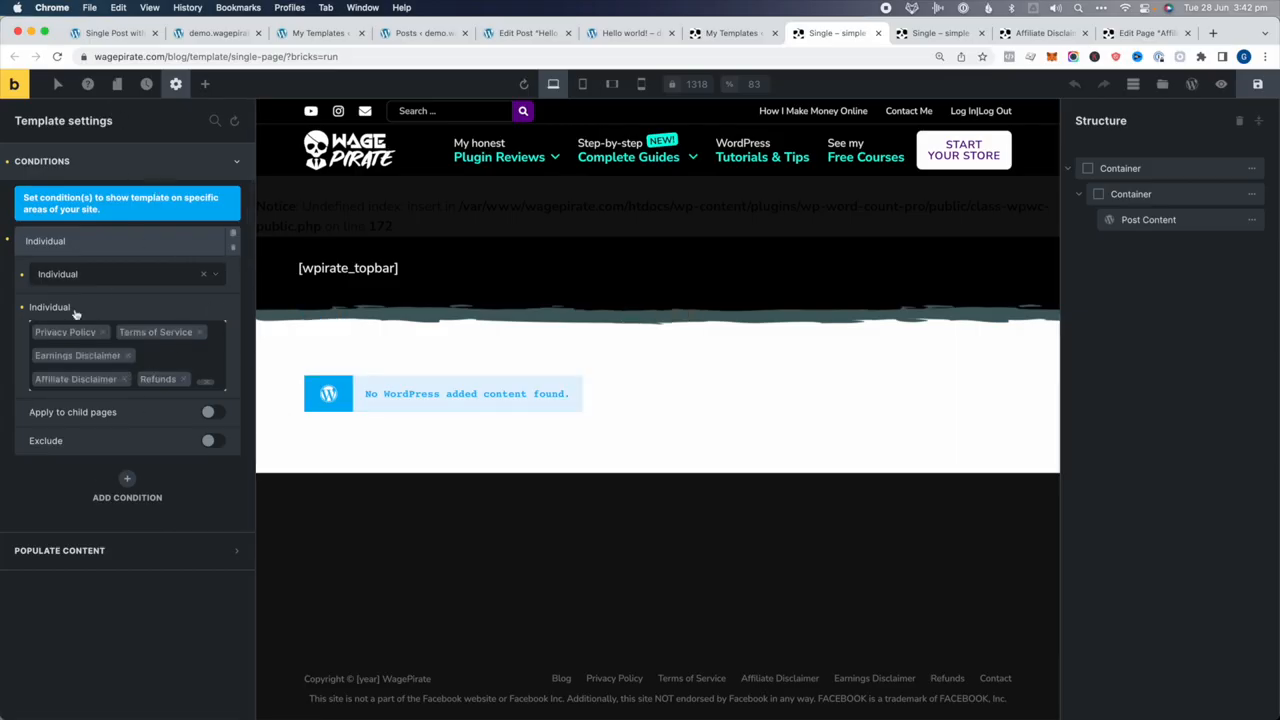
Add the WooFunnels and Add UPSELLS posts to the Individual condition, then return to My Templates
left_click(178, 348)
left_click(105, 477)
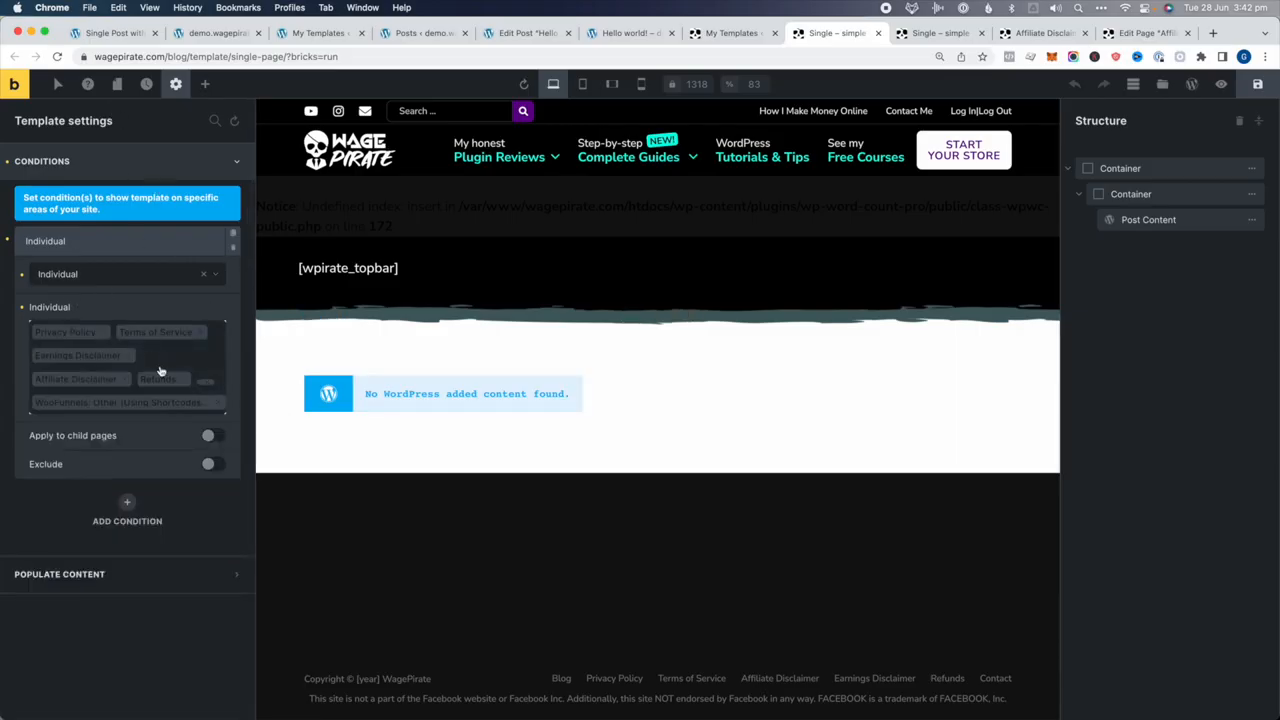
left_click(165, 370)
left_click(163, 491)
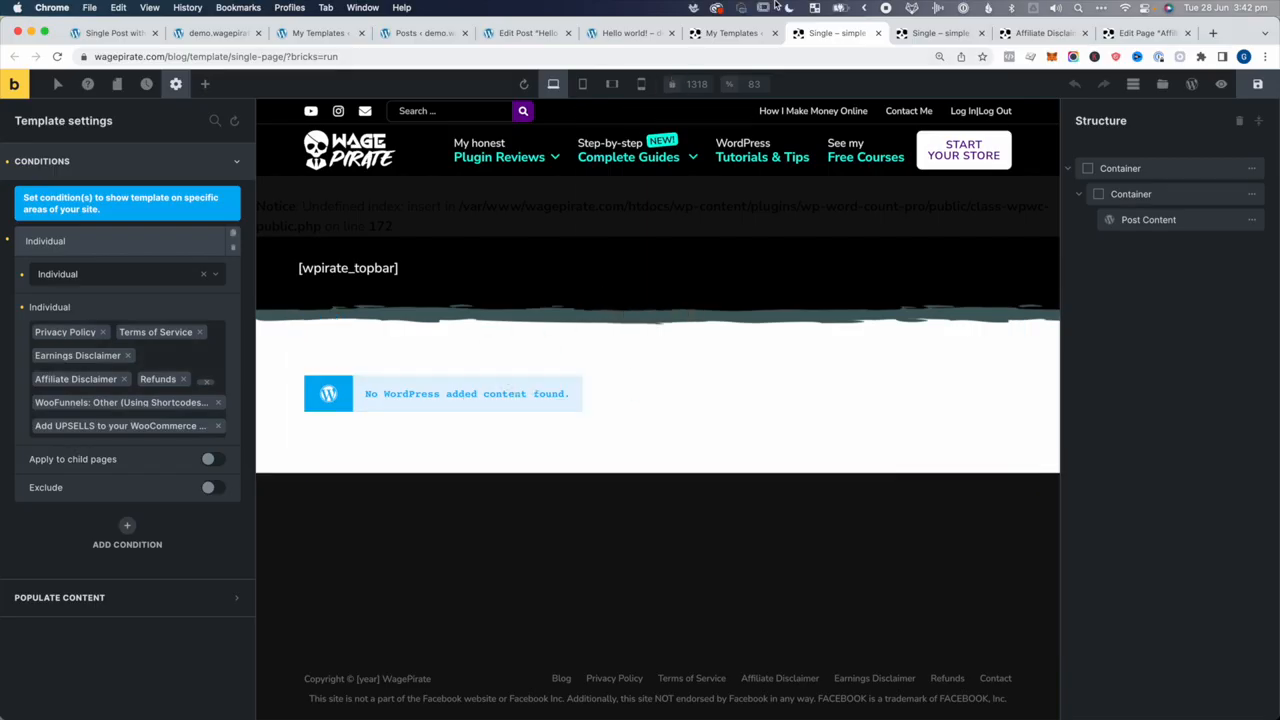
left_click(736, 33)
scroll(300, 350, "up", 1)
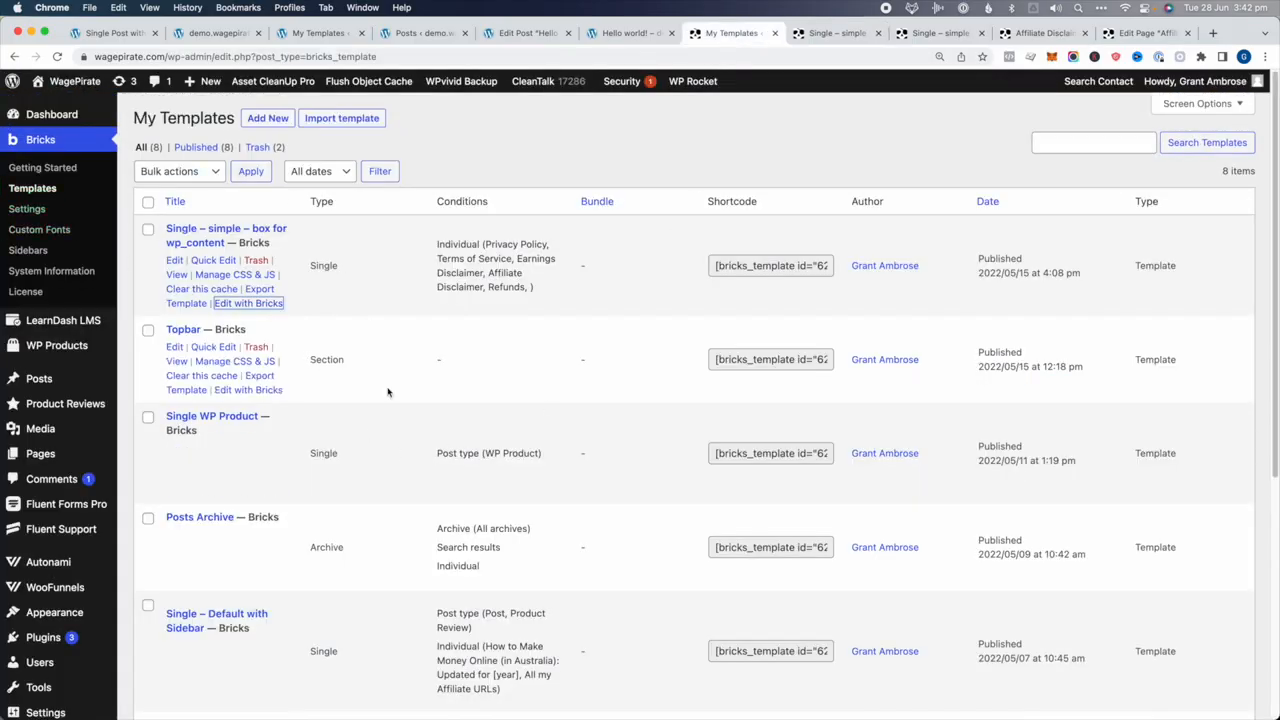
Scroll through the Bricks templates list to review each template and its conditions
scroll(396, 392, "down", 5)
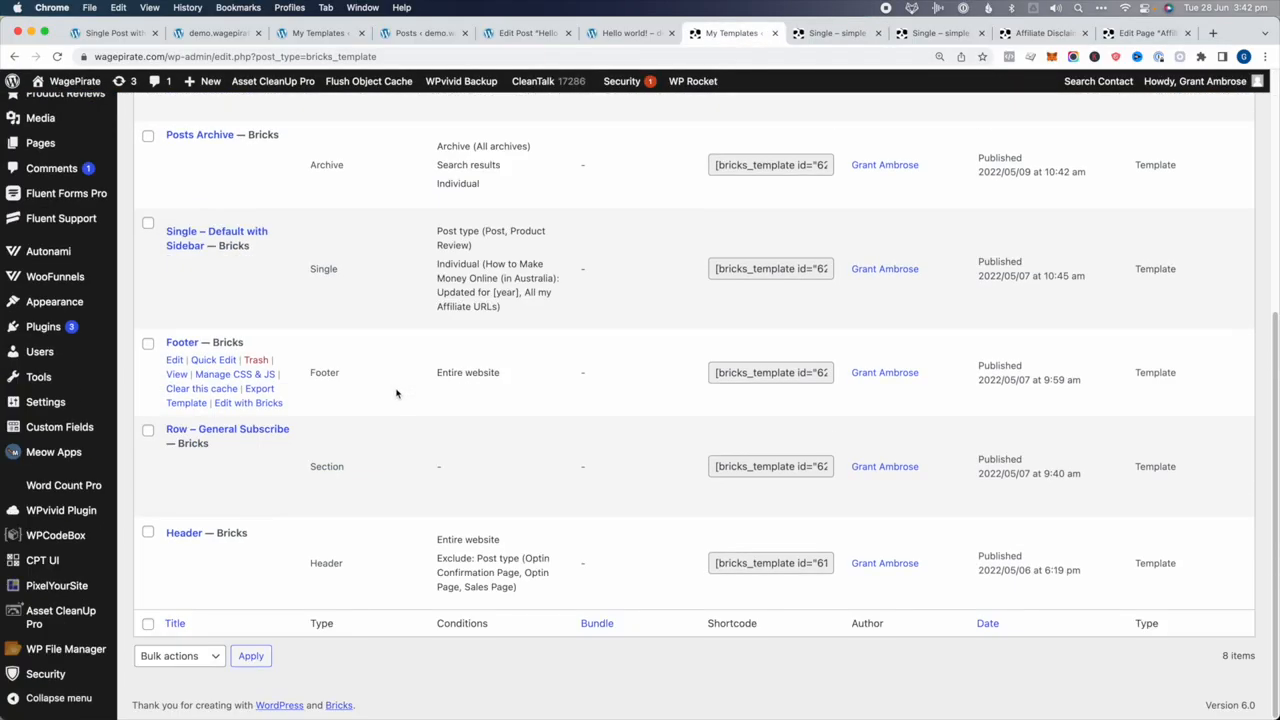
scroll(392, 400, "up", 5)
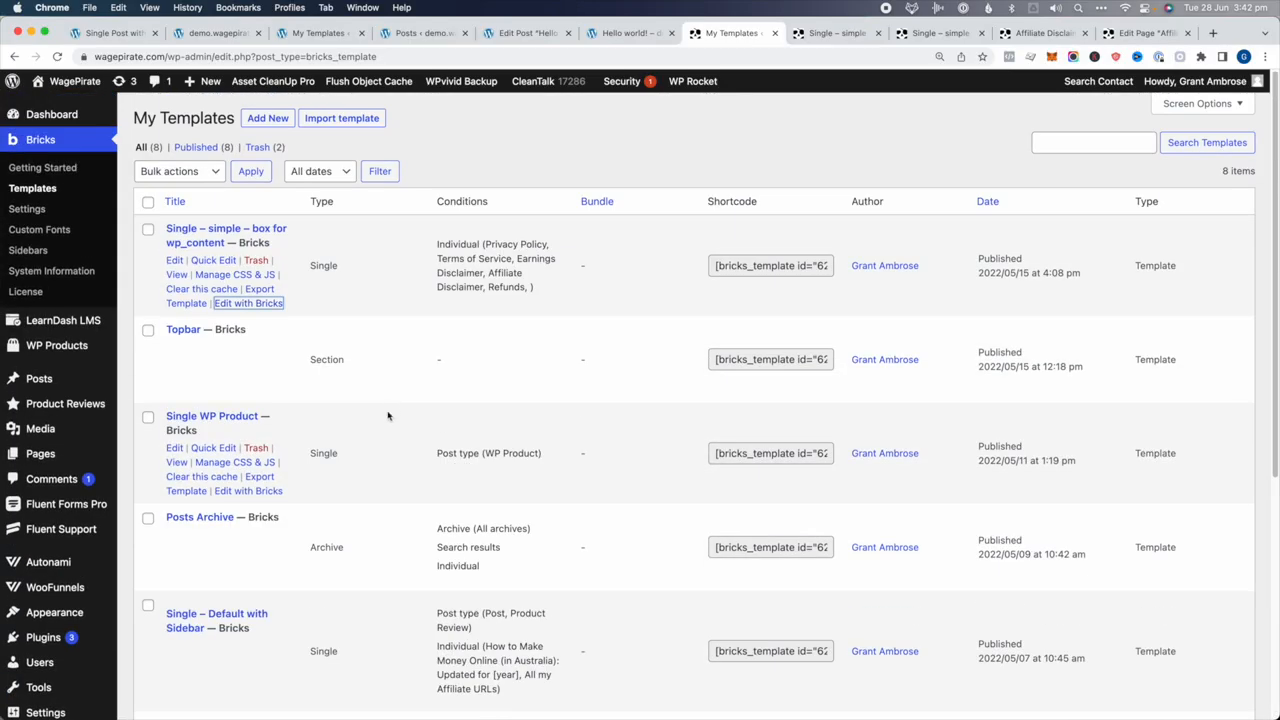
scroll(388, 416, "down", 5)
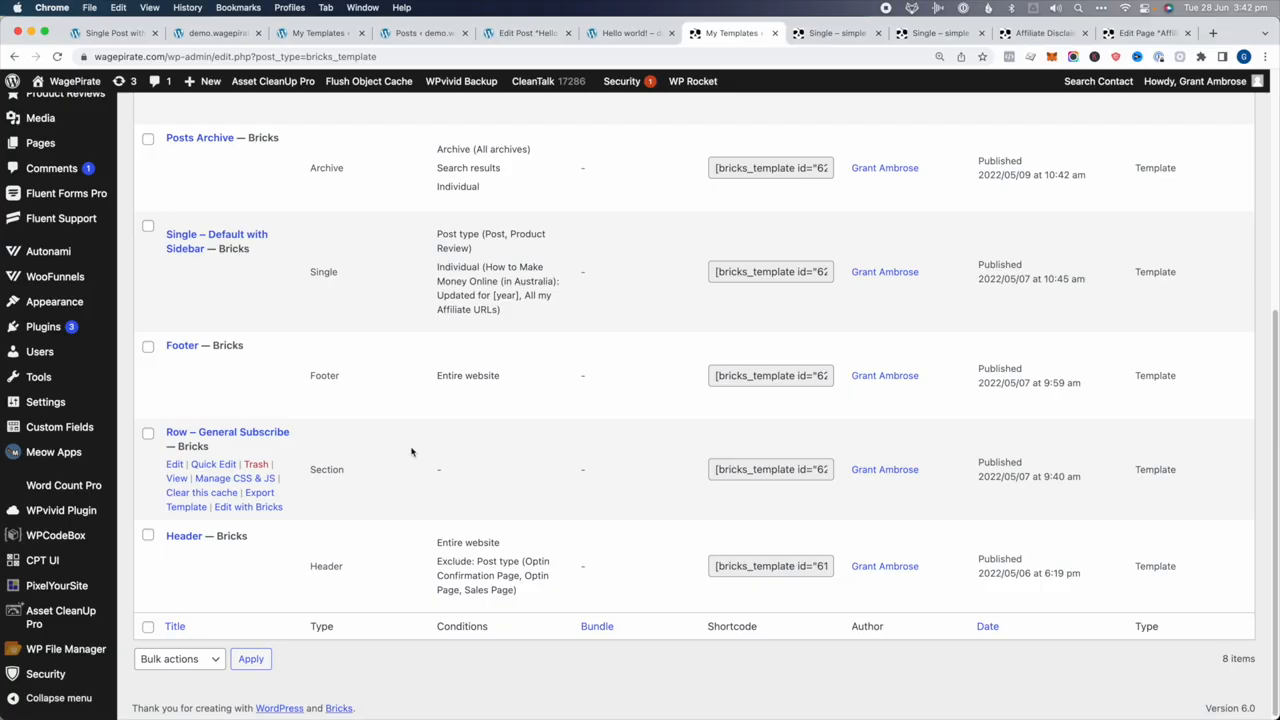
scroll(411, 452, "up", 1)
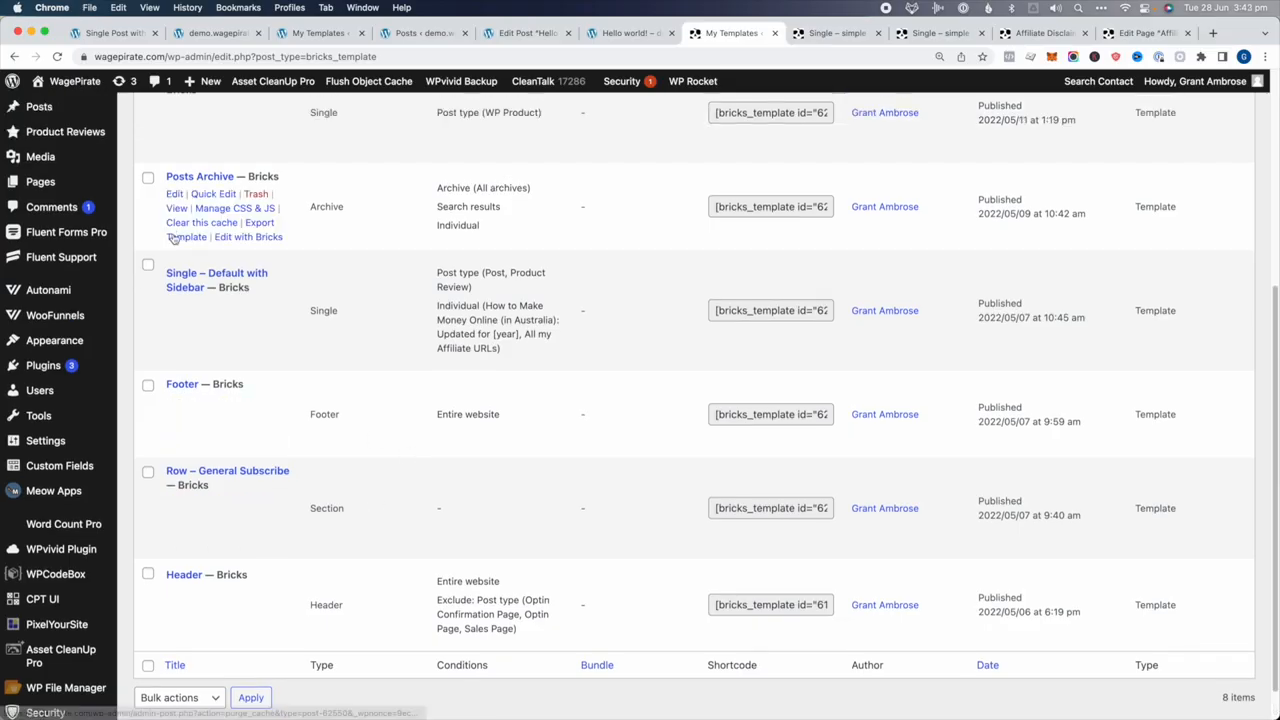
scroll(342, 241, "up", 3)
scroll(450, 600, "down", 3)
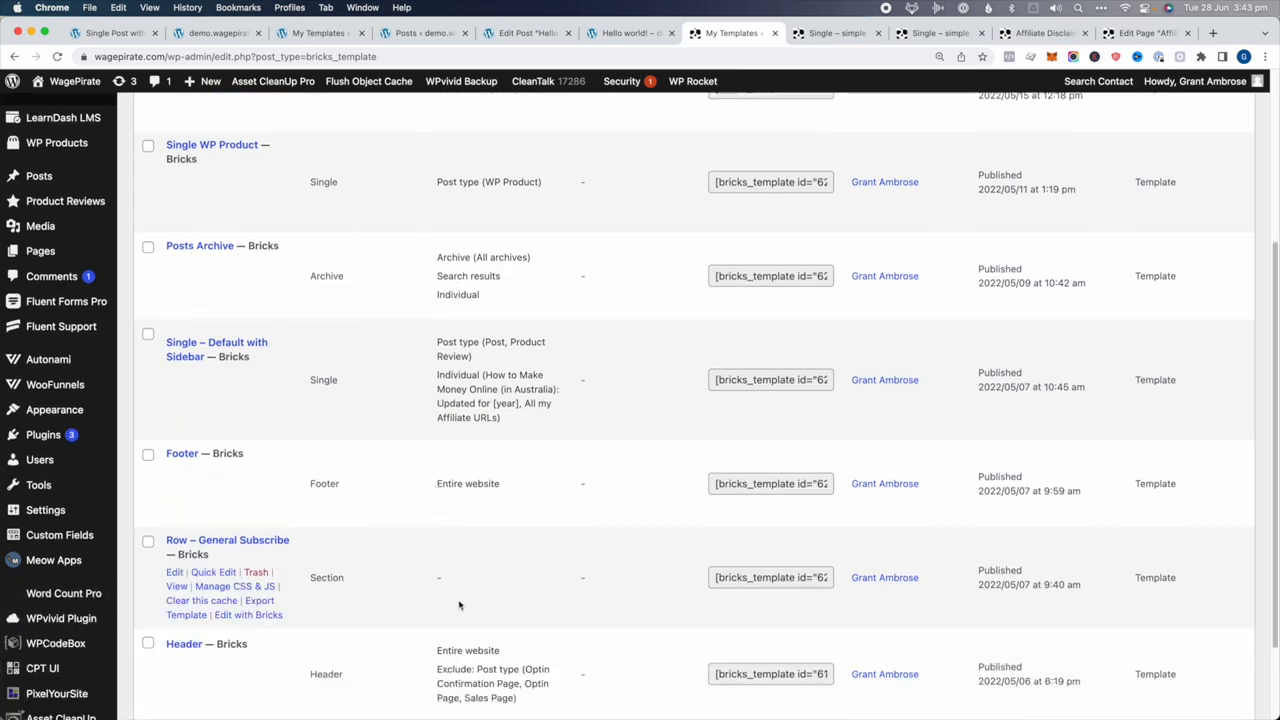
left_click_drag(477, 631, 492, 660)
left_click(492, 660)
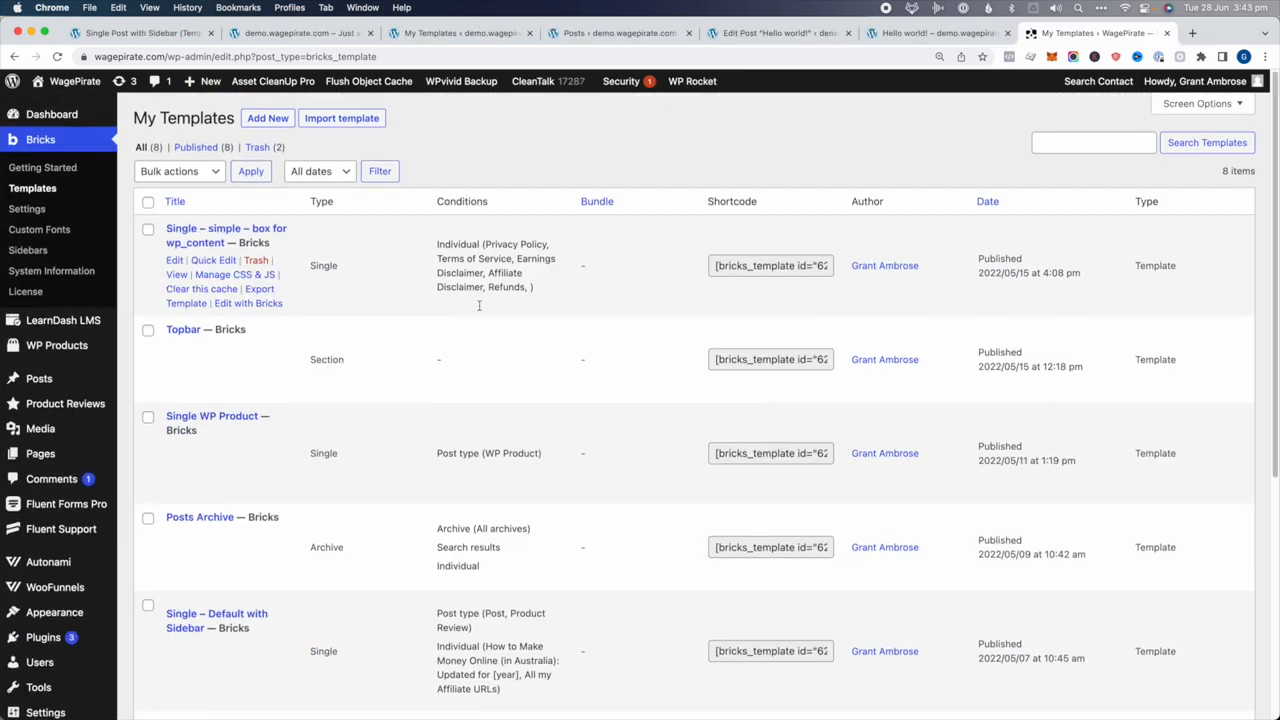
scroll(437, 371, "down", 1)
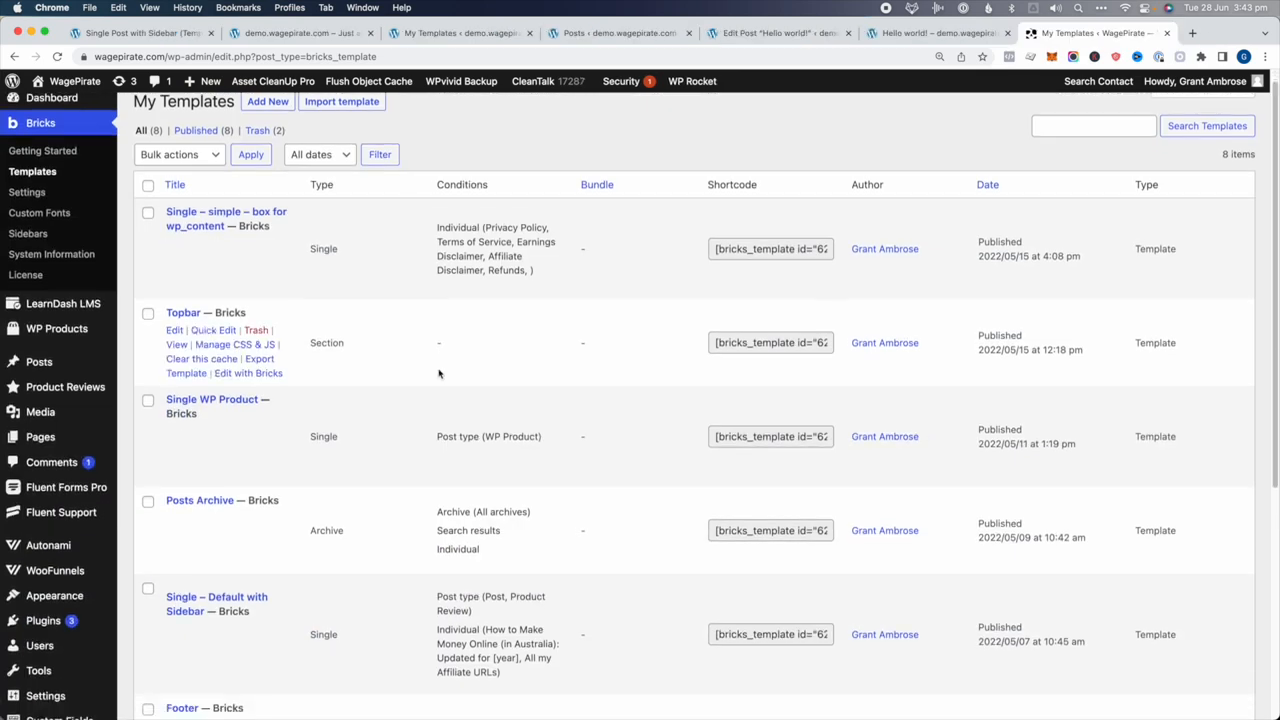
Compare template types (Topbar as Section, Posts Archive as Archive) and open Posts Archive in Bricks
left_click_drag(322, 324, 346, 327)
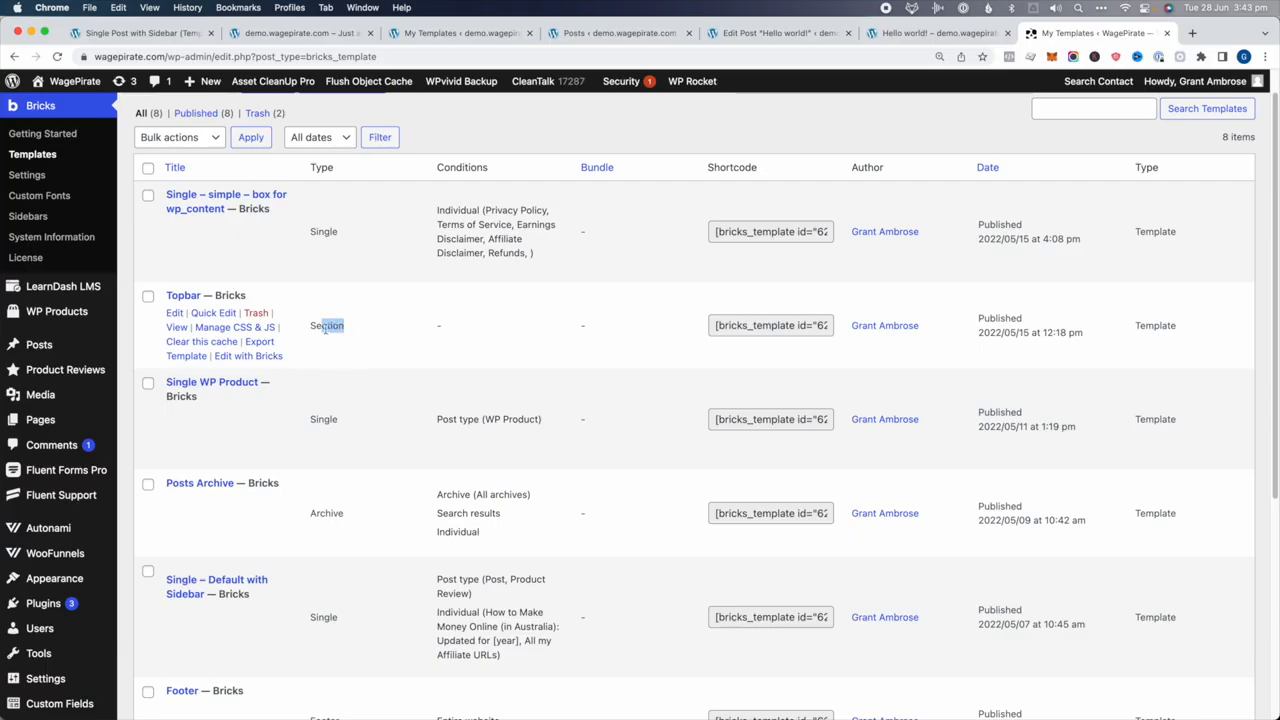
double_click(320, 325)
left_click(313, 513)
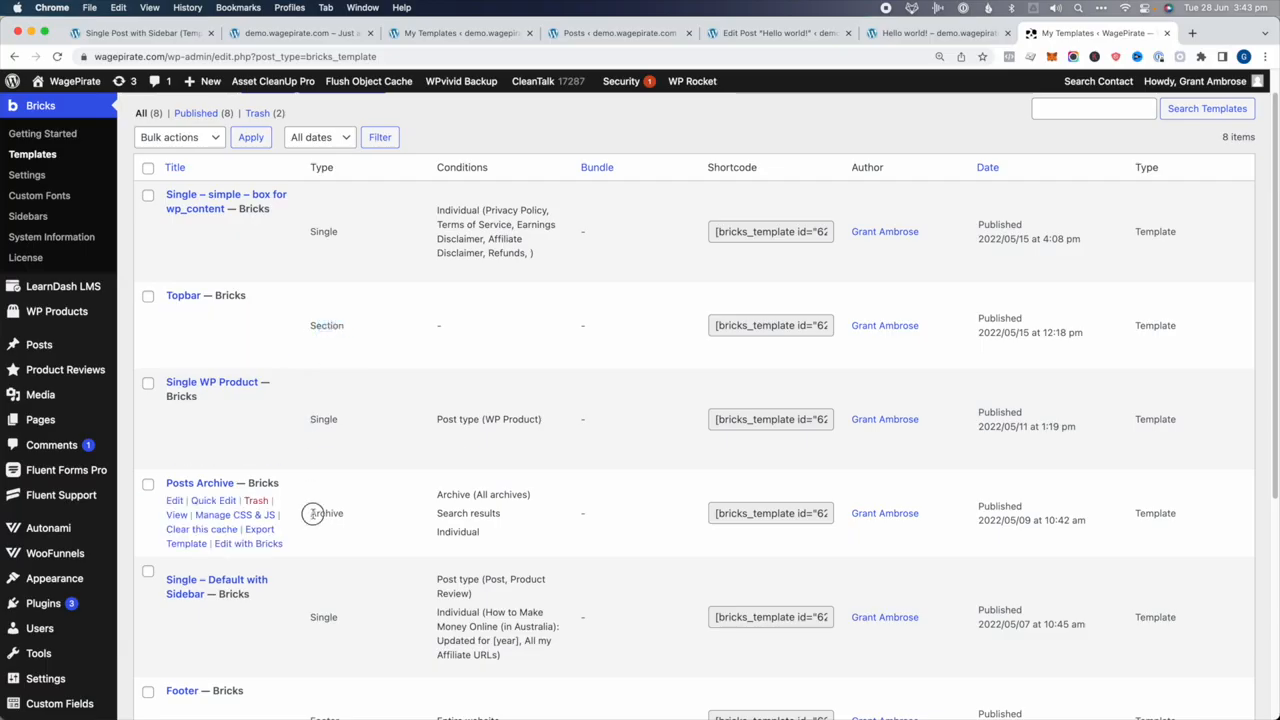
double_click(313, 513)
left_click(329, 523)
left_click(237, 543)
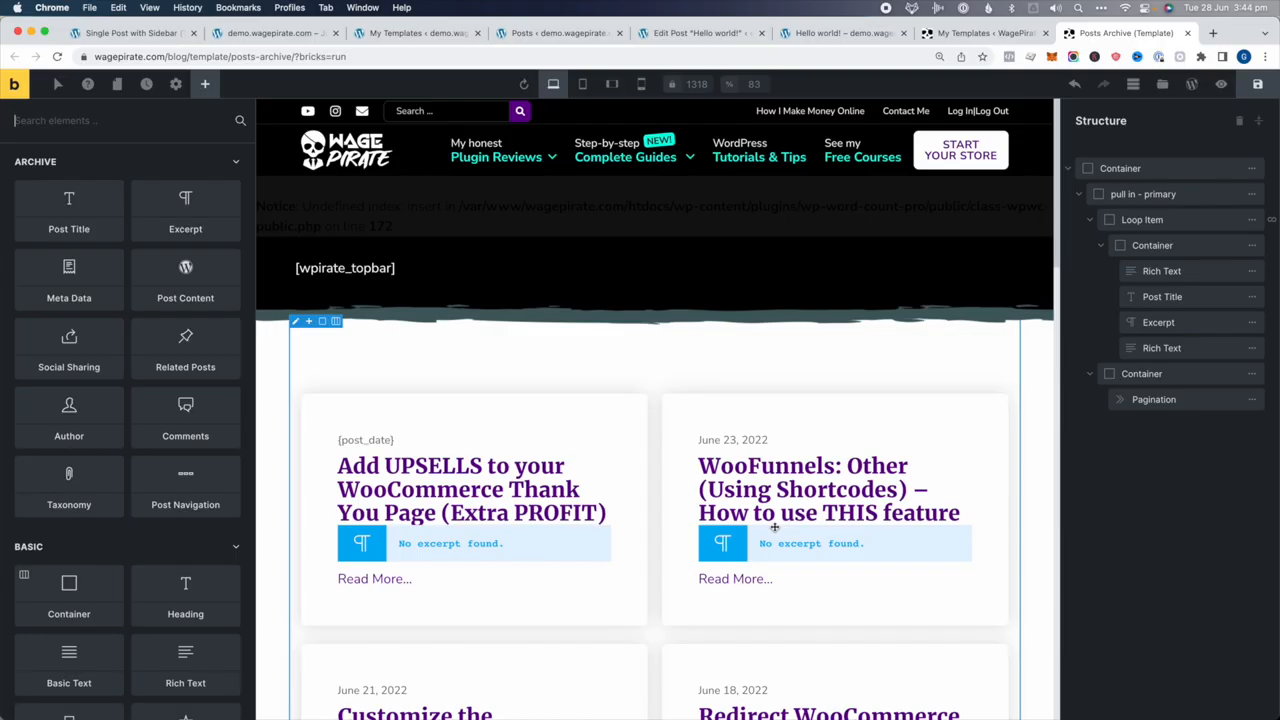
Inspect the post loop's elements: {post_date} text, post title, excerpt and Read More... text
left_click(1142, 220)
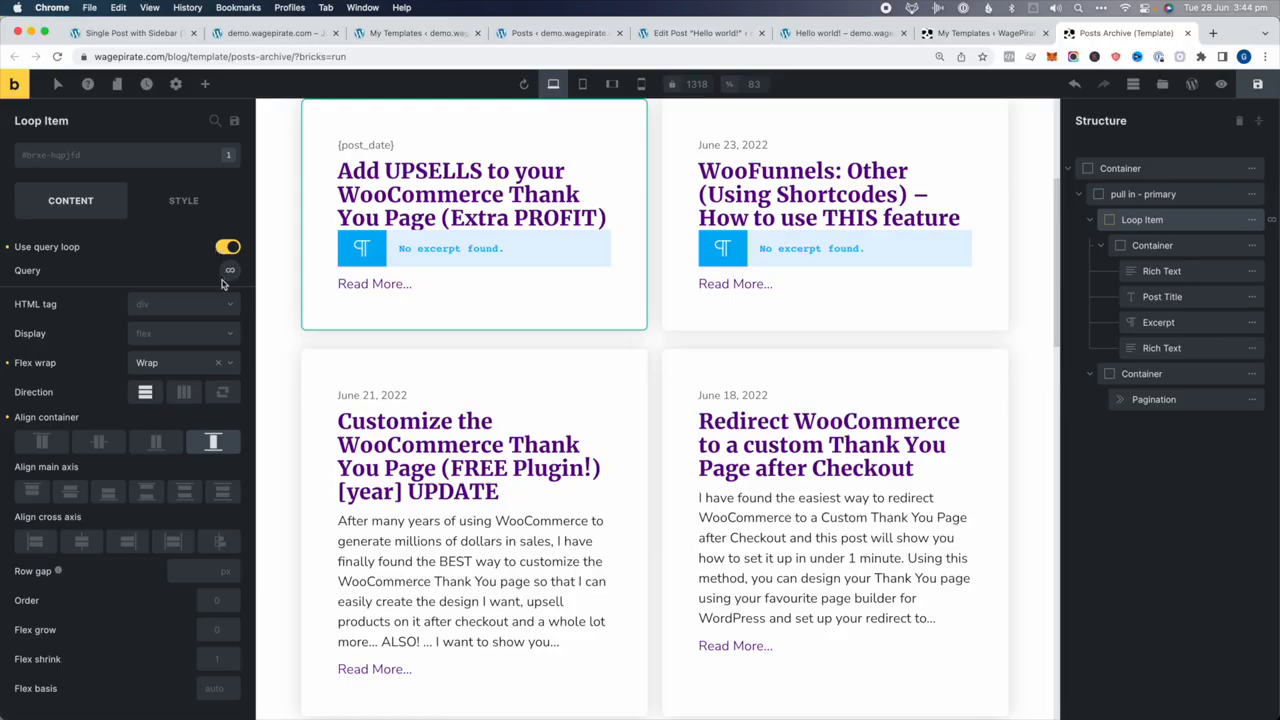
left_click(1160, 272)
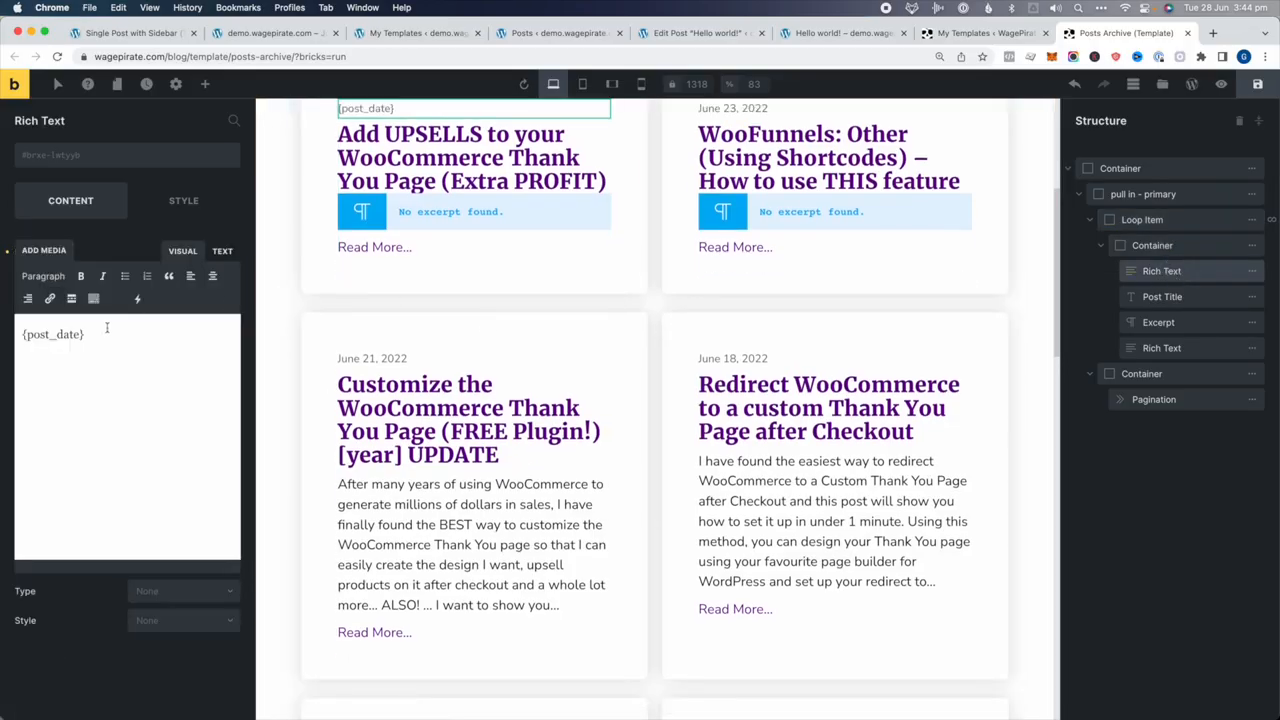
left_click_drag(86, 338, 25, 337)
left_click(1218, 300)
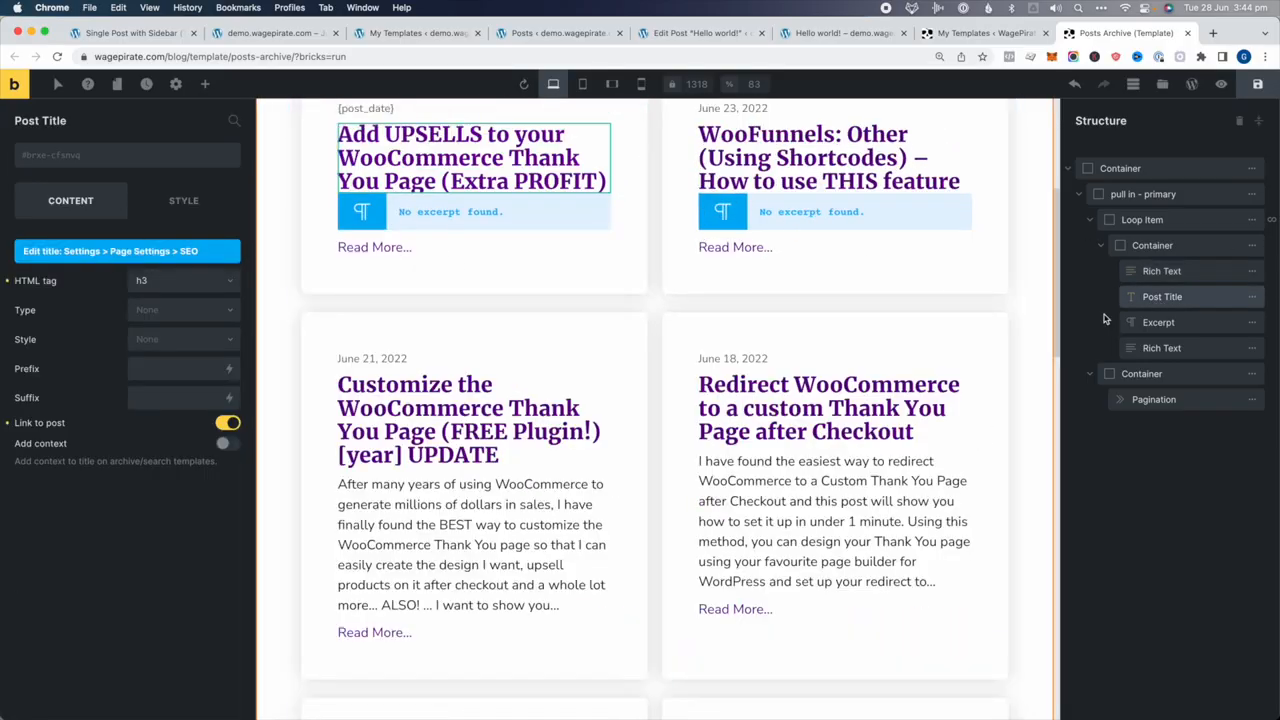
left_click(1178, 328)
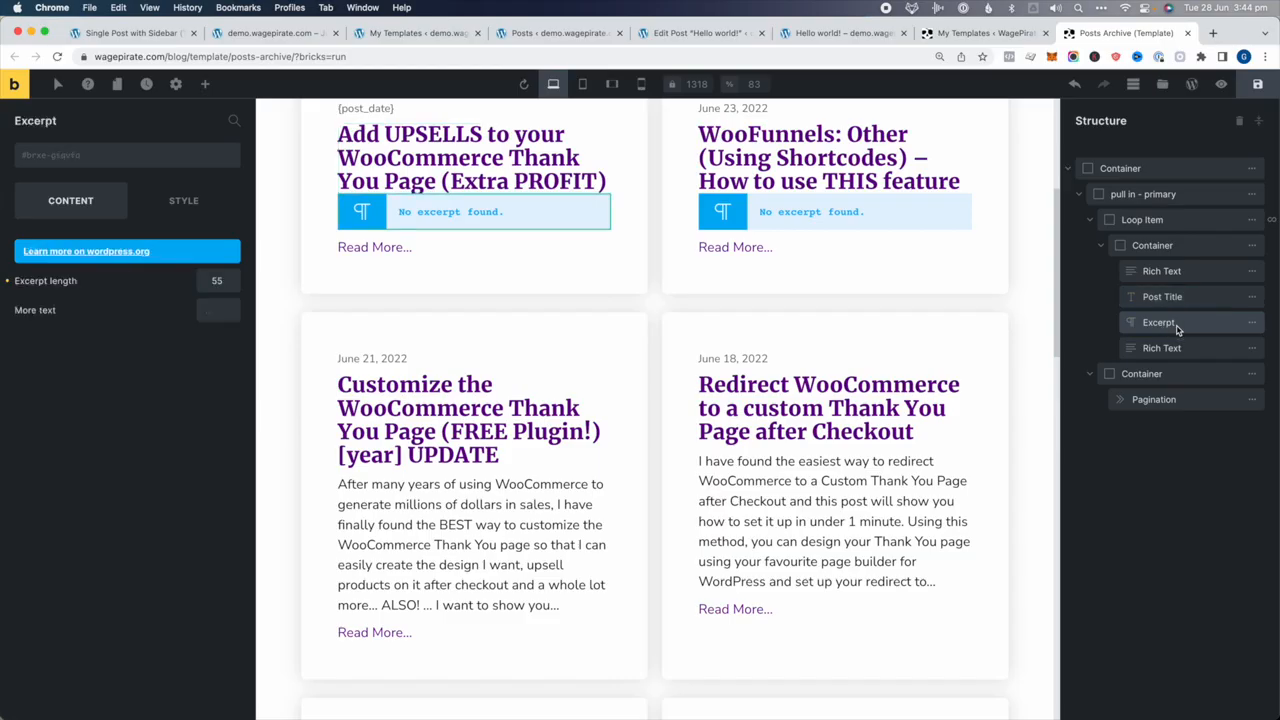
left_click(1172, 349)
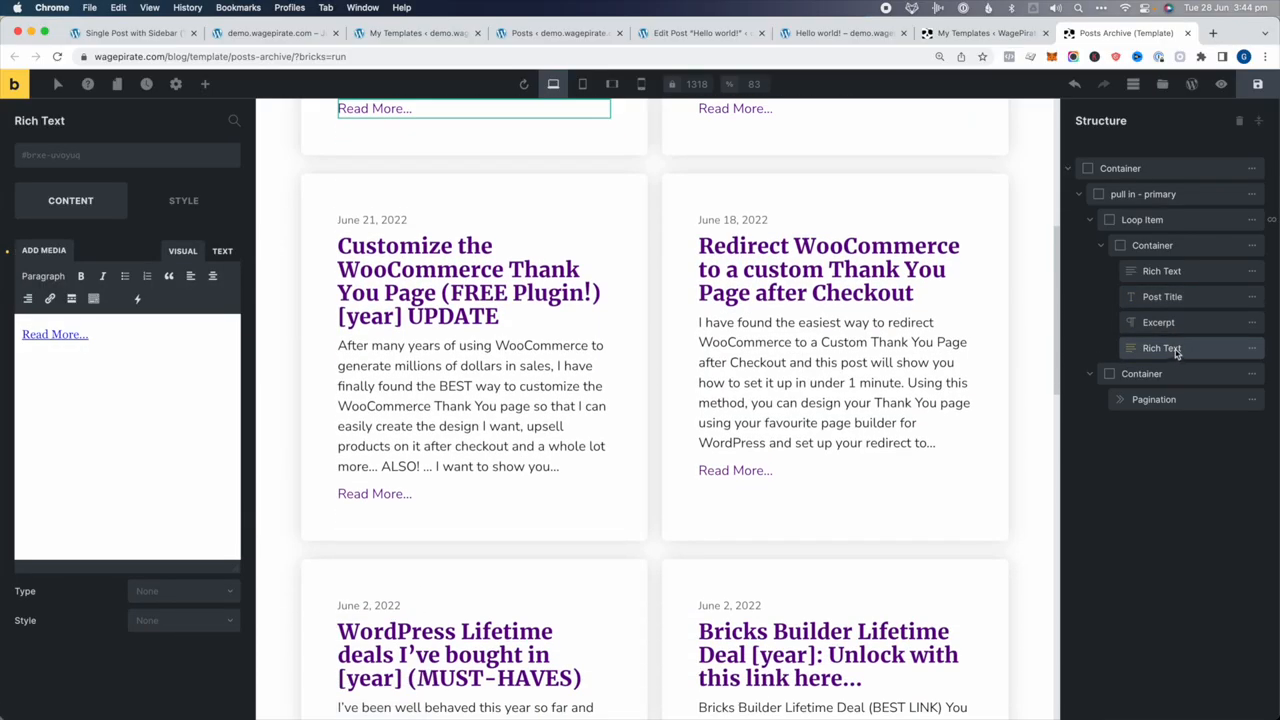
Check the Read More link's address without changing it, then close the Posts Archive editor
triple_click(55, 333)
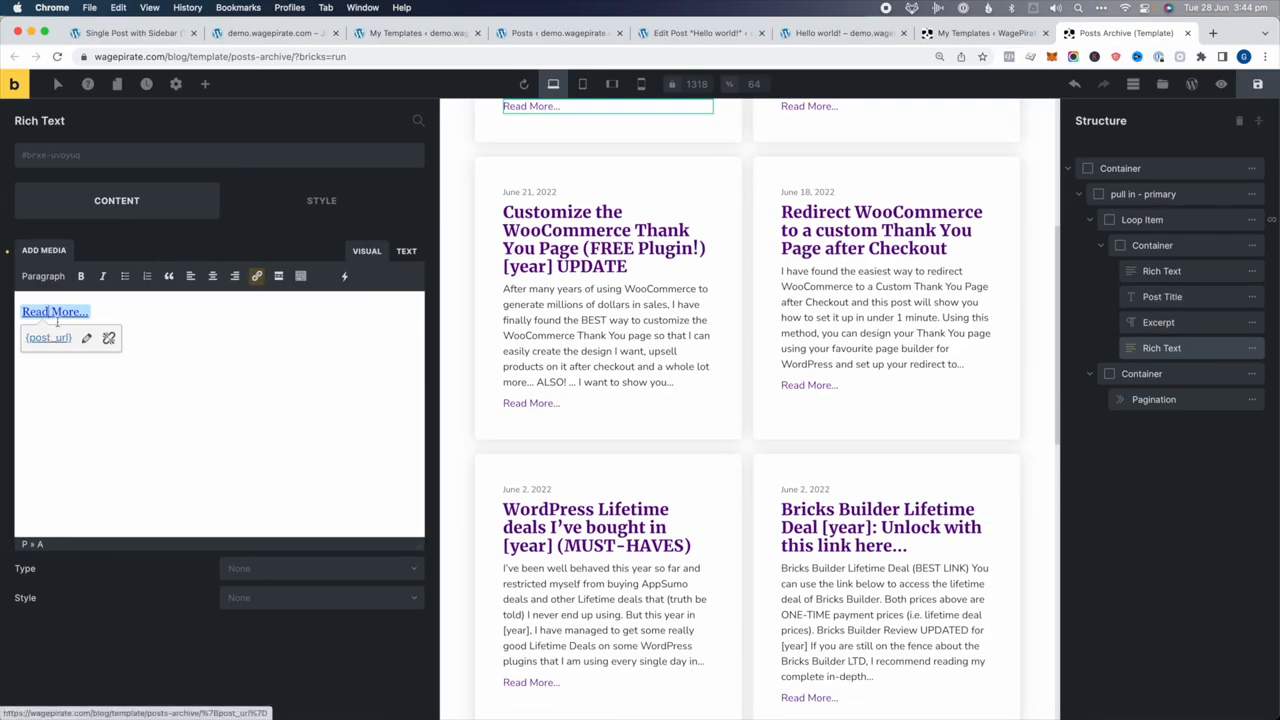
left_click(89, 360)
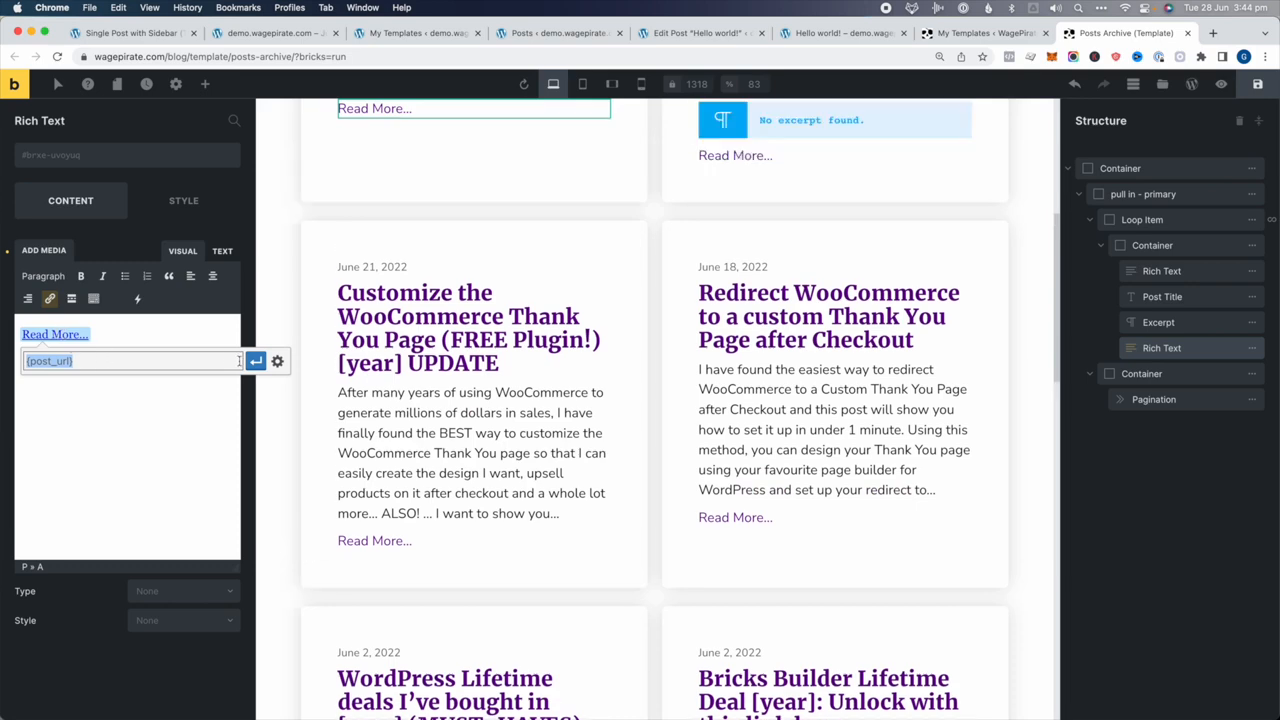
left_click(201, 426)
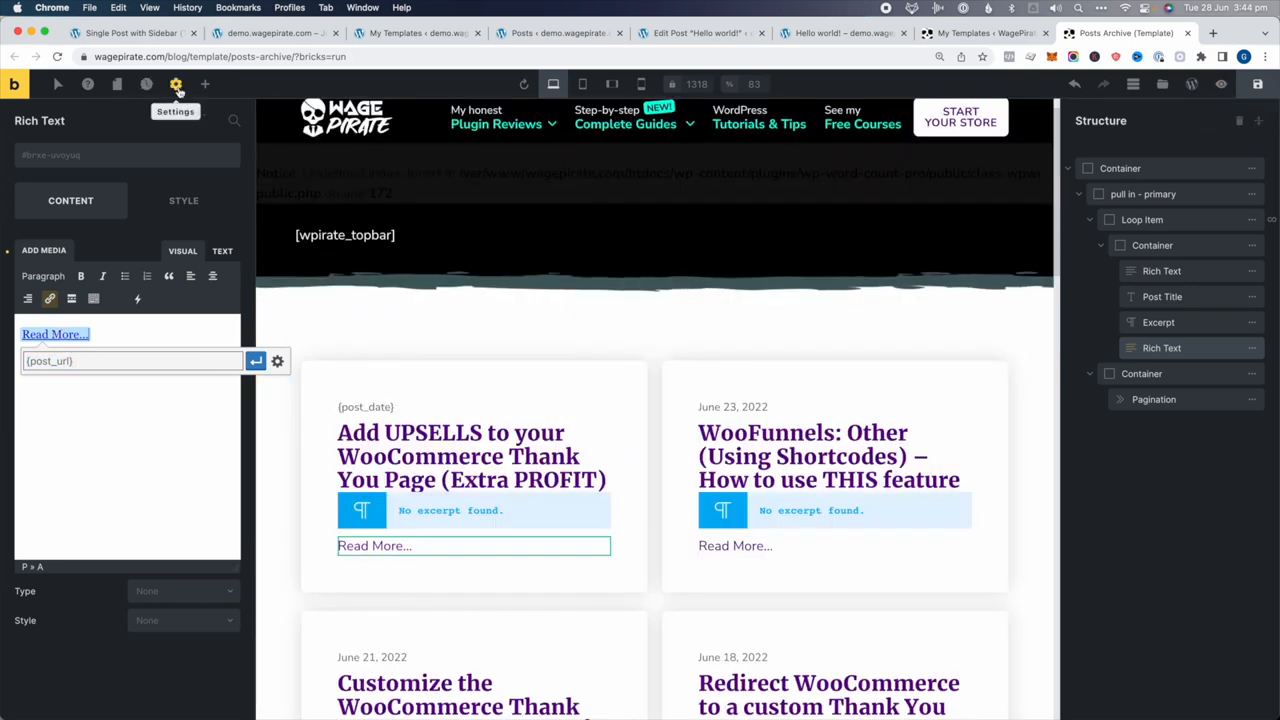
left_click(205, 85)
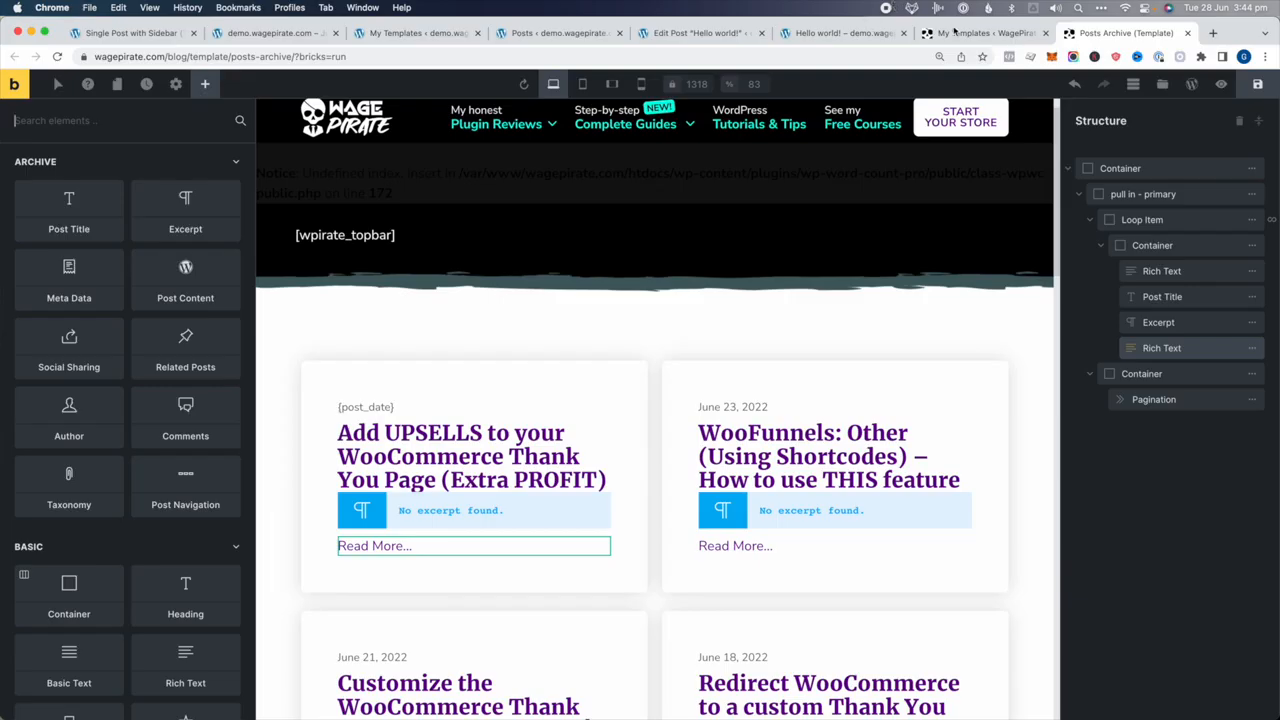
key("super+w")
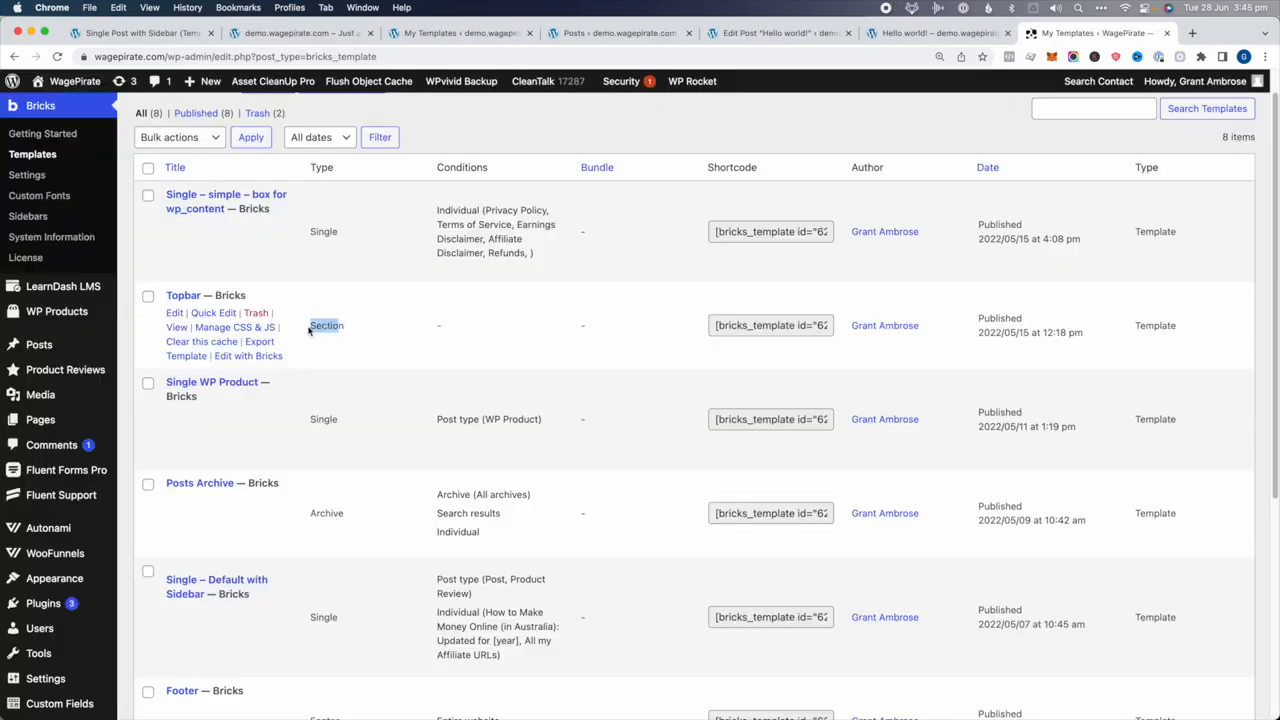
Open the Row – General Subscribe section template in the Bricks editor
scroll(411, 244, "up", 2)
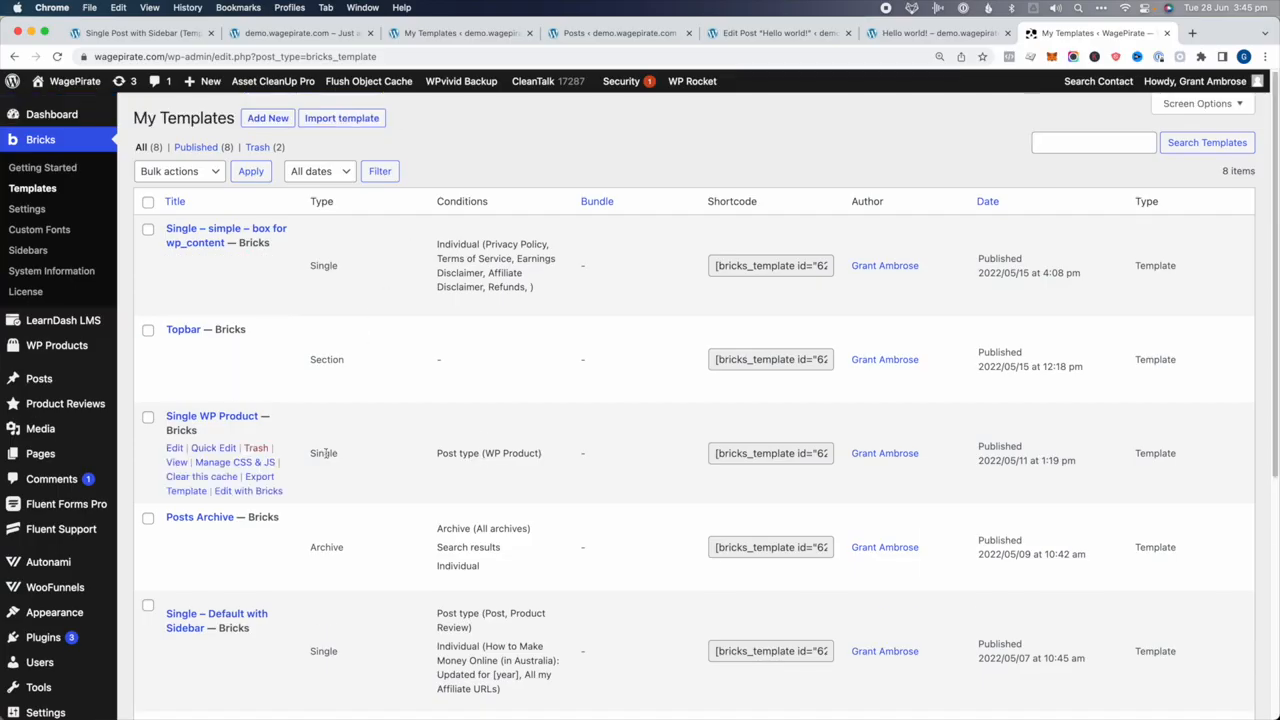
scroll(325, 453, "down", 6)
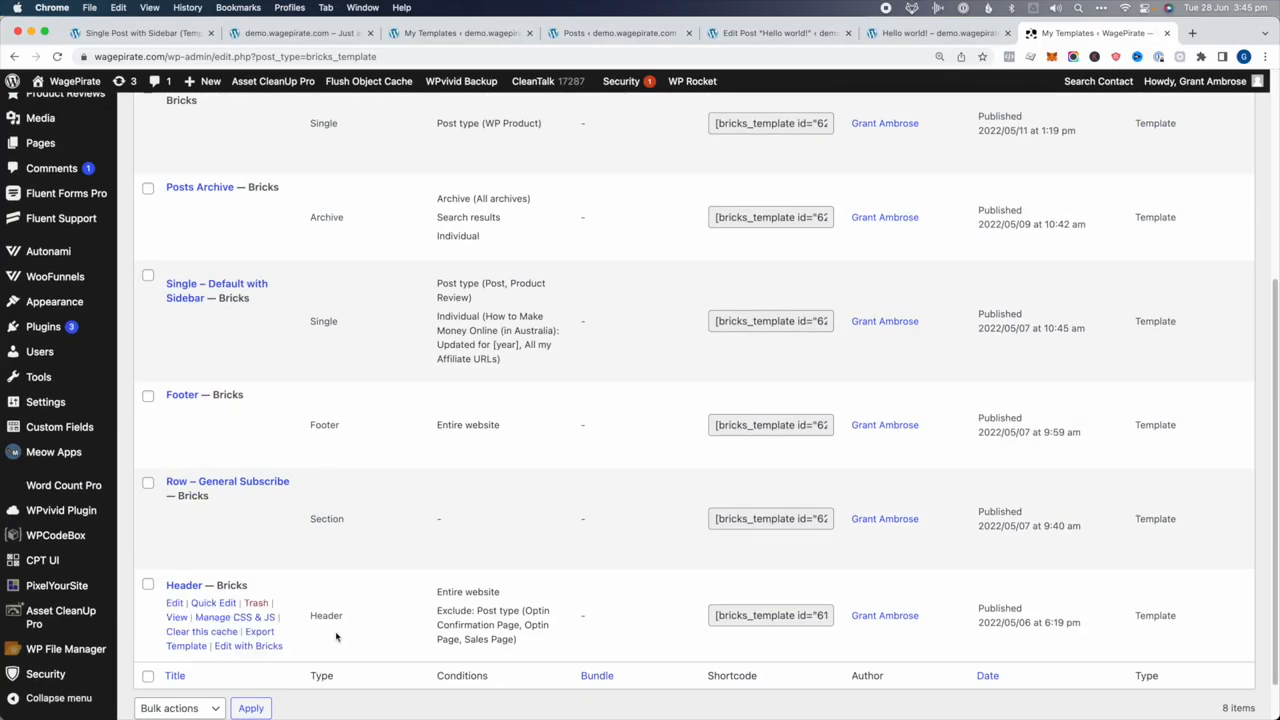
left_click_drag(271, 483, 173, 490)
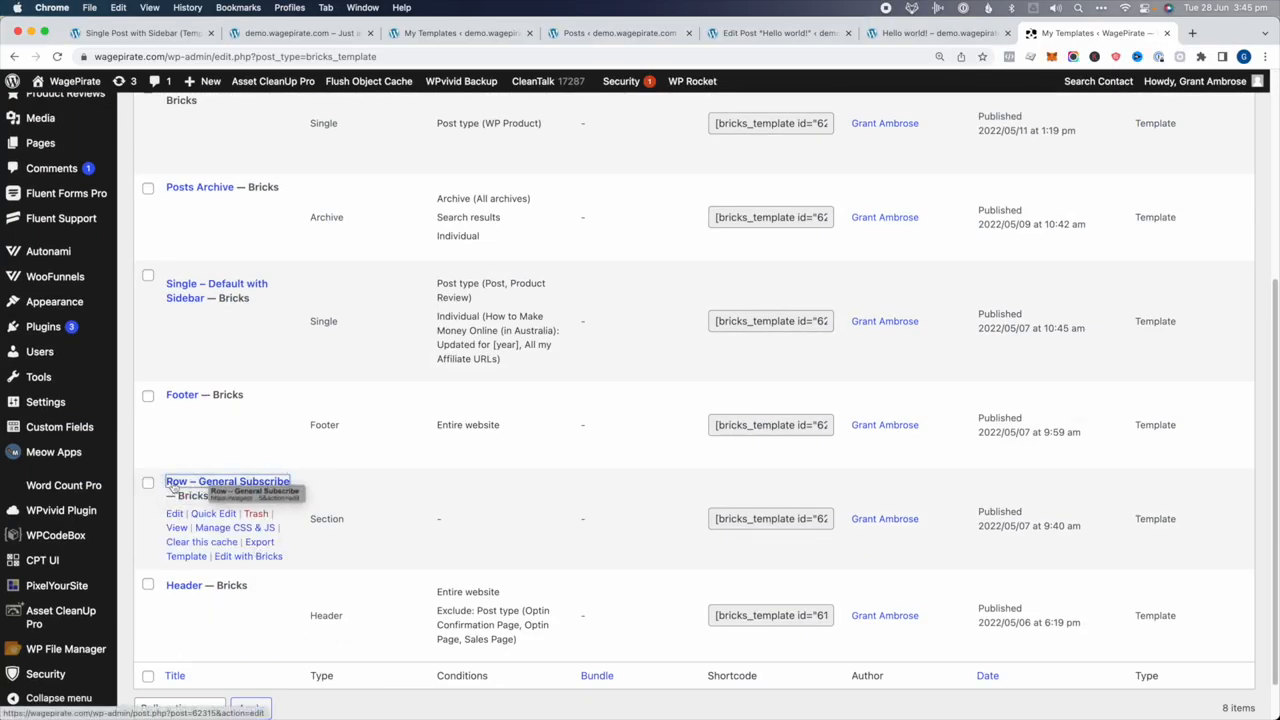
left_click(248, 556)
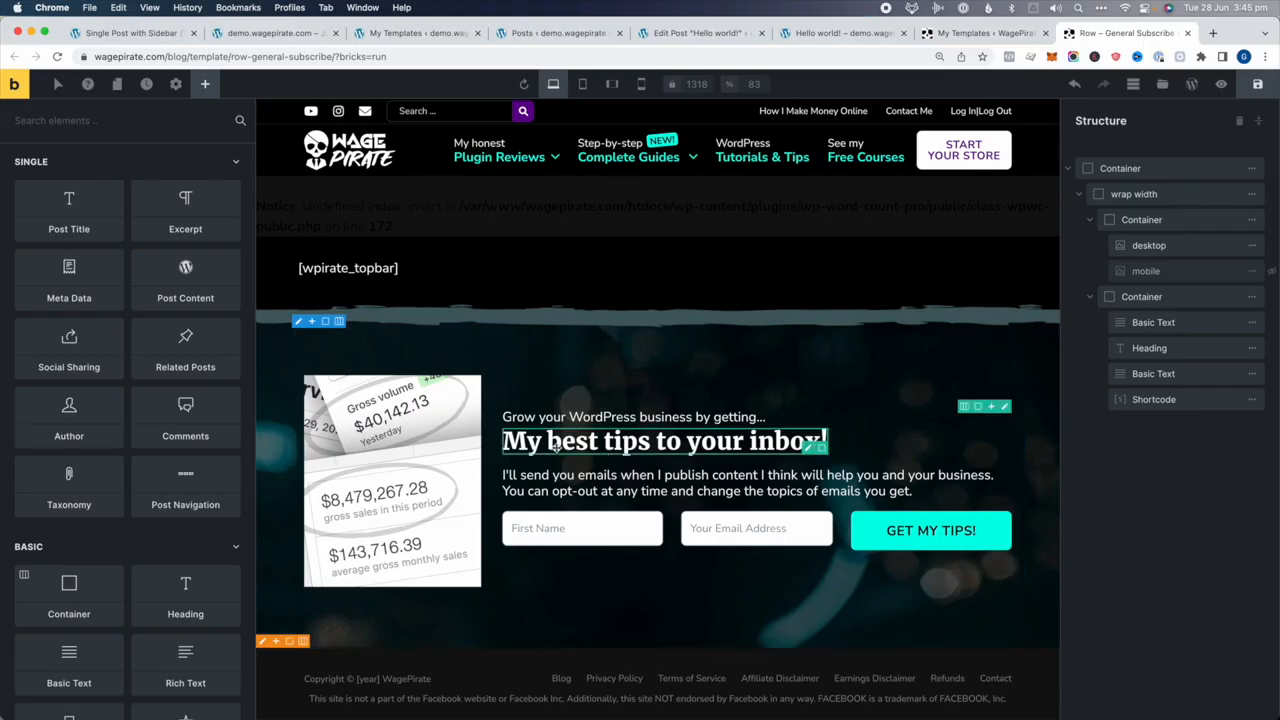
Back in My Templates, open the Footer template in Bricks and switch to its tab
left_click(1023, 30)
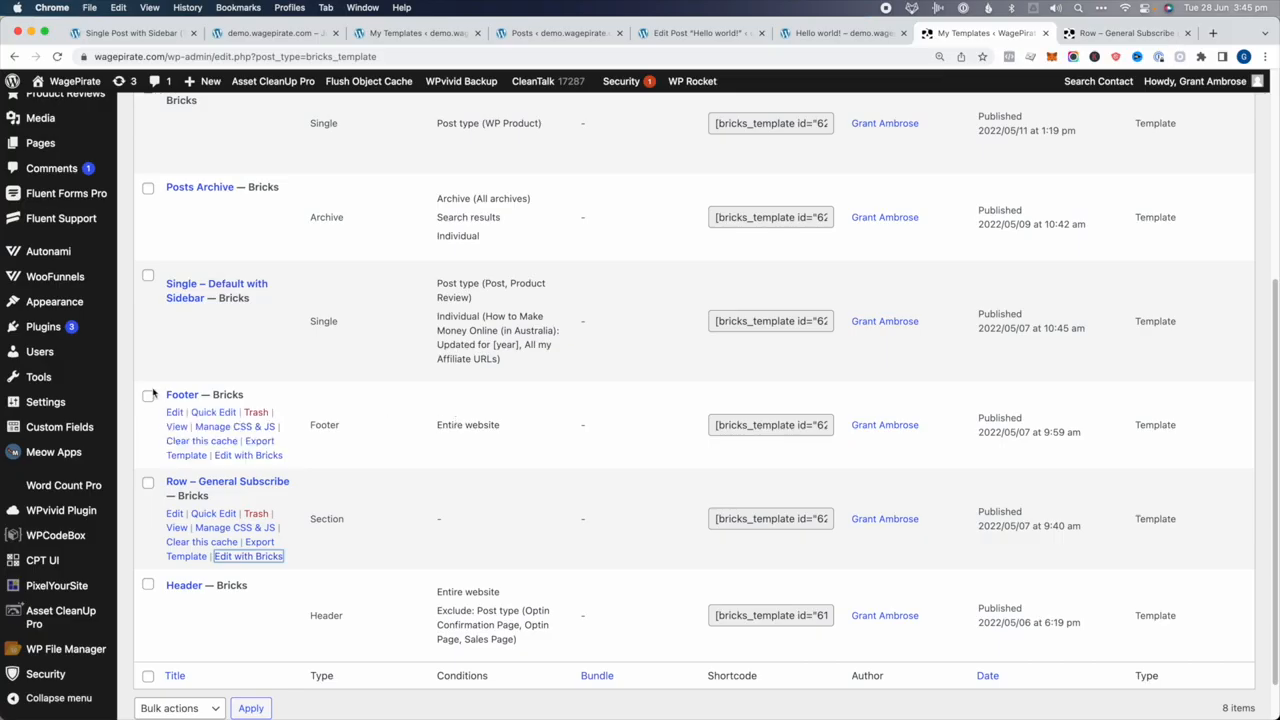
left_click(240, 455, "super")
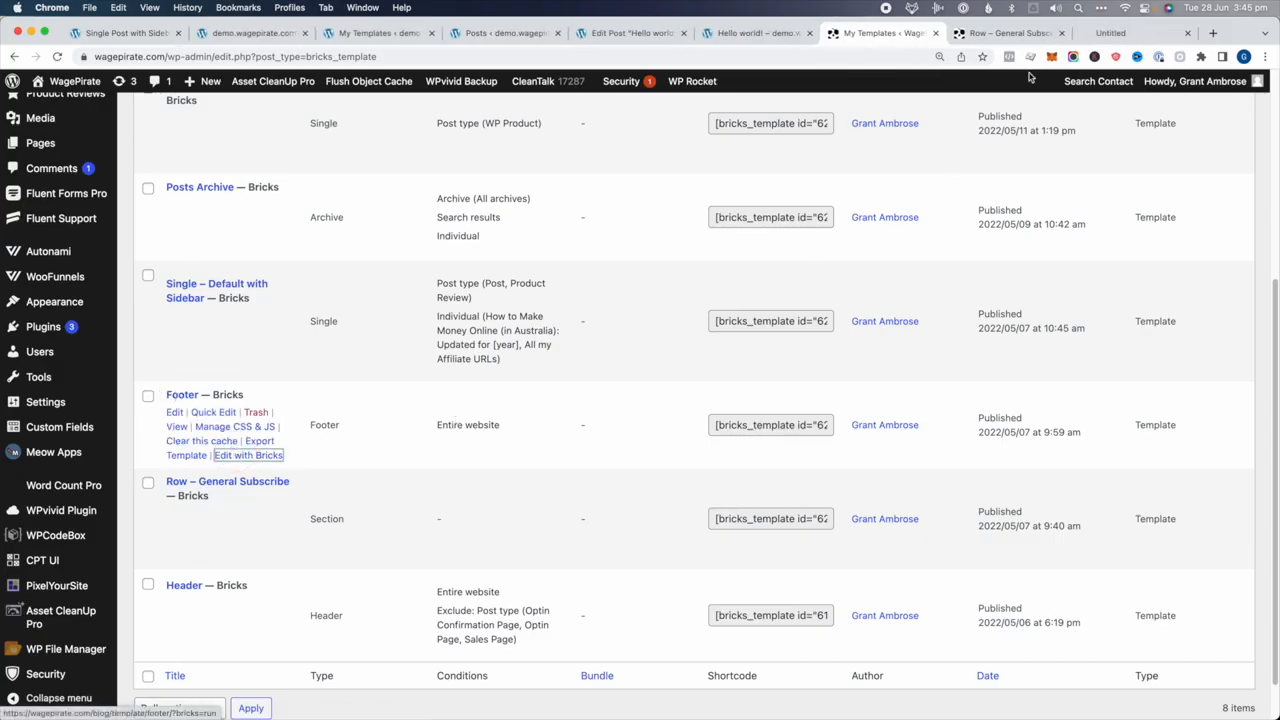
left_click(1110, 33)
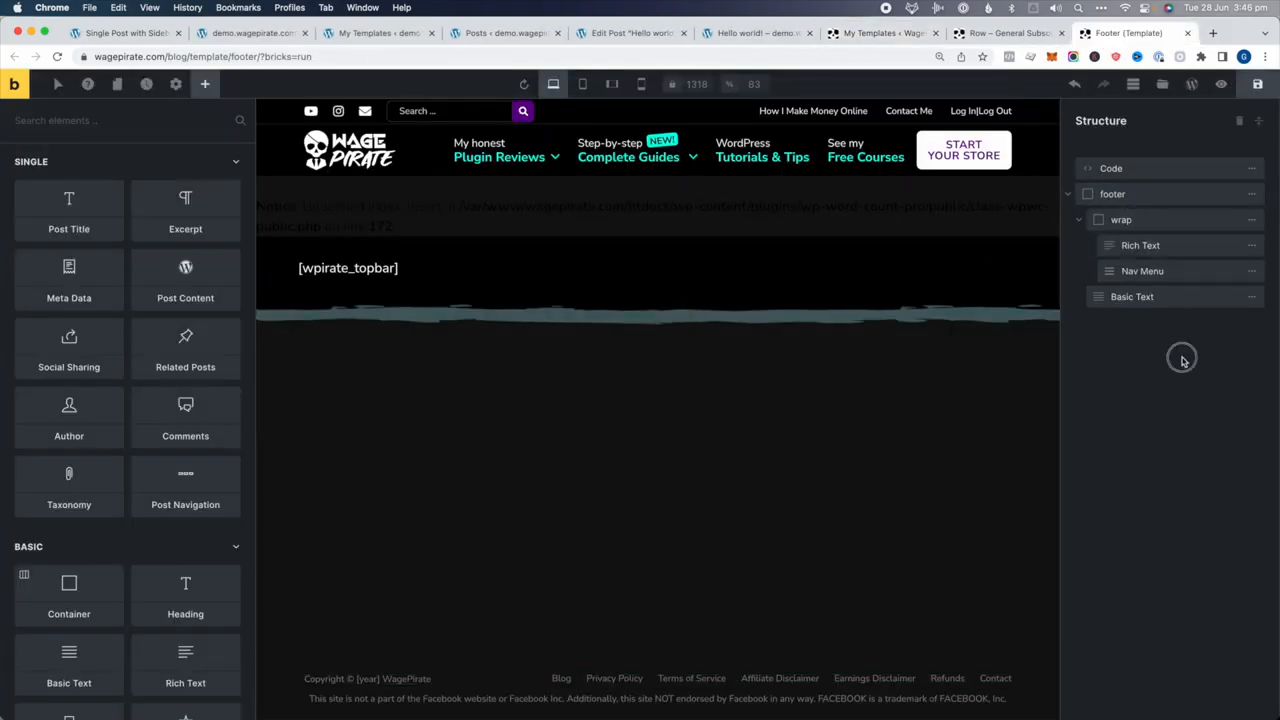
Search elements for 'tem', add a Template element to the footer and choose Row – General Subscribe
left_click(108, 122)
type("tem")
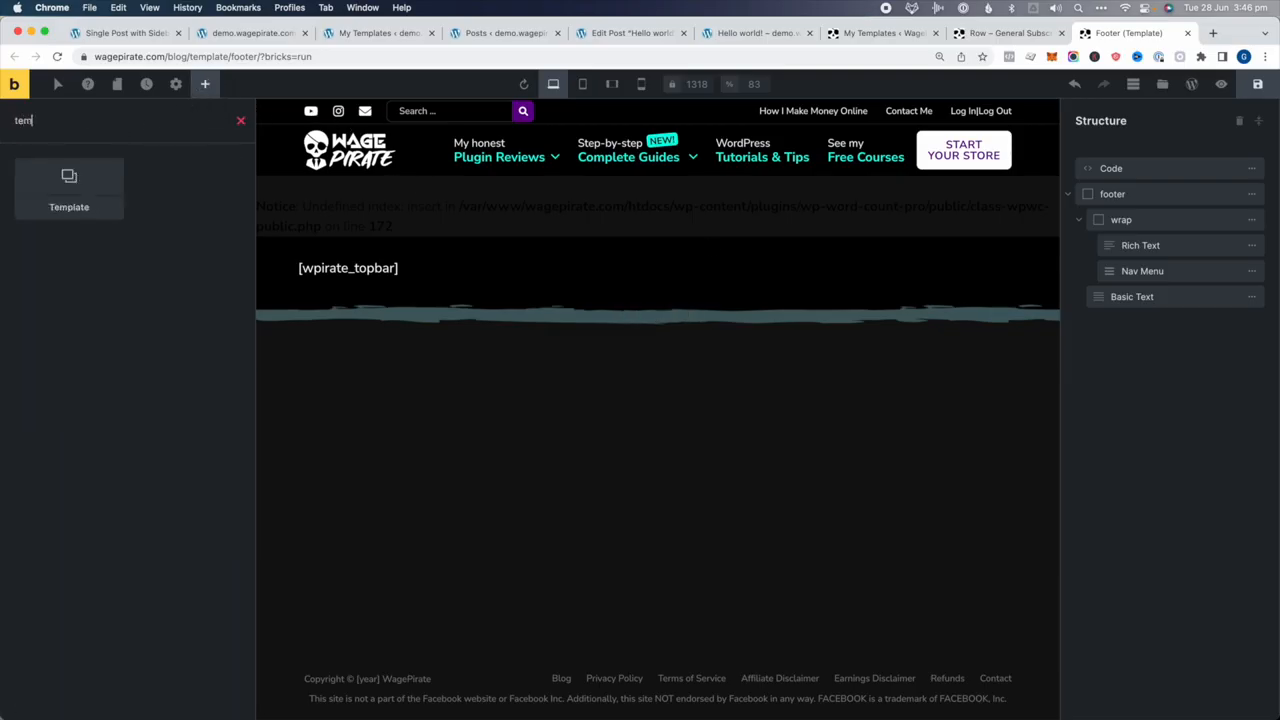
left_click(53, 176)
left_click(1163, 322)
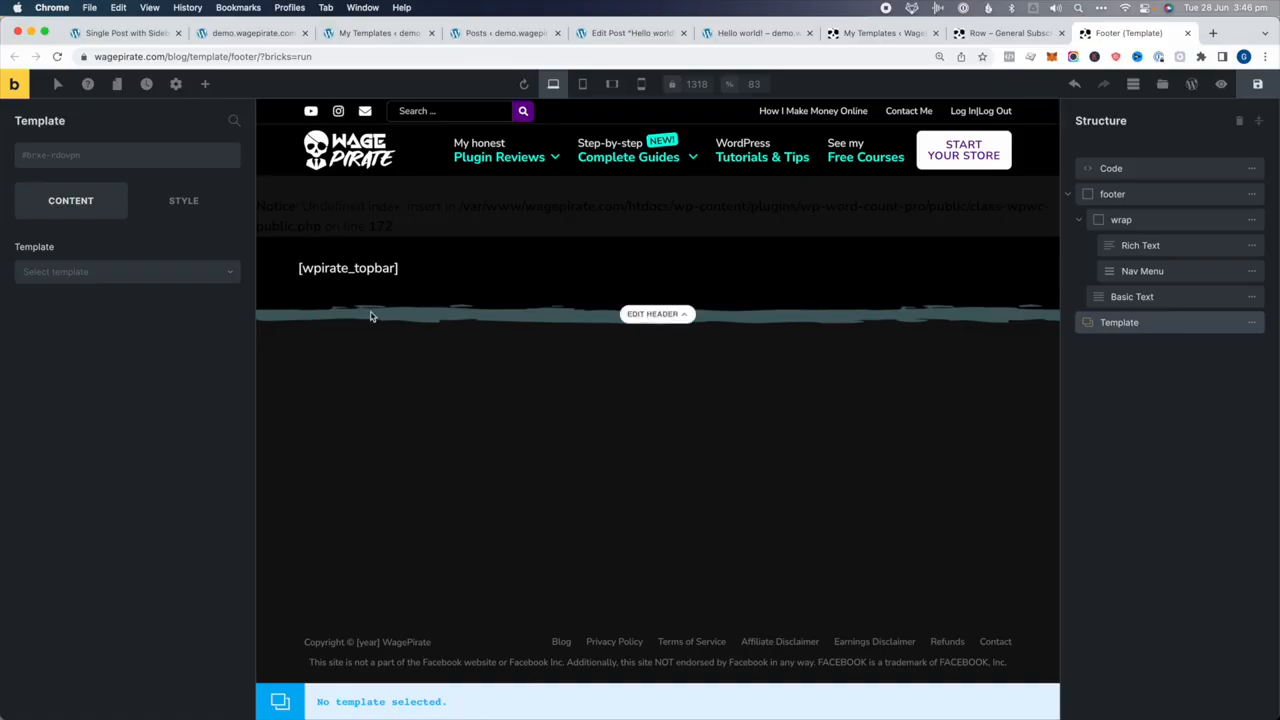
left_click(97, 272)
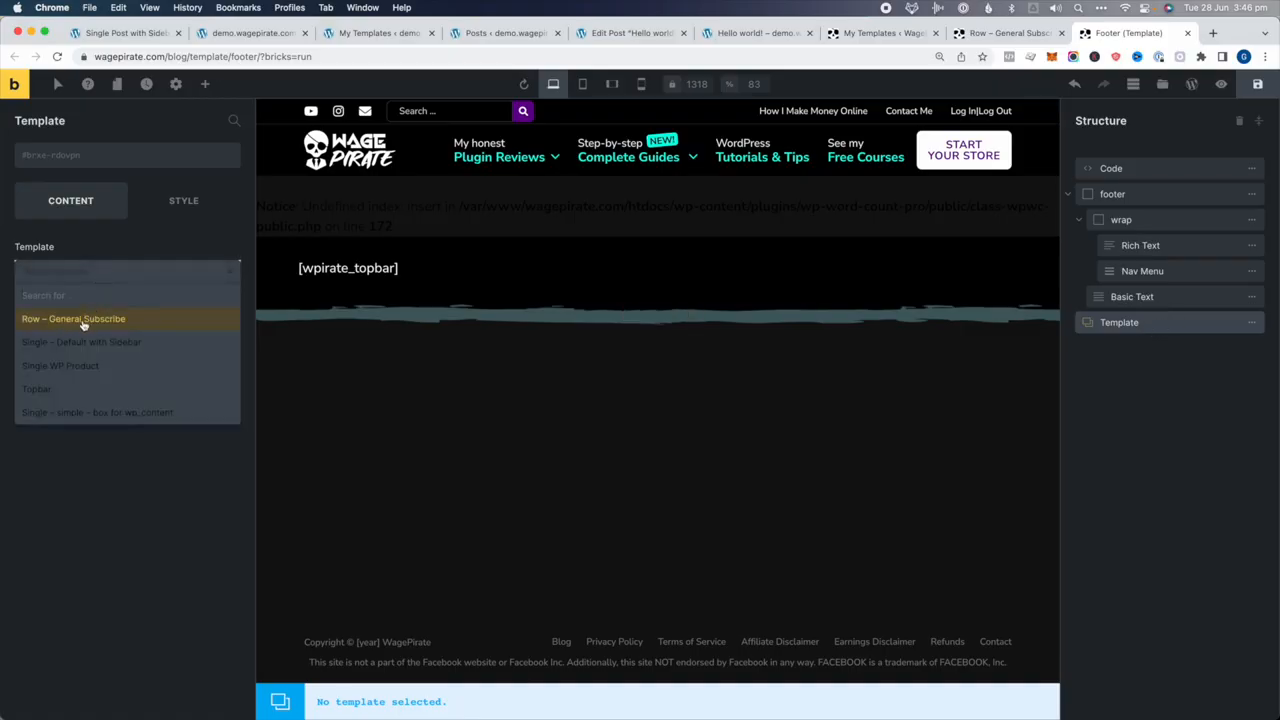
left_click(83, 319)
scroll(559, 436, "down", 1)
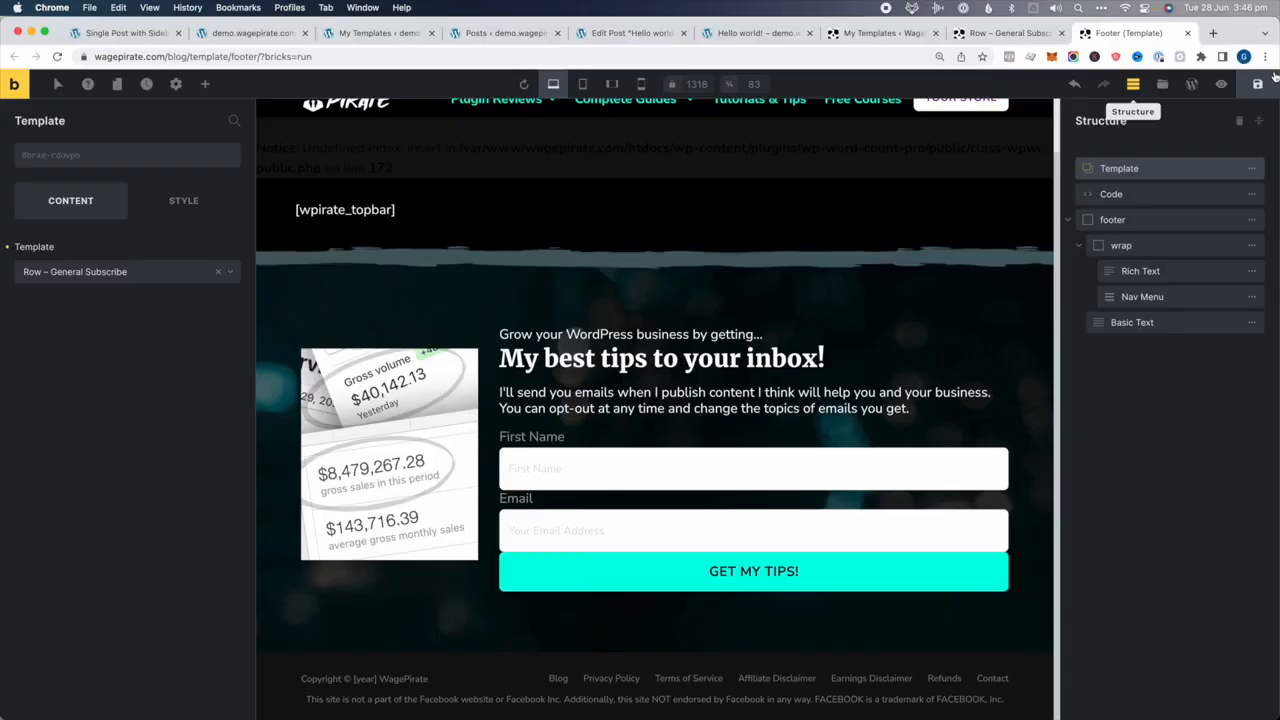
Save the Footer template with the embedded Row – General Subscribe section
left_click(1262, 84)
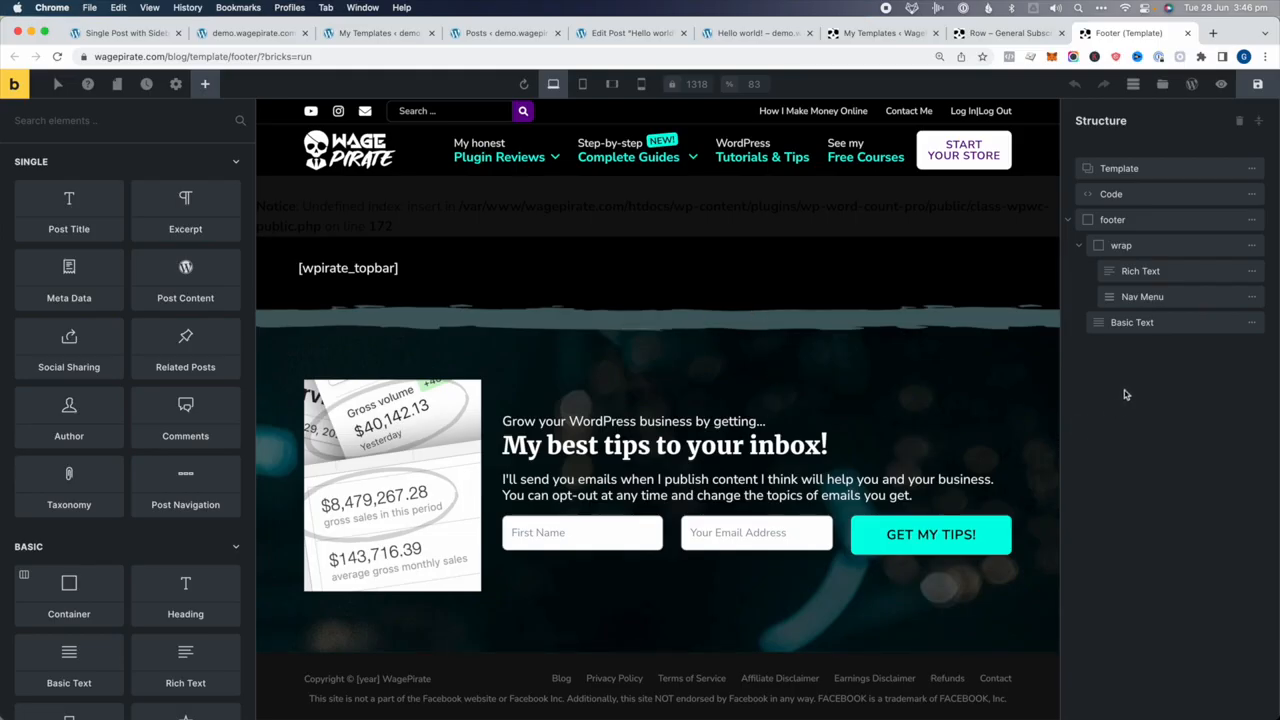
Select the embedded Template element and compare the demo and main site templates lists, noting the subscribe template's Section type
left_click(1149, 172)
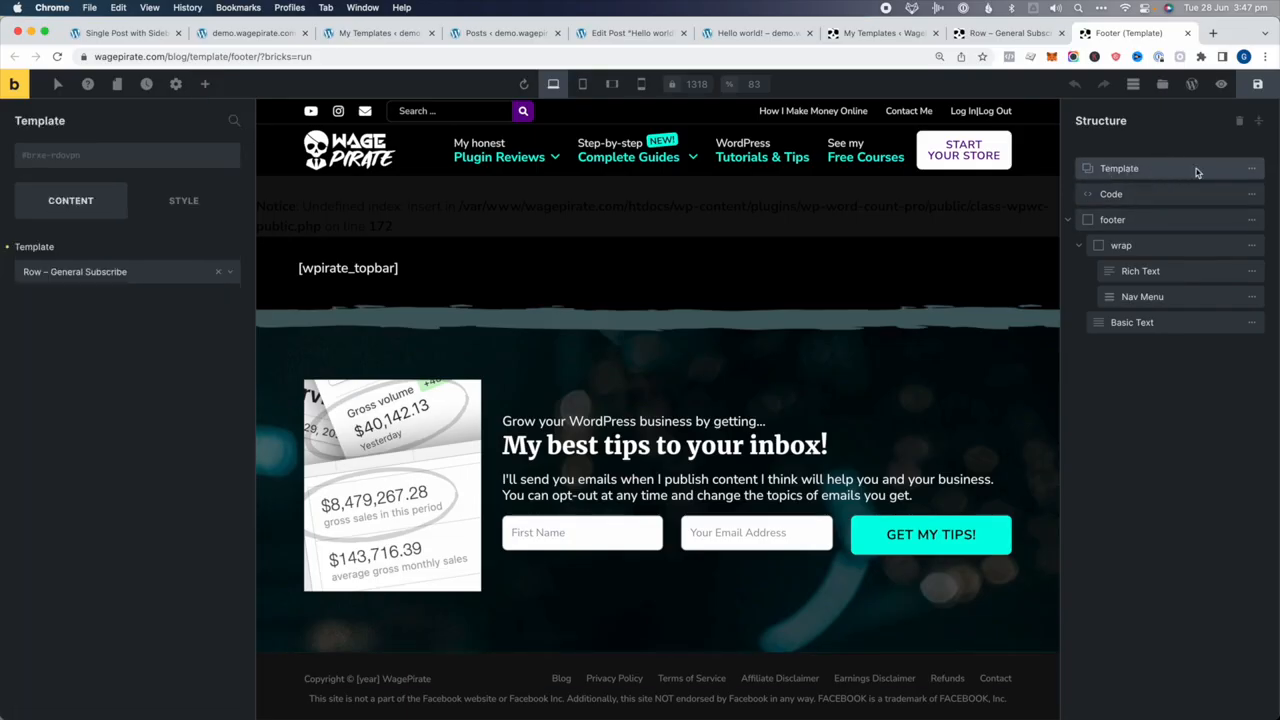
left_click(19, 278)
left_click(380, 33)
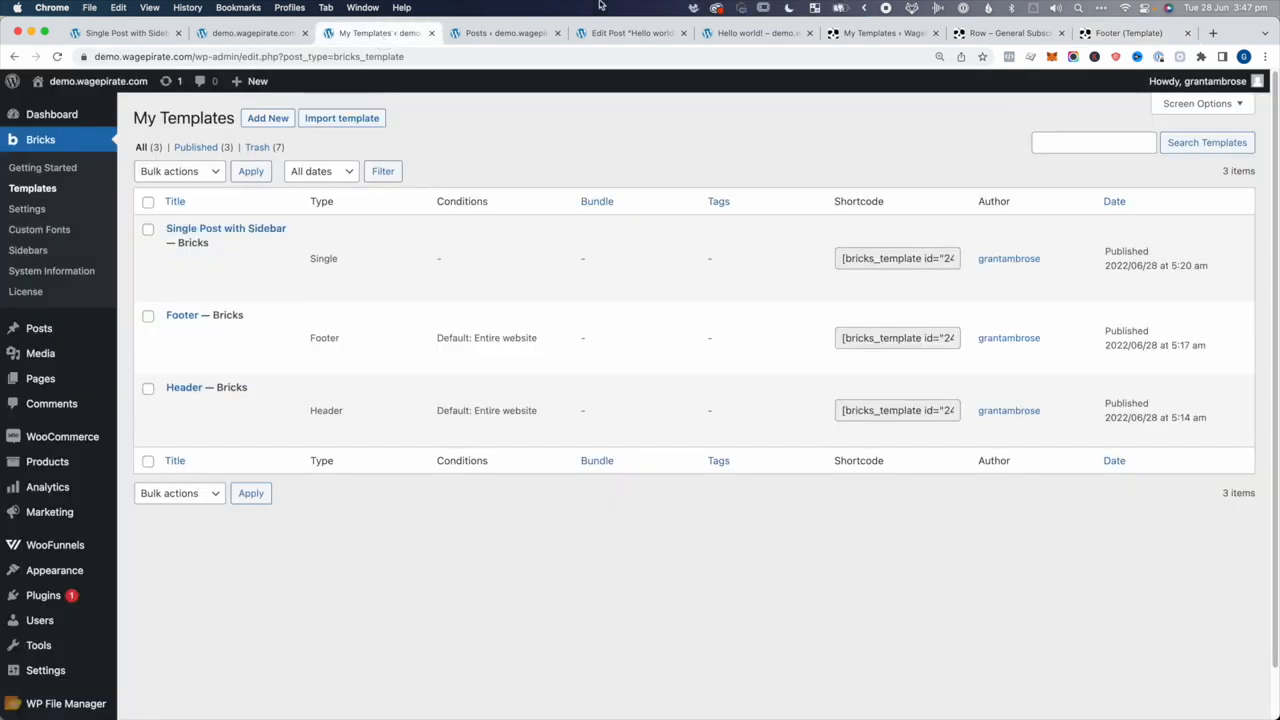
left_click(880, 33)
scroll(250, 475, "down", 2)
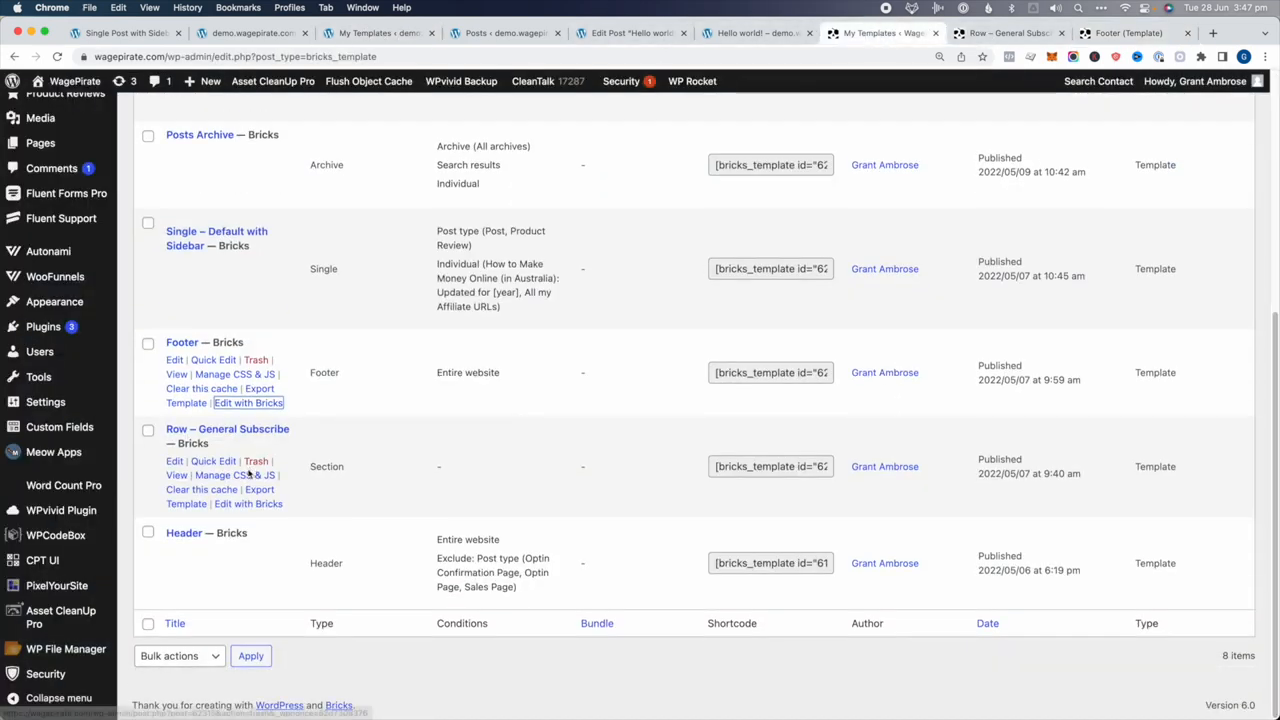
double_click(326, 466)
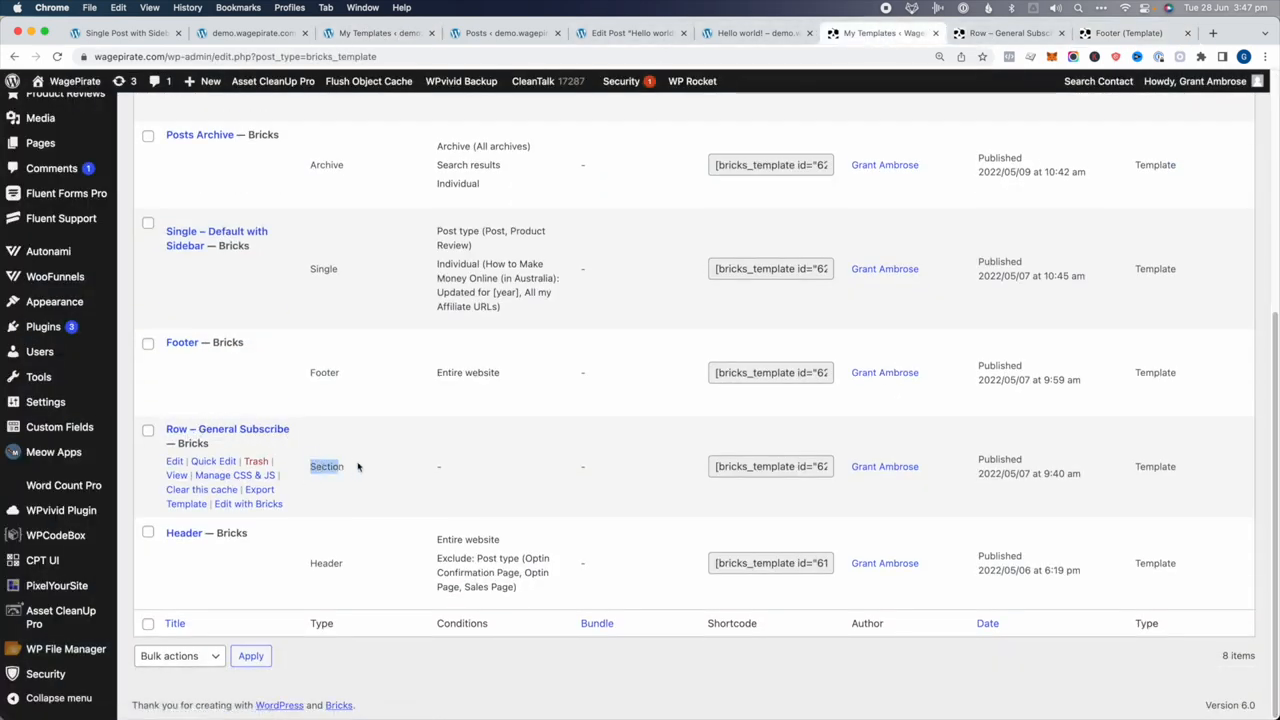
left_click(1127, 33)
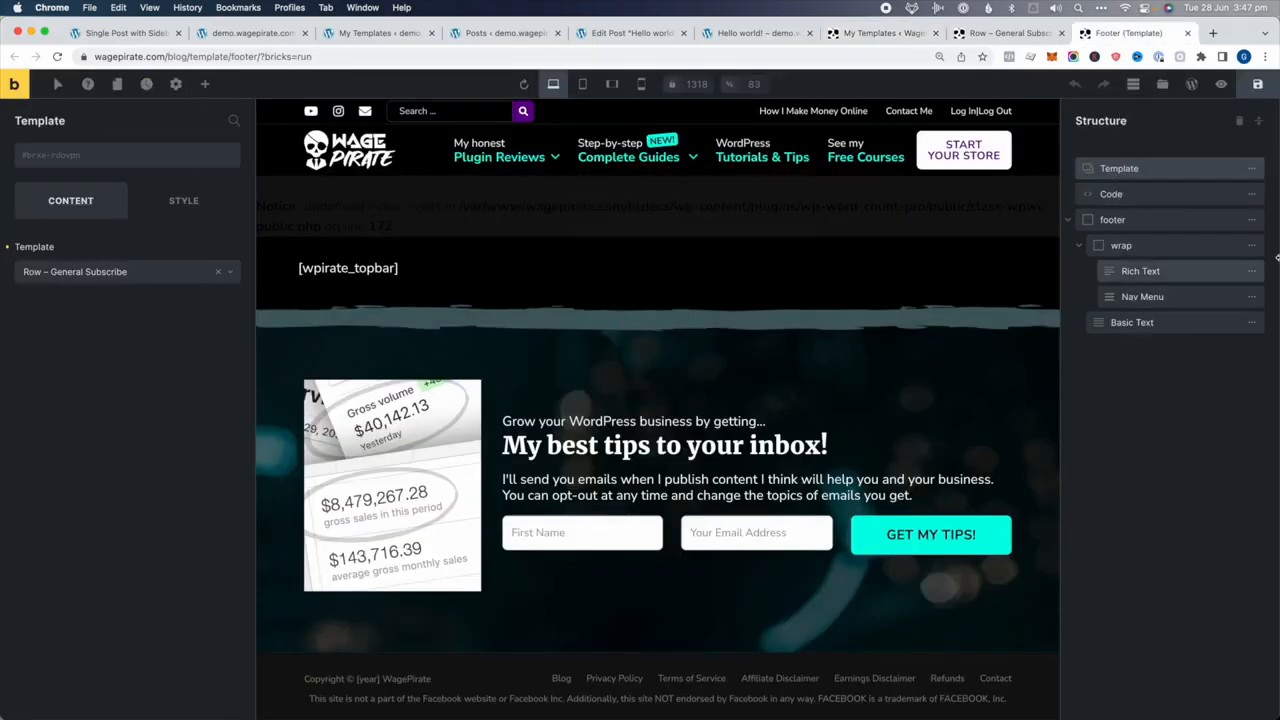
Delete the embedded subscribe Template element and save the Footer template
left_click(1251, 168)
left_click(1109, 174)
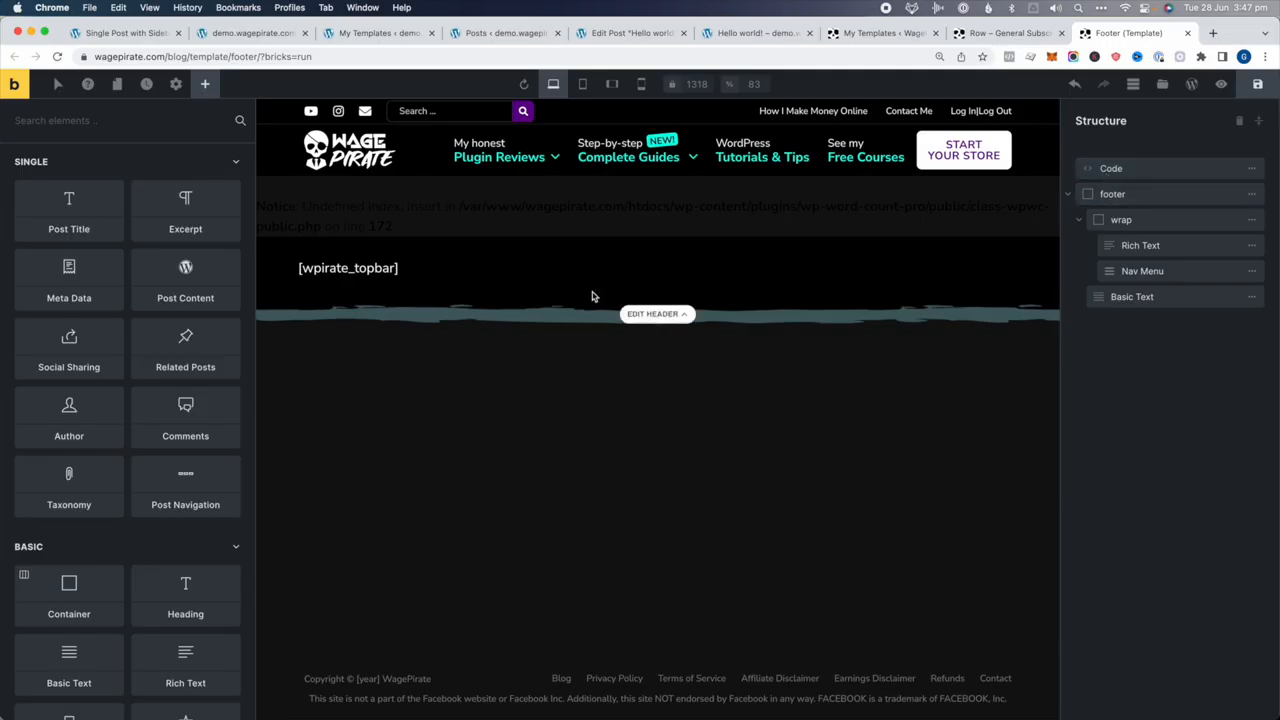
left_click(1262, 88)
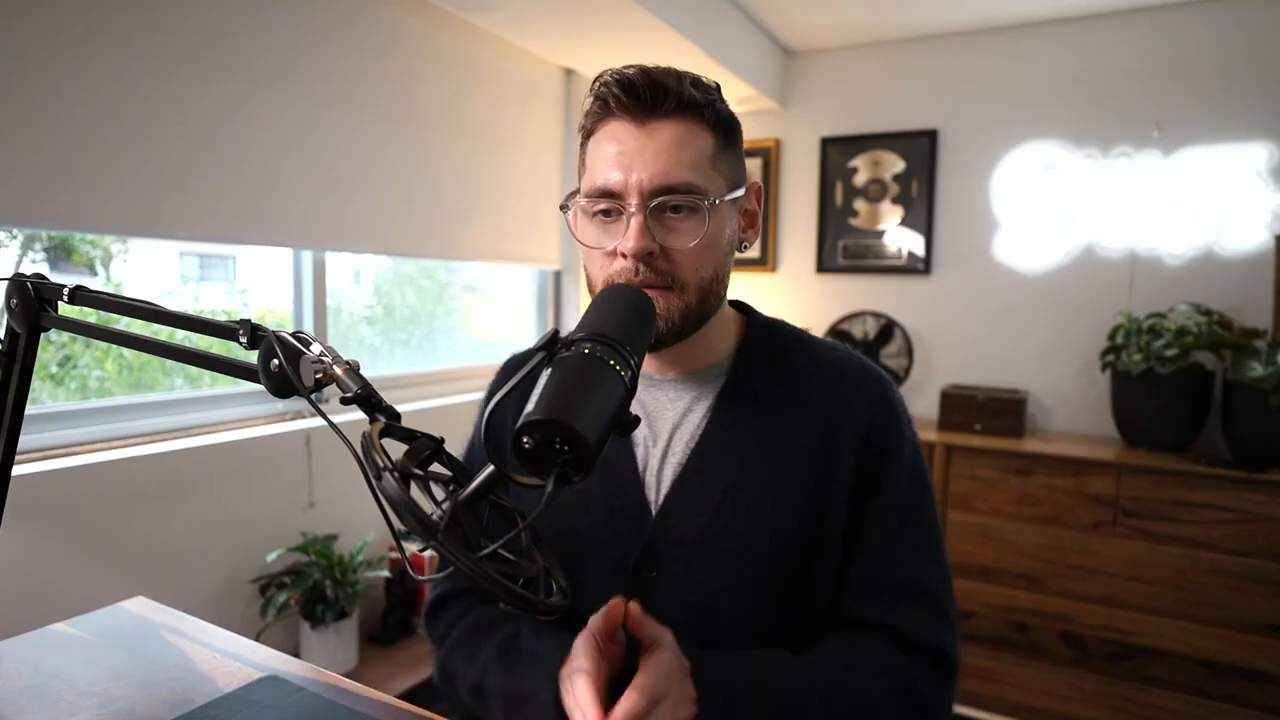
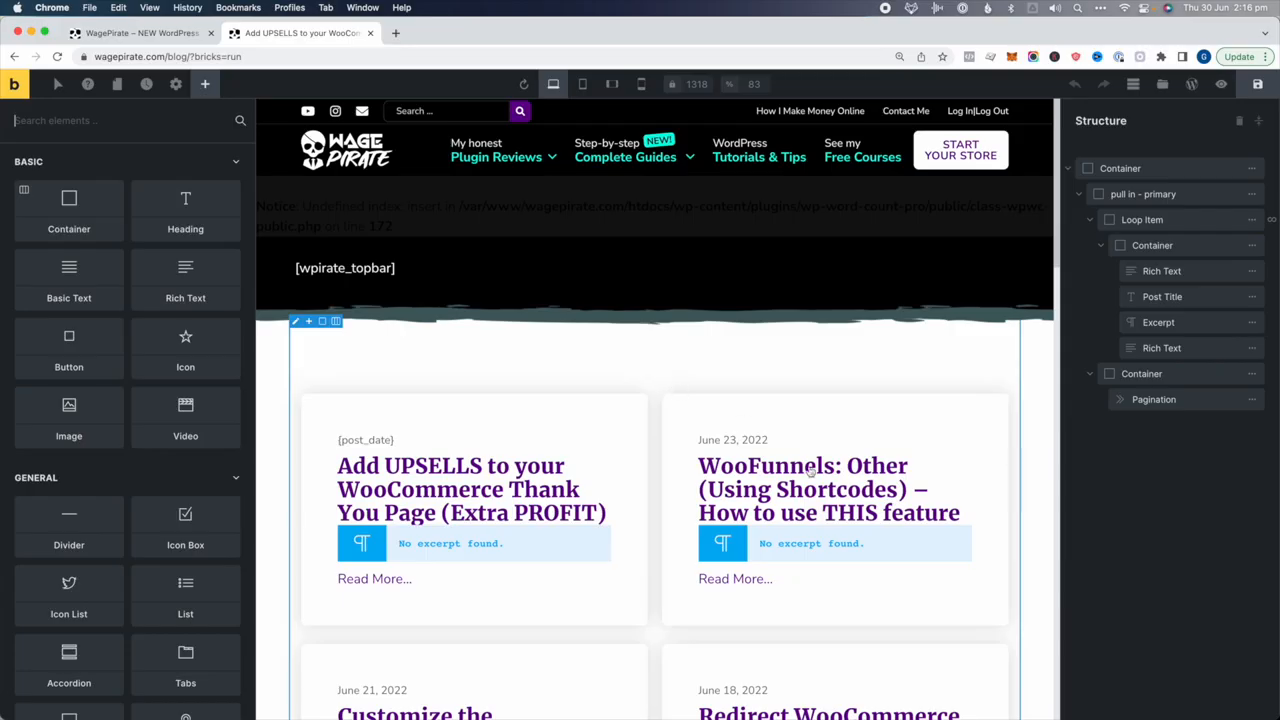
Select the Loop Item that repeats each post card, then view the live Blog page grid
left_click(1172, 220)
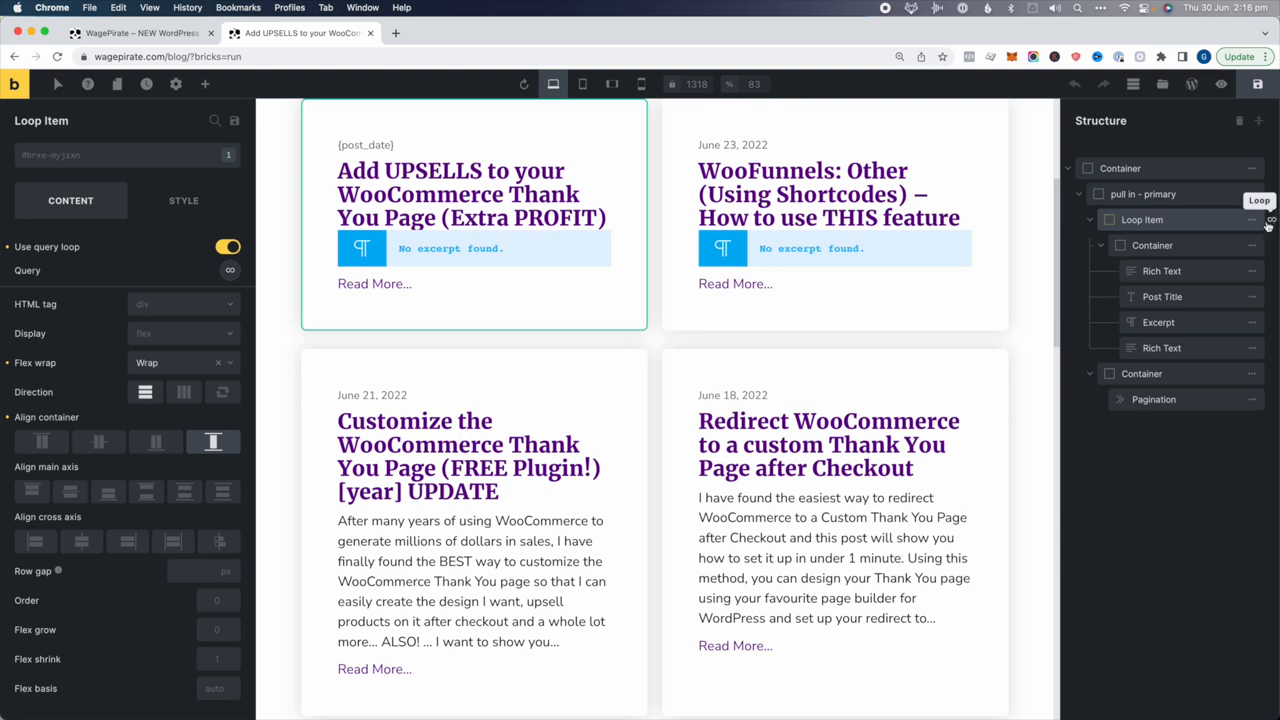
mouse_move(1211, 221)
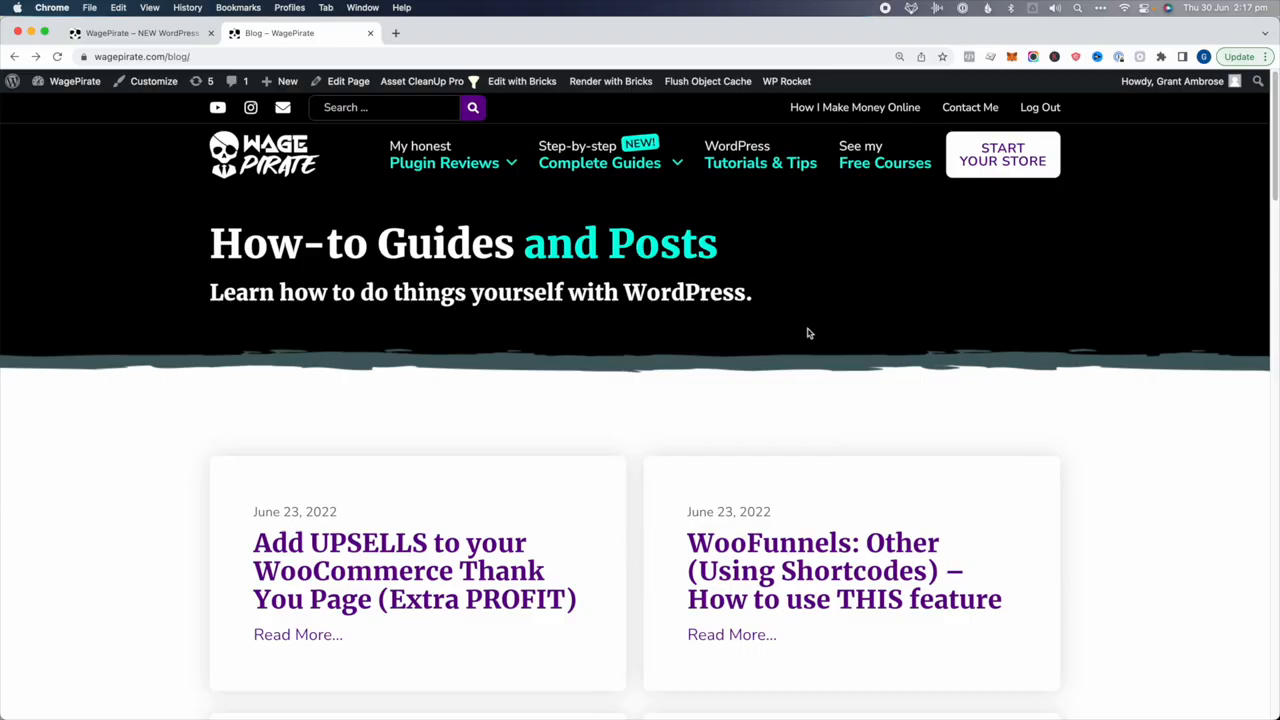
Inspect the All my Reviews archive's body class to confirm it is a wp_product archive
mouse_move(445, 162)
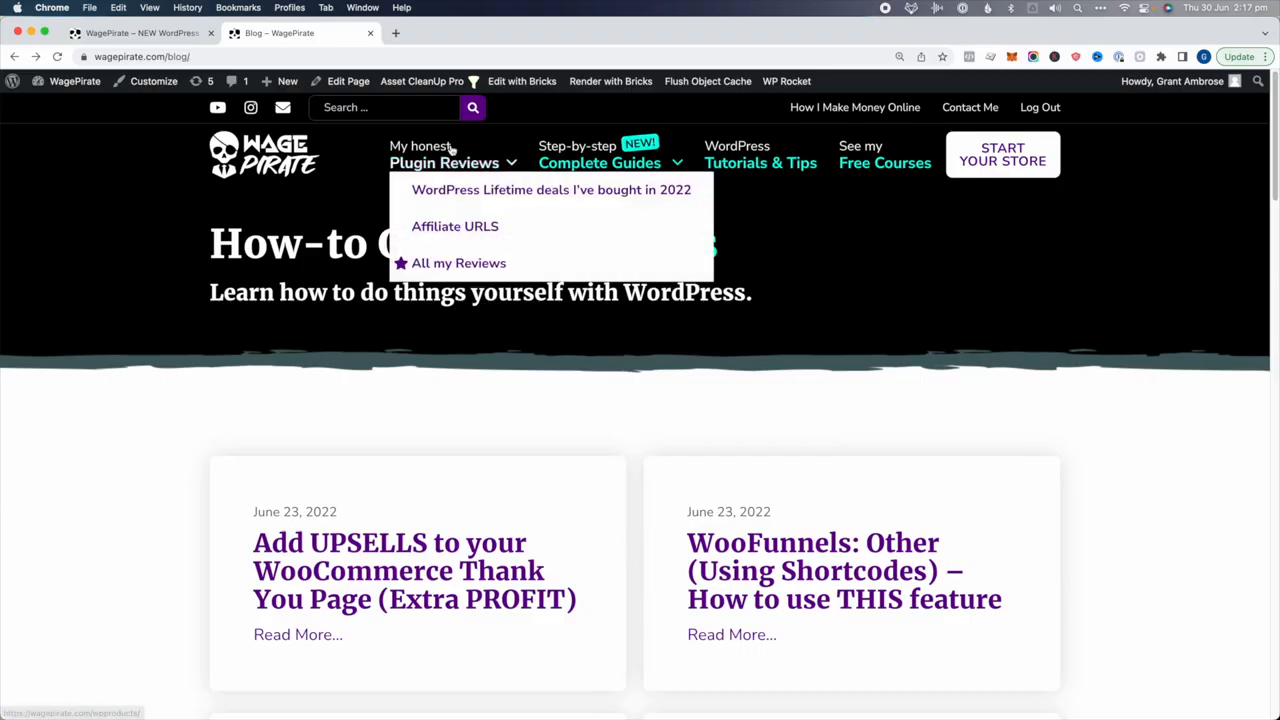
left_click(460, 268)
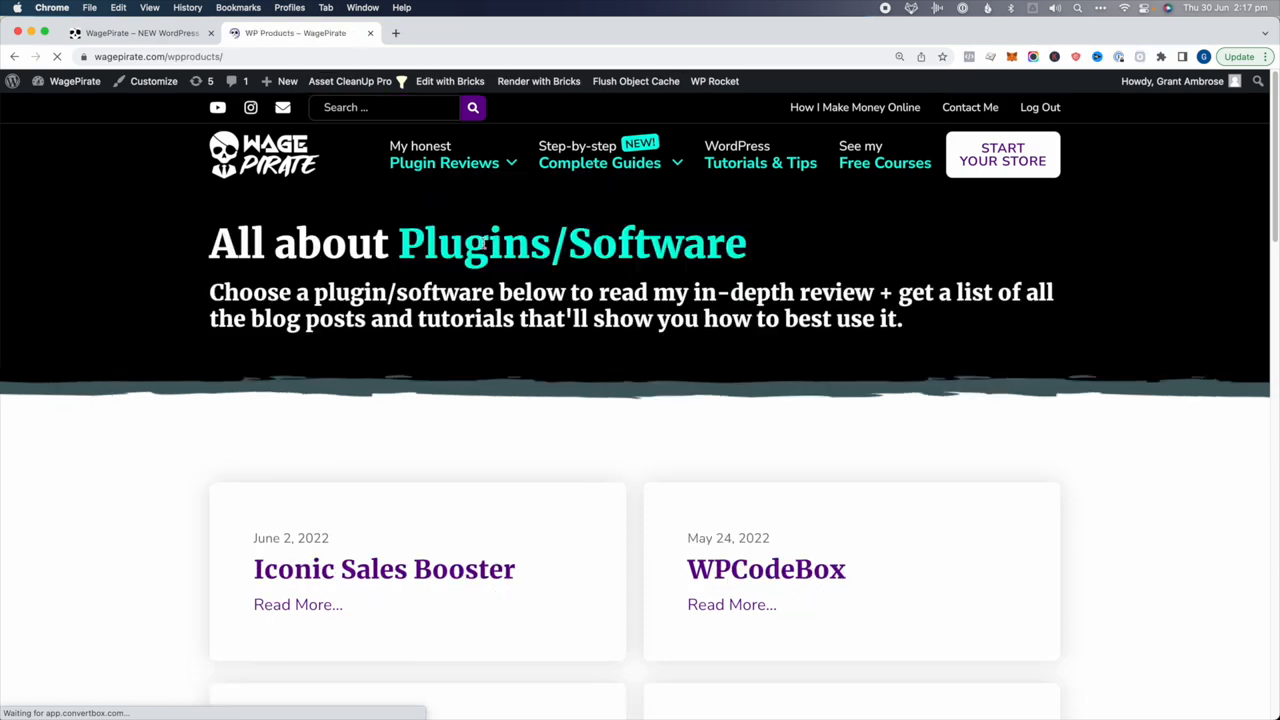
scroll(554, 371, "down", 2)
right_click(586, 326)
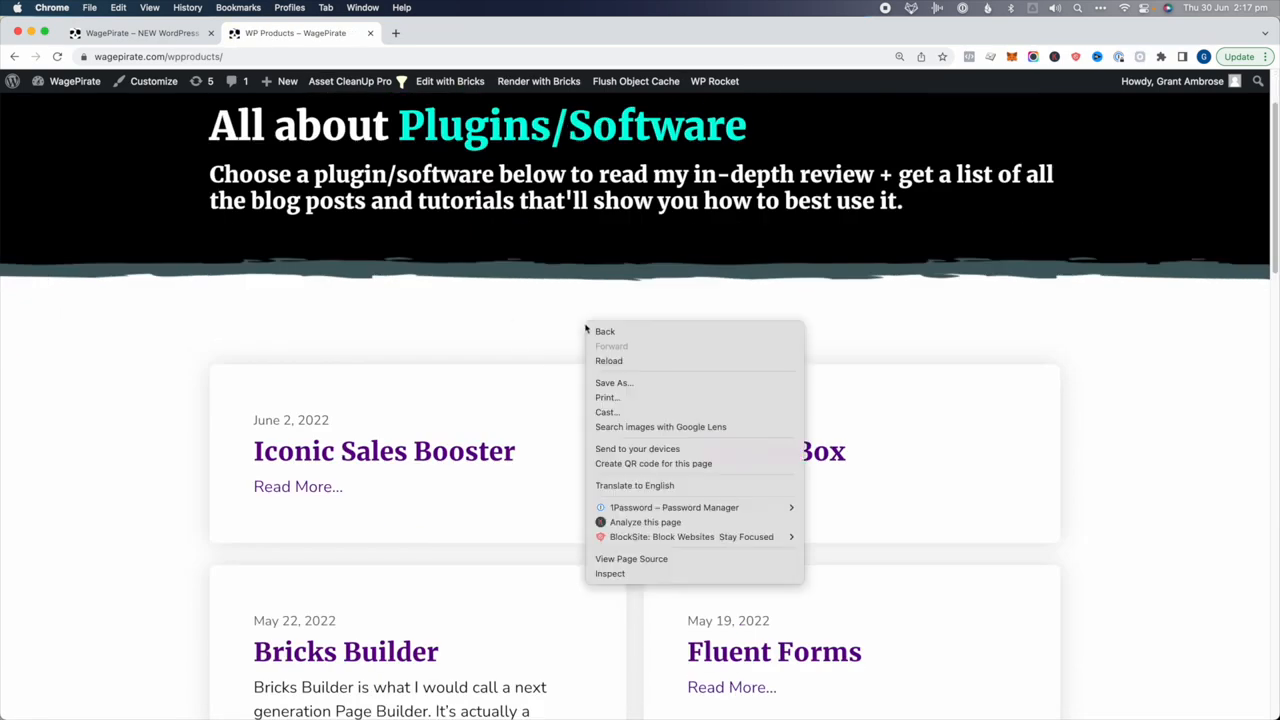
left_click(655, 573)
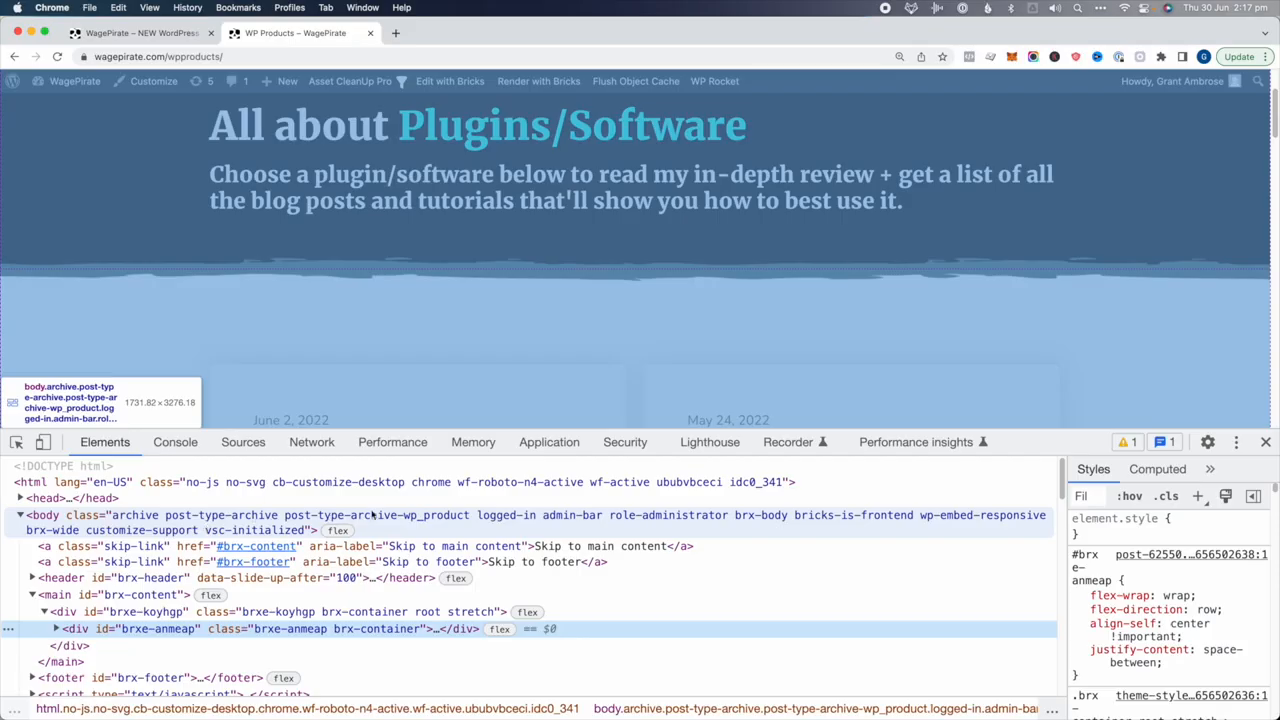
left_click(451, 517)
double_click(425, 515)
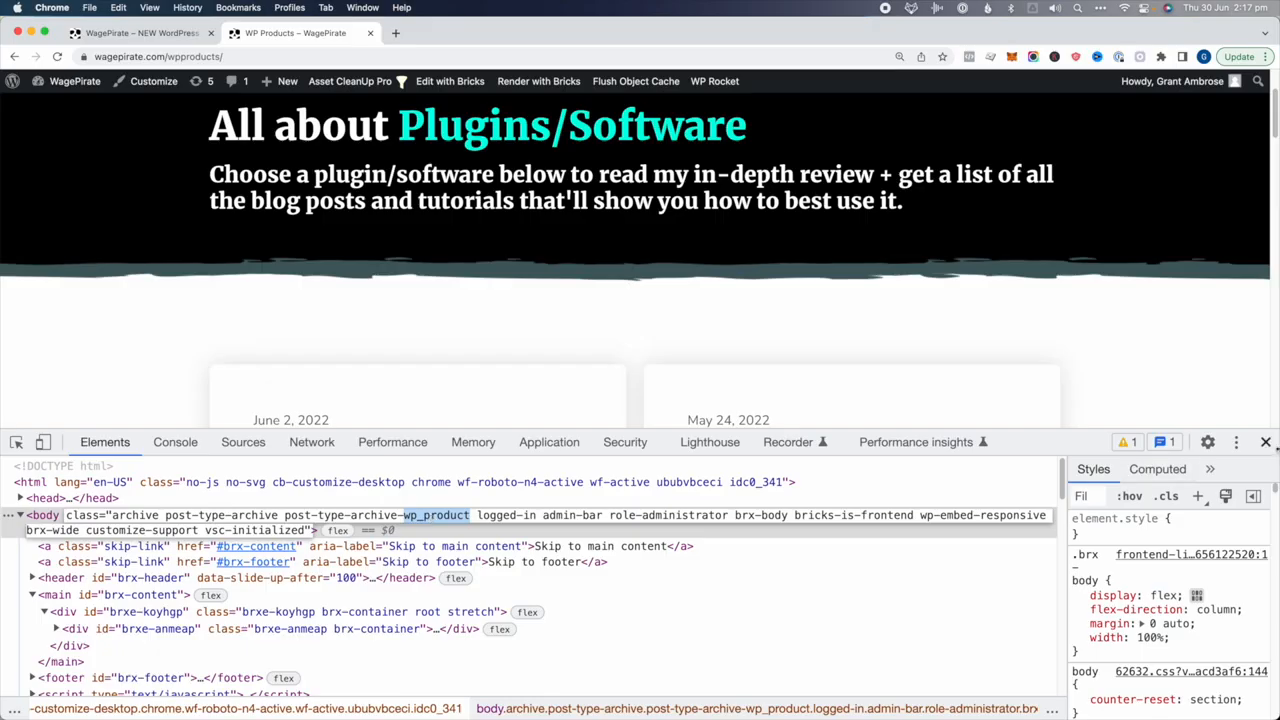
left_click(1266, 442)
scroll(1094, 367, "down", 2)
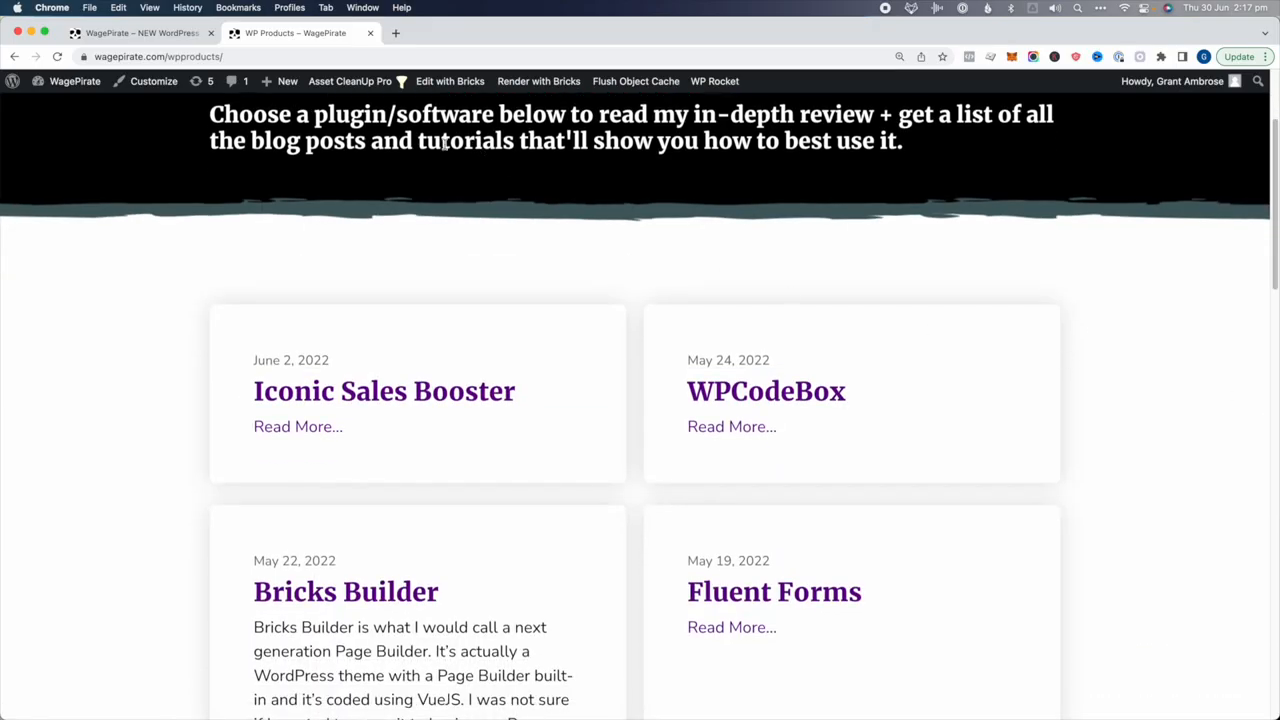
Open the Bricks Templates list in a new WordPress admin tab
left_click(84, 85, "super")
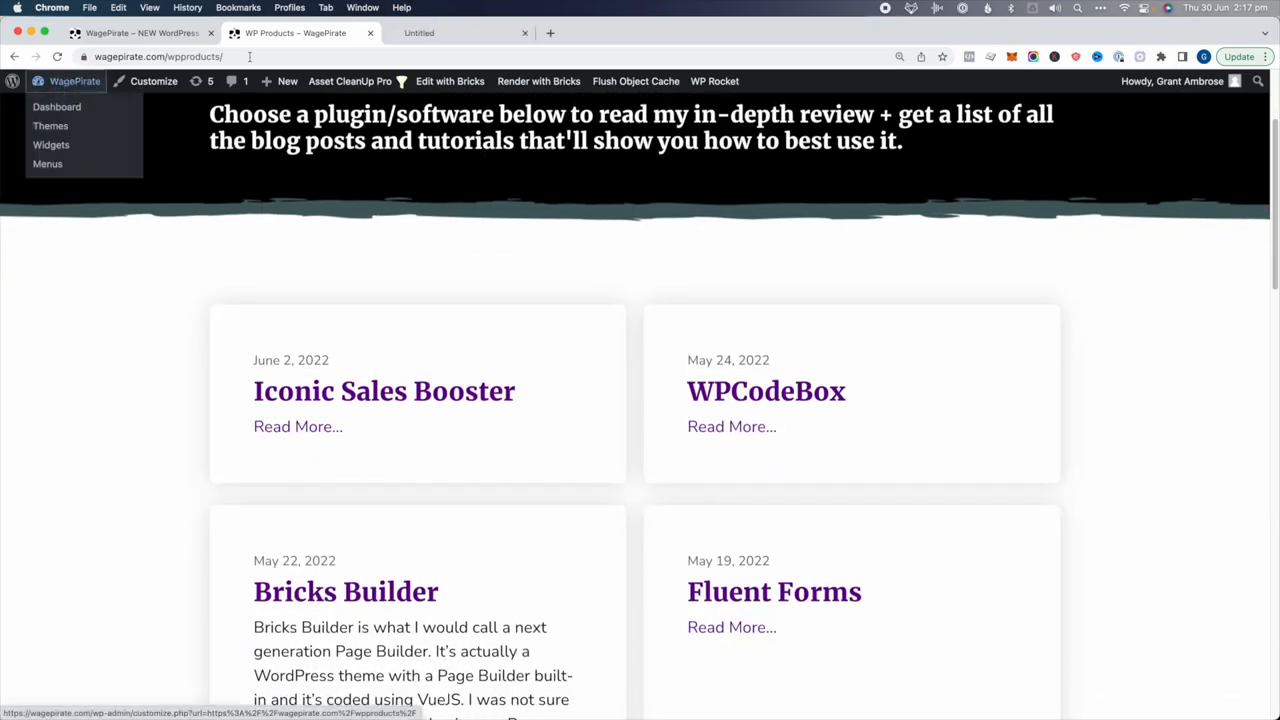
left_click(488, 34)
mouse_move(30, 150)
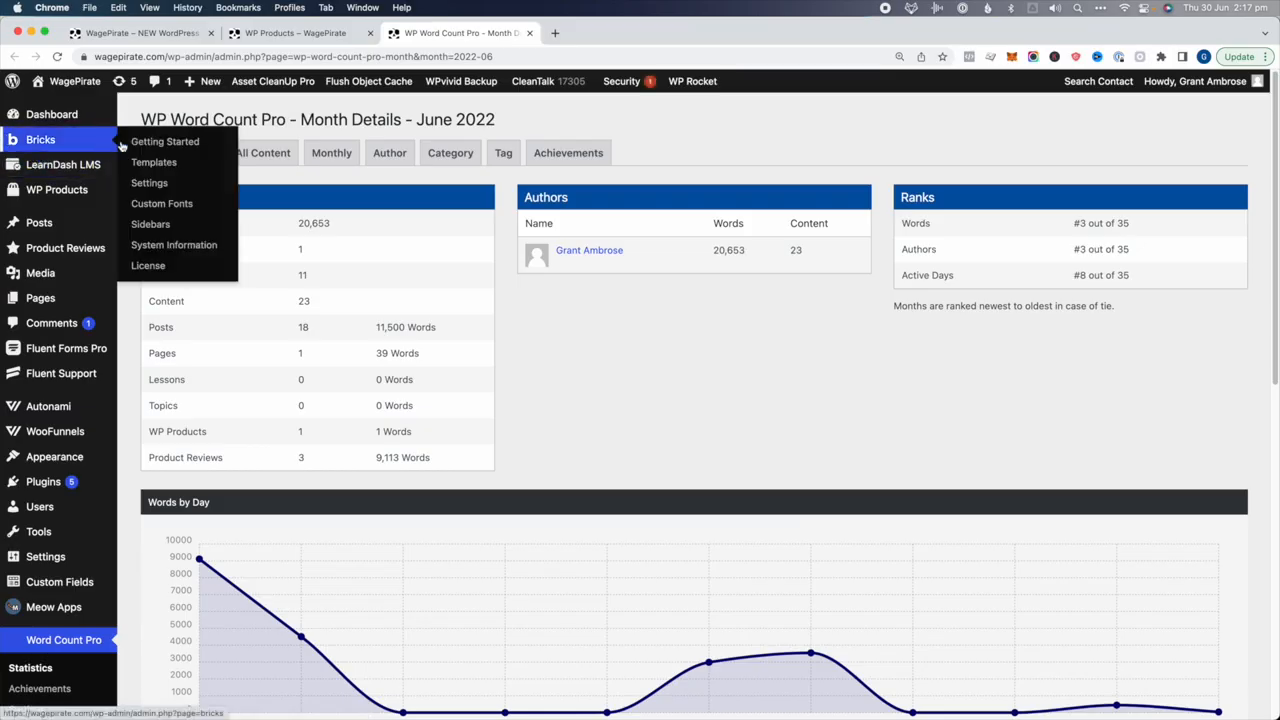
left_click(178, 166)
scroll(317, 357, "down", 5)
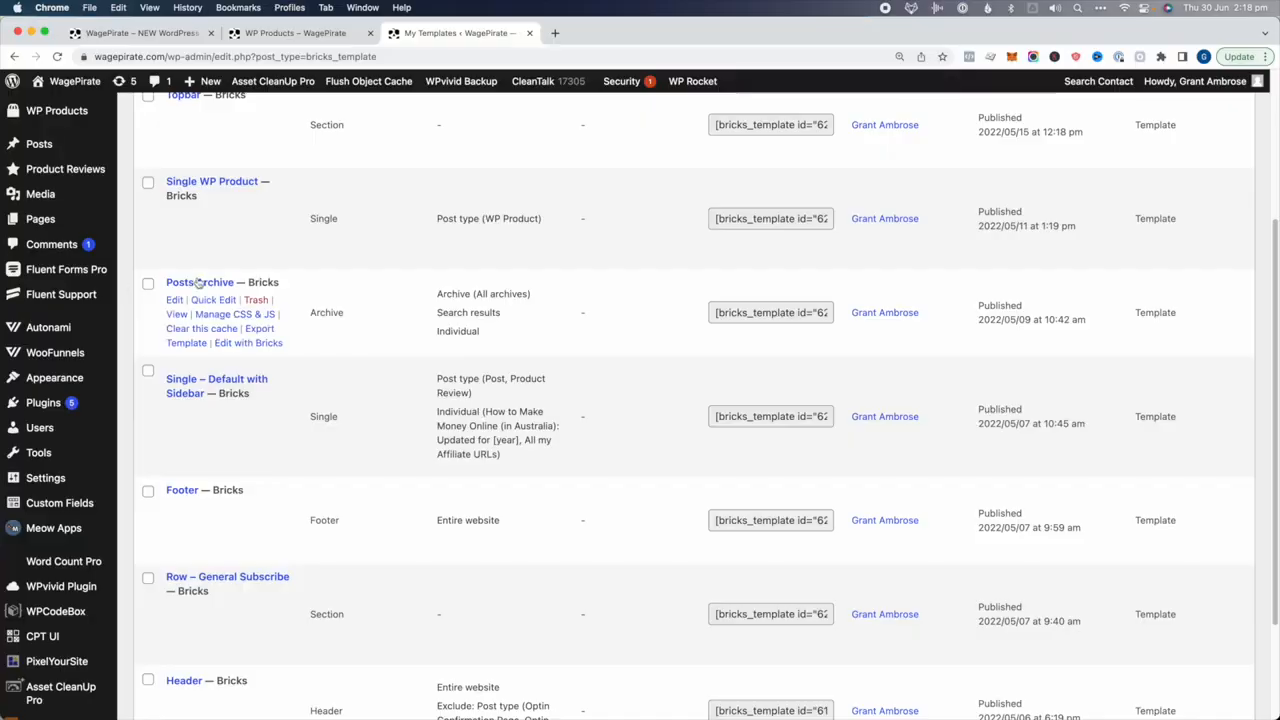
Open Posts Archive in Bricks and give its Loop Item the purple #7500a8 background
left_click(237, 346)
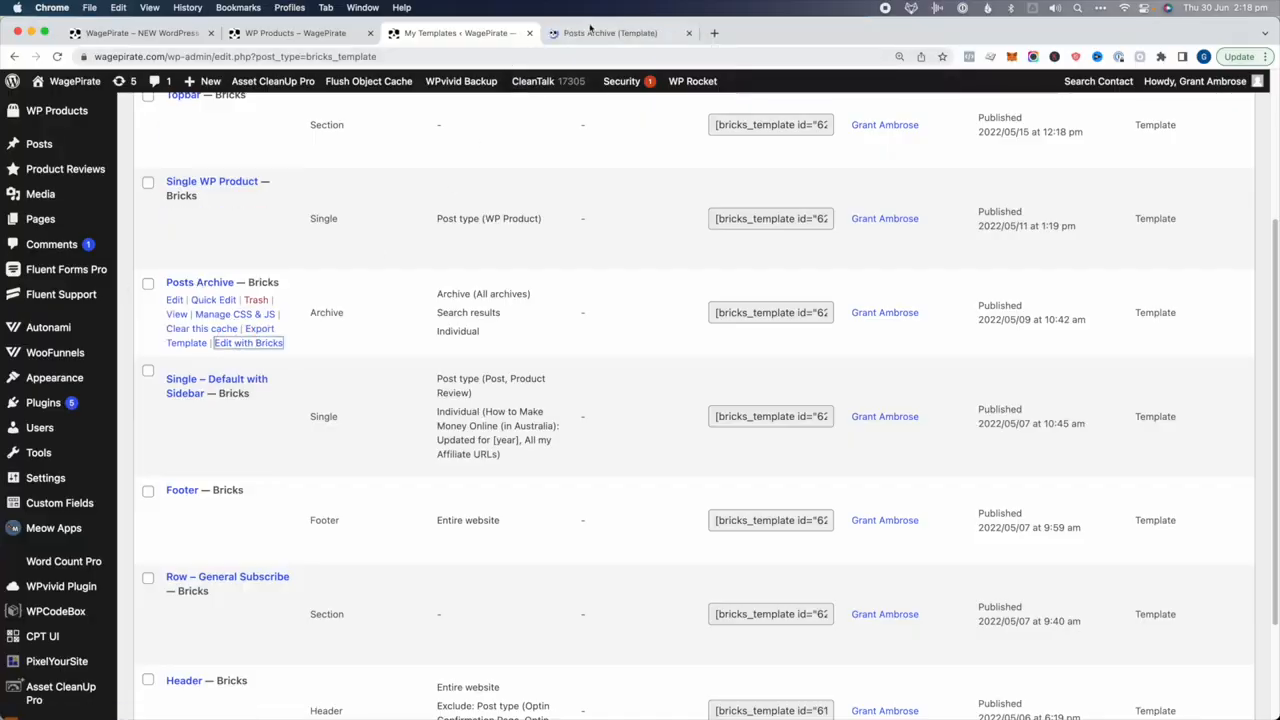
left_click(592, 31)
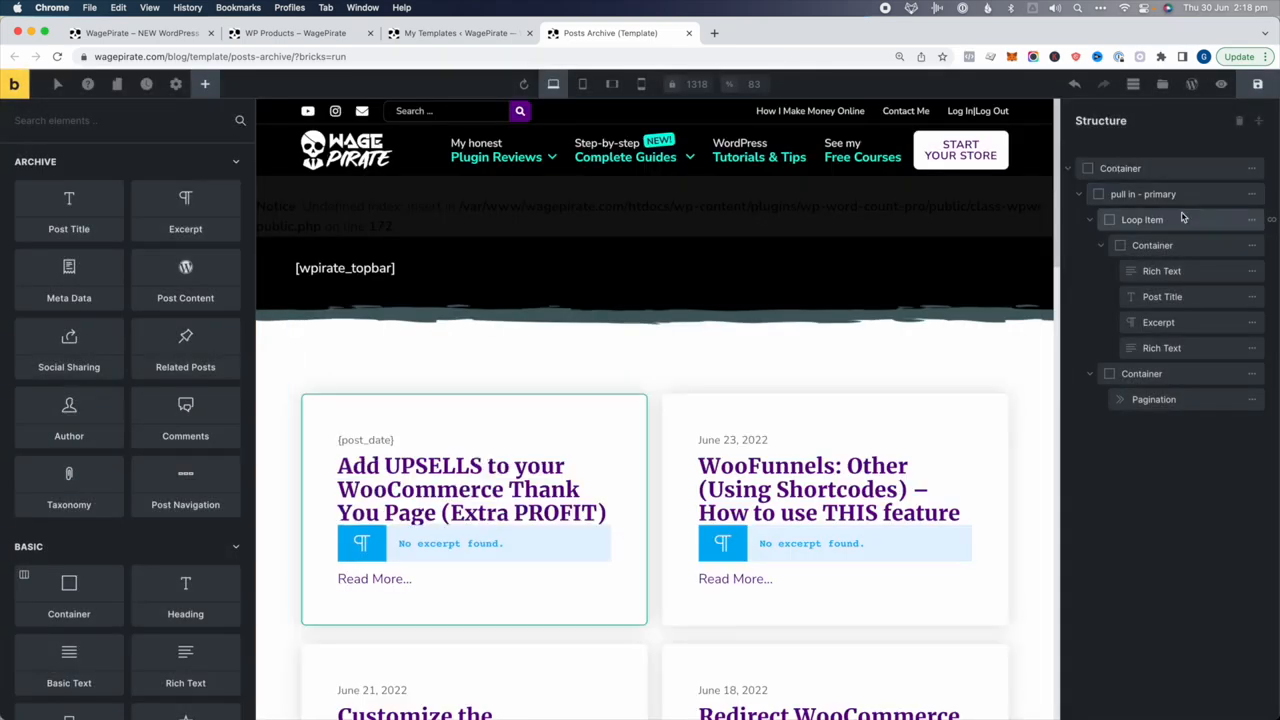
left_click(1182, 218)
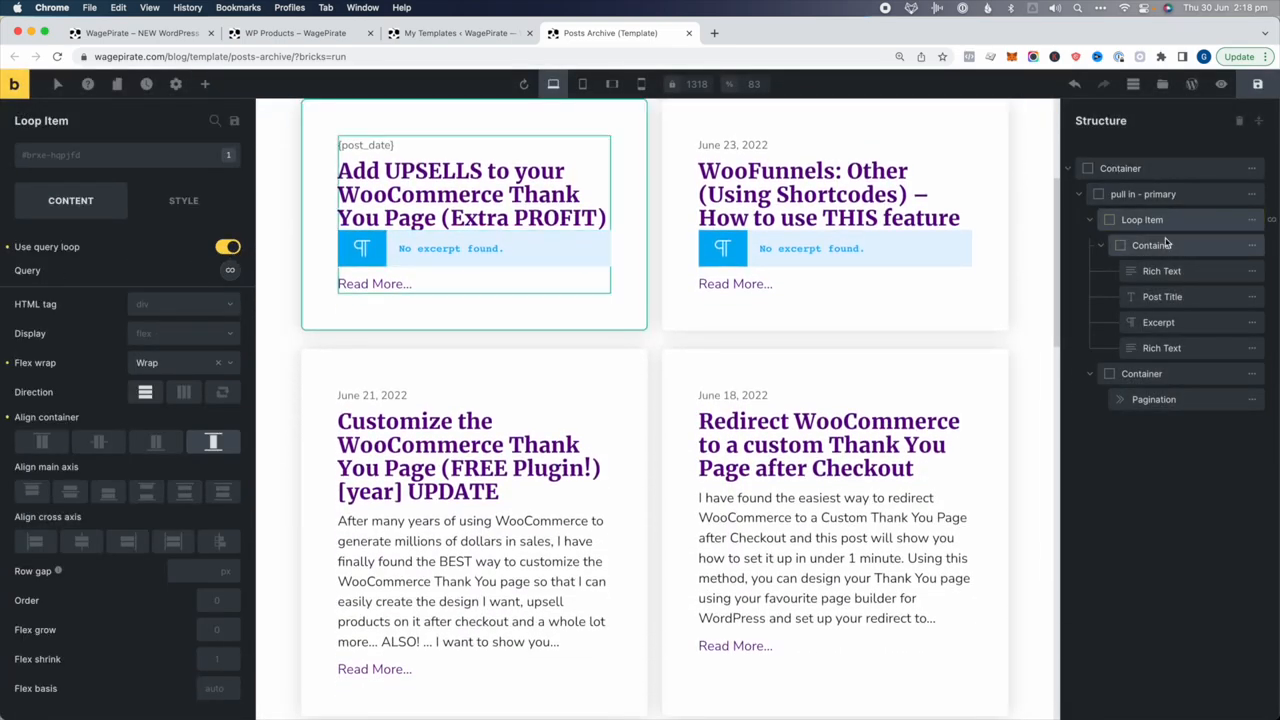
left_click(1092, 220)
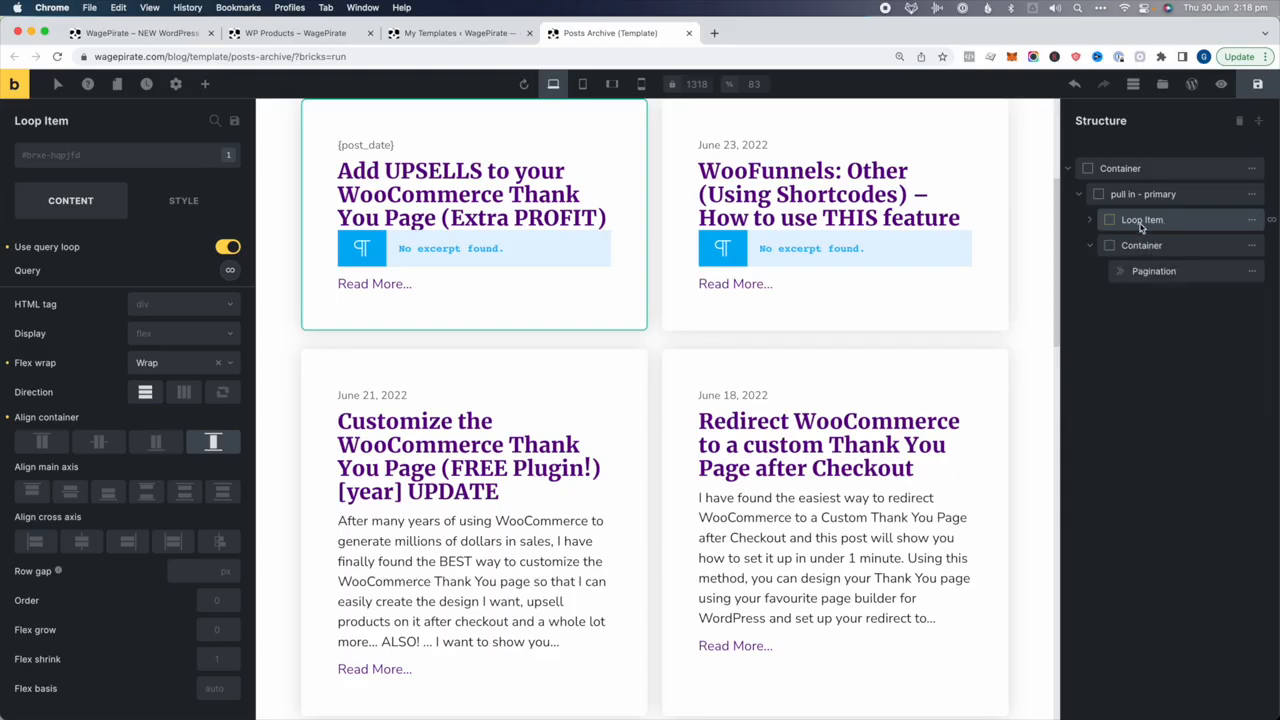
left_click(192, 200)
left_click(95, 327)
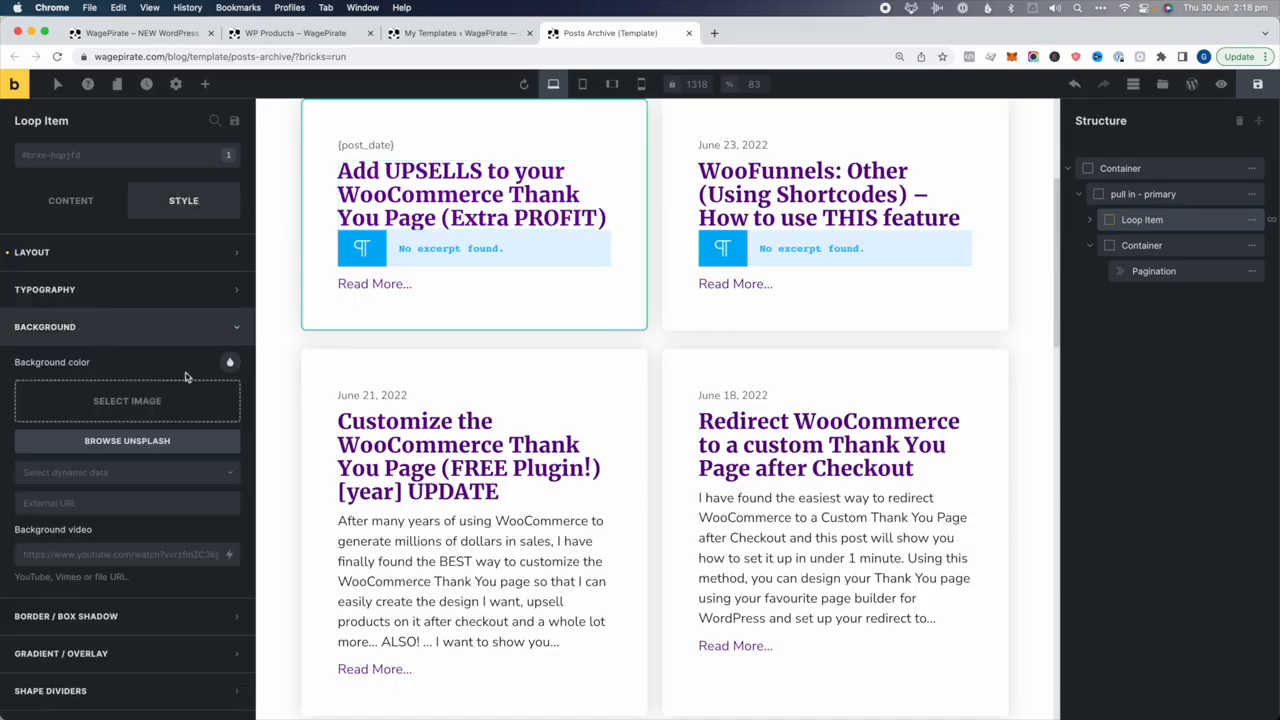
left_click(228, 366)
left_click(166, 398)
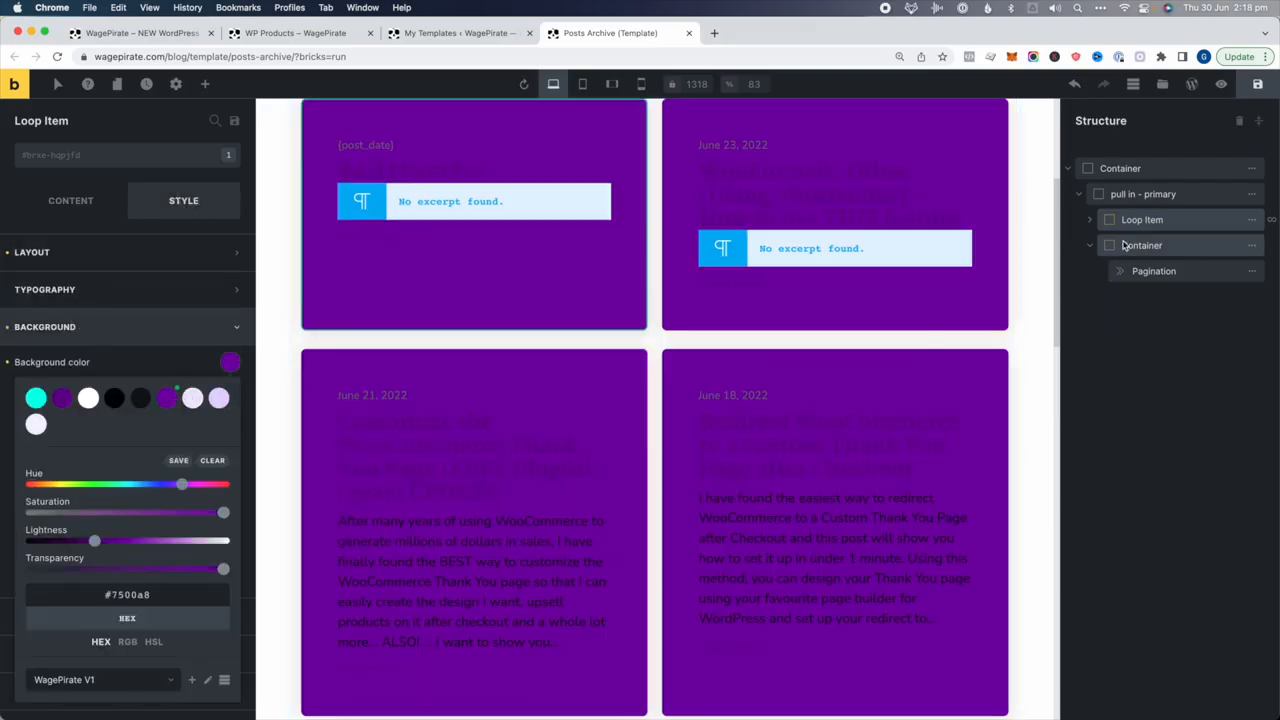
left_click(75, 198)
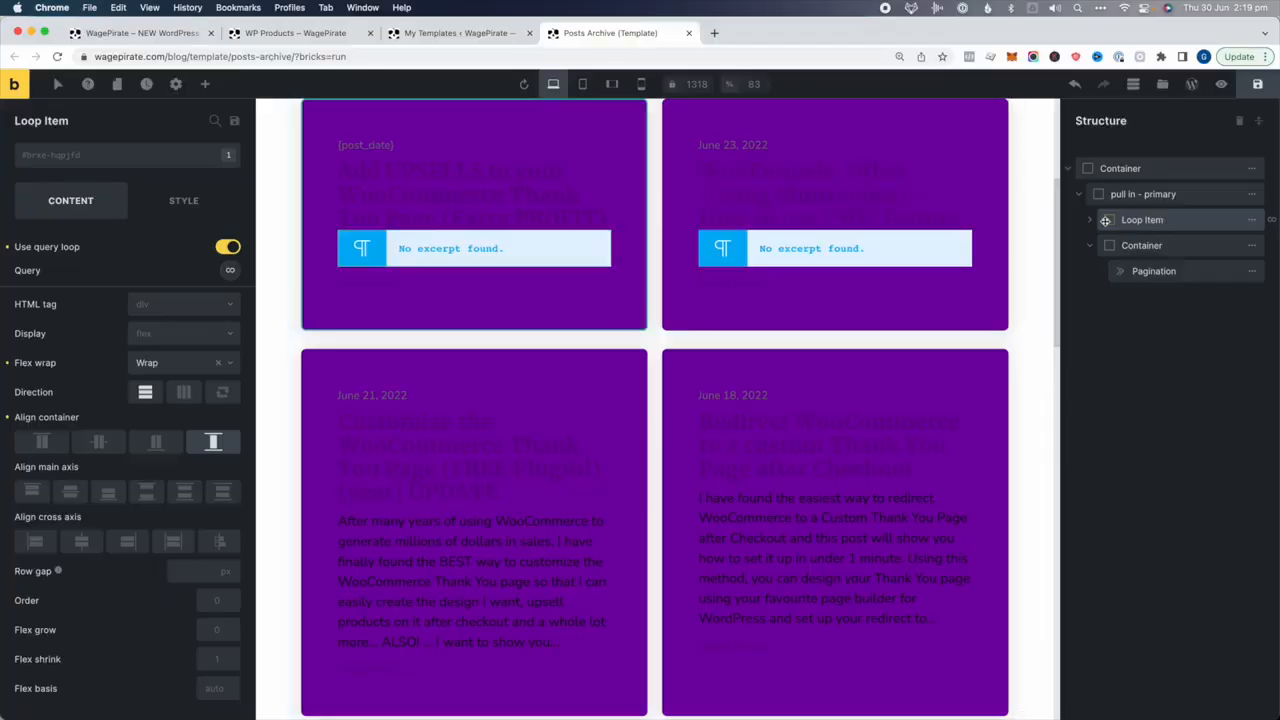
Review the loop item's post date, post title and excerpt elements, then reselect the Loop Item
left_click(1105, 220)
left_click(1157, 271)
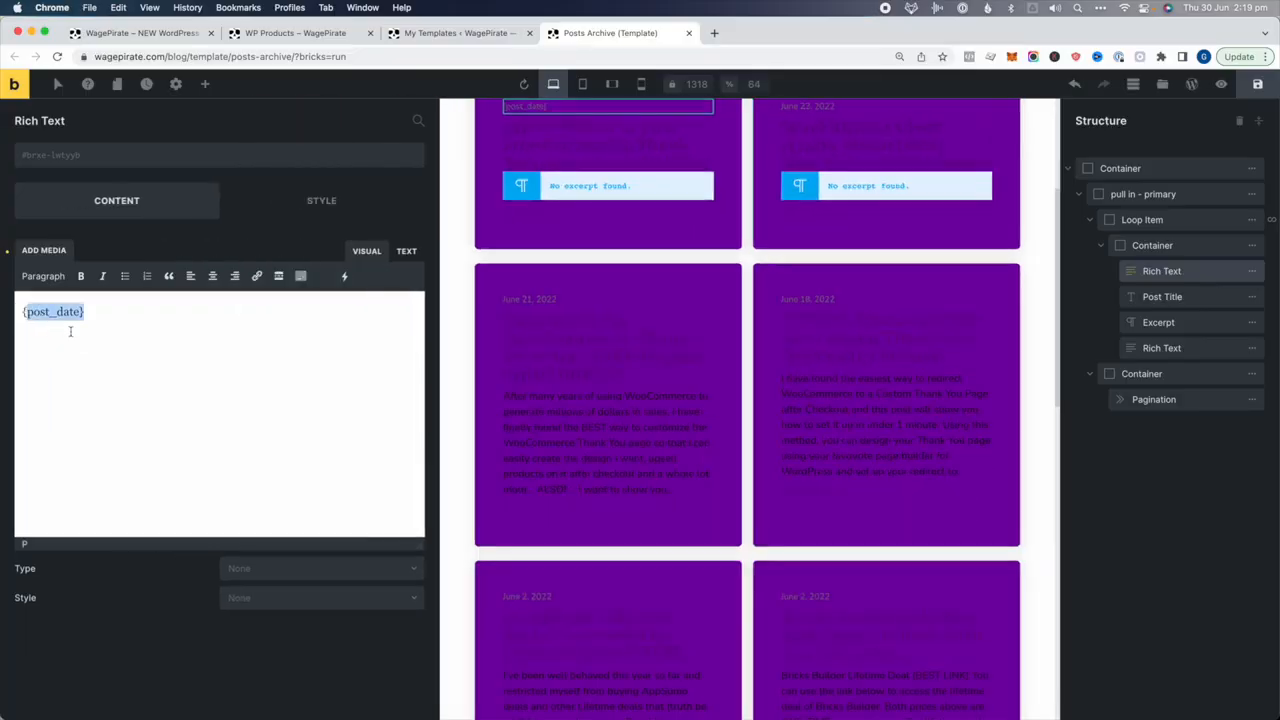
left_click(1168, 296)
left_click(1176, 322)
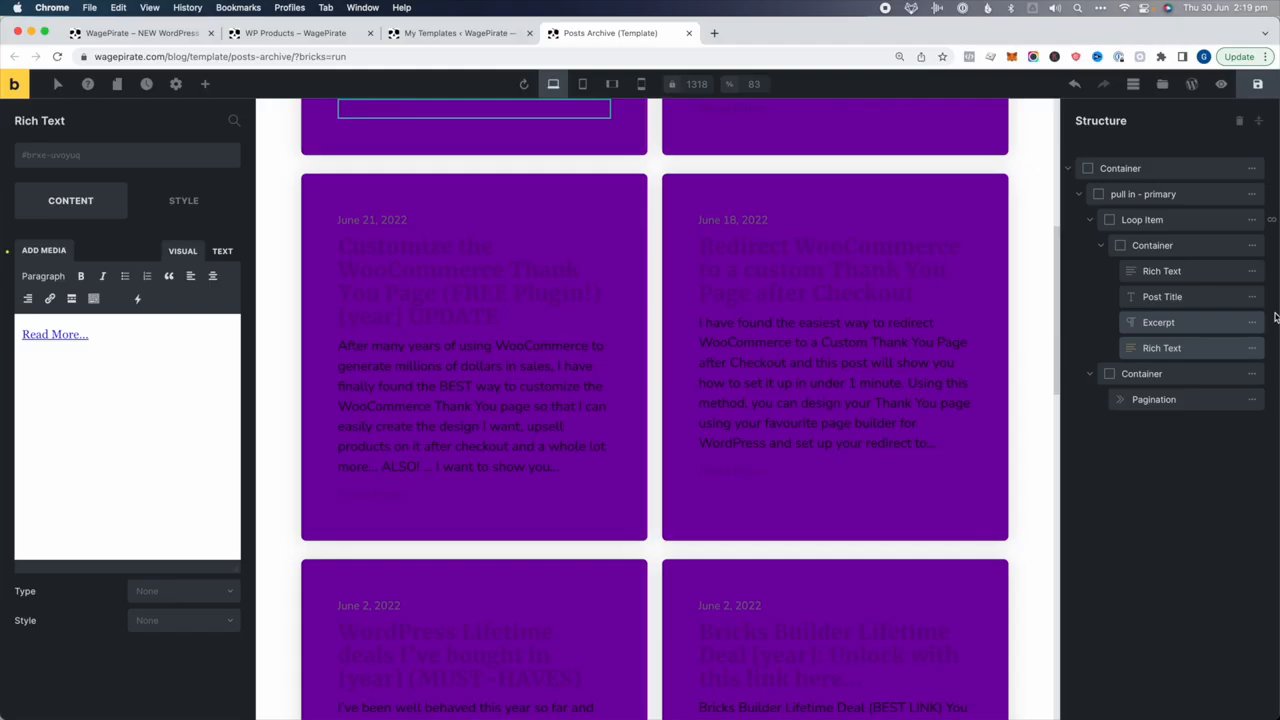
left_click(1152, 222)
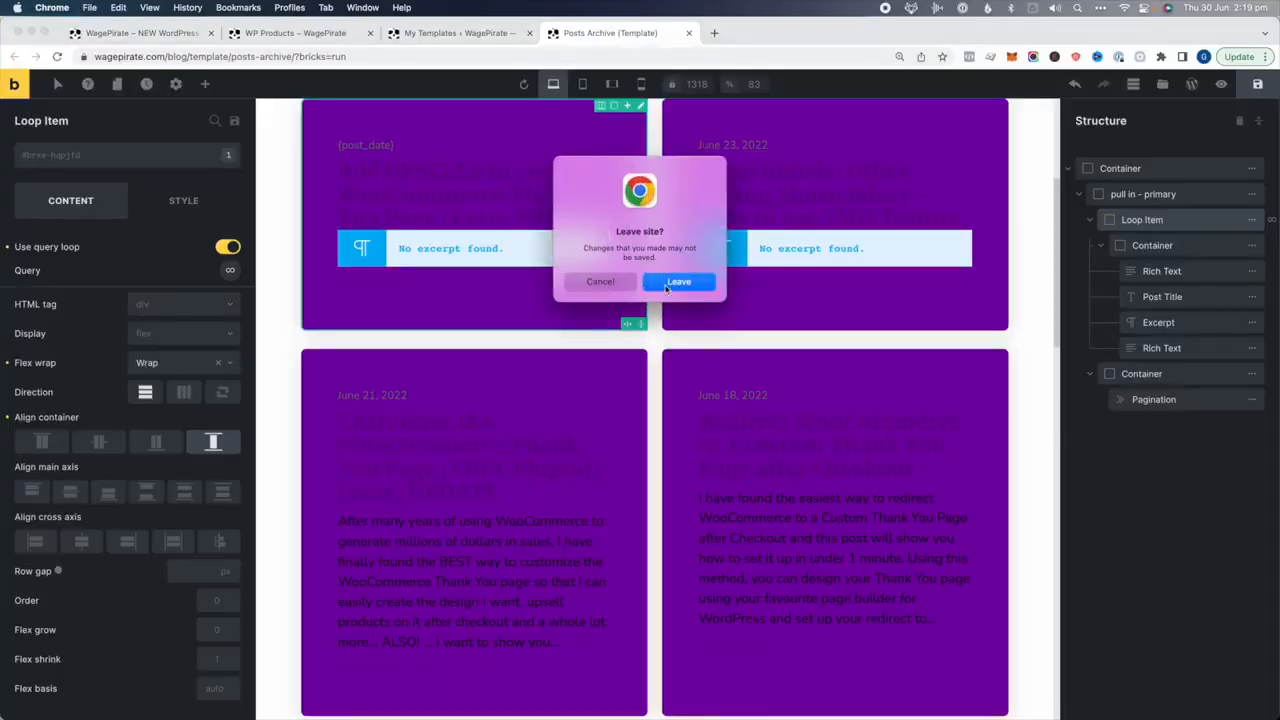
left_click(666, 285)
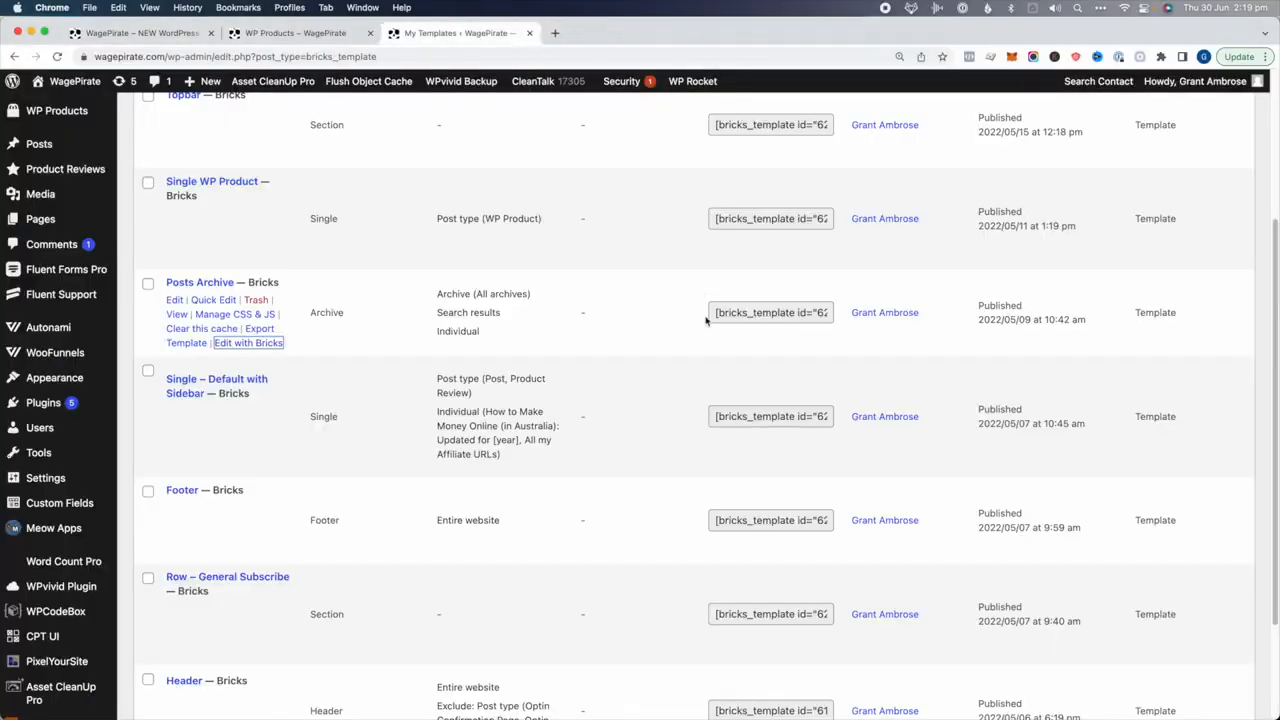
mouse_move(85, 82)
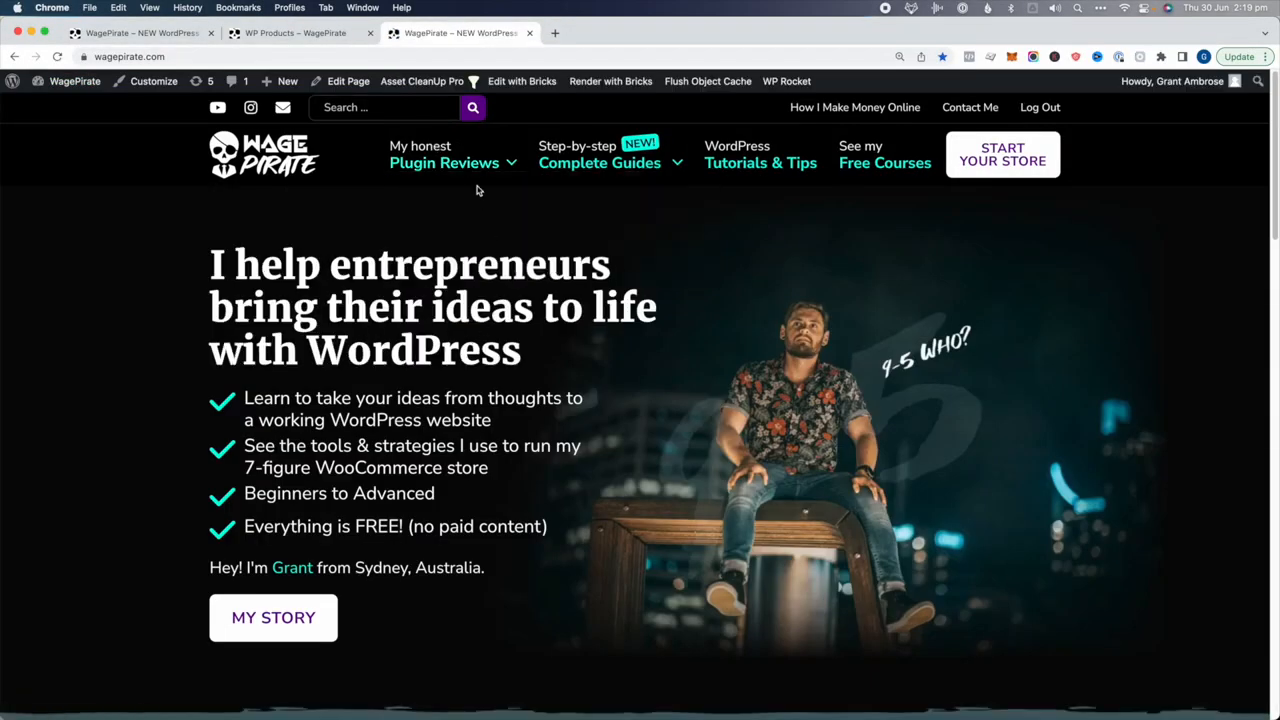
mouse_move(400, 165)
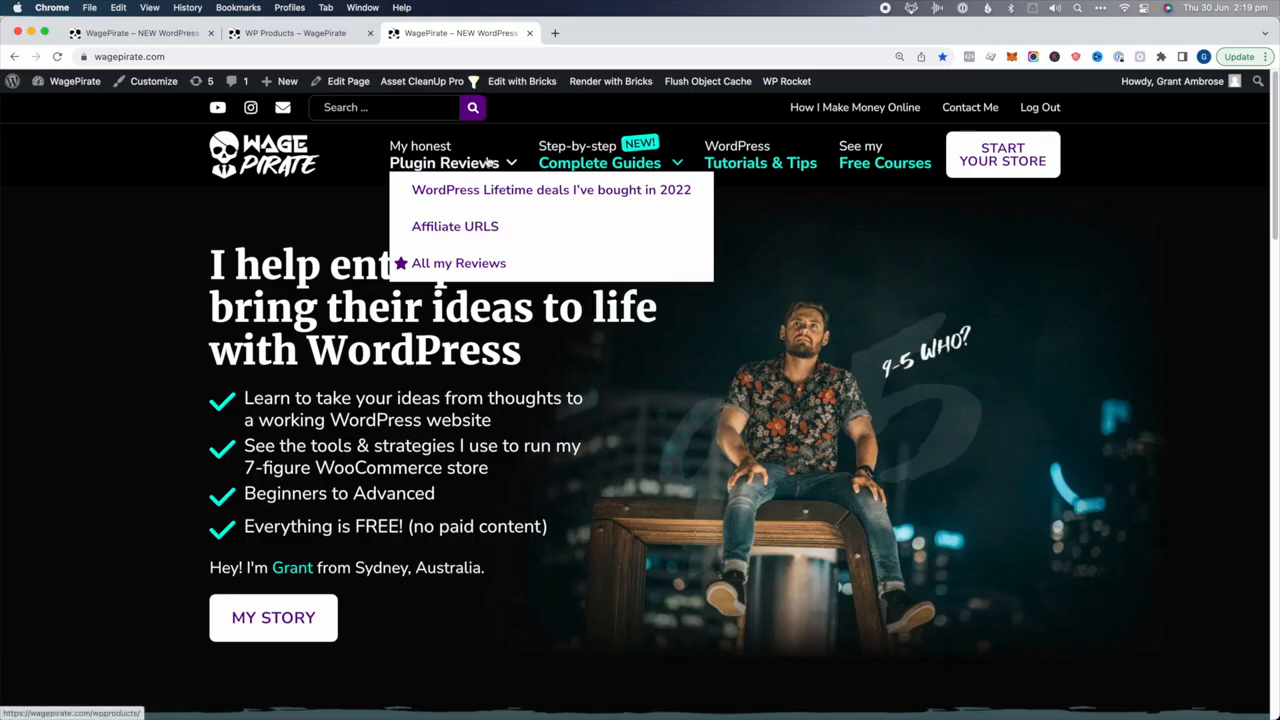
left_click(459, 268)
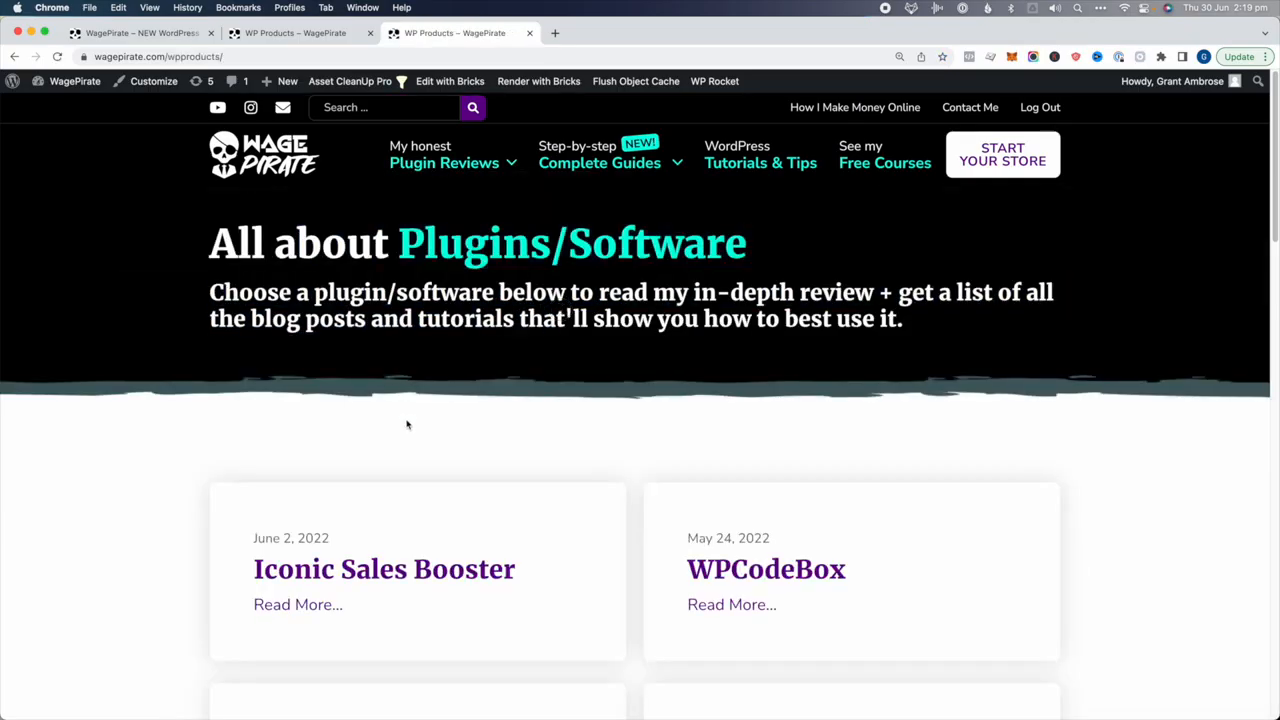
right_click(407, 425)
left_click(445, 674)
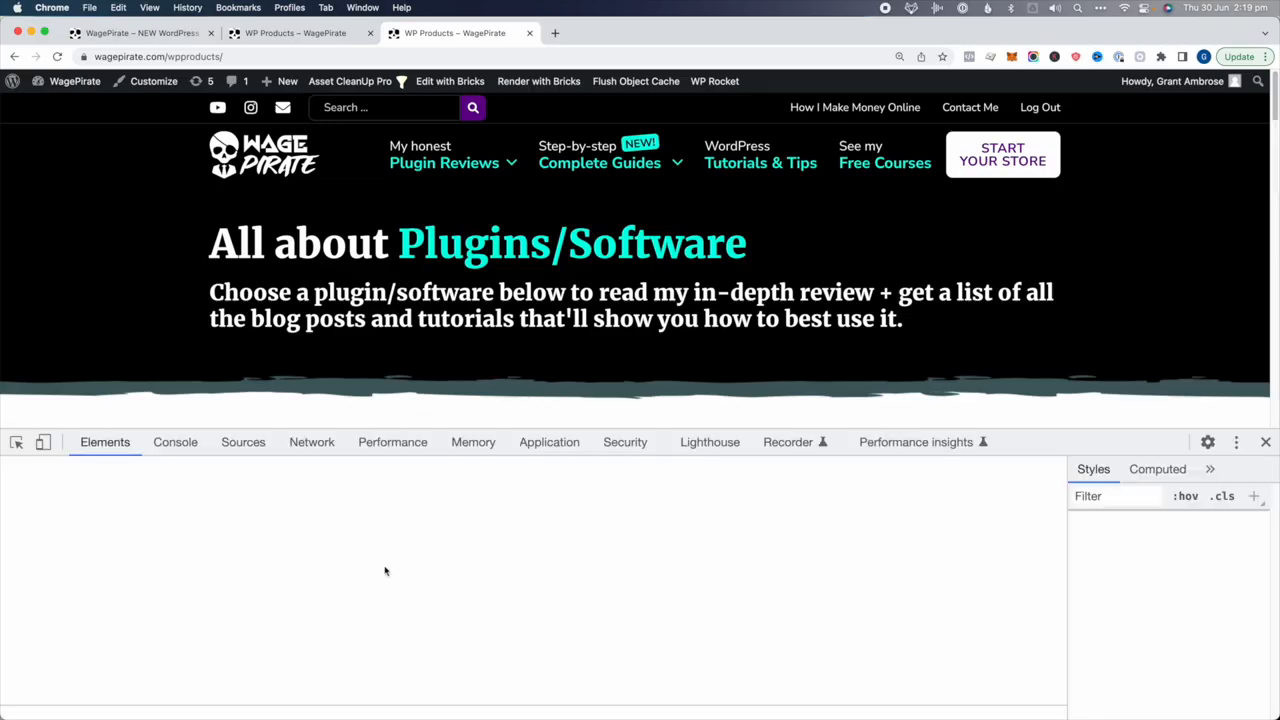
left_click(175, 442)
left_click(105, 442)
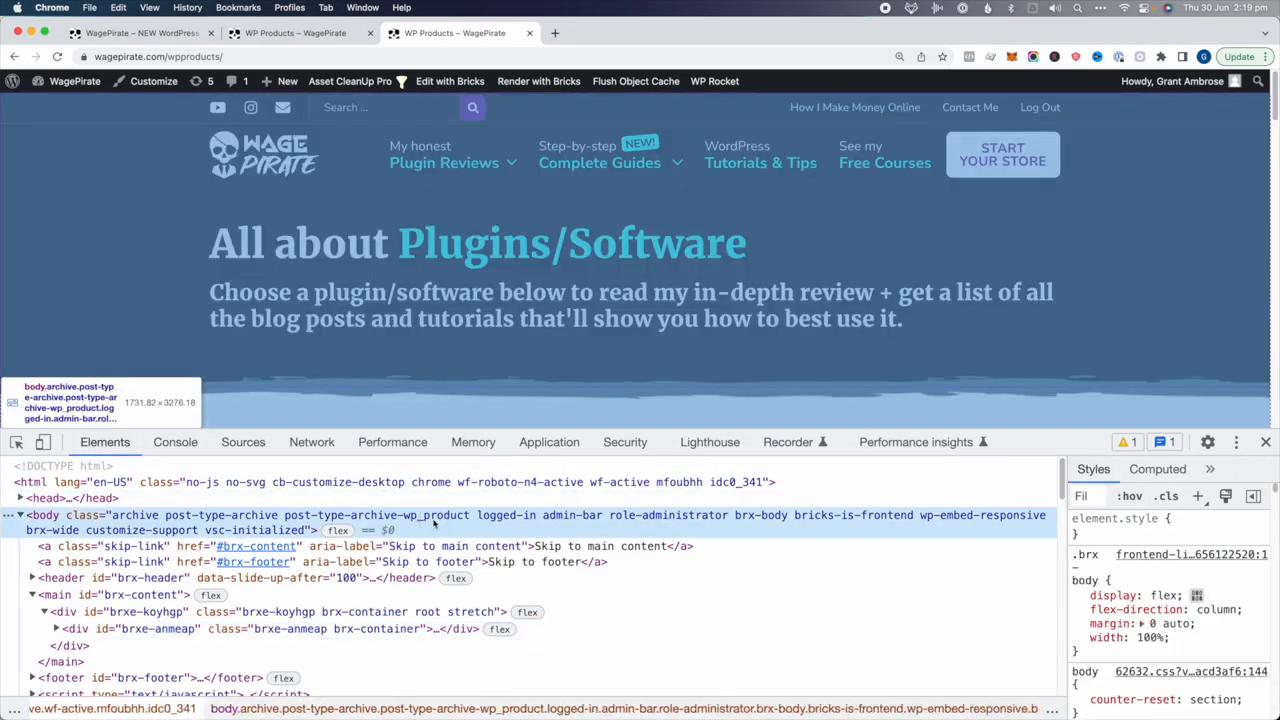
double_click(430, 515)
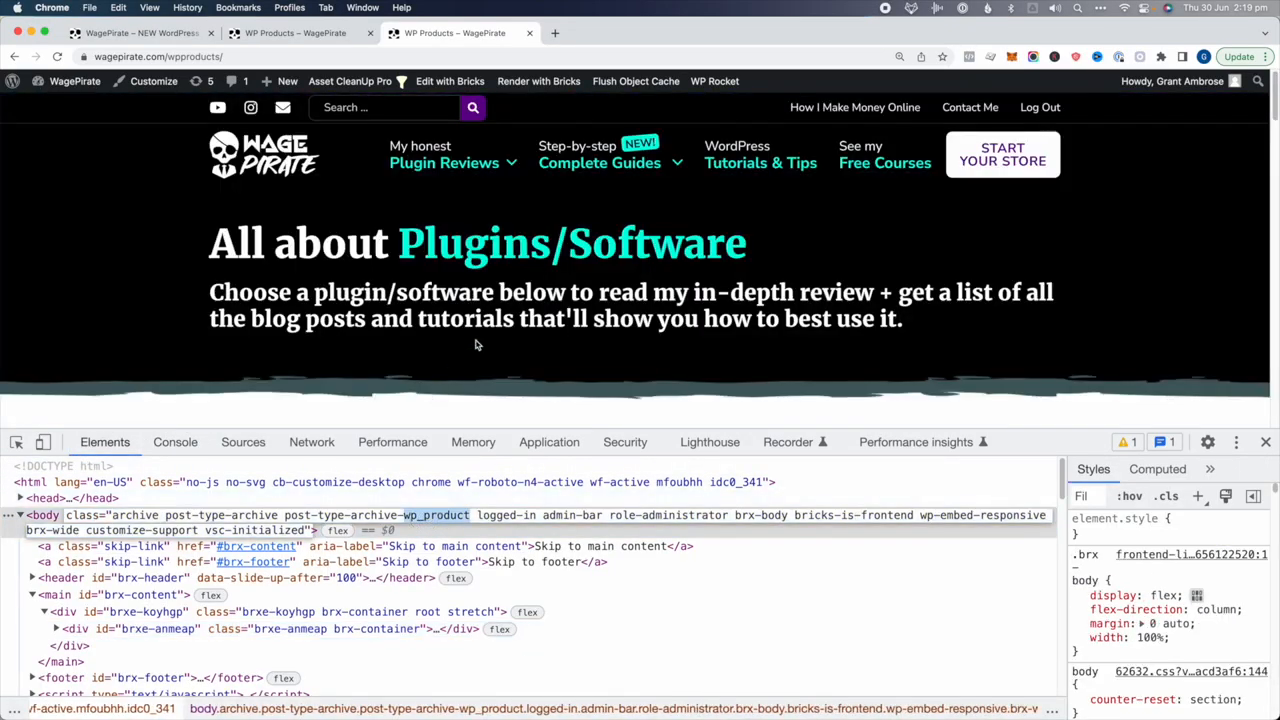
scroll(474, 326, "down", 10)
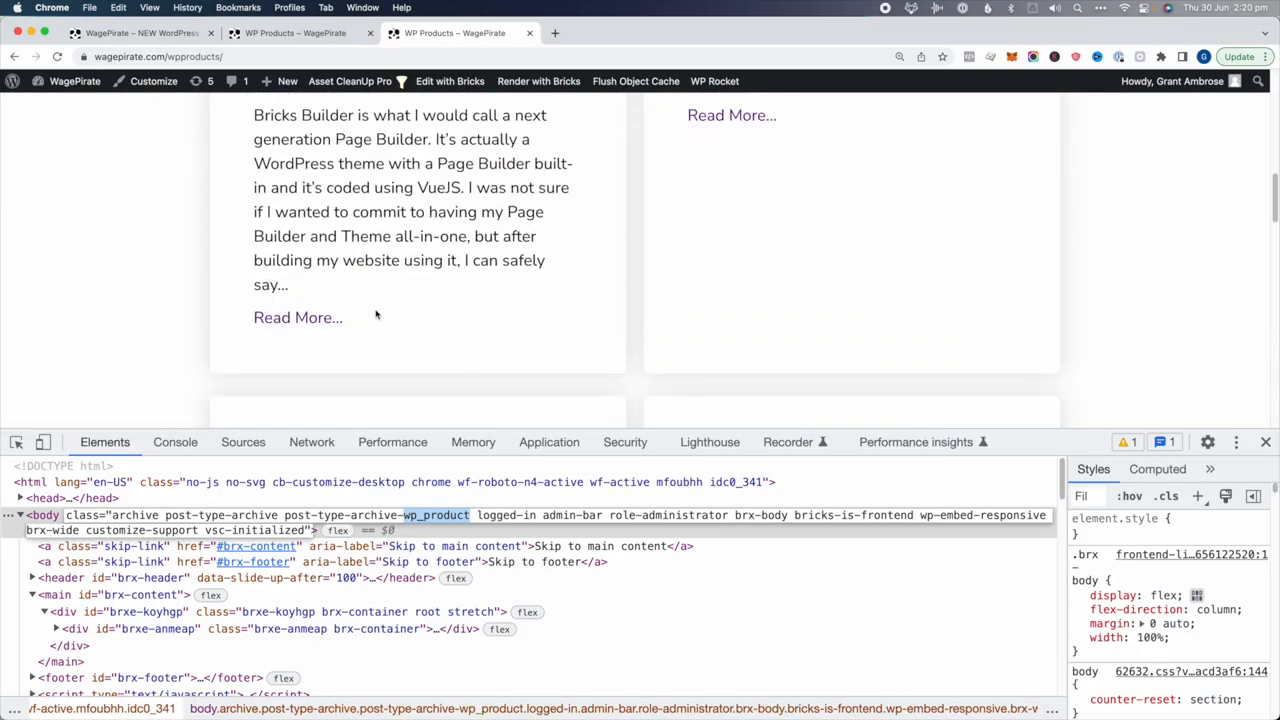
left_click(292, 318)
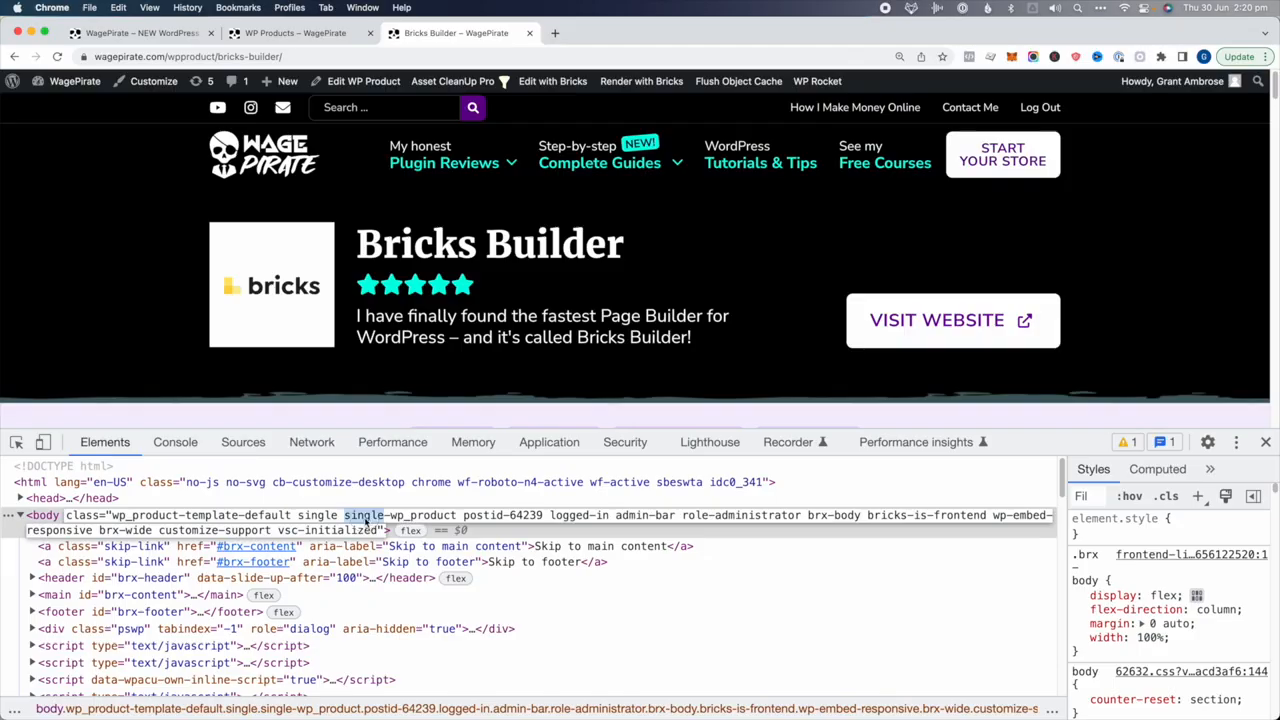
double_click(426, 516)
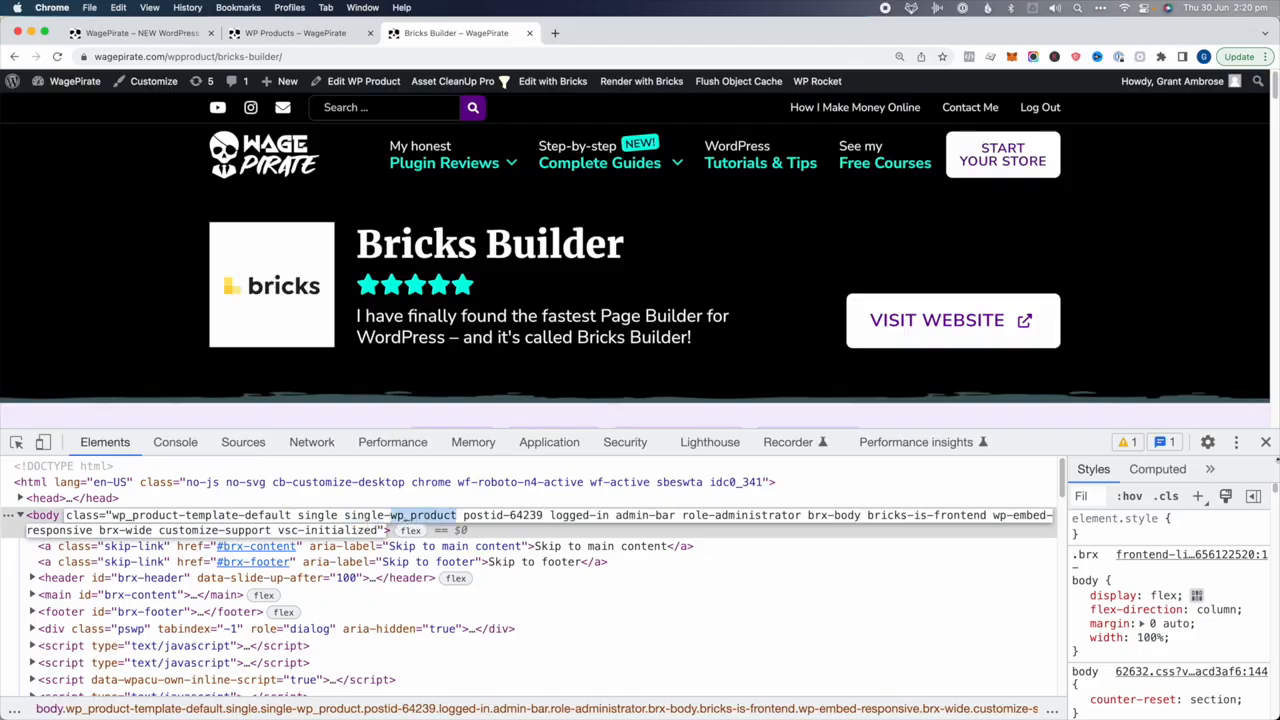
left_click(1265, 442)
scroll(1191, 397, "down", 10)
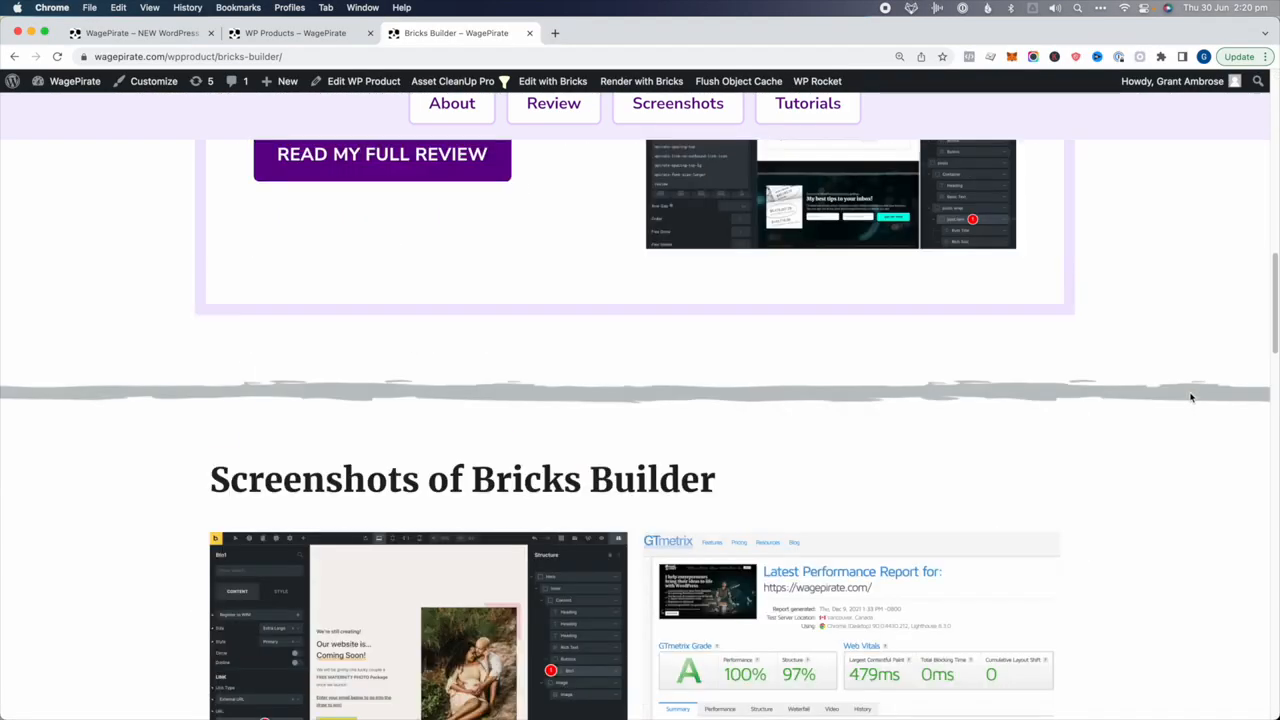
scroll(1191, 397, "up", 5)
scroll(1191, 397, "down", 10)
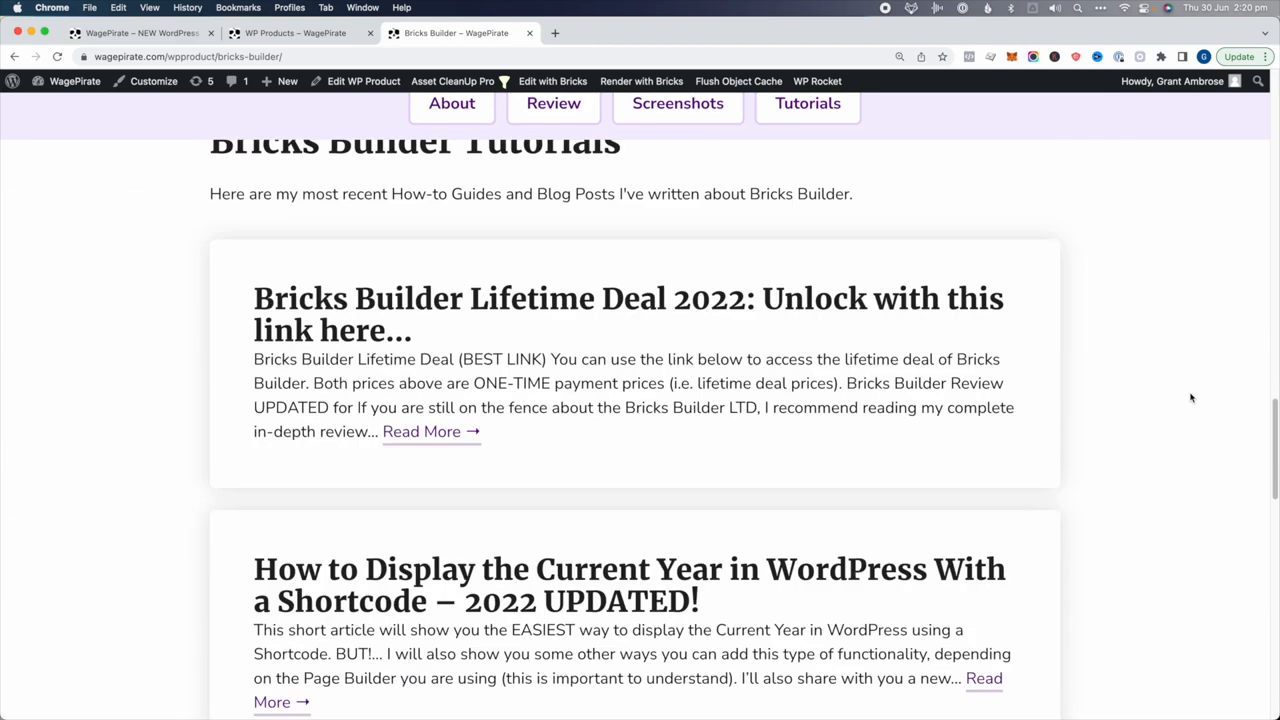
scroll(1150, 330, "up", 1)
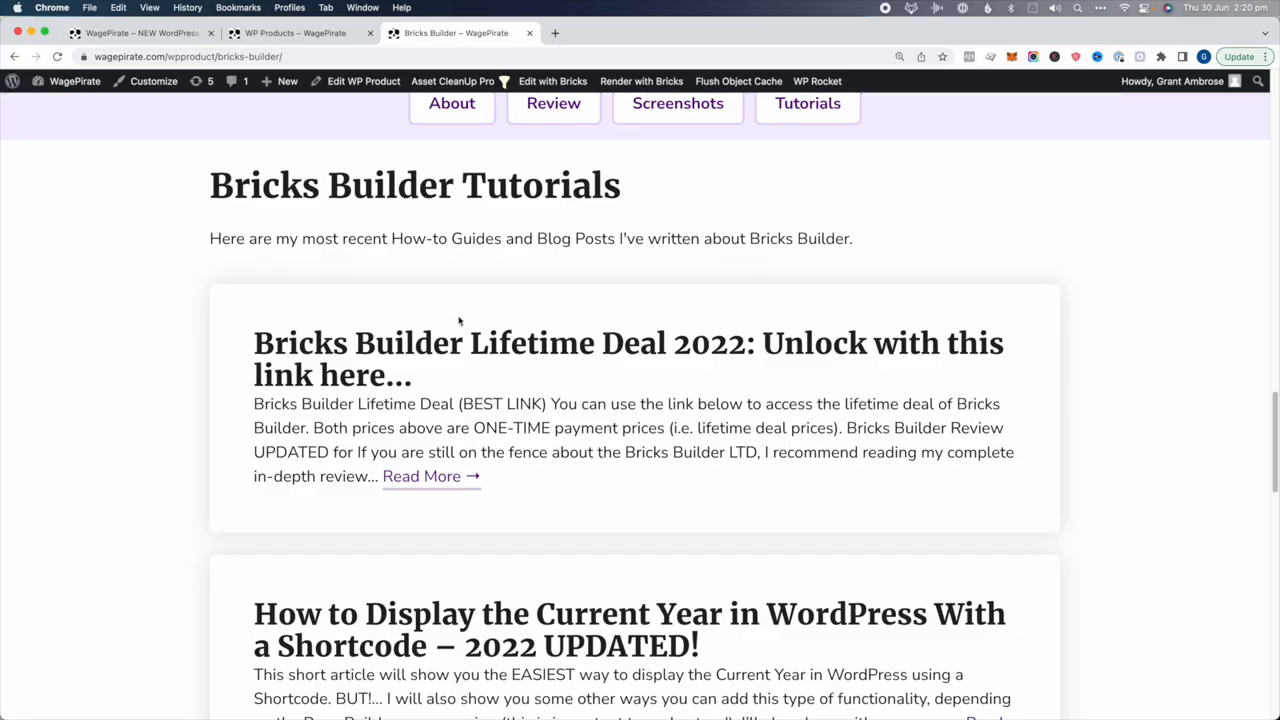
scroll(459, 320, "down", 5)
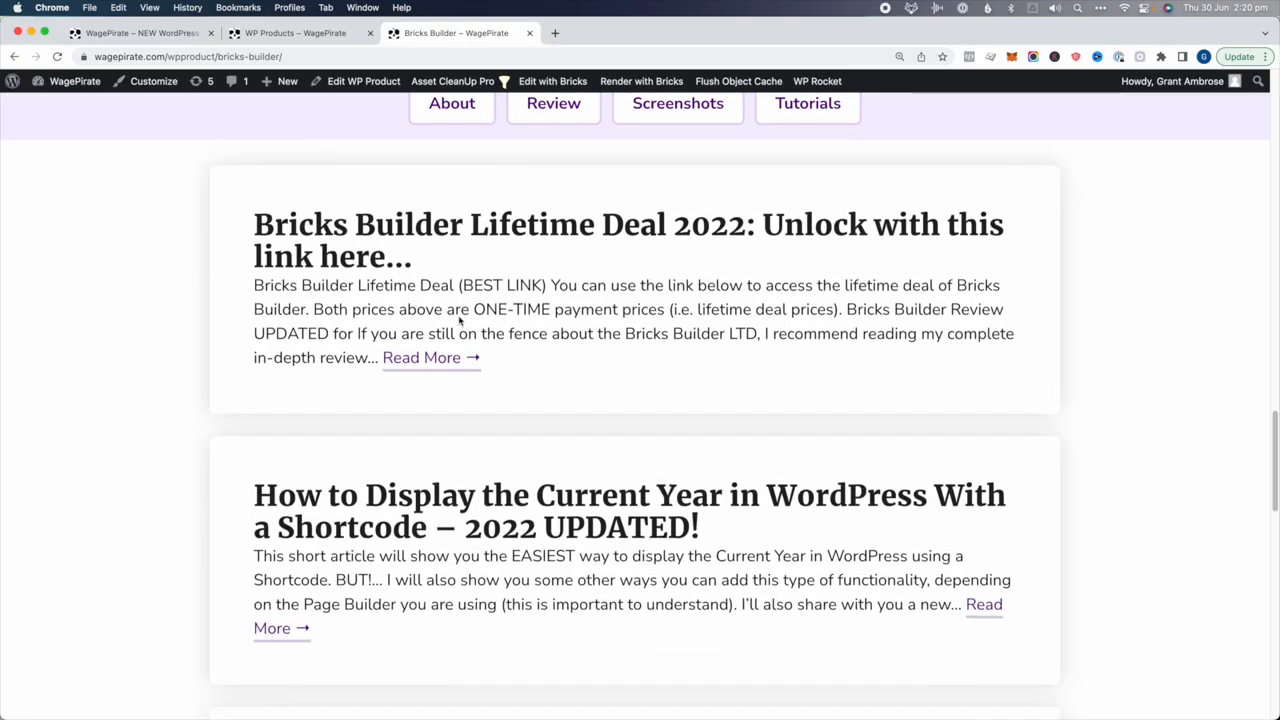
scroll(459, 320, "down", 5)
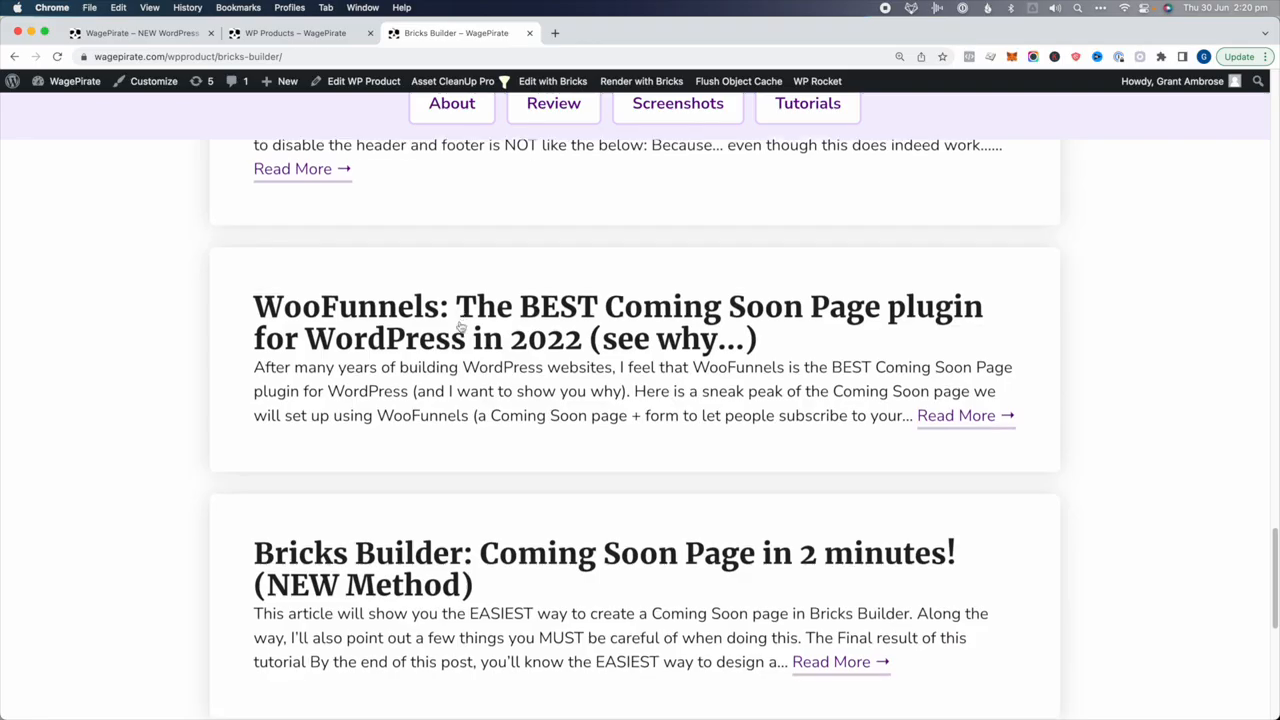
scroll(459, 320, "up", 20)
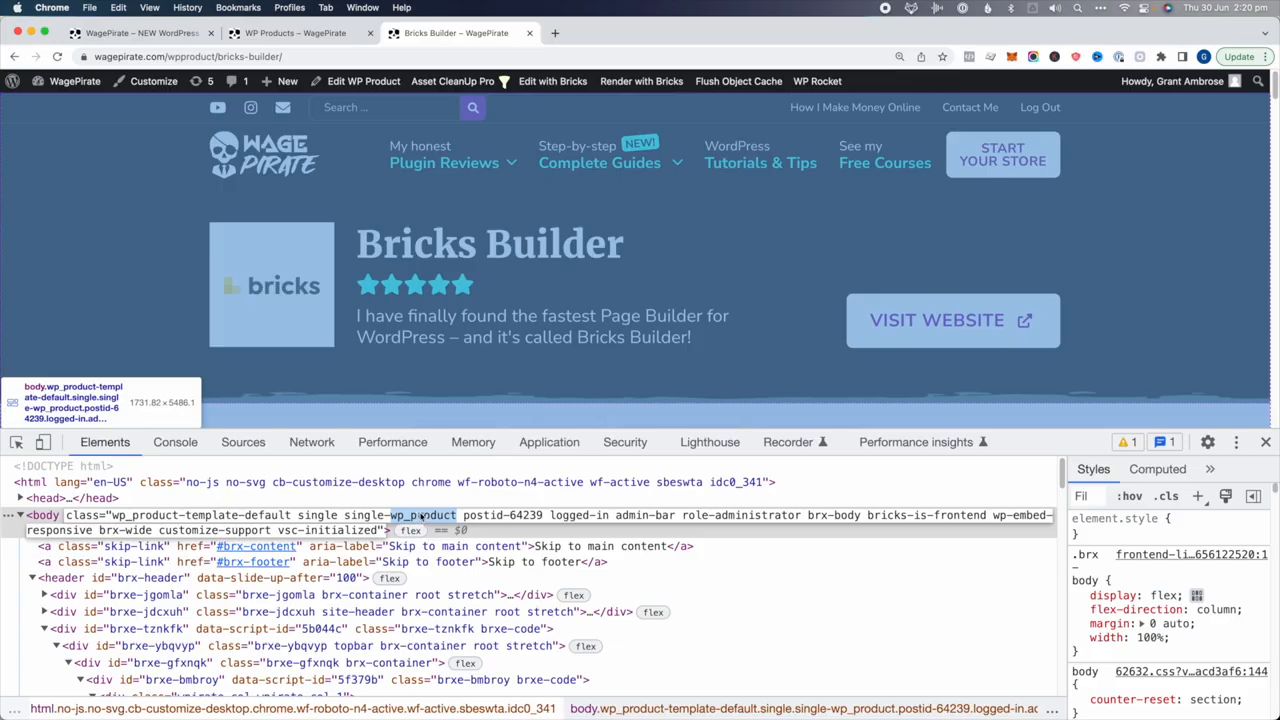
Highlight wp_product in the body class, then scroll the product page down to its Tutorials section
double_click(415, 519)
left_click(1266, 442)
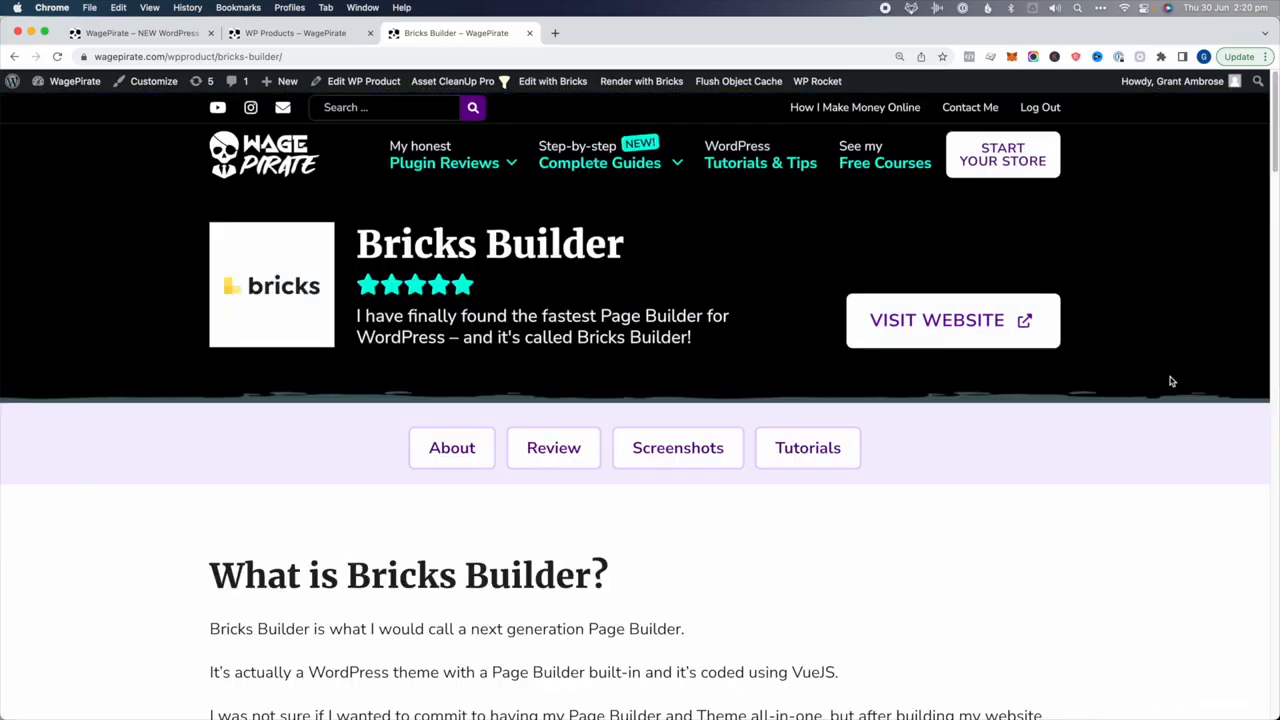
scroll(1200, 400, "down", 15)
scroll(1000, 300, "up", 15)
left_click_drag(408, 244, 923, 494)
scroll(923, 494, "down", 12)
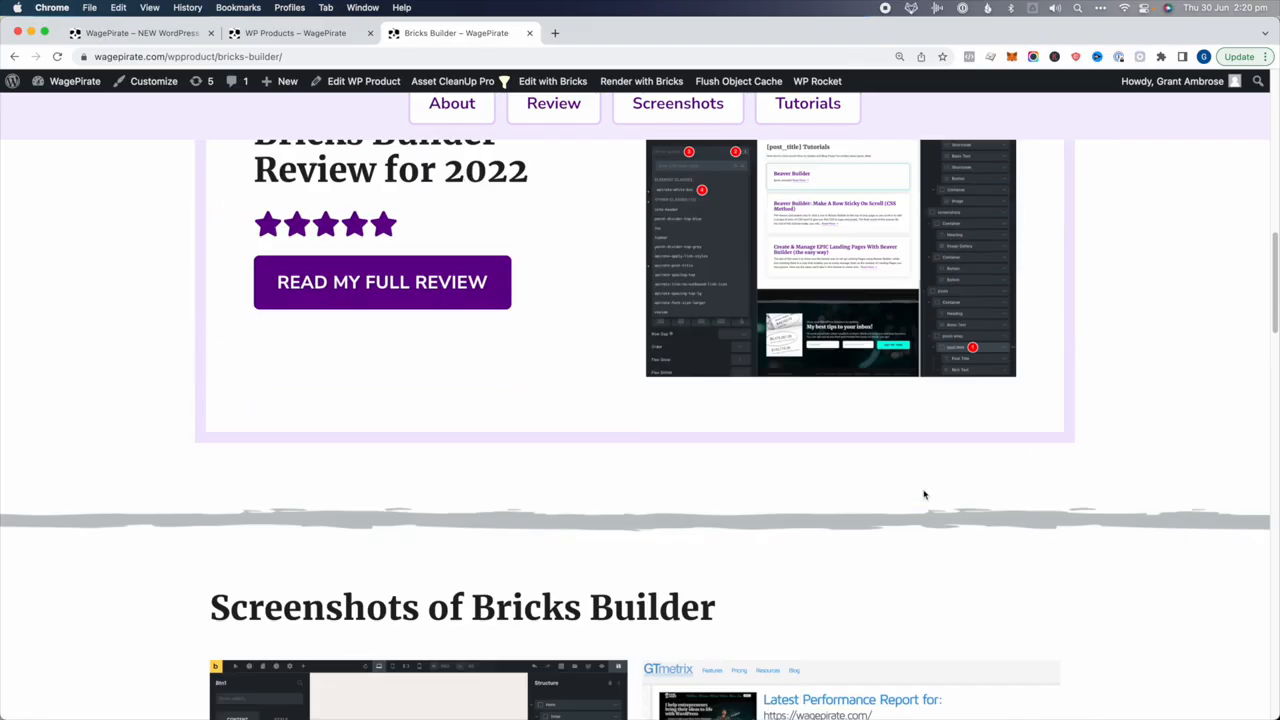
scroll(923, 492, "down", 7)
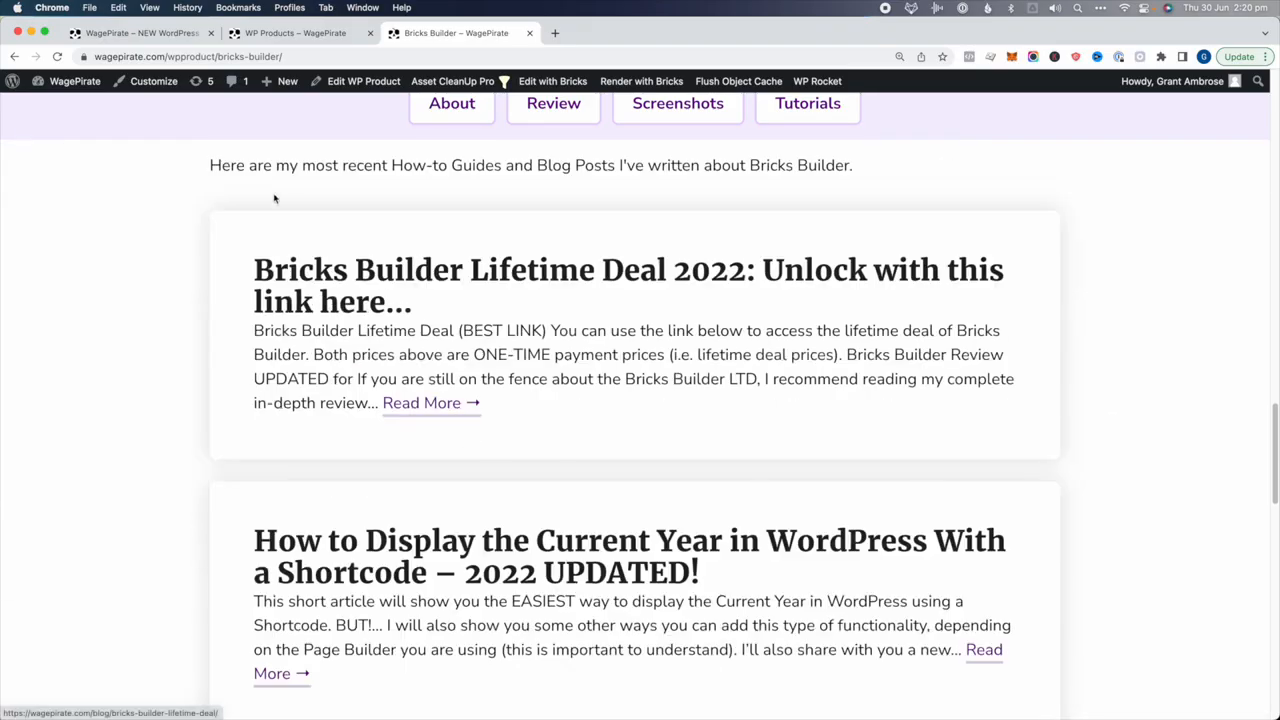
scroll(595, 398, "down", 5)
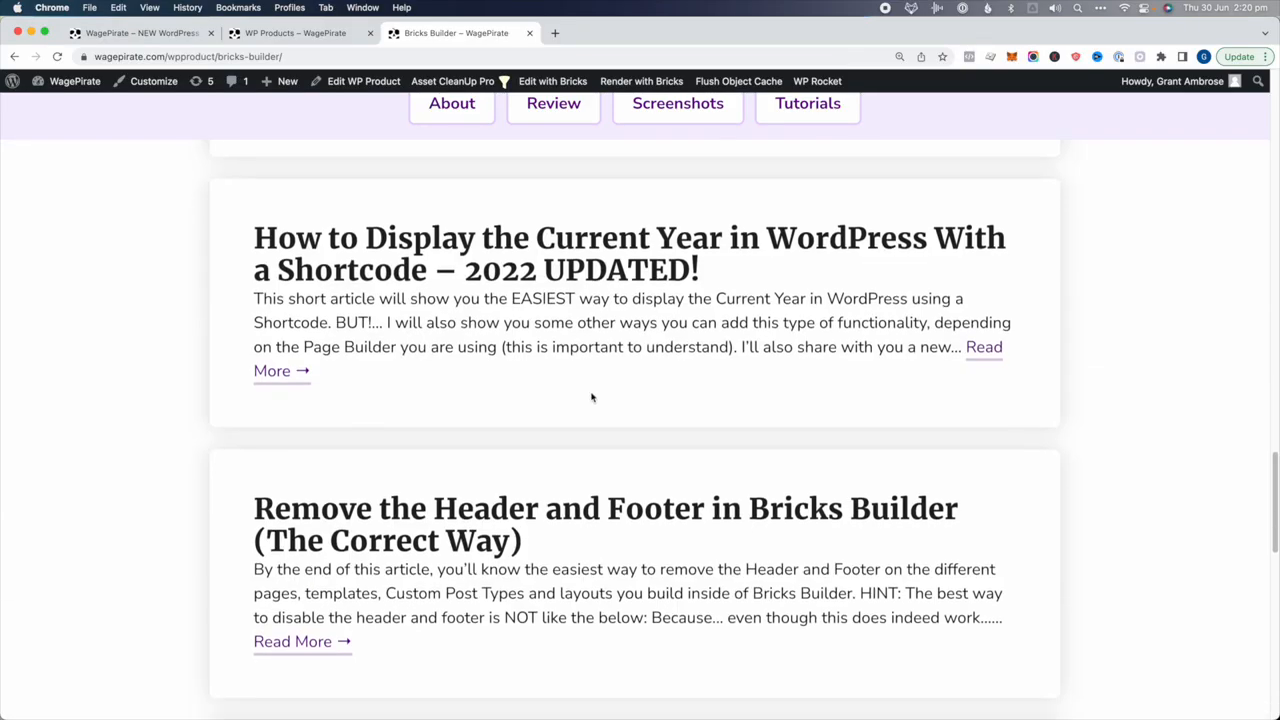
scroll(463, 403, "up", 8)
left_click_drag(541, 240, 440, 258)
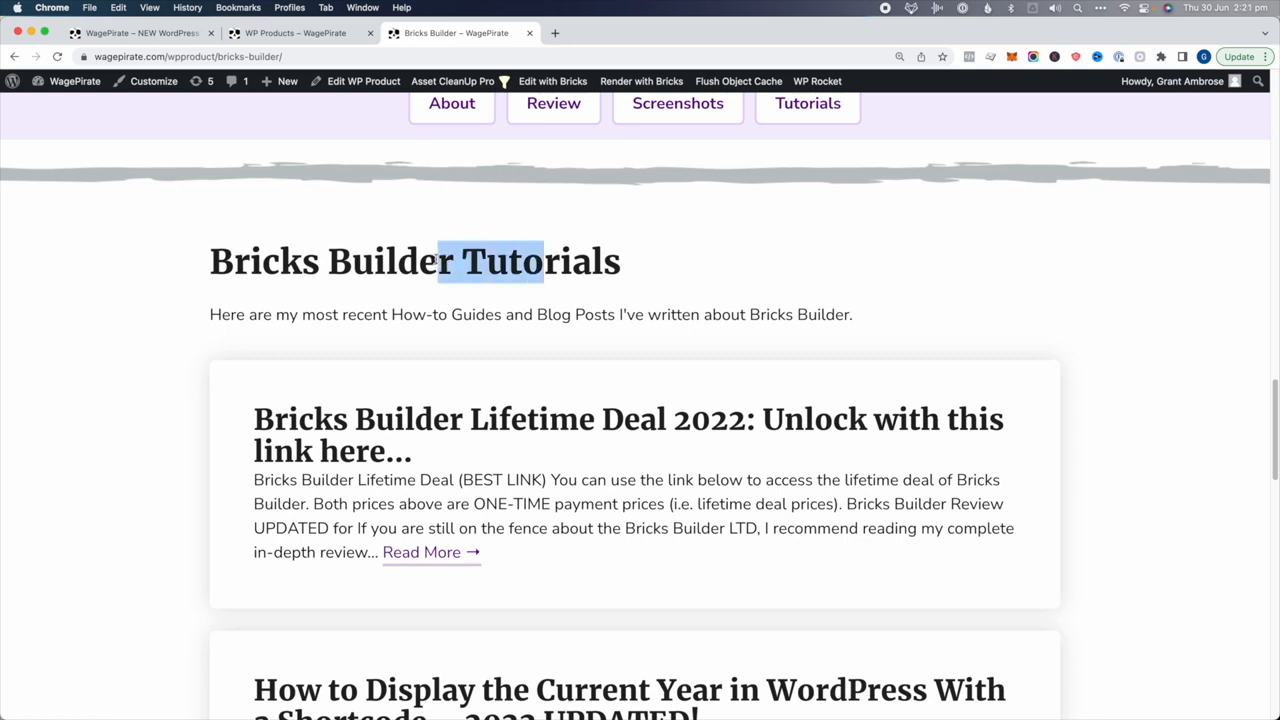
left_click(437, 258)
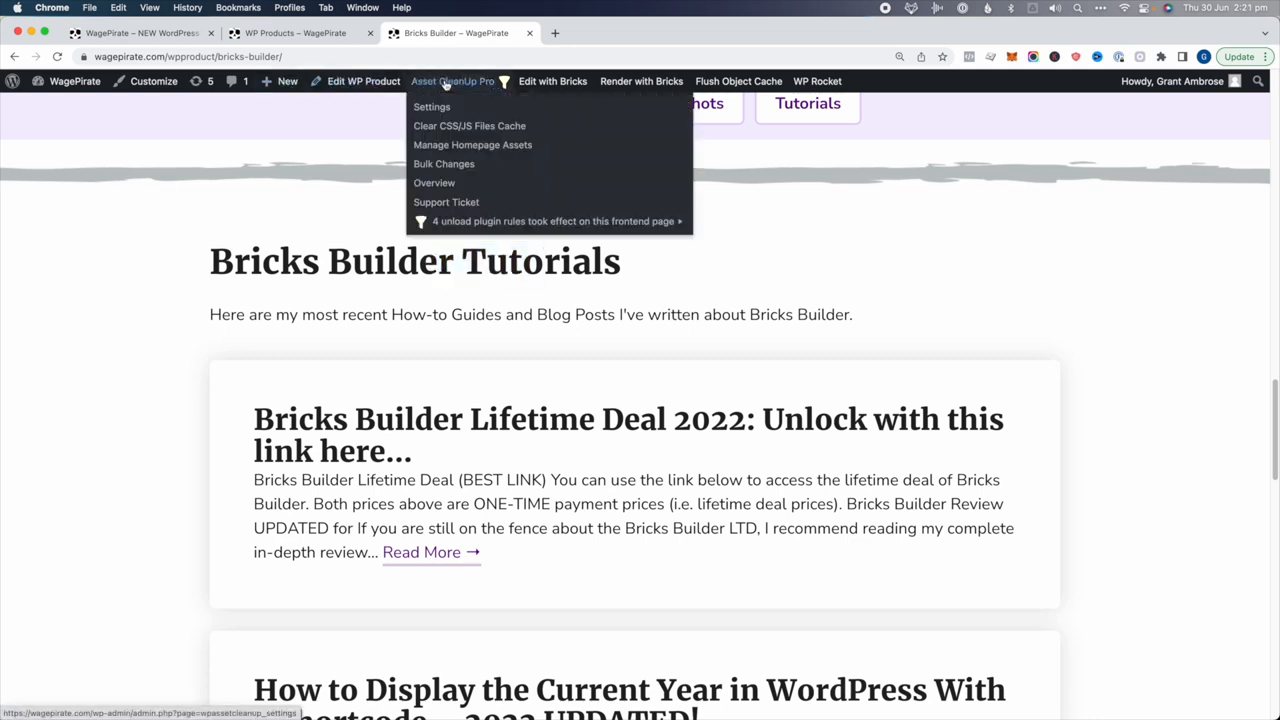
Open the Single WP Product template in Bricks from the admin Templates list
mouse_move(577, 83)
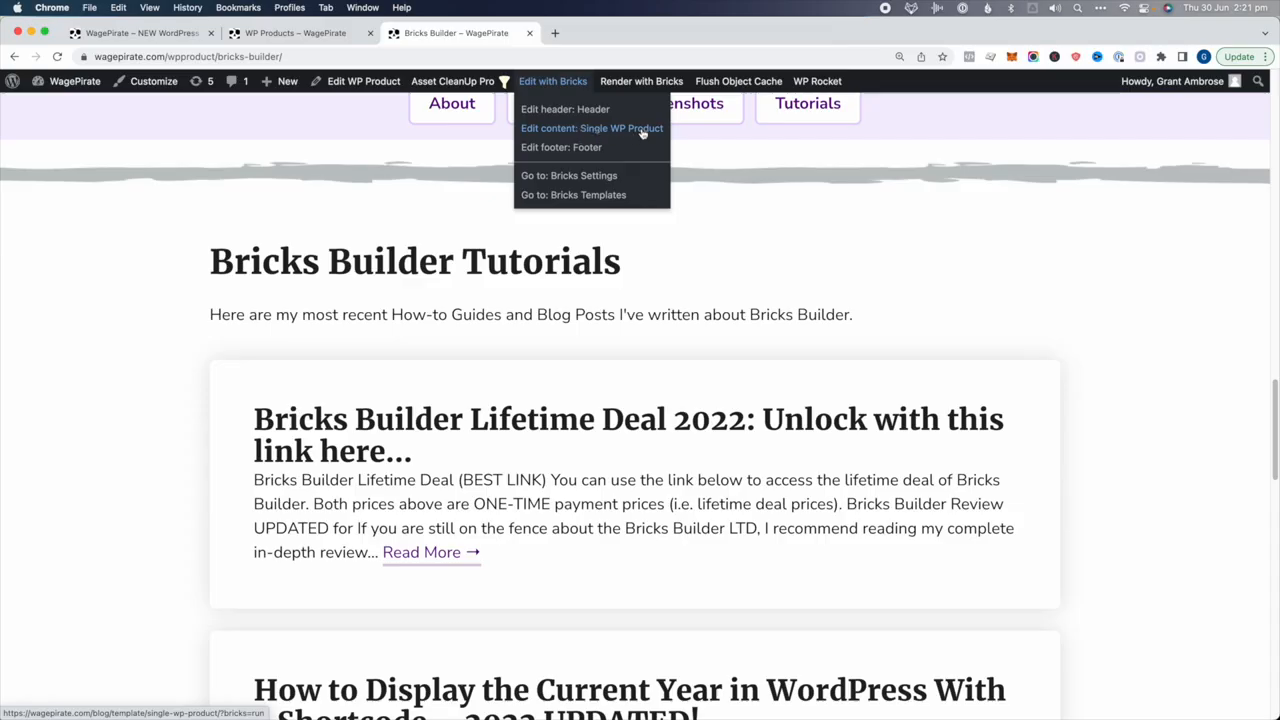
left_click(300, 33)
left_click(67, 84)
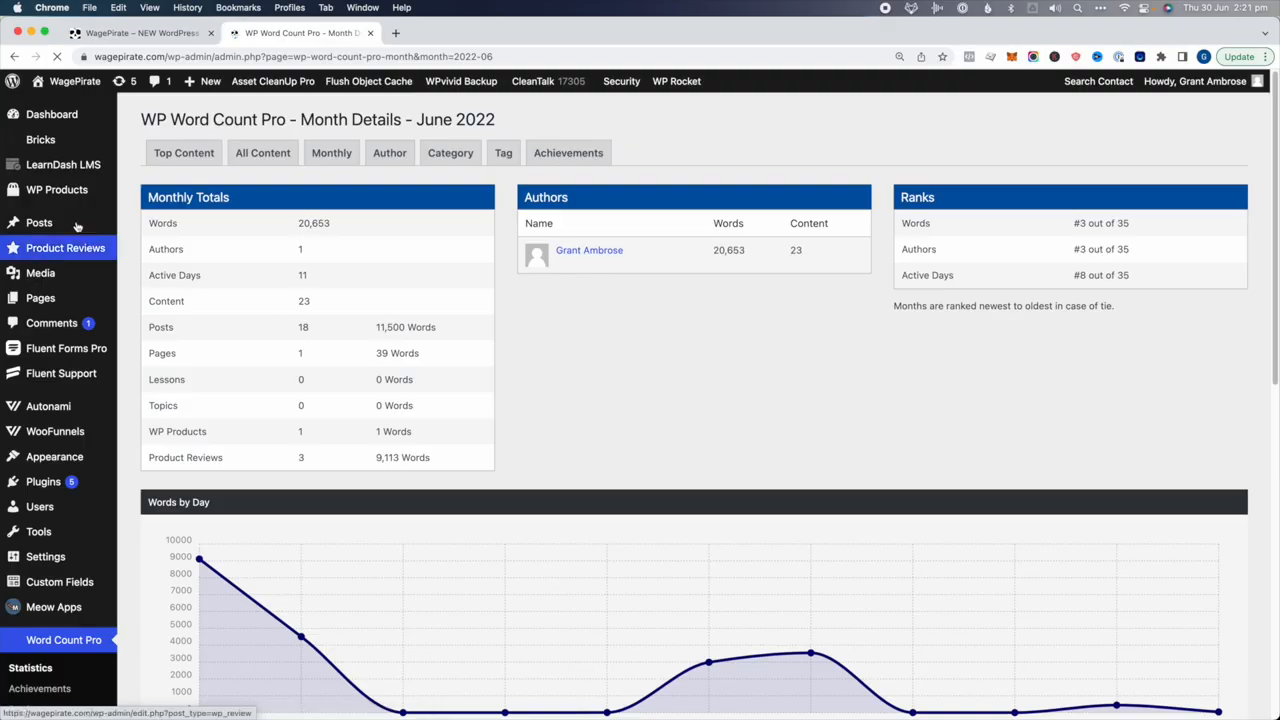
mouse_move(100, 141)
left_click(150, 163)
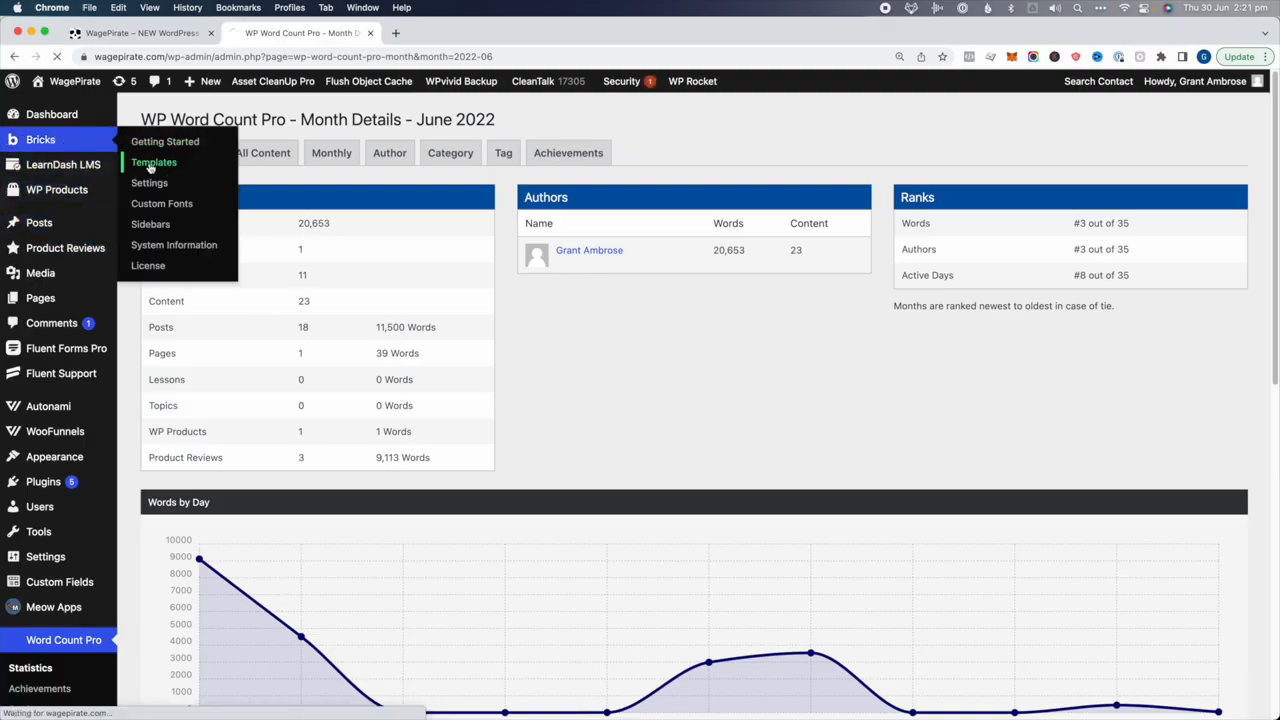
scroll(184, 350, "down", 2)
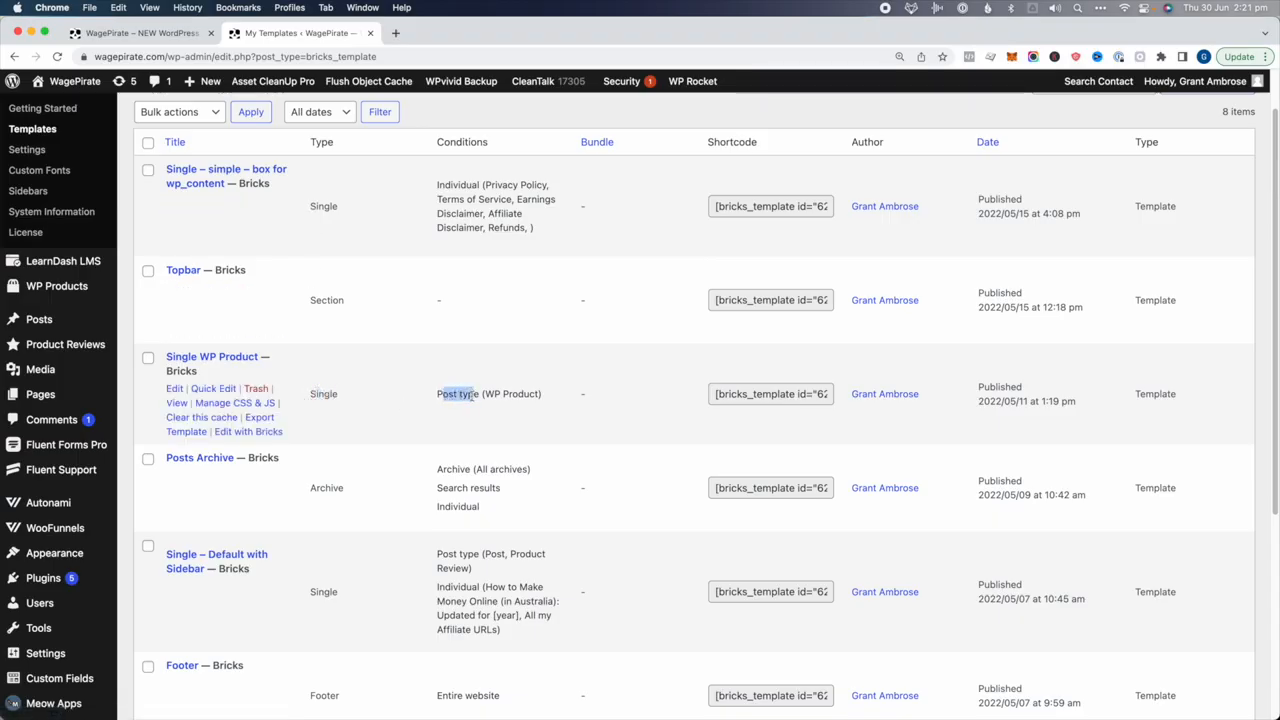
left_click(258, 432)
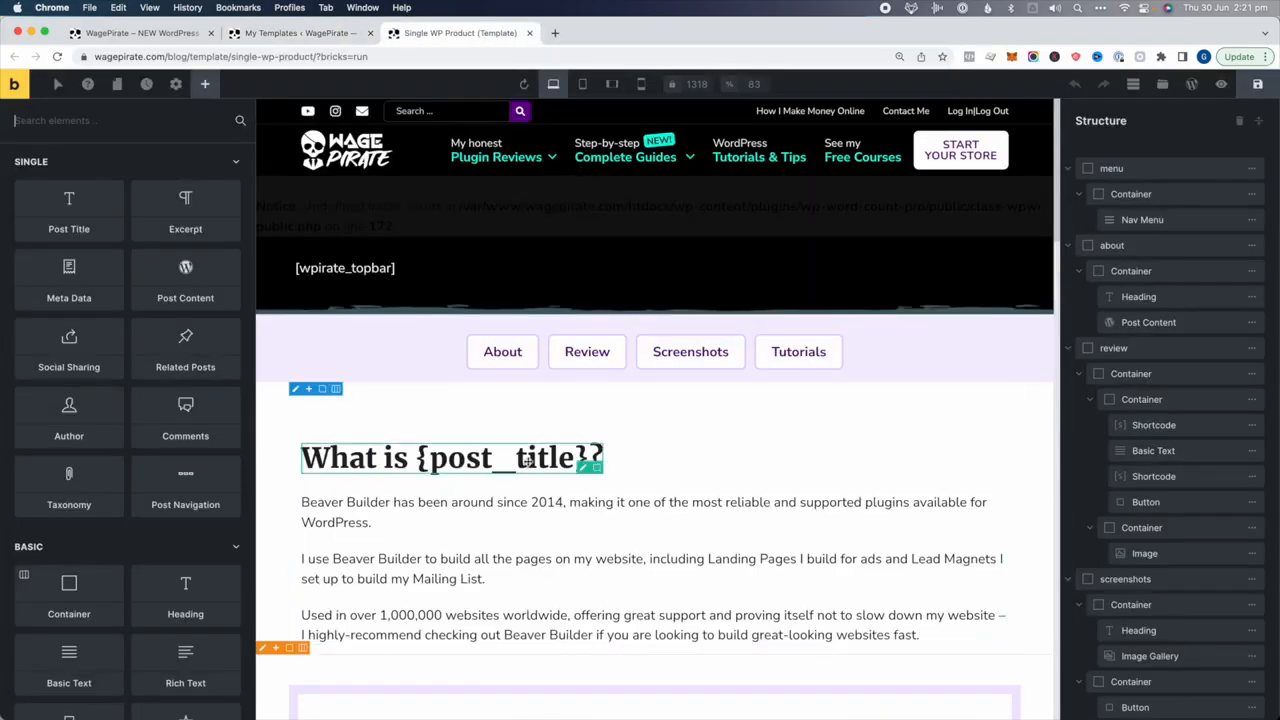
Scroll down to the Tutorials section and select the query-looped post item card
scroll(532, 467, "down", 3)
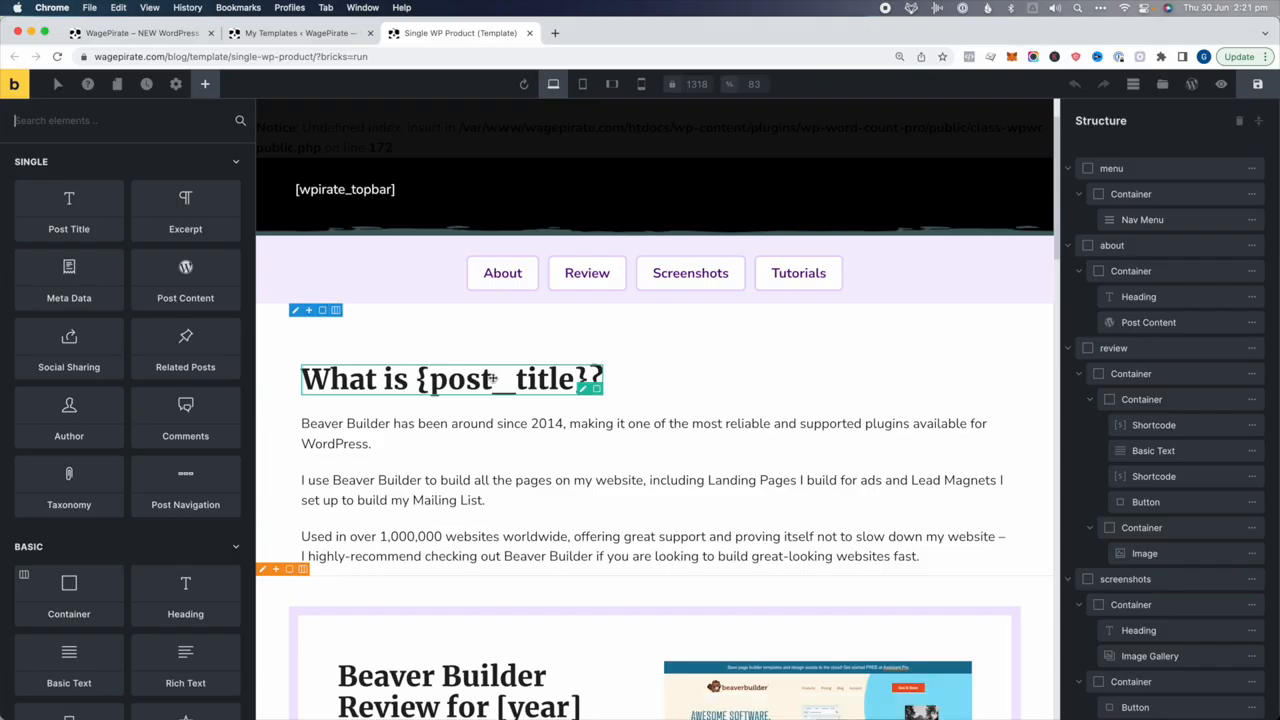
scroll(493, 378, "down", 2)
left_click(534, 327)
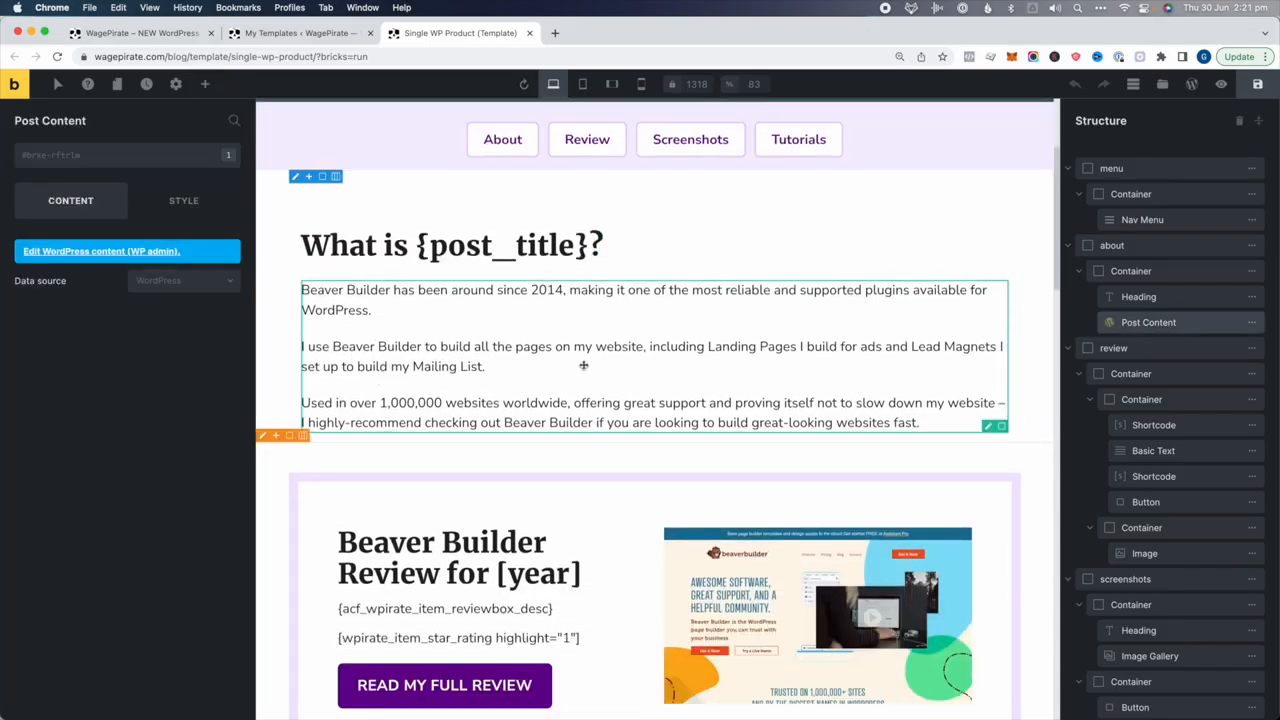
scroll(576, 366, "down", 6)
scroll(569, 365, "down", 18)
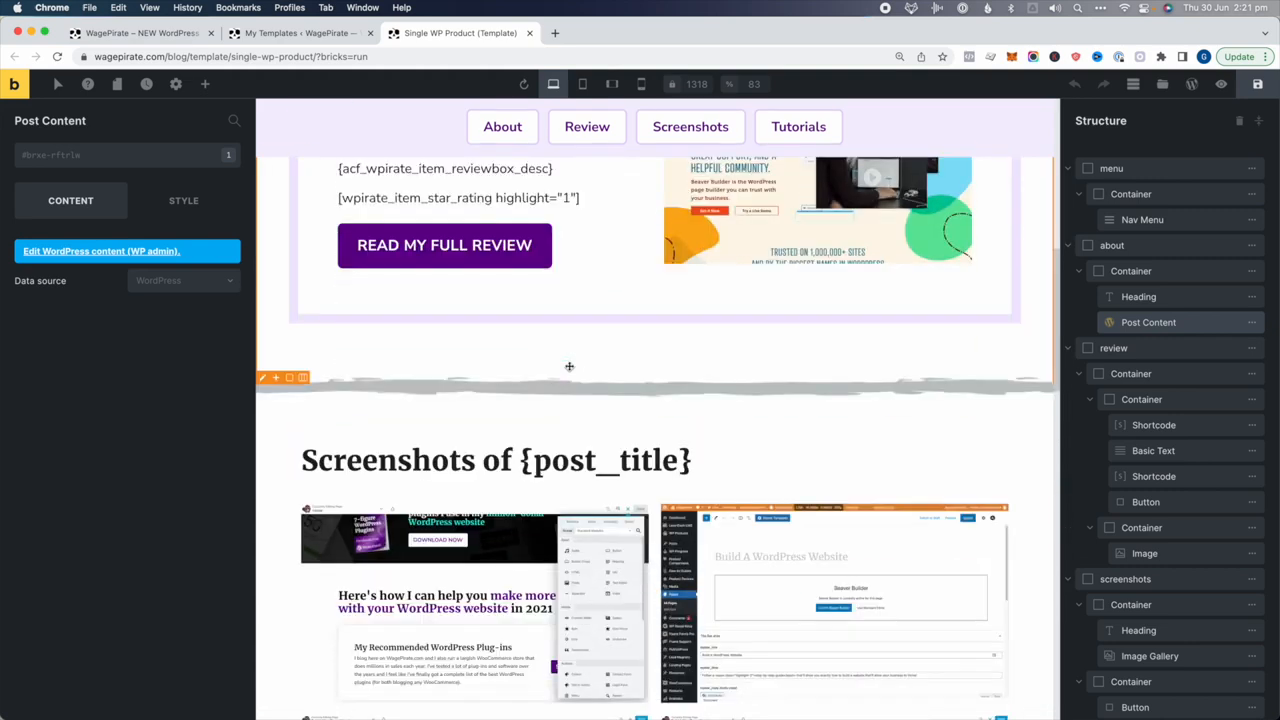
scroll(569, 366, "down", 10)
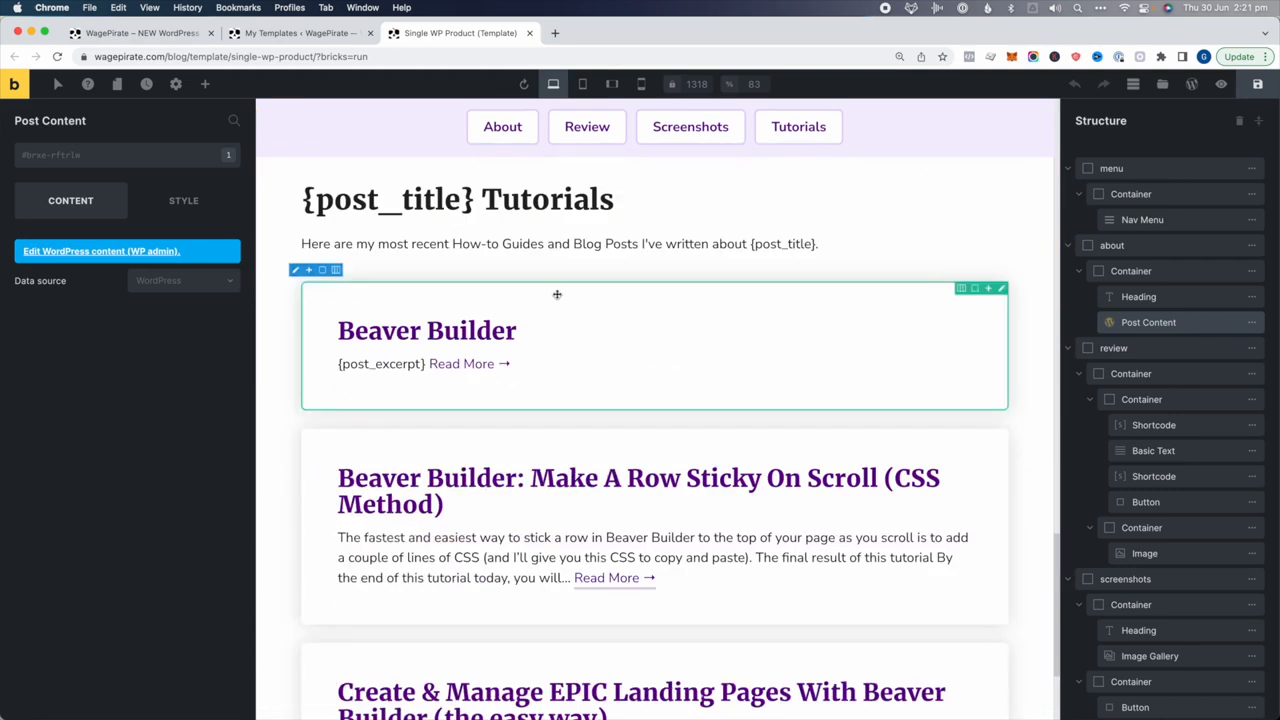
left_click(557, 294)
scroll(1200, 476, "down", 5)
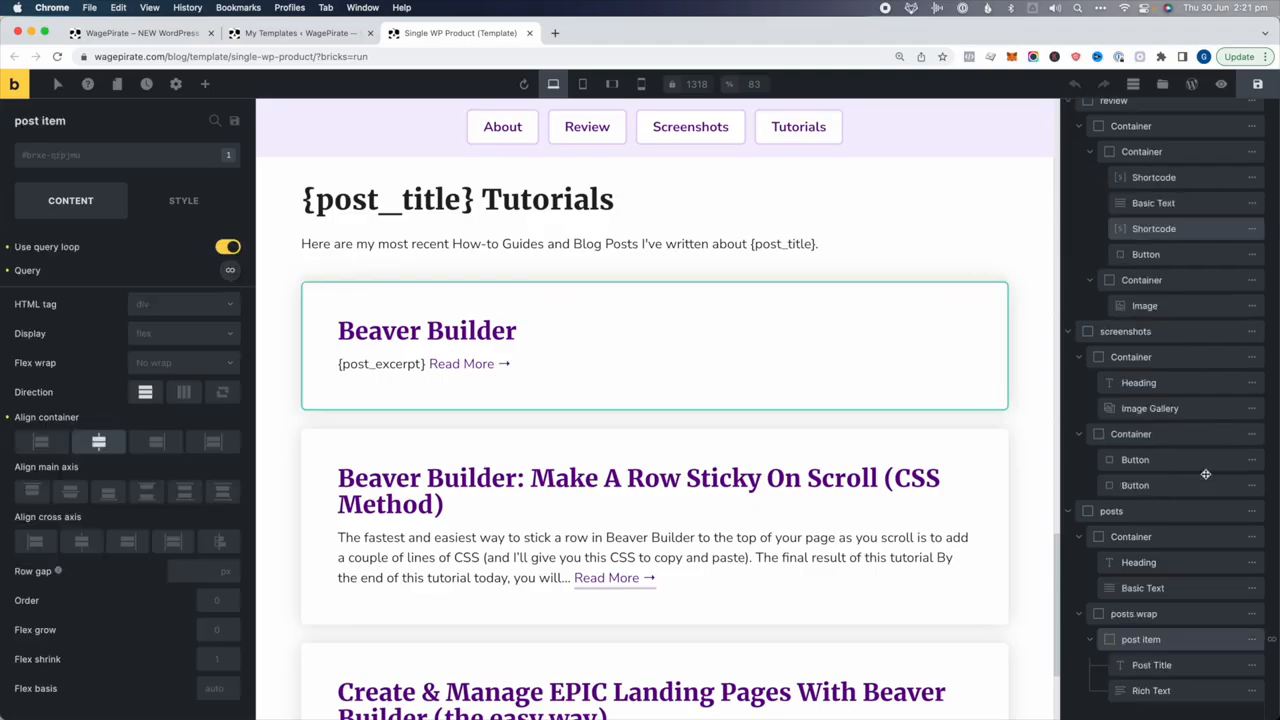
mouse_move(1250, 641)
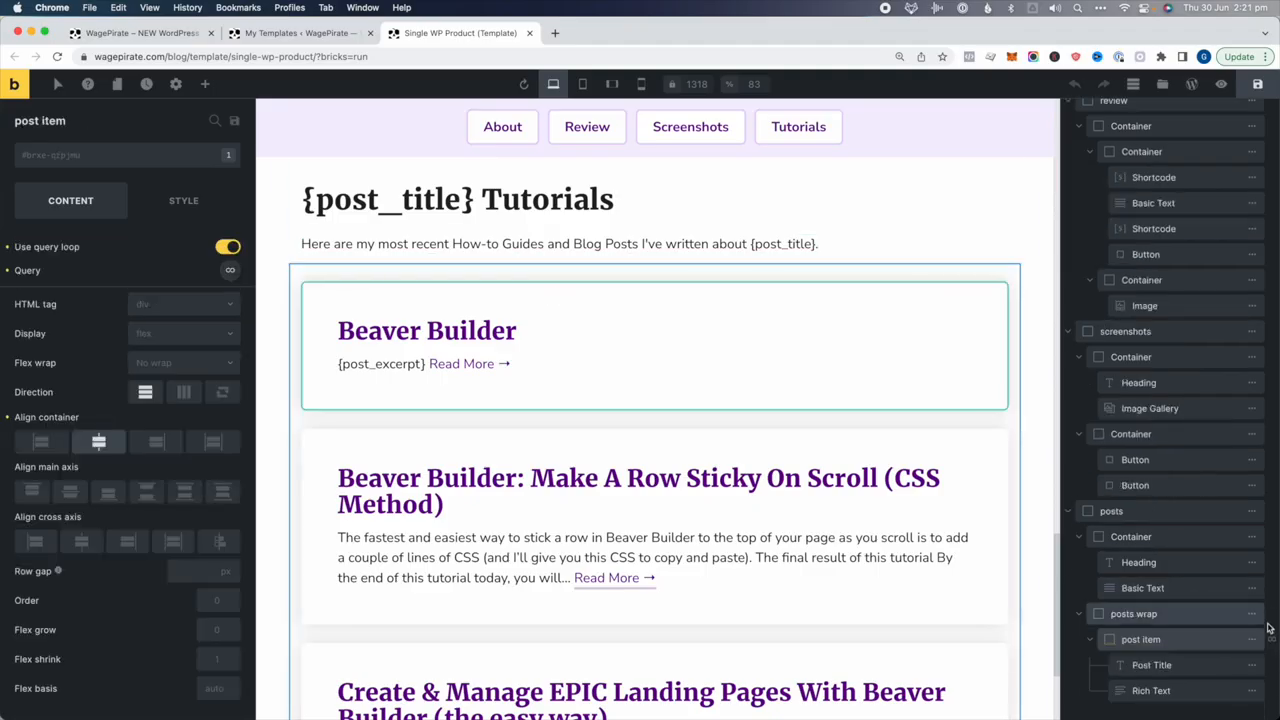
scroll(849, 560, "down", 3)
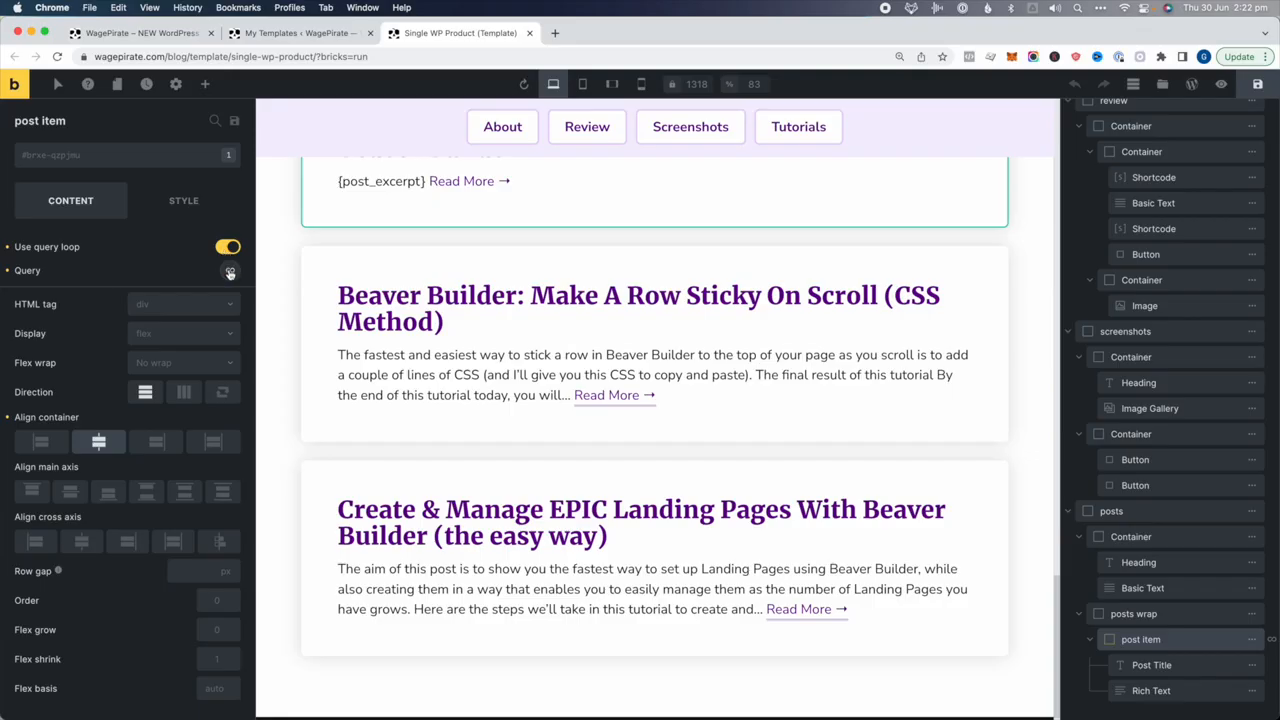
Review the post item's query loop settings, including the Software (Post) taxonomy condition
left_click(230, 272)
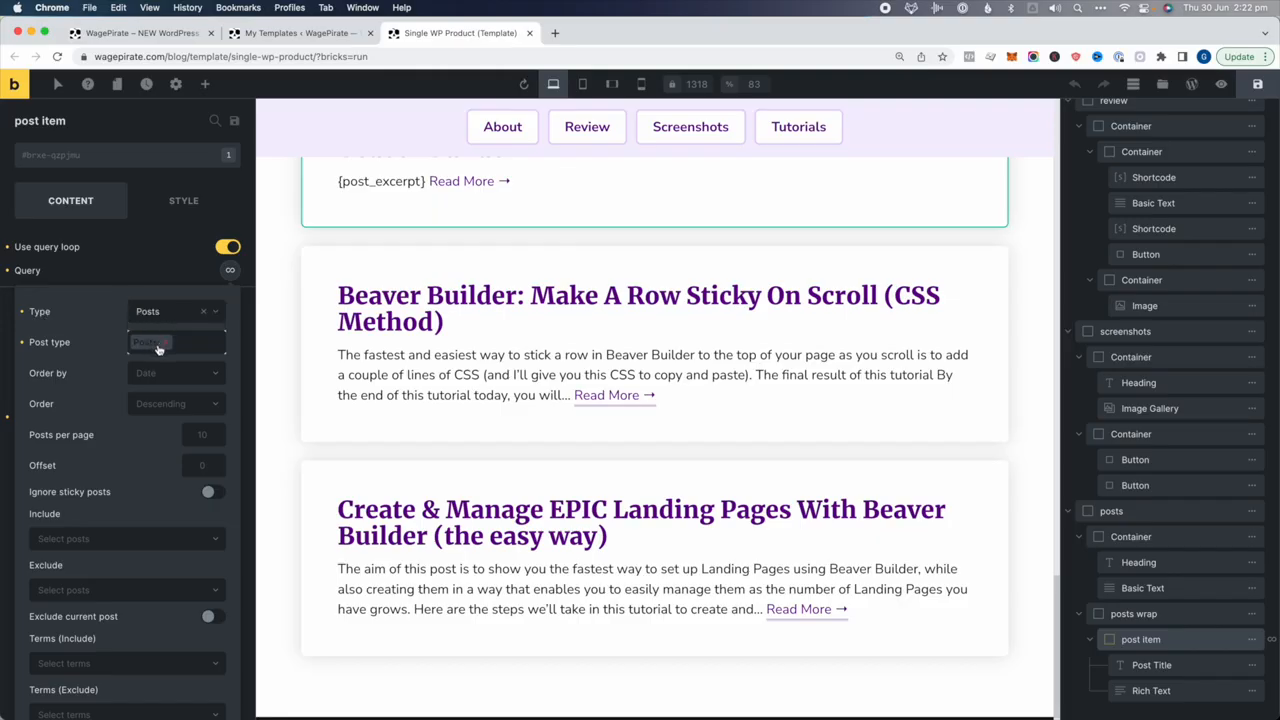
scroll(158, 344, "down", 6)
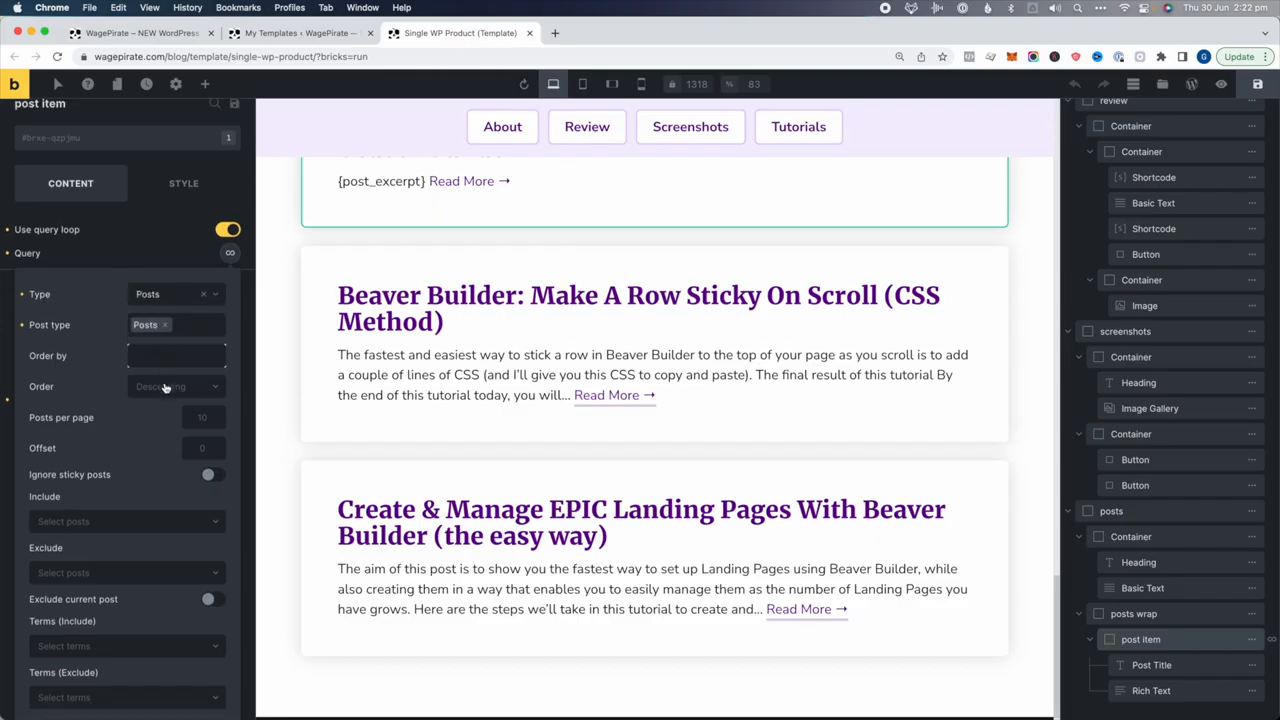
left_click(75, 497)
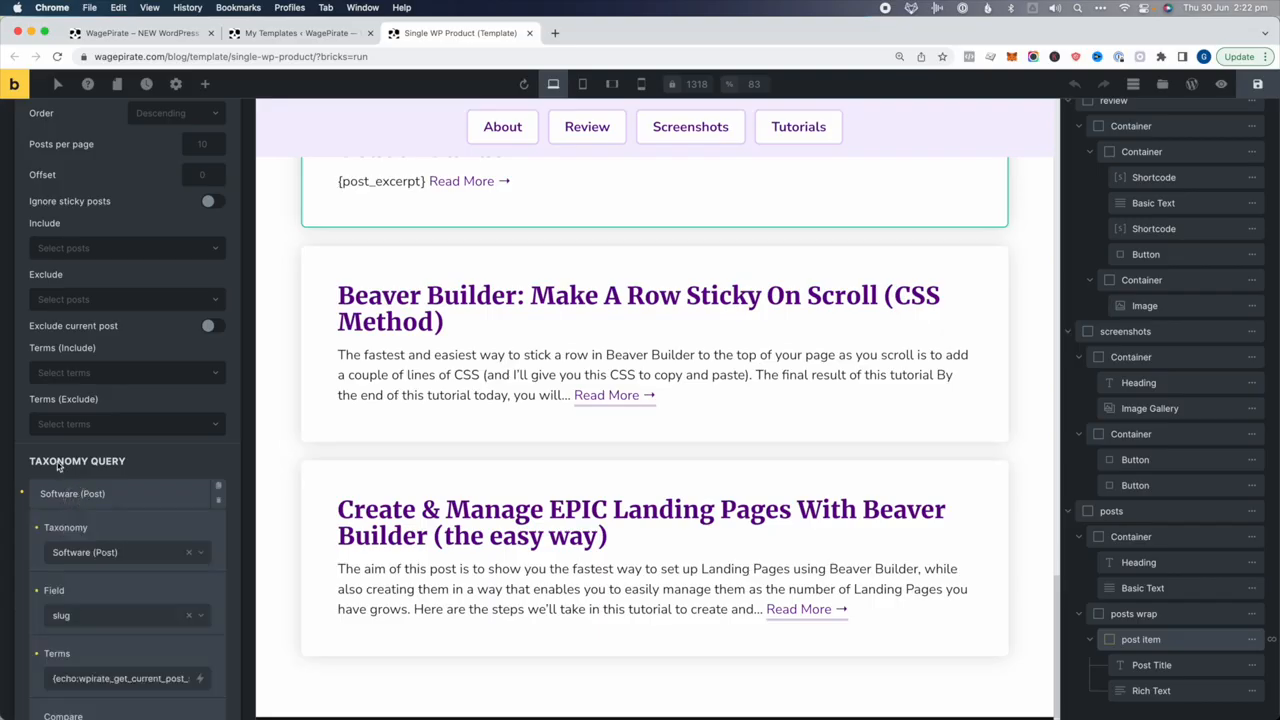
scroll(97, 466, "down", 2)
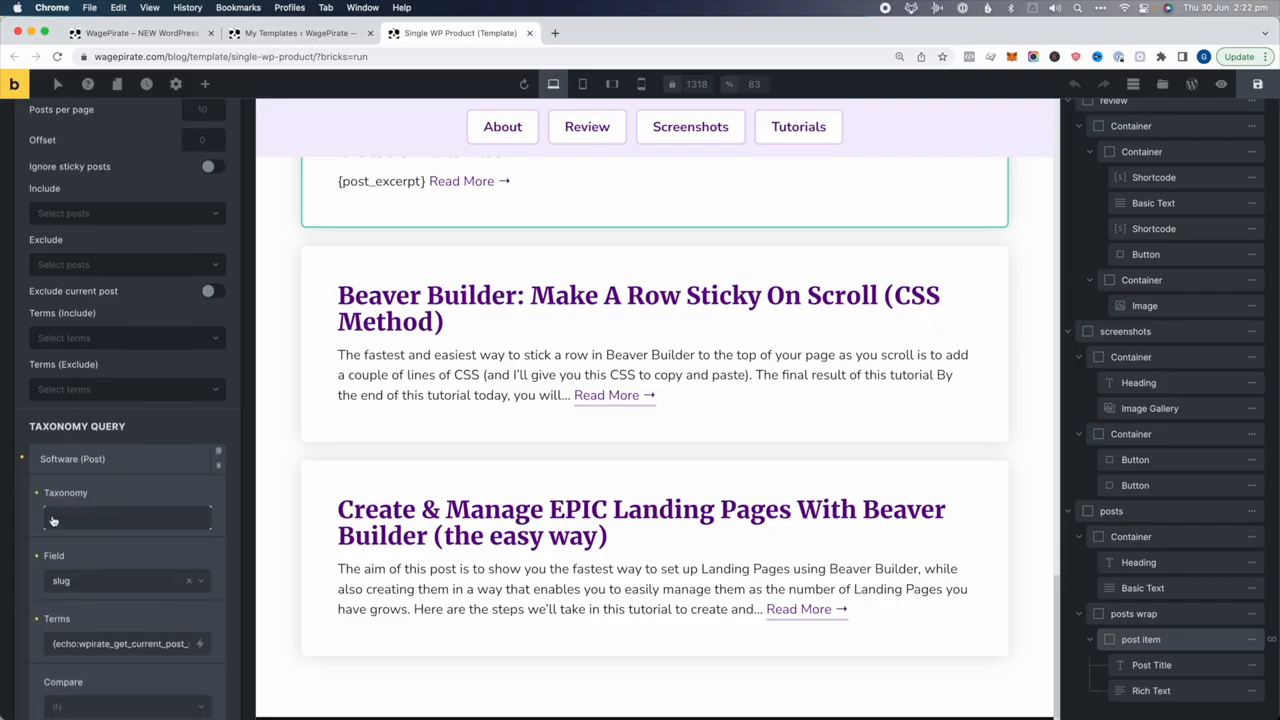
scroll(88, 436, "down", 3)
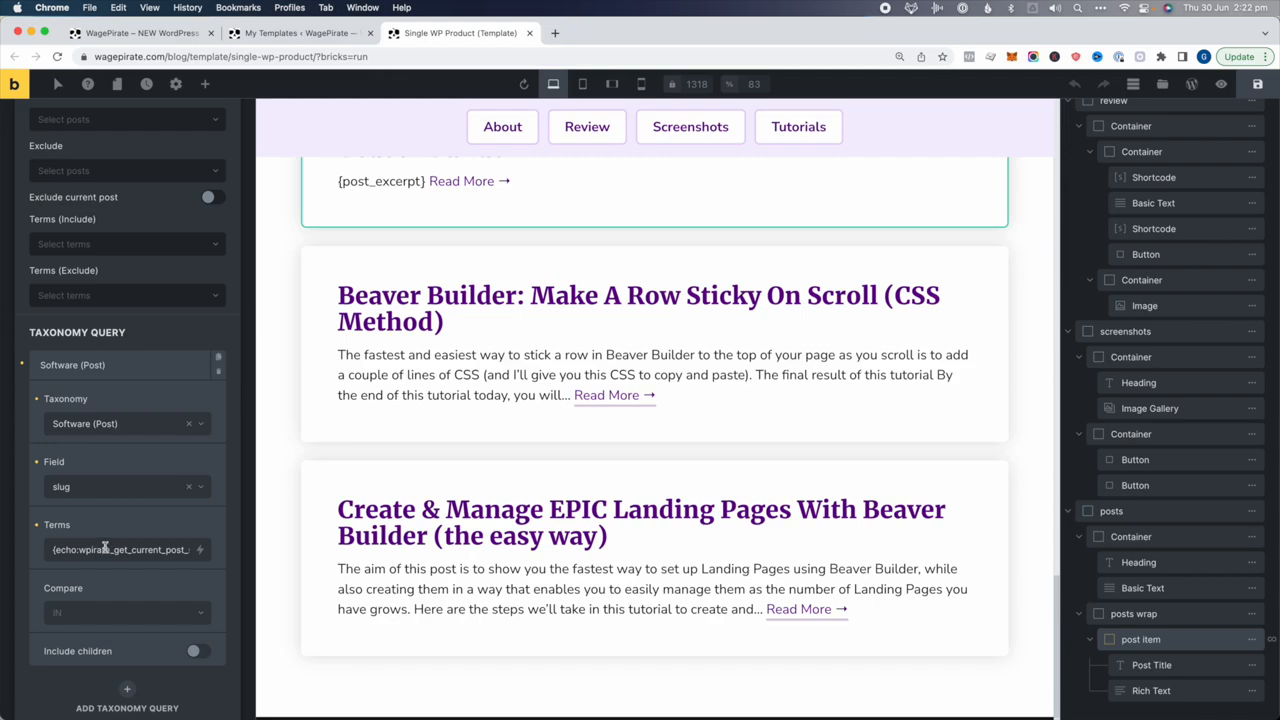
scroll(565, 505, "up", 15)
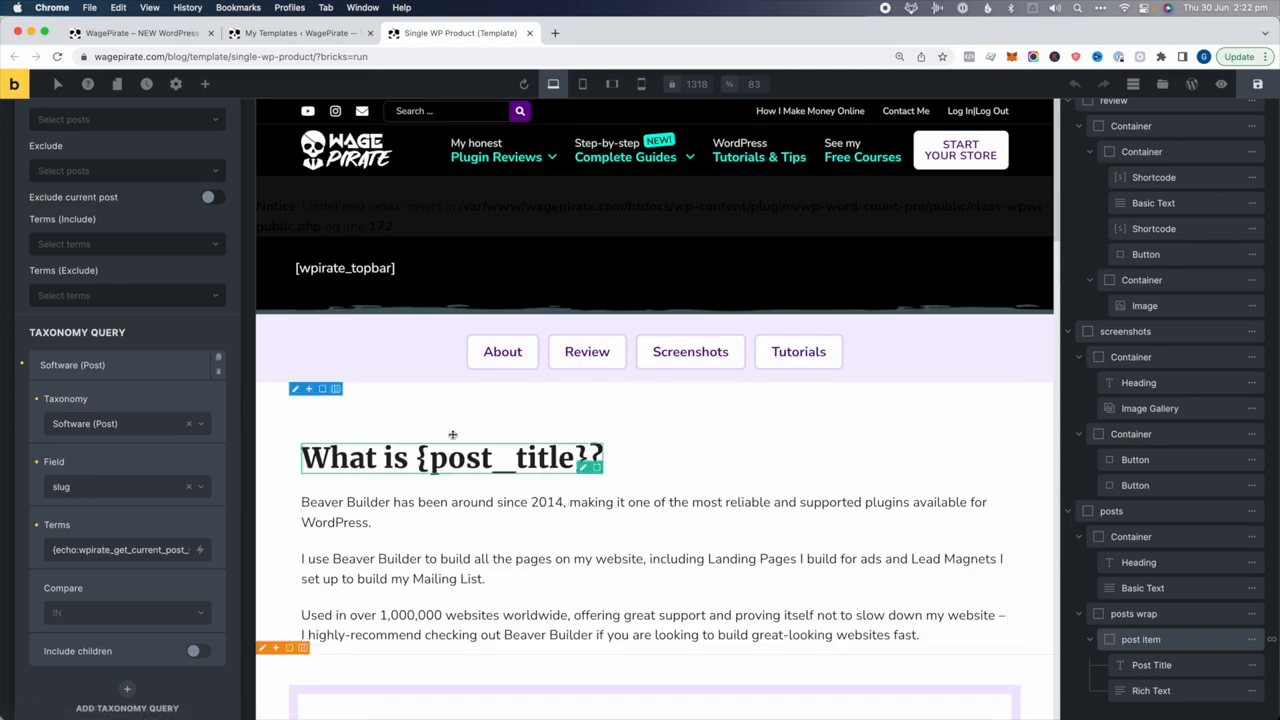
scroll(570, 406, "down", 20)
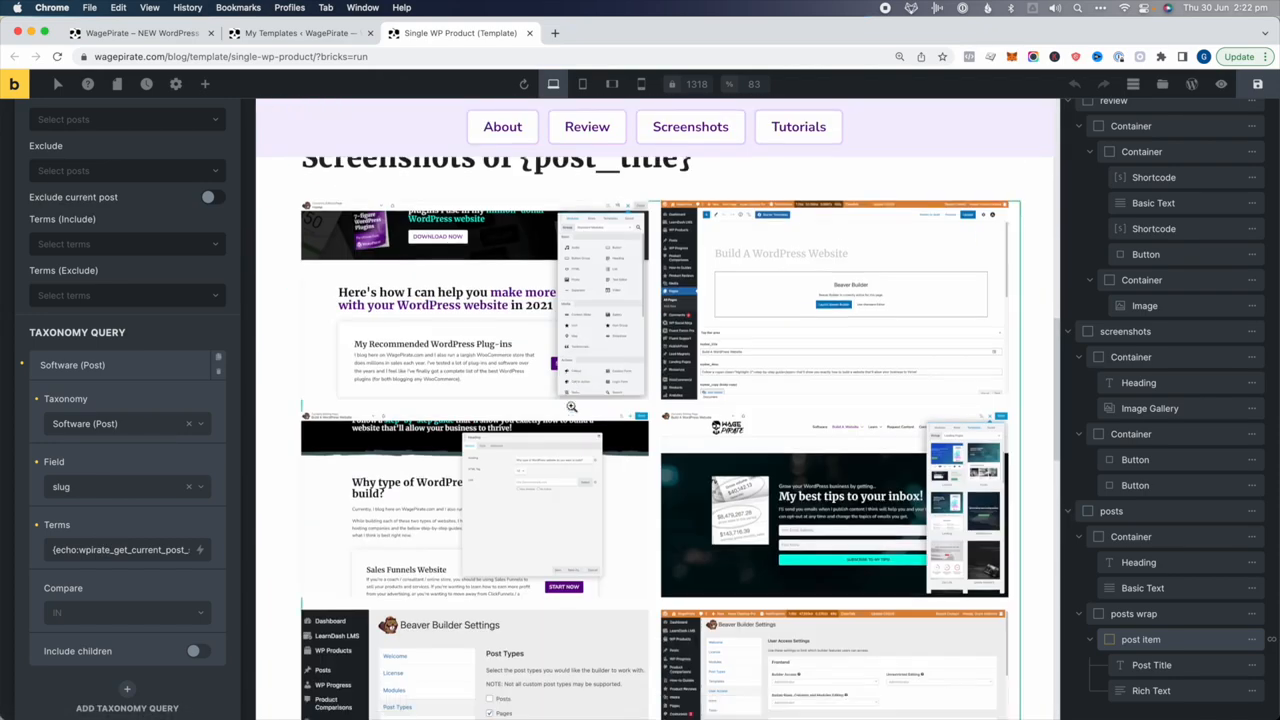
scroll(571, 406, "down", 8)
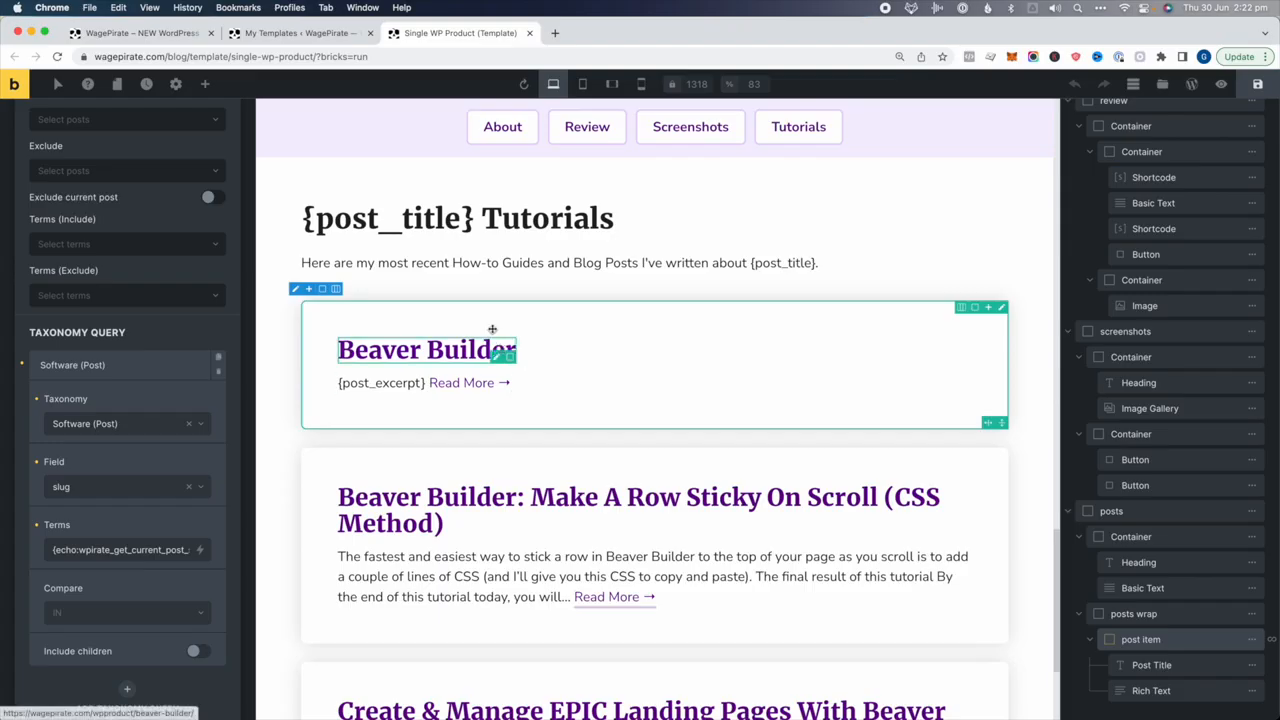
scroll(633, 499, "down", 5)
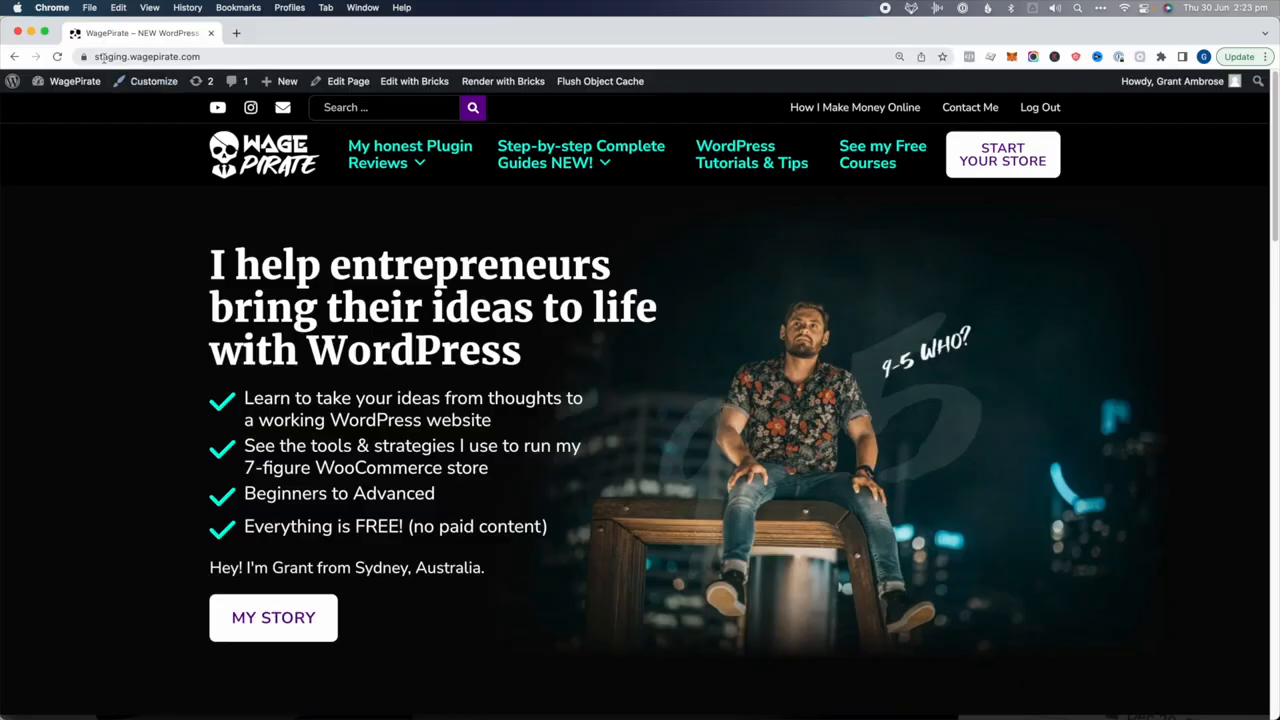
Go from the site to the WordPress dashboard's Bricks Templates list
left_click(103, 57)
left_click(369, 290)
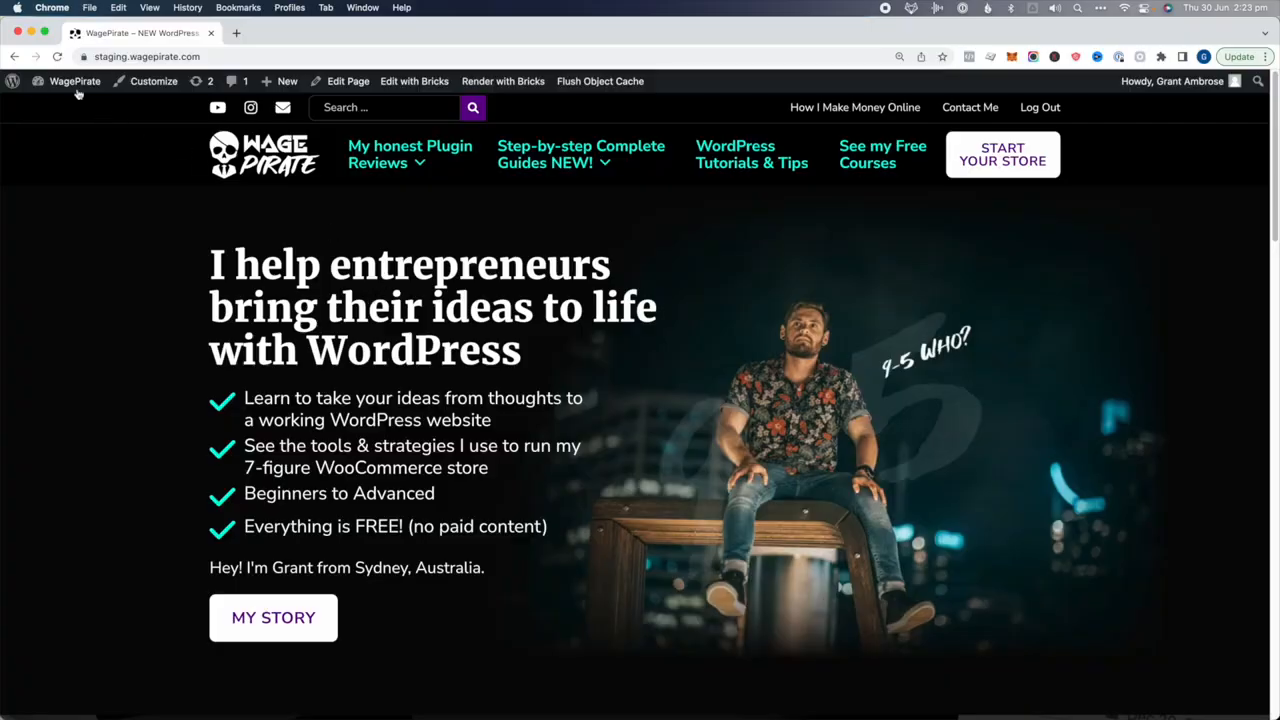
mouse_move(73, 87)
left_click(59, 108)
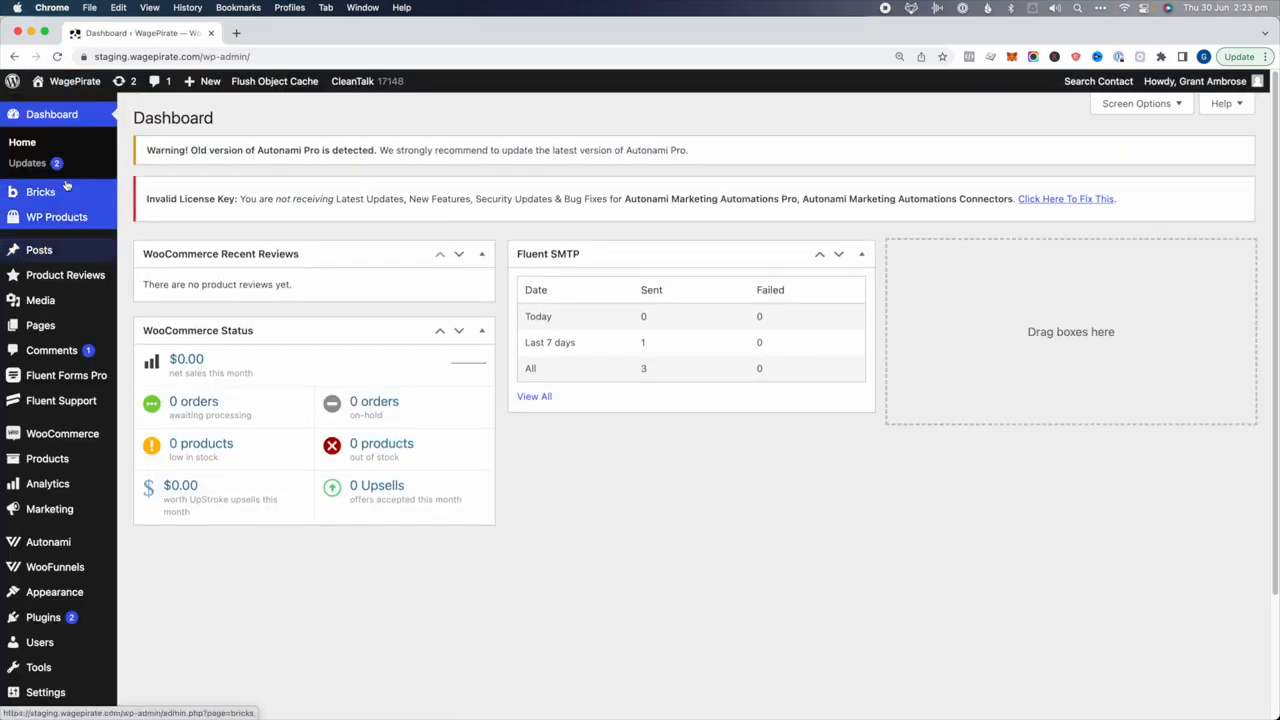
mouse_move(55, 194)
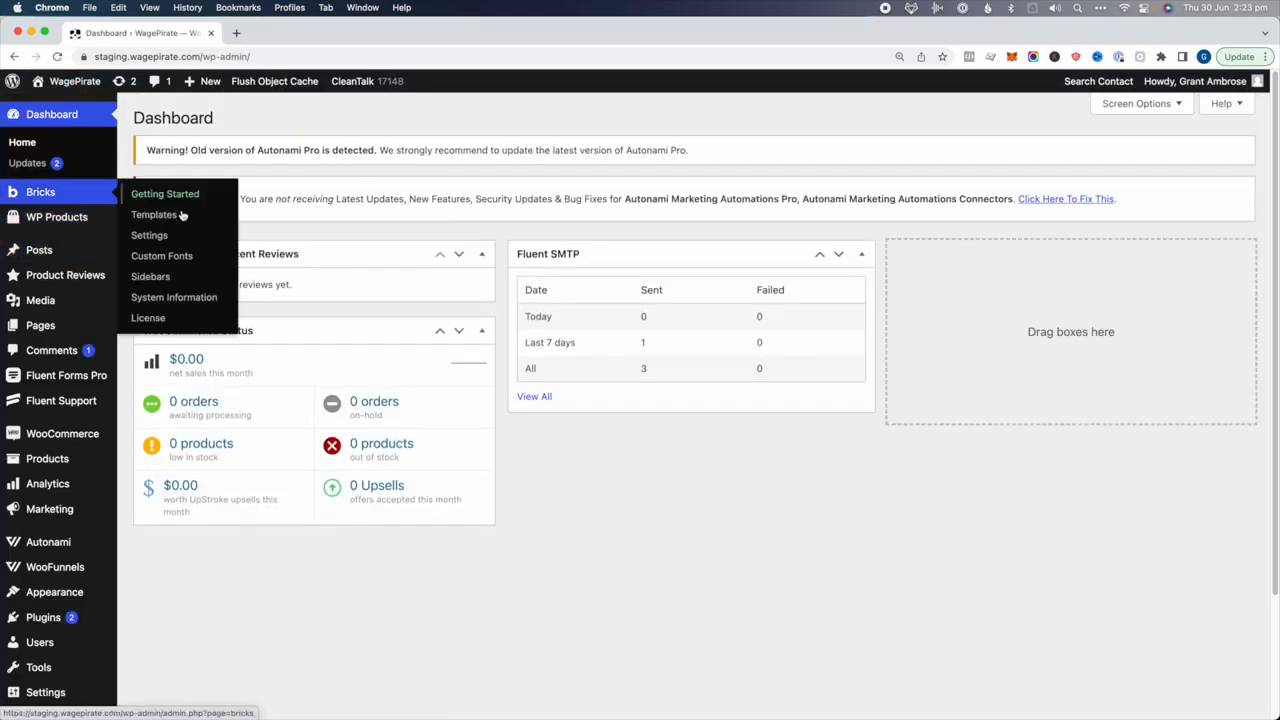
left_click(211, 220)
scroll(325, 514, "down", 3)
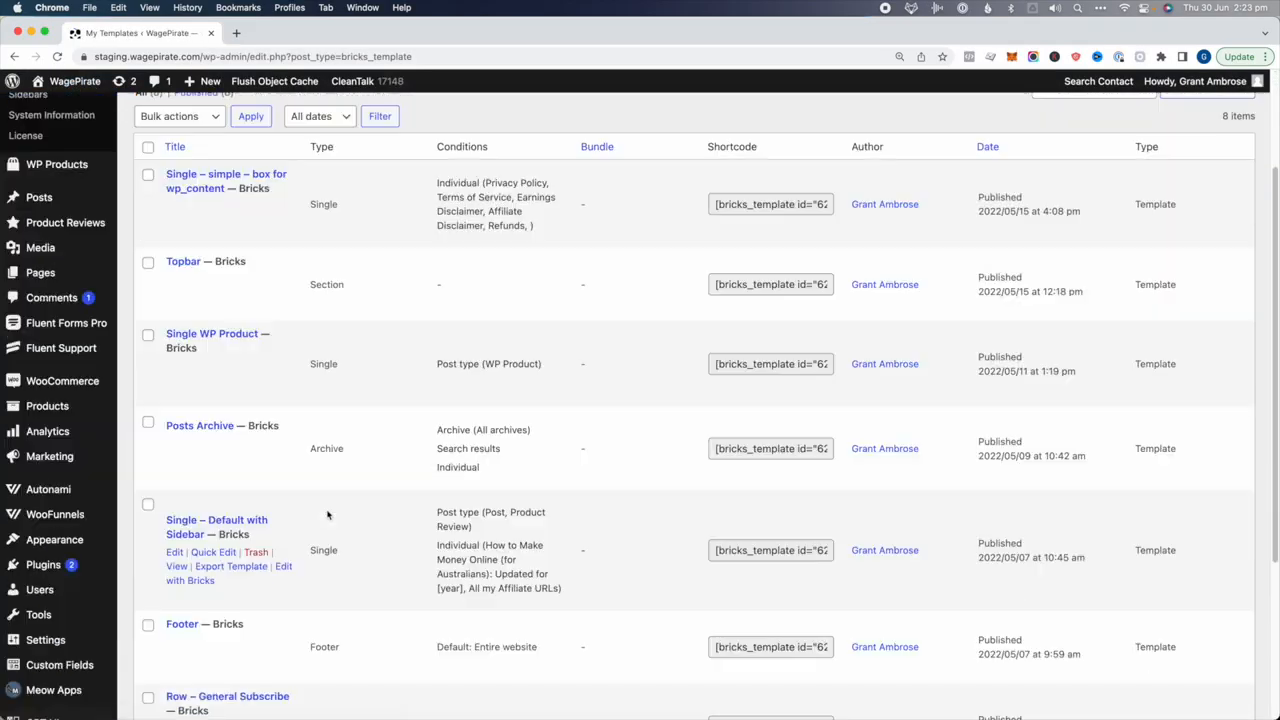
scroll(327, 514, "down", 2)
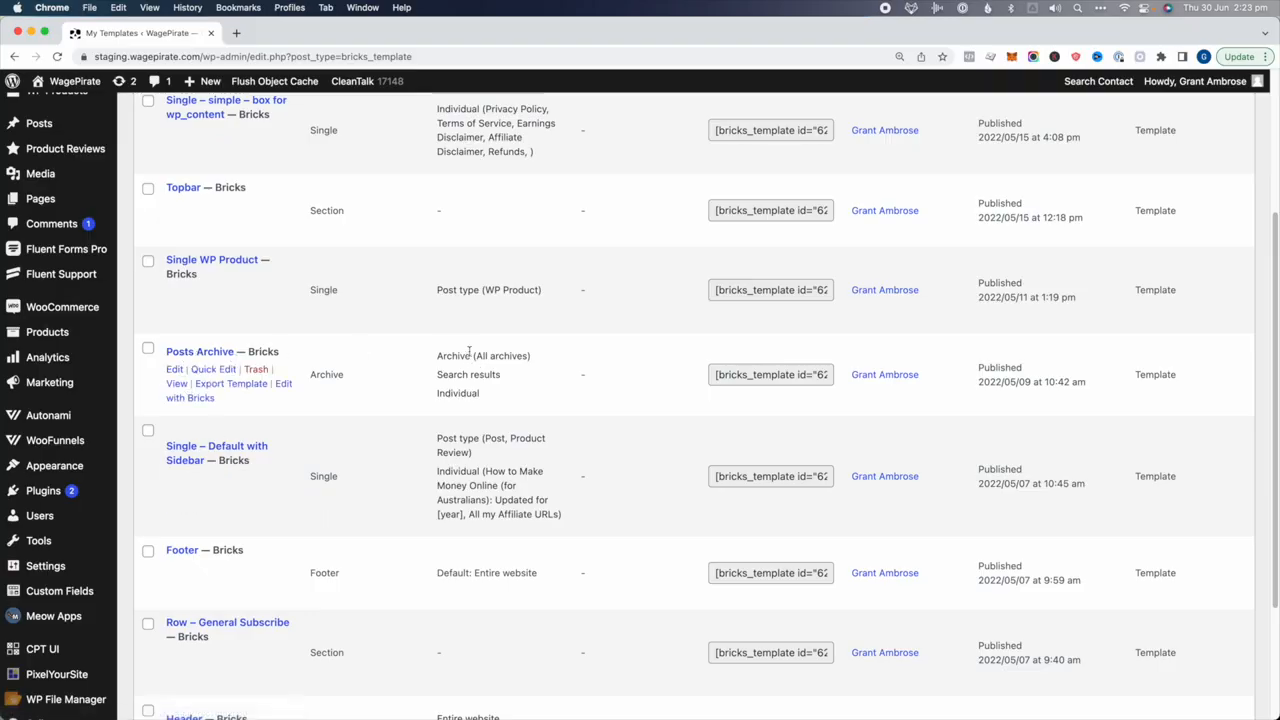
Check the Posts Archive template in the builder, close it, and move it to the Trash
left_click(283, 386)
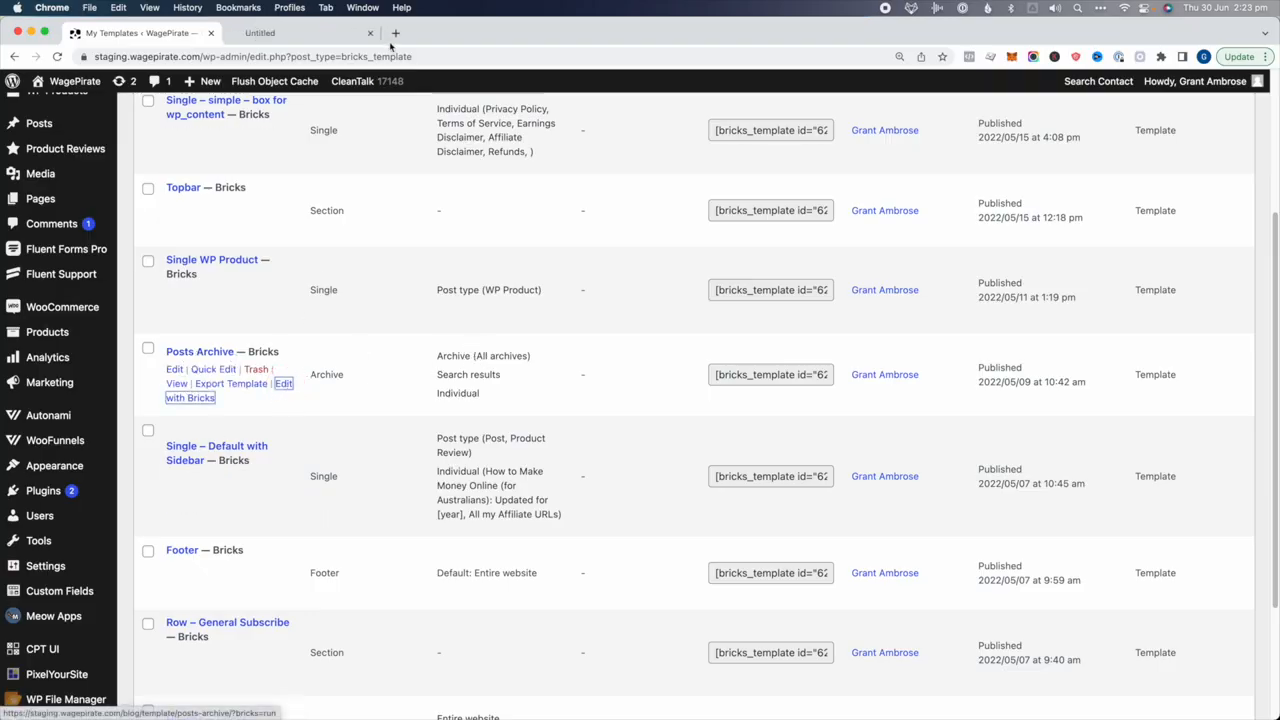
scroll(520, 343, "down", 10)
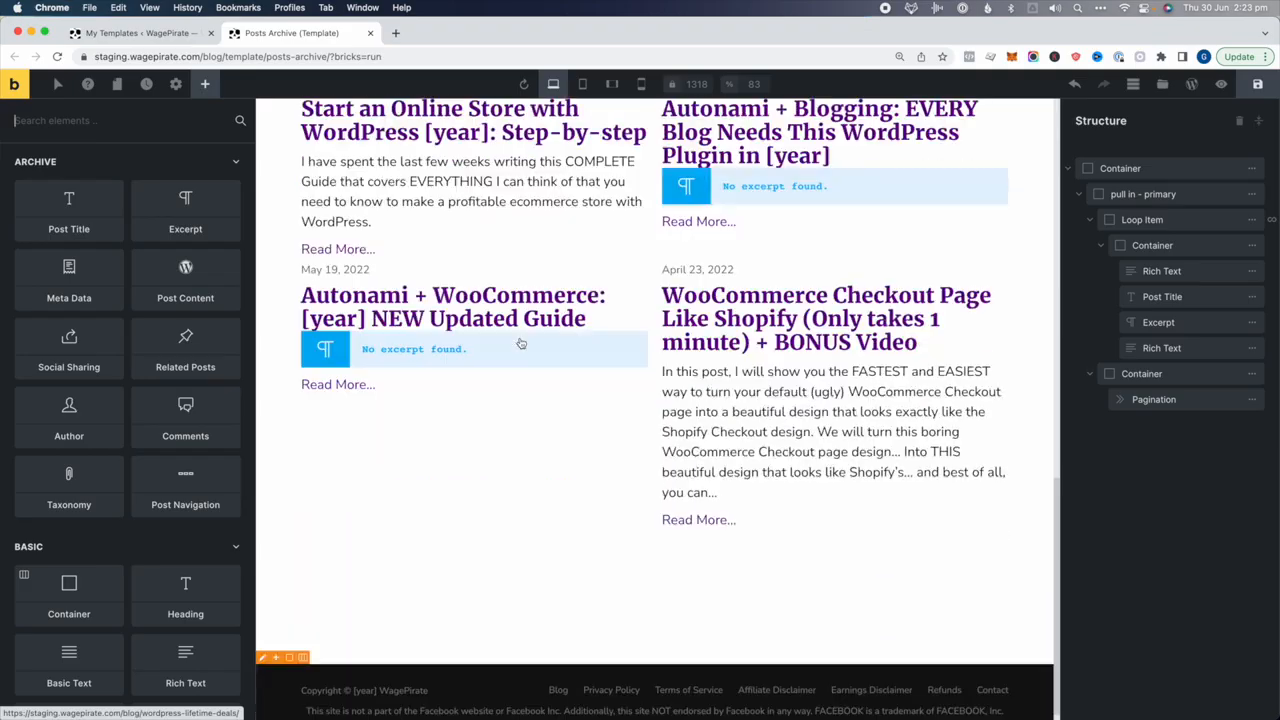
scroll(770, 432, "up", 15)
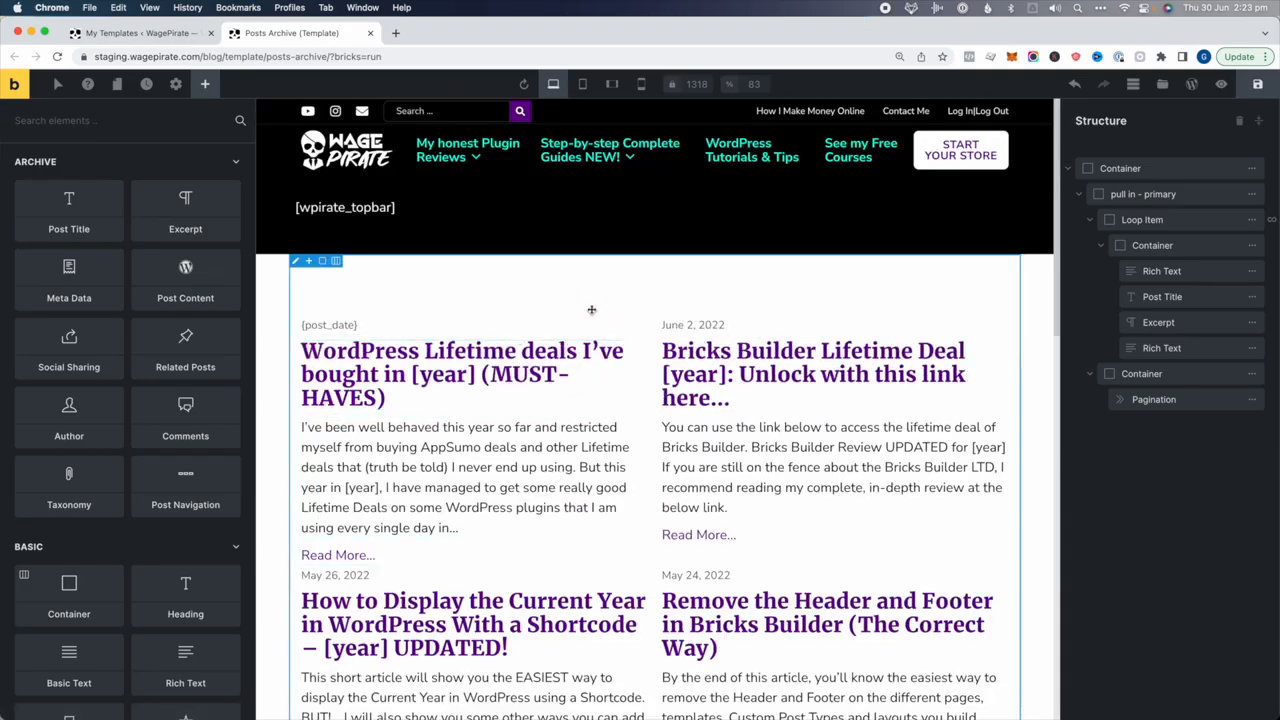
key("super+w")
left_click(256, 370)
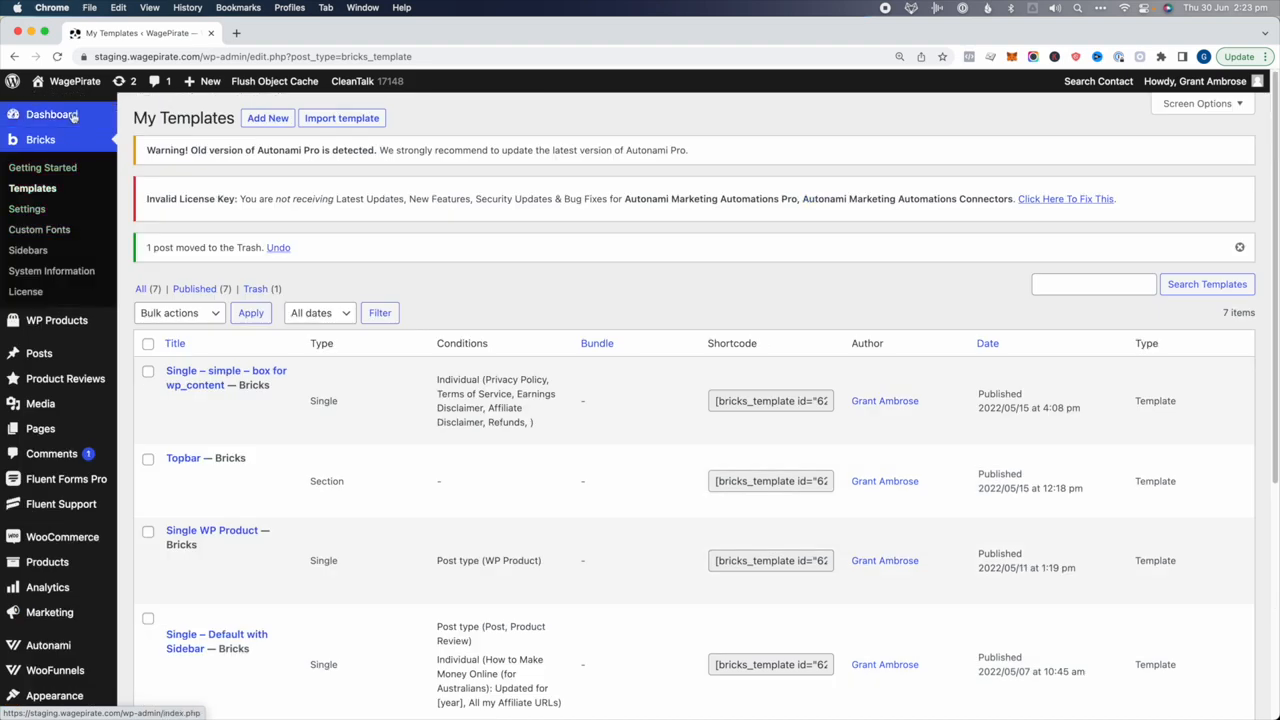
mouse_move(80, 78)
left_click(52, 106, "super")
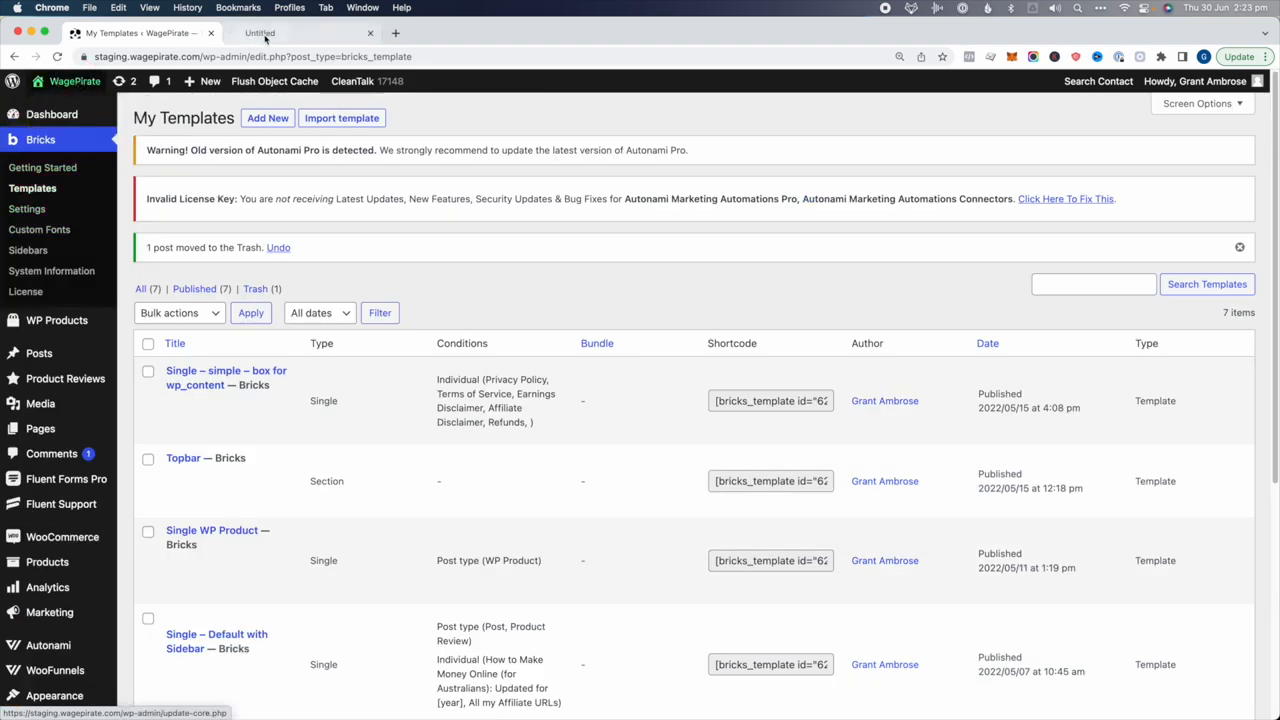
Check the All my Reviews product archive page on the front end
left_click(285, 33)
mouse_move(380, 155)
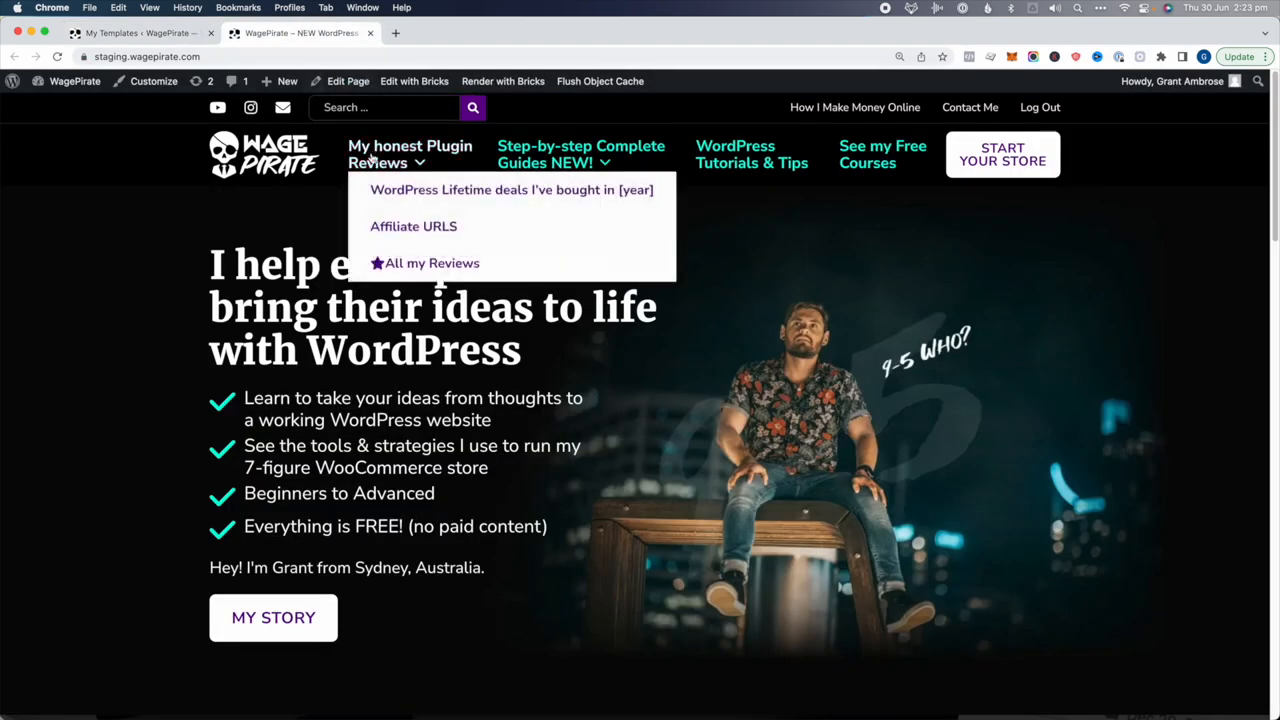
left_click(477, 270)
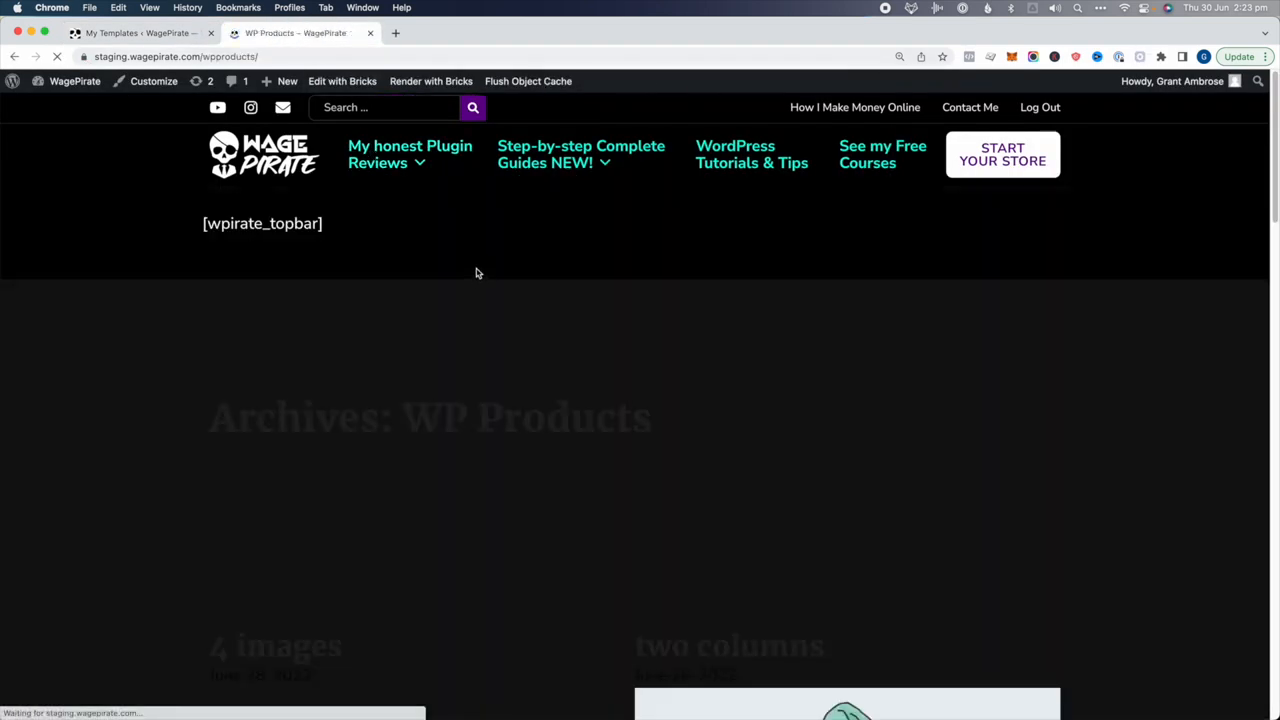
scroll(456, 318, "down", 2)
scroll(243, 333, "down", 15)
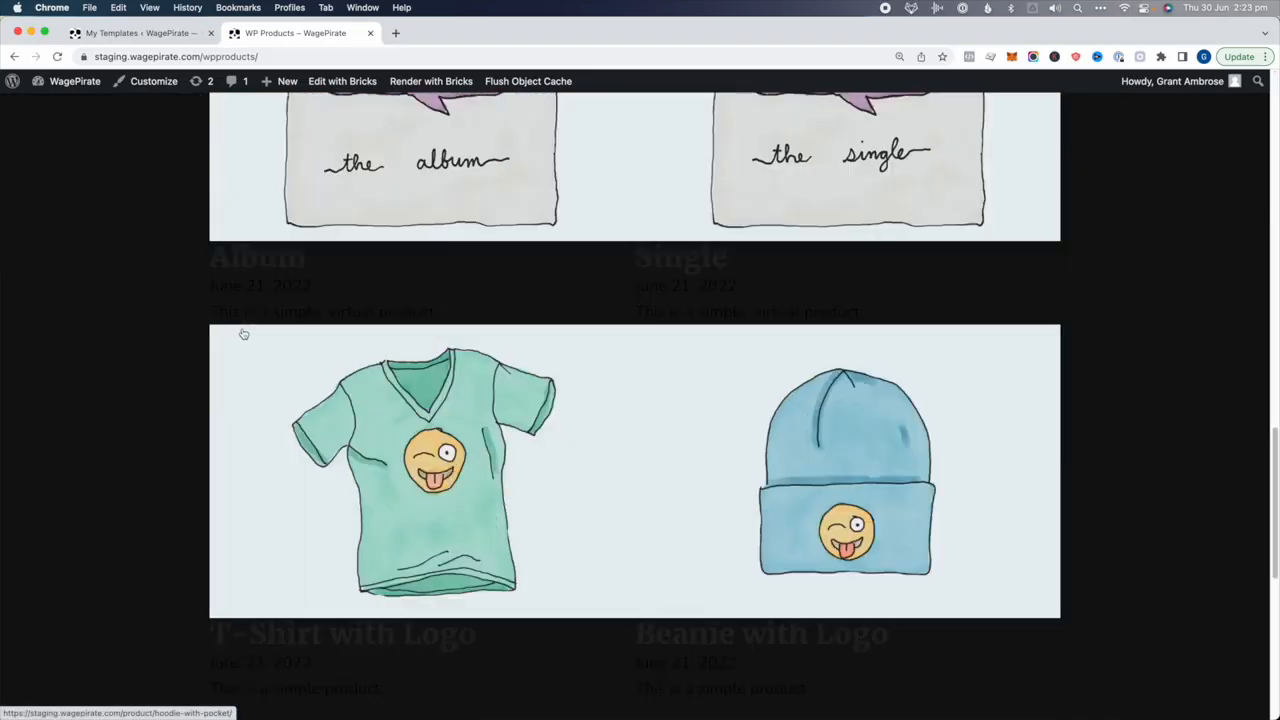
scroll(243, 333, "up", 15)
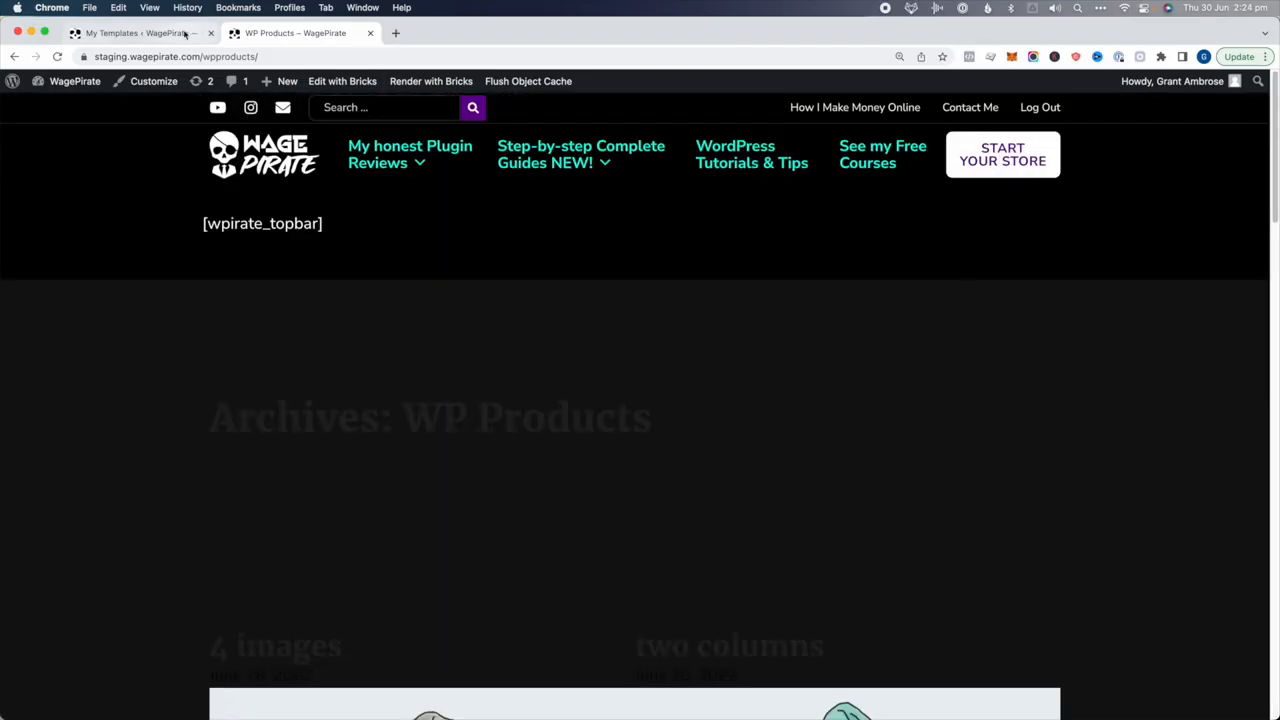
Publish a new Archive template 'Default Post Type Archive layout' and open it in Bricks
left_click(122, 35)
left_click(247, 119)
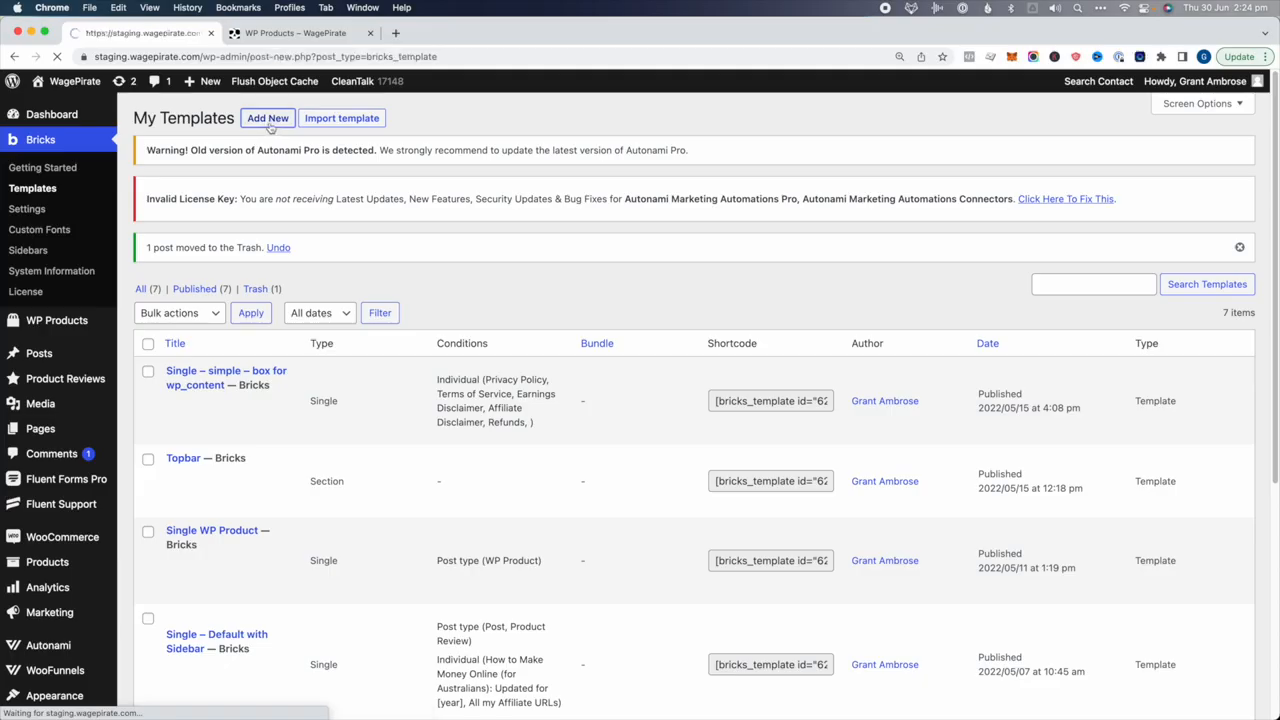
type("Default Post Type Archive layout")
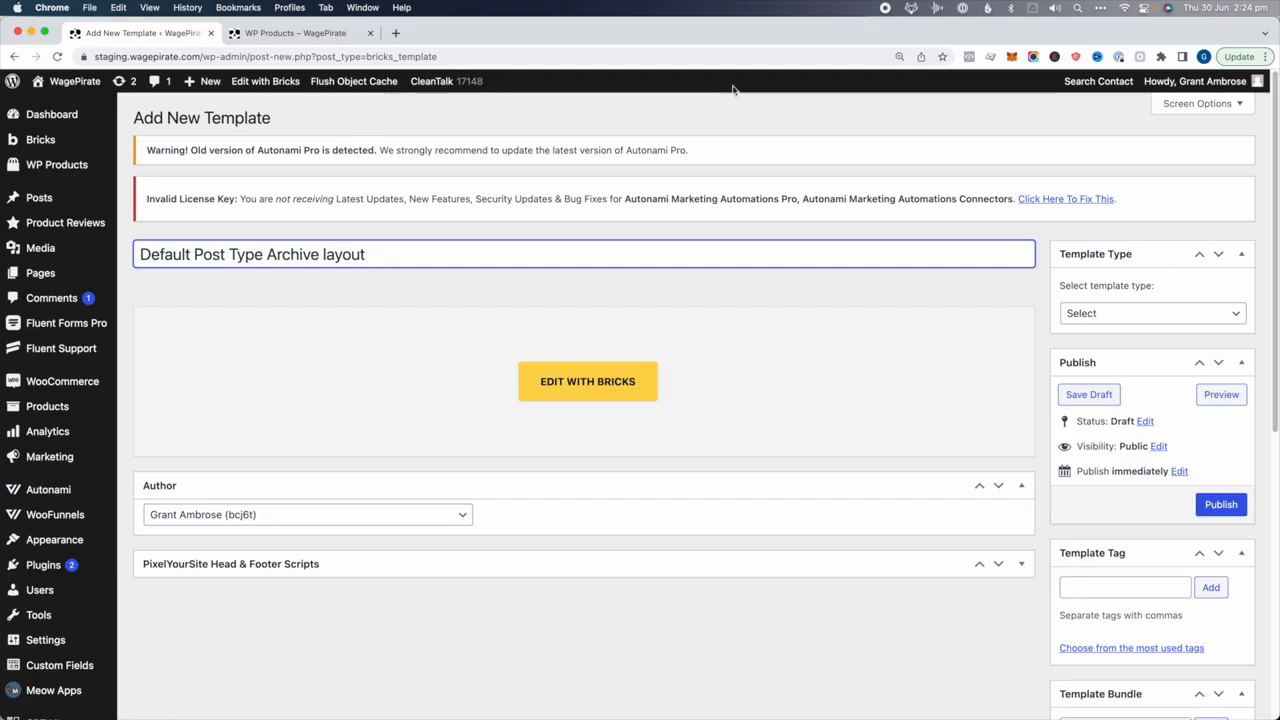
left_click(1109, 313)
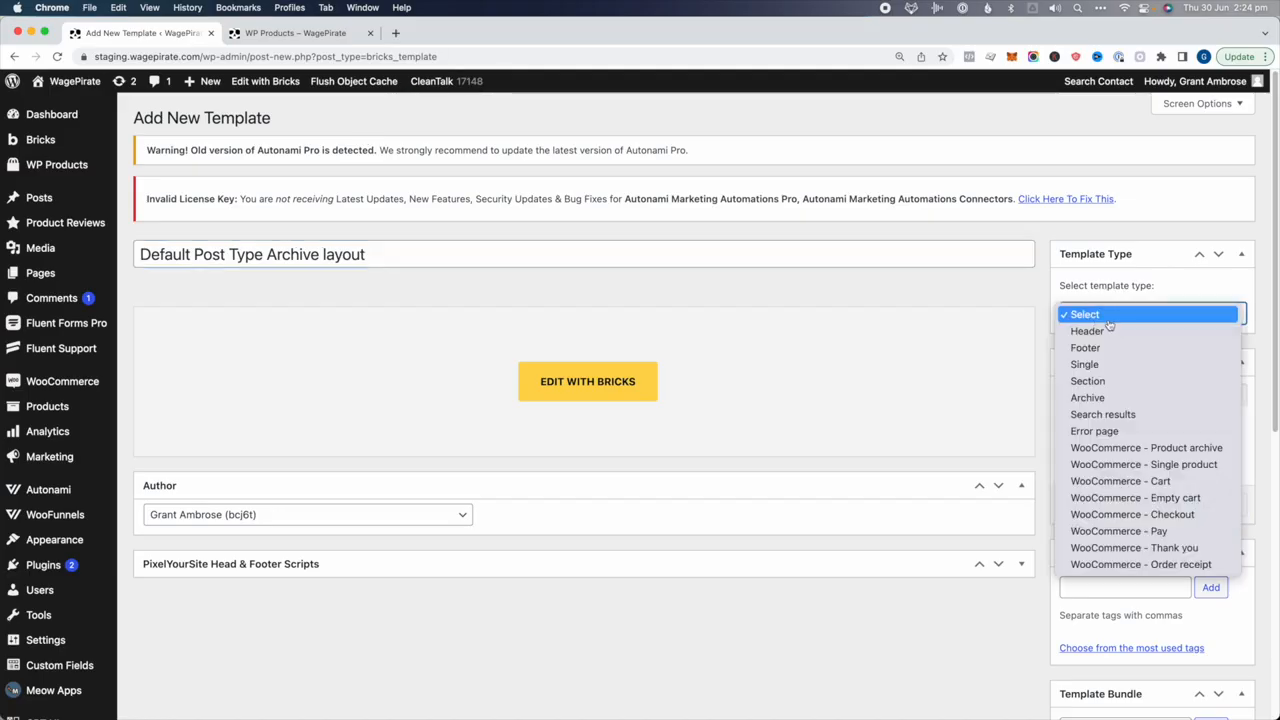
left_click(1107, 398)
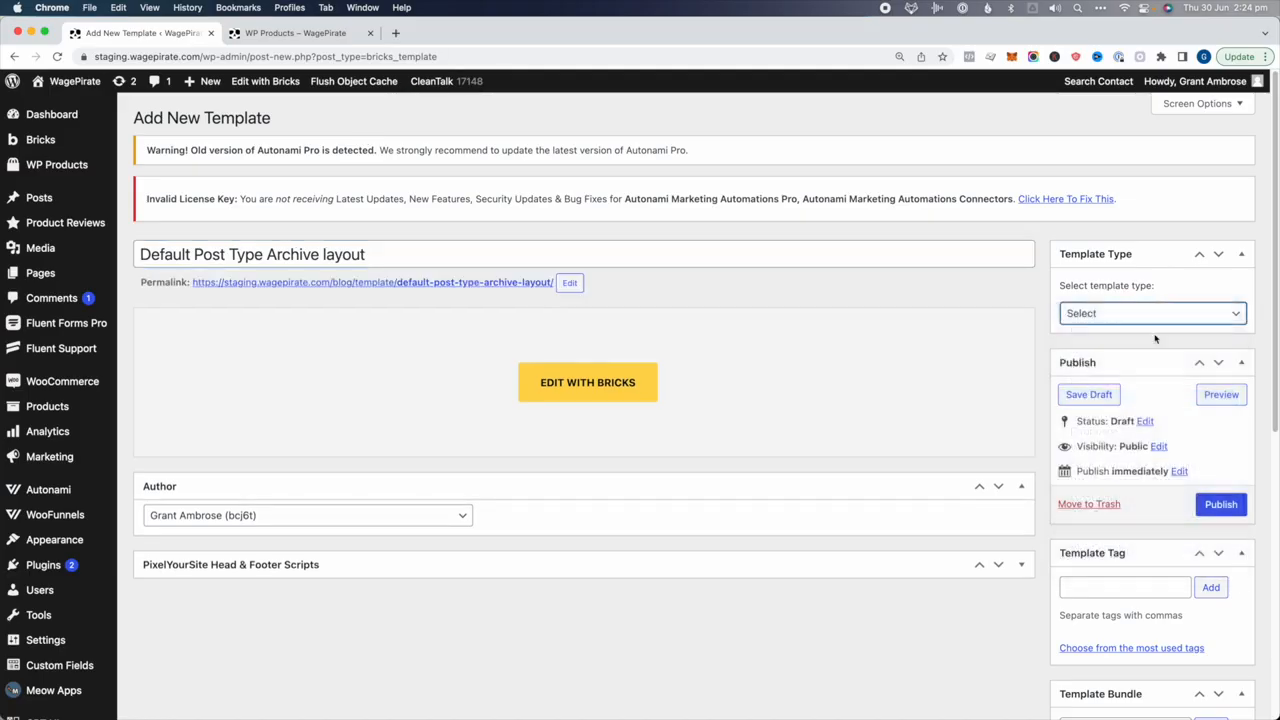
left_click(1224, 506)
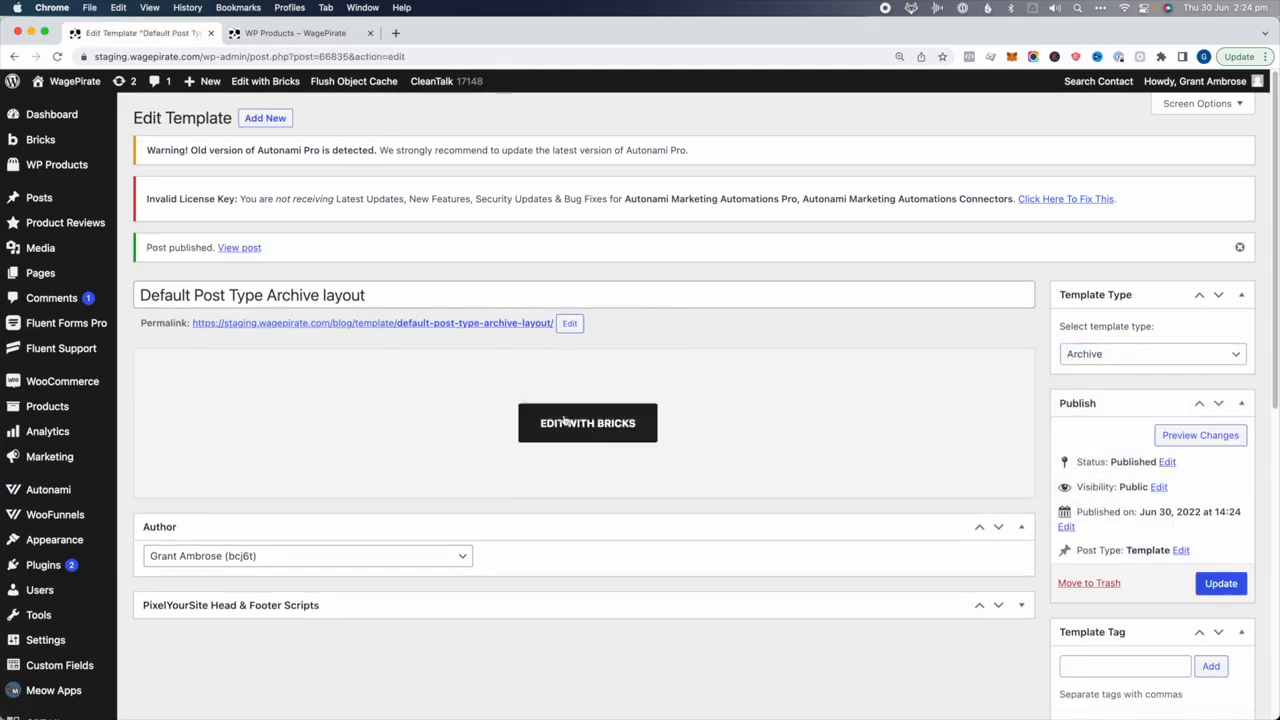
left_click(624, 428)
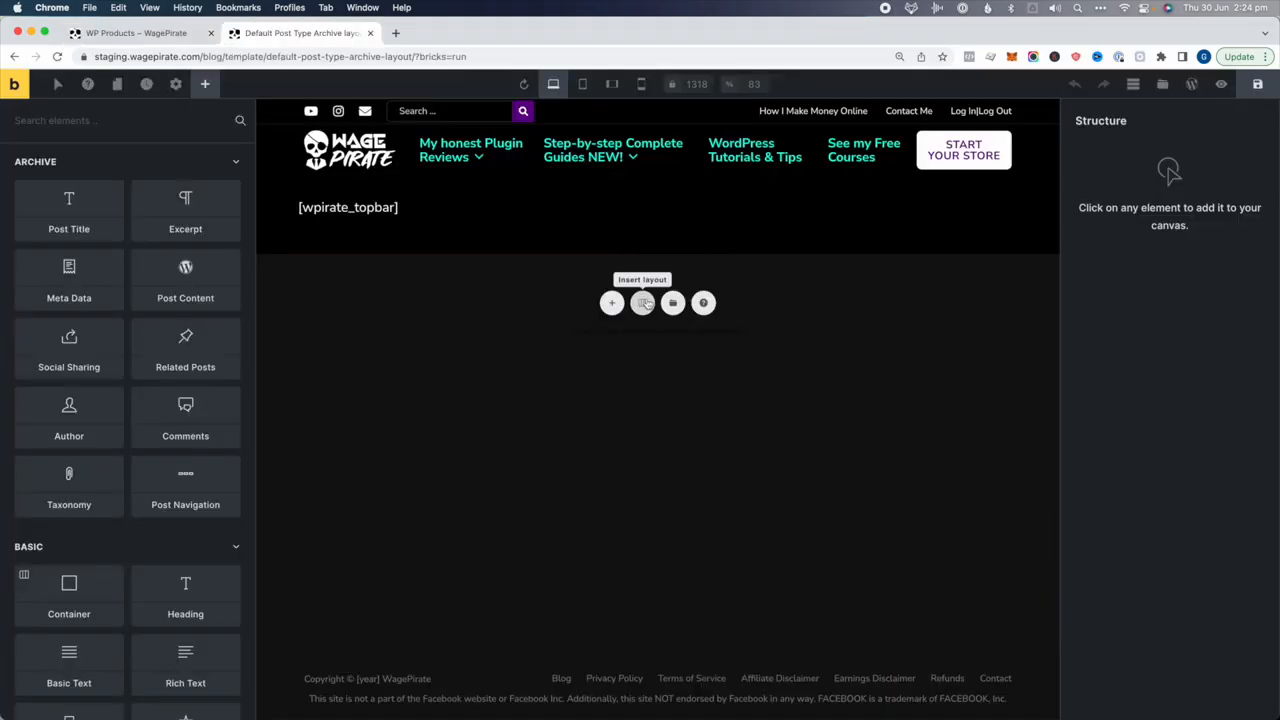
Insert a full-width section with container and give the section a white background
left_click(643, 304)
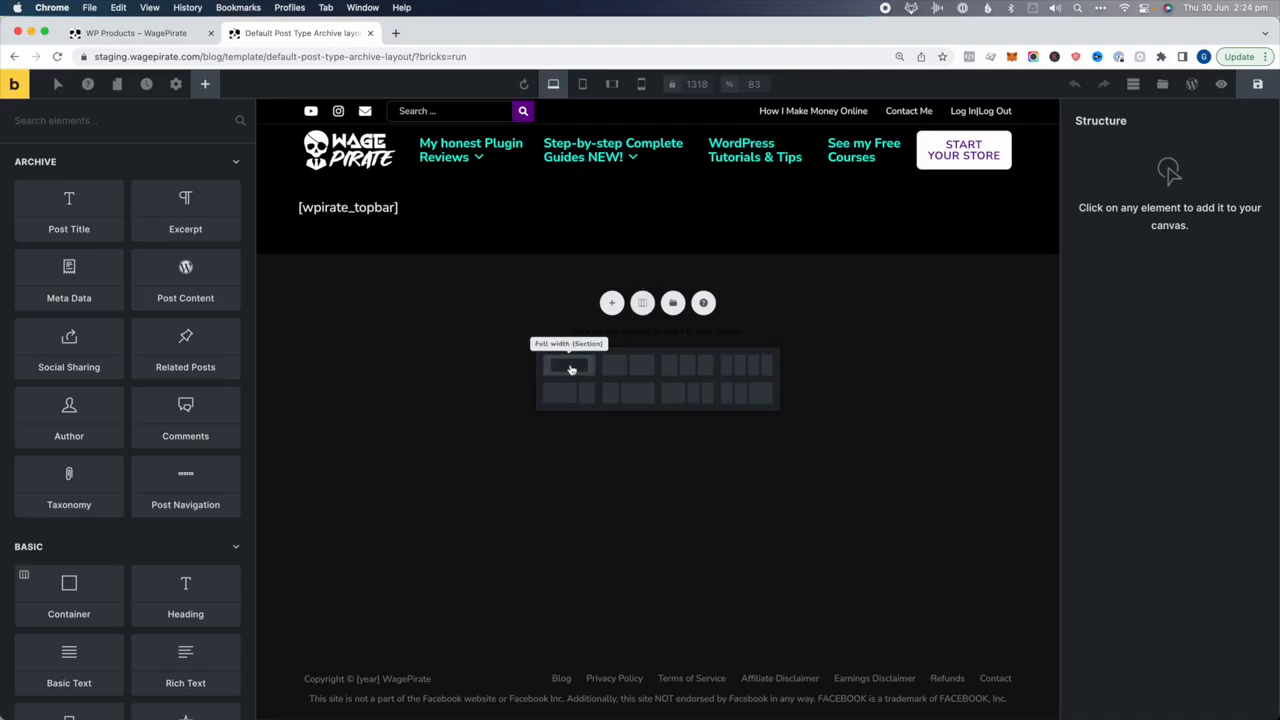
left_click(558, 366)
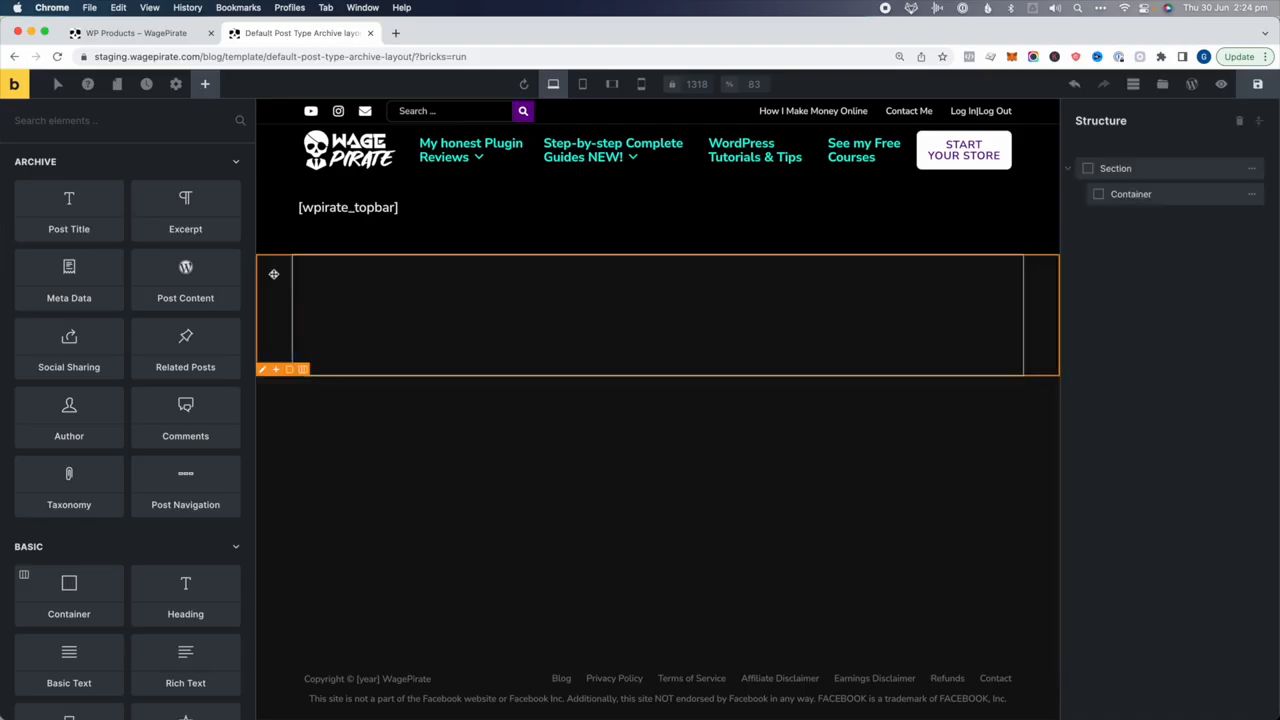
left_click(1117, 172)
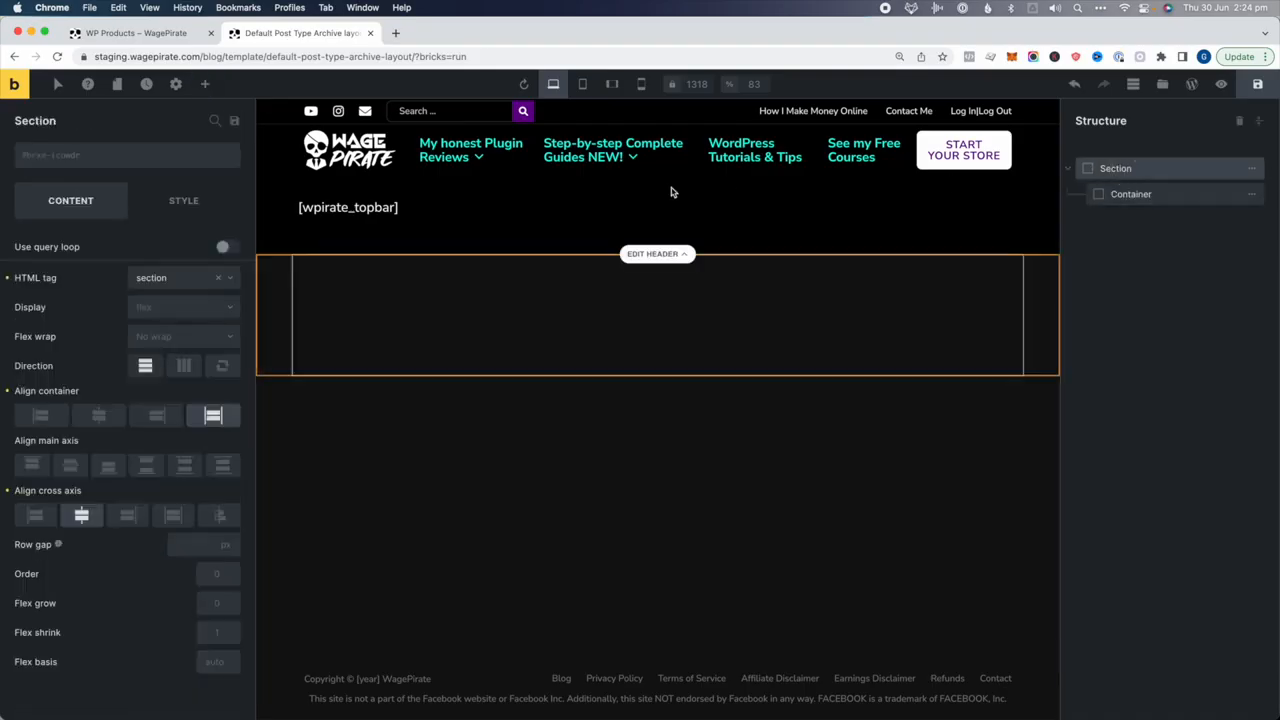
left_click(183, 200)
left_click(110, 326)
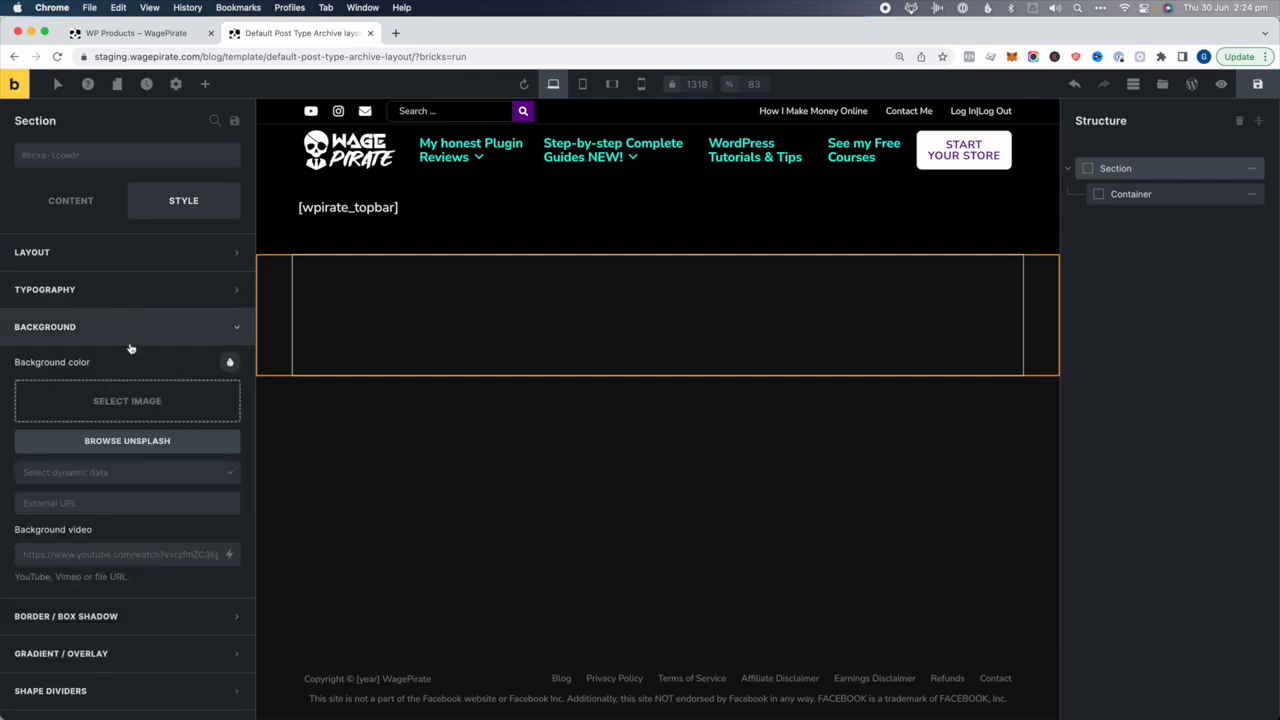
left_click(230, 362)
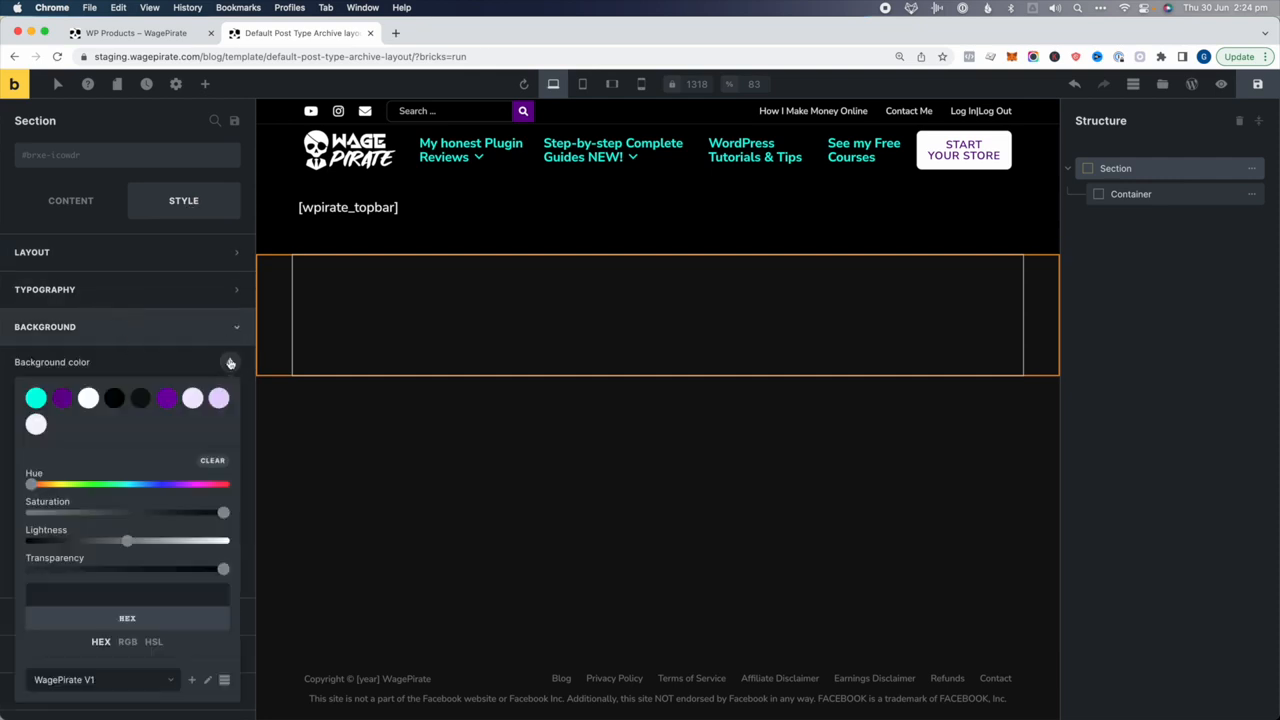
left_click(90, 400)
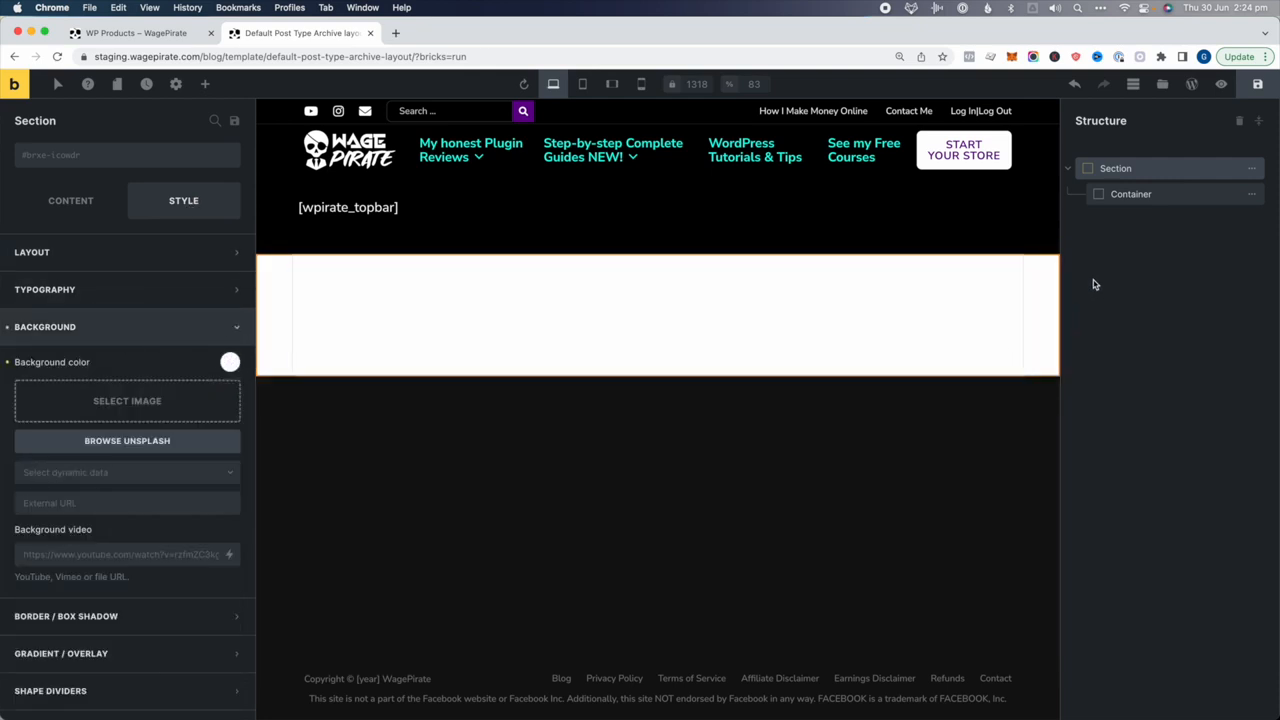
Add a nested Container inside the outer Container and start renaming it 'loop item'
left_click(1145, 196)
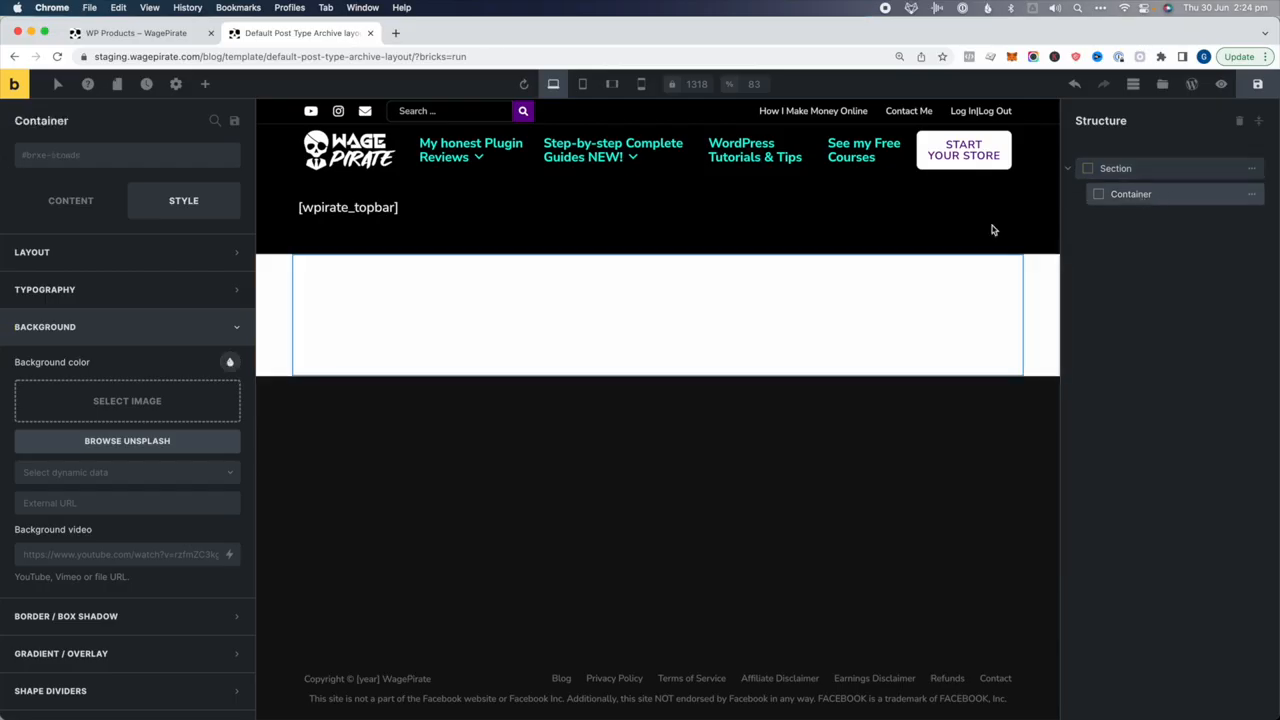
left_click(205, 84)
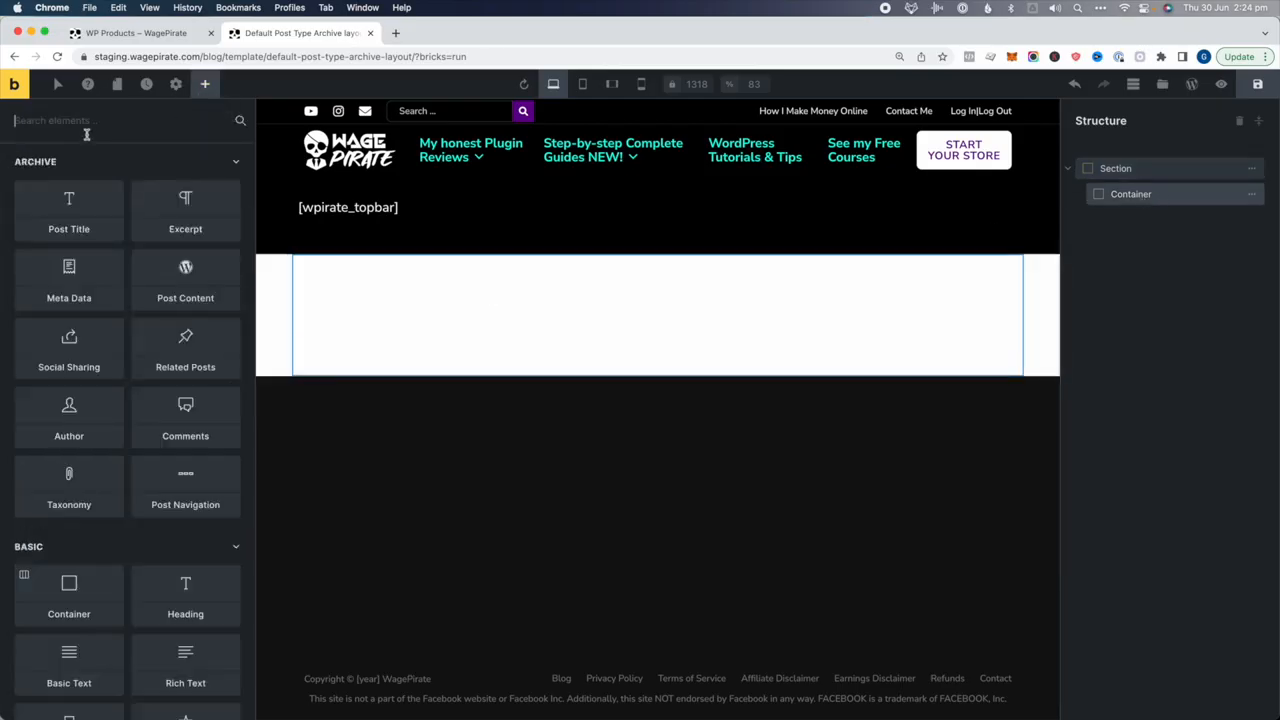
type("cont")
left_click(69, 190)
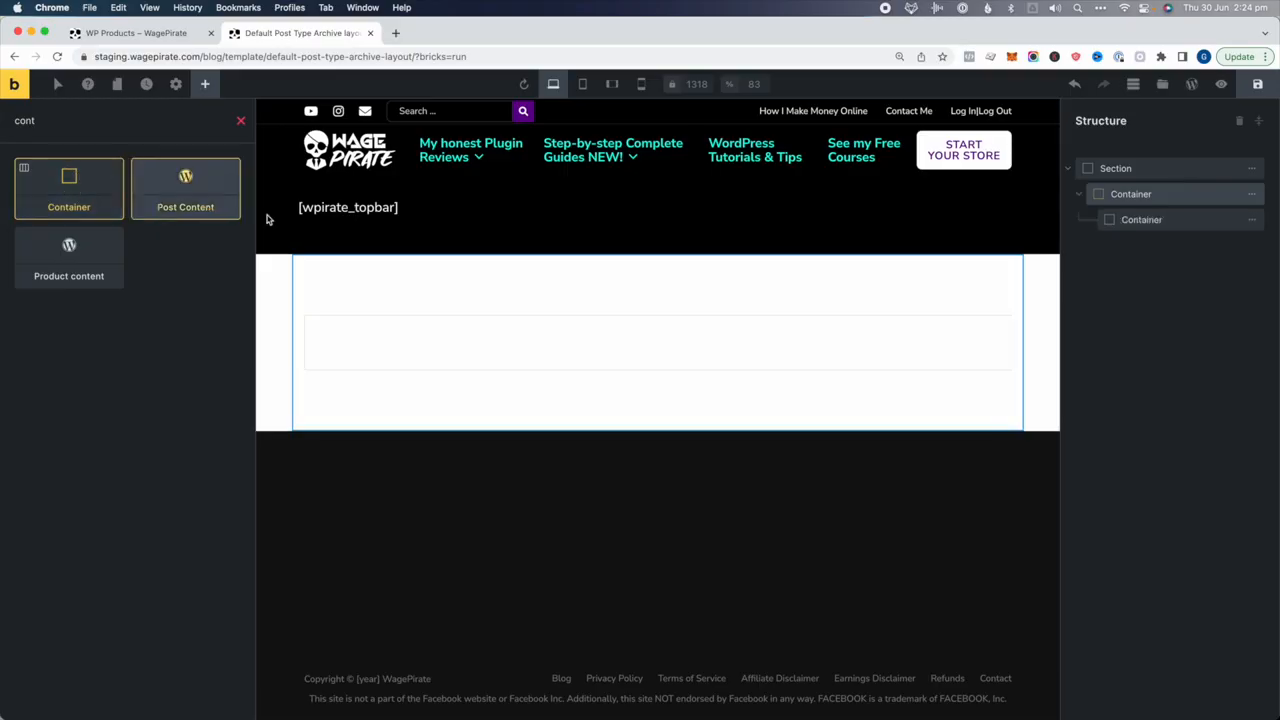
double_click(1140, 219)
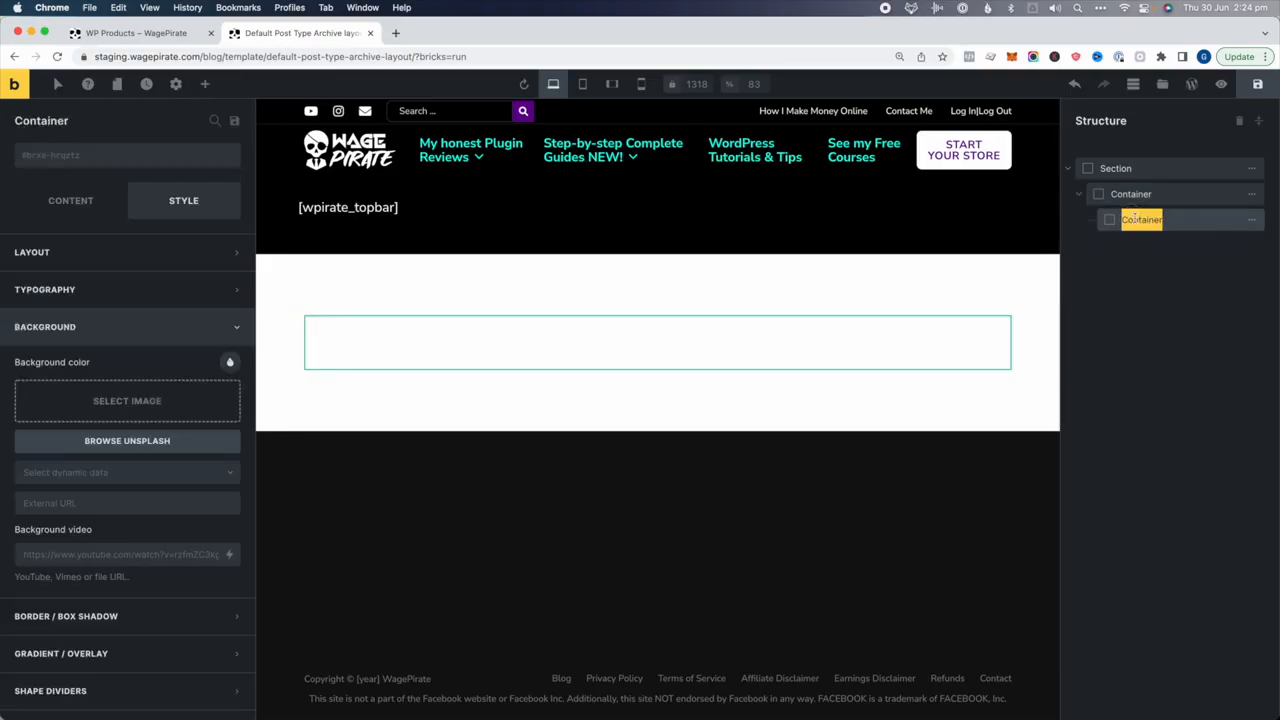
type("loop item")
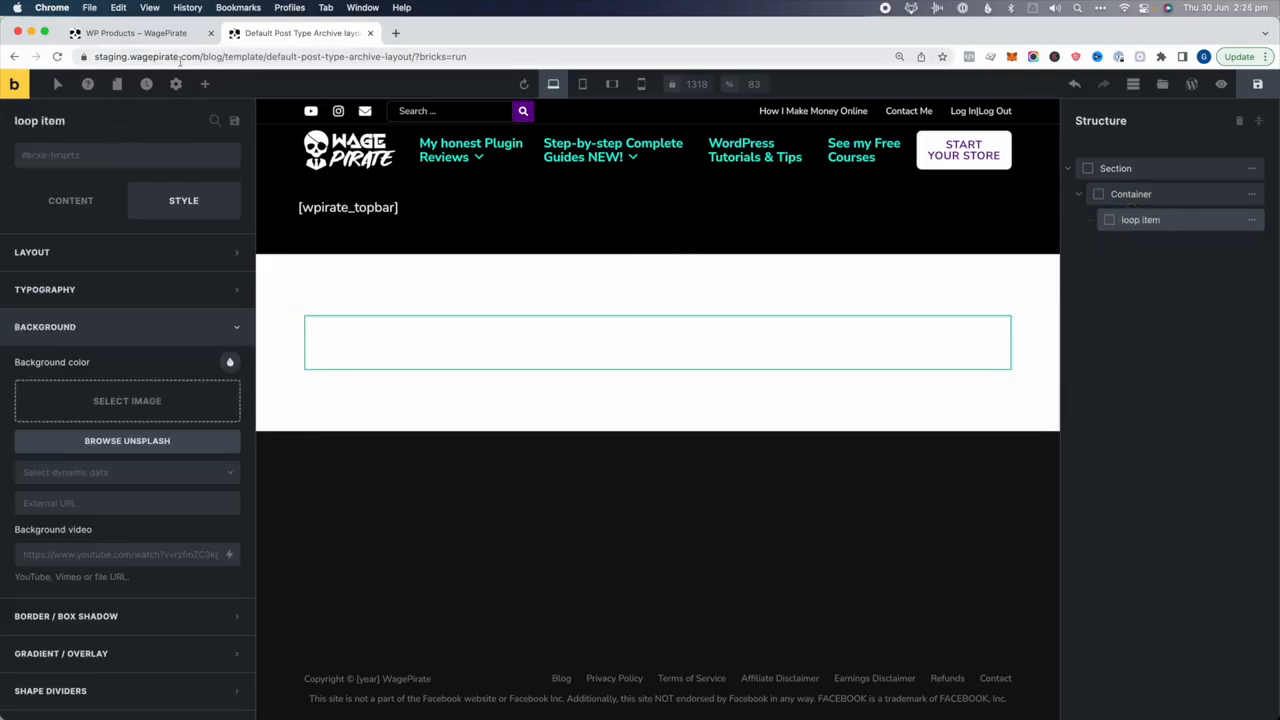
Add a Meta Data element and a Post Title element to the loop item, then delete the Post Title
left_click(205, 84)
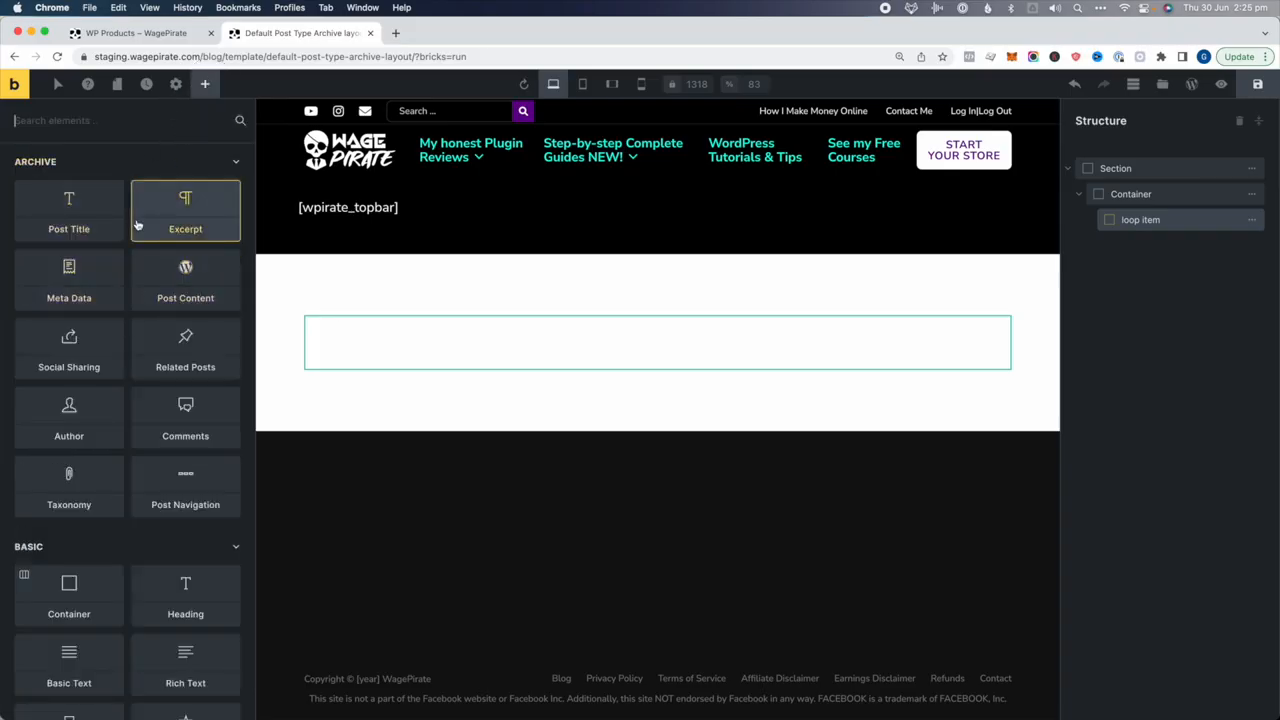
left_click_drag(123, 279, 340, 325)
left_click(1193, 247)
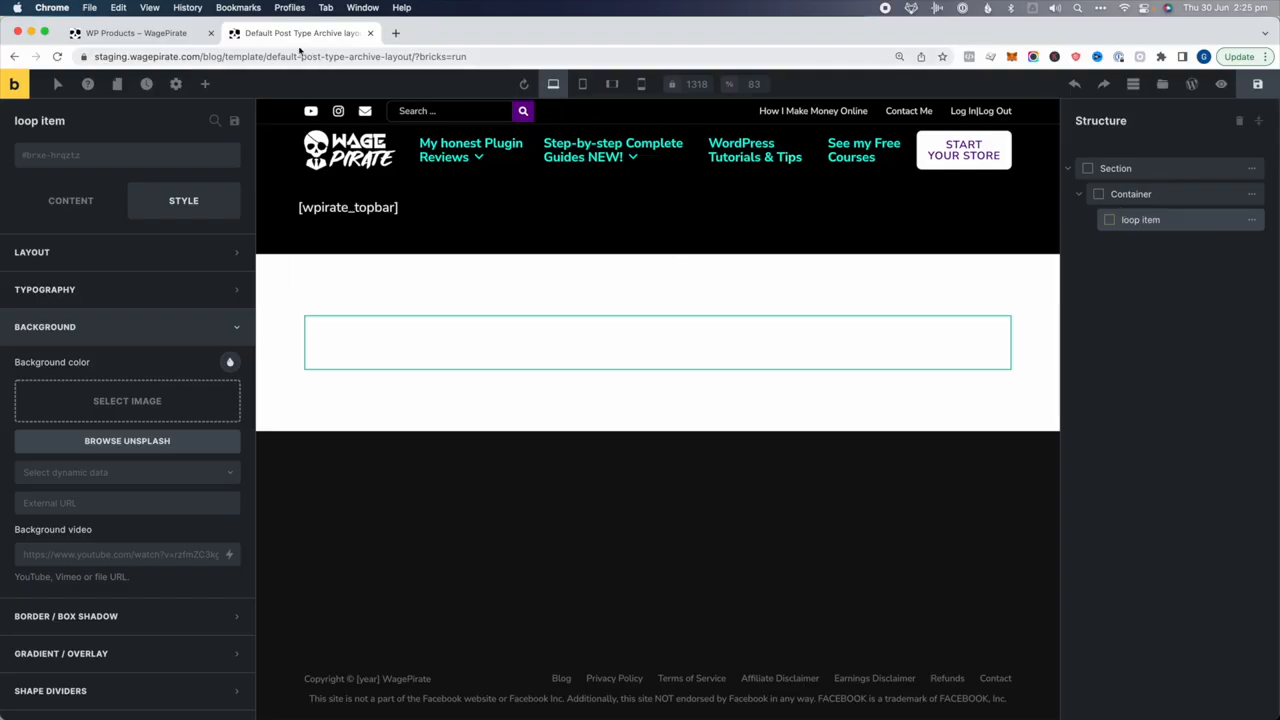
left_click(205, 84)
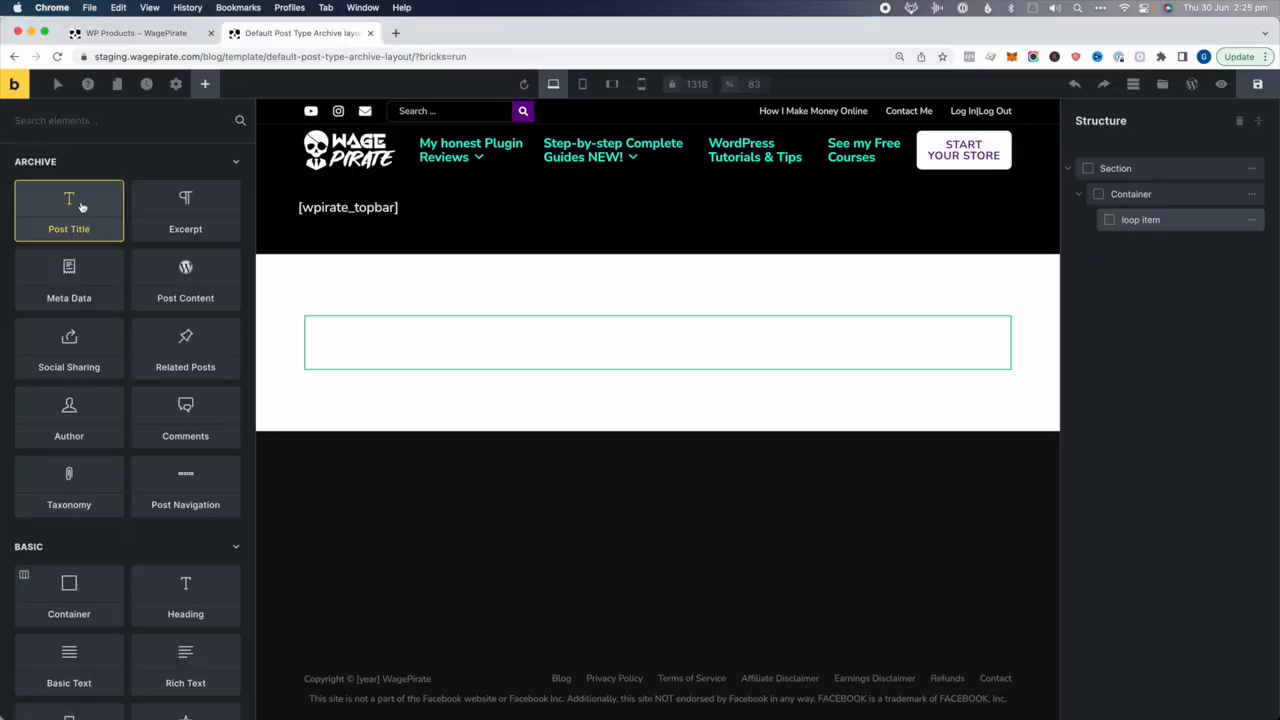
left_click(78, 208)
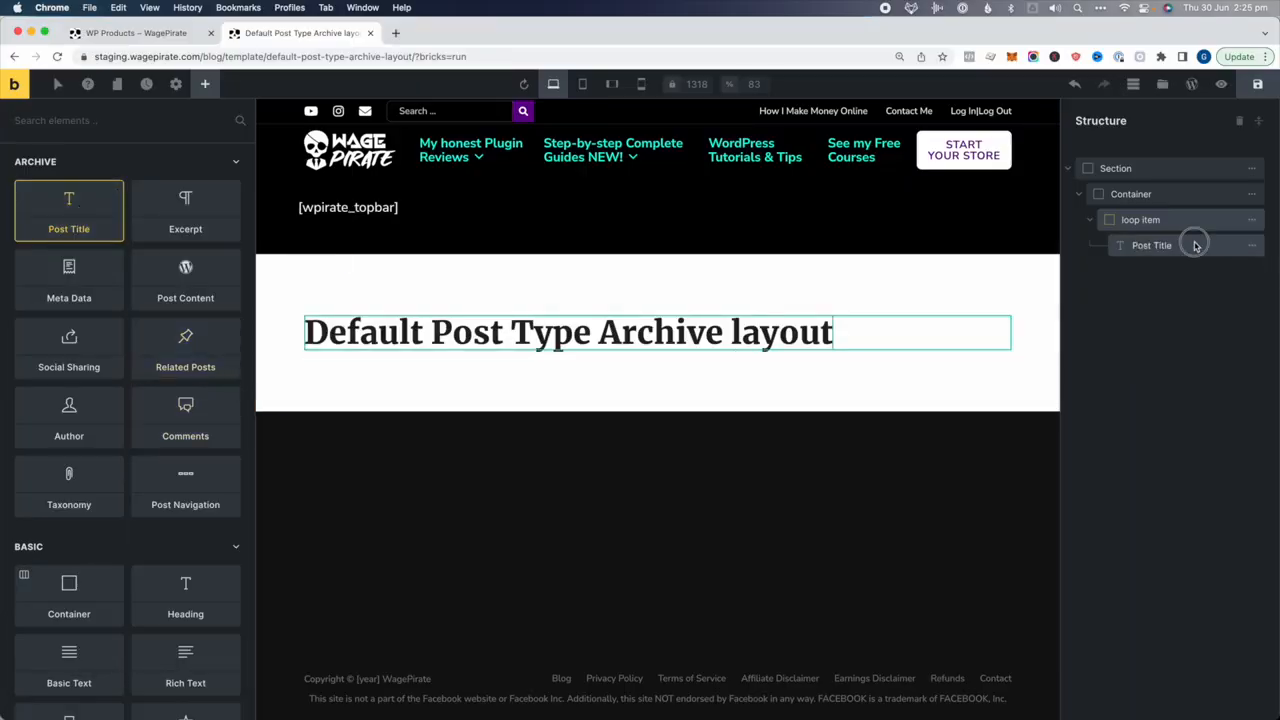
left_click(1120, 245)
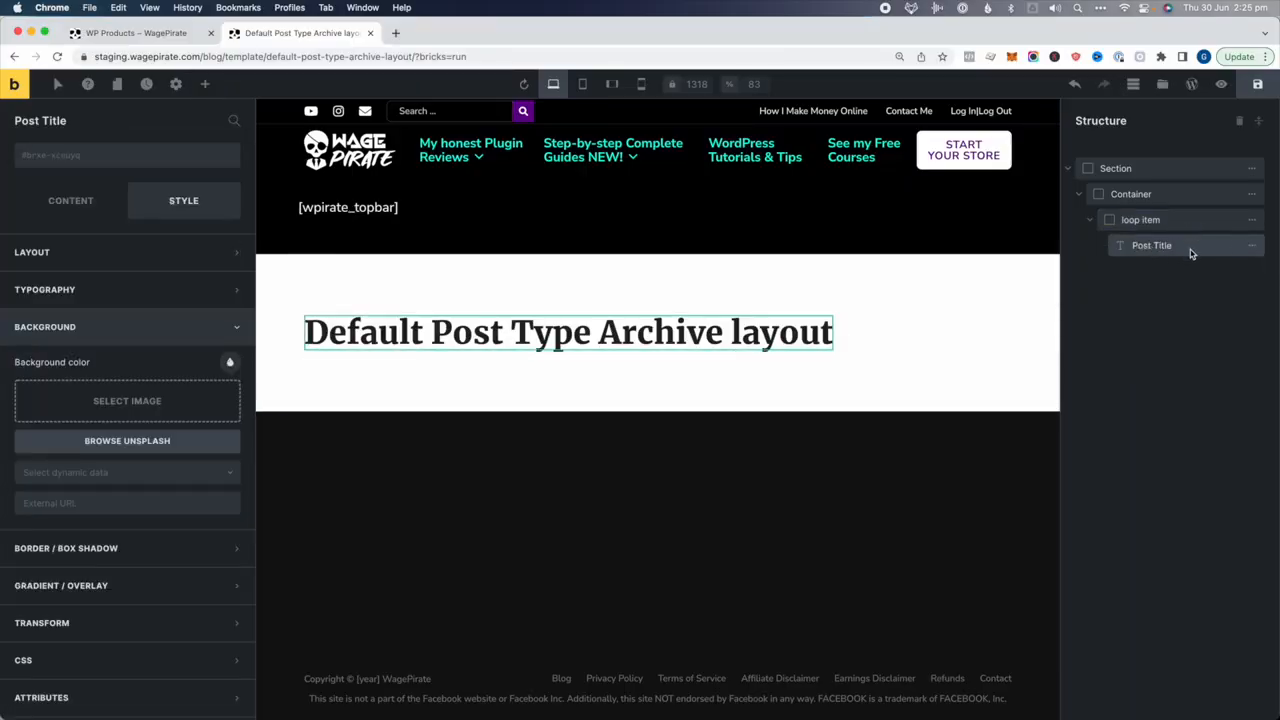
mouse_move(1251, 246)
left_click(1127, 246)
left_click(1161, 224)
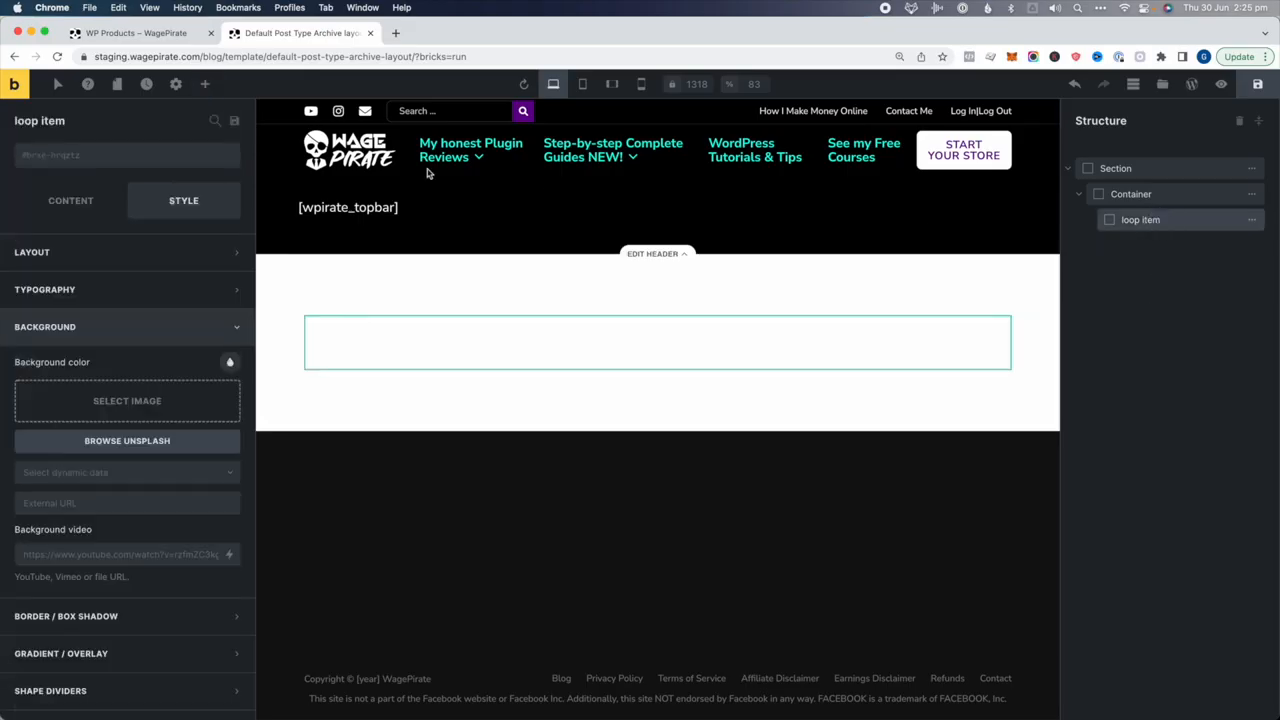
Add a Heading inside loop item showing dynamic {post_title} as an h2
left_click(205, 84)
type("head")
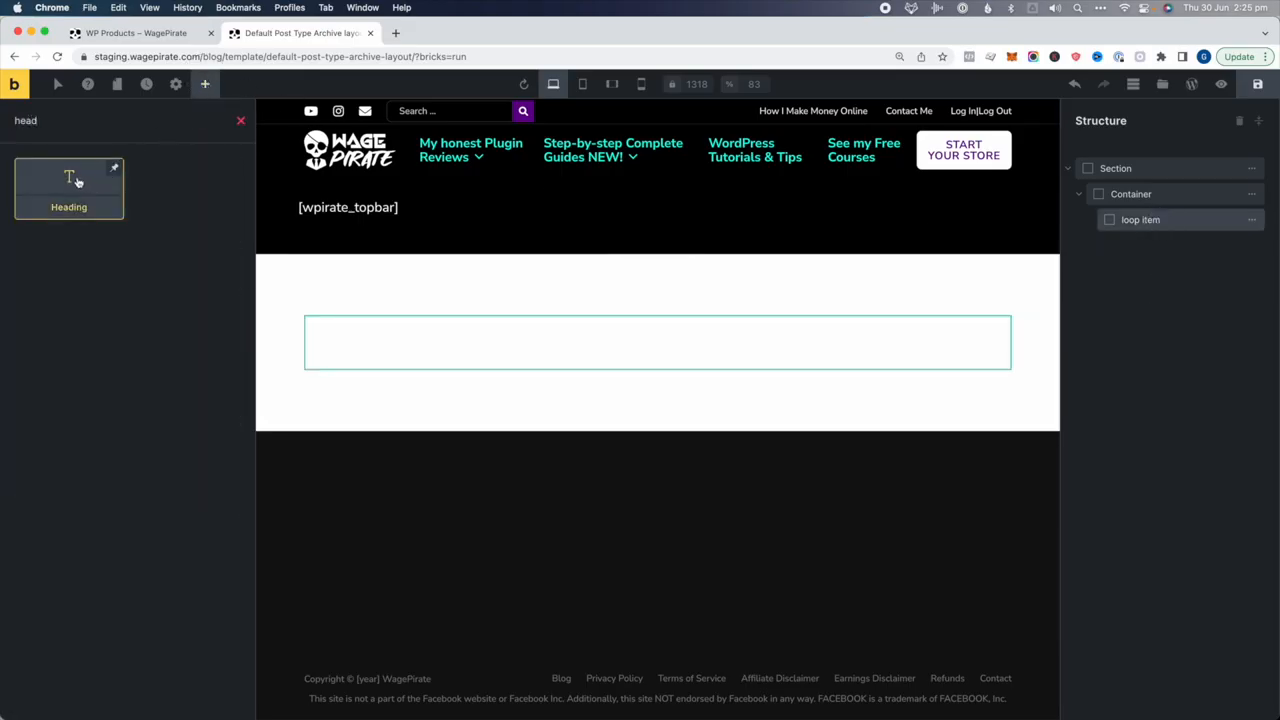
left_click(77, 181)
left_click(1200, 254)
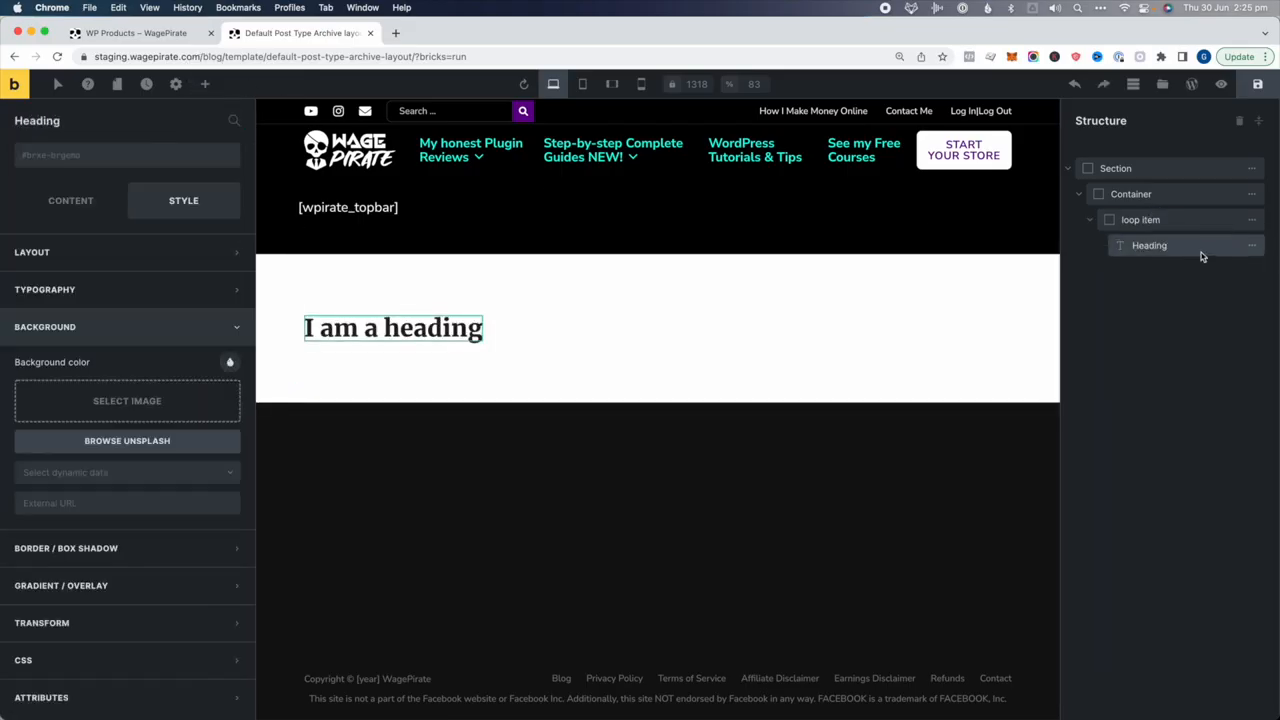
left_click(73, 195)
triple_click(108, 251)
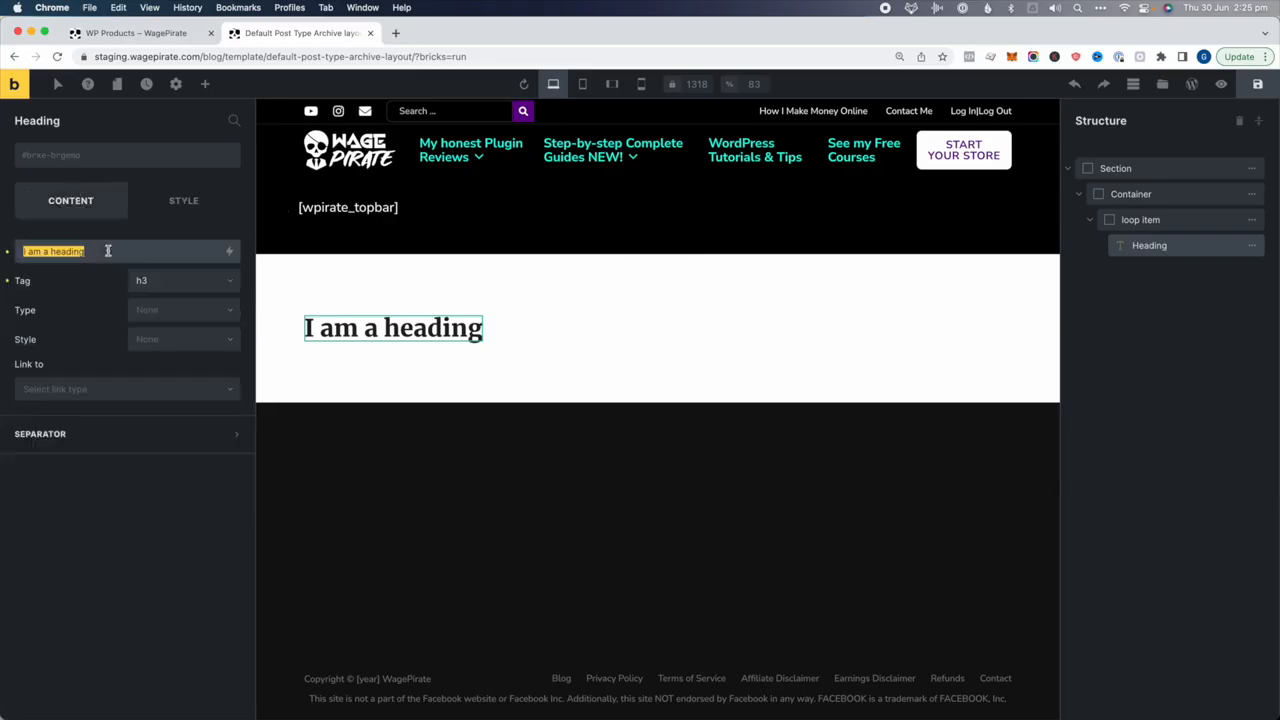
key("BackSpace")
left_click(230, 252)
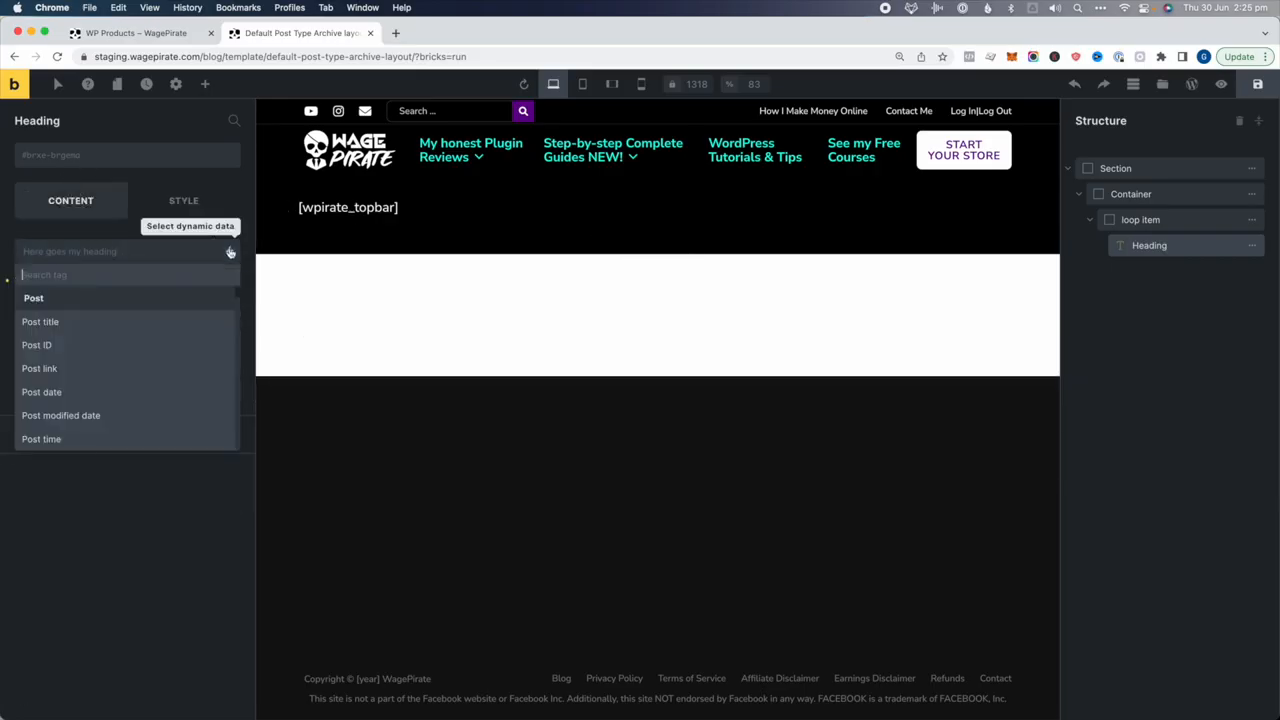
left_click(47, 320)
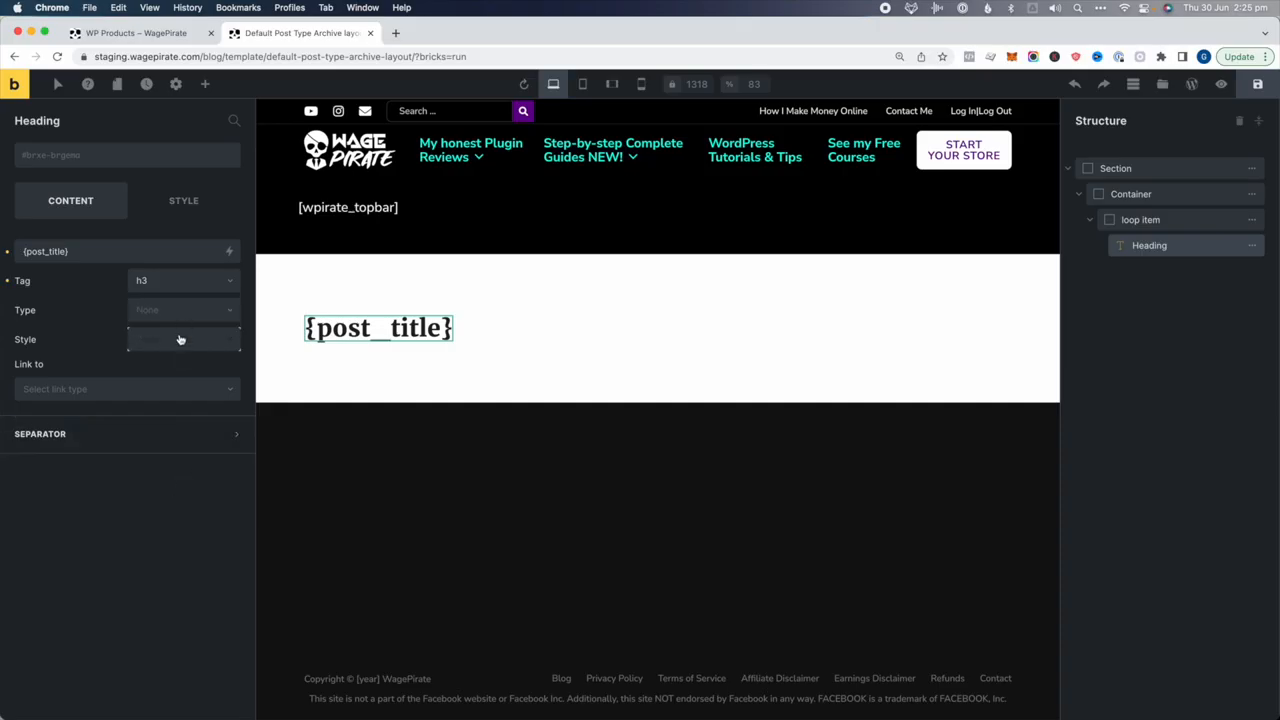
left_click(165, 286)
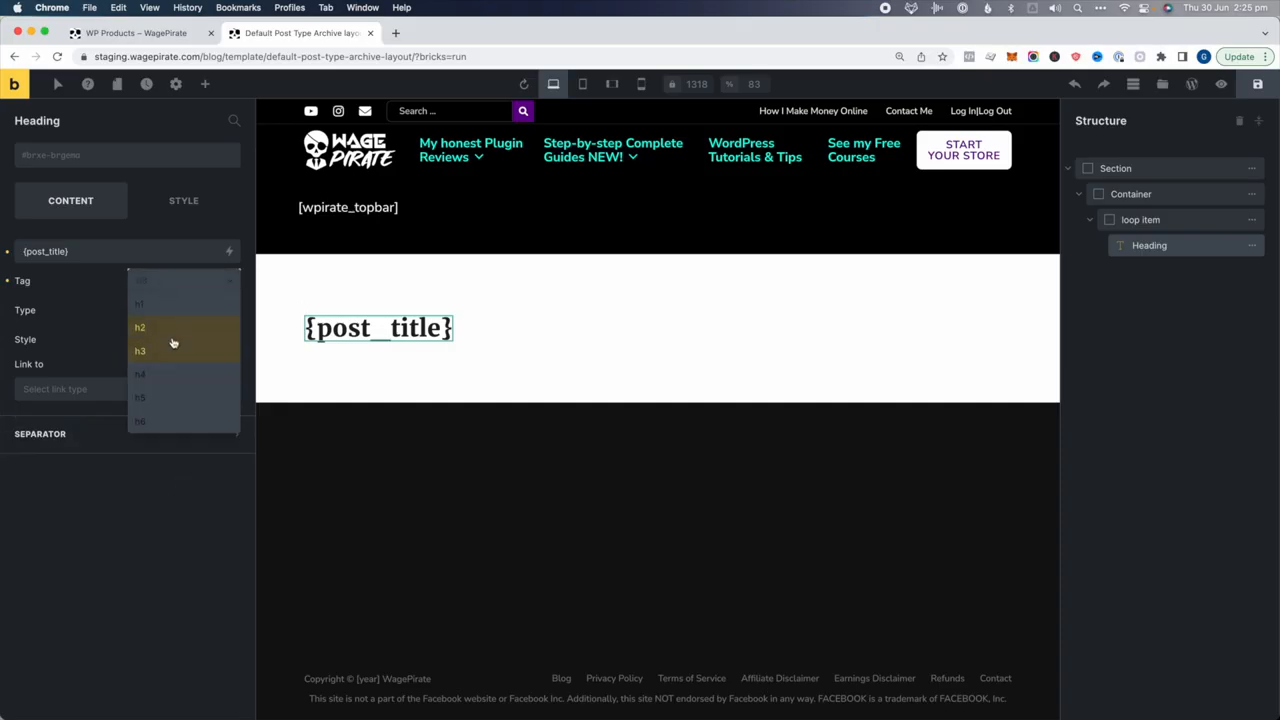
left_click(170, 330)
left_click(1150, 221)
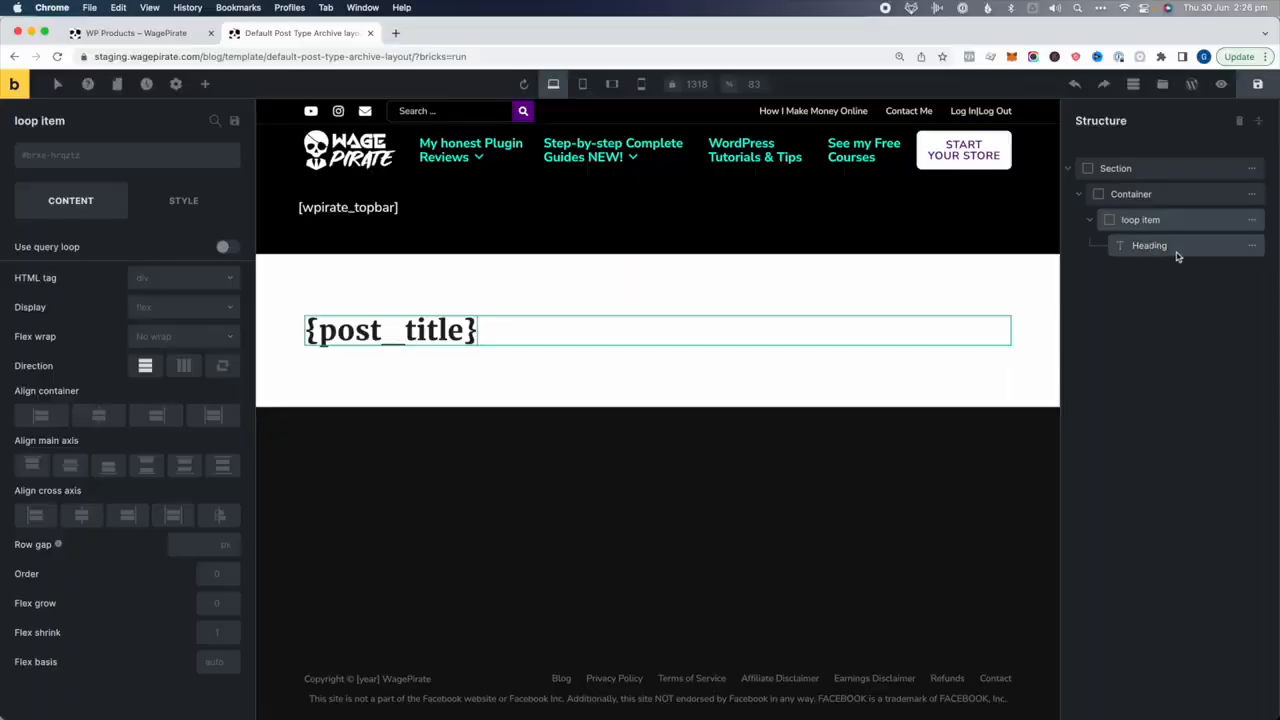
Turn on the query loop for the loop item and review its query settings
left_click(225, 247)
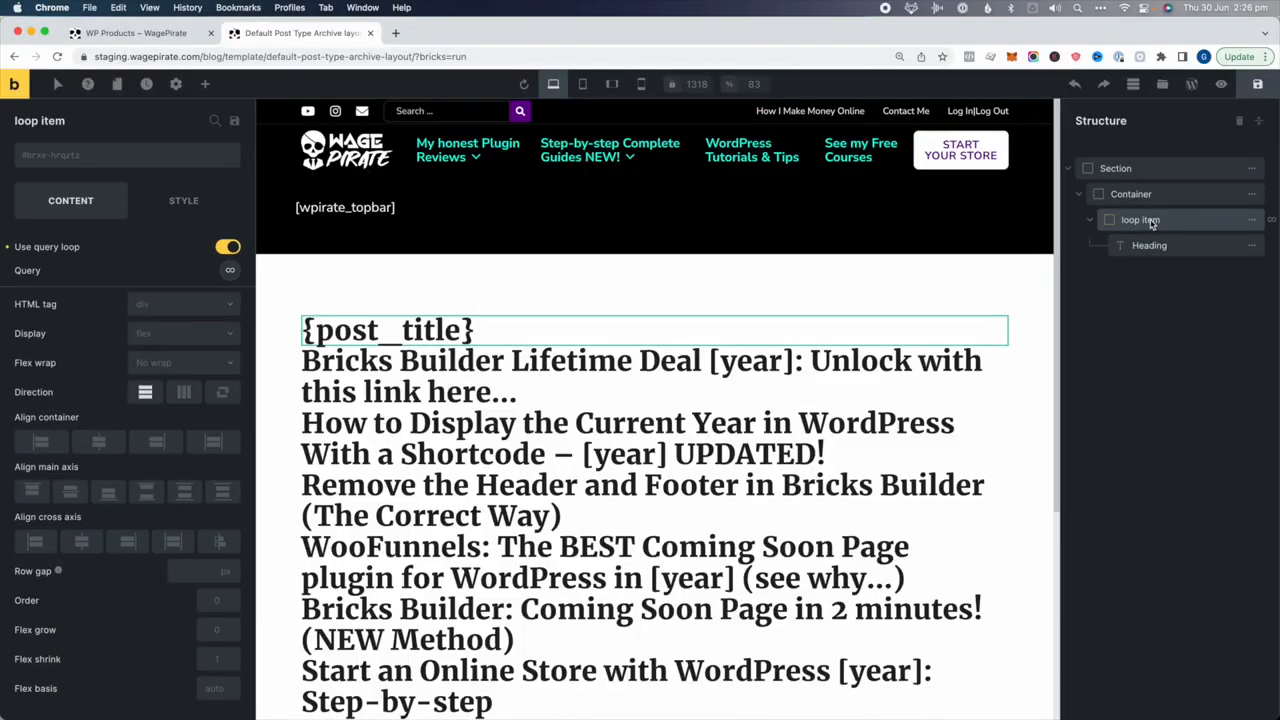
scroll(703, 582, "down", 5)
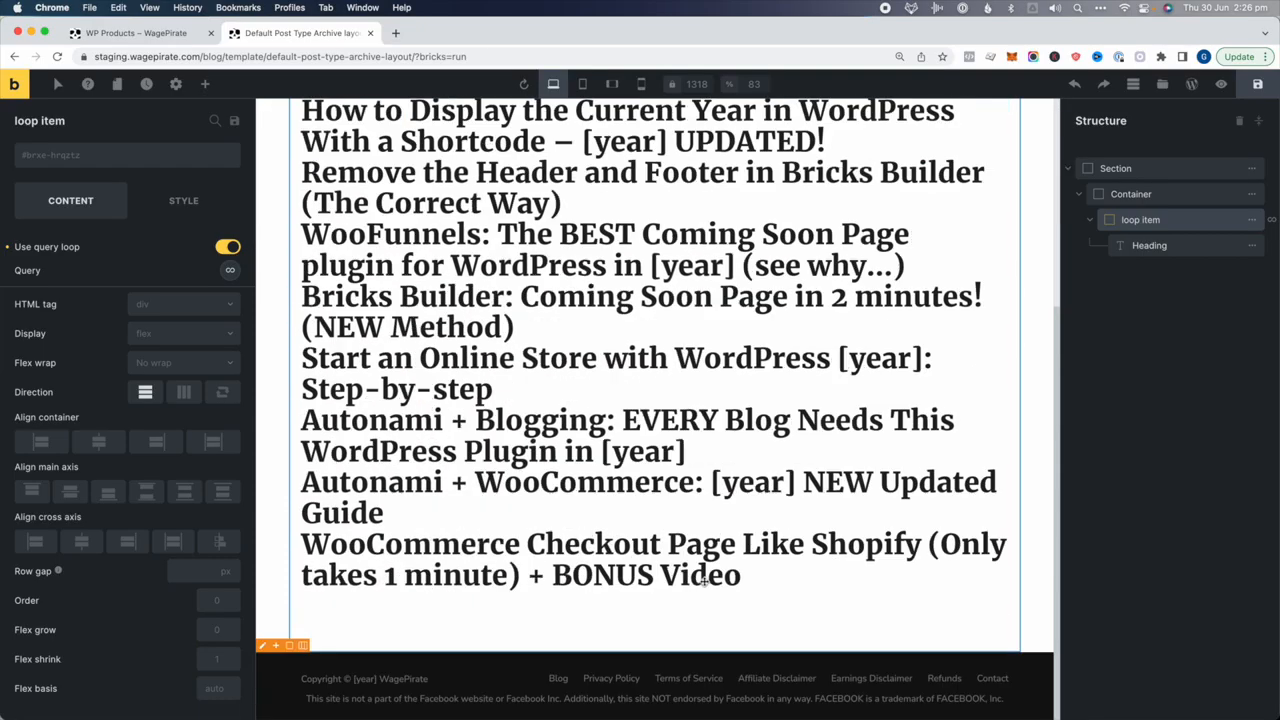
scroll(703, 582, "up", 5)
left_click(230, 270)
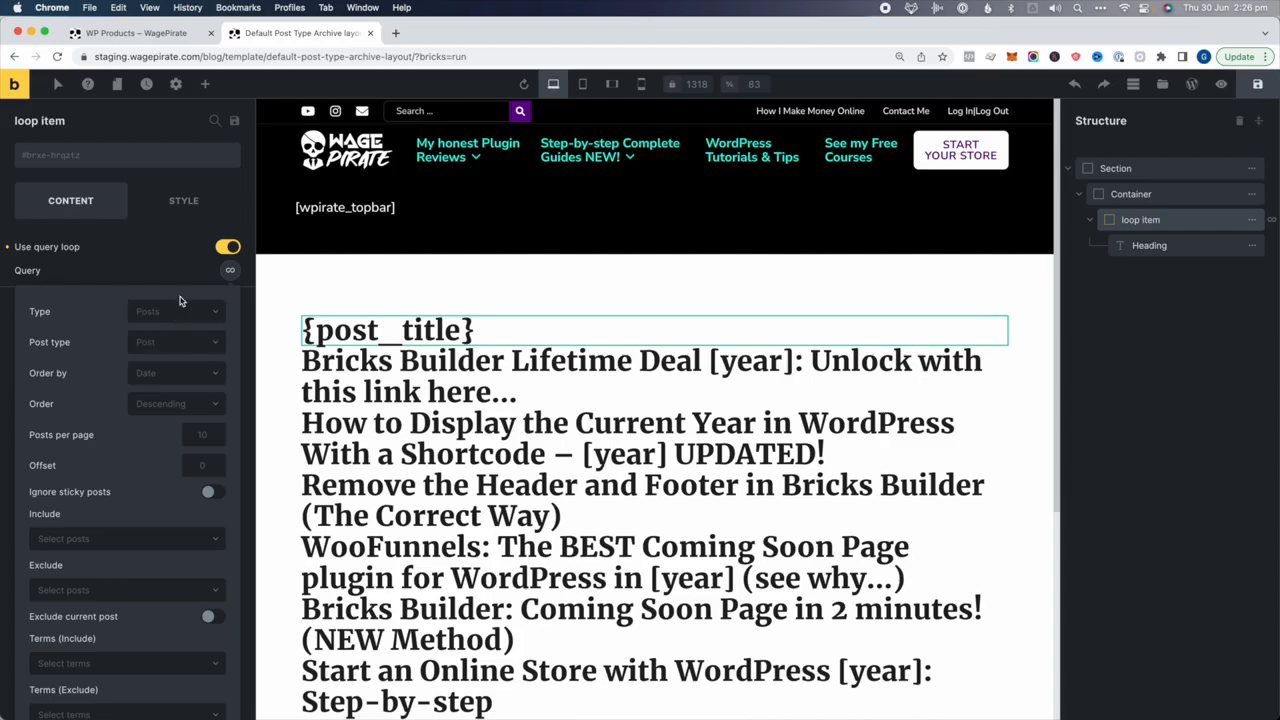
left_click(230, 271)
left_click(230, 271)
left_click(146, 265)
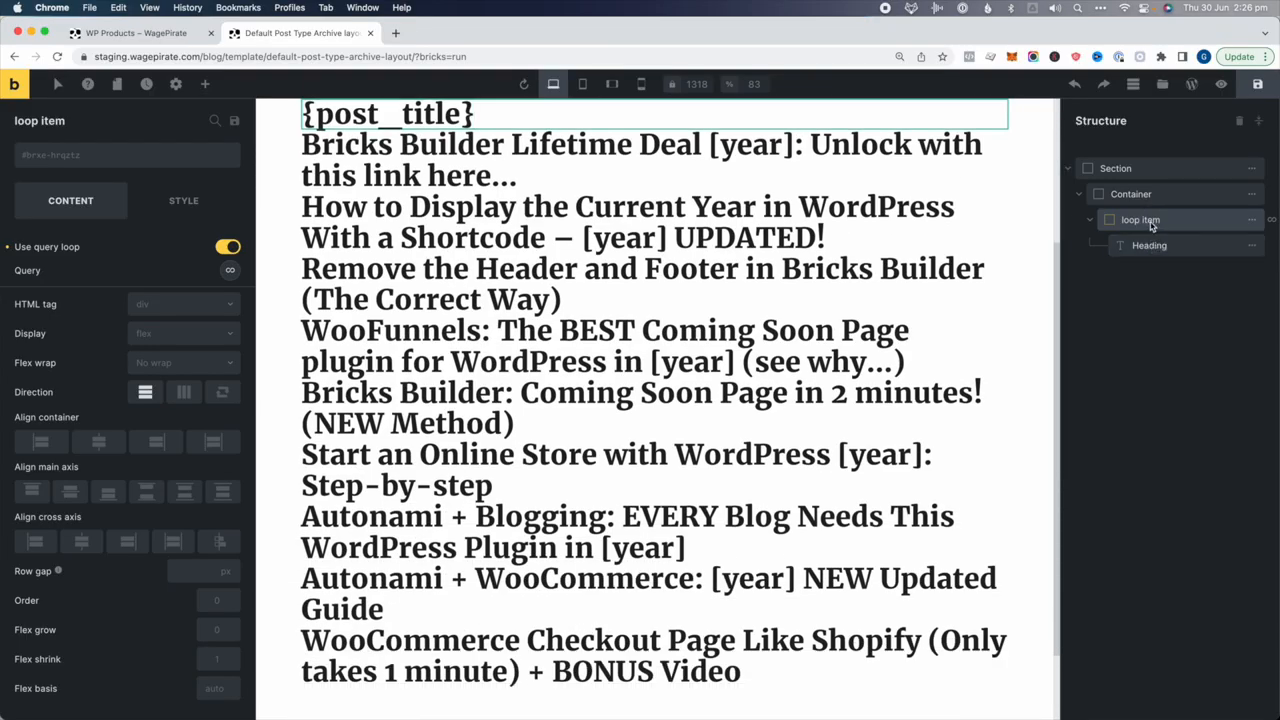
Apply the white-box class to the loop item, then remove it again
left_click(129, 156)
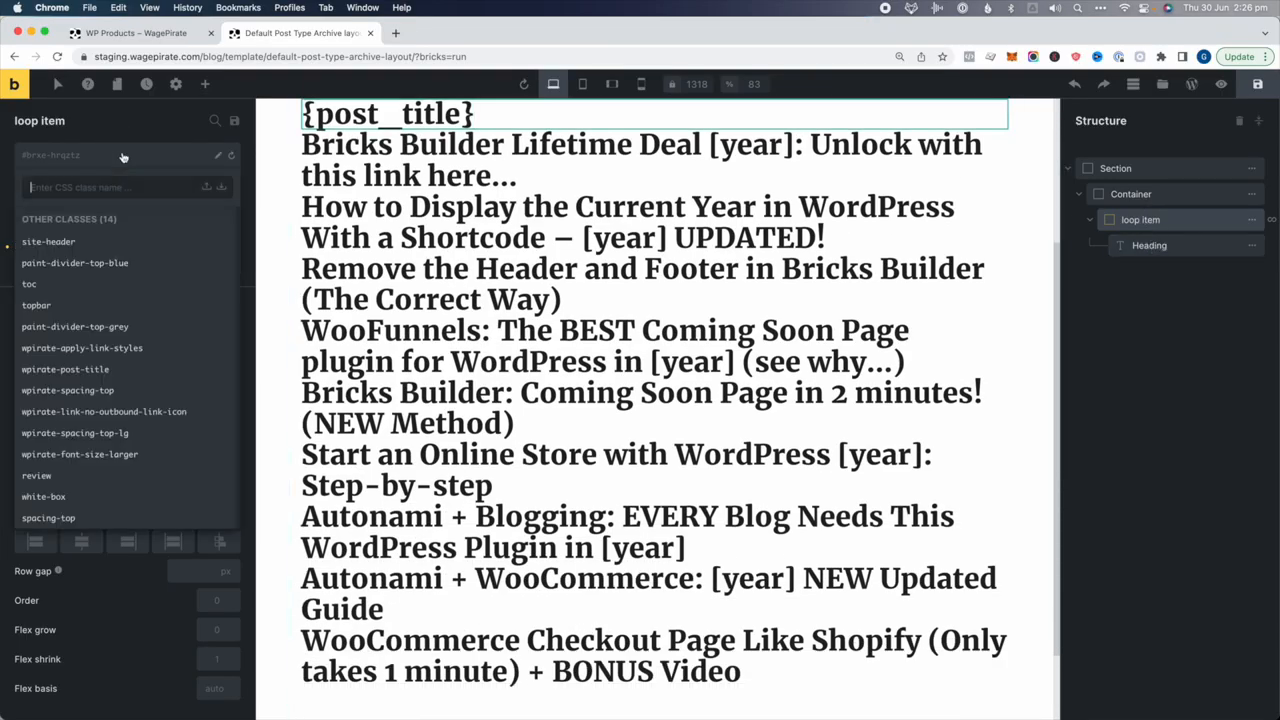
left_click(44, 497)
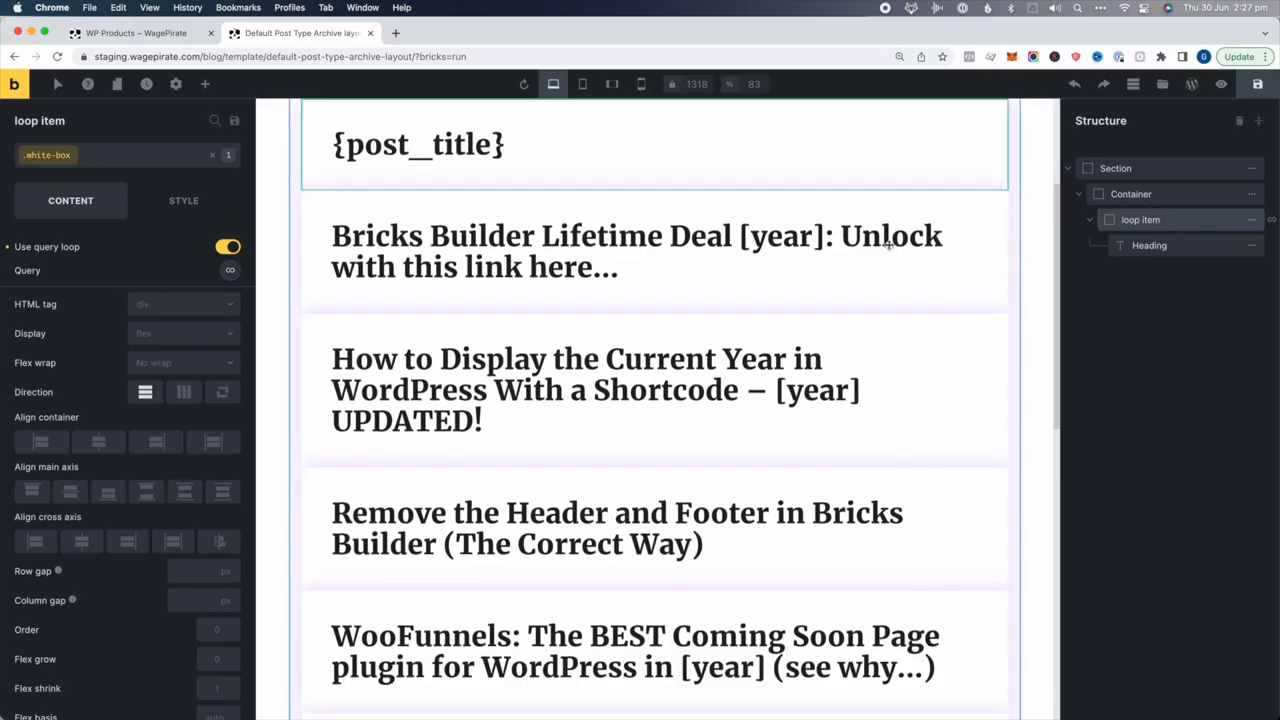
scroll(889, 246, "down", 5)
scroll(889, 245, "up", 6)
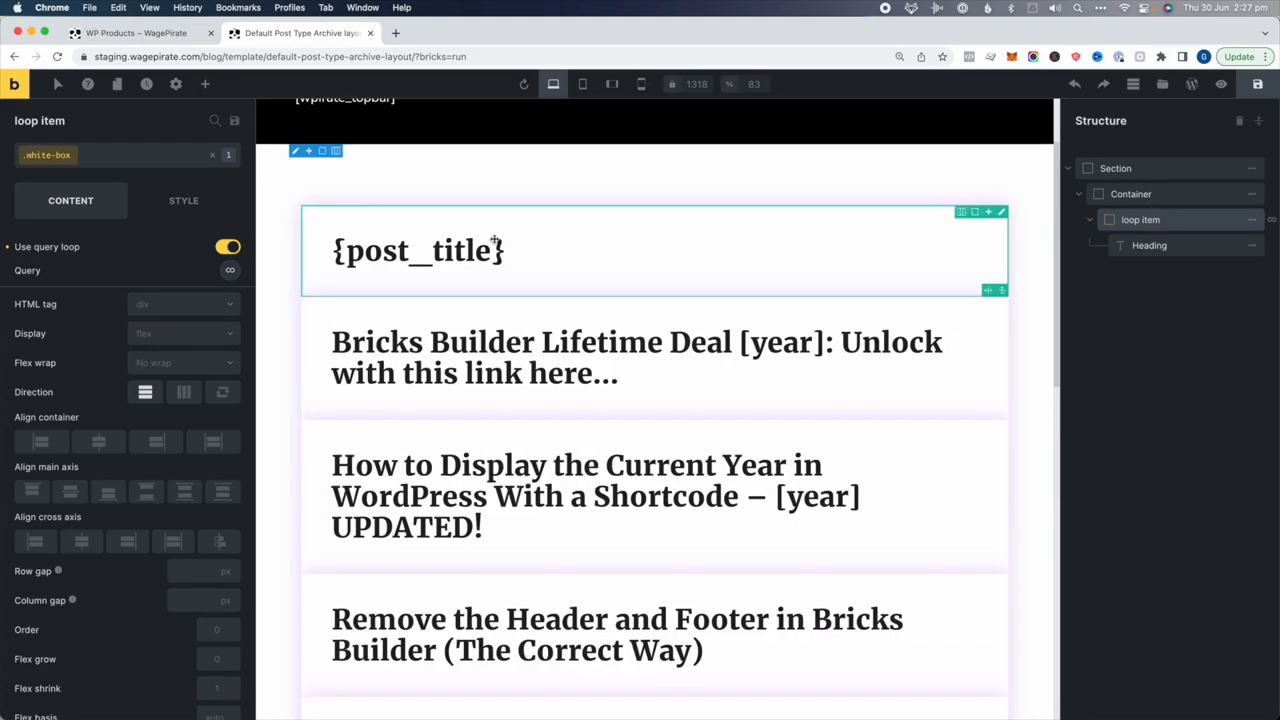
left_click(181, 200)
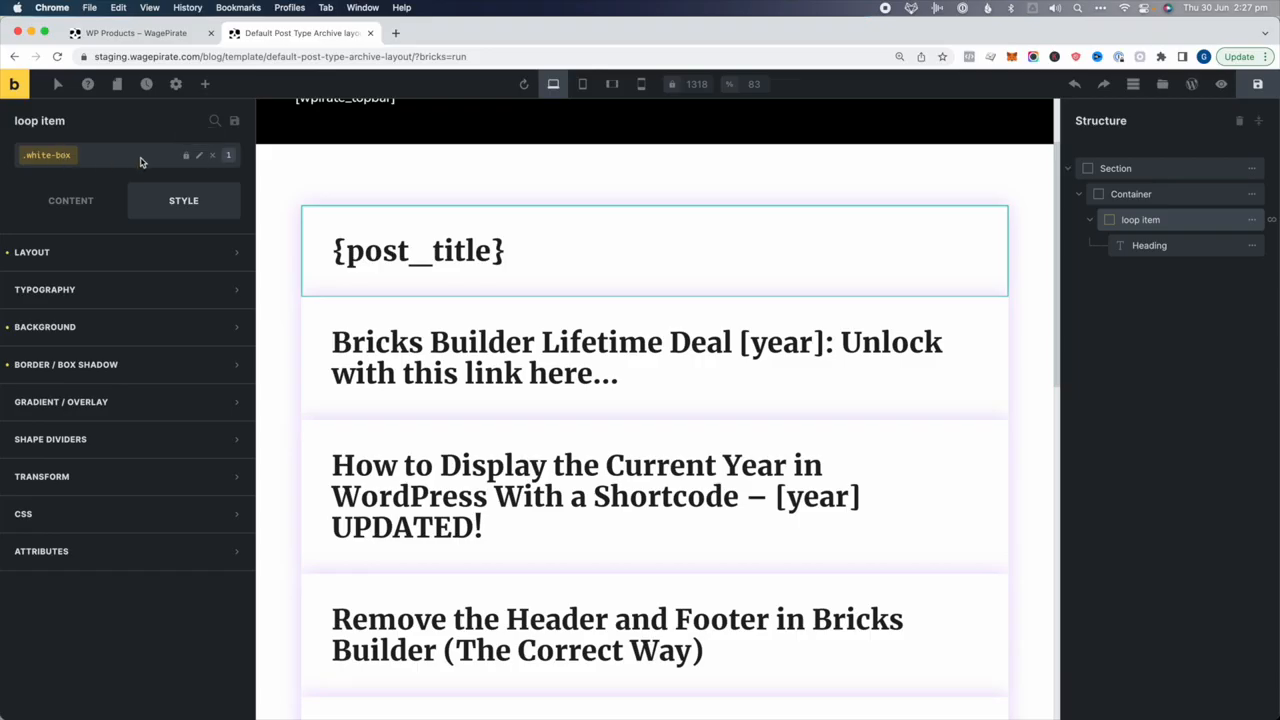
left_click(216, 154)
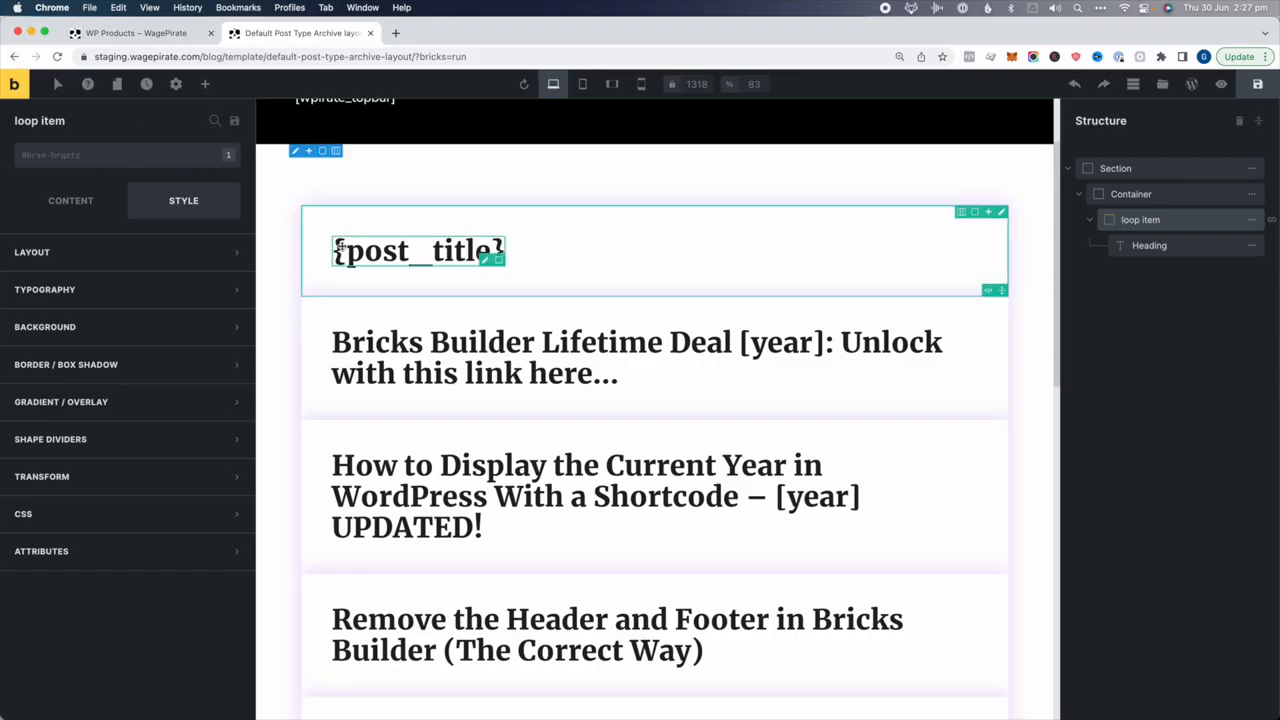
Give the loop item a 15 px top margin and a 15 px bottom margin
left_click(143, 255)
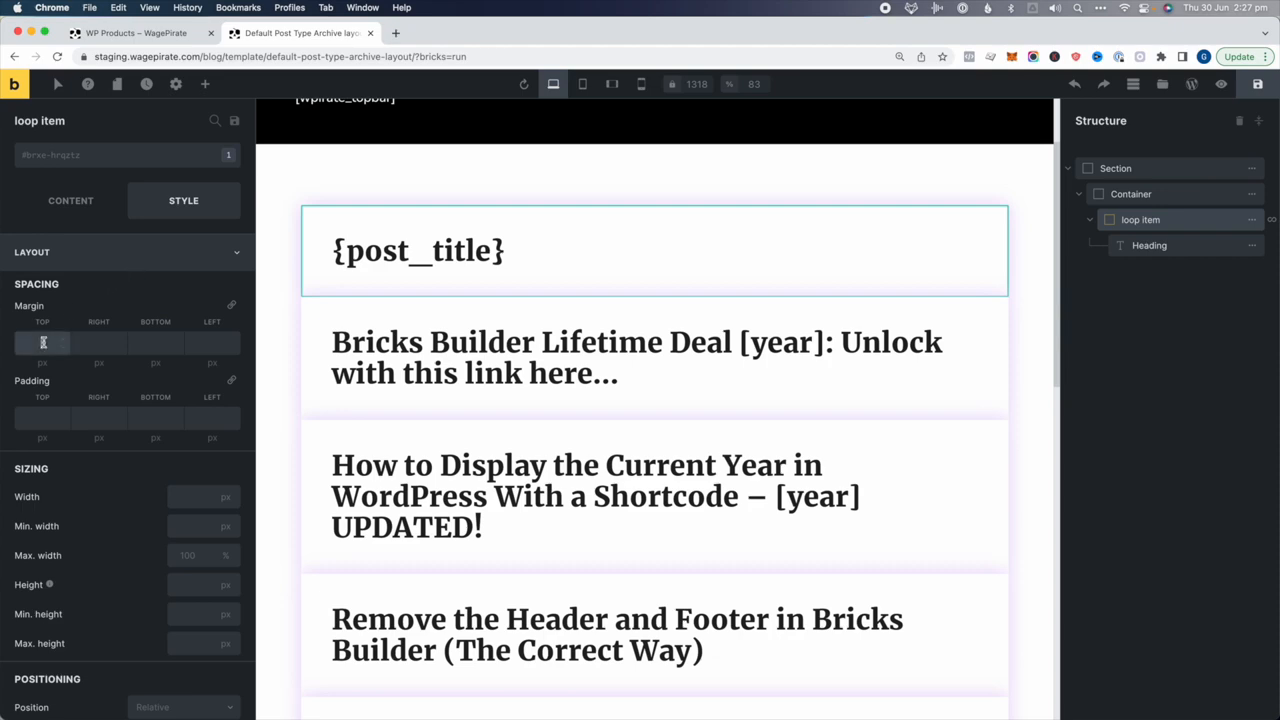
left_click(43, 344)
type("15")
left_click(155, 343)
type("15")
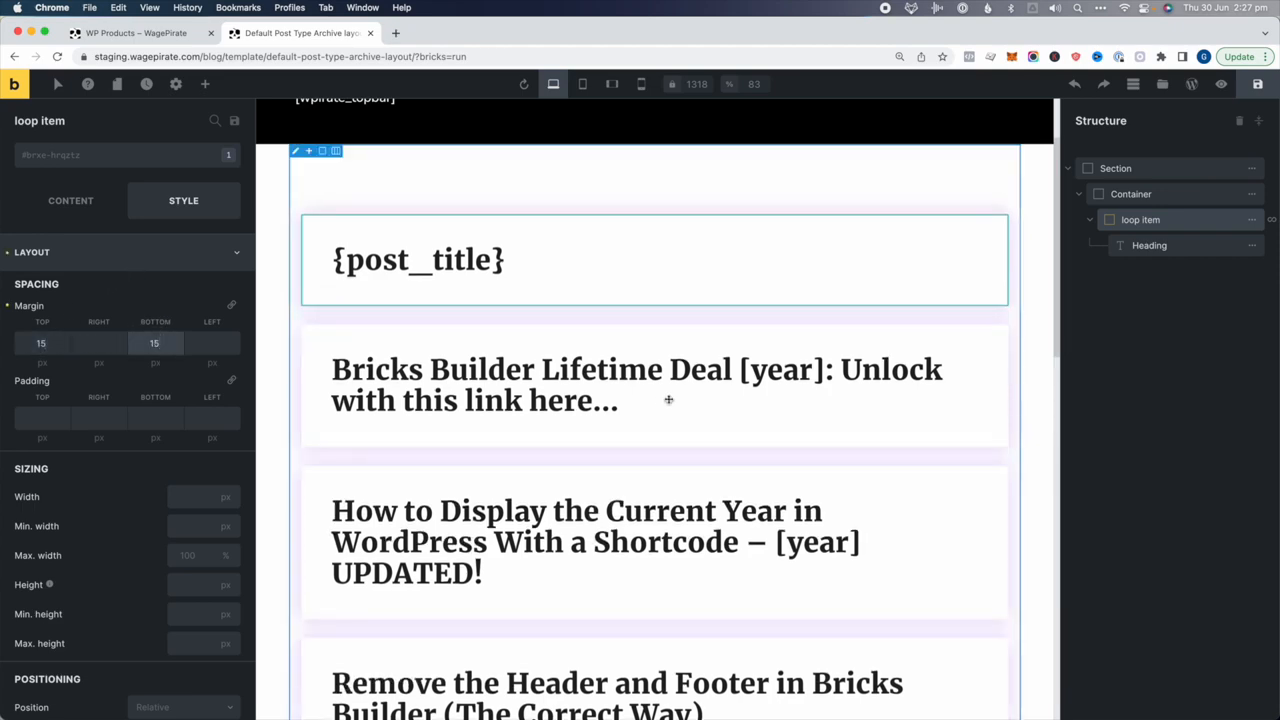
scroll(668, 400, "down", 5)
scroll(668, 400, "down", 3)
scroll(668, 400, "up", 10)
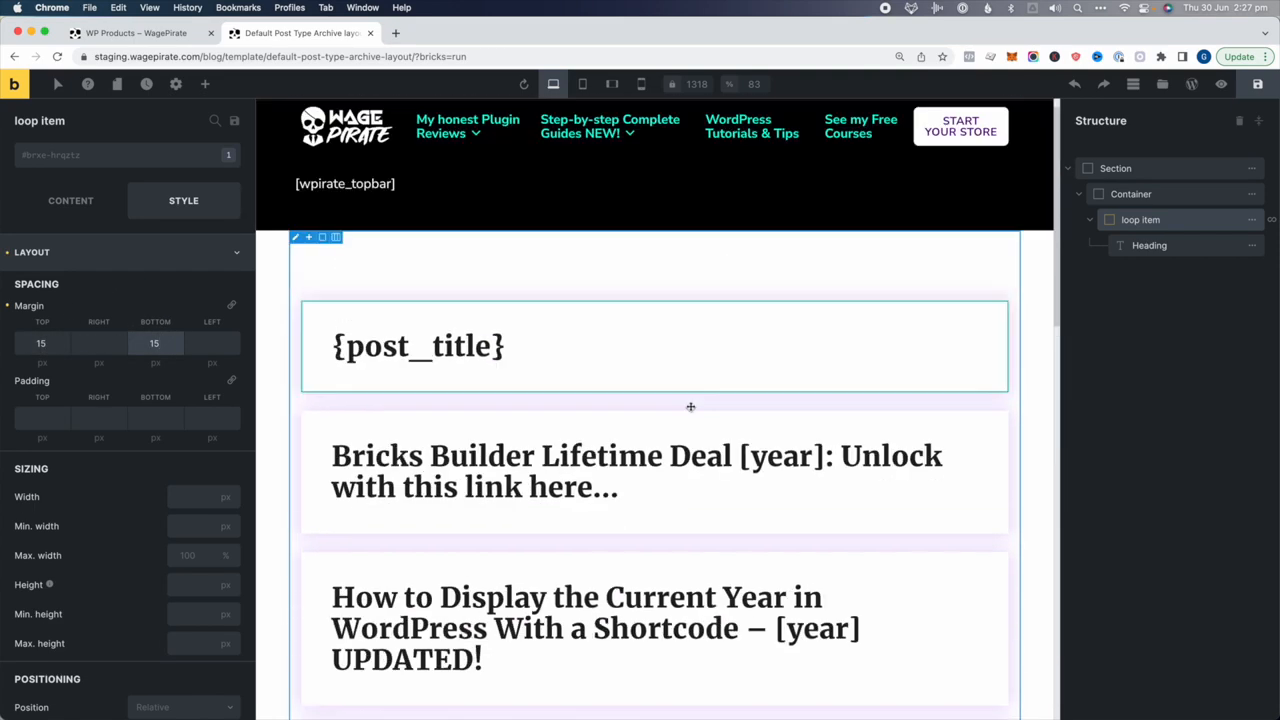
left_click(1169, 222)
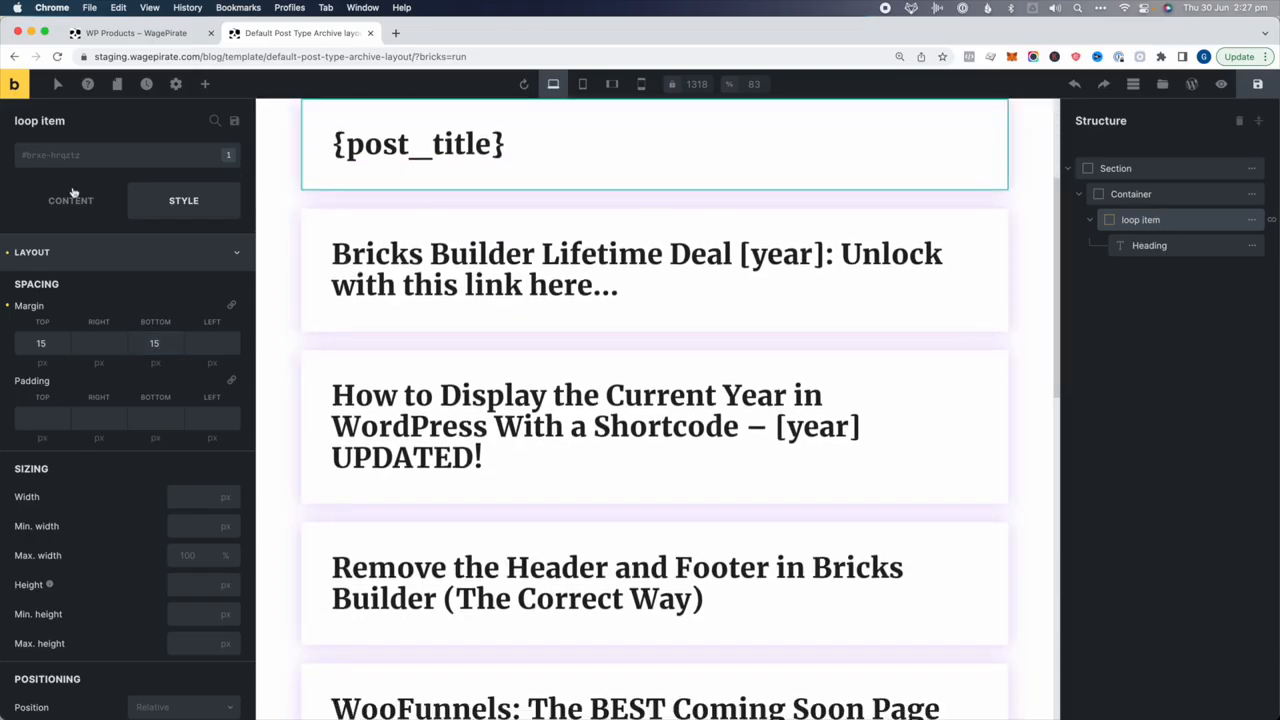
Add a Rich Text block under the title and replace its text with the dynamic {post_excerpt}
left_click(204, 84)
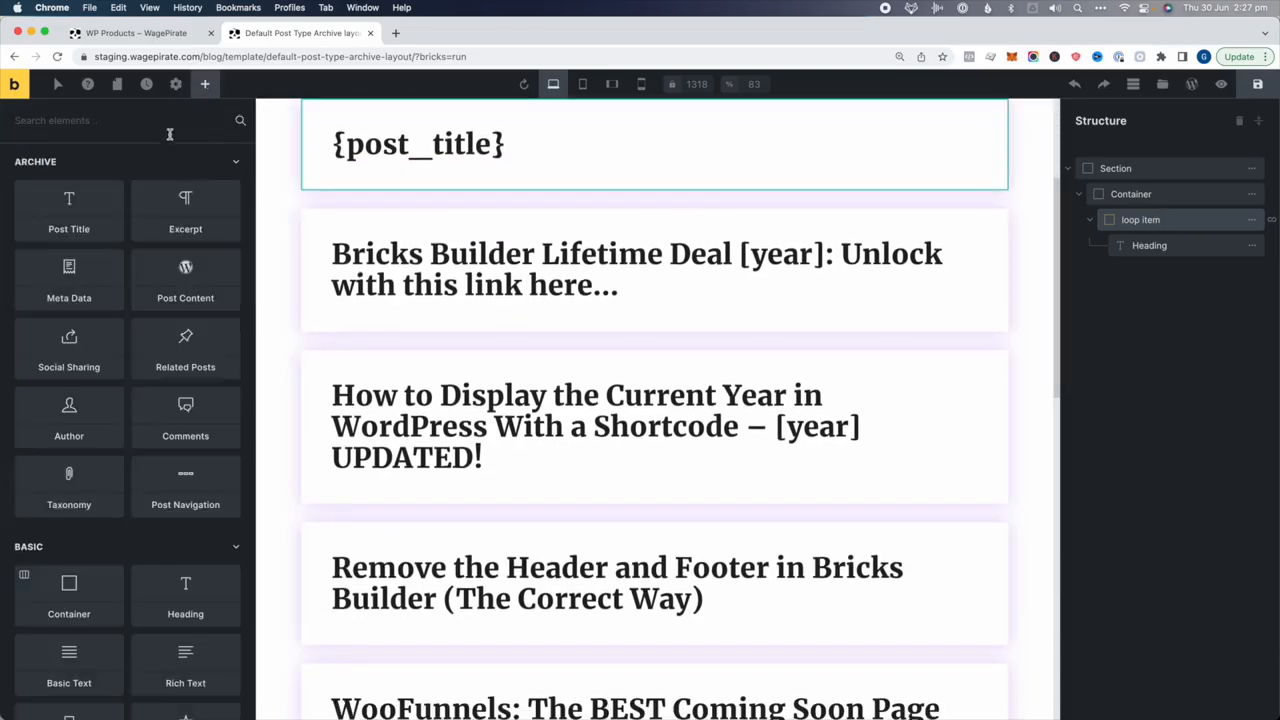
type("rich")
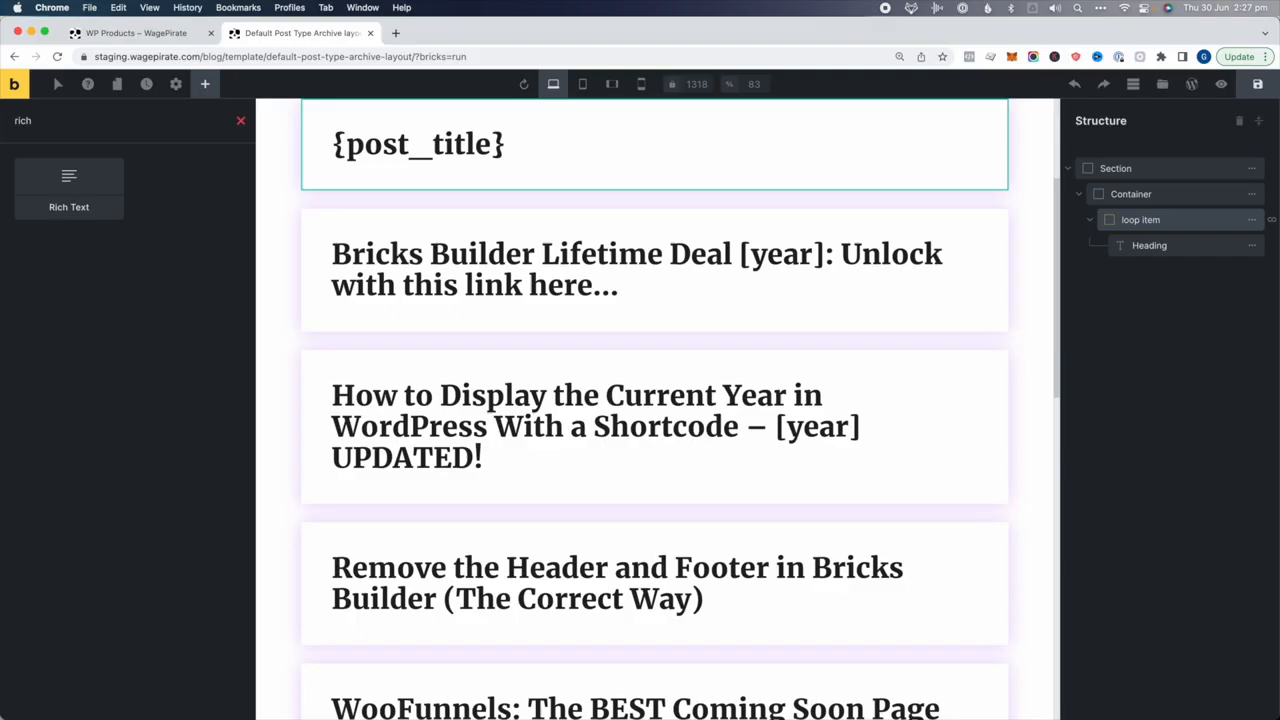
left_click(69, 200)
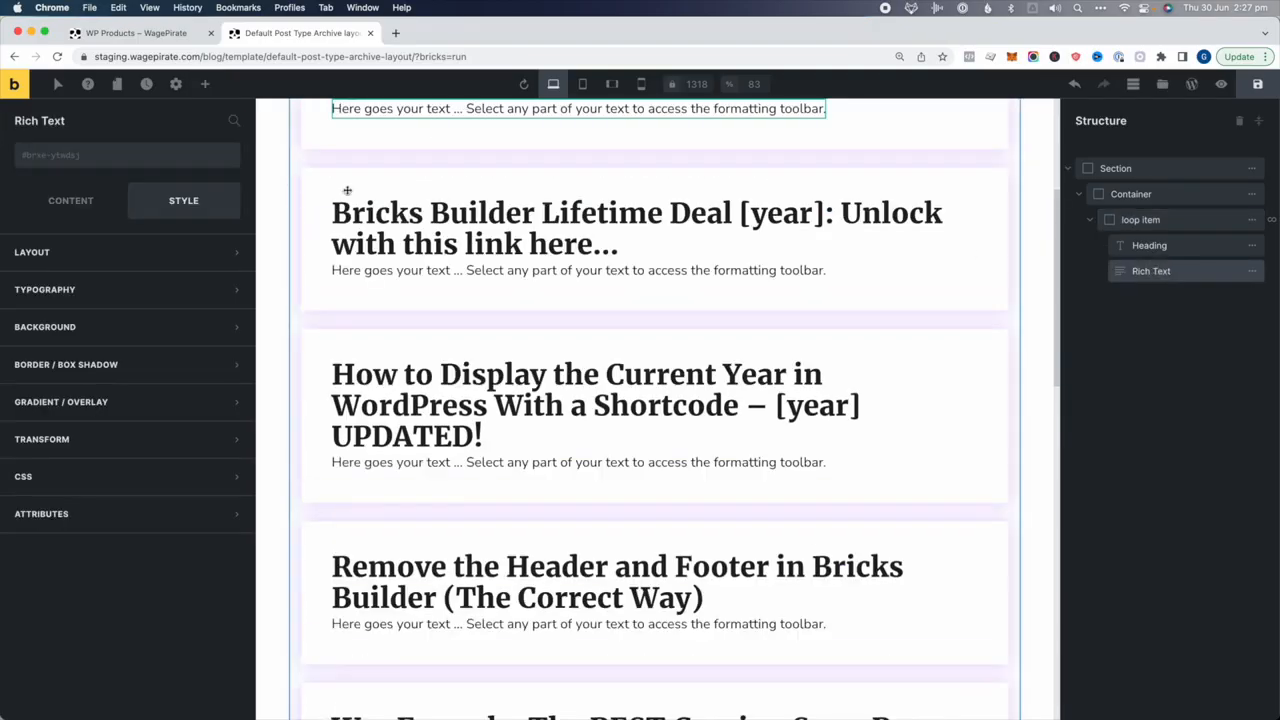
left_click(70, 200)
left_click(126, 409)
key("super+a")
key("BackSpace")
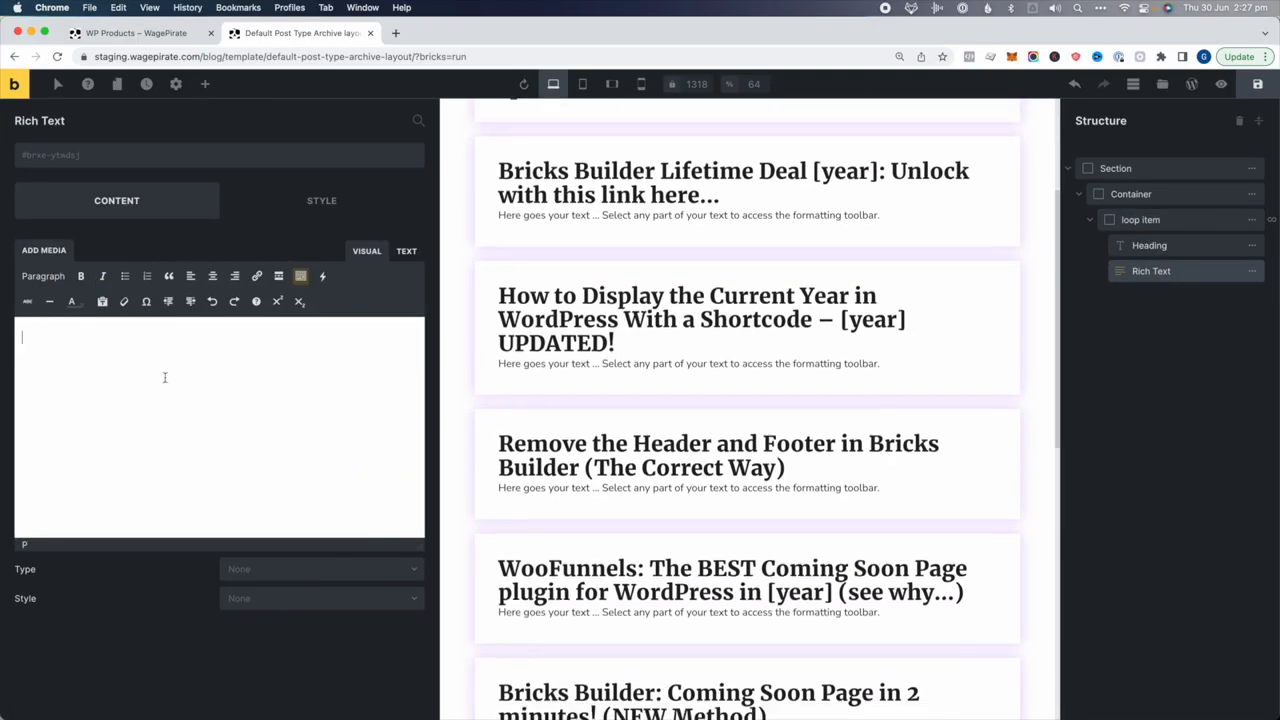
left_click(323, 277)
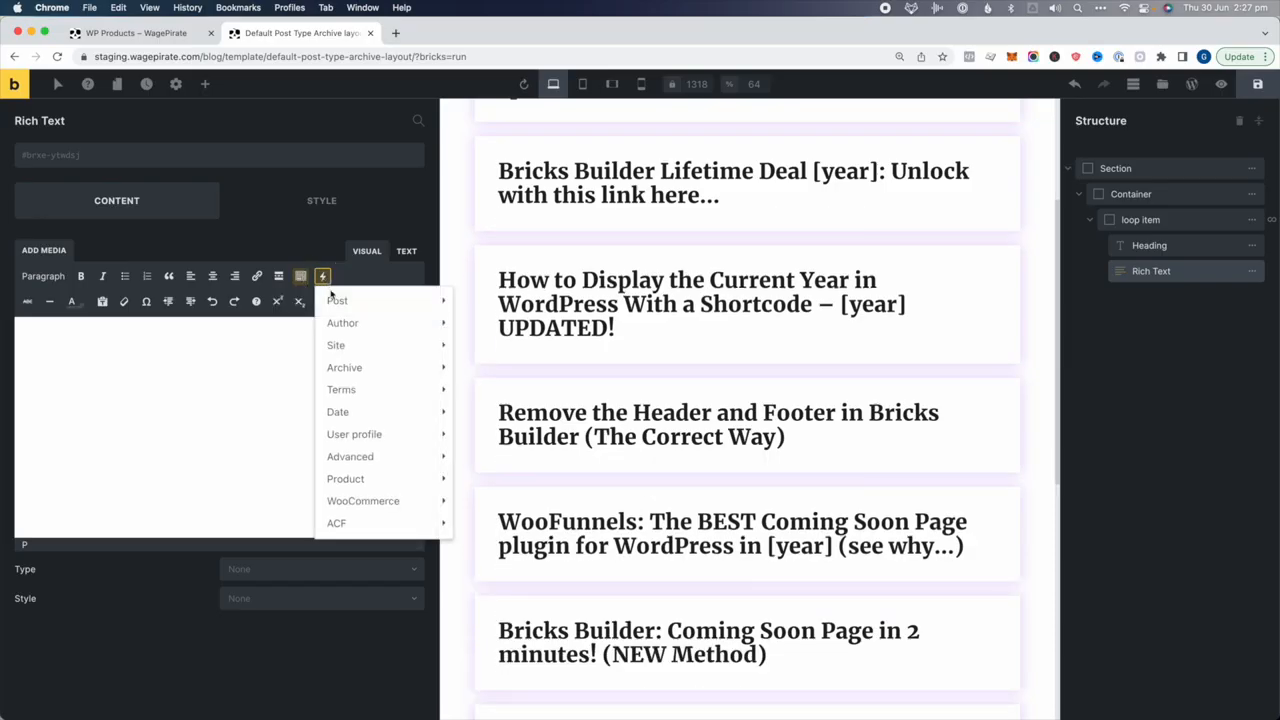
mouse_move(337, 300)
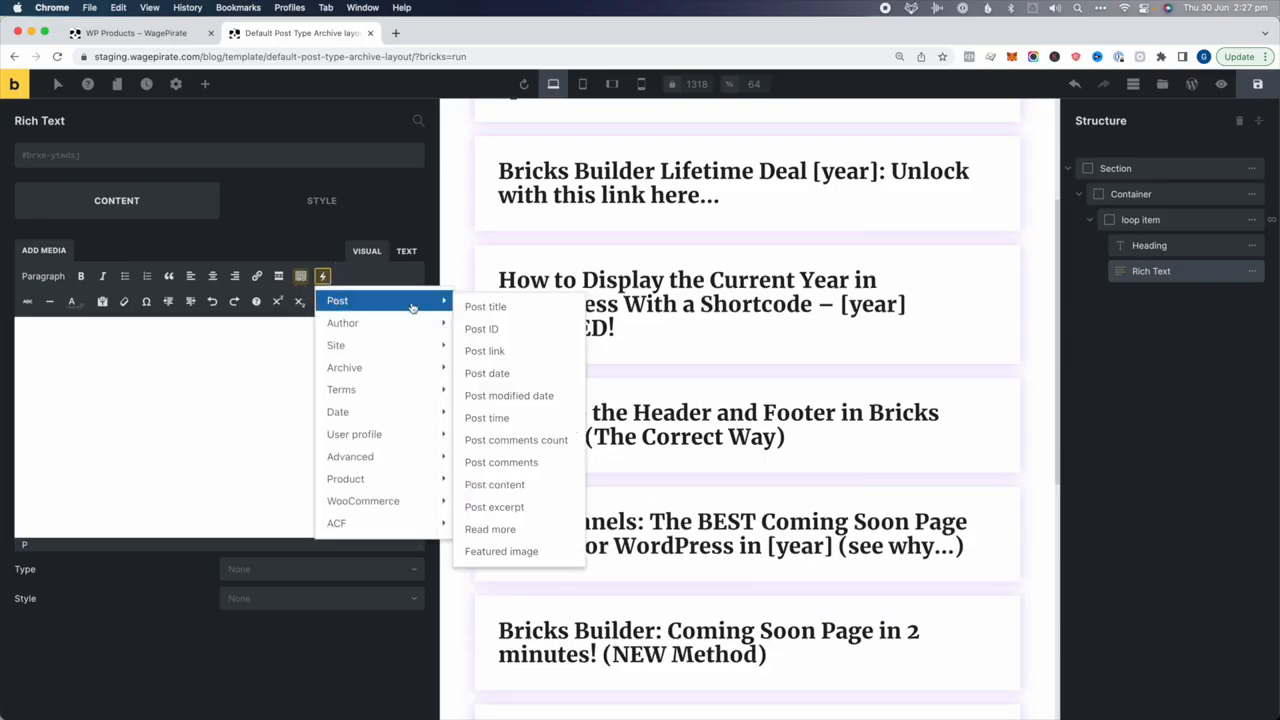
left_click(508, 508)
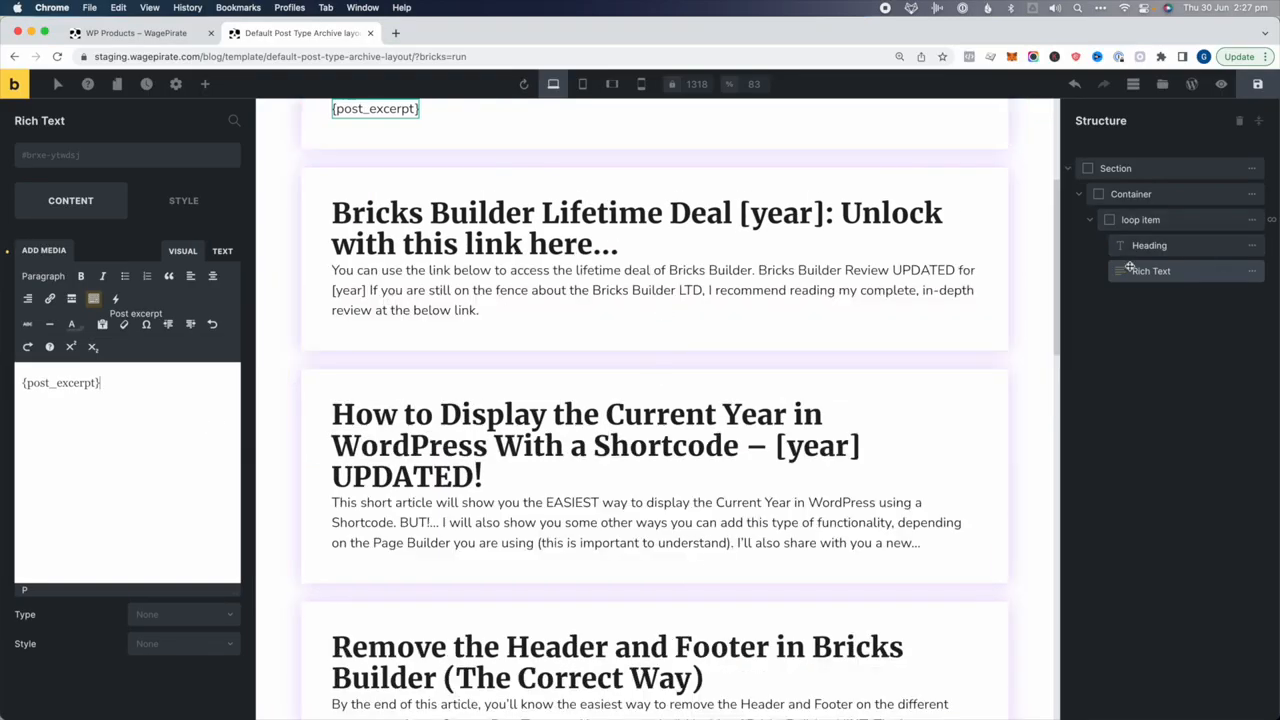
Give the excerpt text a 15 px top margin
left_click(220, 201)
left_click(34, 252)
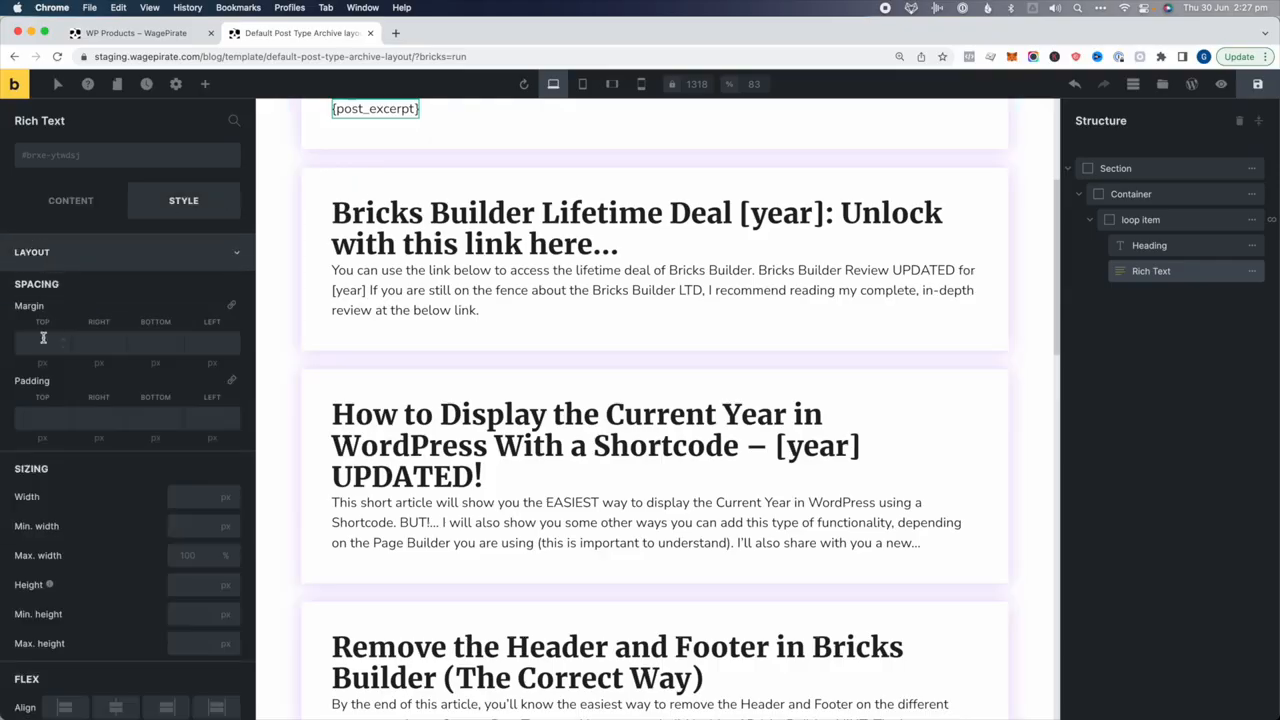
left_click(43, 338)
type("15")
scroll(480, 357, "down", 3)
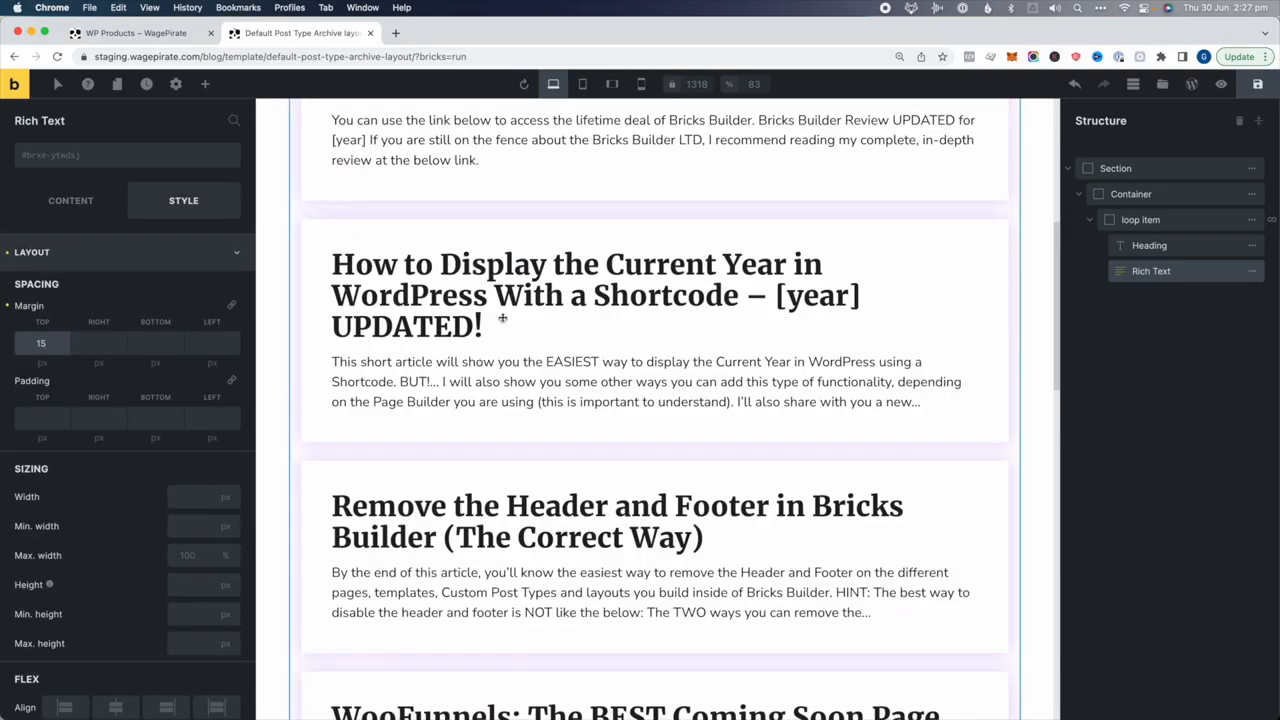
scroll(565, 317, "down", 1)
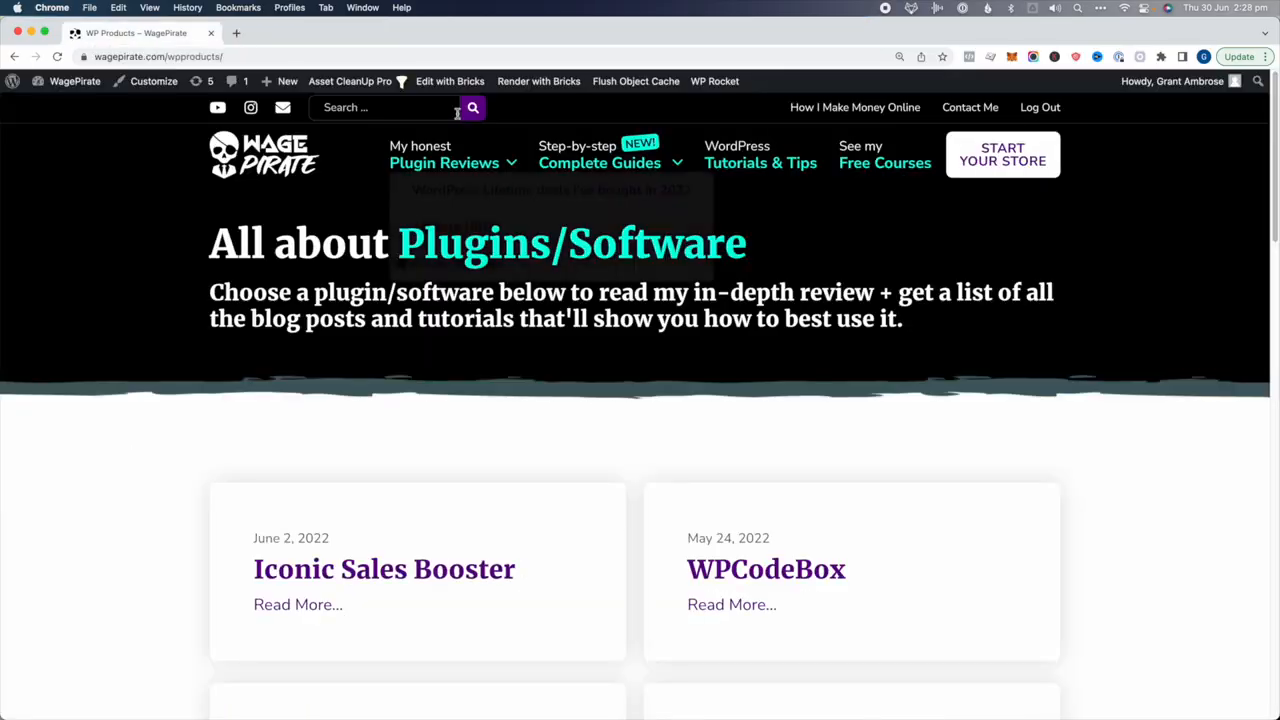
scroll(380, 330, "down", 5)
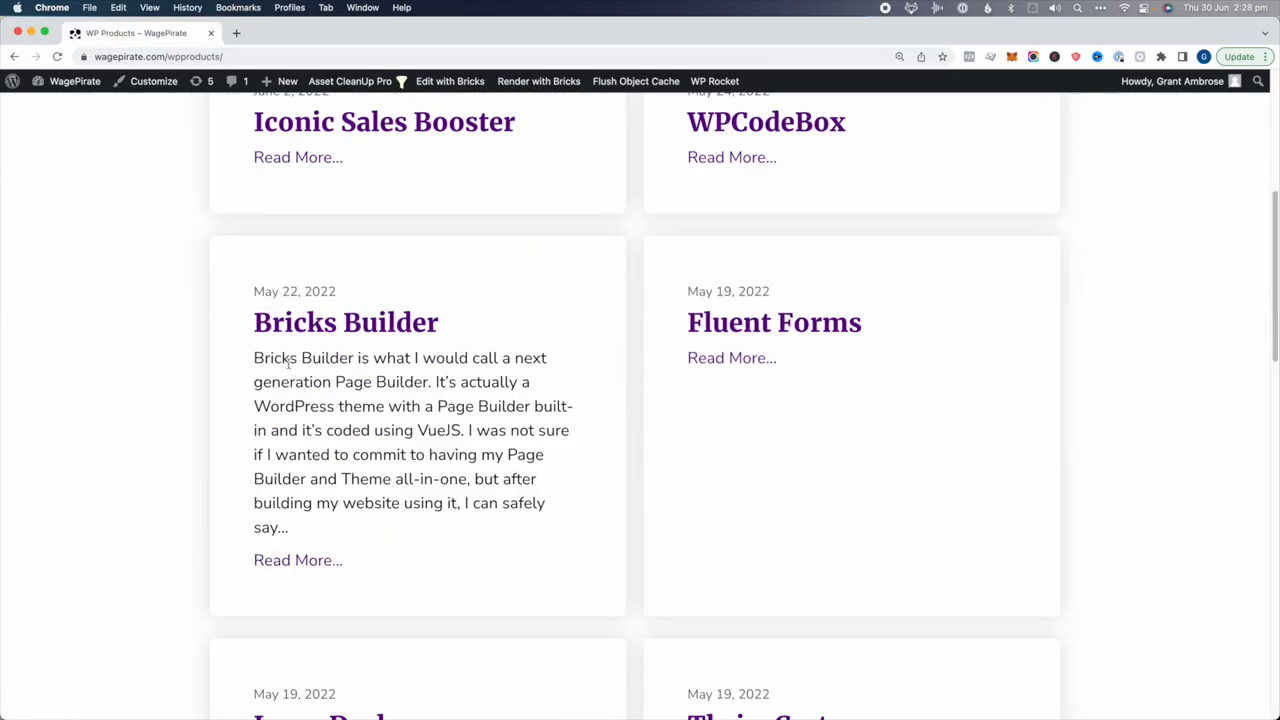
left_click_drag(274, 291, 314, 285)
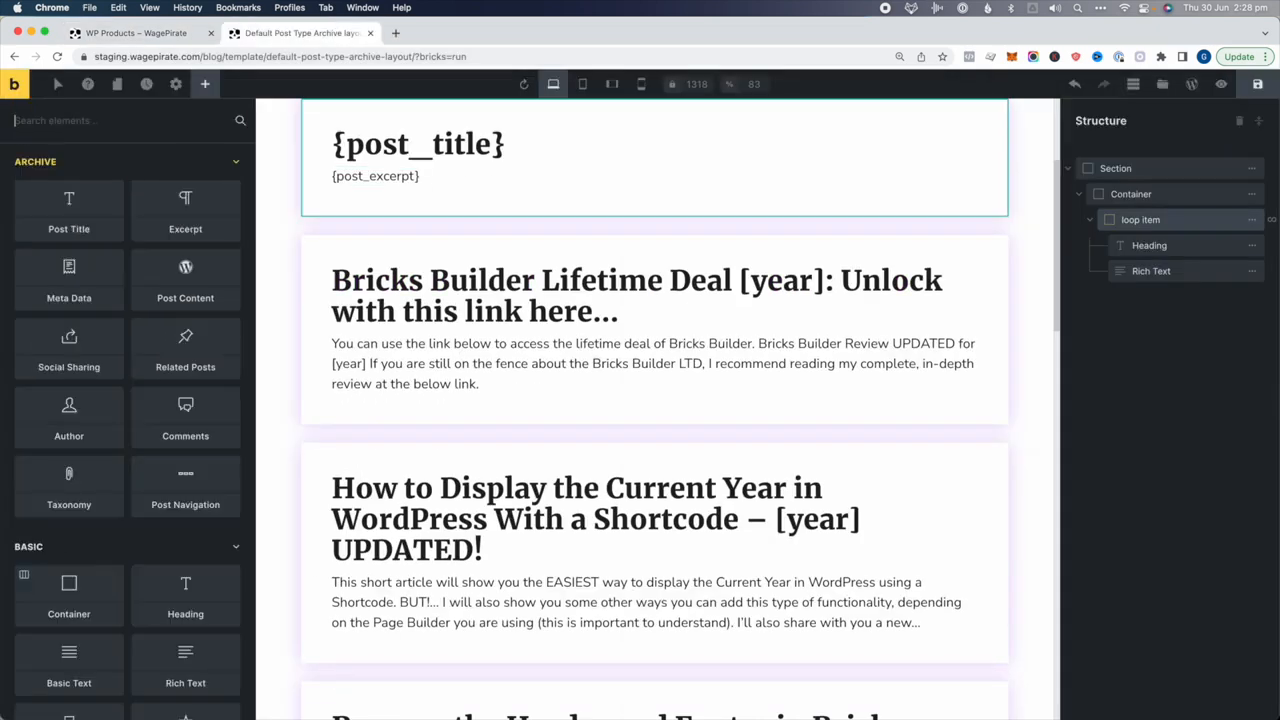
type("text")
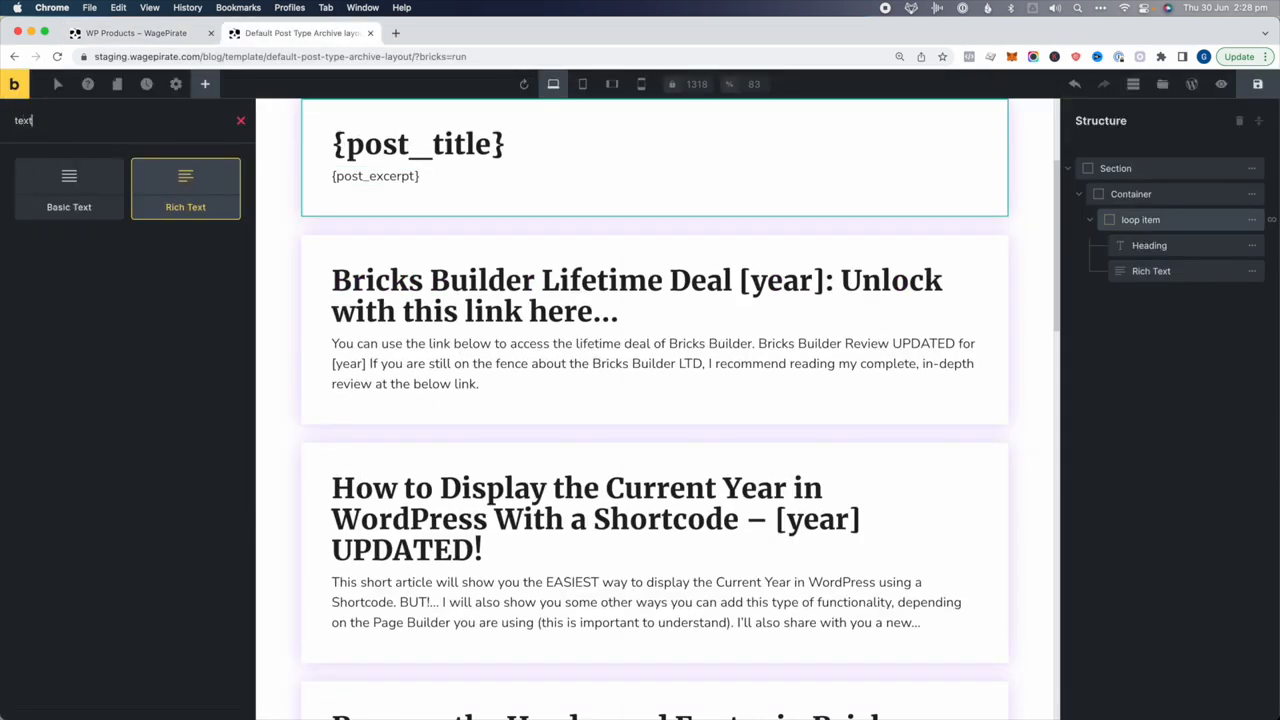
Add a Rich Text block above the heading showing the dynamic {post_date}
left_click(182, 179)
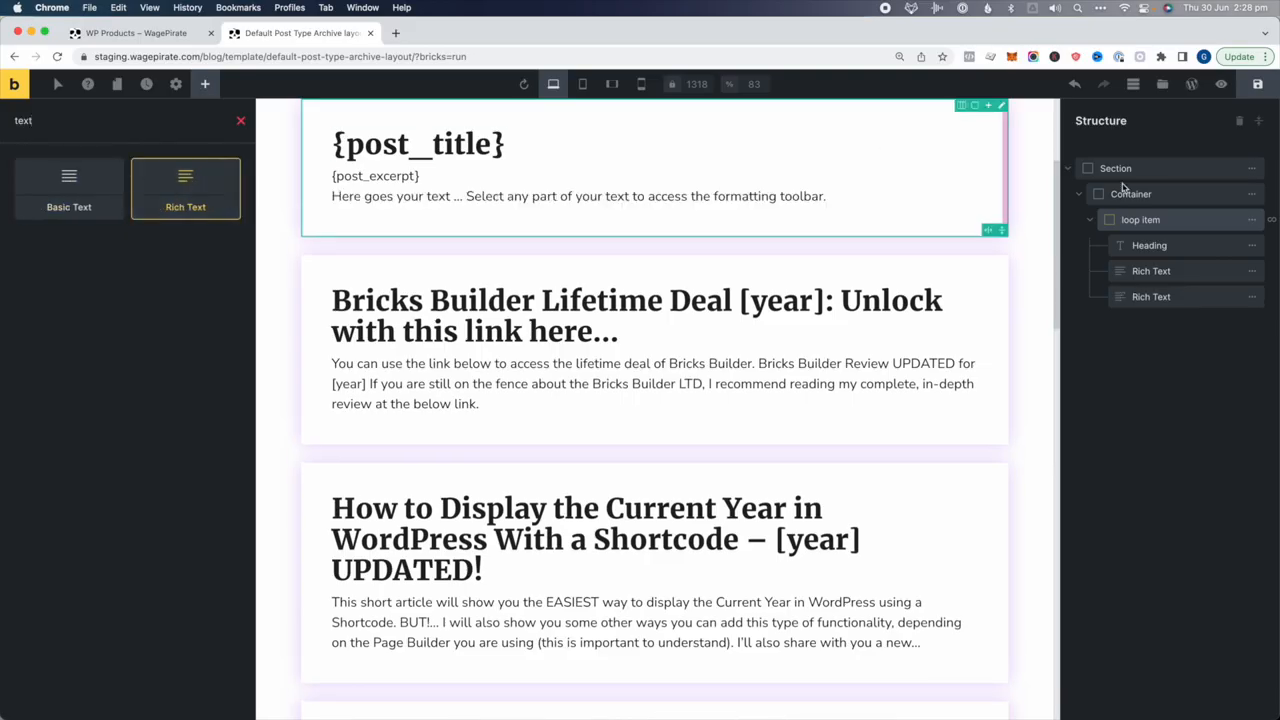
left_click_drag(1166, 297, 1163, 243)
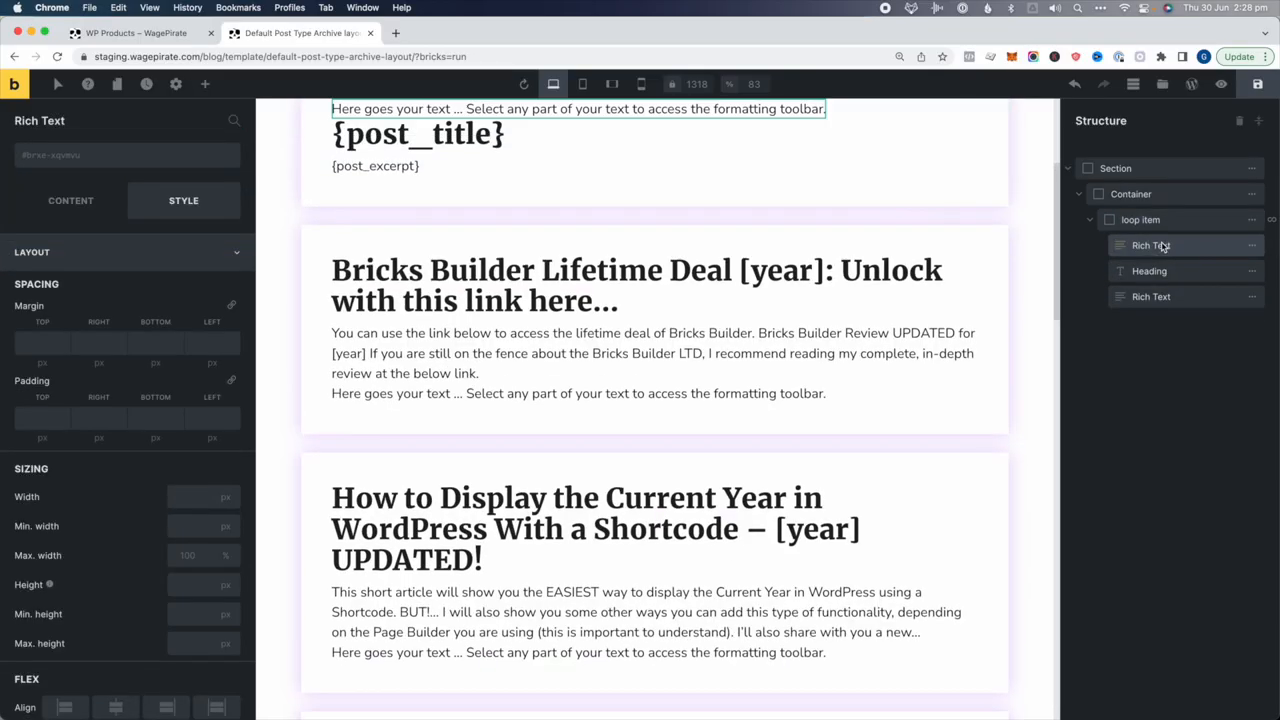
left_click(70, 200)
key("ctrl+a")
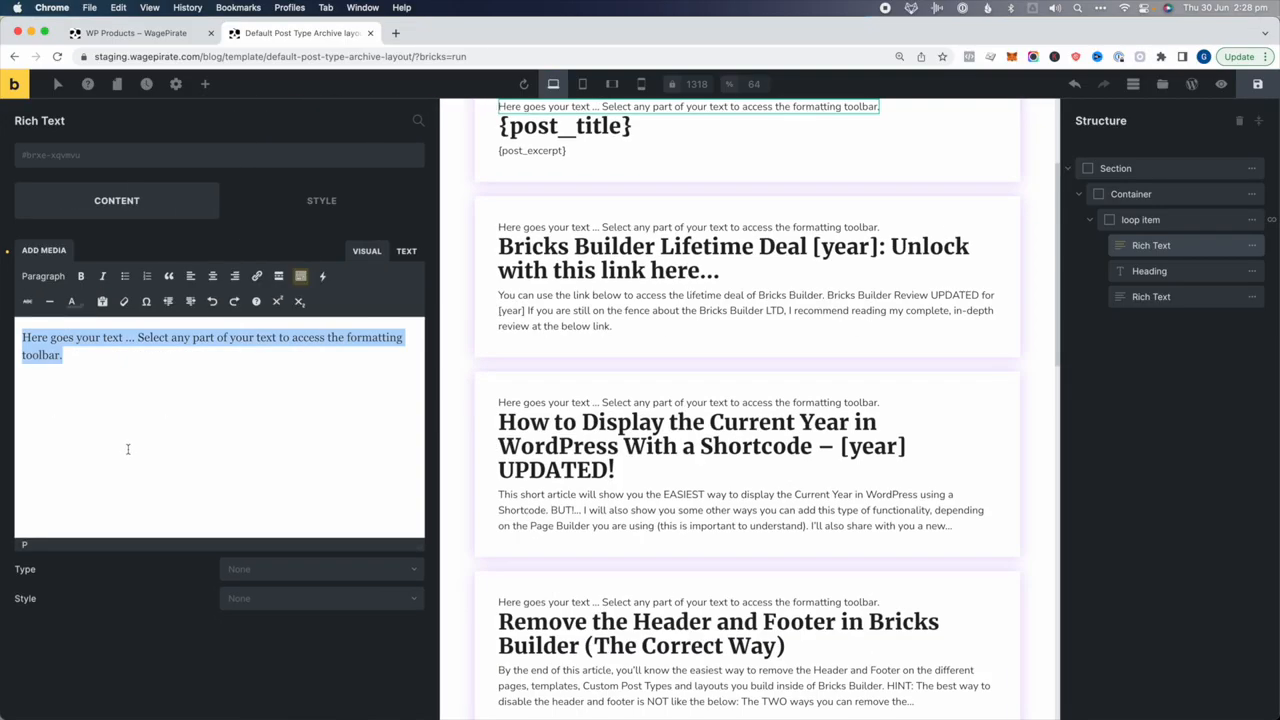
key("BackSpace")
left_click(323, 276)
mouse_move(337, 300)
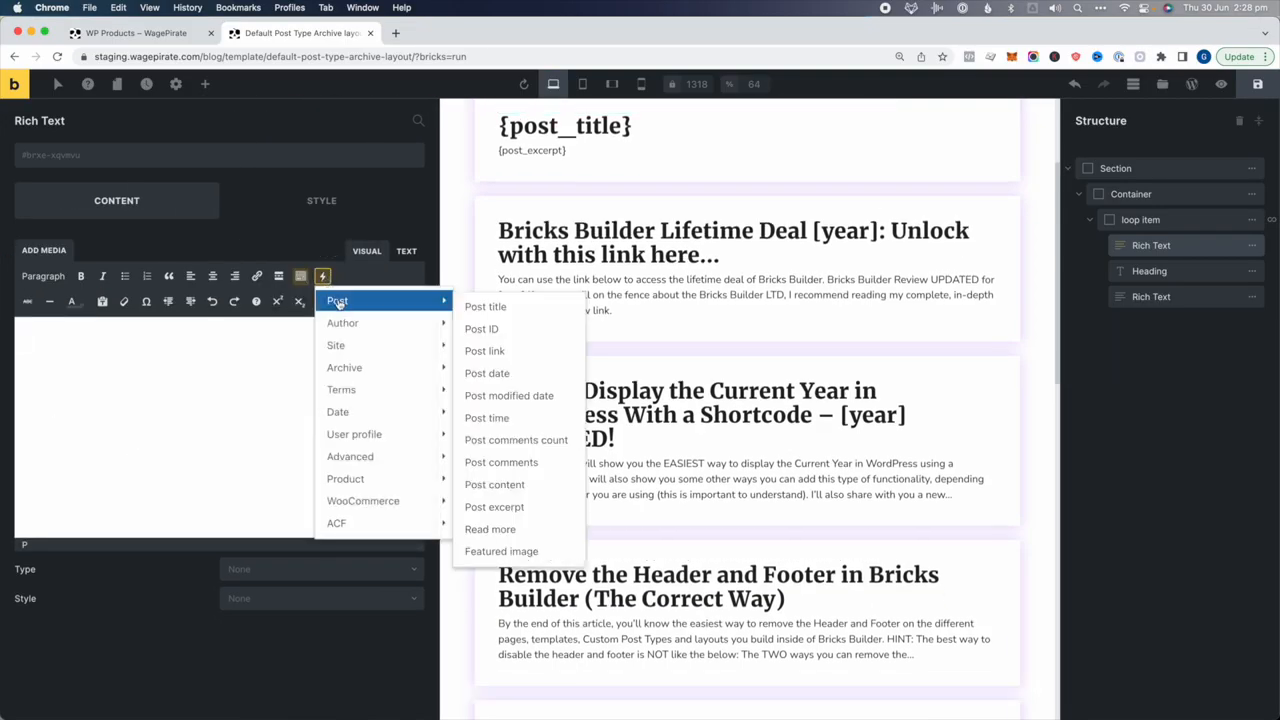
left_click(492, 373)
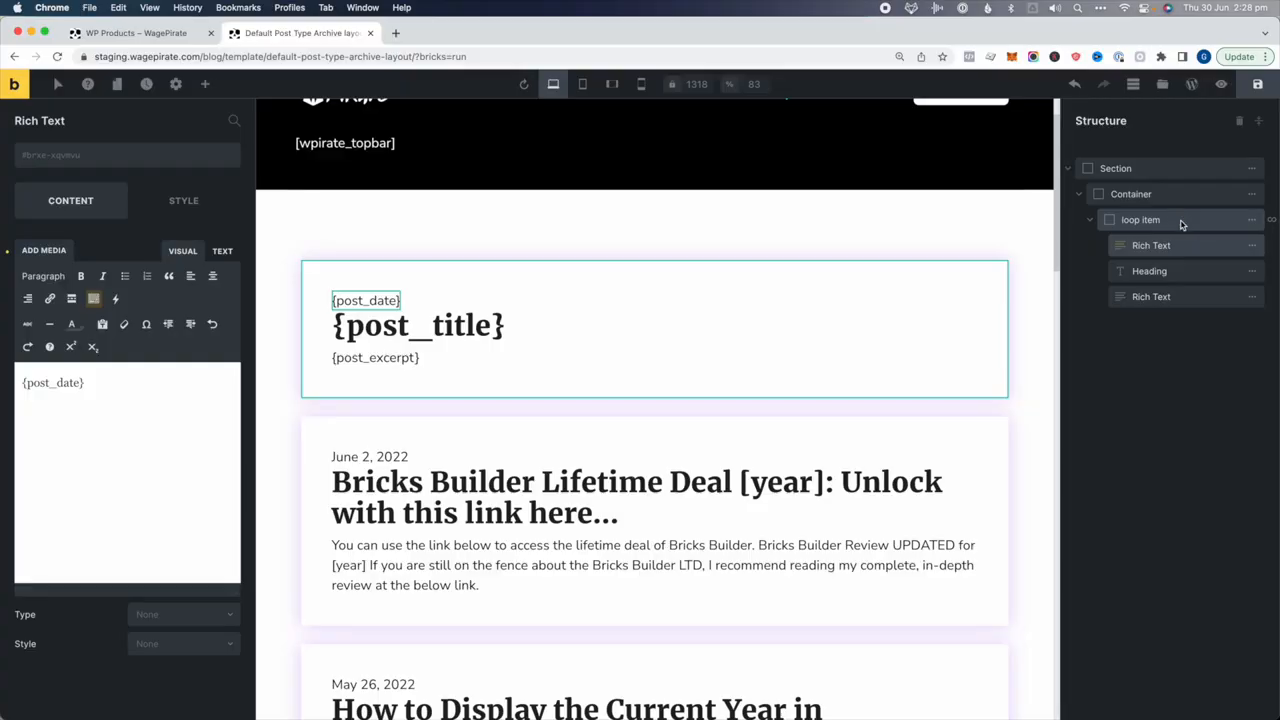
Duplicate the excerpt text block and replace its content with 'Read More...'
left_click(1166, 297)
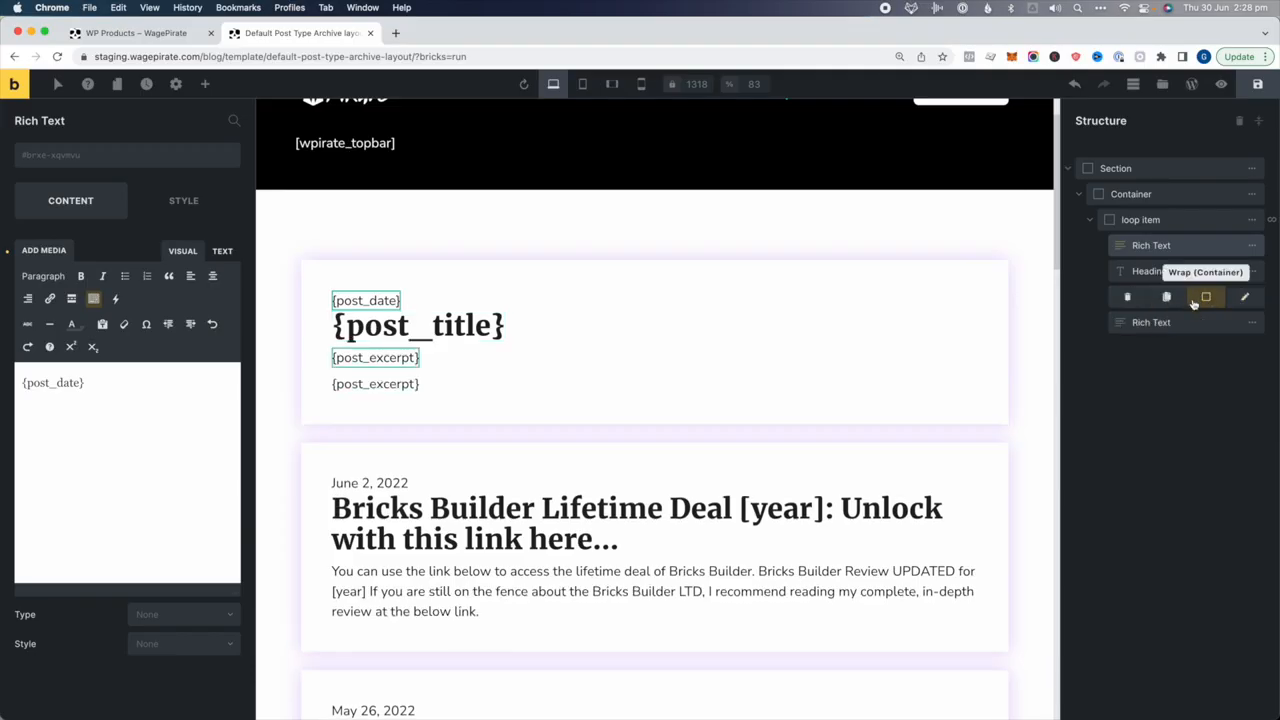
left_click(1194, 324)
left_click(126, 400)
key("super+a")
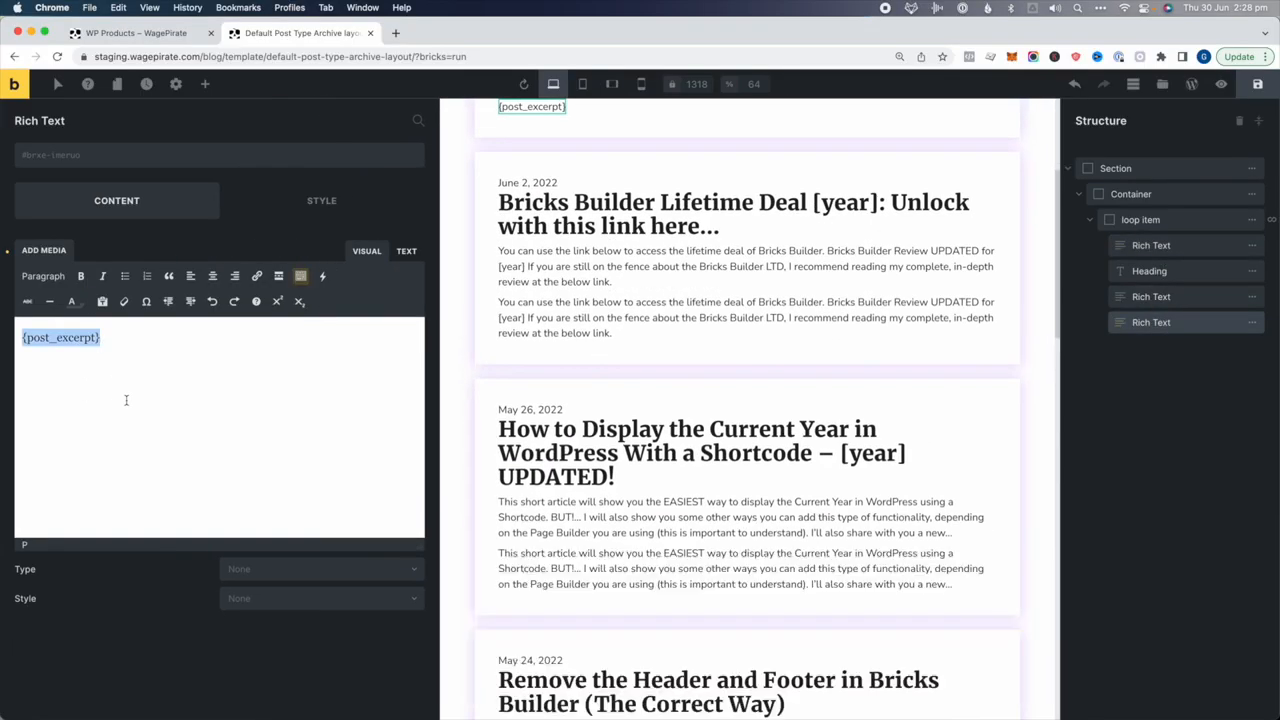
key("BackSpace")
type("Read More...")
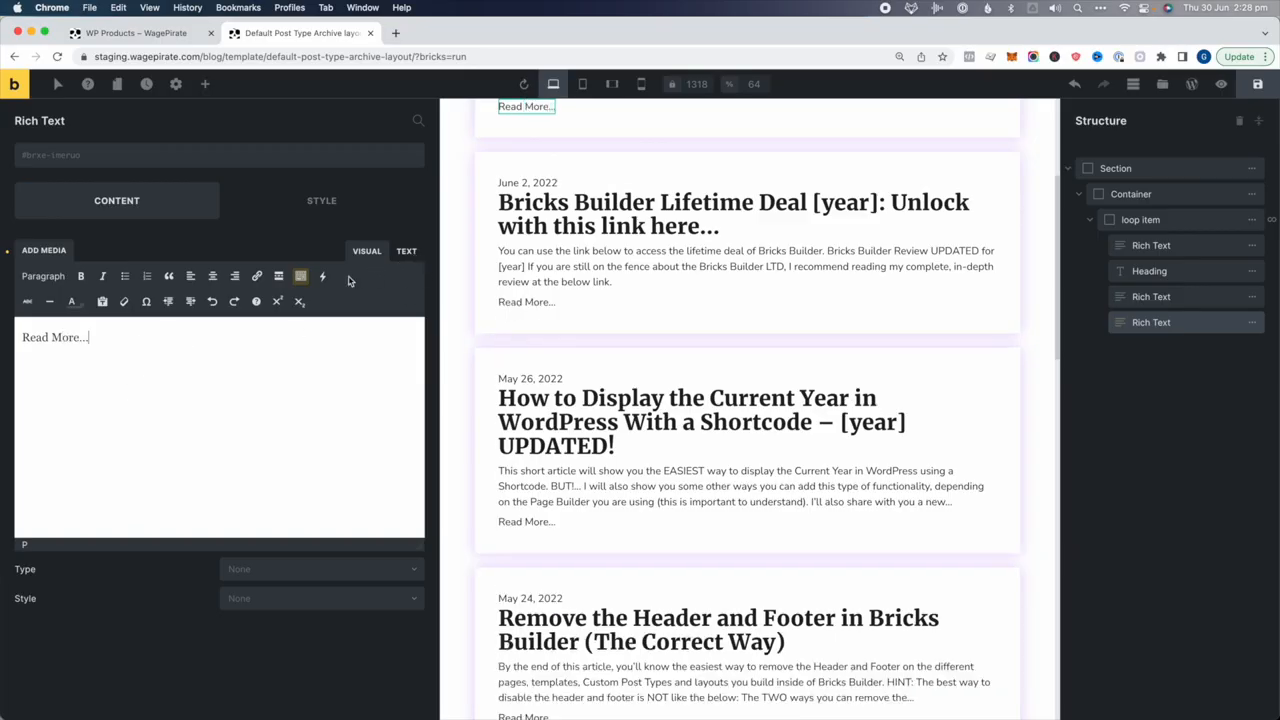
Make the 'Read More...' text a link to the dynamic {post_url}
left_click(322, 276)
mouse_move(334, 293)
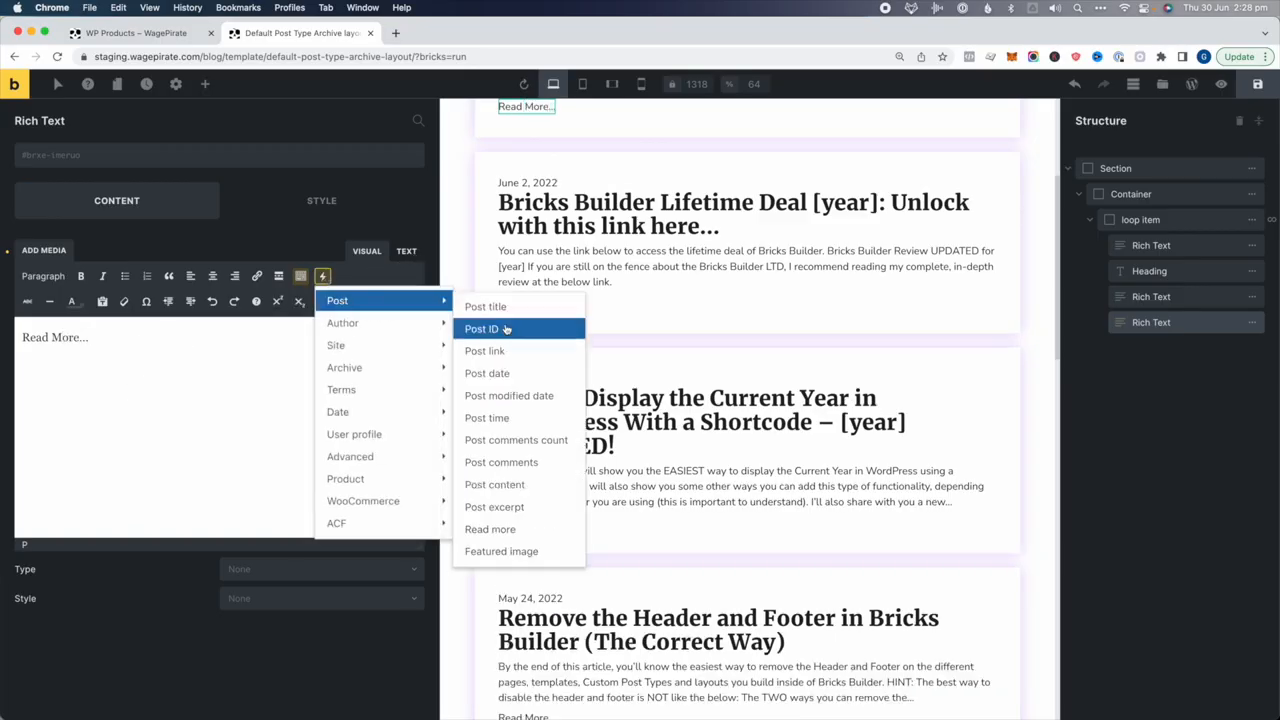
left_click(485, 351)
left_click_drag(97, 384, 21, 382)
key("BackSpace")
left_click(49, 298)
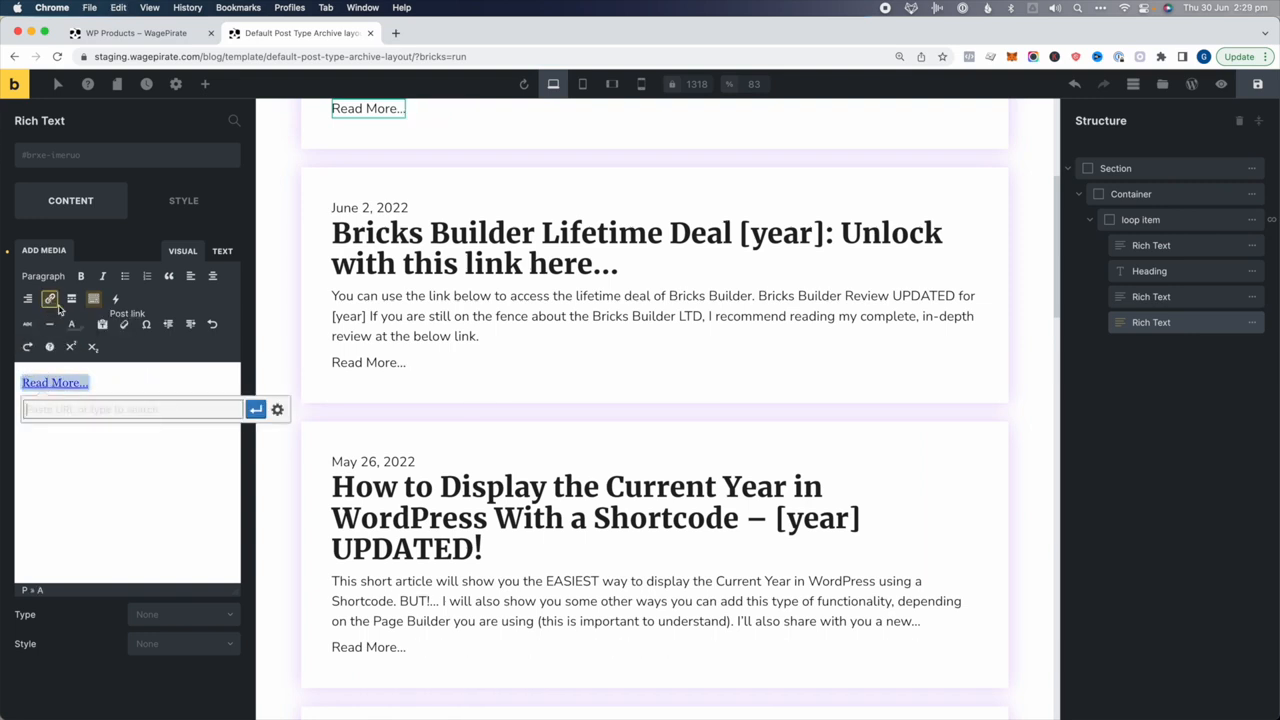
type("{post_url}")
left_click(256, 409)
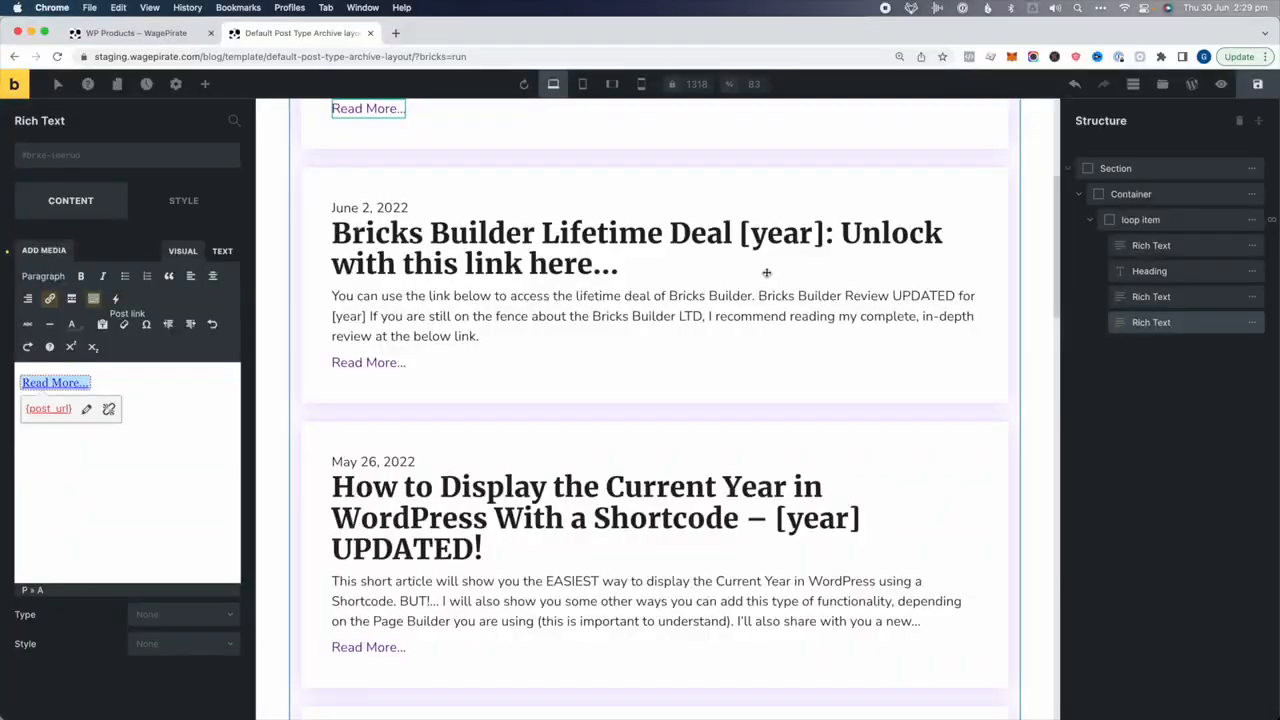
left_click(1150, 271)
left_click(165, 192)
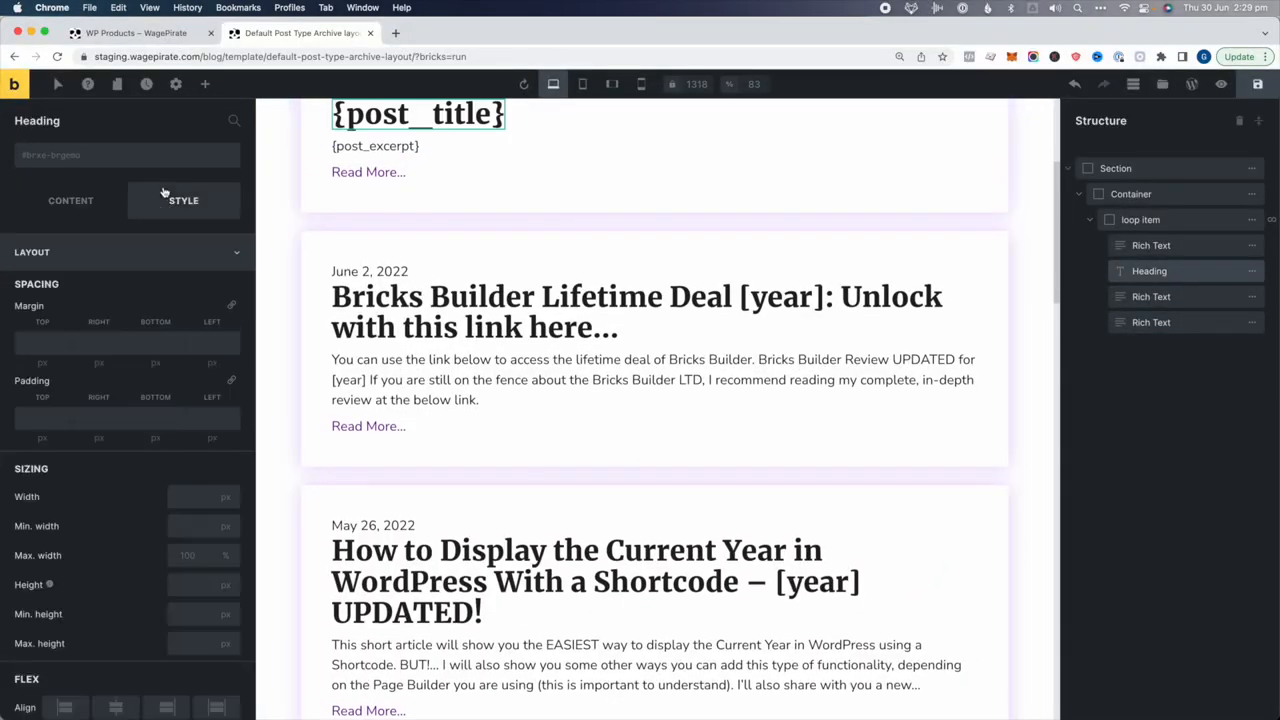
Give the post title a 5 px top margin and rename the layers 'date' and 'post title'
left_click(34, 344)
type("5")
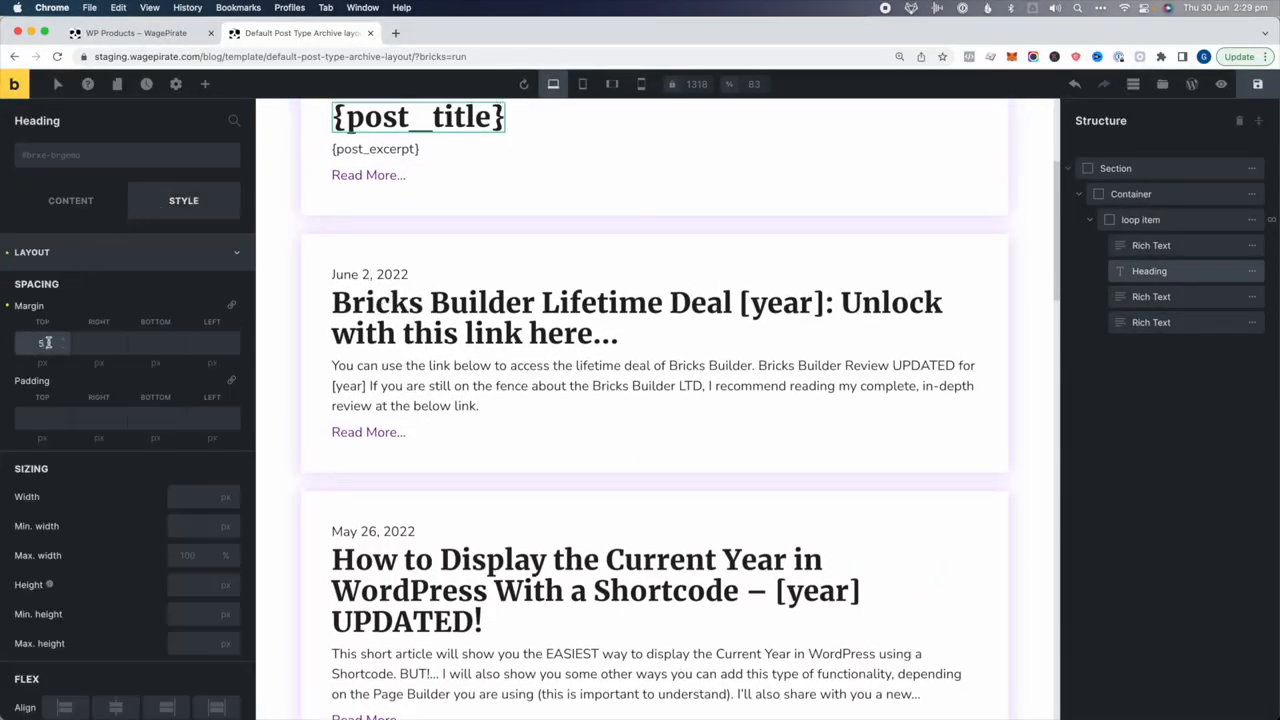
left_click(1166, 246)
double_click(1160, 245)
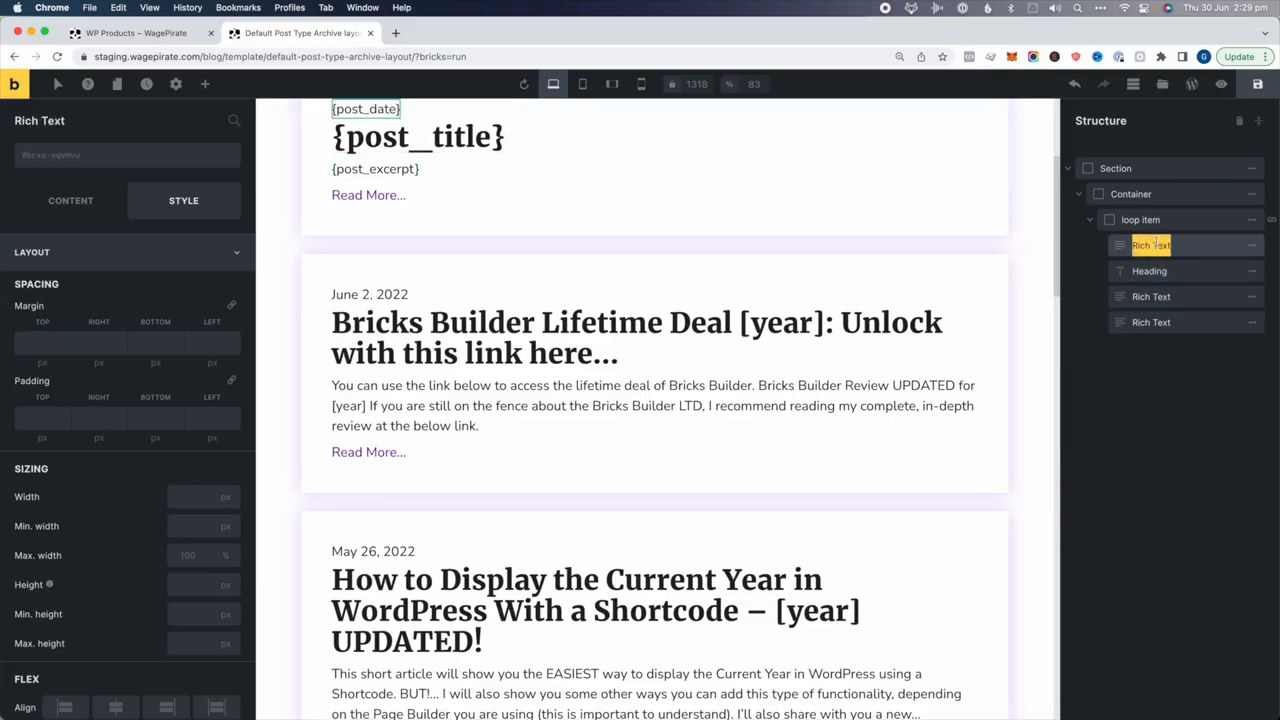
type("date")
left_click(1150, 271)
double_click(1150, 271)
type("post title")
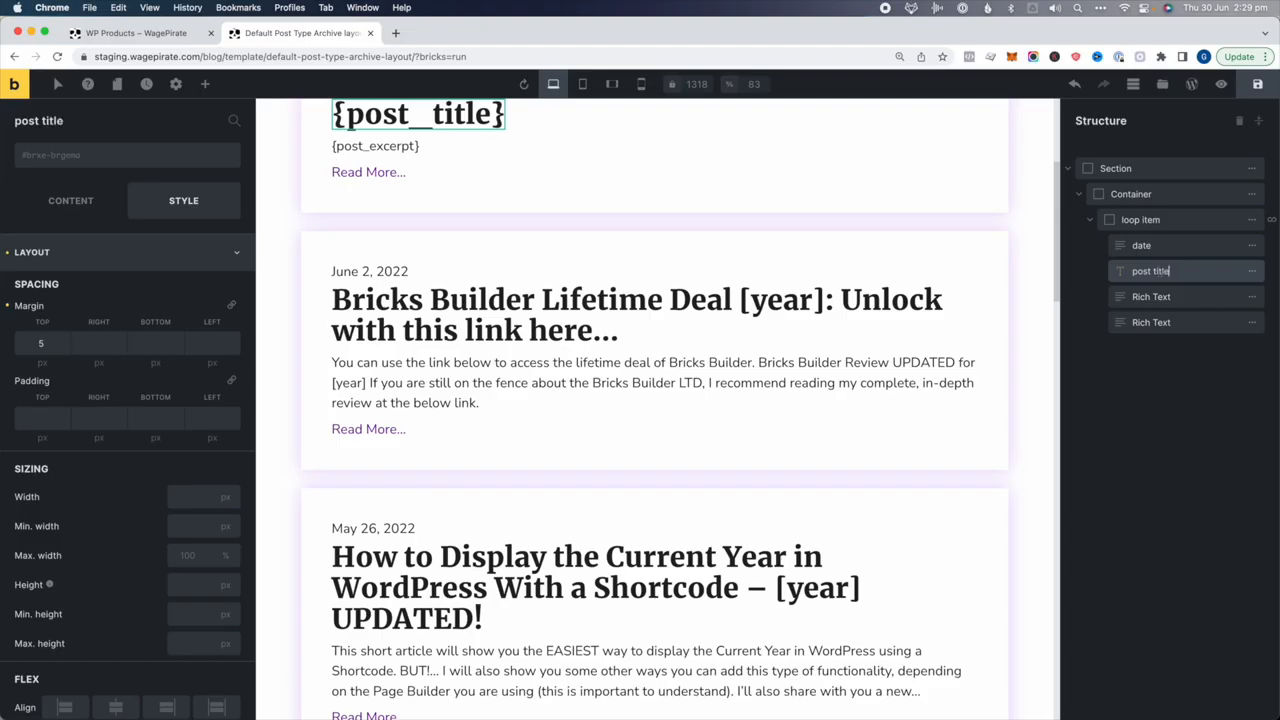
Rename the remaining layers 'excerpt' and 'read more'
left_click(1150, 297)
double_click(1150, 297)
type("excerpt")
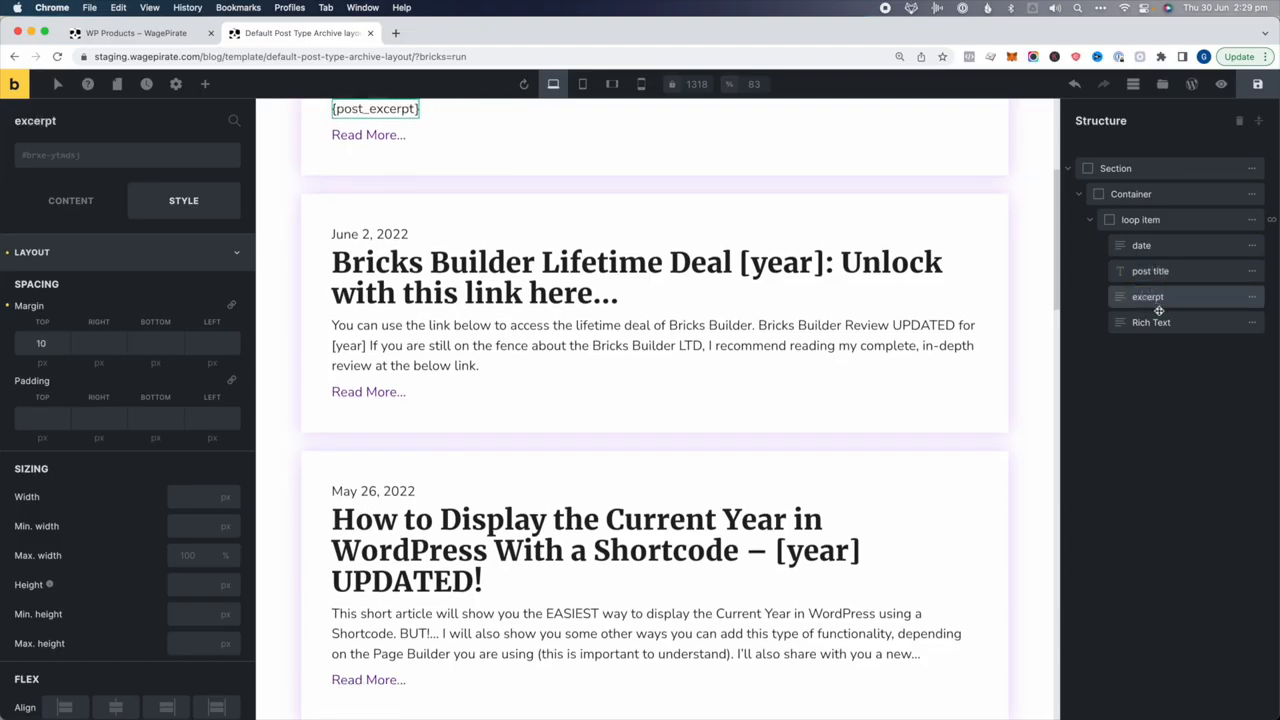
double_click(1155, 322)
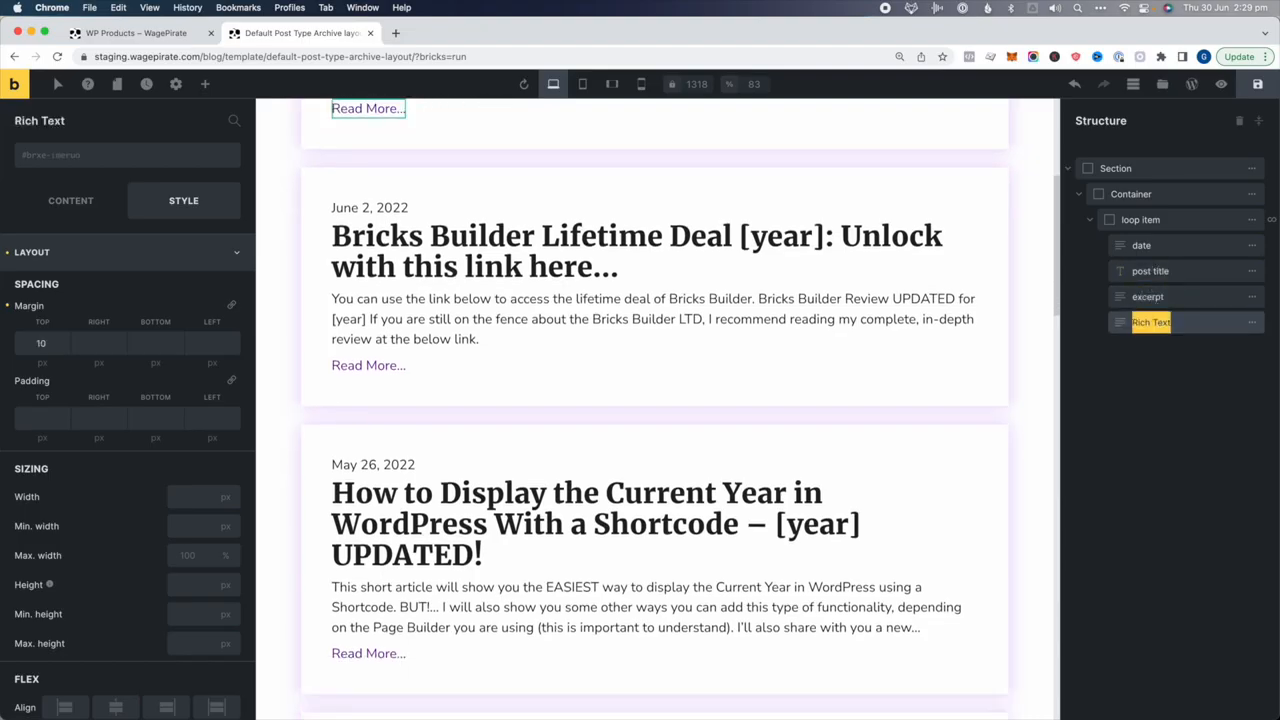
type("read more")
left_click(1175, 361)
Lighten the date's text colour to light grey (#8a8a8a)
left_click(1150, 245)
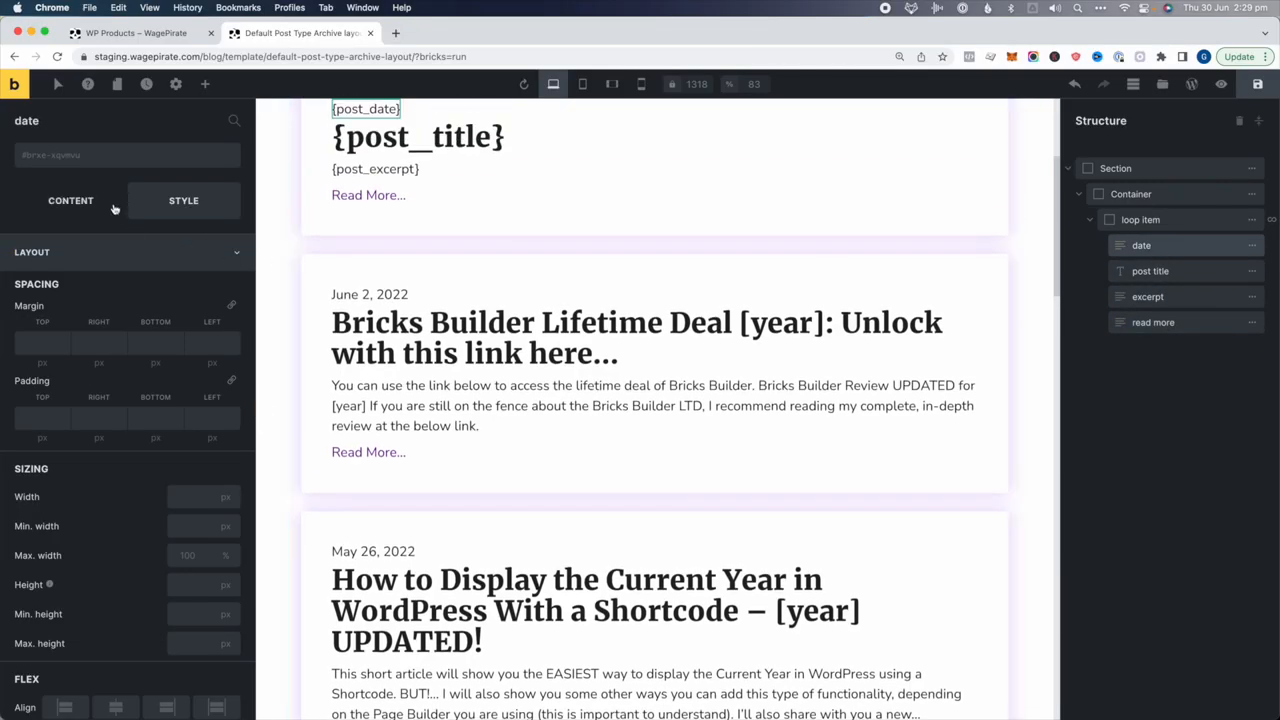
left_click(166, 203)
left_click(148, 251)
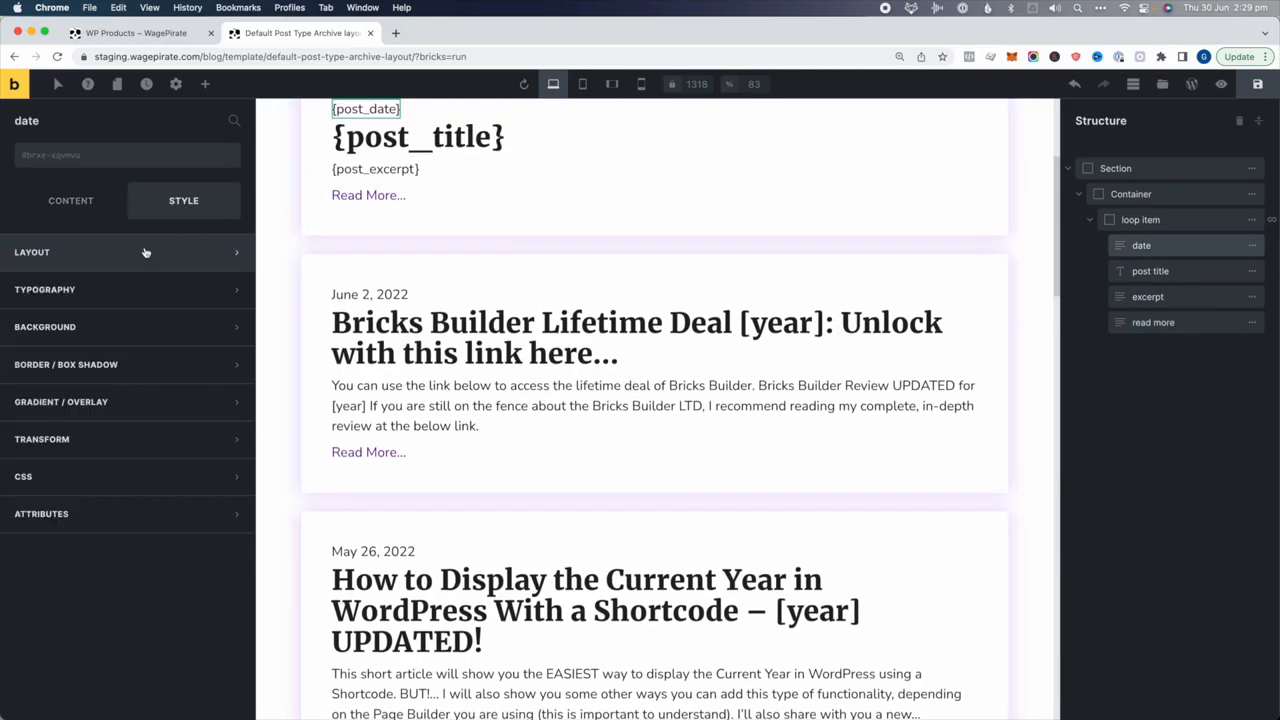
left_click(102, 284)
left_click(231, 327)
left_click_drag(44, 504, 136, 510)
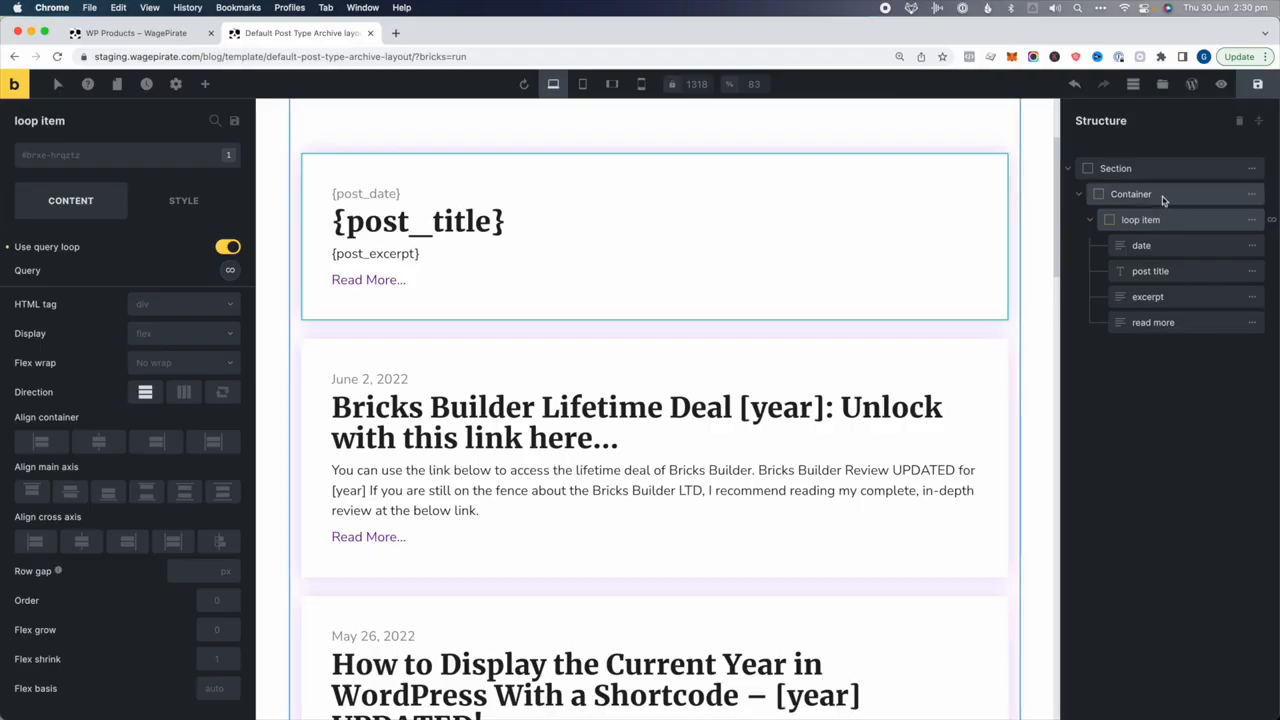
Select the Container wrapping the loop in the Structure panel
left_click(1163, 199)
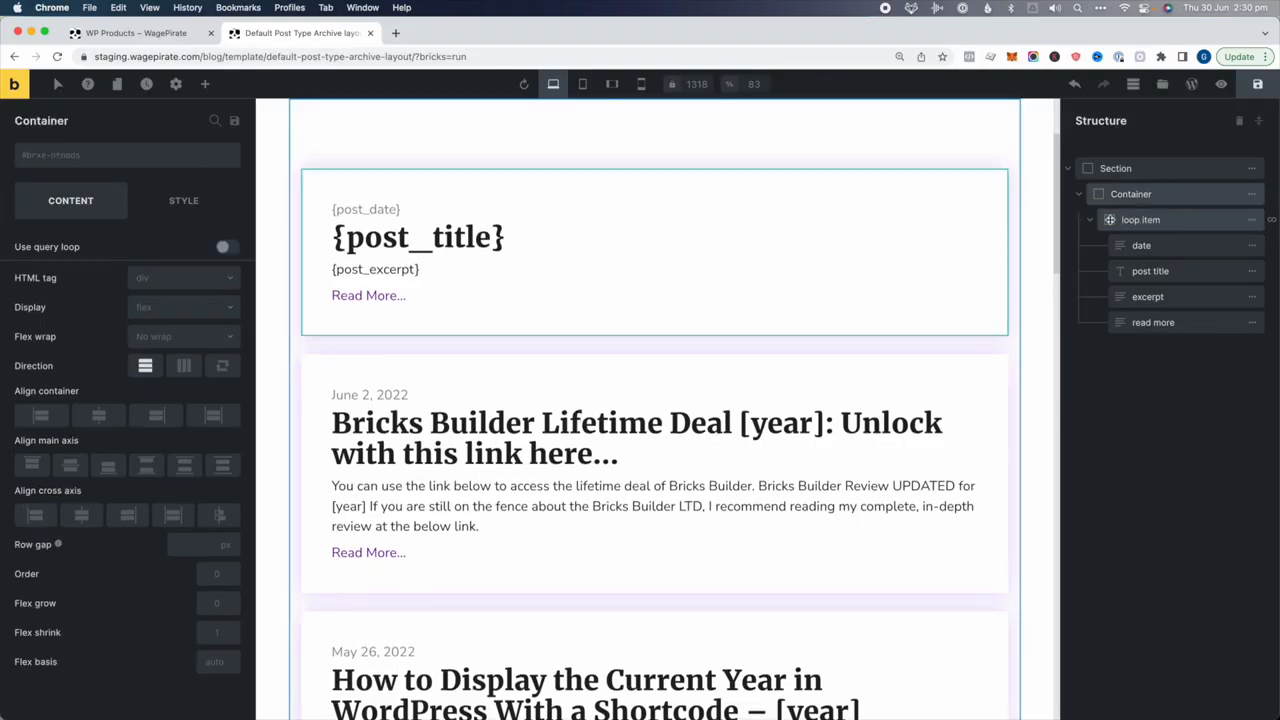
Set the Container direction to row and the loop item width to 48%
left_click(1091, 221)
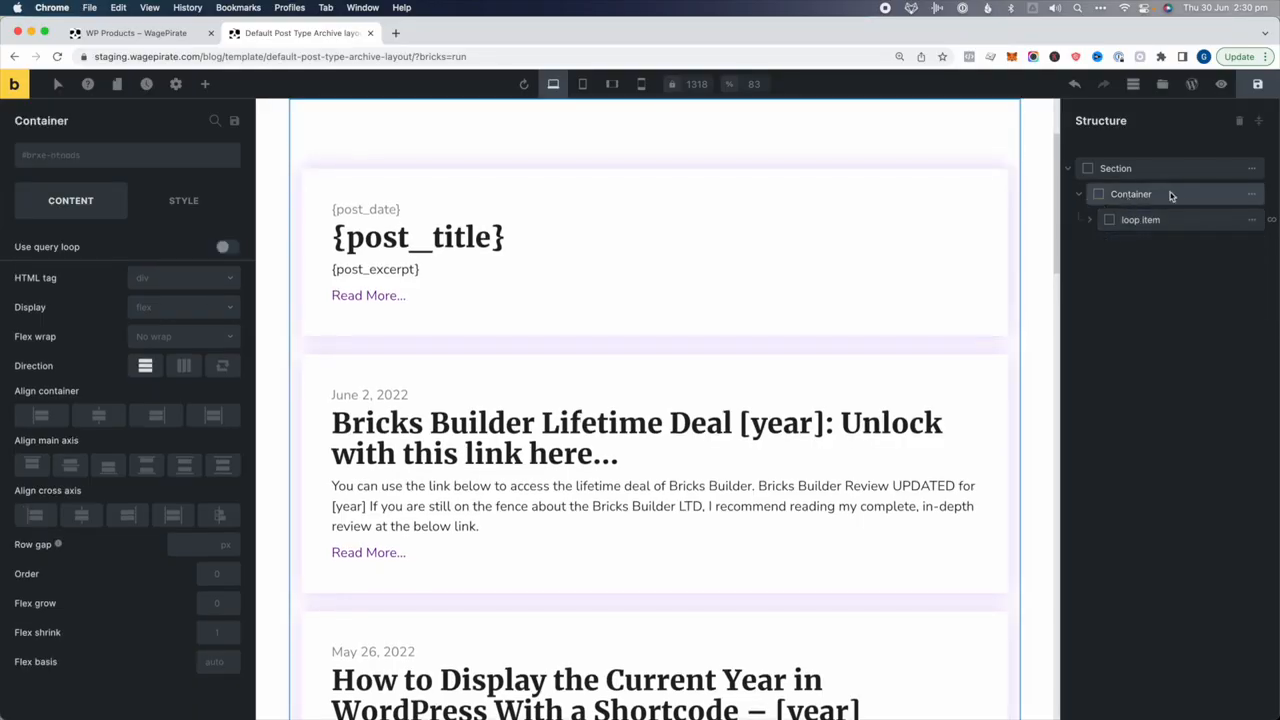
left_click(184, 365)
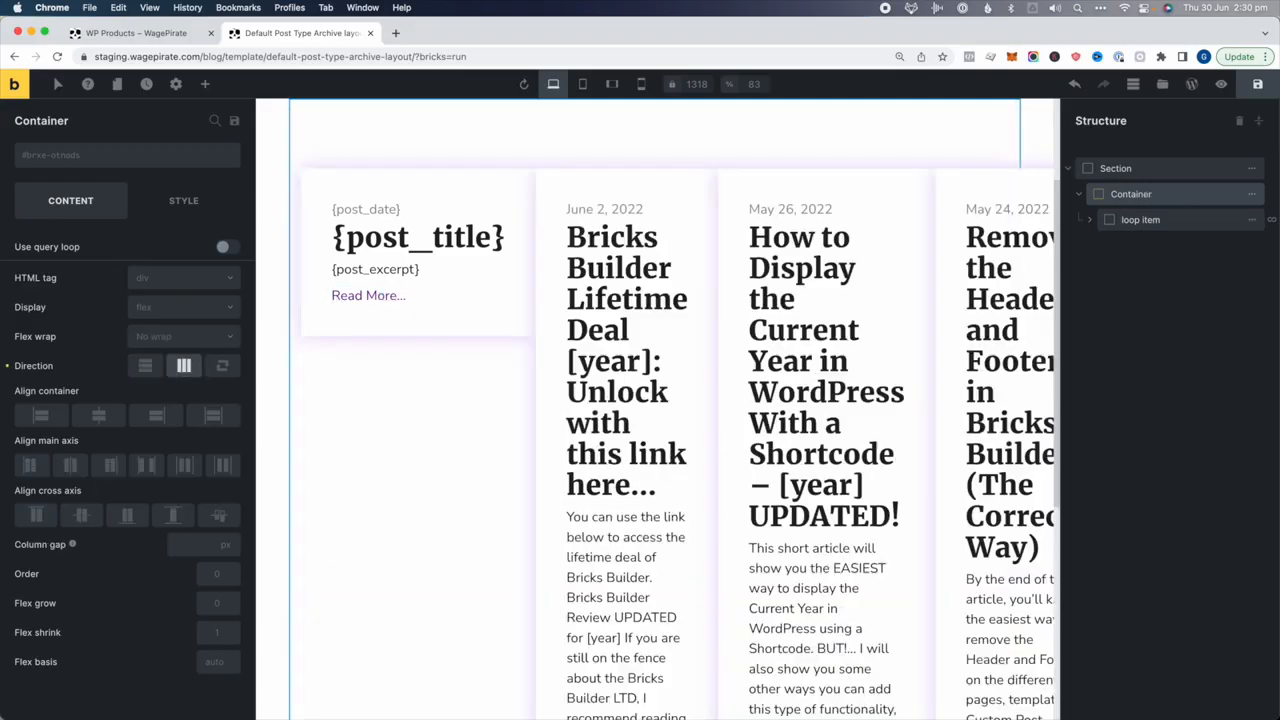
left_click(1166, 220)
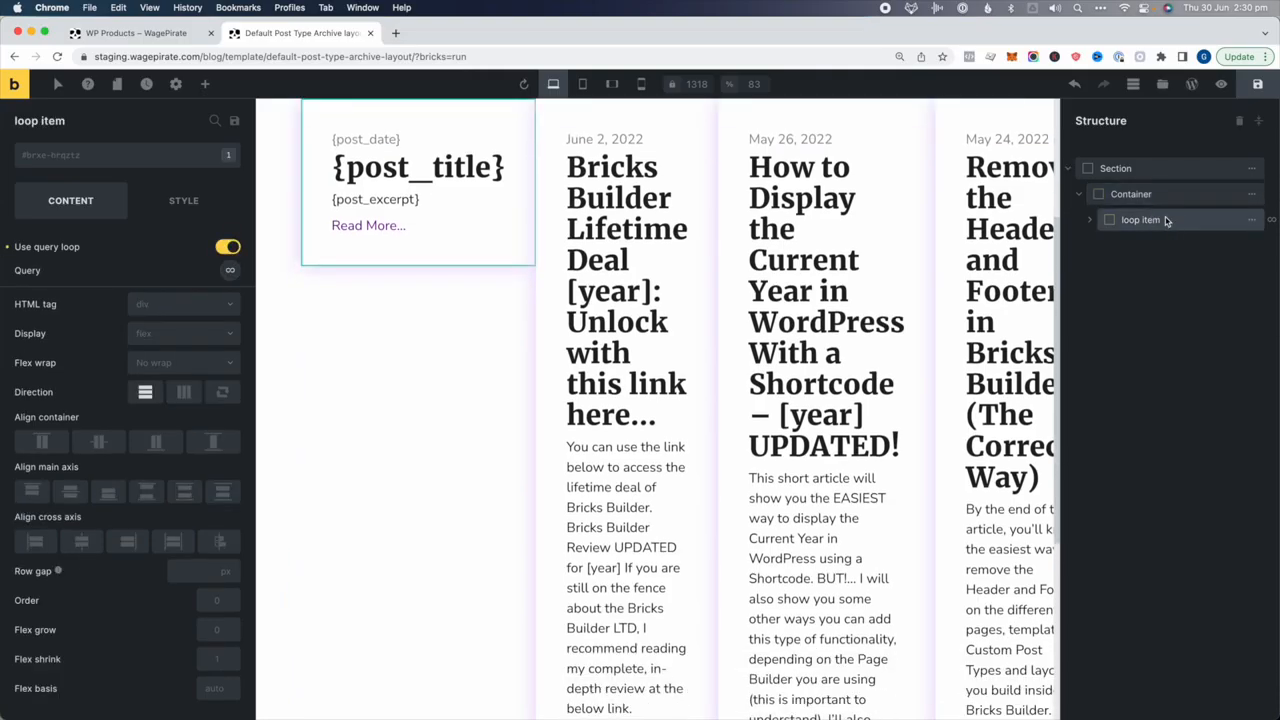
left_click(172, 204)
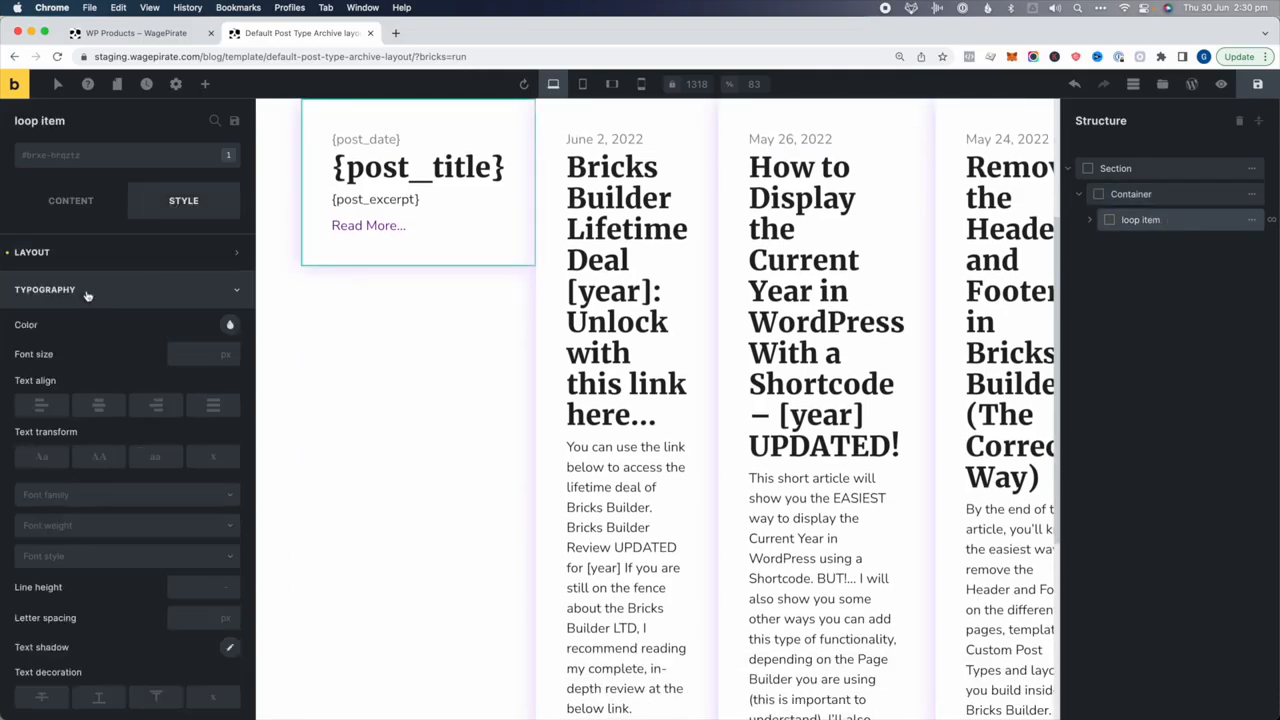
left_click(90, 256)
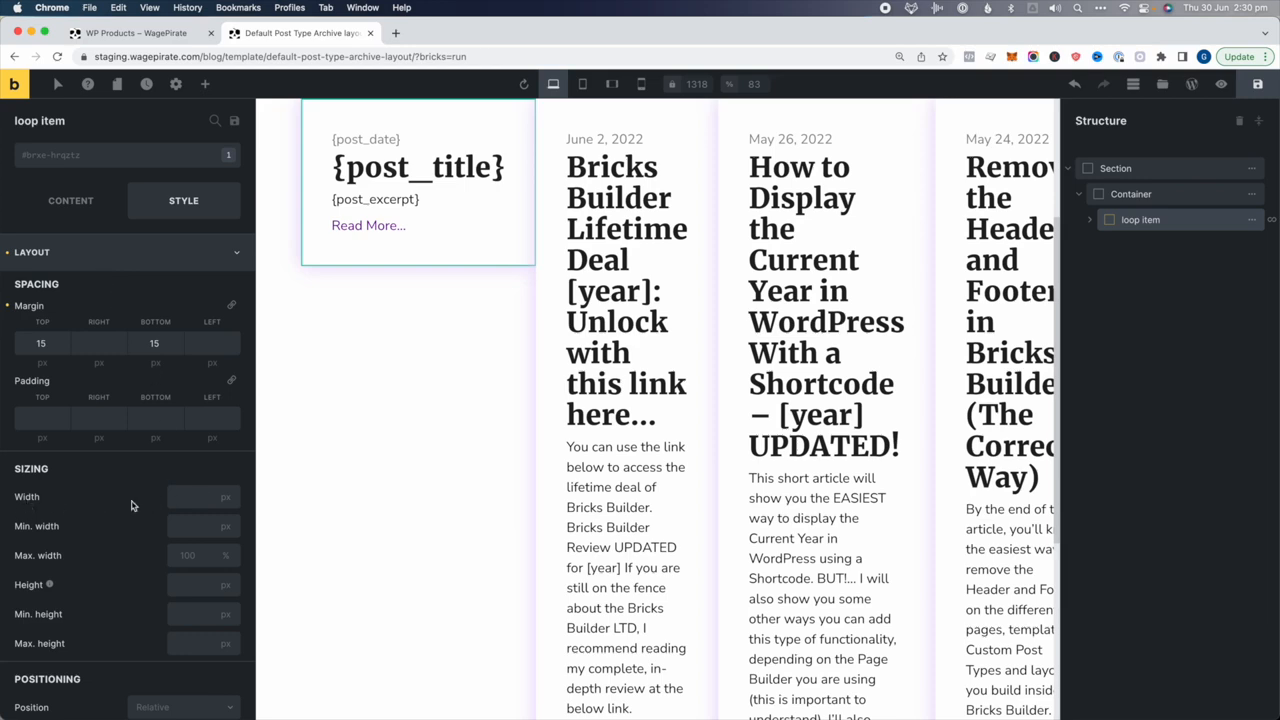
left_click(178, 496)
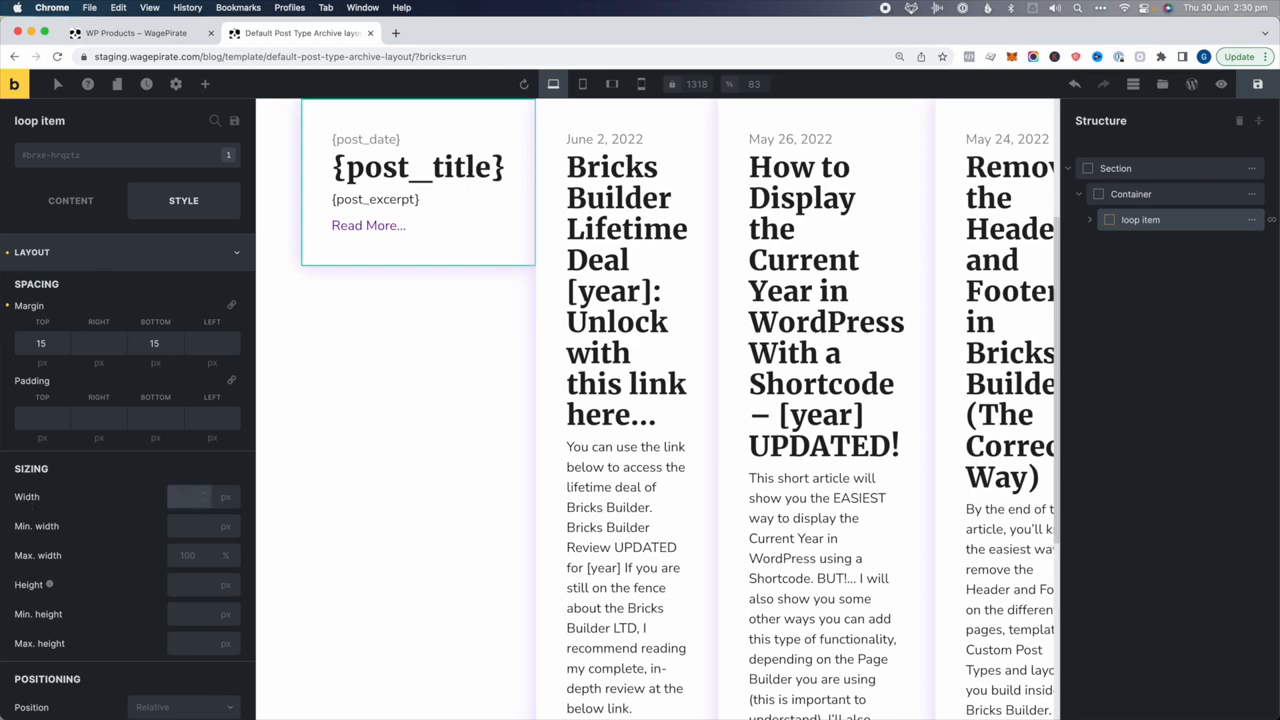
type("48")
Set the Container's flex wrap to Wrap and main-axis alignment to Space between
left_click(1106, 193)
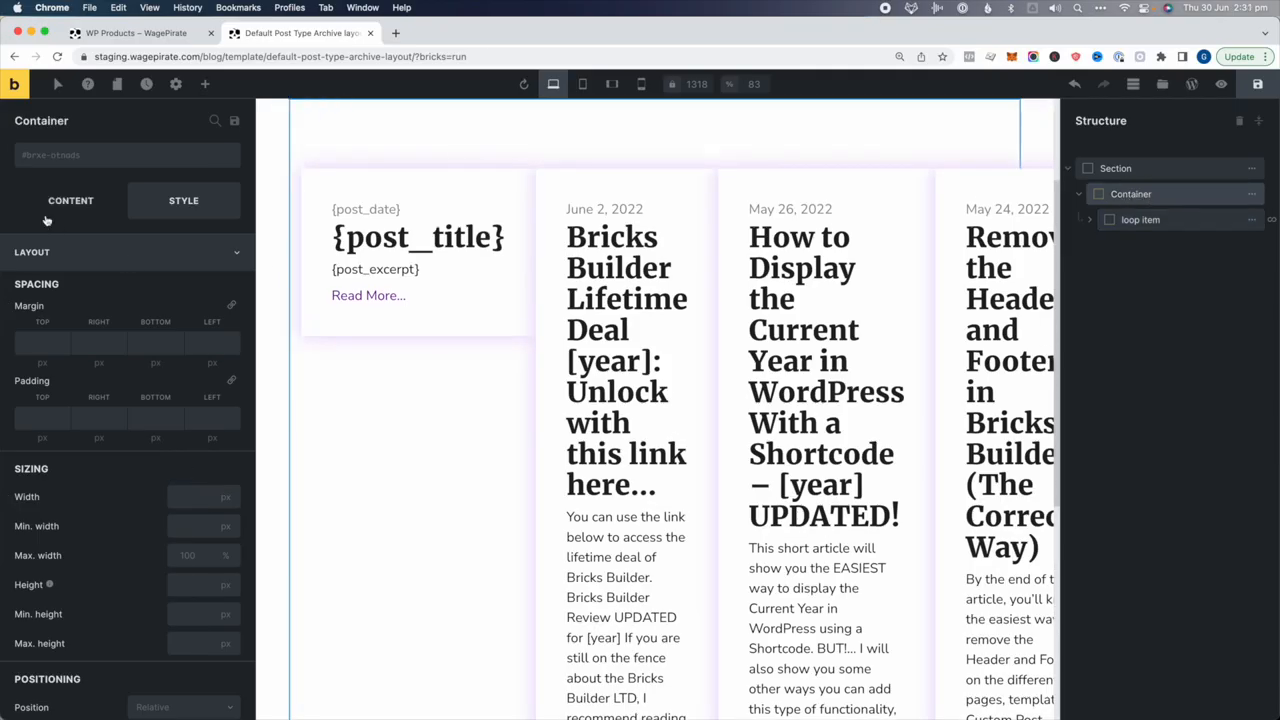
left_click(45, 199)
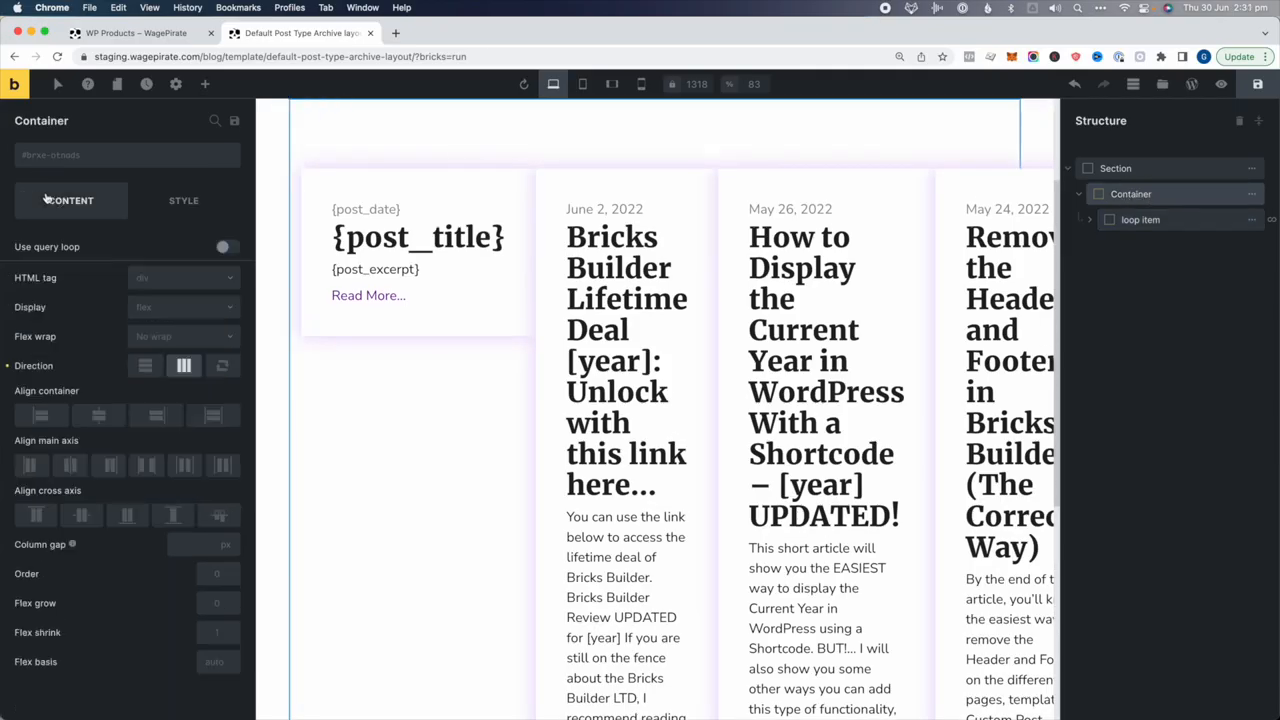
left_click(172, 337)
left_click(172, 381)
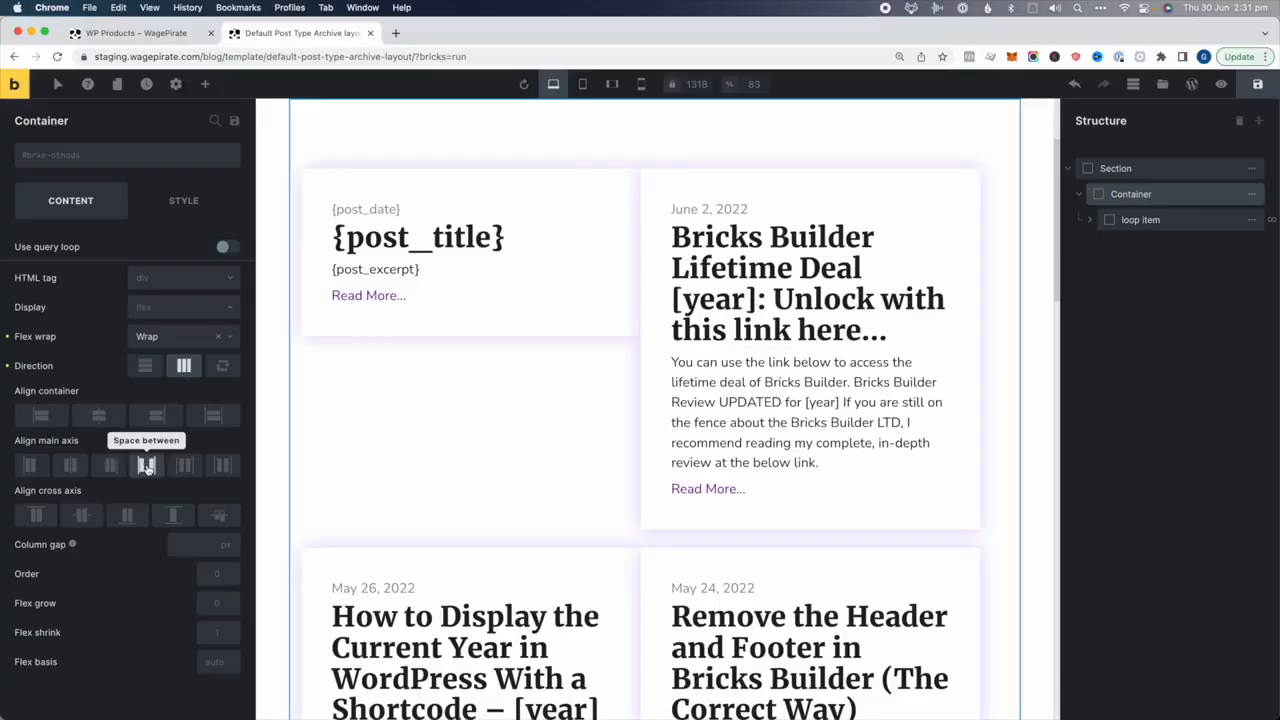
left_click(148, 466)
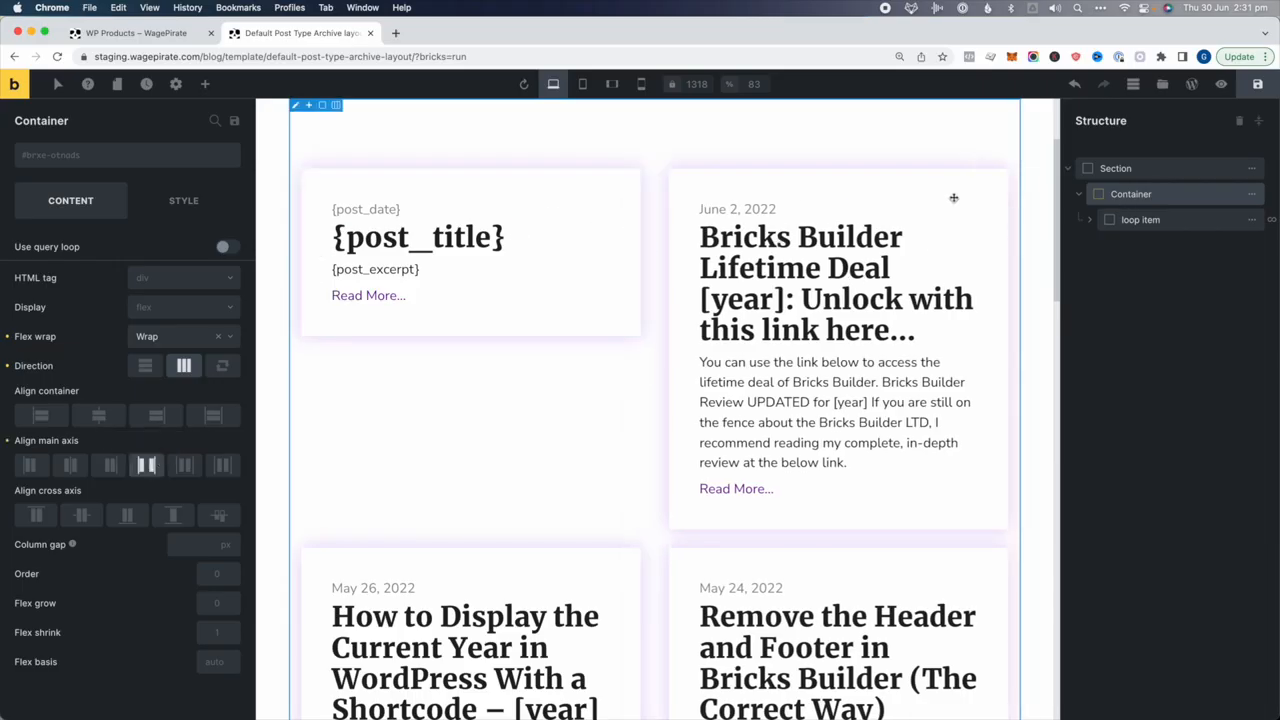
left_click(1177, 221)
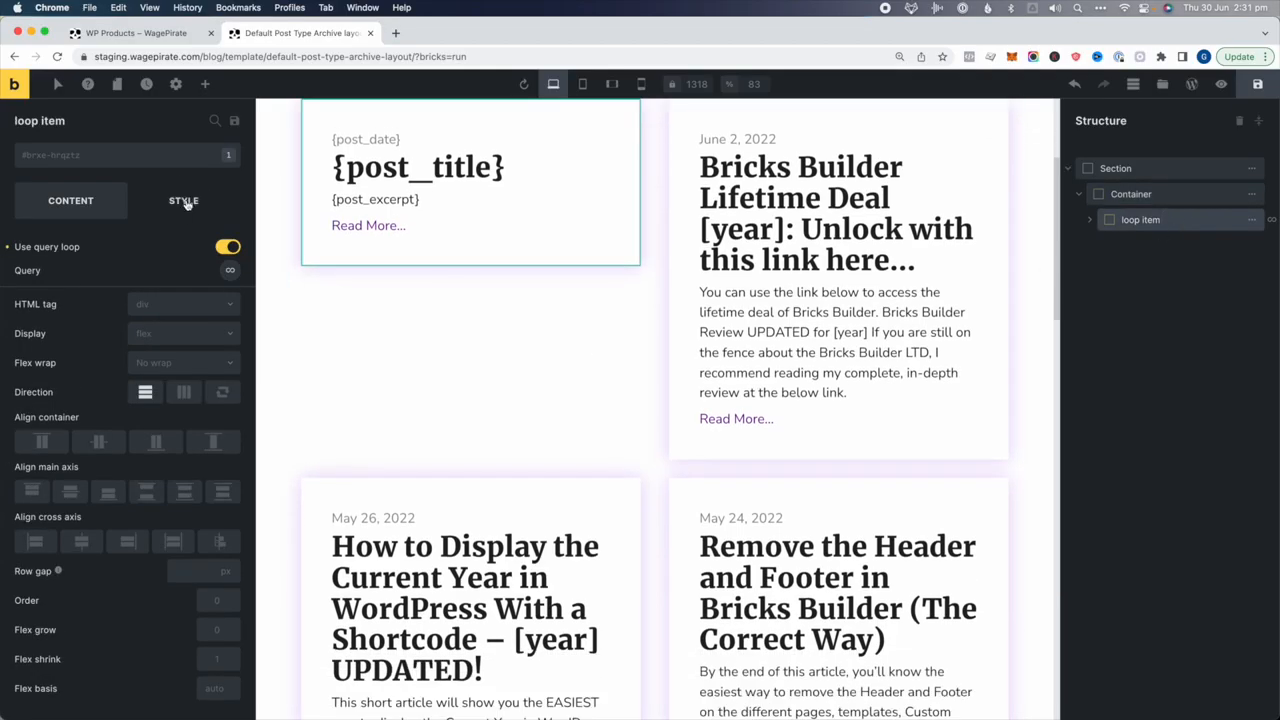
Increase the loop item card width to 49%
left_click(187, 204)
left_click(187, 496)
key("Up")
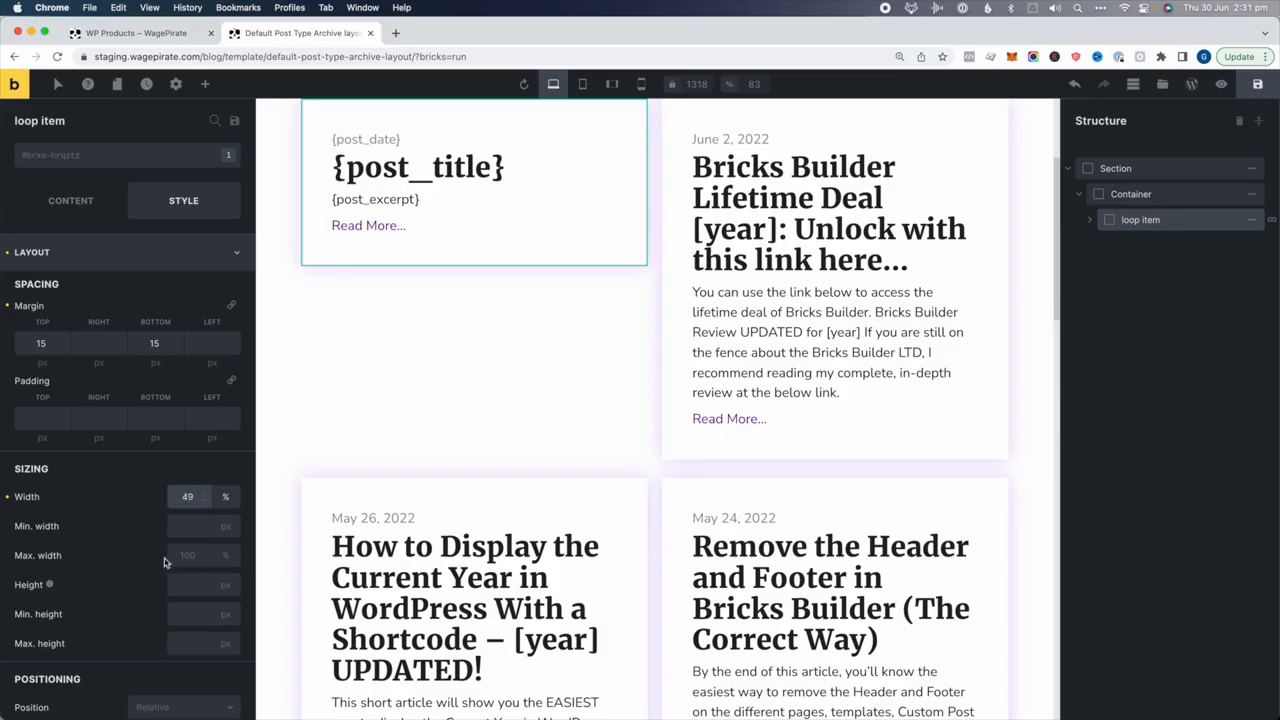
scroll(757, 426, "up", 2)
scroll(912, 311, "down", 3)
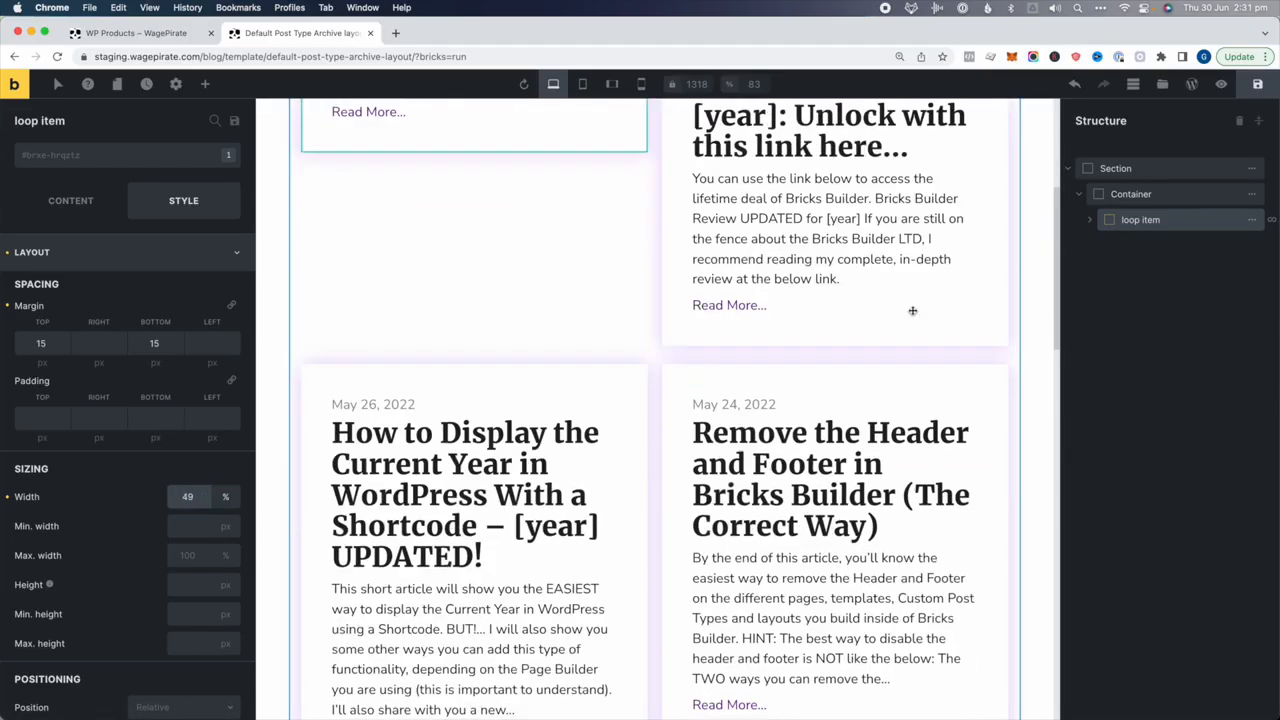
scroll(910, 310, "down", 3)
scroll(910, 310, "up", 3)
left_click(1140, 220)
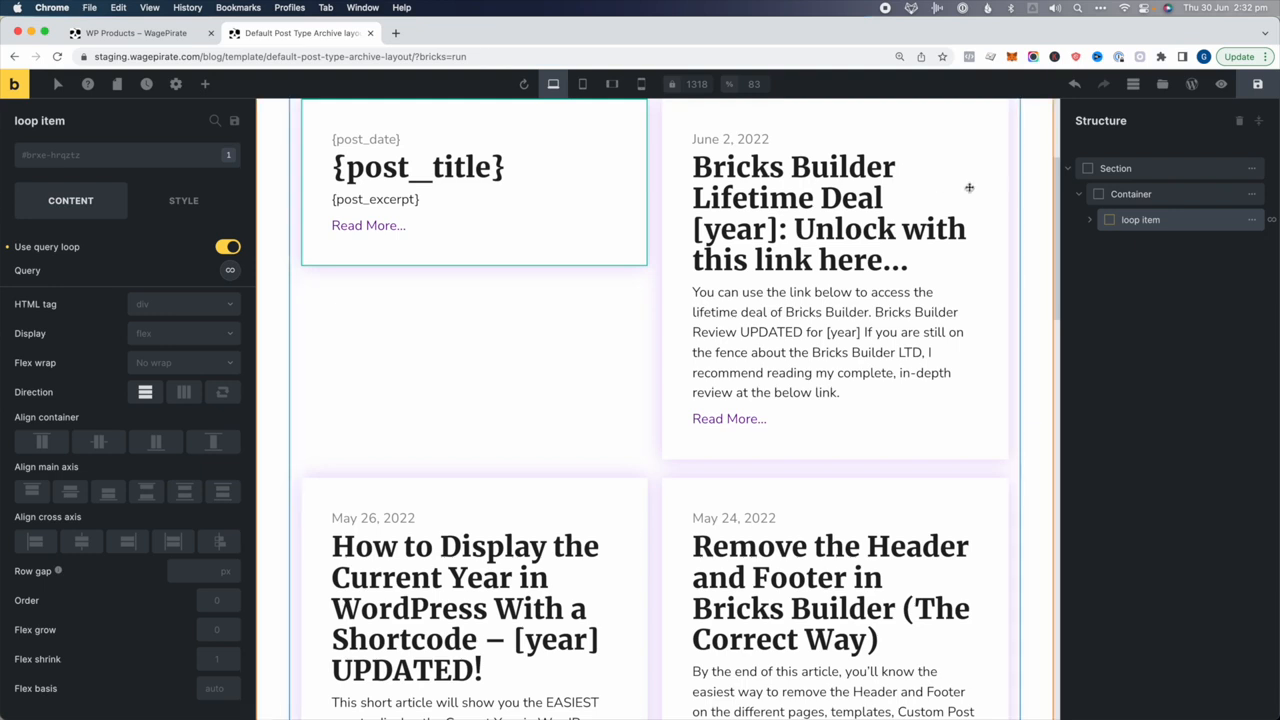
Set the Container's cross-axis alignment to Stretch and save the template
left_click(1127, 196)
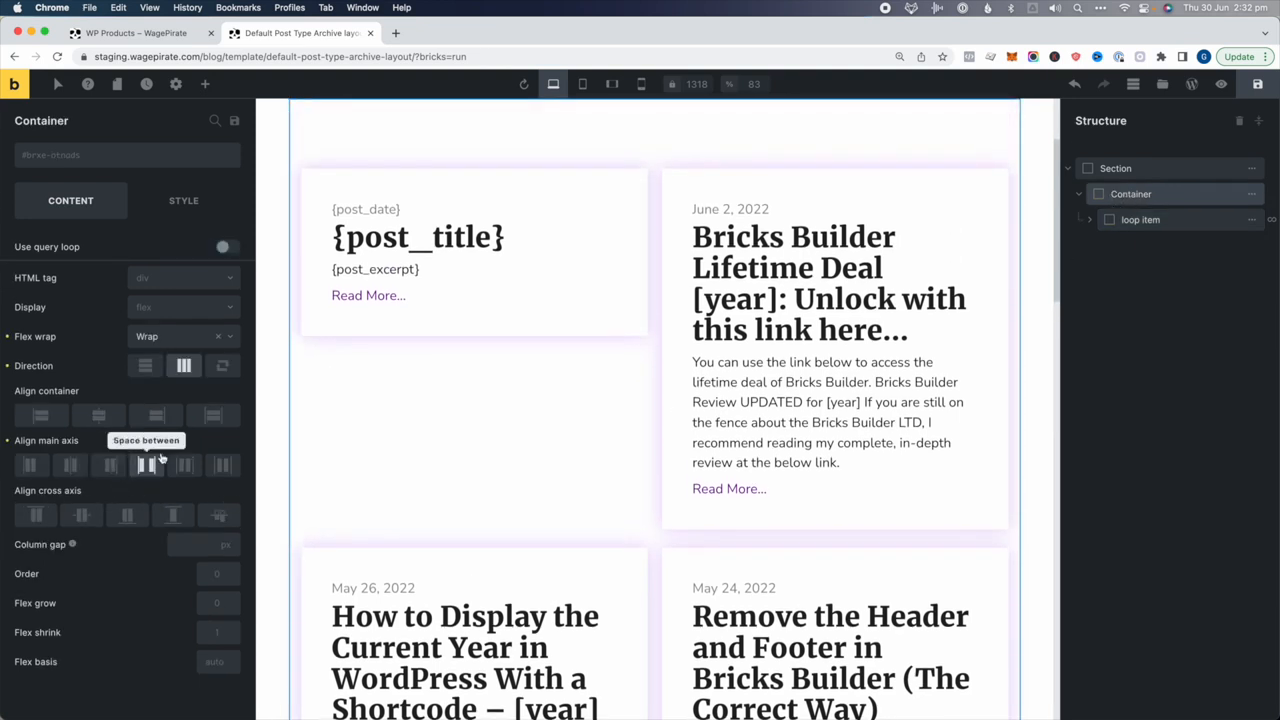
left_click(175, 515)
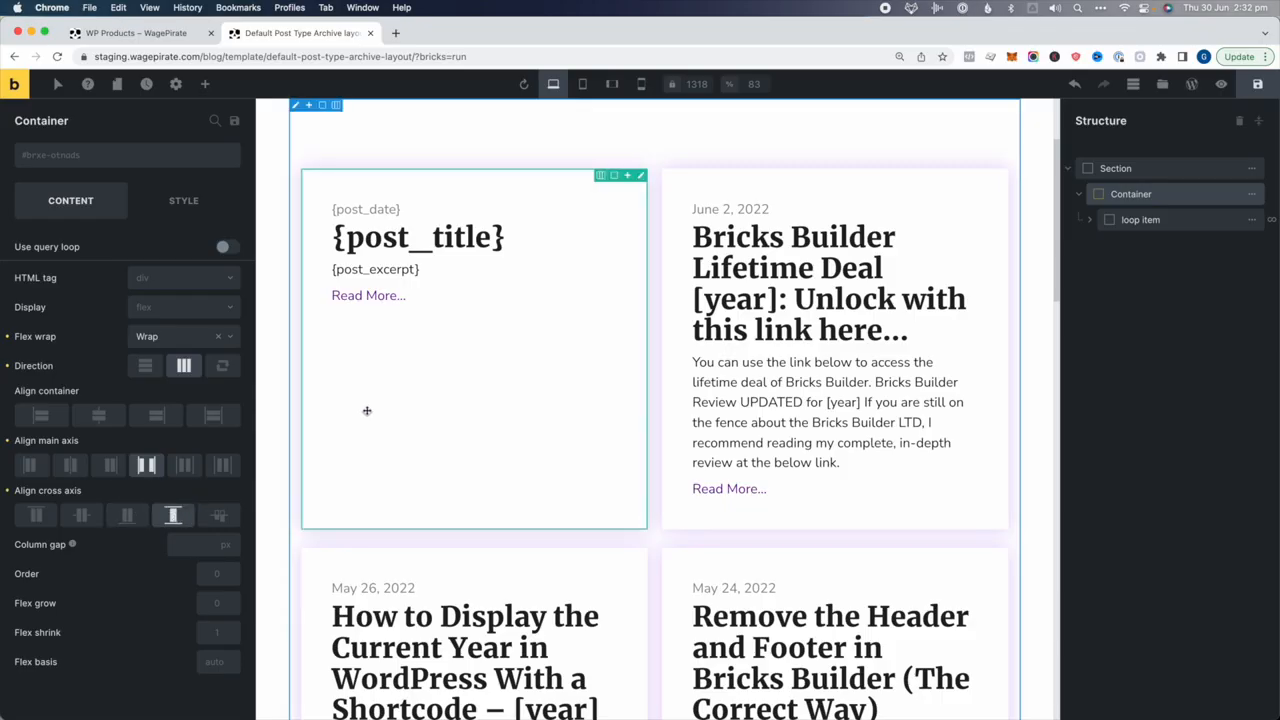
scroll(750, 340, "down", 3)
scroll(791, 470, "up", 5)
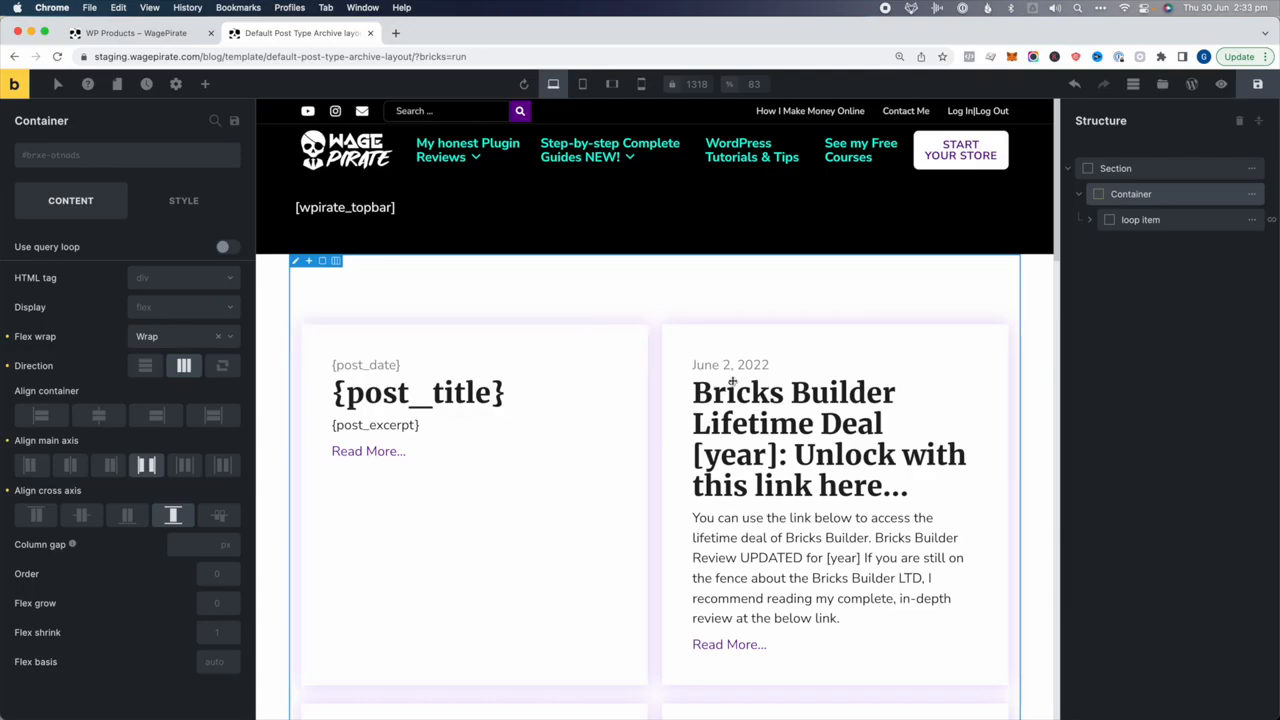
left_click(1258, 84)
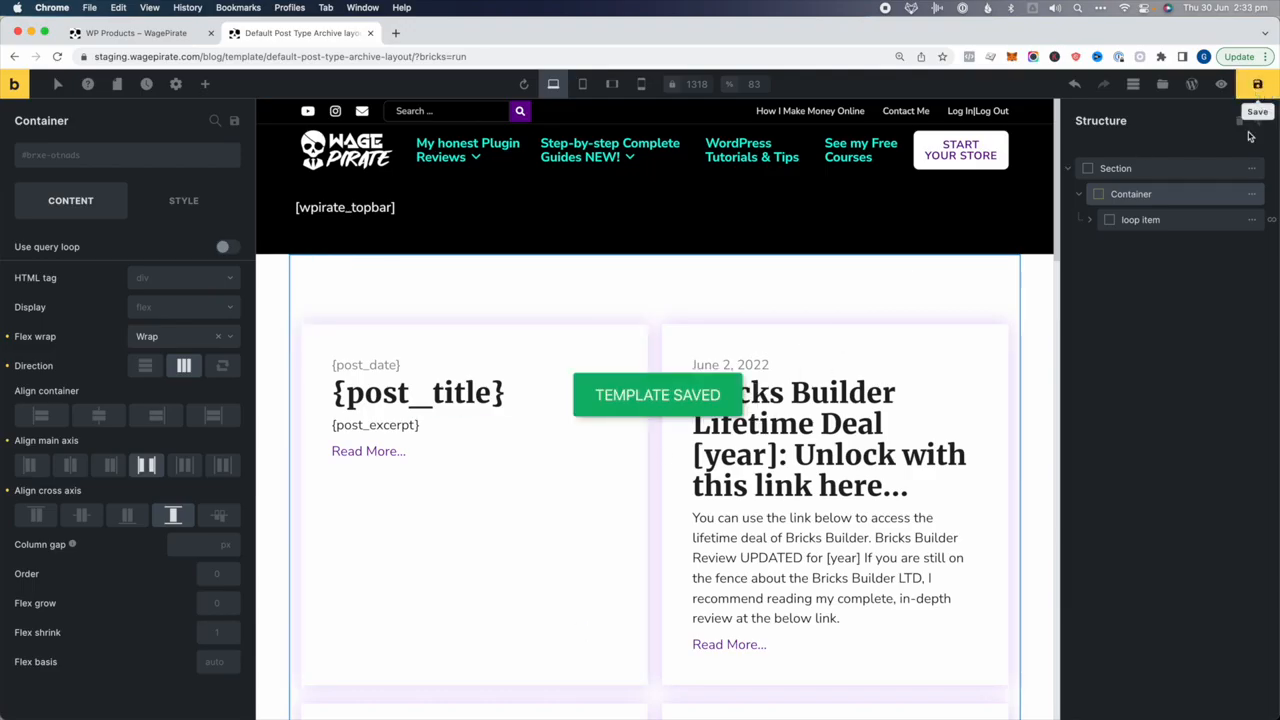
Open the Bricks templates list from the WordPress dashboard to check the archive template's condition
left_click(176, 36)
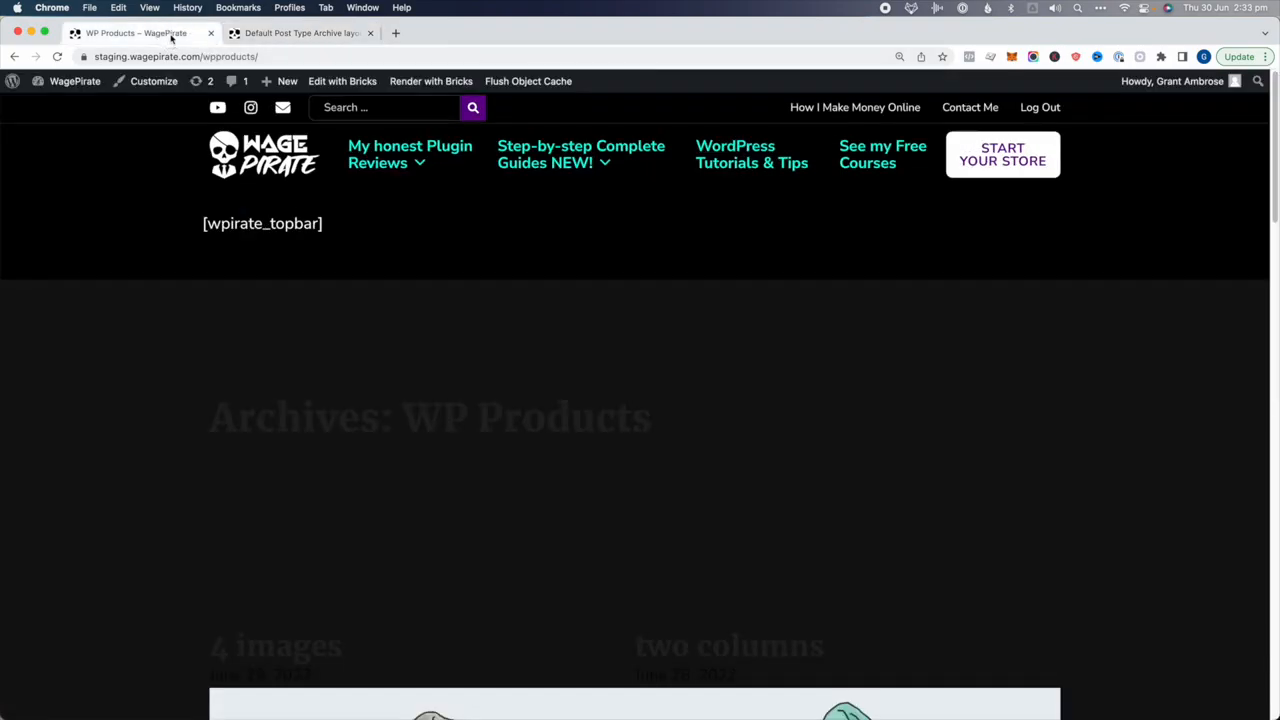
mouse_move(74, 86)
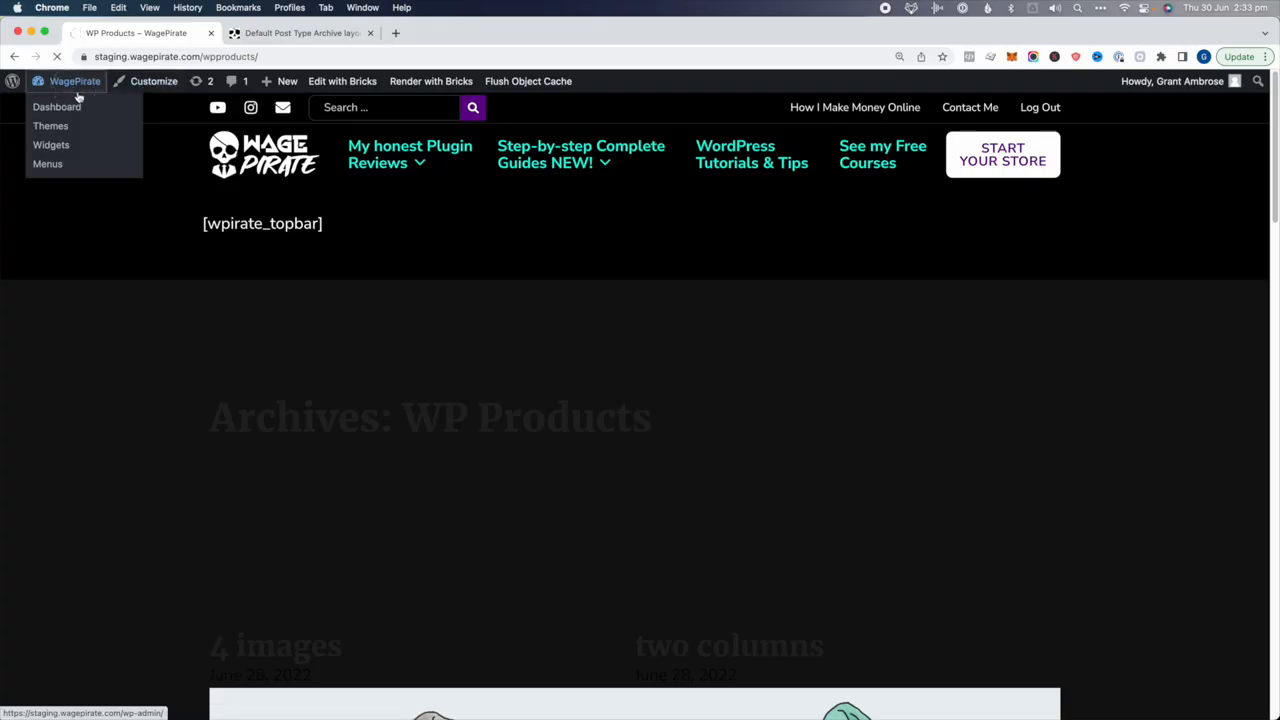
left_click(77, 92)
mouse_move(100, 192)
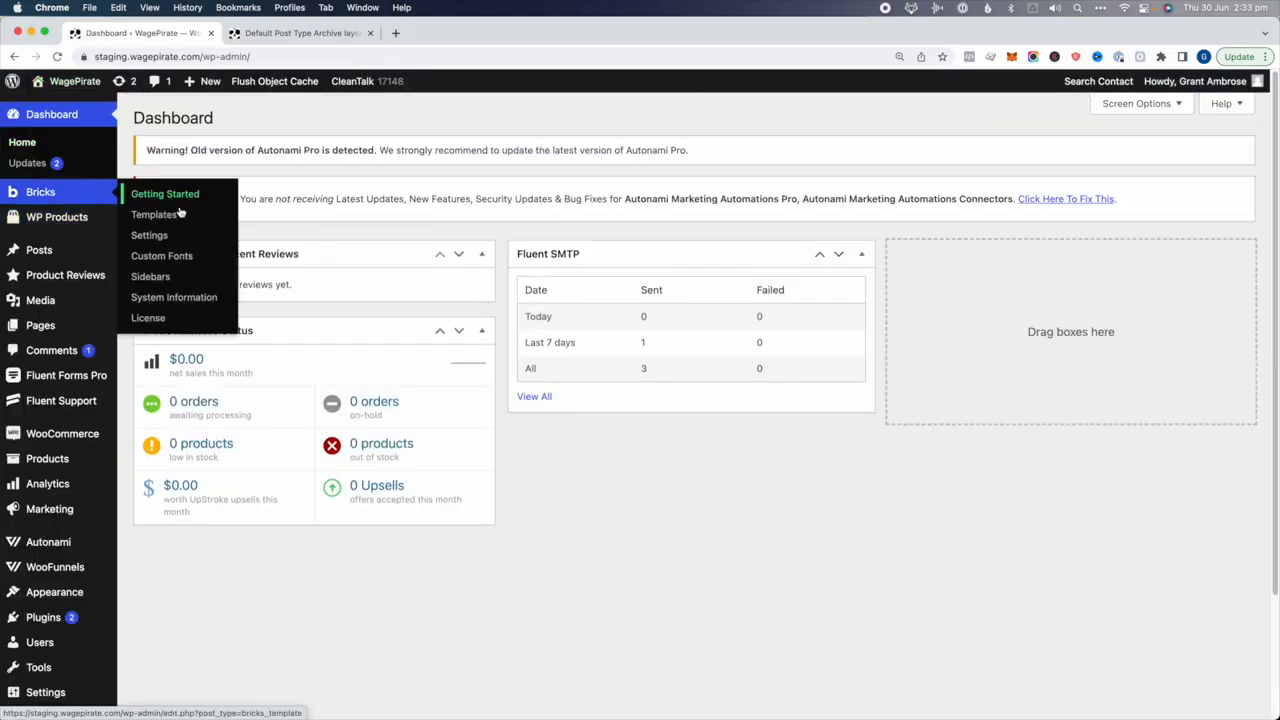
left_click(178, 215)
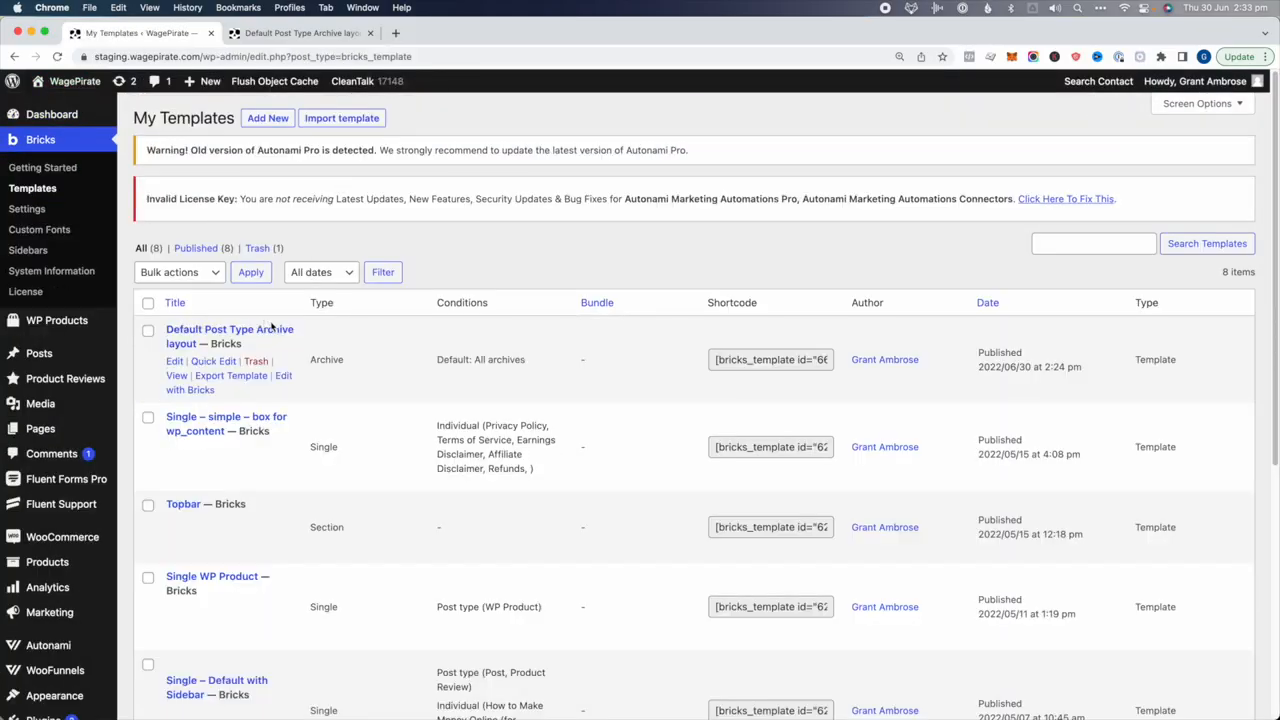
left_click_drag(453, 358, 518, 360)
left_click(516, 360)
Show the archive template's Template Settings > Conditions in the builder
left_click(330, 35)
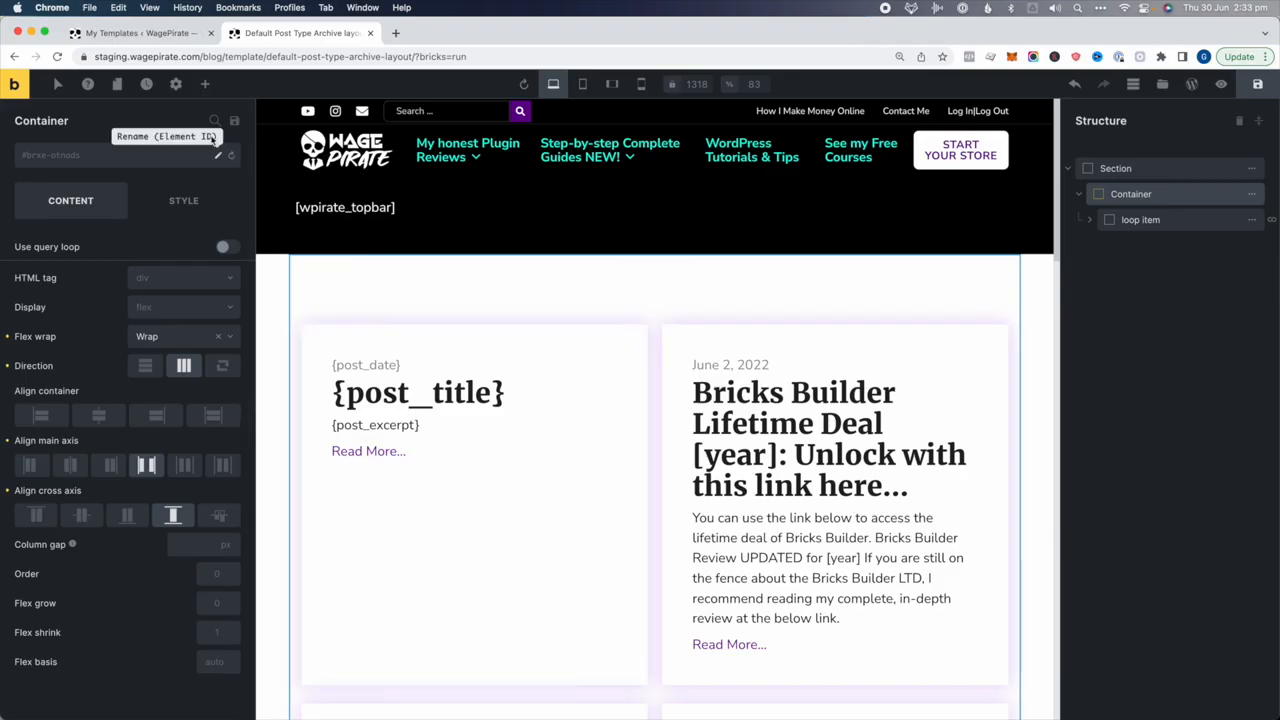
left_click(176, 84)
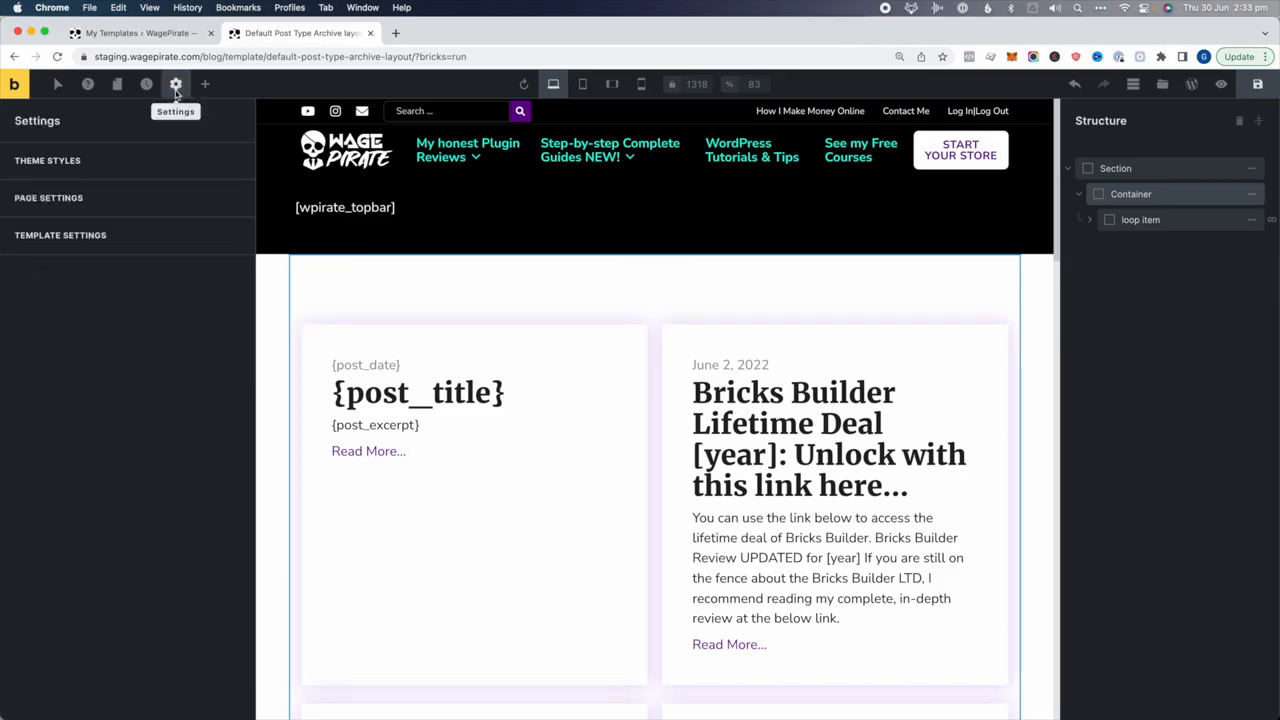
left_click(68, 236)
left_click(64, 165)
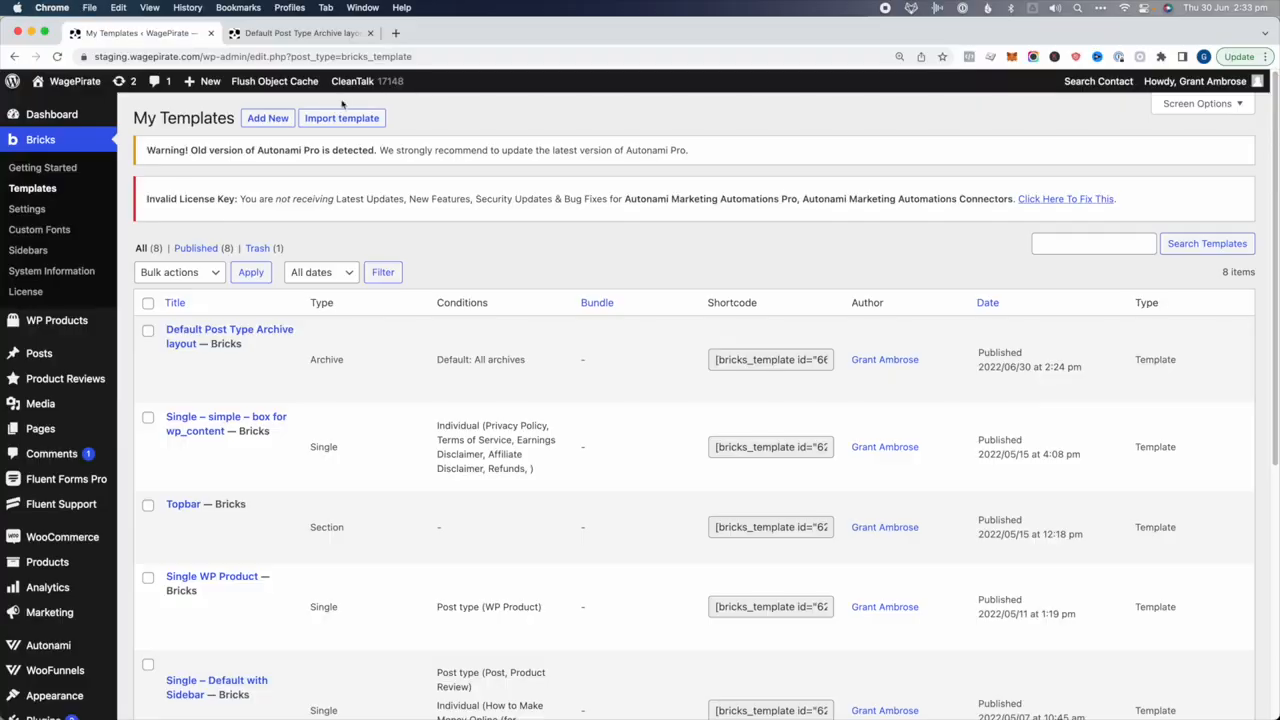
Look at the template types for a new template, then confirm the archive's 'Default: All archives' condition
left_click(279, 119, "super")
left_click(304, 38)
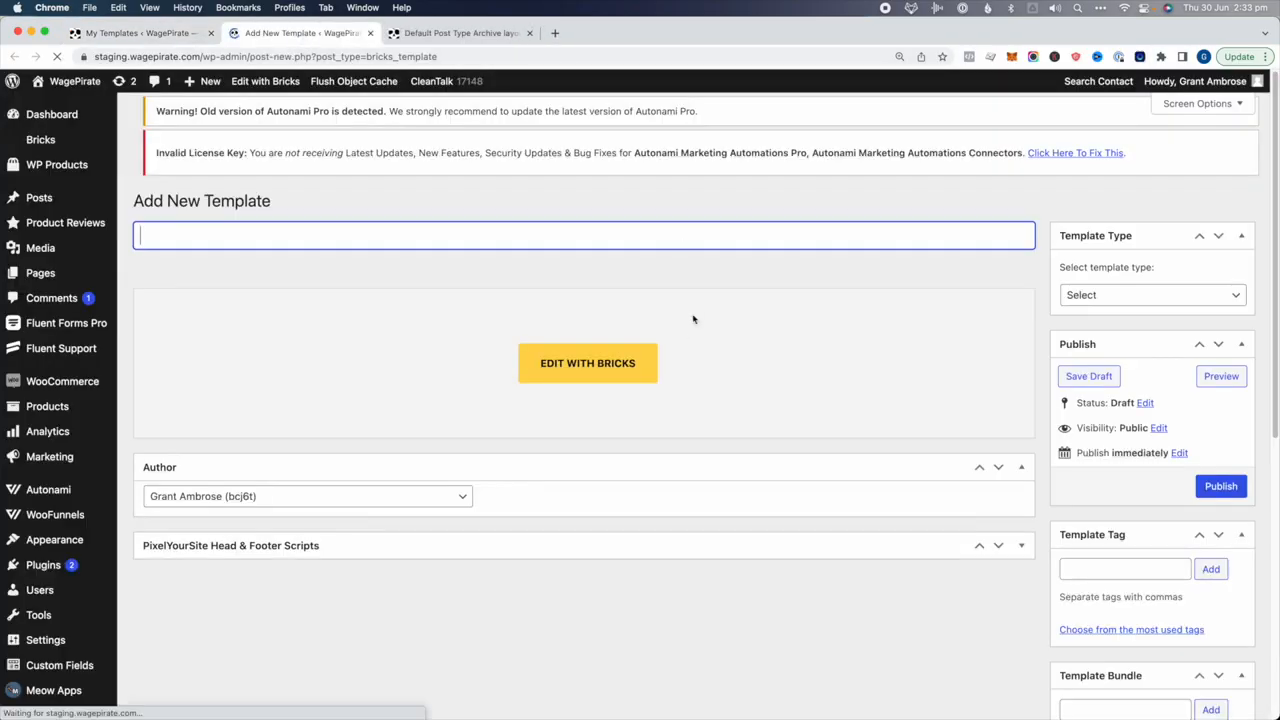
left_click(1148, 298)
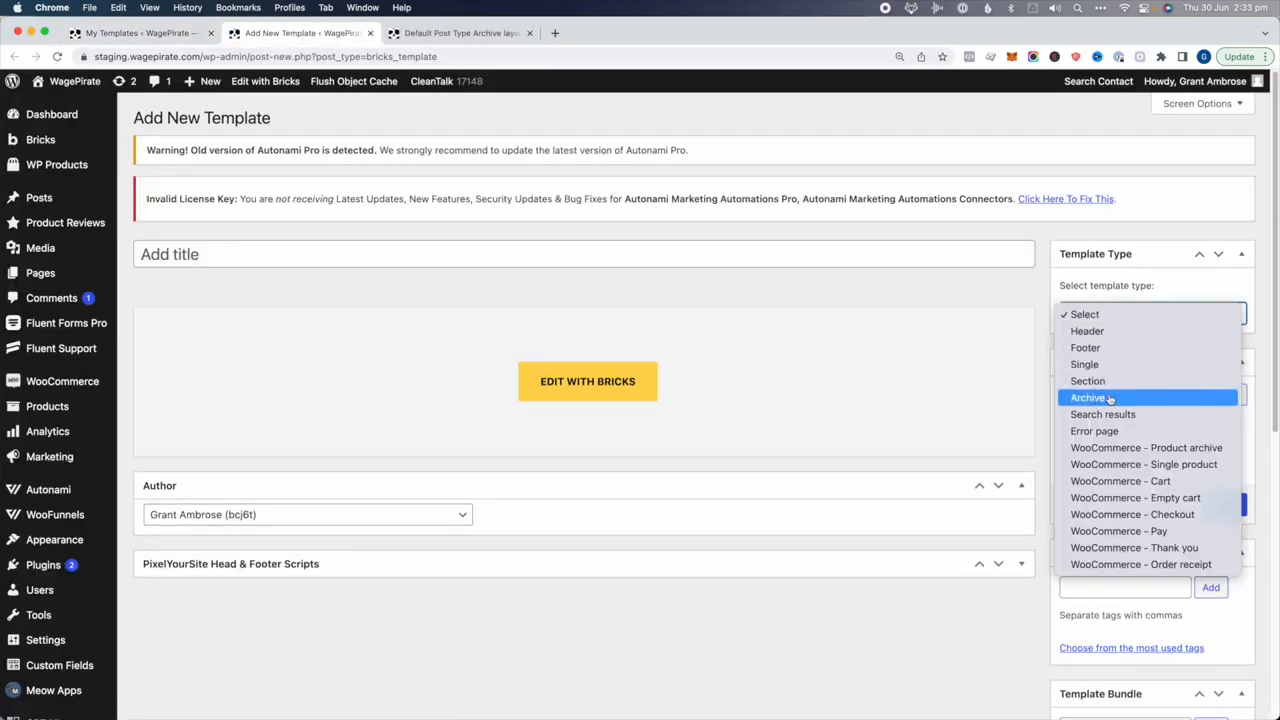
left_click(1037, 264)
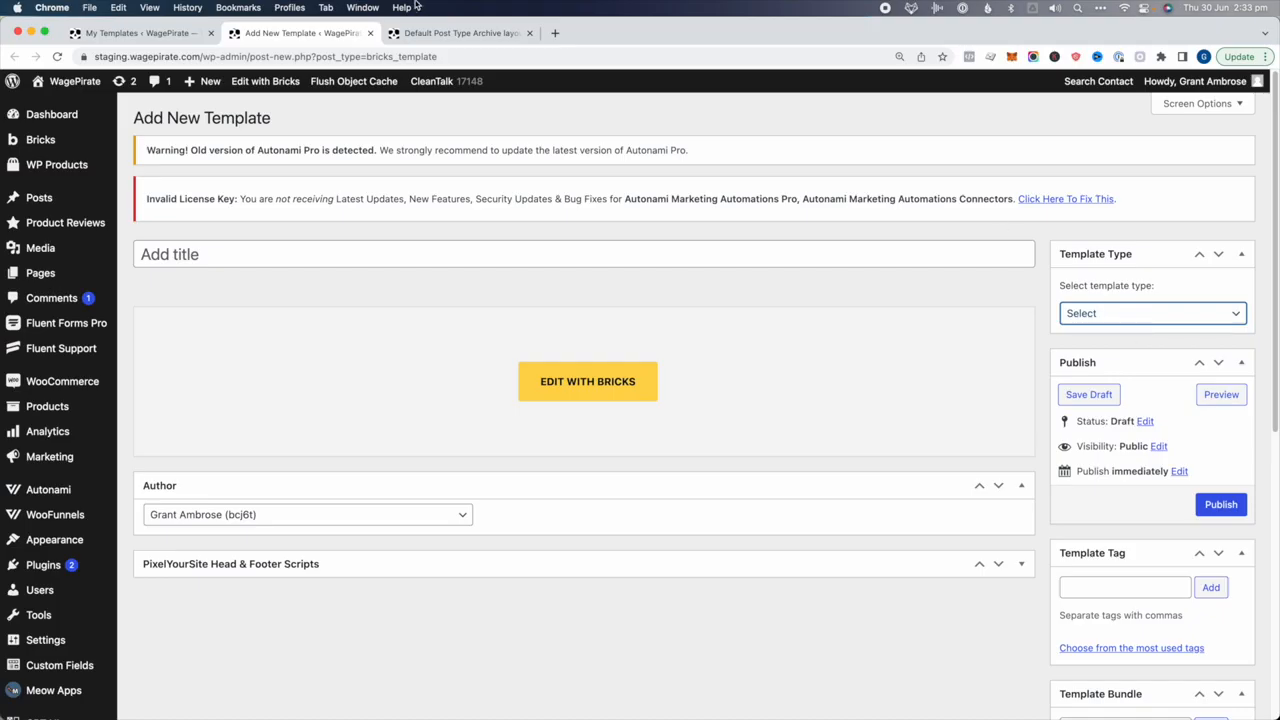
left_click(145, 33)
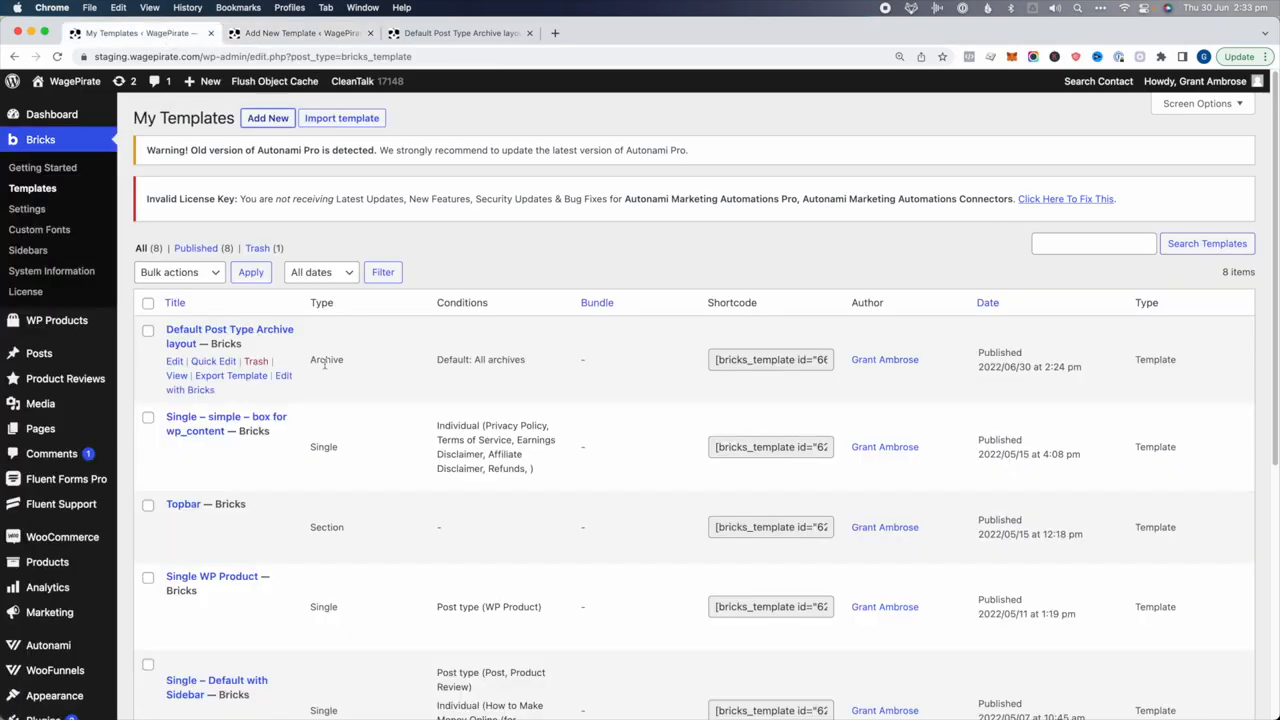
triple_click(500, 360)
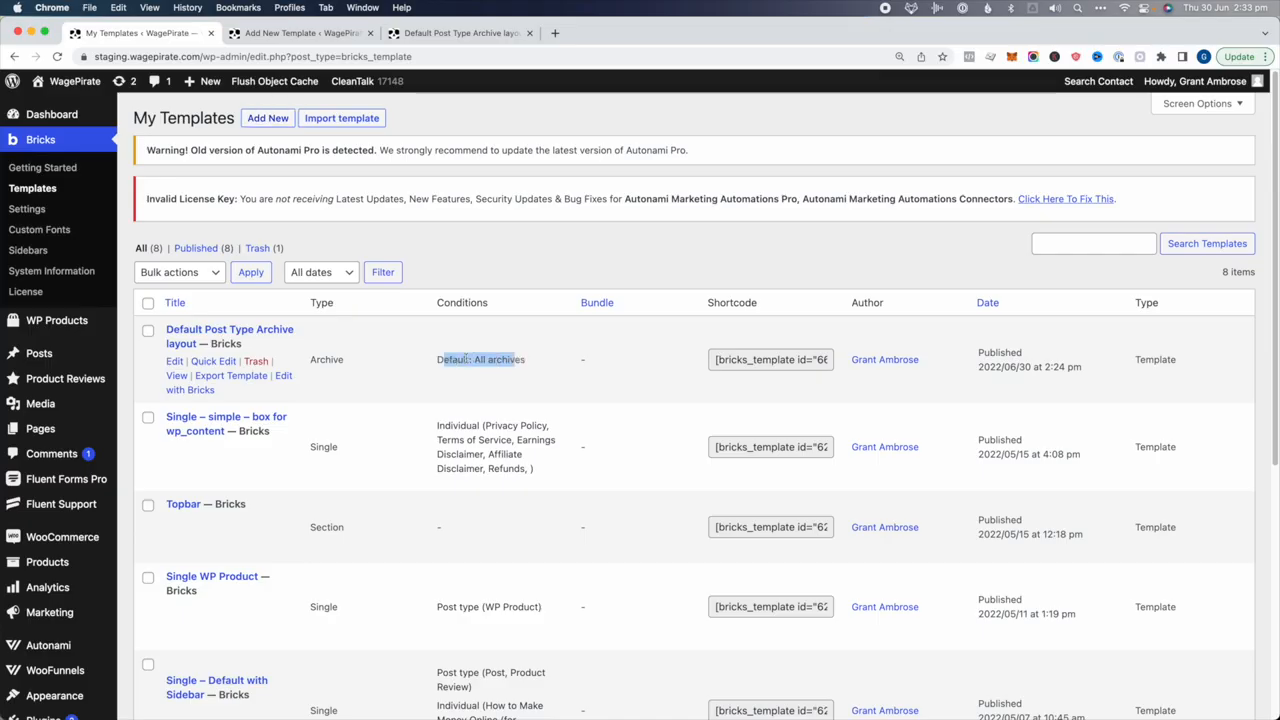
left_click(477, 360)
left_click(443, 32)
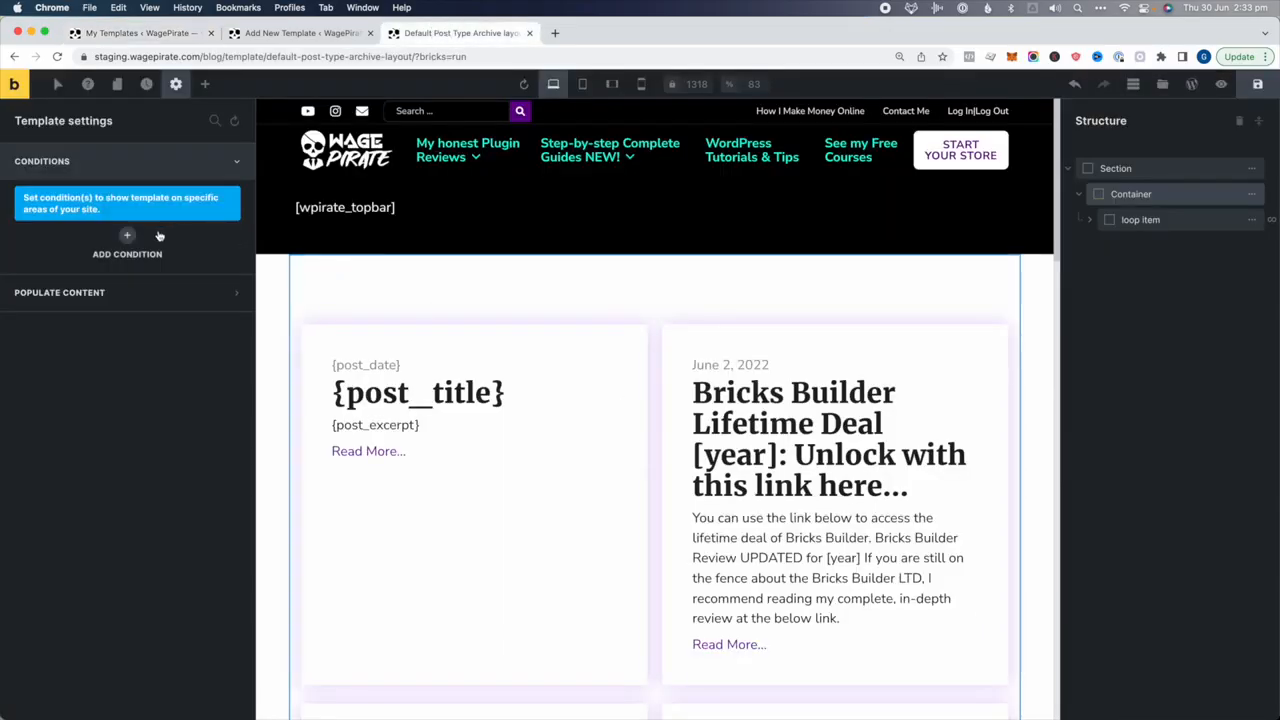
Add an Archive condition for Post type archives of WP Products and save the template
left_click(126, 240)
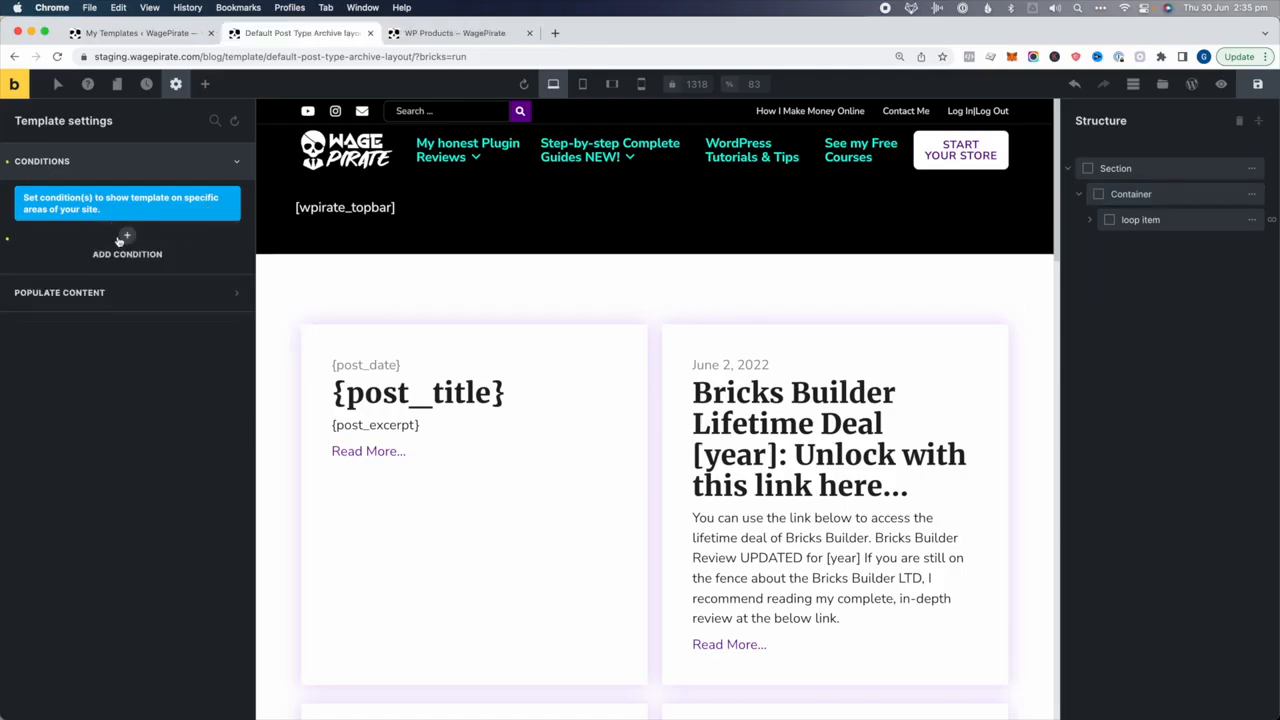
left_click(124, 237)
left_click(60, 275)
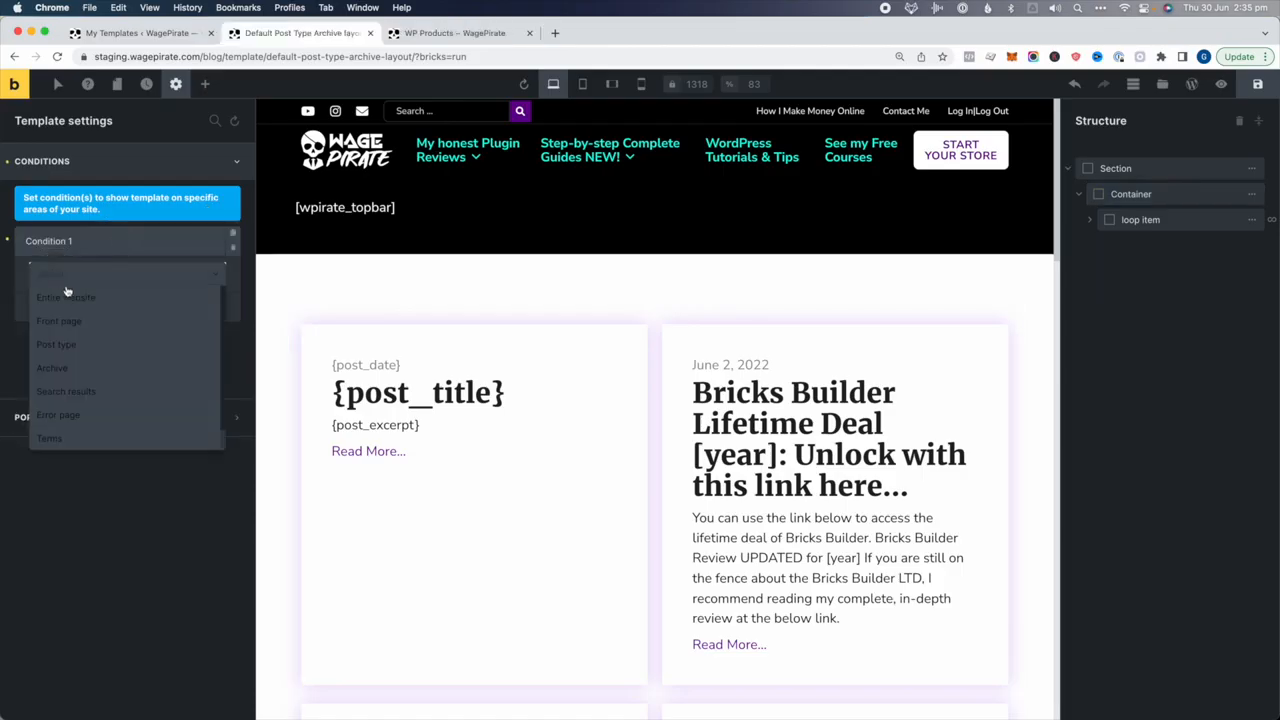
left_click(60, 371)
left_click(75, 335)
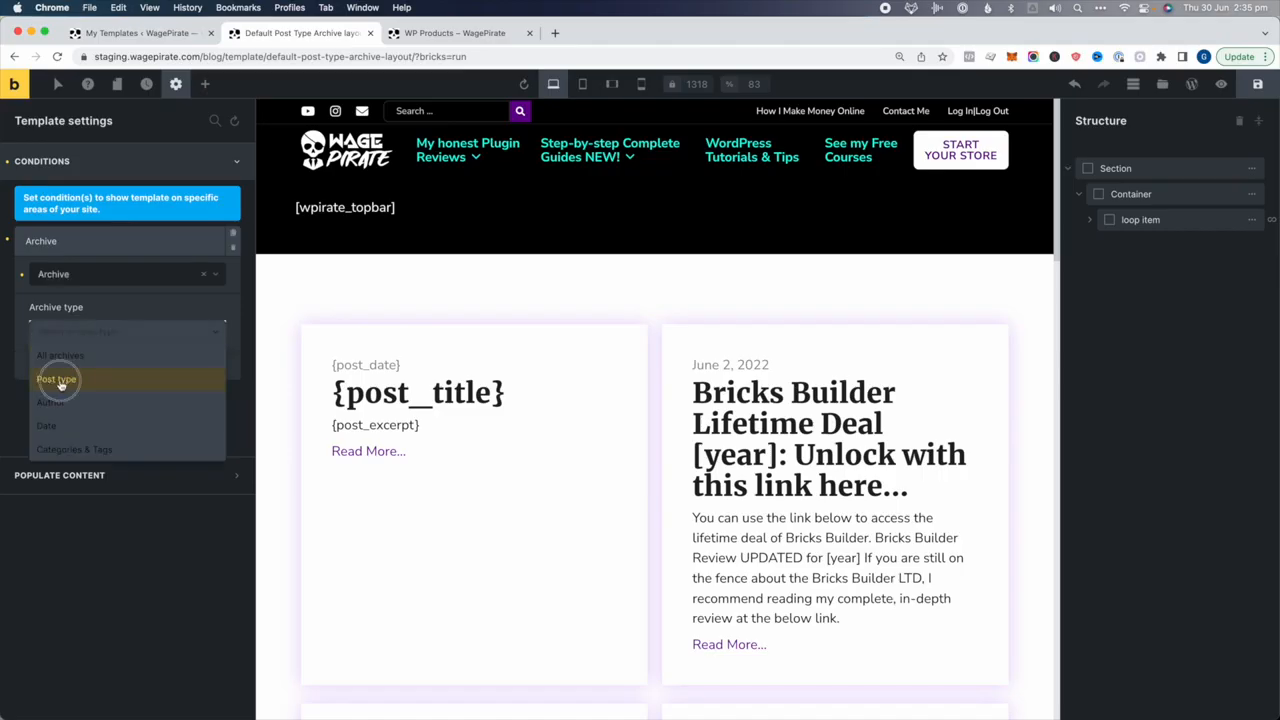
left_click(58, 381)
left_click(78, 392)
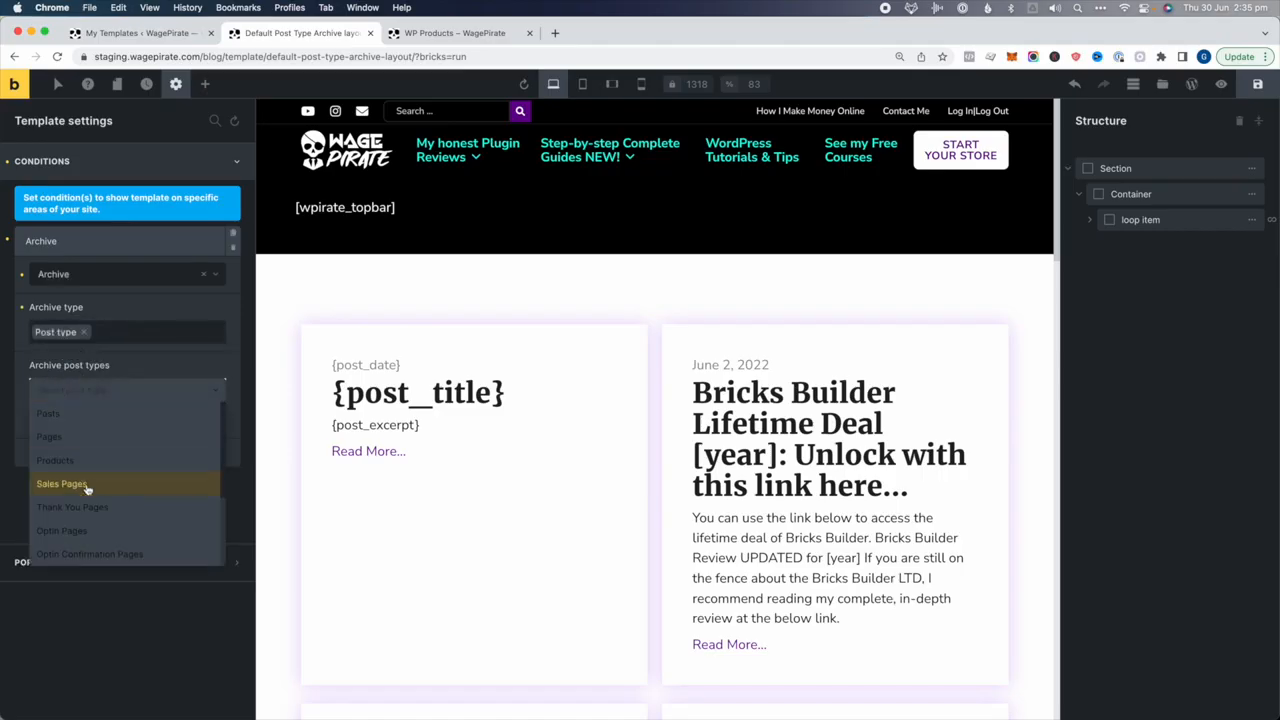
scroll(72, 490, "down", 5)
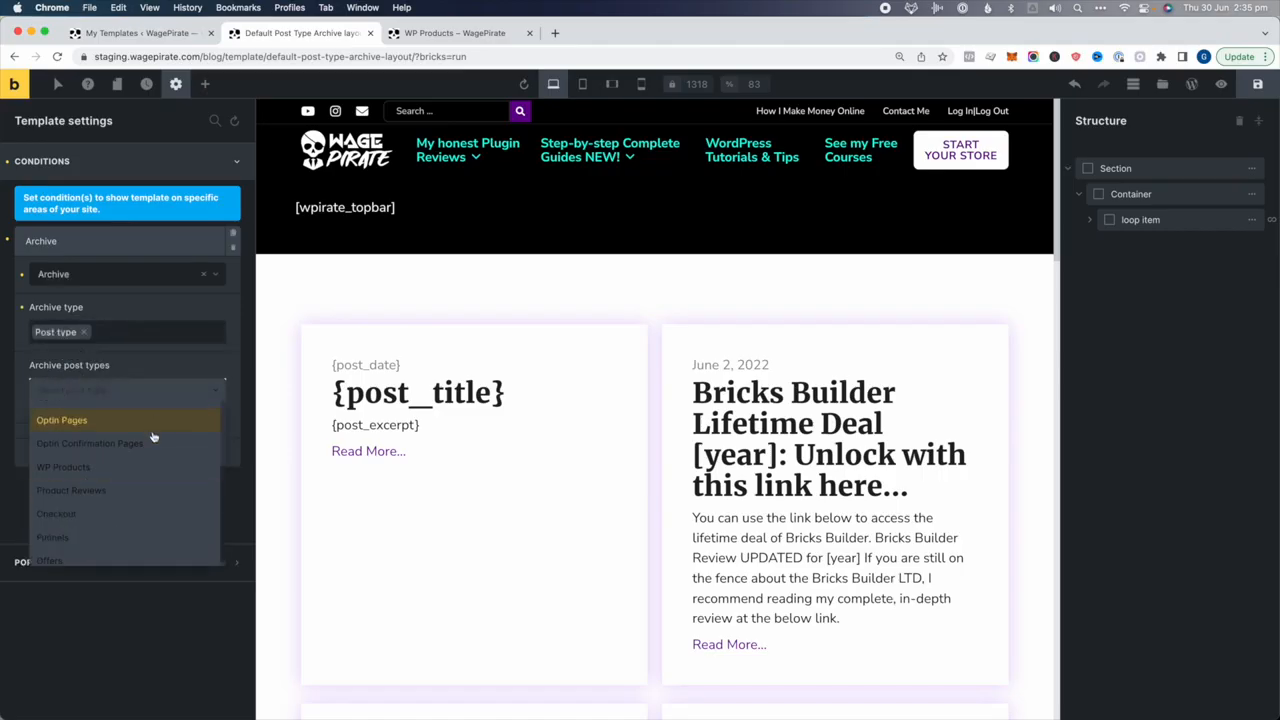
left_click(60, 471)
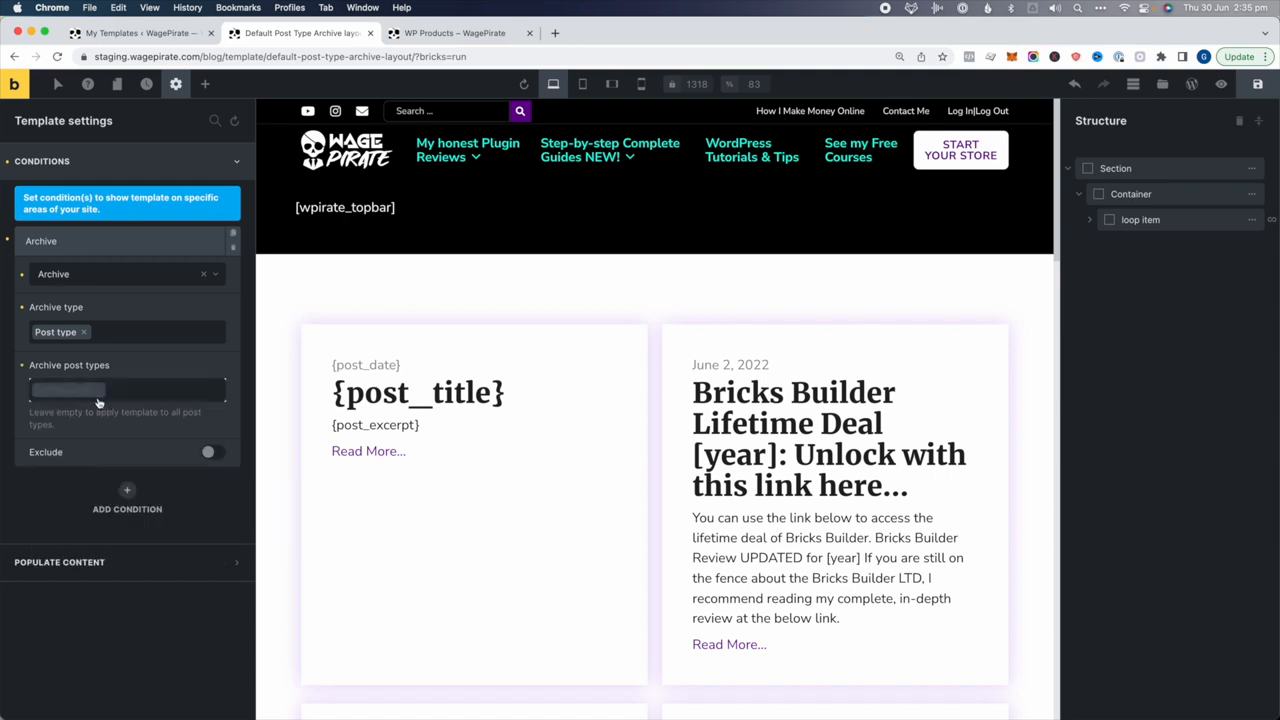
left_click(1260, 86)
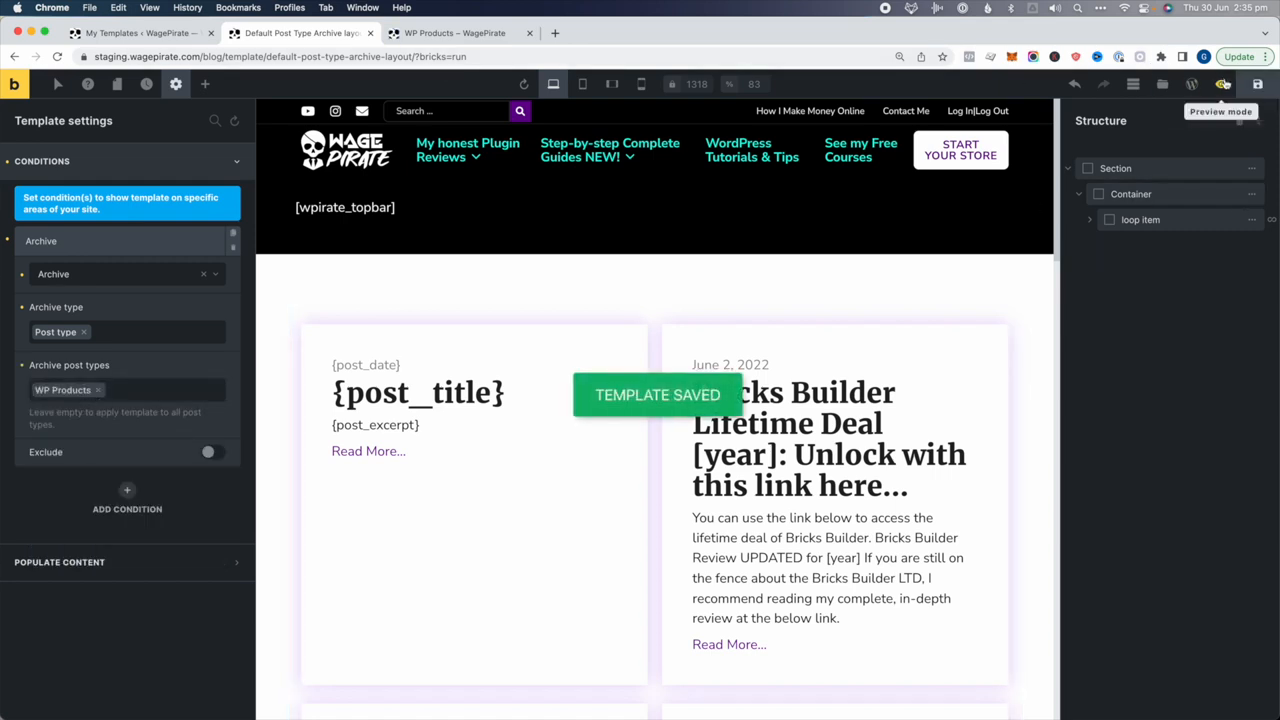
left_click(1221, 84)
Open the WP Products archive on the live site to check the two-column product cards
left_click(1185, 84)
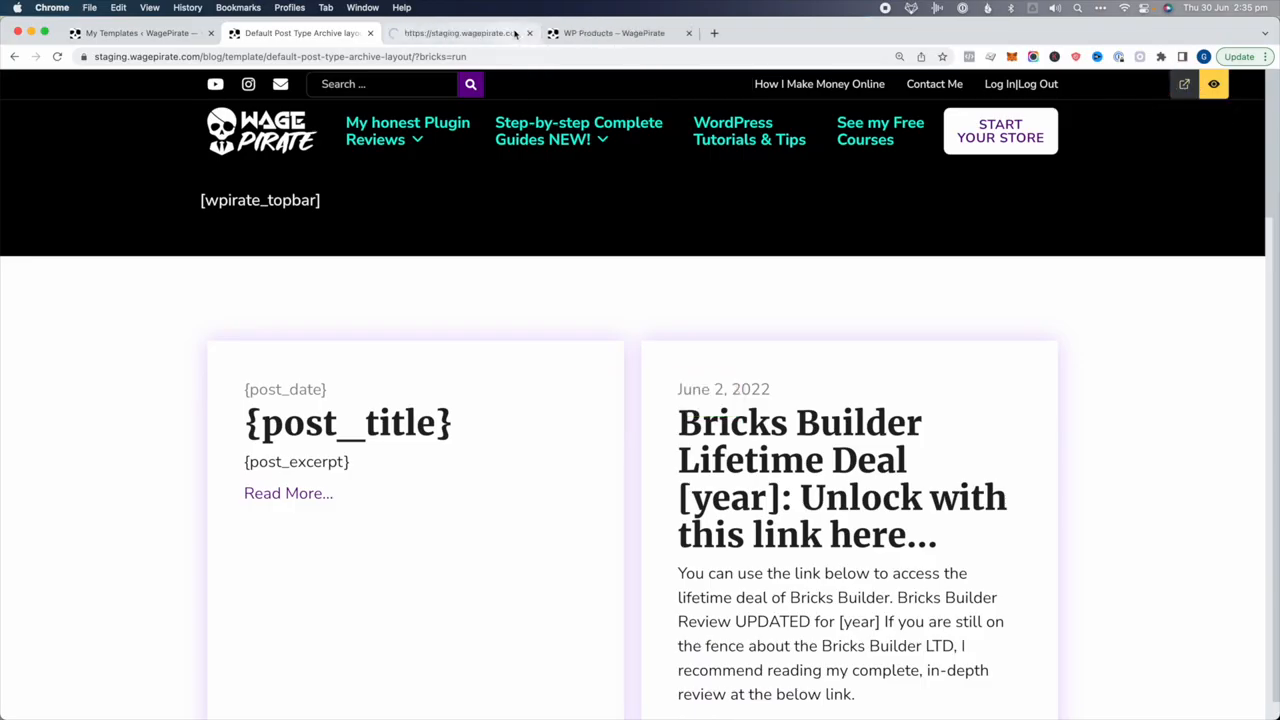
mouse_move(395, 155)
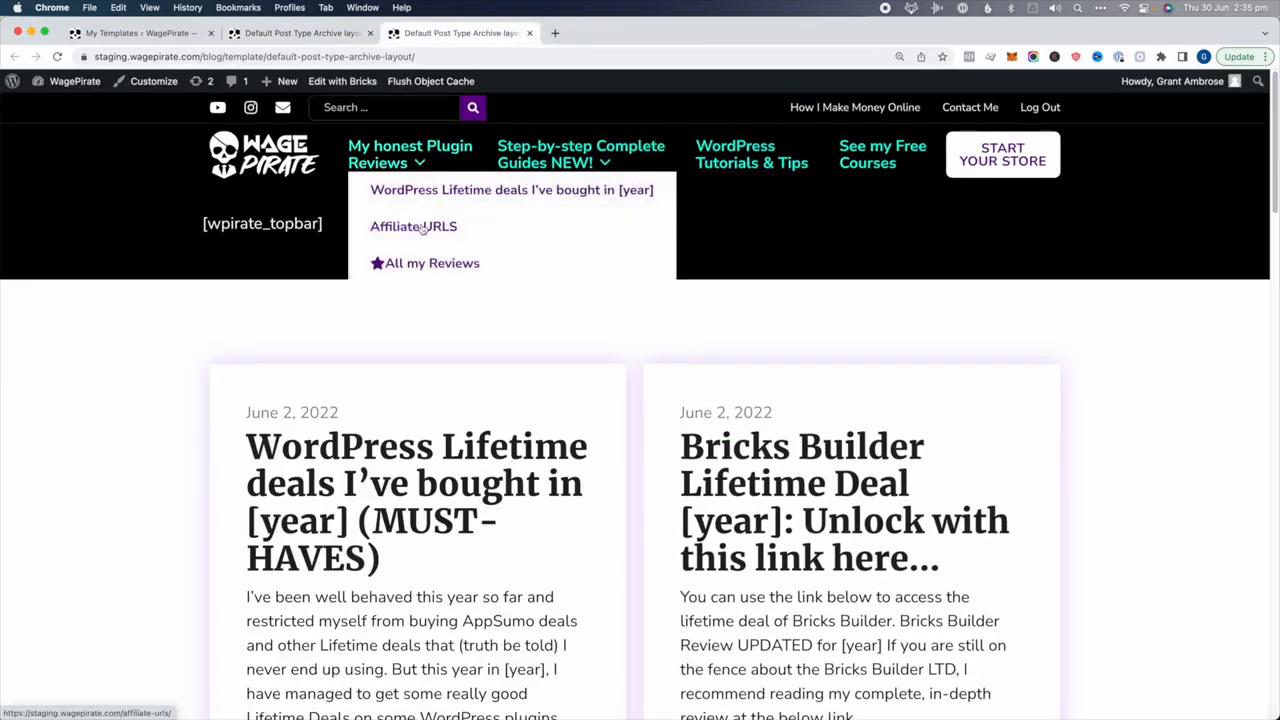
left_click(445, 266)
scroll(460, 380, "down", 3)
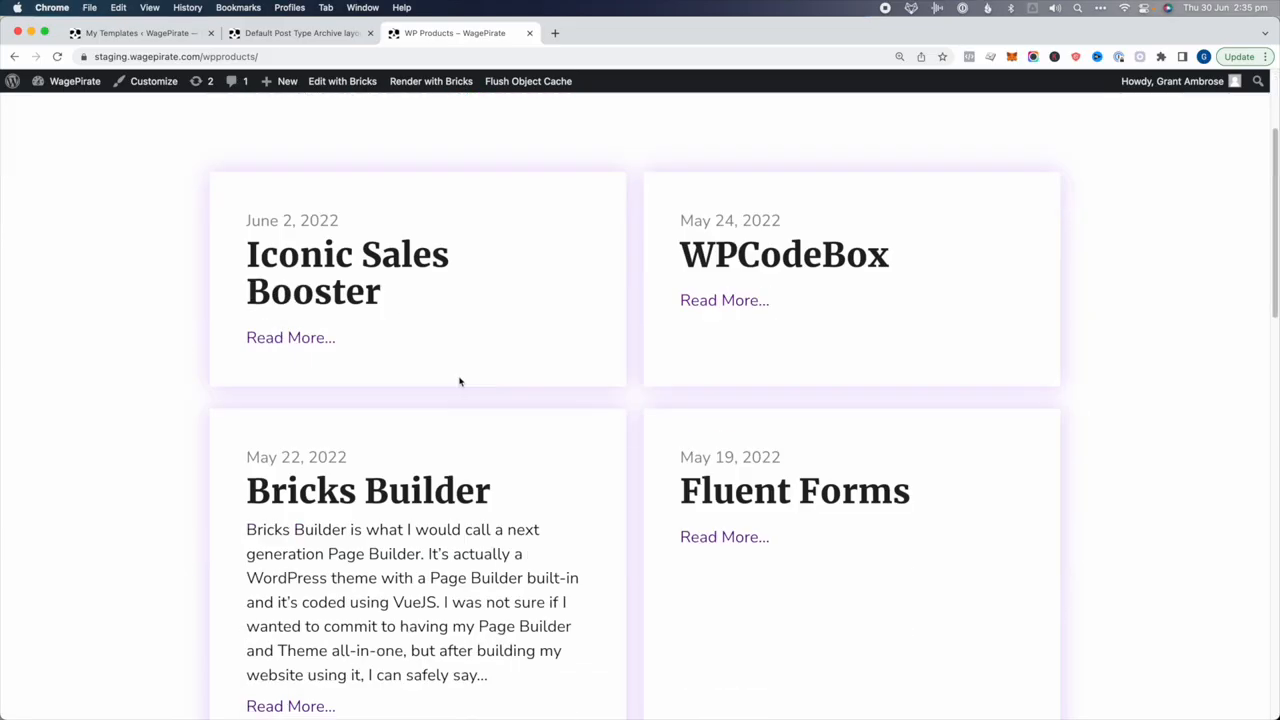
Inspect the page's body element in DevTools to confirm the wp_product class, then return to the builder
right_click(473, 226)
left_click(517, 474)
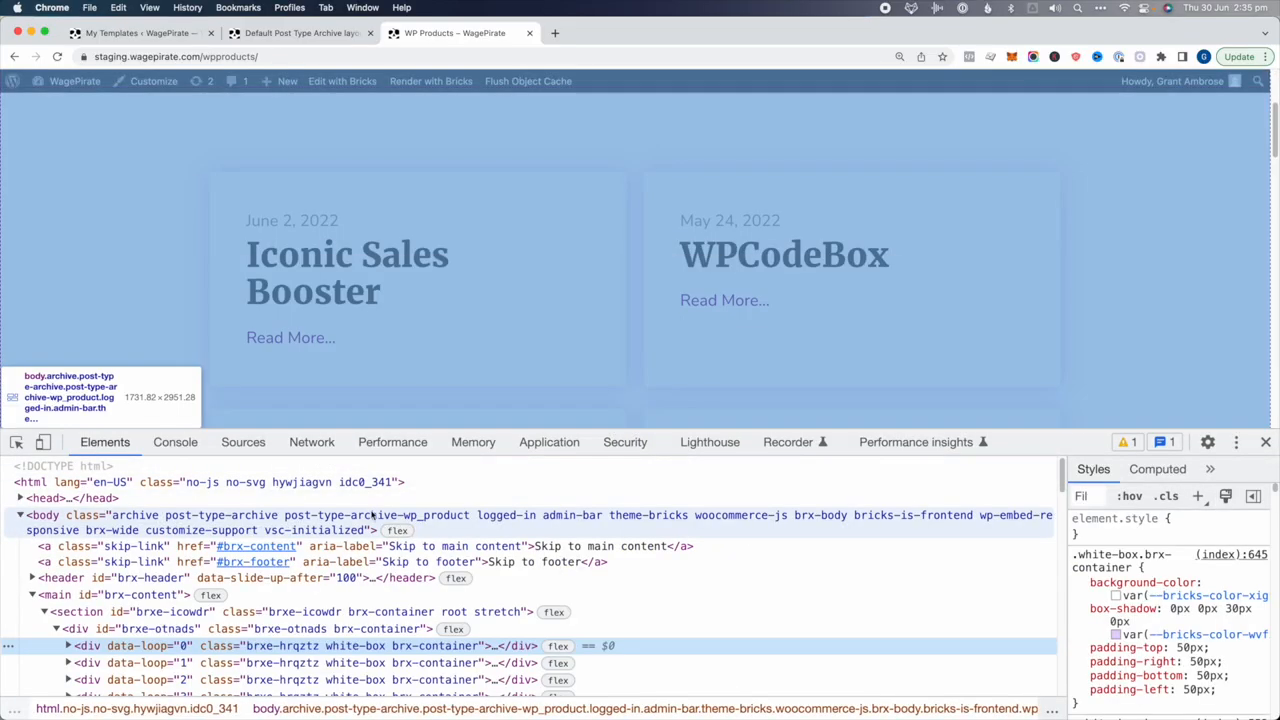
left_click(372, 514)
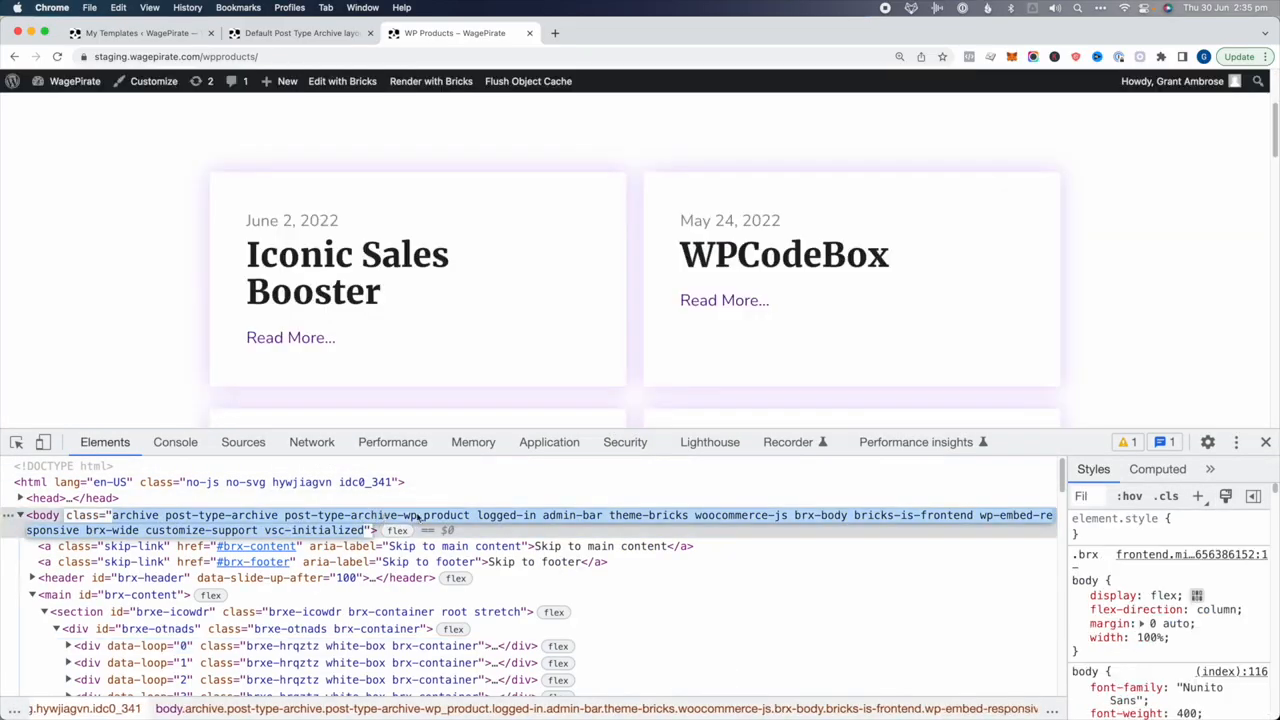
double_click(418, 515)
left_click(1265, 441)
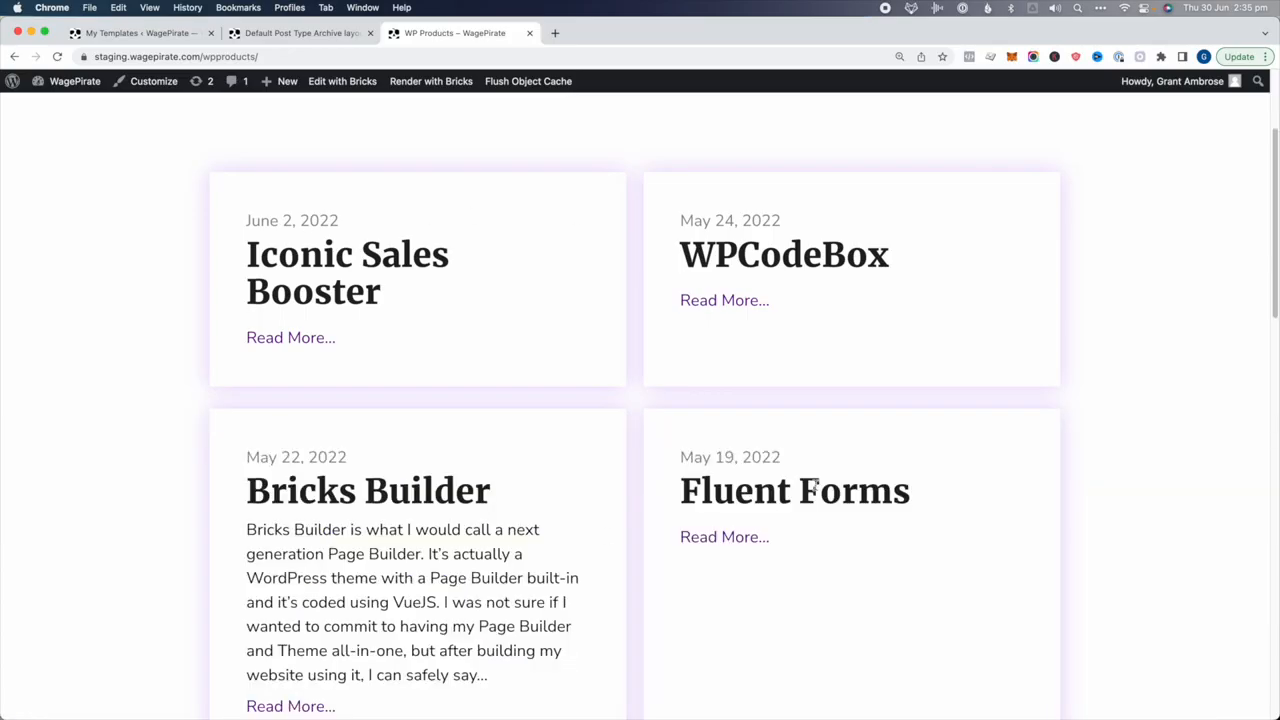
left_click(289, 33)
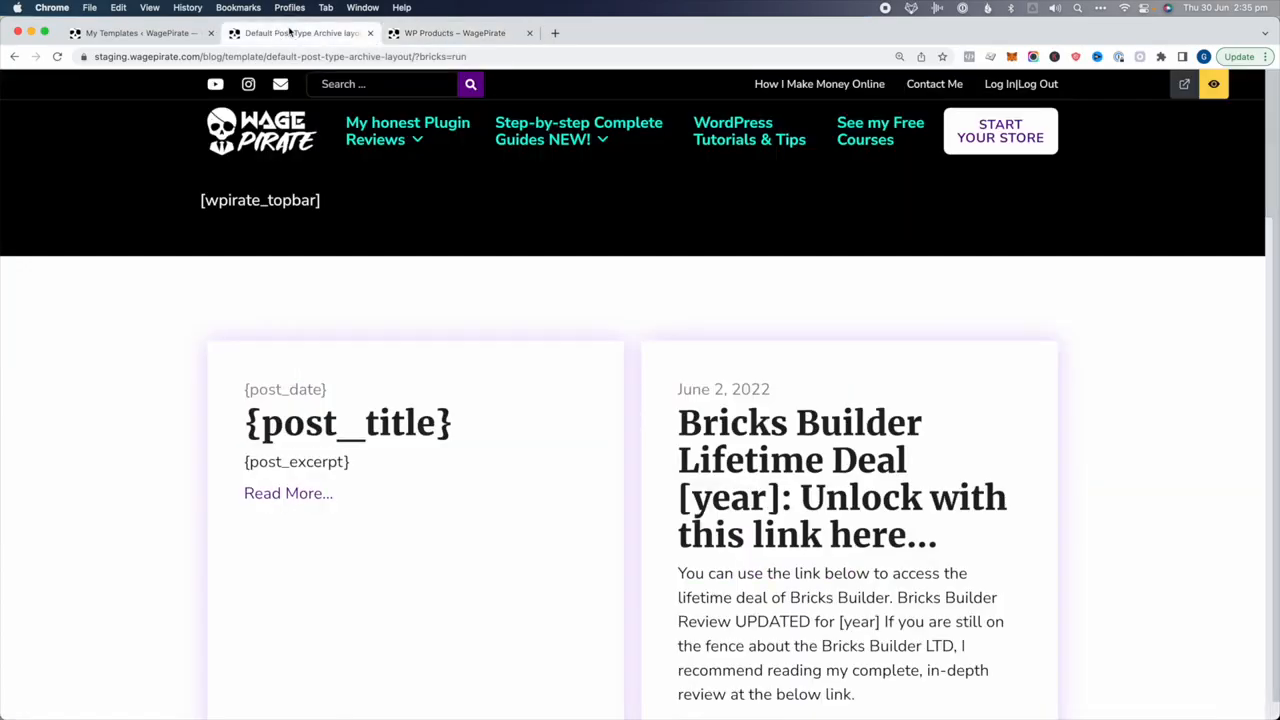
left_click(1213, 84)
Stack the Container's loop cards in a single column, save, and recheck the WP Products archive
left_click(1173, 194)
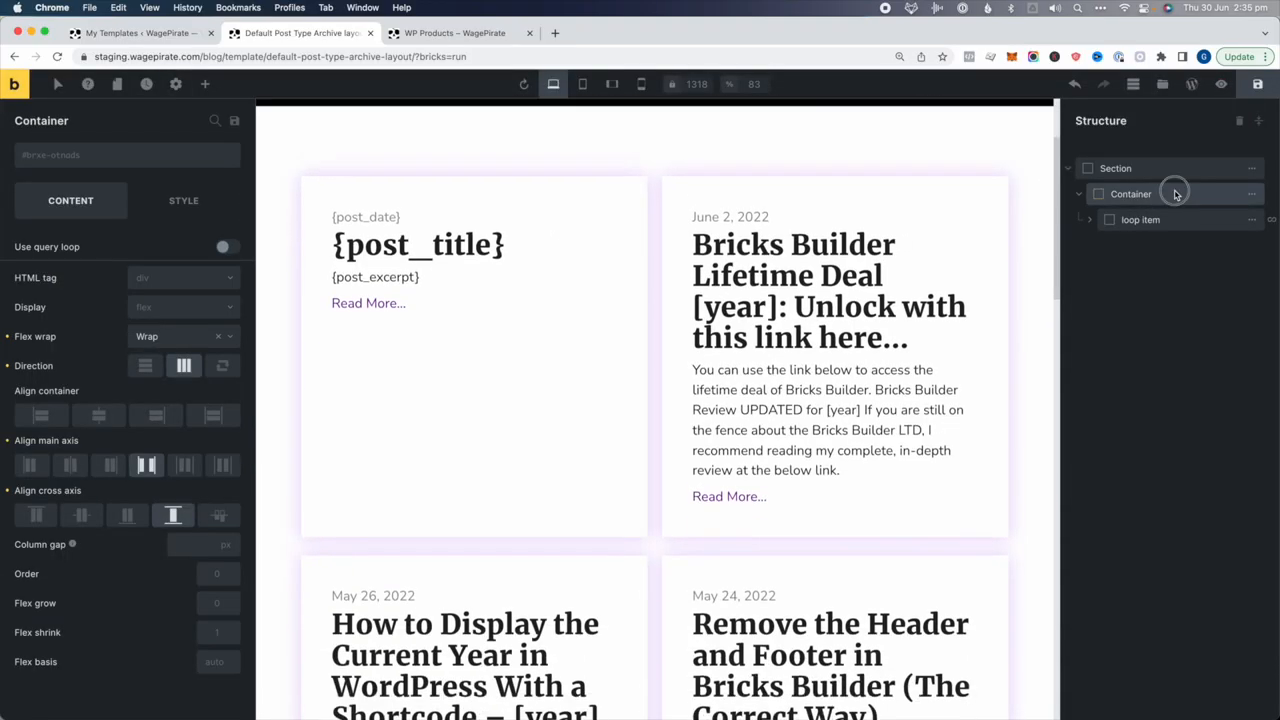
left_click(145, 365)
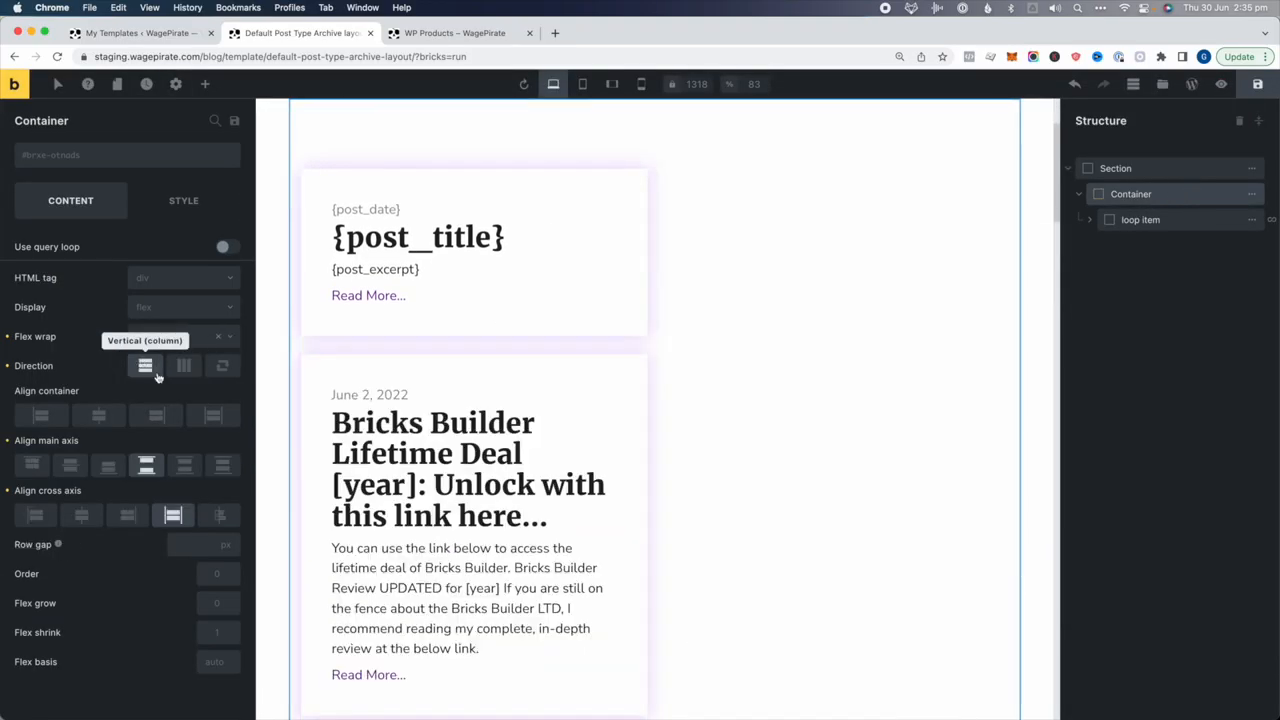
left_click(1252, 90)
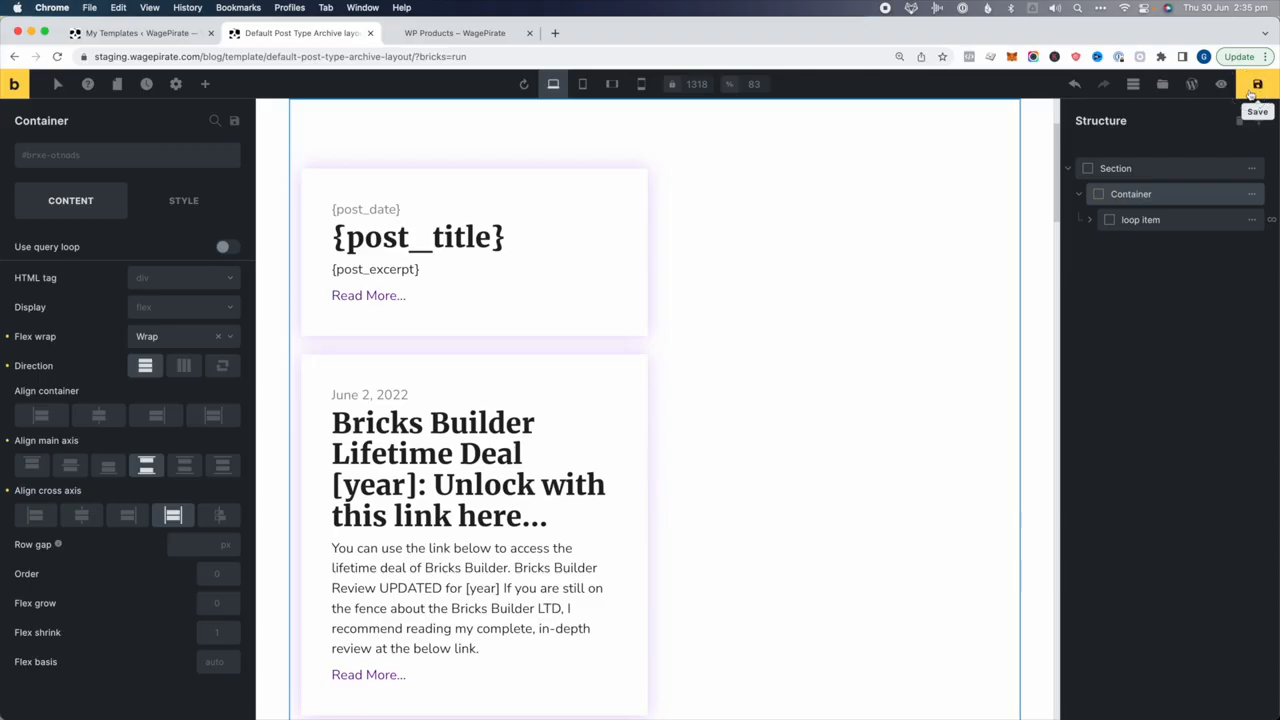
left_click(480, 33)
scroll(540, 310, "up", 2)
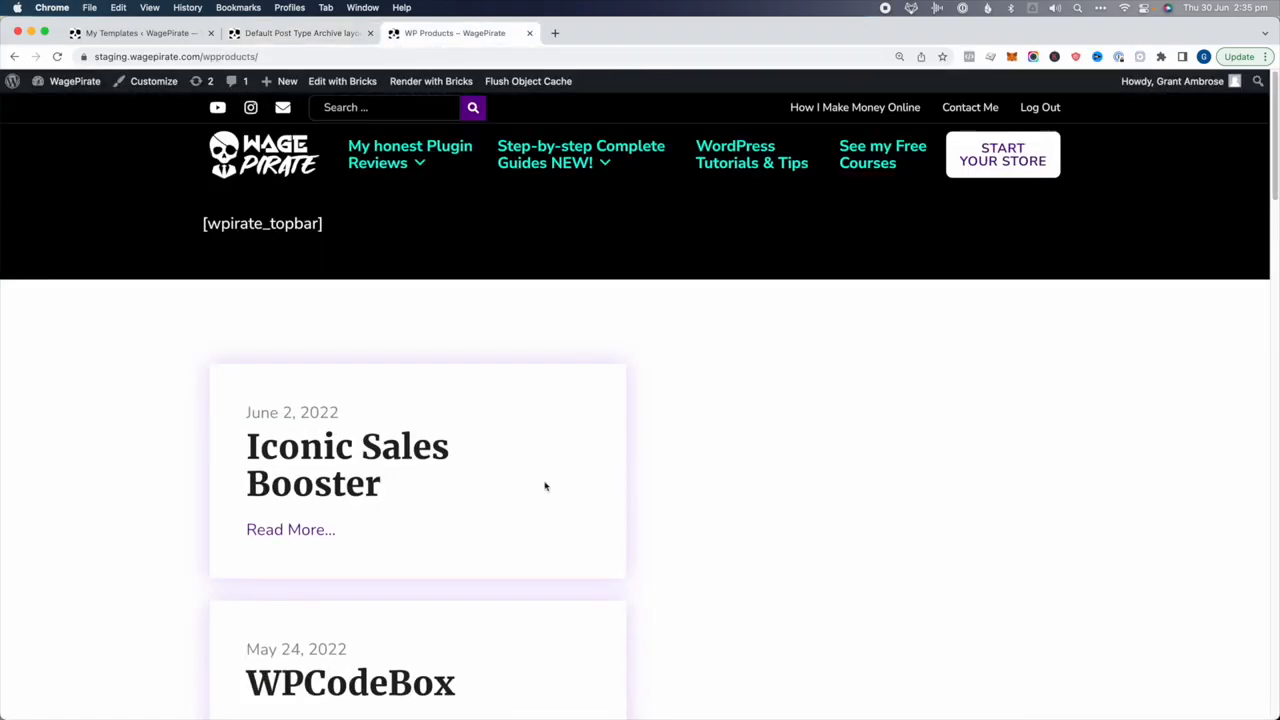
Set the Container direction to Horizontal so the loop cards sit in two columns
left_click(310, 33)
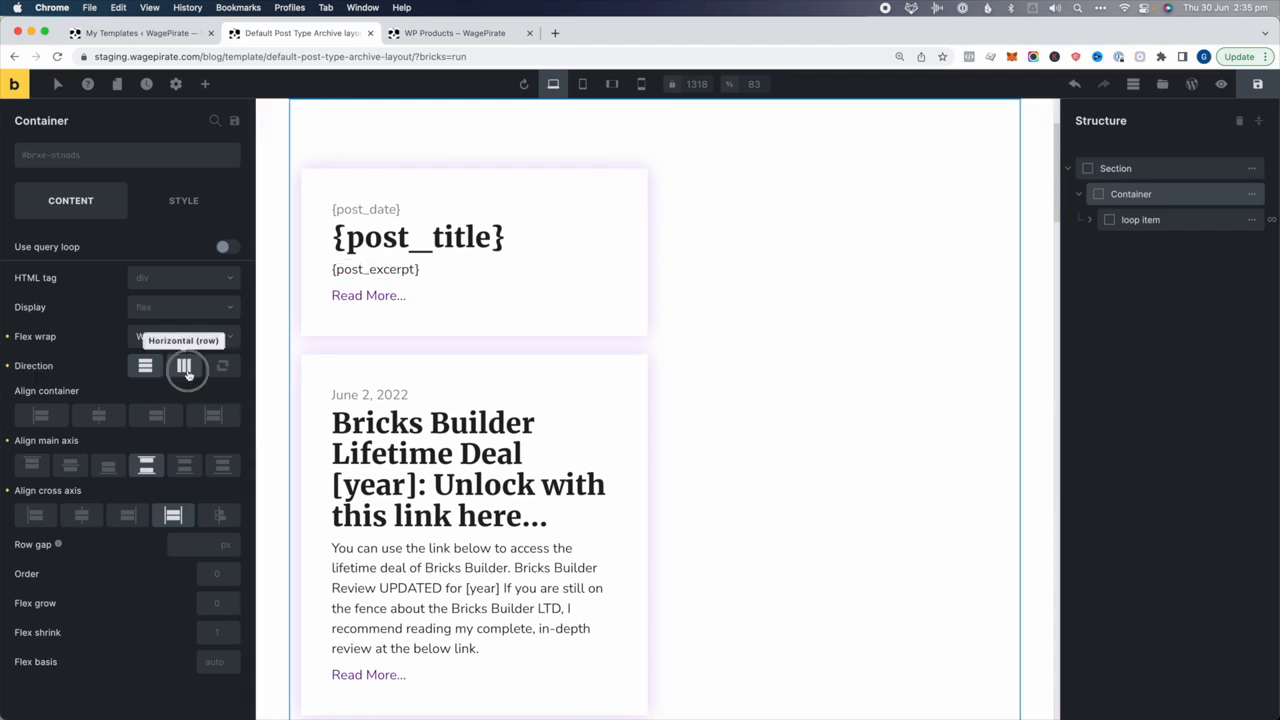
left_click(184, 365)
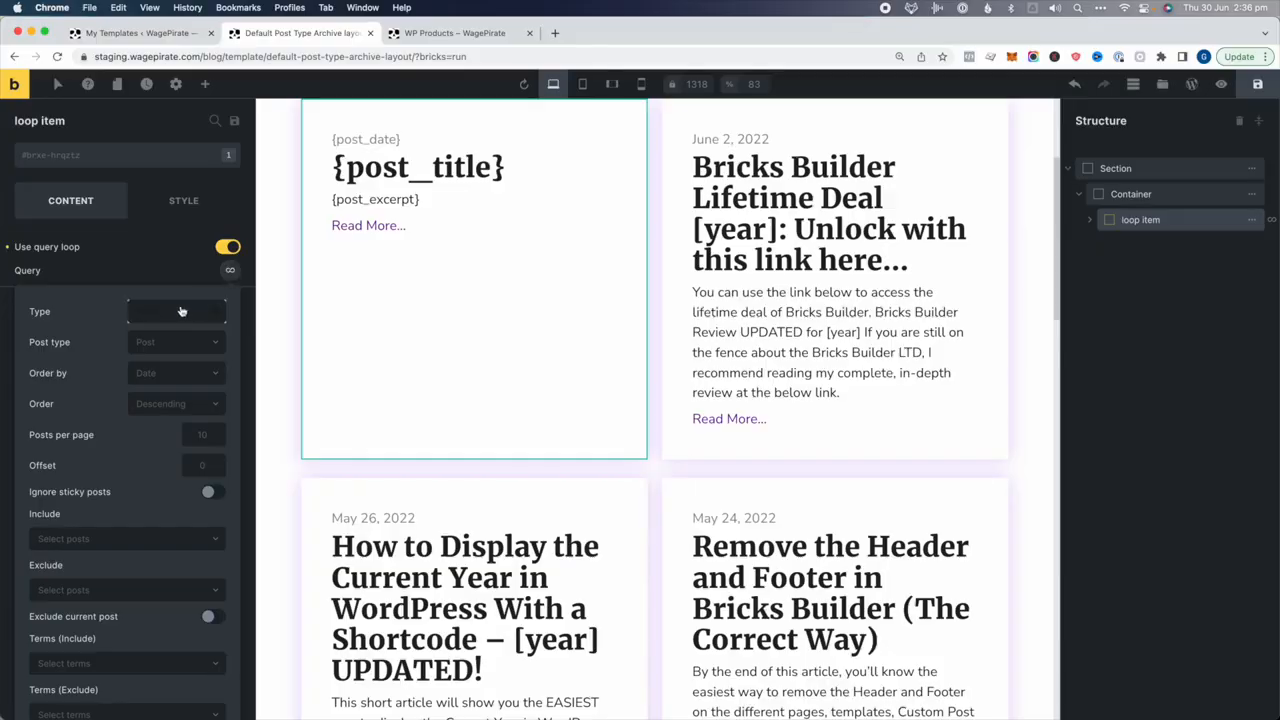
scroll(200, 513, "down", 5)
scroll(205, 460, "up", 6)
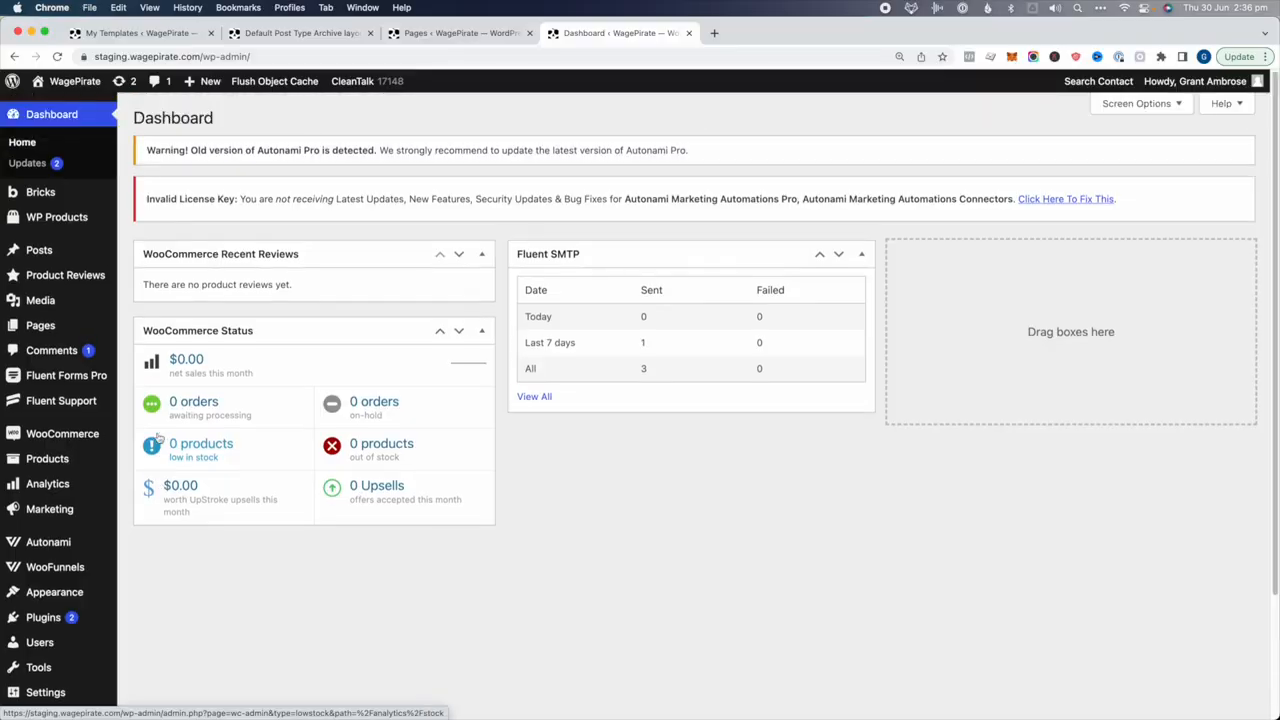
Open Settings > Reading to review the site's posts page setting
scroll(120, 520, "down", 1)
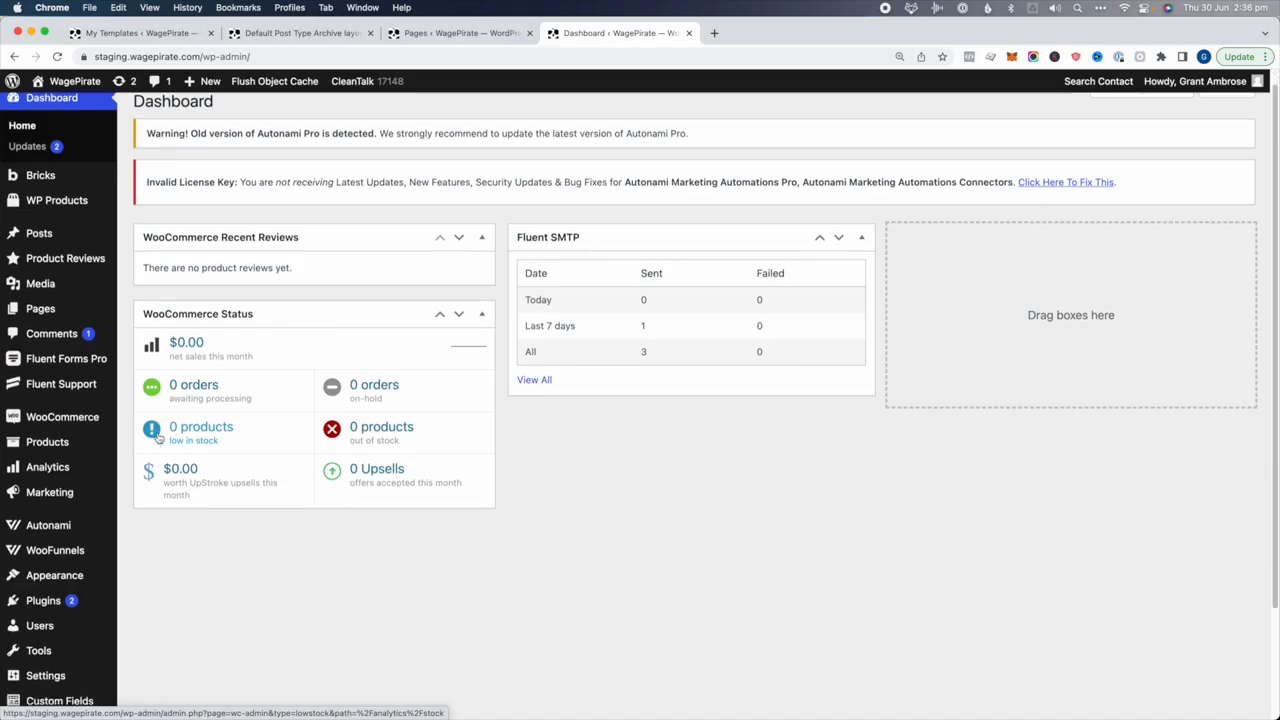
mouse_move(33, 648)
left_click(155, 387)
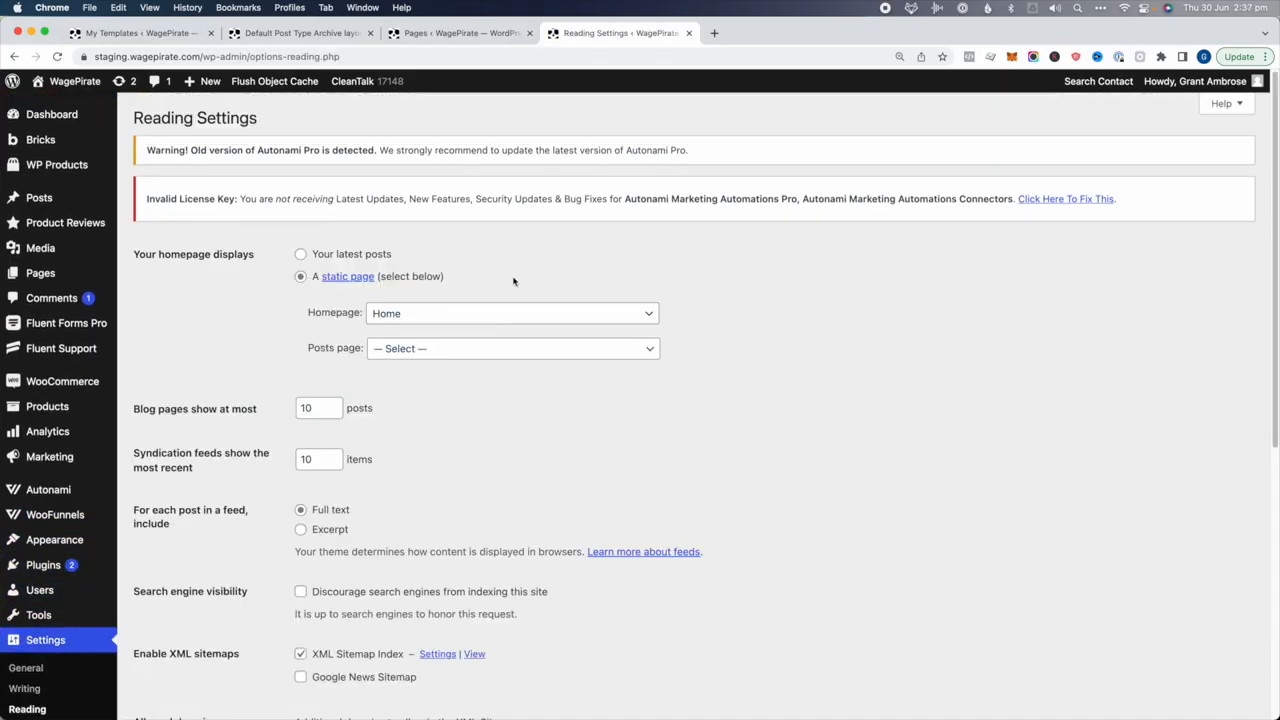
Load the live site's /blog/ address, which shows a page-not-found error
left_click(55, 100, "super")
left_click(747, 33)
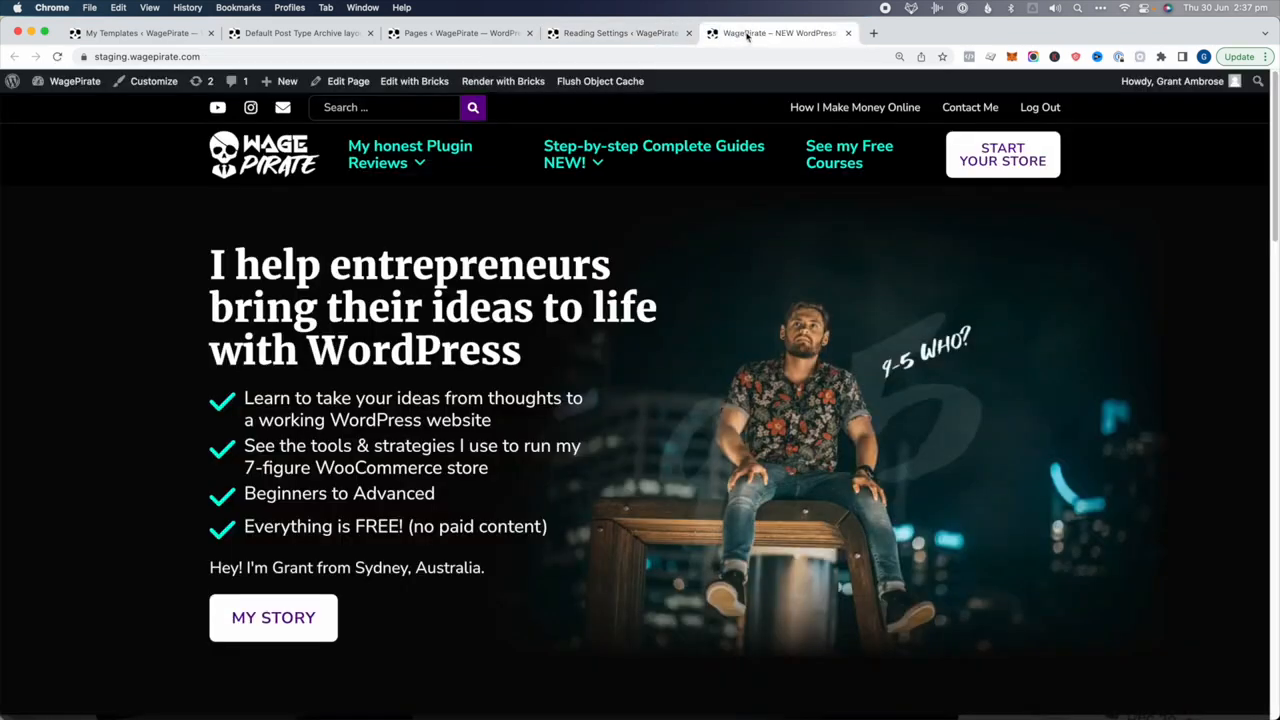
left_click(345, 54)
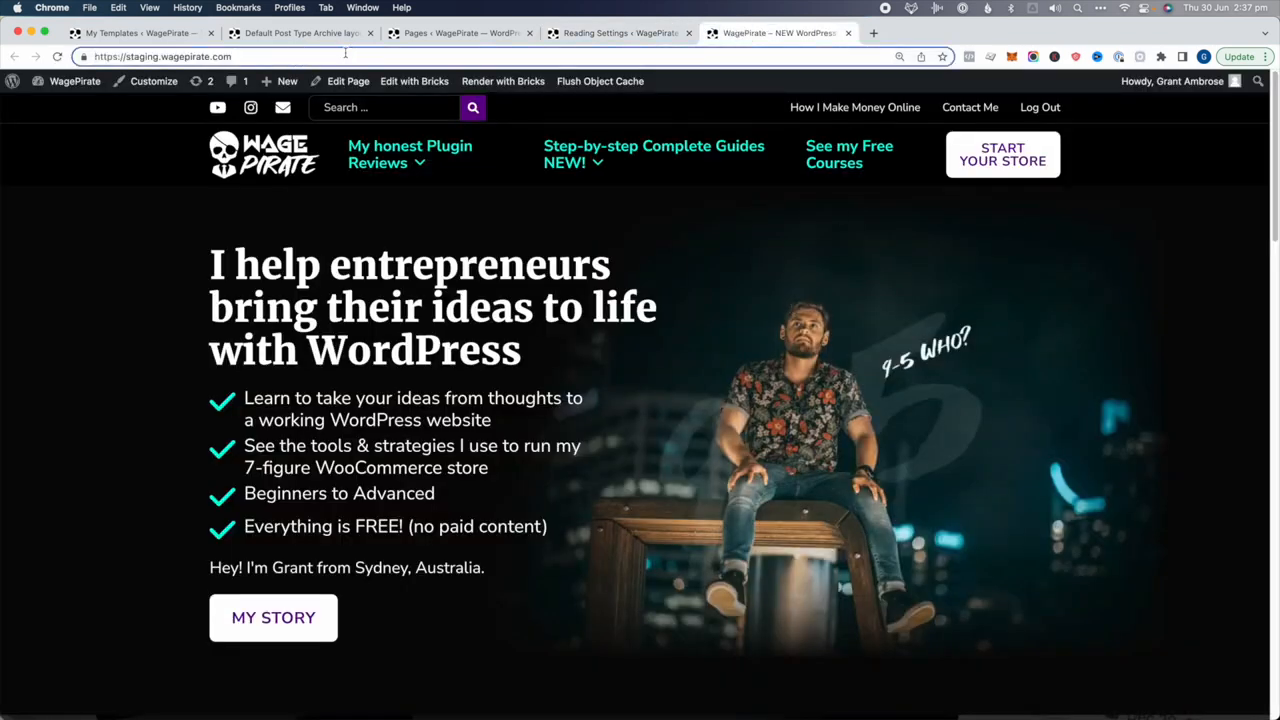
type("blog/")
key("Return")
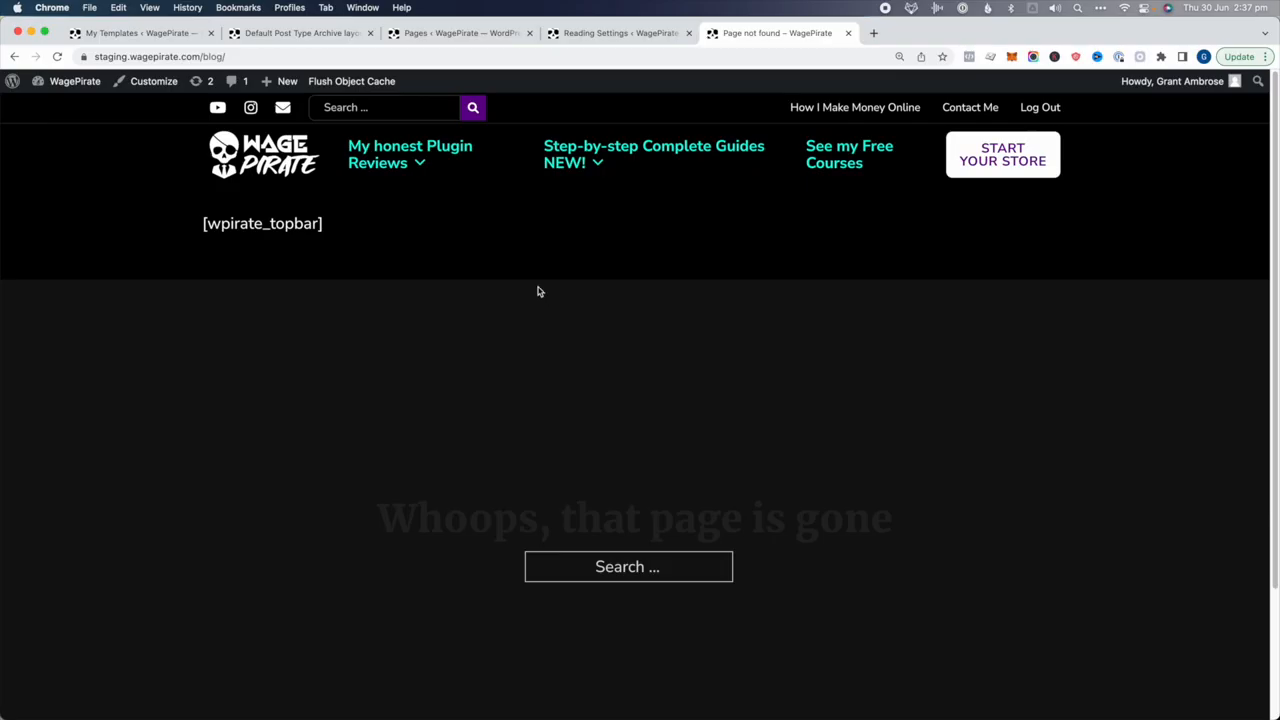
Start a new page from the WordPress Pages list
left_click(441, 32)
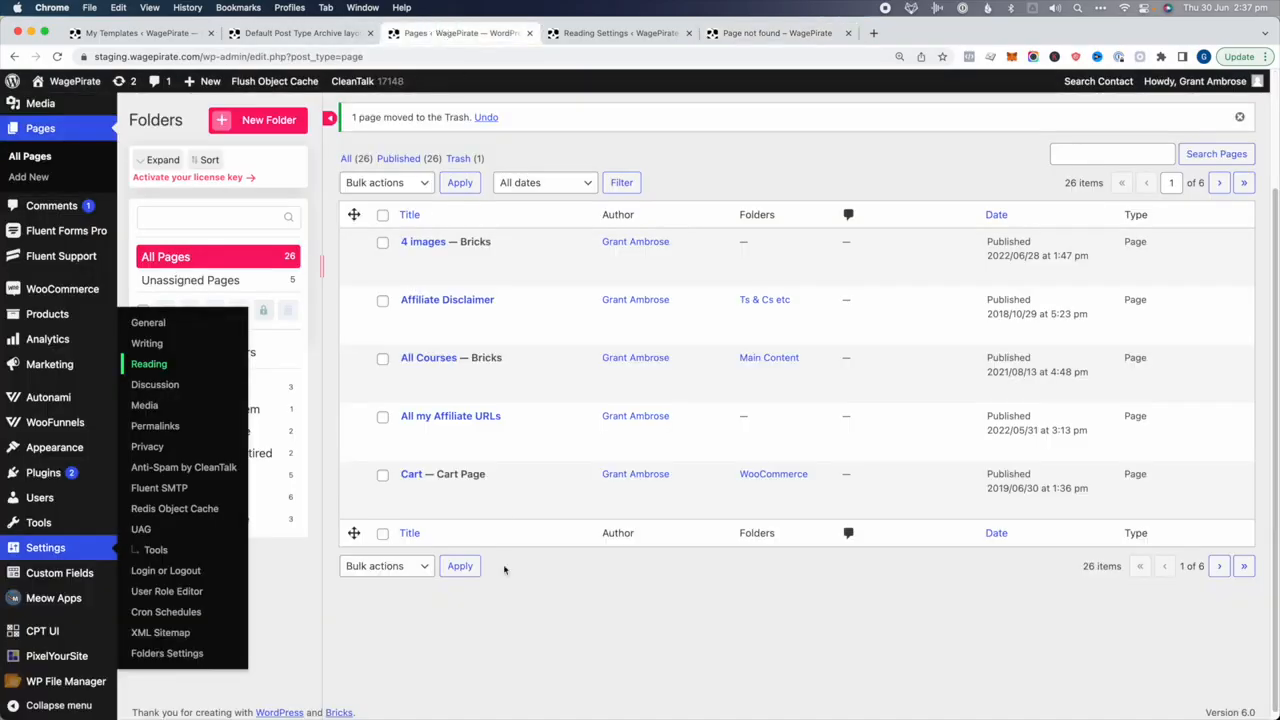
scroll(504, 569, "up", 3)
left_click(430, 120)
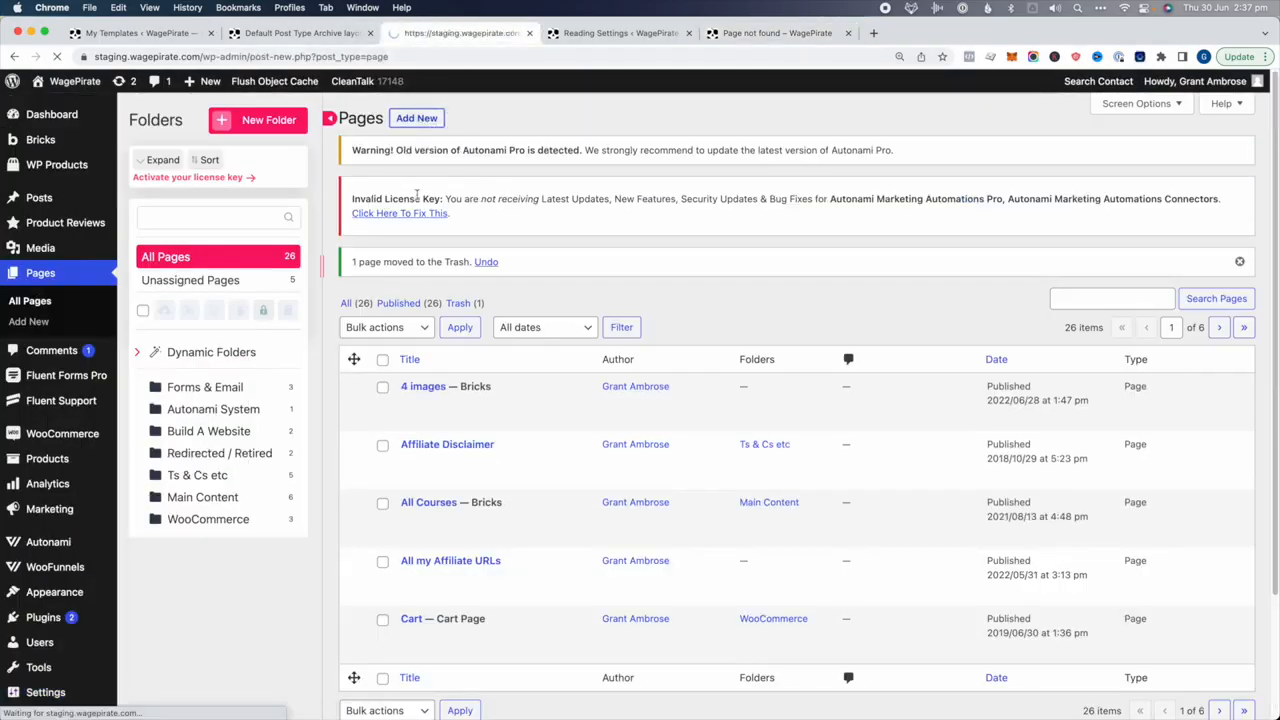
Title the new page 'Blog Page New' and publish it
type("Blog Page New")
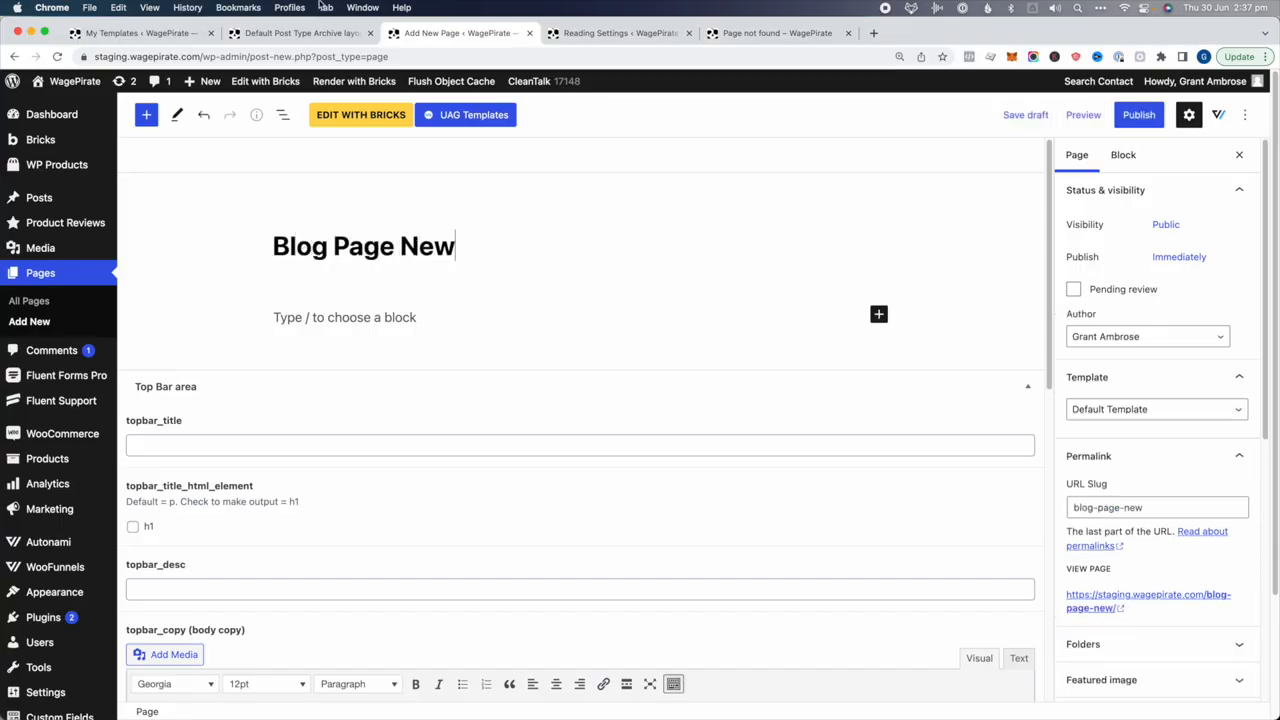
left_click(1150, 116)
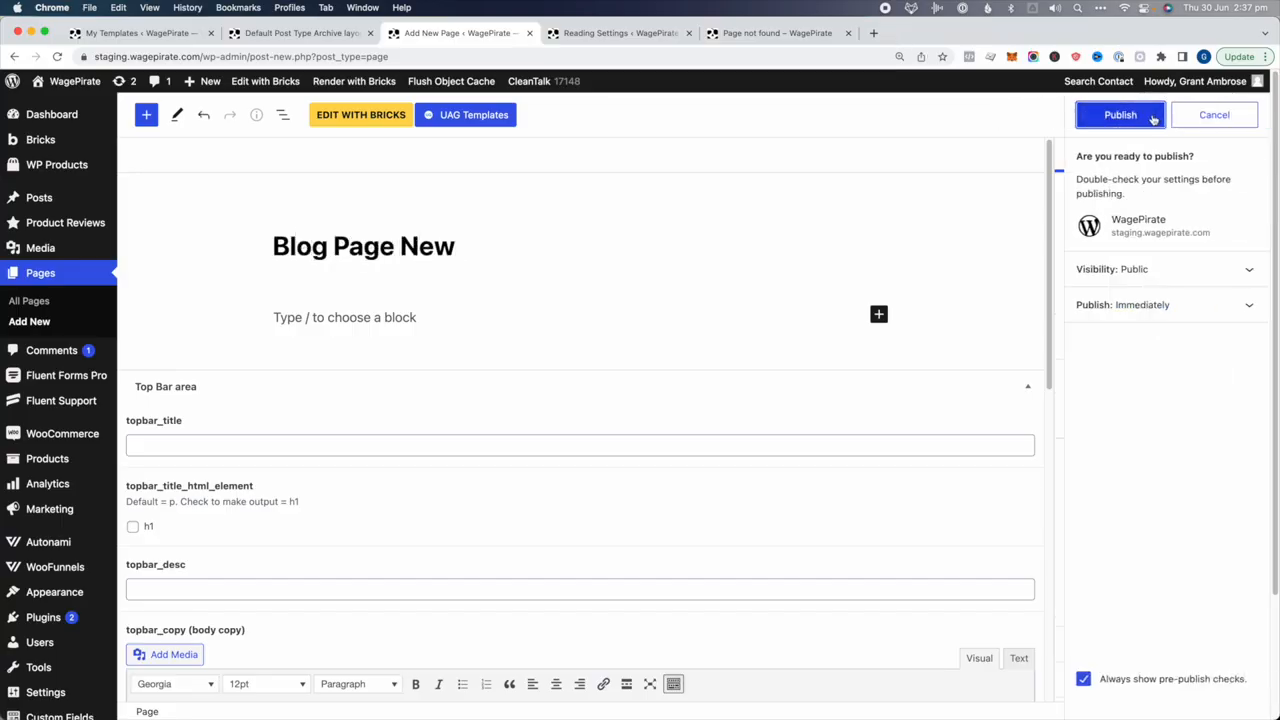
left_click(1141, 117)
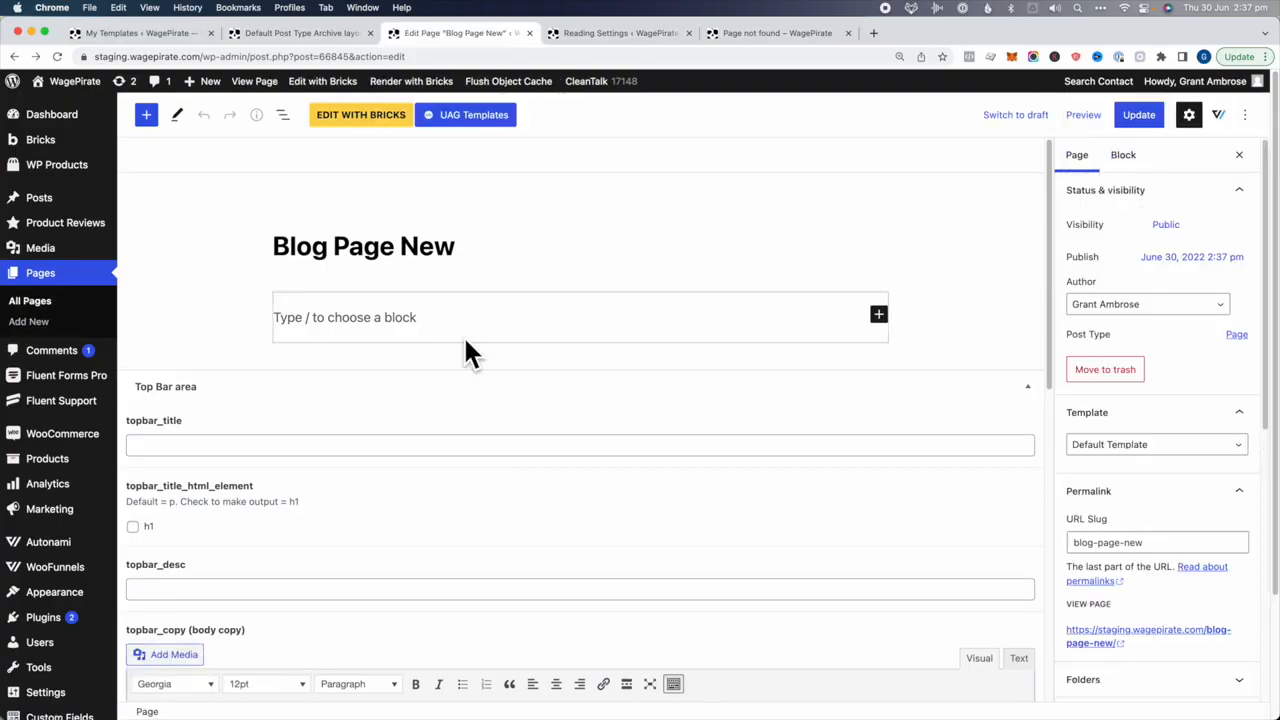
Choose Blog Page New as the Posts page in Reading Settings and save the changes
left_click(590, 33)
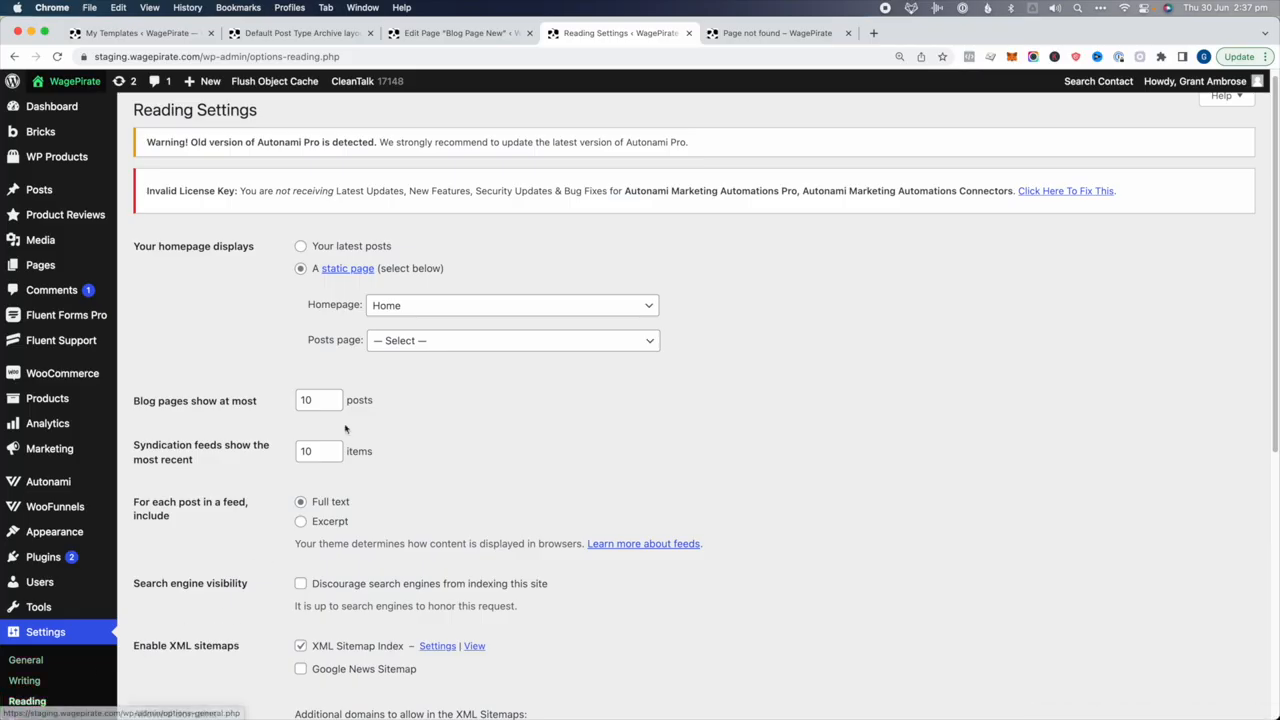
left_click(408, 341)
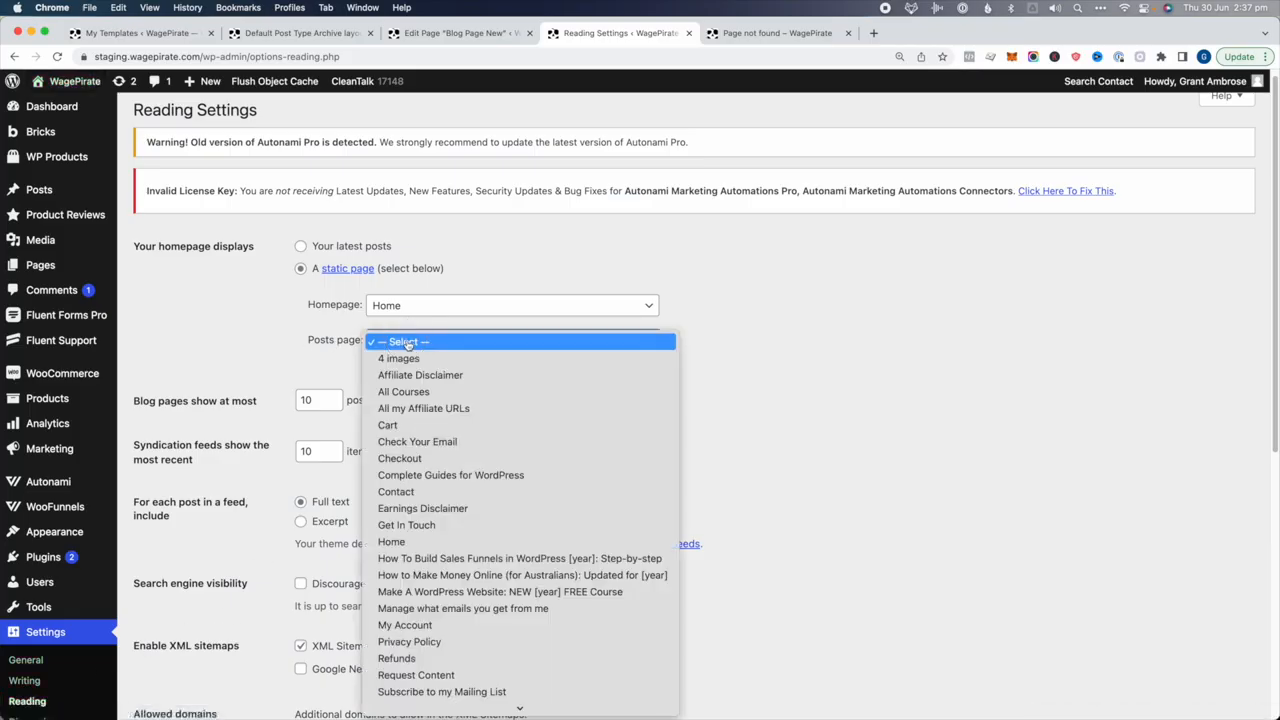
left_click(771, 329)
left_click(414, 340)
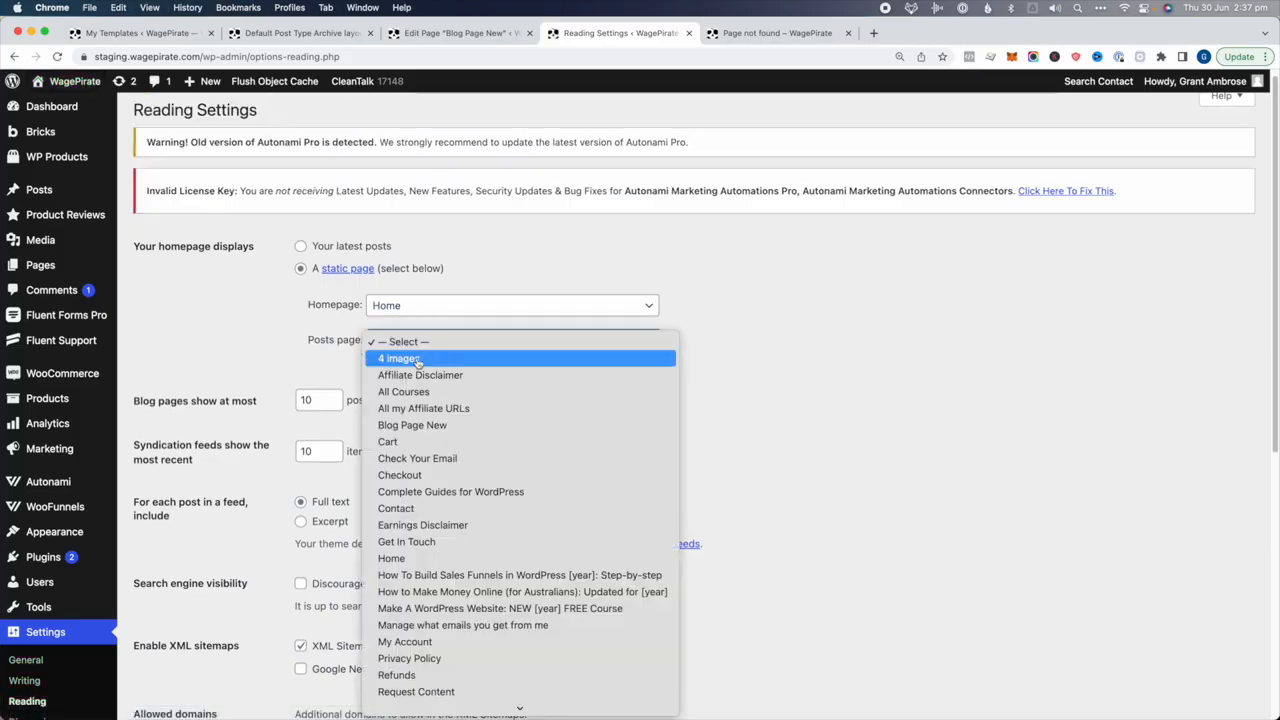
left_click(412, 425)
scroll(430, 418, "down", 10)
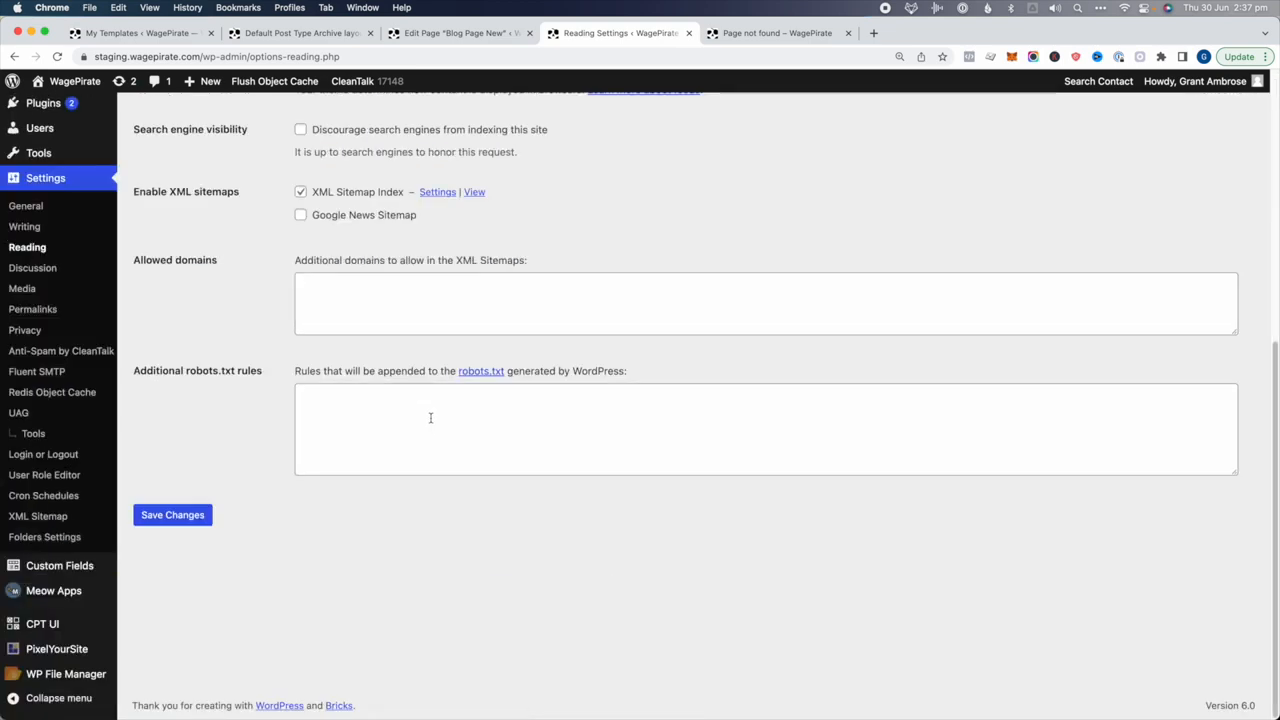
left_click(195, 517)
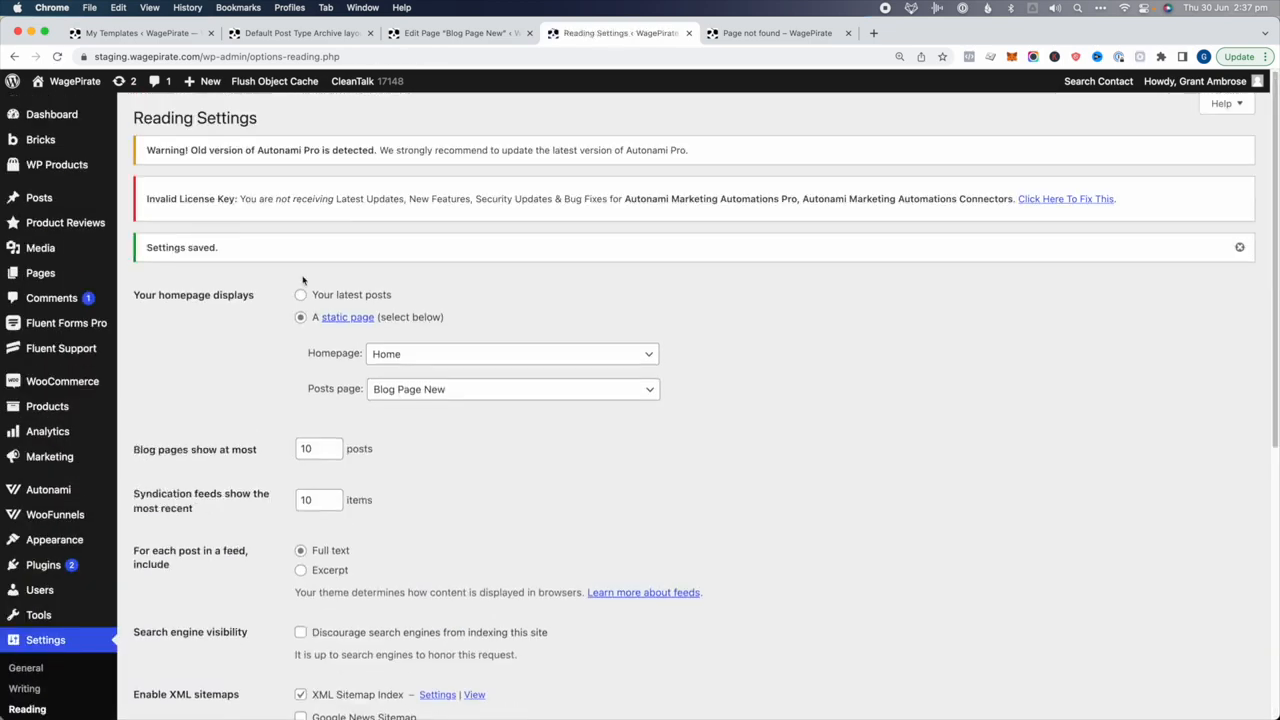
left_click(447, 33)
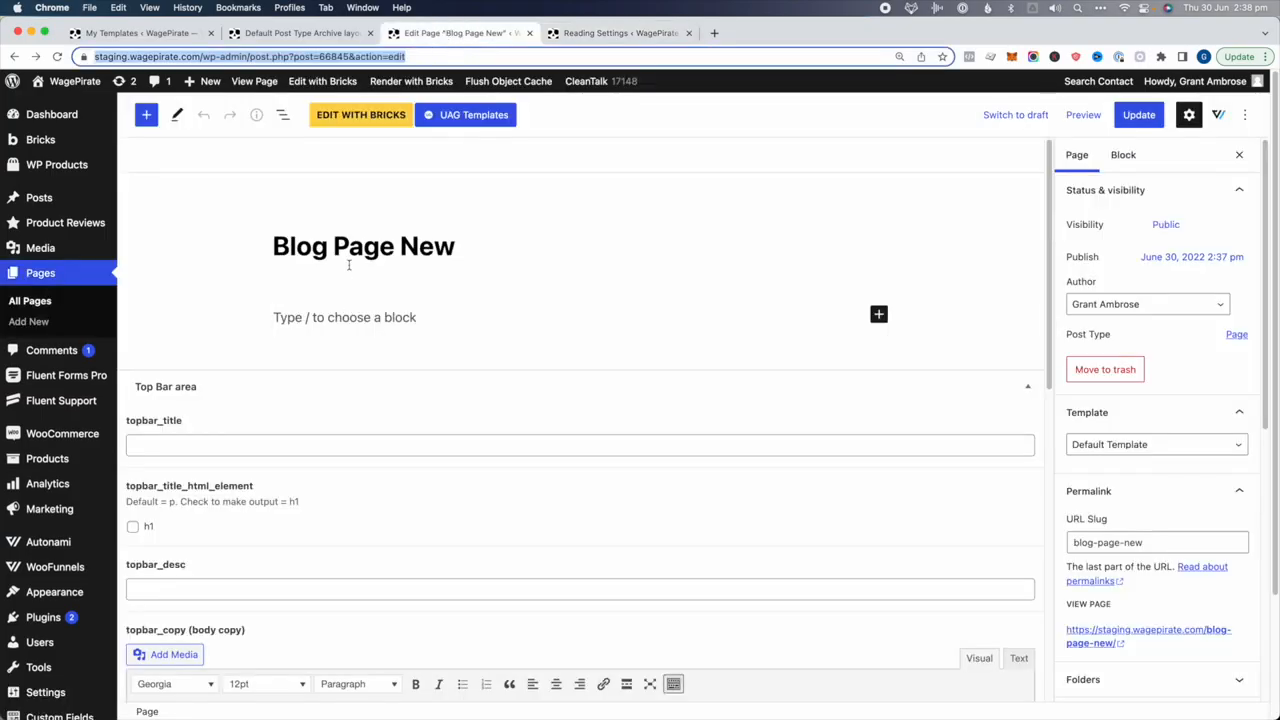
View the live Blog Page New and scroll through its two-column post grid with pagination
left_click(1068, 637, "super")
left_click(603, 35)
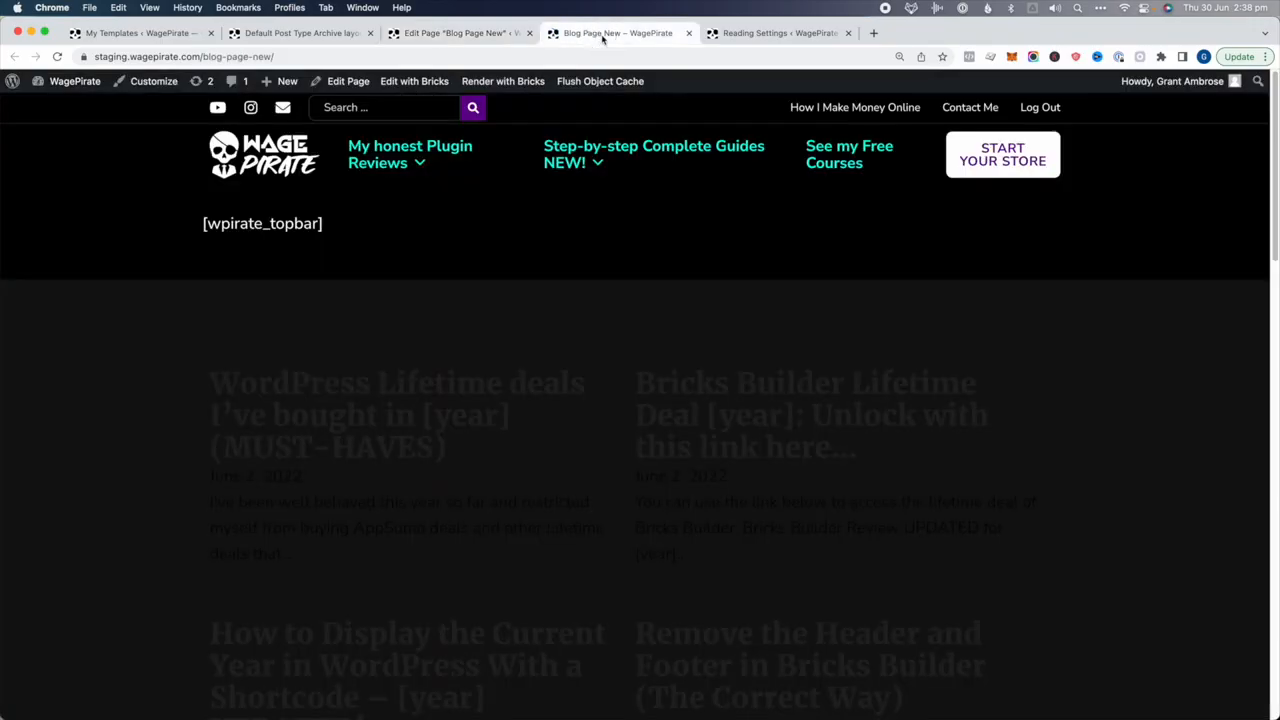
scroll(294, 355, "down", 5)
scroll(295, 353, "up", 4)
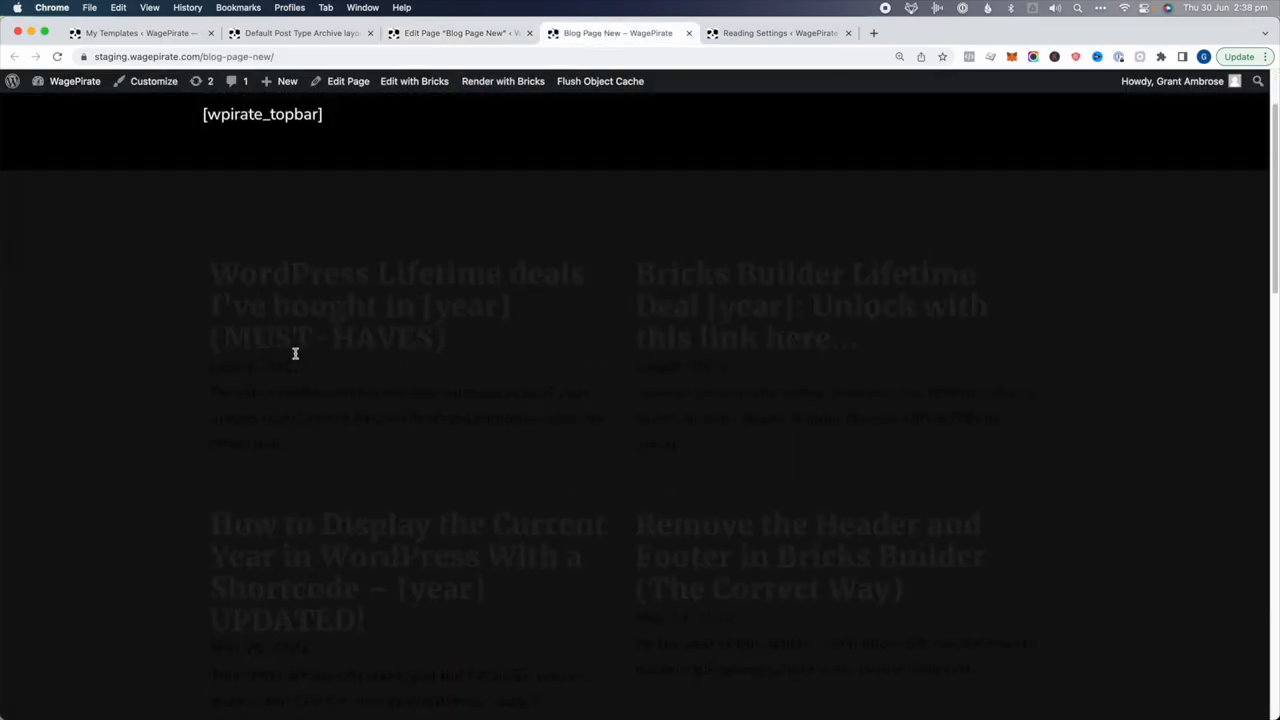
scroll(298, 380, "up", 2)
scroll(709, 384, "down", 10)
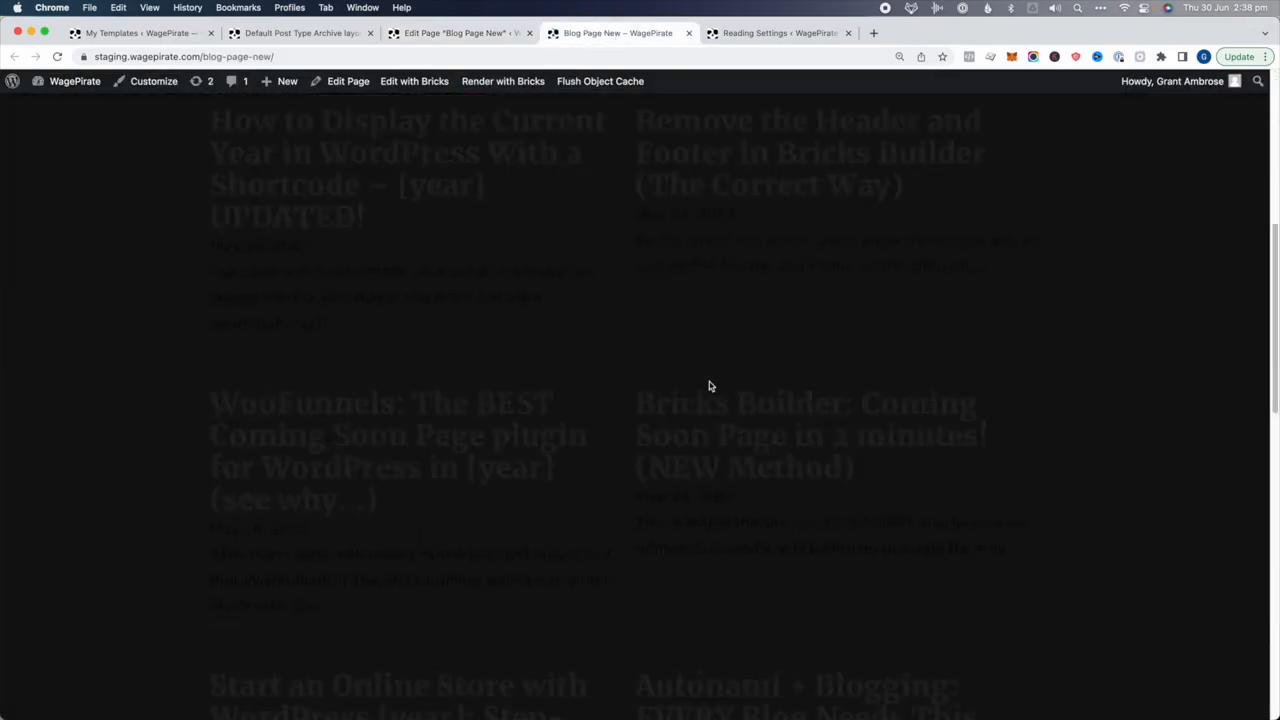
scroll(709, 386, "down", 2)
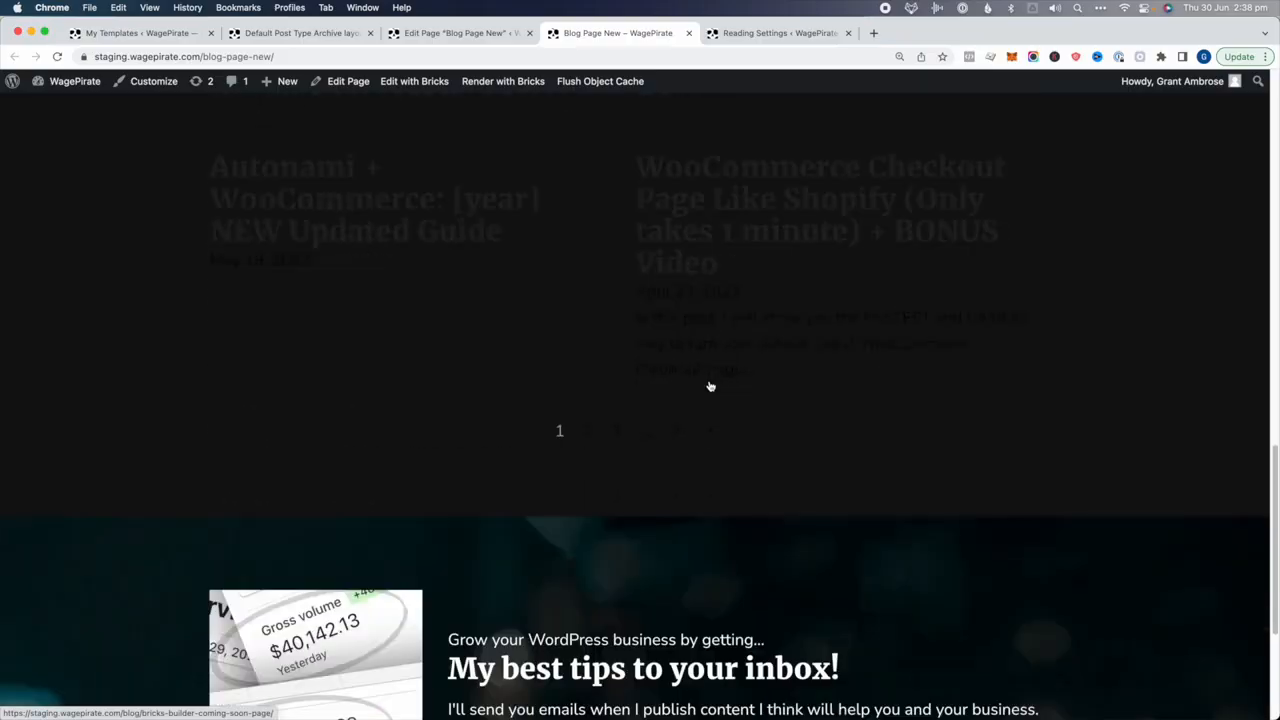
Highlight text across the post listing, then open Blog Page New in the Bricks builder
left_click_drag(757, 483, 197, 319)
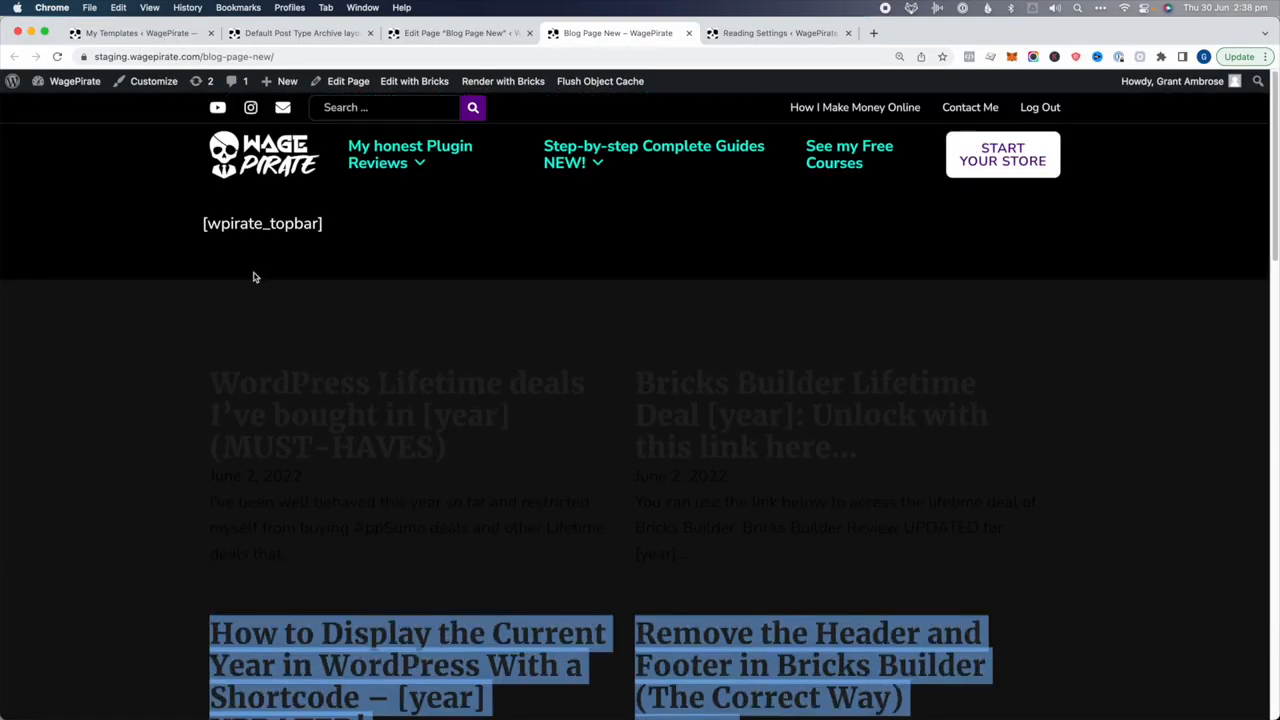
left_click(428, 308)
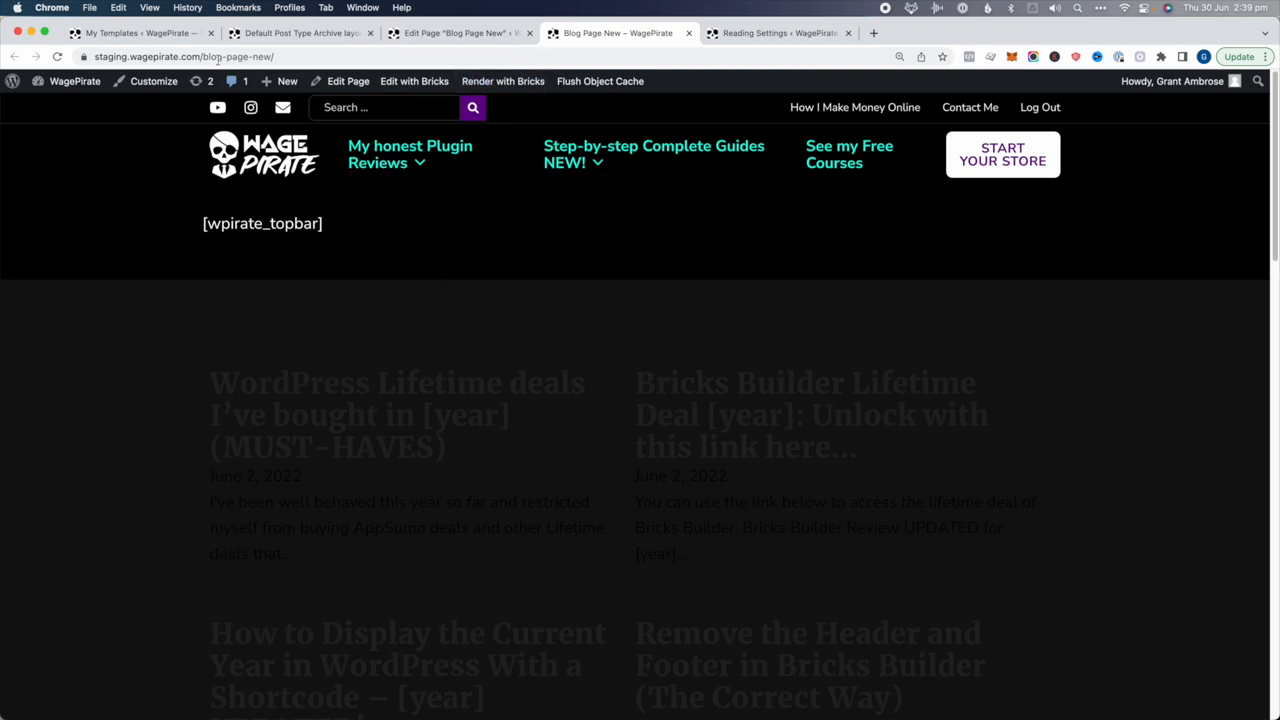
left_click(458, 33)
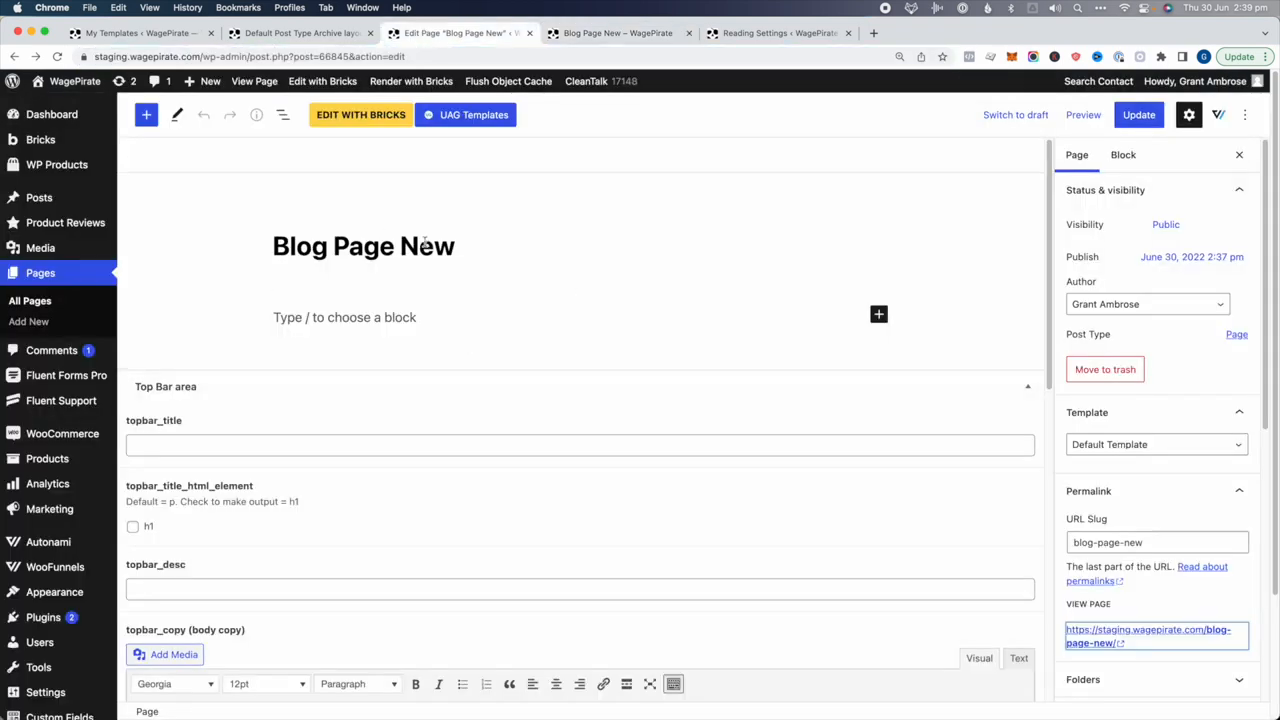
left_click(388, 115)
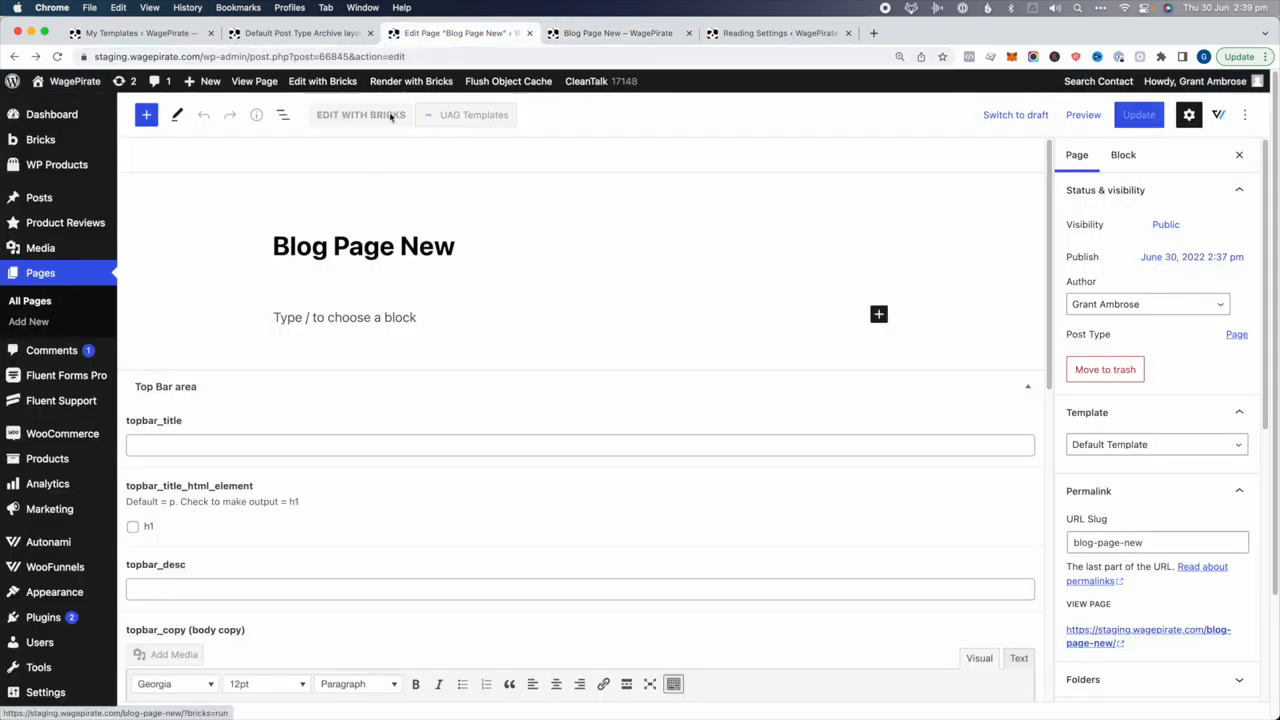
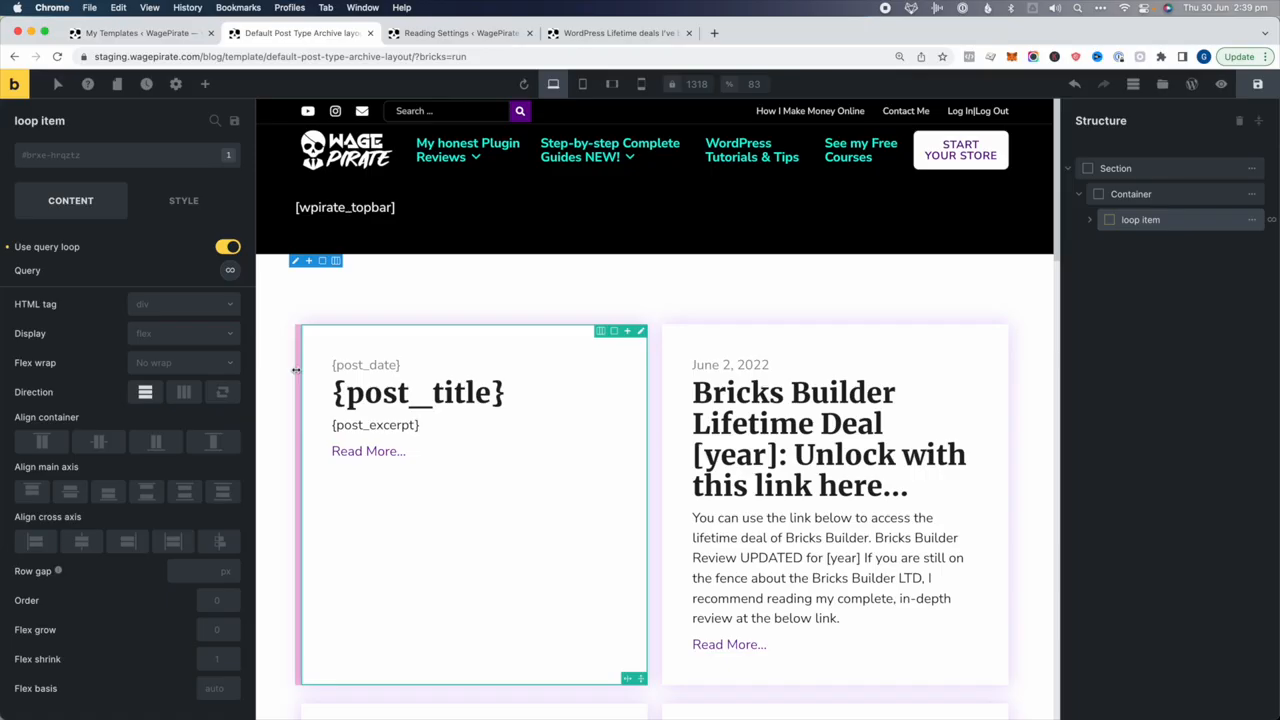
Copy the post-loop Section from the archive template
left_click(1178, 170)
key("super+c")
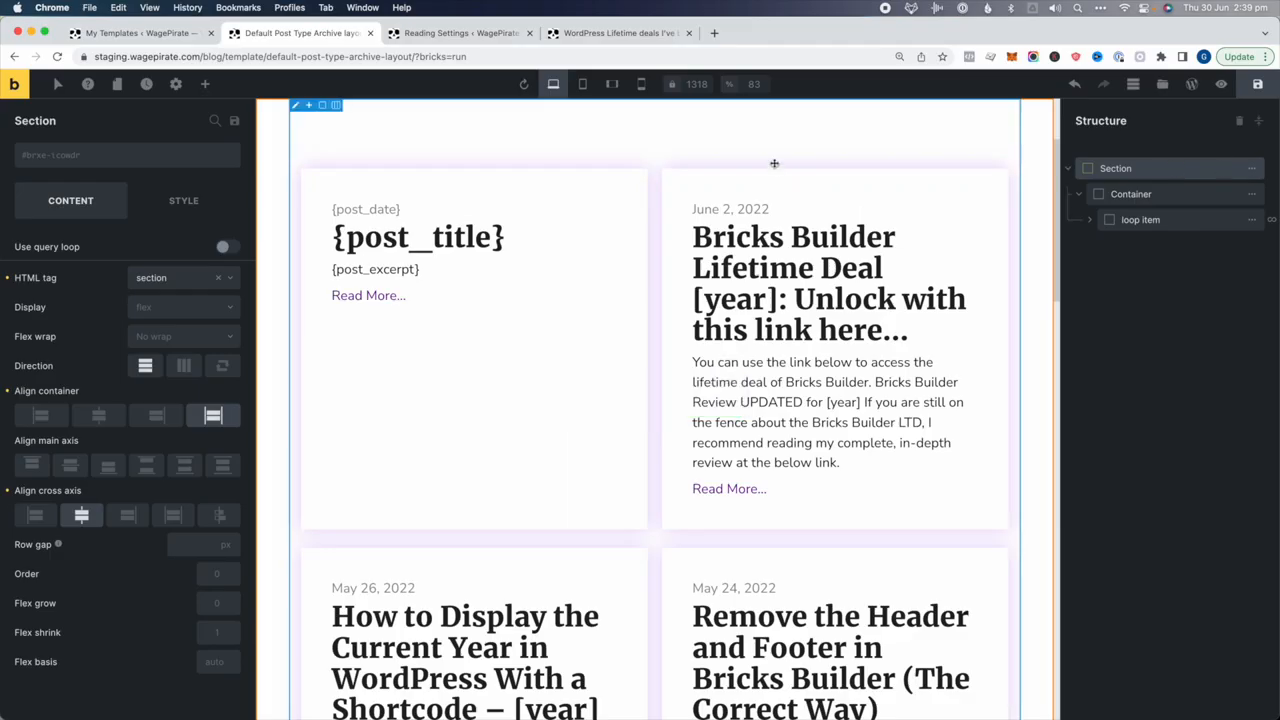
right_click(1037, 136)
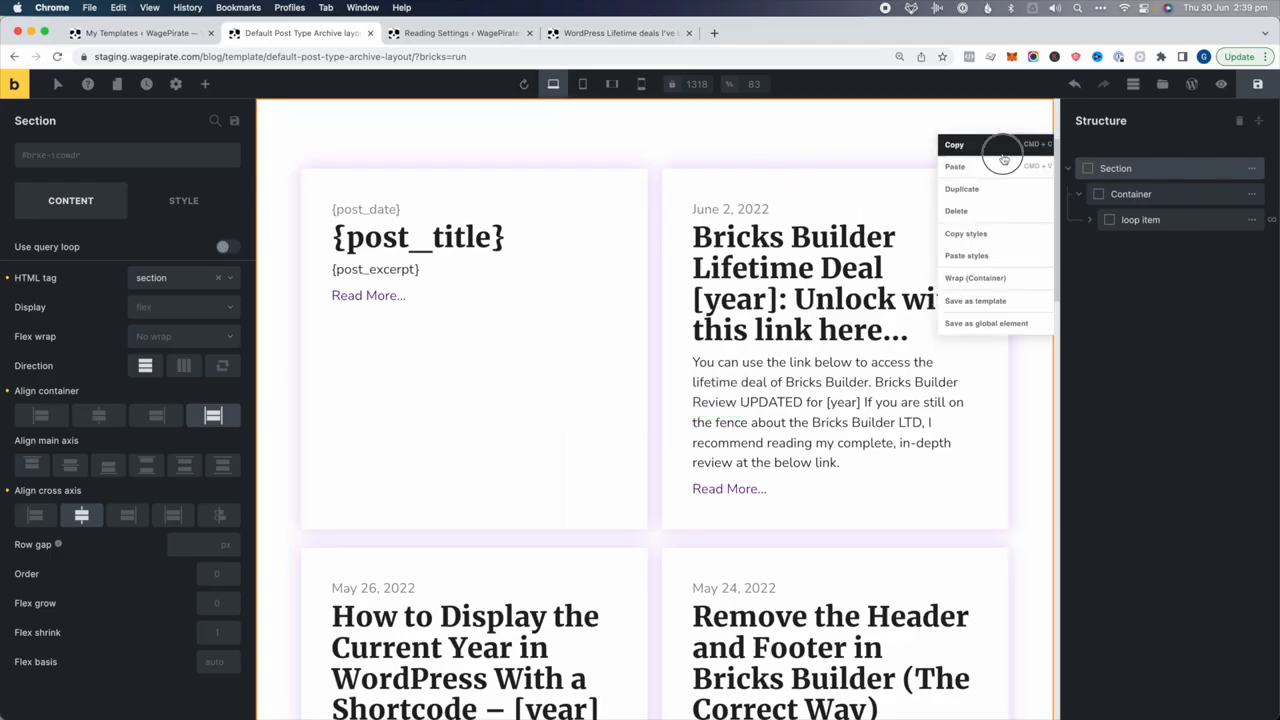
left_click(996, 146)
Paste the Section into the empty blog page, select its loop item card, and check Reading Settings
left_click(590, 33)
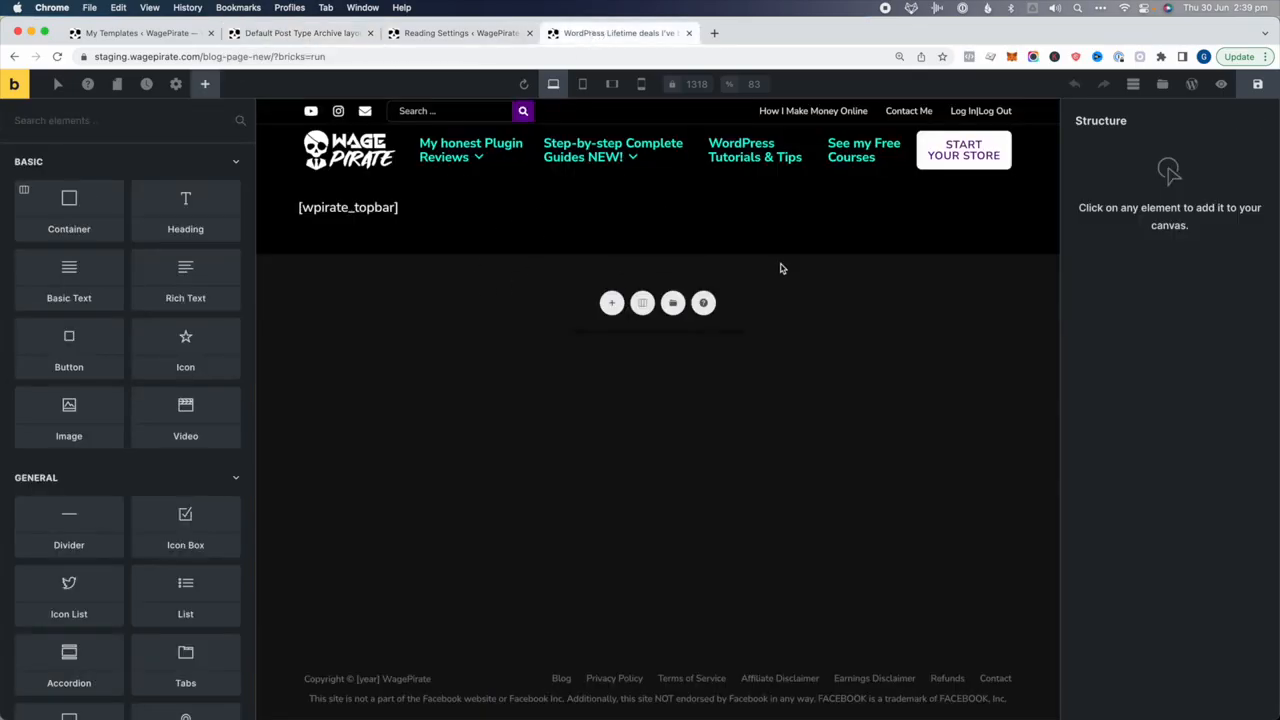
key("cmd+v")
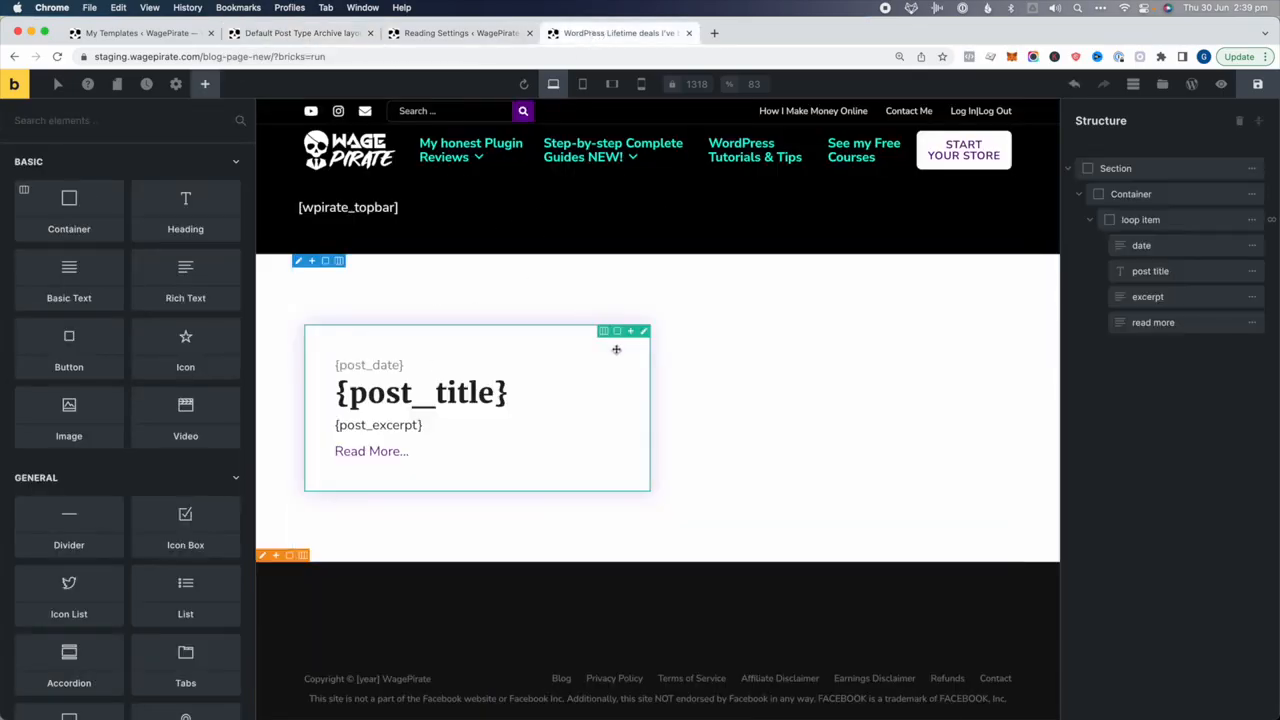
scroll(887, 288, "down", 1)
scroll(887, 288, "down", 10)
scroll(887, 320, "up", 15)
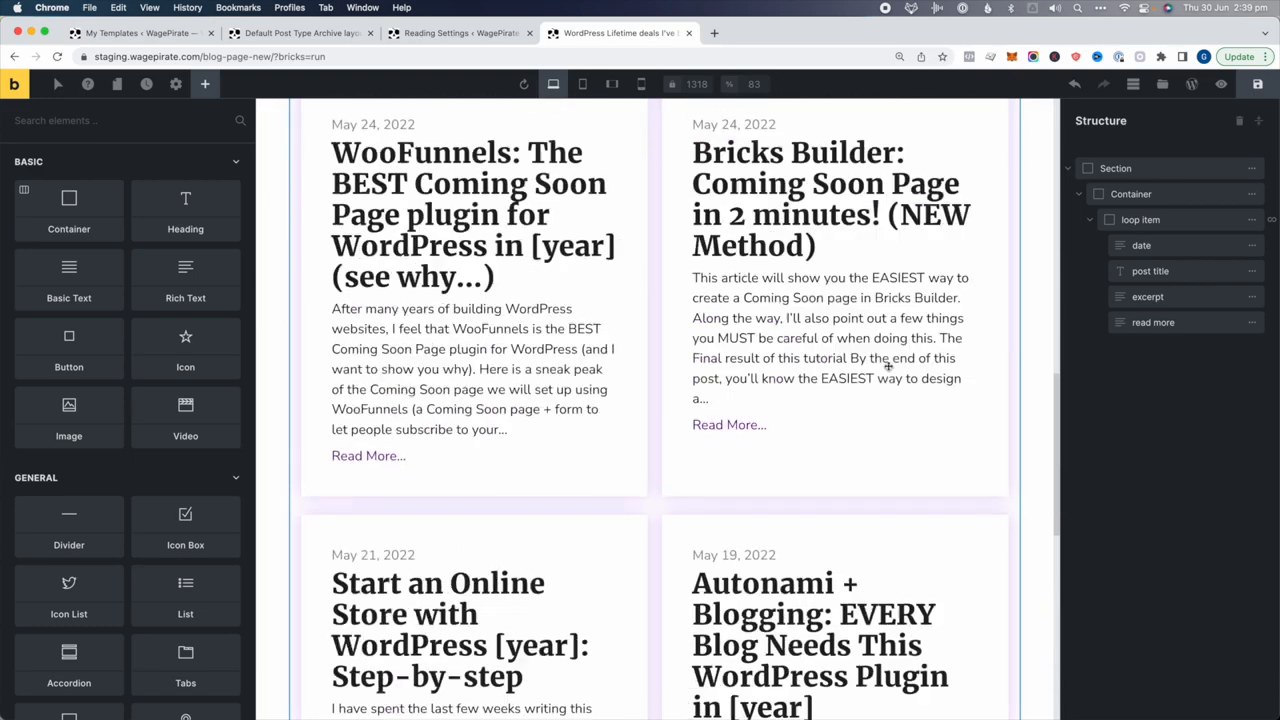
left_click(1168, 220)
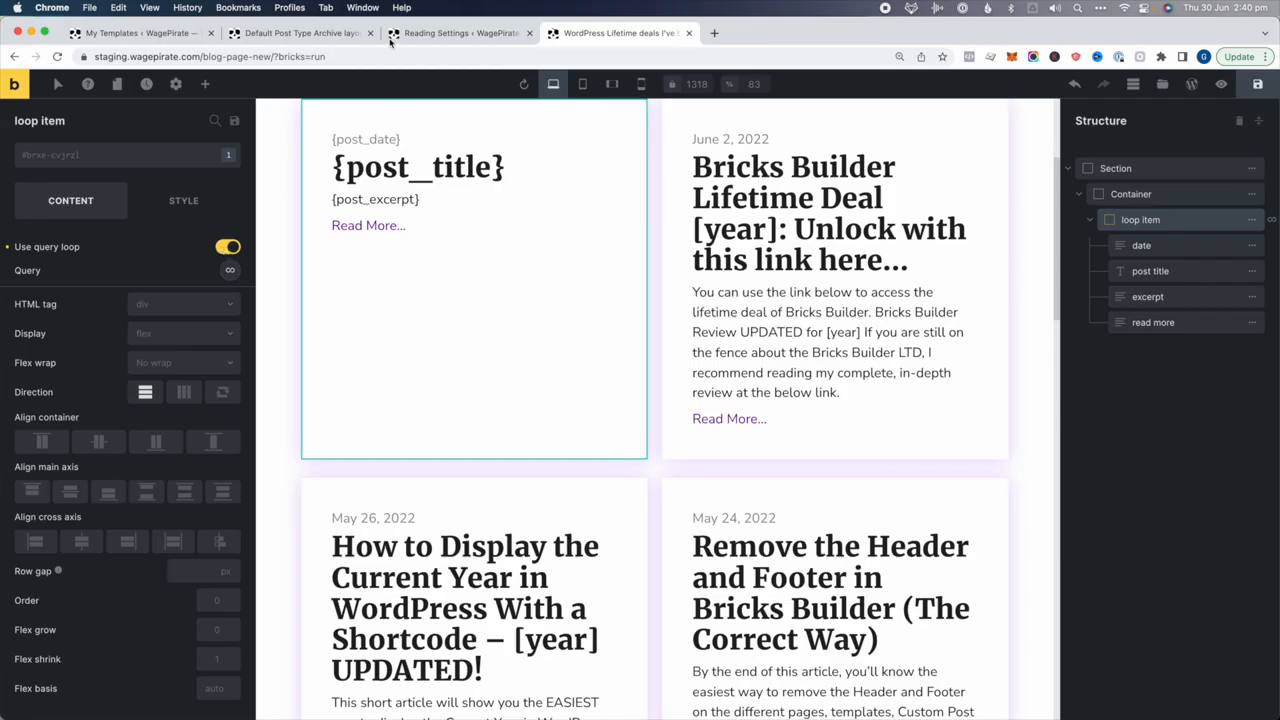
left_click(422, 40)
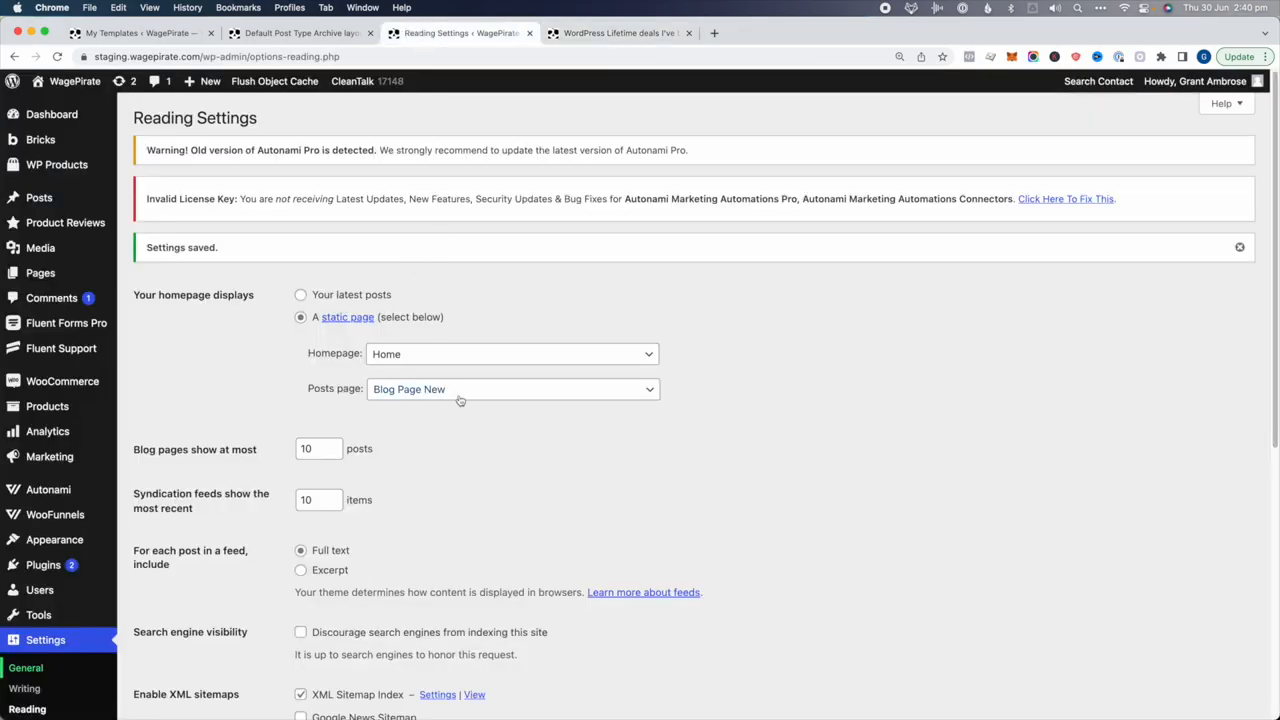
Save the blog page with its post-card loop, preview it, and open the live page
left_click(605, 33)
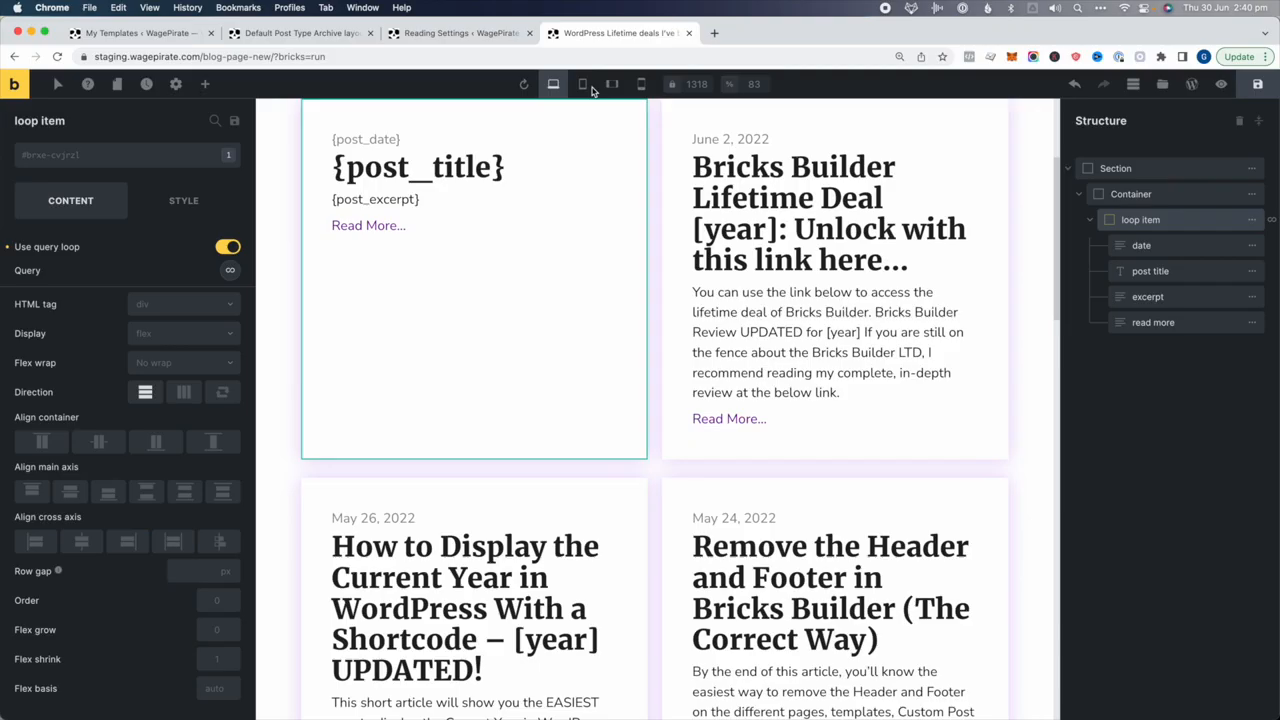
left_click(1257, 84)
left_click(1221, 84)
left_click(1191, 84)
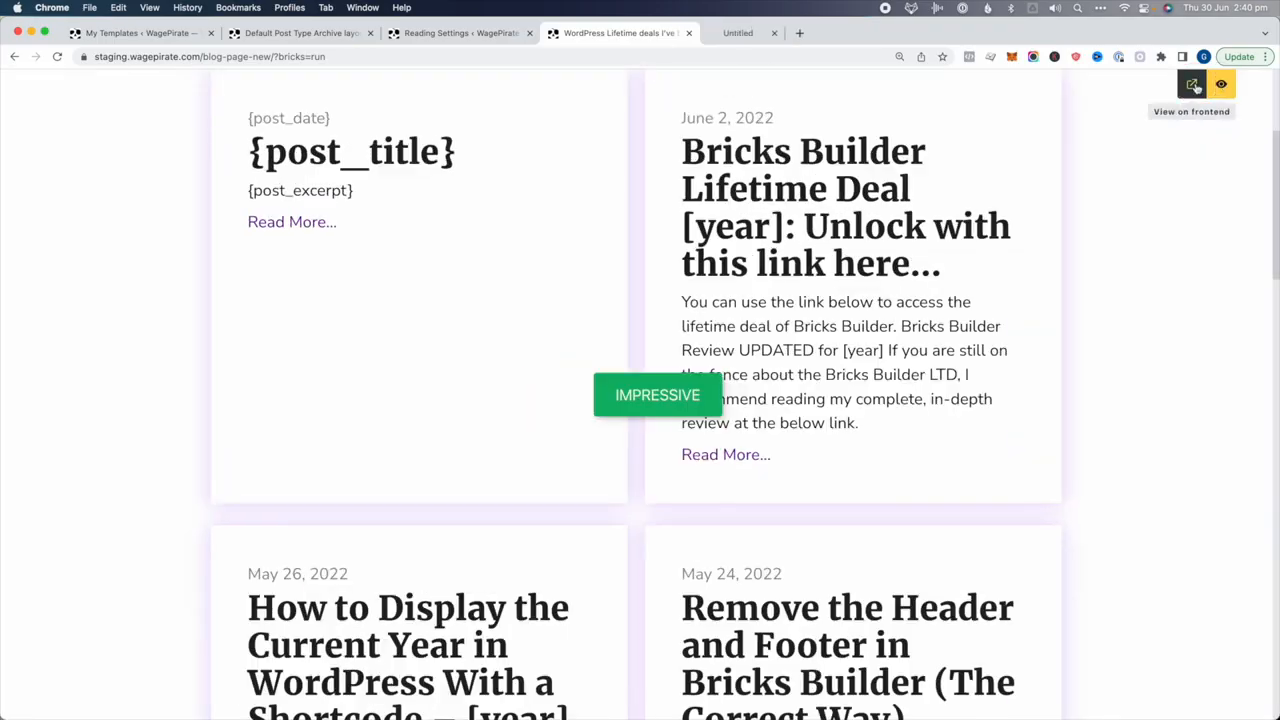
Inspect the live blog page's body element to find its blog class, then return to the archive template
left_click(777, 37)
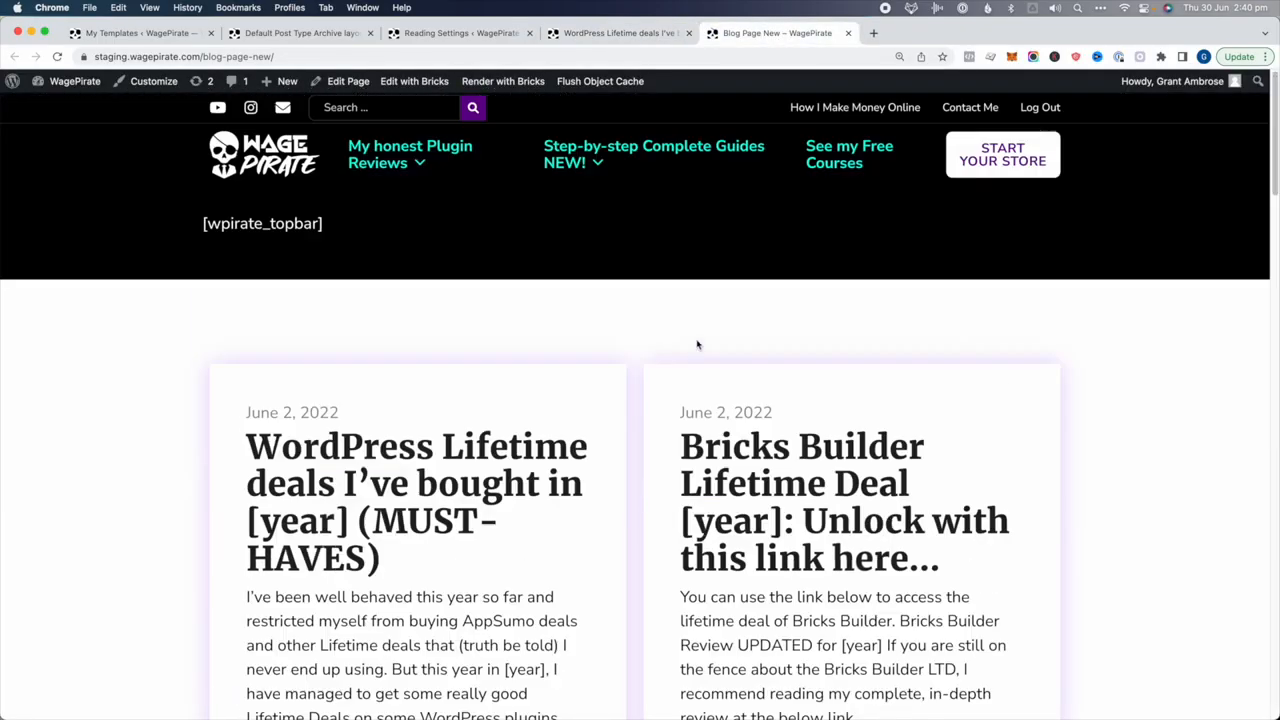
right_click(556, 315)
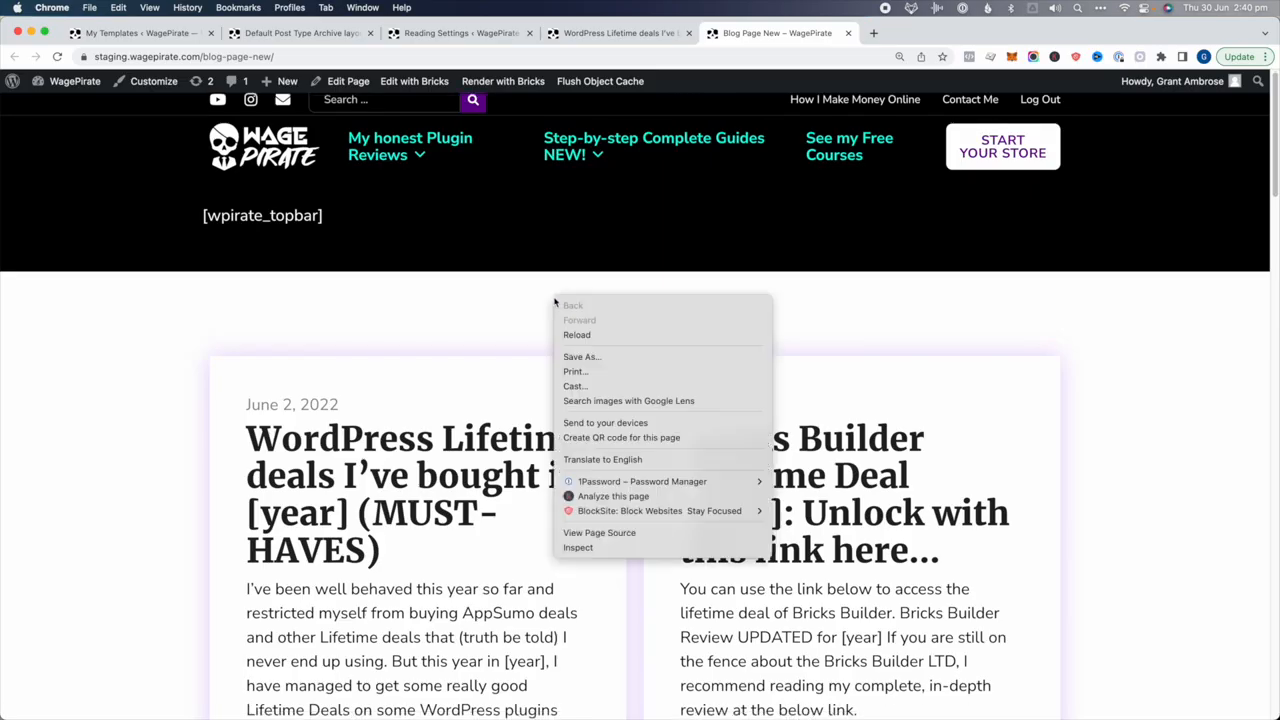
left_click(616, 545)
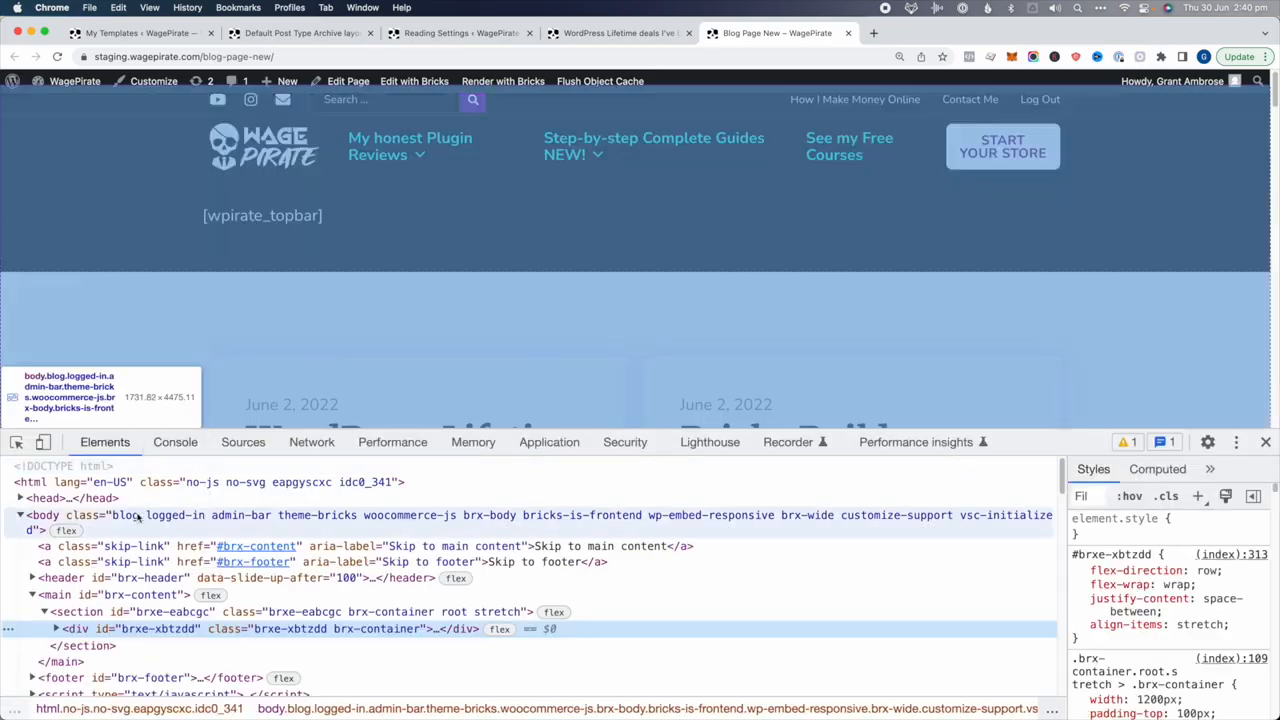
left_click(125, 515)
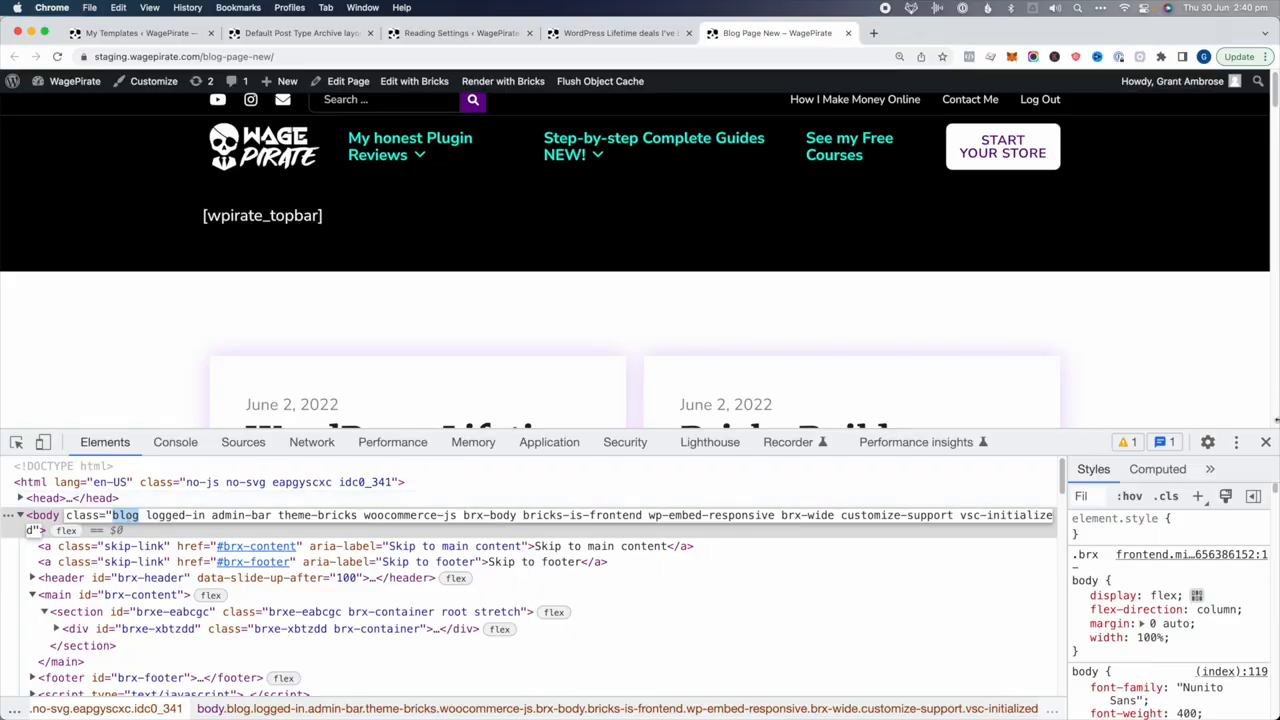
left_click(1266, 441)
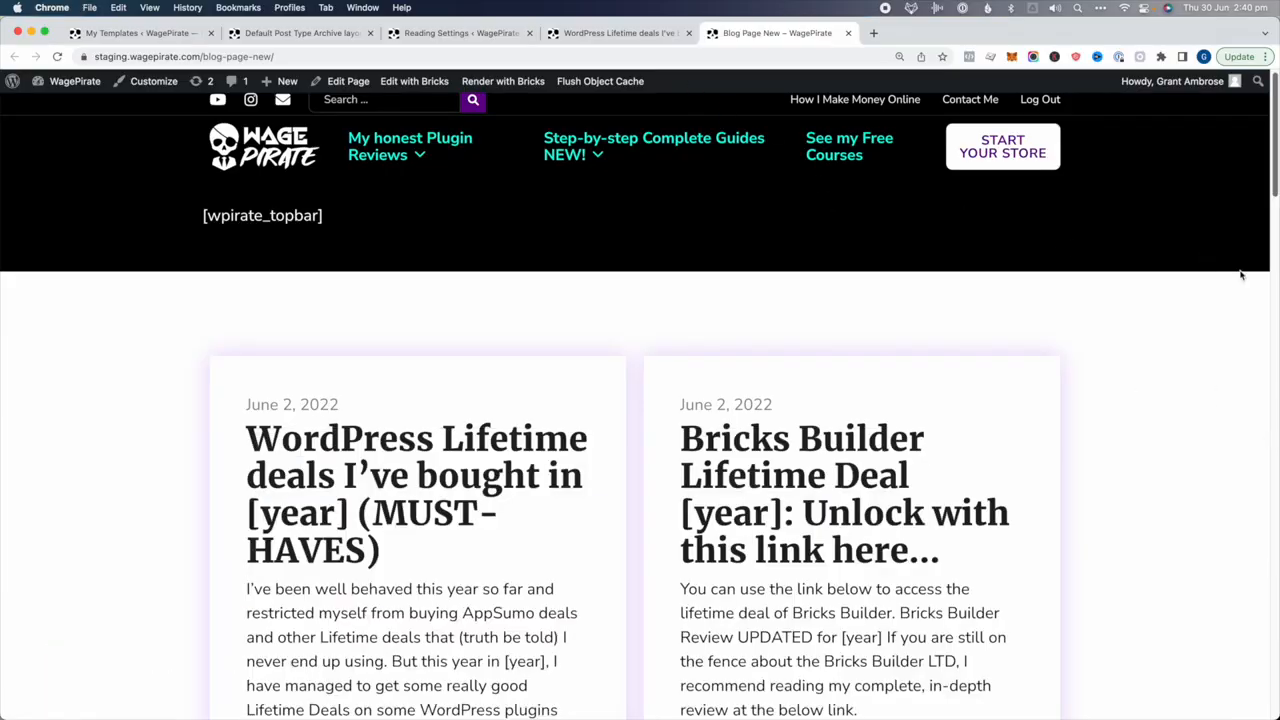
left_click_drag(1276, 252, 1270, 320)
left_click(338, 40)
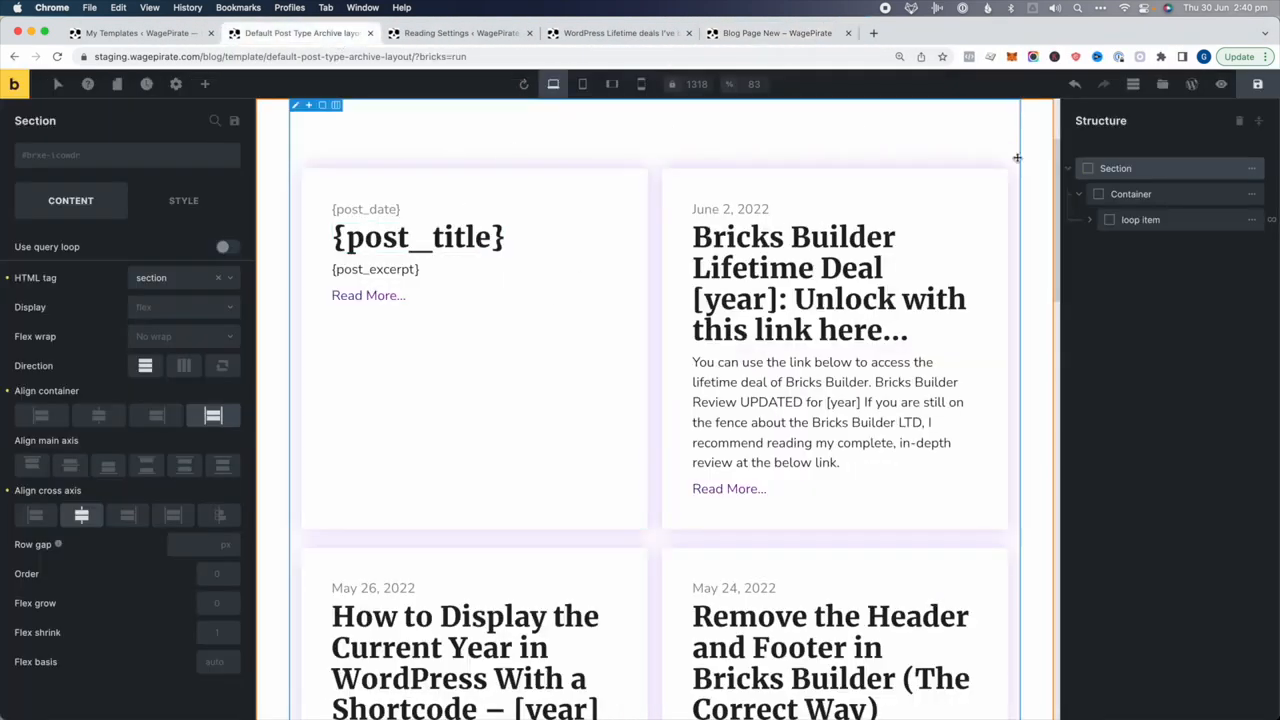
At mobile landscape, set the loop item width to 100% and the container direction to column
left_click(585, 85)
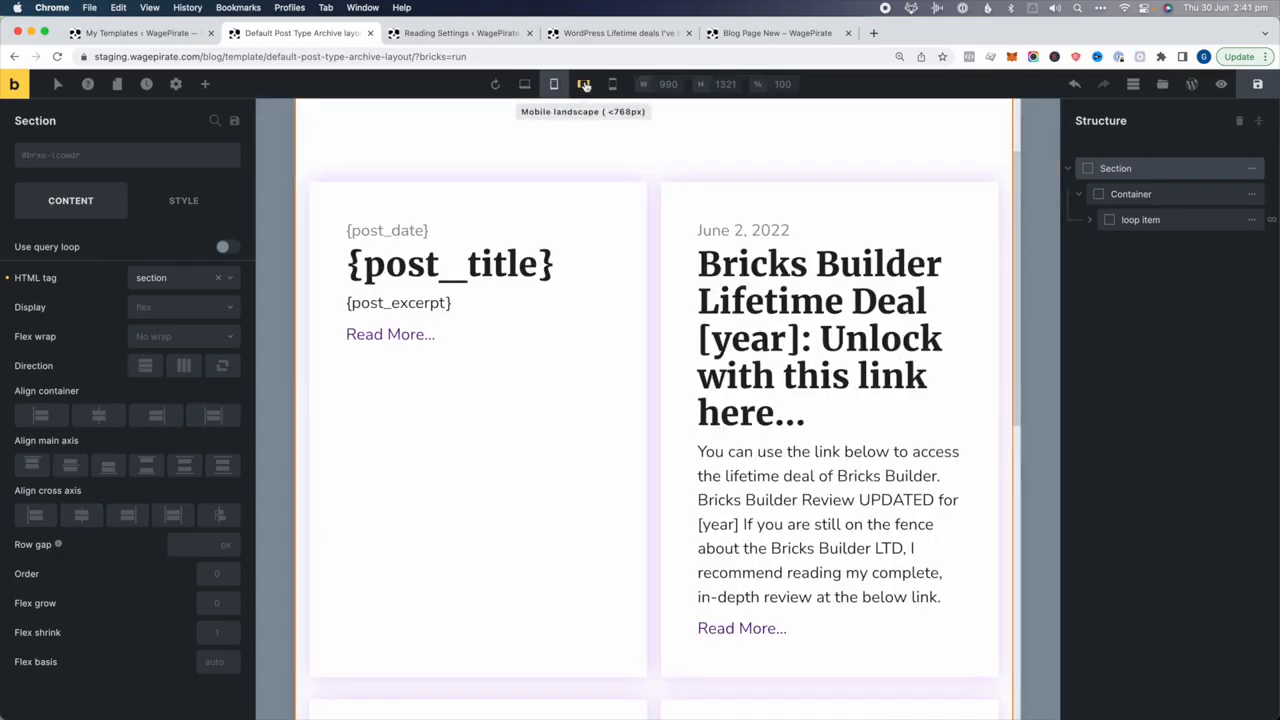
left_click(585, 85)
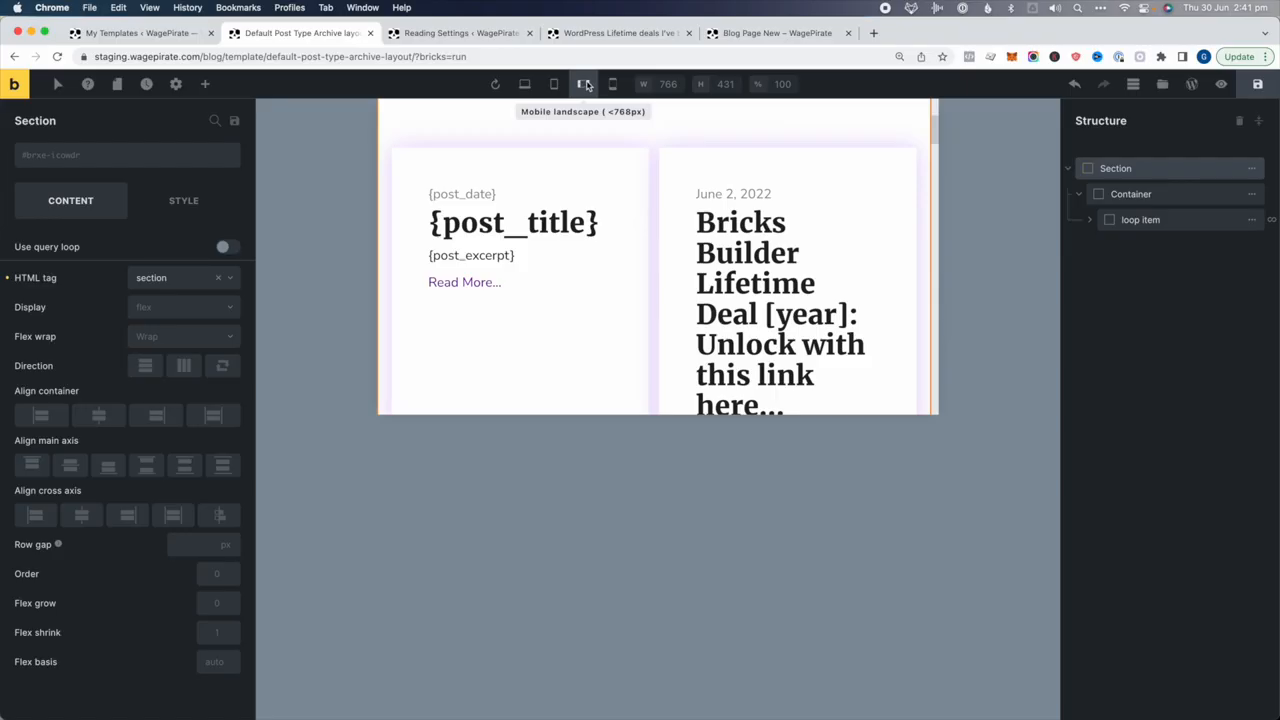
left_click(1142, 221)
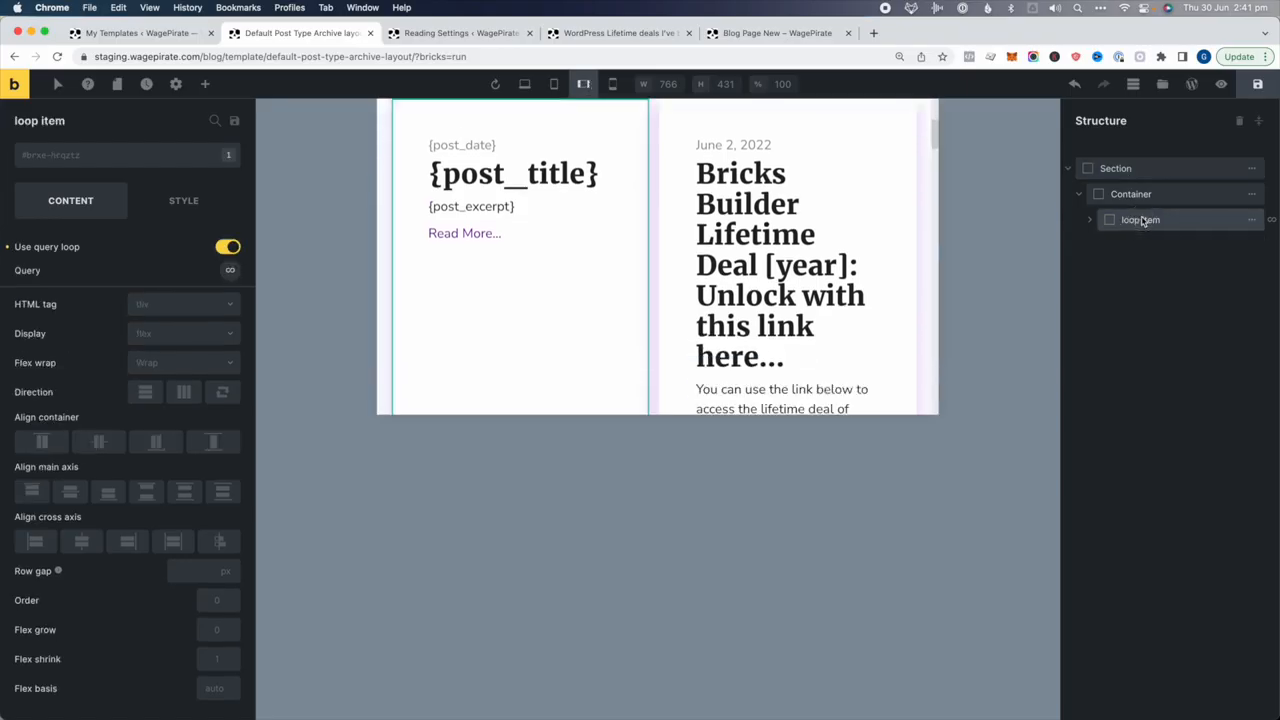
left_click(194, 200)
left_click(88, 254)
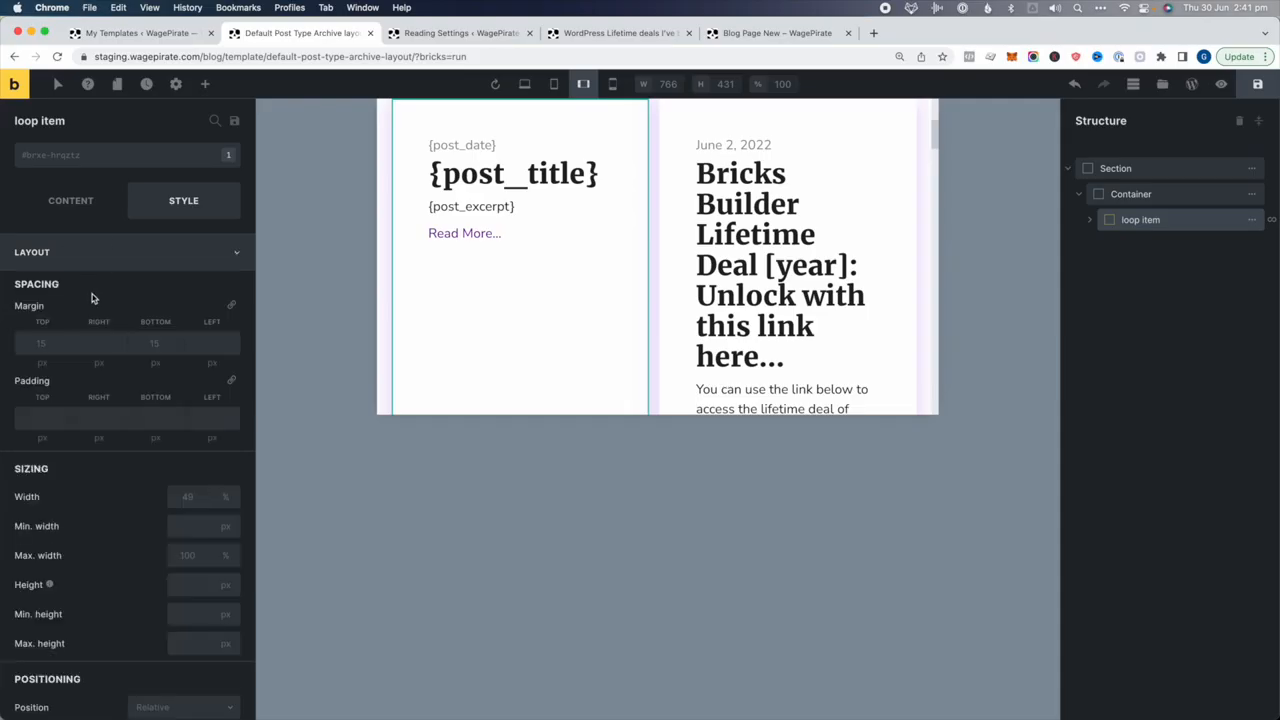
left_click(182, 497)
type("100")
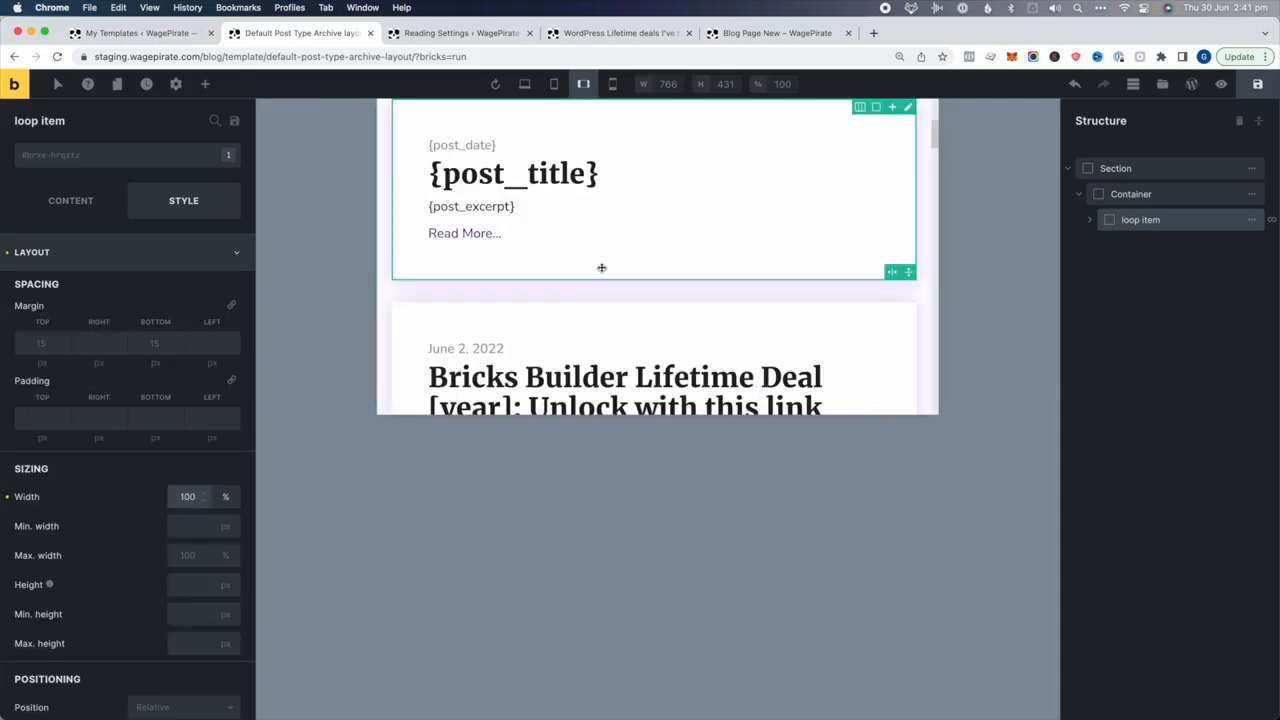
left_click(1127, 196)
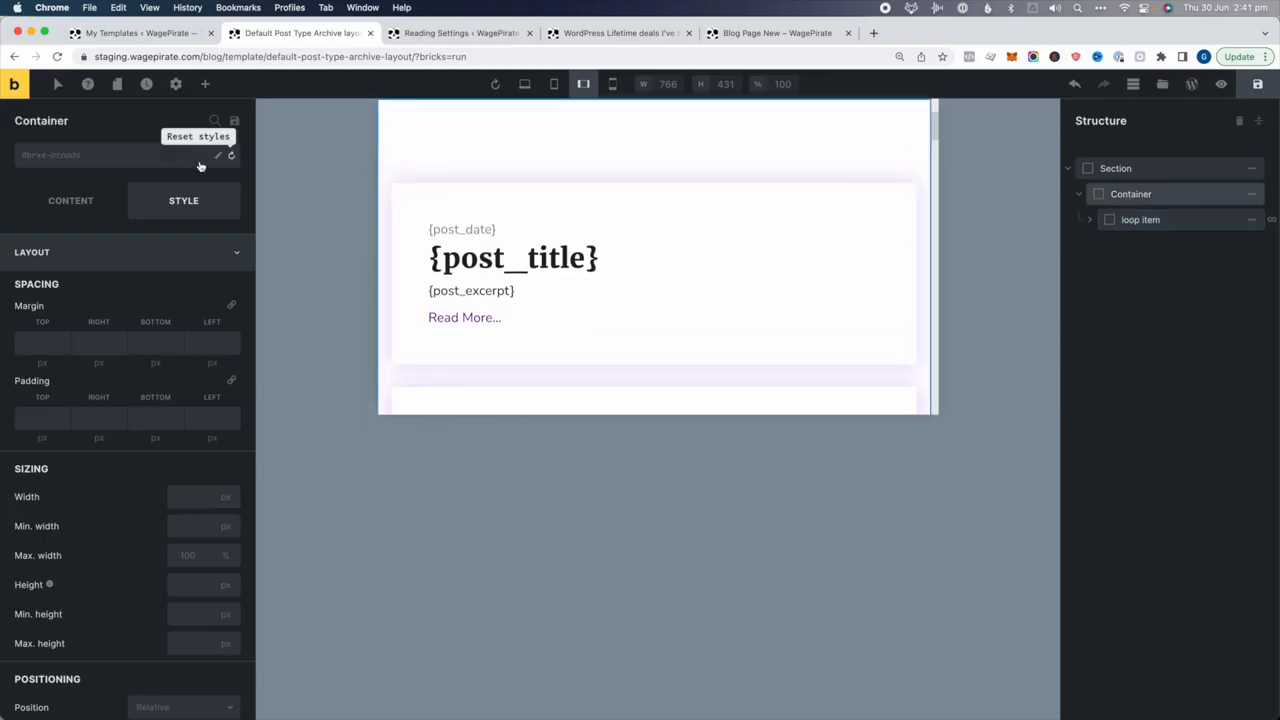
left_click(91, 196)
left_click(146, 368)
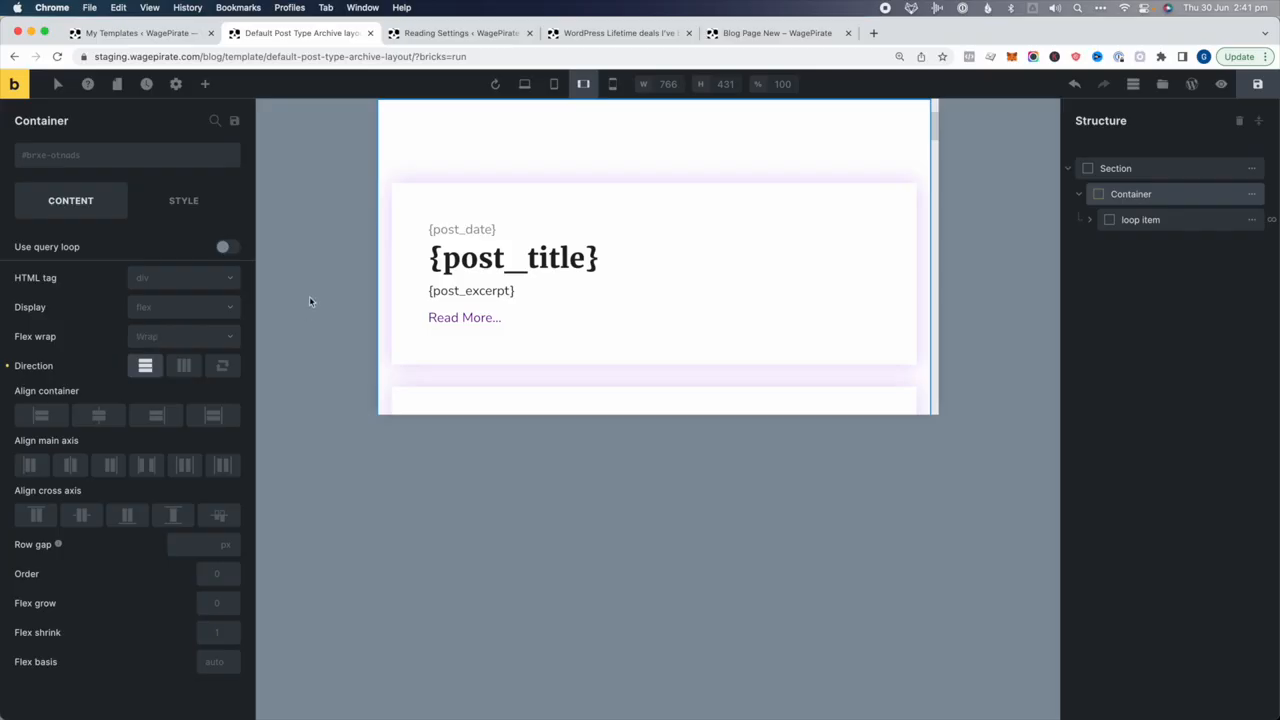
Save the template, return to Desktop, and copy the Section for the blog page
left_click(1257, 84)
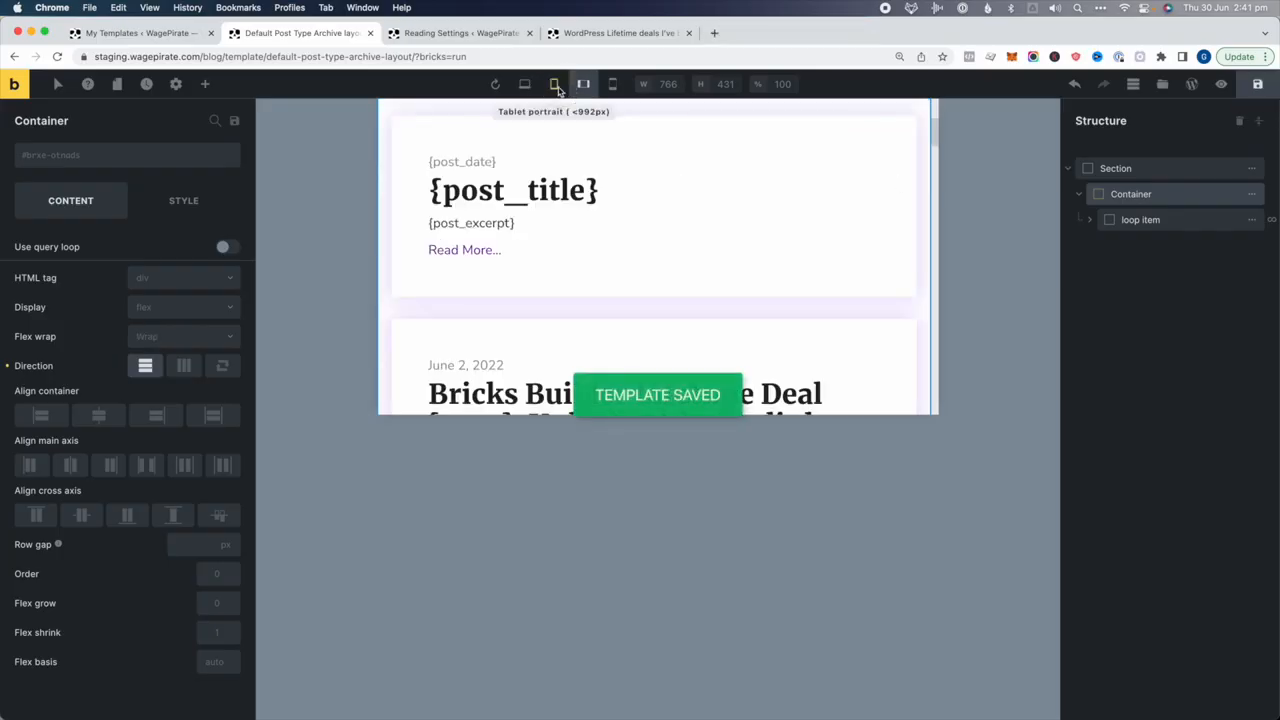
left_click(524, 84)
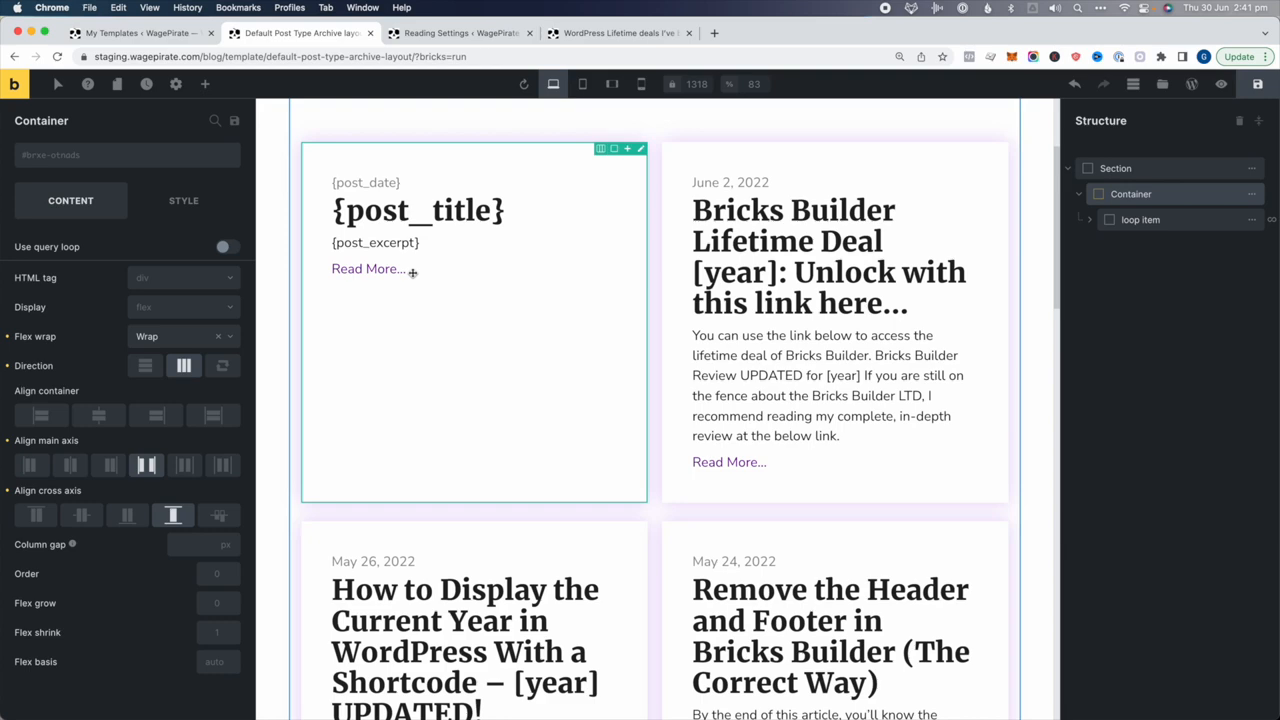
left_click(1211, 179)
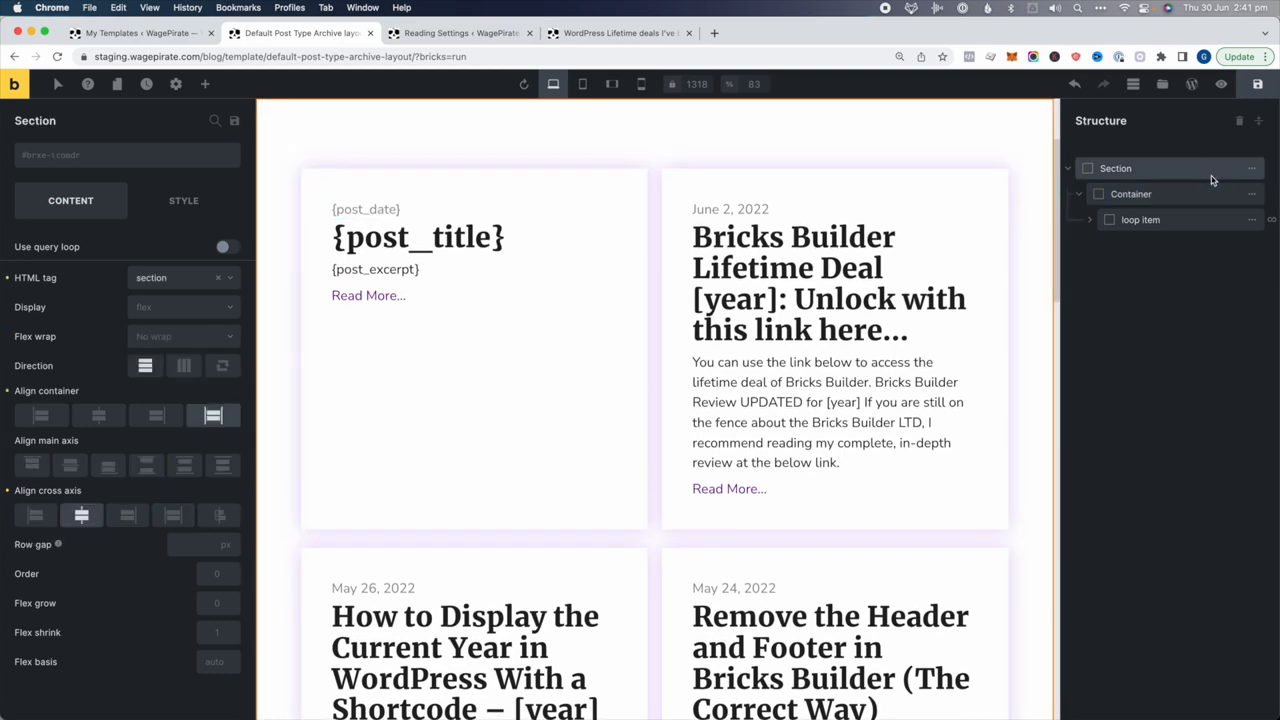
key("super+c")
left_click(590, 36)
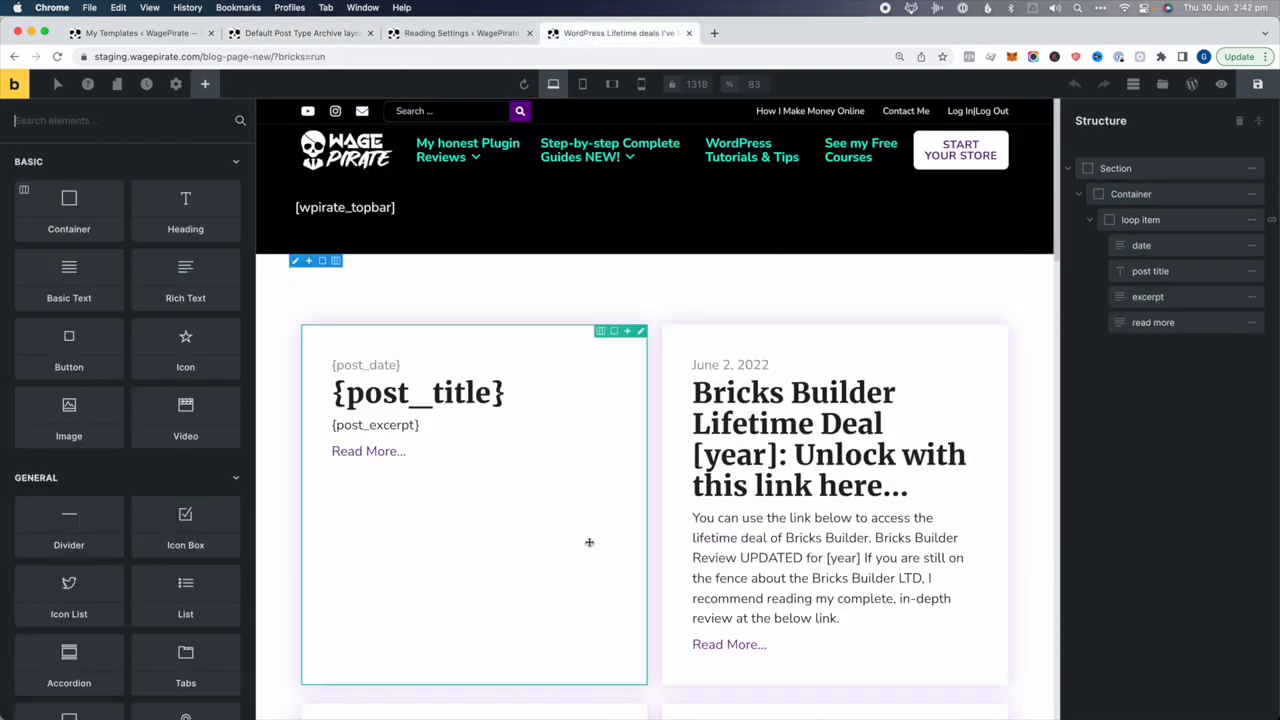
Replace the blog page's old section with the copied one and check tablet and mobile landscape layouts
left_click(1252, 168)
left_click(1094, 168)
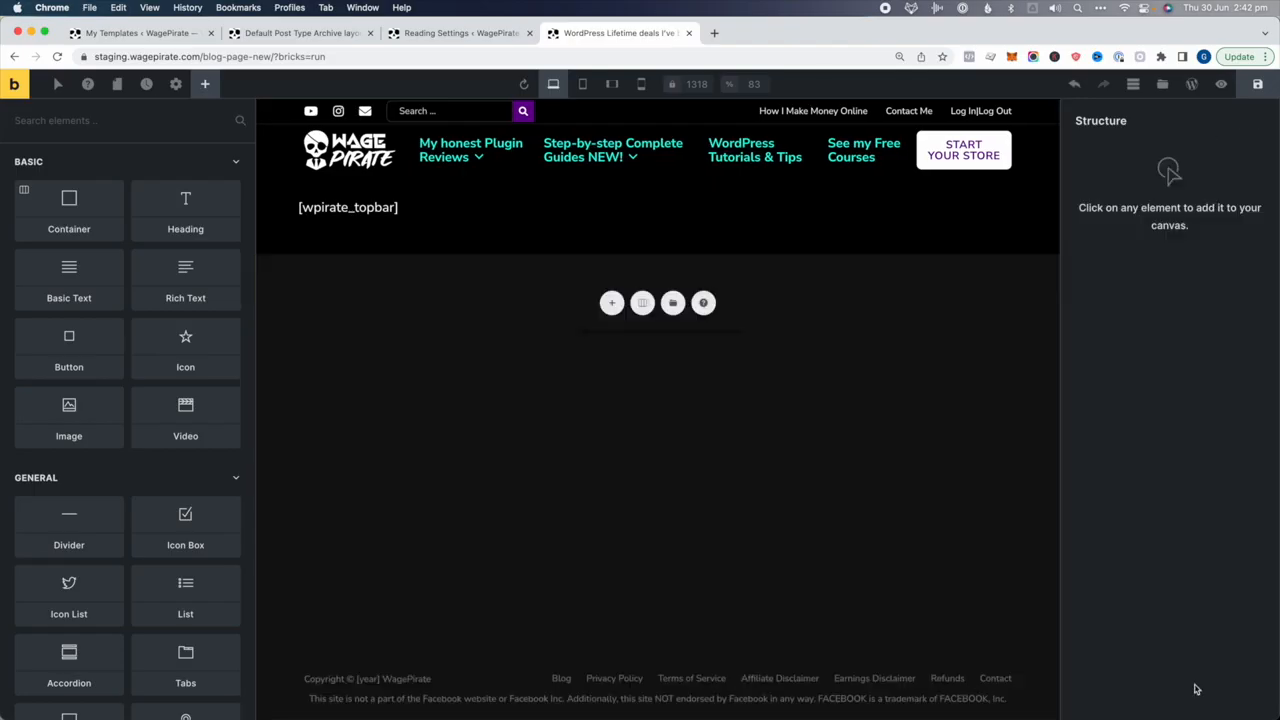
key("super+v")
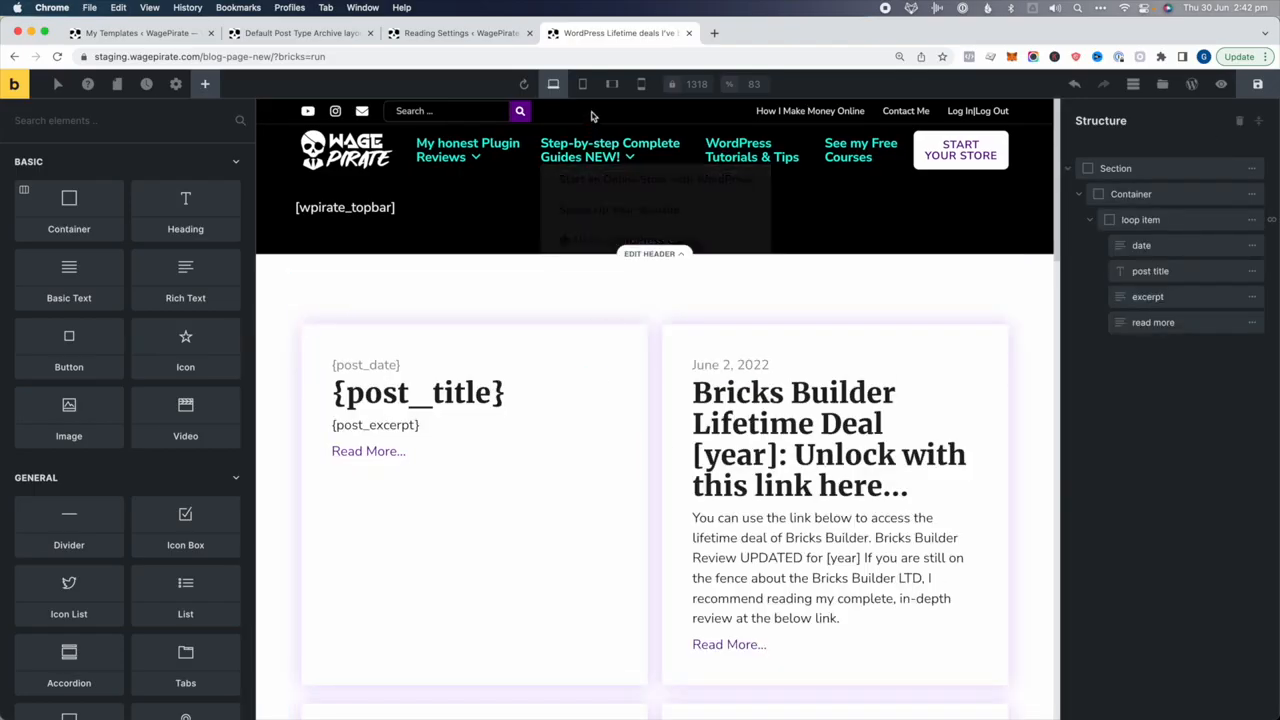
left_click(582, 84)
left_click(583, 84)
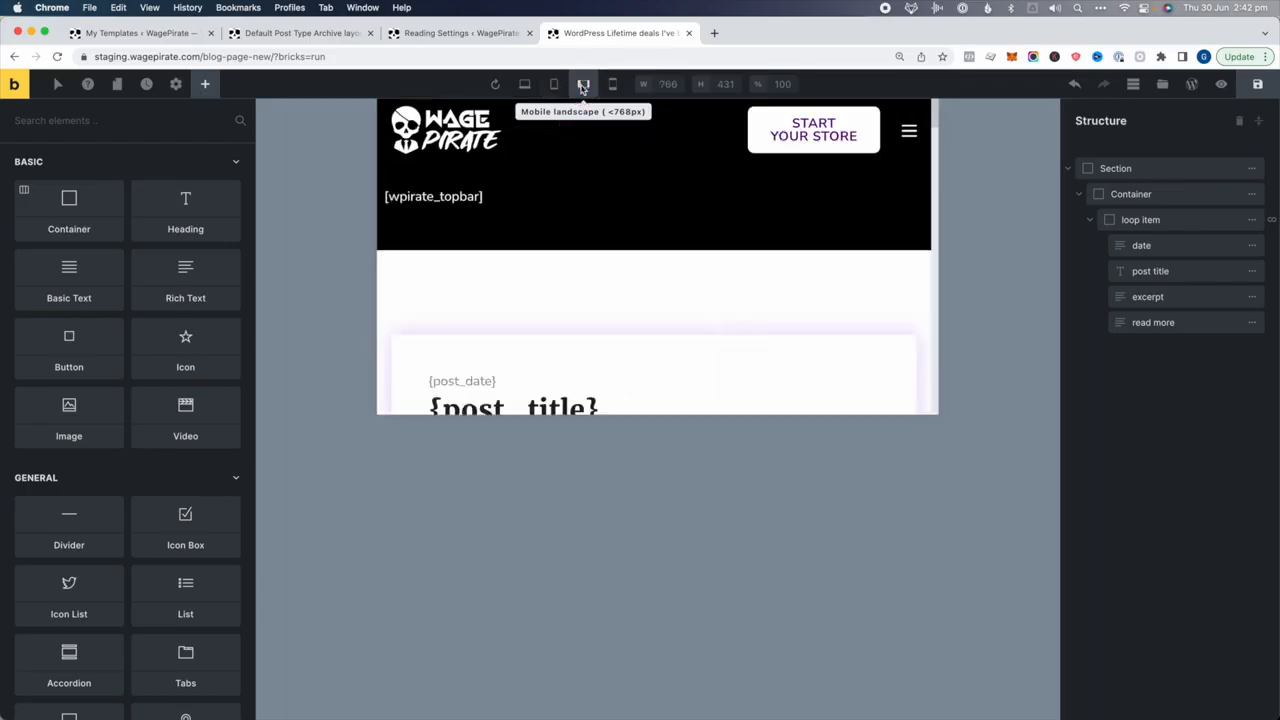
scroll(656, 218, "down", 8)
scroll(654, 222, "up", 10)
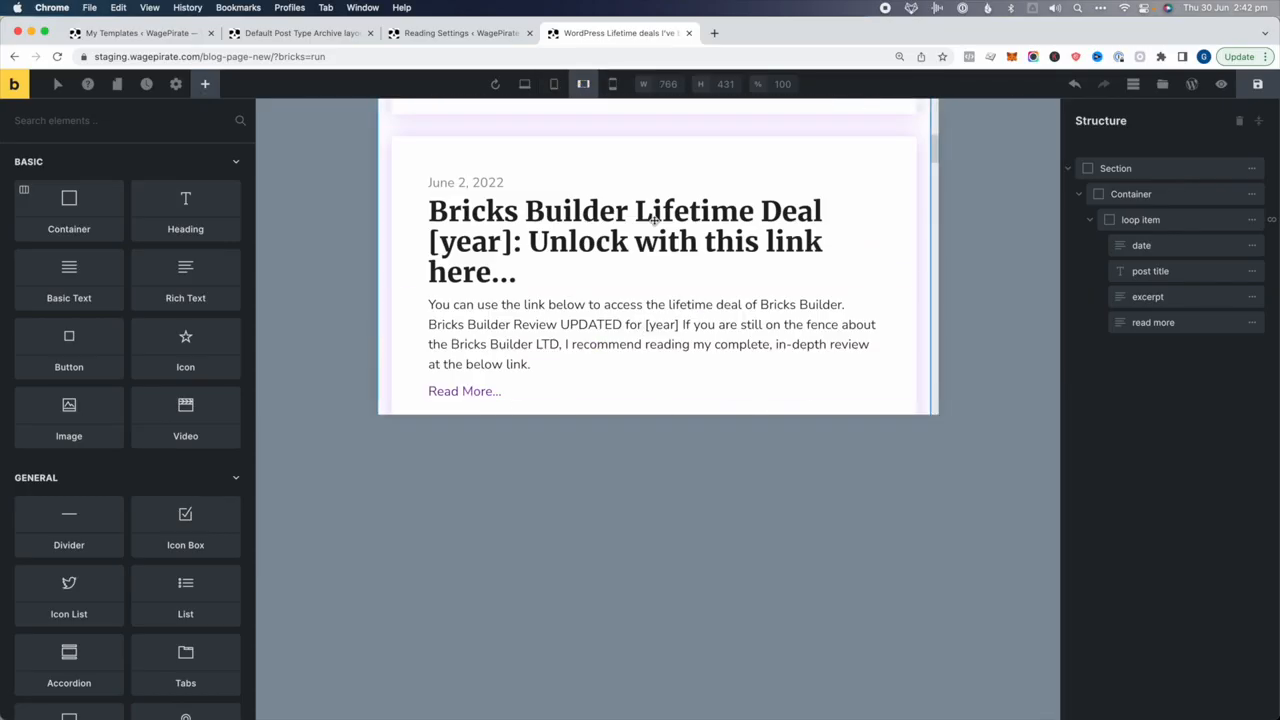
Save the blog page and open its live version in a new tab
left_click(1264, 83)
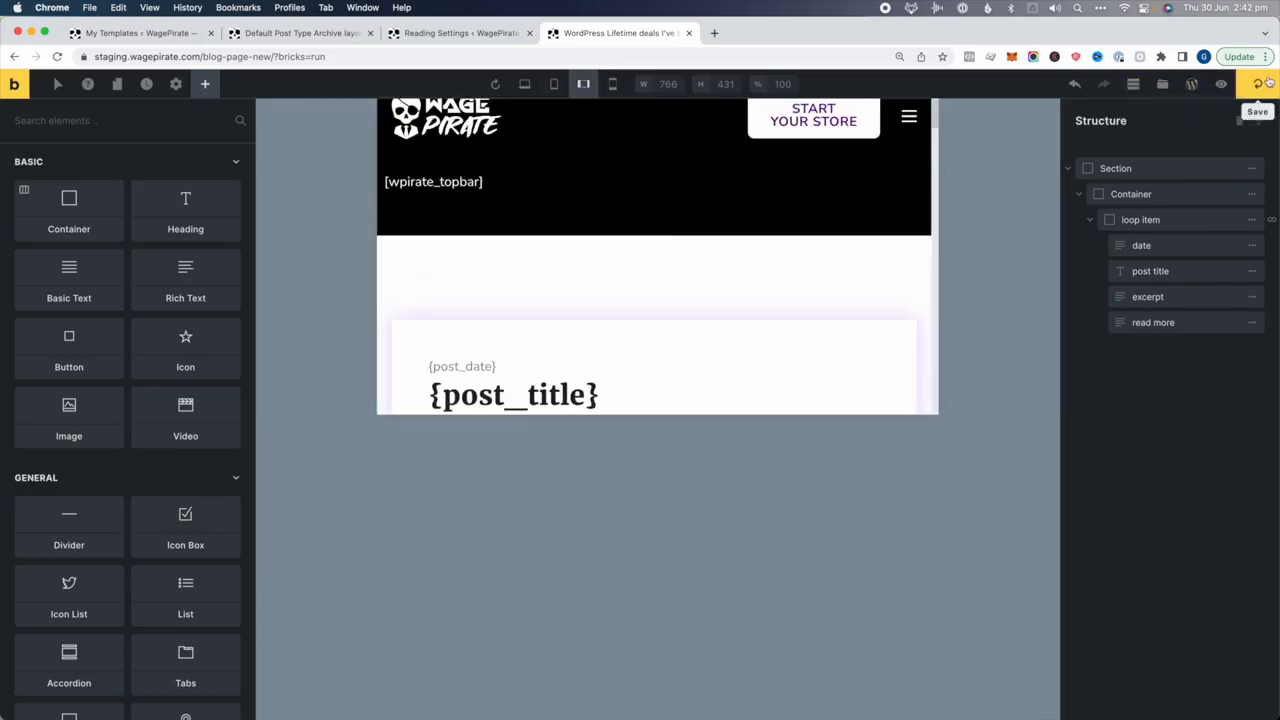
left_click(1221, 84)
left_click(1194, 84)
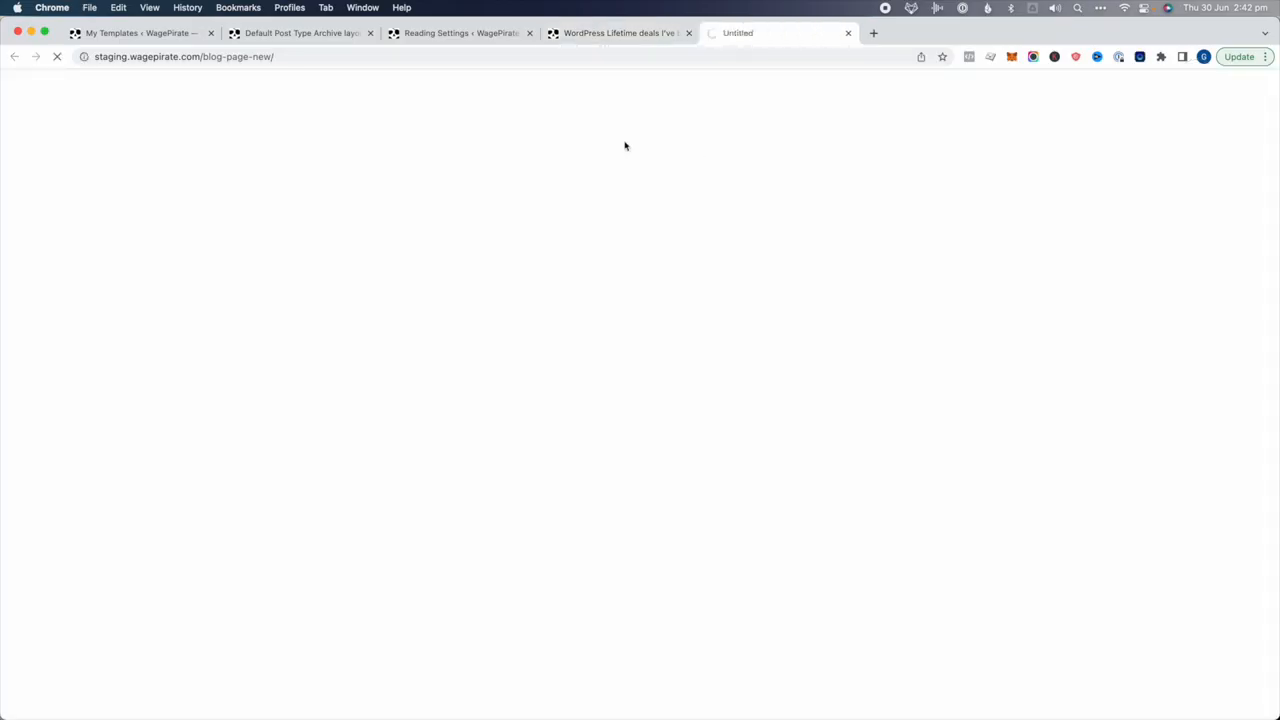
Scroll the live blog page and narrow the window to check the mobile layout
scroll(411, 324, "down", 15)
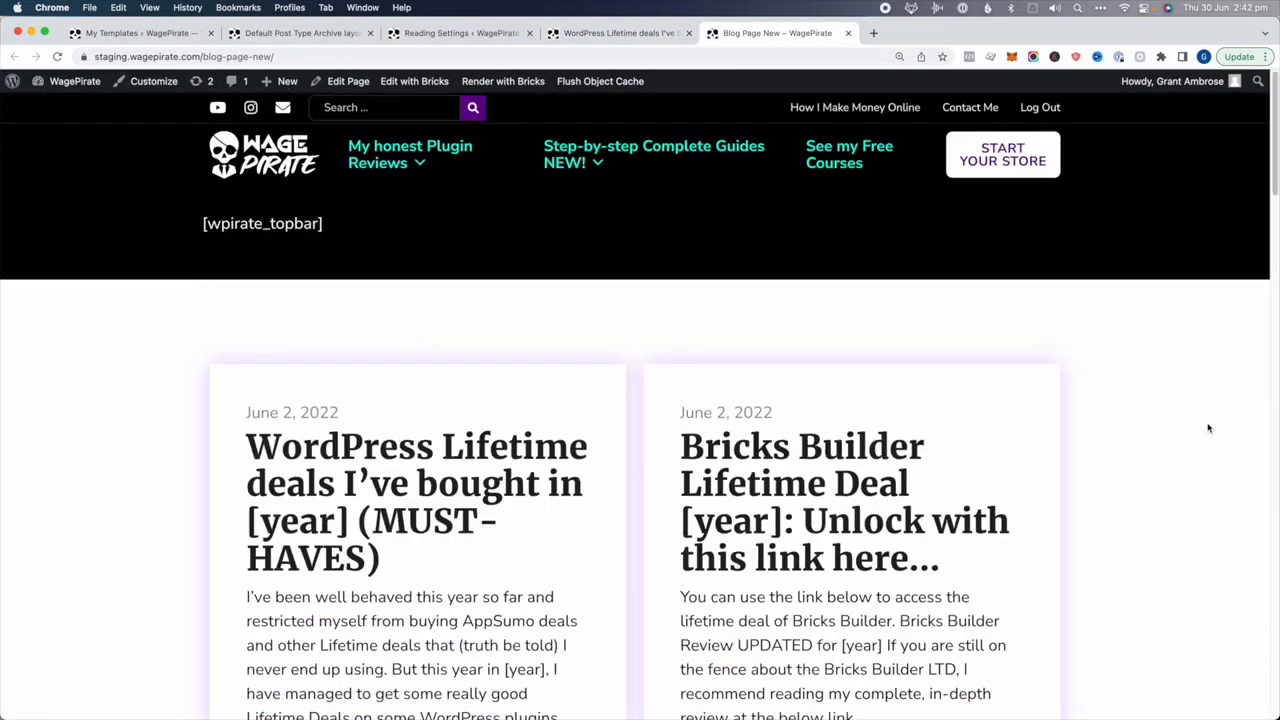
left_click_drag(1276, 443, 280, 497)
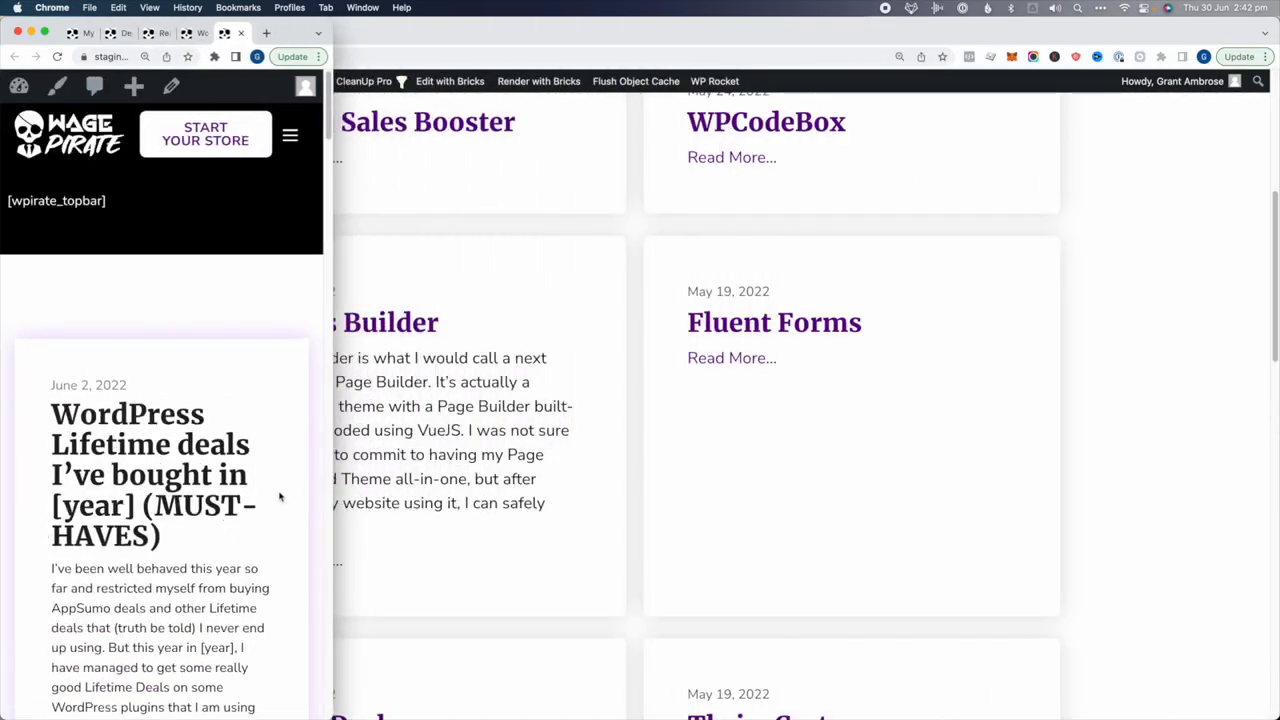
scroll(275, 498, "down", 4)
scroll(272, 498, "up", 4)
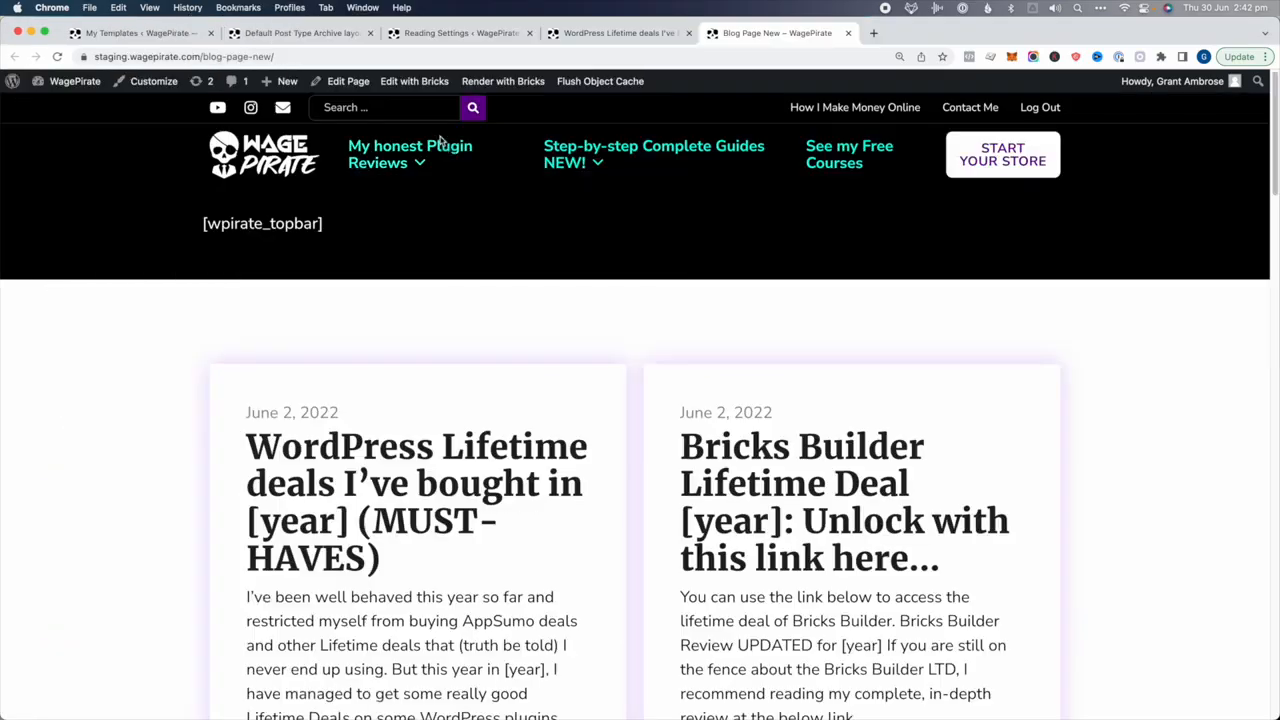
Open All my Reviews from My honest Plugin Reviews and check its cards at mobile width
mouse_move(445, 155)
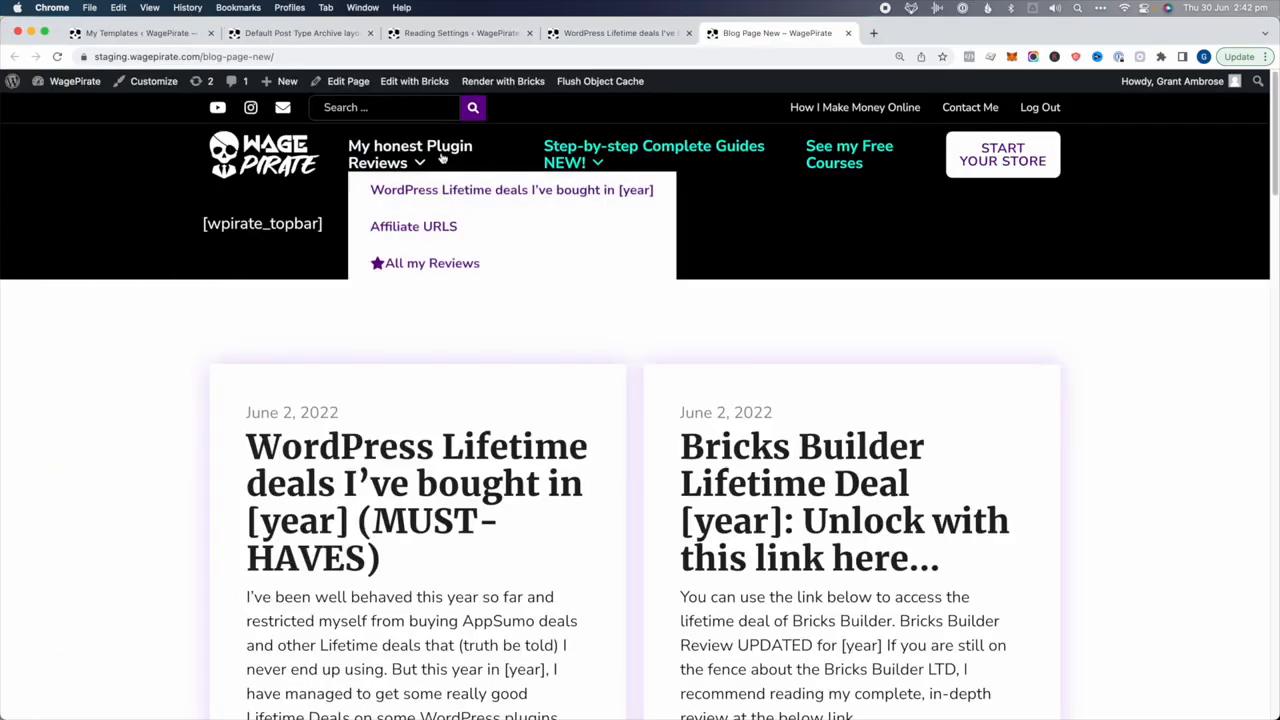
left_click(414, 265)
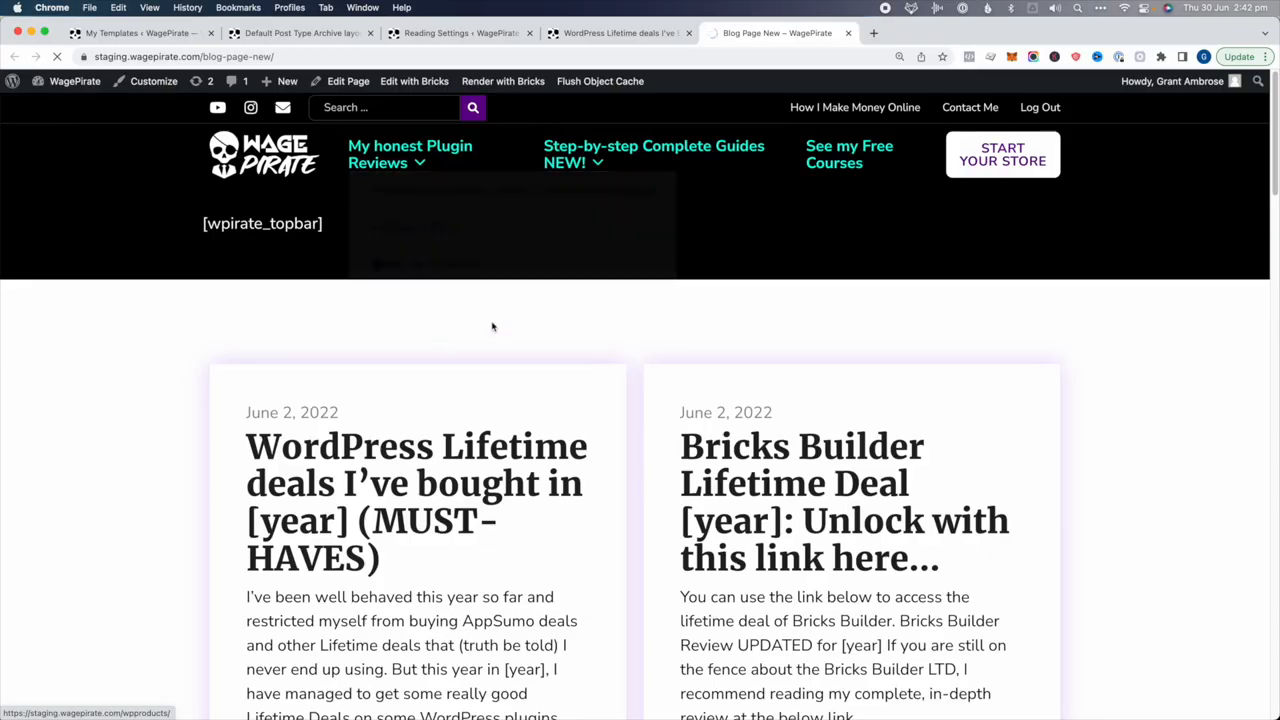
scroll(461, 359, "down", 3)
scroll(597, 311, "down", 15)
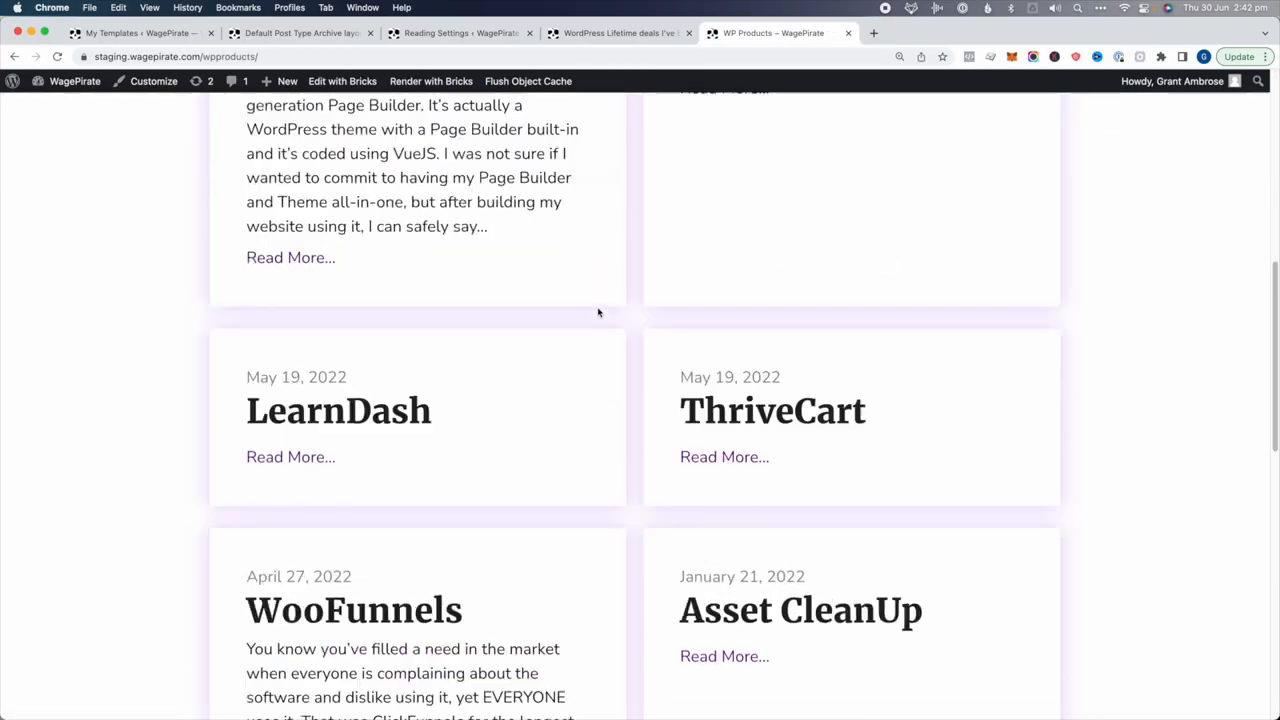
scroll(610, 360, "up", 18)
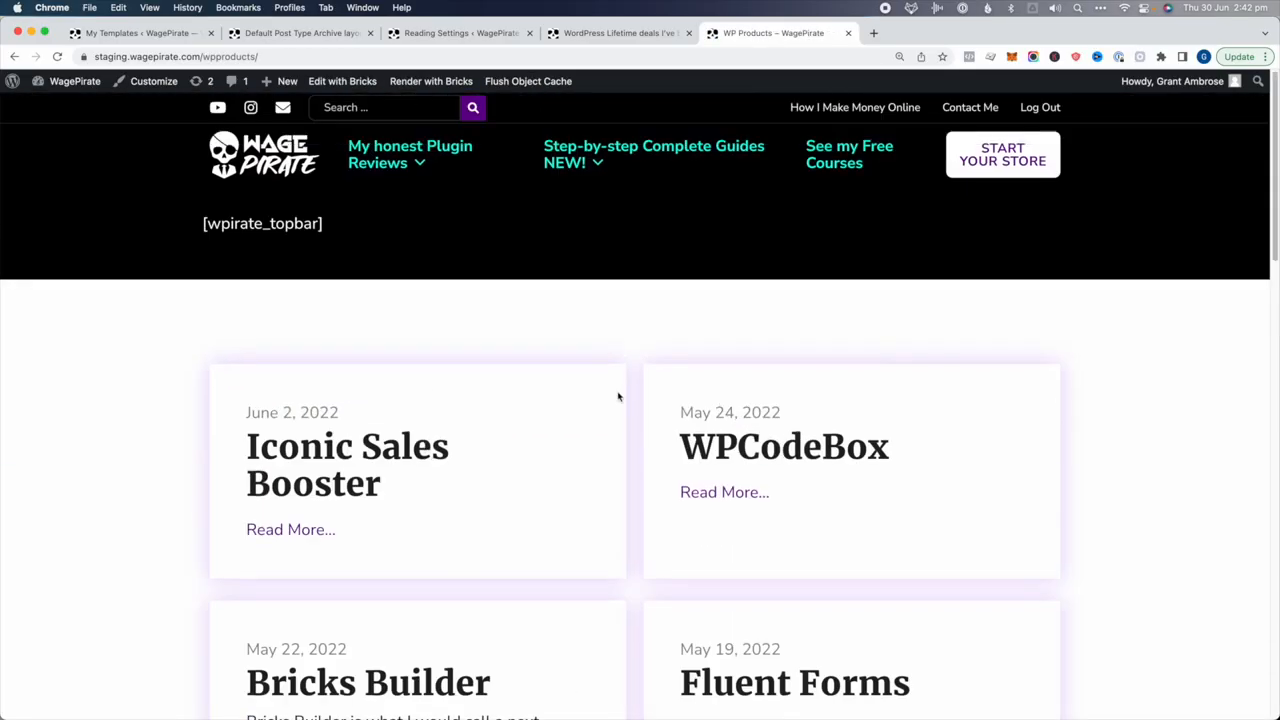
mouse_move(1277, 394)
left_mouse_down()
mouse_move(842, 398)
mouse_move(371, 435)
mouse_move(1276, 380)
left_mouse_up()
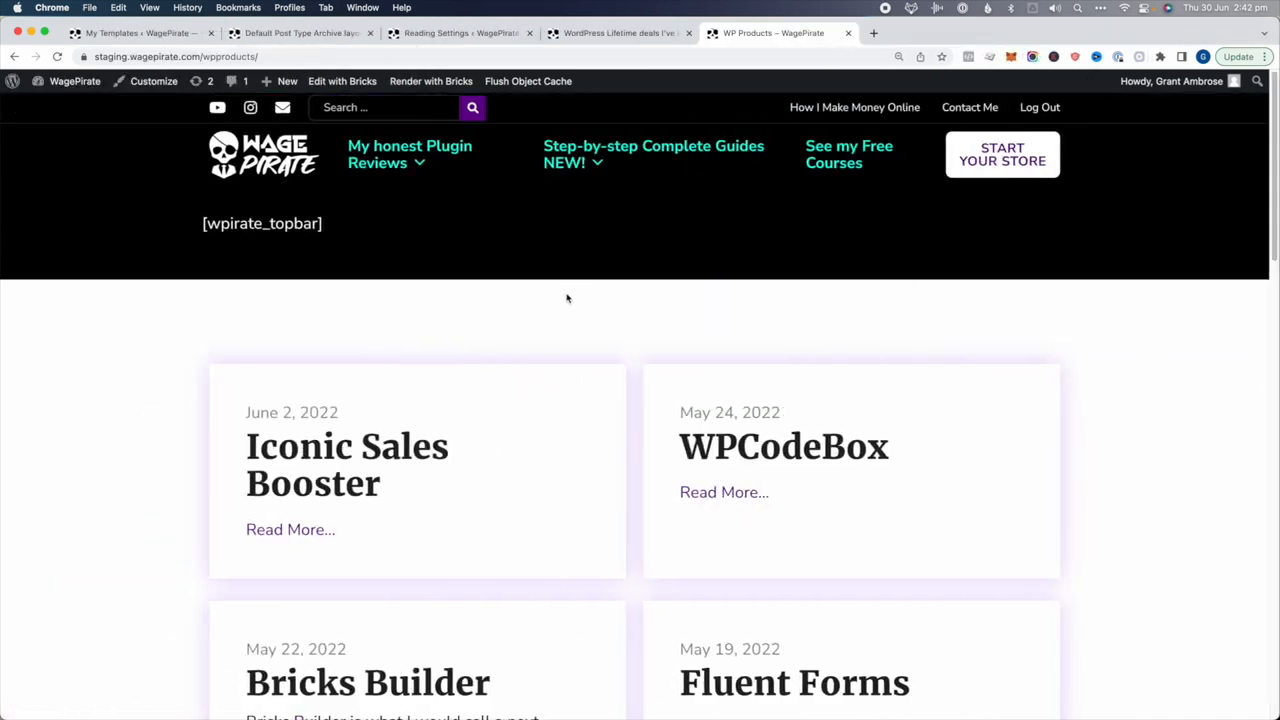
Add a Pagination element below the post loop in the archive template and save it
left_click(320, 35)
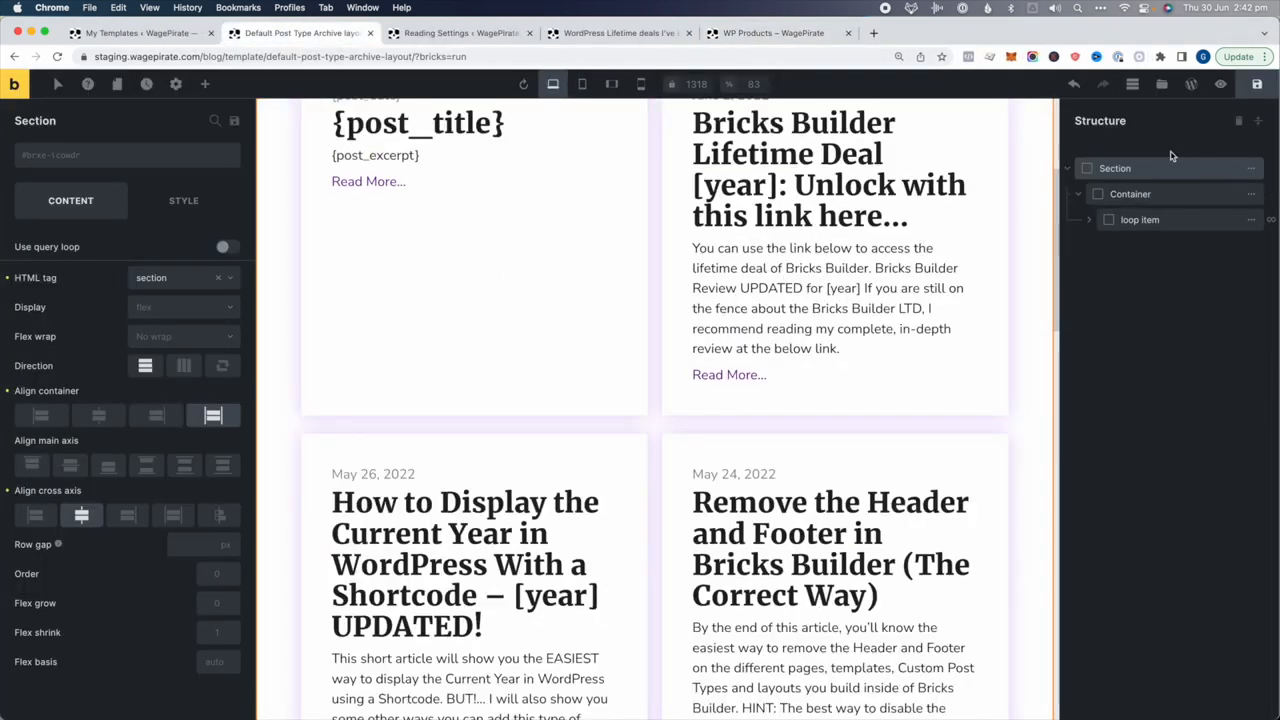
left_click(1130, 194)
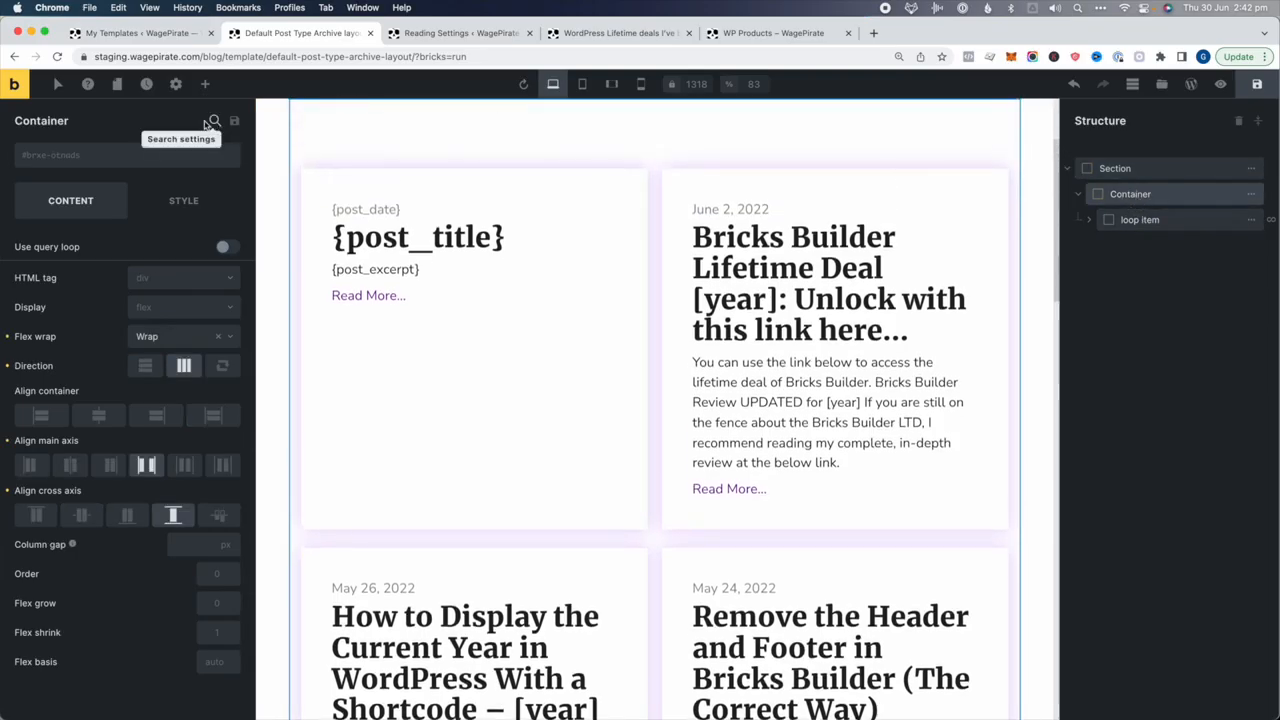
left_click(206, 85)
scroll(120, 300, "down", 5)
type("pag")
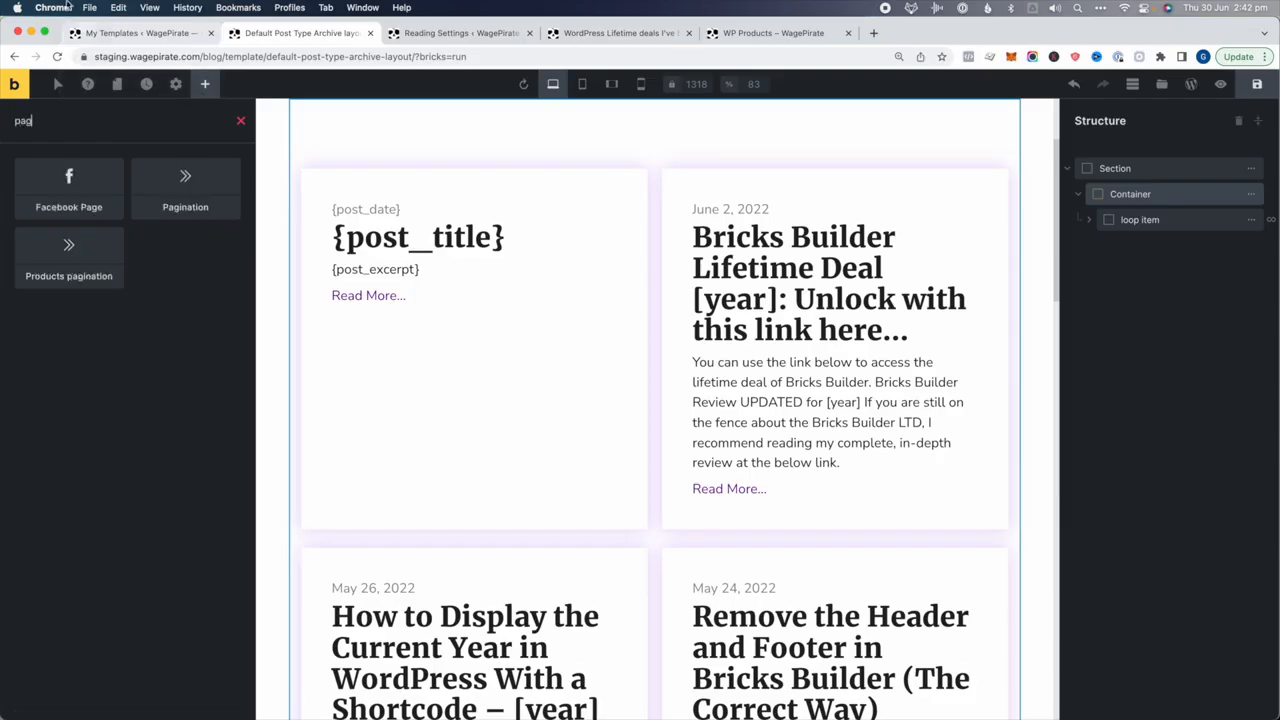
left_click(190, 195)
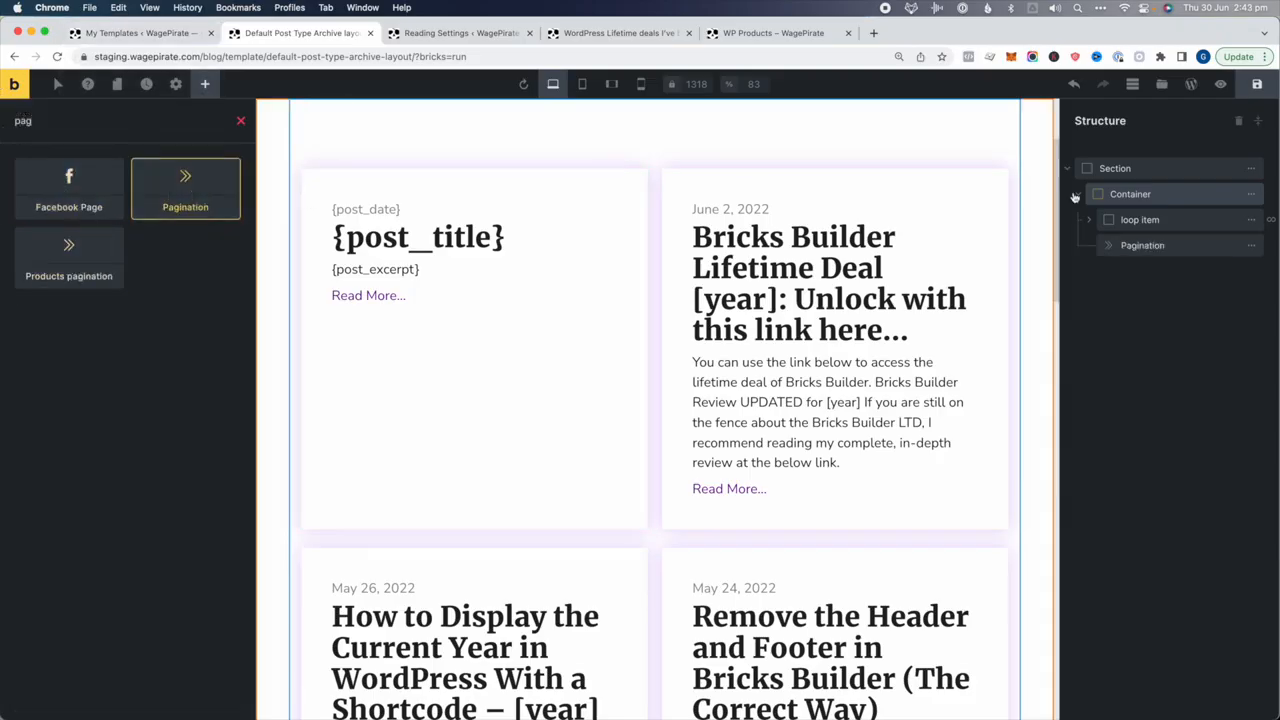
scroll(860, 334, "down", 15)
scroll(861, 334, "down", 5)
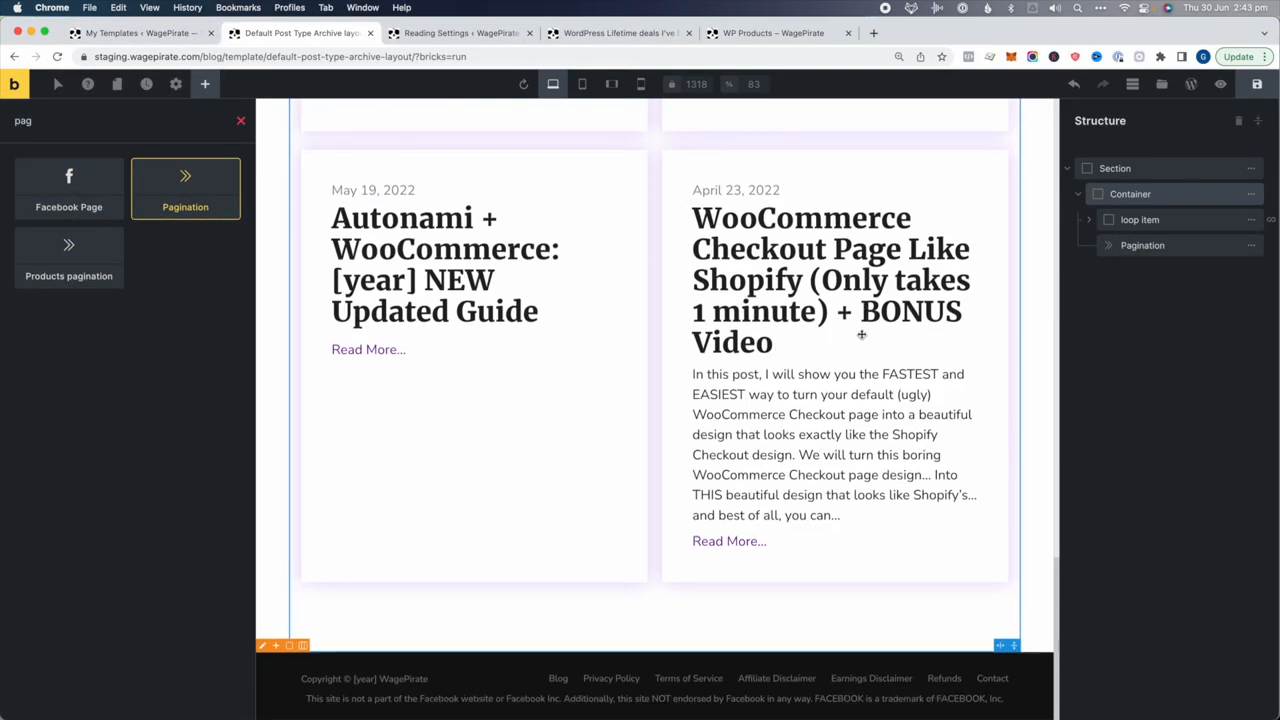
left_click(1257, 84)
left_click(1220, 84)
Test the page 2 and page 1 links on the live WP Products archive
left_click(773, 33)
scroll(409, 342, "down", 8)
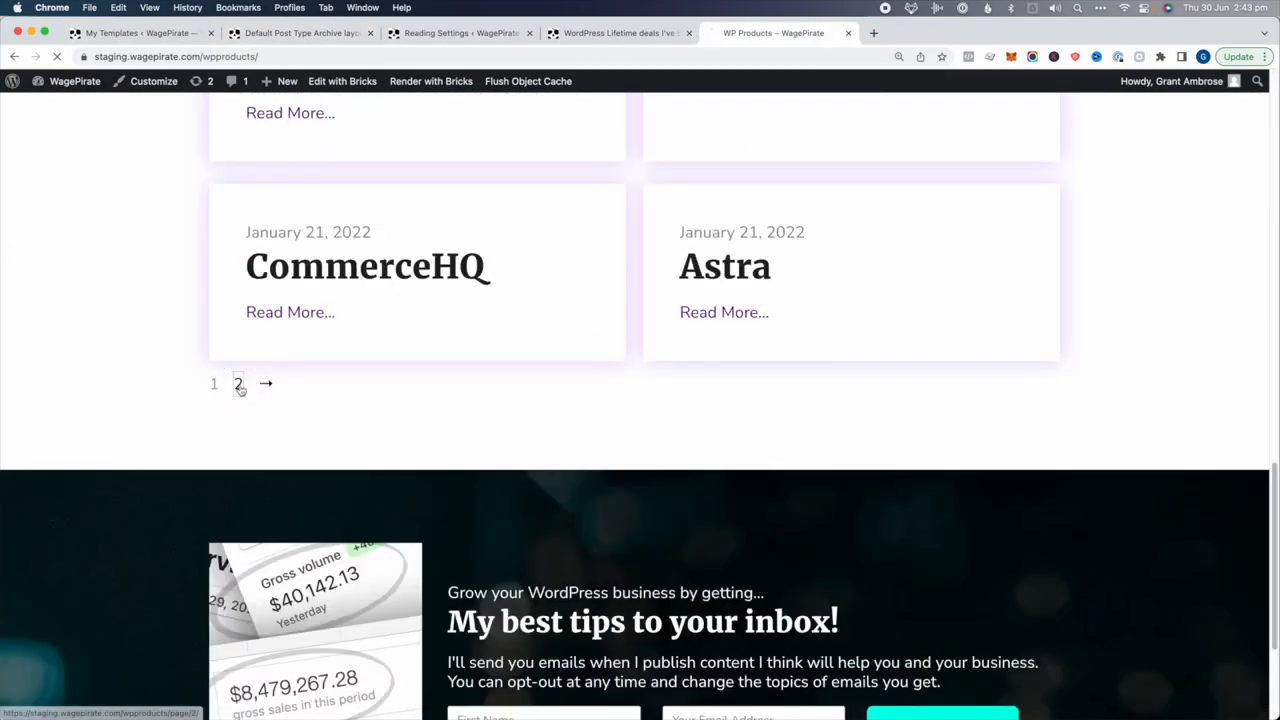
left_click(238, 384)
scroll(397, 437, "down", 9)
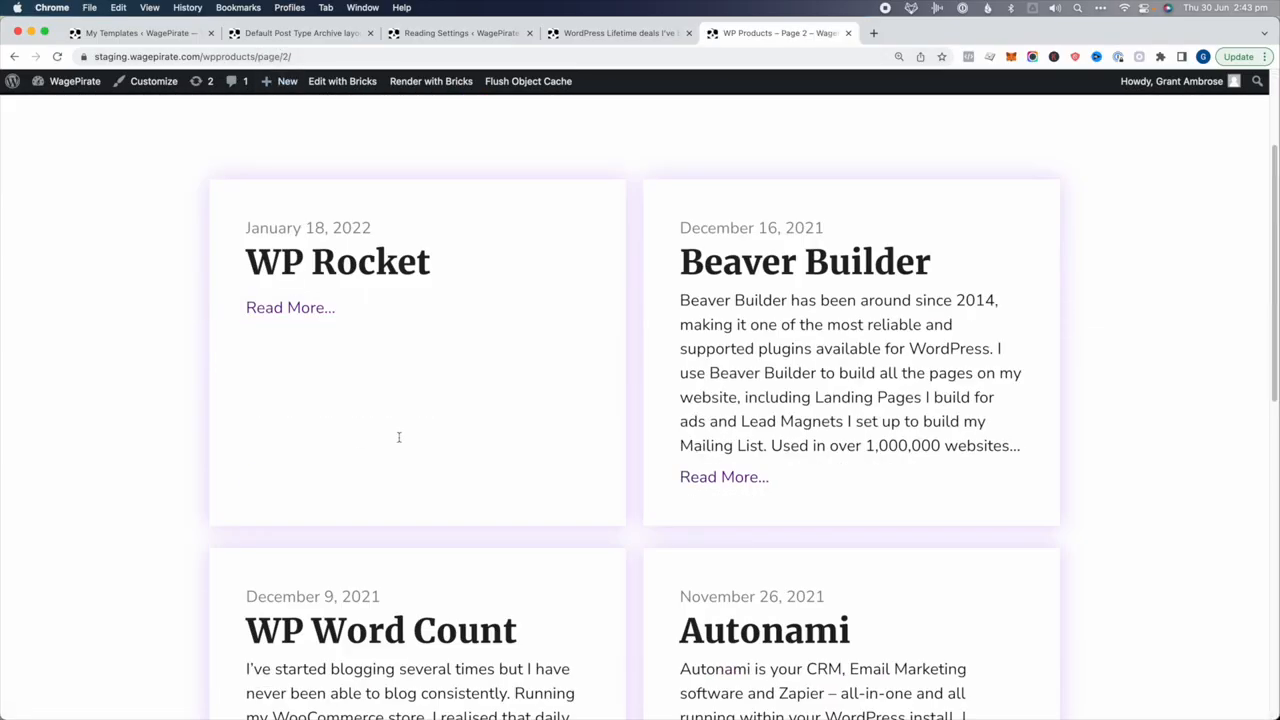
scroll(385, 438, "up", 4)
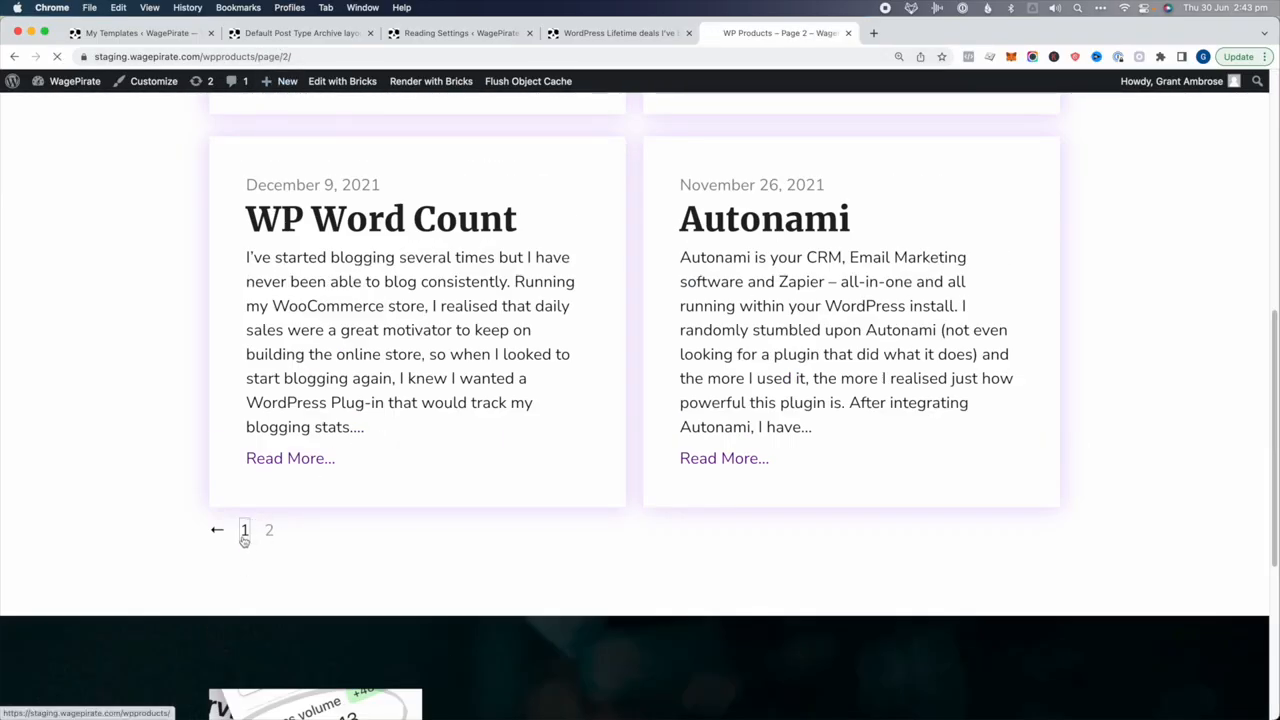
left_click(244, 531)
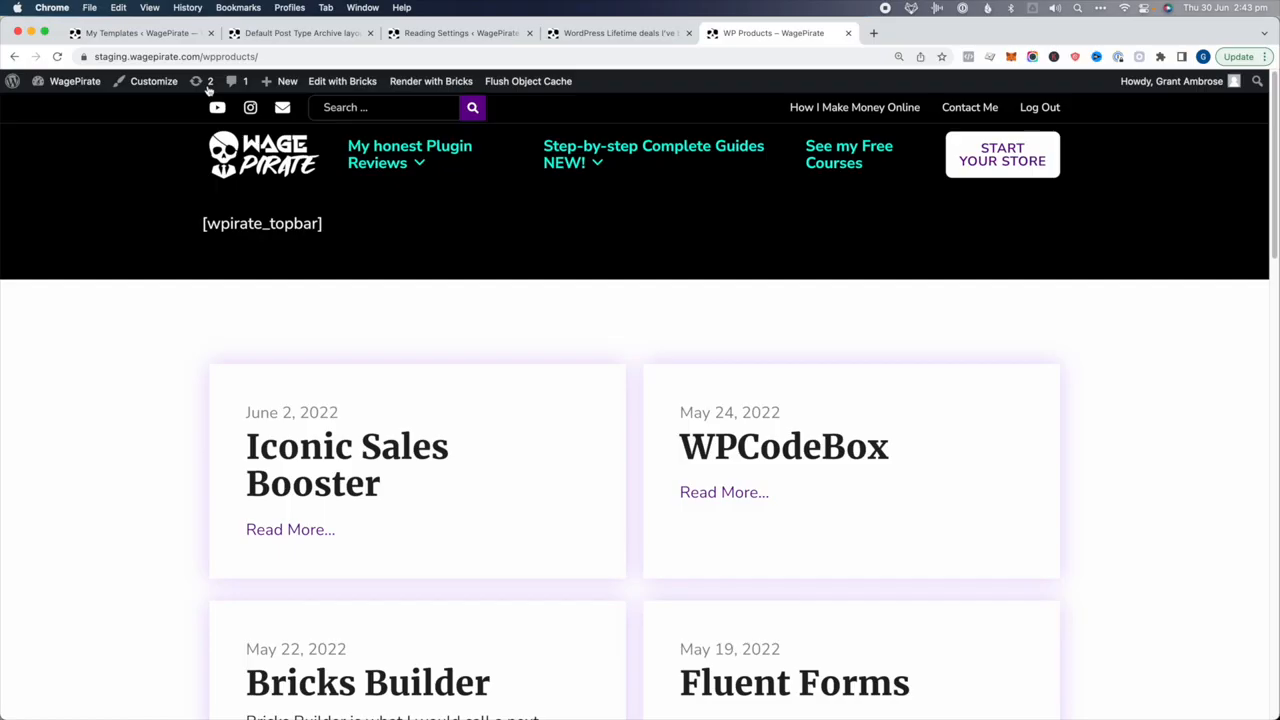
Set the pagination background to purple and the current-page background to black
left_click(304, 33)
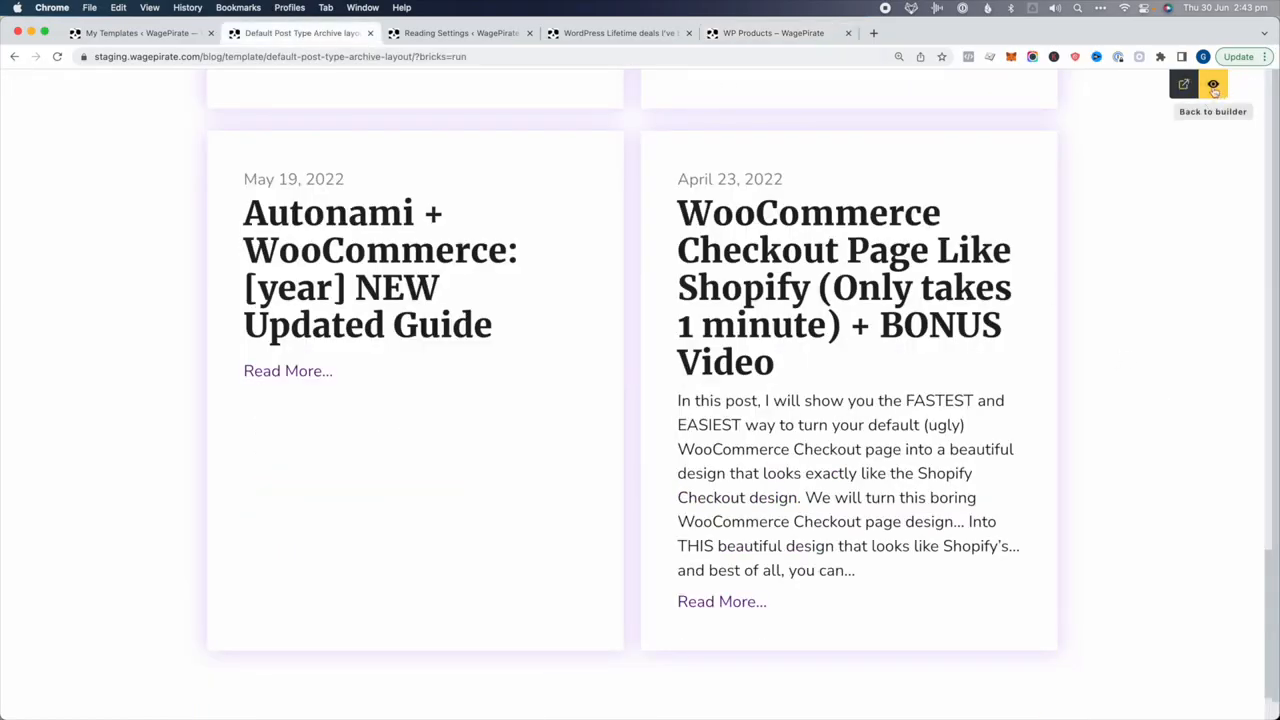
left_click(1184, 84)
left_click(1150, 246)
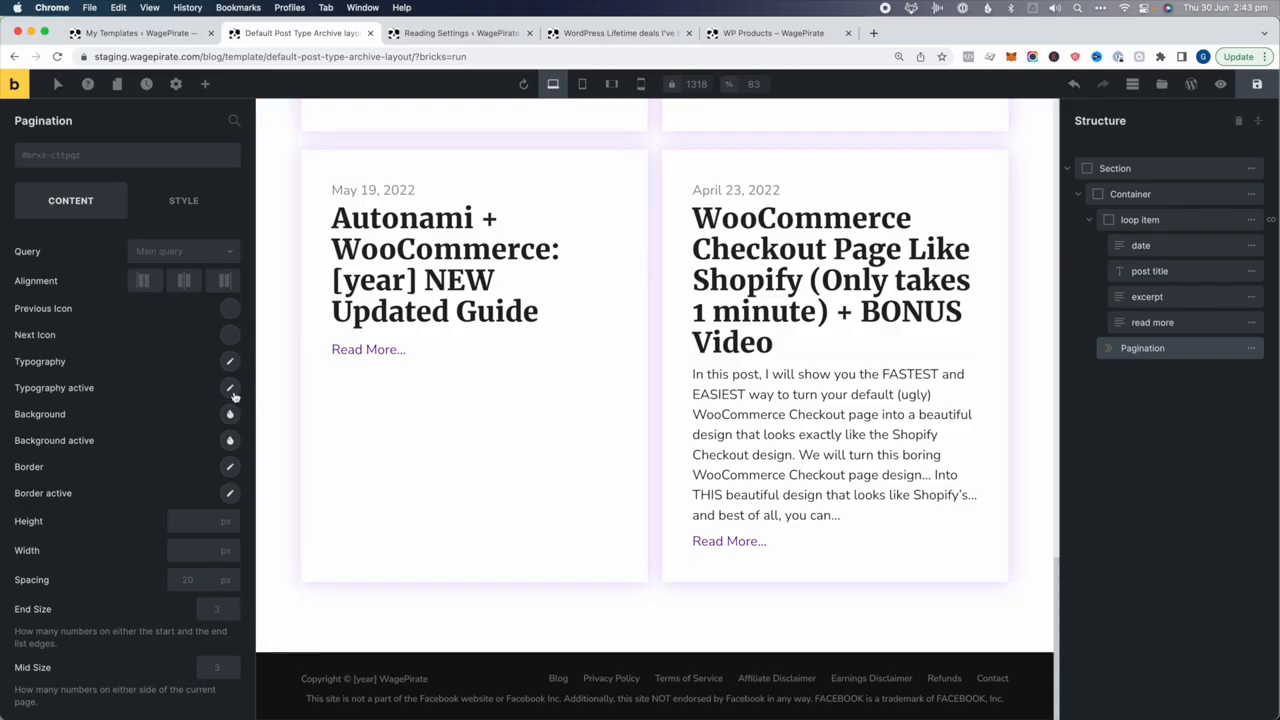
left_click(230, 413)
left_click(158, 452)
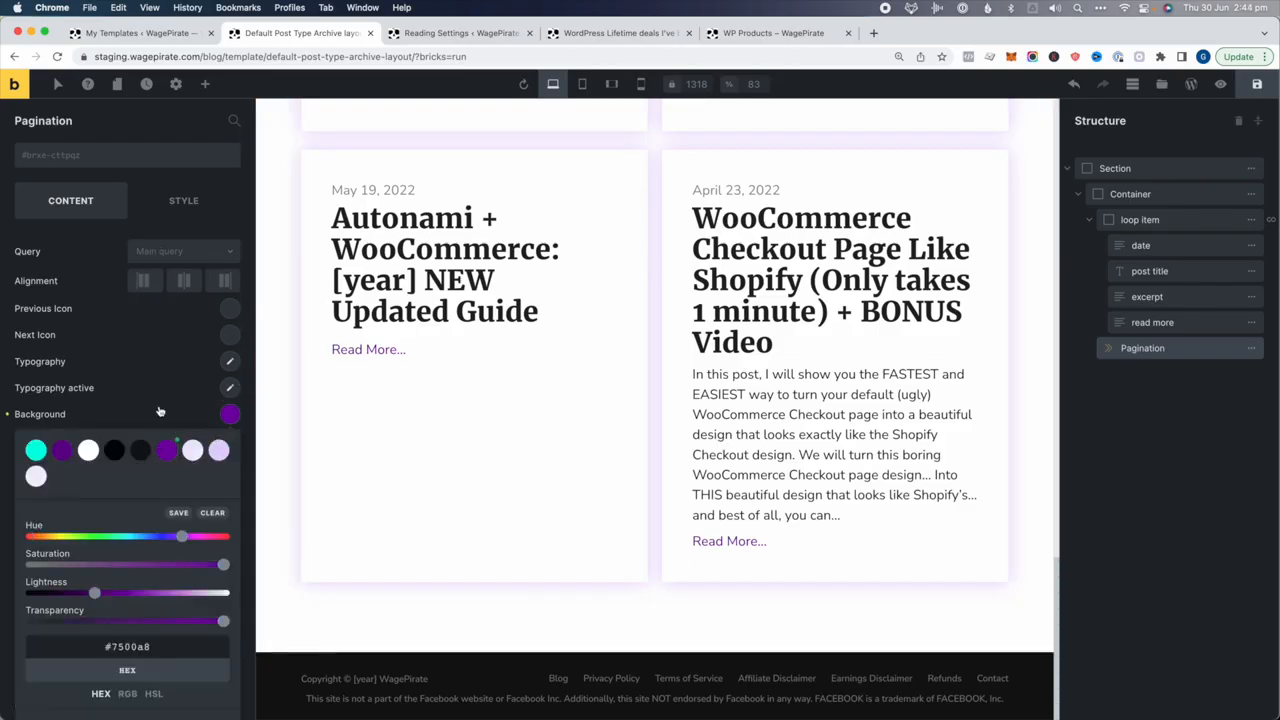
left_click(210, 413)
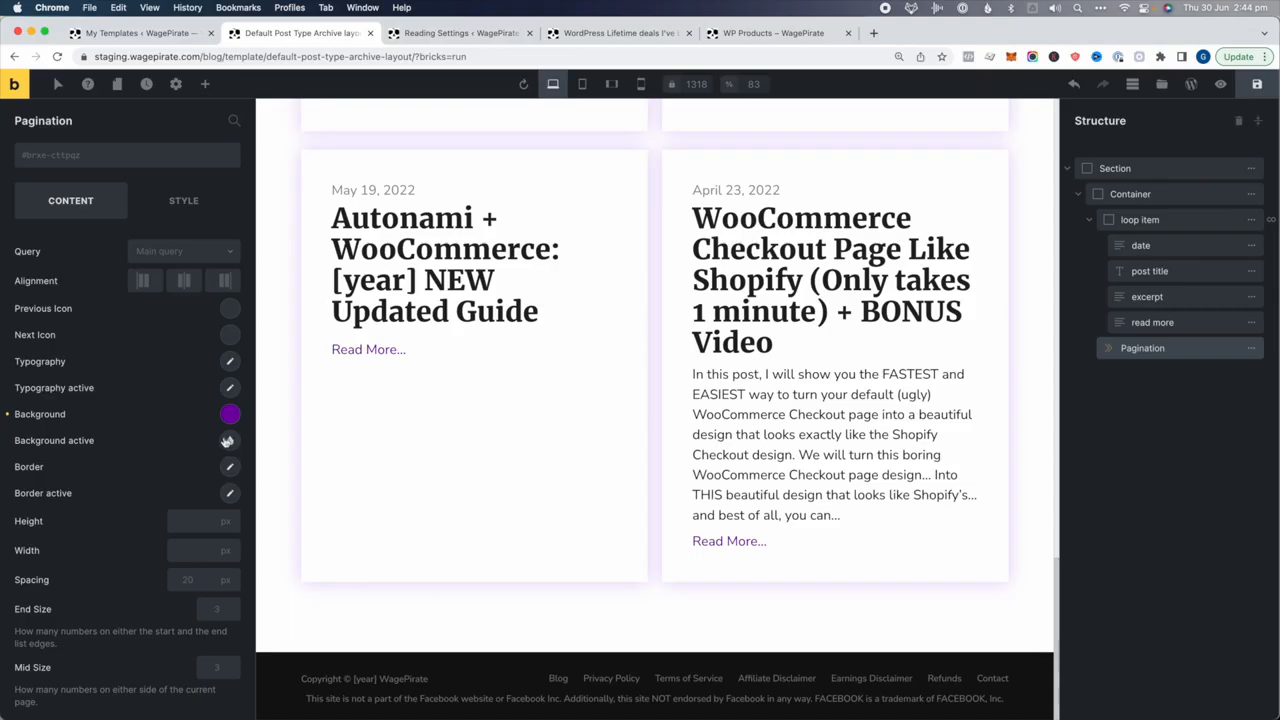
left_click(229, 440)
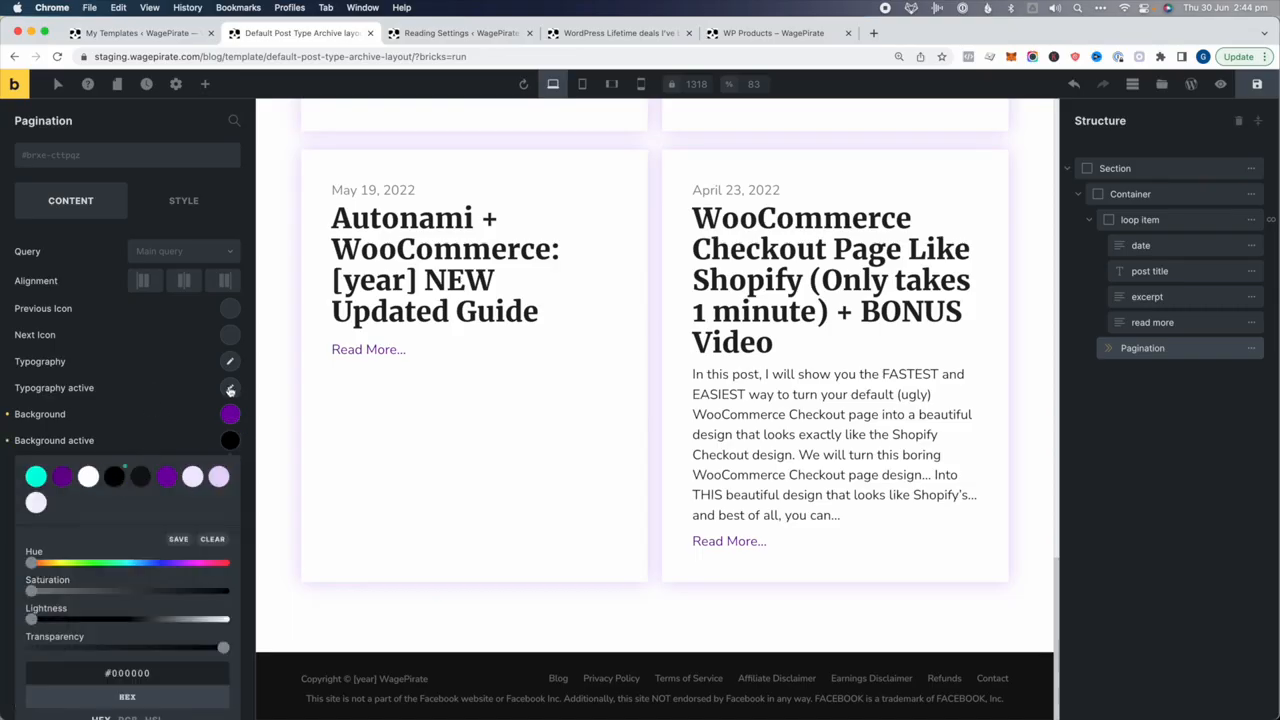
Set the page-number and current-page text colours to lavender #f2e7ff
left_click(231, 361)
left_click(214, 400)
left_click(183, 435)
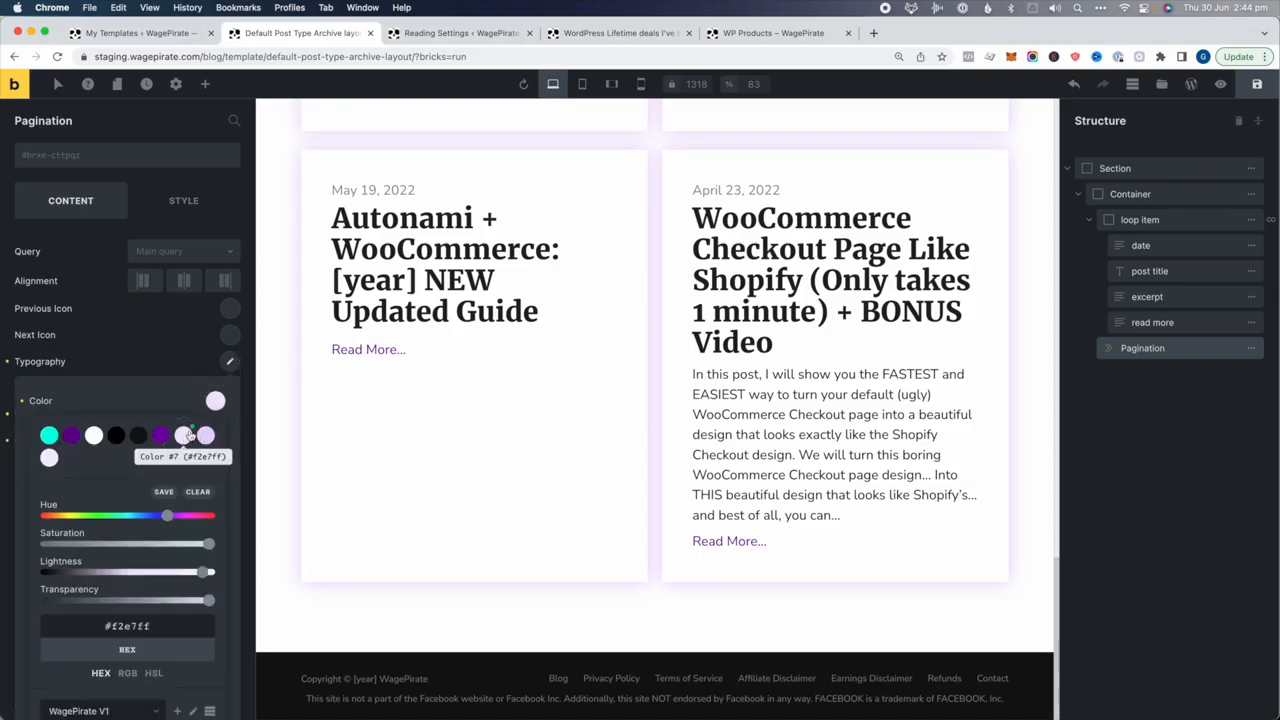
left_click(229, 361)
left_click(230, 387)
left_click(214, 427)
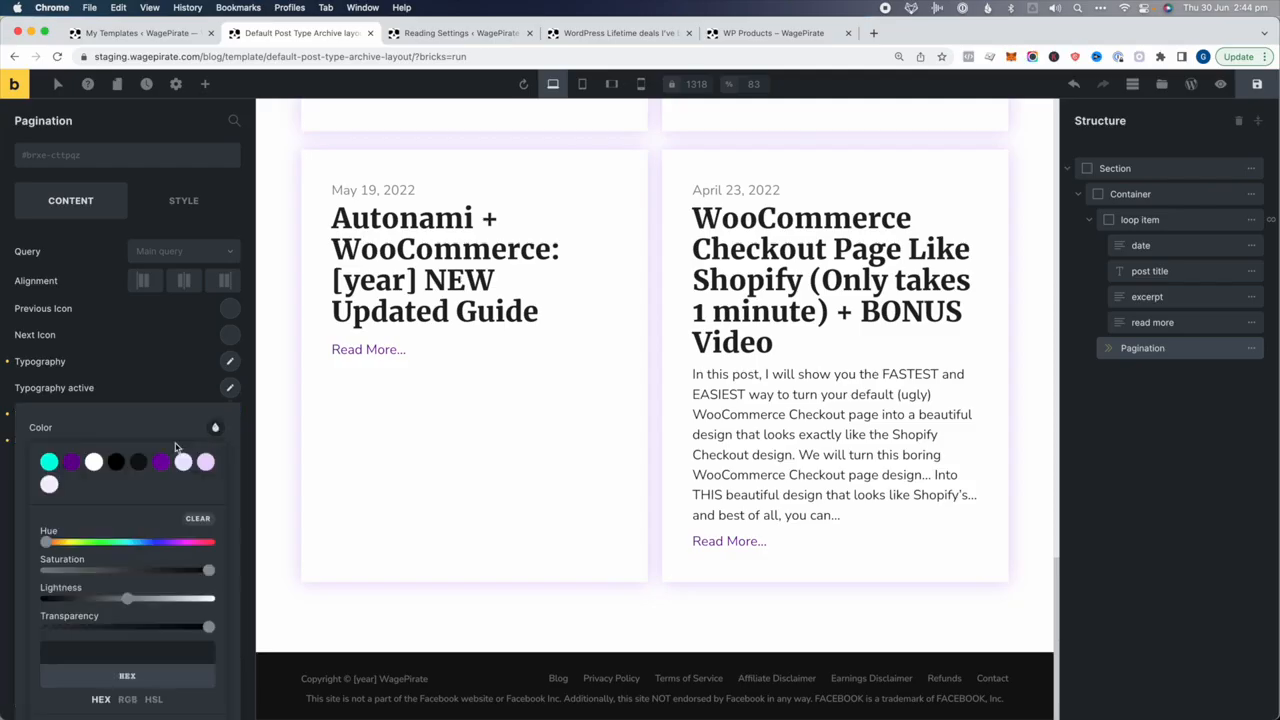
left_click(183, 461)
left_click(151, 367)
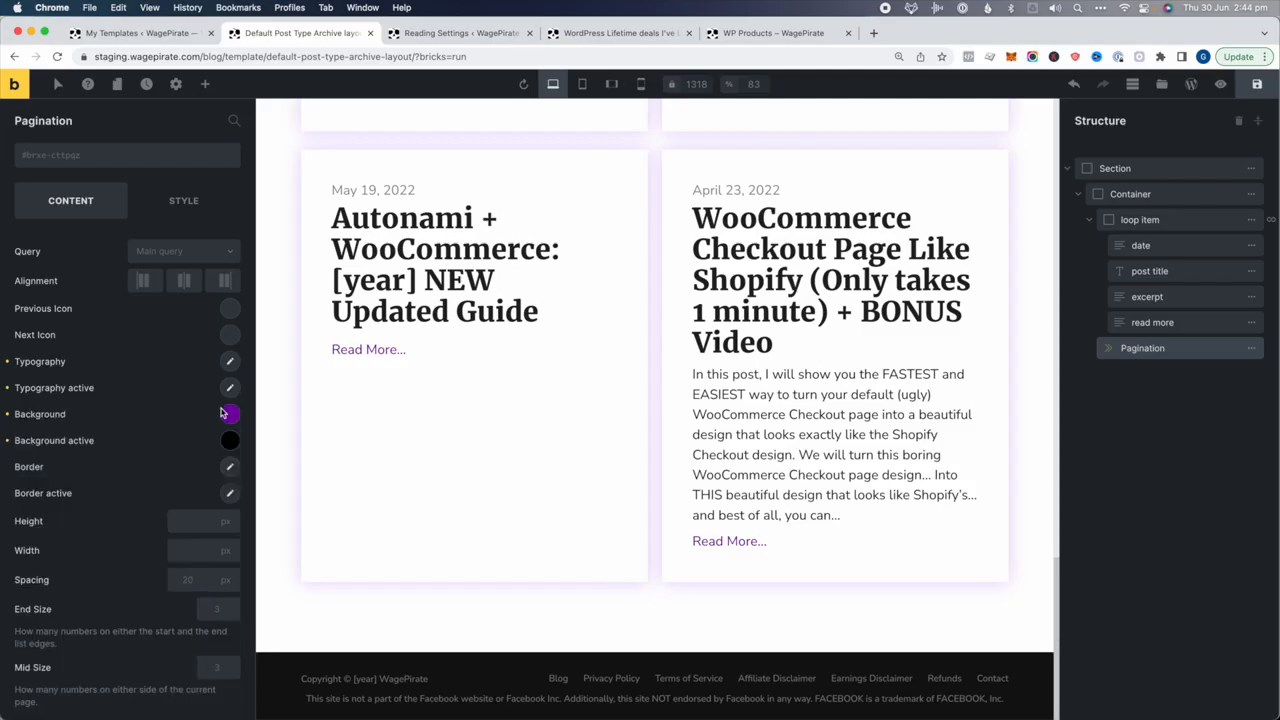
Save the template and view the styled pagination on the live WP Products archive
left_click(1257, 84)
left_click(1220, 84)
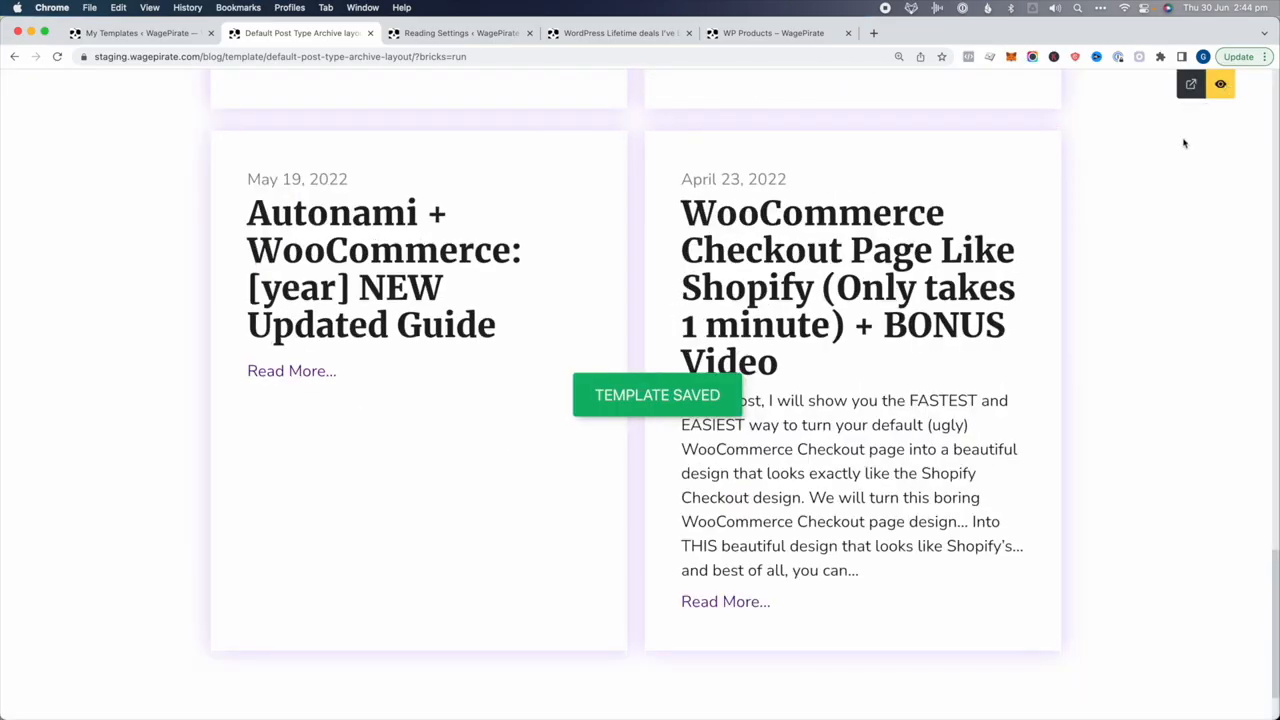
left_click(1191, 84)
scroll(450, 352, "down", 1)
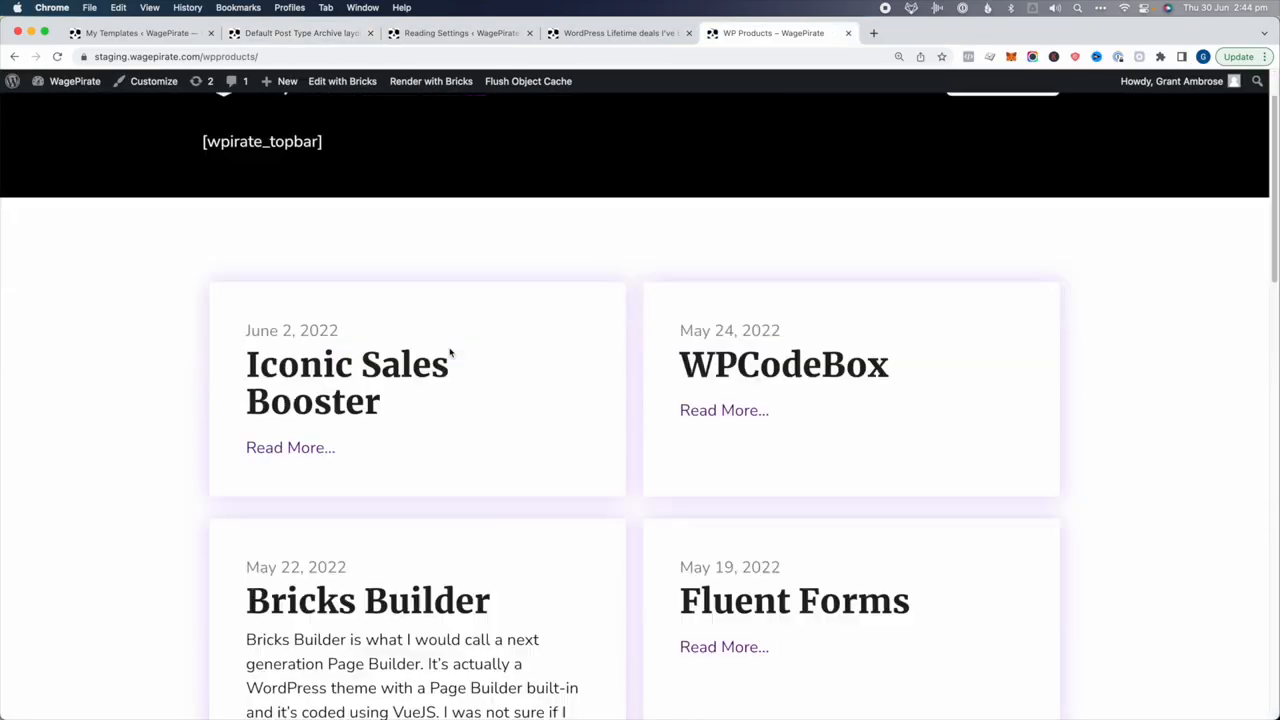
scroll(450, 352, "down", 10)
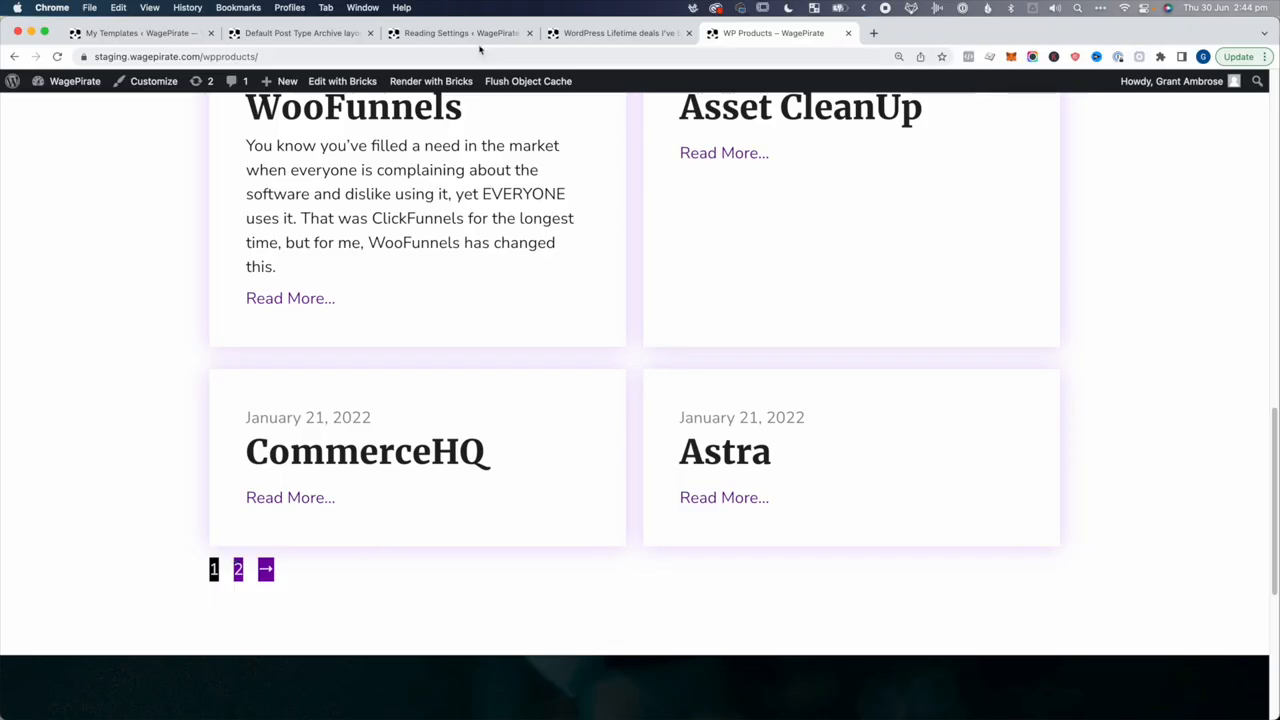
Give the Pagination a 30px top margin, save, and copy the whole Section
left_click(310, 36)
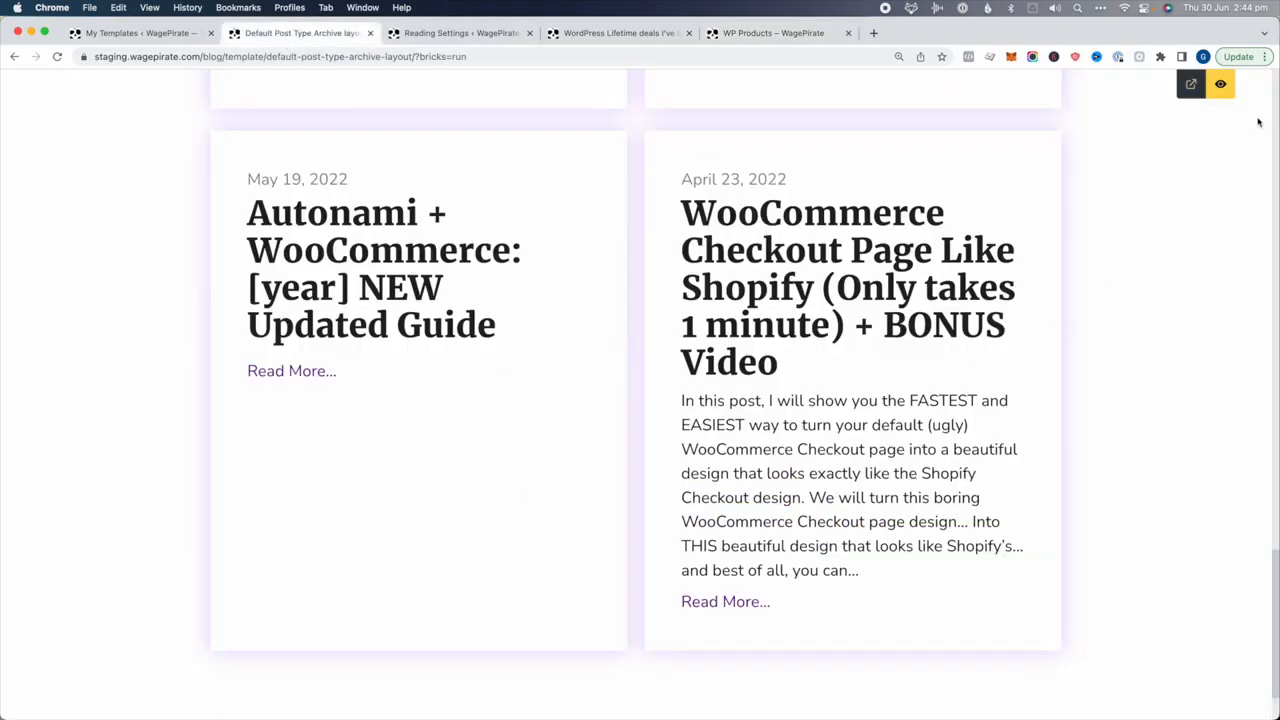
left_click(1221, 86)
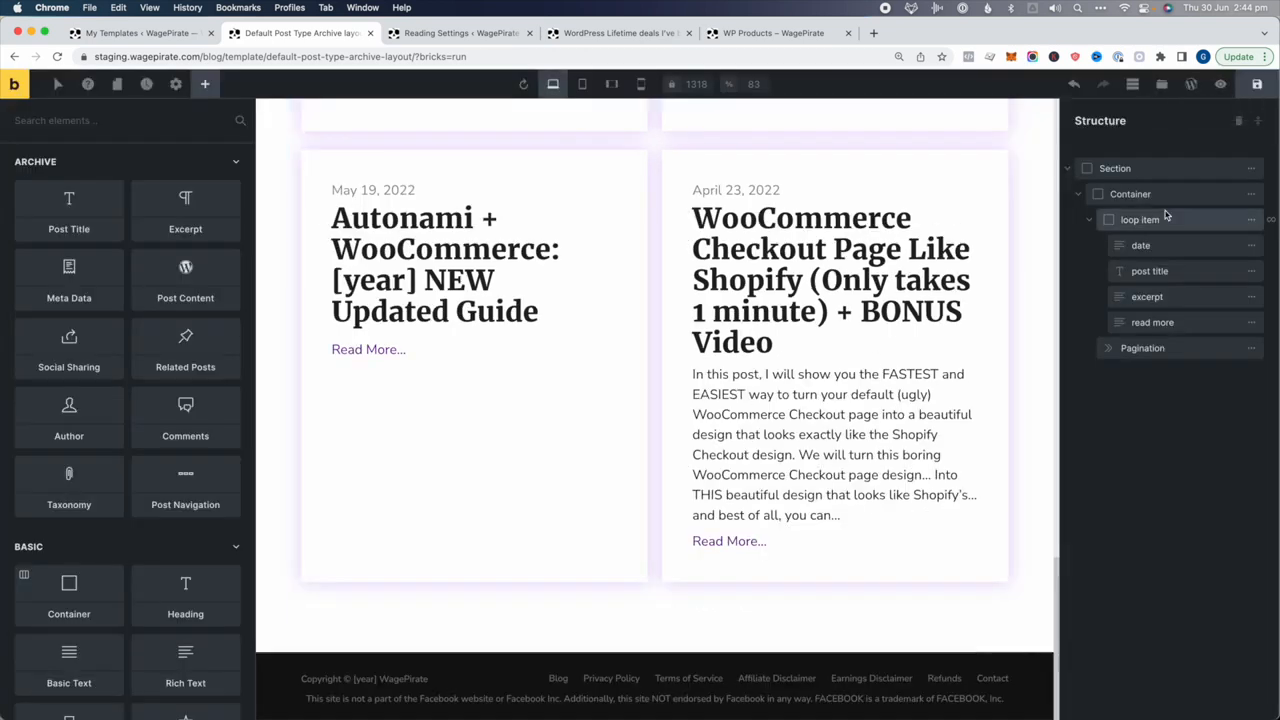
left_click(1185, 352)
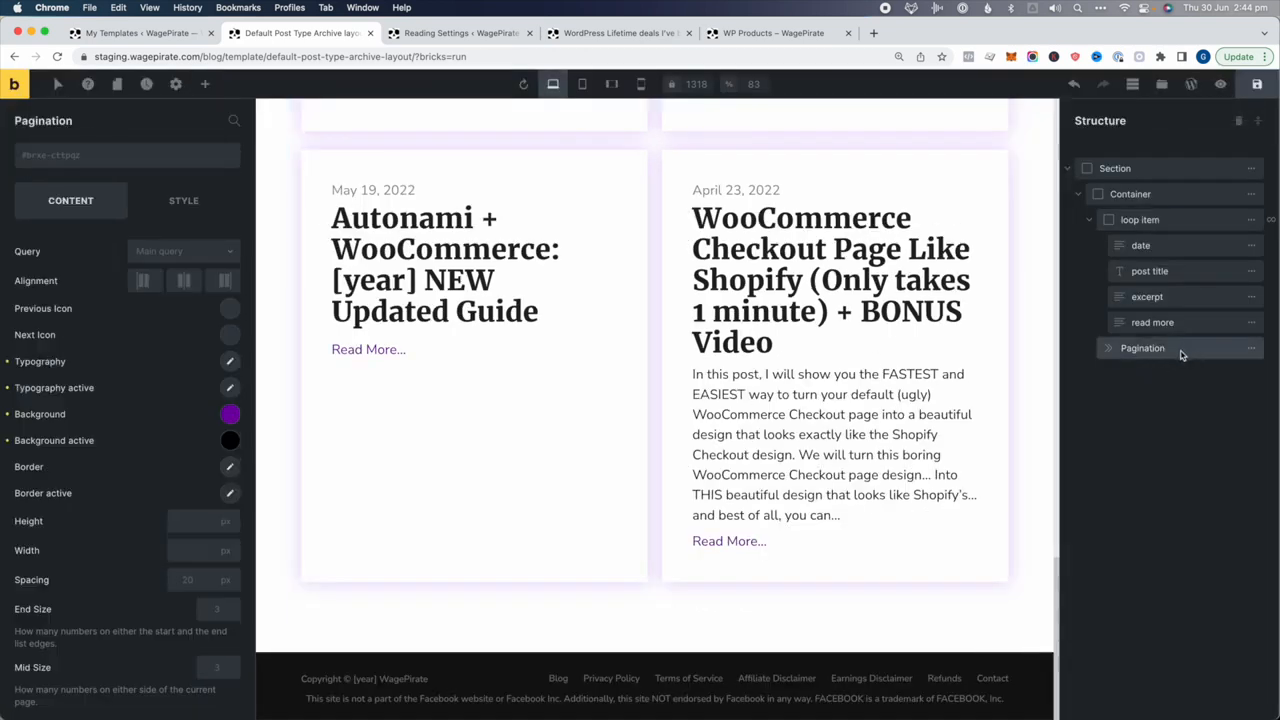
left_click(190, 208)
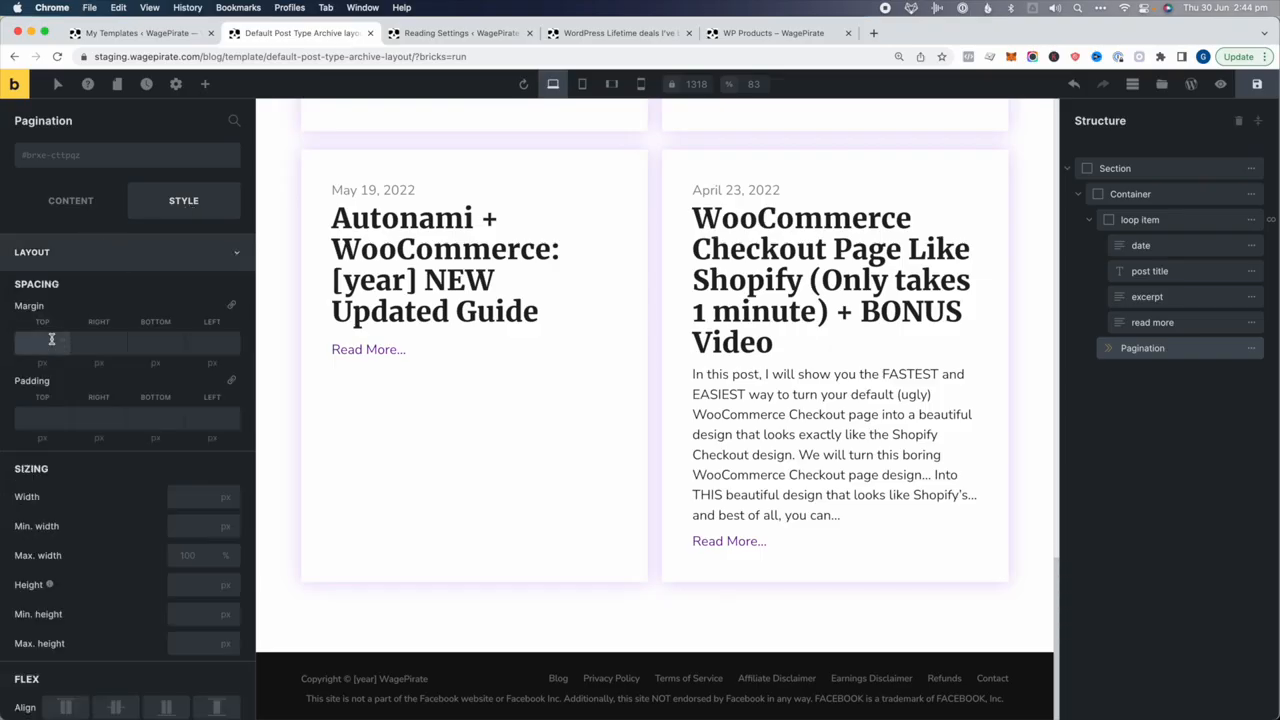
left_click(51, 339)
type("30")
left_click(1257, 84)
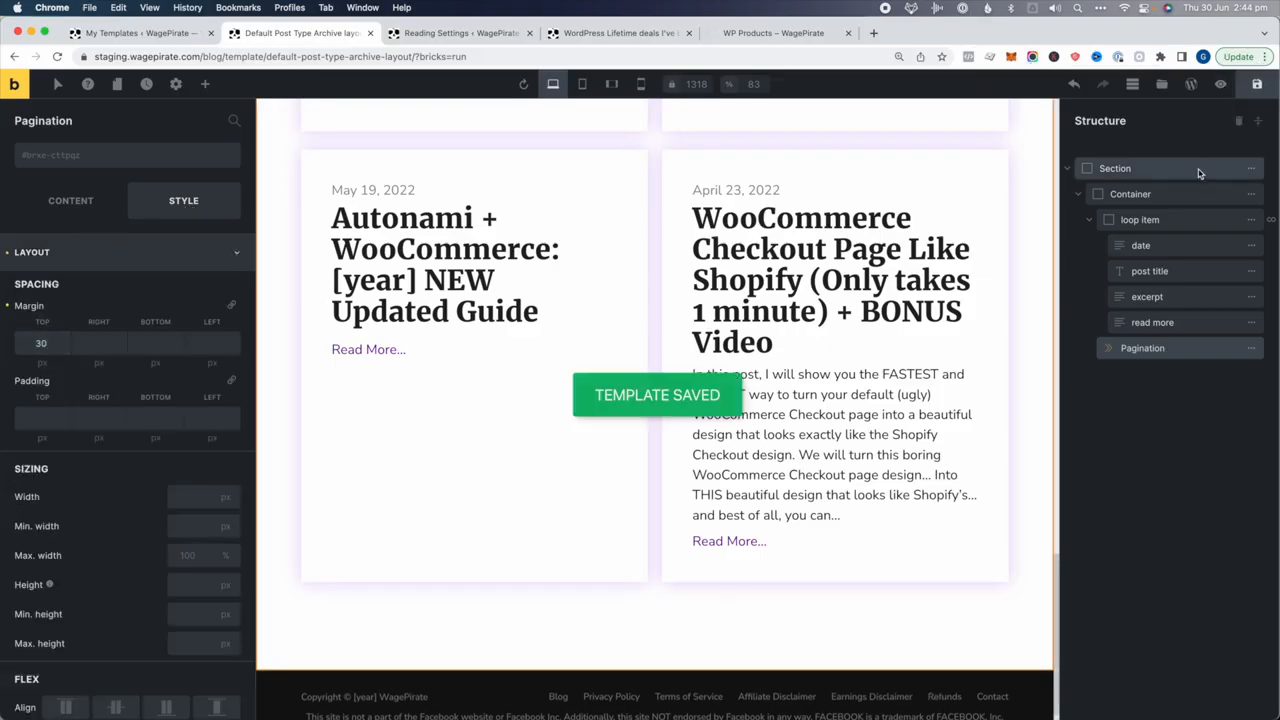
left_click(1195, 168)
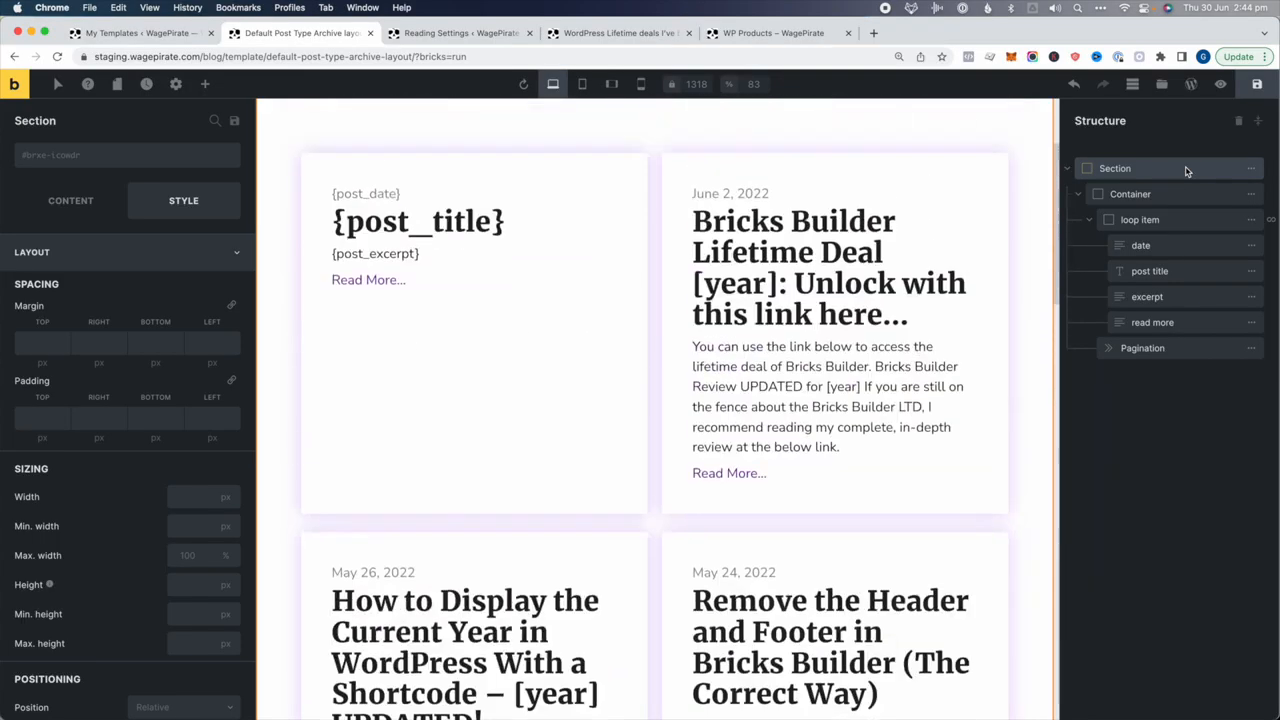
key("cmd+c")
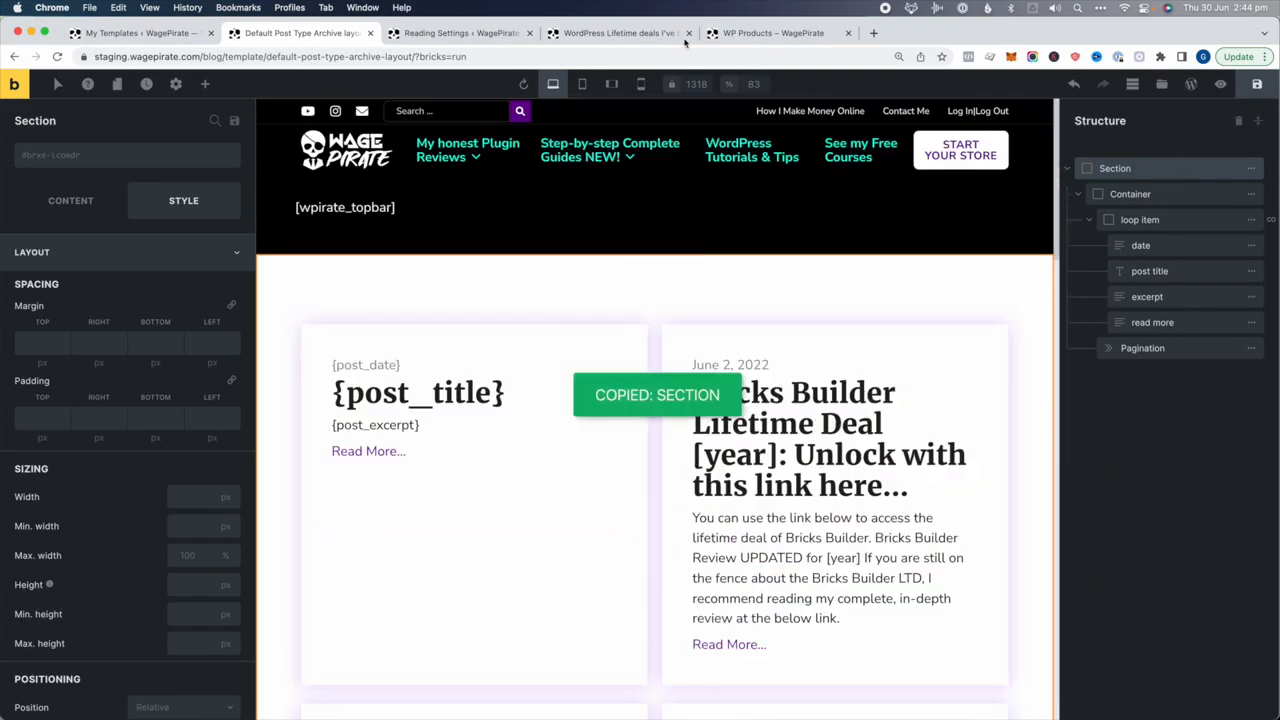
In the blog page editor, delete the old section and paste the copied paginated section
left_click(608, 33)
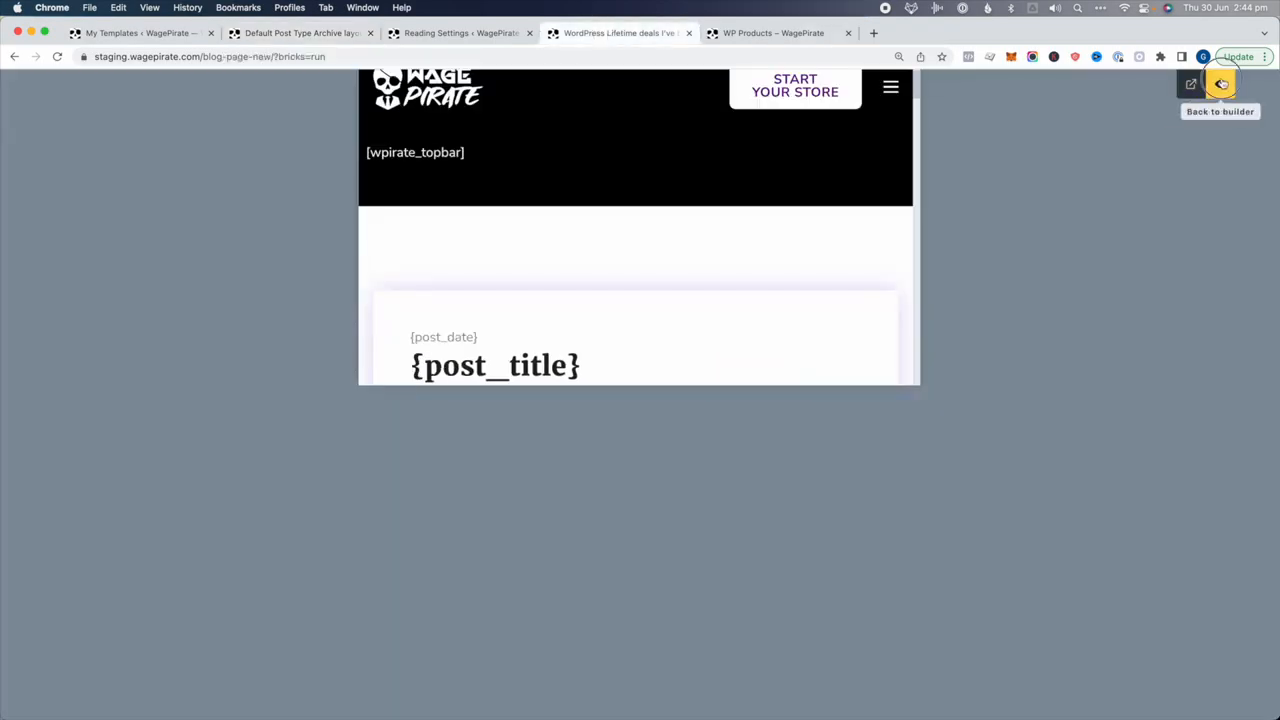
left_click(1221, 84)
mouse_move(1251, 168)
left_click(1087, 168)
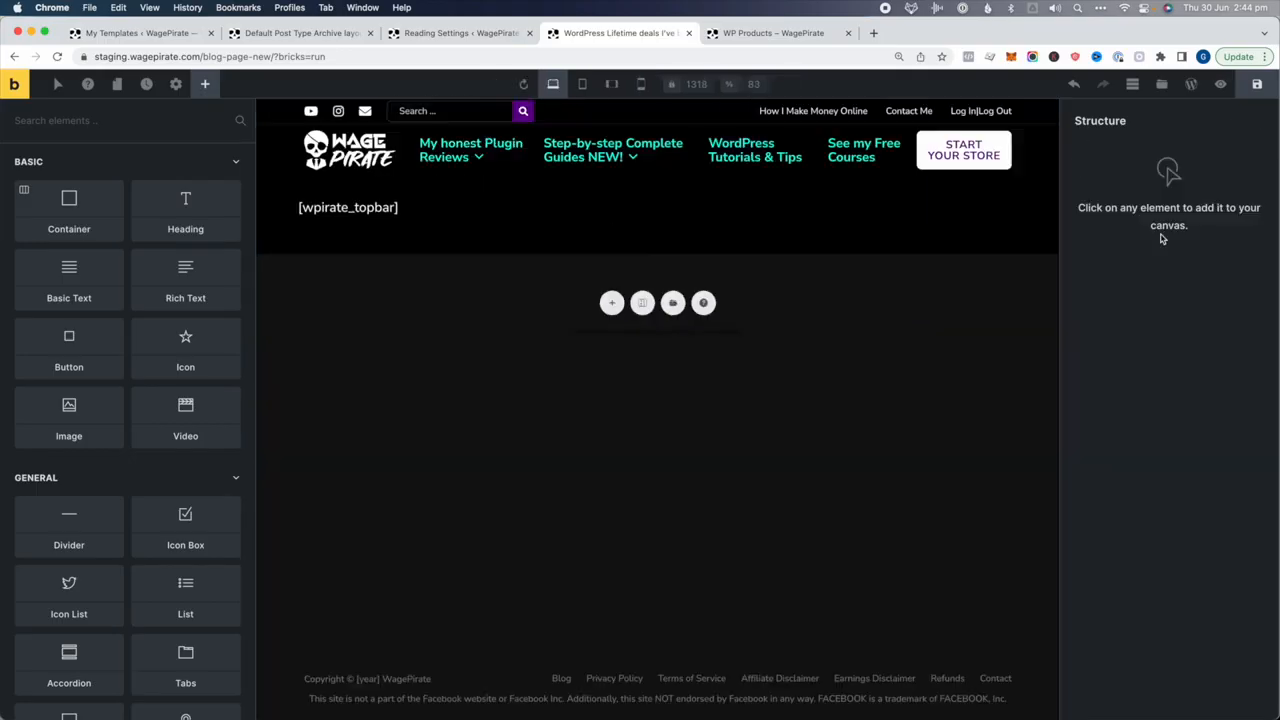
key("super+v")
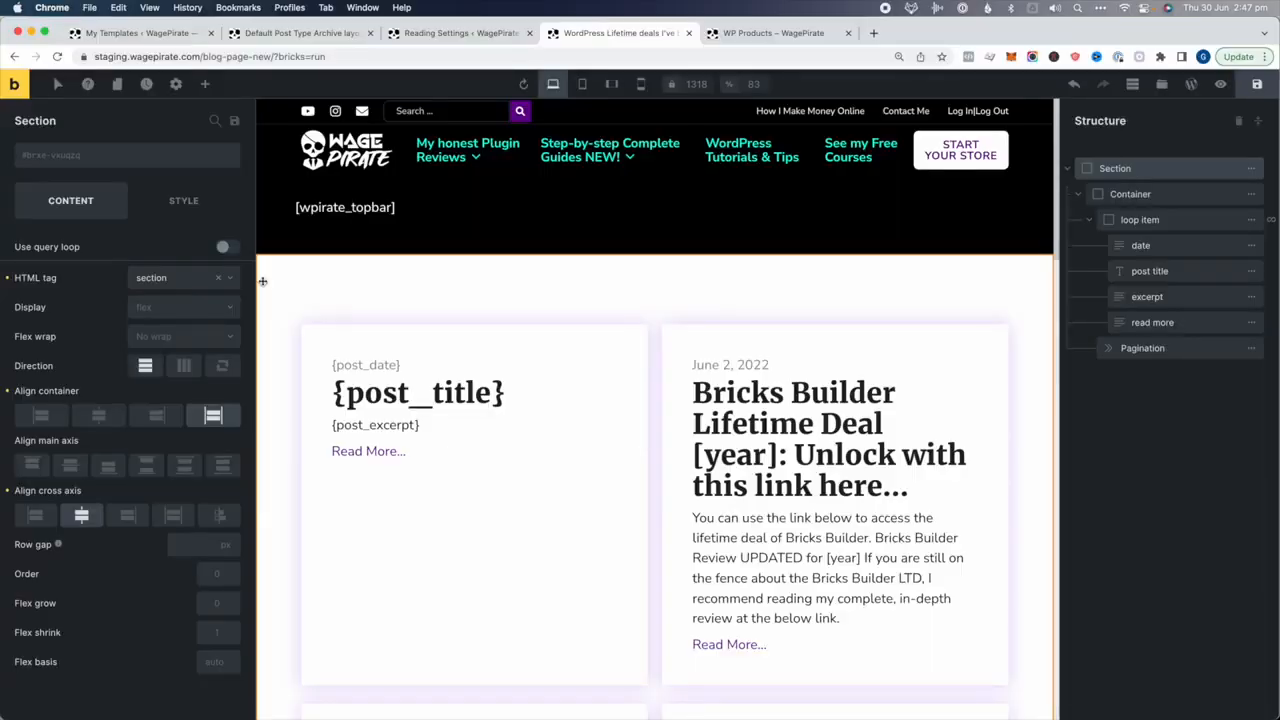
Open Reading settings in a new tab to confirm Blog Page New as posts page, then return to the builder
left_click(140, 33)
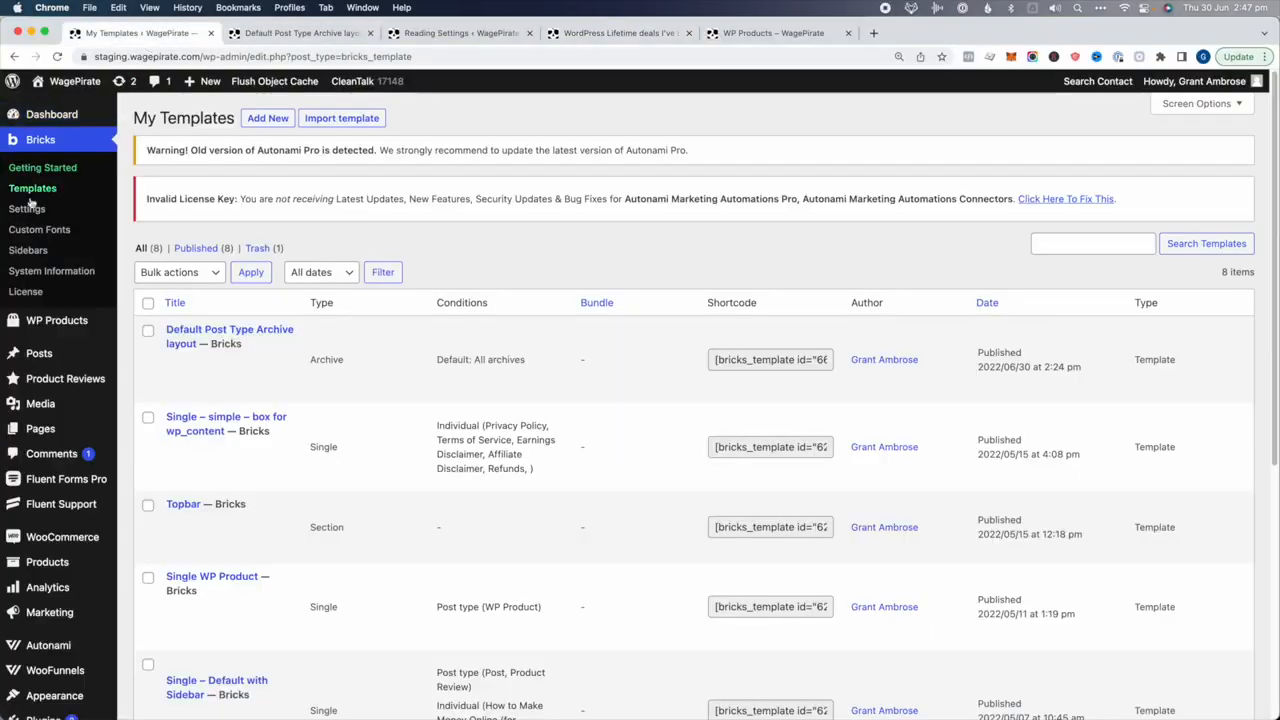
mouse_move(45, 405)
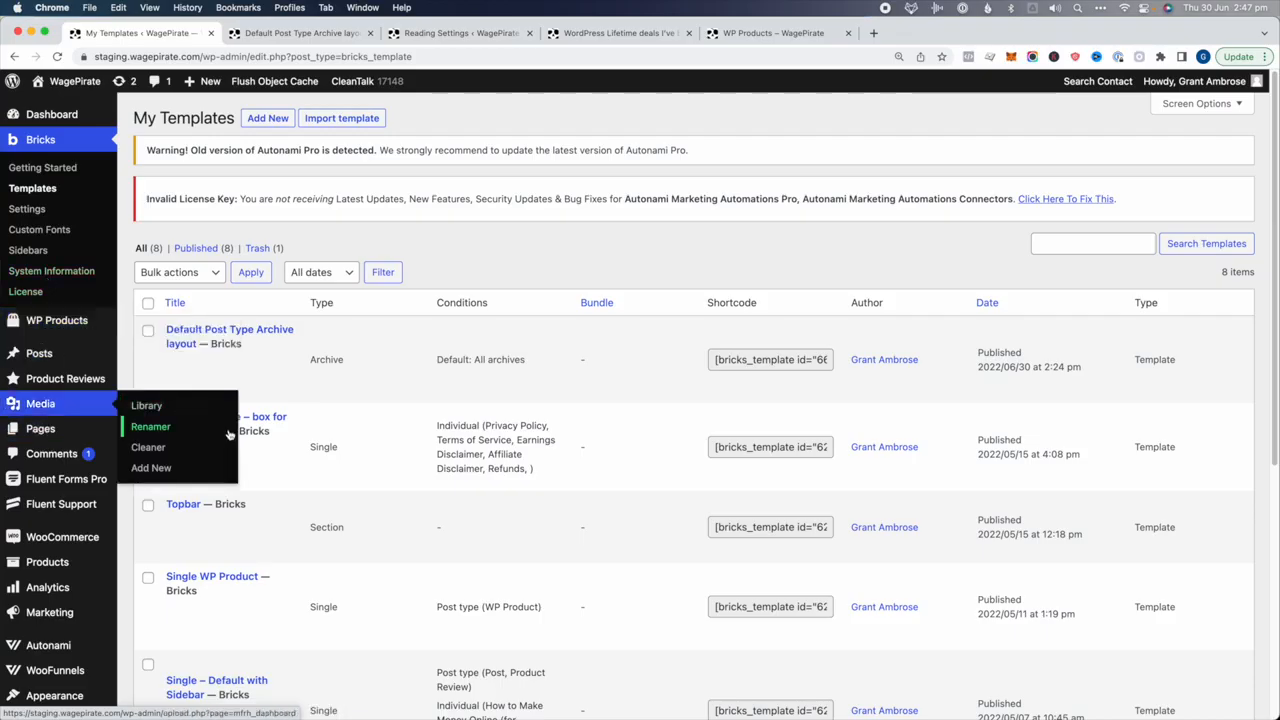
scroll(232, 436, "down", 2)
scroll(235, 436, "down", 4)
mouse_move(60, 540)
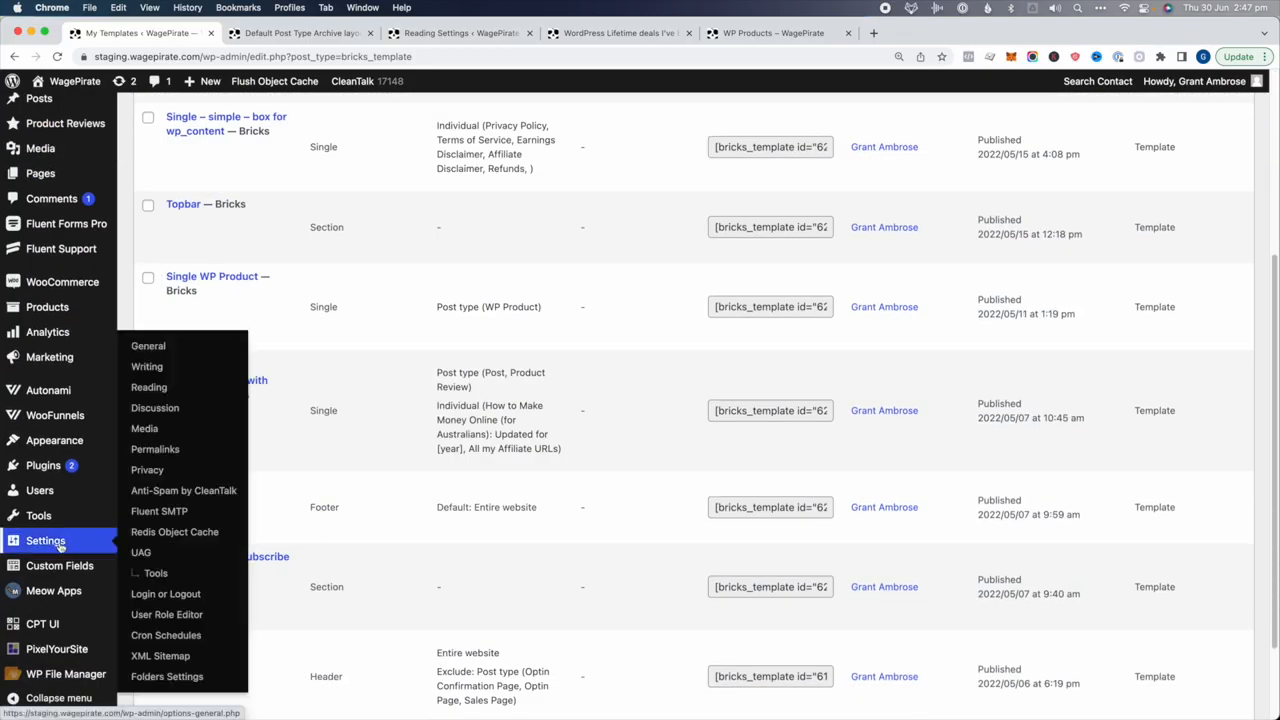
left_click(149, 387, "super")
left_click(279, 38)
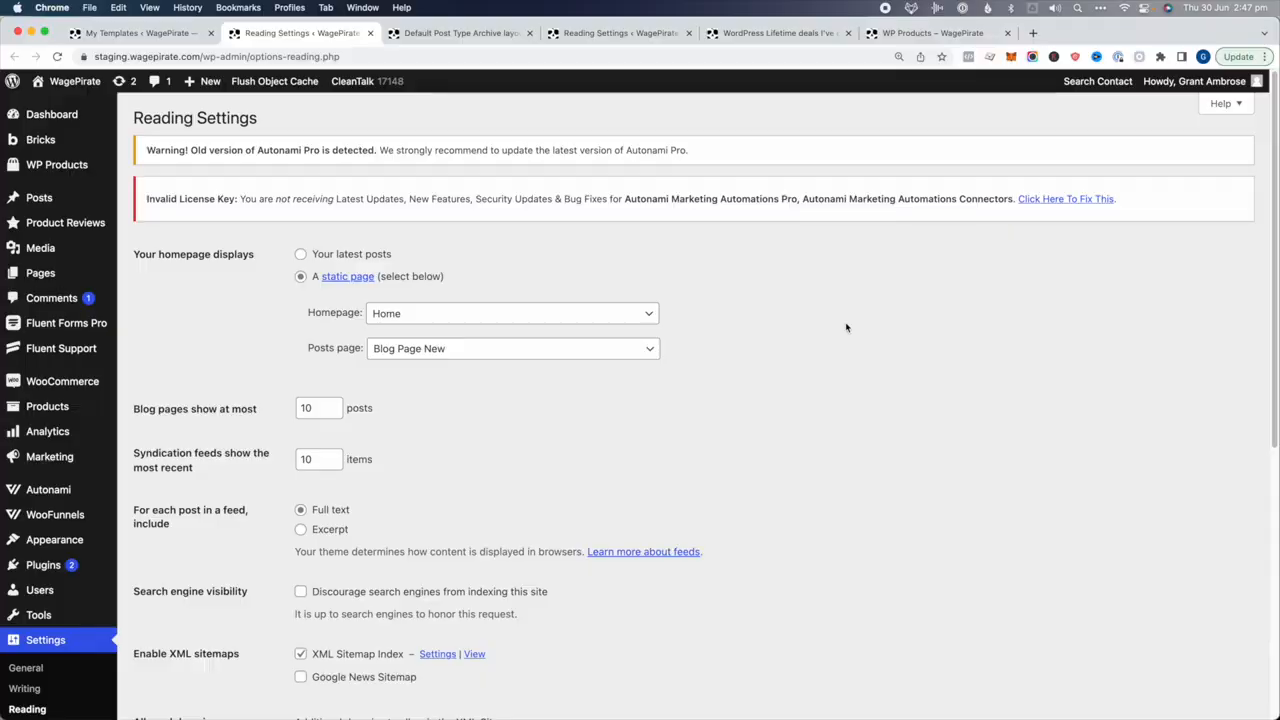
left_click(425, 32)
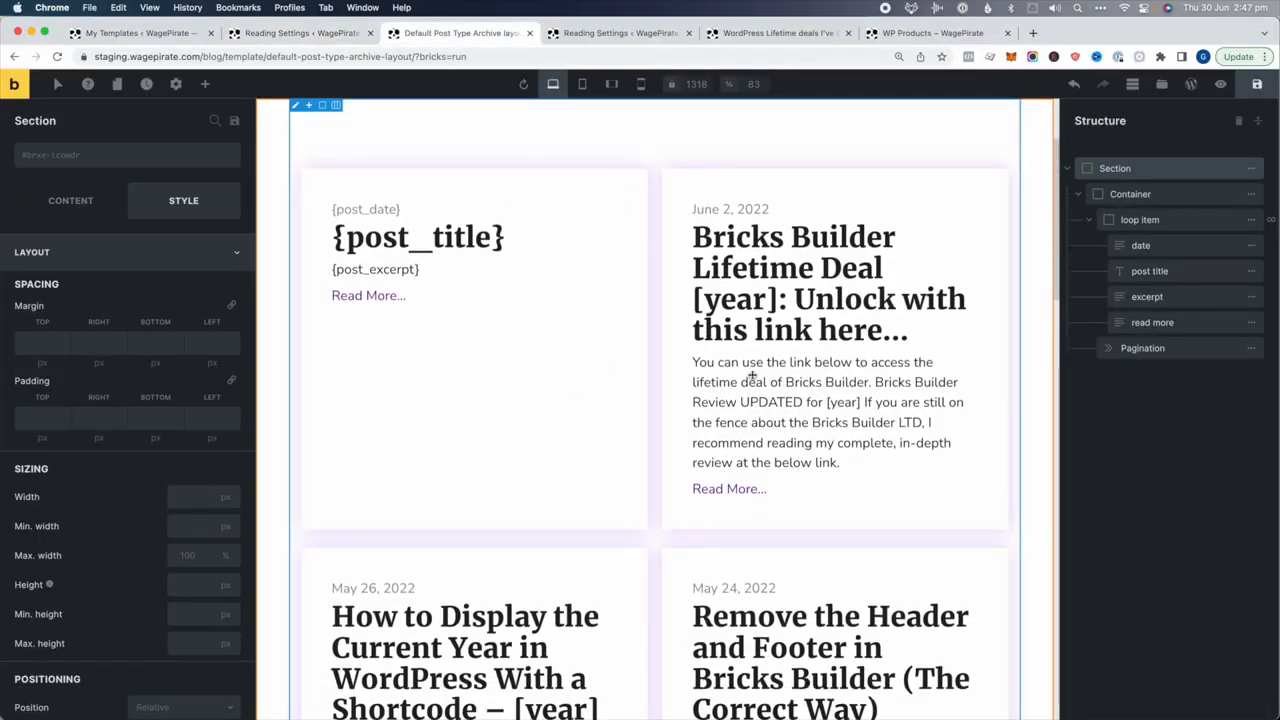
left_click(815, 33)
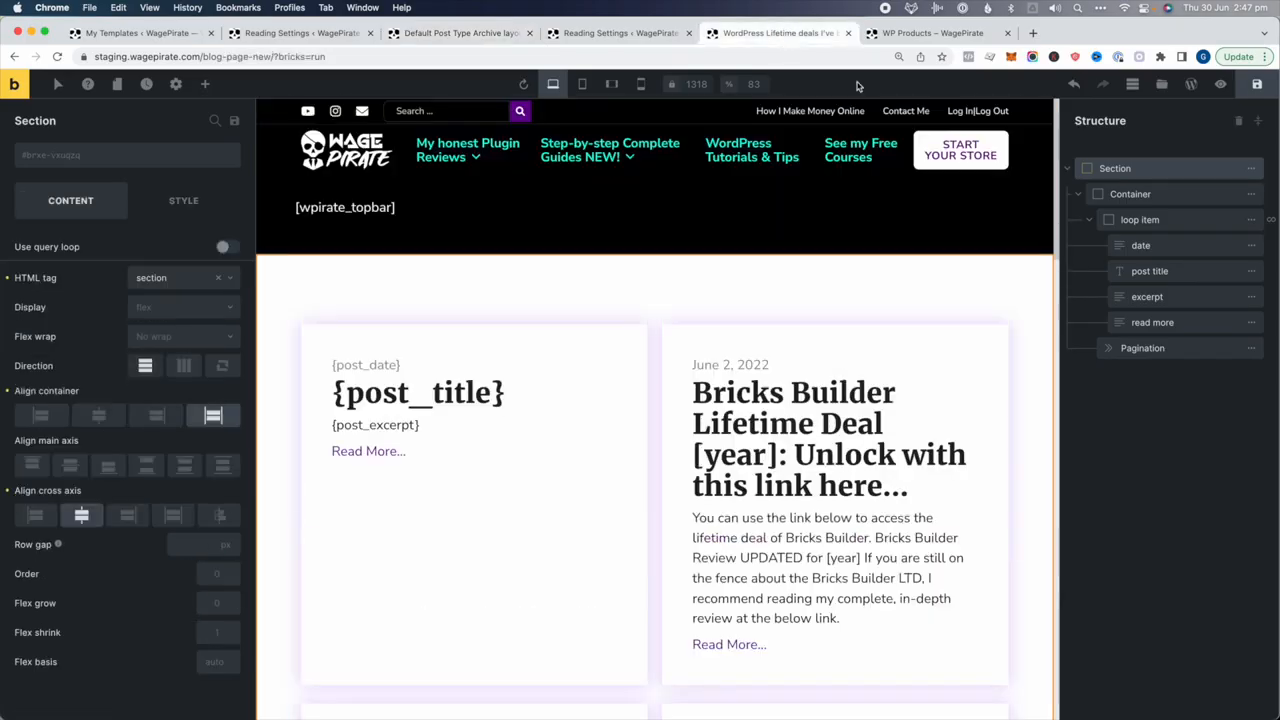
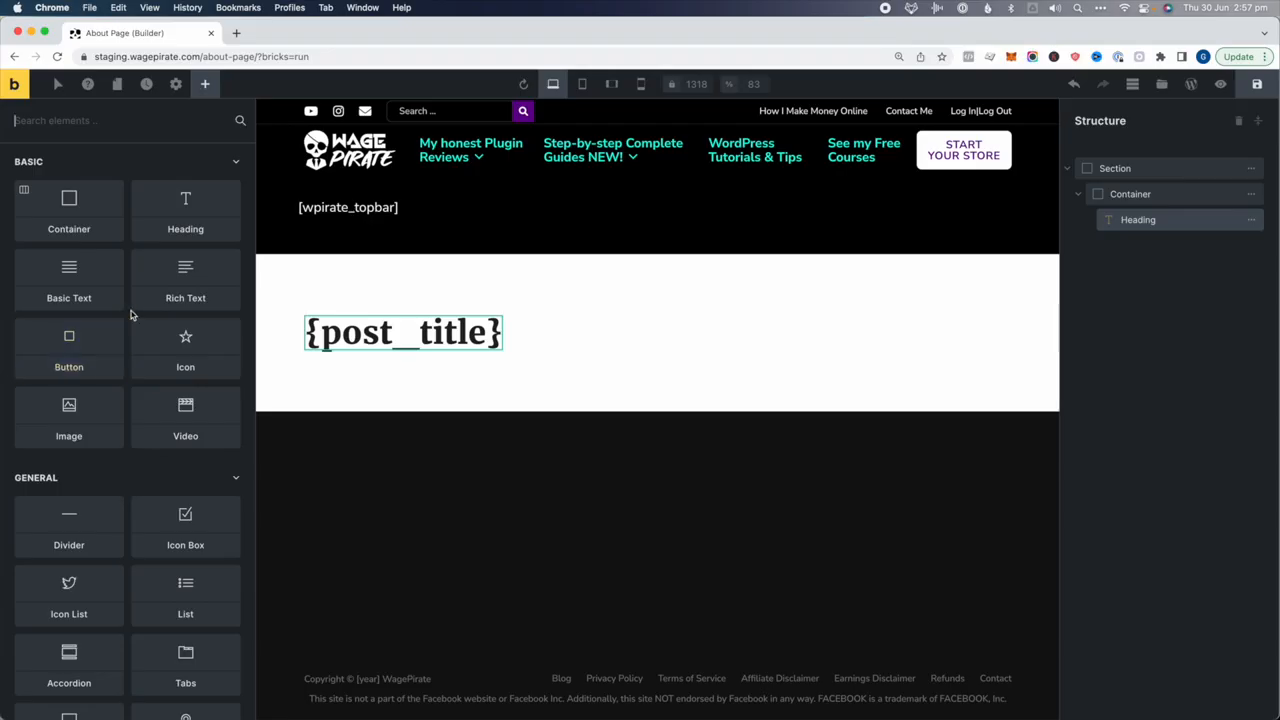
Add a Basic Text under {post_title} and paste its placeholder text repeatedly to lengthen it
left_click(64, 288)
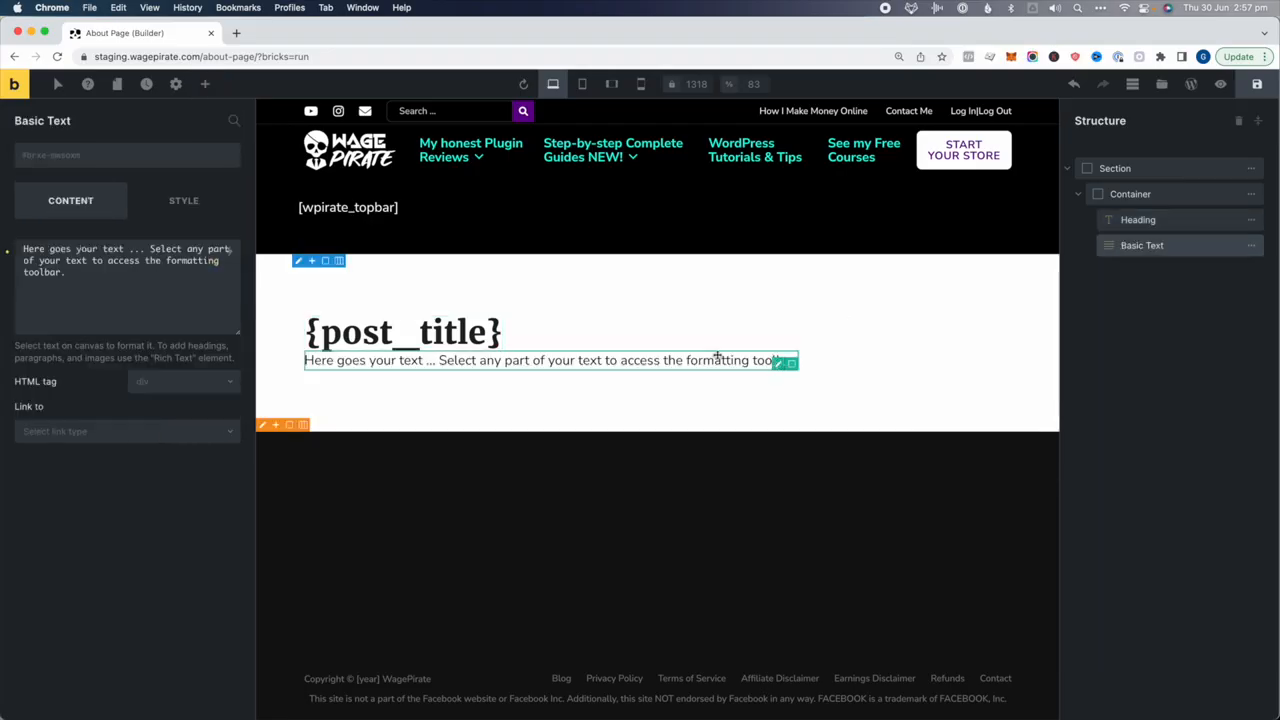
left_click(145, 297)
key("super+a")
key("super+c")
key("super+v")
key("super+v")
key("super+v")
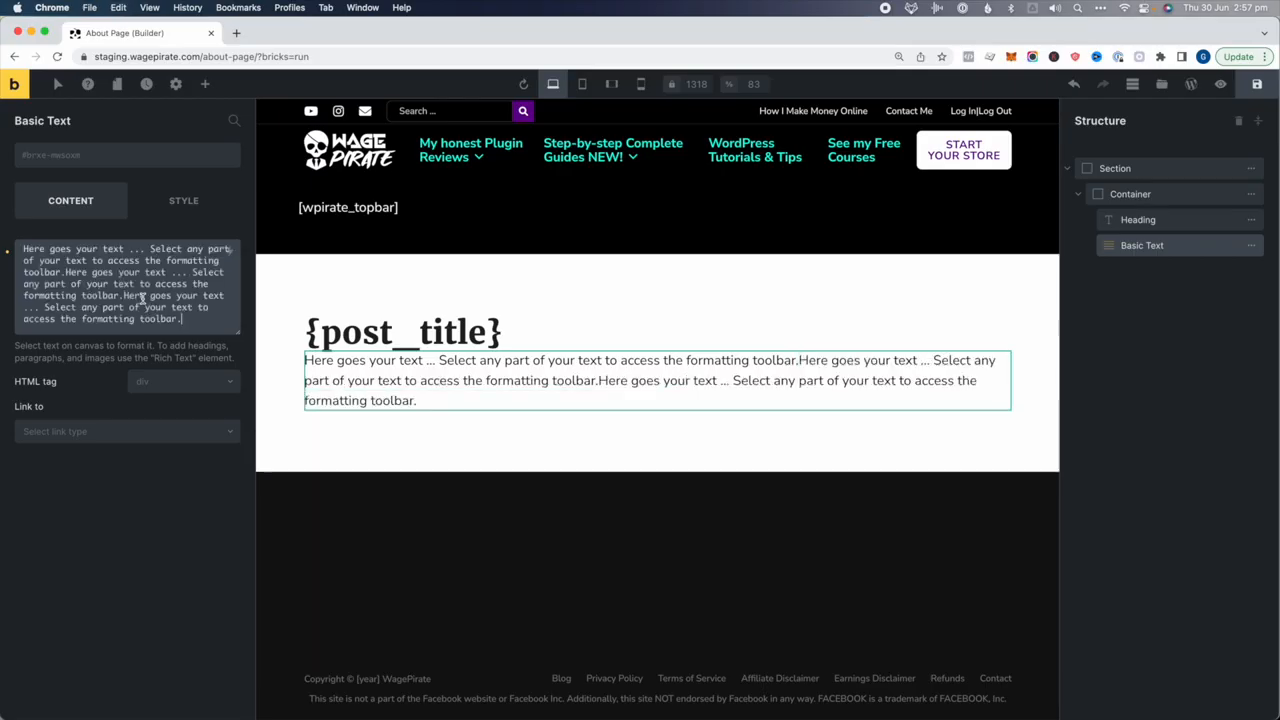
key("super+v")
key("super+v")
key("super+v")
key("super+v")
key("super+v")
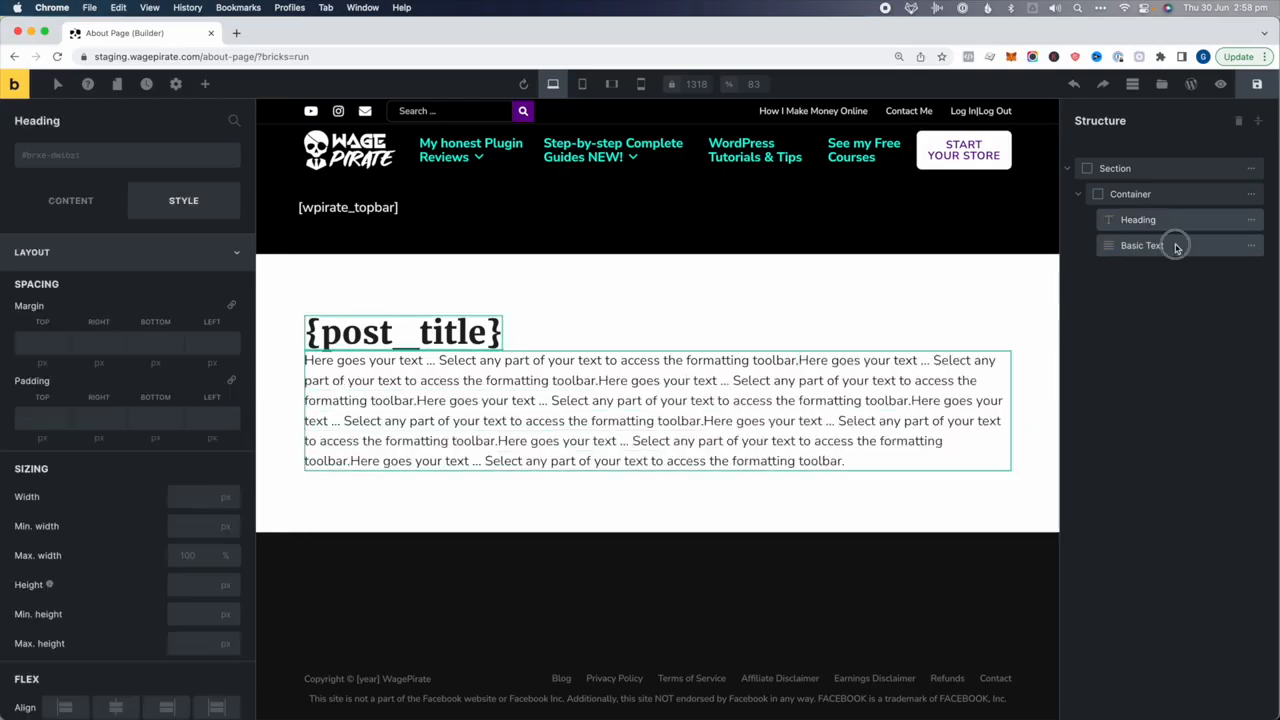
Give the paragraph a 20 px top margin and duplicate it
left_click(1142, 248)
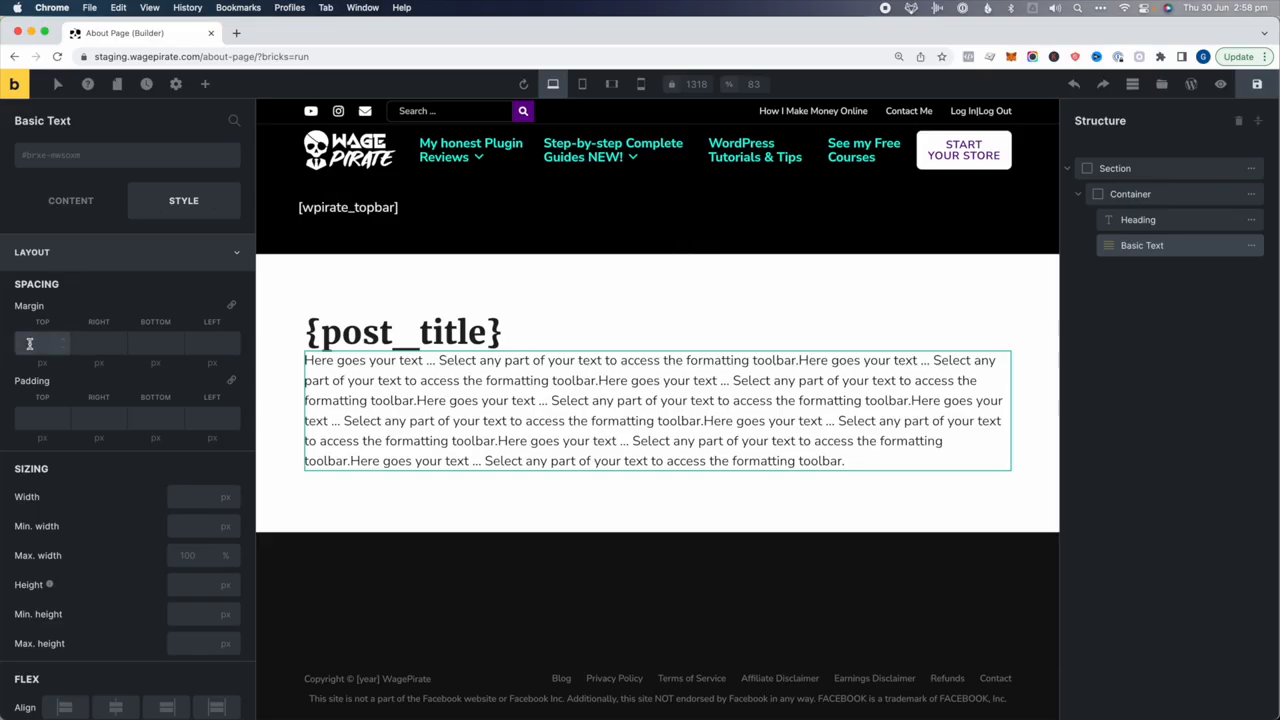
left_click(29, 343)
type("20")
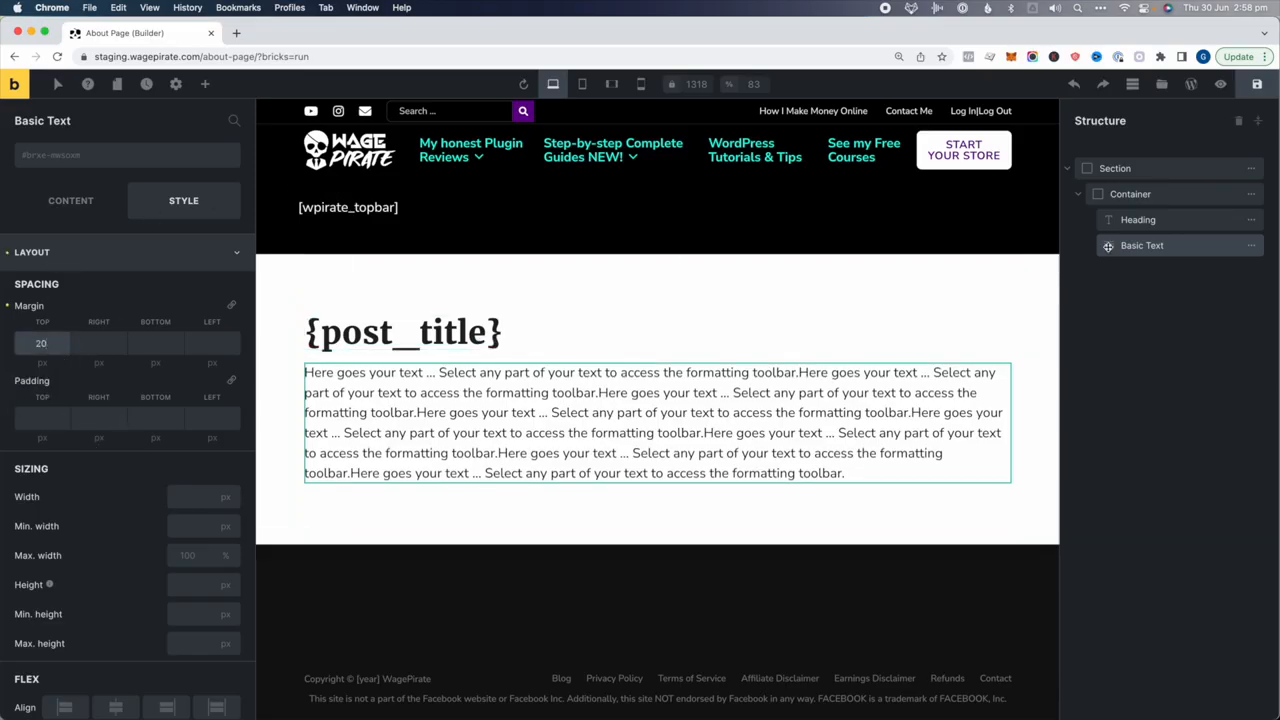
left_click(1163, 248)
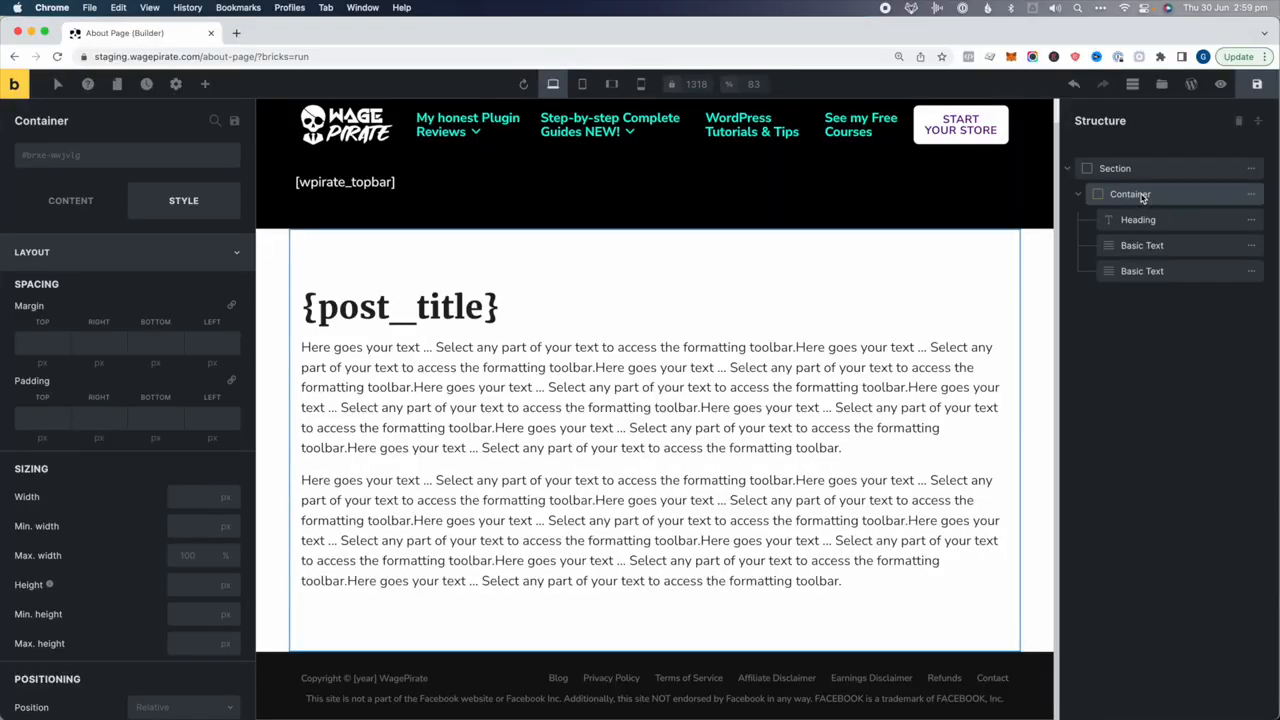
Set the container to row direction with wrapping, and make the {post_title} heading 100% wide
left_click(95, 207)
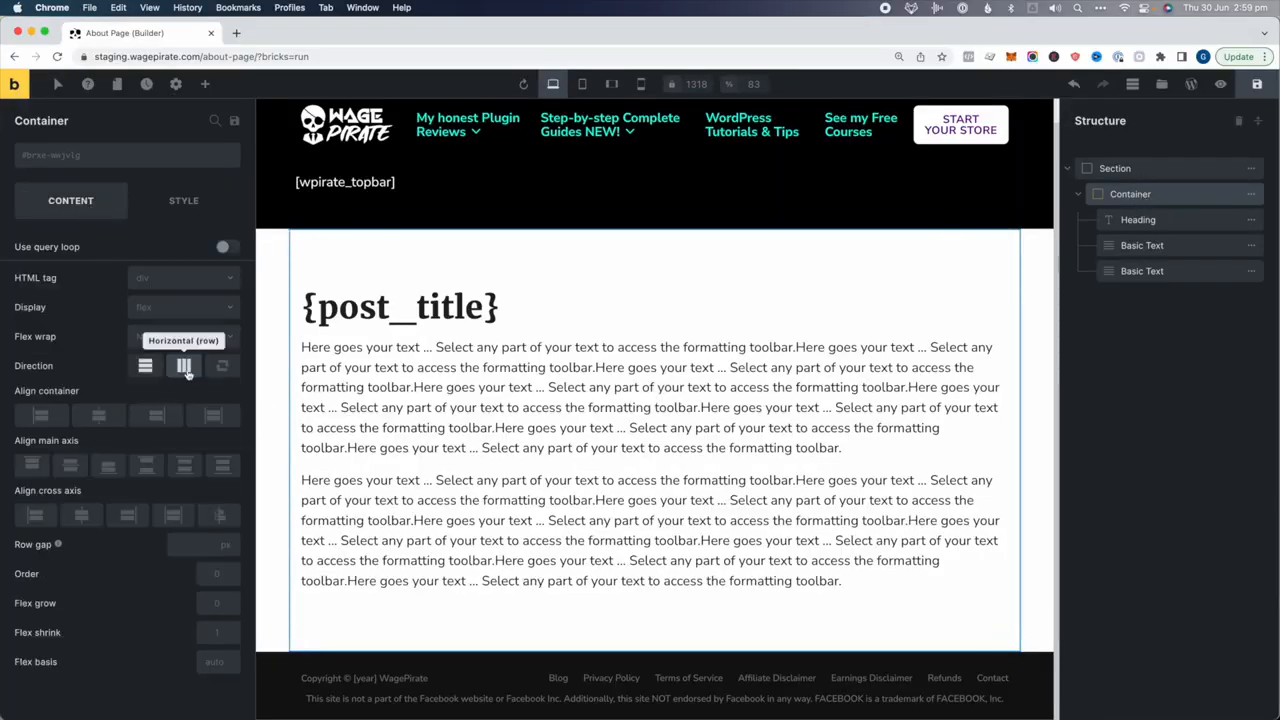
left_click(185, 366)
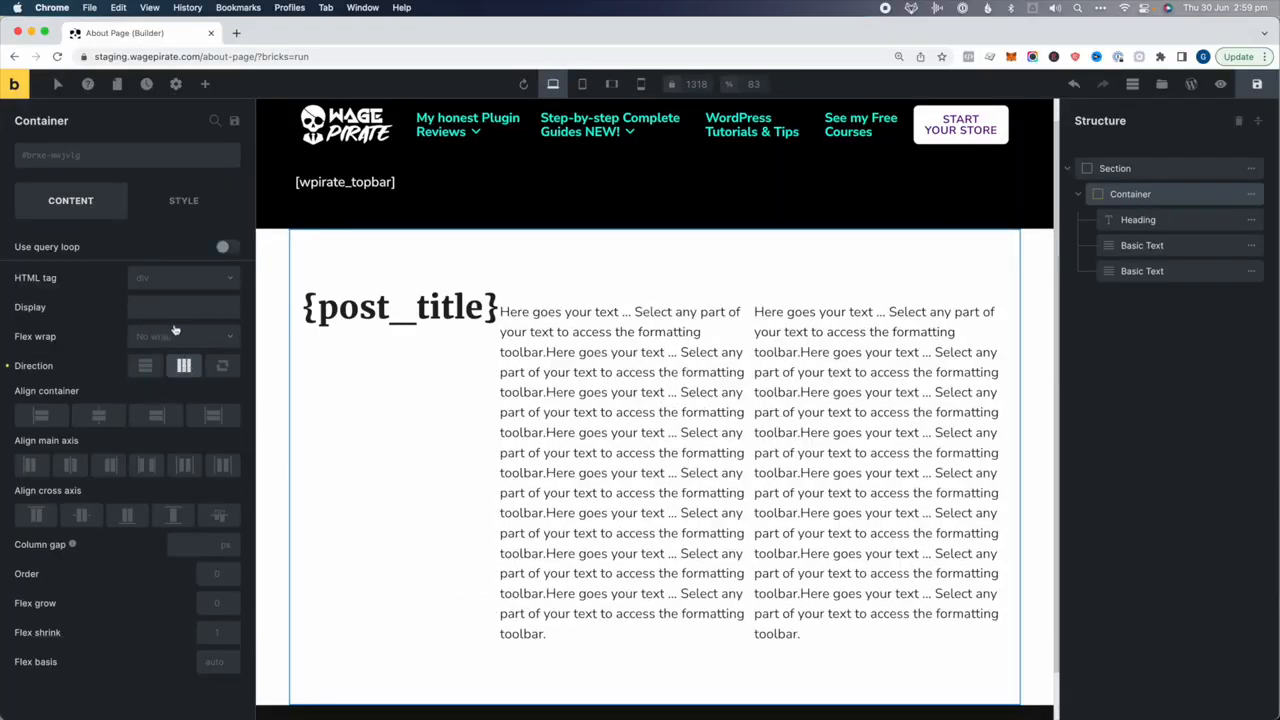
left_click(172, 337)
left_click(163, 380)
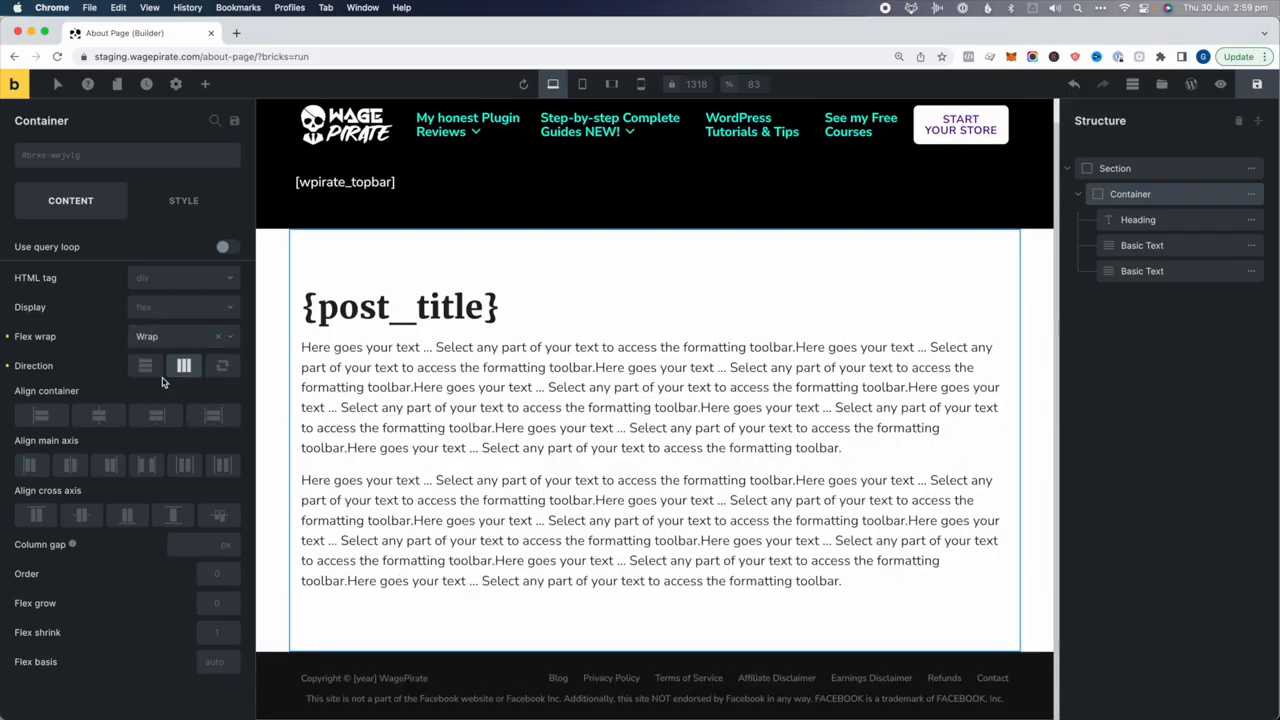
left_click(1178, 220)
left_click(178, 204)
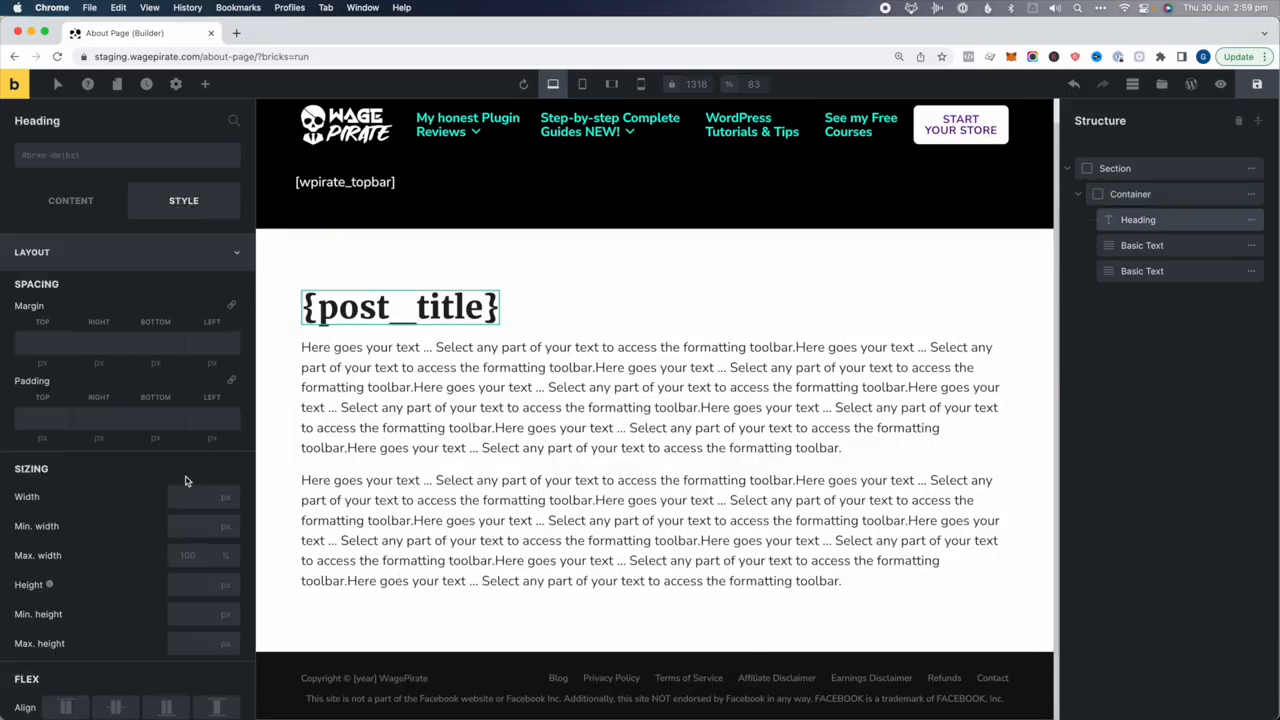
left_click(187, 496)
type("100")
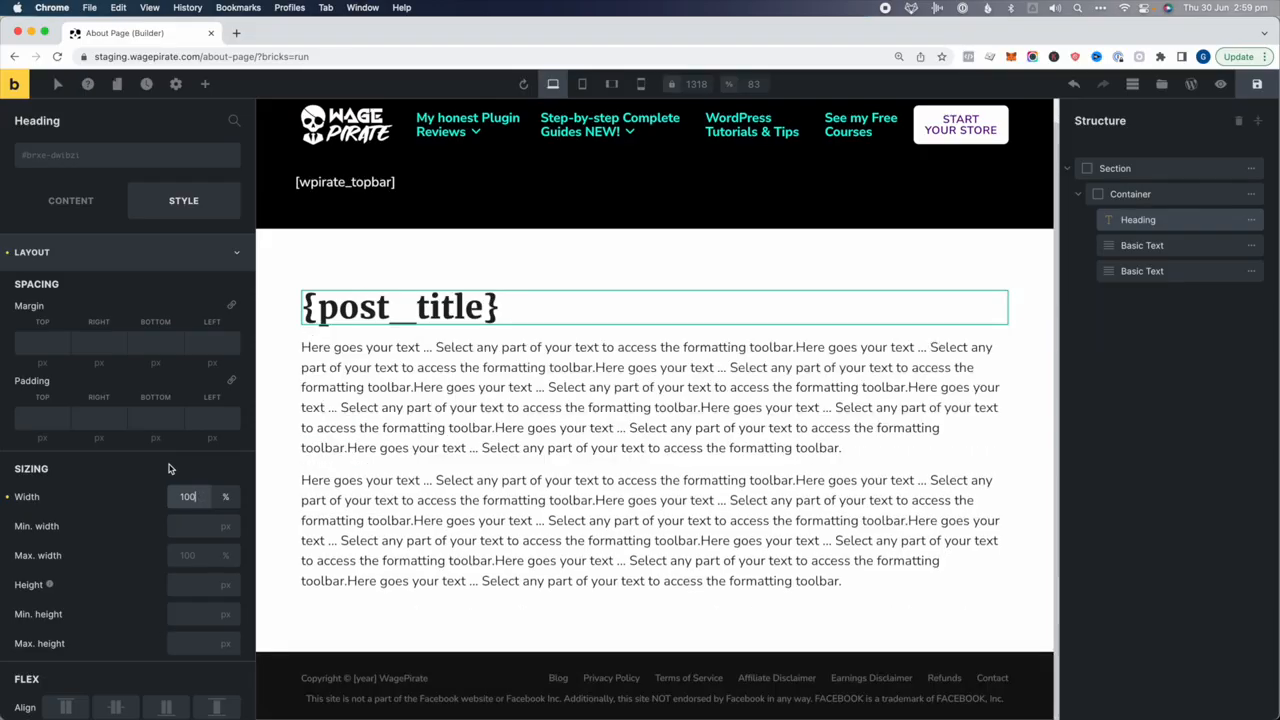
Set both paragraphs to 49% width and spread them apart with Space between
left_click(1220, 250)
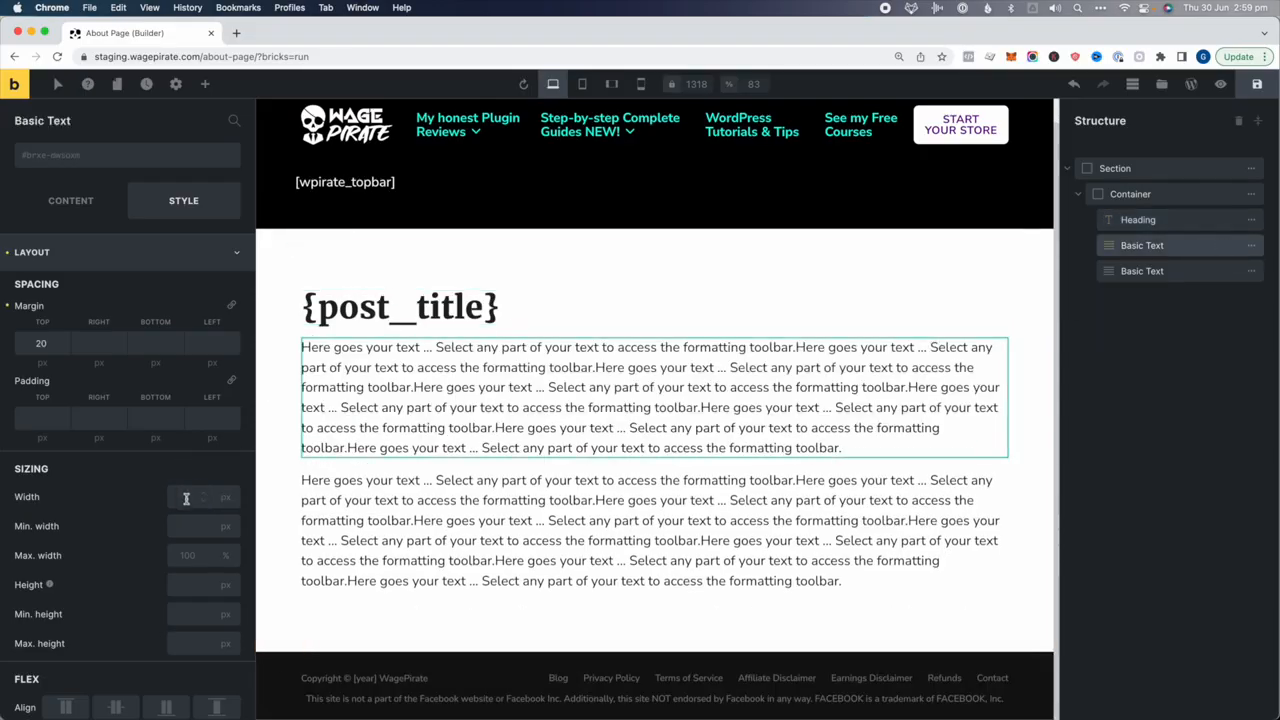
left_click(183, 502)
type("49%")
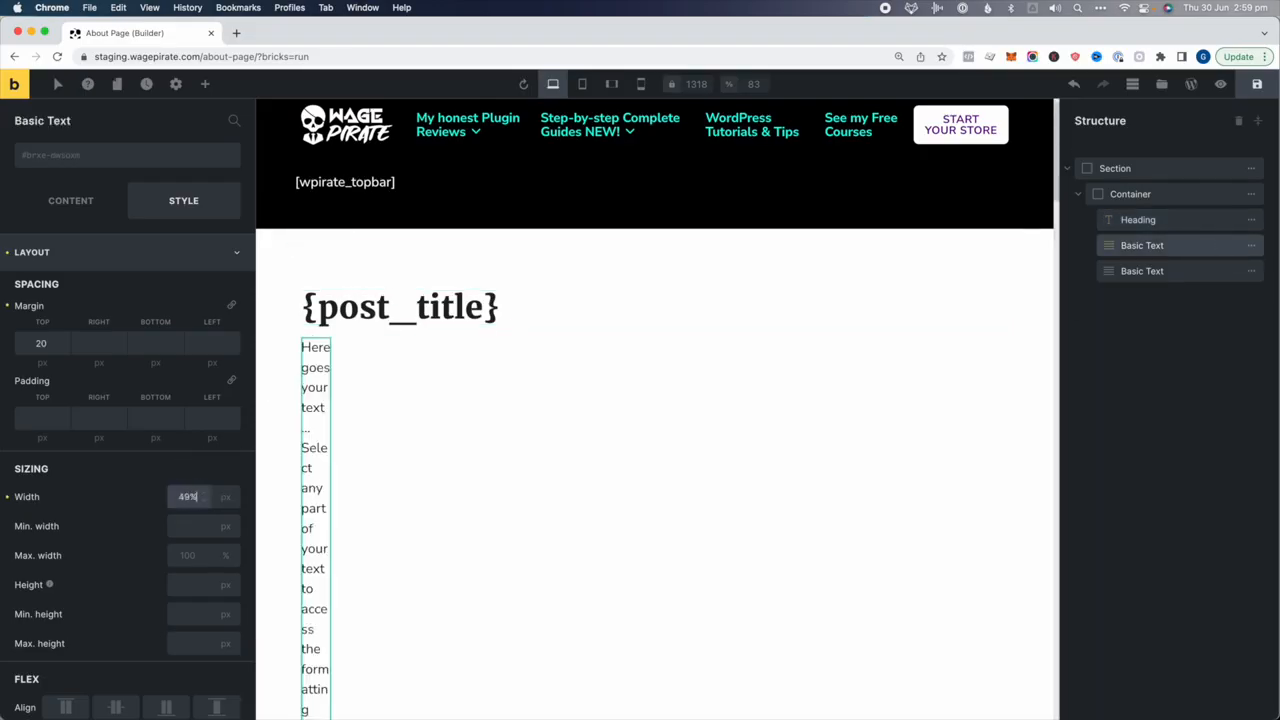
left_click(1150, 271)
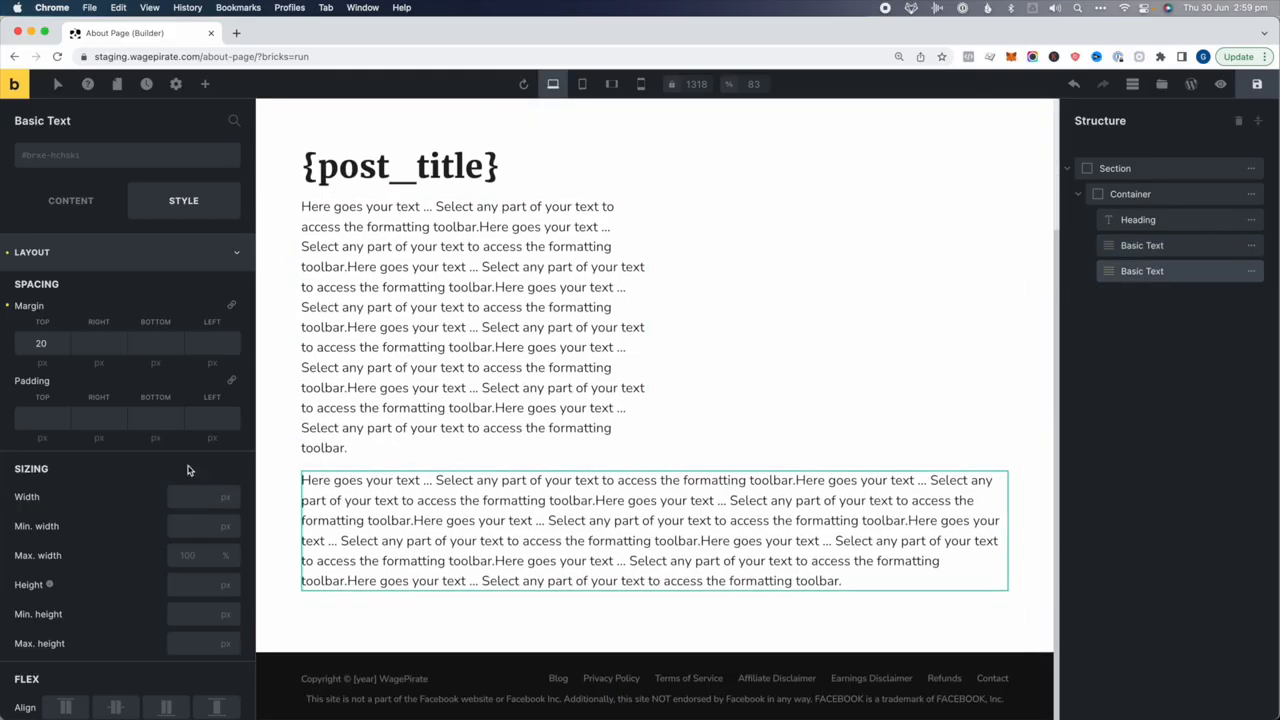
left_click(183, 496)
type("49%")
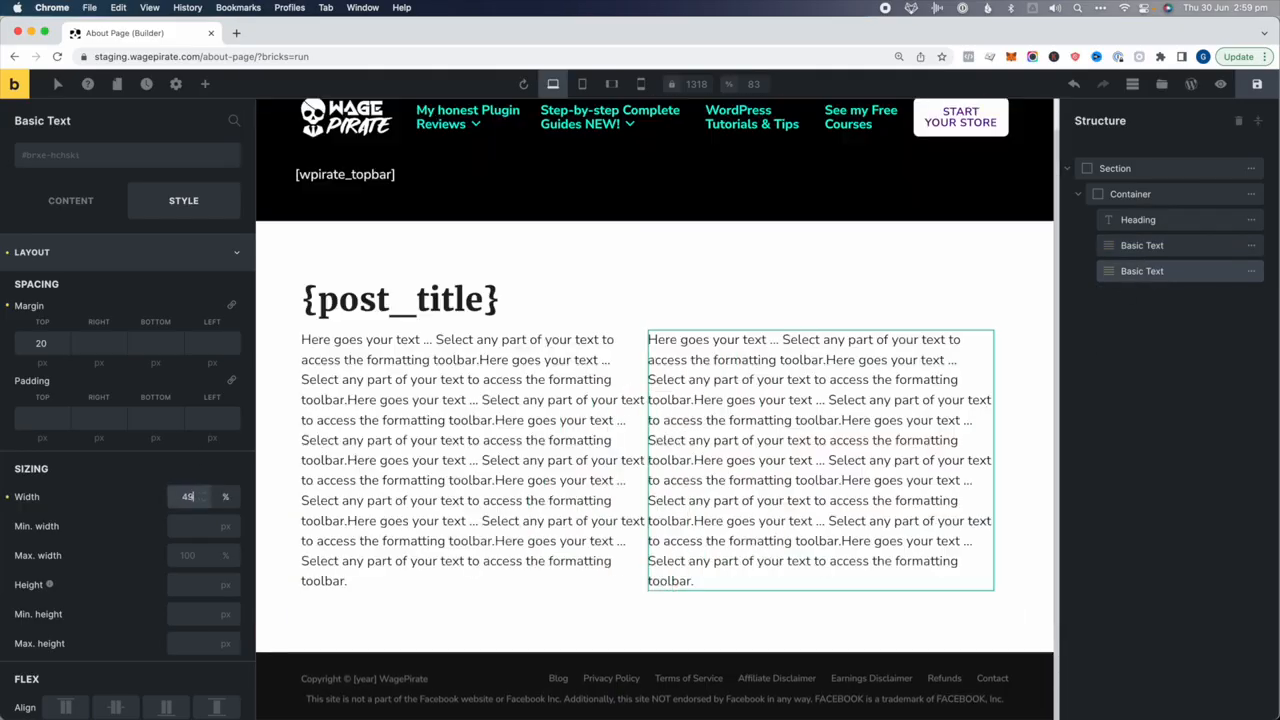
left_click(1136, 196)
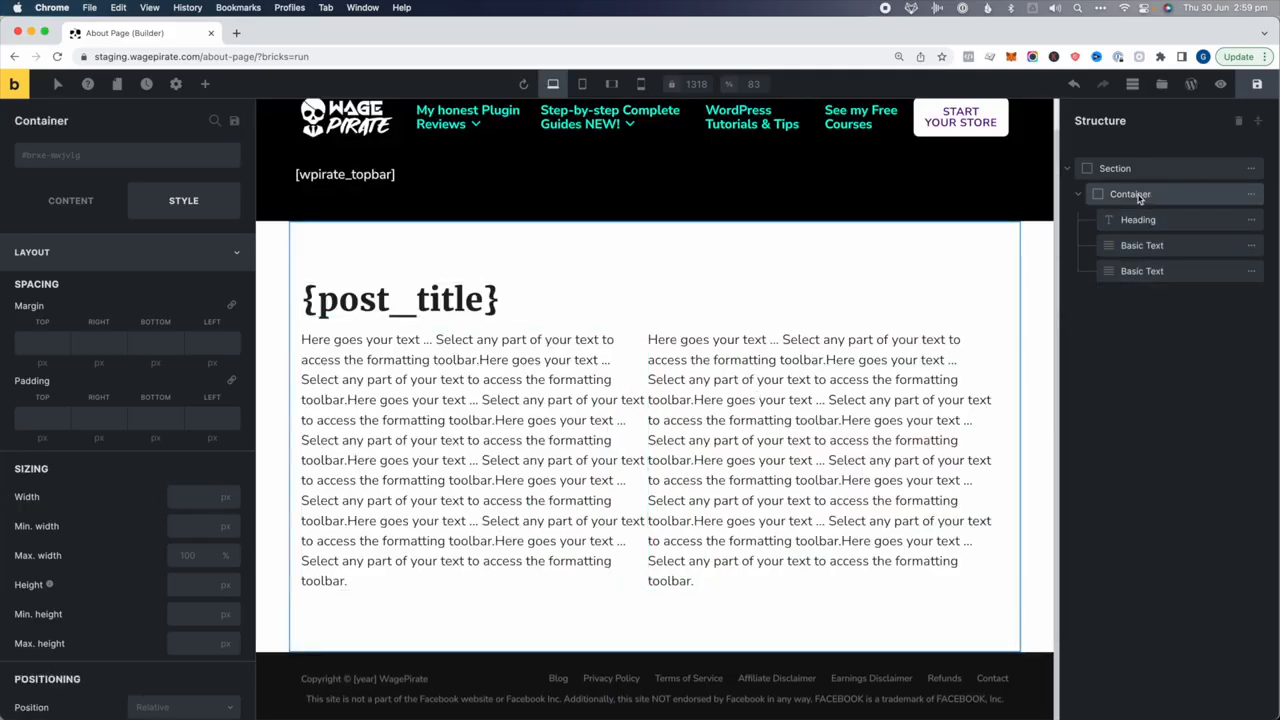
left_click(79, 210)
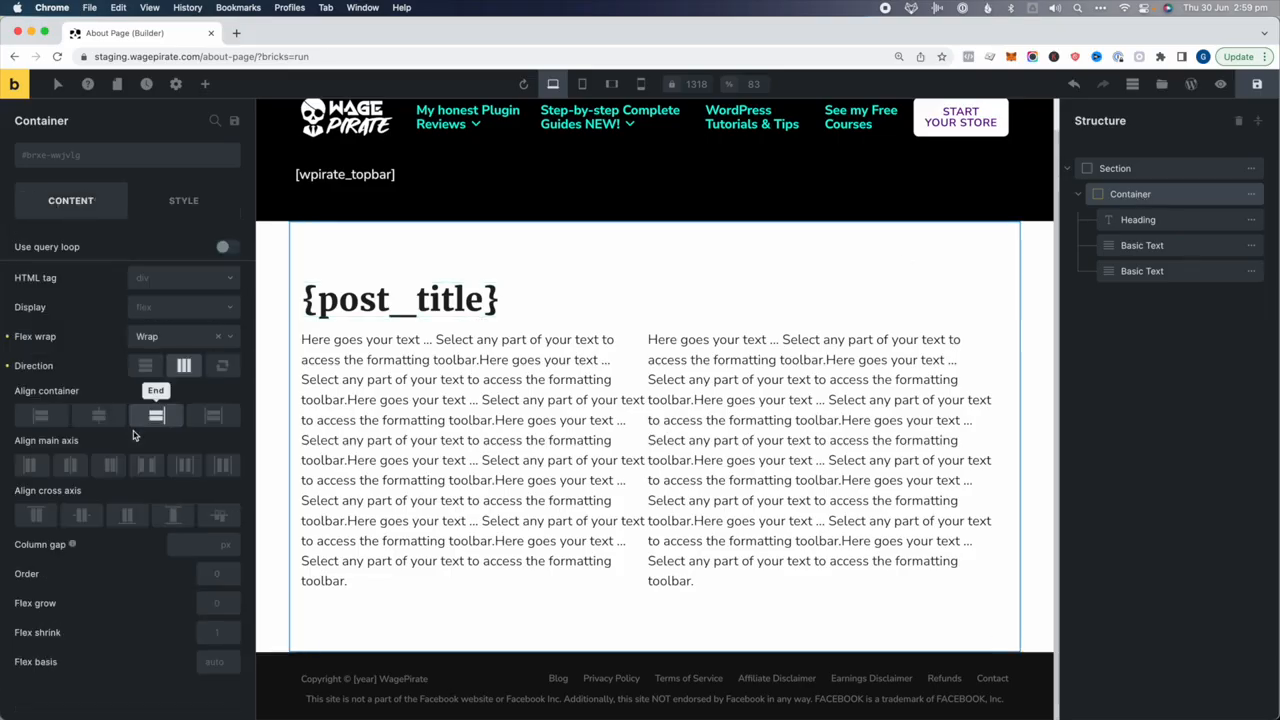
left_click(140, 463)
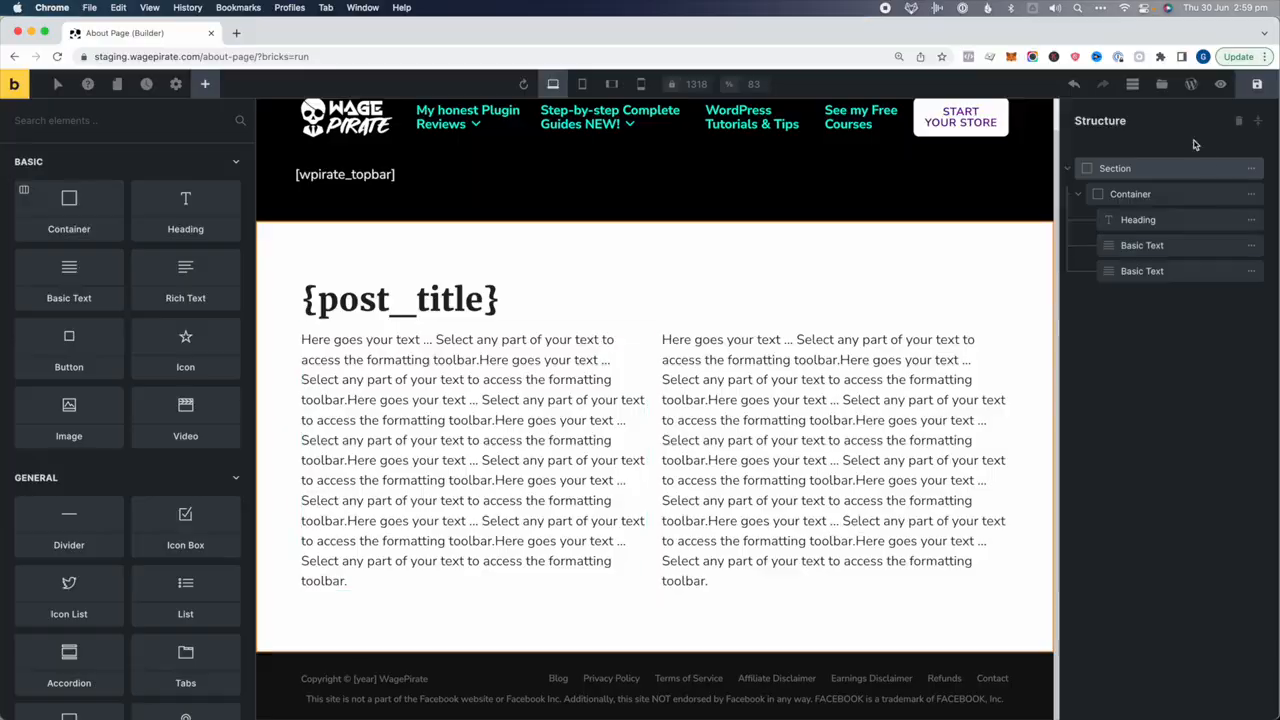
Add two new containers, nesting one inside the other and stretching the inner to full width
double_click(1112, 169)
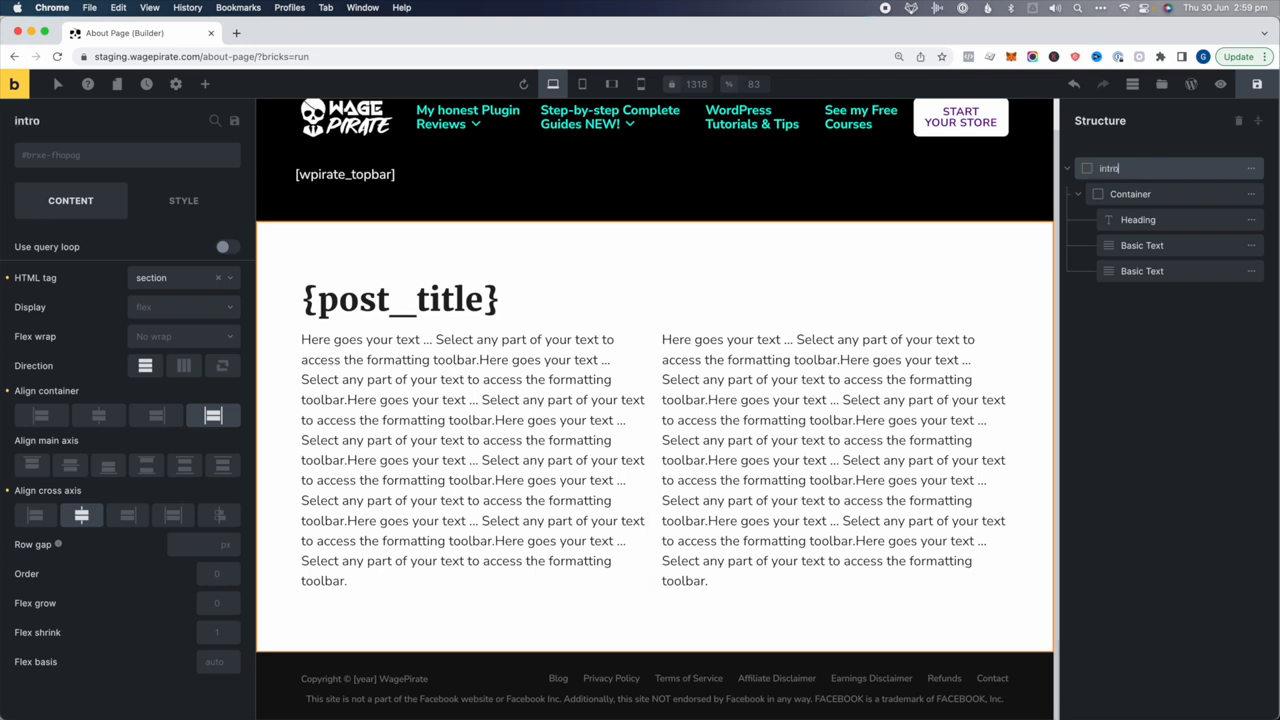
left_click(203, 86)
type("cont")
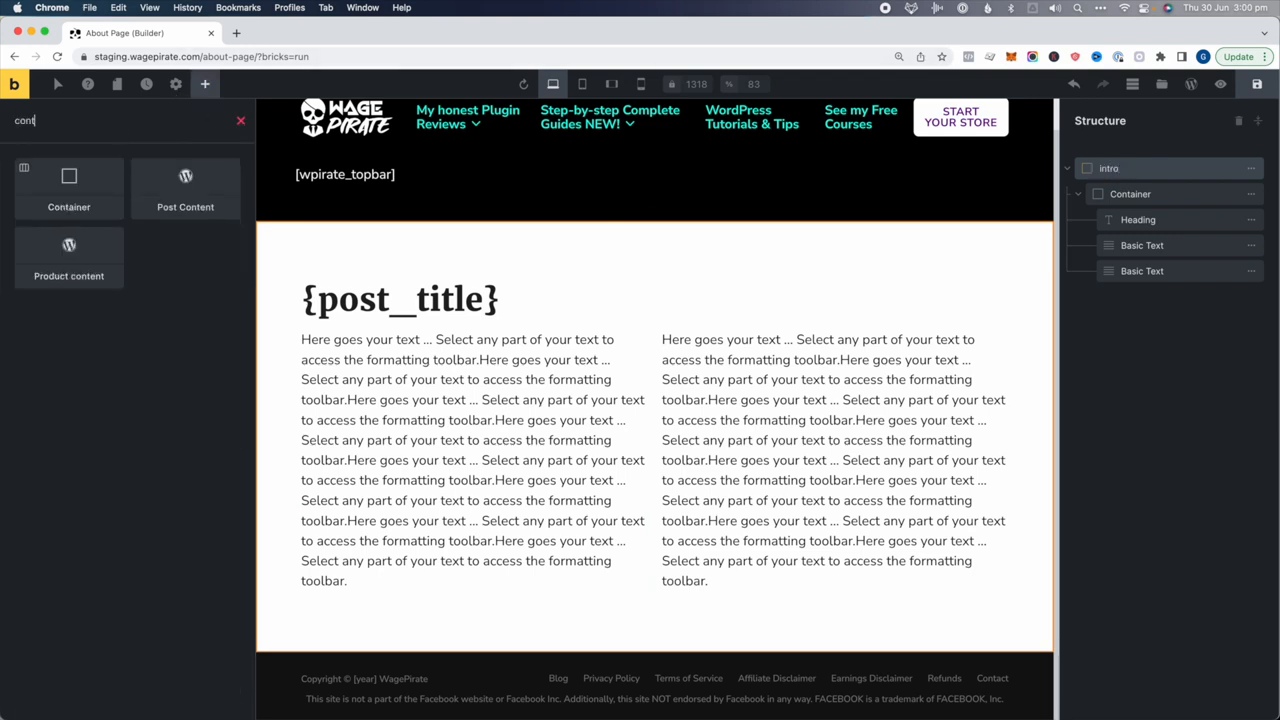
left_click(83, 188)
left_click(83, 188)
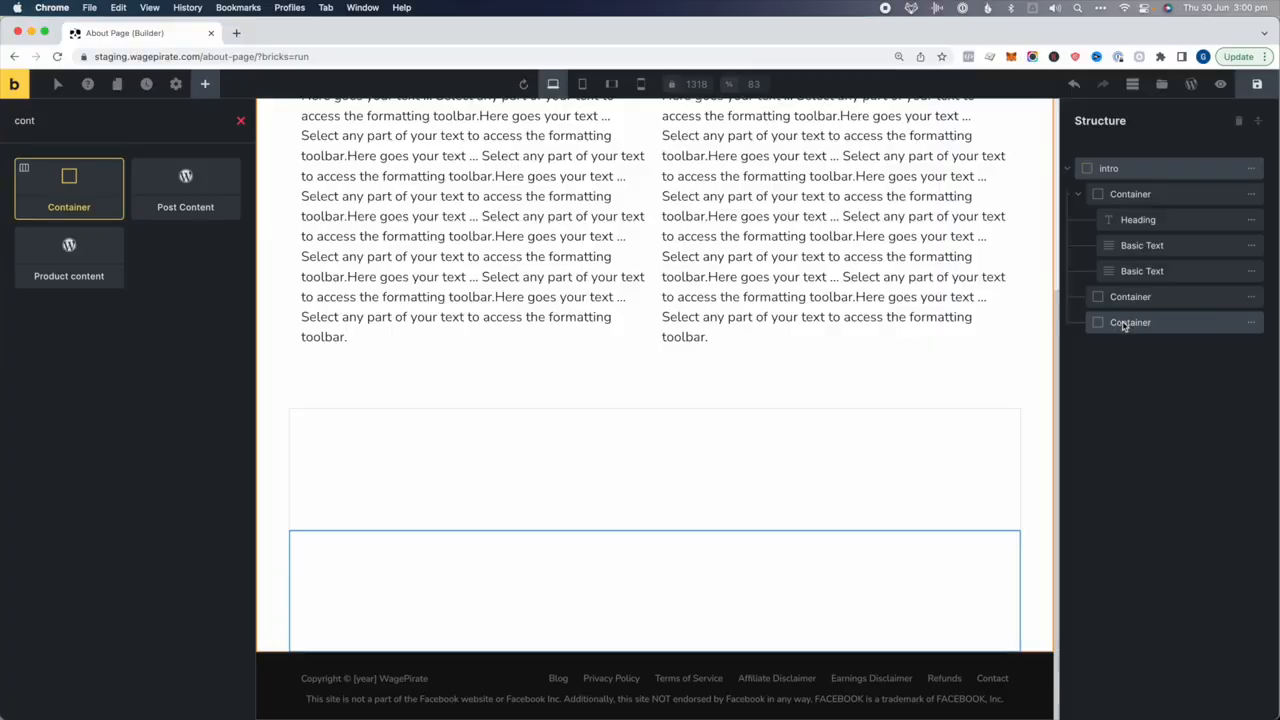
mouse_move(1130, 326)
left_mouse_down()
mouse_move(1143, 306)
mouse_move(1146, 316)
left_mouse_up()
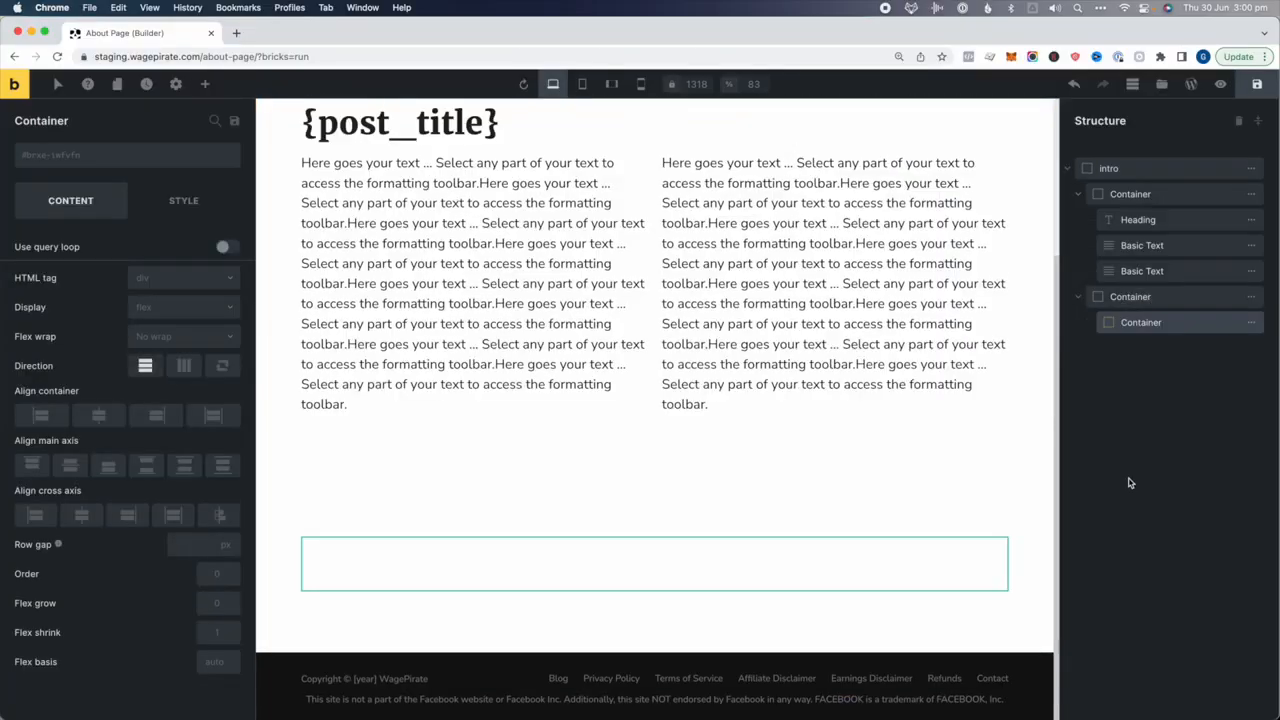
left_click(1131, 298)
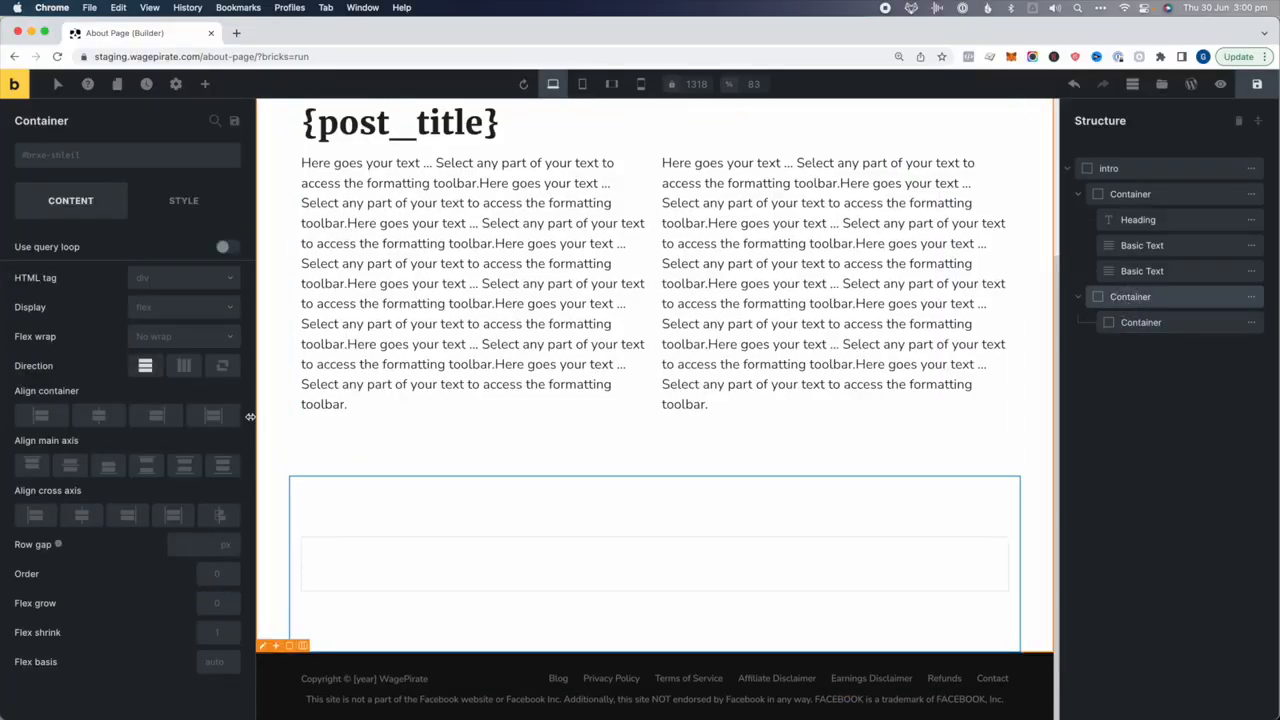
left_click(213, 416)
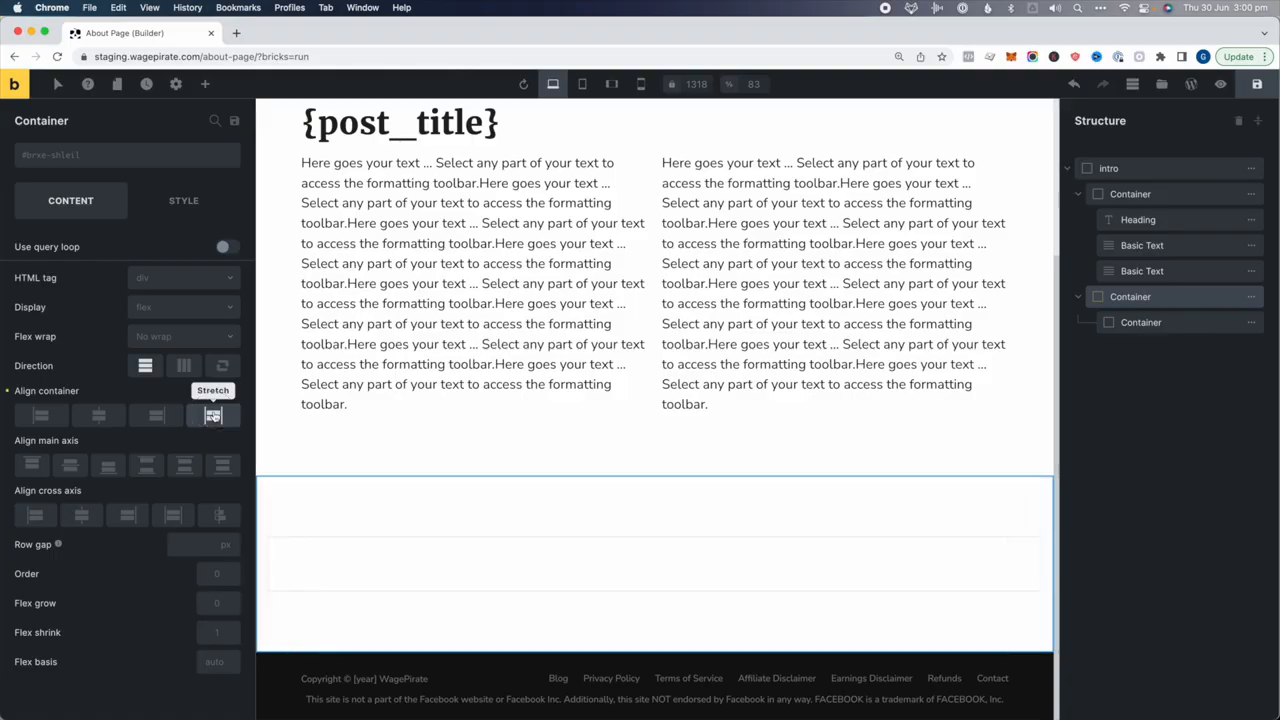
Give the intro section a light lavender background
left_click(183, 200)
left_click(1128, 168)
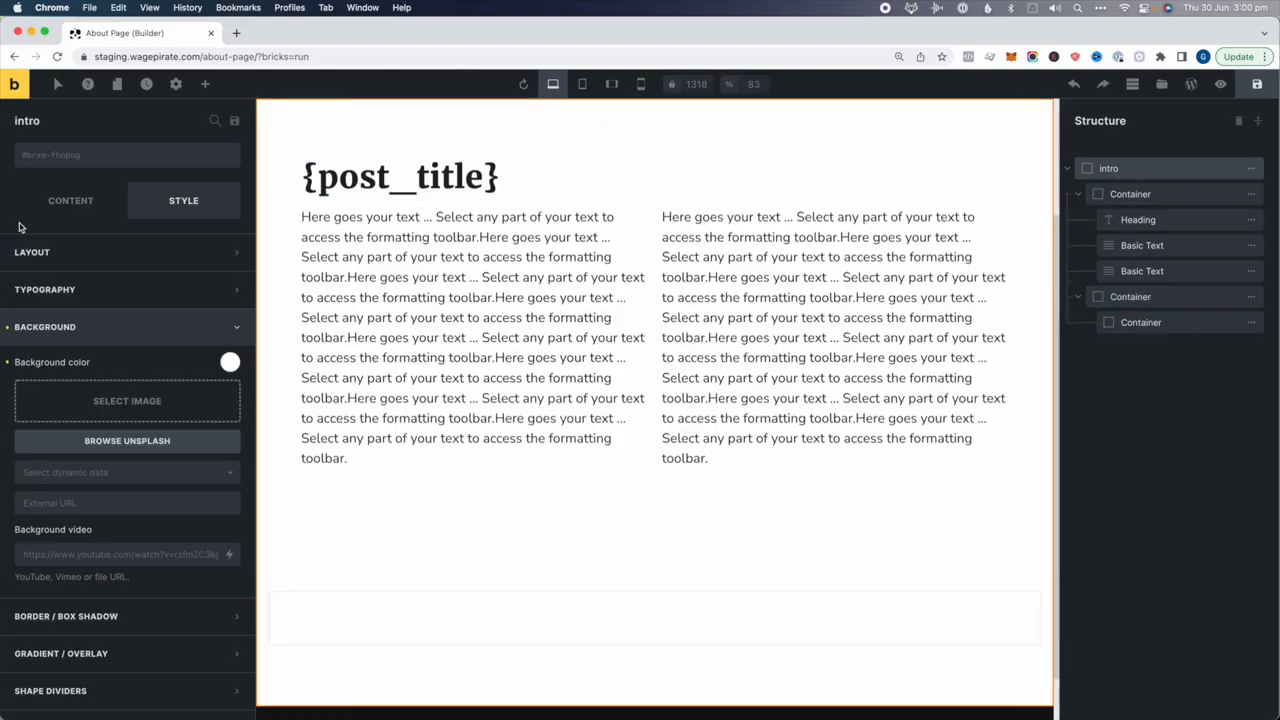
left_click(230, 361)
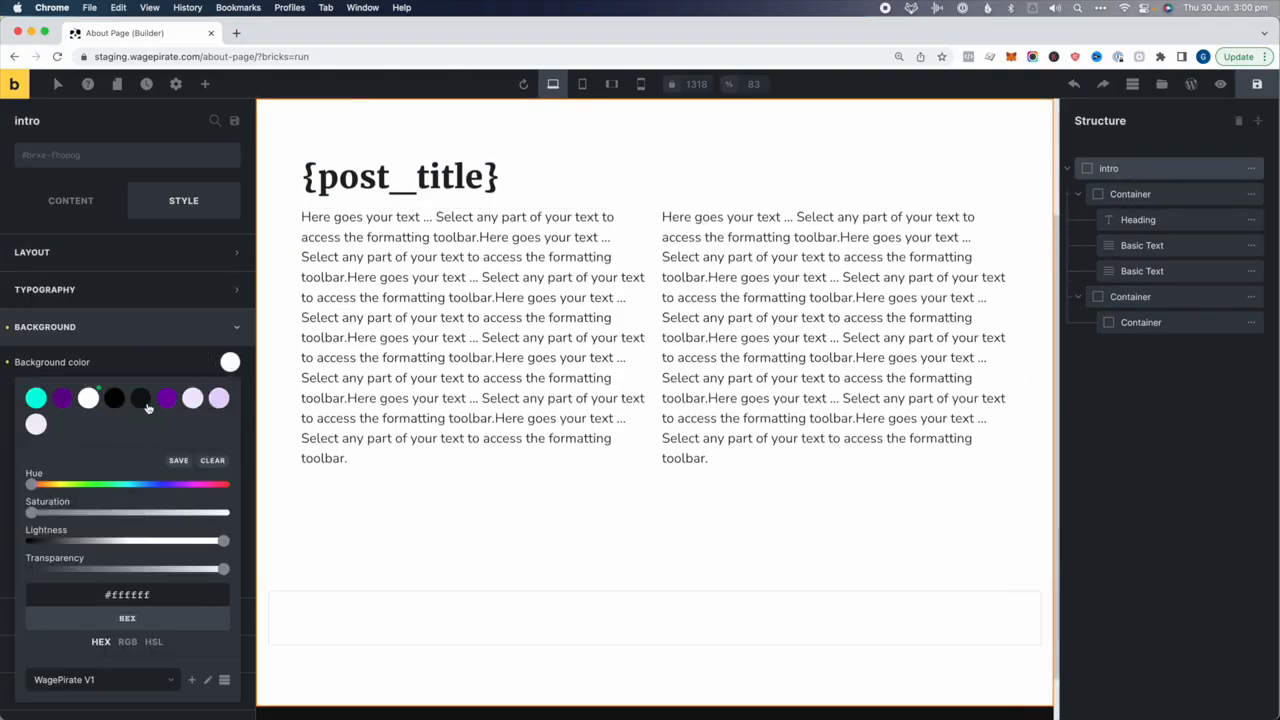
left_click(193, 398)
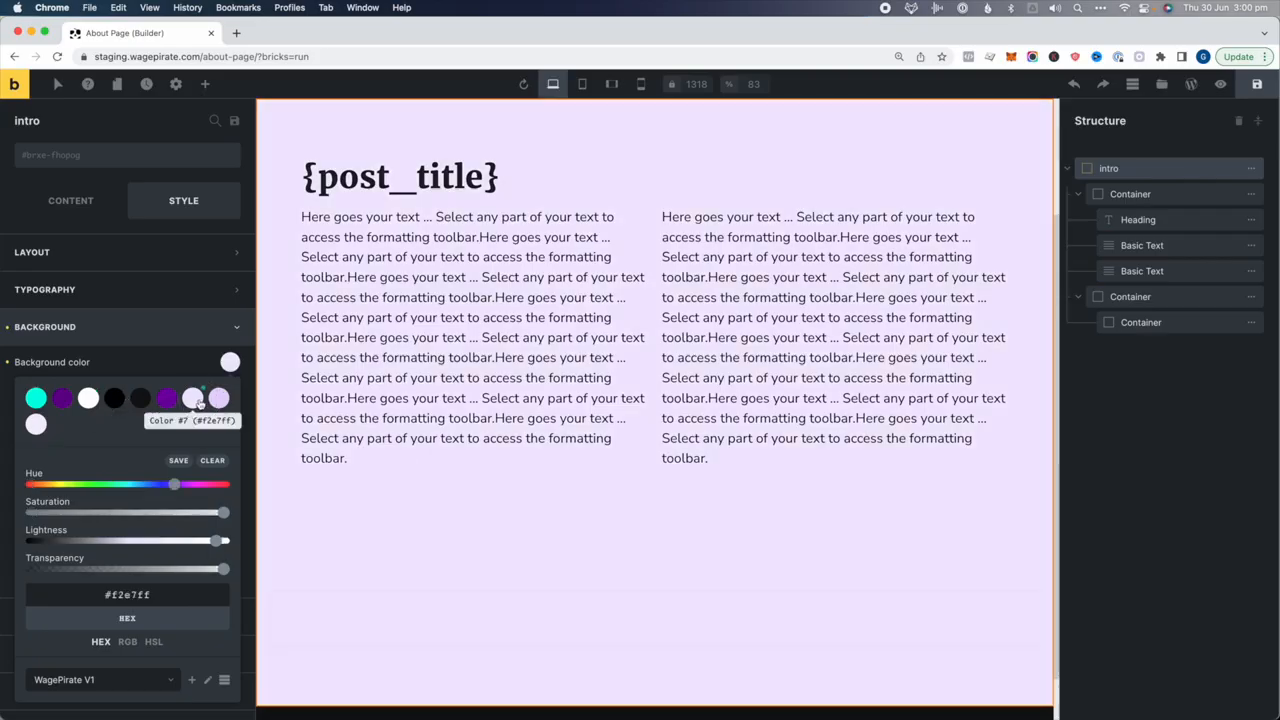
Give the new top-level container below the intro a white background
left_click(1143, 296)
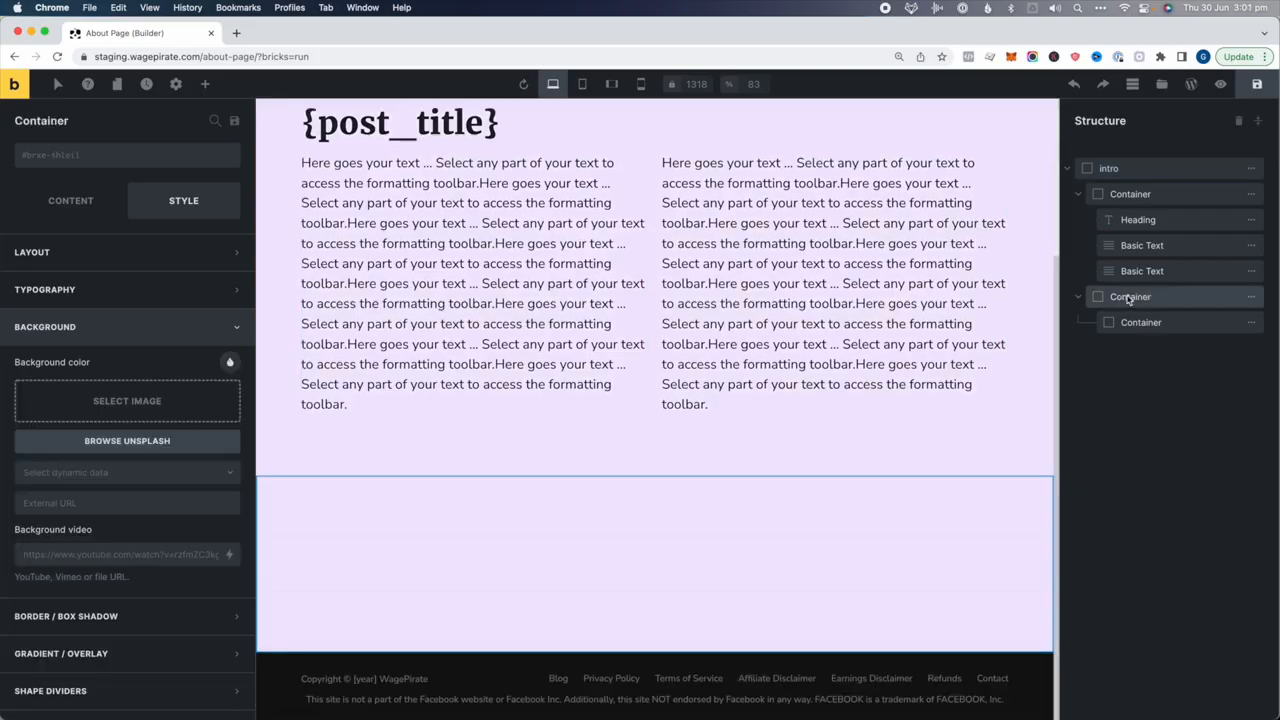
left_click(1120, 298)
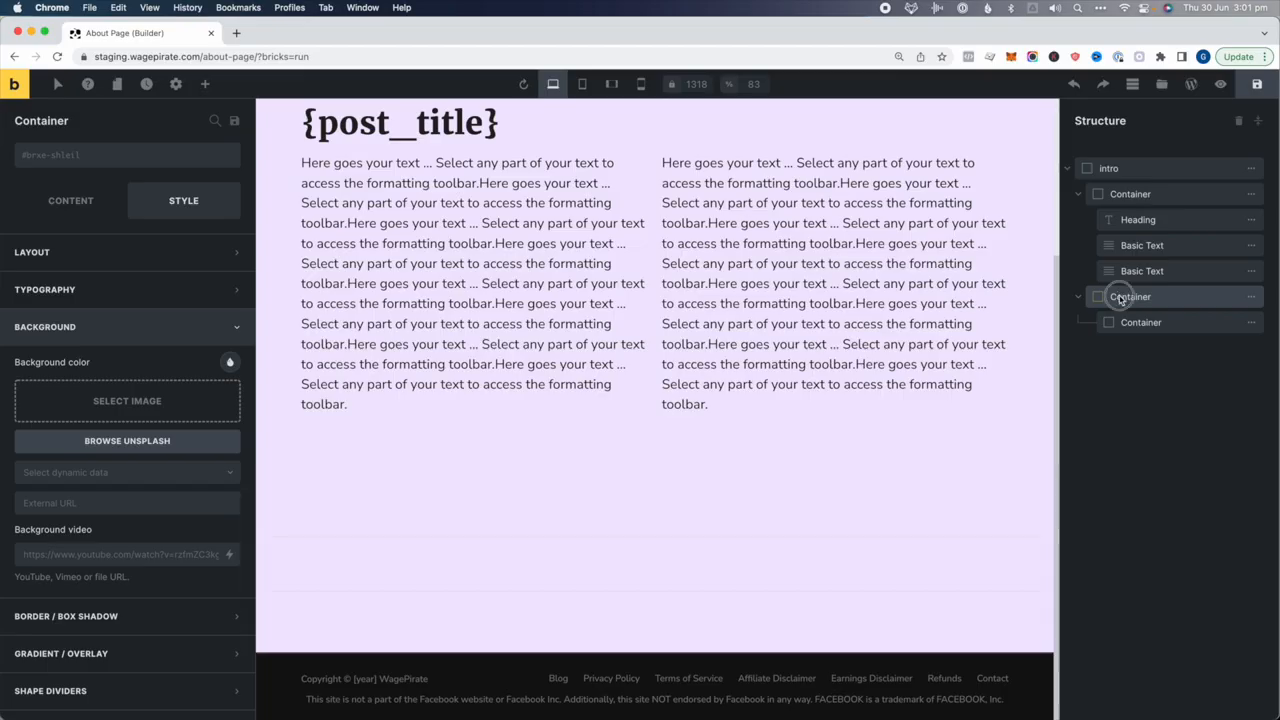
left_click_drag(1120, 298, 1073, 319)
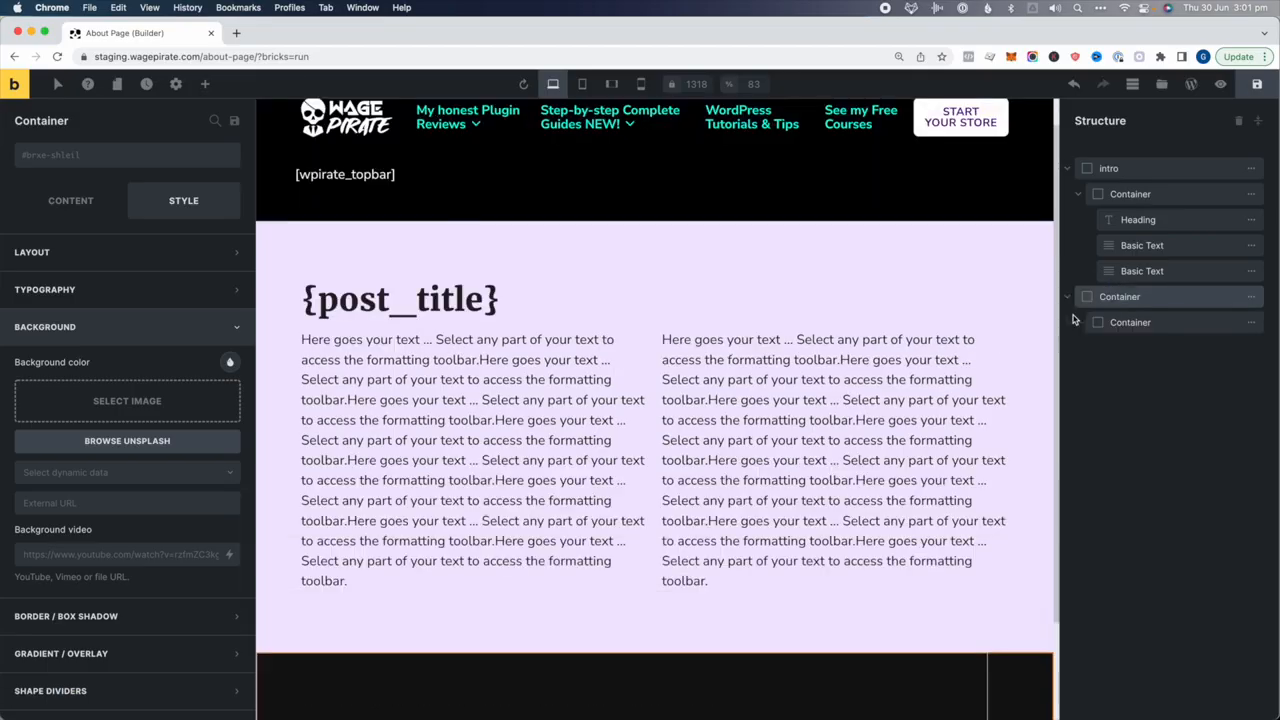
scroll(755, 484, "down", 2)
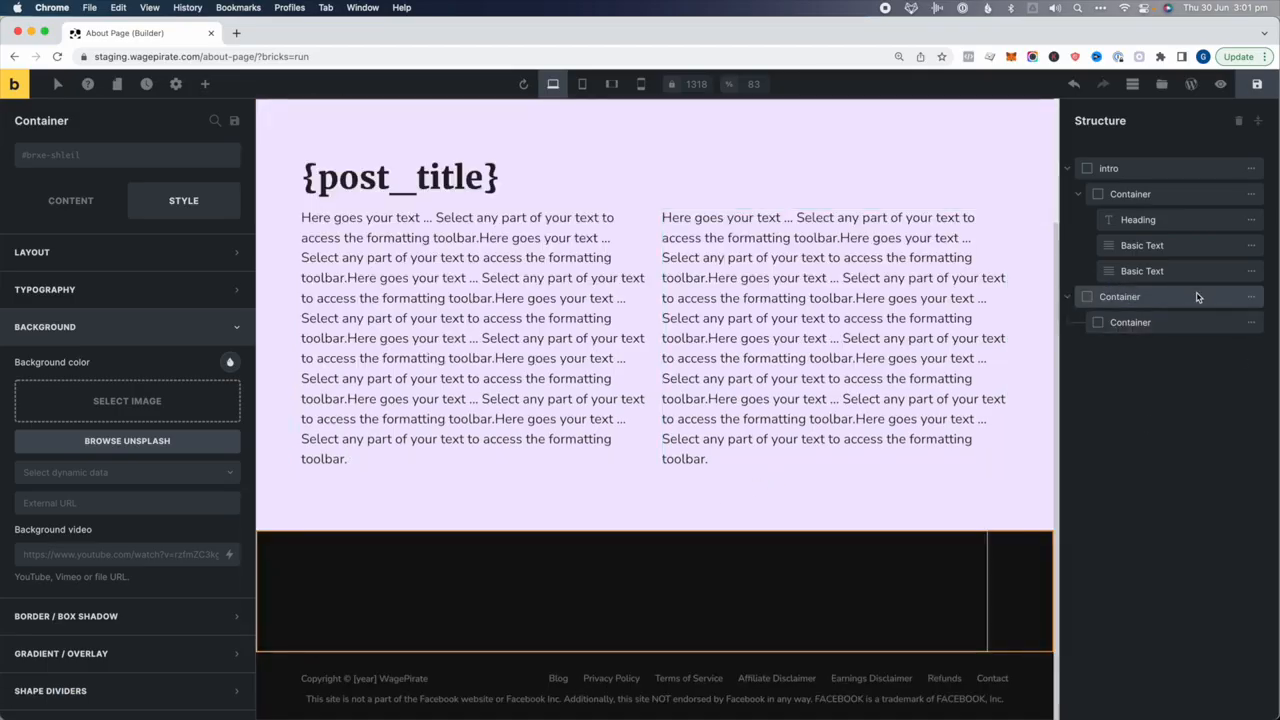
left_click(230, 364)
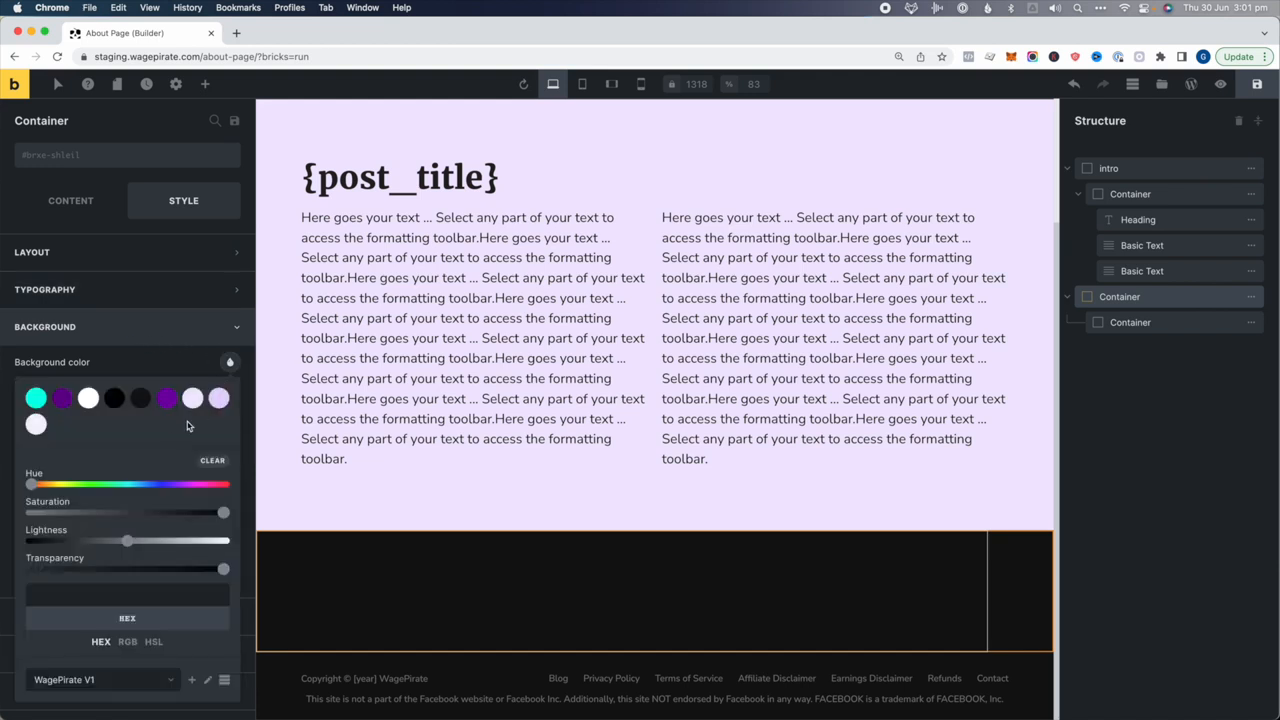
left_click(88, 398)
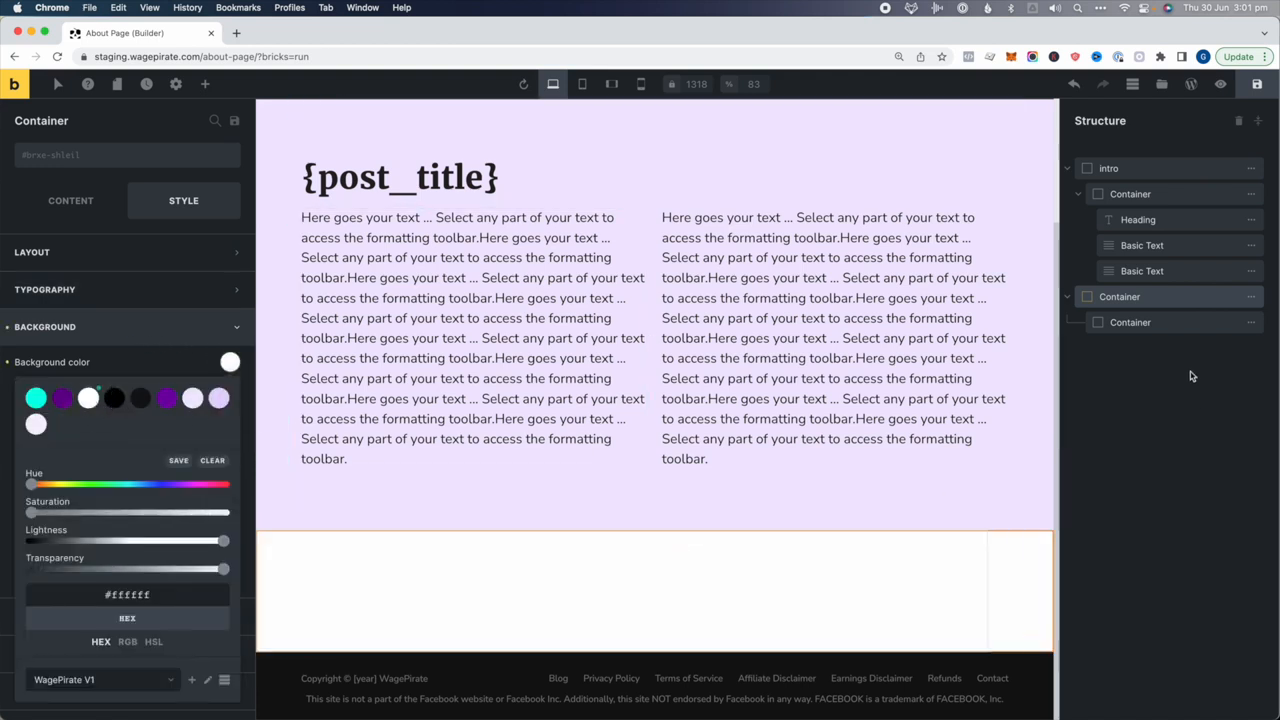
Centre the outer container's contents along the cross axis
left_click(1132, 322)
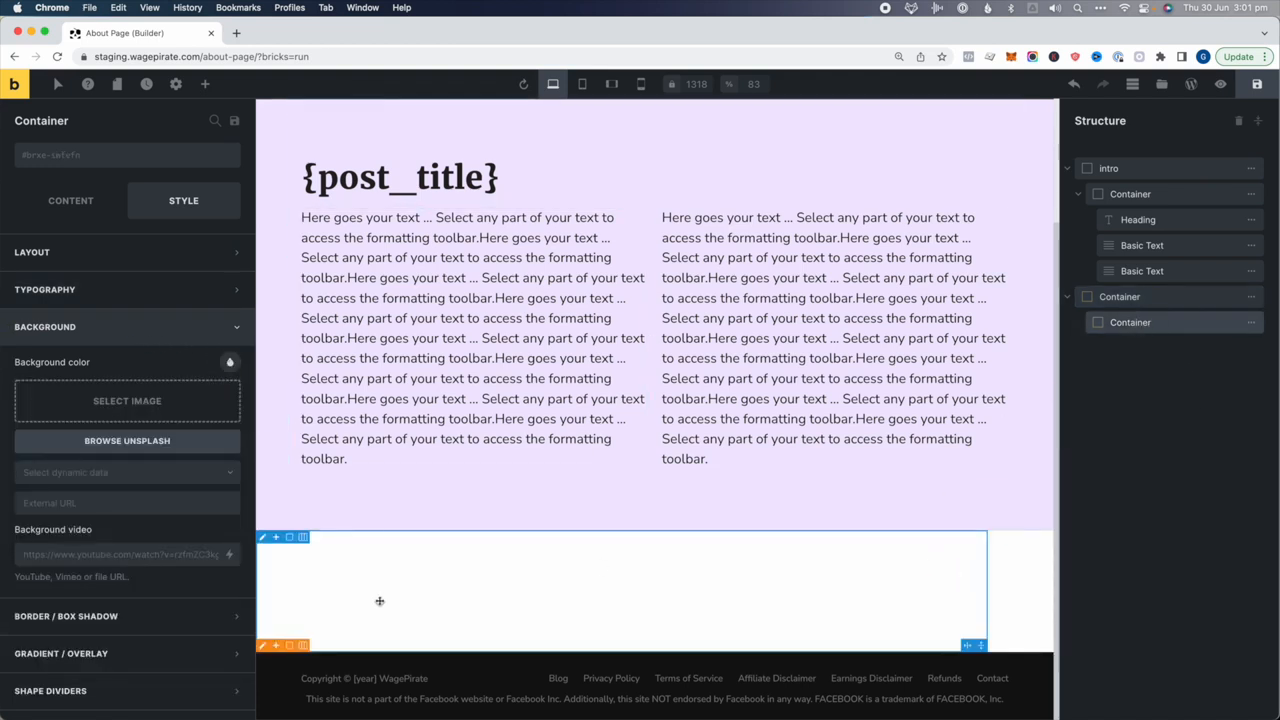
left_click(1150, 298)
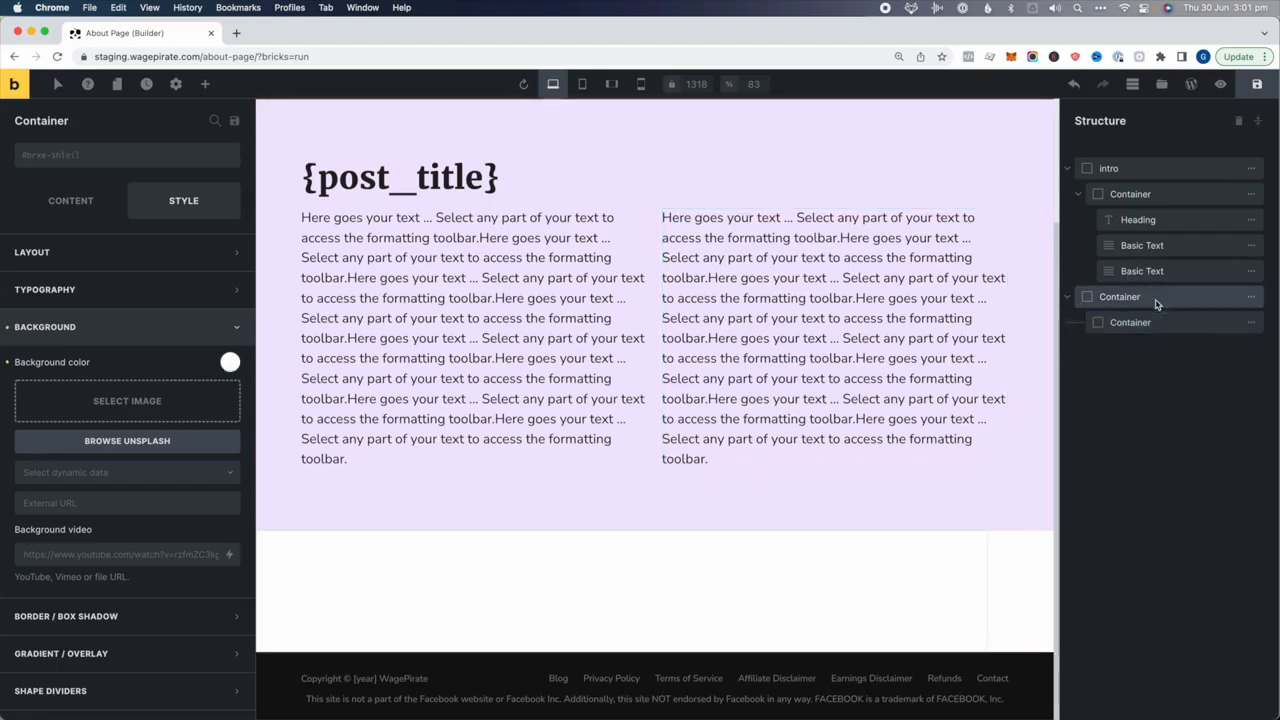
left_click(70, 200)
left_click(81, 514)
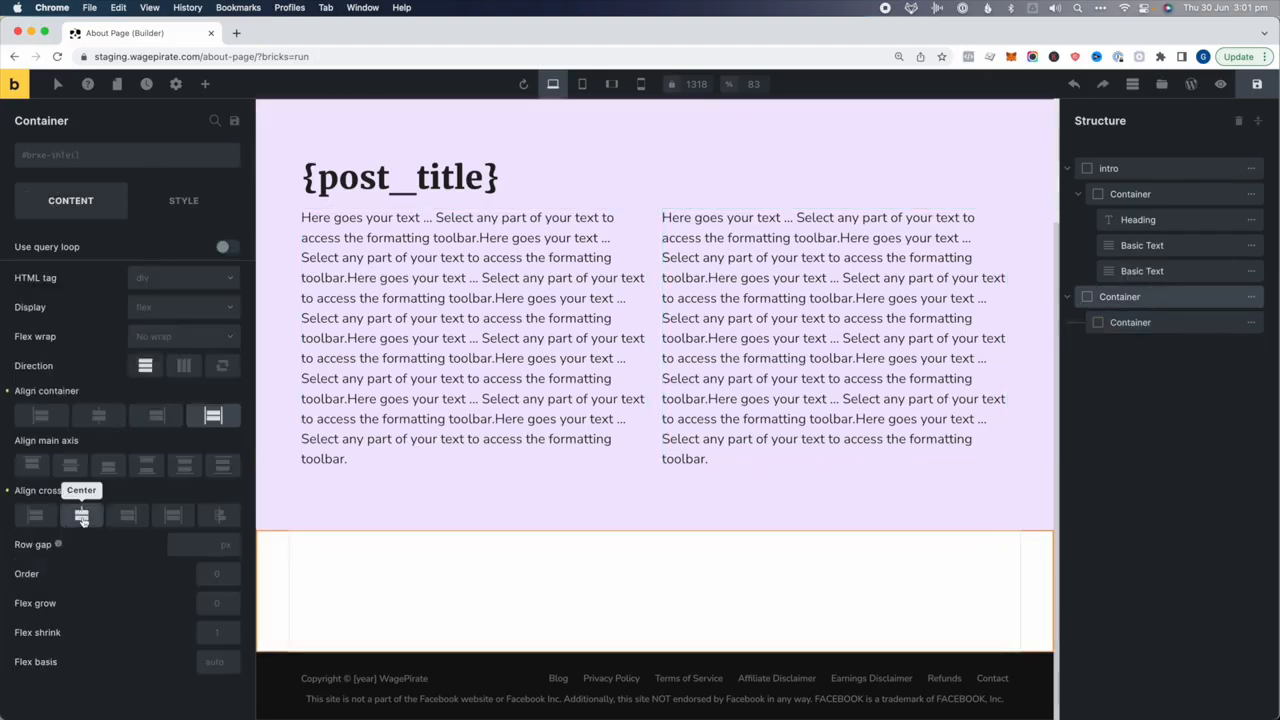
left_click(1122, 323)
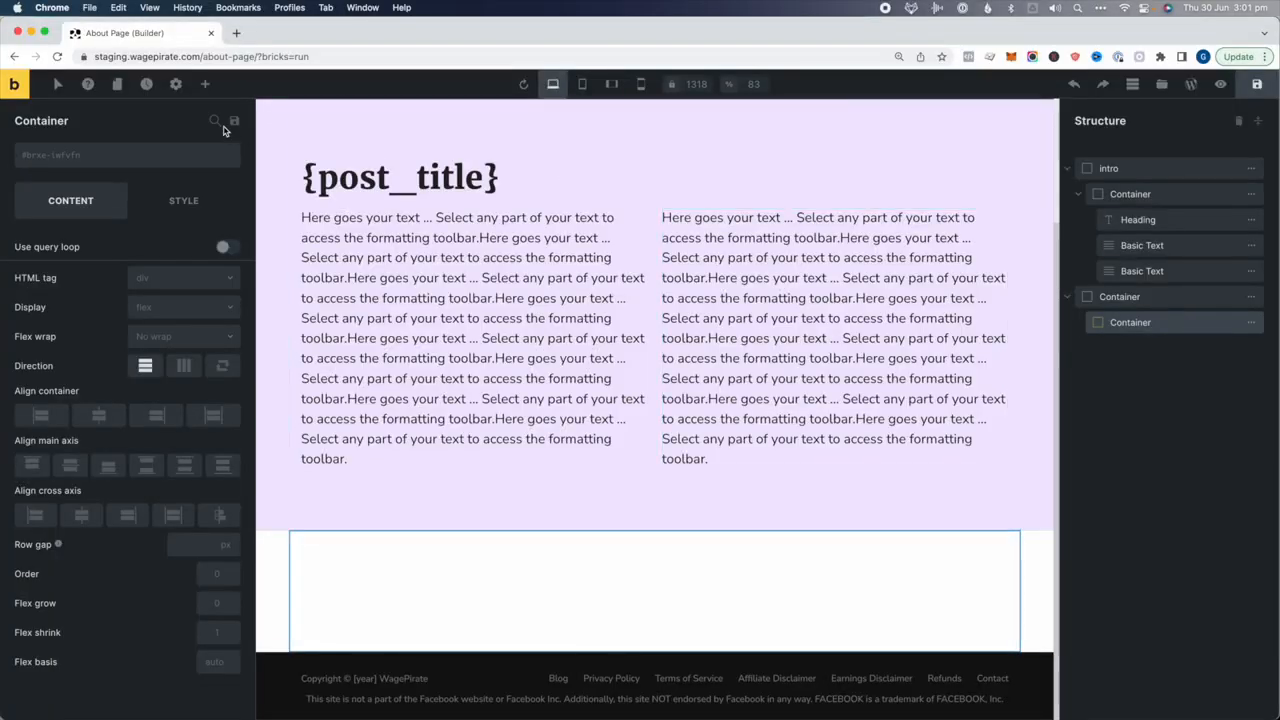
Add a container named 'loop item' inside the inner container and enable its query loop
left_click(204, 85)
type("cont")
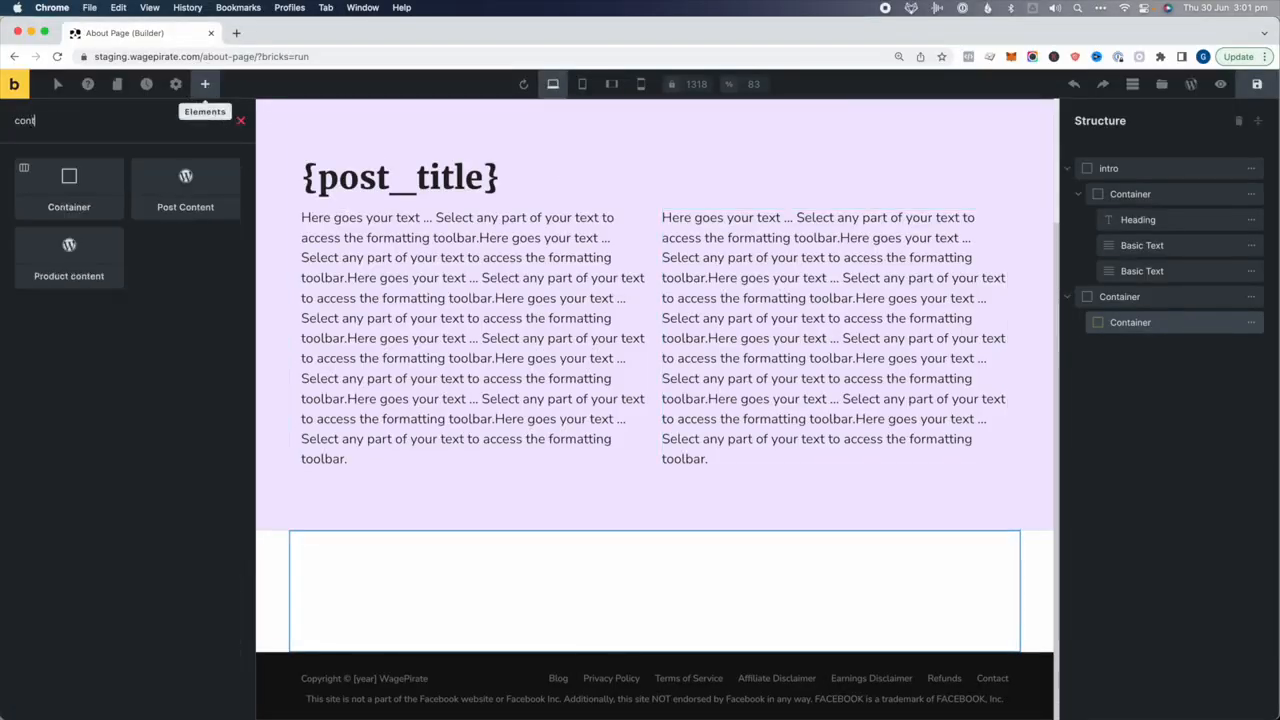
left_click(73, 182)
double_click(1141, 349)
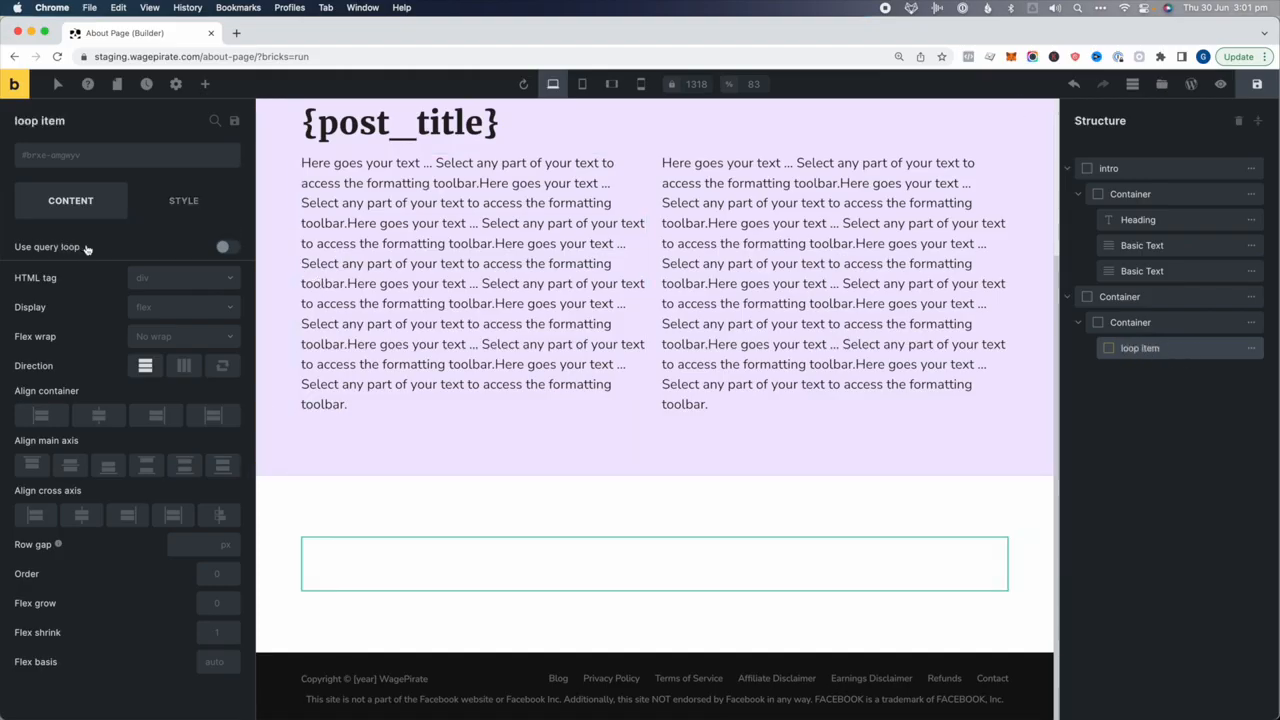
left_click(226, 247)
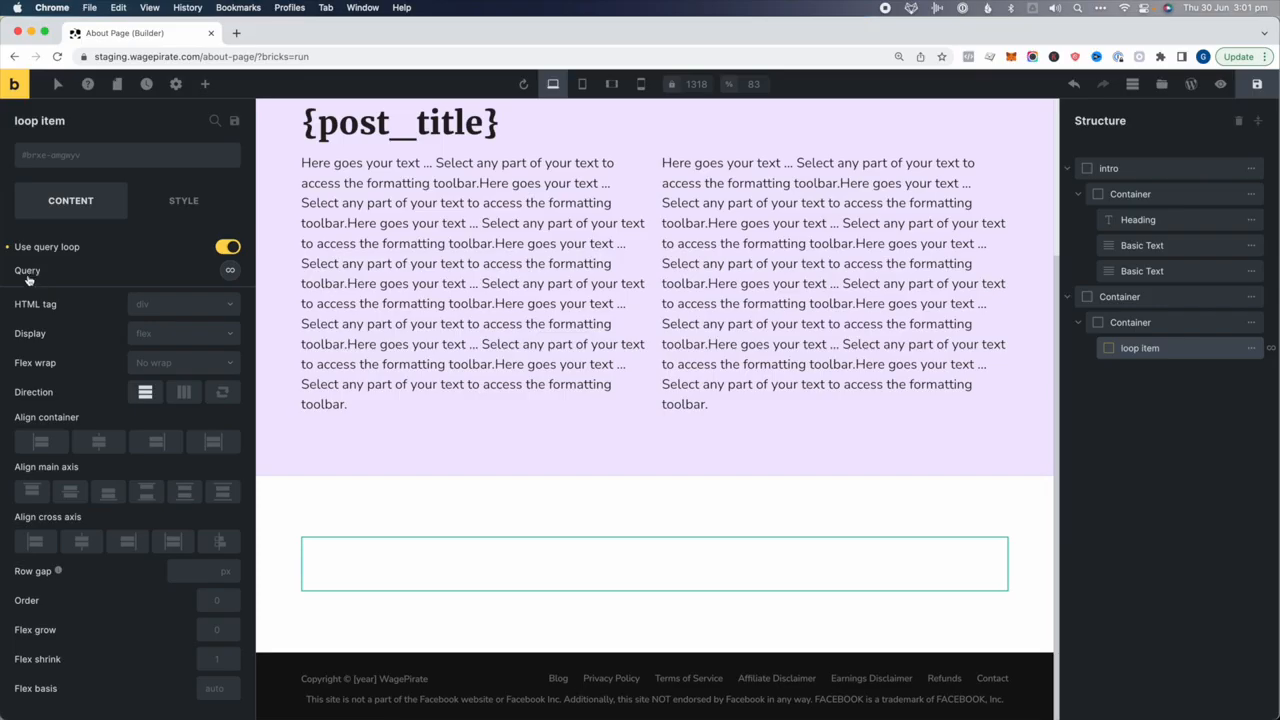
left_click(230, 271)
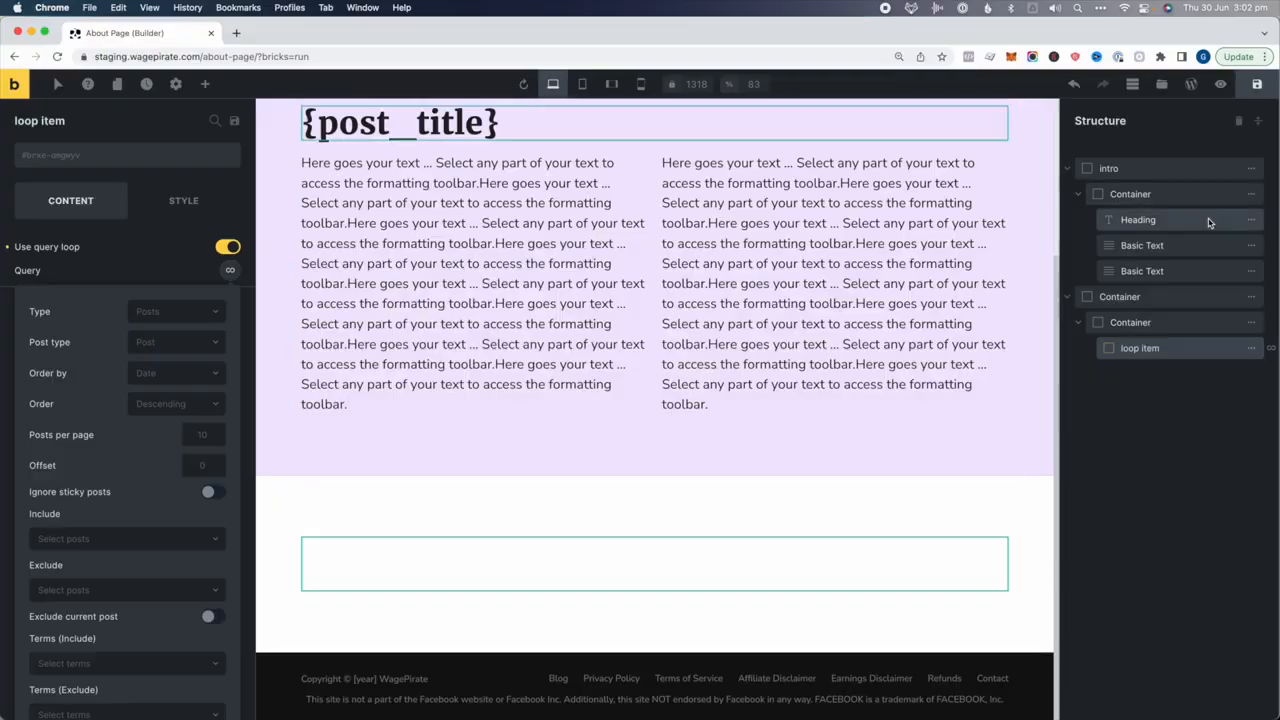
Duplicate the {post_title} heading, move it above loop item, and rename it 'Start learning today!'
left_click(1178, 219)
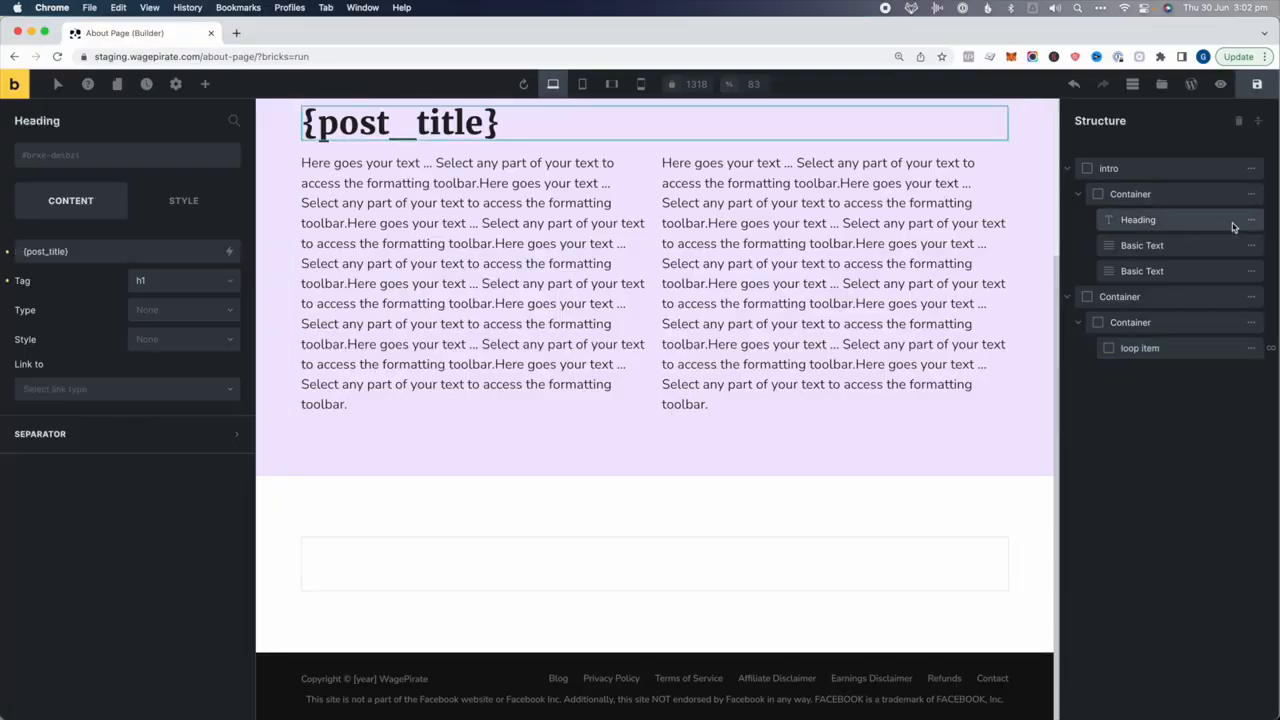
left_click(1159, 219)
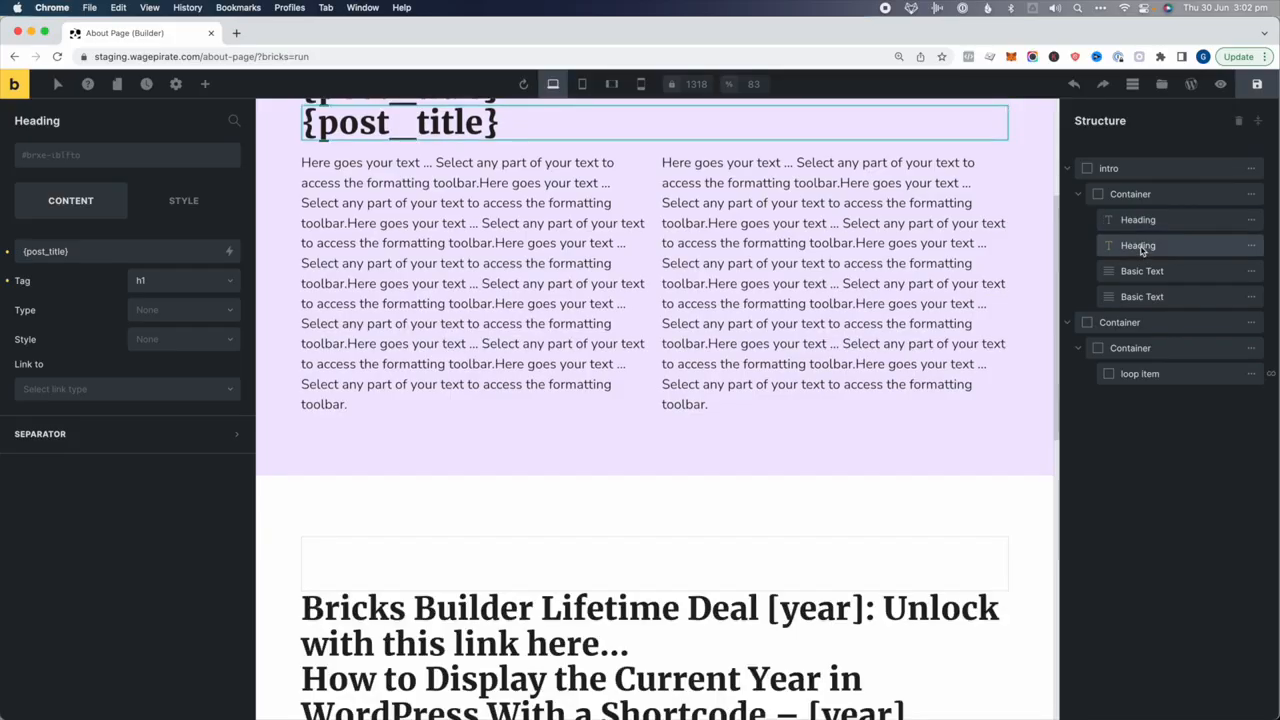
left_click_drag(1145, 250, 1140, 366)
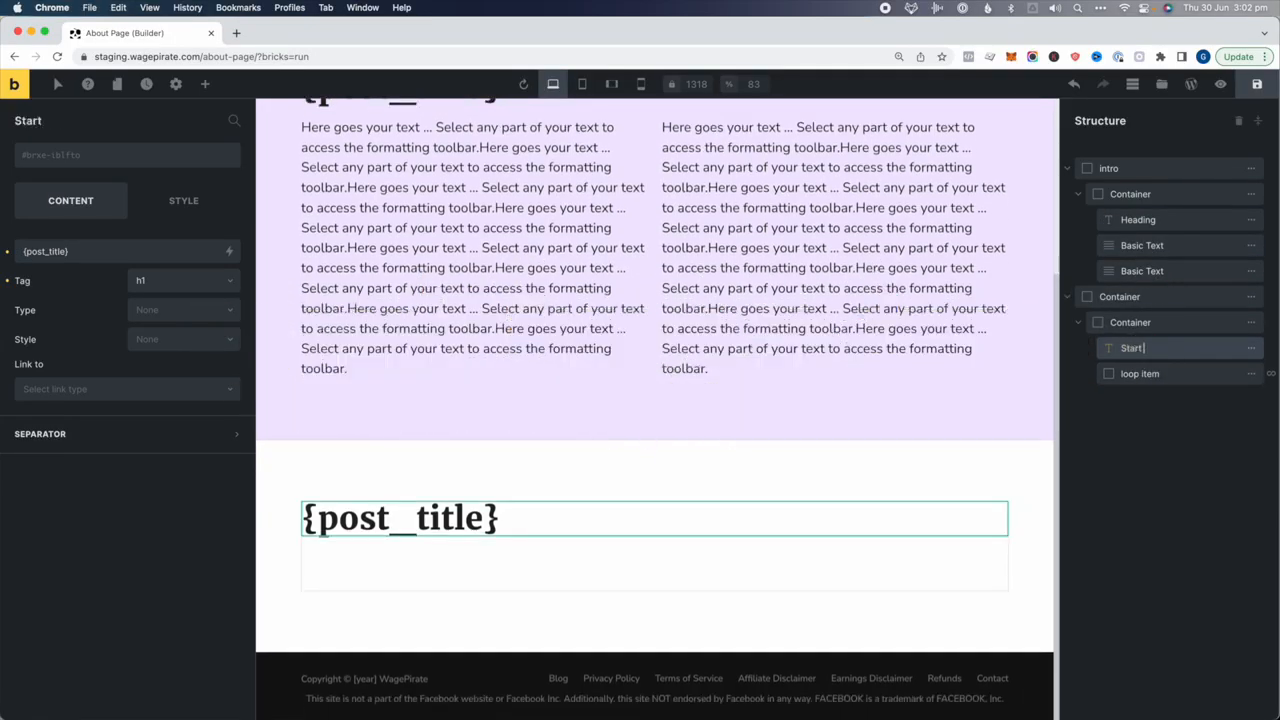
key("BackSpace")
key("BackSpace")
type("day!")
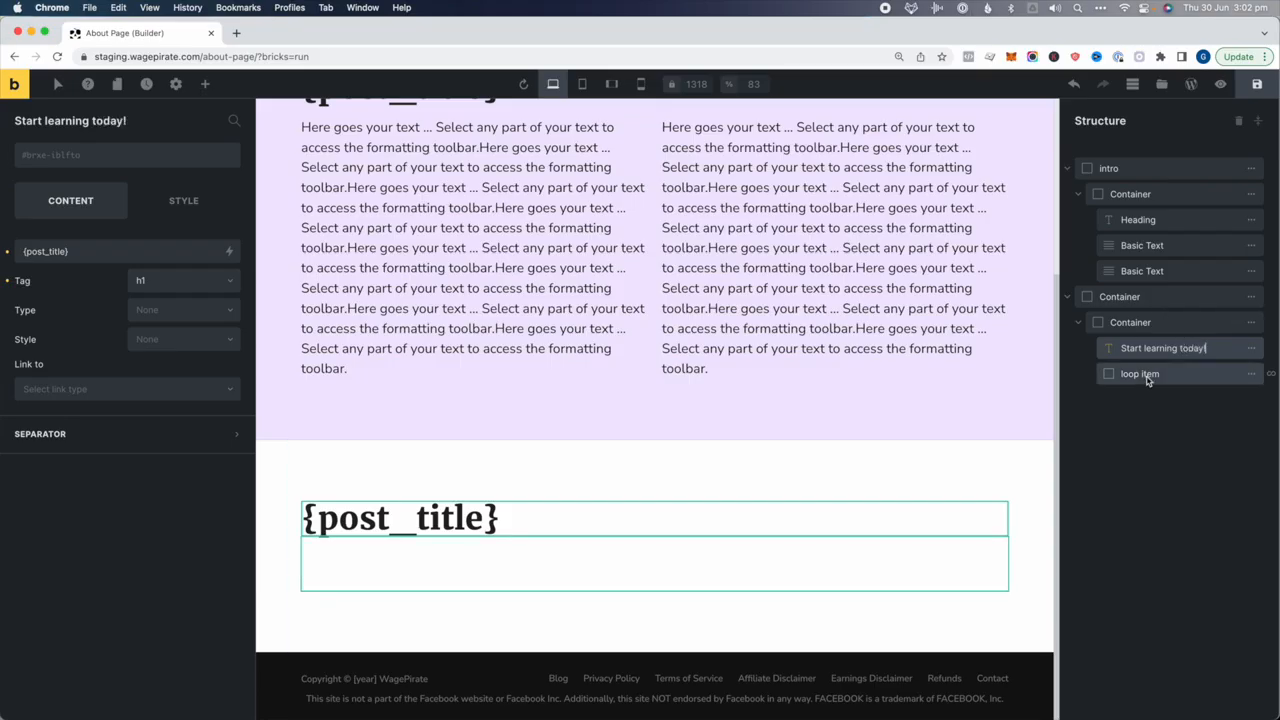
left_click(1142, 374)
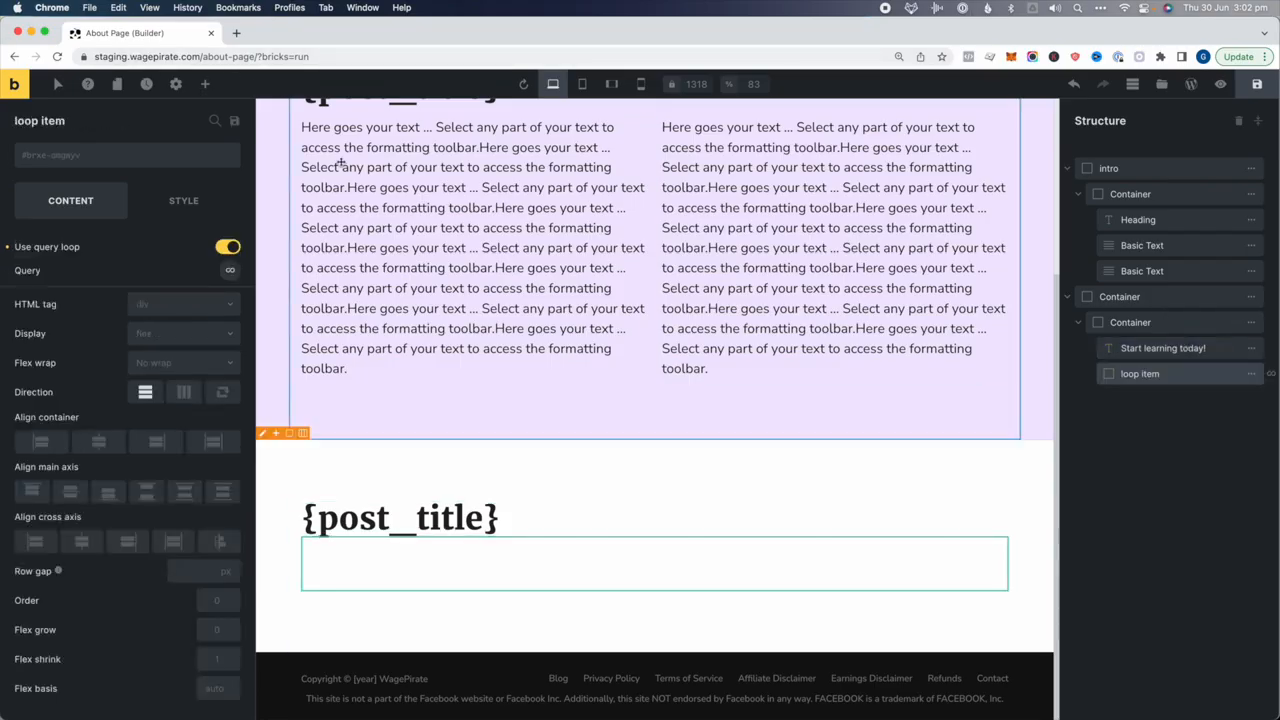
left_click(205, 84)
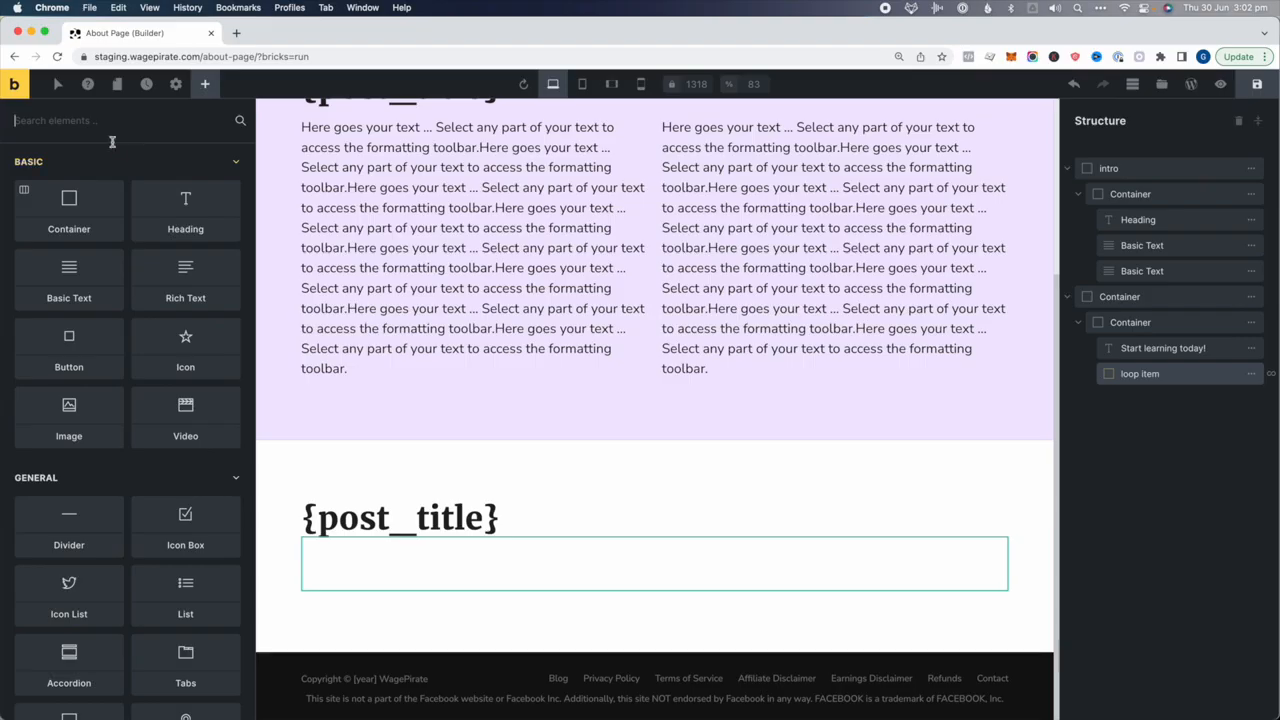
Add an h3 heading inside loop item that shows each post's title via dynamic data
type("hea")
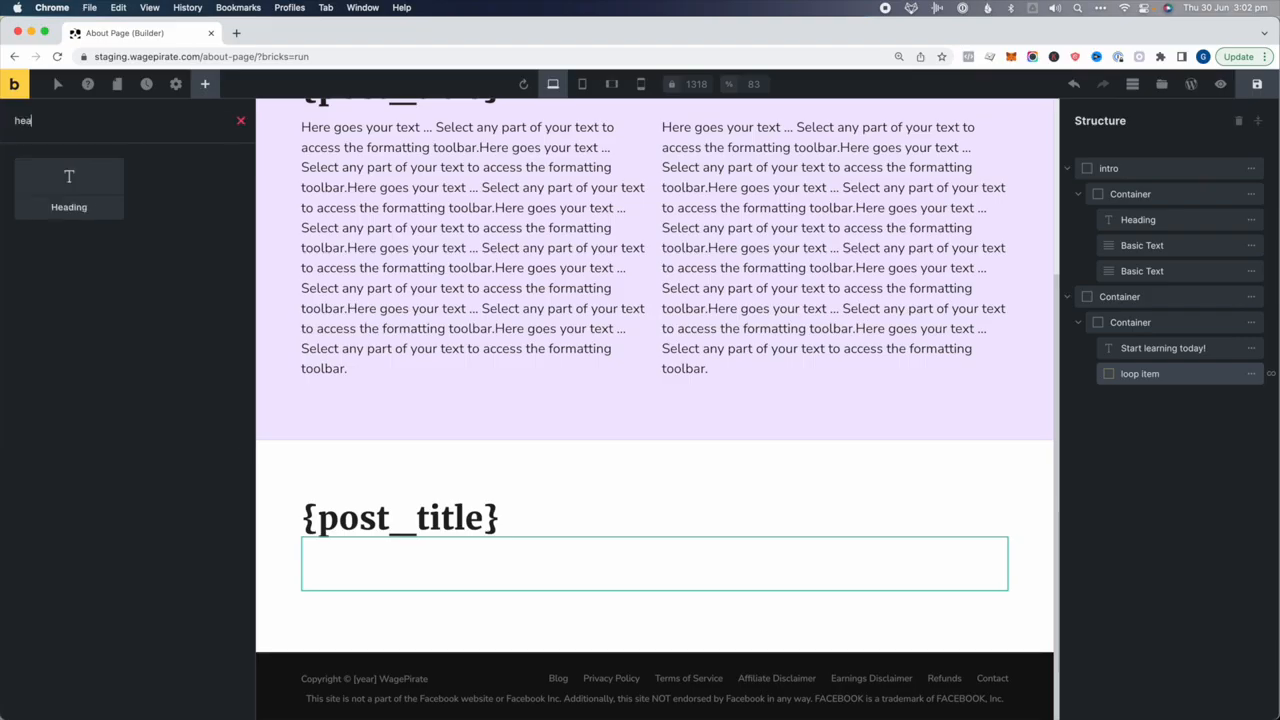
left_click(69, 185)
left_click(1160, 399)
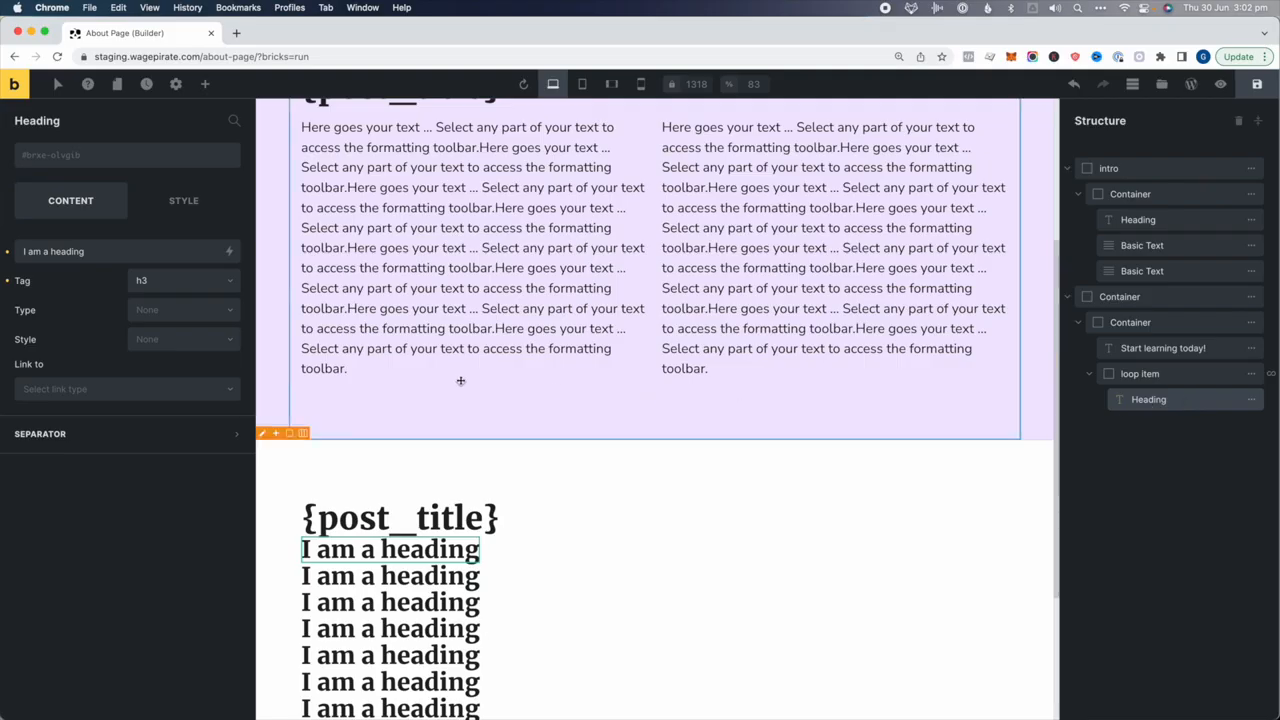
left_click(130, 281)
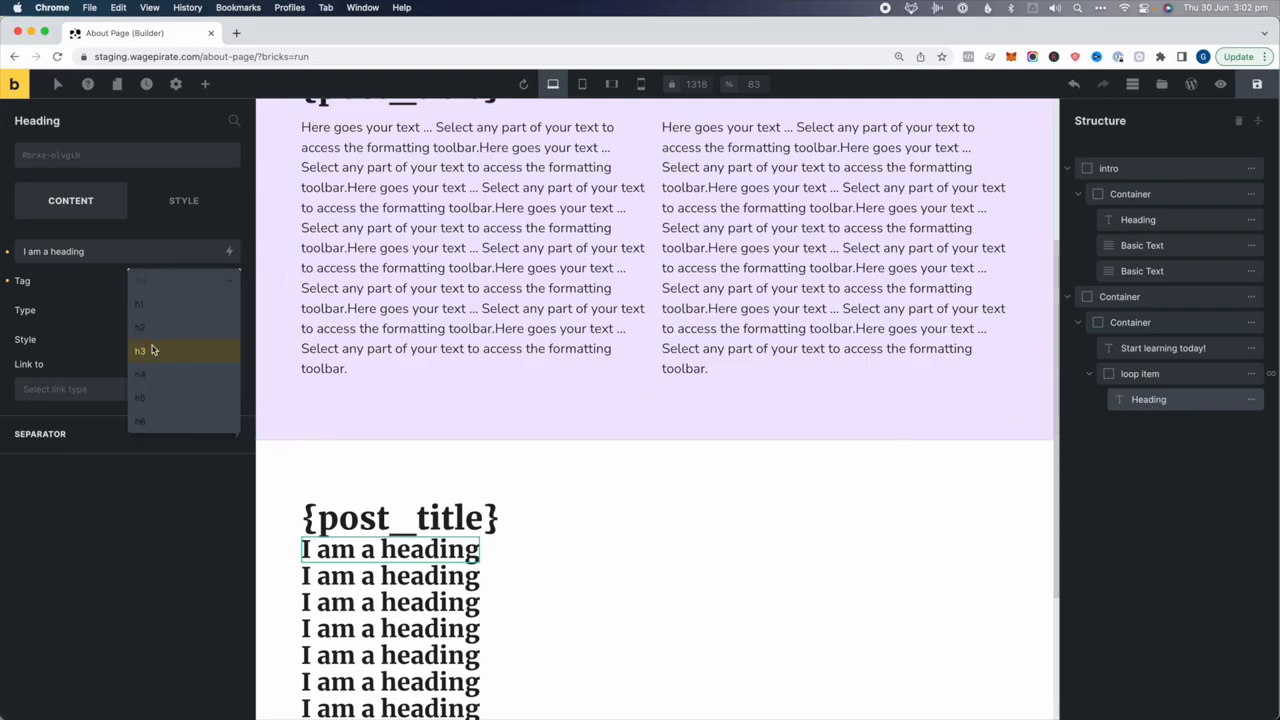
left_click(152, 350)
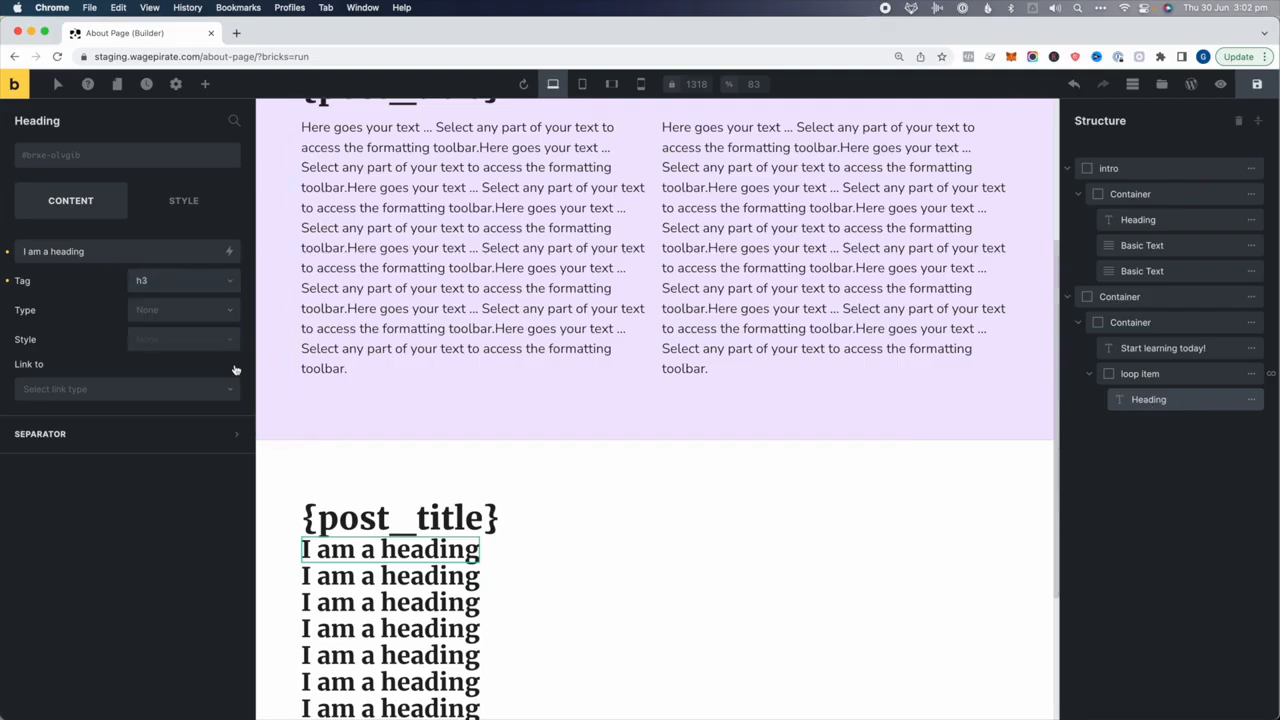
triple_click(179, 248)
key("BackSpace")
left_click(229, 251)
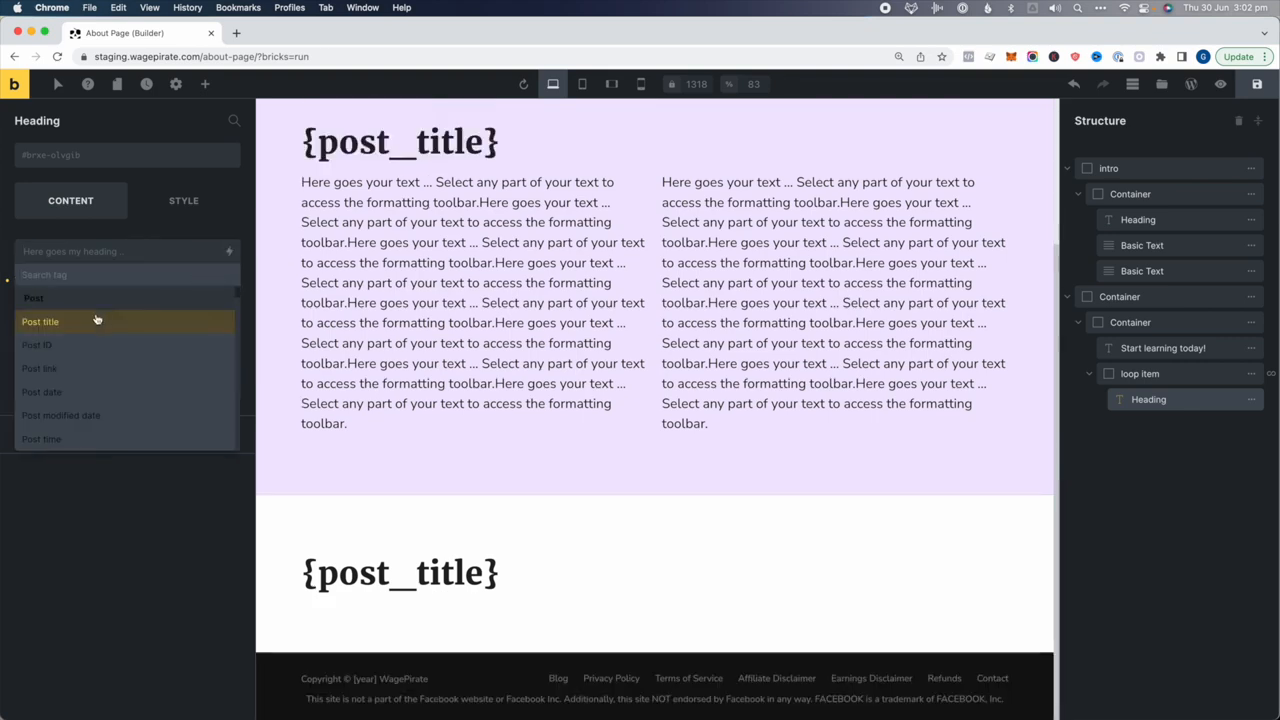
left_click(97, 319)
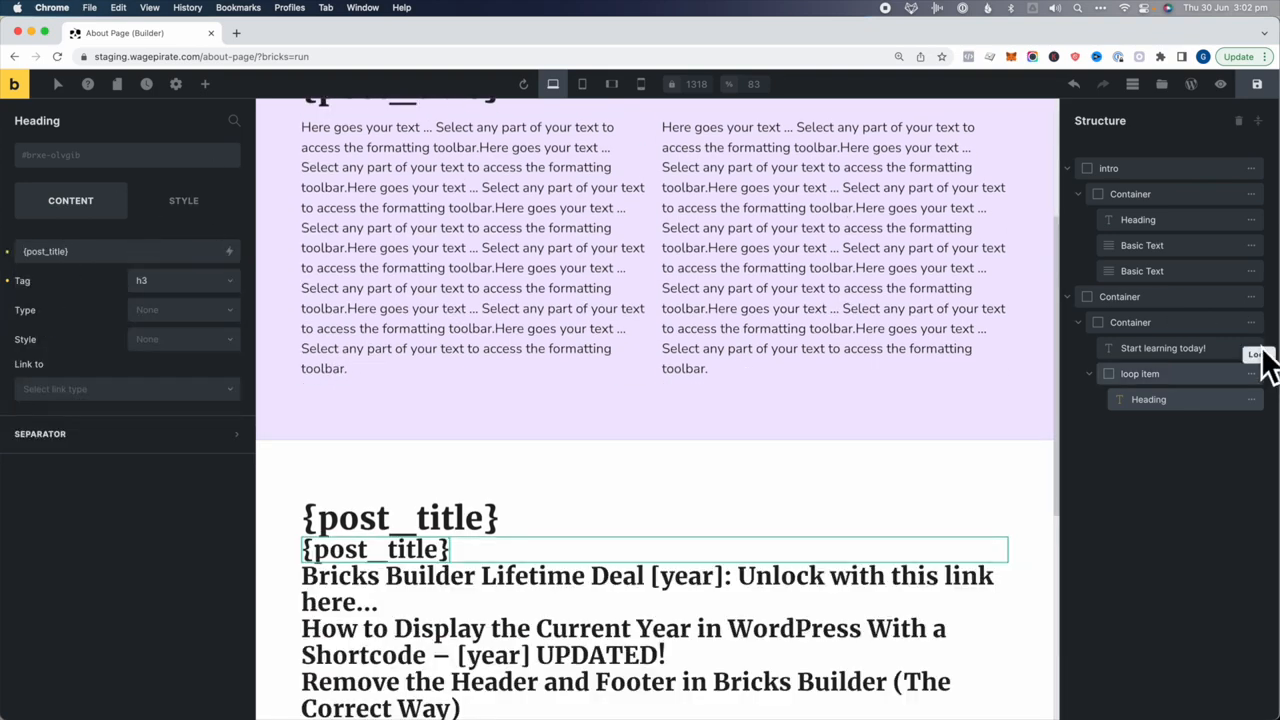
Add a rich text block below it showing the {post_excerpt} dynamic data
left_click(205, 84)
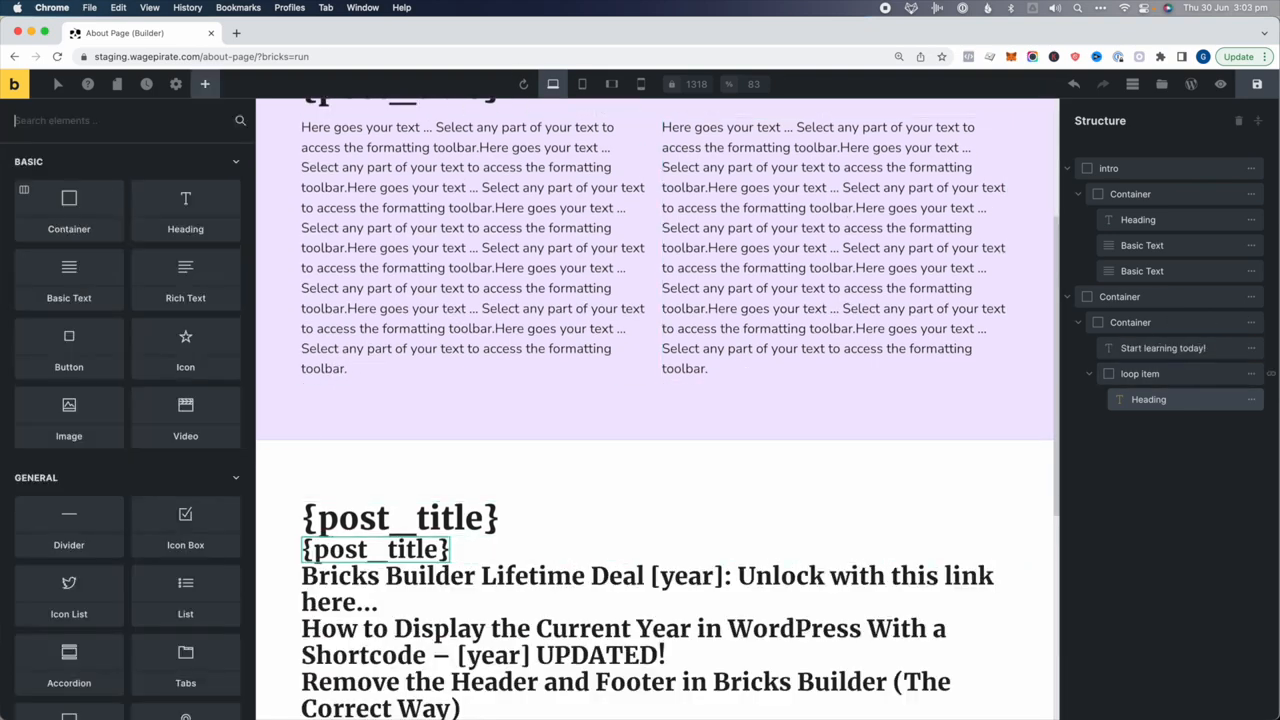
type("text")
left_click(185, 190)
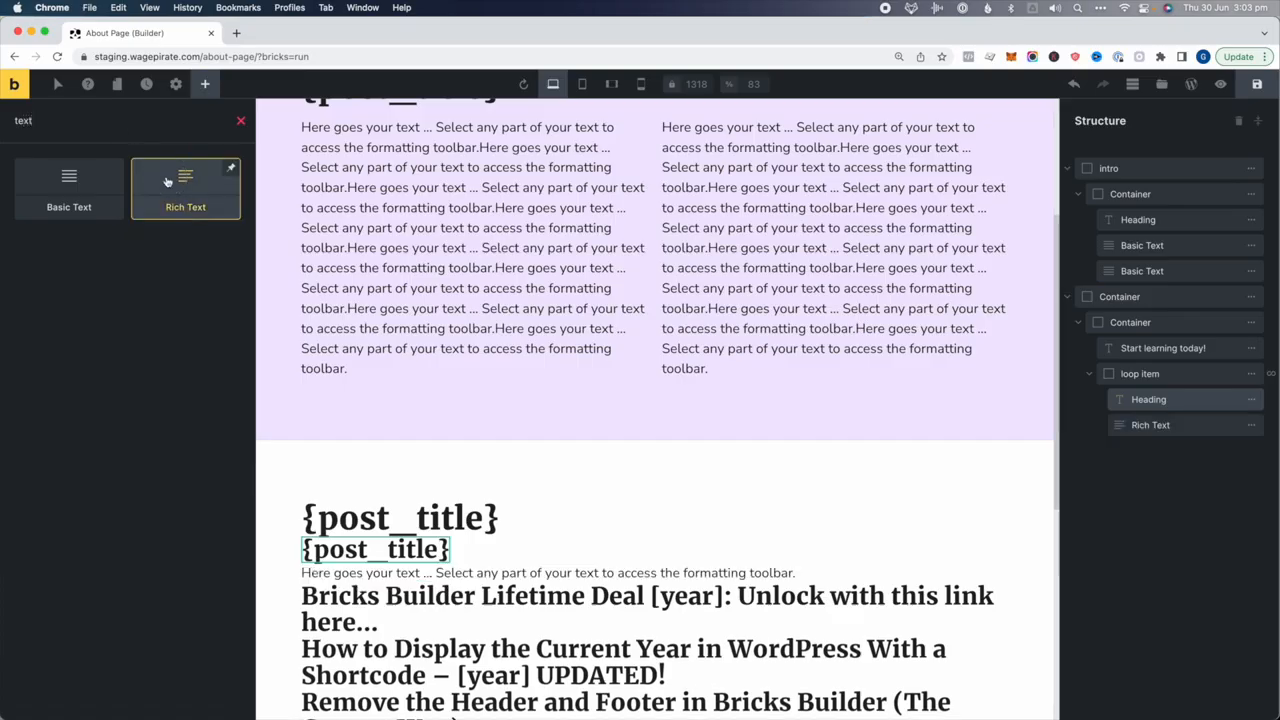
left_click(1112, 421)
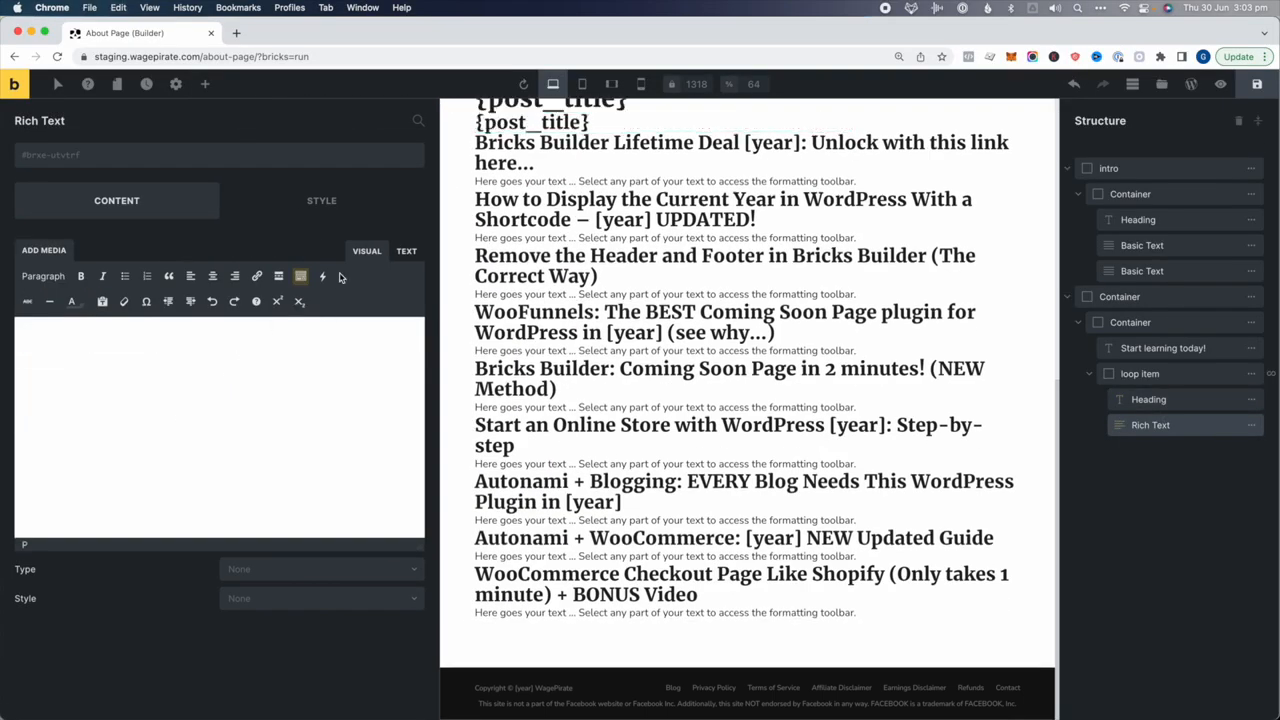
left_click(324, 276)
mouse_move(371, 297)
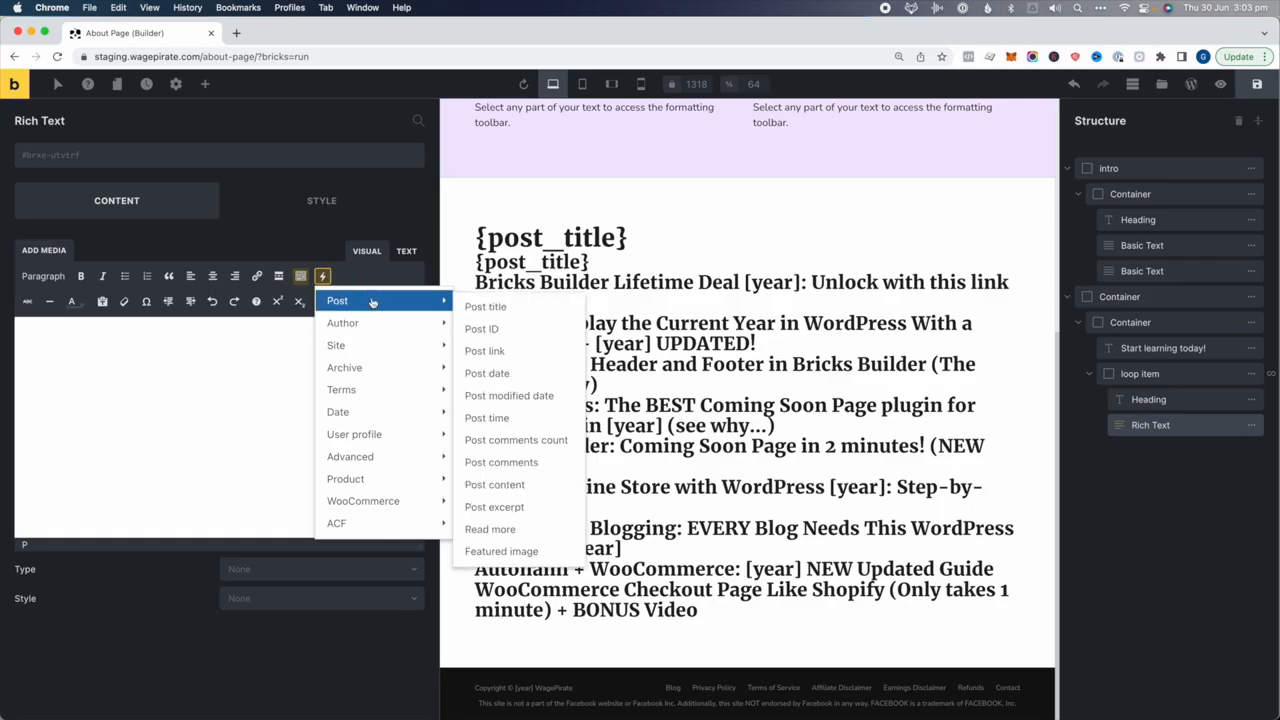
left_click(494, 507)
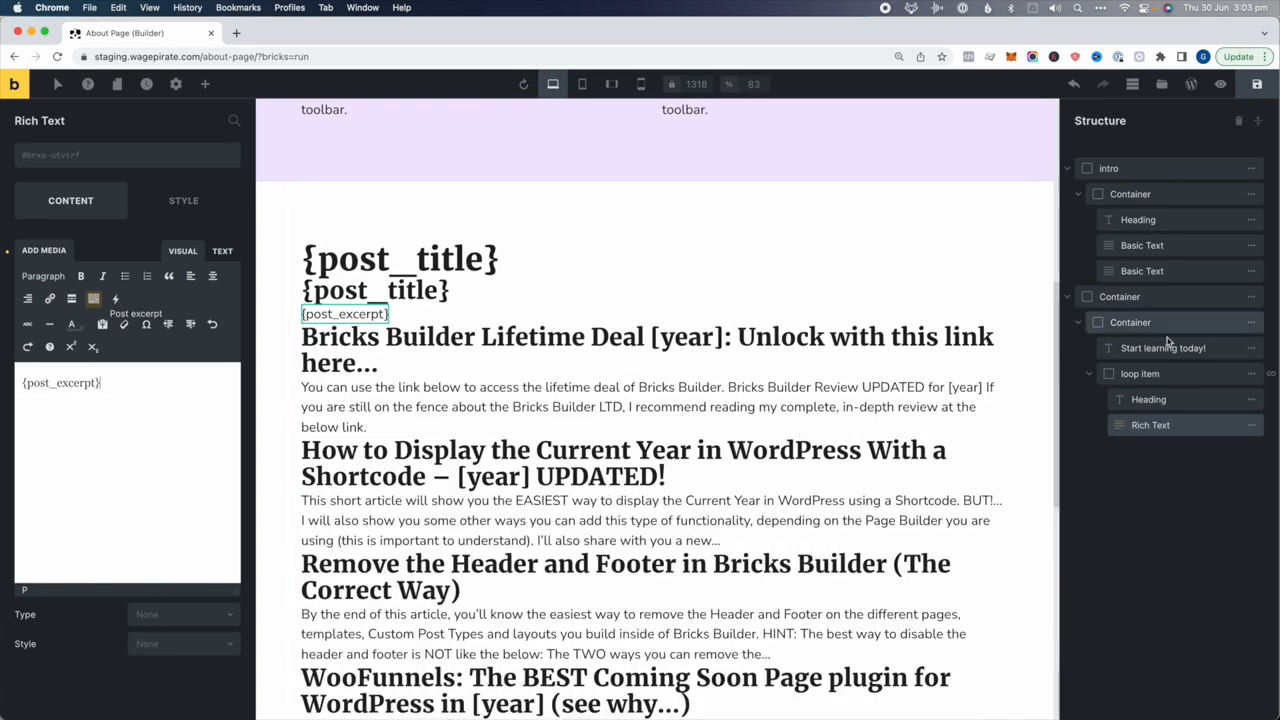
Add a button beneath the excerpt with a filled purple style
left_click(205, 84)
type("butt")
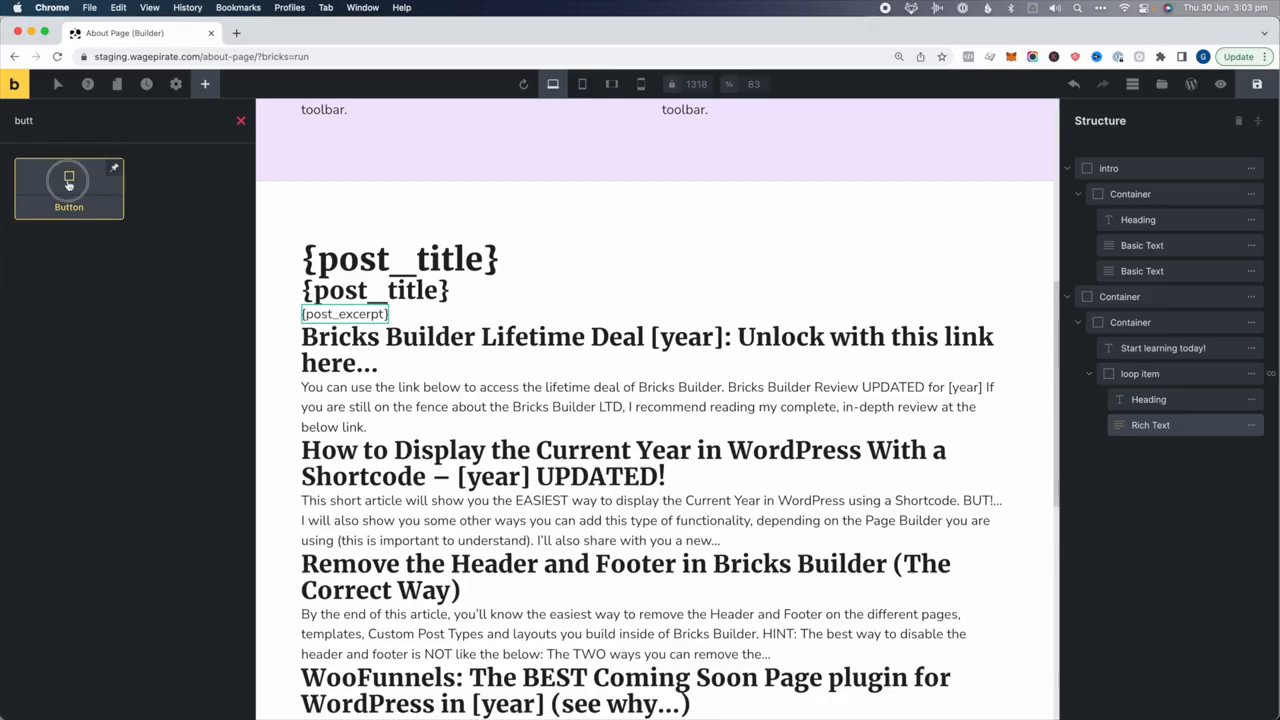
left_click(69, 185)
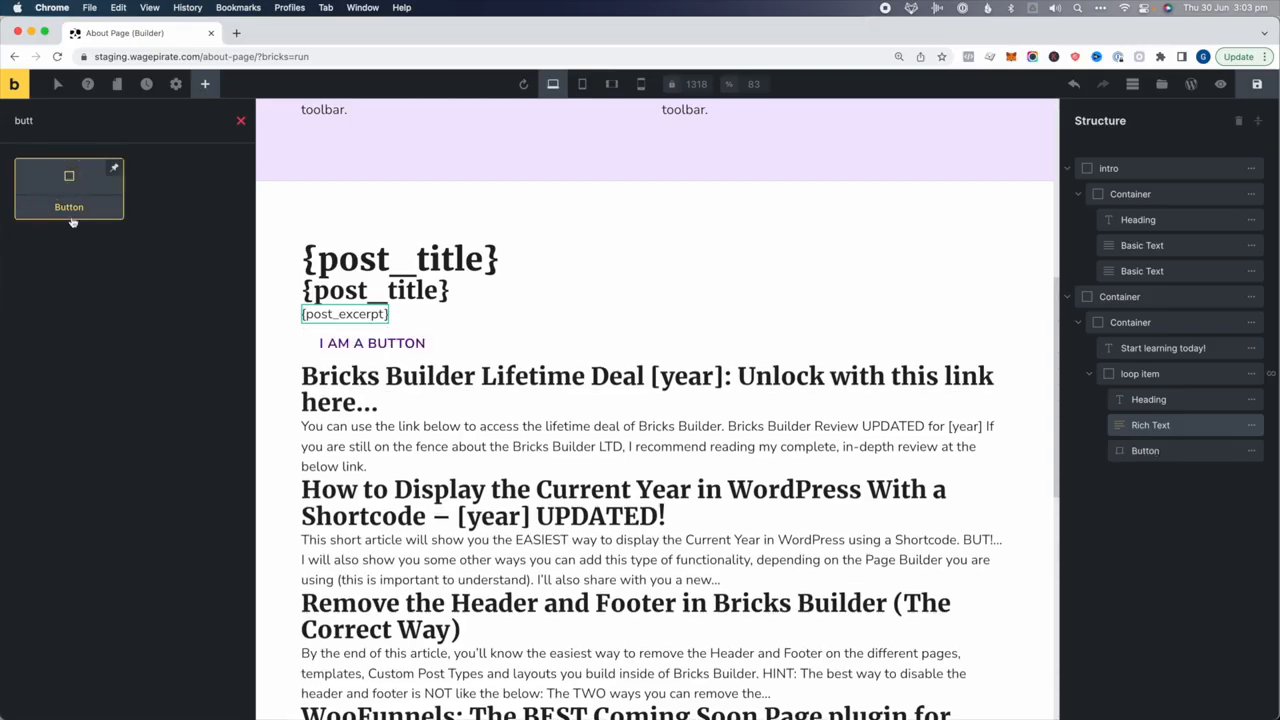
left_click(1183, 453)
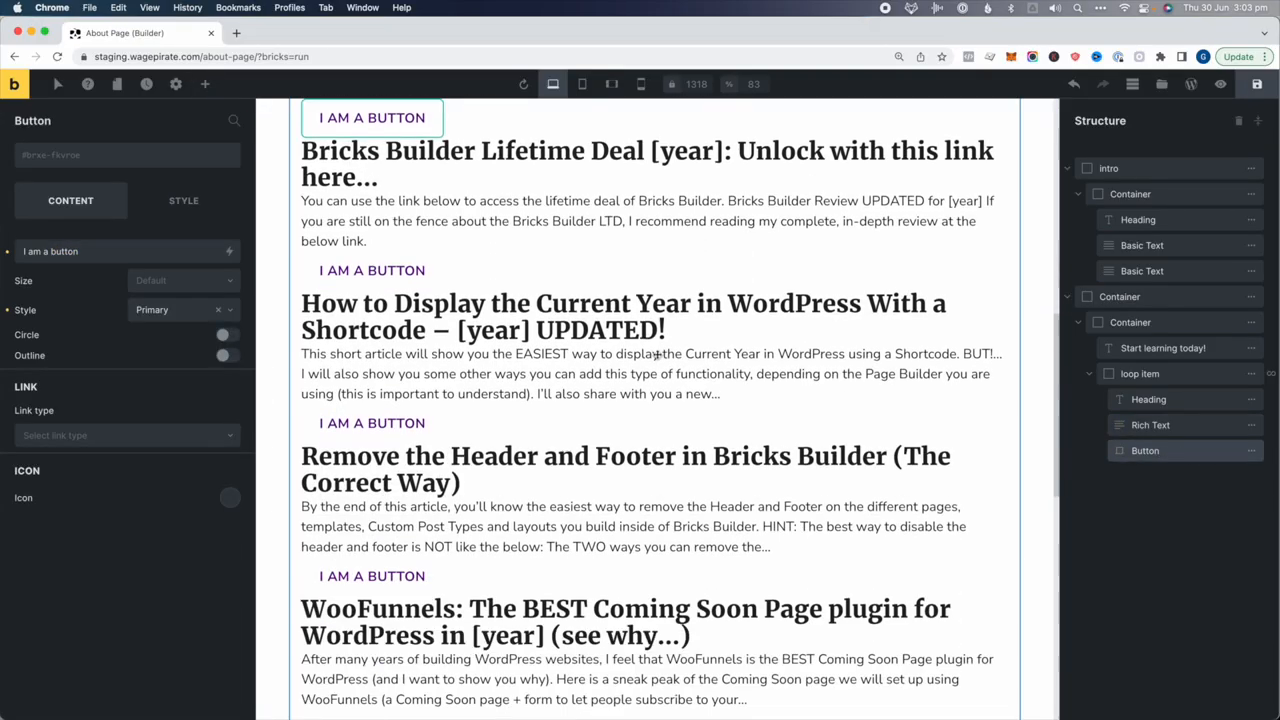
left_click(219, 316)
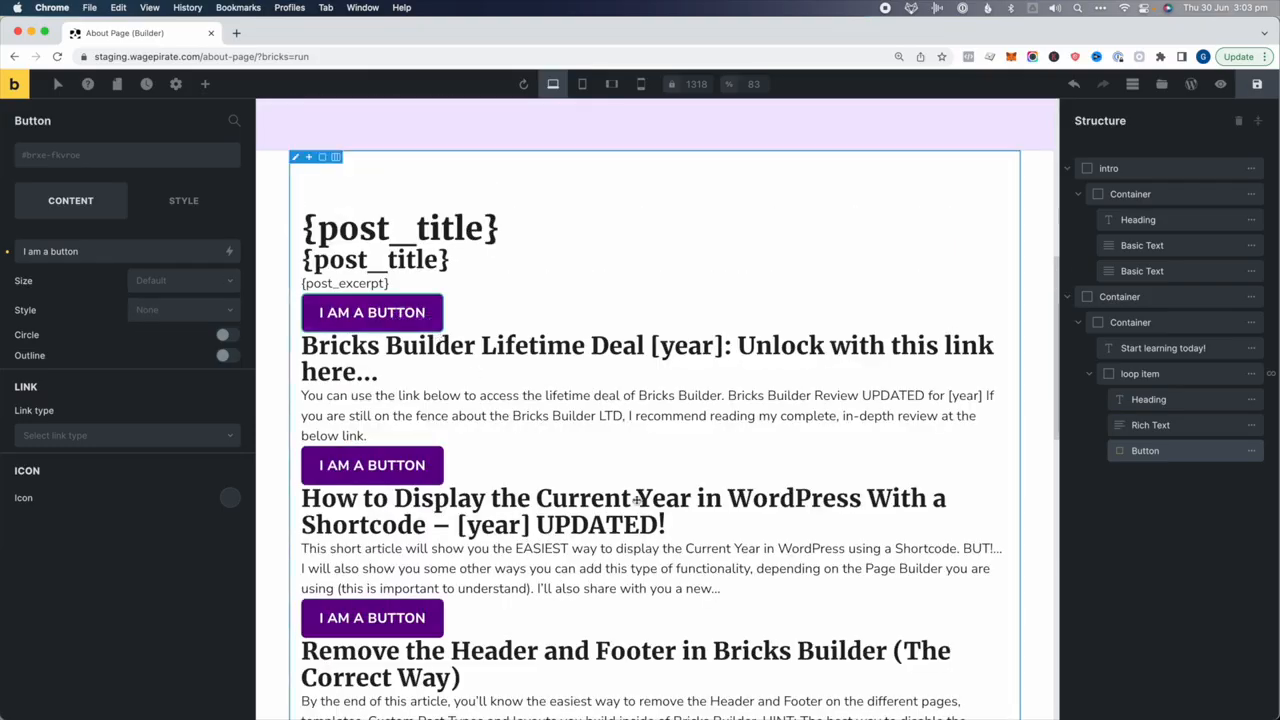
left_click(1140, 374)
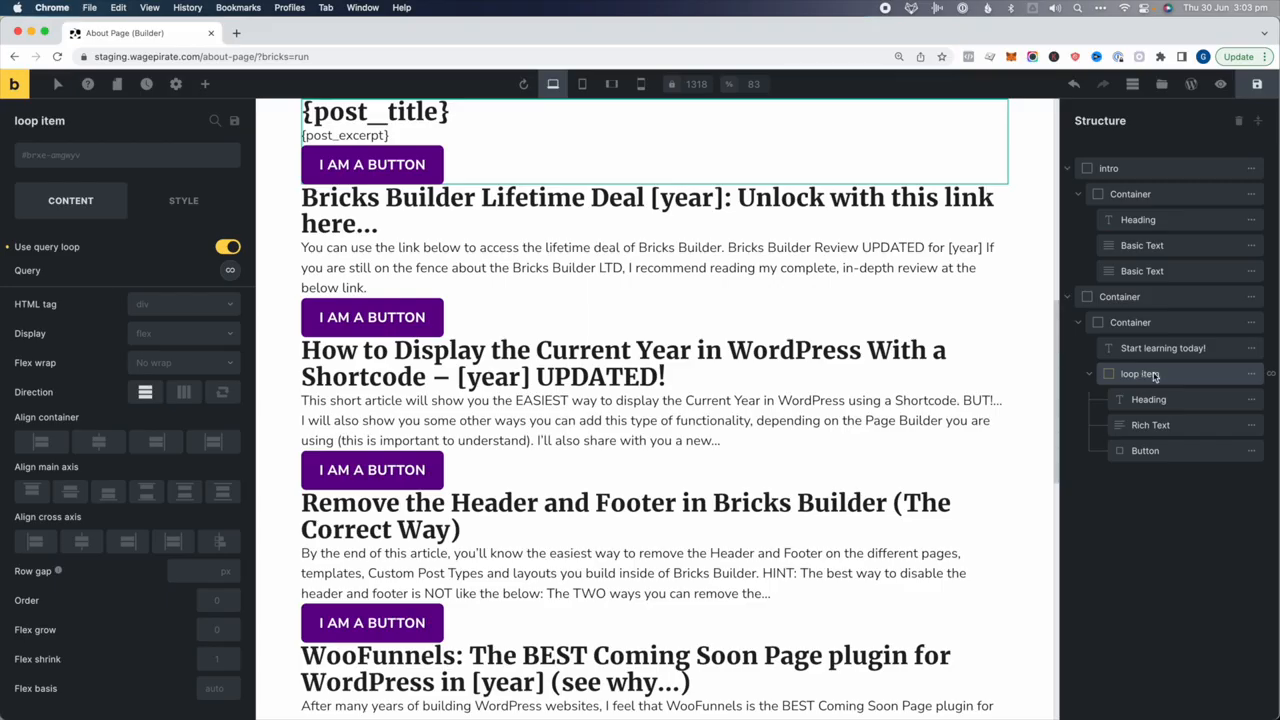
Apply the white-box class to loop item and give it 15 px top and bottom margins
left_click(125, 156)
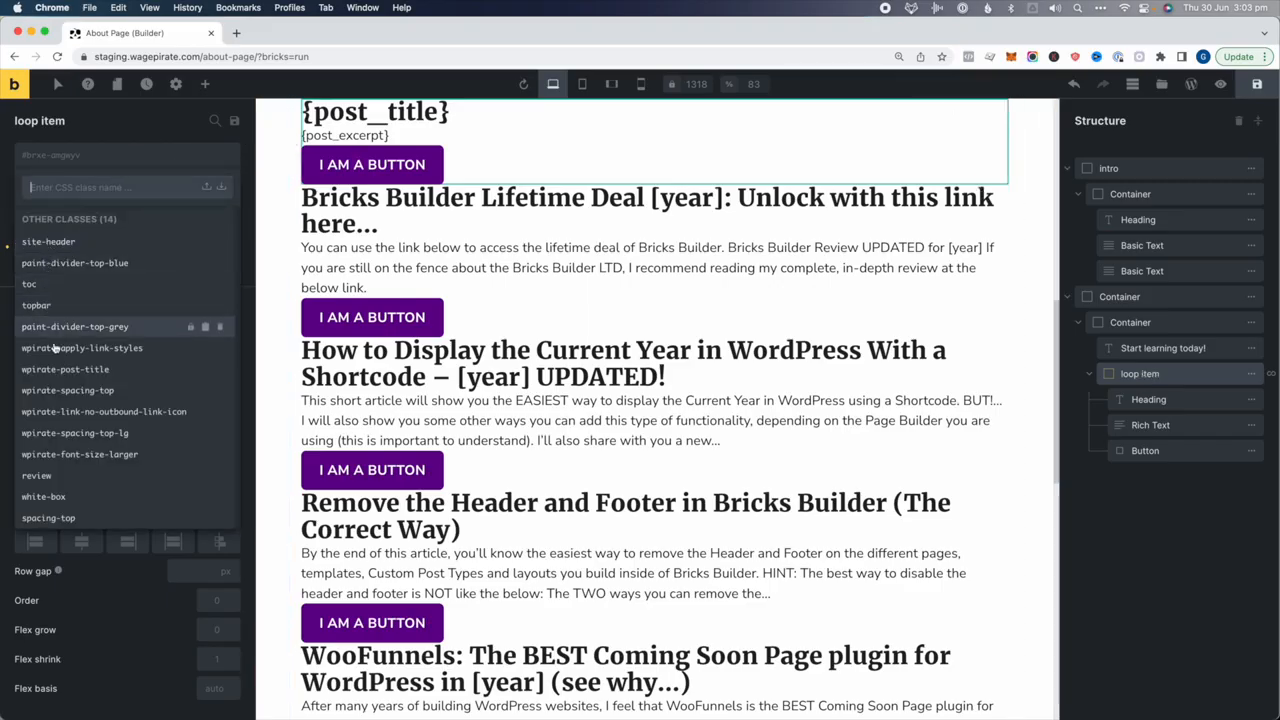
left_click(48, 496)
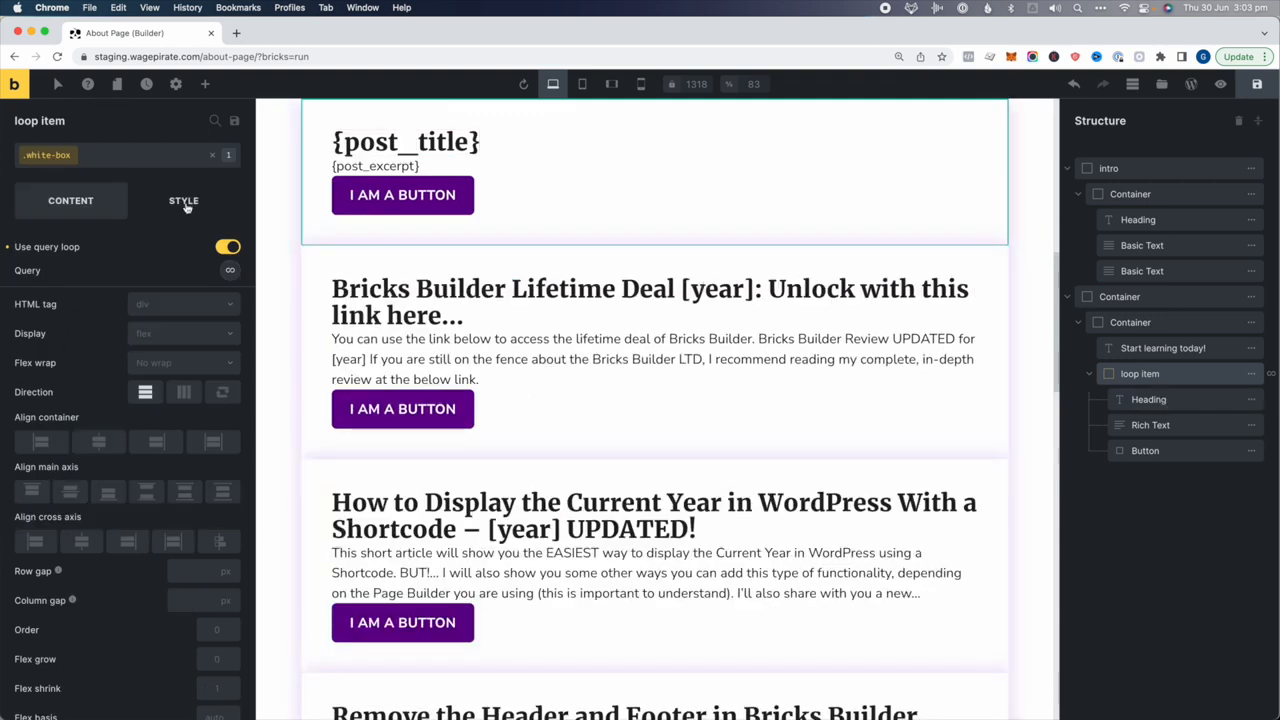
left_click(211, 157)
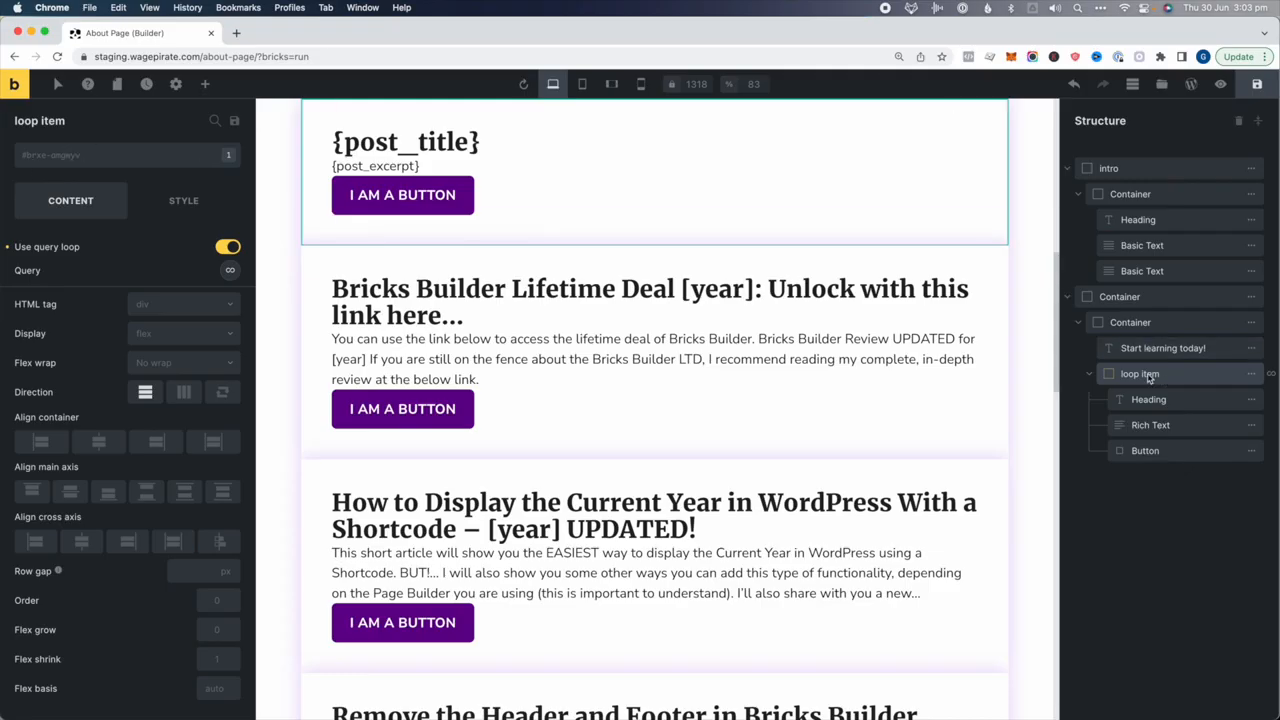
left_click(183, 200)
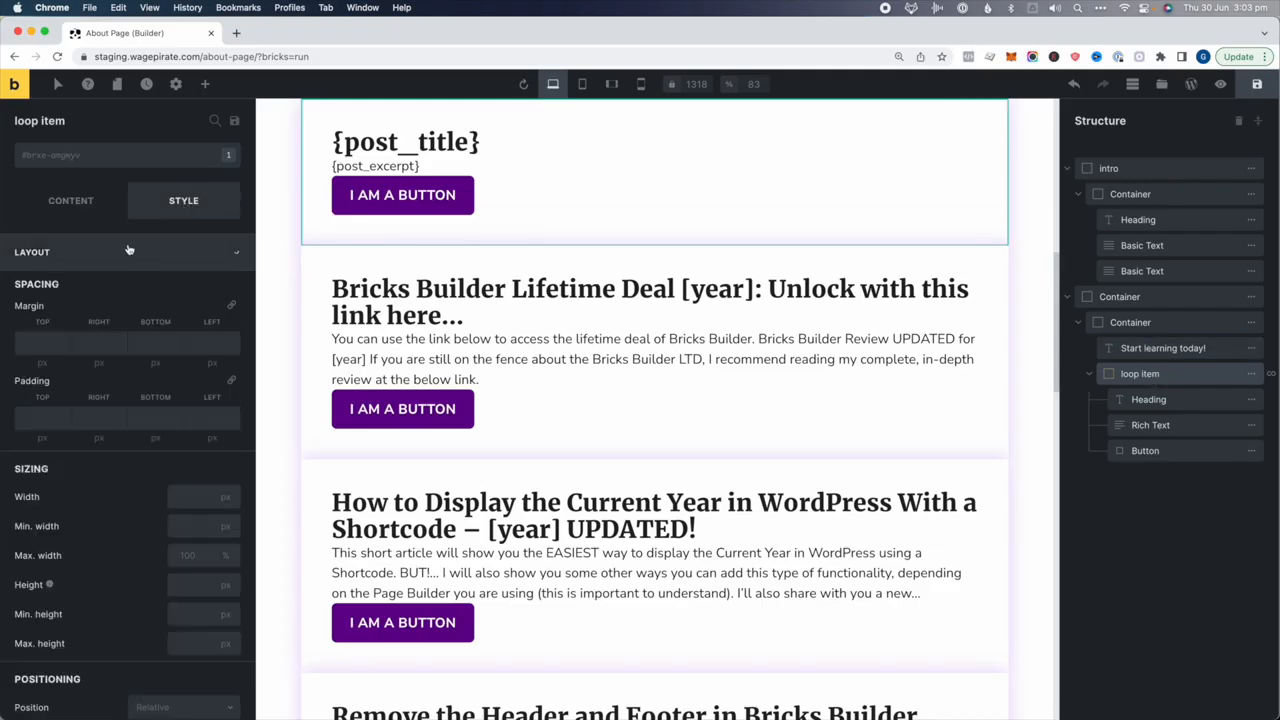
type("15")
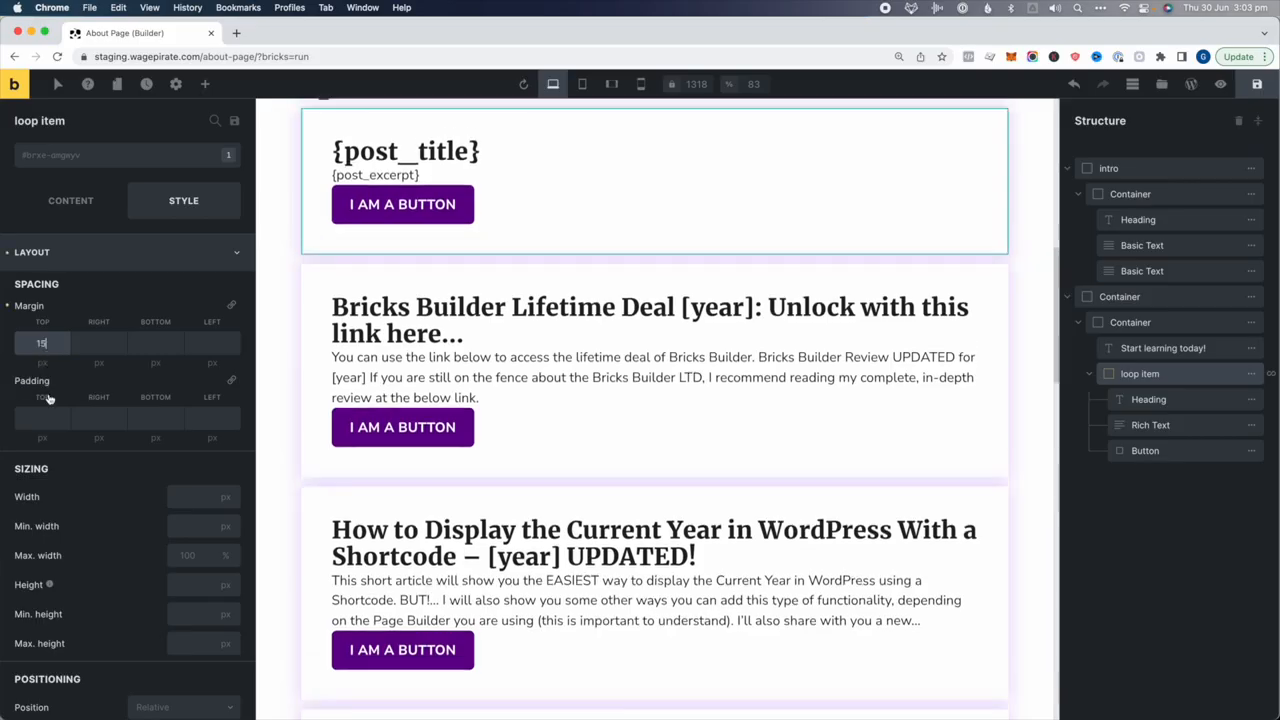
key("Tab")
key("Tab")
type("15")
scroll(563, 405, "up", 5)
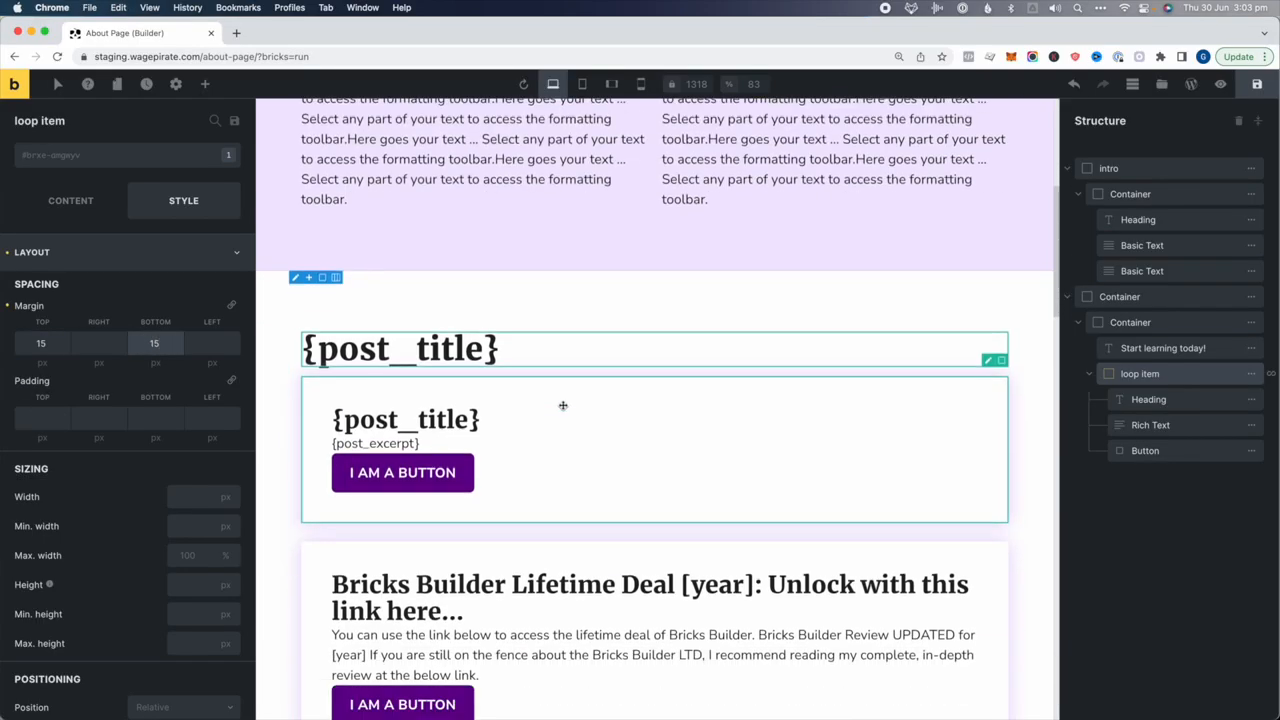
Set the 'Start learning today!' heading's bottom margin to 35 px
left_click(521, 349)
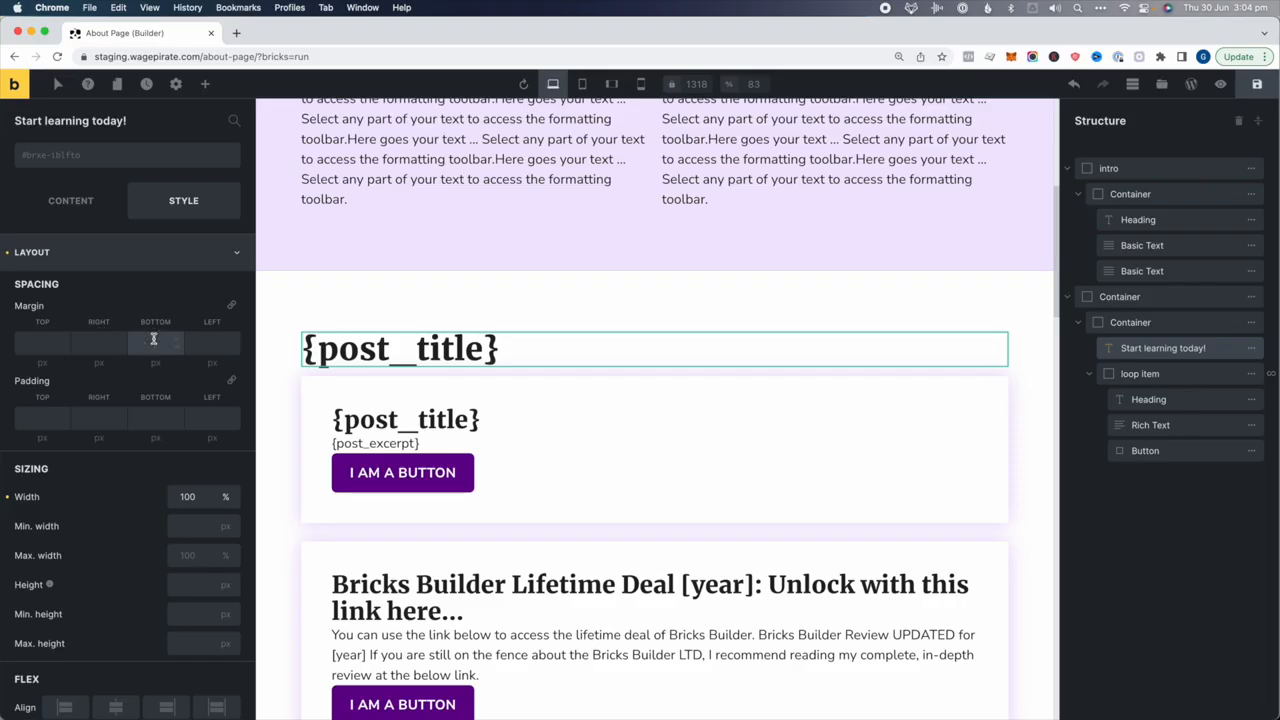
left_click(153, 339)
type("25")
type("35")
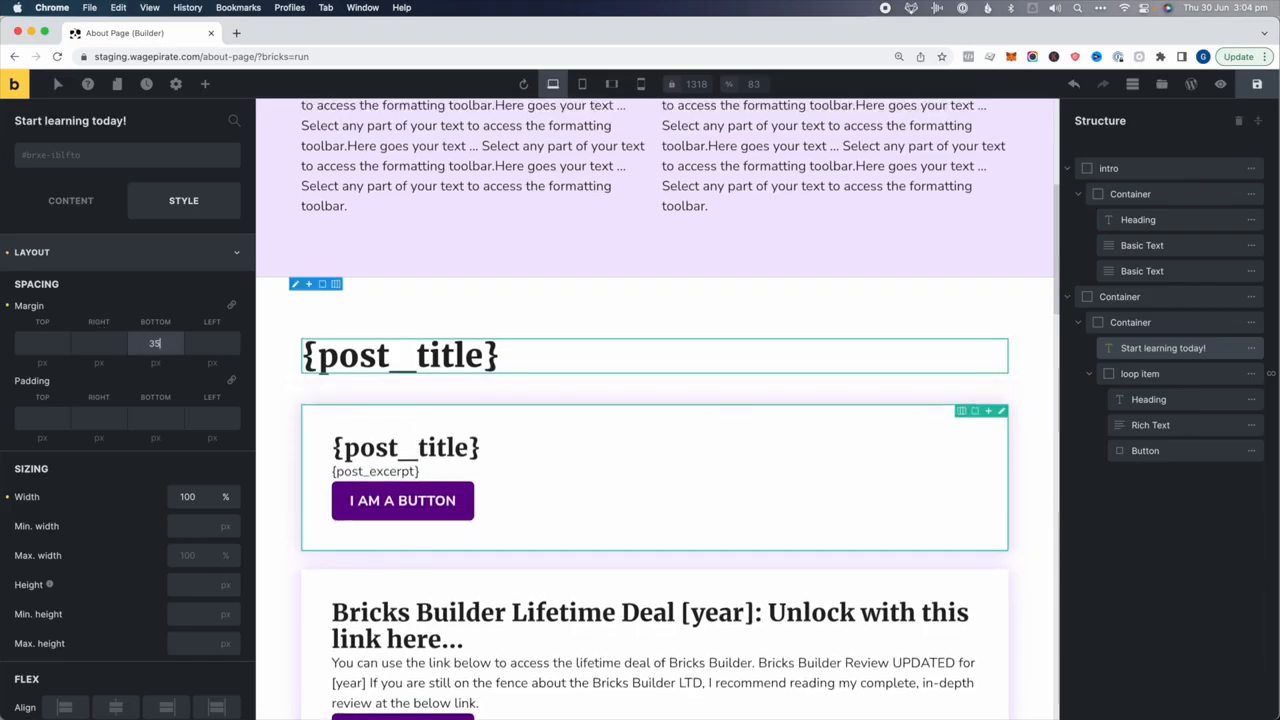
scroll(723, 480, "down", 3)
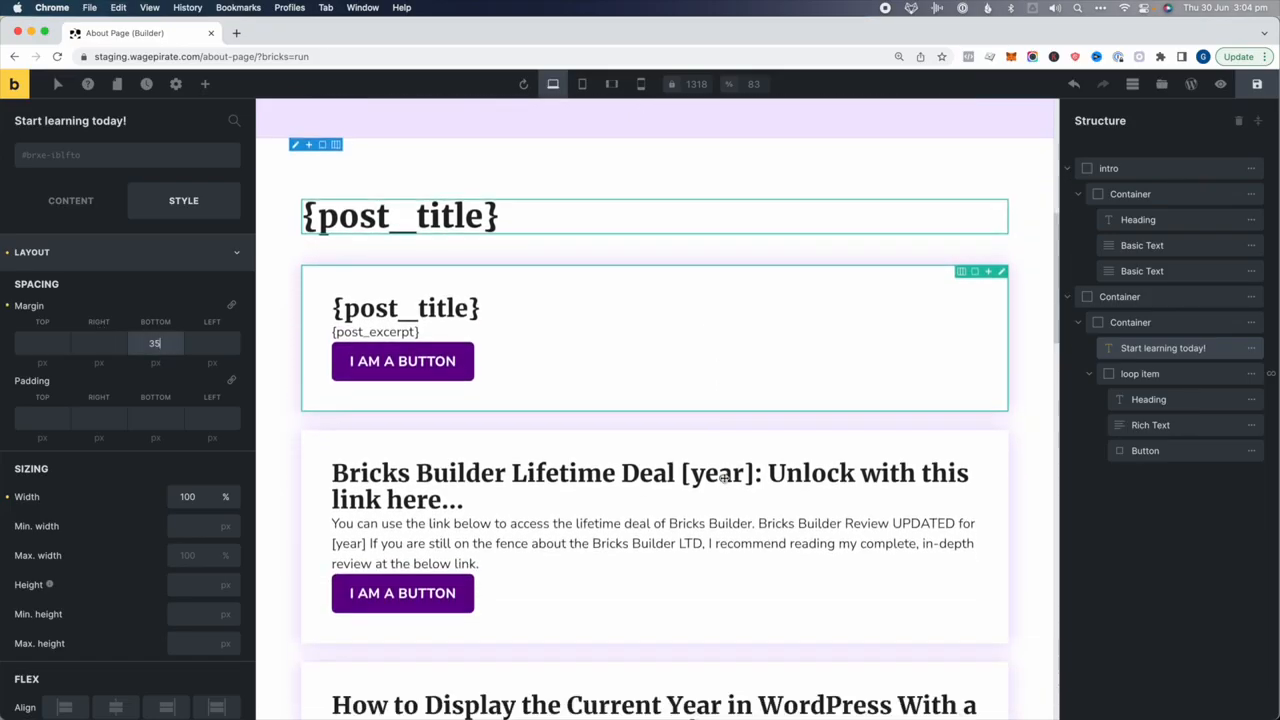
Add top margins to the excerpt (15 px) and the button
left_click(1160, 424)
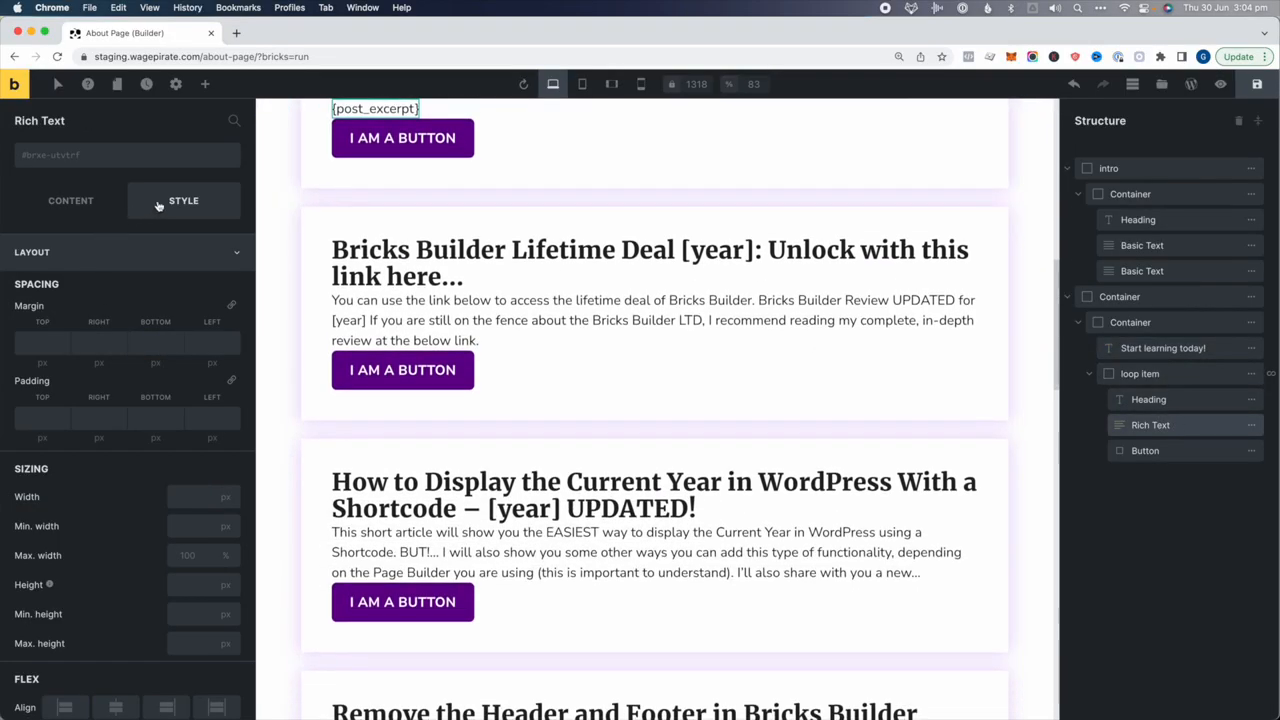
left_click(44, 343)
type("15")
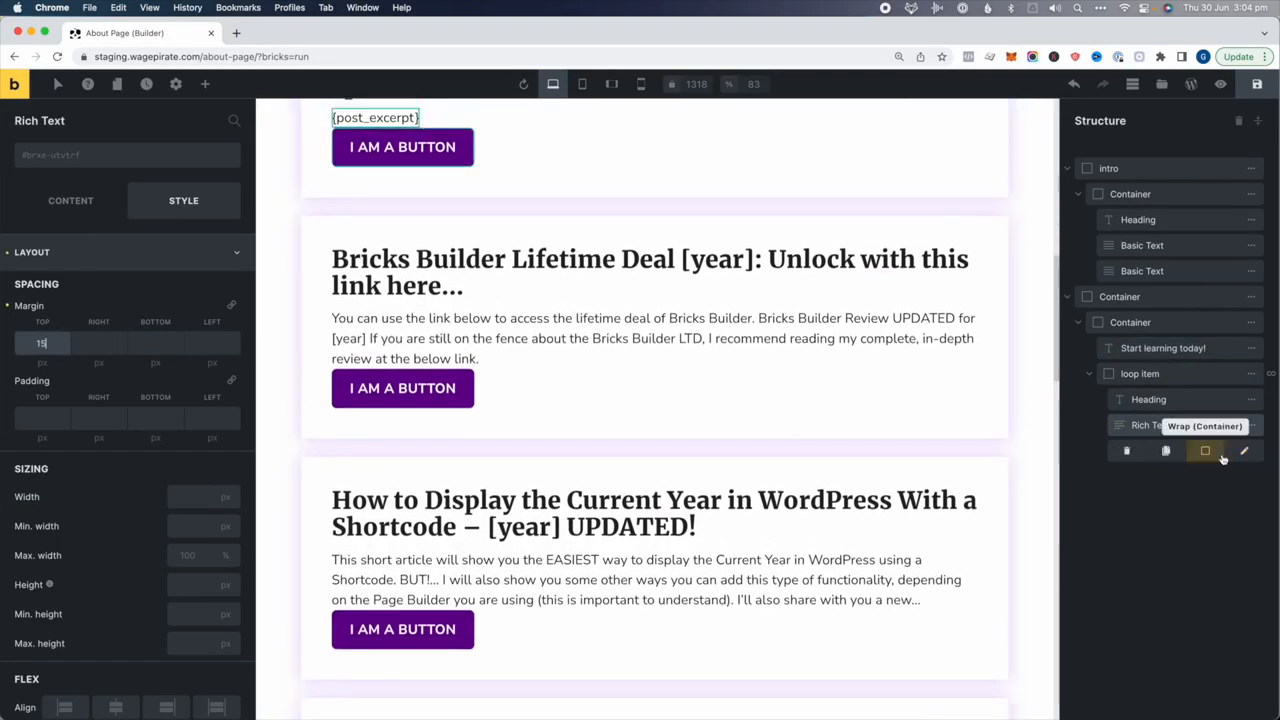
left_click(1145, 451)
left_click(41, 343)
type("15")
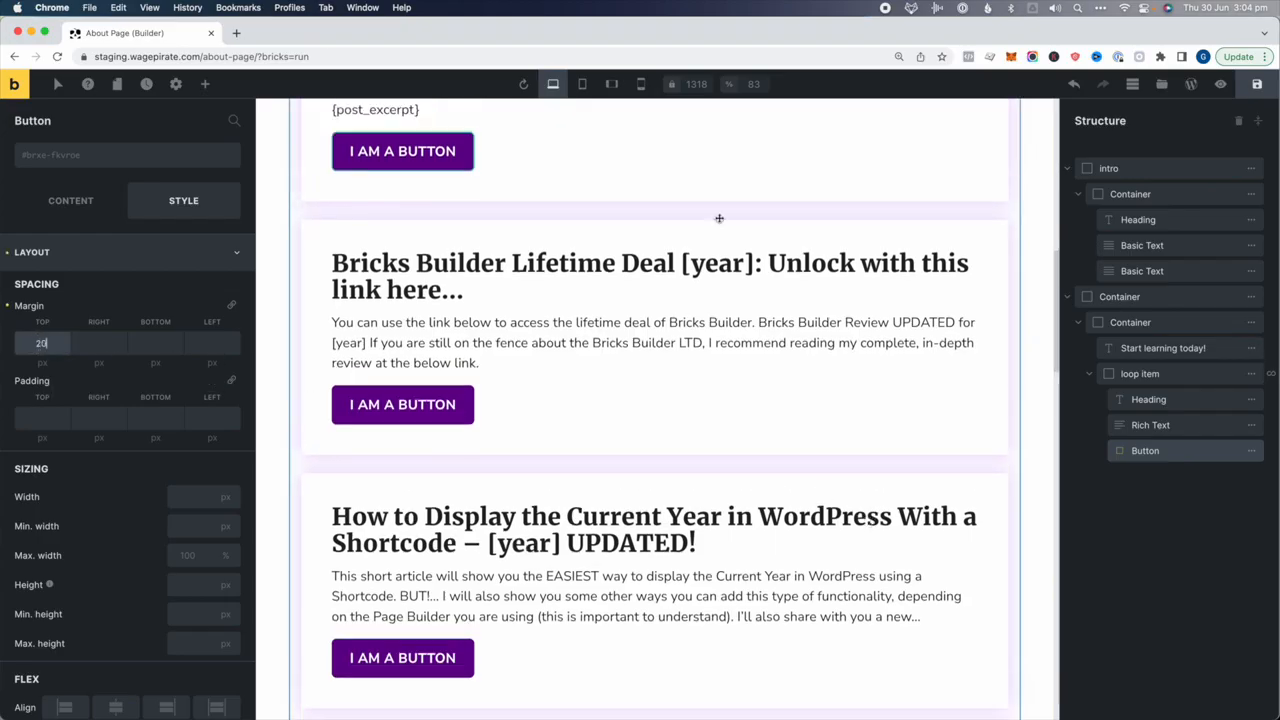
scroll(720, 351, "down", 5)
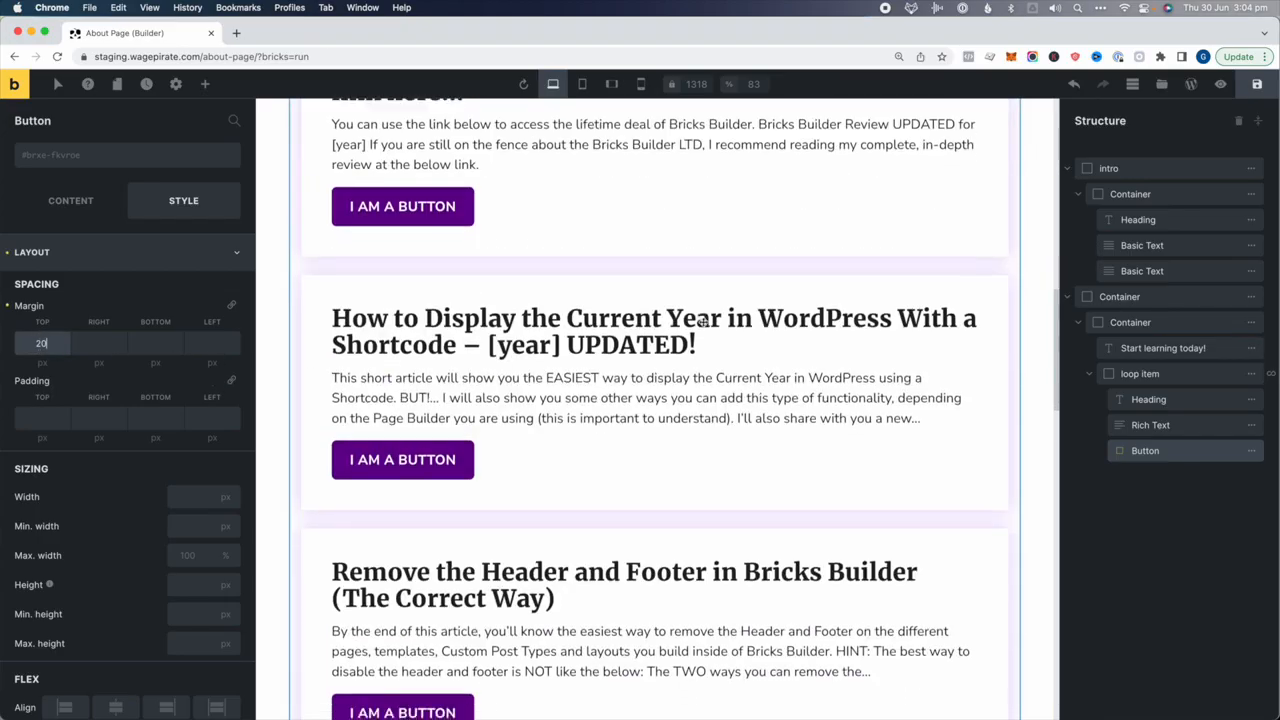
scroll(703, 322, "down", 6)
scroll(703, 322, "up", 8)
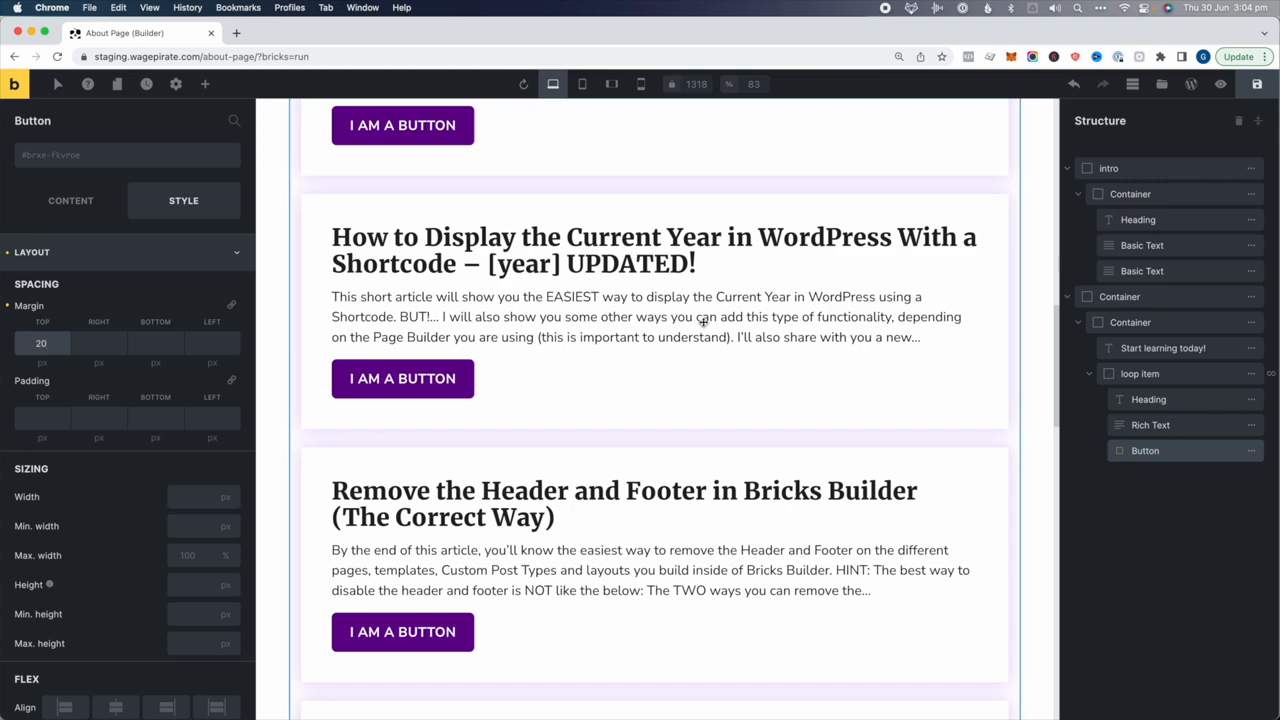
scroll(703, 322, "up", 5)
left_click(1163, 348)
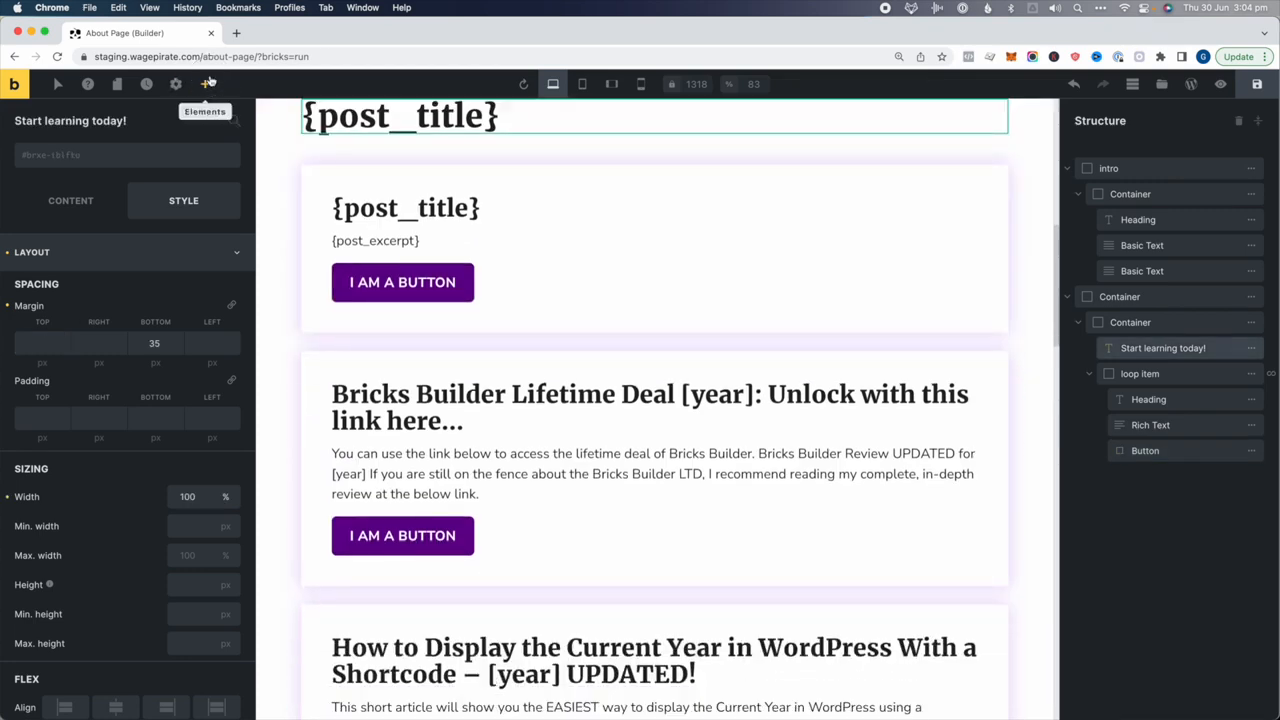
left_click(207, 83)
Add a Basic Text below the heading: 'Below is a list of my latest 5 Blog Posts about WordPress that you can read and start…'
type("text")
left_click(75, 186)
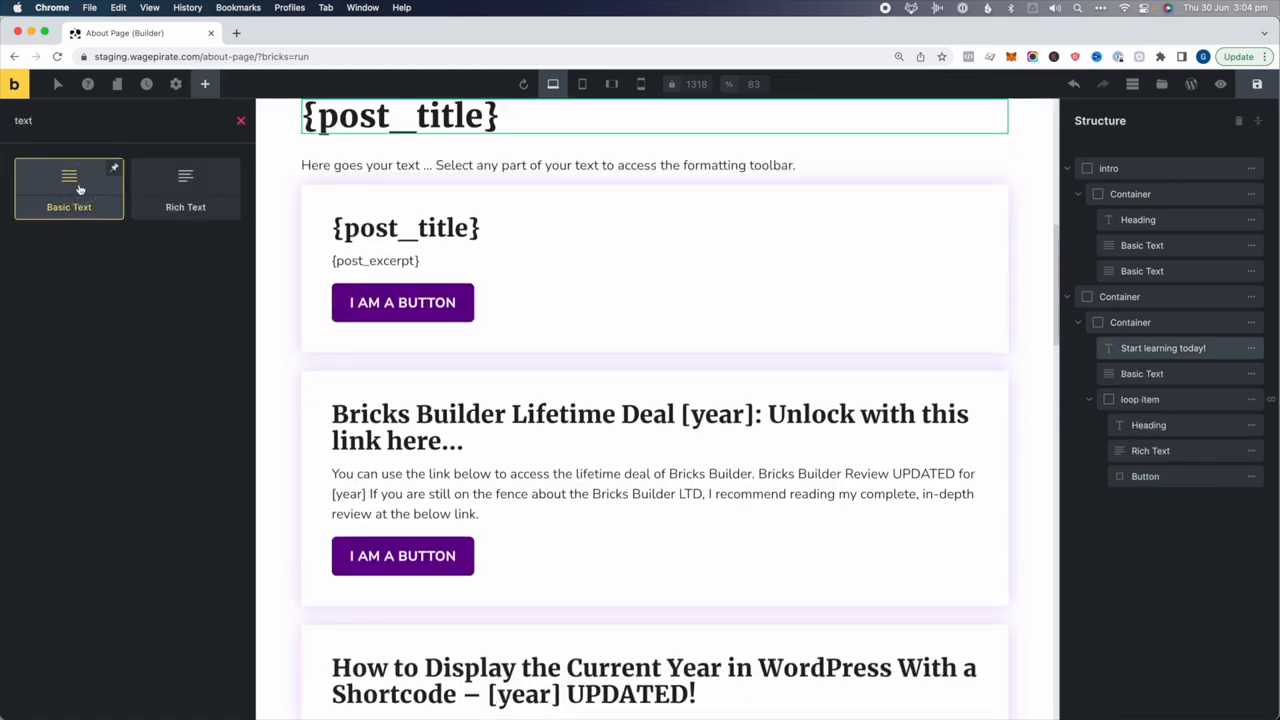
left_click(1110, 373)
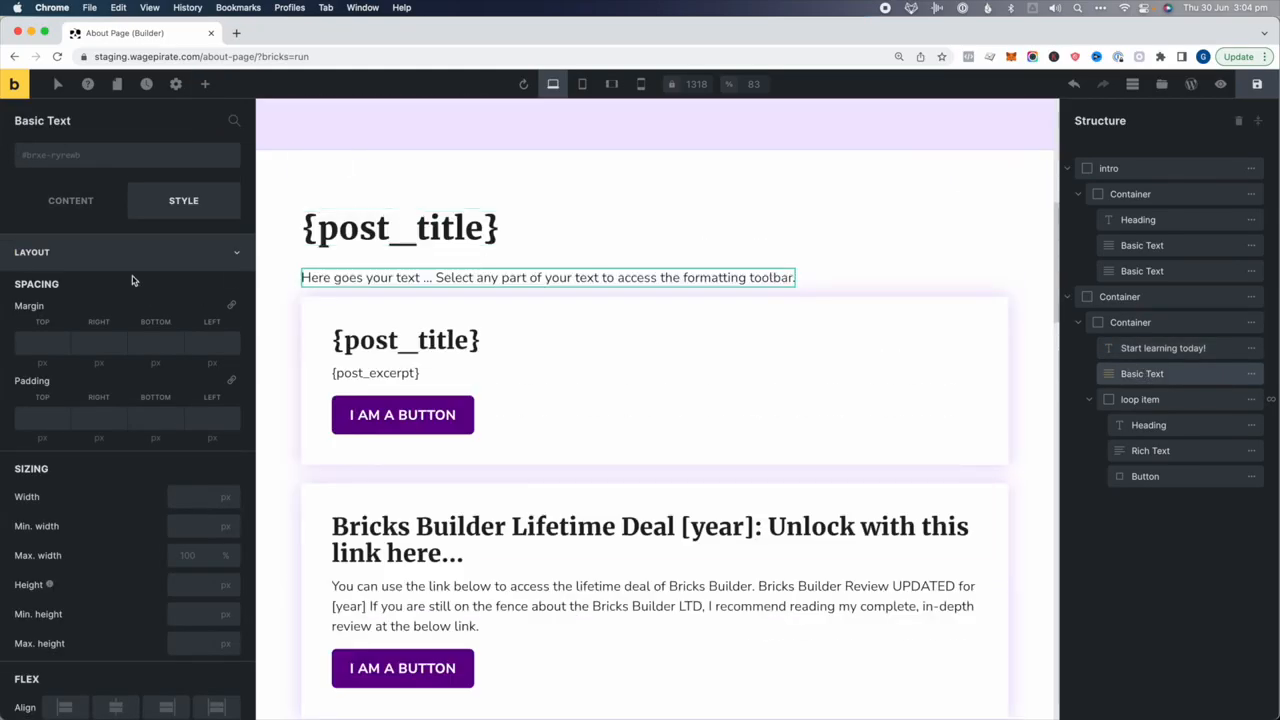
left_click(75, 205)
left_click(100, 290)
key("super+a")
type("Belo")
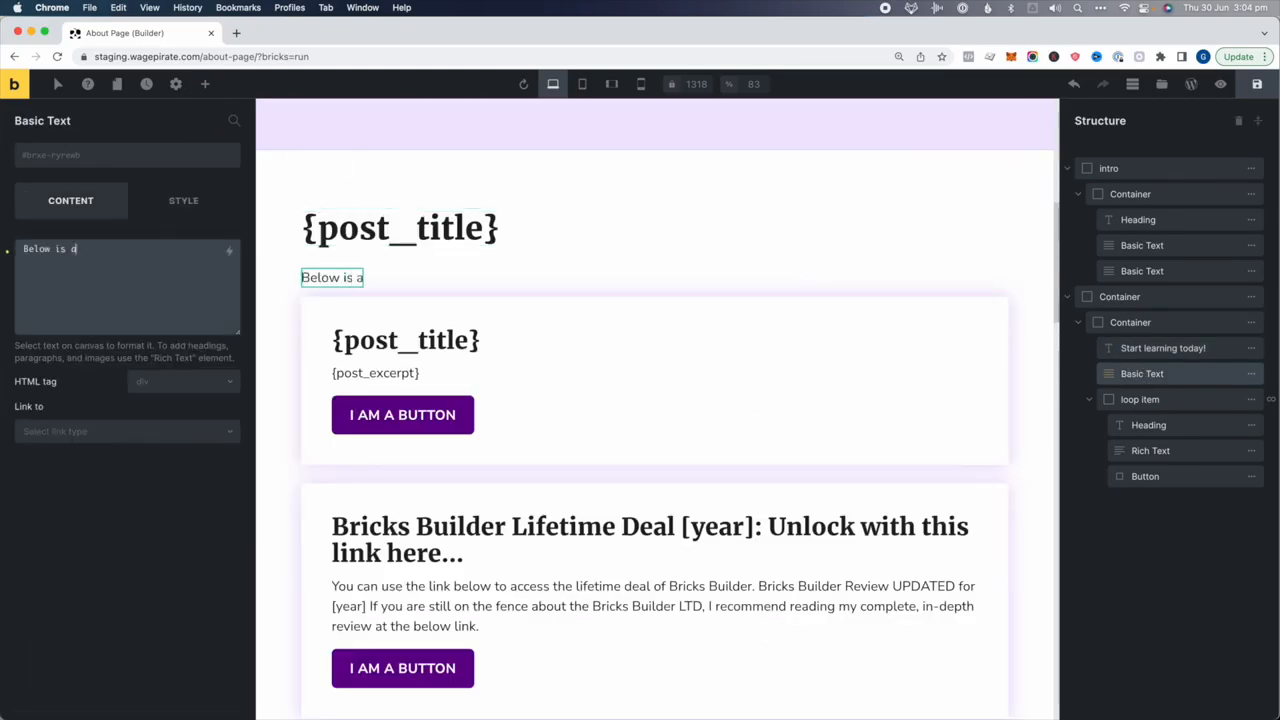
type("w is a list of my latest")
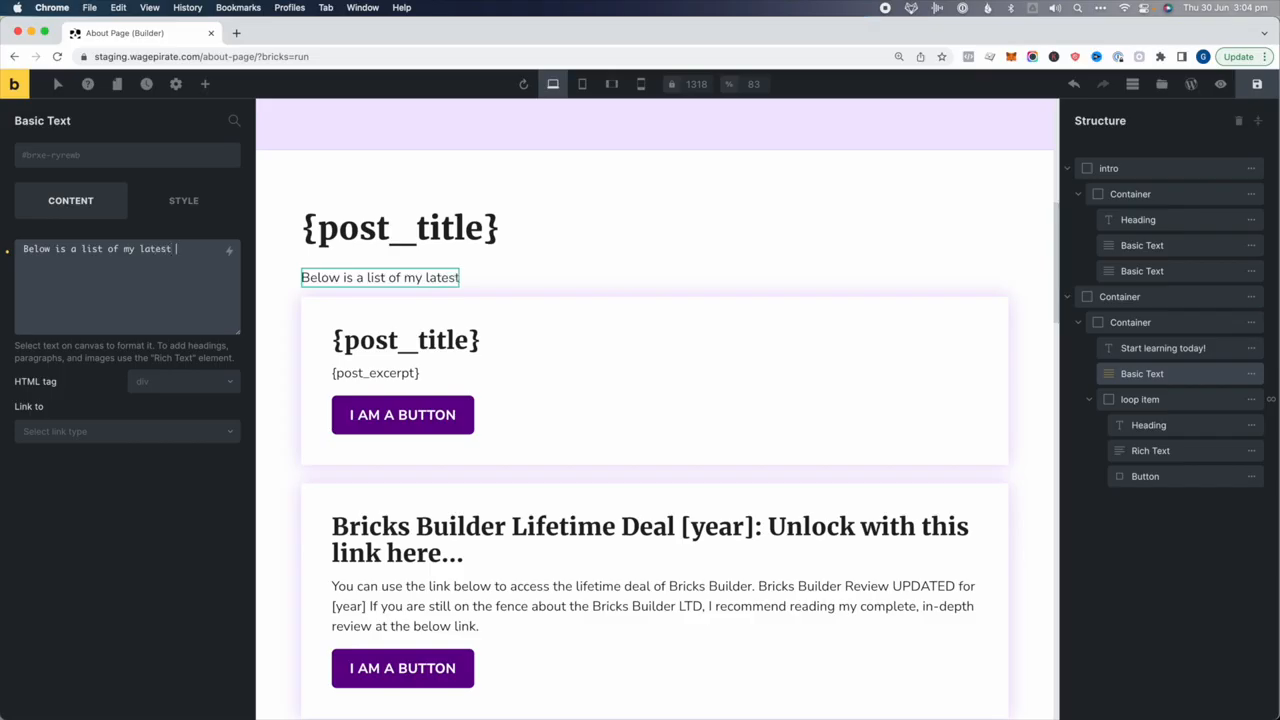
type(" 5 Blog Posts about Wor")
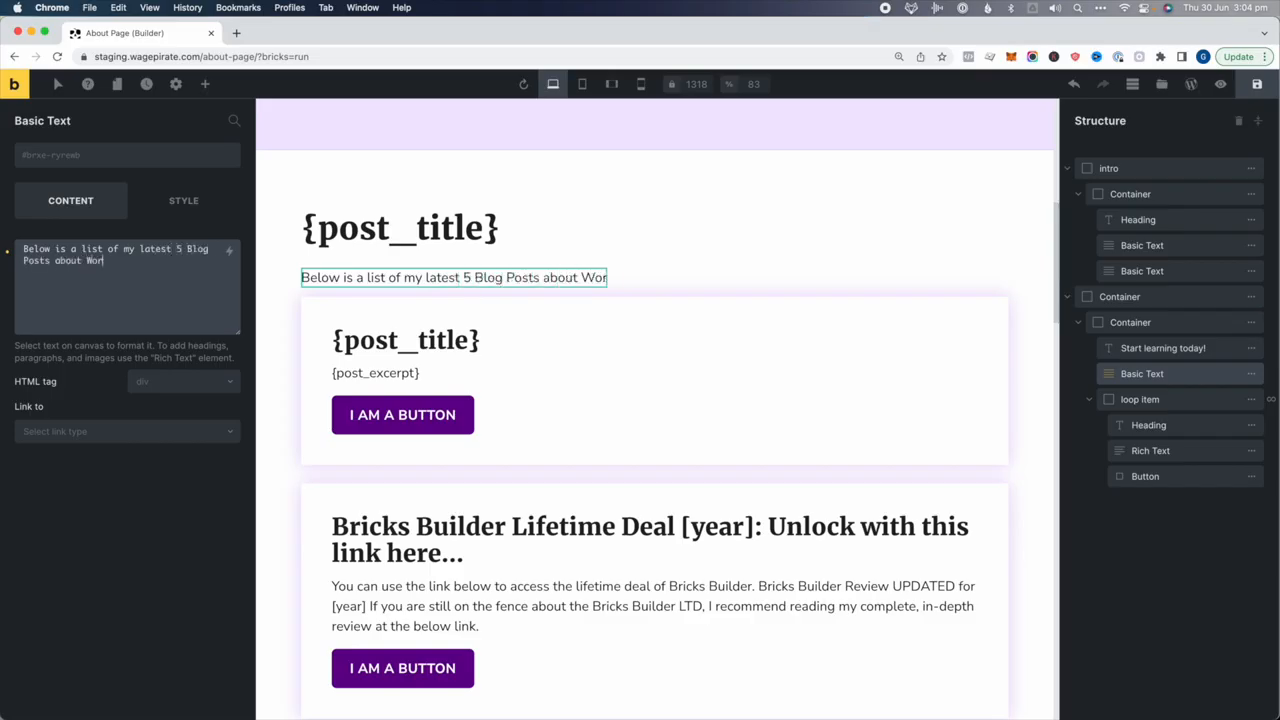
type("dPress that you can read")
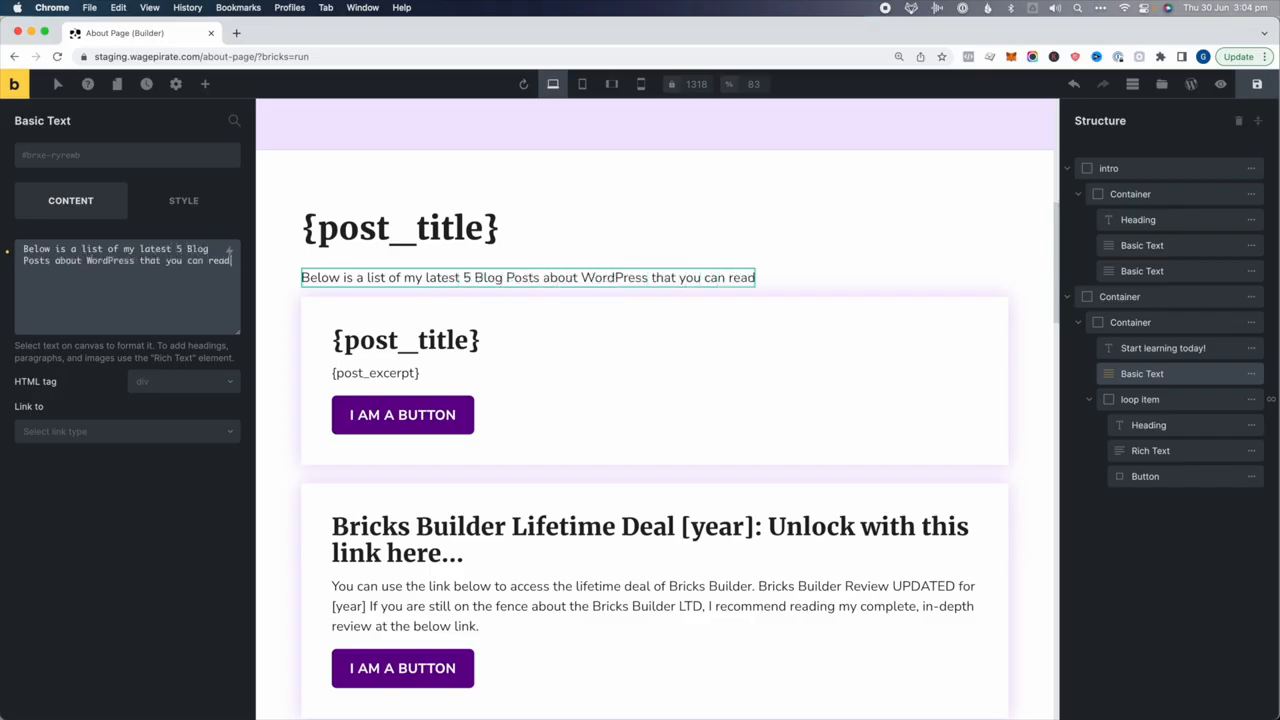
type(" and start learning from today!")
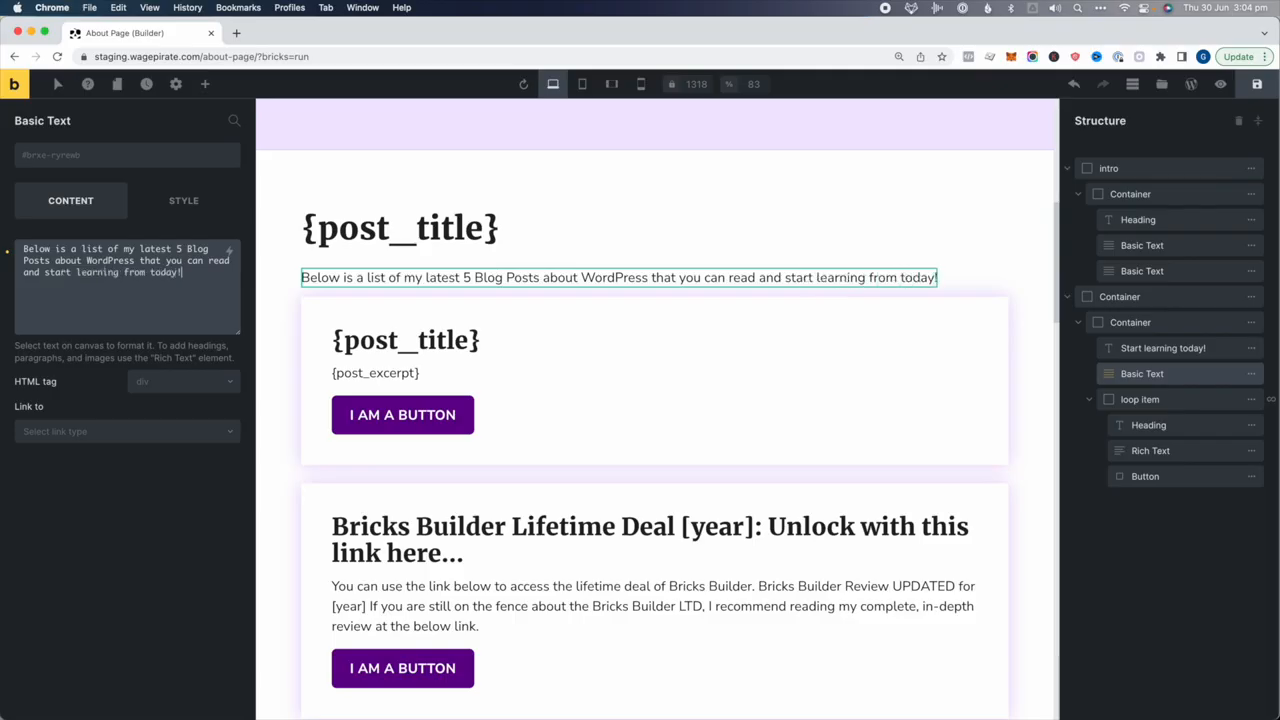
Relabel the card button 'Read More...' and link it to each post's URL via dynamic data
left_click(1143, 476)
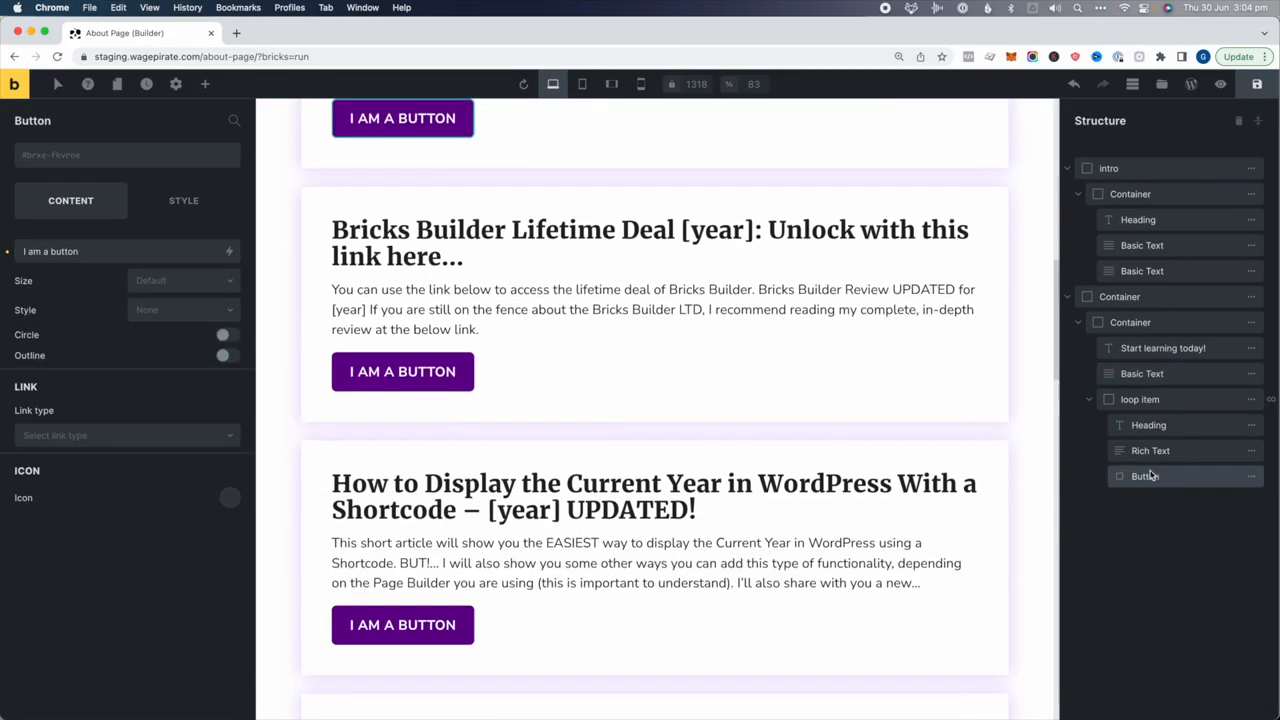
left_click(101, 251)
key("super+a")
type("Read More...")
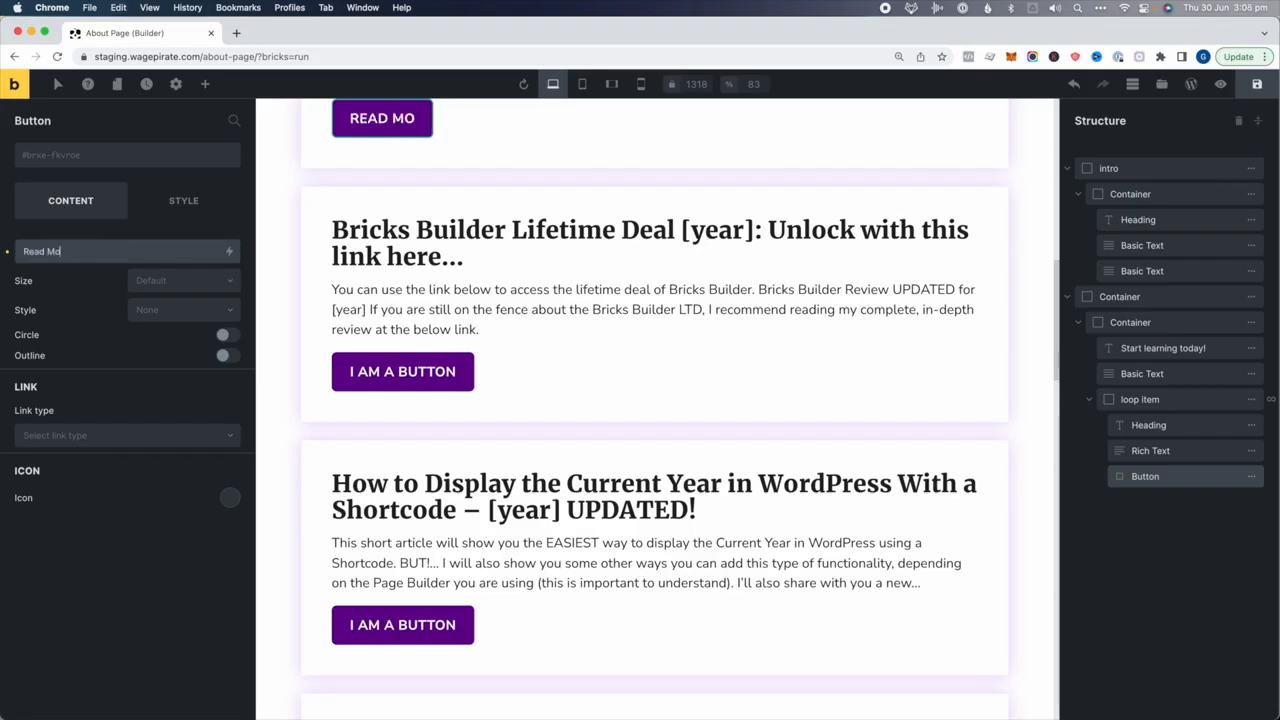
left_click(62, 437)
left_click(50, 505)
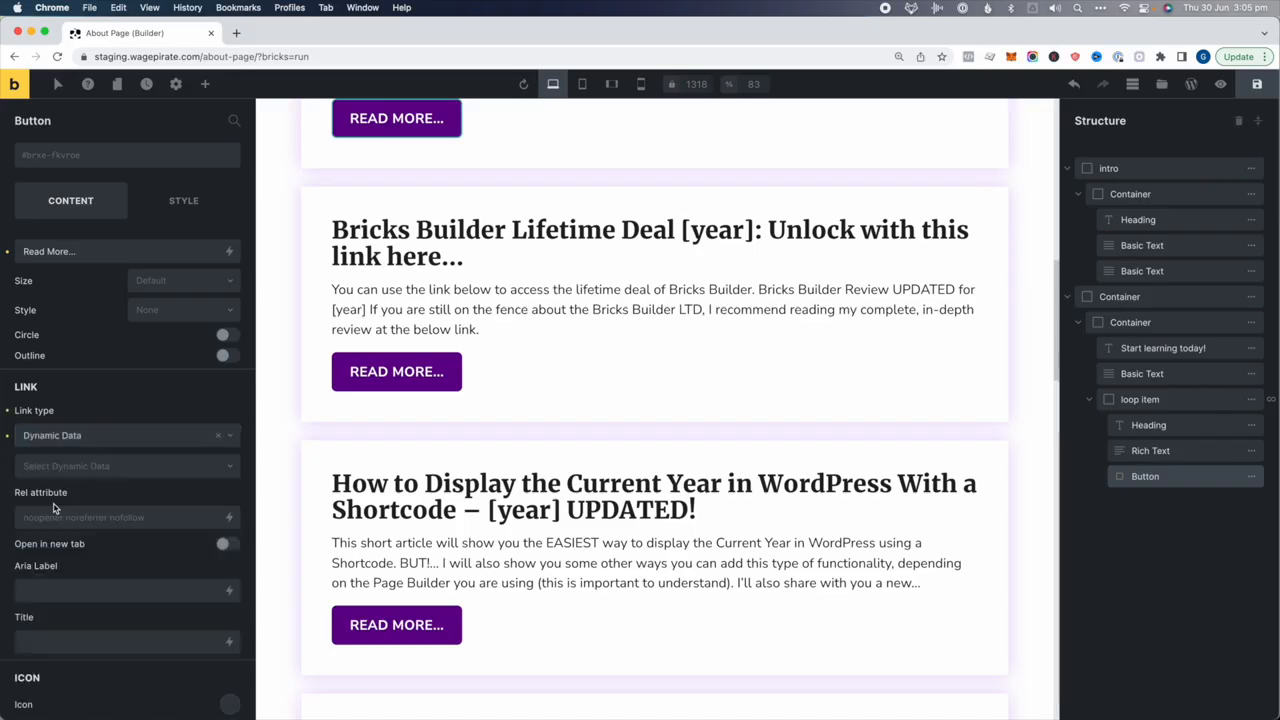
left_click(40, 468)
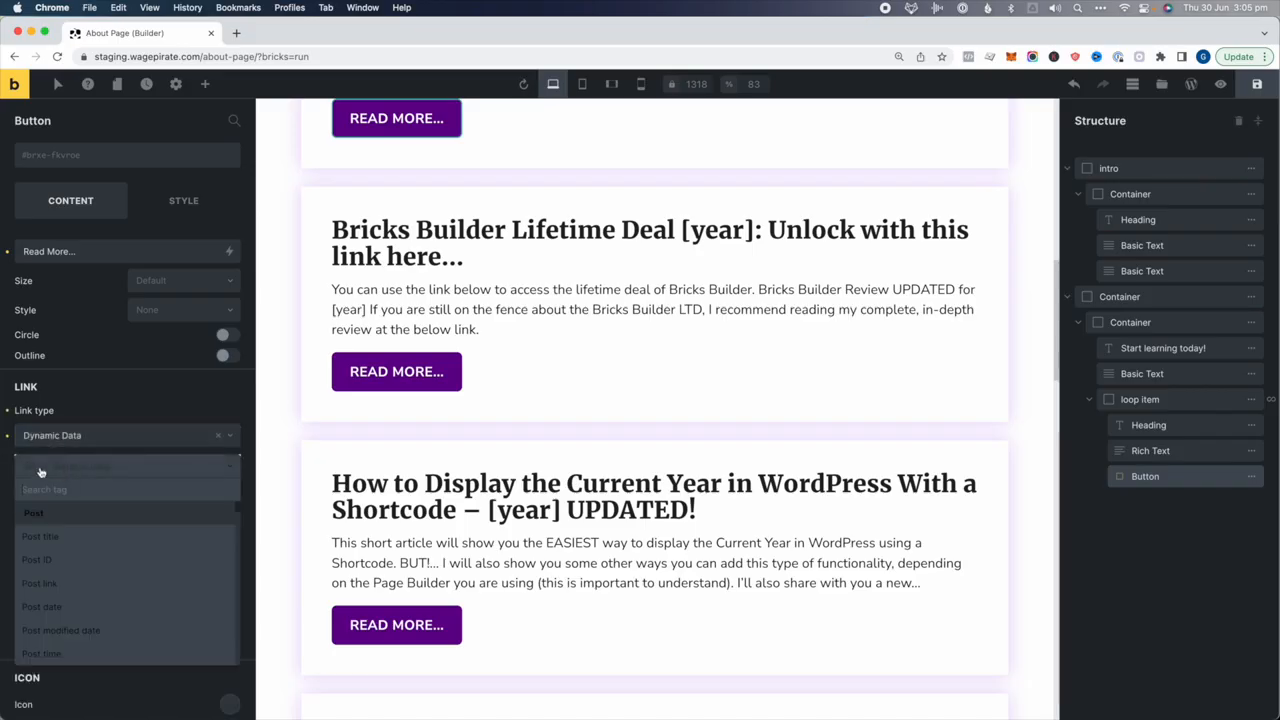
left_click(45, 583)
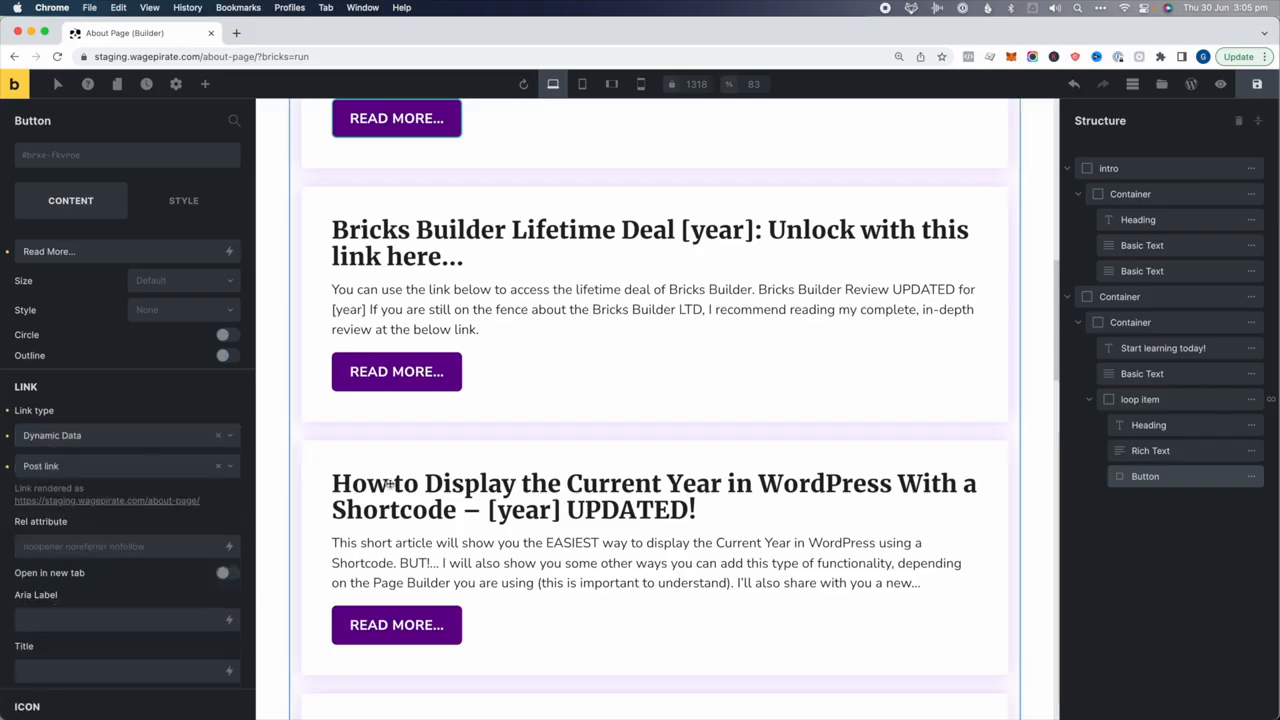
Save the page and open the live About page in a new tab from Preview
left_click(1259, 86)
left_click(1222, 86)
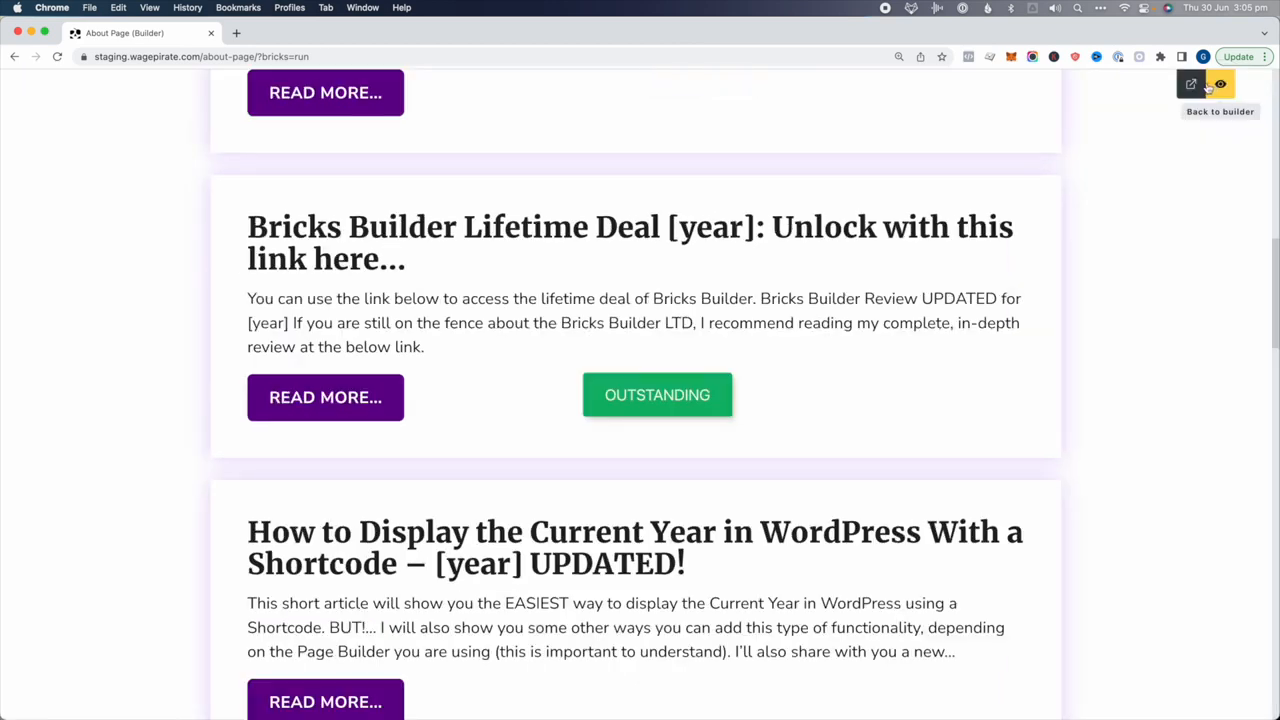
left_click(1192, 84)
left_click(329, 34)
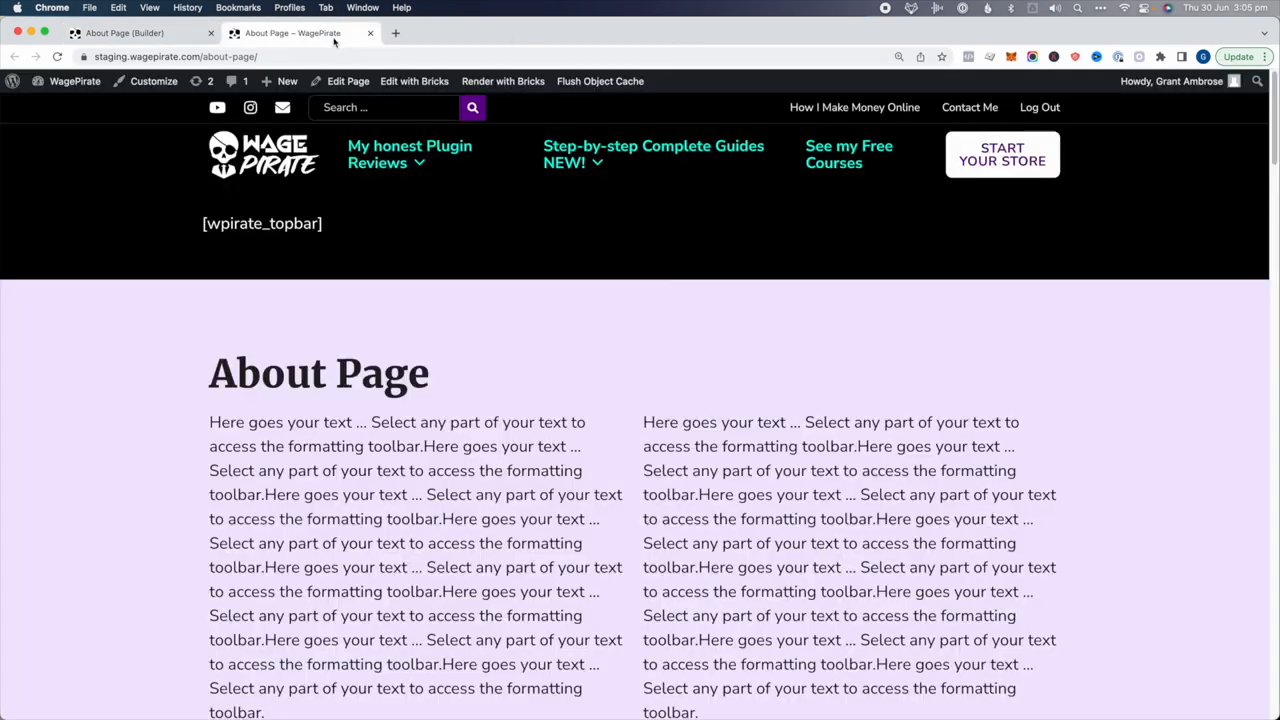
Review the lavender intro and the line about the latest 5 posts on the live page
scroll(279, 491, "down", 10)
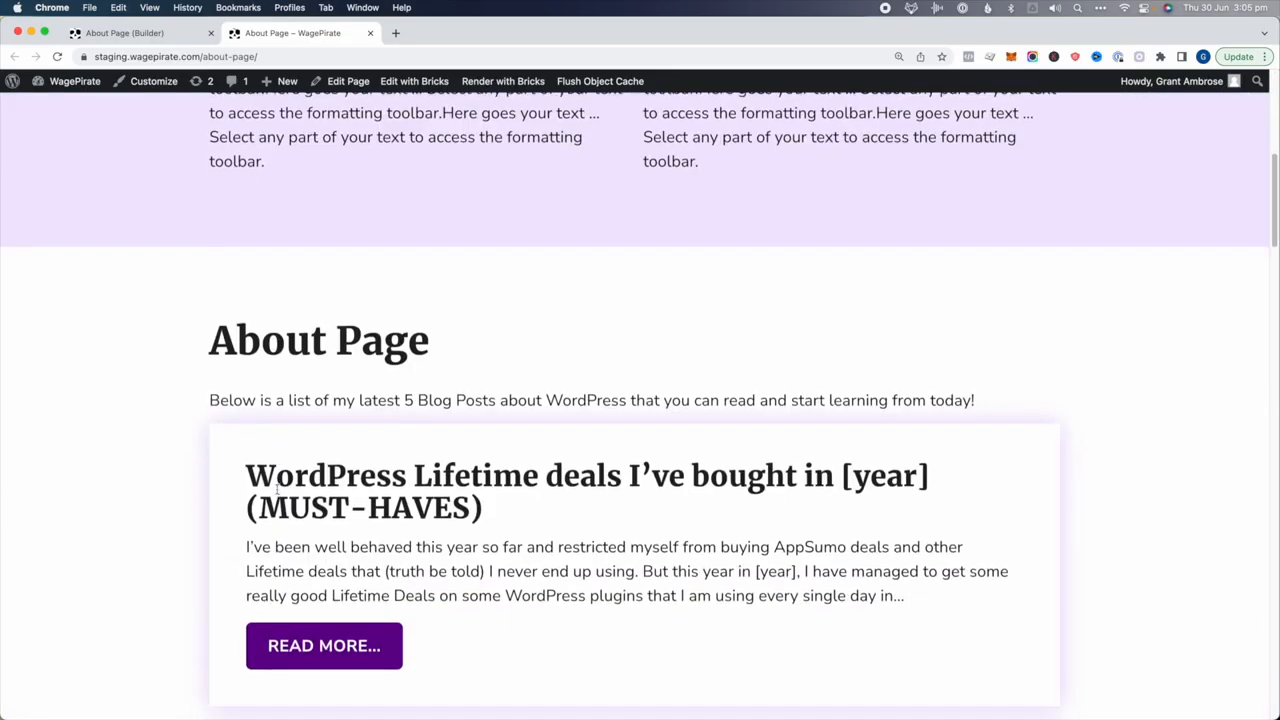
scroll(396, 322, "up", 8)
left_click_drag(237, 248, 620, 420)
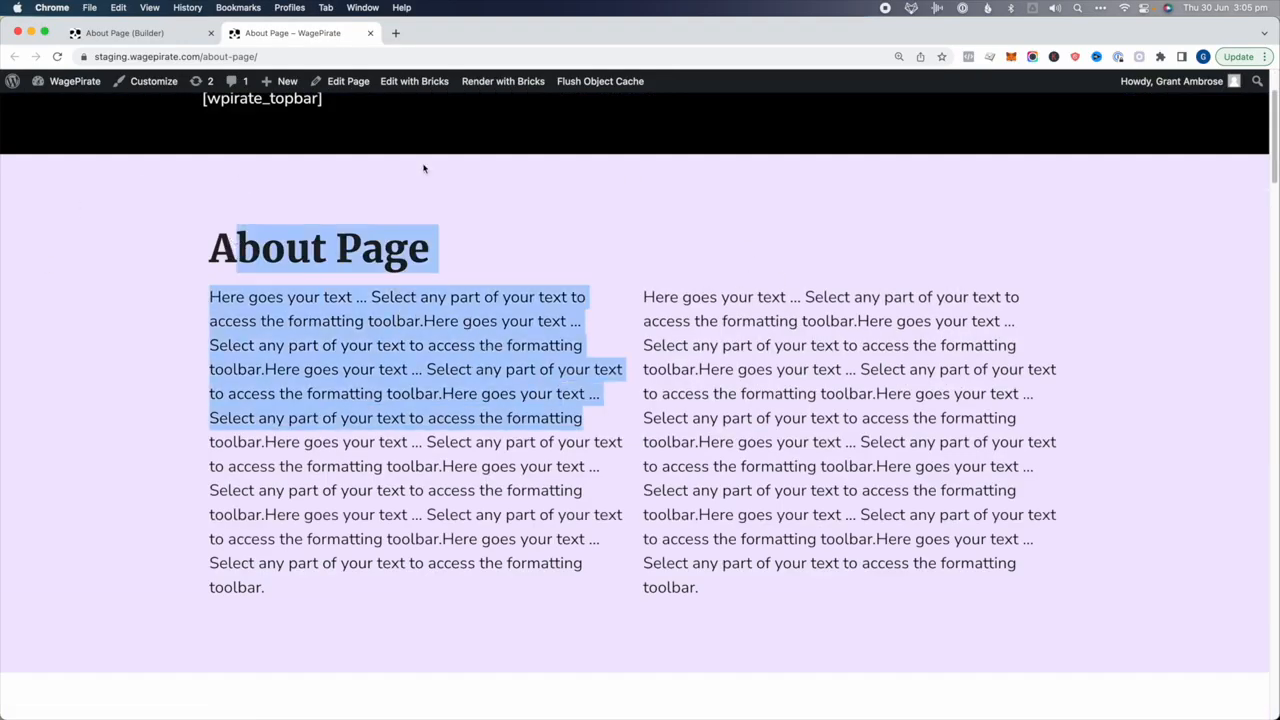
scroll(341, 287, "down", 5)
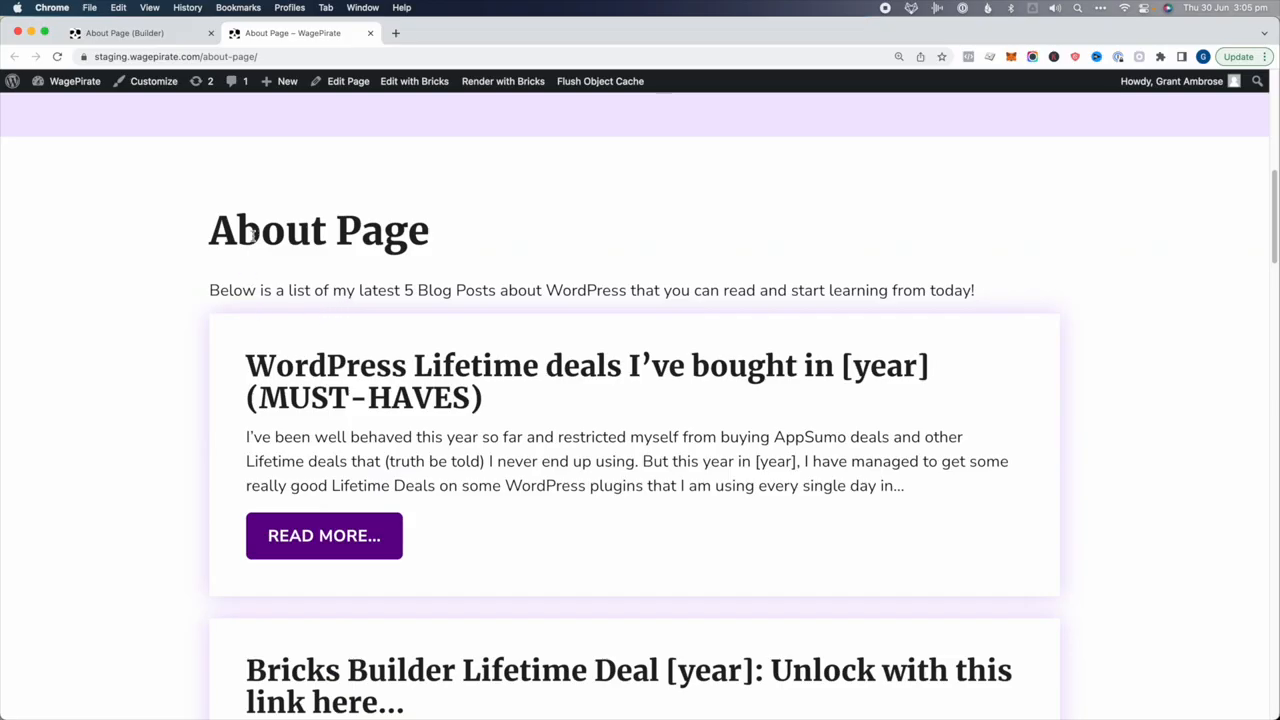
left_click_drag(254, 233, 474, 254)
left_click_drag(258, 290, 972, 290)
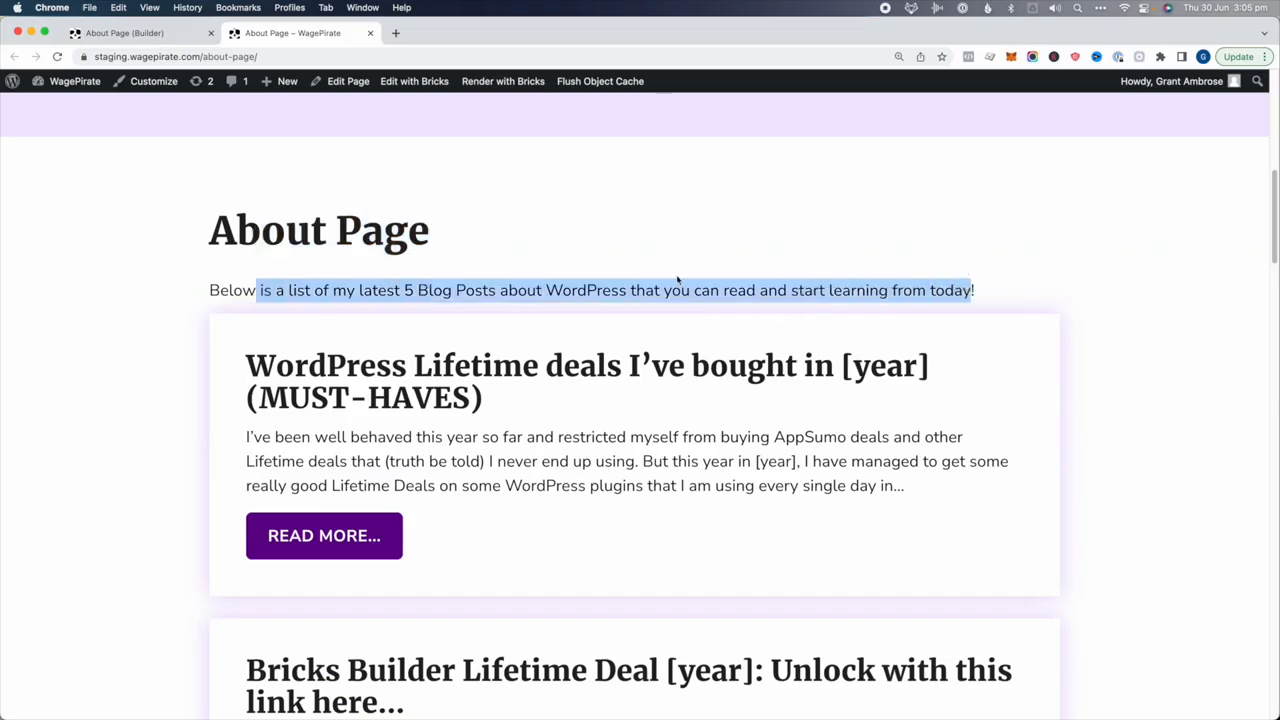
scroll(580, 334, "down", 1)
left_click_drag(237, 182, 410, 181)
left_click(379, 182)
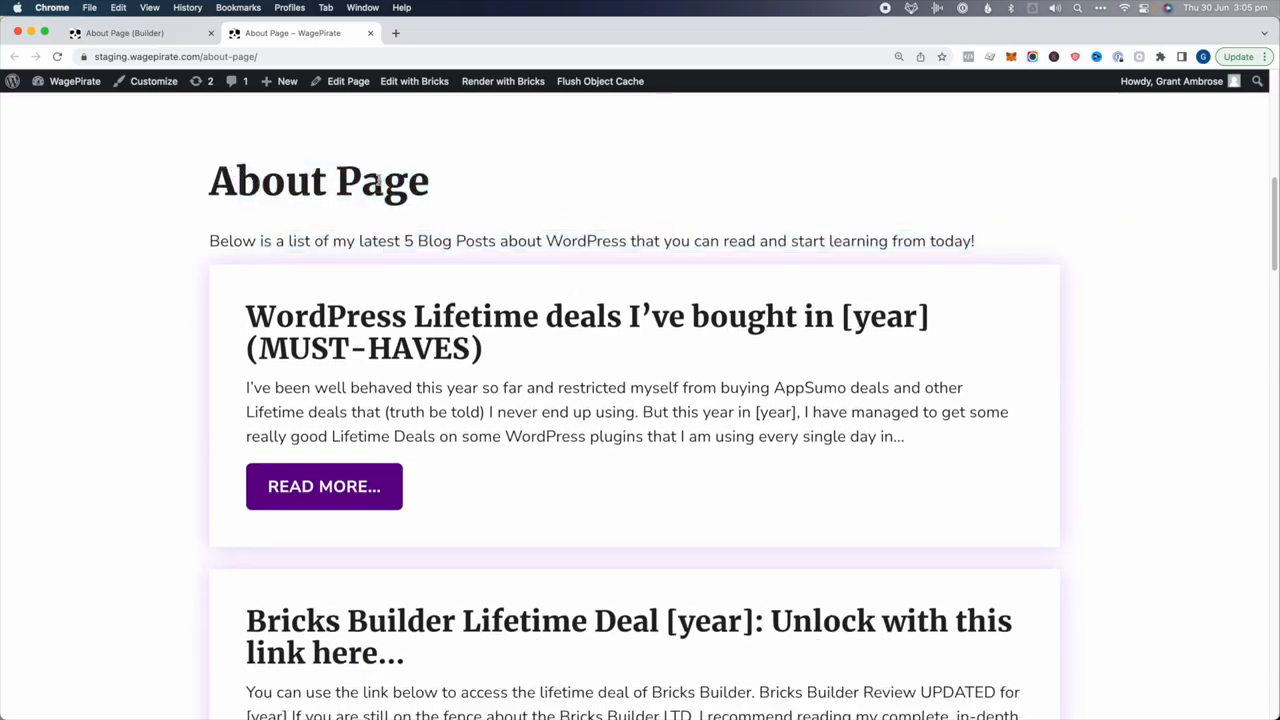
left_click_drag(260, 179, 426, 183)
left_click(413, 184)
Look over the post cards' excerpts and the first post's title
scroll(363, 403, "up", 3)
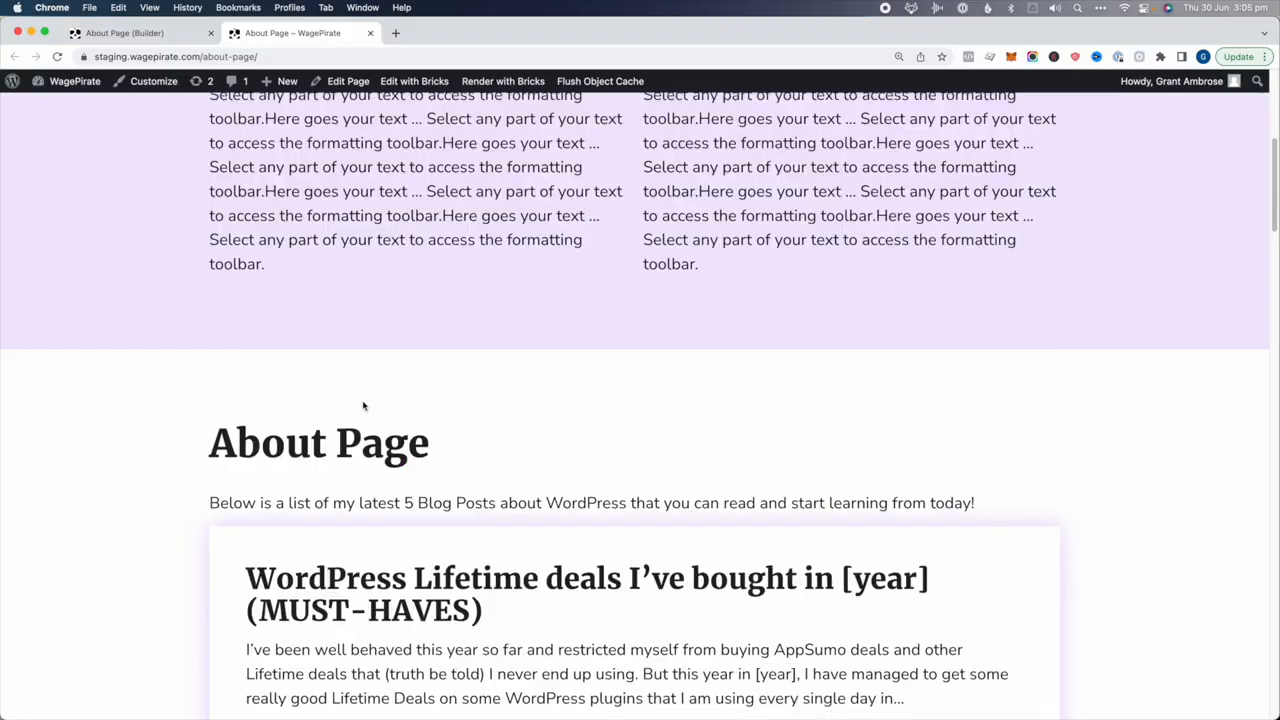
scroll(364, 403, "down", 2)
scroll(364, 403, "down", 1)
left_click_drag(288, 370, 466, 402)
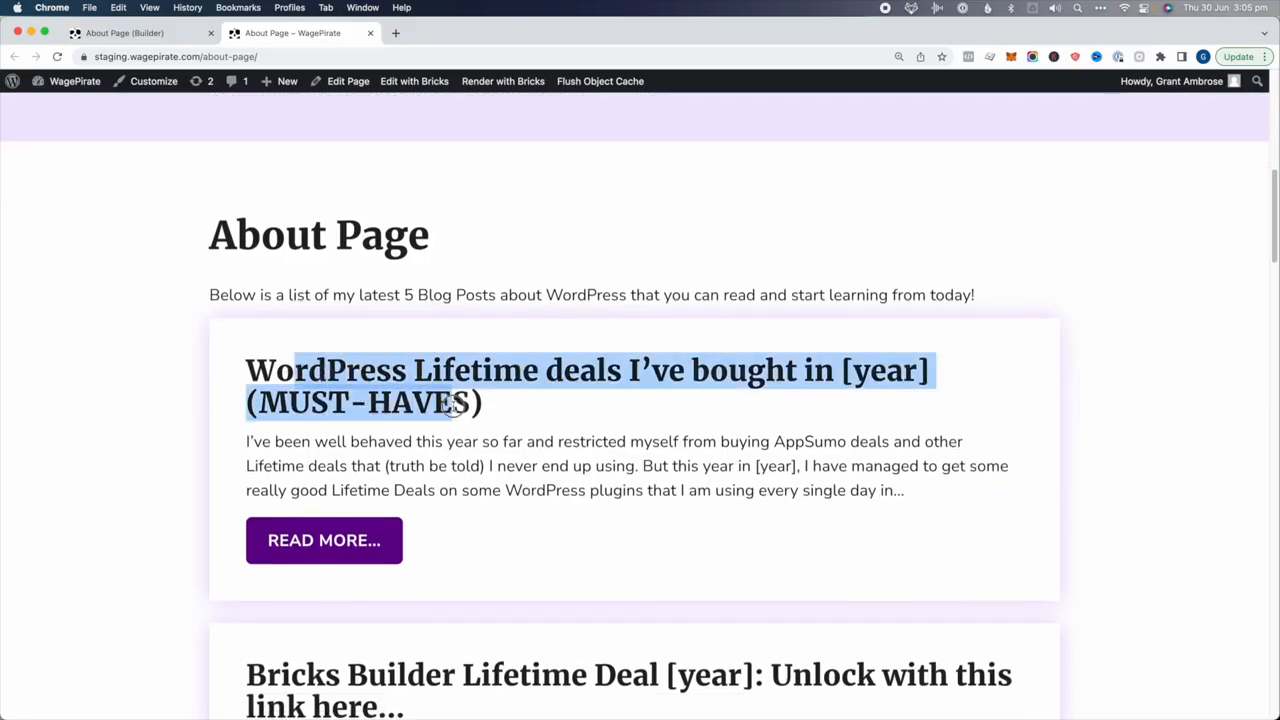
scroll(455, 405, "down", 3)
left_click_drag(272, 373, 815, 369)
left_click(820, 370)
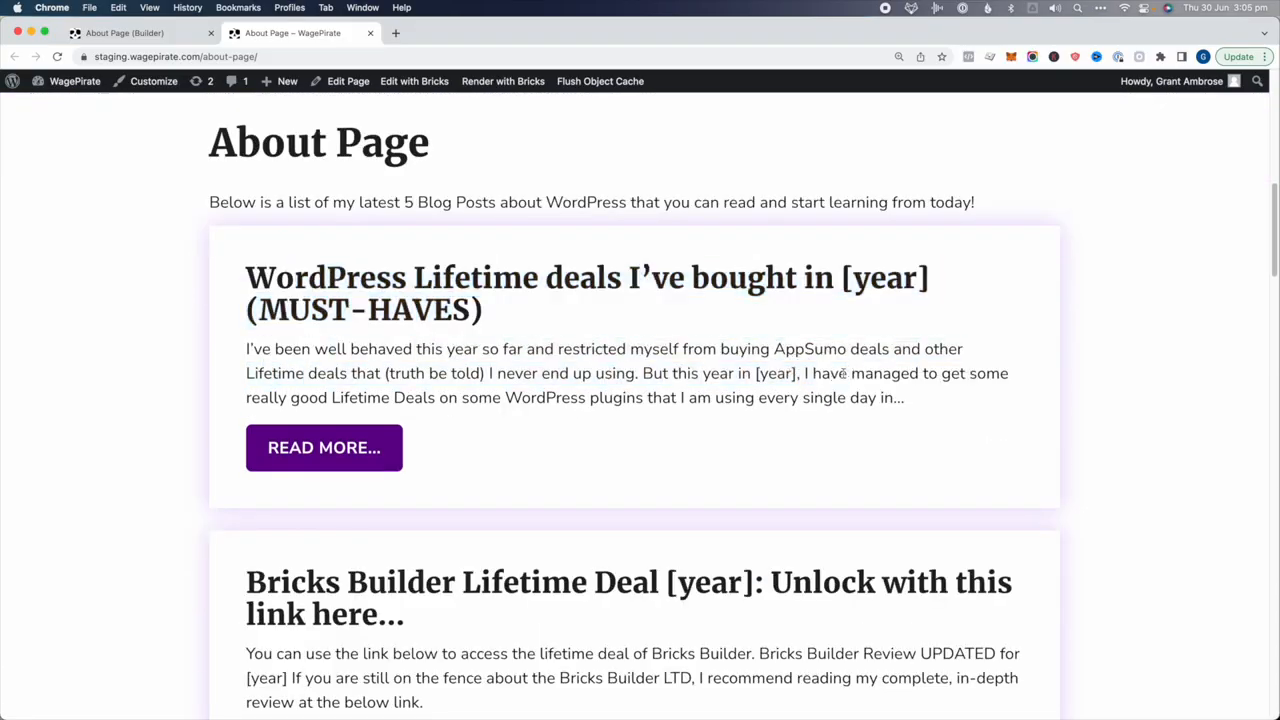
scroll(843, 374, "down", 3)
left_click_drag(296, 196, 905, 184)
Open the first post through its Read More link, then go back to About and the builder tab
left_click(297, 357)
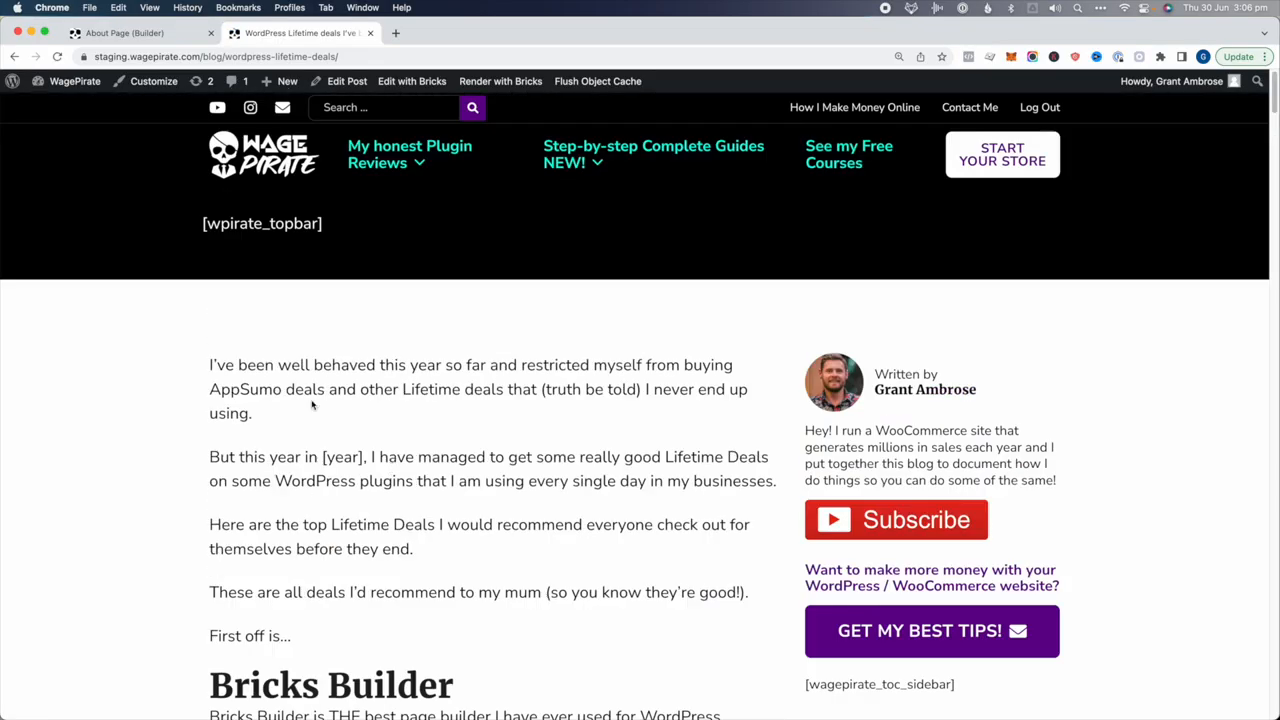
left_click(12, 57)
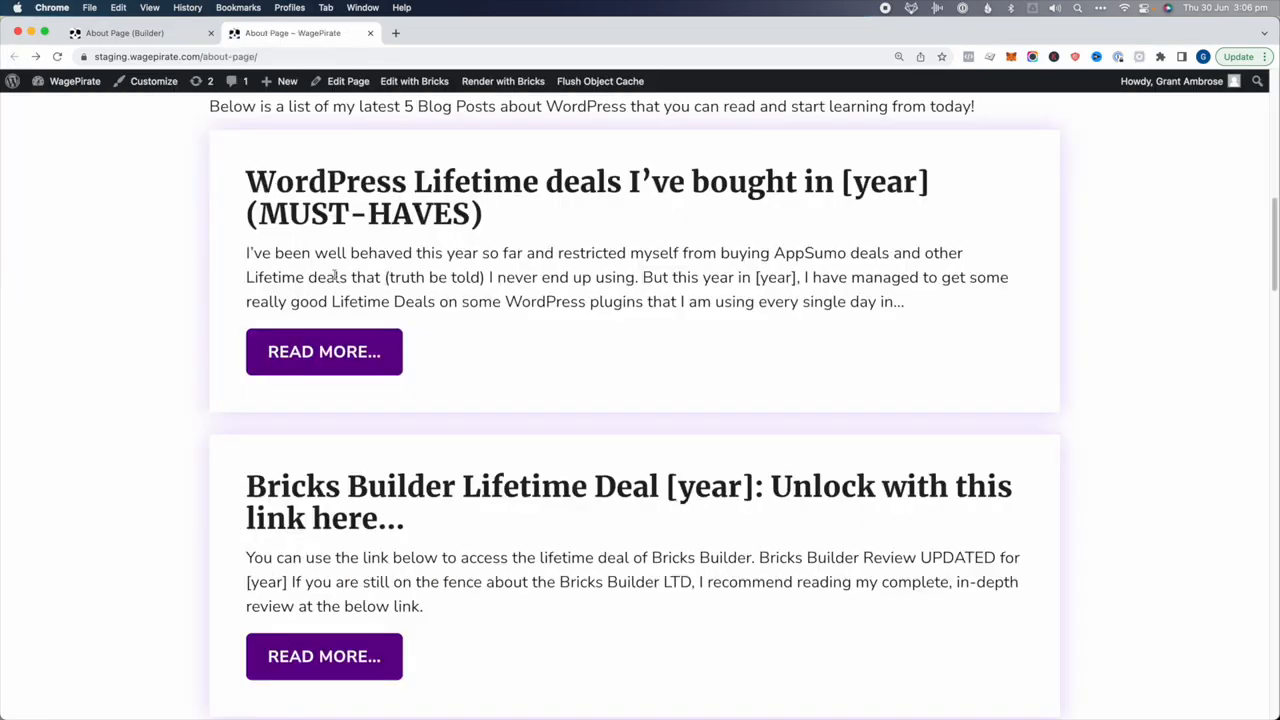
left_click_drag(499, 255, 357, 180)
scroll(500, 391, "down", 2)
left_click_drag(506, 488, 349, 405)
scroll(349, 420, "down", 10)
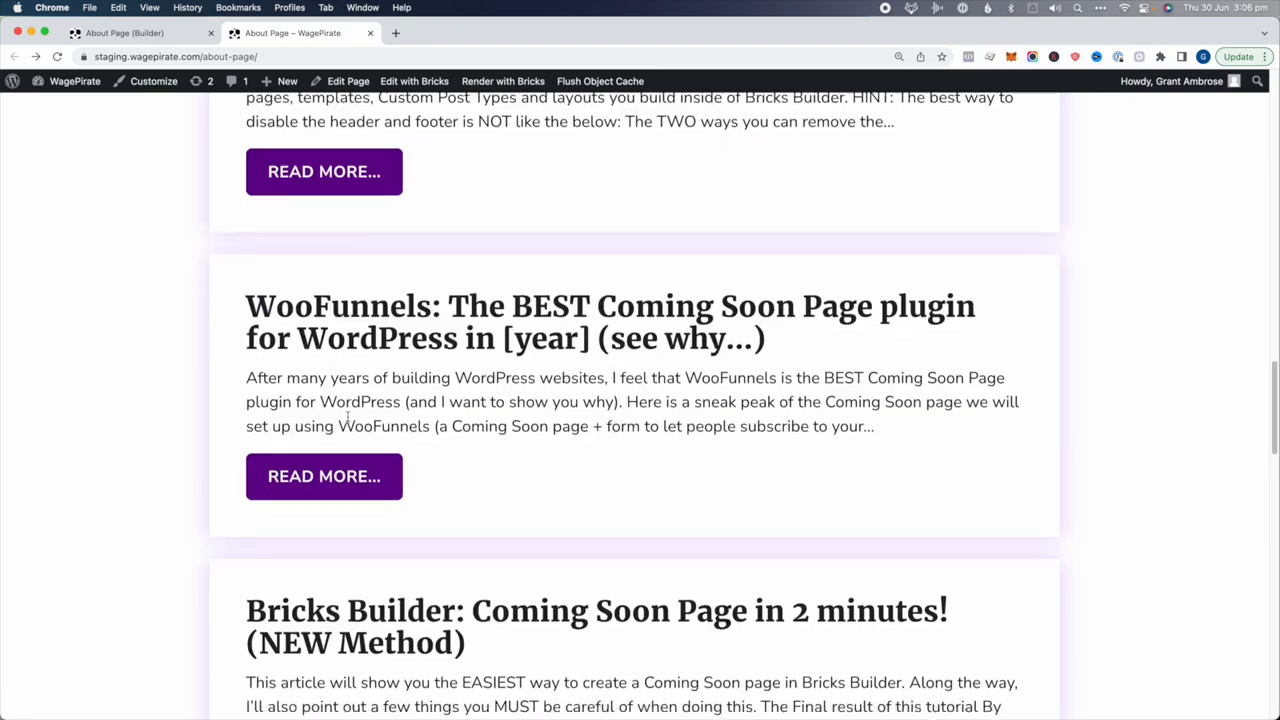
scroll(348, 418, "up", 20)
left_click(171, 33)
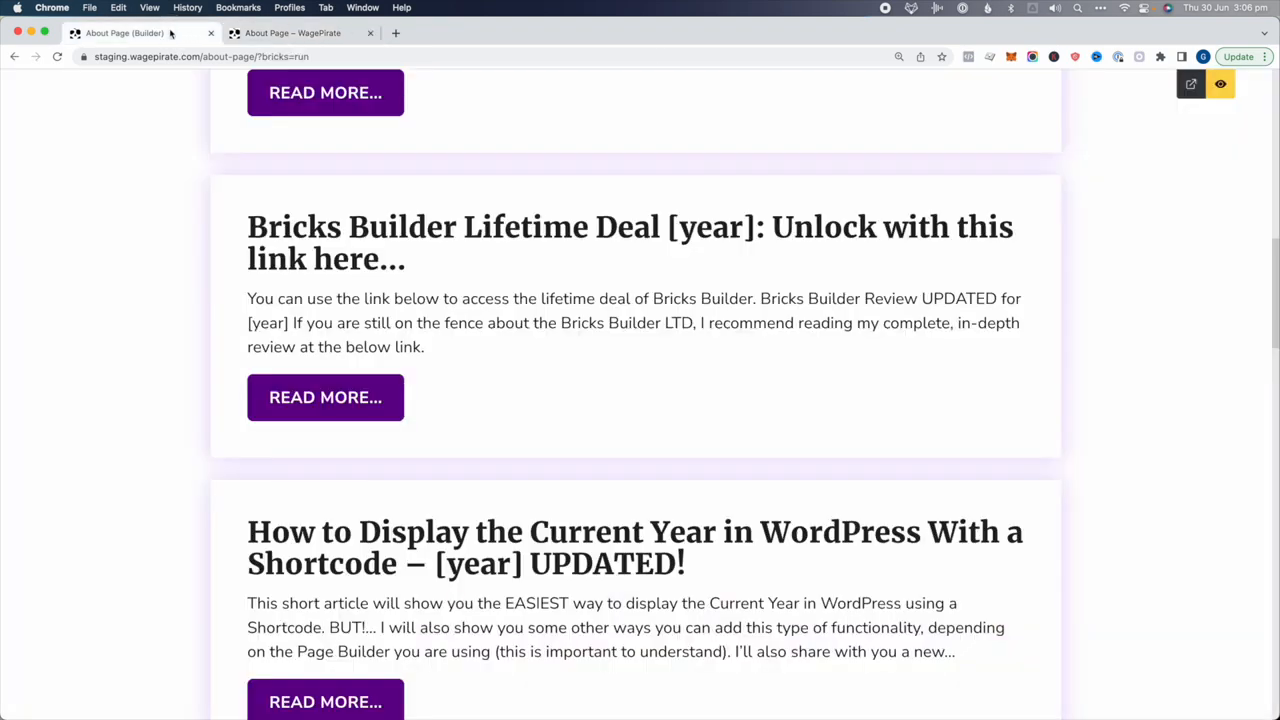
Leave preview and replace the section heading's {post_title} with 'My latest 5 blog posts'
scroll(536, 304, "up", 5)
left_click(1223, 84)
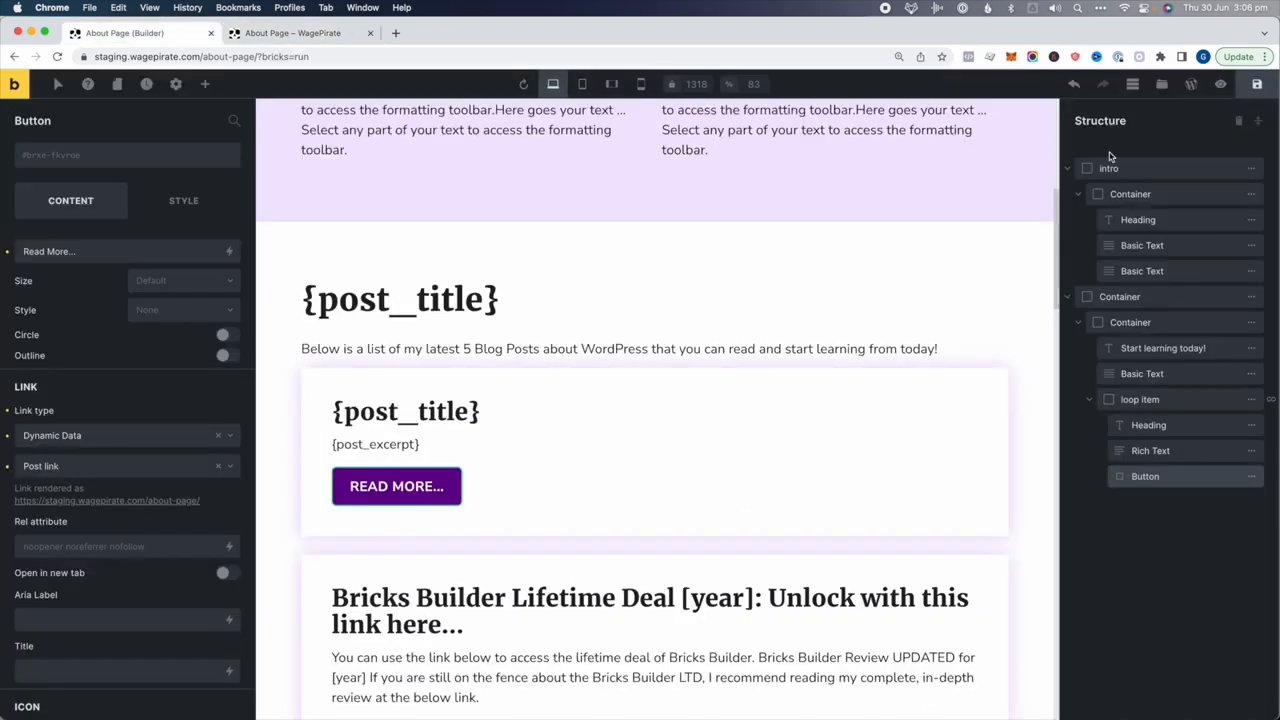
left_click(458, 293)
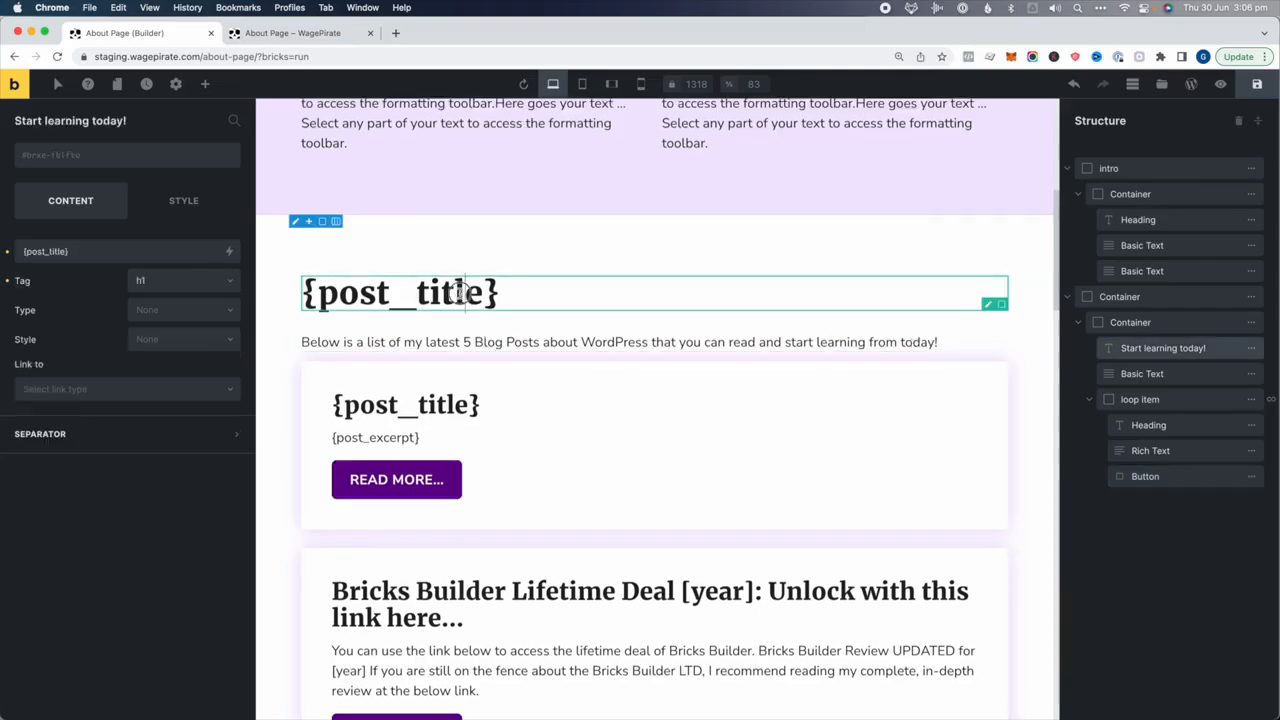
left_click(162, 254)
key("super+a")
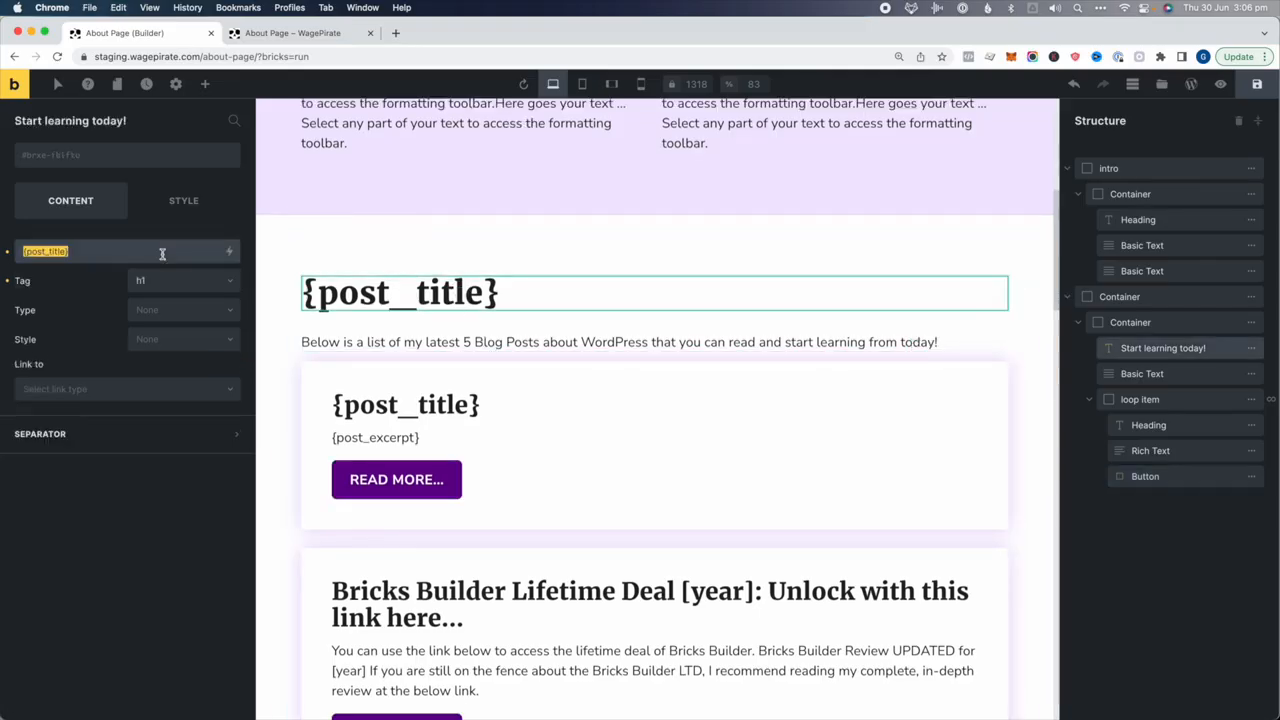
type("My latest 5 blog posts")
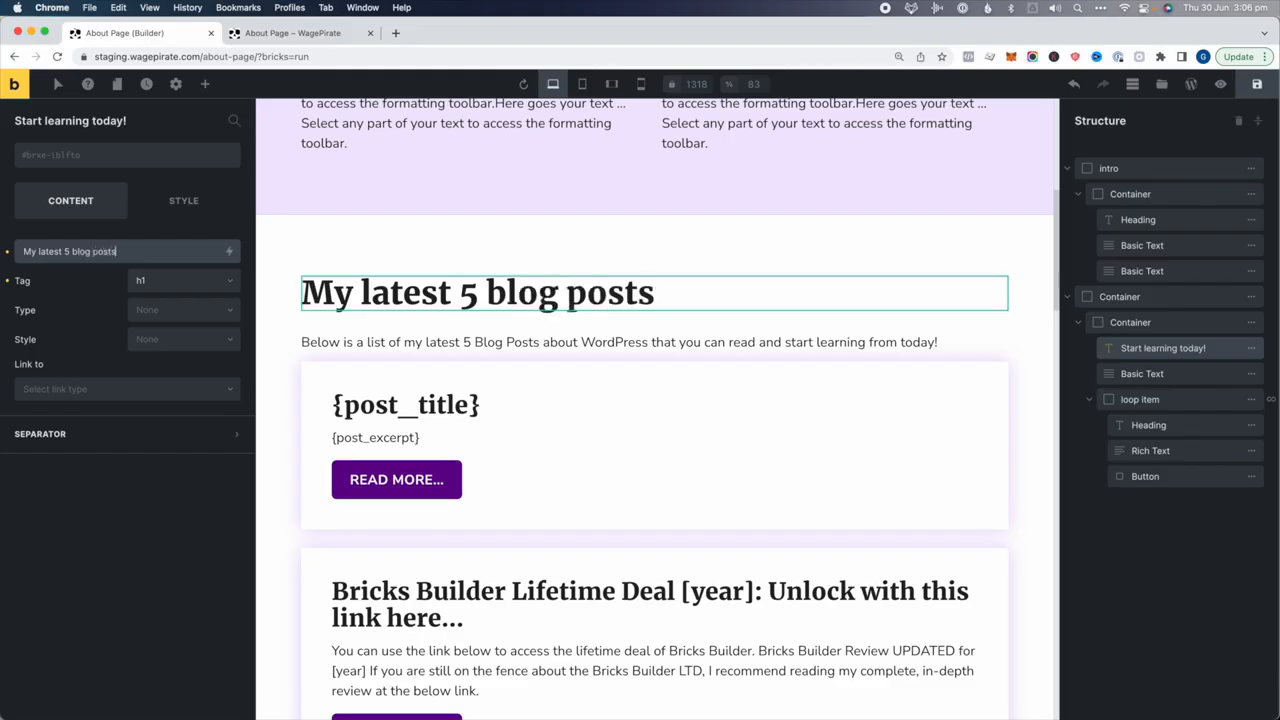
left_click(752, 227)
Give the intro line below the heading a 40 px bottom margin
left_click(615, 277)
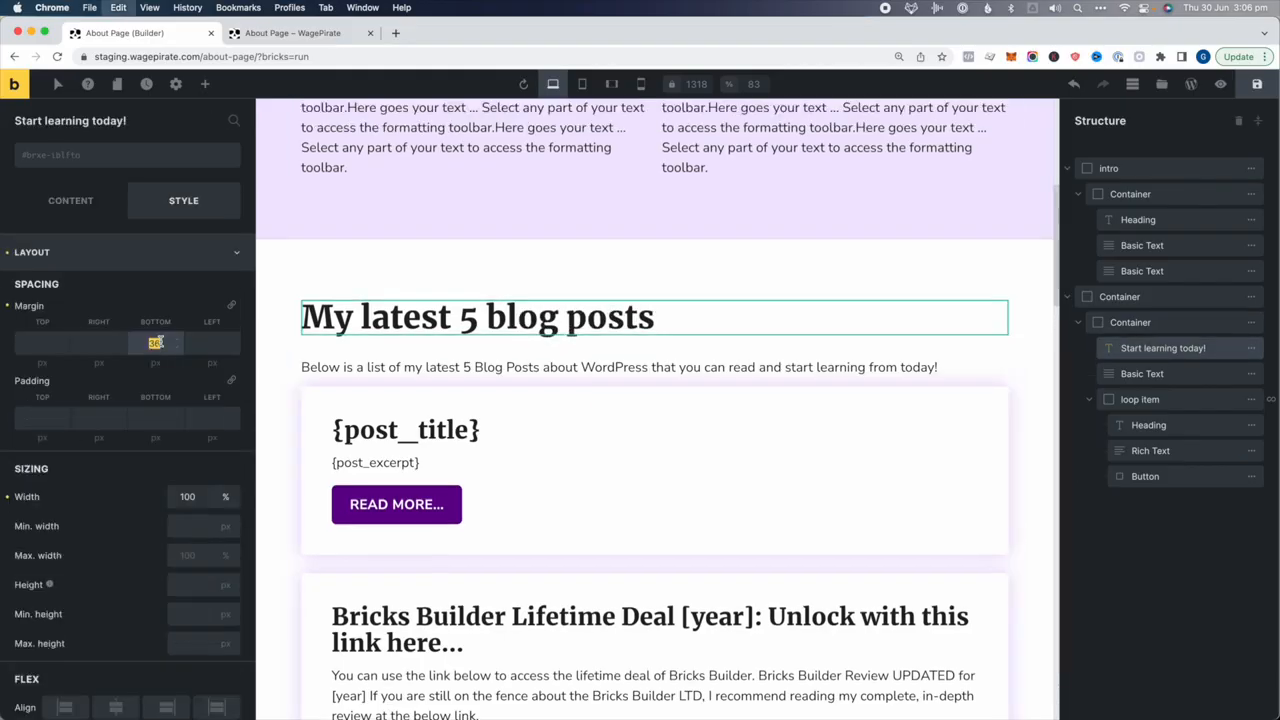
left_click(365, 362)
left_click(160, 343)
type("40")
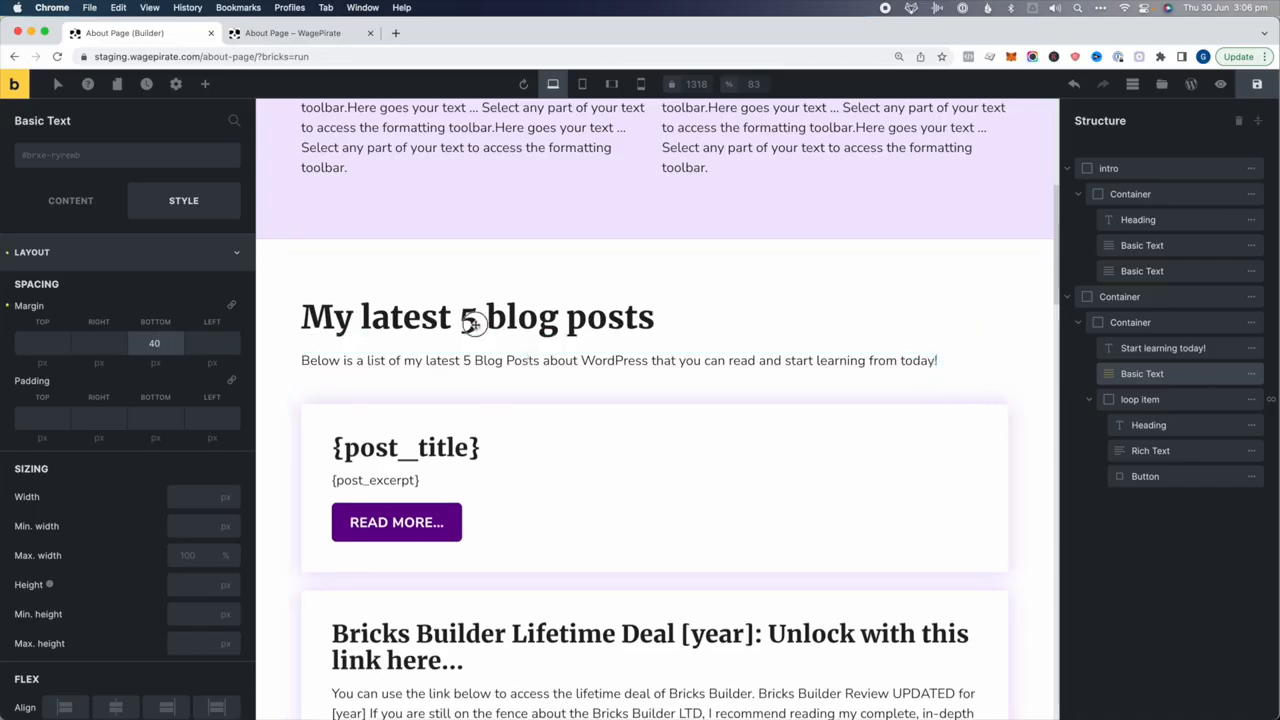
left_click(1160, 401)
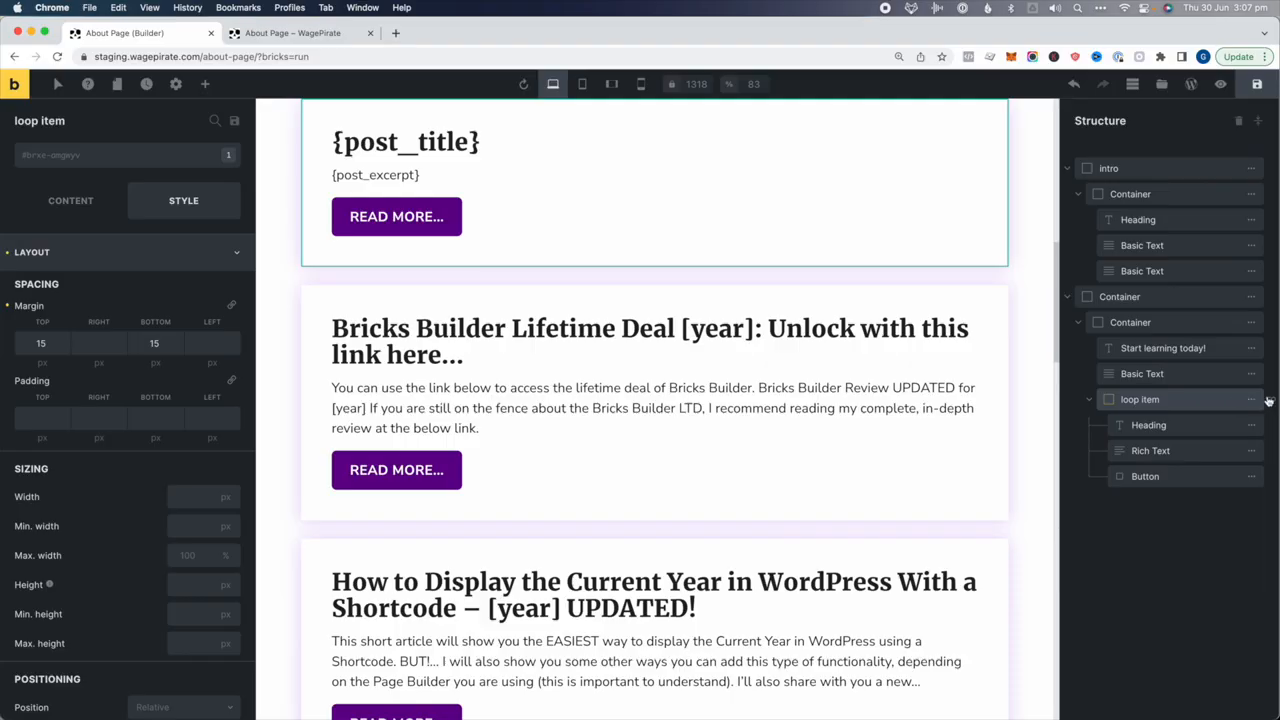
Set the post card loop's query post type to Product Reviews
left_click(75, 204)
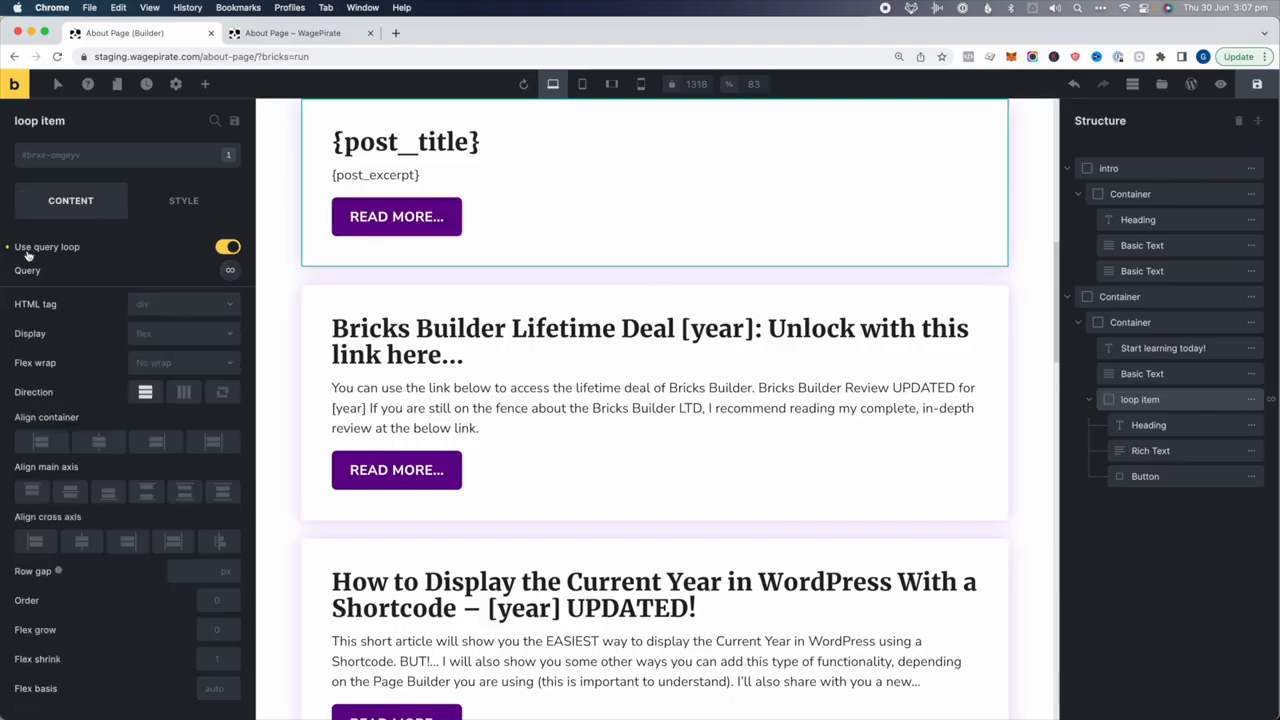
left_click(229, 272)
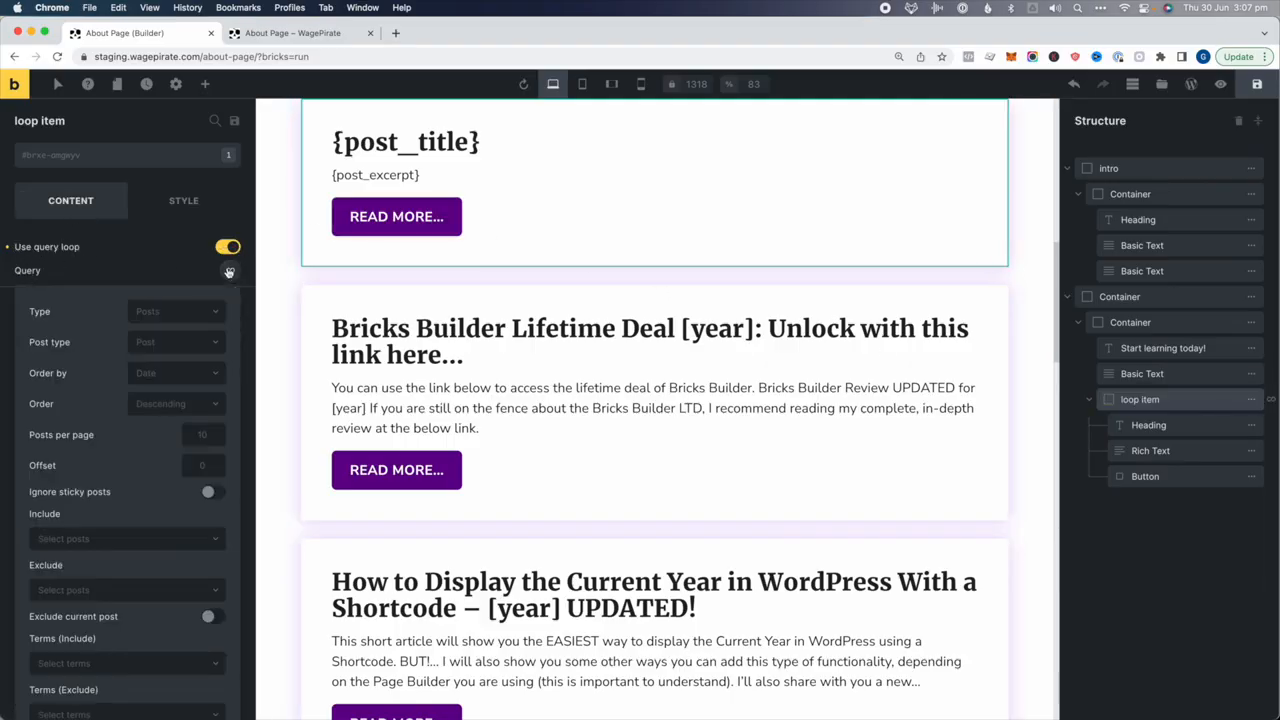
left_click(146, 346)
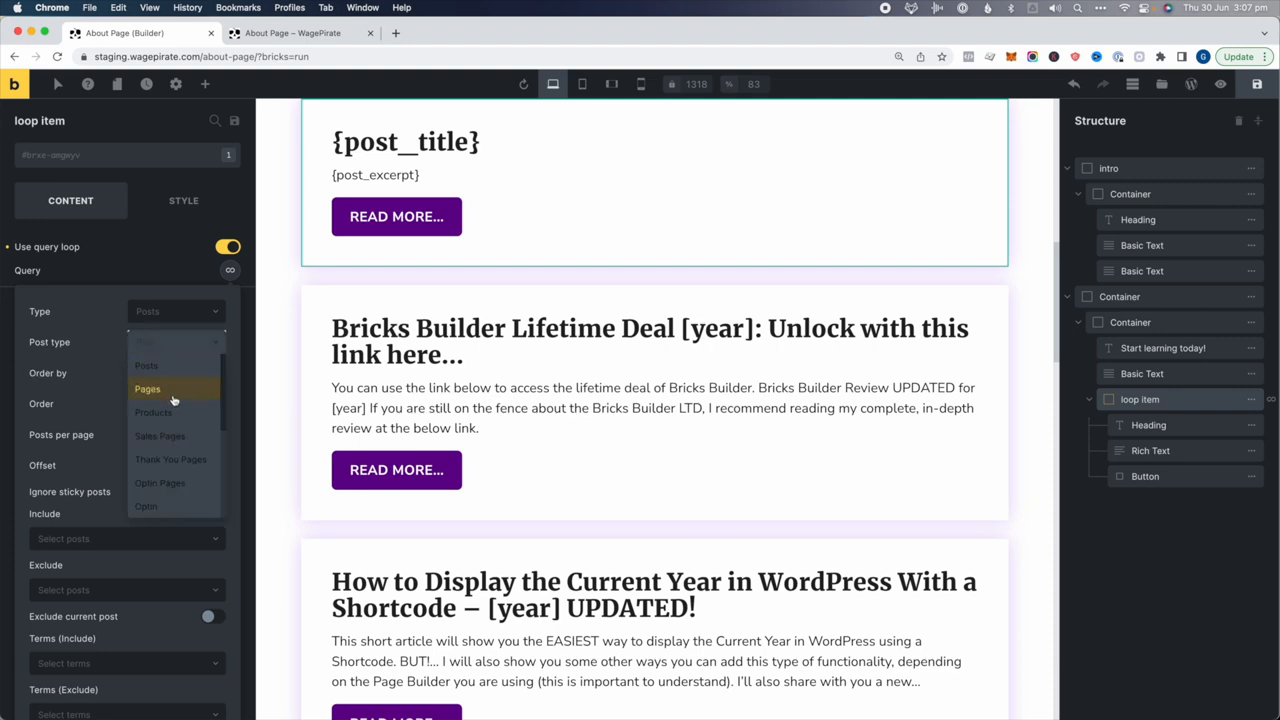
scroll(172, 410, "down", 10)
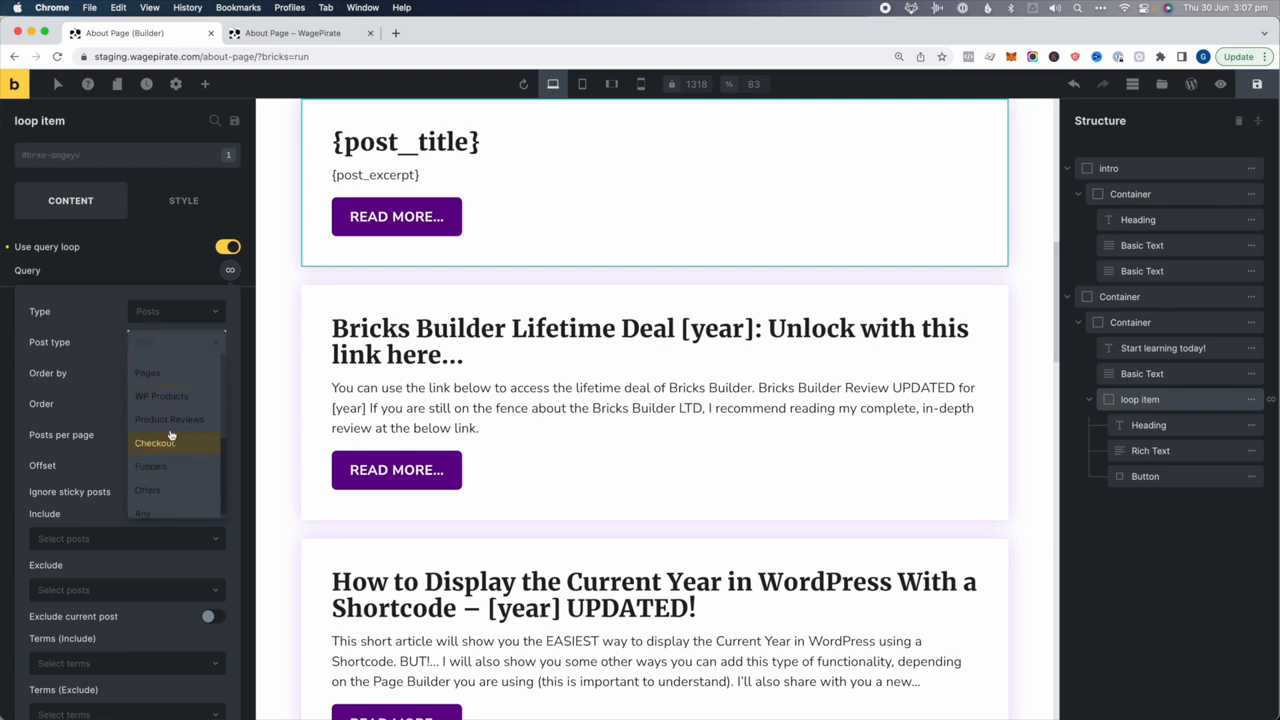
left_click(168, 419)
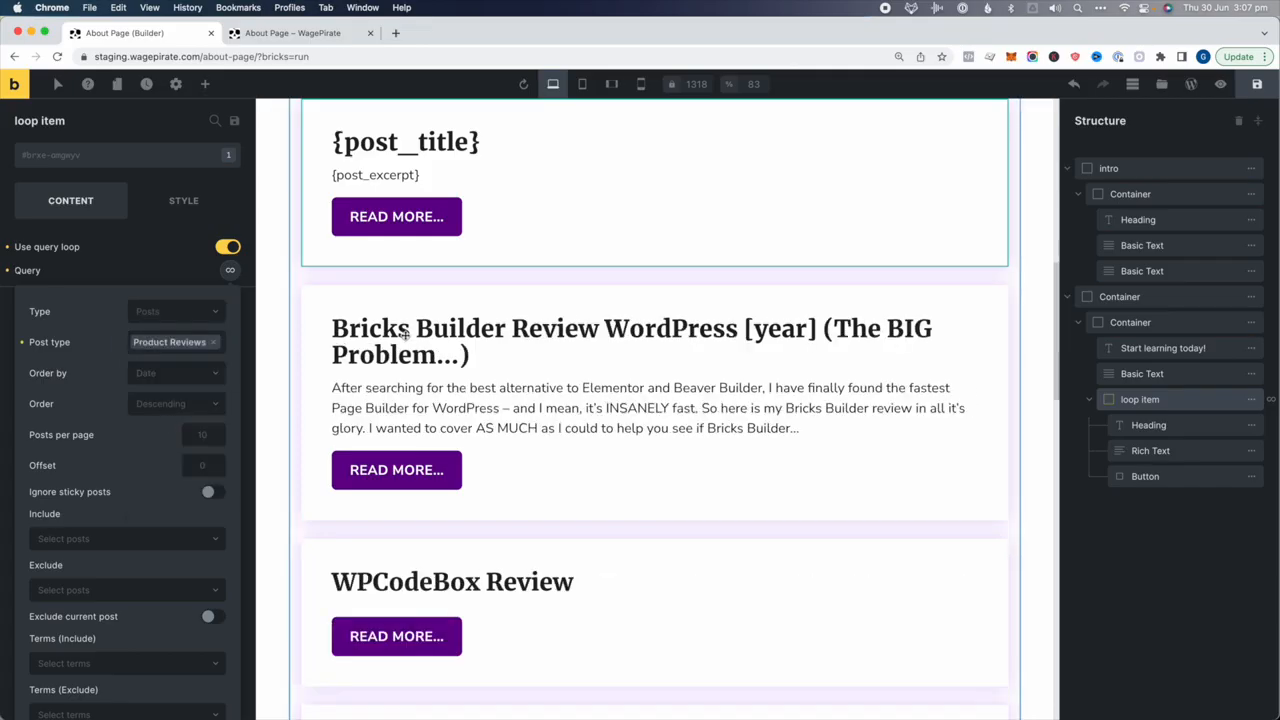
scroll(499, 471, "up", 3)
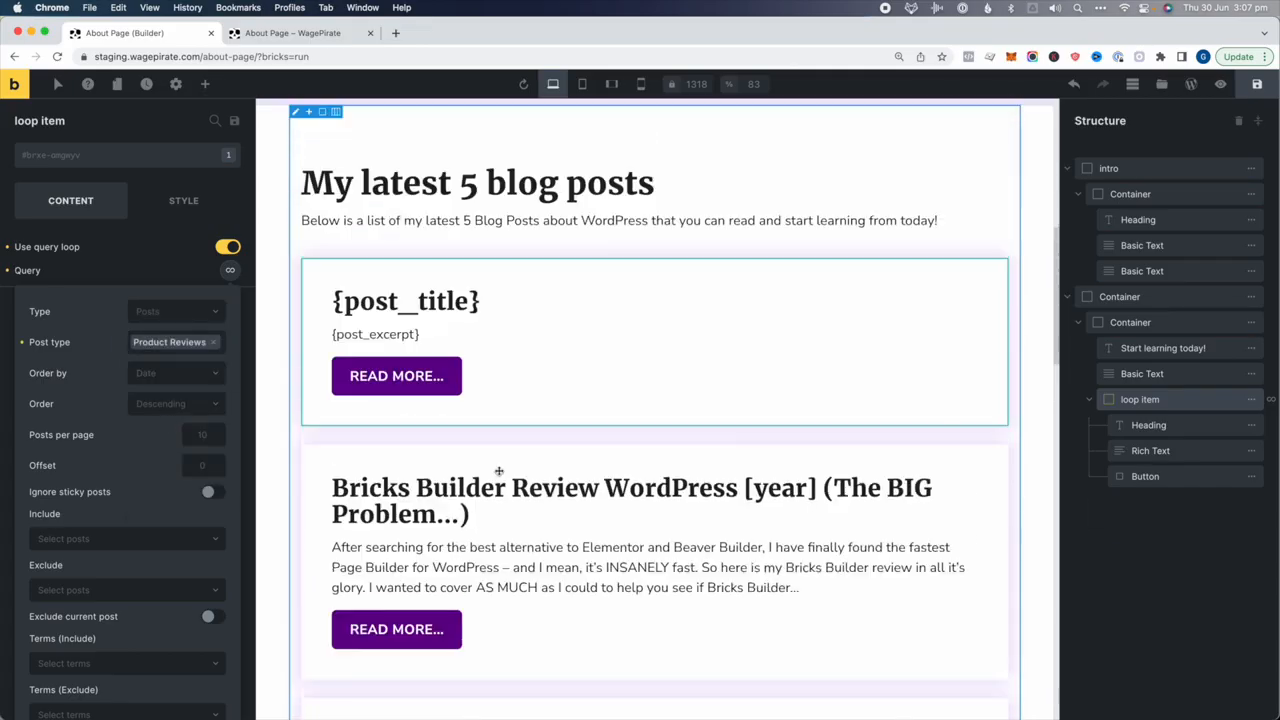
scroll(363, 480, "down", 3)
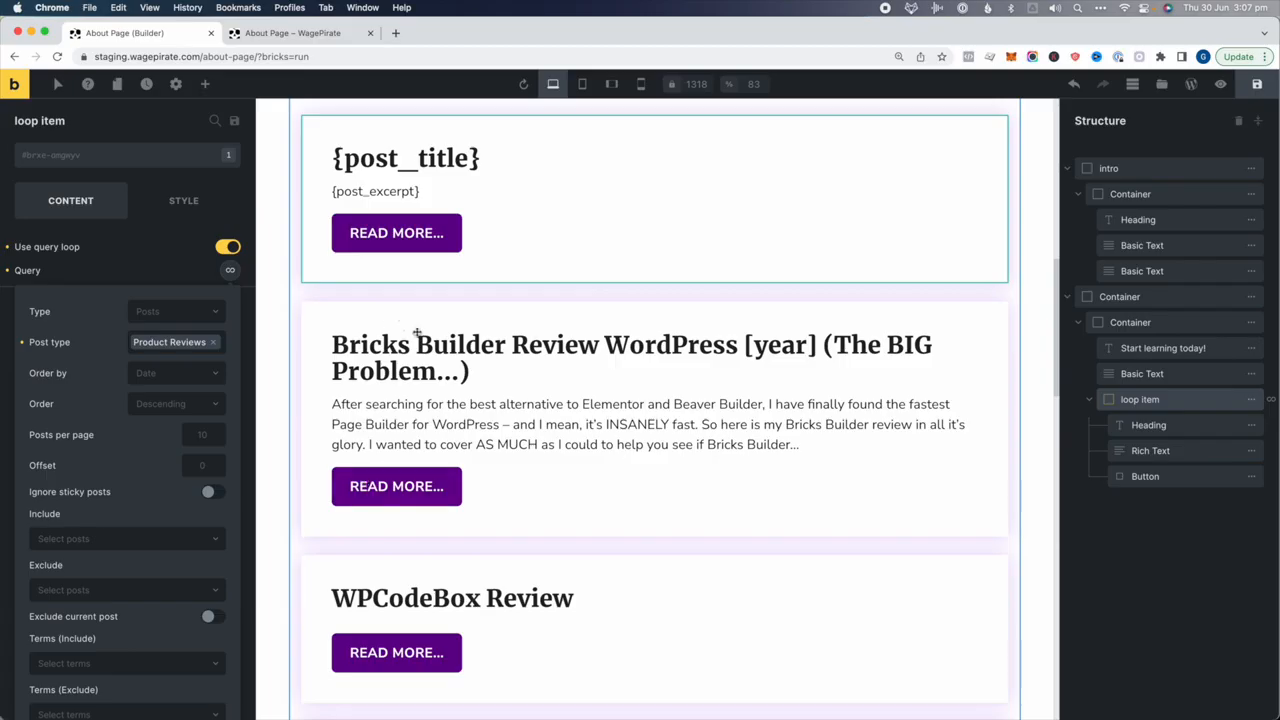
scroll(422, 368, "down", 1)
scroll(575, 321, "down", 5)
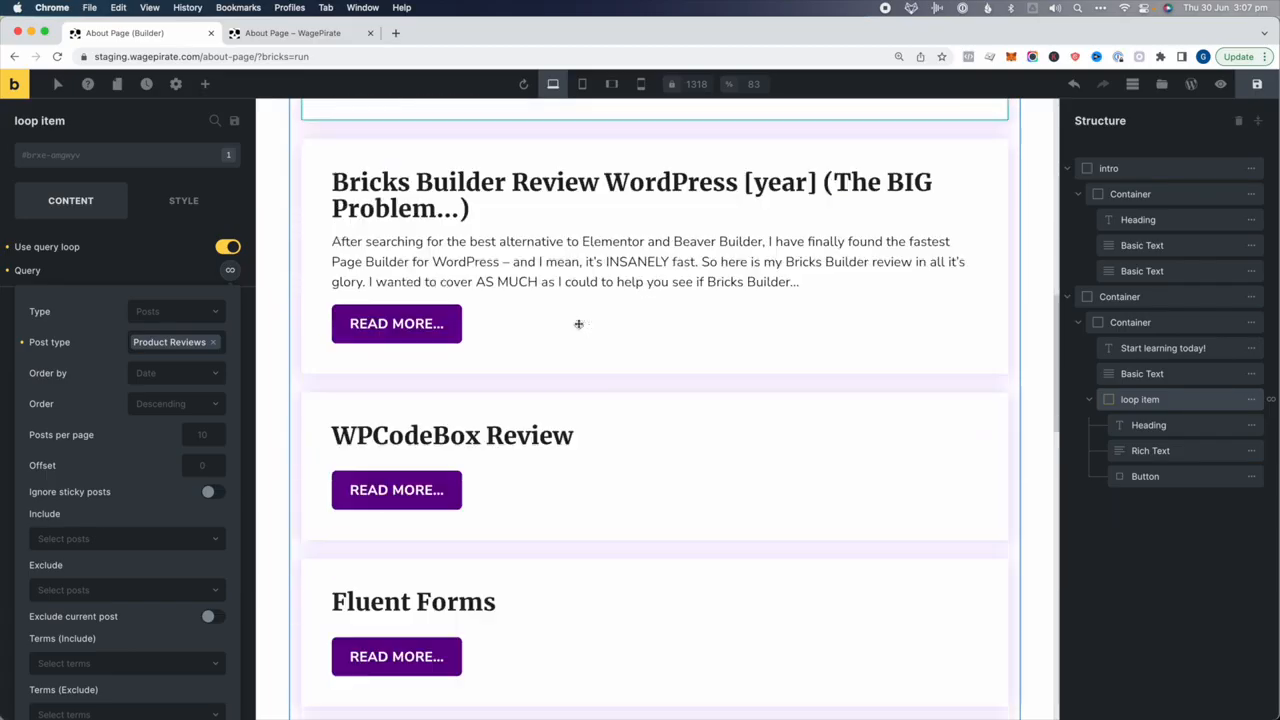
scroll(517, 423, "down", 3)
scroll(439, 453, "down", 18)
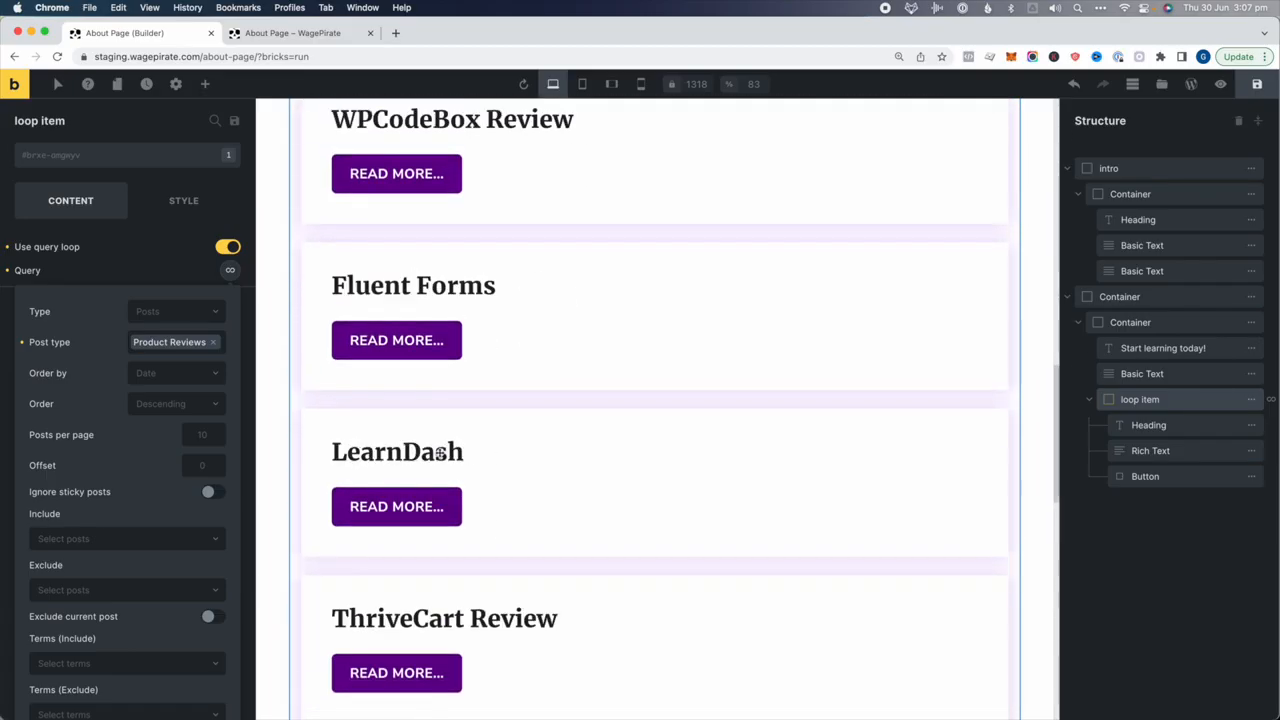
scroll(470, 335, "down", 4)
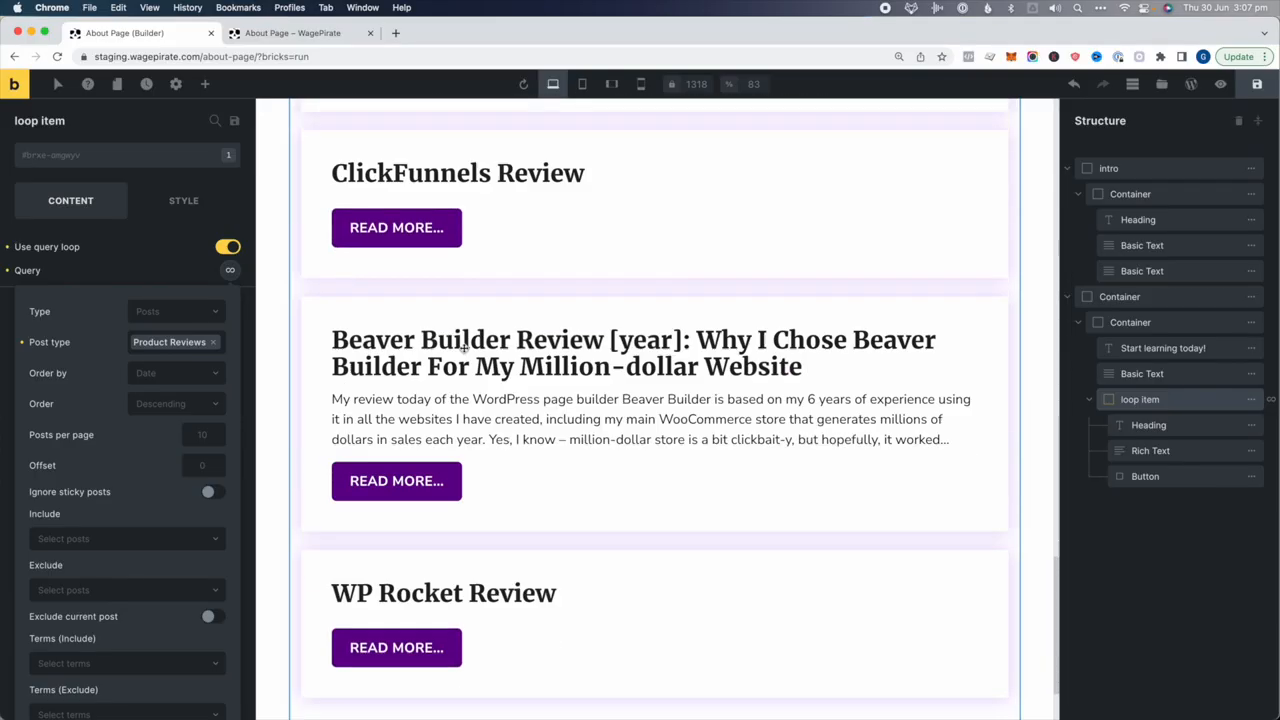
scroll(510, 344, "down", 2)
scroll(509, 345, "up", 19)
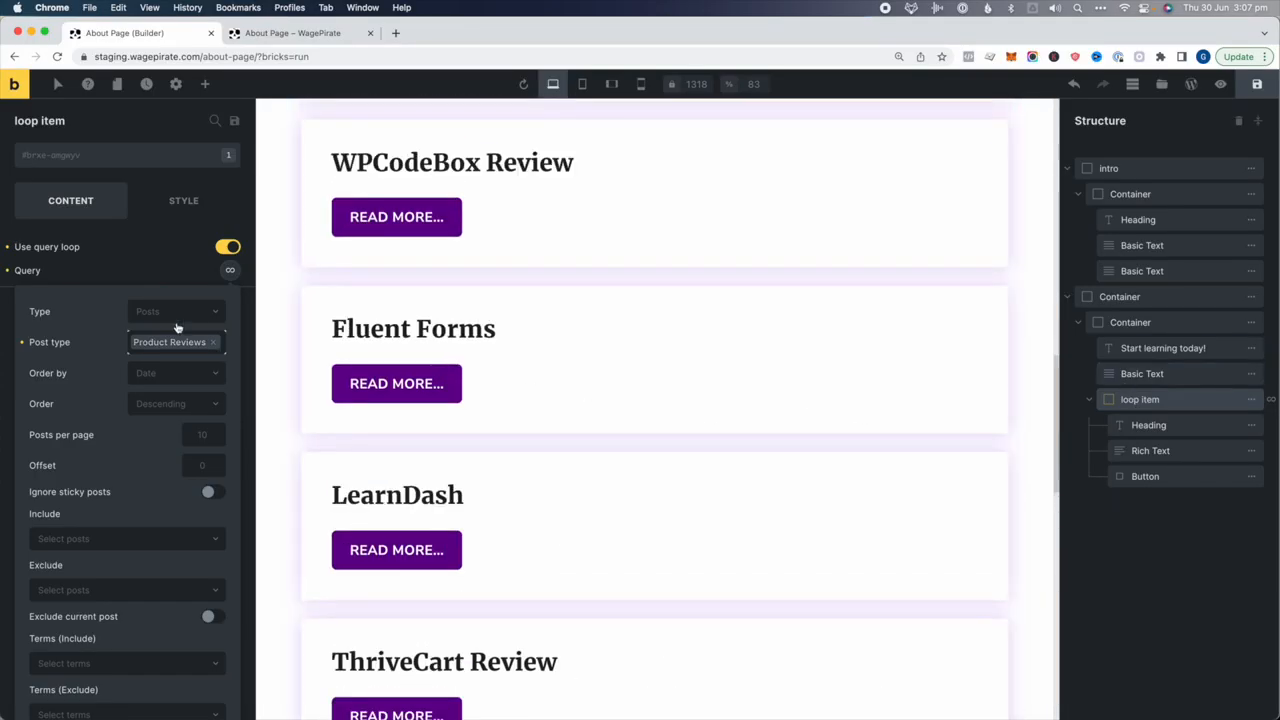
Limit the card loop query to 5 posts per page
left_click(228, 248)
left_click(228, 248)
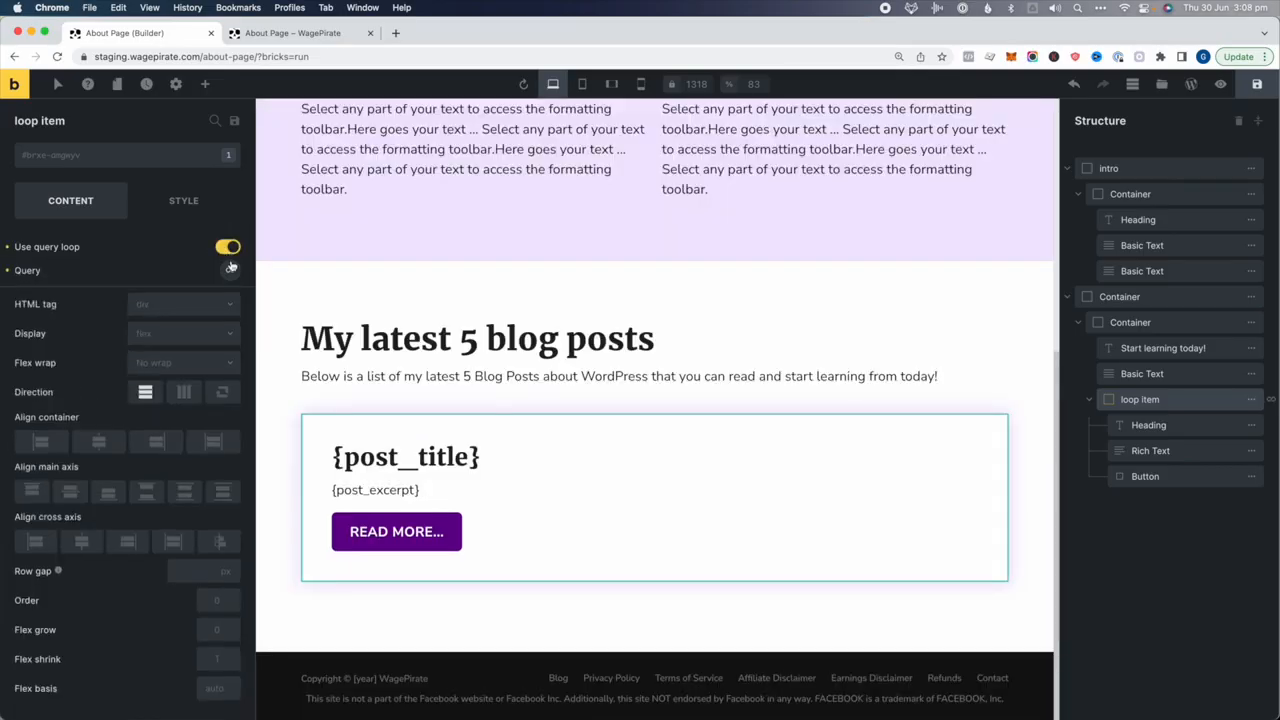
left_click(231, 270)
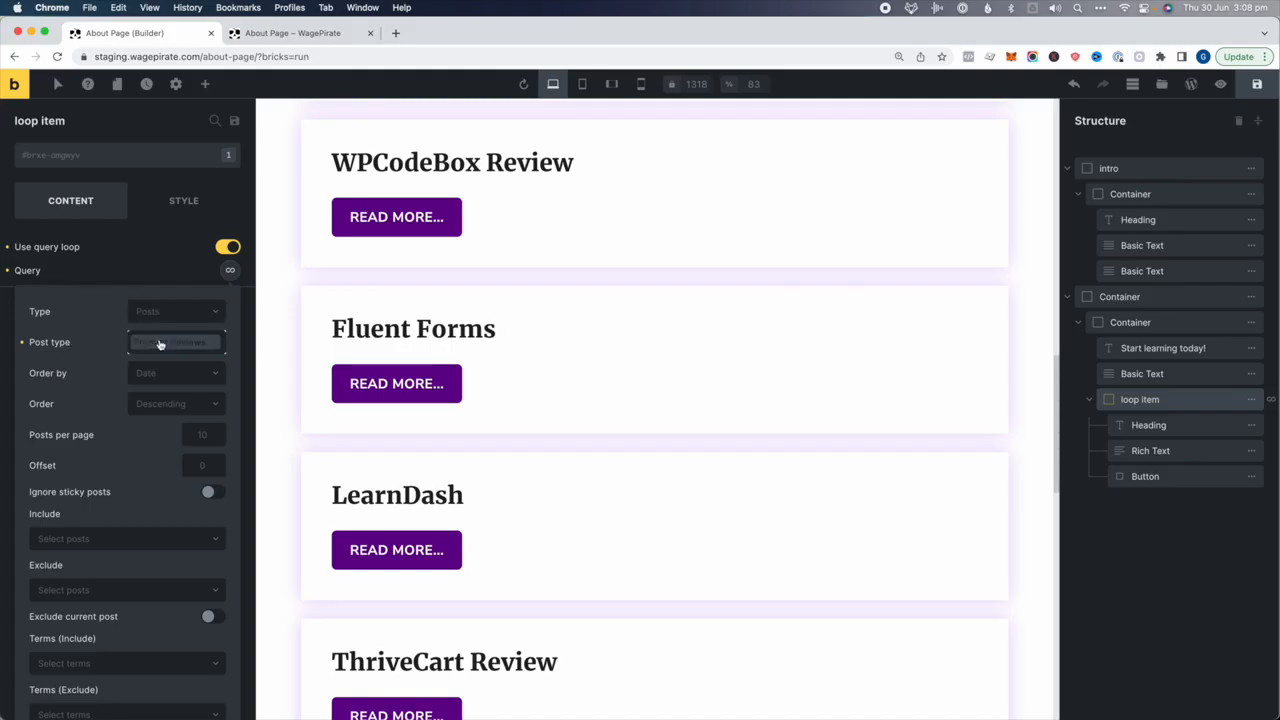
scroll(165, 344, "down", 1)
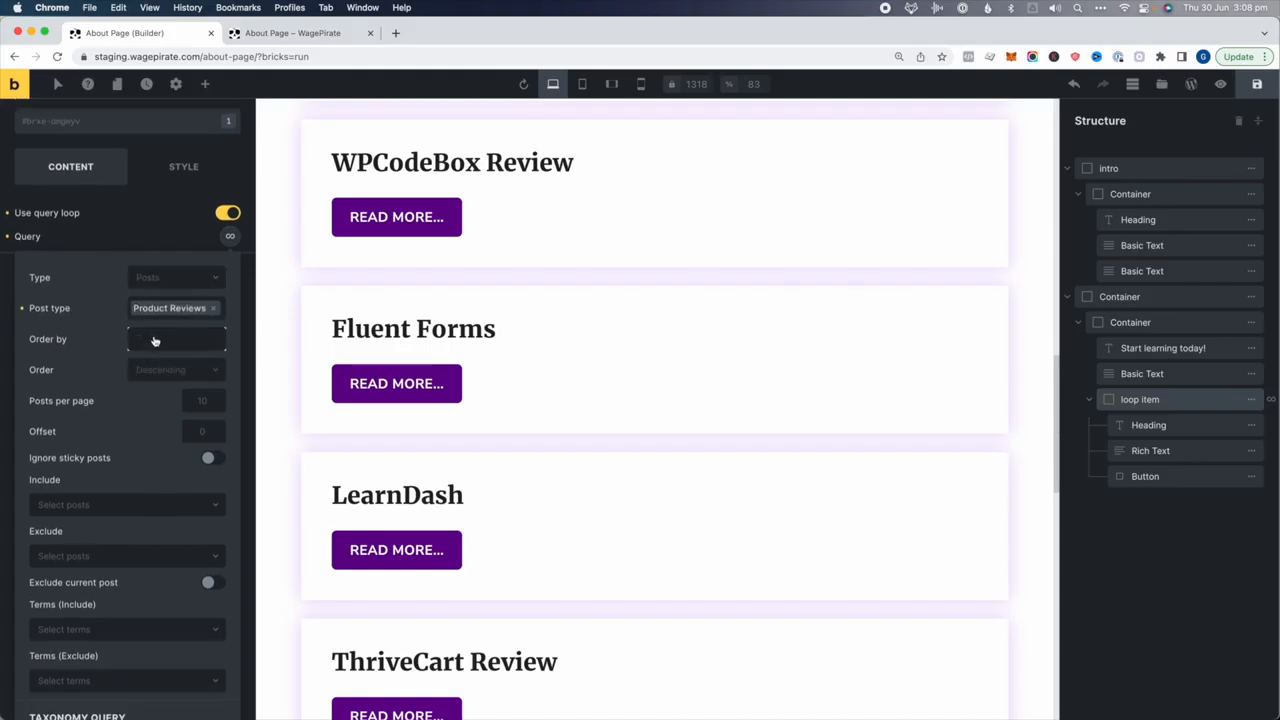
scroll(154, 341, "down", 1)
scroll(171, 310, "down", 1)
left_click(198, 347)
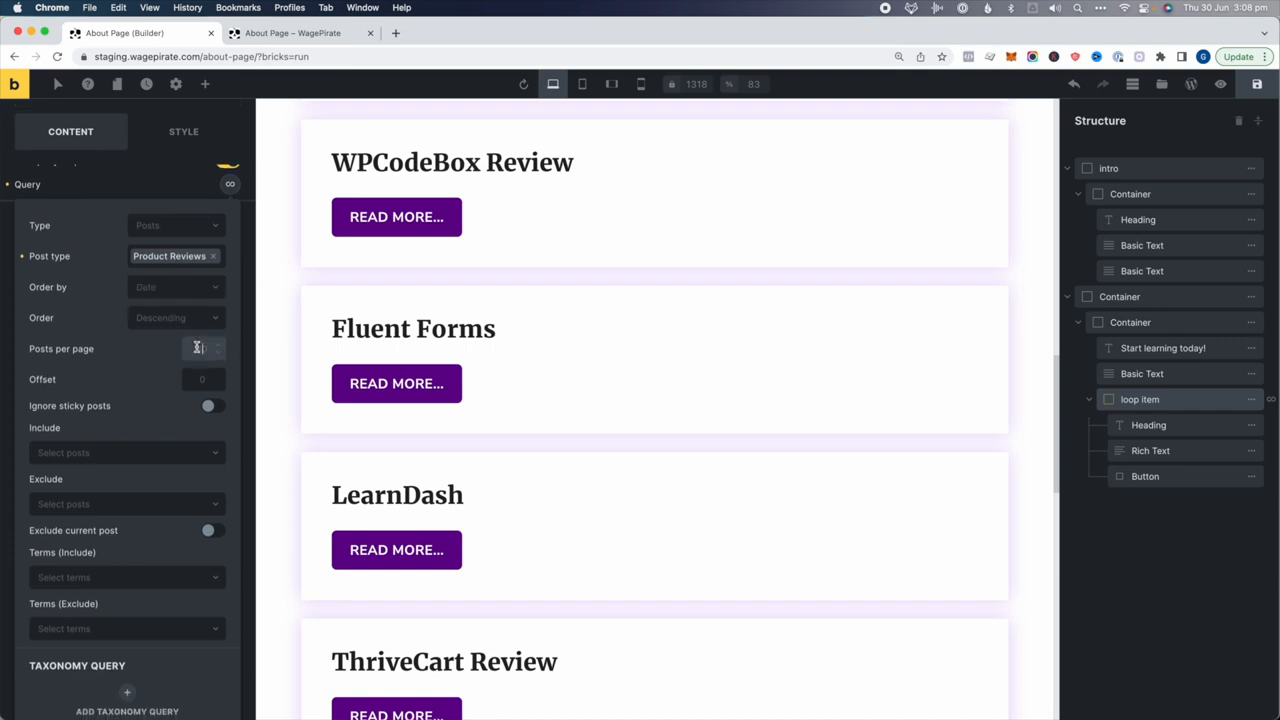
Add a Tags (Post) taxonomy filter, delete it again, and save the page
scroll(141, 400, "down", 7)
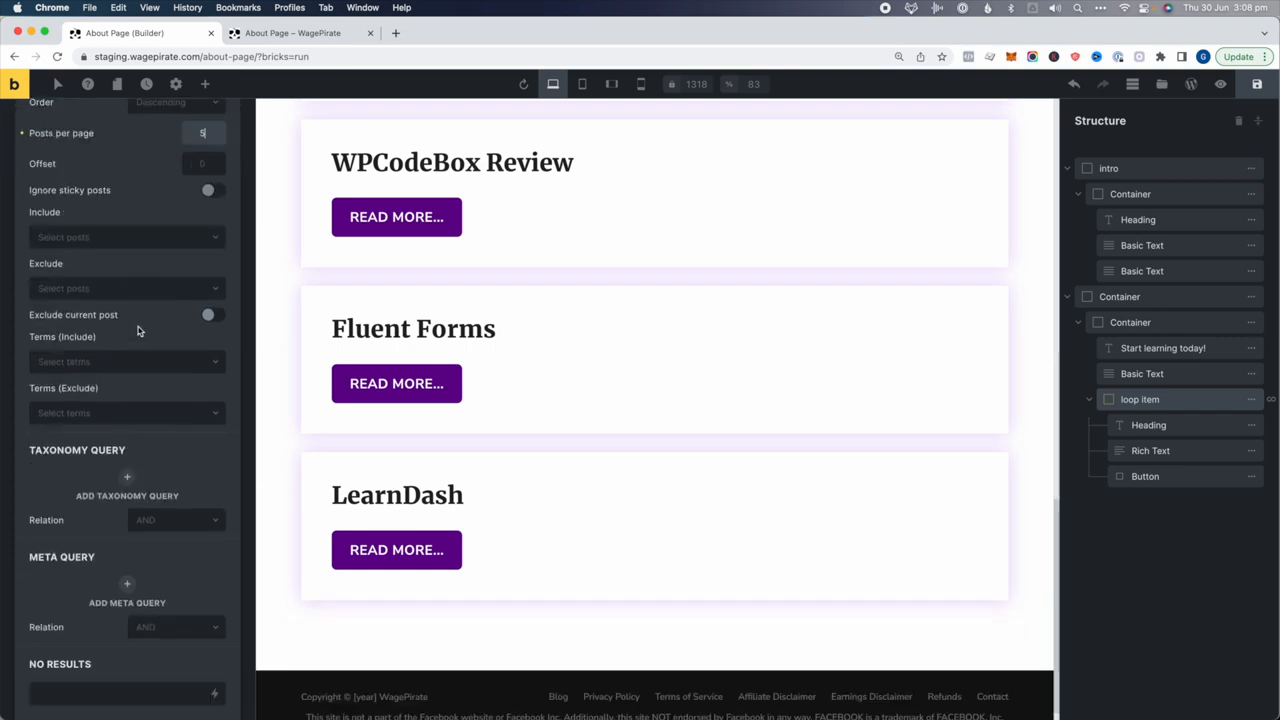
left_click(125, 496)
scroll(120, 505, "down", 2)
left_click(92, 500)
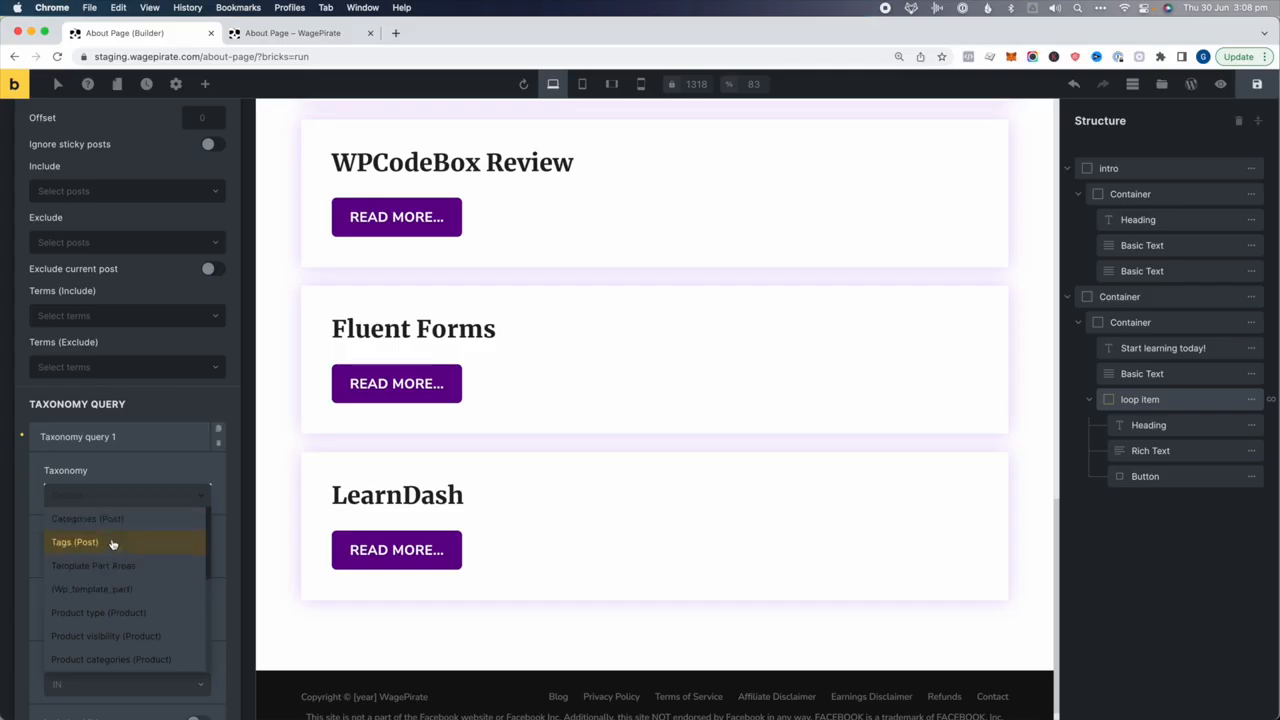
left_click(100, 541)
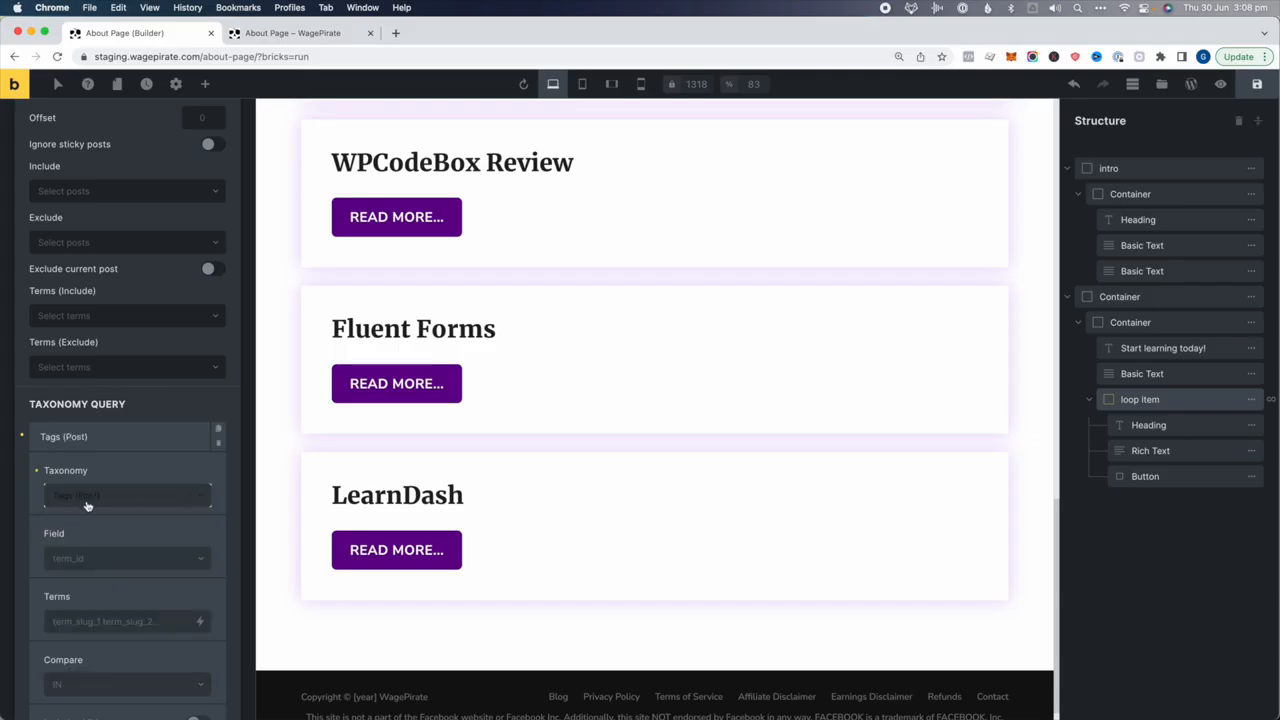
left_click(221, 443)
left_click(221, 443)
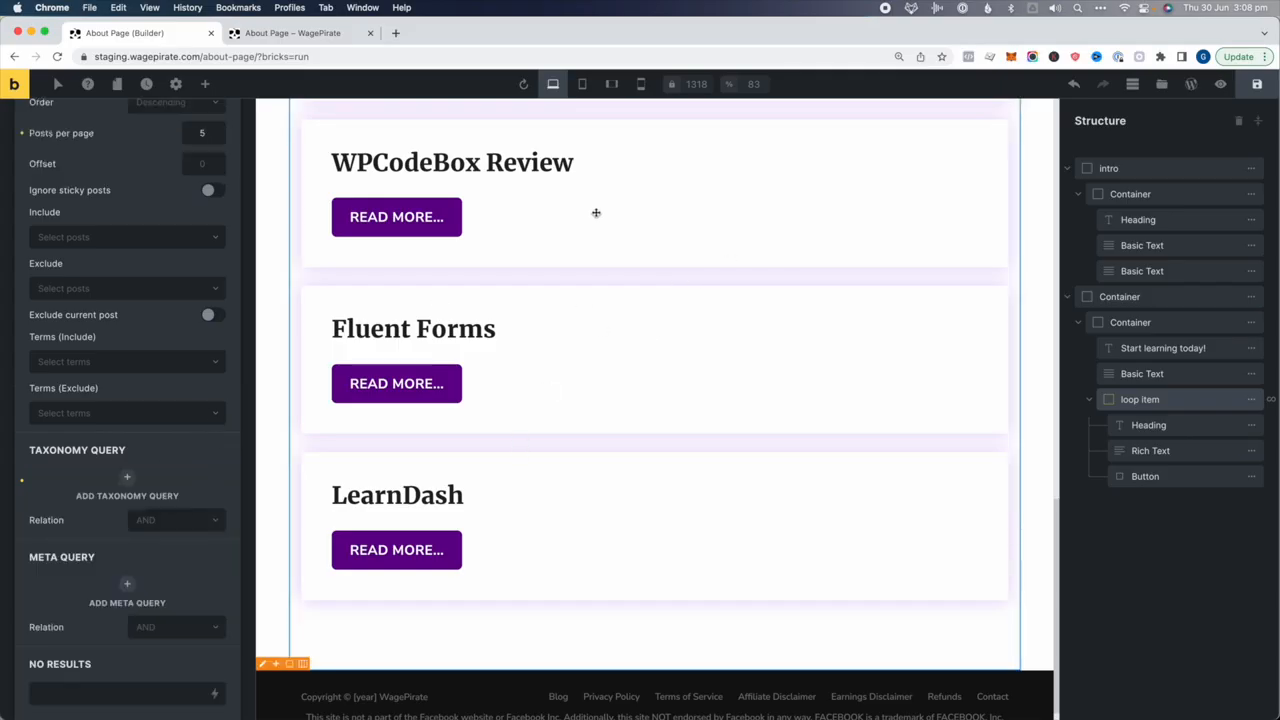
scroll(600, 218, "up", 3)
left_click(1258, 85)
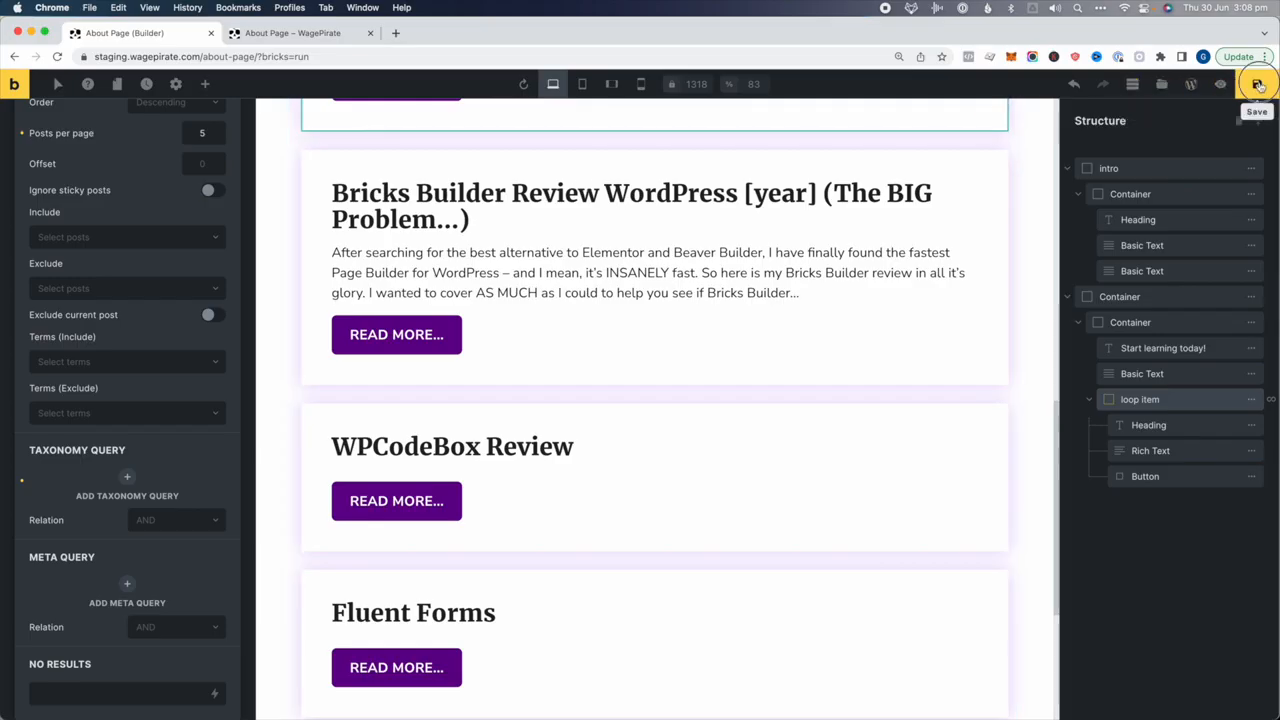
Reload the live About page and scroll through the Product Reviews cards
left_click(1220, 84)
left_click(300, 33)
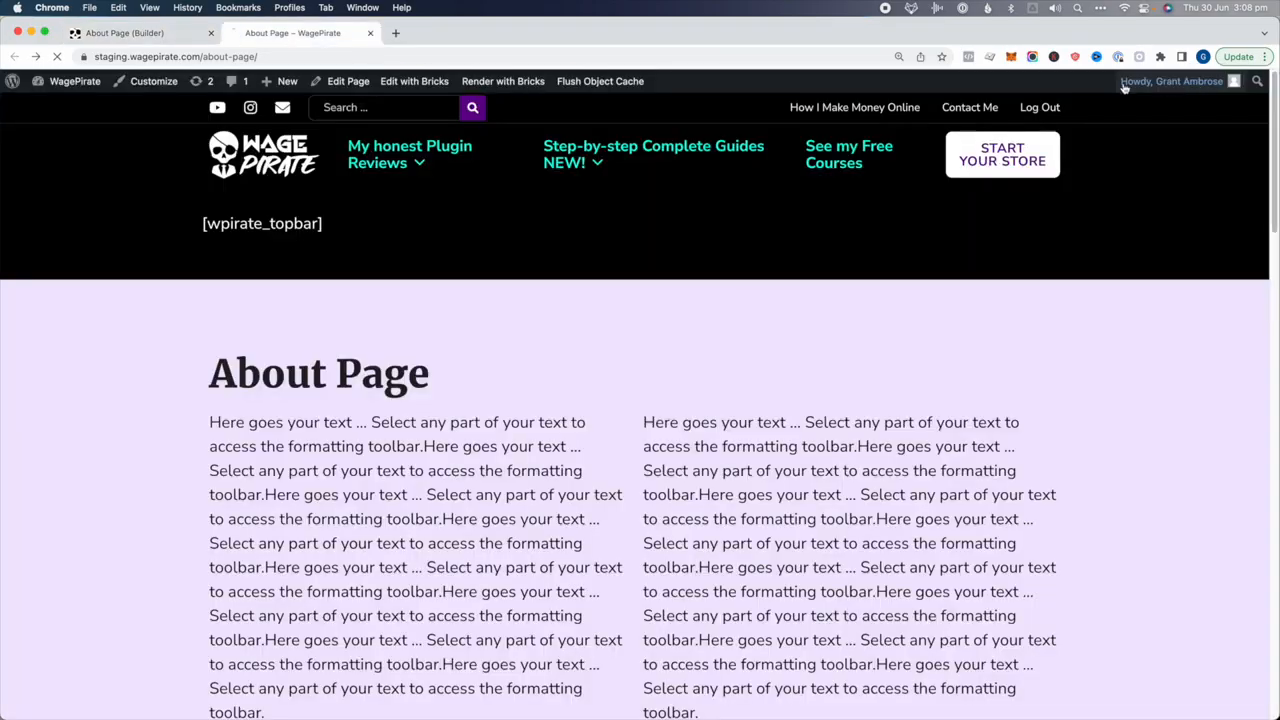
scroll(429, 331, "down", 10)
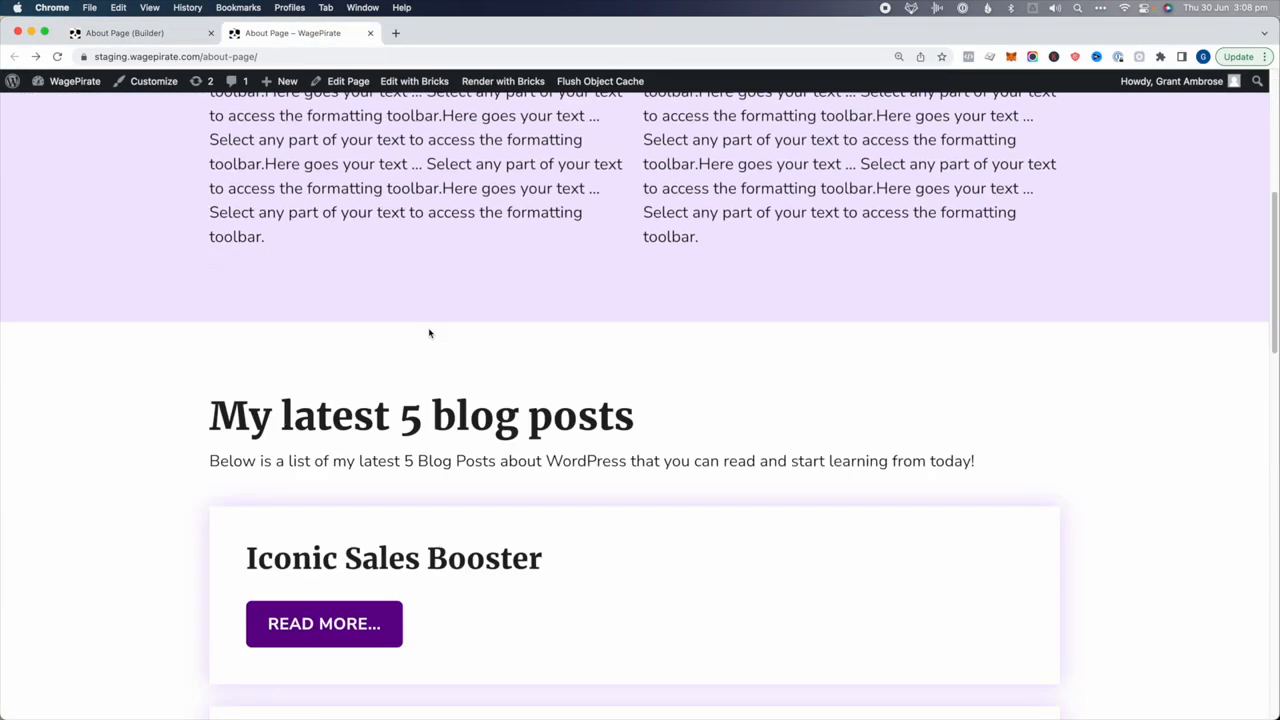
left_click(415, 305)
scroll(603, 286, "down", 5)
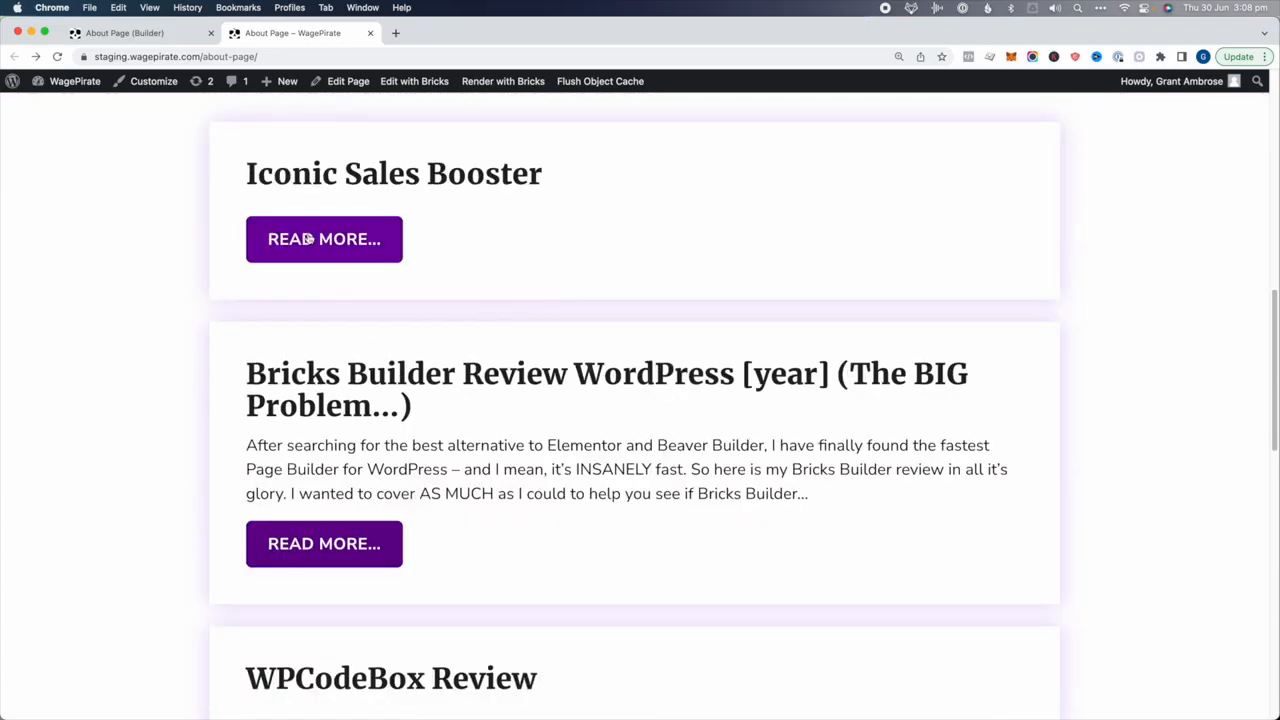
scroll(309, 240, "up", 5)
left_click_drag(262, 345, 843, 363)
left_click(843, 363)
scroll(843, 363, "down", 3)
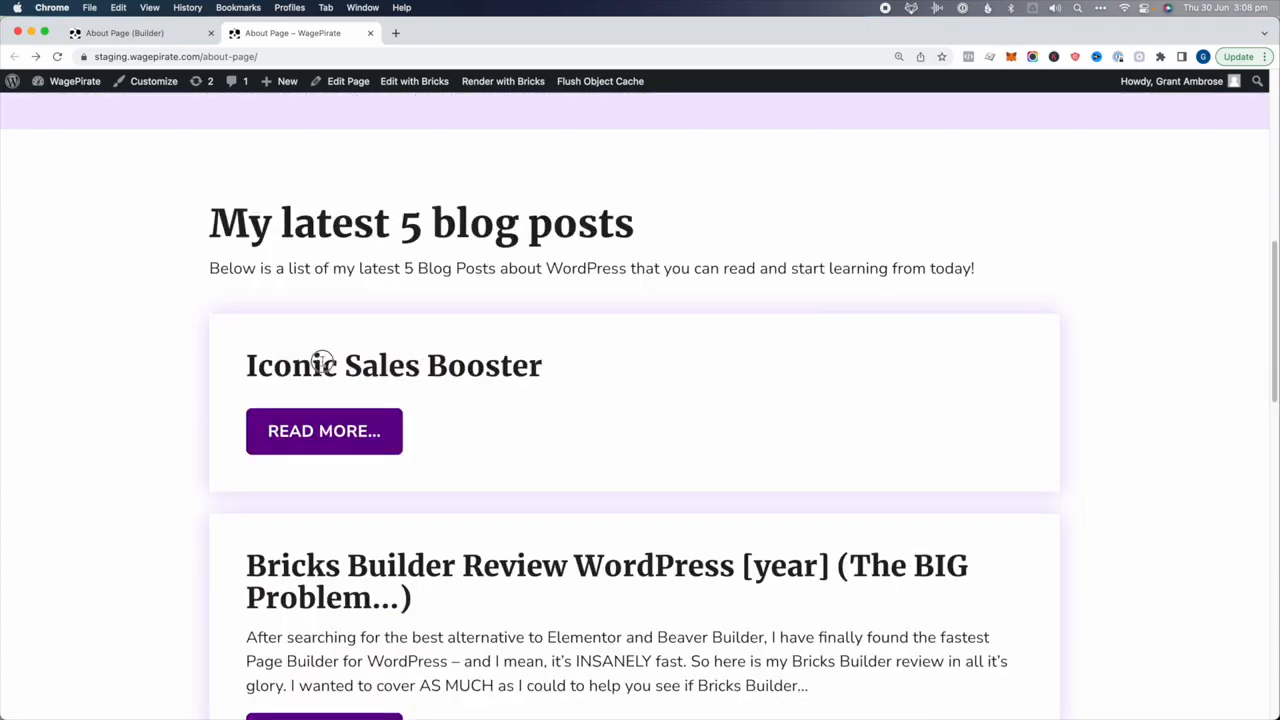
left_click_drag(315, 362, 614, 396)
scroll(614, 396, "down", 1)
scroll(614, 396, "down", 2)
left_click_drag(346, 418, 523, 420)
left_click(466, 490)
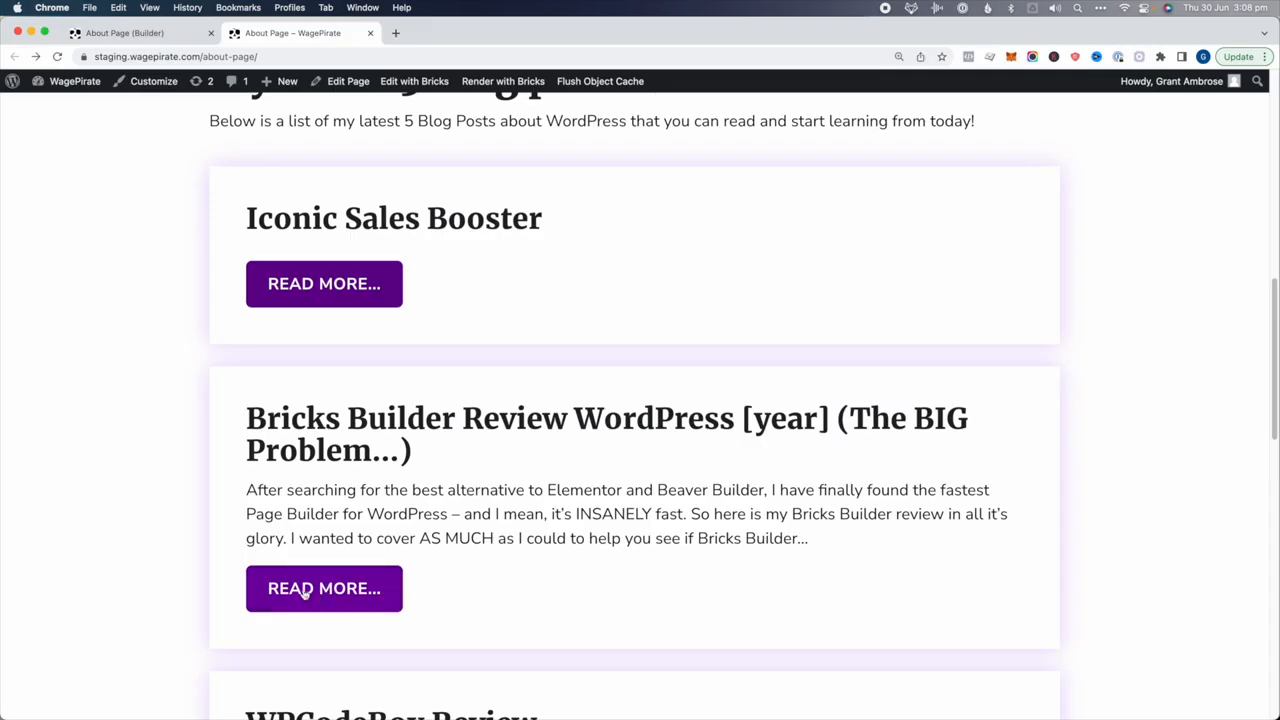
Open the Bricks Builder review through Read More, then return to the About page
left_click(345, 585)
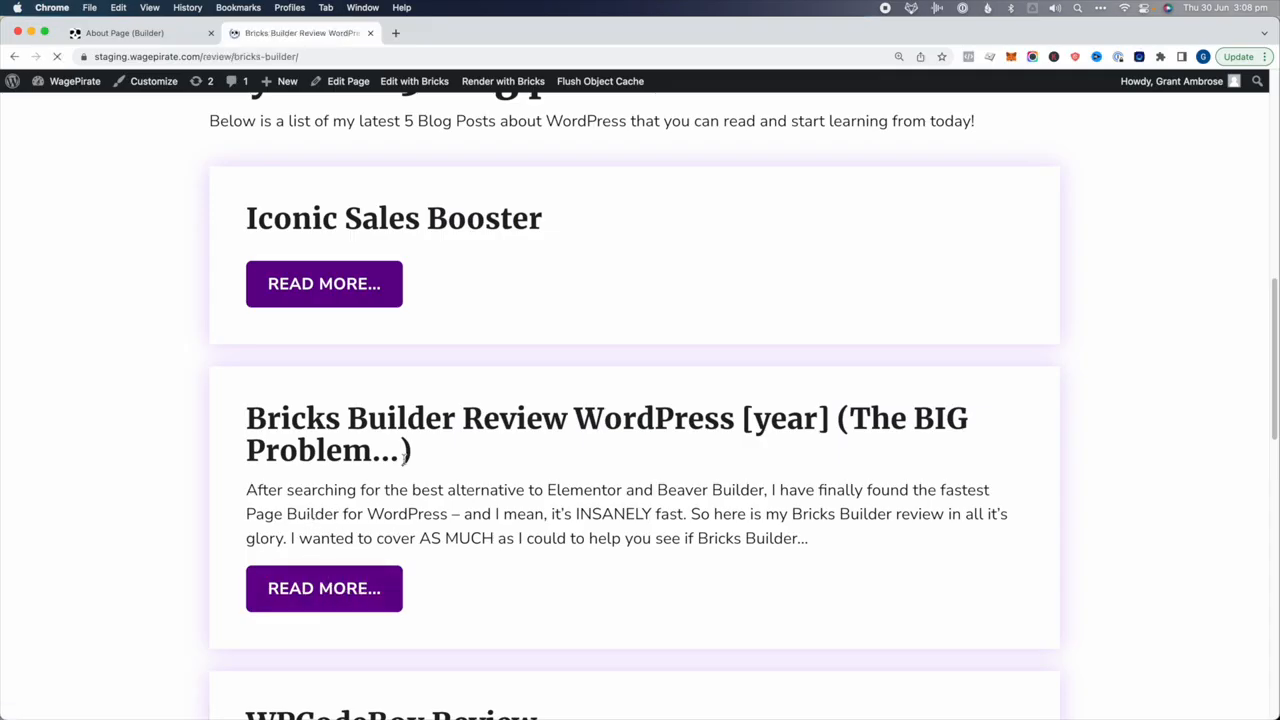
scroll(611, 330, "down", 10)
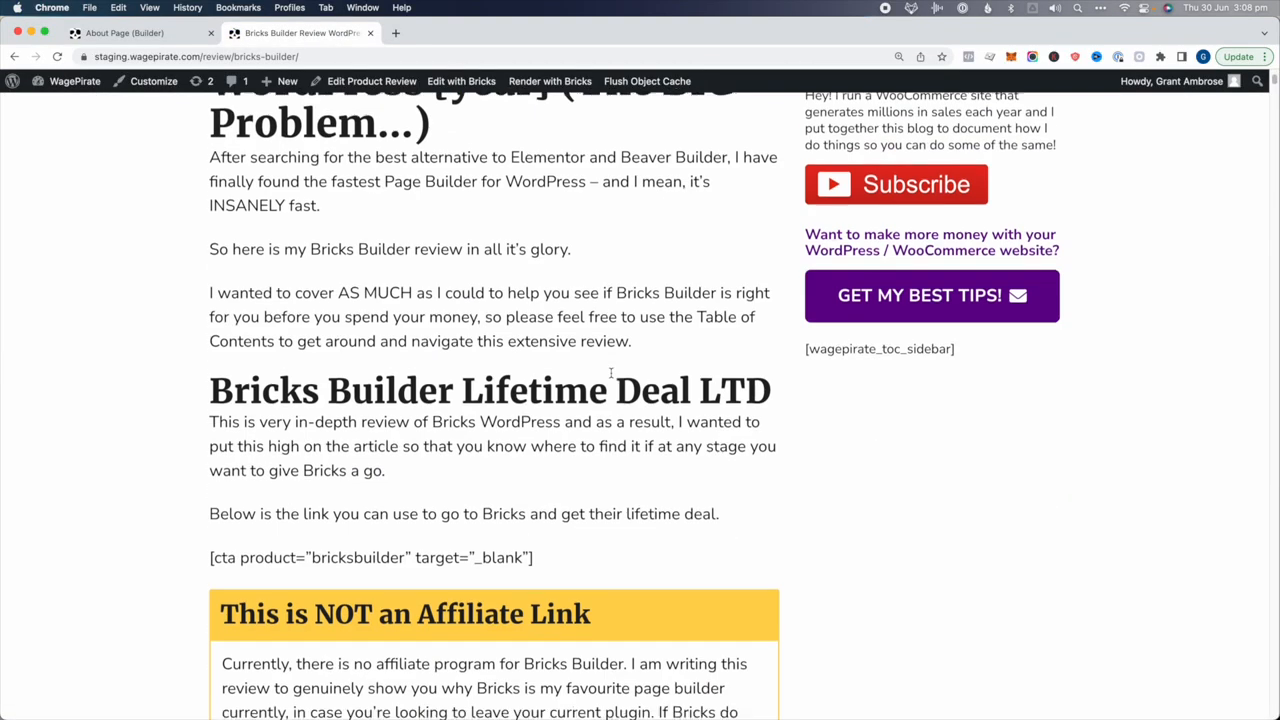
scroll(272, 172, "down", 1)
left_click(14, 57)
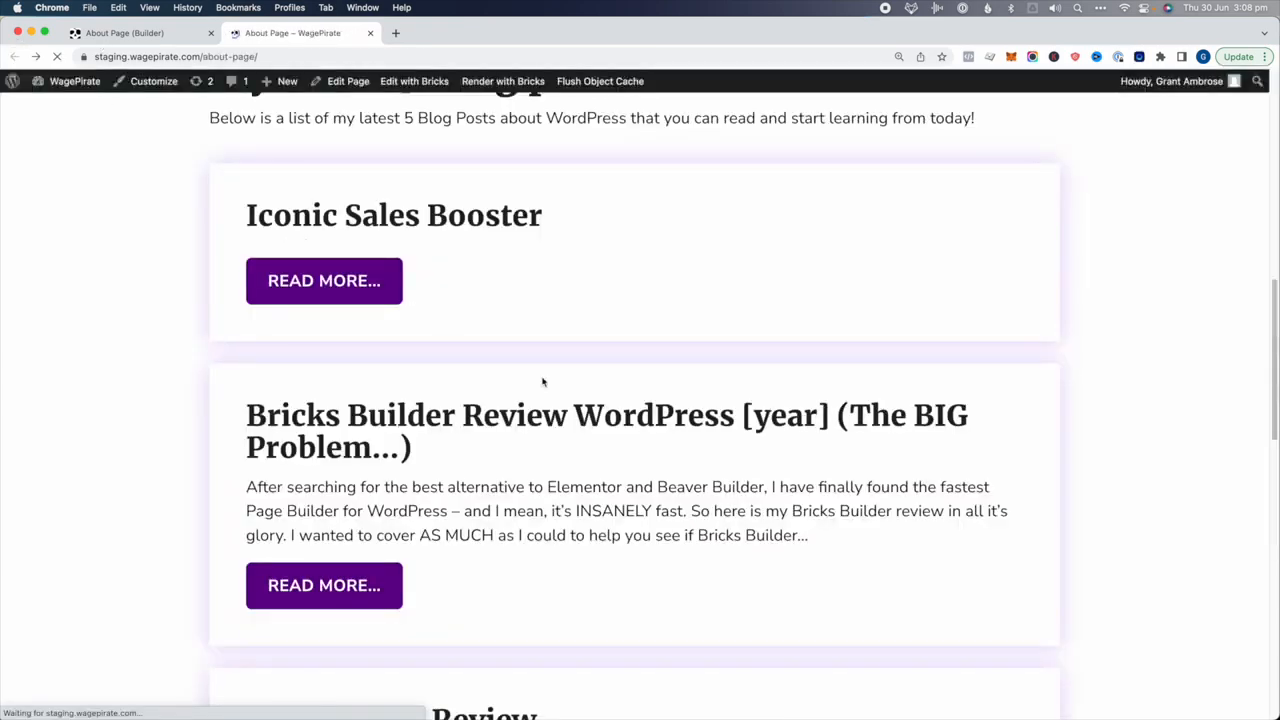